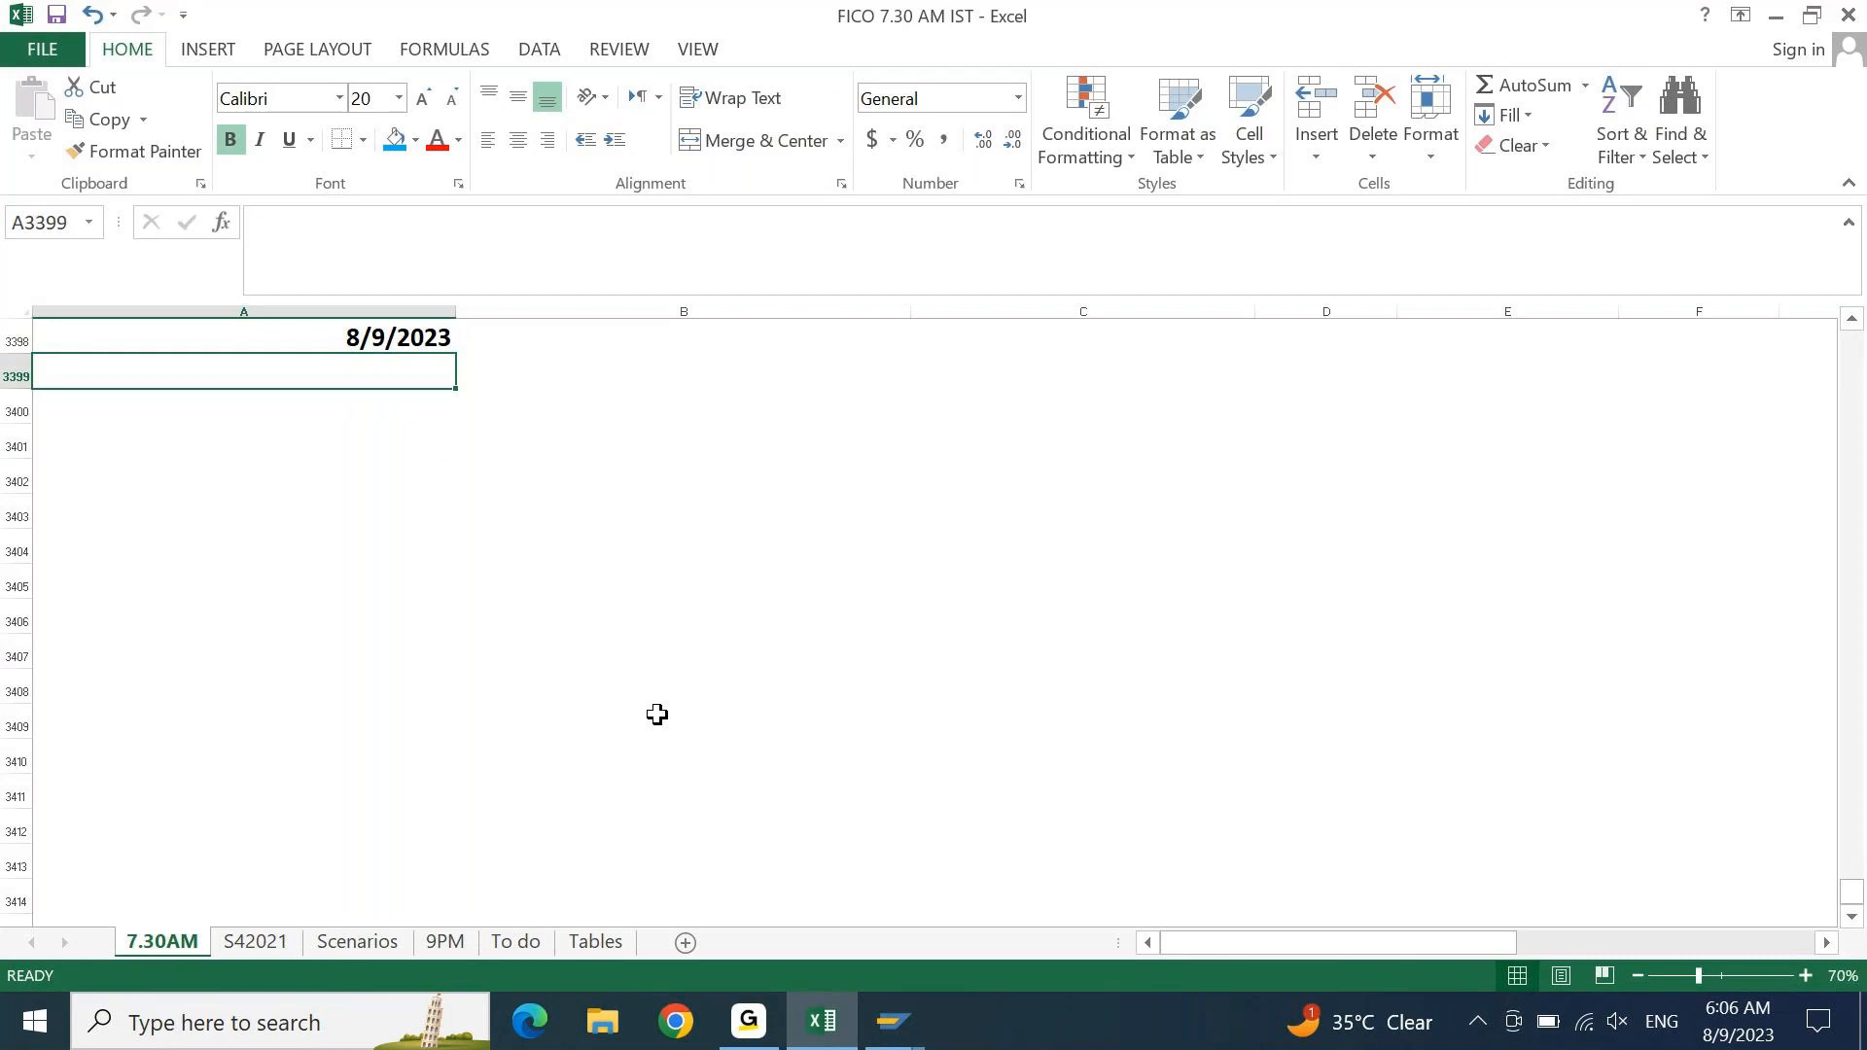
# - Enter the heading "Accounts Receivable / O2C Cycle / FI-SD Integration" in cell A3399, below the date
pyautogui.write('ts Receivable')
pyautogui.press('Return')
pyautogui.press('Up')
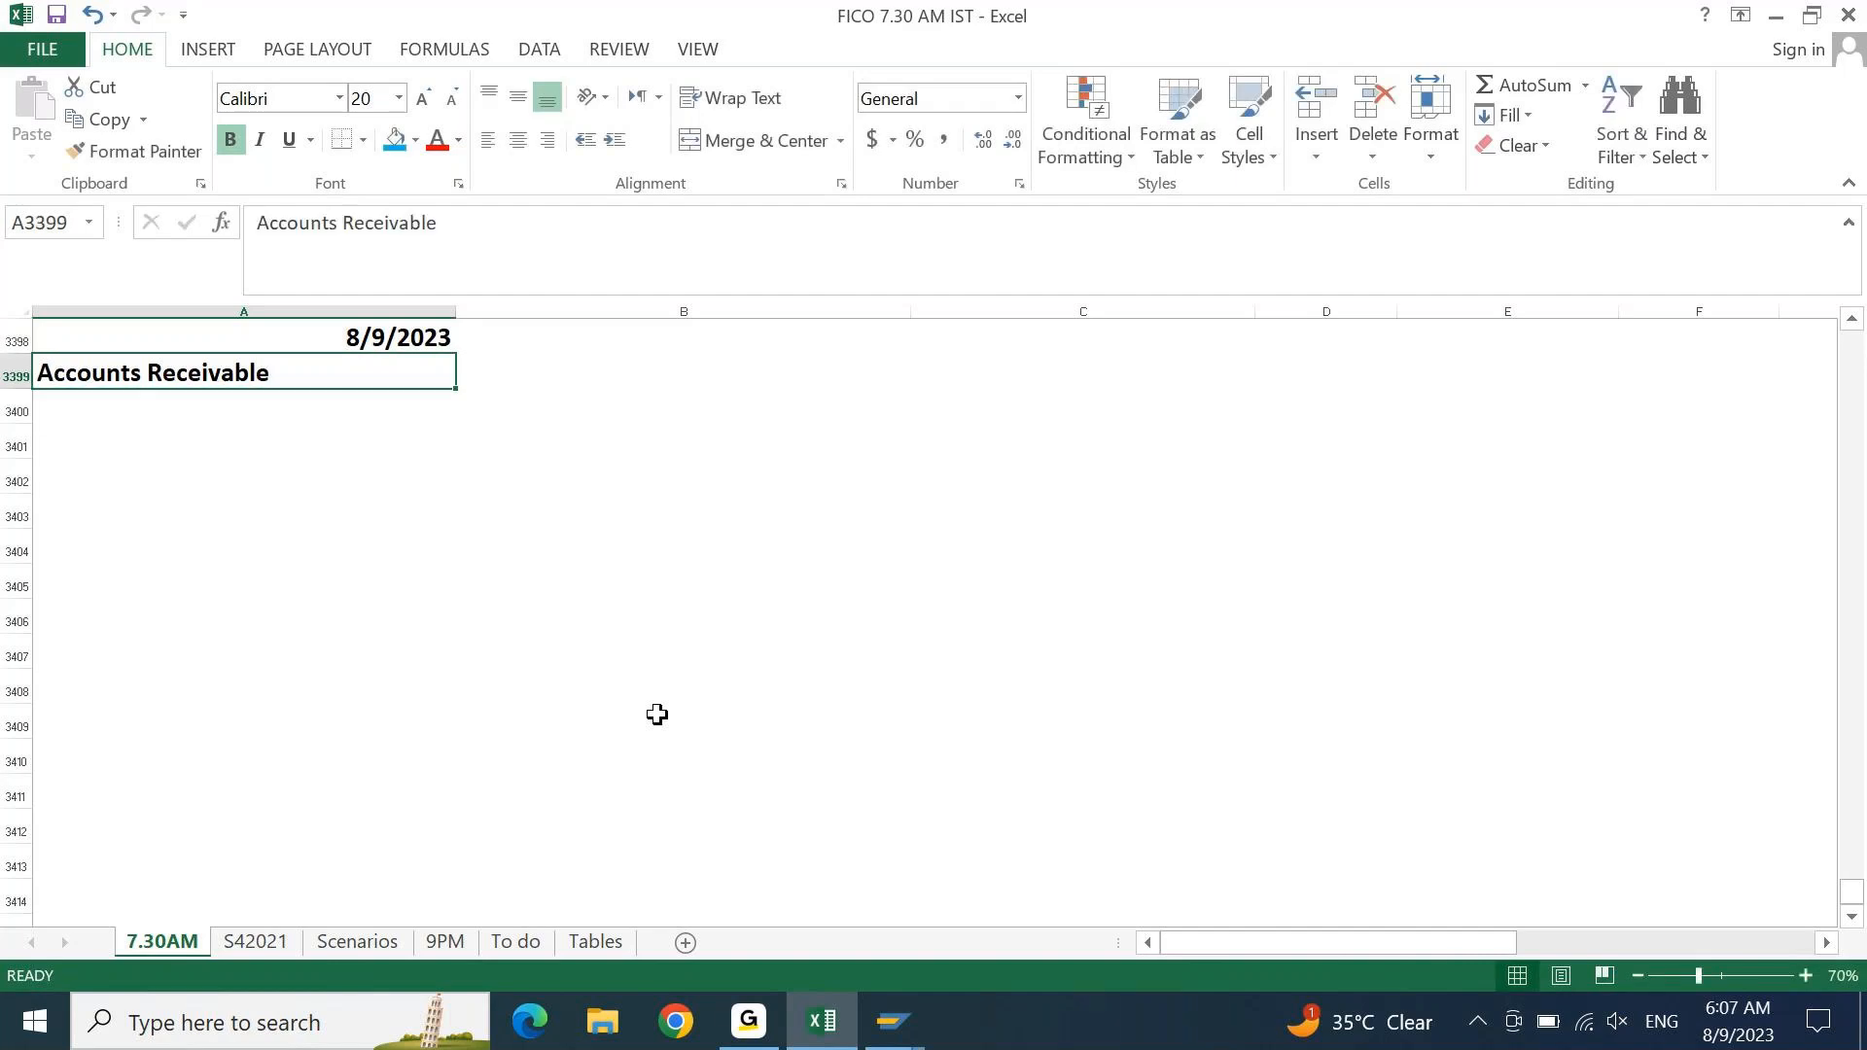
pyautogui.press('F2')
pyautogui.write('/ O')
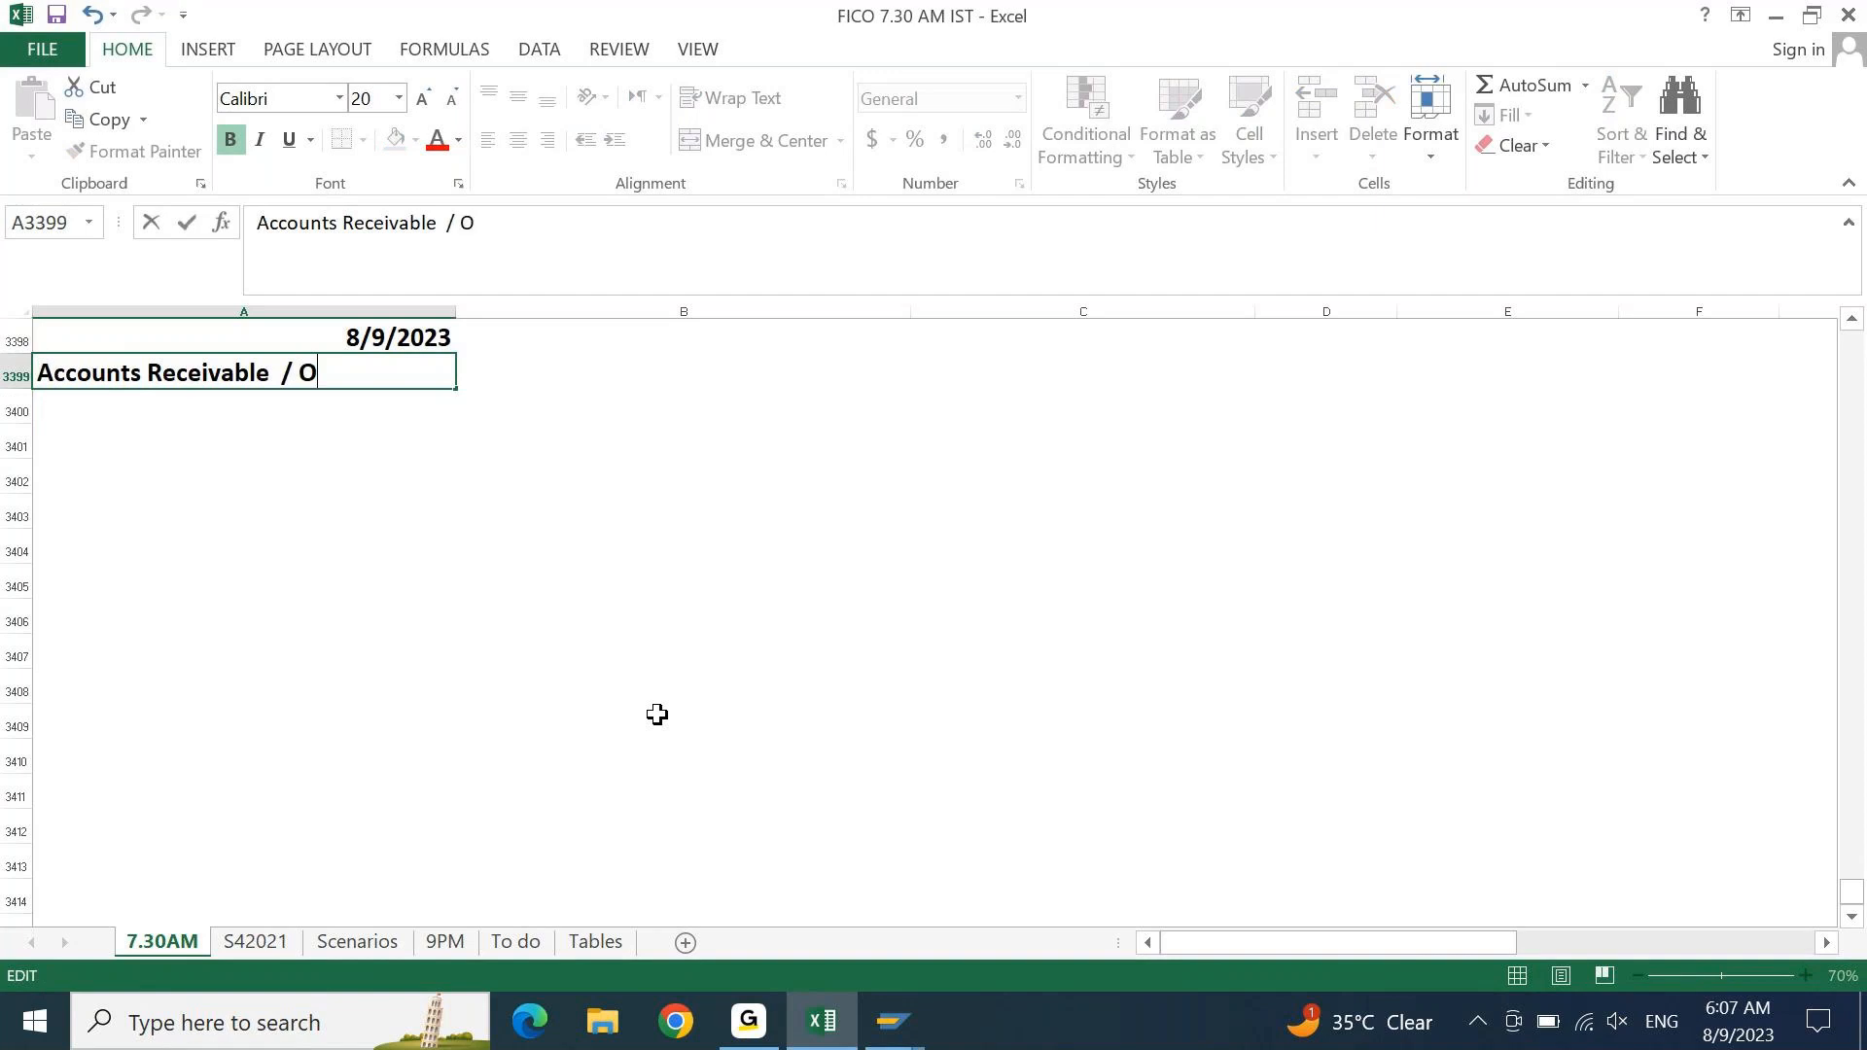
pyautogui.write('2C Cycle / ')
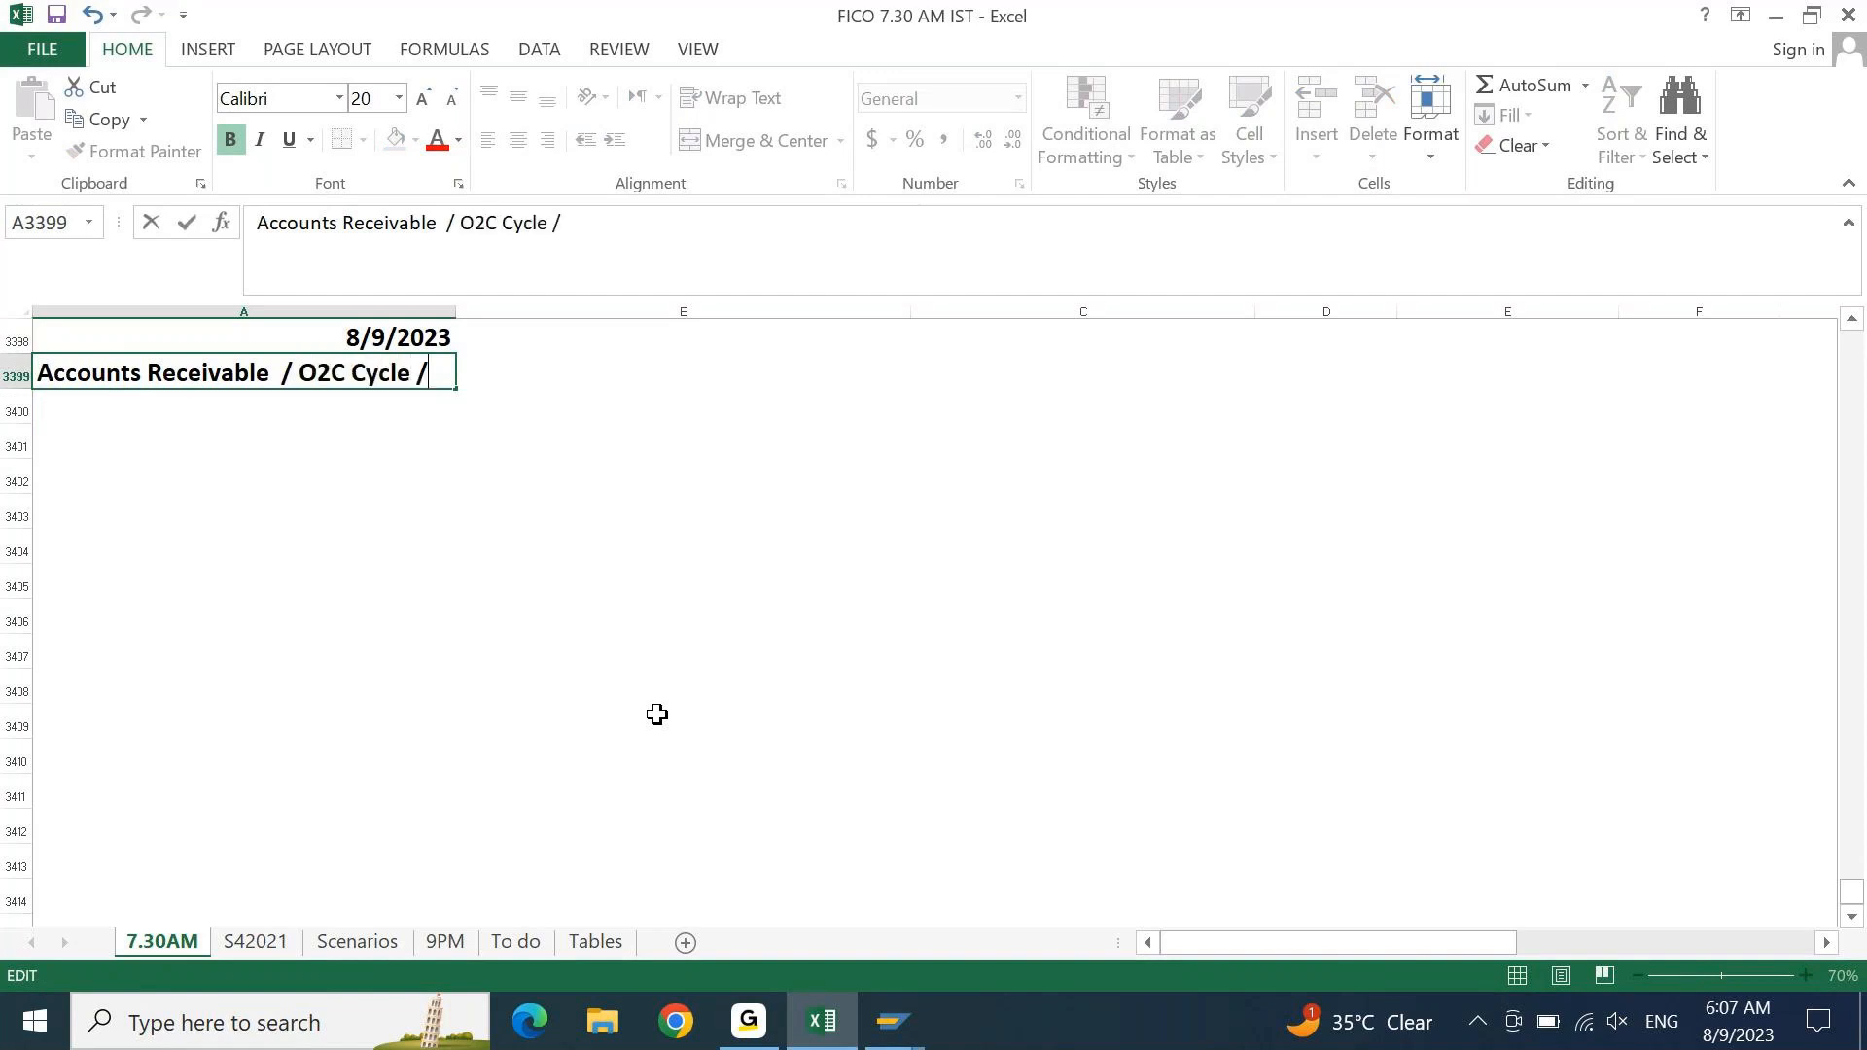
pyautogui.write('FI_ S')
pyautogui.press('BackSpace')
pyautogui.press('BackSpace')
pyautogui.press('BackSpace')
pyautogui.write('- SD Integration')
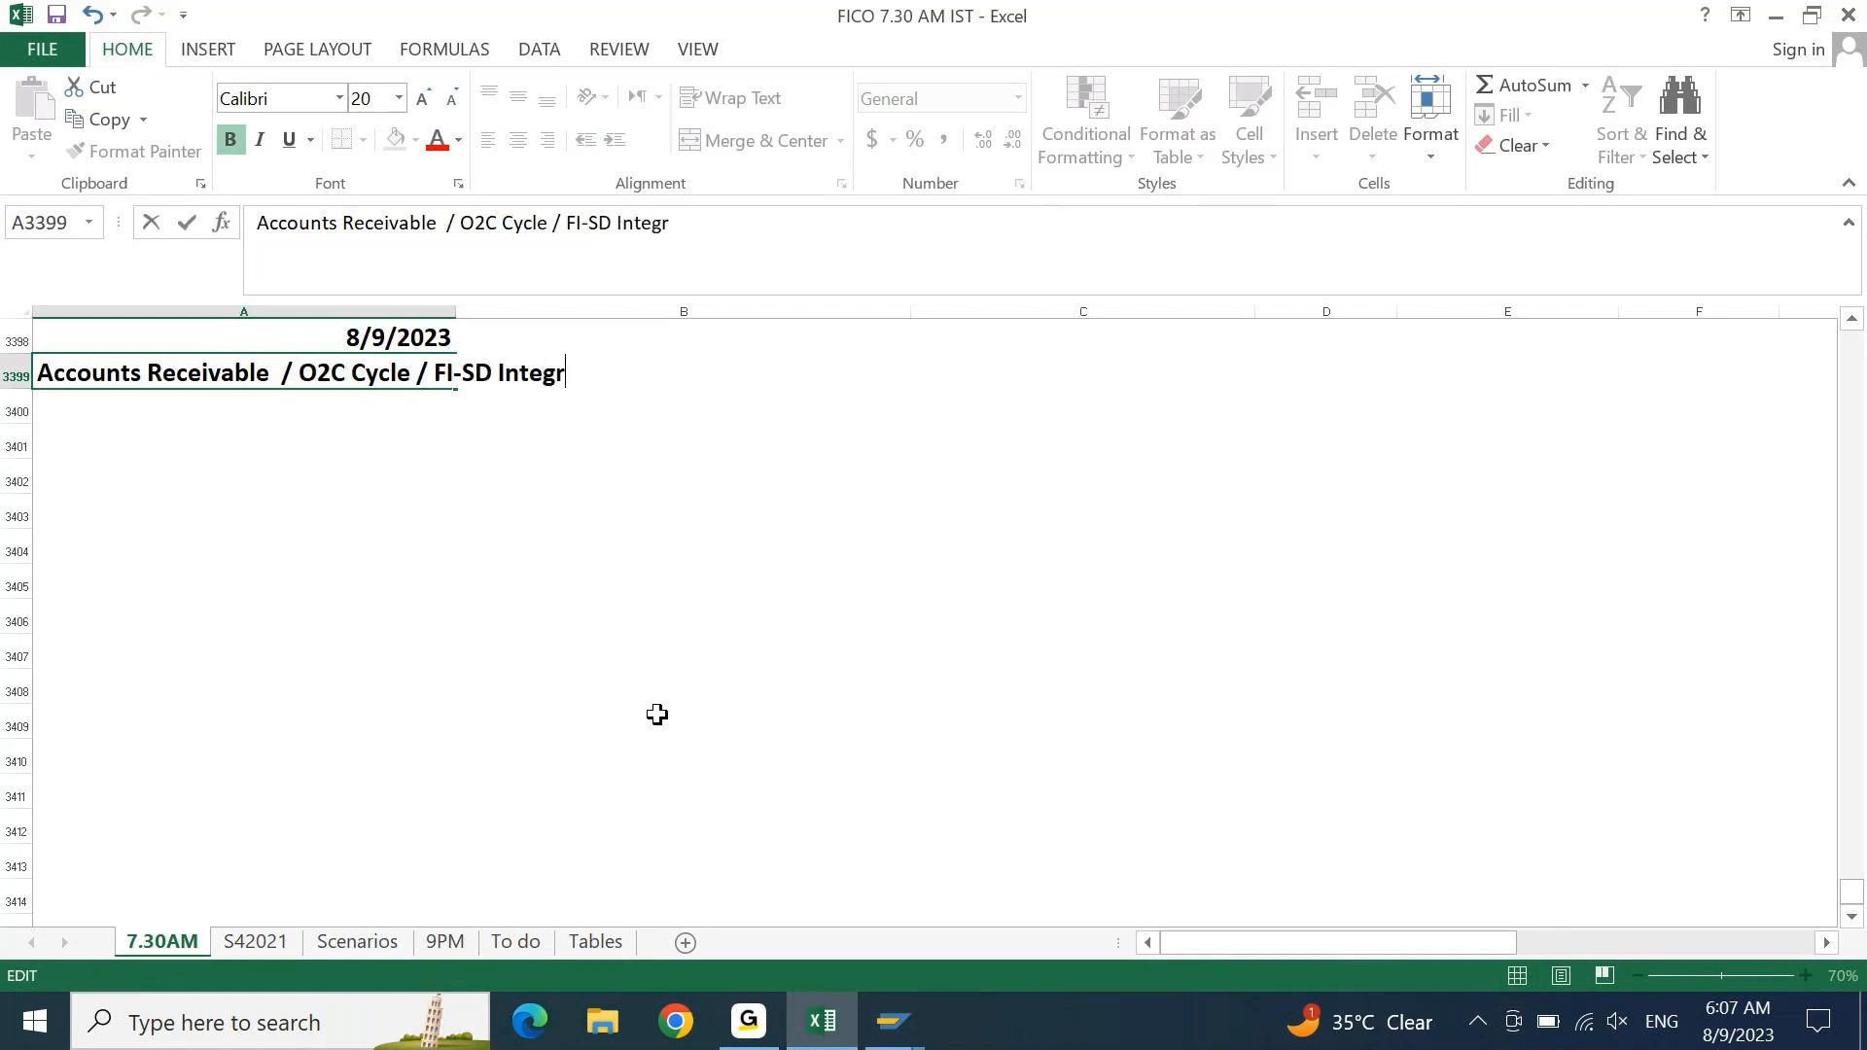
pyautogui.press('Return')
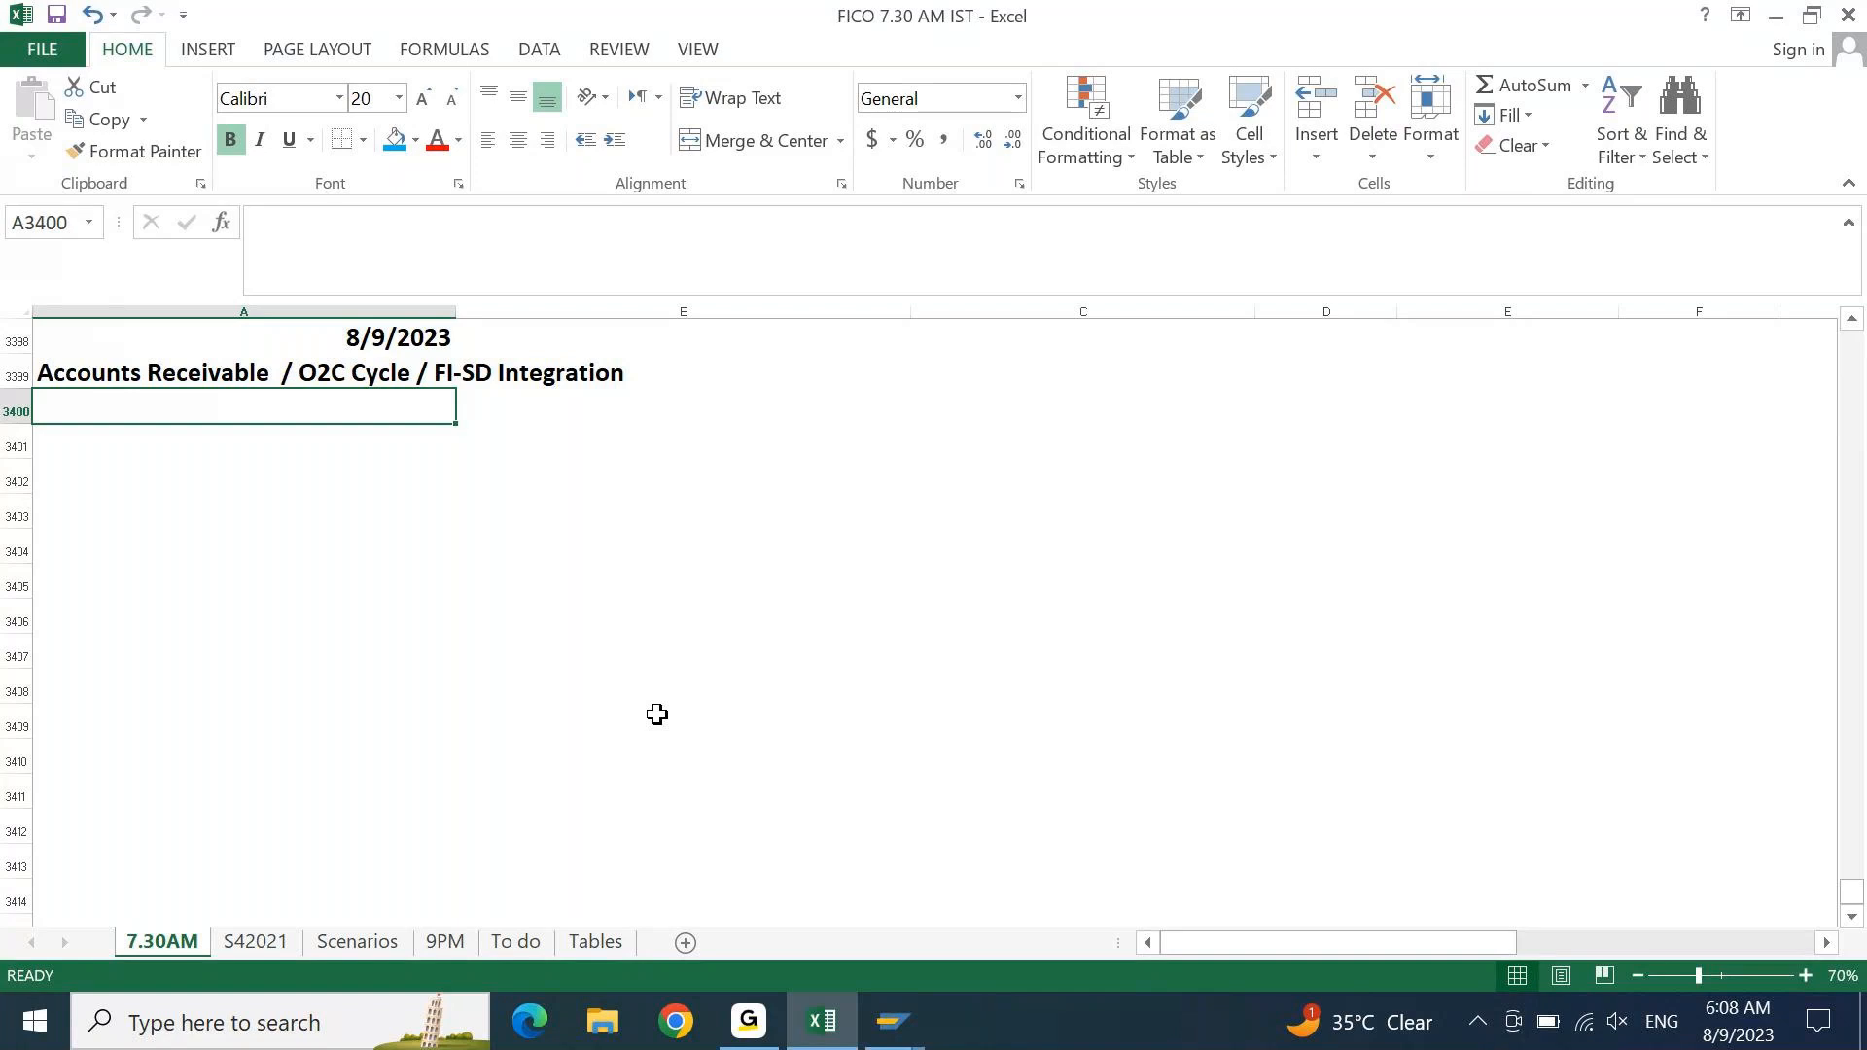
pyautogui.press('Up')
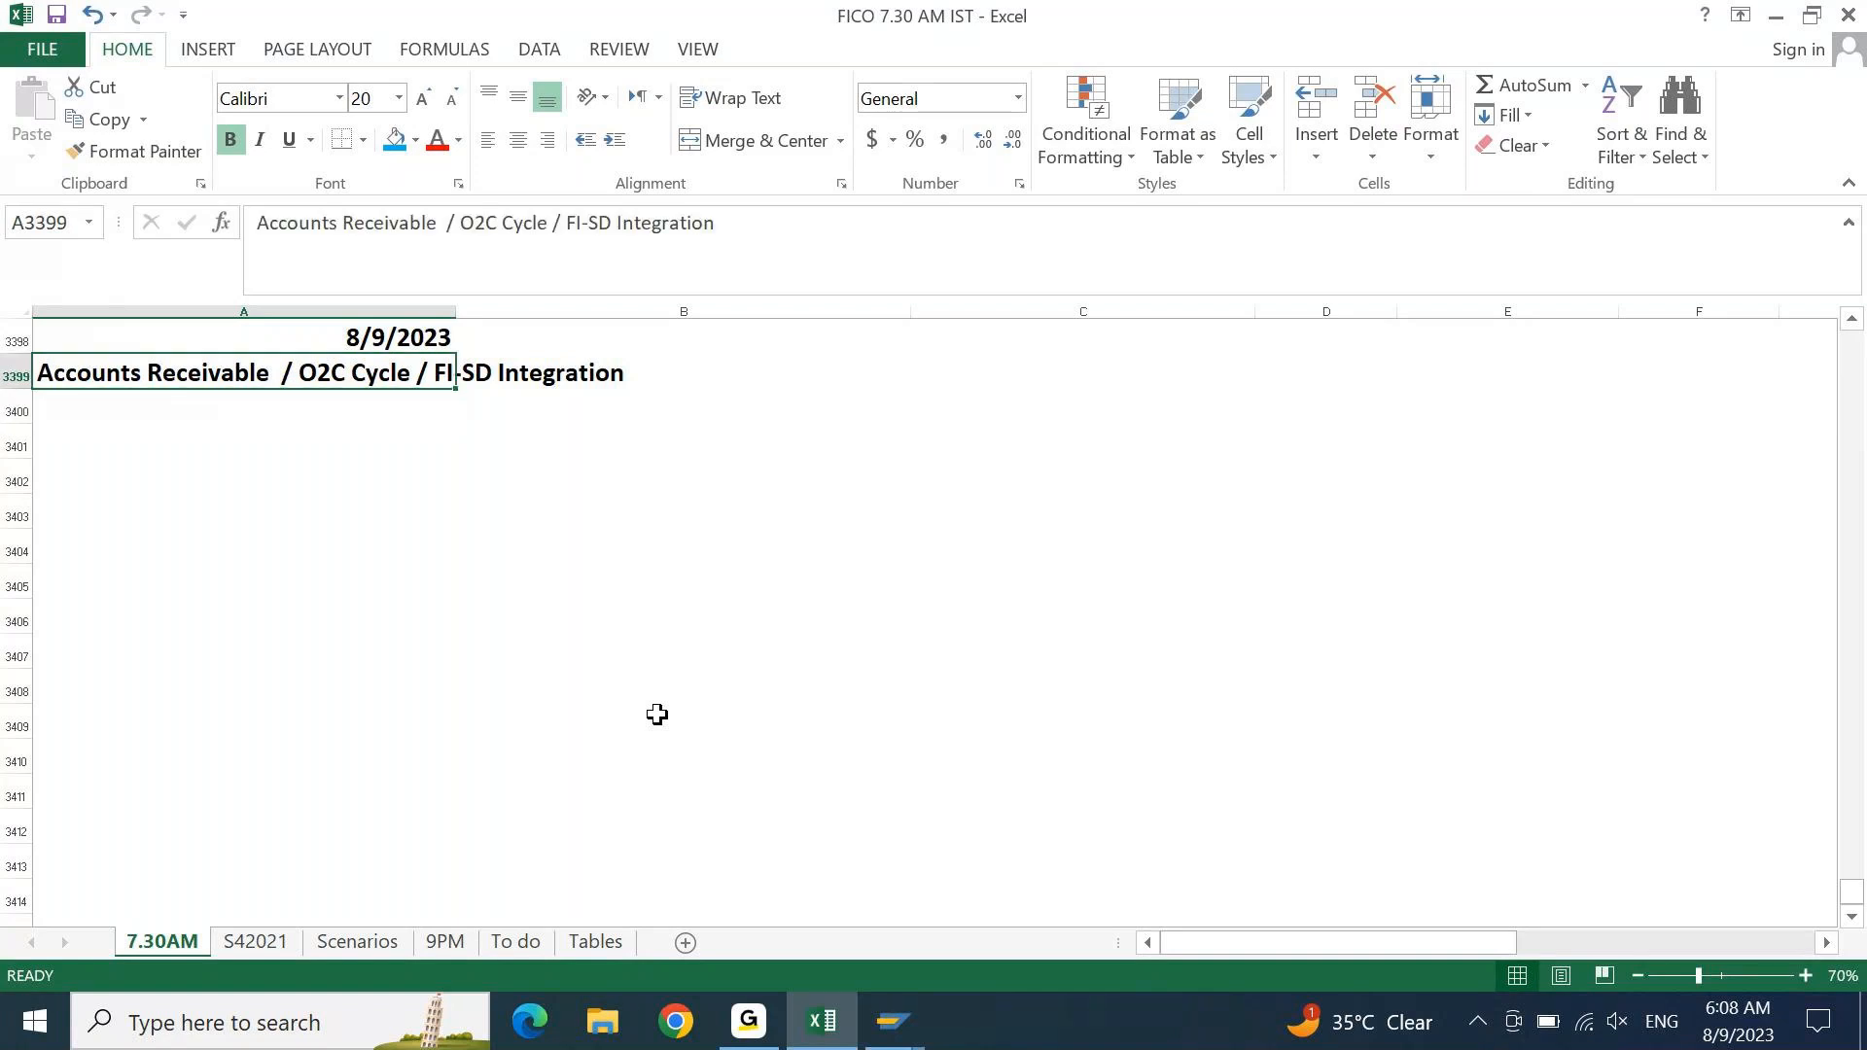
pyautogui.press('Down')
pyautogui.press('Down')
pyautogui.press('Down')
pyautogui.press('Up')
pyautogui.press('Up')
pyautogui.press('Up')
pyautogui.press('Down')
pyautogui.press('Down')
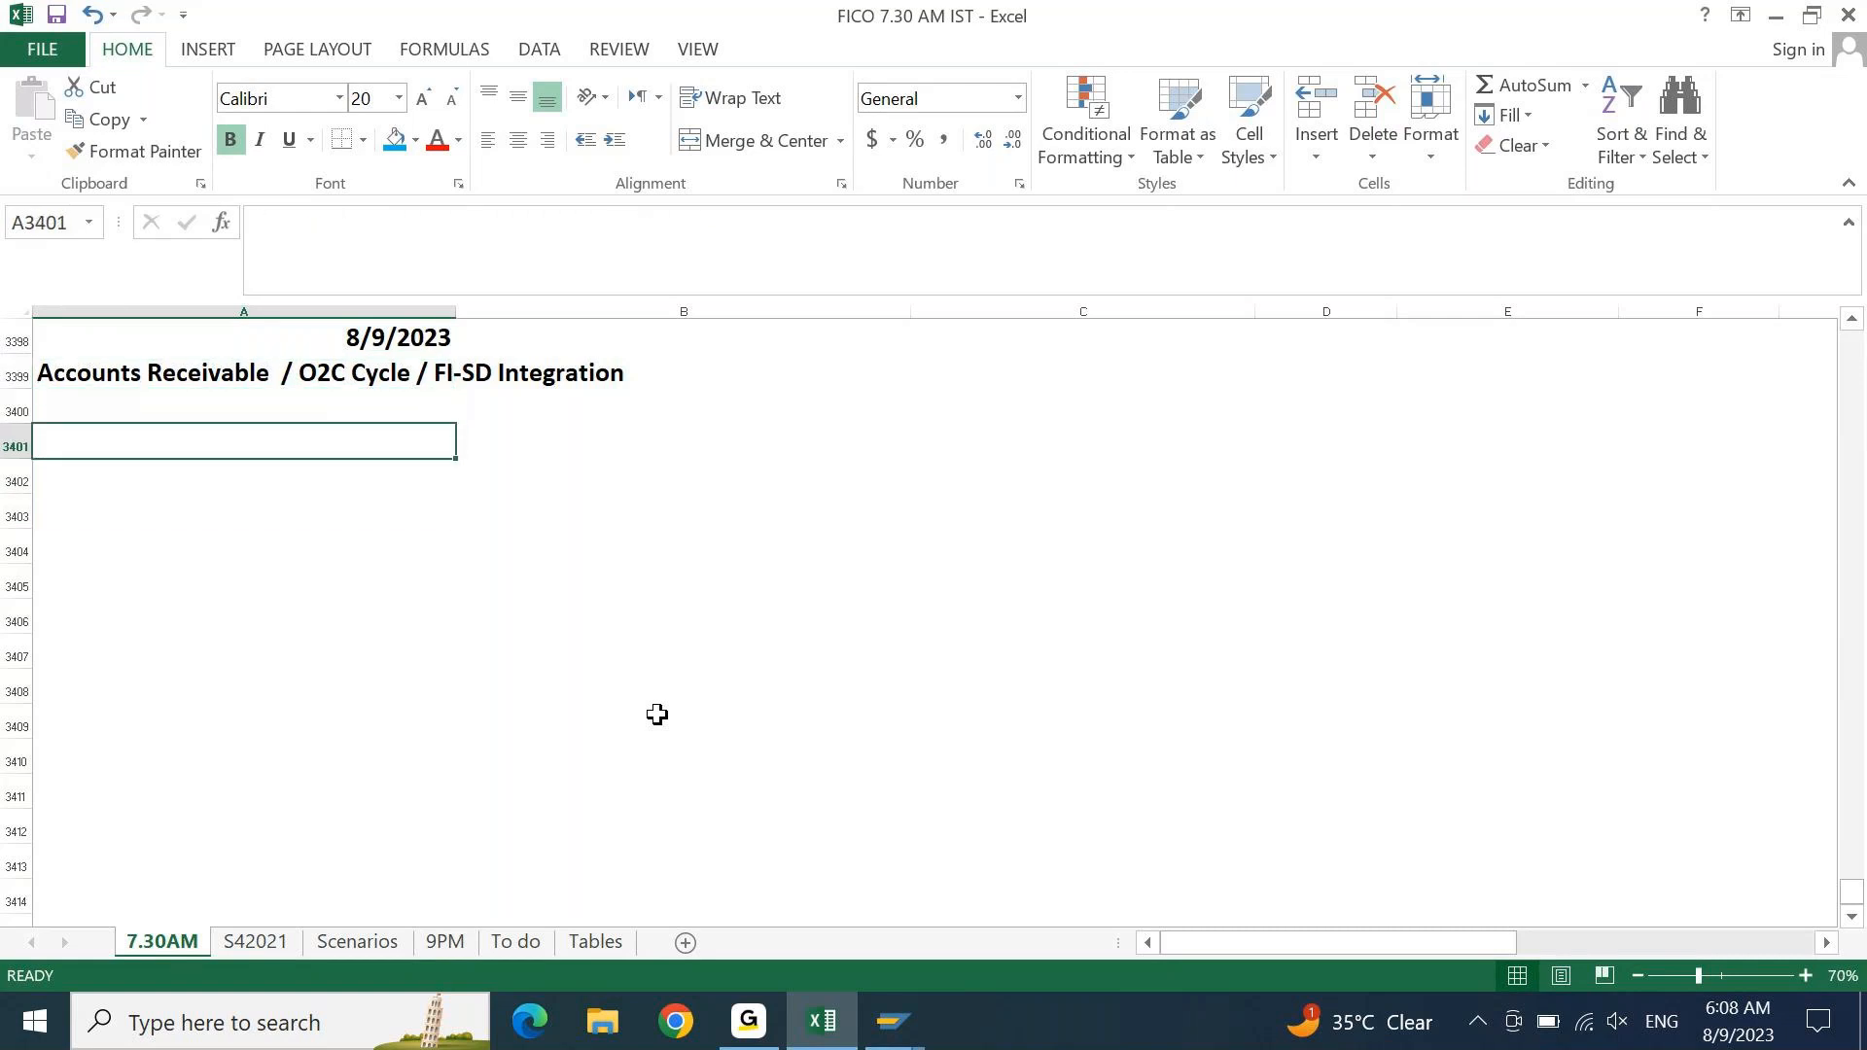
pyautogui.write('1.')
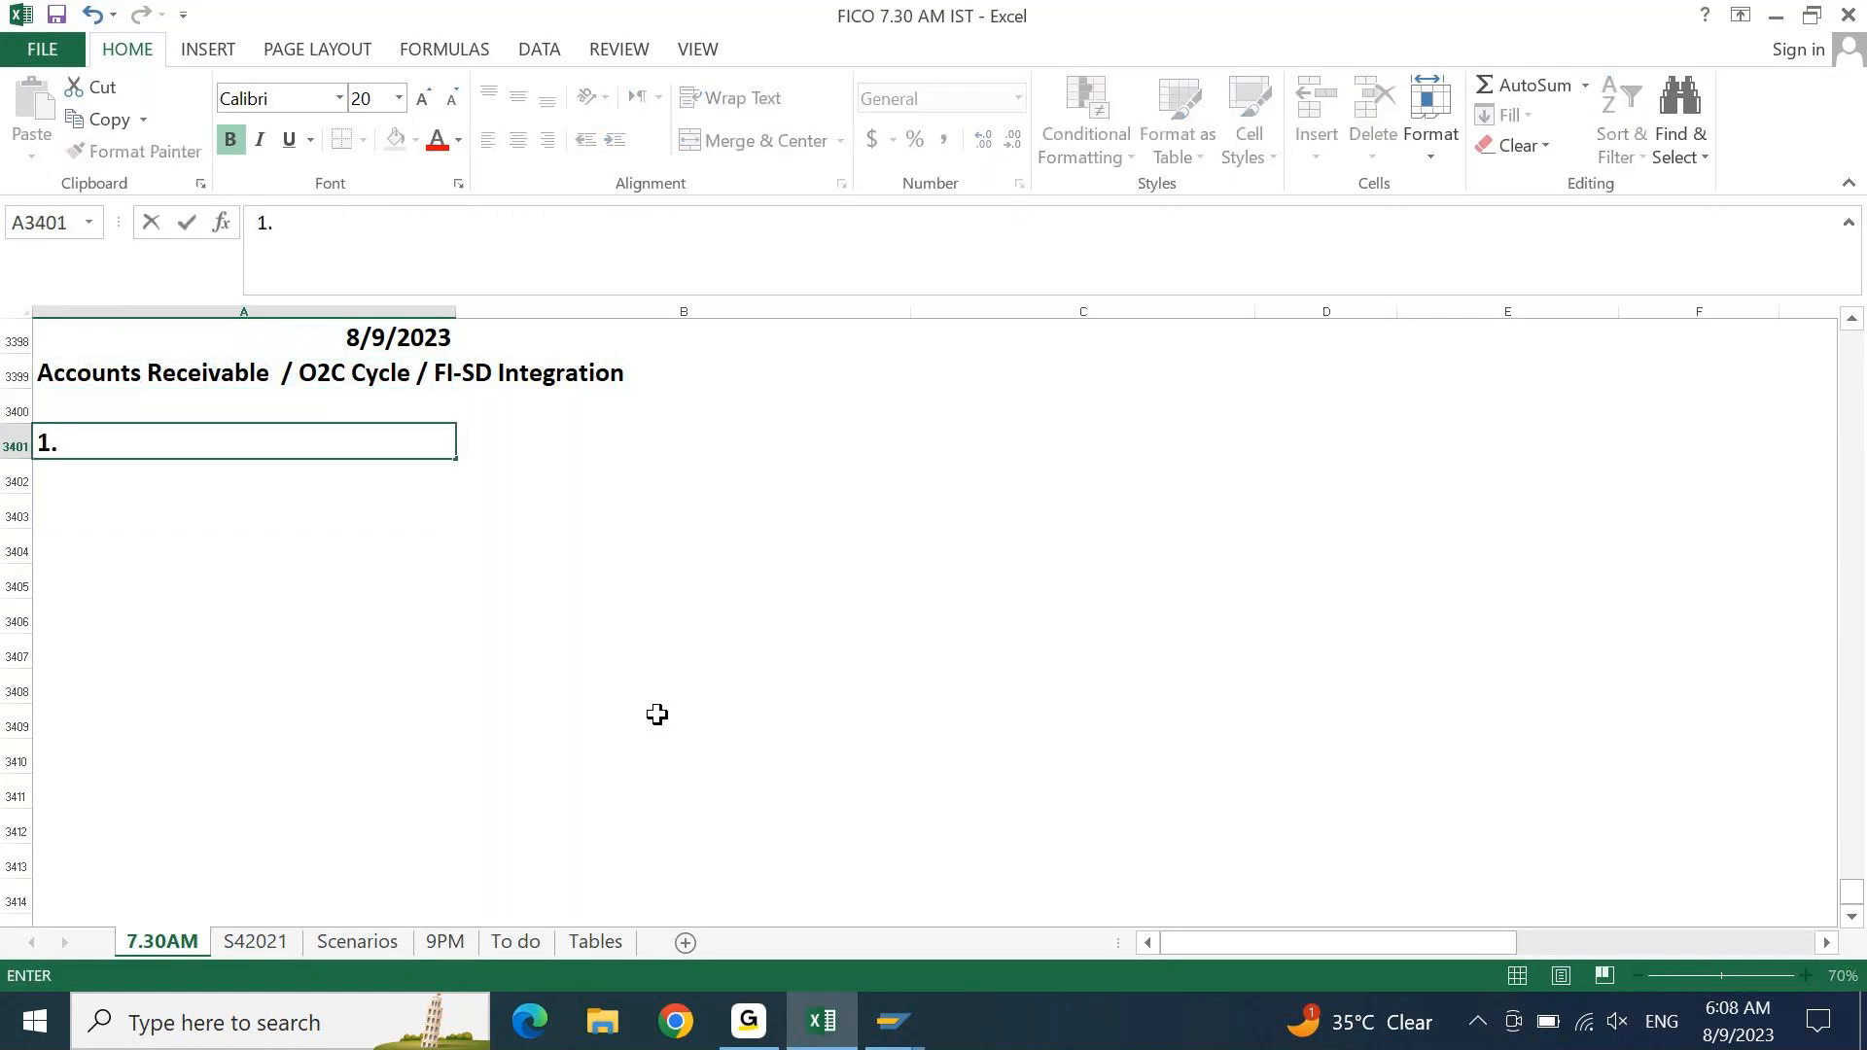
pyautogui.click(1605, 800)
# - Enter "1. Direct Sales" in cell A3400, directly below the Accounts Receivable heading
pyautogui.click(1805, 975)
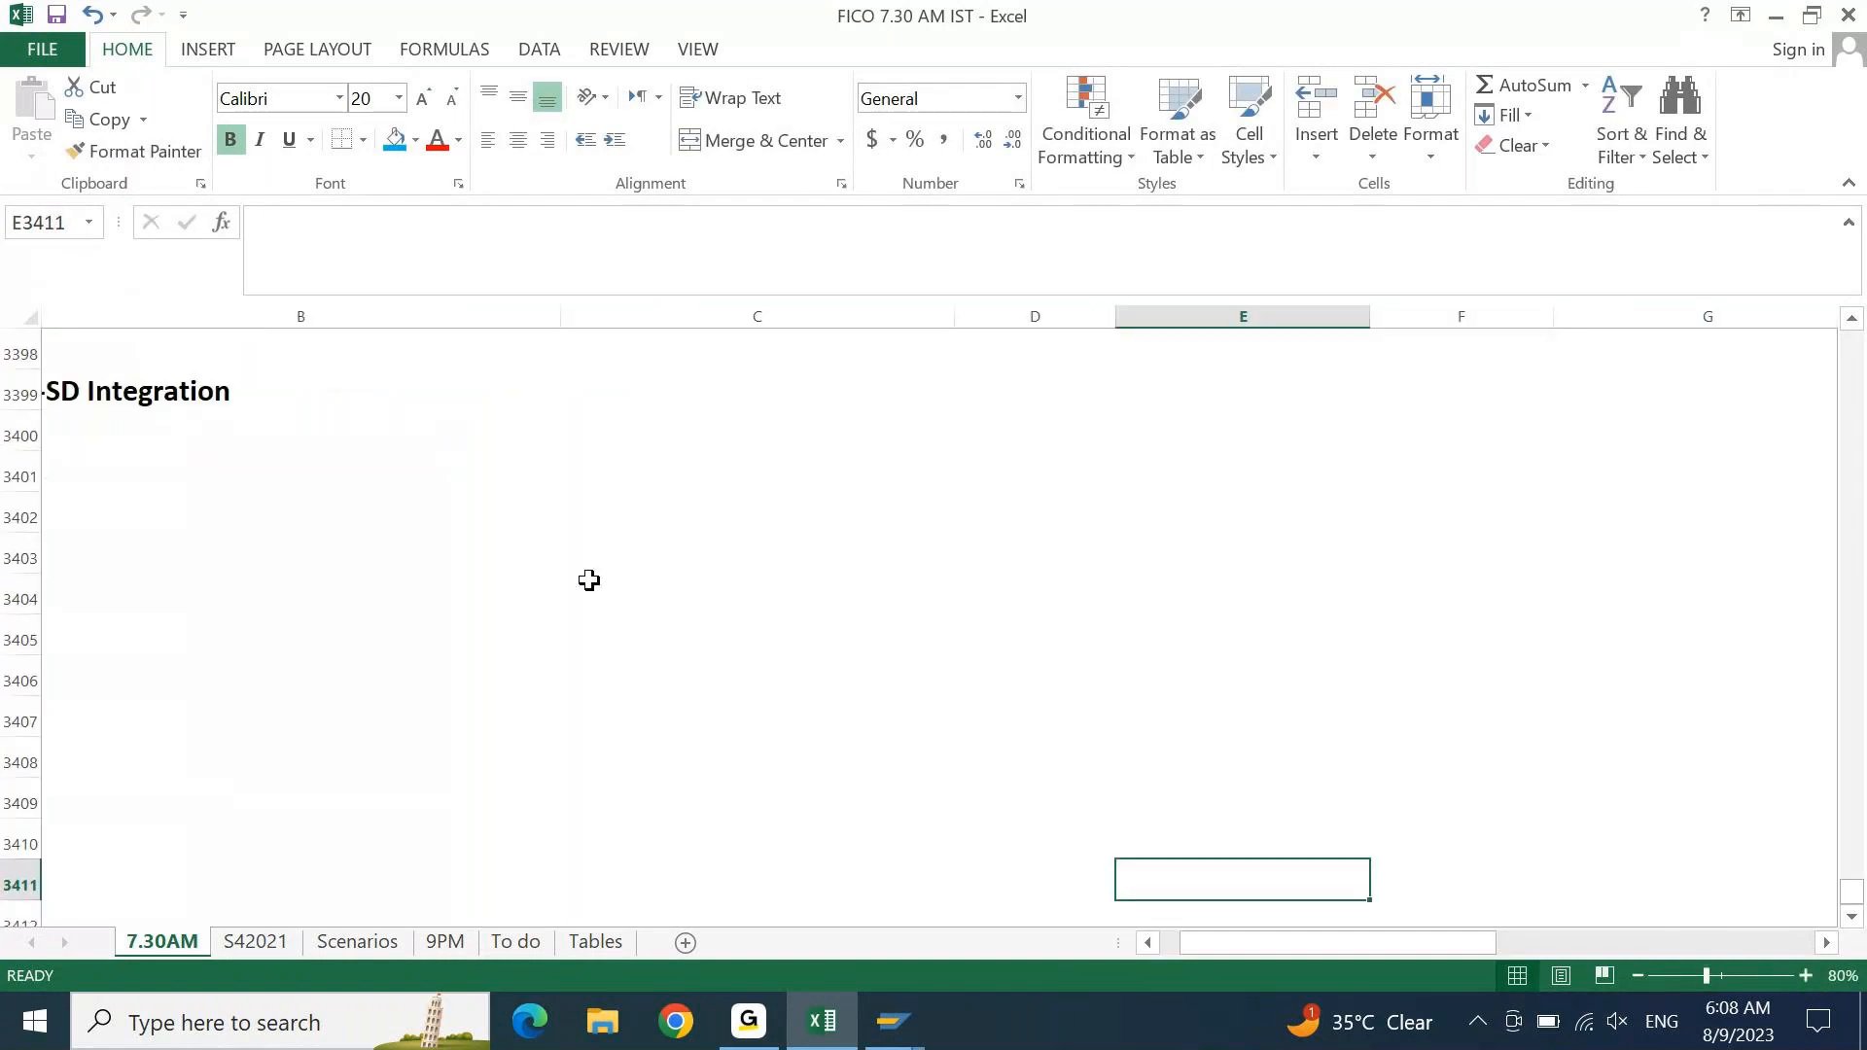
pyautogui.hotkey('ctrl', 'Left')
pyautogui.hotkey('ctrl', 'Up')
pyautogui.hotkey('ctrl', 'Up')
pyautogui.press('Down')
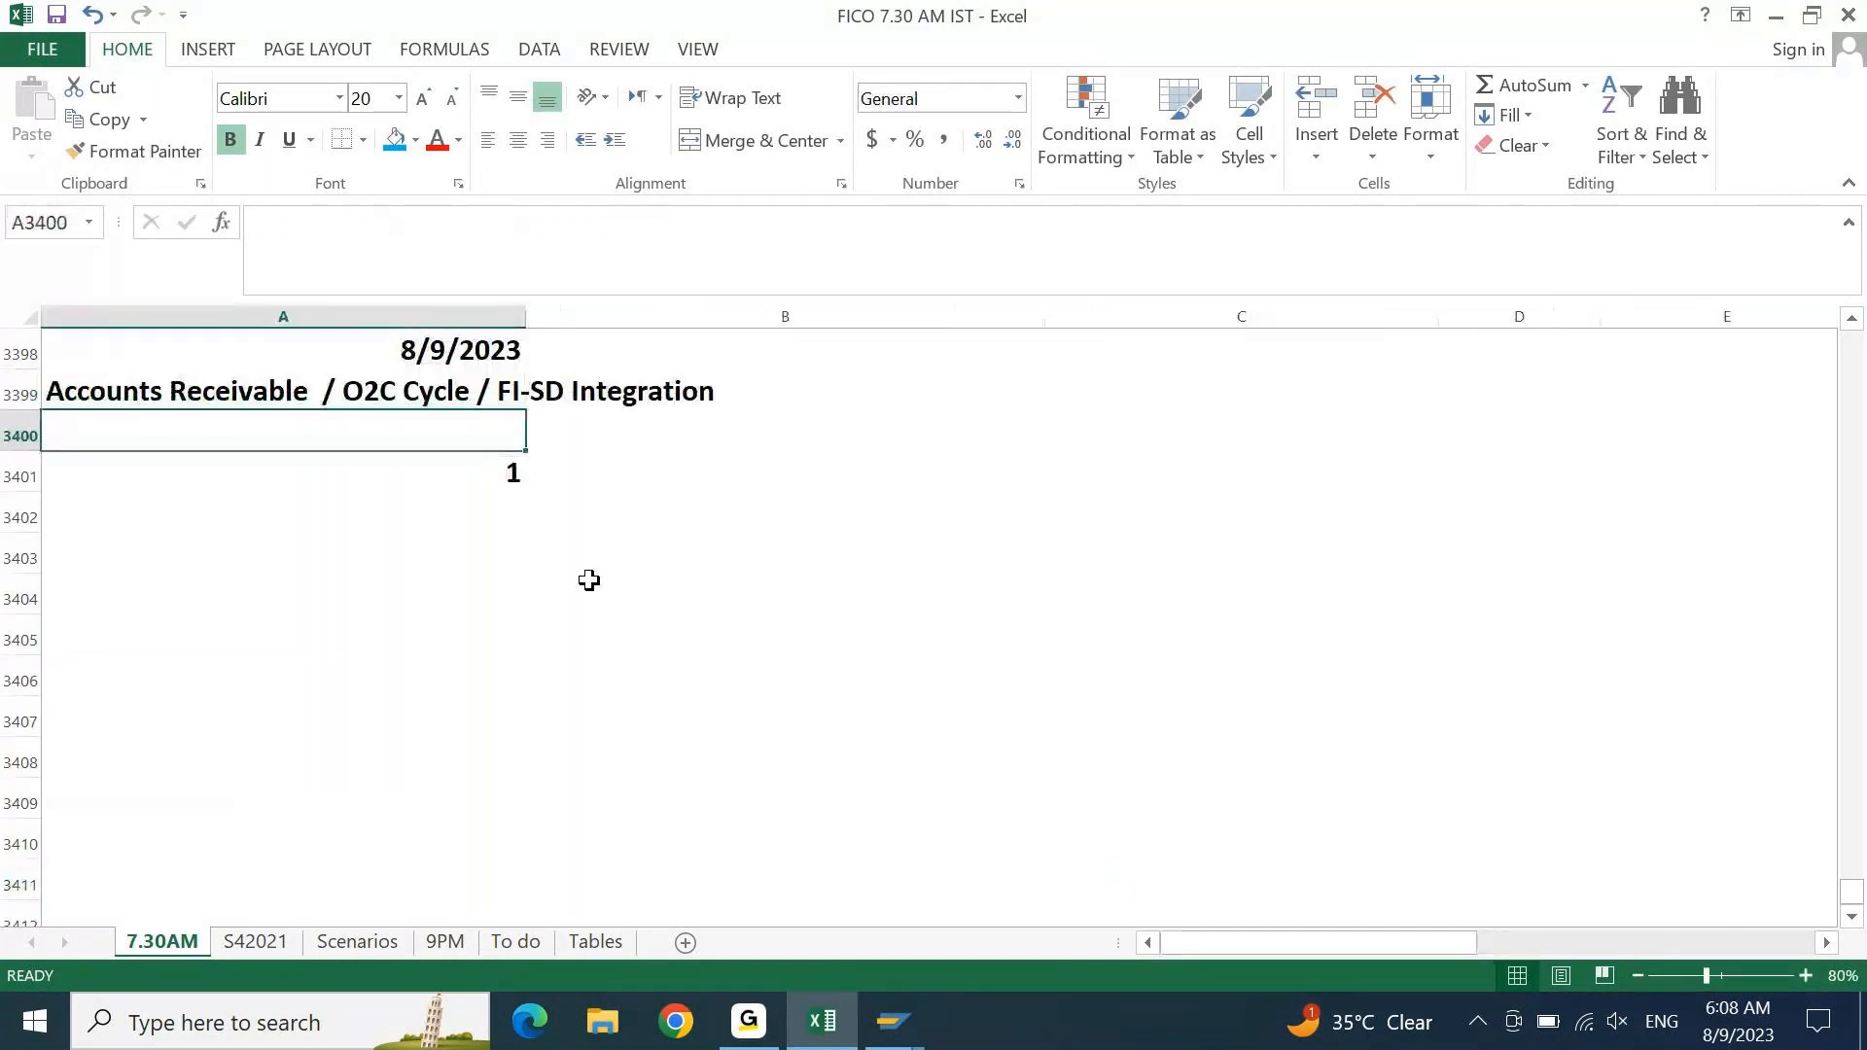
pyautogui.write('1. DI')
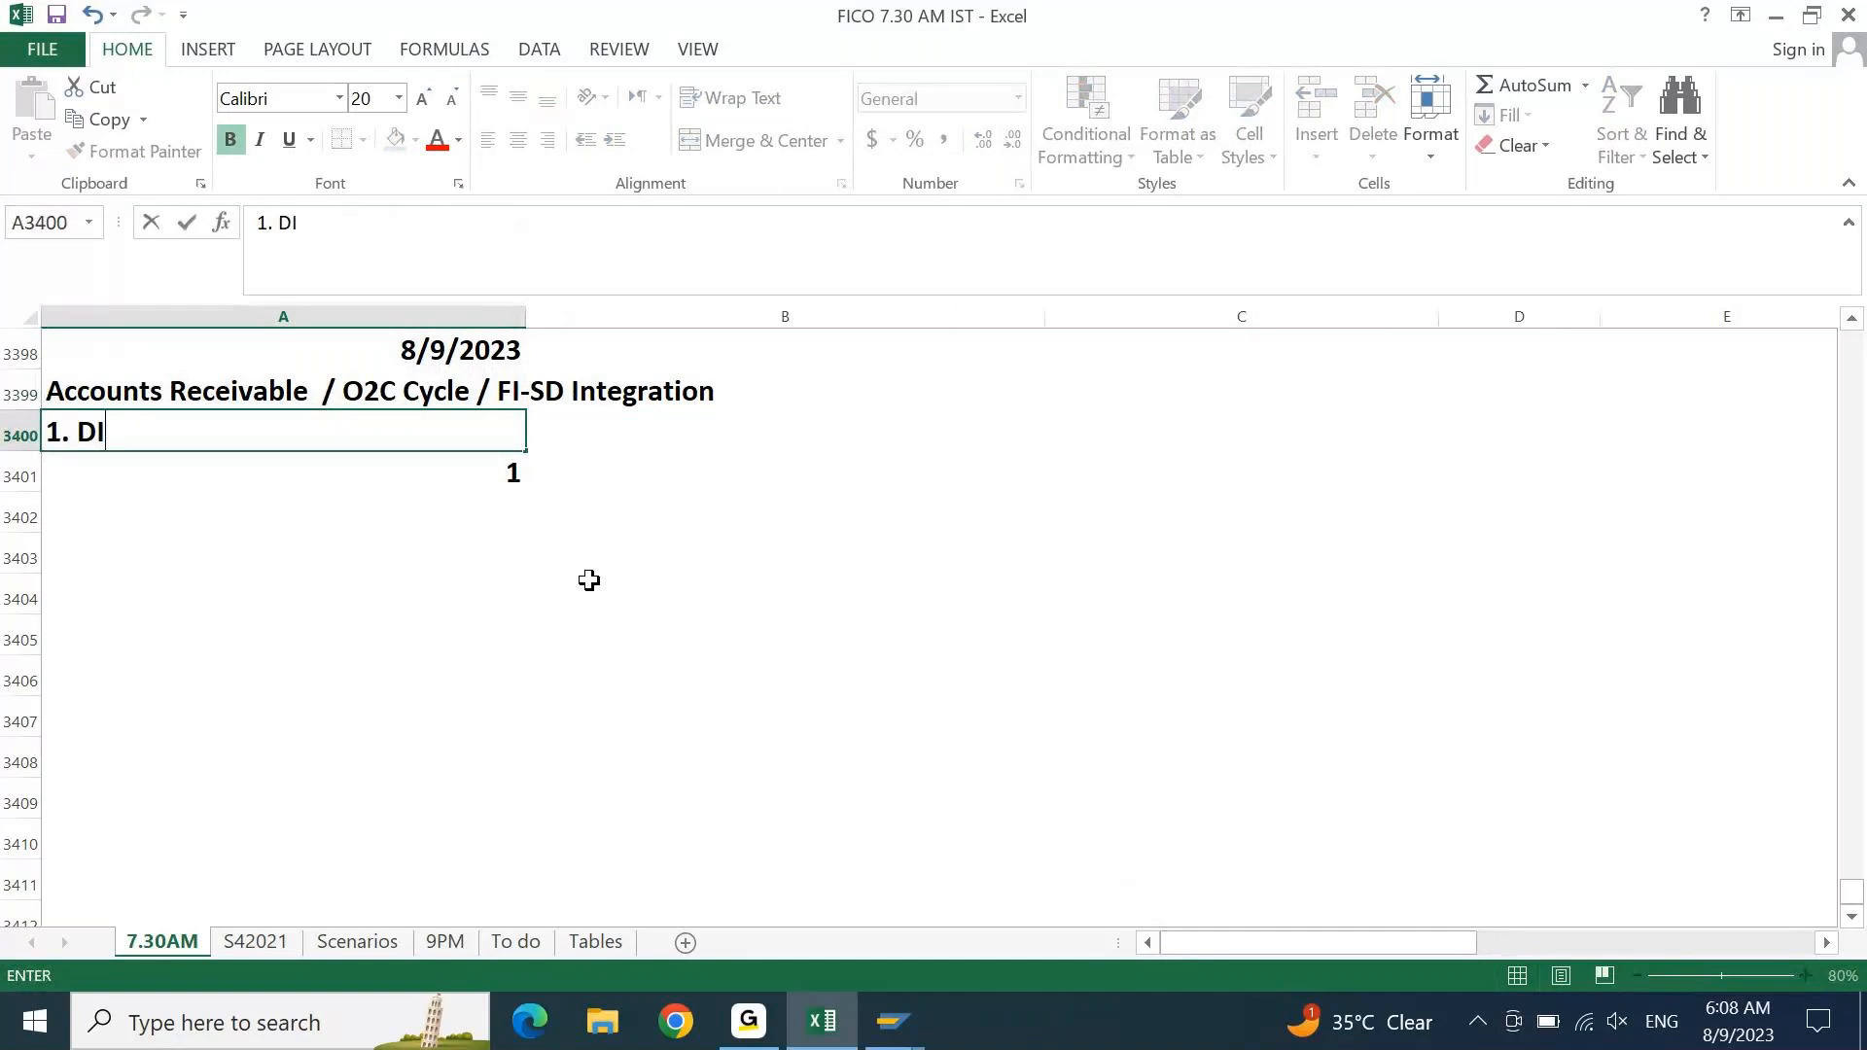
pyautogui.write('rect Sae')
pyautogui.press('BackSpace')
pyautogui.write('les')
pyautogui.hotkey('ctrl', 'Return')
# - Enter "2. Order Sales" in cell B3400, beside the Direct Sales entry
pyautogui.press('Right')
pyautogui.write('2.')
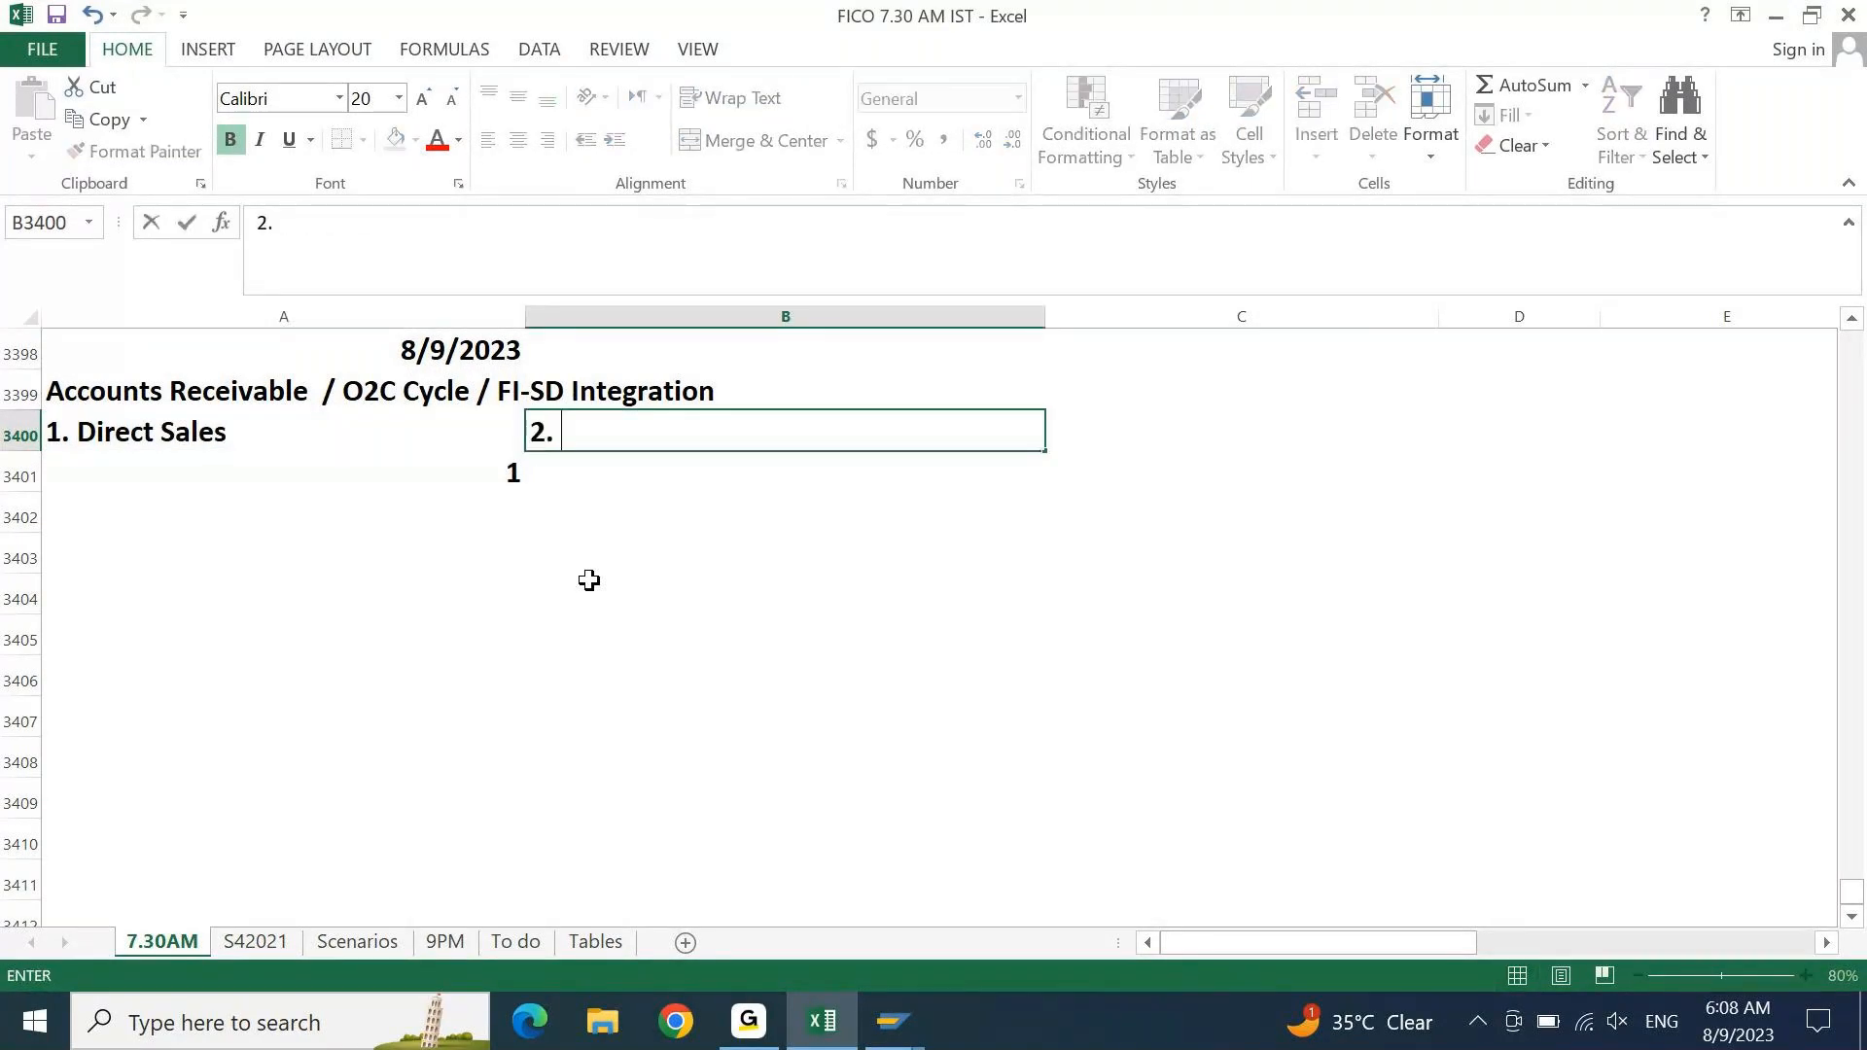
pyautogui.write(' Sales Ord')
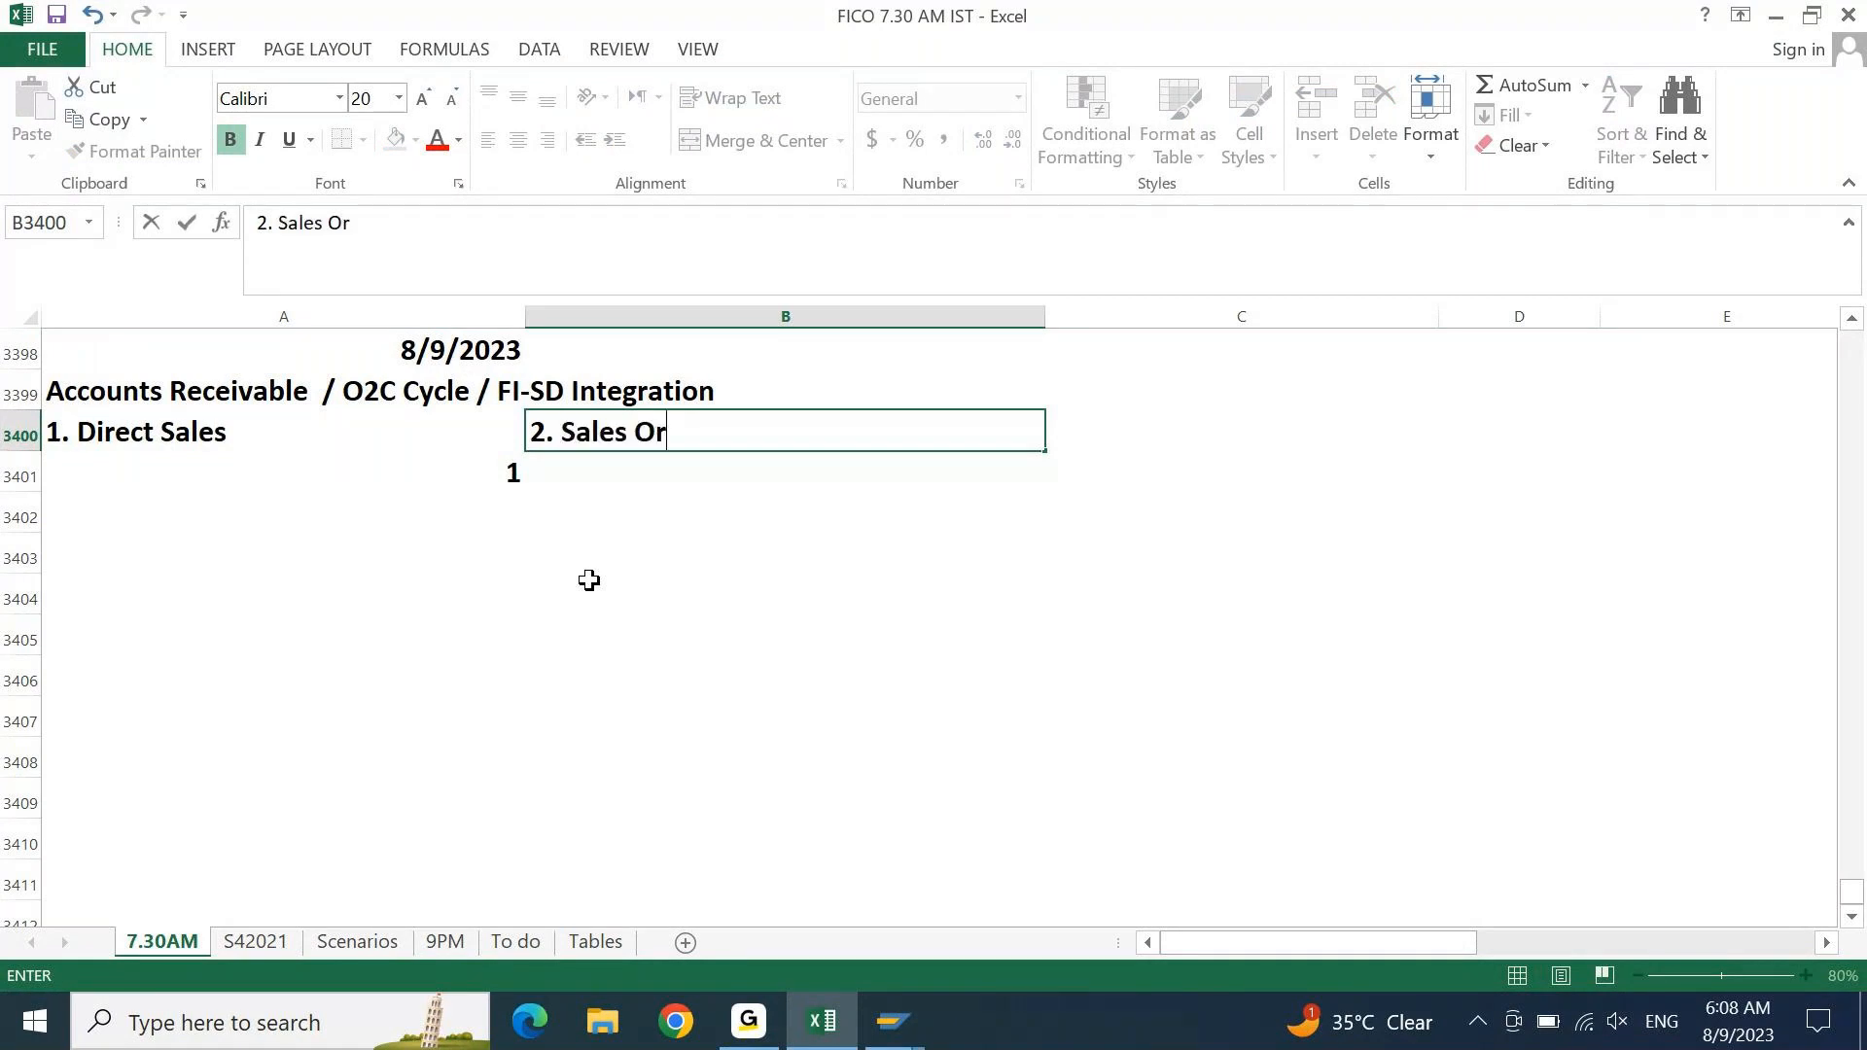
pyautogui.press('BackSpace')
pyautogui.press('BackSpace')
pyautogui.press('BackSpace')
pyautogui.press('BackSpace')
pyautogui.press('BackSpace')
pyautogui.press('BackSpace')
pyautogui.press('BackSpace')
pyautogui.press('BackSpace')
pyautogui.press('BackSpace')
pyautogui.write('Order re')
pyautogui.press('BackSpace')
pyautogui.press('BackSpace')
pyautogui.write('SAles')
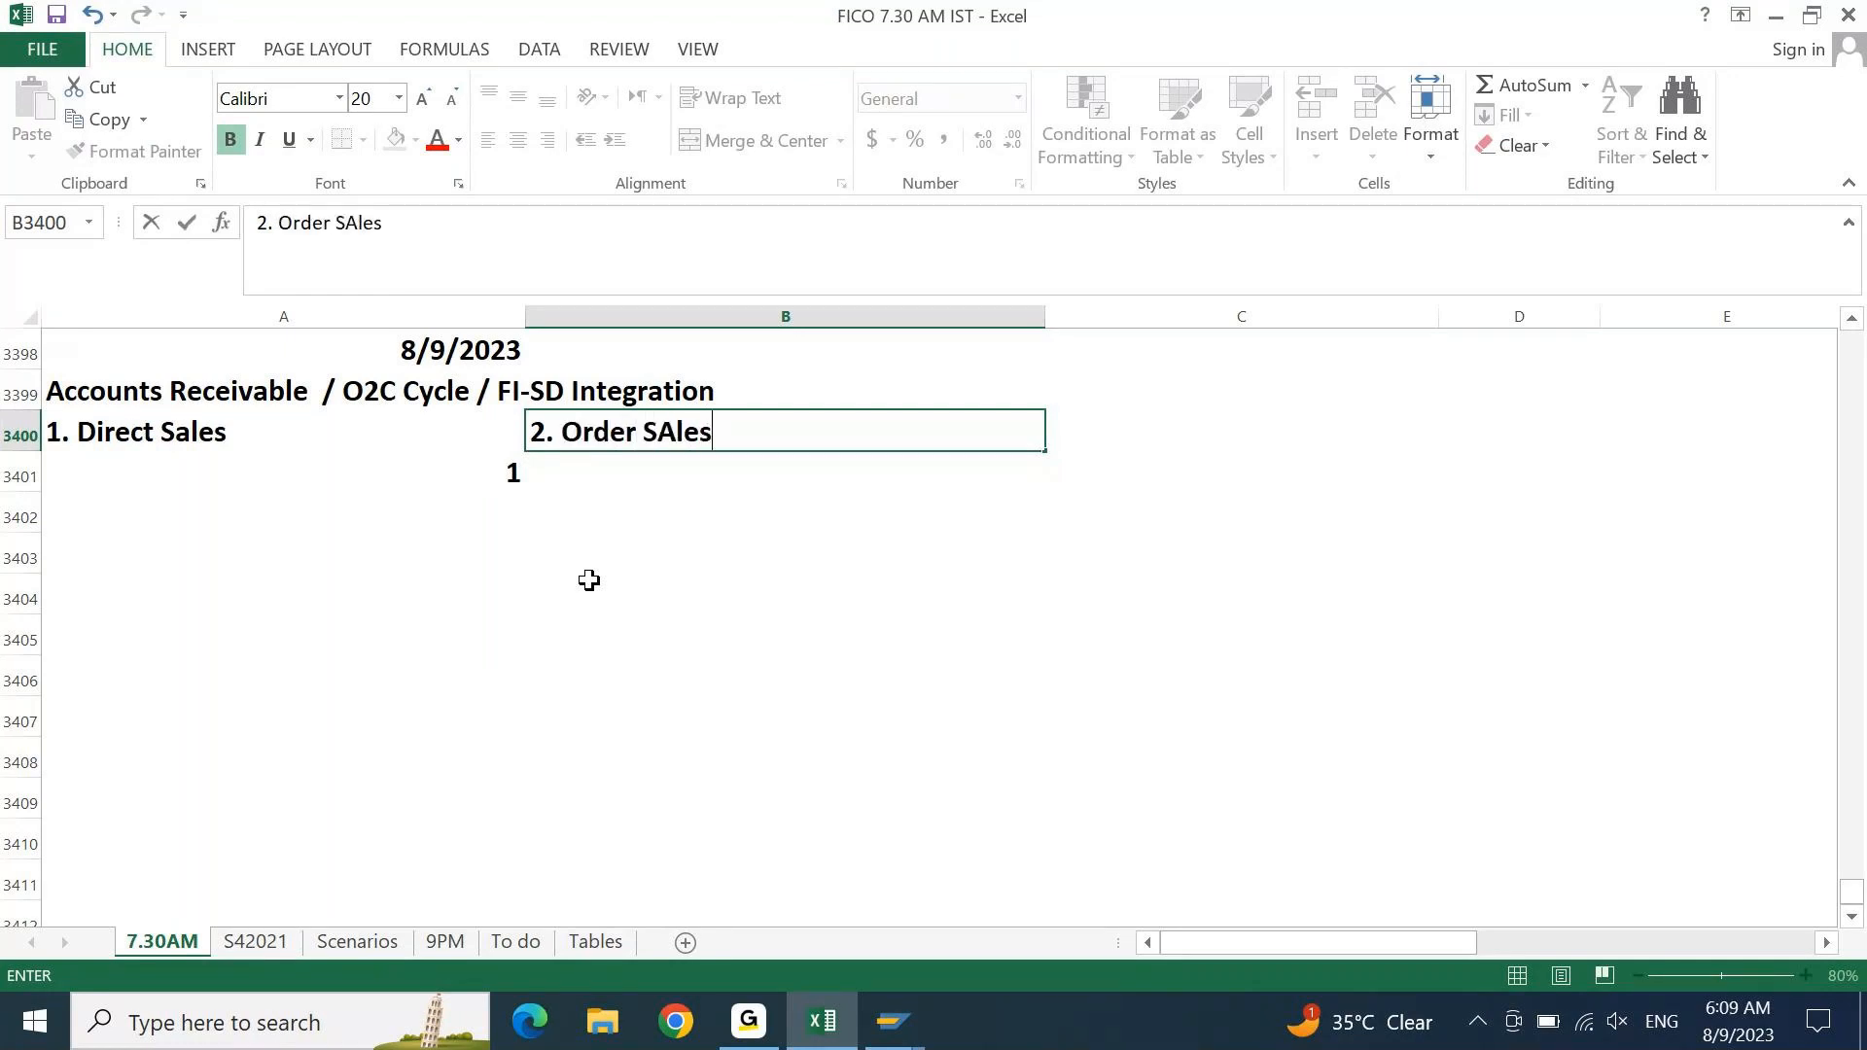
pyautogui.press('Return')
# - Replace the content of cell A3401, under Direct Sales, with "FI - Direct Postings"
pyautogui.write('F')
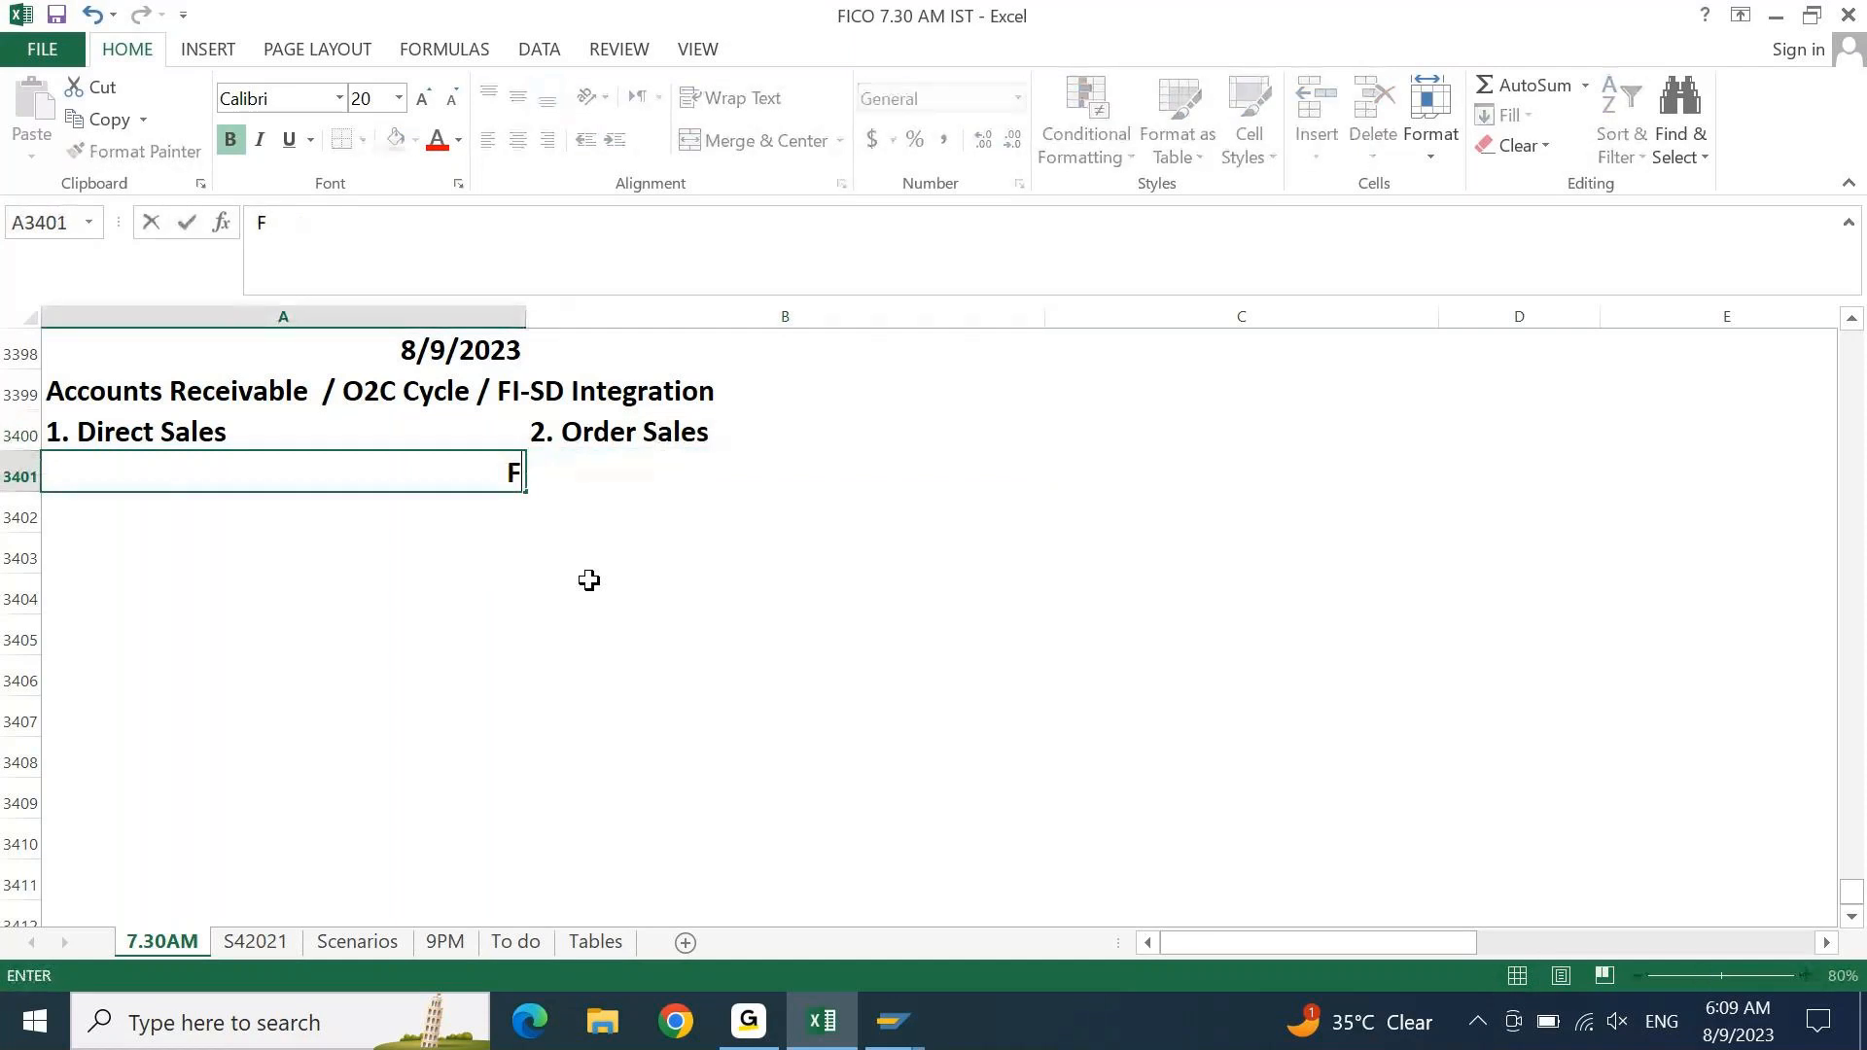
pyautogui.write('I - Direct Postin')
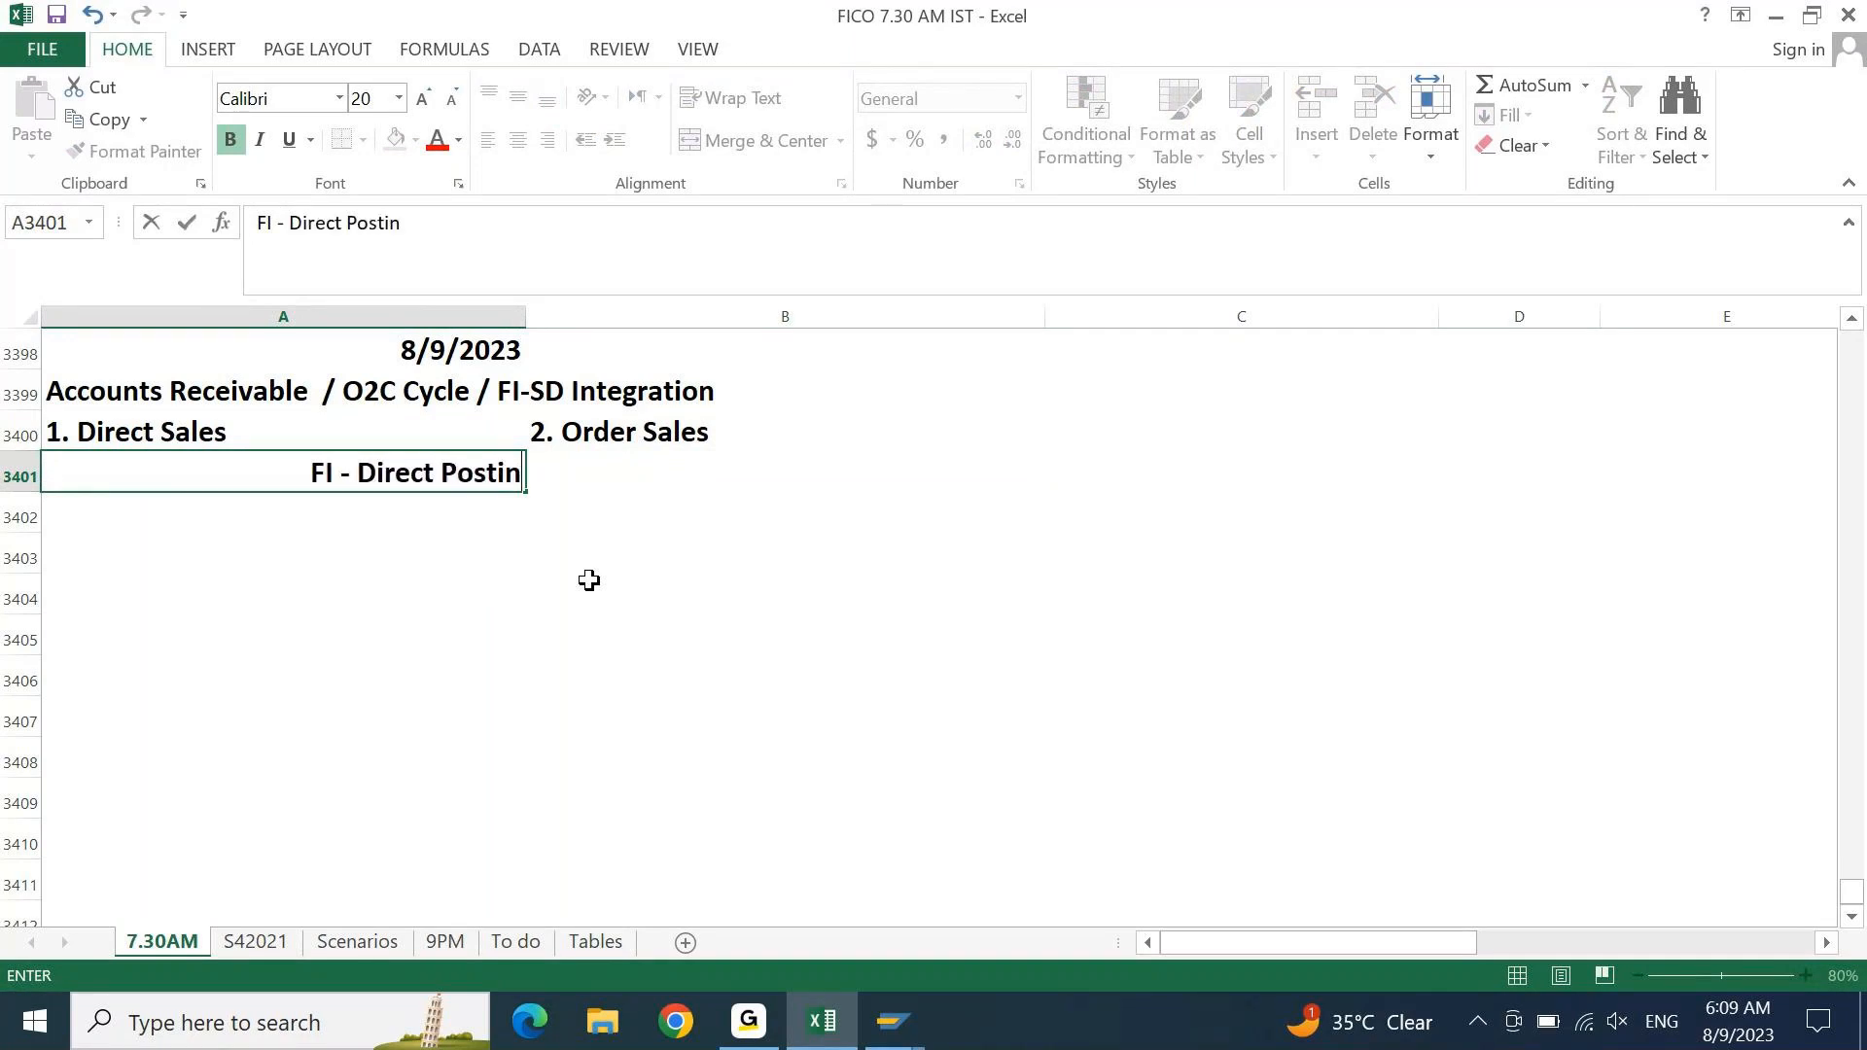
pyautogui.write('f=g')
pyautogui.press('BackSpace')
pyautogui.press('BackSpace')
pyautogui.press('BackSpace')
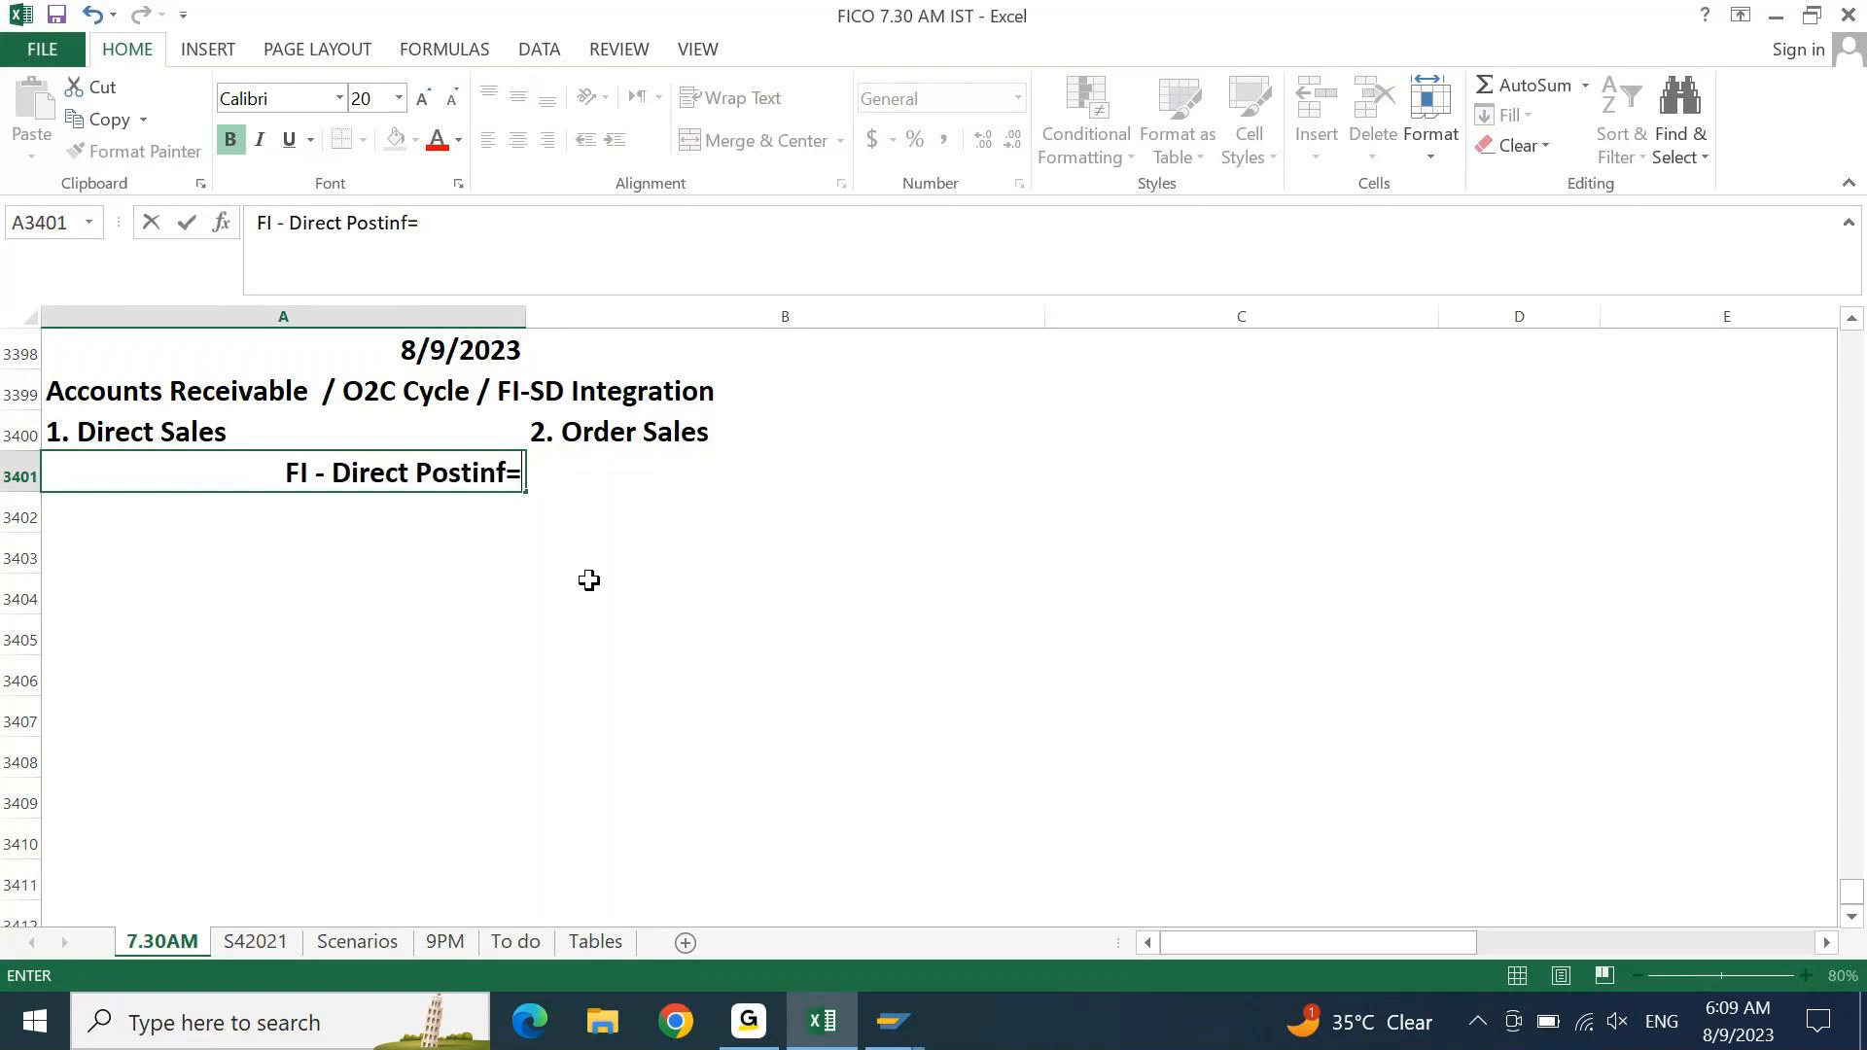
pyautogui.write('gs')
pyautogui.press('Return')
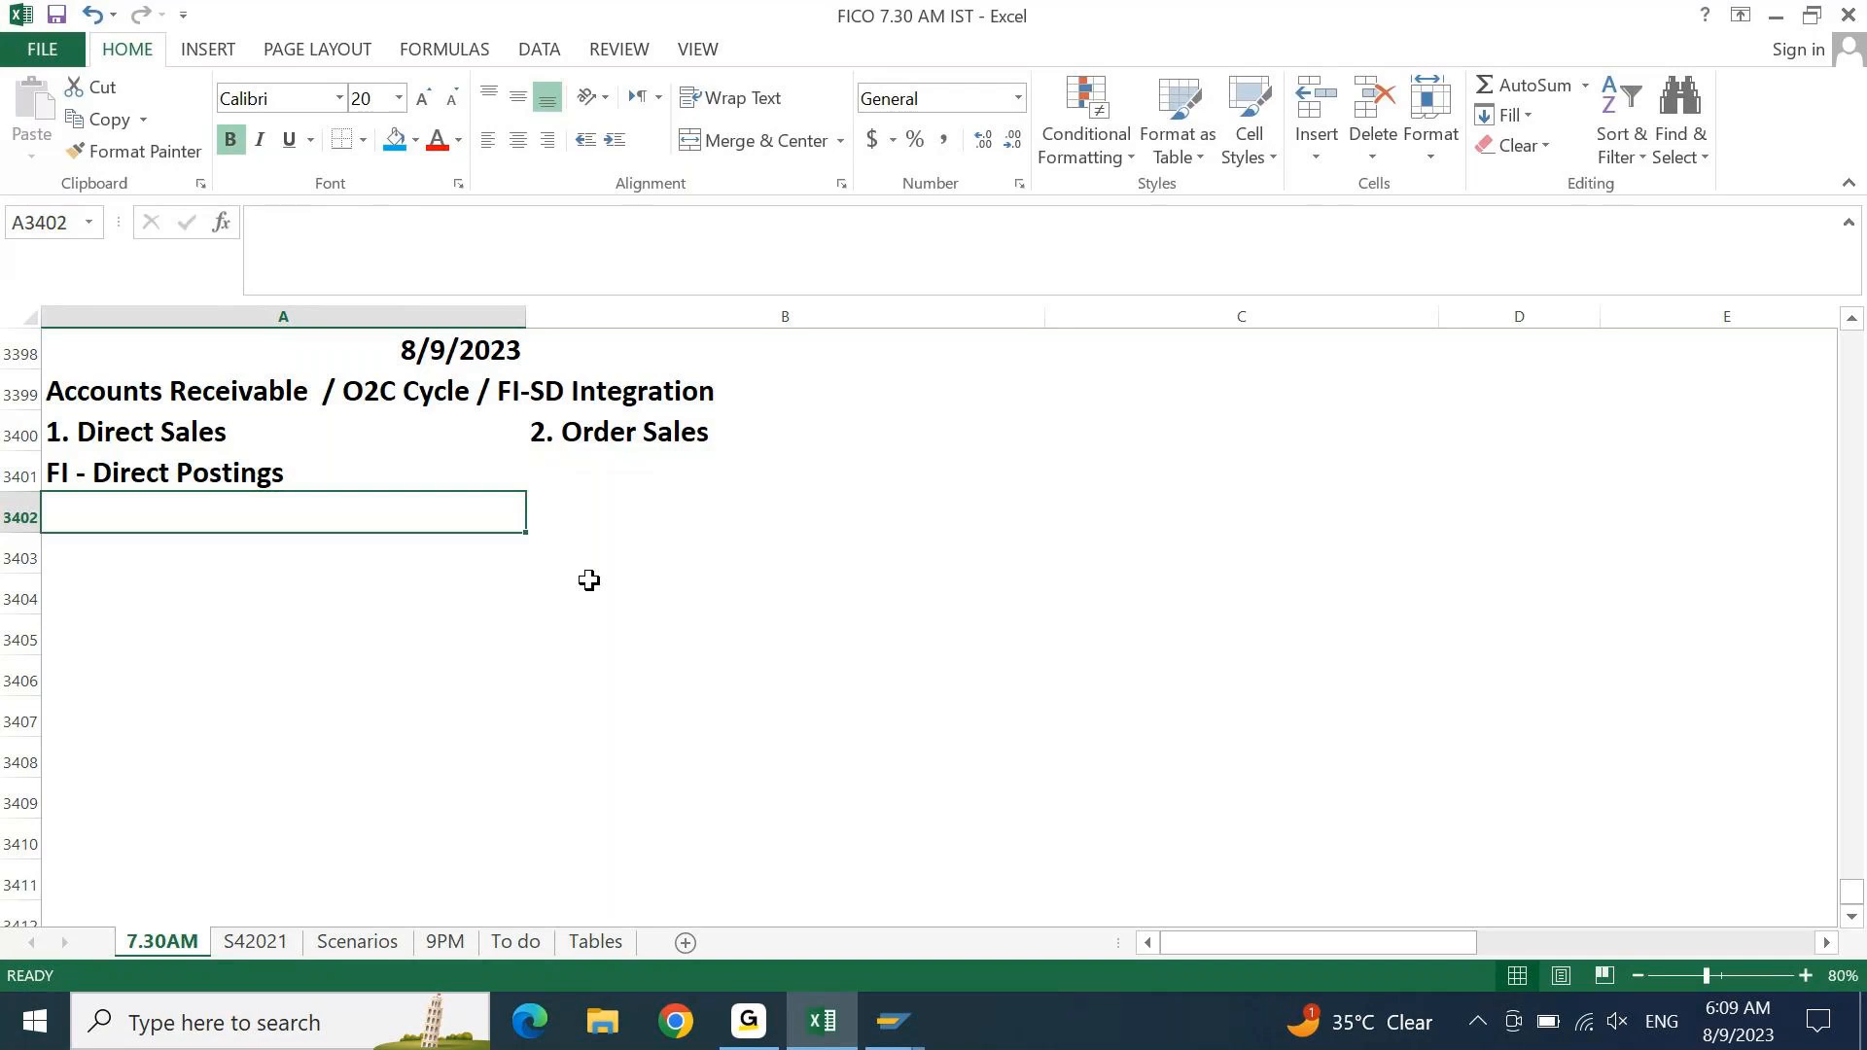
# - Enter "SD - Sales Order Postings" in cell B3401, under Order Sales
pyautogui.press('Up')
pyautogui.press('Up')
pyautogui.press('Right')
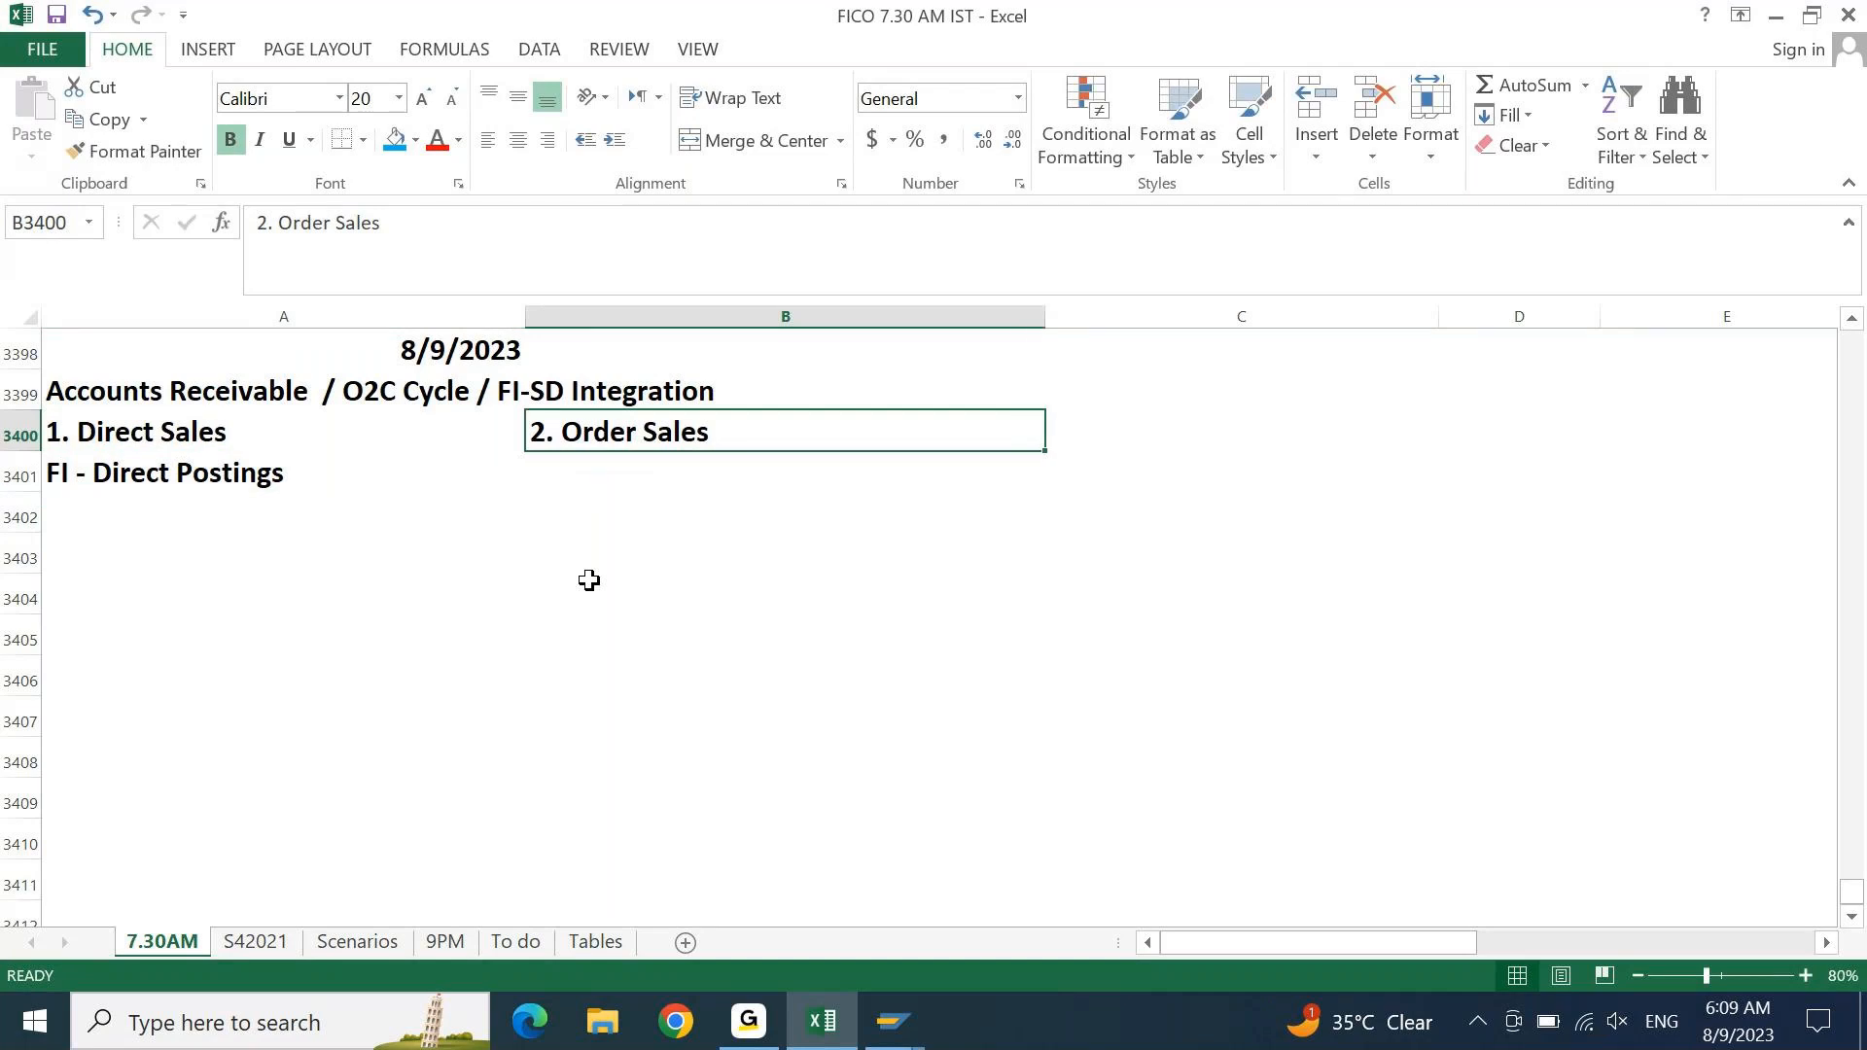
pyautogui.press('Down')
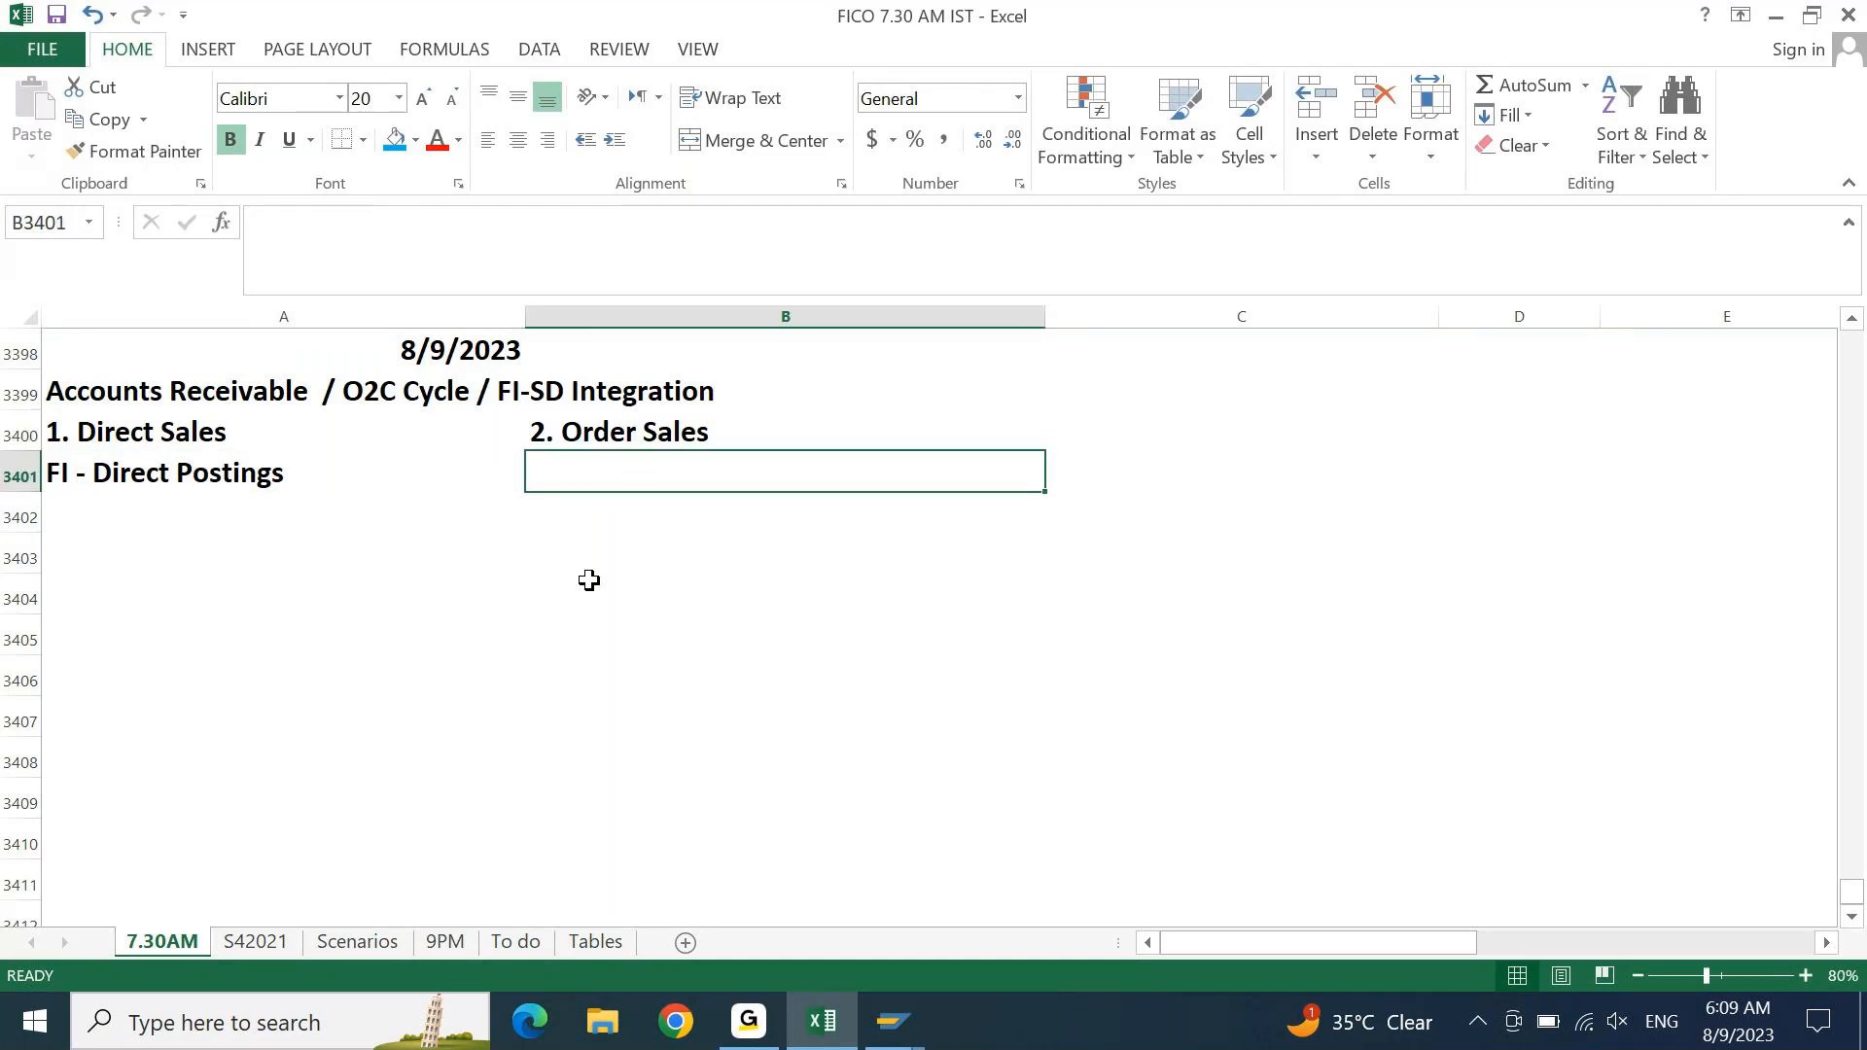
pyautogui.write('SD - Orfer')
pyautogui.press('BackSpace')
pyautogui.press('BackSpace')
pyautogui.press('BackSpace')
pyautogui.press('BackSpace')
pyautogui.press('BackSpace')
pyautogui.write('Sales Order r')
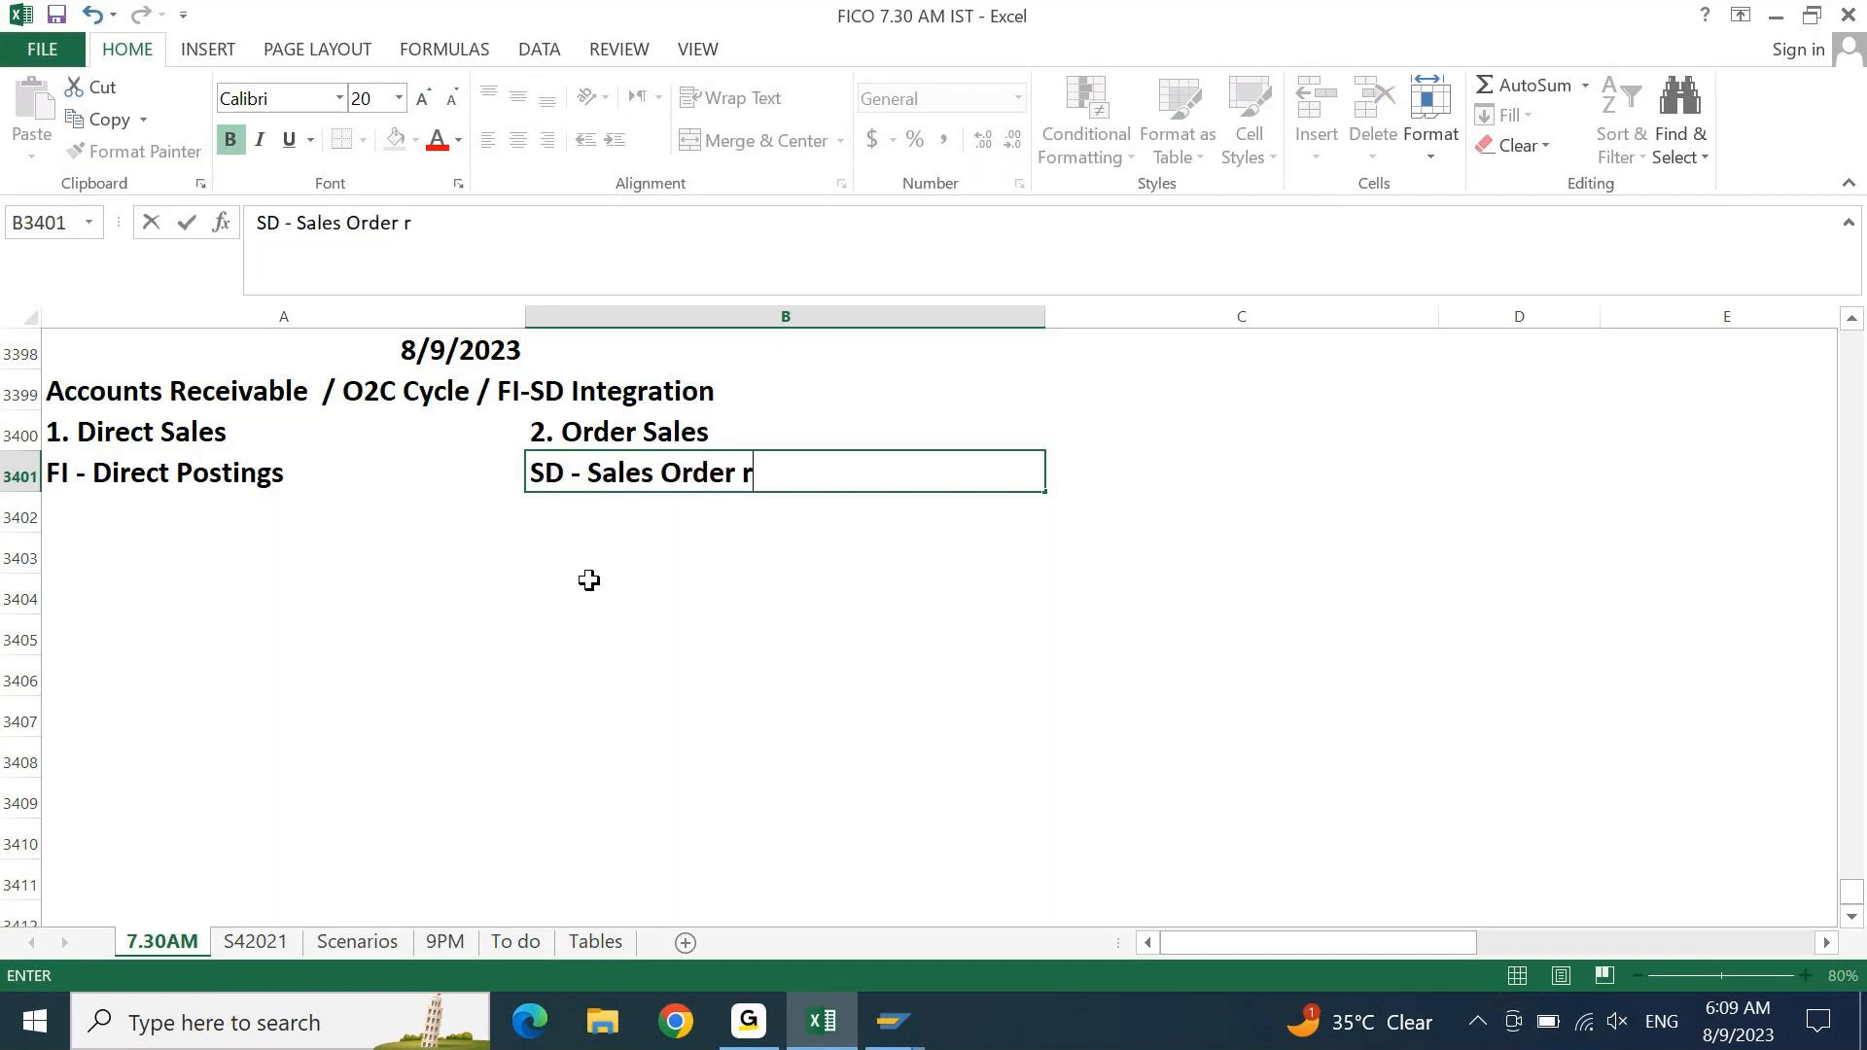
pyautogui.press('BackSpace')
pyautogui.write('Postings')
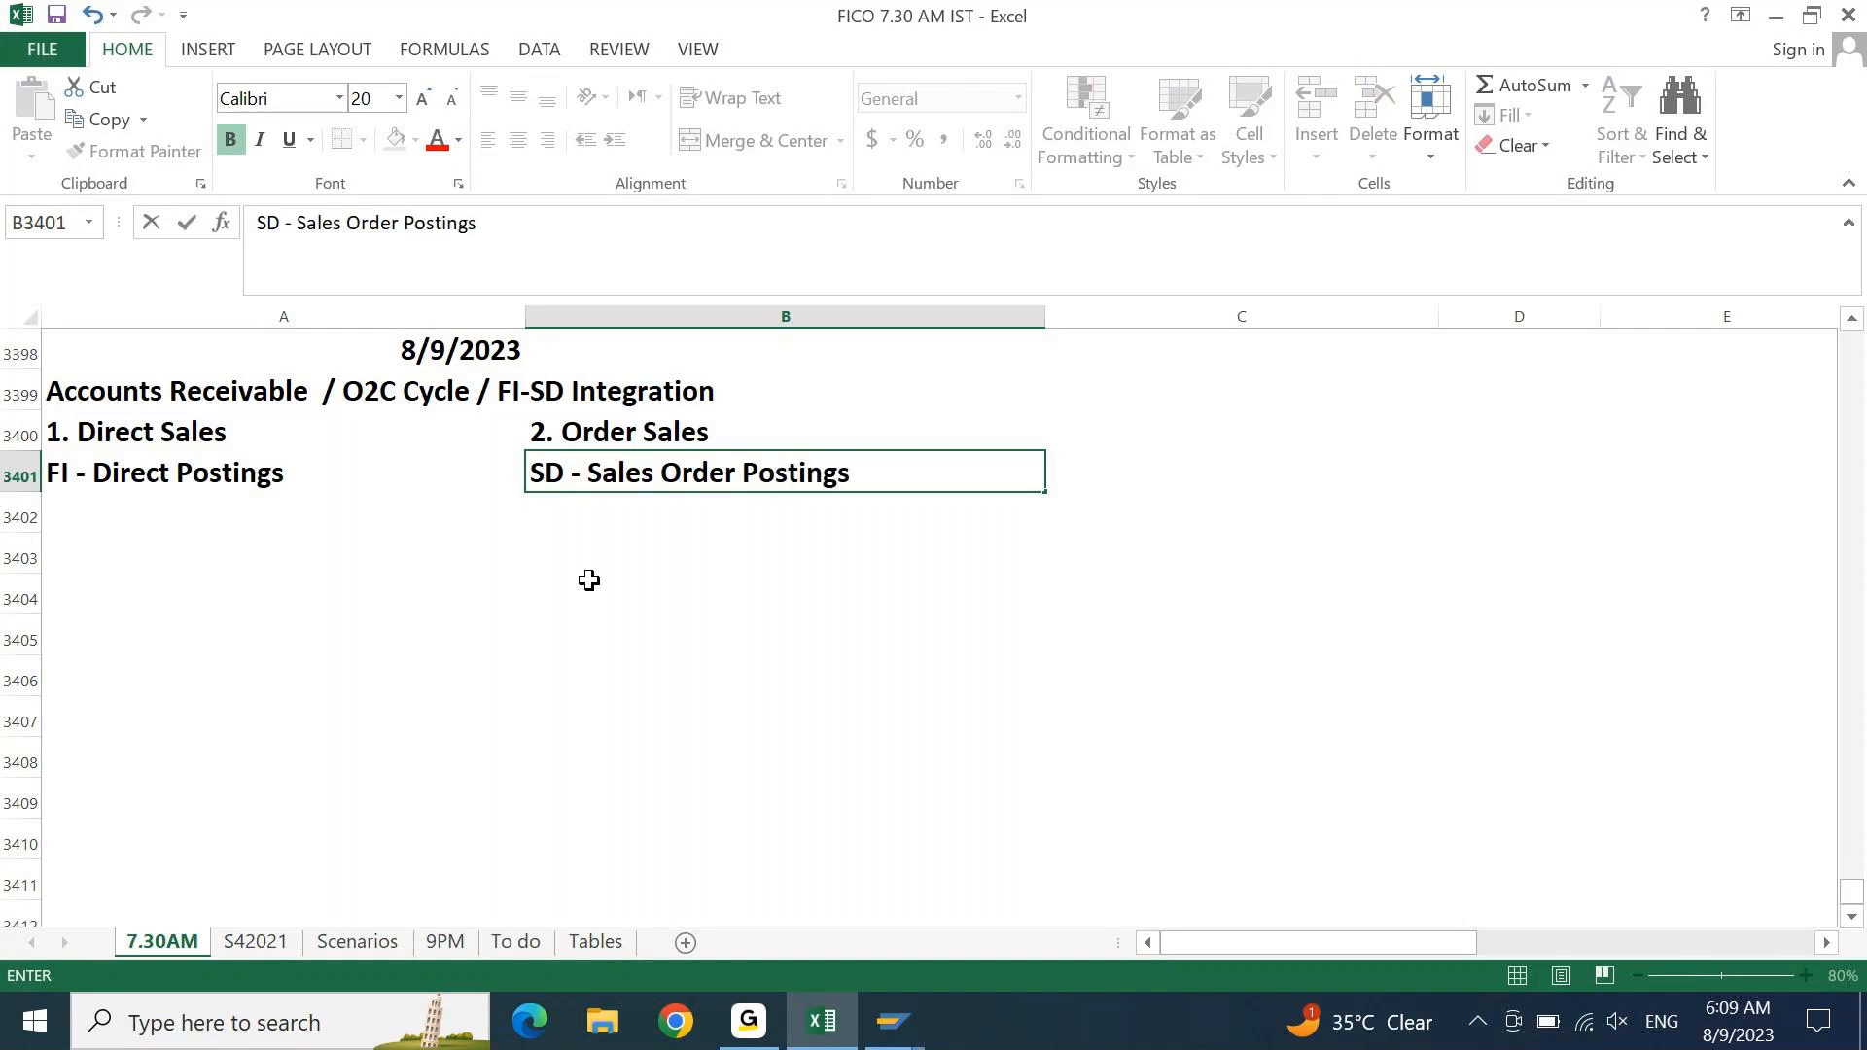
pyautogui.press('Return')
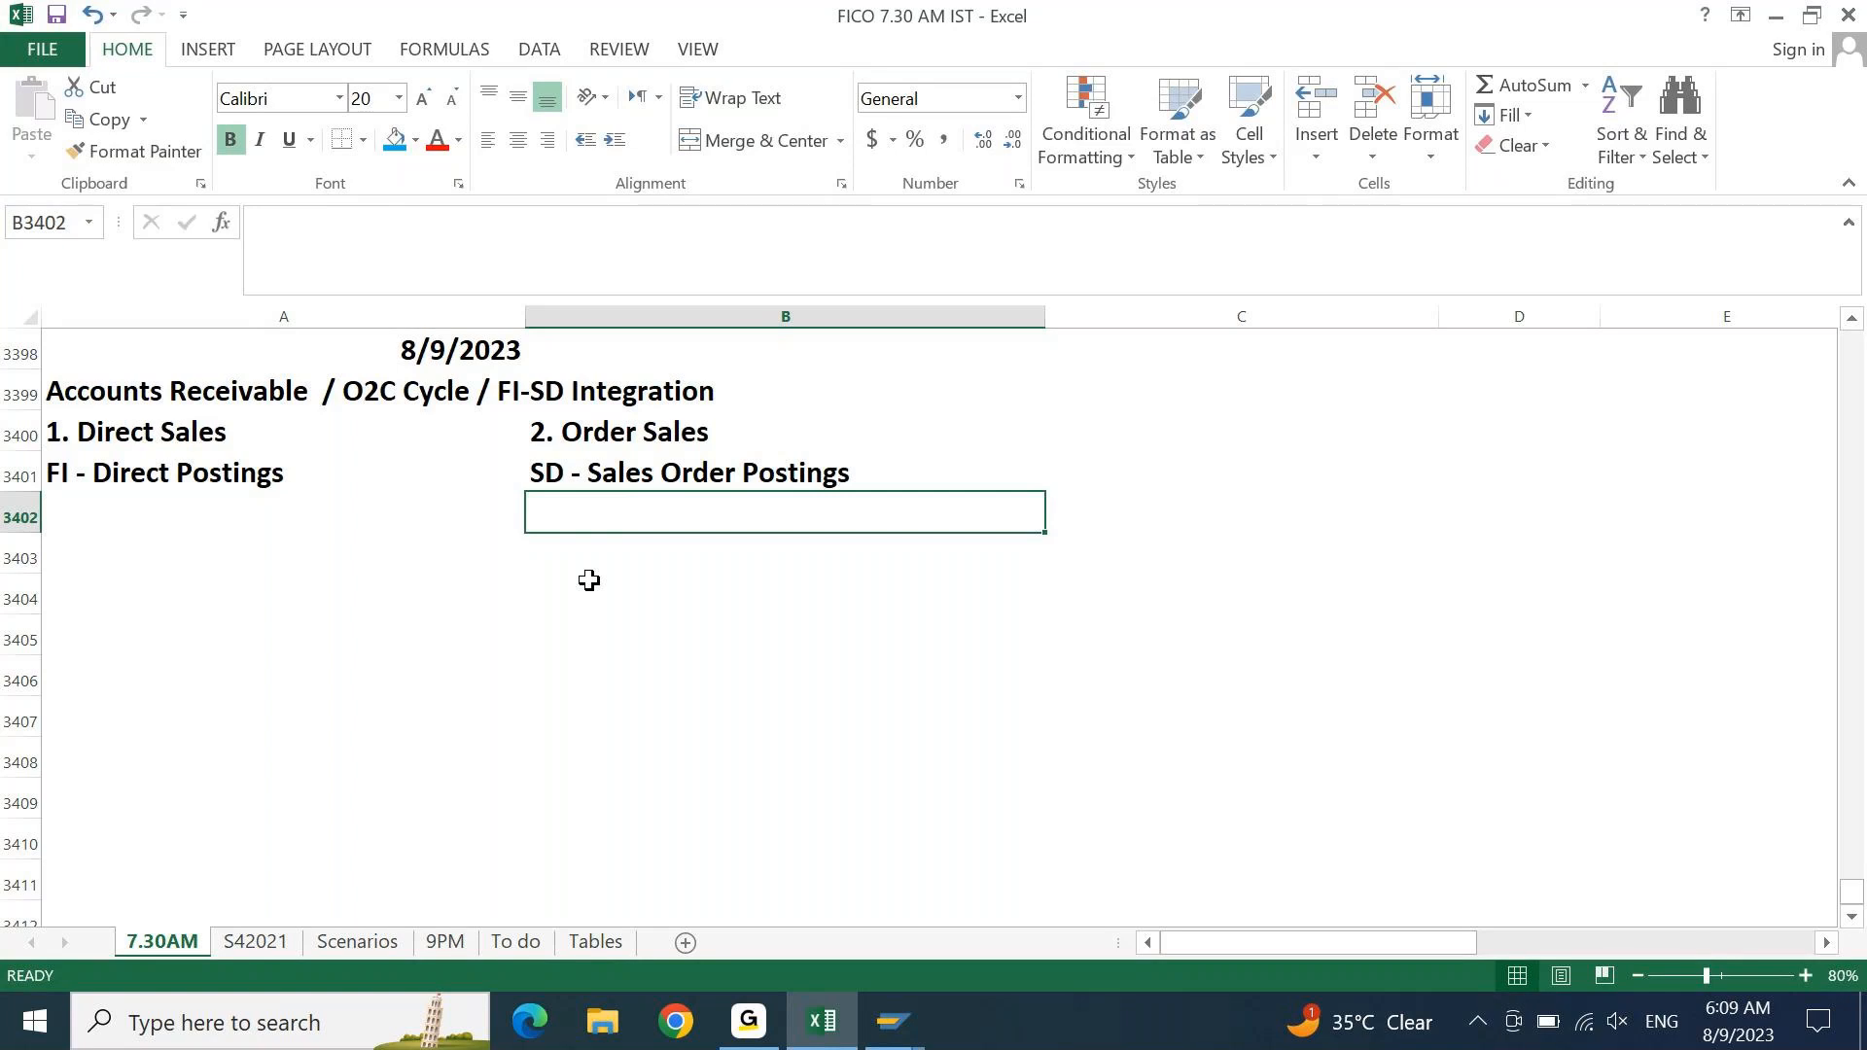
# - List "- Sales Order" in cell B3402 and "- Delivery" in cell B3403 as text entries
pyautogui.press('Left')
pyautogui.press('Up')
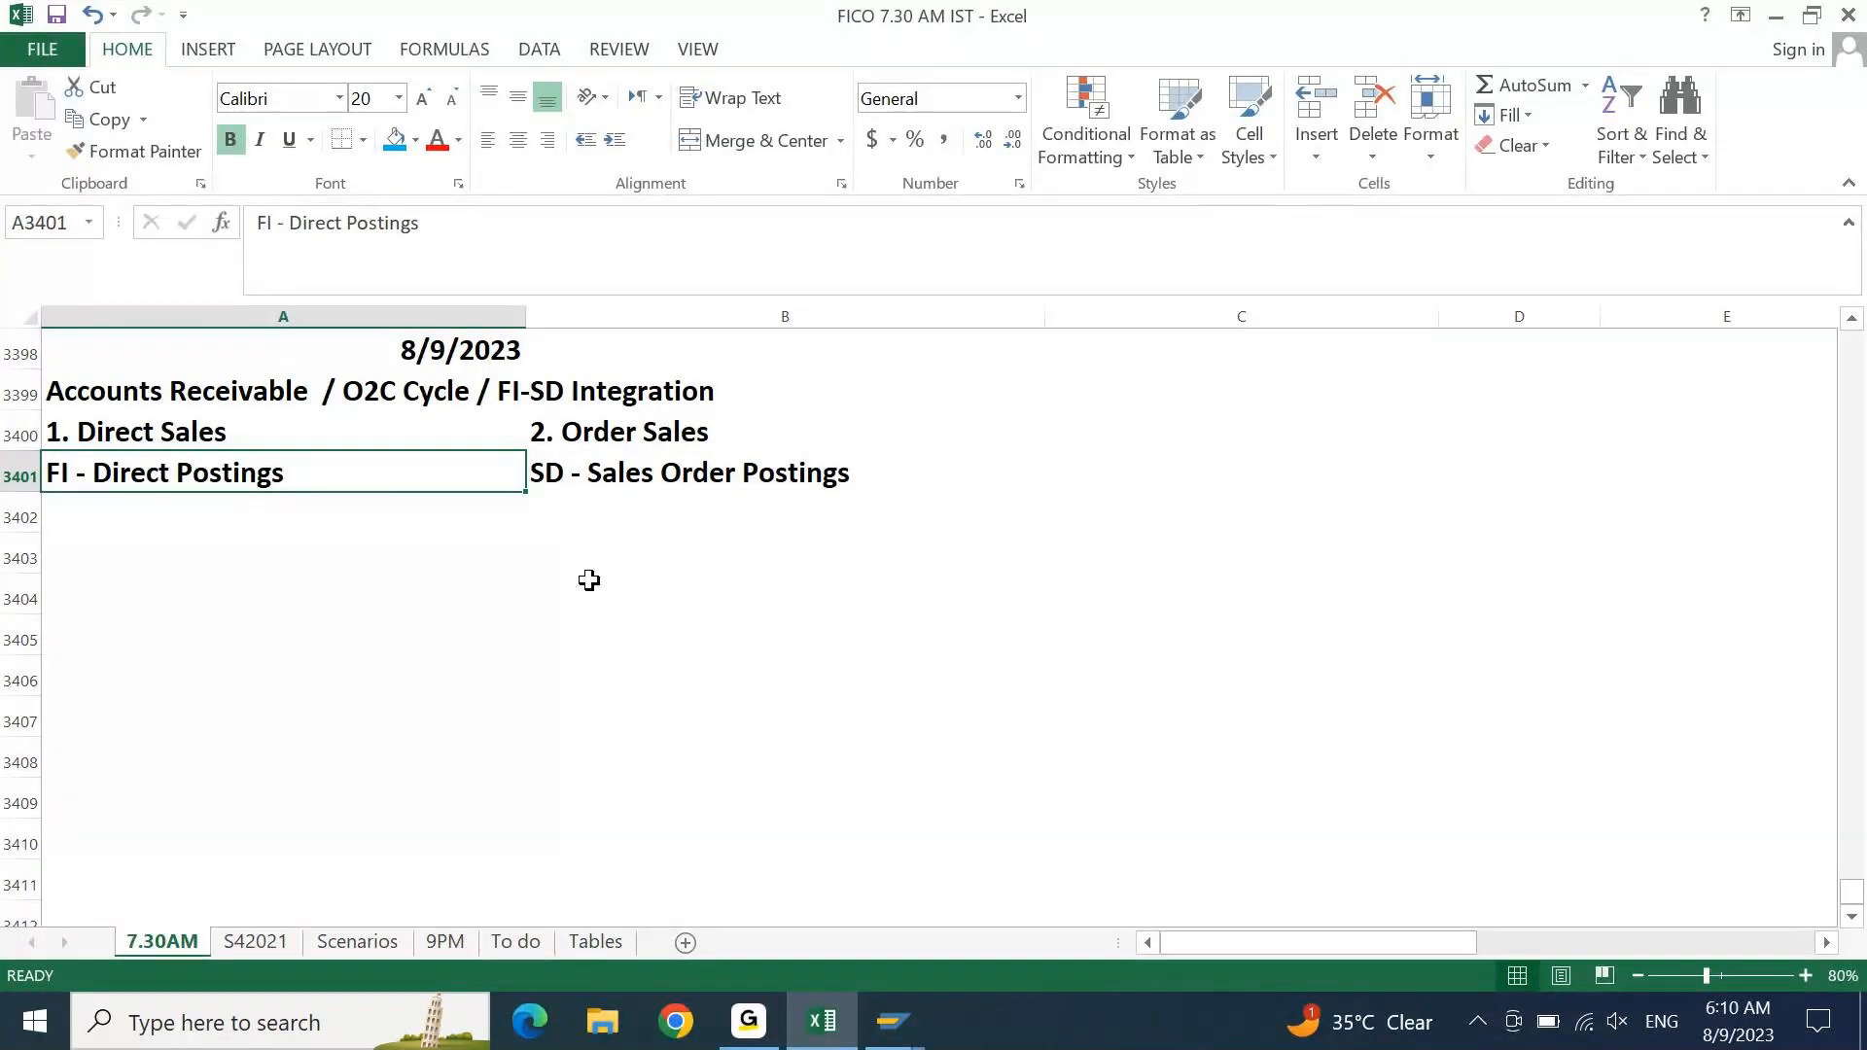
pyautogui.press('Right')
pyautogui.press('Down')
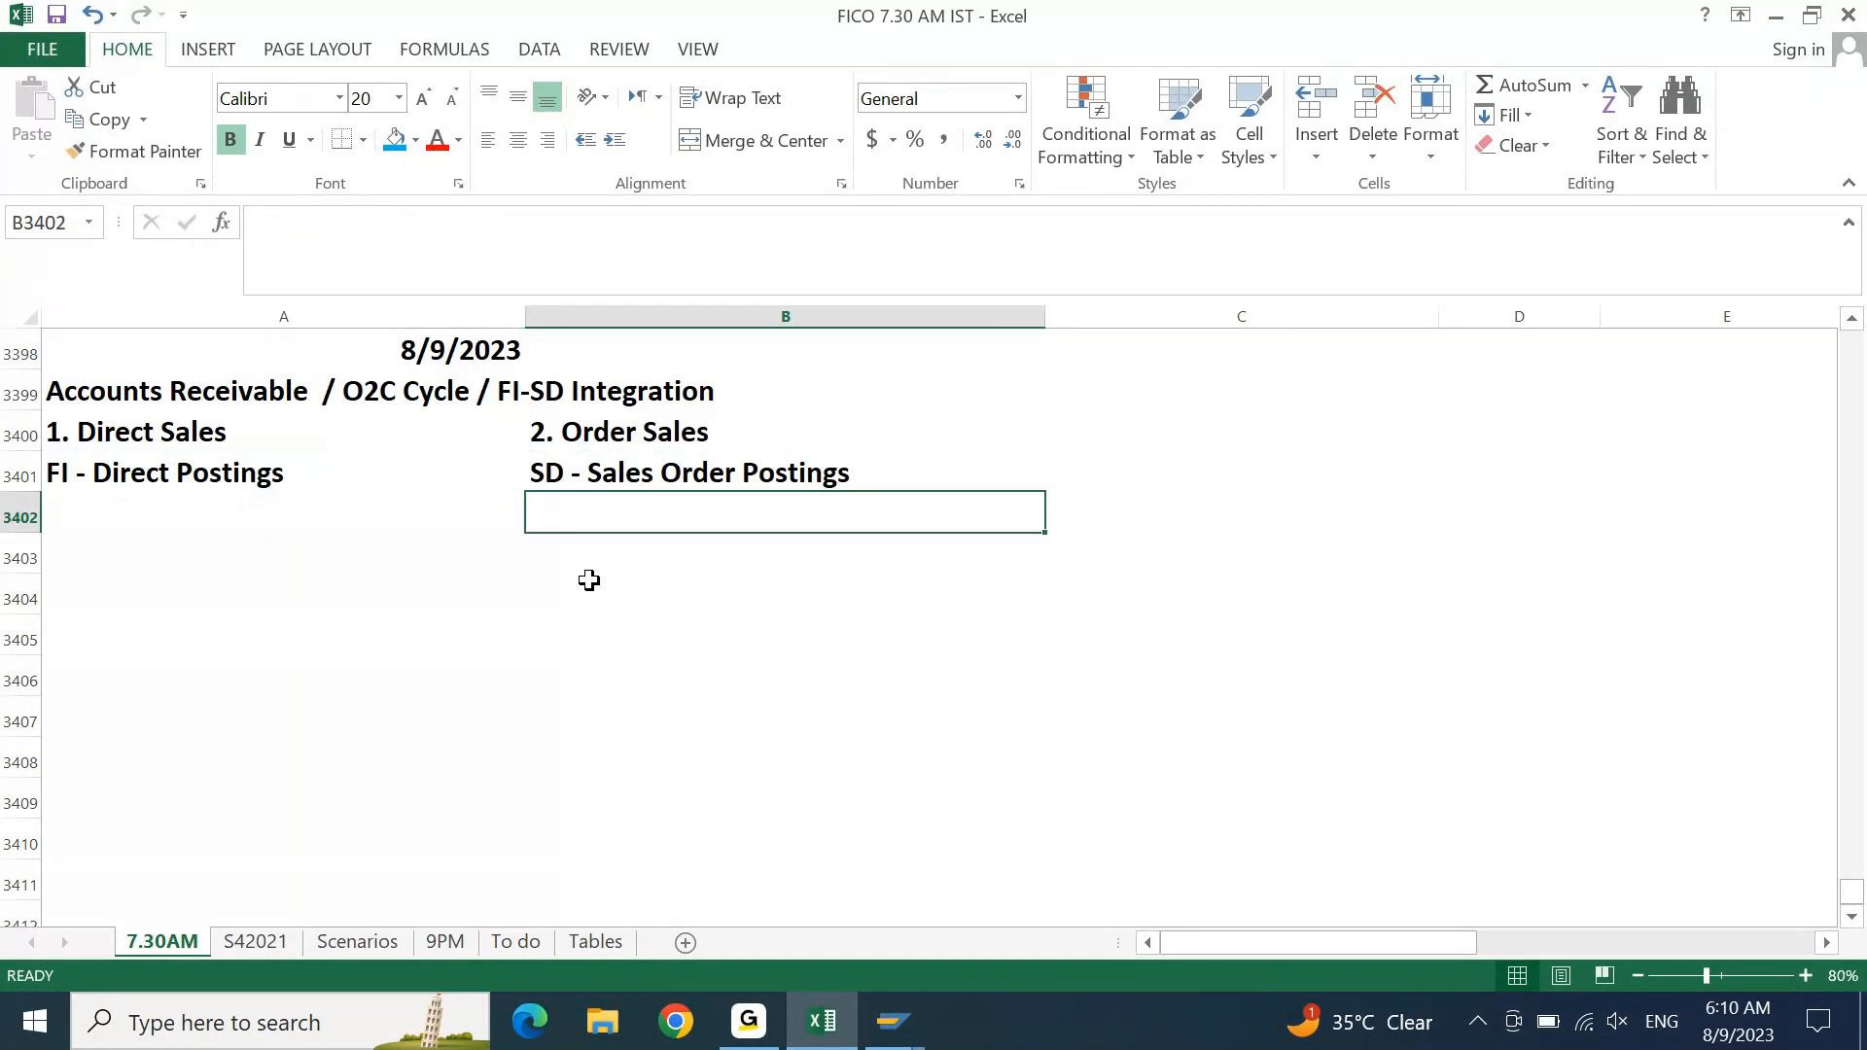
pyautogui.write("' - Sales Order")
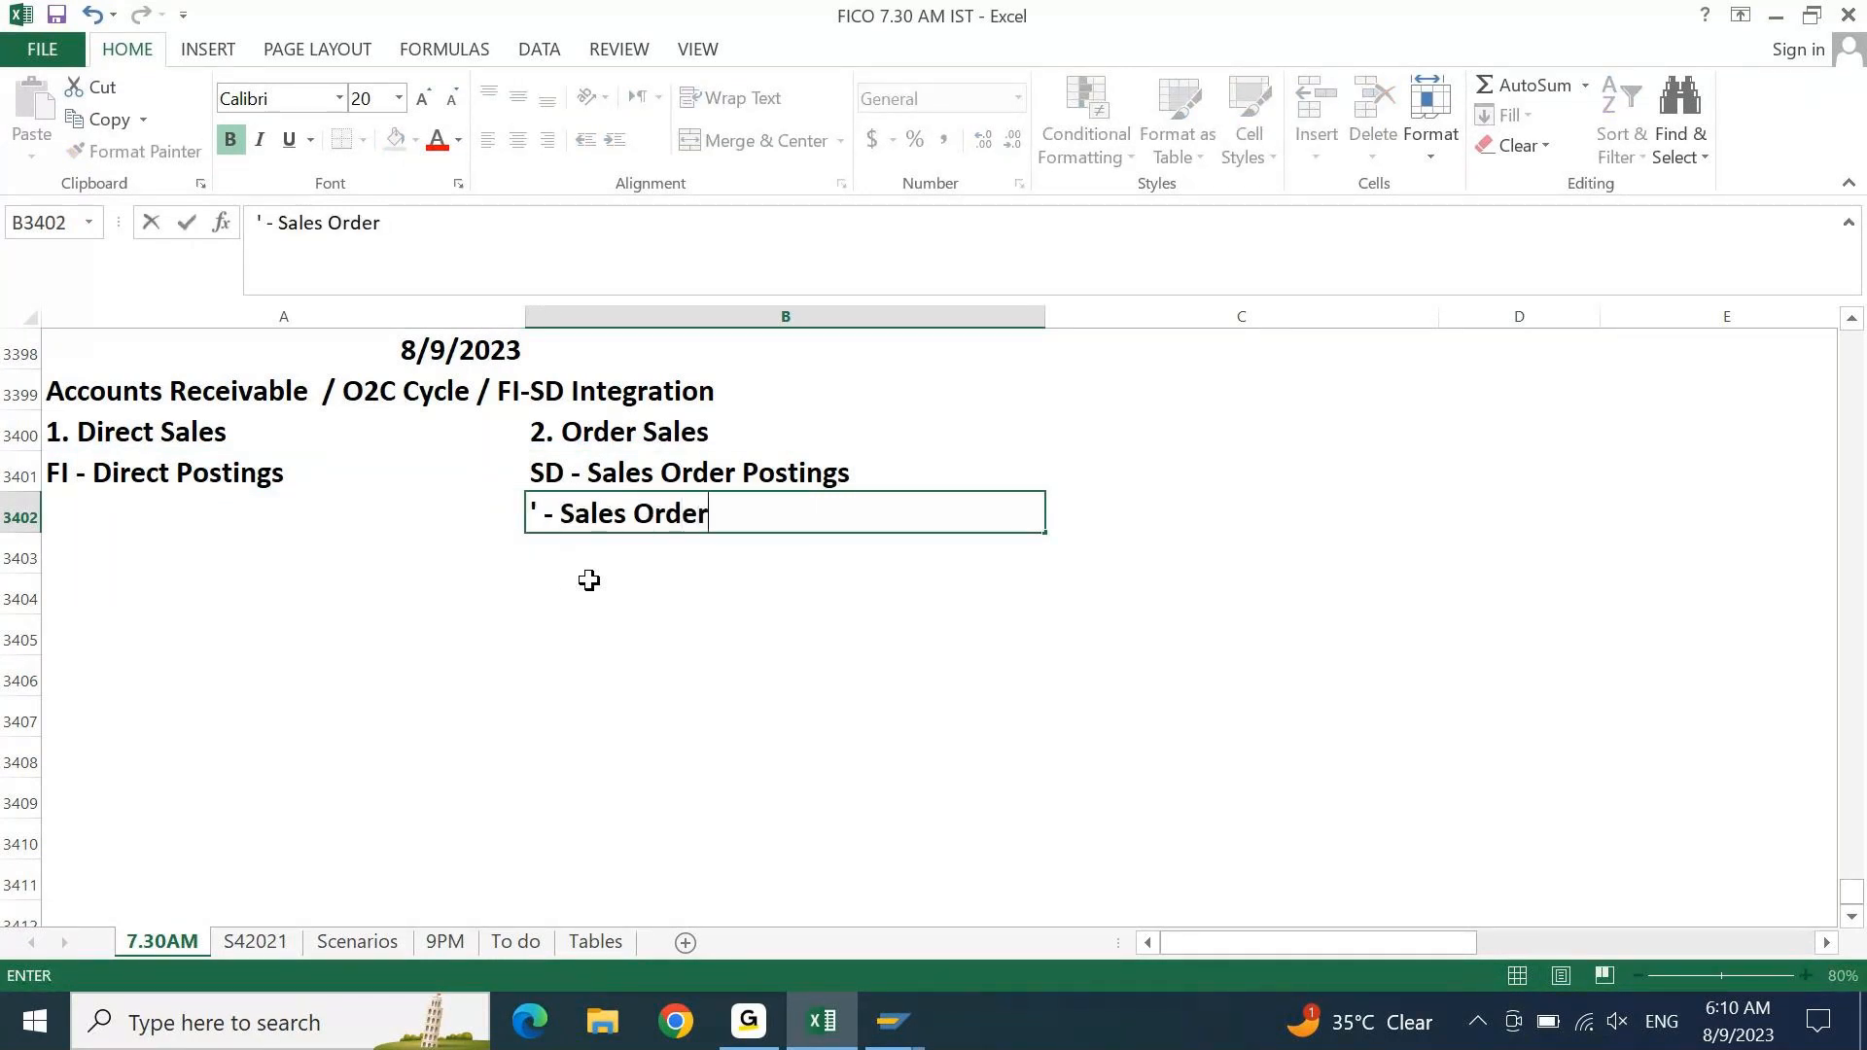
pyautogui.press('Return')
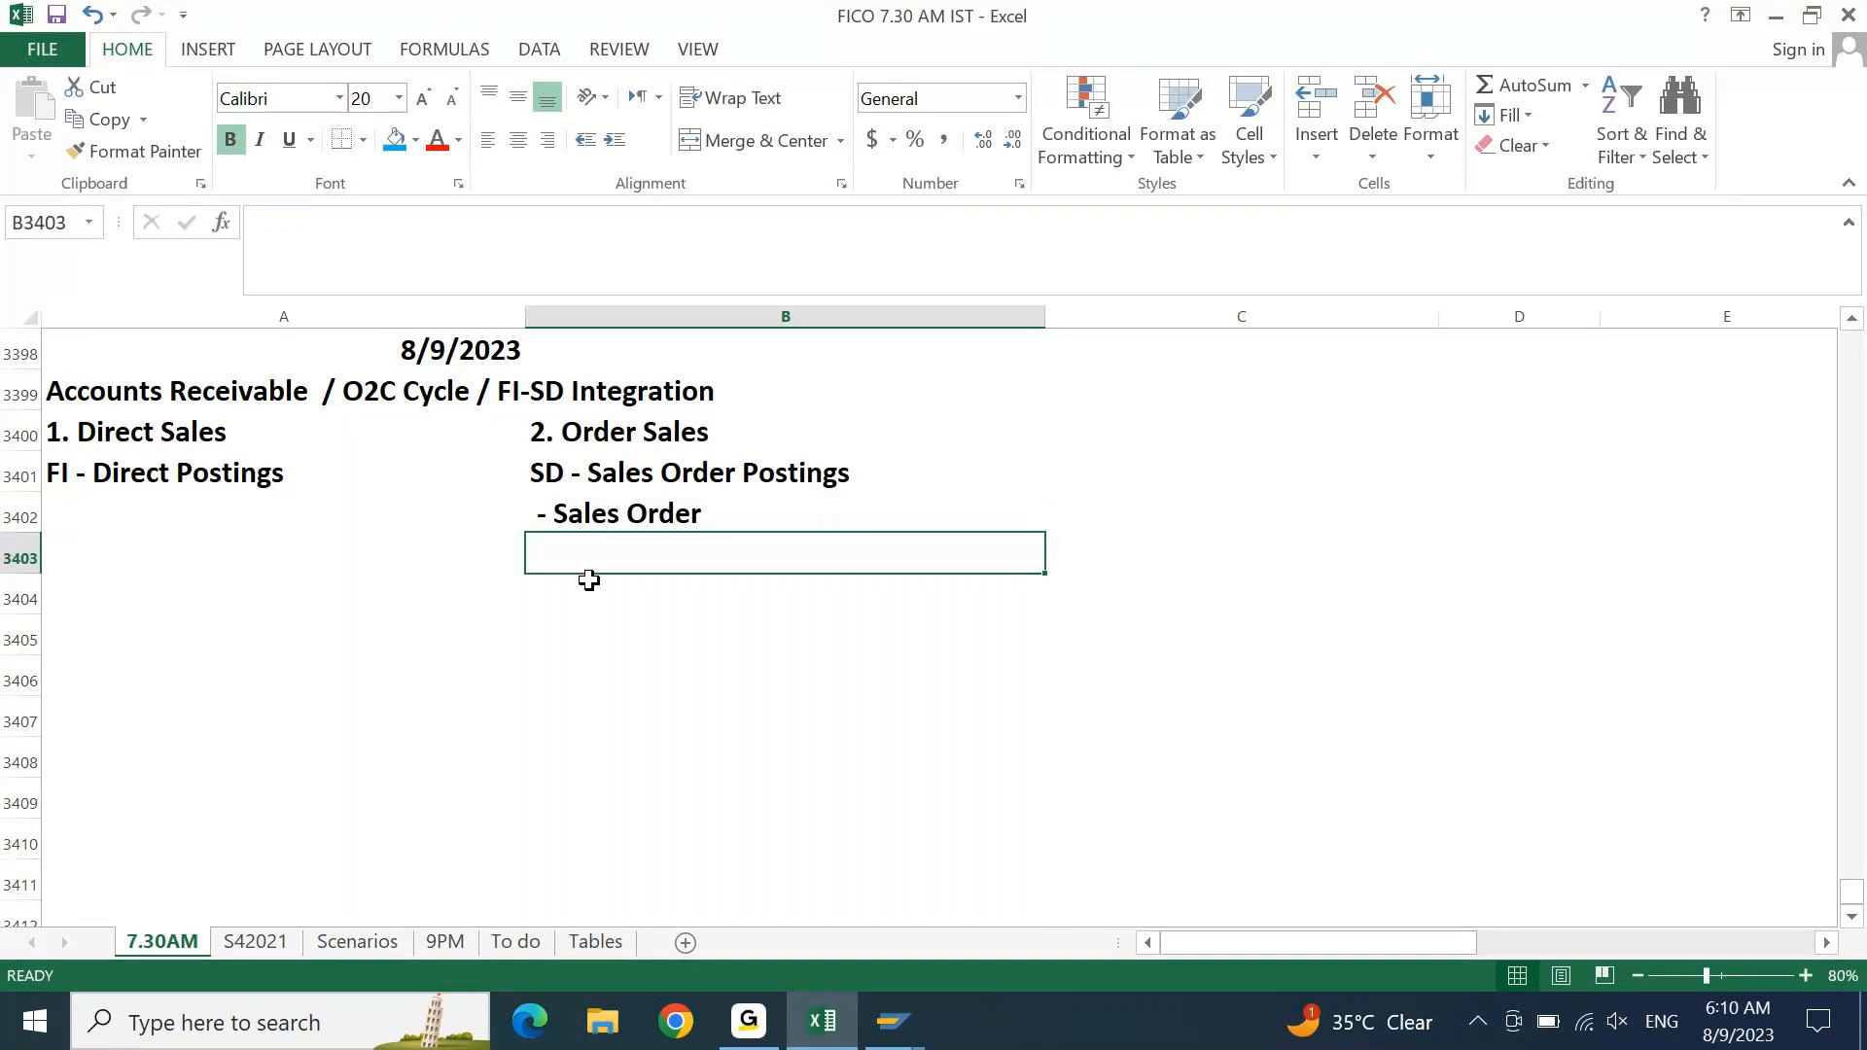
pyautogui.write("' - Delivery")
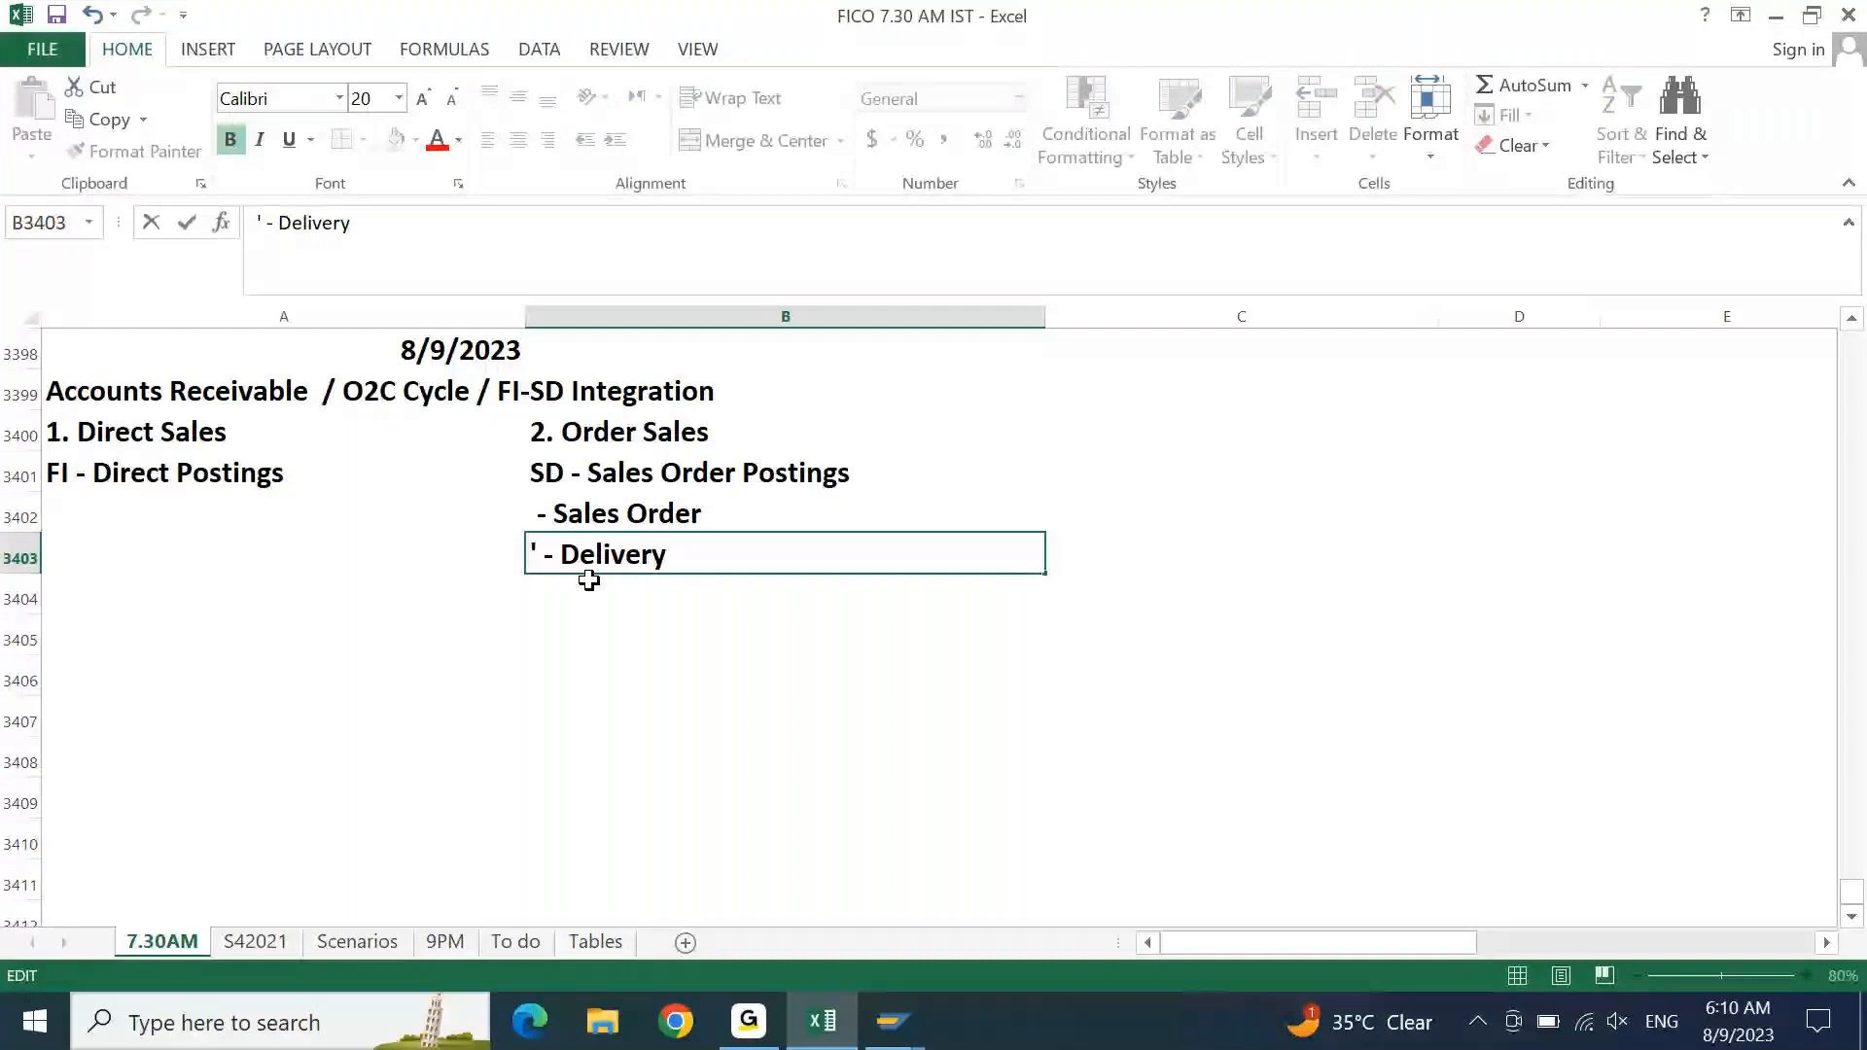
pyautogui.press('Return')
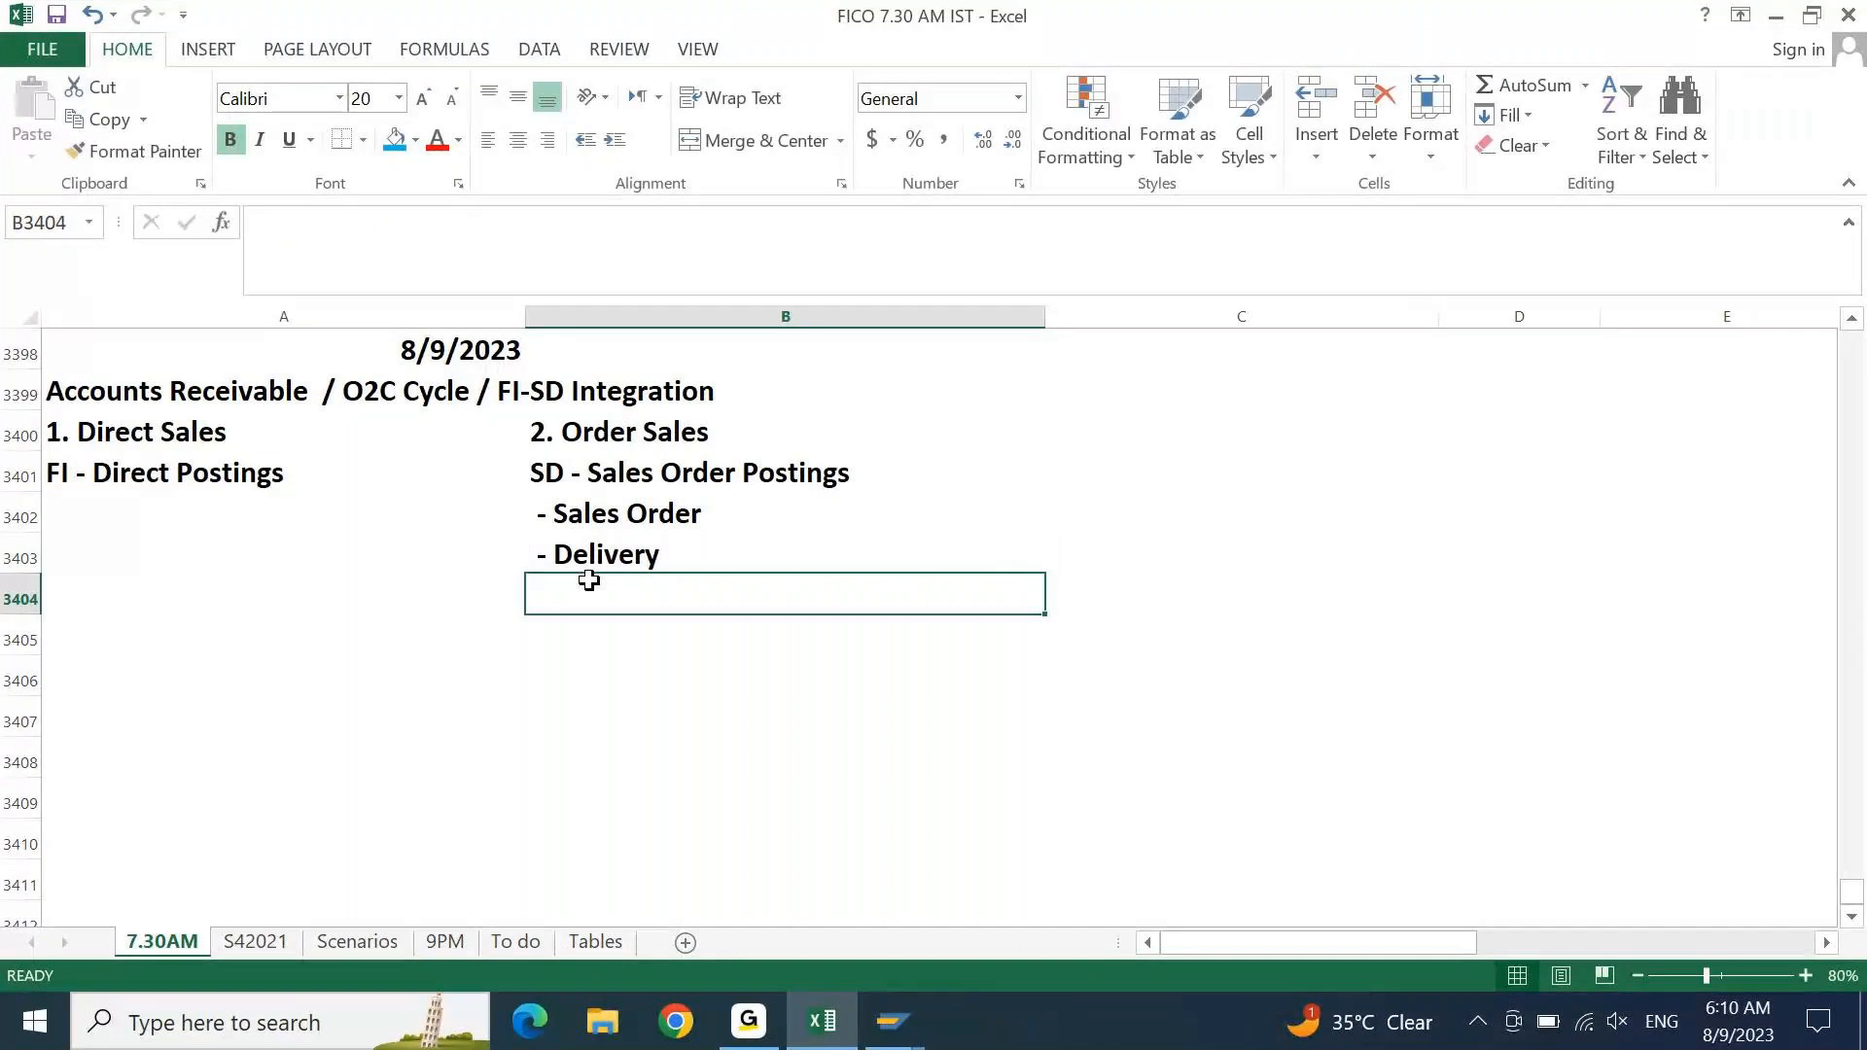
# - Add "- Post Goods Issue" as a text entry in cell B3404, below Delivery
pyautogui.write("' - P")
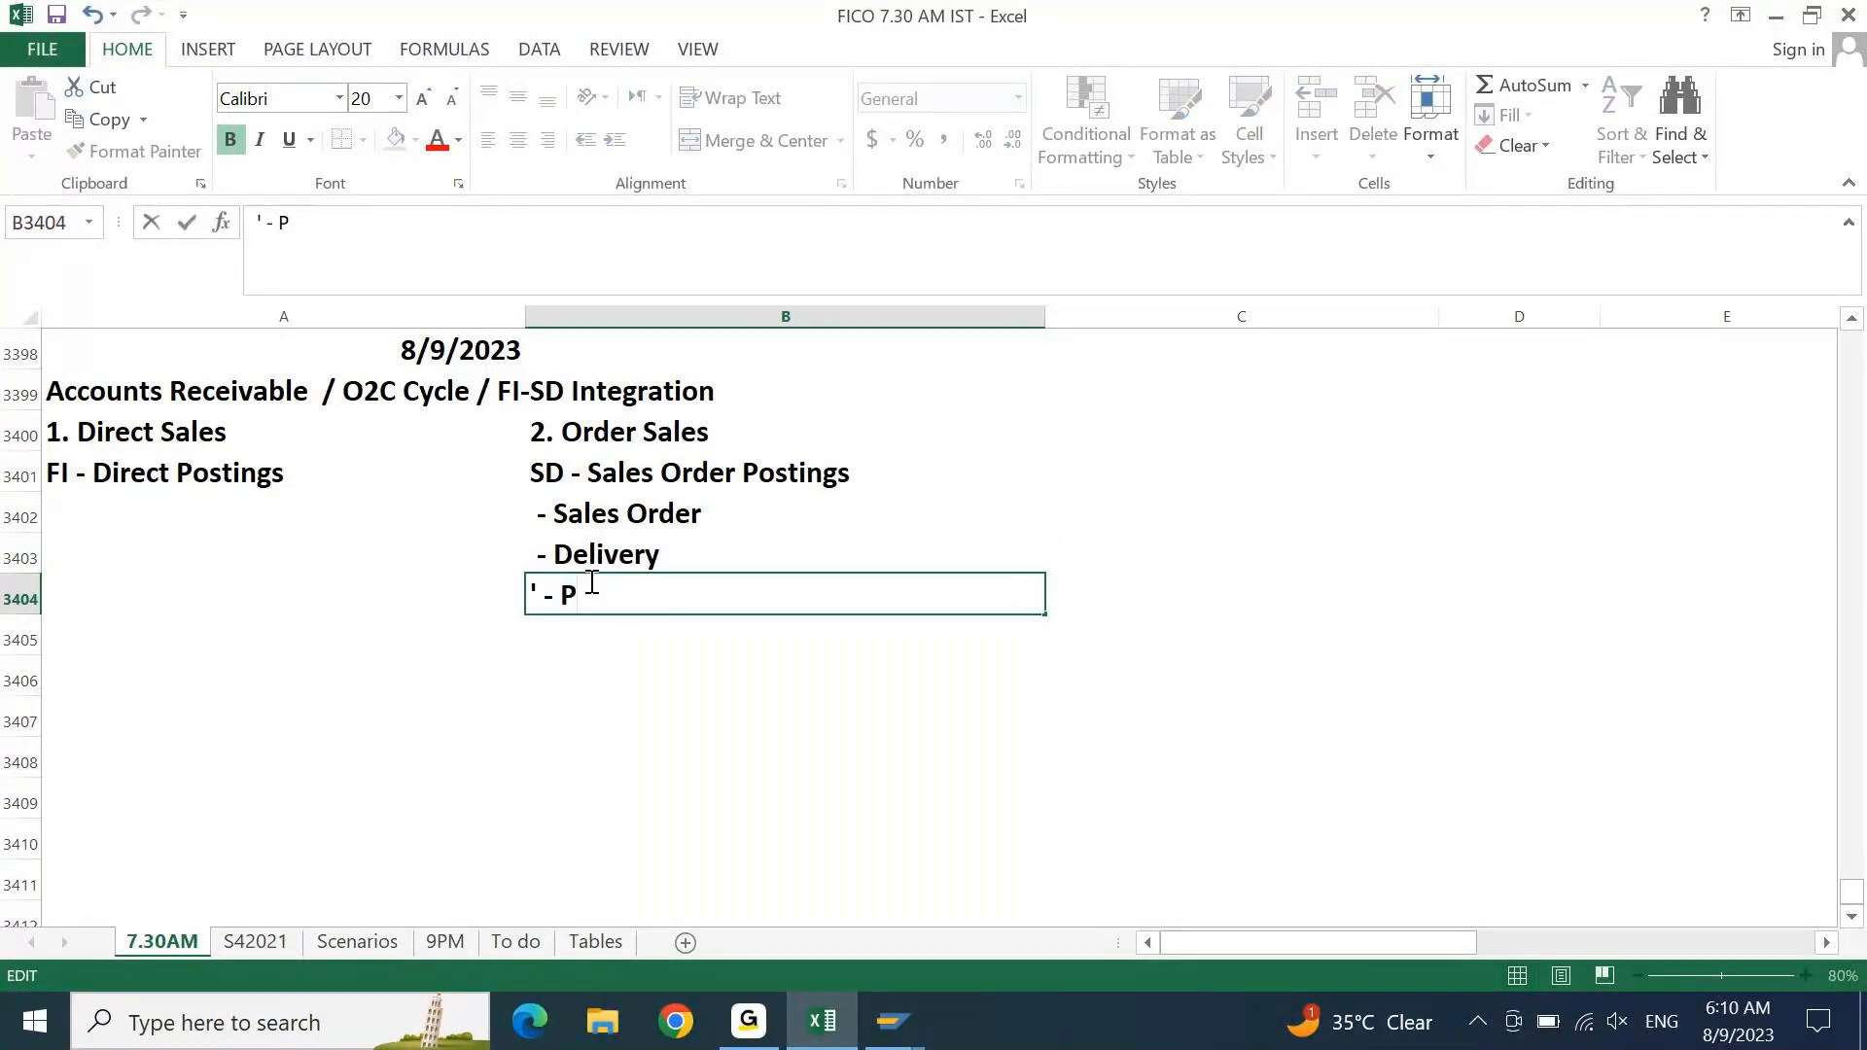
pyautogui.write('ost Goods Iss')
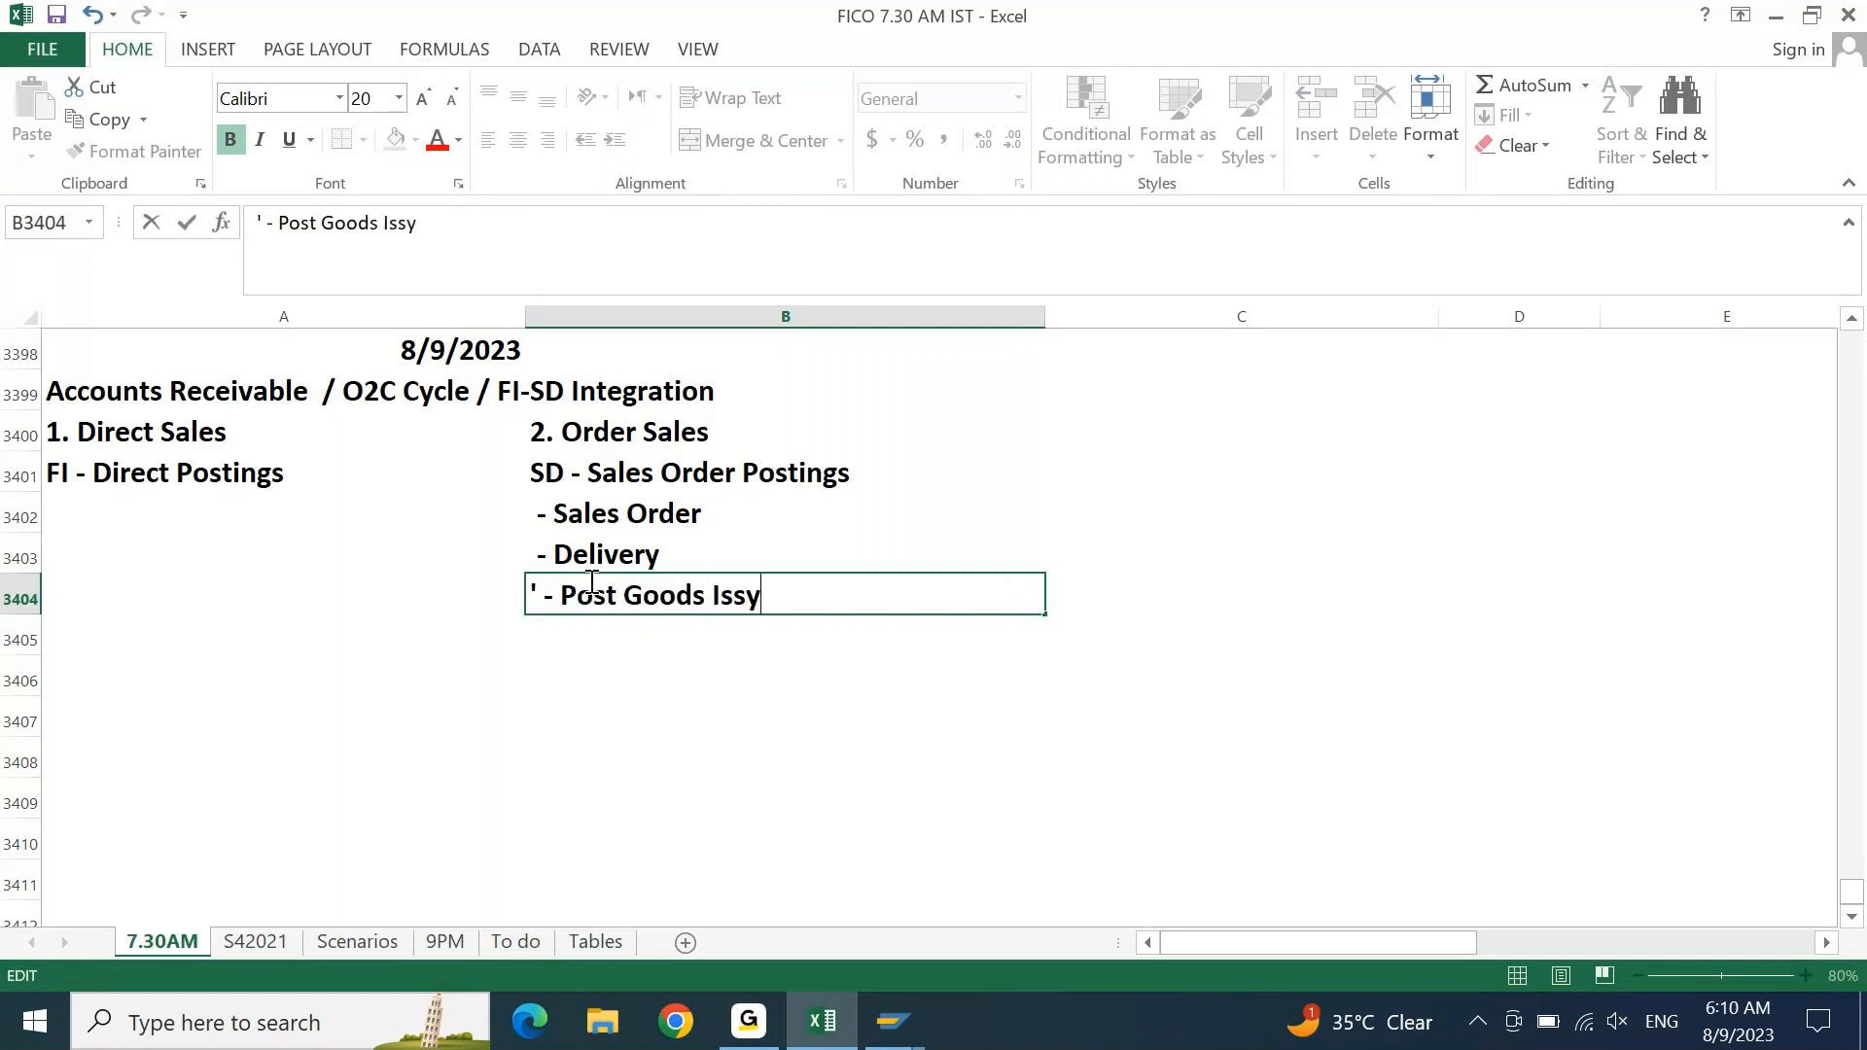
pyautogui.write('ue')
pyautogui.press('Return')
# - Copy the Post Goods Issue entry down to cell B3405 and change its wording to "- Billing"
pyautogui.hotkey('ctrl', 'd')
pyautogui.press('F2')
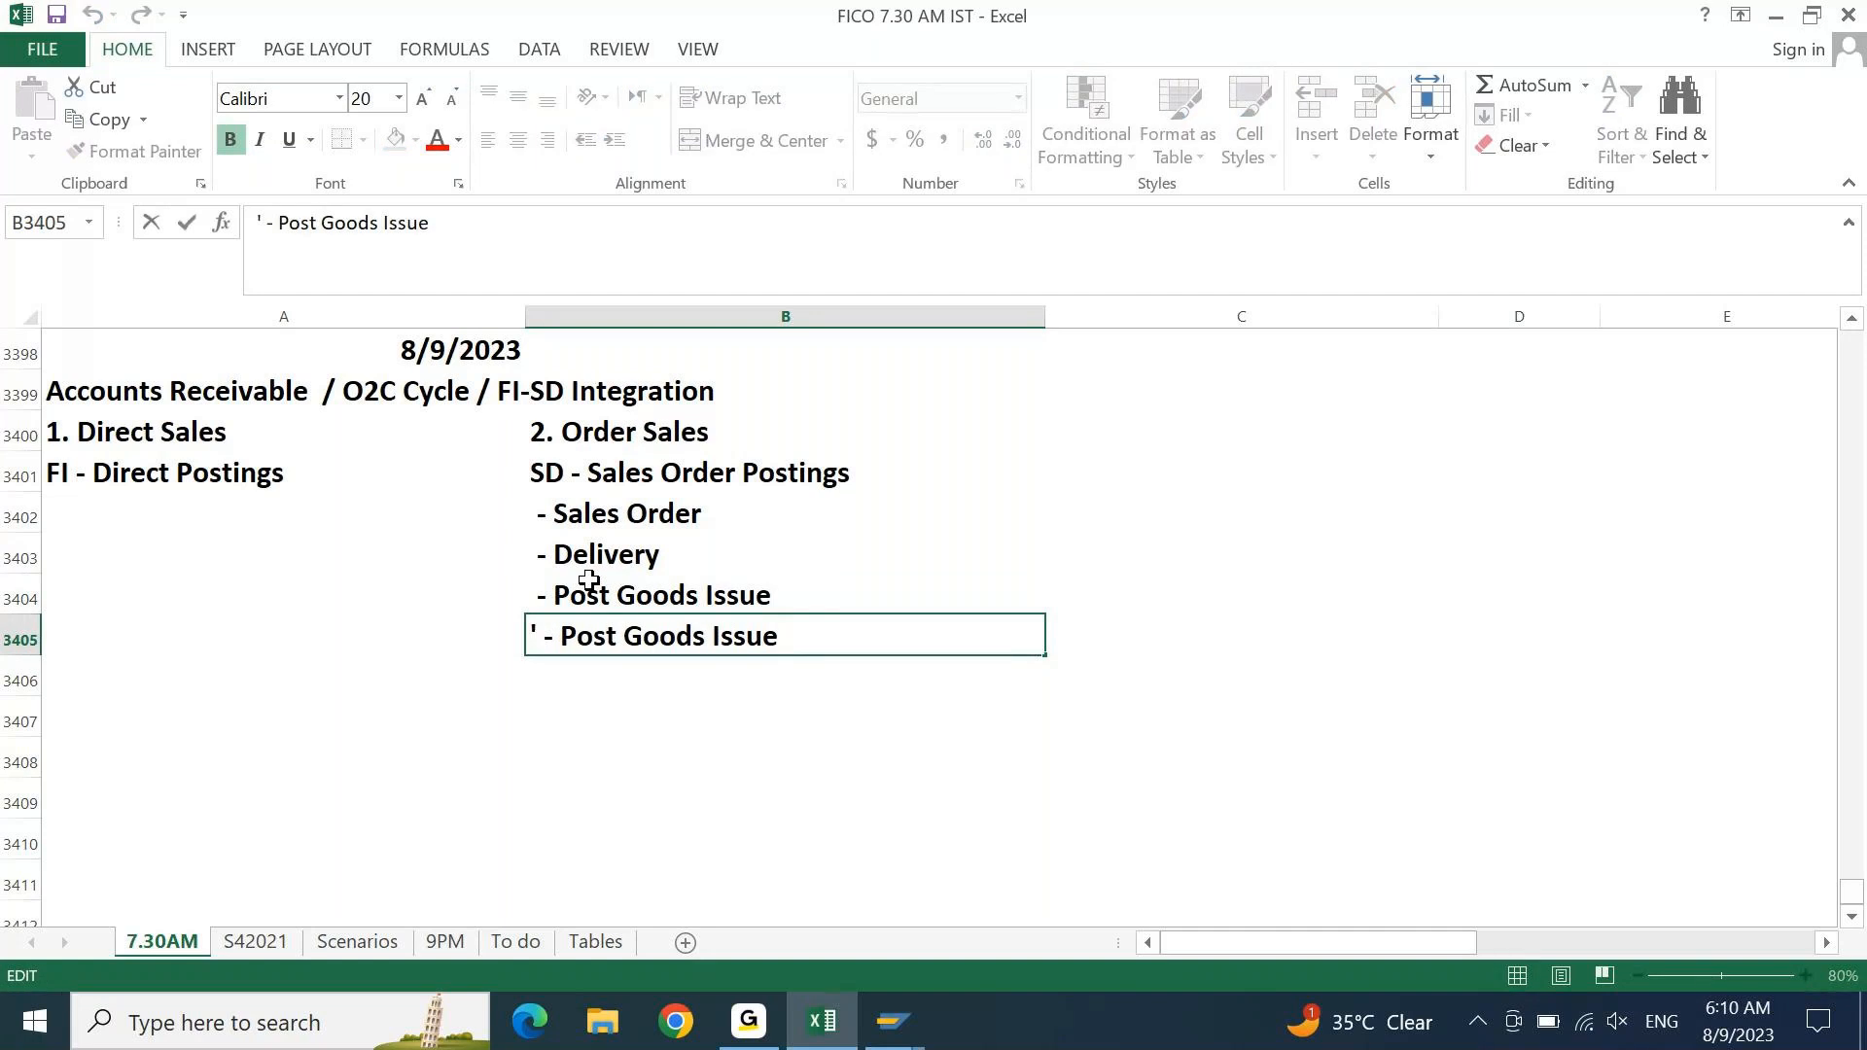
pyautogui.hotkey('ctrl', 'shift', 'Left')
pyautogui.hotkey('ctrl', 'shift', 'Left')
pyautogui.hotkey('ctrl', 'shift', 'Left')
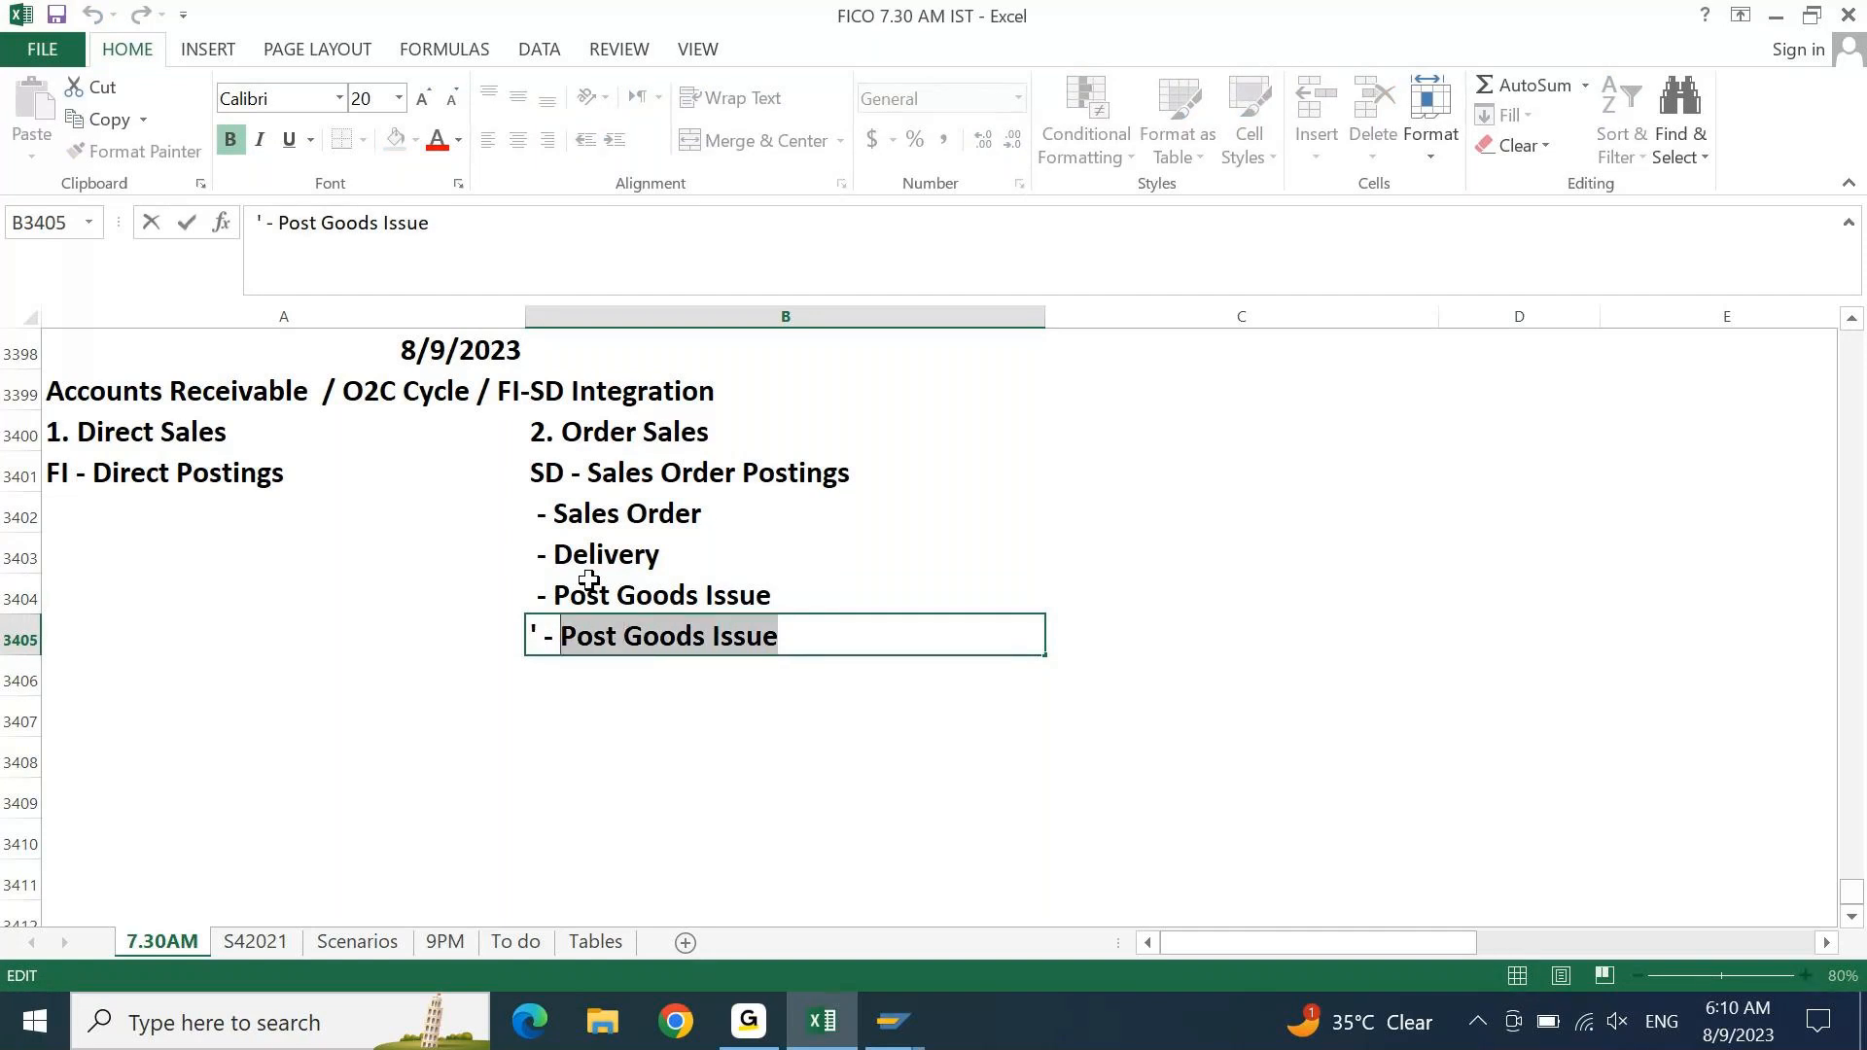
pyautogui.write('Bill')
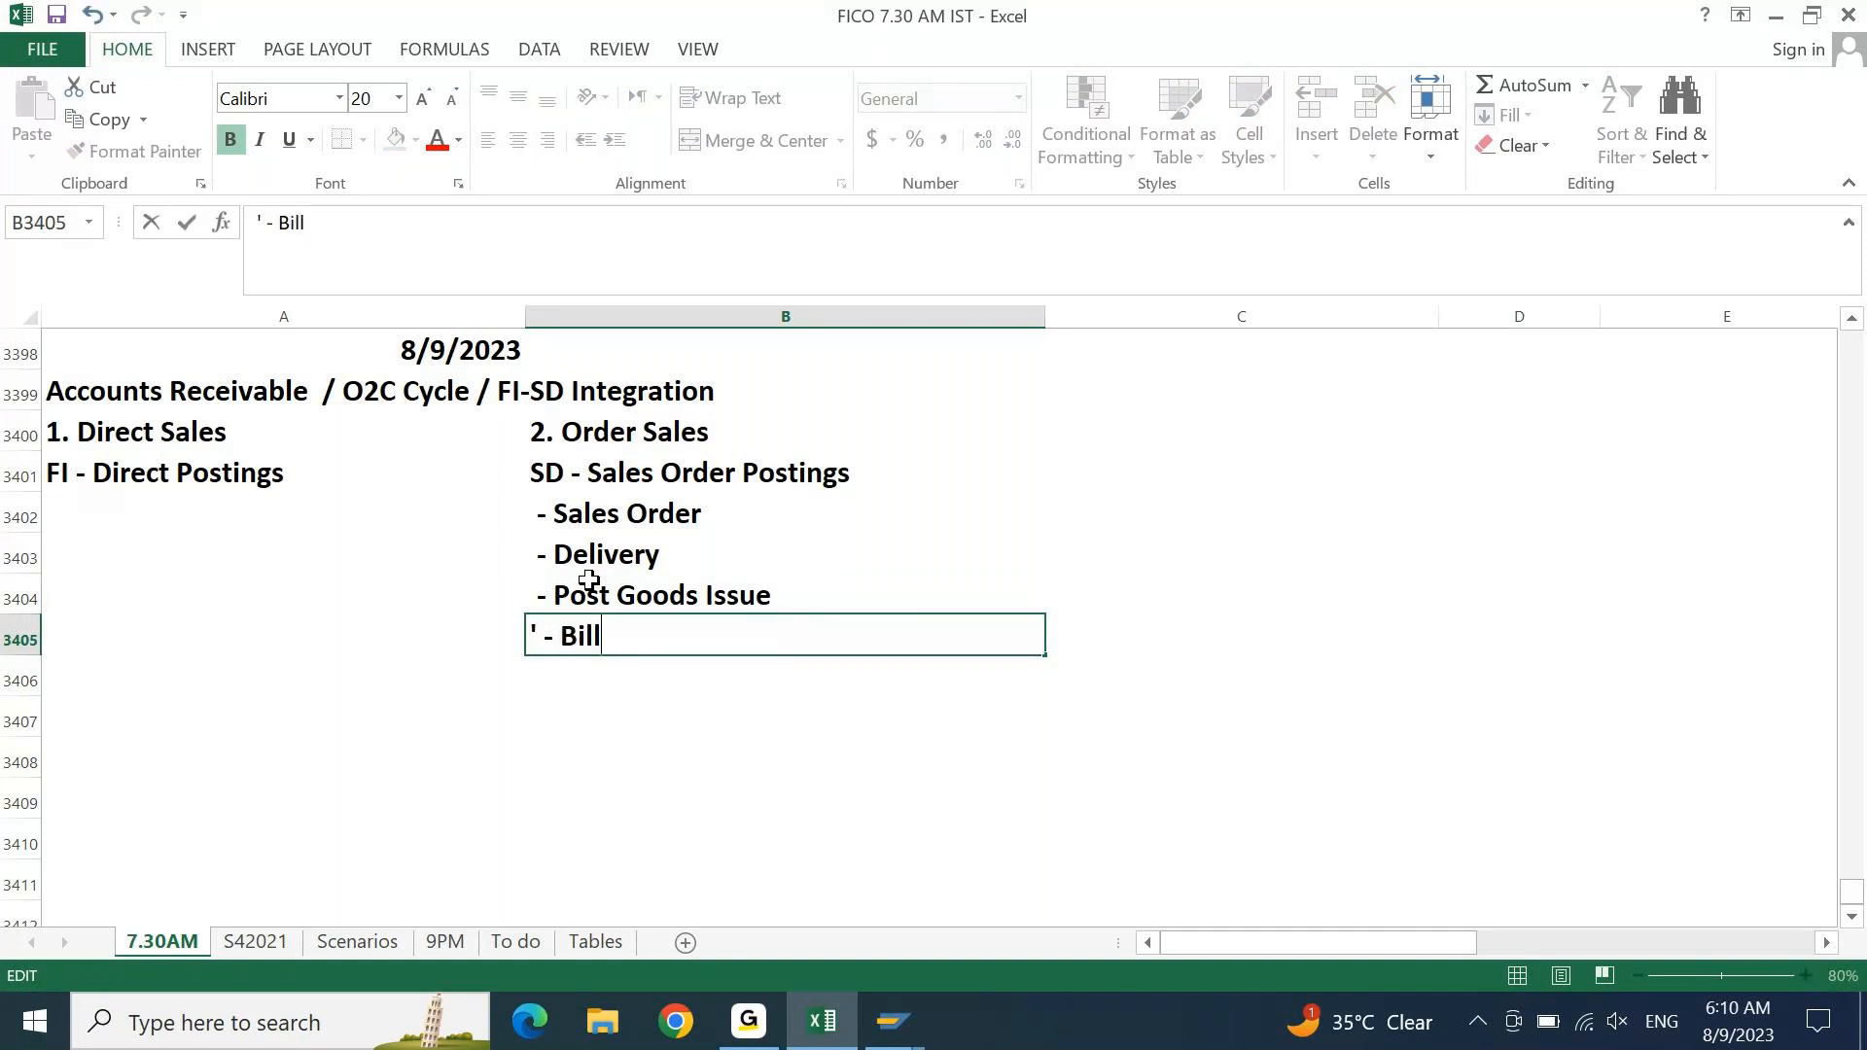
pyautogui.write('ing')
pyautogui.press('Return')
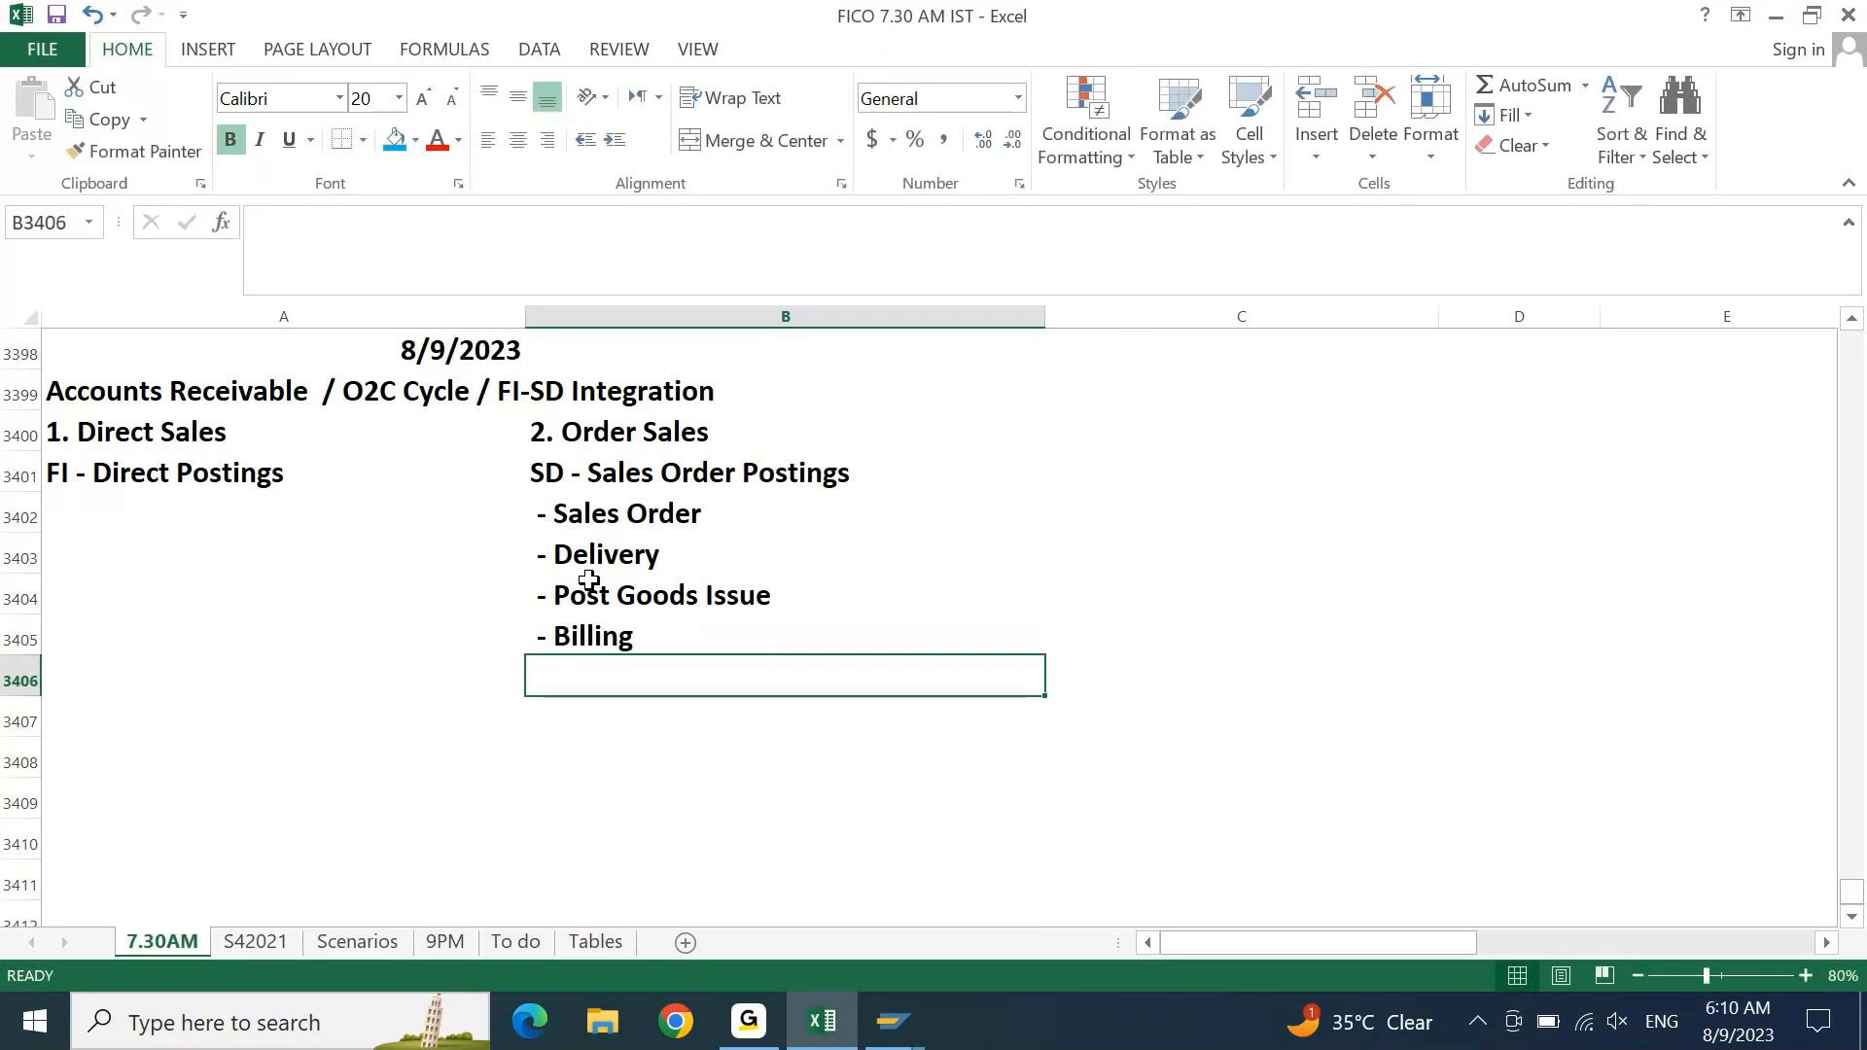
# - Copy the Billing entry down to cell B3406 and change its wording to "- Customer Payment / Incoming Payment"
pyautogui.hotkey('ctrl', 'd')
pyautogui.press('F2')
pyautogui.hotkey('ctrl', 'shift', 'Left')
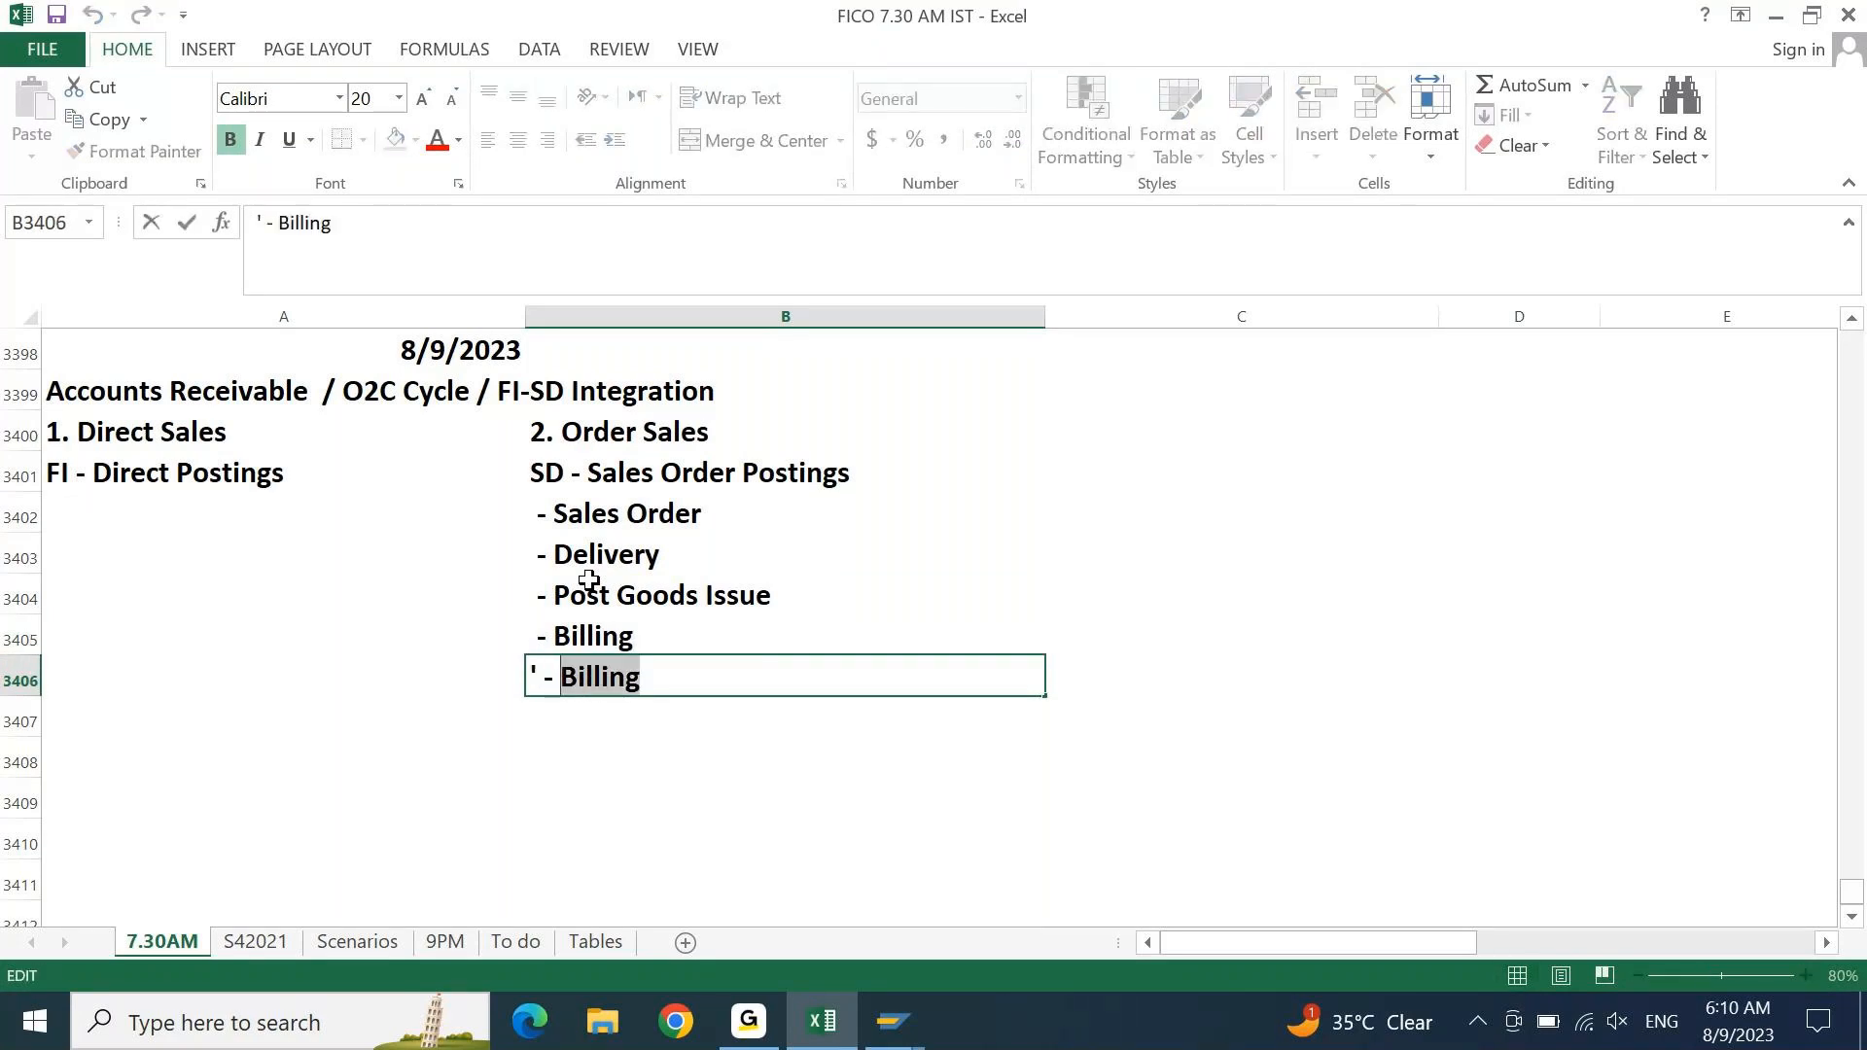
pyautogui.write('Customer Paymene')
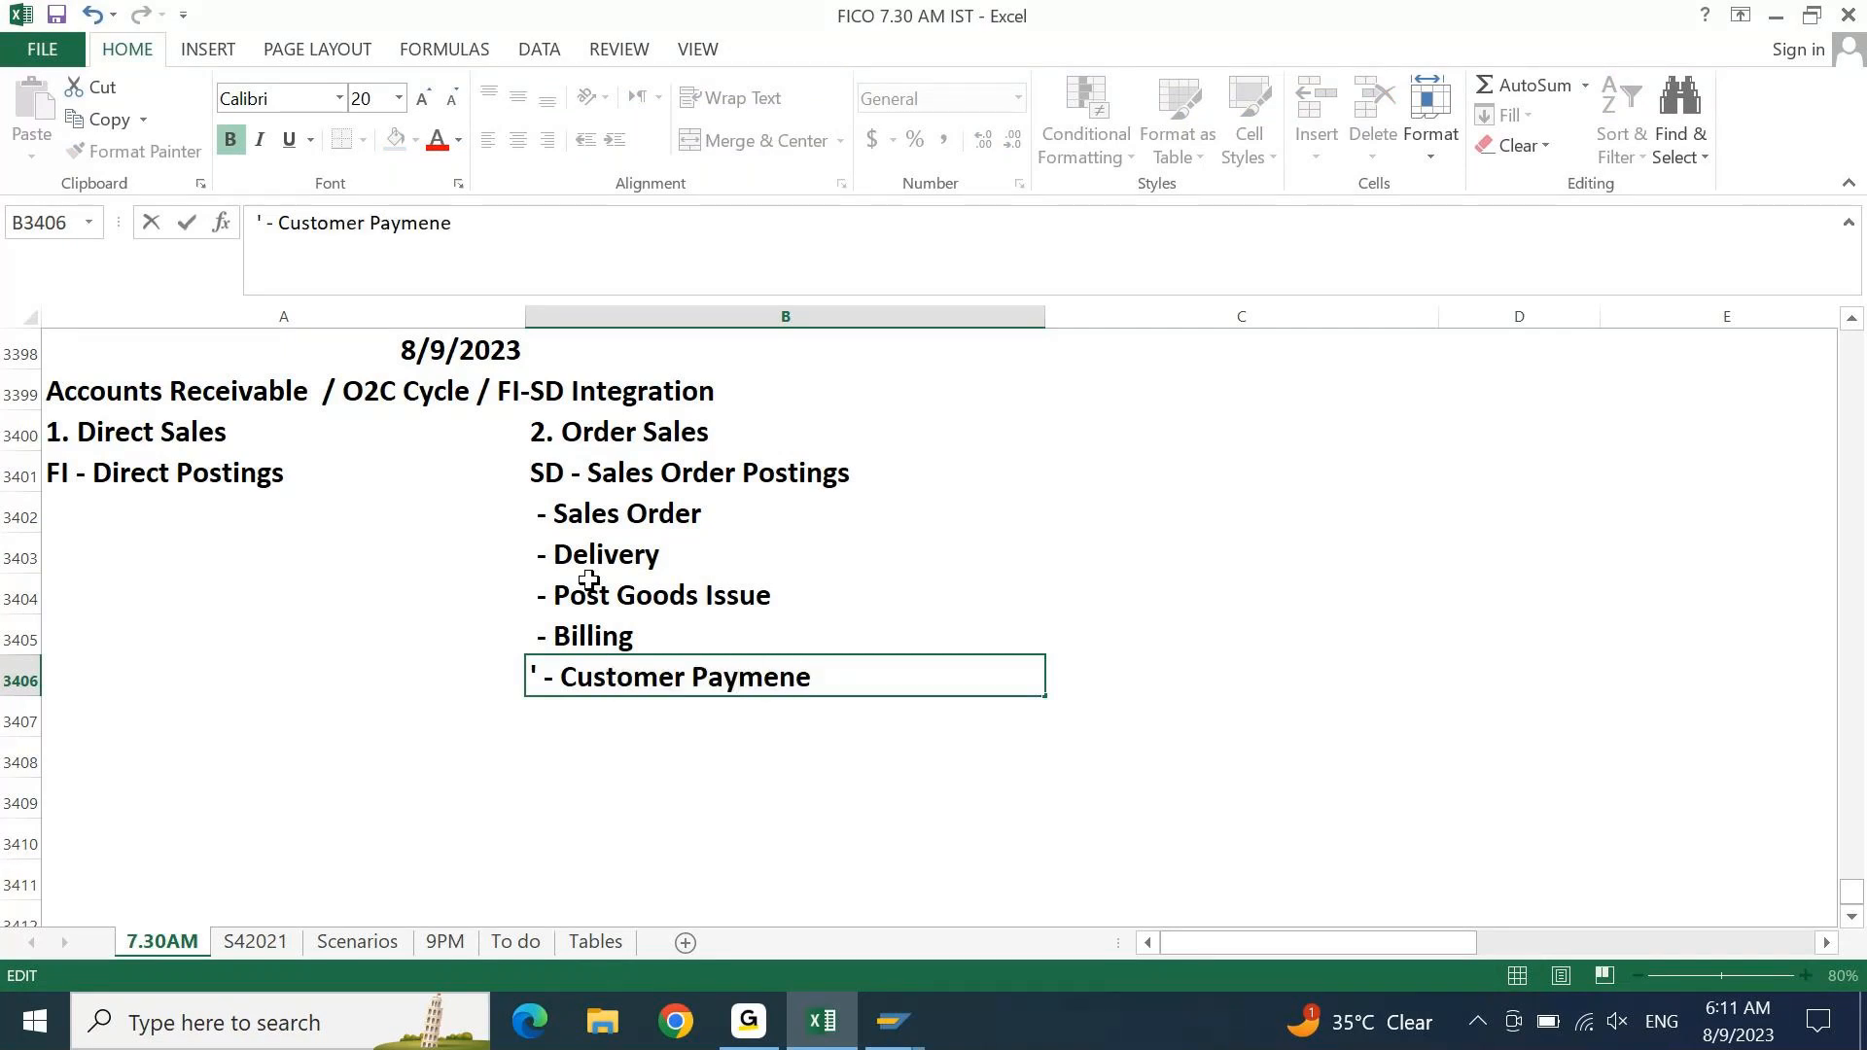
pyautogui.press('BackSpace')
pyautogui.write('t / Incoming P')
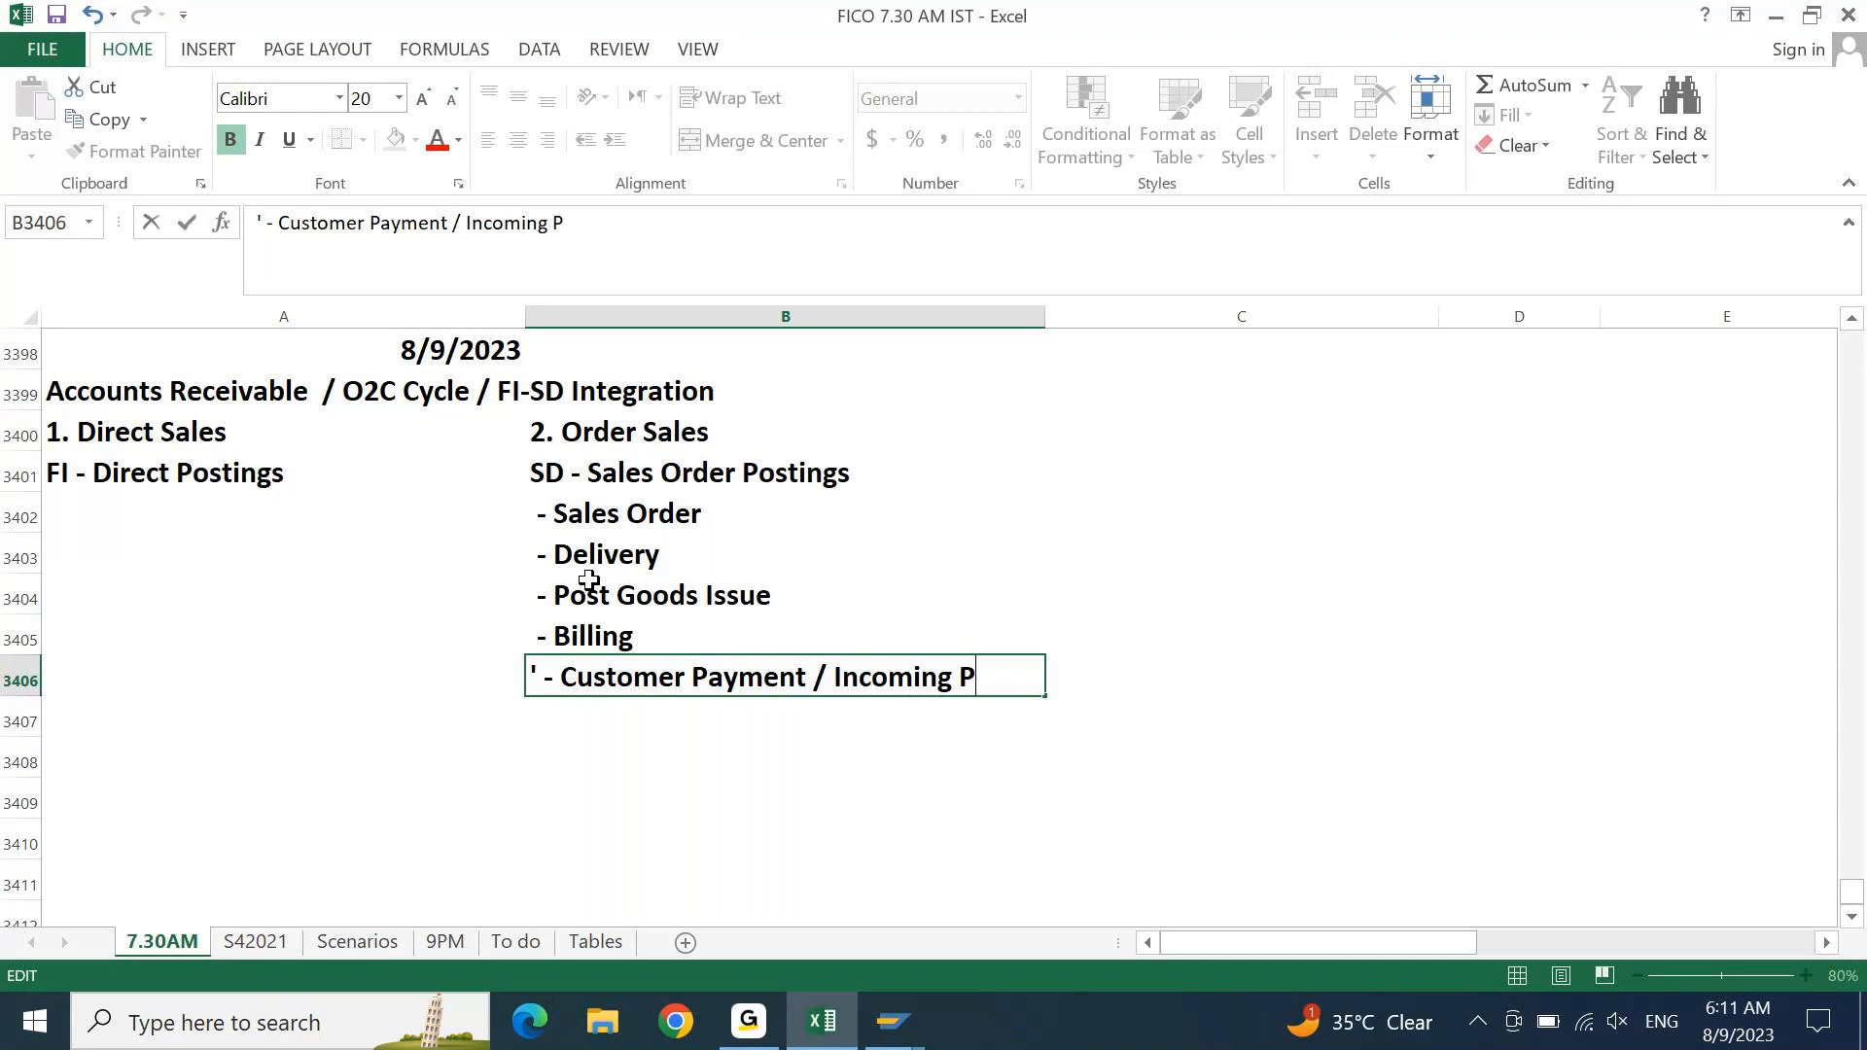
pyautogui.write('ayment')
pyautogui.press('Return')
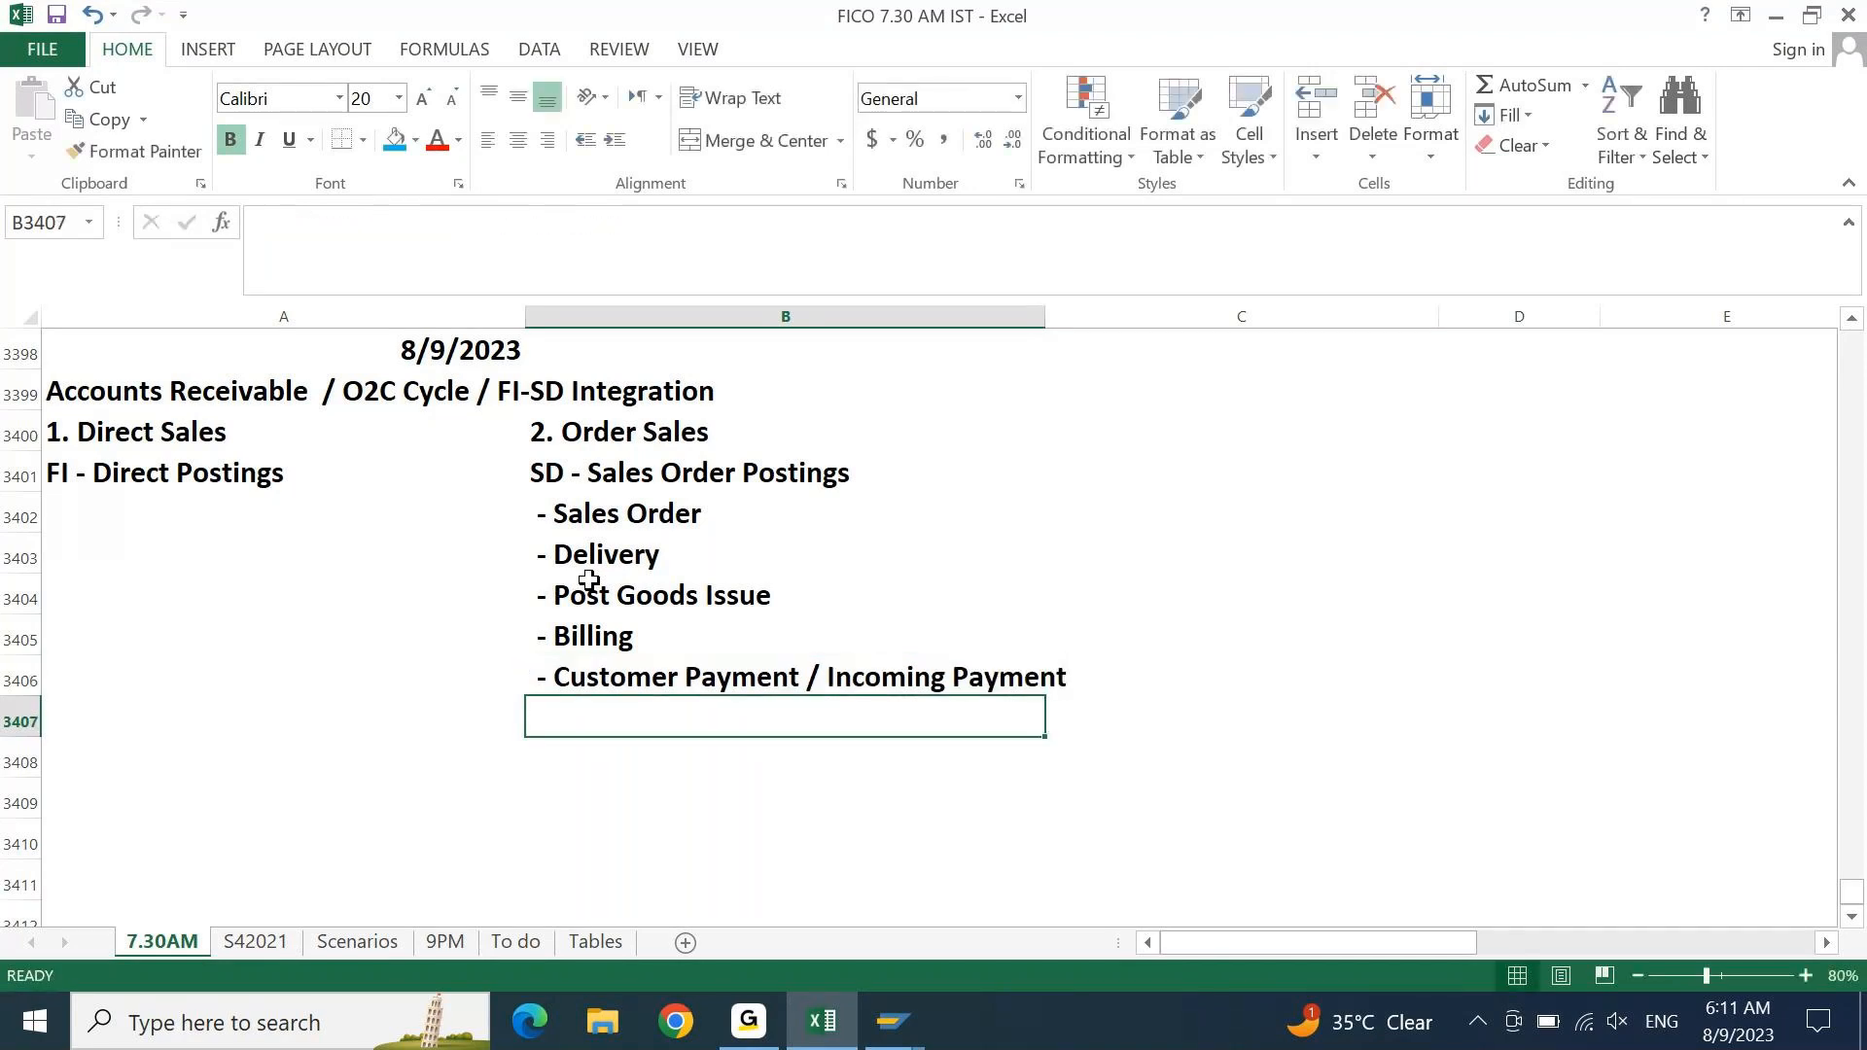
# - Copy the Customer Payment entry down to cell B3407 and change its wording to "- BRS"
pyautogui.hotkey('ctrl', 'd')
pyautogui.press('F2')
pyautogui.hotkey('ctrl', 'shift', 'Left')
pyautogui.hotkey('ctrl', 'shift', 'Left')
pyautogui.hotkey('ctrl', 'shift', 'Left')
pyautogui.hotkey('ctrl', 'shift', 'Left')
pyautogui.hotkey('ctrl', 'shift', 'Left')
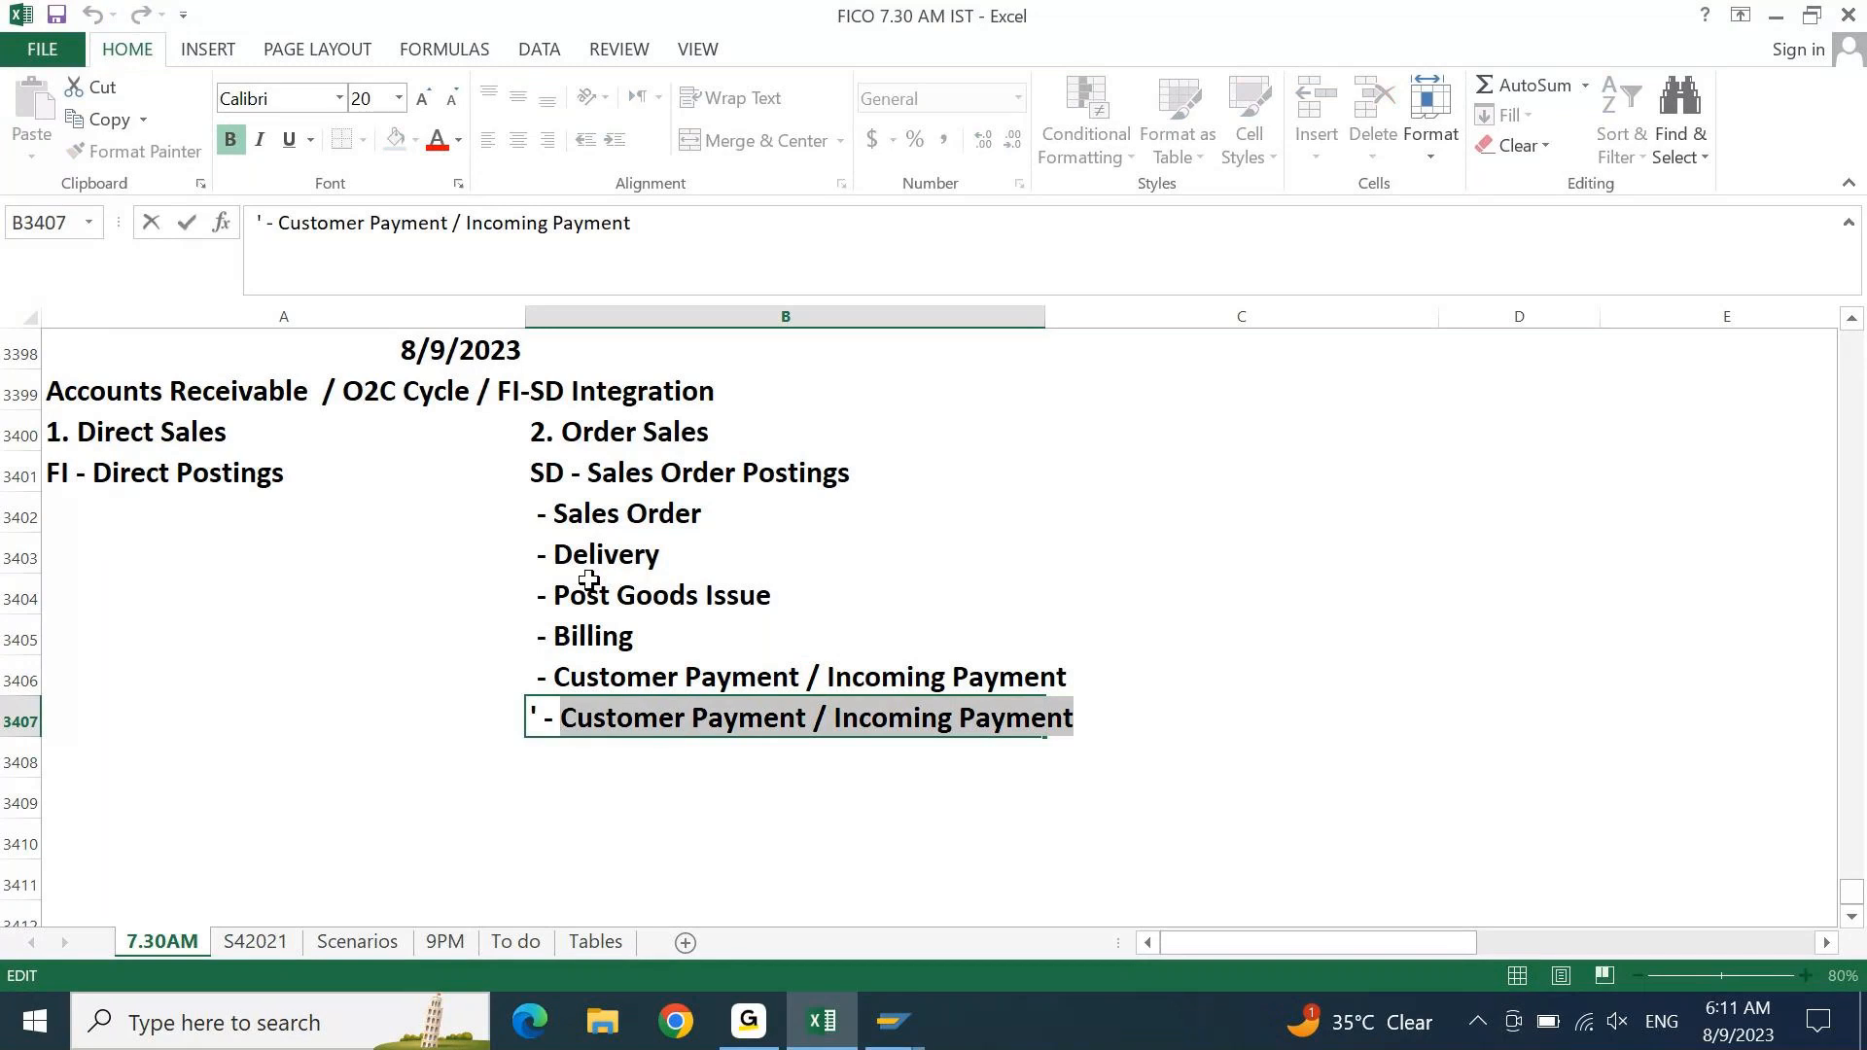
pyautogui.write('BRS')
pyautogui.press('Return')
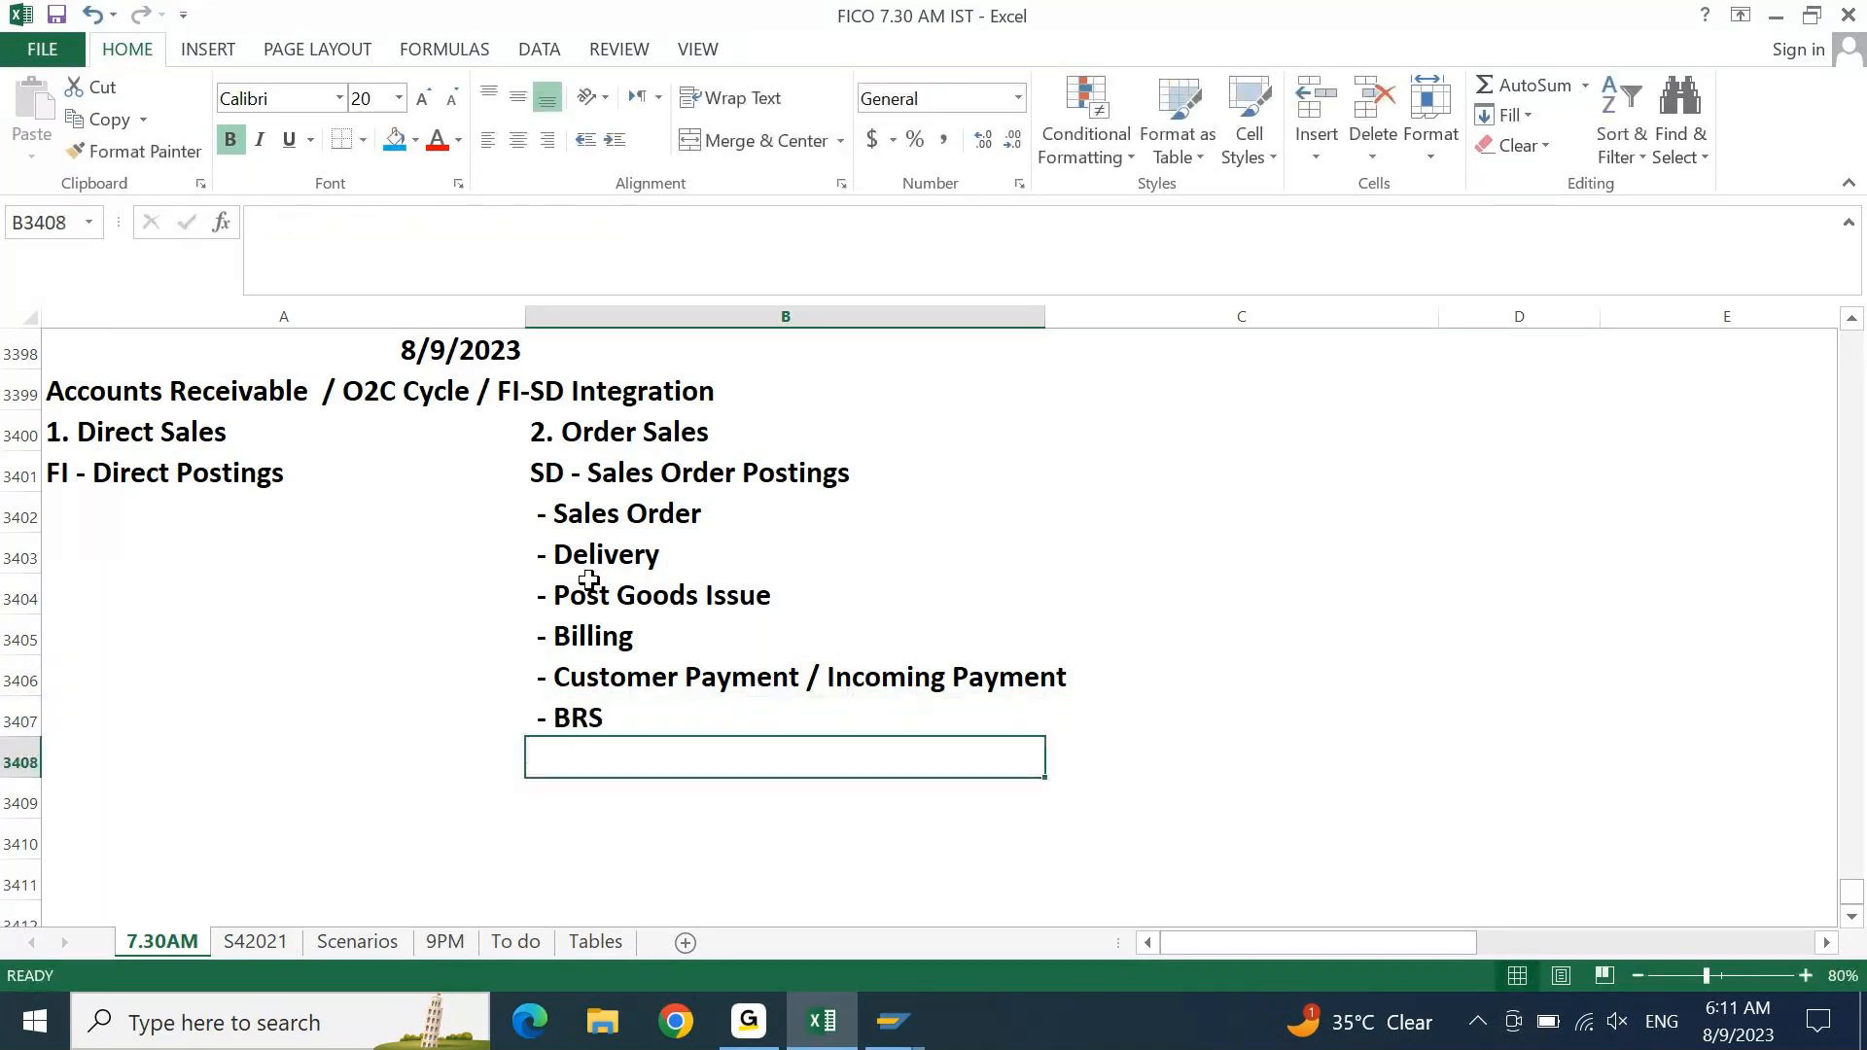
# - Go to cell A3402, directly below FI - Direct Postings
pyautogui.press('Up')
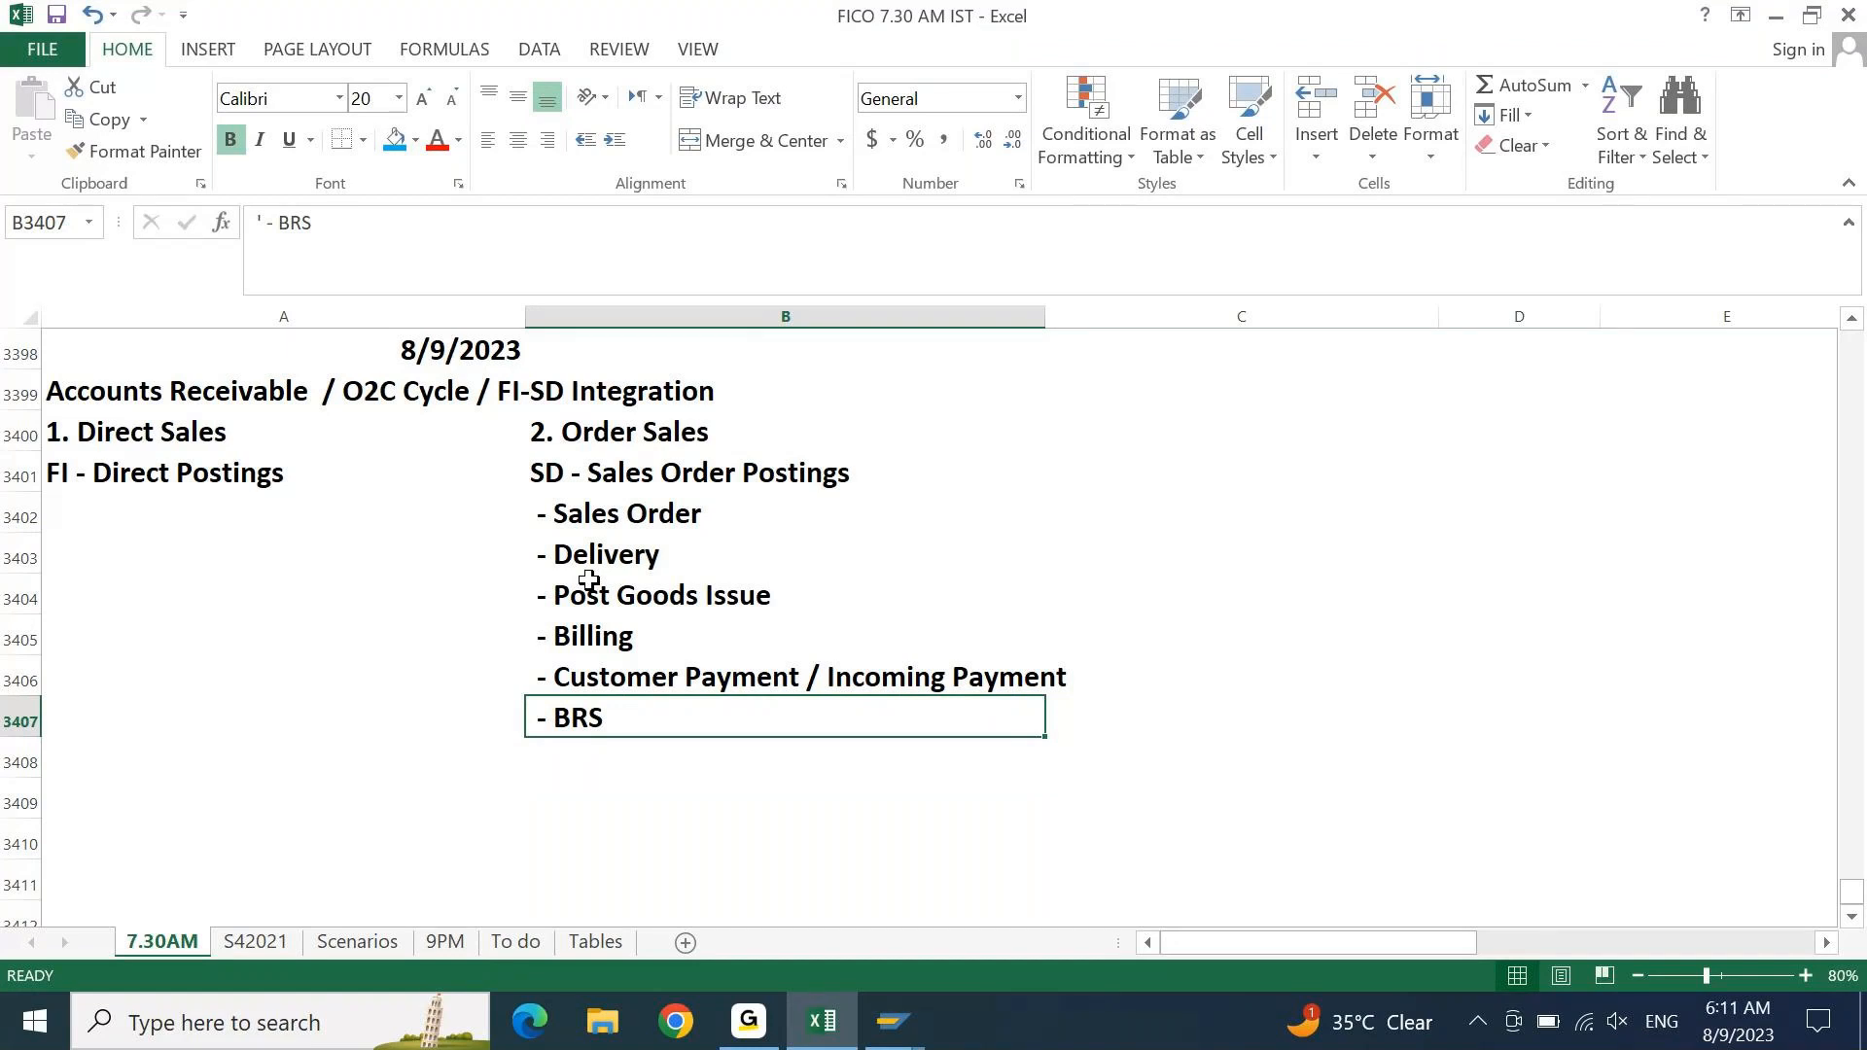
pyautogui.press('Left')
pyautogui.hotkey('ctrl', 'Up')
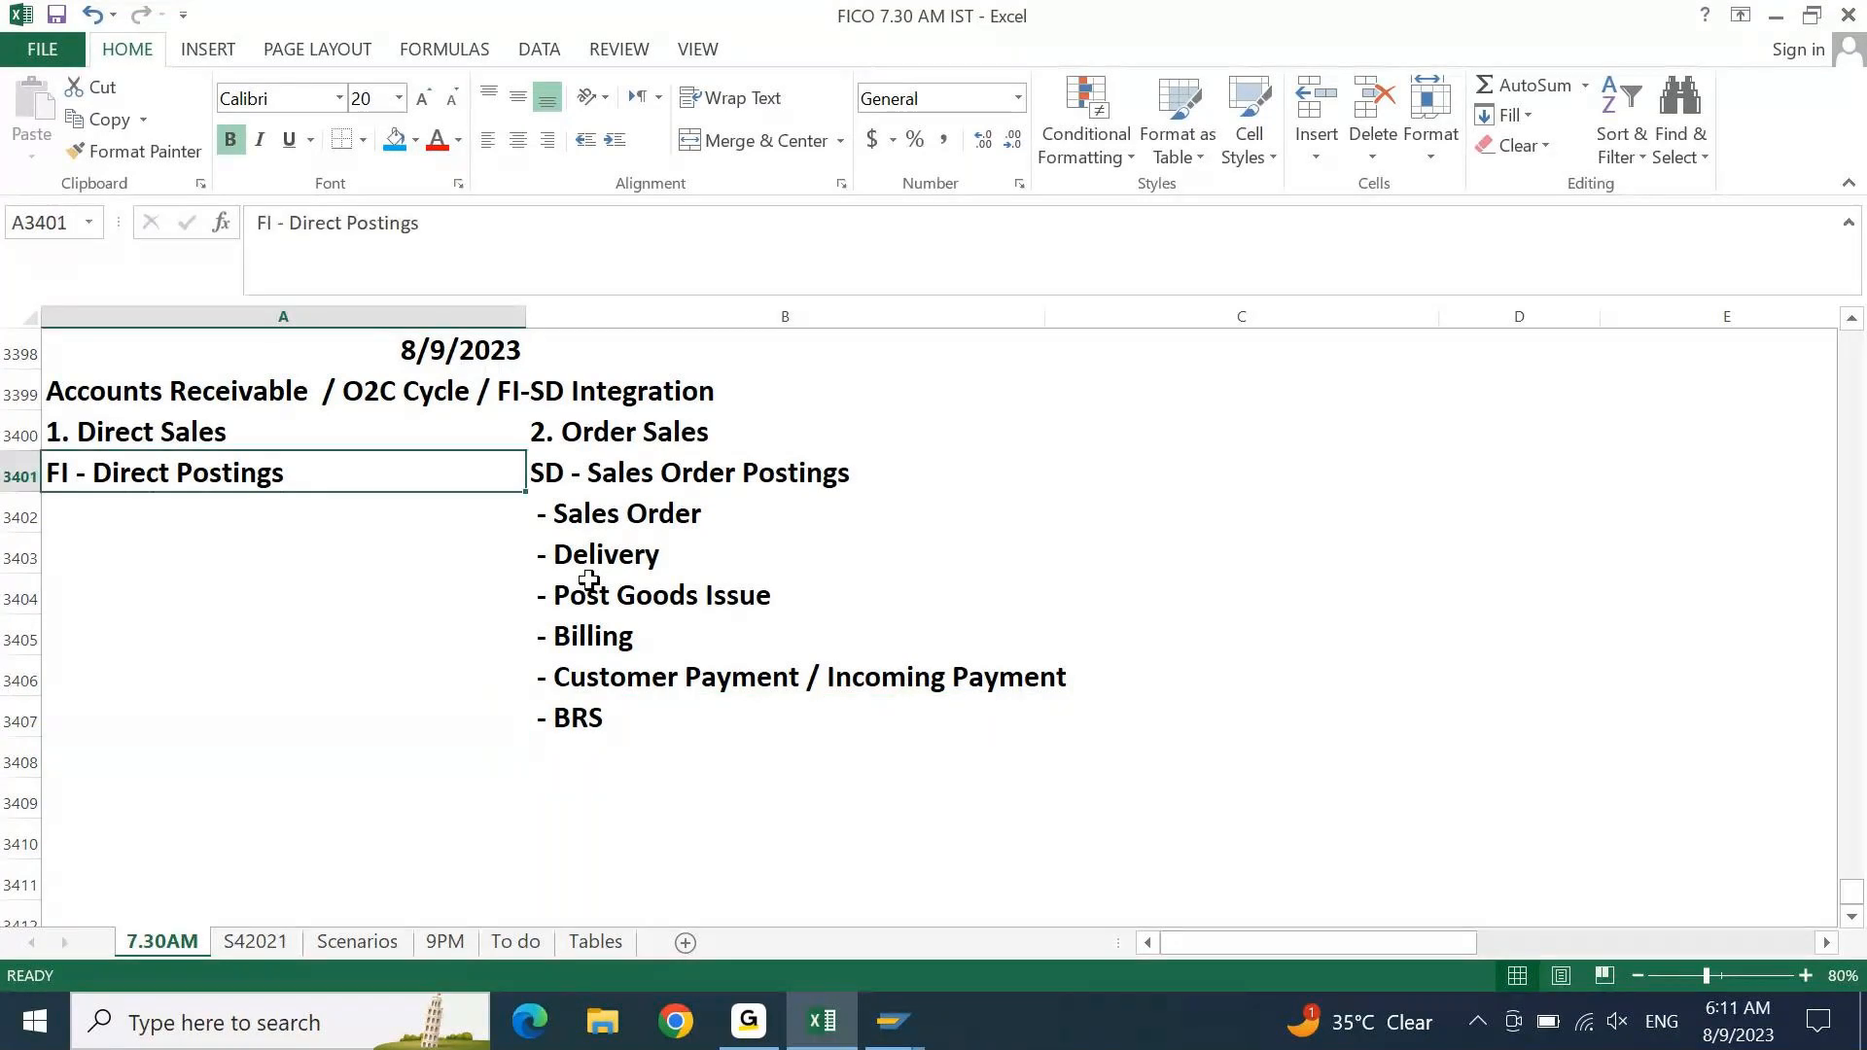
pyautogui.press('Down')
pyautogui.write('C')
pyautogui.press('BackSpace')
pyautogui.write('Outgoing Invoi')
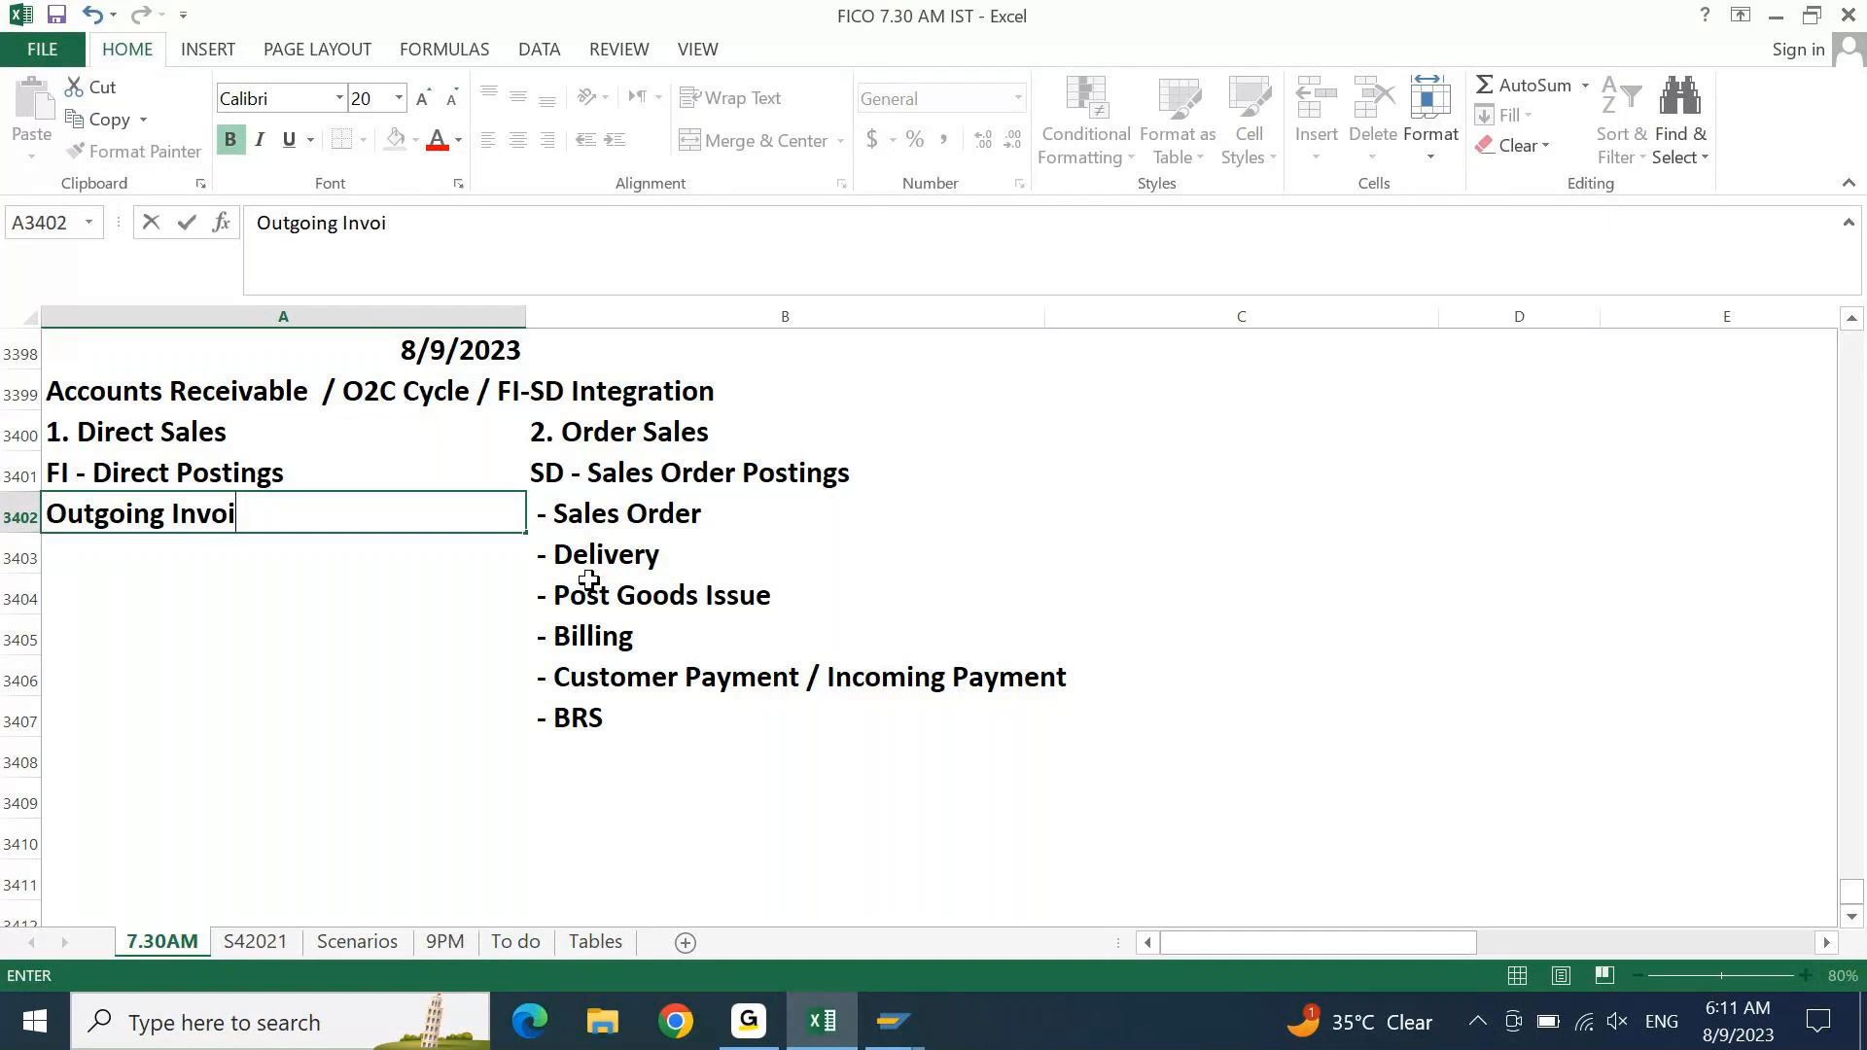
pyautogui.press('Escape')
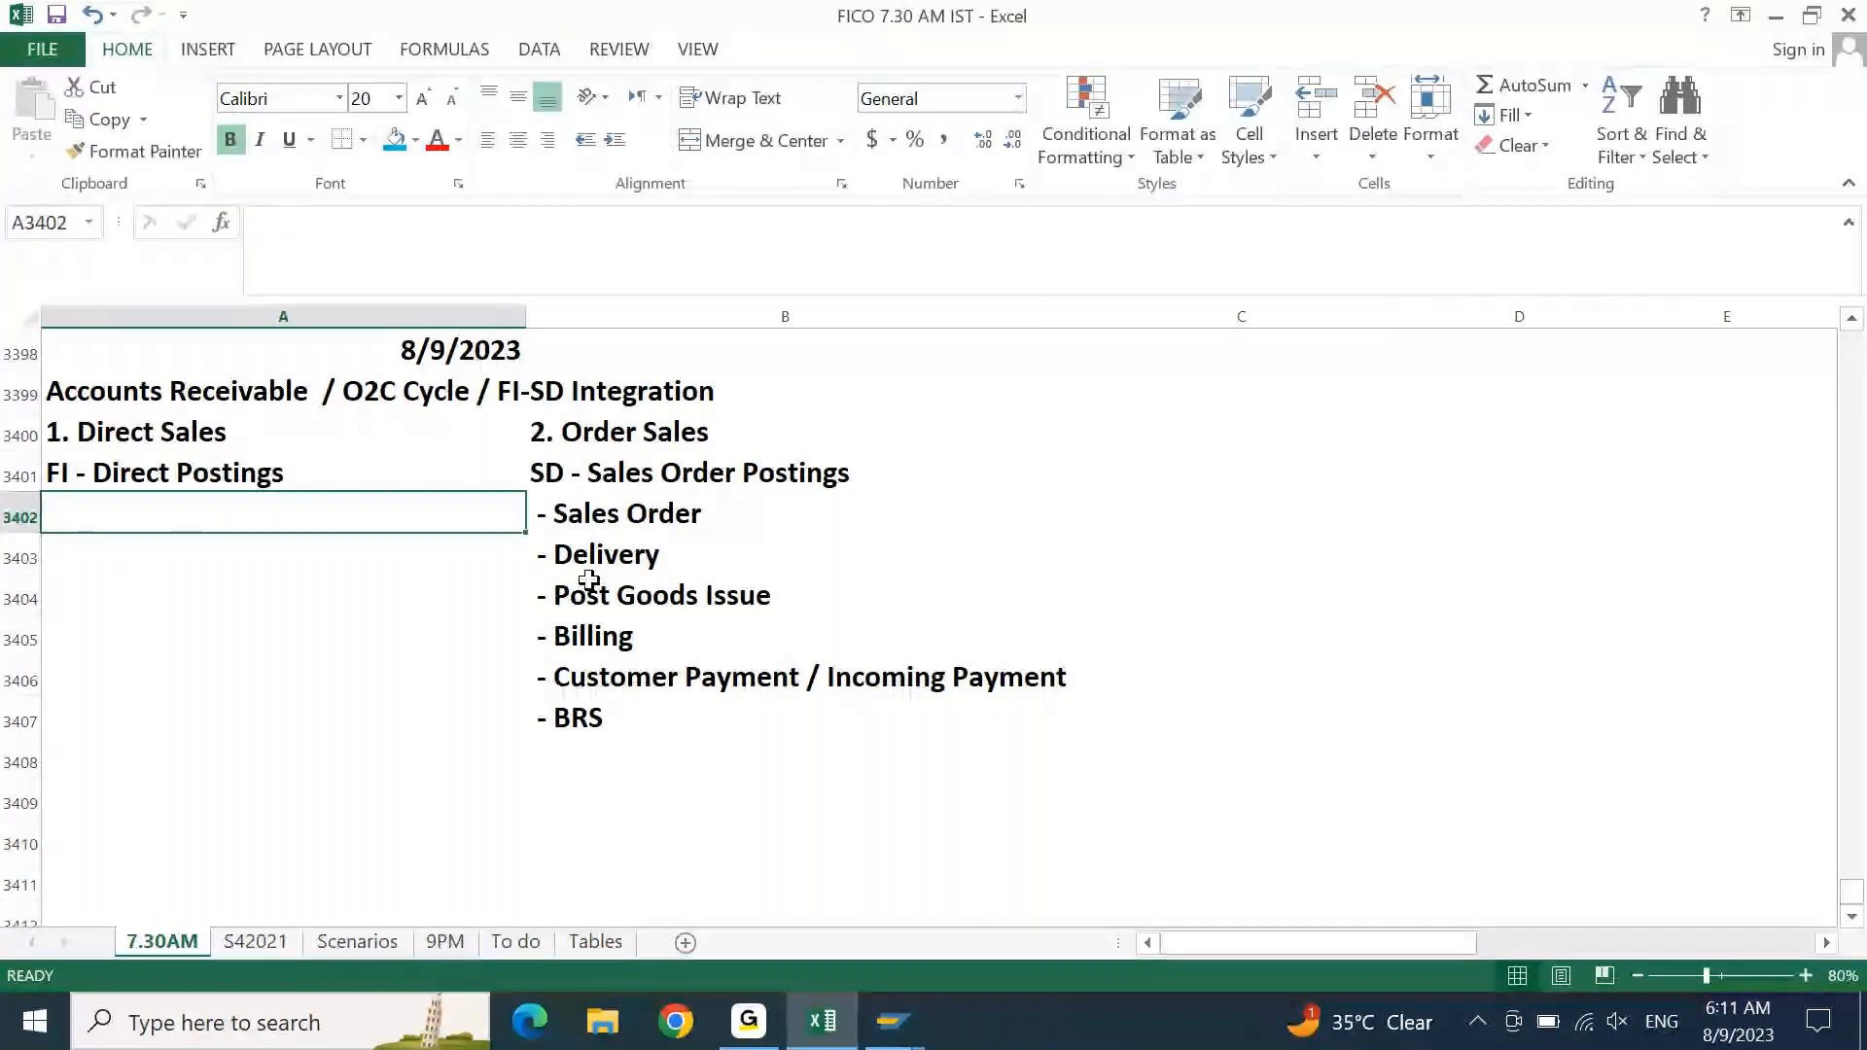
pyautogui.write('-')
pyautogui.press('Escape')
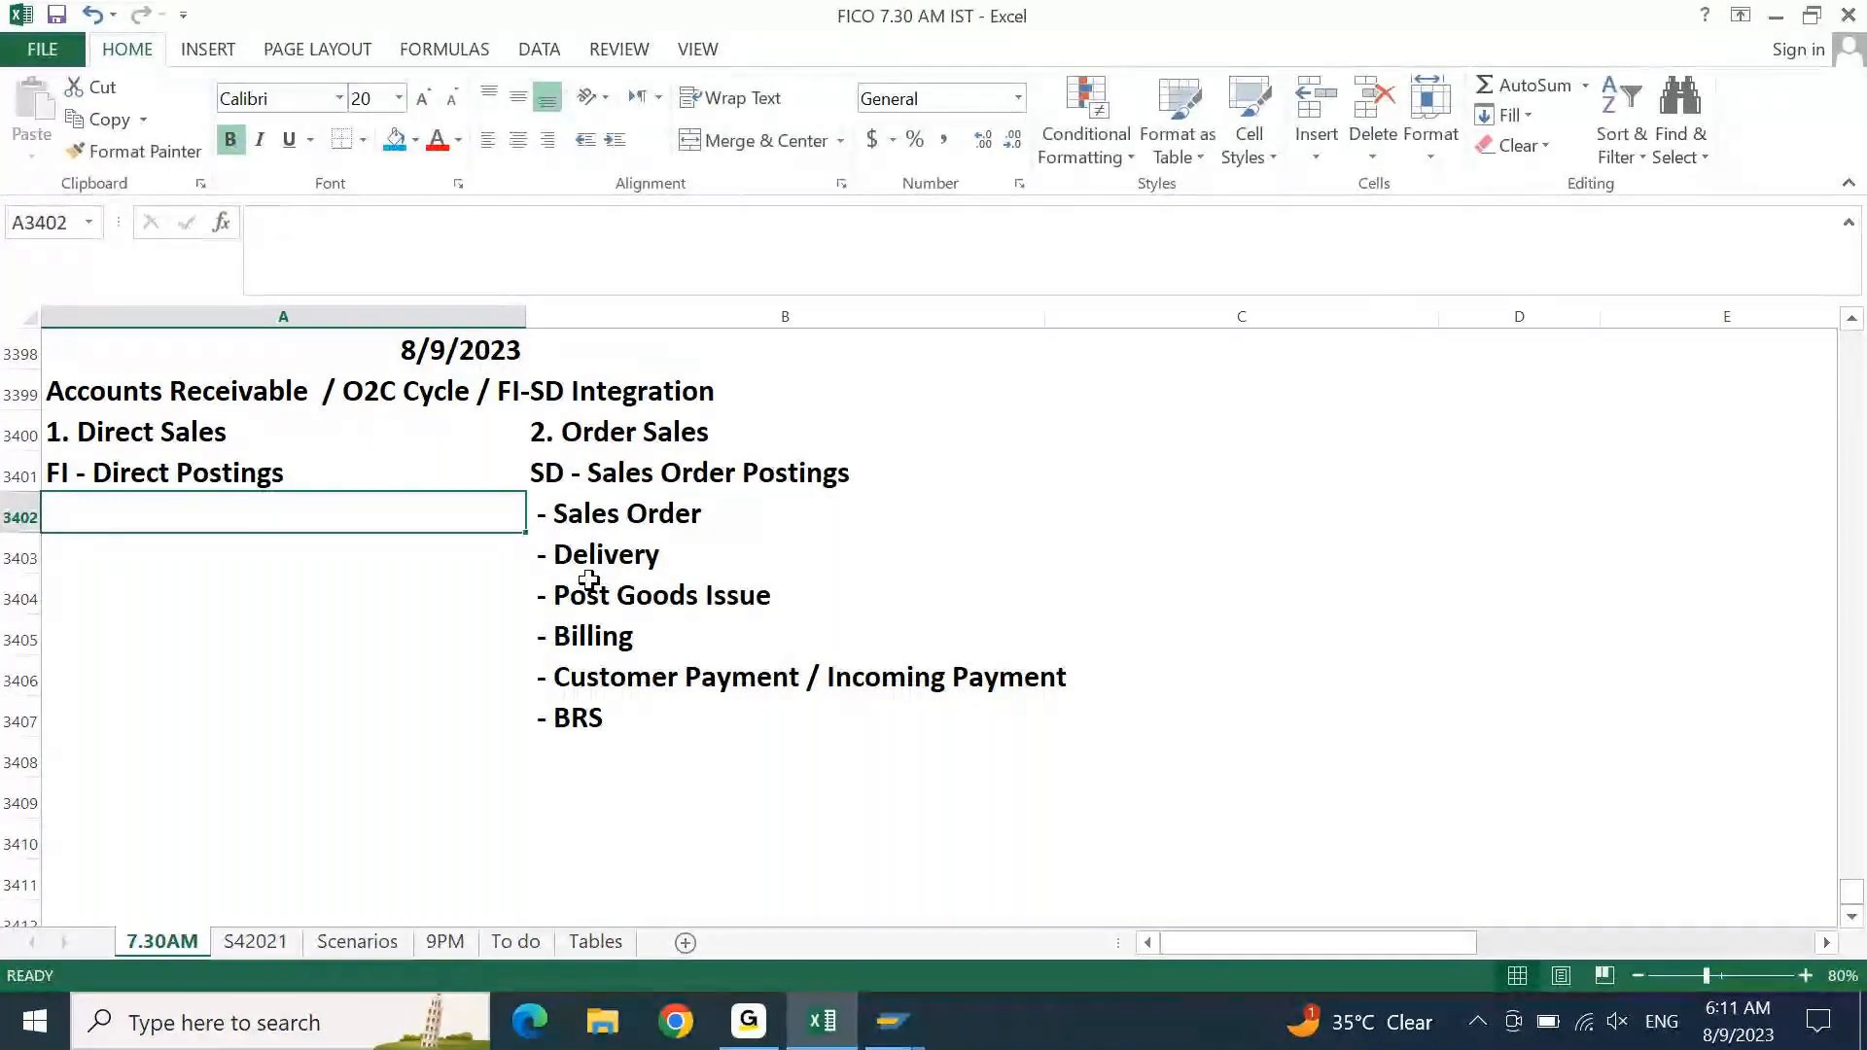
# - List "Outgoing Invoice" in cell A3402 and "Credit Memo" in cell A3403 as text entries with a leading space
pyautogui.write("' Outgoing Invo")
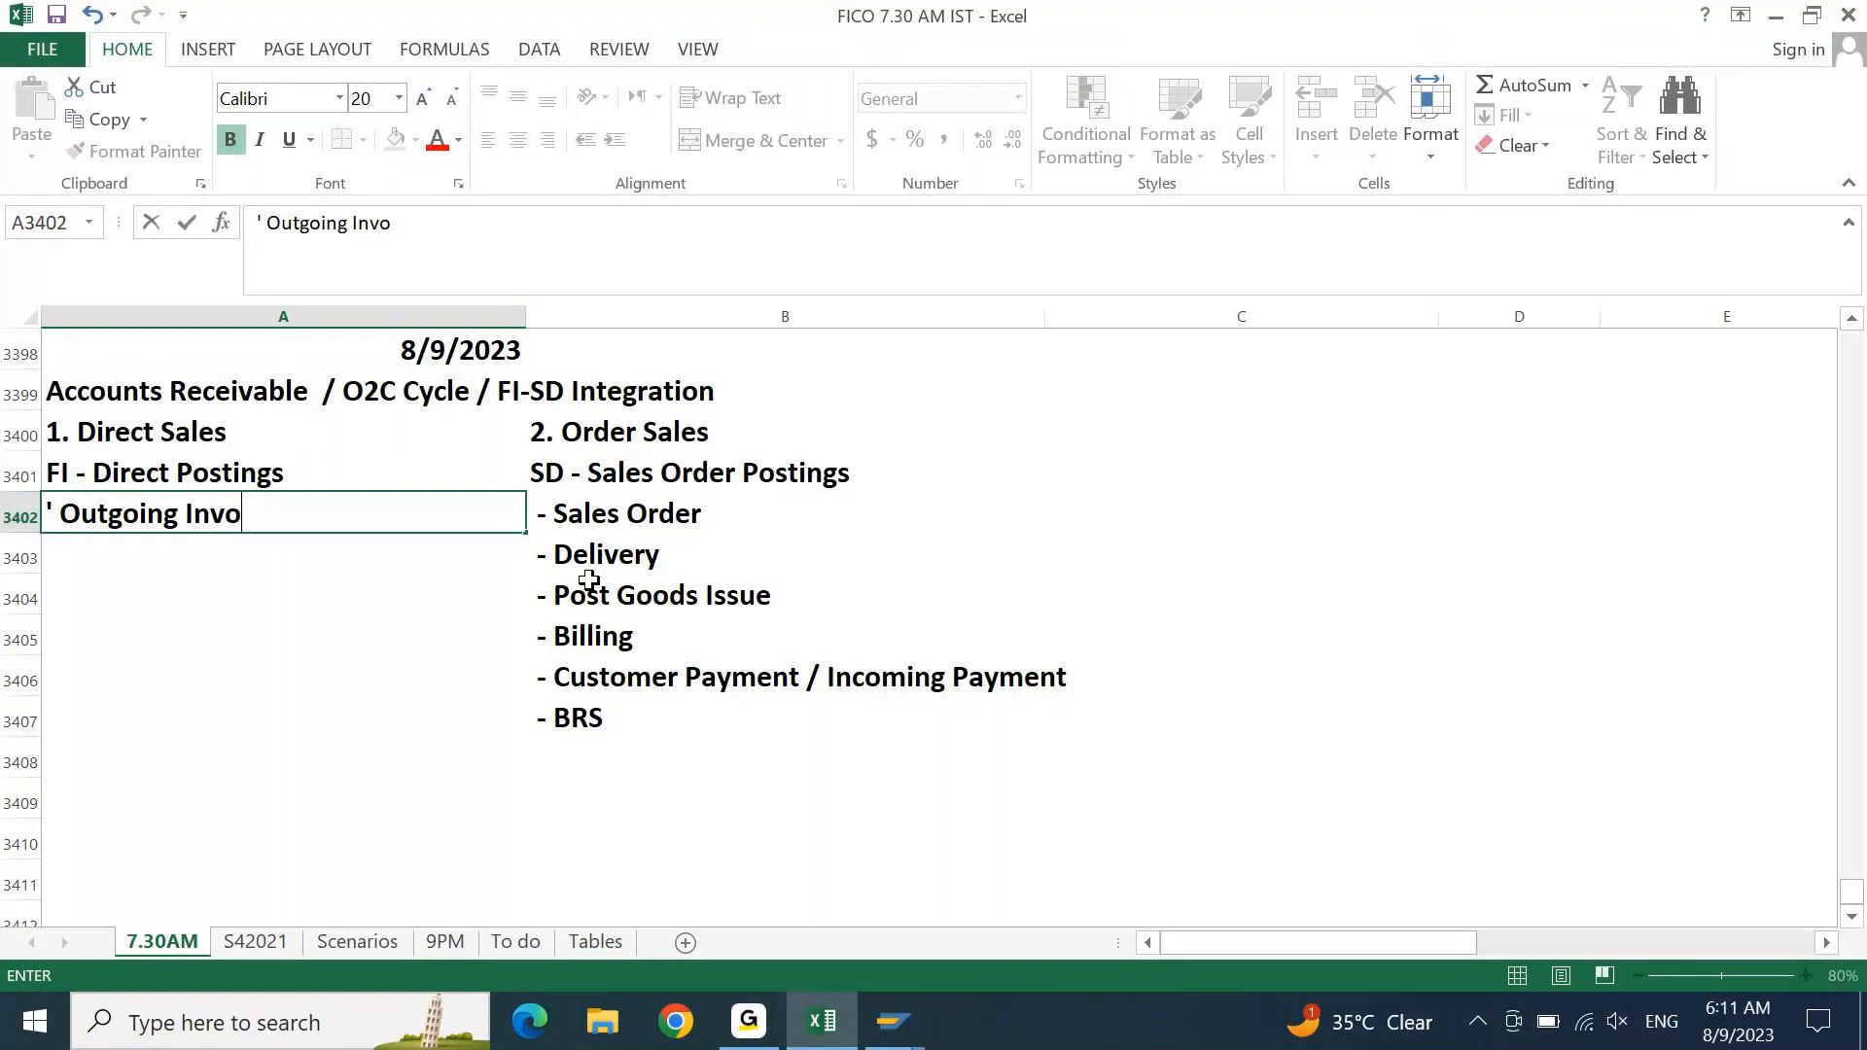
pyautogui.write('ice')
pyautogui.press('Return')
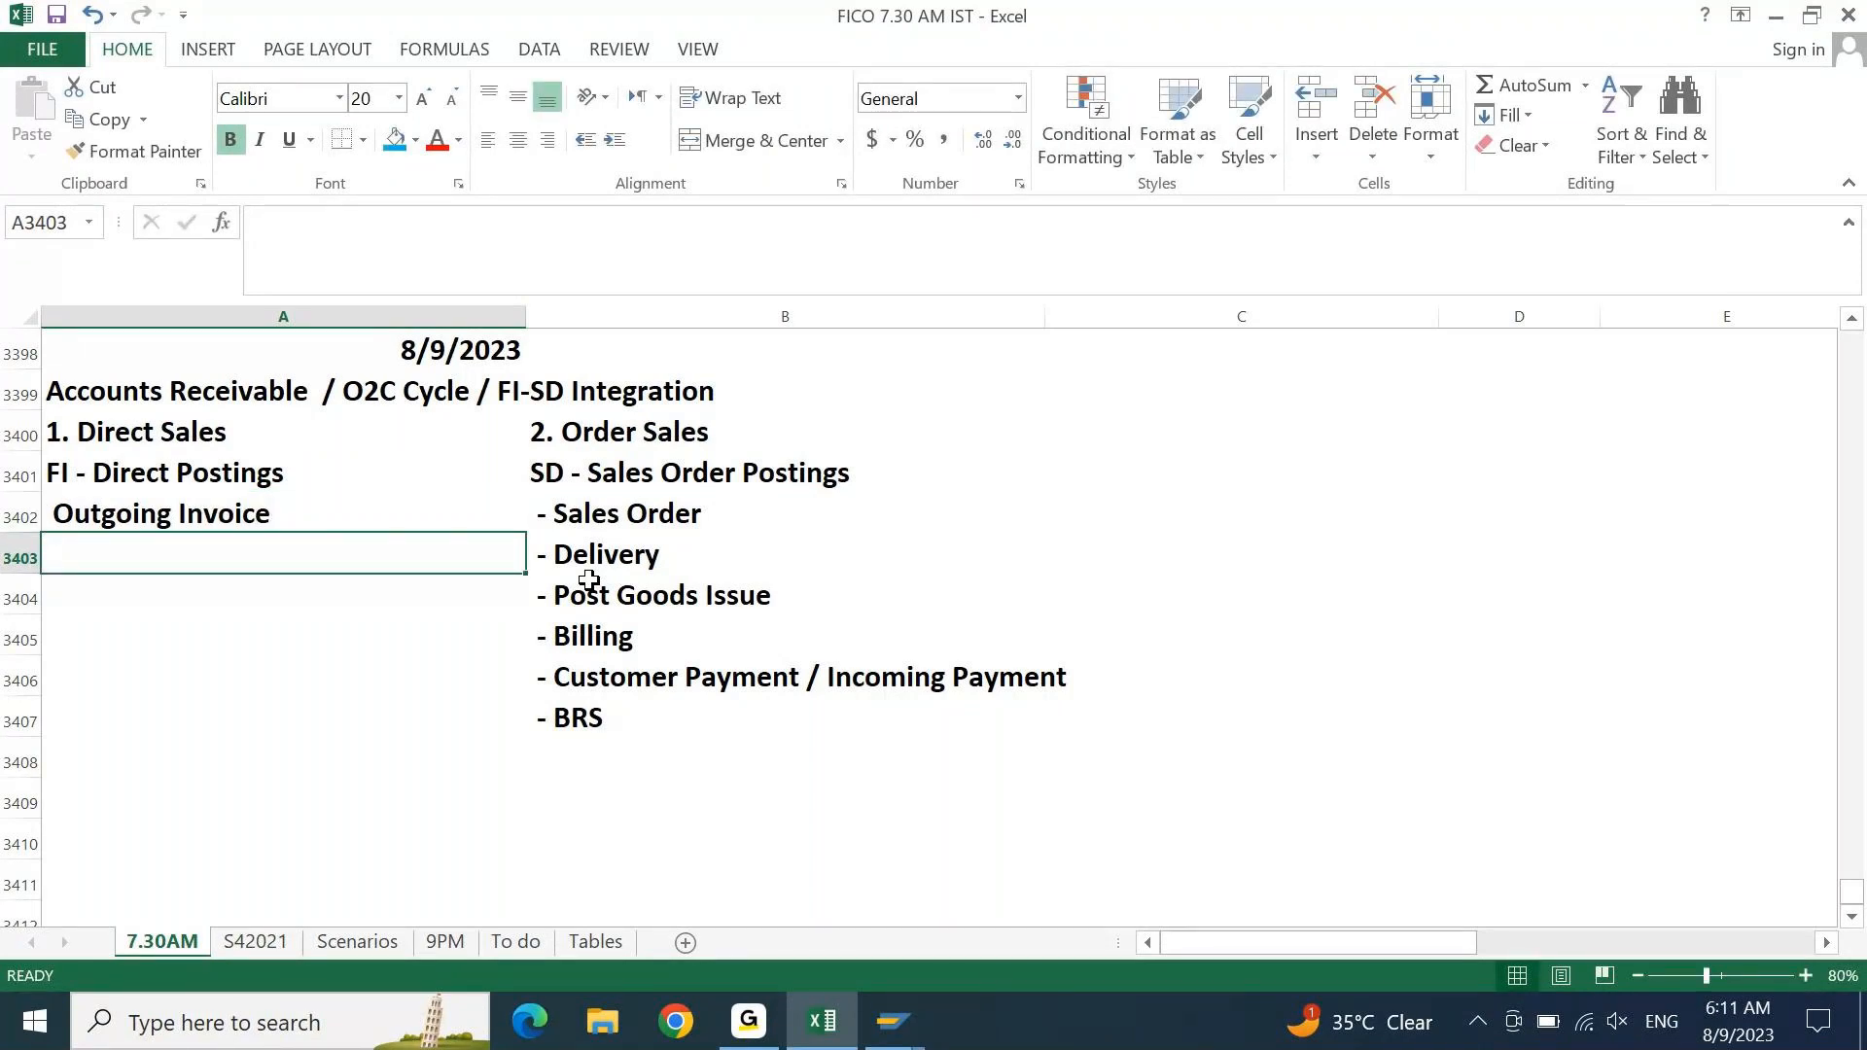
pyautogui.write("' ")
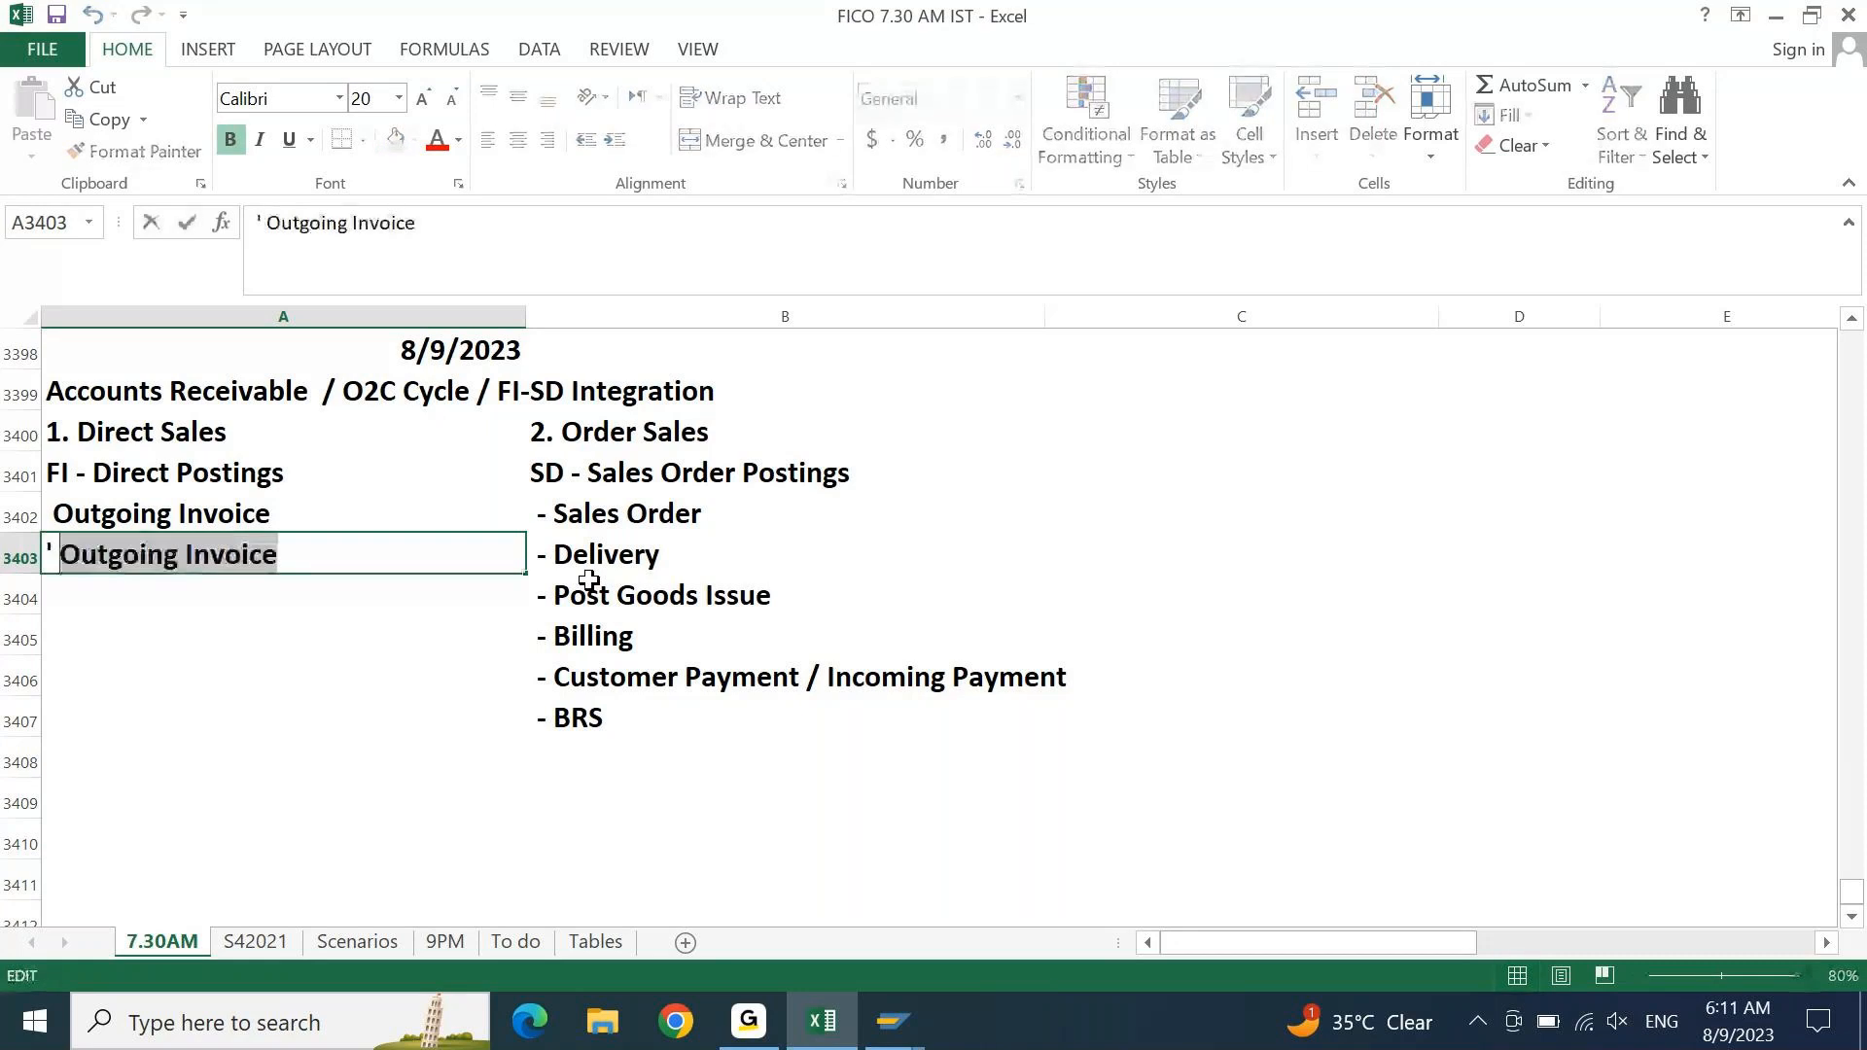
pyautogui.write('Credit')
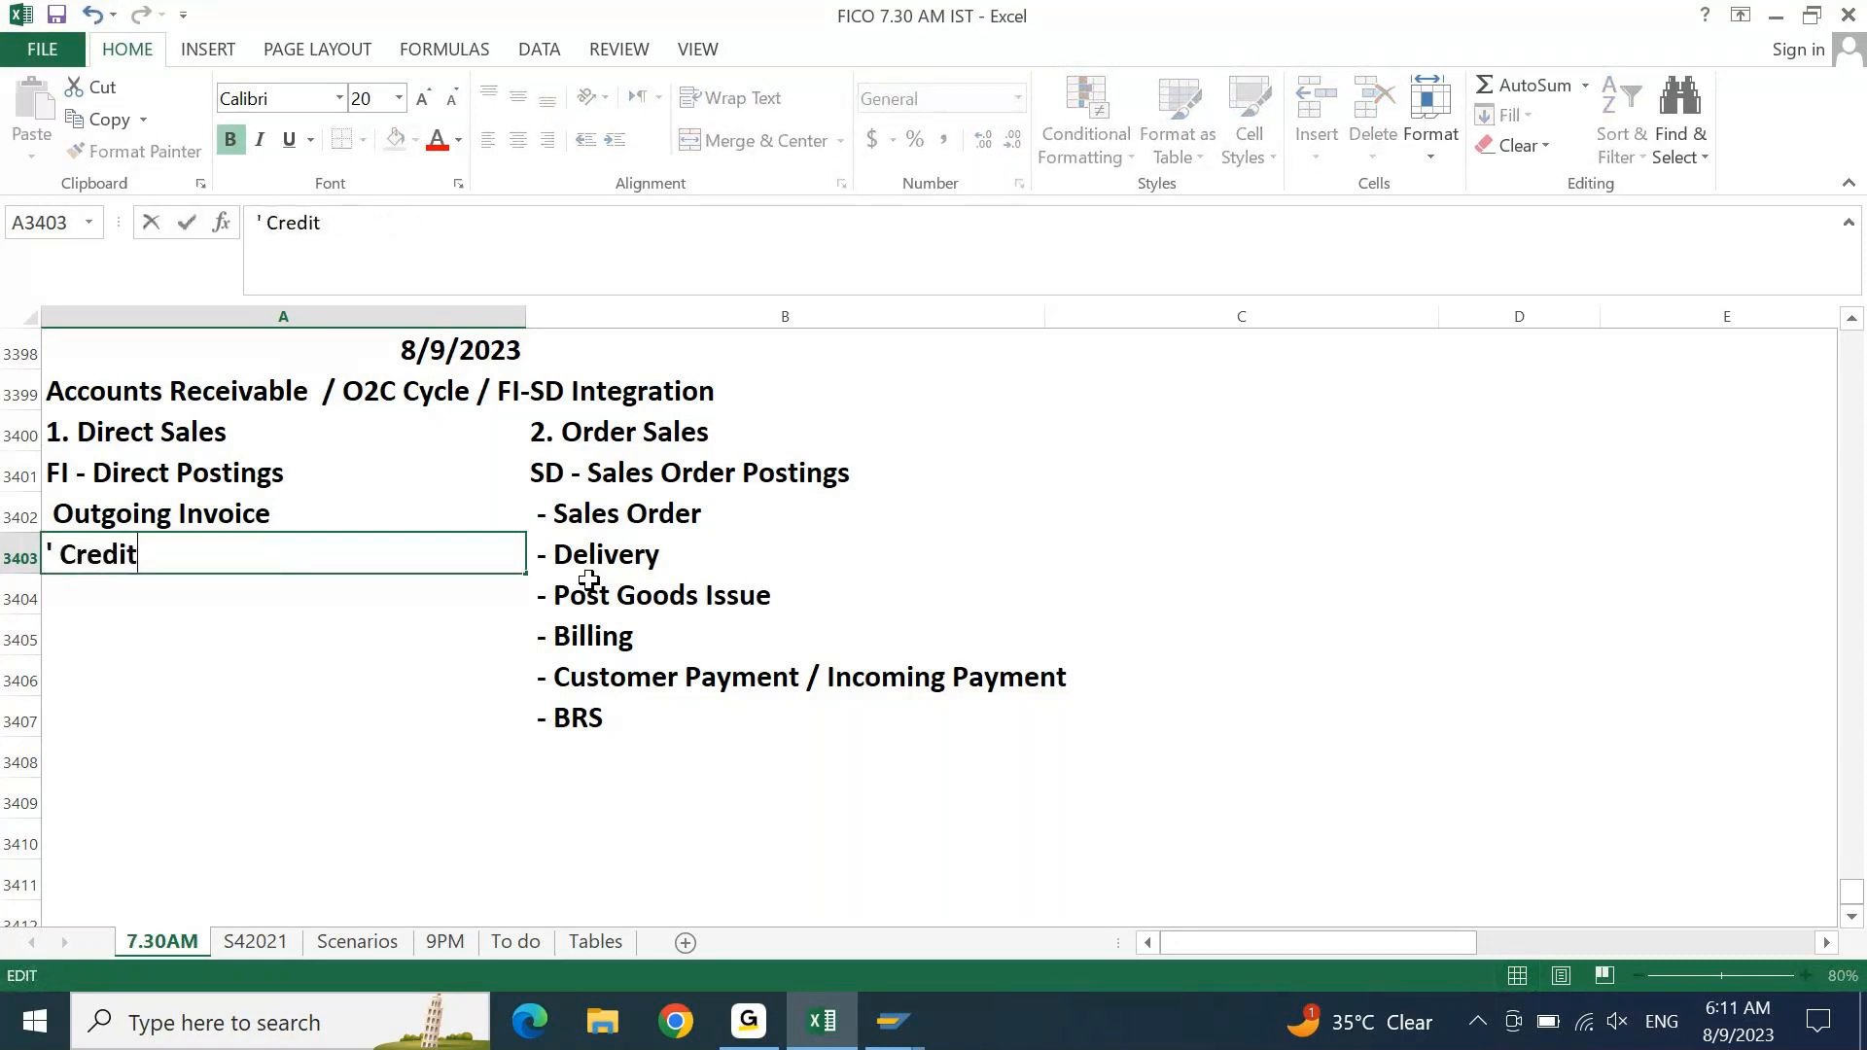
pyautogui.write(' Memo')
pyautogui.press('Return')
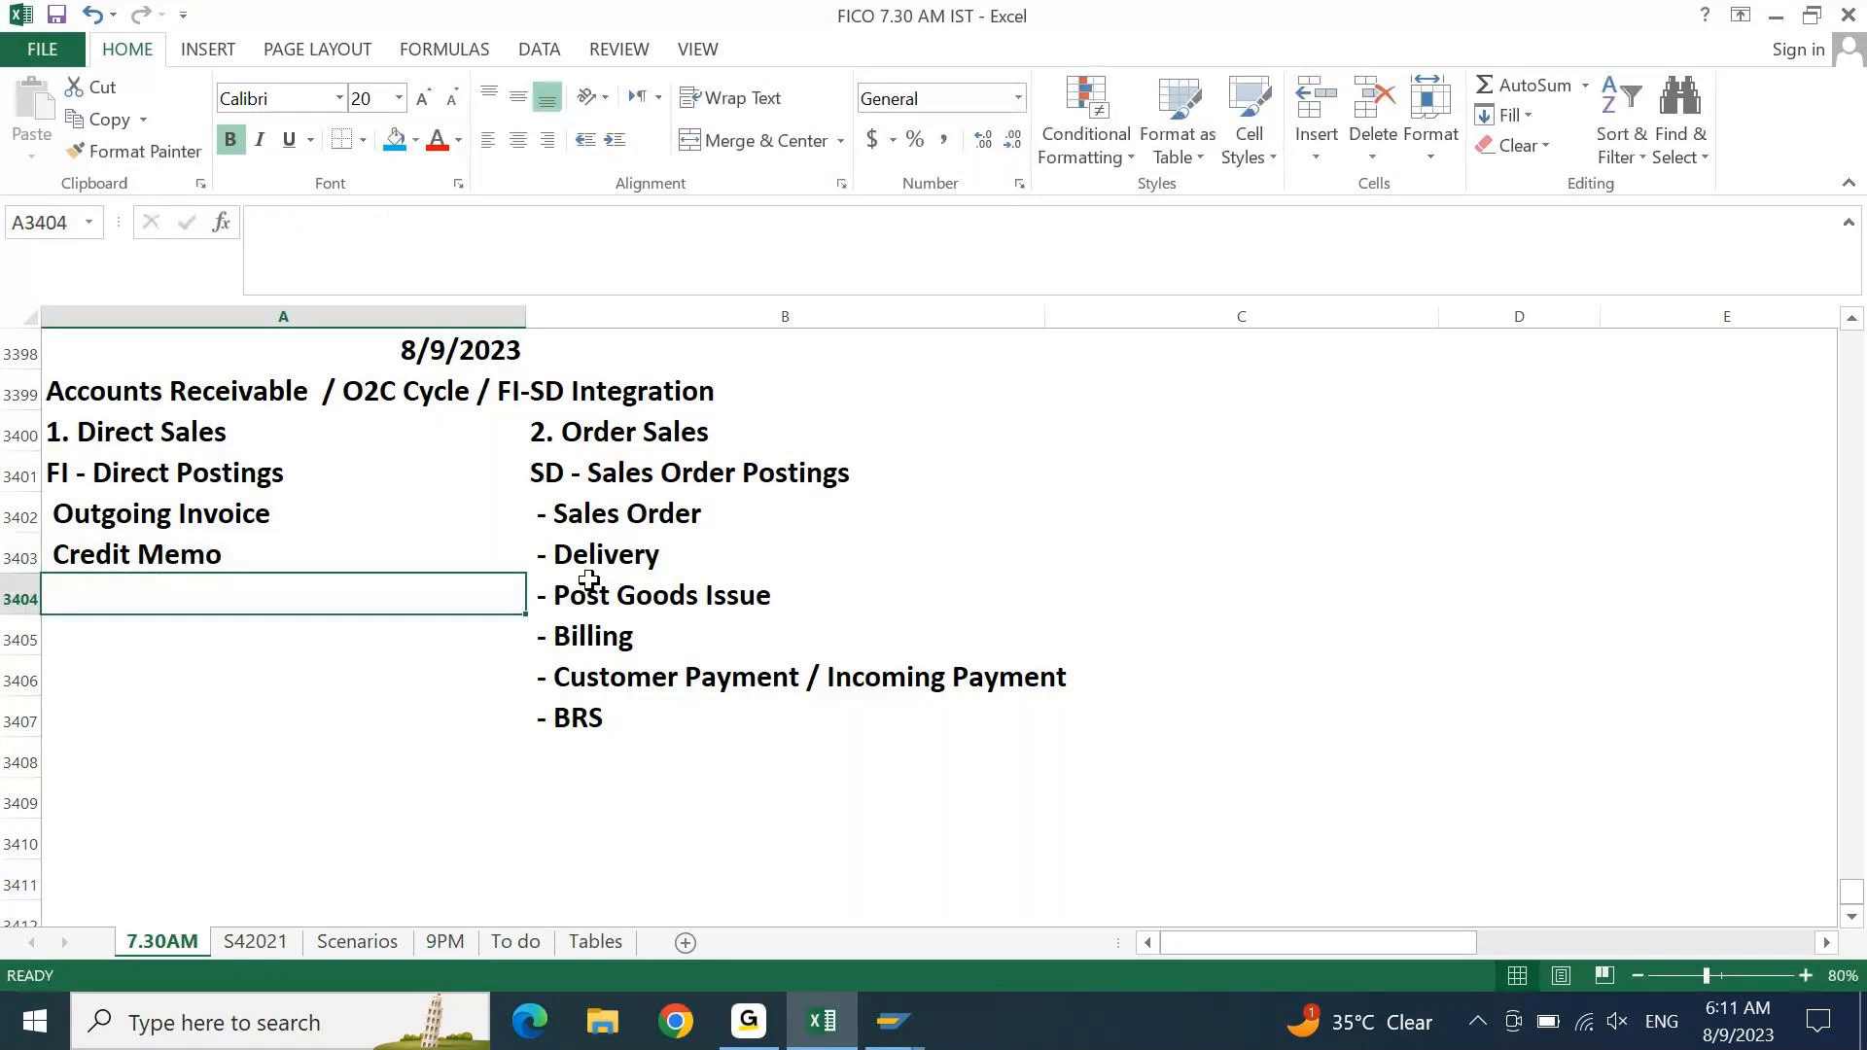
# - Copy the Customer Payment / Incoming Payment and BRS entries from B3406:B3407 into A3404:A3405, under Credit Memo
pyautogui.hotkey('ctrl', 'd')
pyautogui.press('F2')
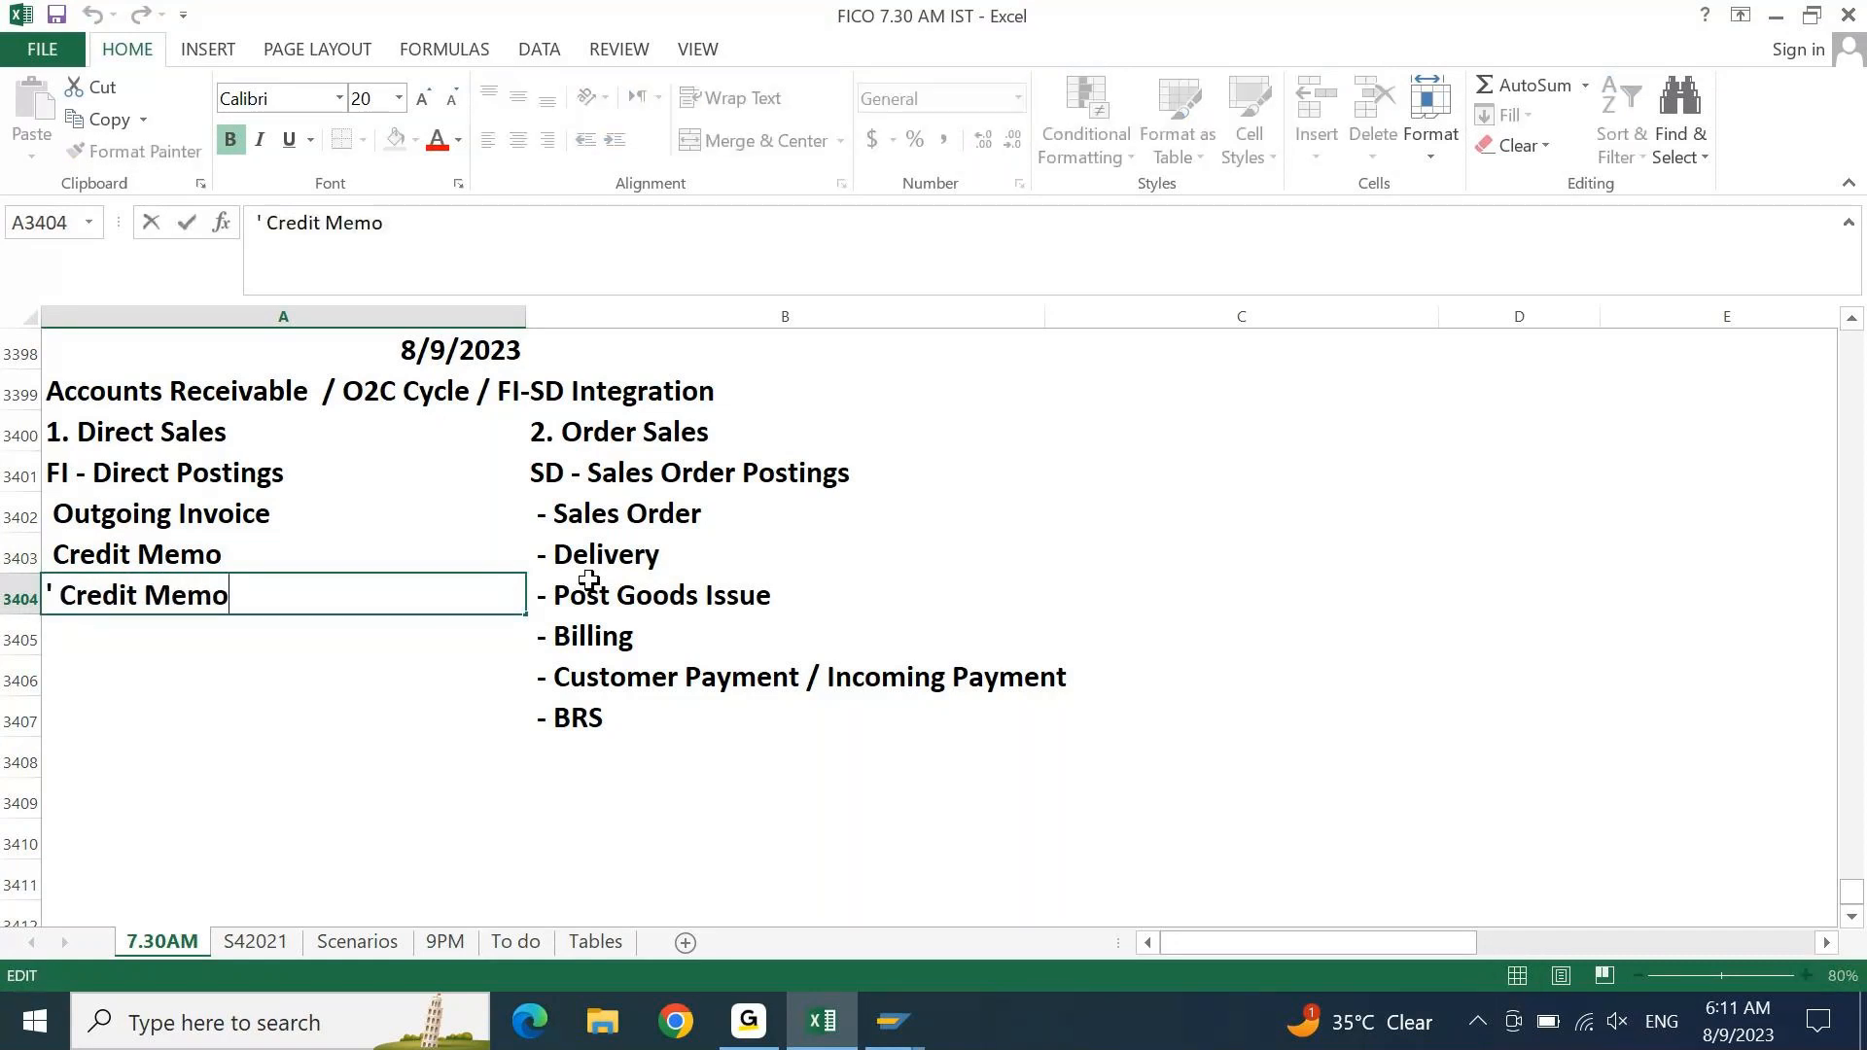
pyautogui.press('Tab')
pyautogui.press('Down')
pyautogui.press('Down')
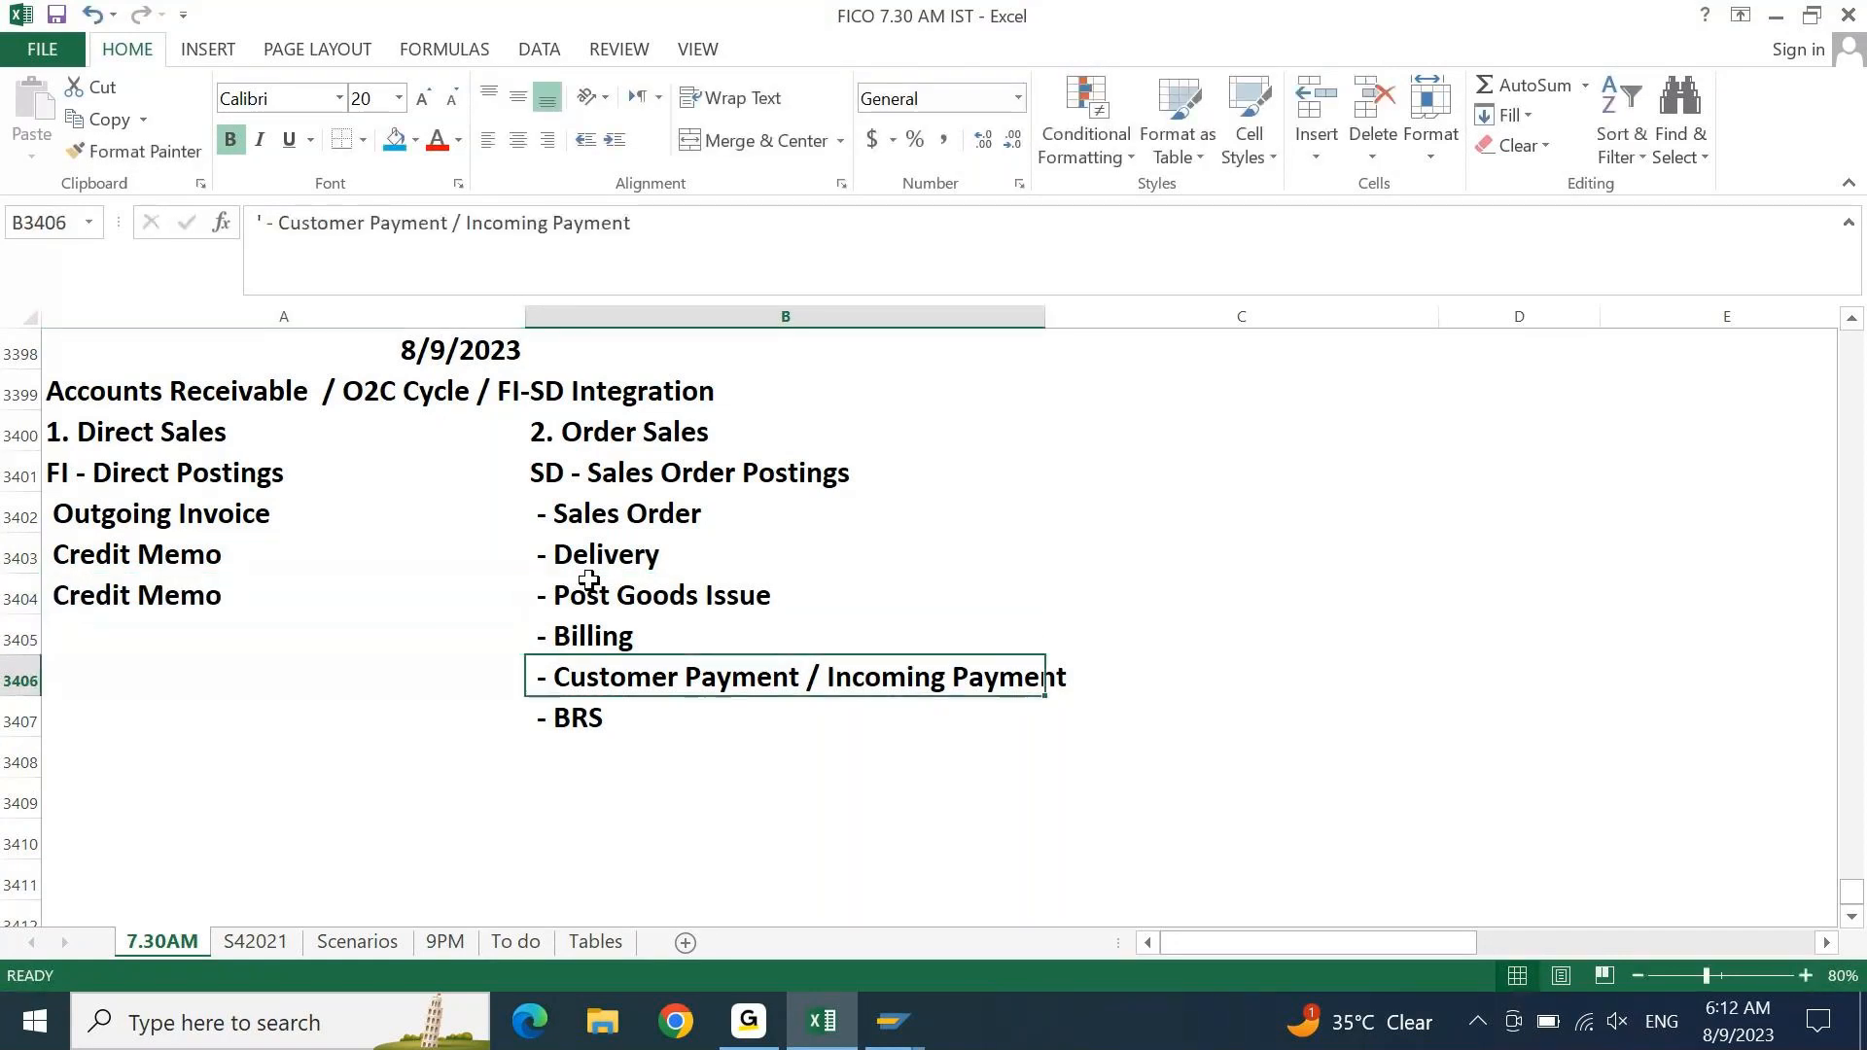
pyautogui.hotkey('shift', 'Down')
pyautogui.hotkey('ctrl', 'c')
pyautogui.press('Left')
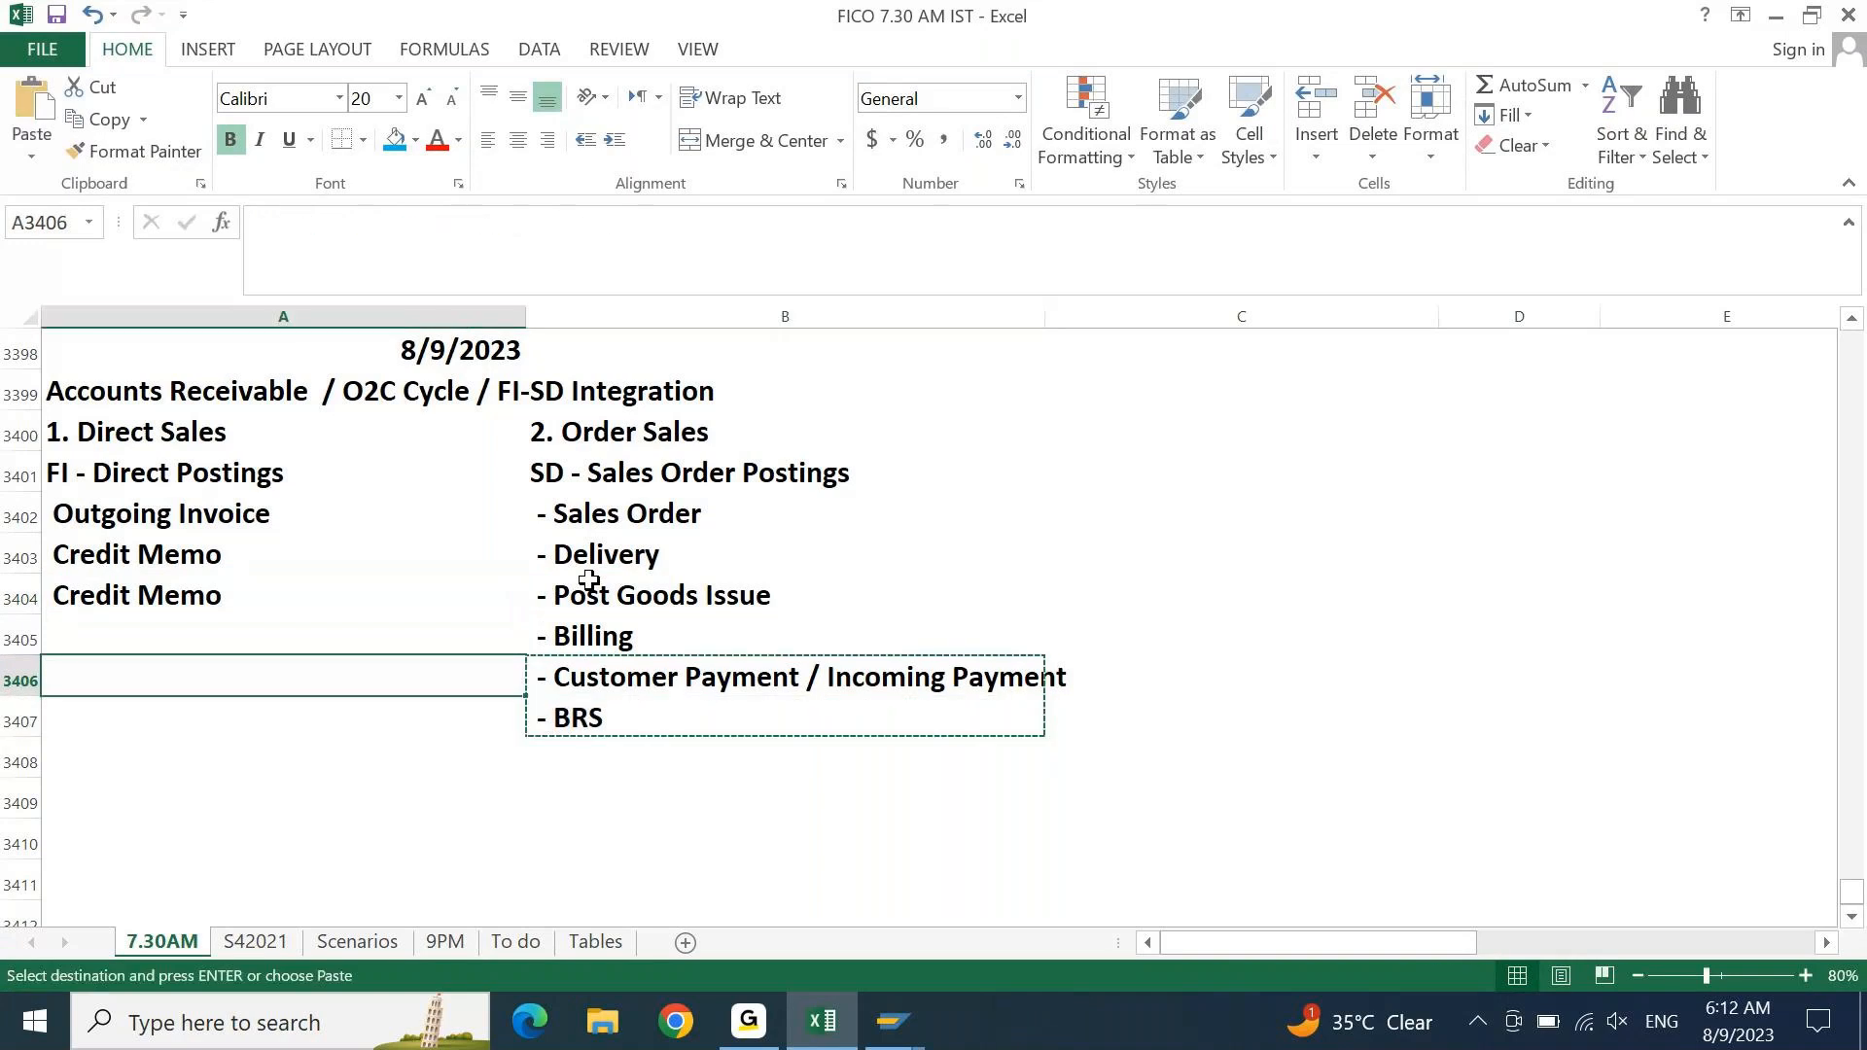
pyautogui.press('Up')
pyautogui.press('Up')
pyautogui.press('Return')
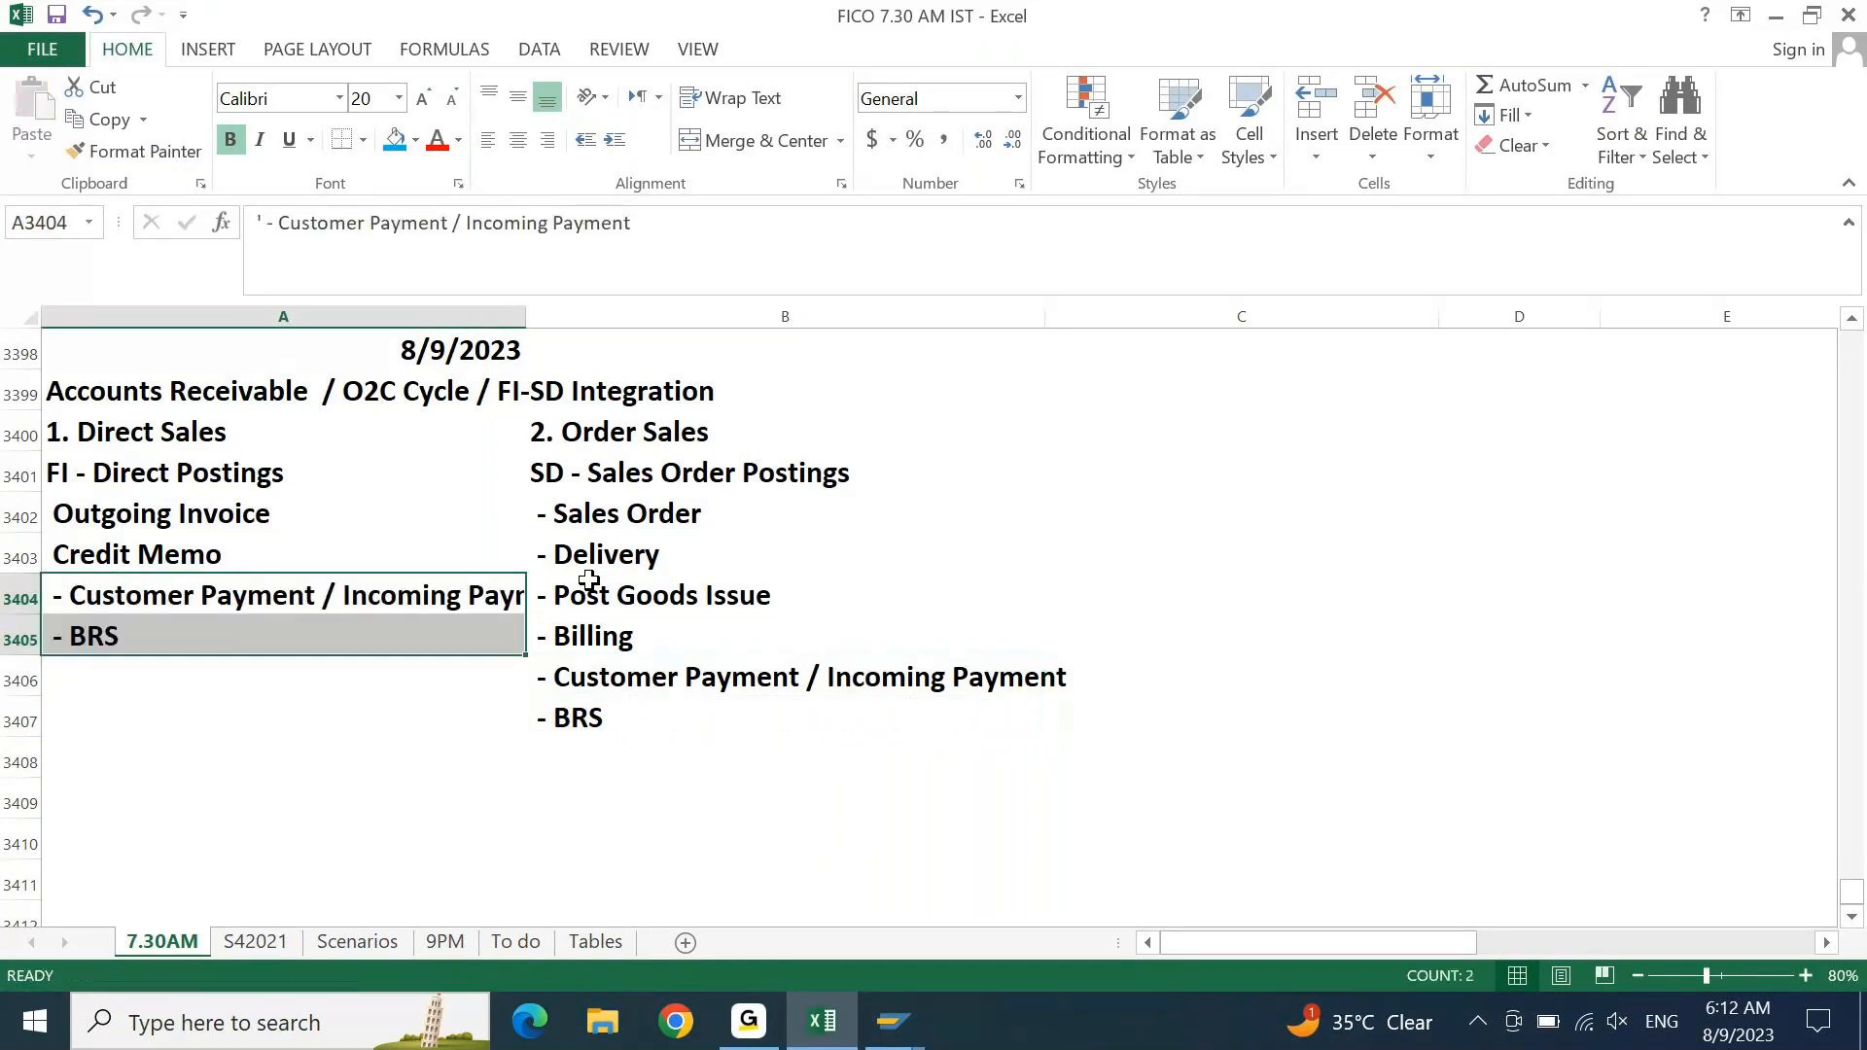
# - AutoFit column A's width to the Customer Payment / Incoming Payment entry in cell A3404
pyautogui.press('Right')
pyautogui.press('Left')
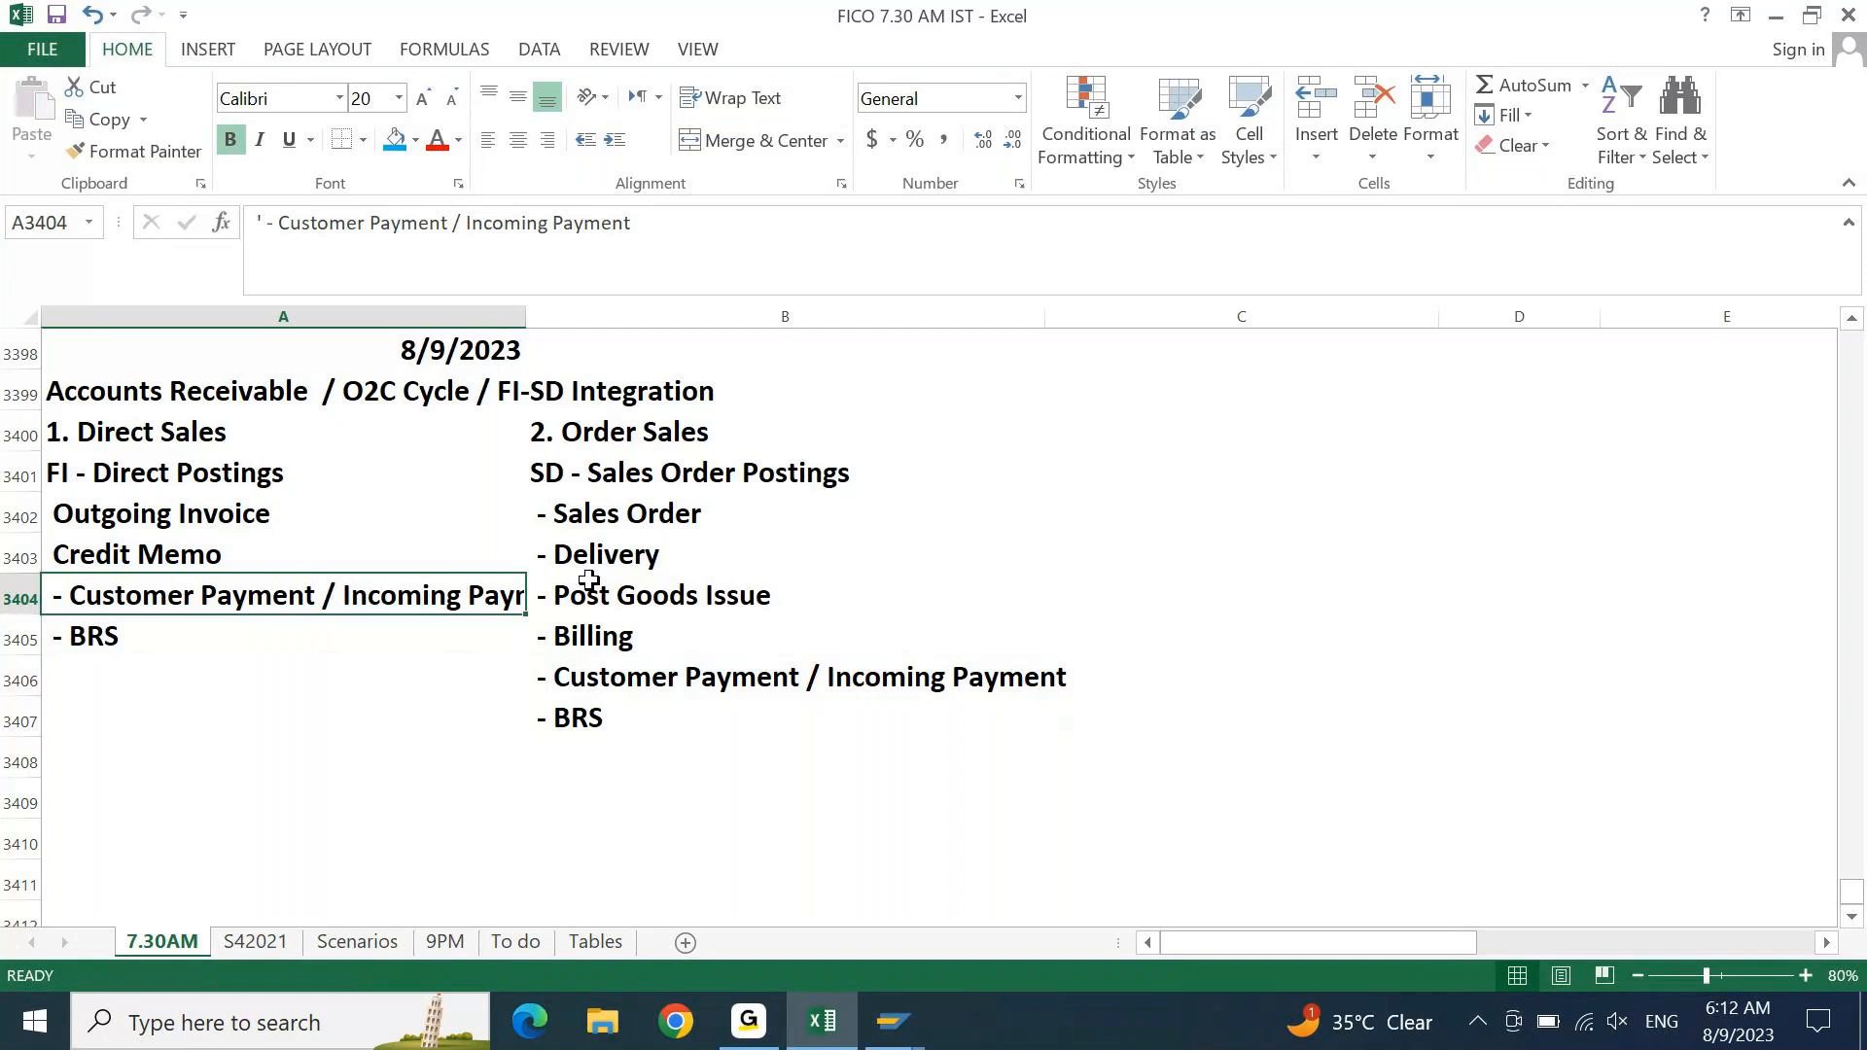
pyautogui.hotkey('alt', 'h')
pyautogui.press('o')
pyautogui.press('i')
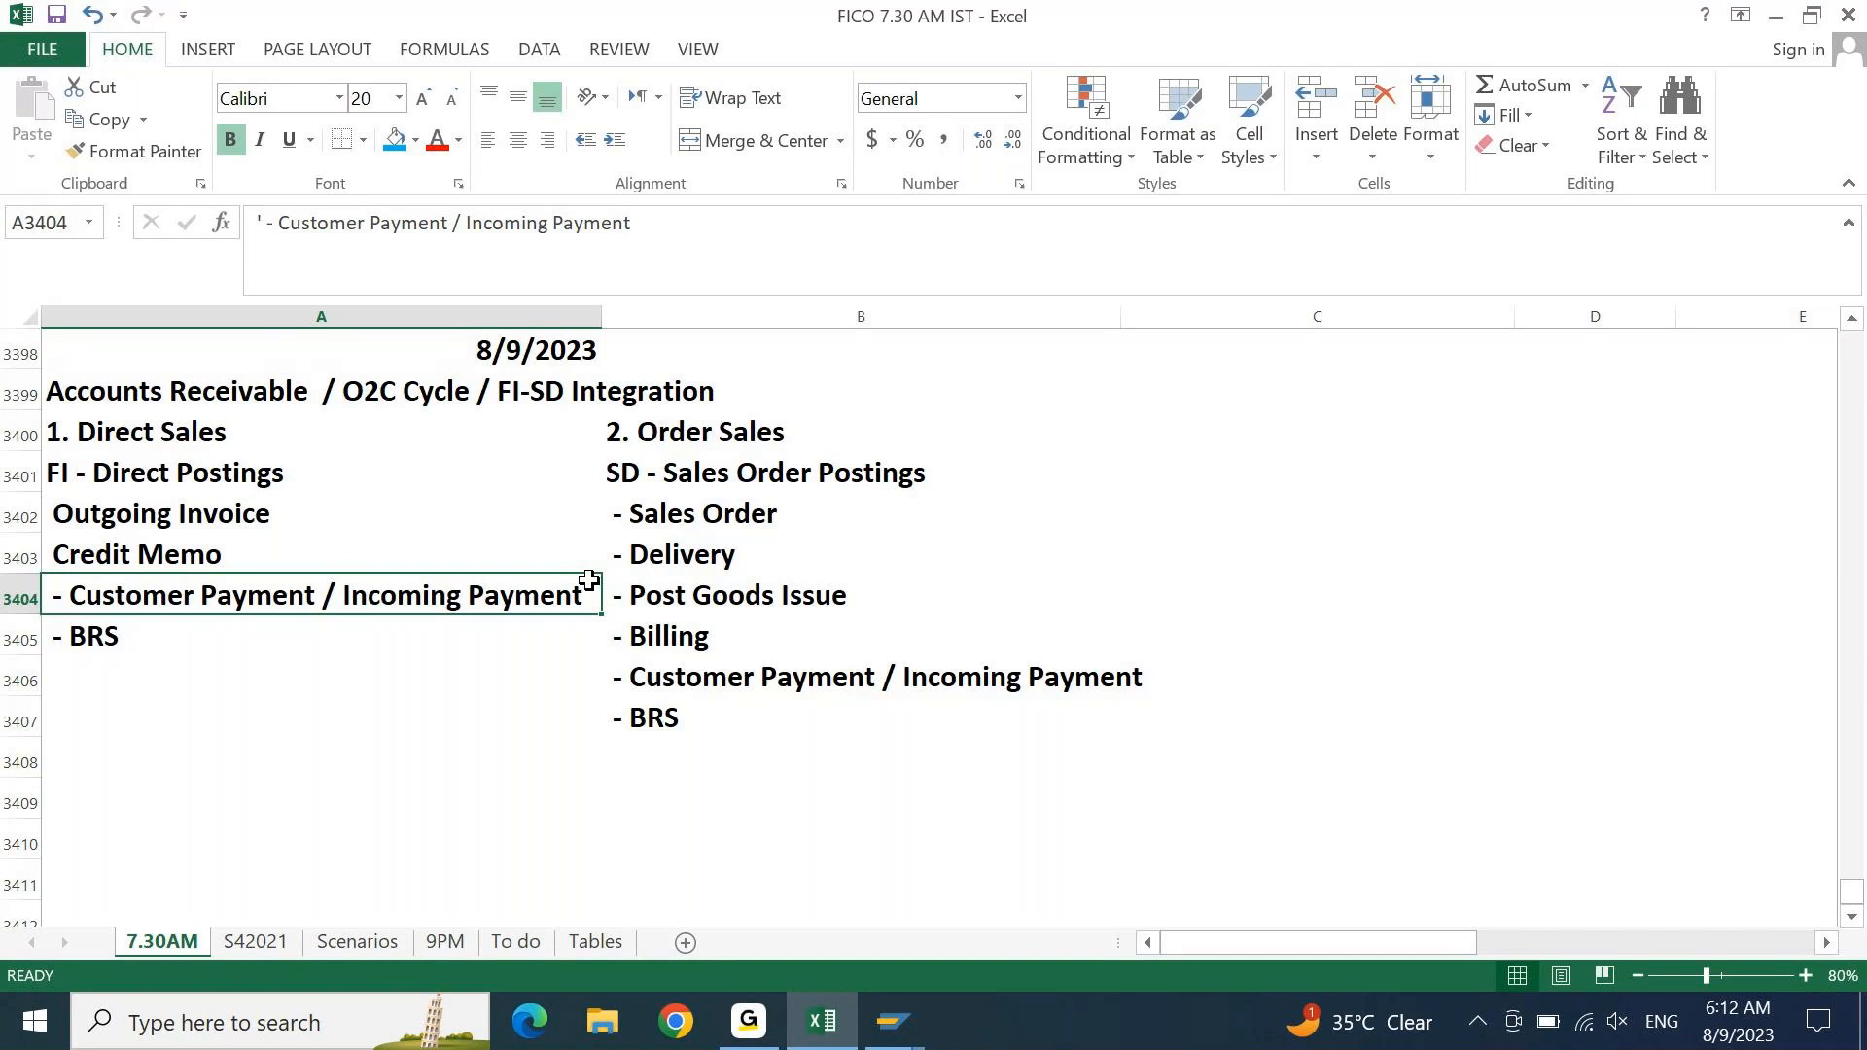
# - Select the Direct Sales list in A3400:A3405 to review its steps
pyautogui.press('Up')
pyautogui.press('Up')
pyautogui.press('Up')
pyautogui.press('Up')
pyautogui.hotkey('ctrl', 'shift', 'Down')
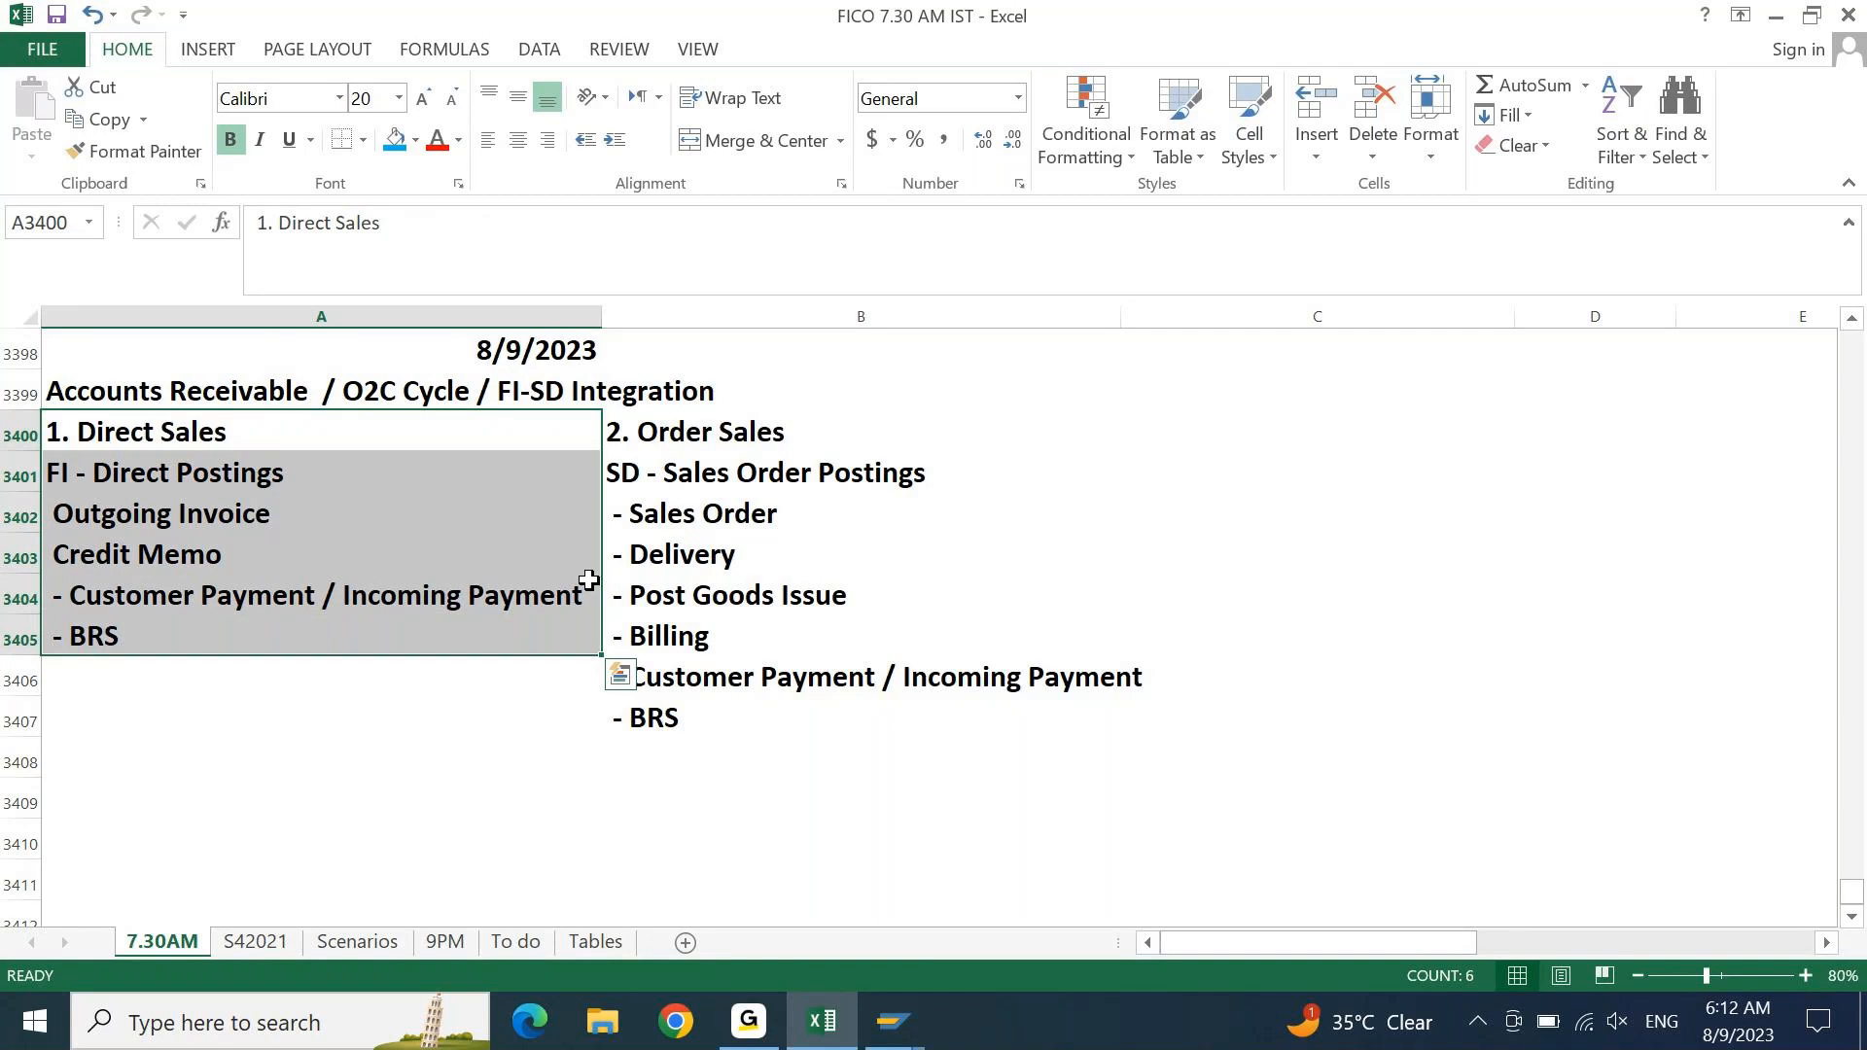
pyautogui.press('Right')
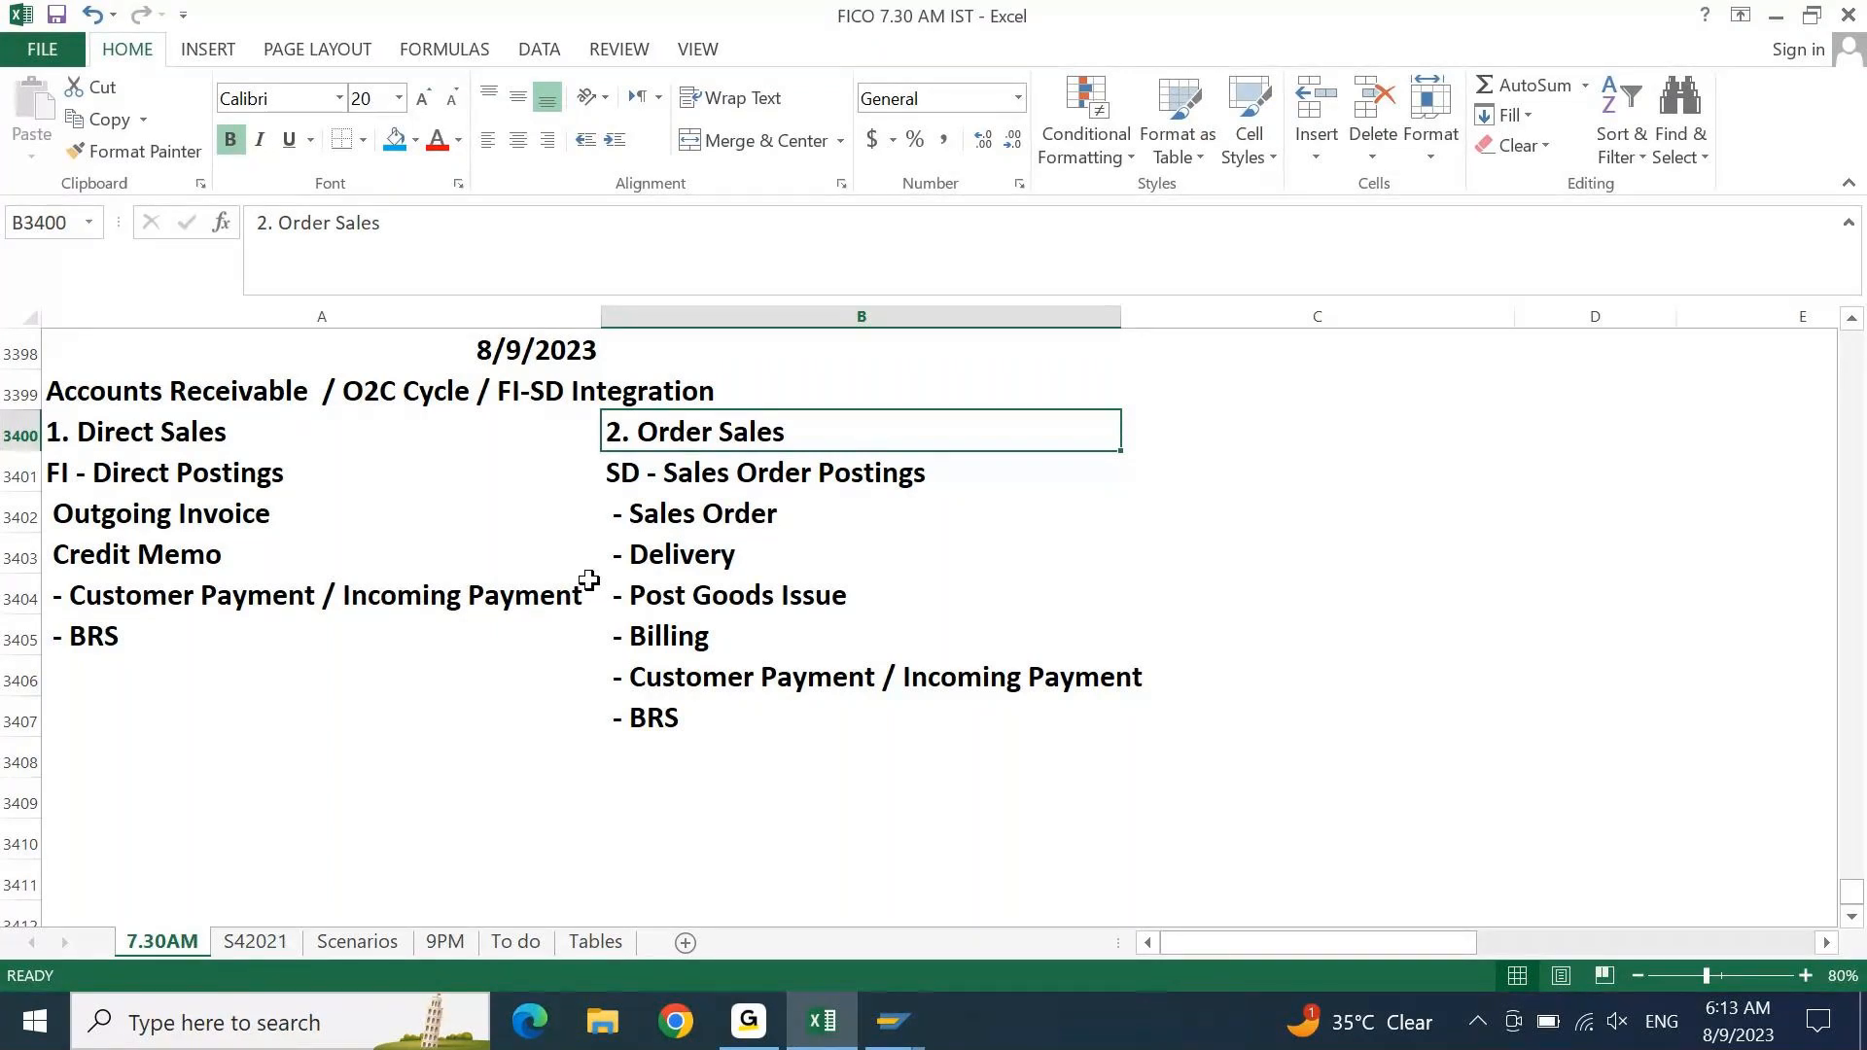
pyautogui.press('Left')
pyautogui.press('Down')
pyautogui.press('Down')
pyautogui.press('Down')
pyautogui.press('Down')
pyautogui.press('Down')
pyautogui.press('Down')
pyautogui.press('Down')
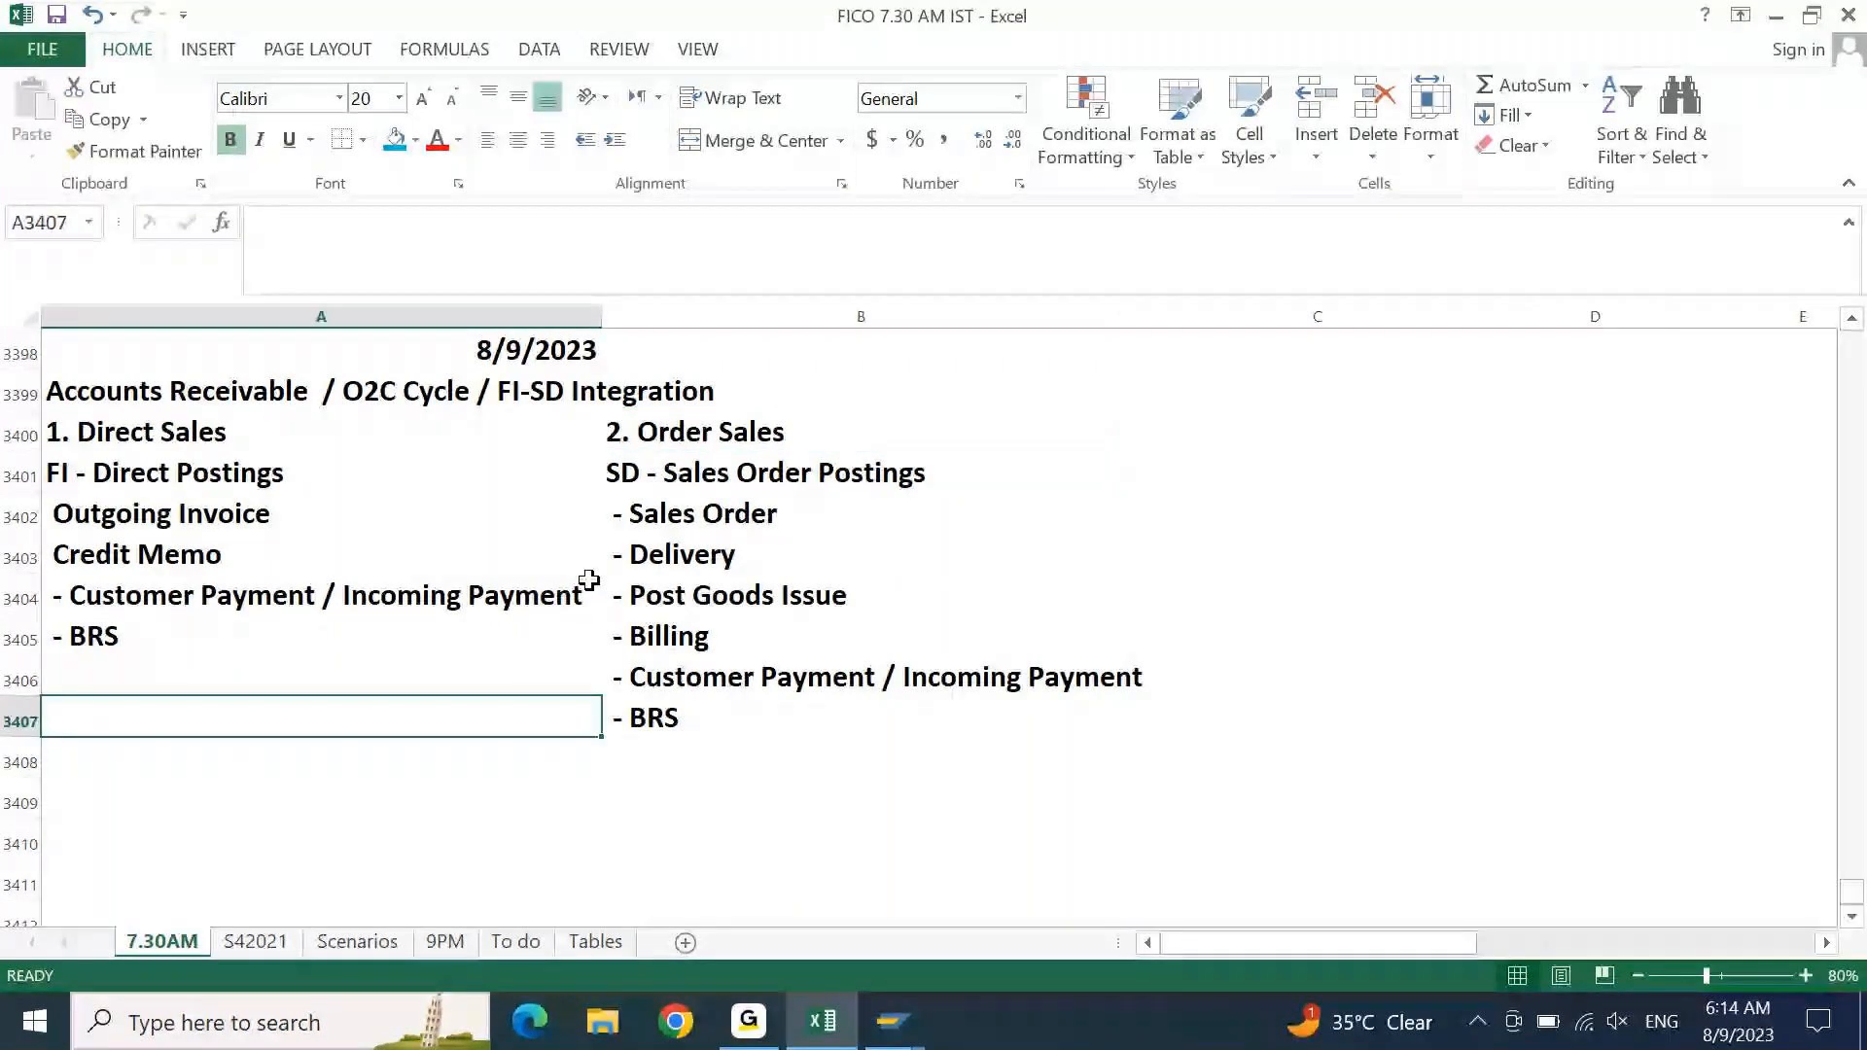
pyautogui.press('Down')
# - Shade the "2. Order Sales" heading in cell B3400 with a blue fill
pyautogui.press('Up')
pyautogui.press('Up')
pyautogui.press('Up')
pyautogui.press('Up')
pyautogui.press('Up')
pyautogui.press('Up')
pyautogui.press('Up')
pyautogui.press('Up')
pyautogui.press('Right')
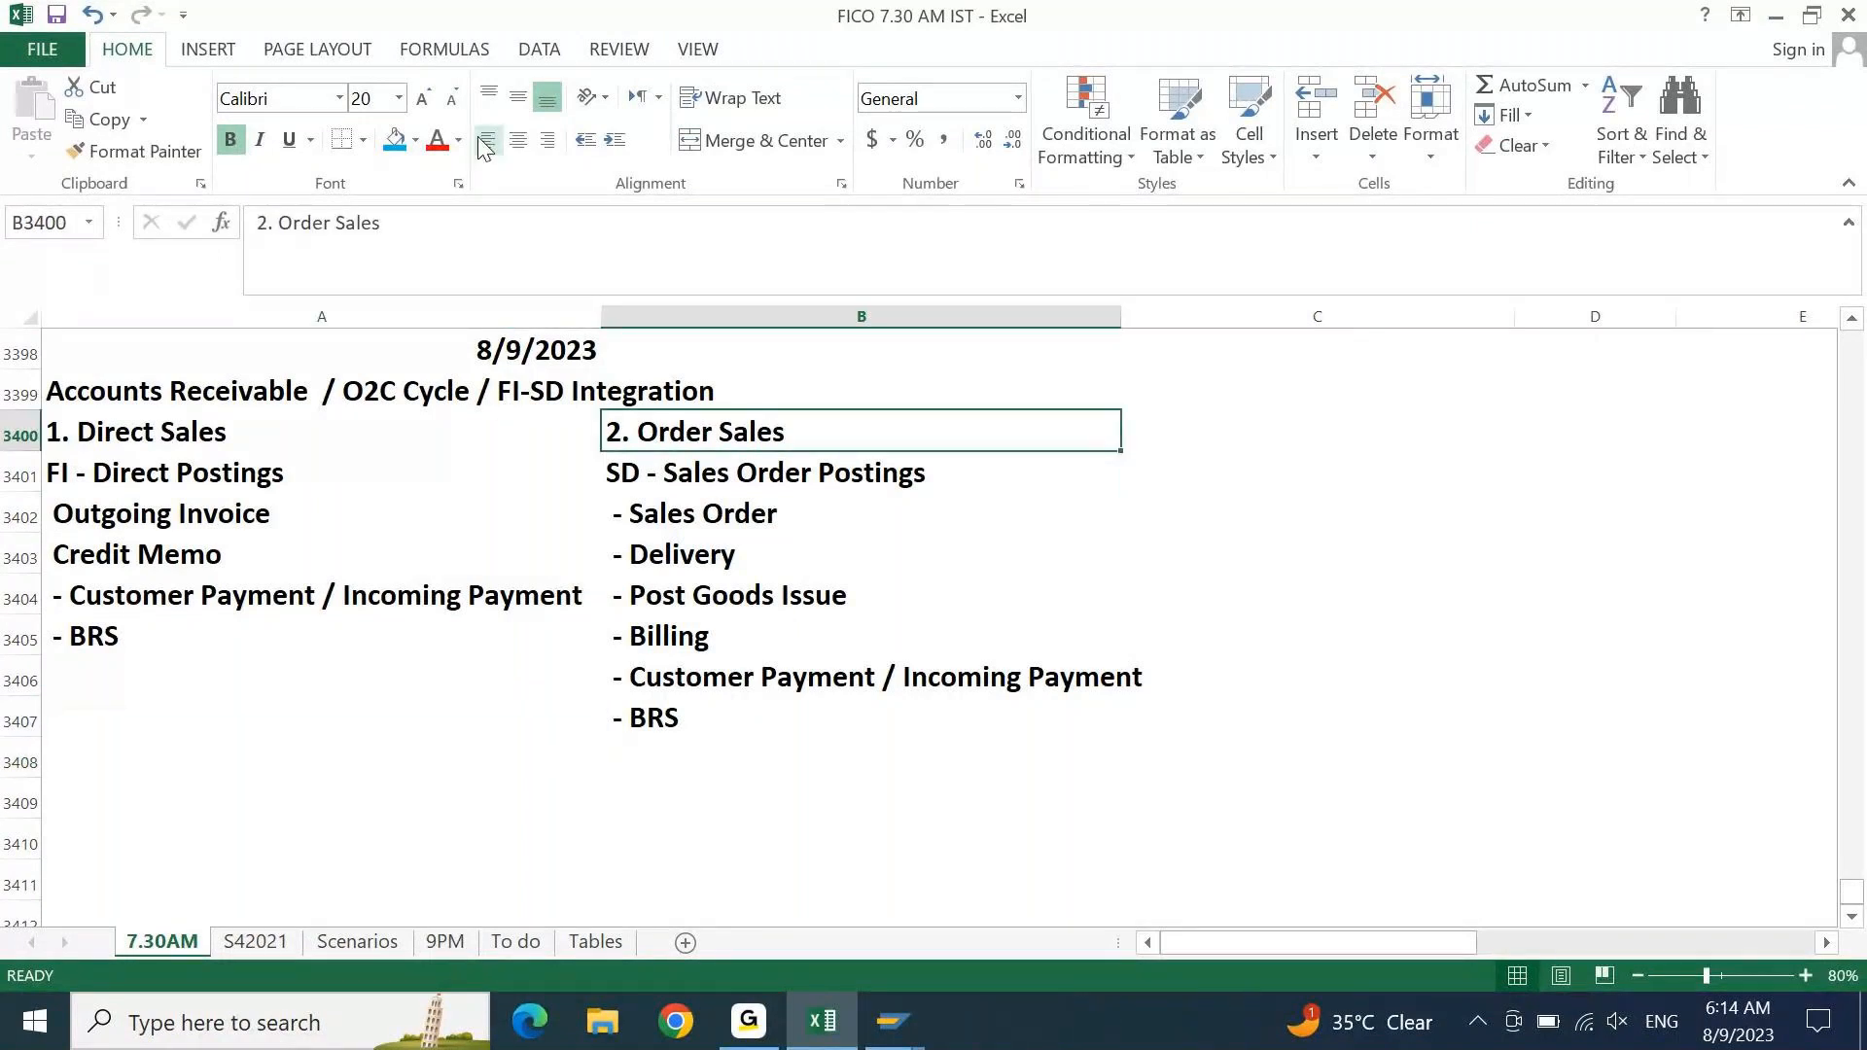
pyautogui.click(393, 146)
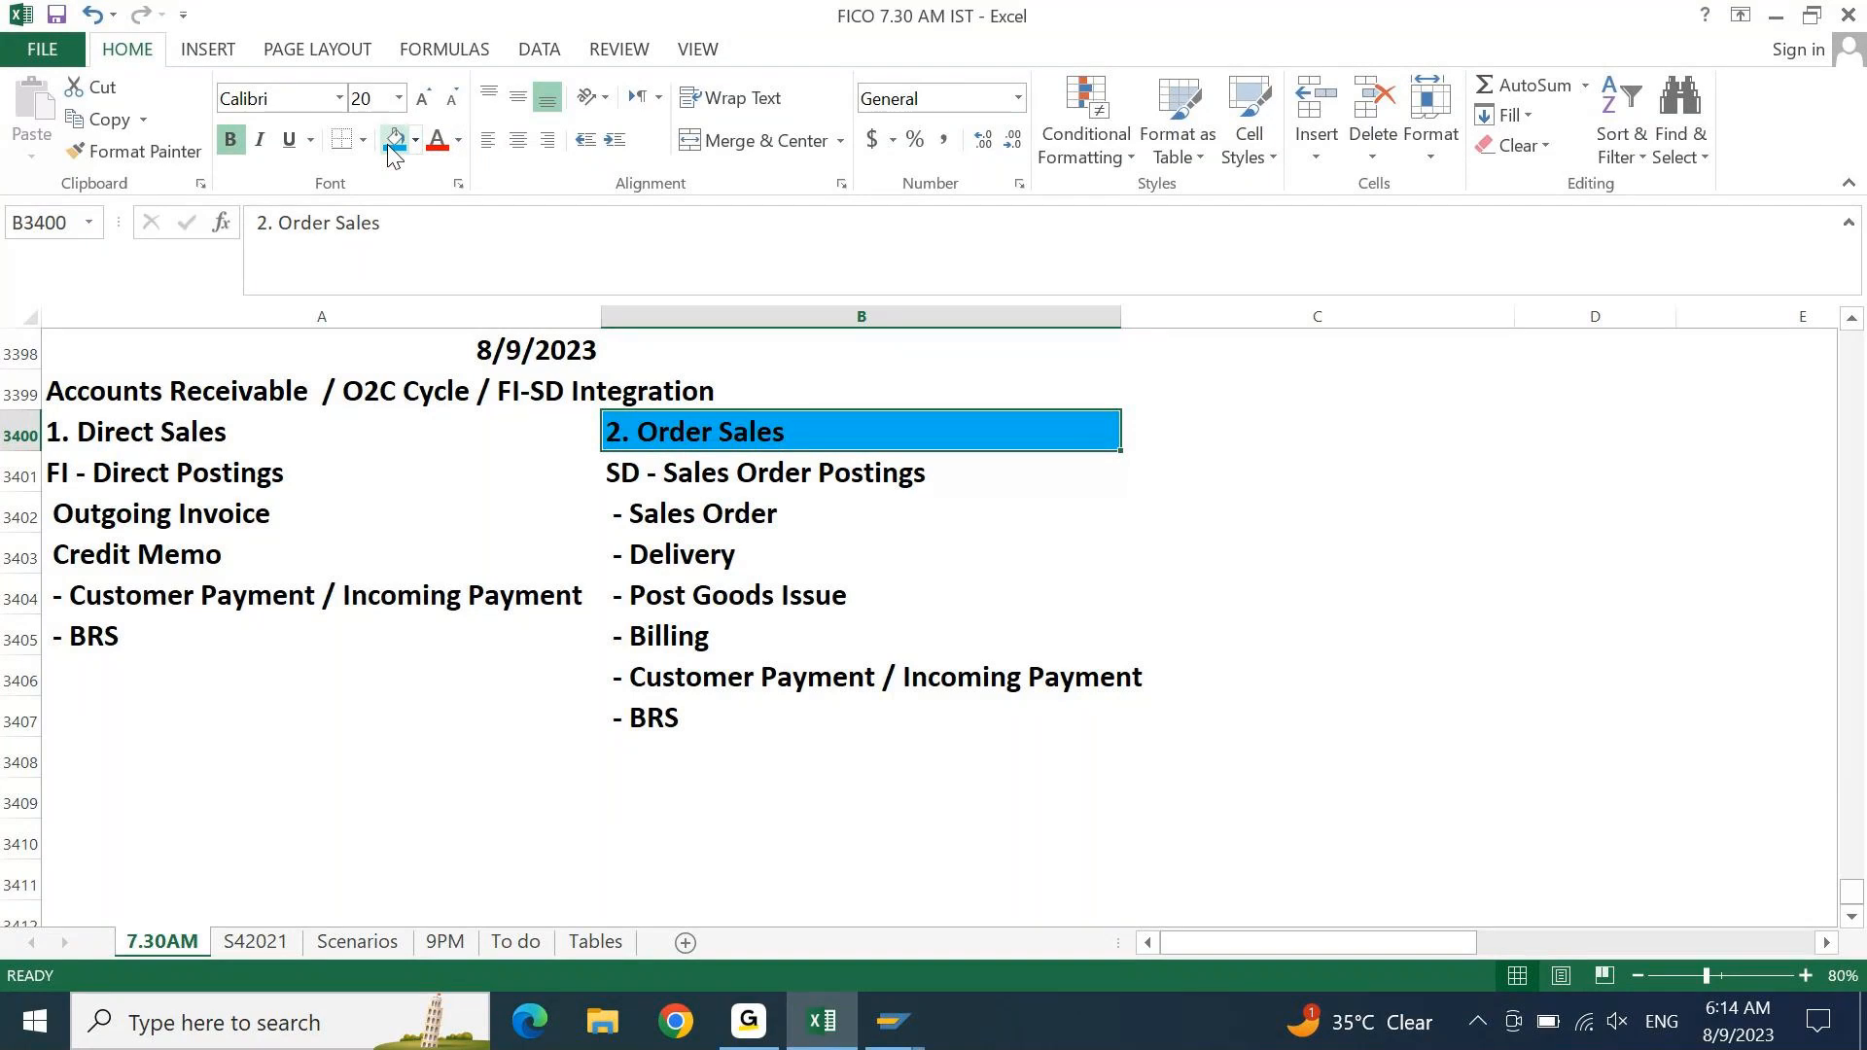
# - Enter "Sale of Batteries to Reliance Digital 100 QTY @ 1000 Each" in cell A3410, below the sales lists
pyautogui.press('Left')
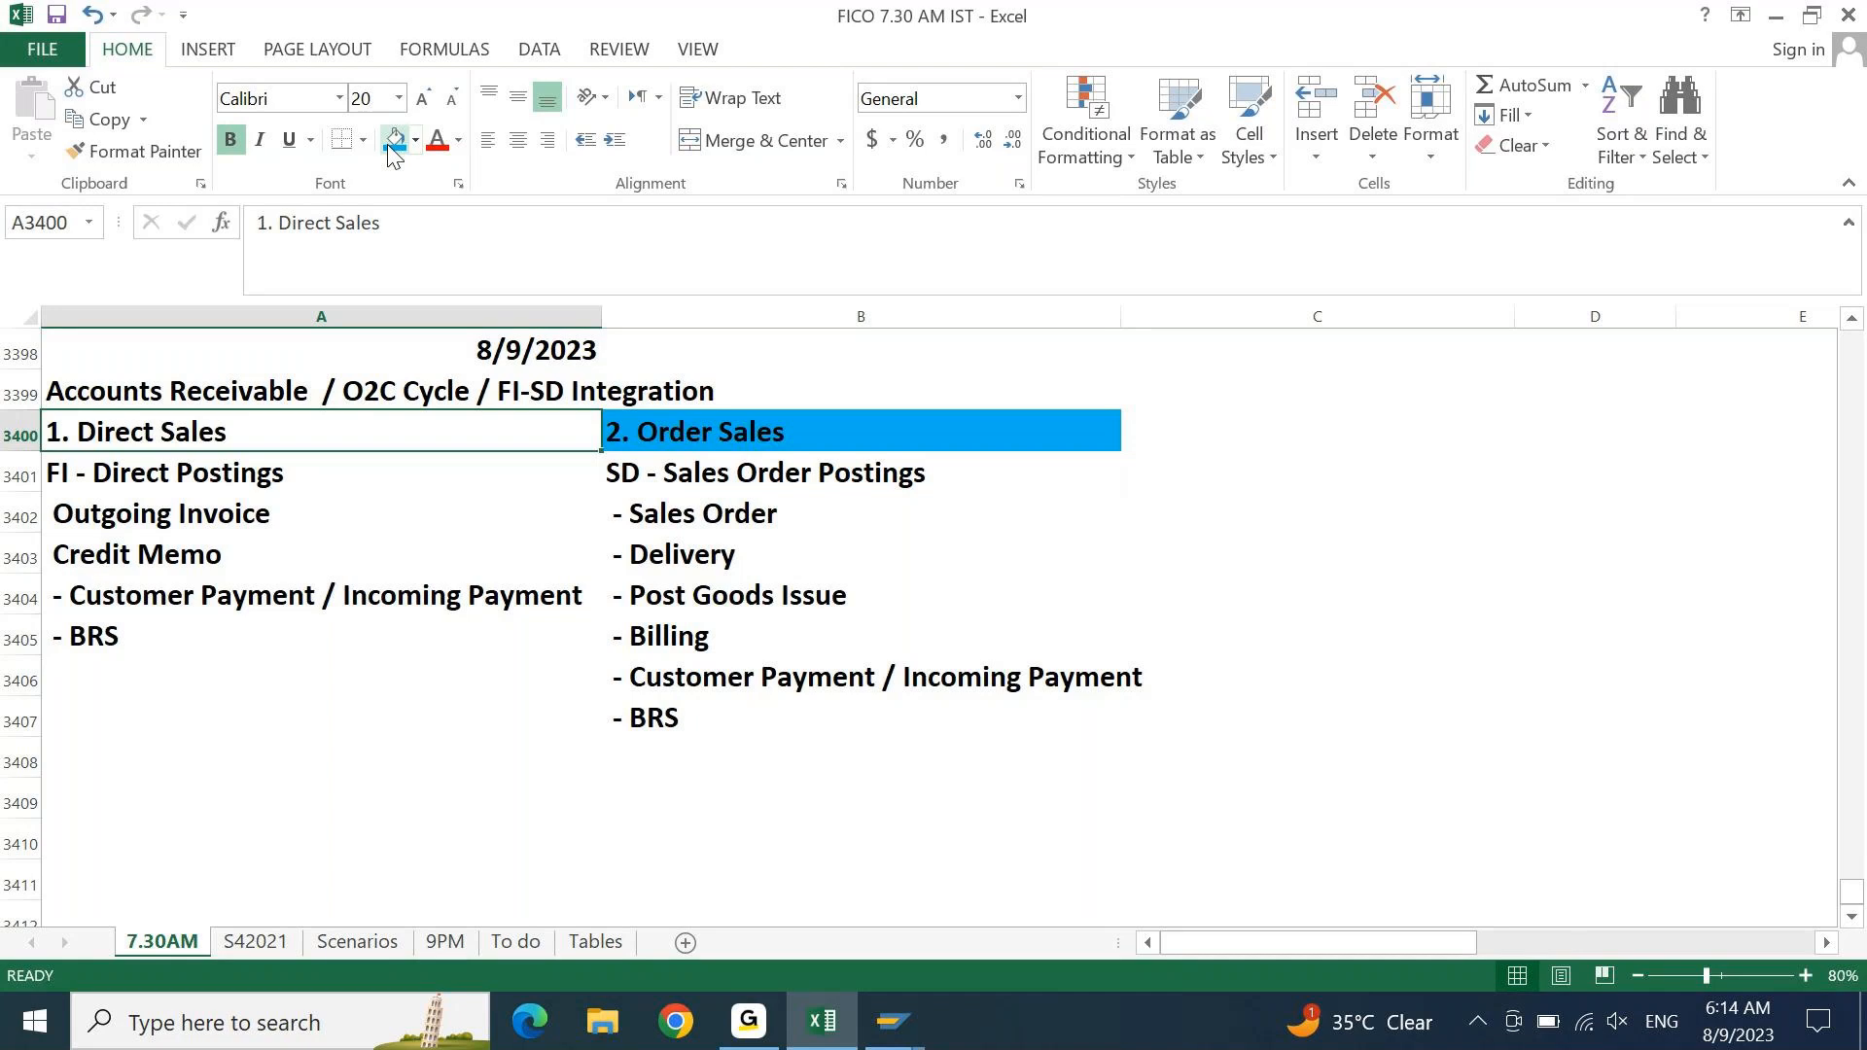
pyautogui.press('Down')
pyautogui.press('Down')
pyautogui.press('Down')
pyautogui.press('Down')
pyautogui.press('Down')
pyautogui.press('Right')
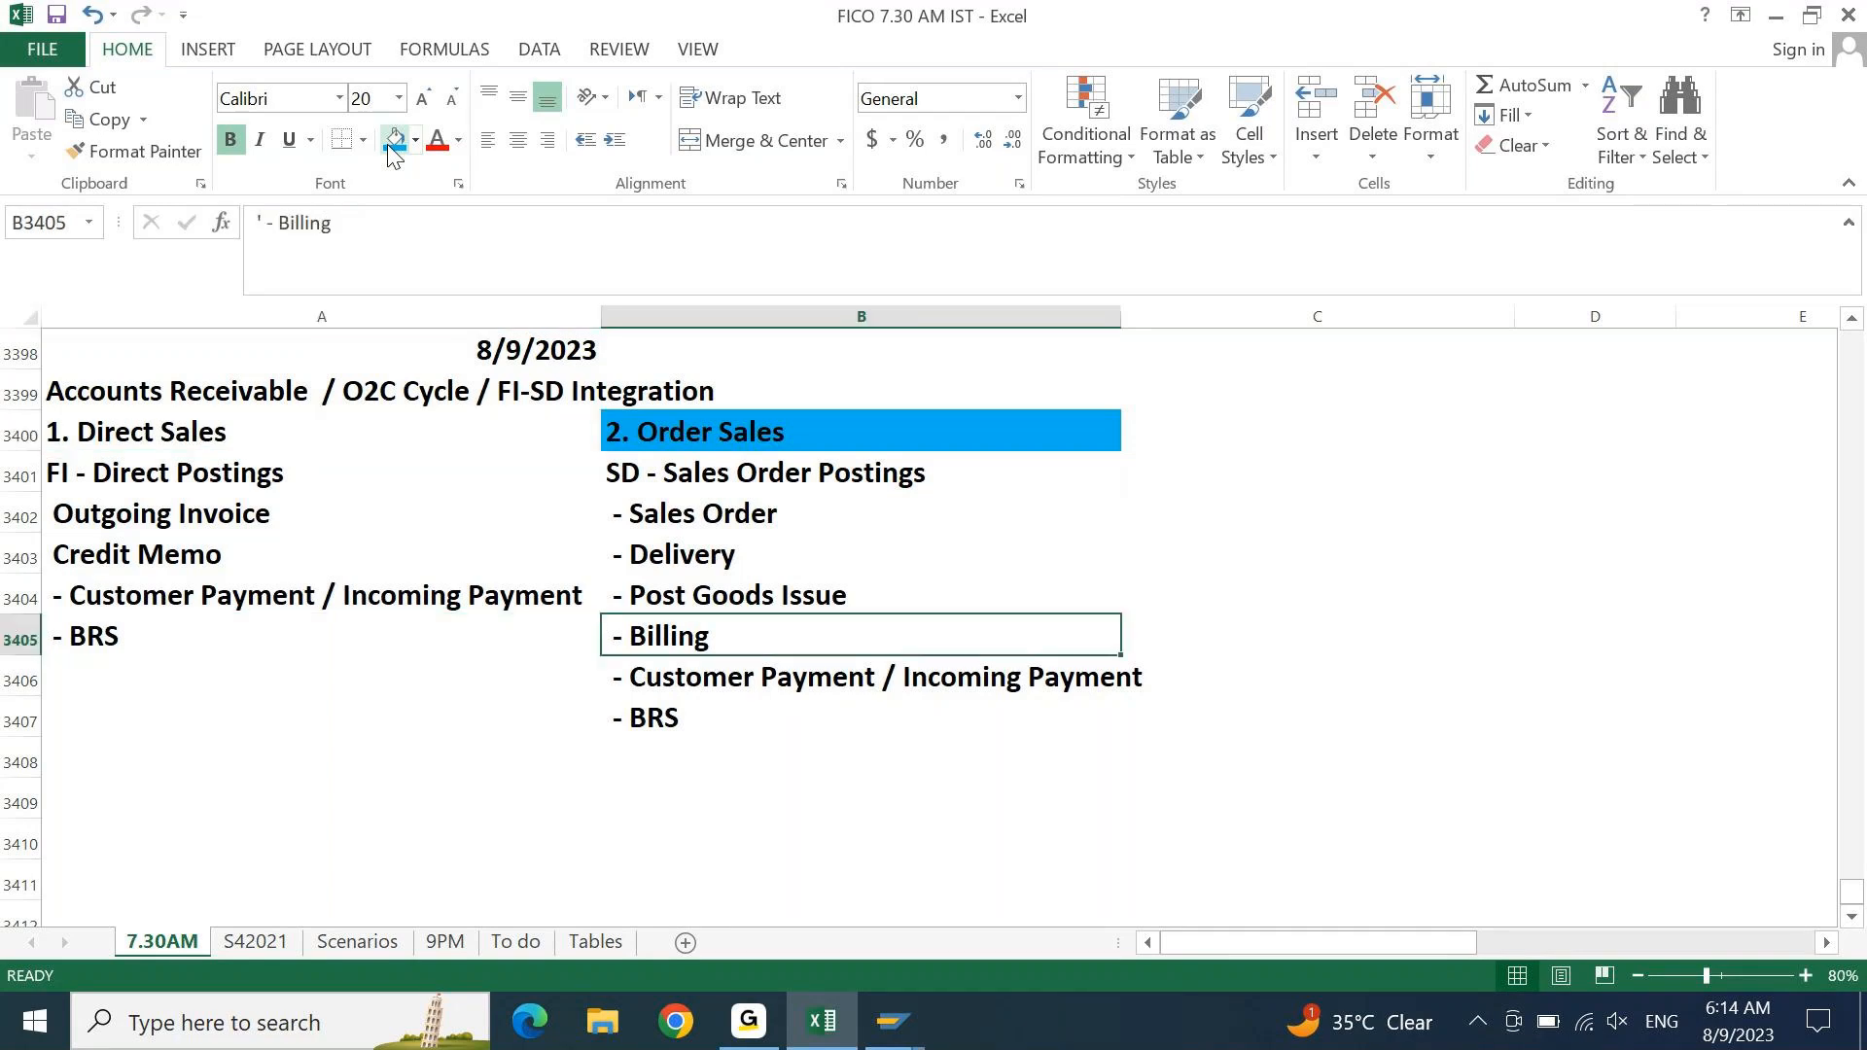
pyautogui.press('Down')
pyautogui.press('Down')
pyautogui.press('Down')
pyautogui.press('Down')
pyautogui.press('Down')
pyautogui.press('Left')
pyautogui.press('Down')
pyautogui.press('Down')
pyautogui.press('Down')
pyautogui.press('Up')
pyautogui.press('Up')
pyautogui.press('Up')
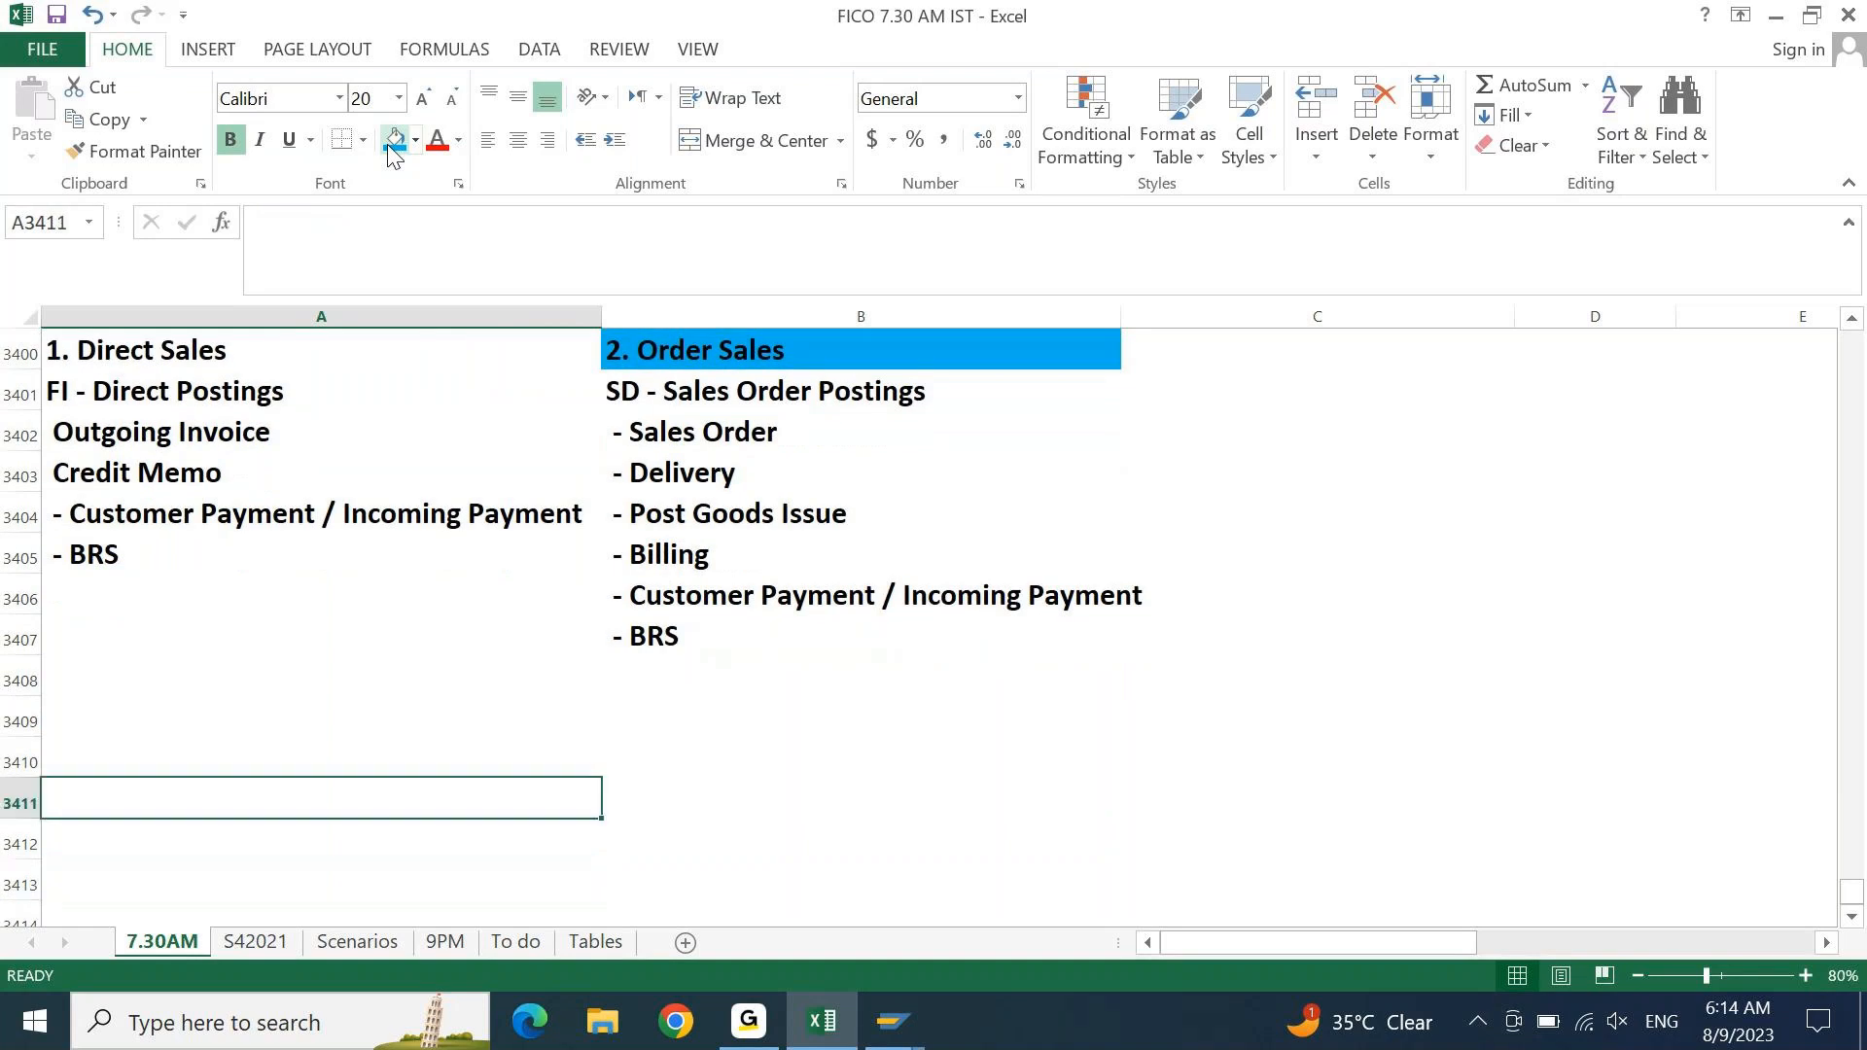
pyautogui.write('Sale of')
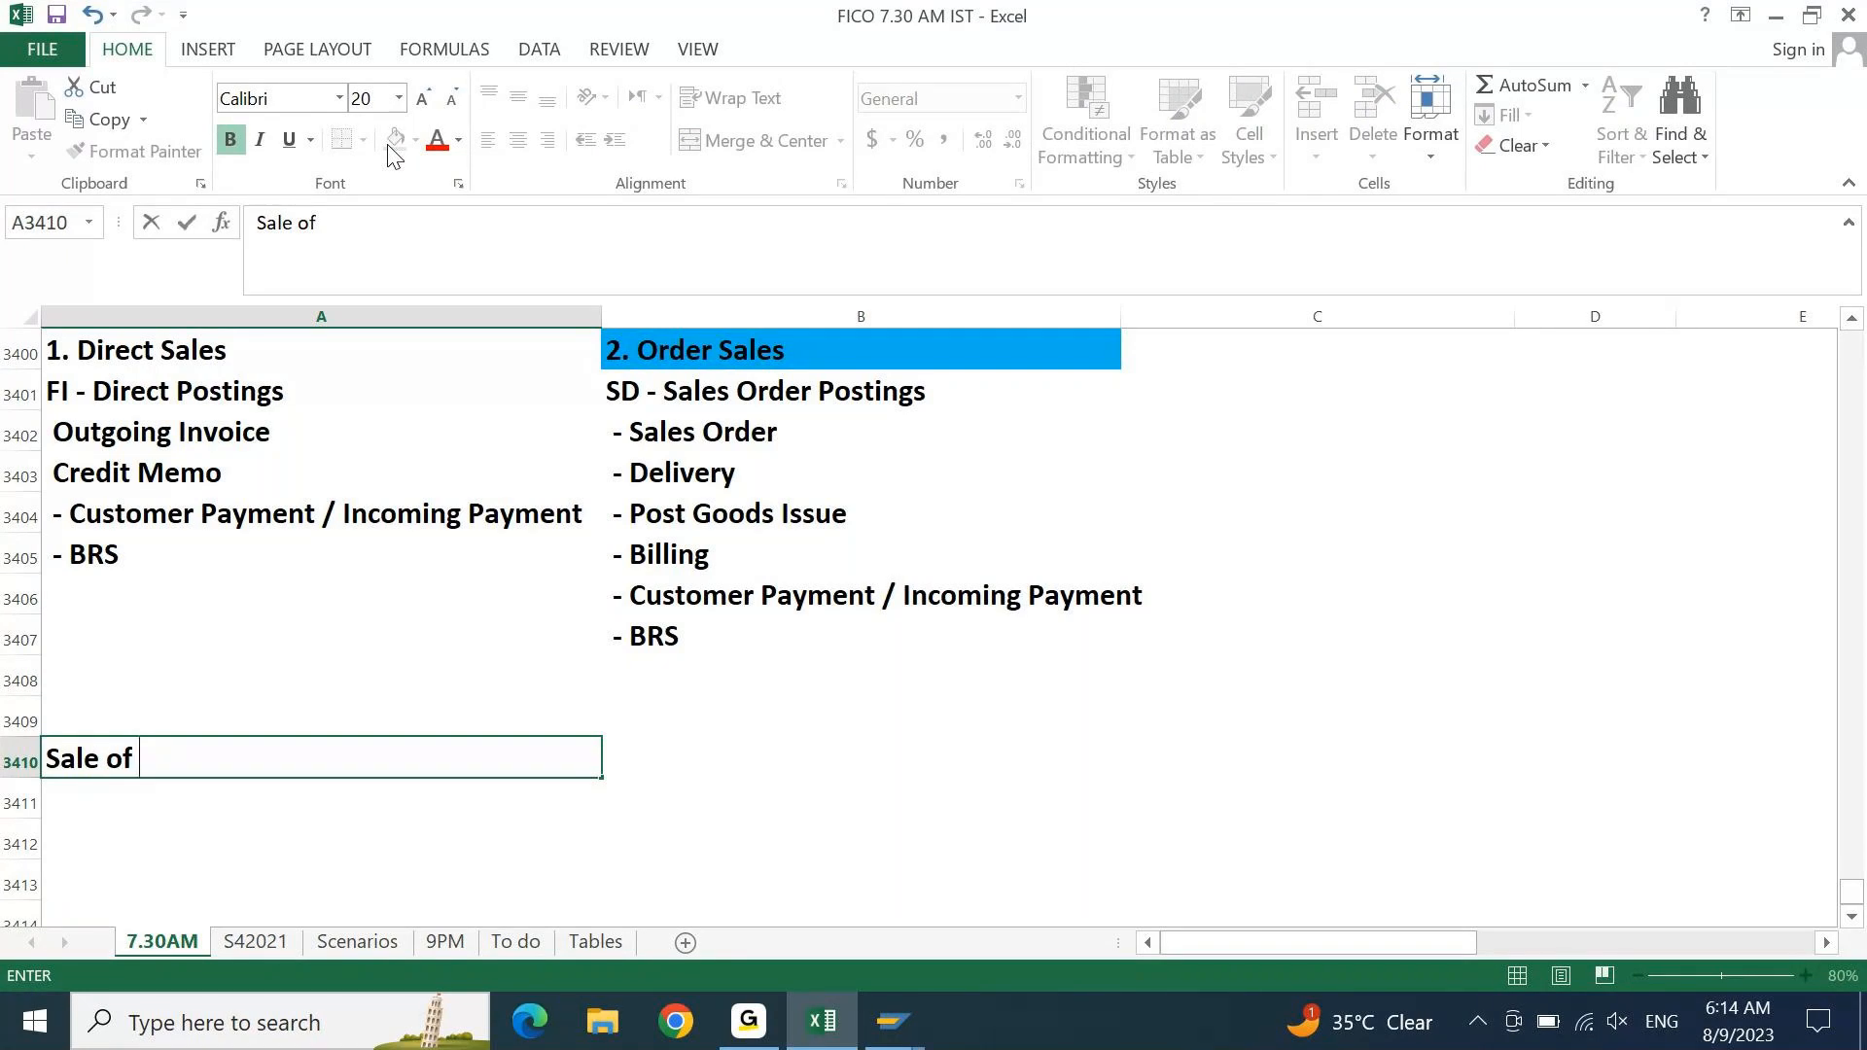
pyautogui.write('Batteries to')
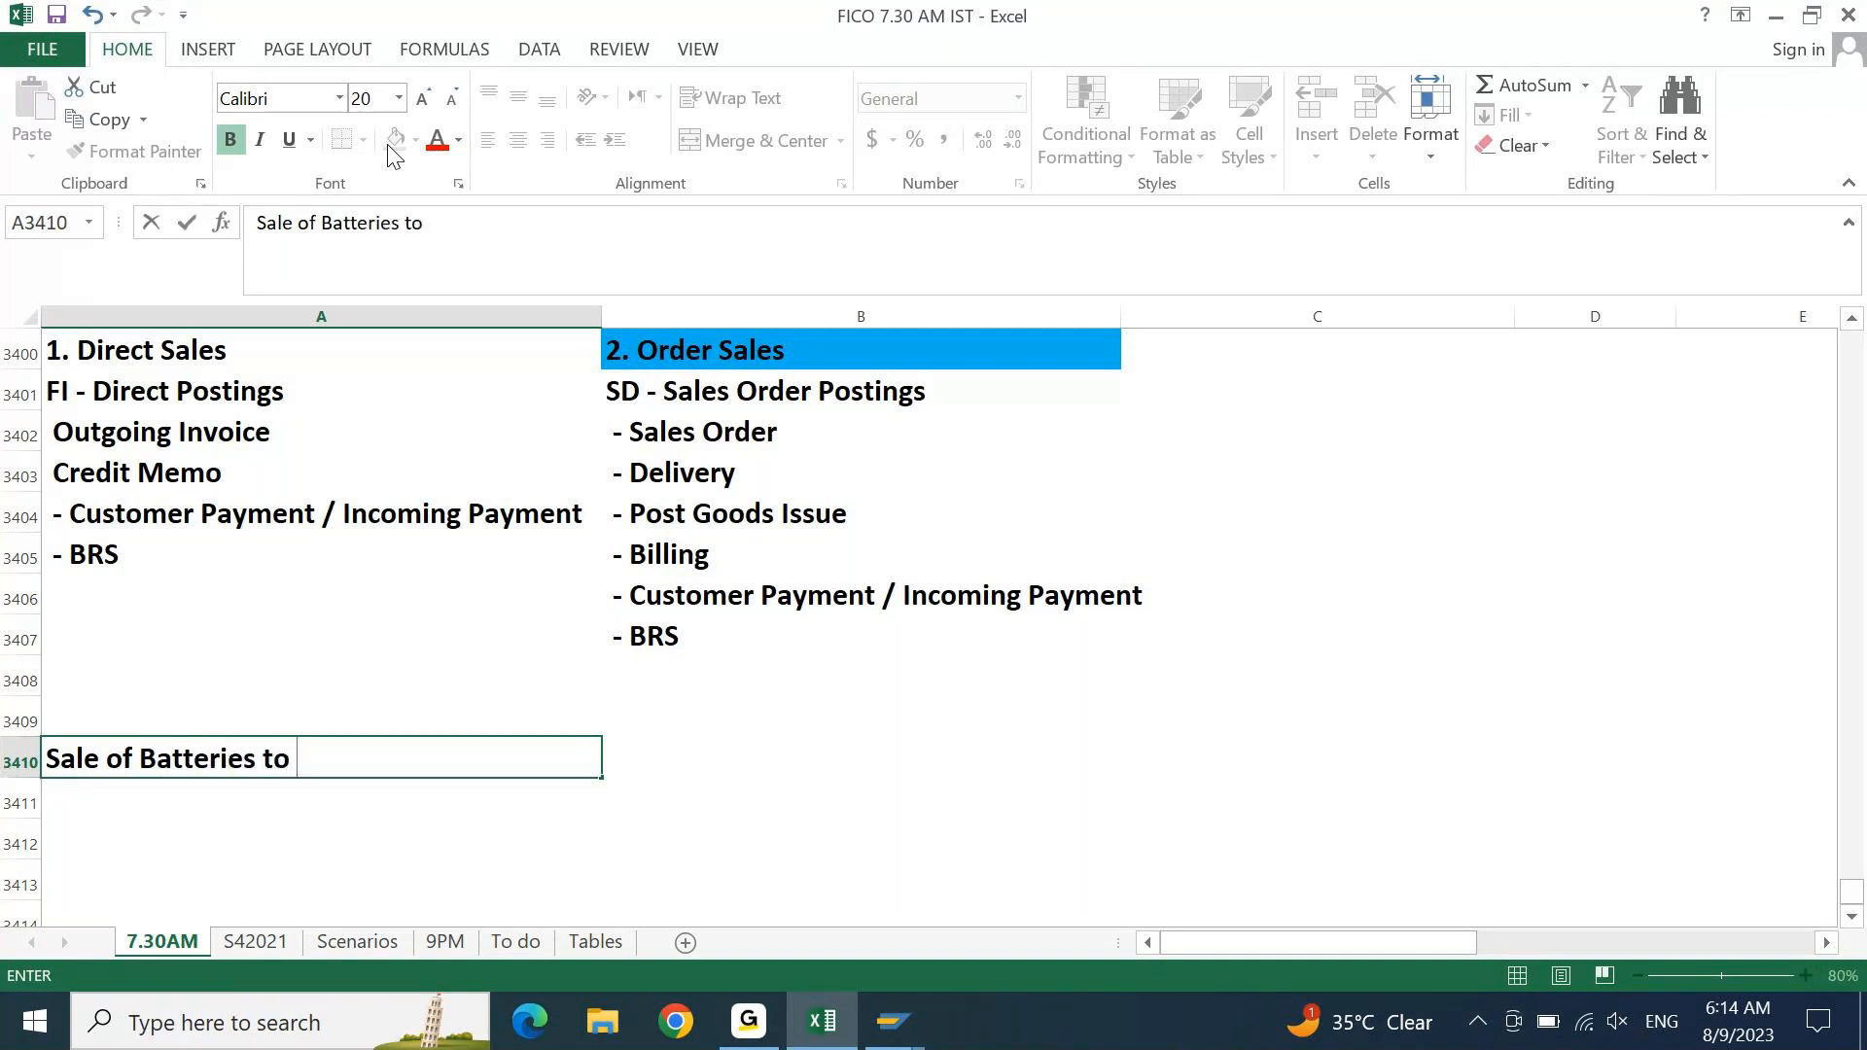
pyautogui.write(' Reliance DI')
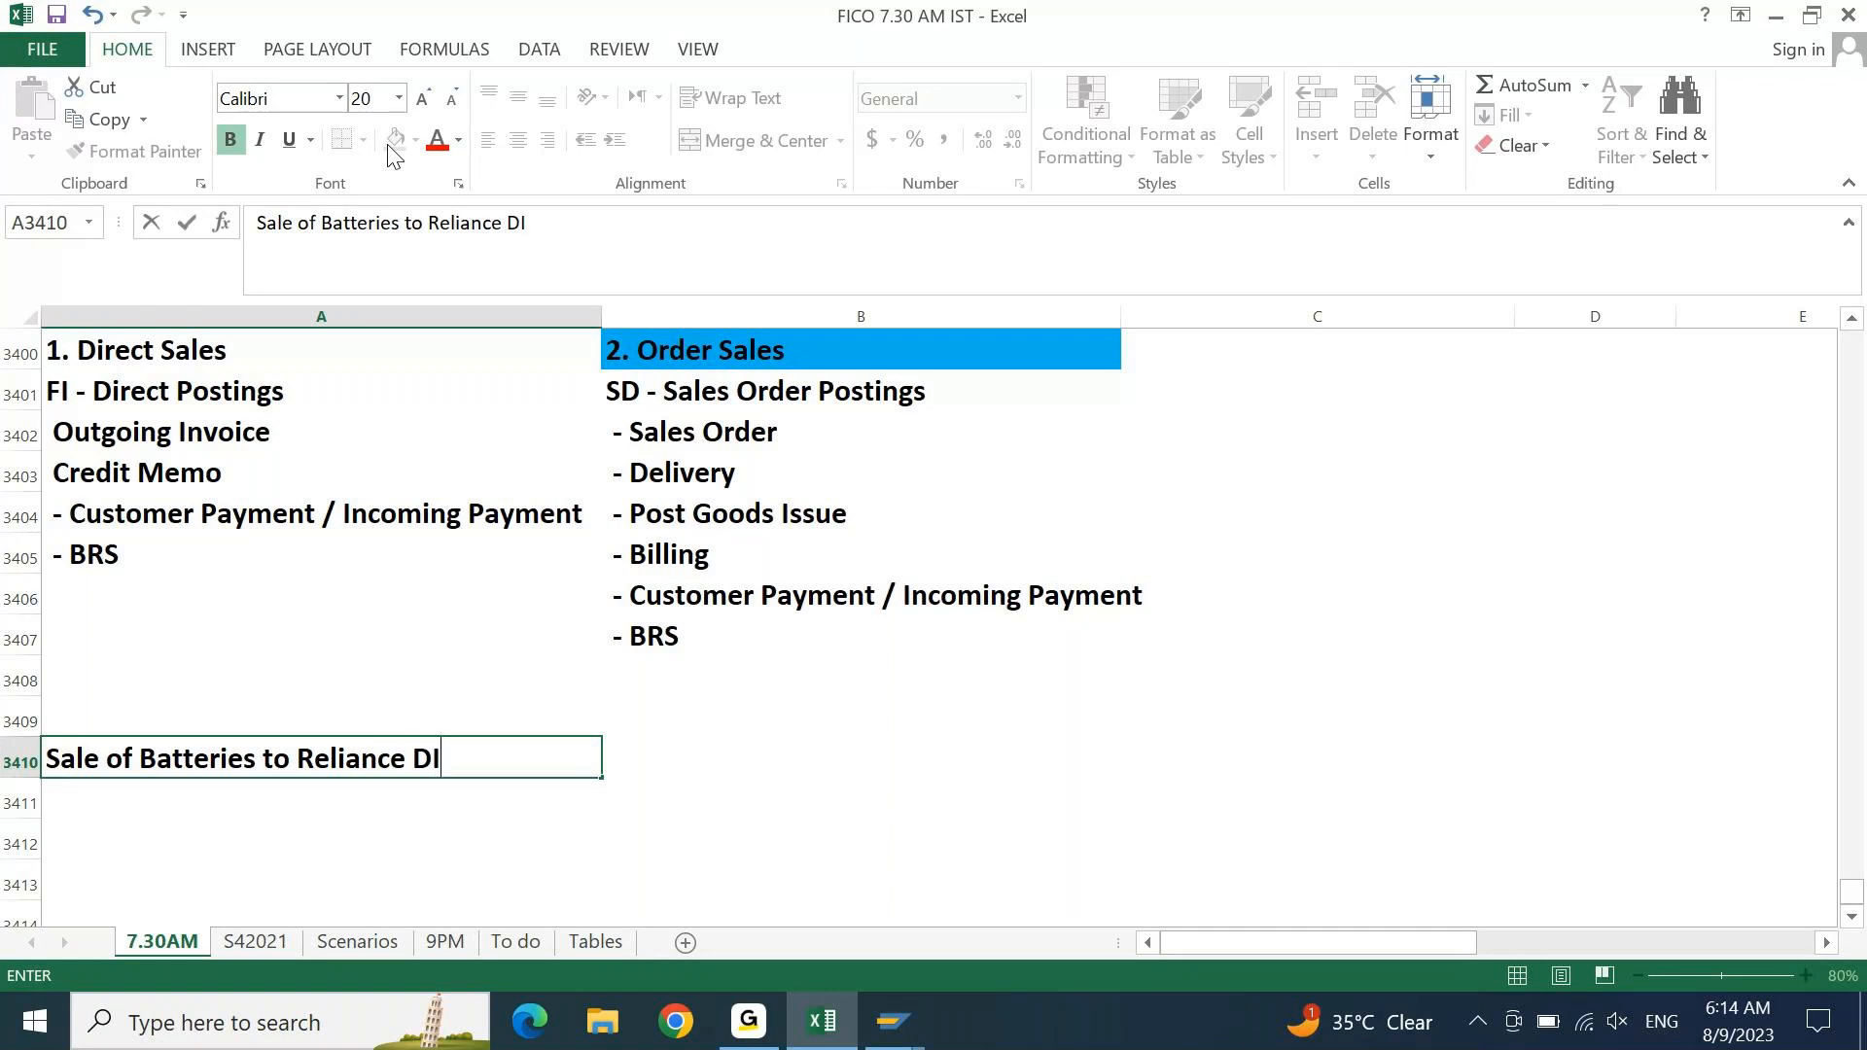
pyautogui.write('gital    100')
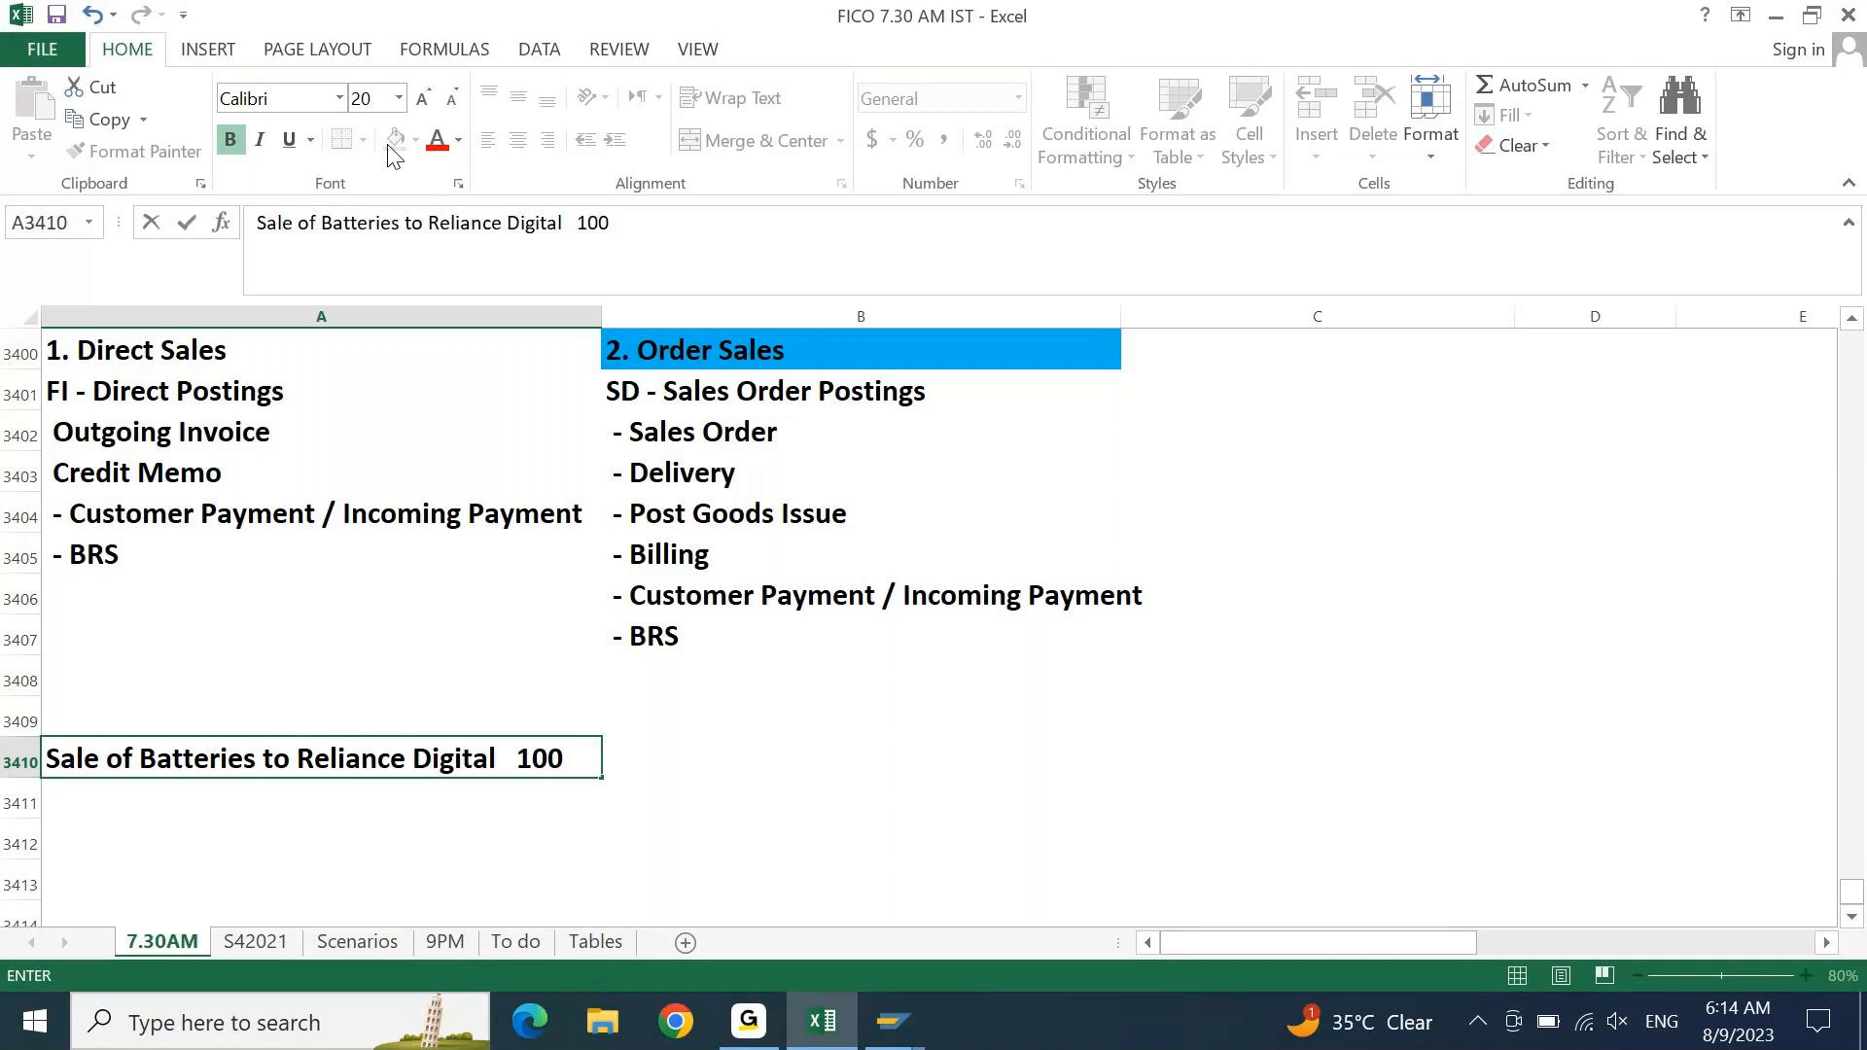
pyautogui.write(' QTY @ ')
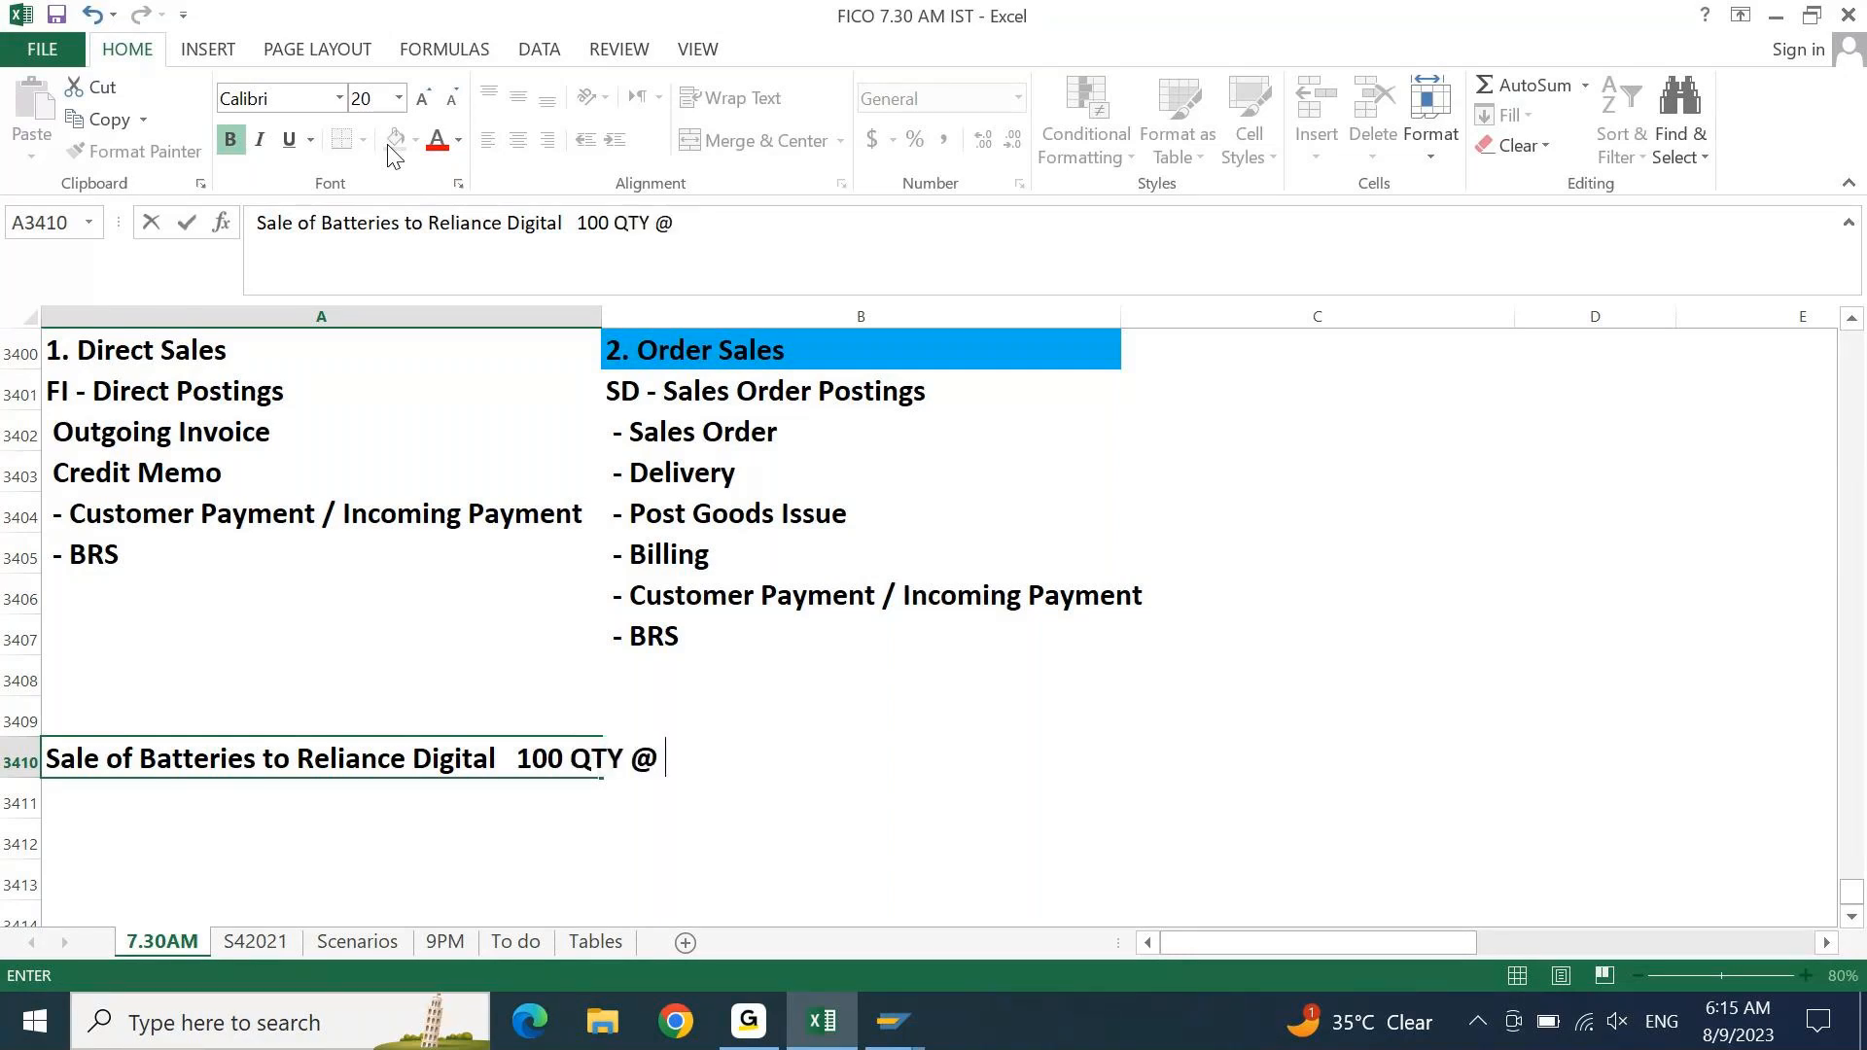
pyautogui.write('1')
pyautogui.write('000 ')
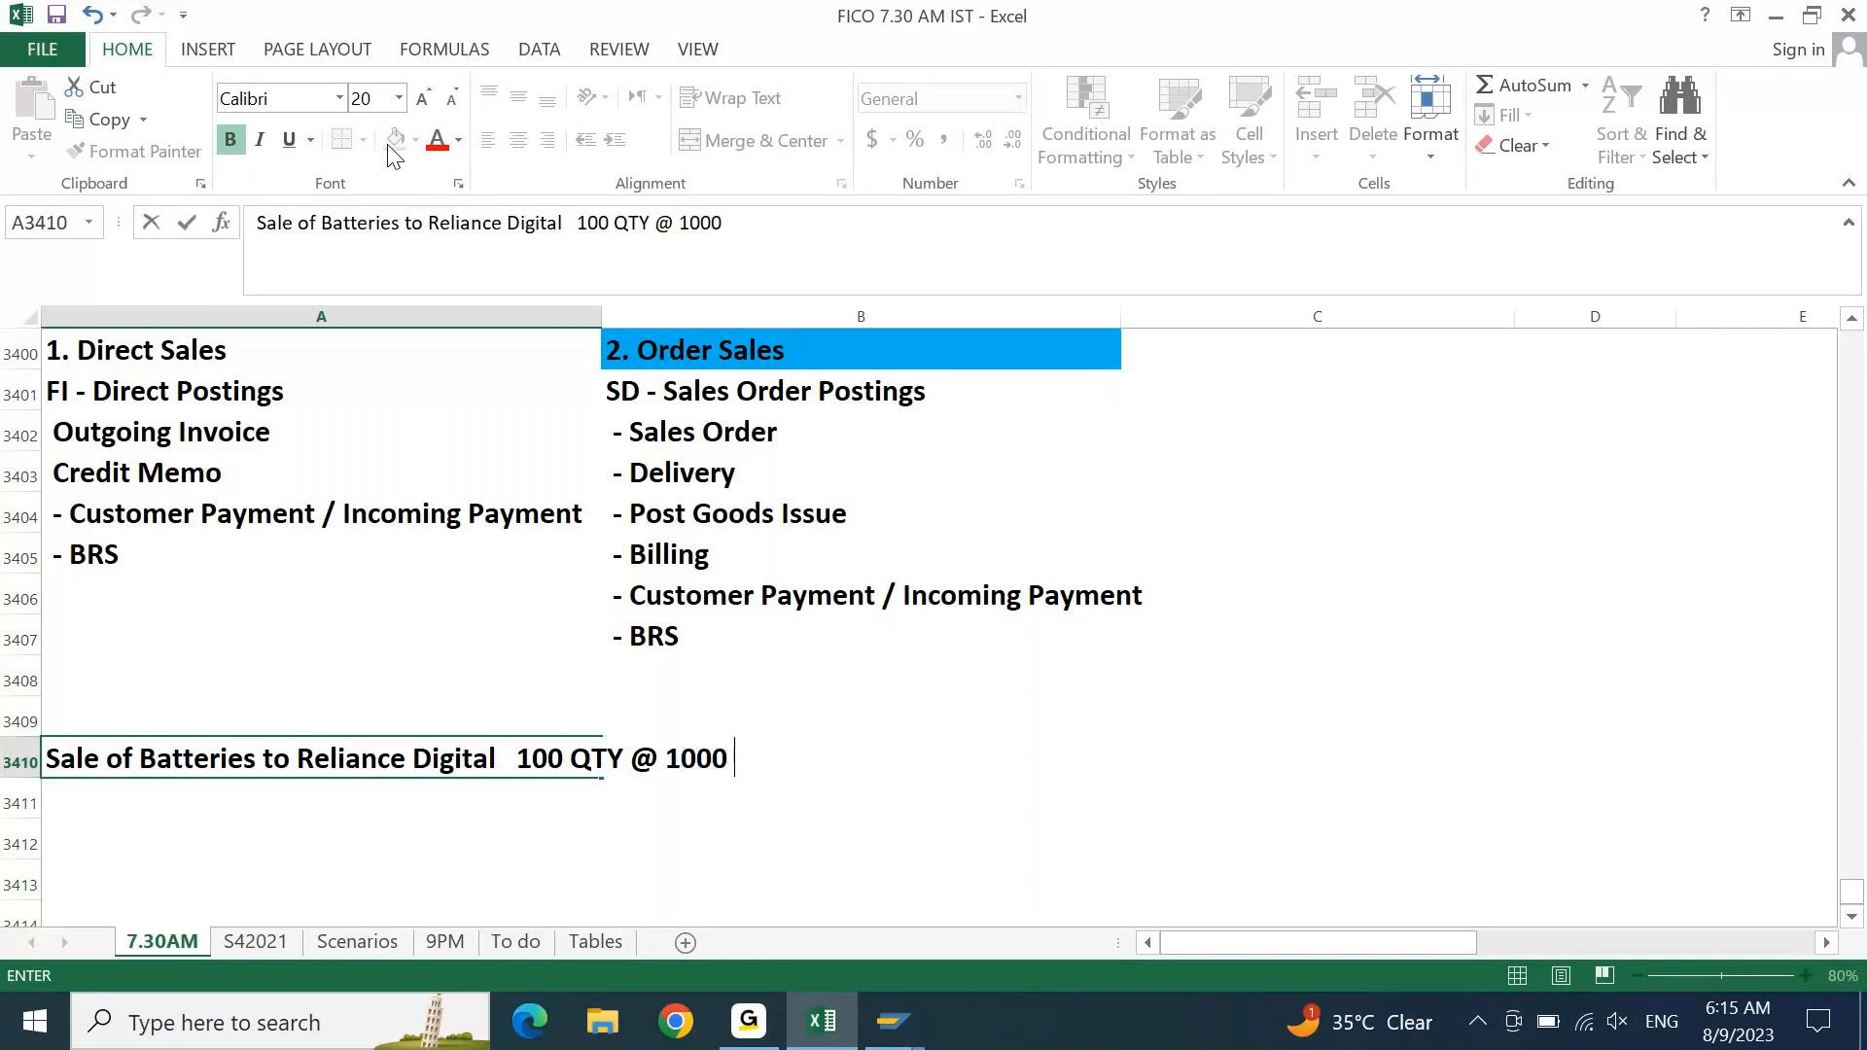
pyautogui.write('Each')
pyautogui.press('Return')
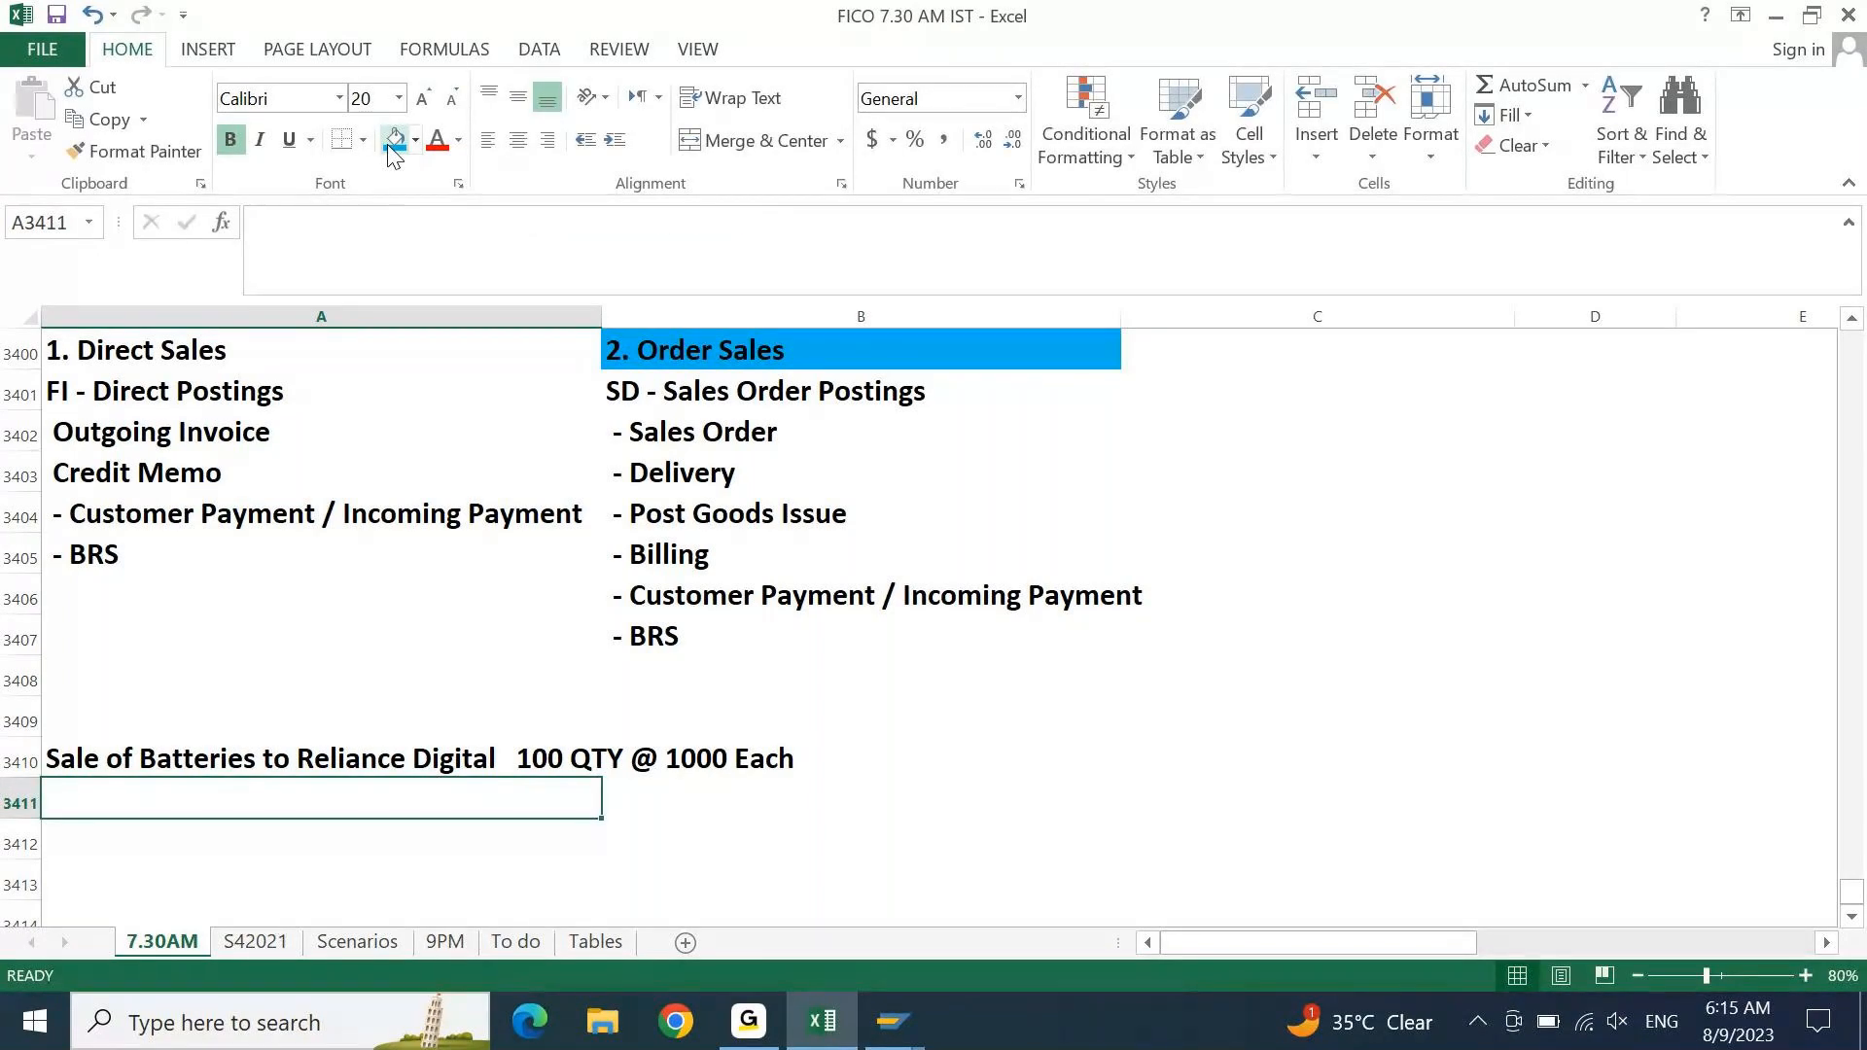
# - Insert the word "Laptop" before "Batteries" in the sale example heading in cell A3410
pyautogui.press('Up')
pyautogui.press('F2')
pyautogui.press('Left')
pyautogui.press('Left')
pyautogui.press('Left')
pyautogui.press('Left')
pyautogui.hotkey('ctrl', 'Left')
pyautogui.hotkey('ctrl', 'Left')
pyautogui.hotkey('ctrl', 'Left')
pyautogui.hotkey('ctrl', 'Left')
pyautogui.hotkey('ctrl', 'Left')
pyautogui.hotkey('ctrl', 'Left')
pyautogui.hotkey('ctrl', 'Left')
pyautogui.hotkey('ctrl', 'Left')
pyautogui.hotkey('ctrl', 'Left')
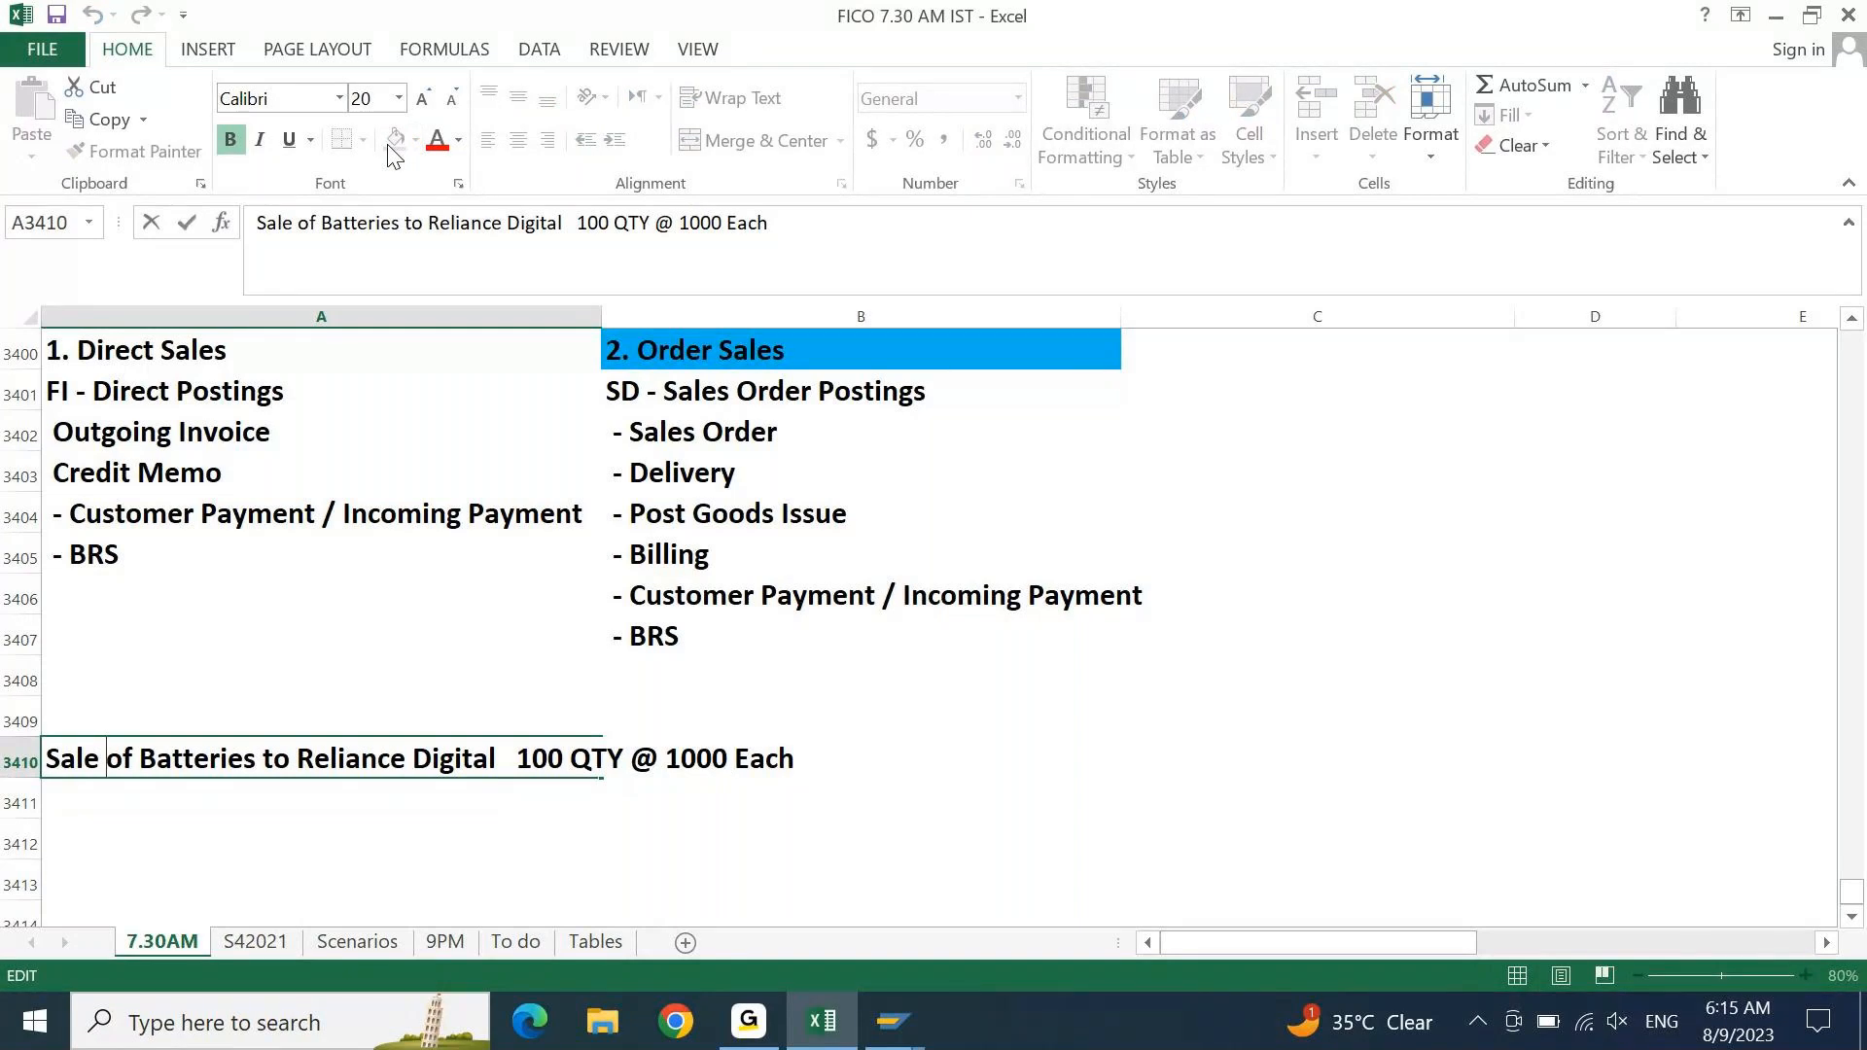
pyautogui.hotkey('ctrl', 'Right')
pyautogui.write('Laptopn')
pyautogui.press('BackSpace')
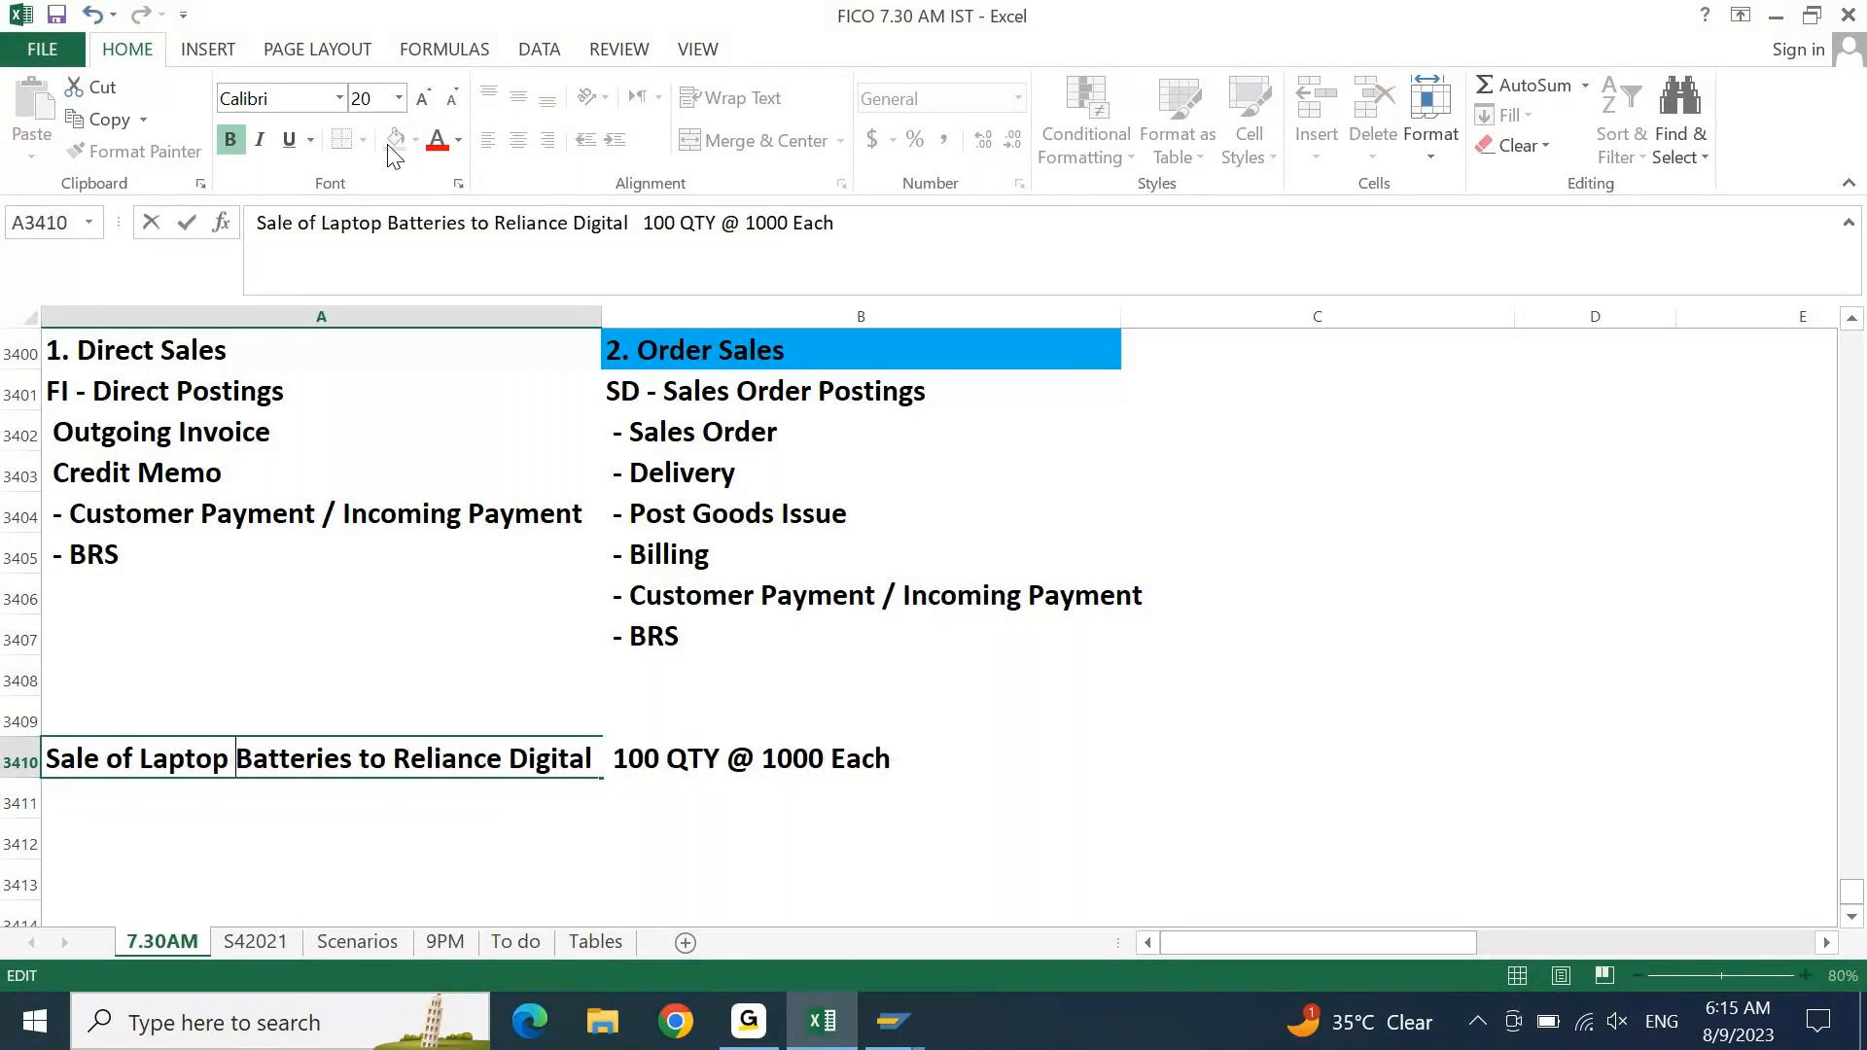
pyautogui.press('Return')
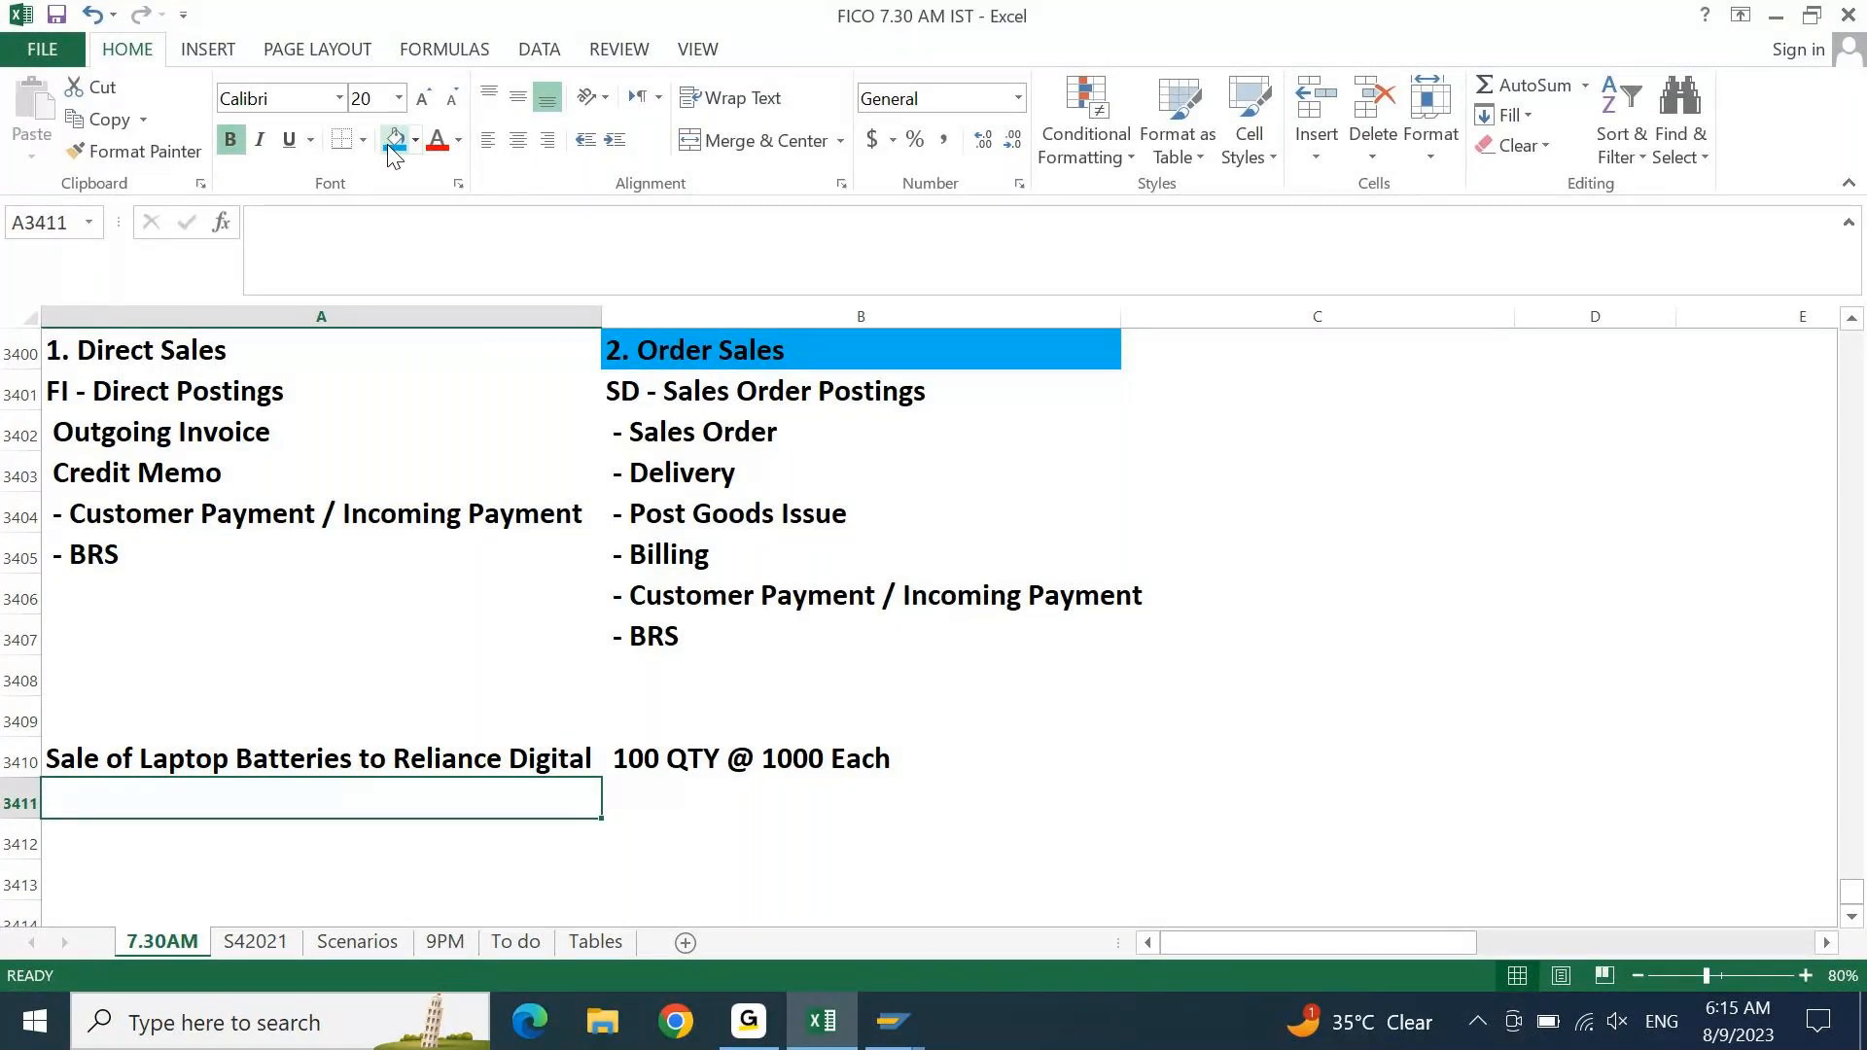
# - Enter "Customer: Reliance Digital" in cell A3412, leaving one blank row below the sale example heading
pyautogui.press('Down')
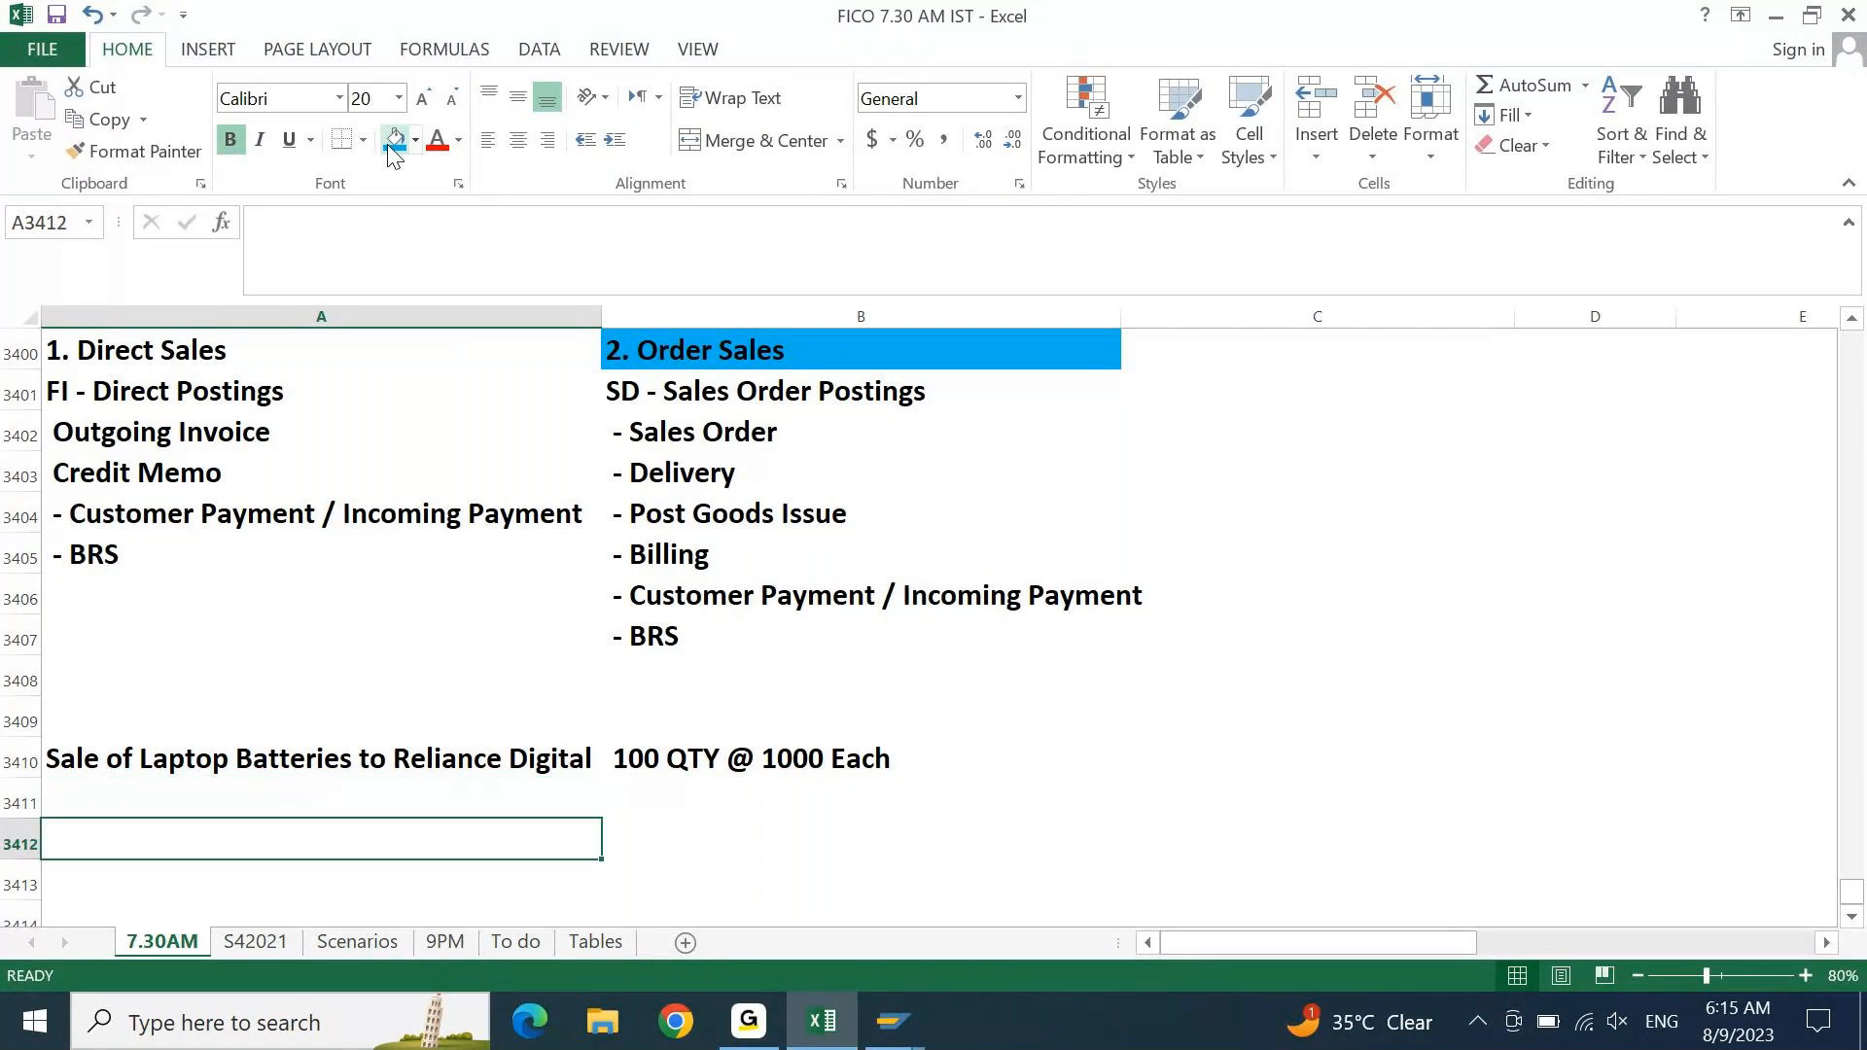
pyautogui.press('Down')
pyautogui.hotkey('ctrl', 'Down')
pyautogui.hotkey('ctrl', 'Up')
pyautogui.press('Down')
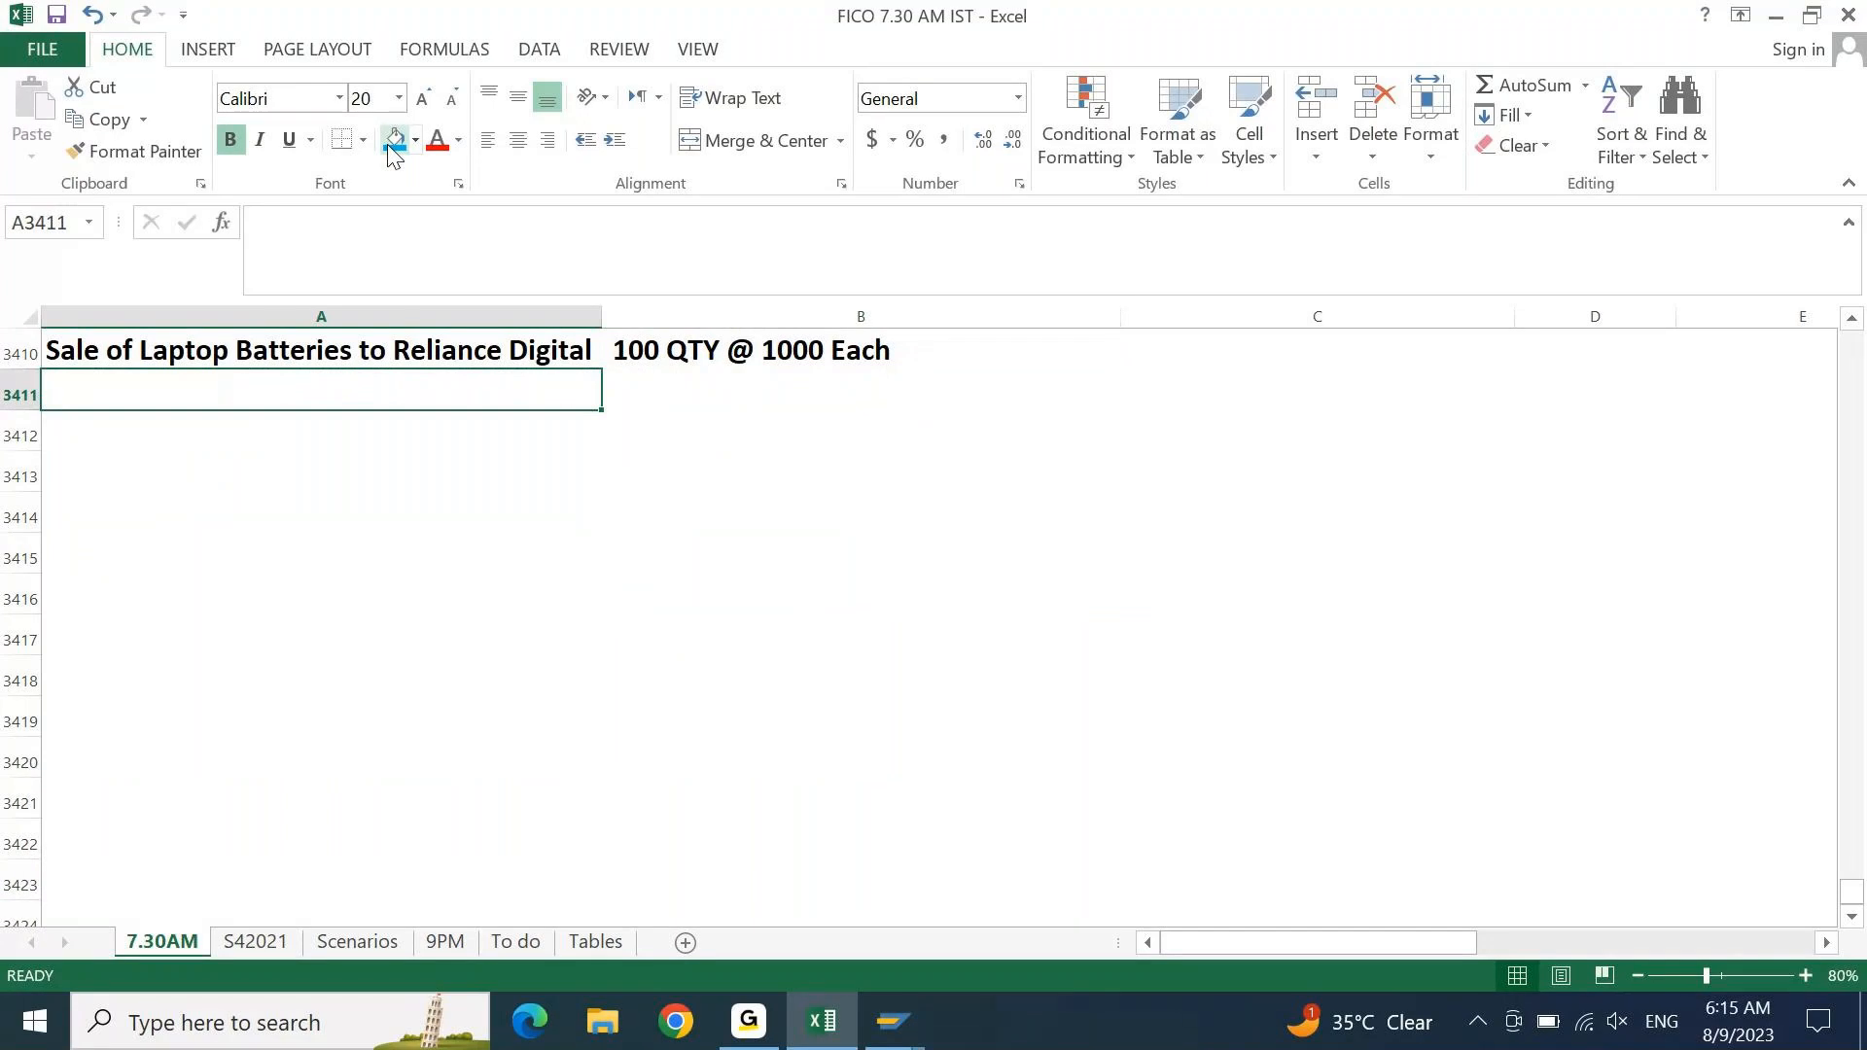
pyautogui.press('Right')
pyautogui.press('Down')
pyautogui.press('Down')
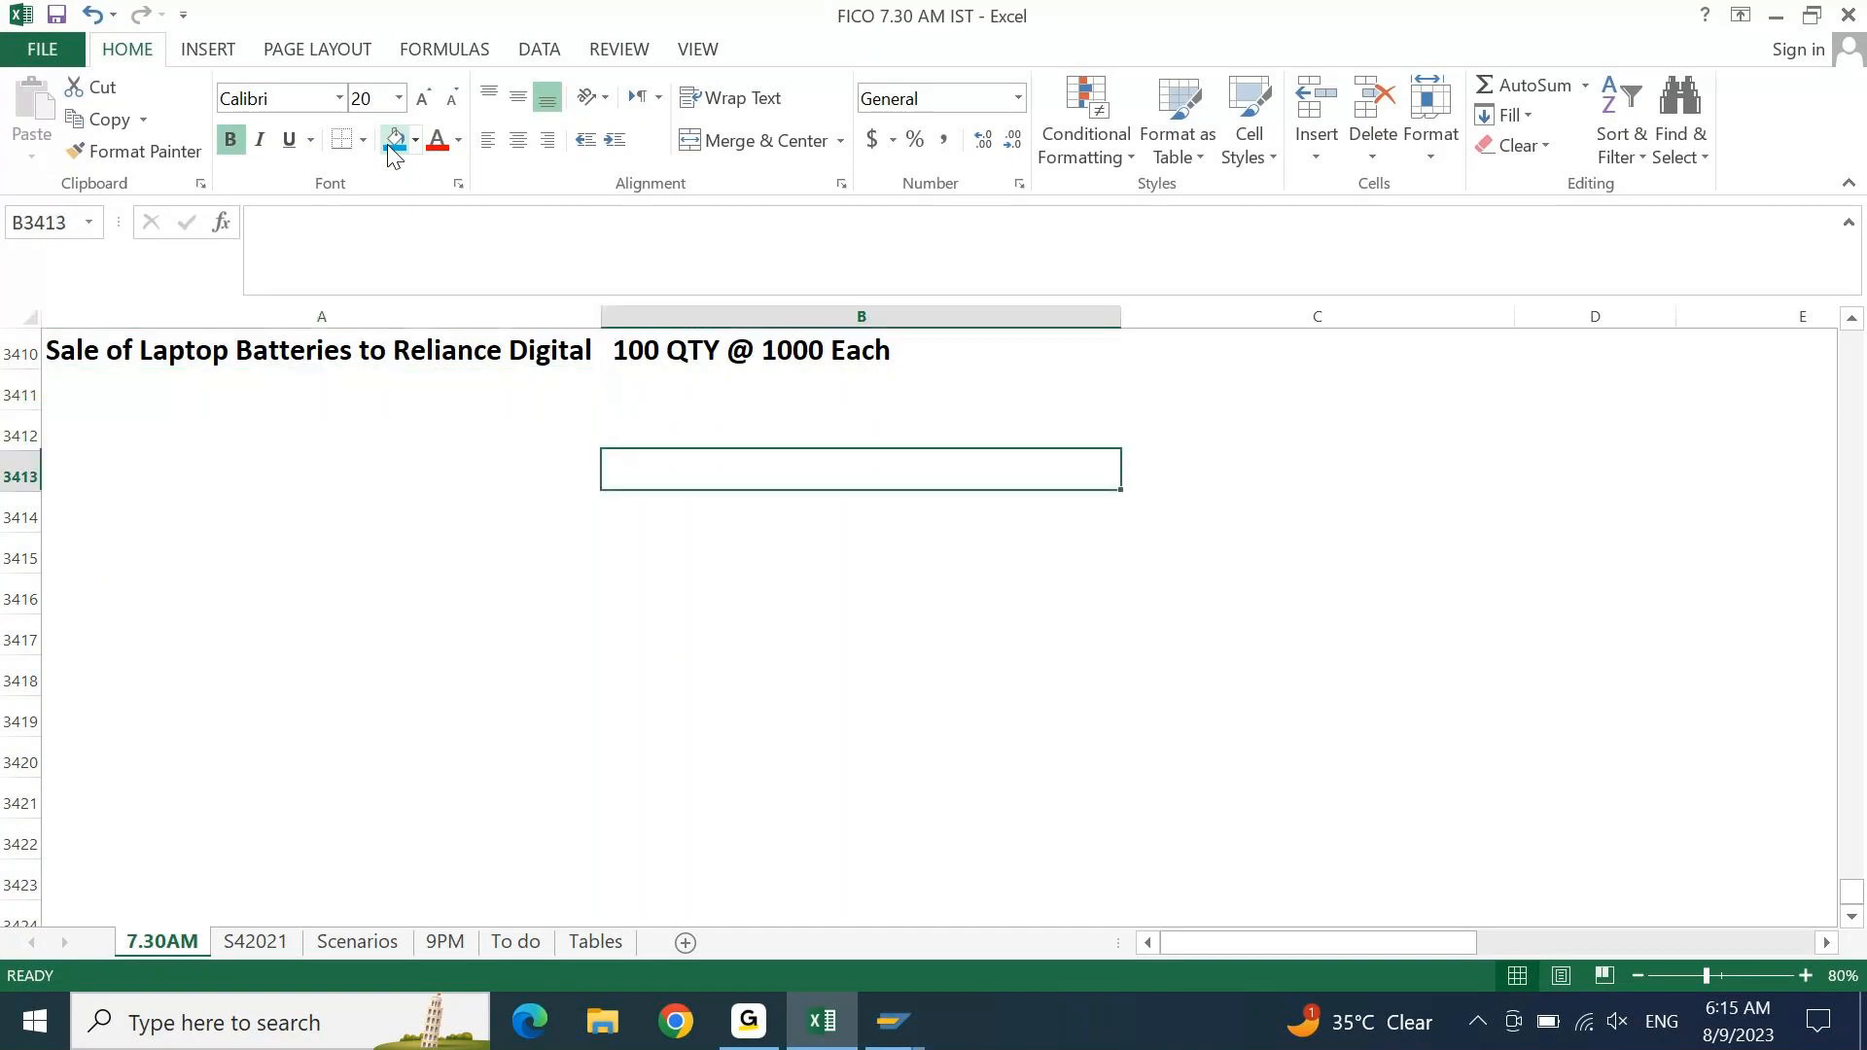
pyautogui.press('Left')
pyautogui.press('Up')
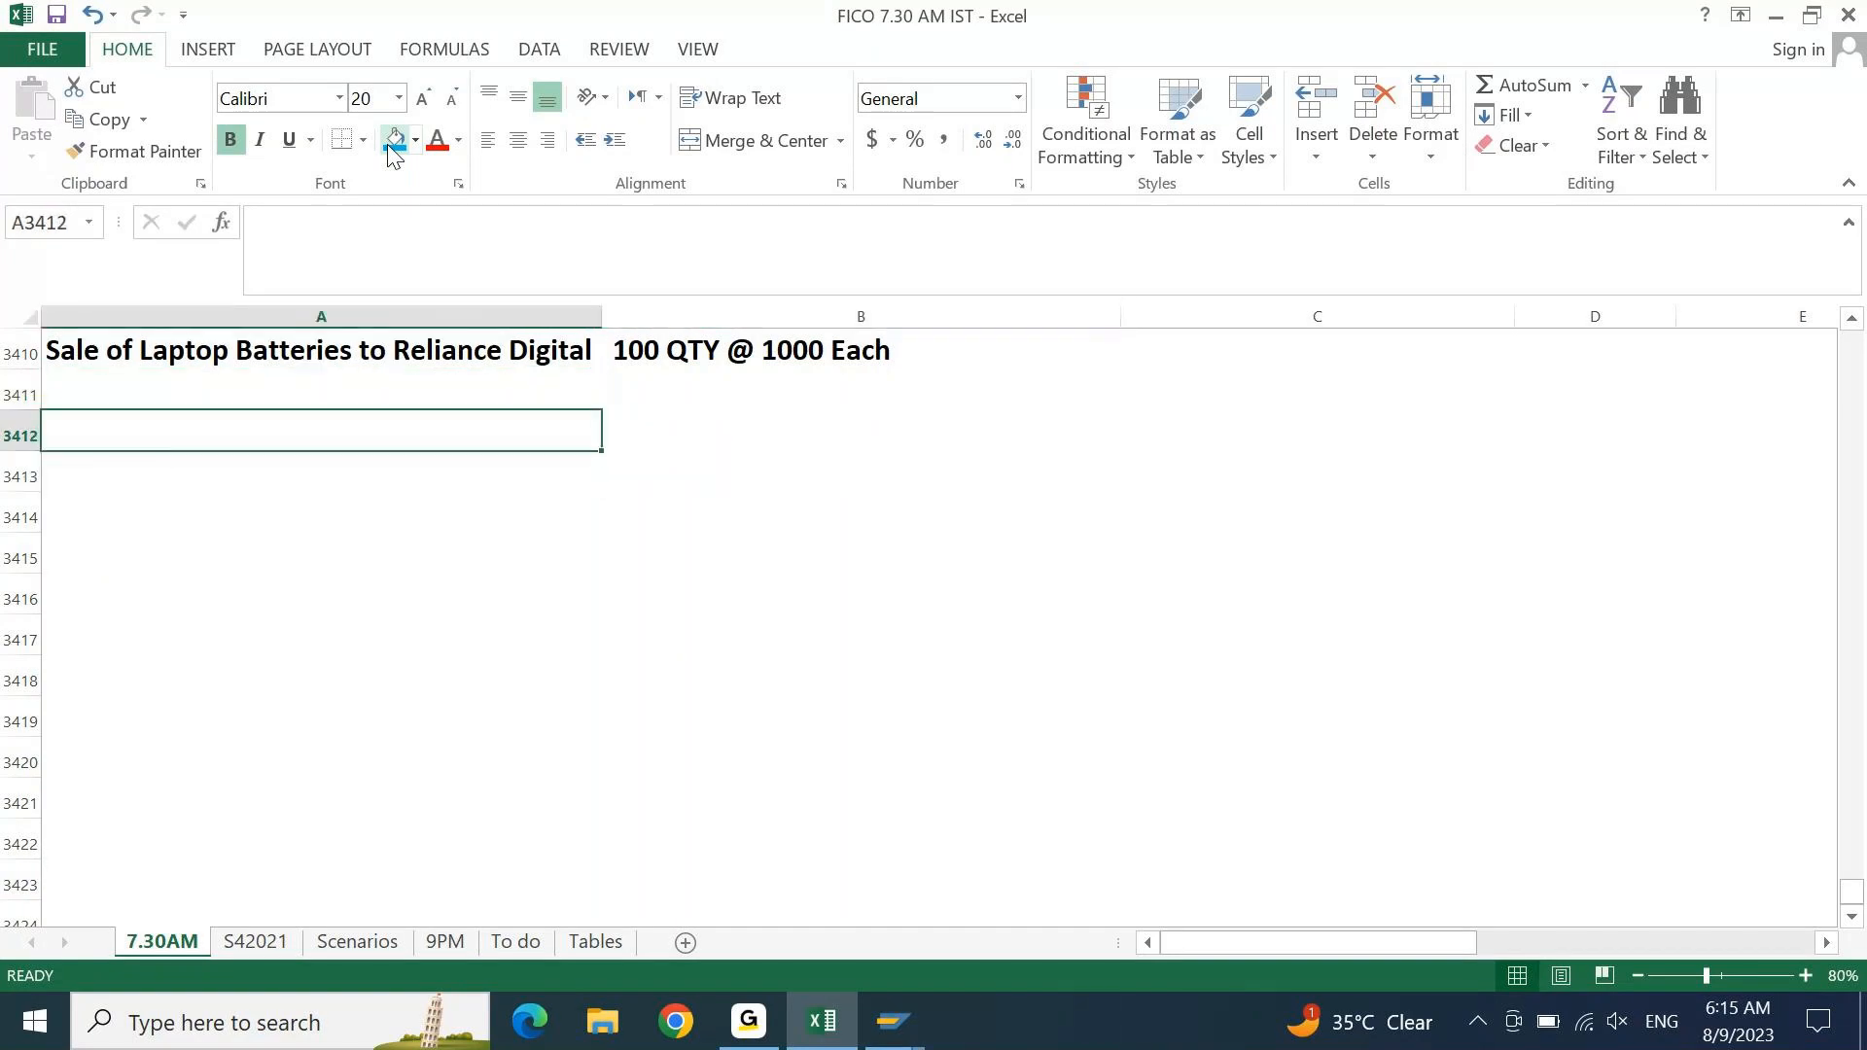
pyautogui.write('Customer: ')
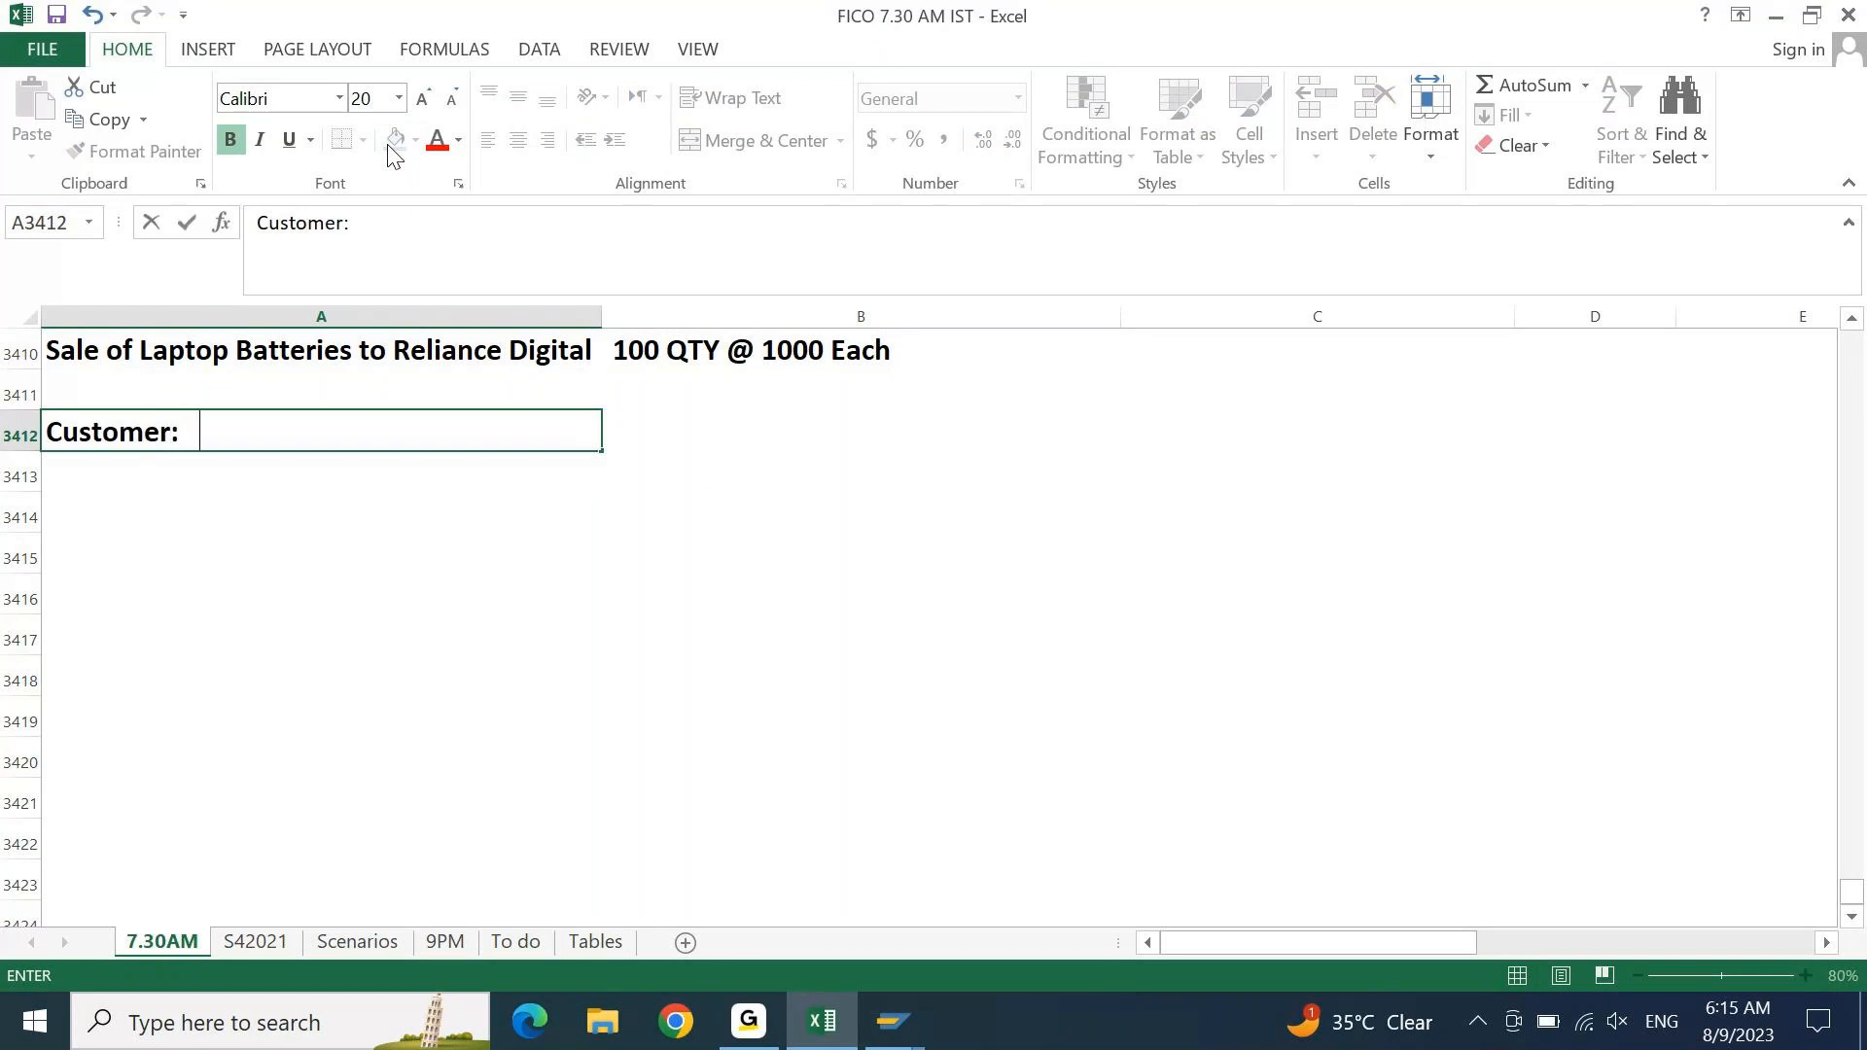
pyautogui.write('Reliance DIgital')
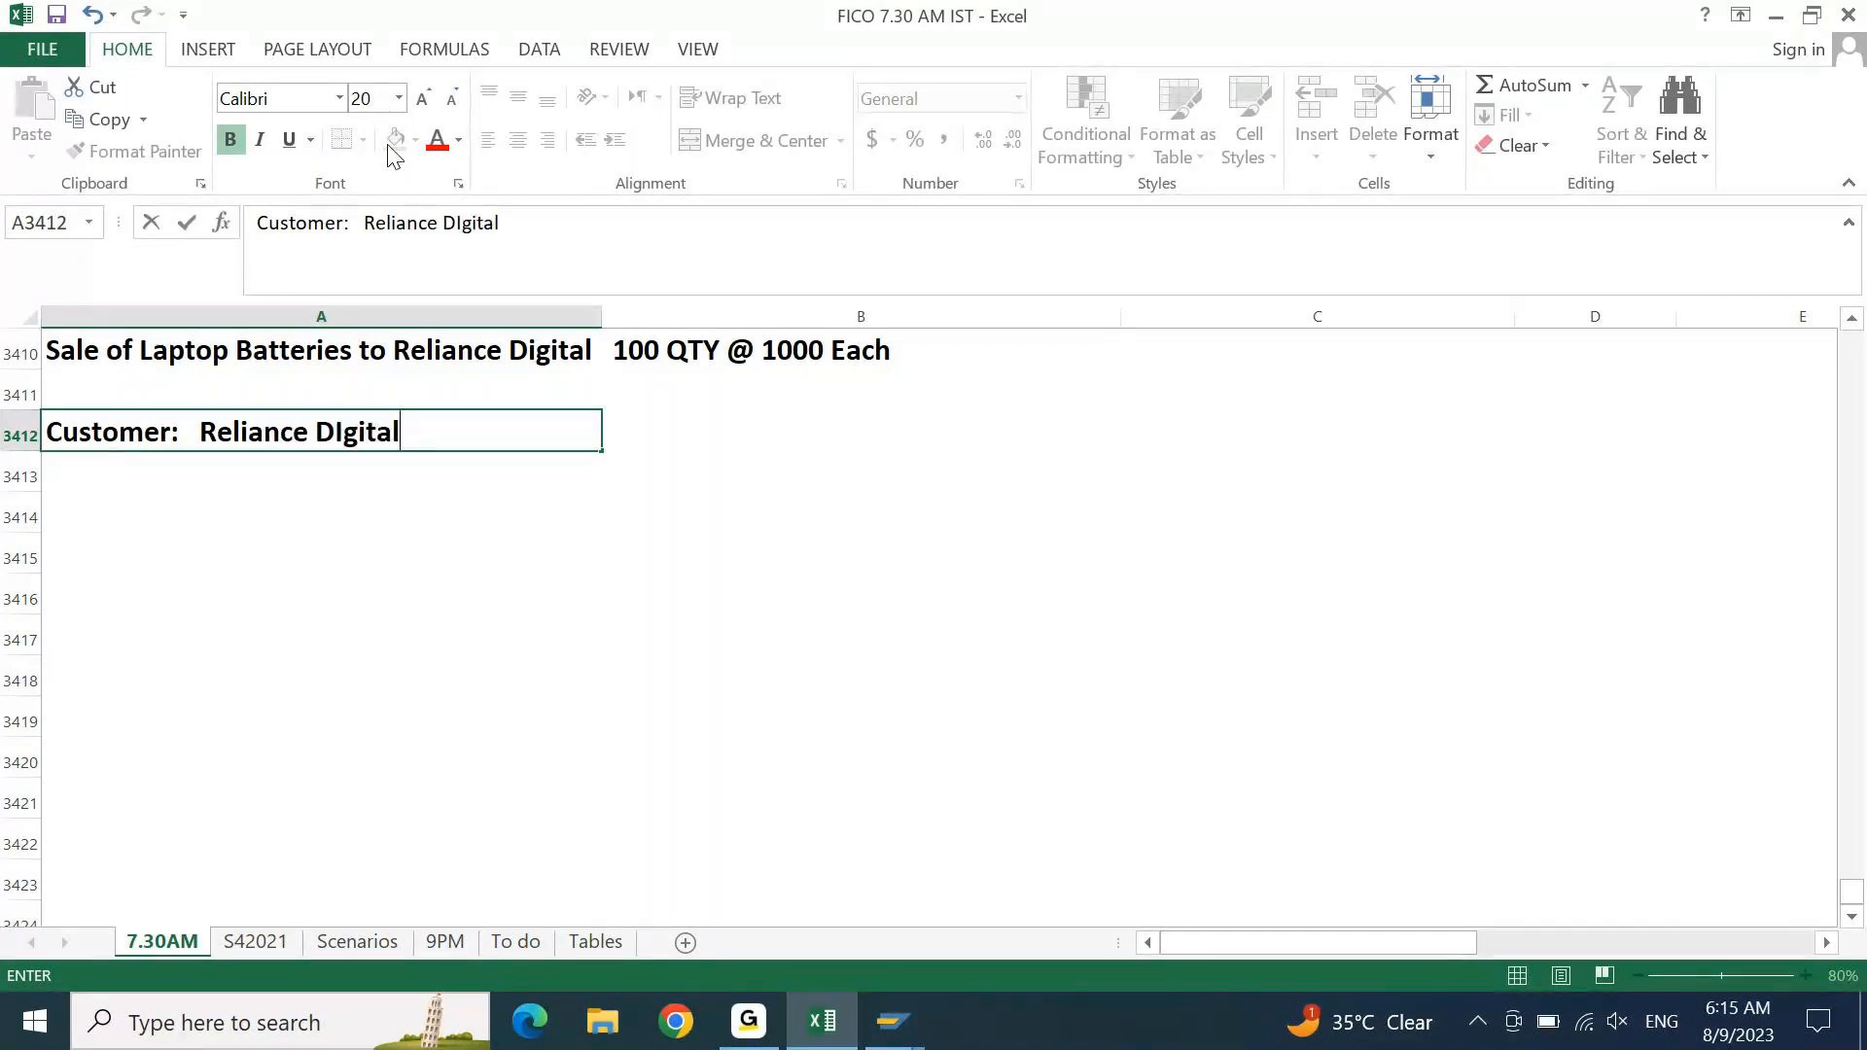
pyautogui.hotkey('ctrl', 'Return')
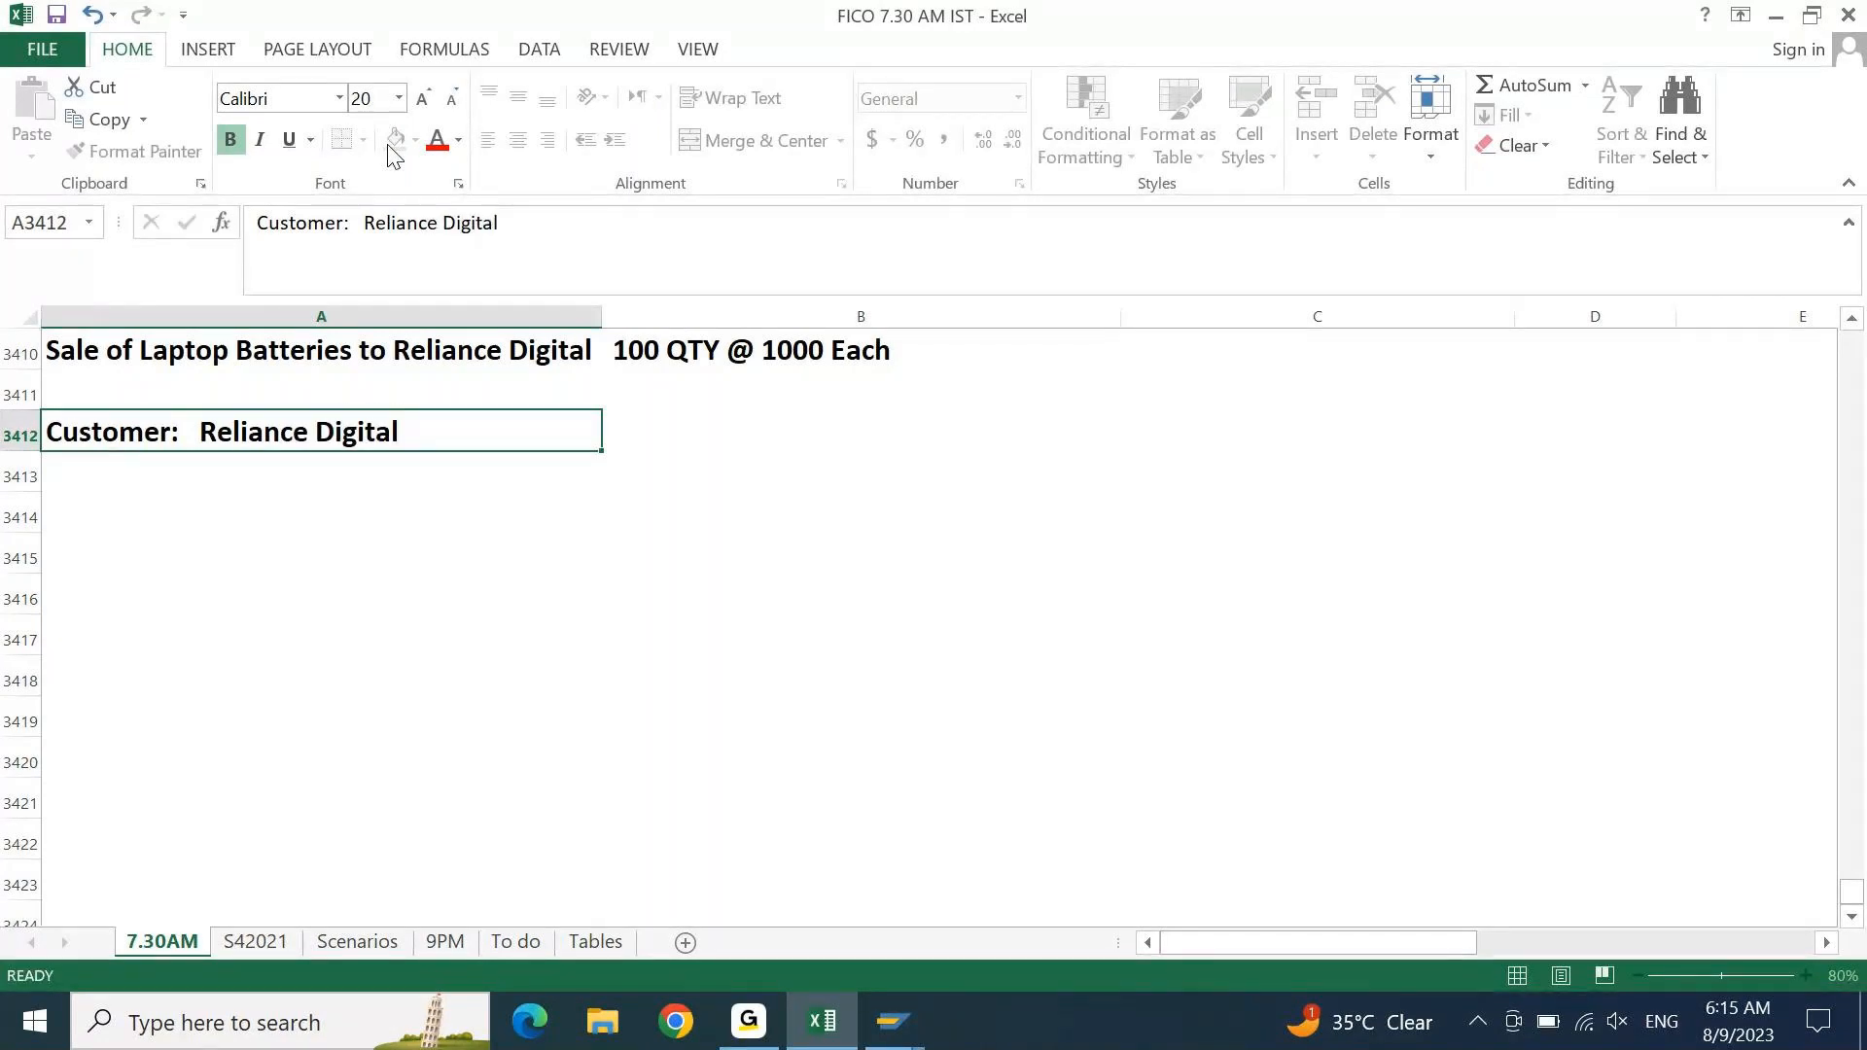
# - Enter "Material: Laptop Batteries" in cell A3413, under the customer line
pyautogui.press('Down')
pyautogui.write('Material: ')
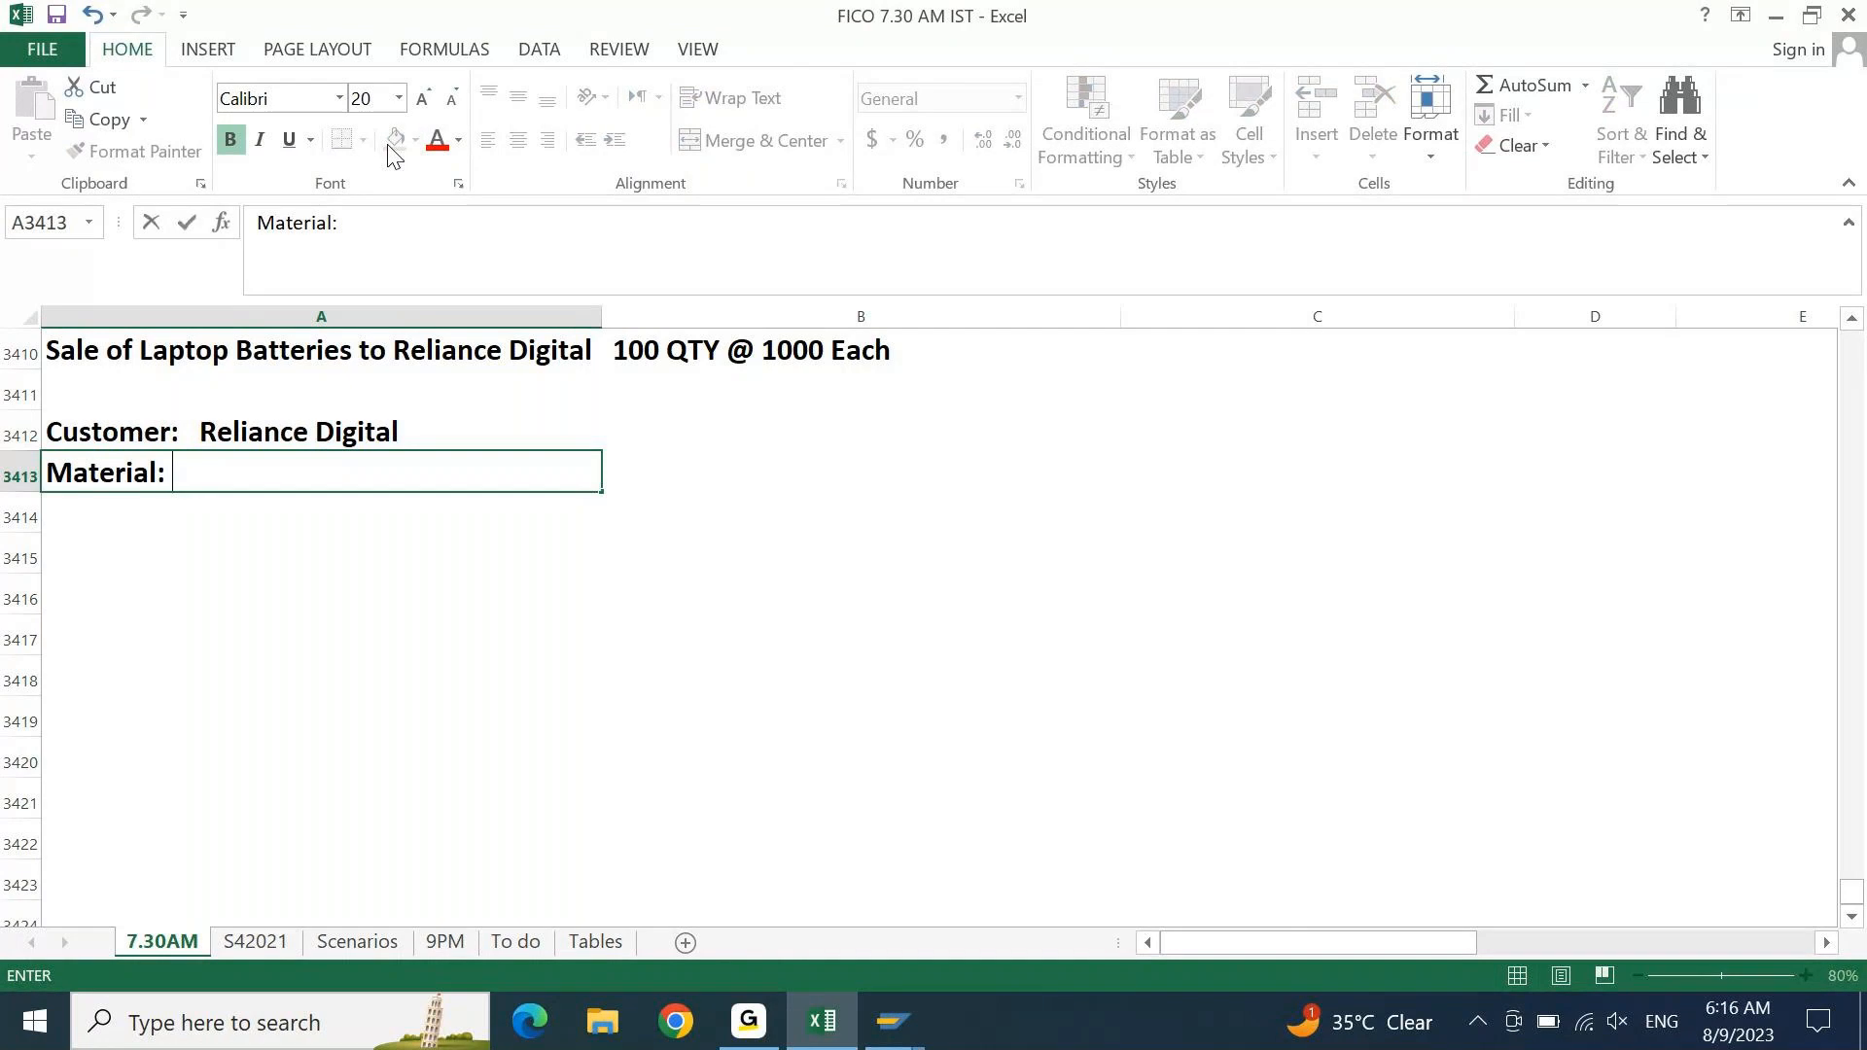
pyautogui.write('Laptop Batte')
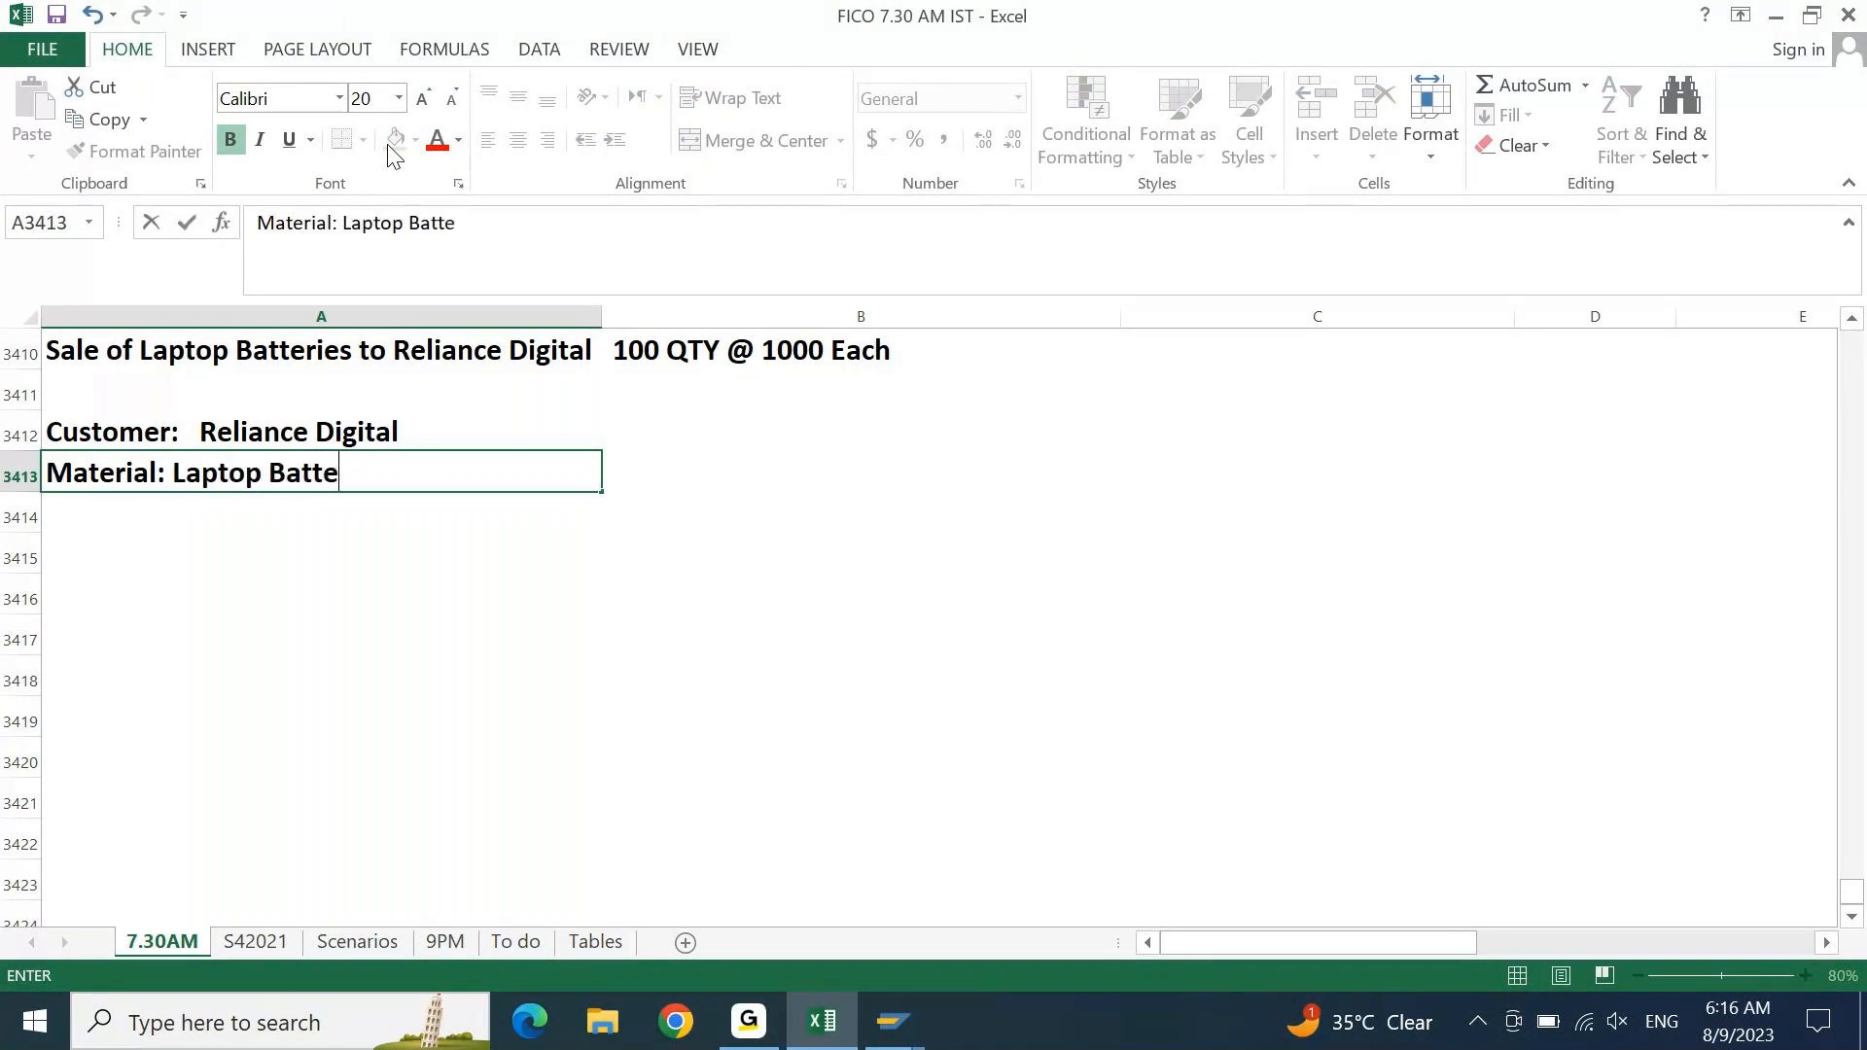
pyautogui.write('ries')
pyautogui.press('Return')
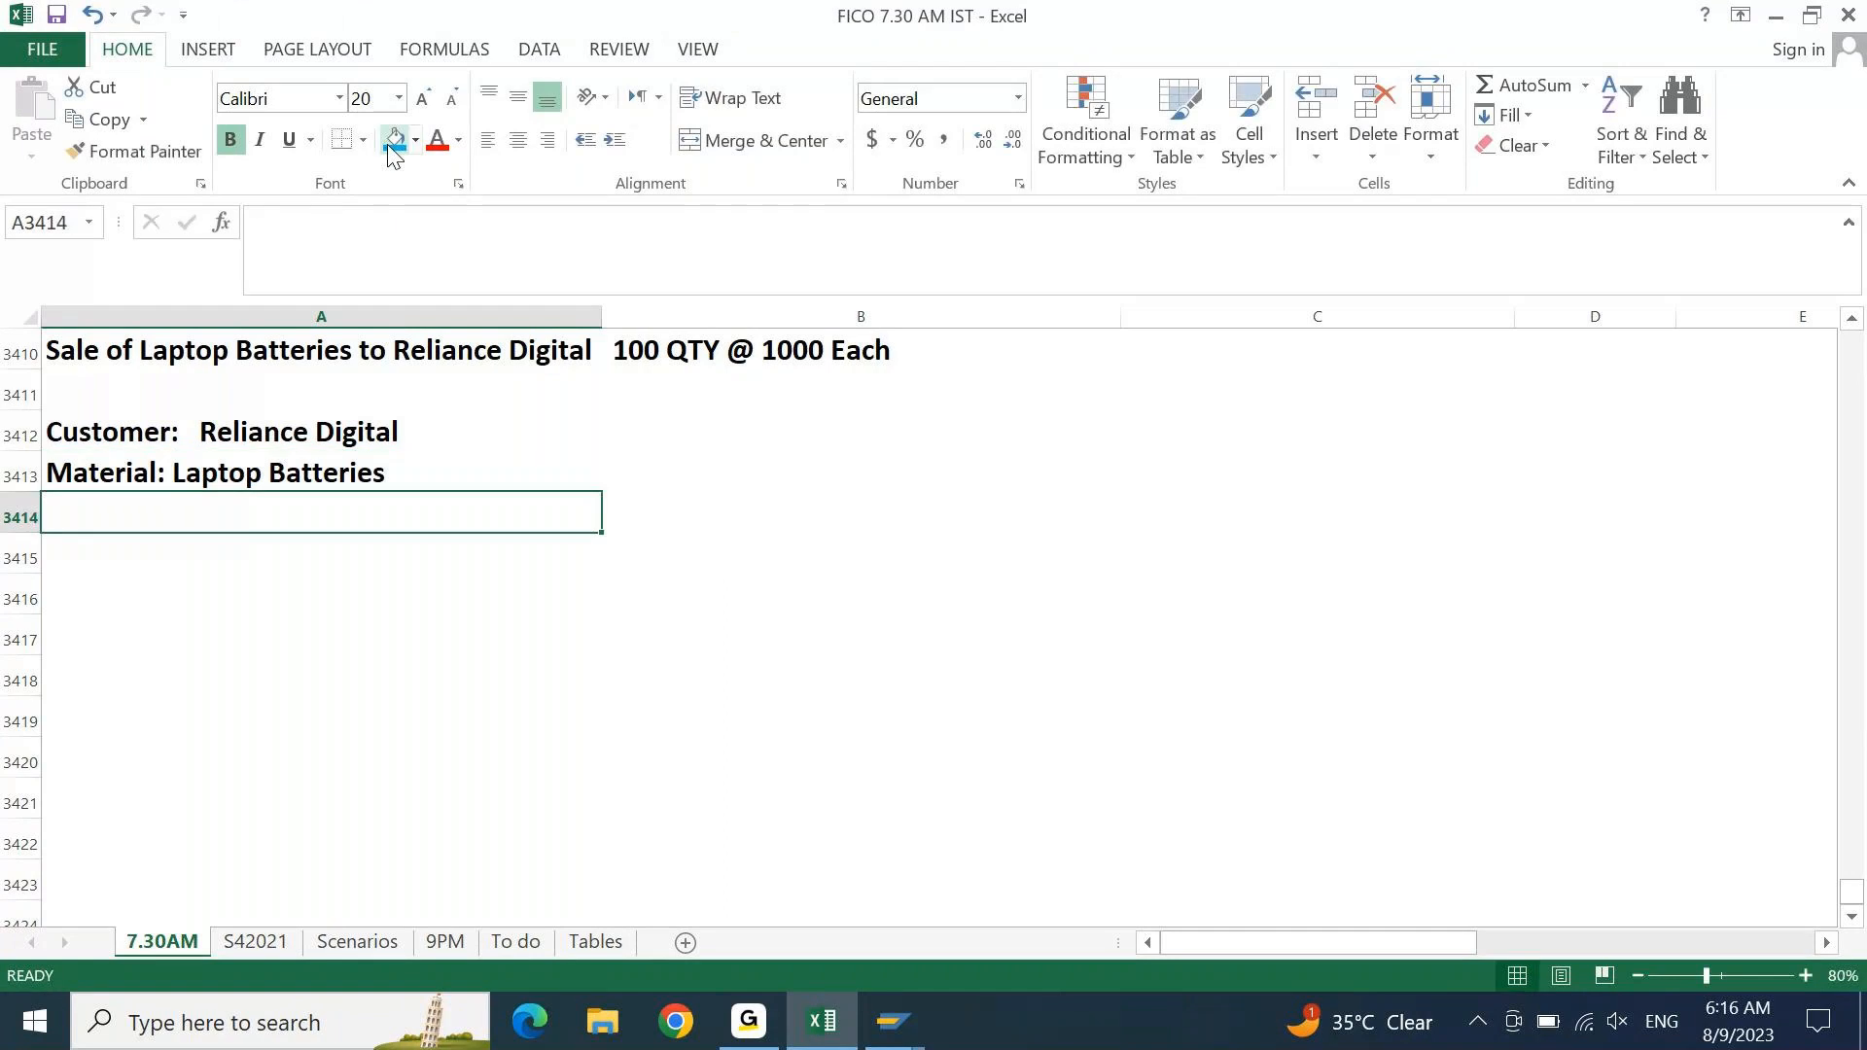
# - Add the labels "Sales QTY" in cell A3414 and "Sales Price P.U." in cell A3415
pyautogui.write('Sales QTY')
pyautogui.press('Return')
pyautogui.write('SAles ')
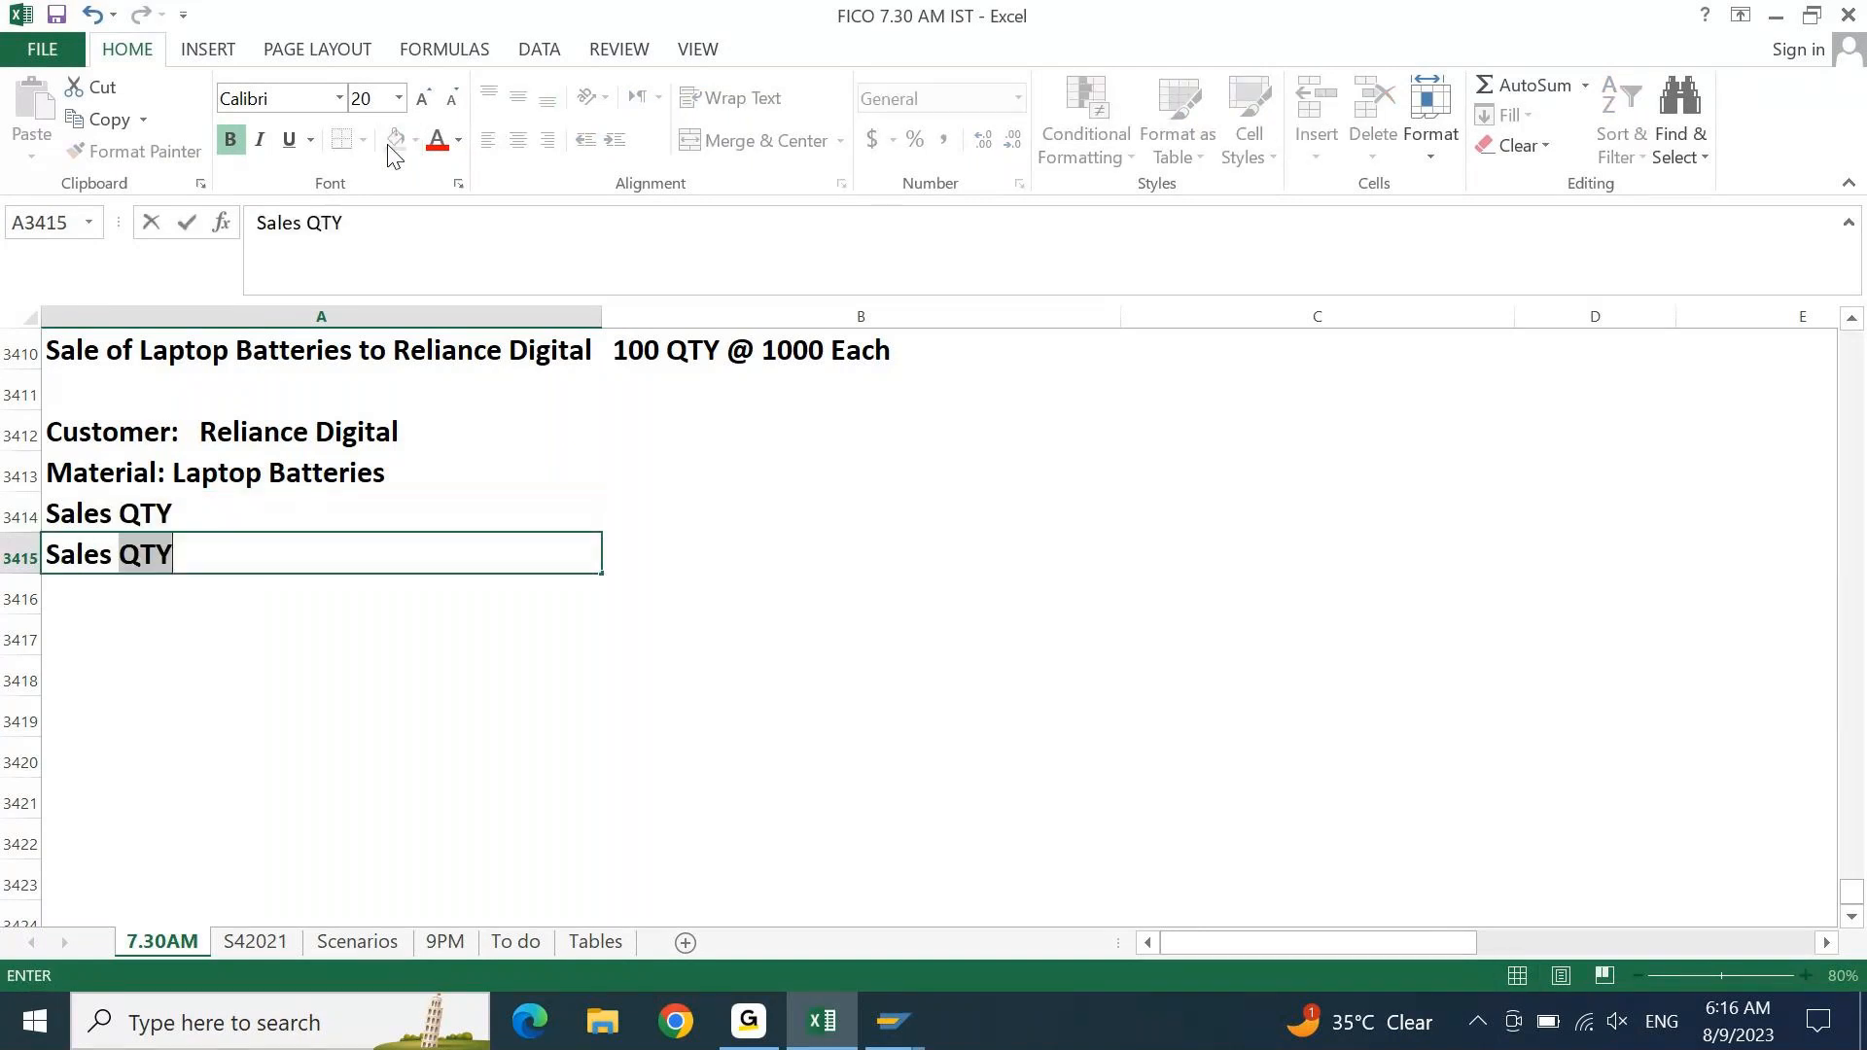
pyautogui.write('Price p')
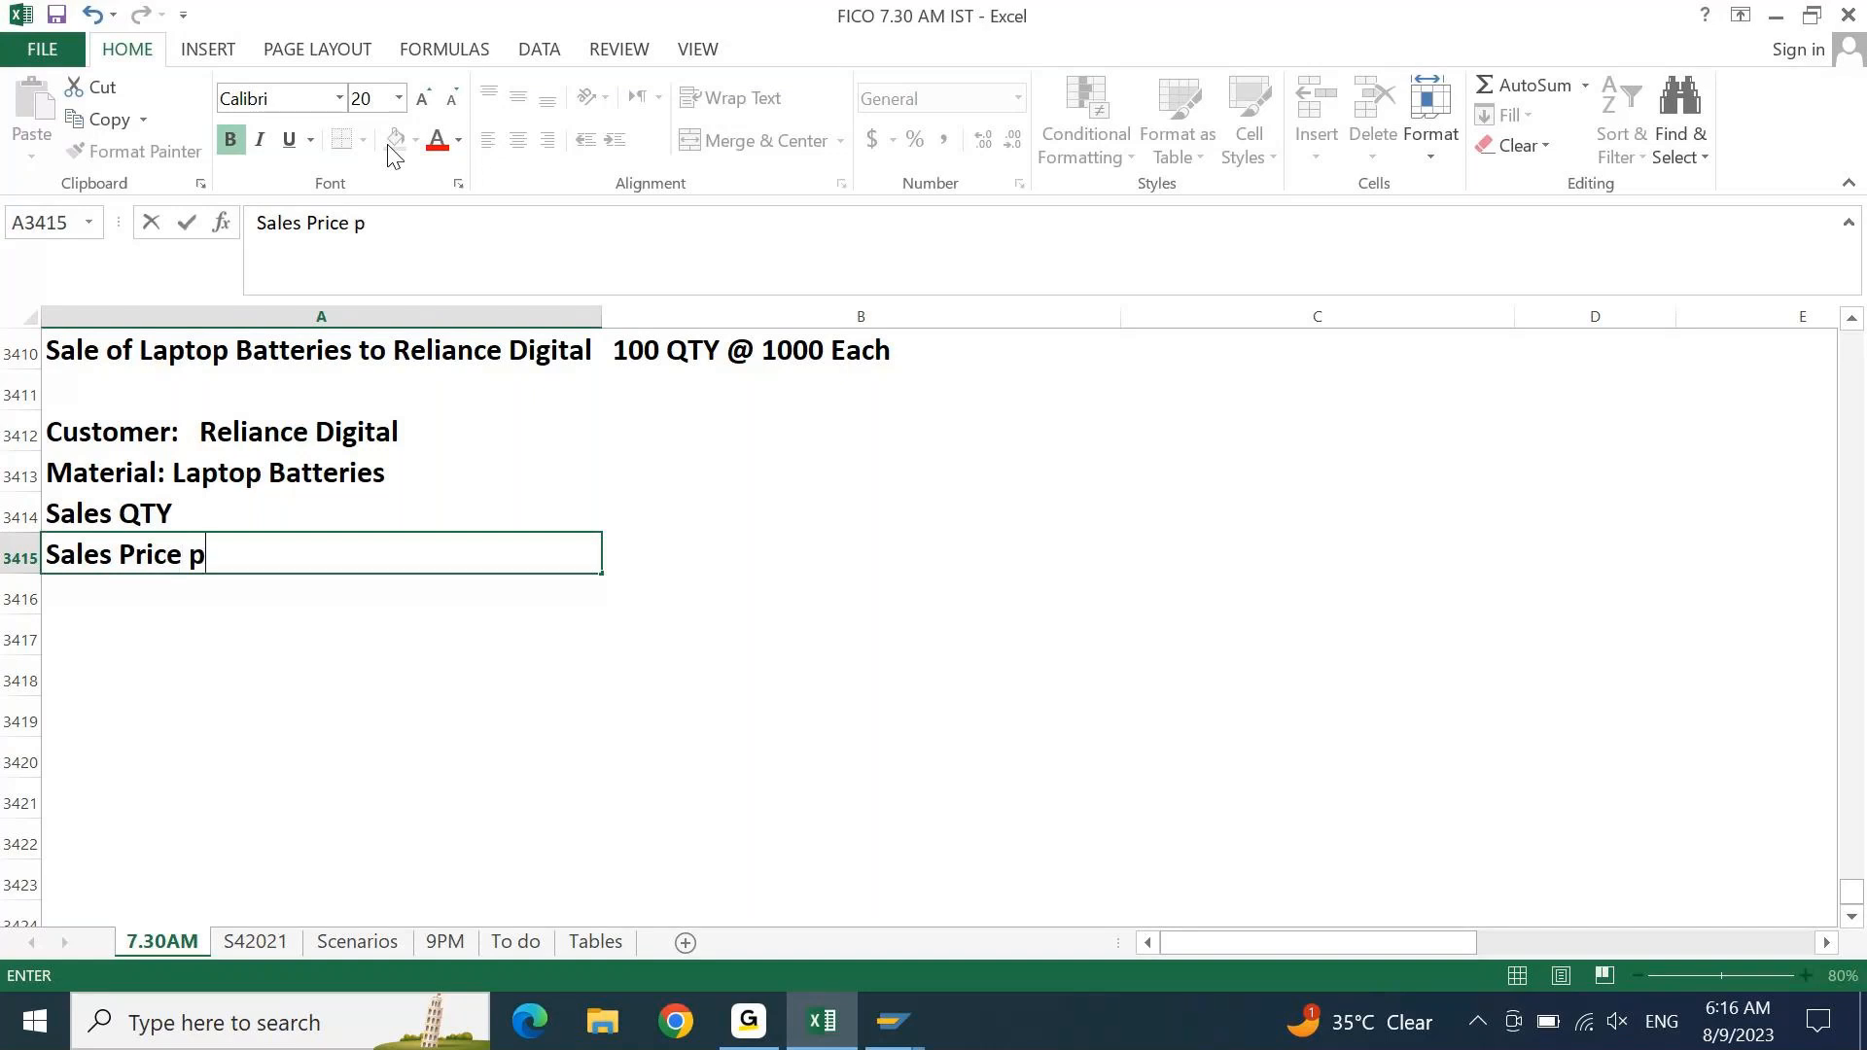
pyautogui.press('BackSpace')
pyautogui.write('P.U.')
pyautogui.press('Return')
# - Append 100 to the Sales QTY line in A3414 and 1000 to the Sales Price P.U. line in A3415
pyautogui.press('Up')
pyautogui.press('Up')
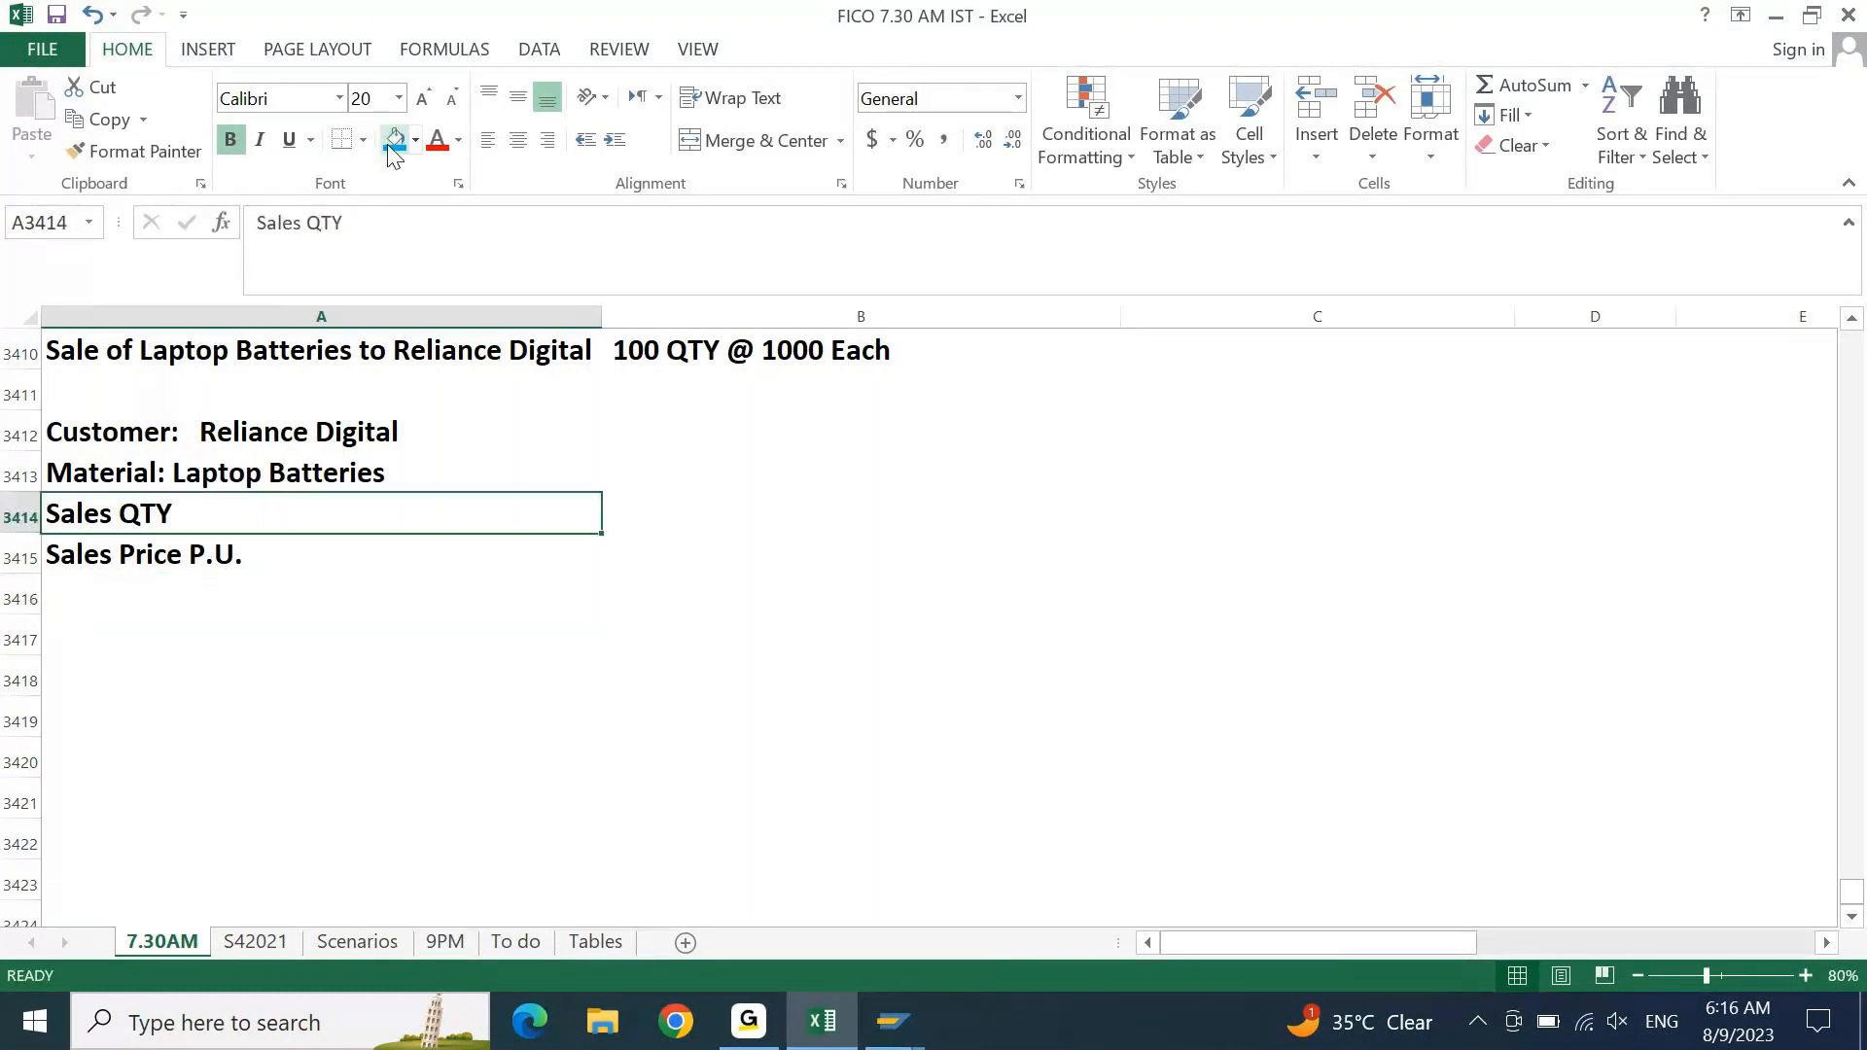
pyautogui.press('F2')
pyautogui.write('1')
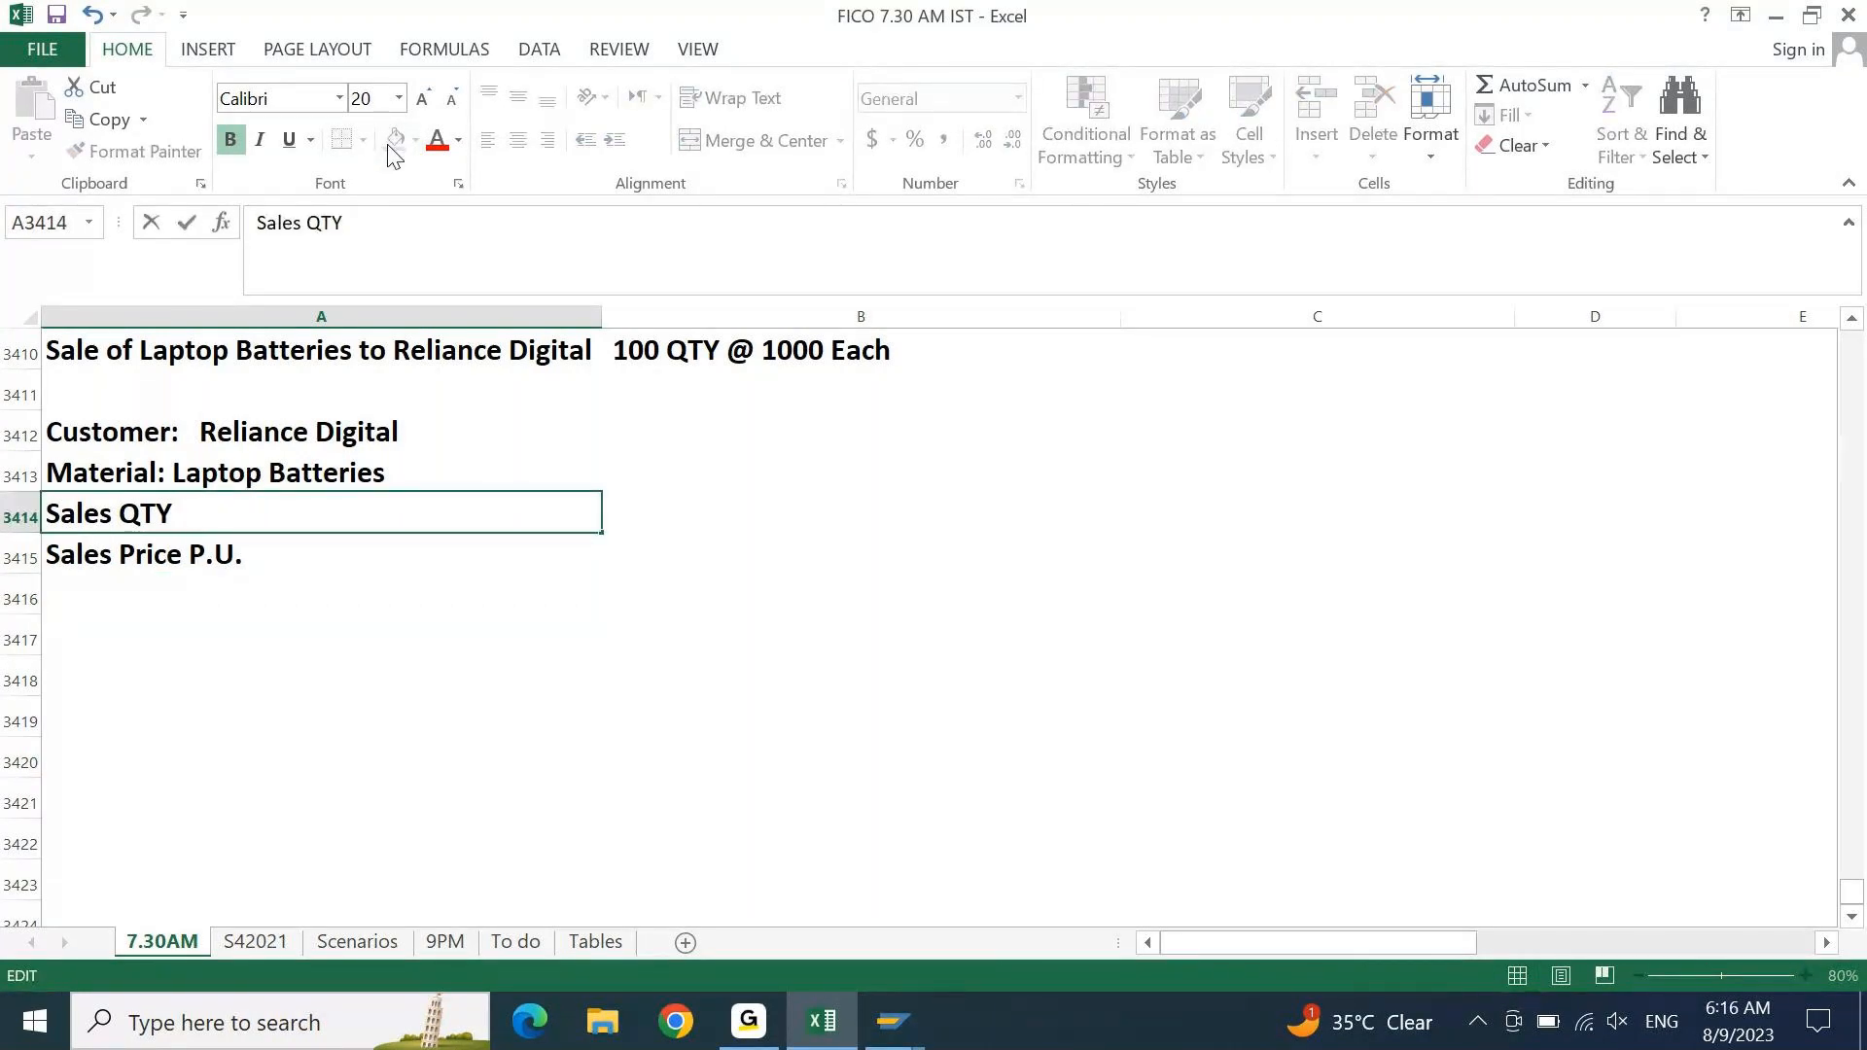
pyautogui.write('00')
pyautogui.press('Return')
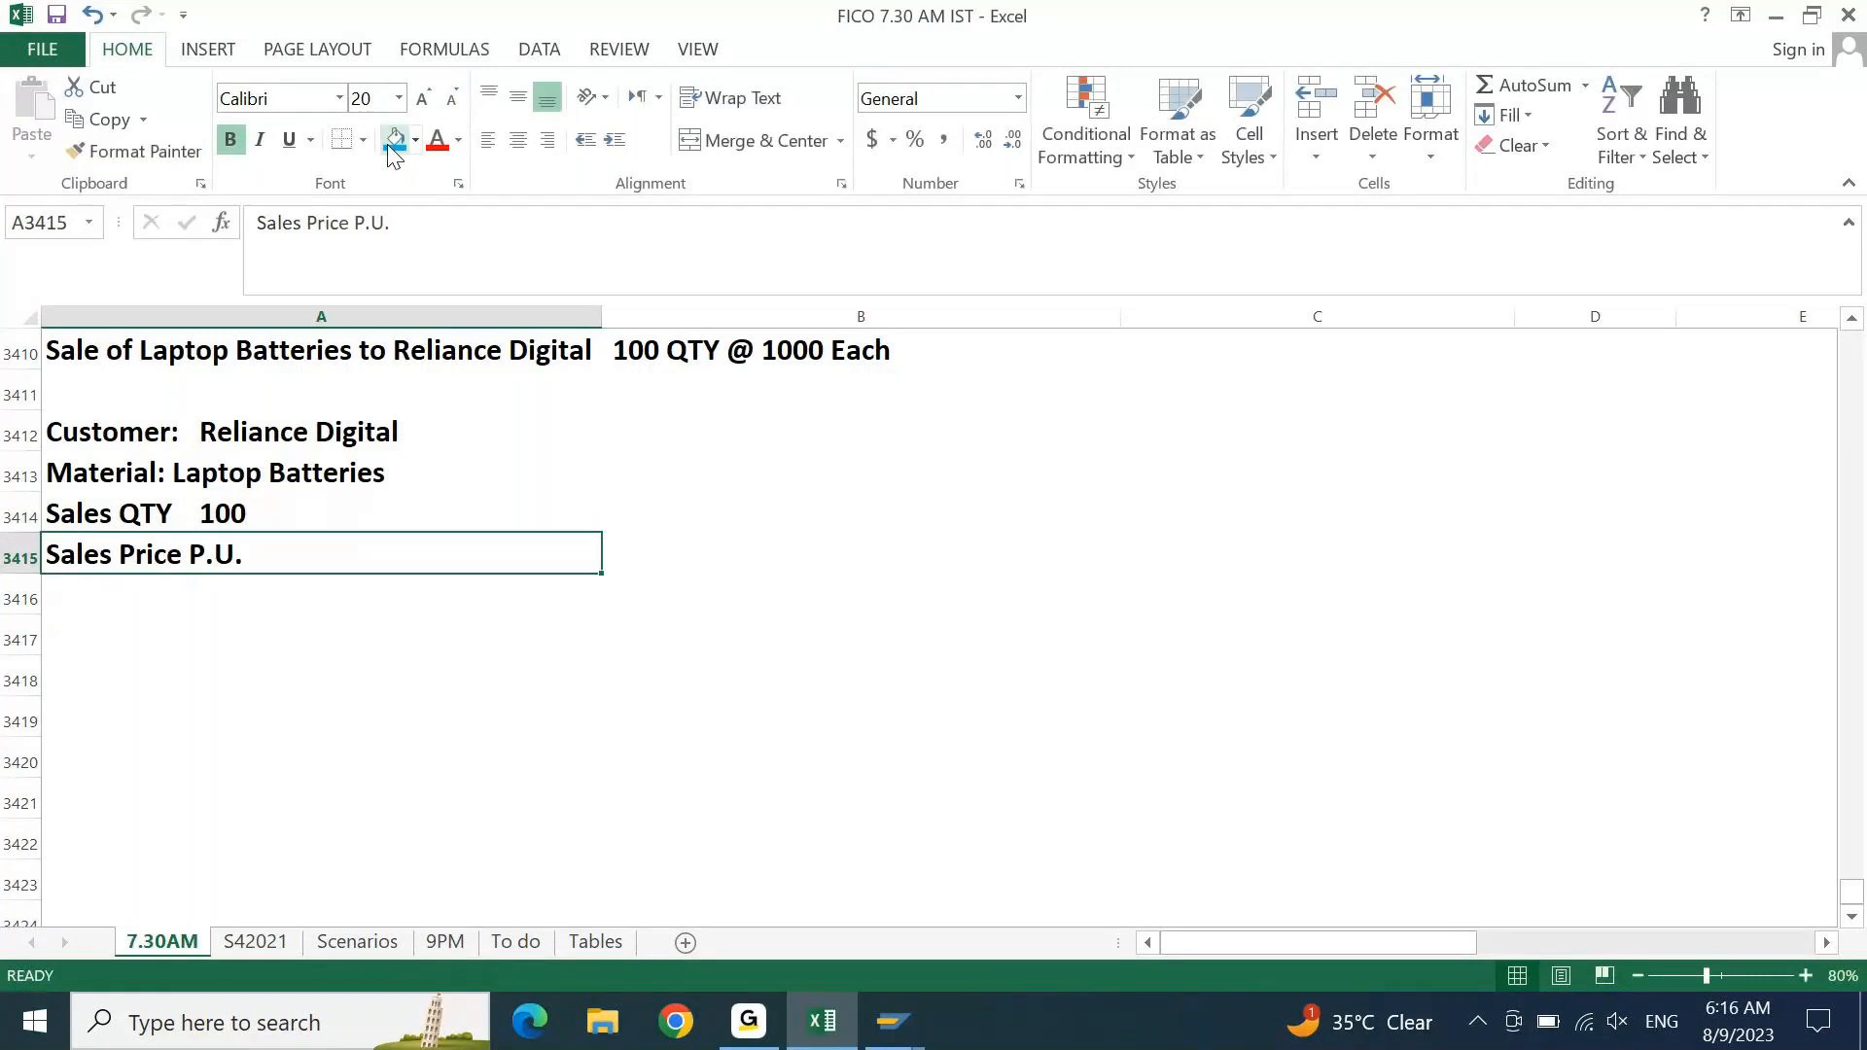
pyautogui.press('F2')
pyautogui.write('1000')
pyautogui.press('Return')
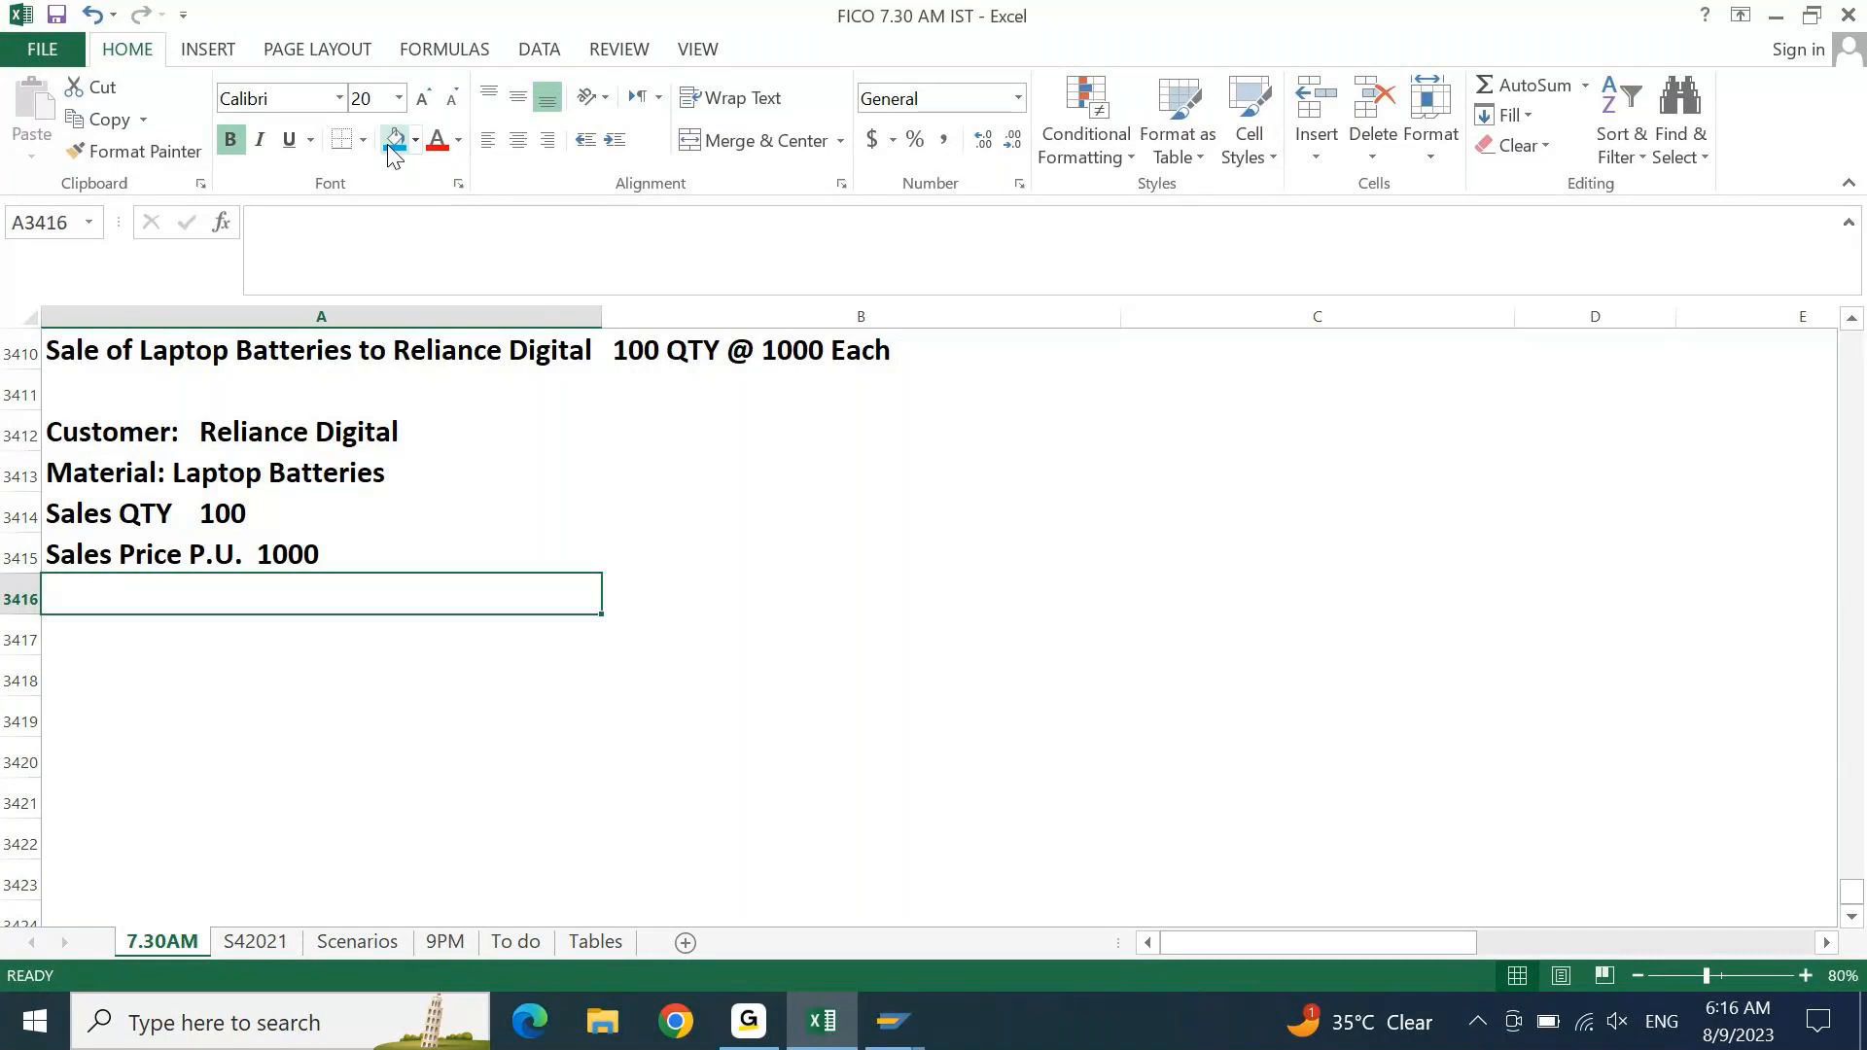
# - Add the label "Sales Value:" in cell A3416 and calculate =100*1000 in the cell below it
pyautogui.write('Sales Va')
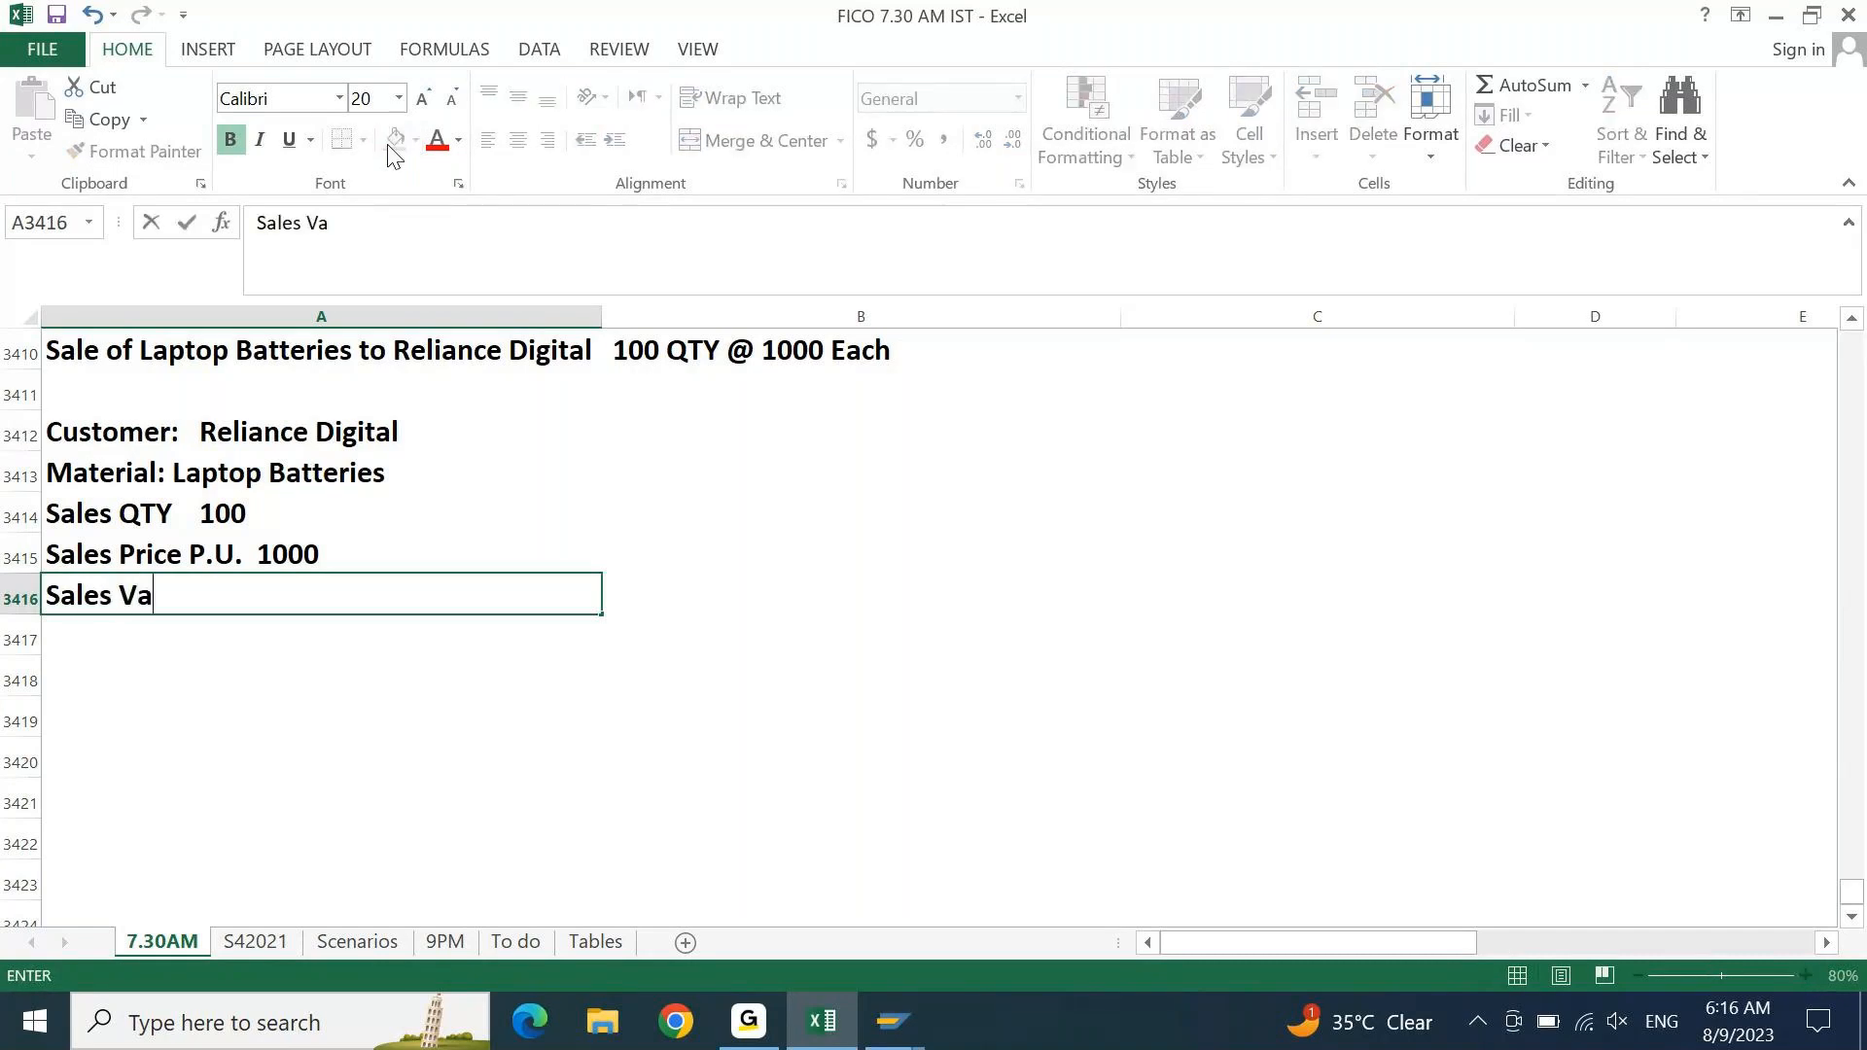
pyautogui.write('lue:')
pyautogui.press('Return')
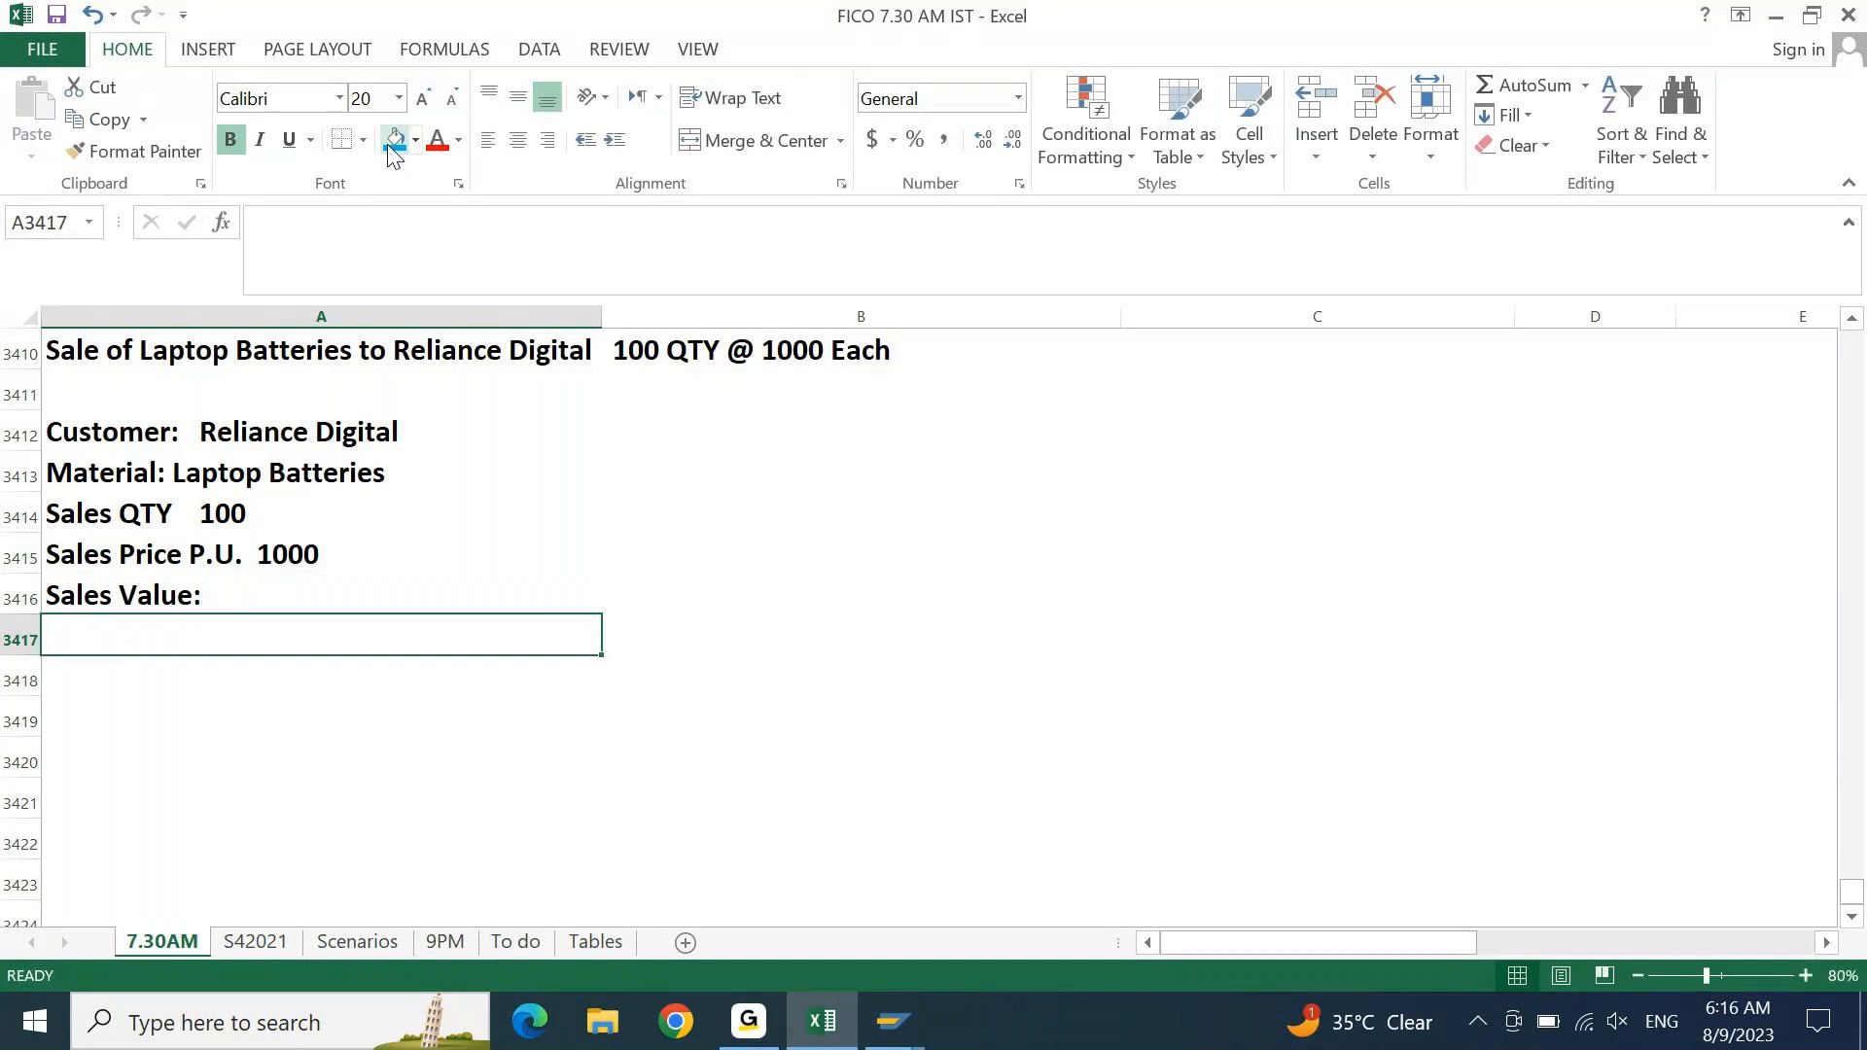
pyautogui.write('=100*1000')
pyautogui.press('Return')
# - Append 100000 to the Sales Value label in A3416 and clear the helper calculation from A3417
pyautogui.press('Up')
pyautogui.press('Up')
pyautogui.press('Up')
pyautogui.press('Down')
pyautogui.press('F2')
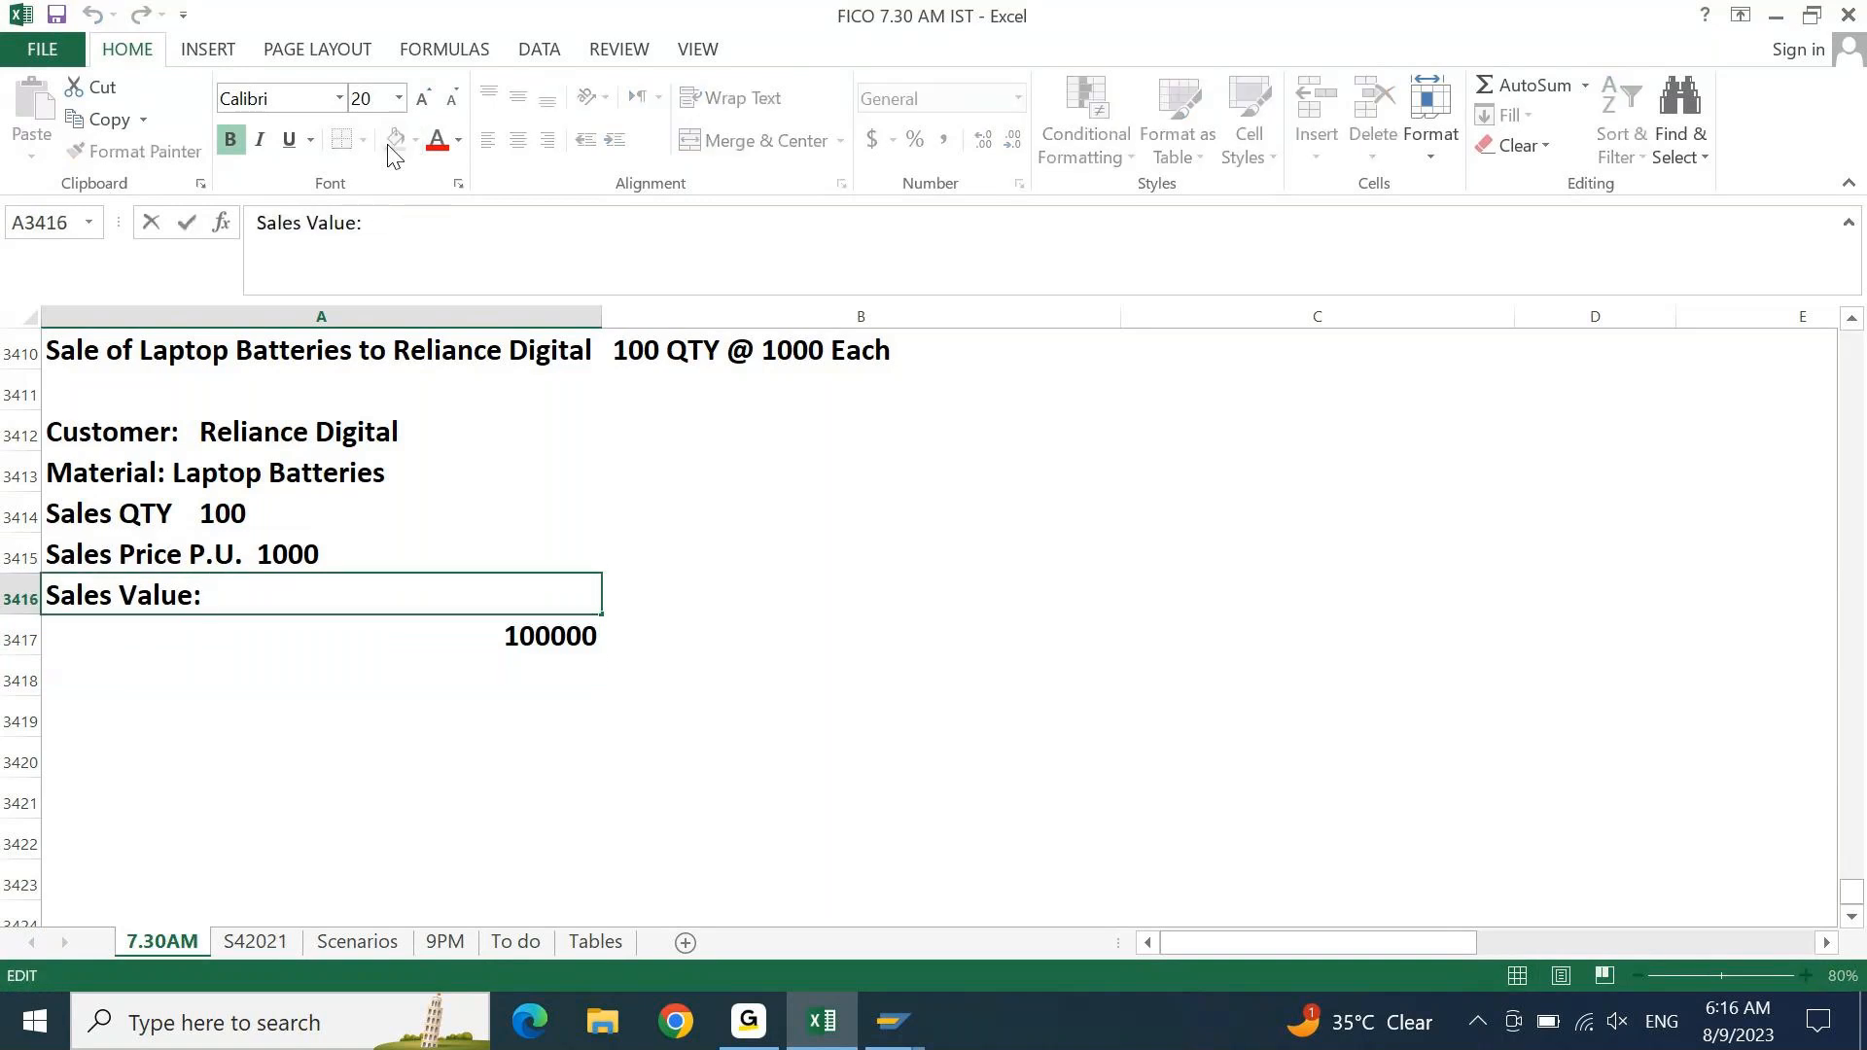
pyautogui.write('100000')
pyautogui.press('Return')
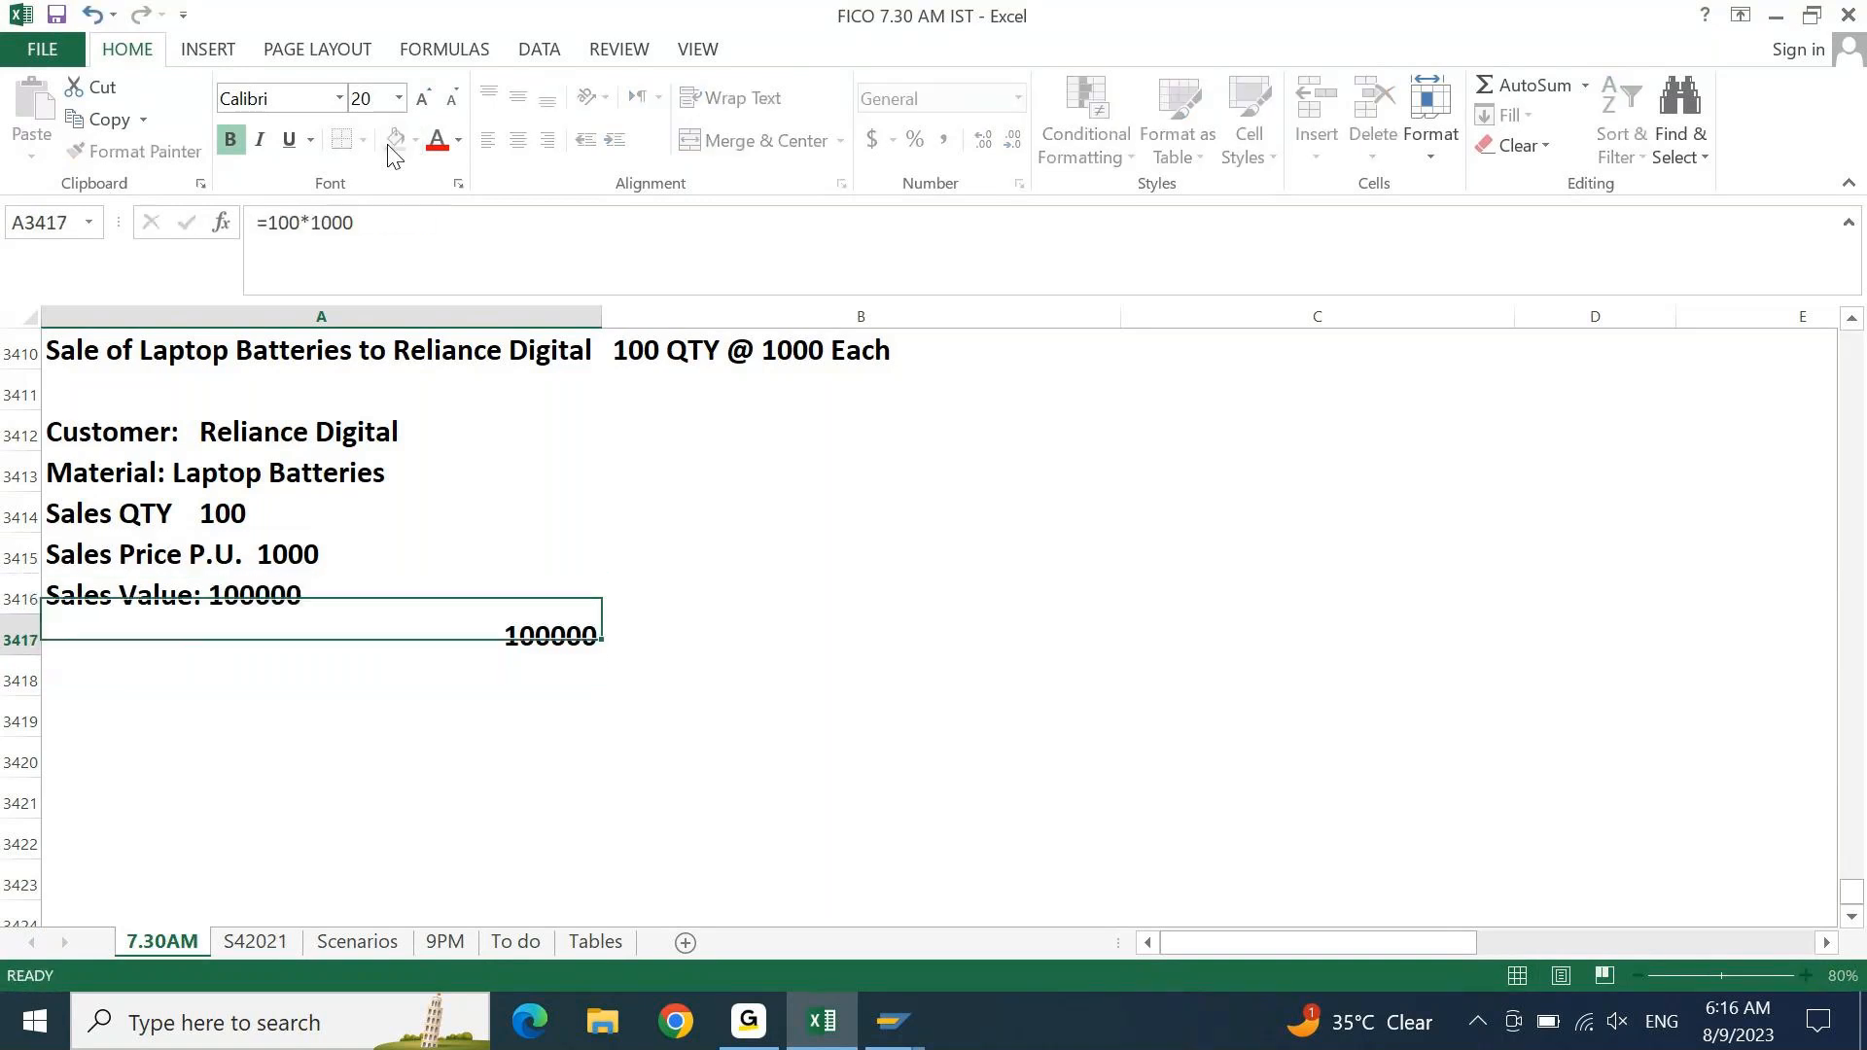
pyautogui.press('Delete')
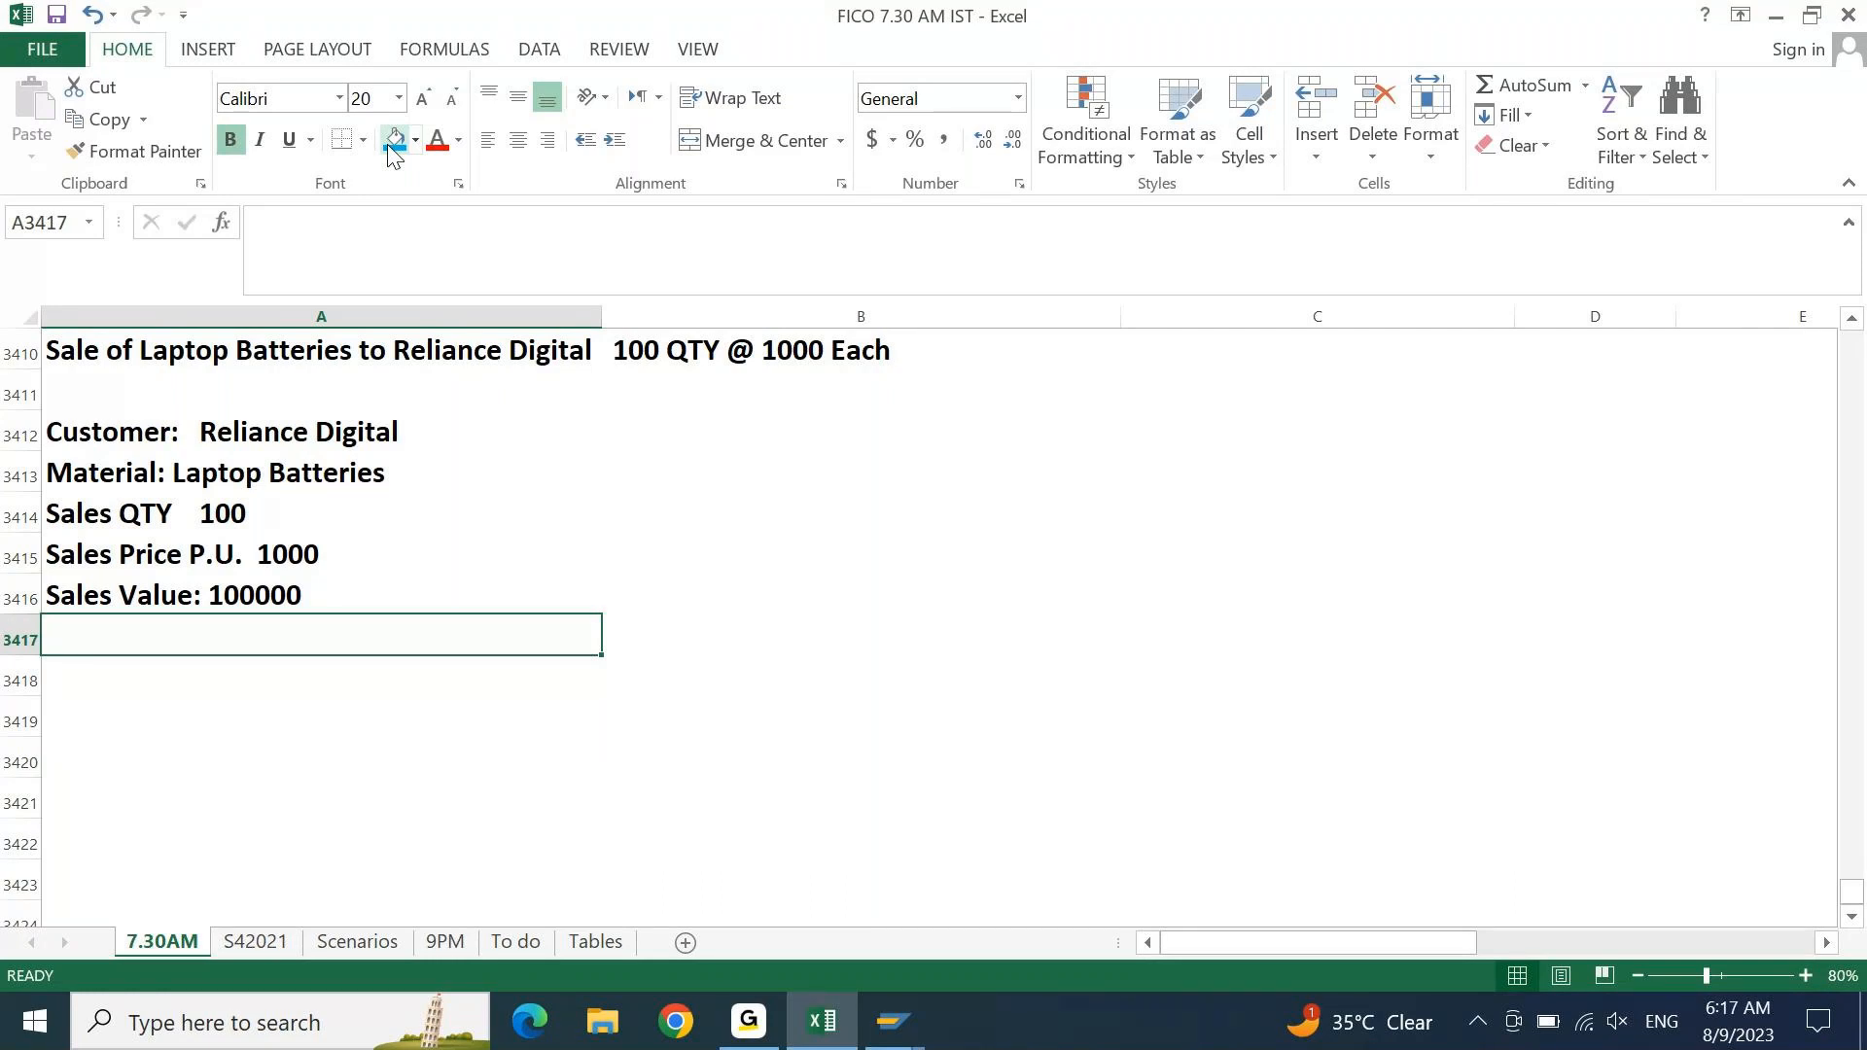
pyautogui.press('Up')
pyautogui.press('Up')
pyautogui.press('Up')
pyautogui.press('Up')
pyautogui.press('Up')
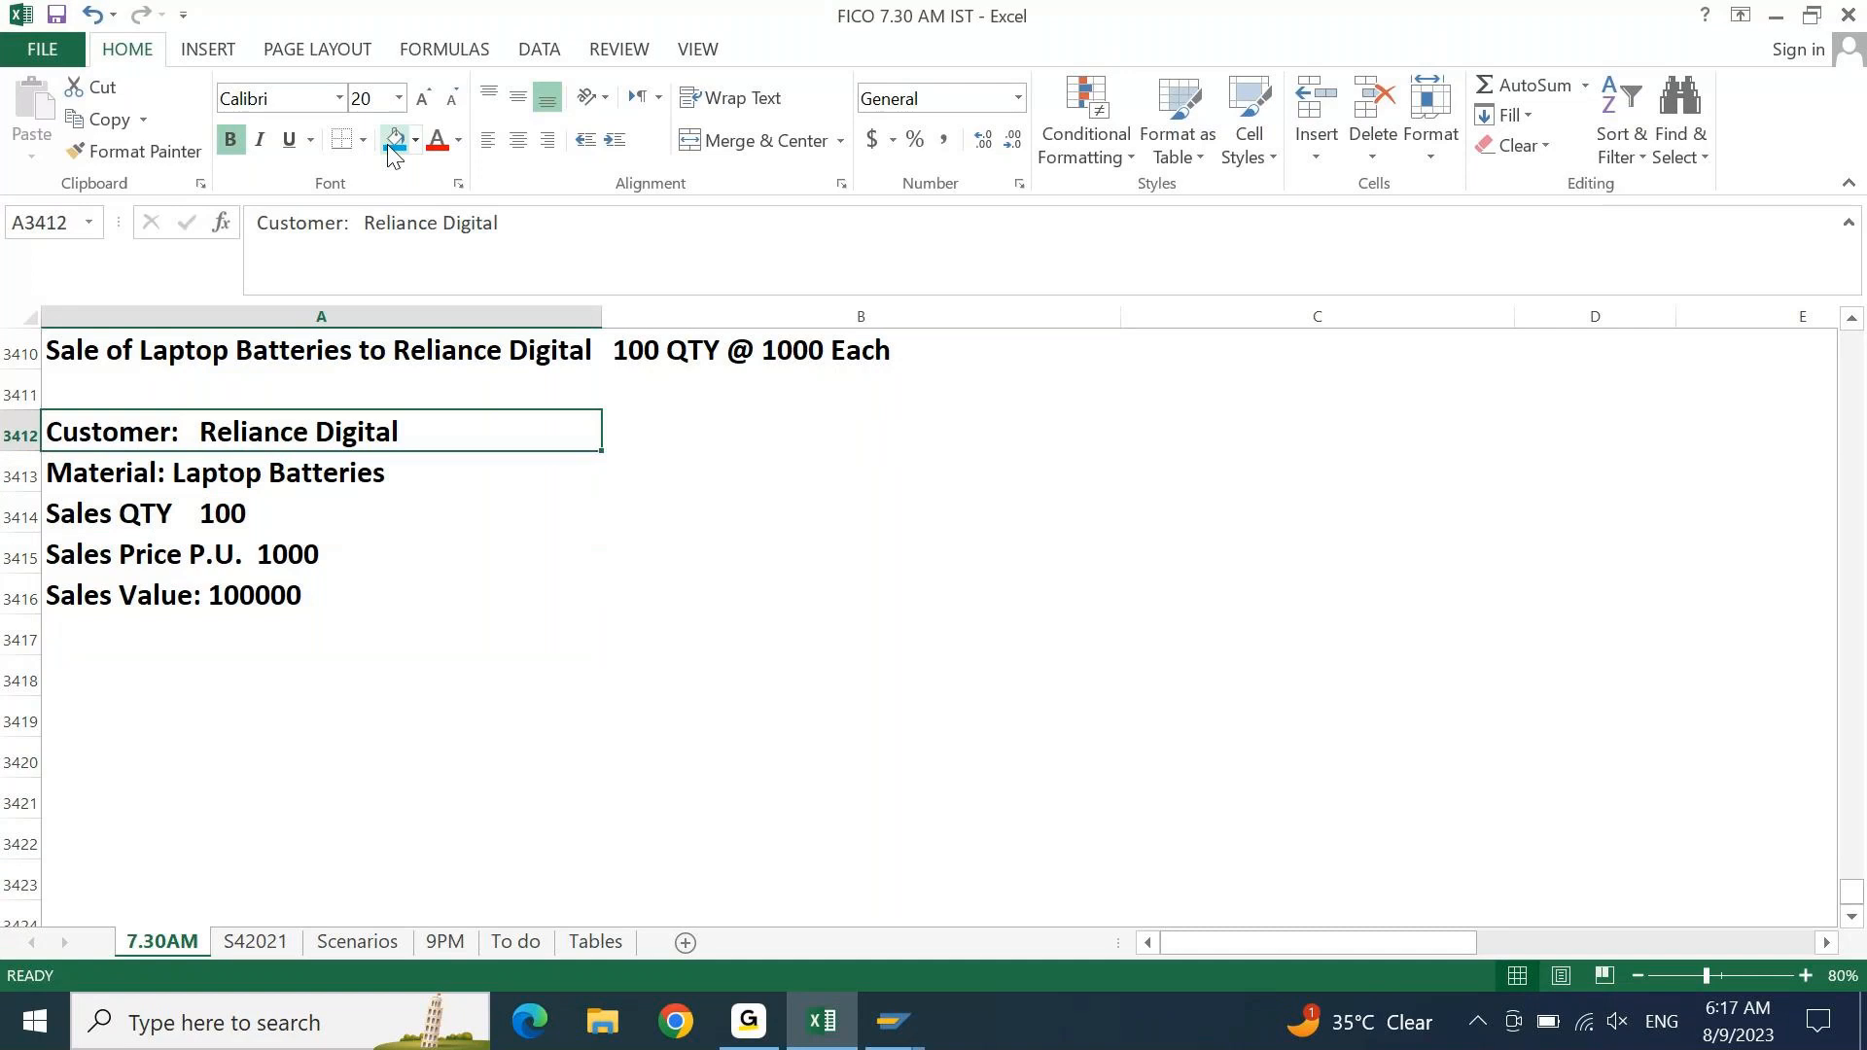
# - Enter the title "Laptop Batteries Material Account" in cell C3413
pyautogui.press('Down')
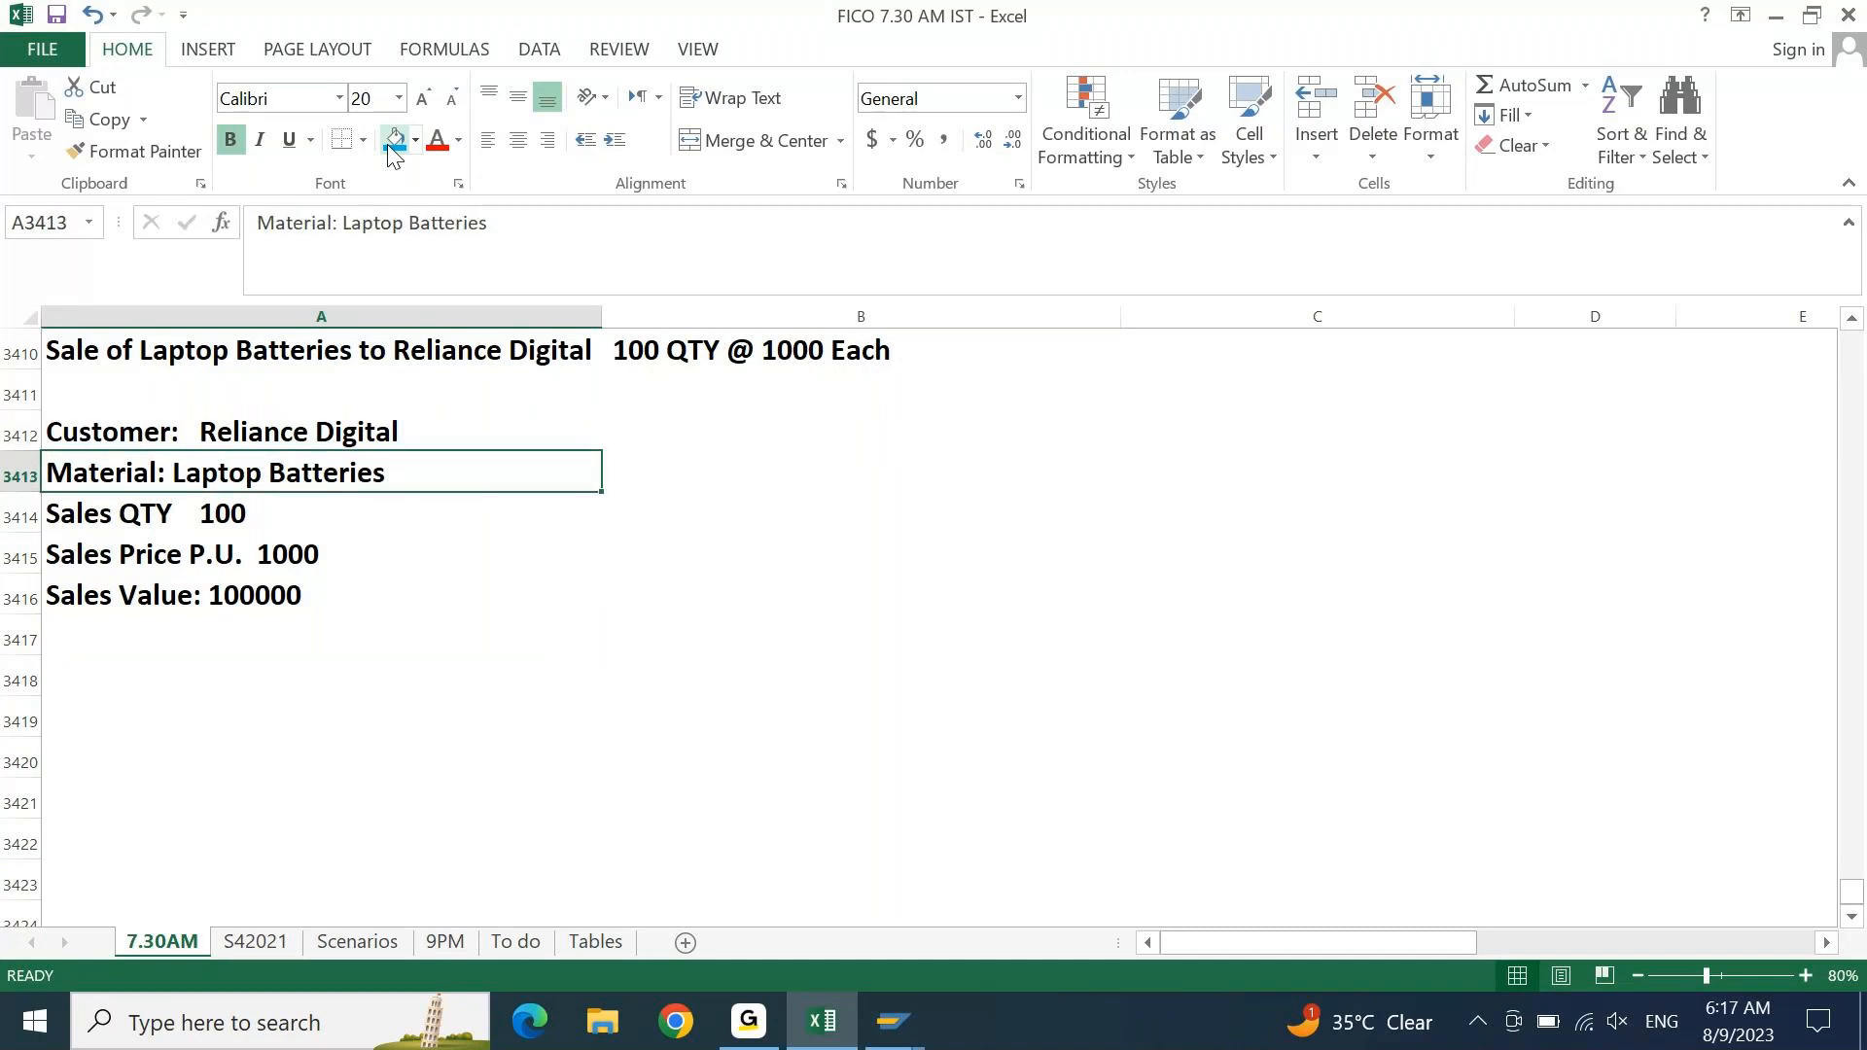
pyautogui.press('Right')
pyautogui.press('Right')
pyautogui.press('Left')
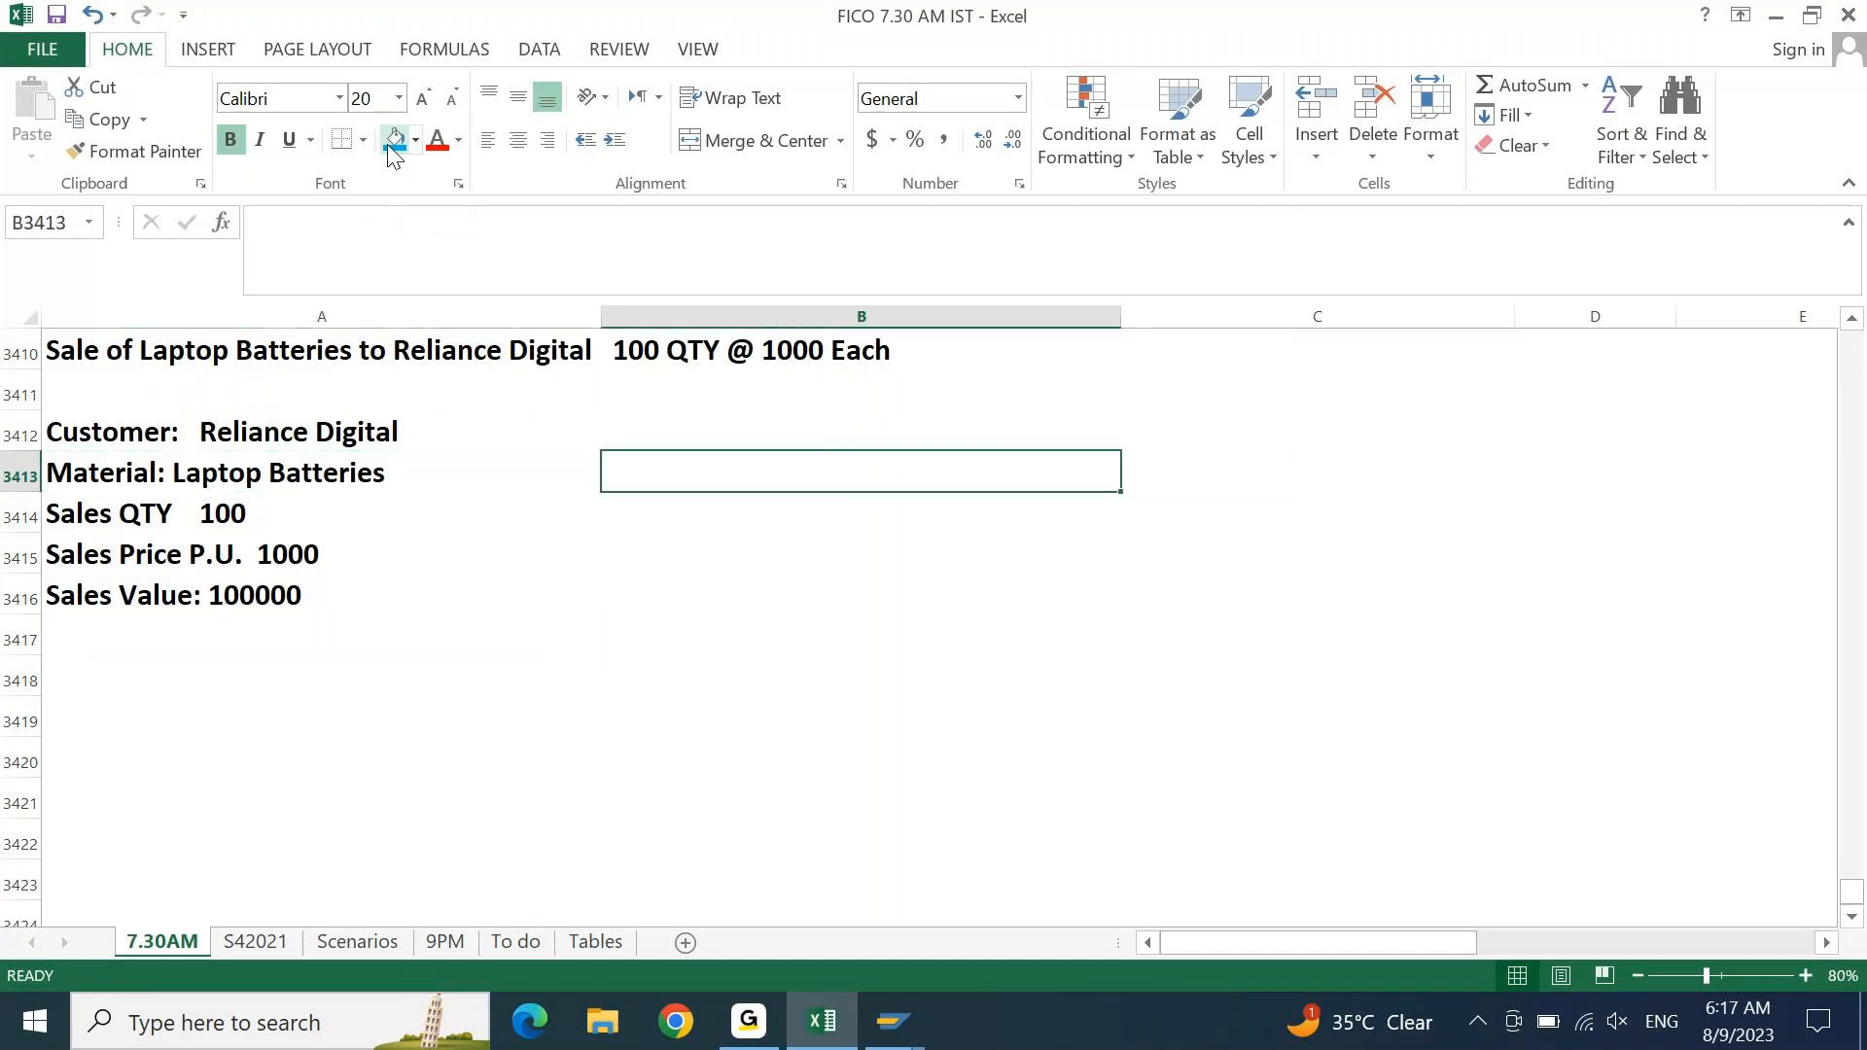
pyautogui.press('Right')
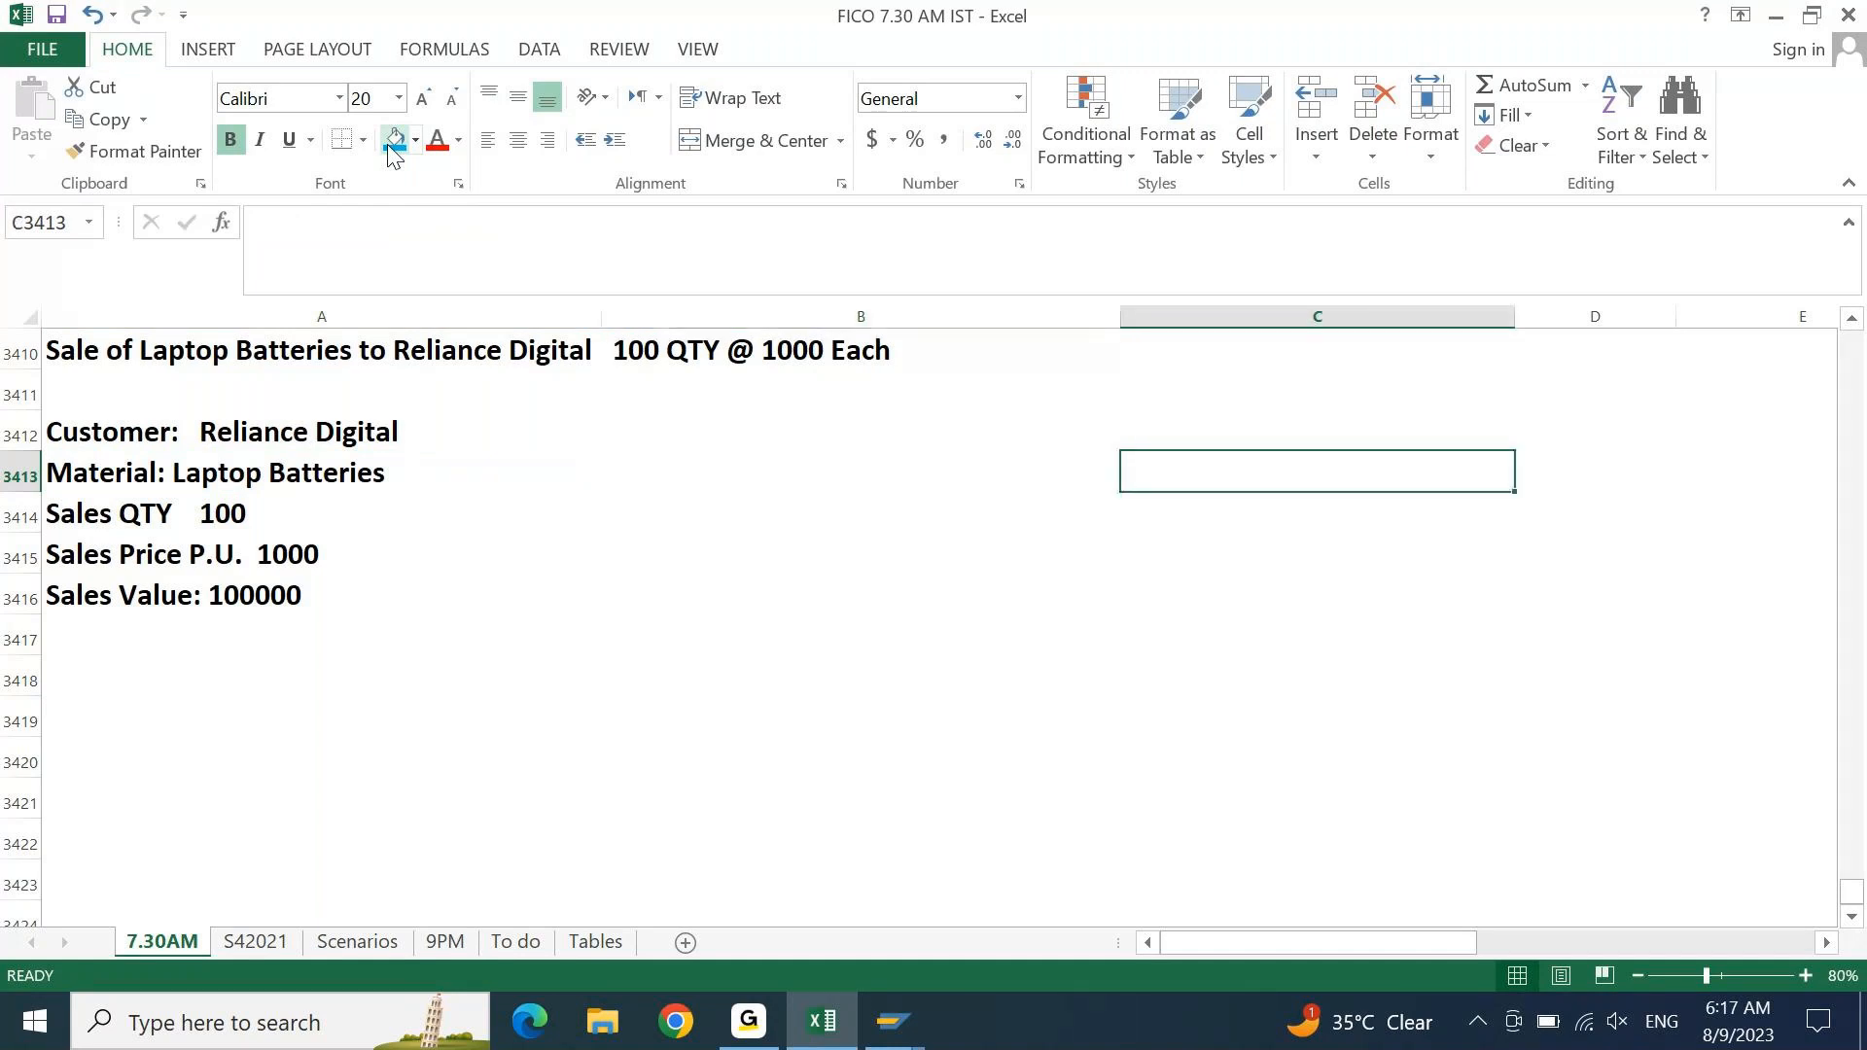
pyautogui.write('Laptop Ba')
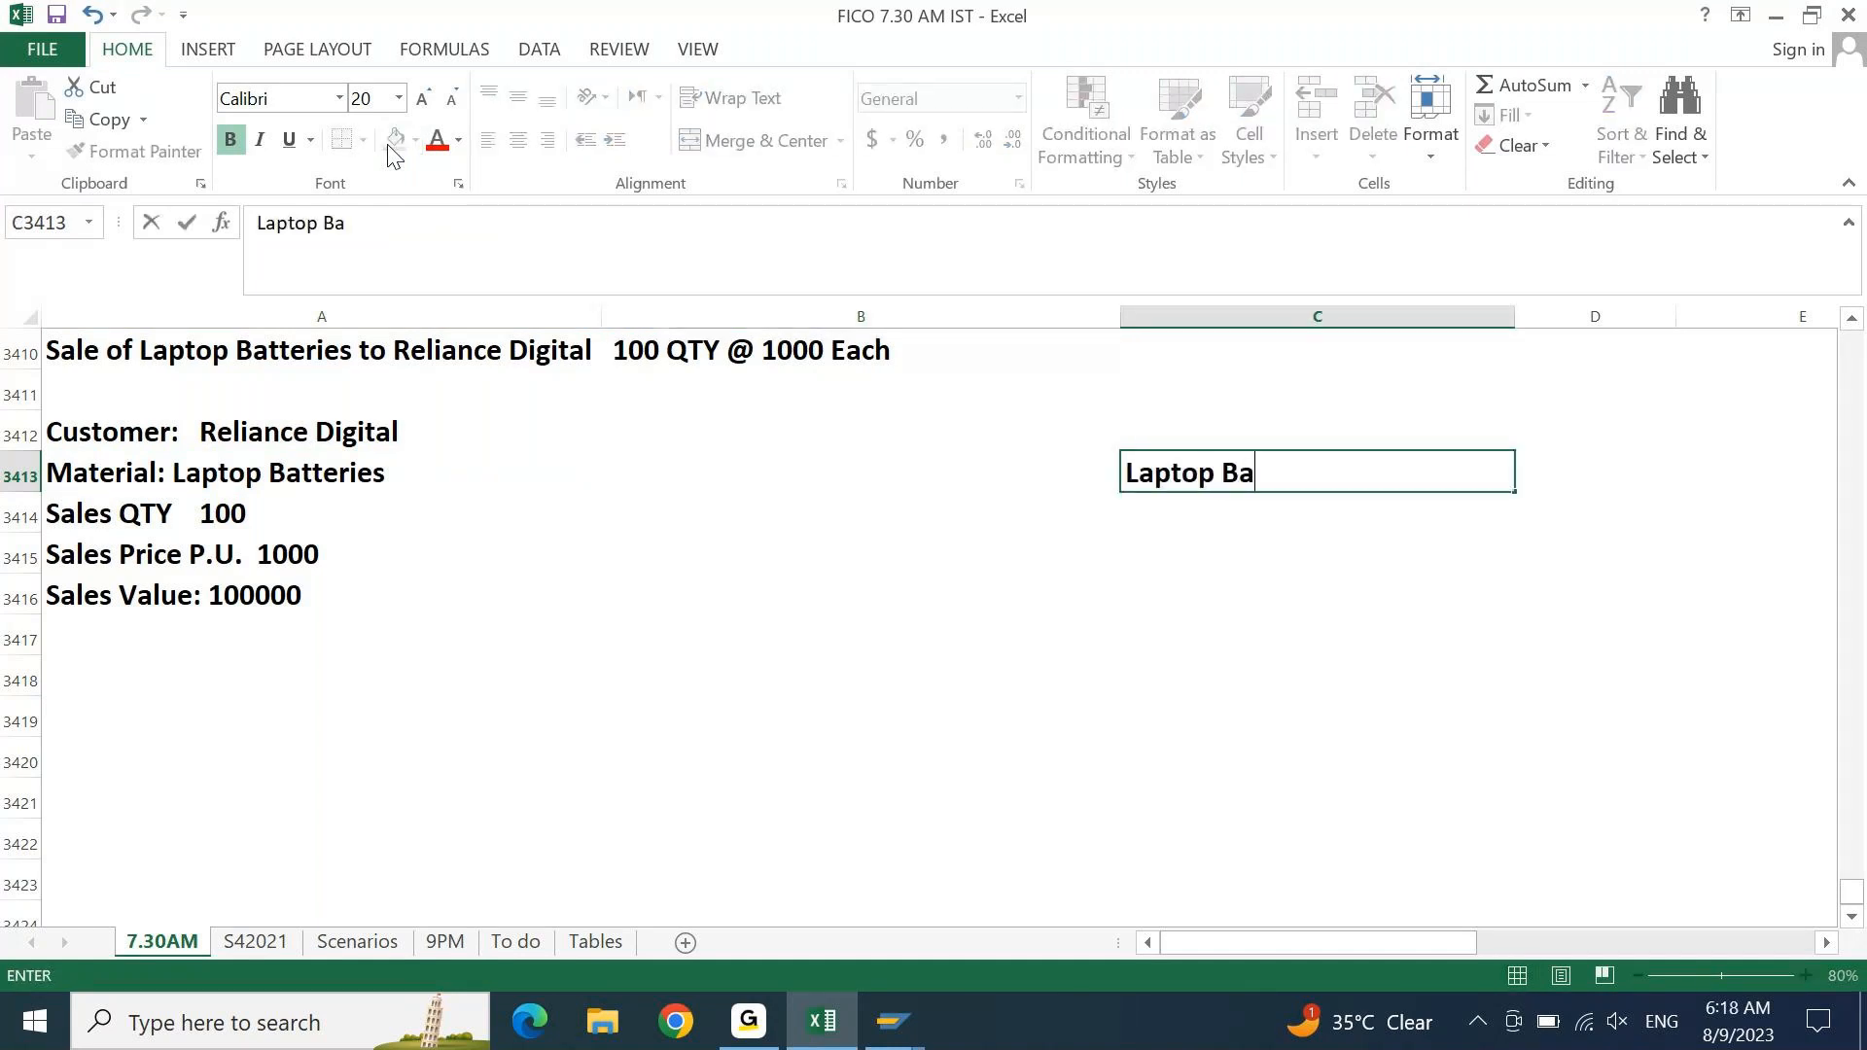
pyautogui.write('tteries Mat')
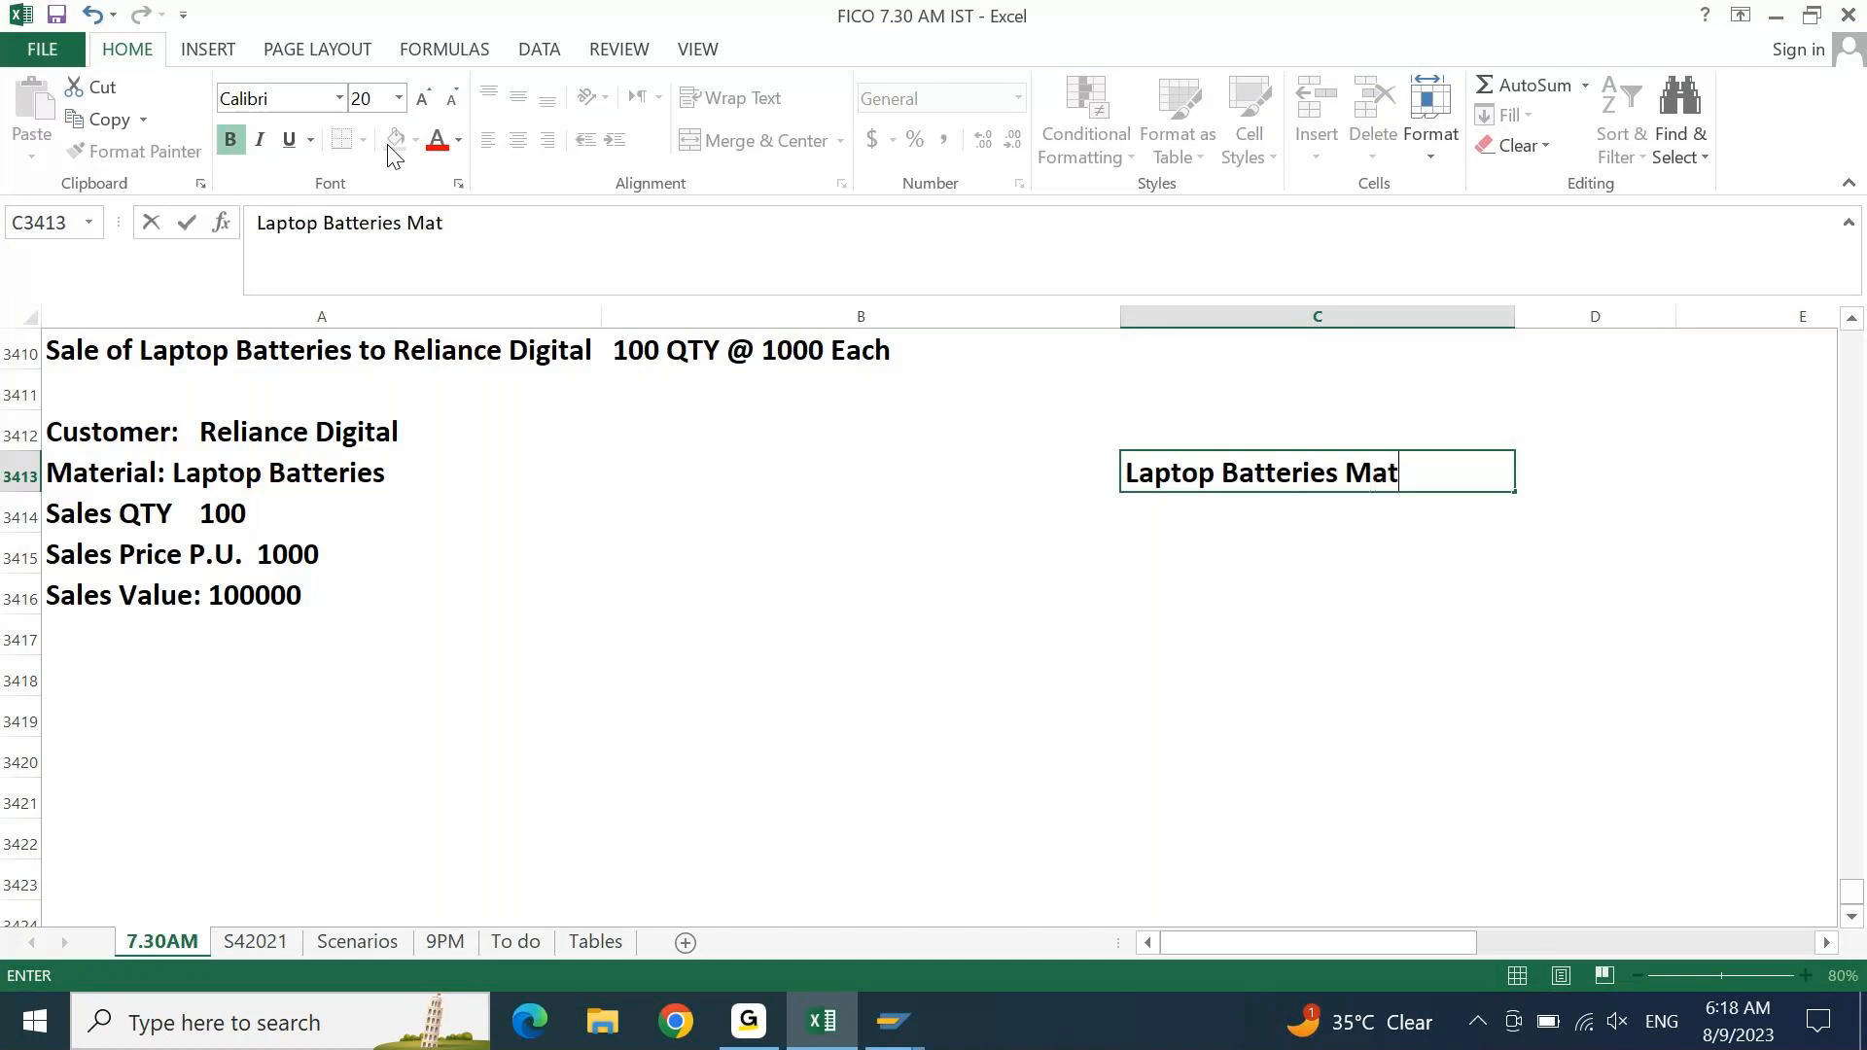
pyautogui.write('erial Accp')
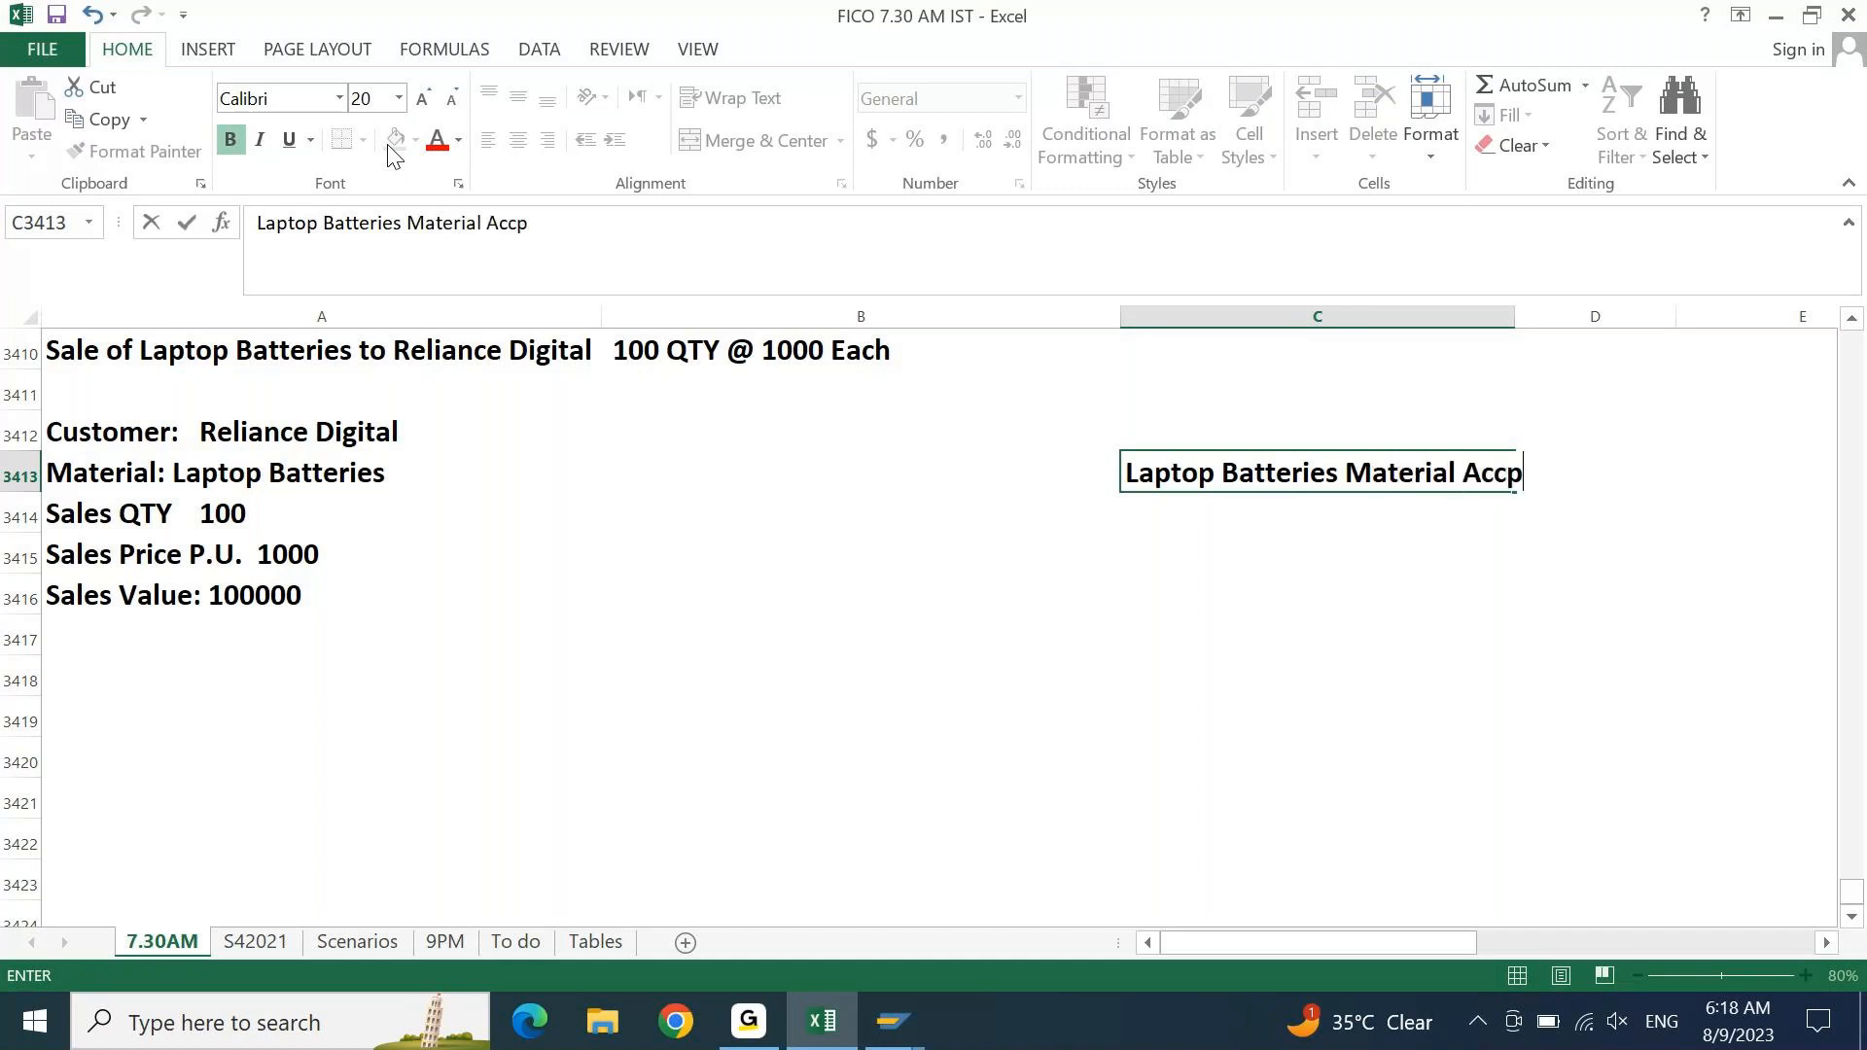
pyautogui.write('i')
pyautogui.press('BackSpace')
pyautogui.press('BackSpace')
pyautogui.write('ount')
pyautogui.press('Return')
pyautogui.press('Up')
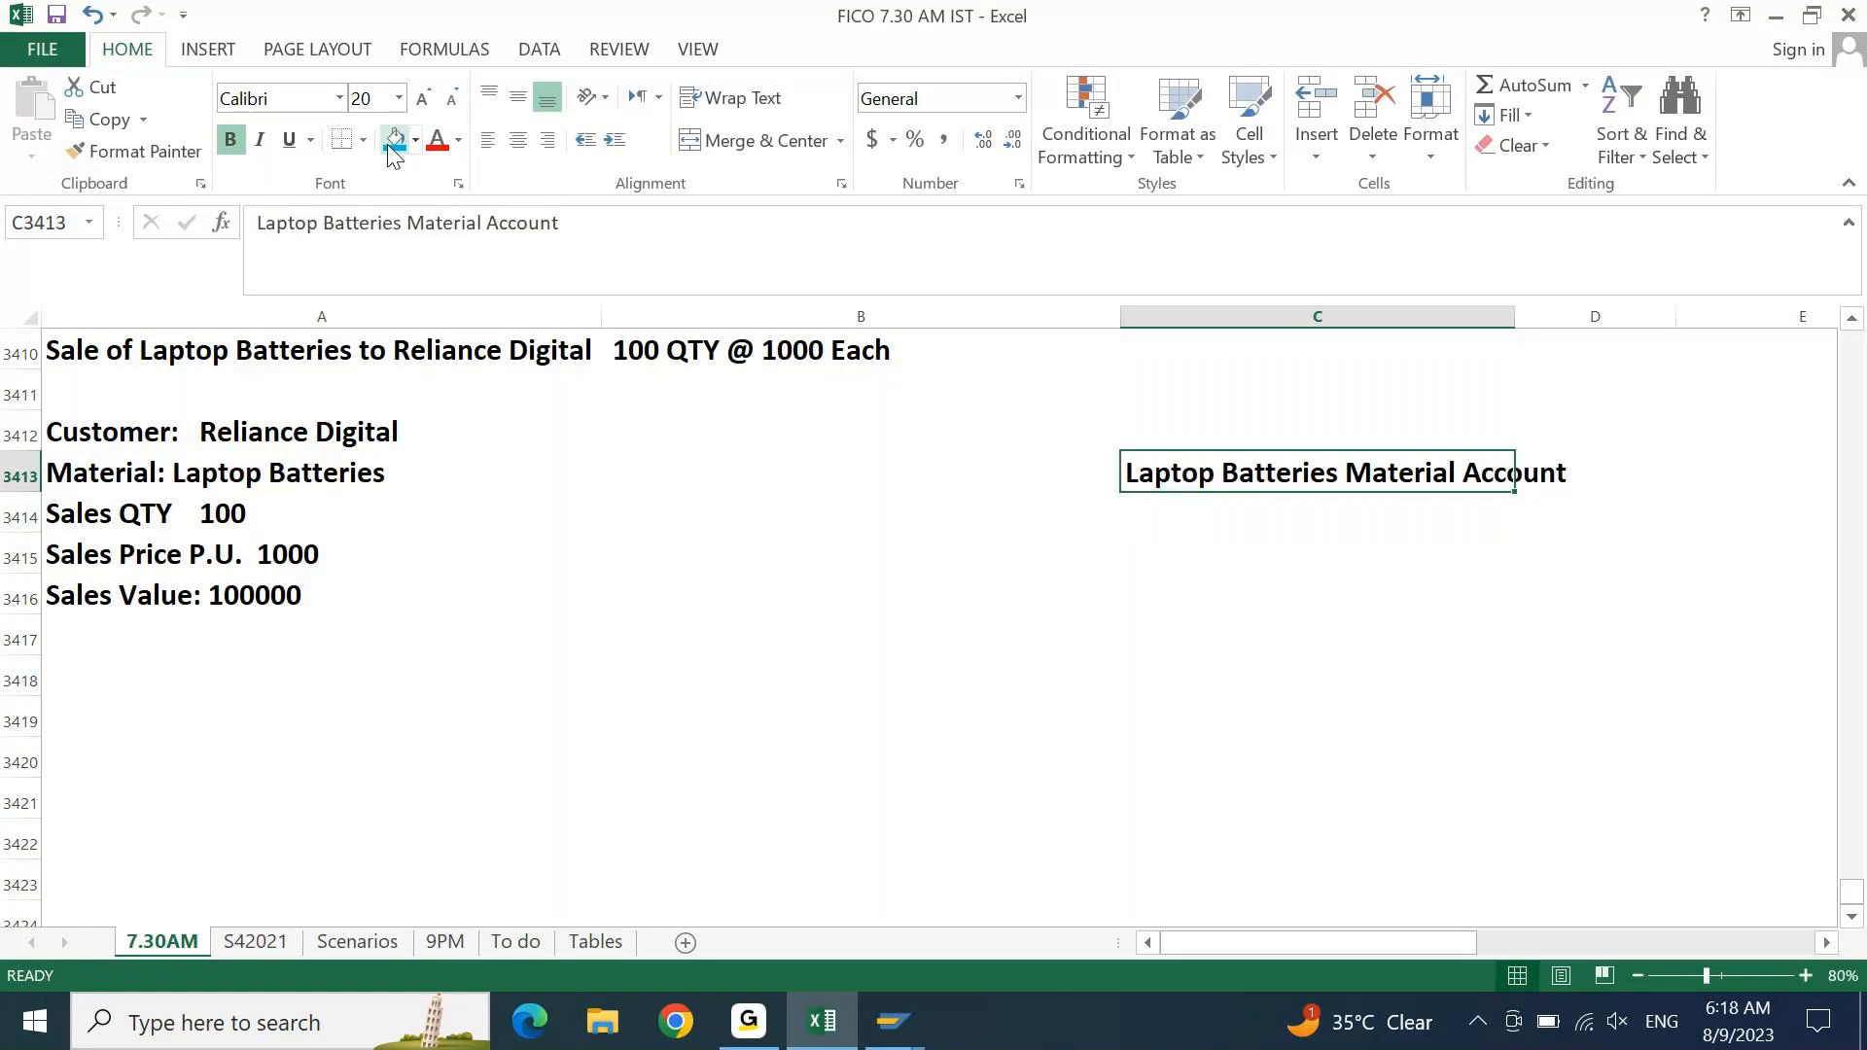
# - Fill C3413:D3413 with blue and merge and center the material account title across both cells
pyautogui.hotkey('shift', 'Right')
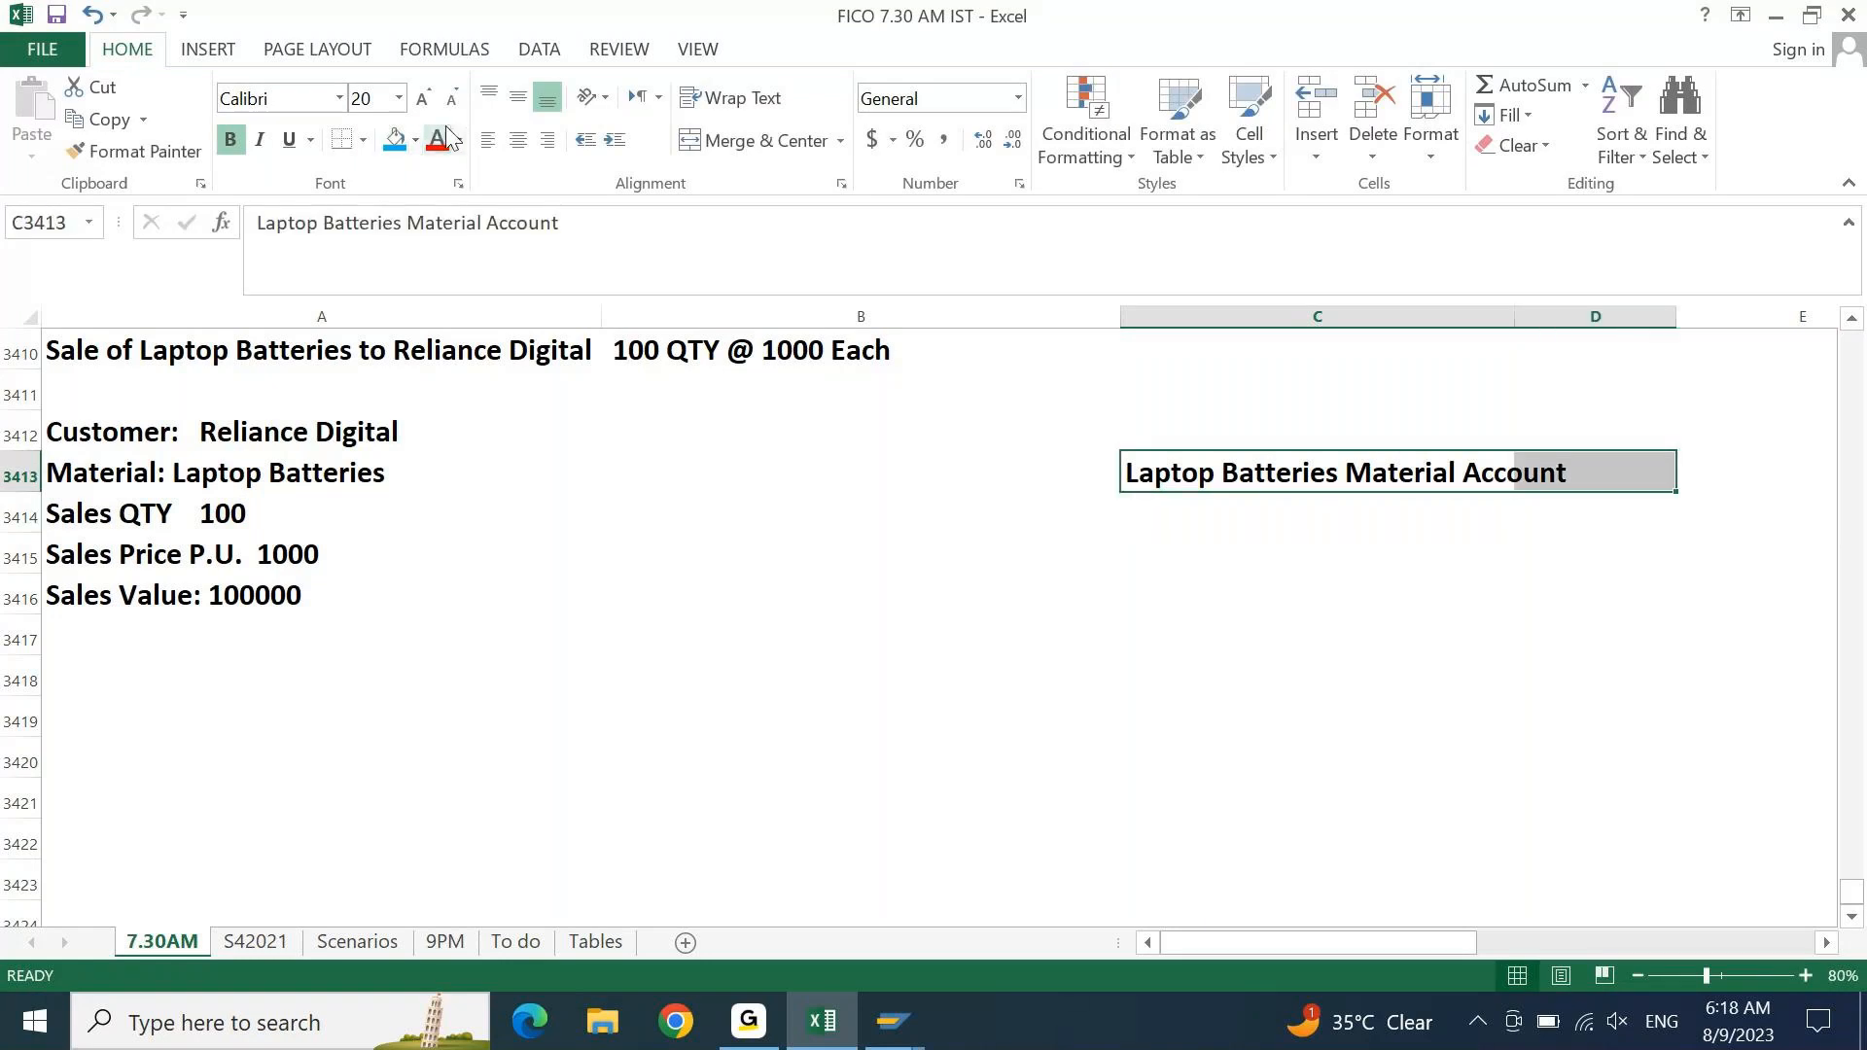
pyautogui.click(395, 141)
pyautogui.click(722, 142)
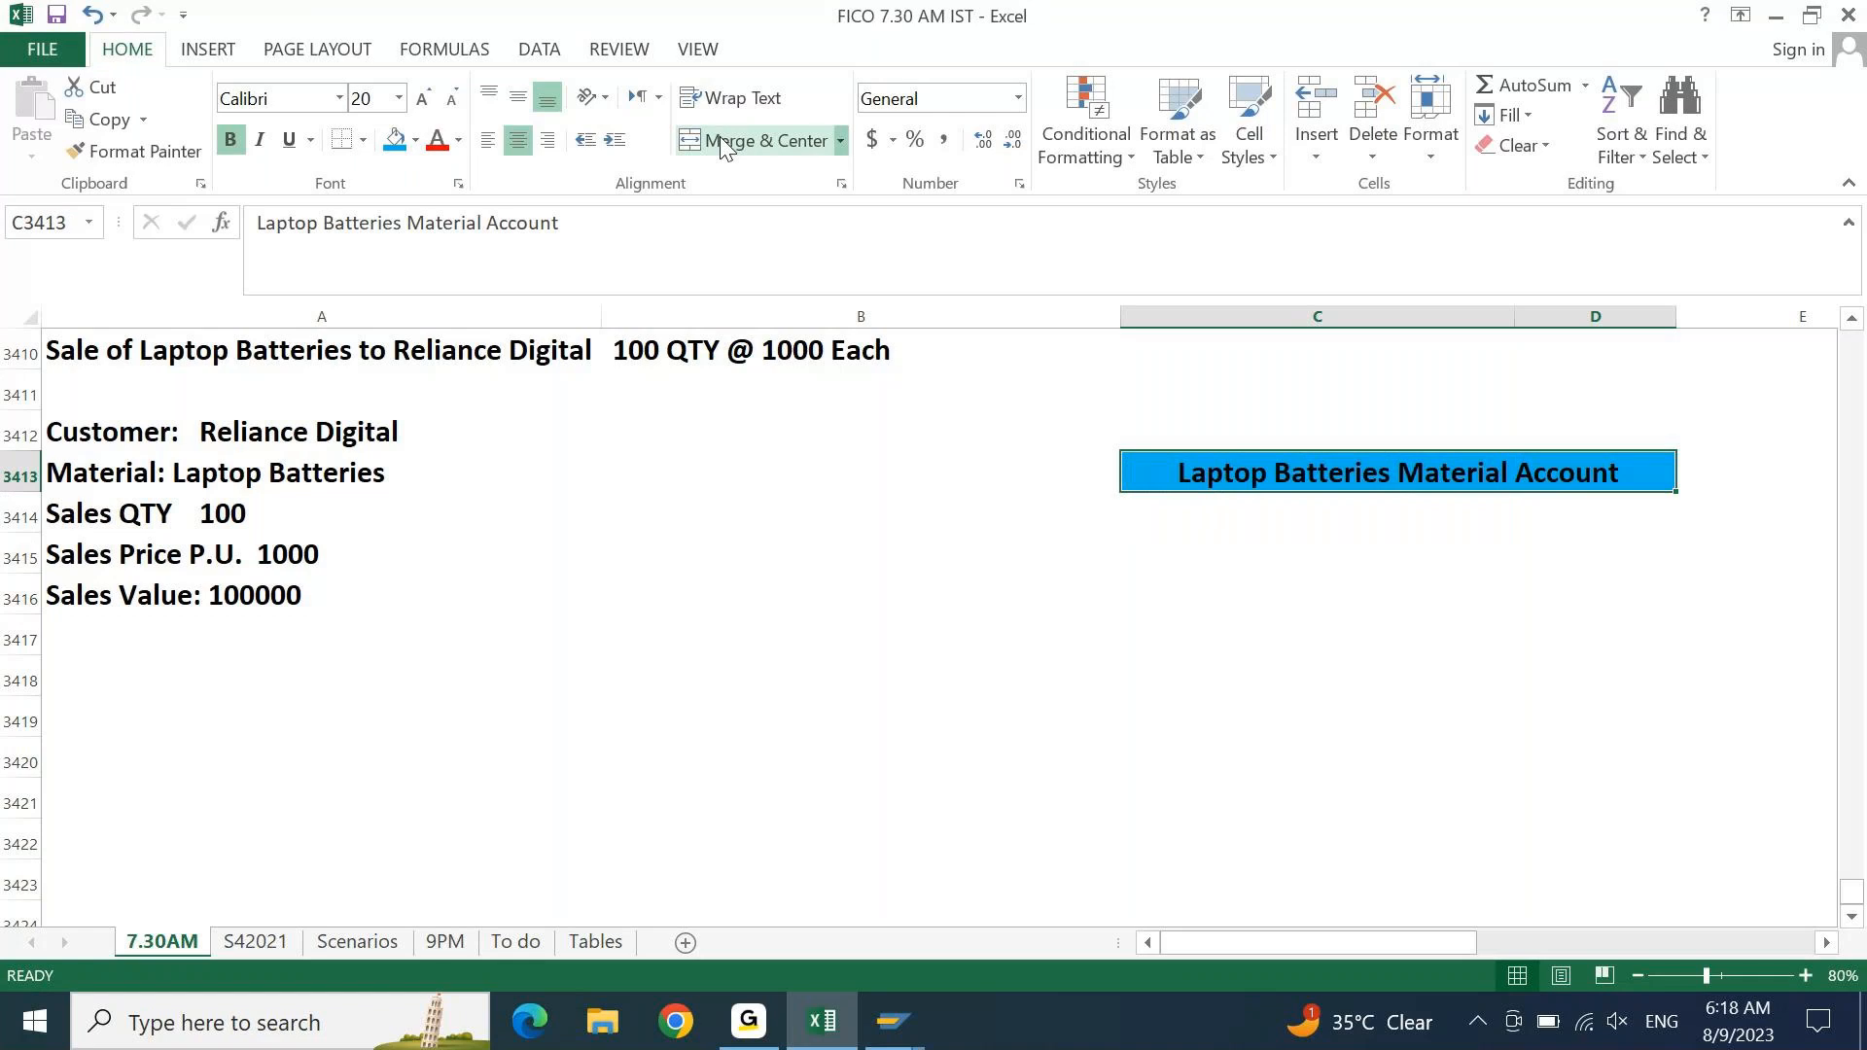
# - Add an "Opening Stock" line in C3414 with the placeholder XXX in D3414
pyautogui.press('Down')
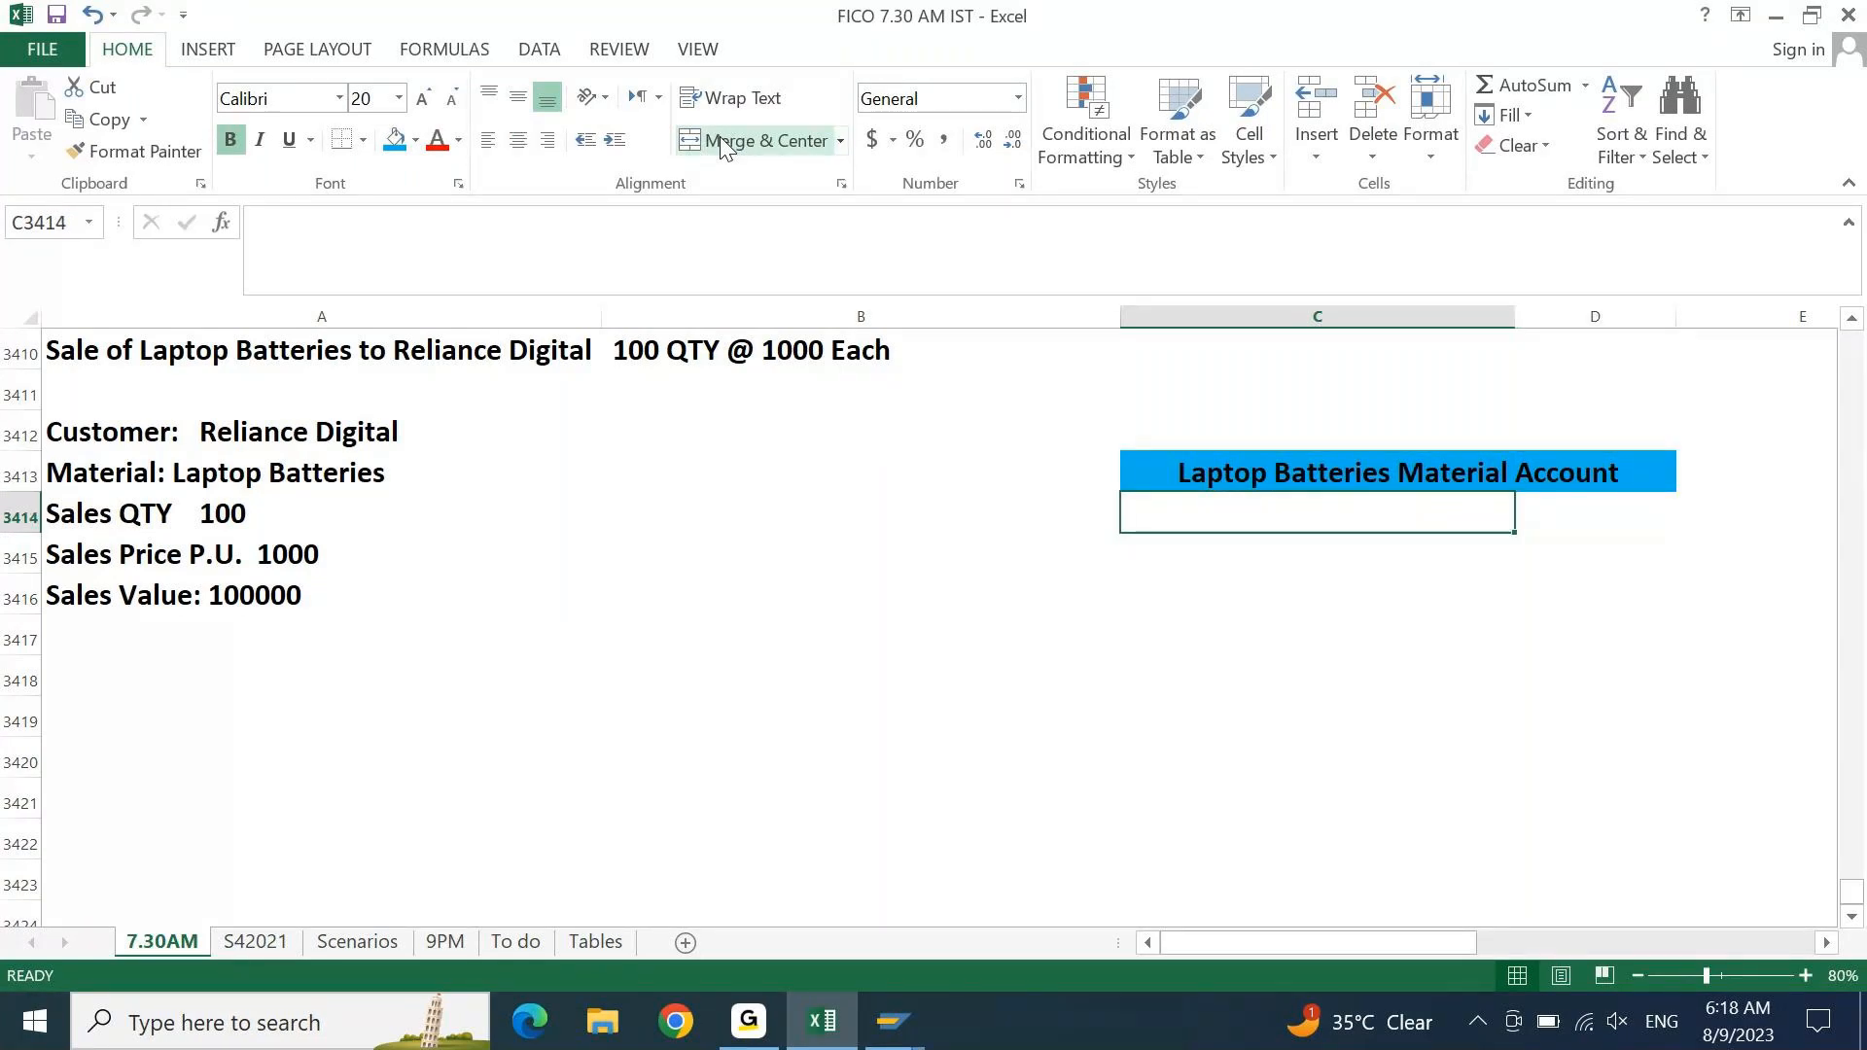
pyautogui.write('Ope')
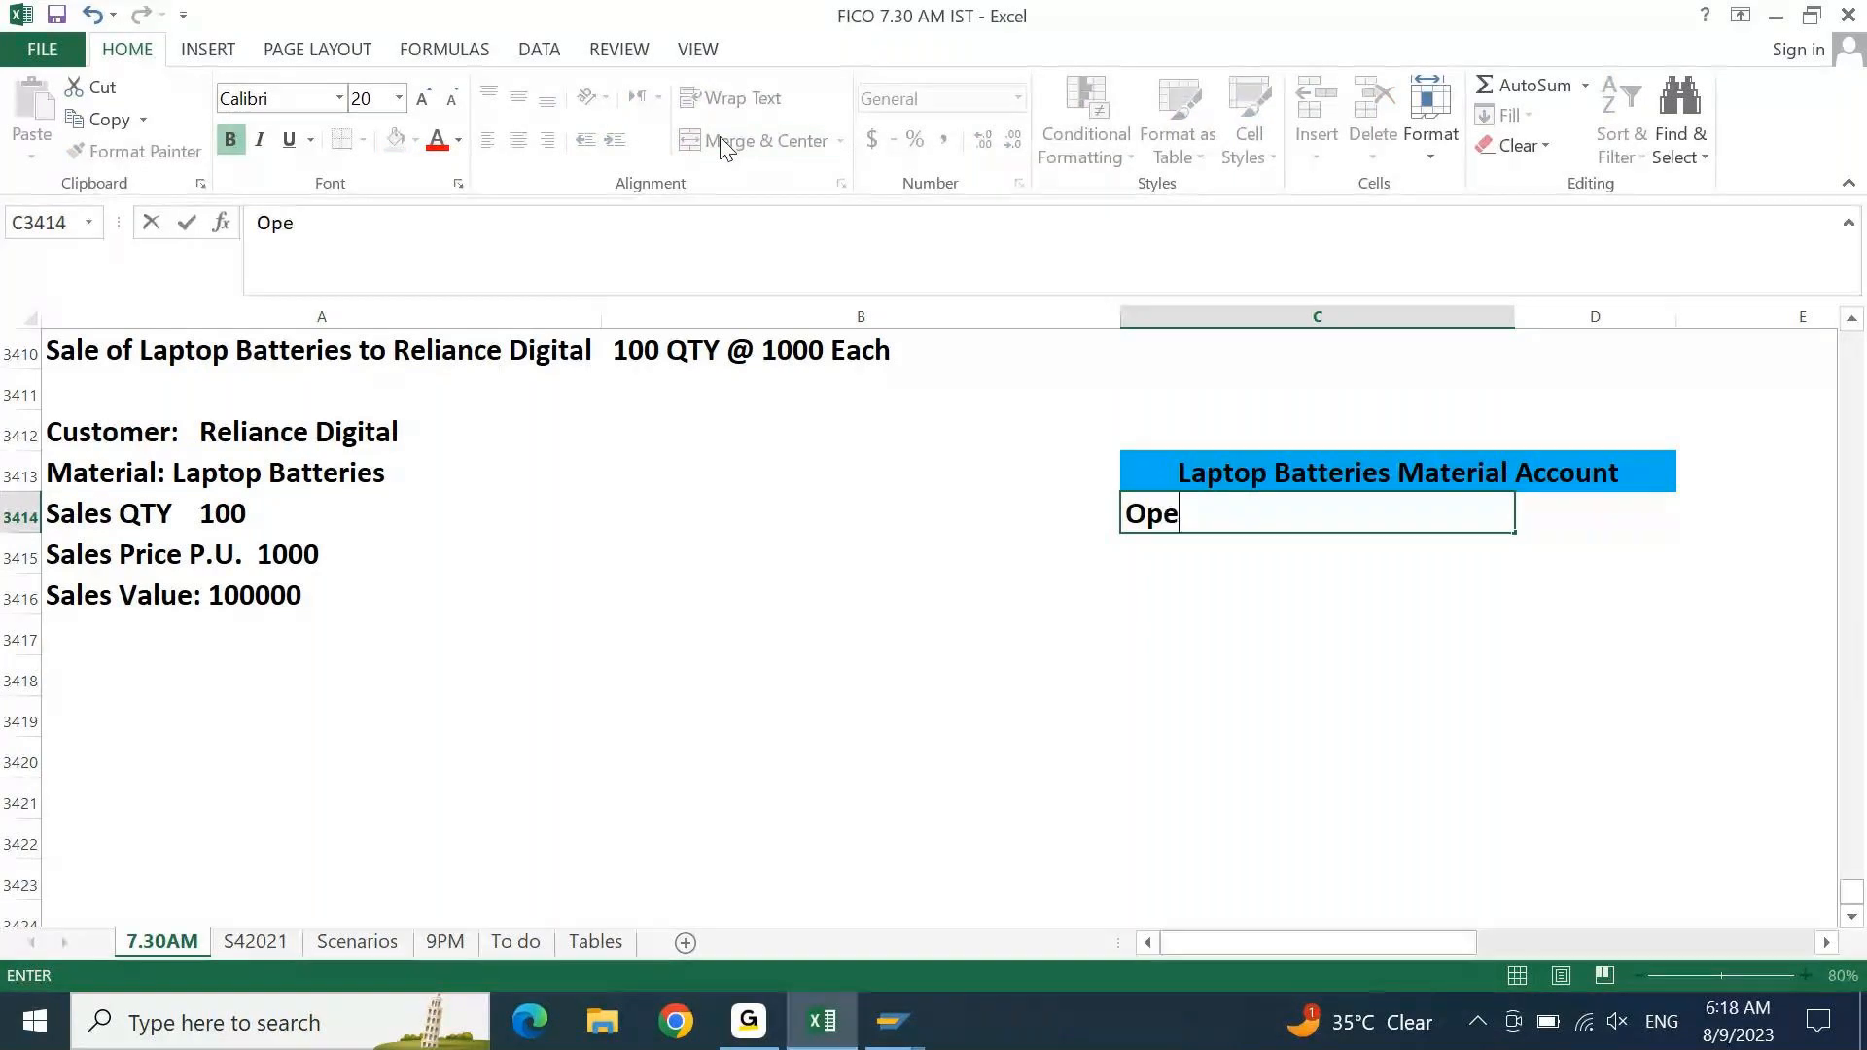
pyautogui.write('ning Stock')
pyautogui.press('Tab')
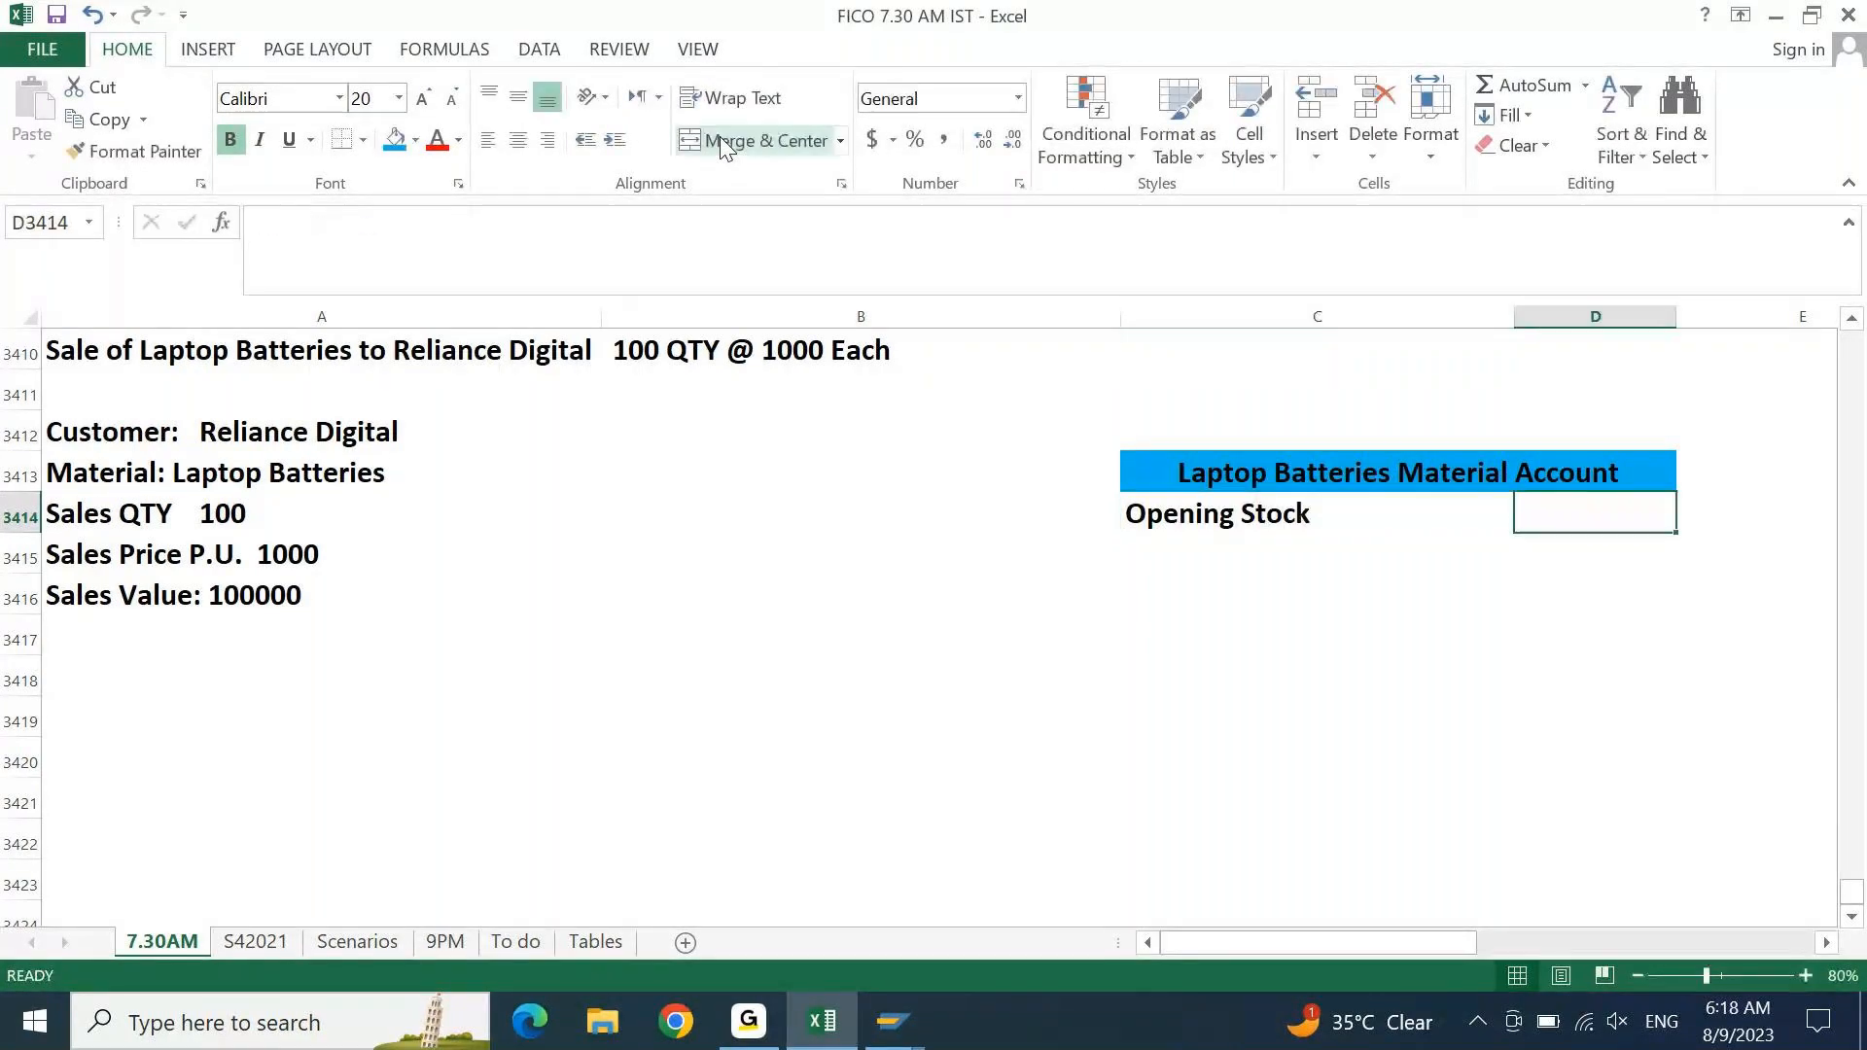
pyautogui.write('XXX')
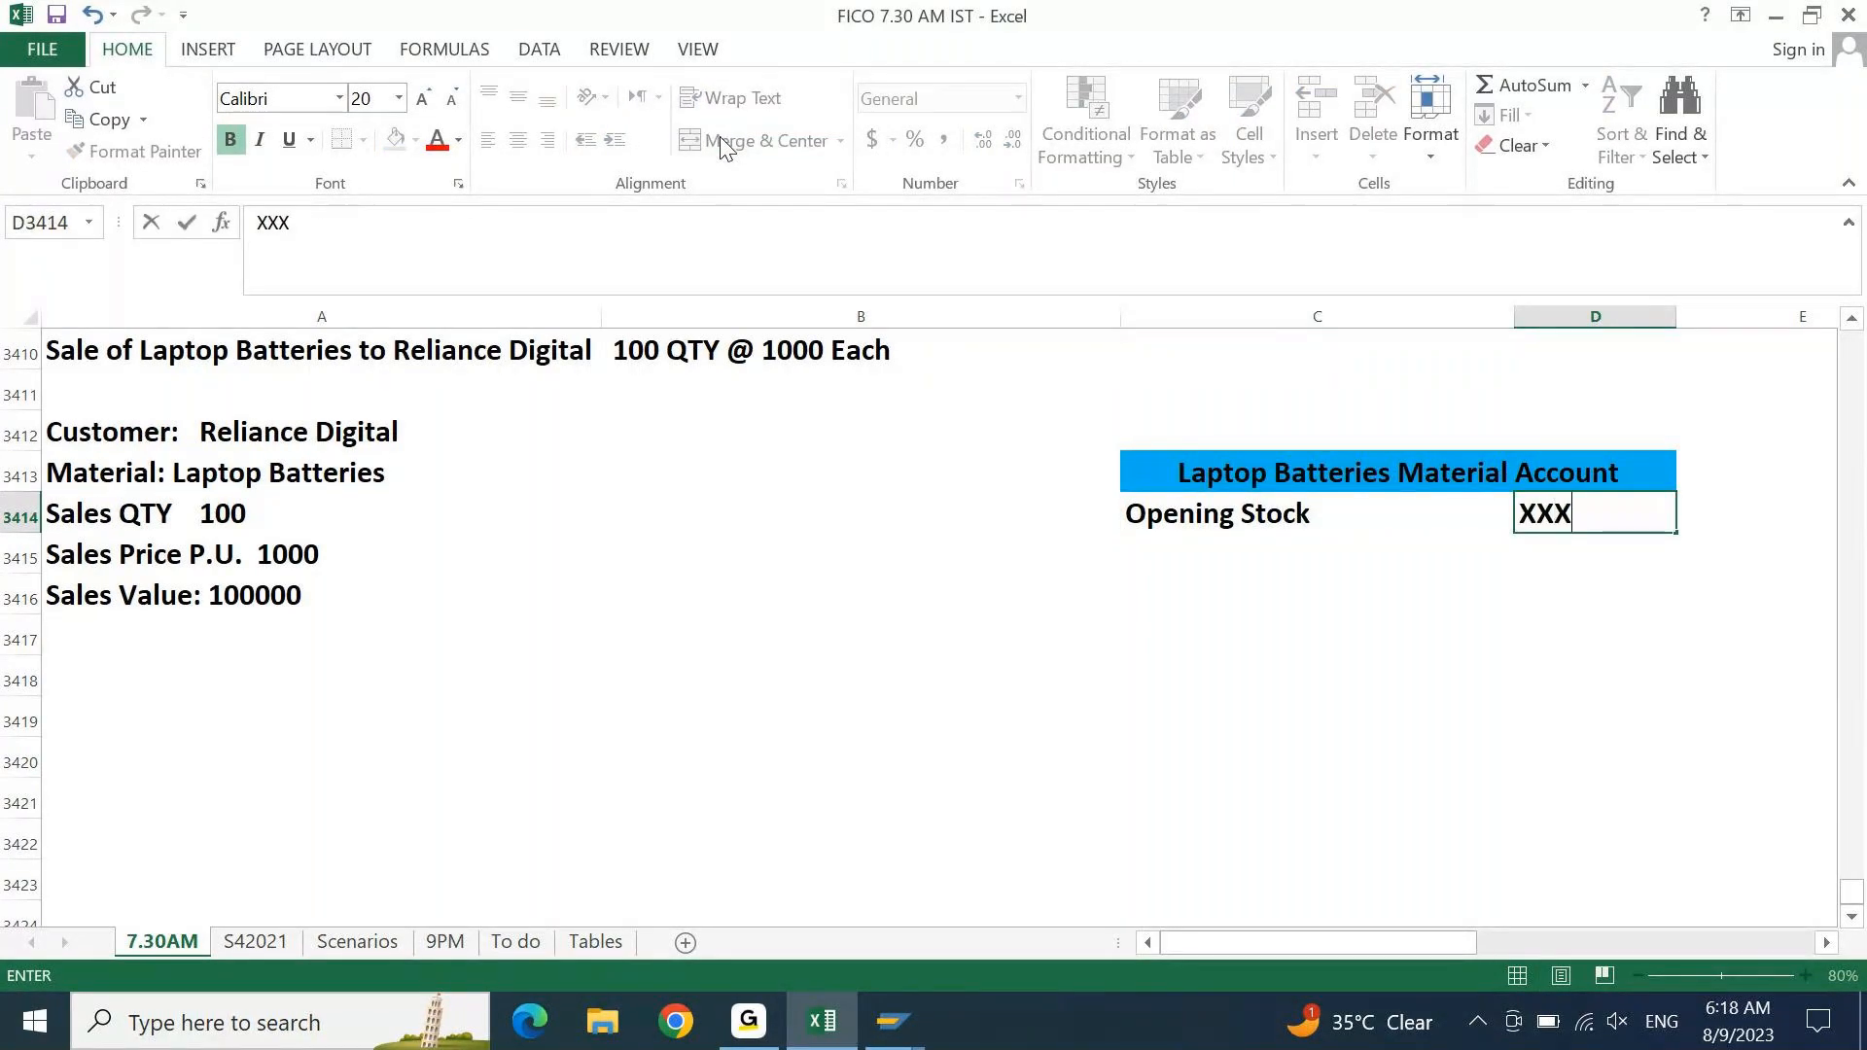
pyautogui.press('Return')
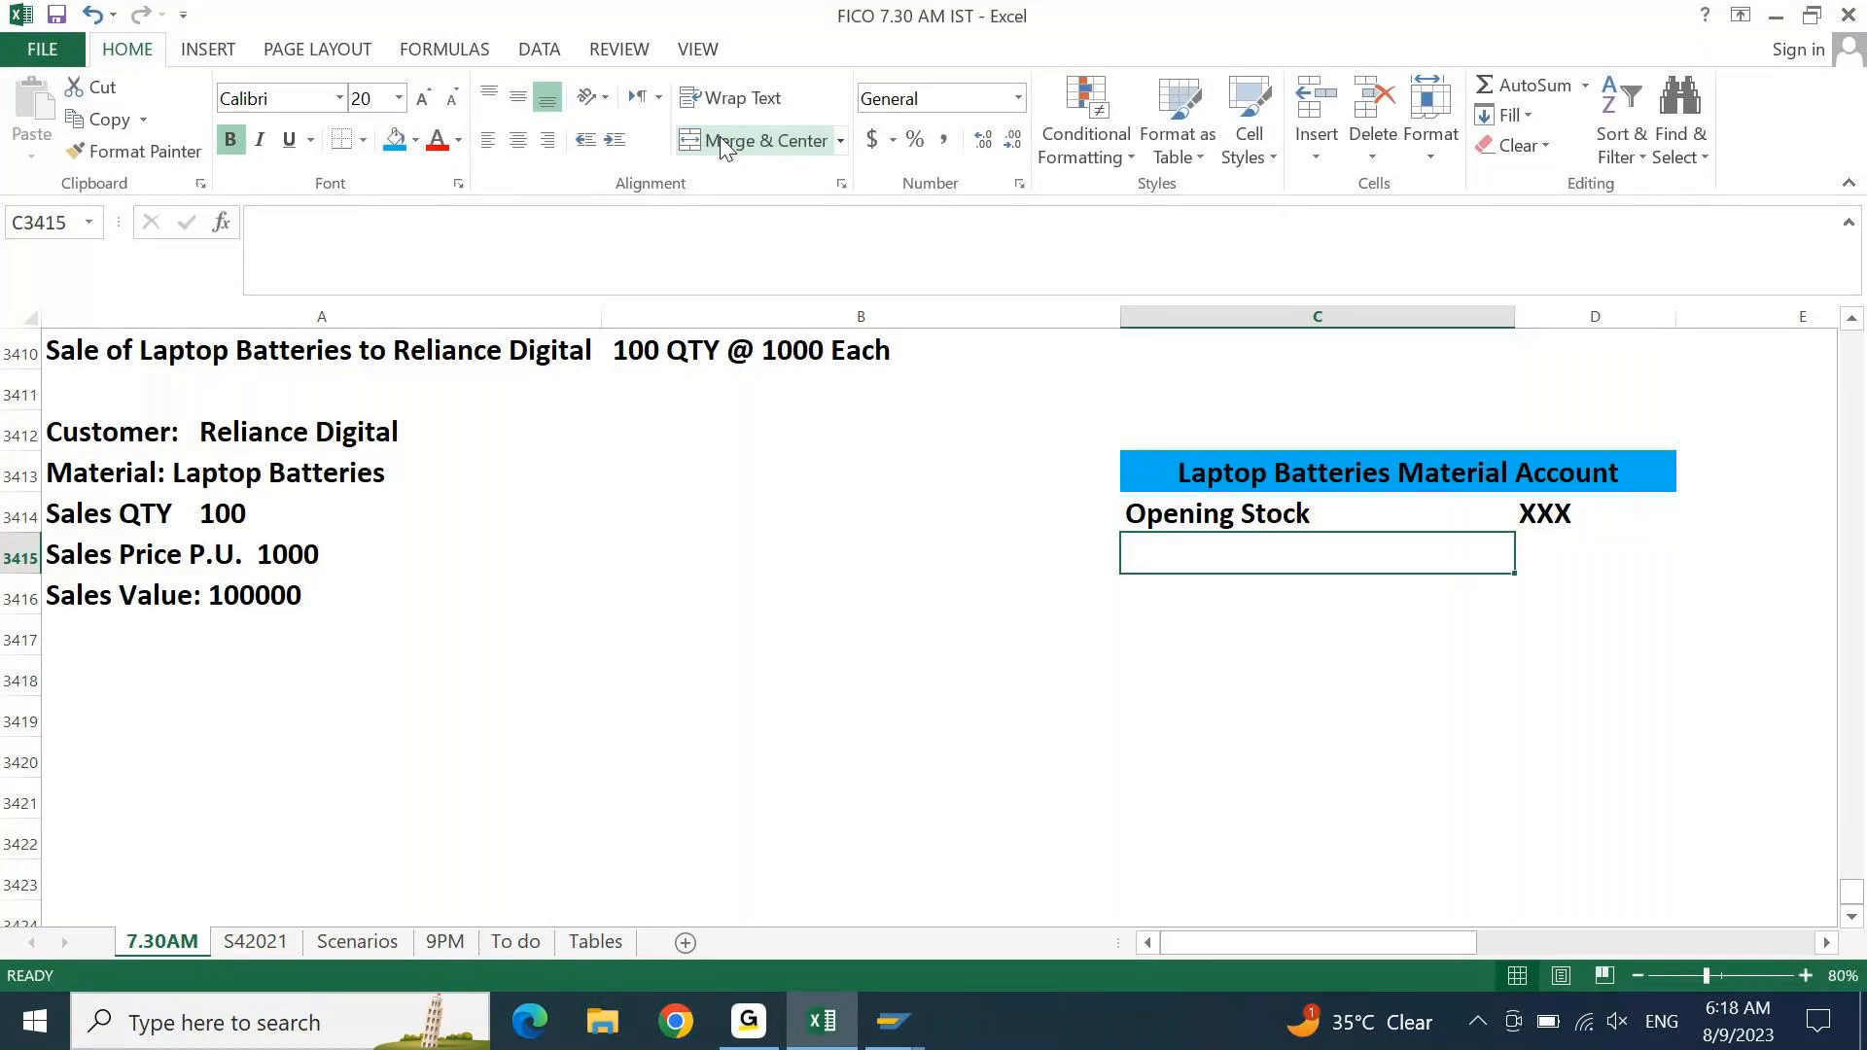
# - Add an "ADD: Receipts" line in C3415 with the placeholder XX in D3415
pyautogui.write('AD')
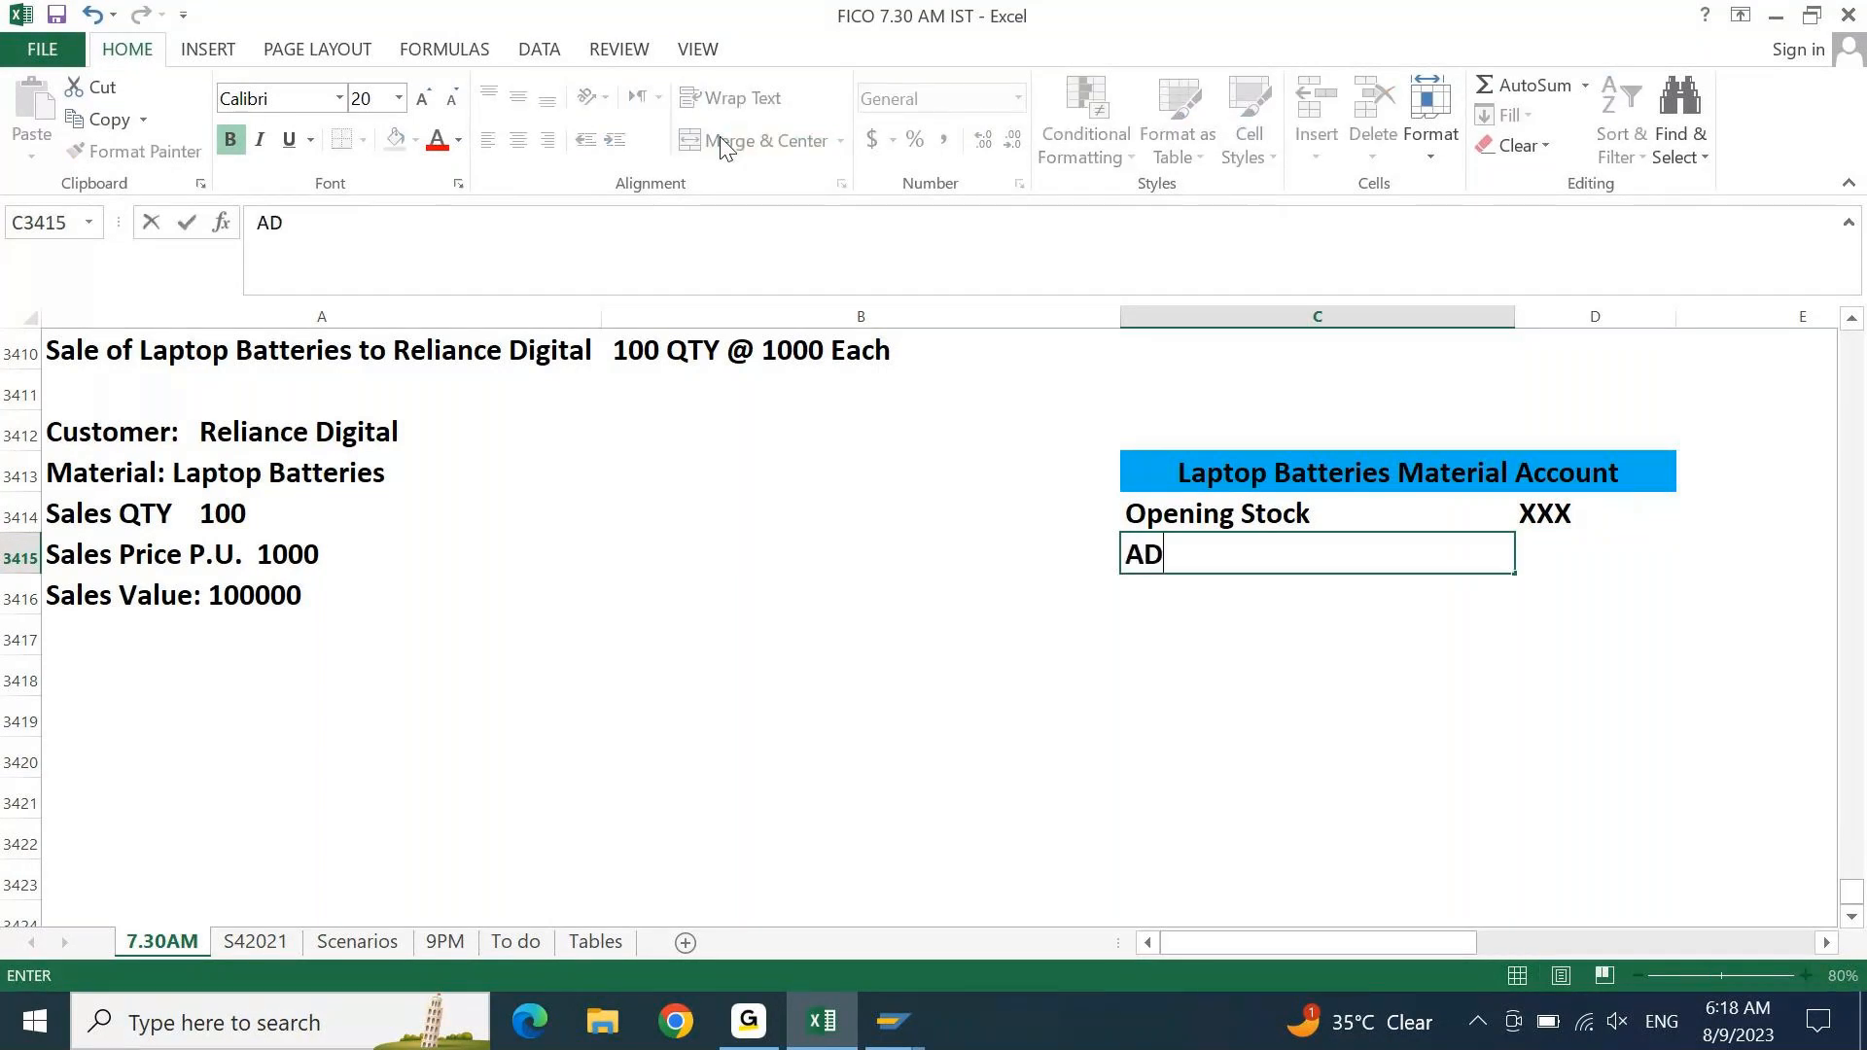
pyautogui.write('D: Receipts')
pyautogui.press('Tab')
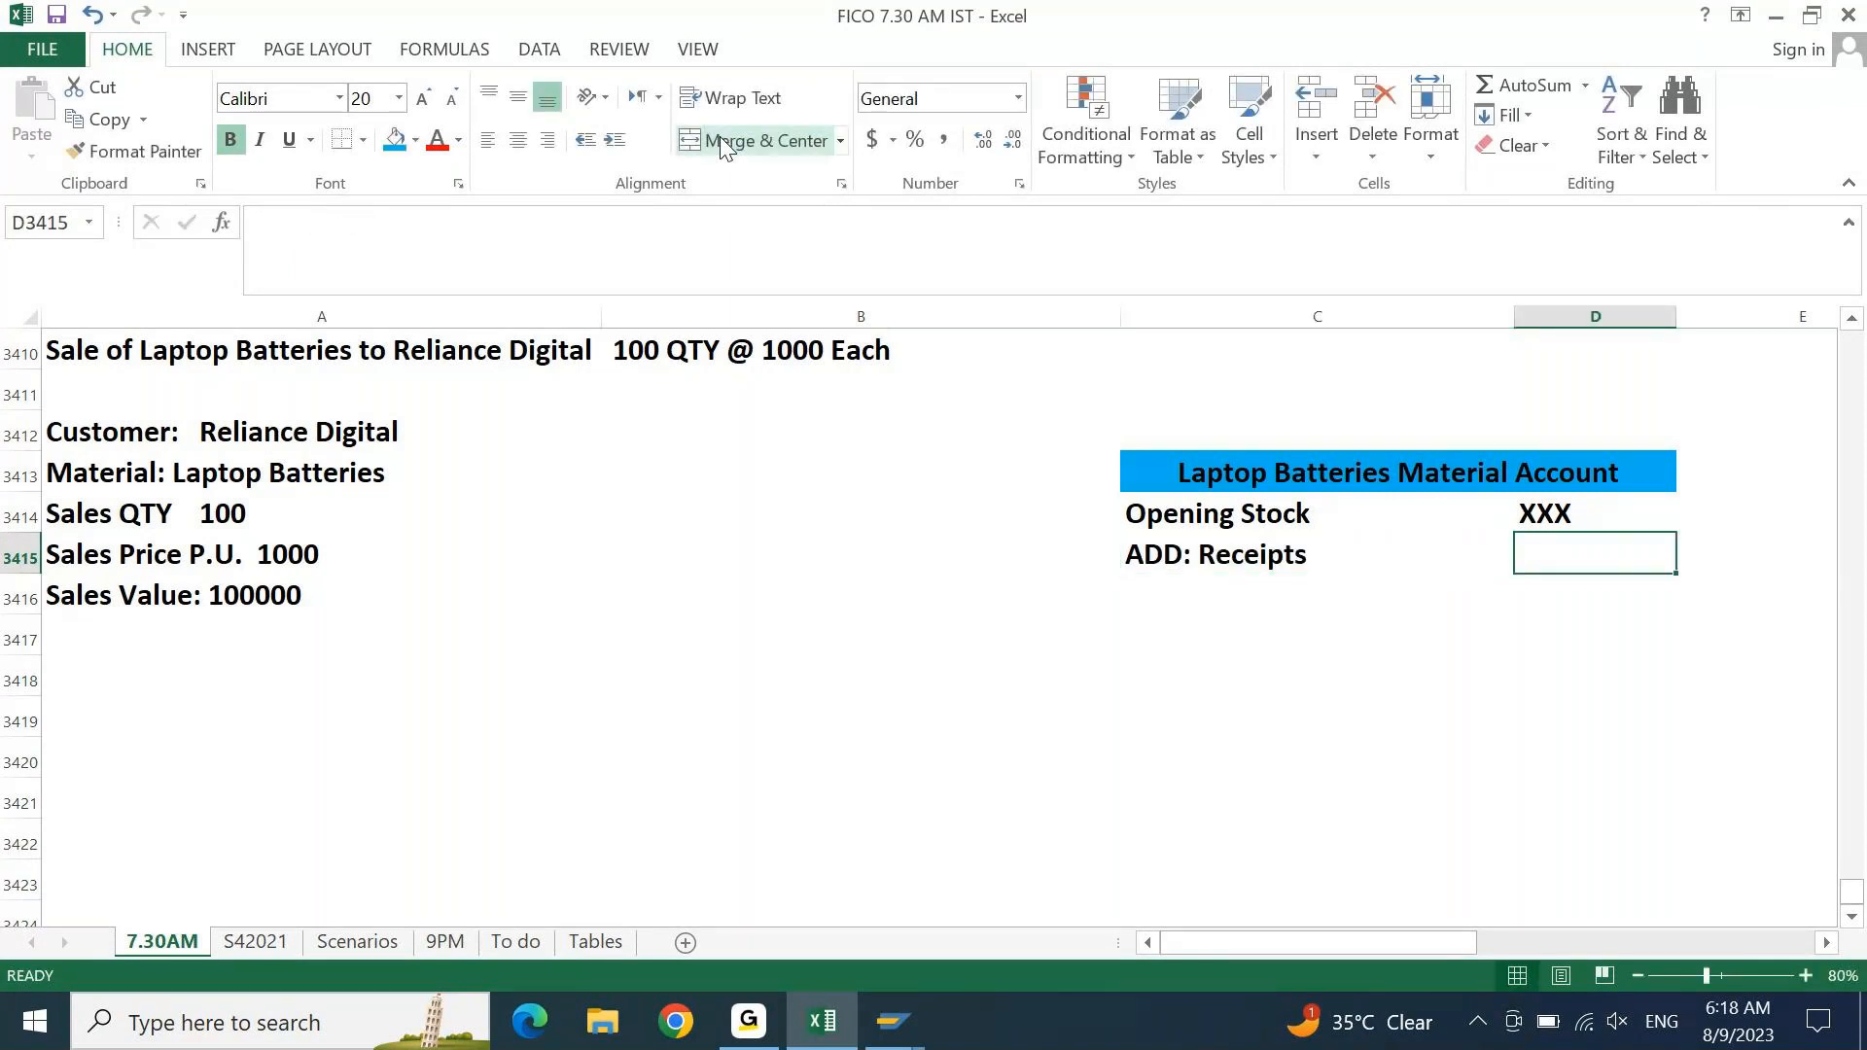
pyautogui.write('XX')
pyautogui.press('Return')
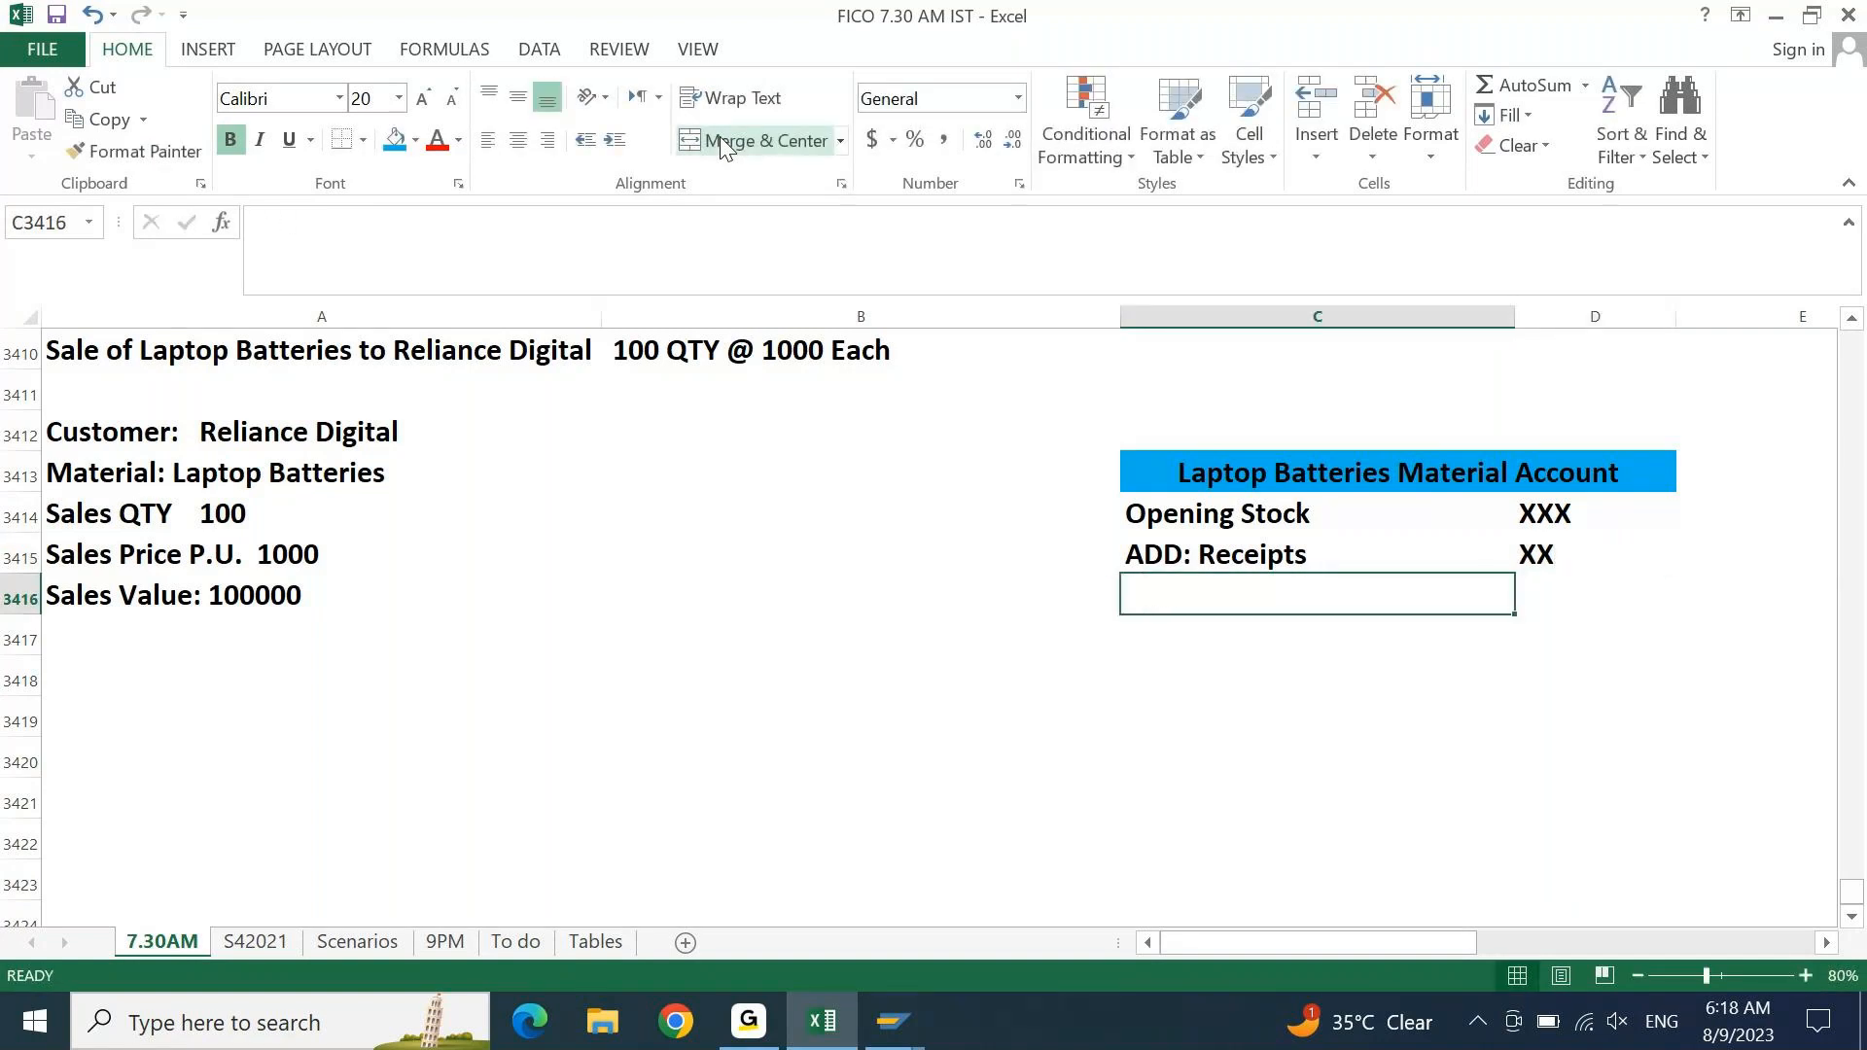
# - Add a "Less: Issues" line in C3416 with the placeholder XX in D3416
pyautogui.write('Less: Issue')
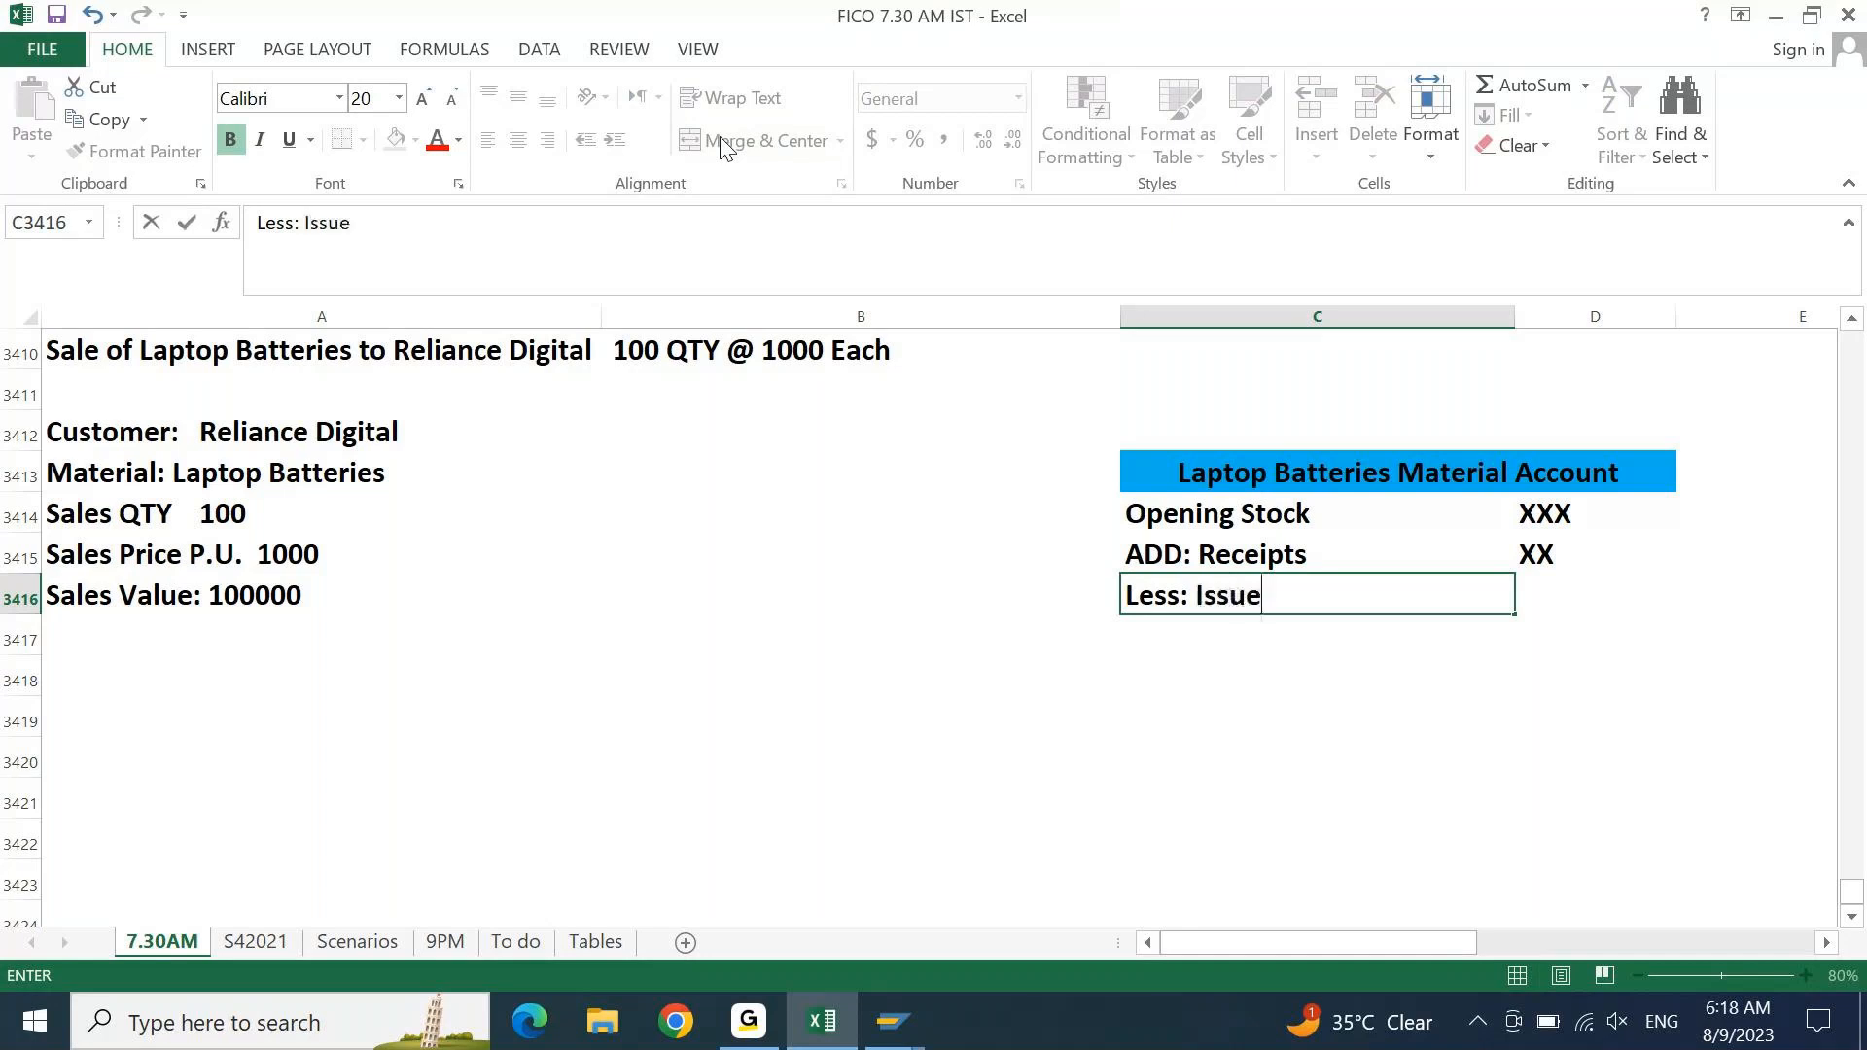
pyautogui.write('s')
pyautogui.press('Tab')
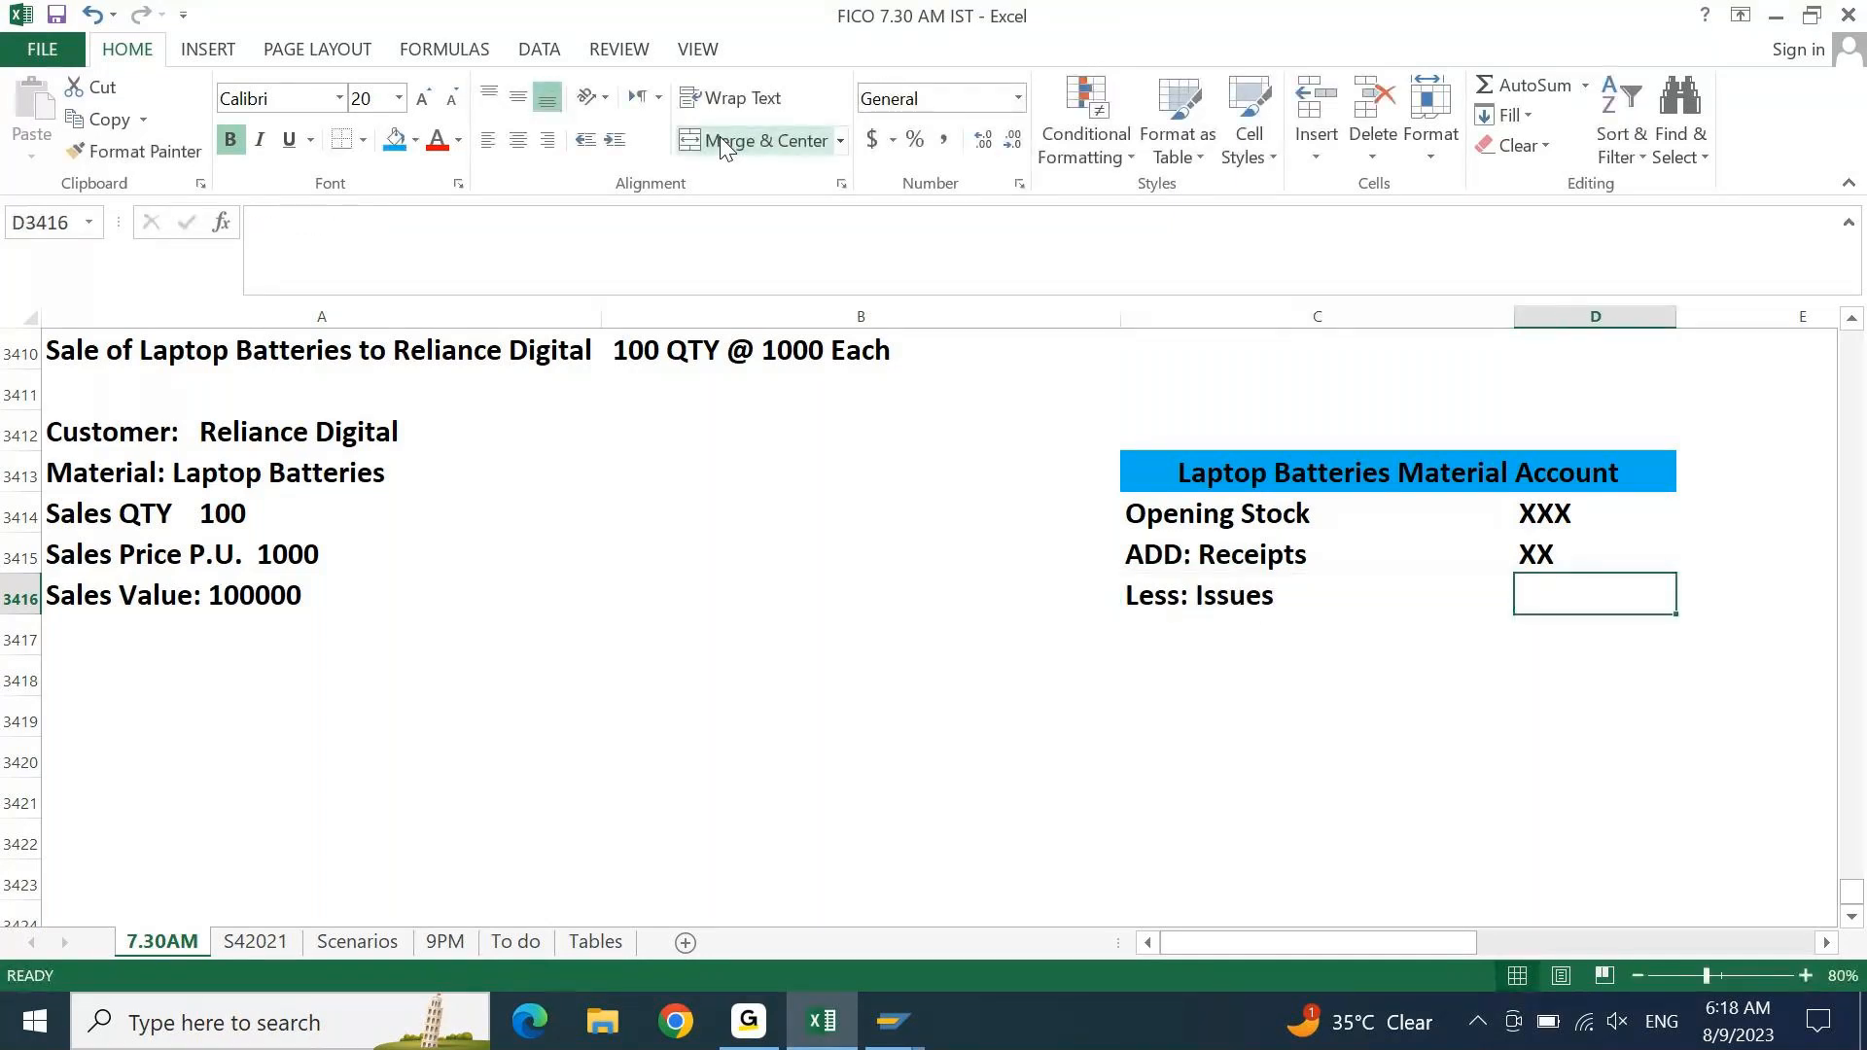
pyautogui.write('XXX')
pyautogui.press('Return')
pyautogui.press('Left')
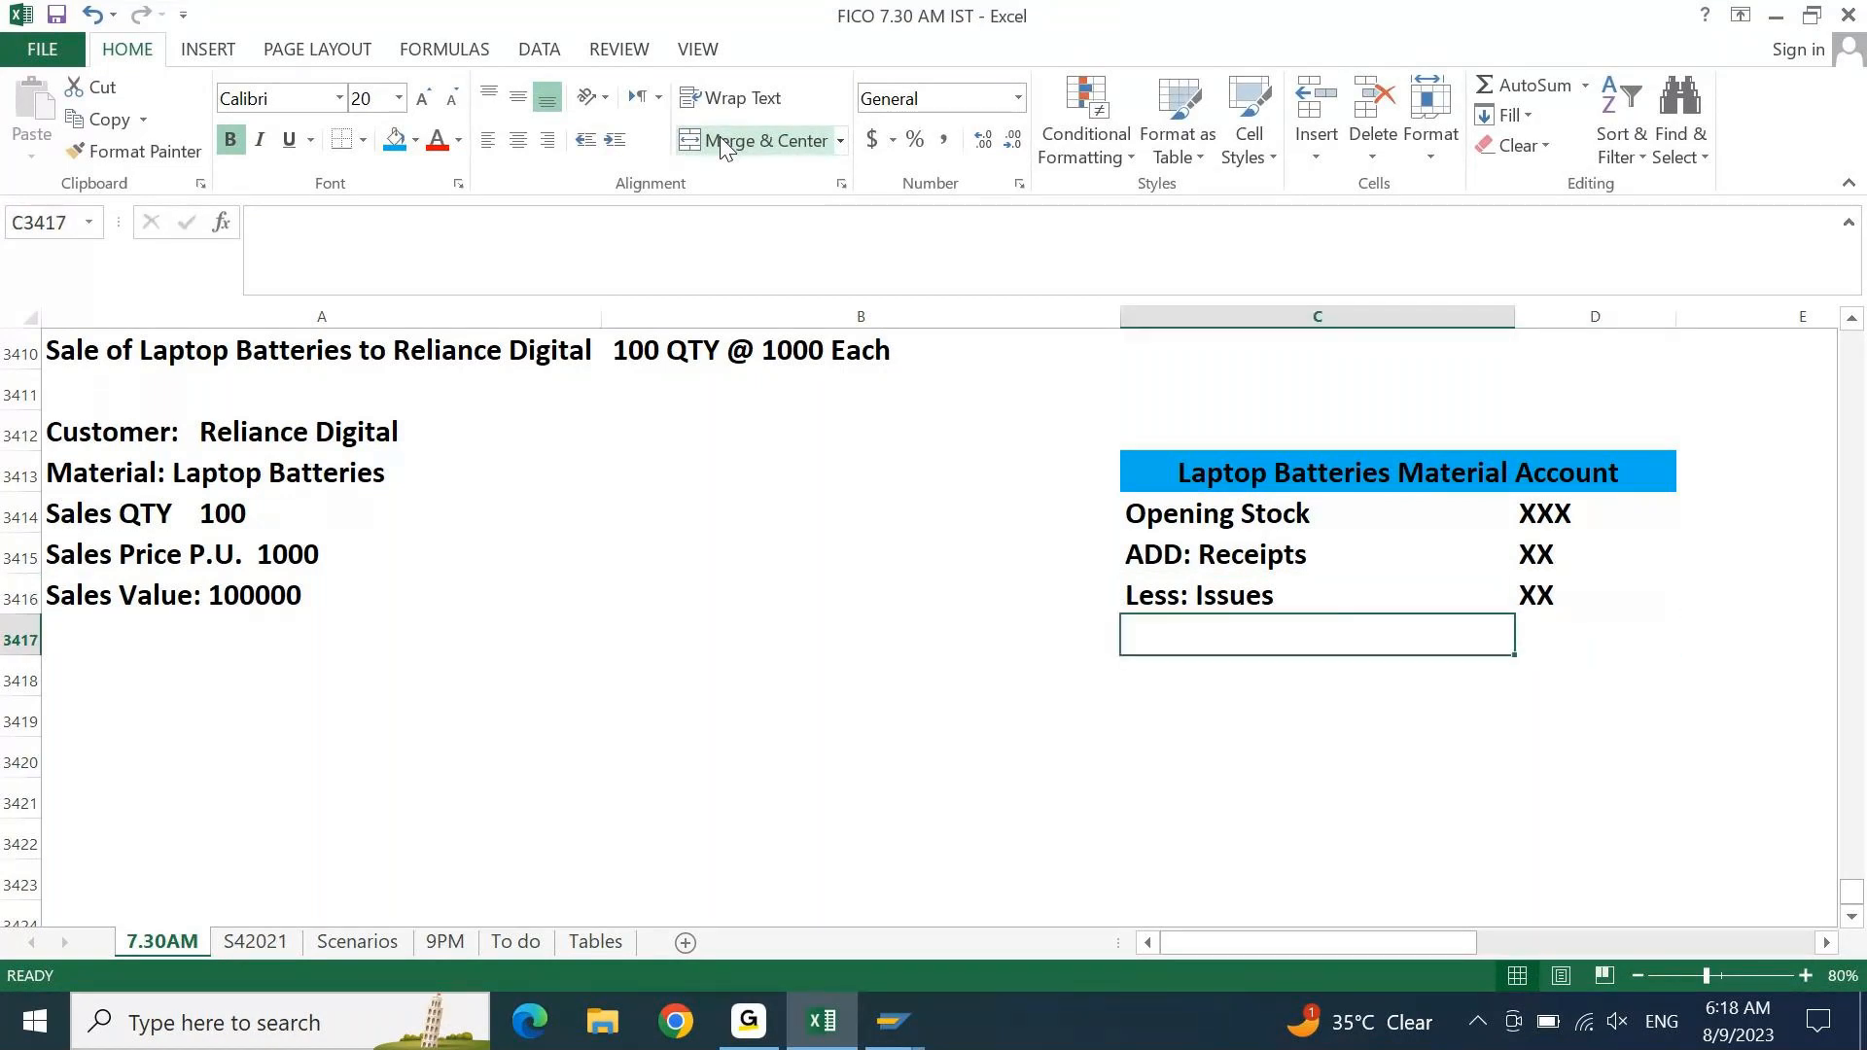
# - Add a "Closing Stock" line in C3417 with the placeholder XXX in D3417
pyautogui.write('CLosin')
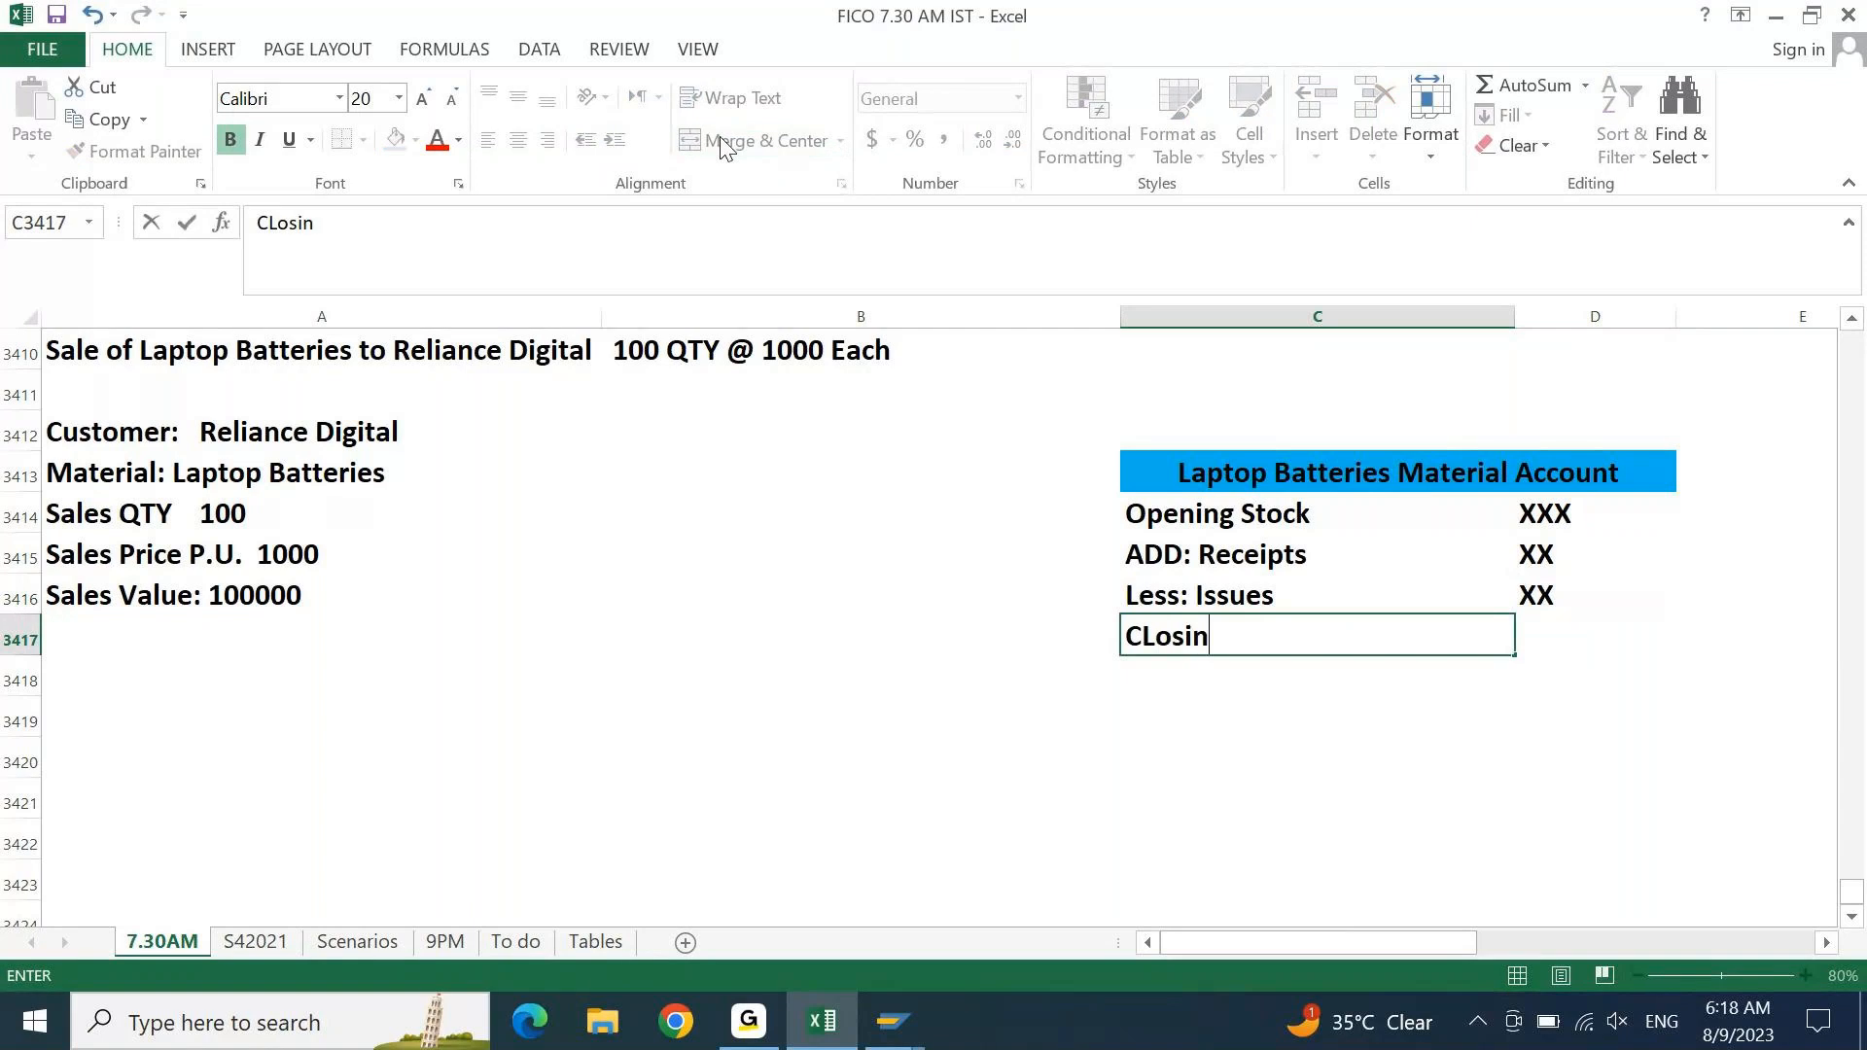
pyautogui.write('g Stock')
pyautogui.press('Right')
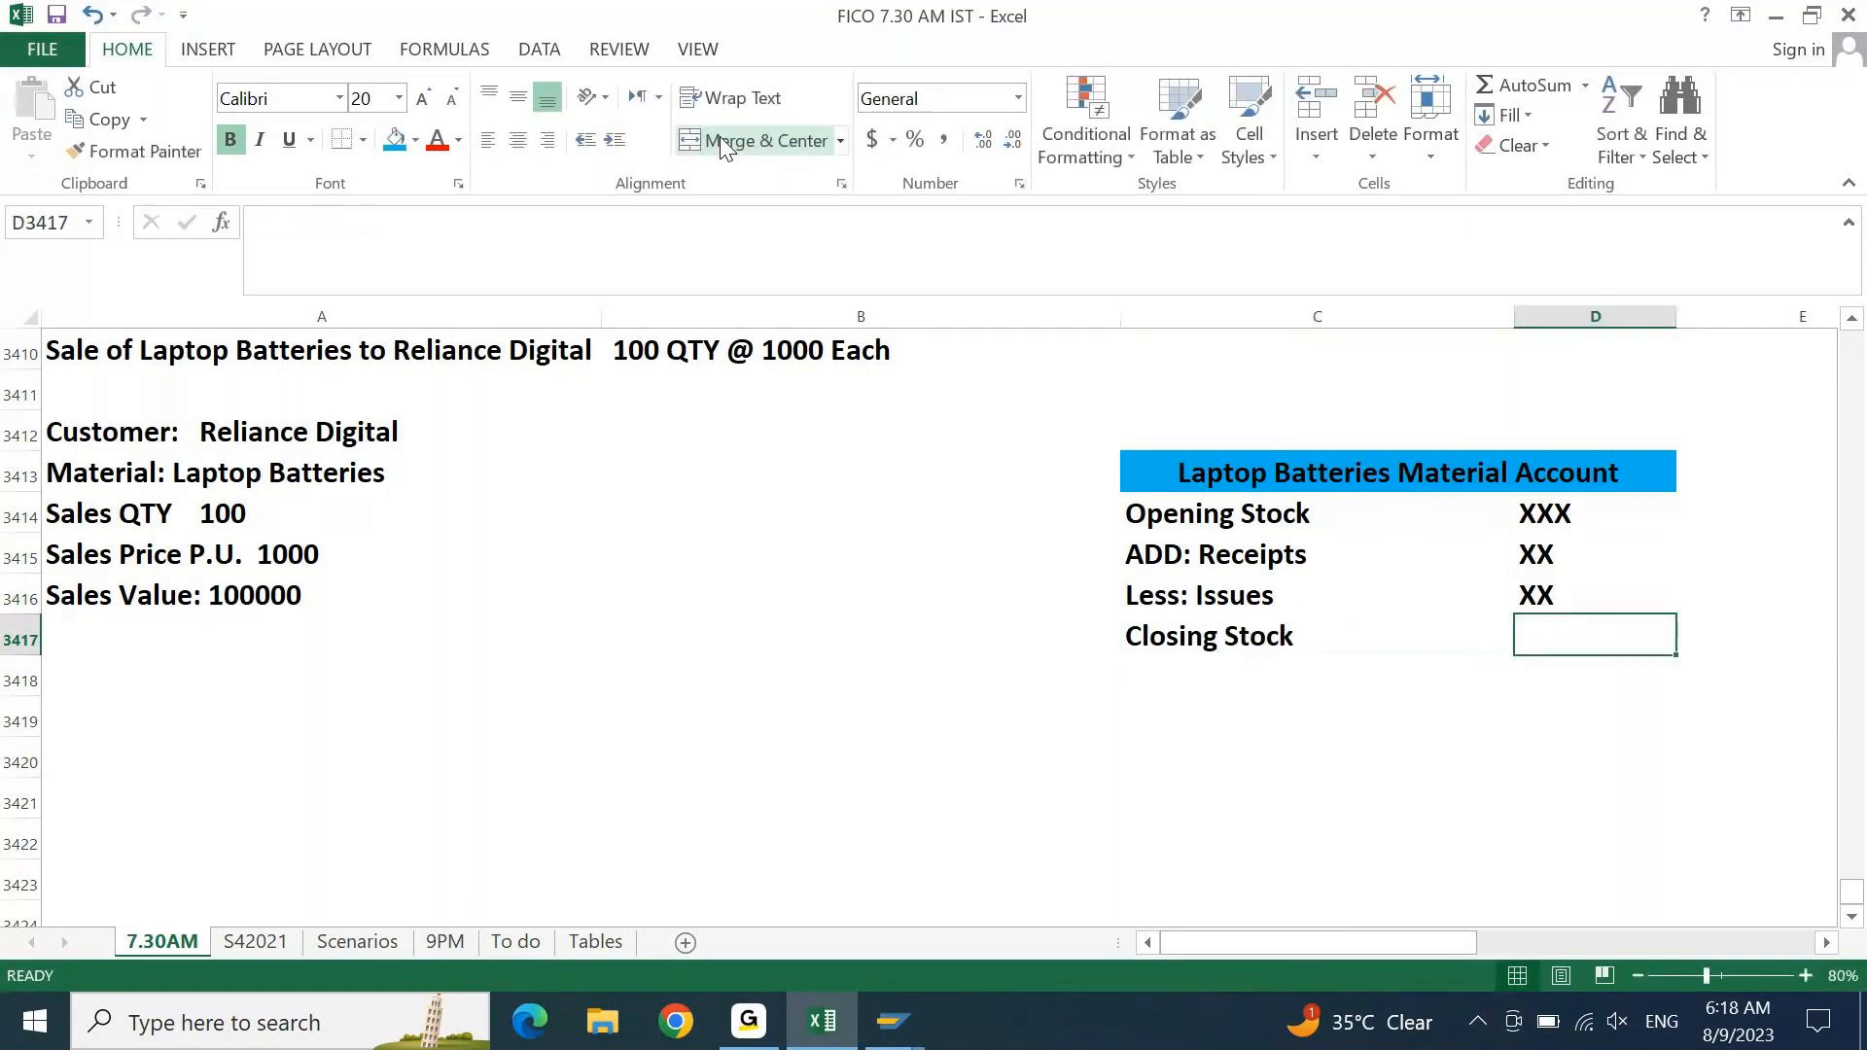
pyautogui.write('XXX')
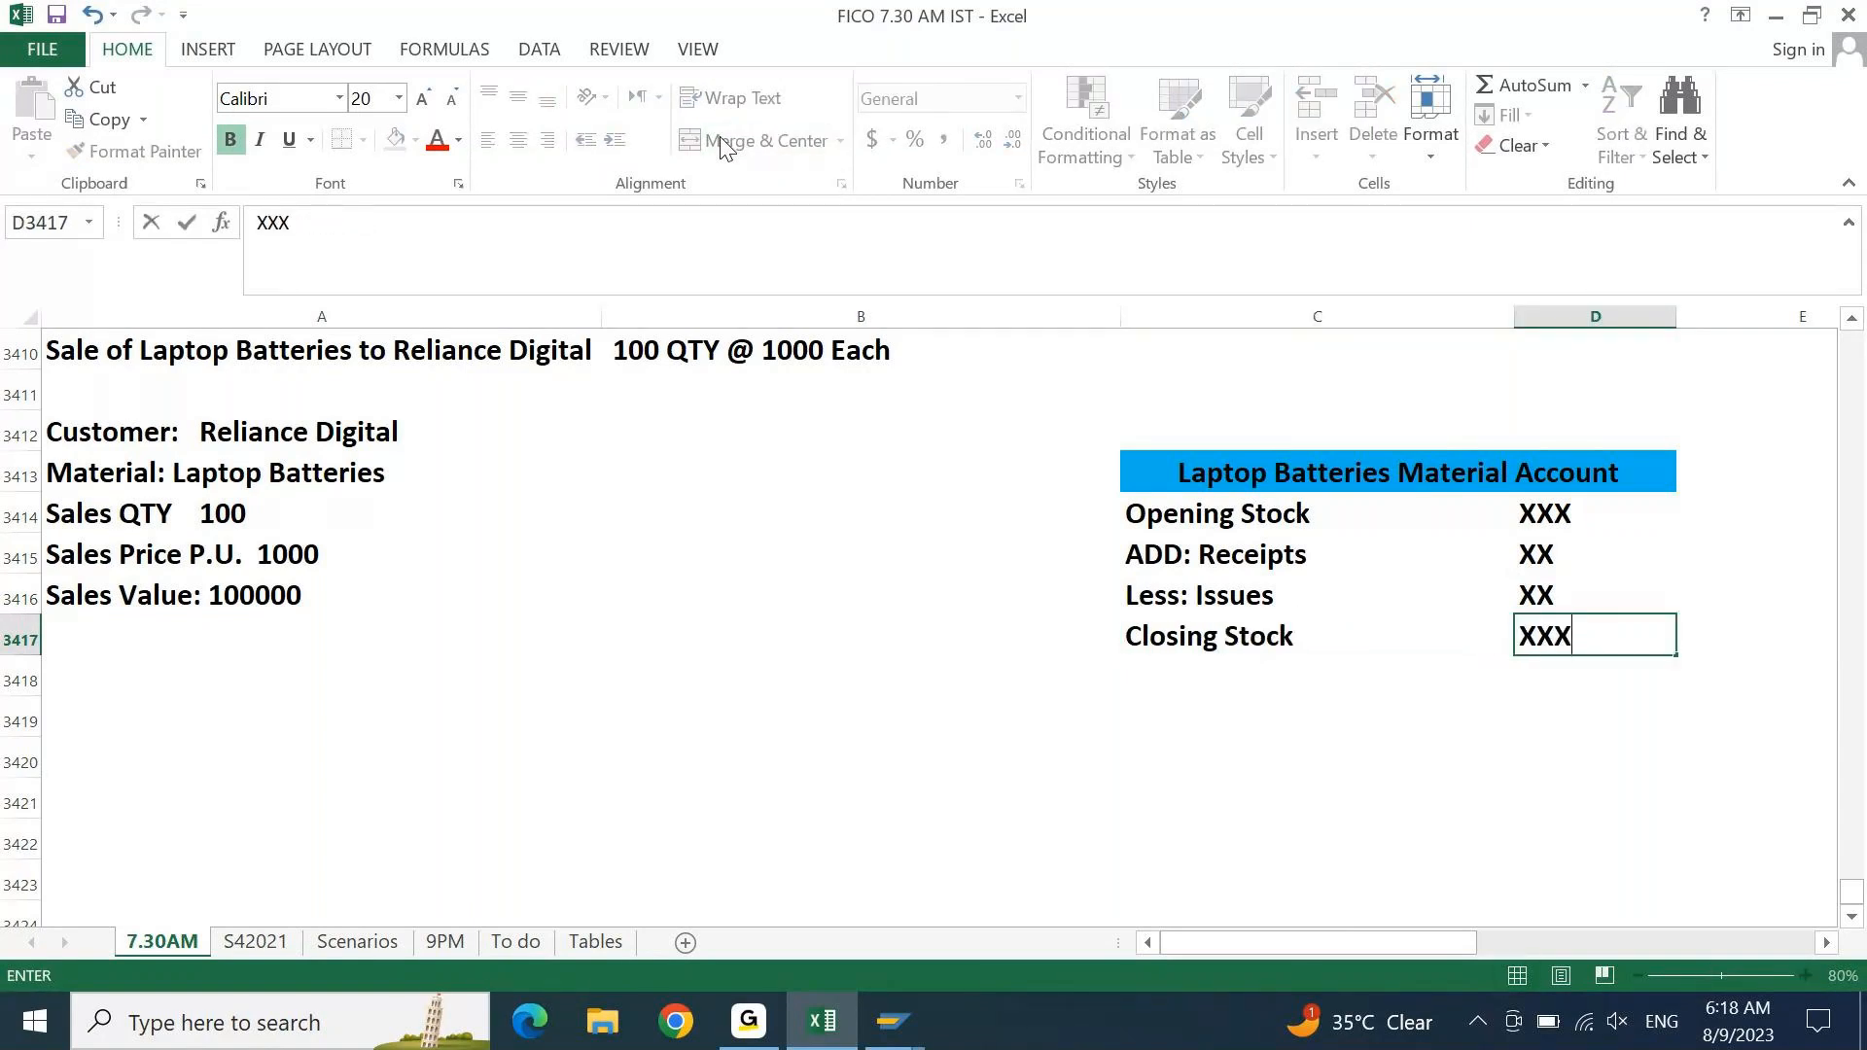
pyautogui.press('Return')
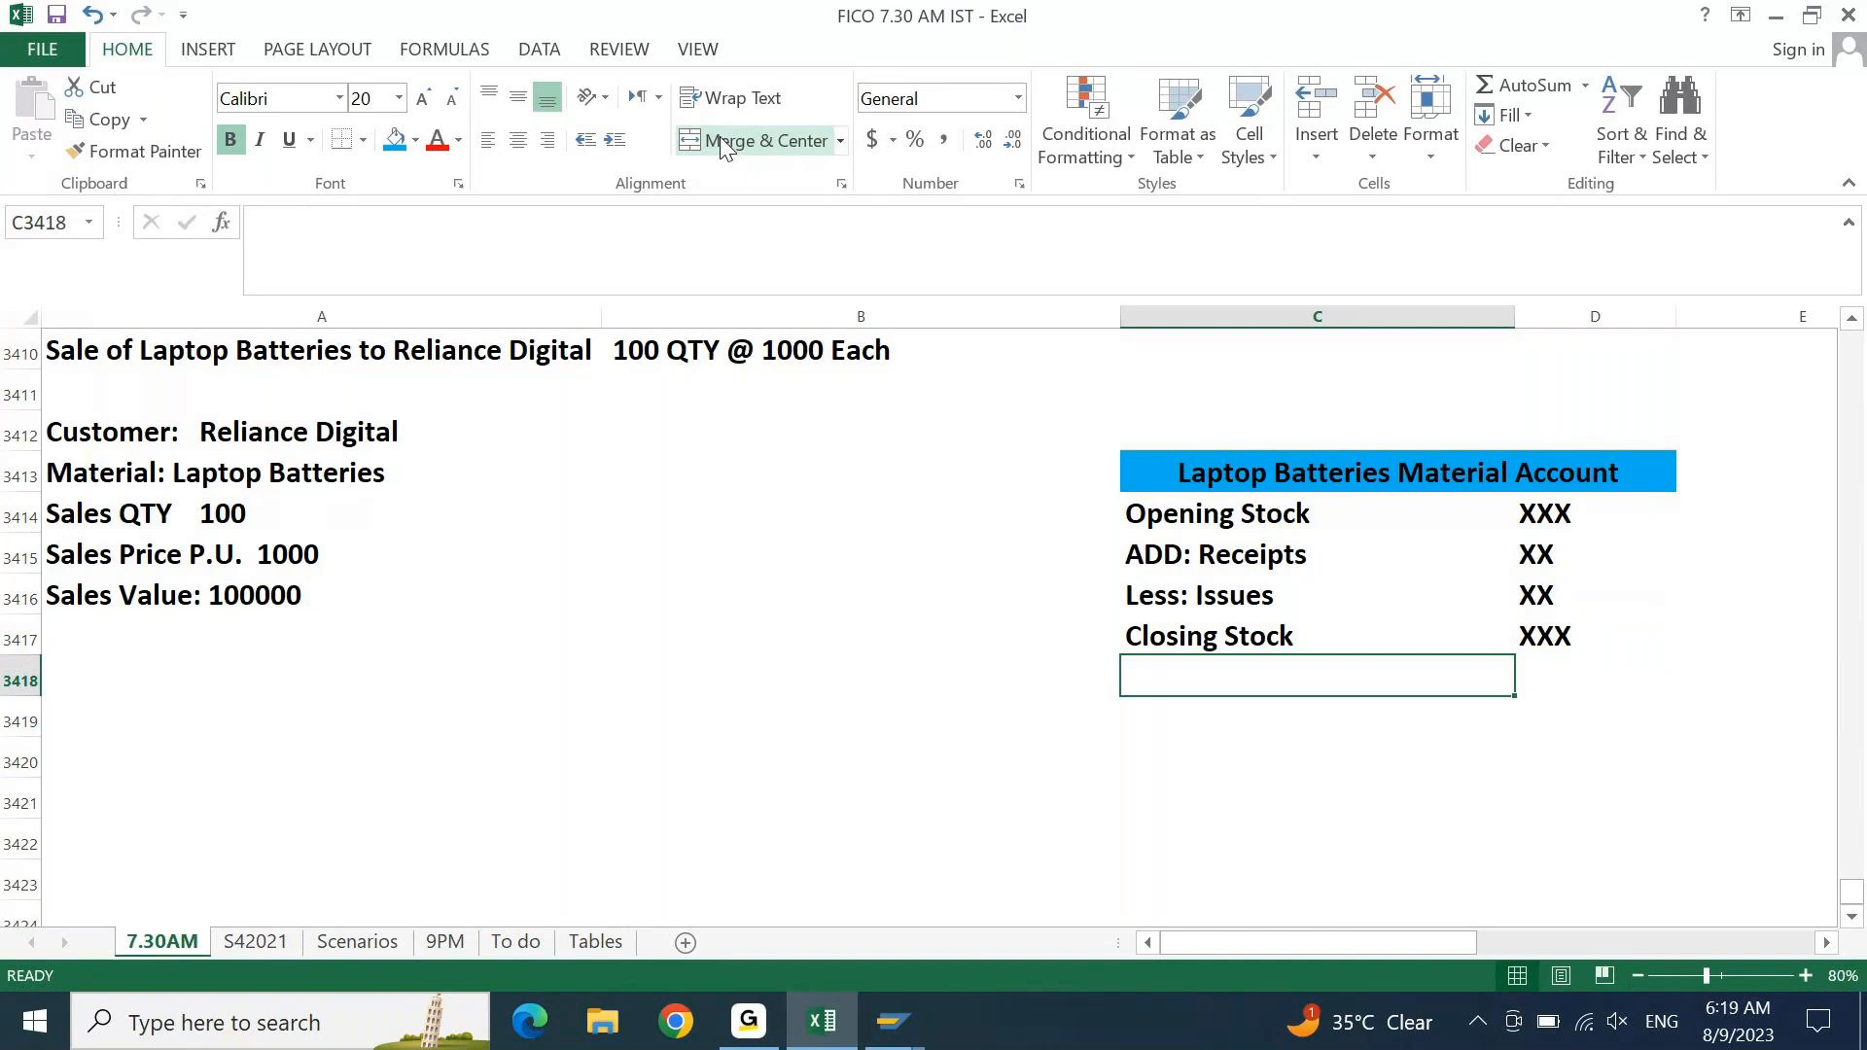
# - Move the four stock lines in C3414:D3417 down one row so they start at C3415
pyautogui.press('Up')
pyautogui.press('Up')
pyautogui.press('Up')
pyautogui.press('Up')
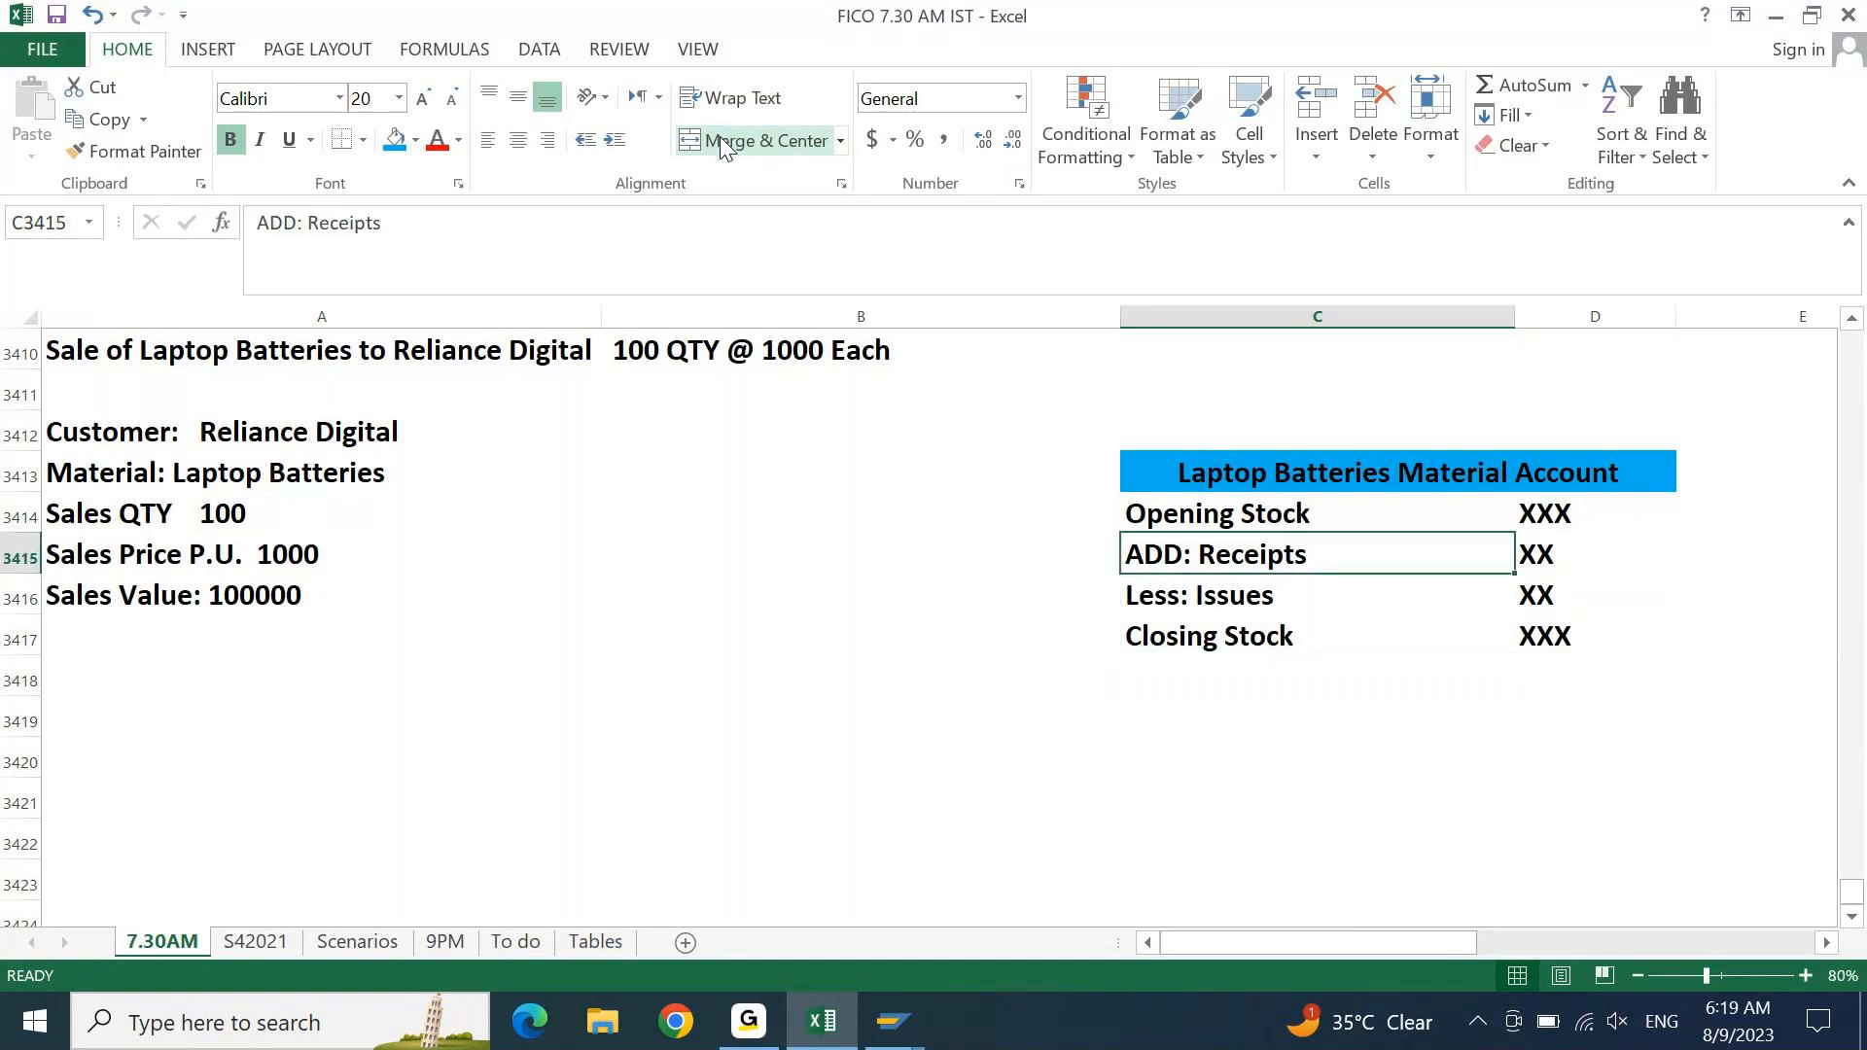
pyautogui.hotkey('shift', 'space')
pyautogui.press('Down')
pyautogui.press('Up')
pyautogui.hotkey('shift', 'Right')
pyautogui.hotkey('shift', 'Down')
pyautogui.hotkey('shift', 'Down')
pyautogui.hotkey('shift', 'Down')
pyautogui.hotkey('ctrl', 'c')
pyautogui.press('Down')
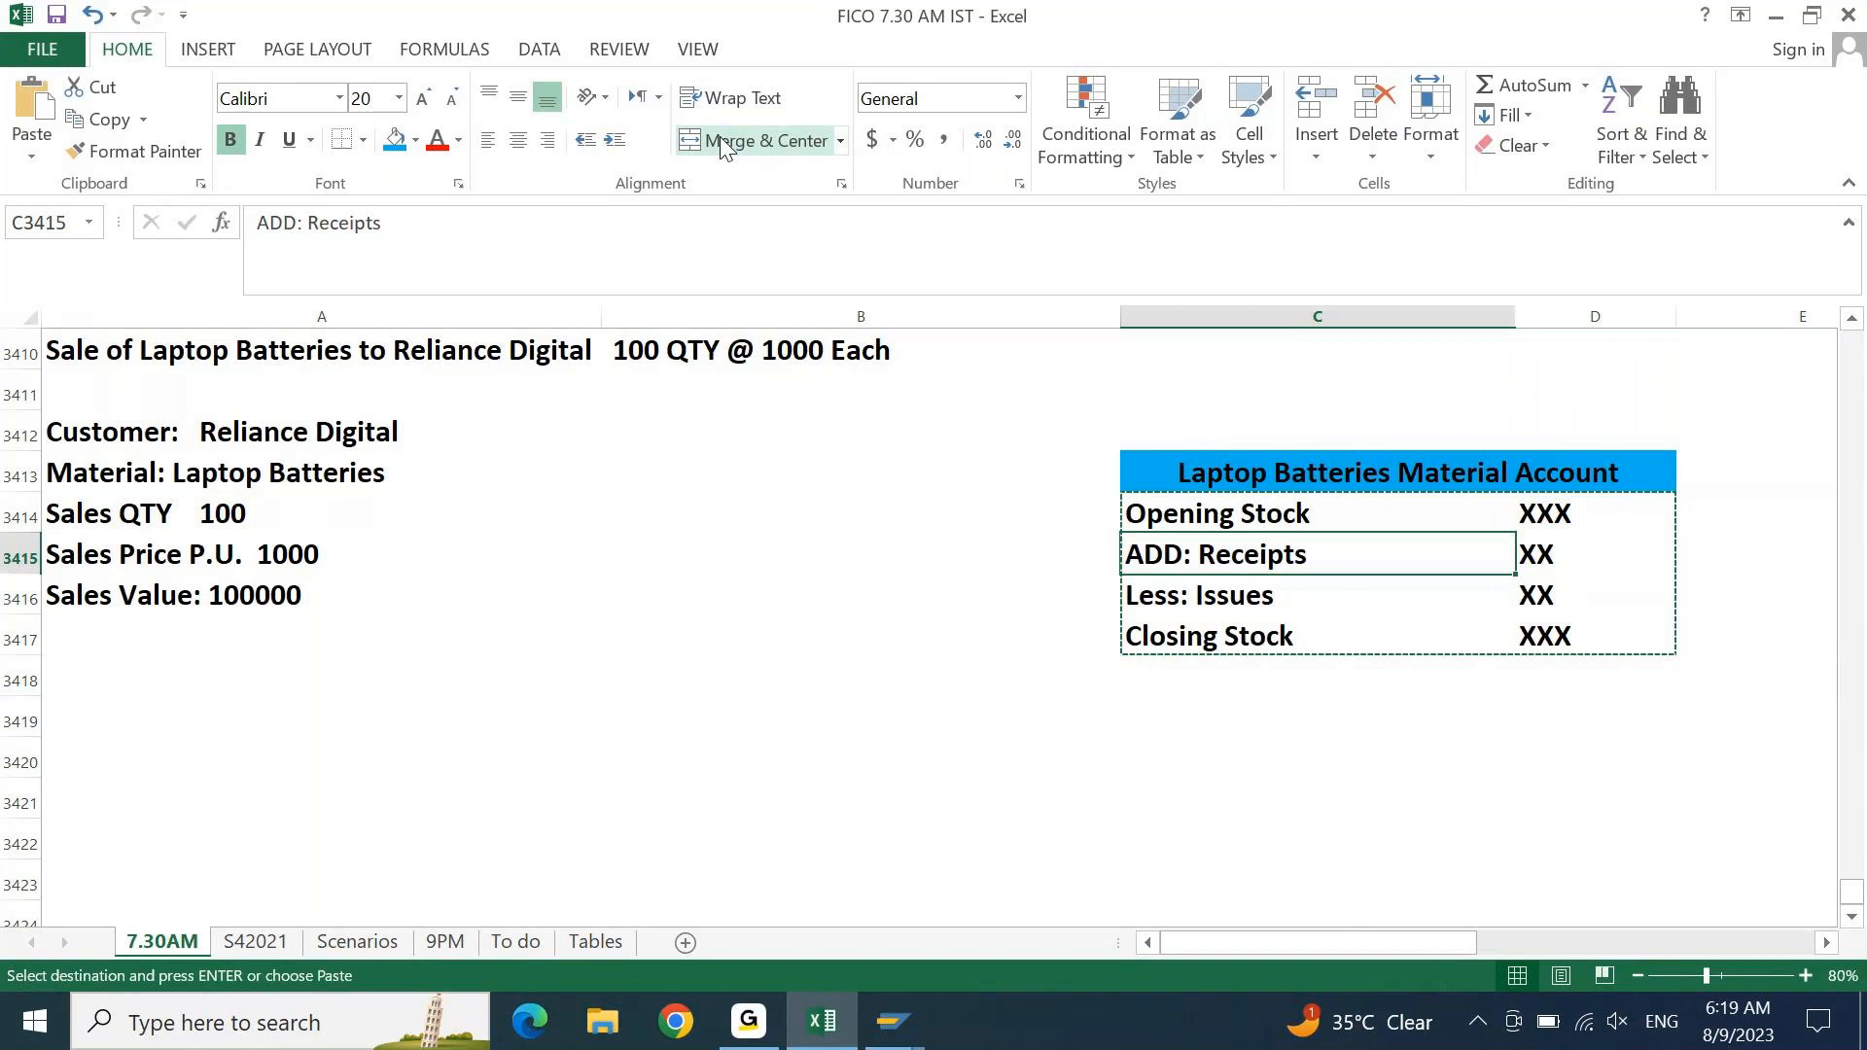
pyautogui.hotkey('ctrl', 'v')
# - Enter the column headings "Particulars" in C3414 and "QTY" in D3414
pyautogui.press('Up')
pyautogui.write('PArticulares')
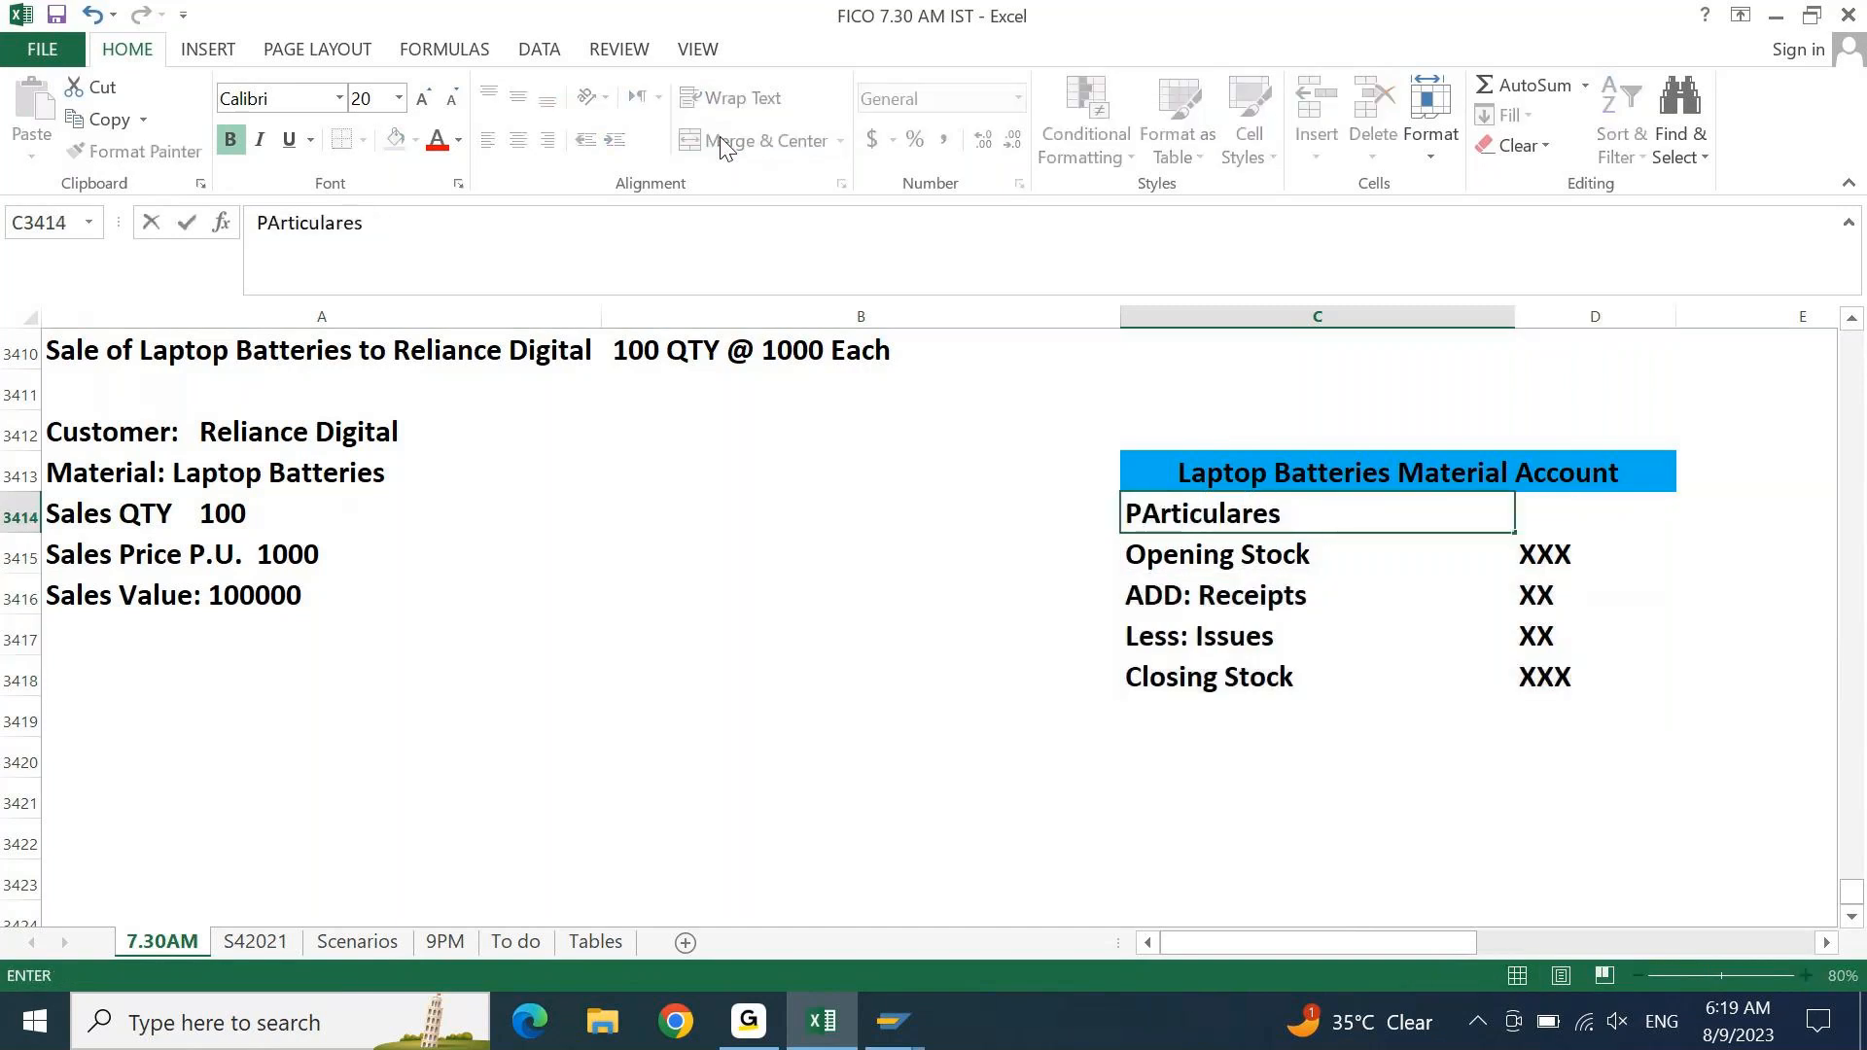
pyautogui.press('BackSpace')
pyautogui.press('BackSpace')
pyautogui.write('s')
pyautogui.press('Tab')
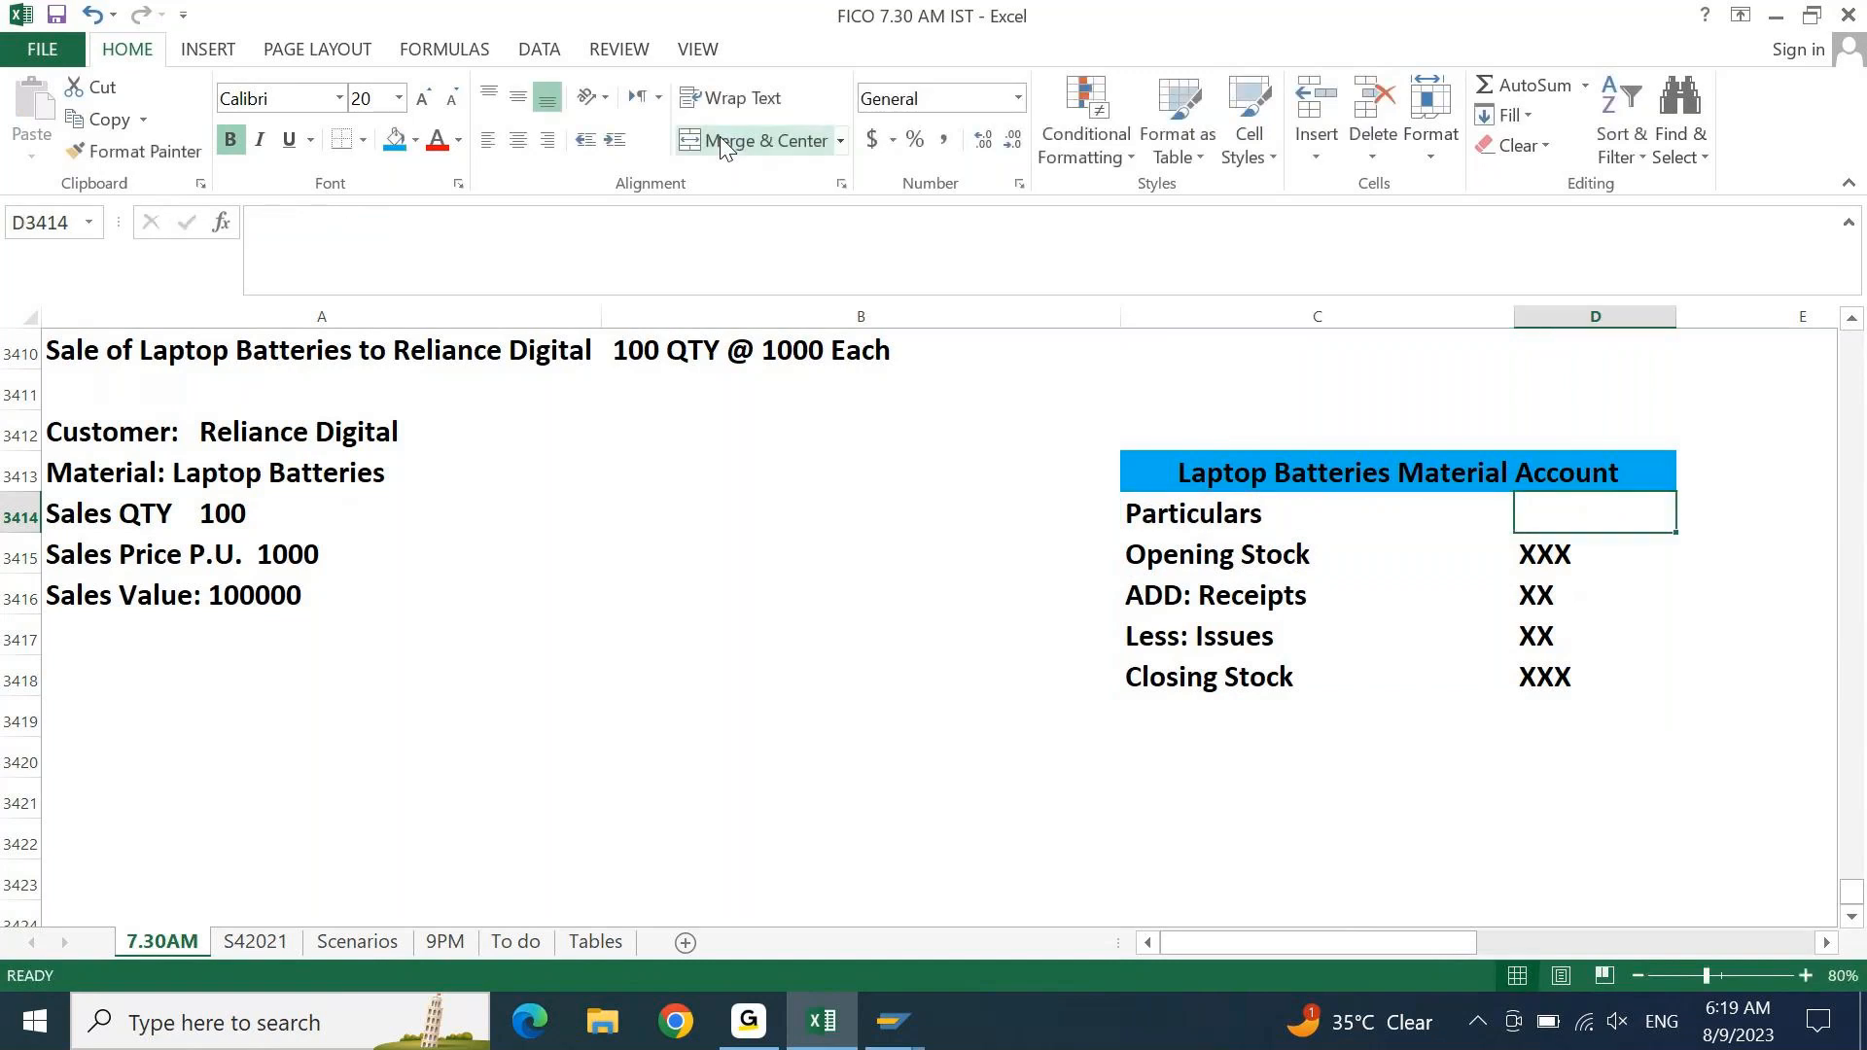
pyautogui.write('QTY')
pyautogui.press('Return')
# - Fill the Particulars and QTY heading cells C3414:D3414 with light orange
pyautogui.press('Up')
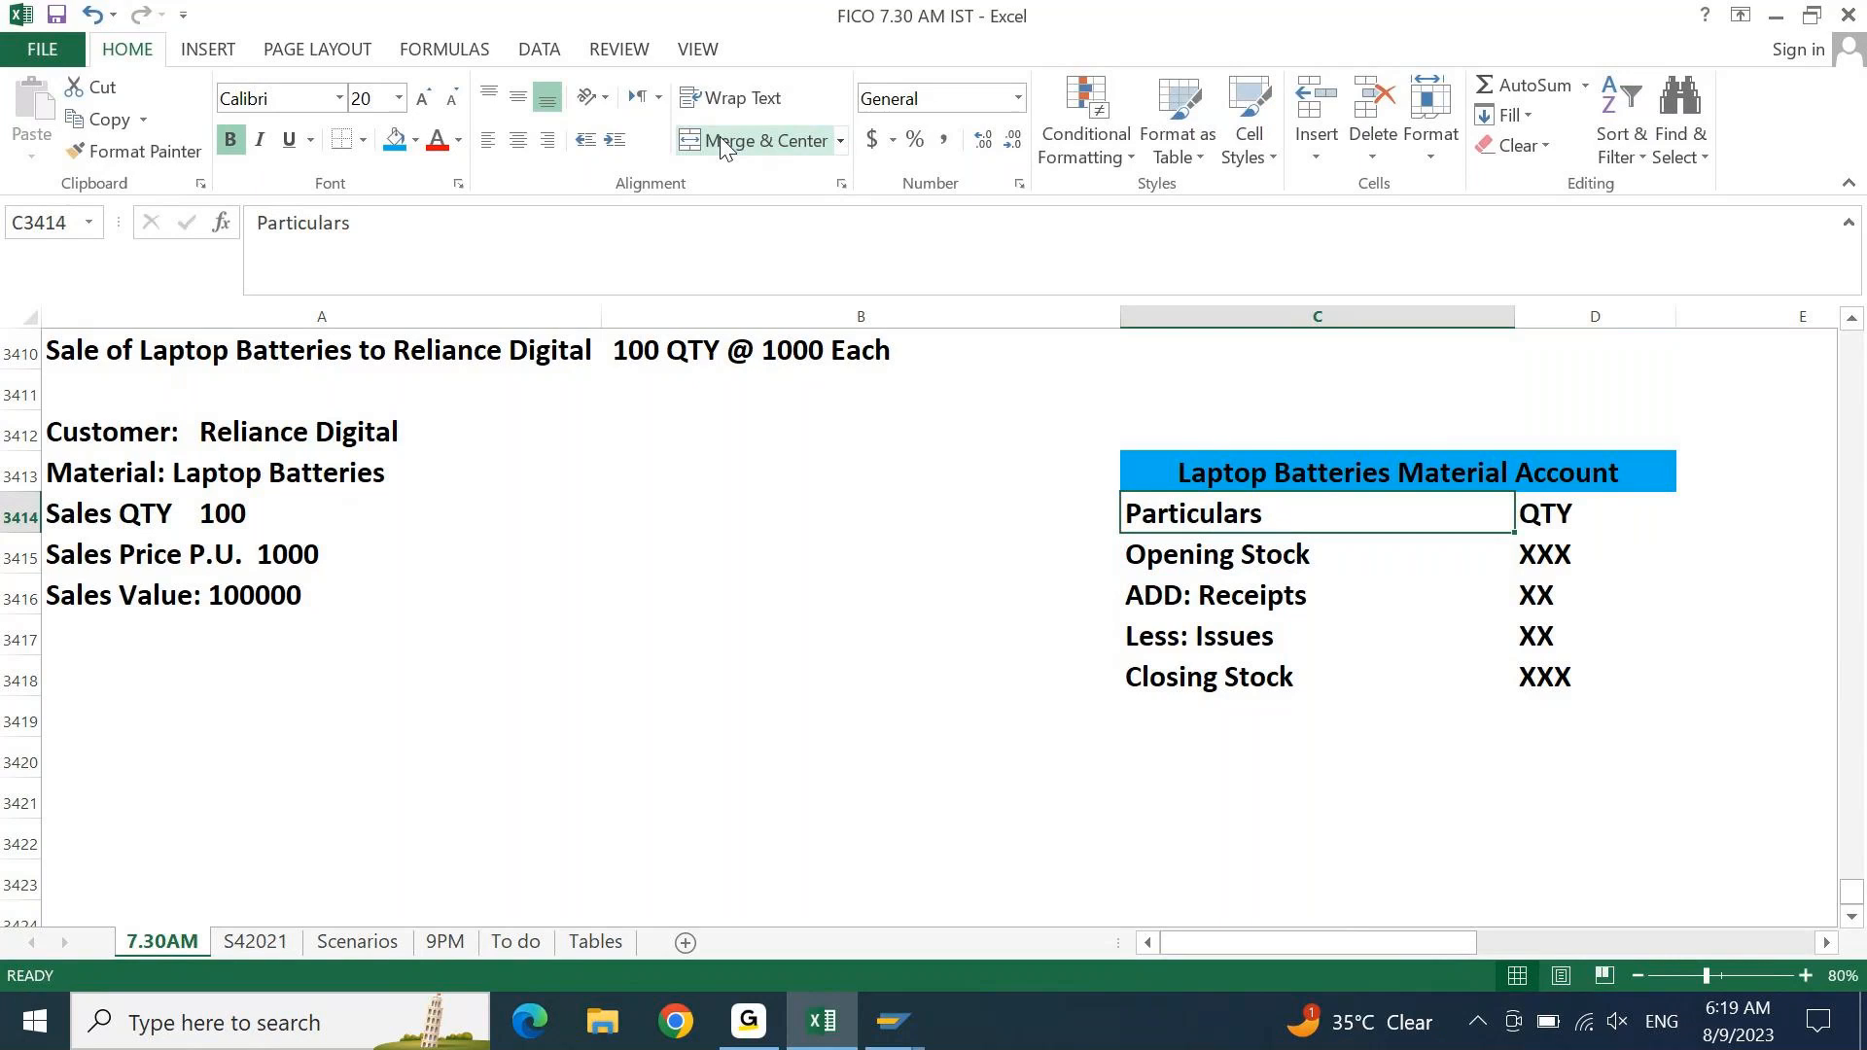
pyautogui.hotkey('shift', 'Right')
pyautogui.click(414, 141)
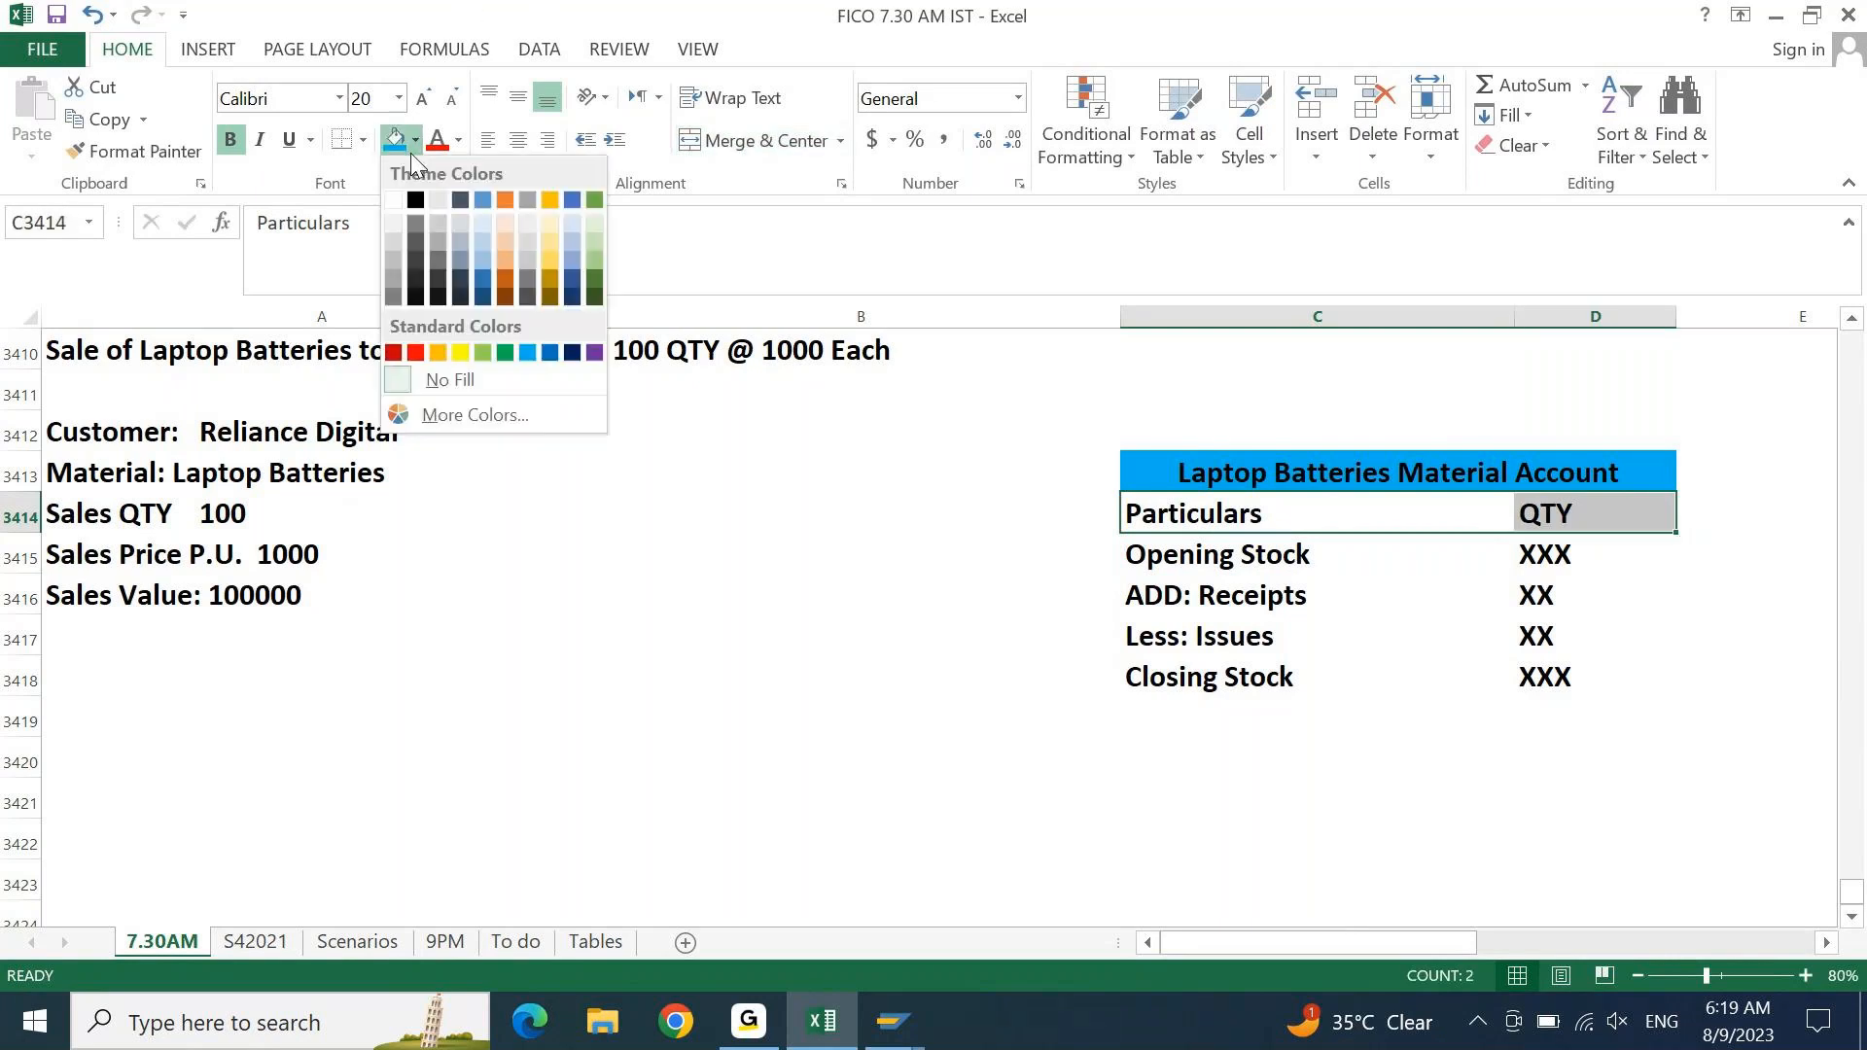
pyautogui.click(505, 221)
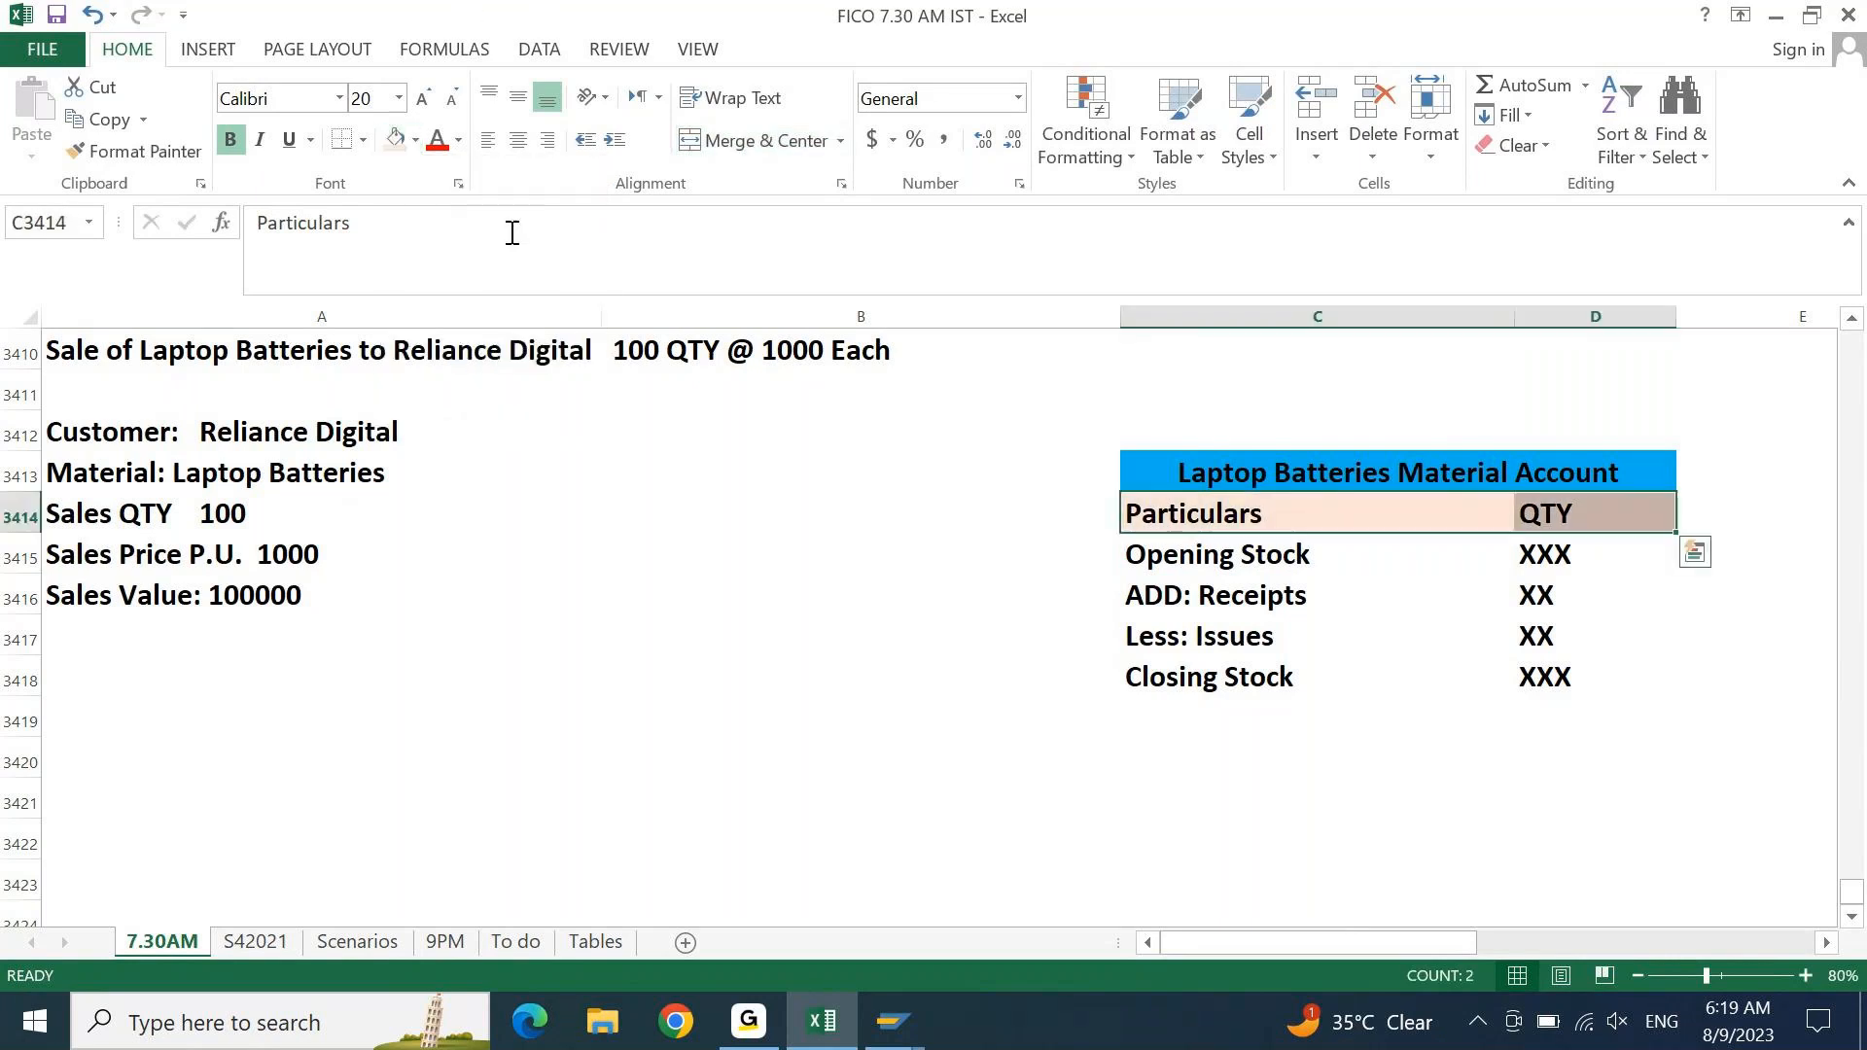
pyautogui.click(765, 560)
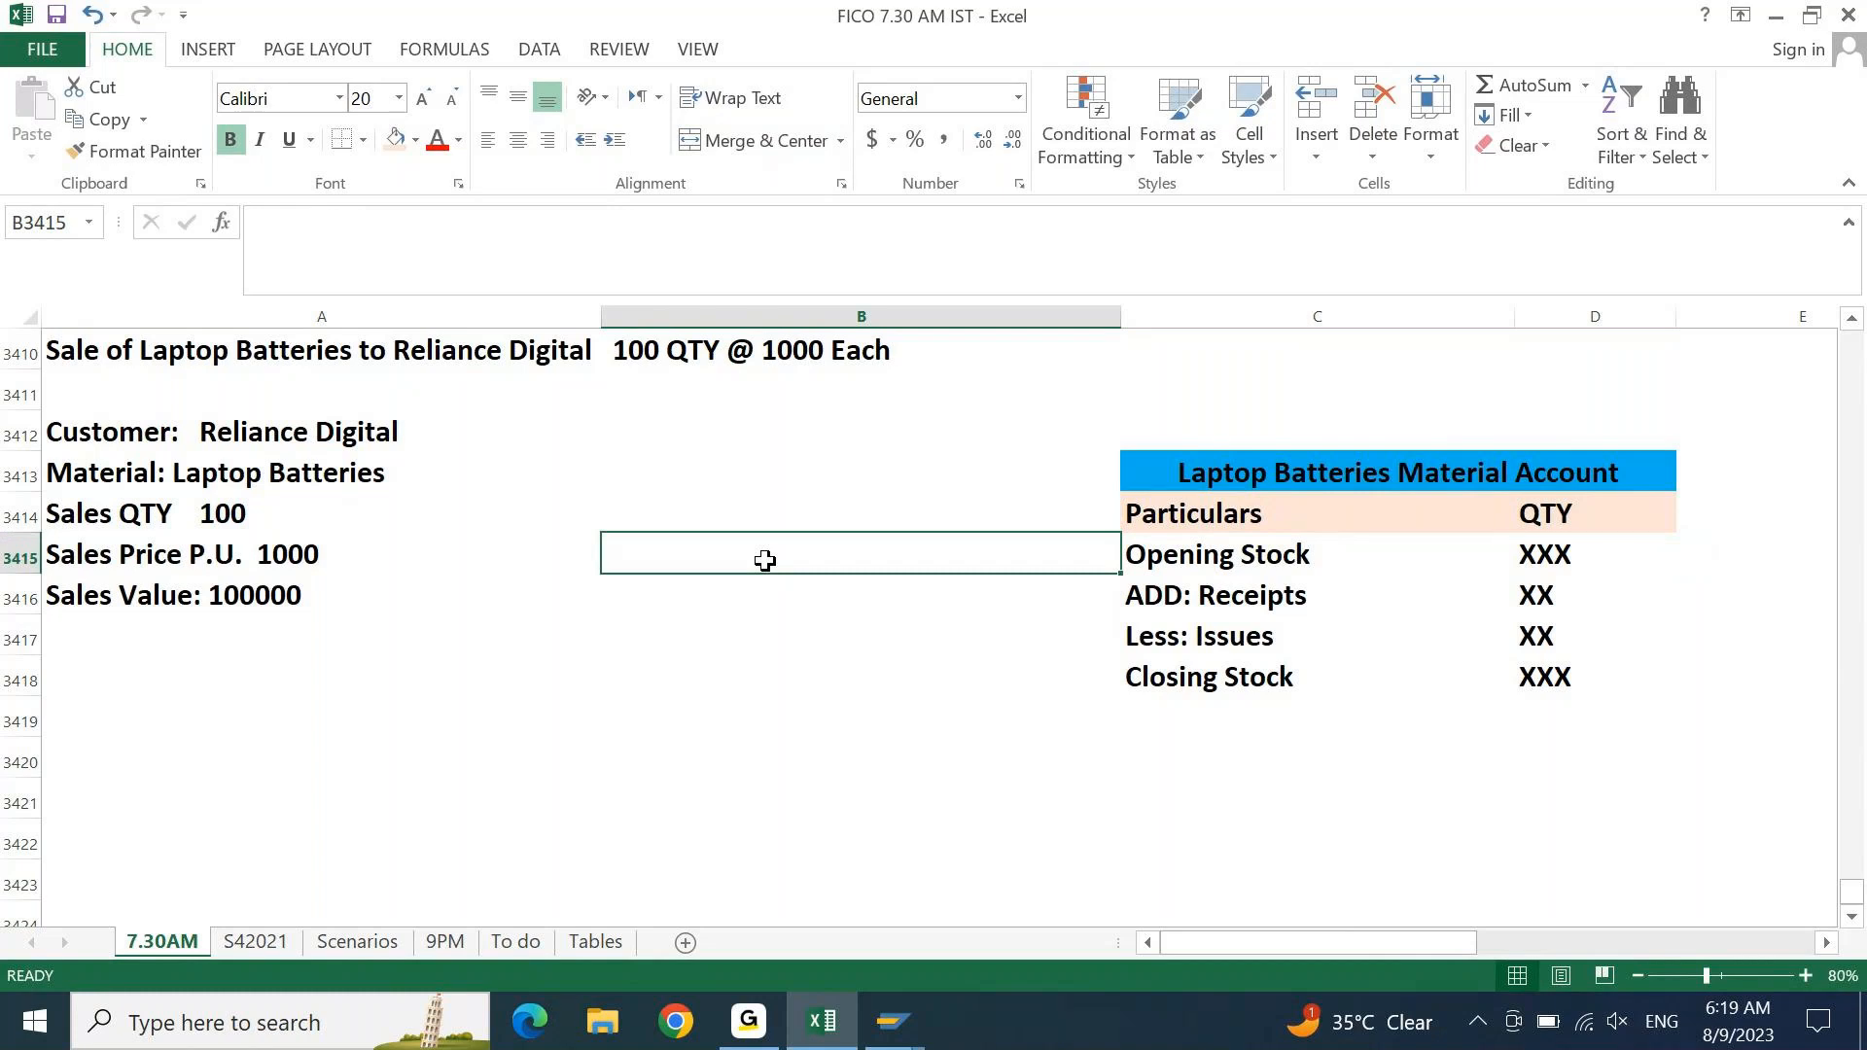
pyautogui.press('Up')
pyautogui.press('Right')
pyautogui.press('Right')
pyautogui.press('Right')
pyautogui.press('Right')
pyautogui.press('Right')
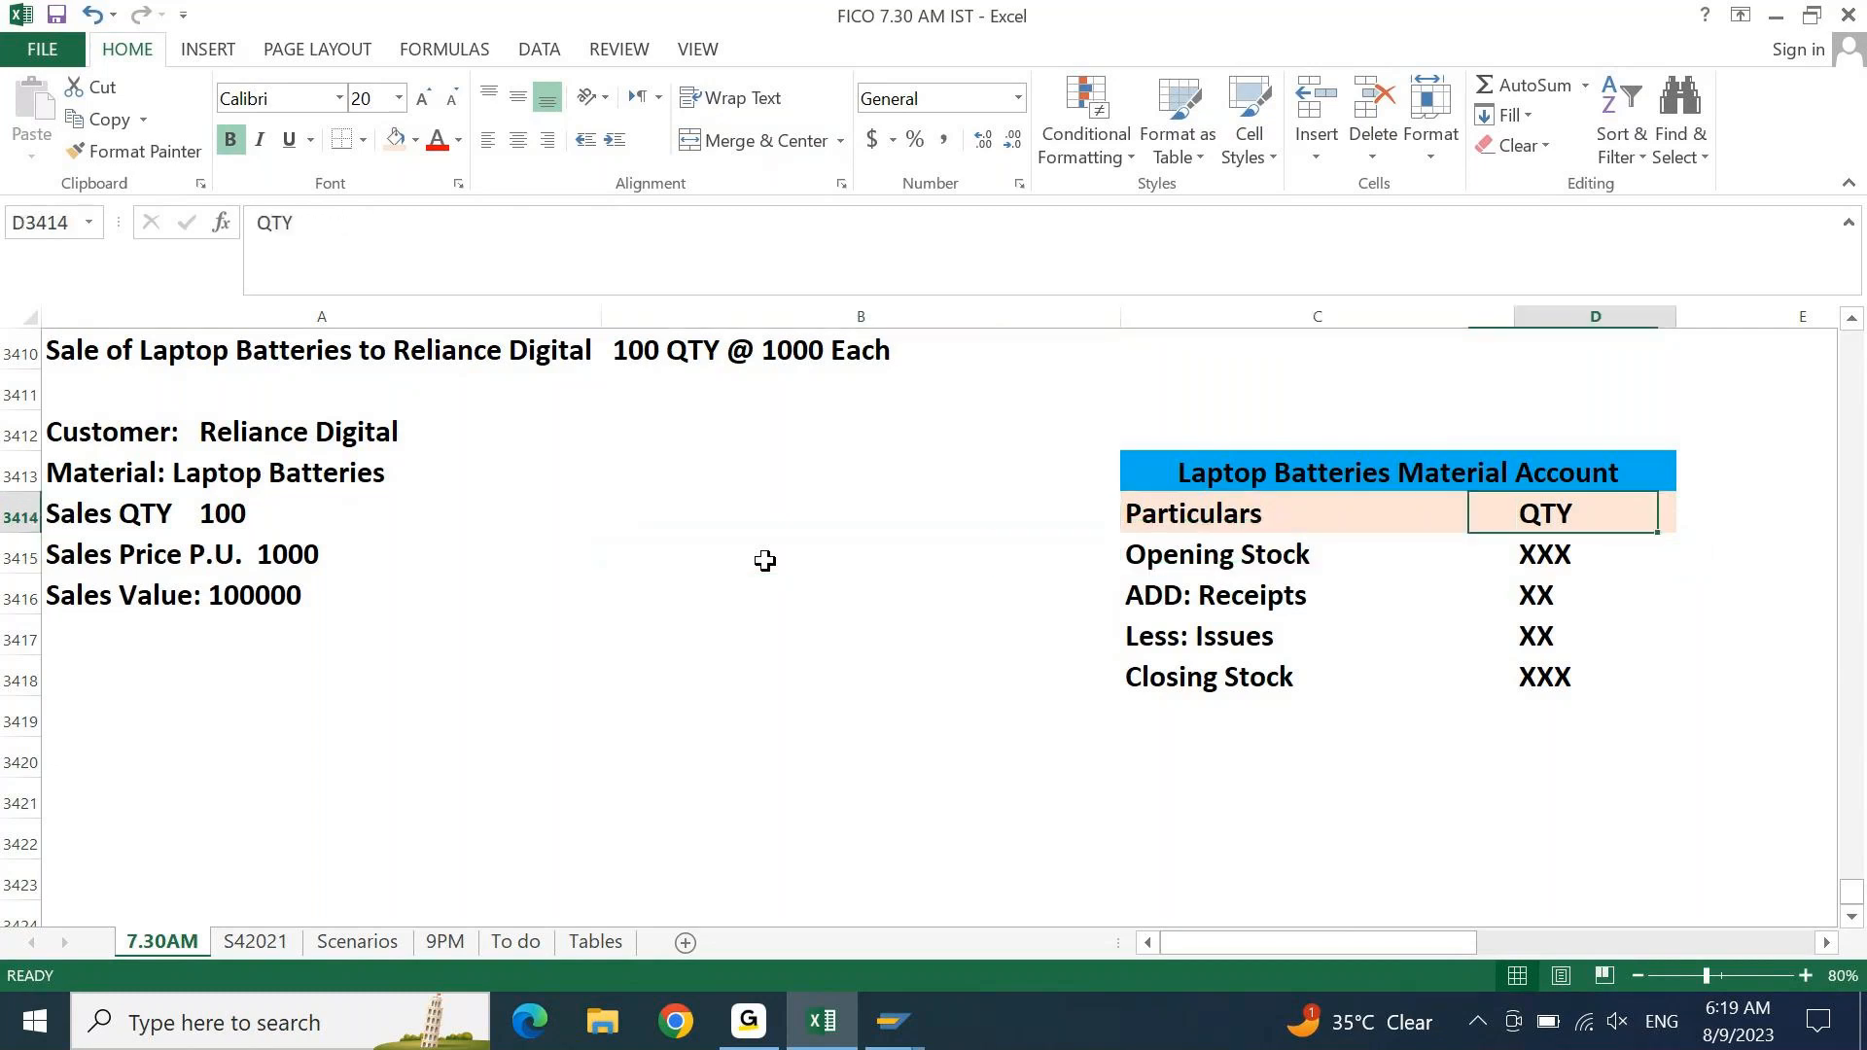
pyautogui.press('Left')
pyautogui.press('Left')
pyautogui.press('Left')
pyautogui.press('Left')
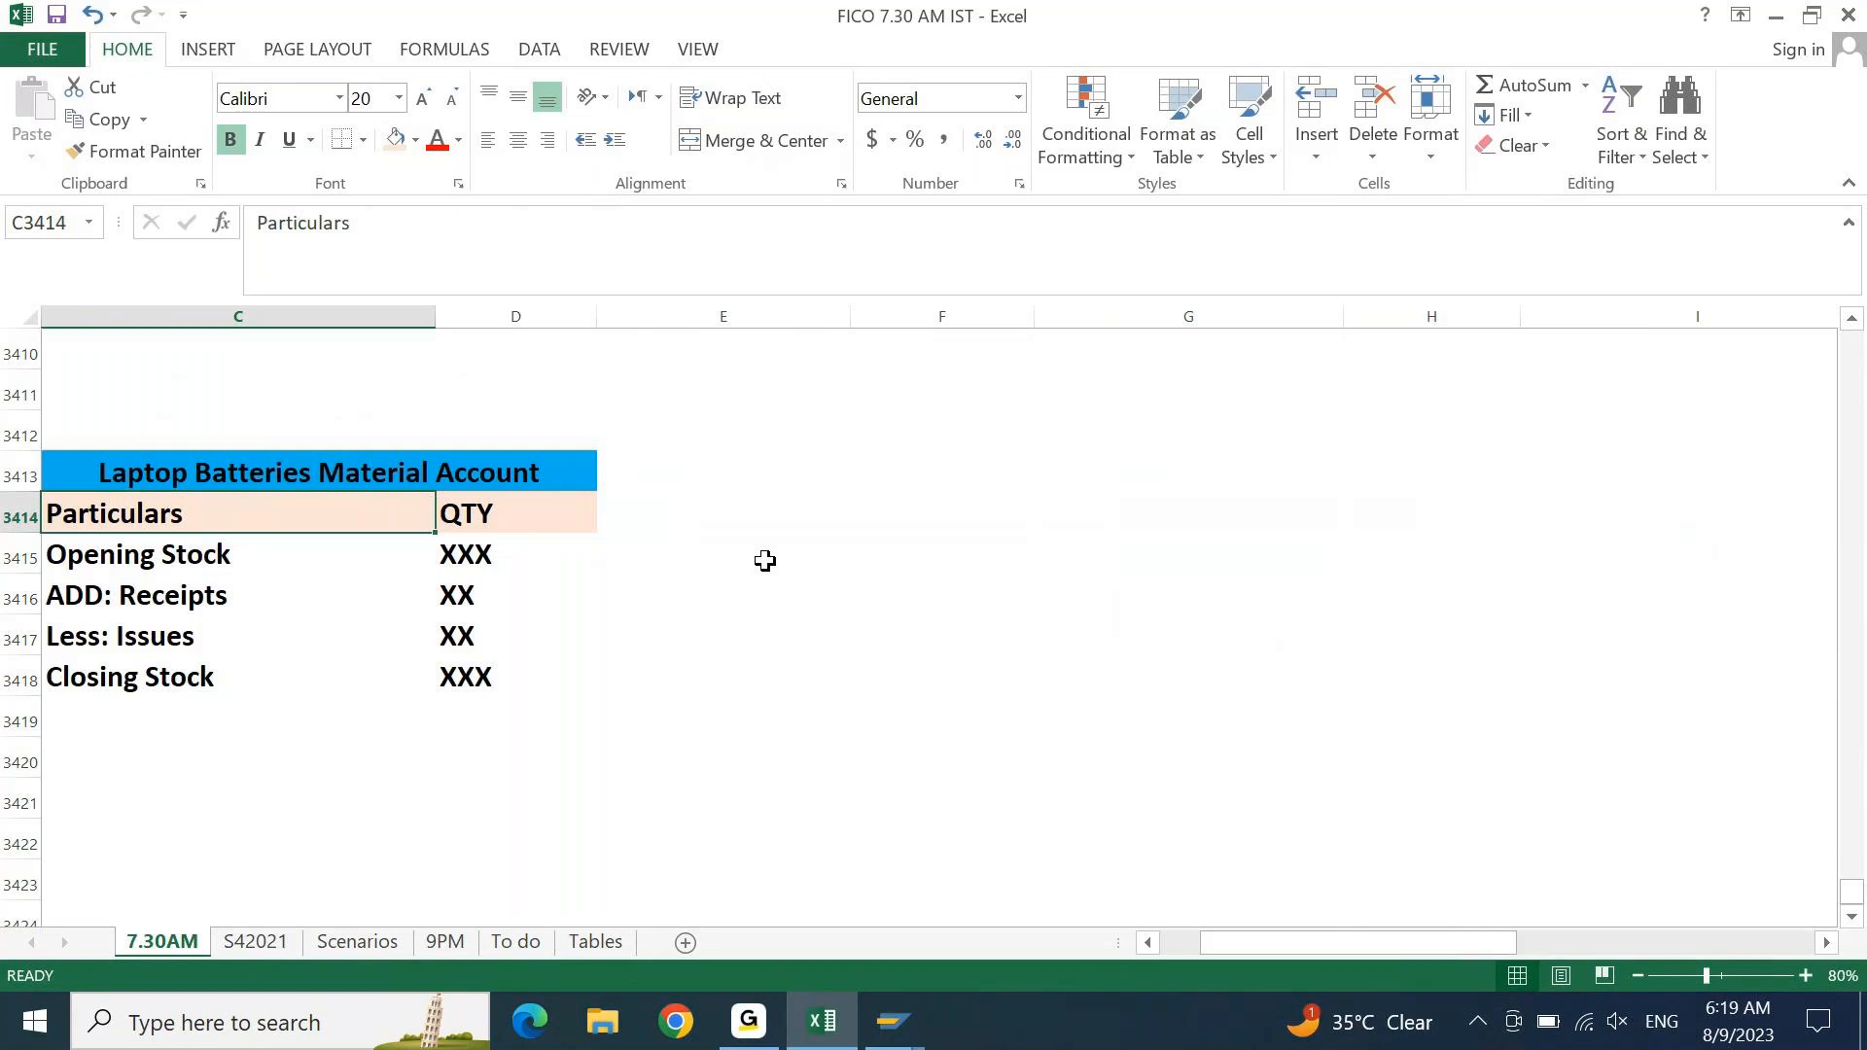
pyautogui.press('Down')
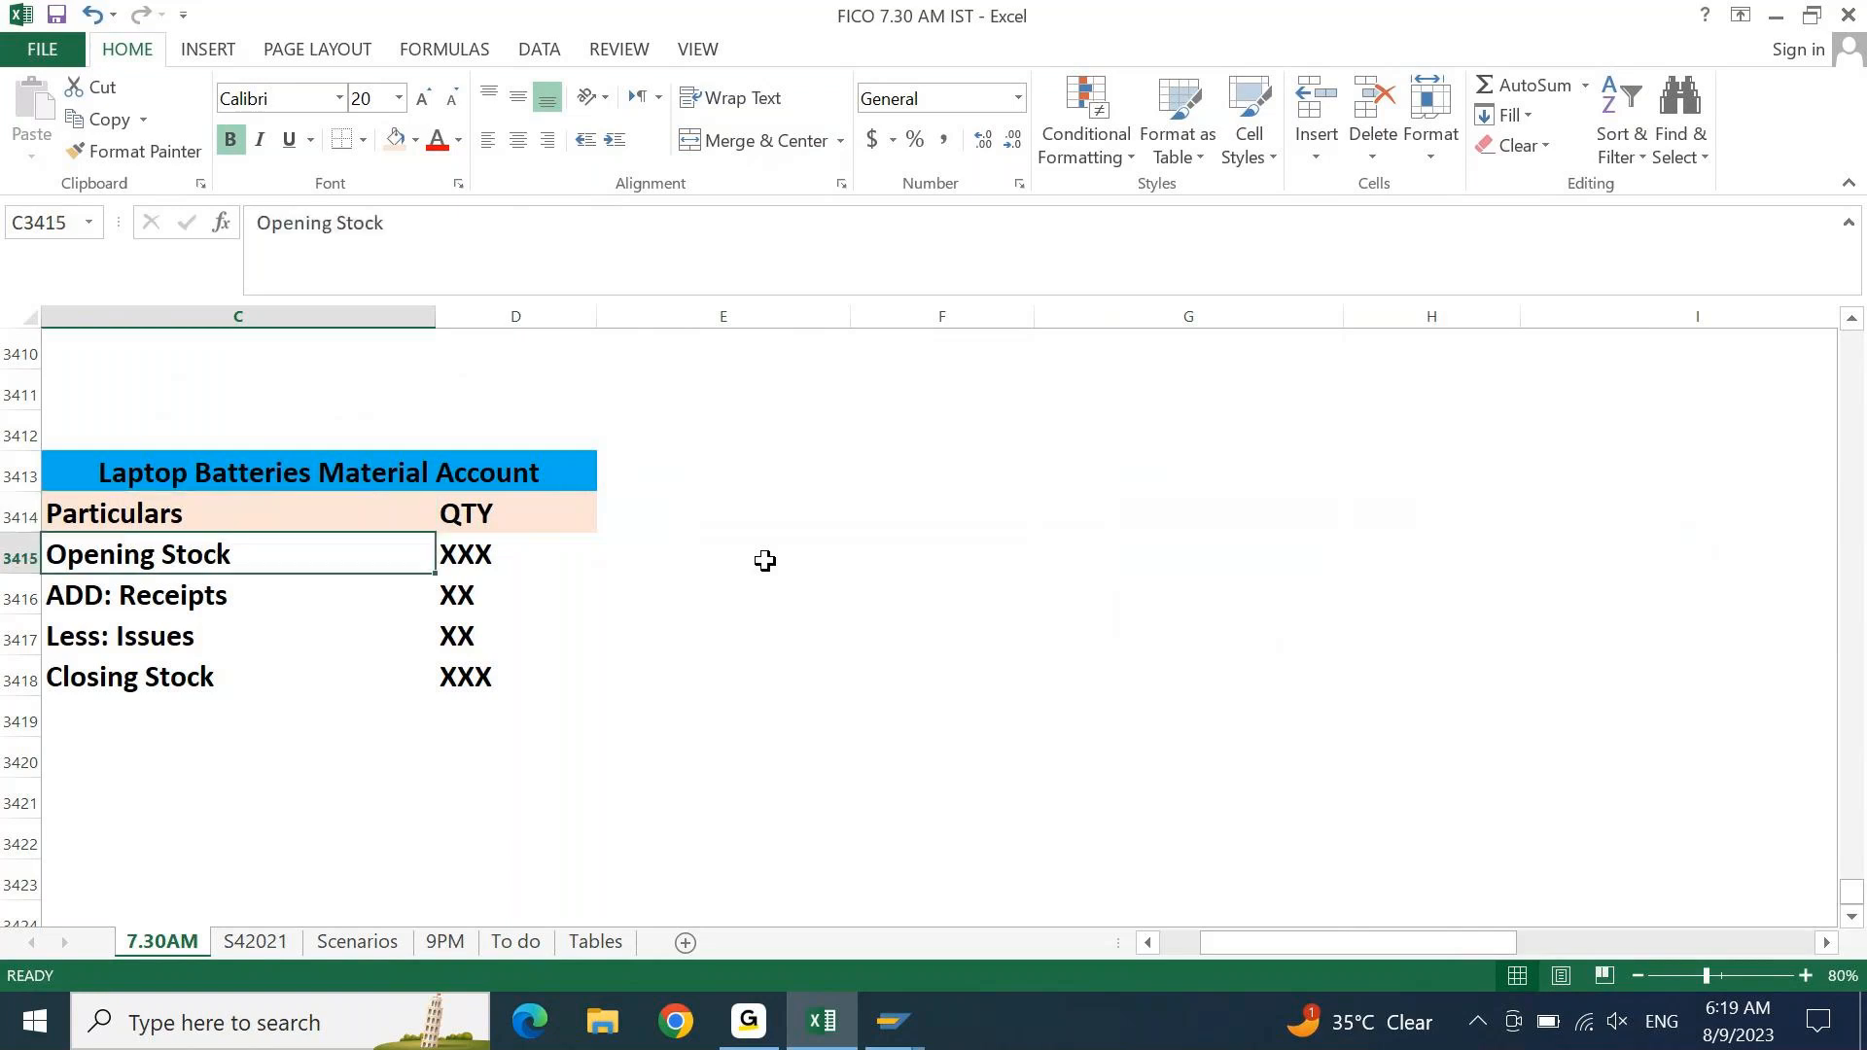
# - Review the stock lines of the Laptop Batteries Material Account, from Opening Stock through Receipts and Issues to Closing Stock
pyautogui.press('Down')
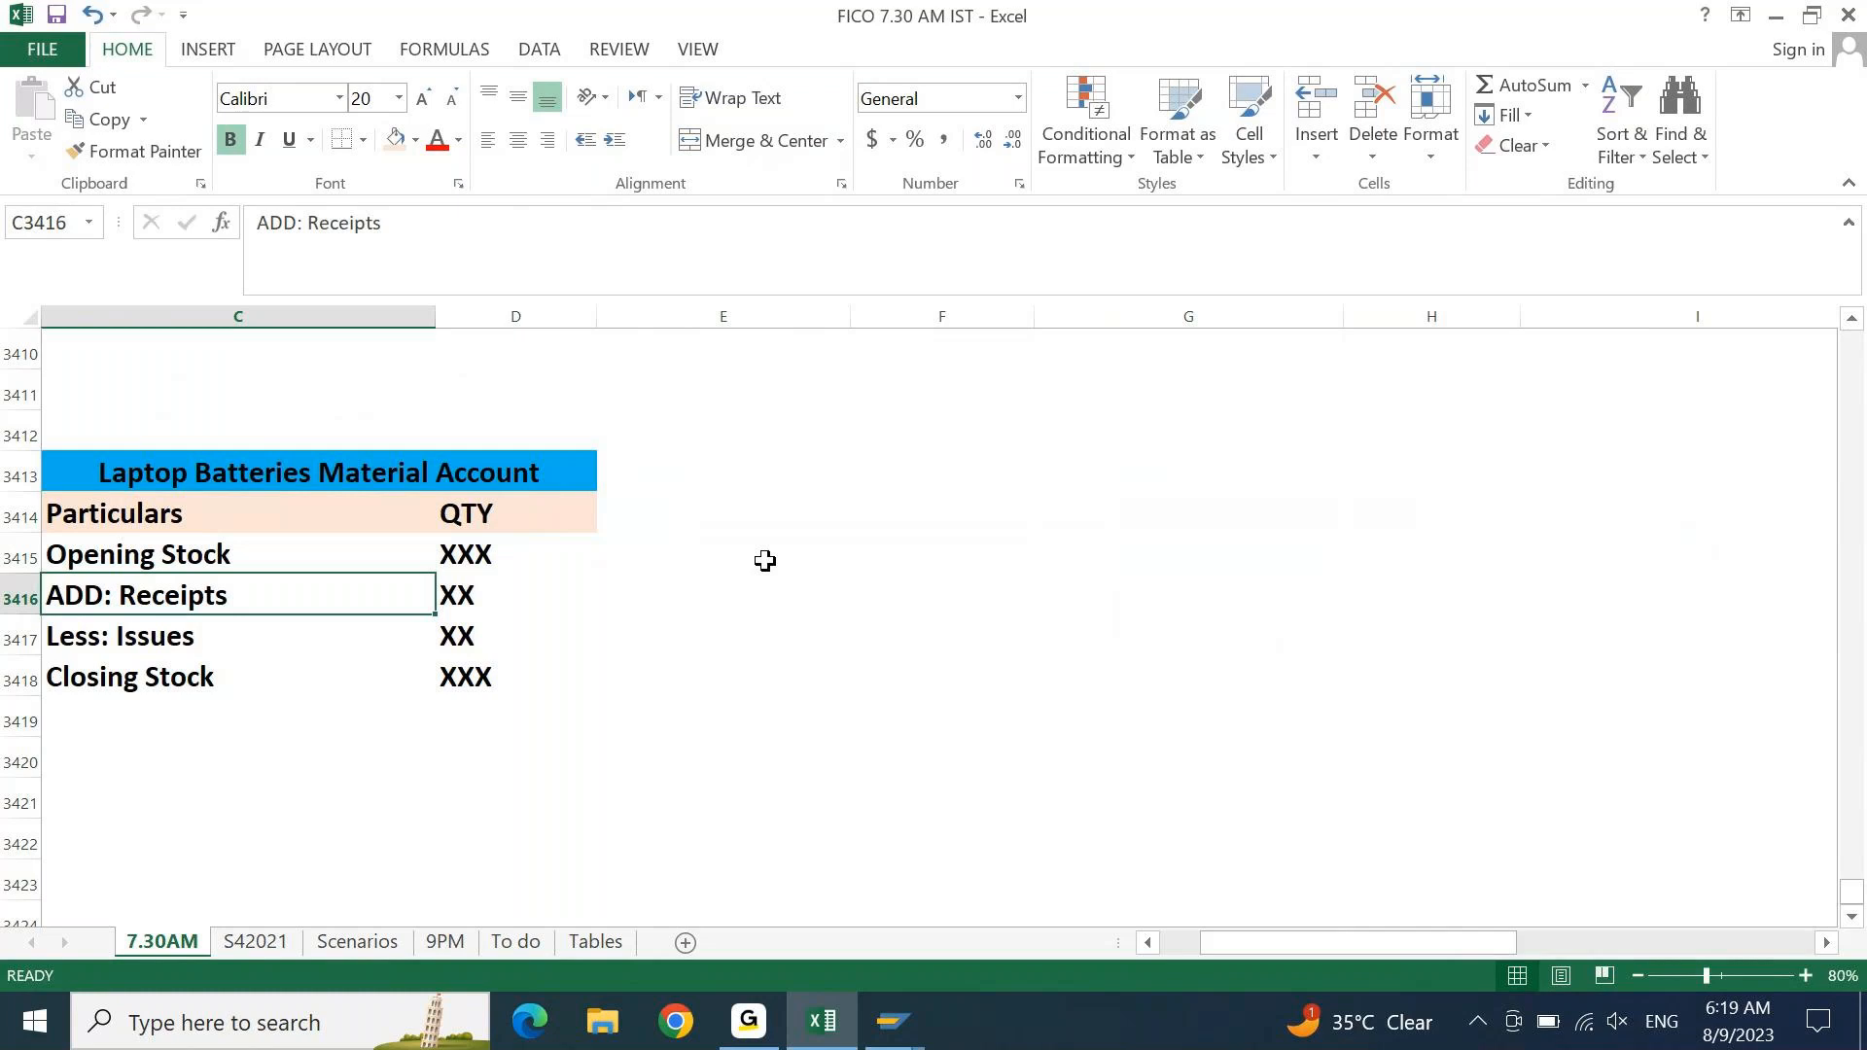
pyautogui.press('Down')
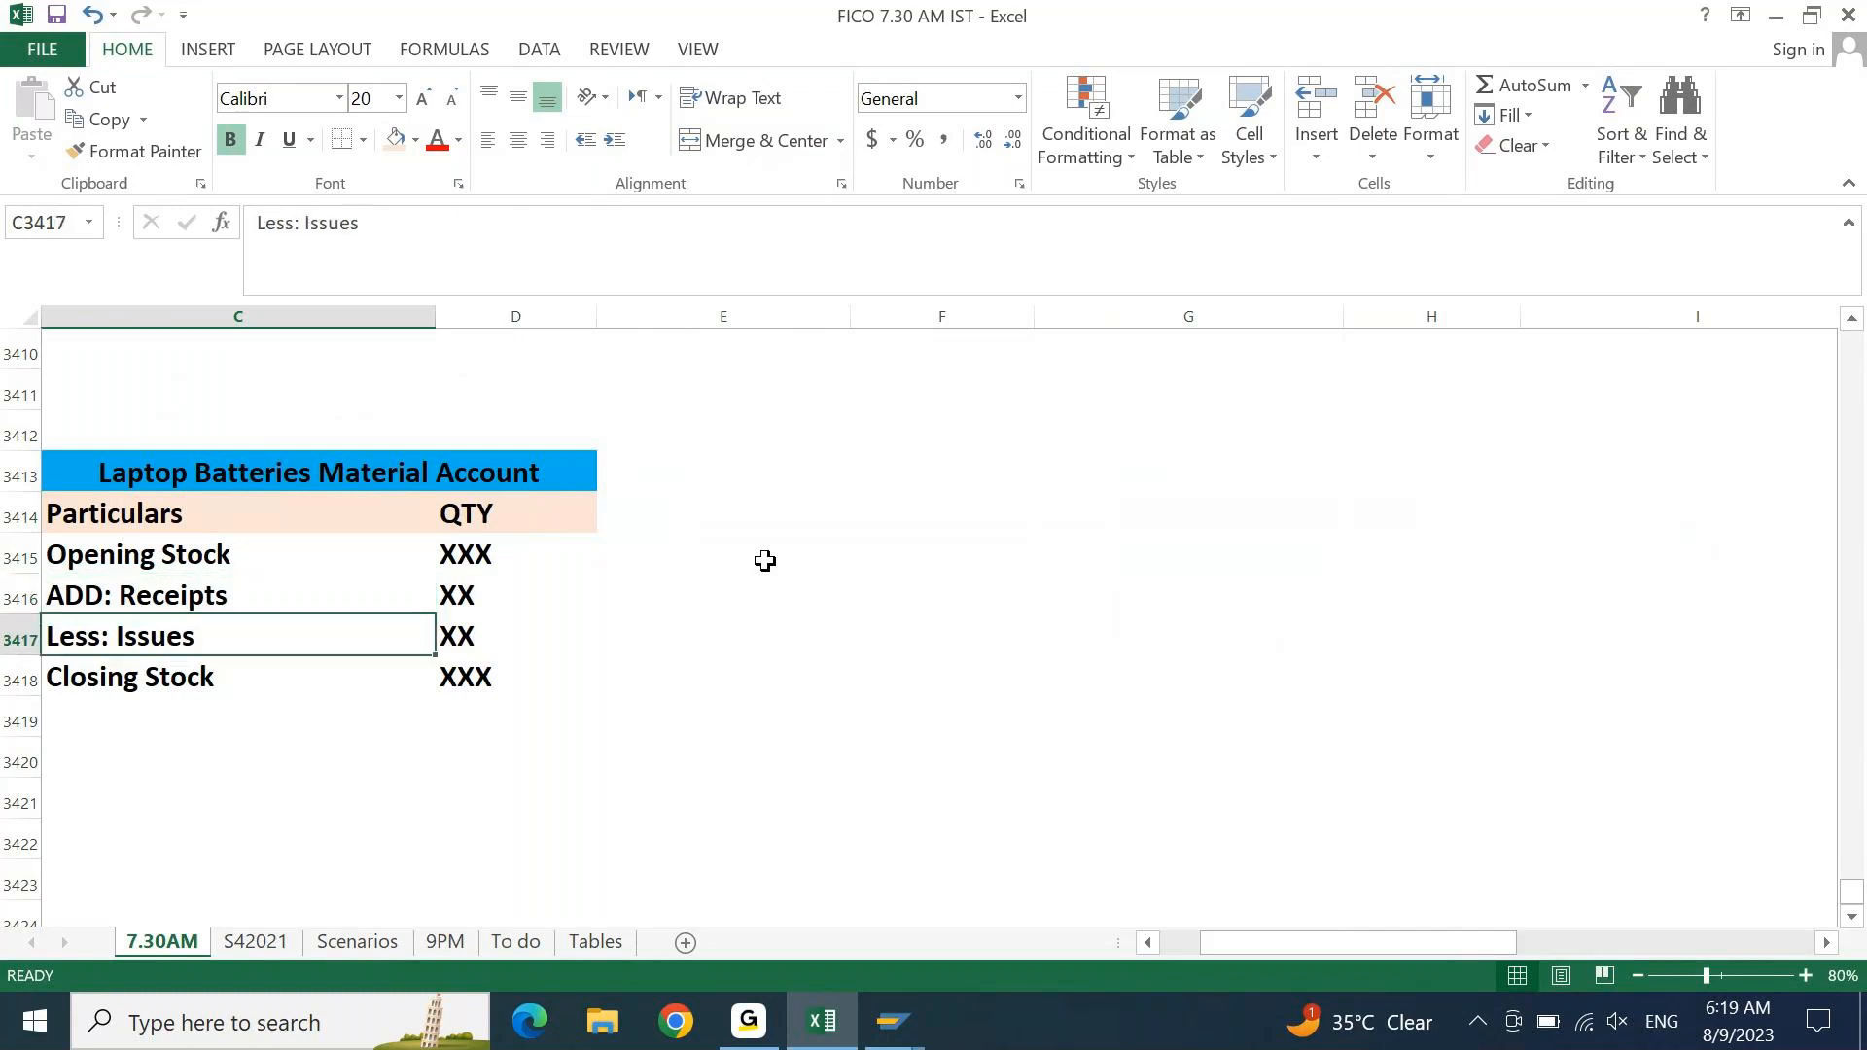
pyautogui.press('Down')
pyautogui.press('Up')
pyautogui.press('Up')
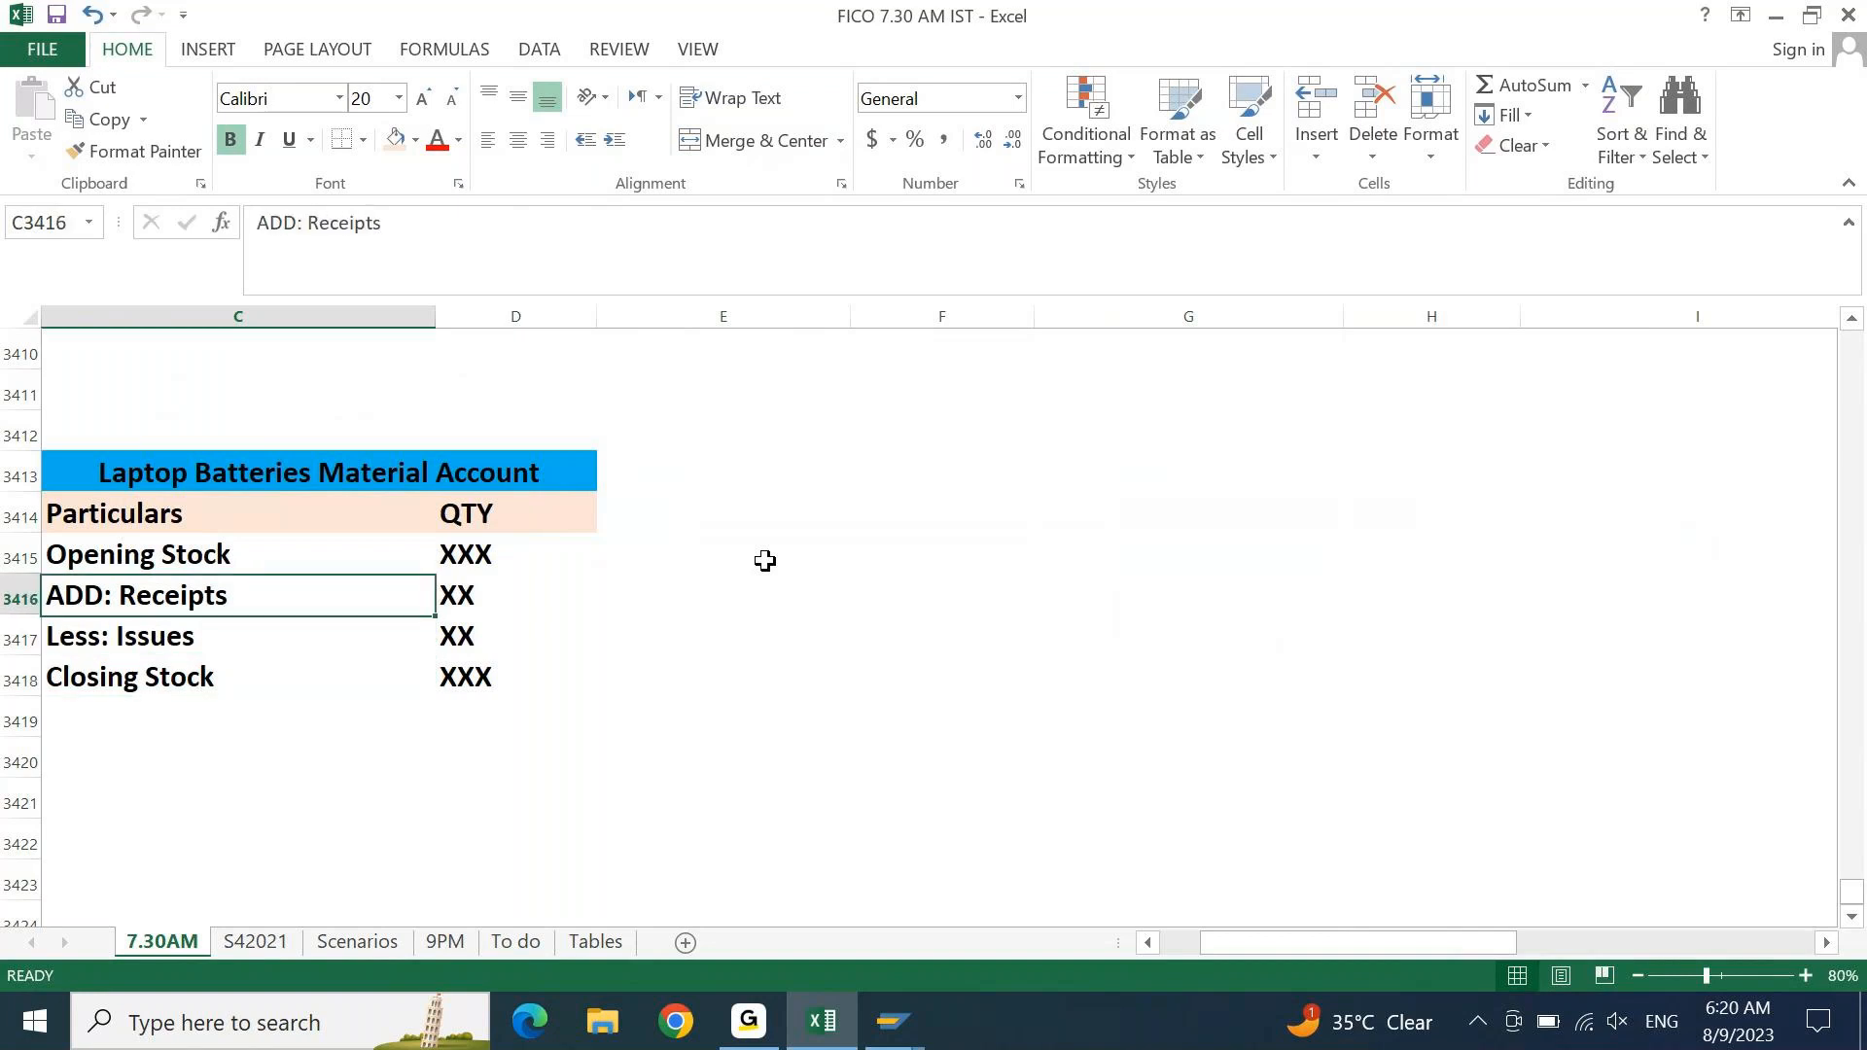
pyautogui.hotkey('shift', 'Down')
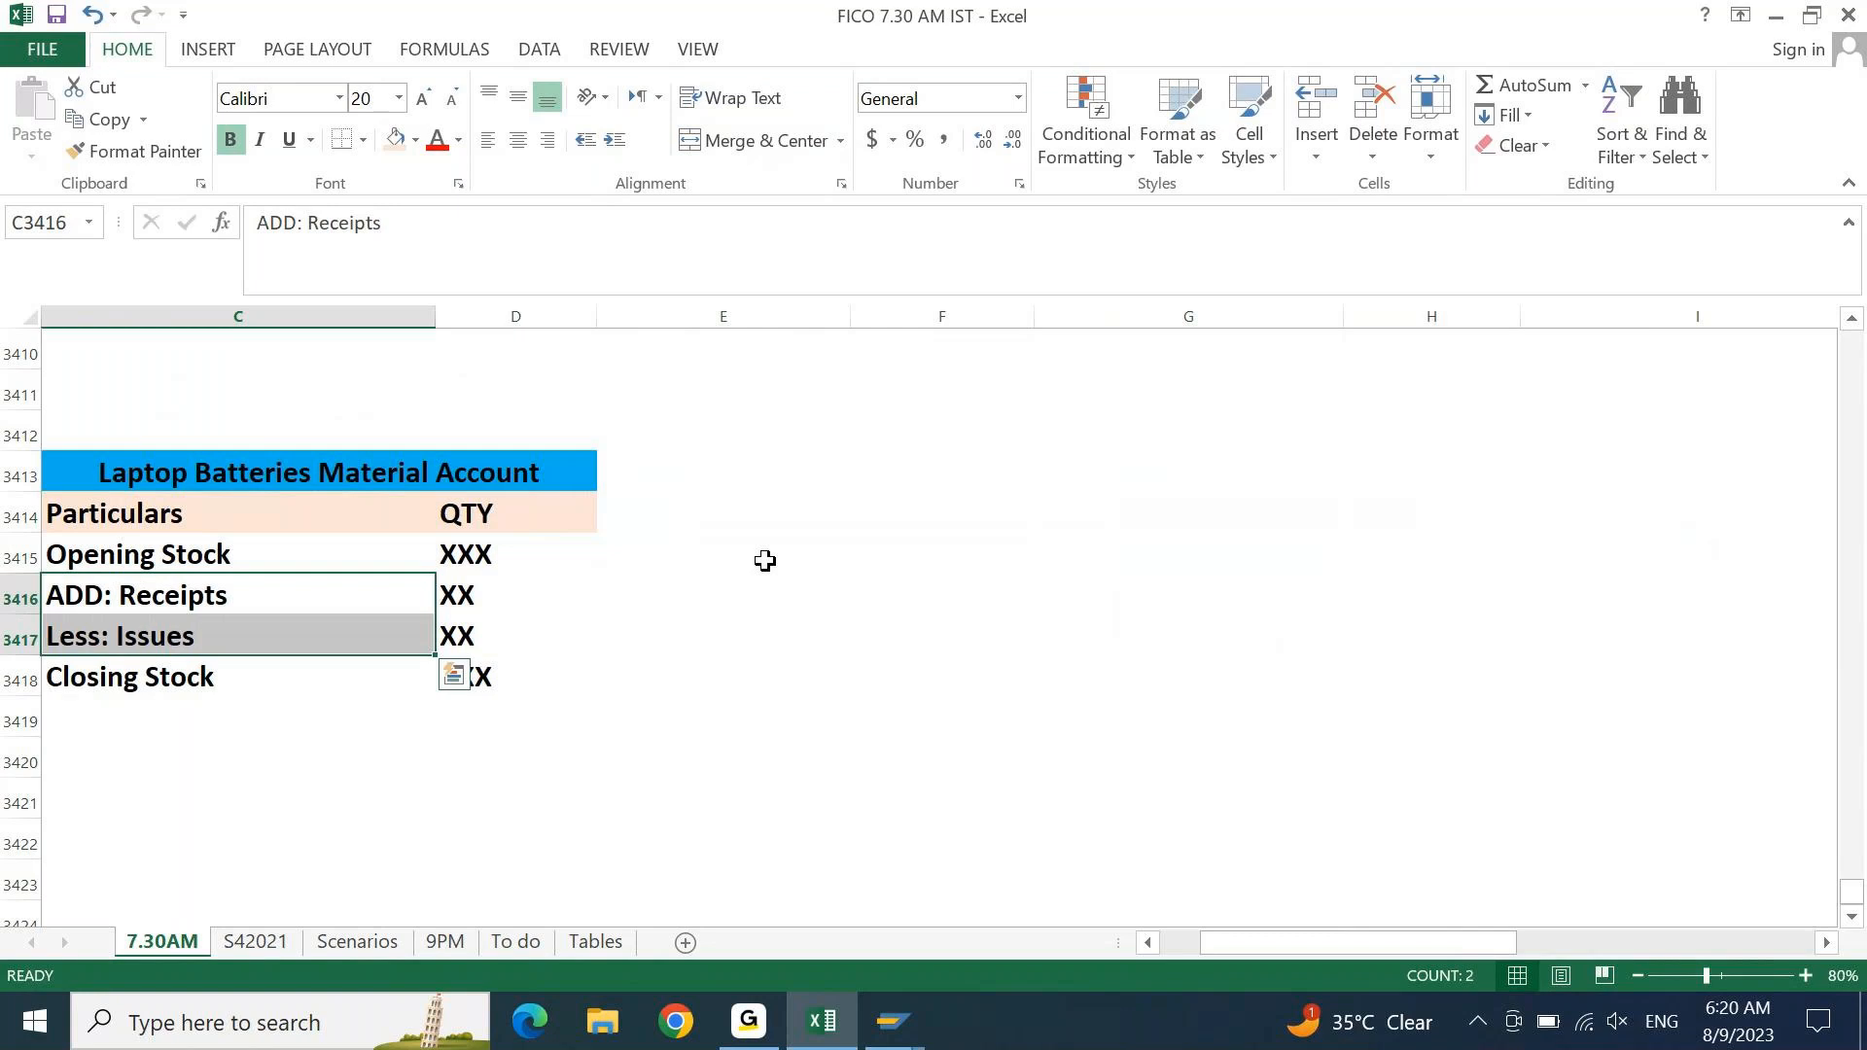
pyautogui.press('Right')
pyautogui.press('Right')
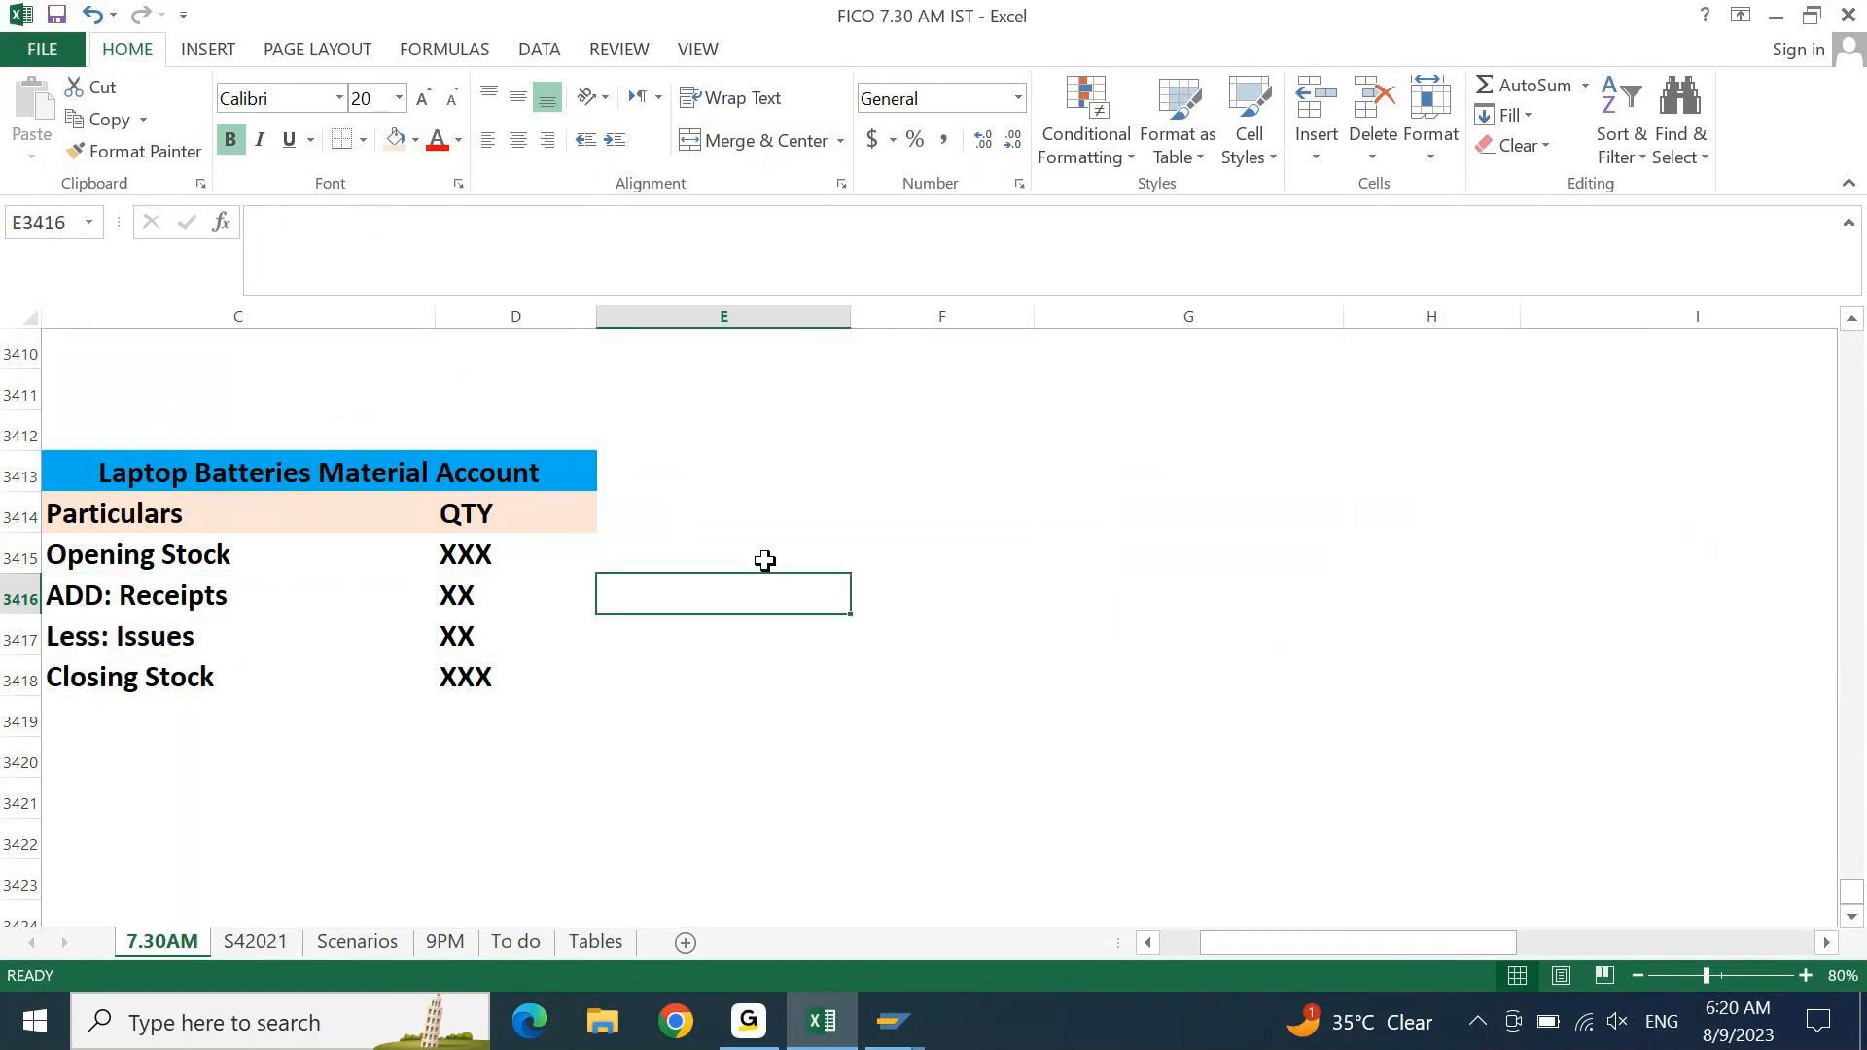
pyautogui.press('Left')
pyautogui.press('Left')
pyautogui.press('Left')
pyautogui.press('Right')
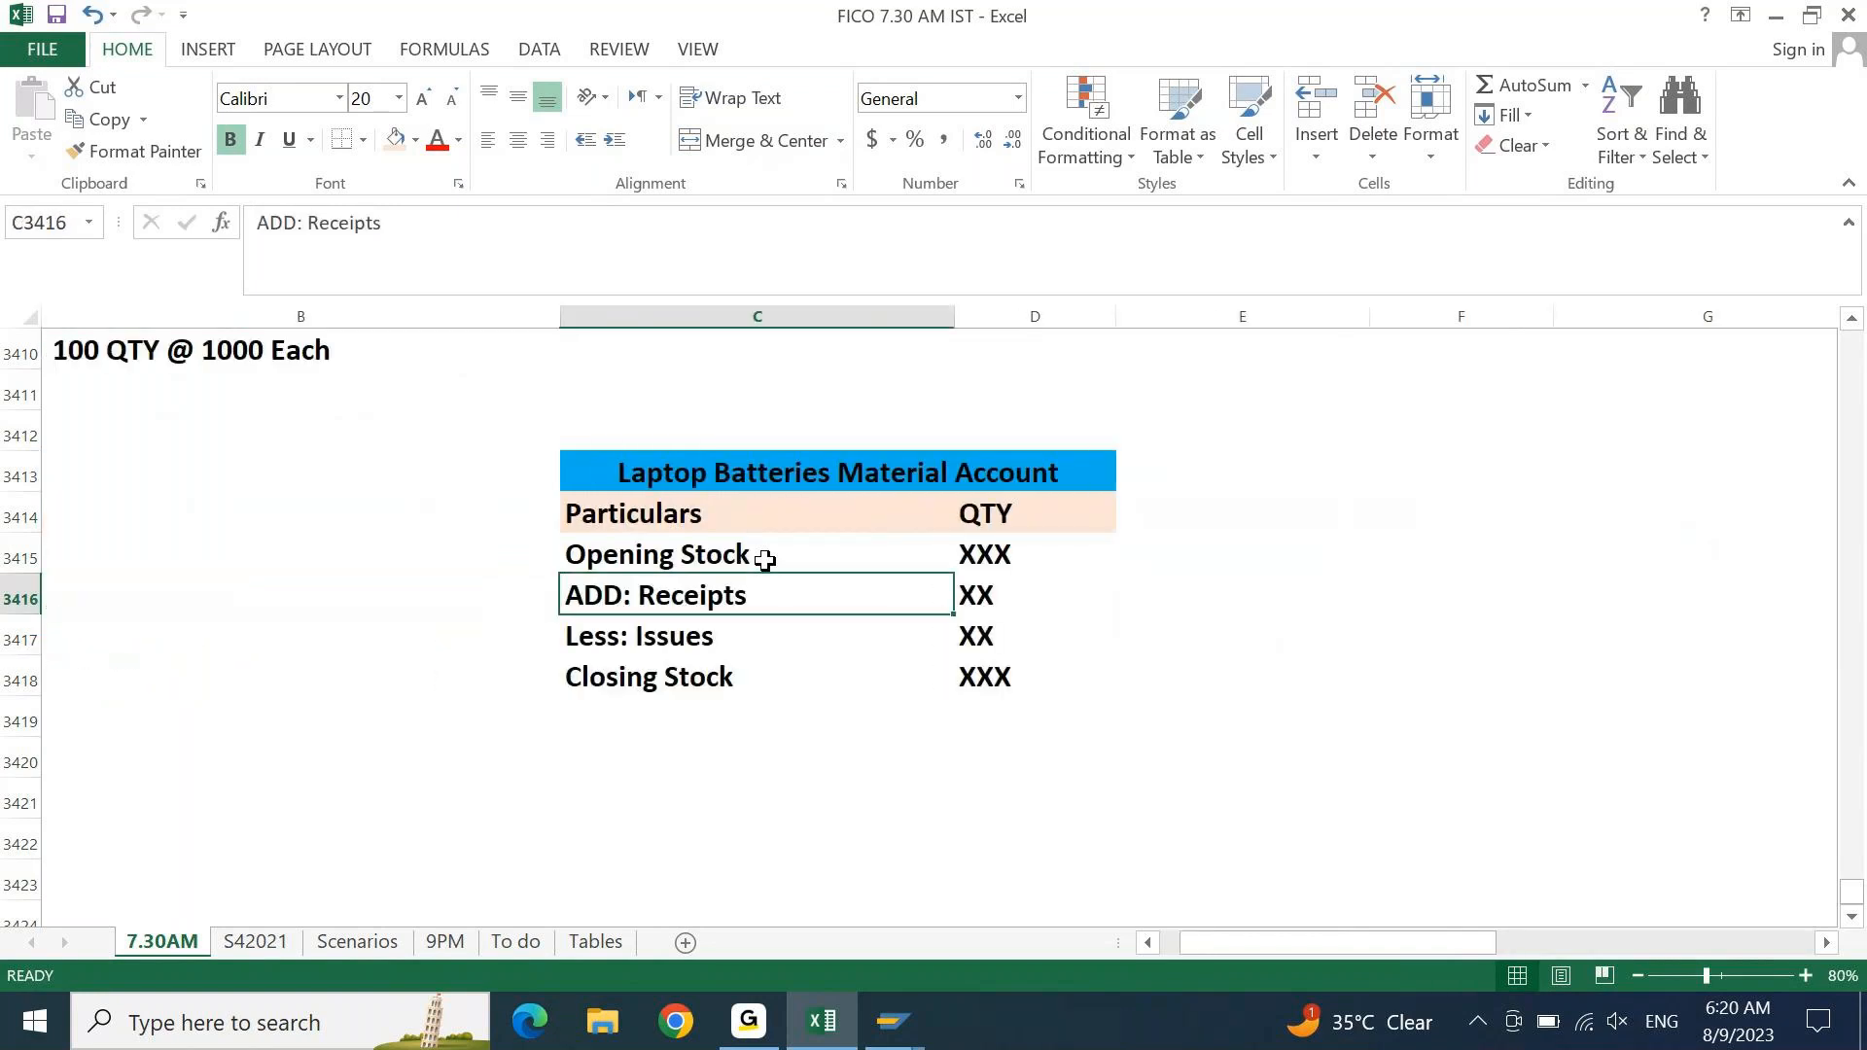
pyautogui.press('Down')
pyautogui.press('Up')
pyautogui.press('Up')
pyautogui.press('Left')
pyautogui.press('Down')
# - Merge and centre E3416:E3417 beside the Receipts and Issues lines, centre it vertically, and enter the label "Stock MOvement"
pyautogui.press('Right')
pyautogui.press('Right')
pyautogui.press('Right')
pyautogui.hotkey('shift', 'Down')
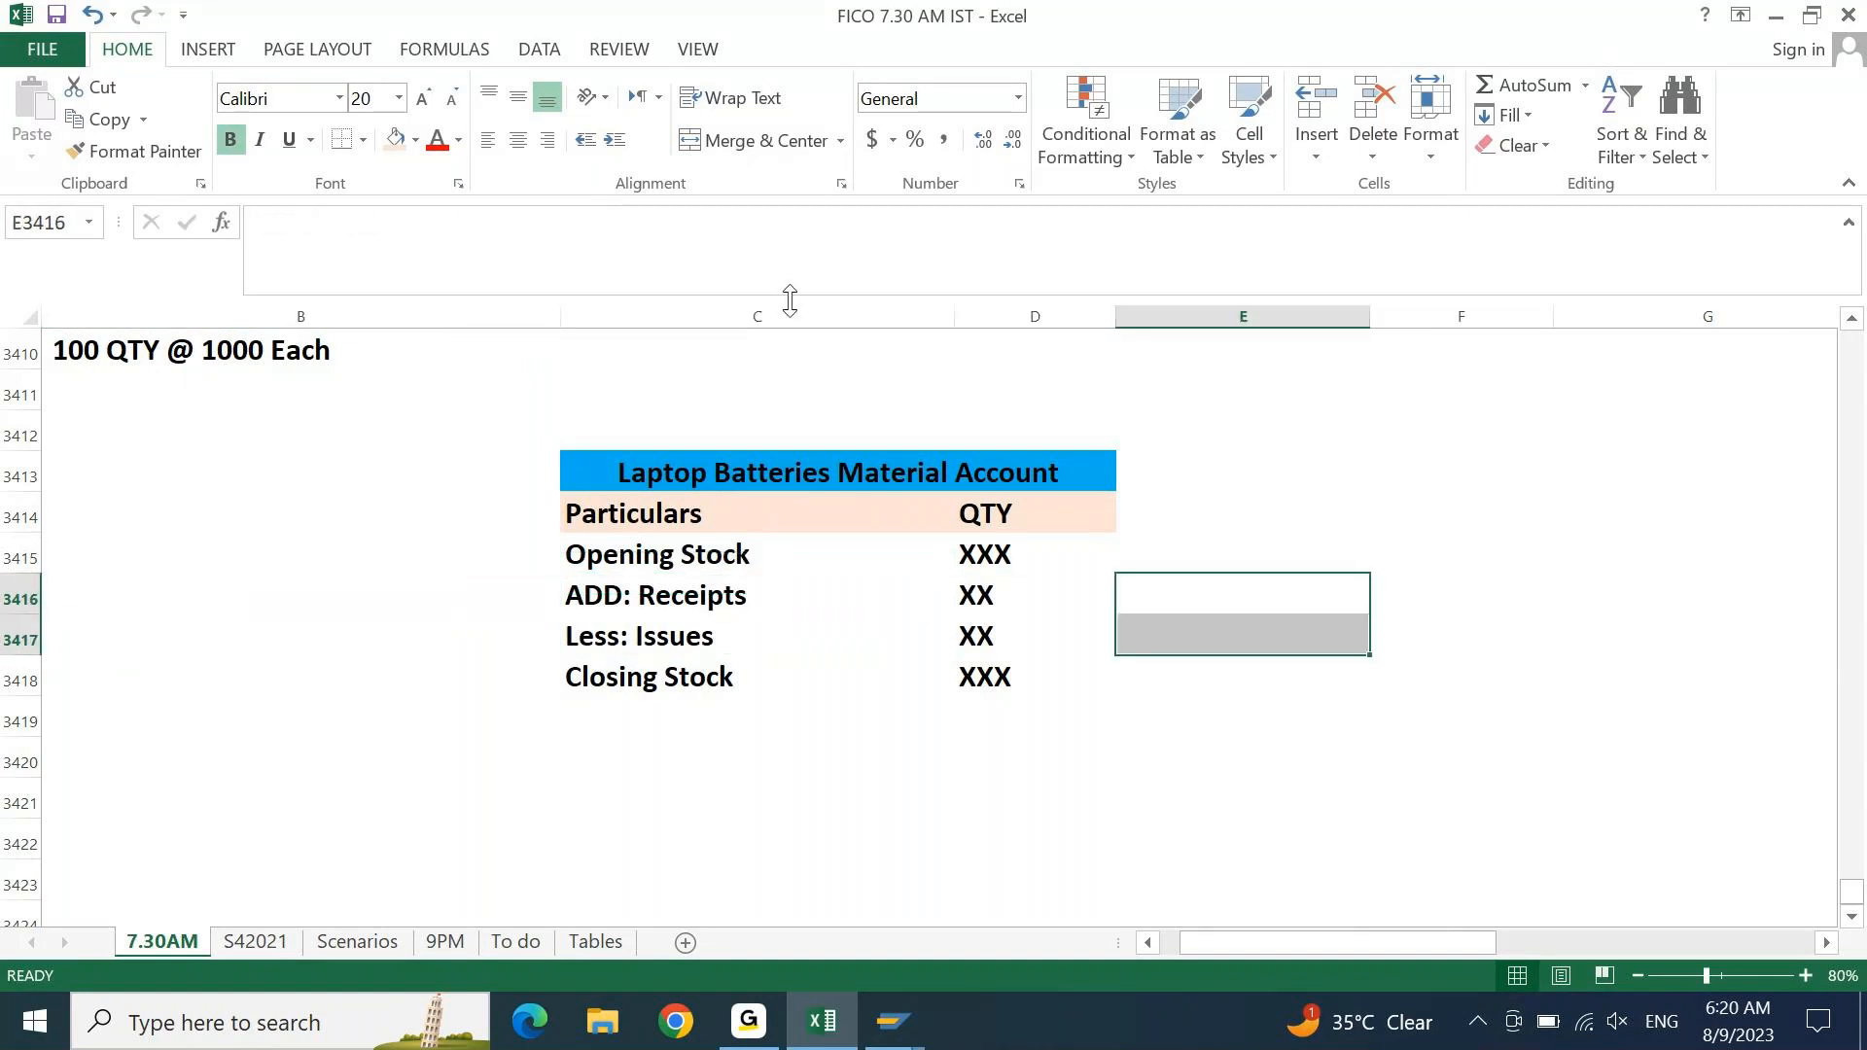
pyautogui.click(796, 147)
pyautogui.write('MOvemen')
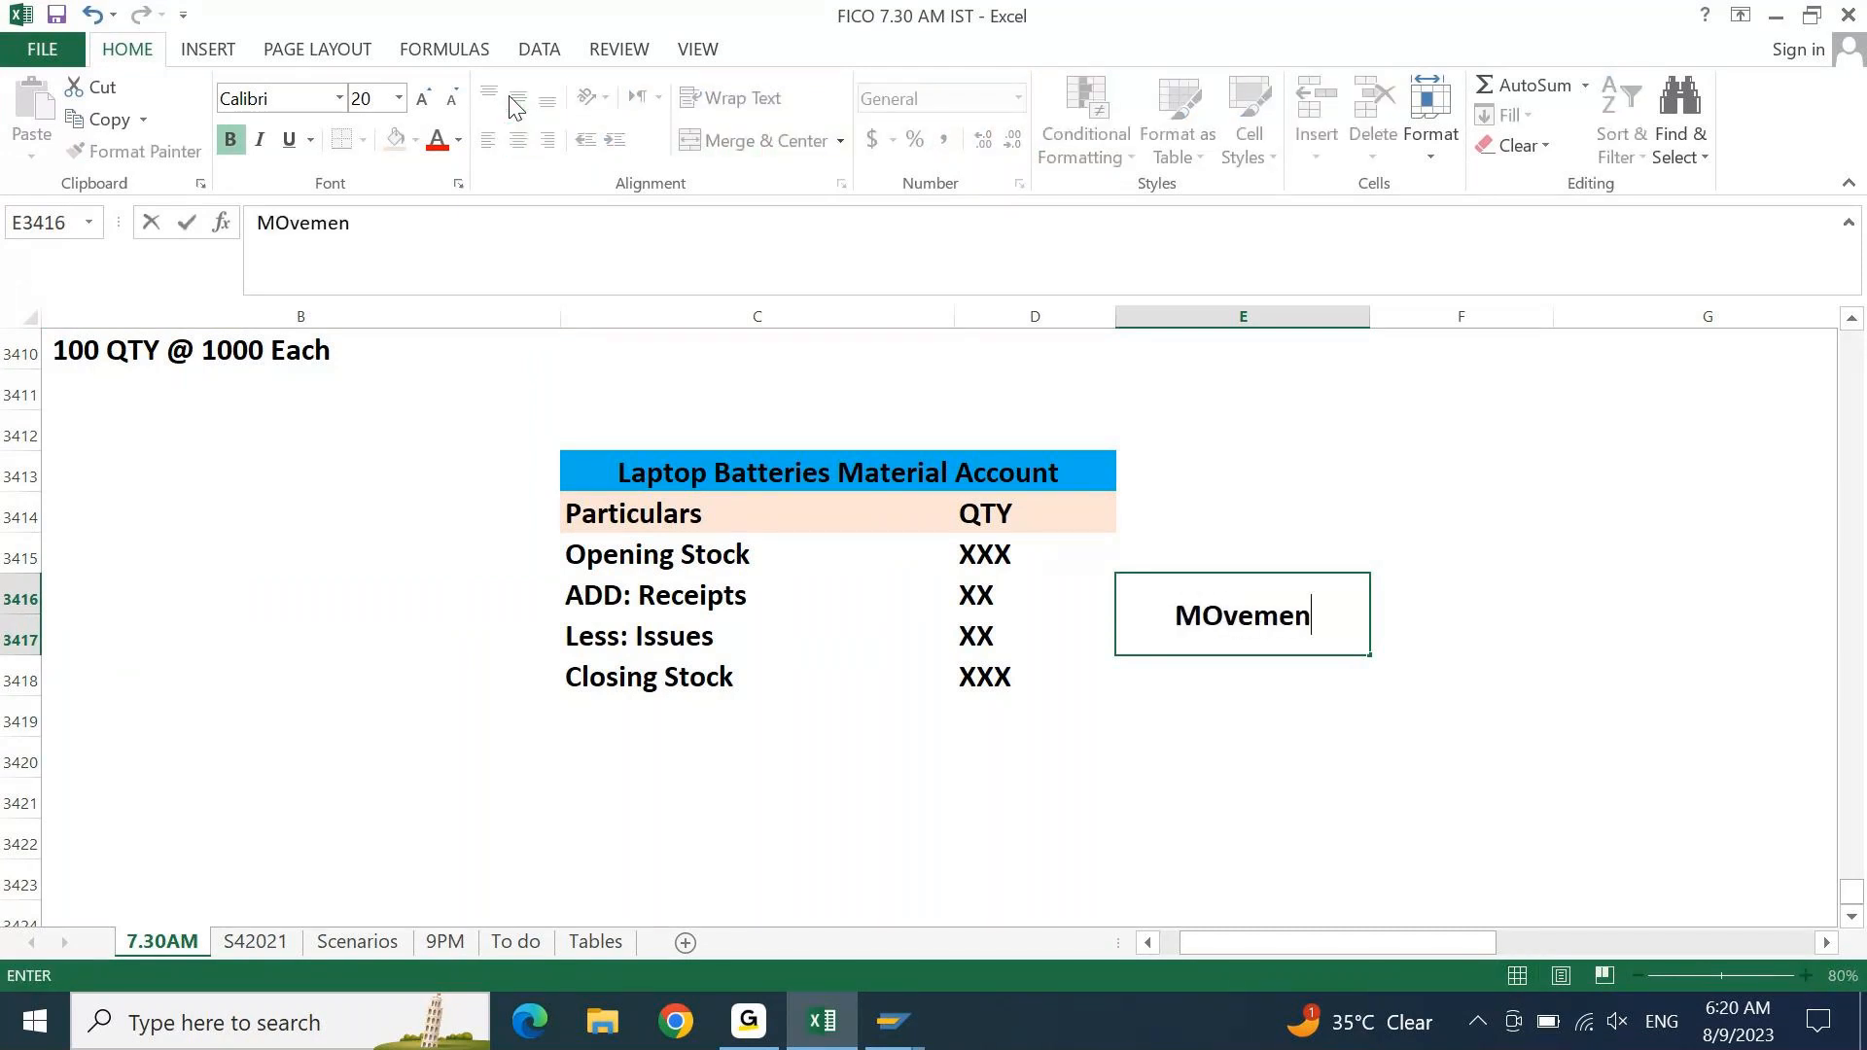
pyautogui.write('t')
pyautogui.press('F2')
pyautogui.press('Home')
pyautogui.write('Stock')
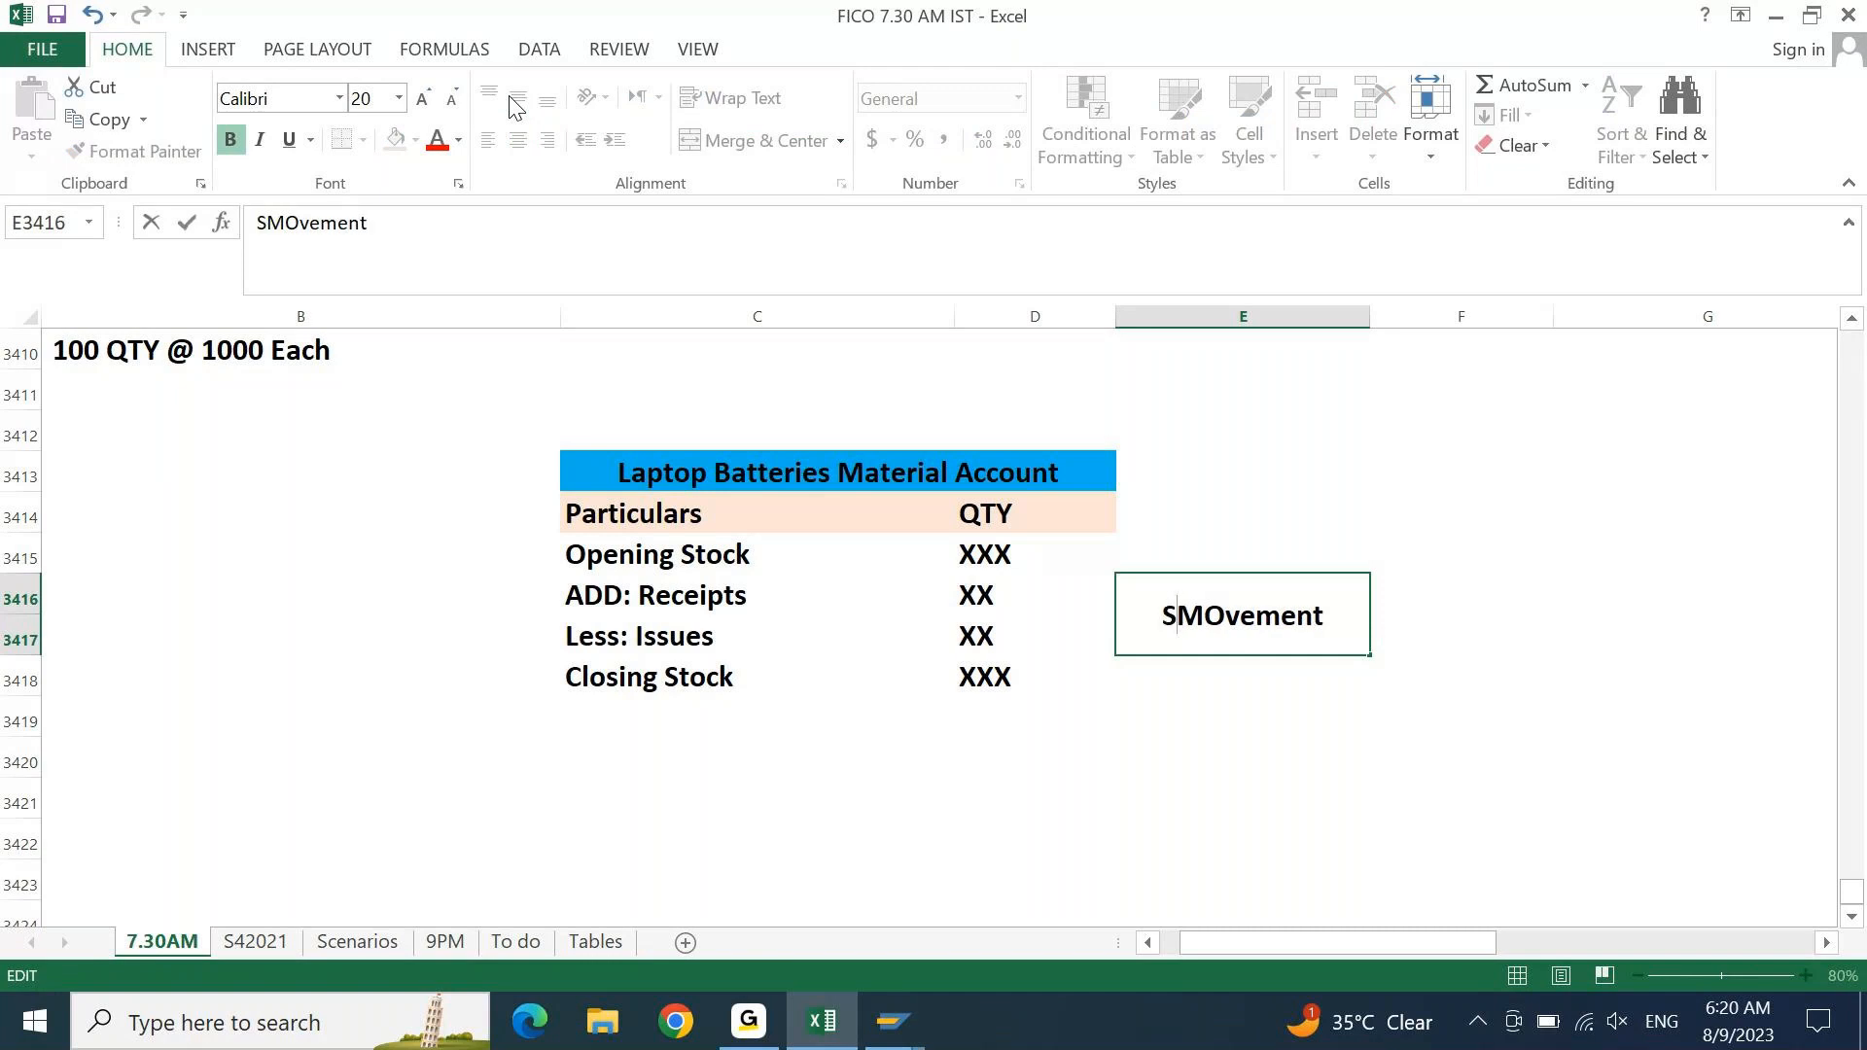
pyautogui.hotkey('ctrl', 'Return')
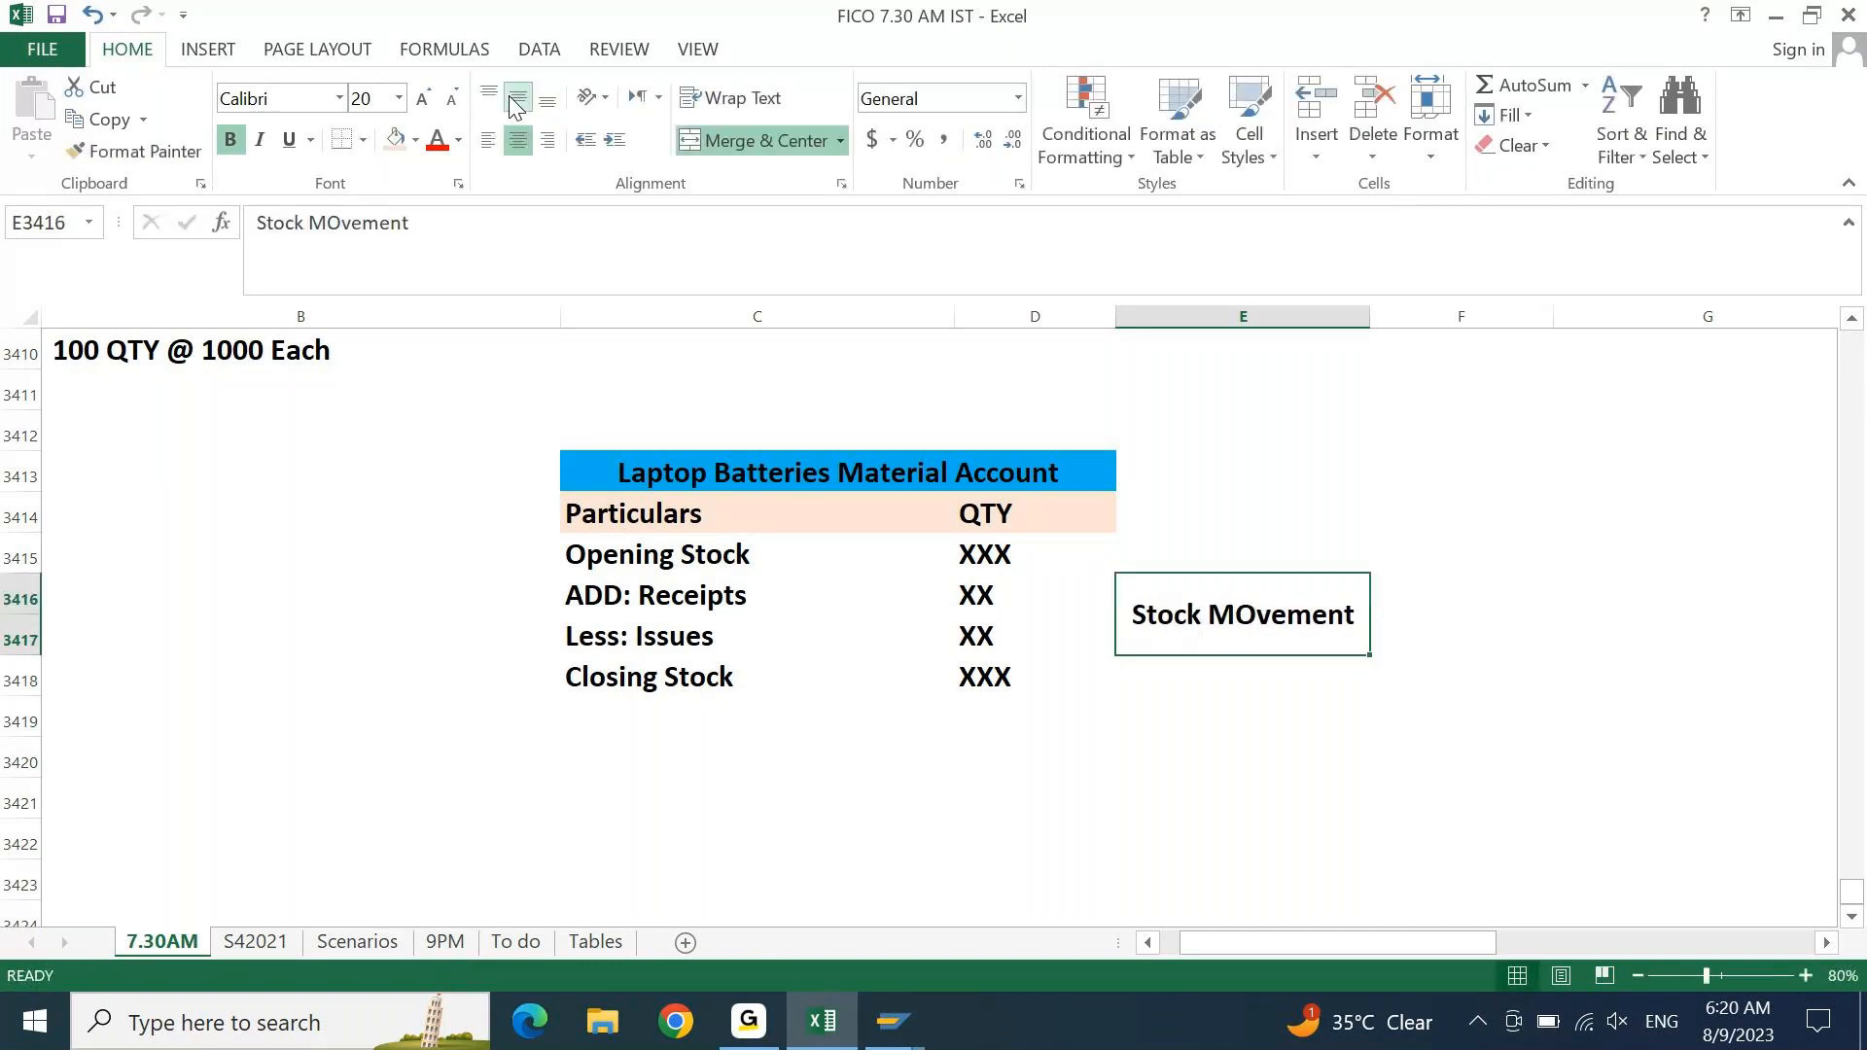
# - Correct the capitalisation of the merged label in E3416 to "Stock Movement"
pyautogui.press('F2')
pyautogui.hotkey('ctrl', 'Left')
pyautogui.press('Right')
pyautogui.hotkey('shift', 'Right')
pyautogui.write('o')
pyautogui.hotkey('ctrl', 'Return')
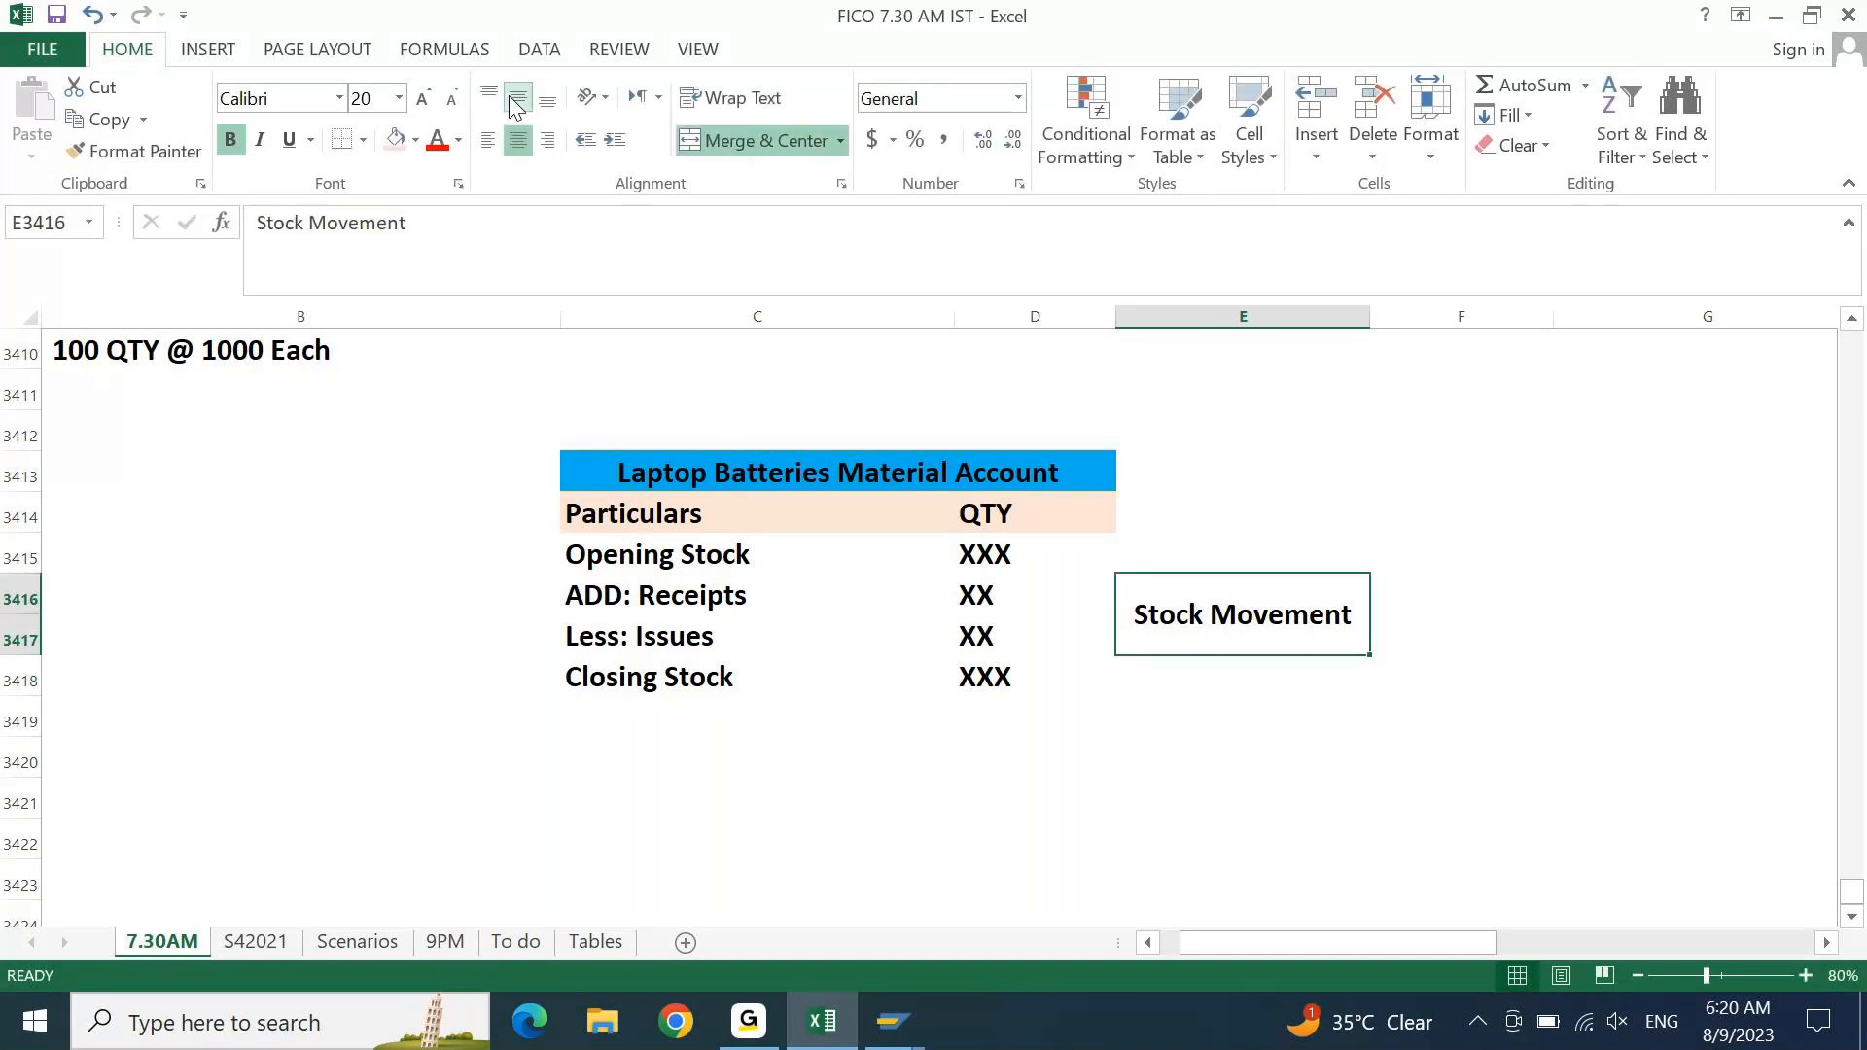
# - Fill the Receipts and Issues rows together with the Stock Movement cell, C3416:E3417, with light green
pyautogui.moveTo(1225, 628); pyautogui.dragTo(681, 637)
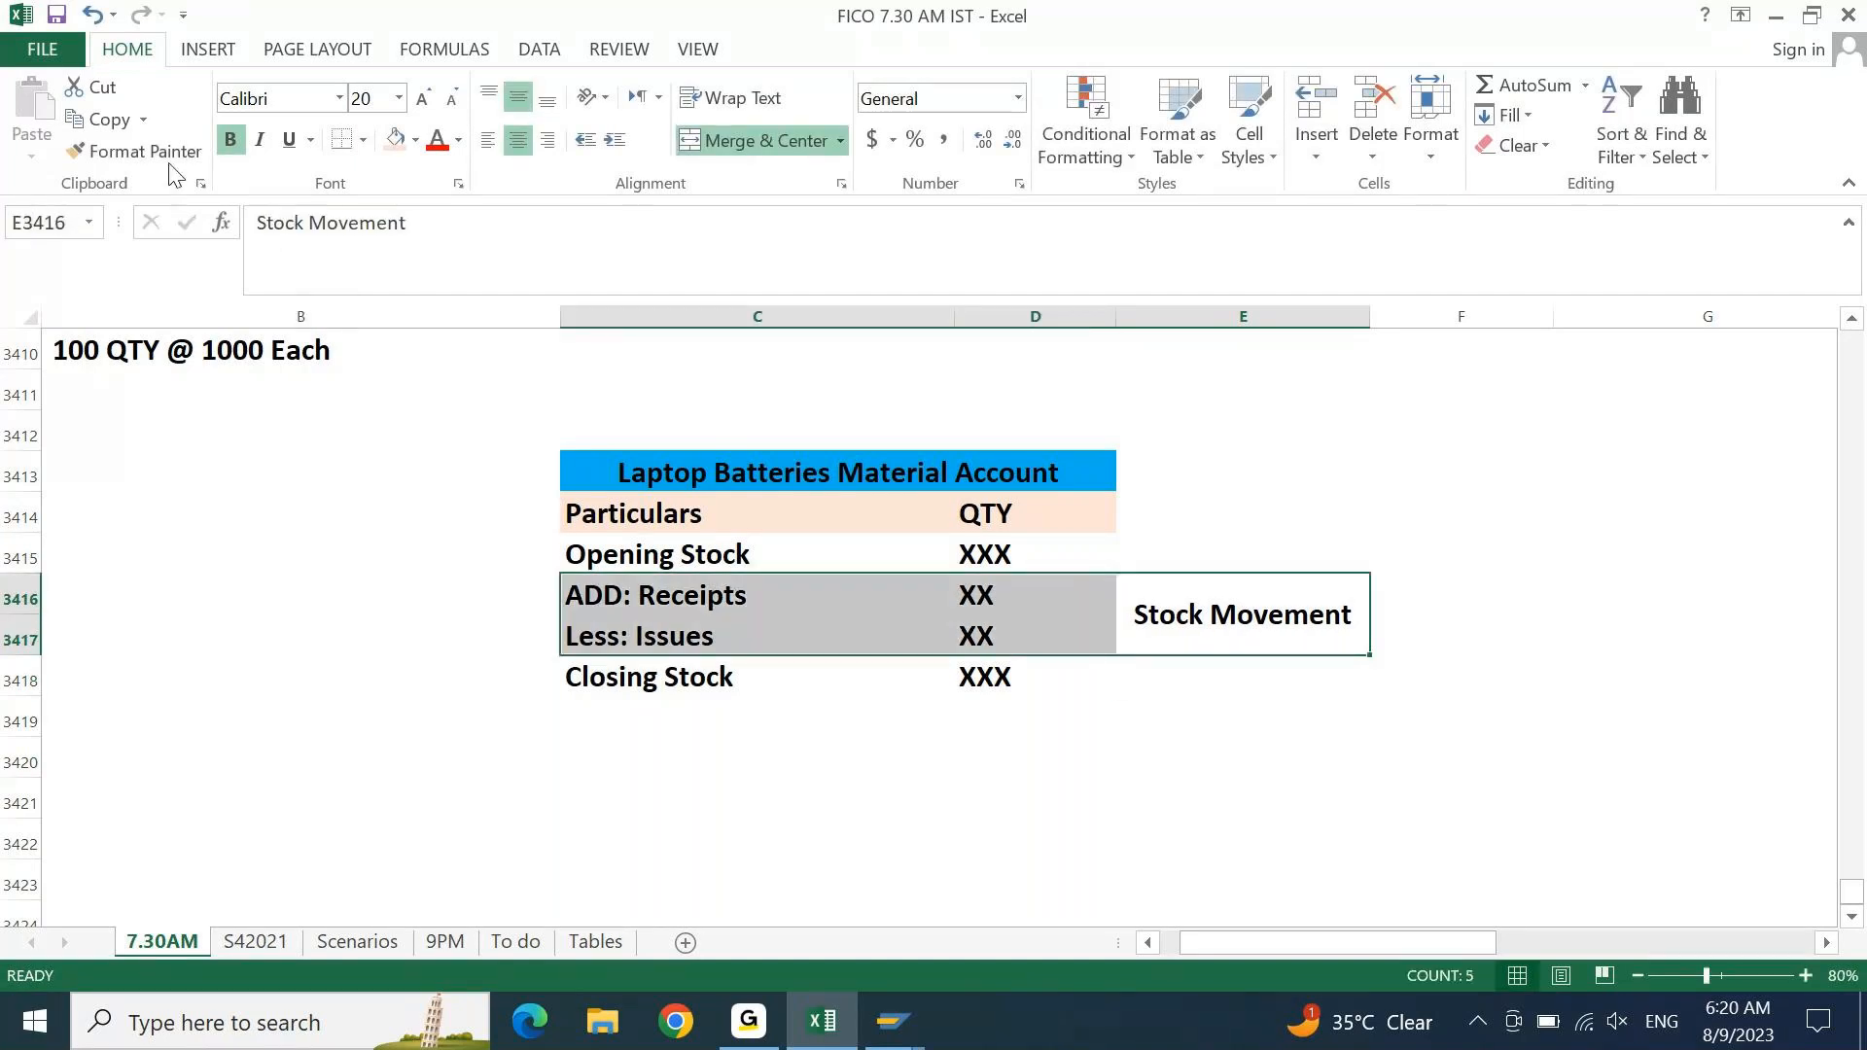
pyautogui.click(416, 141)
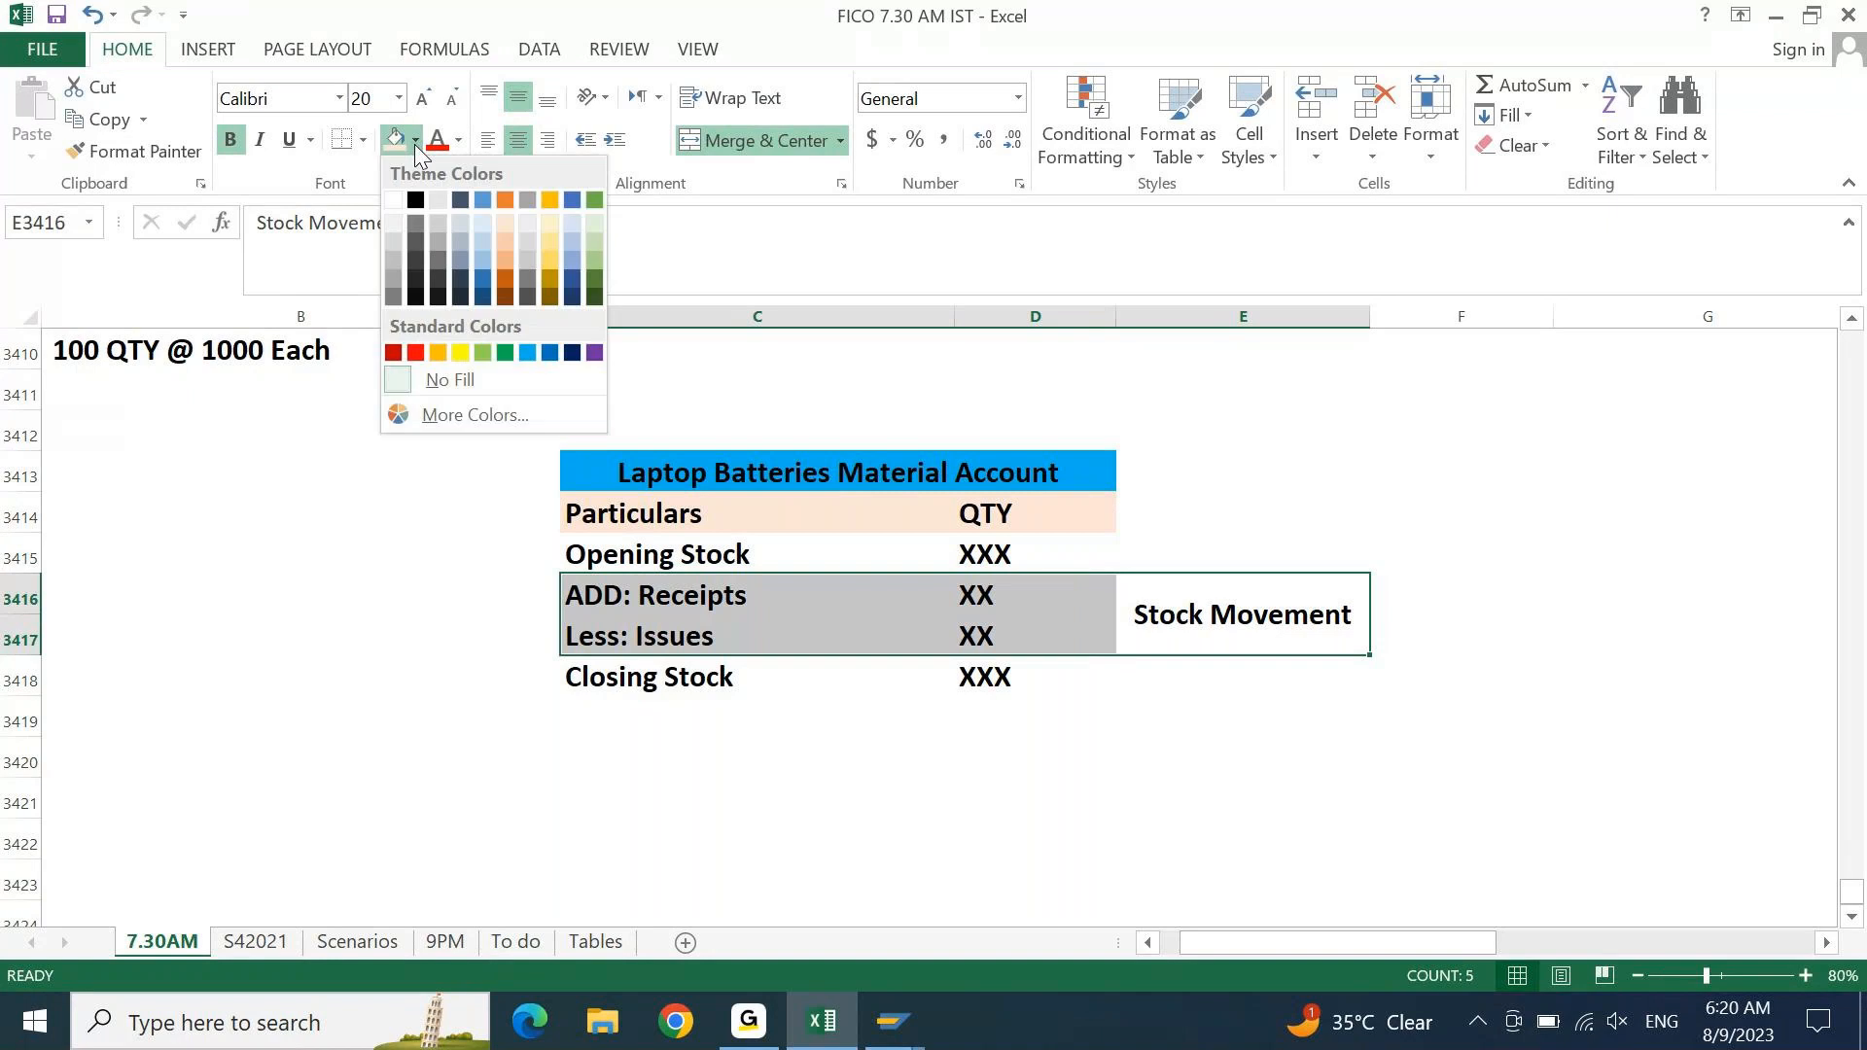
pyautogui.click(594, 242)
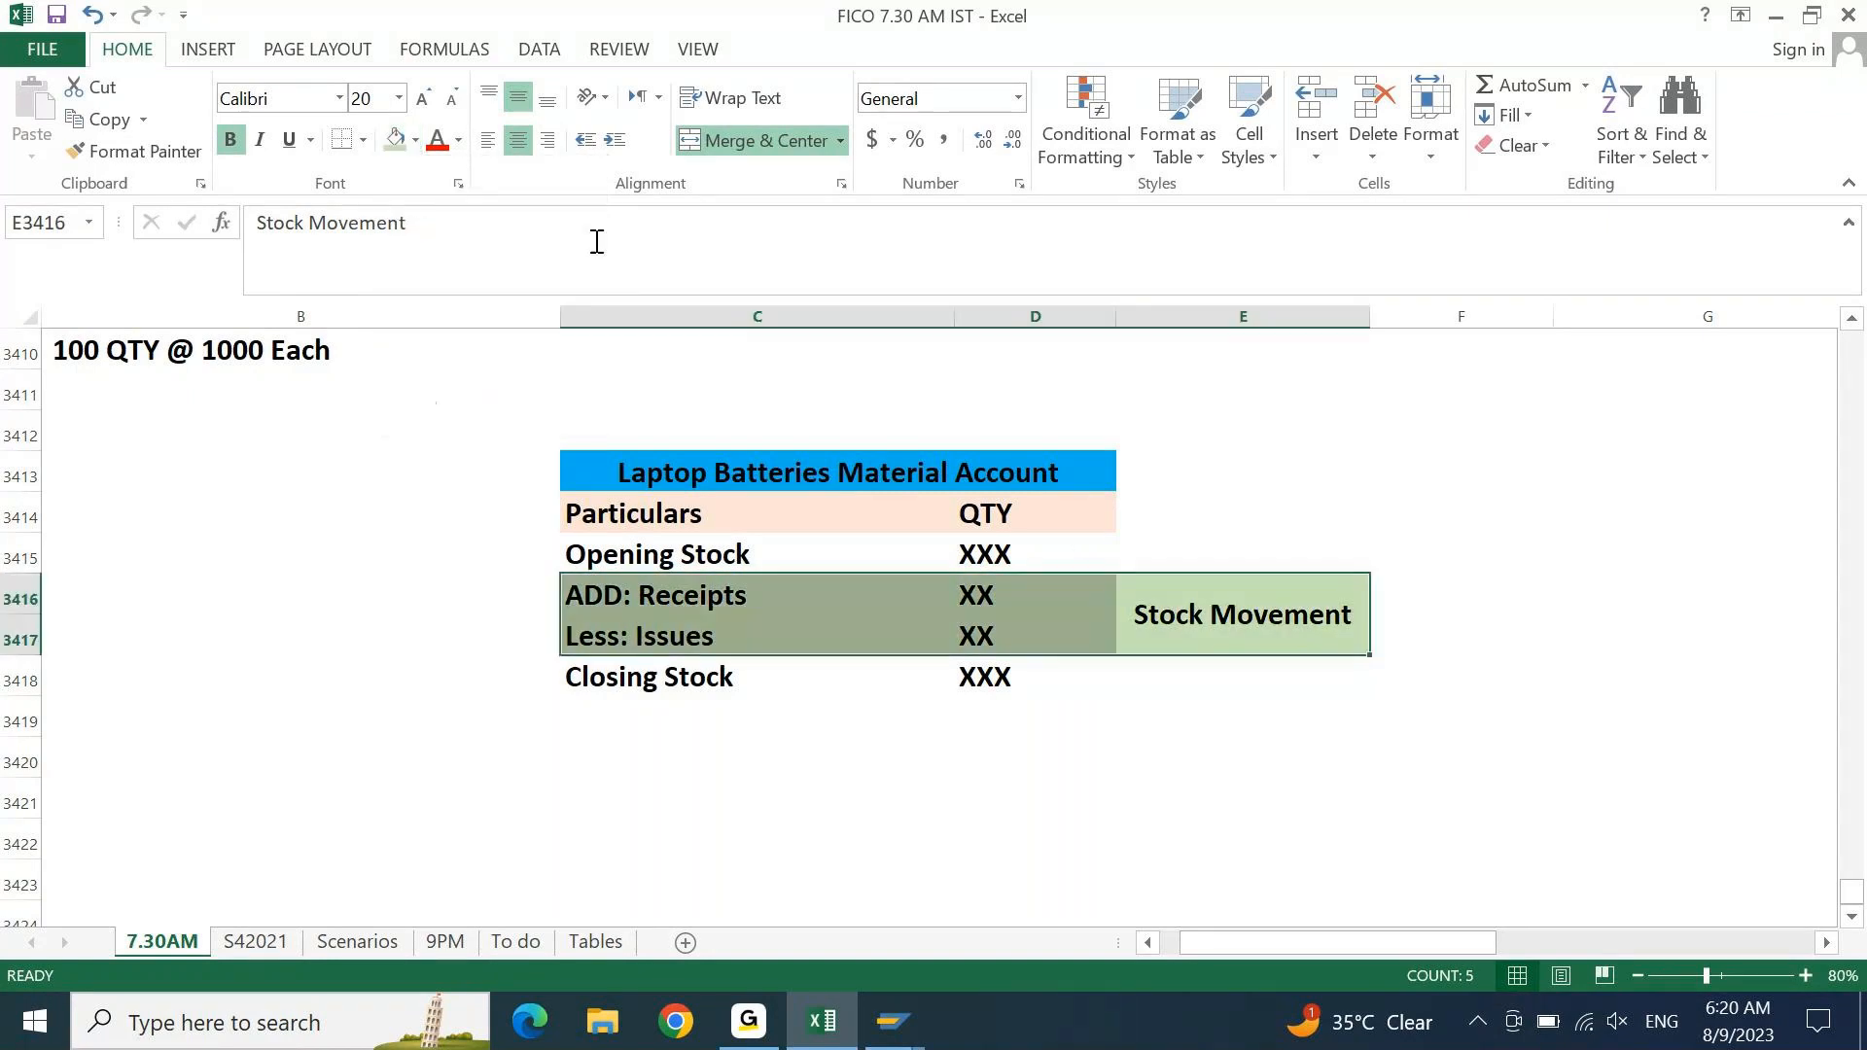
pyautogui.click(1158, 561)
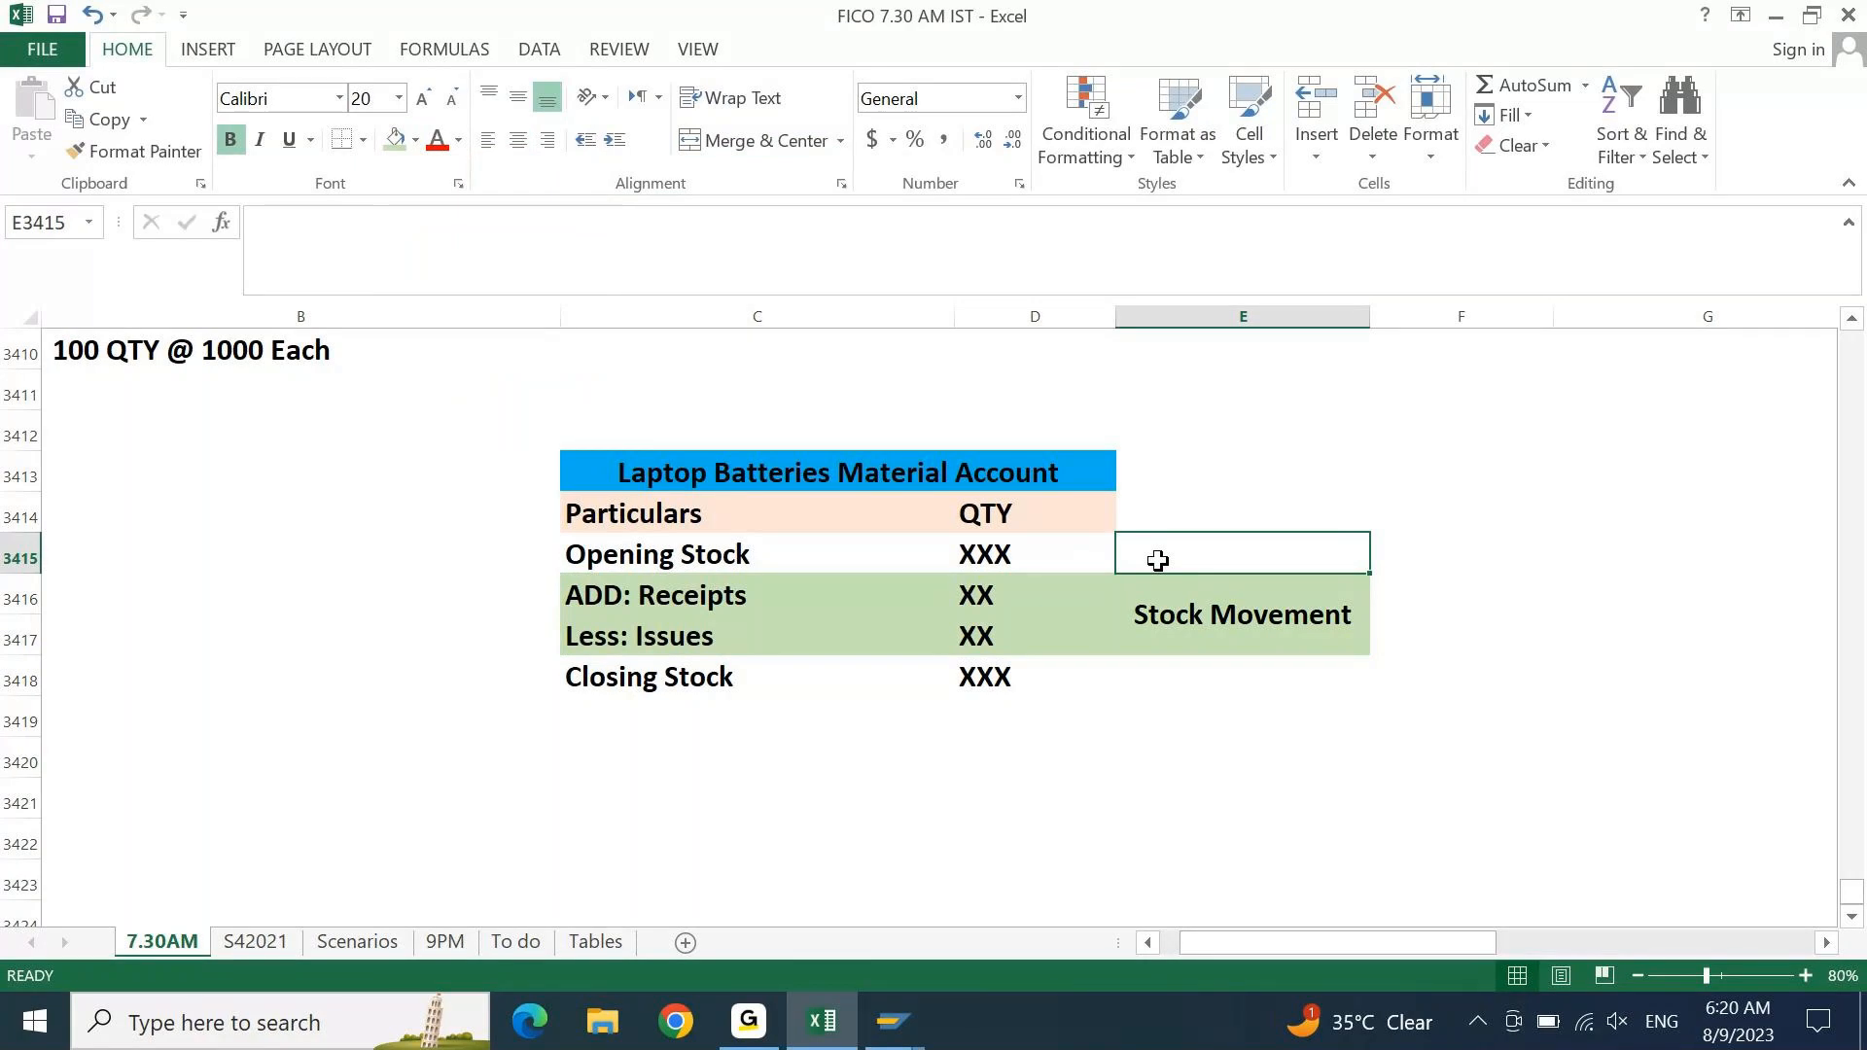
pyautogui.click(1238, 638)
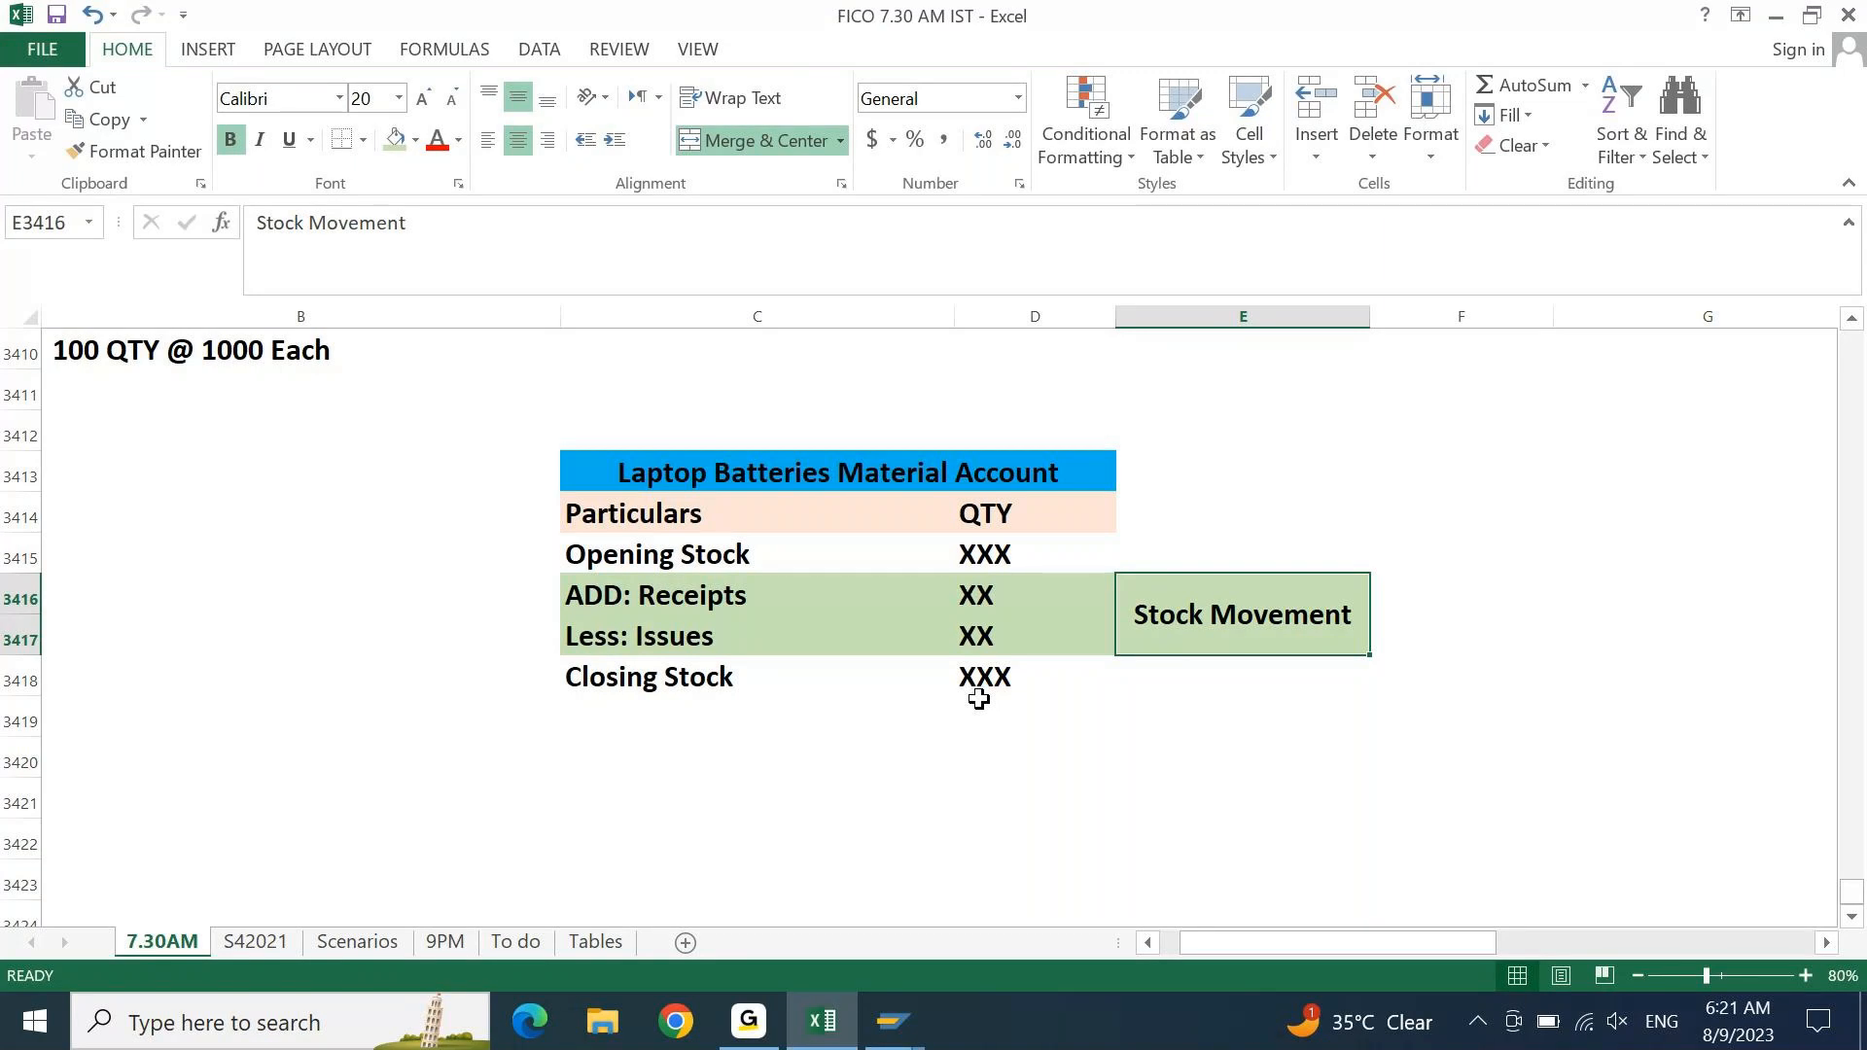
# - Enter 500 as the Opening Stock quantity in D3415 and clear the placeholders in D3416:D3418
pyautogui.press('Home')
pyautogui.press('Right')
pyautogui.press('Right')
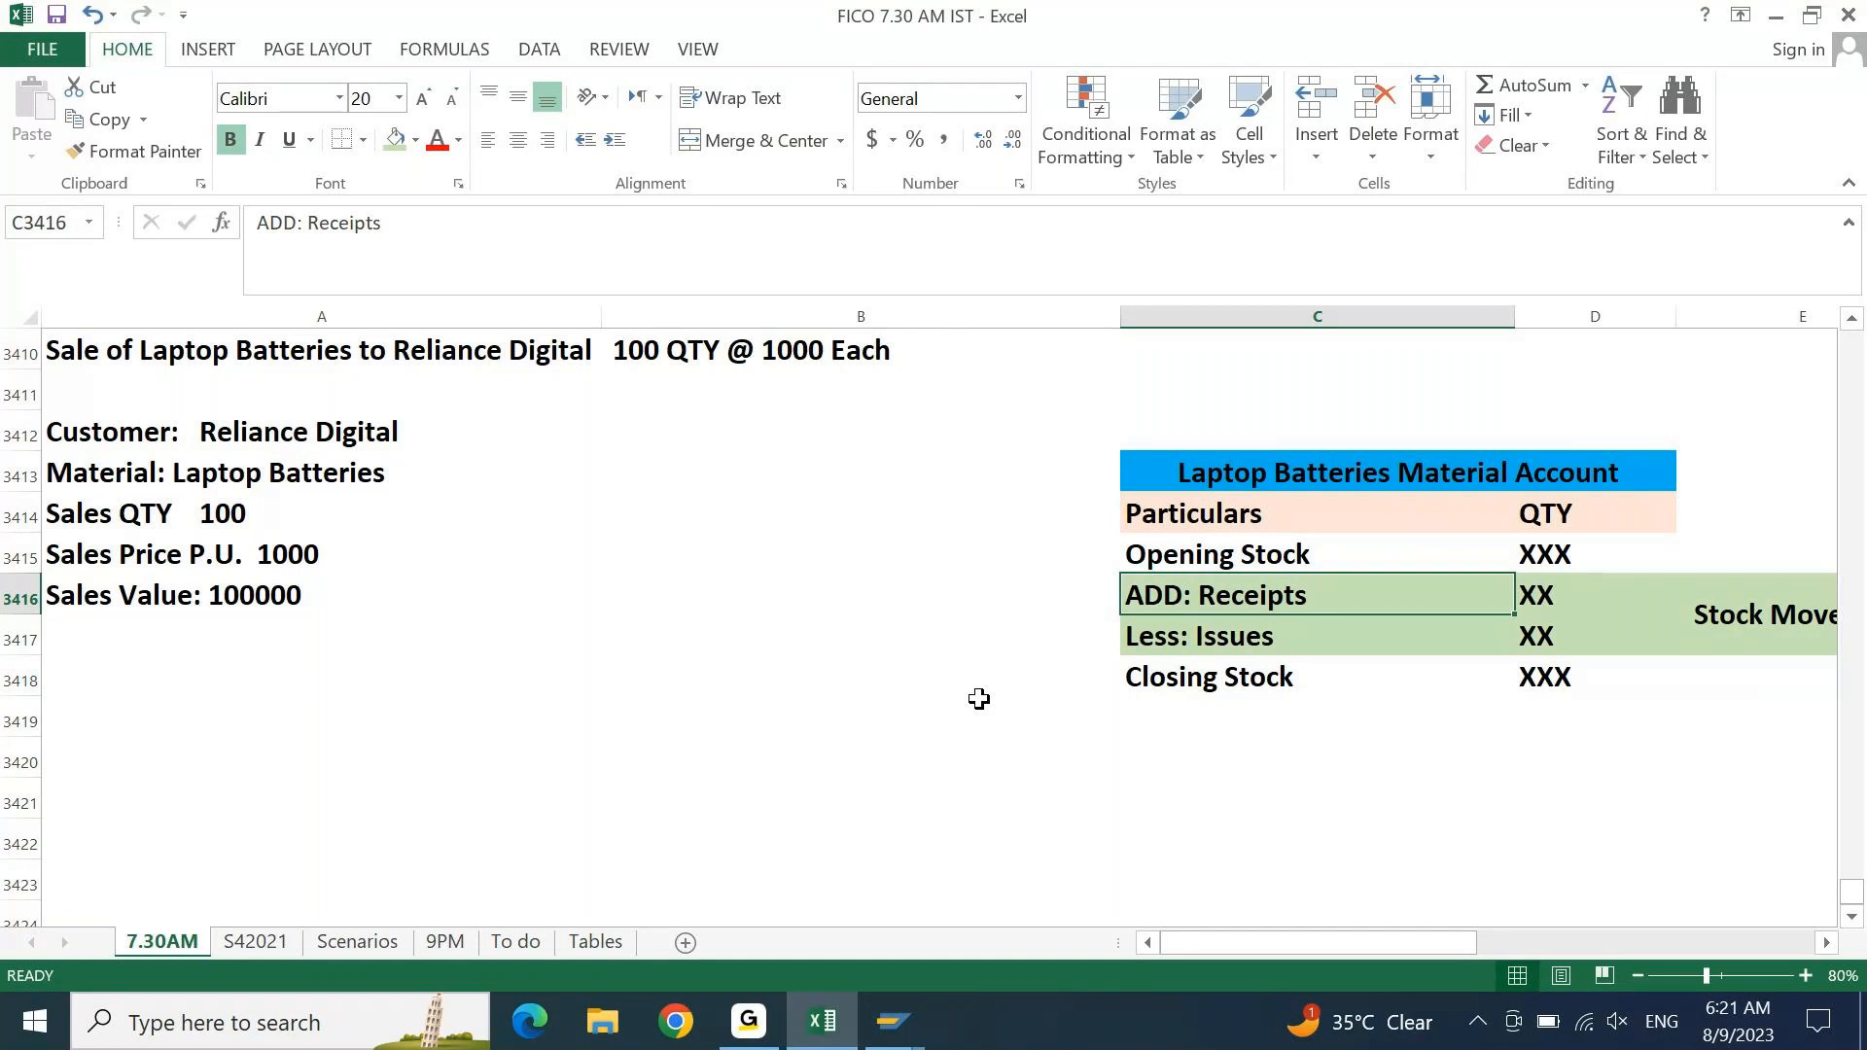
pyautogui.press('Up')
pyautogui.press('Up')
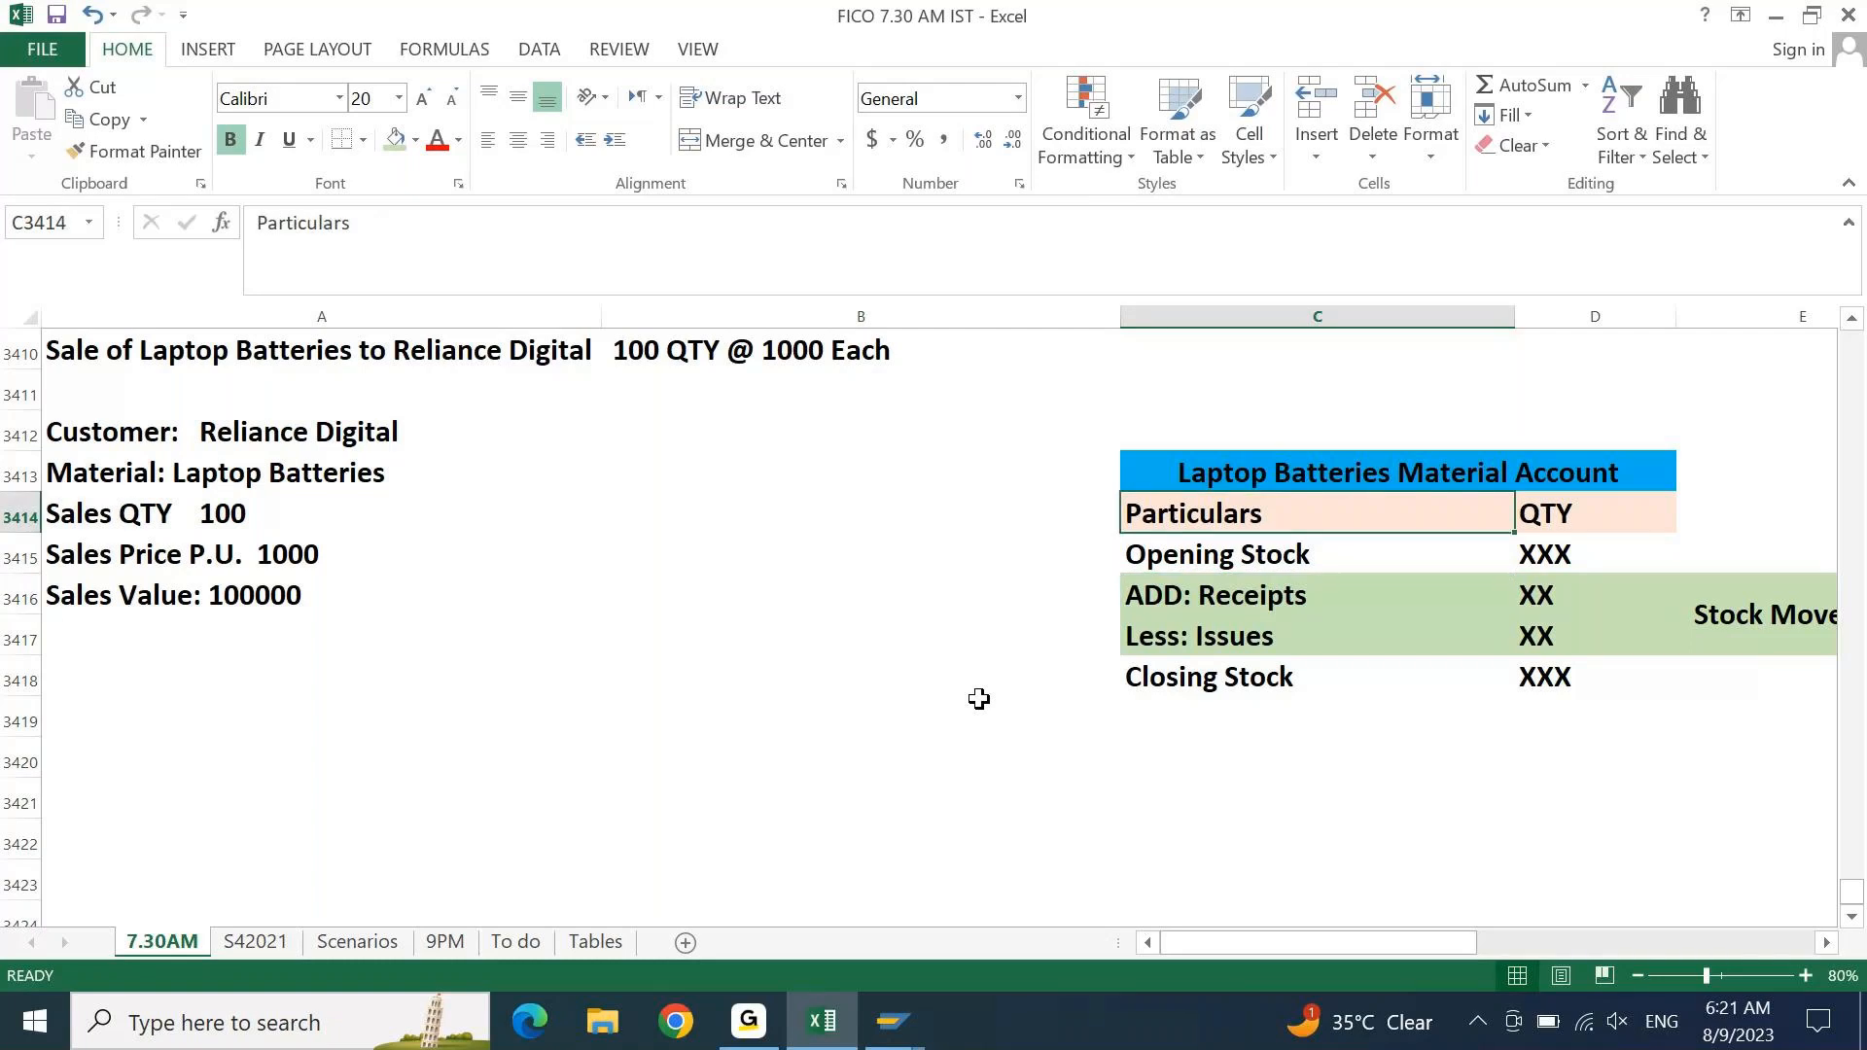
pyautogui.press('Right')
pyautogui.press('Right')
pyautogui.press('Right')
pyautogui.press('Down')
pyautogui.press('Left')
pyautogui.press('Left')
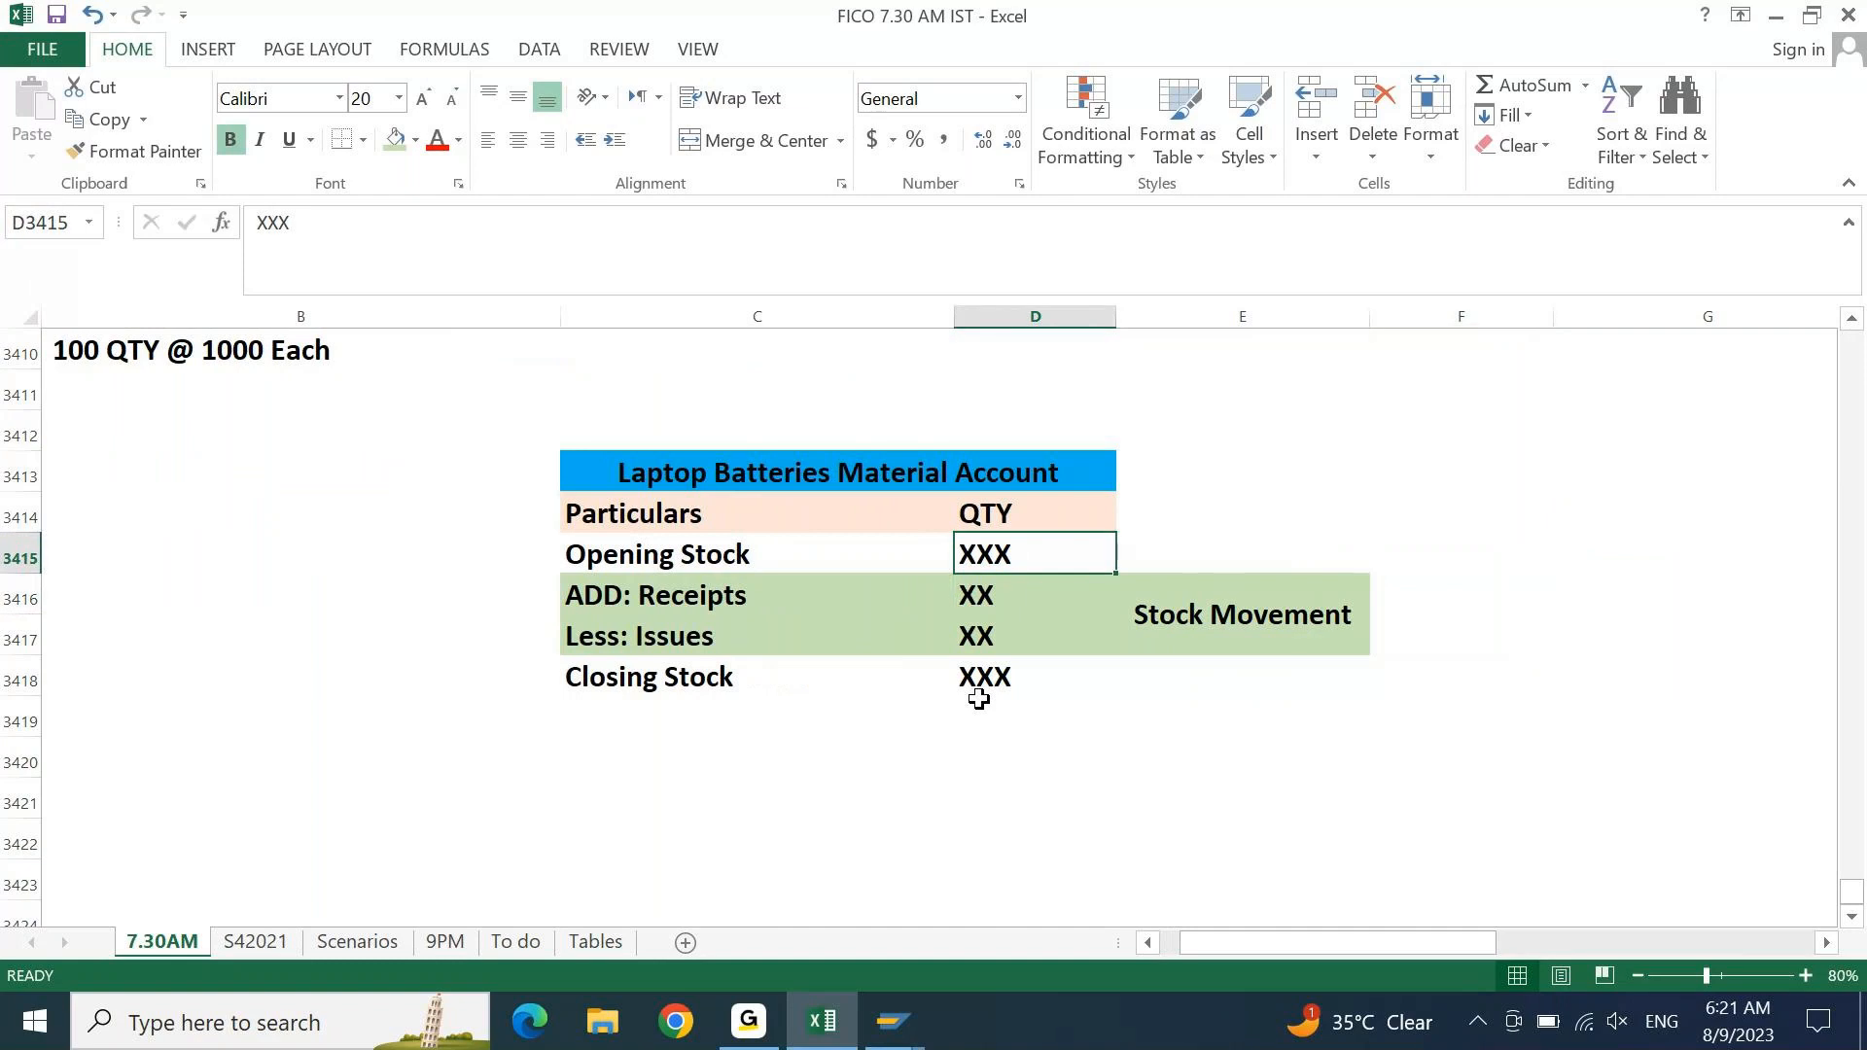
pyautogui.write('500')
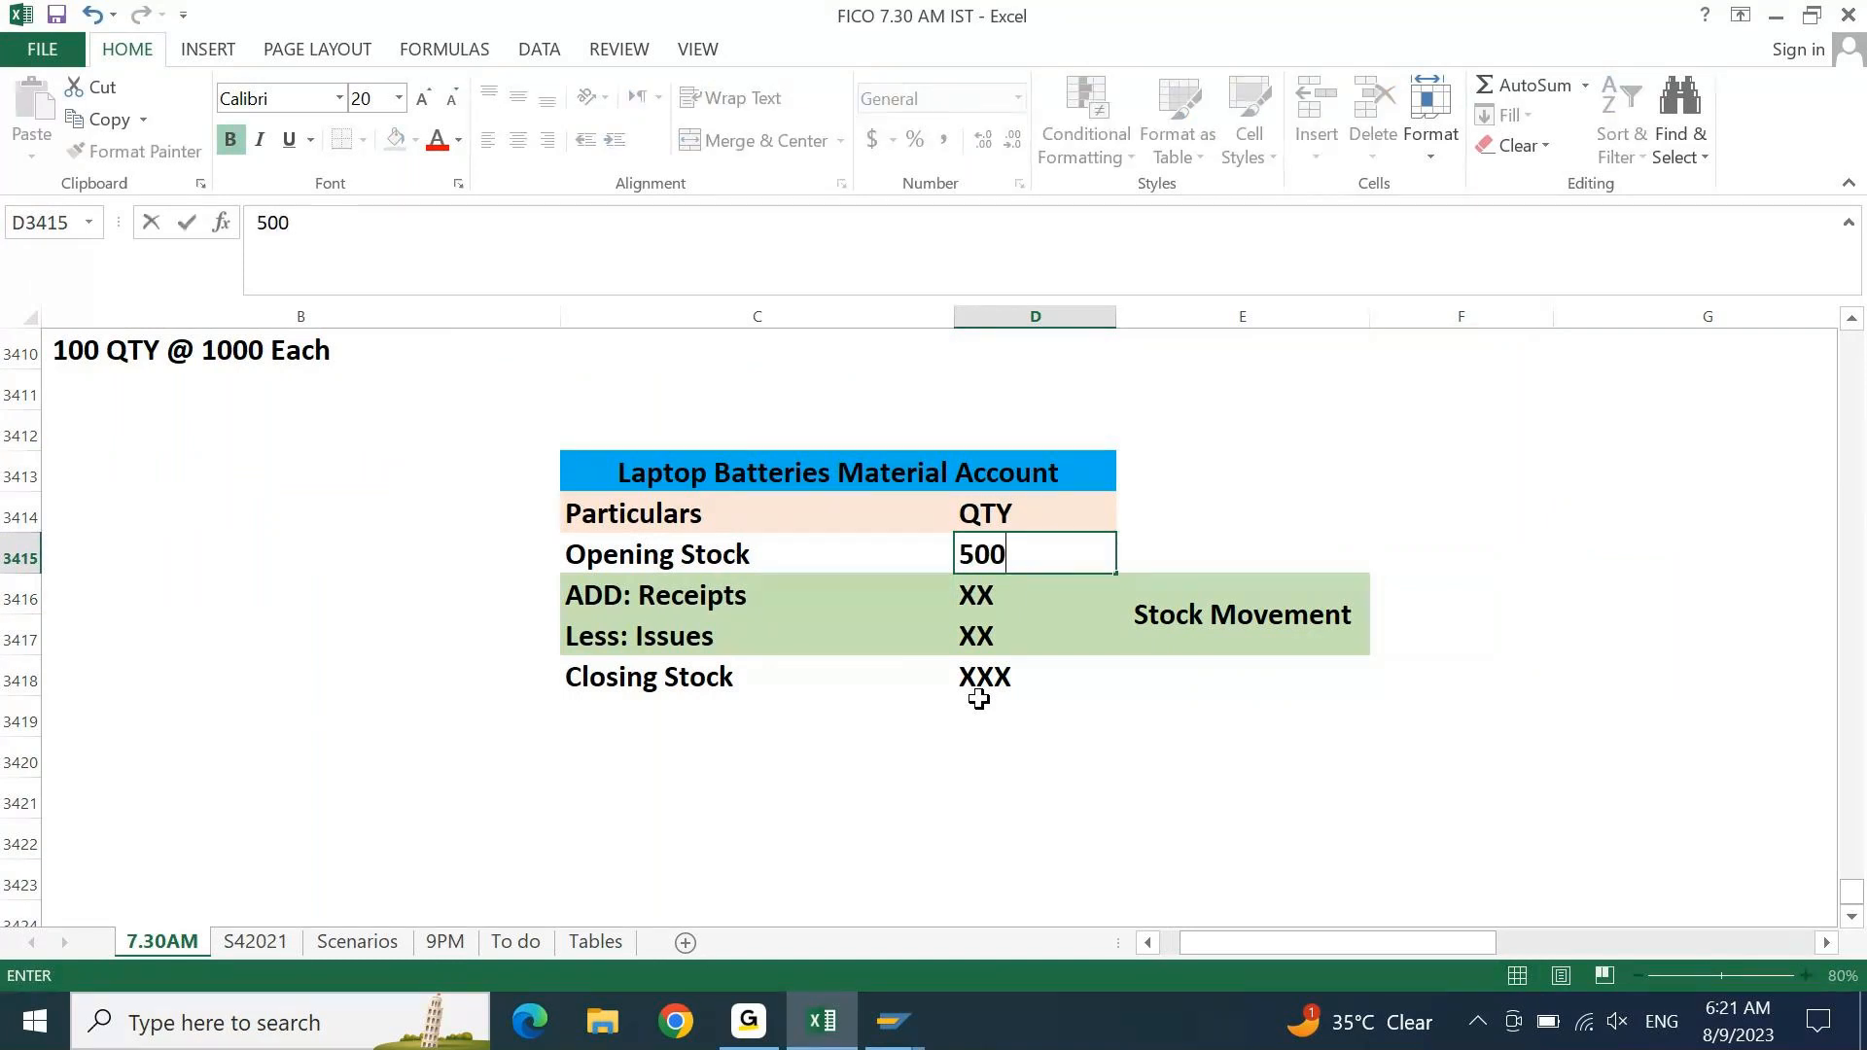
pyautogui.press('Return')
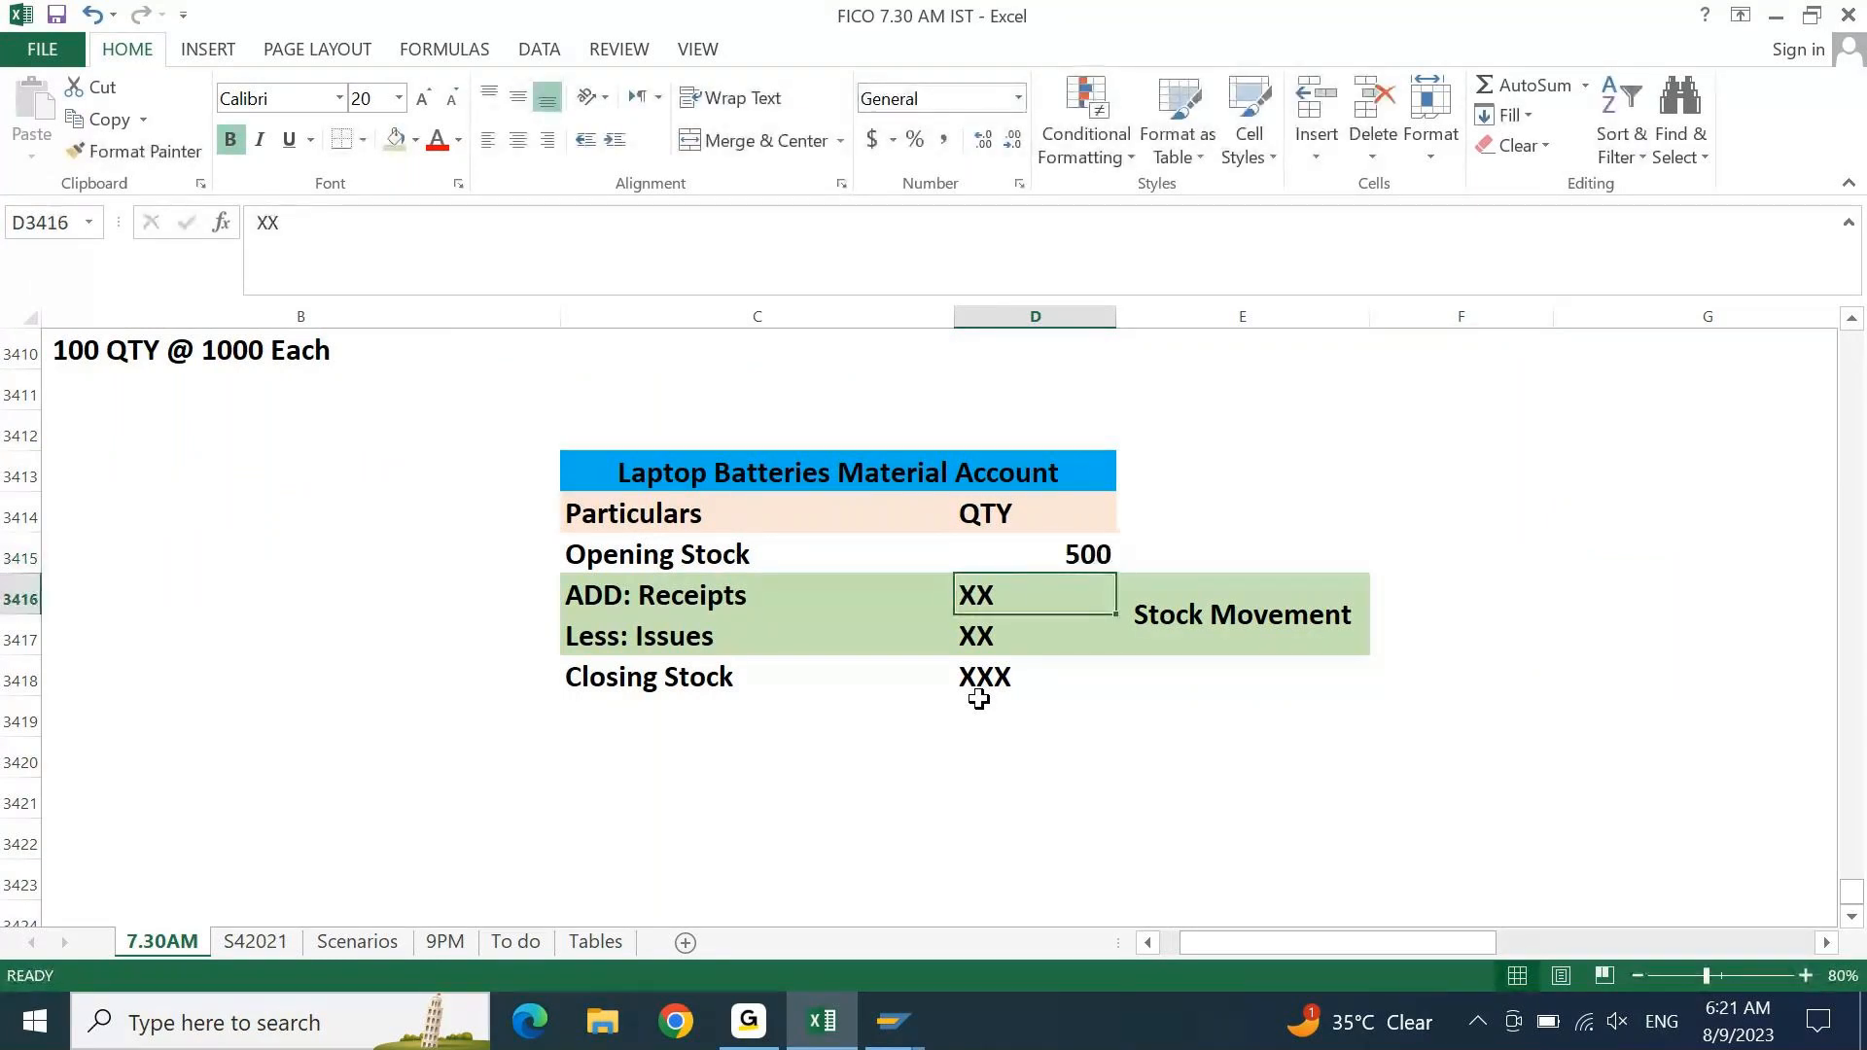
pyautogui.keyDown('shift'); pyautogui.click(978, 696); pyautogui.keyUp('shift')
pyautogui.press('Delete')
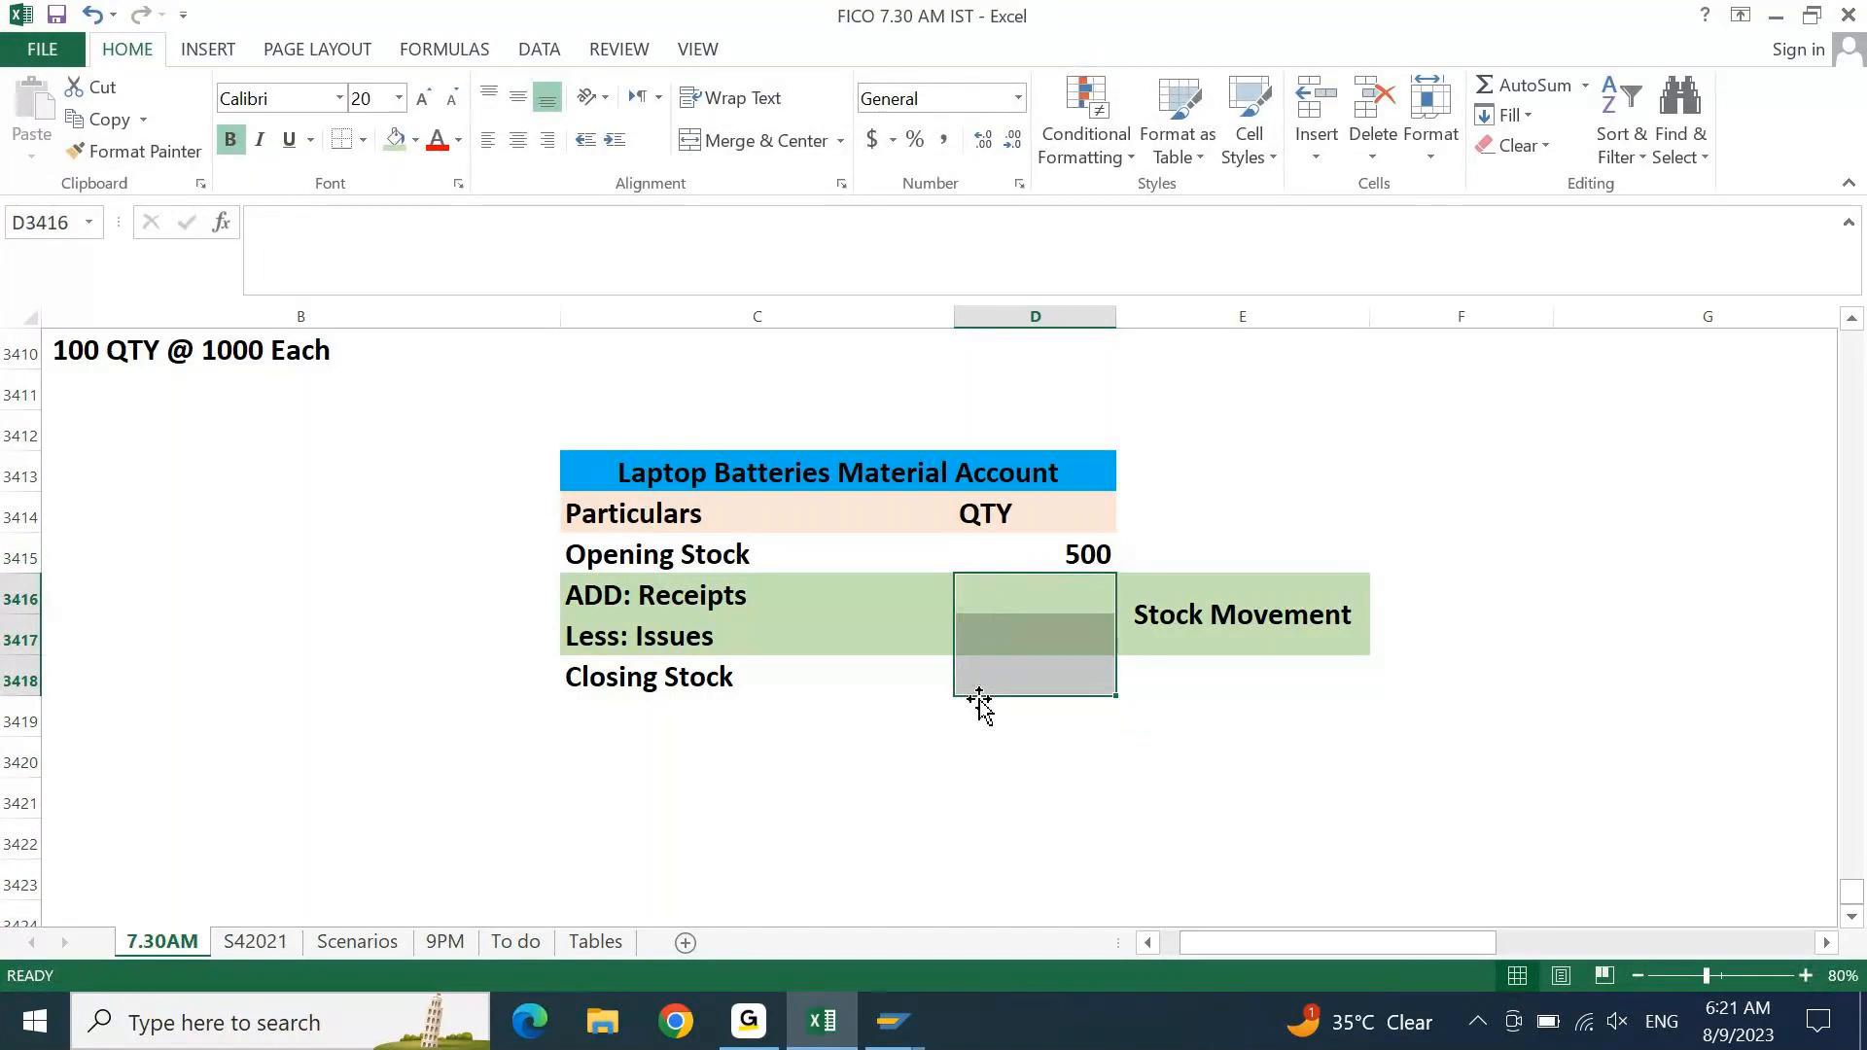
# - Enter a dash "-" as the Receipts quantity in D3416
pyautogui.press('Home')
pyautogui.press('Up')
pyautogui.press('Up')
pyautogui.press('Up')
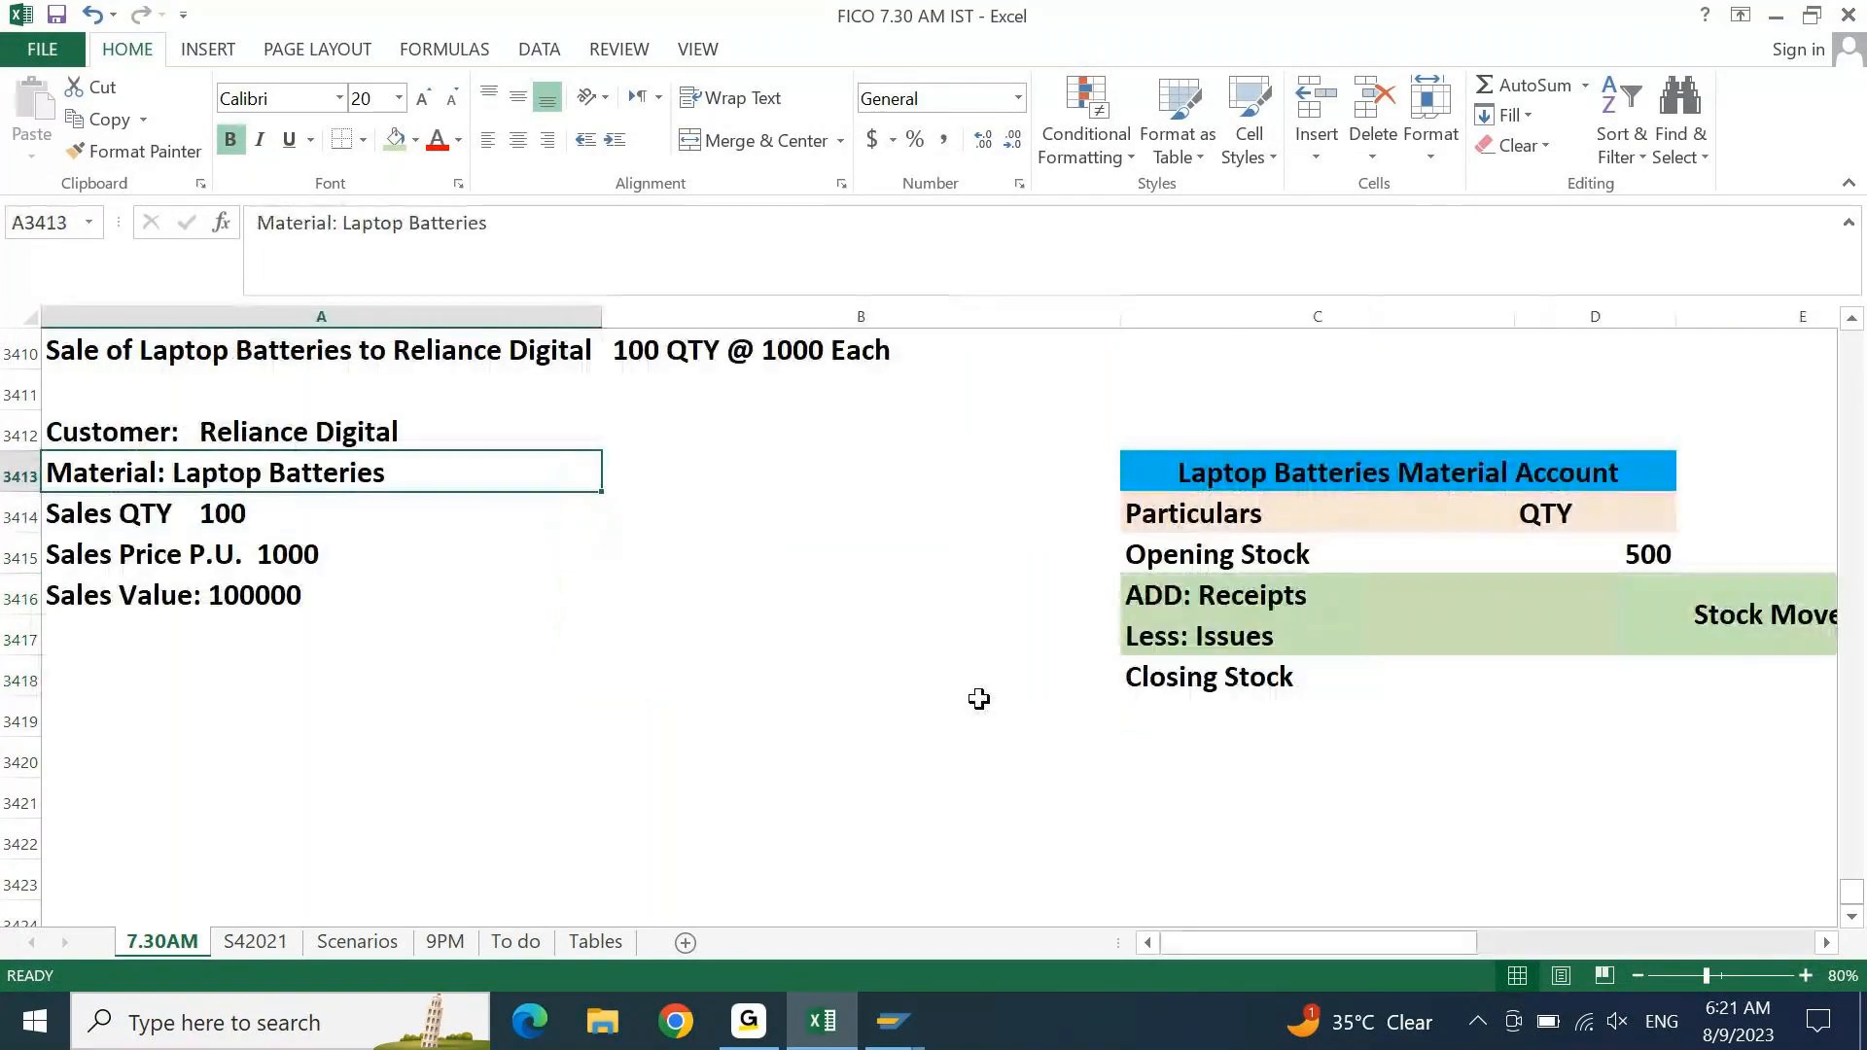
pyautogui.press('Down')
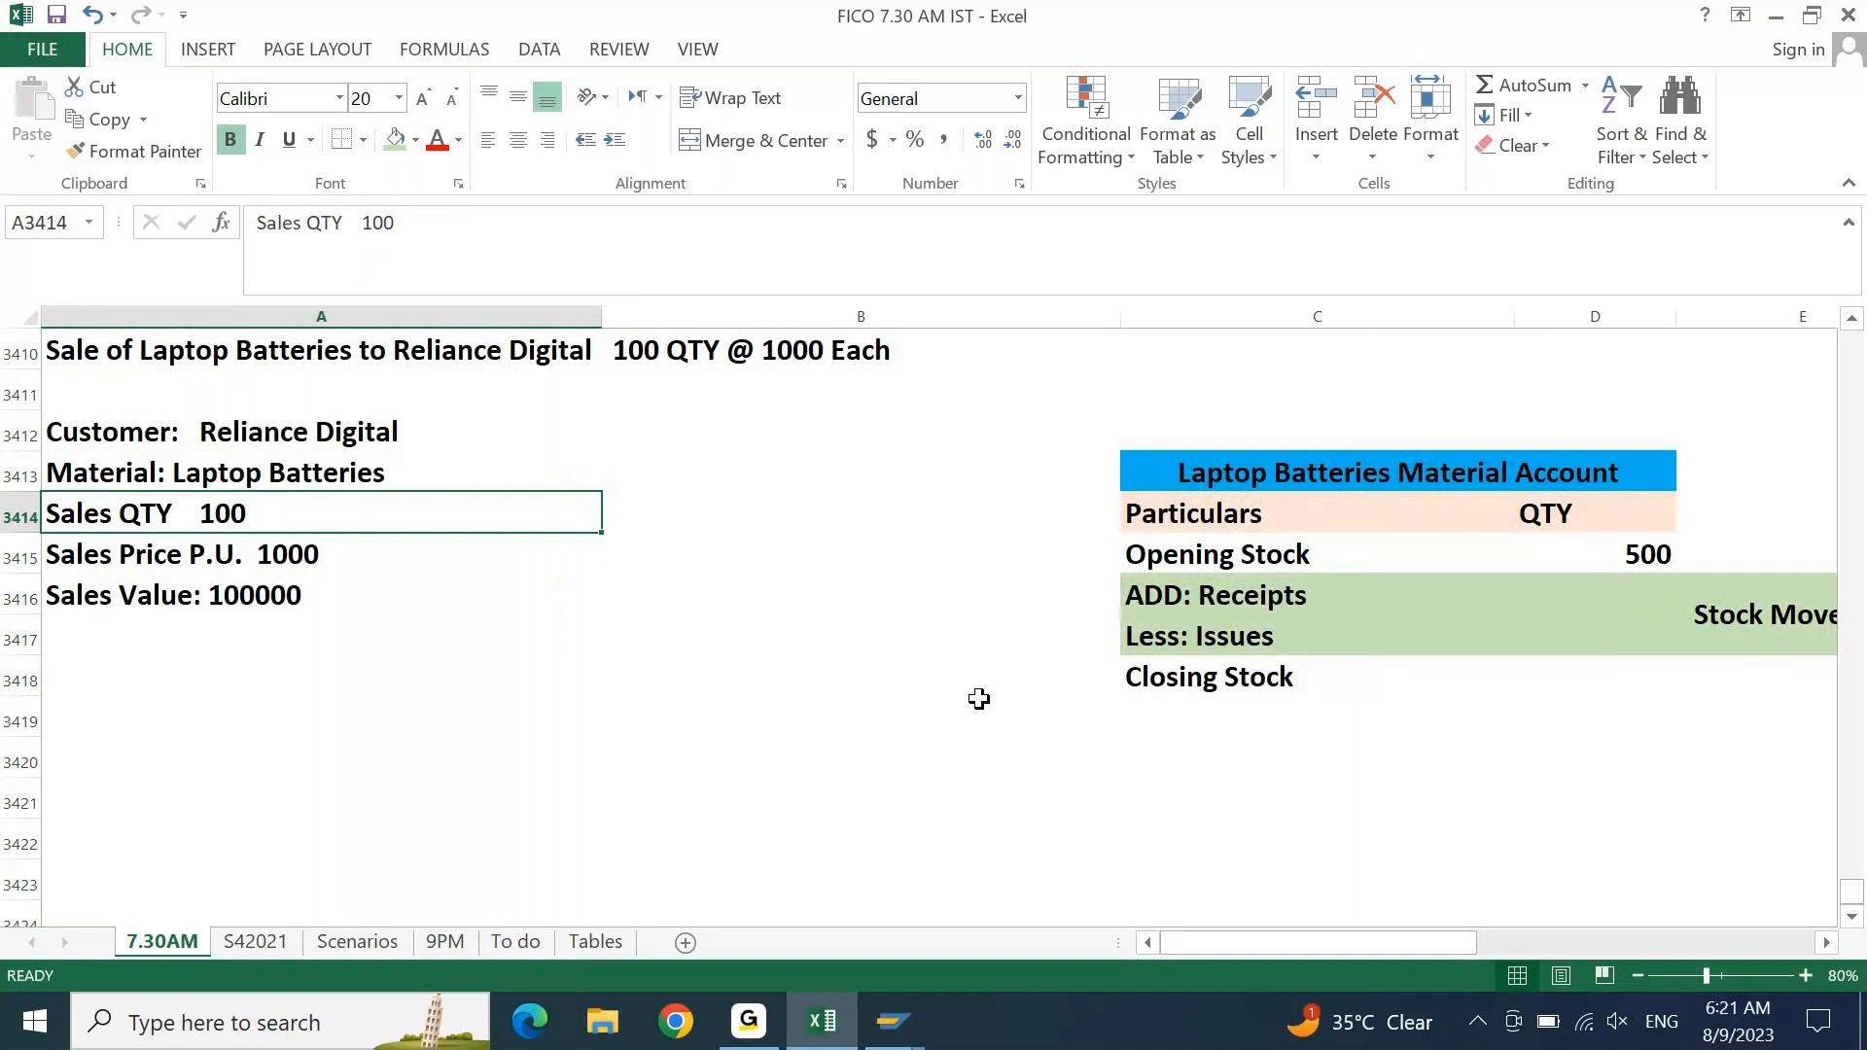
pyautogui.press('Right')
pyautogui.press('Right')
pyautogui.press('Down')
pyautogui.press('Right')
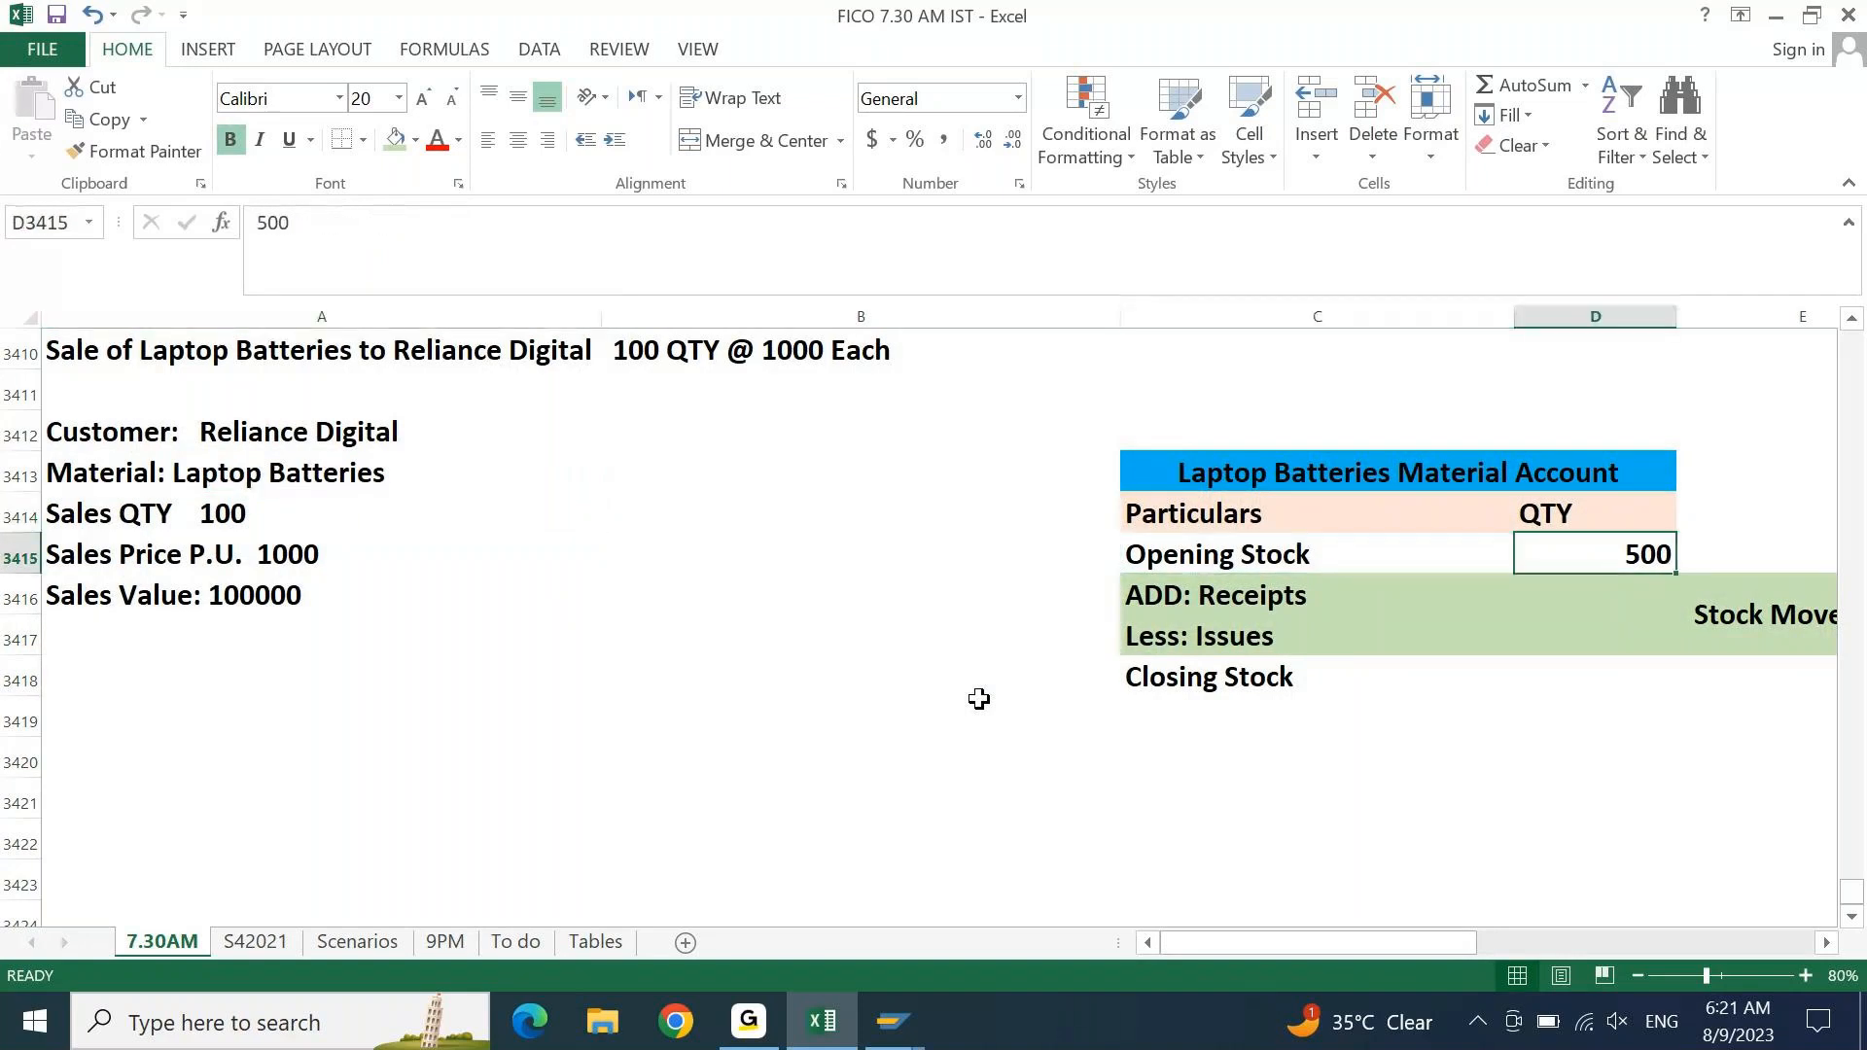
pyautogui.press('Down')
pyautogui.press('F2')
pyautogui.write('-')
pyautogui.press('Up')
# - Centre the quantity cells D3415:D3418 horizontally
pyautogui.hotkey('shift', 'Down')
pyautogui.hotkey('shift', 'Down')
pyautogui.hotkey('shift', 'Down')
pyautogui.hotkey('shift', 'Down')
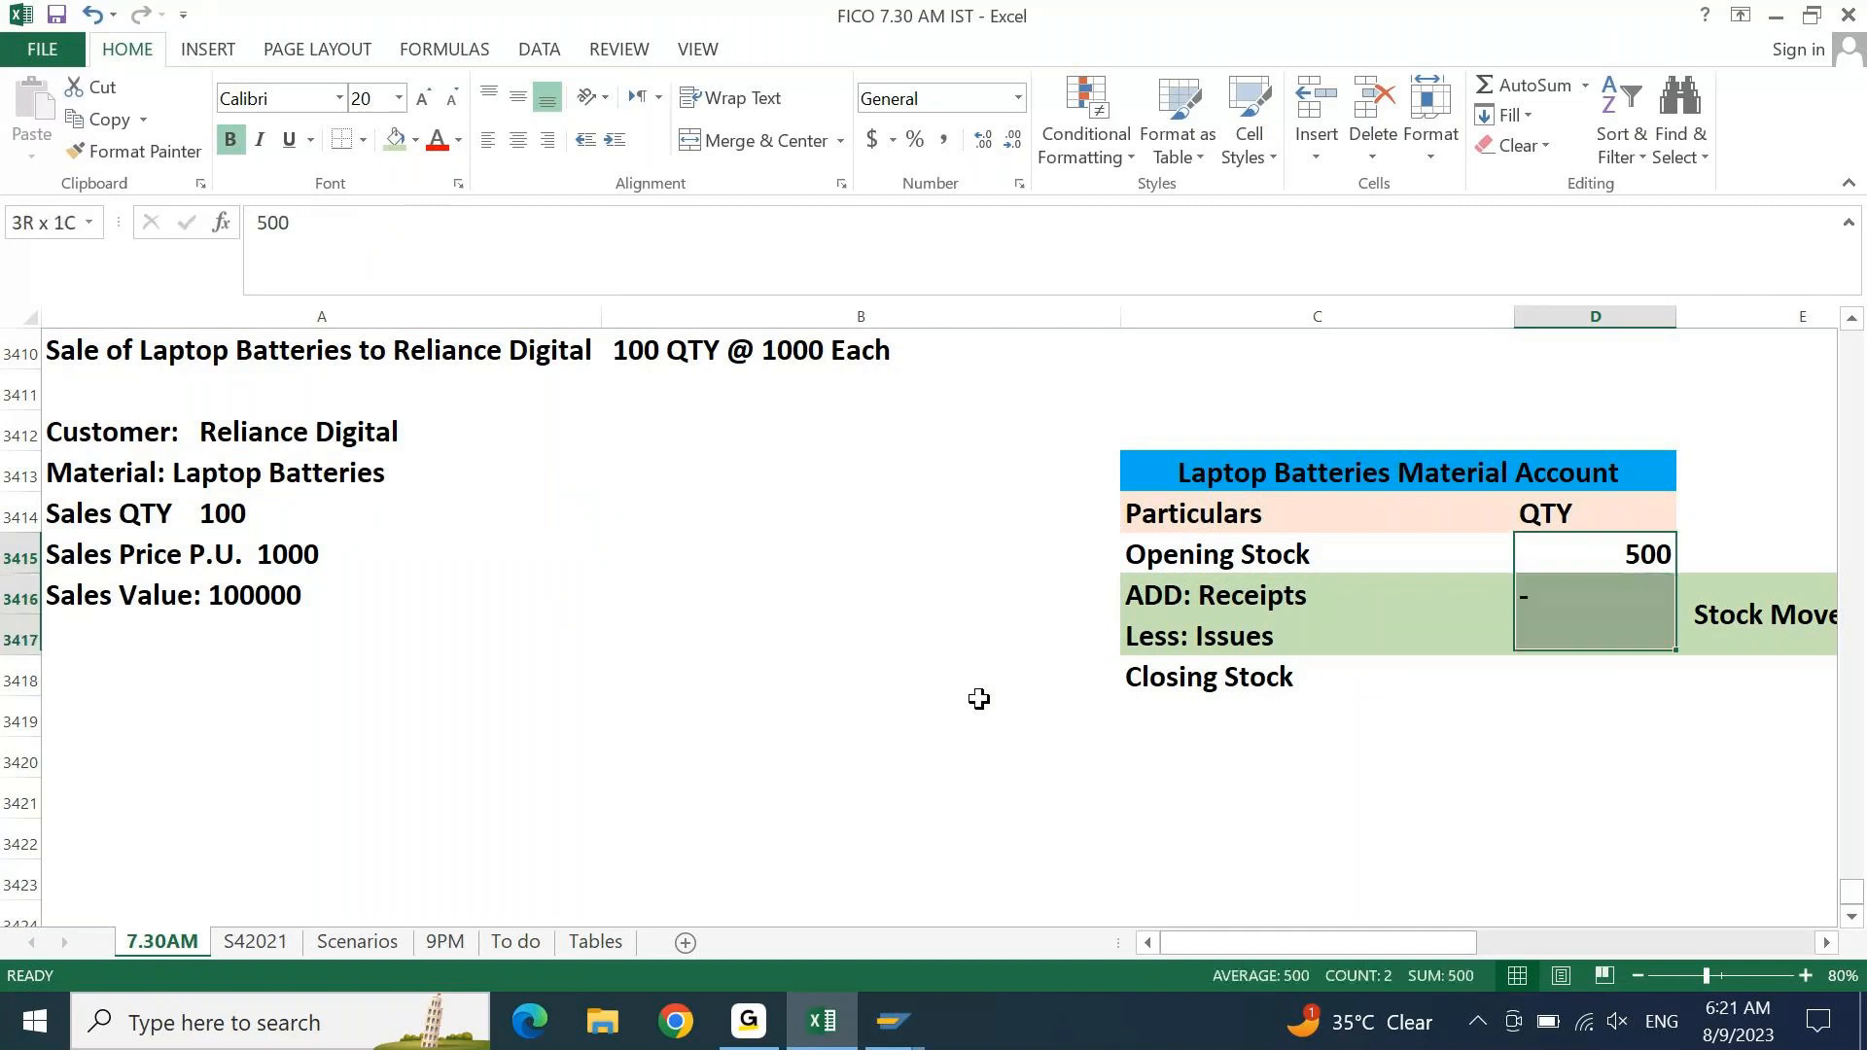
pyautogui.hotkey('shift', 'Up')
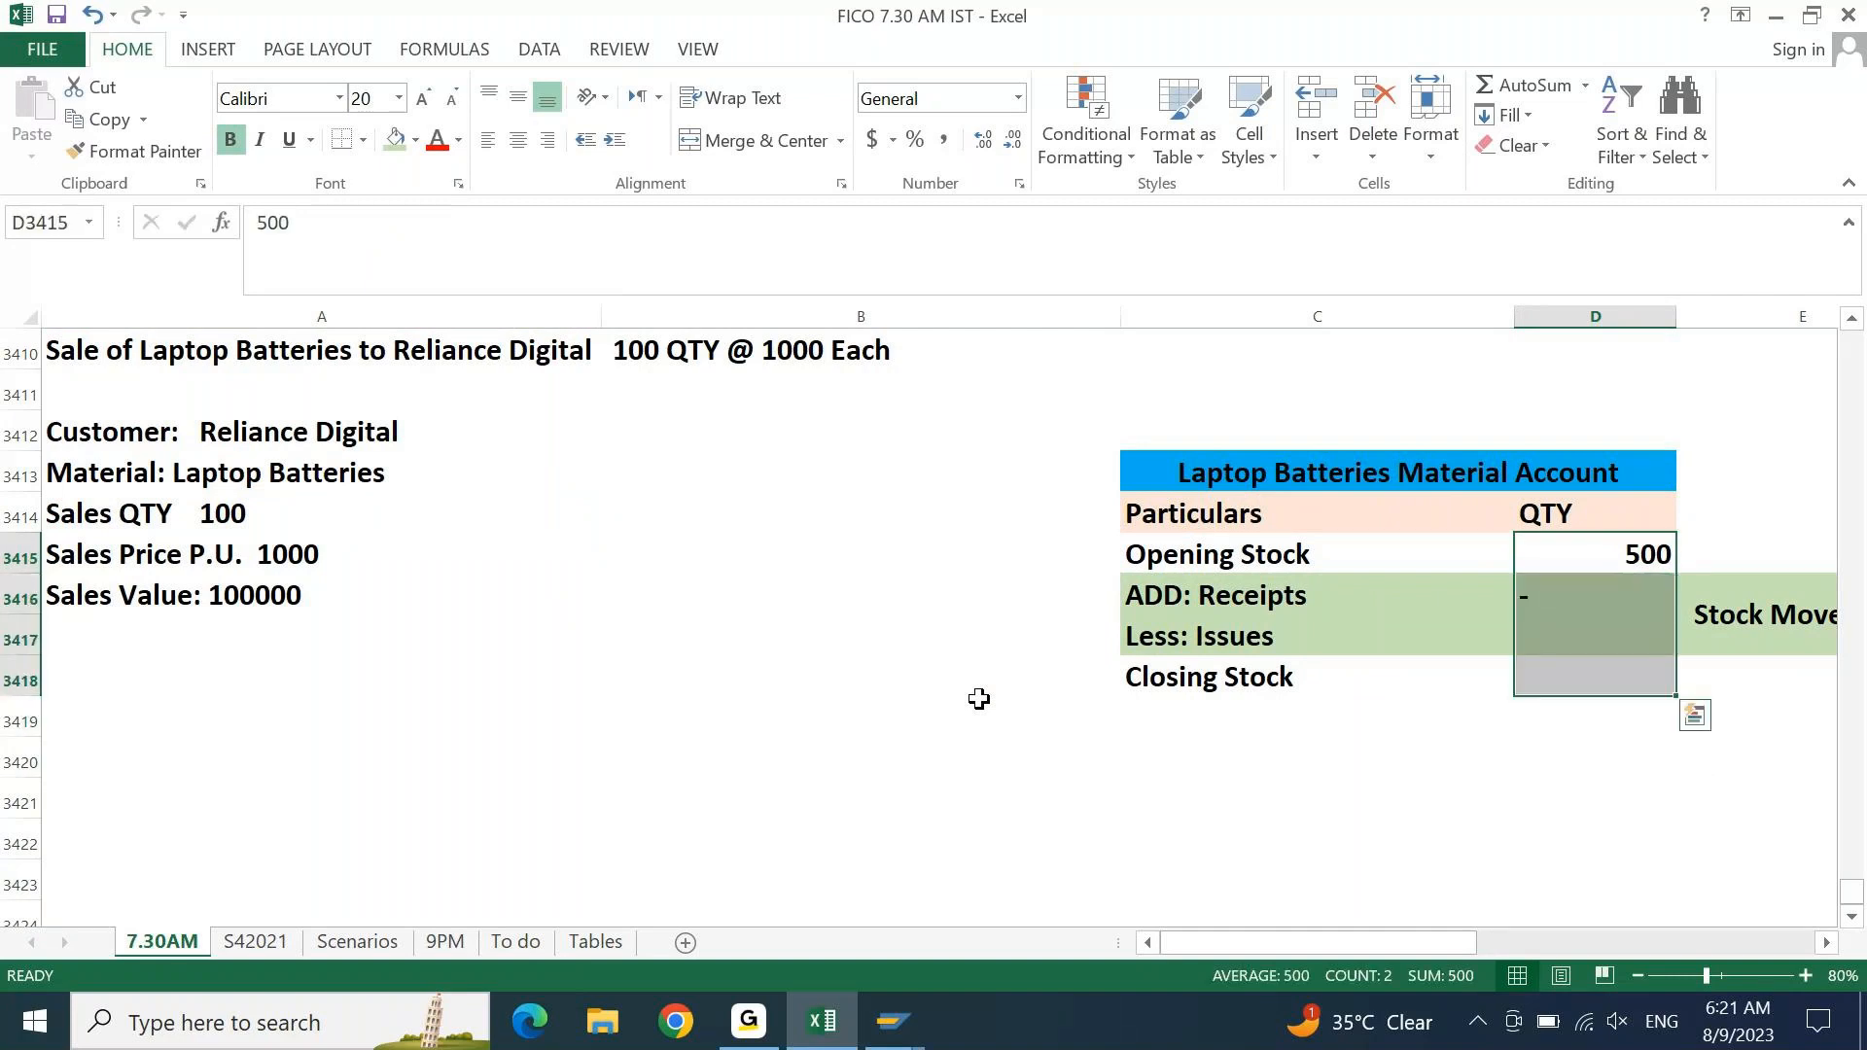
pyautogui.click(521, 141)
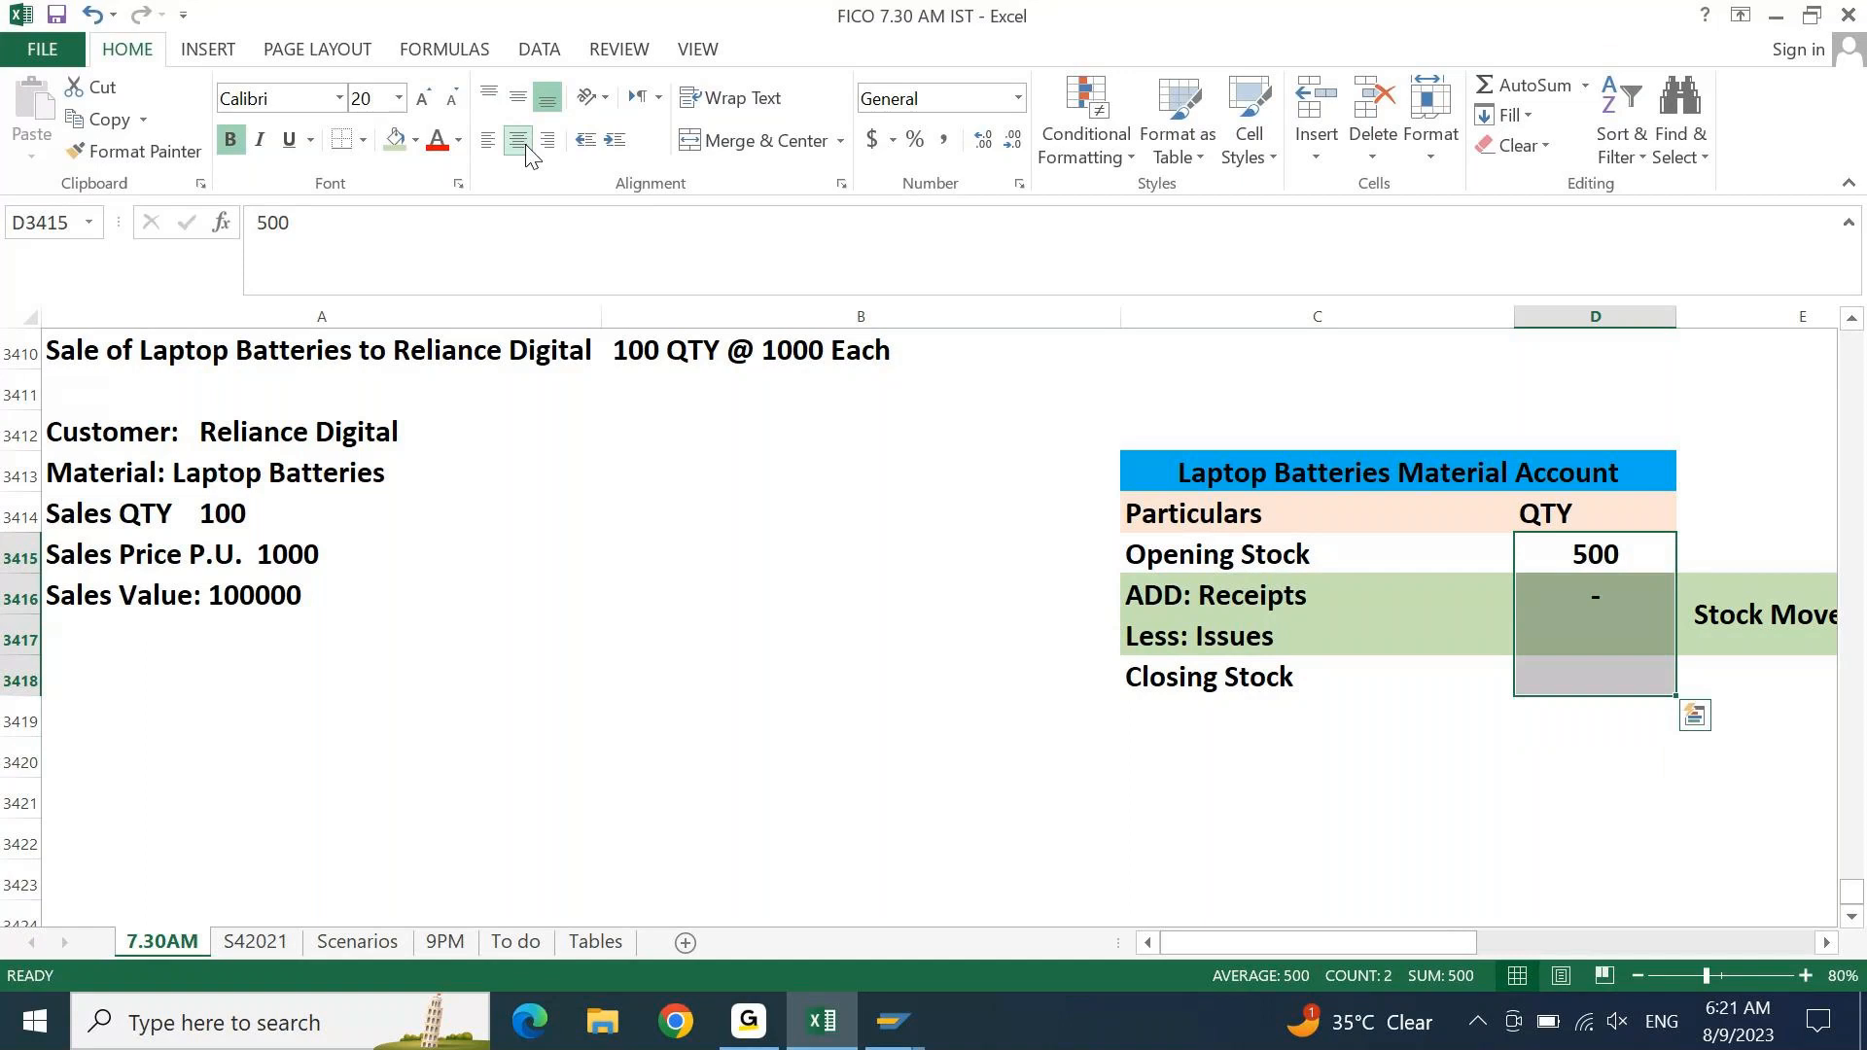
# - Enter -100 as the Issues quantity in D3417, matching the sales quantity of the laptop battery sale
pyautogui.press('Down')
pyautogui.press('Down')
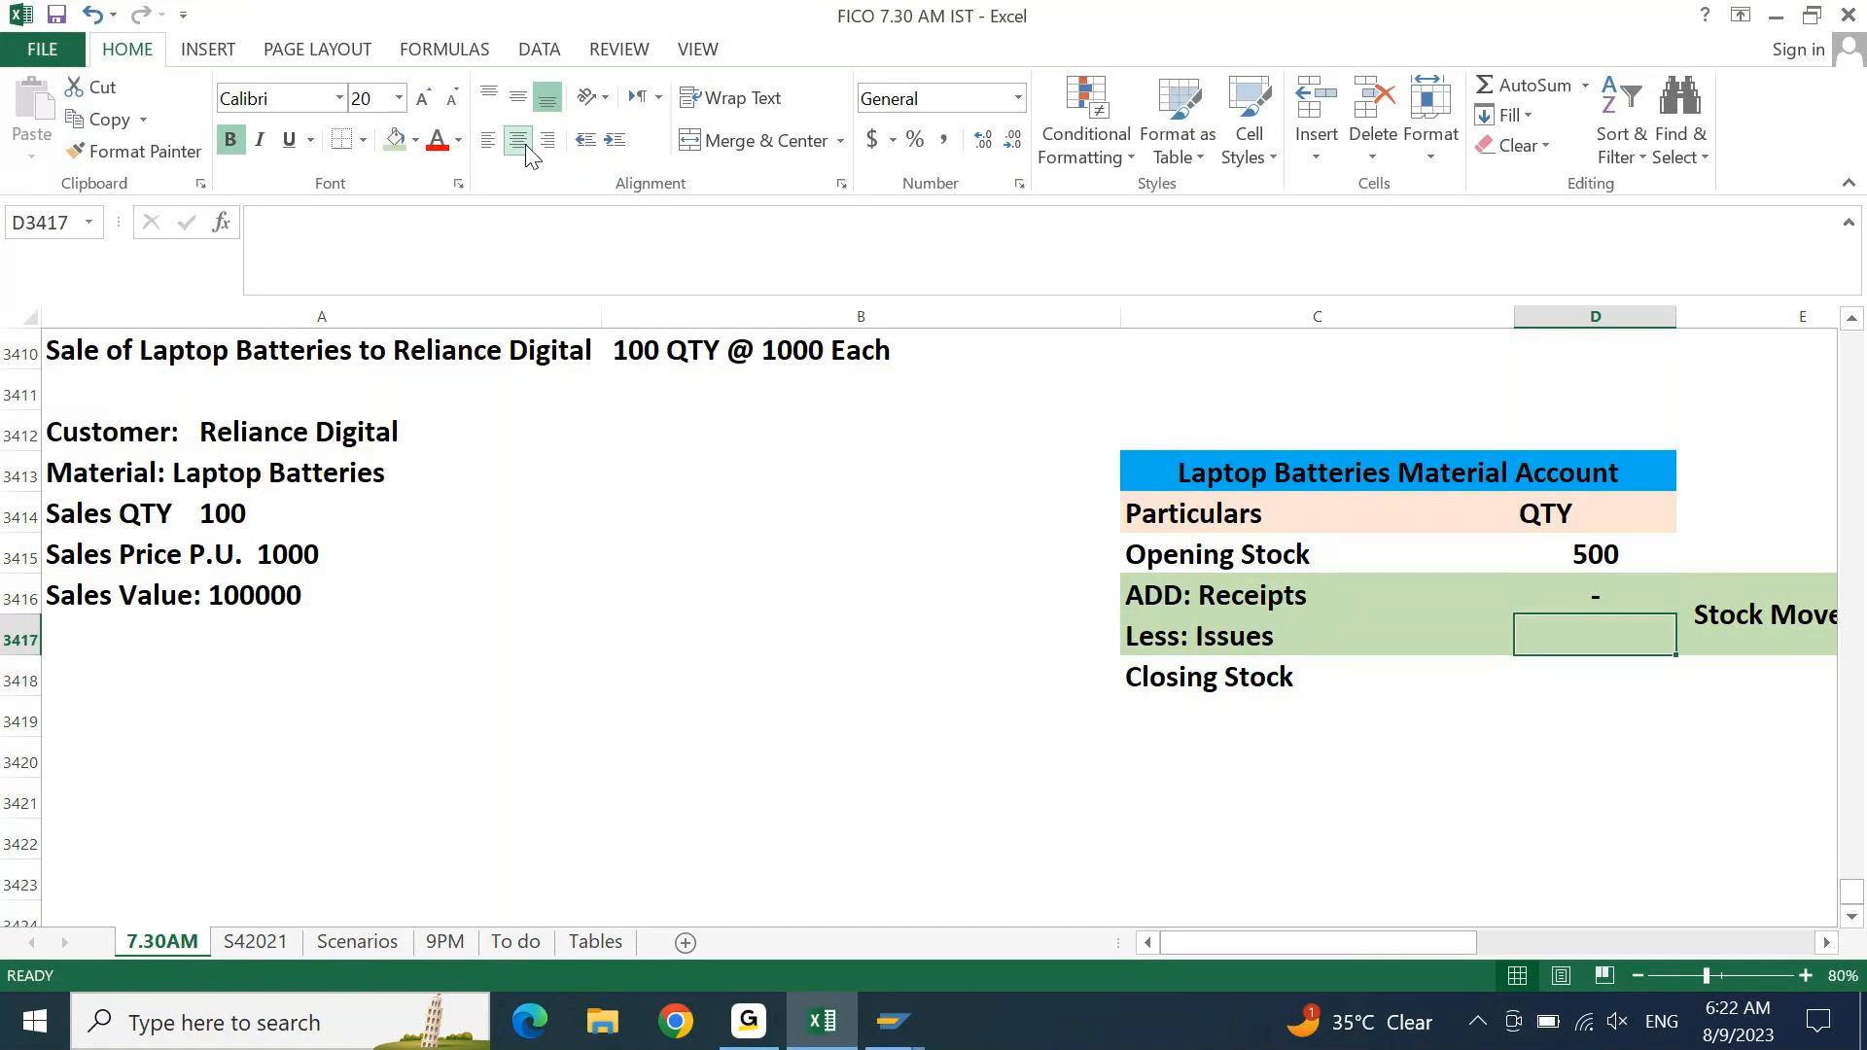
pyautogui.press('Left')
pyautogui.press('Left')
pyautogui.press('Left')
pyautogui.press('Up')
pyautogui.press('Up')
pyautogui.press('Up')
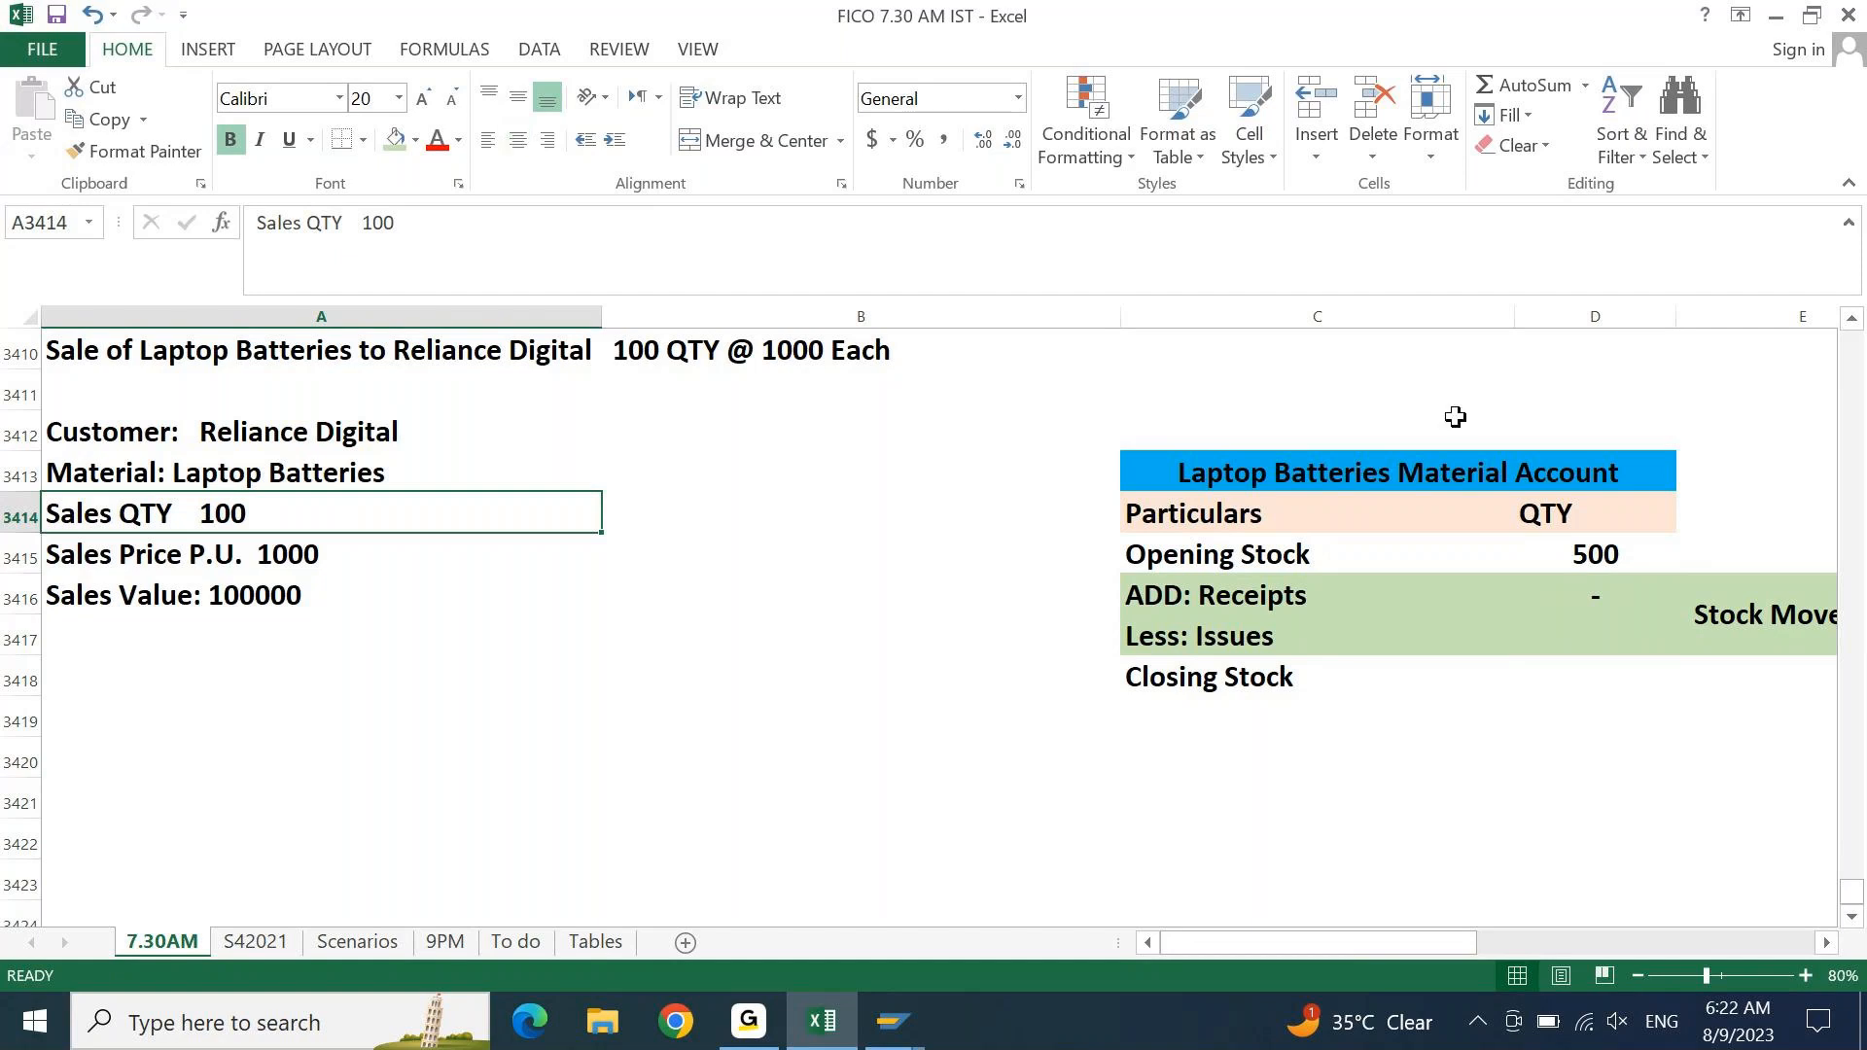
pyautogui.click(1578, 640)
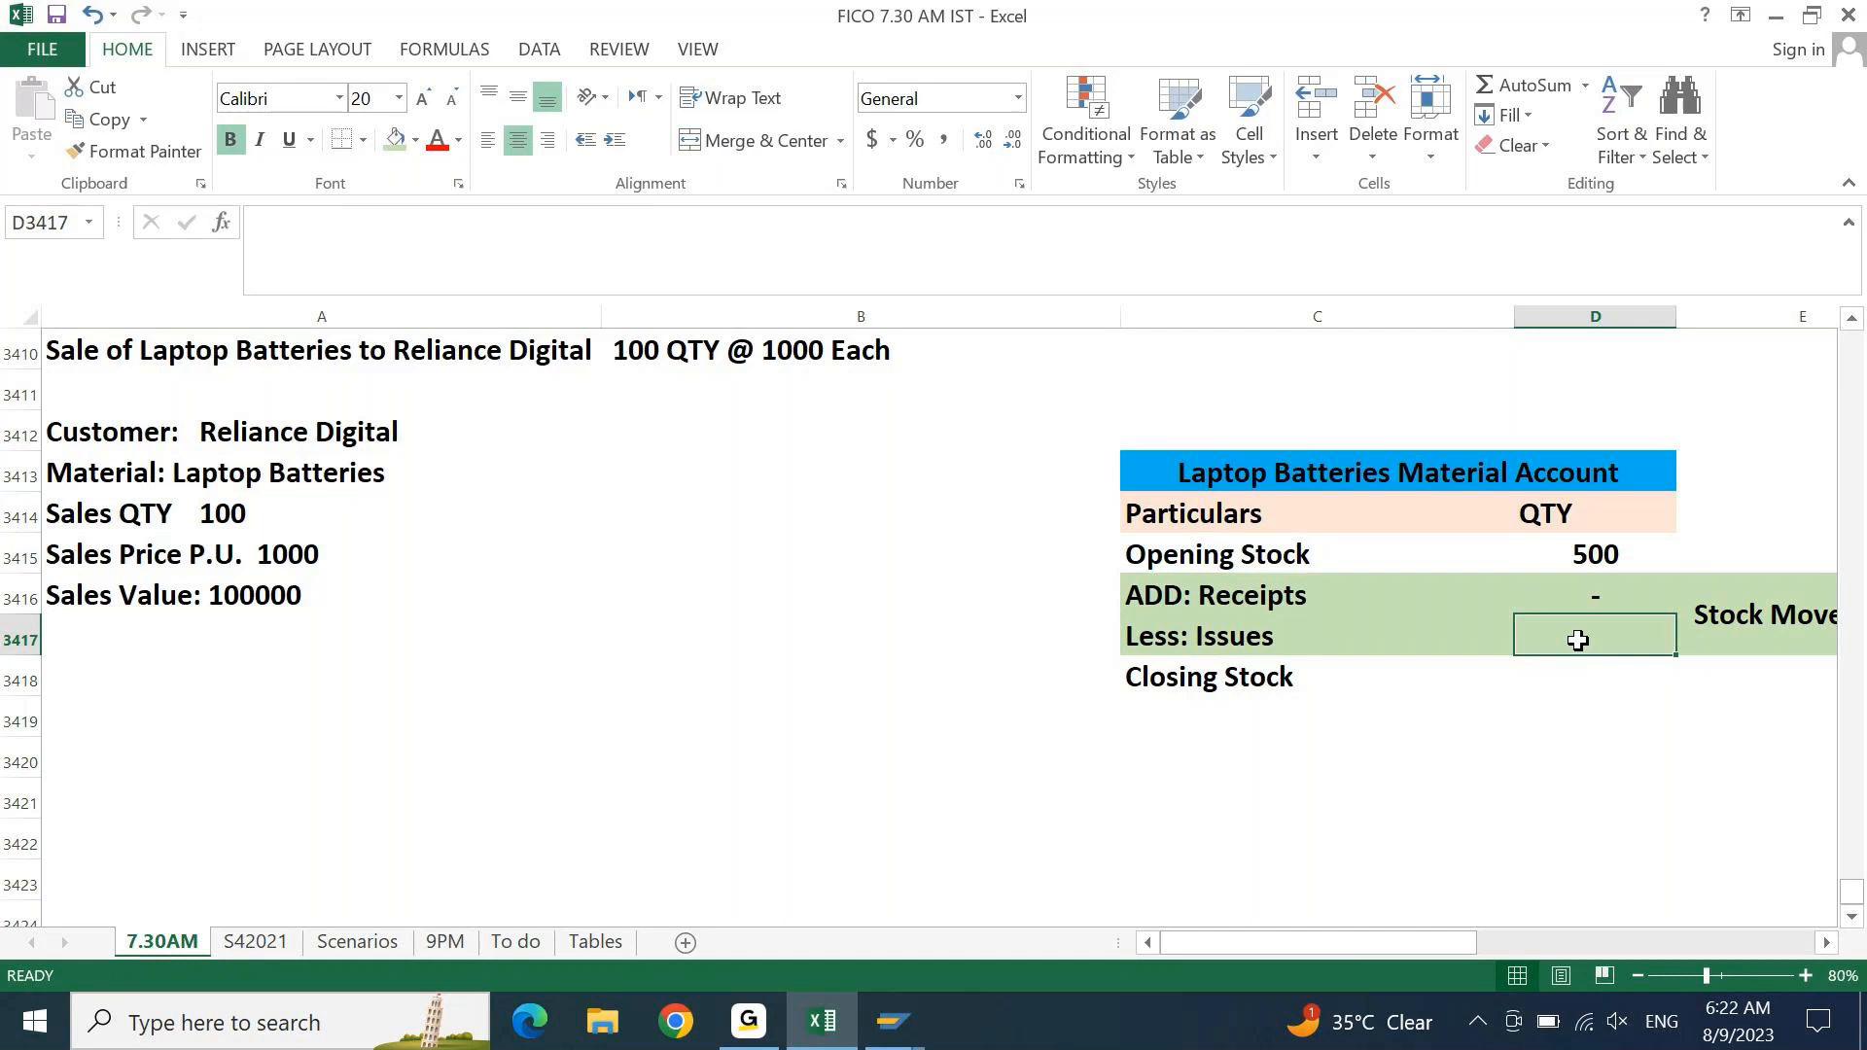
pyautogui.write('-100')
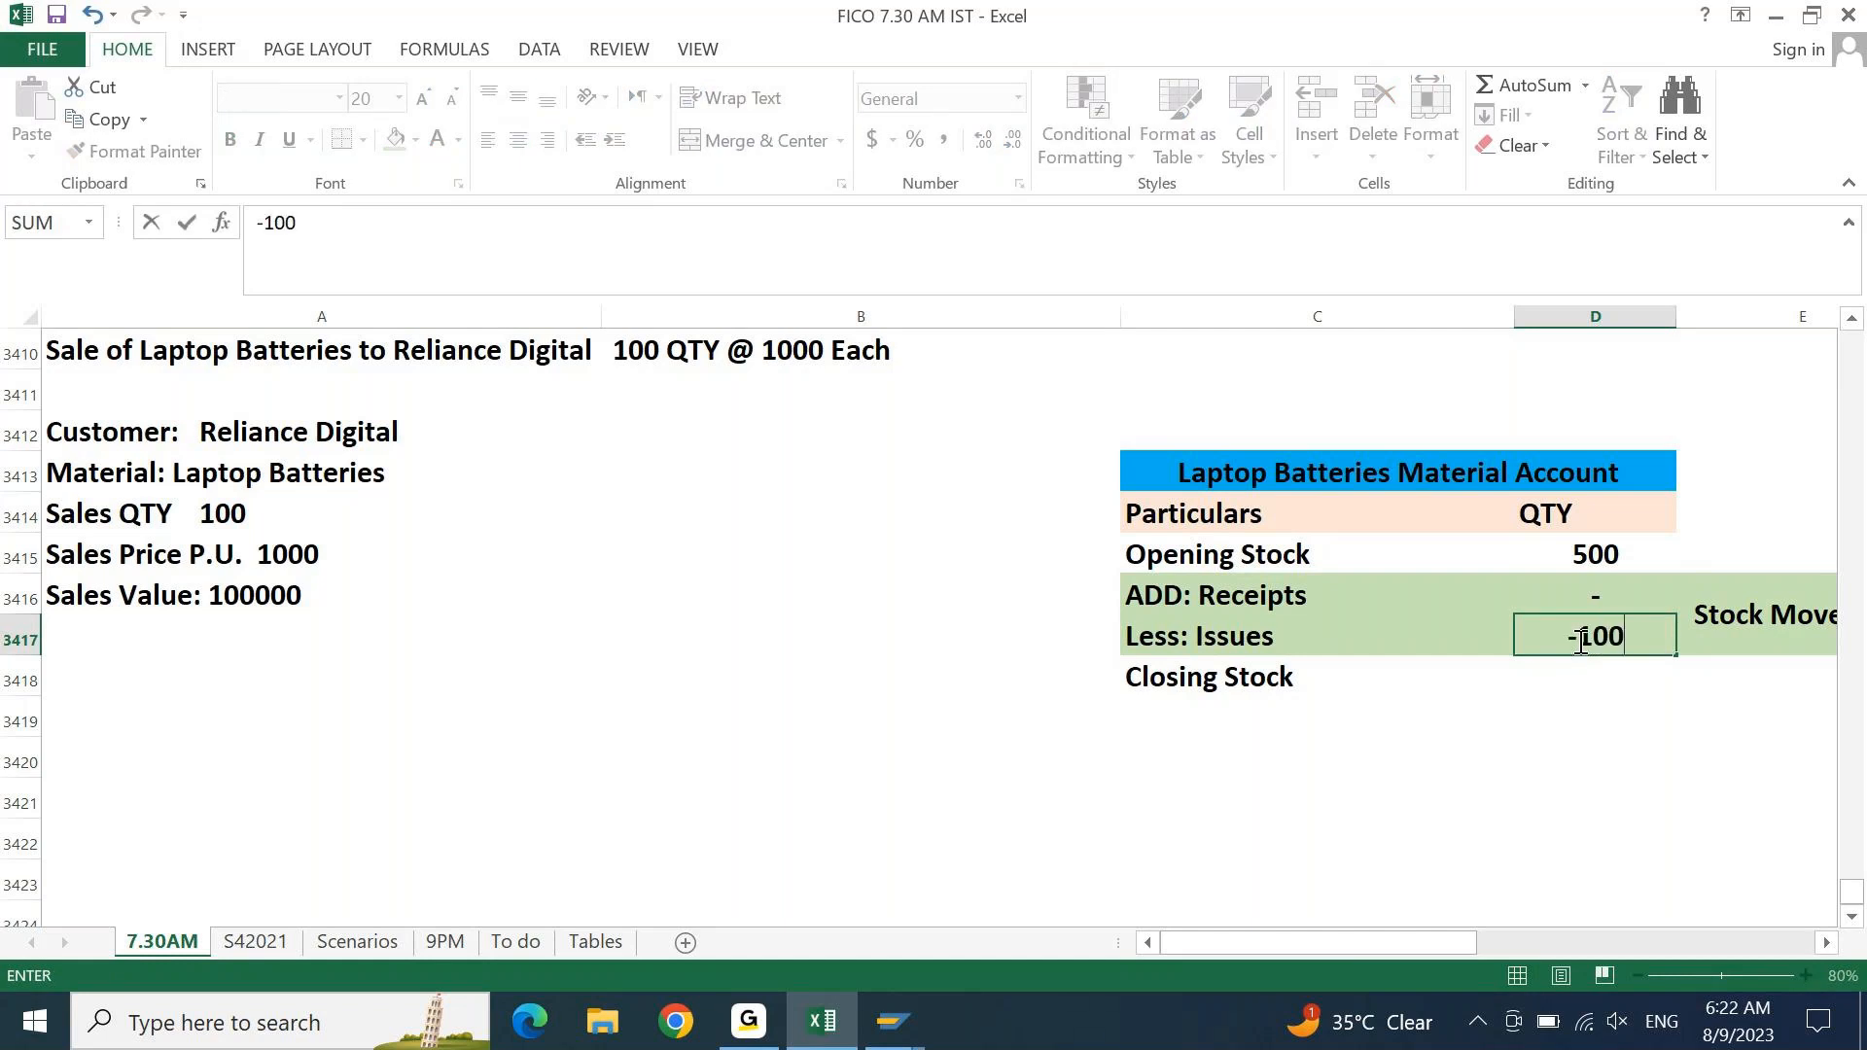
pyautogui.press('Return')
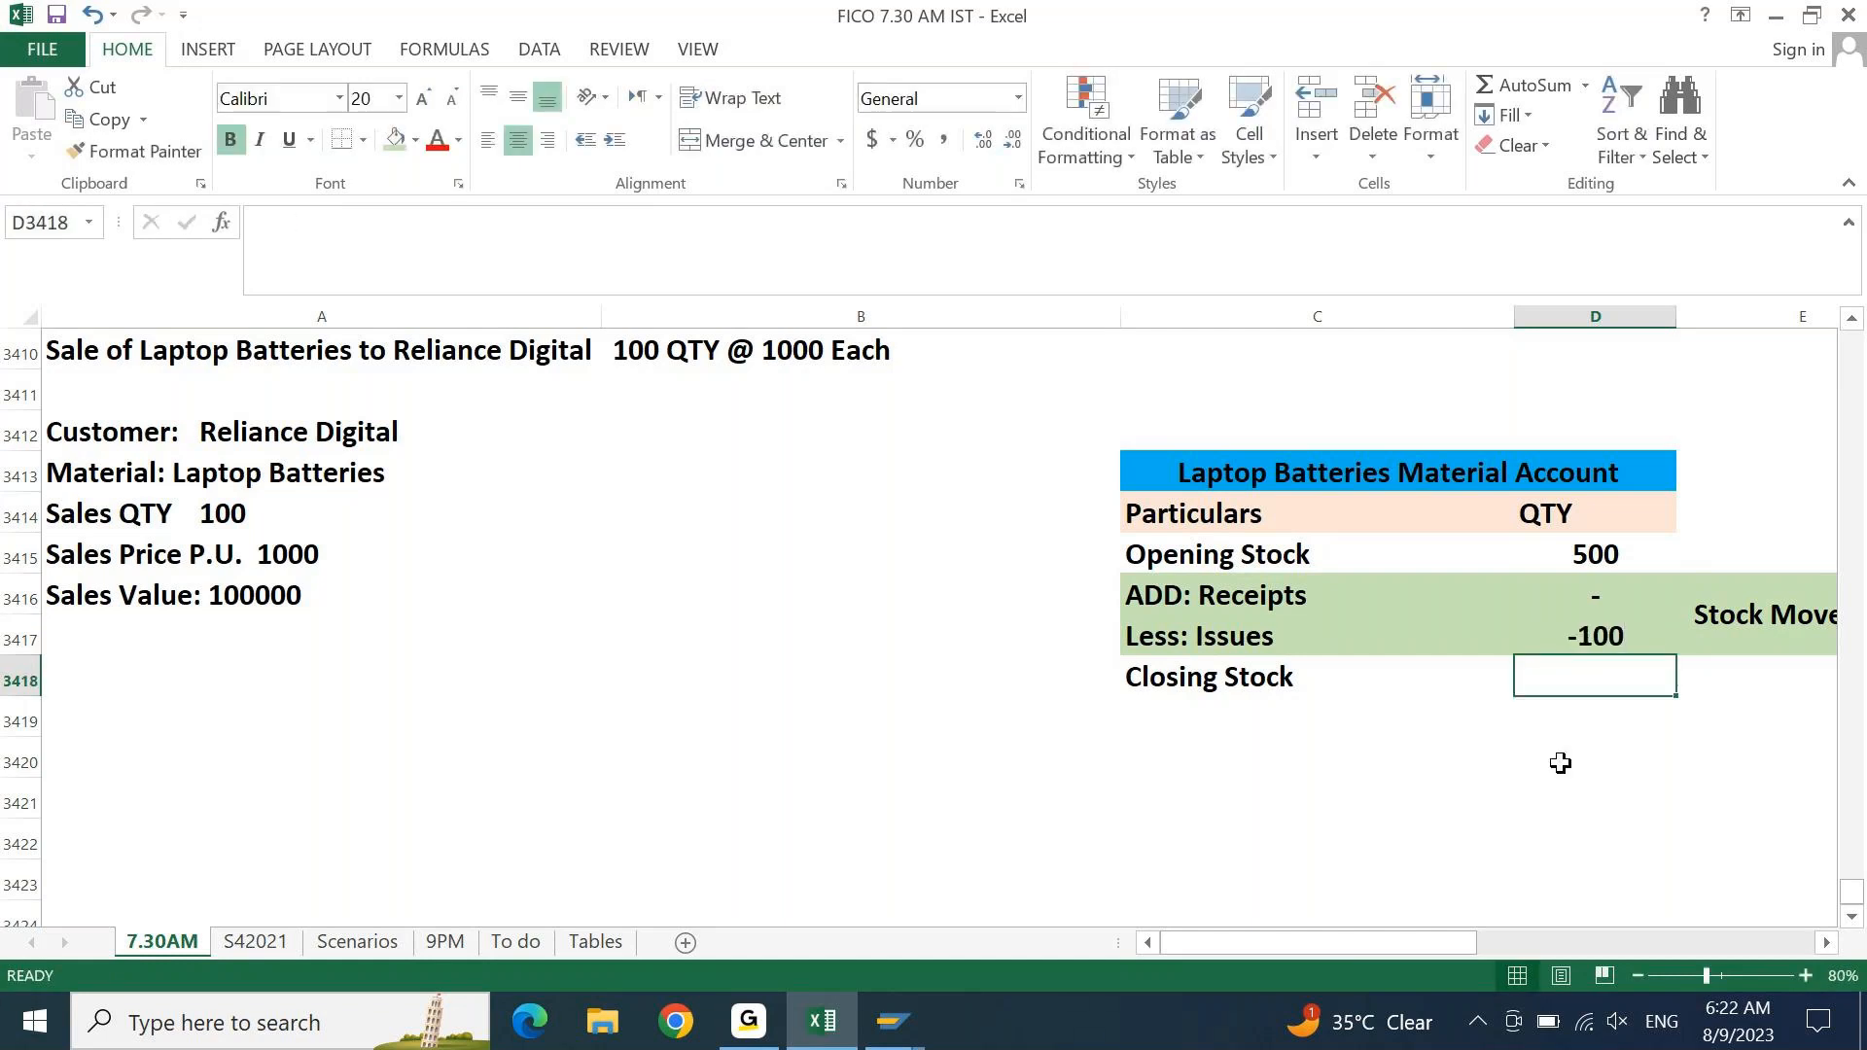
# - Calculate the Closing Stock quantity in D3418 with the formula =SUM(D3415:D3417)
pyautogui.hotkey('alt', '=')
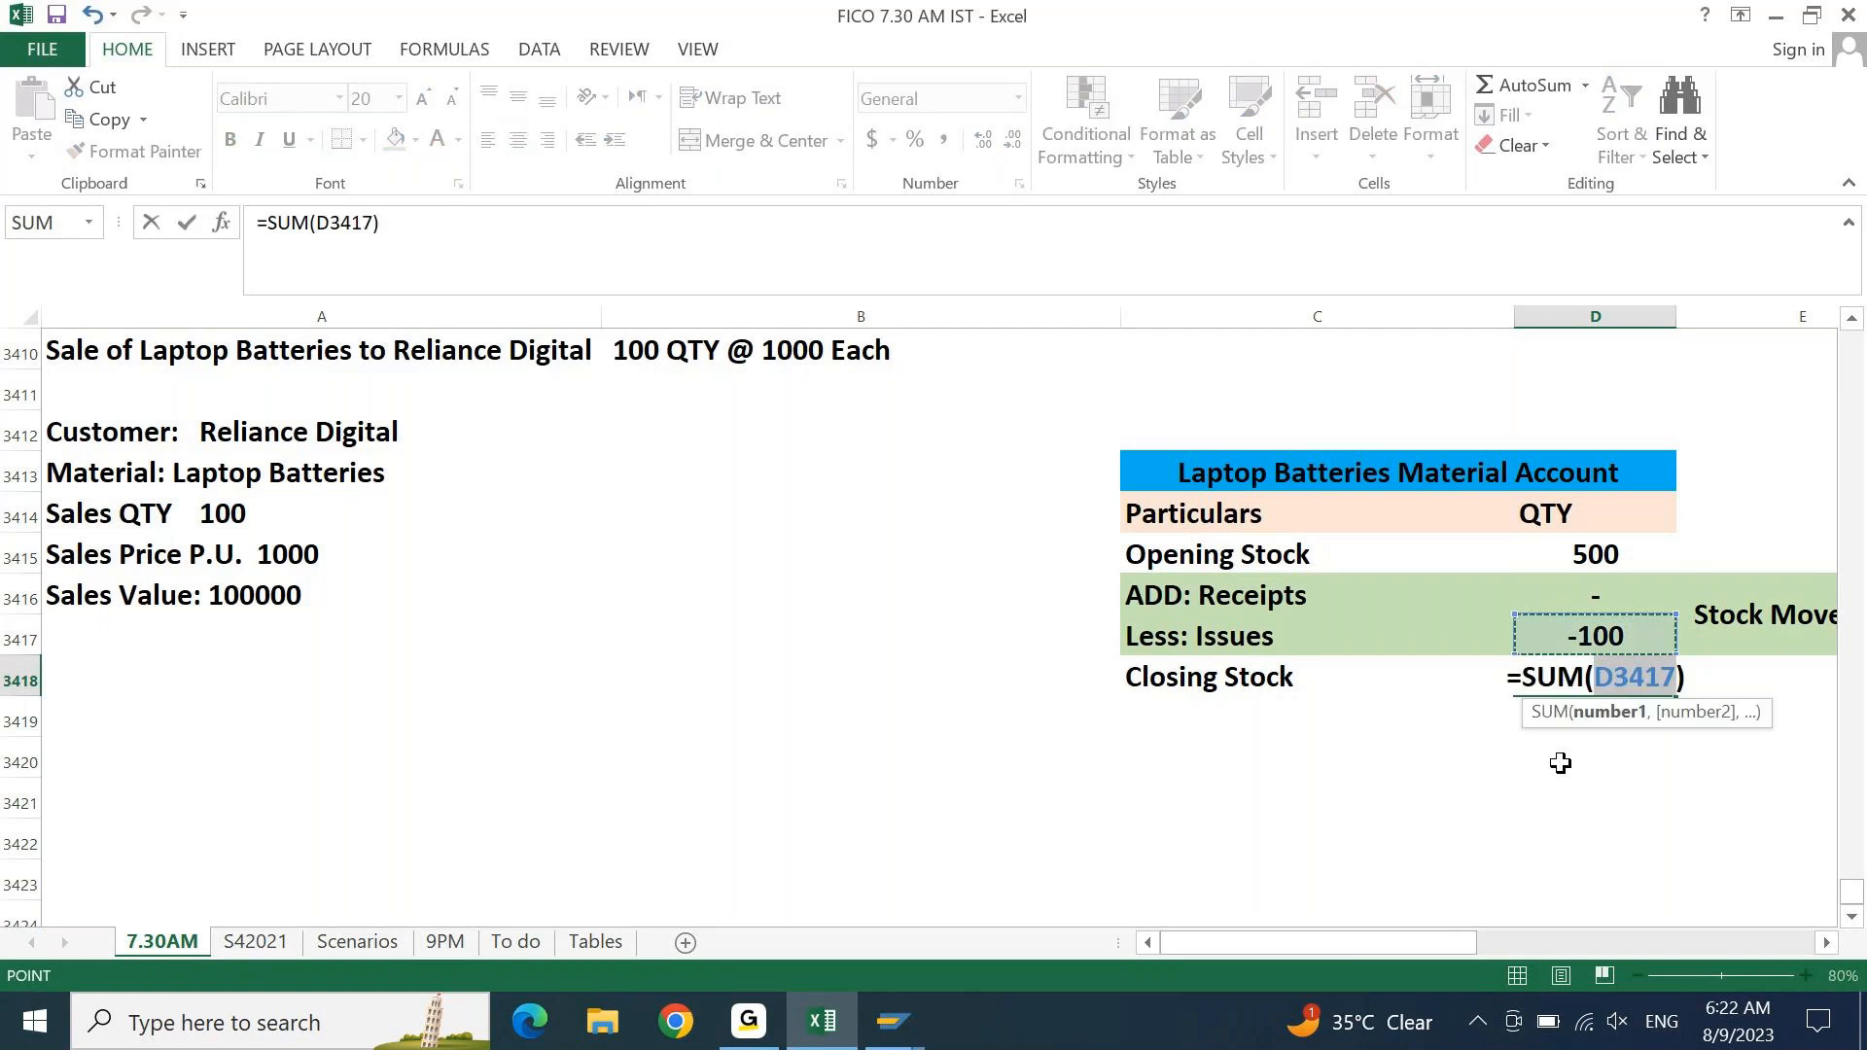
pyautogui.press('Down')
pyautogui.press('Up')
pyautogui.hotkey('shift', 'Up')
pyautogui.hotkey('shift', 'Up')
pyautogui.press('Return')
pyautogui.press('Up')
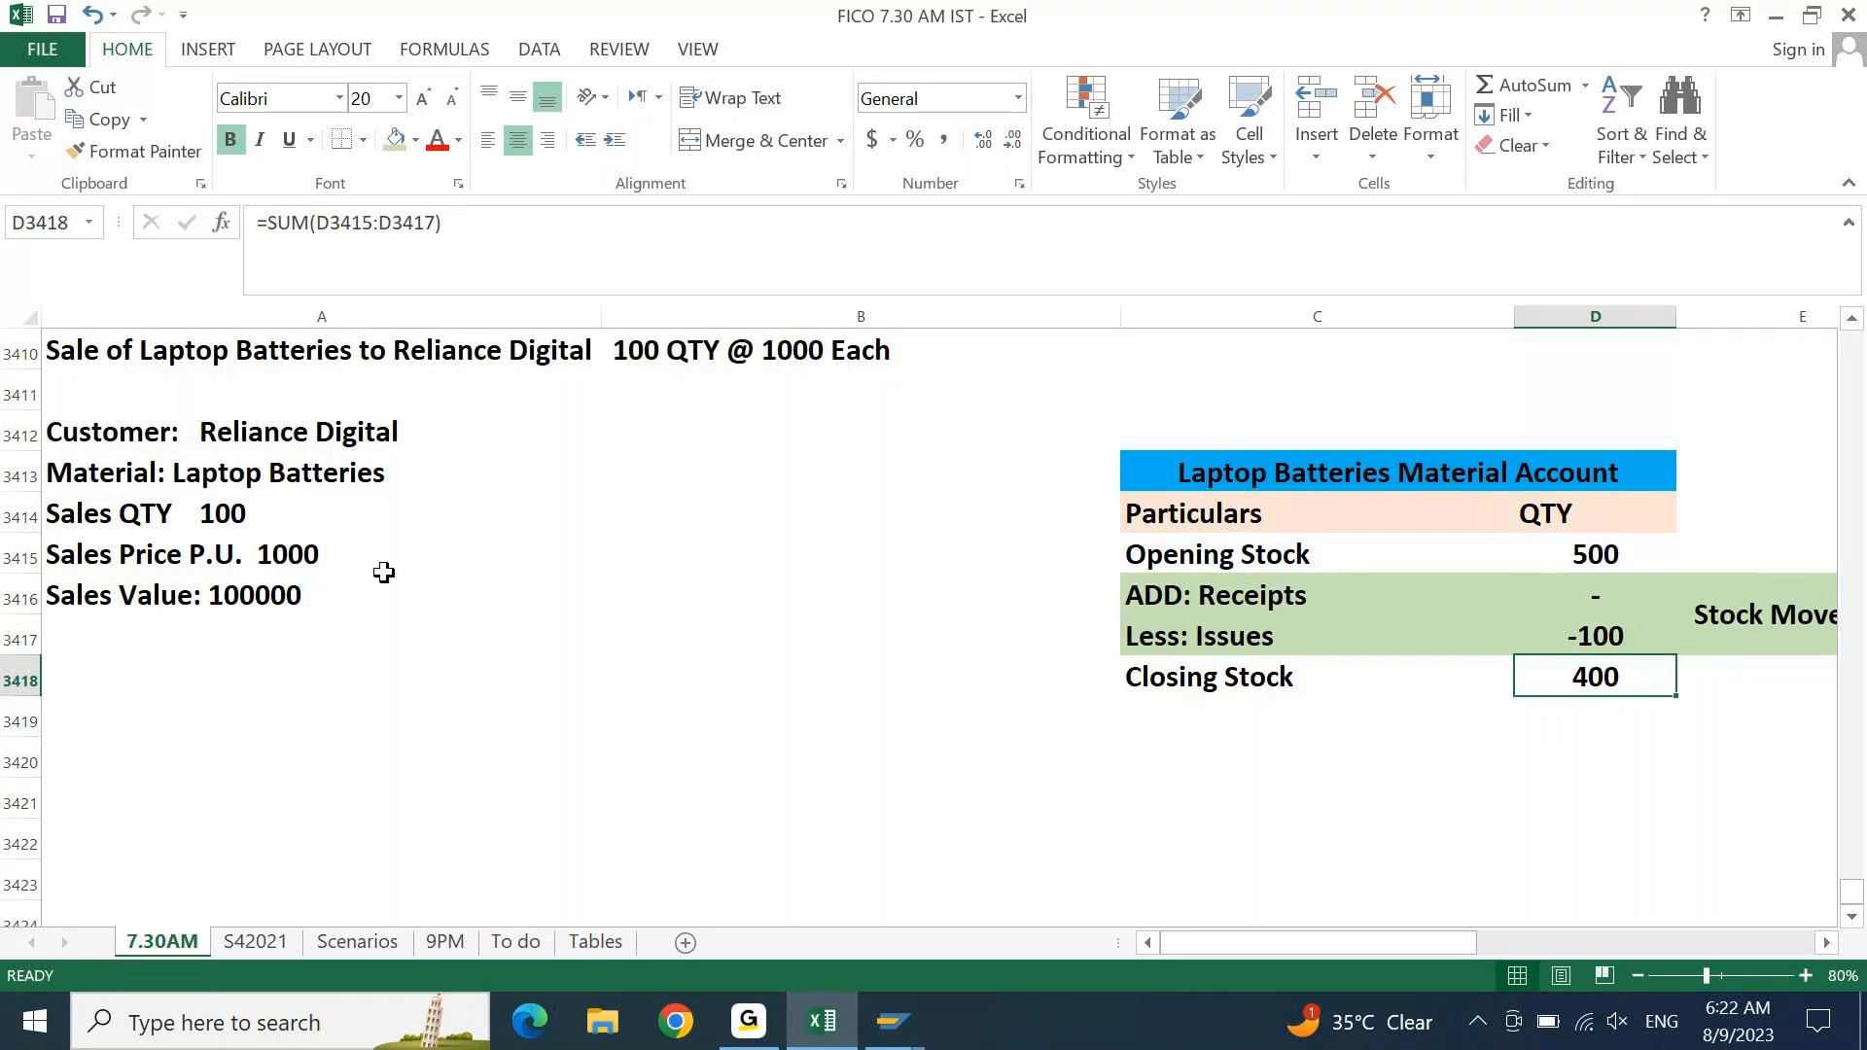
# - Review the sales quantity and the Opening Stock, Issues and Closing Stock entries of the Laptop Batteries Material Account
pyautogui.click(162, 514)
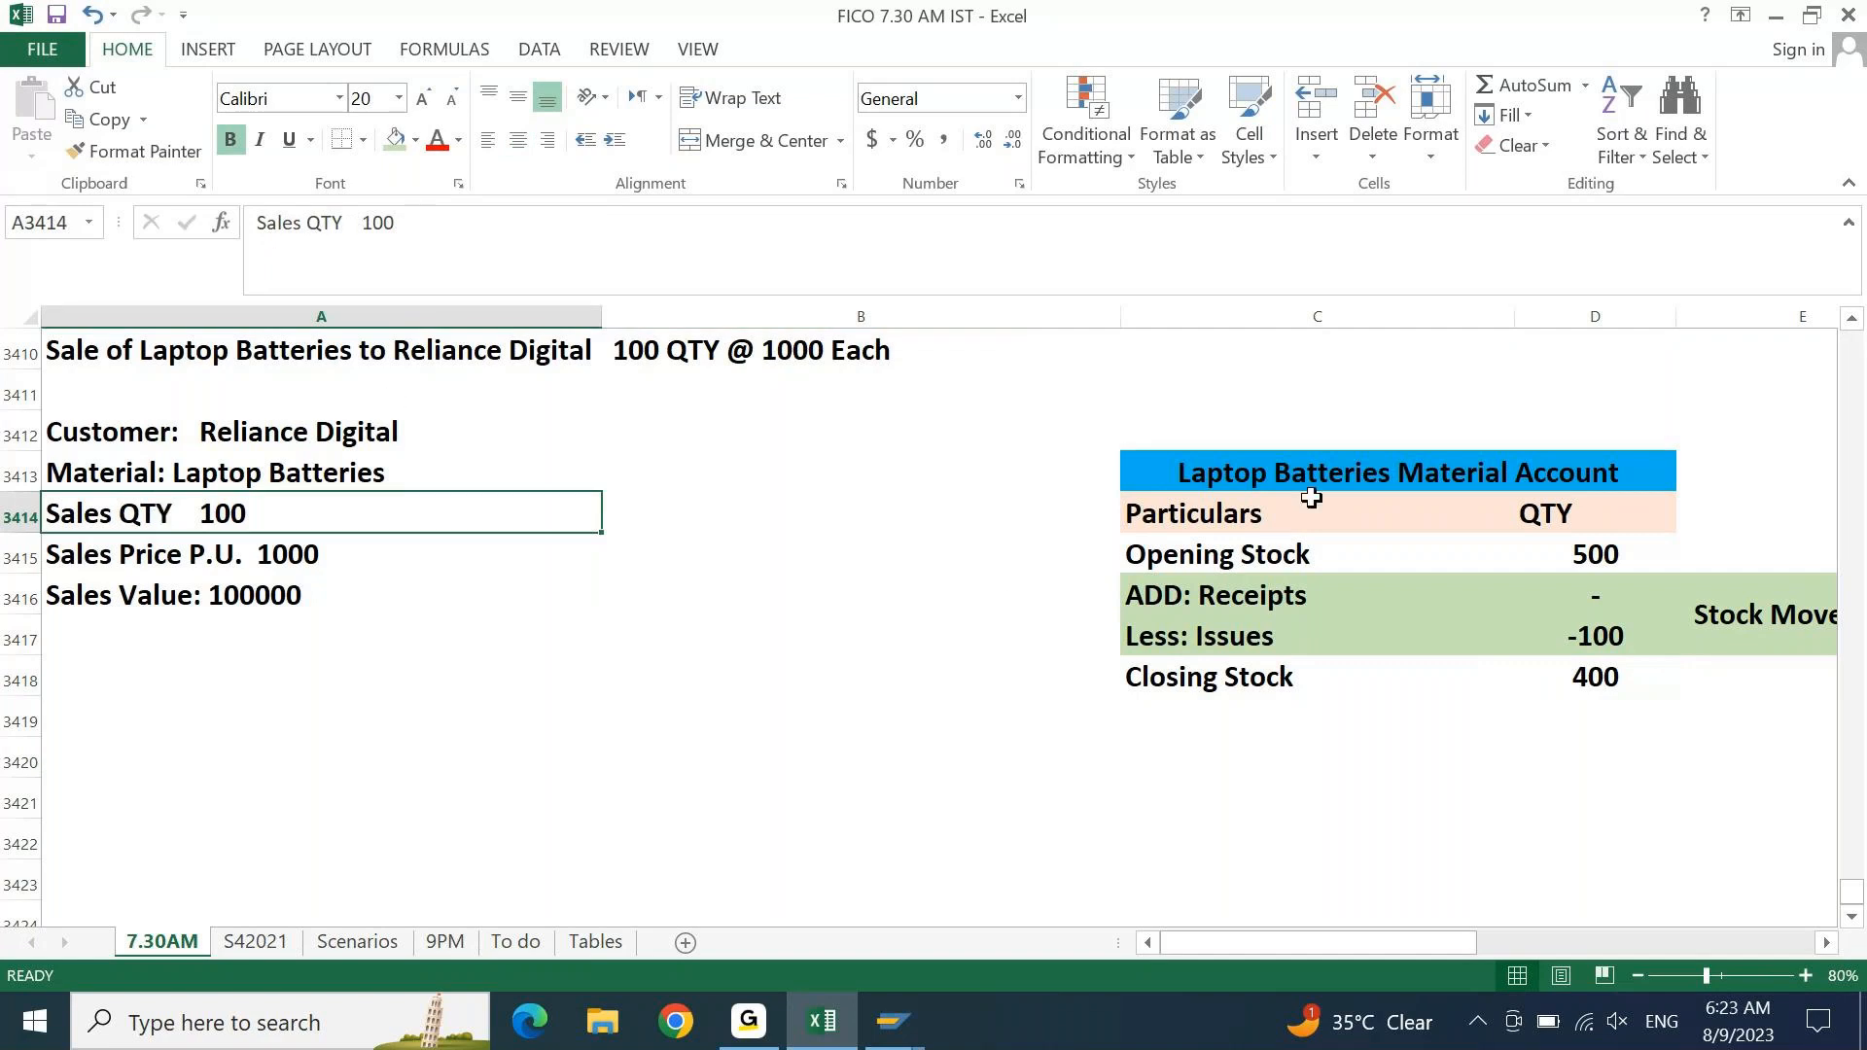
pyautogui.click(1282, 481)
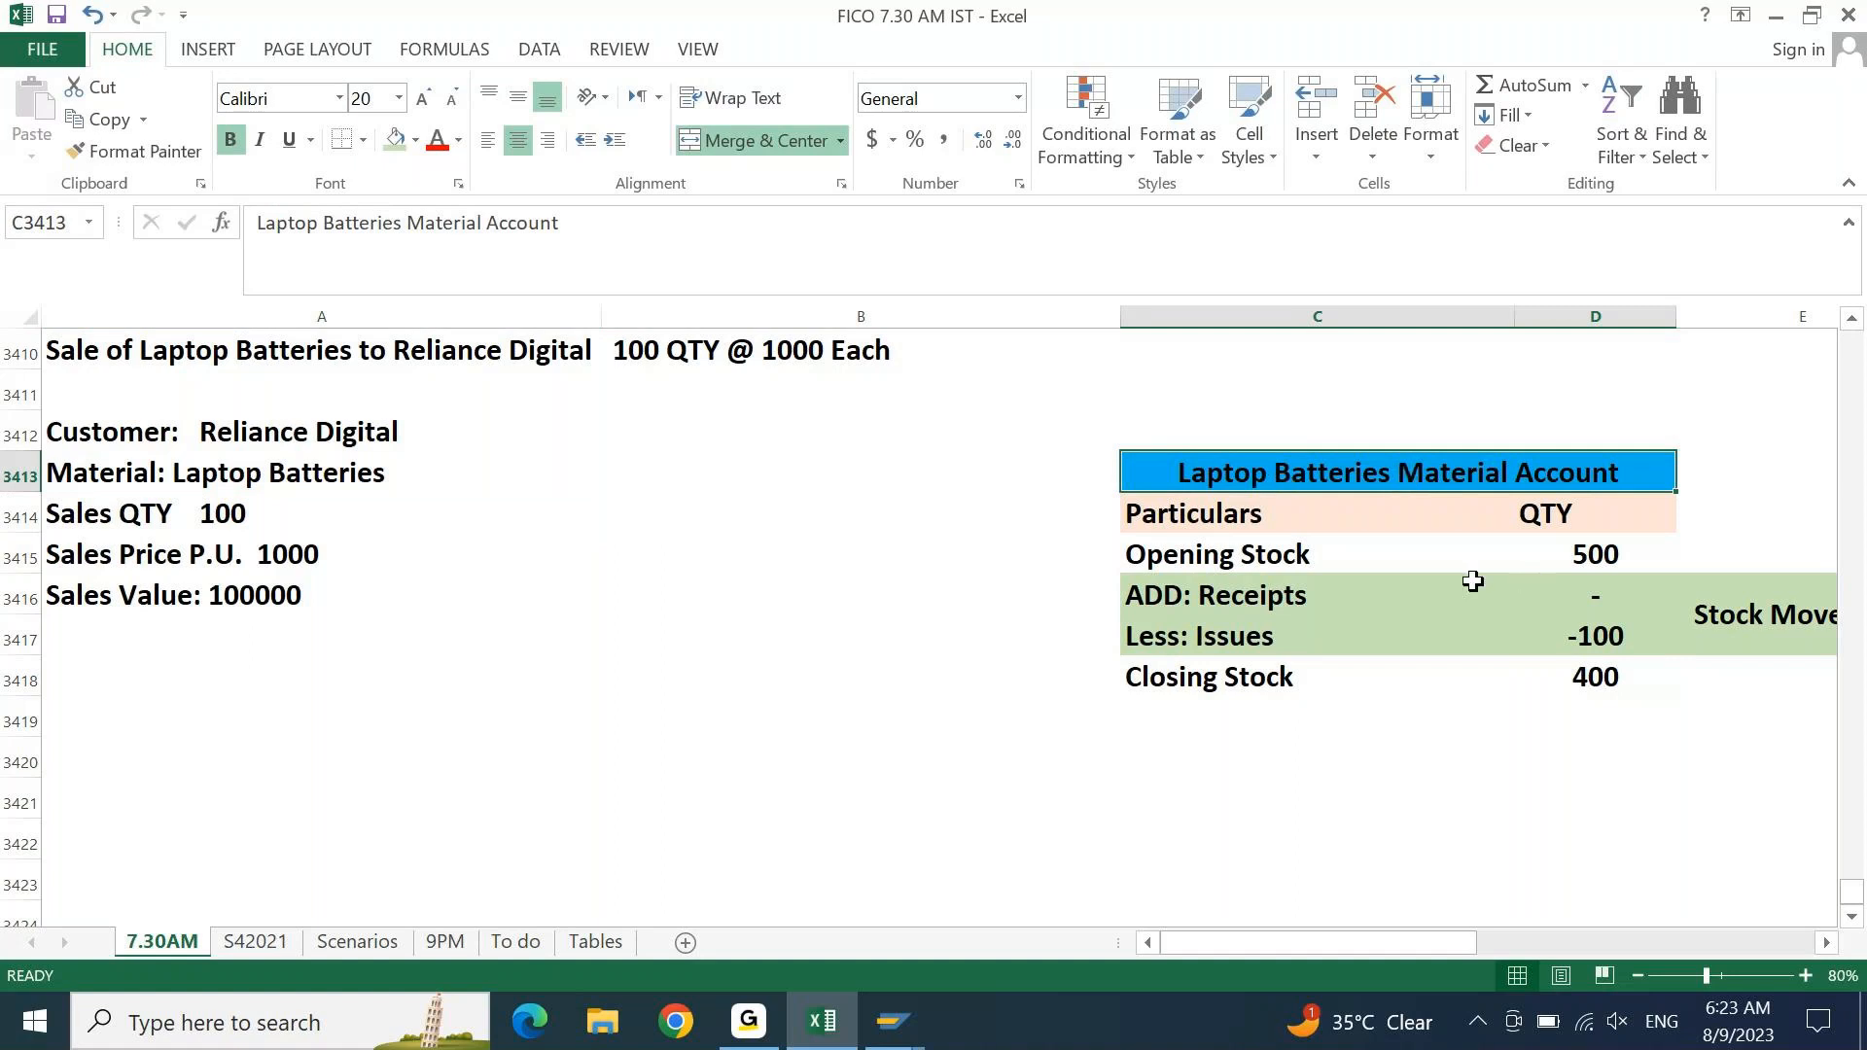
pyautogui.click(1352, 565)
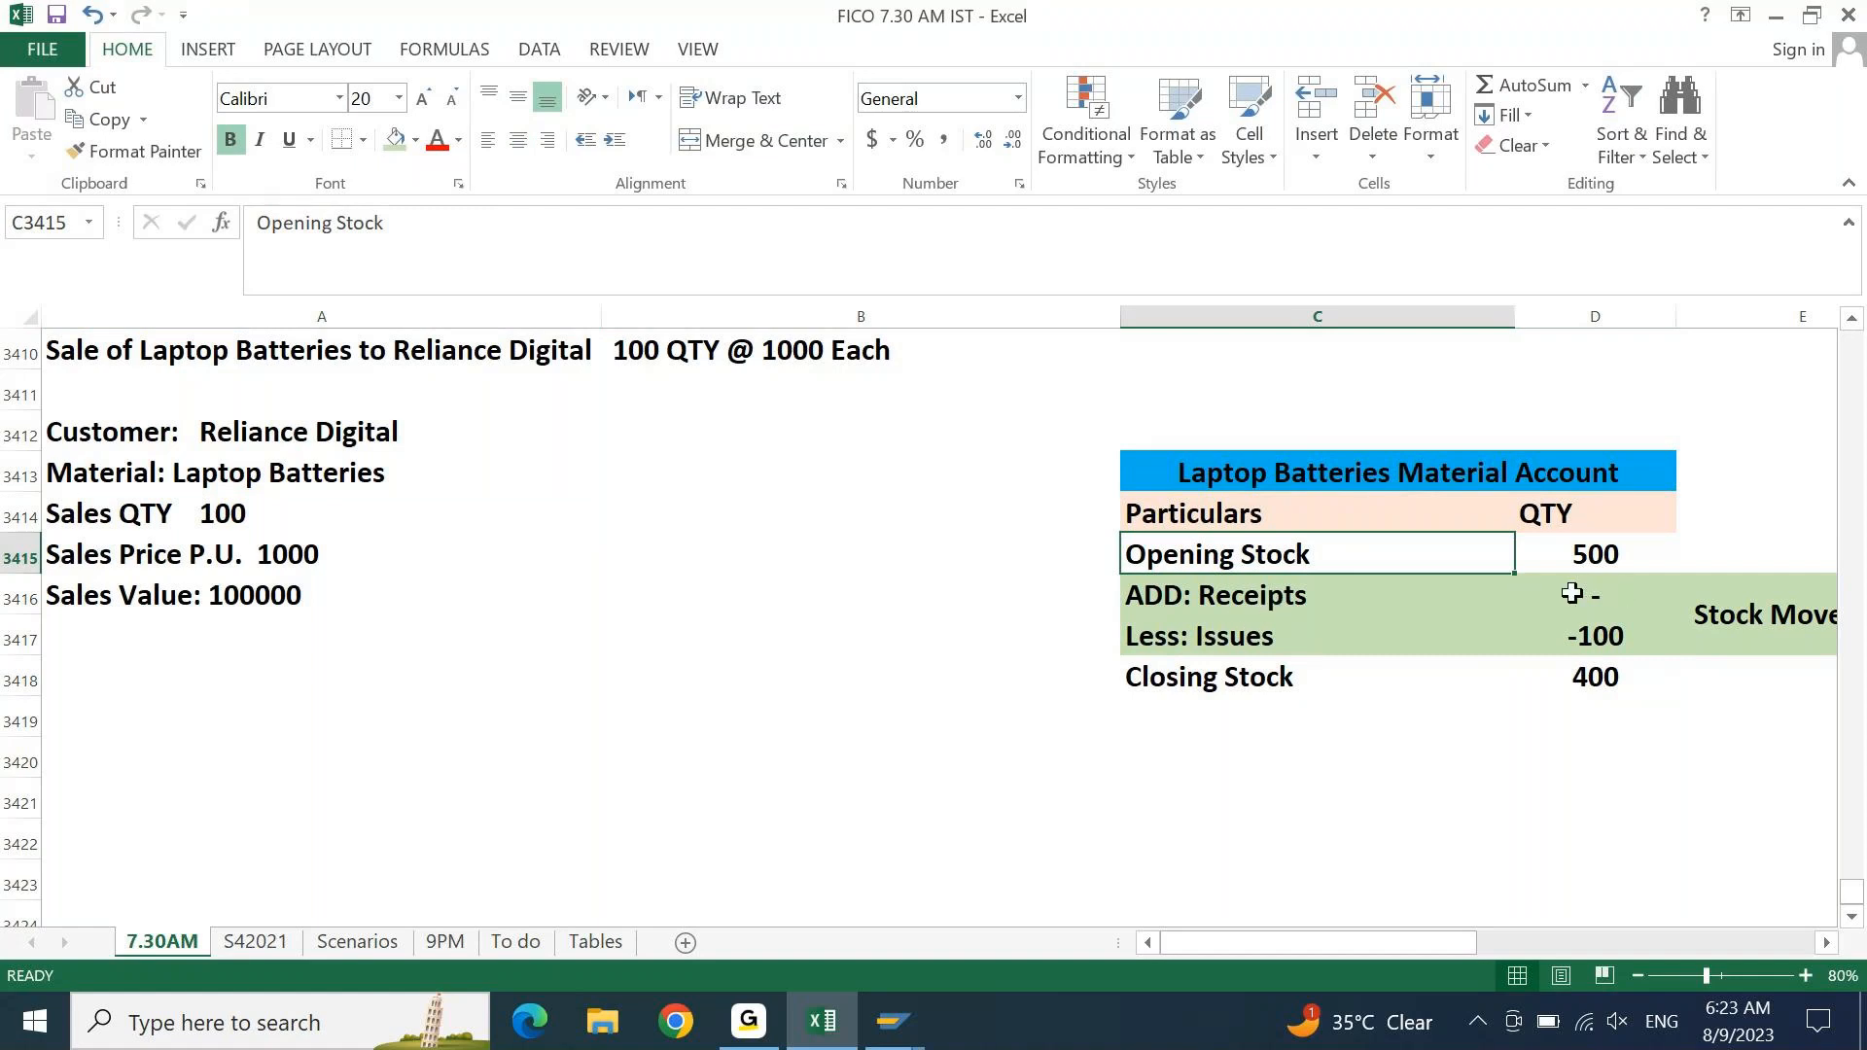
pyautogui.click(1340, 633)
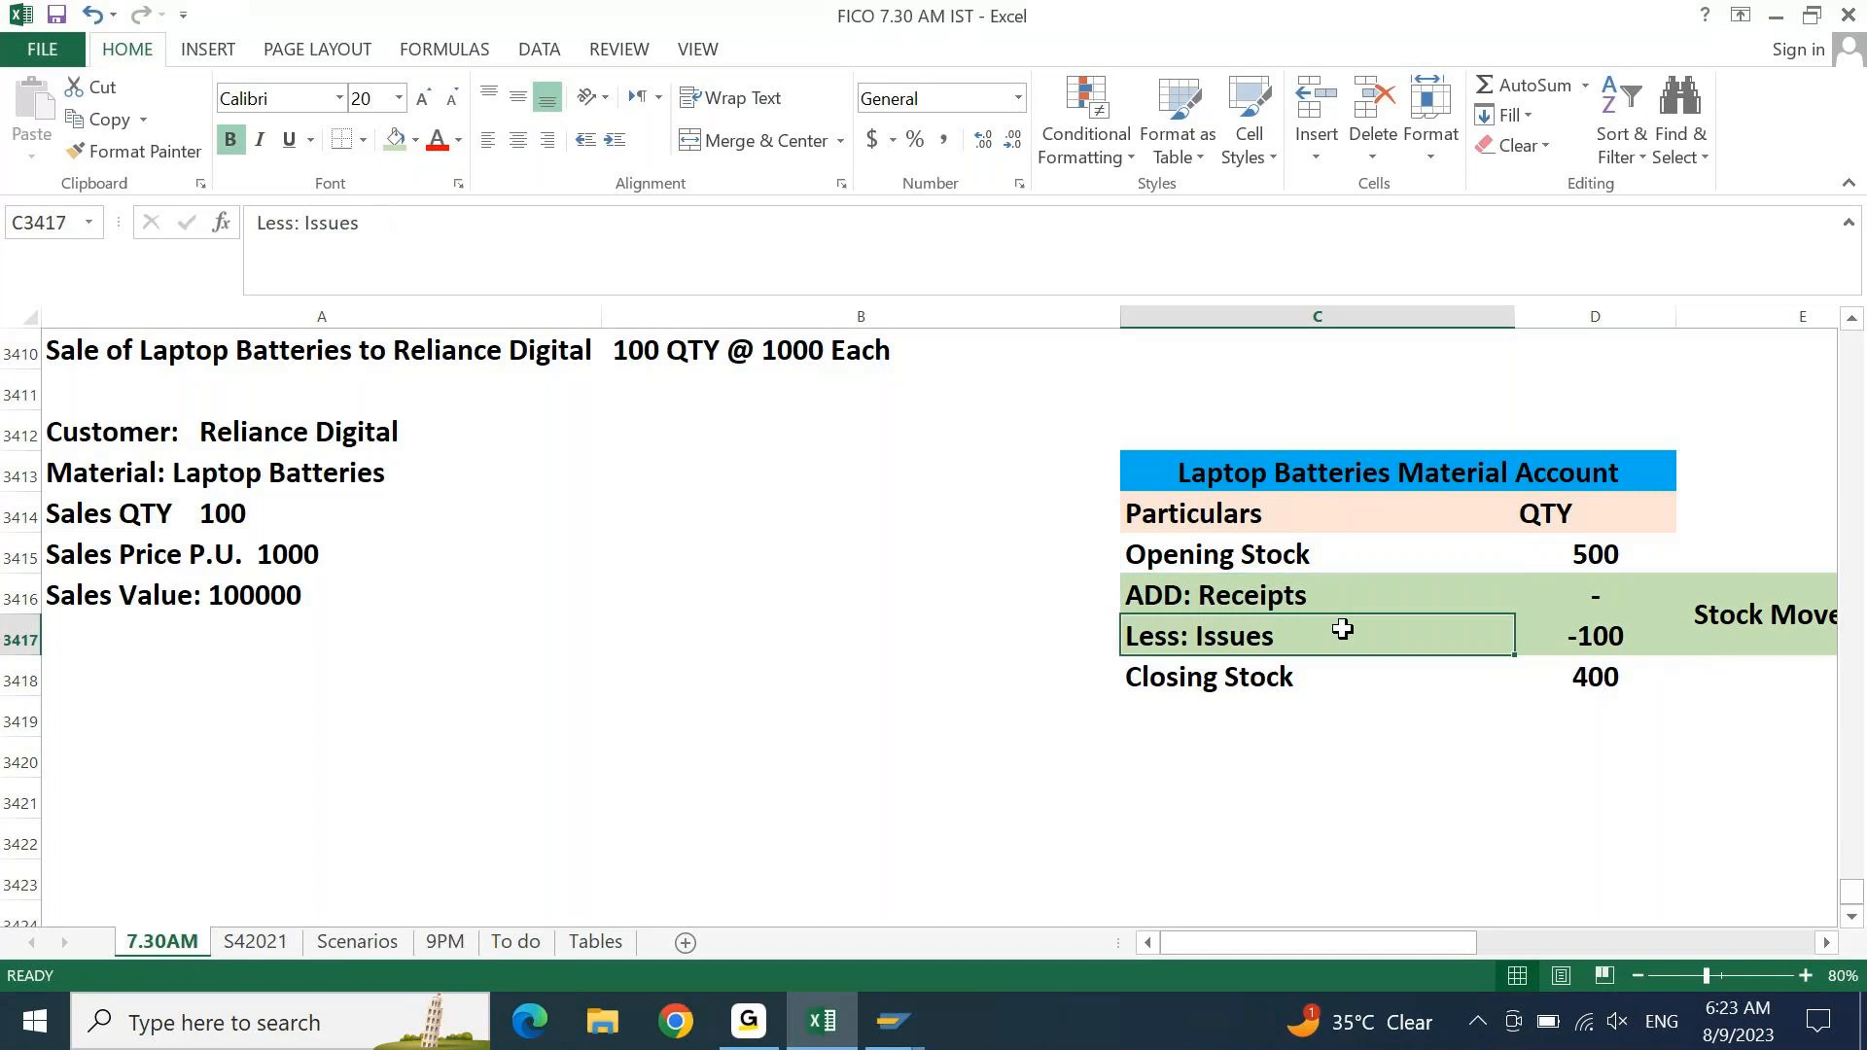
pyautogui.click(1583, 638)
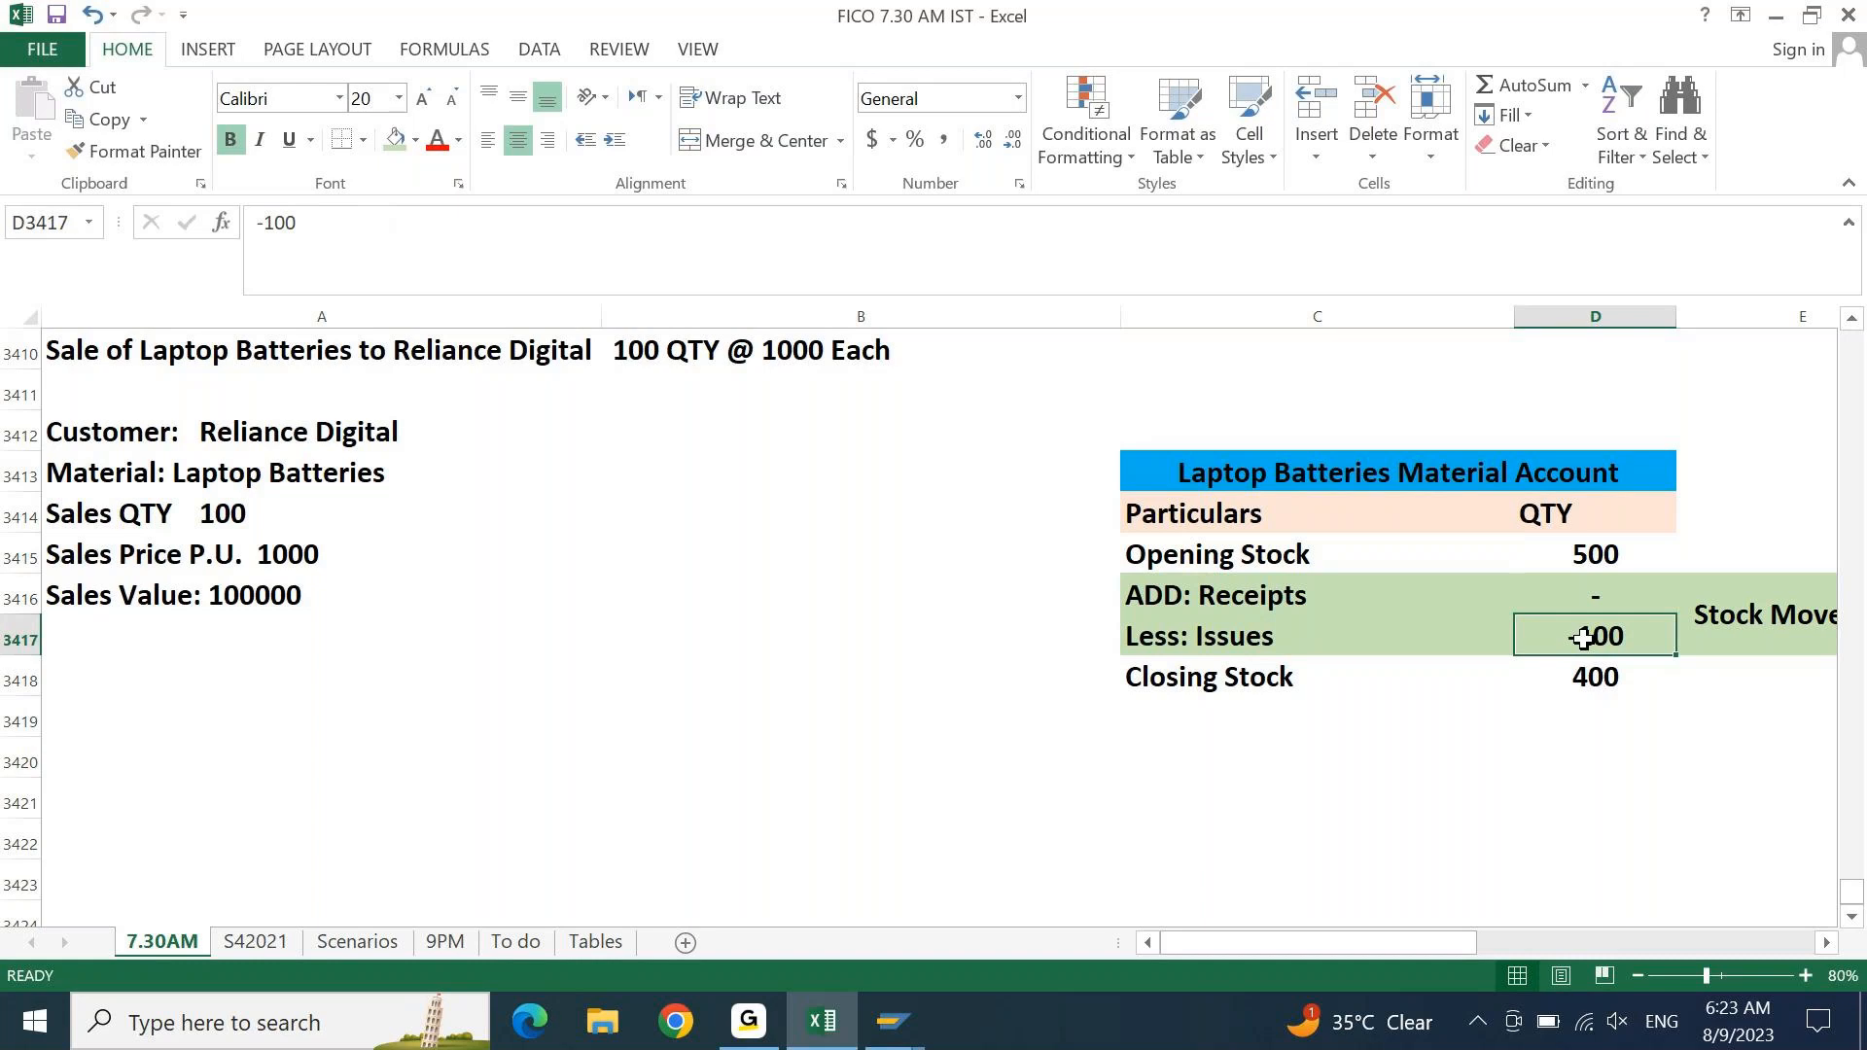
pyautogui.click(1593, 557)
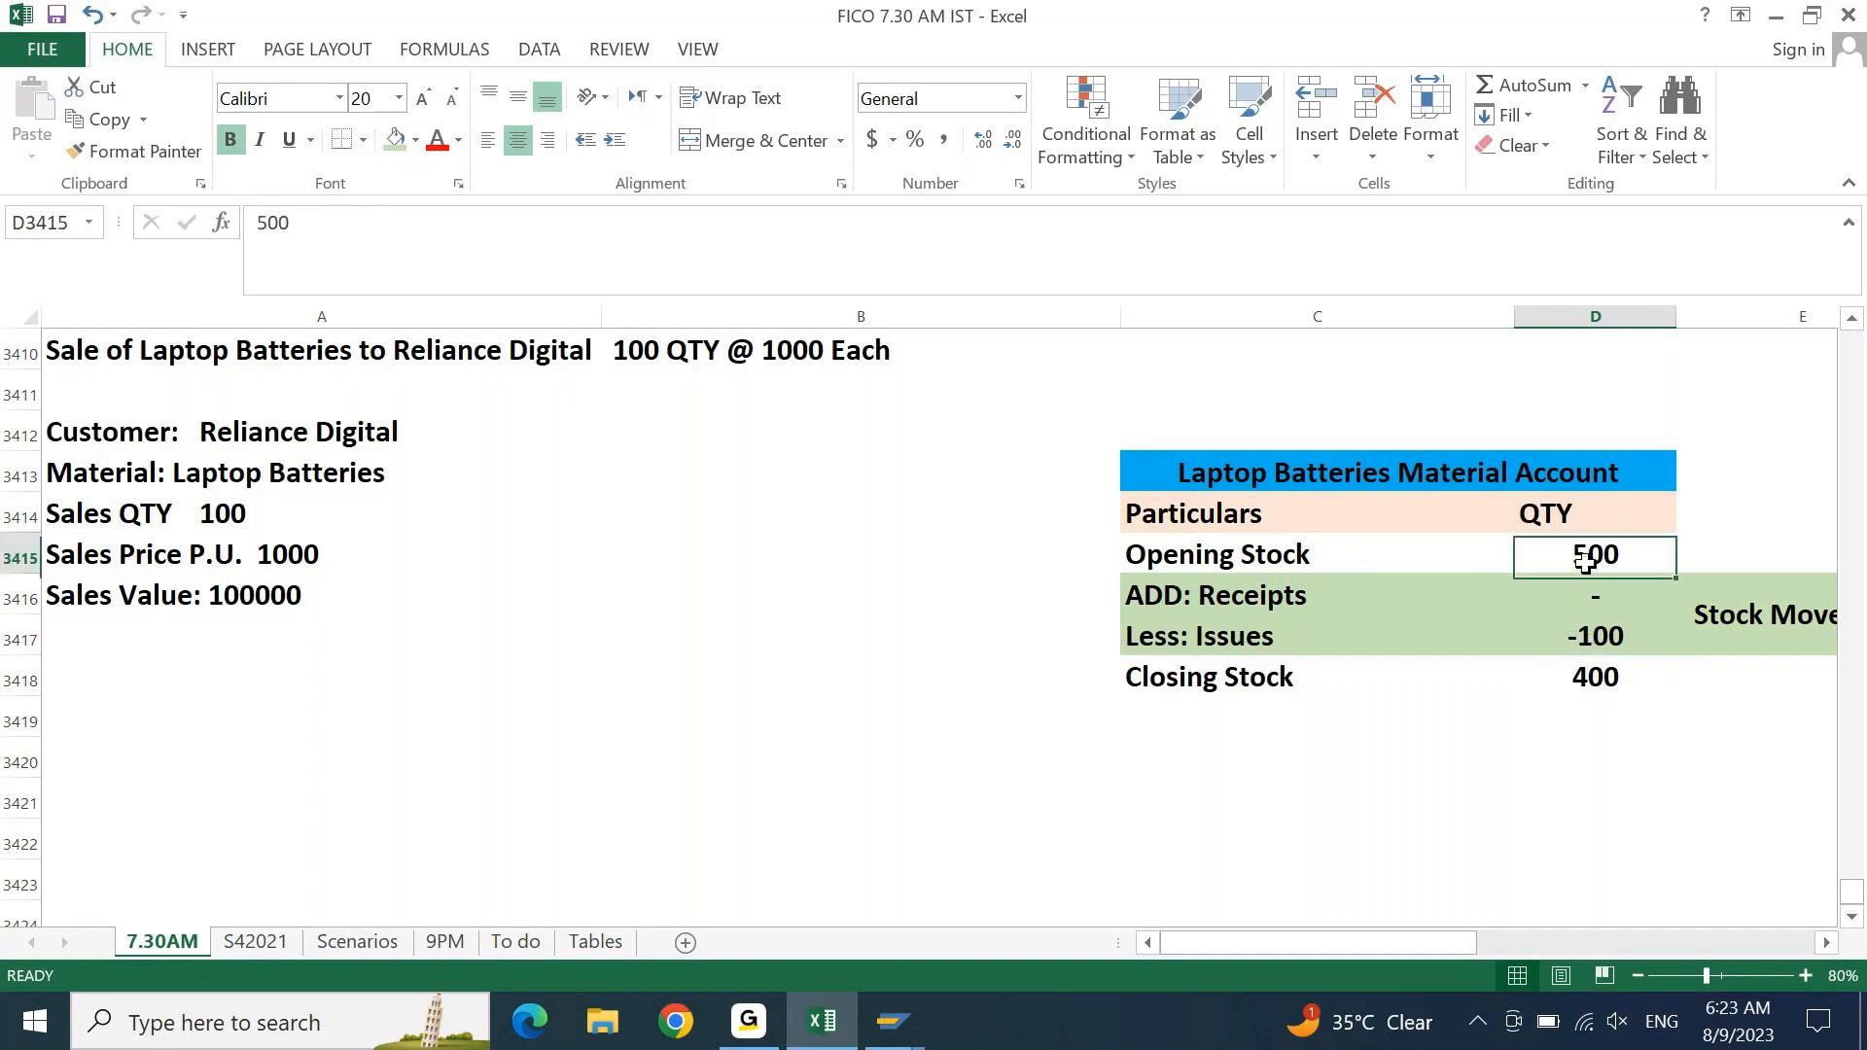
pyautogui.click(1576, 638)
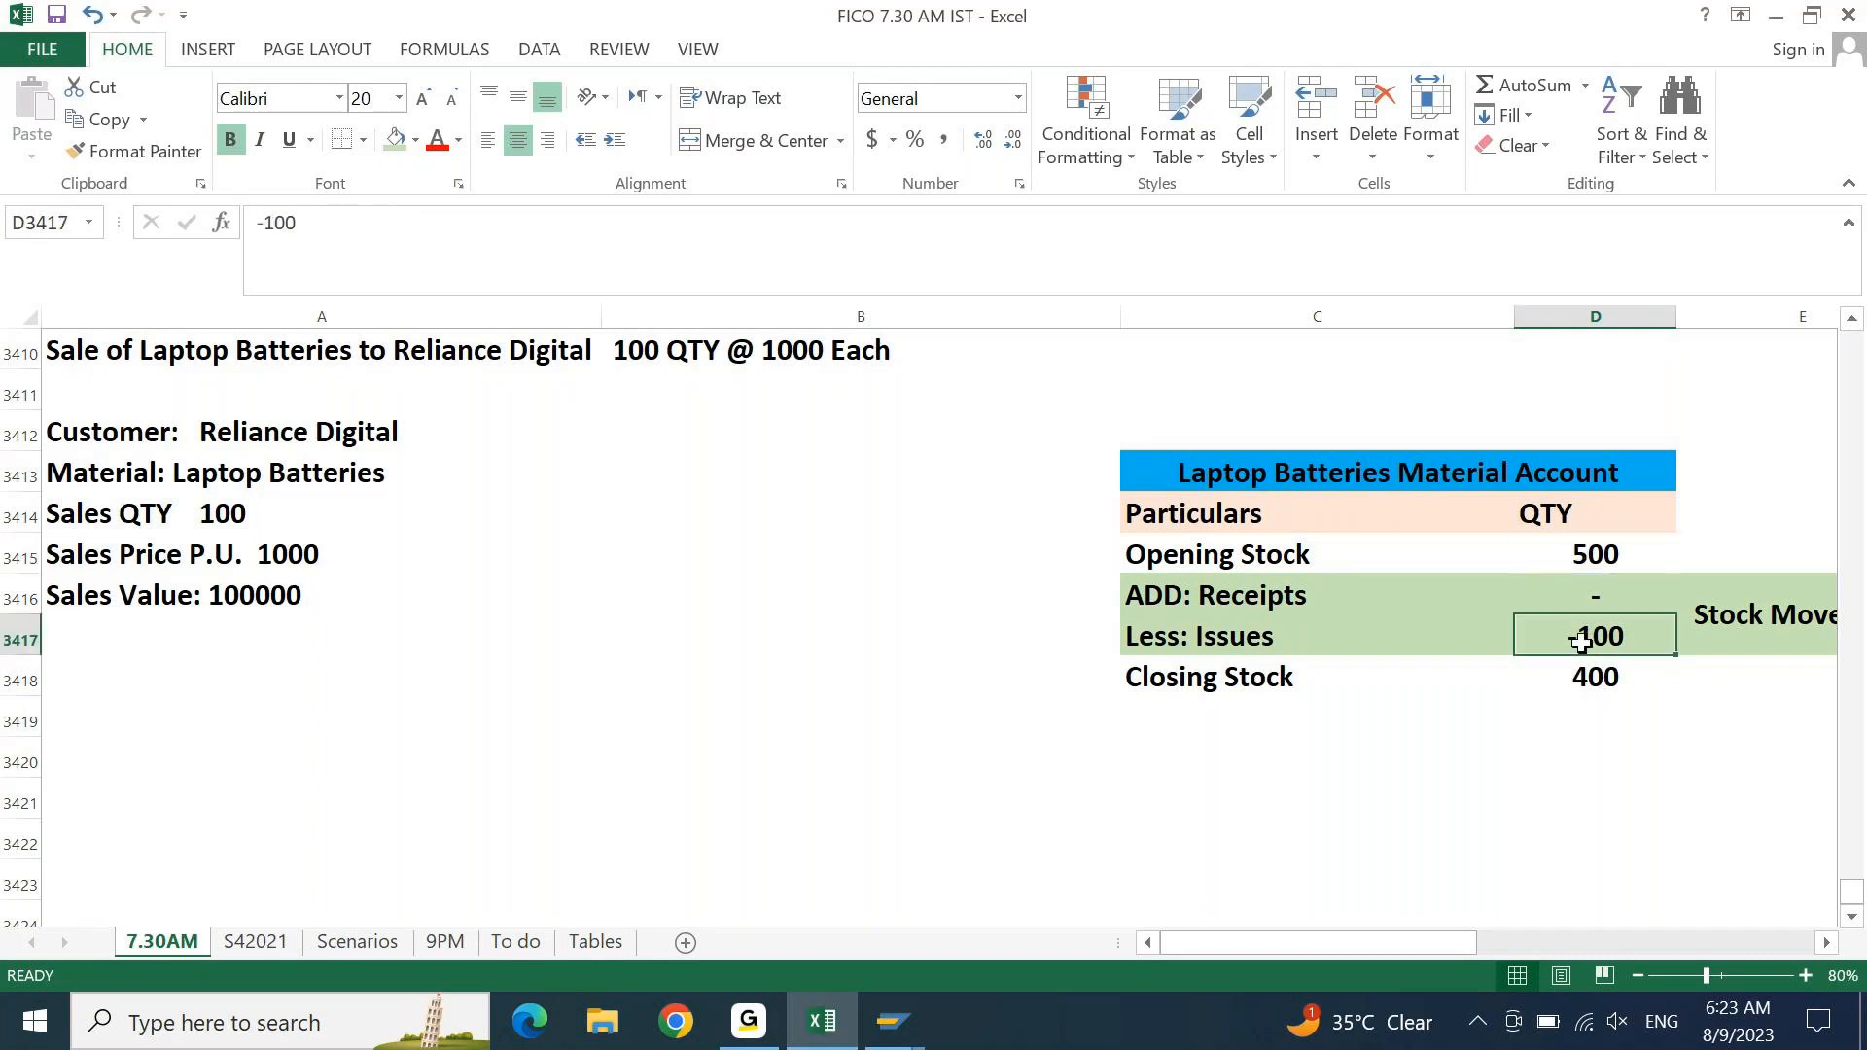
pyautogui.click(1577, 681)
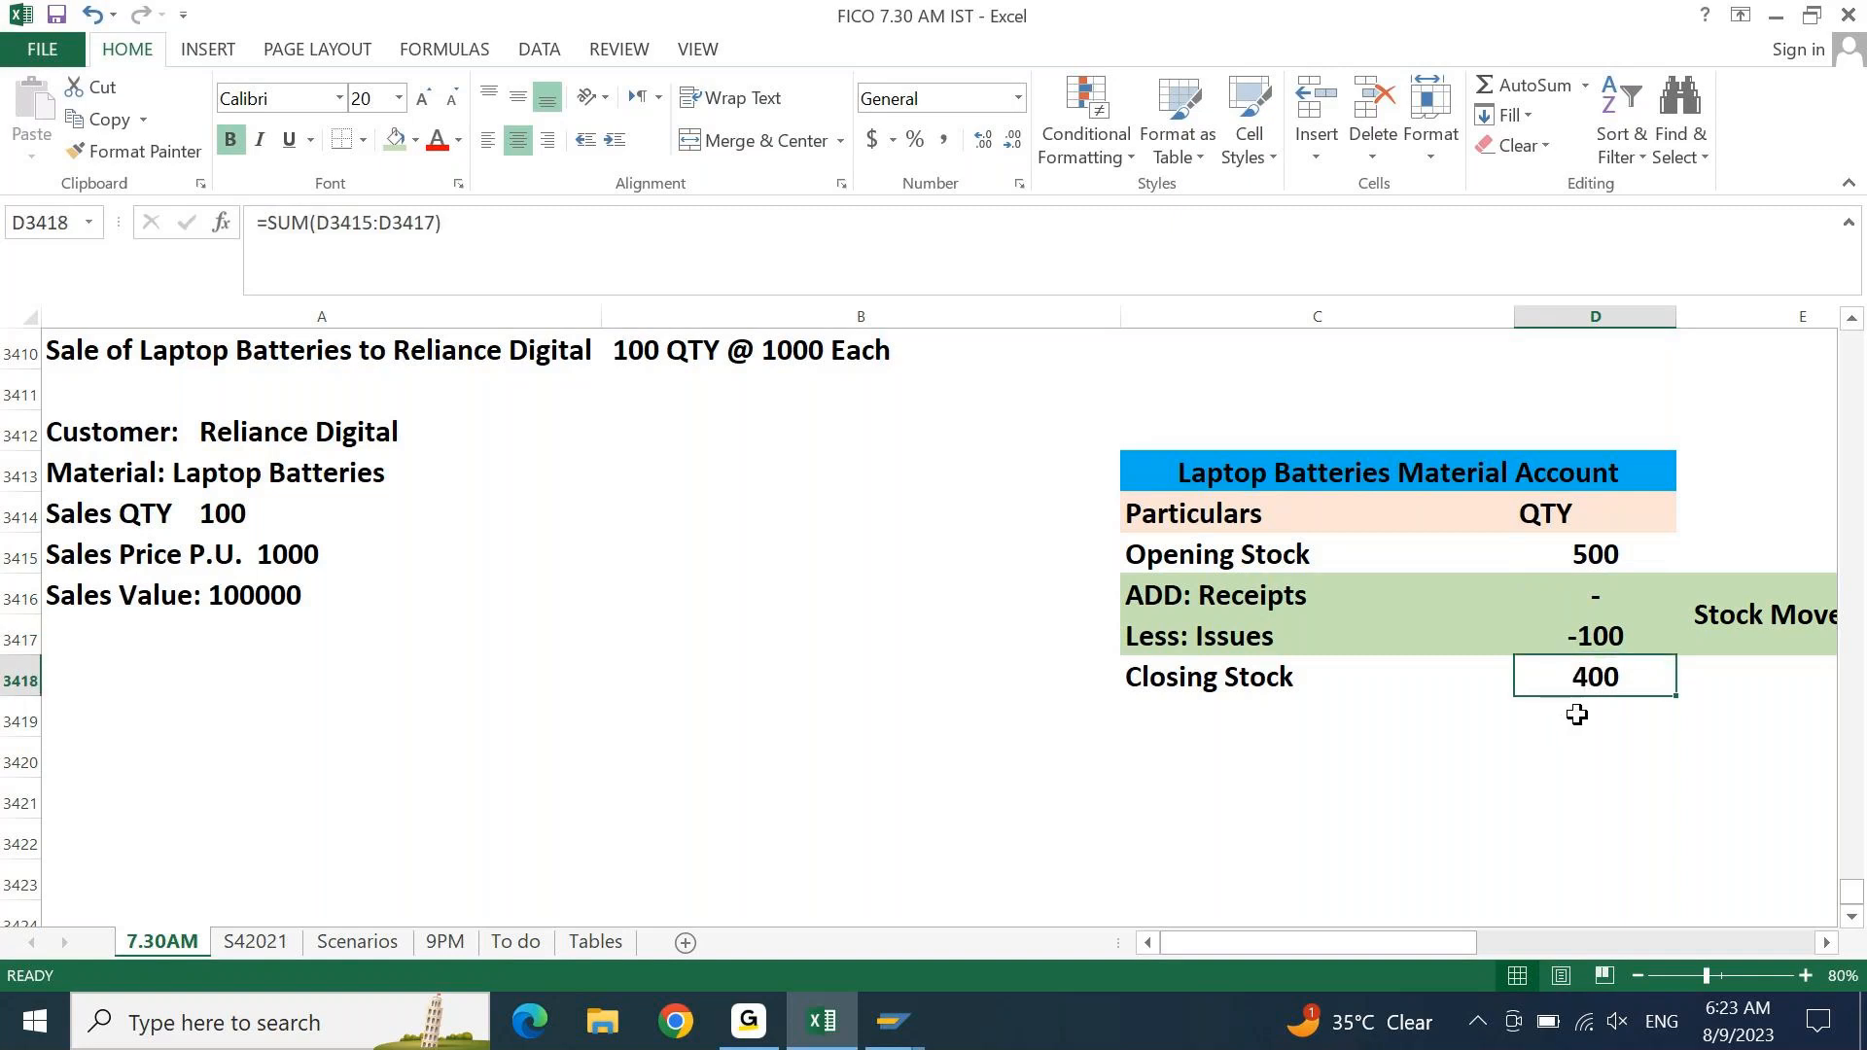
# - Append "FI-MM Integration will post the Accounting Entry" to the Post Goods Issue line in B3404 under Order Sales
pyautogui.press('Left')
pyautogui.press('Left')
pyautogui.press('Left')
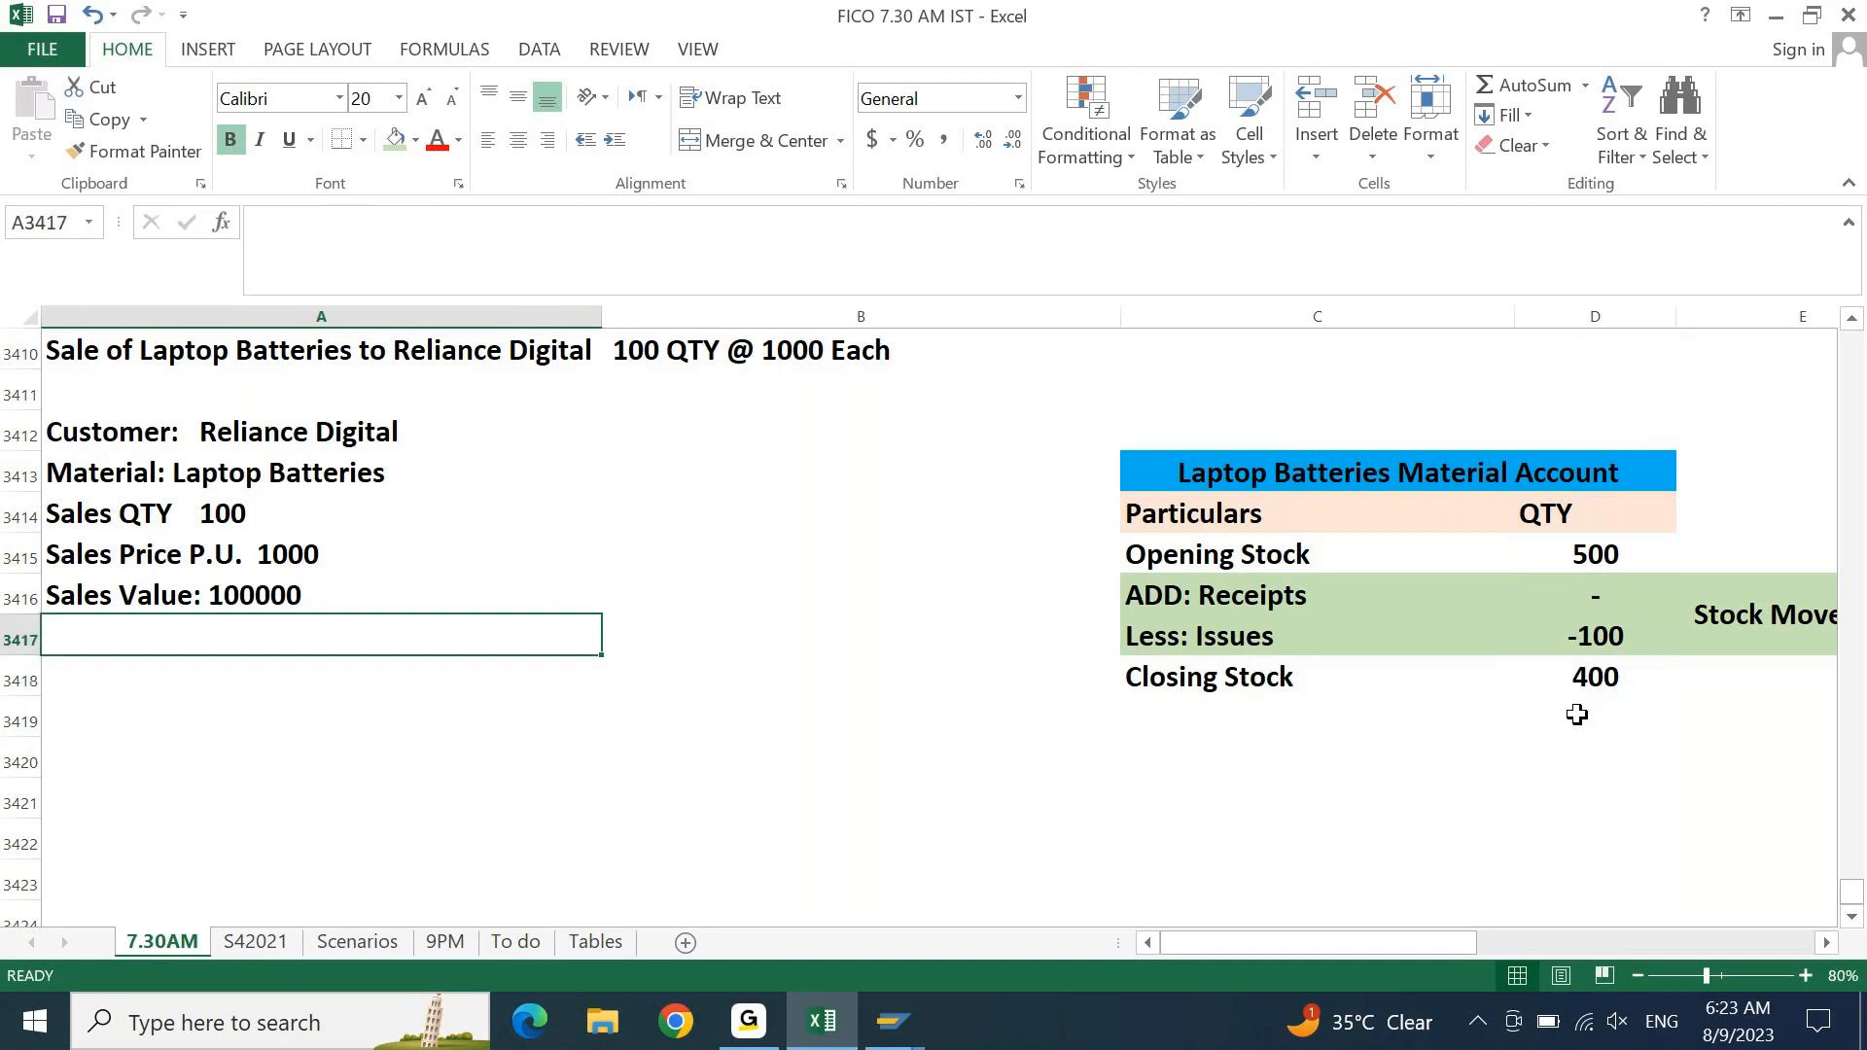
pyautogui.press('Up')
pyautogui.press('Up')
pyautogui.press('Up')
pyautogui.press('Up')
pyautogui.press('Up')
pyautogui.press('Up')
pyautogui.press('Up')
pyautogui.press('Up')
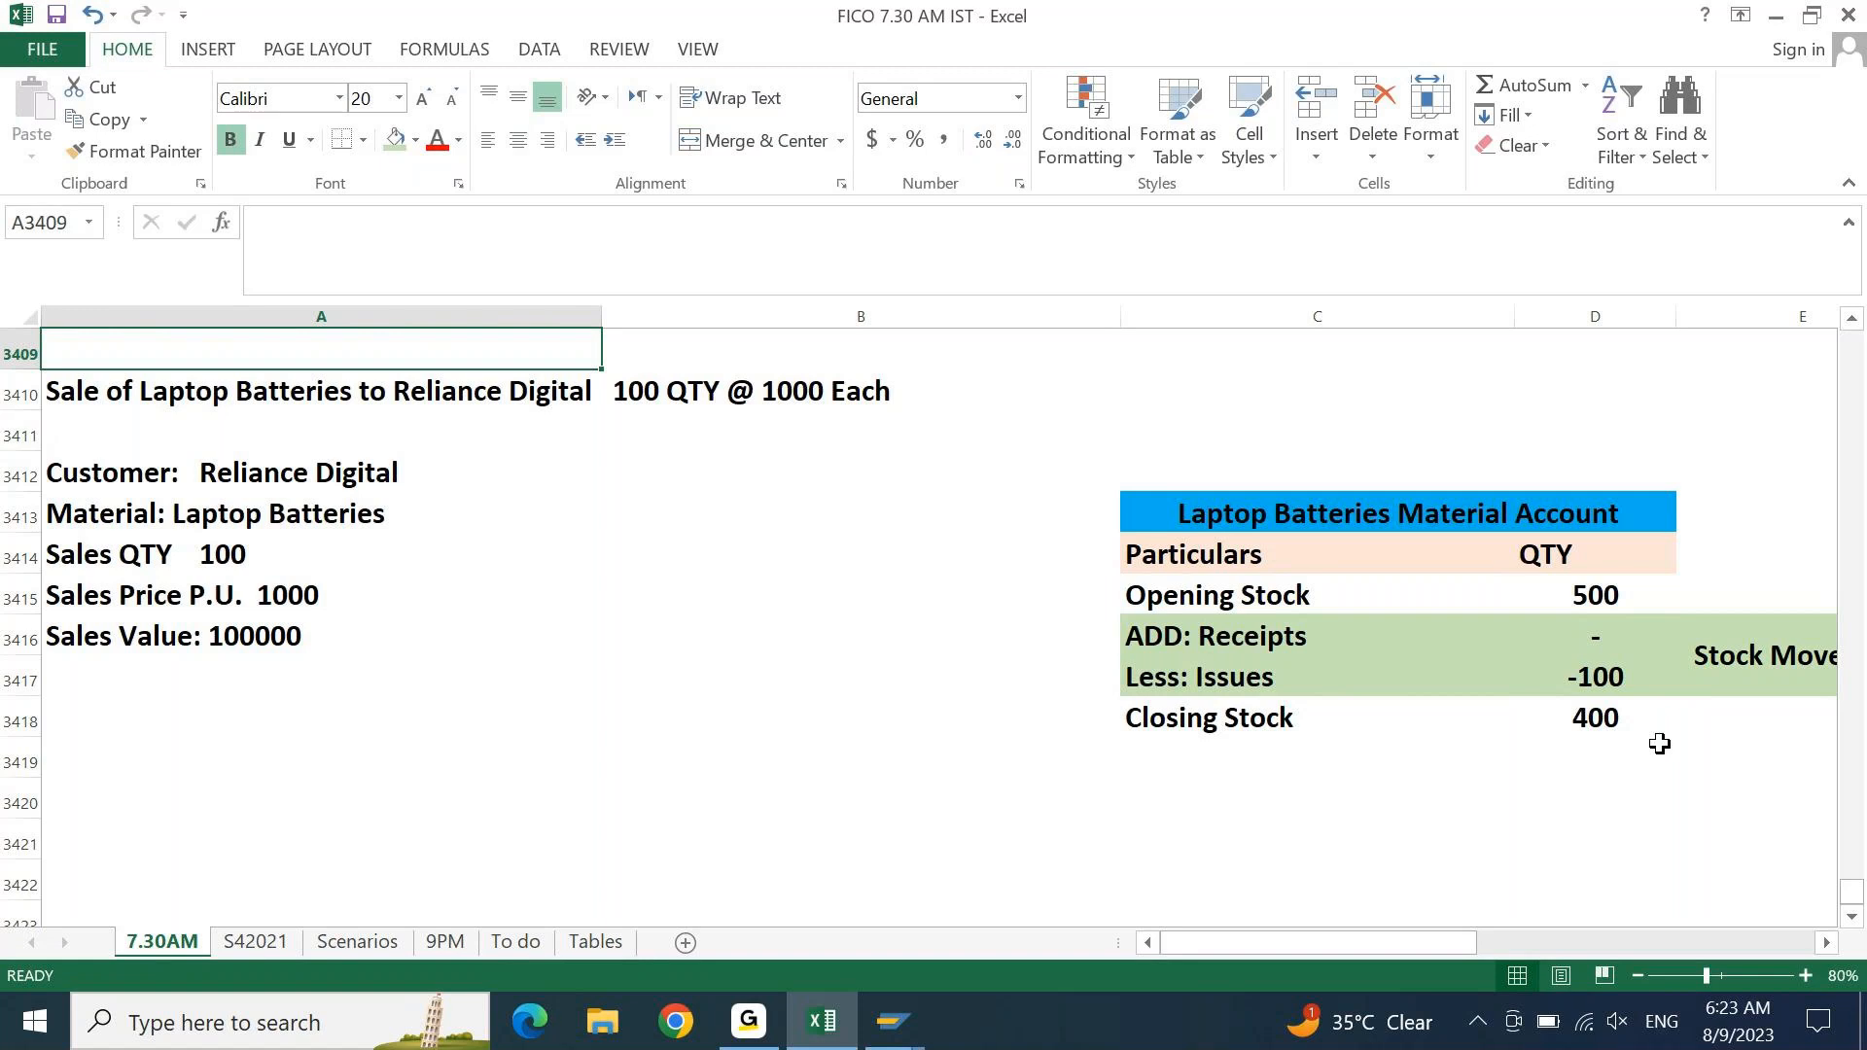
pyautogui.press('Up')
pyautogui.press('Up')
pyautogui.press('Up')
pyautogui.press('Up')
pyautogui.press('Up')
pyautogui.press('Up')
pyautogui.press('Up')
pyautogui.press('Up')
pyautogui.press('Up')
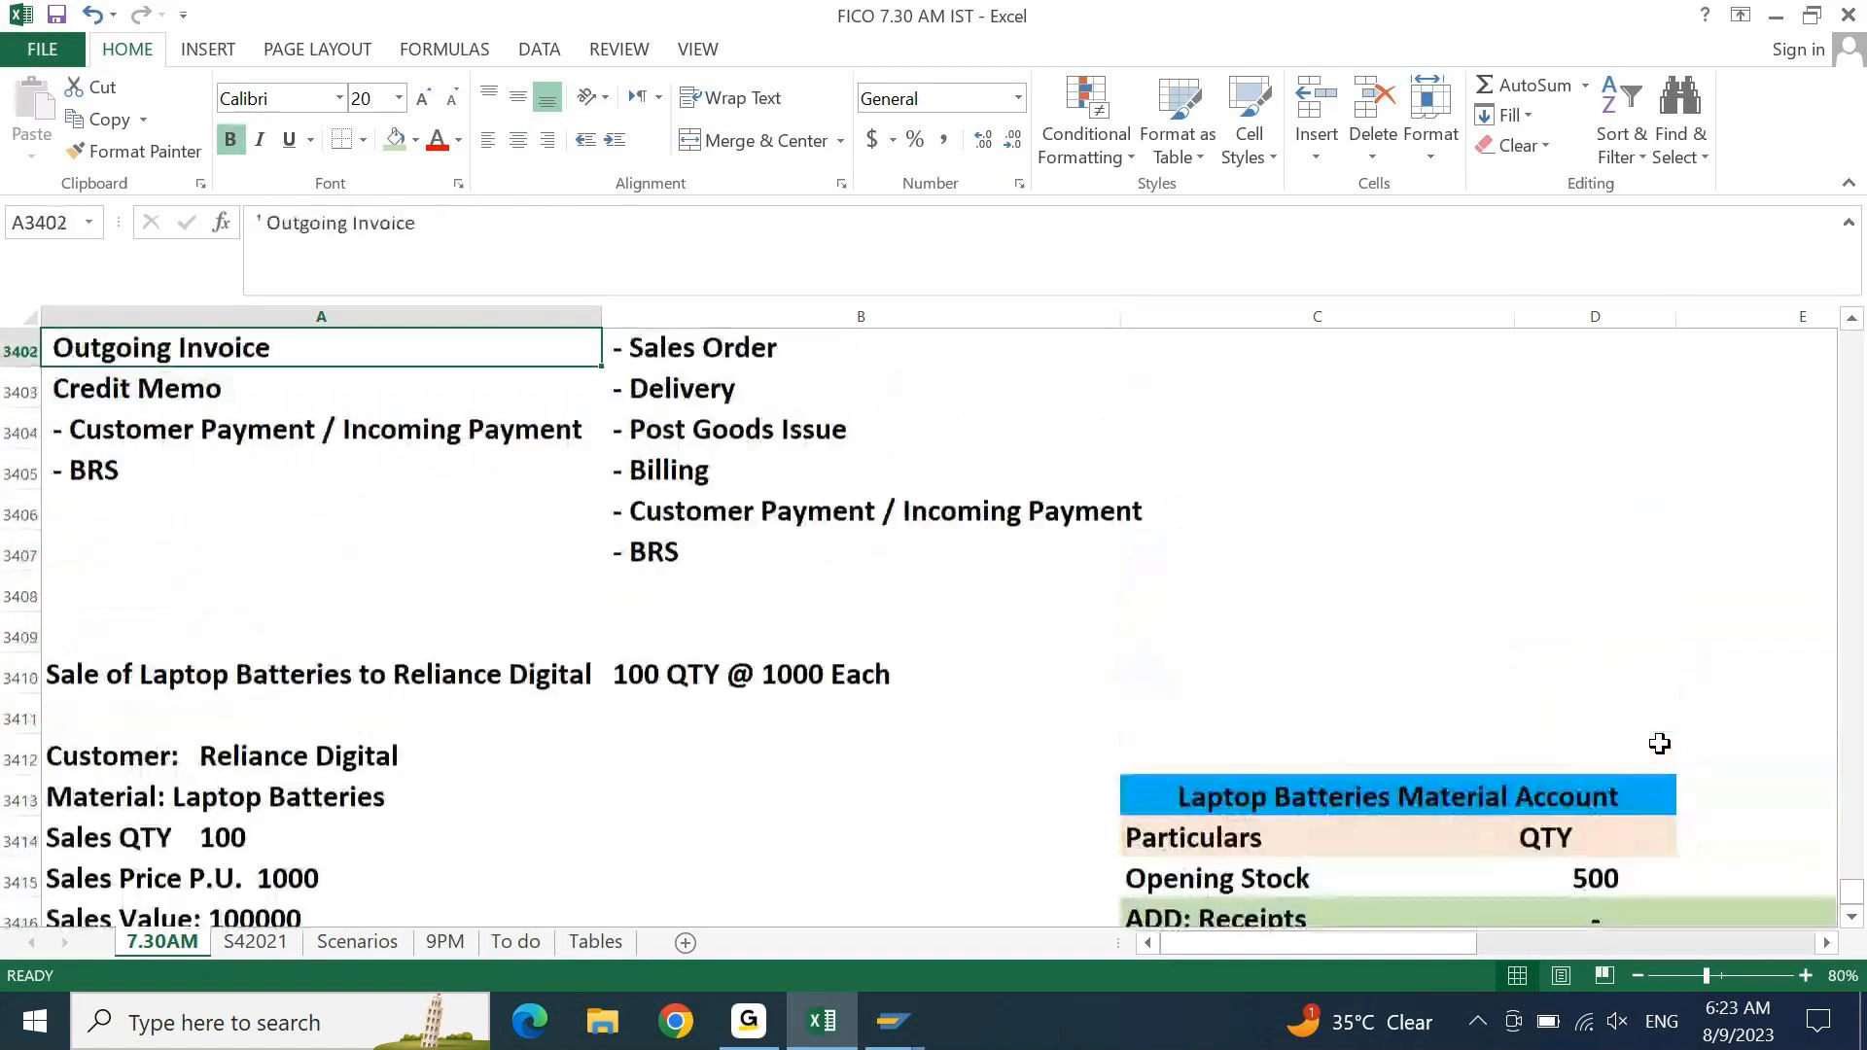
pyautogui.press('Up')
pyautogui.press('Down')
pyautogui.press('Down')
pyautogui.press('Right')
pyautogui.press('Down')
pyautogui.press('Down')
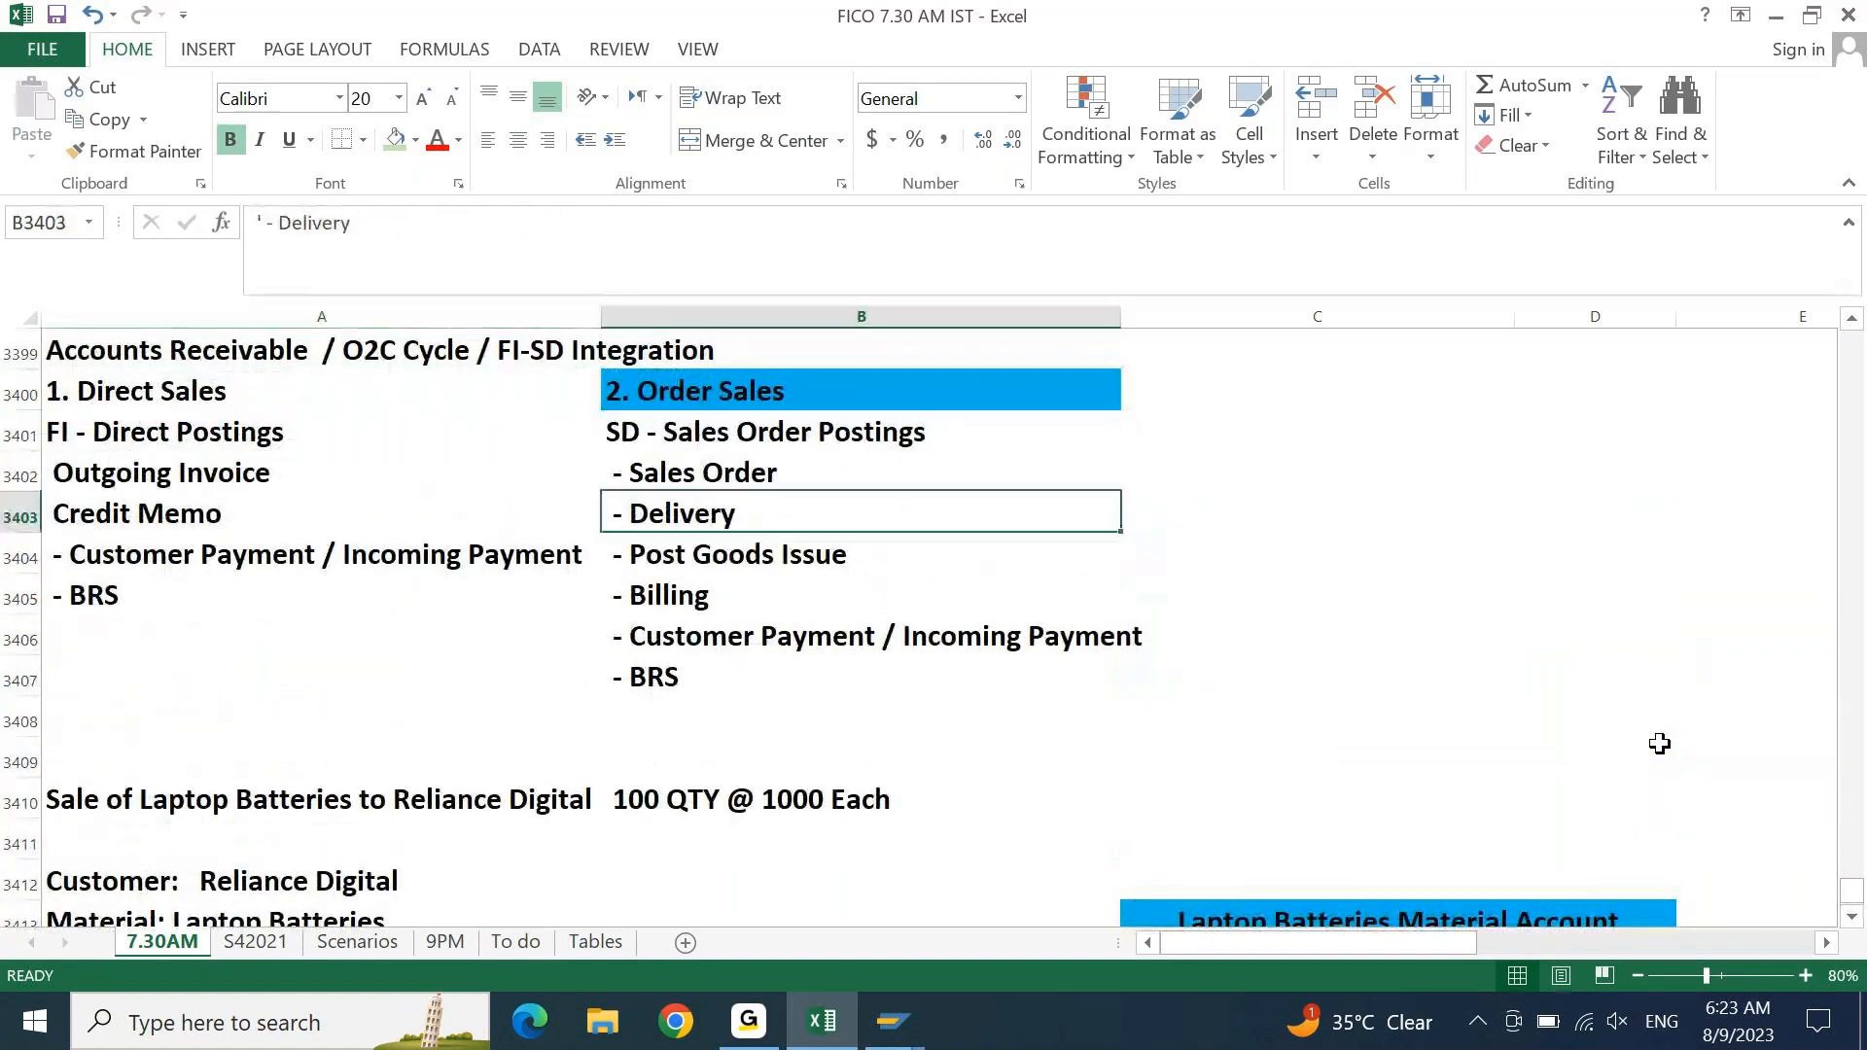
pyautogui.press('Down')
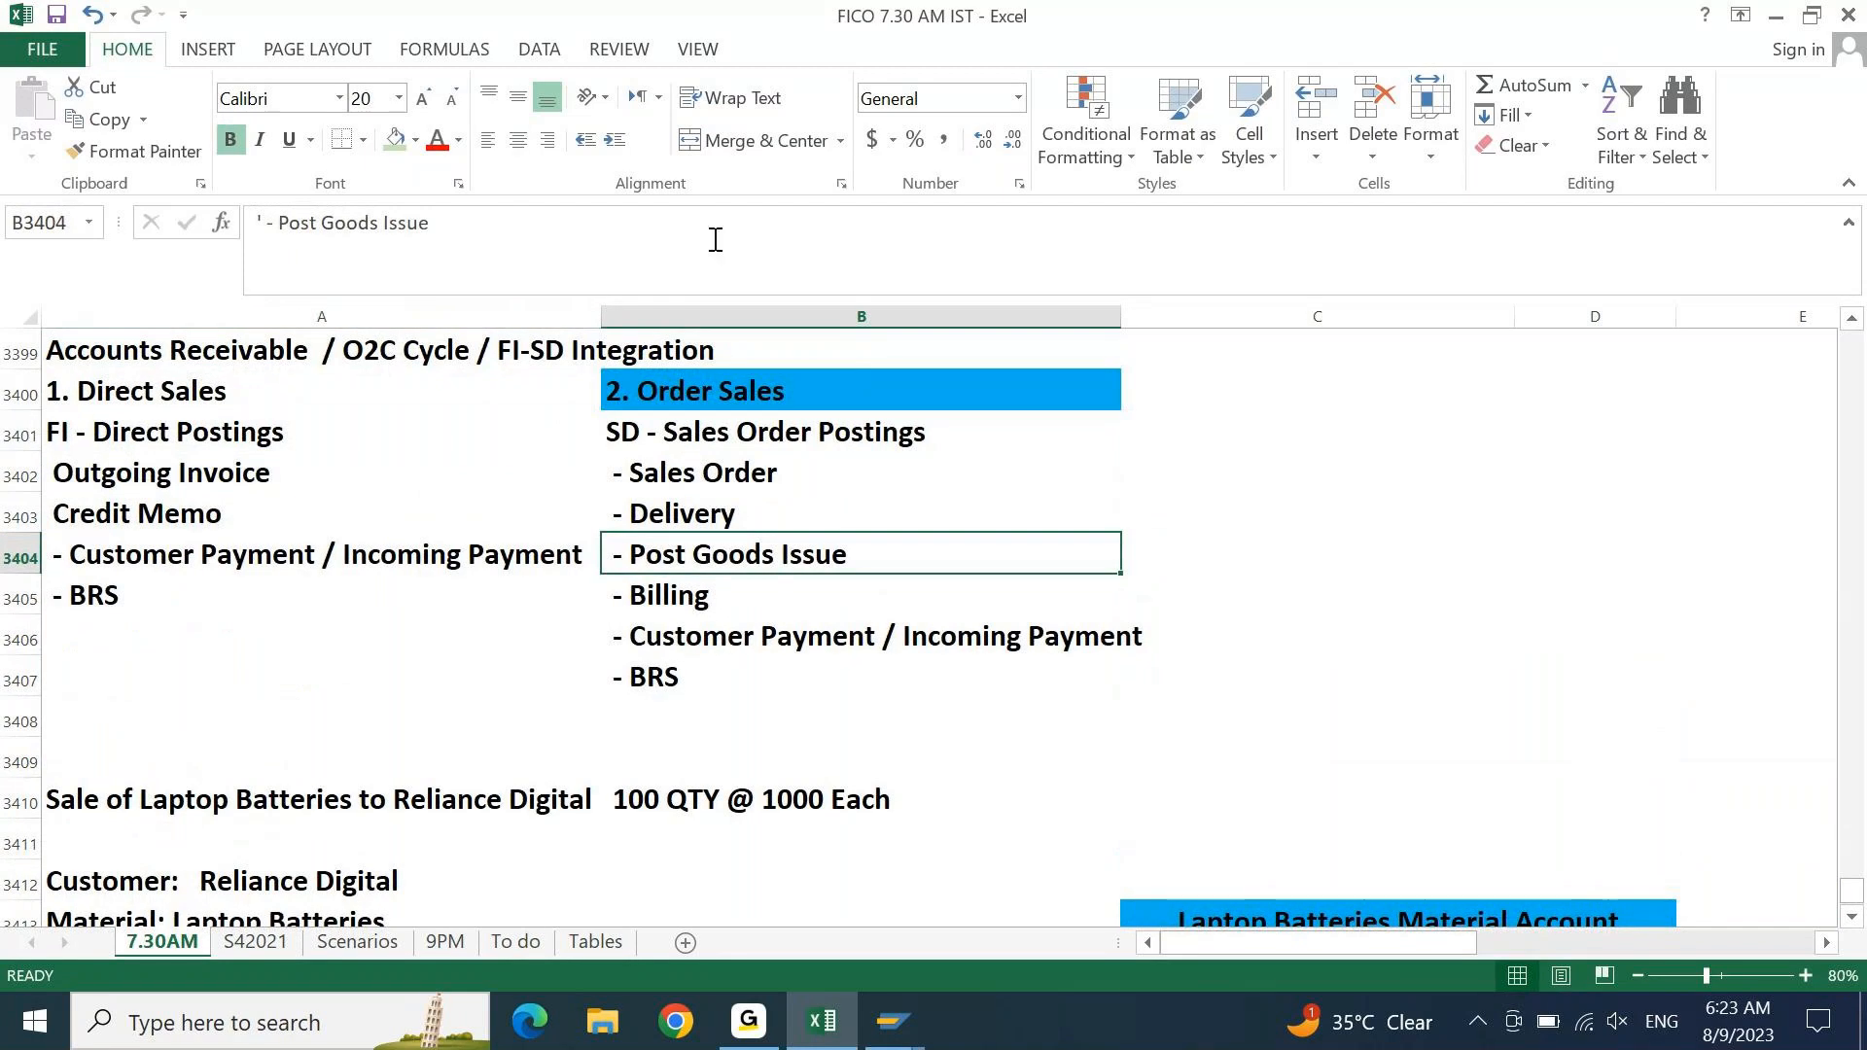
pyautogui.press('F2')
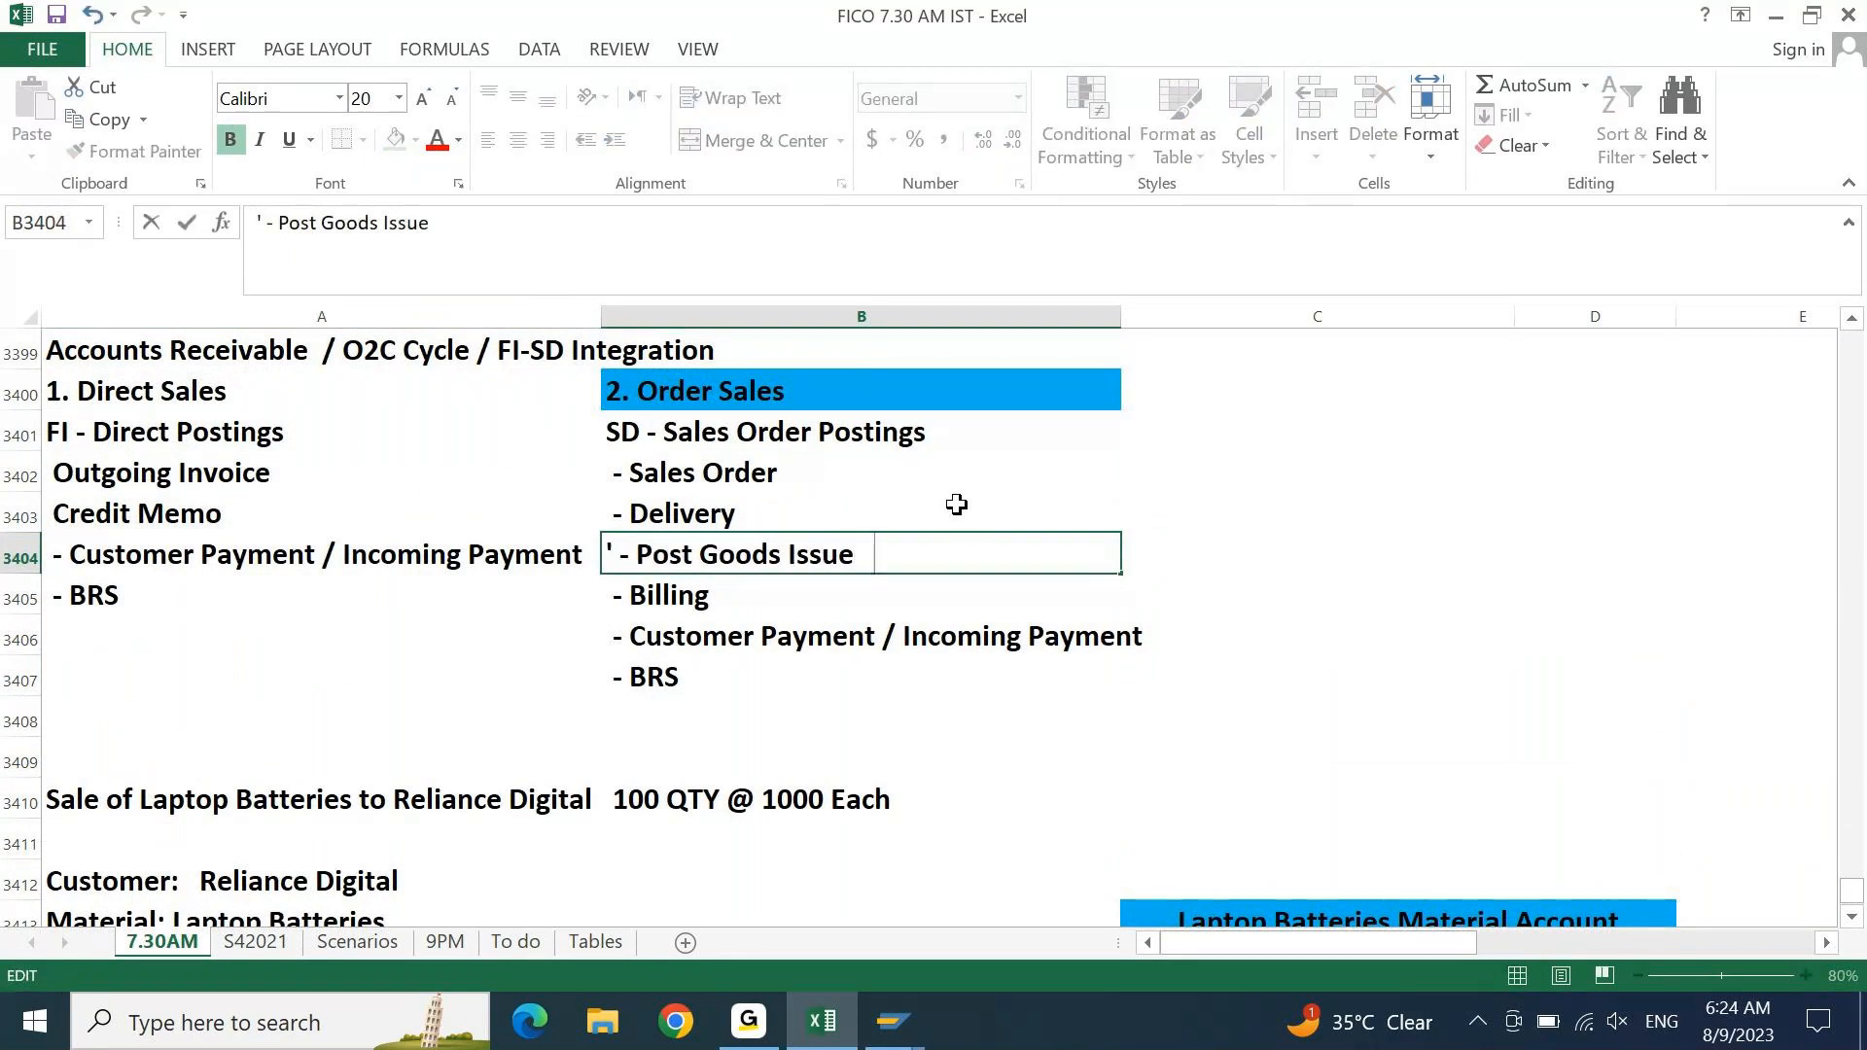
pyautogui.write('FI-MM INteg')
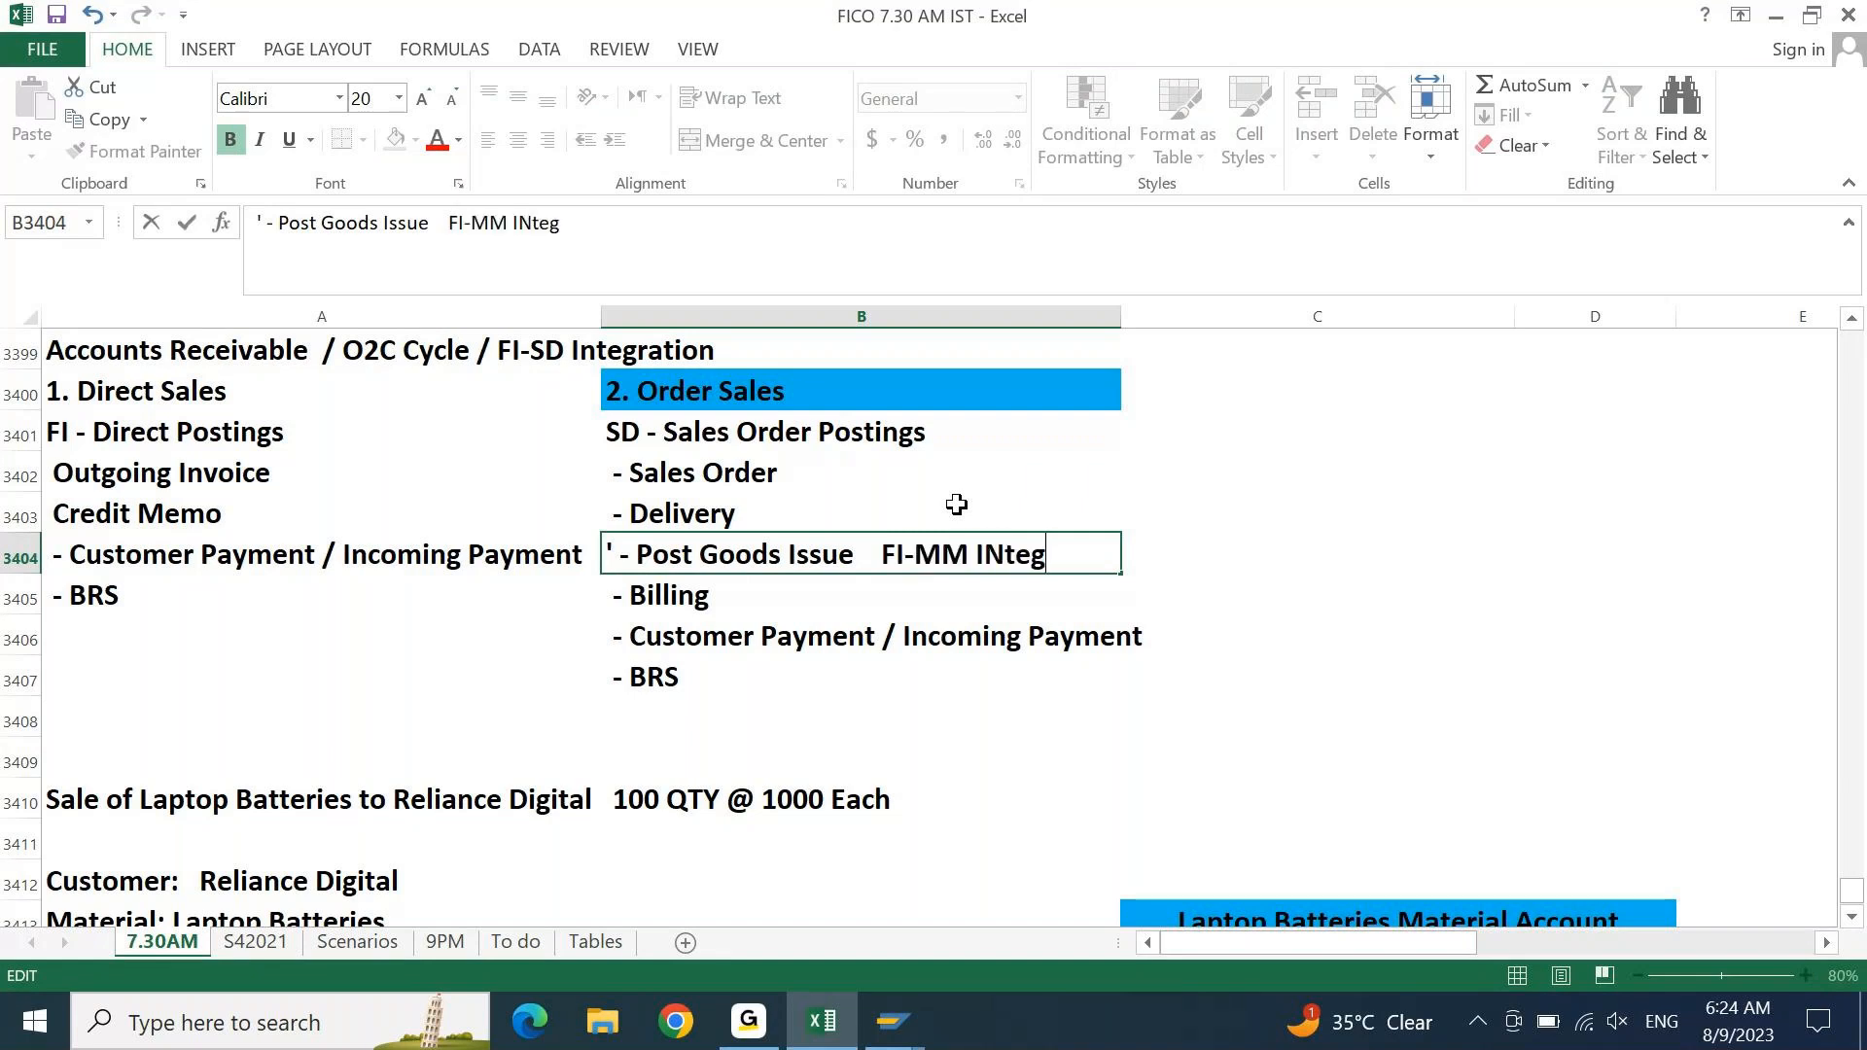
pyautogui.write('ration will post')
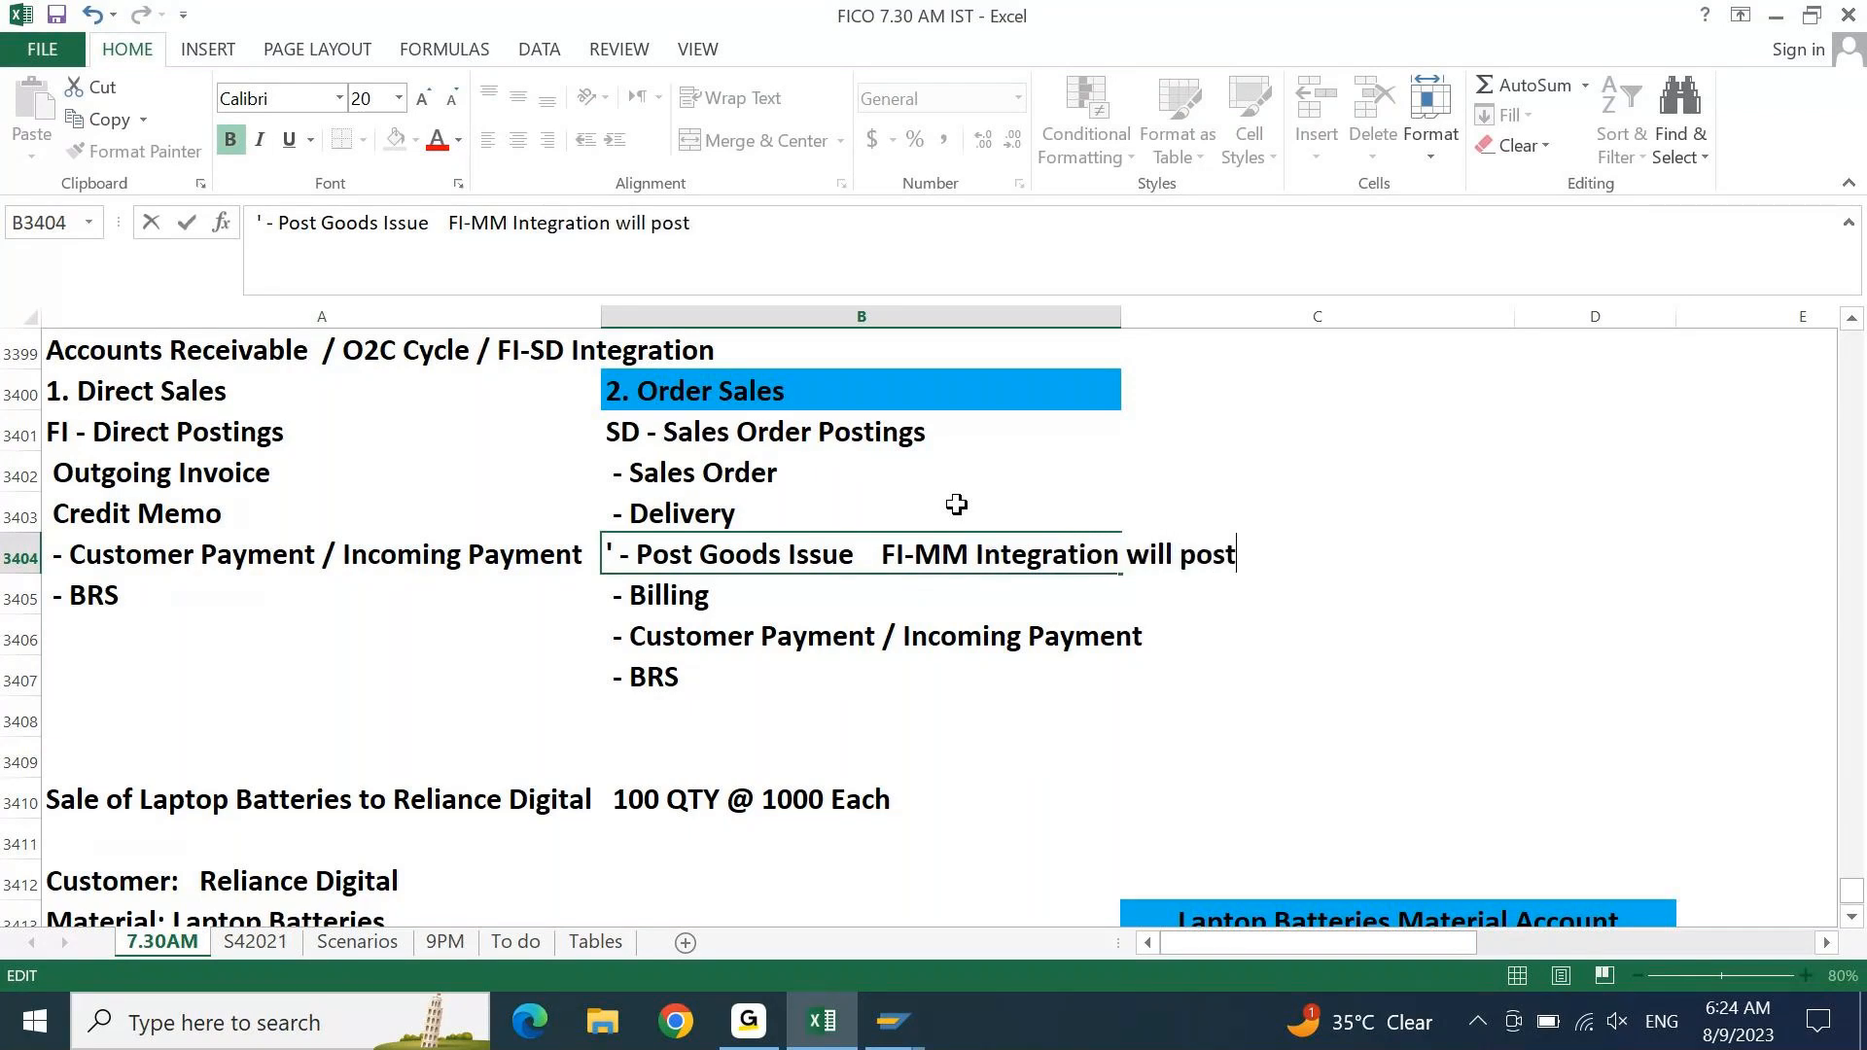
pyautogui.write(' the Account')
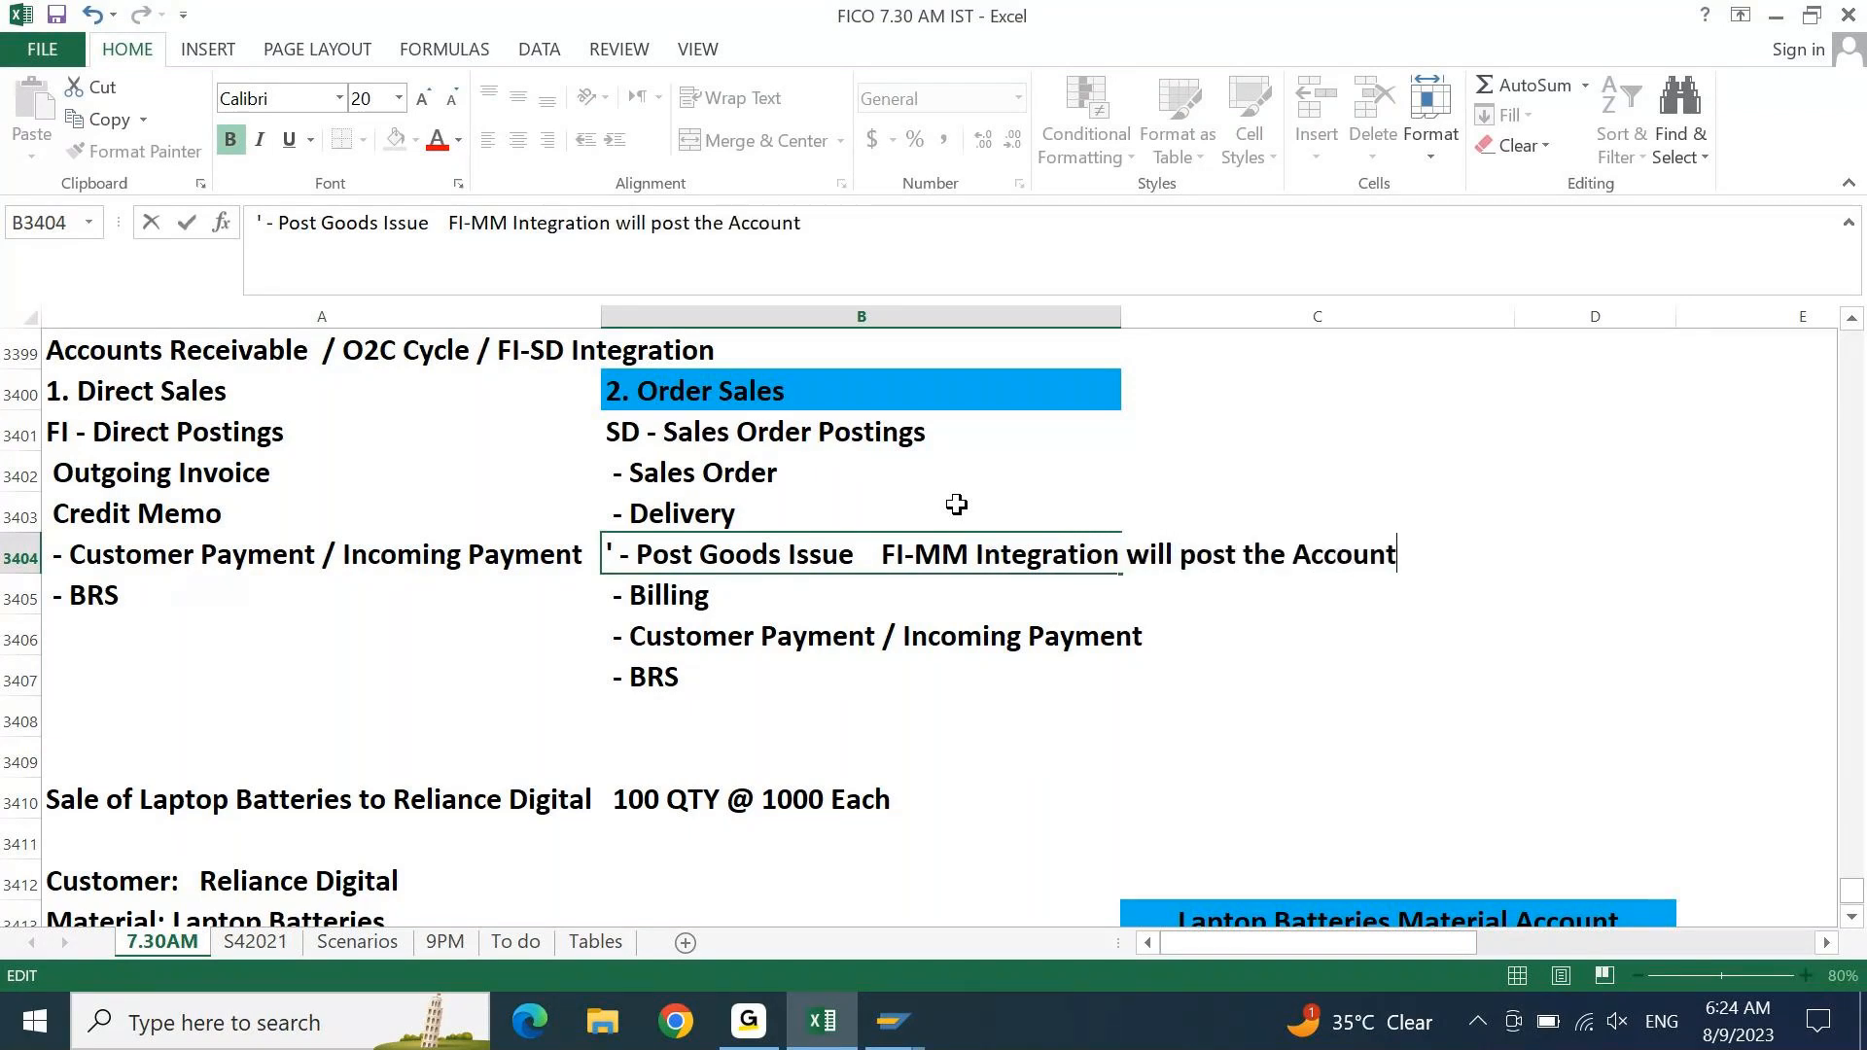
pyautogui.write('ing ENtry')
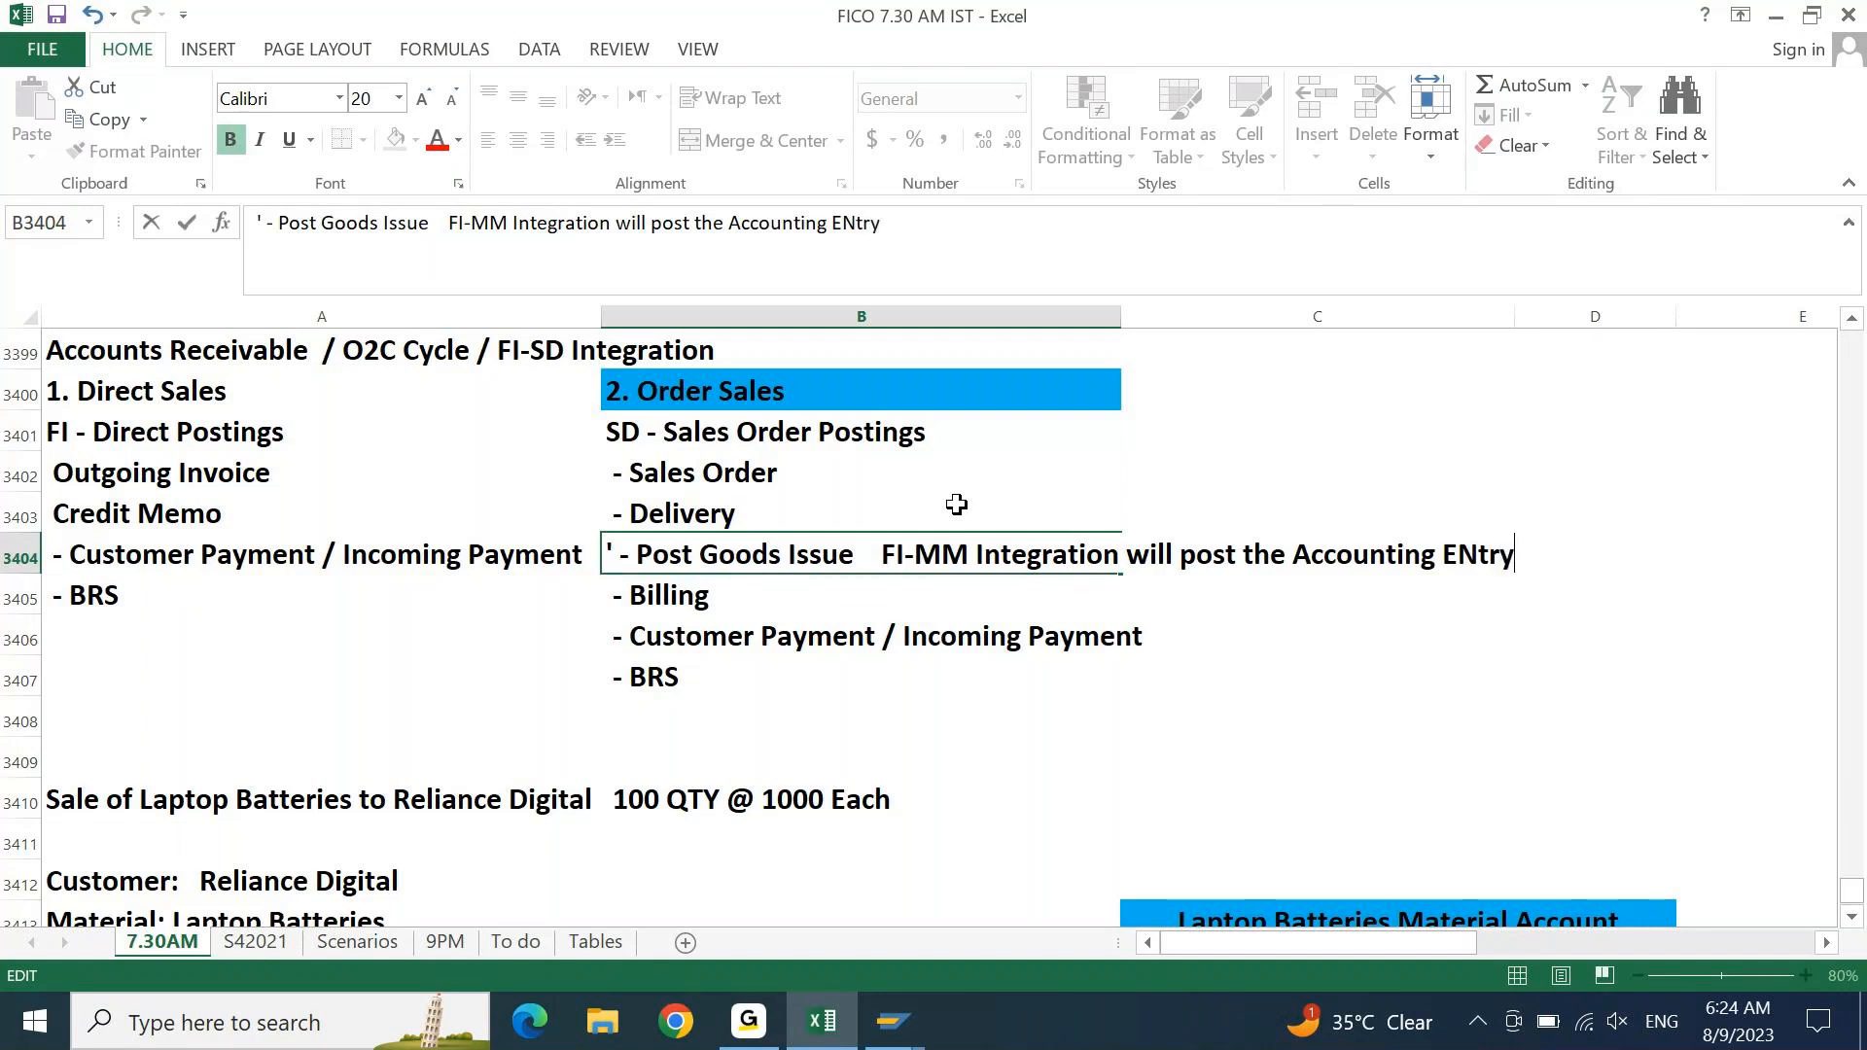
pyautogui.press('Return')
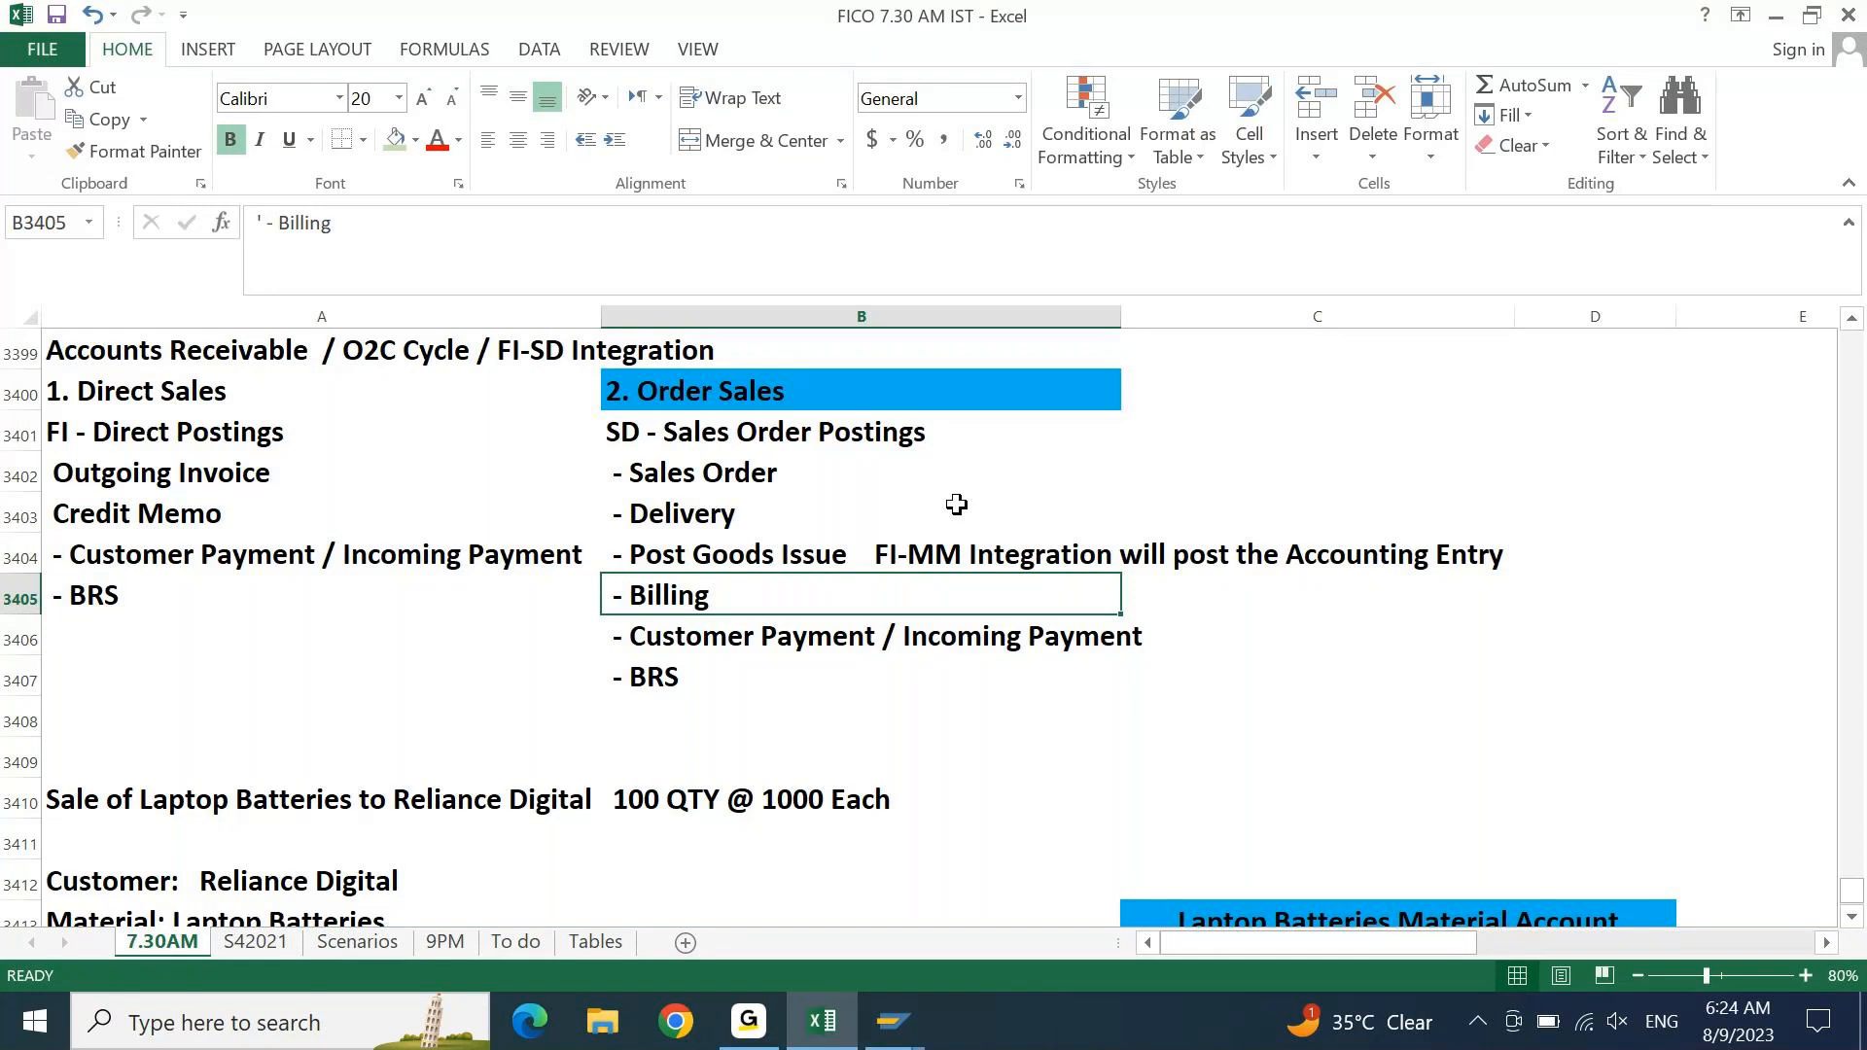
# - Append "- FI-SD Integration will post the Accounting Entry" to the Billing line in B3405
pyautogui.press('Up')
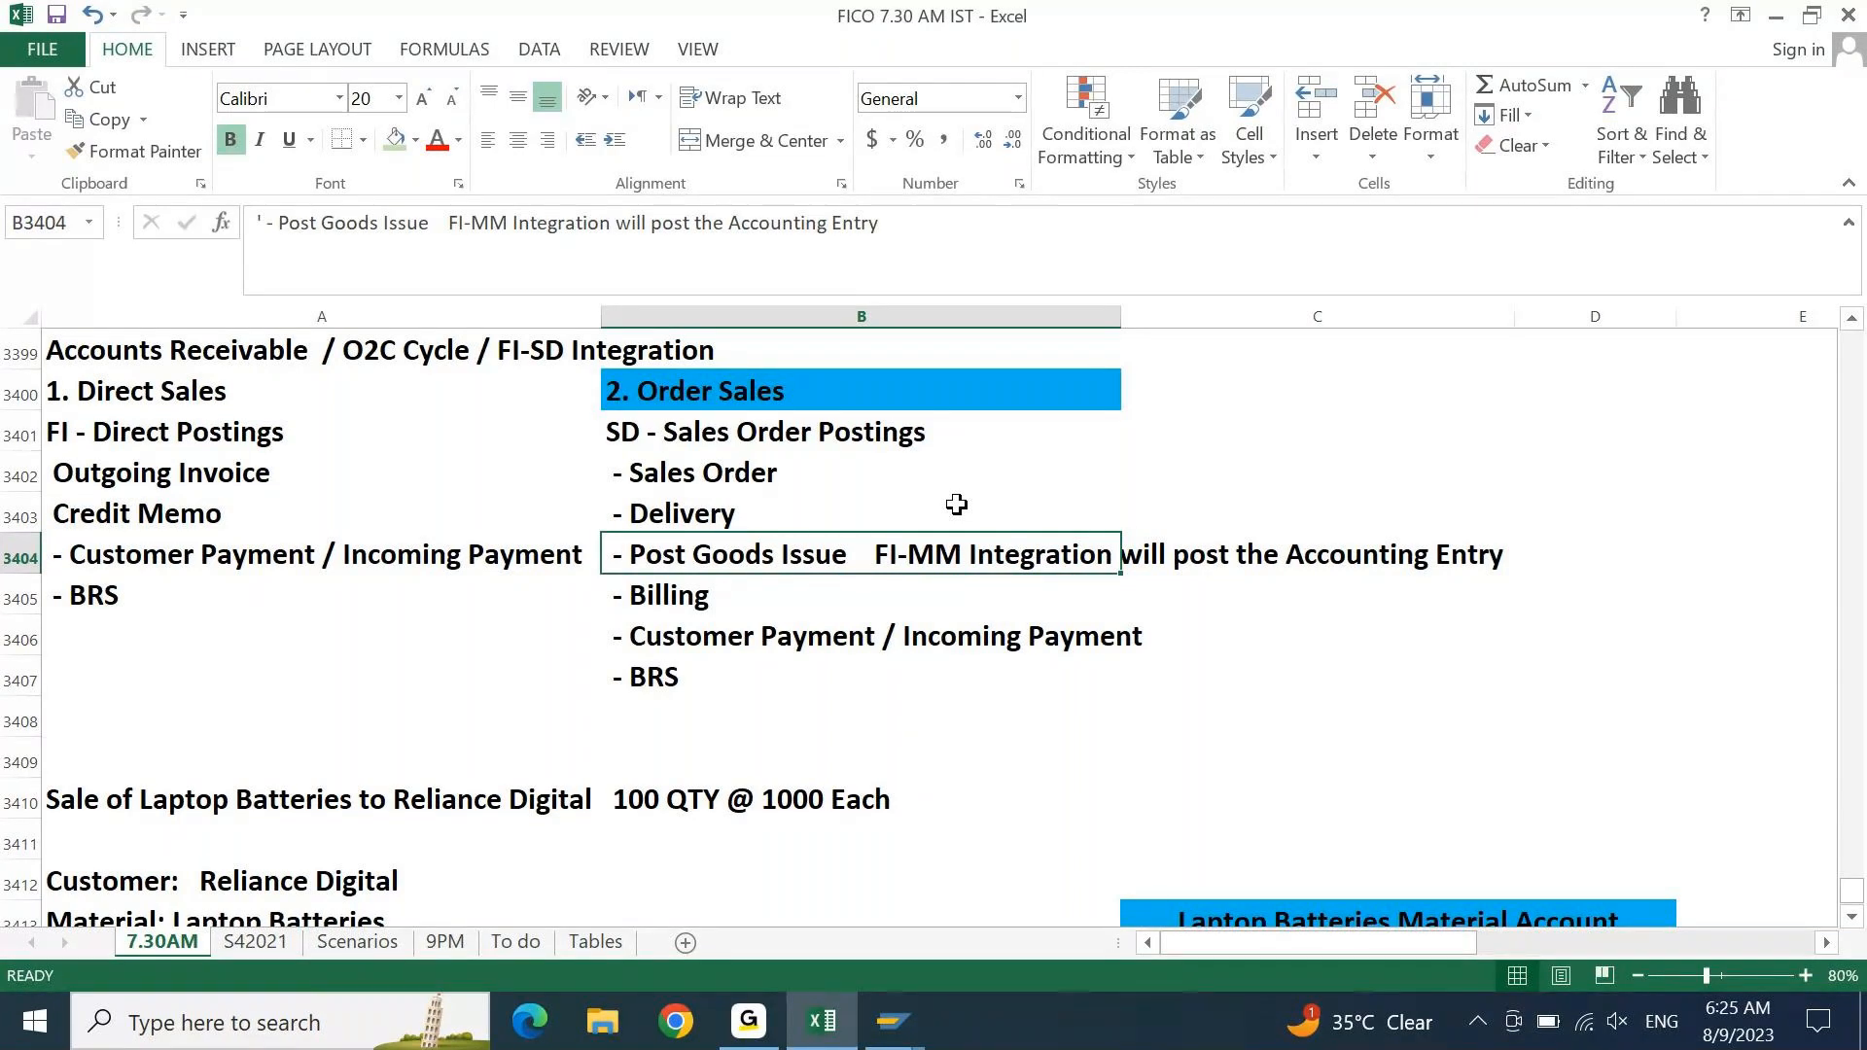
pyautogui.press('Down')
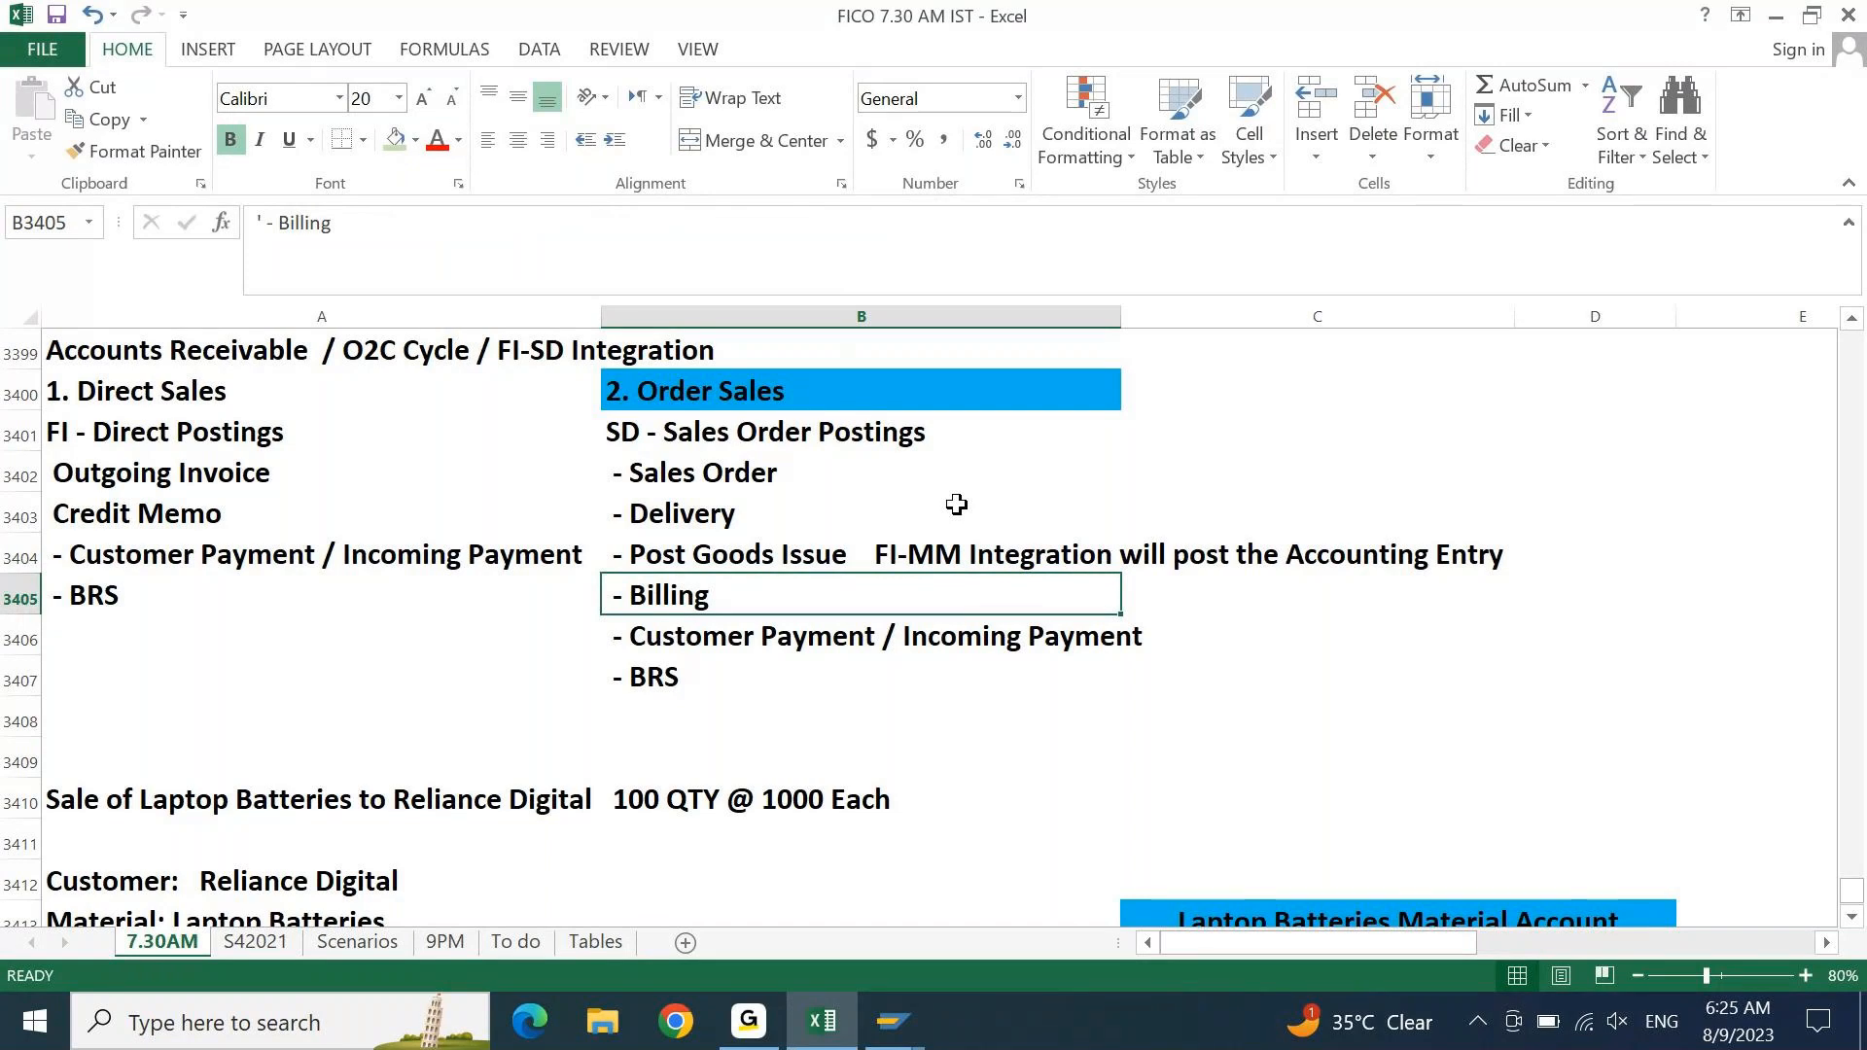
pyautogui.press('F2')
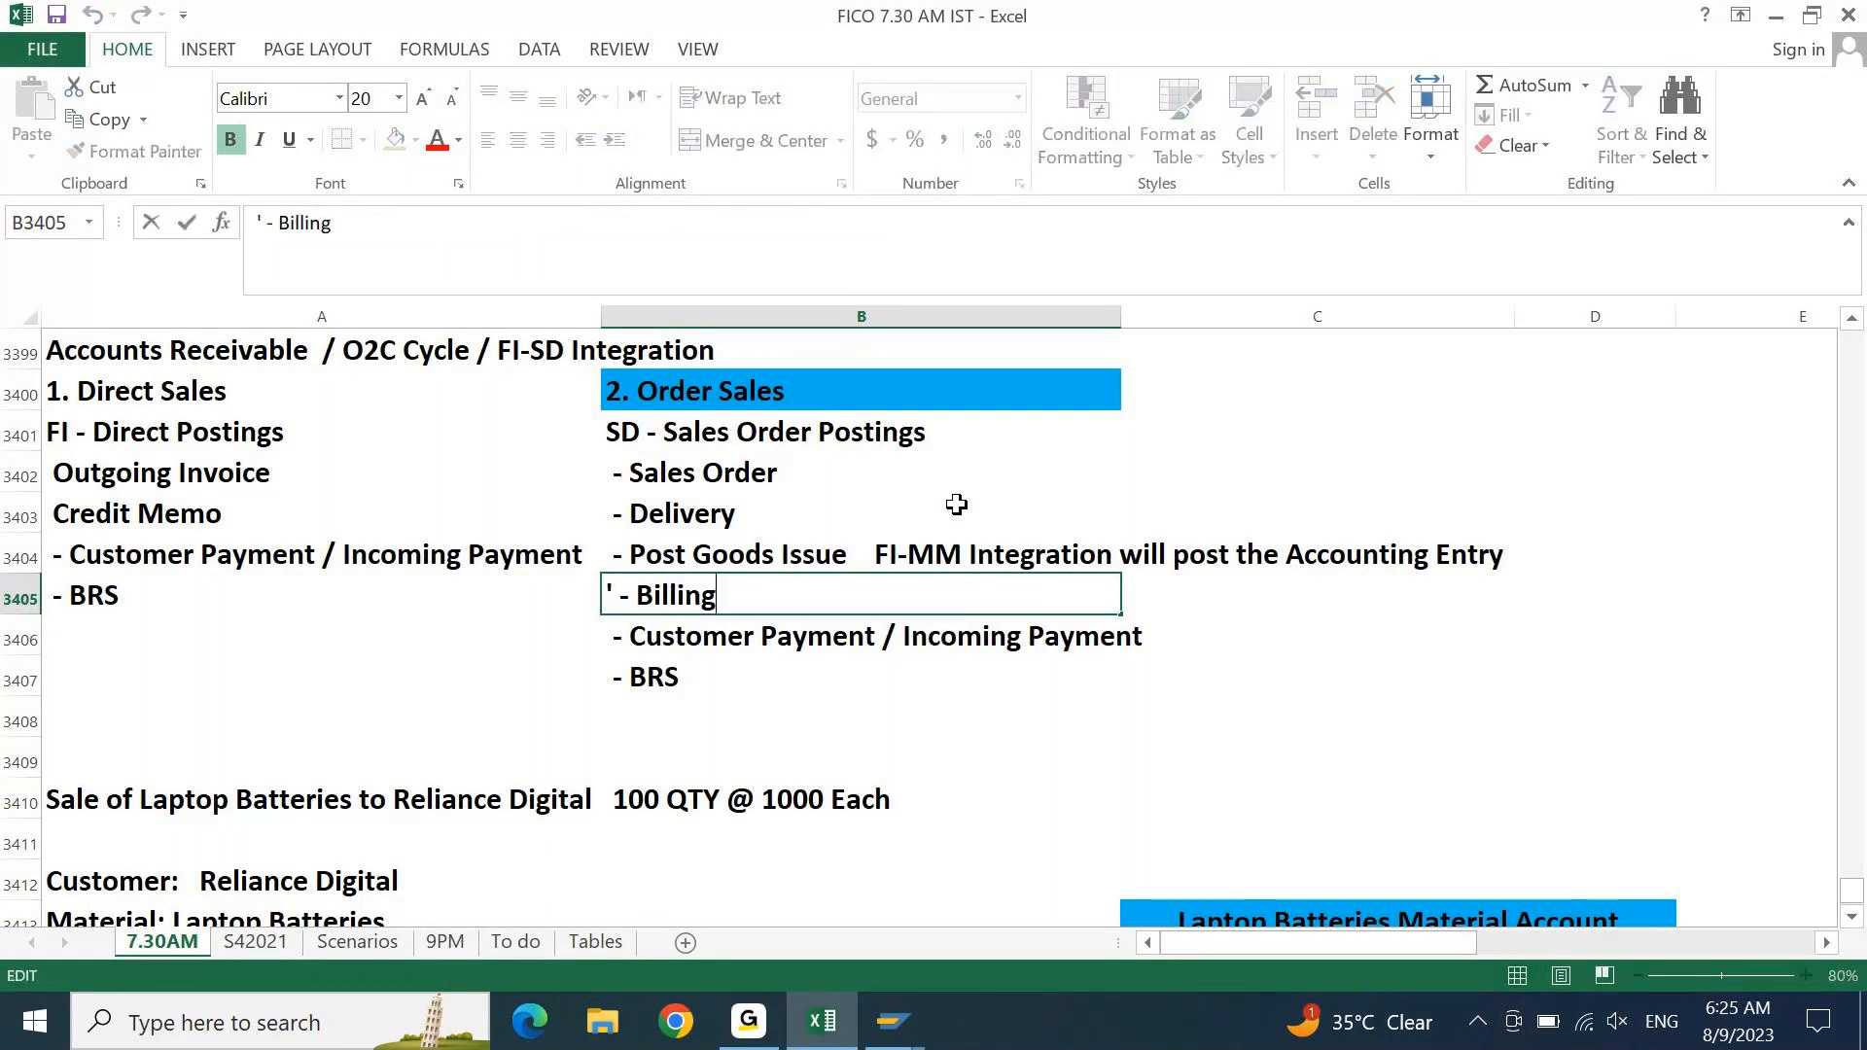
pyautogui.write('- FI-SD Ing')
pyautogui.press('BackSpace')
pyautogui.write('t')
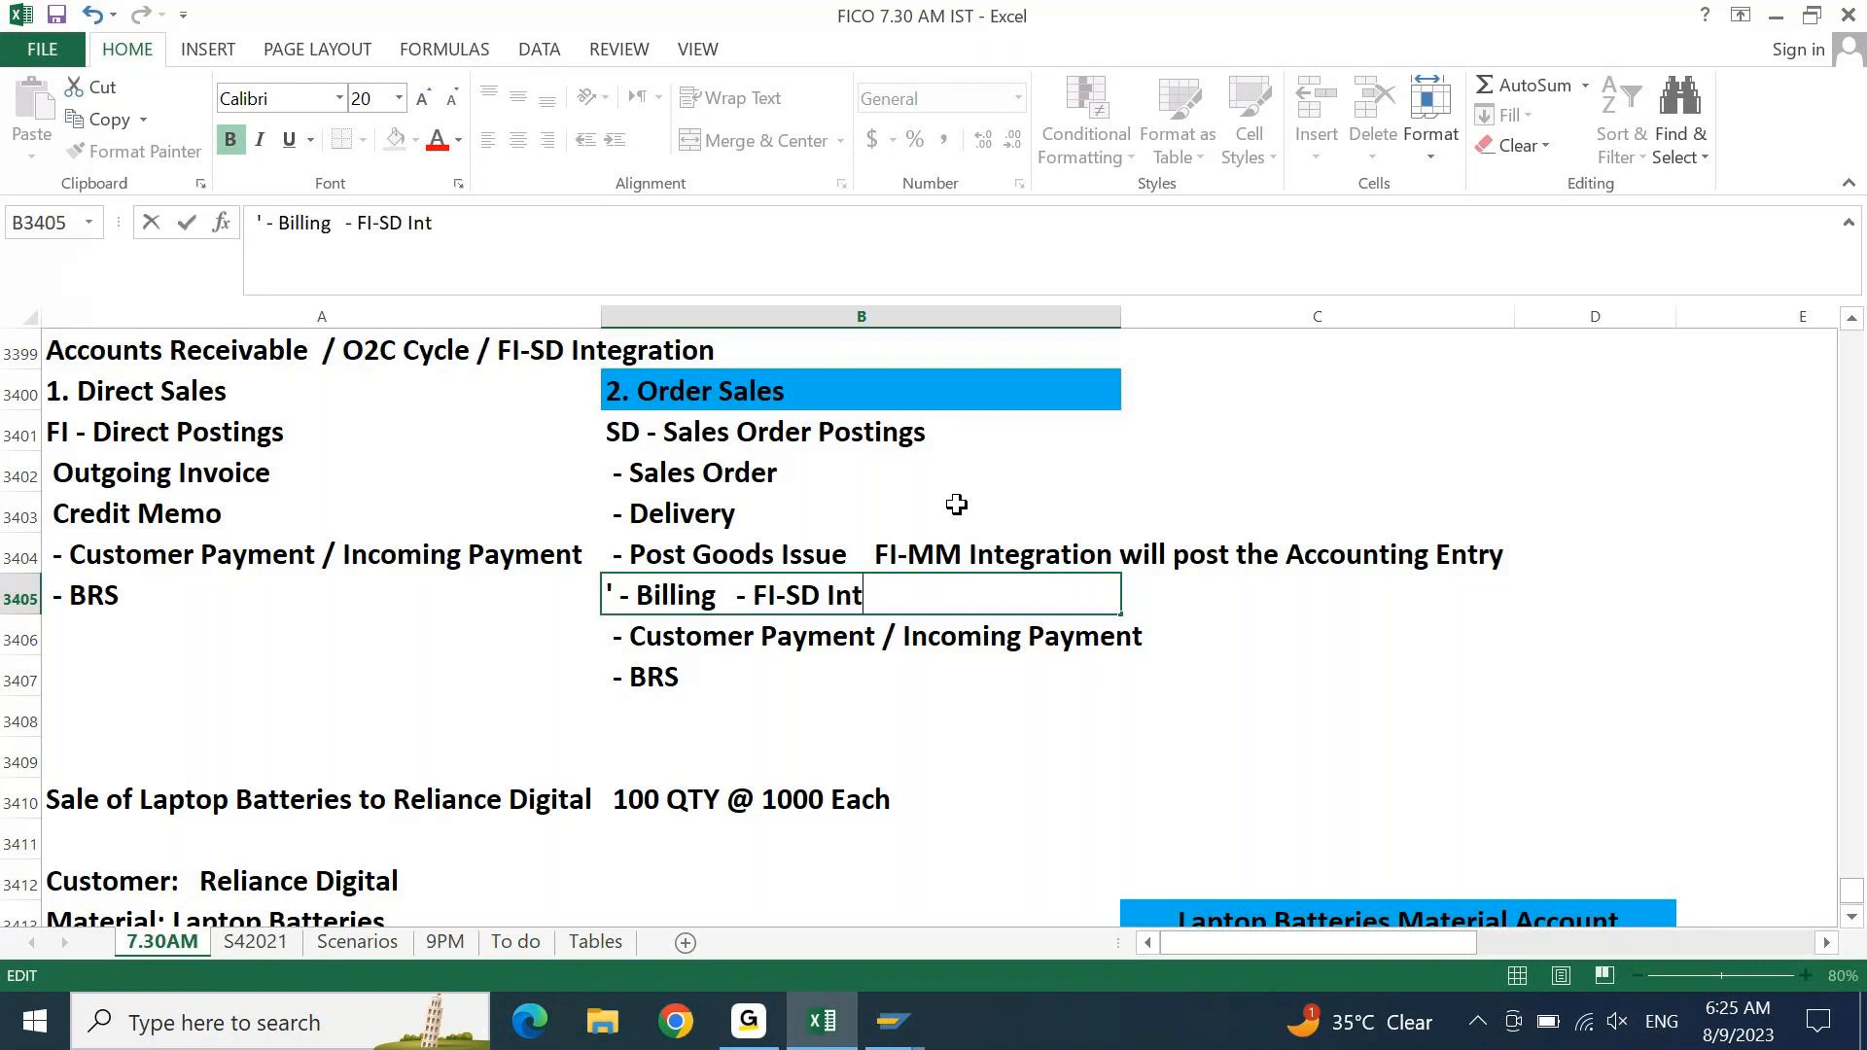
pyautogui.write('egration will post the ')
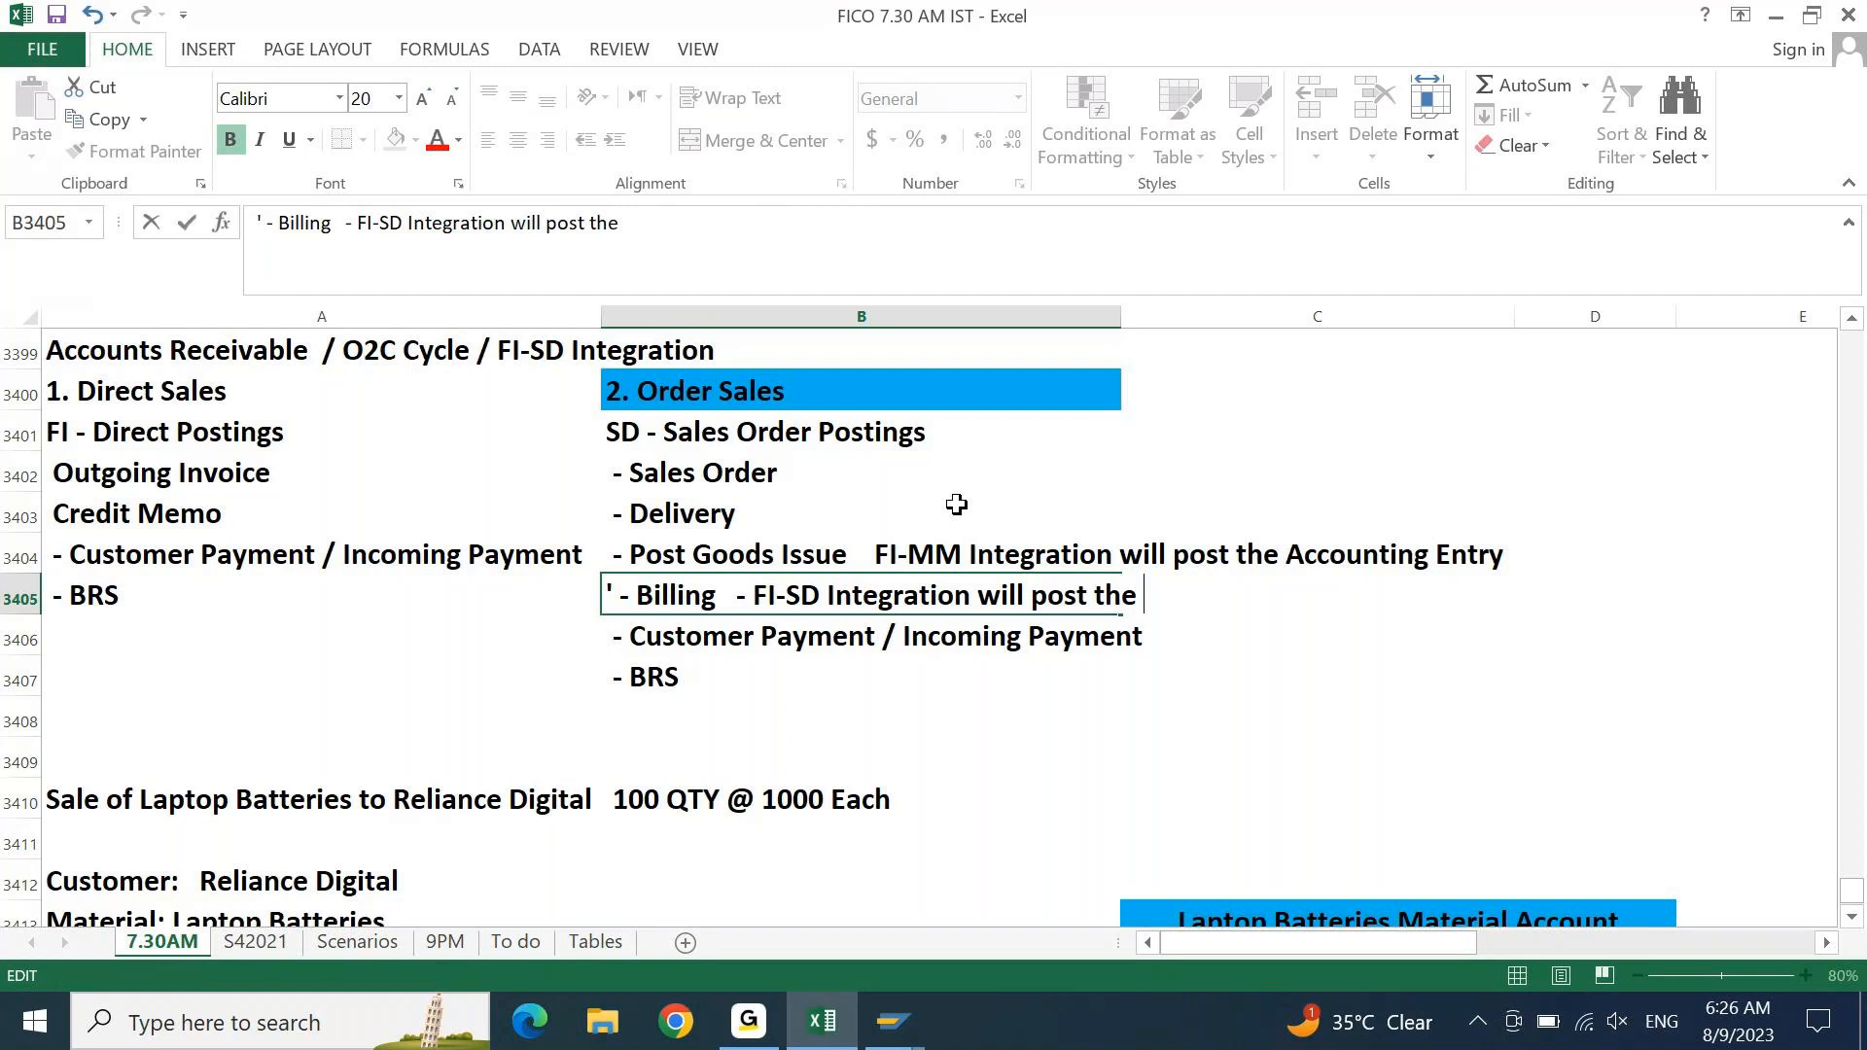
pyautogui.write('Account')
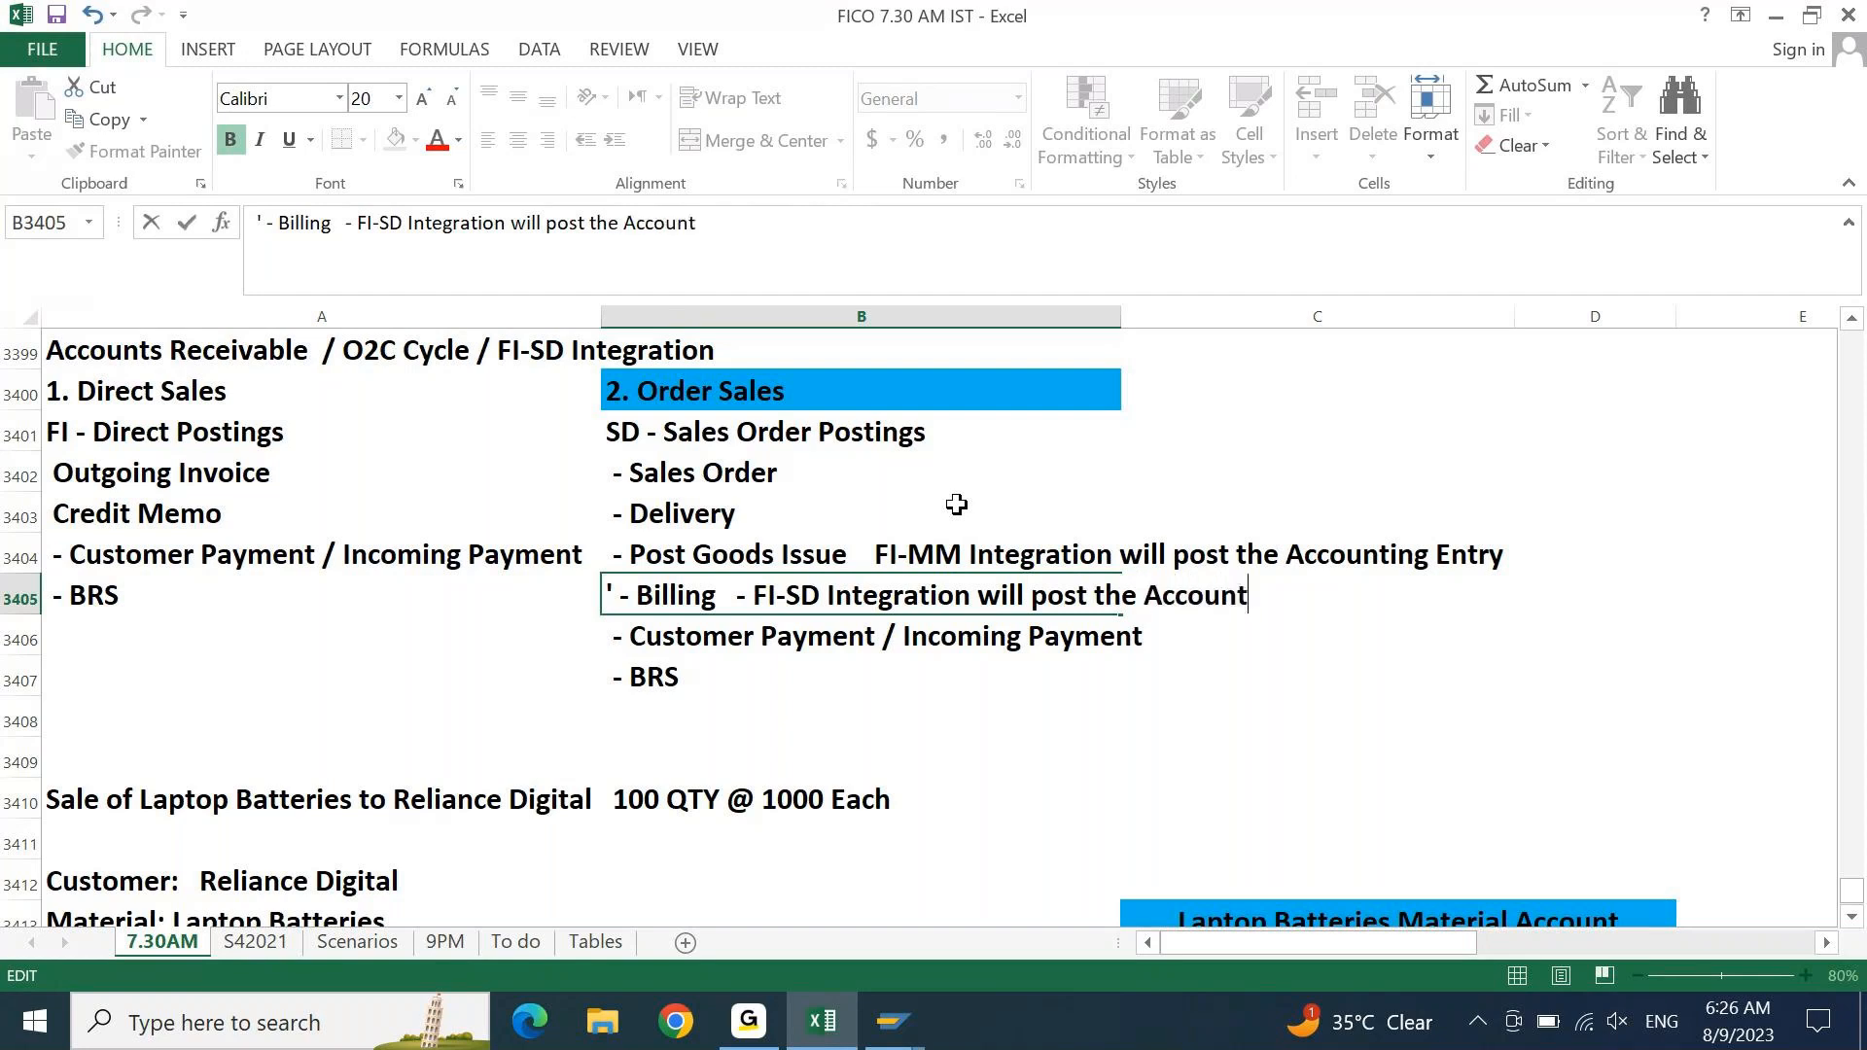
pyautogui.write('ing Entry')
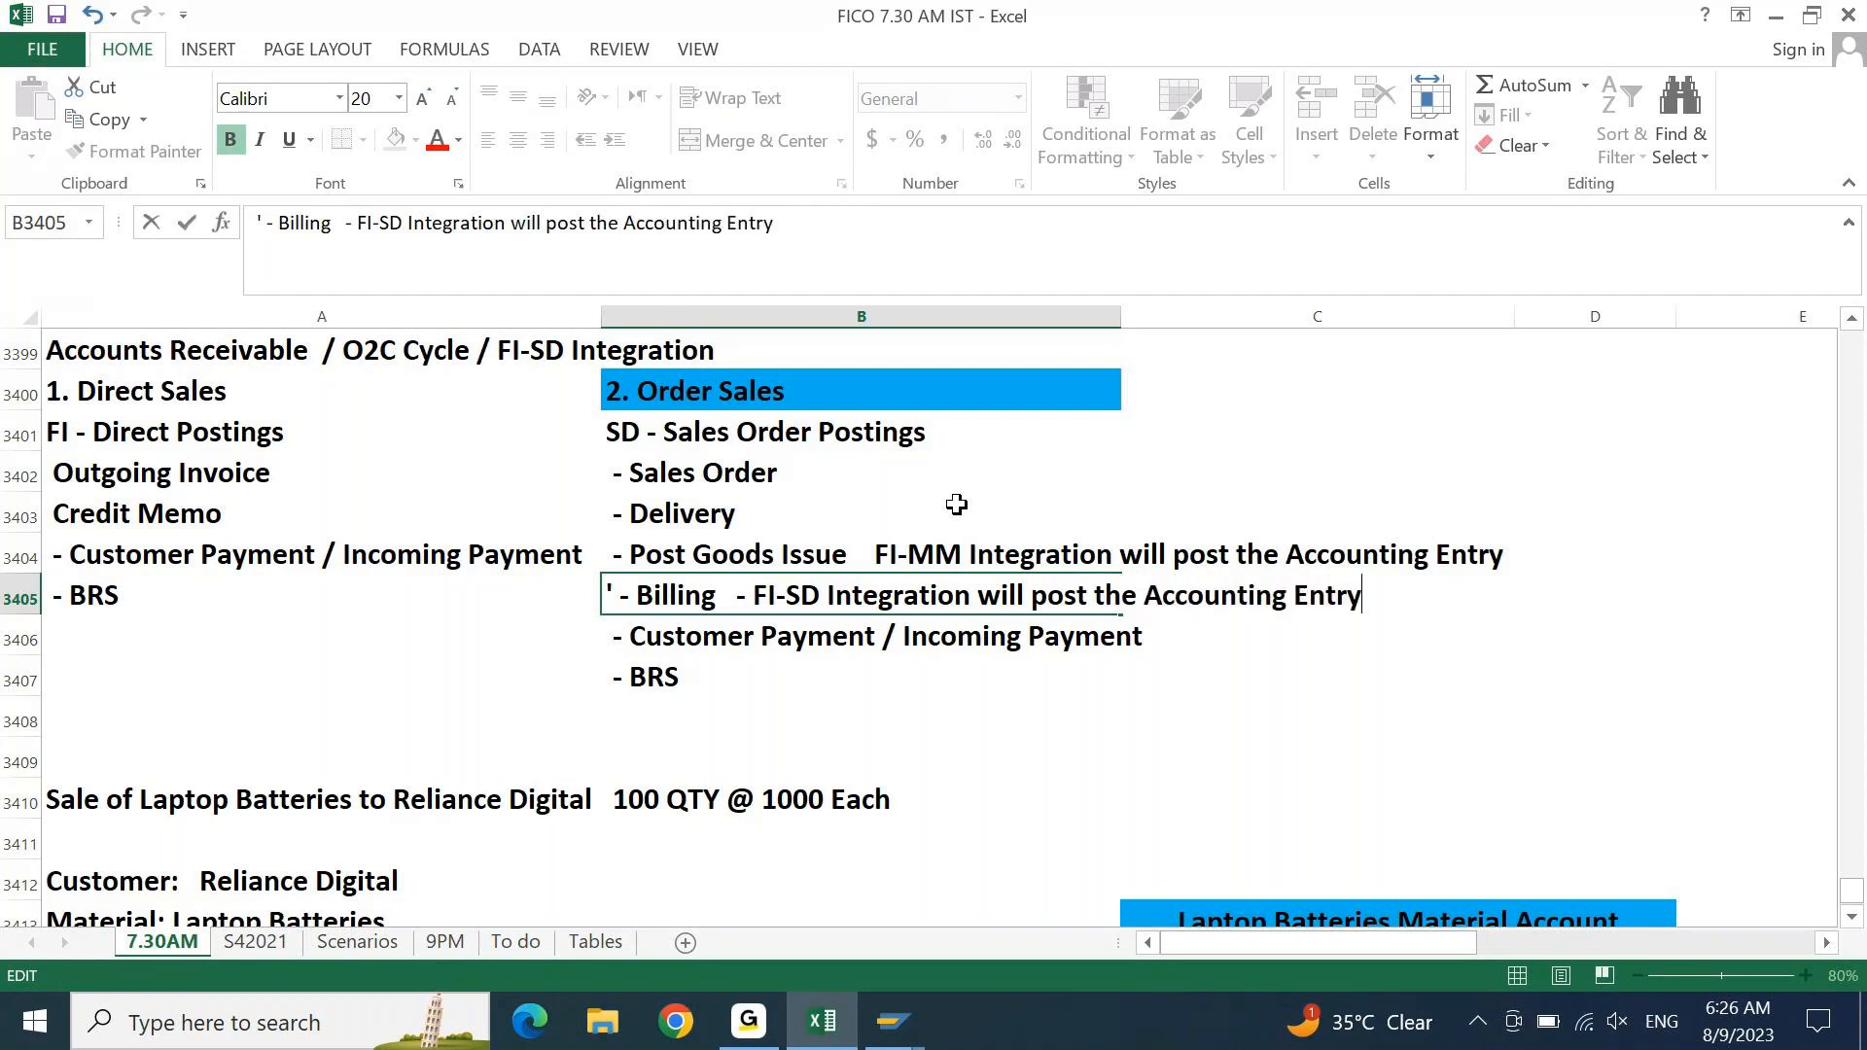
pyautogui.press('Return')
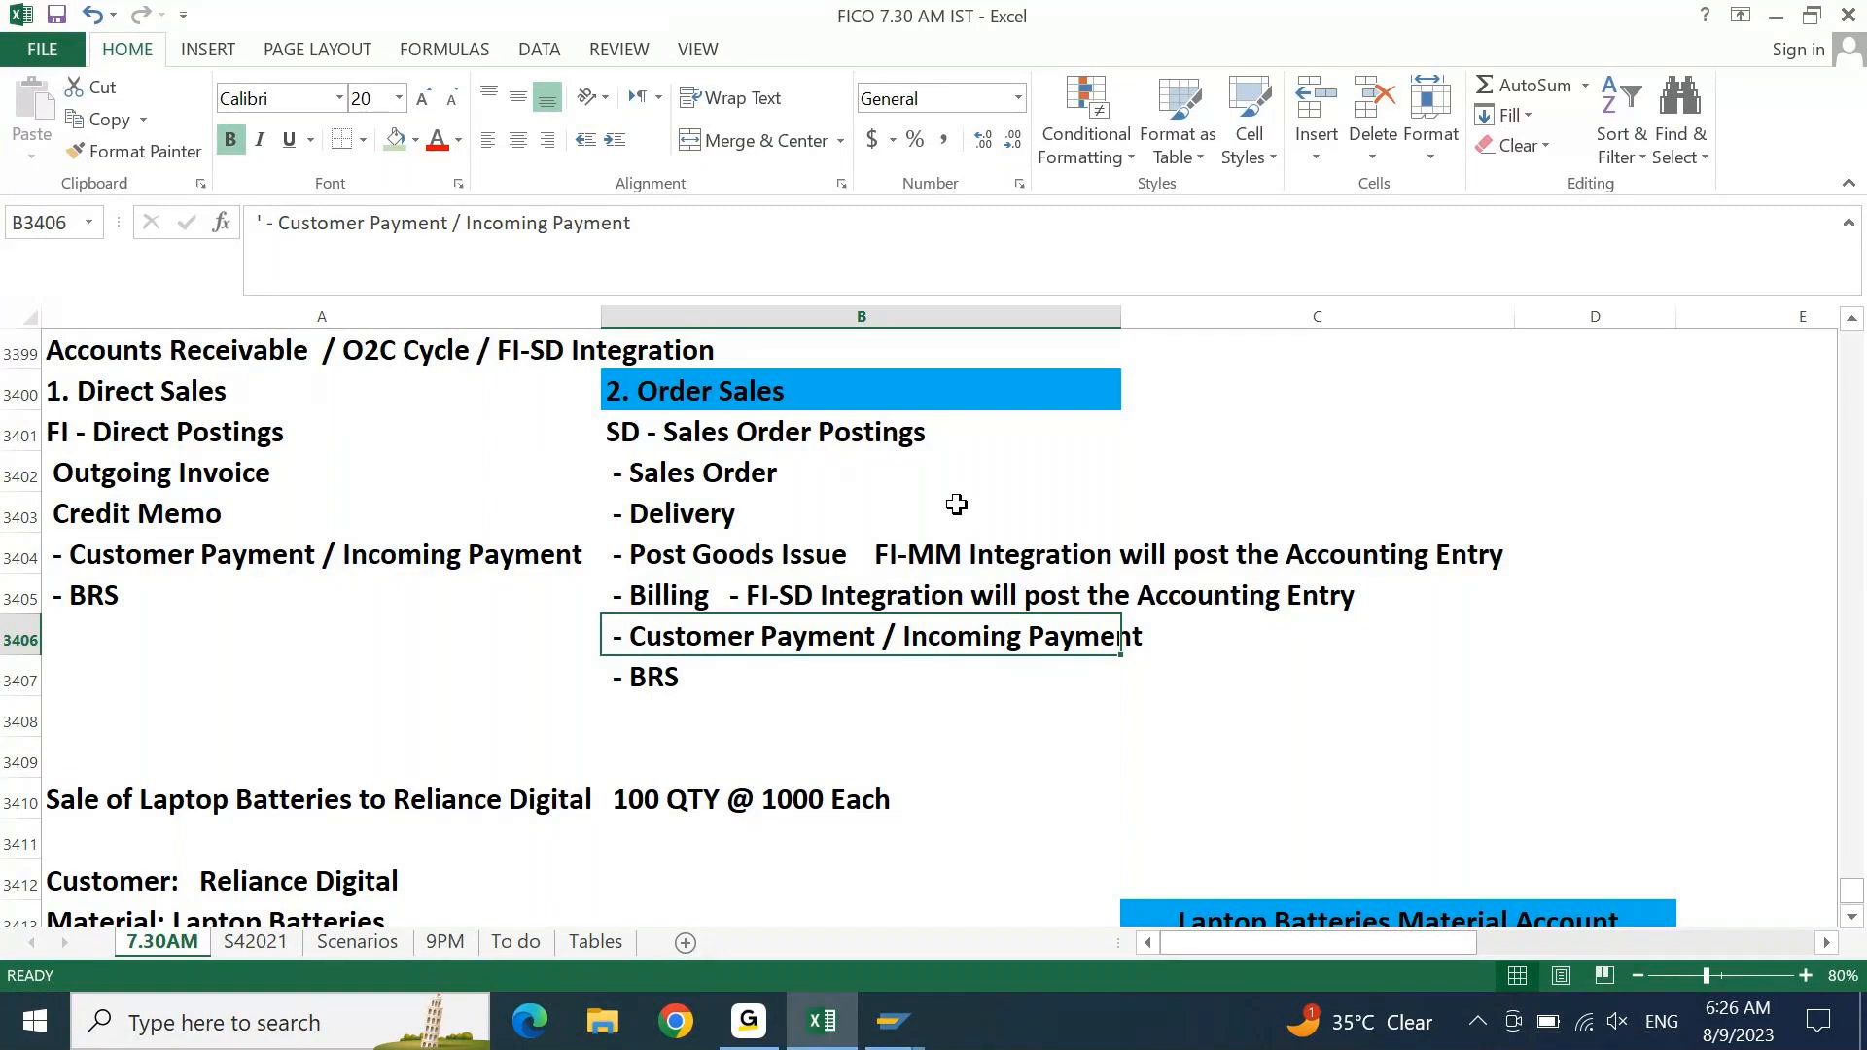
# - Review the Direct Sales and Order Sales process lists, from the Billing line back to their headings
pyautogui.press('Left')
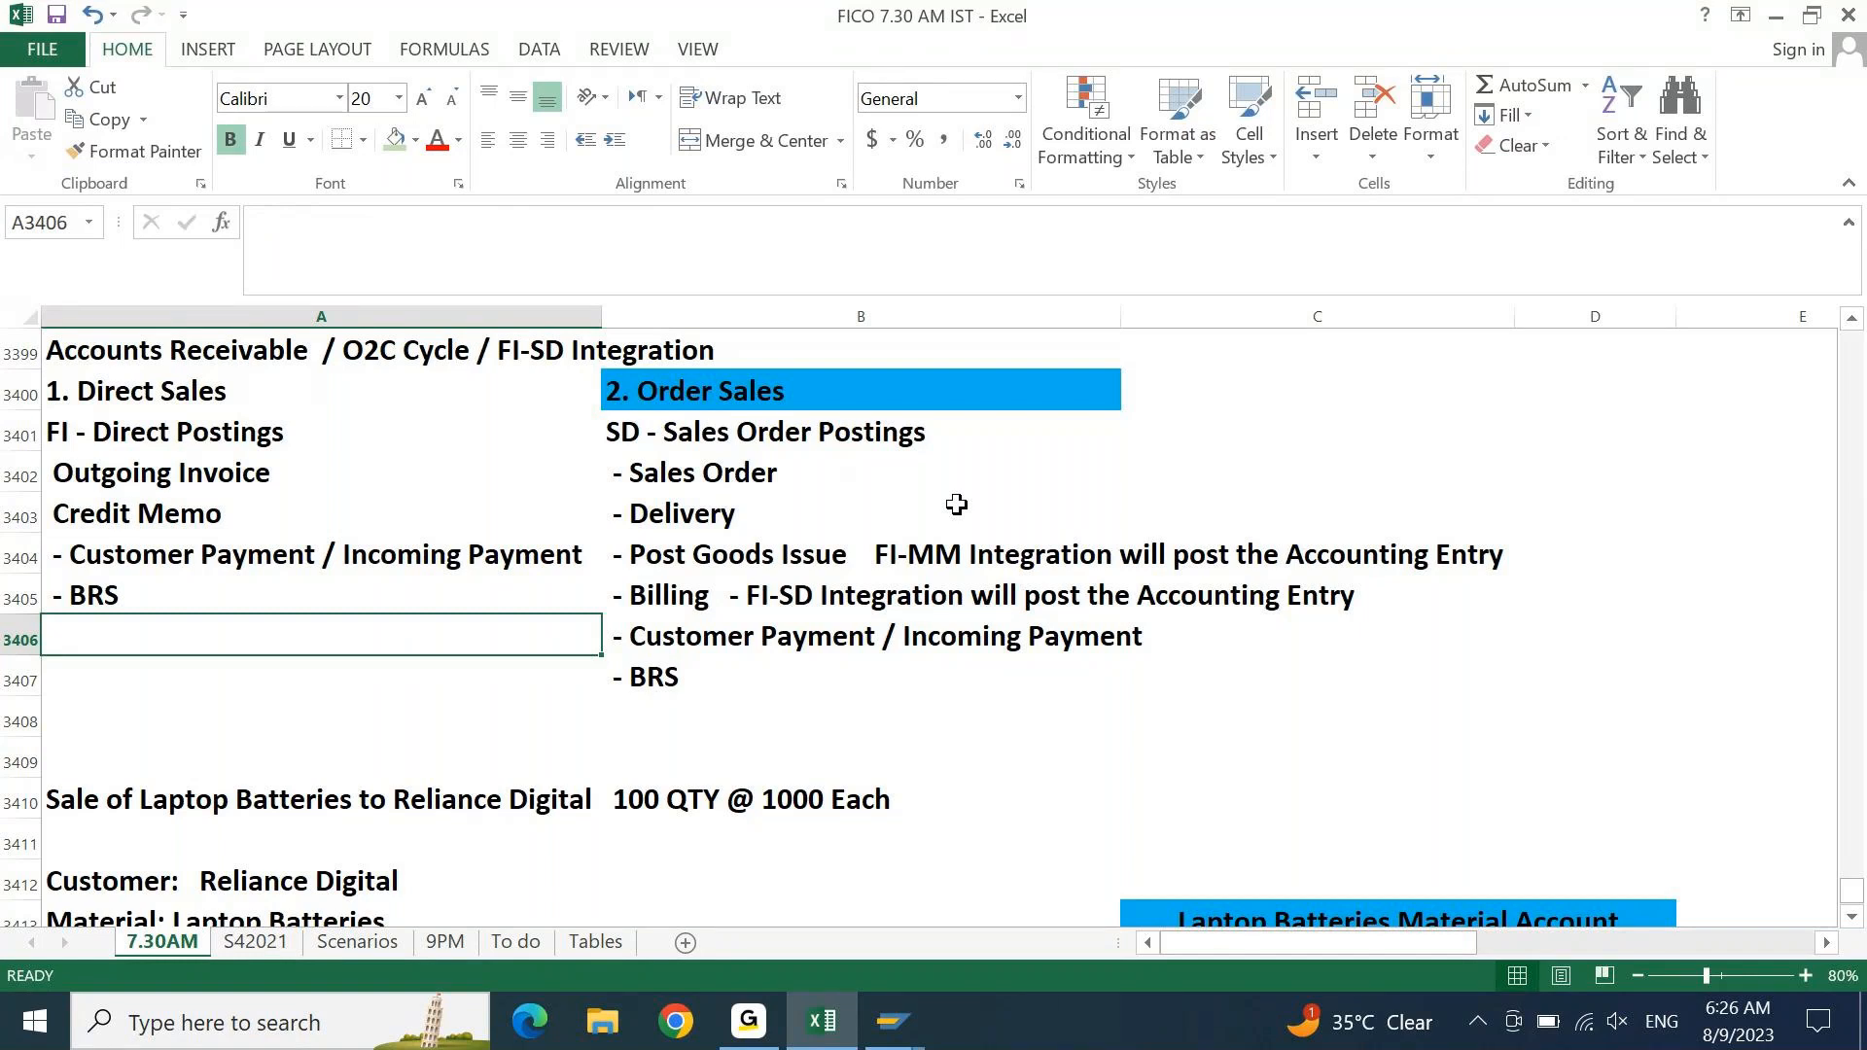
pyautogui.press('Right')
pyautogui.press('Up')
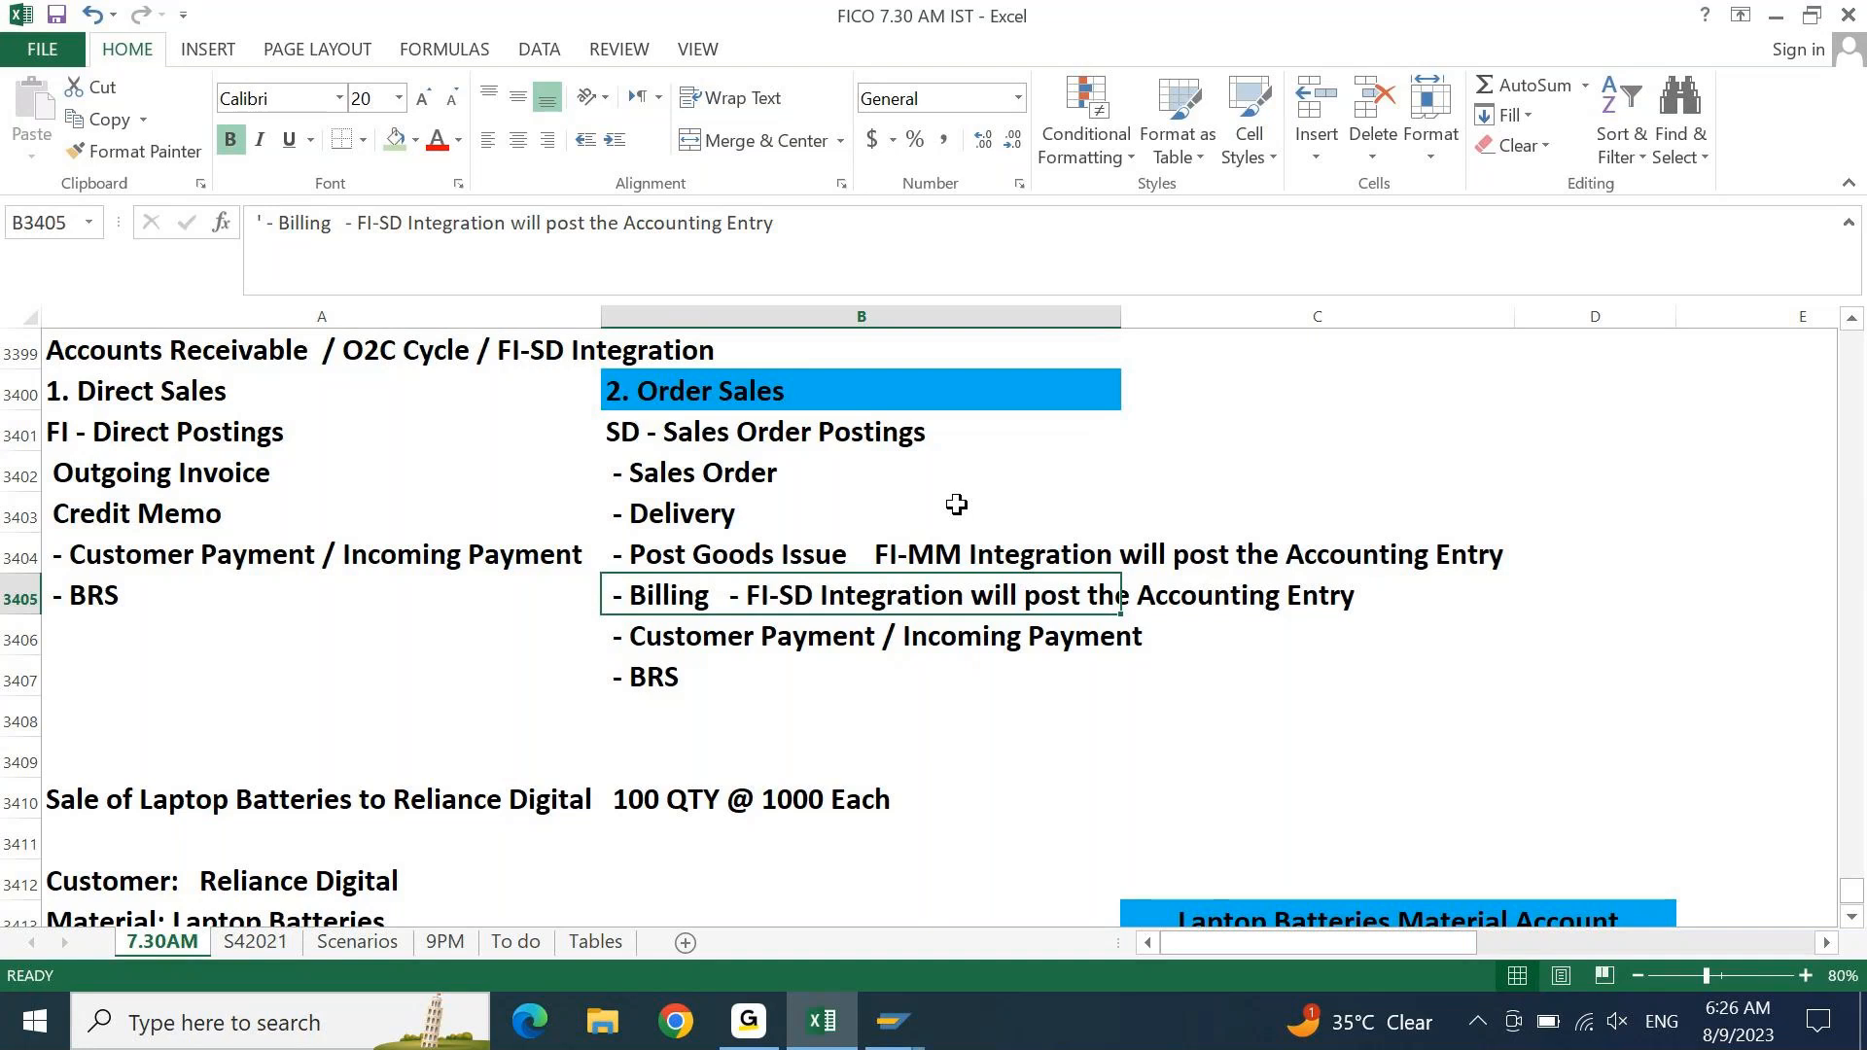
pyautogui.press('Left')
pyautogui.press('Down')
pyautogui.press('Down')
pyautogui.press('Down')
pyautogui.press('Down')
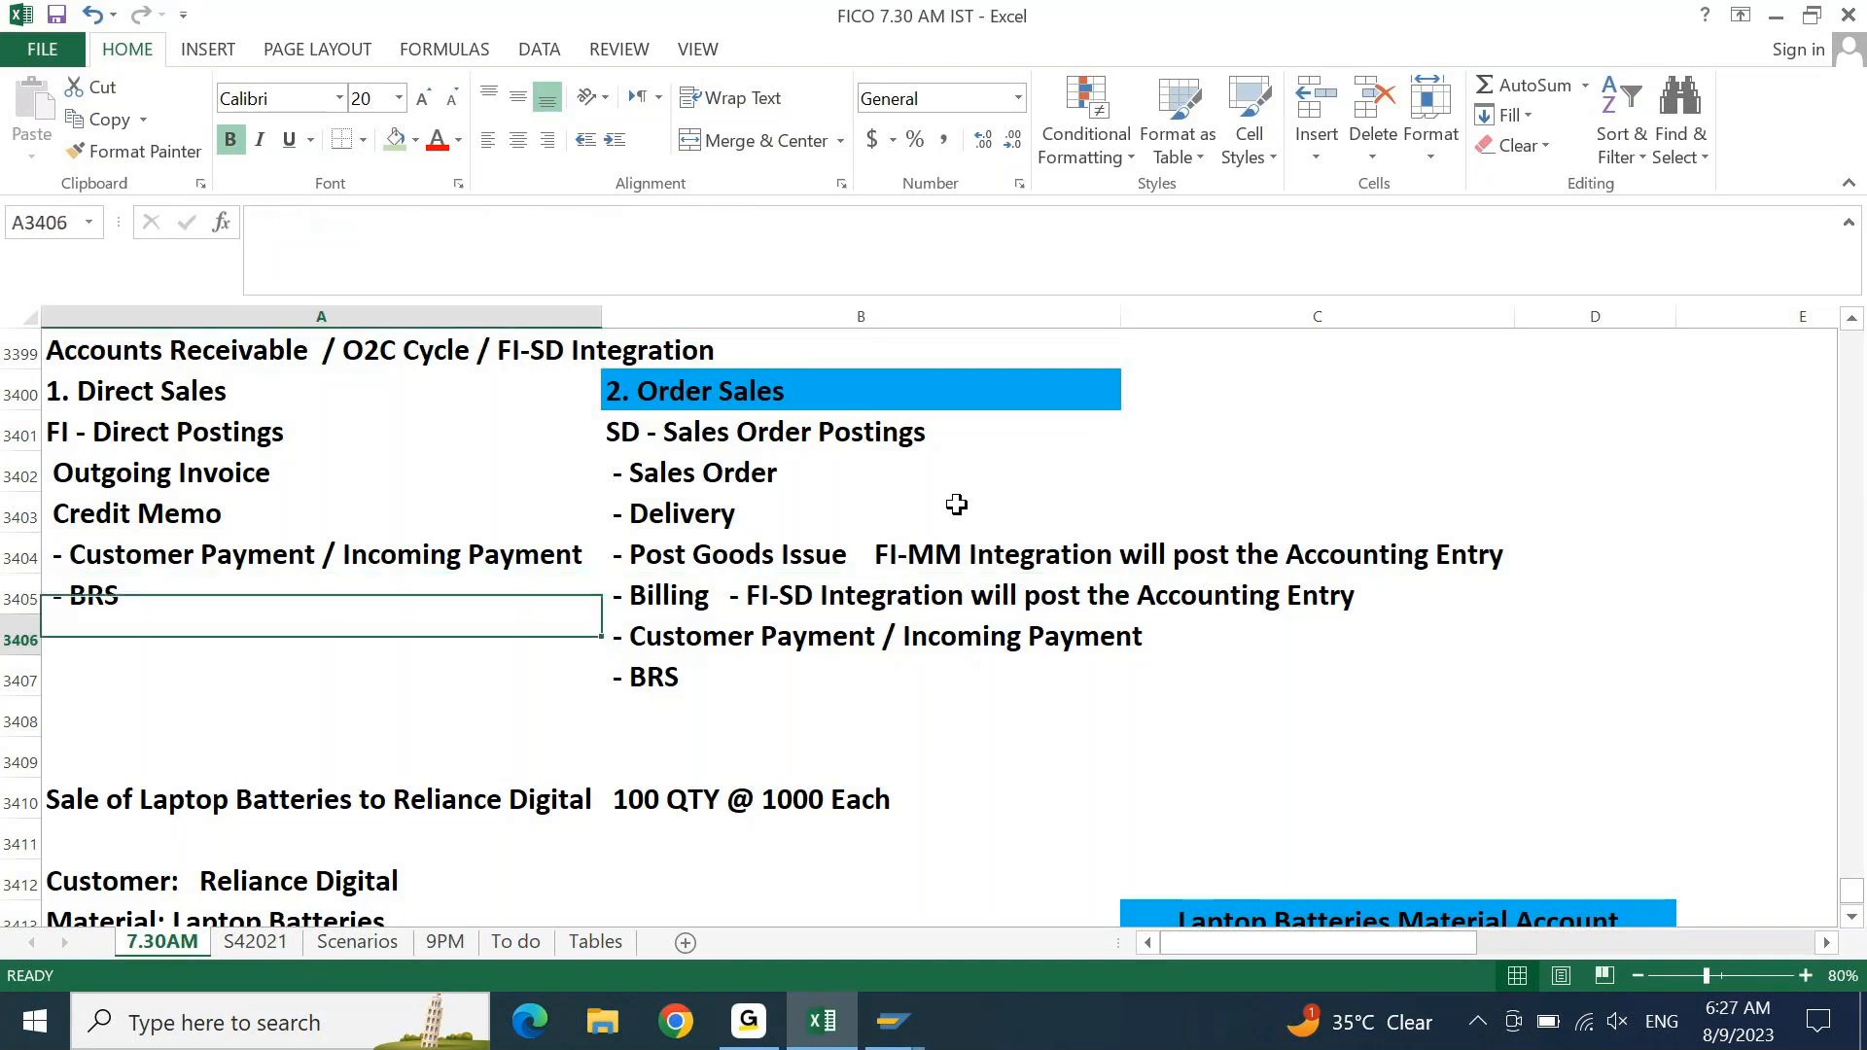
pyautogui.press('Up')
pyautogui.press('Up')
pyautogui.press('Up')
pyautogui.press('Up')
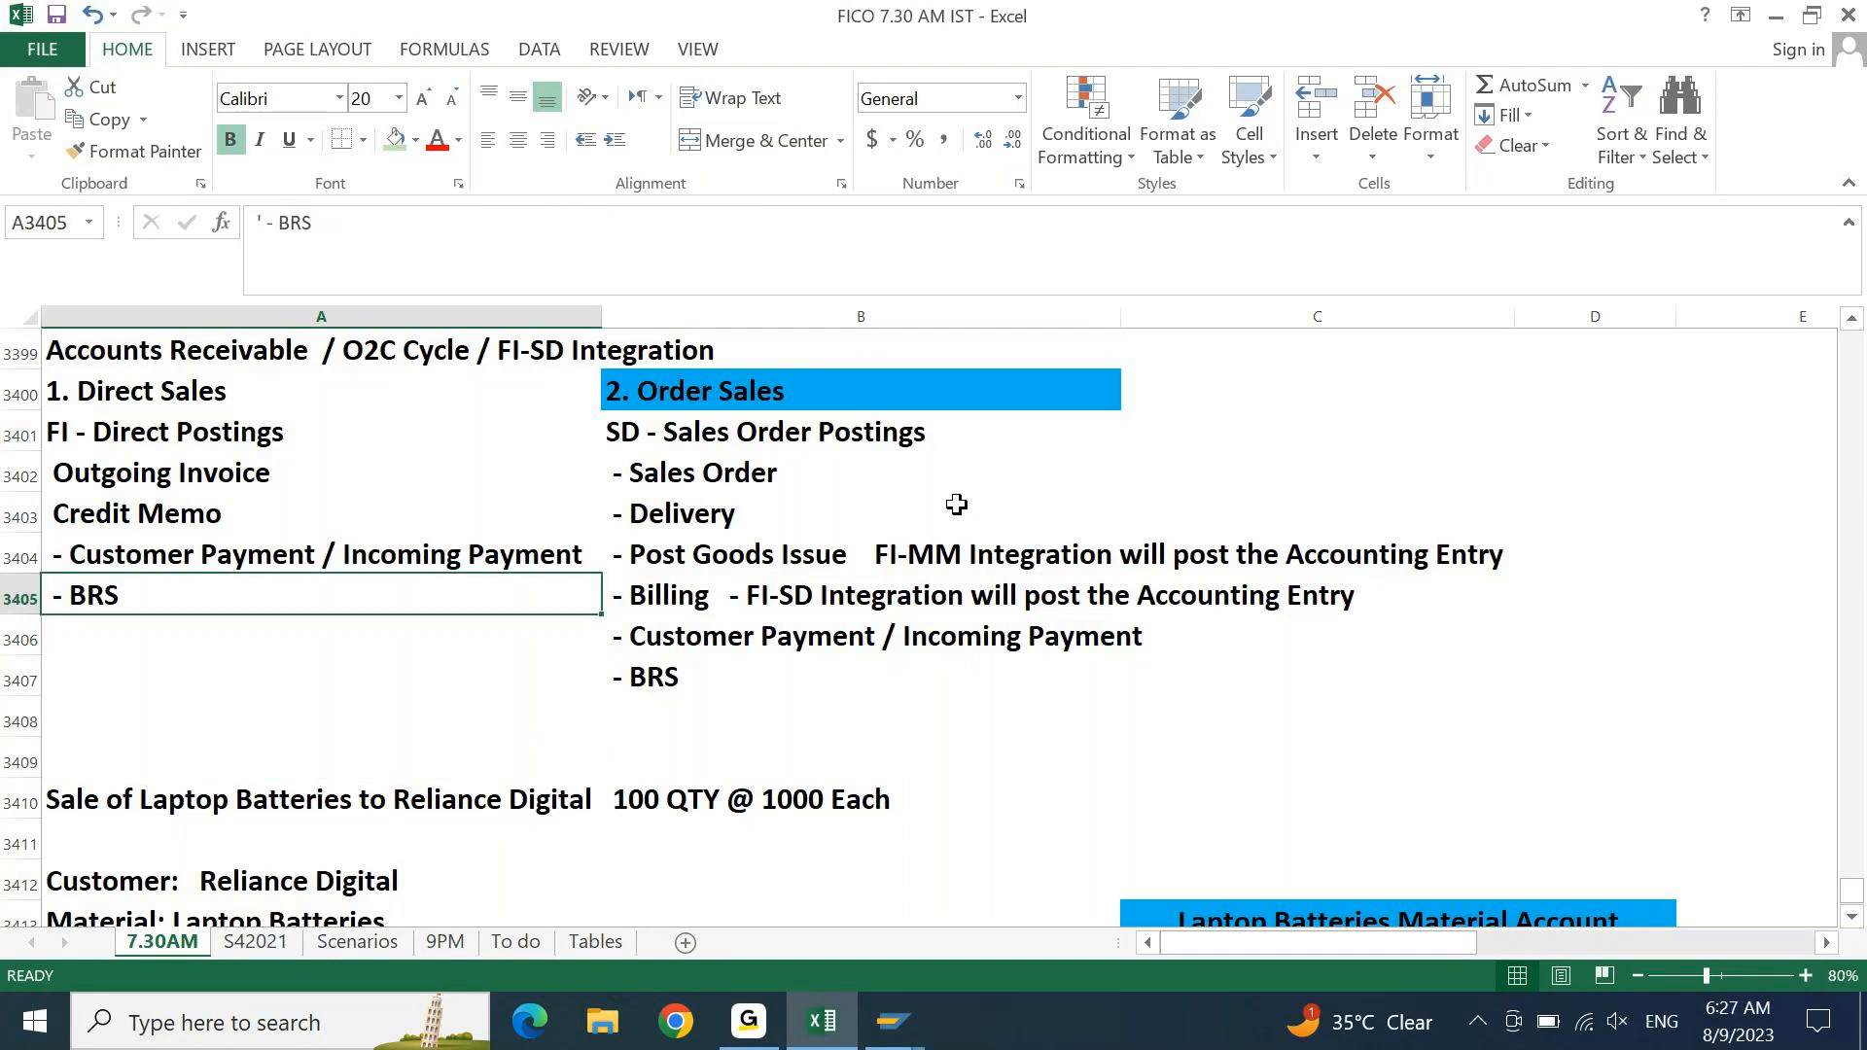
pyautogui.press('Right')
pyautogui.hotkey('ctrl', 'Up')
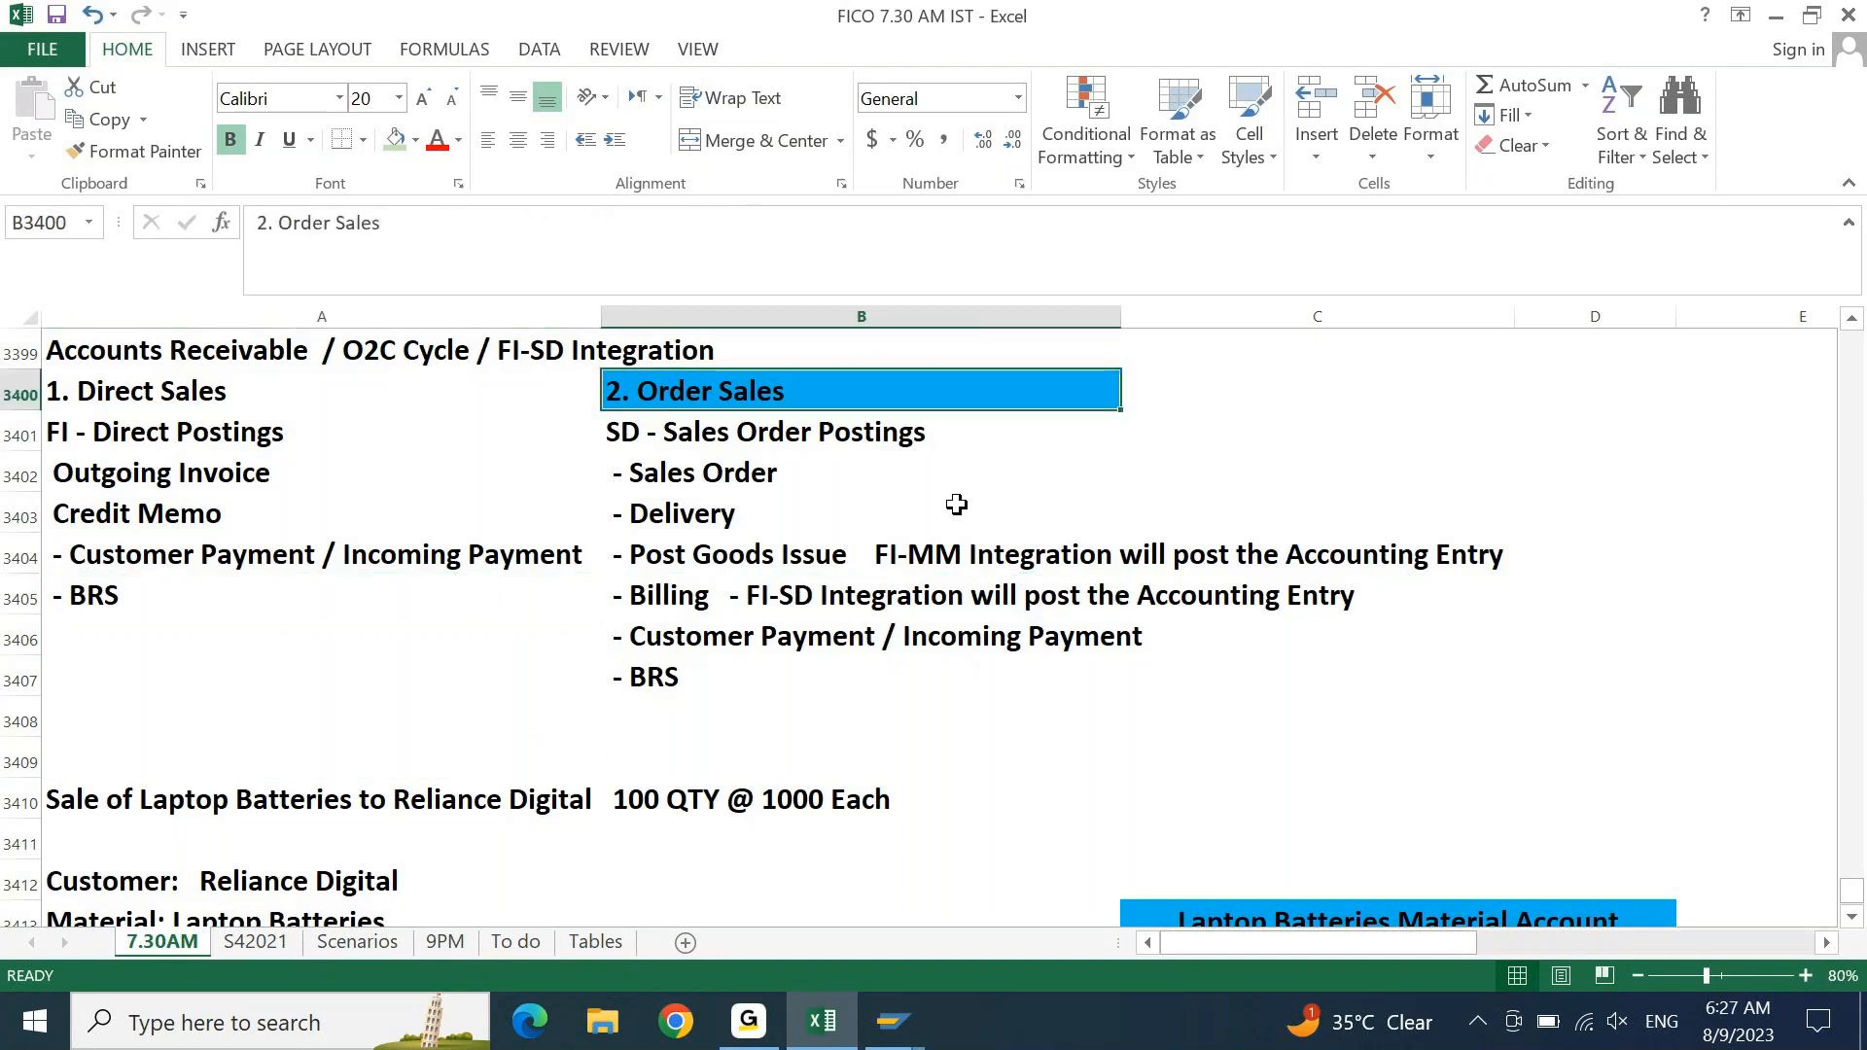
pyautogui.press('Left')
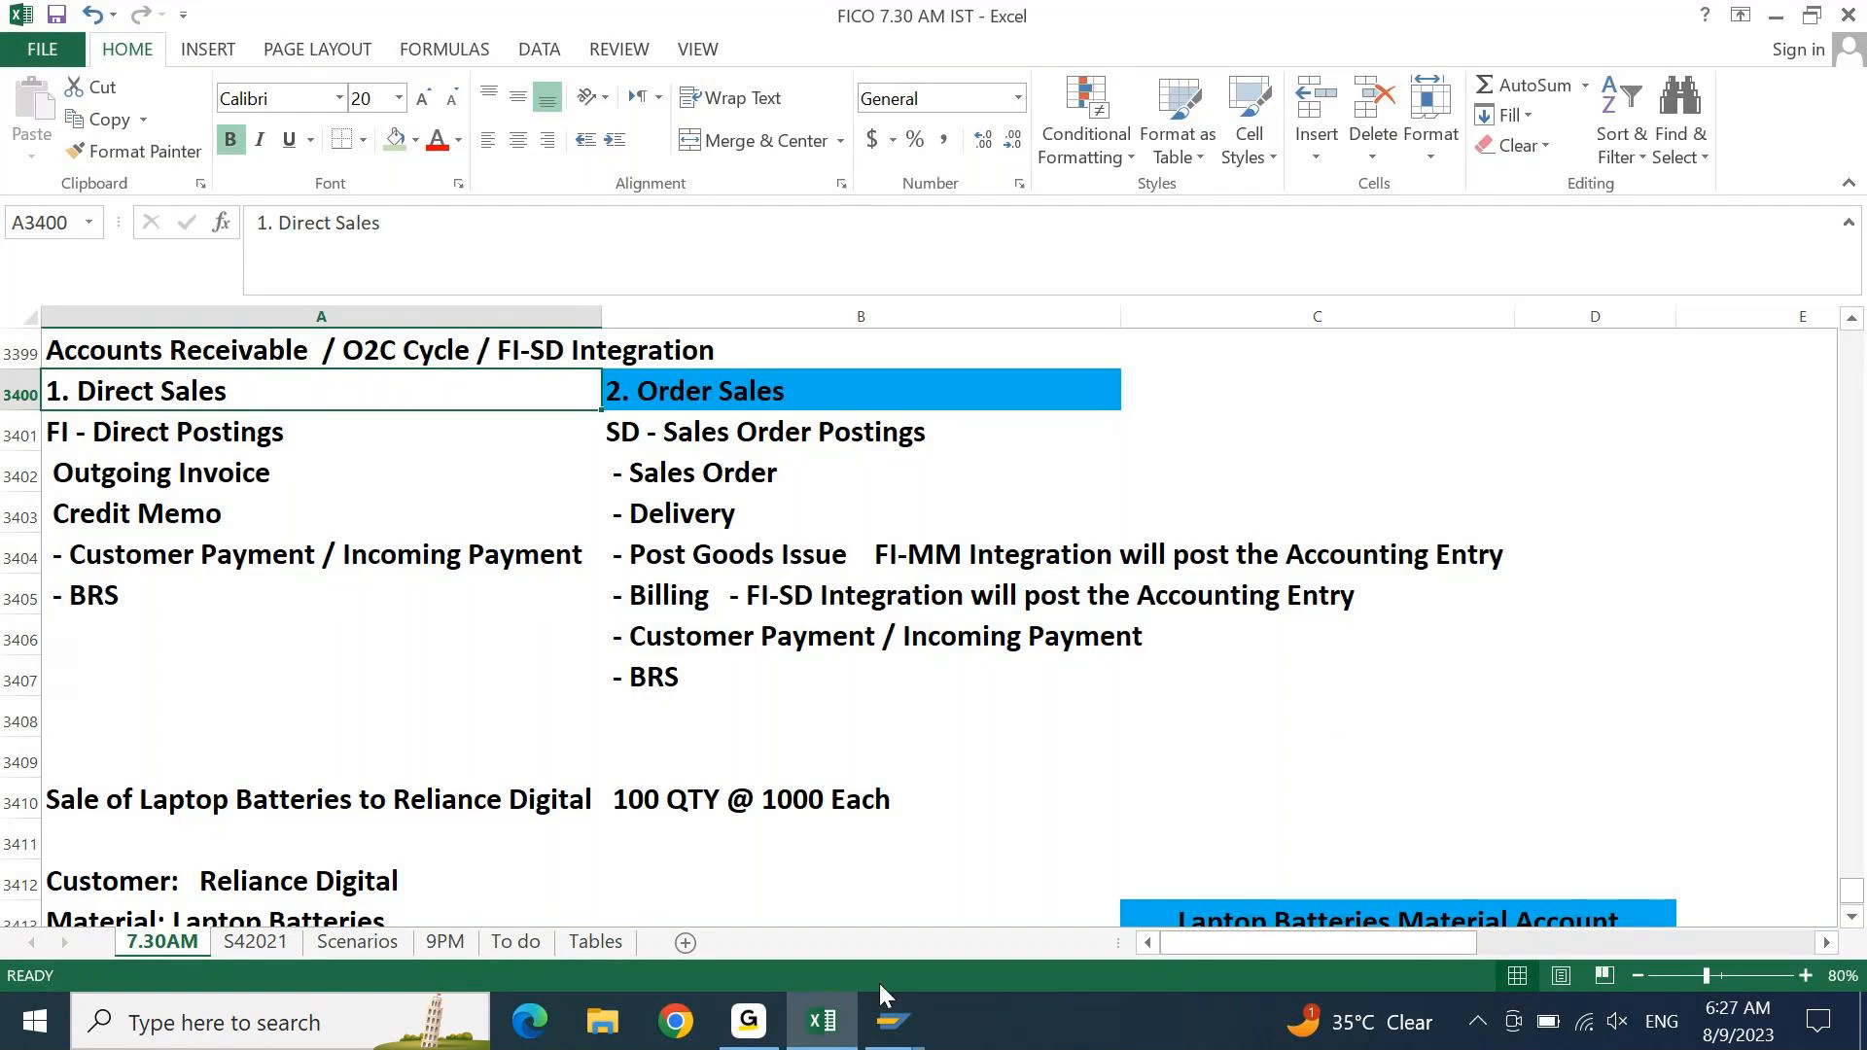
# - Switch to the SAP Easy Access session and start transaction SE16N for General Table Display
pyautogui.click(891, 1021)
pyautogui.click(975, 912)
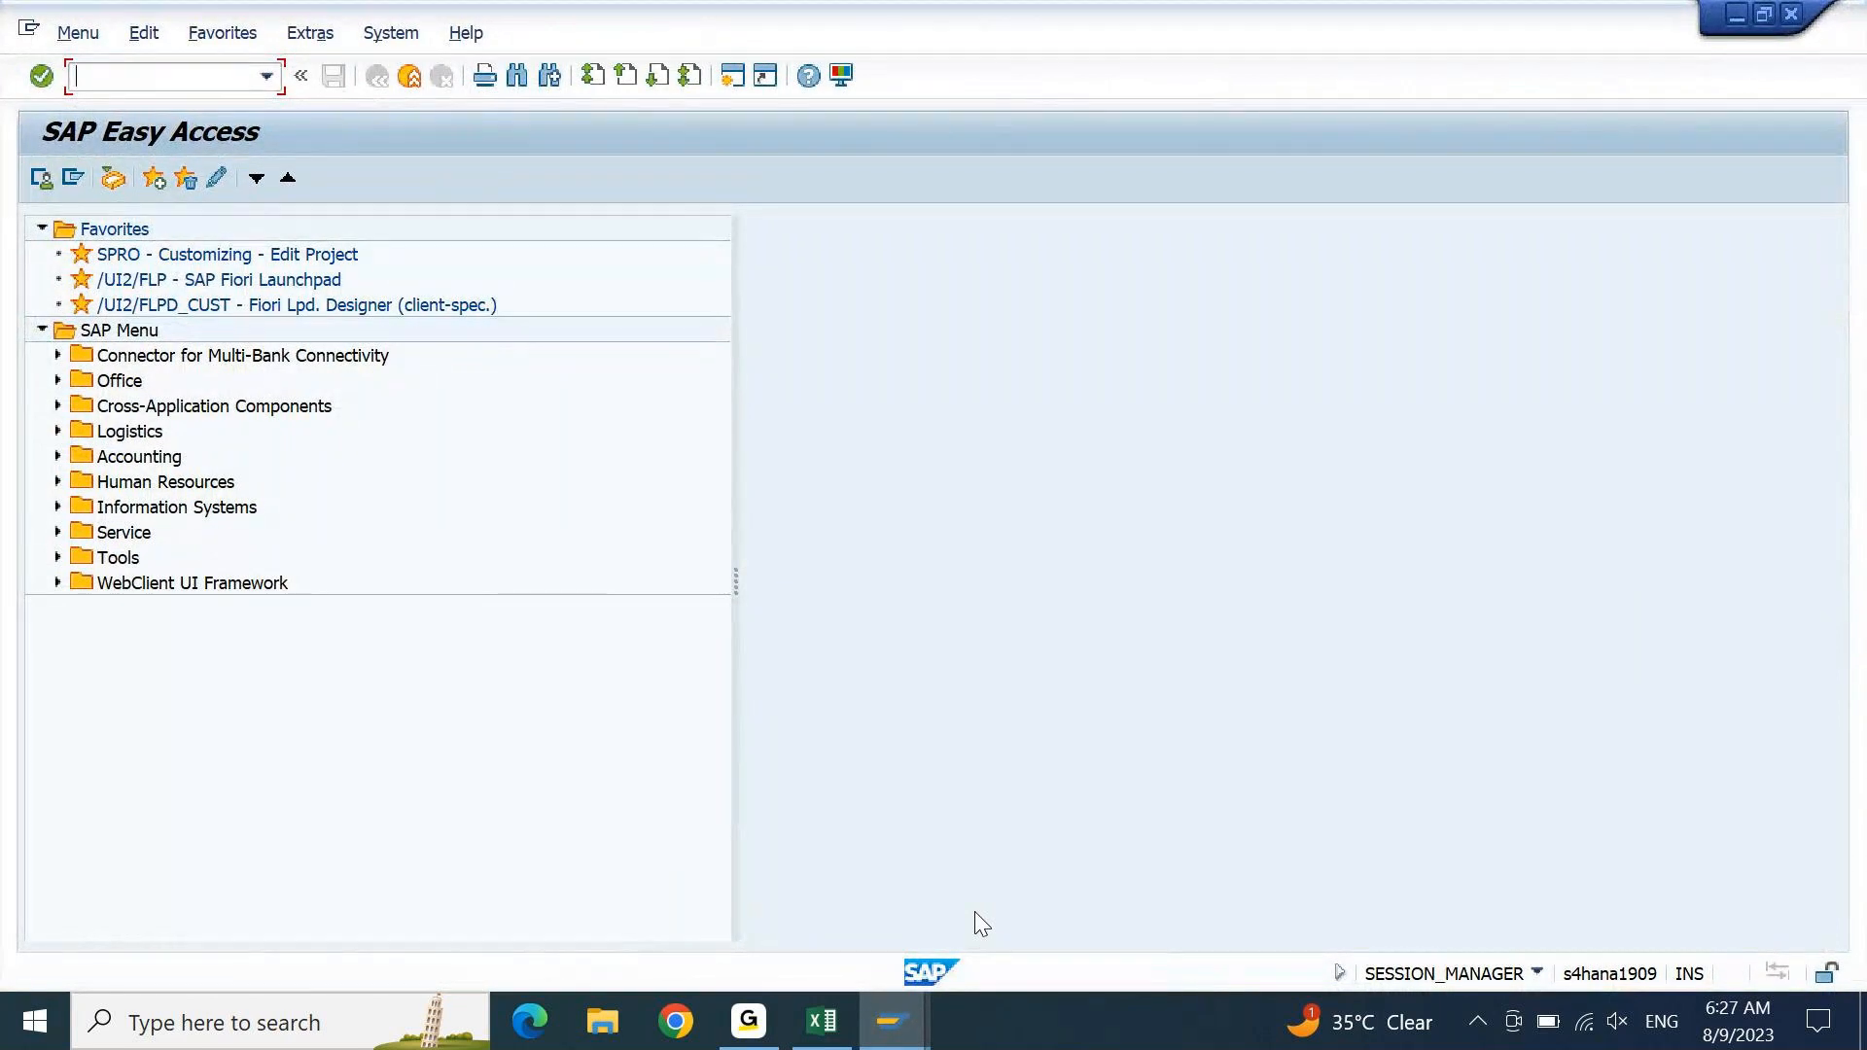
pyautogui.write('se16n')
pyautogui.press('Return')
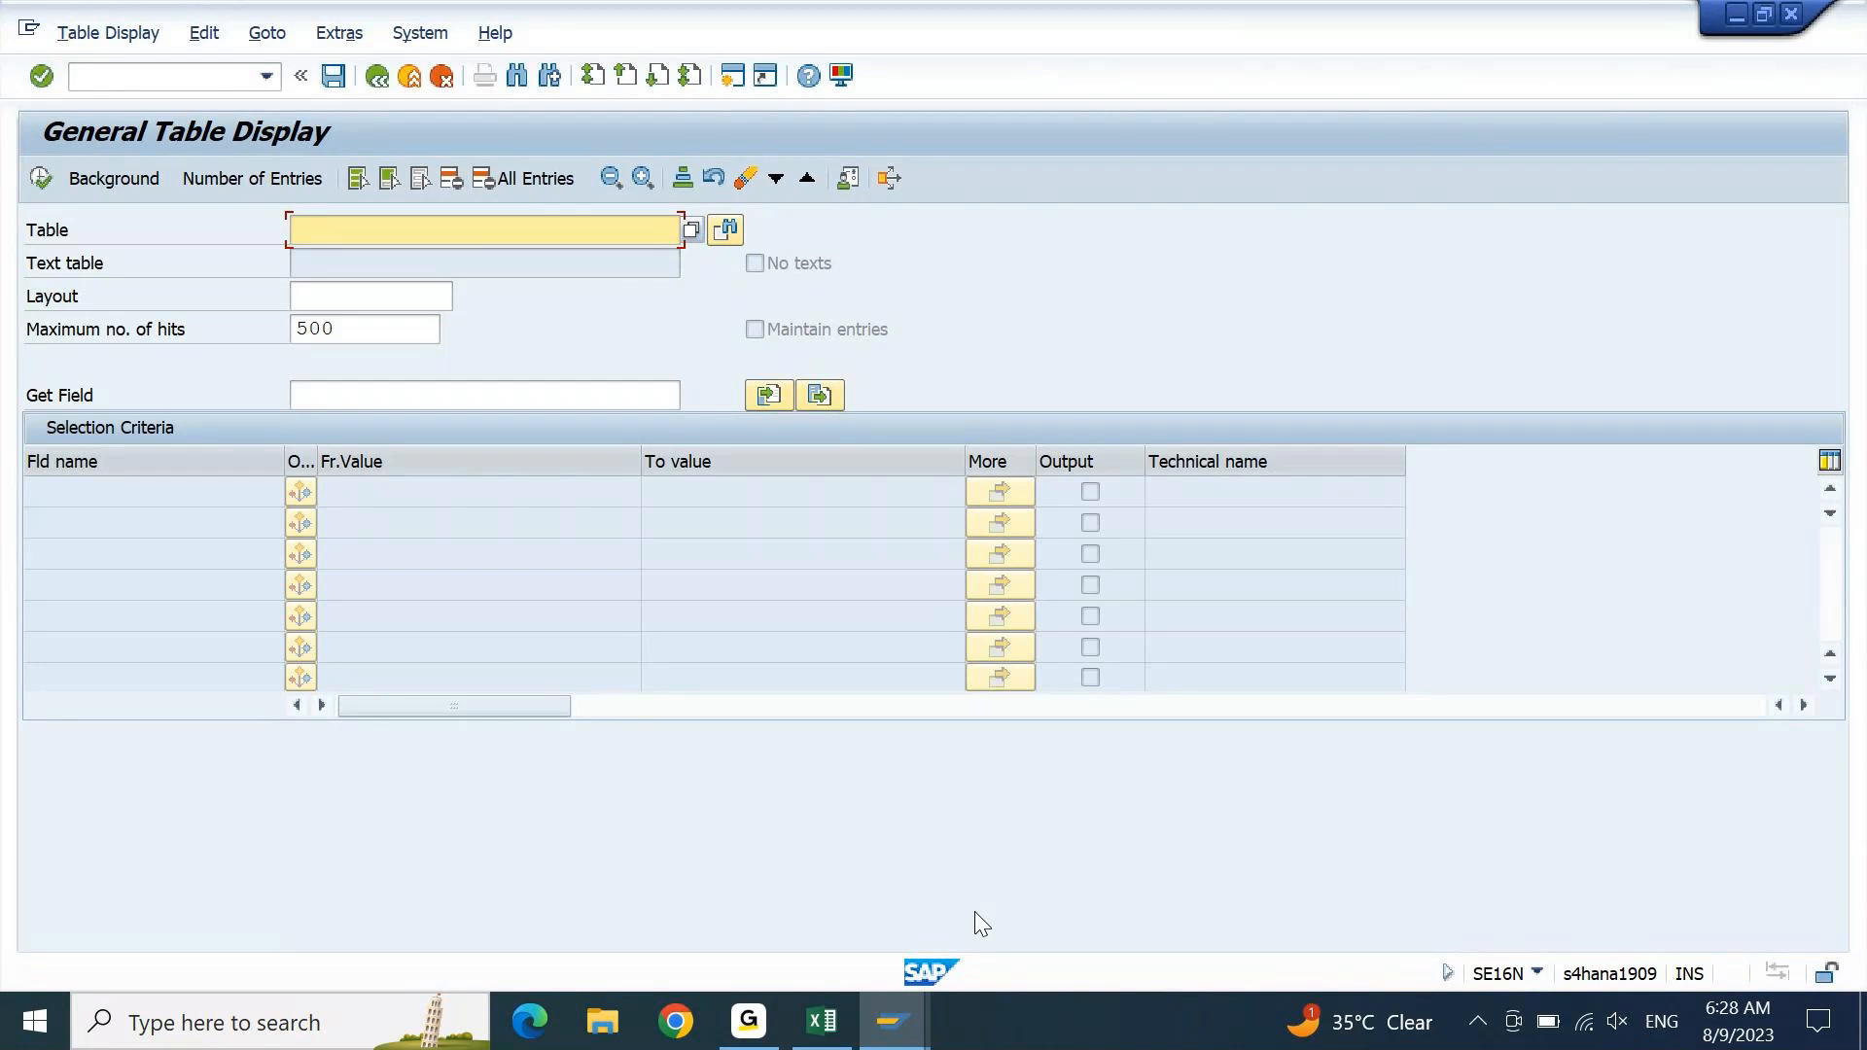
# - Load table KNB1 and restrict the selection to company code DEIN
pyautogui.write('knb1')
pyautogui.press('Return')
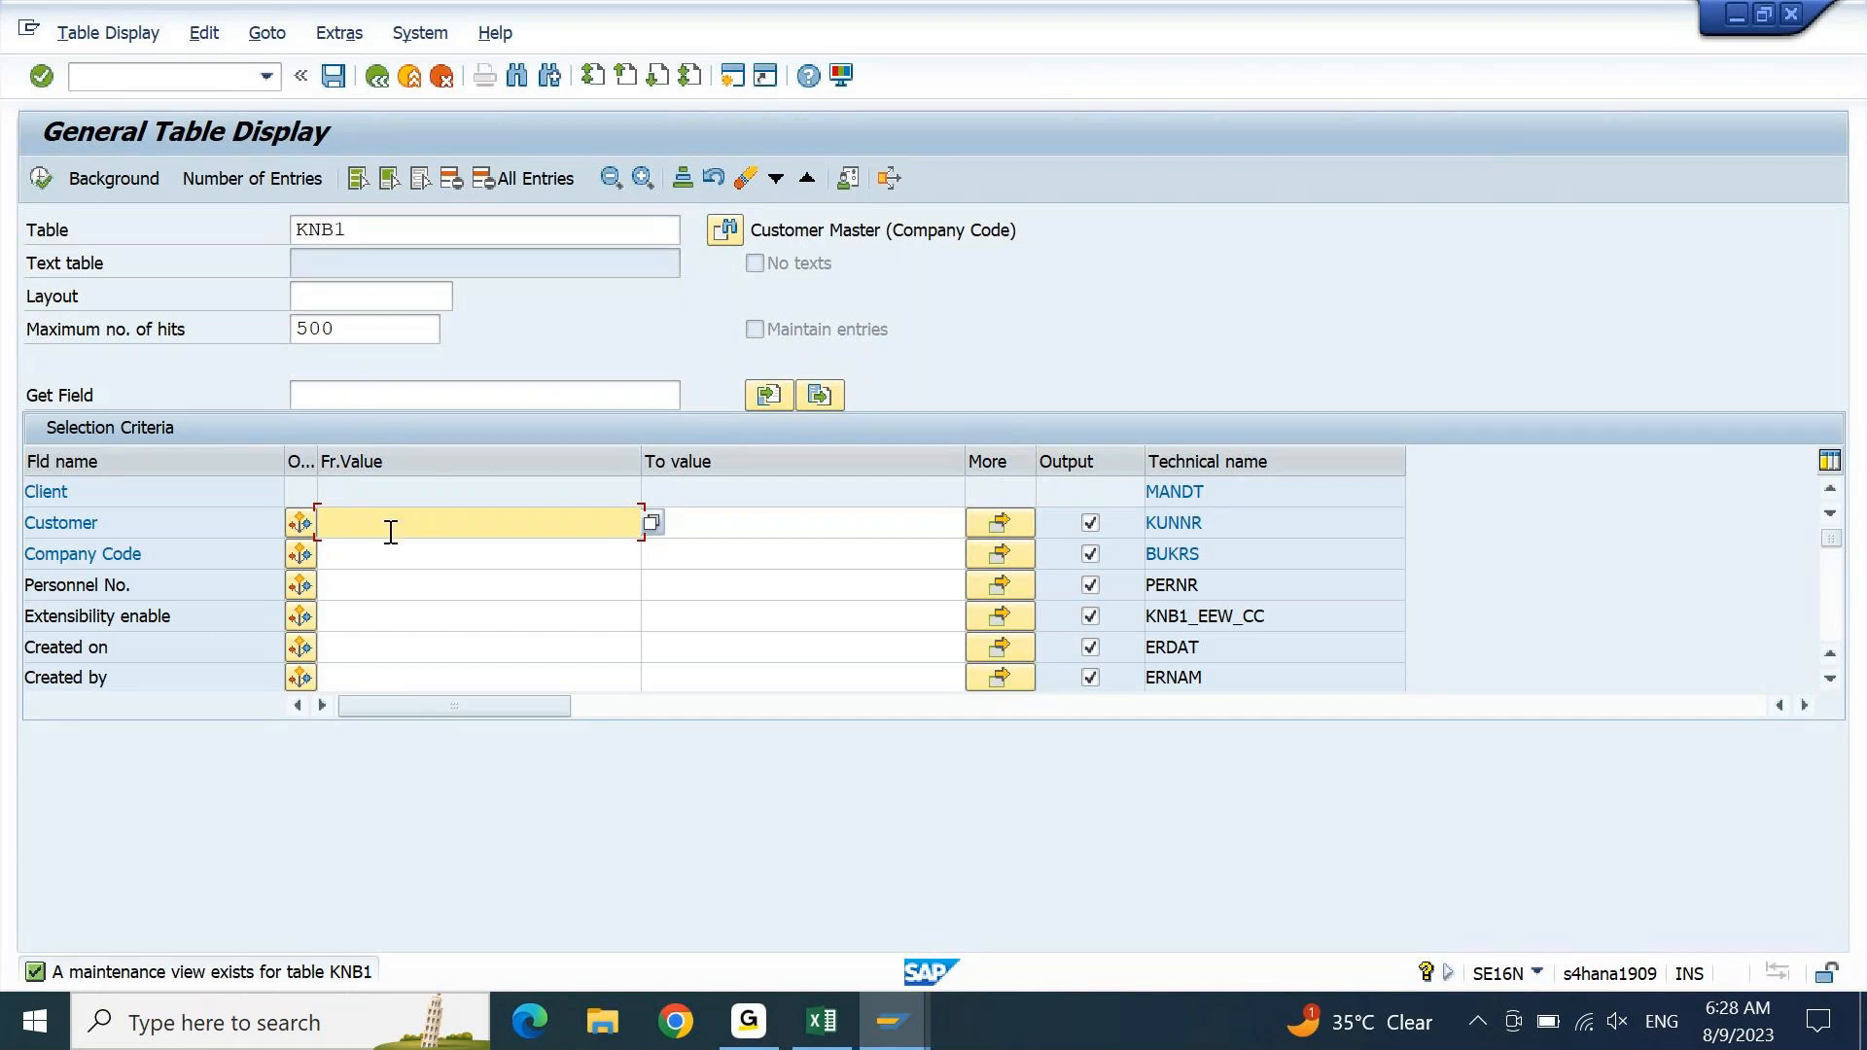
pyautogui.press('Down')
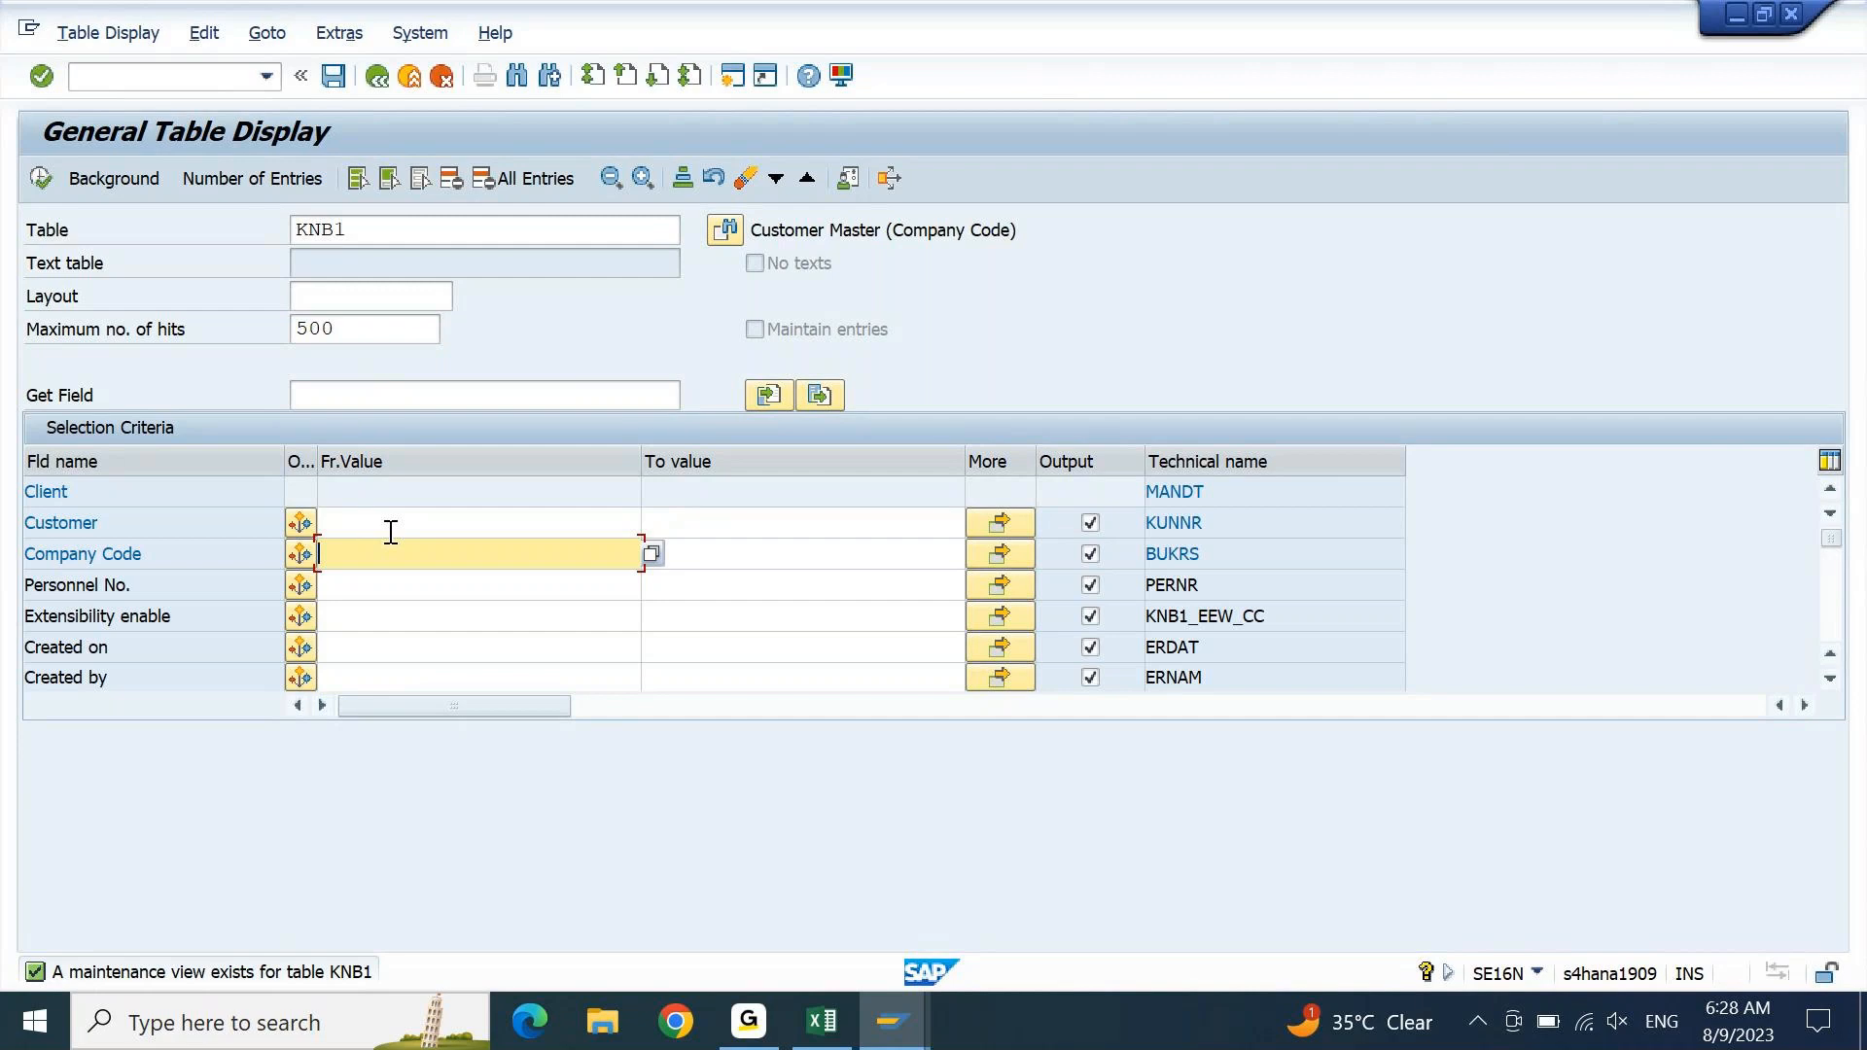
pyautogui.write('de')
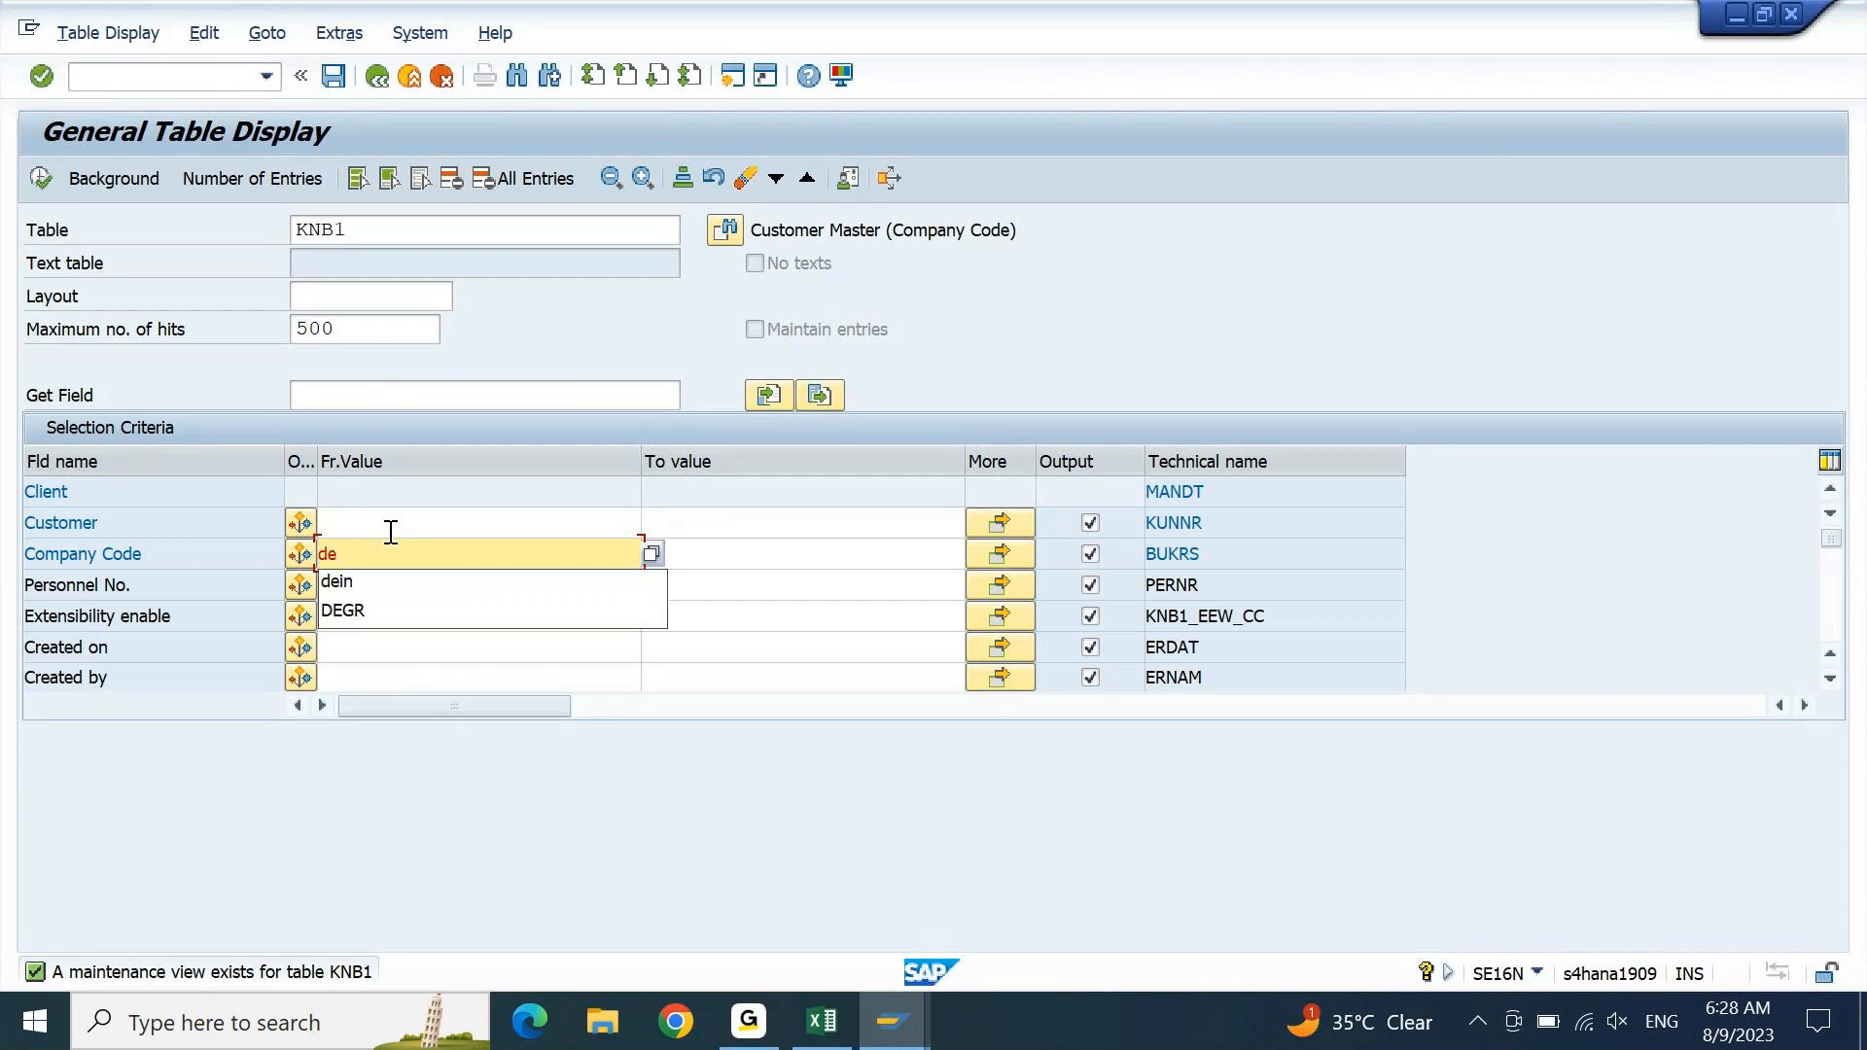
pyautogui.press('Down')
pyautogui.press('Return')
pyautogui.press('Return')
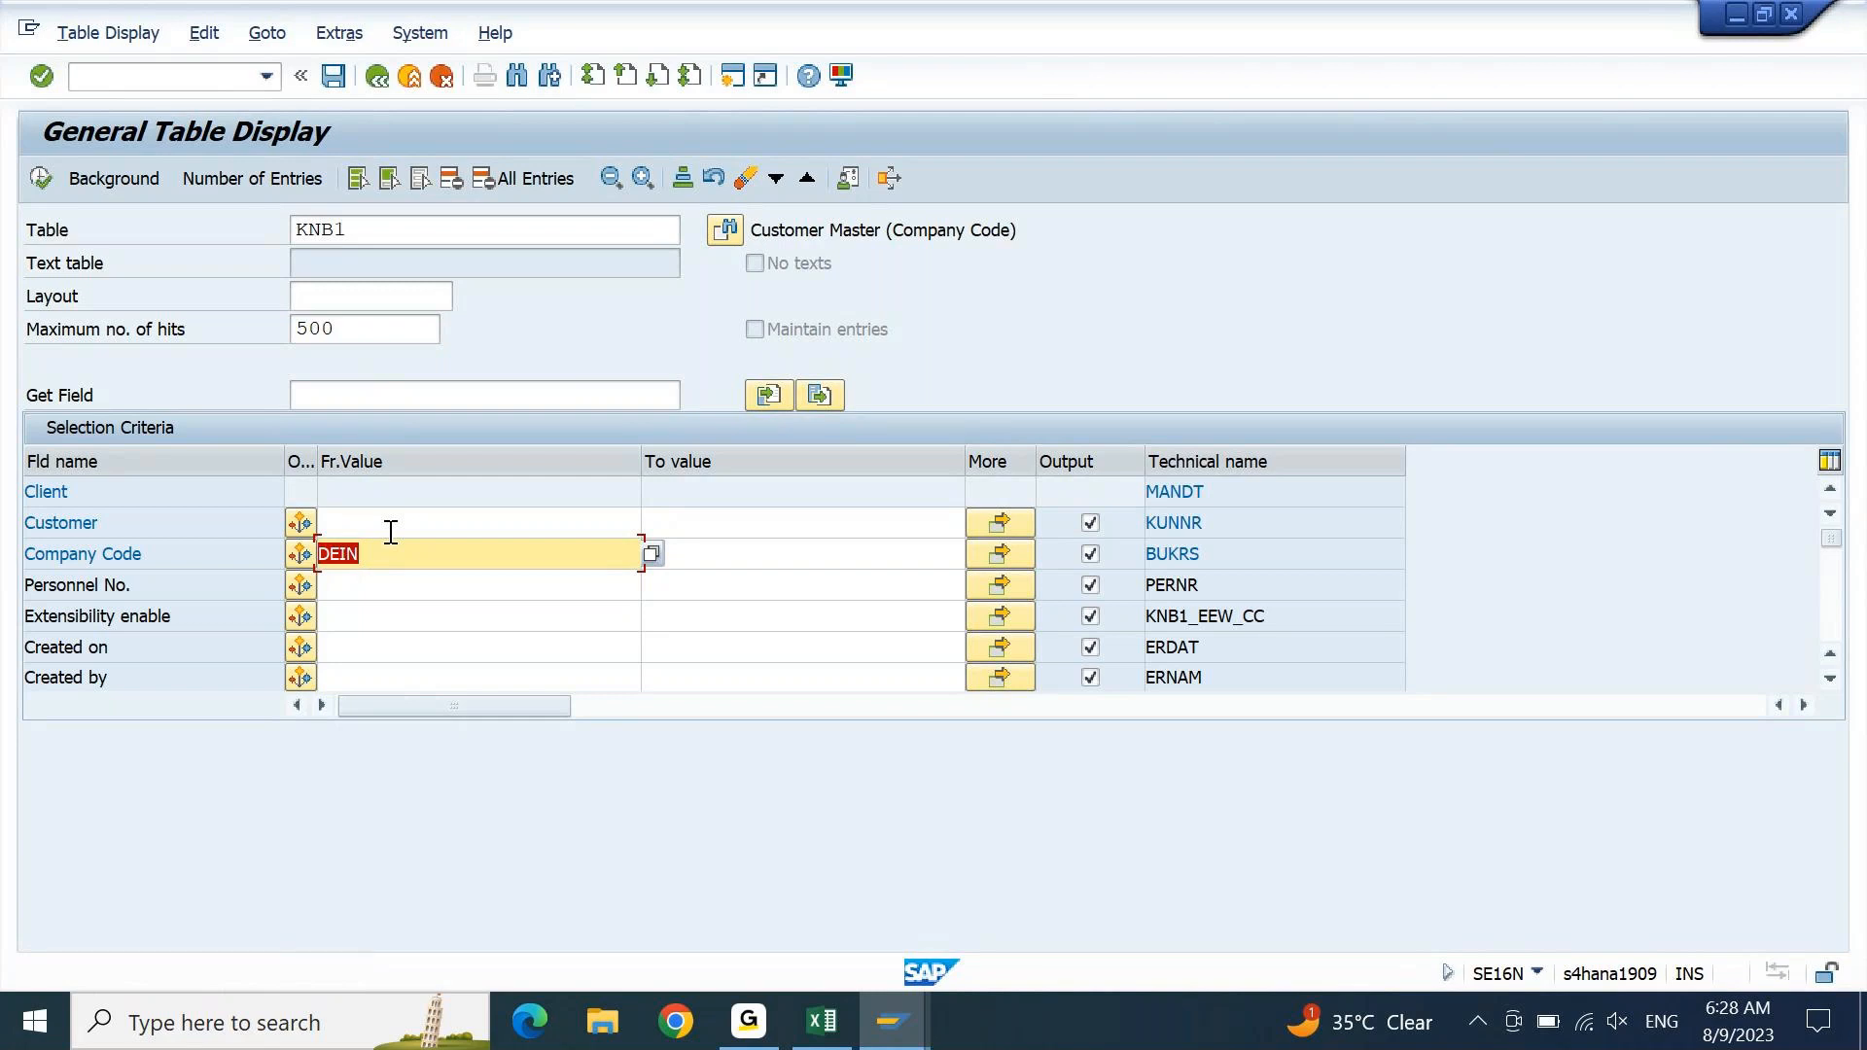
# - Check the number of matching KNB1 entries, then display them and pick up the customer number from the result row
pyautogui.click(230, 181)
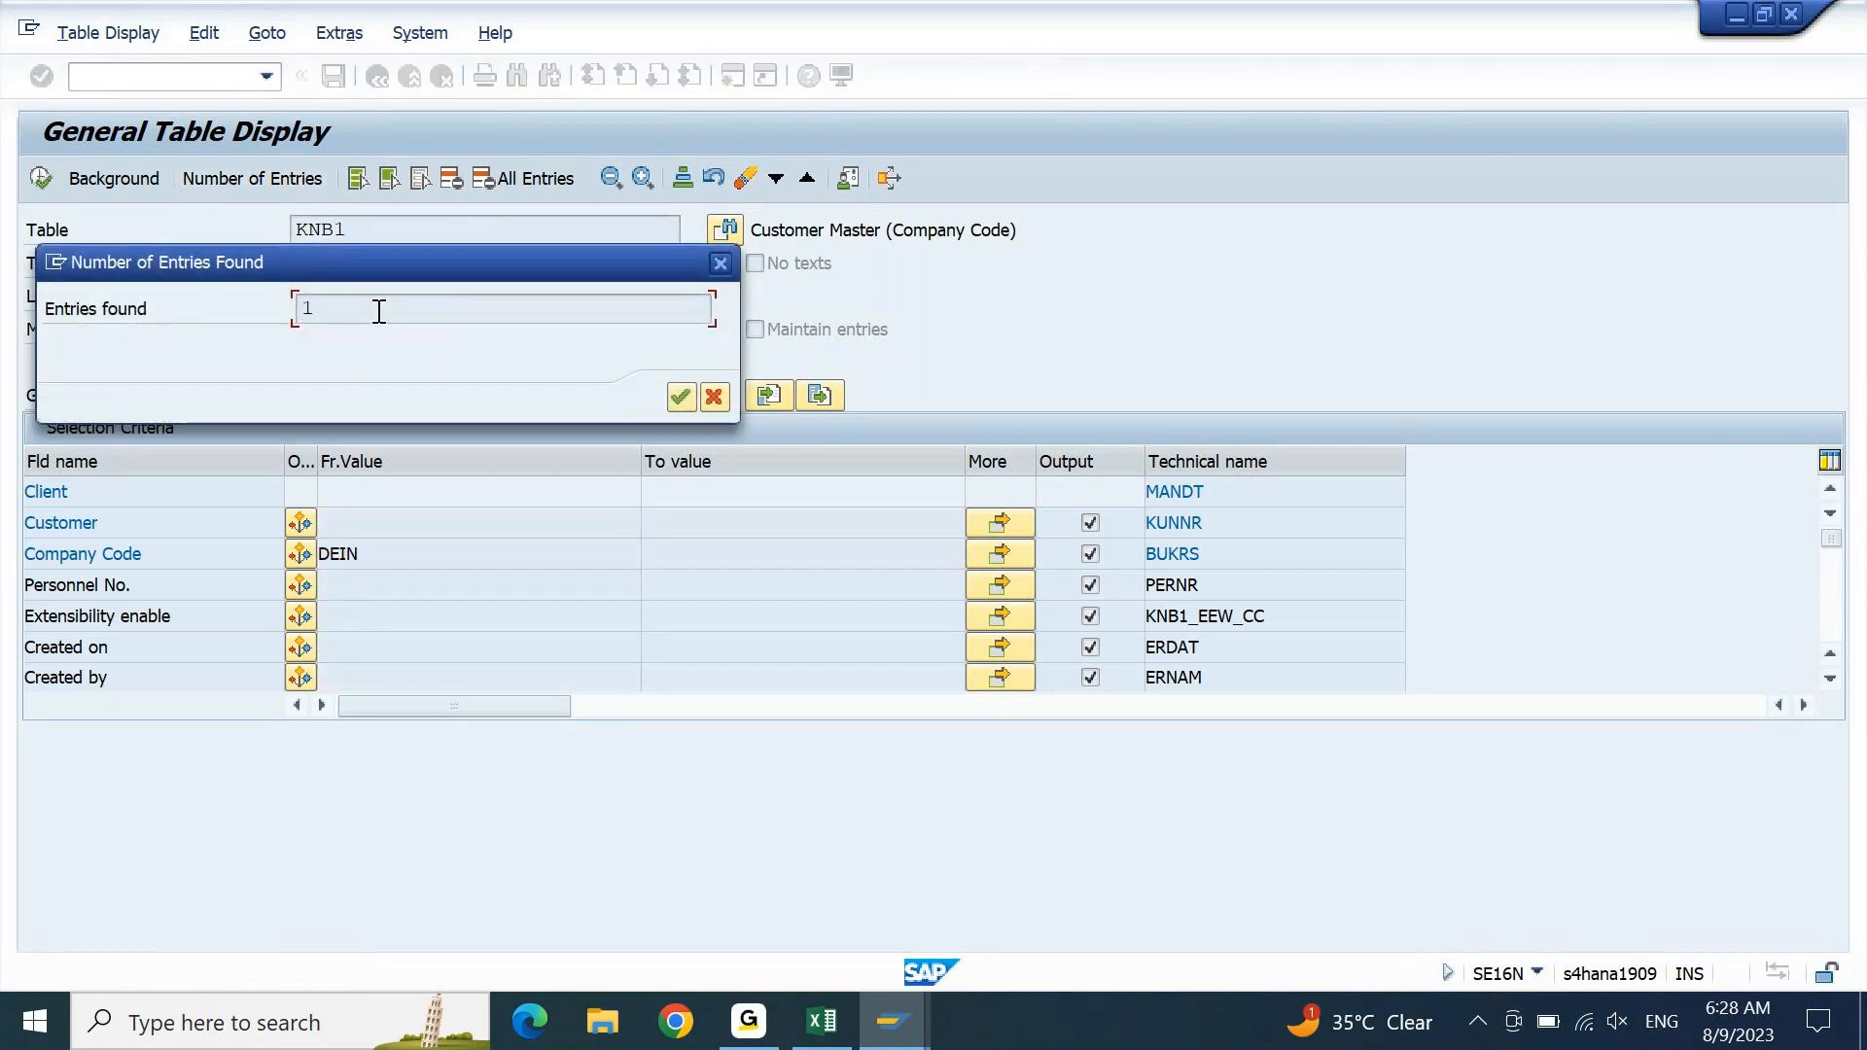
pyautogui.moveTo(396, 258); pyautogui.dragTo(498, 249)
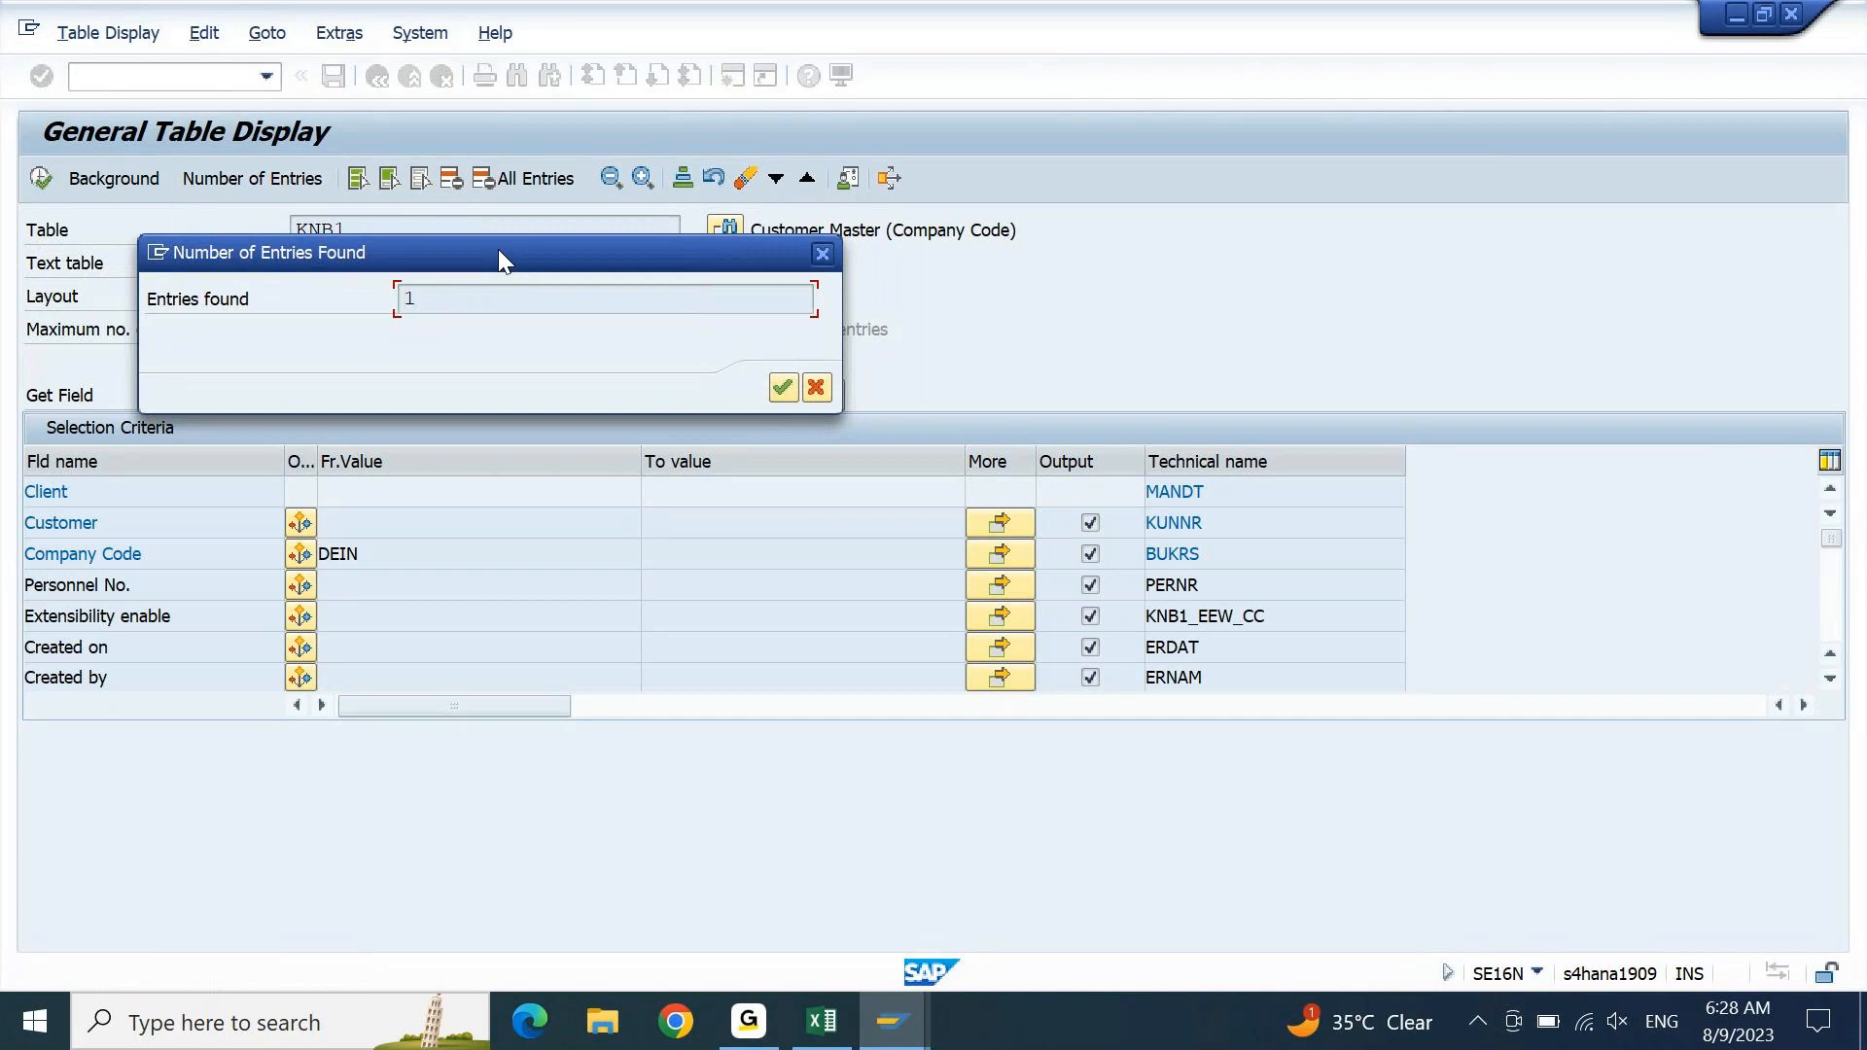
pyautogui.press('Return')
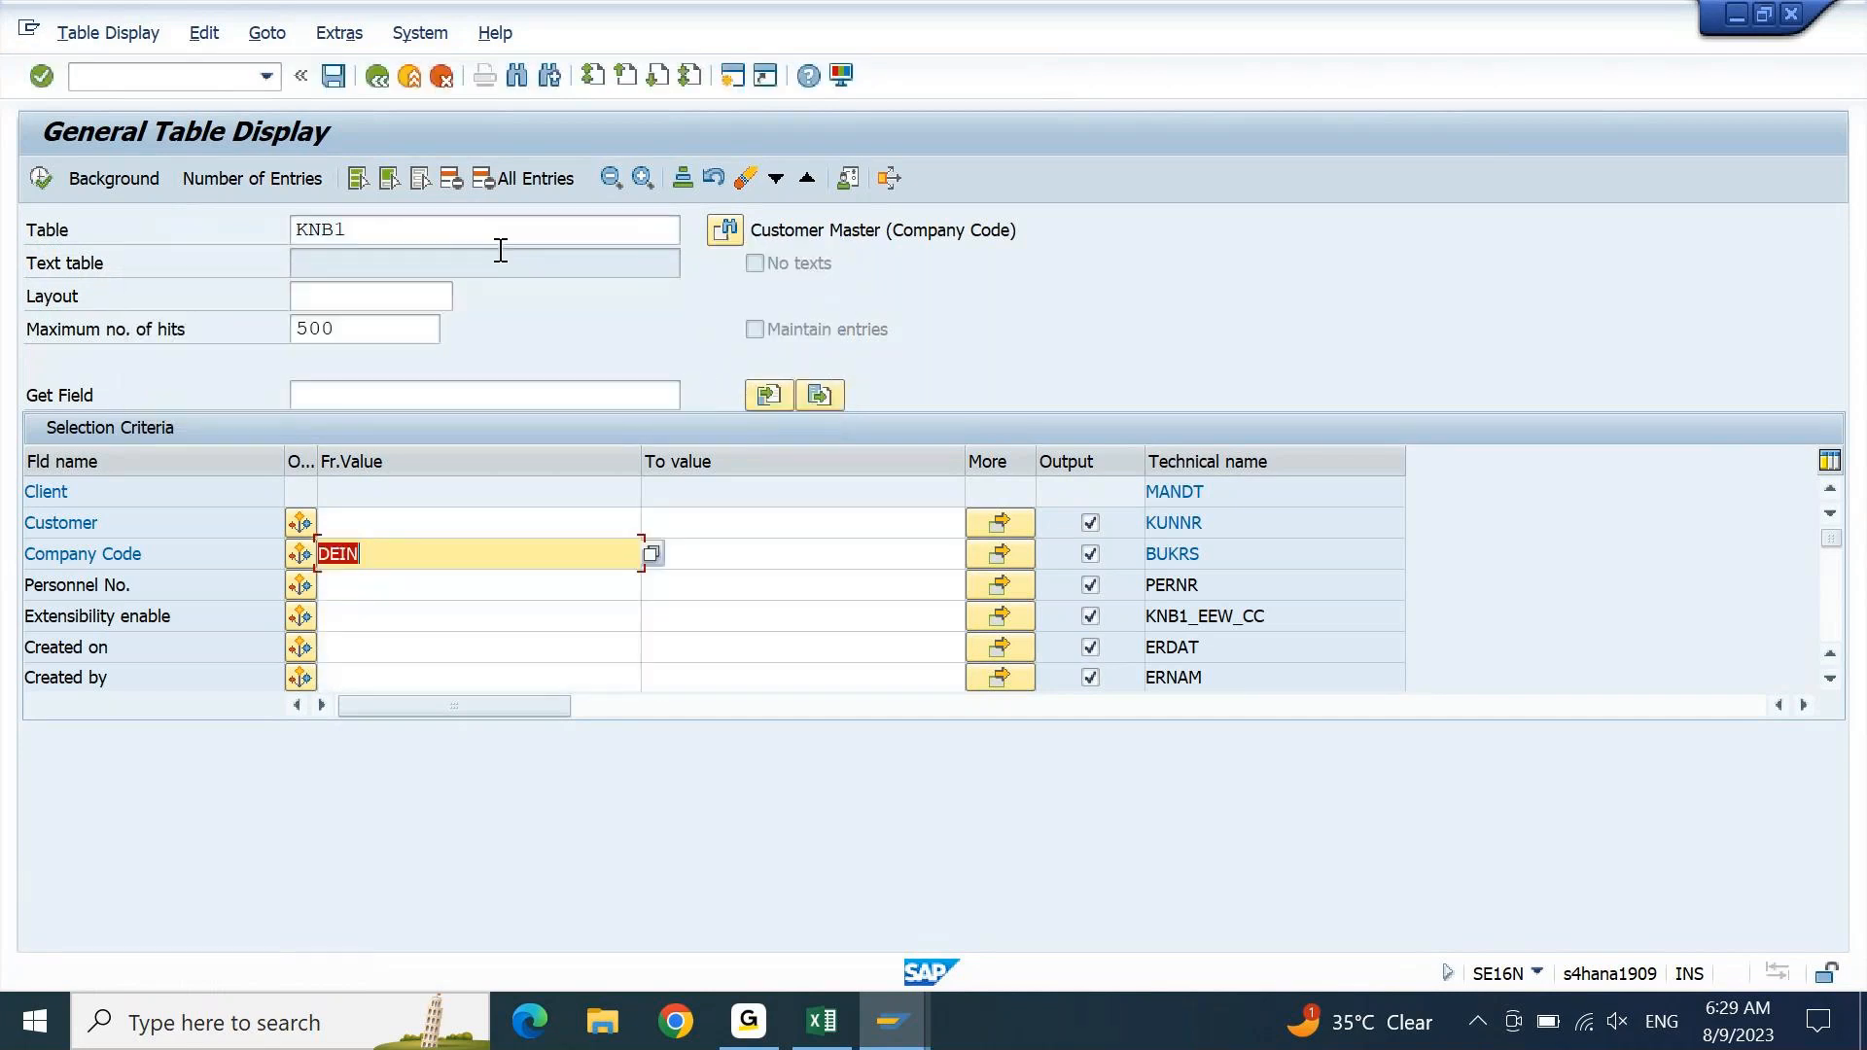
pyautogui.click(39, 176)
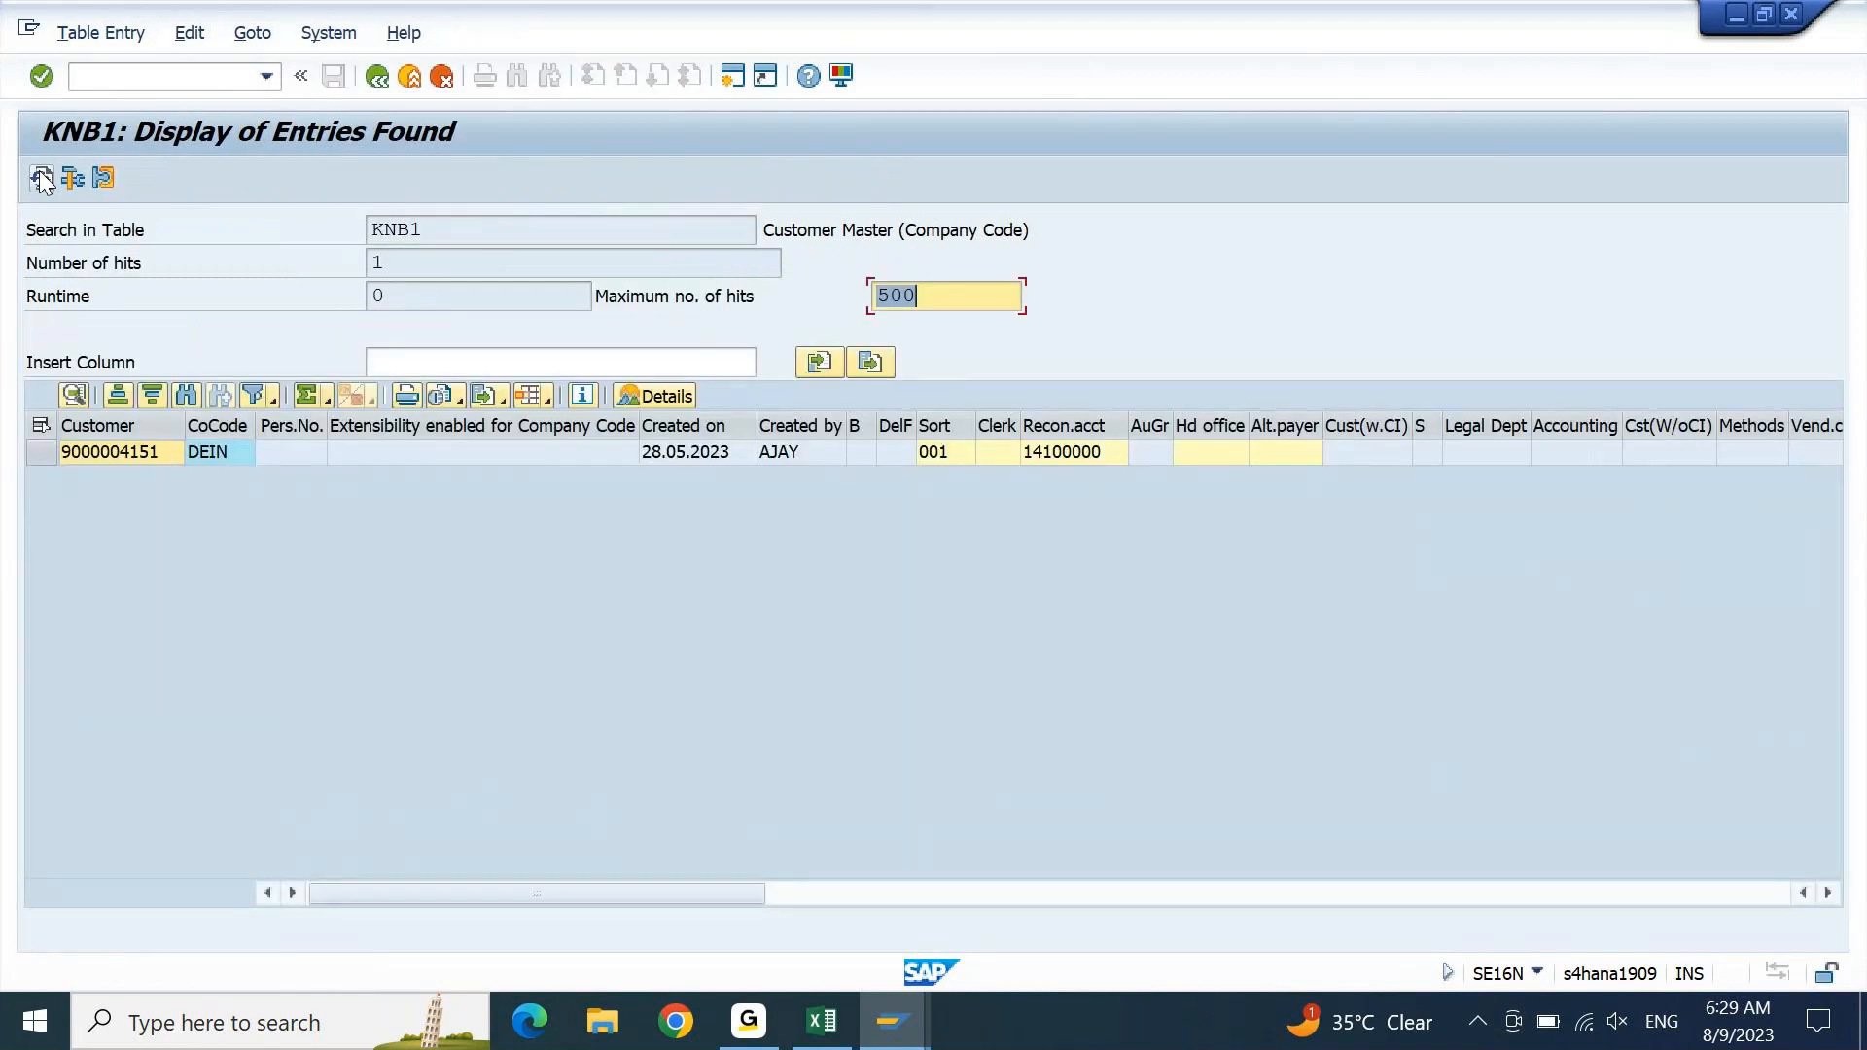
pyautogui.click(202, 457)
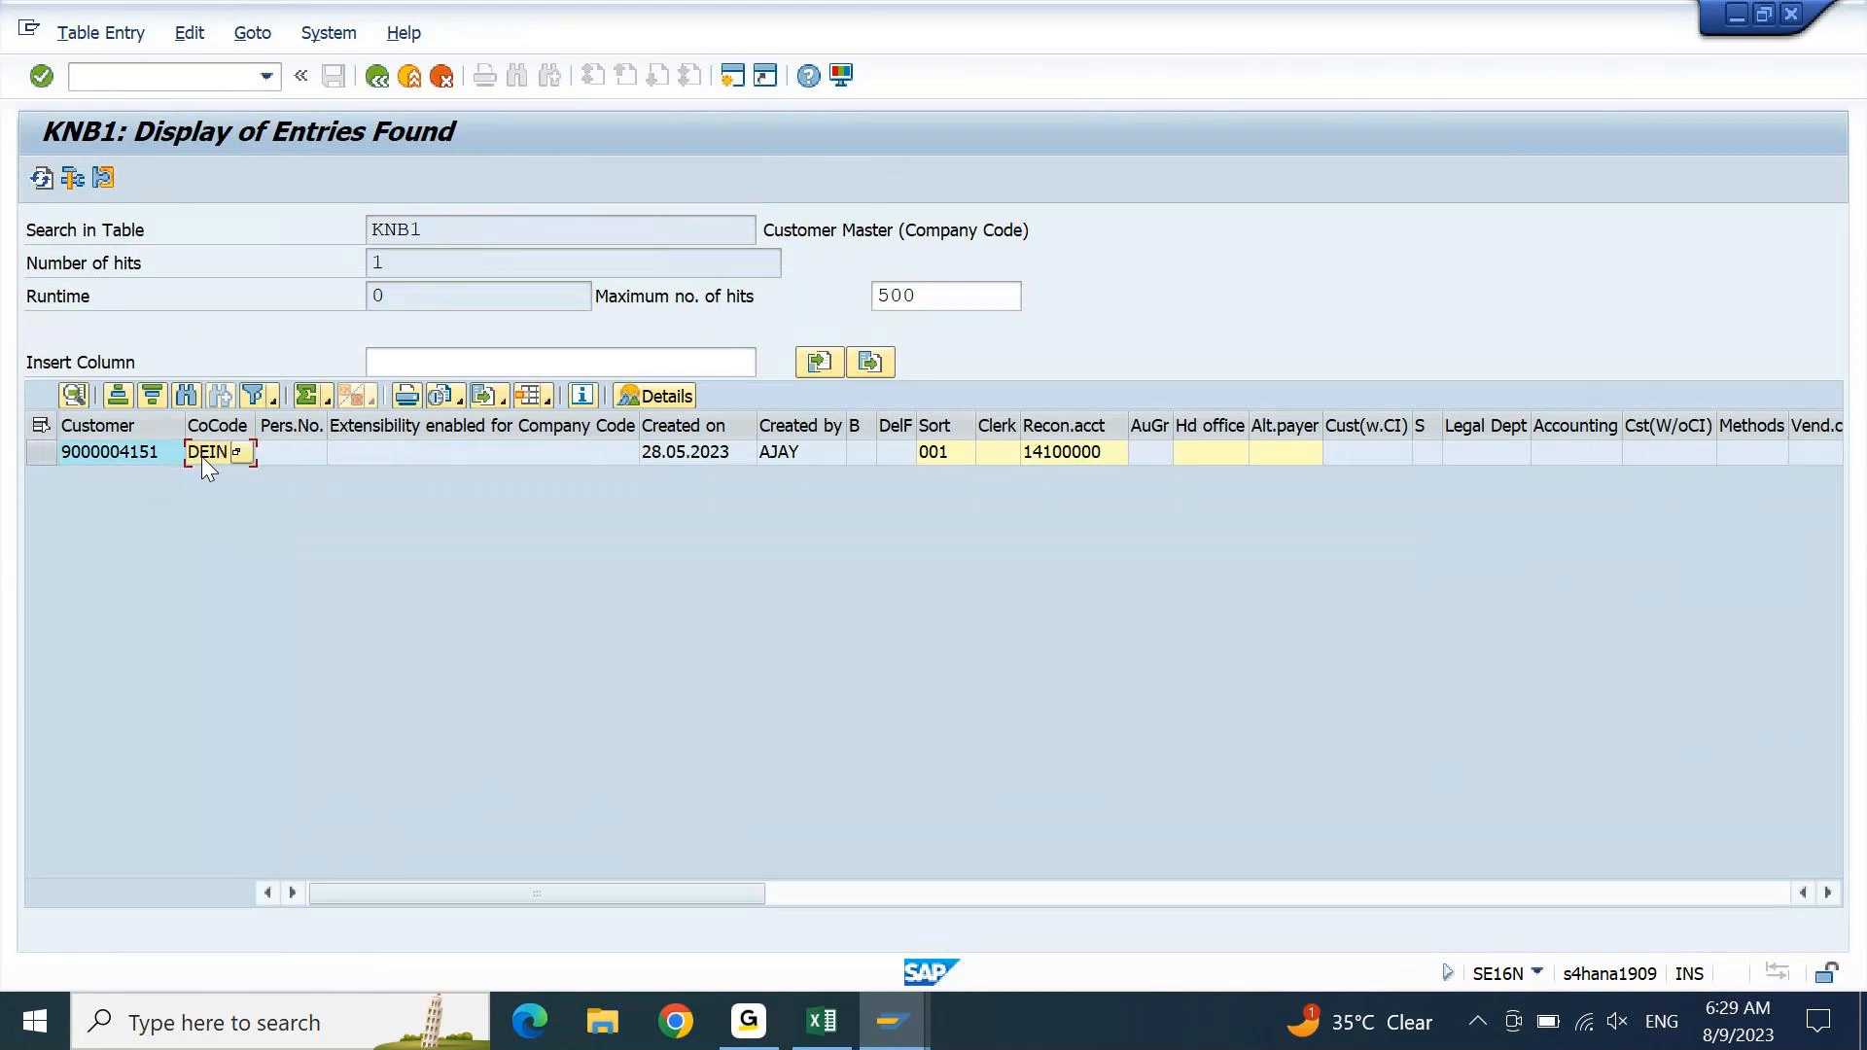
pyautogui.press('Left')
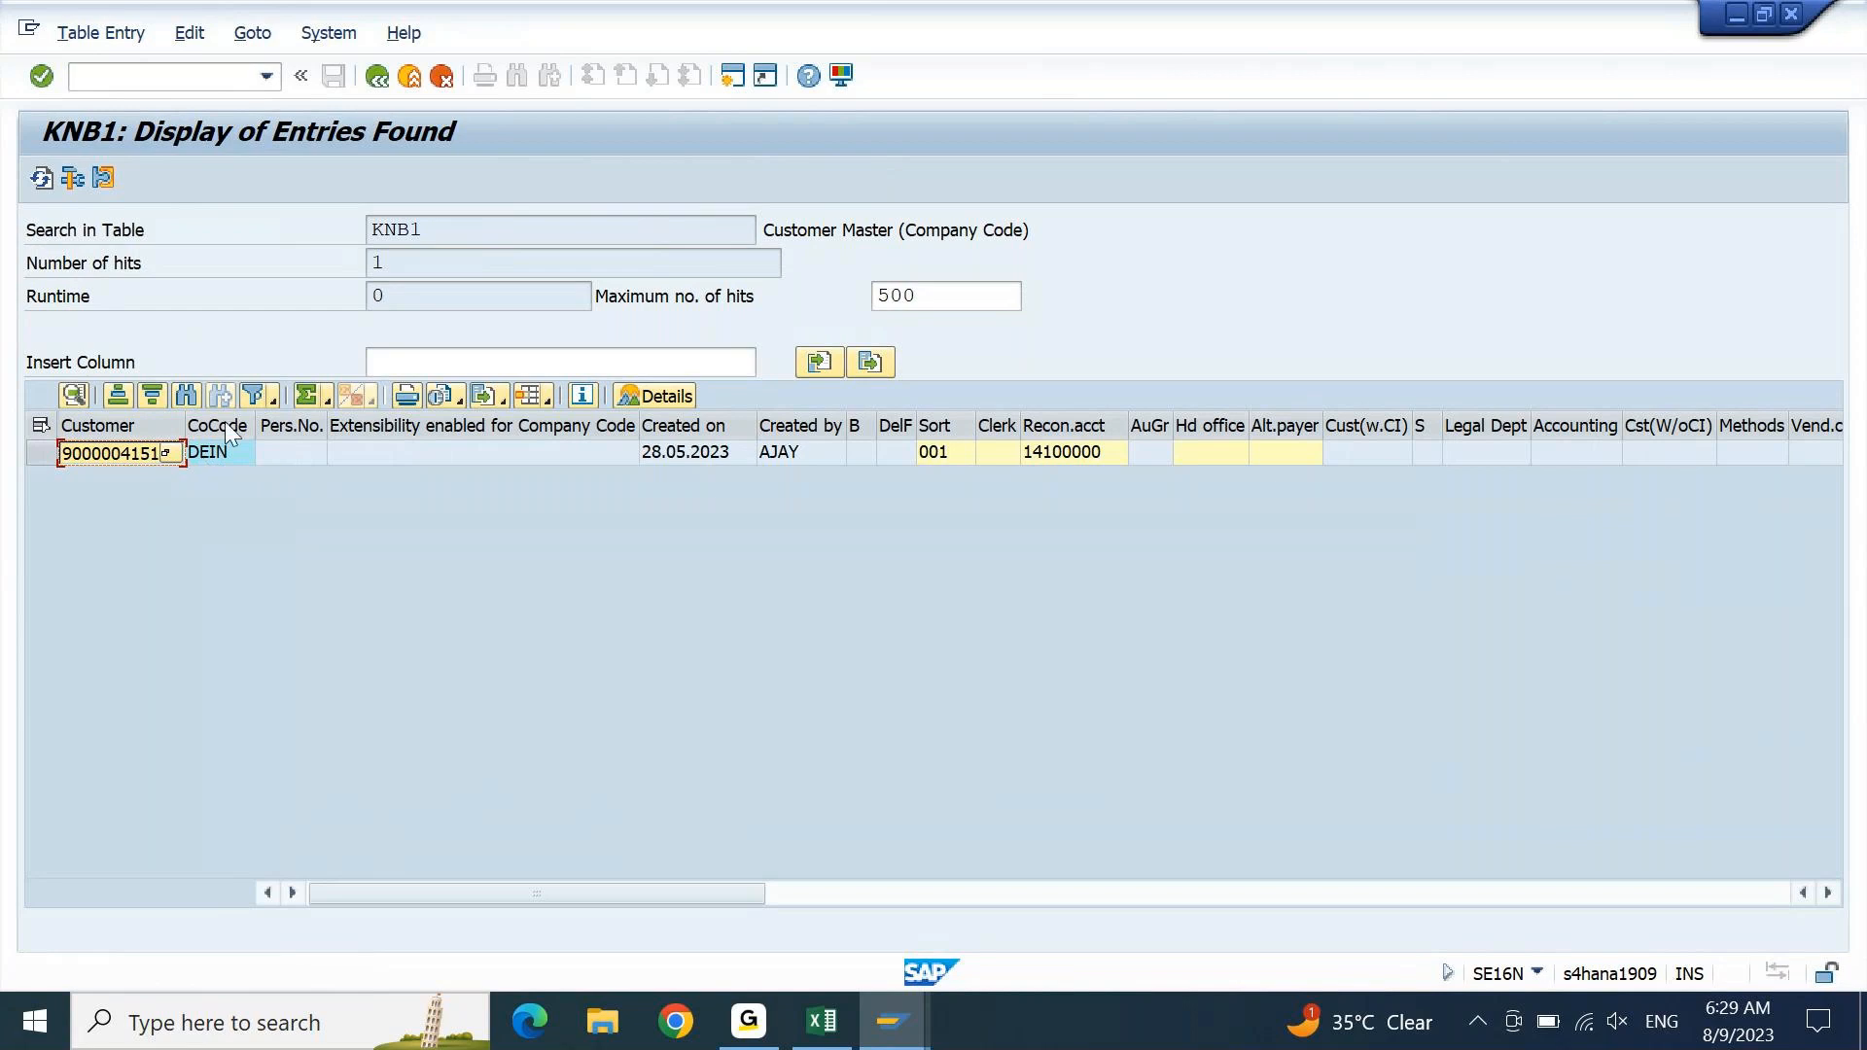
# - Open a new session window and start transaction FD03 for customer display
pyautogui.click(733, 77)
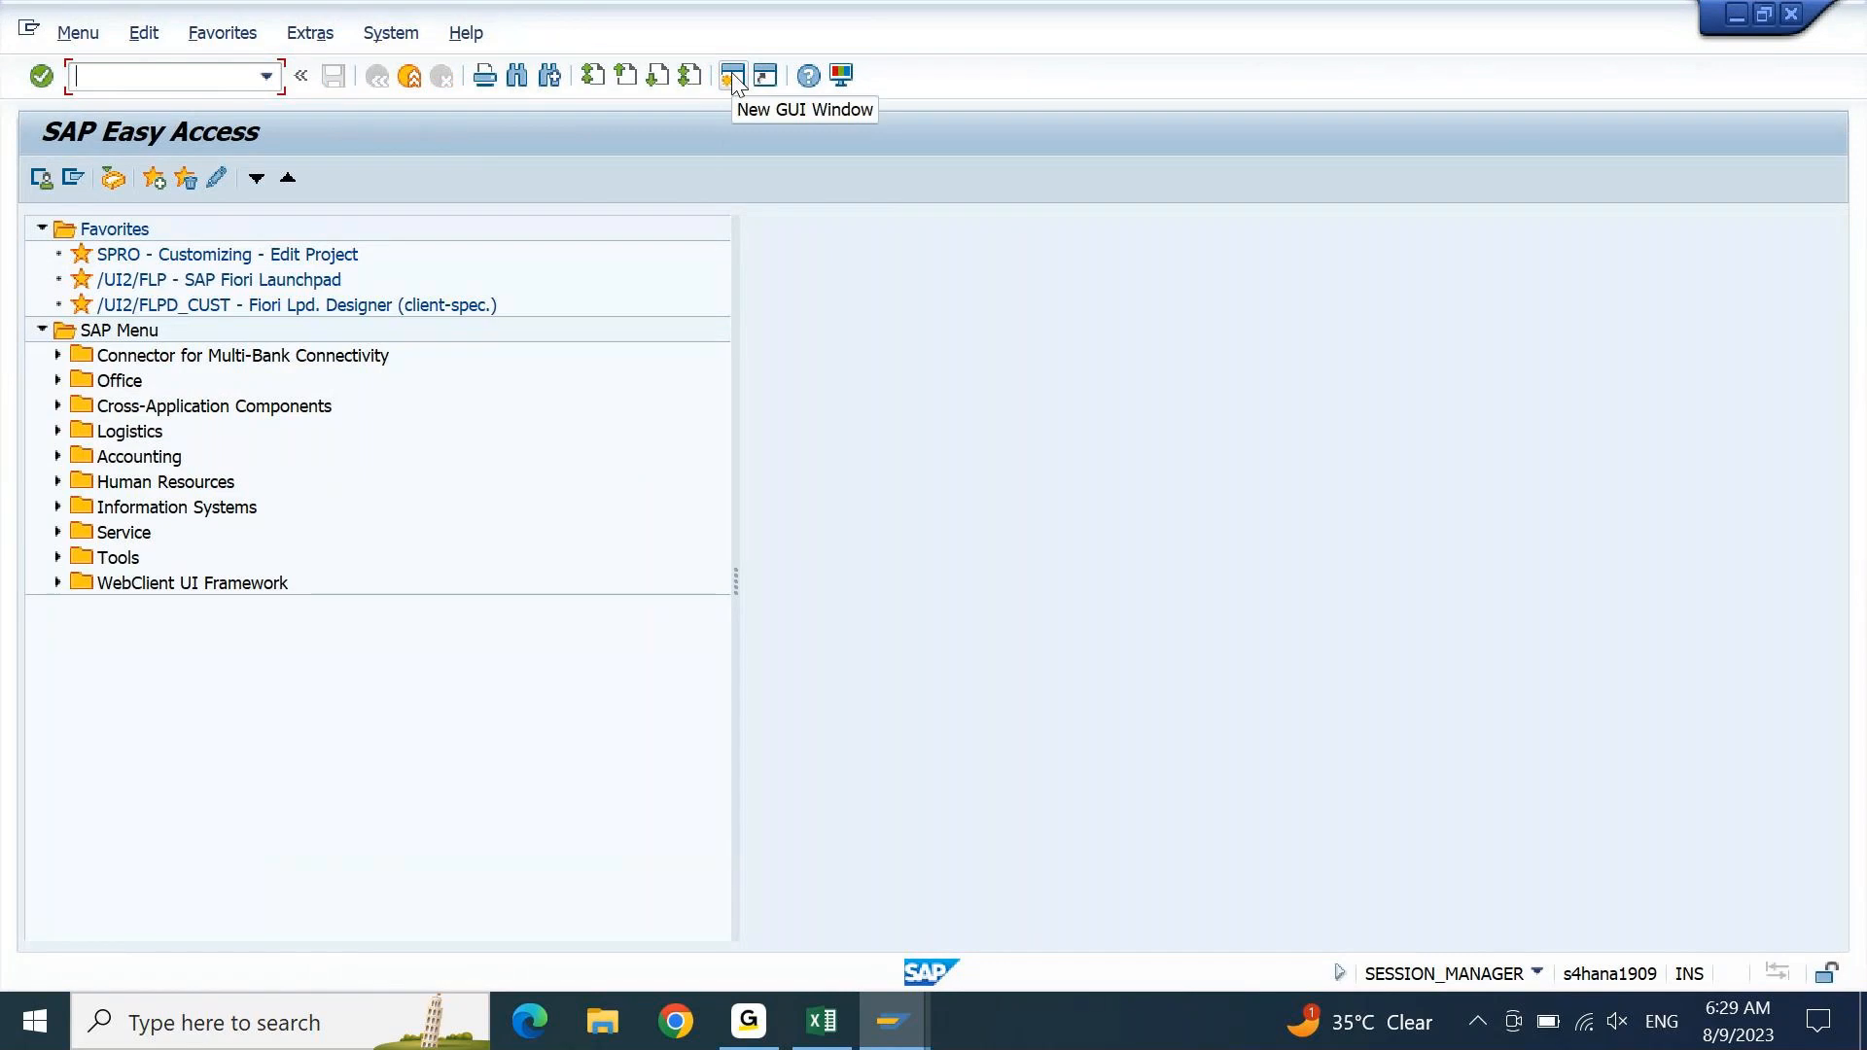
pyautogui.write('fd')
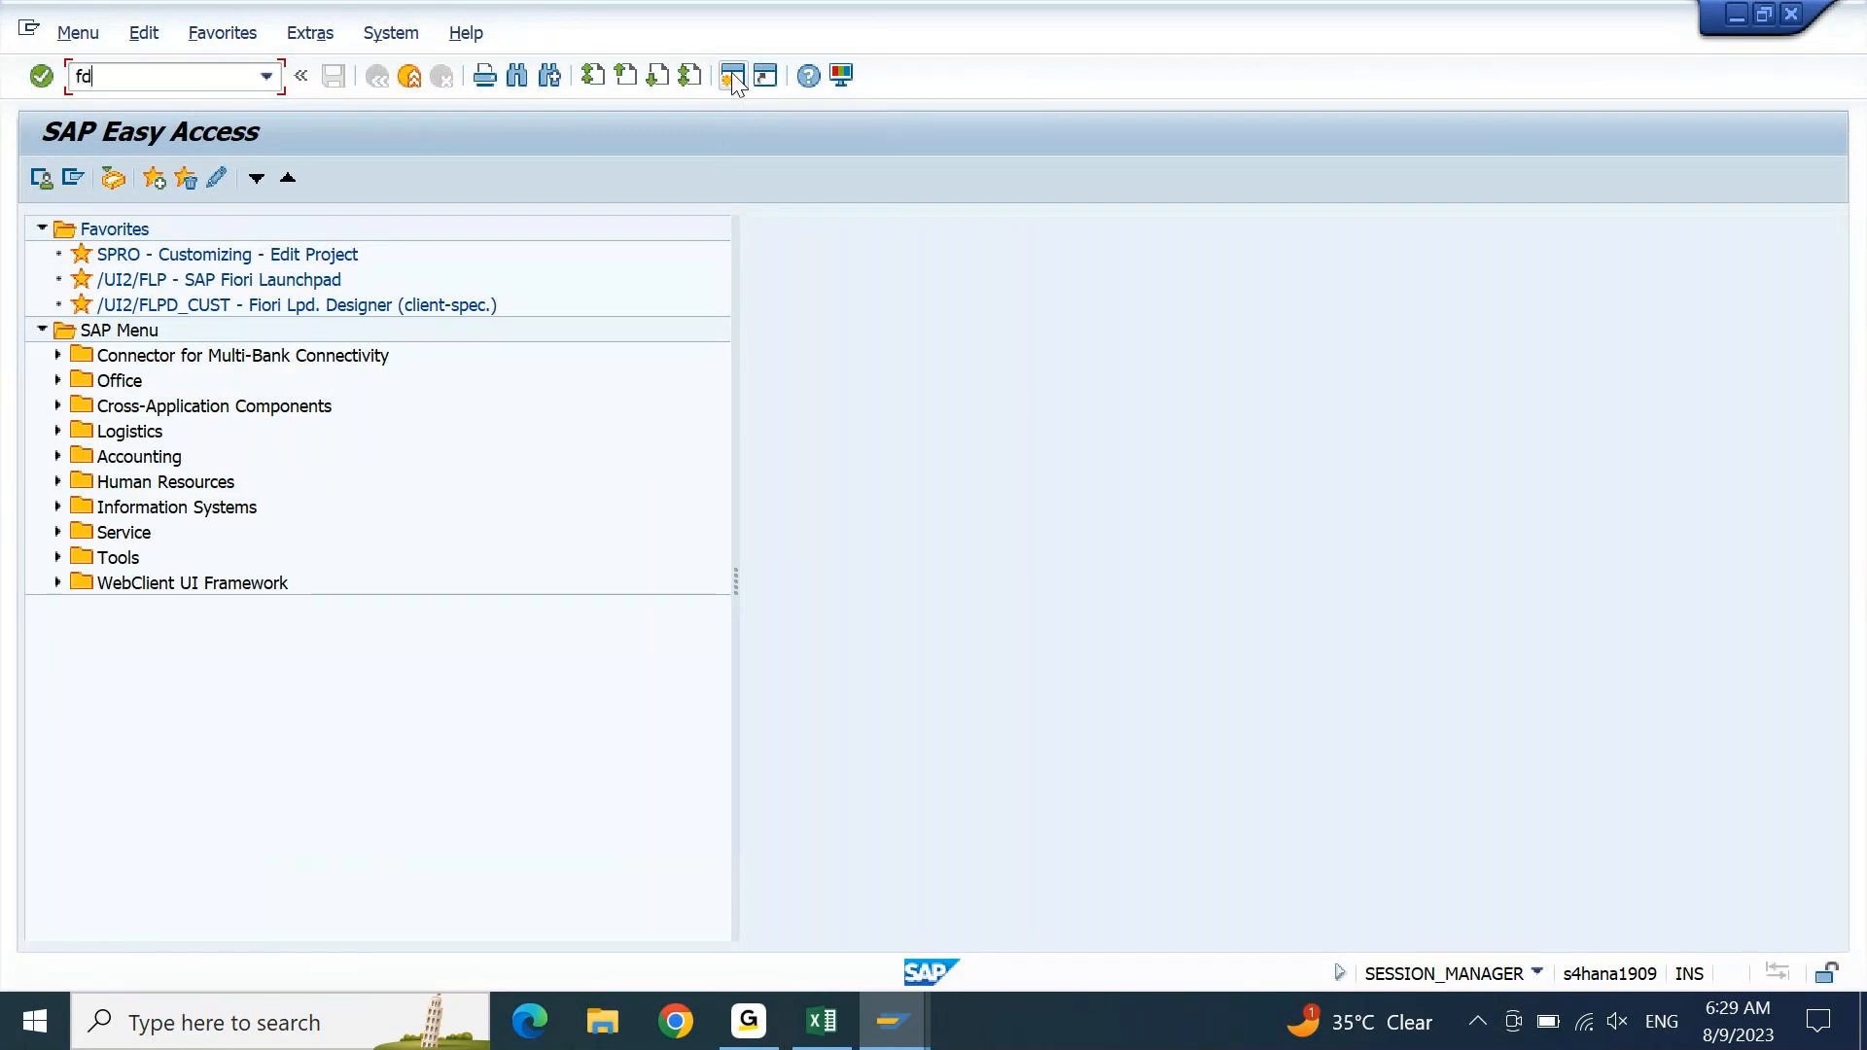
pyautogui.write('03')
pyautogui.press('Return')
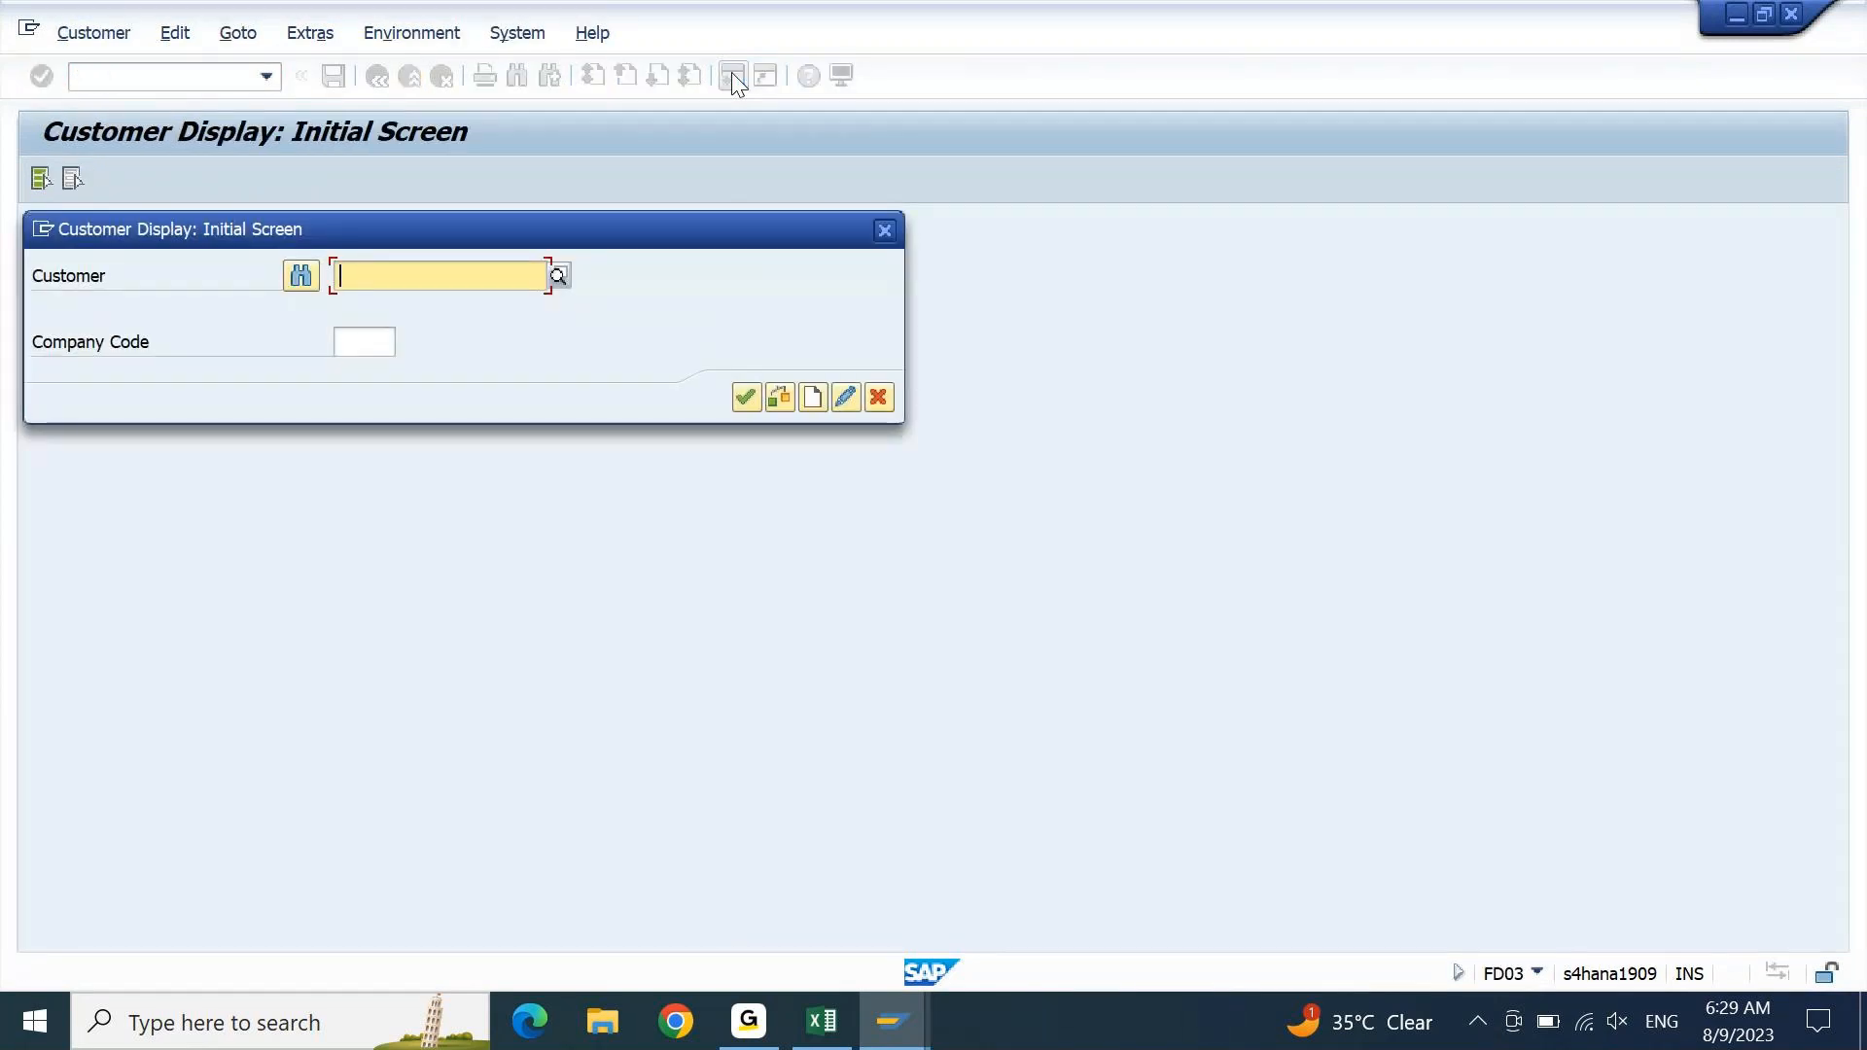
# - Try to display the customer in FD03 by its customer number and company code DEIN, and repeat the attempt once
pyautogui.write('9000004151')
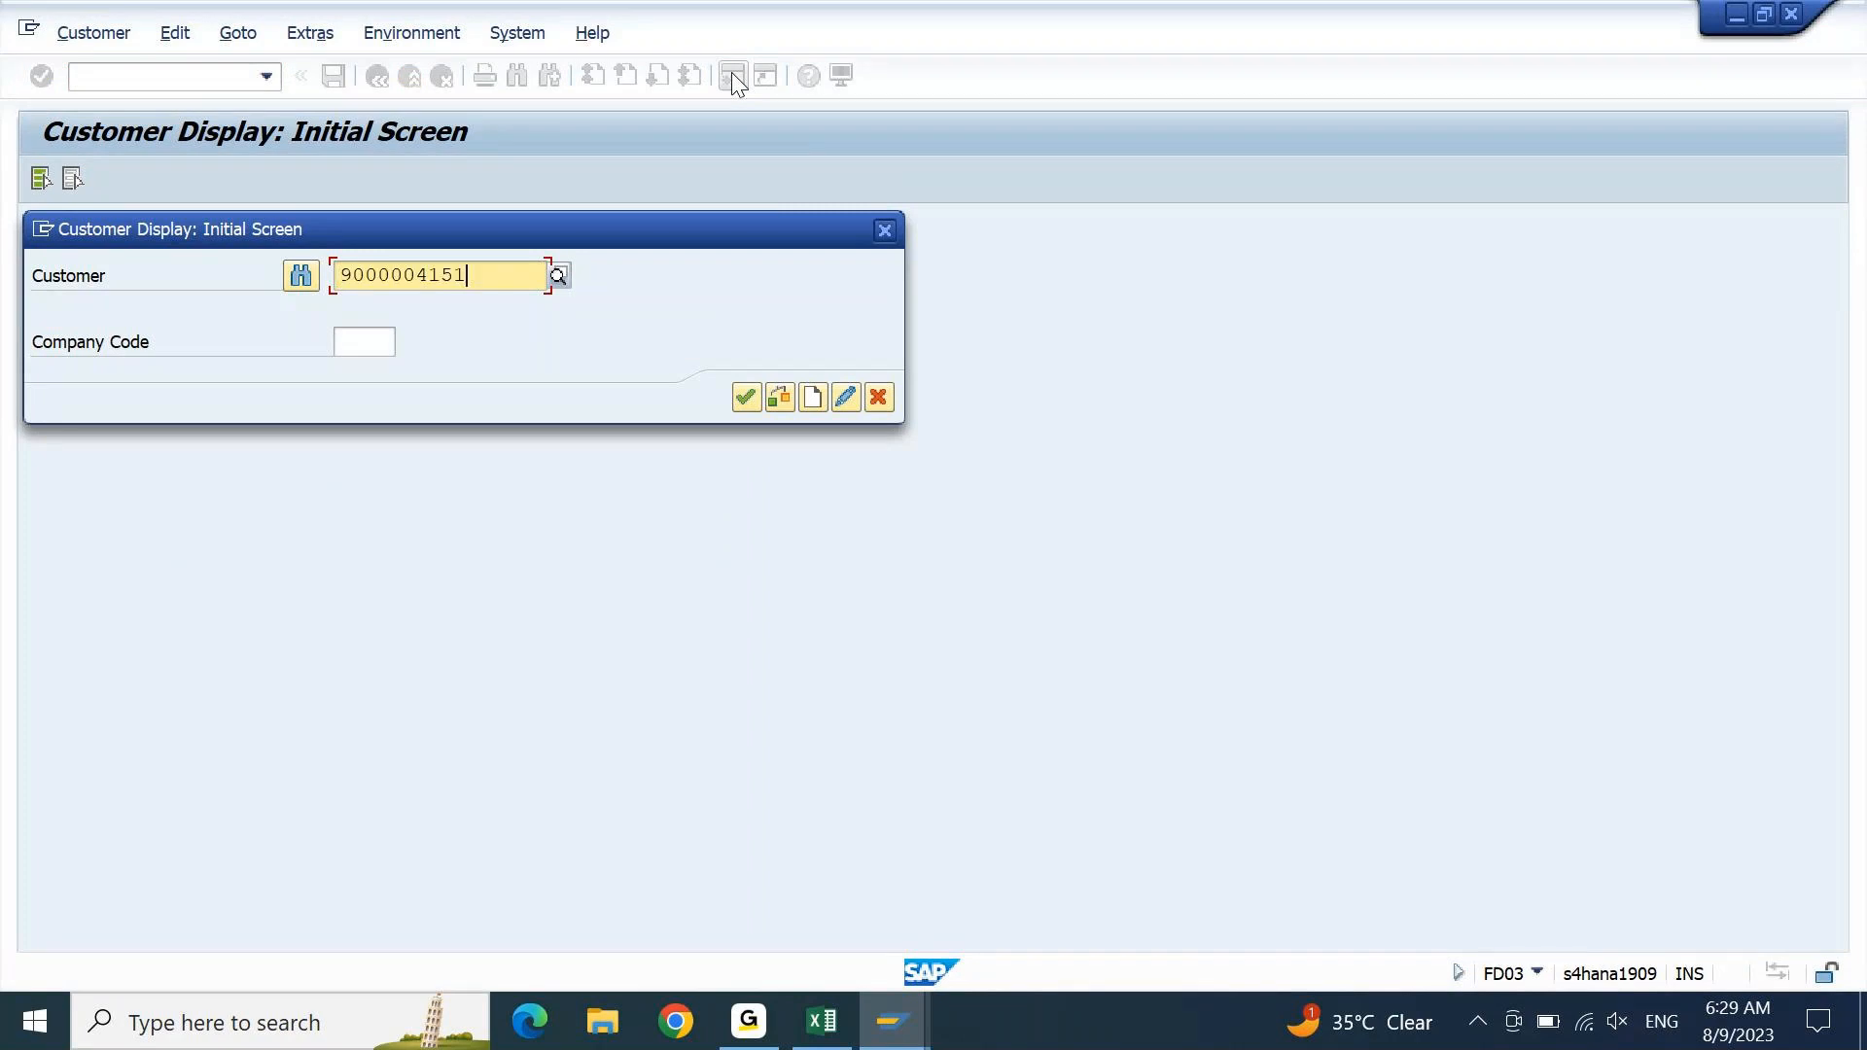
pyautogui.press('Tab')
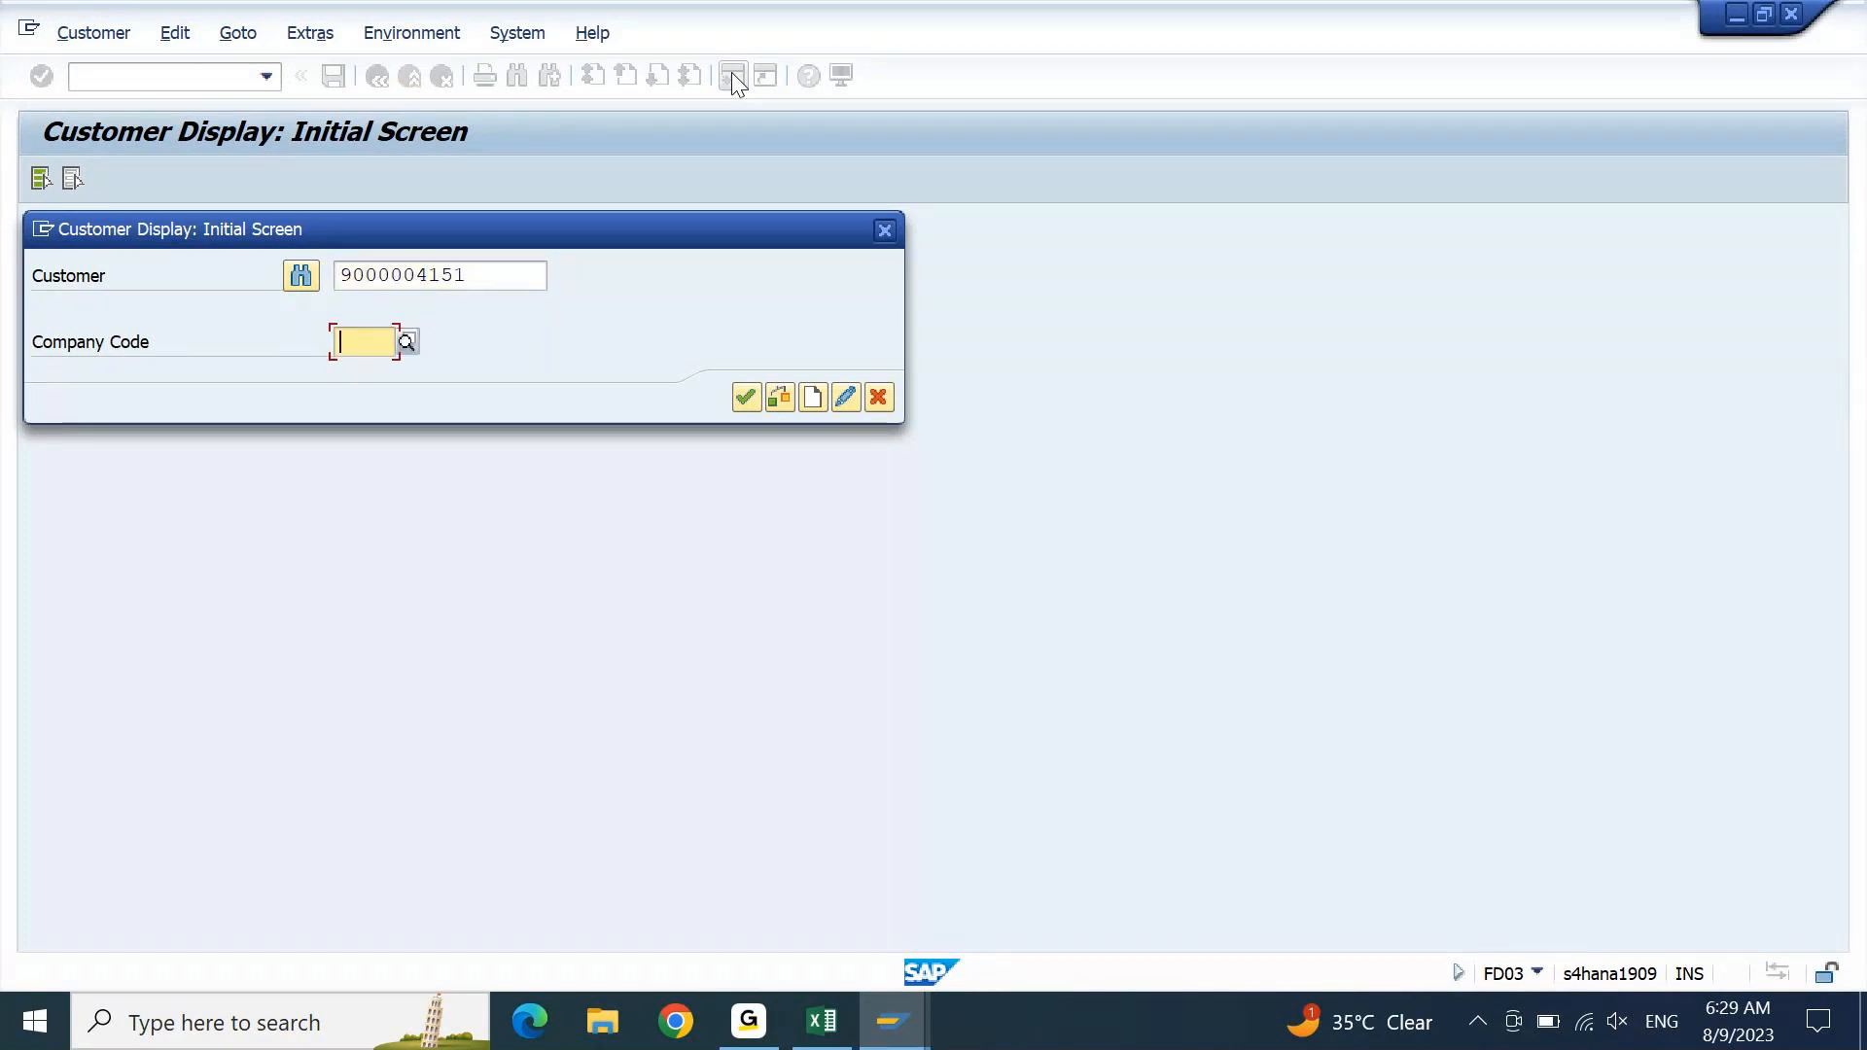
pyautogui.write('dein')
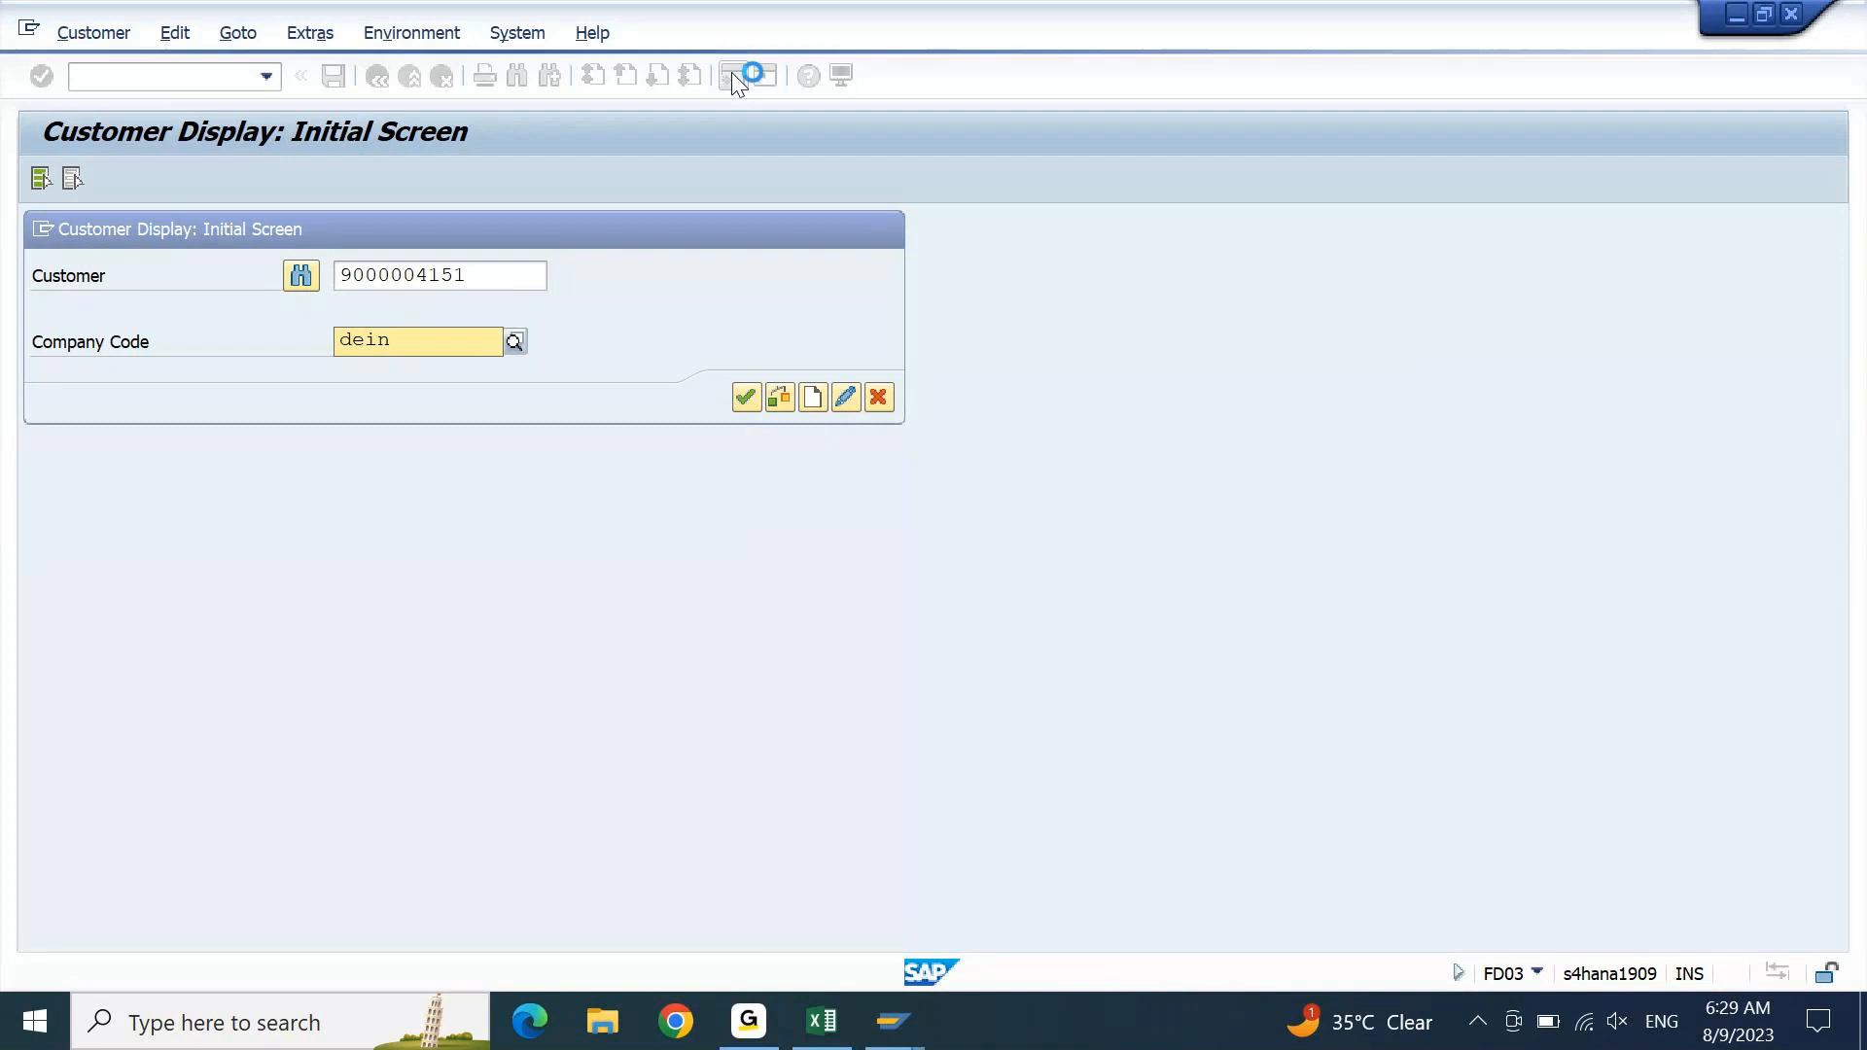
pyautogui.press('Return')
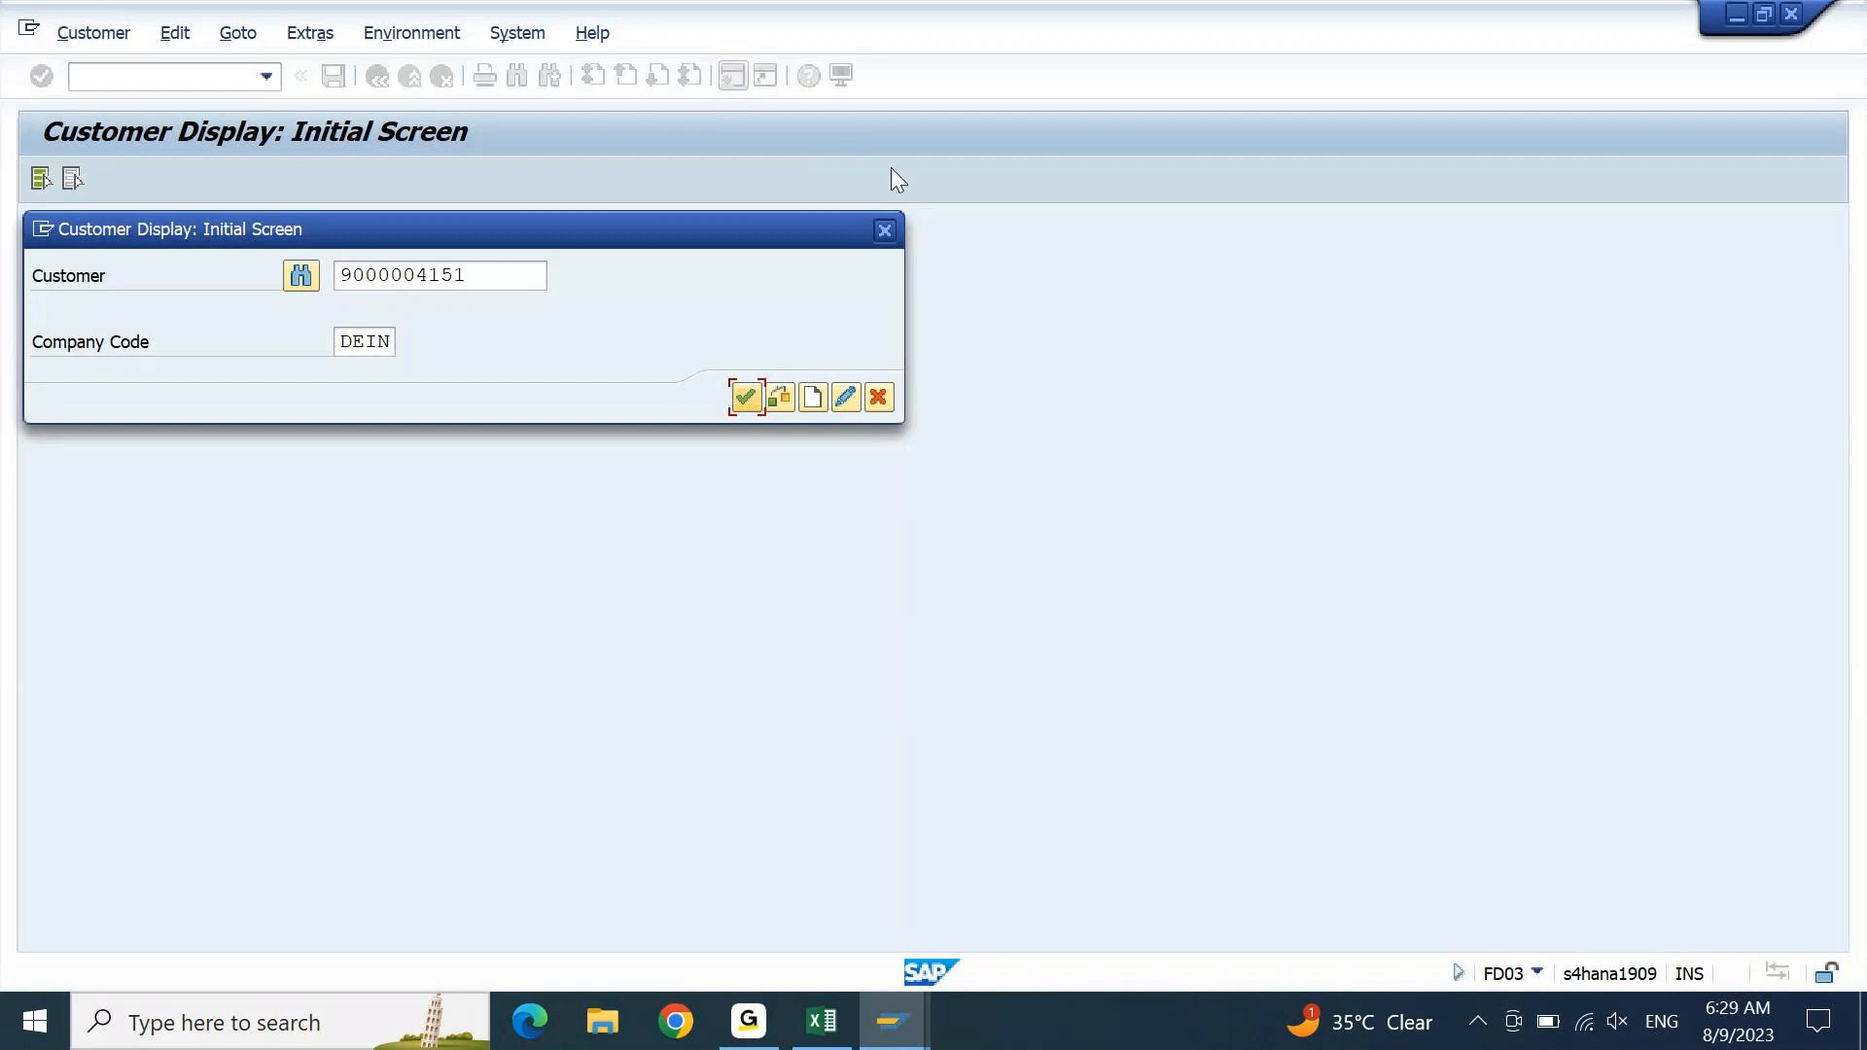
pyautogui.click(747, 397)
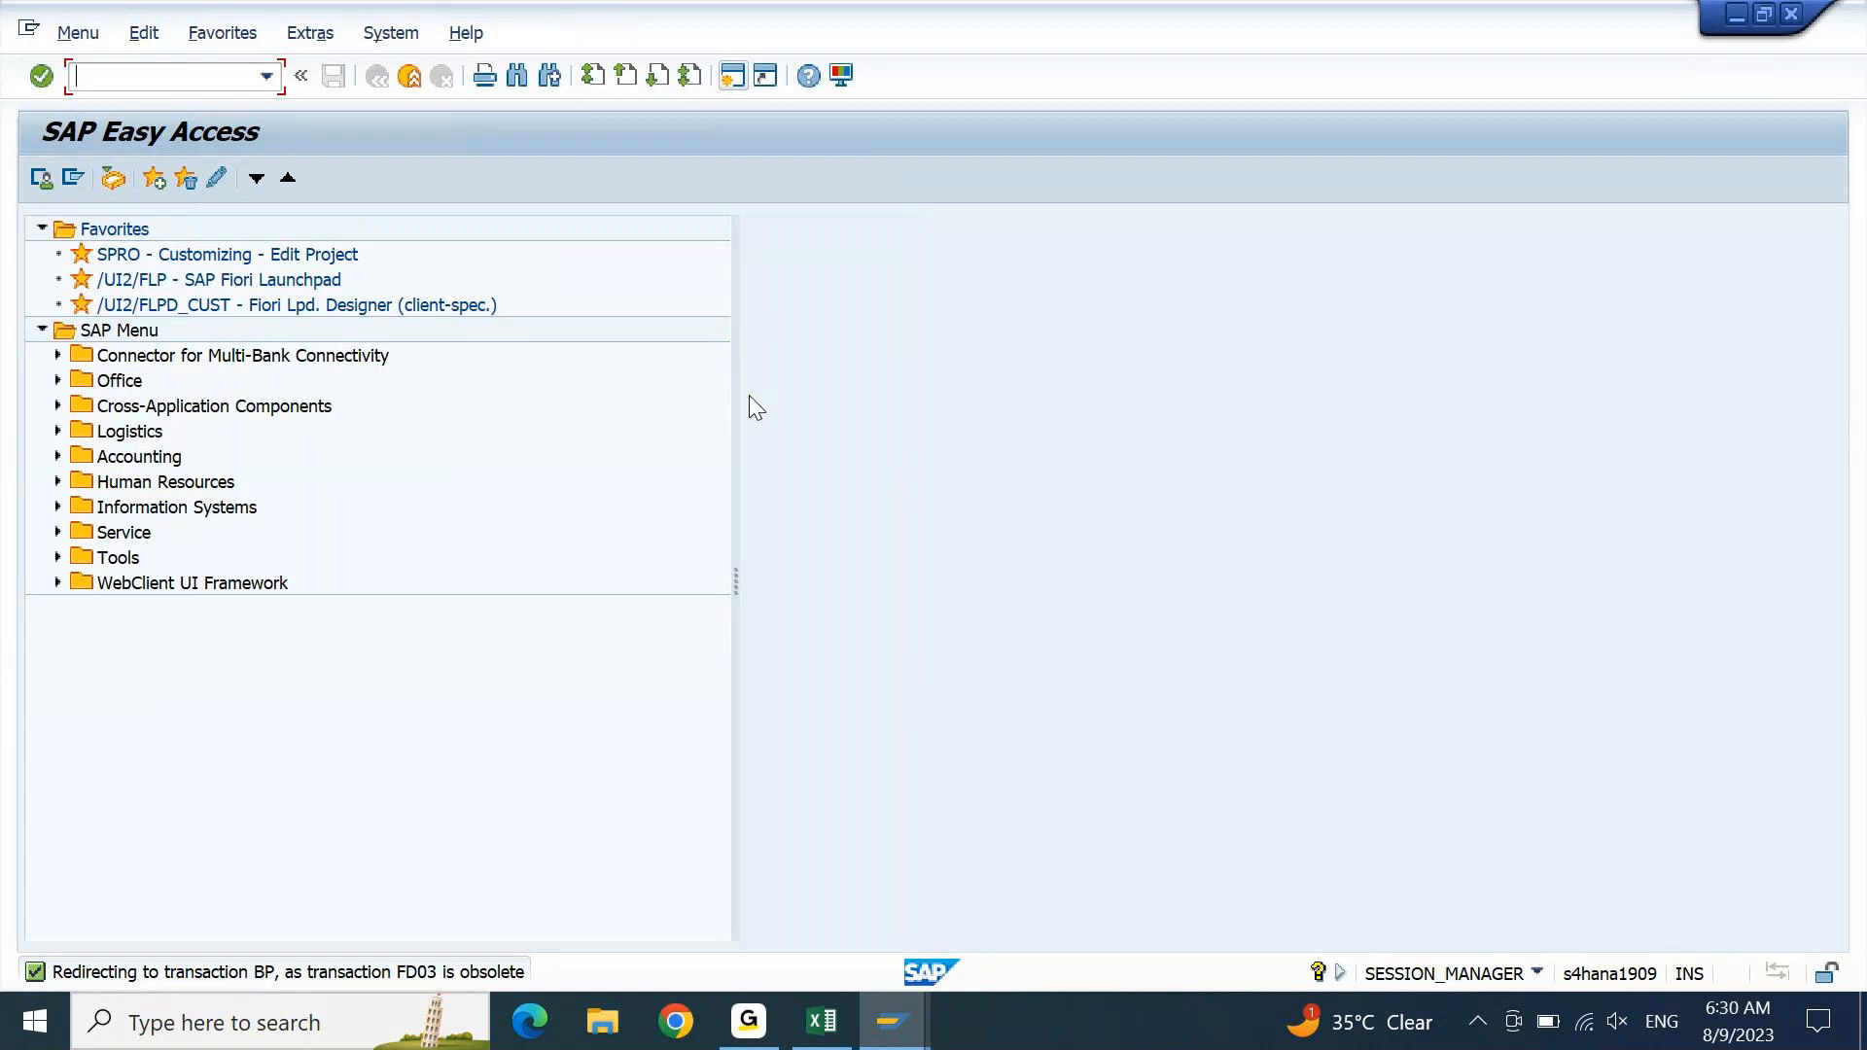
pyautogui.press('Return')
pyautogui.press('Down')
pyautogui.press('Return')
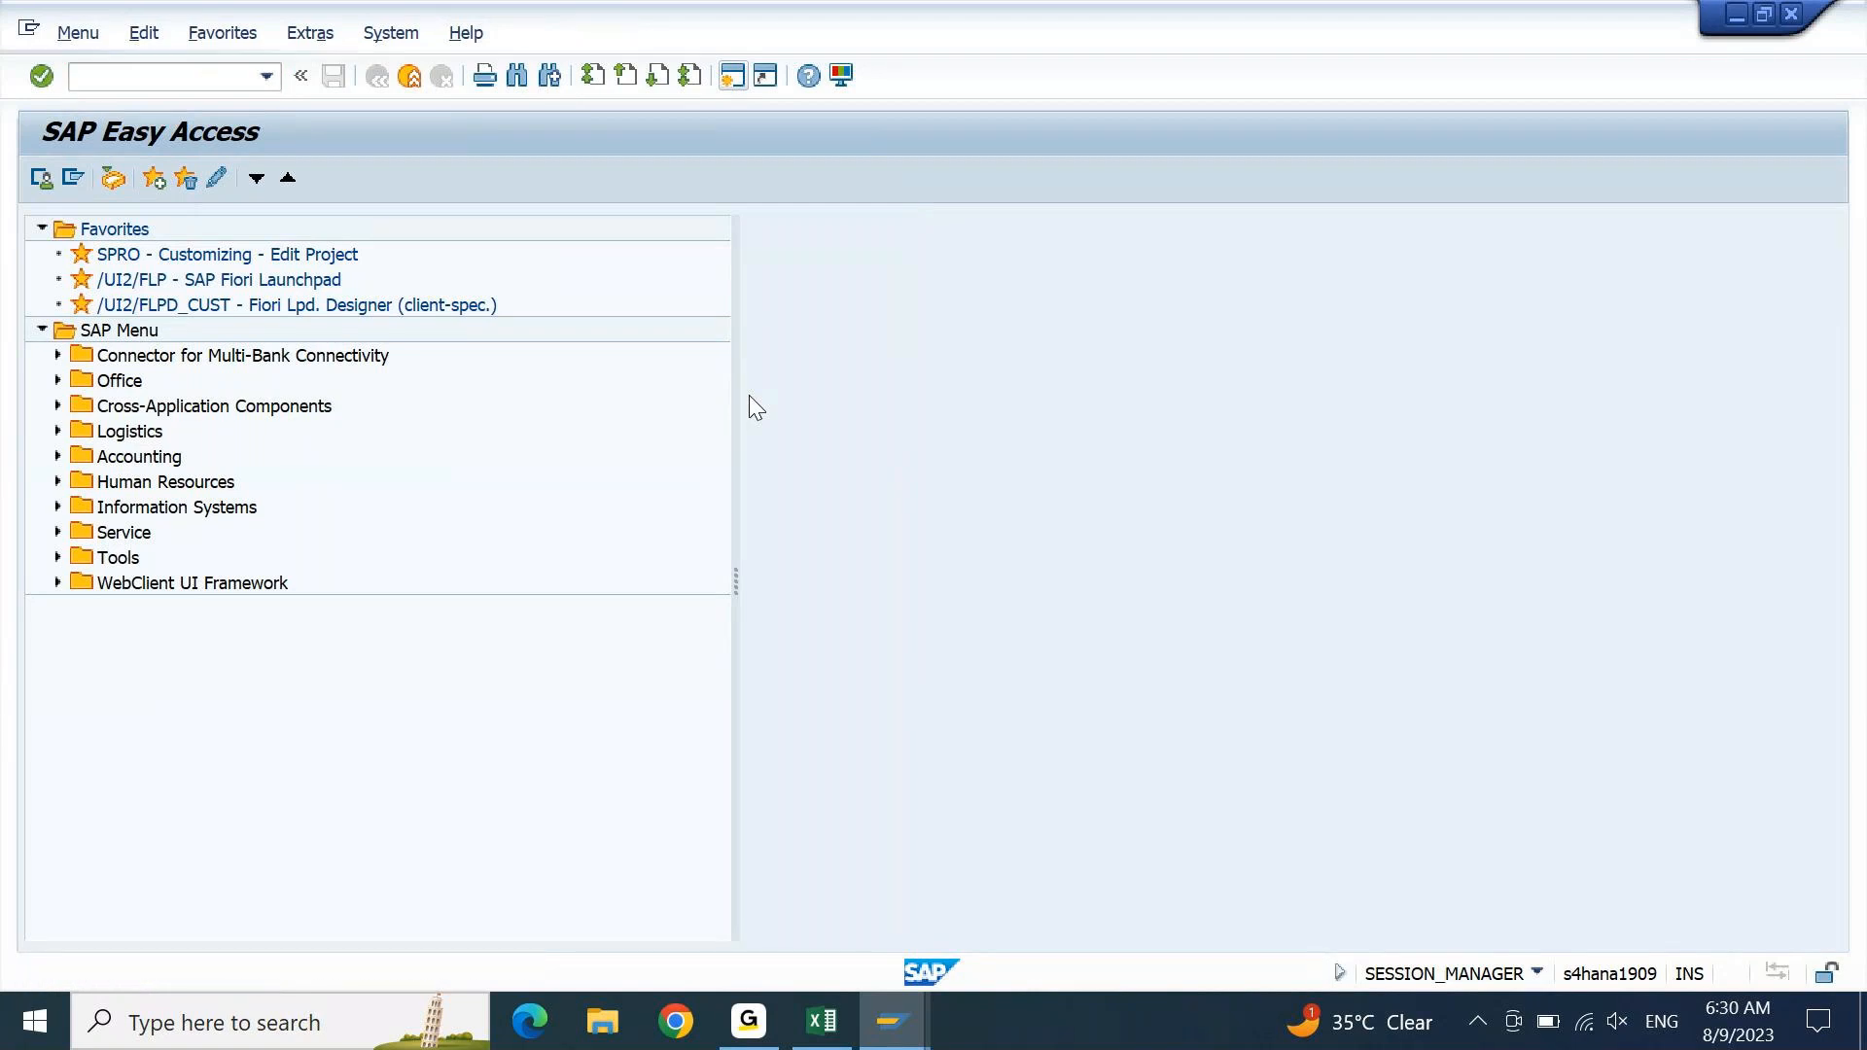
pyautogui.click(747, 396)
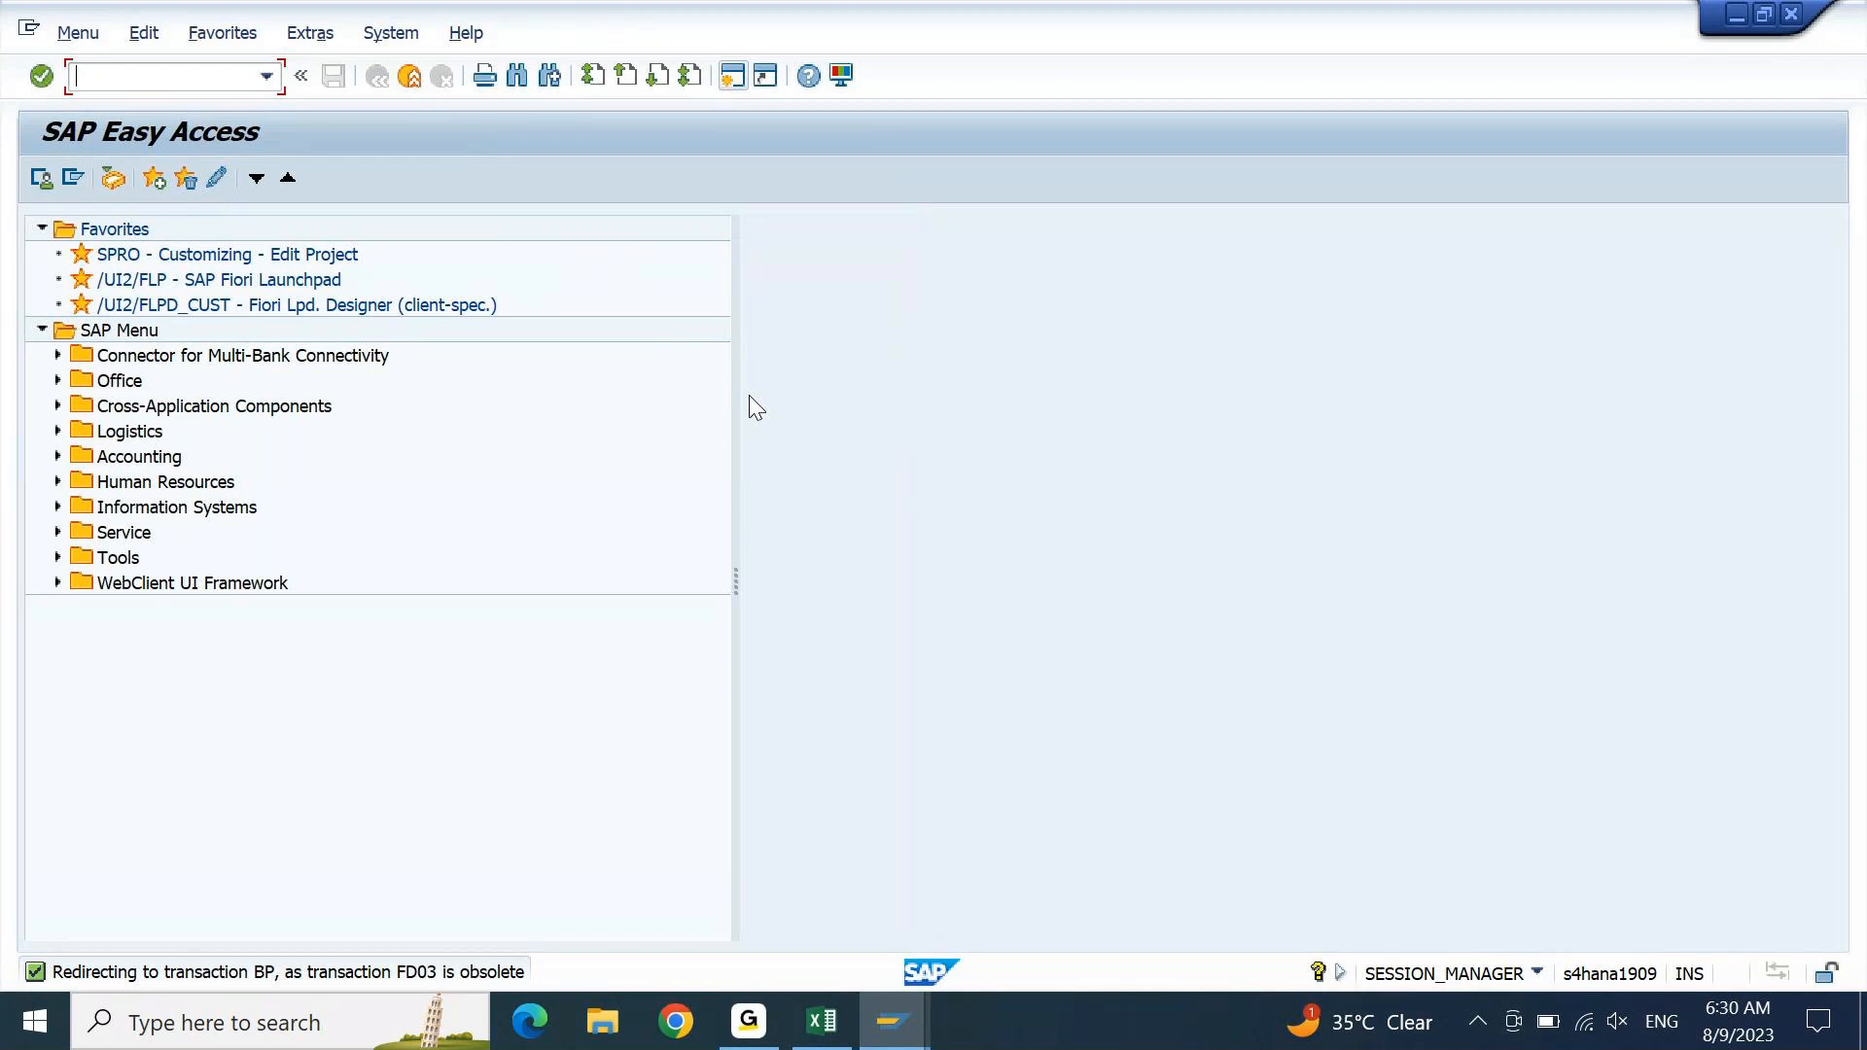
# - Start transaction BP and look through the partner types and search criteria offered for finding a partner
pyautogui.write('bp')
pyautogui.press('Return')
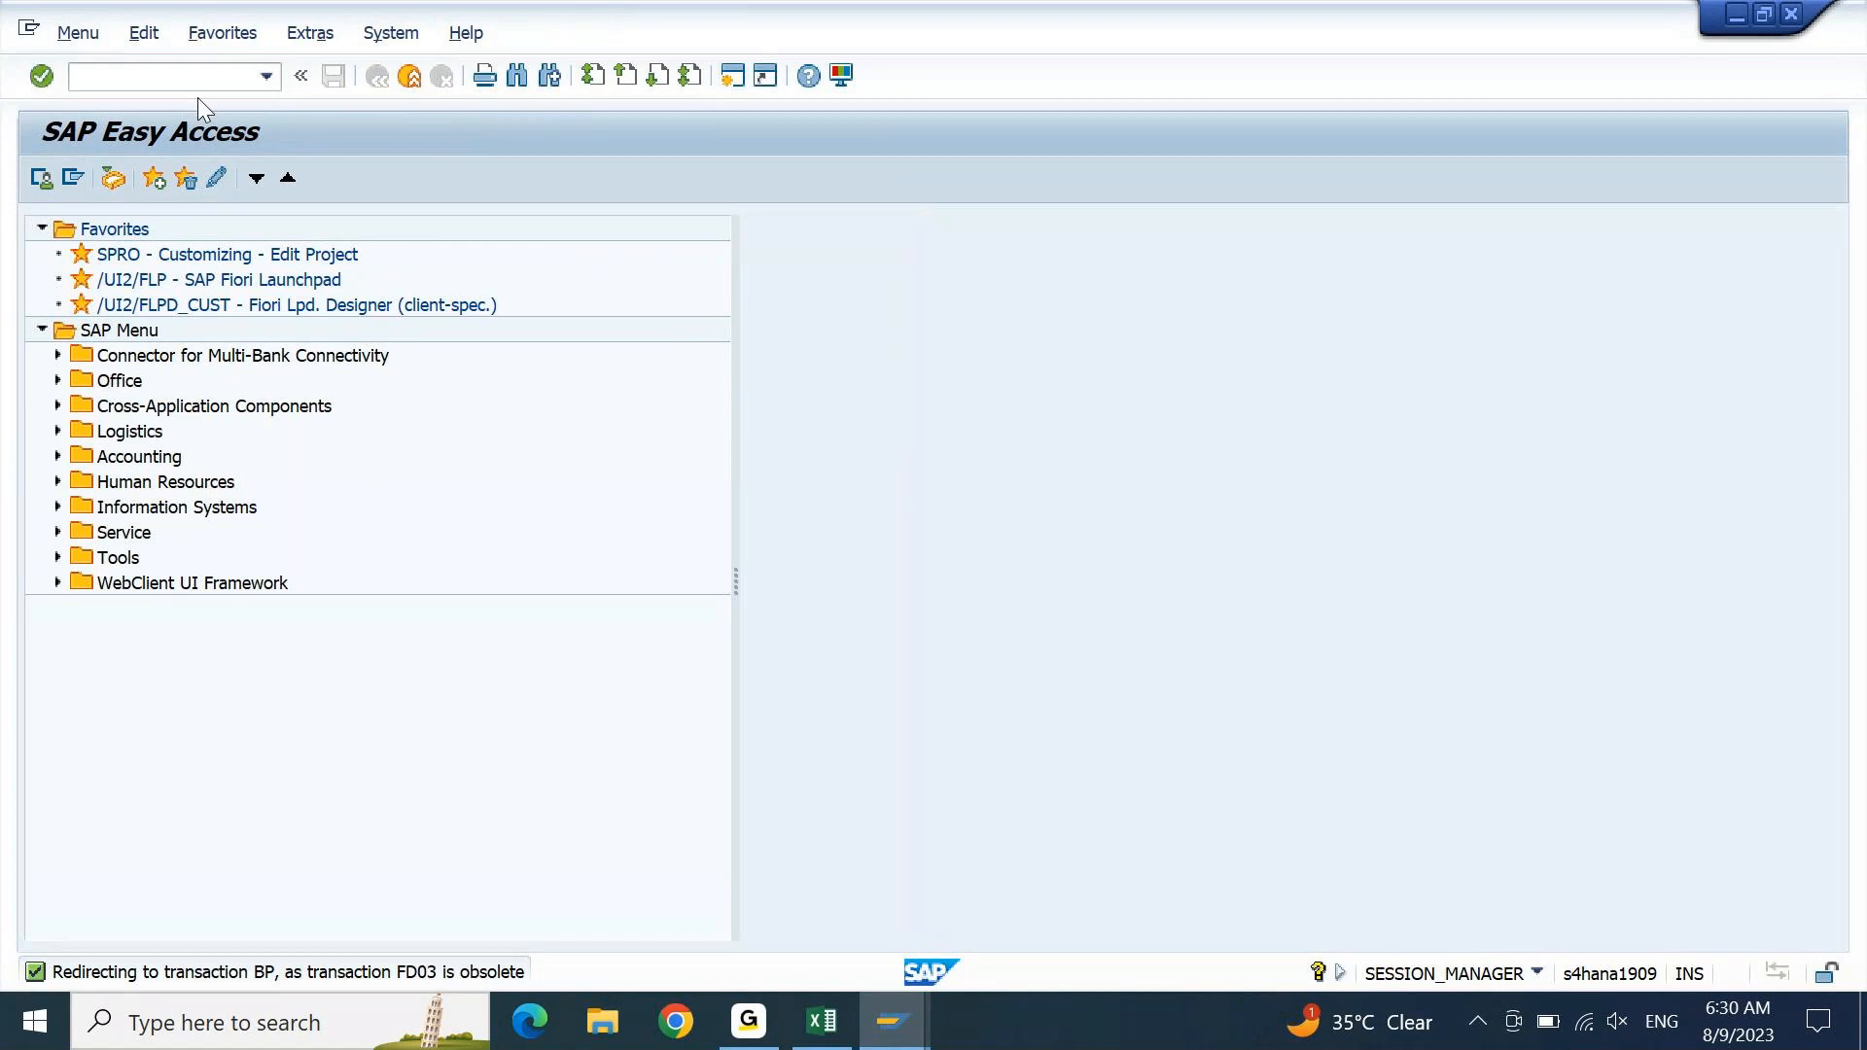
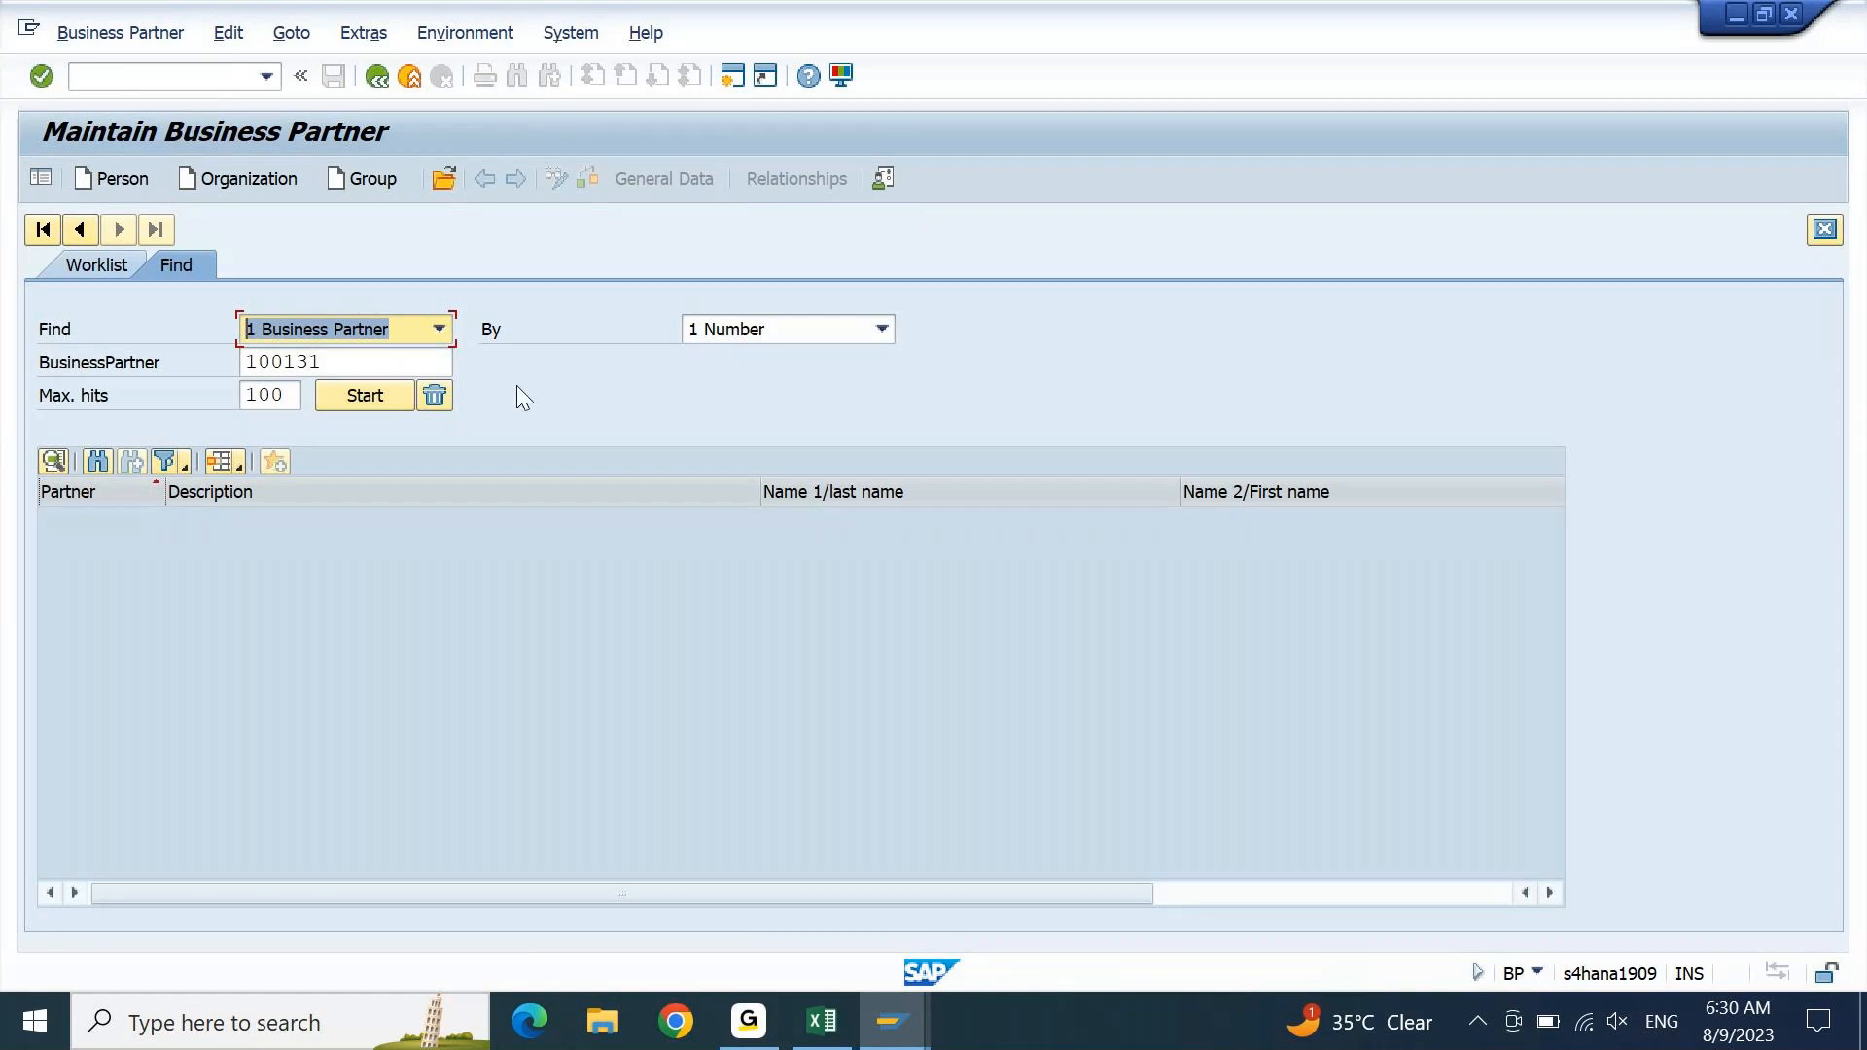
pyautogui.click(439, 329)
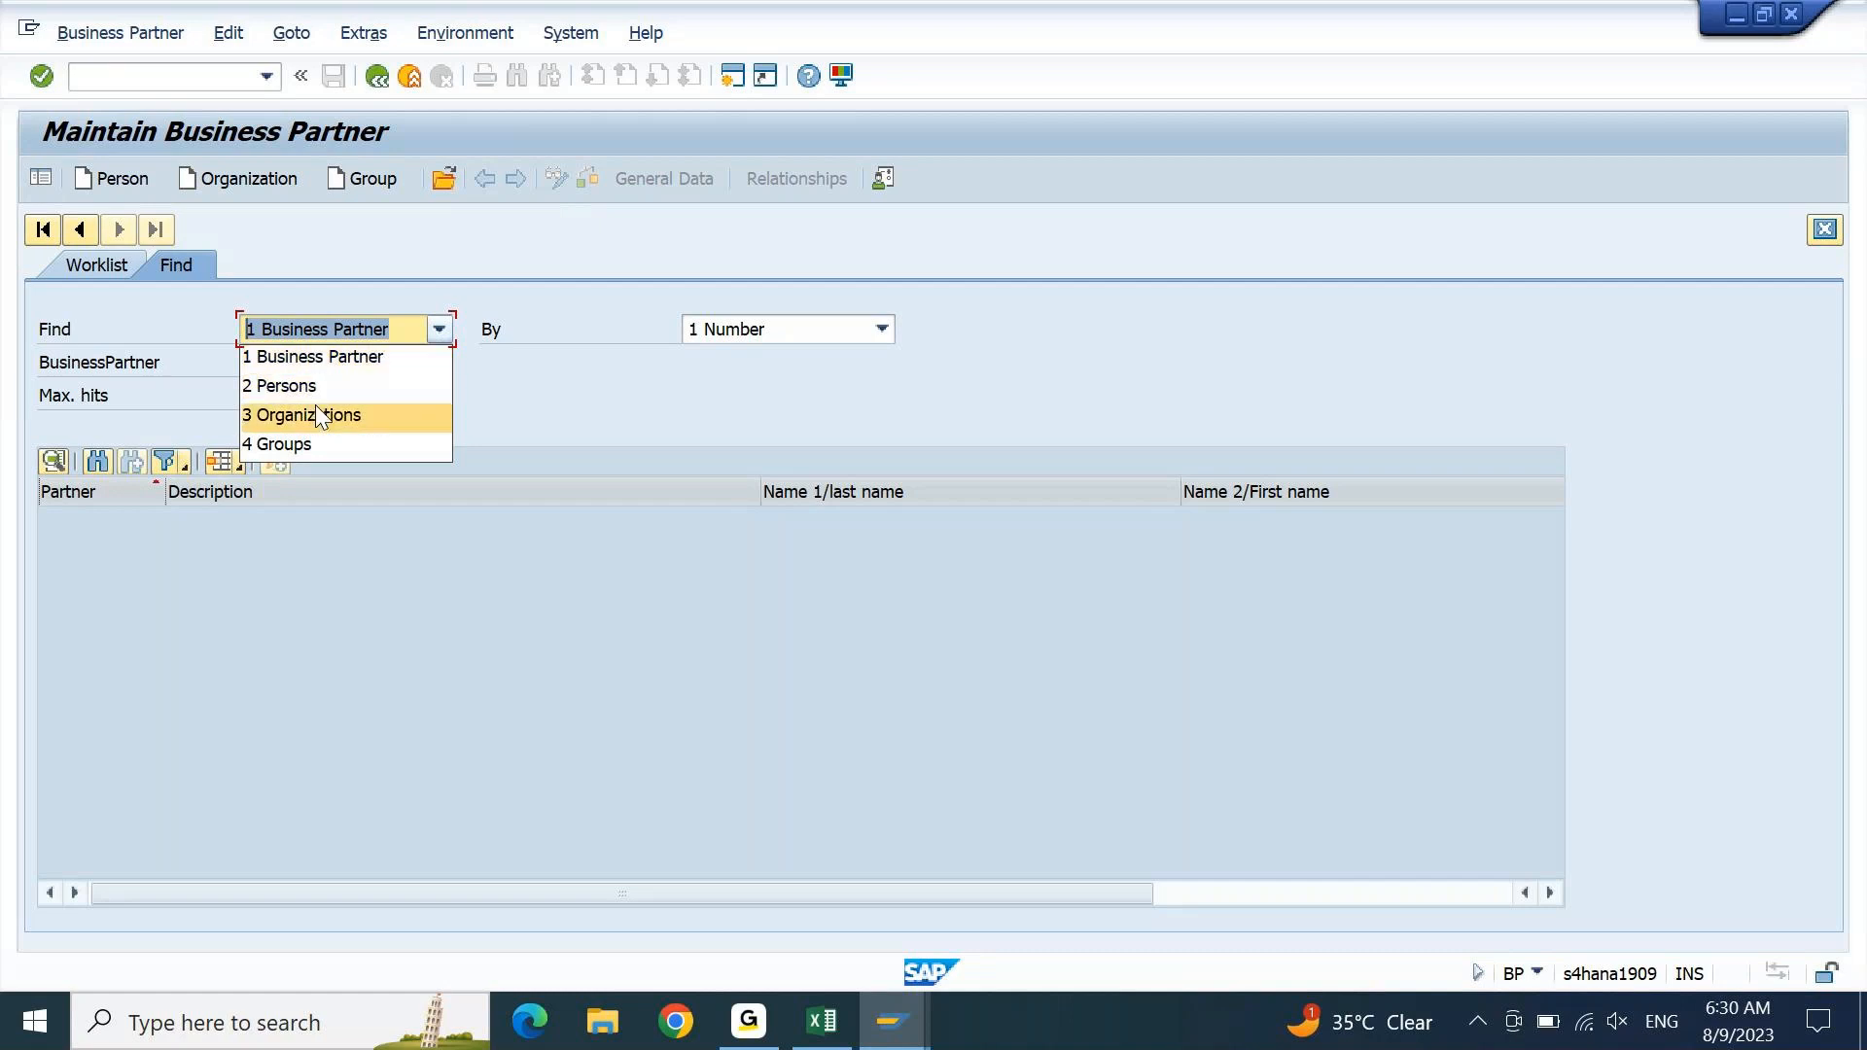
pyautogui.click(538, 339)
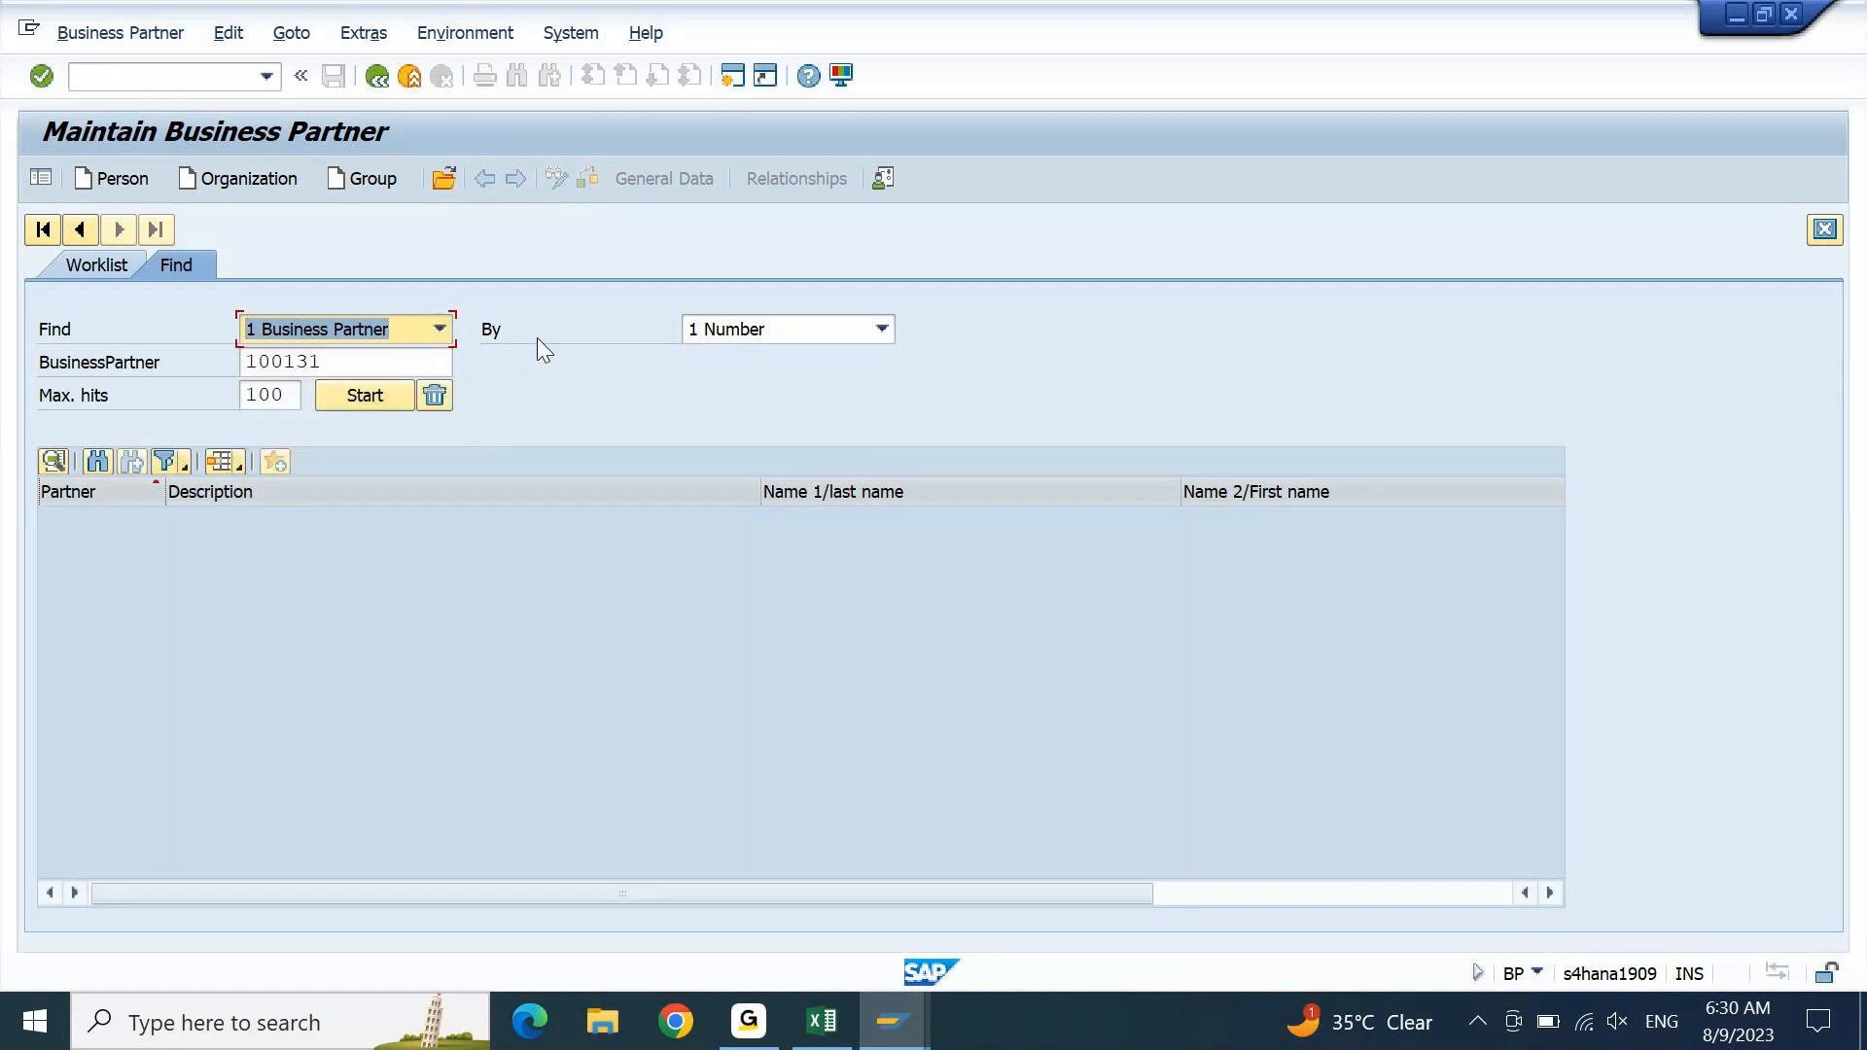
pyautogui.click(878, 330)
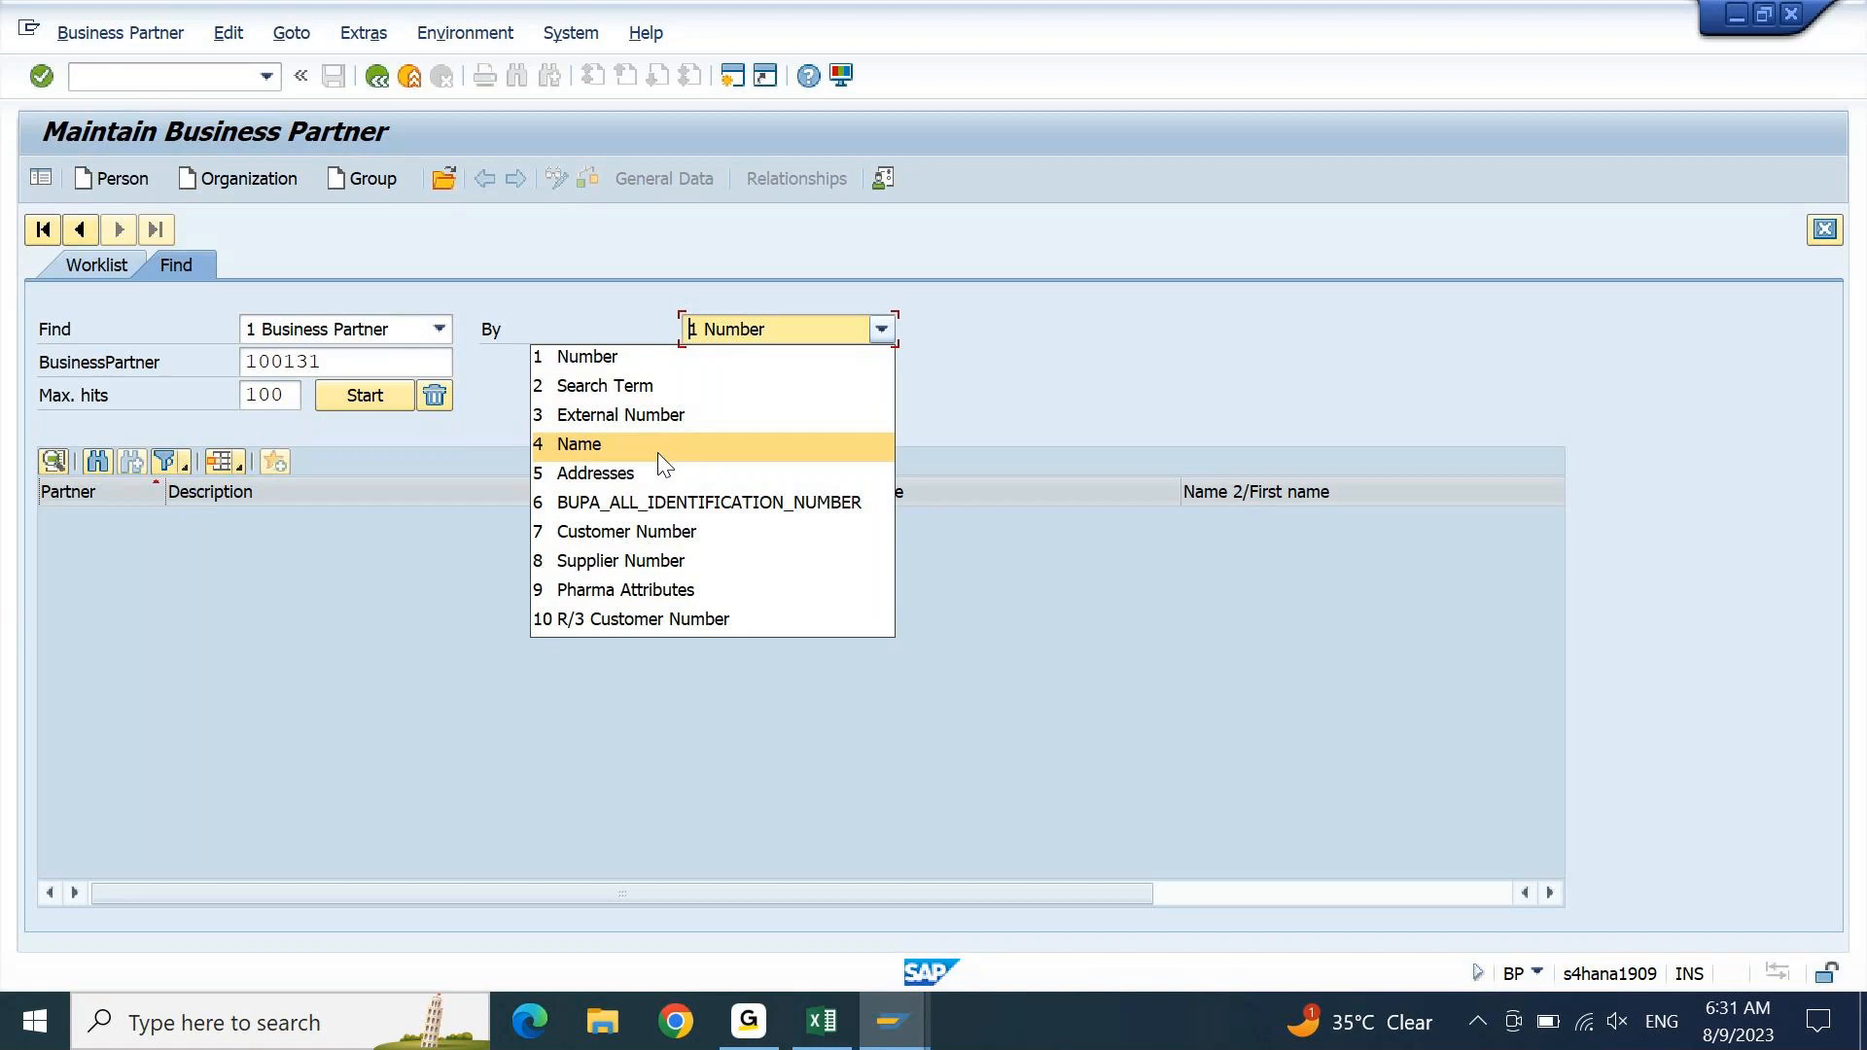
pyautogui.click(932, 416)
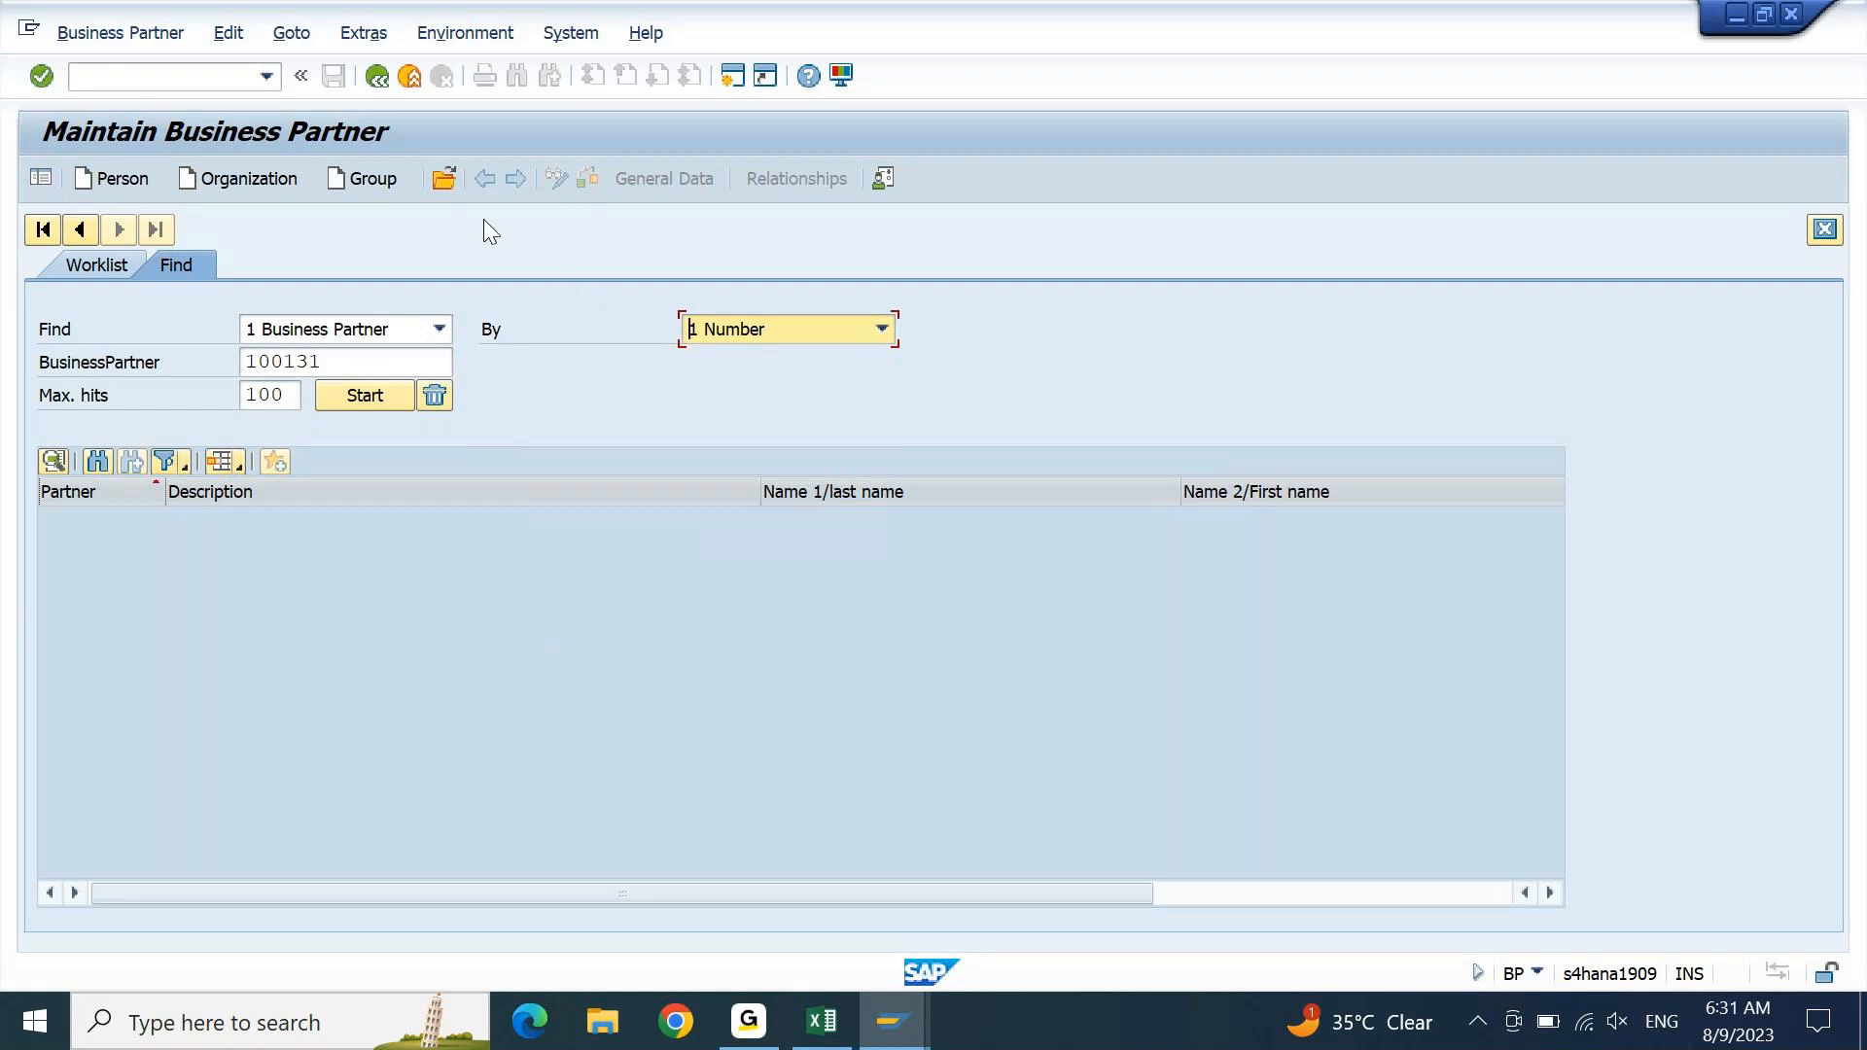
# - Open the business partner by pasting the copied customer number
pyautogui.click(446, 184)
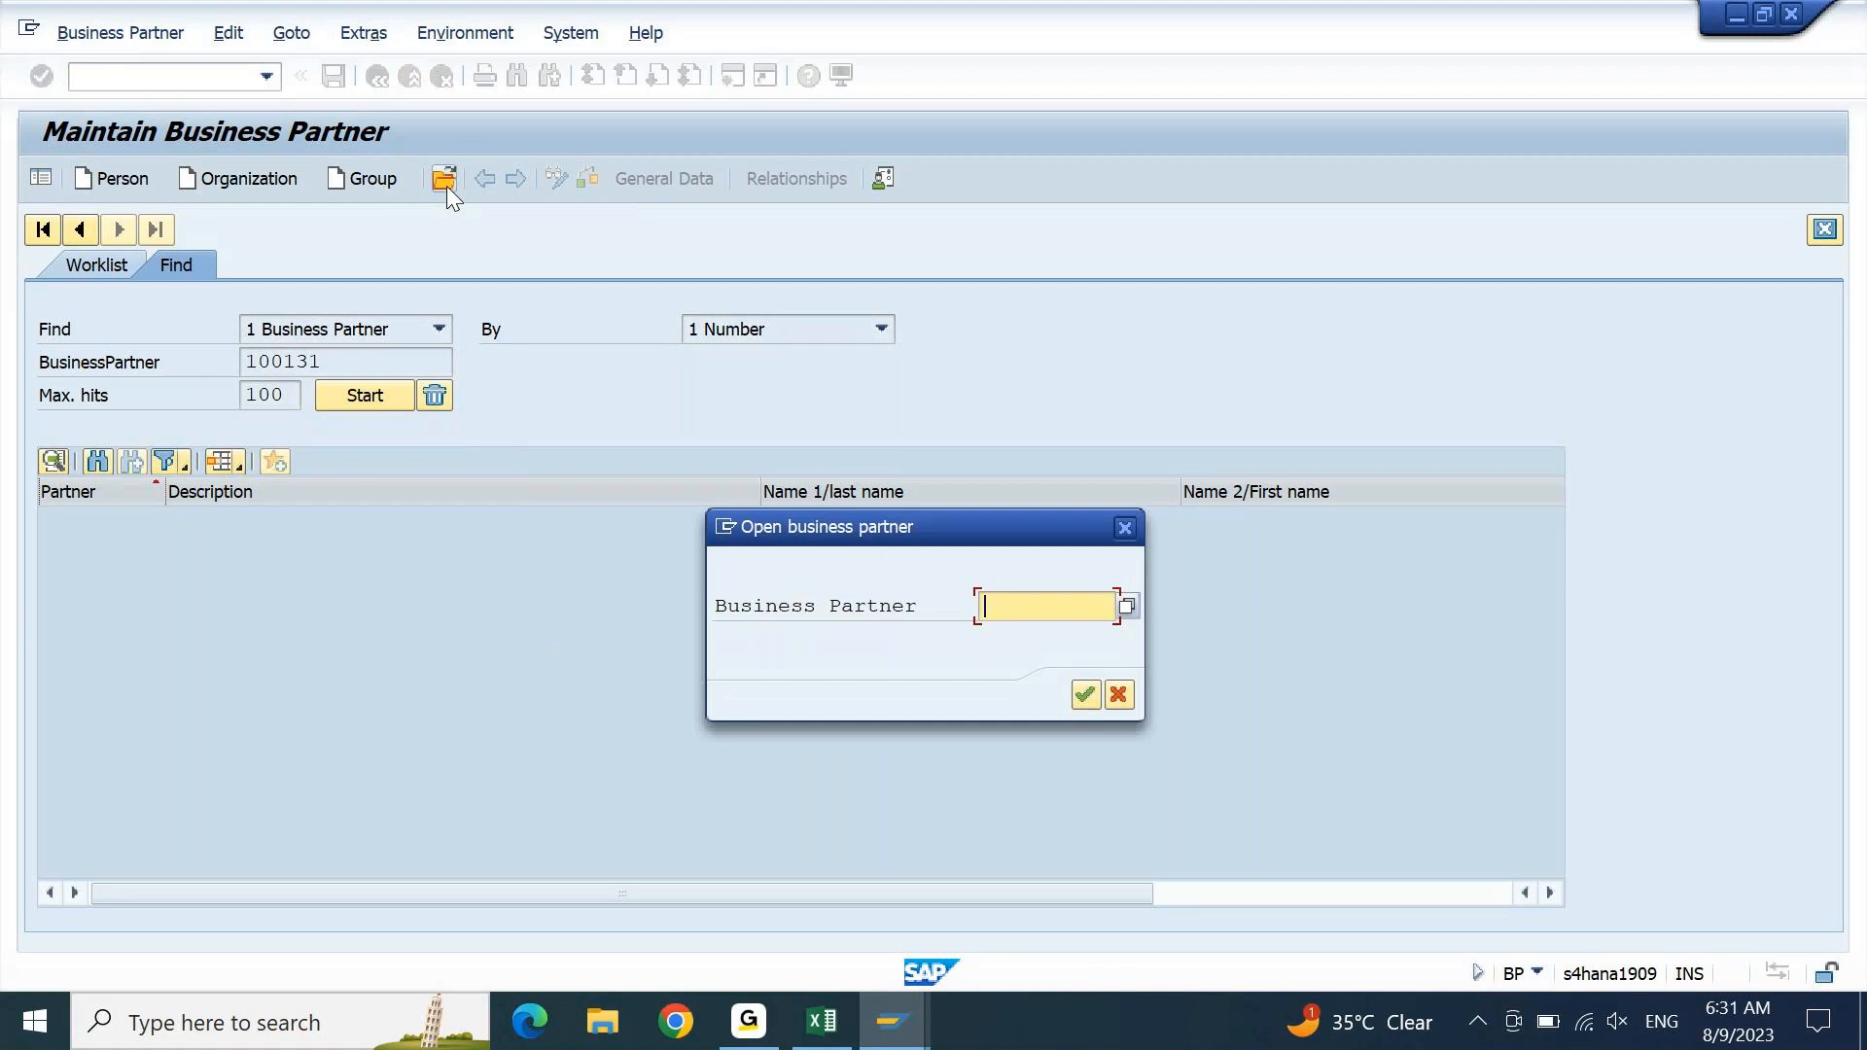
pyautogui.hotkey('ctrl', 'v')
pyautogui.click(1084, 697)
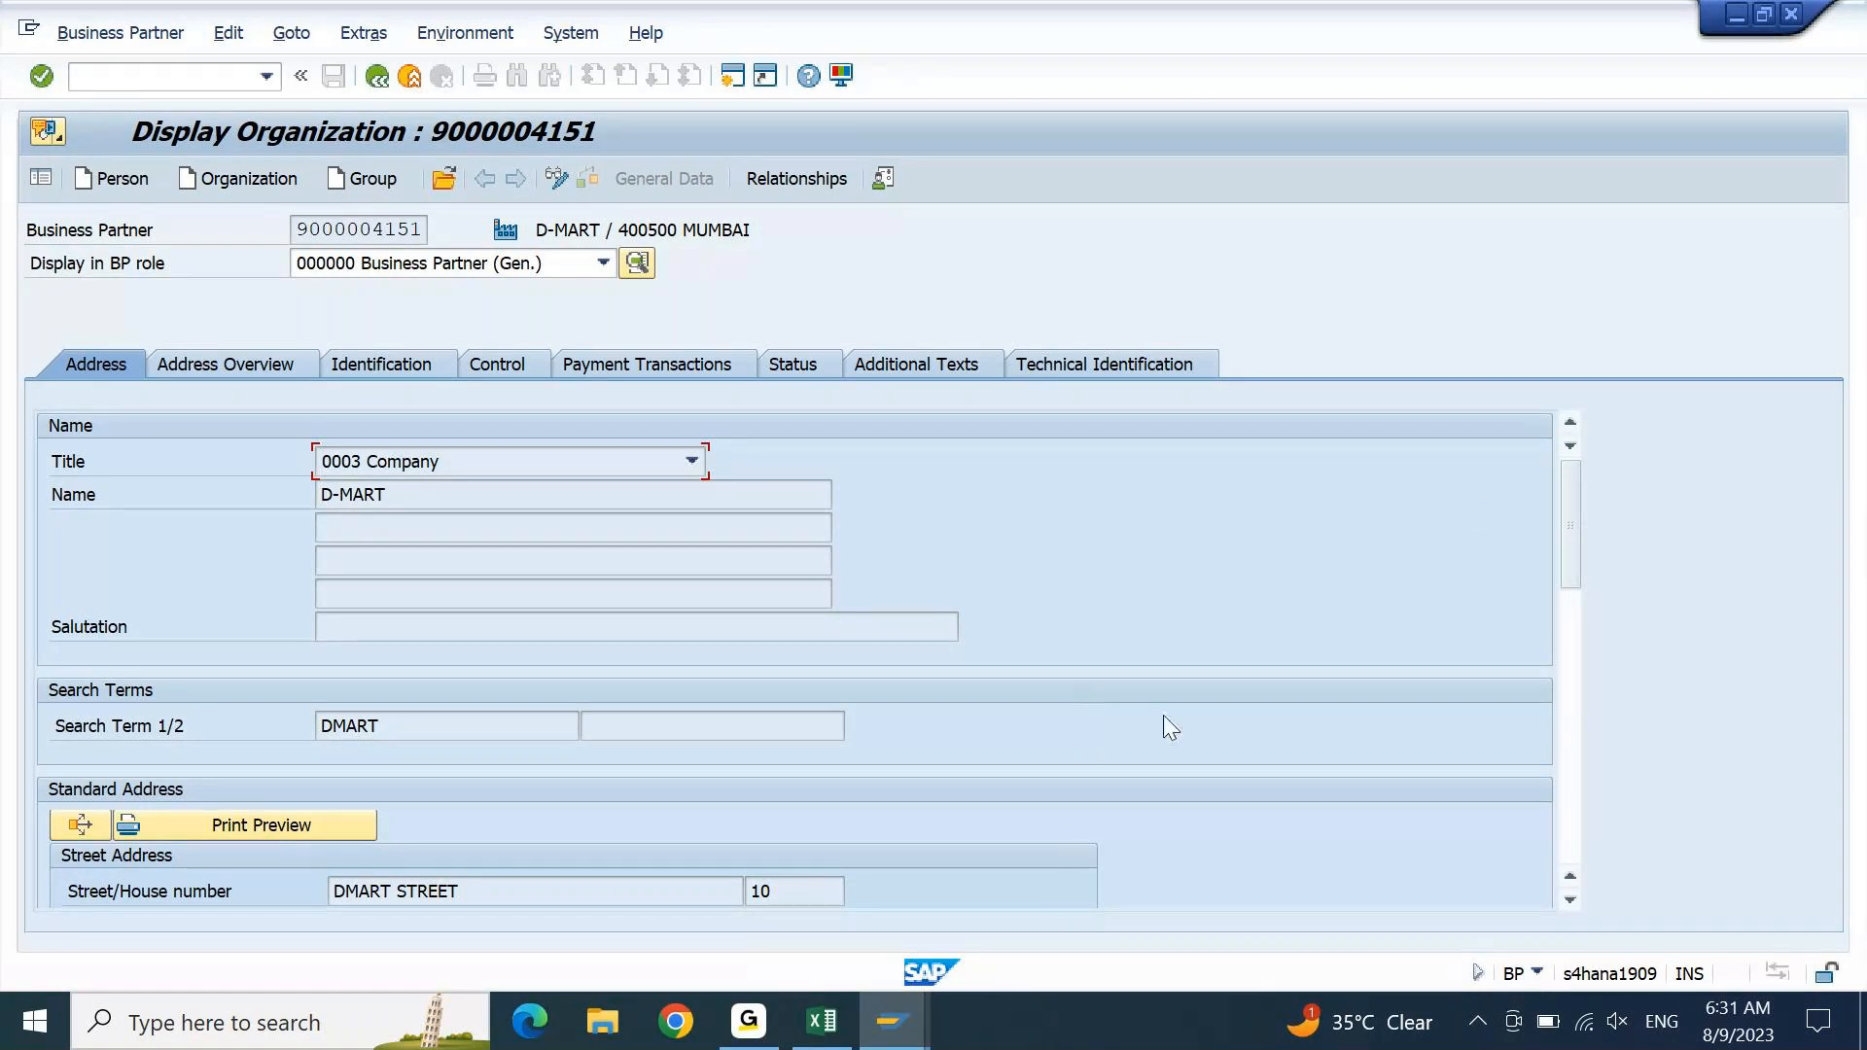
pyautogui.moveTo(1575, 513)
pyautogui.mouseDown()
pyautogui.moveTo(1584, 779)
pyautogui.moveTo(1611, 525)
pyautogui.mouseUp()
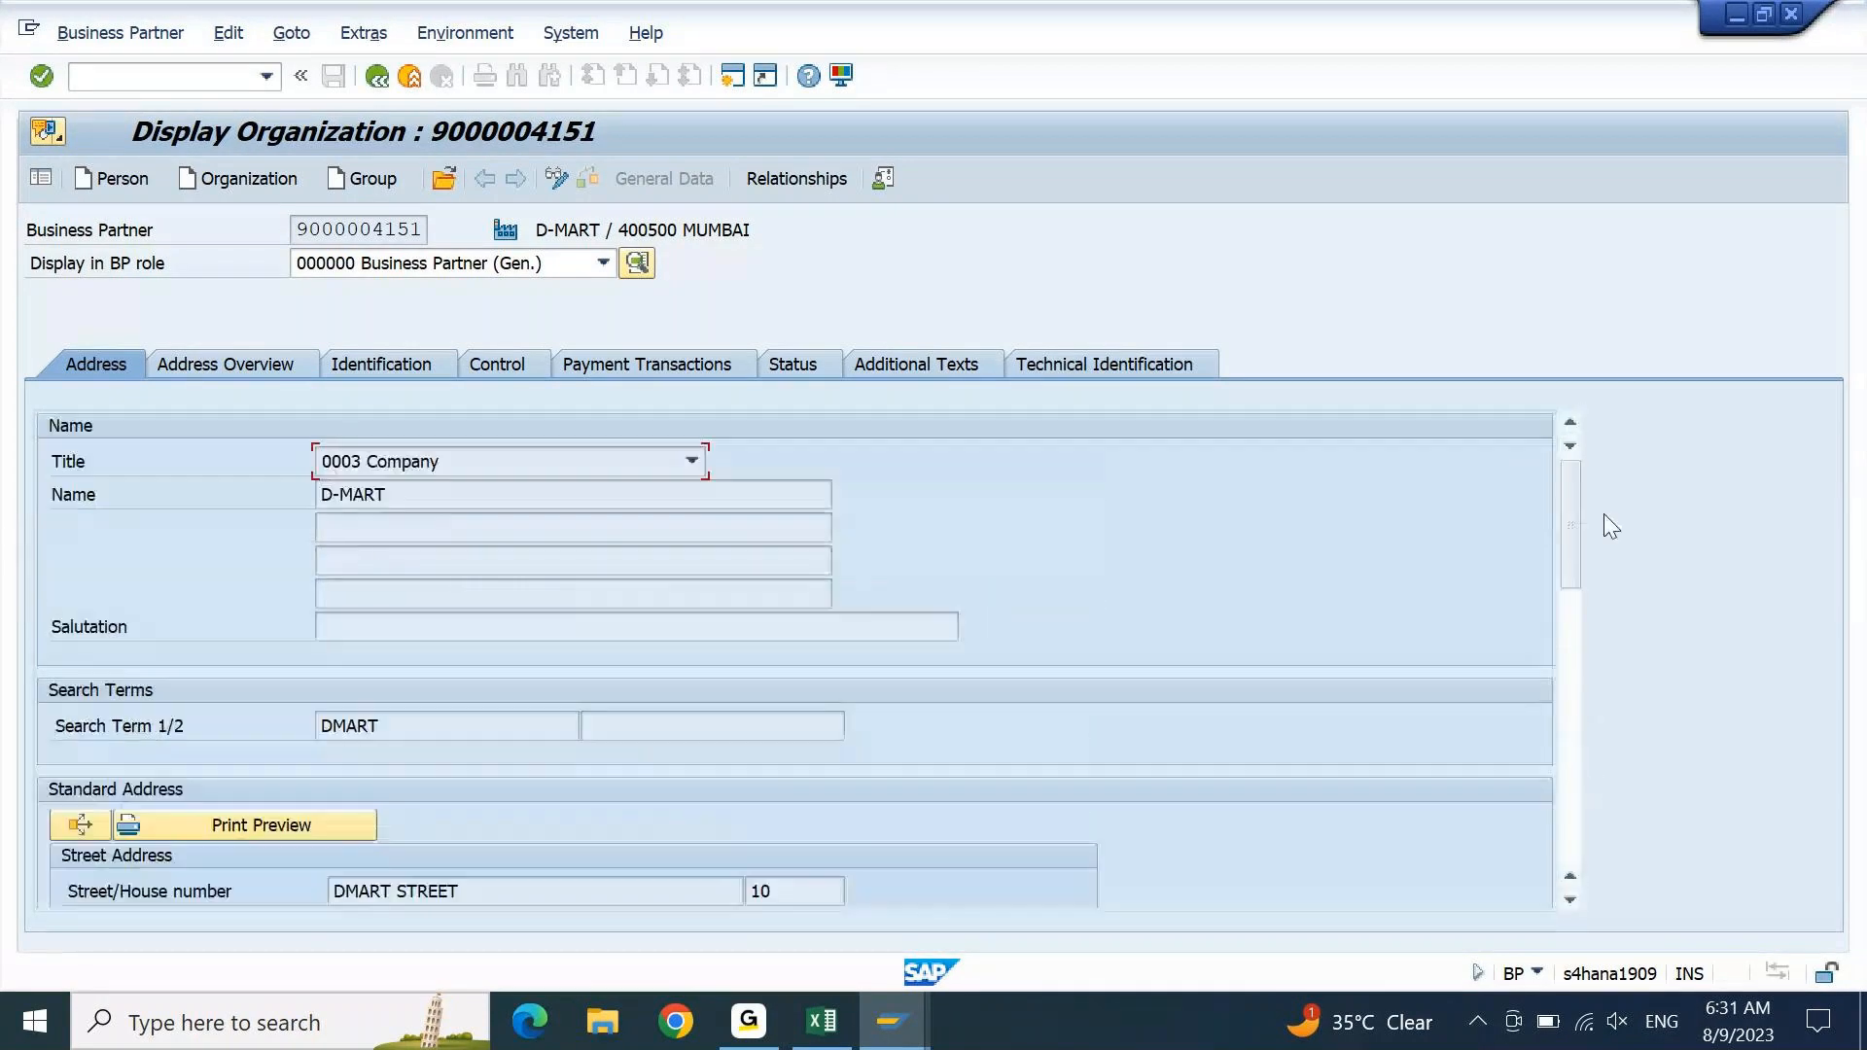
# - Display the partner in role FLCU00 FI Customer and show its company code data
pyautogui.click(604, 263)
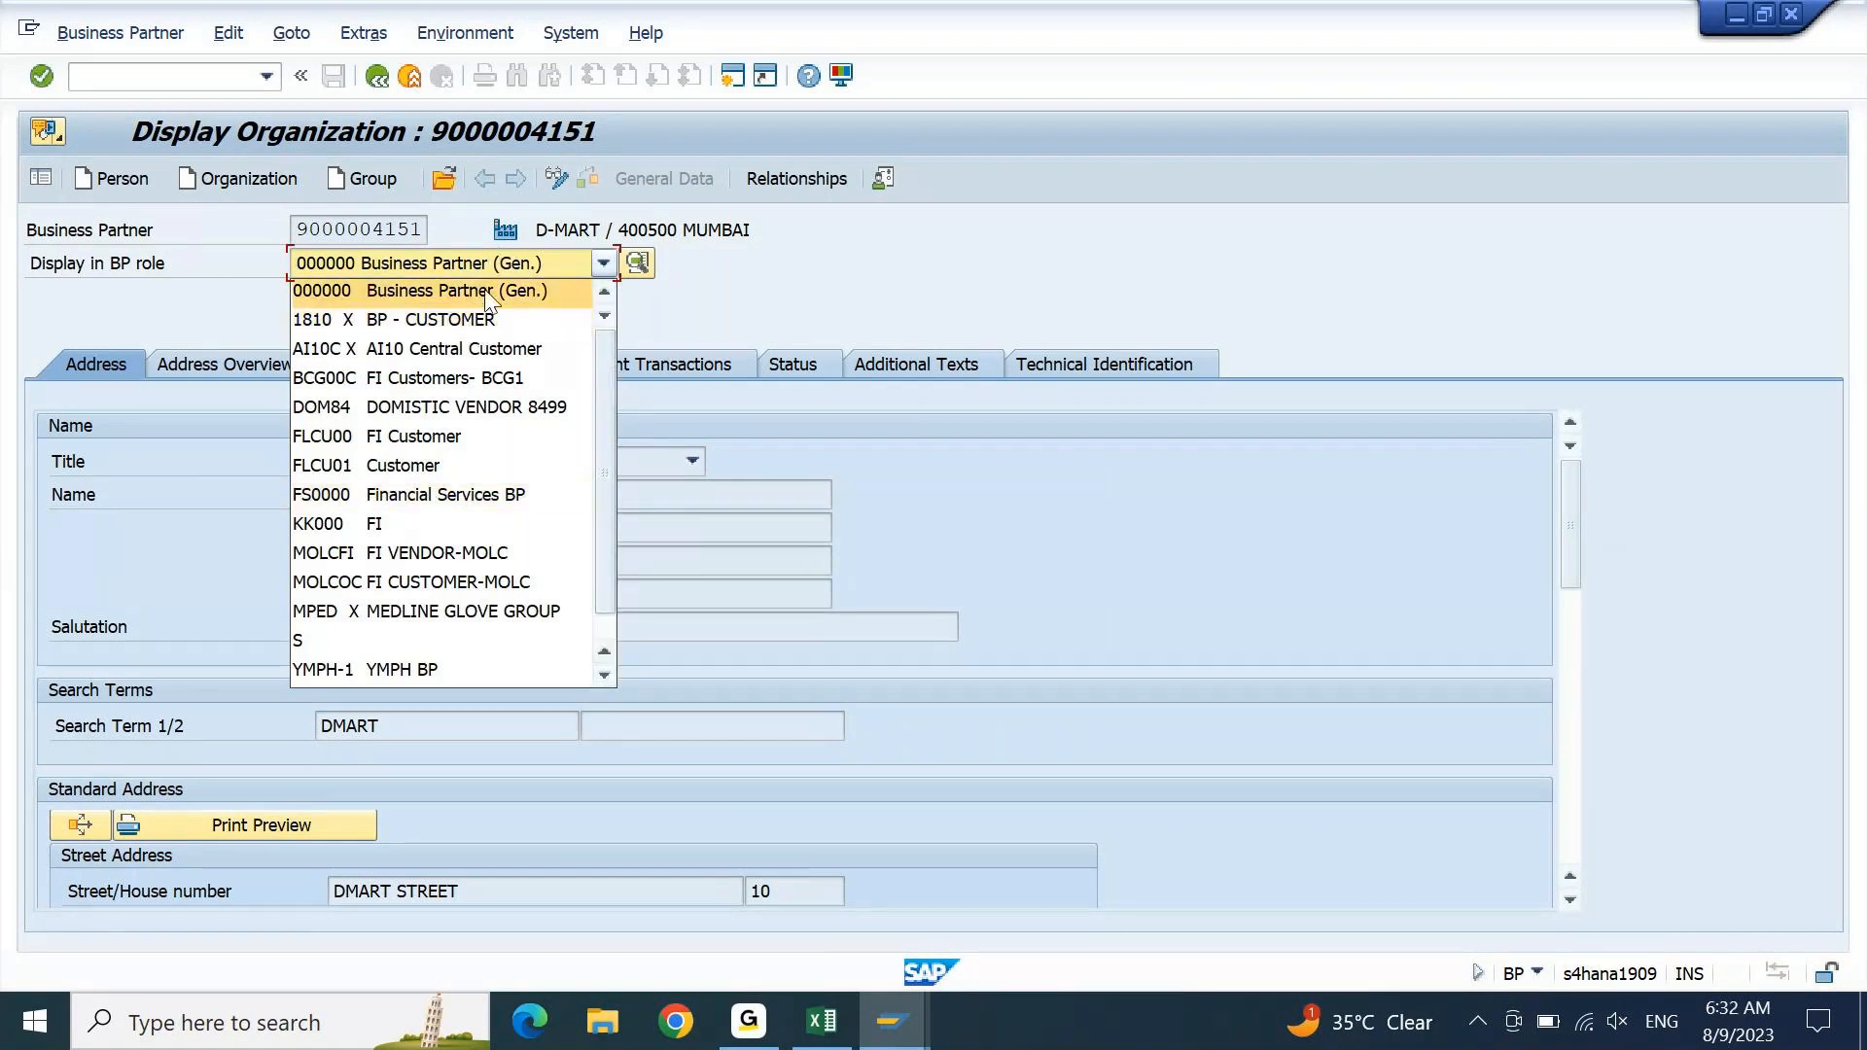
pyautogui.click(419, 443)
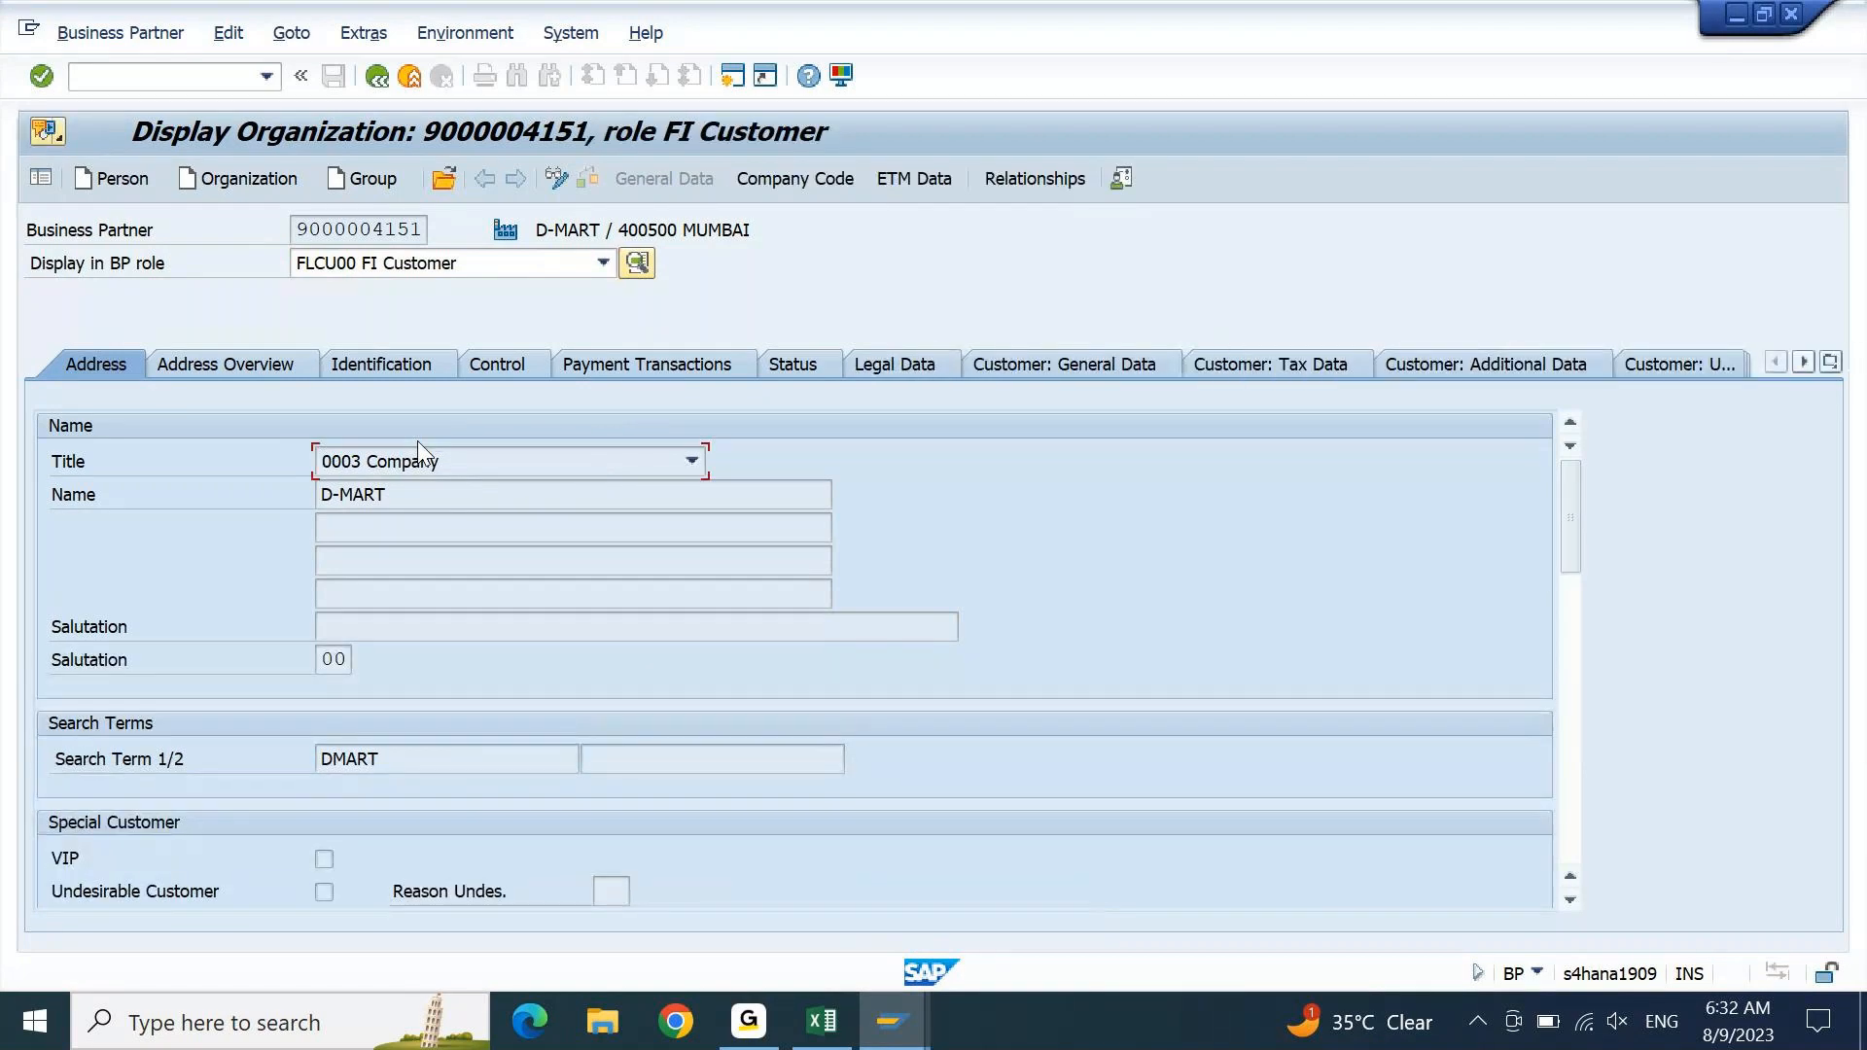
pyautogui.click(793, 181)
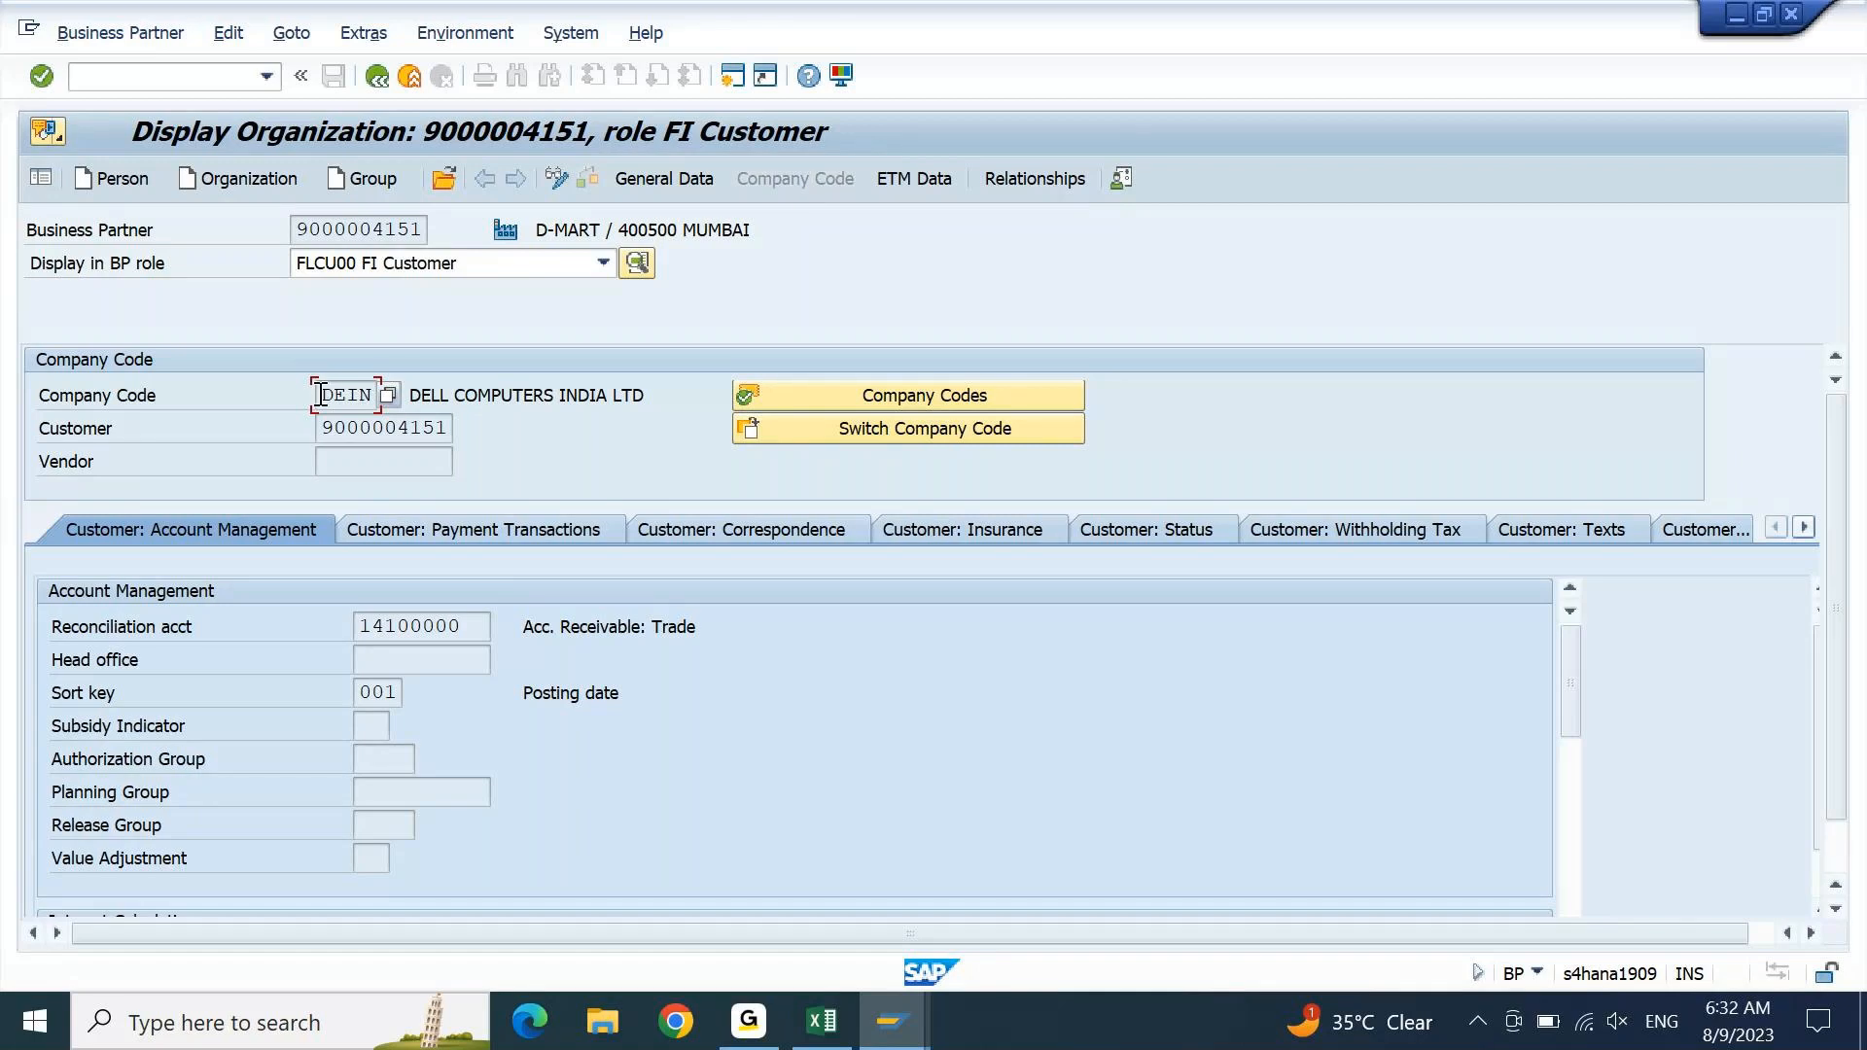
# - Inspect the partner's company code and highlight the reconciliation account number under Account Management
pyautogui.click(384, 394)
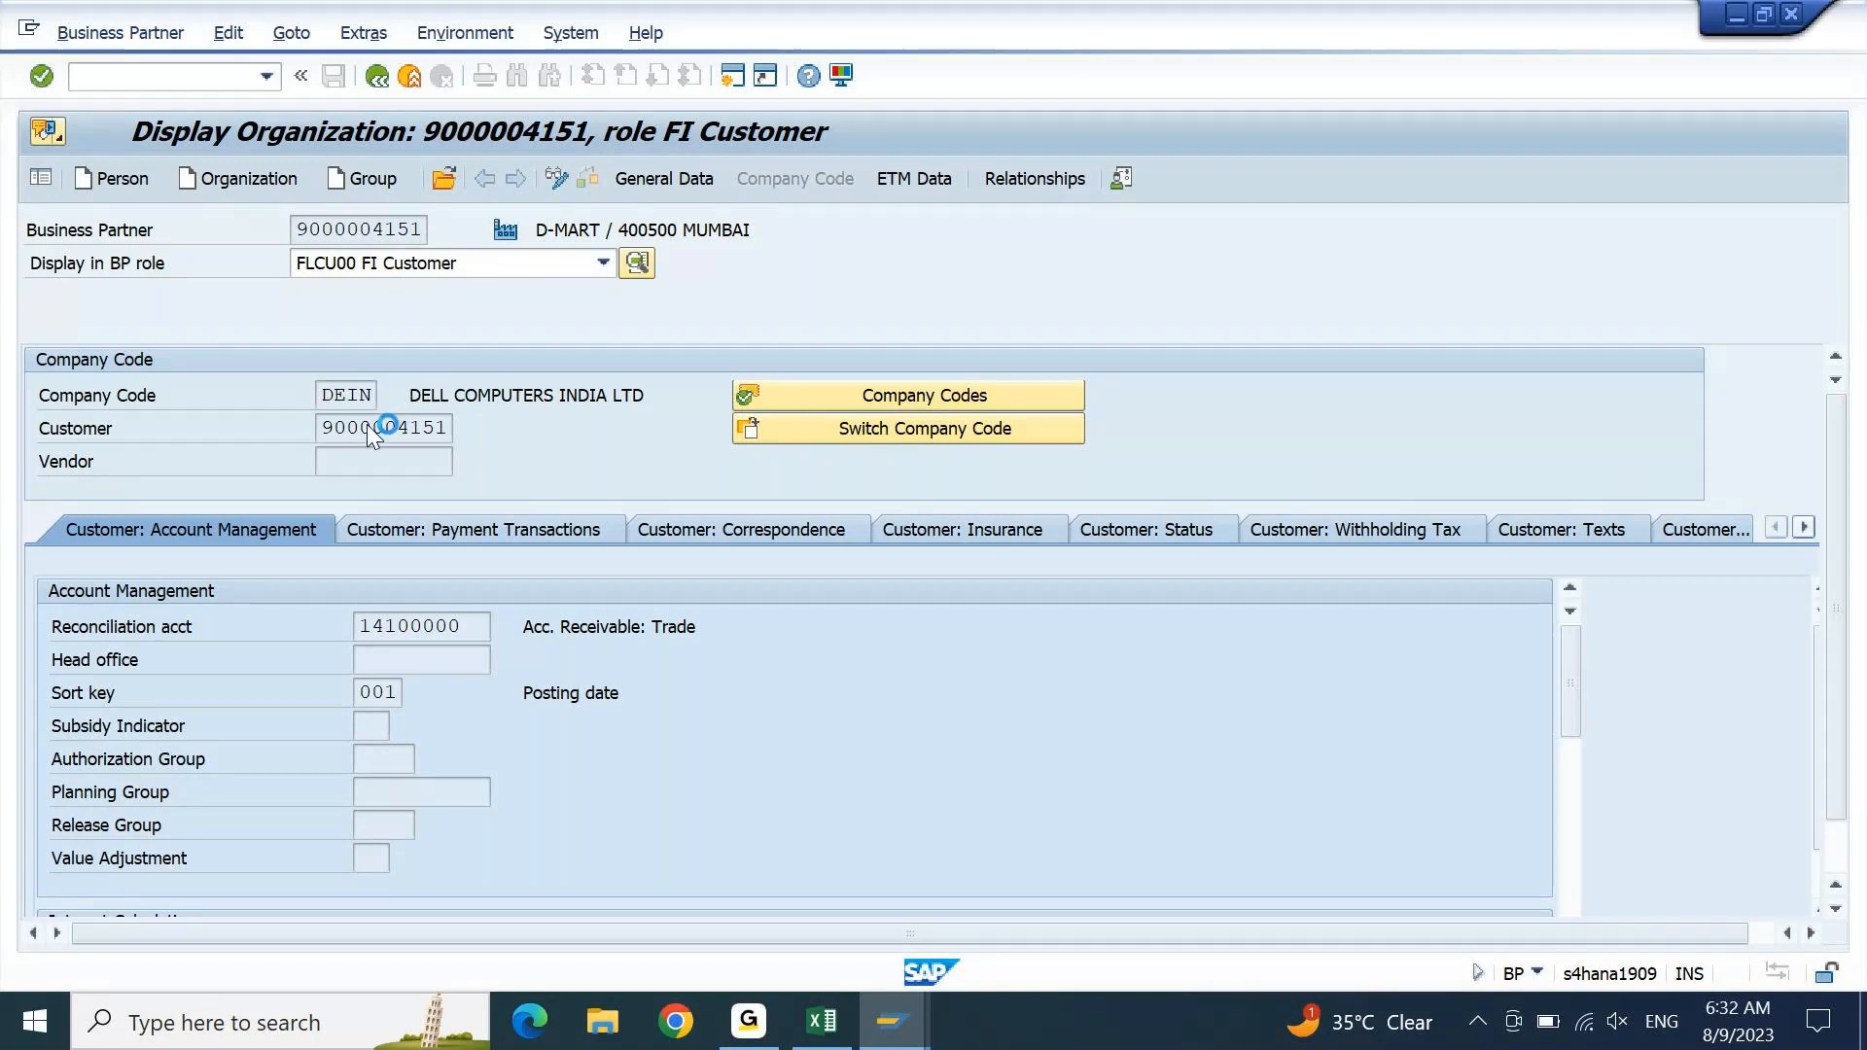
pyautogui.click(722, 16)
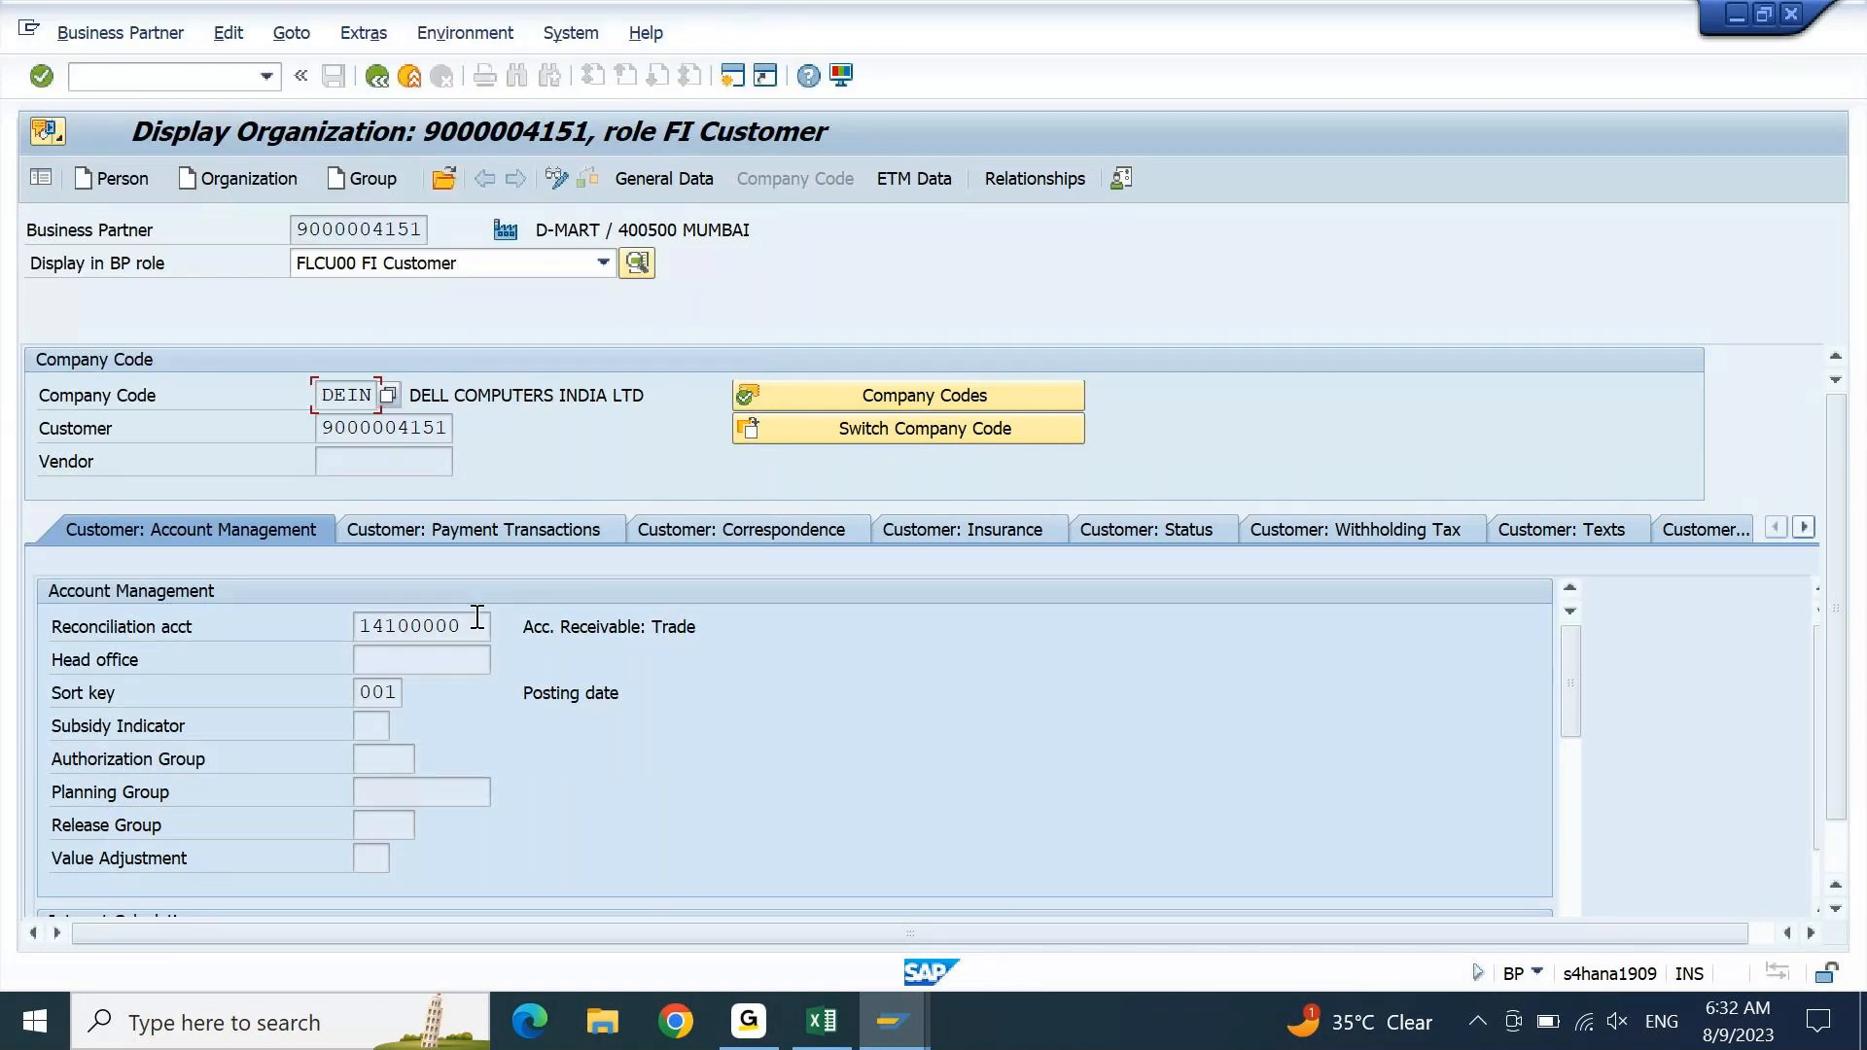
pyautogui.moveTo(477, 622); pyautogui.dragTo(324, 659)
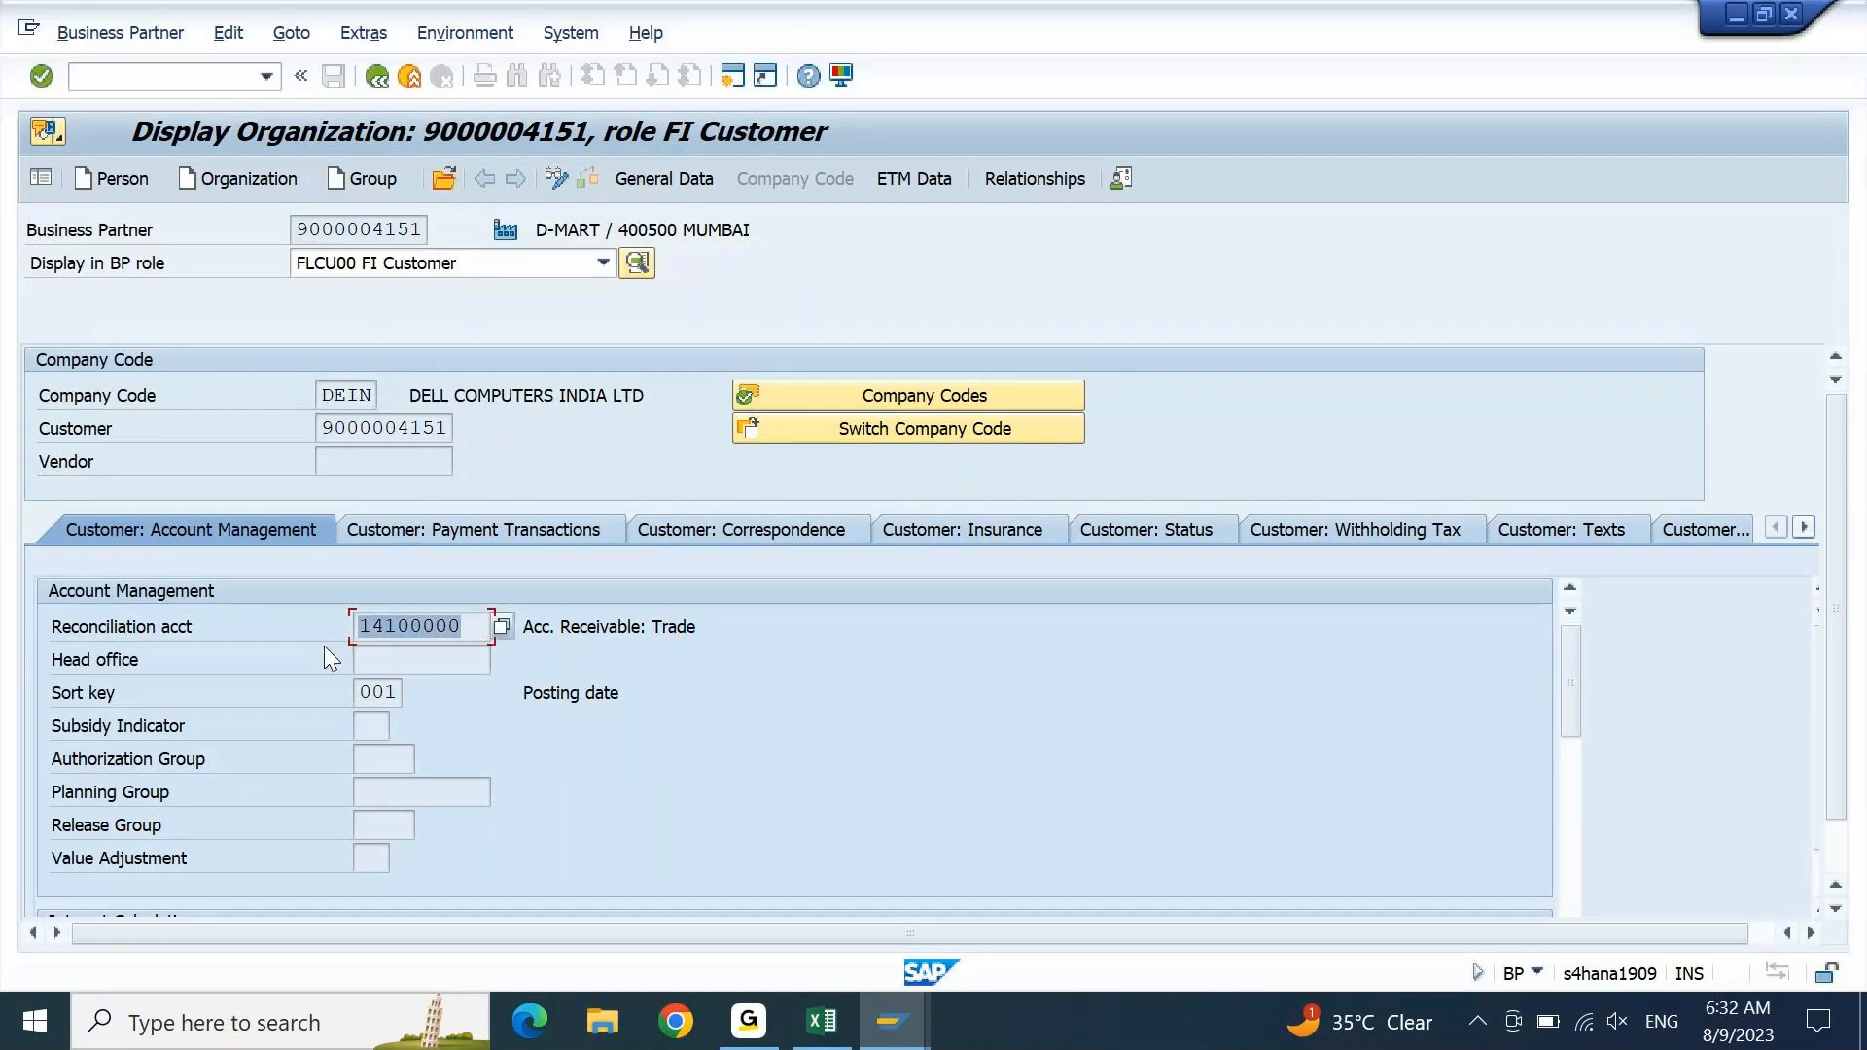
# - Display the partner's customer general data and highlight the account group TEST and its description under FI Customer Assignment
pyautogui.click(630, 172)
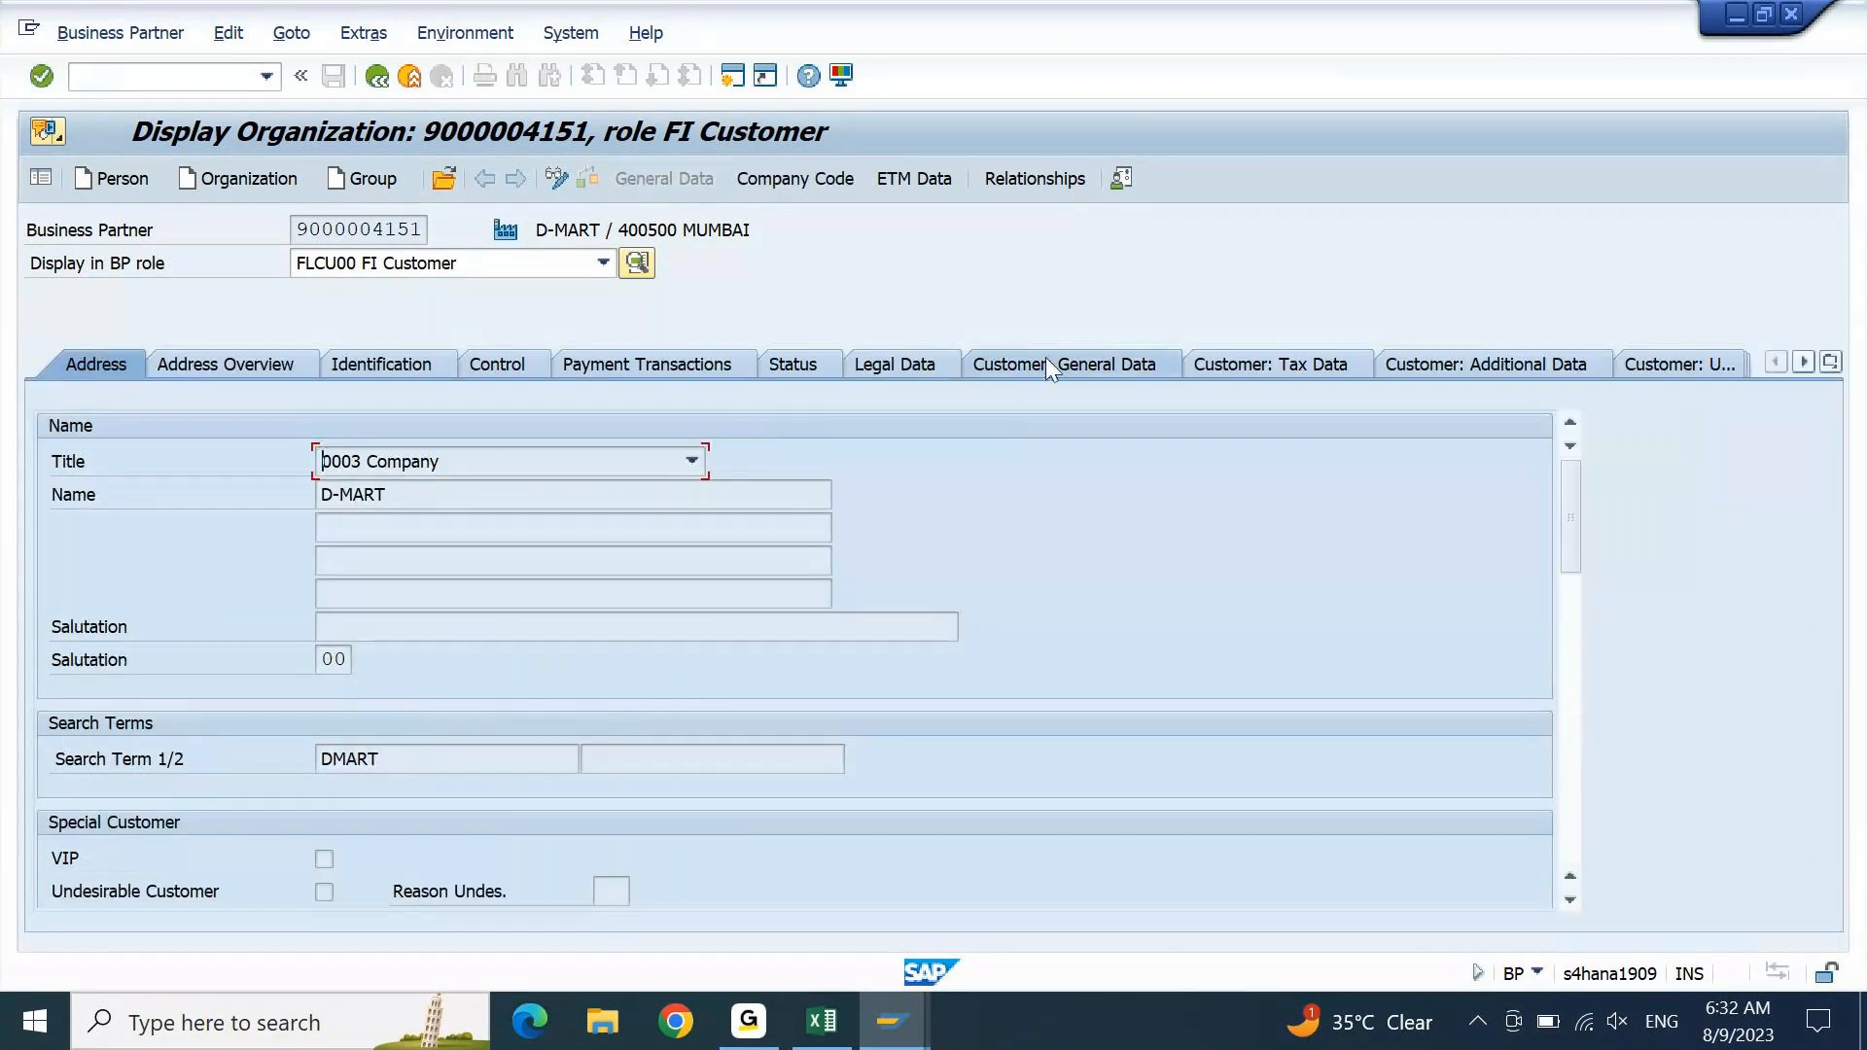
pyautogui.click(1081, 368)
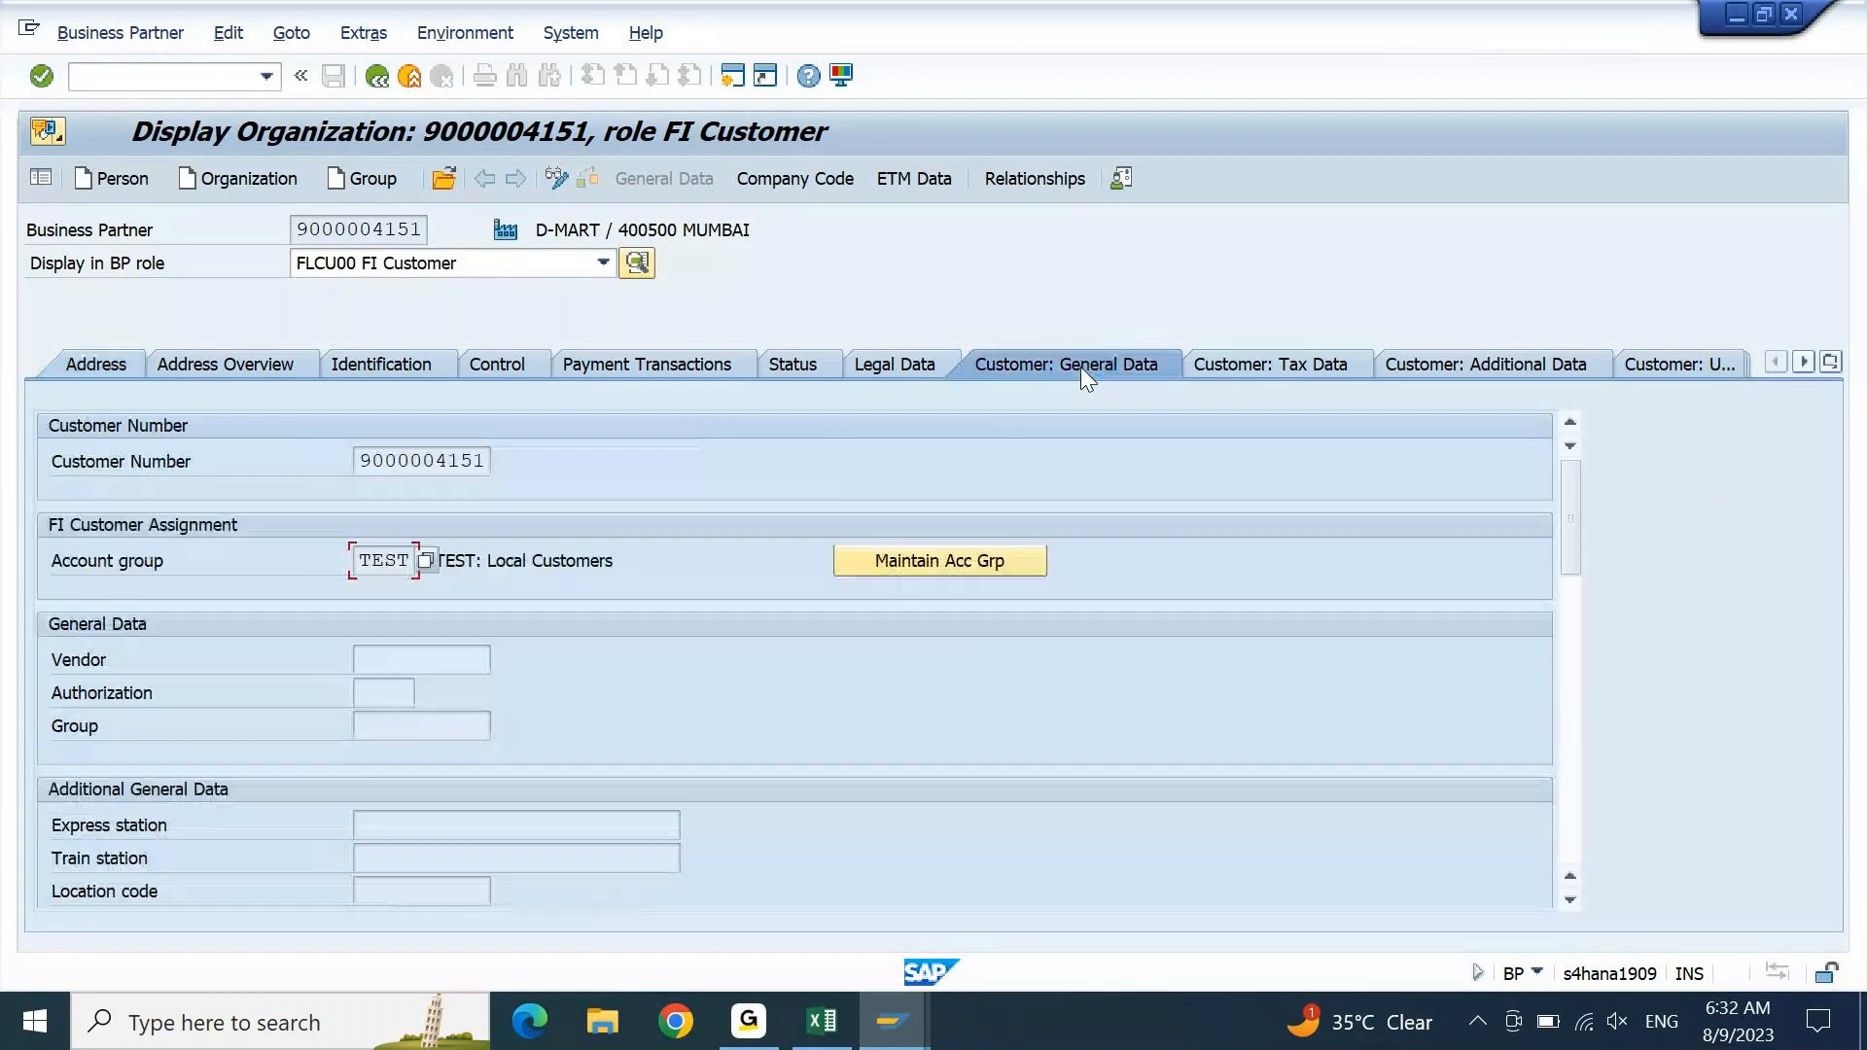
pyautogui.click(593, 560)
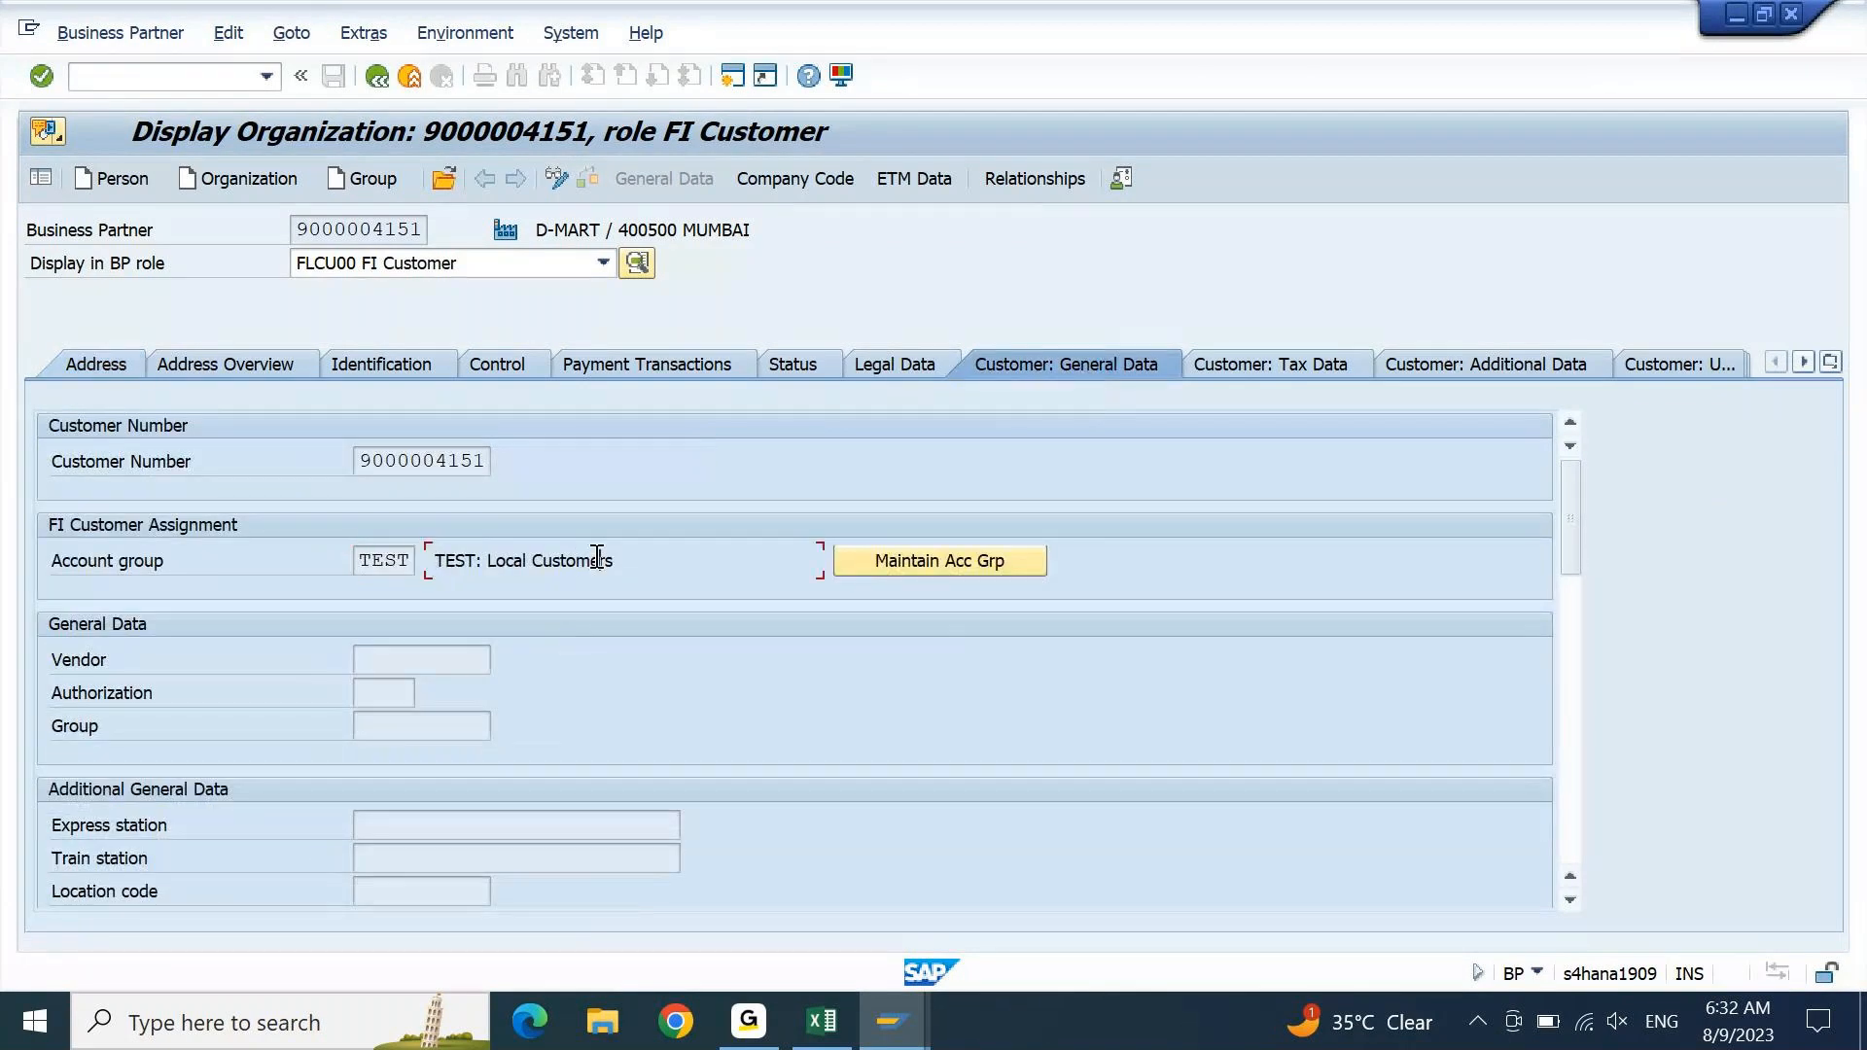
pyautogui.doubleClick(377, 562)
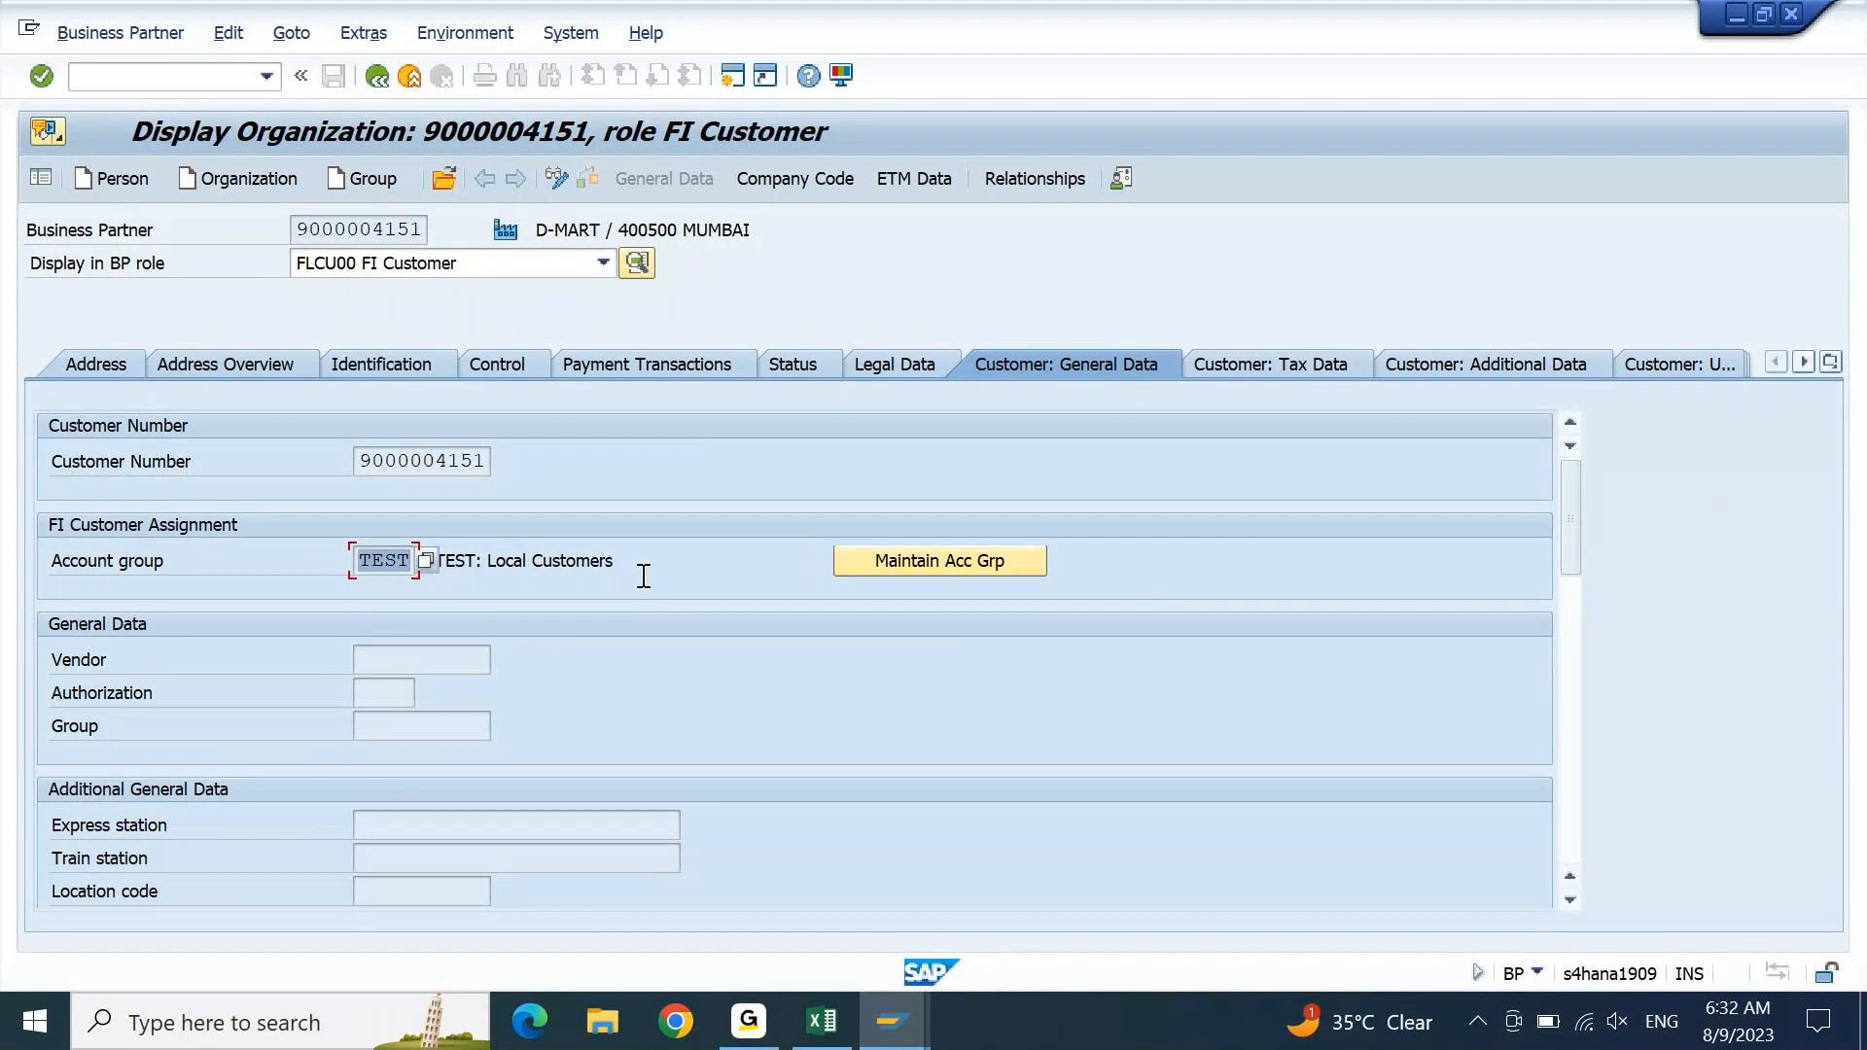
pyautogui.moveTo(755, 560); pyautogui.dragTo(435, 562)
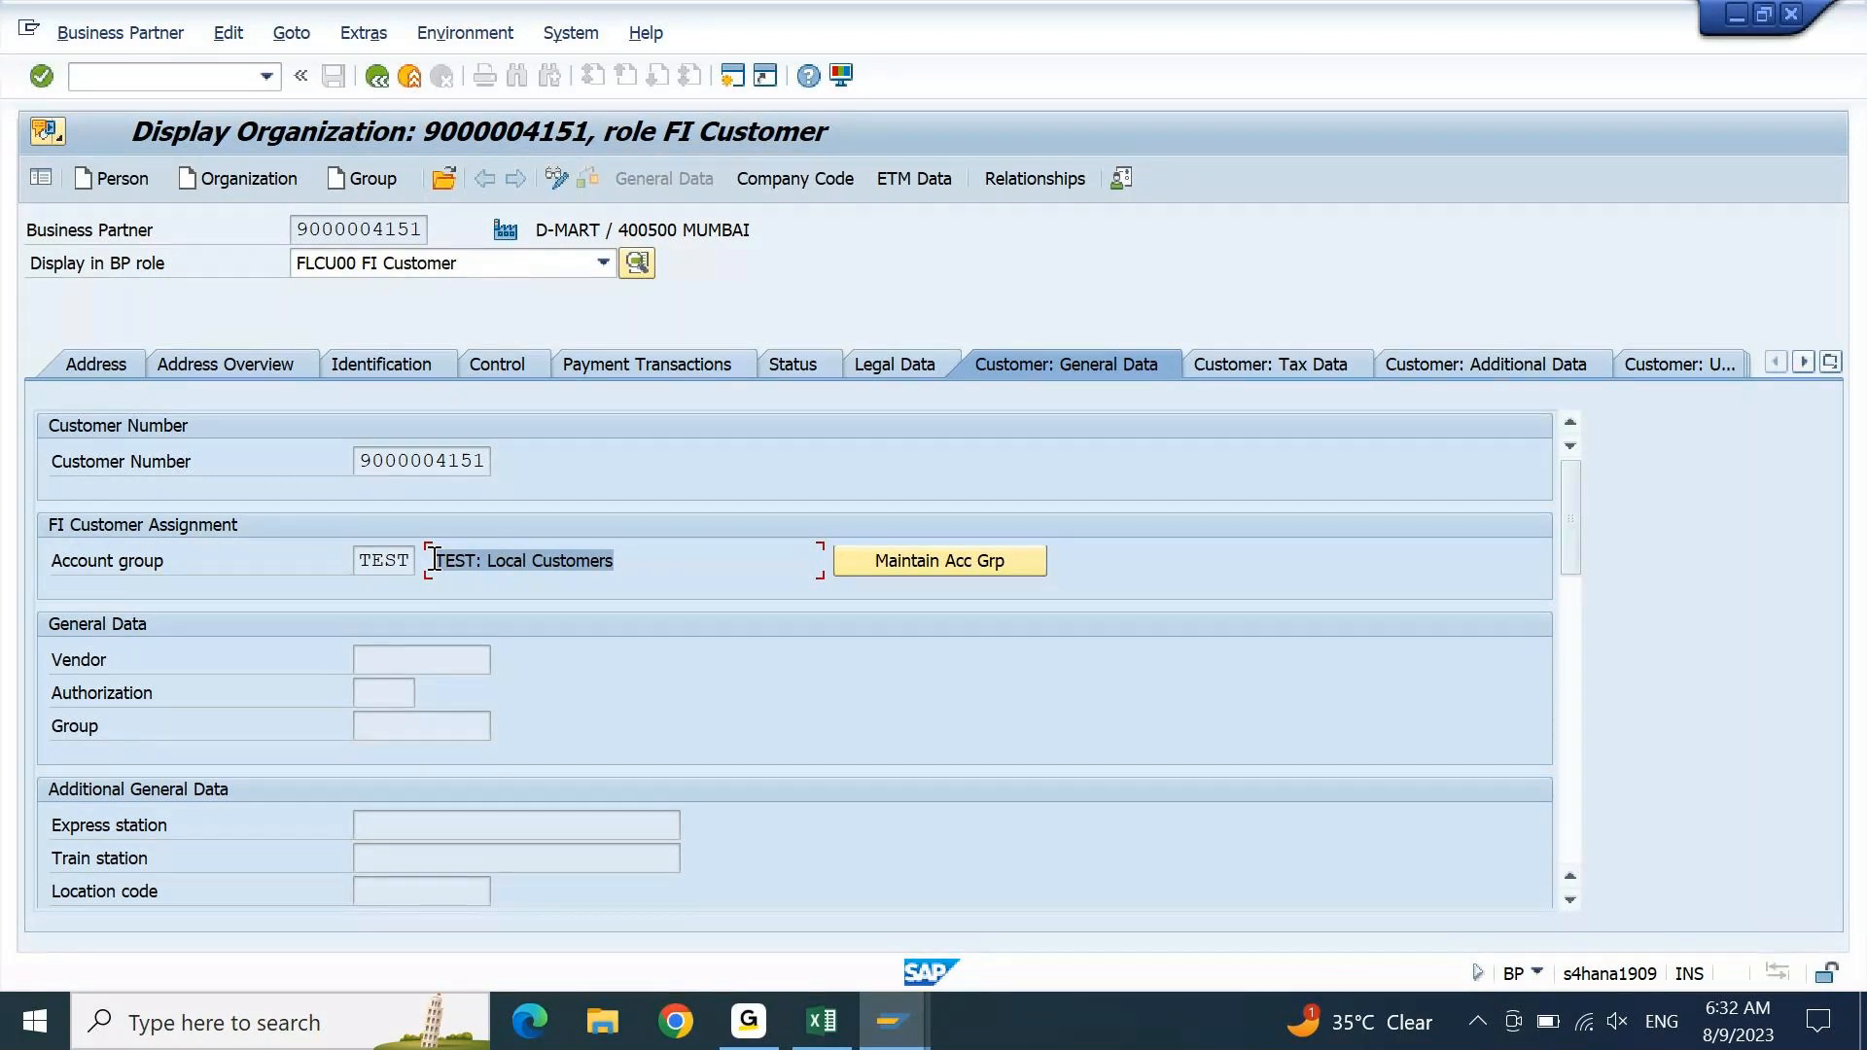
# - Browse the list of available account groups for the customer from beginning to end and back, and close it without choosing one
pyautogui.click(424, 562)
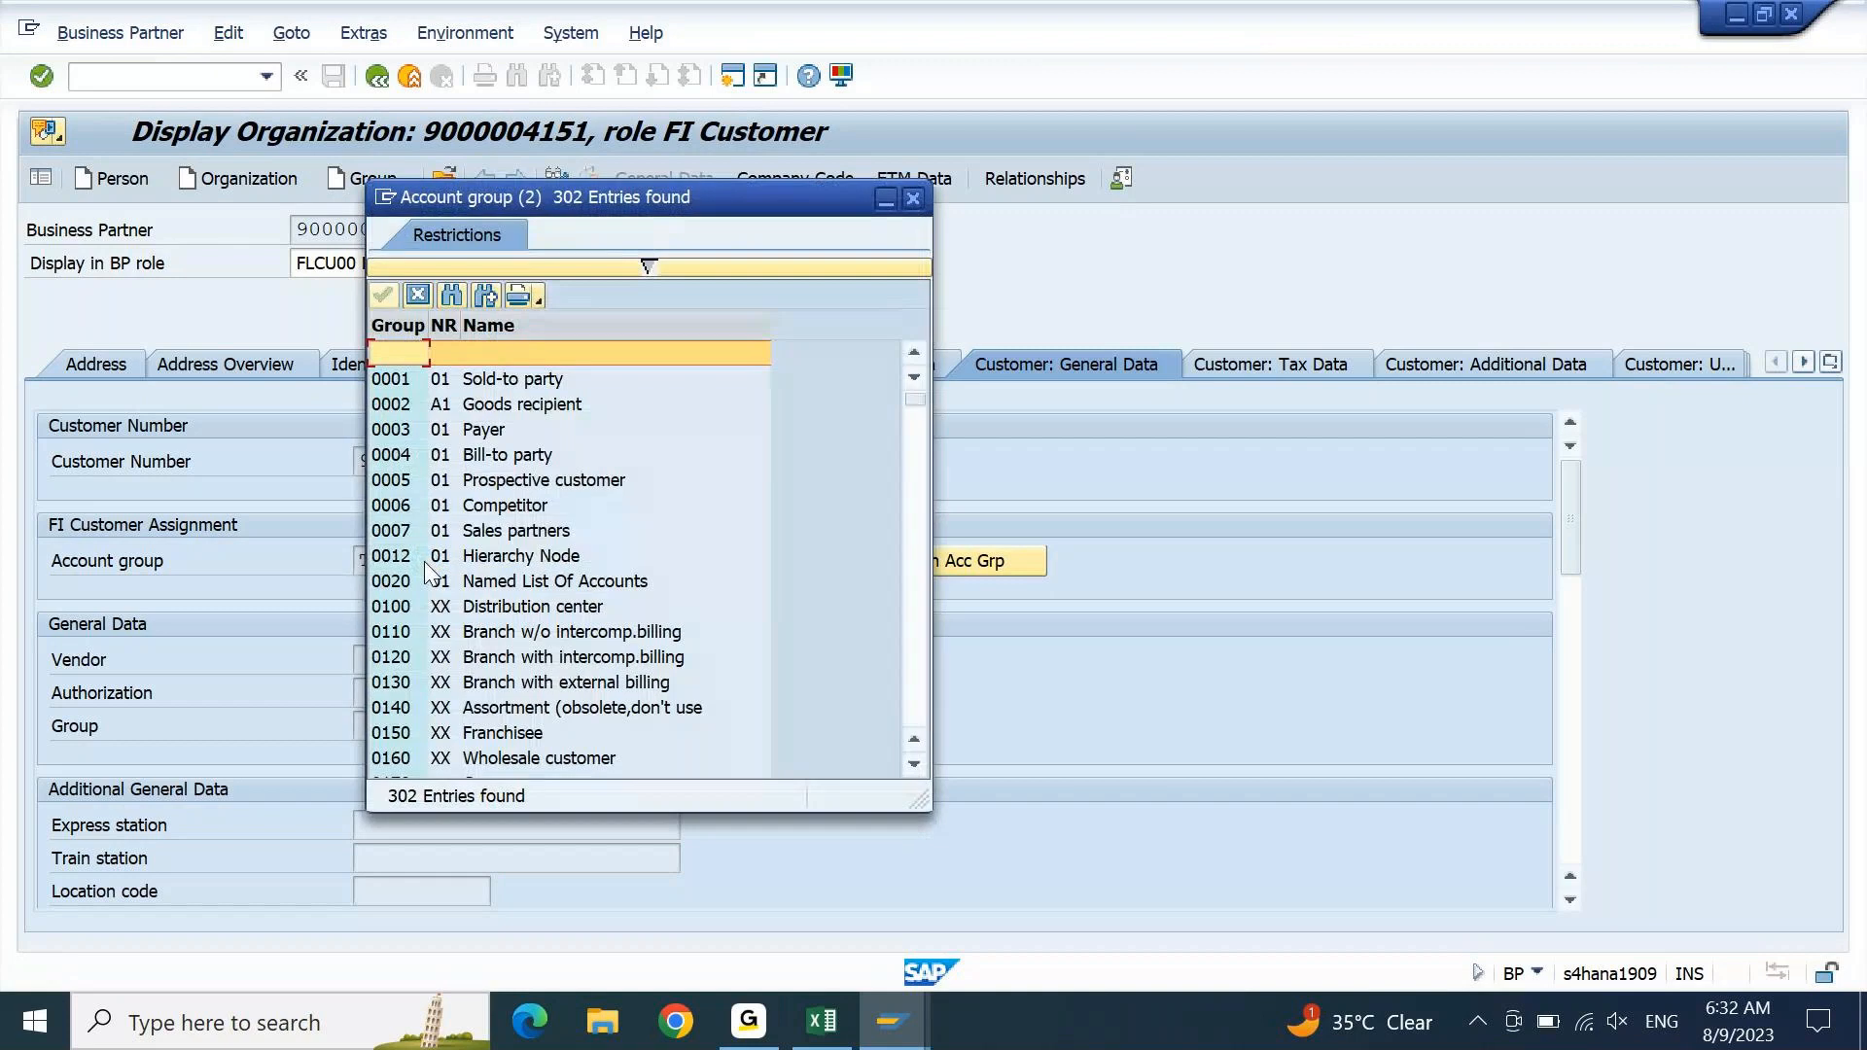
pyautogui.click(911, 532)
pyautogui.click(912, 532)
pyautogui.click(911, 532)
pyautogui.click(910, 531)
pyautogui.click(911, 533)
pyautogui.click(911, 533)
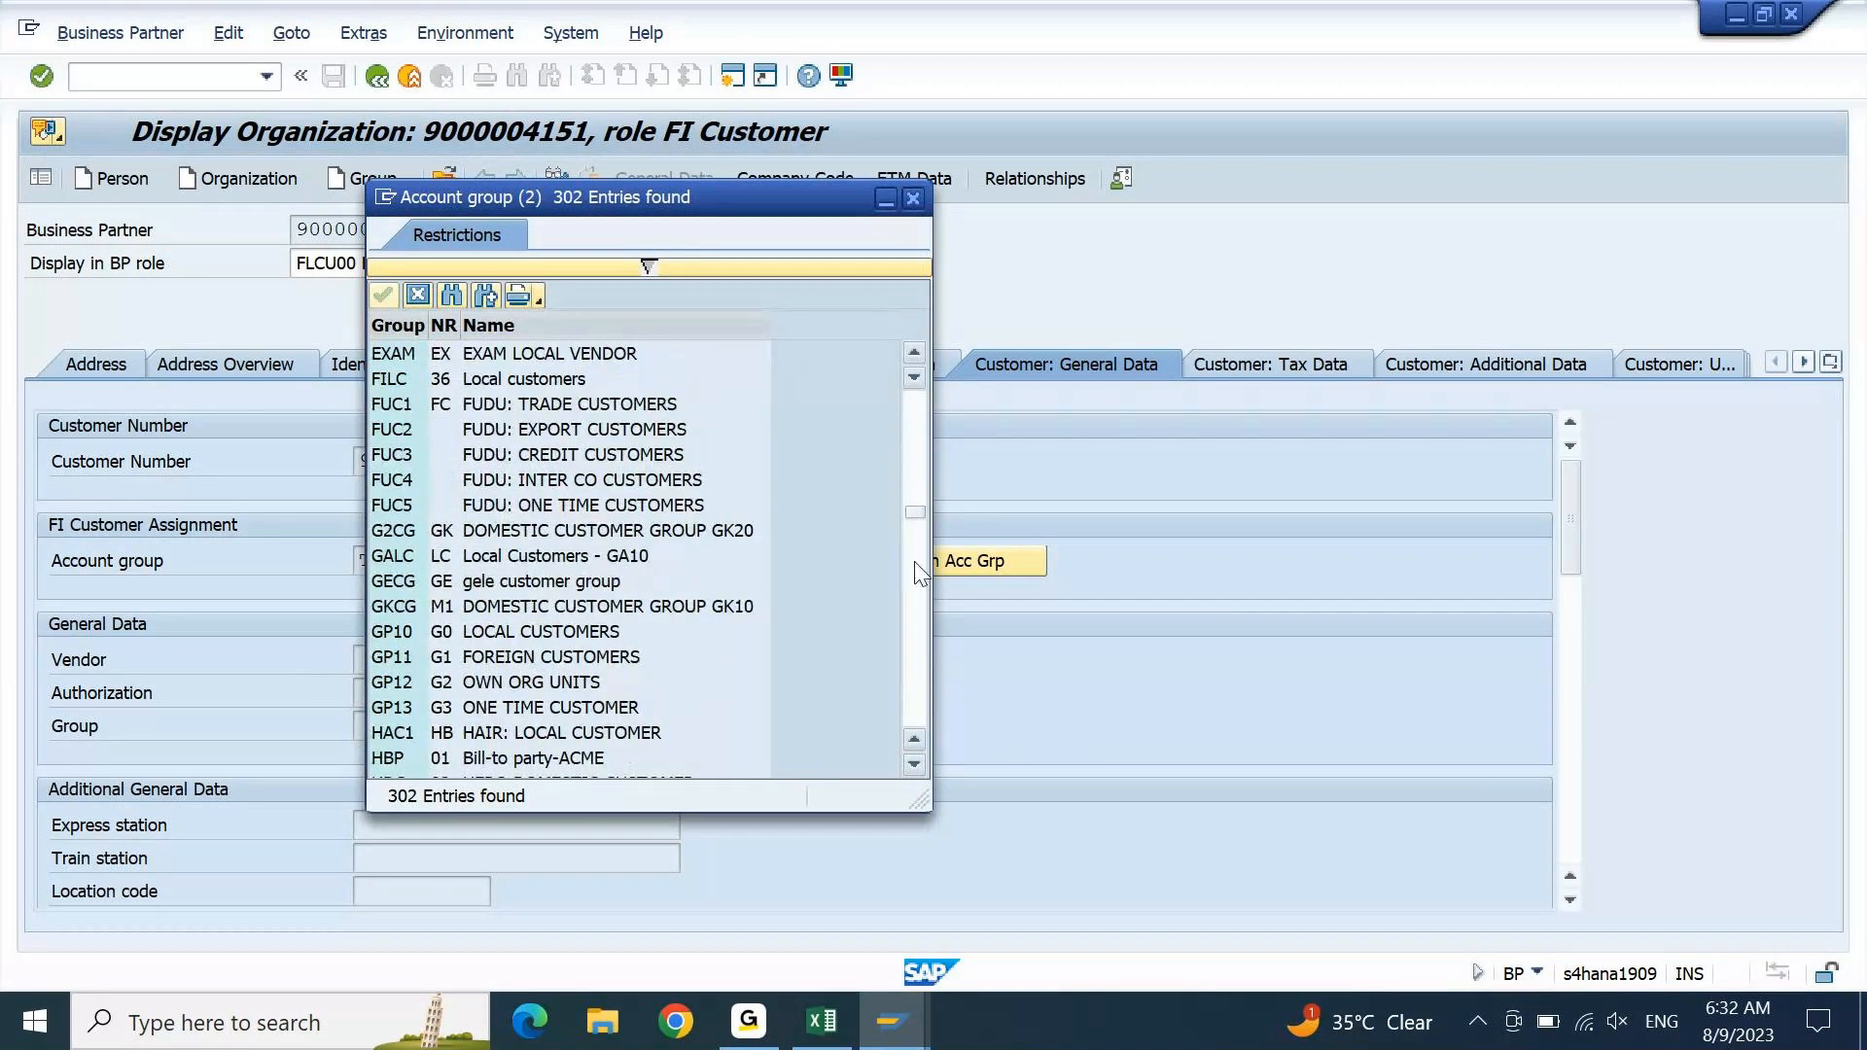
pyautogui.click(919, 470)
pyautogui.click(595, 684)
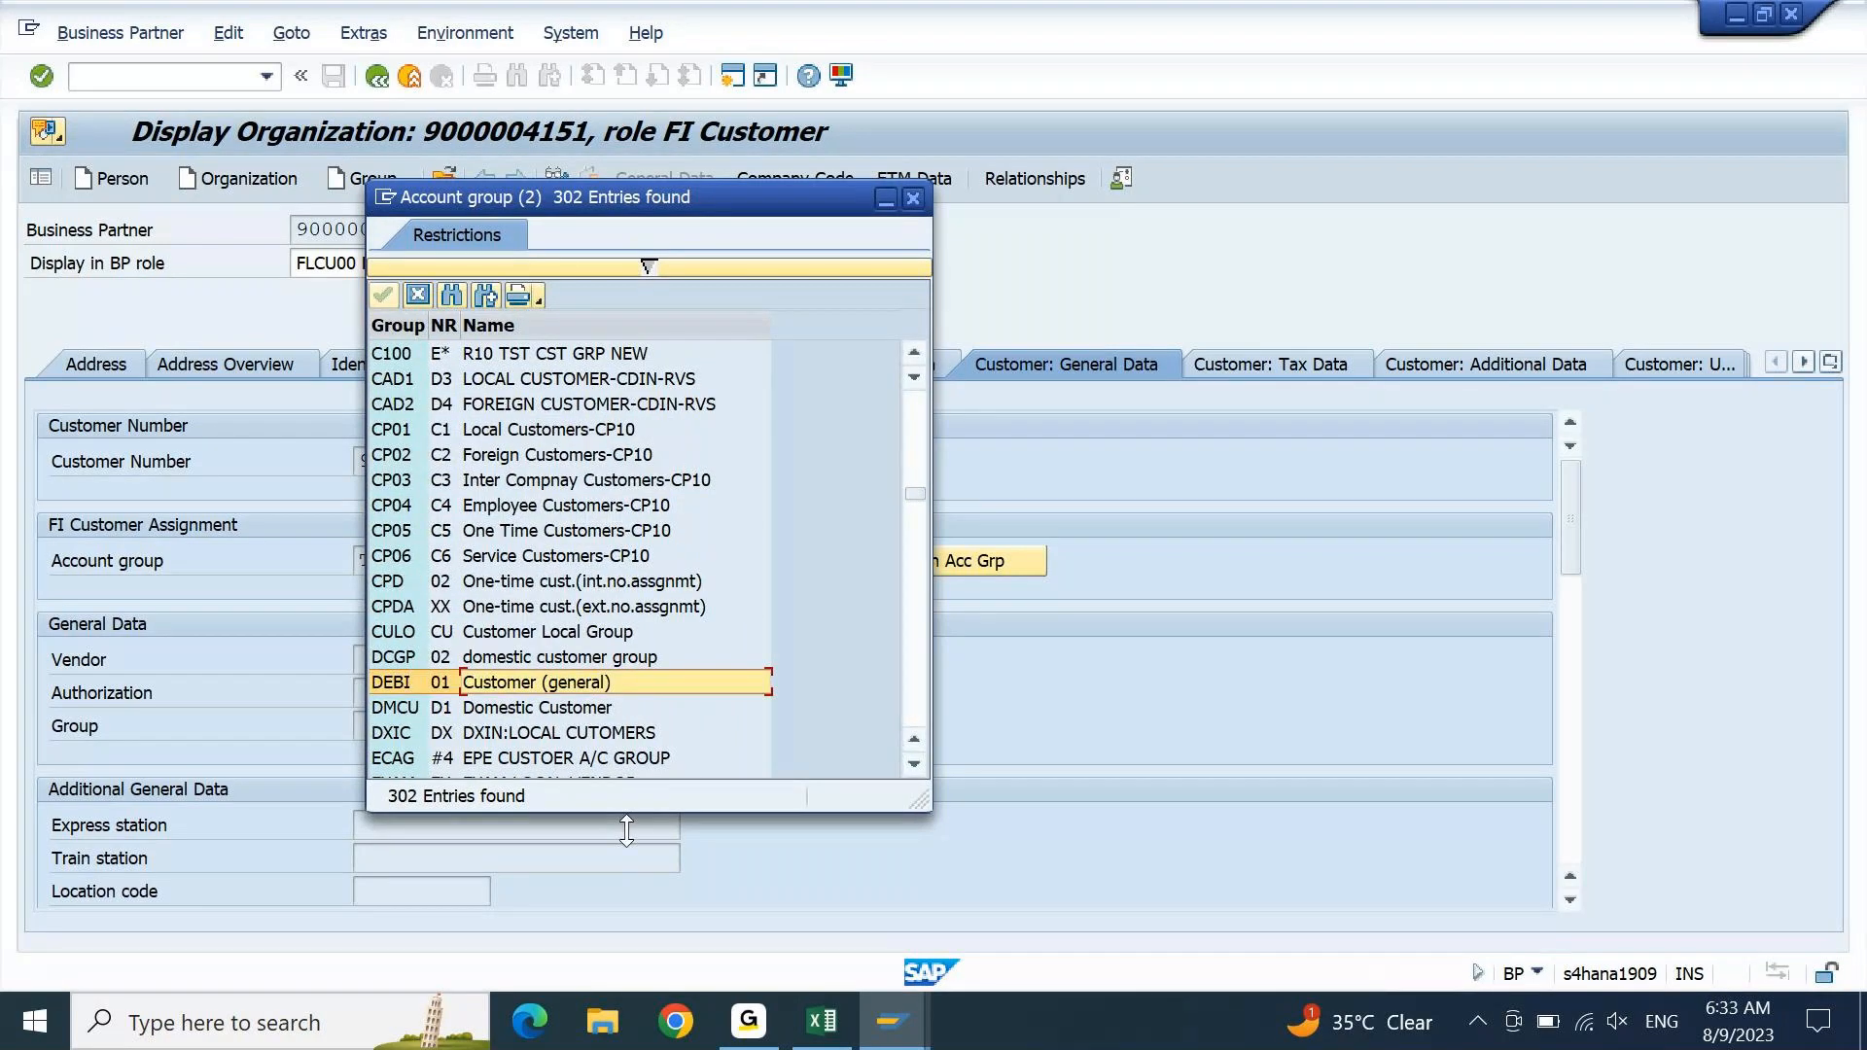
pyautogui.press('Down')
pyautogui.press('Down')
pyautogui.press('Down')
pyautogui.press('Down')
pyautogui.press('Down')
pyautogui.press('Down')
pyautogui.press('Down')
pyautogui.press('Down')
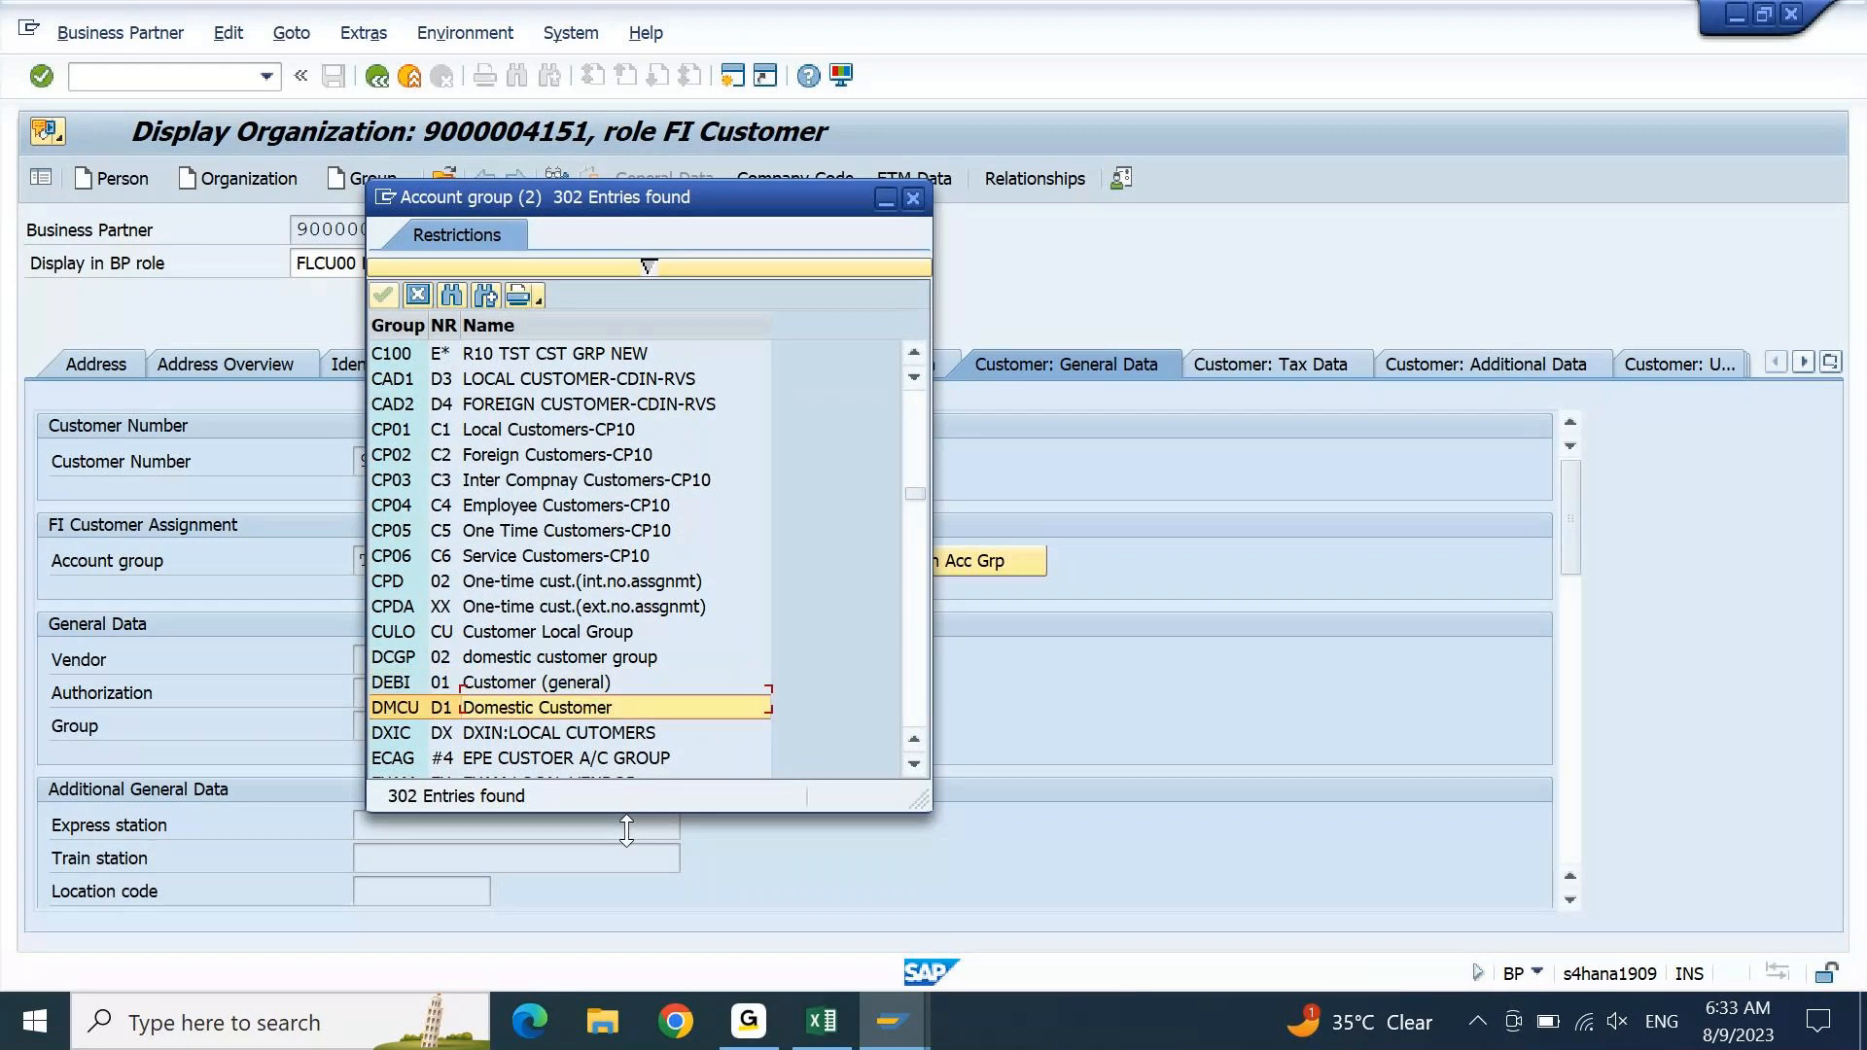
pyautogui.press('Down')
pyautogui.press('Down')
pyautogui.press('Down')
pyautogui.press('Down')
pyautogui.press('Down')
pyautogui.press('Down')
pyautogui.press('Down')
pyautogui.press('Down')
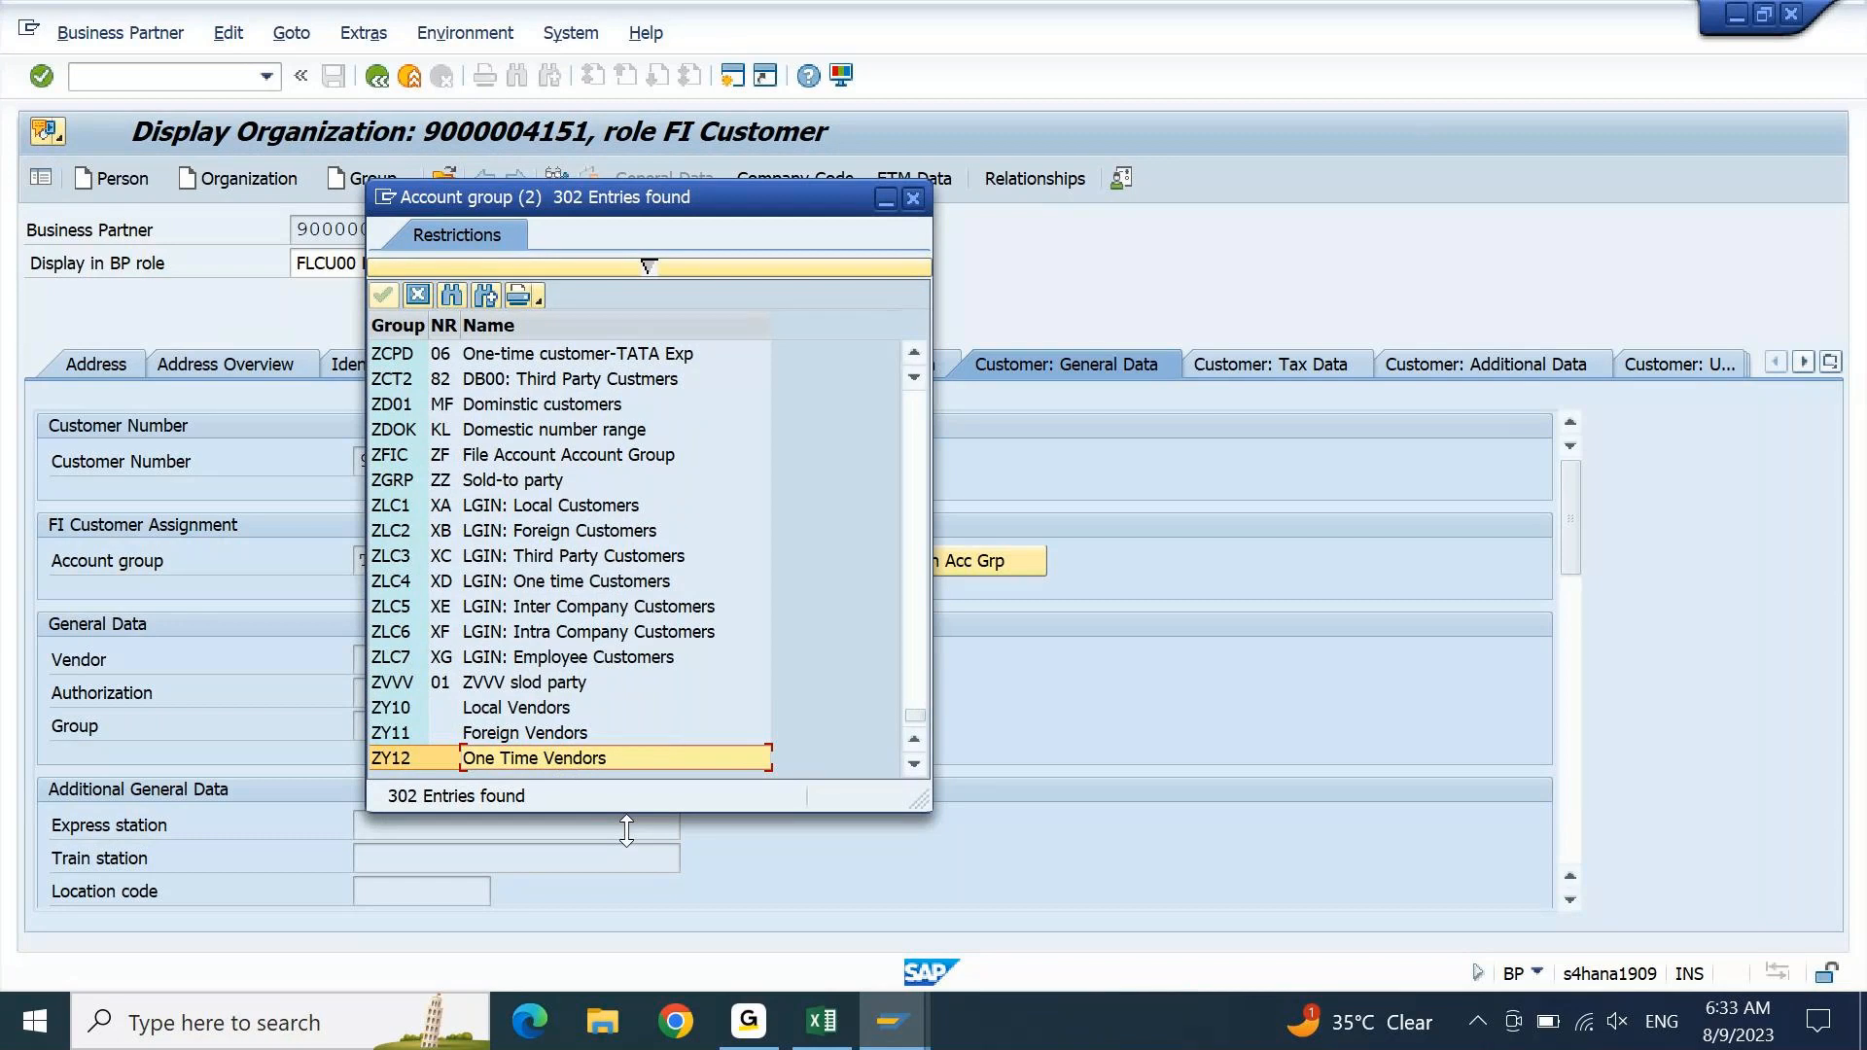
pyautogui.press('pageup')
pyautogui.press('pageup')
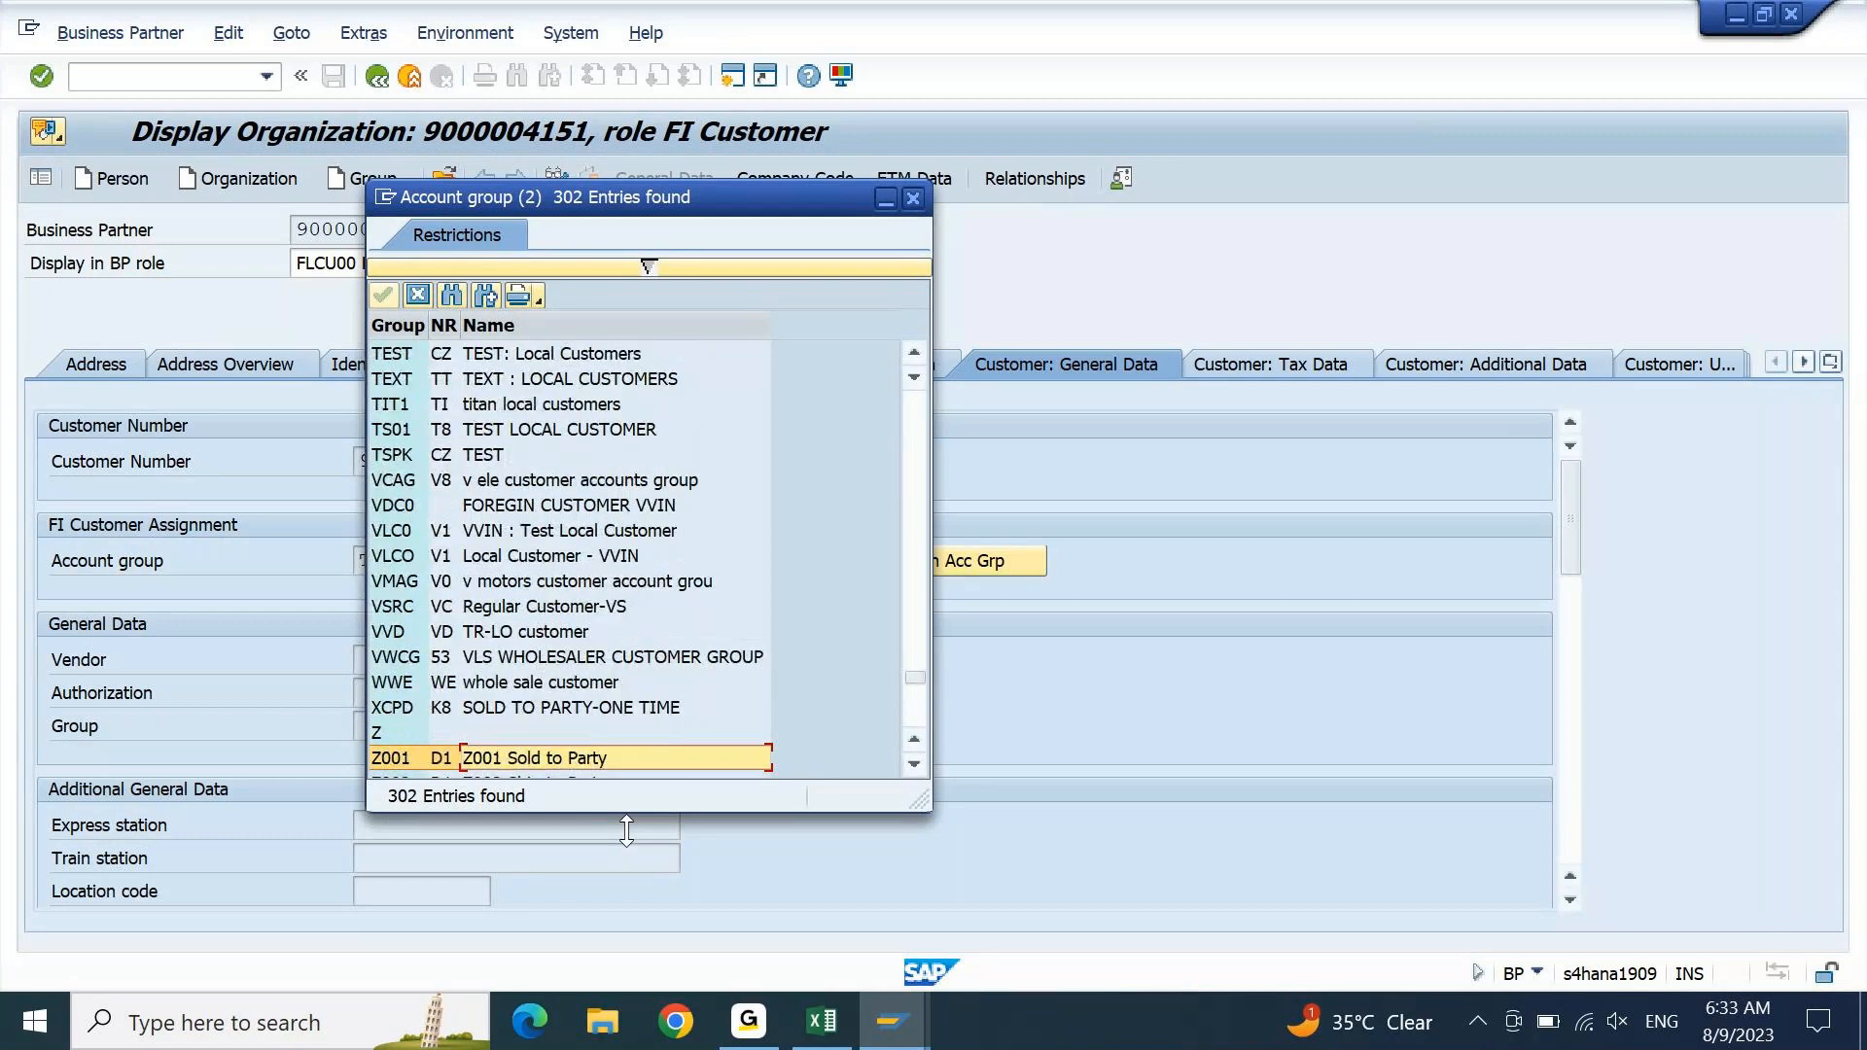
pyautogui.press('pageup')
pyautogui.press('pageup')
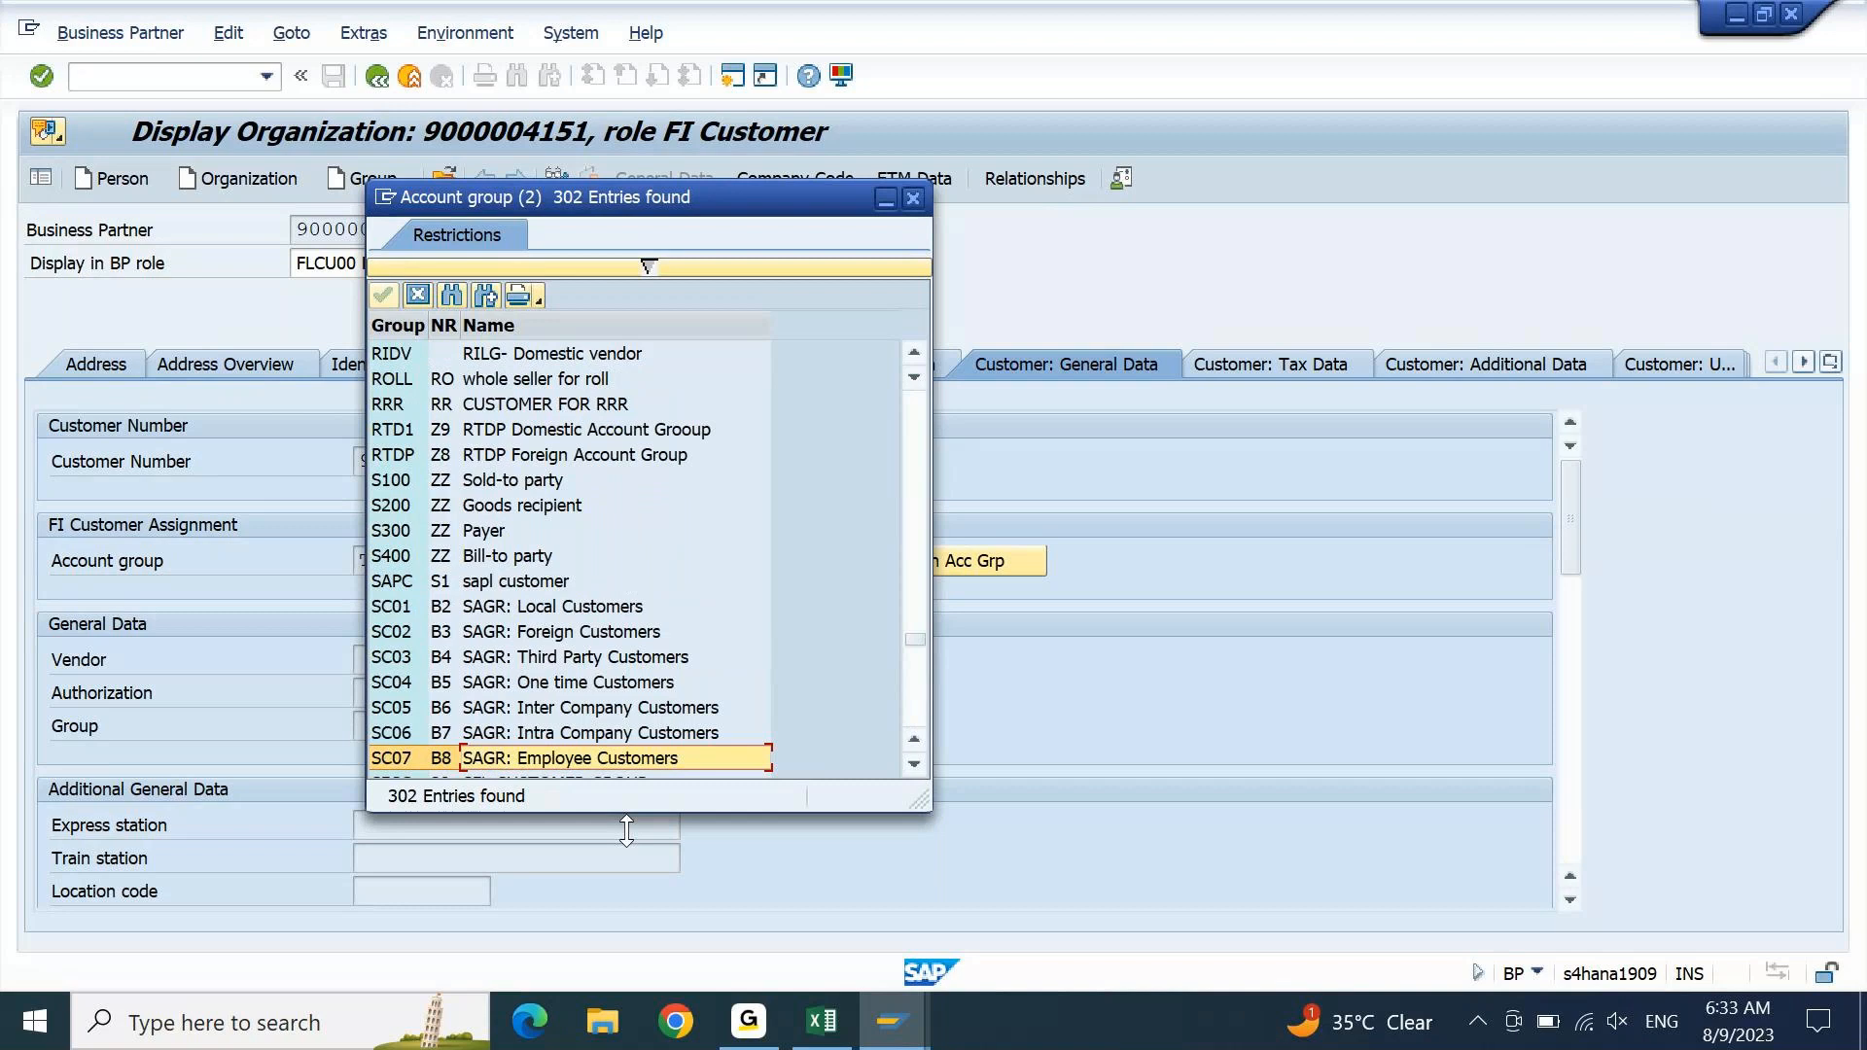
pyautogui.press('pageup')
pyautogui.press('pageup')
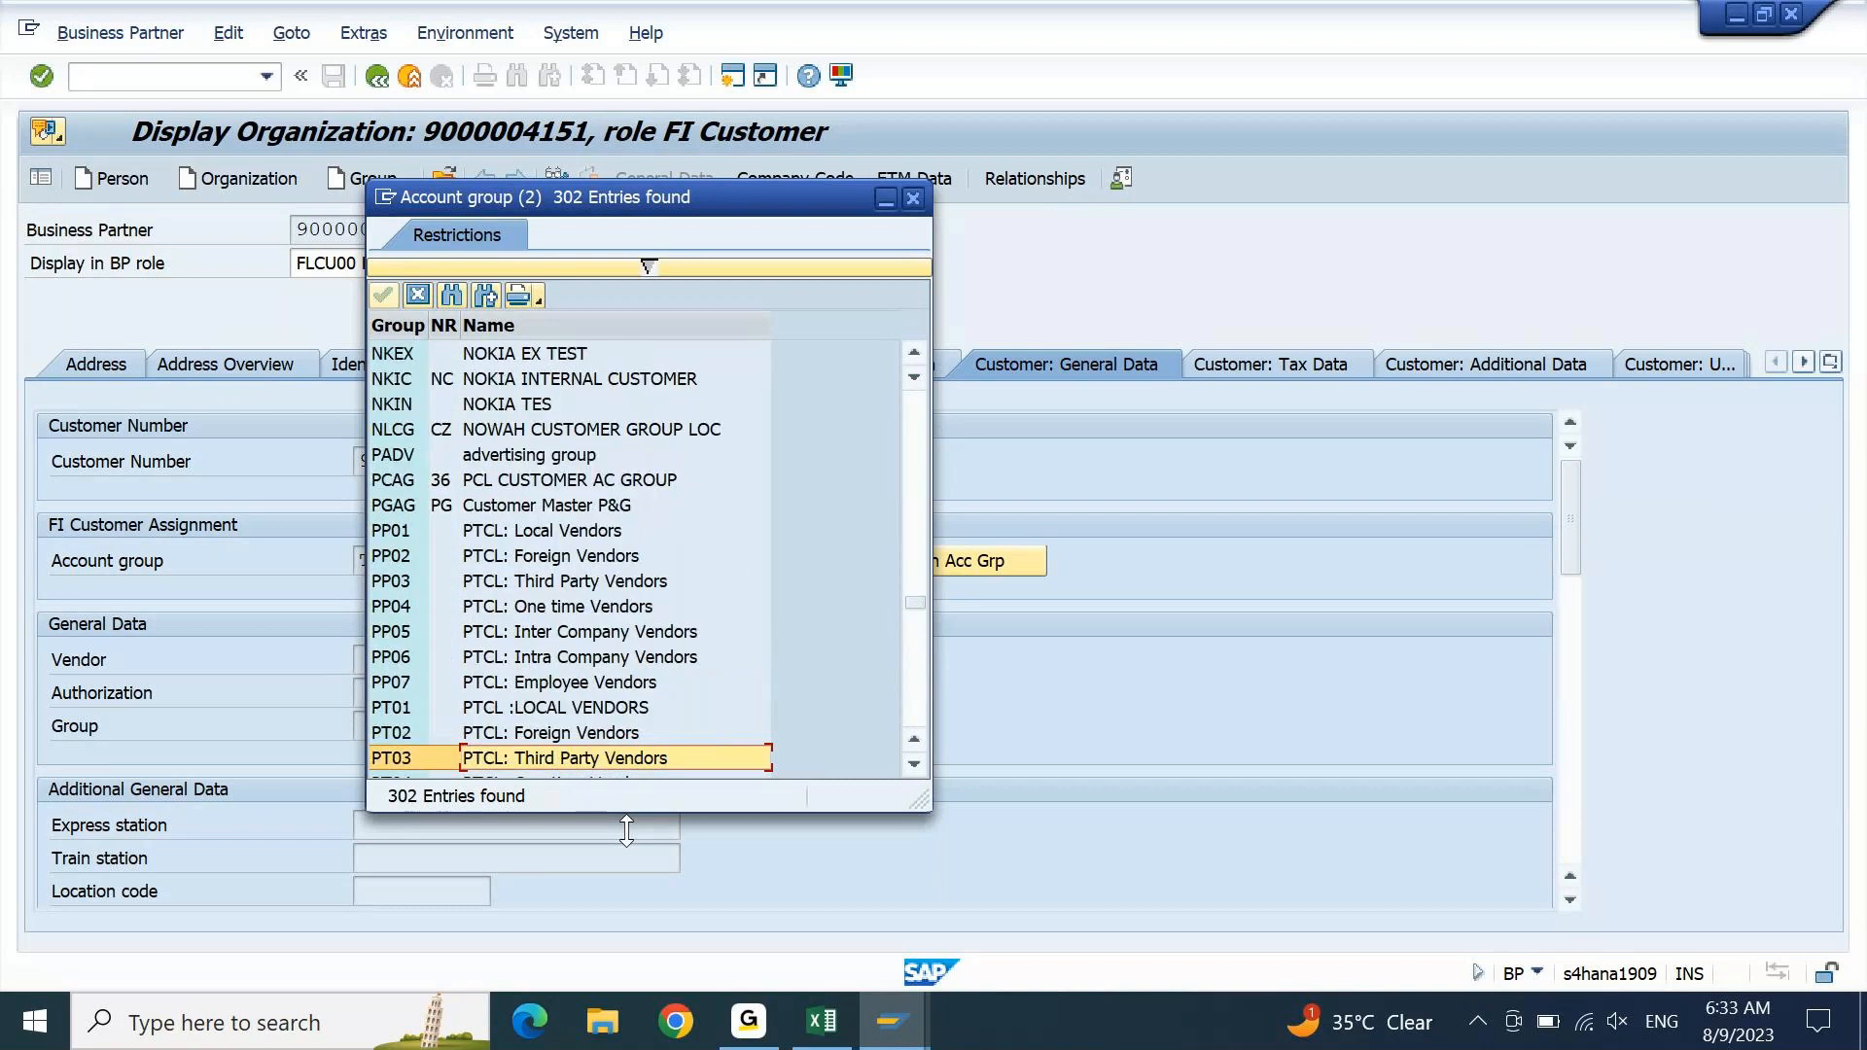
pyautogui.press('pageup')
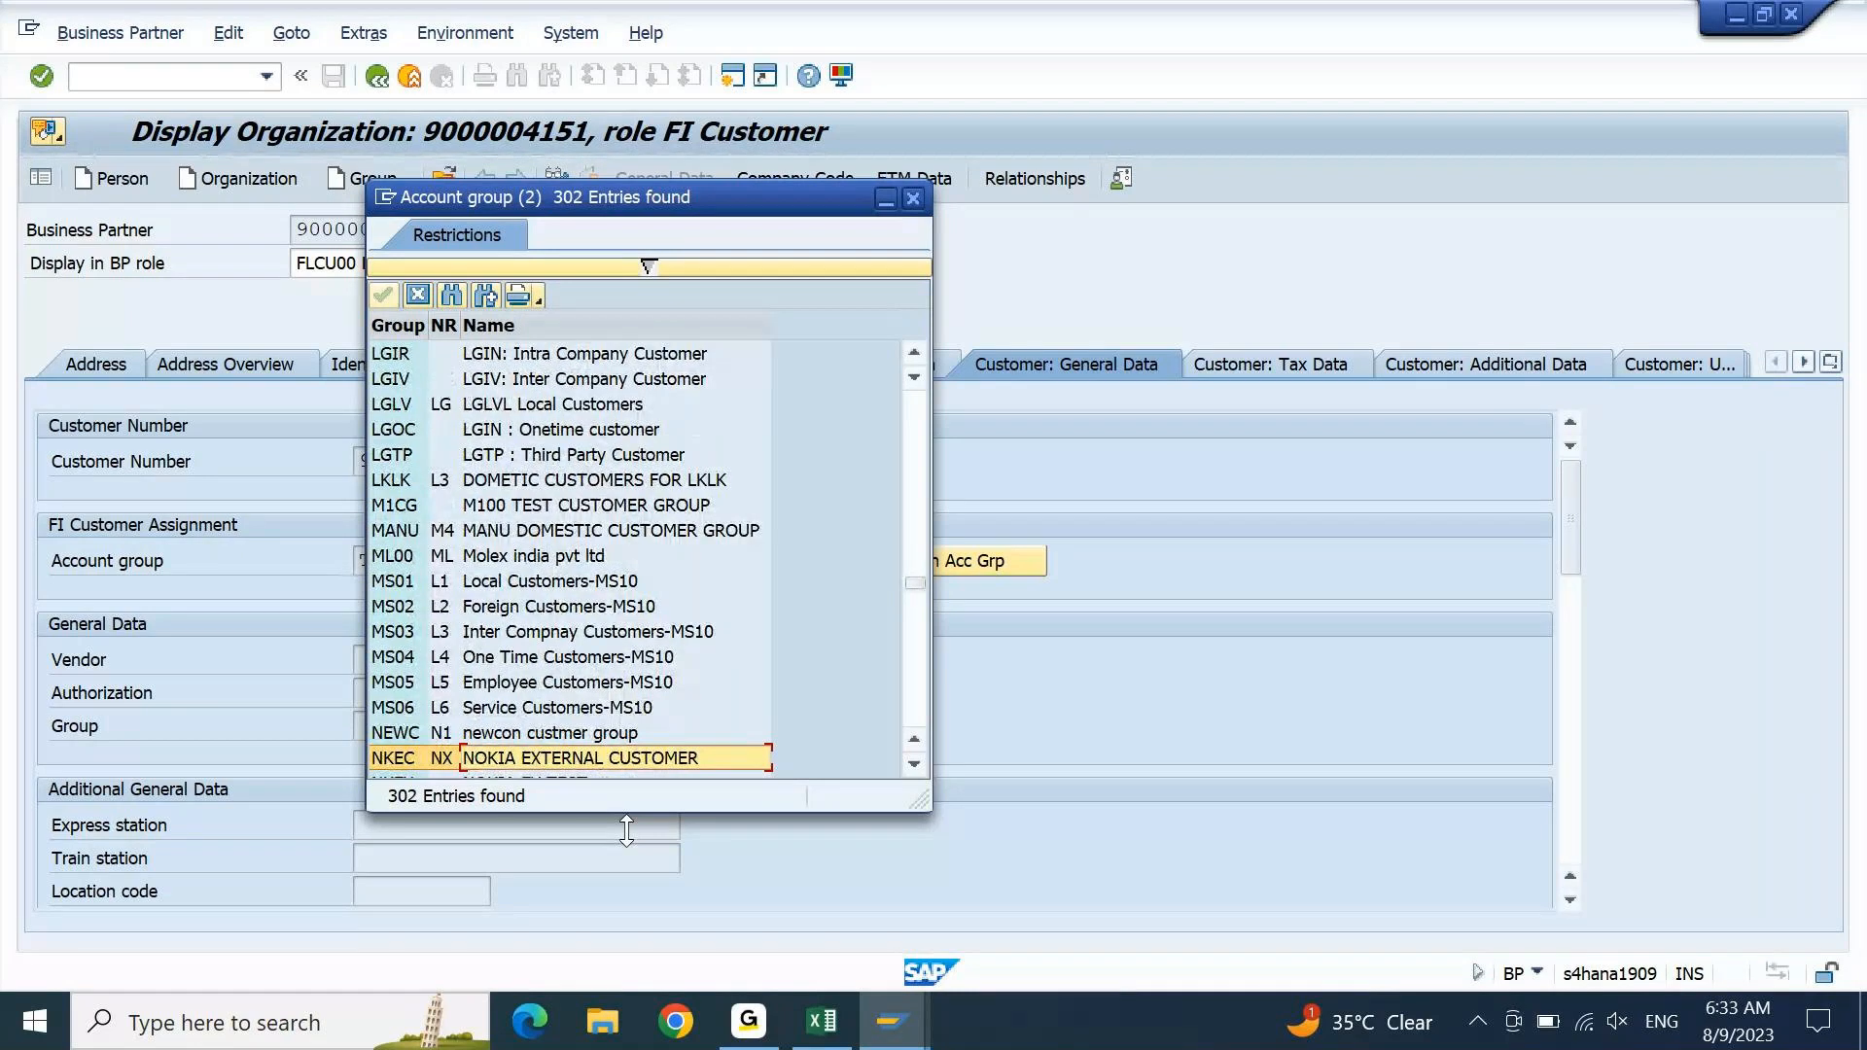
pyautogui.press('pageup')
pyautogui.press('pageup')
pyautogui.press('pageup')
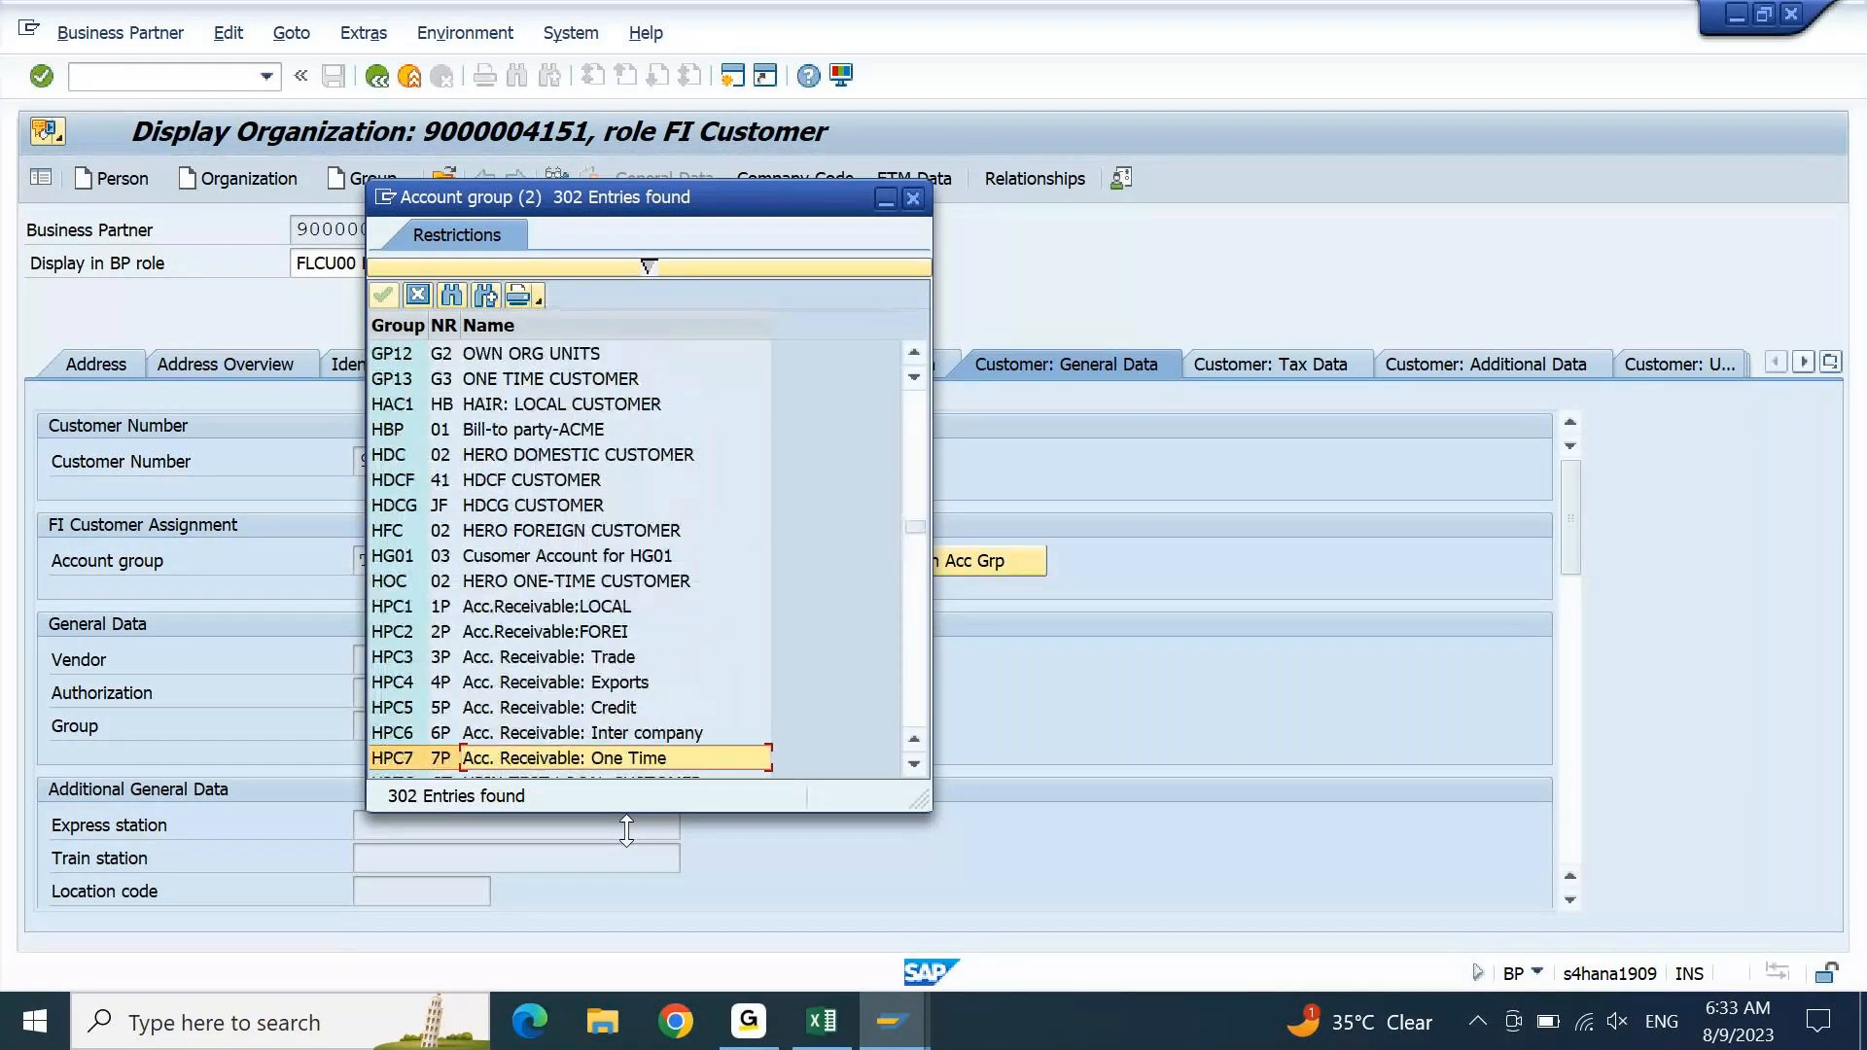
pyautogui.press('pageup')
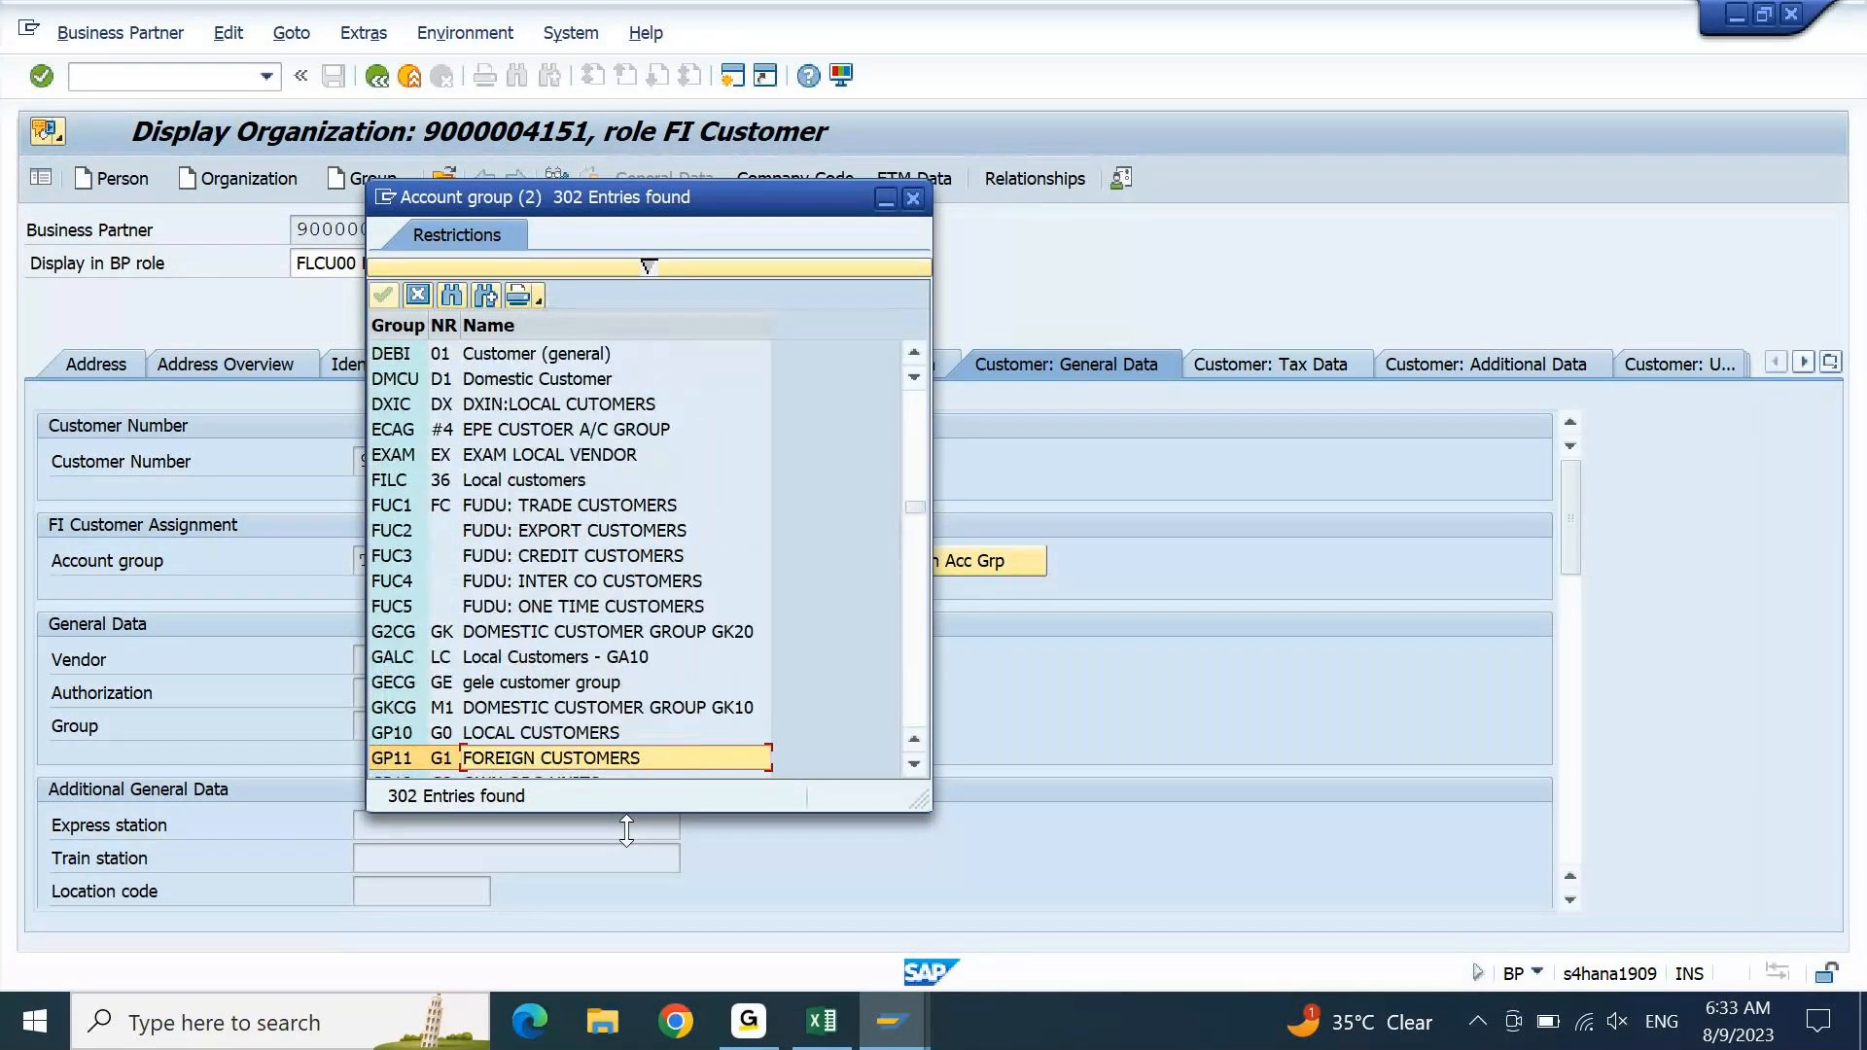
pyautogui.press('pageup')
pyautogui.press('pageup')
pyautogui.press('pageup')
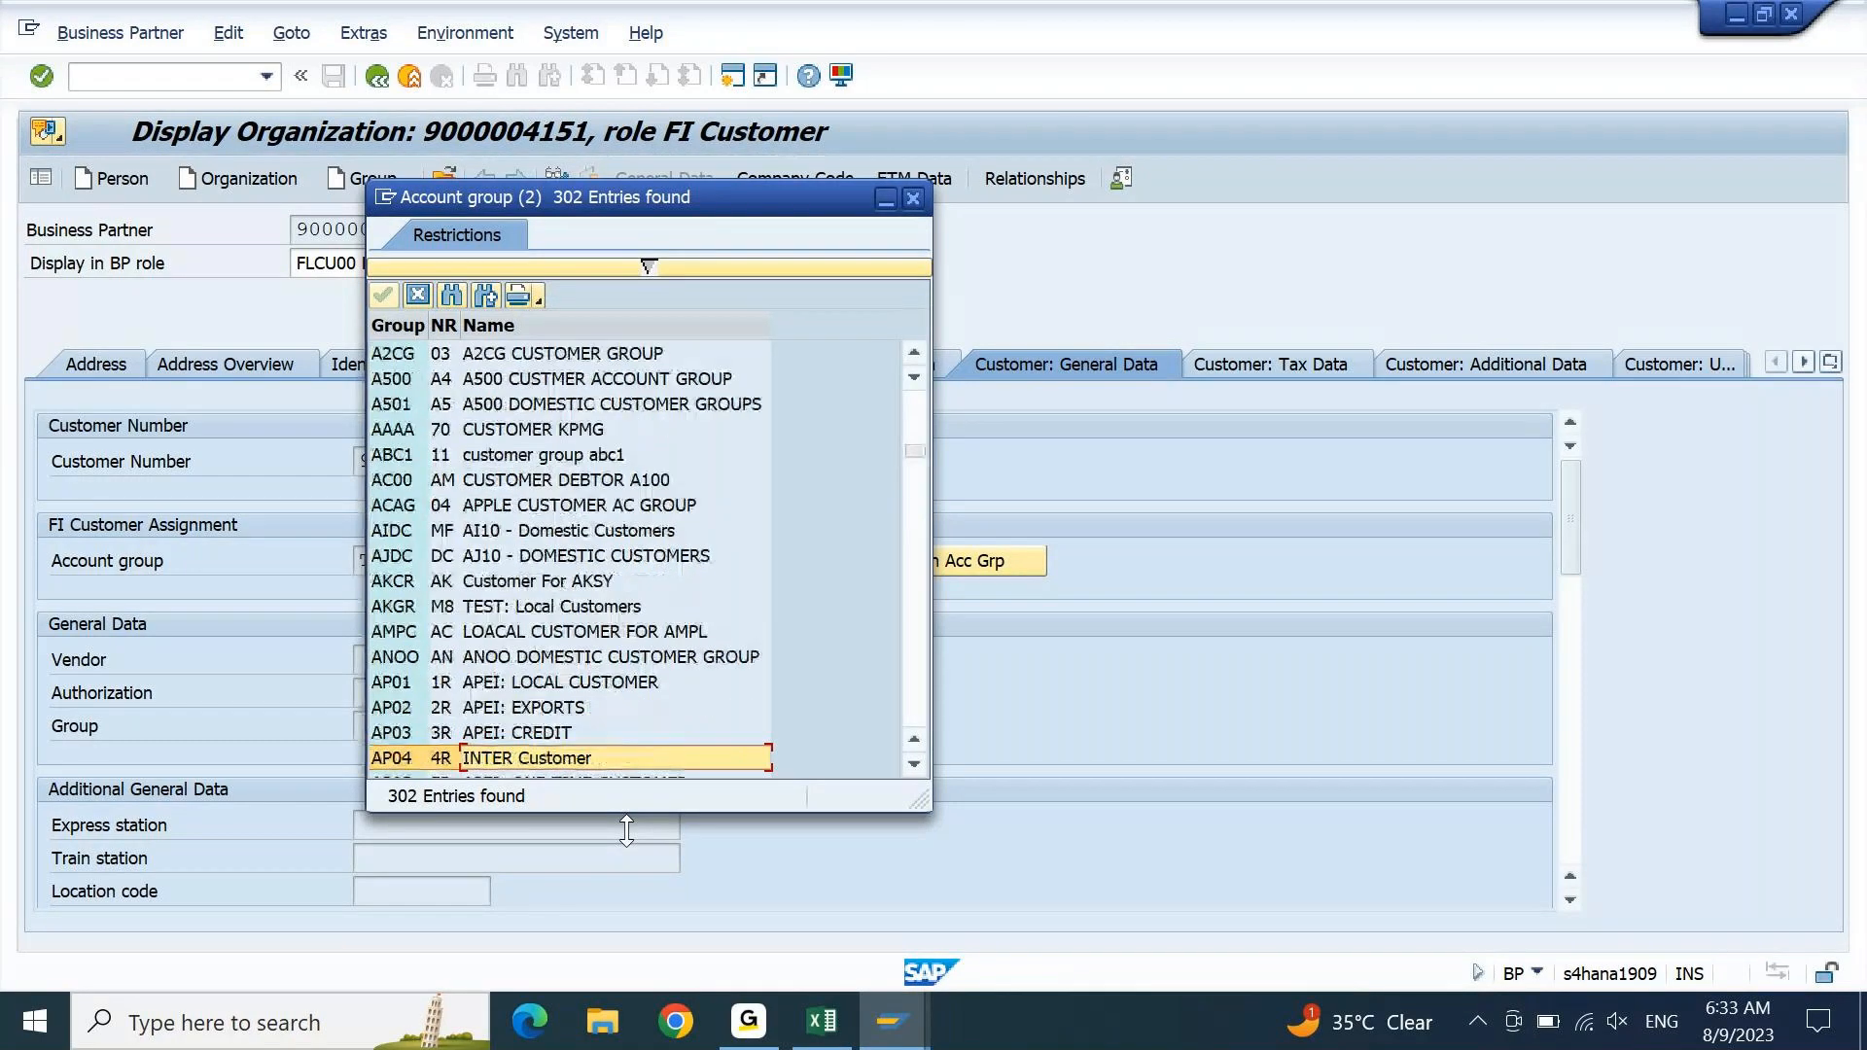
pyautogui.press('pageup')
pyautogui.press('pageup')
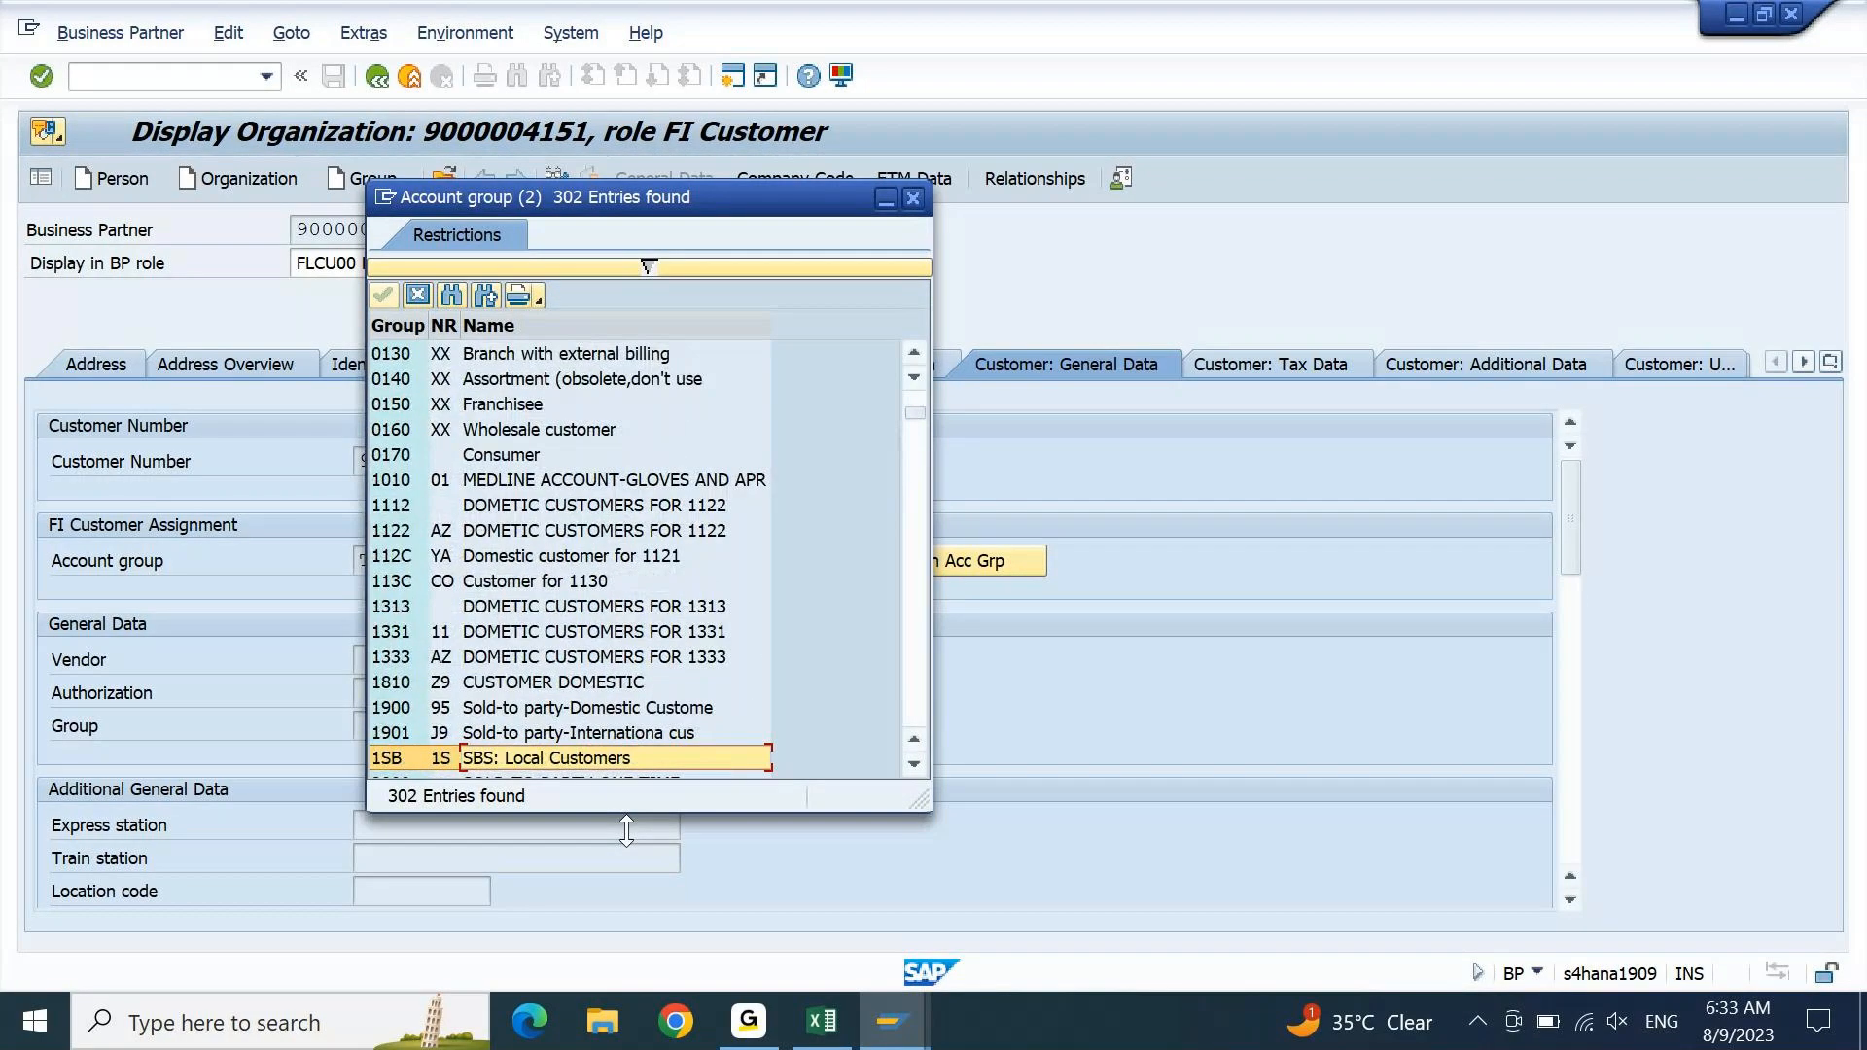
pyautogui.press('pageup')
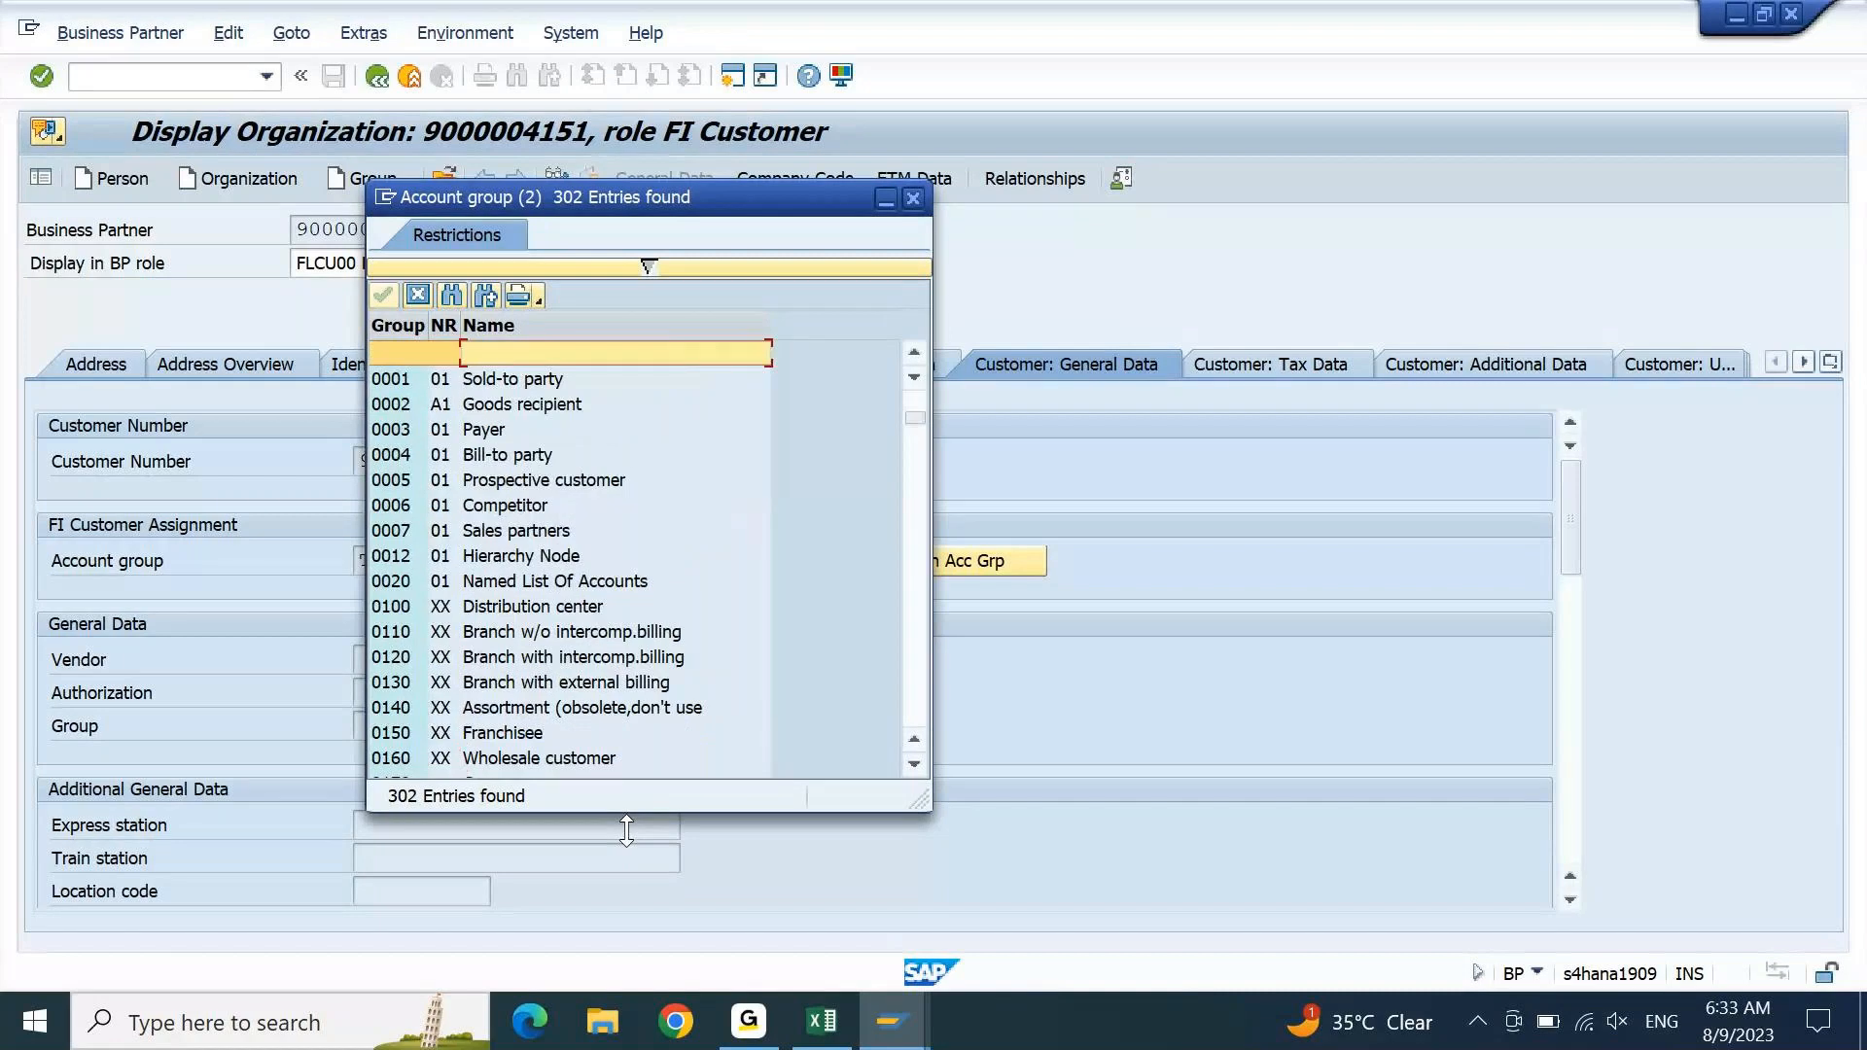
pyautogui.press('pagedown')
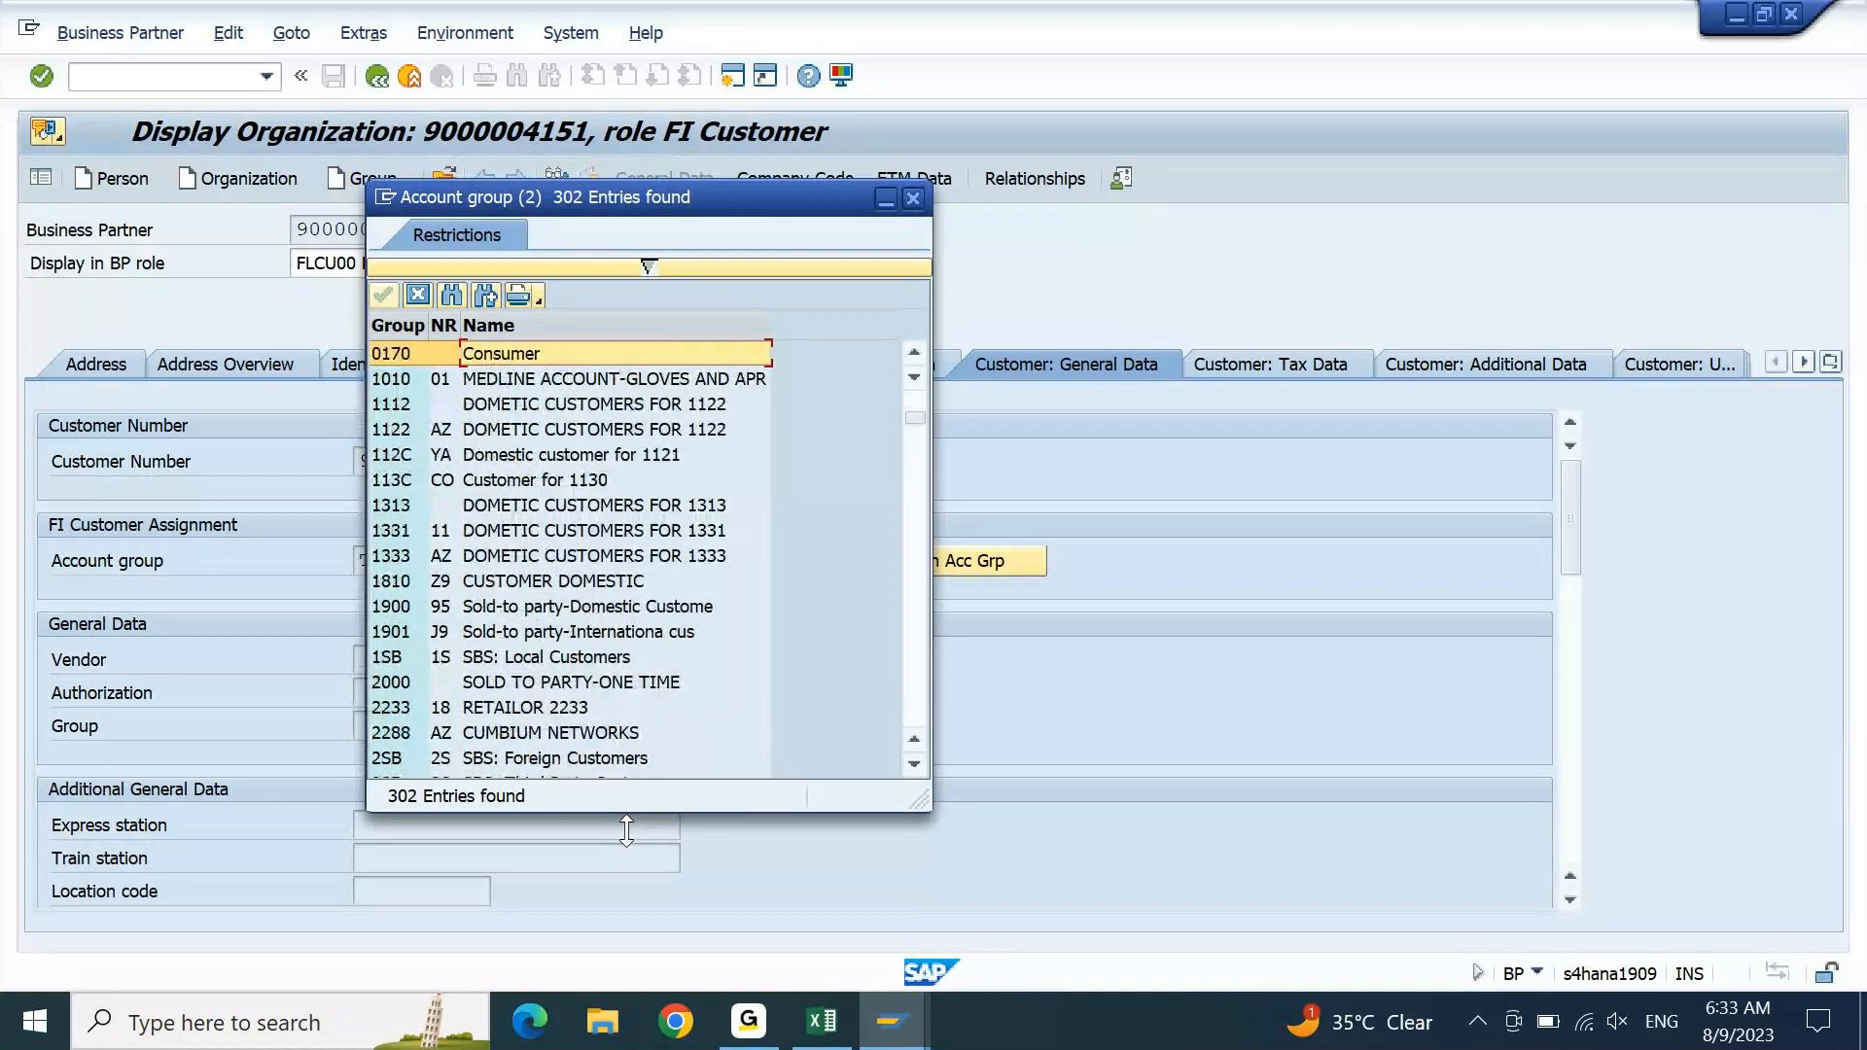
pyautogui.press('pagedown')
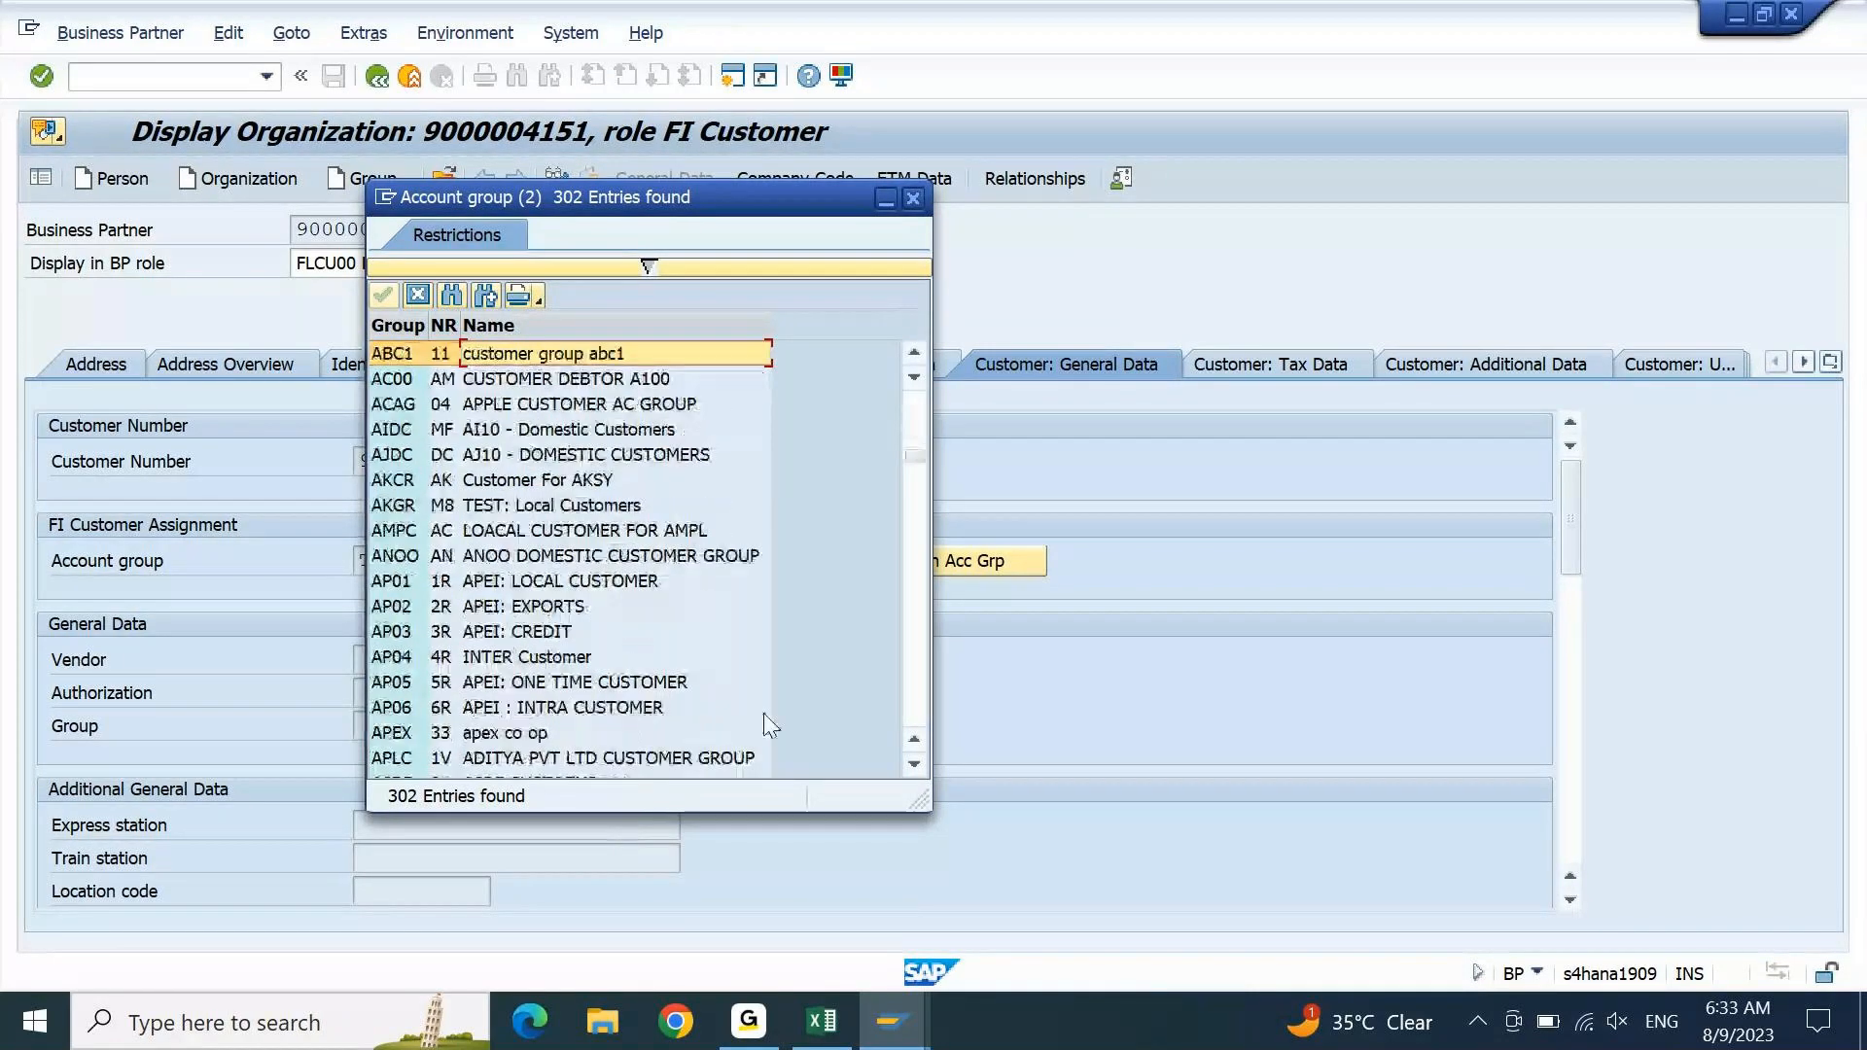
pyautogui.click(920, 201)
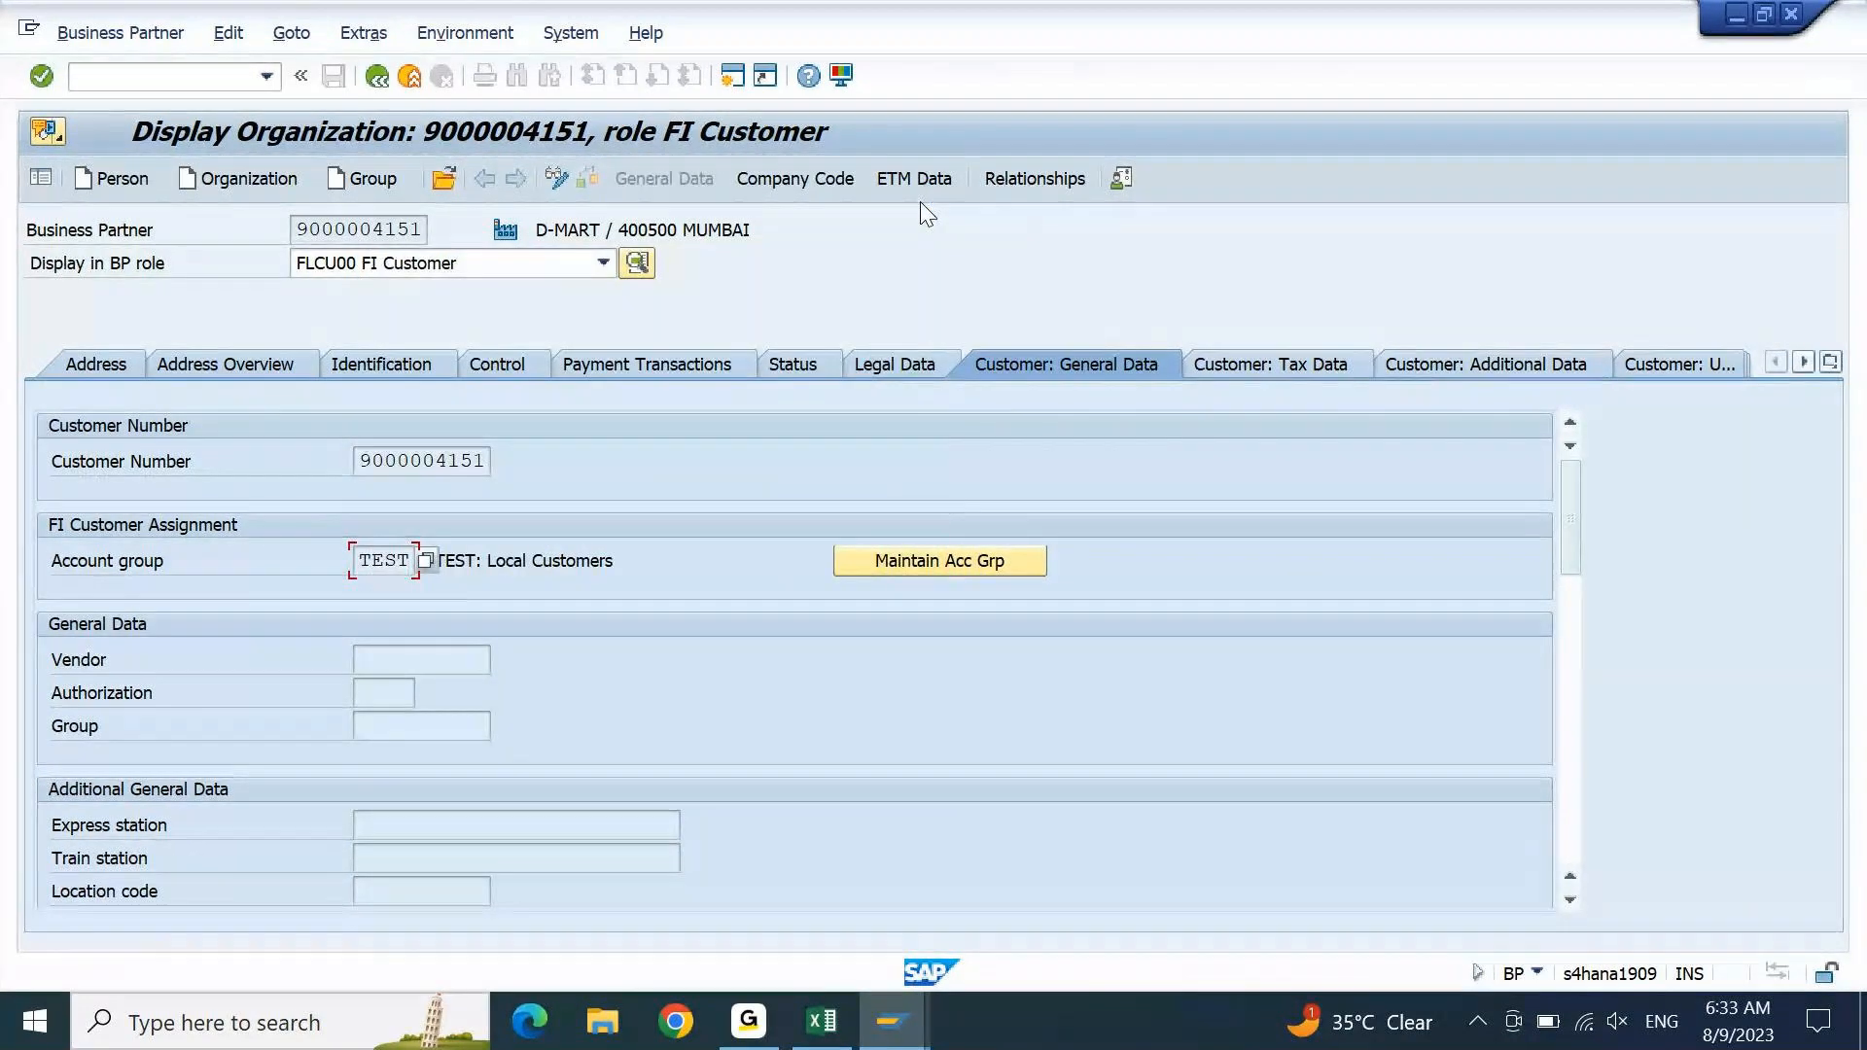
# - Leave the business partner display with /n and return to the SAP Easy Access screen
pyautogui.click(142, 82)
pyautogui.write('/n')
pyautogui.press('Return')
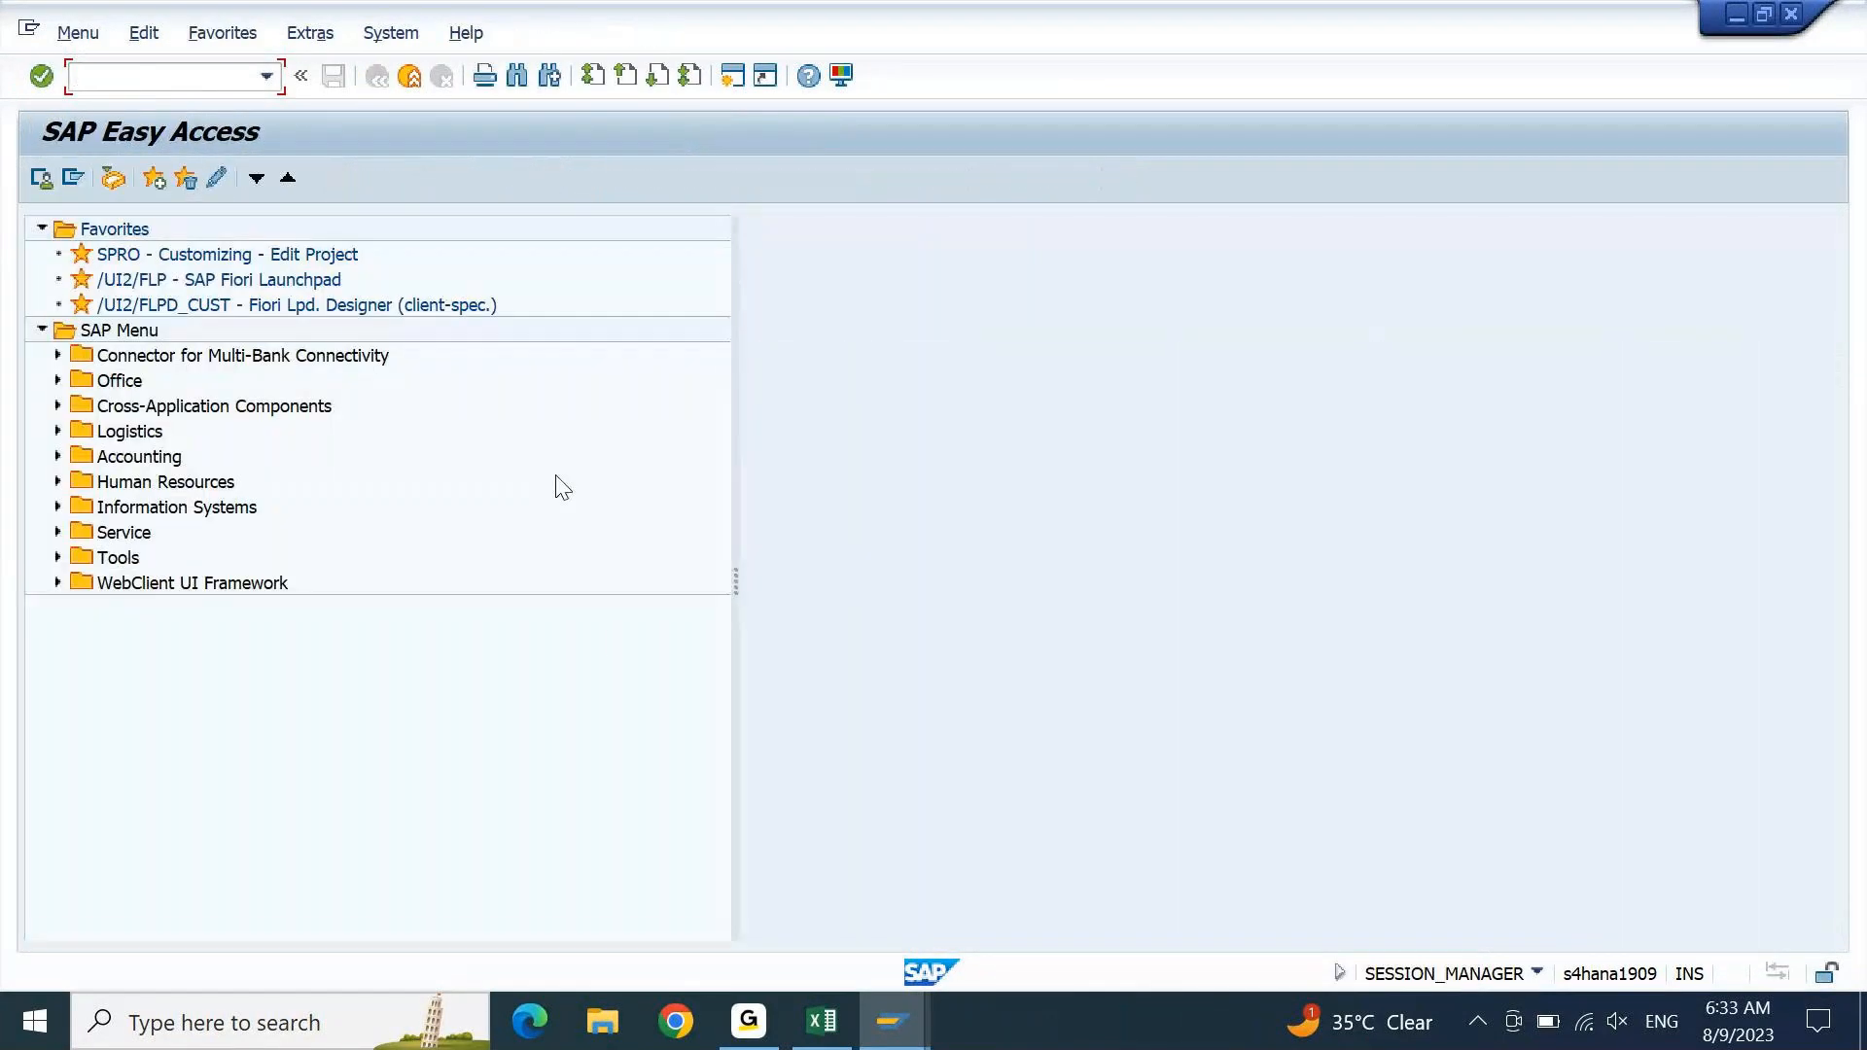
# - Switch to the Excel notes and search the sheet for XDN1
pyautogui.click(822, 1022)
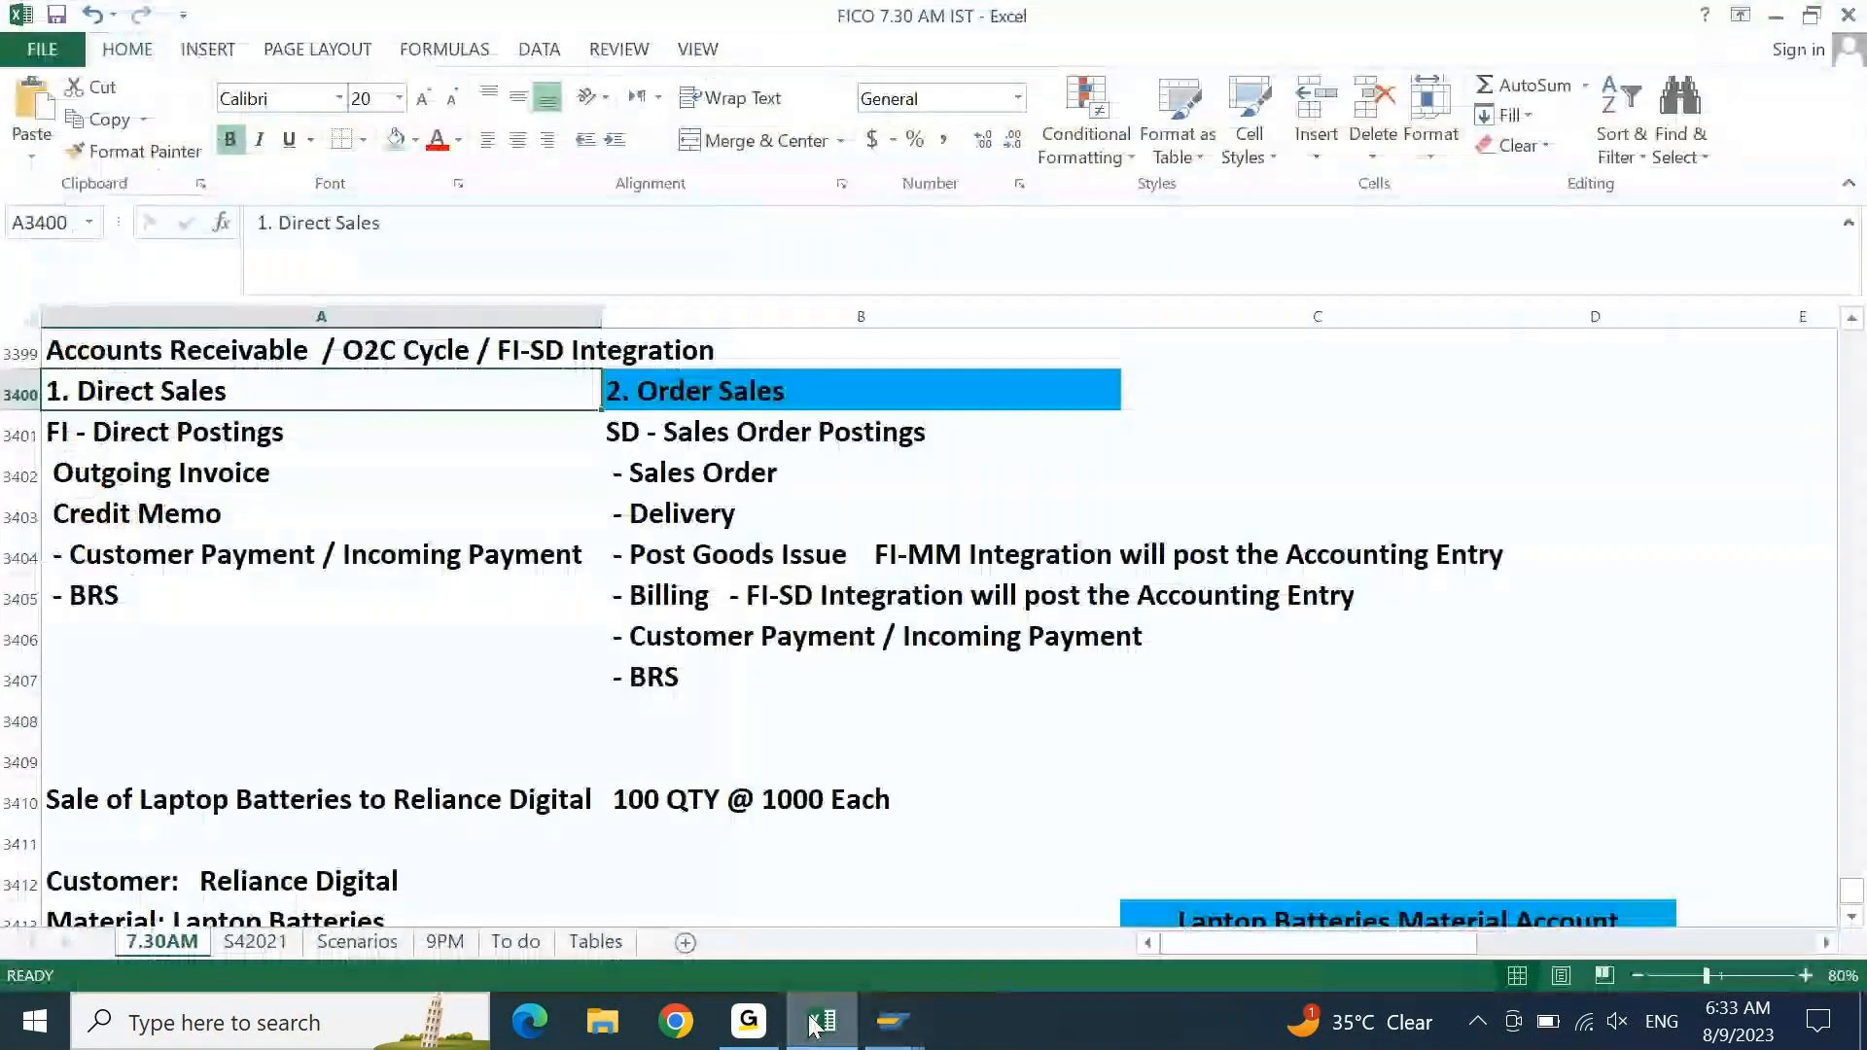
pyautogui.hotkey('ctrl', 'f')
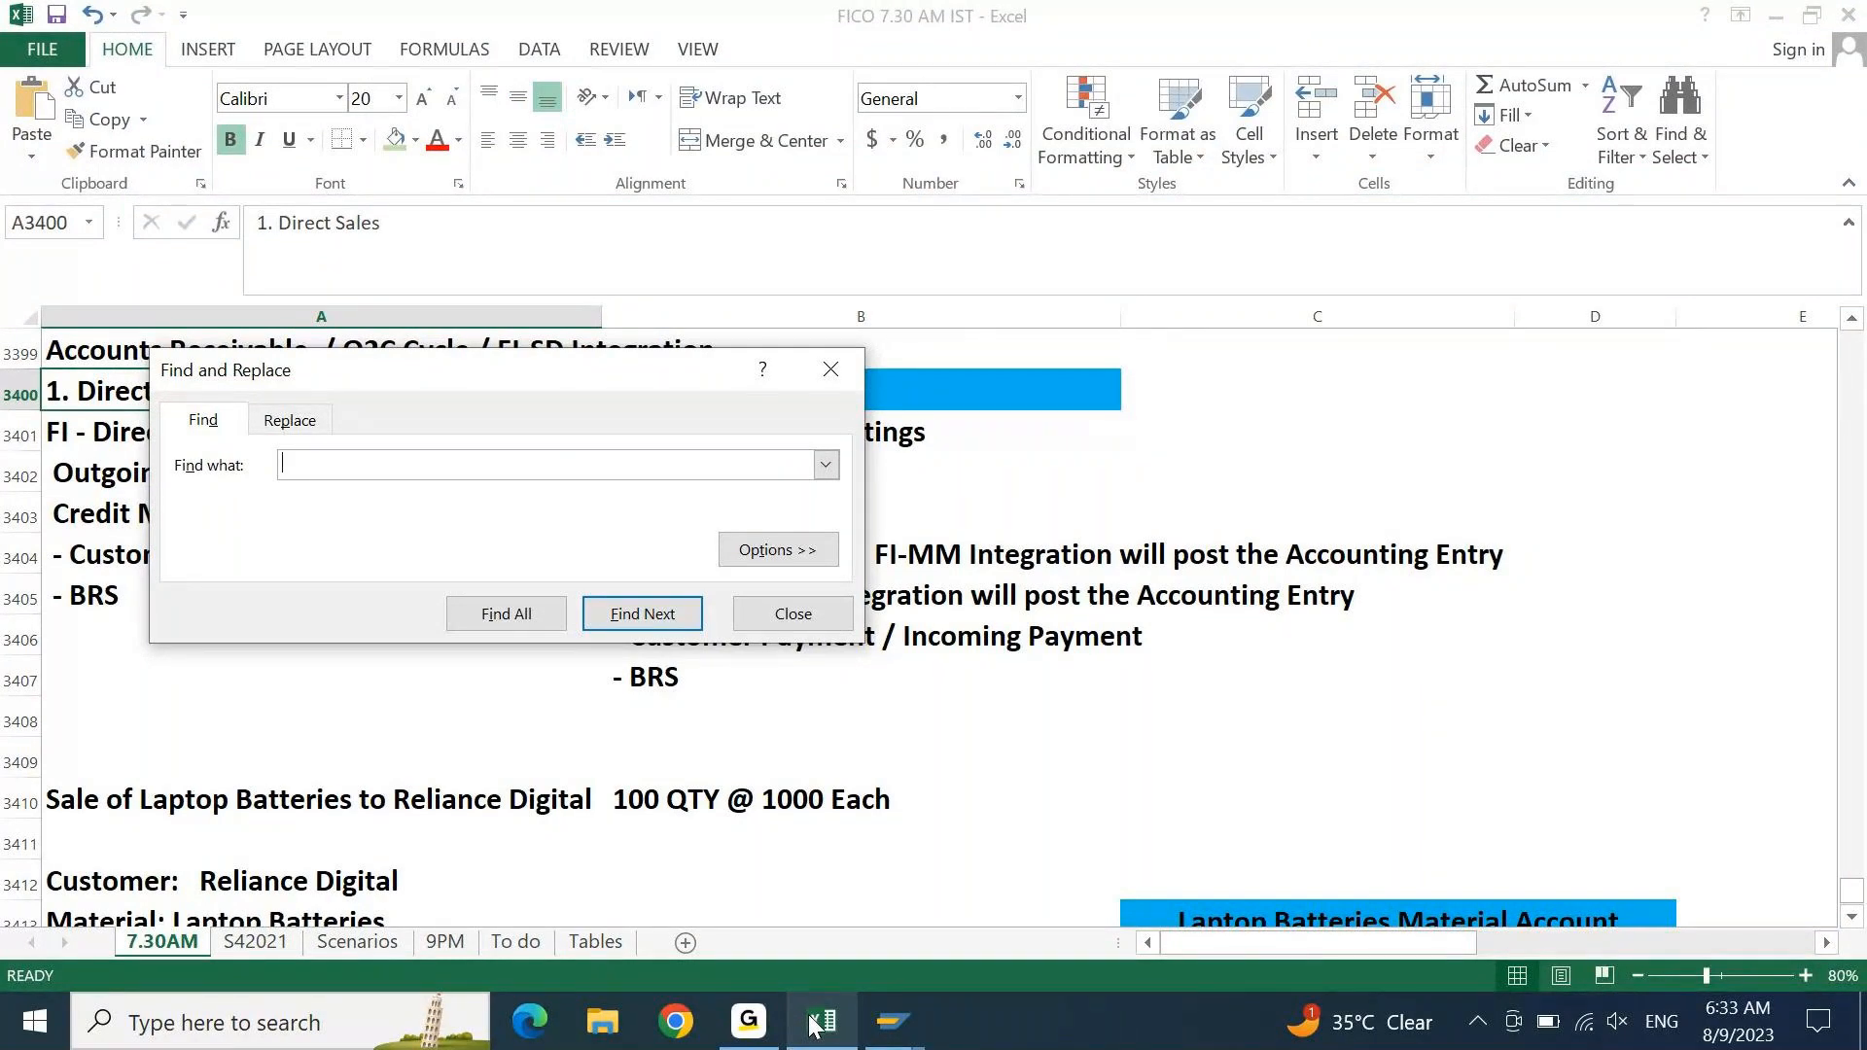
pyautogui.write('XDN1')
pyautogui.press('Return')
pyautogui.moveTo(784, 1026)
pyautogui.press('Escape')
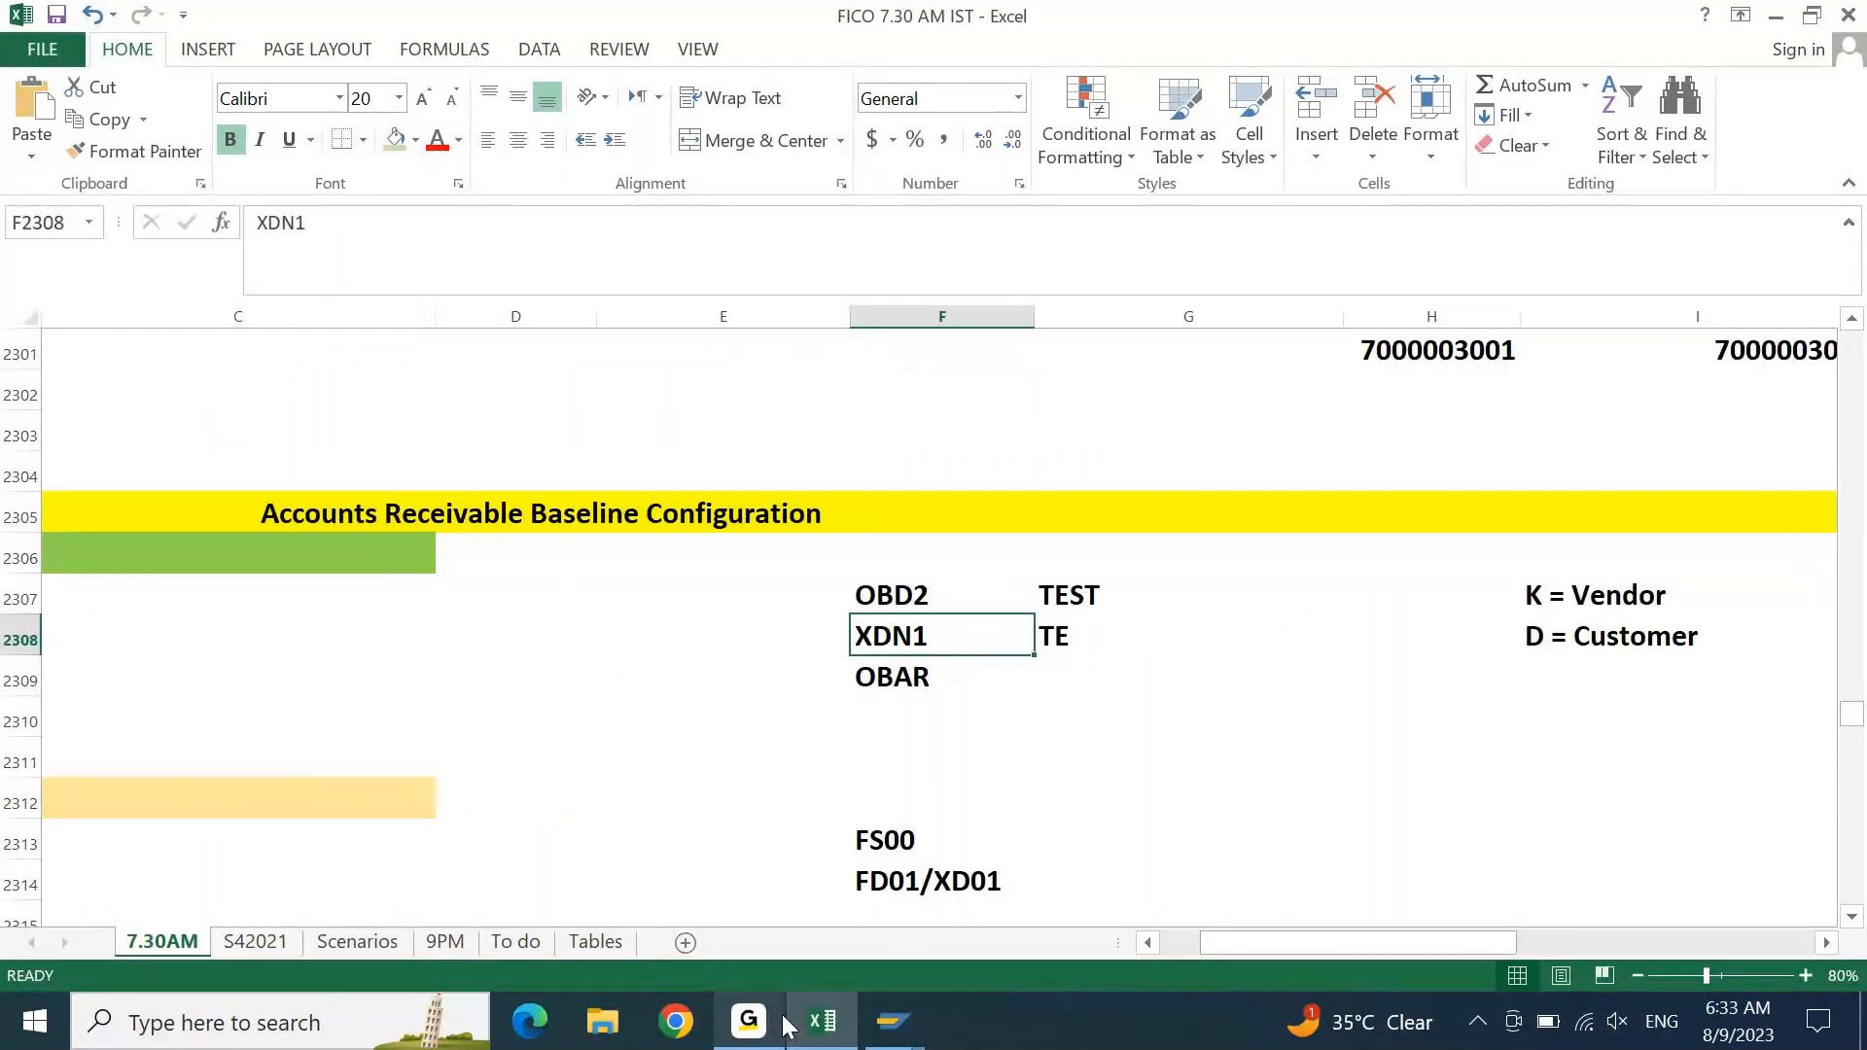
# - Read through the Accounts Receivable Baseline Configuration notes for the ECC and S4HANA environments
pyautogui.press('Home')
pyautogui.press('Up')
pyautogui.press('Up')
pyautogui.press('Up')
pyautogui.press('Up')
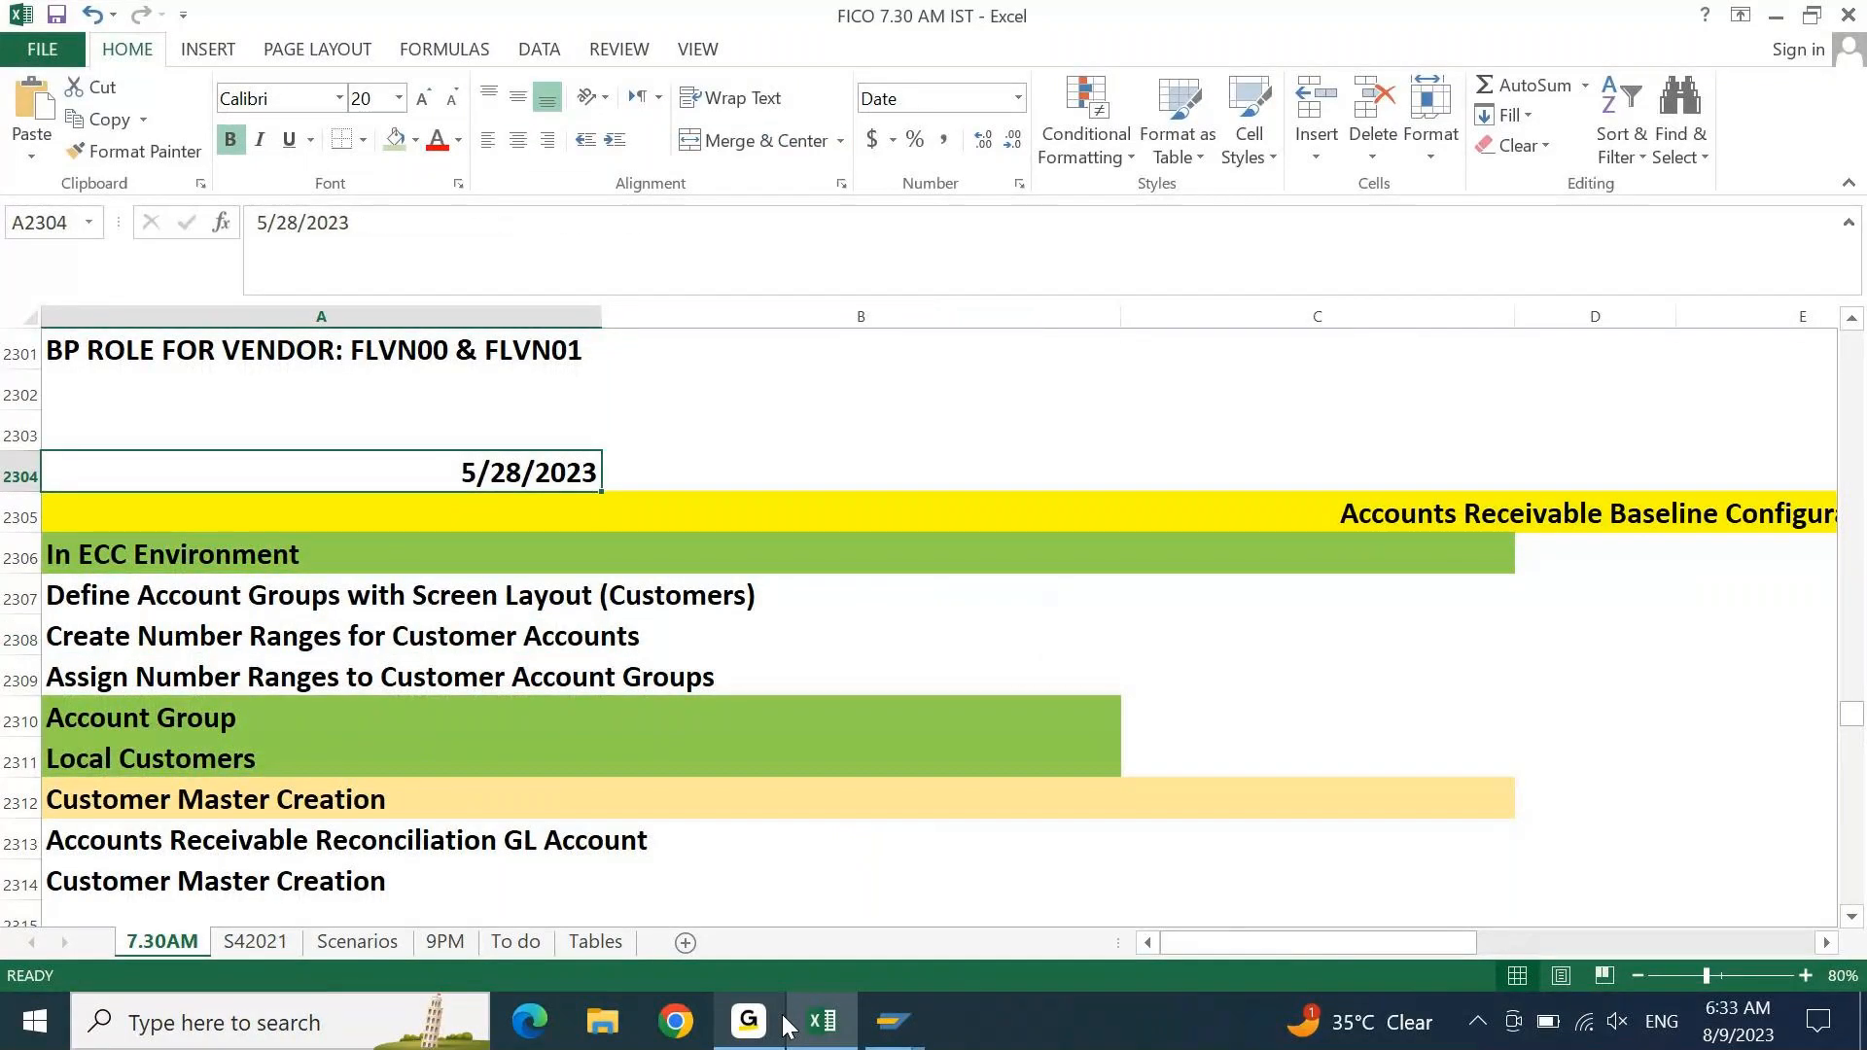
pyautogui.press('Down')
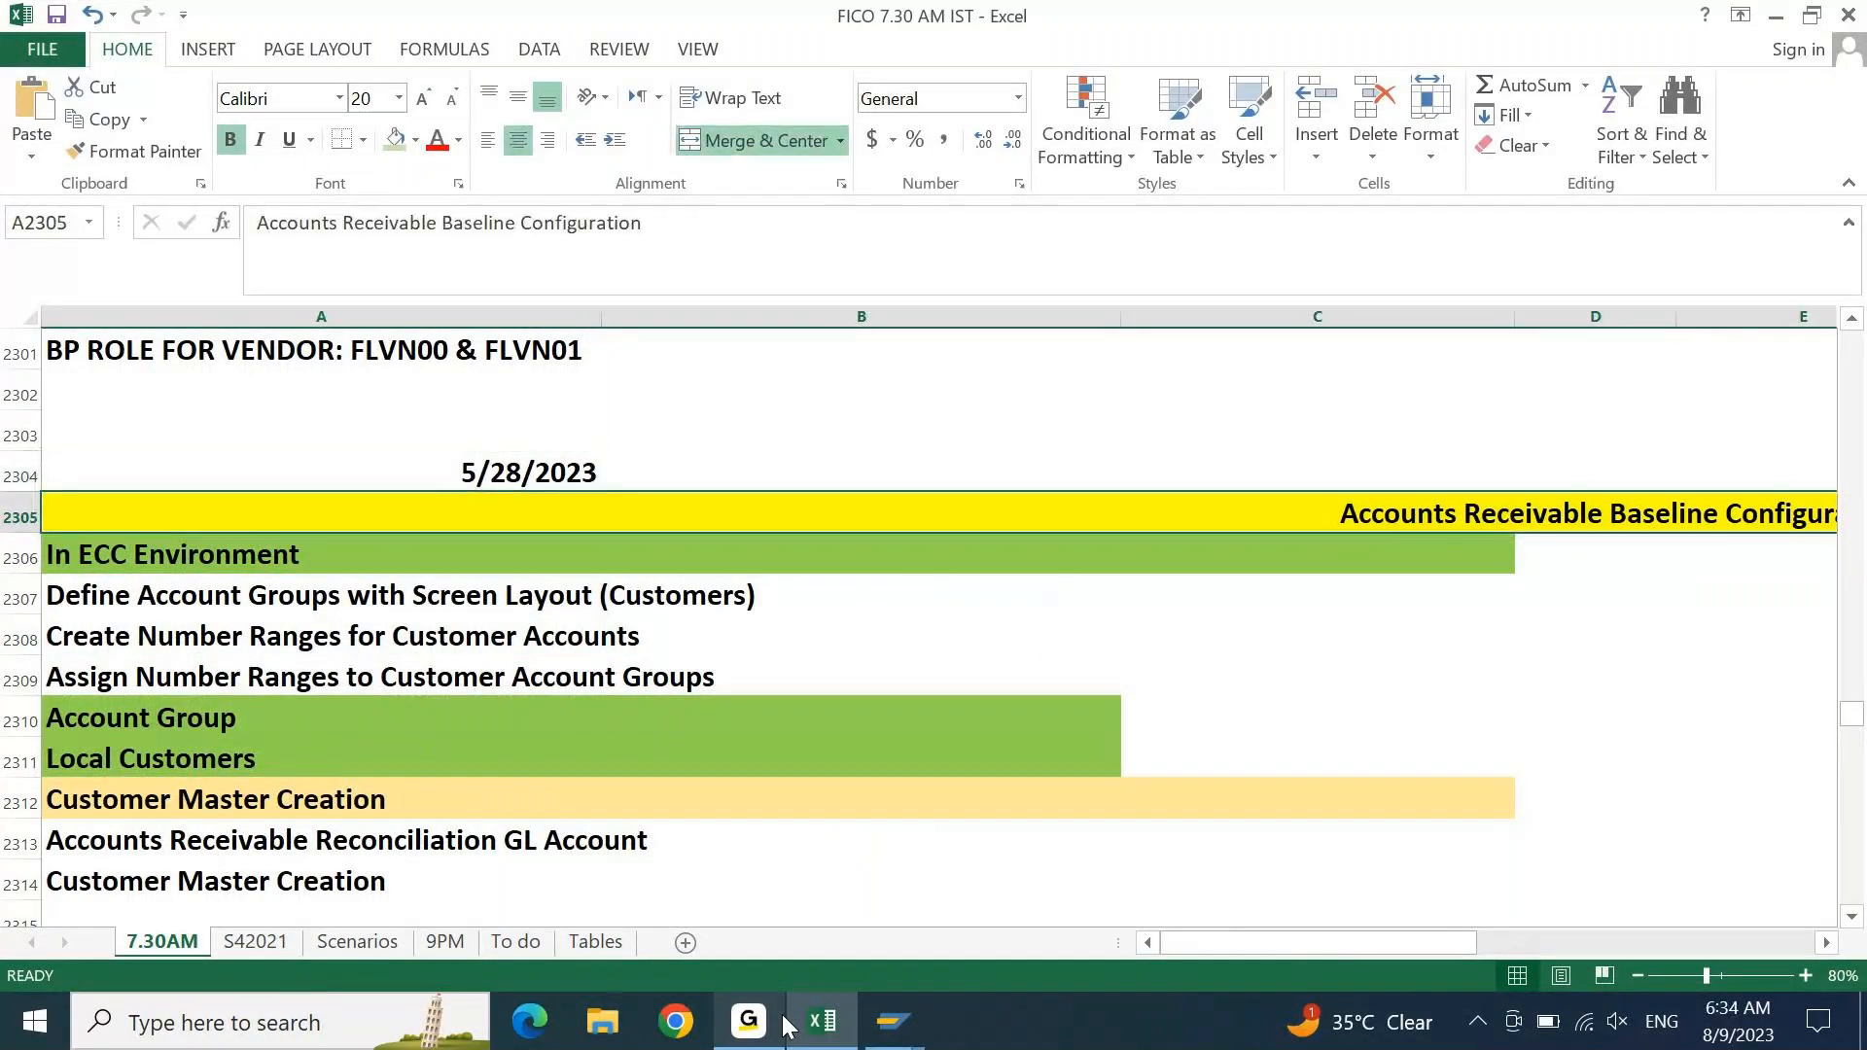
pyautogui.press('Down')
pyautogui.press('Down')
pyautogui.press('Down')
pyautogui.press('Down')
pyautogui.press('Down')
pyautogui.press('Down')
pyautogui.press('Down')
pyautogui.press('Down')
pyautogui.press('Down')
pyautogui.press('Down')
pyautogui.press('Down')
pyautogui.press('Down')
pyautogui.press('Down')
pyautogui.press('Down')
pyautogui.press('Down')
pyautogui.press('Down')
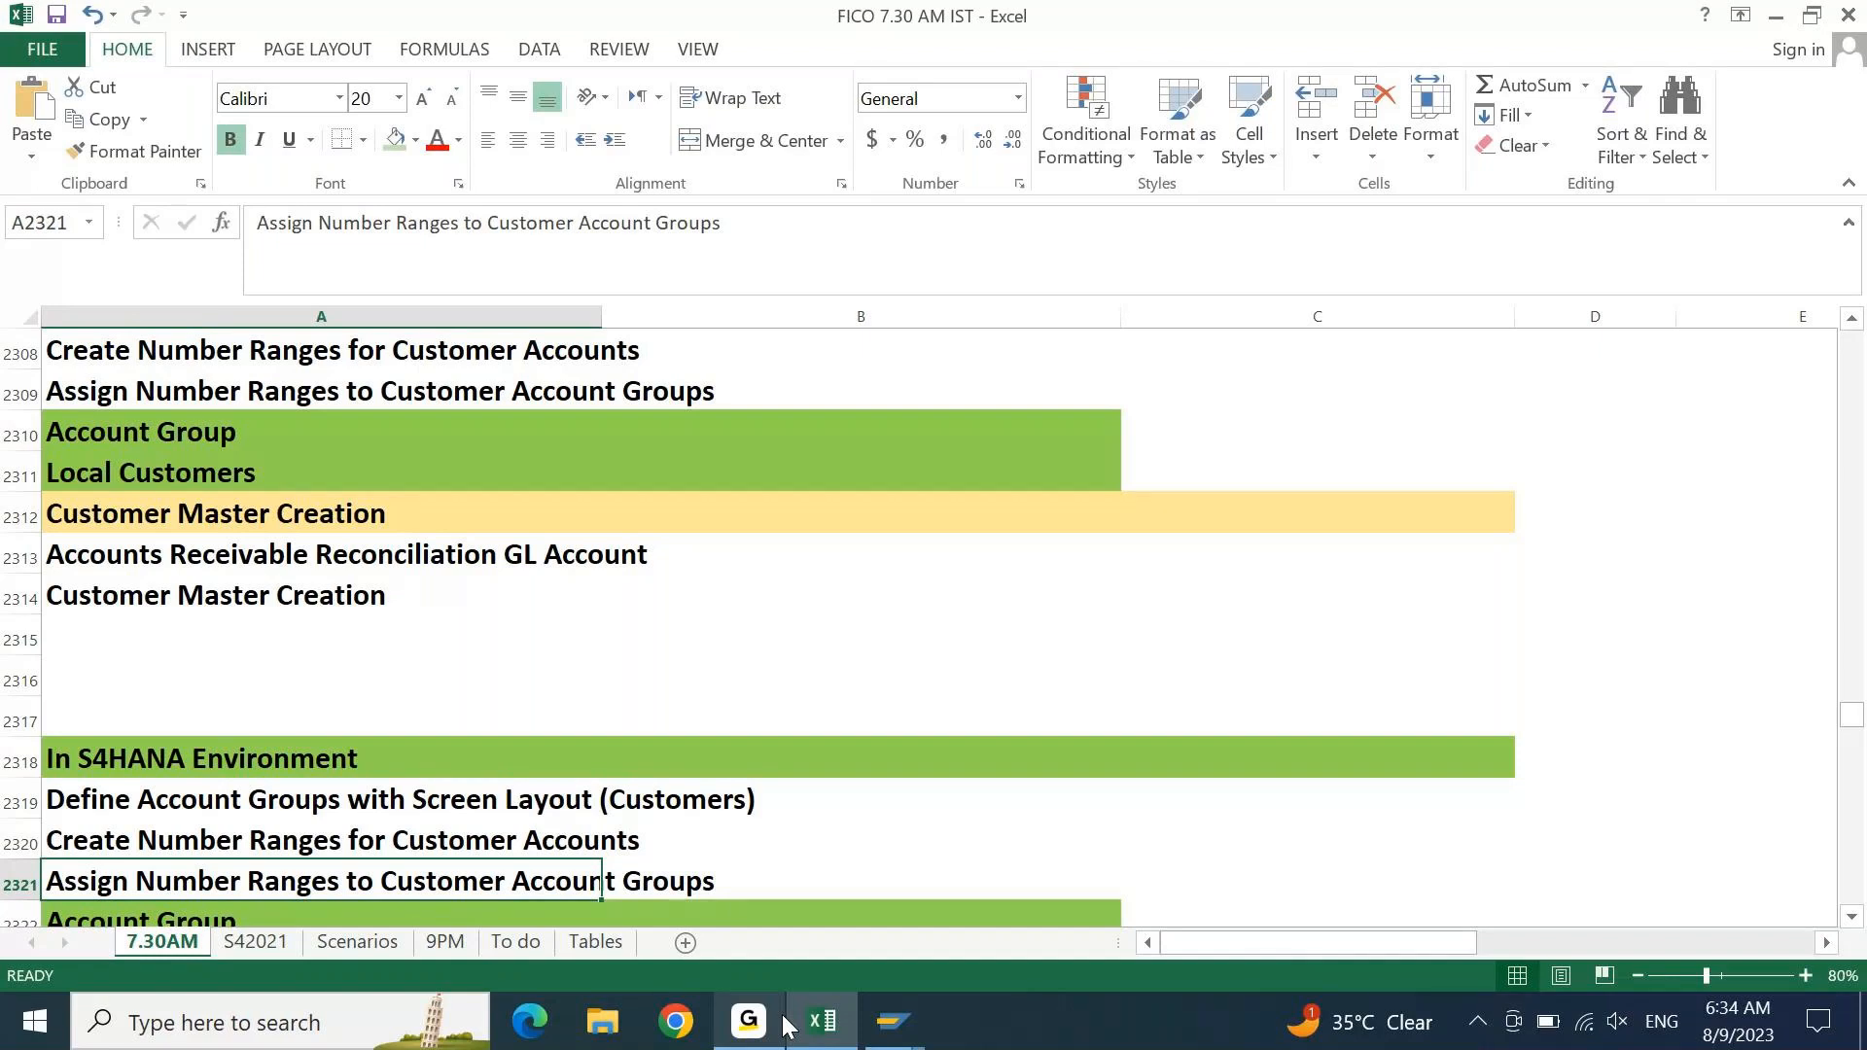
pyautogui.press('Down')
pyautogui.press('Down')
pyautogui.press('Down')
pyautogui.press('Down')
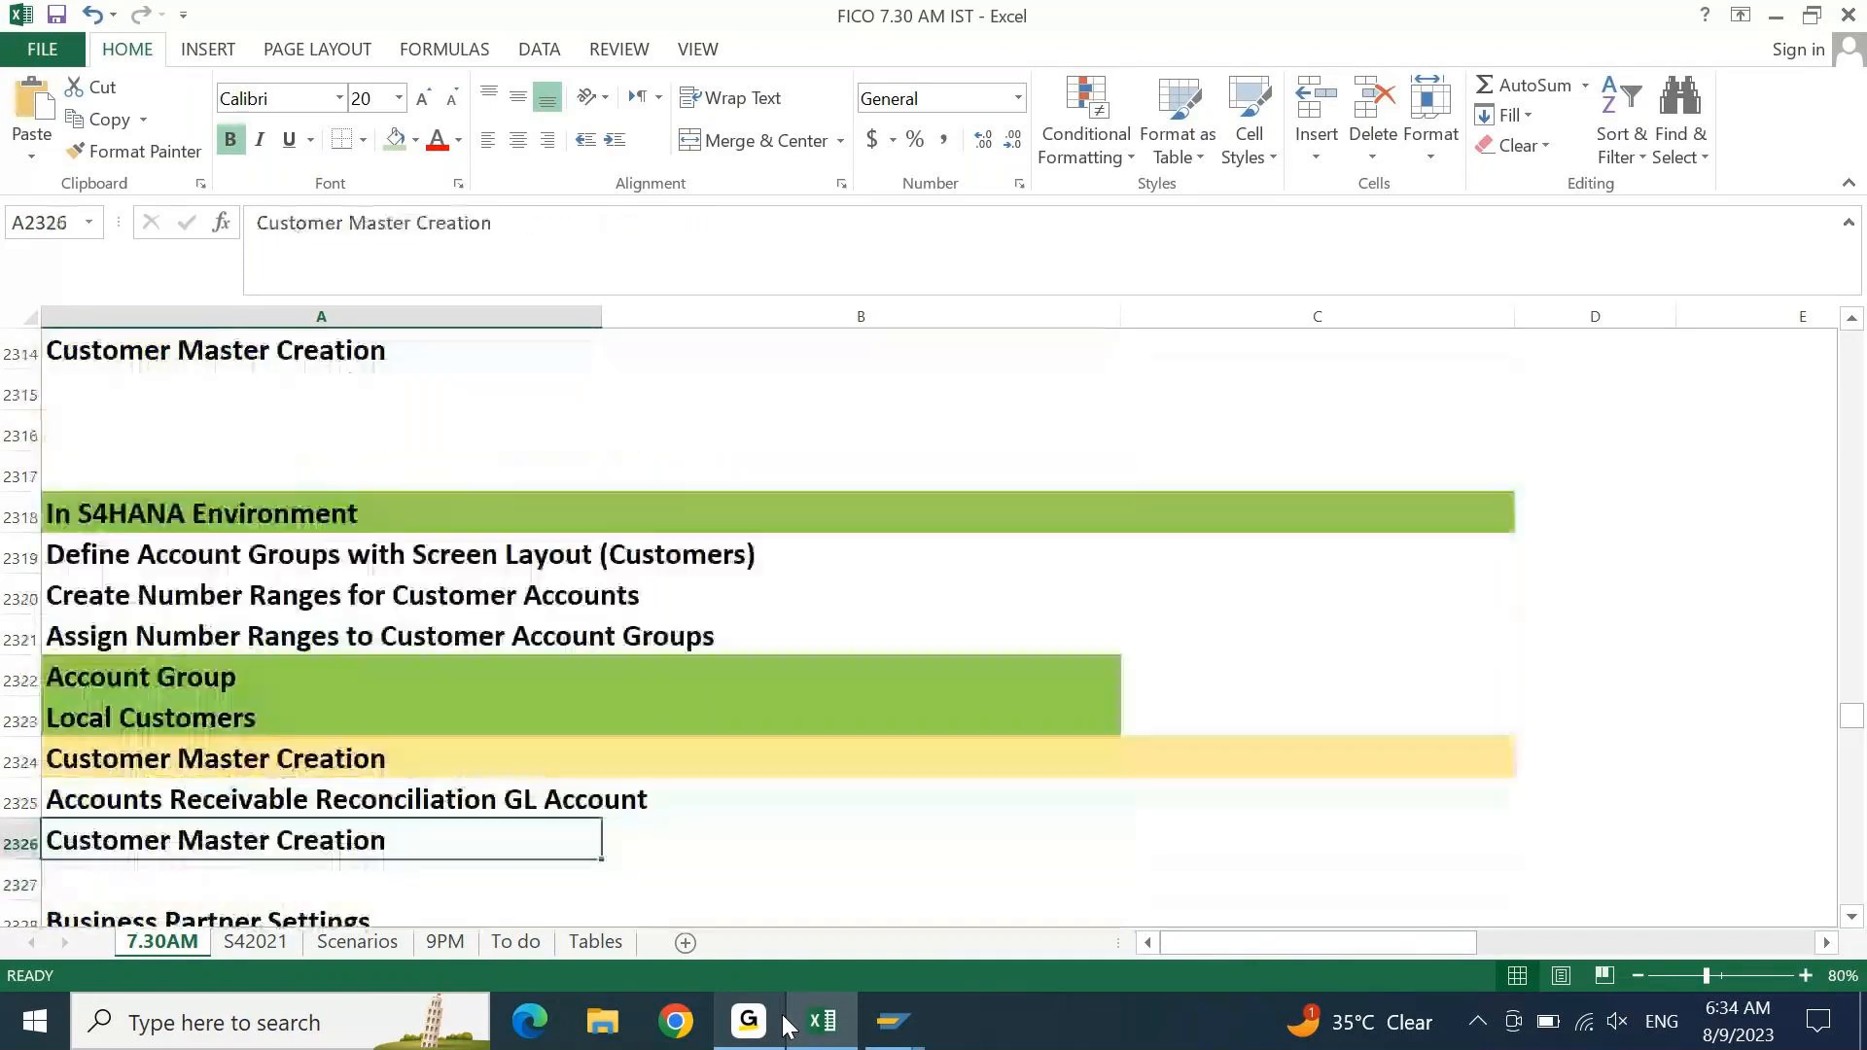
# - Copy the transaction code OBD2 listed for defining customer account groups in the S4HANA environment section
pyautogui.press('Up')
pyautogui.press('Up')
pyautogui.press('Up')
pyautogui.press('Up')
pyautogui.press('Up')
pyautogui.press('Up')
pyautogui.press('Right')
pyautogui.press('Right')
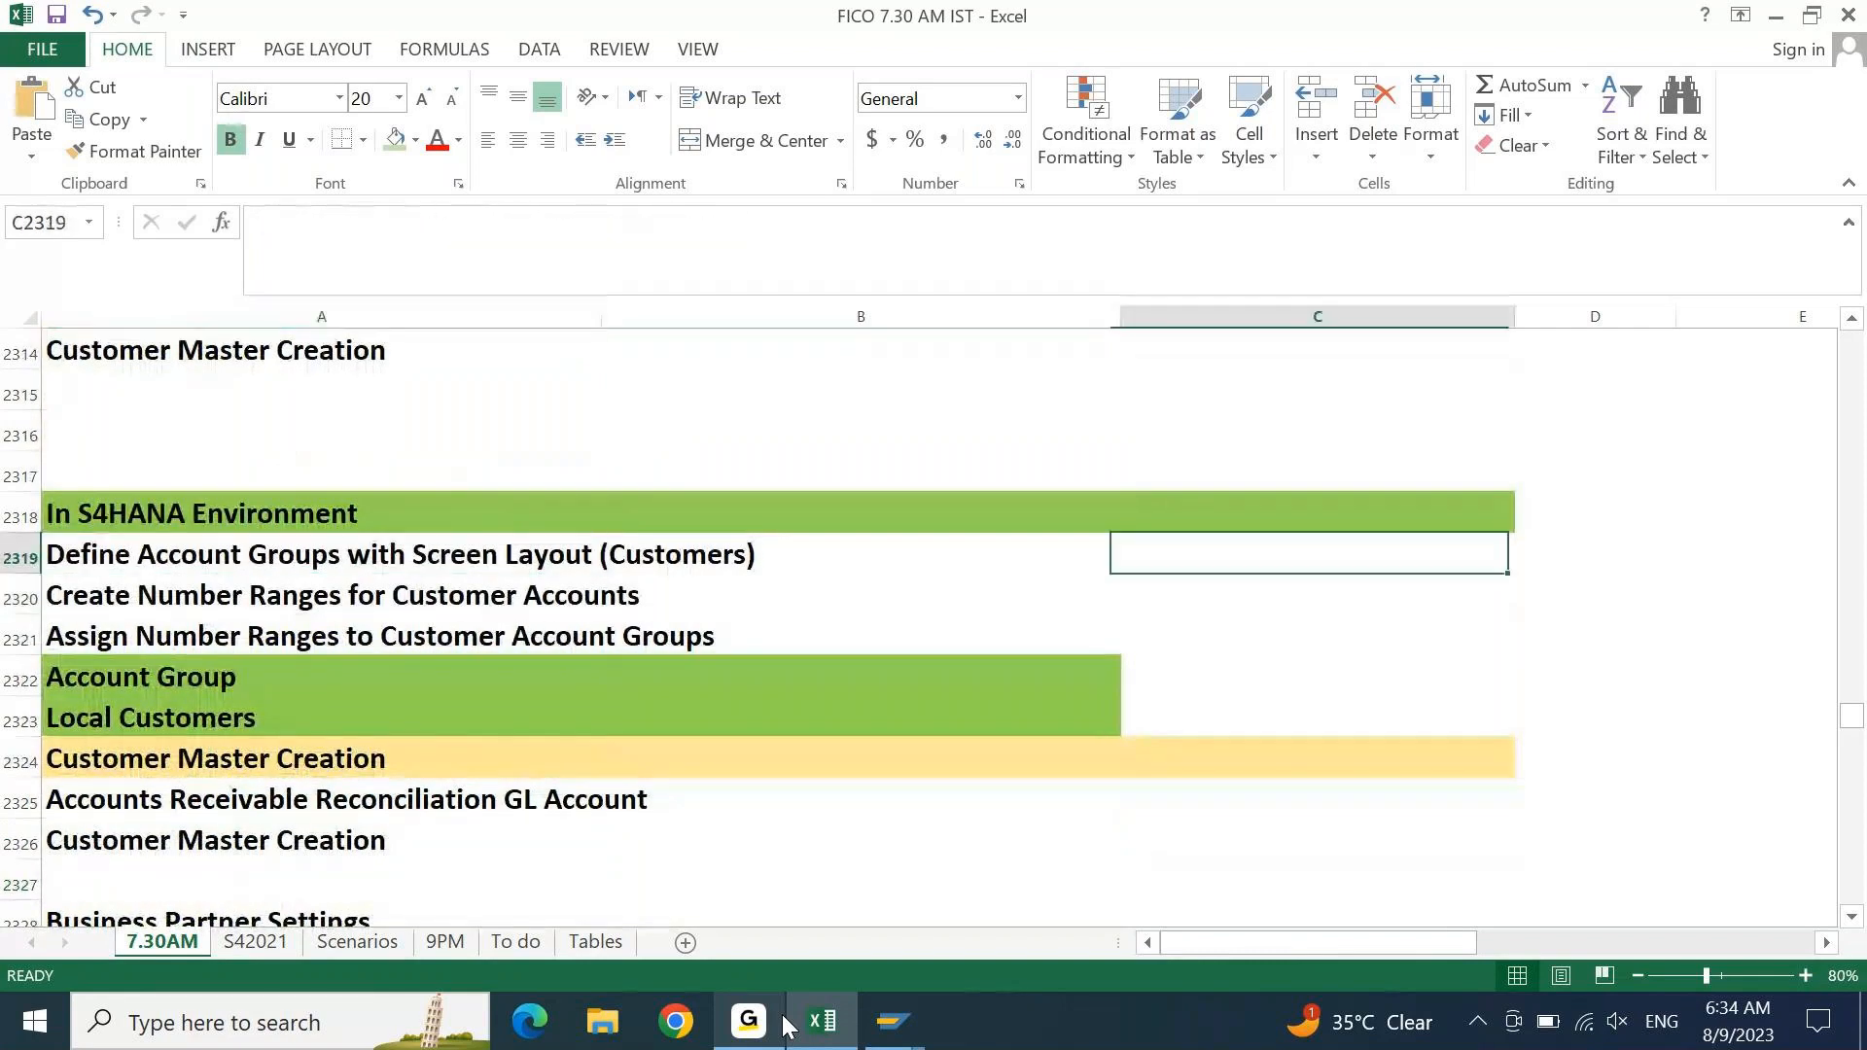
pyautogui.press('Right')
pyautogui.press('Right')
pyautogui.press('Right')
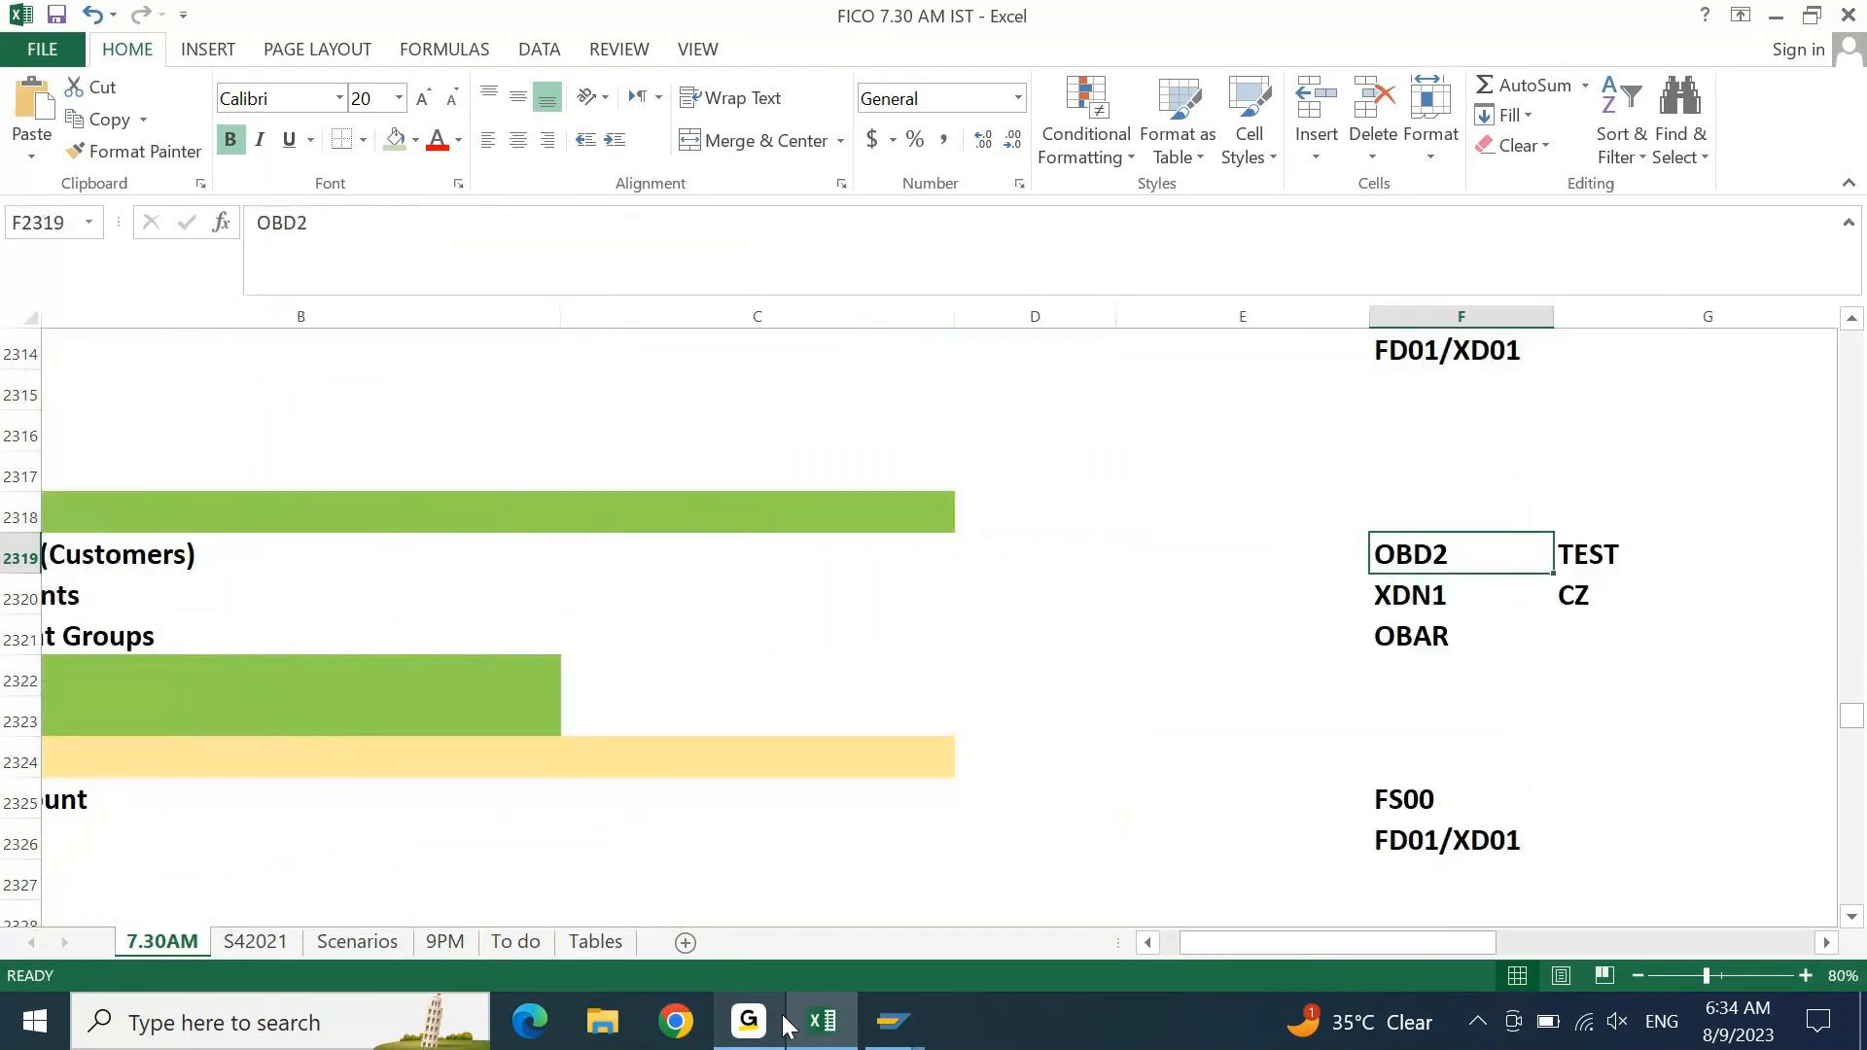
pyautogui.hotkey('ctrl', 'c')
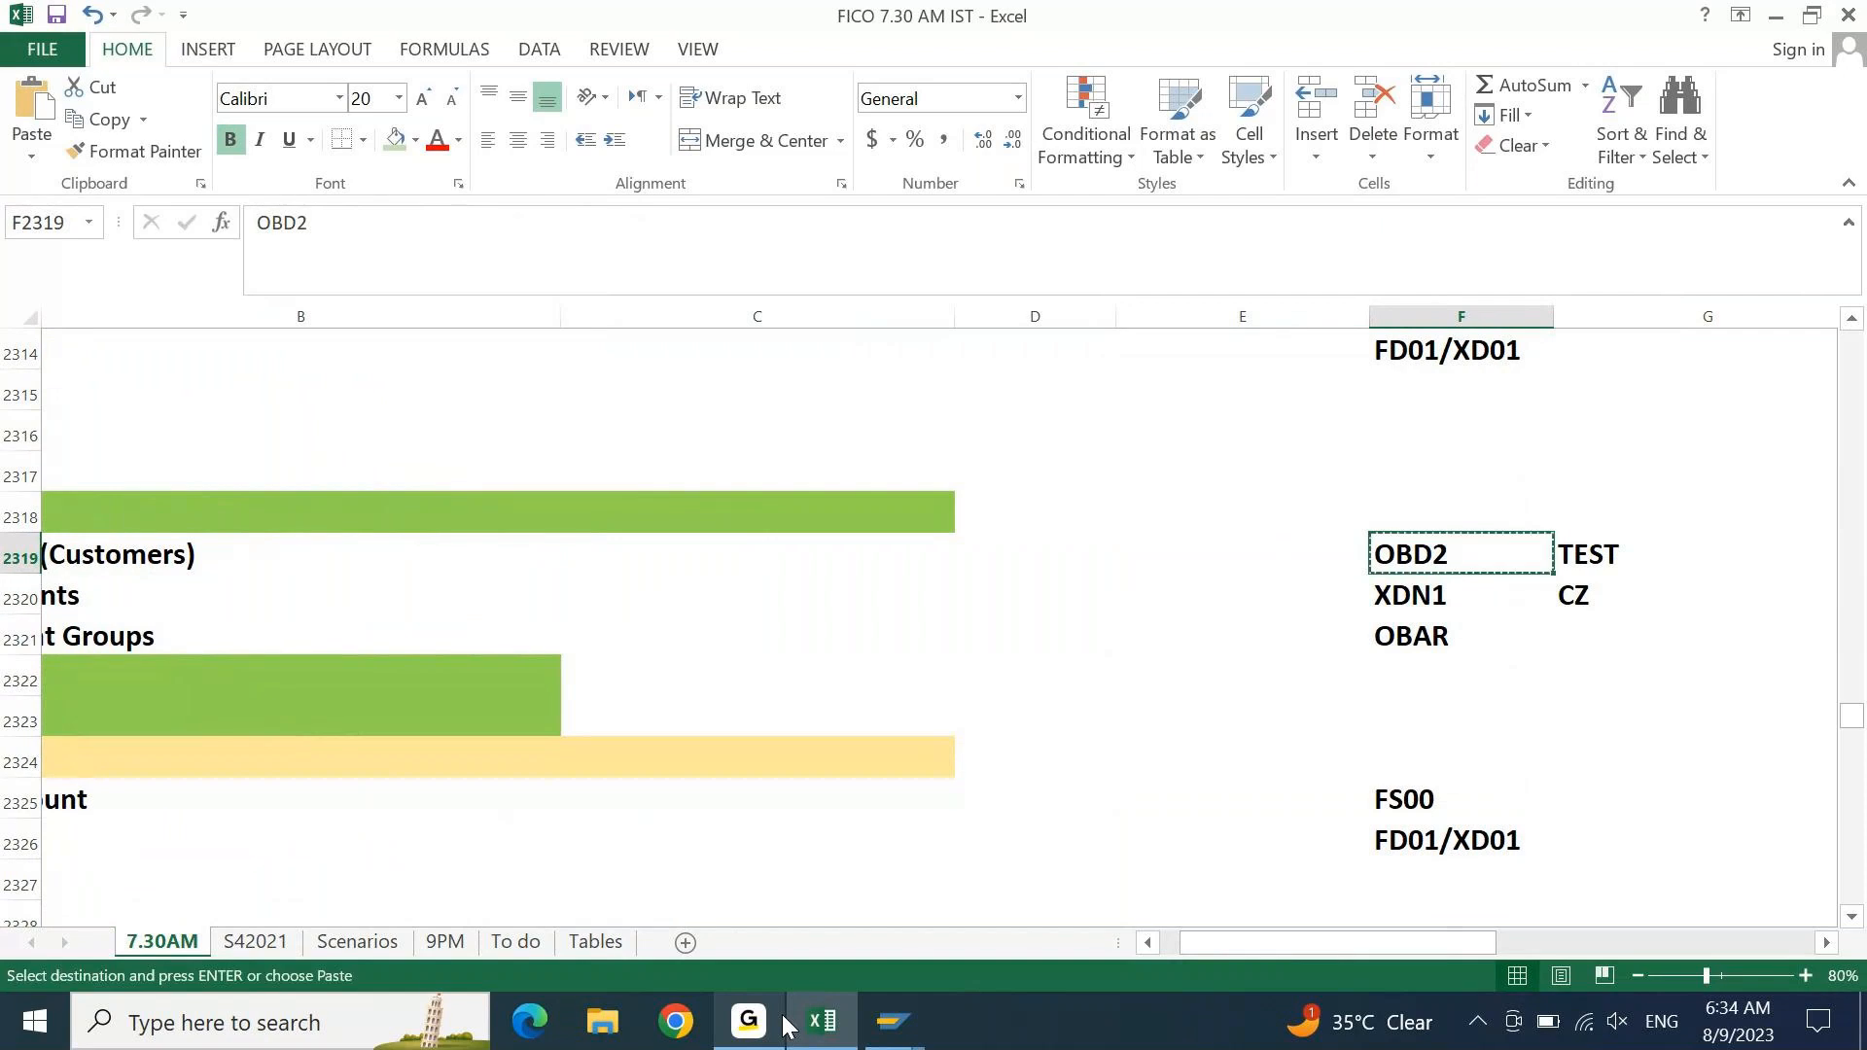
# - Switch to the SAP Easy Access session and start transaction OBD2 with the copied code
pyautogui.moveTo(893, 1021)
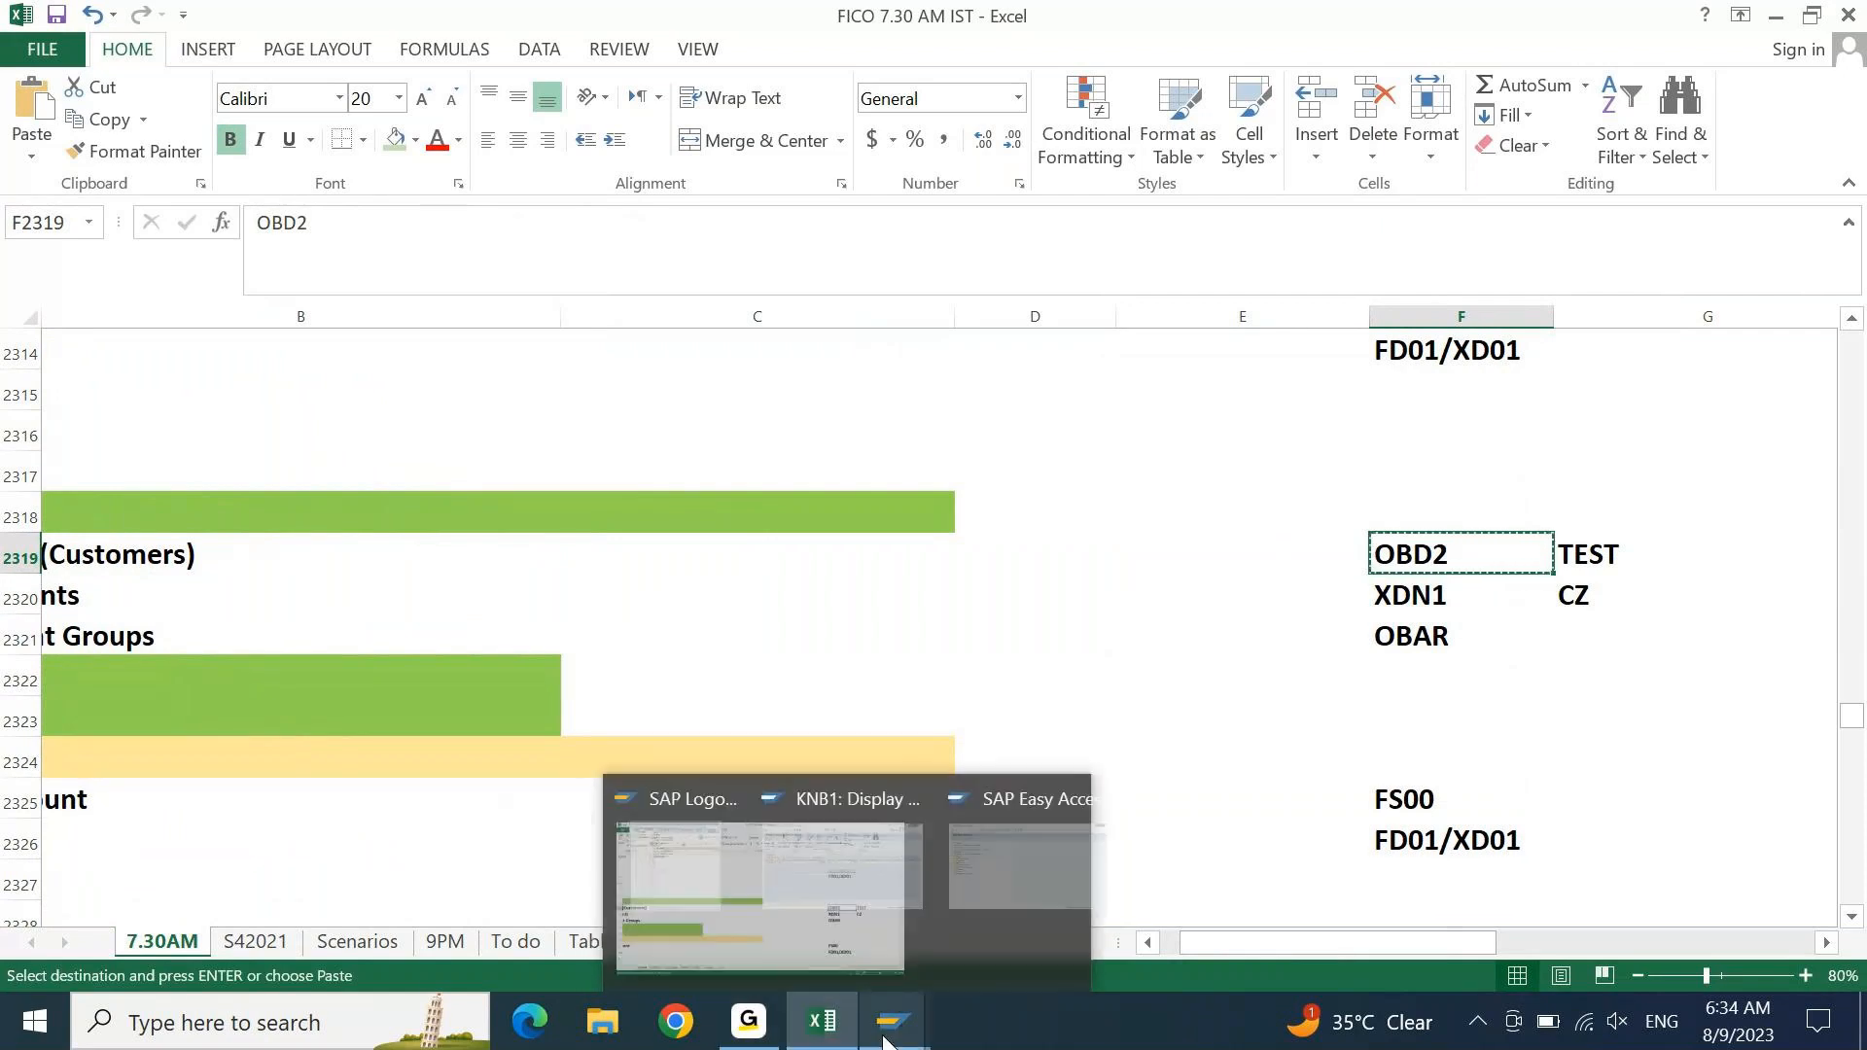
pyautogui.click(1055, 934)
pyautogui.hotkey('ctrl', 'v')
pyautogui.press('Return')
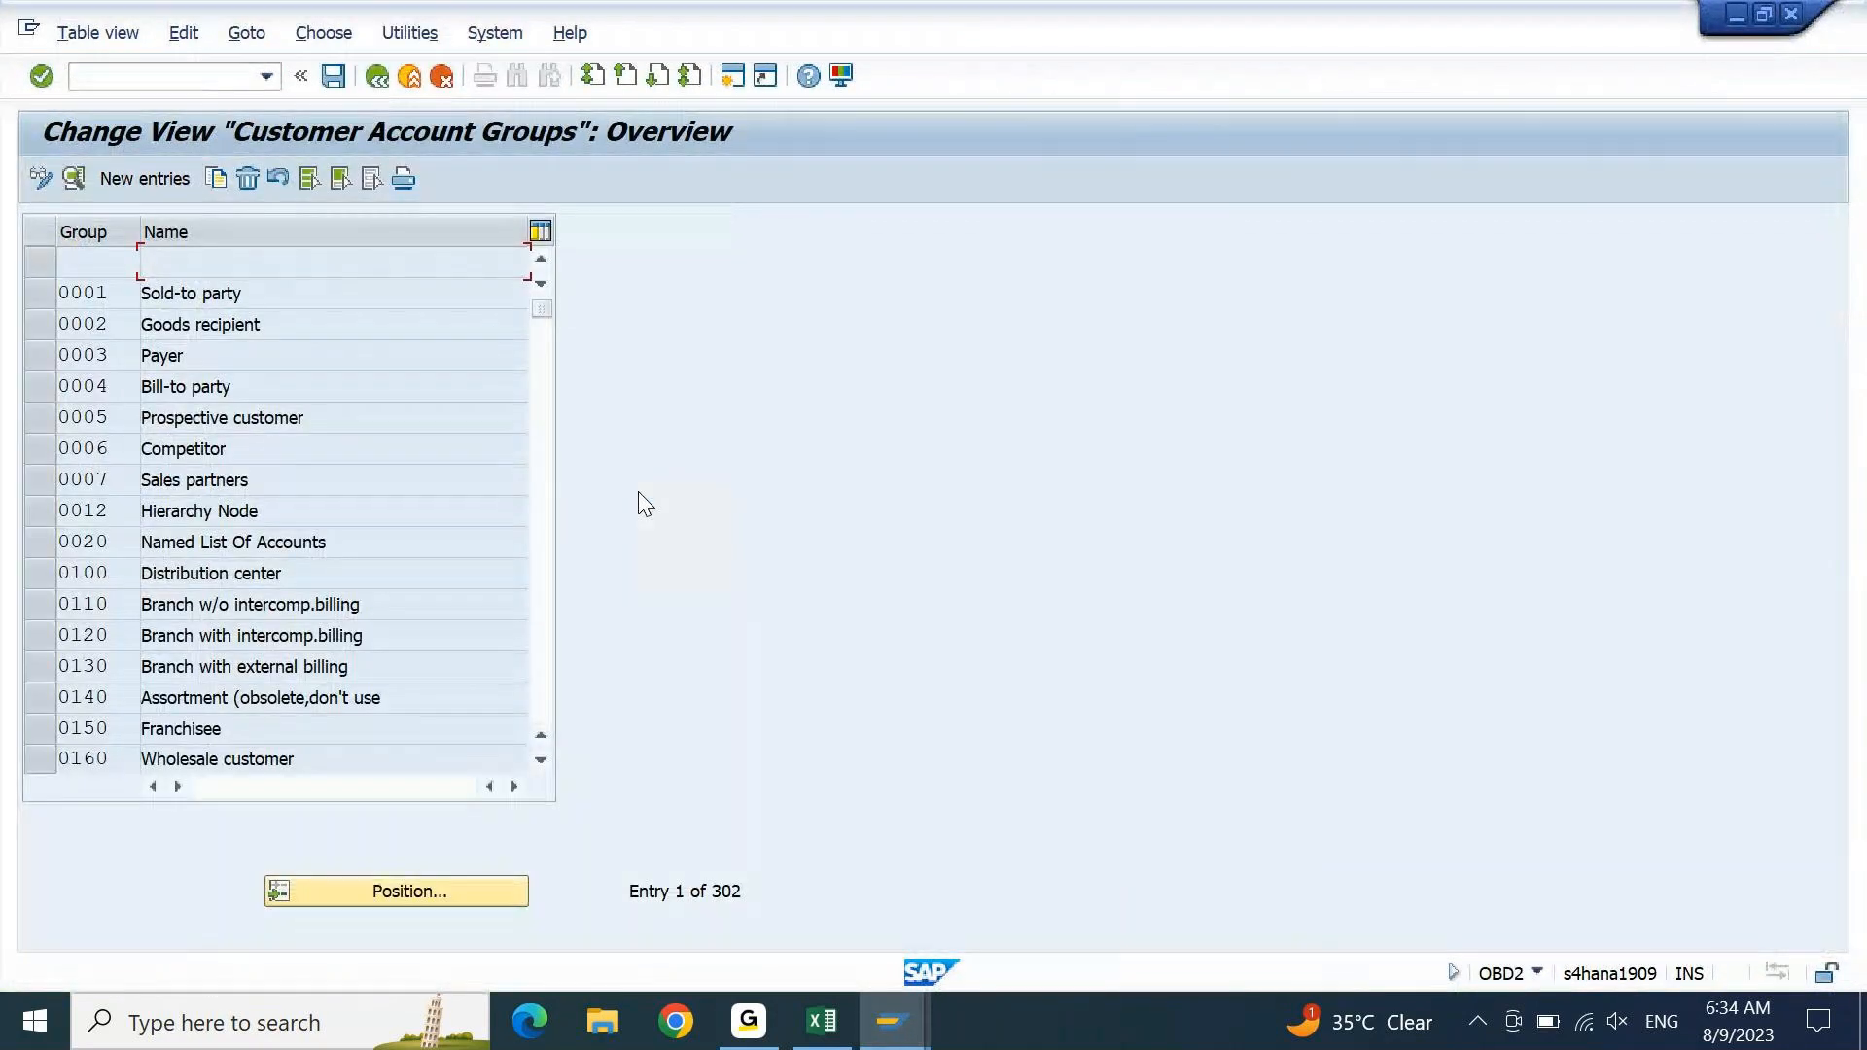
# - Create customer account group DIDC with the meaning DELL INDIA DOMESTIC CUSTOMERS and save it
pyautogui.click(150, 179)
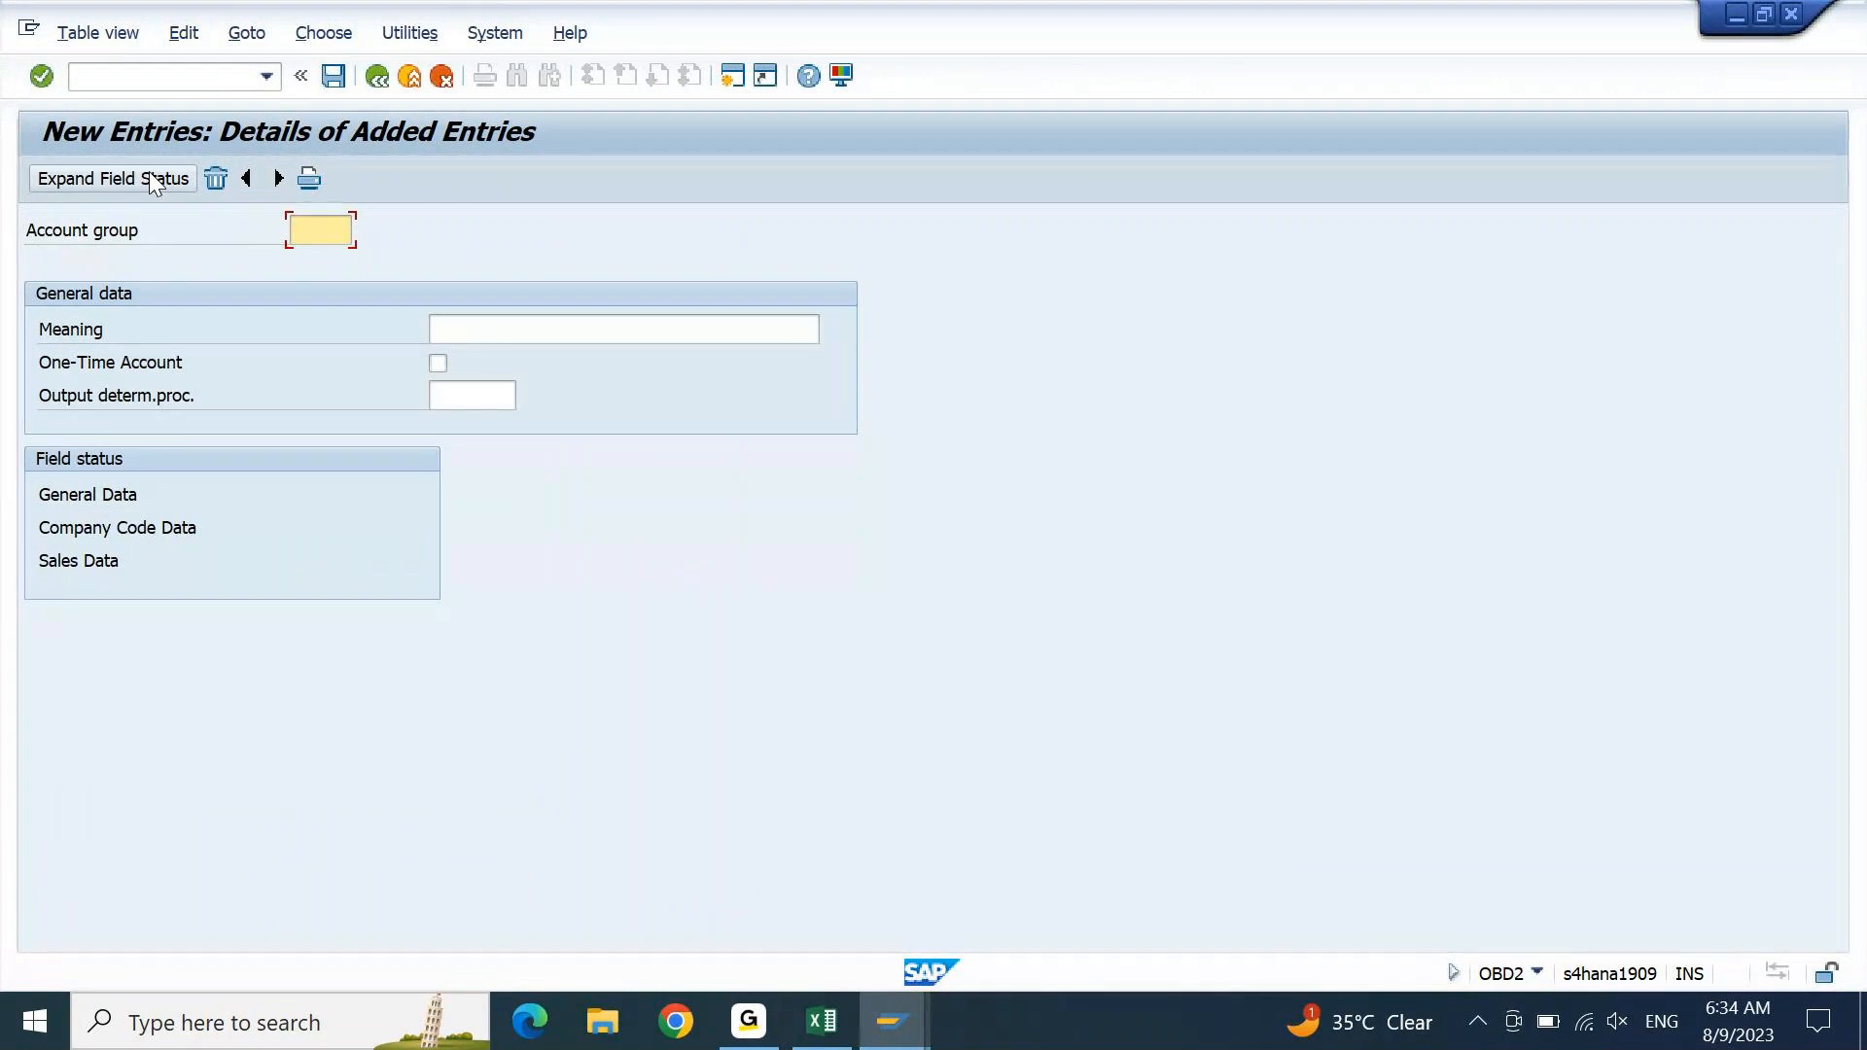
pyautogui.write('DIDC')
pyautogui.press('Return')
pyautogui.write('DEL')
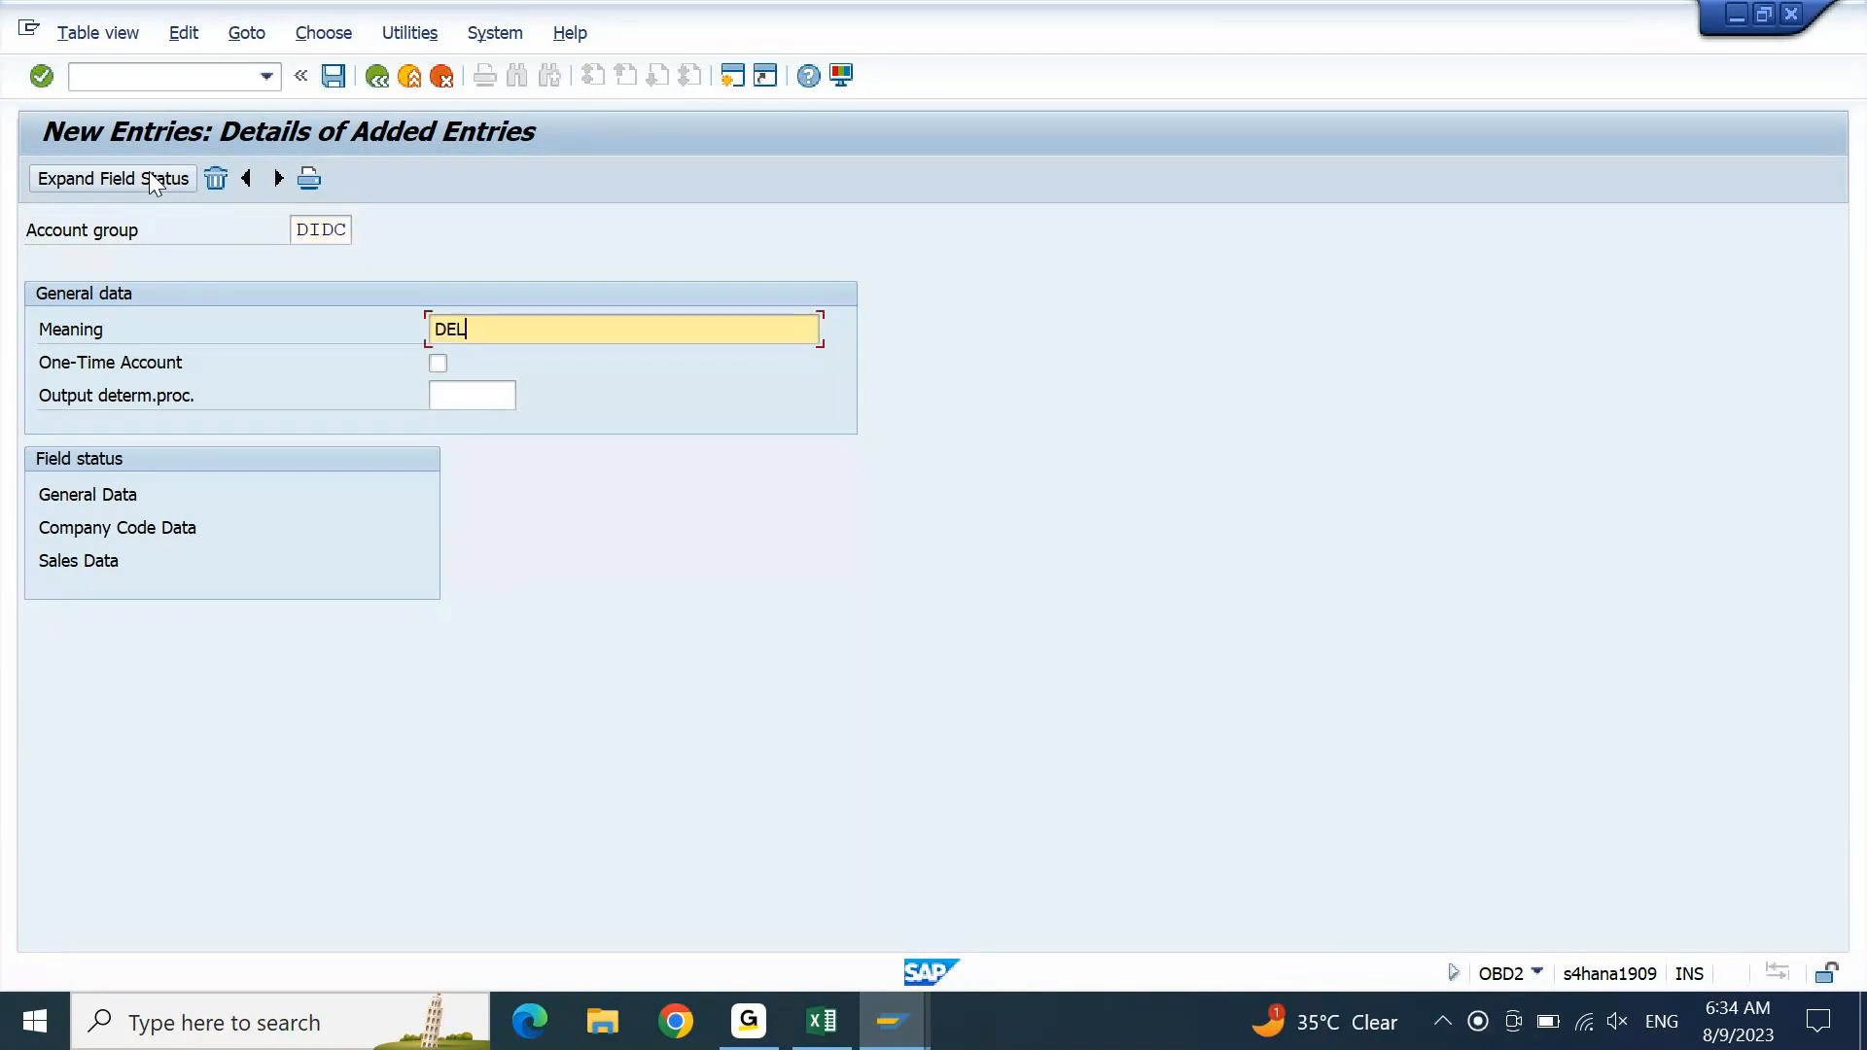
pyautogui.write('L INDIA DOMESTIC CUSTOMERS')
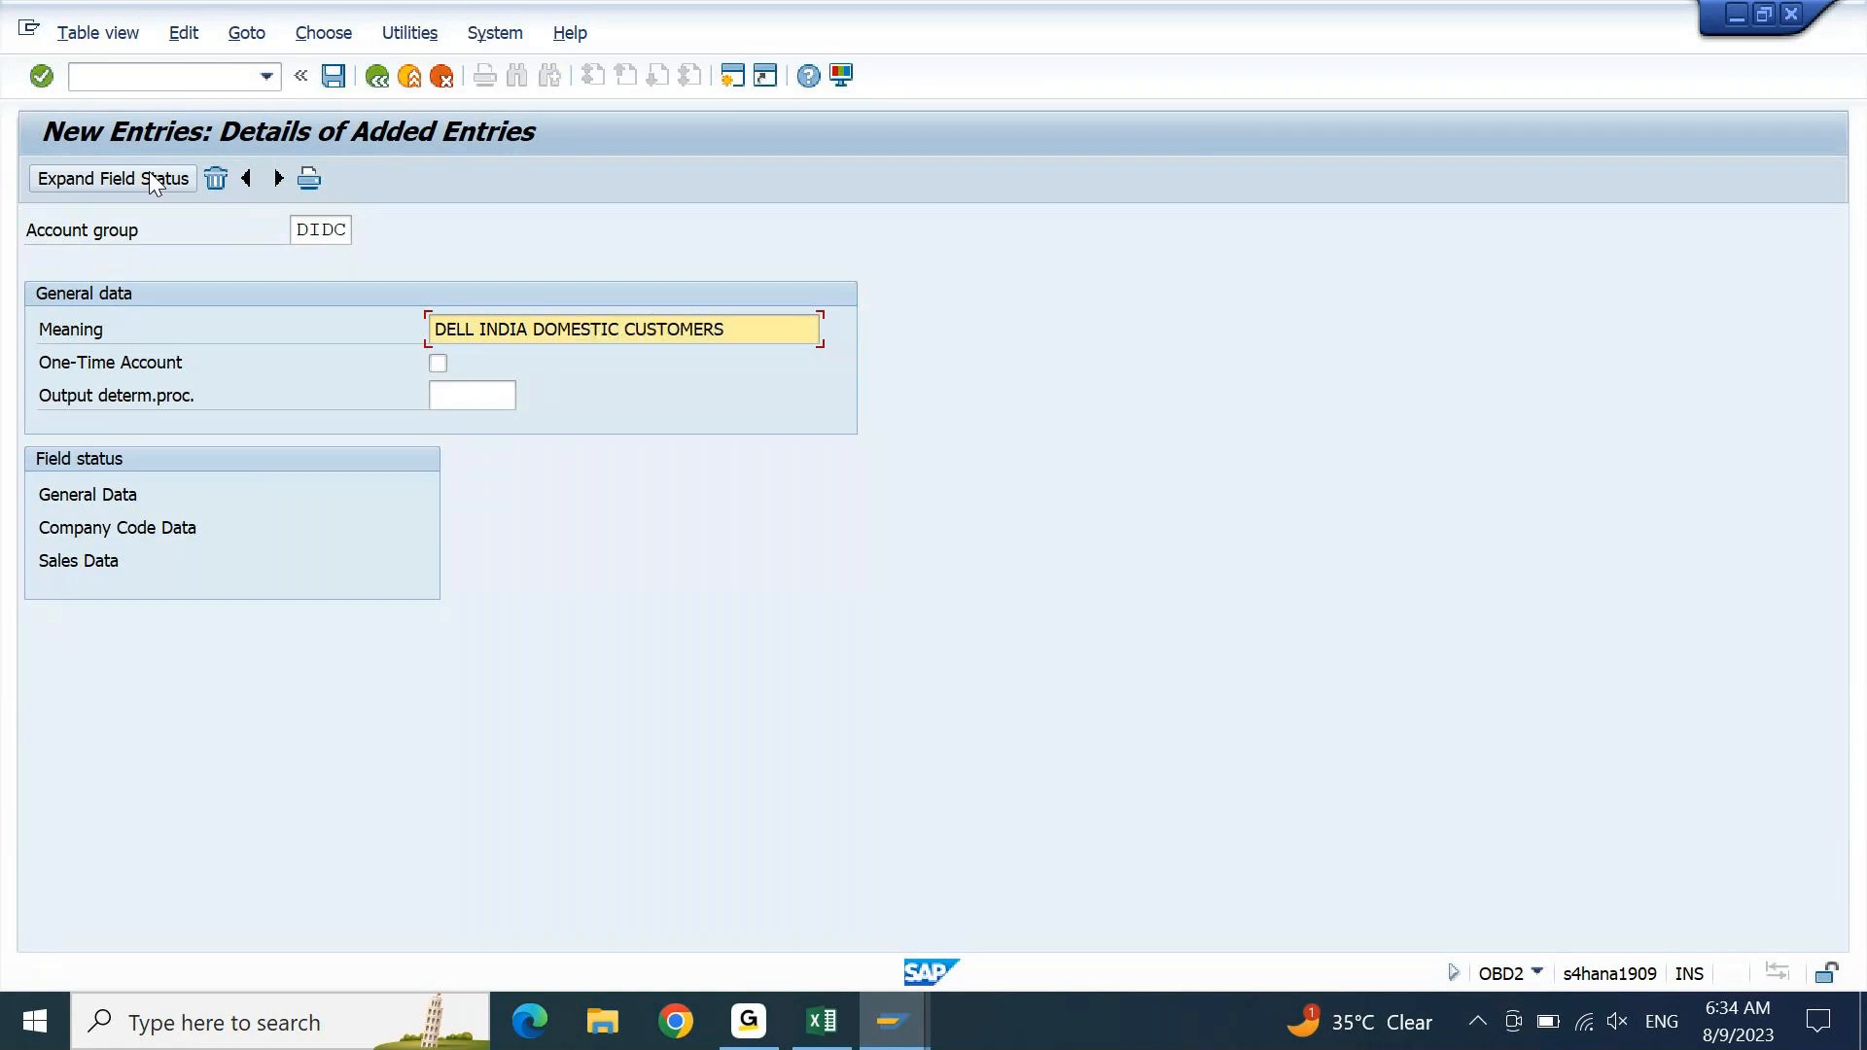
pyautogui.press('Return')
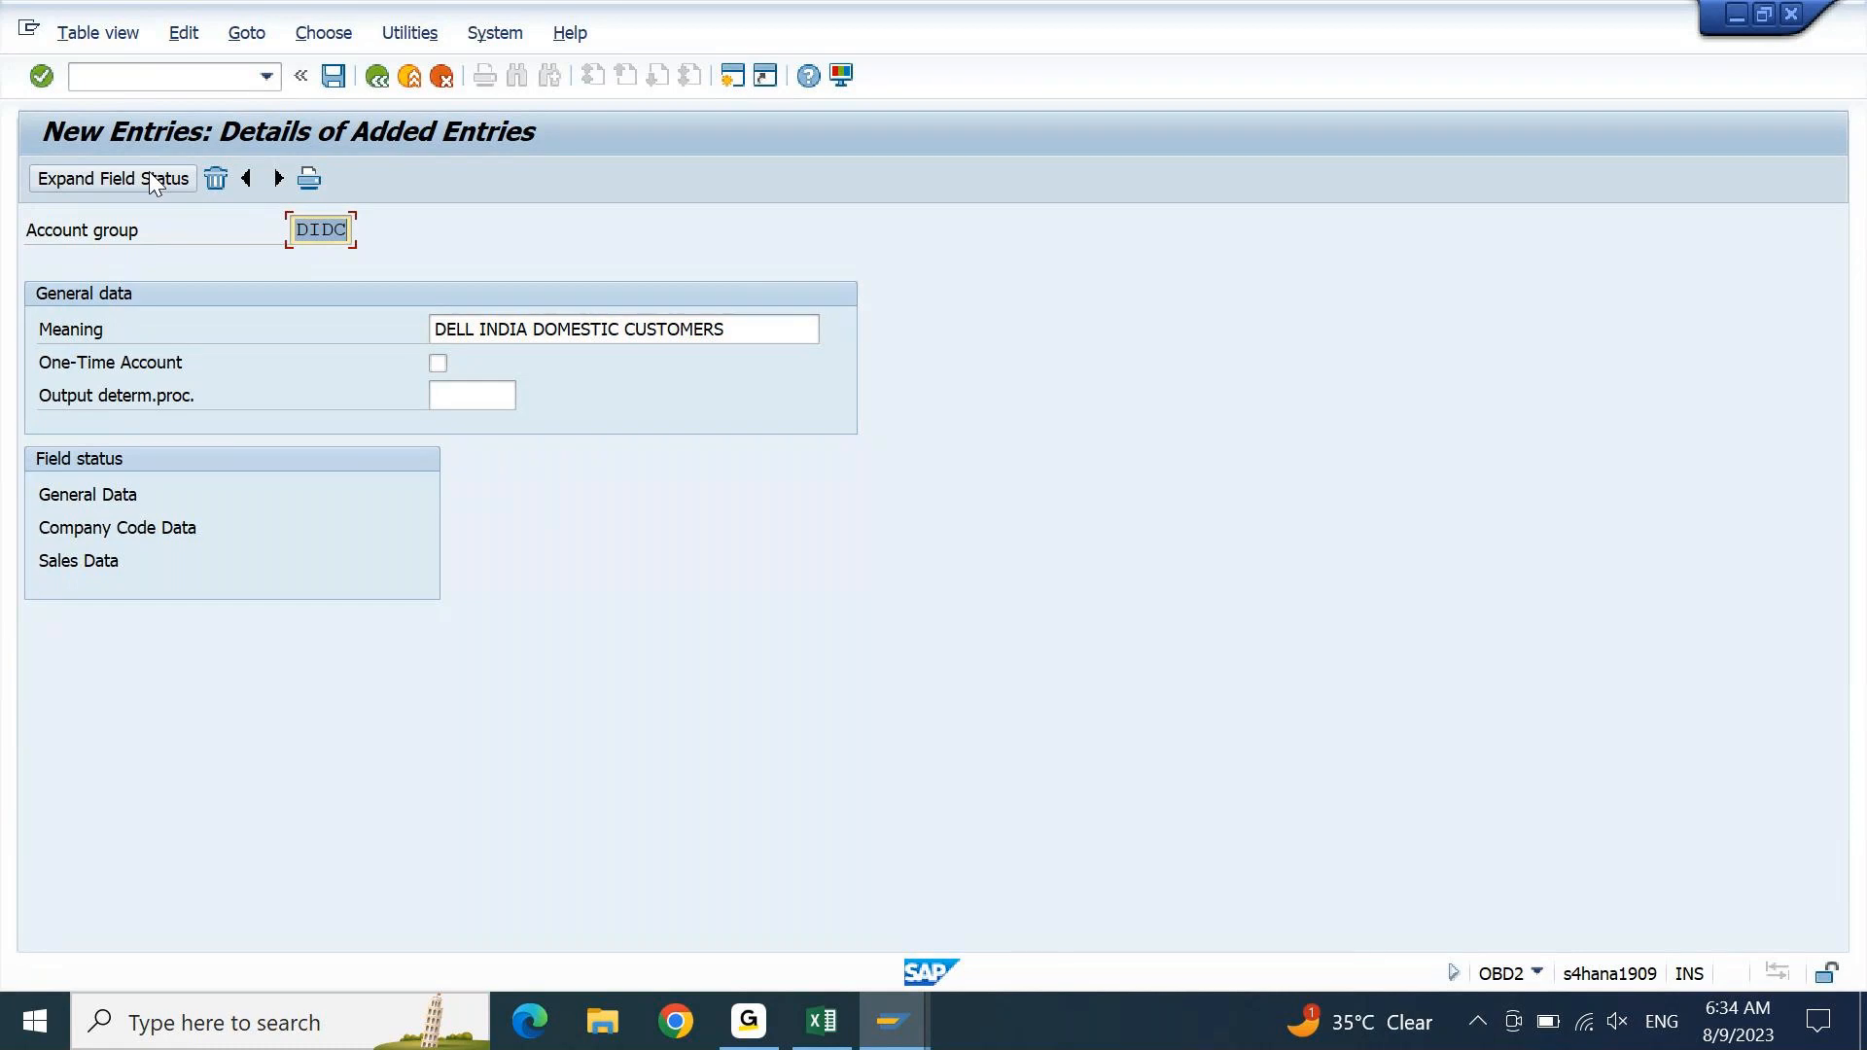
pyautogui.click(340, 87)
pyautogui.press('Return')
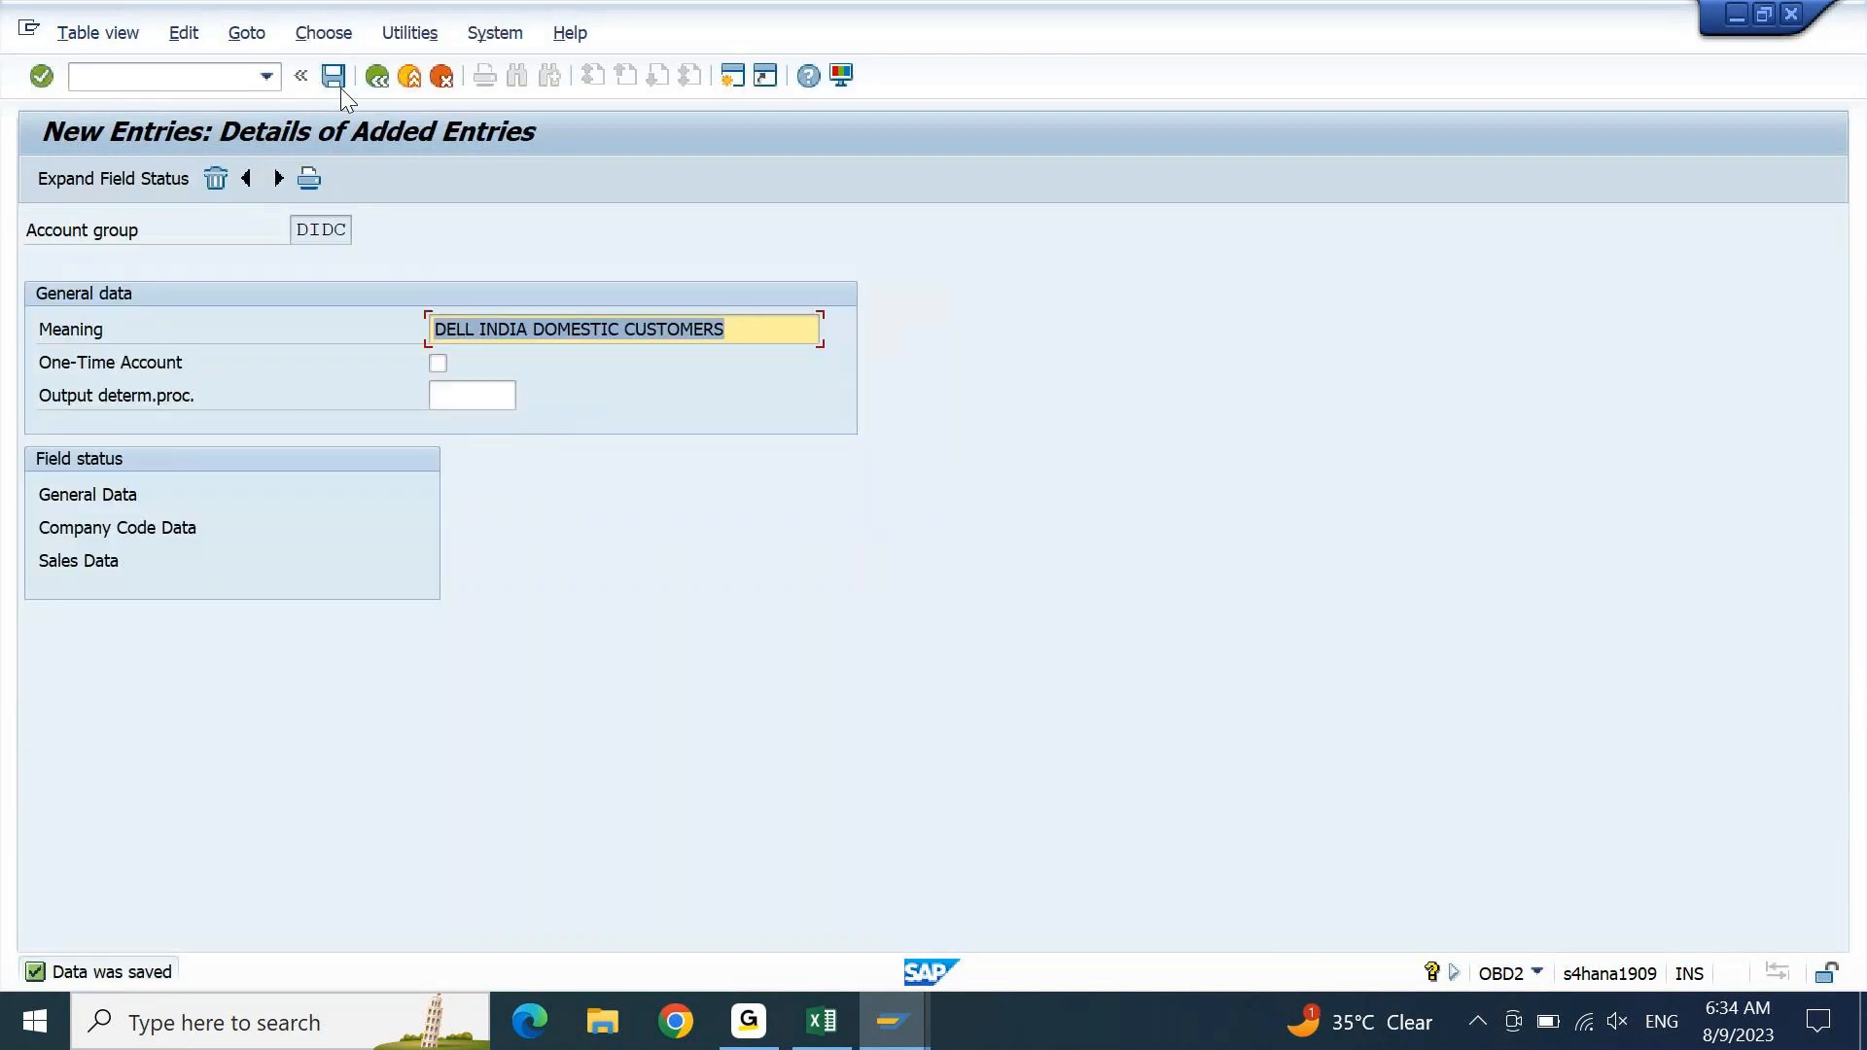
# - Add customer account group DIFC with the meaning DELL INDIA FOREIGN CUSTOMERS, save it and return to SAP Easy Access
pyautogui.click(288, 176)
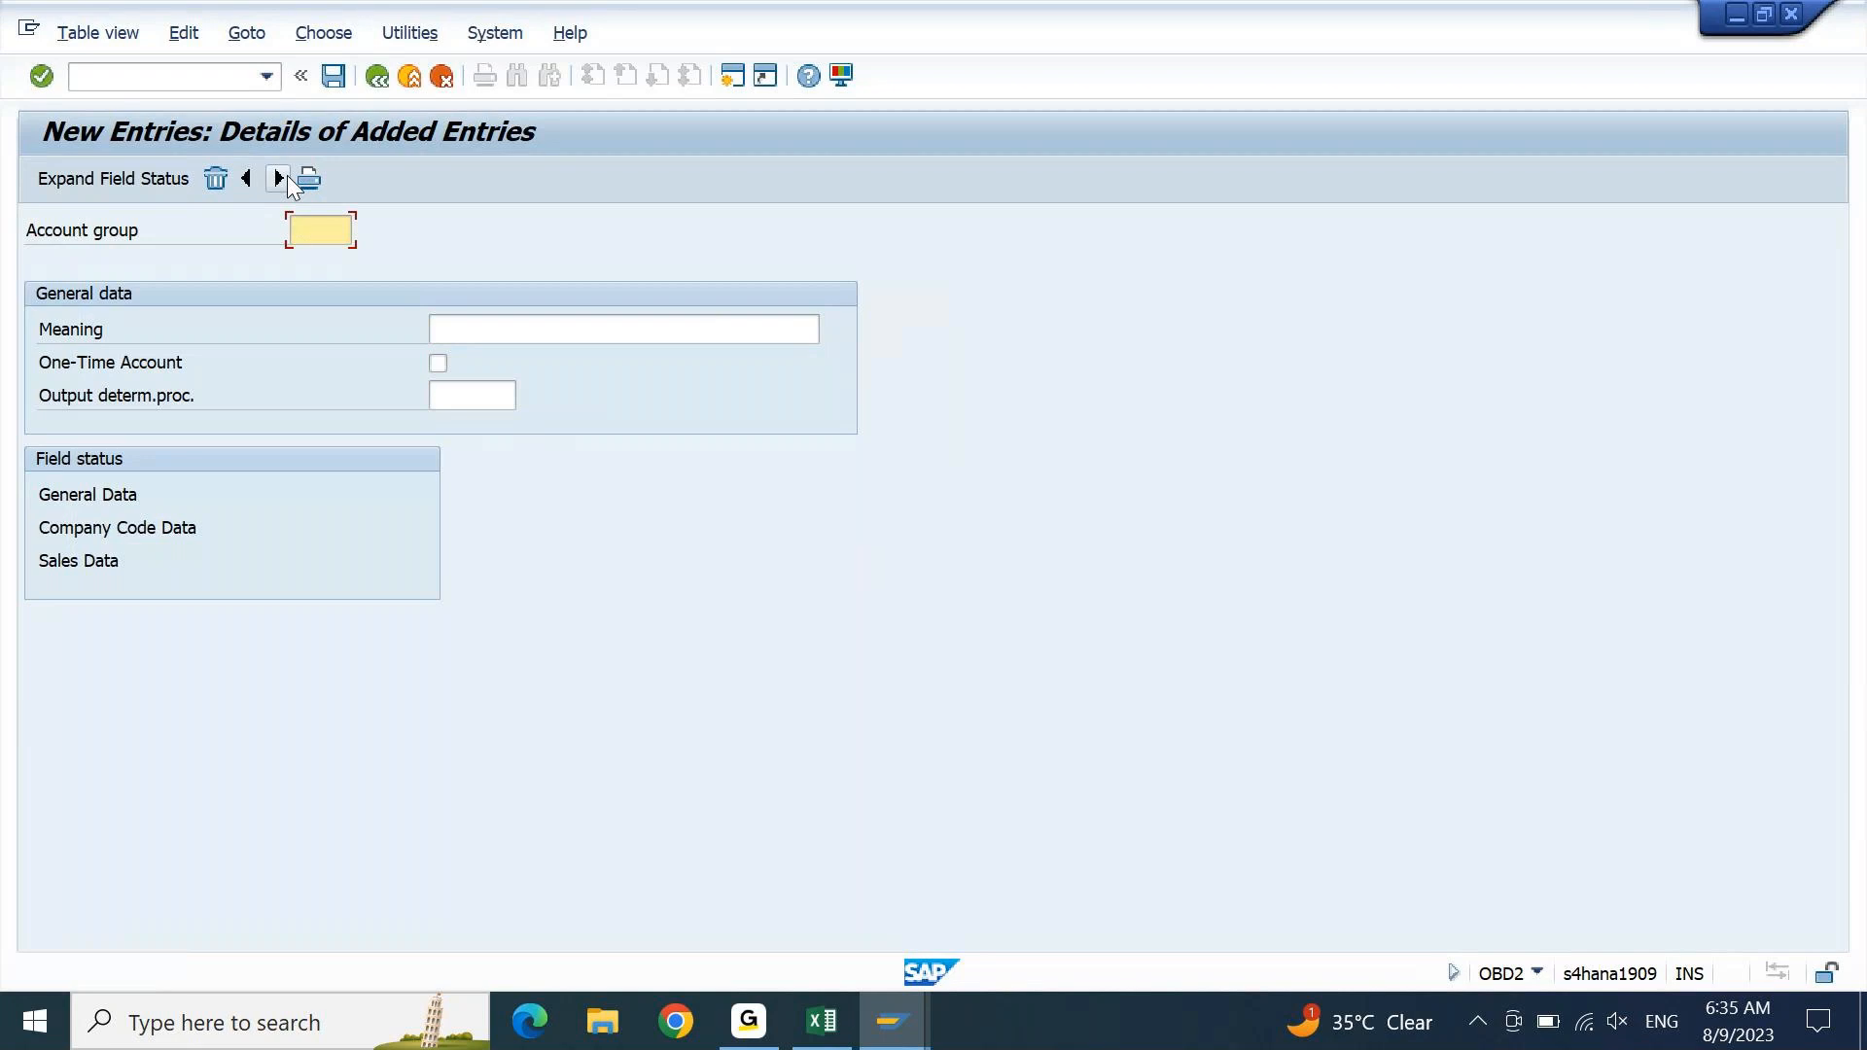
pyautogui.write('DIDFC')
pyautogui.press('Return')
pyautogui.write('D')
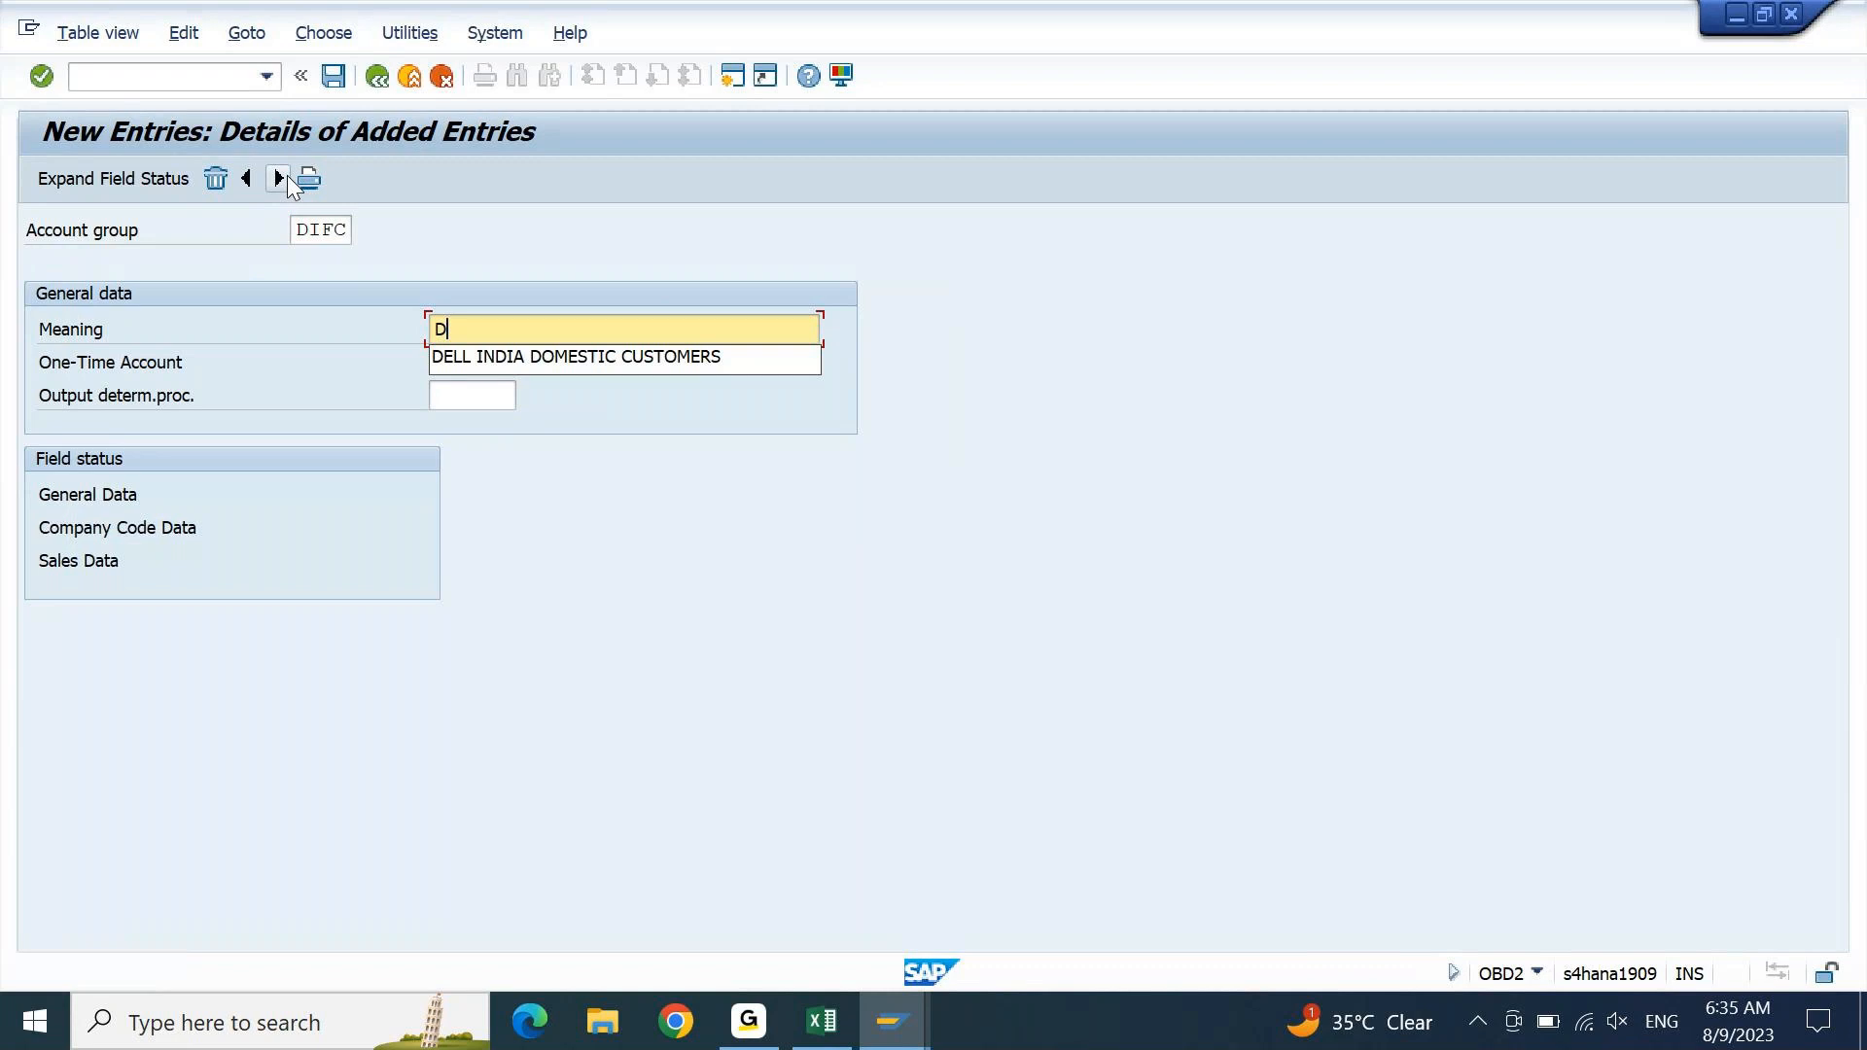
pyautogui.press('Down')
pyautogui.press('Return')
pyautogui.hotkey('ctrl', 'shift', 'Left')
pyautogui.press('BackSpace')
pyautogui.write('FORE')
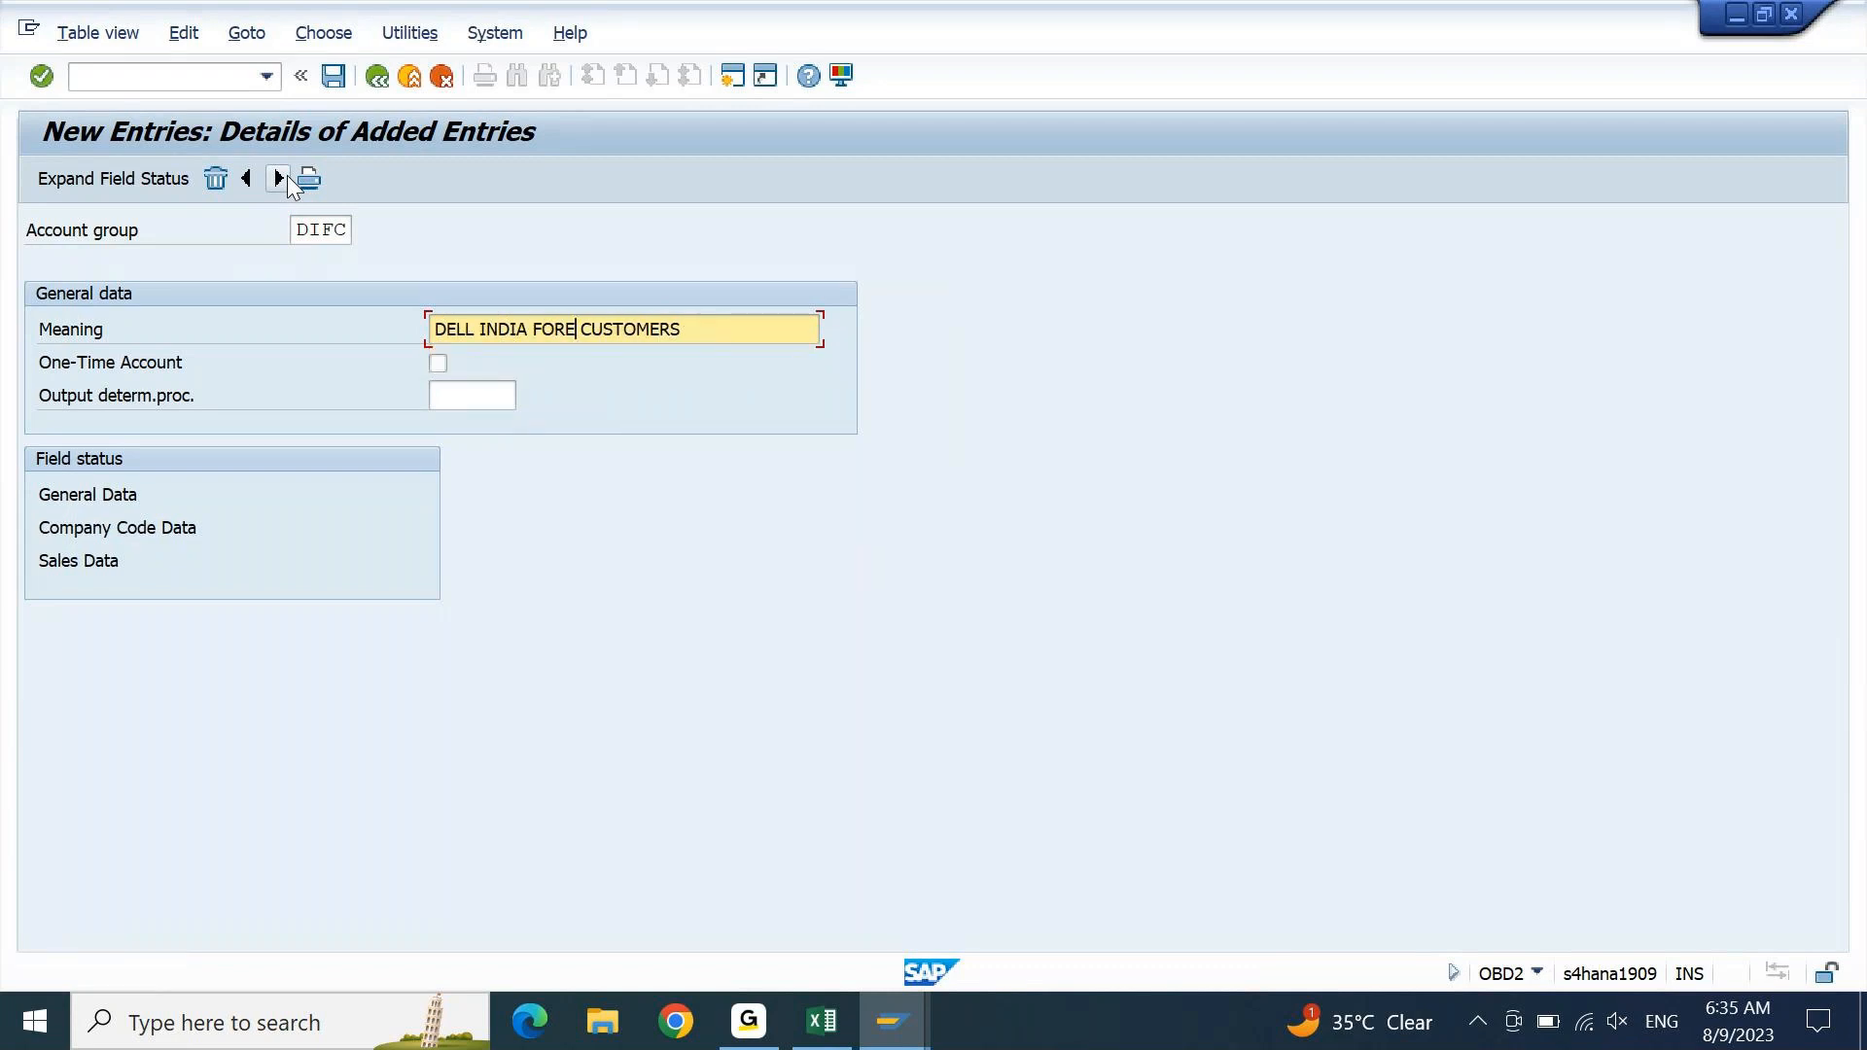
pyautogui.write('IGN')
pyautogui.press('Return')
pyautogui.hotkey('ctrl', 's')
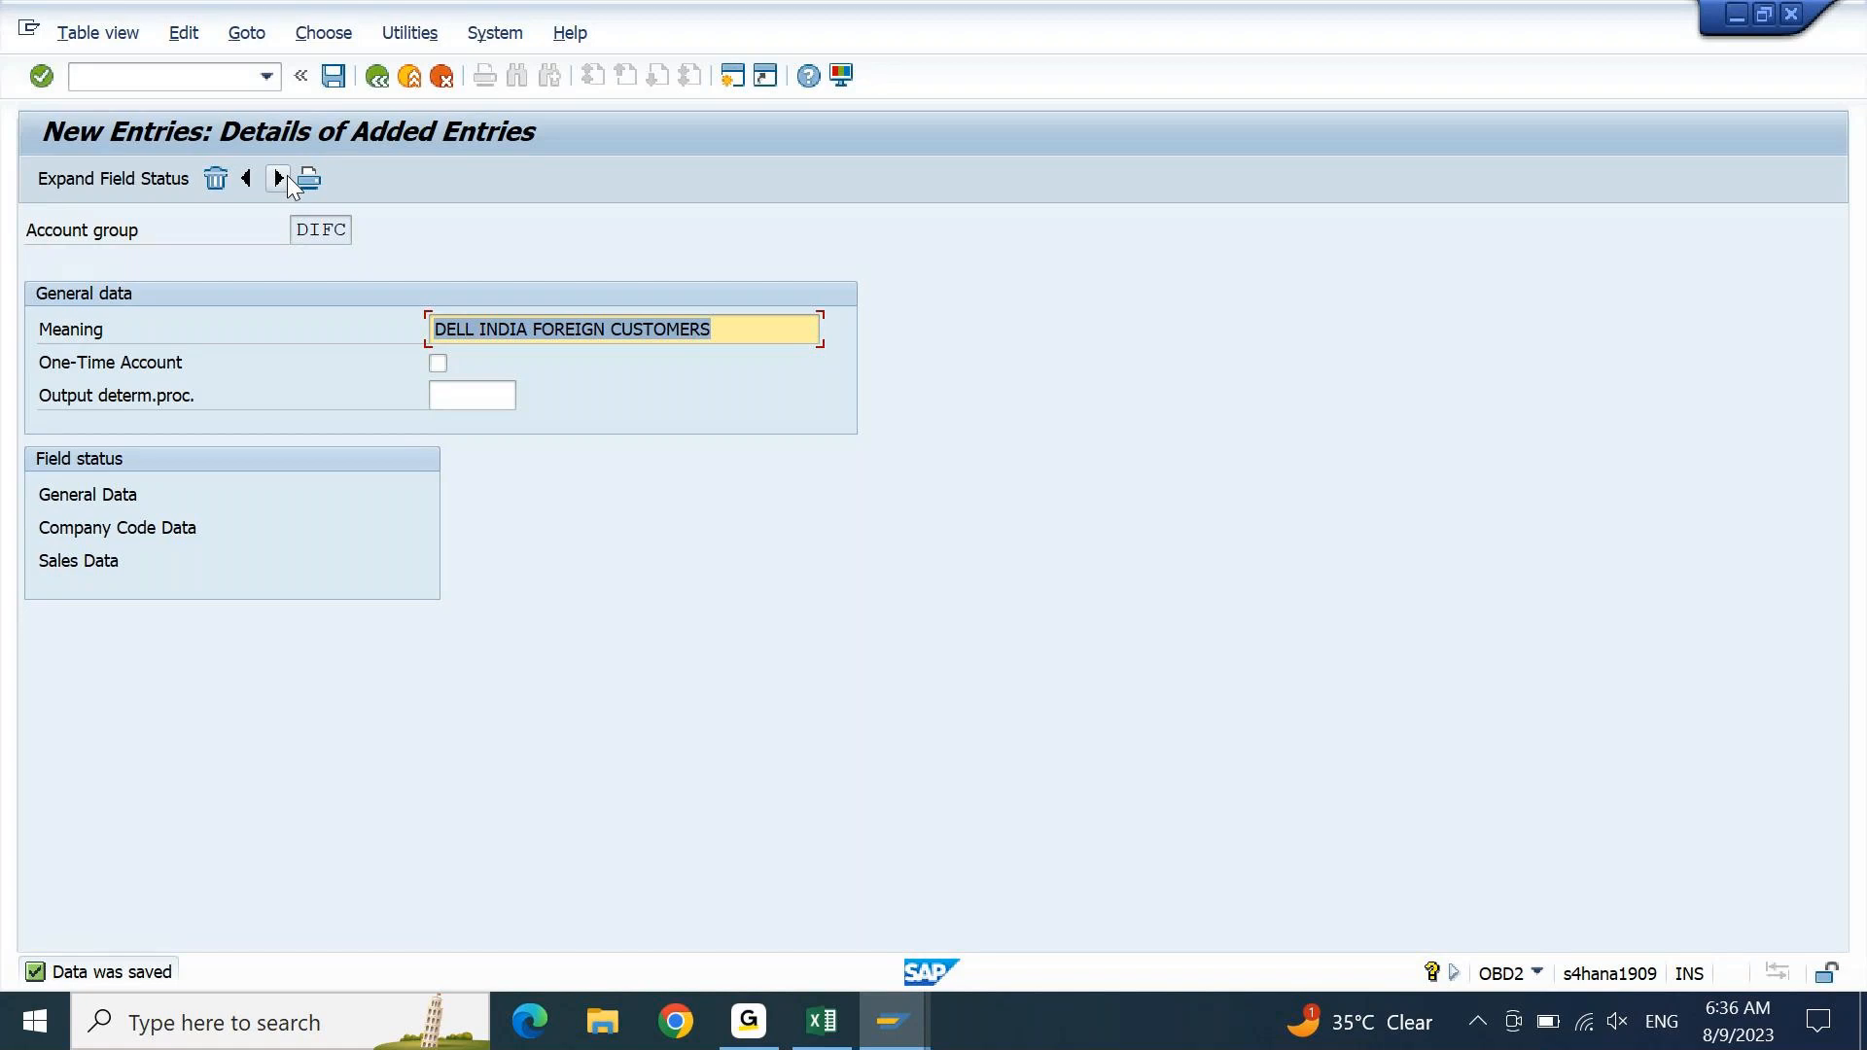
pyautogui.press('F3')
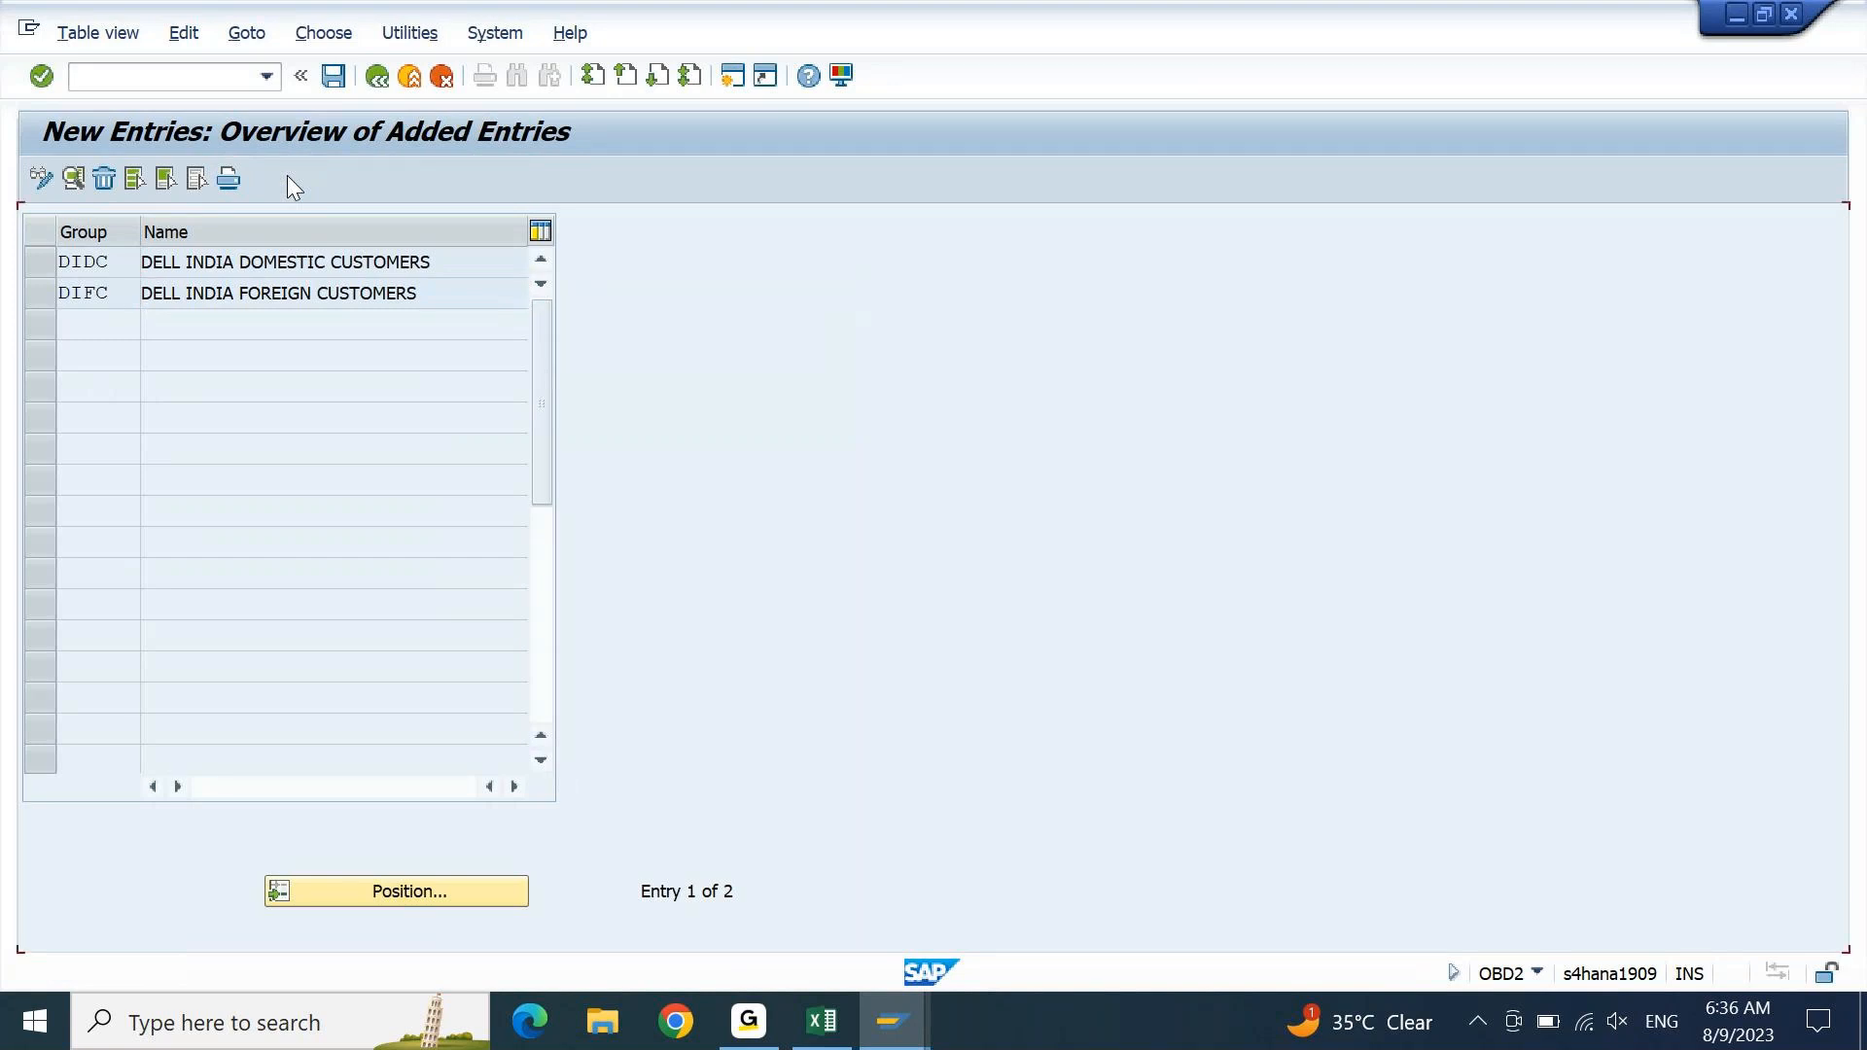
pyautogui.press('F3')
pyautogui.press('F3')
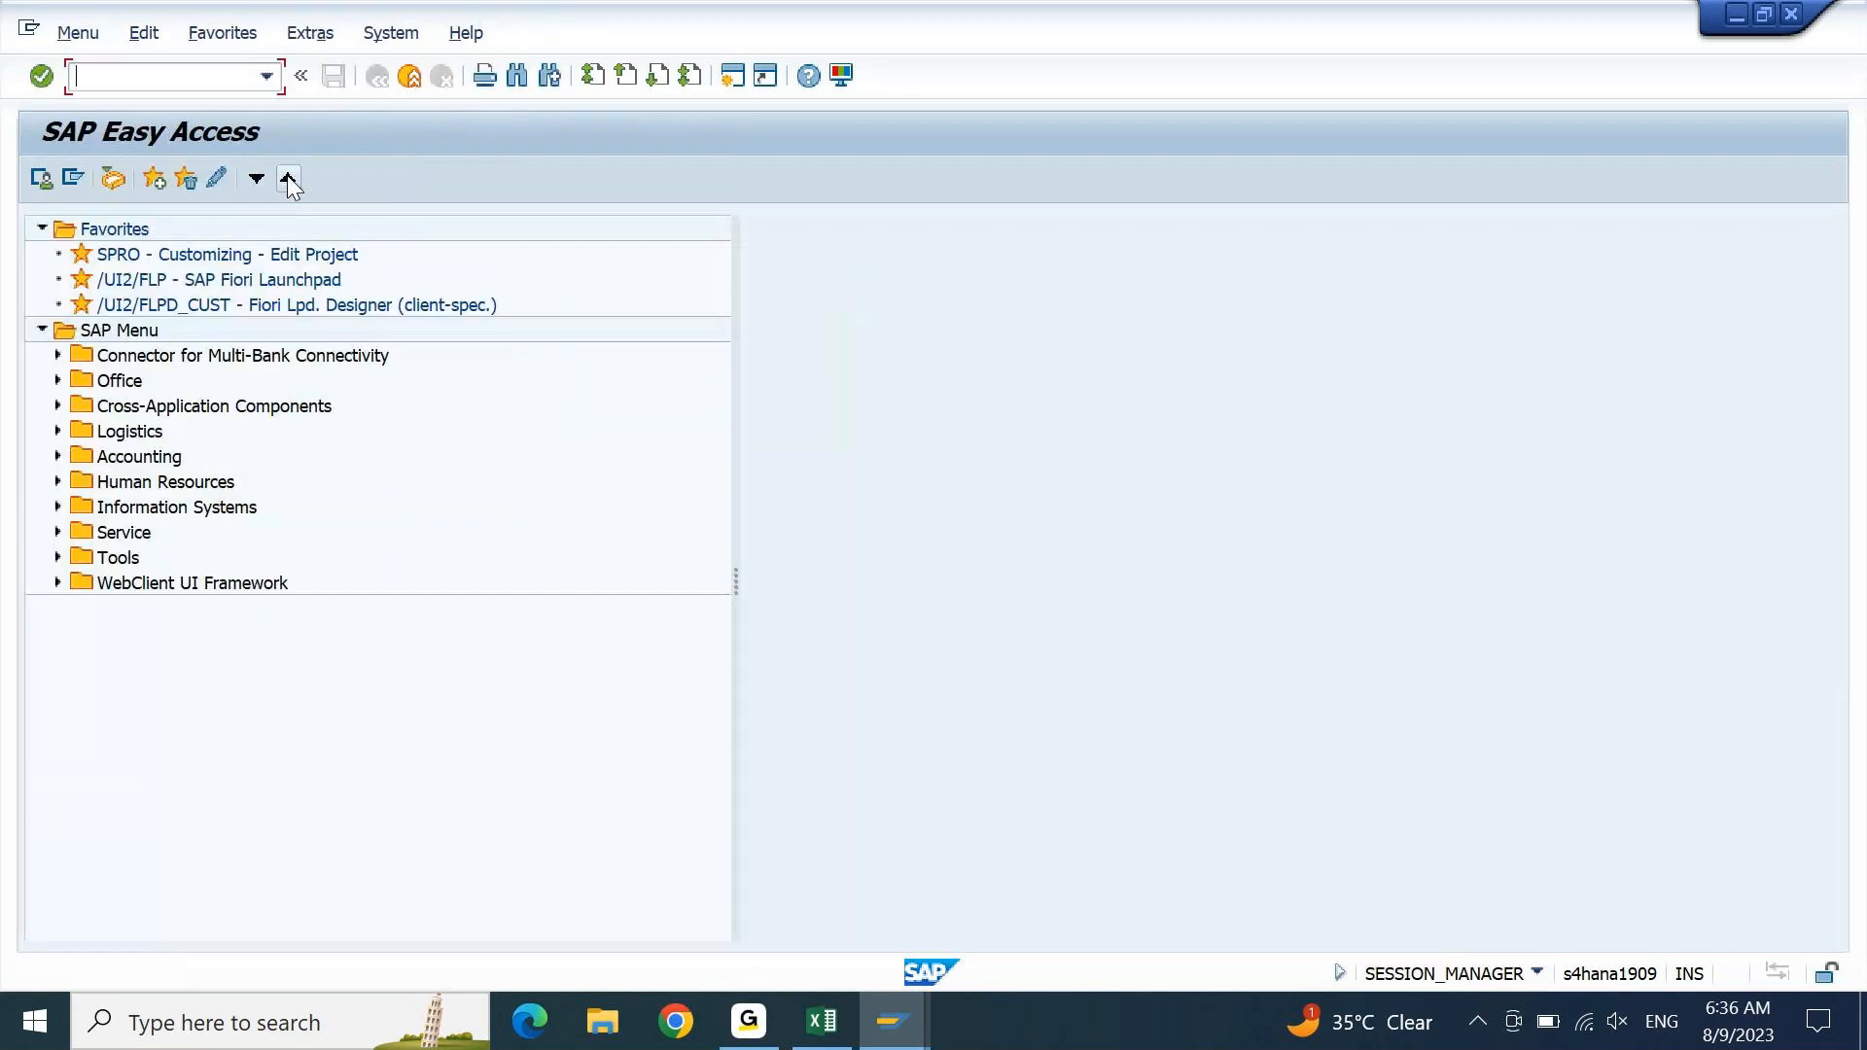
# - Copy the transaction code XDN1 from the Excel notes and start that transaction in SAP
pyautogui.click(822, 1021)
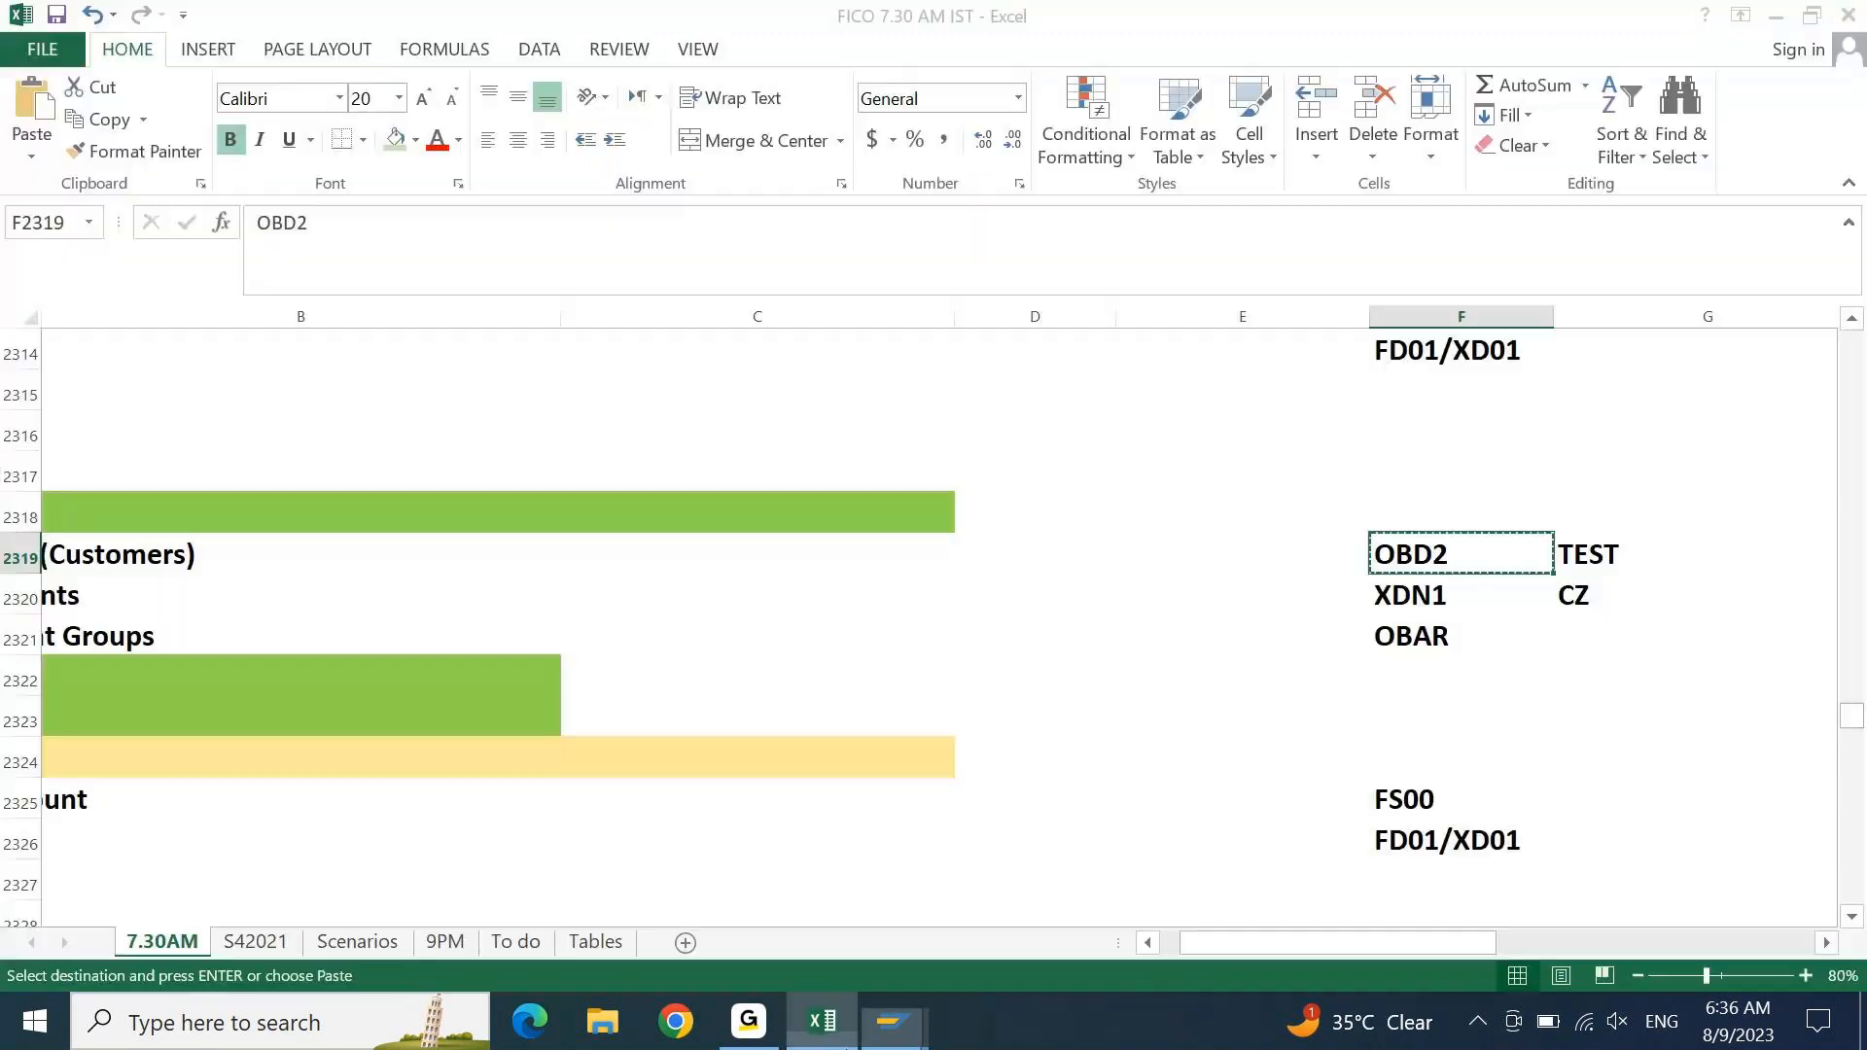
pyautogui.click(1438, 597)
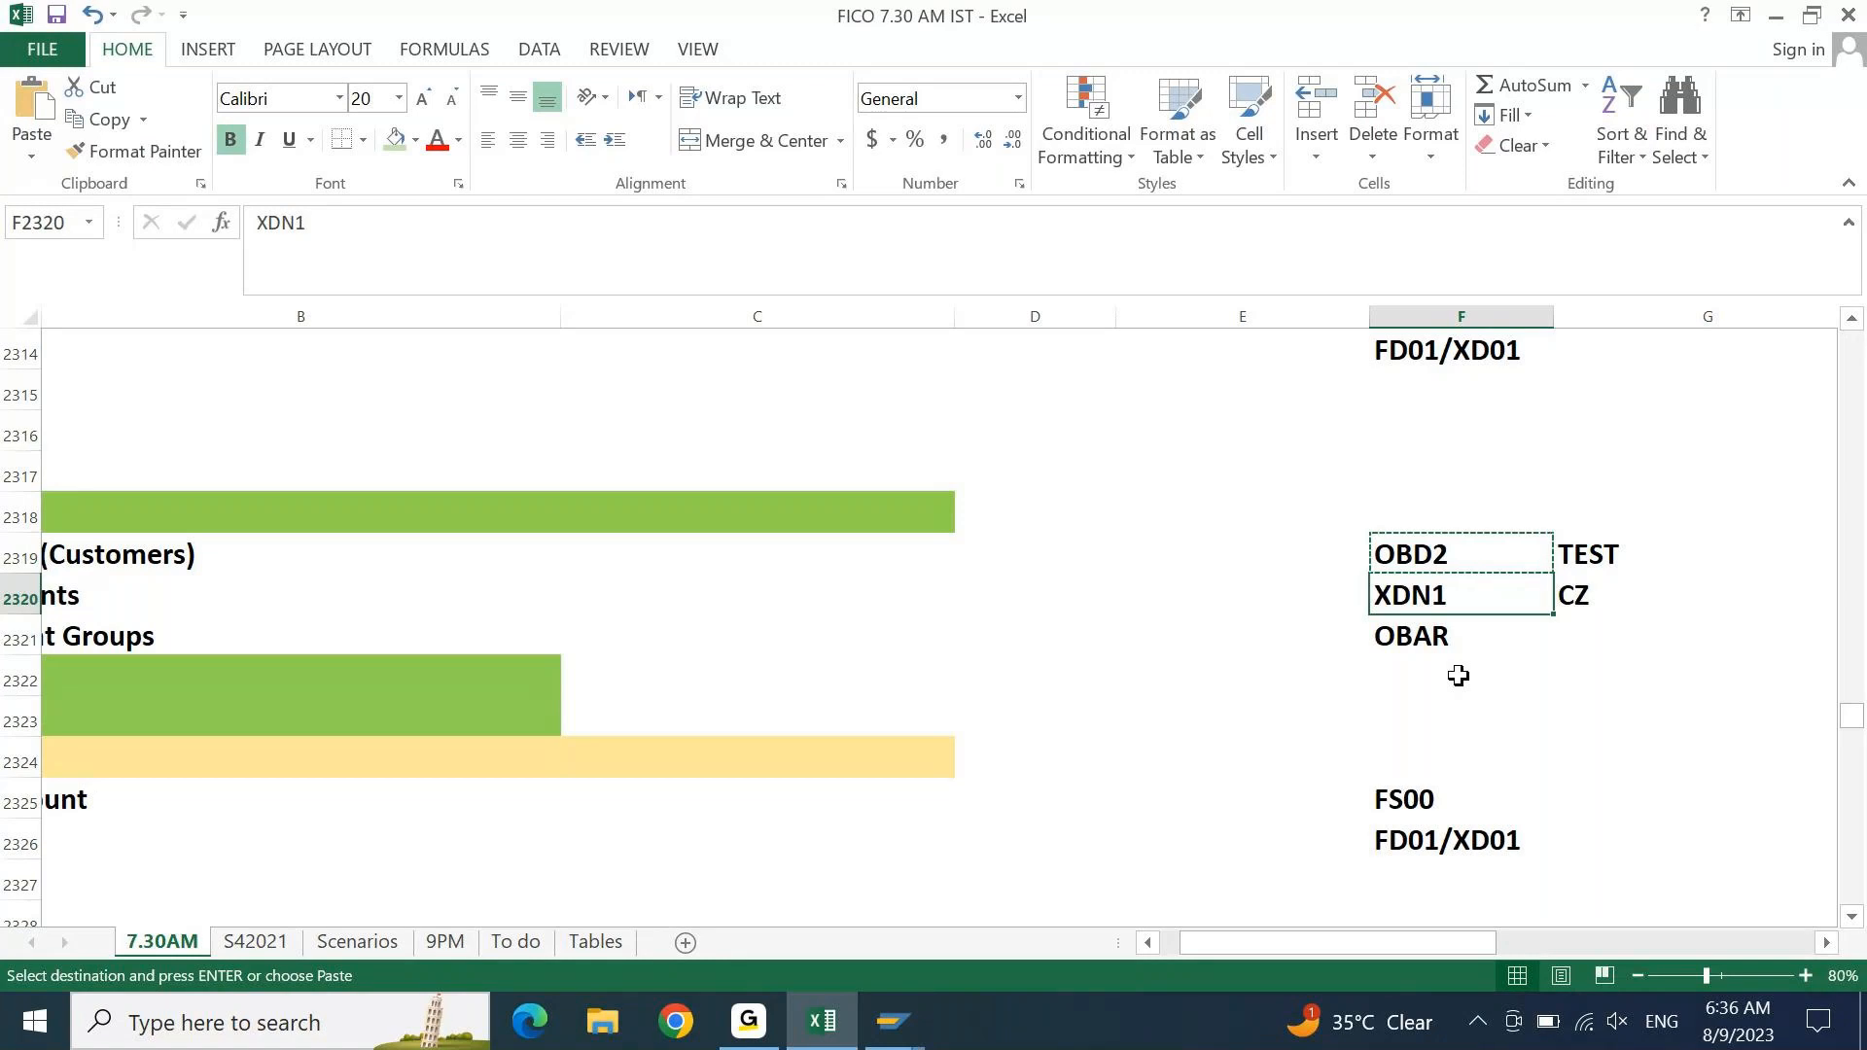
pyautogui.hotkey('ctrl', 'c')
pyautogui.click(829, 1029)
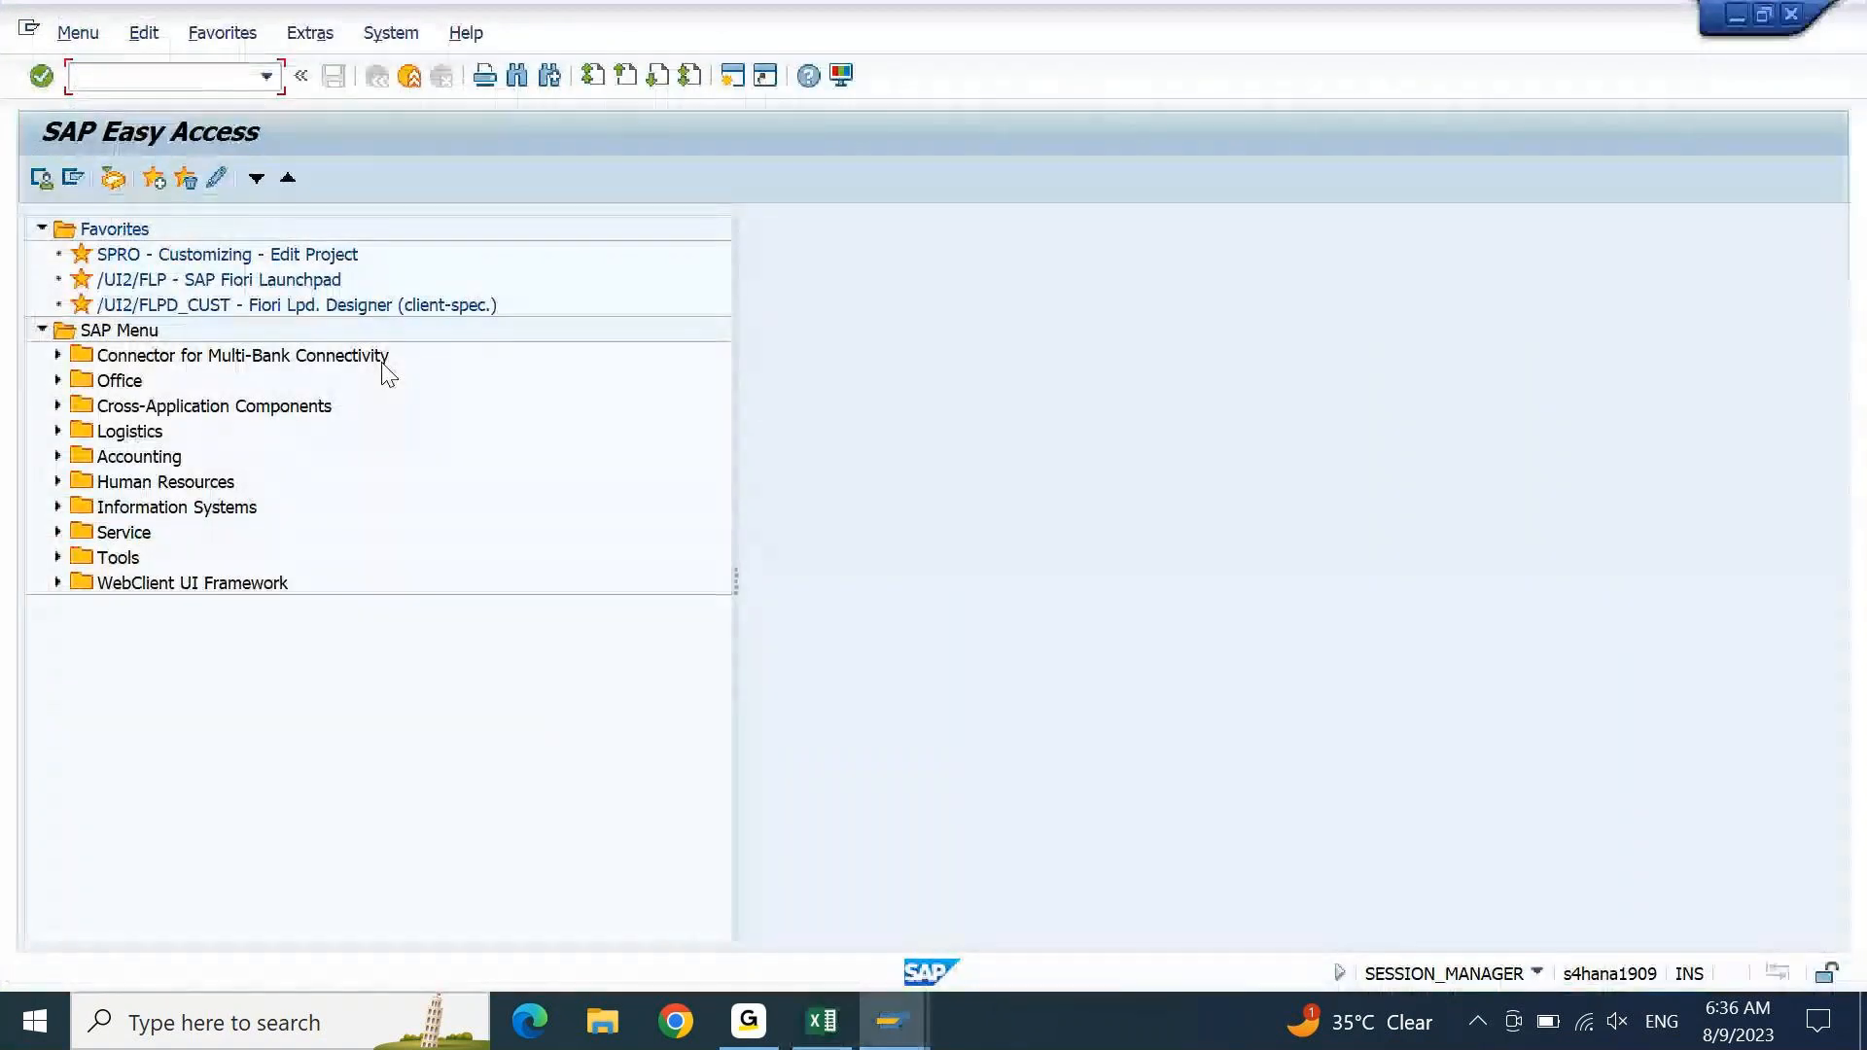
pyautogui.hotkey('ctrl', 'v')
pyautogui.press('Return')
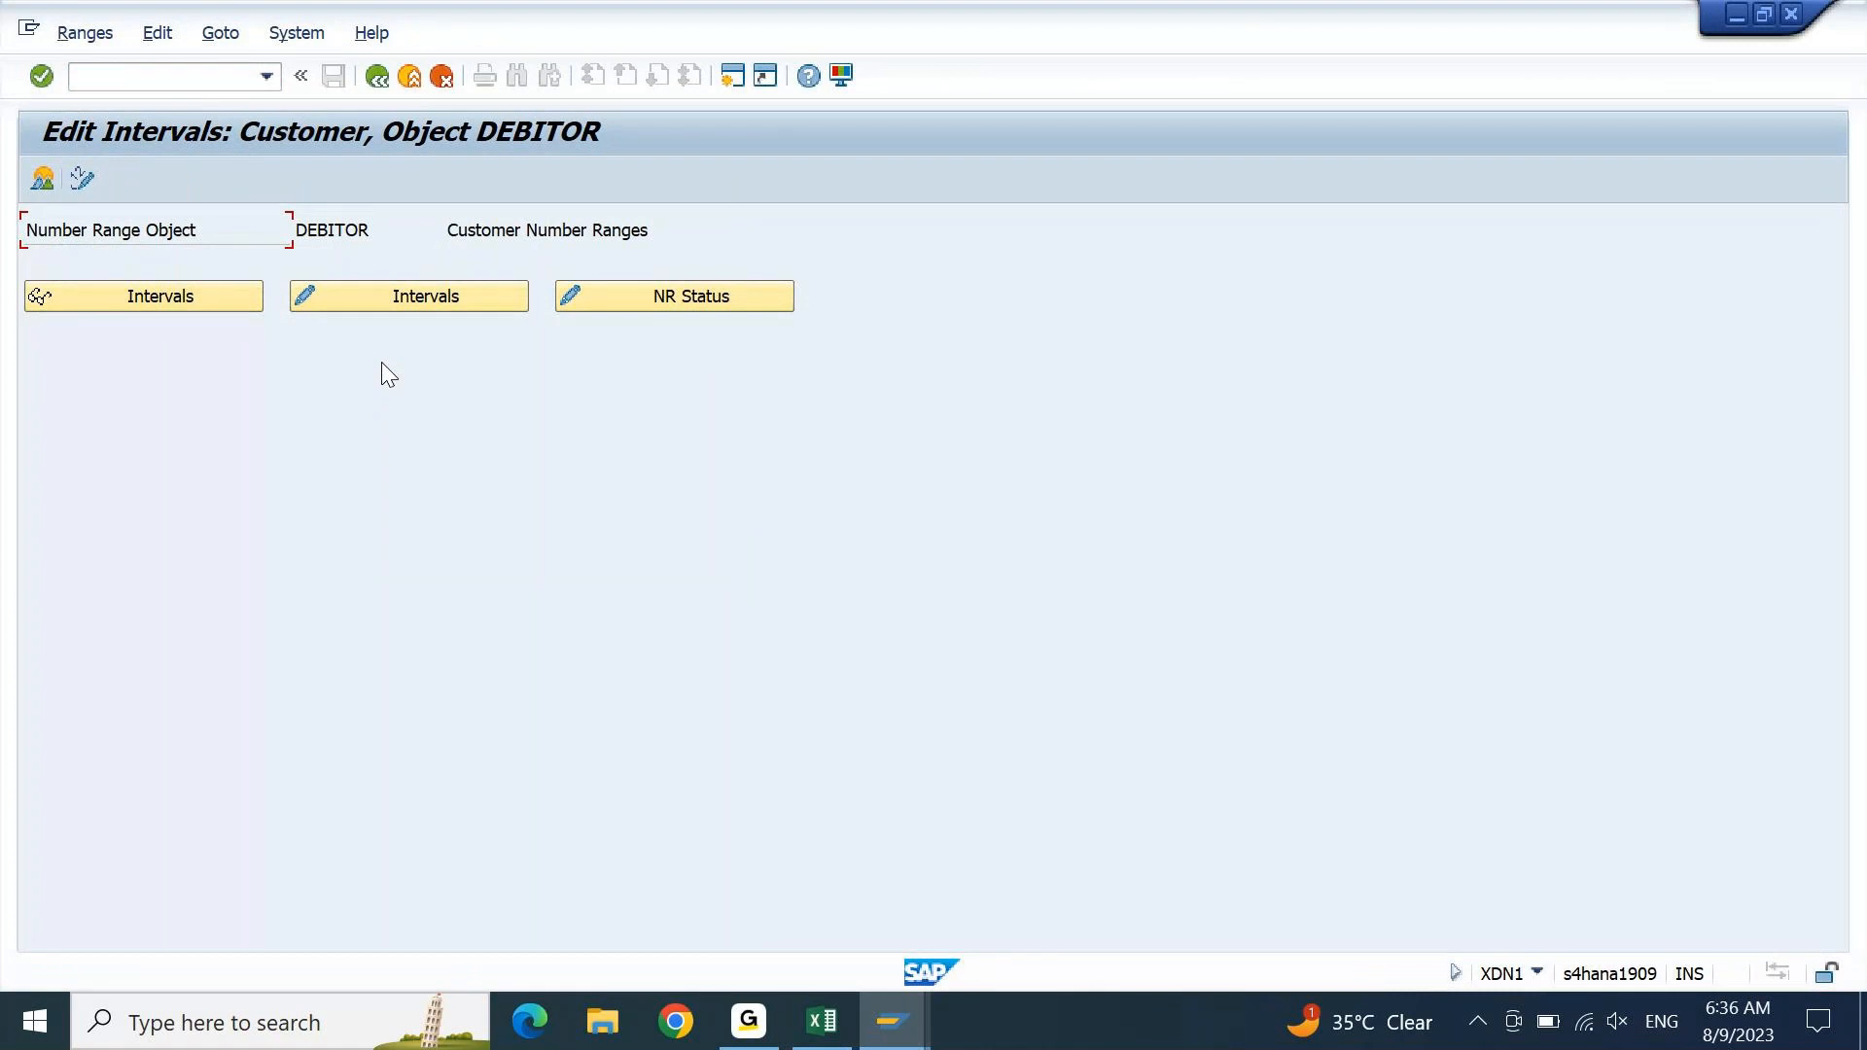
# - Display the free intervals of the customer number ranges in change mode and open a new GUI window
pyautogui.click(436, 296)
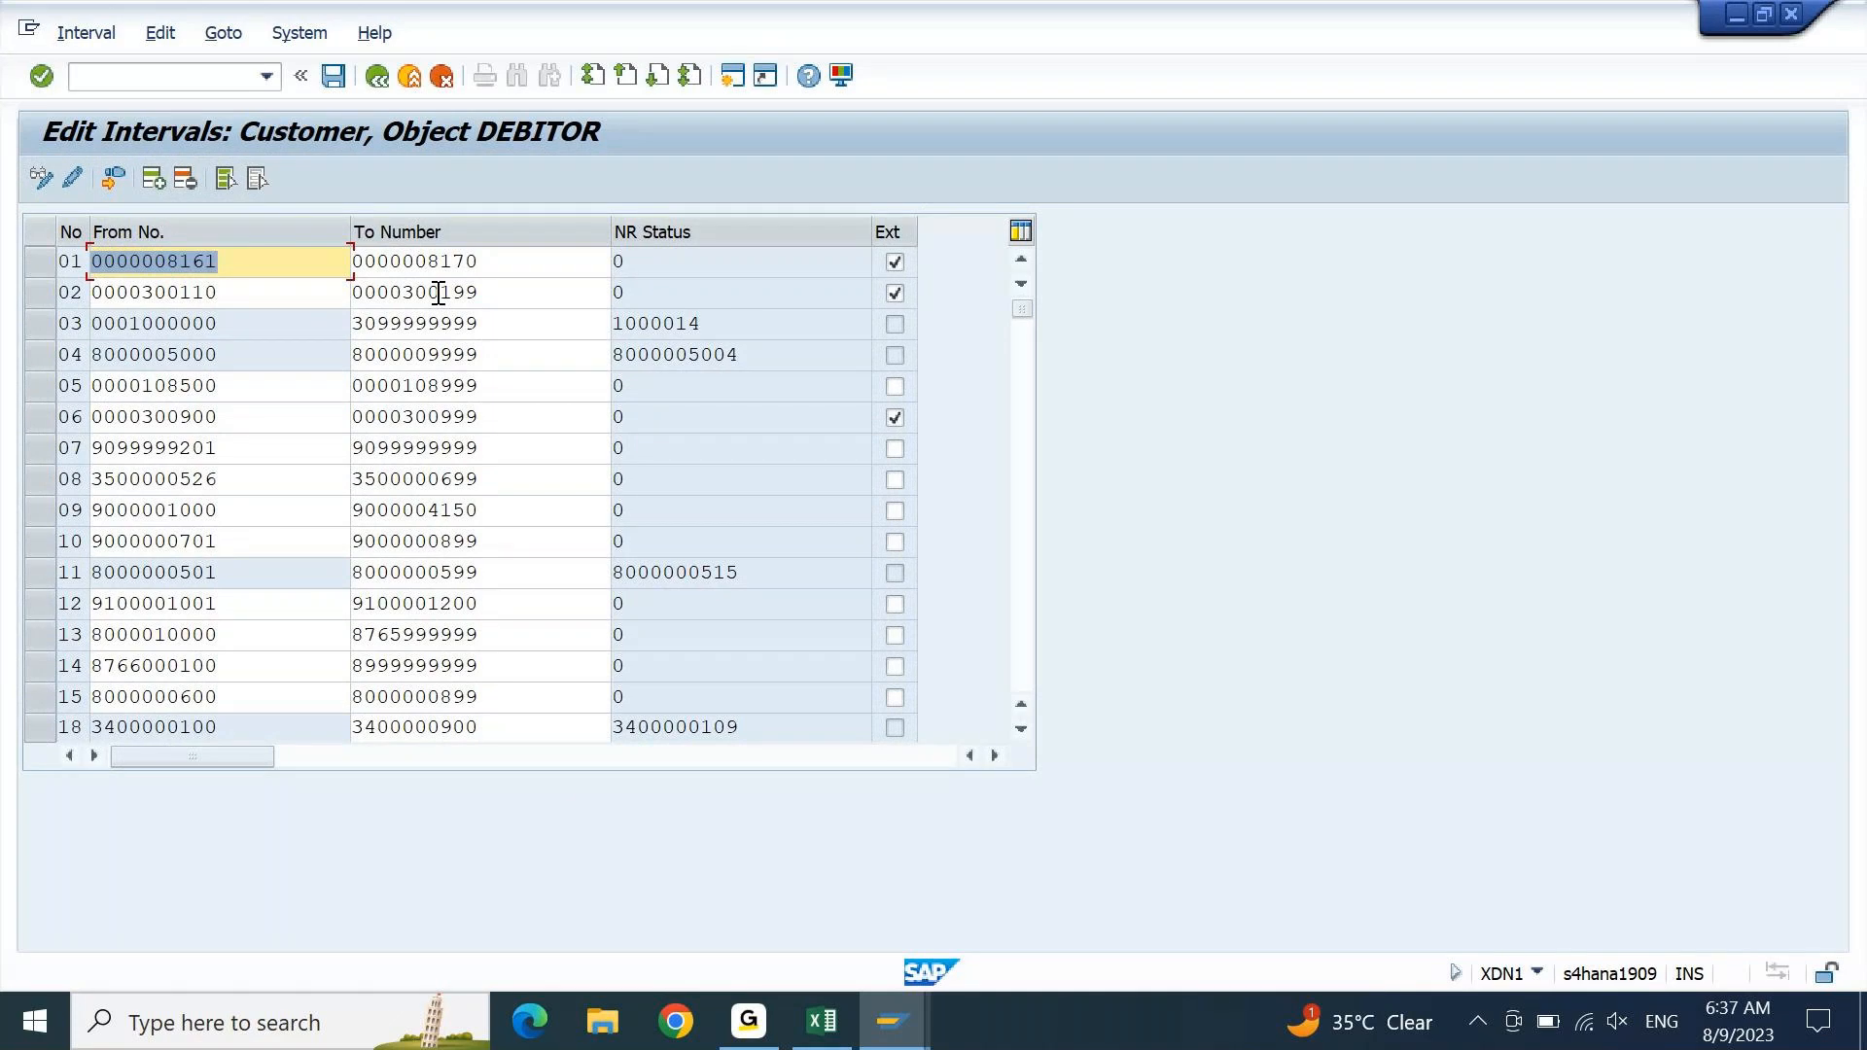
pyautogui.click(70, 35)
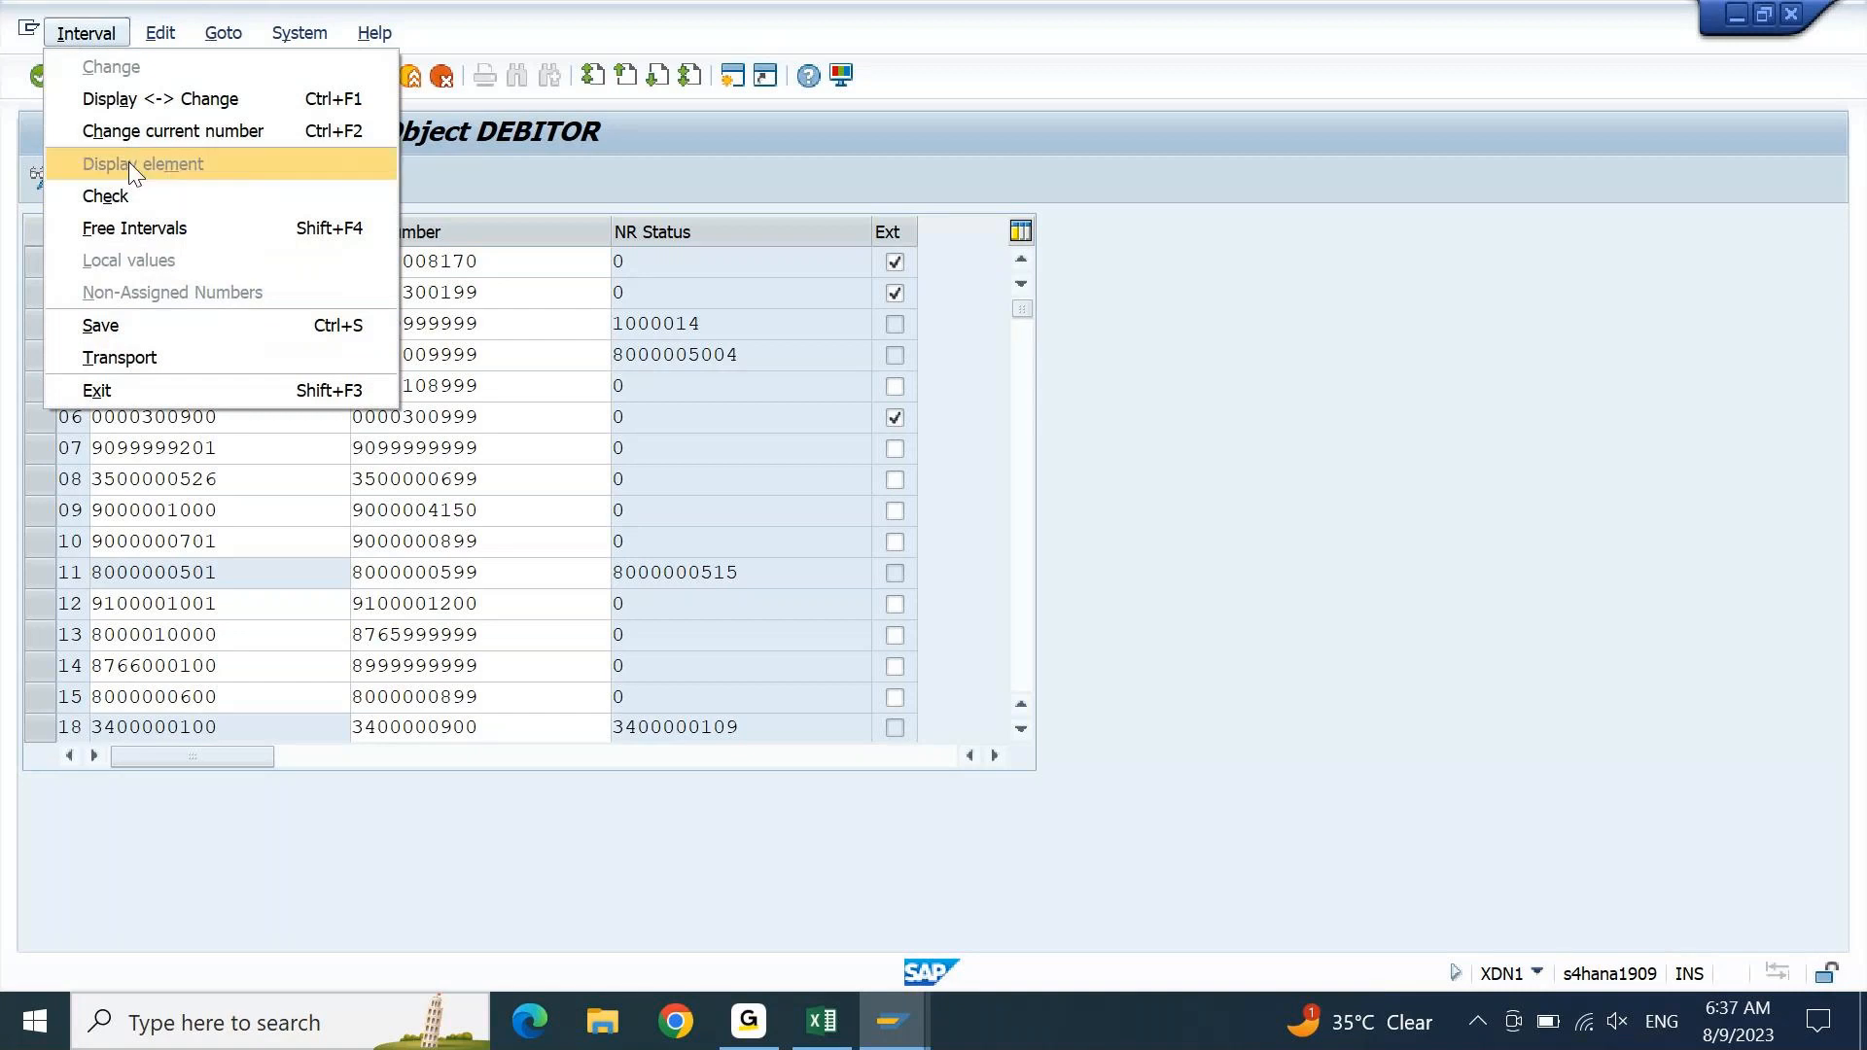
pyautogui.click(143, 228)
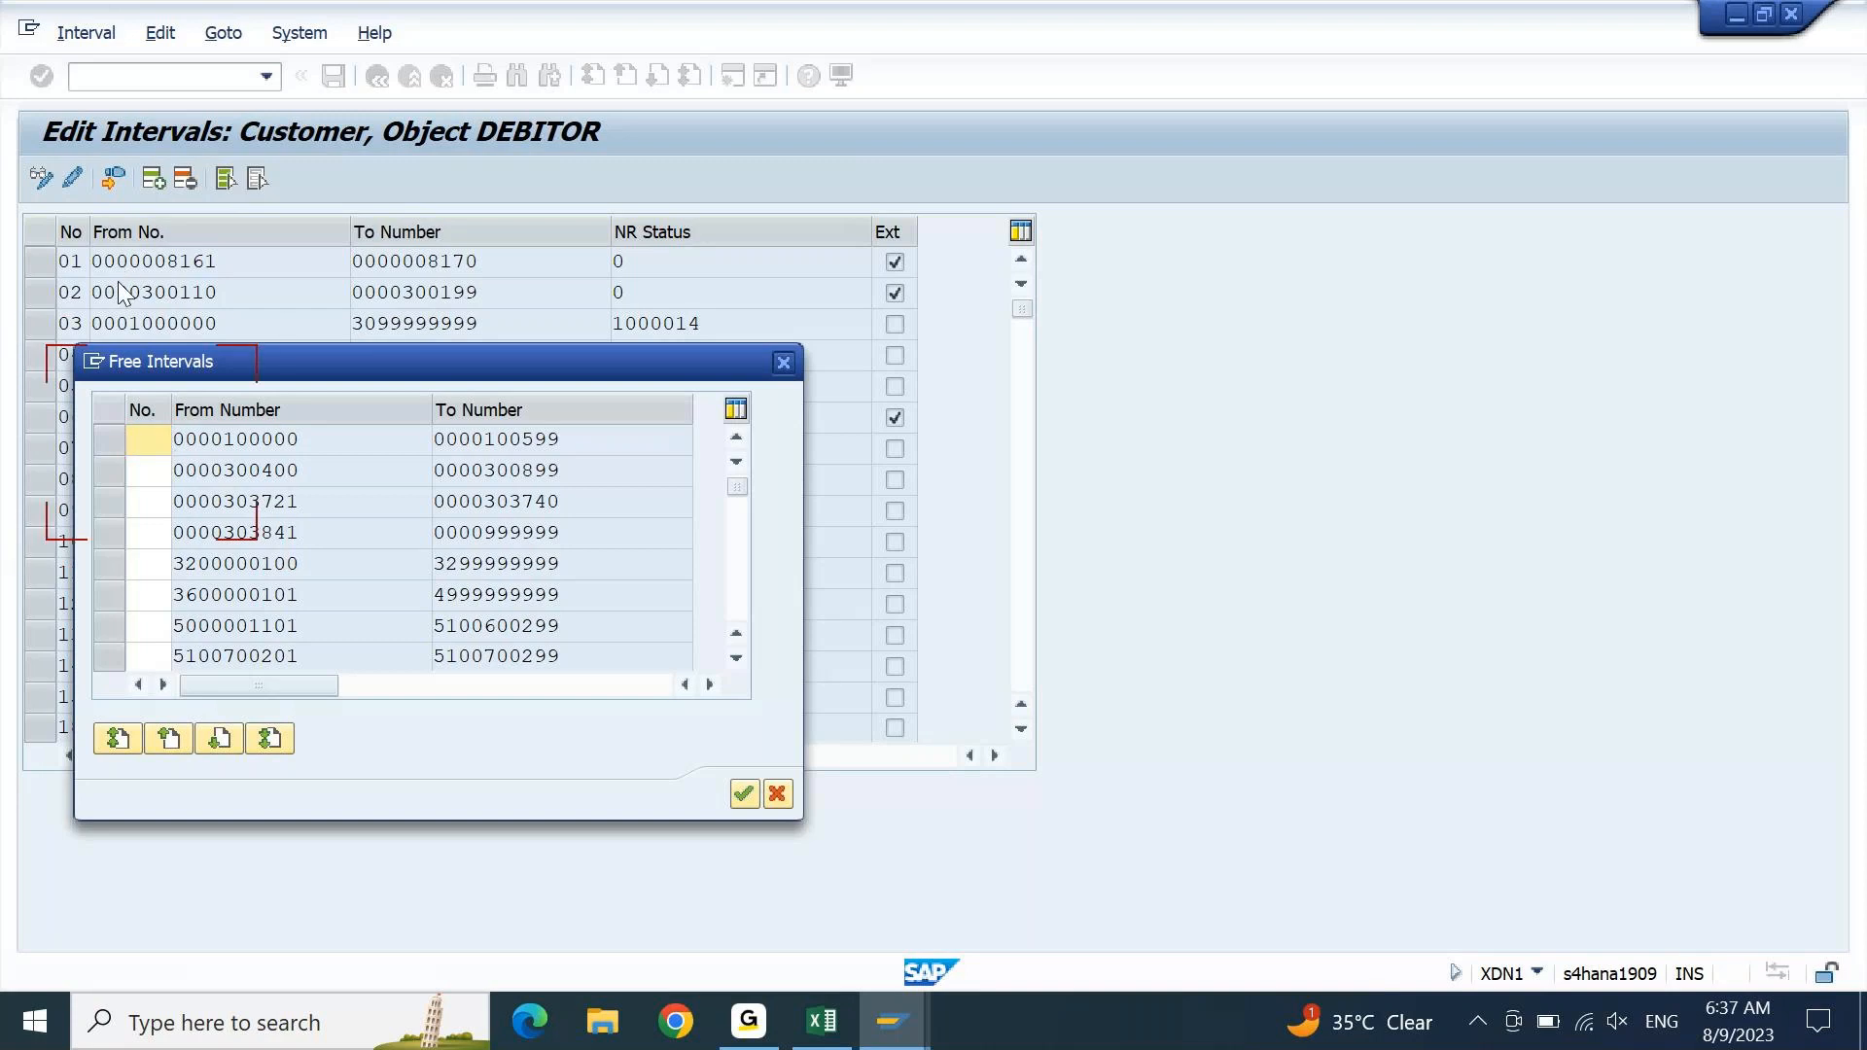
pyautogui.click(94, 366)
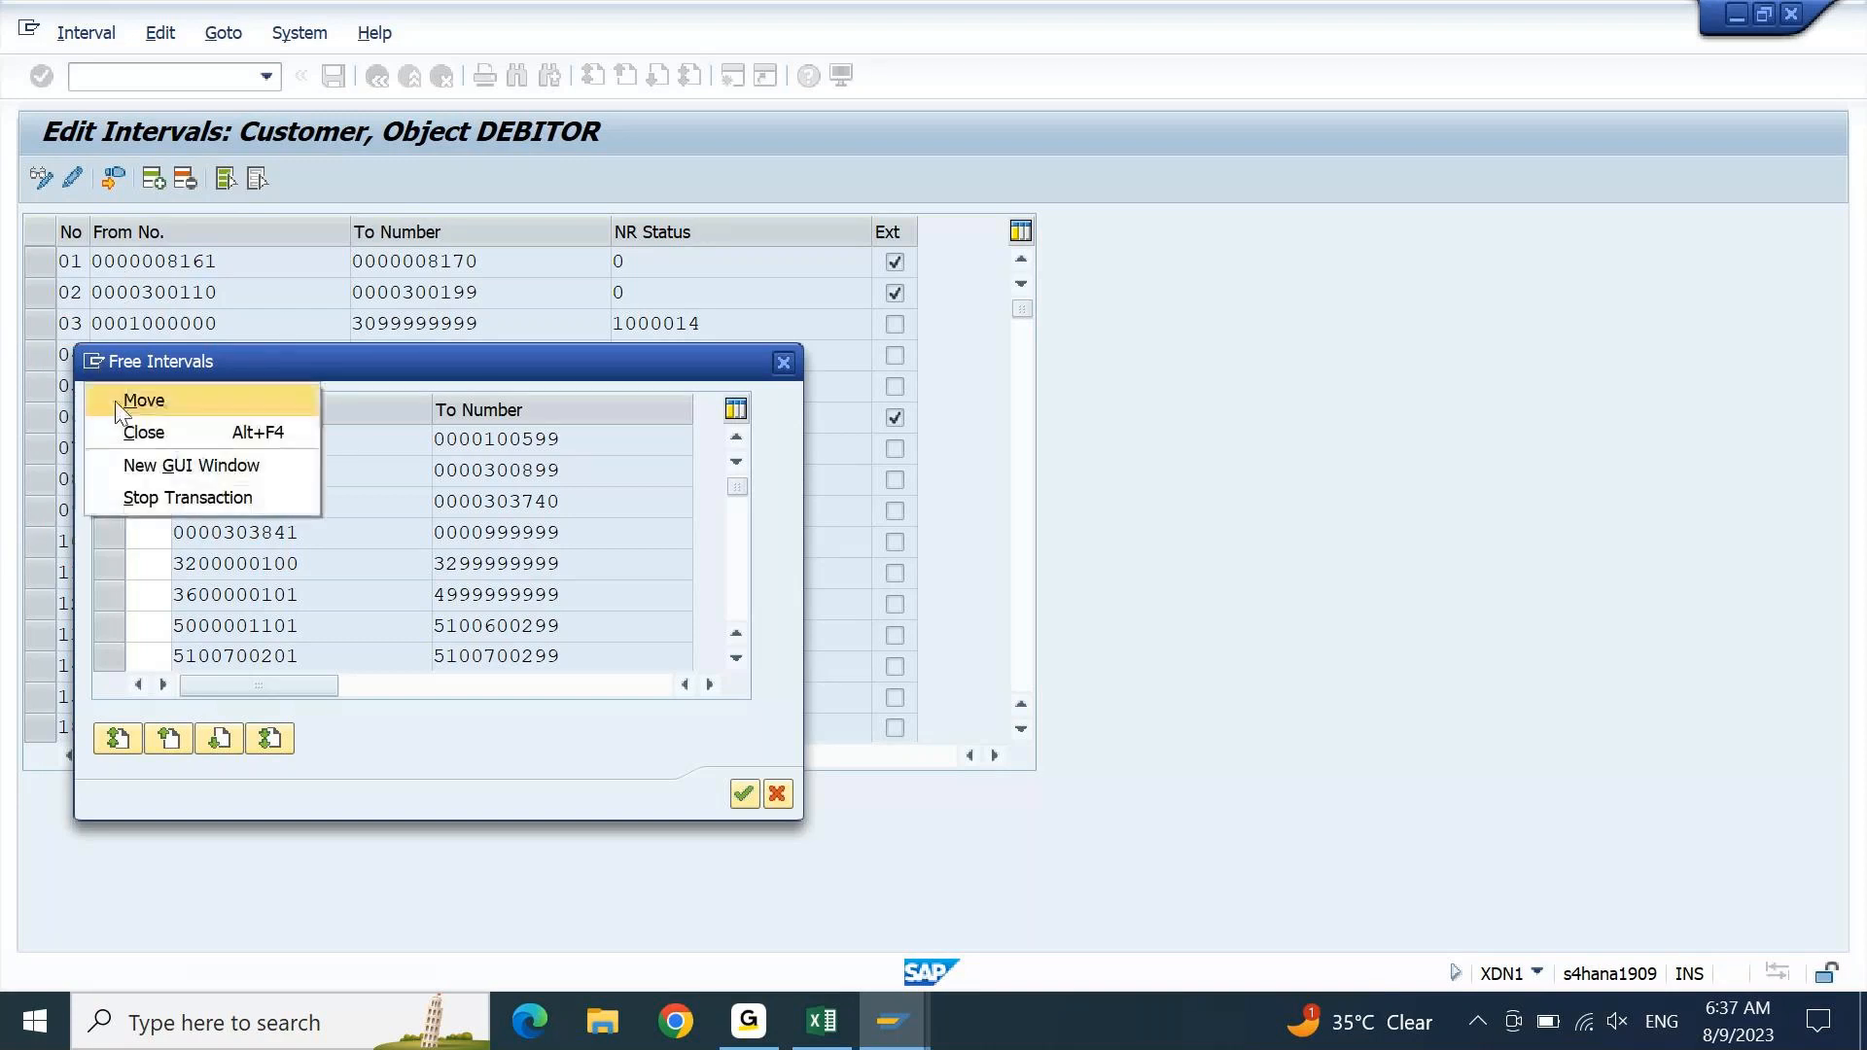
pyautogui.click(135, 459)
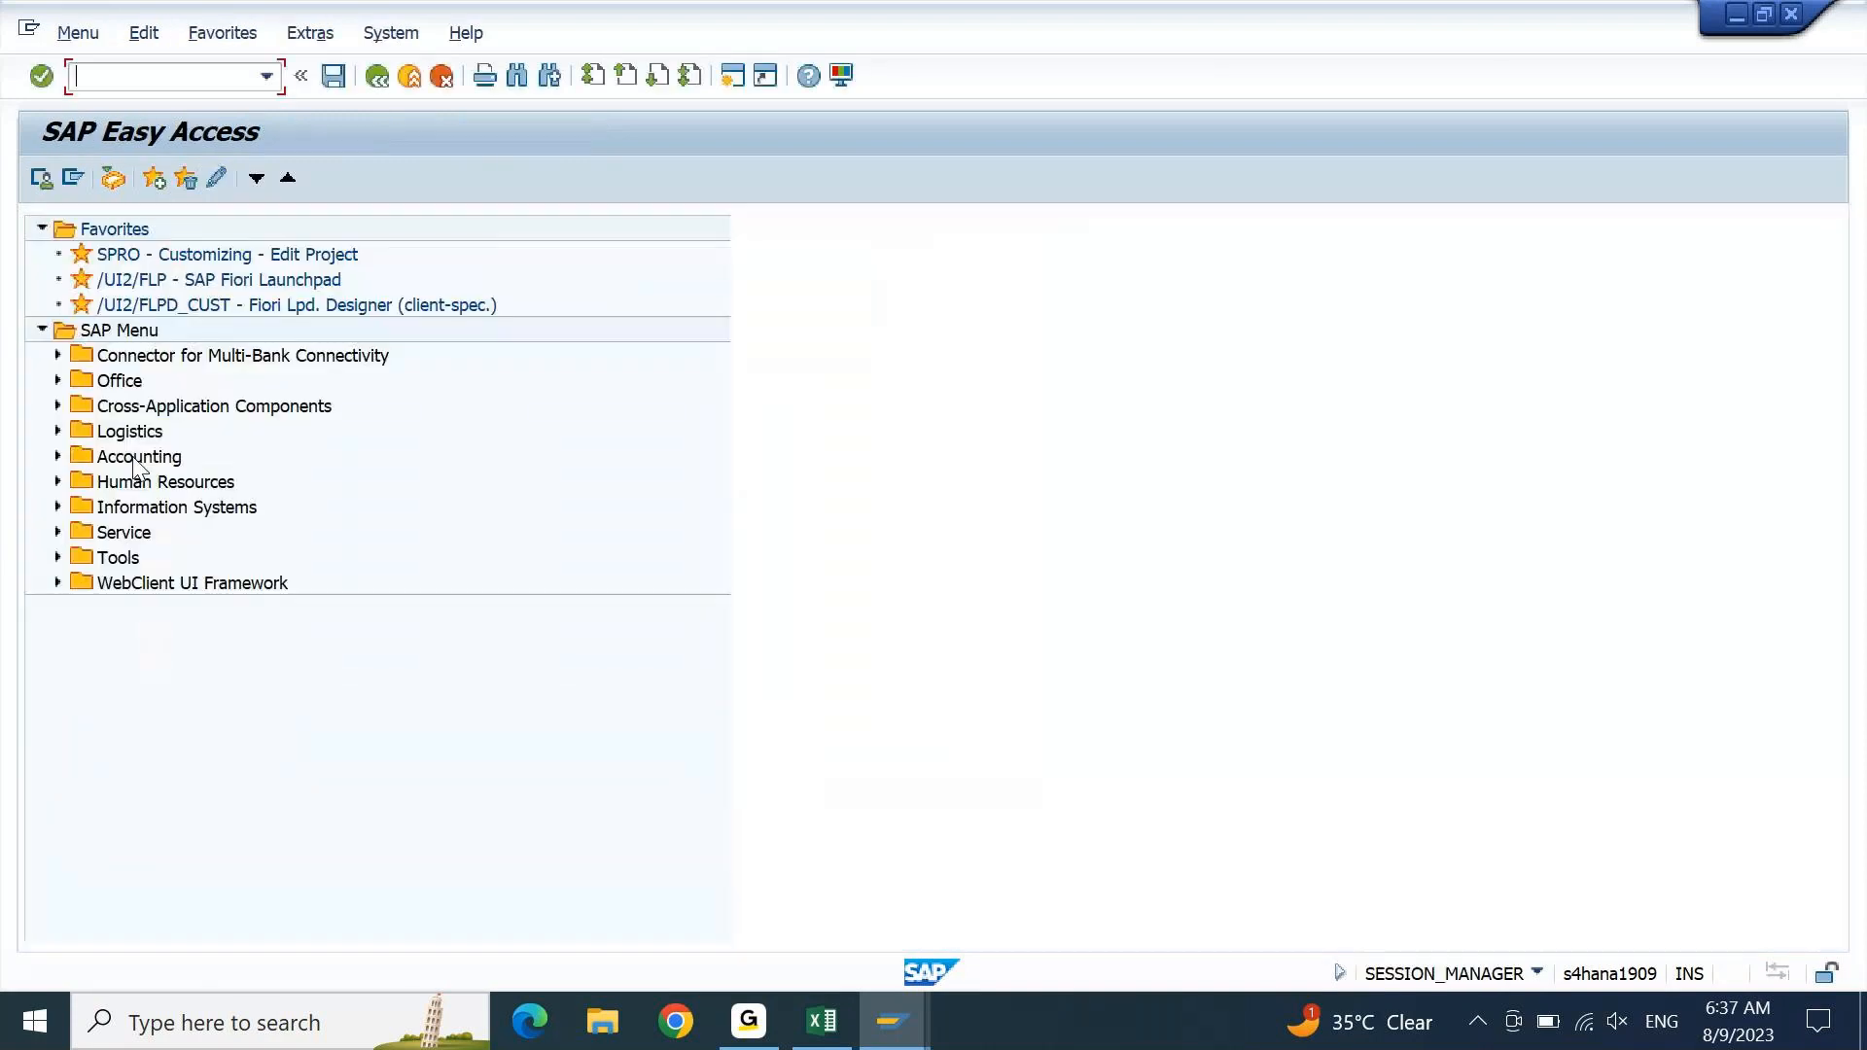
# - Switch to the Excel notes and copy the transaction code BUCF listed for Define Number Ranges under Business Partner Settings
pyautogui.click(817, 1027)
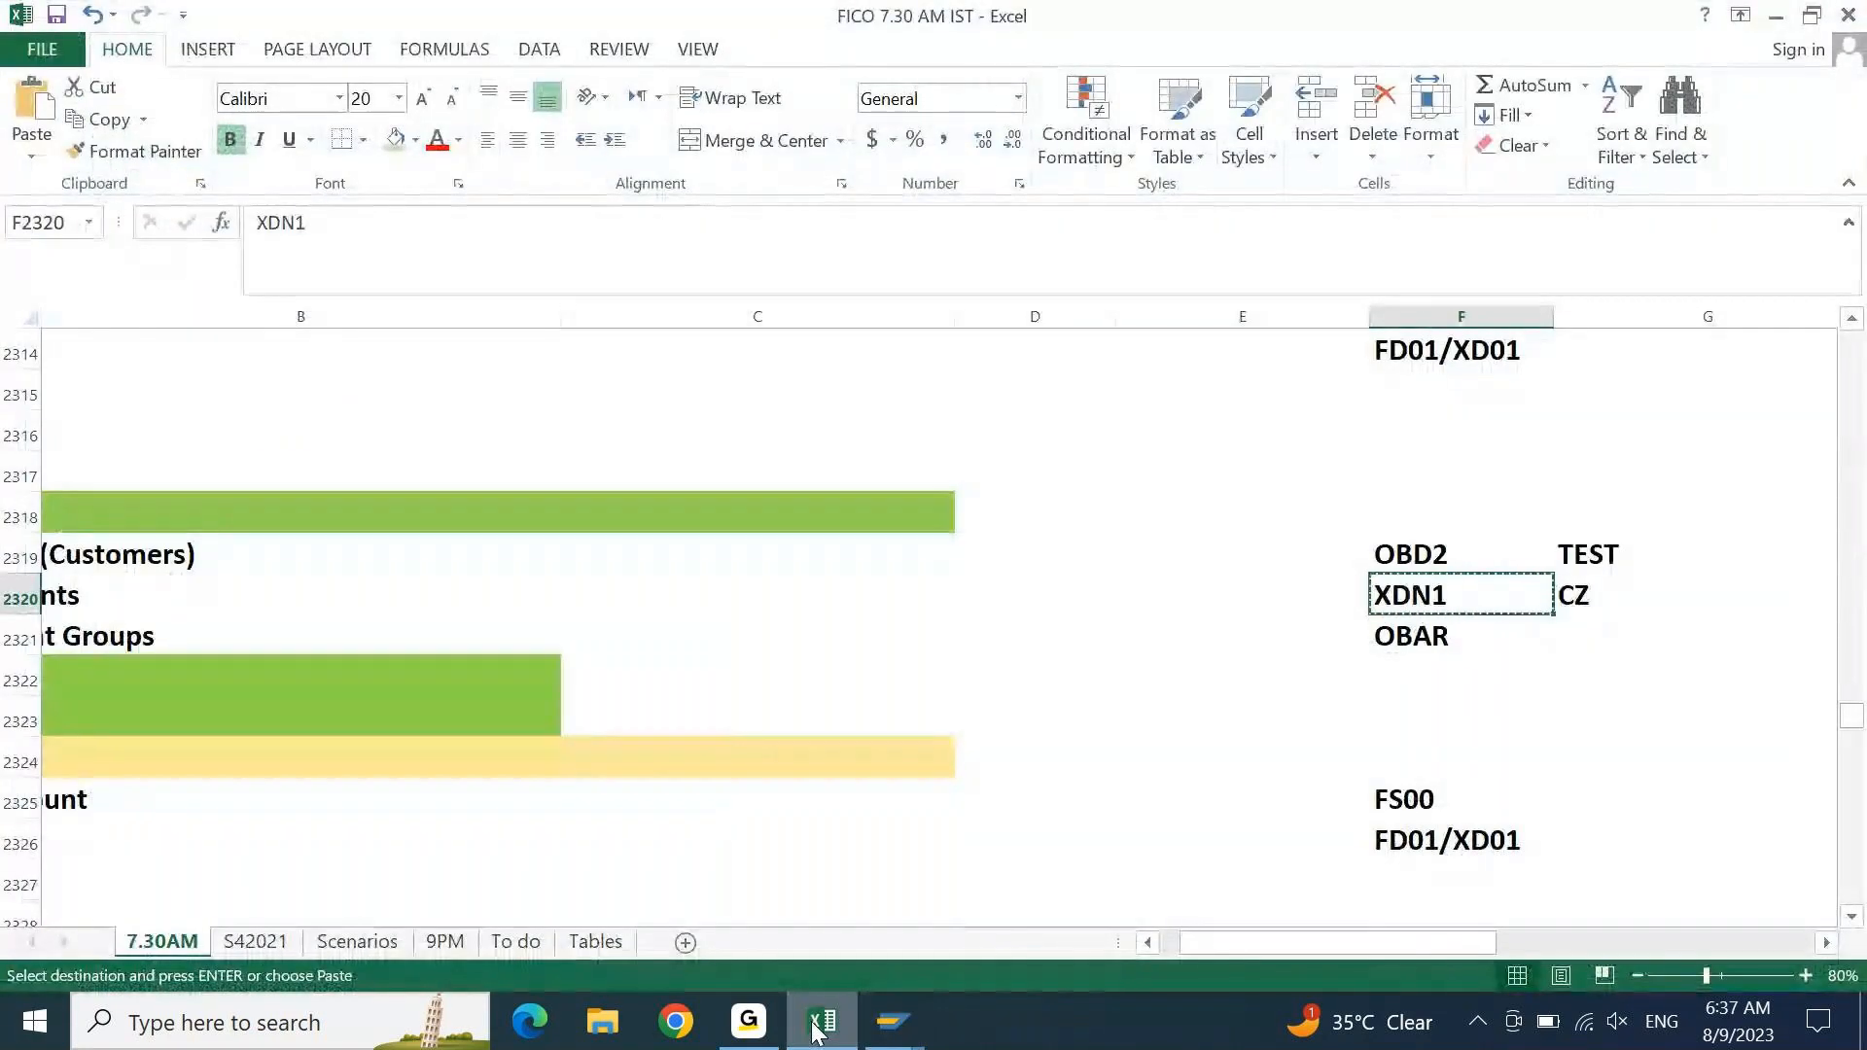
pyautogui.press('Down')
pyautogui.press('Down')
pyautogui.press('Down')
pyautogui.press('Down')
pyautogui.press('Down')
pyautogui.press('Down')
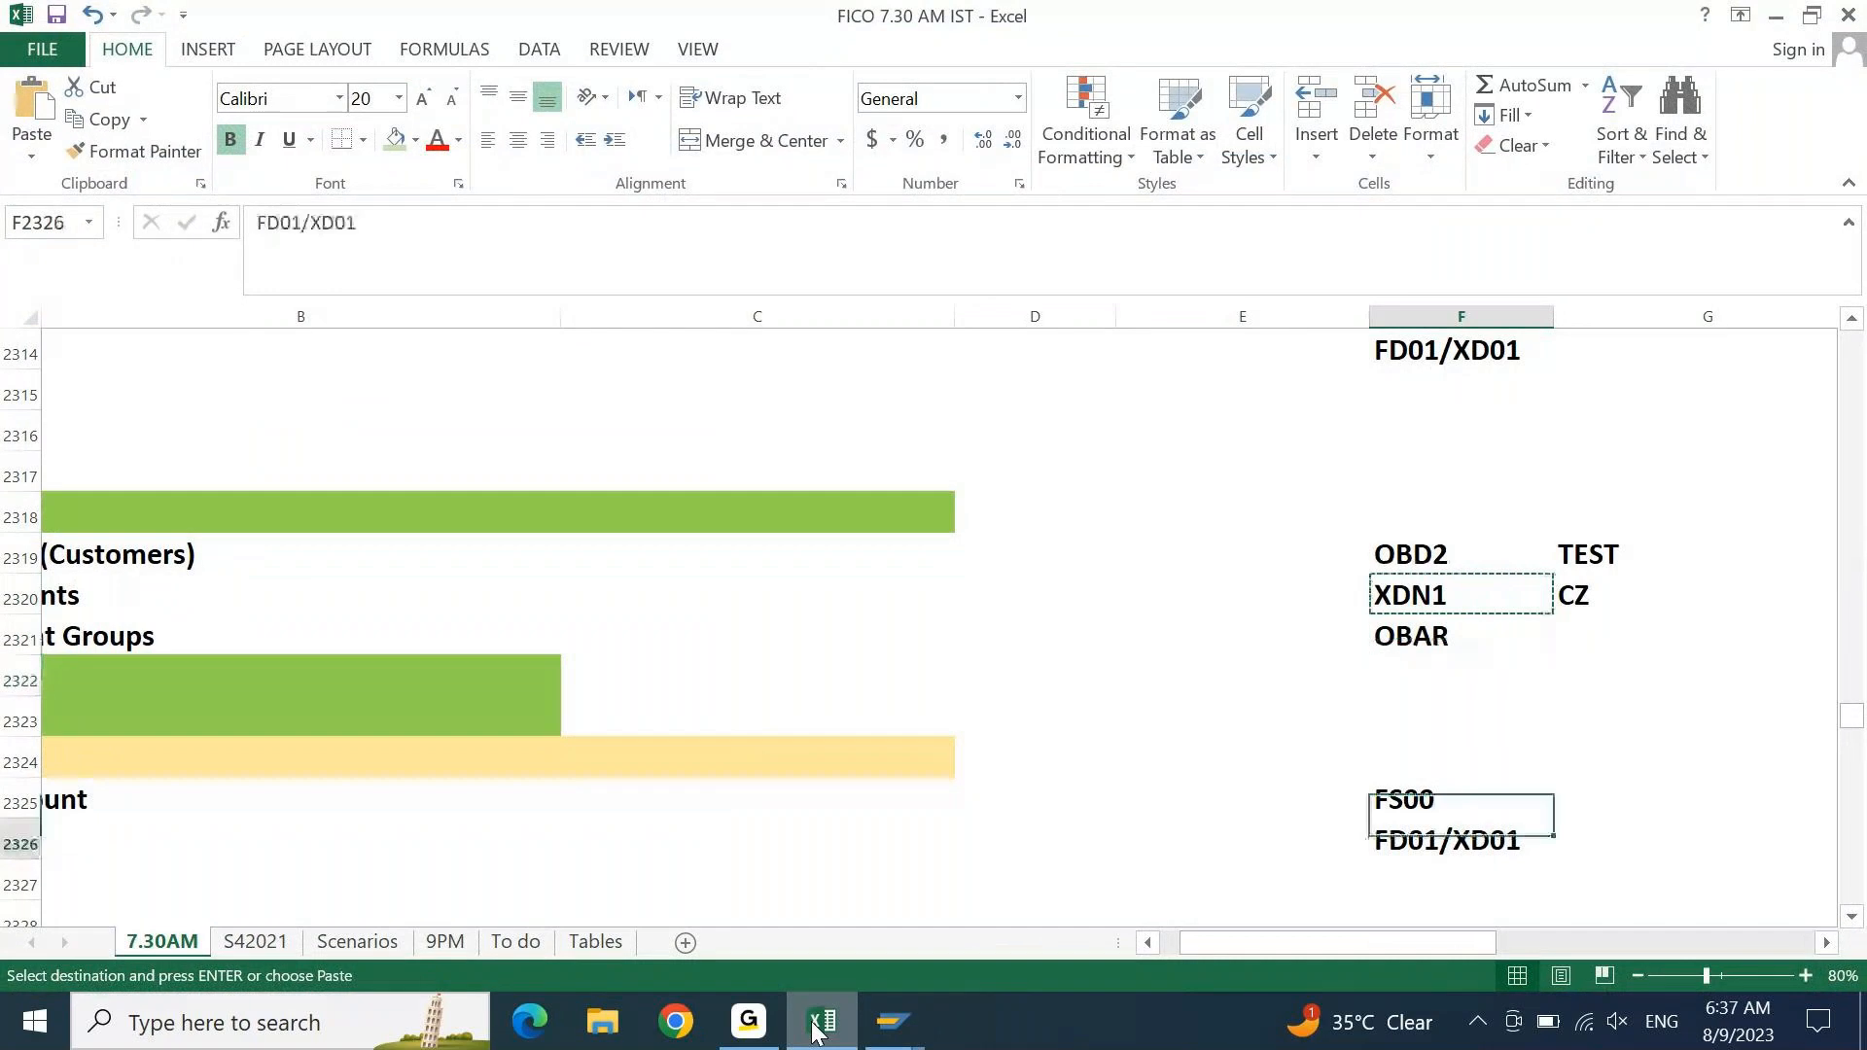
pyautogui.press('Home')
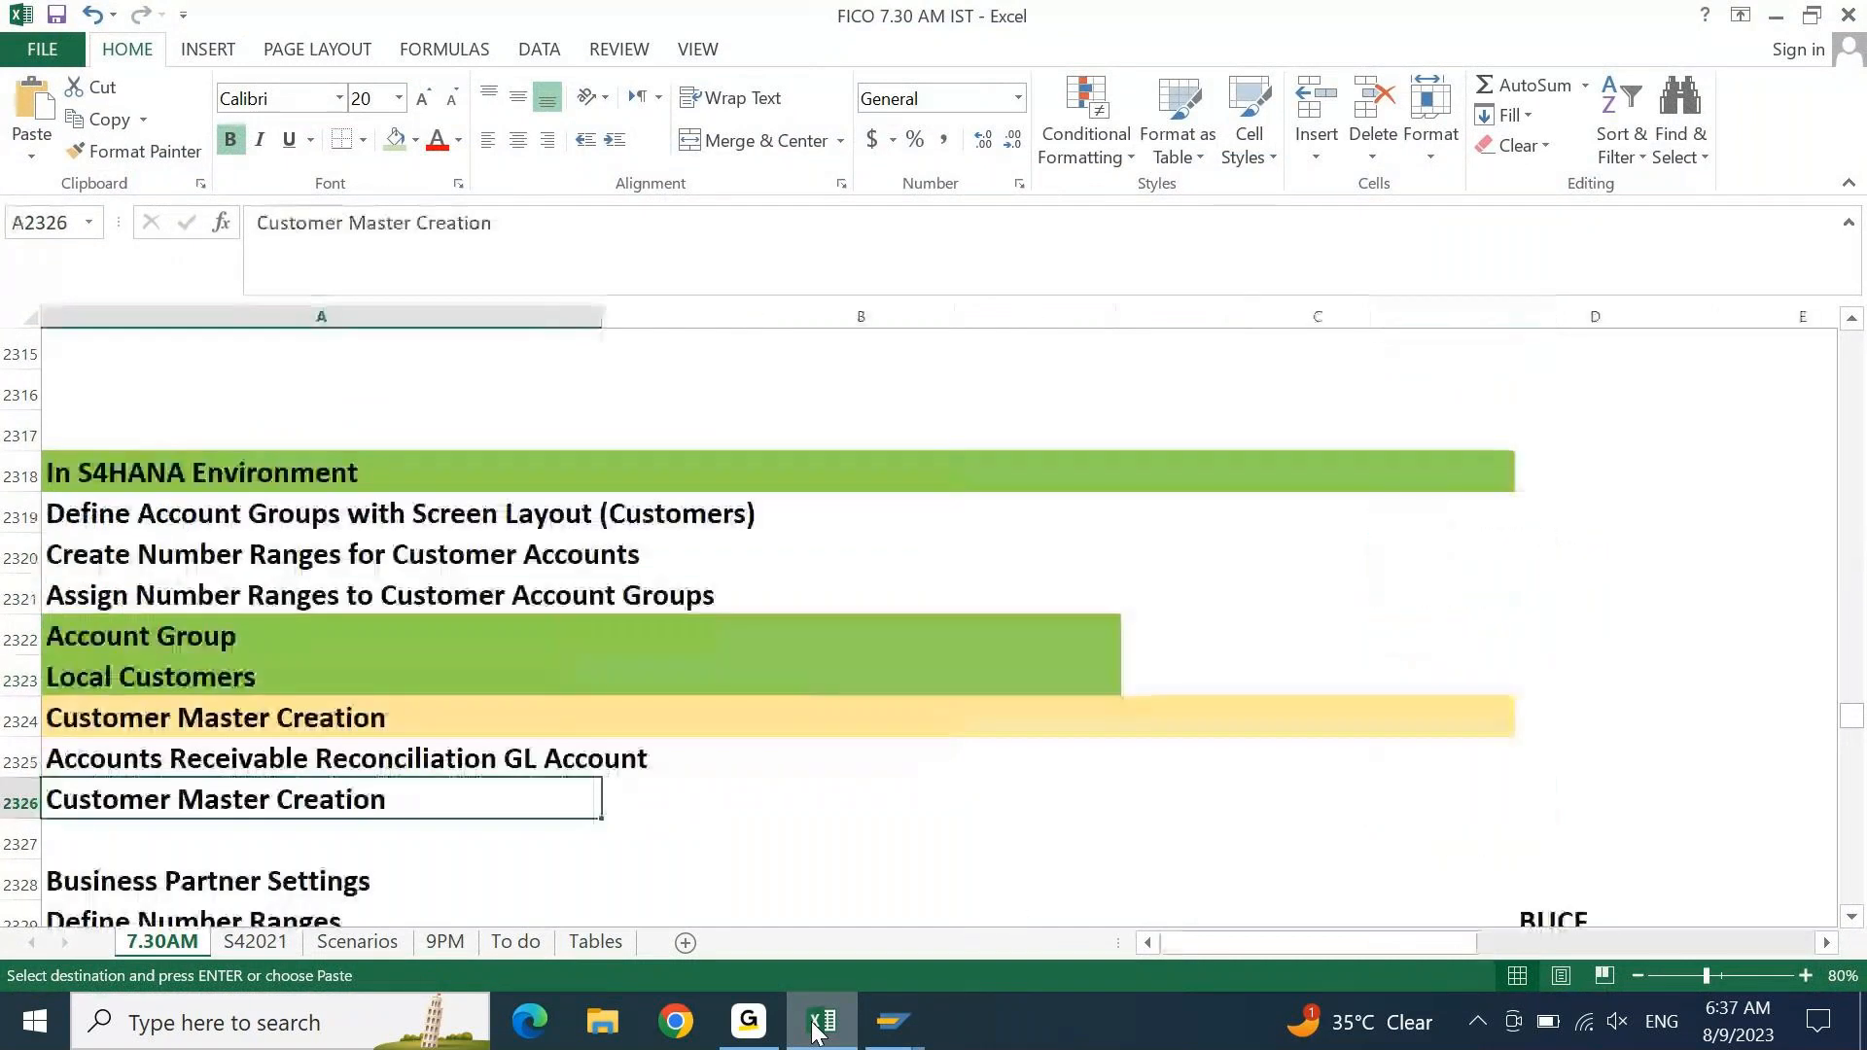
pyautogui.press('Down')
pyautogui.press('Down')
pyautogui.press('Down')
pyautogui.press('Down')
pyautogui.press('Down')
pyautogui.press('Down')
pyautogui.press('Down')
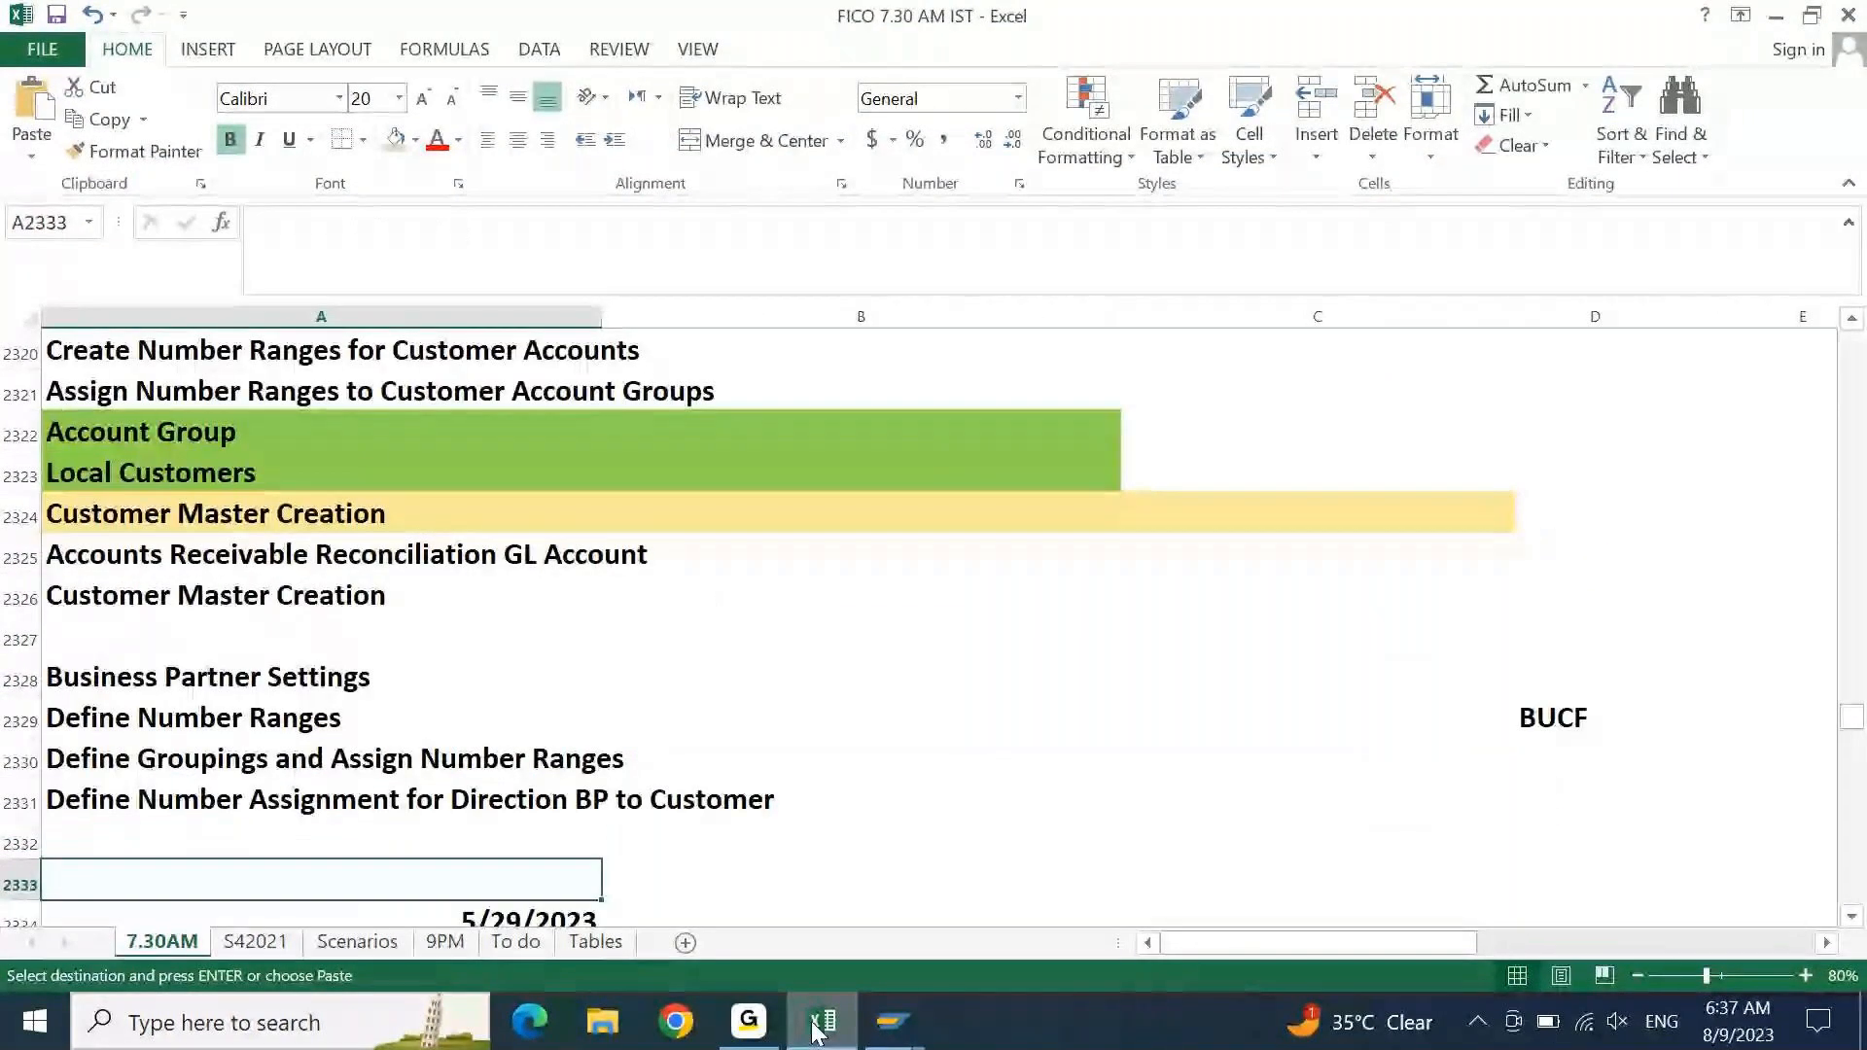
pyautogui.press('Up')
pyautogui.press('Up')
pyautogui.press('Up')
pyautogui.press('Up')
pyautogui.press('Right')
pyautogui.press('Right')
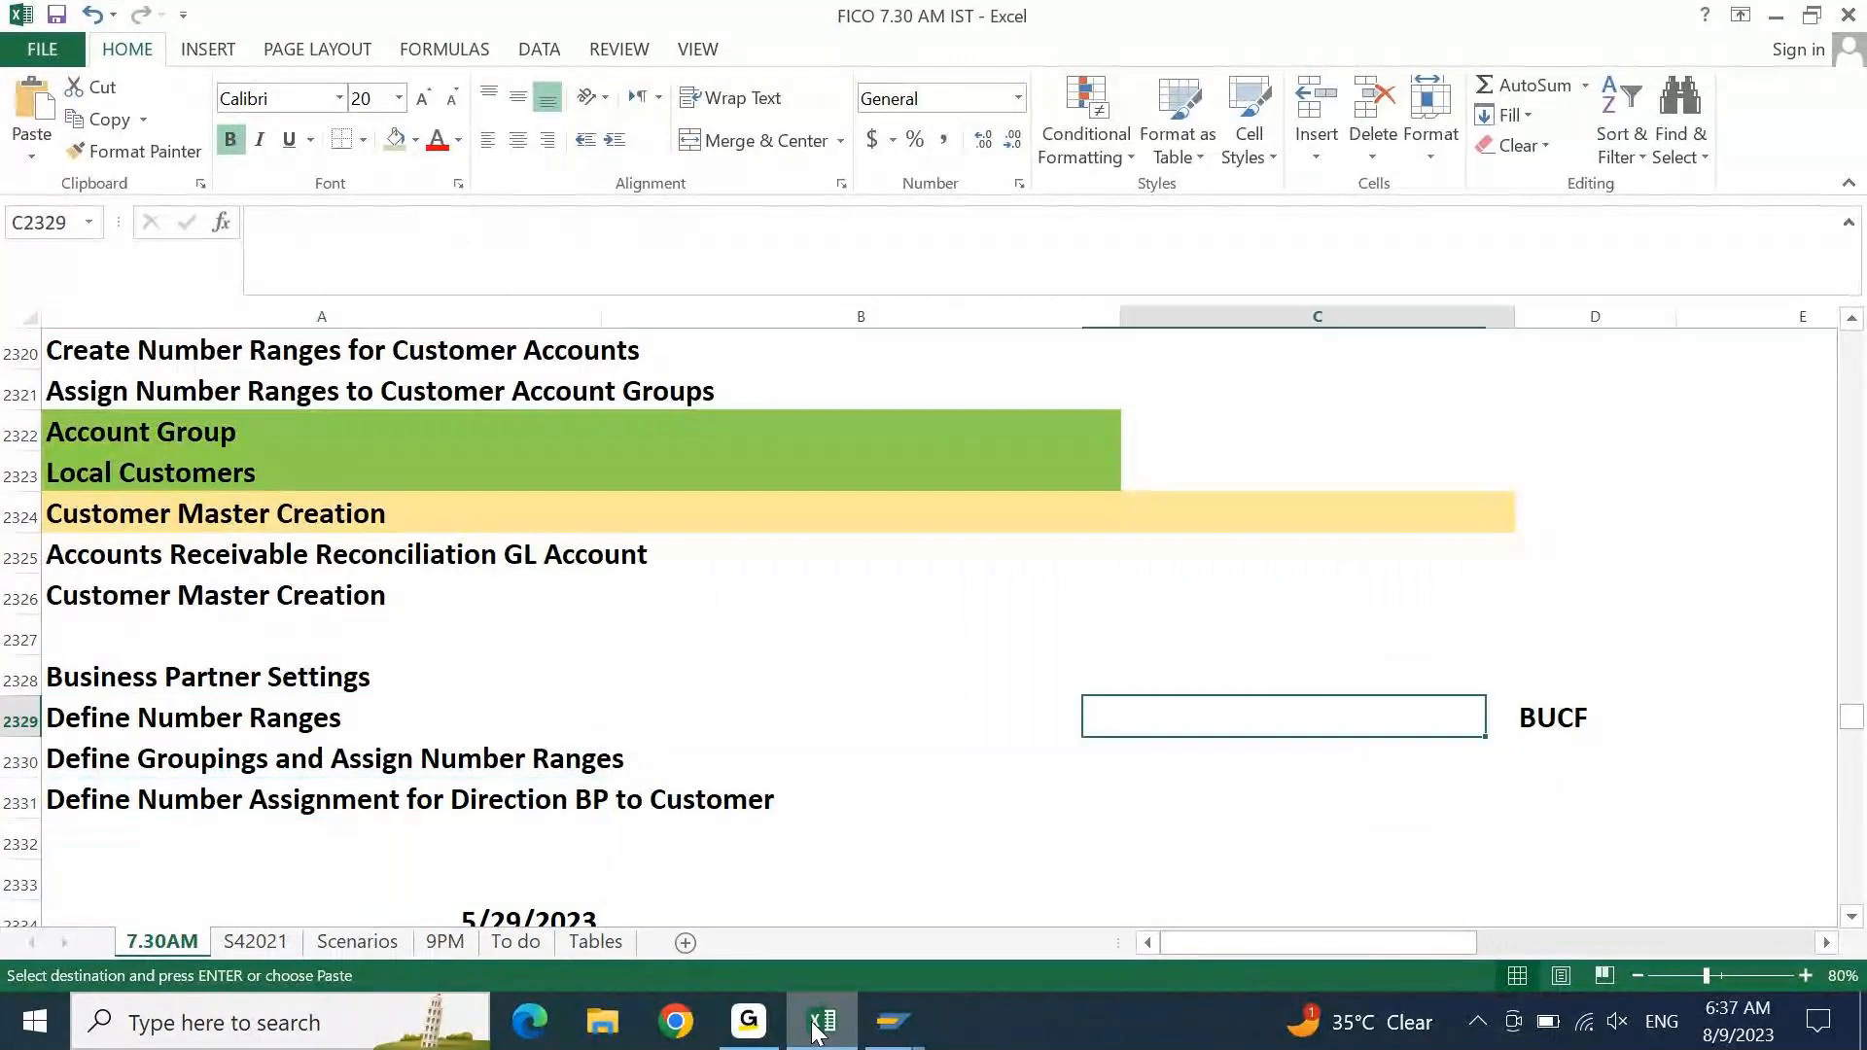
pyautogui.press('Right')
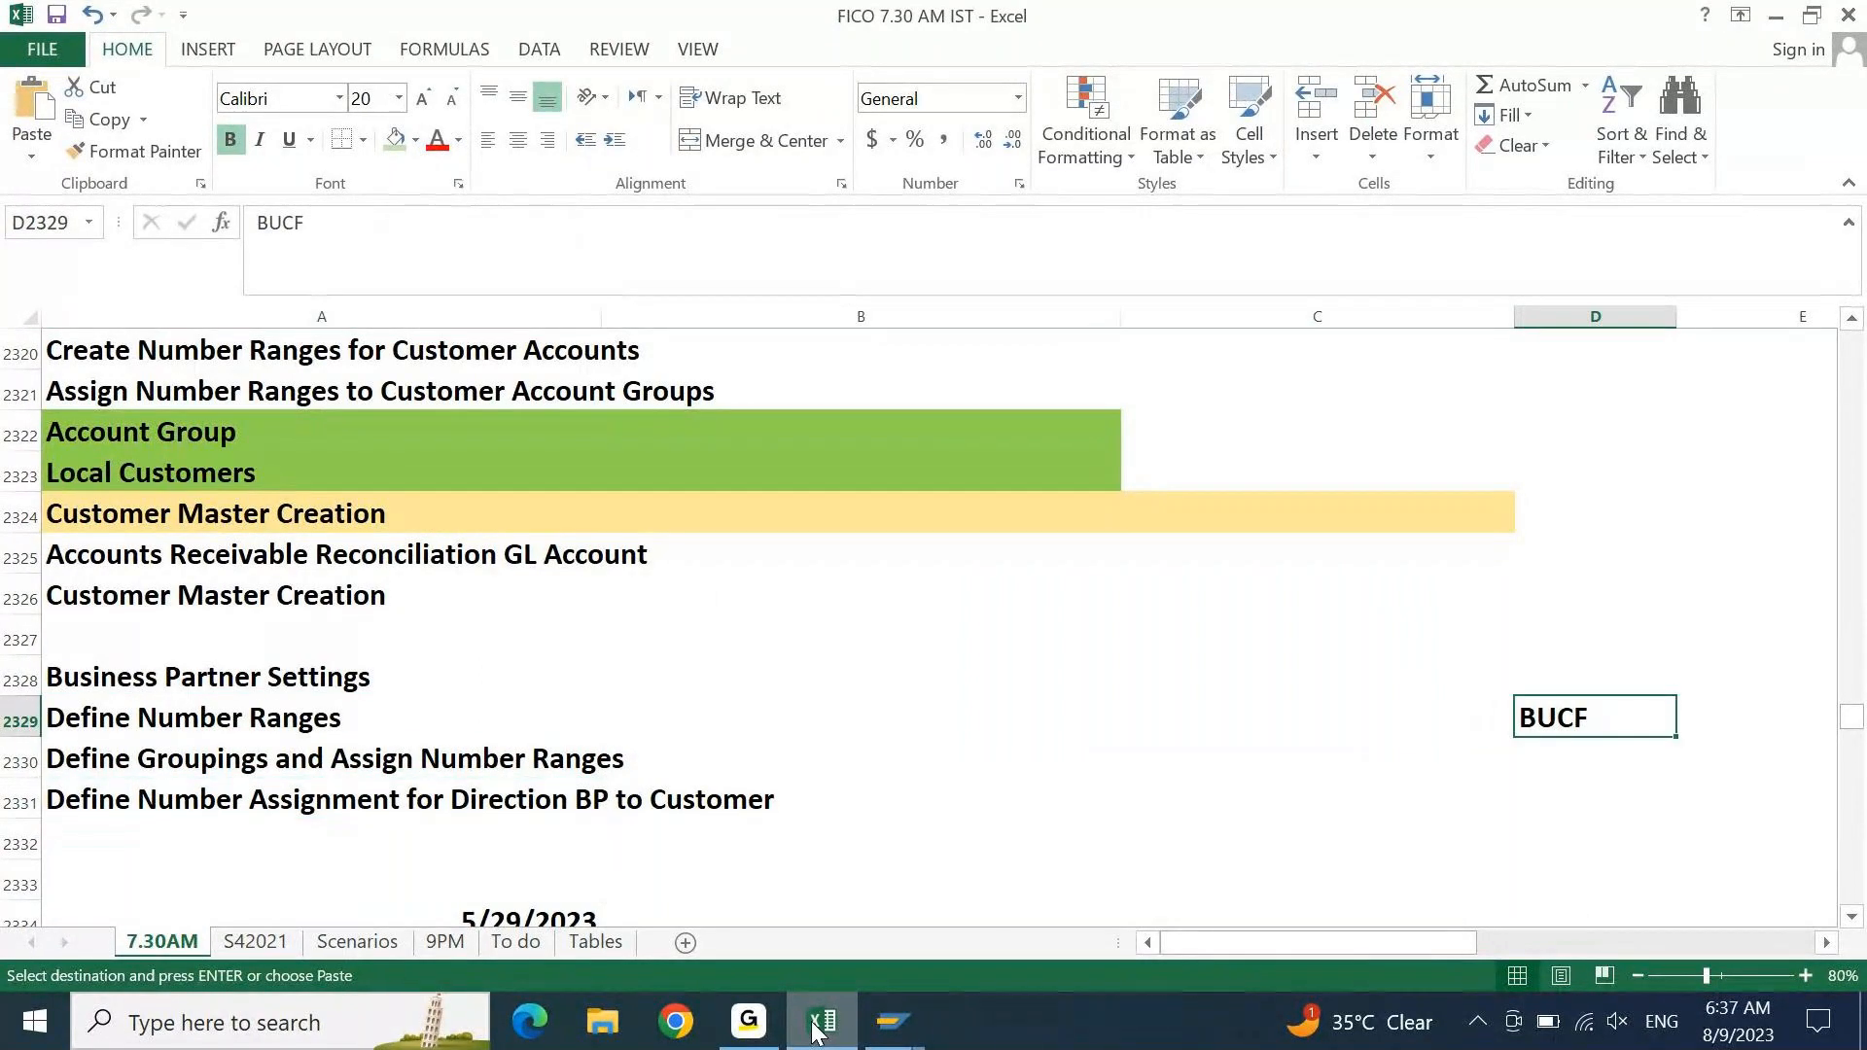
# - Go back up the notes to the In S4HANA Environment heading, reviewing the customer configuration entries
pyautogui.press('Left')
pyautogui.press('Left')
pyautogui.press('Left')
pyautogui.press('Up')
pyautogui.press('Up')
pyautogui.press('Up')
pyautogui.press('Up')
pyautogui.press('Up')
pyautogui.press('Up')
pyautogui.press('Up')
pyautogui.press('Up')
pyautogui.press('Up')
pyautogui.press('Up')
pyautogui.press('Up')
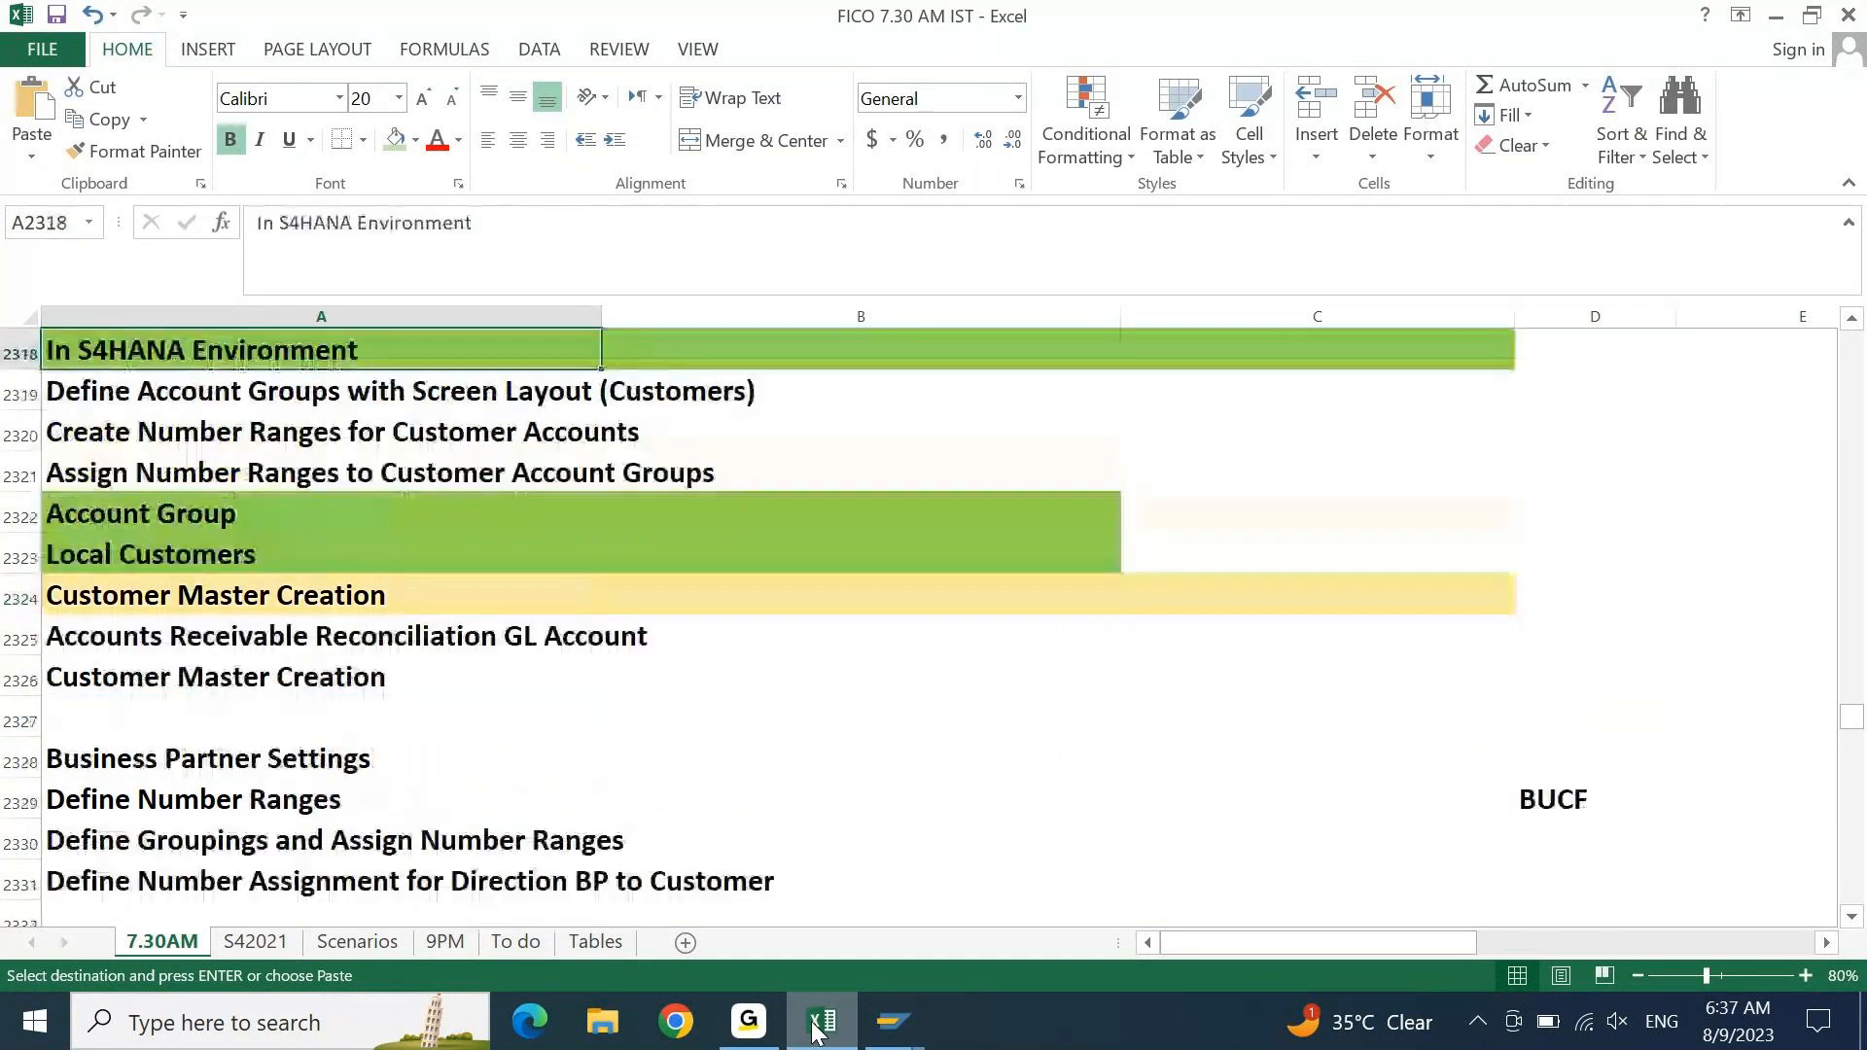
# - Start transaction BUCF in the new SAP session and display the free intervals of the business partner number ranges in change mode
pyautogui.click(751, 1023)
pyautogui.hotkey('ctrl', 'v')
pyautogui.press('Return')
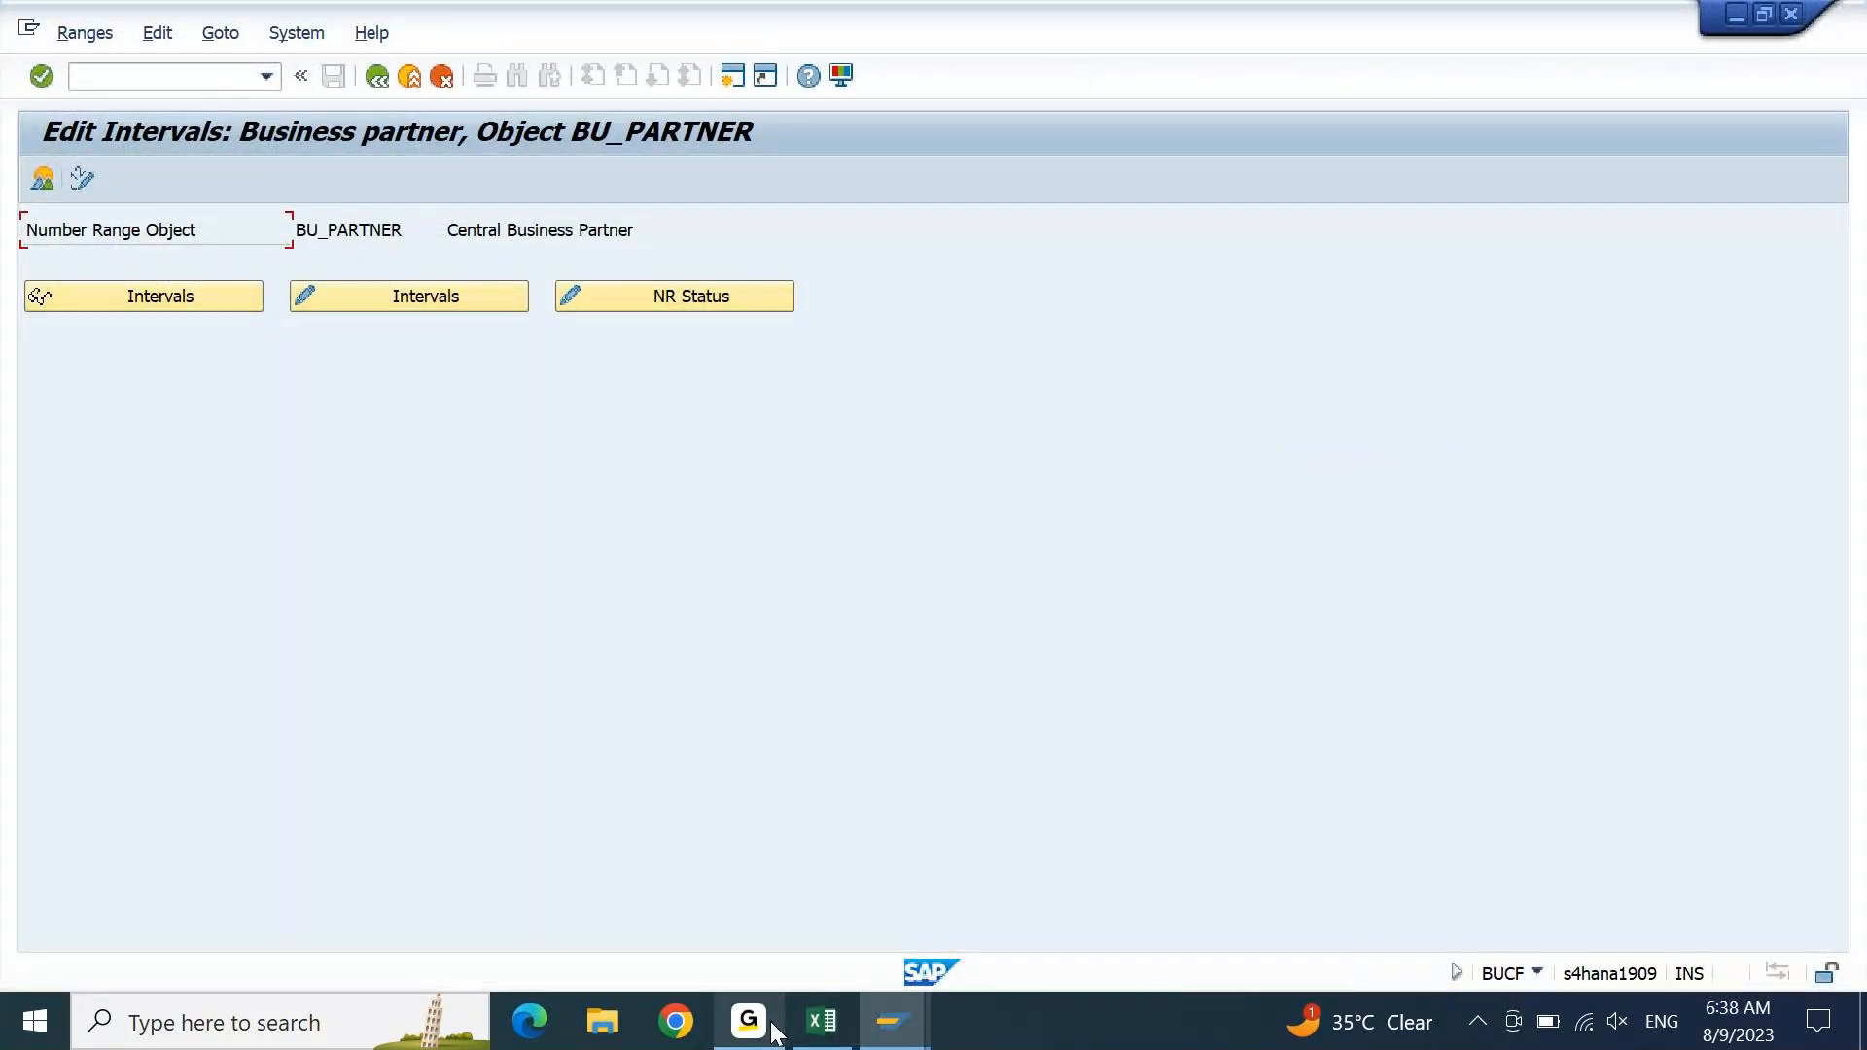
pyautogui.click(461, 294)
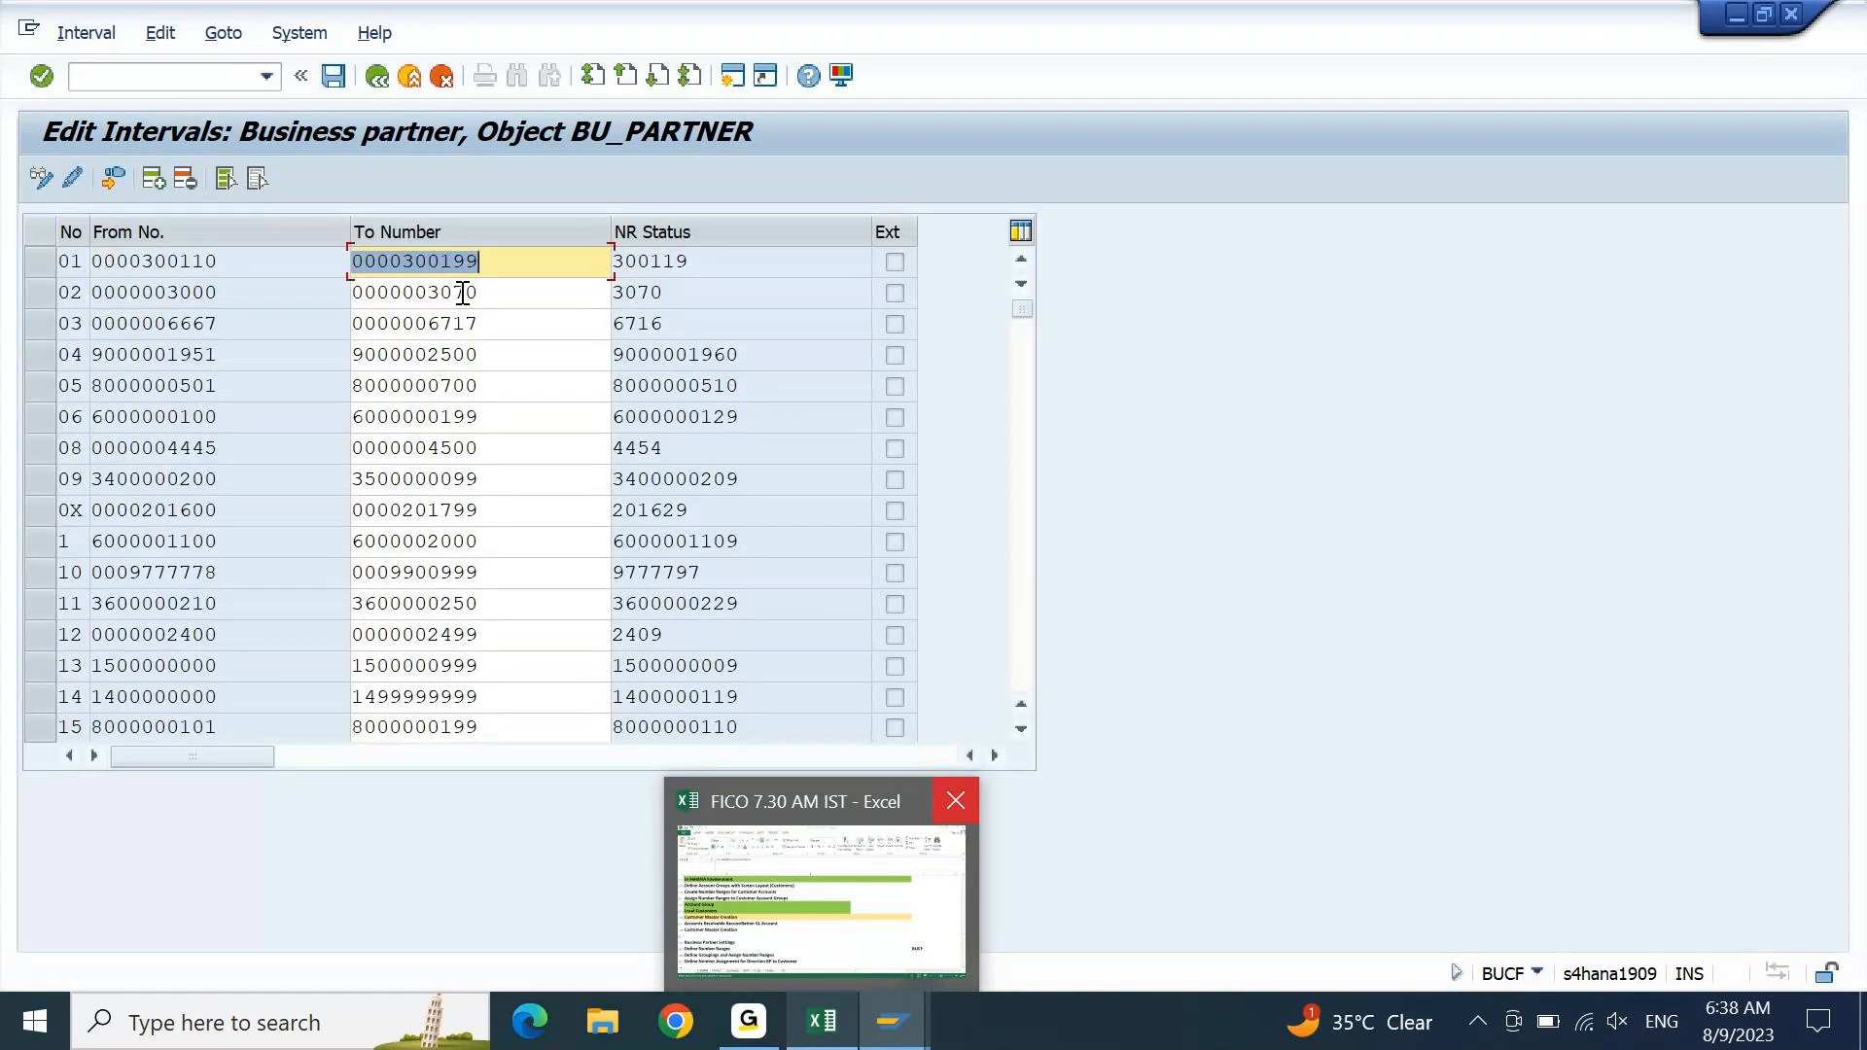
pyautogui.click(840, 1021)
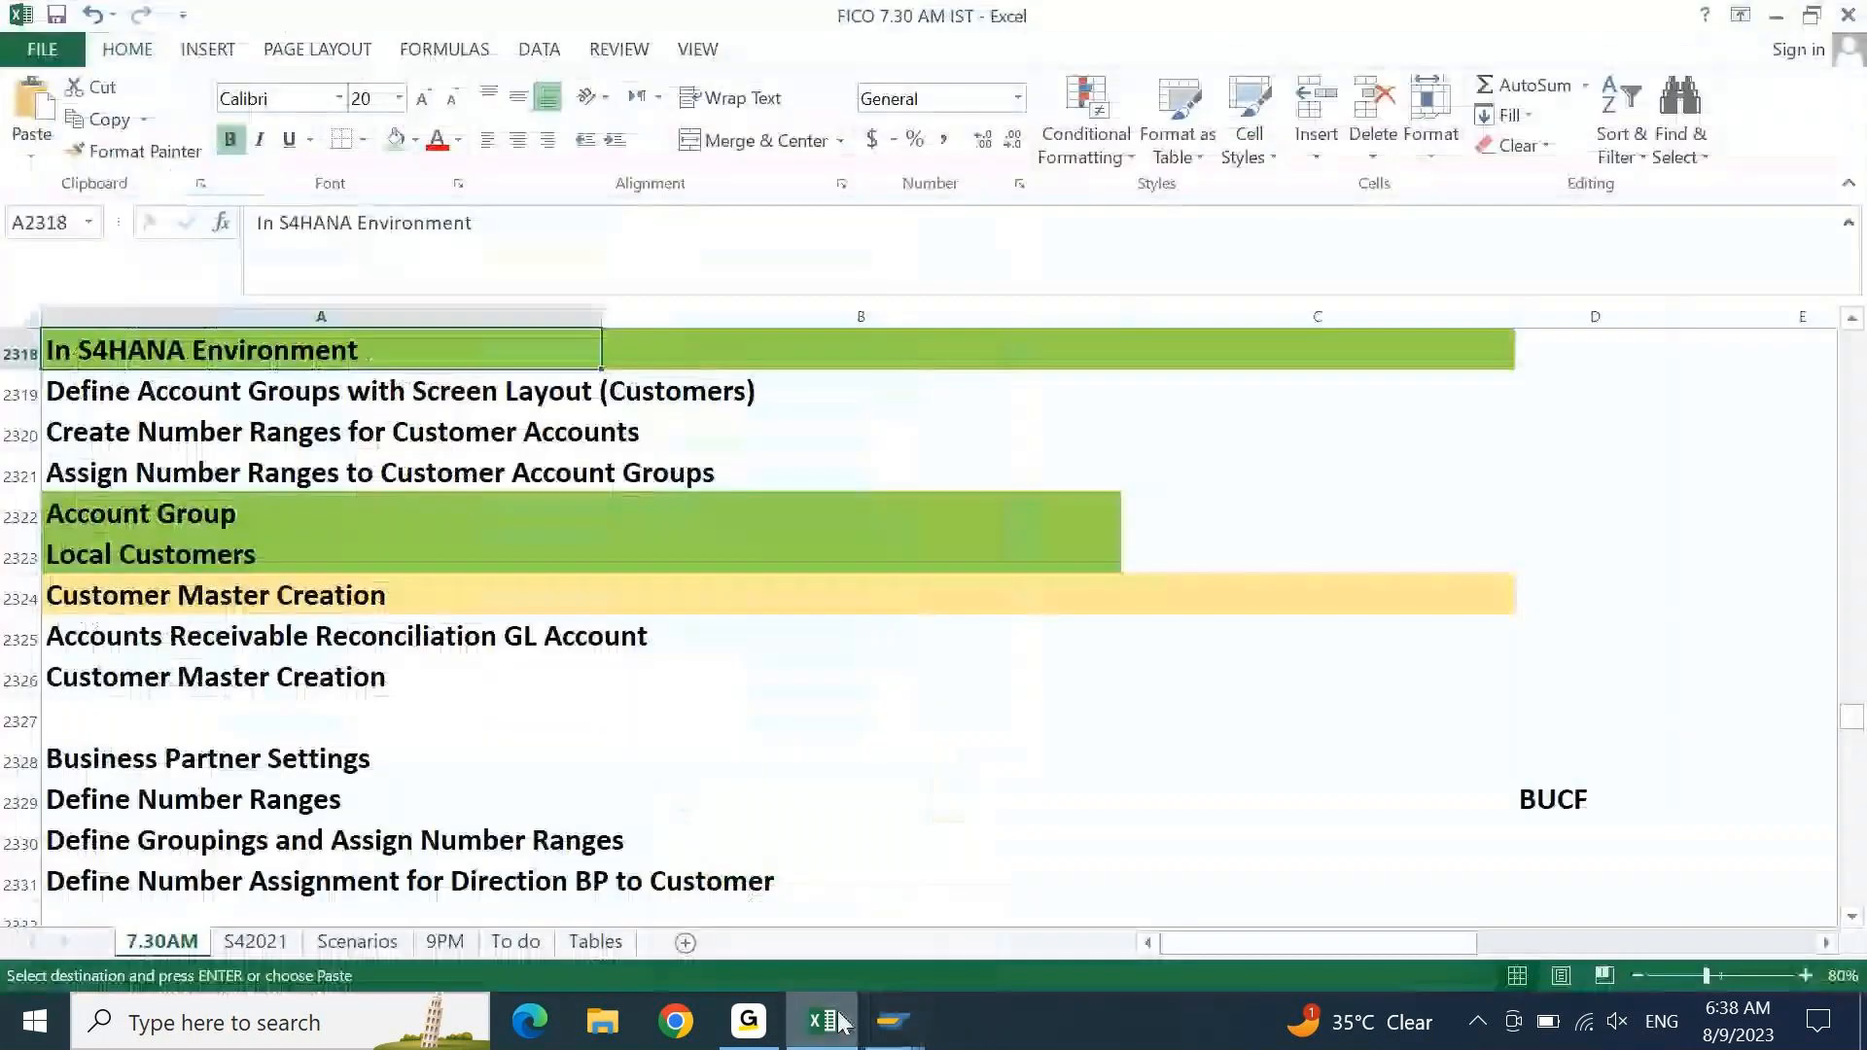
pyautogui.click(842, 1022)
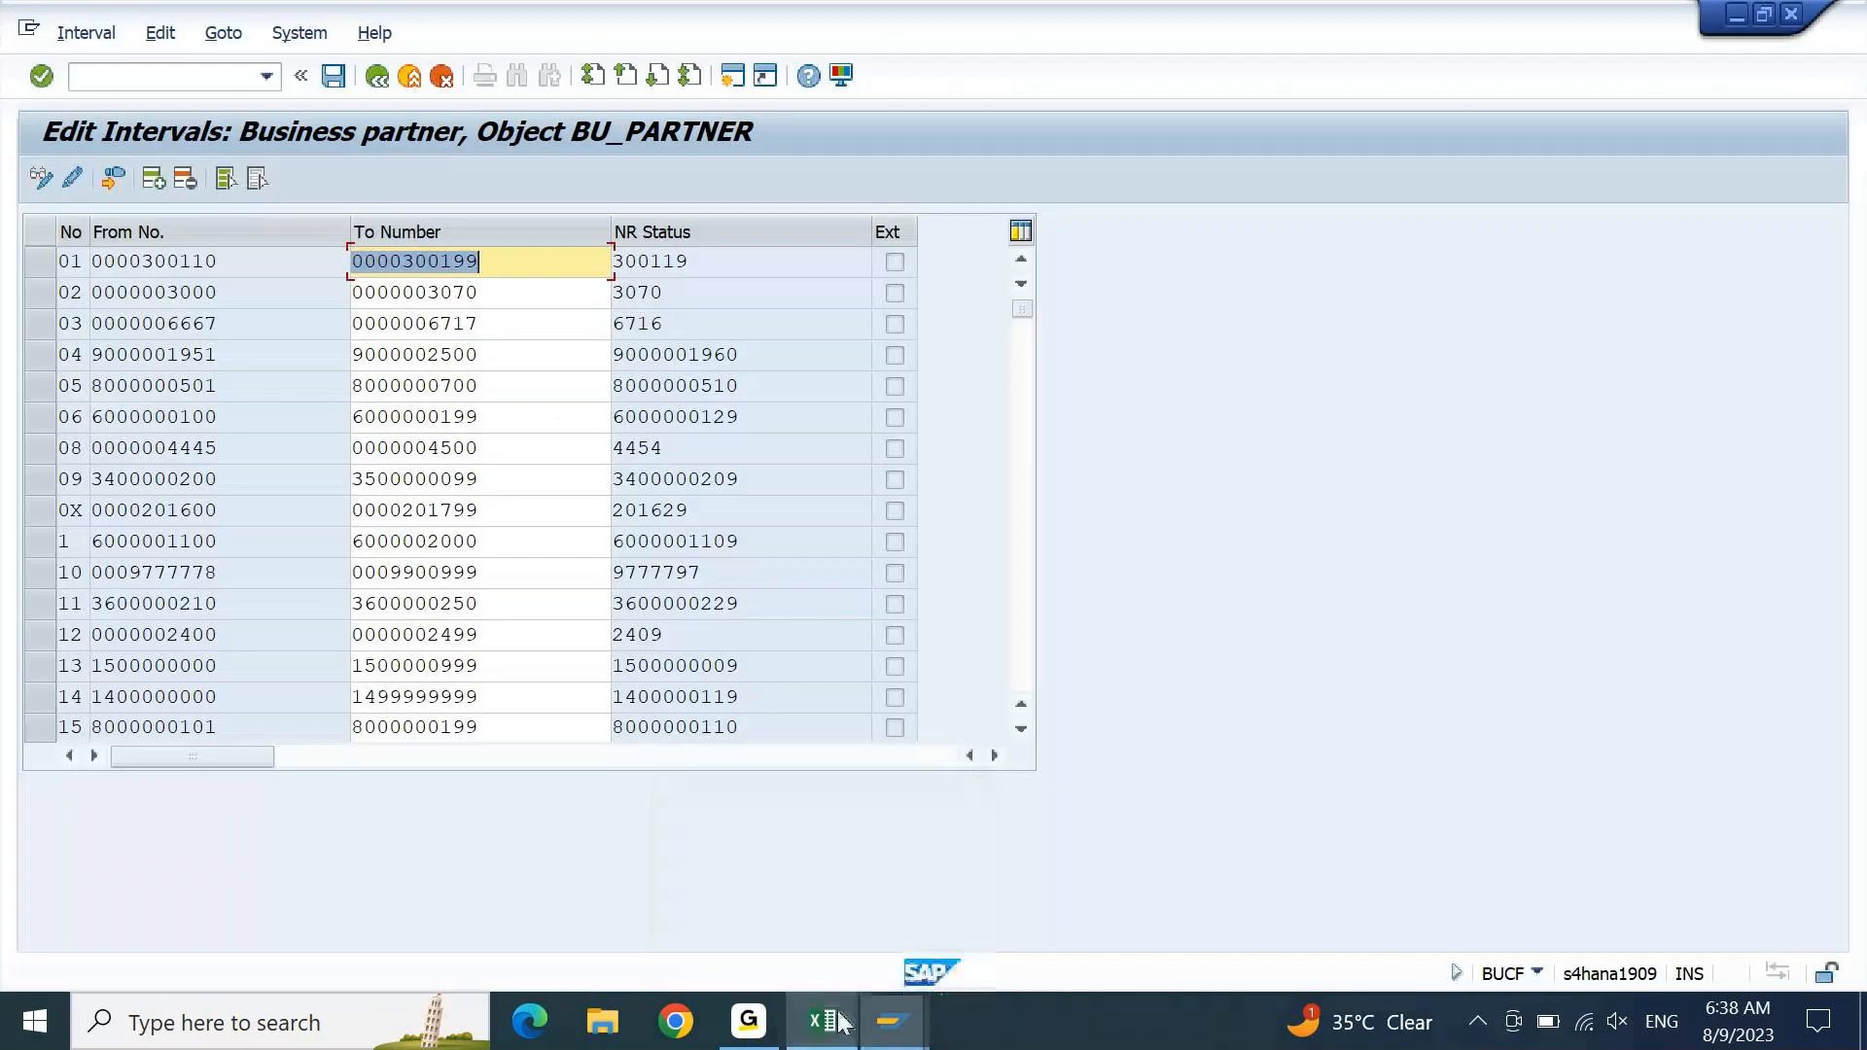
pyautogui.click(62, 35)
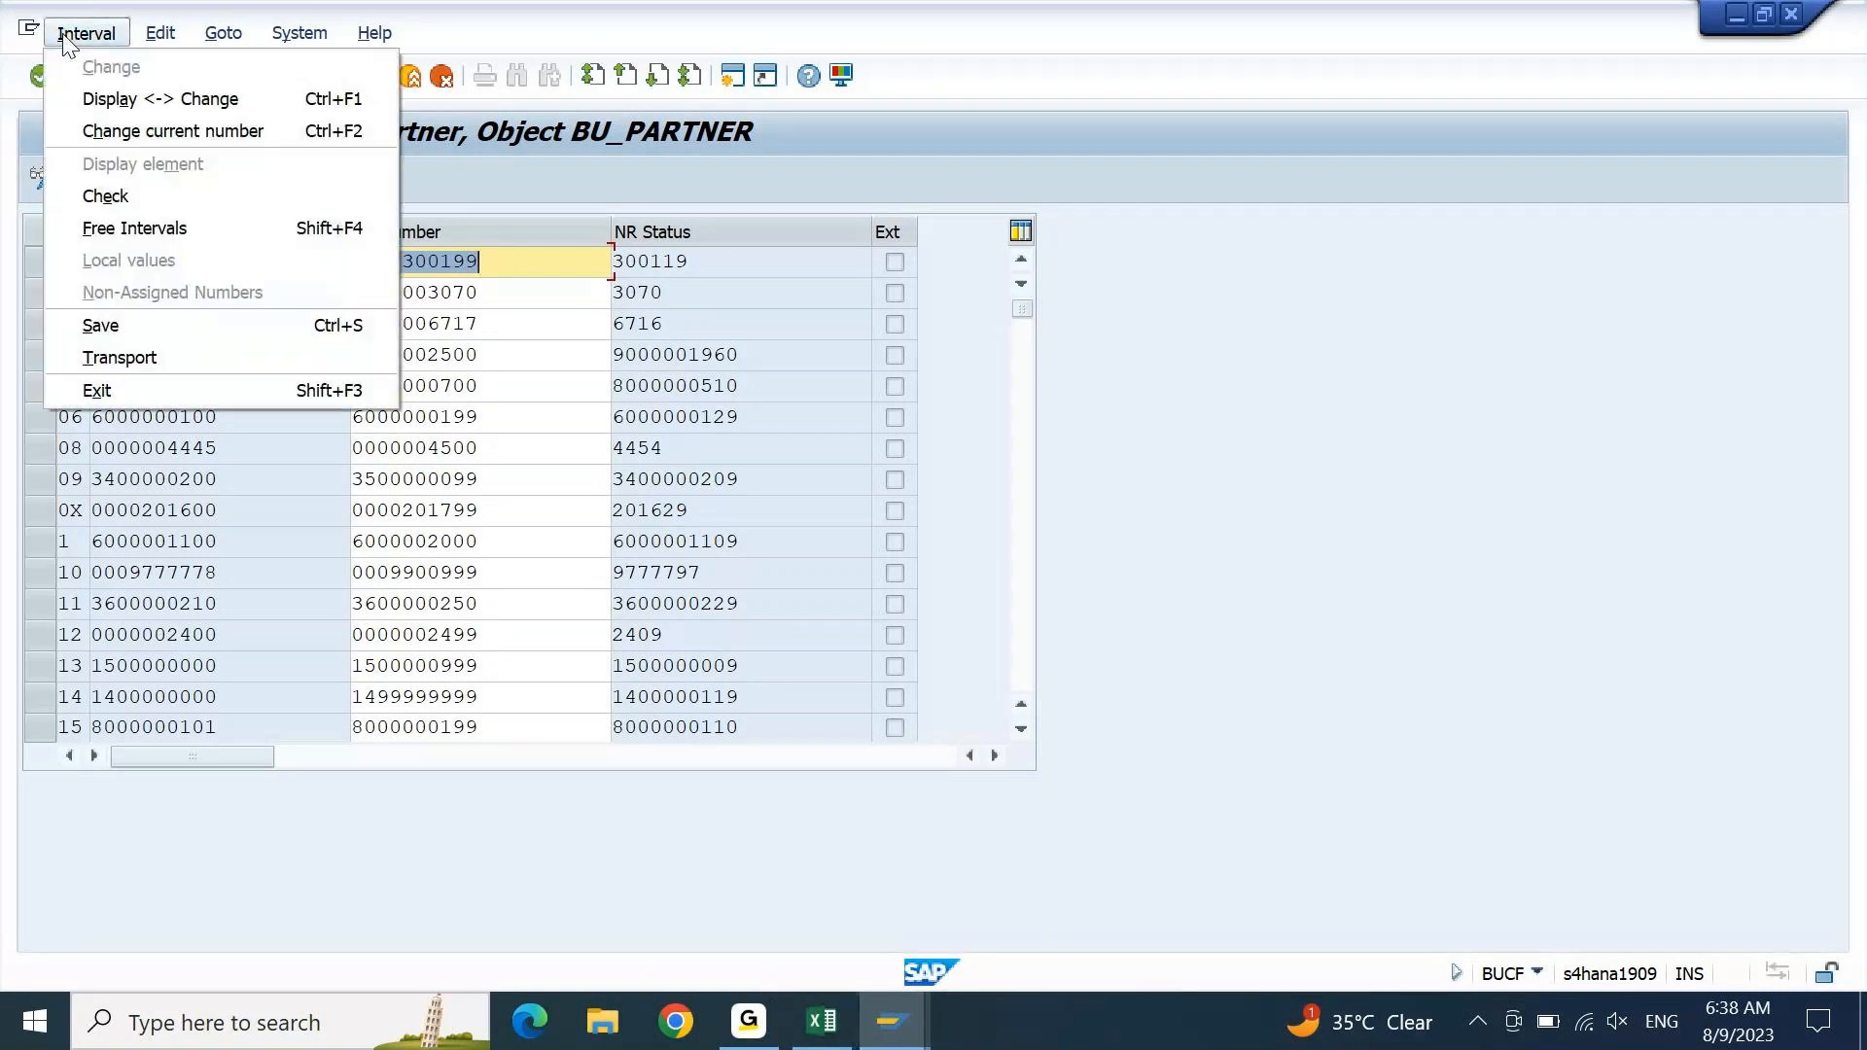
pyautogui.click(127, 218)
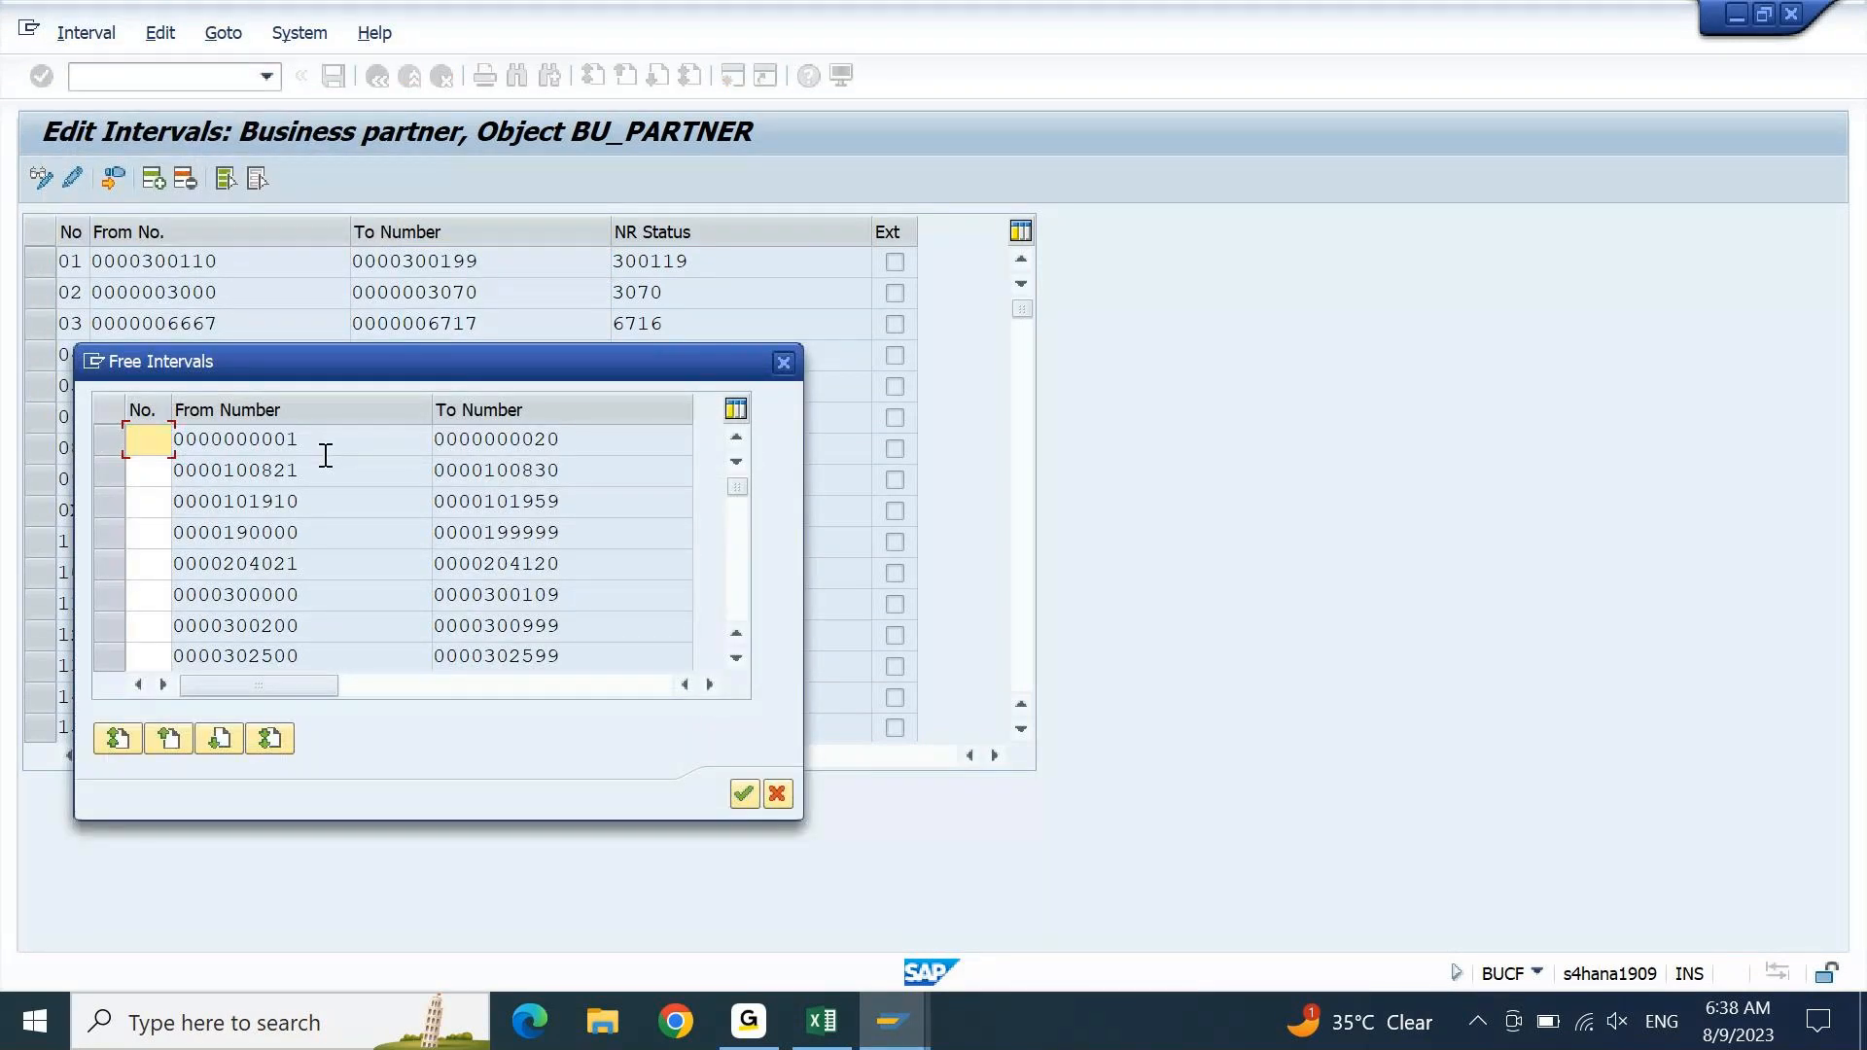
pyautogui.click(326, 450)
# - Place the customer number range window beside the business partner window and display the customer free intervals again
pyautogui.hotkey('alt', 'Tab')
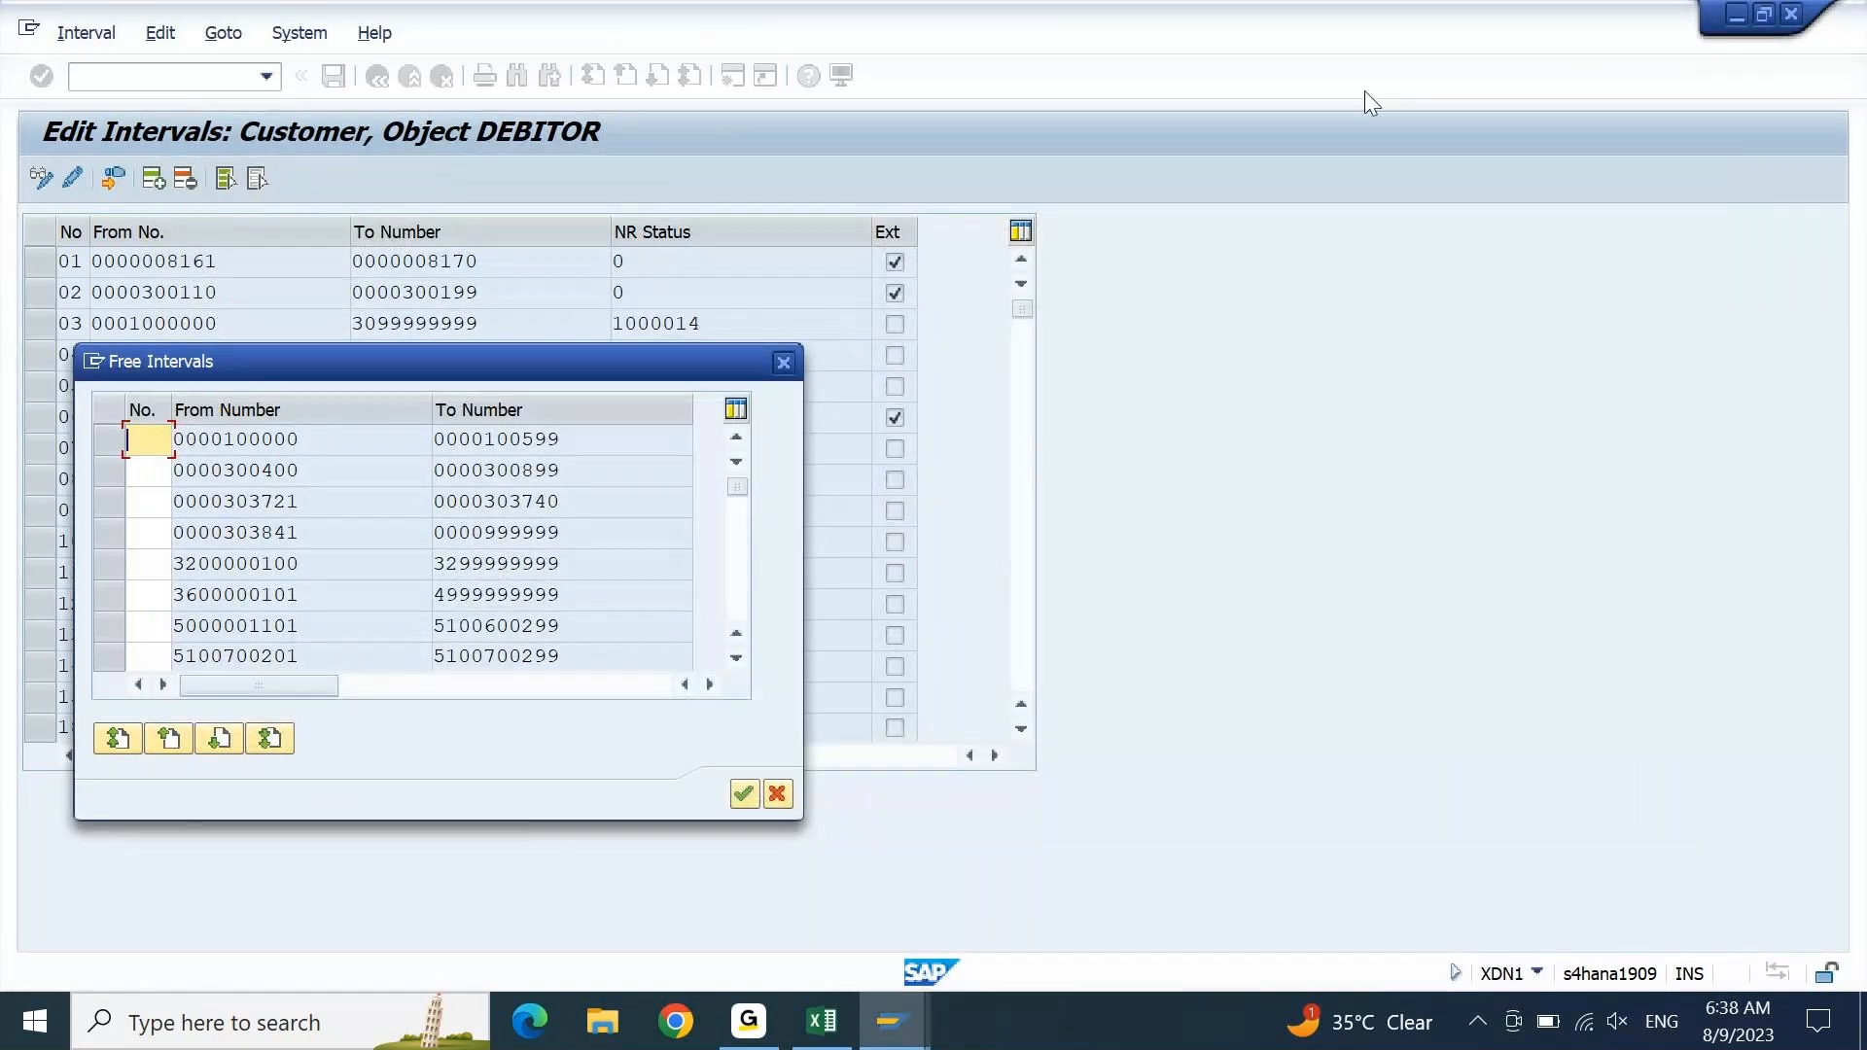
pyautogui.click(1766, 15)
pyautogui.moveTo(679, 33); pyautogui.dragTo(1531, 51)
pyautogui.click(958, 39)
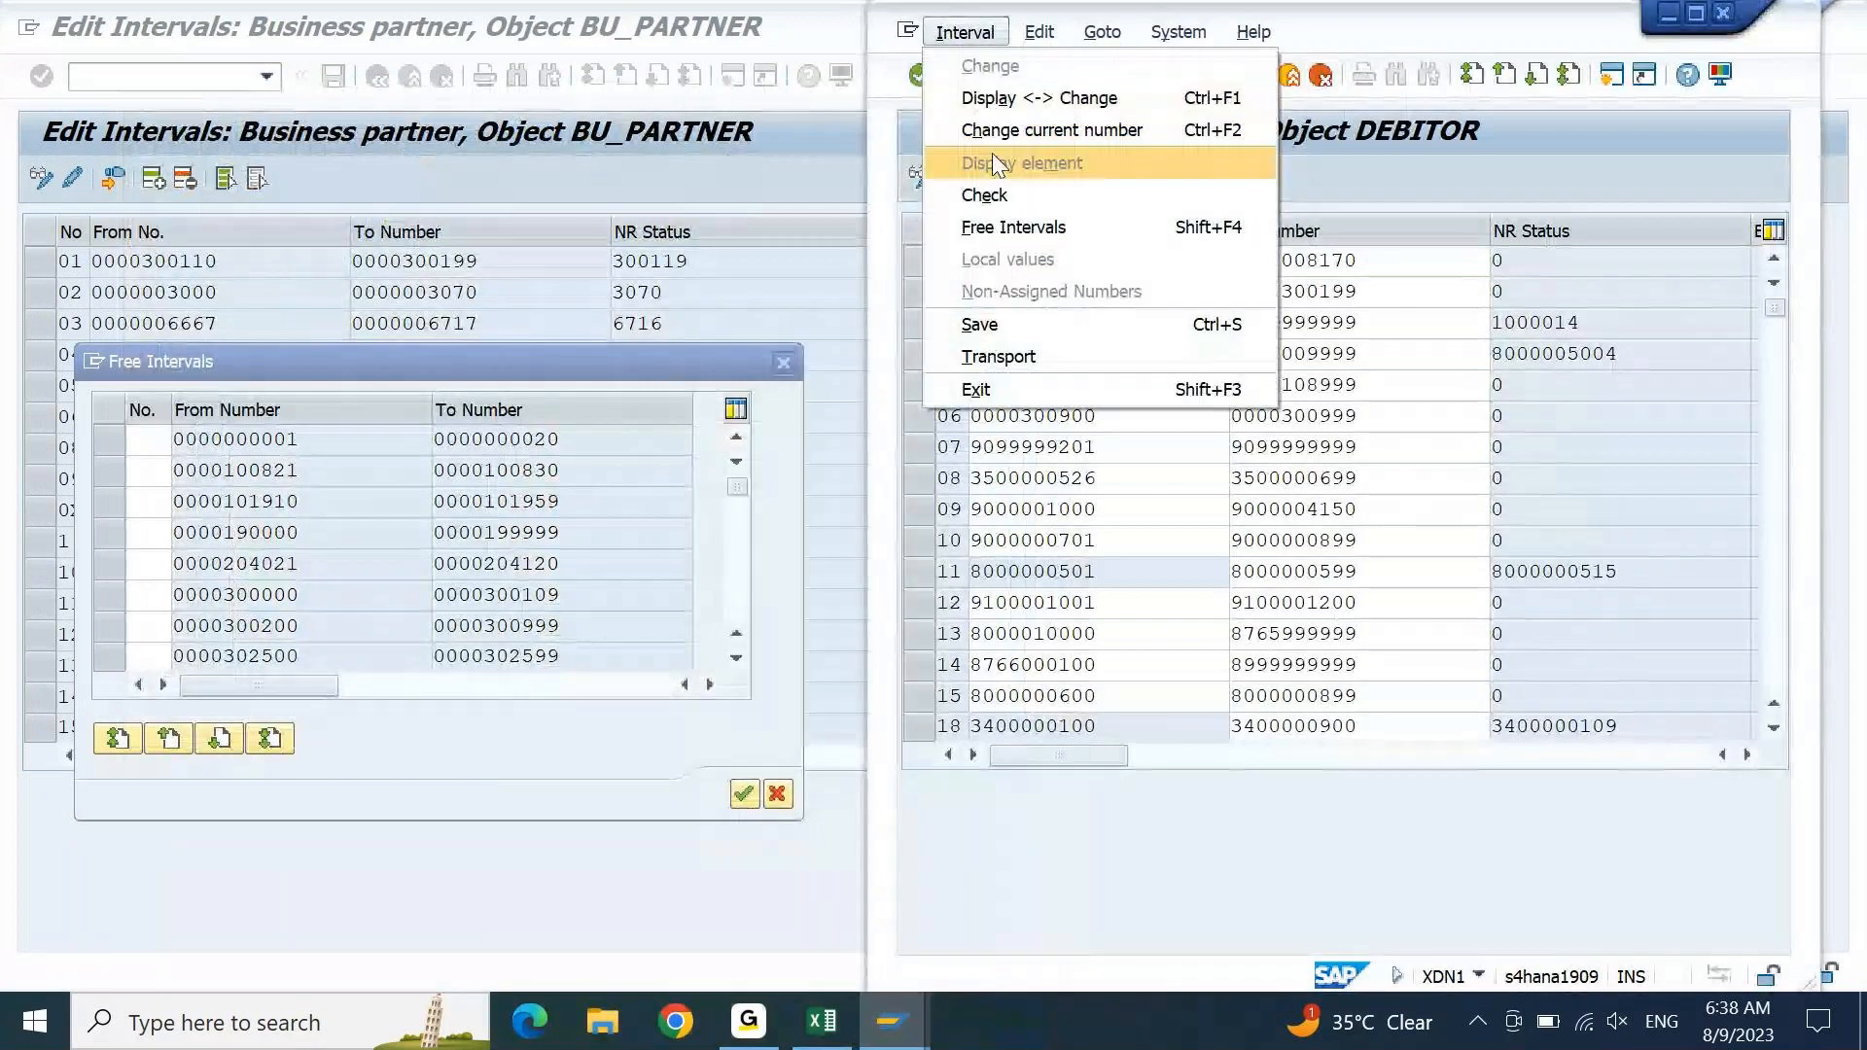
pyautogui.click(1006, 228)
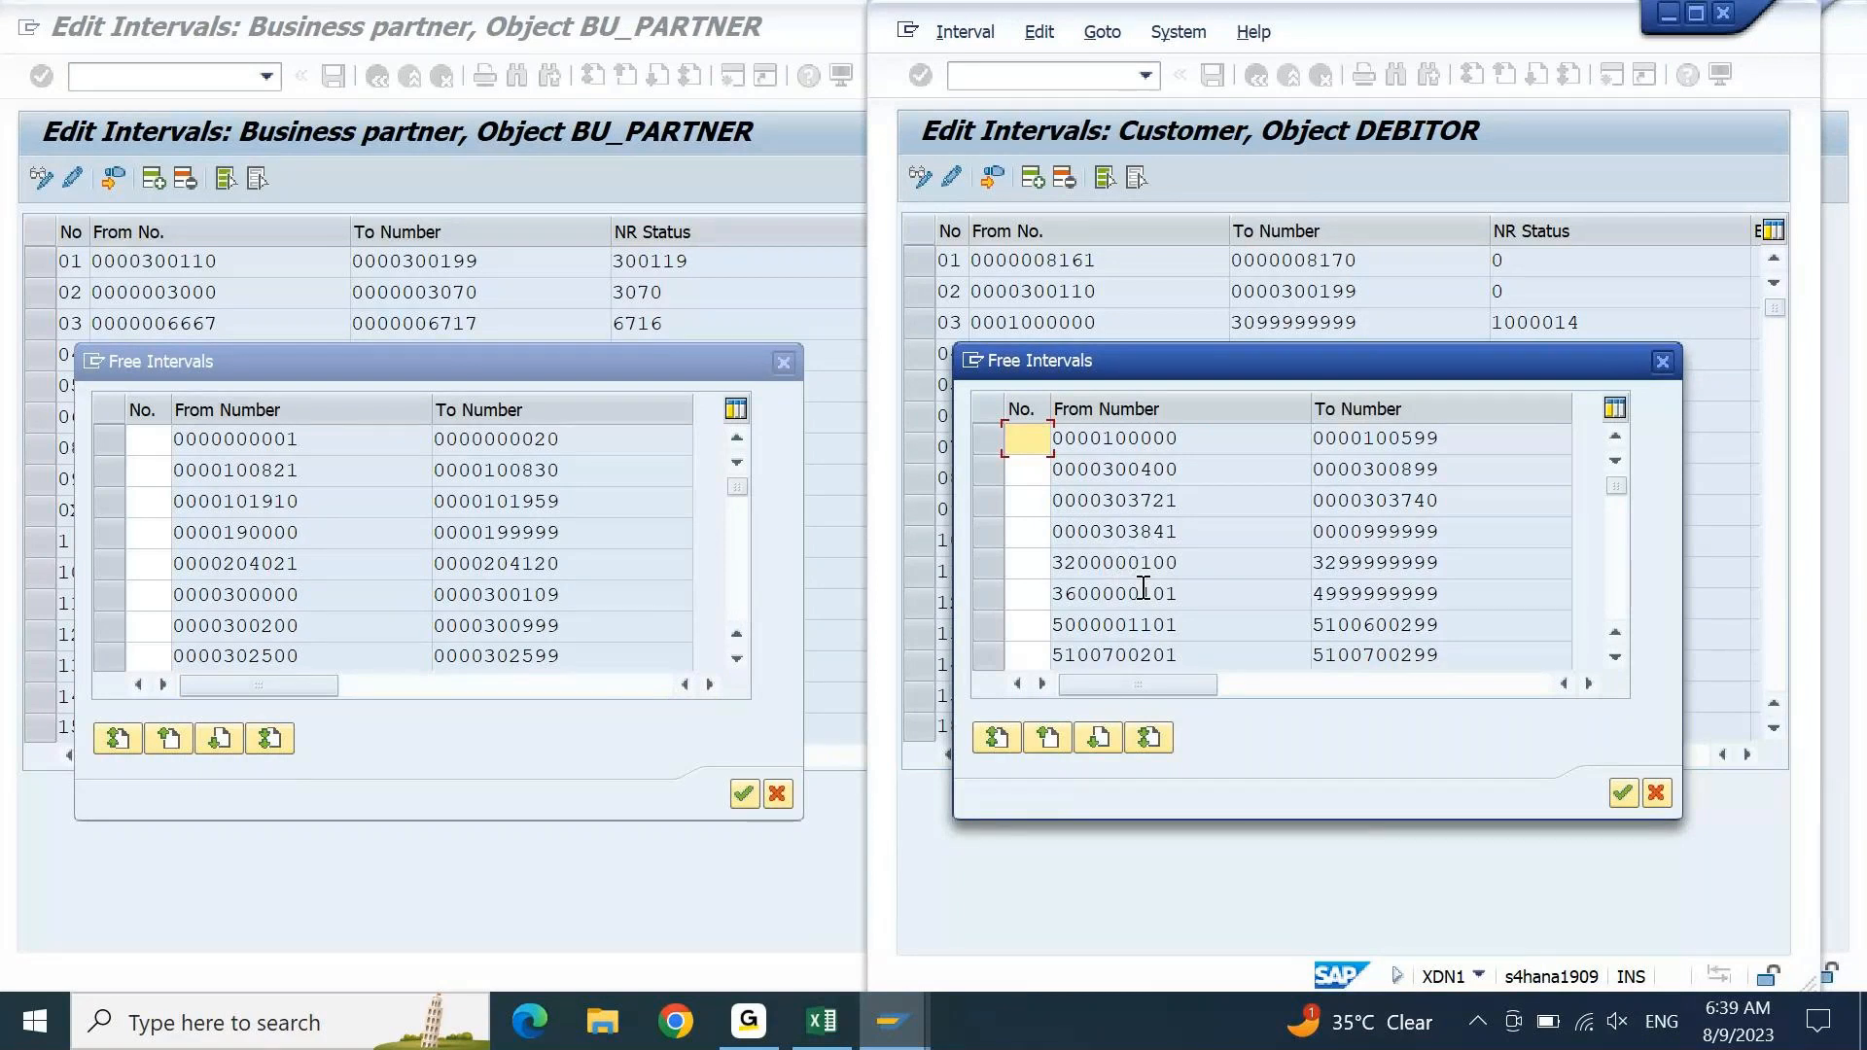
# - Compare the customer free interval 303841 to 999999 with the free intervals of the business partner number ranges
pyautogui.moveTo(1102, 531); pyautogui.dragTo(1195, 531)
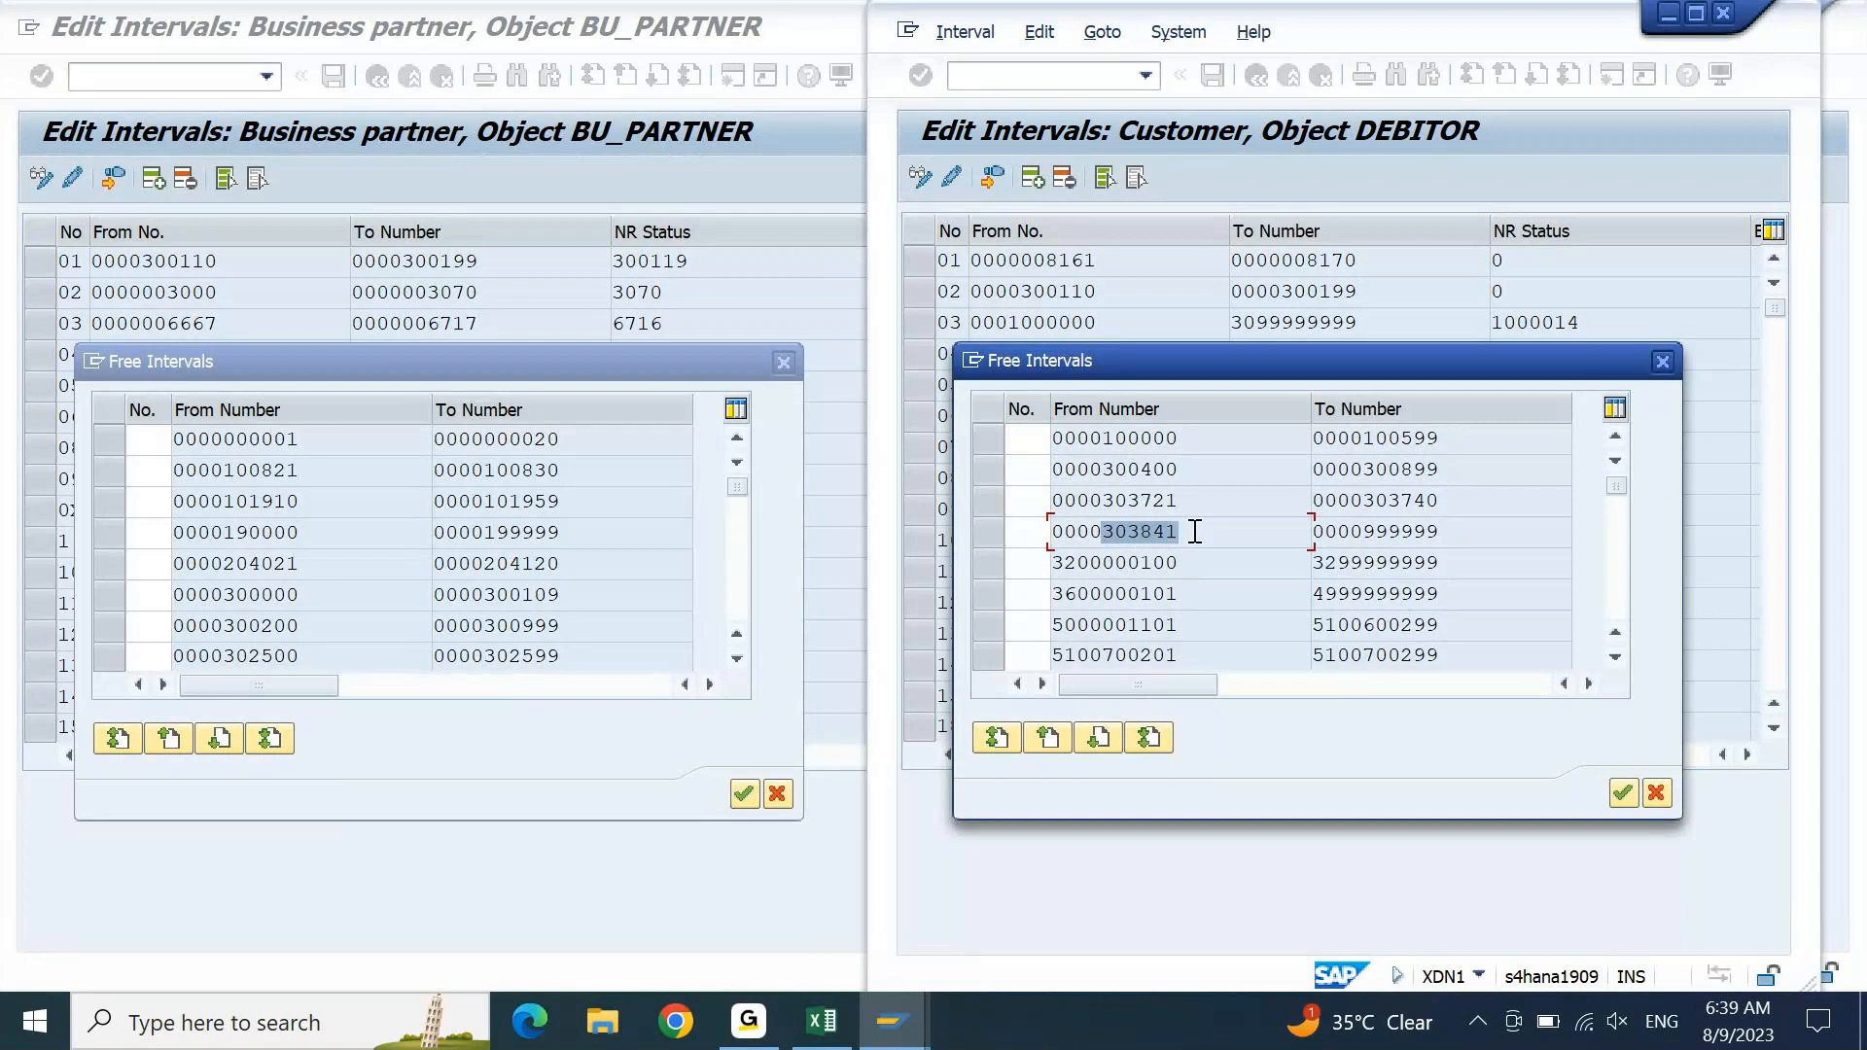
pyautogui.moveTo(1361, 531); pyautogui.dragTo(1441, 532)
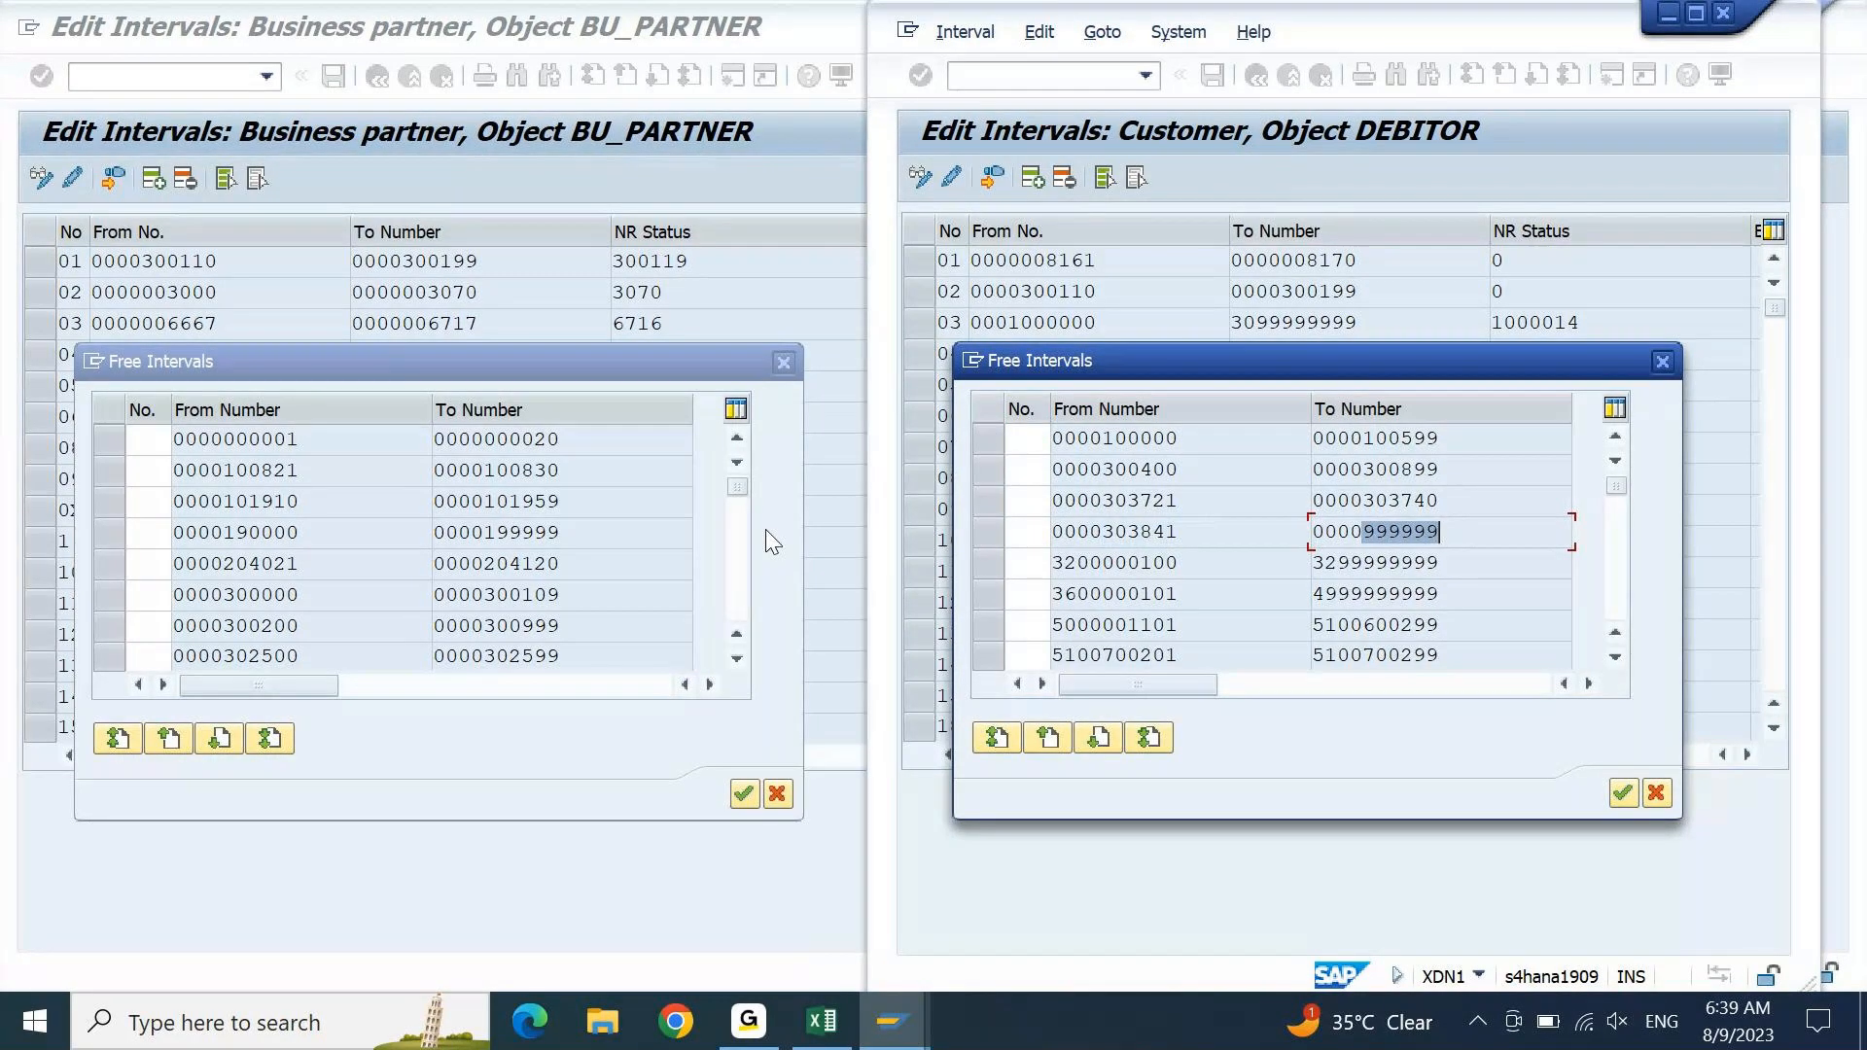
pyautogui.click(742, 568)
pyautogui.click(746, 575)
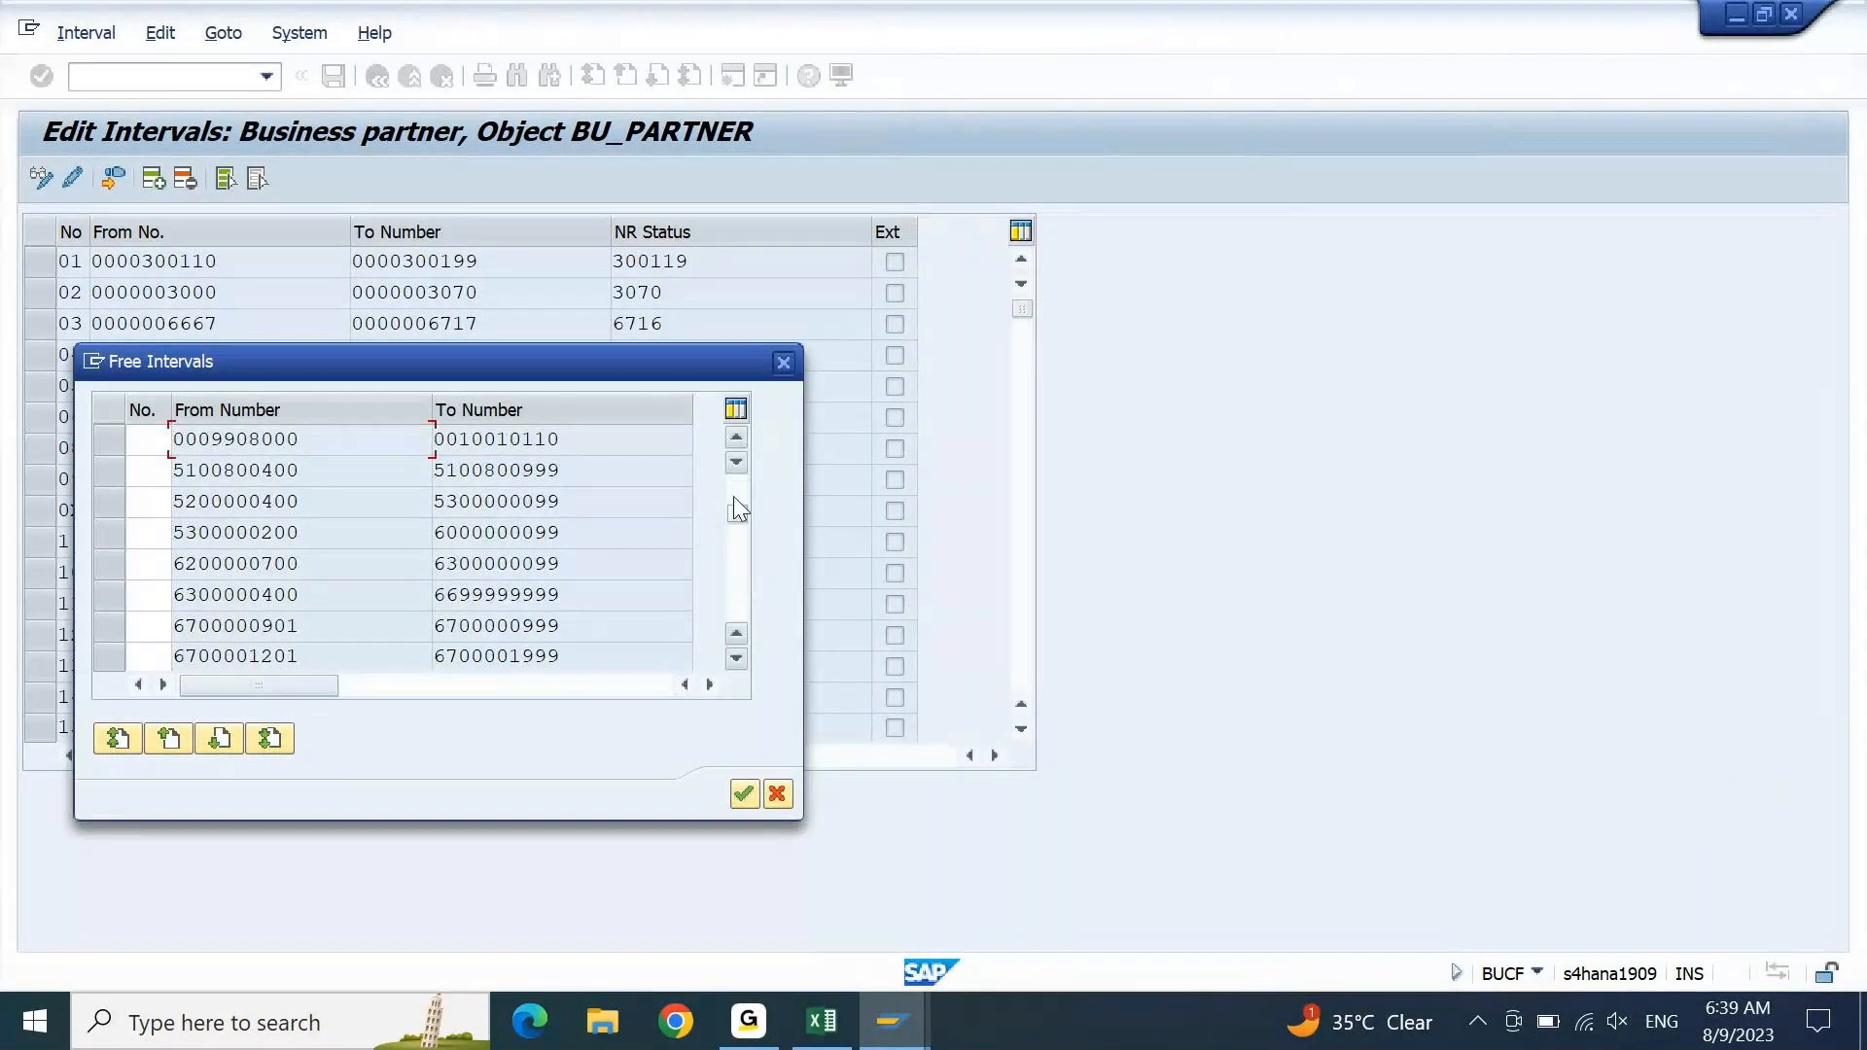
pyautogui.click(736, 443)
pyautogui.click(736, 443)
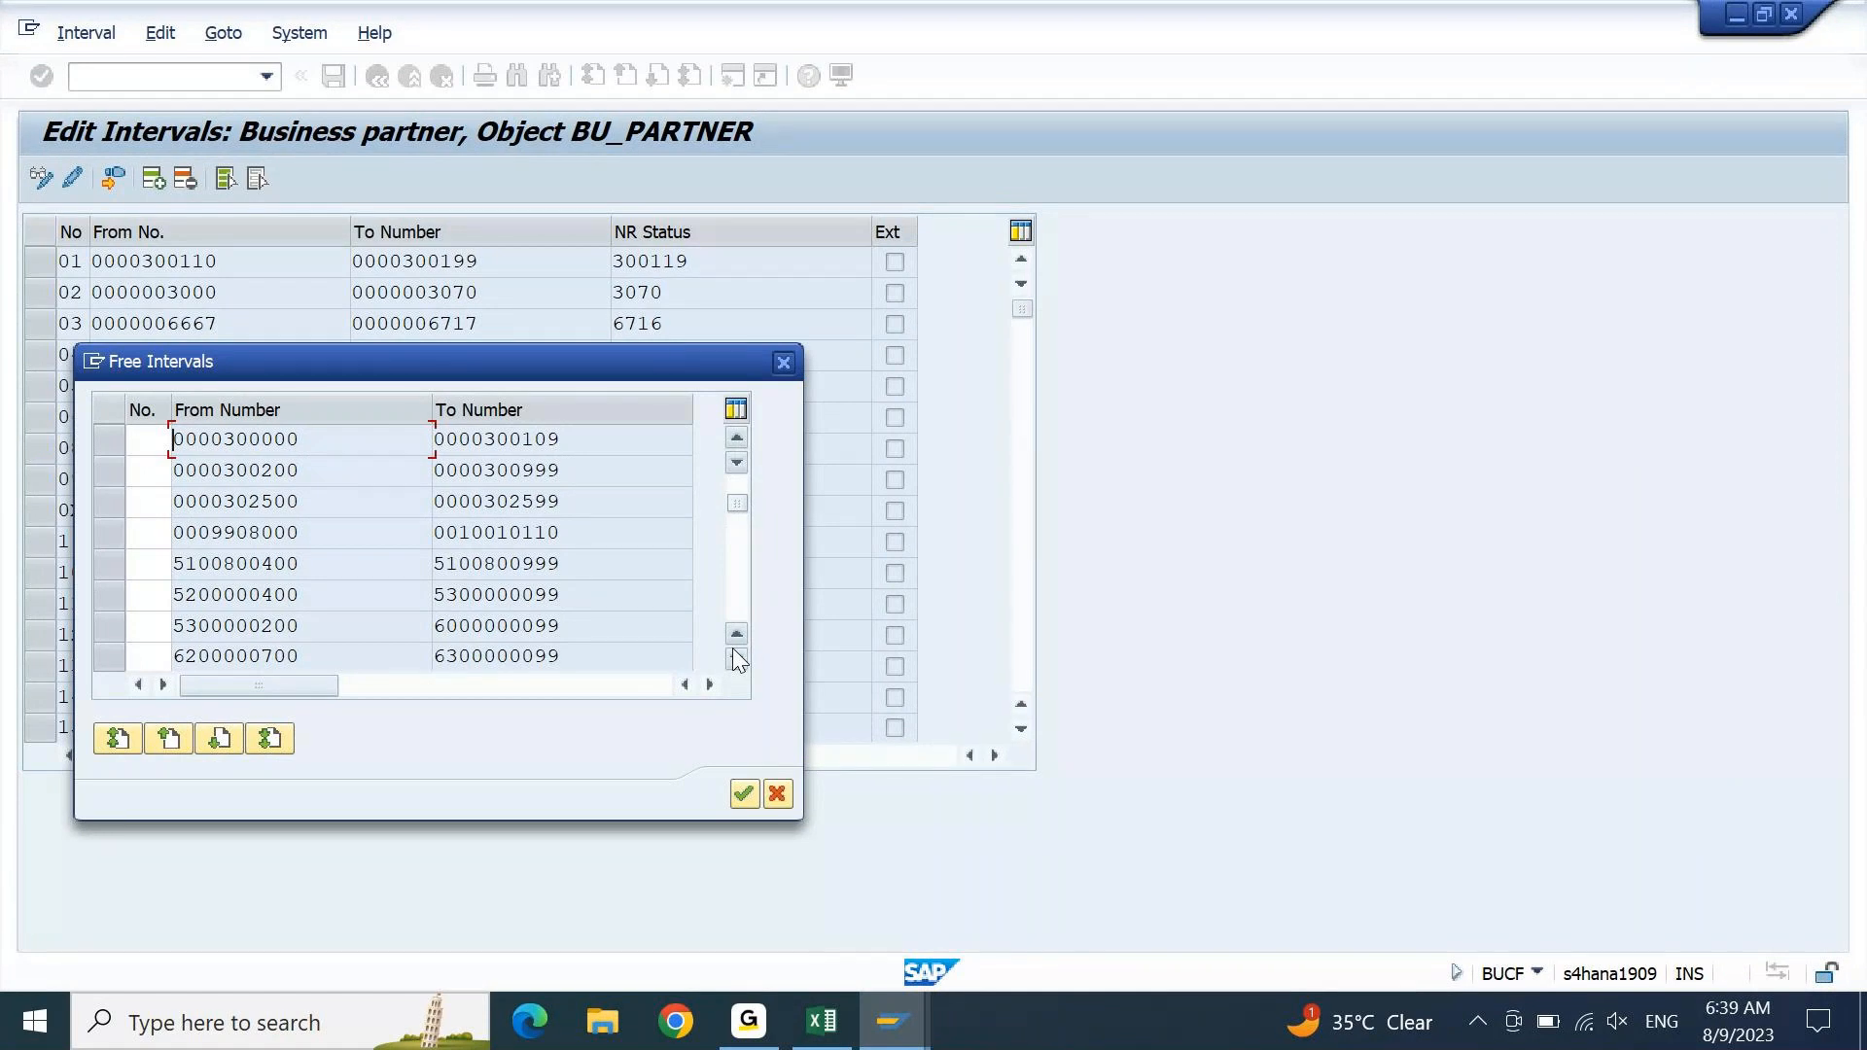
pyautogui.moveTo(235, 502); pyautogui.dragTo(290, 502)
pyautogui.click(743, 570)
pyautogui.click(741, 572)
pyautogui.click(735, 609)
pyautogui.click(736, 598)
pyautogui.click(741, 544)
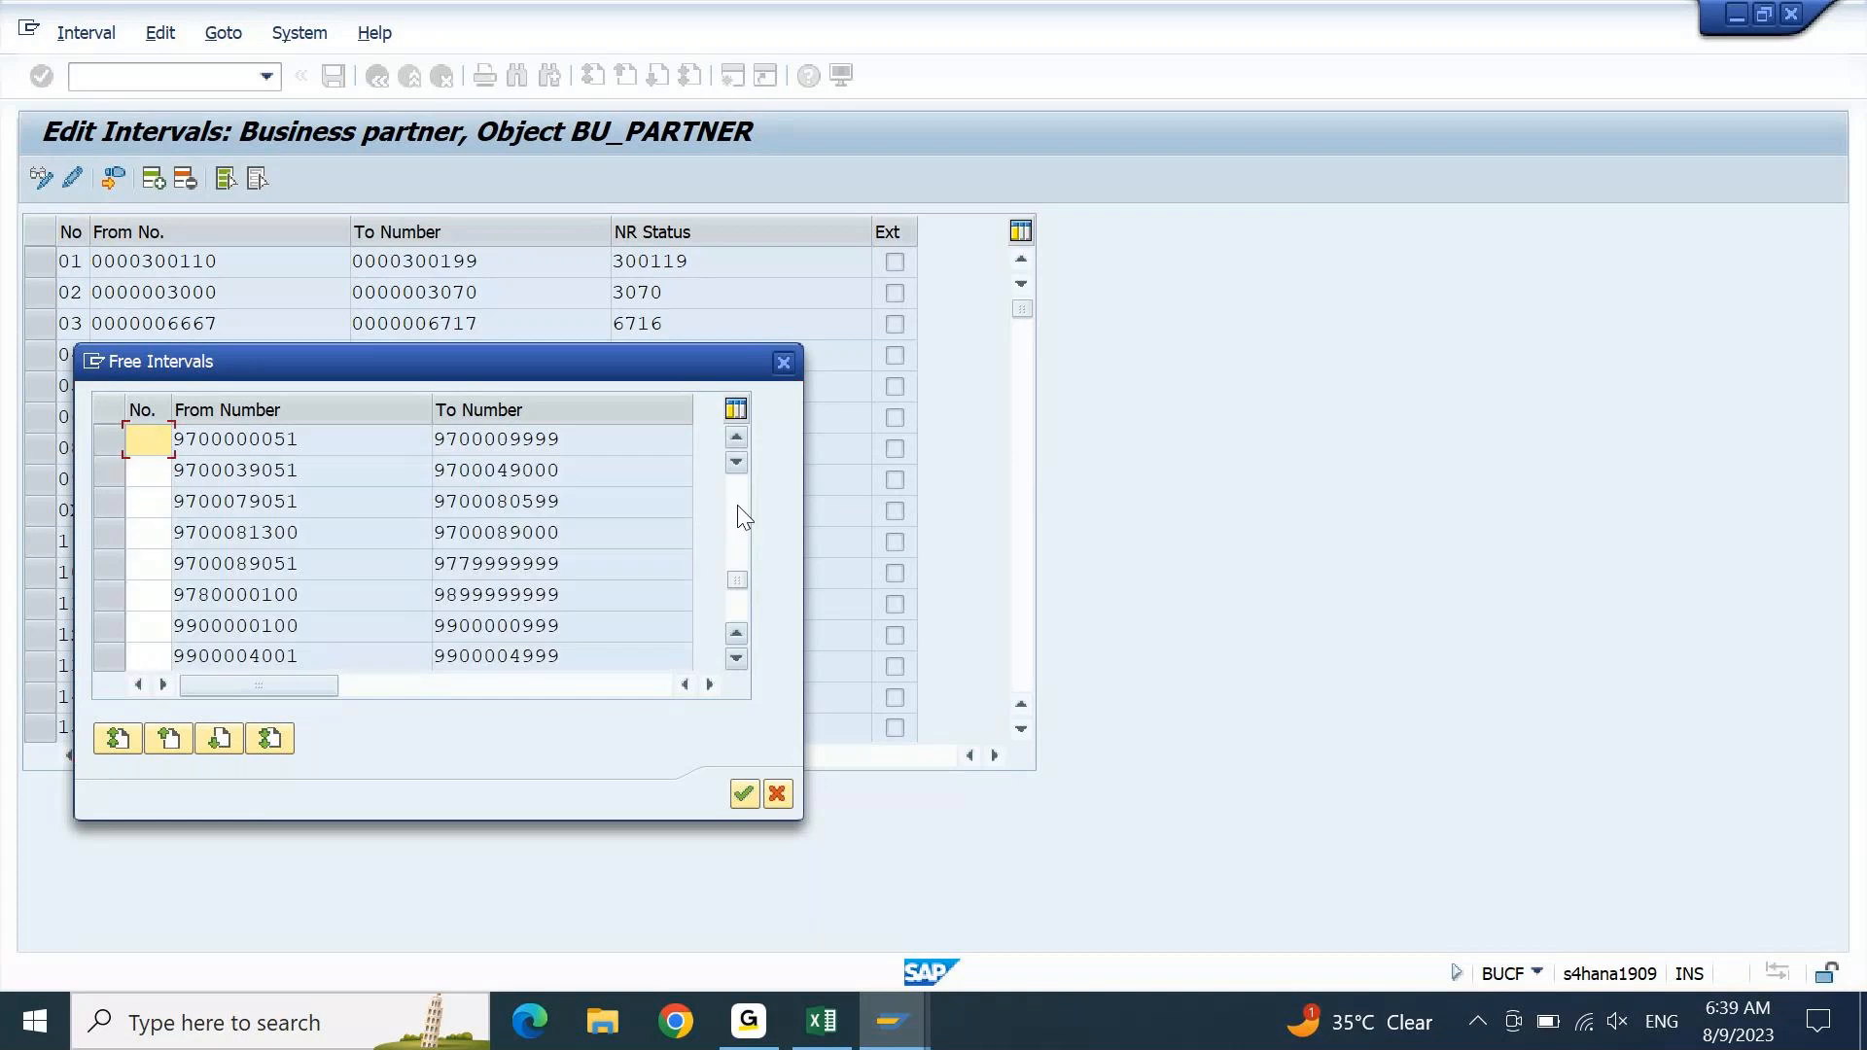
# - Go back to the start of the business partner free intervals and examine the six-digit ranges around 302500
pyautogui.click(738, 504)
pyautogui.click(733, 489)
pyautogui.click(733, 488)
pyautogui.click(734, 488)
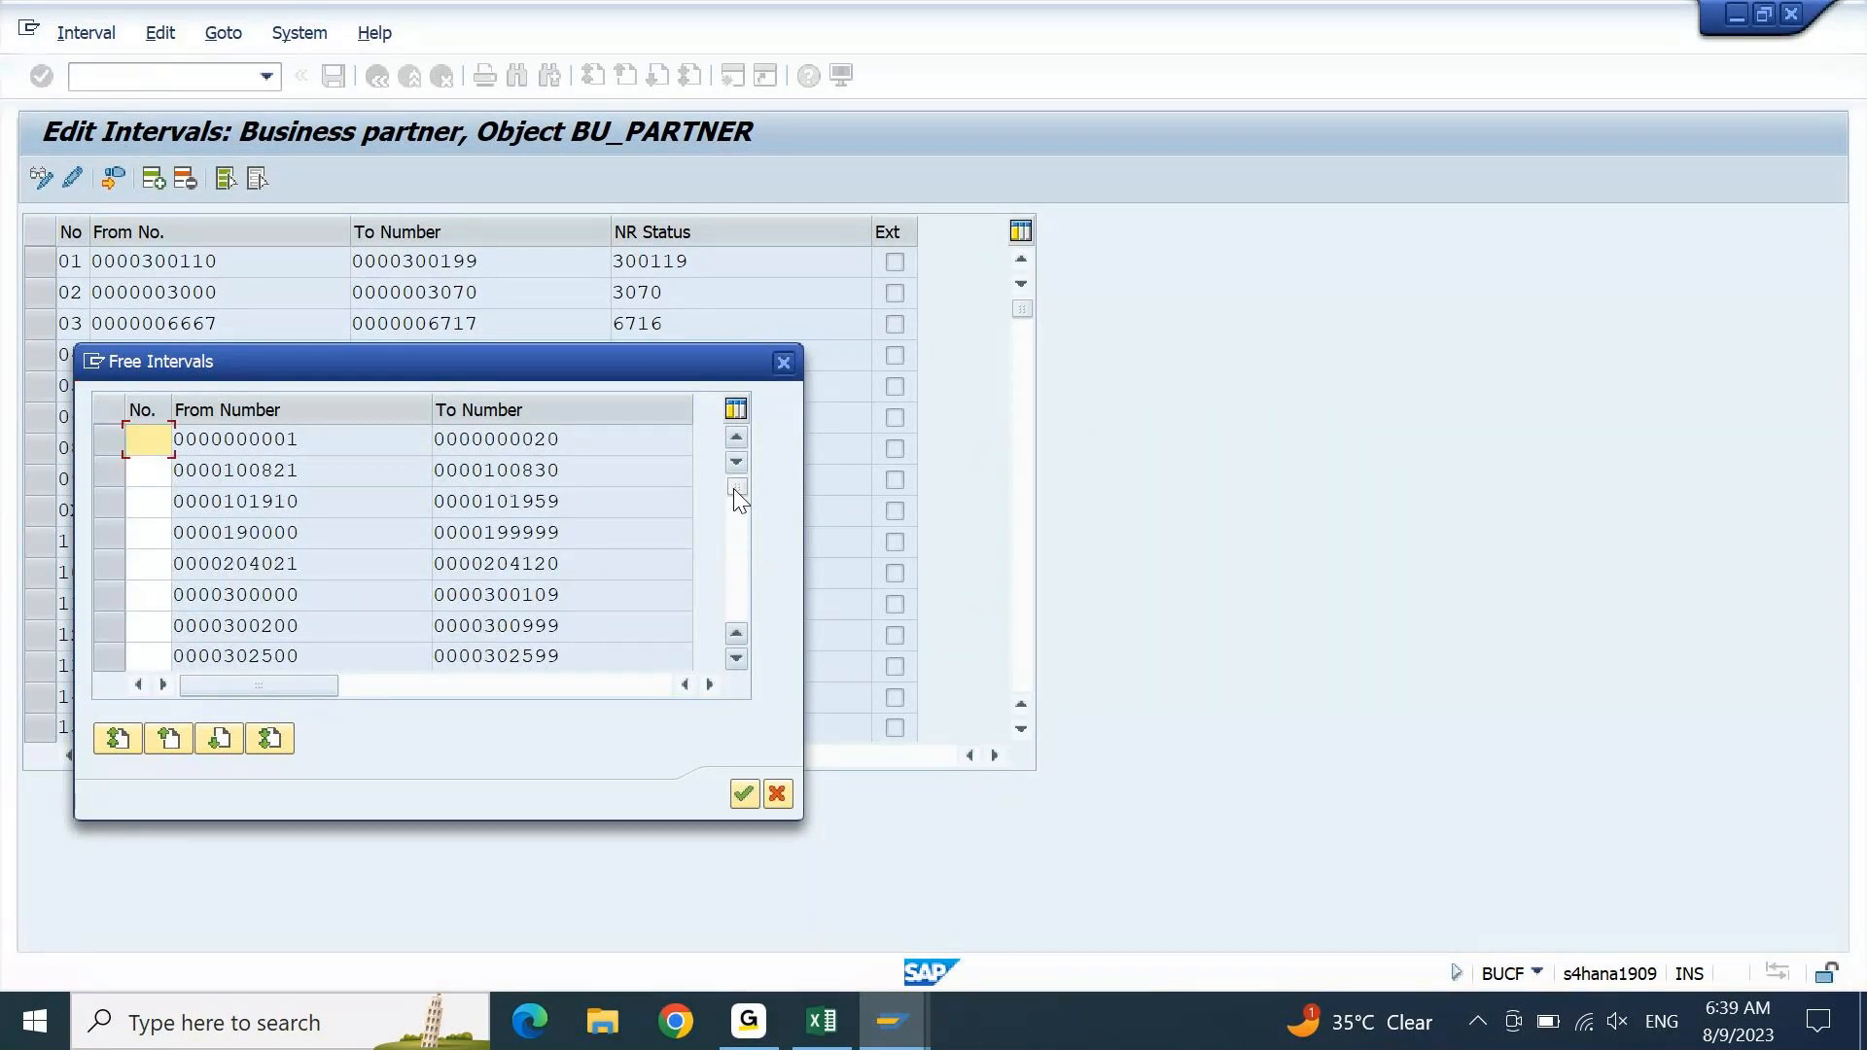
pyautogui.click(736, 659)
pyautogui.click(736, 658)
pyautogui.click(736, 659)
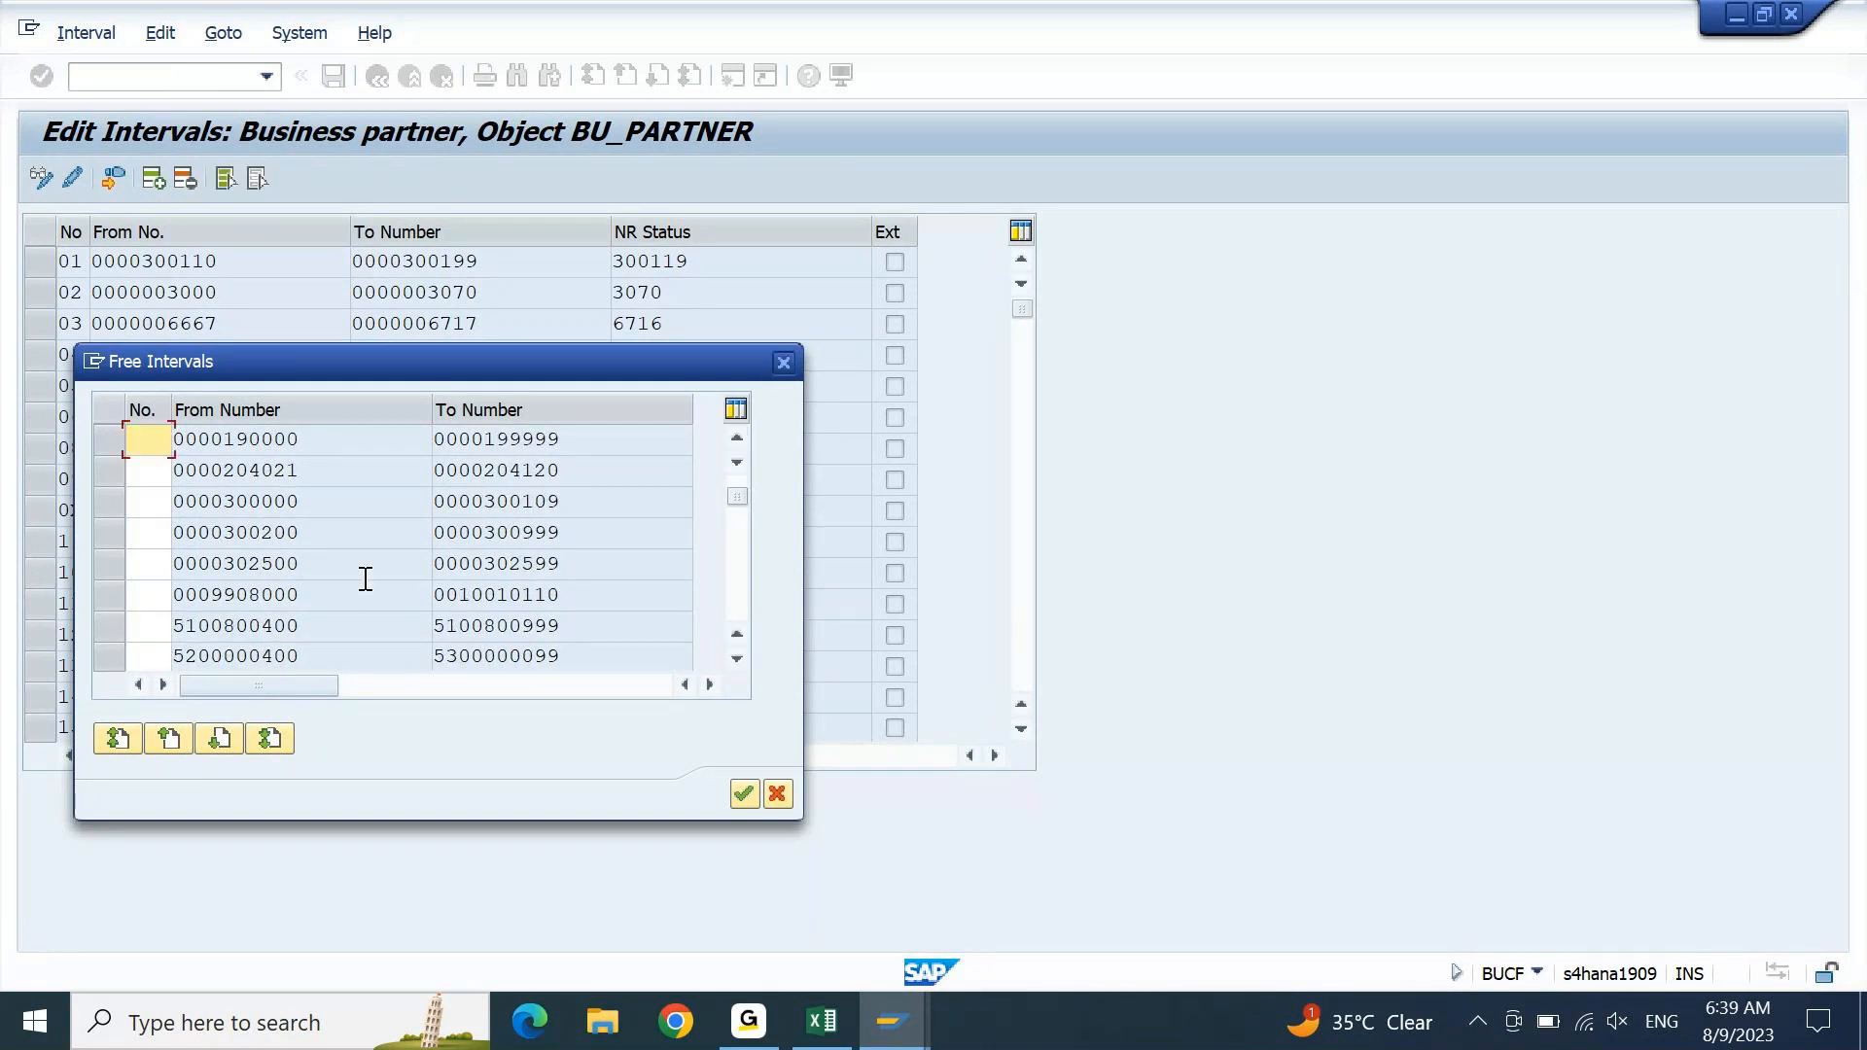
pyautogui.moveTo(232, 566); pyautogui.dragTo(330, 550)
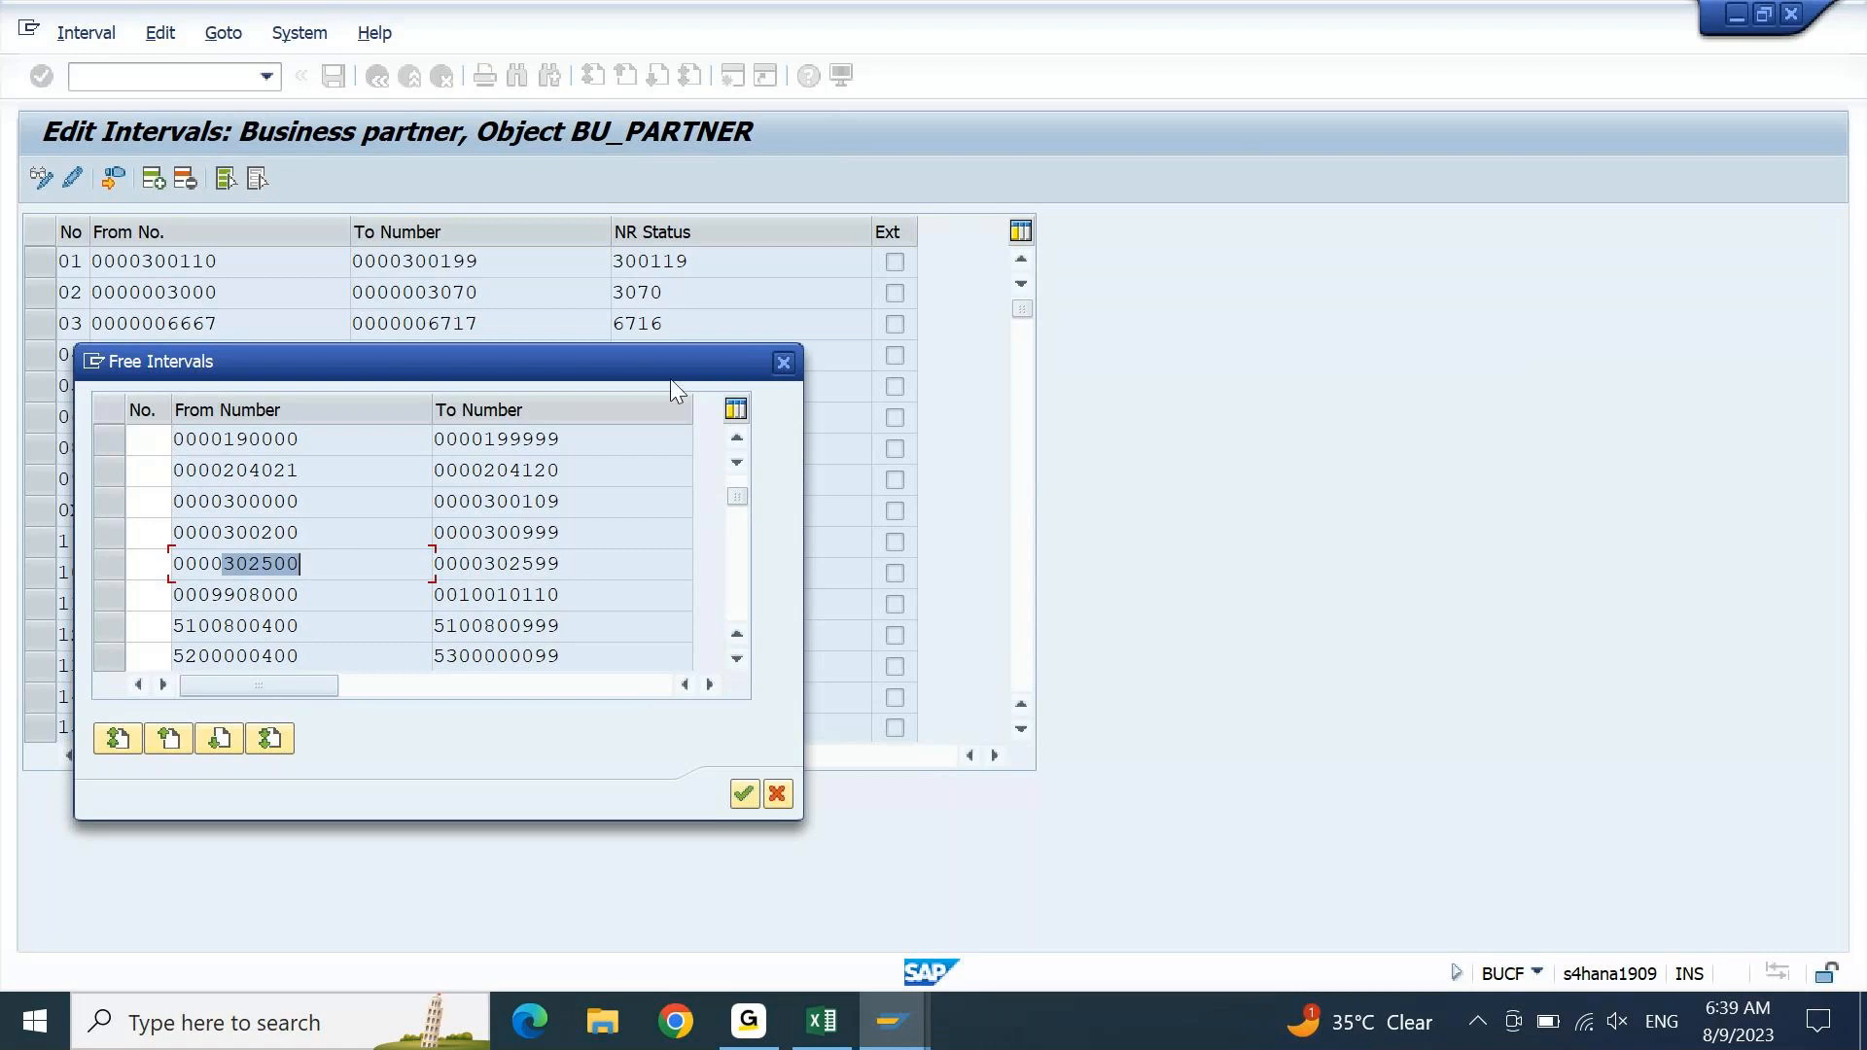
# - Close the business partner free intervals and insert a new interval with number DD
pyautogui.click(788, 364)
pyautogui.click(163, 181)
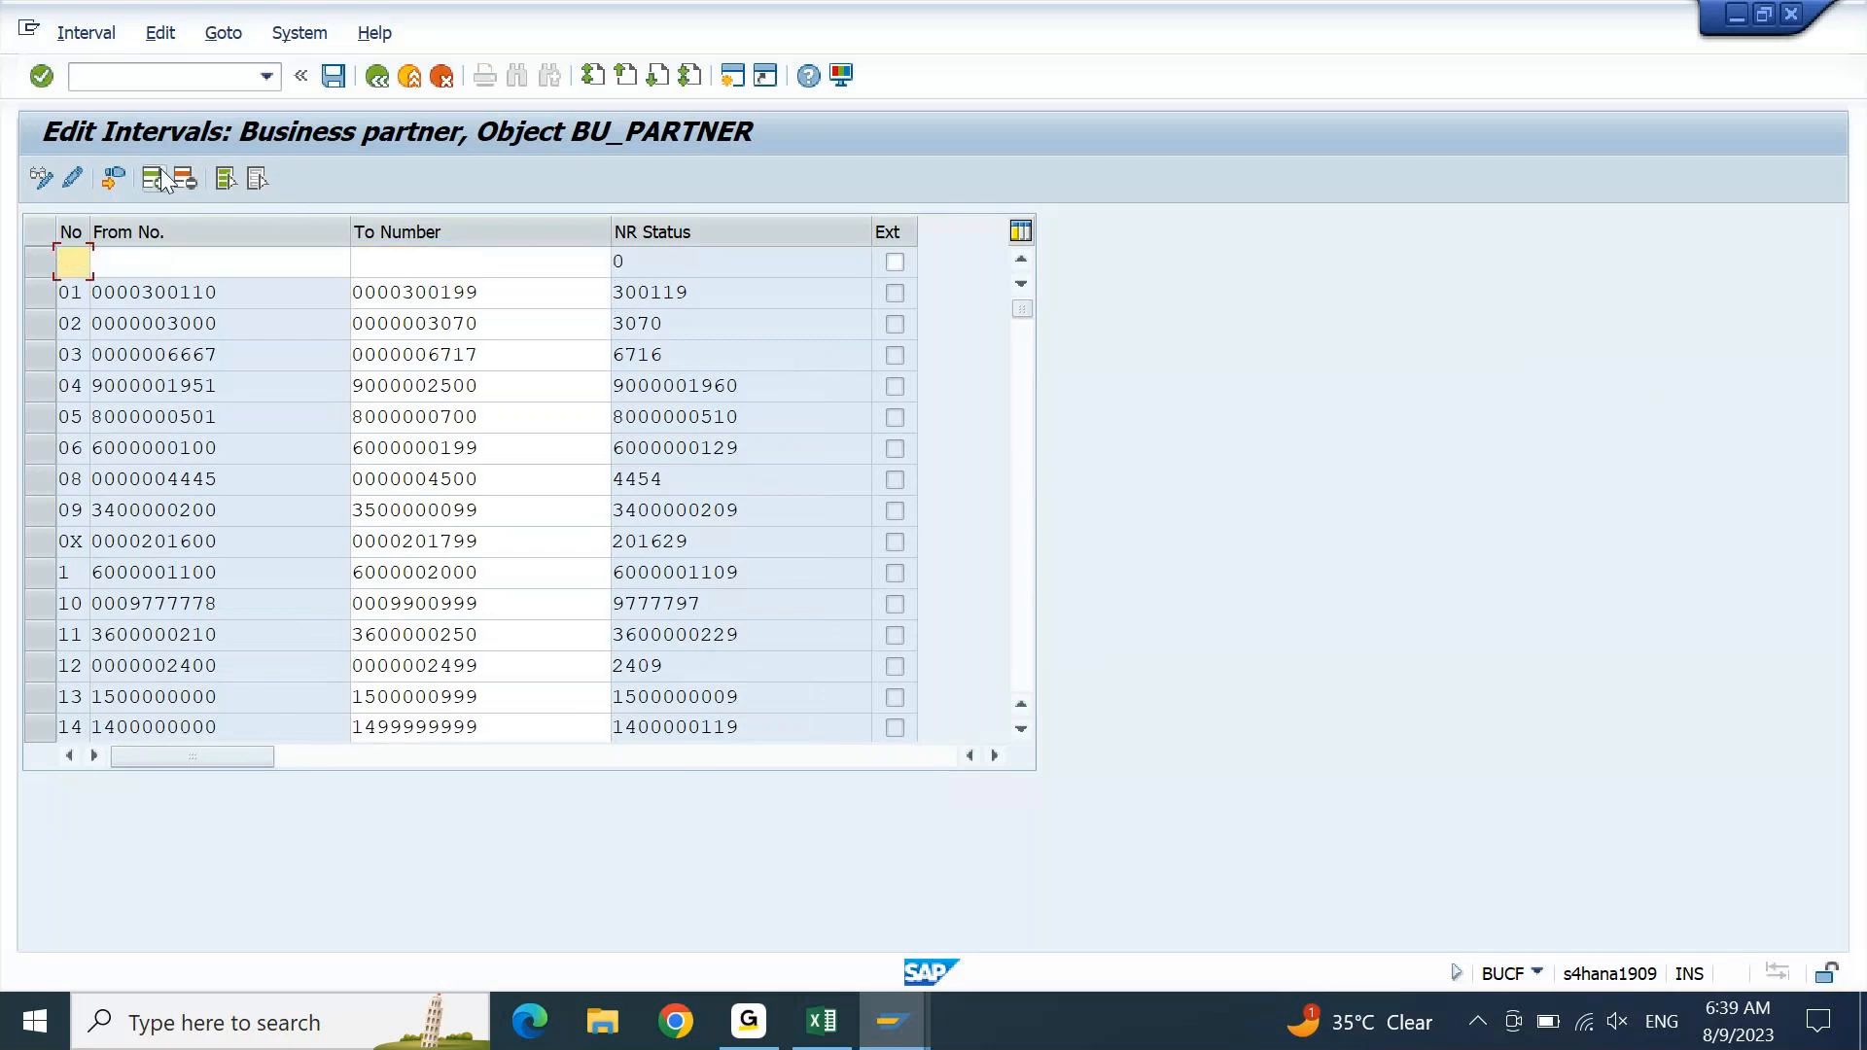
pyautogui.write('D')
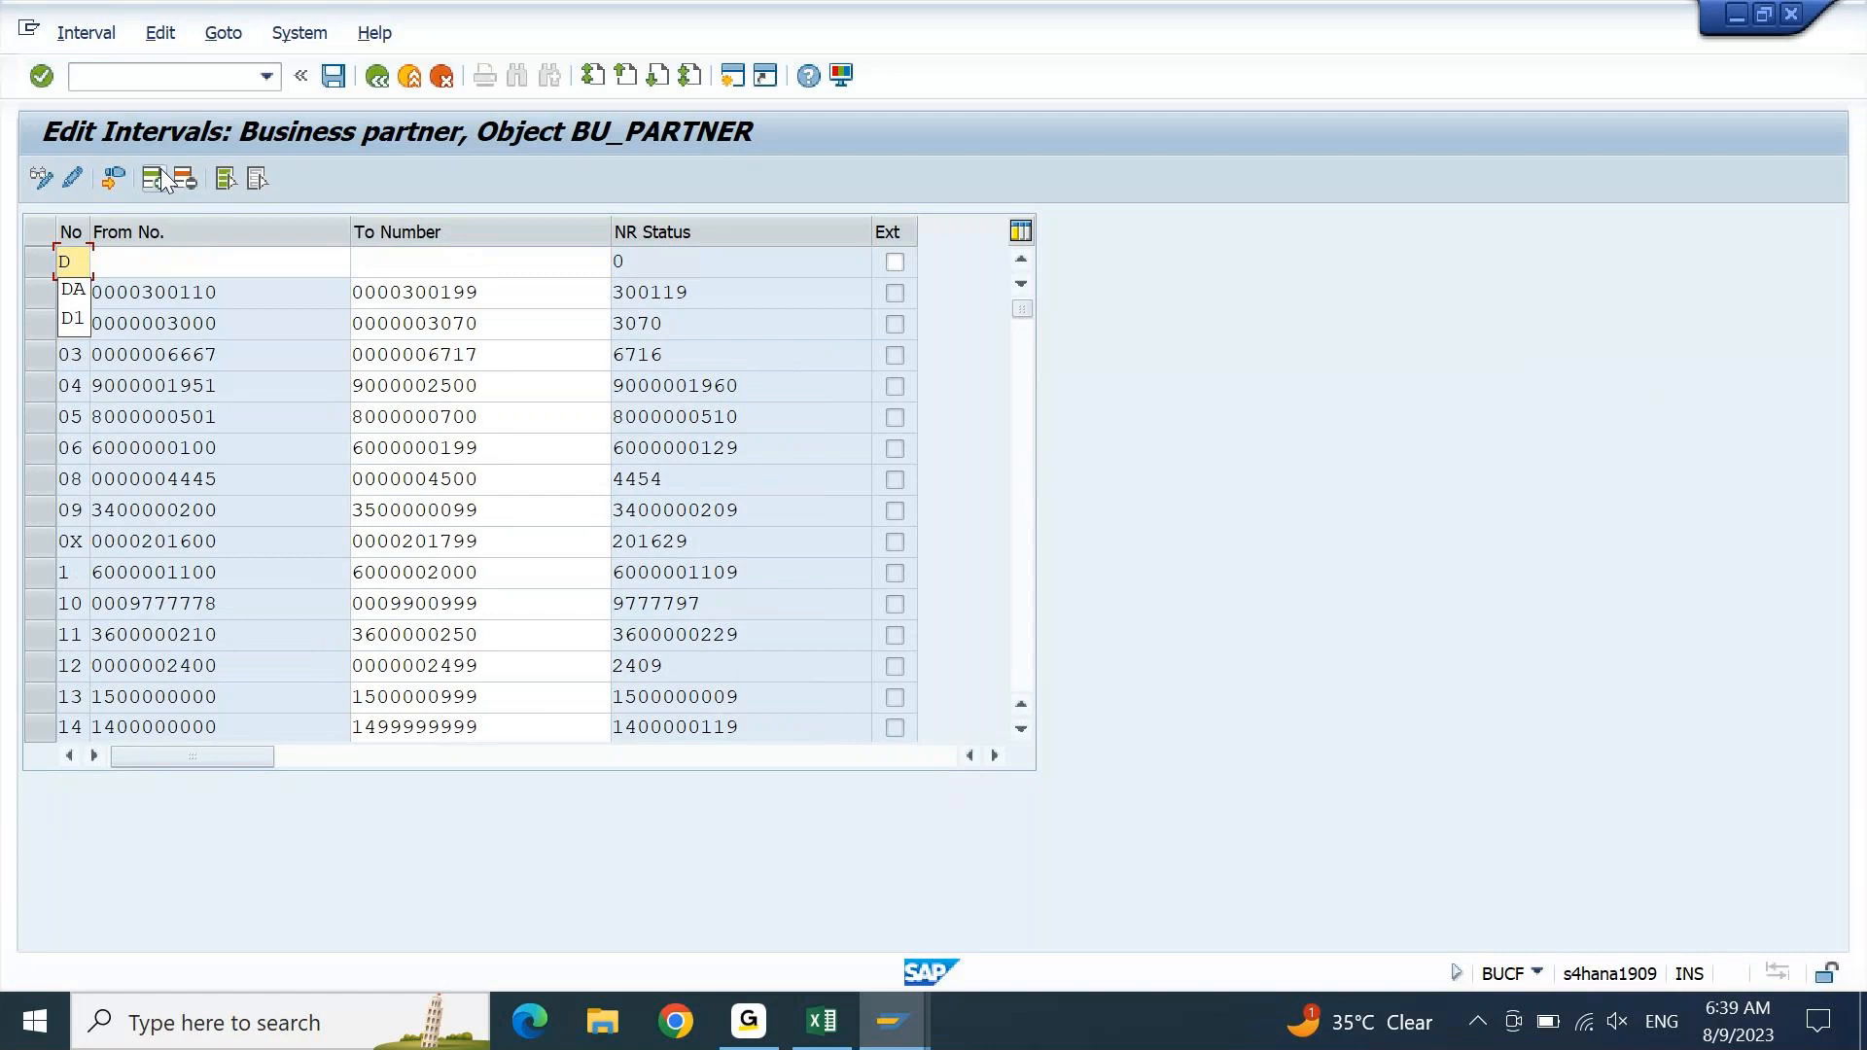
pyautogui.write('D')
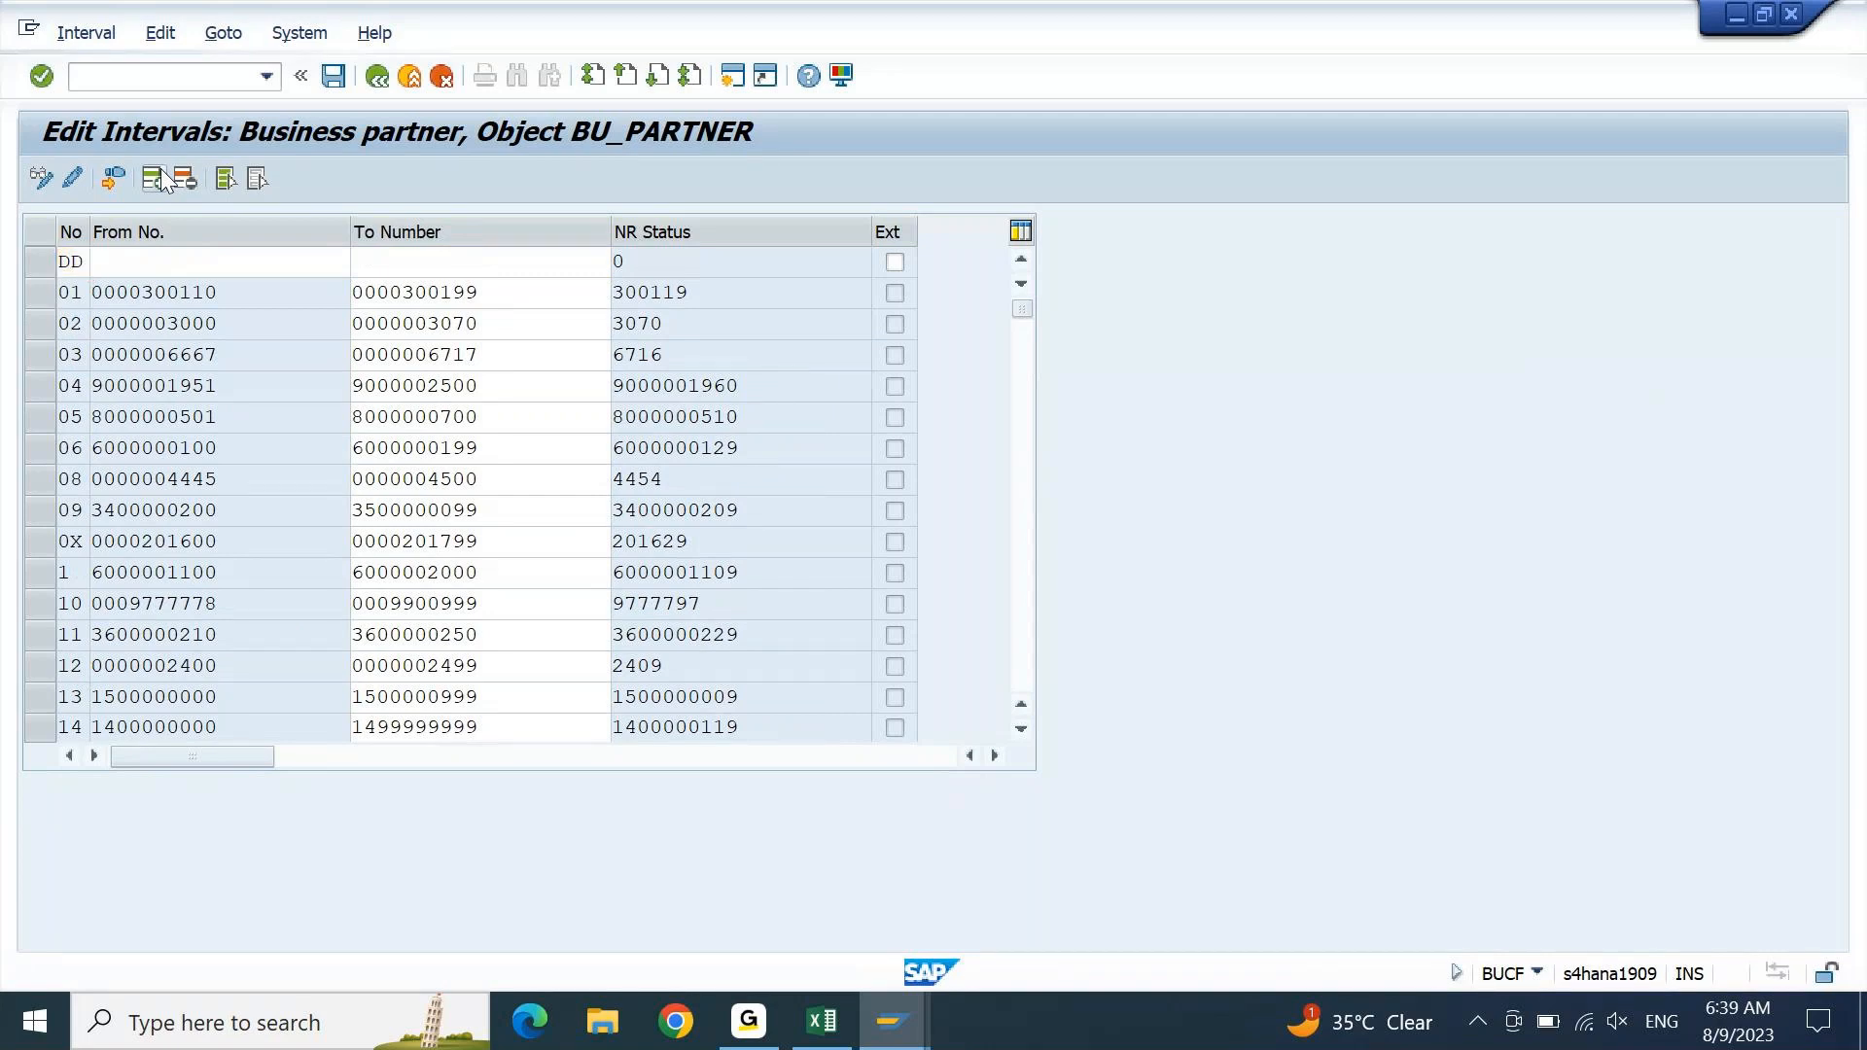
pyautogui.press('Return')
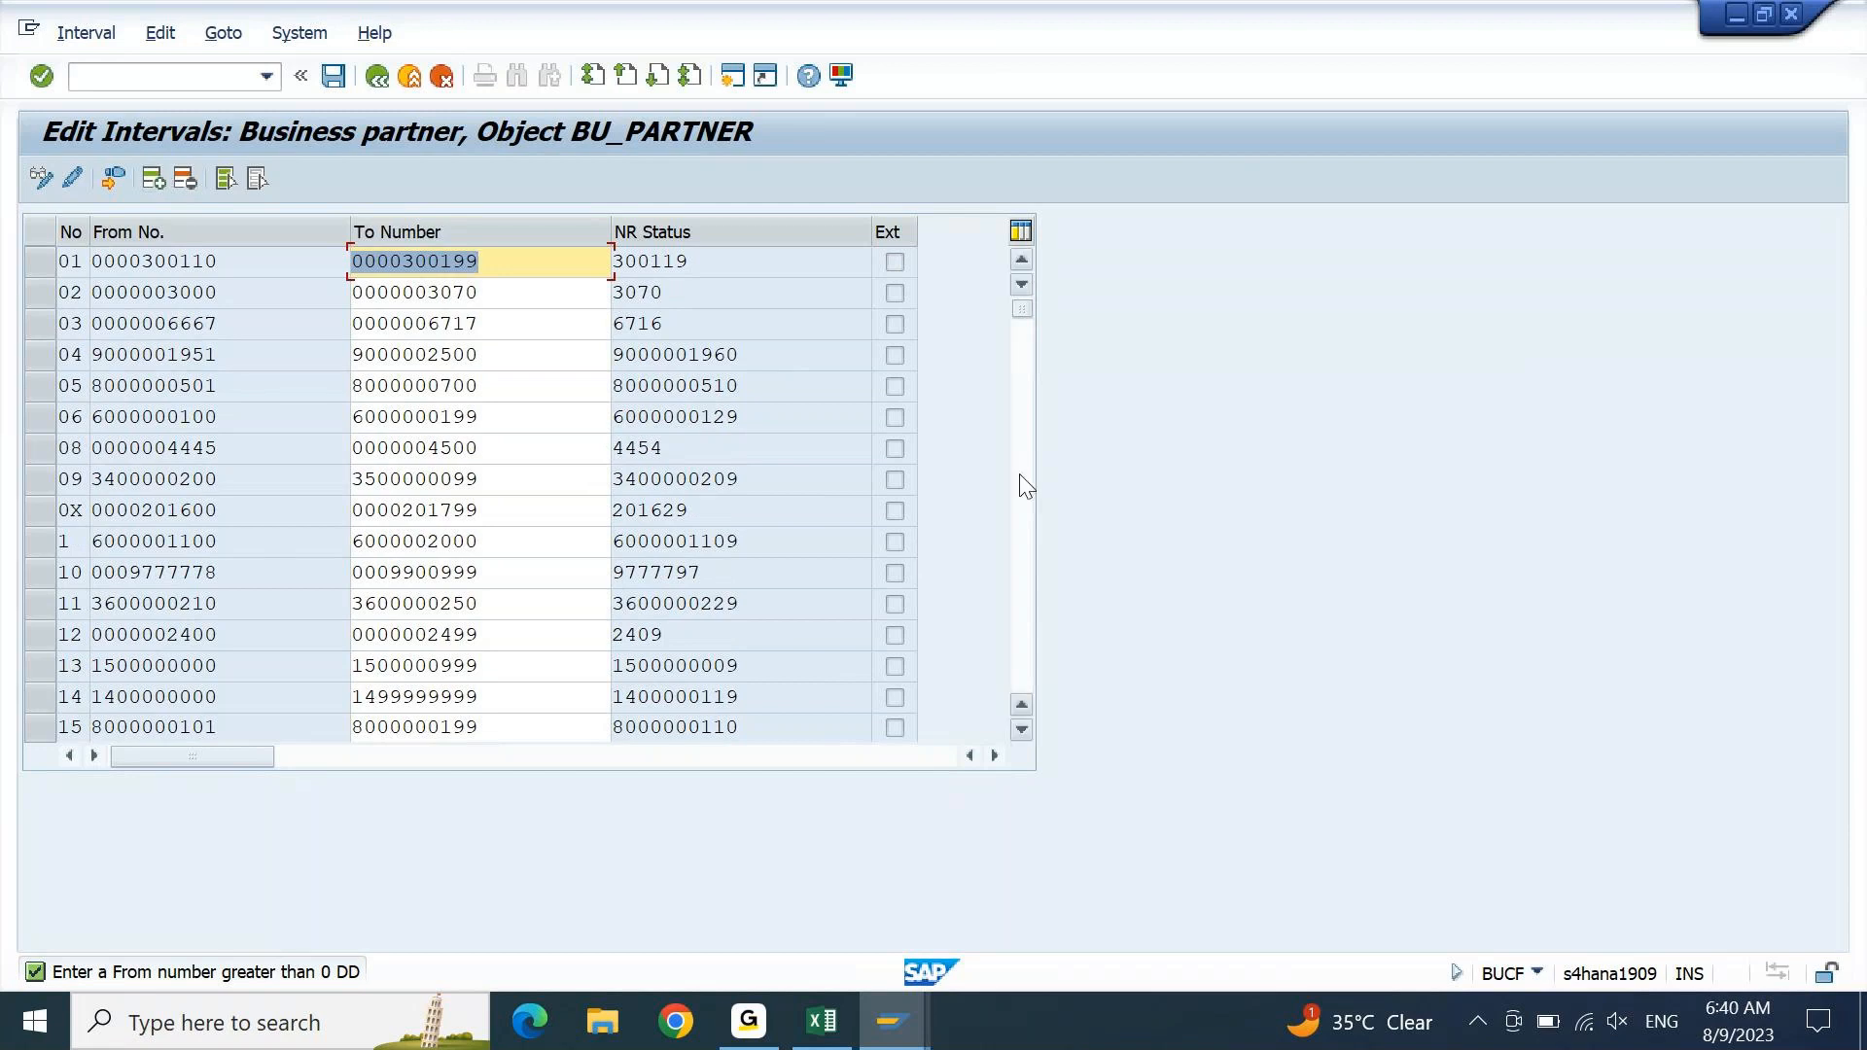
# - Locate interval DD, recheck the customer free interval starting at 303841, and set DD's From number to 400001
pyautogui.click(1025, 578)
pyautogui.click(1023, 622)
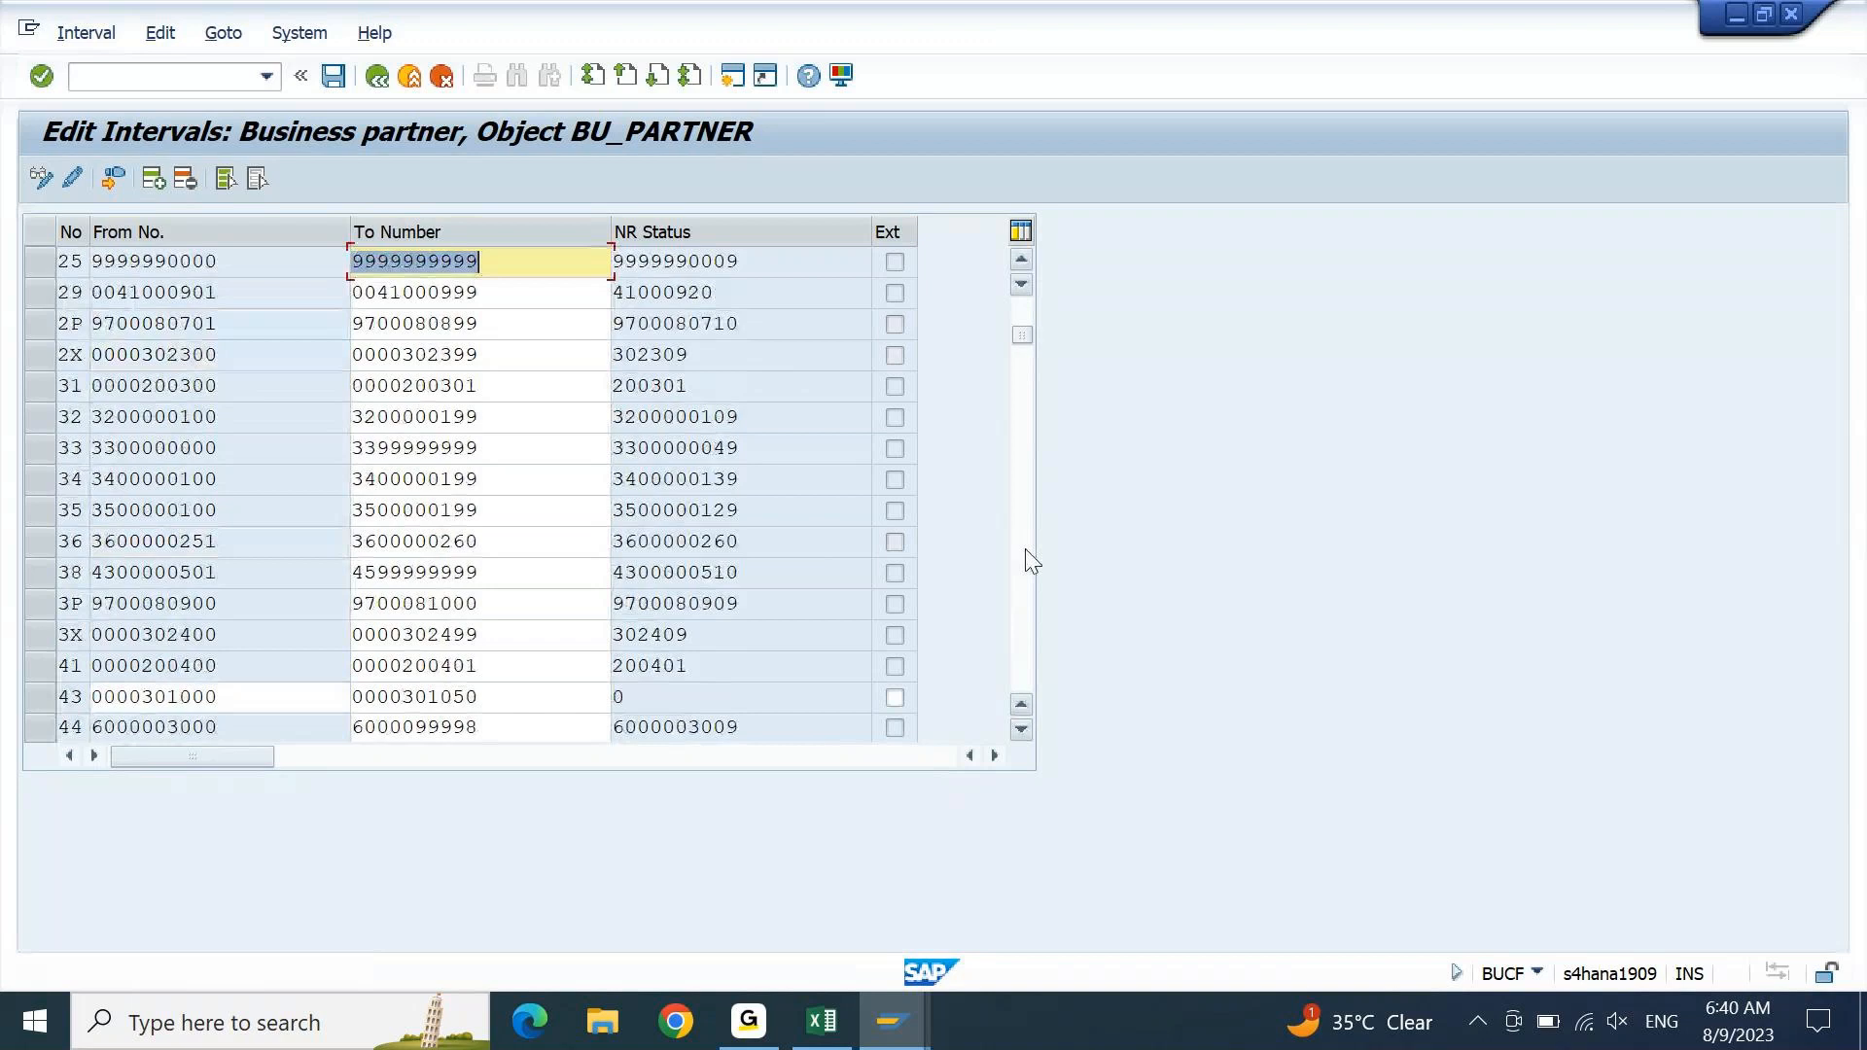
pyautogui.click(1027, 572)
pyautogui.click(1026, 584)
pyautogui.click(1026, 598)
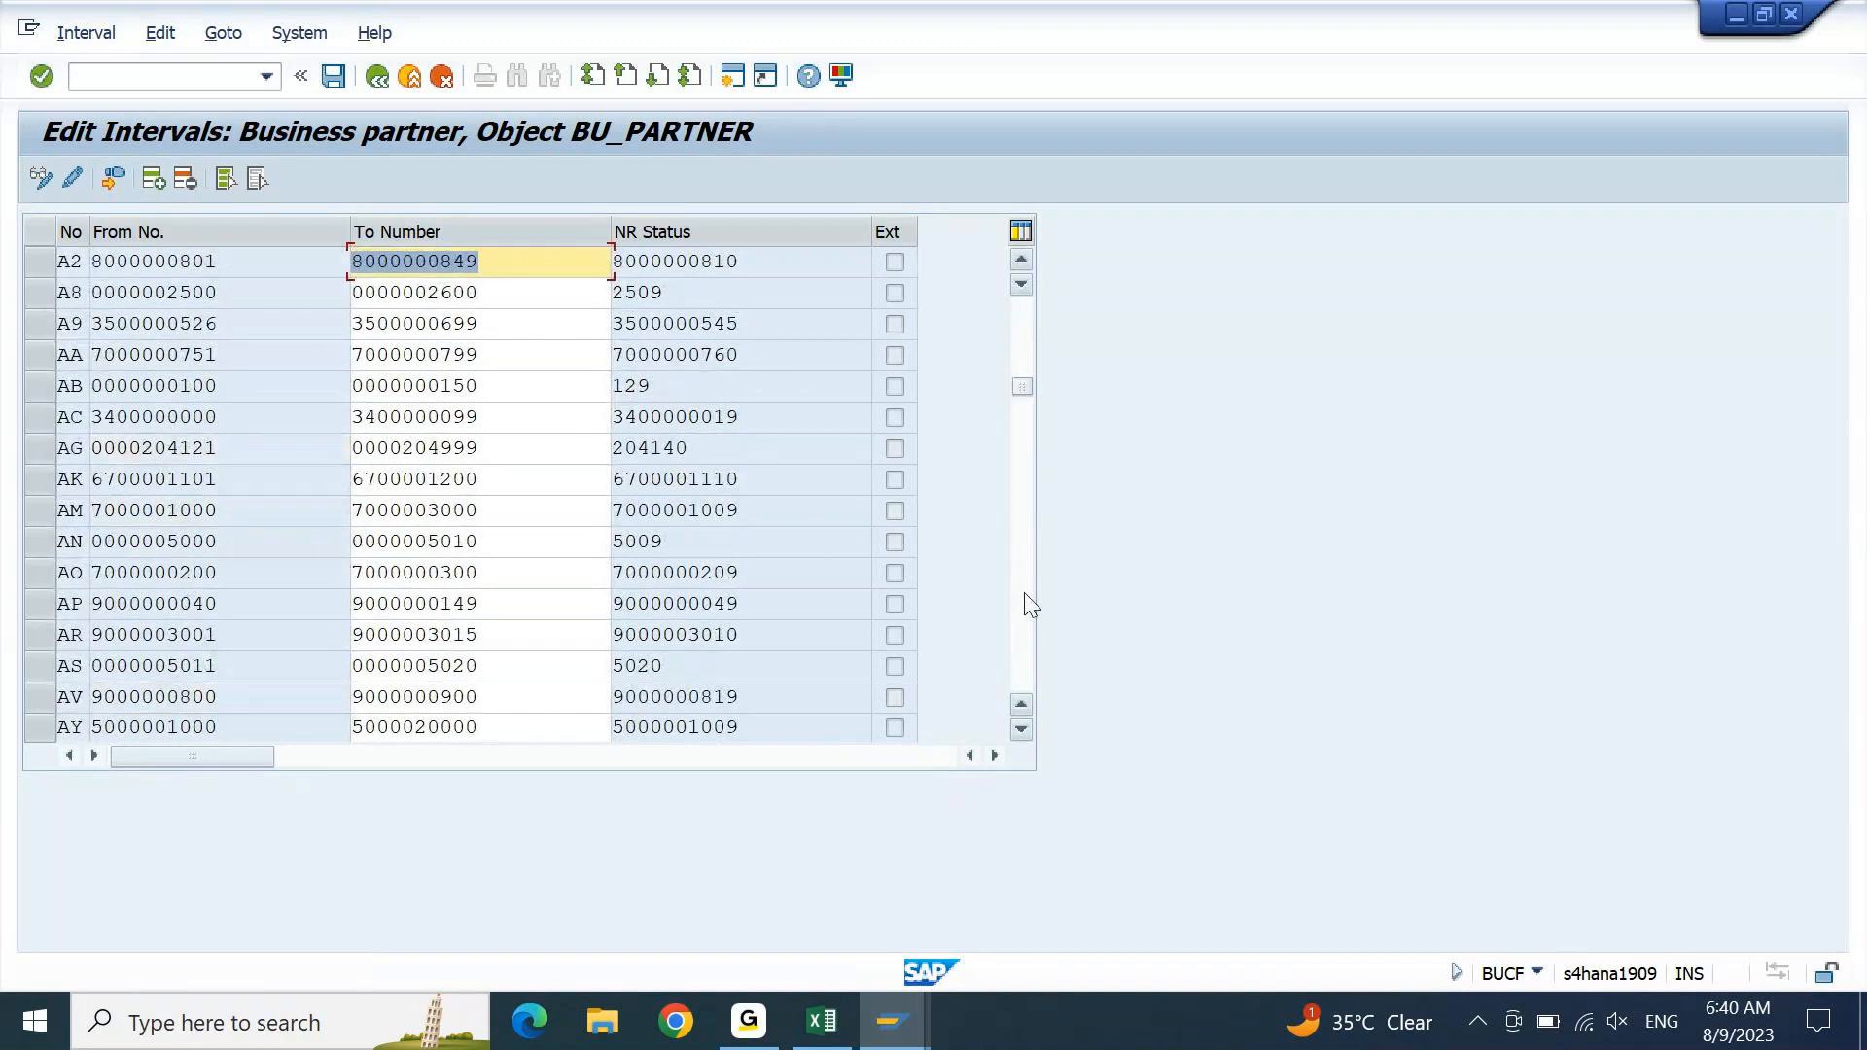
pyautogui.click(1026, 598)
pyautogui.click(1026, 597)
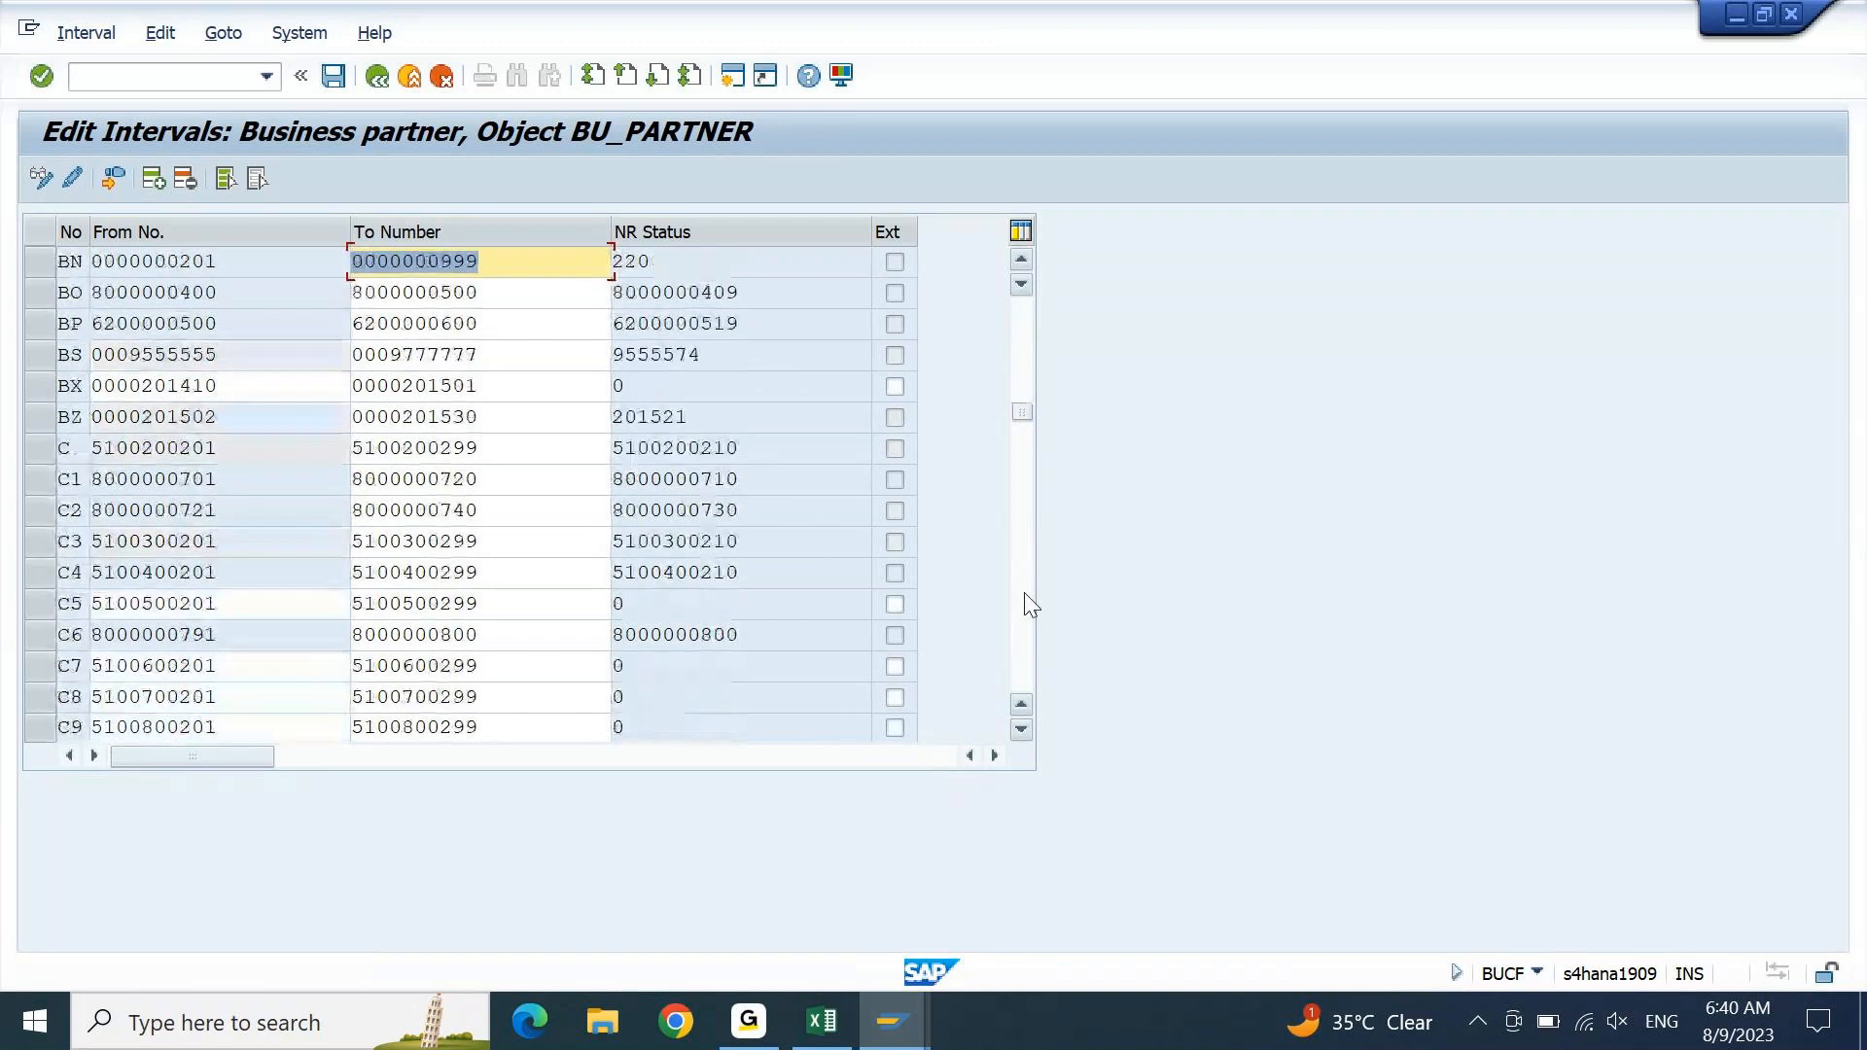
pyautogui.click(1026, 597)
pyautogui.click(1029, 603)
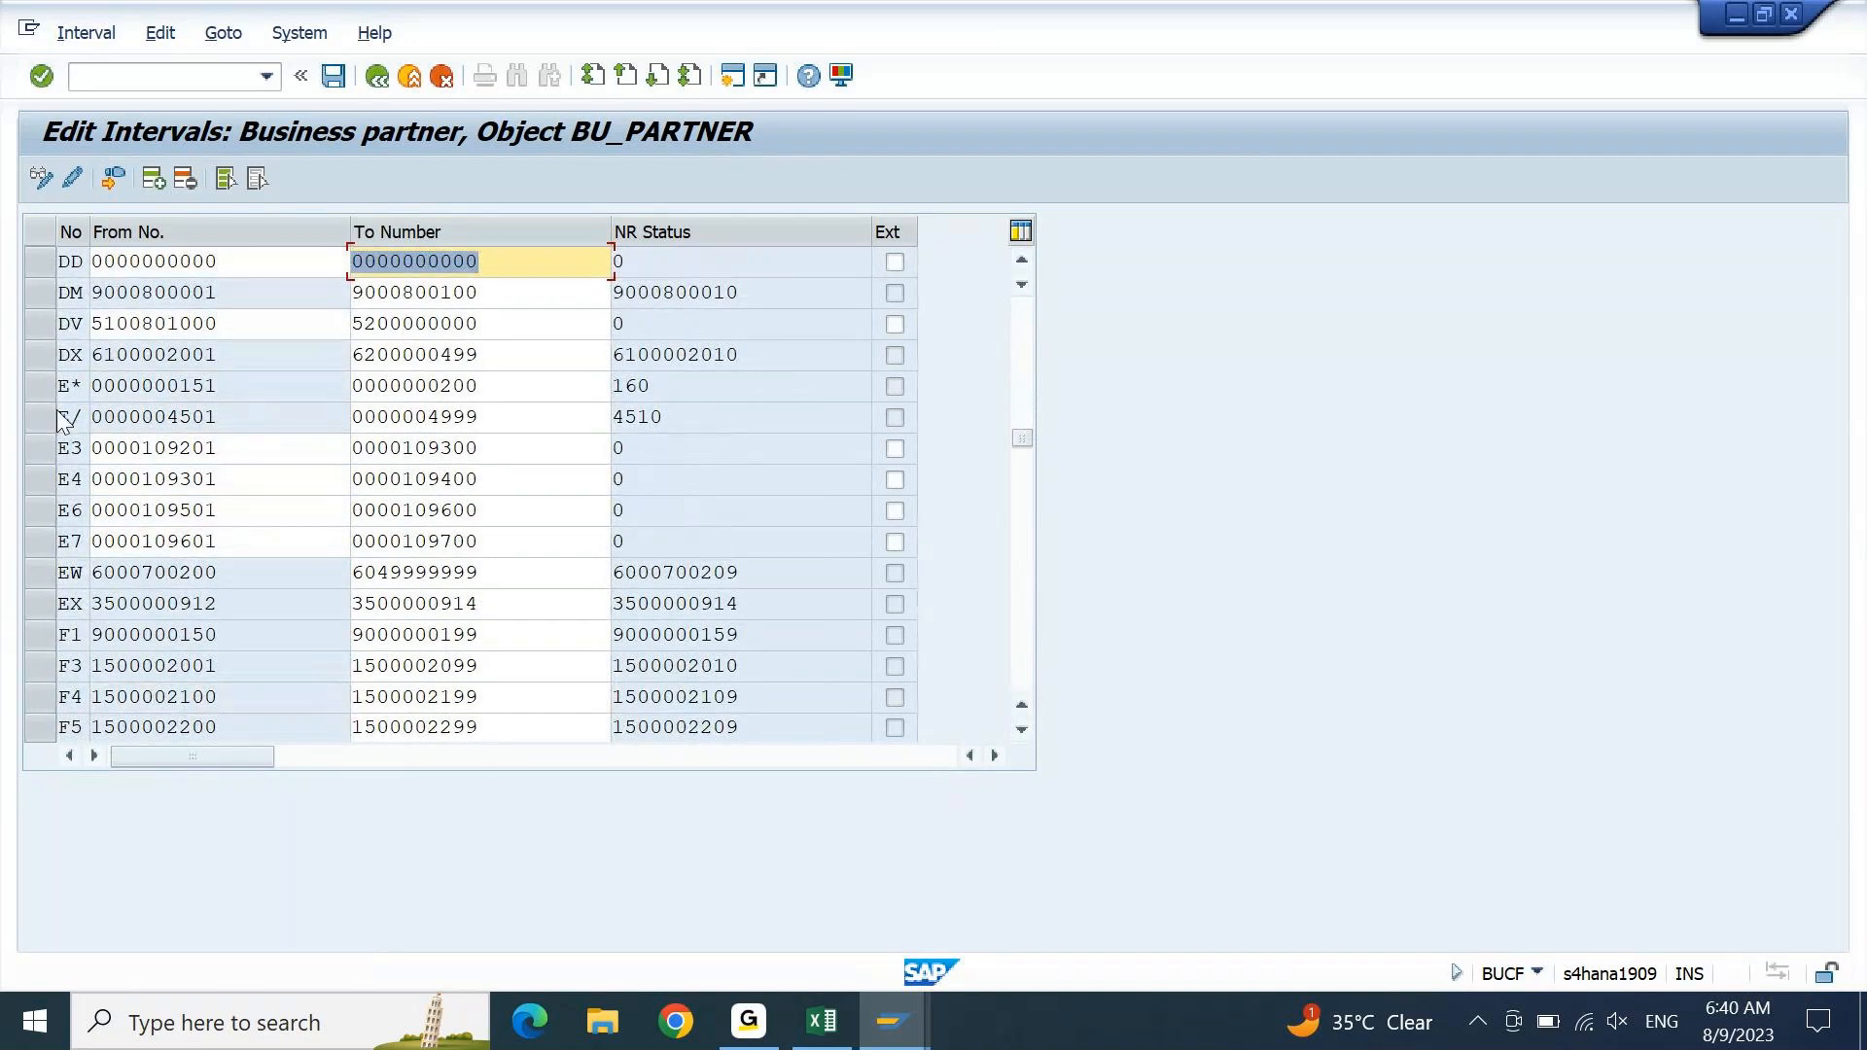
pyautogui.hotkey('shift', 'Tab')
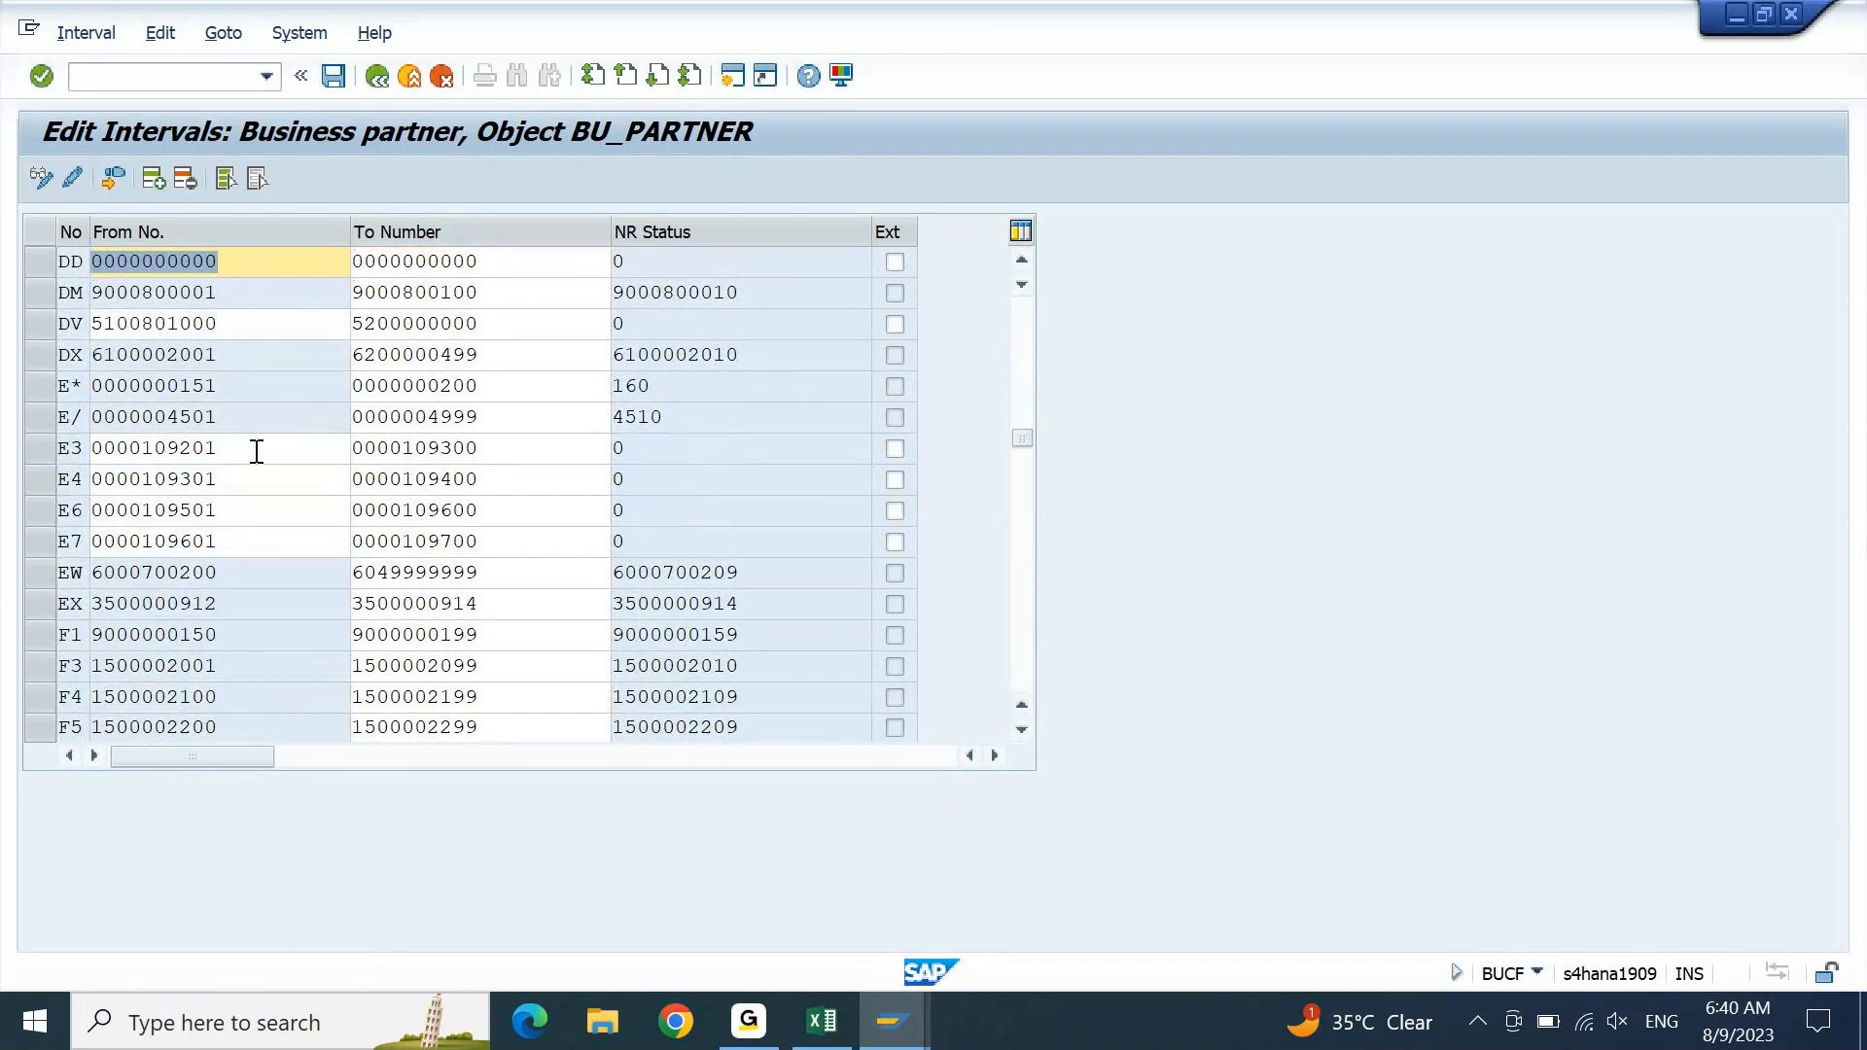
pyautogui.hotkey('alt', 'Tab')
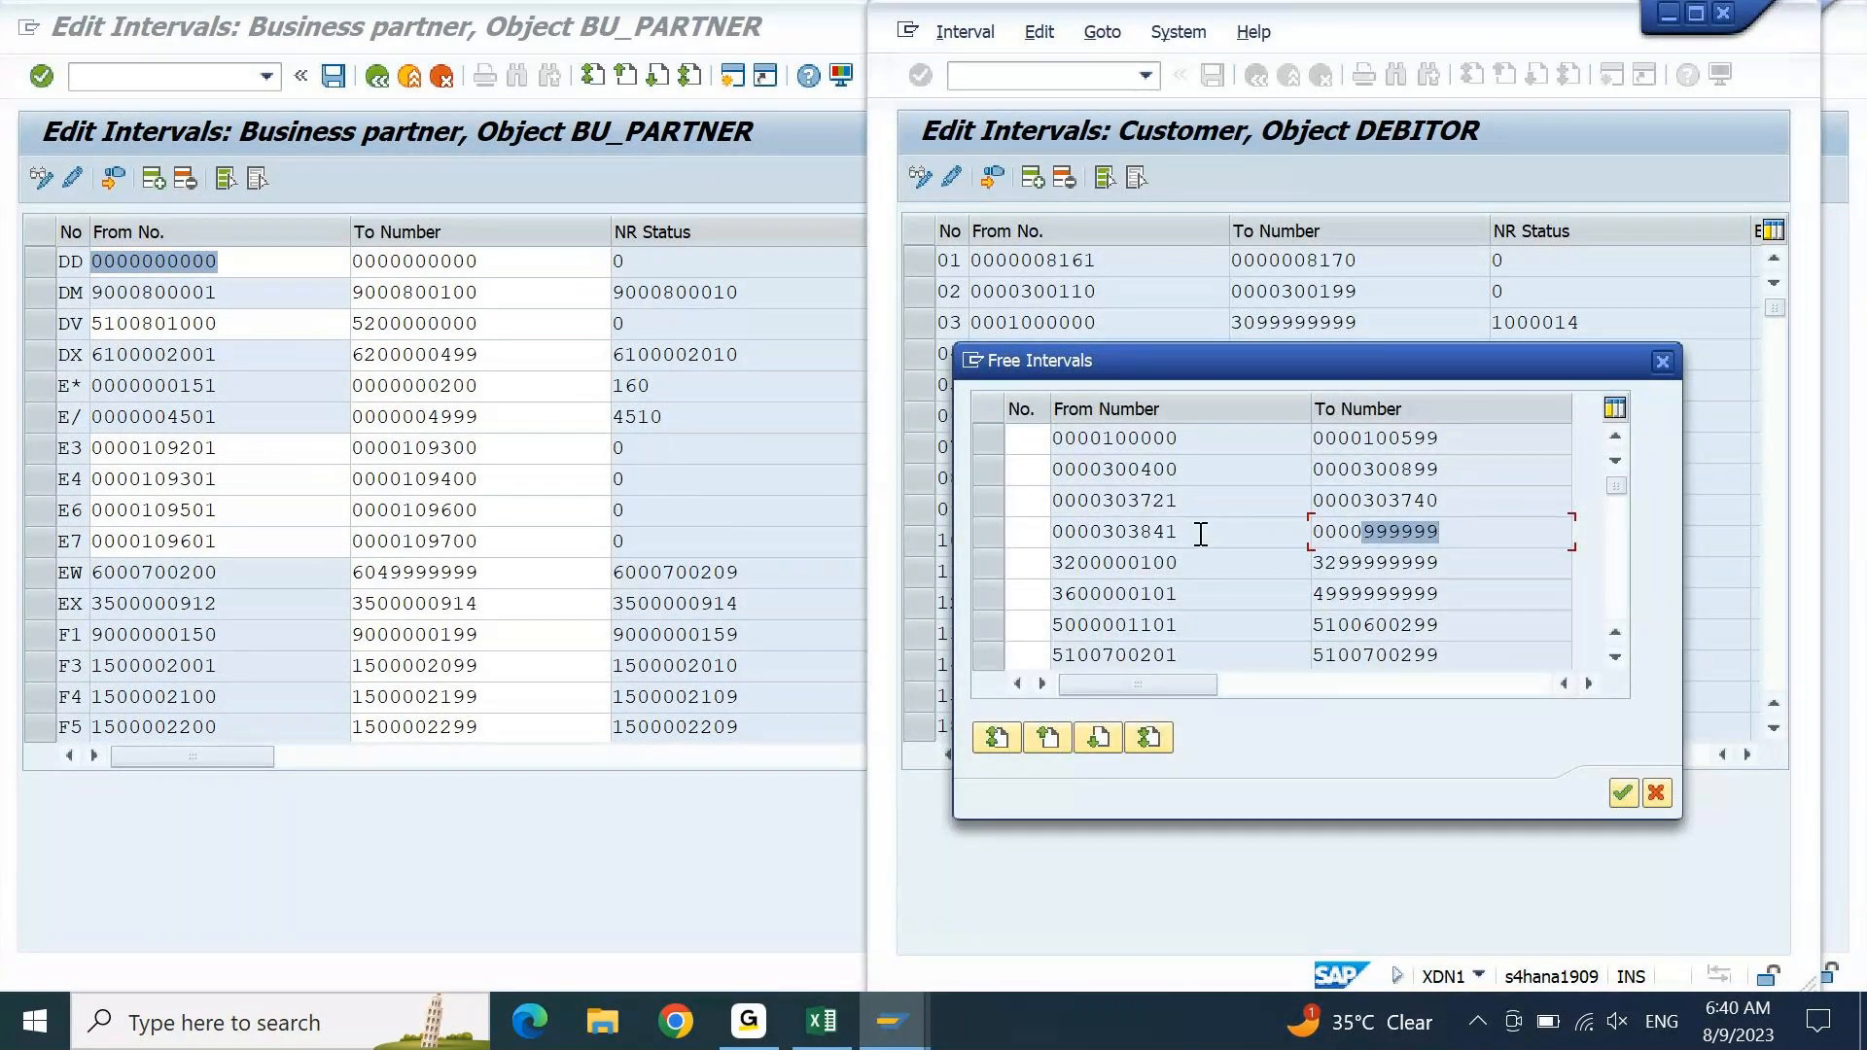
pyautogui.moveTo(1201, 534); pyautogui.dragTo(1141, 546)
pyautogui.hotkey('alt', 'Tab')
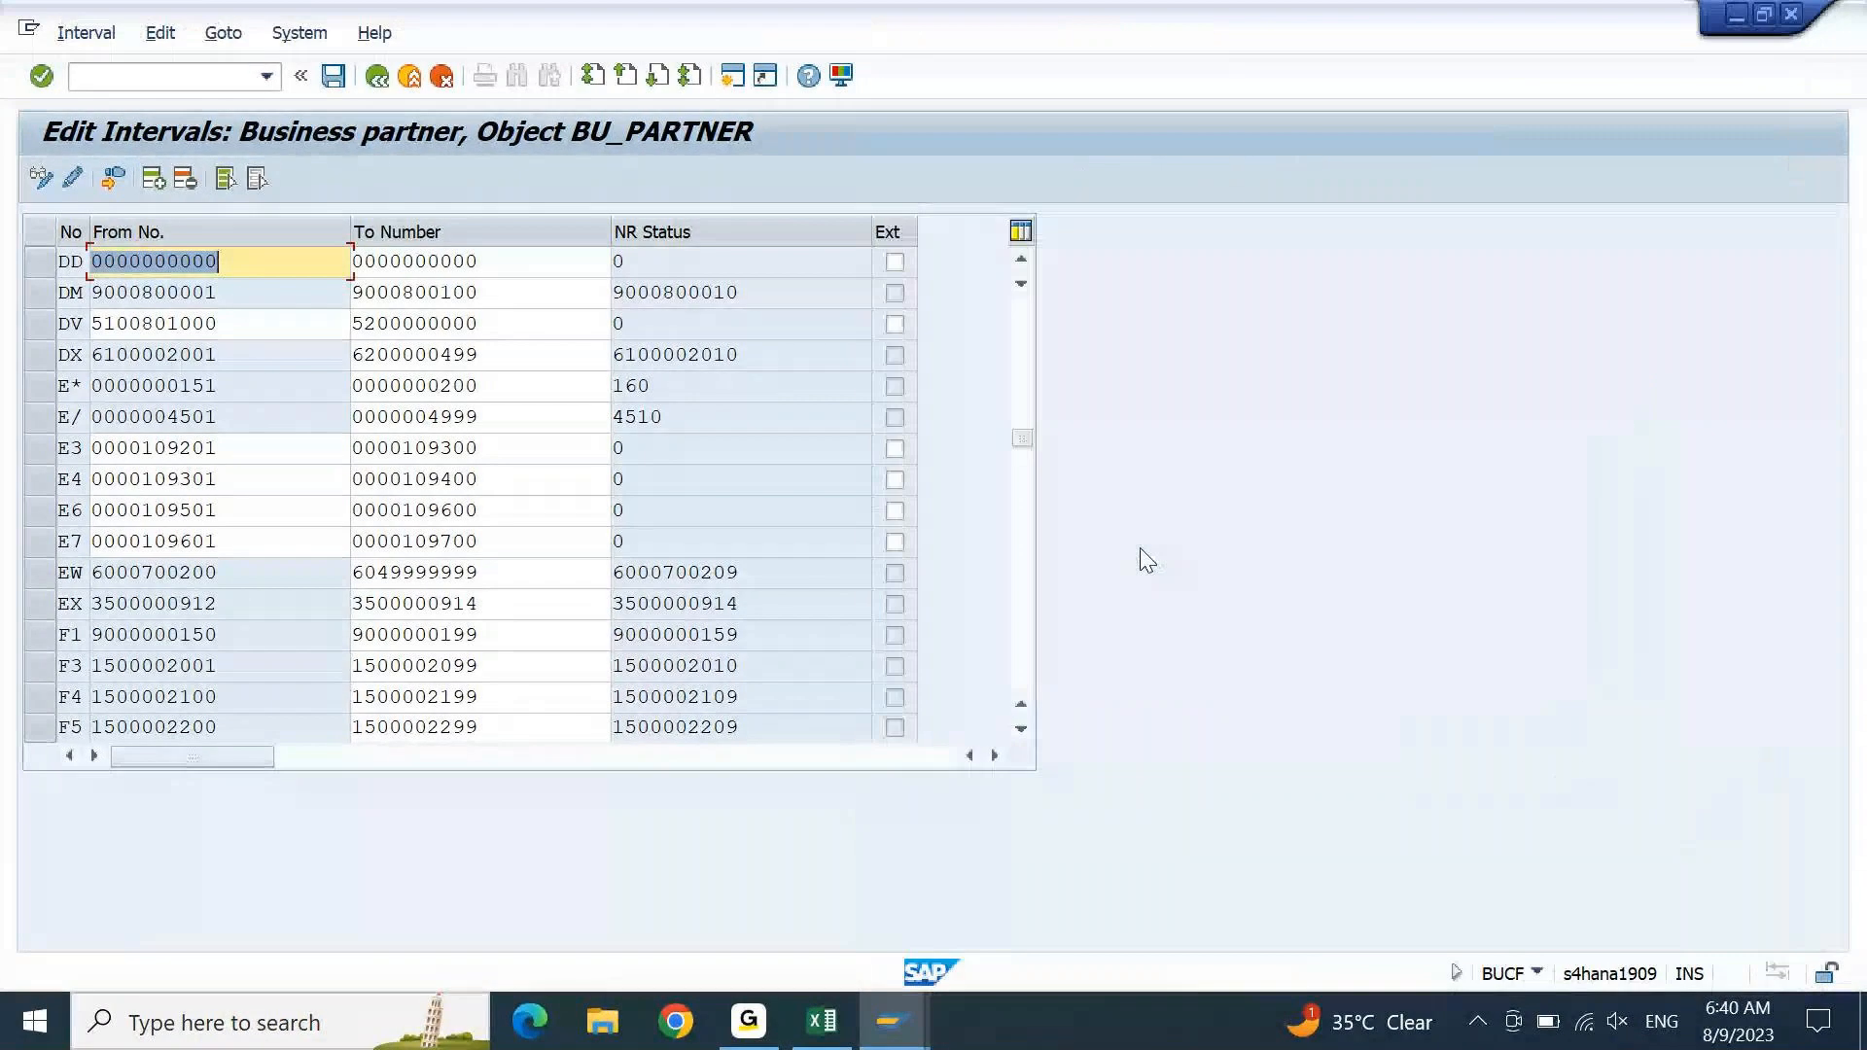
pyautogui.write('40')
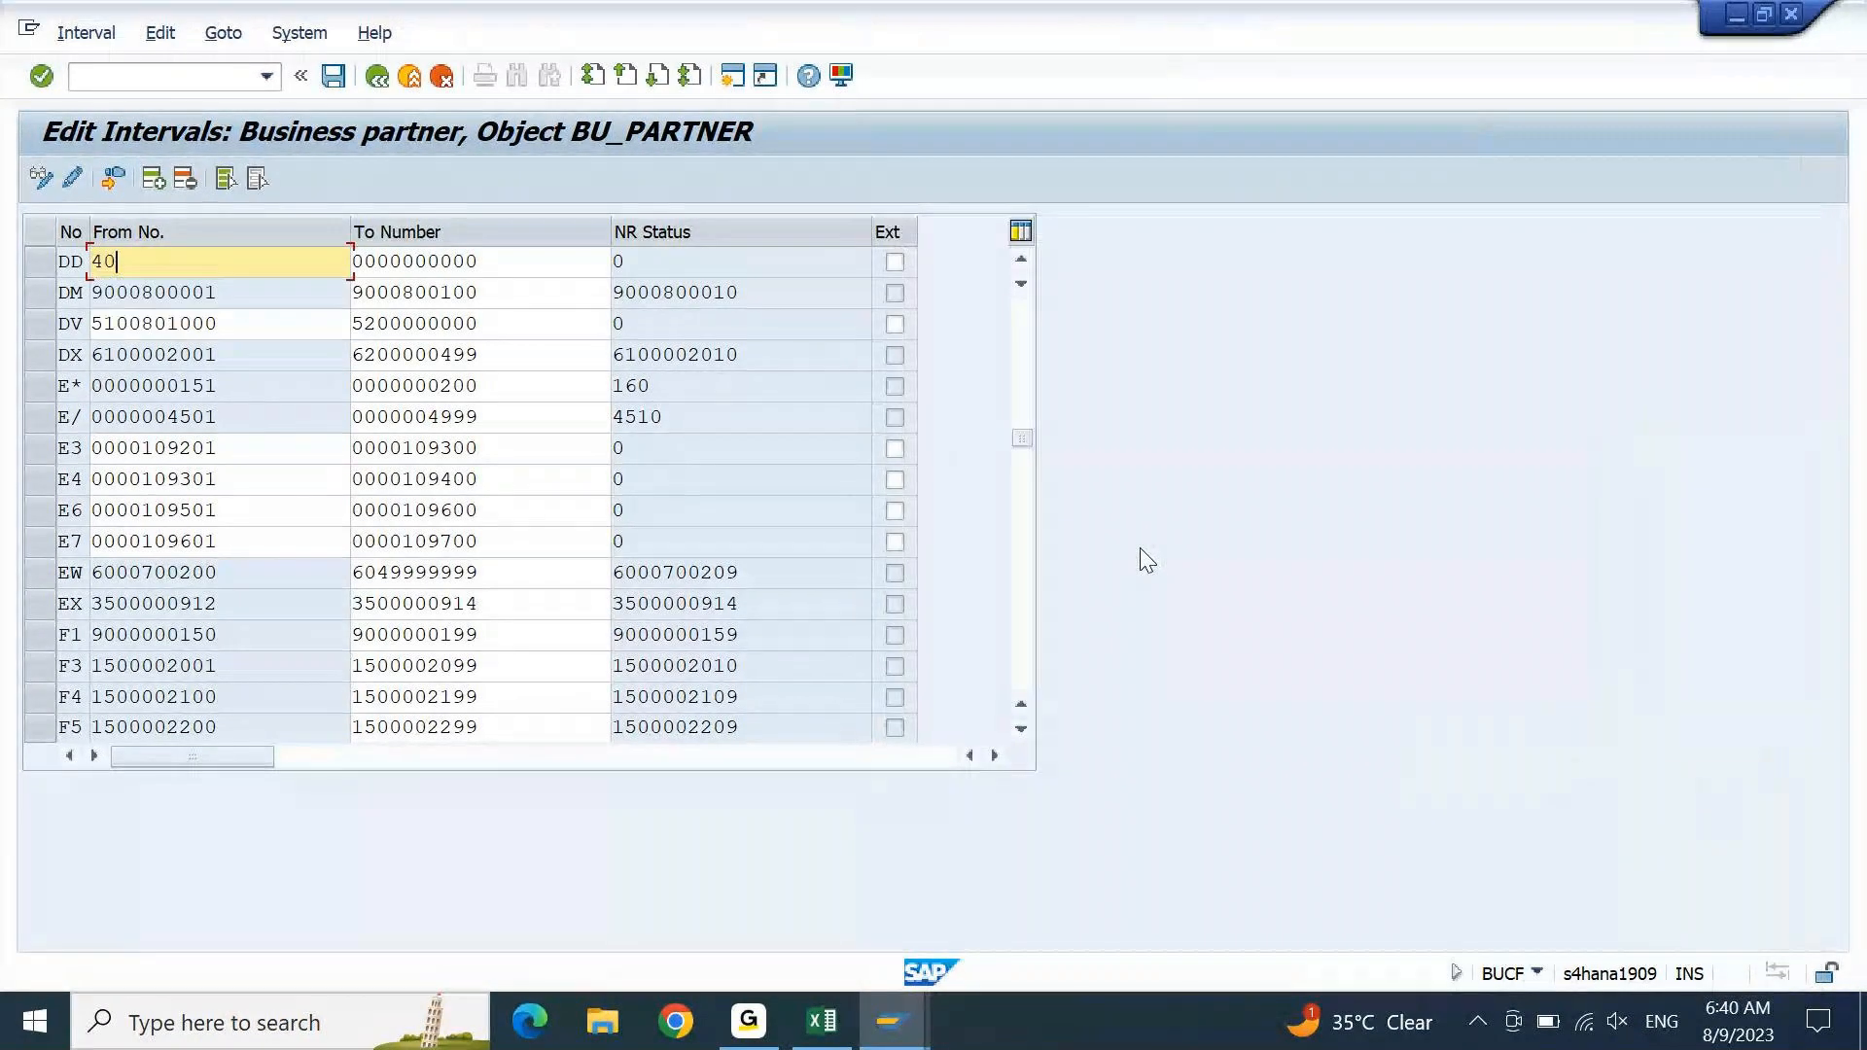
pyautogui.write('0001')
# - Set the To number of business partner interval DD to 400050 and validate the interval
pyautogui.hotkey('shift', 'Tab')
pyautogui.hotkey('shift', 'Tab')
pyautogui.hotkey('shift', 'Tab')
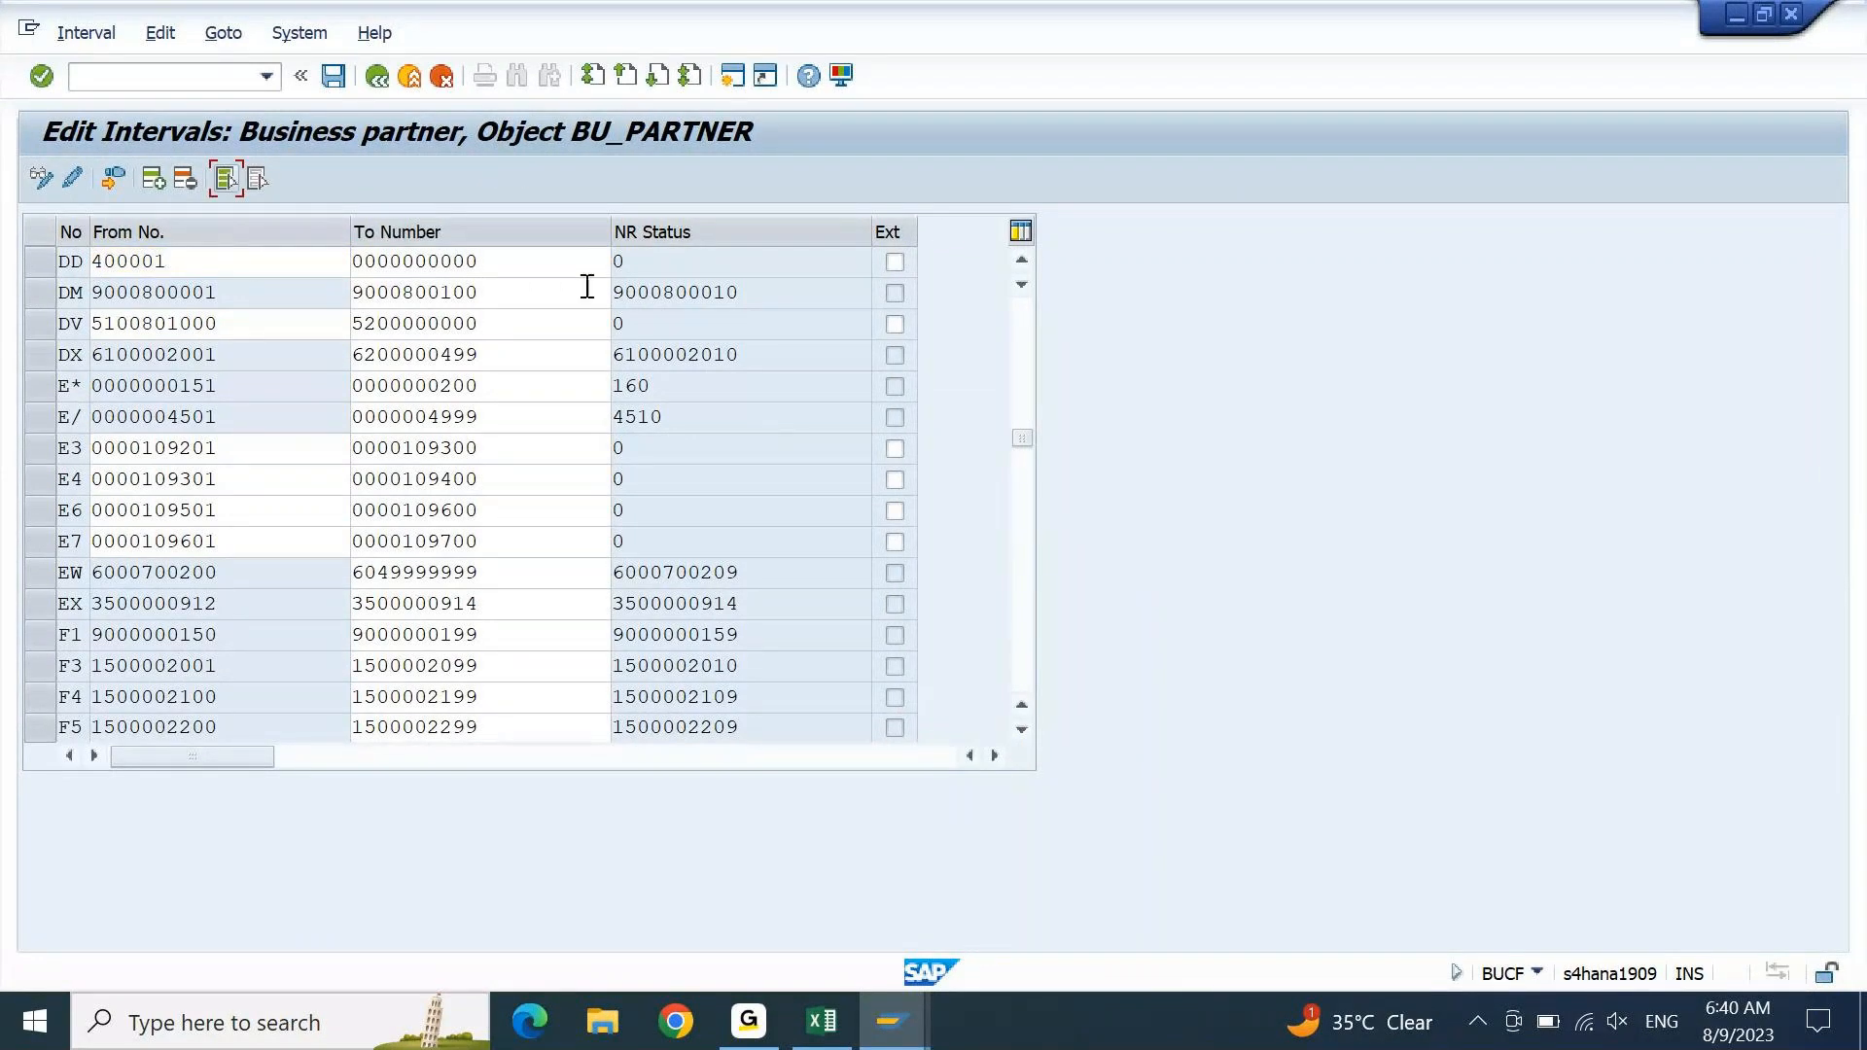
pyautogui.press('Tab')
pyautogui.press('Tab')
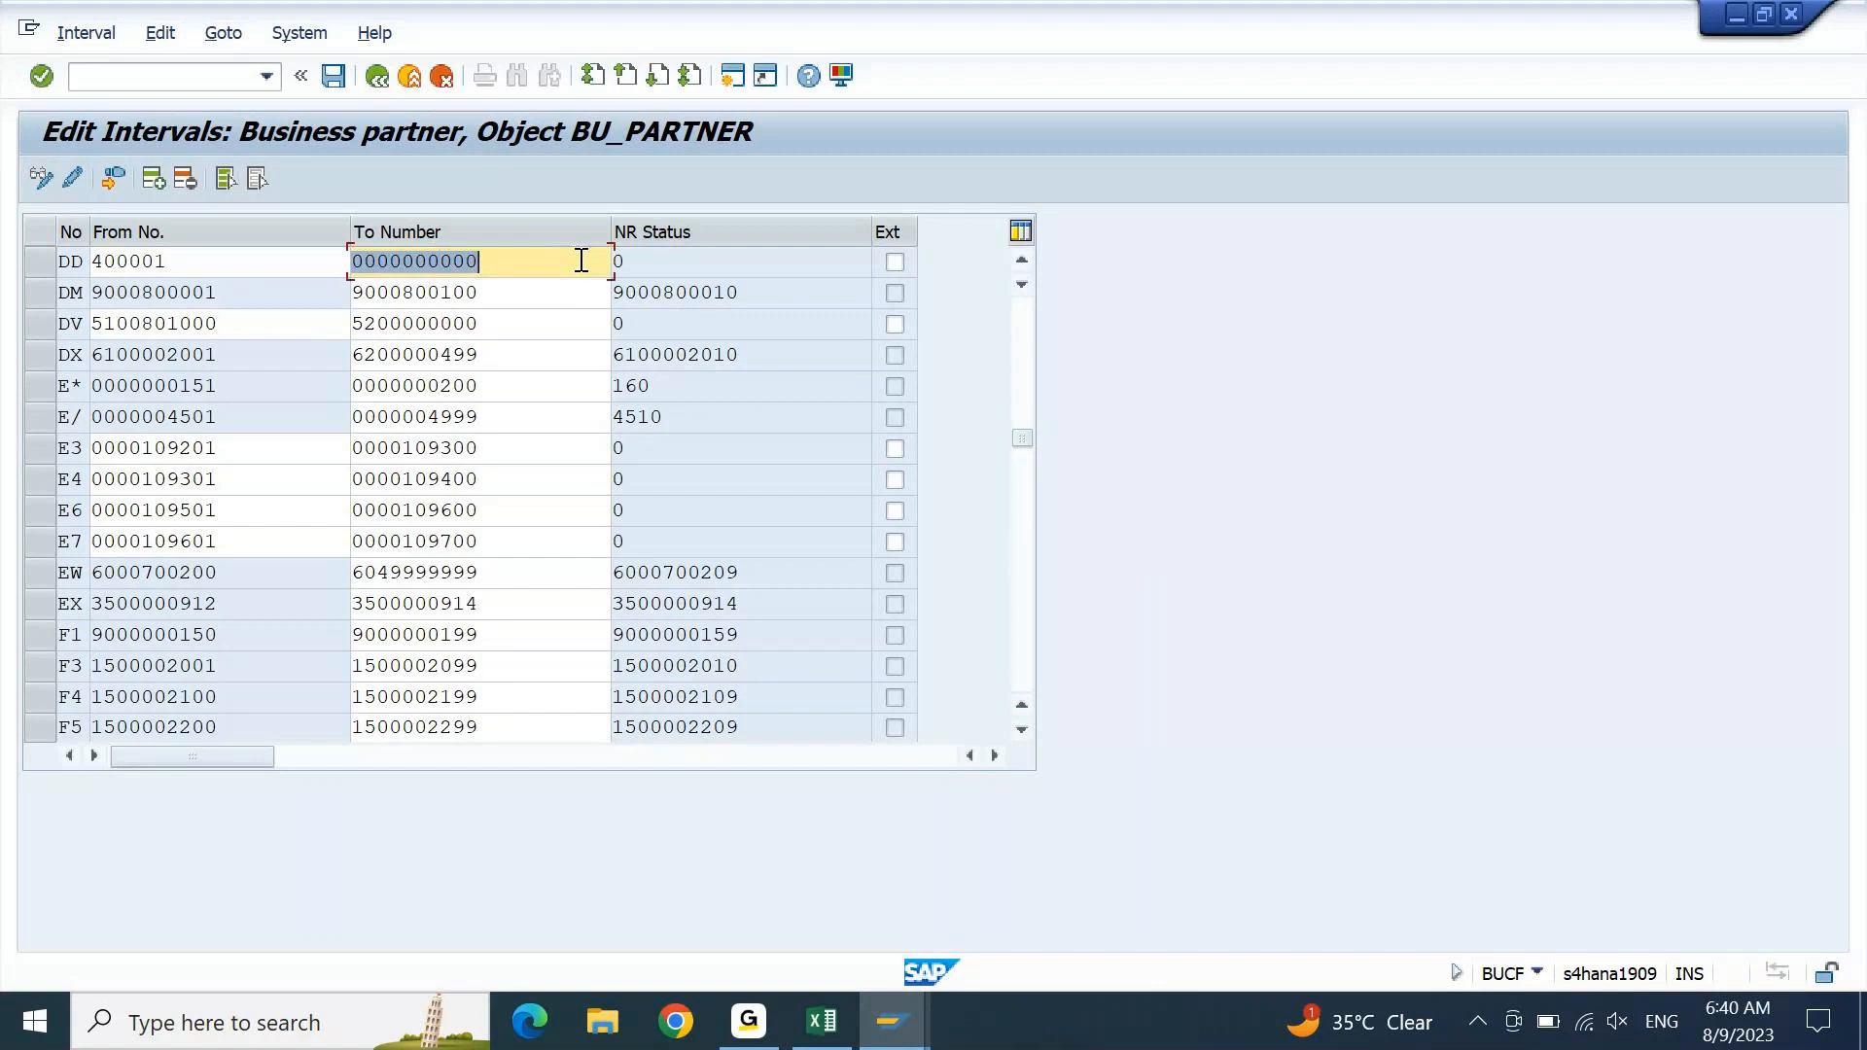
pyautogui.write('400001')
pyautogui.hotkey('shift', 'Left')
pyautogui.hotkey('shift', 'Left')
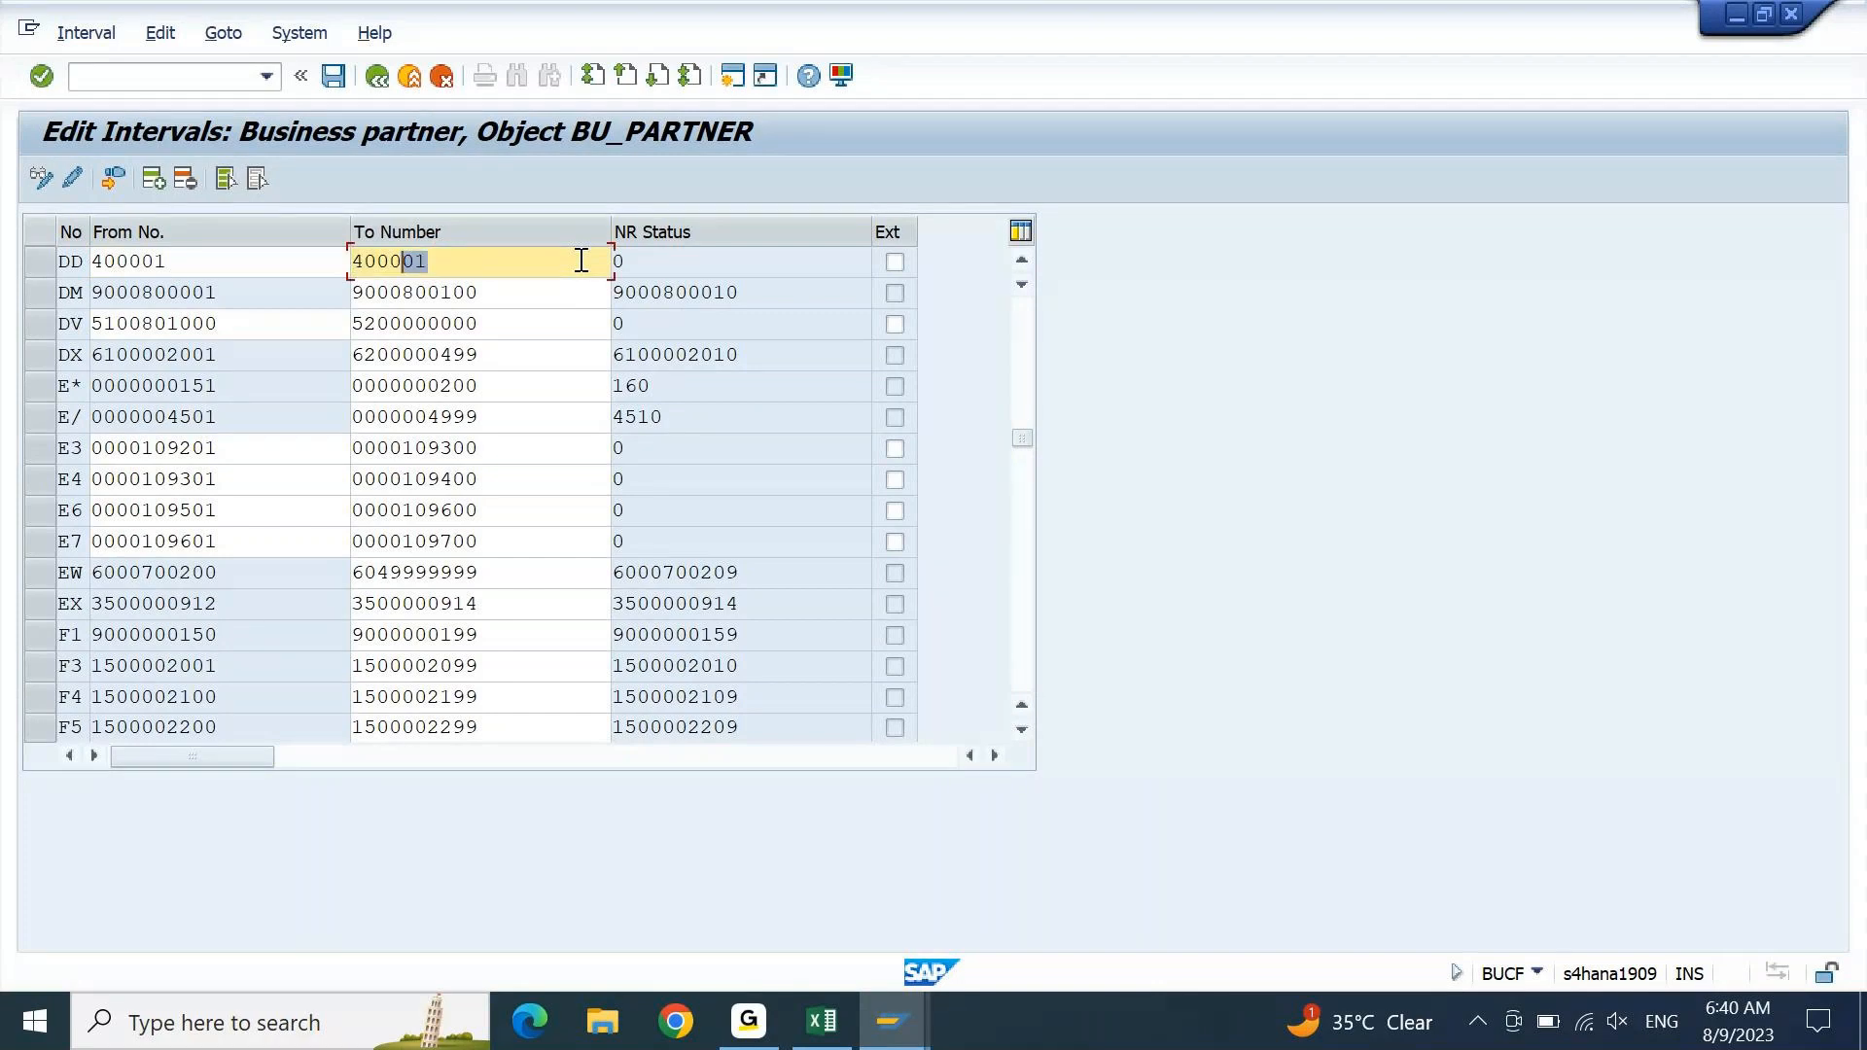
pyautogui.write('50')
pyautogui.press('Return')
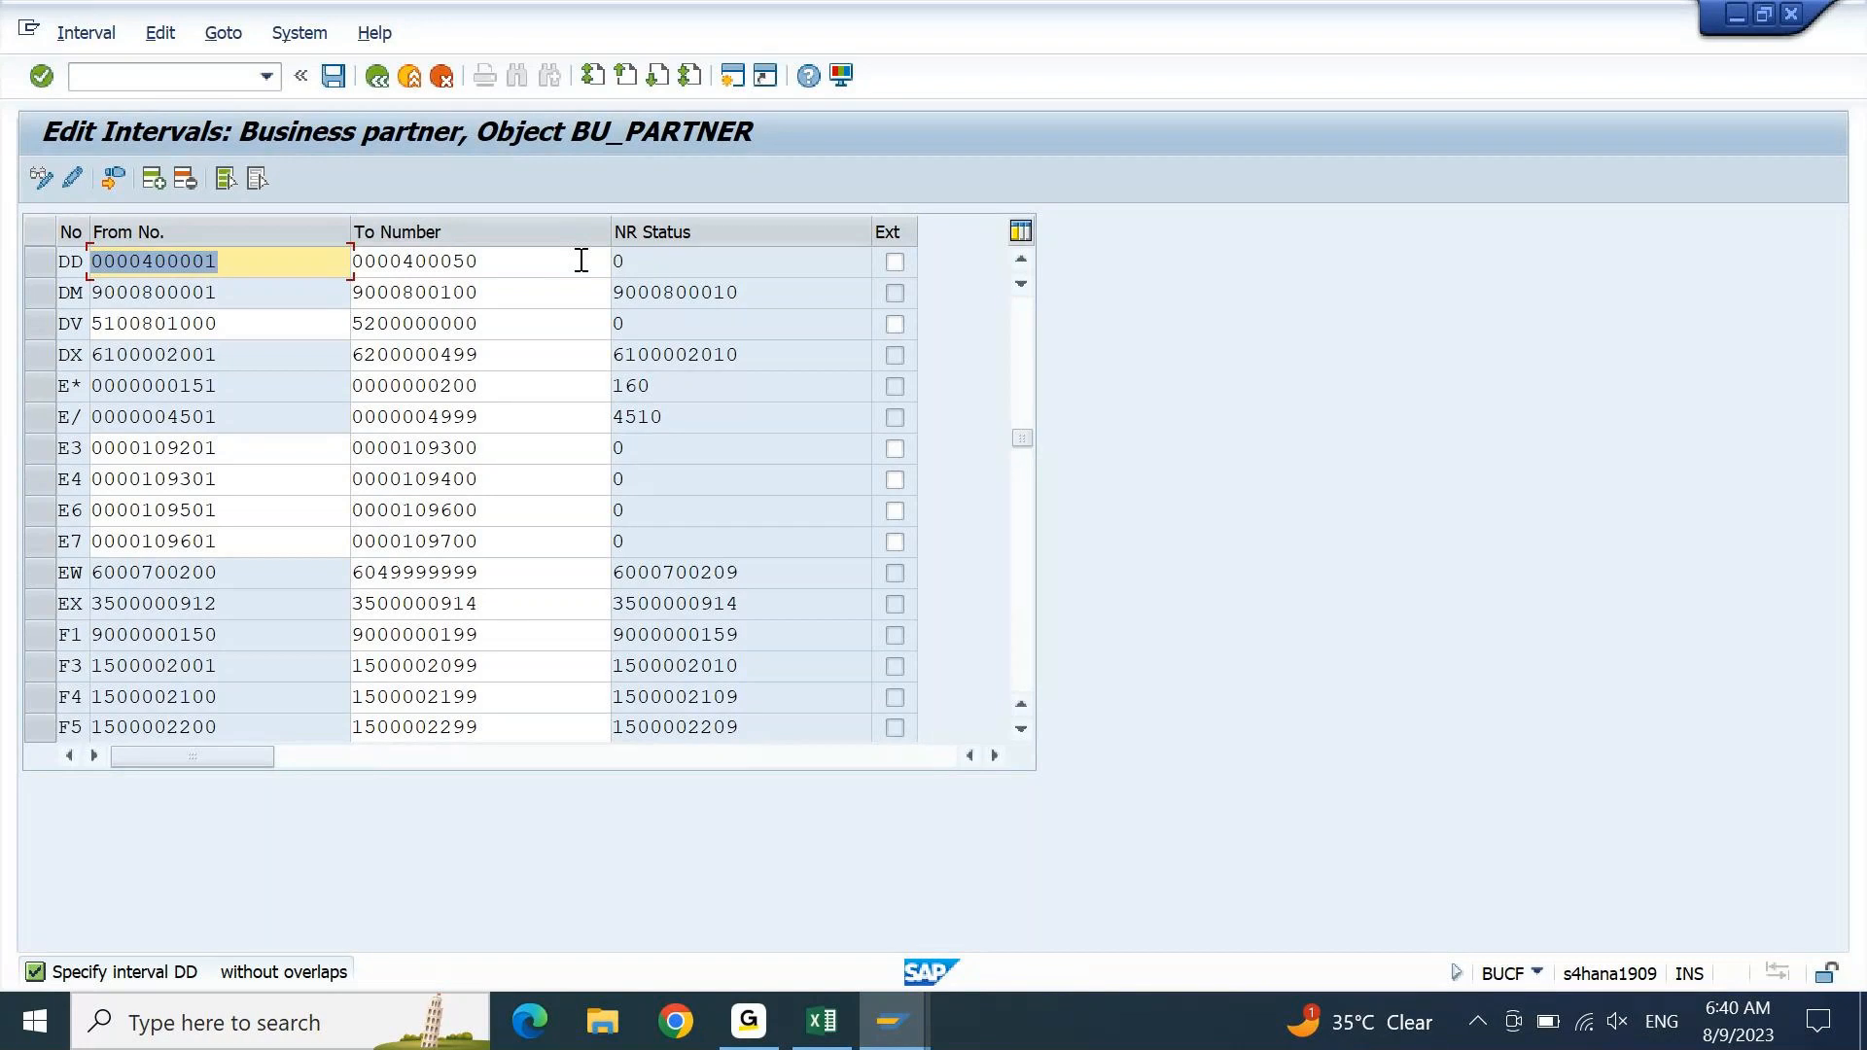
# - Clear the From and To numbers of interval DD, remaining in interval editing without exiting
pyautogui.press('Delete')
pyautogui.press('Tab')
pyautogui.press('Delete')
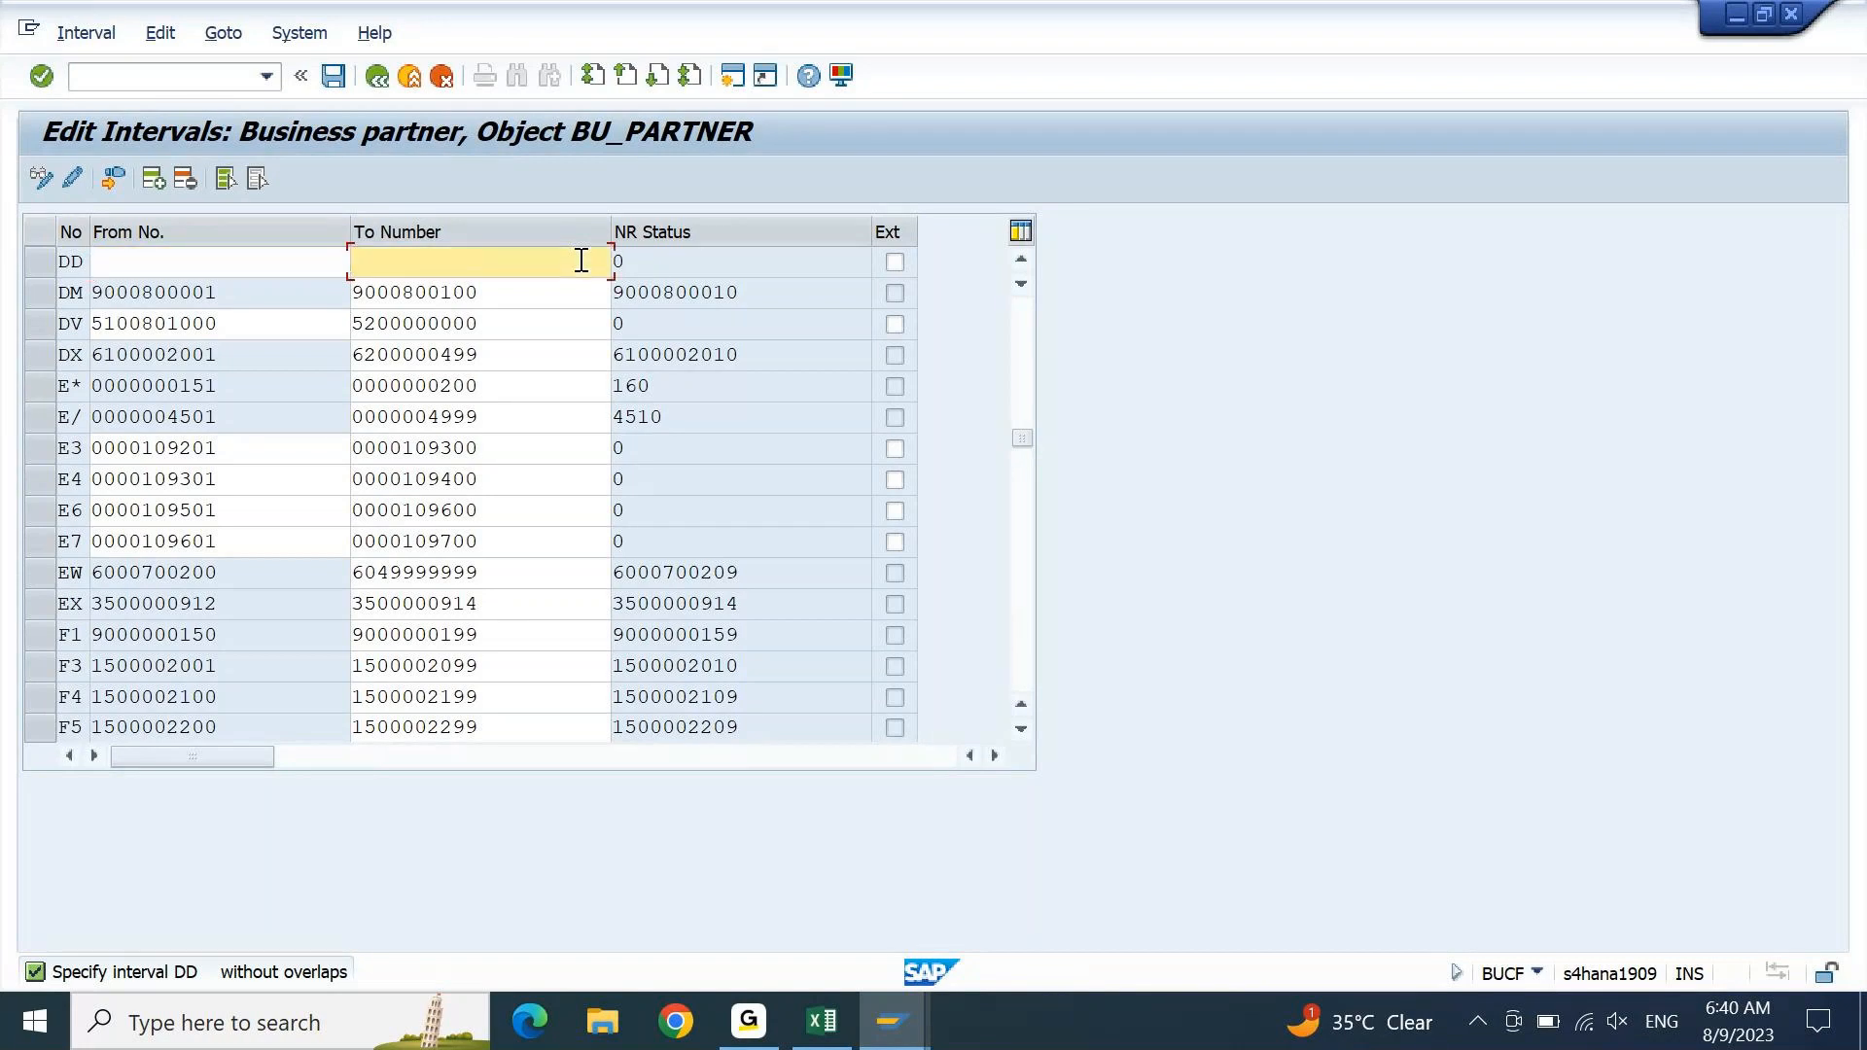
pyautogui.press('F3')
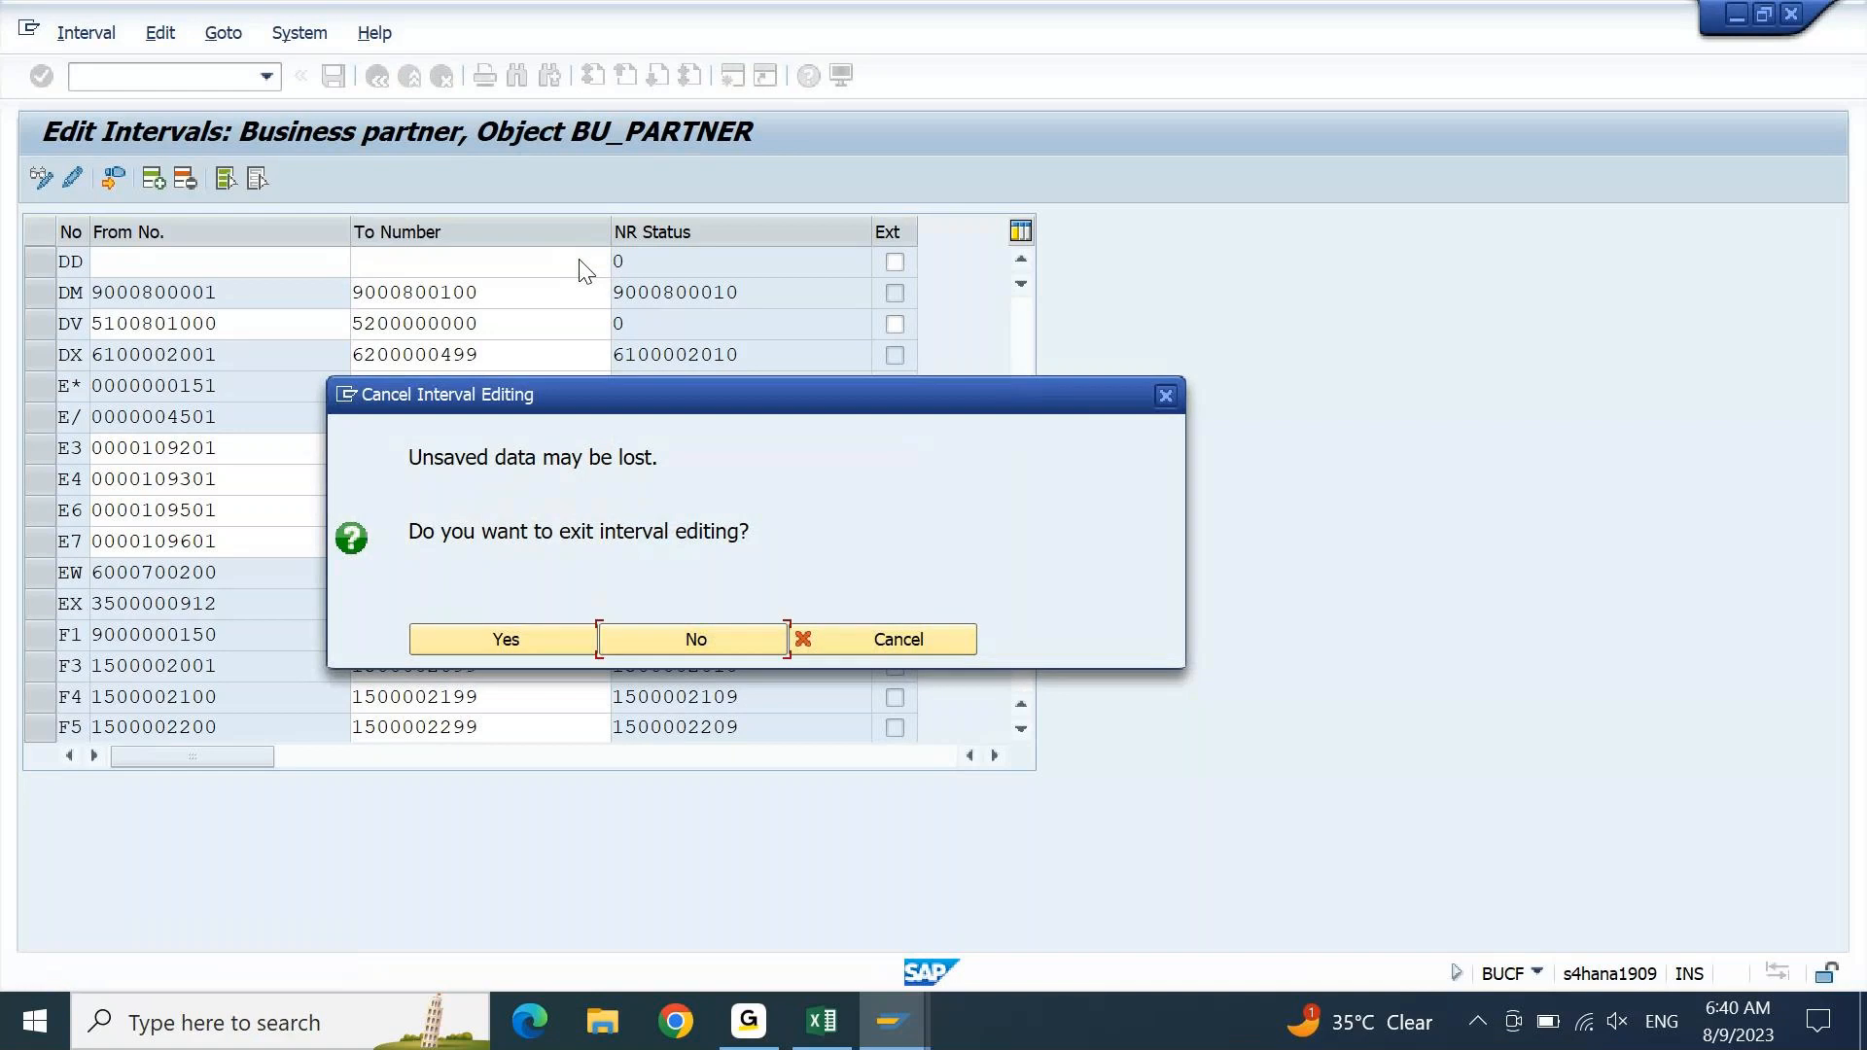
pyautogui.press('Return')
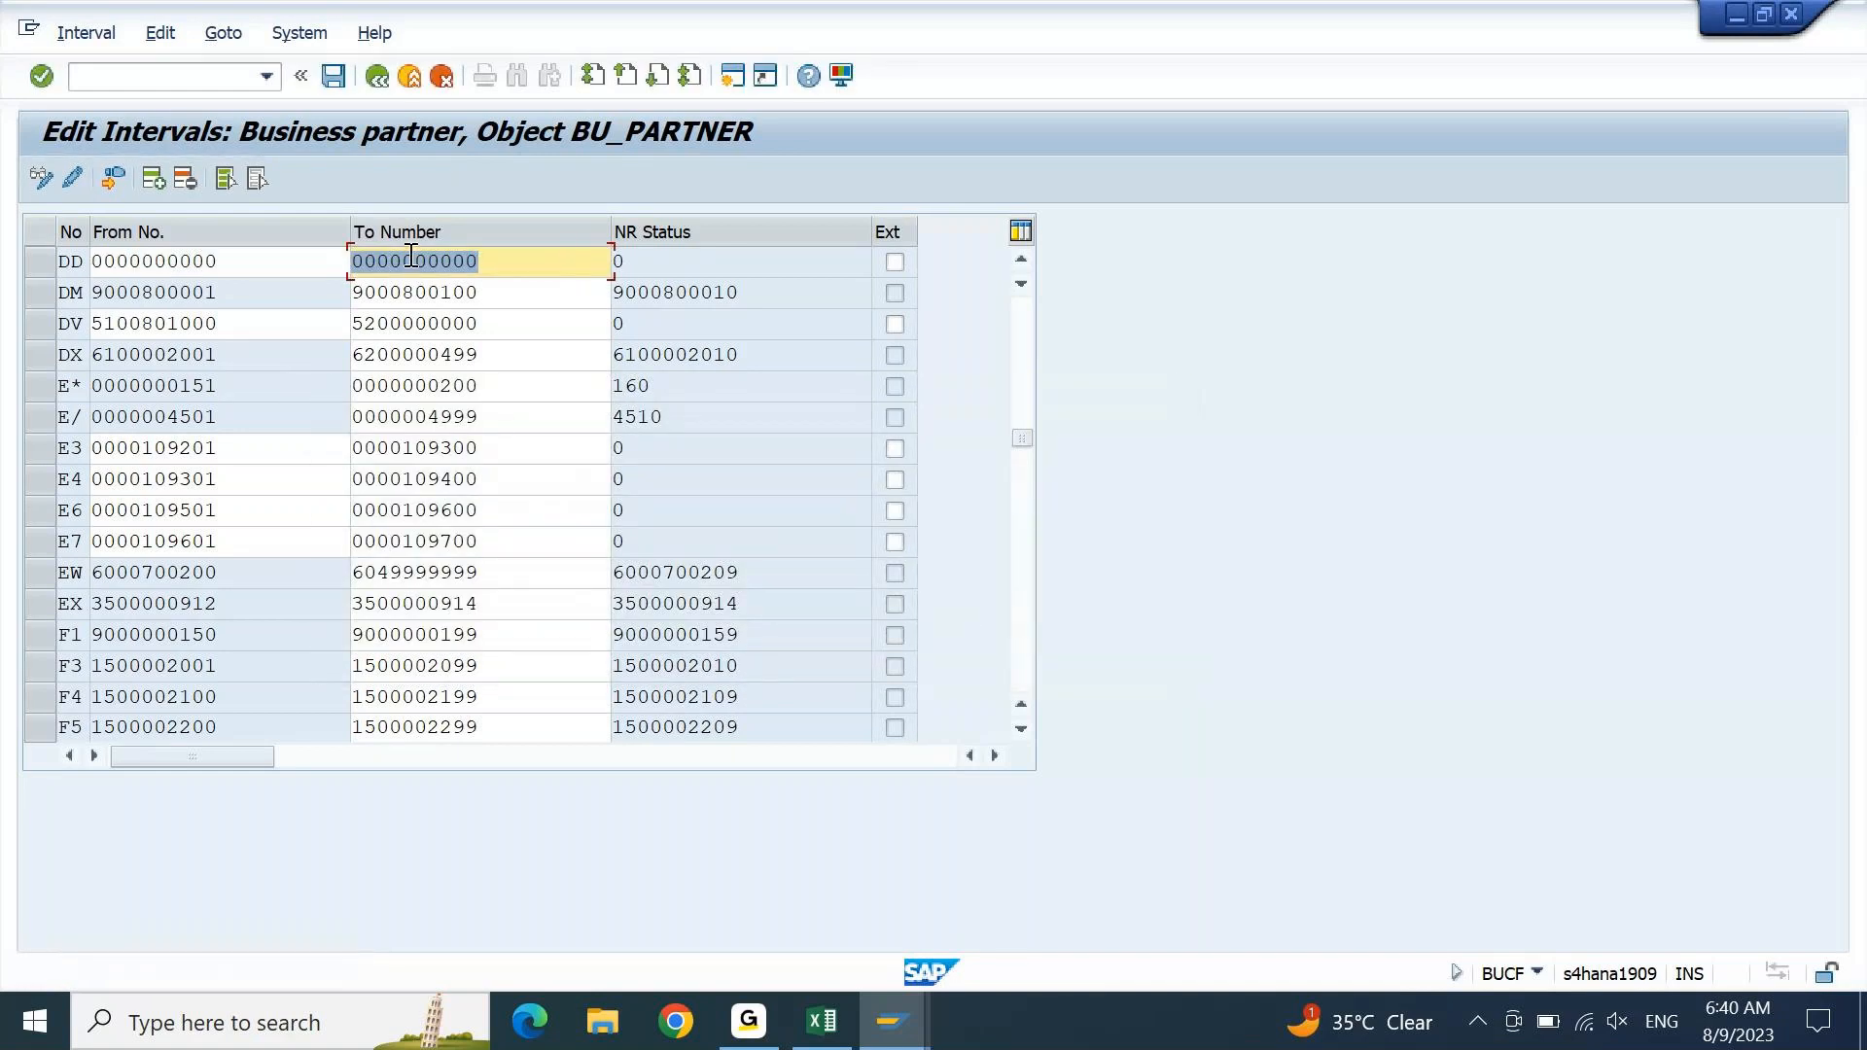
# - Display the business partner free intervals again and compare them with the customer free intervals
pyautogui.click(70, 37)
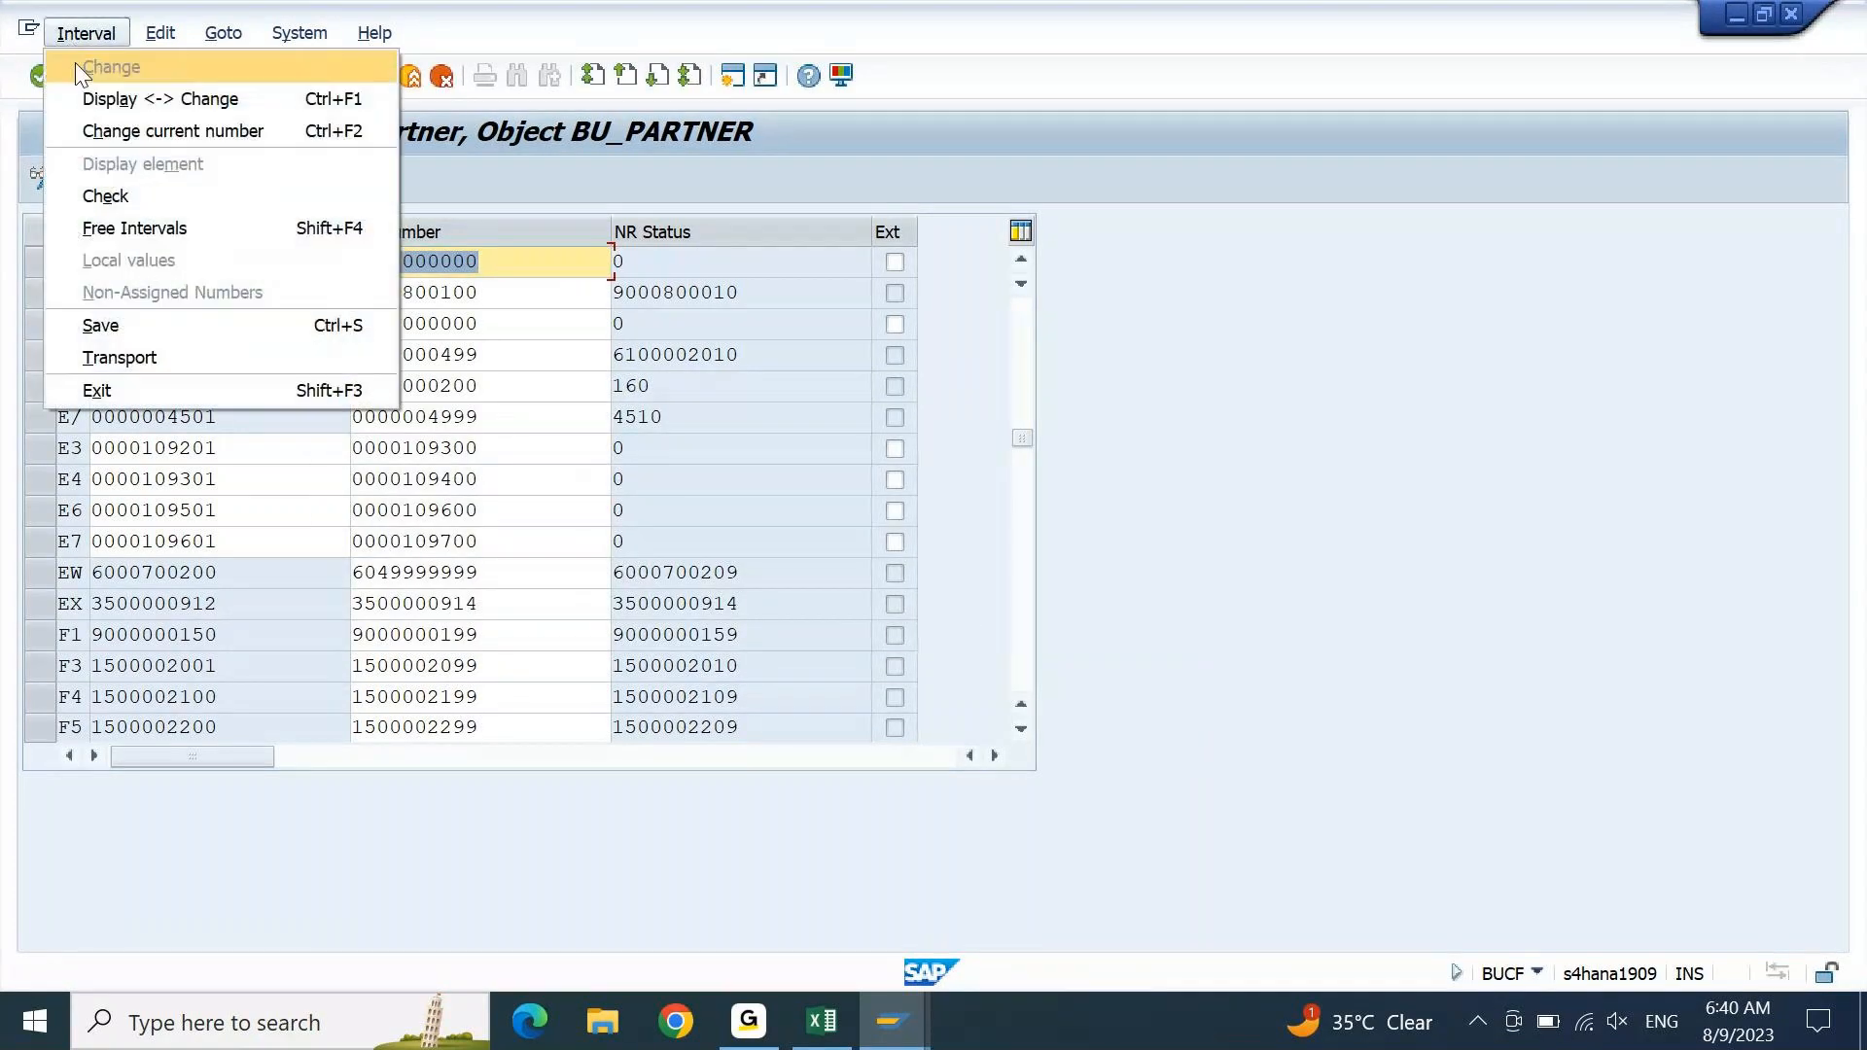
pyautogui.click(111, 226)
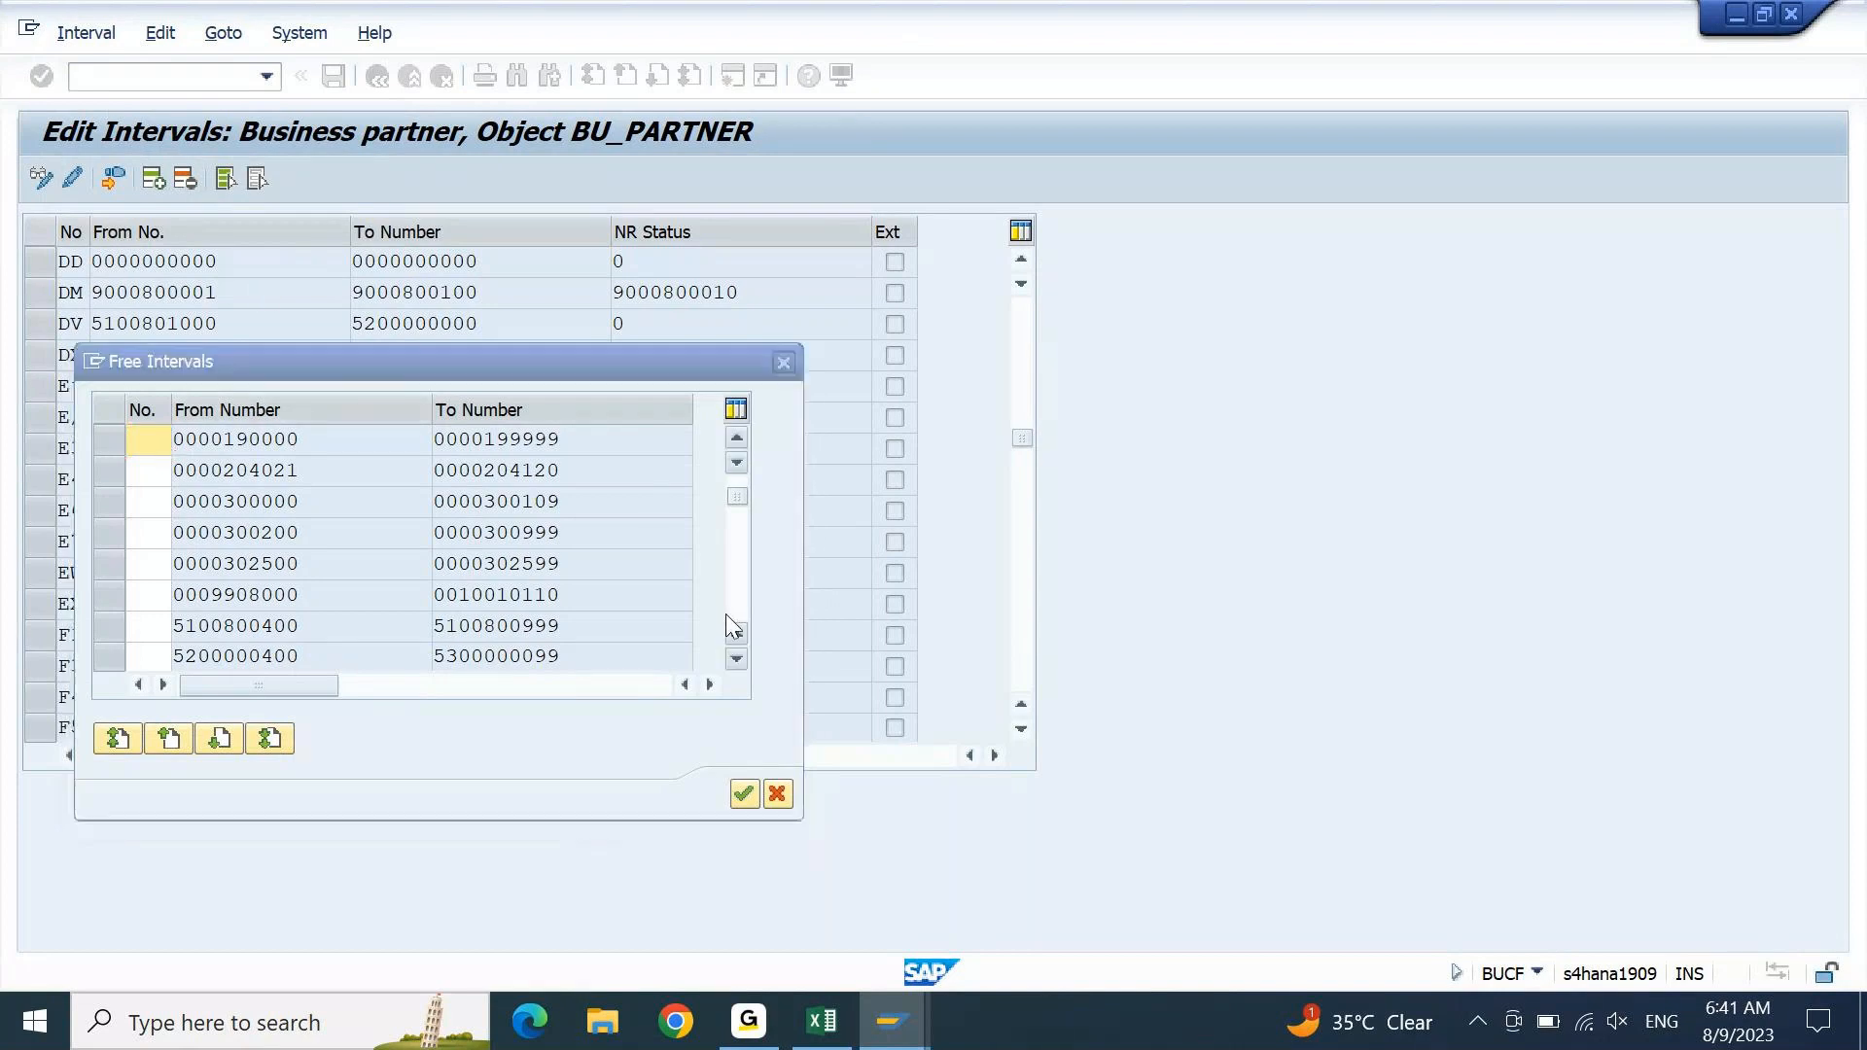
pyautogui.hotkey('alt', 'Tab')
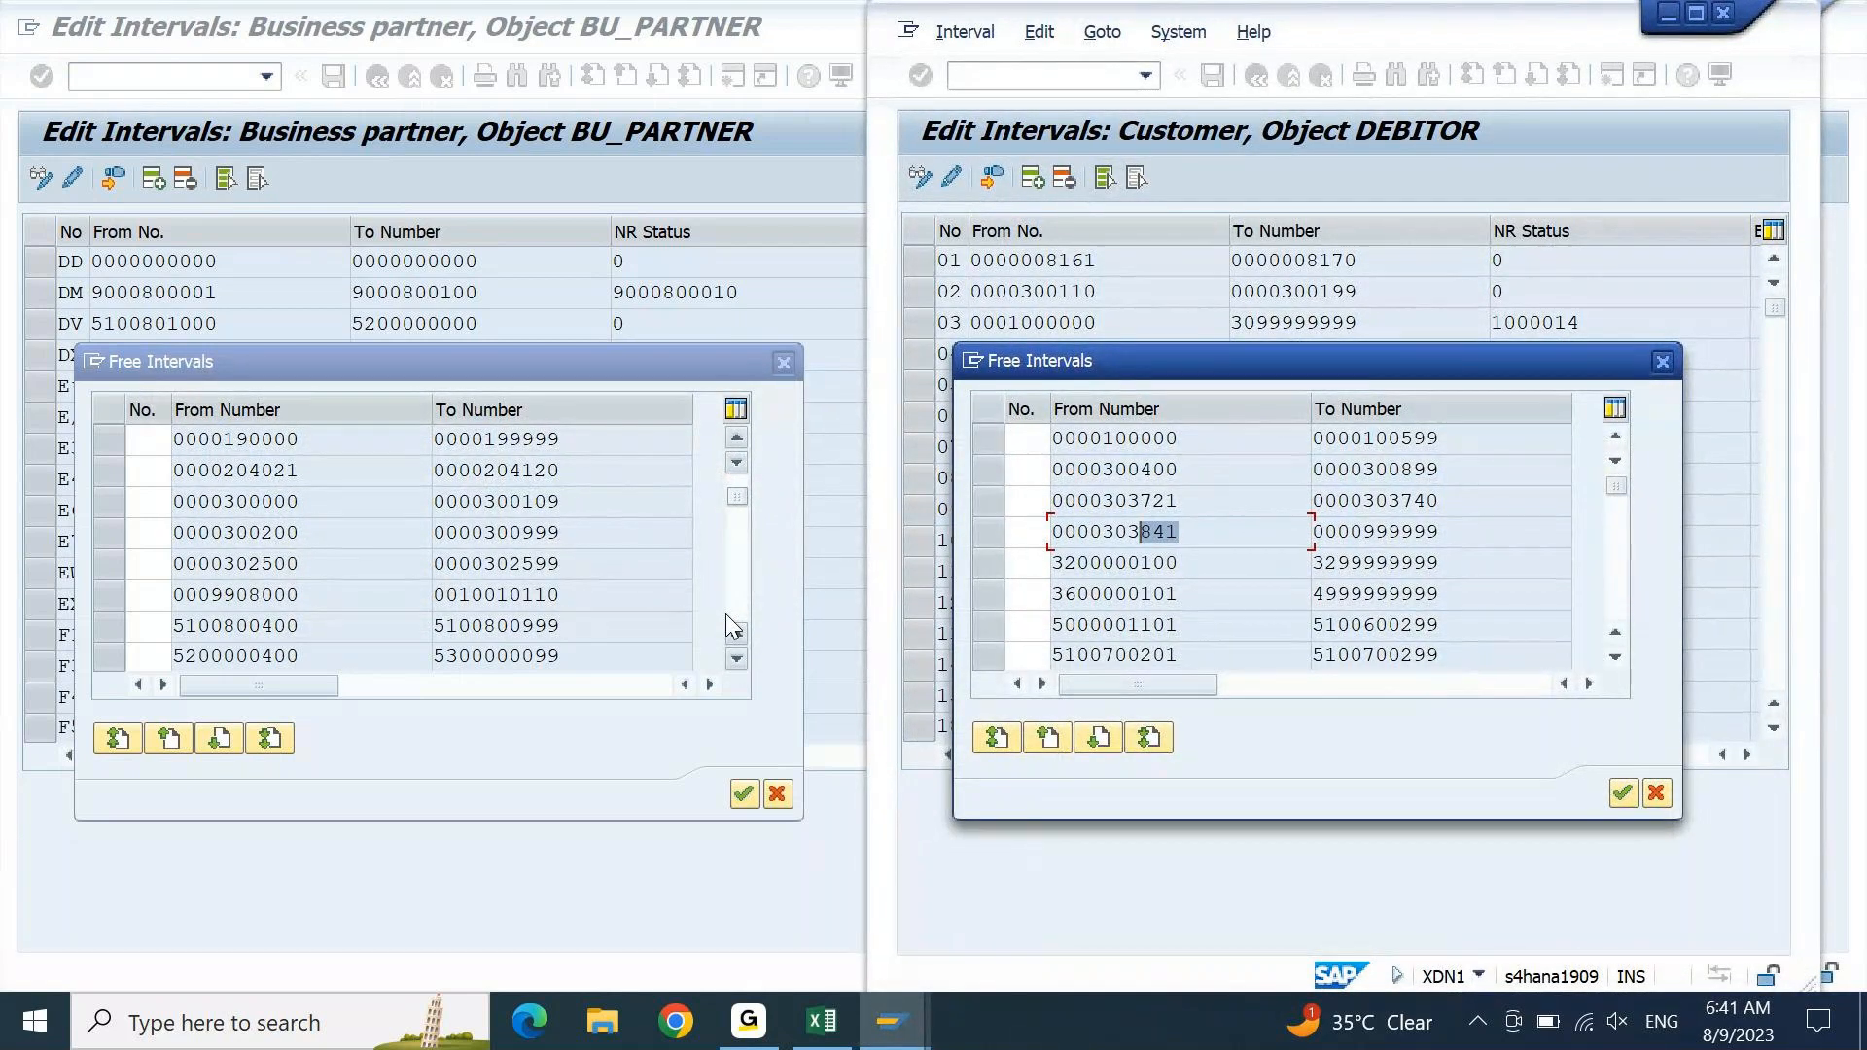
pyautogui.click(1198, 570)
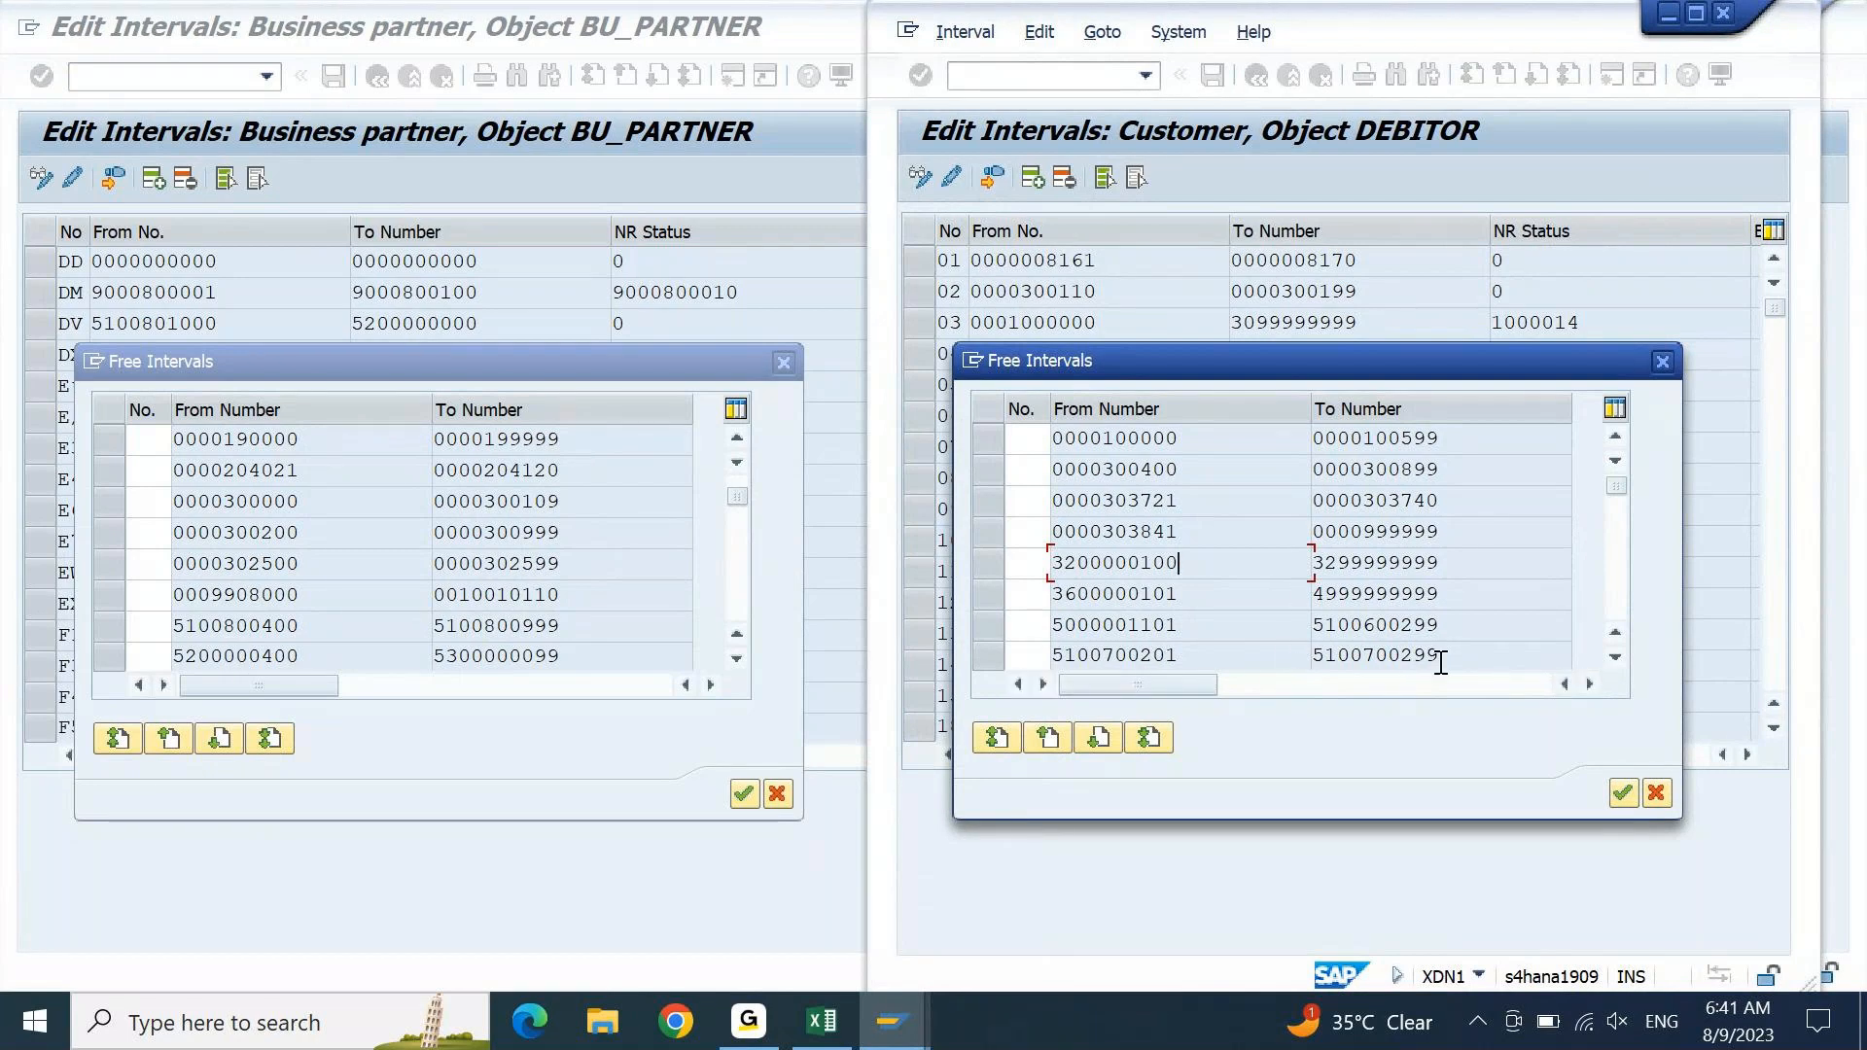
pyautogui.click(1614, 659)
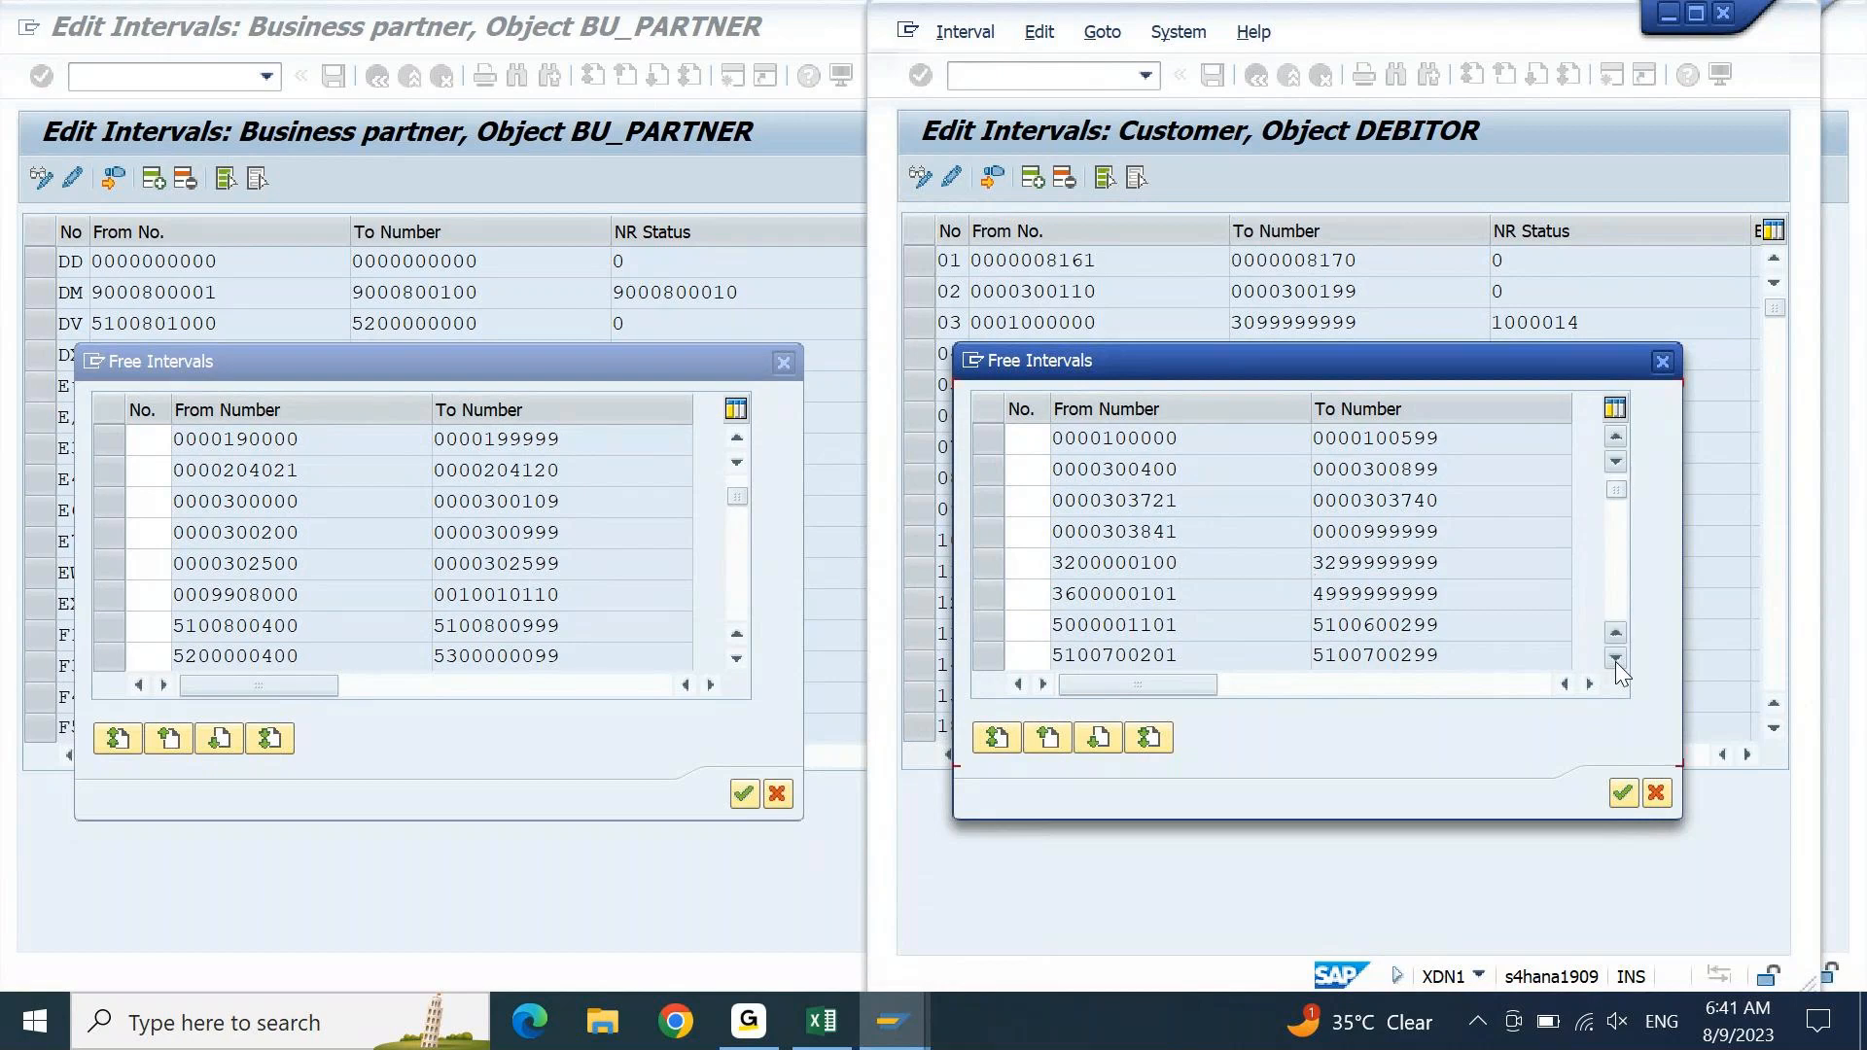
pyautogui.click(1614, 658)
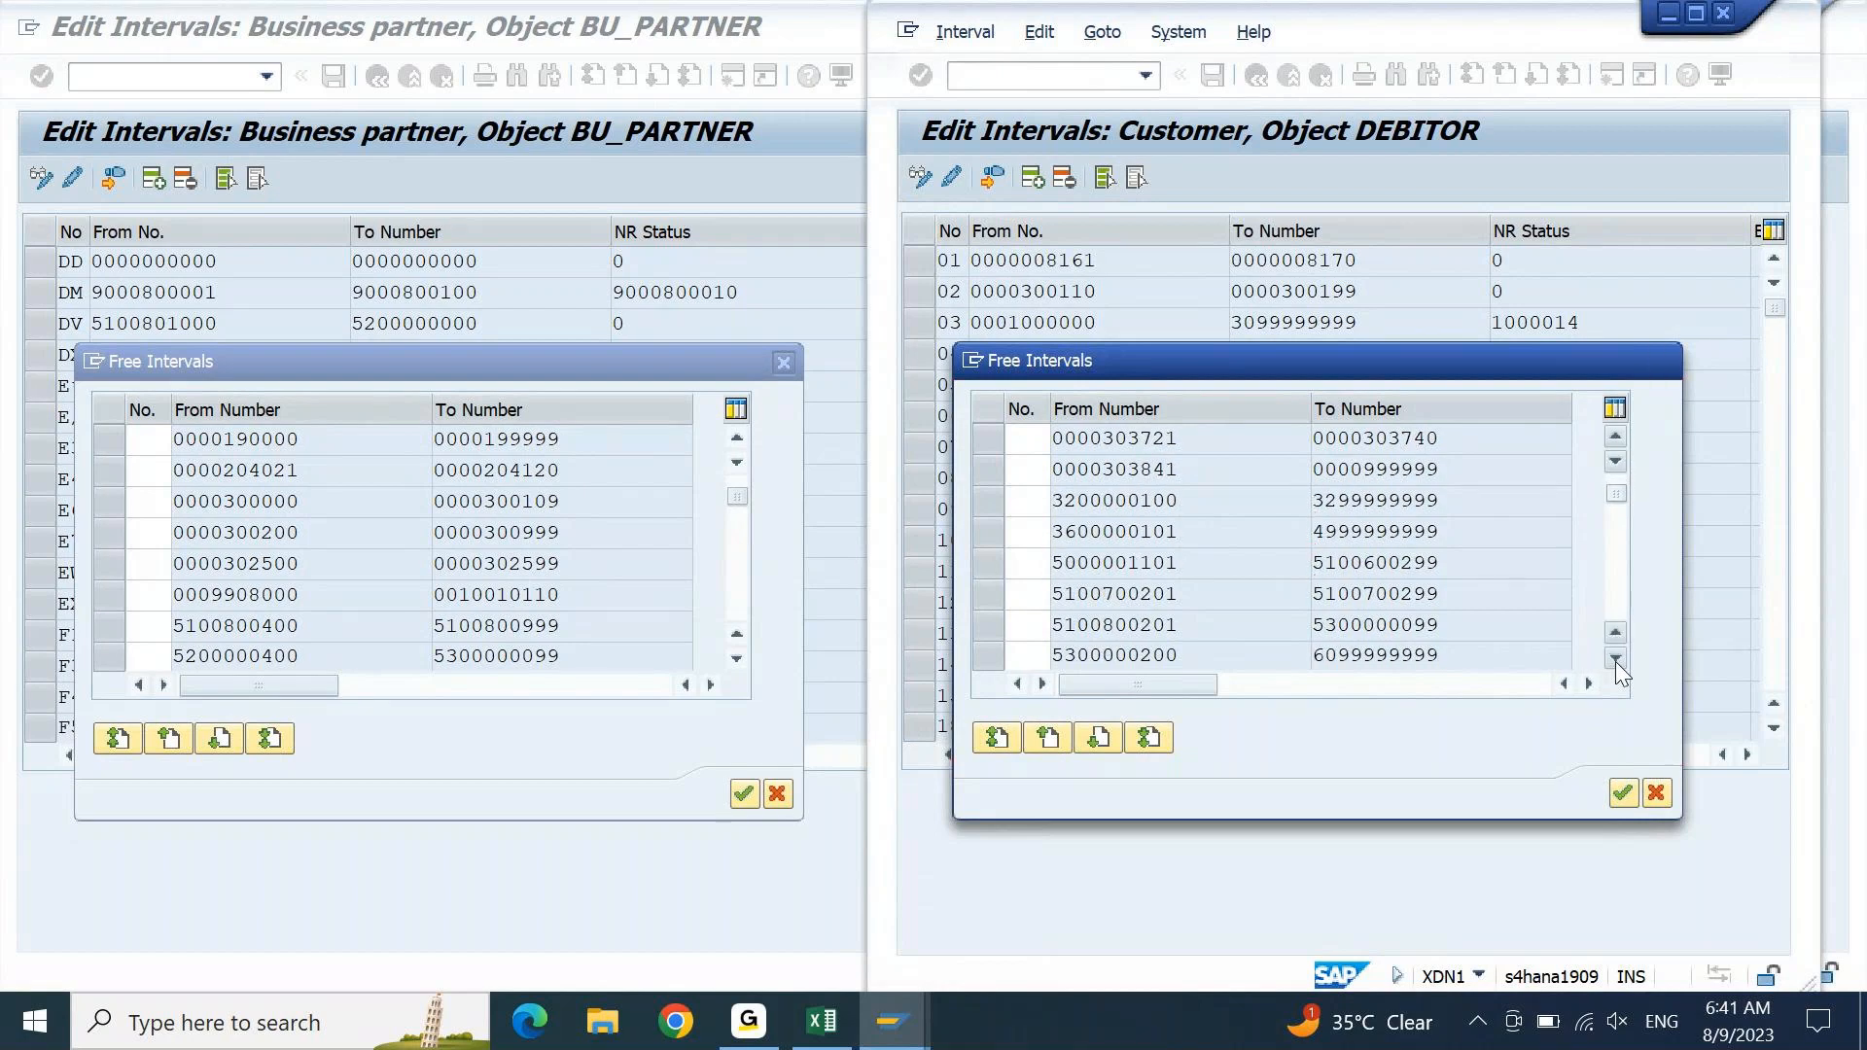
pyautogui.click(1614, 658)
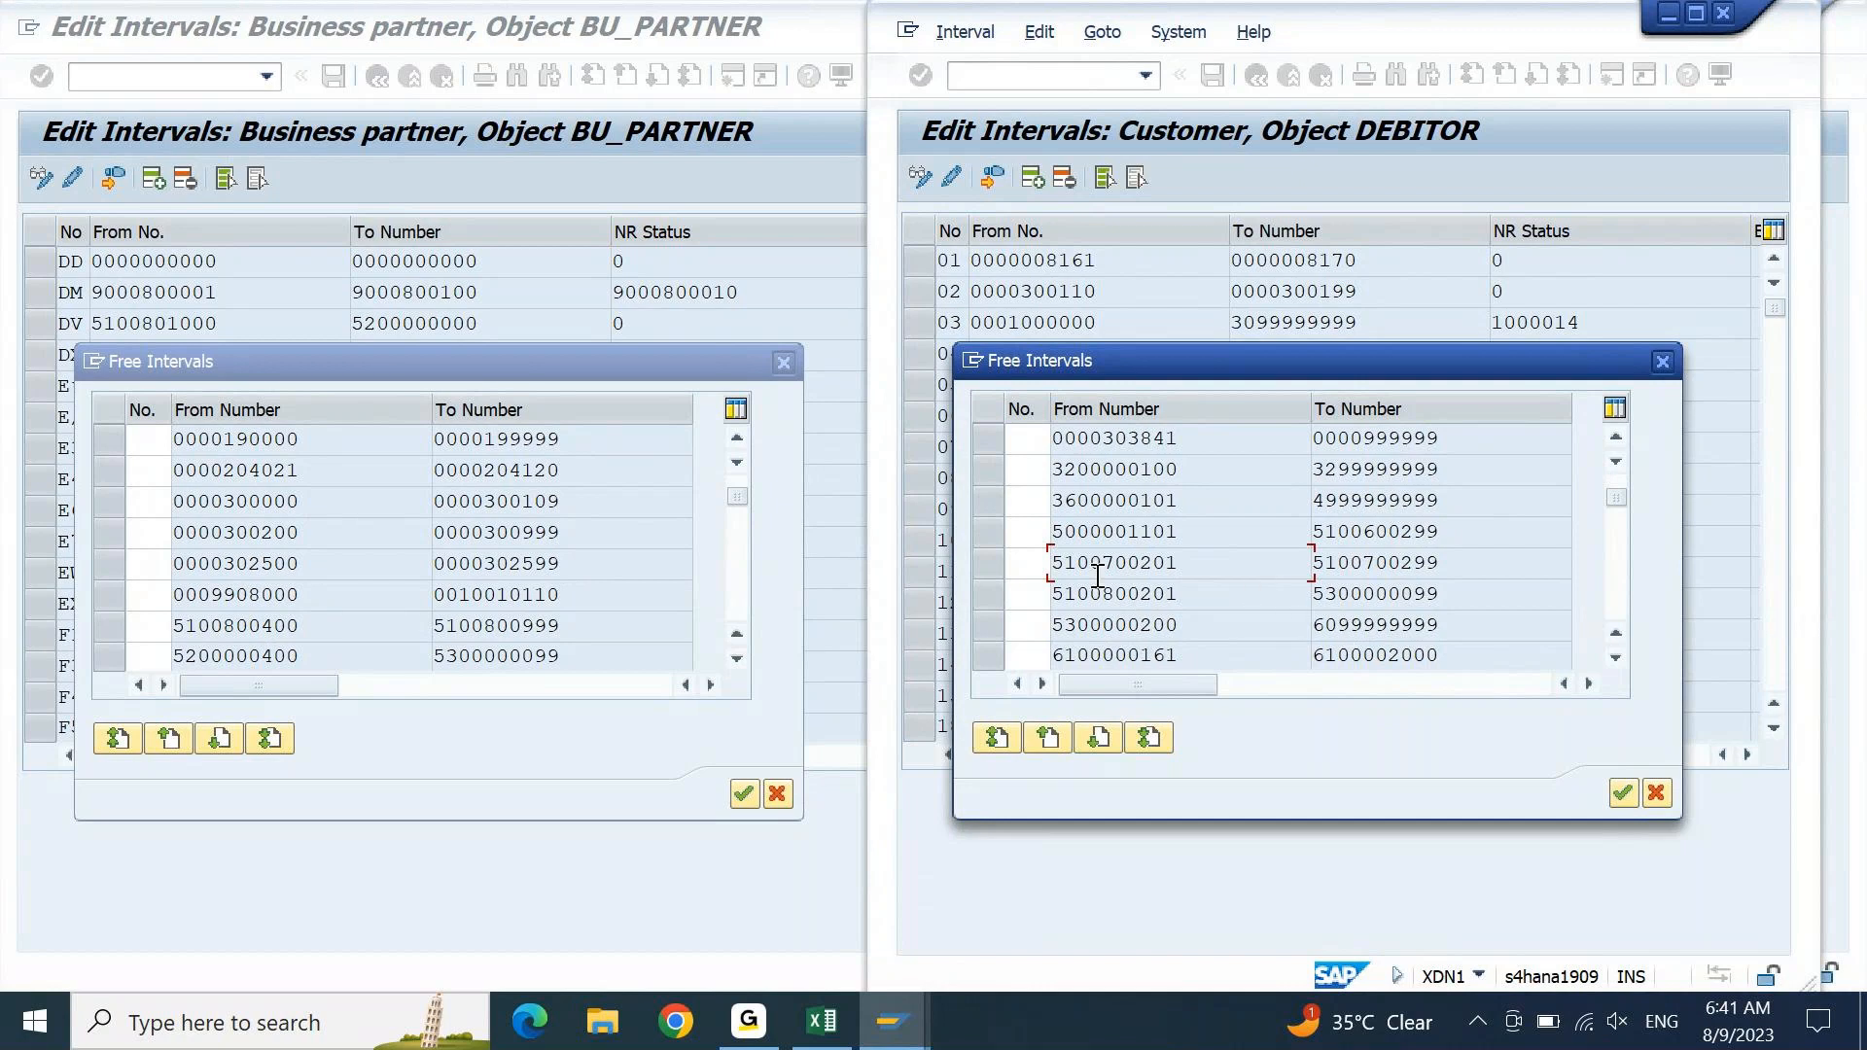
pyautogui.click(989, 597)
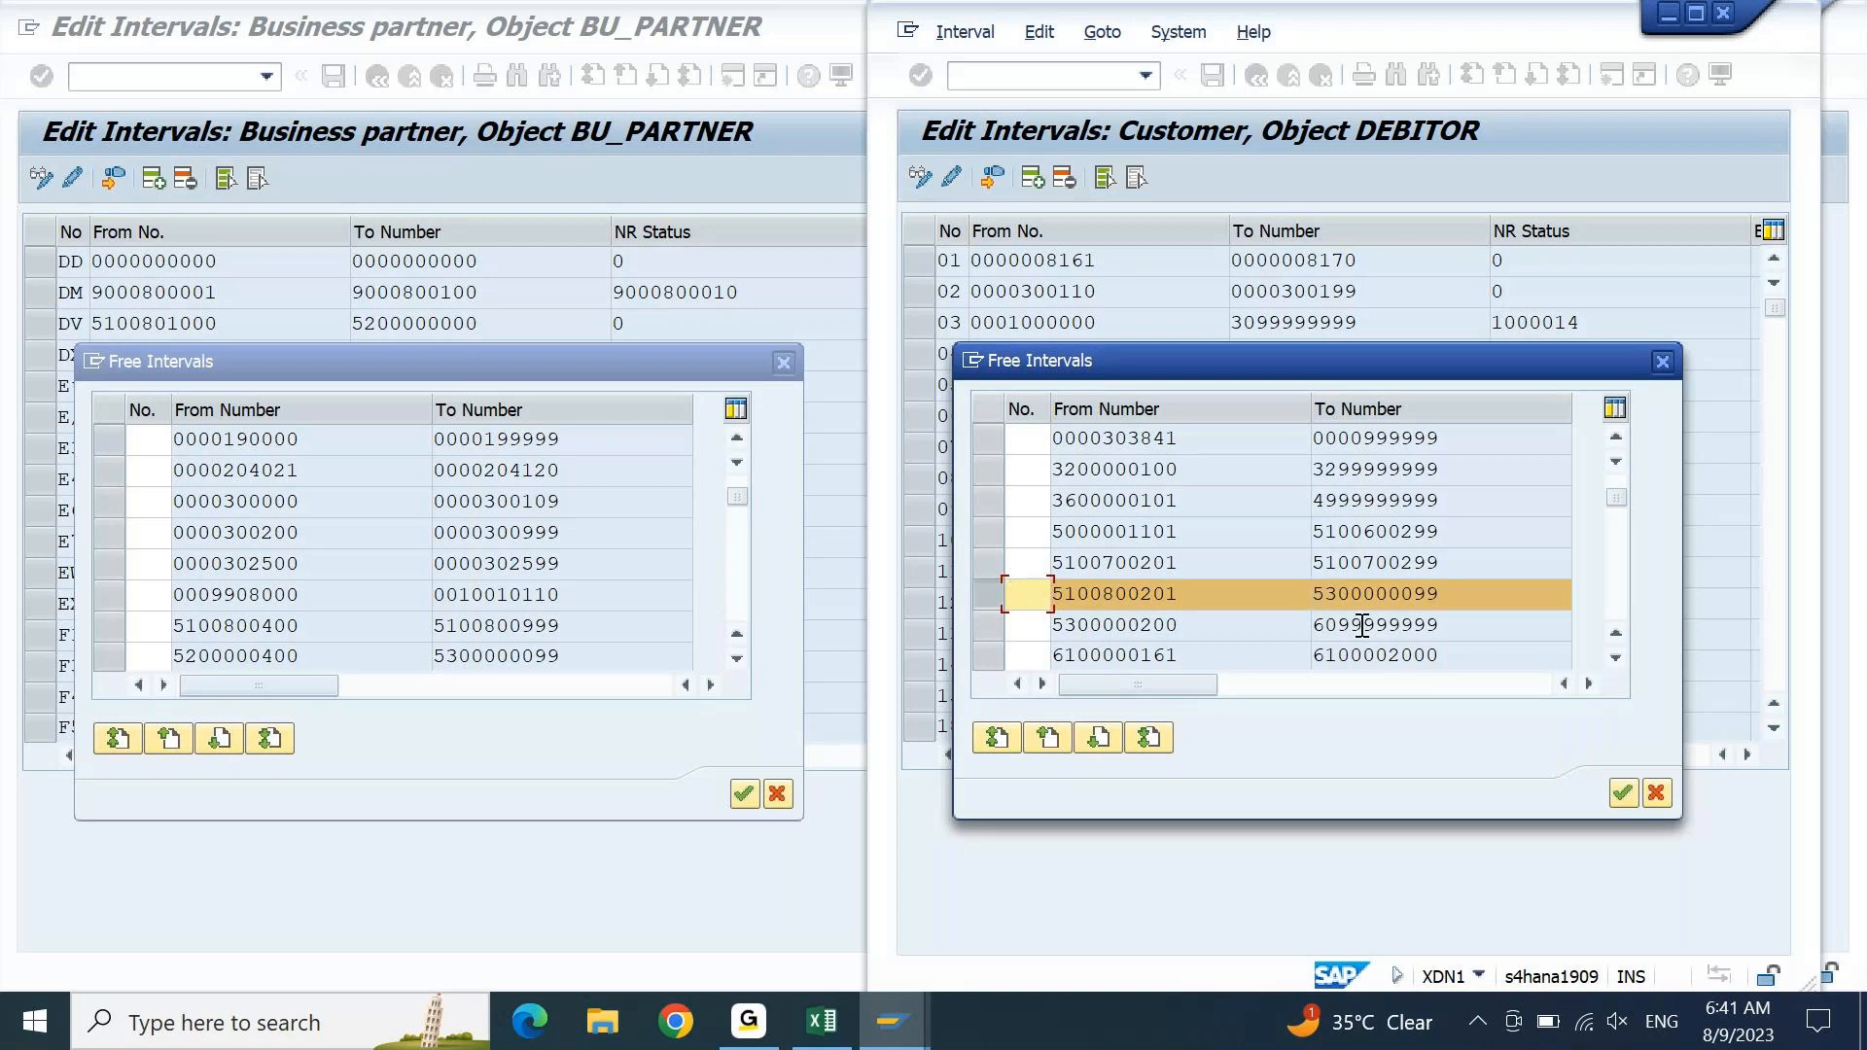
pyautogui.write('D')
pyautogui.press('BackSpace')
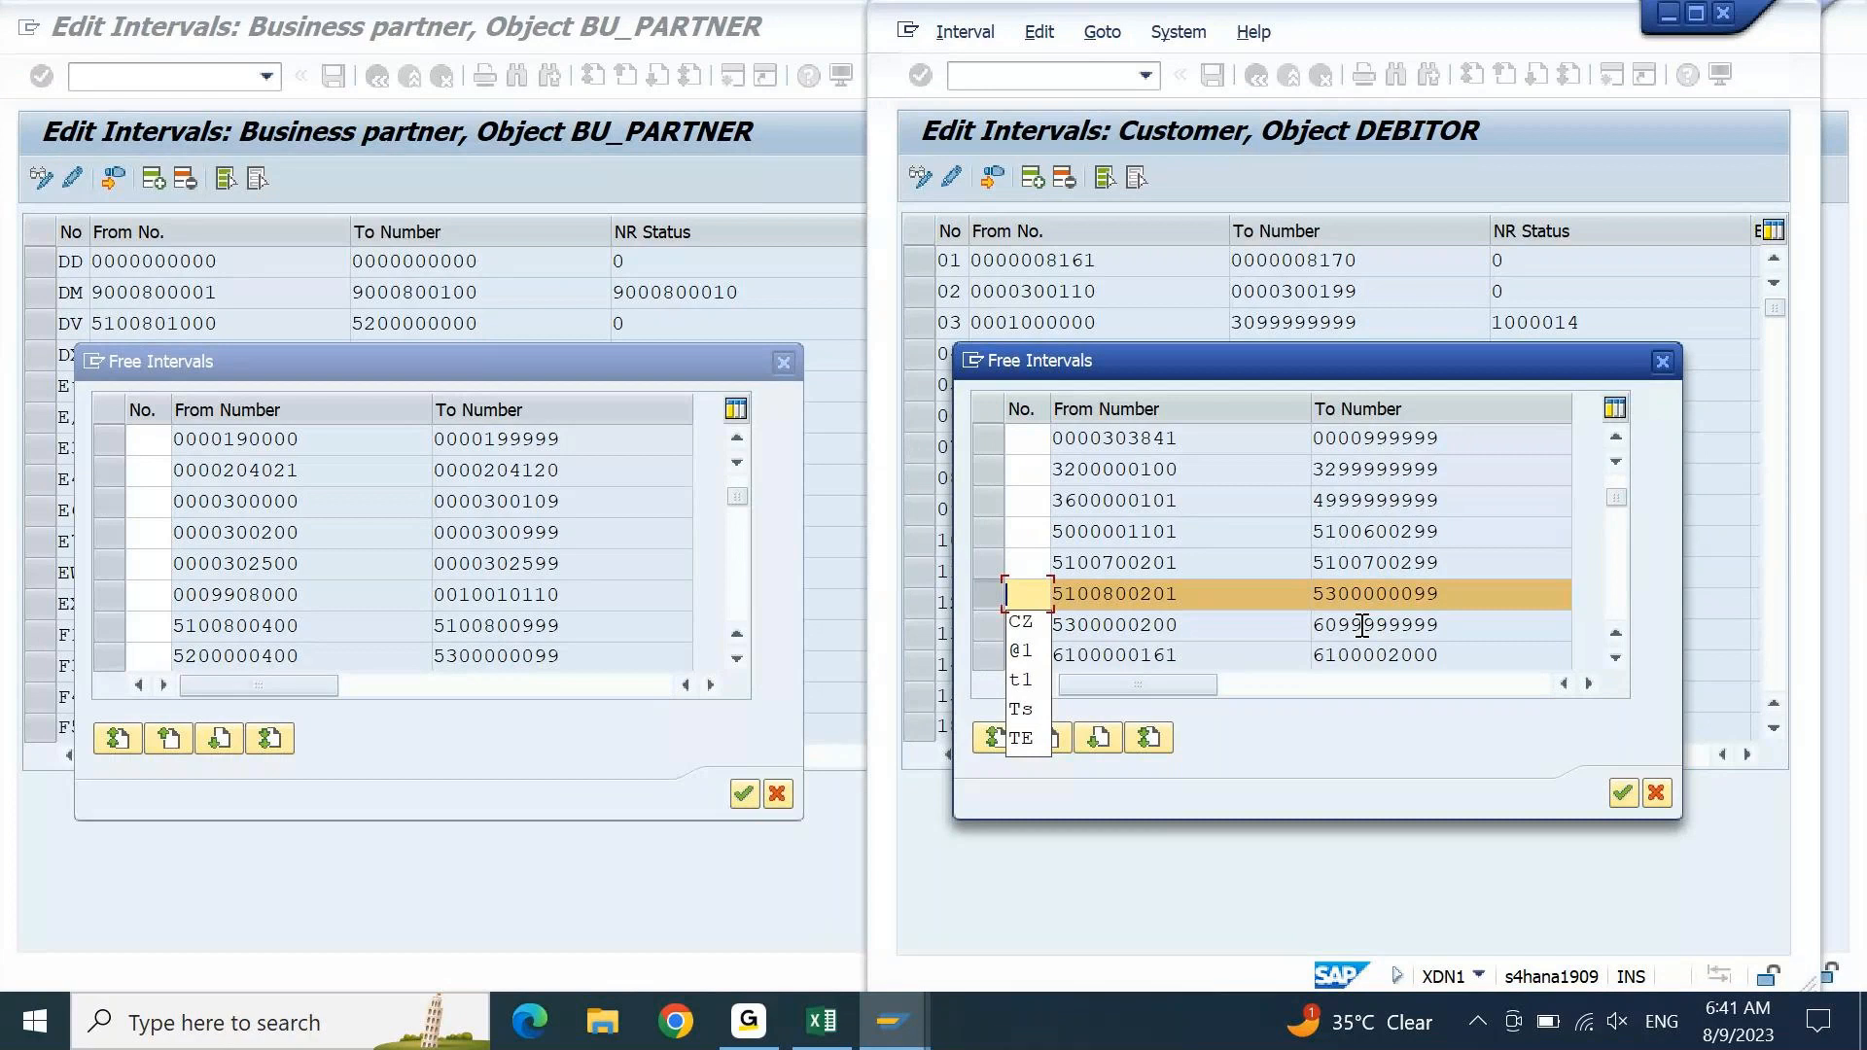
pyautogui.write('d')
pyautogui.press('BackSpace')
pyautogui.write('d')
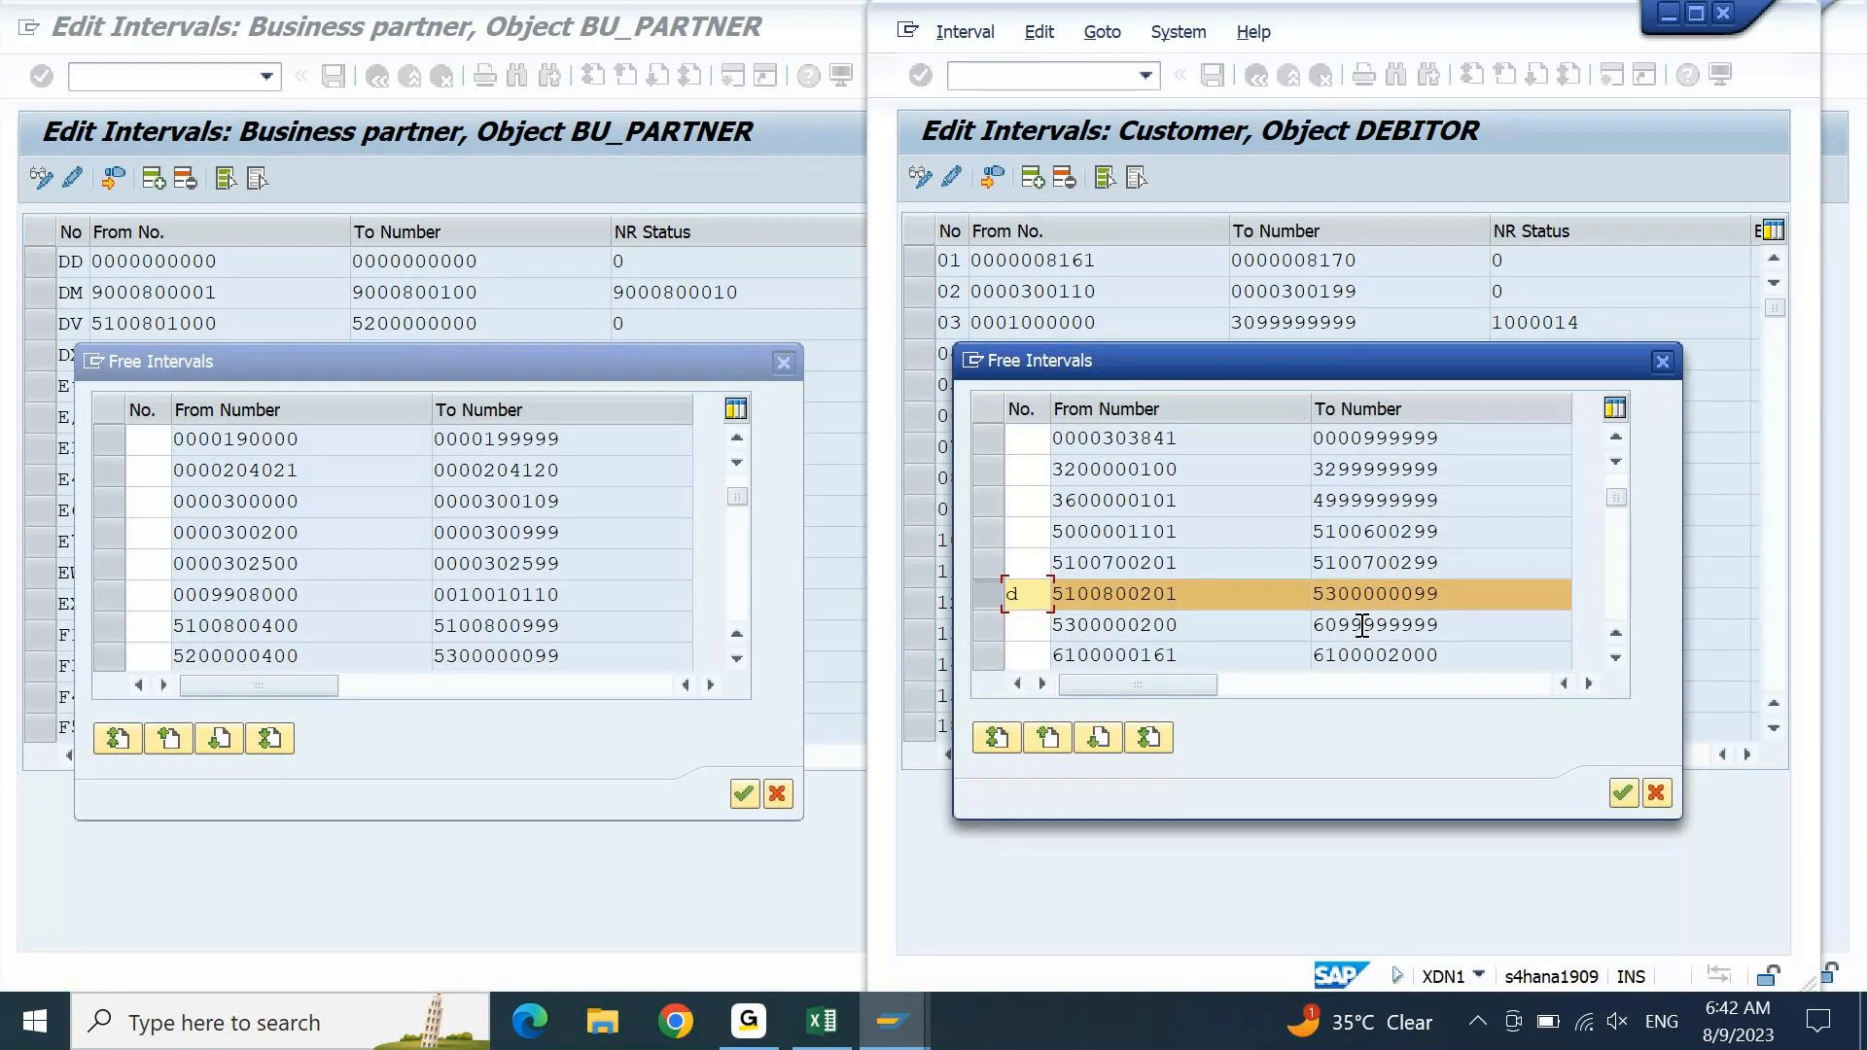
pyautogui.press('BackSpace')
pyautogui.write('D')
pyautogui.write('+')
pyautogui.press('Return')
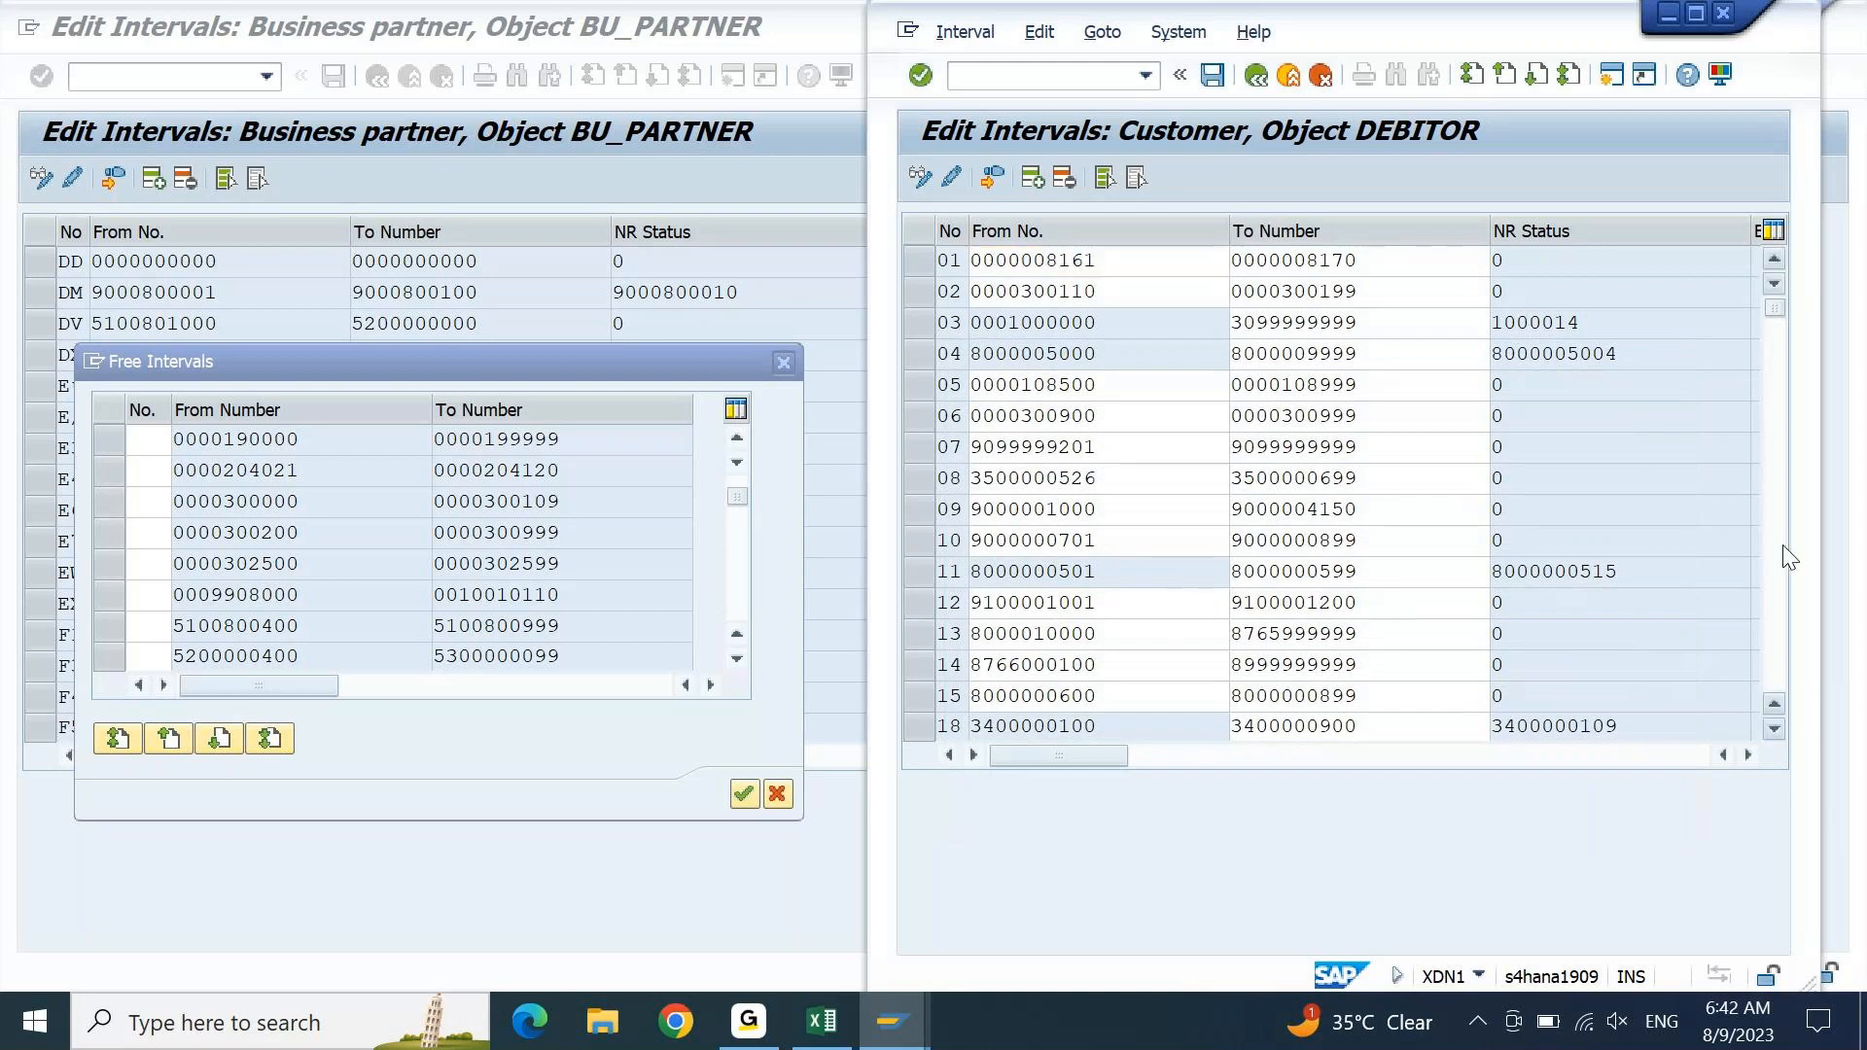
pyautogui.scroll(-5, 1789, 558)
pyautogui.scroll(-10, 1790, 558)
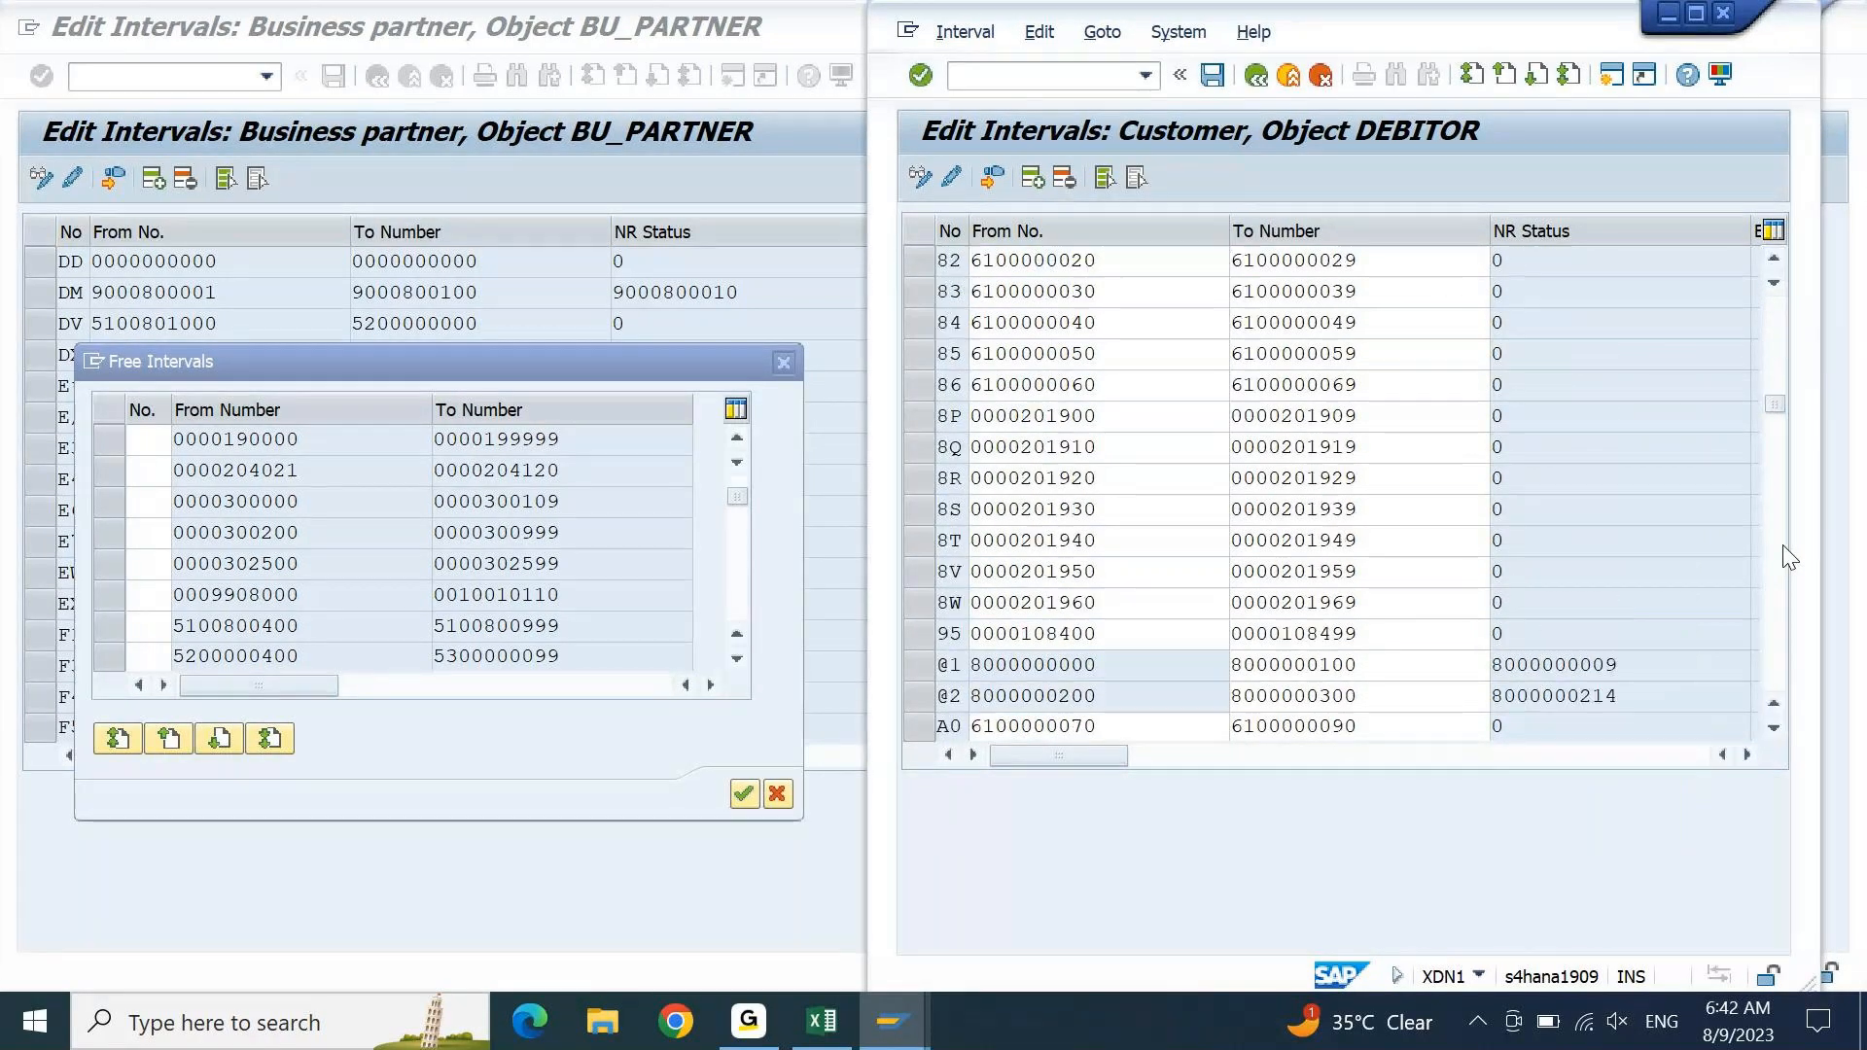
pyautogui.scroll(-5, 1790, 558)
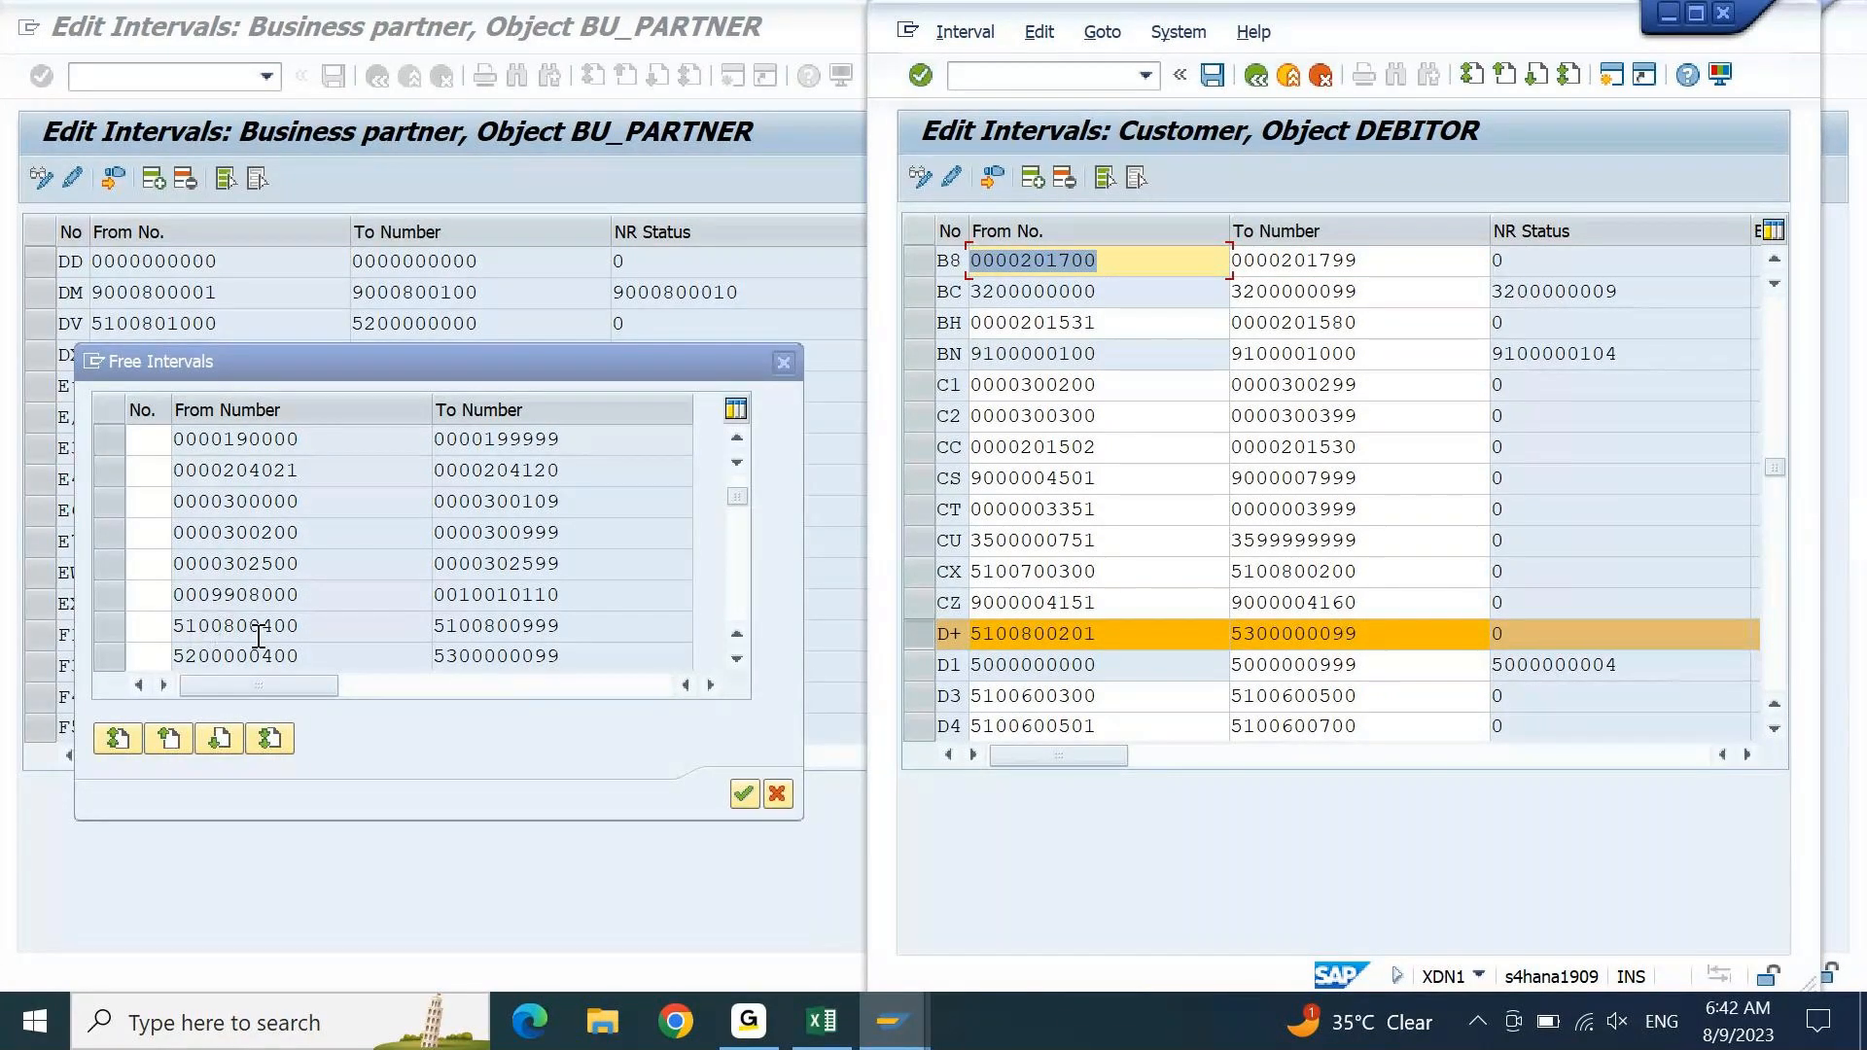
pyautogui.moveTo(1097, 633); pyautogui.dragTo(1059, 633)
pyautogui.write('400')
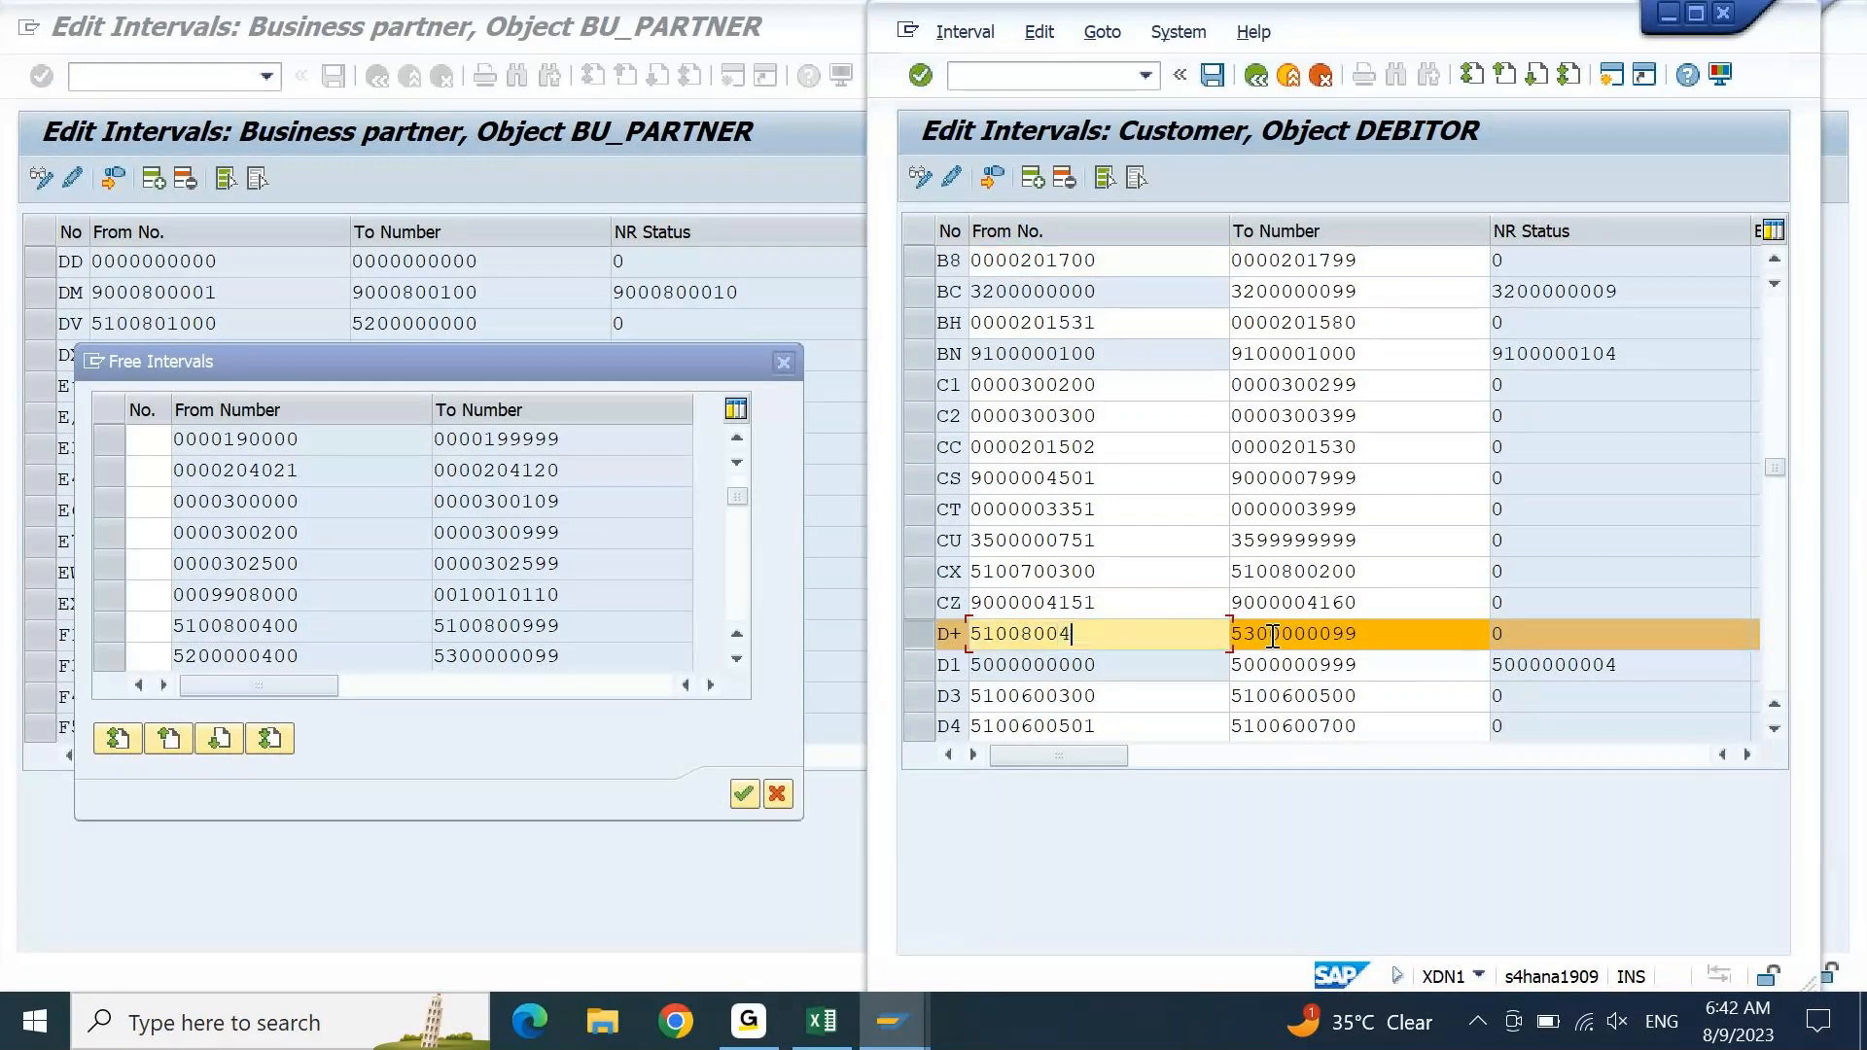
pyautogui.press('Tab')
pyautogui.hotkey('shift', 'Tab')
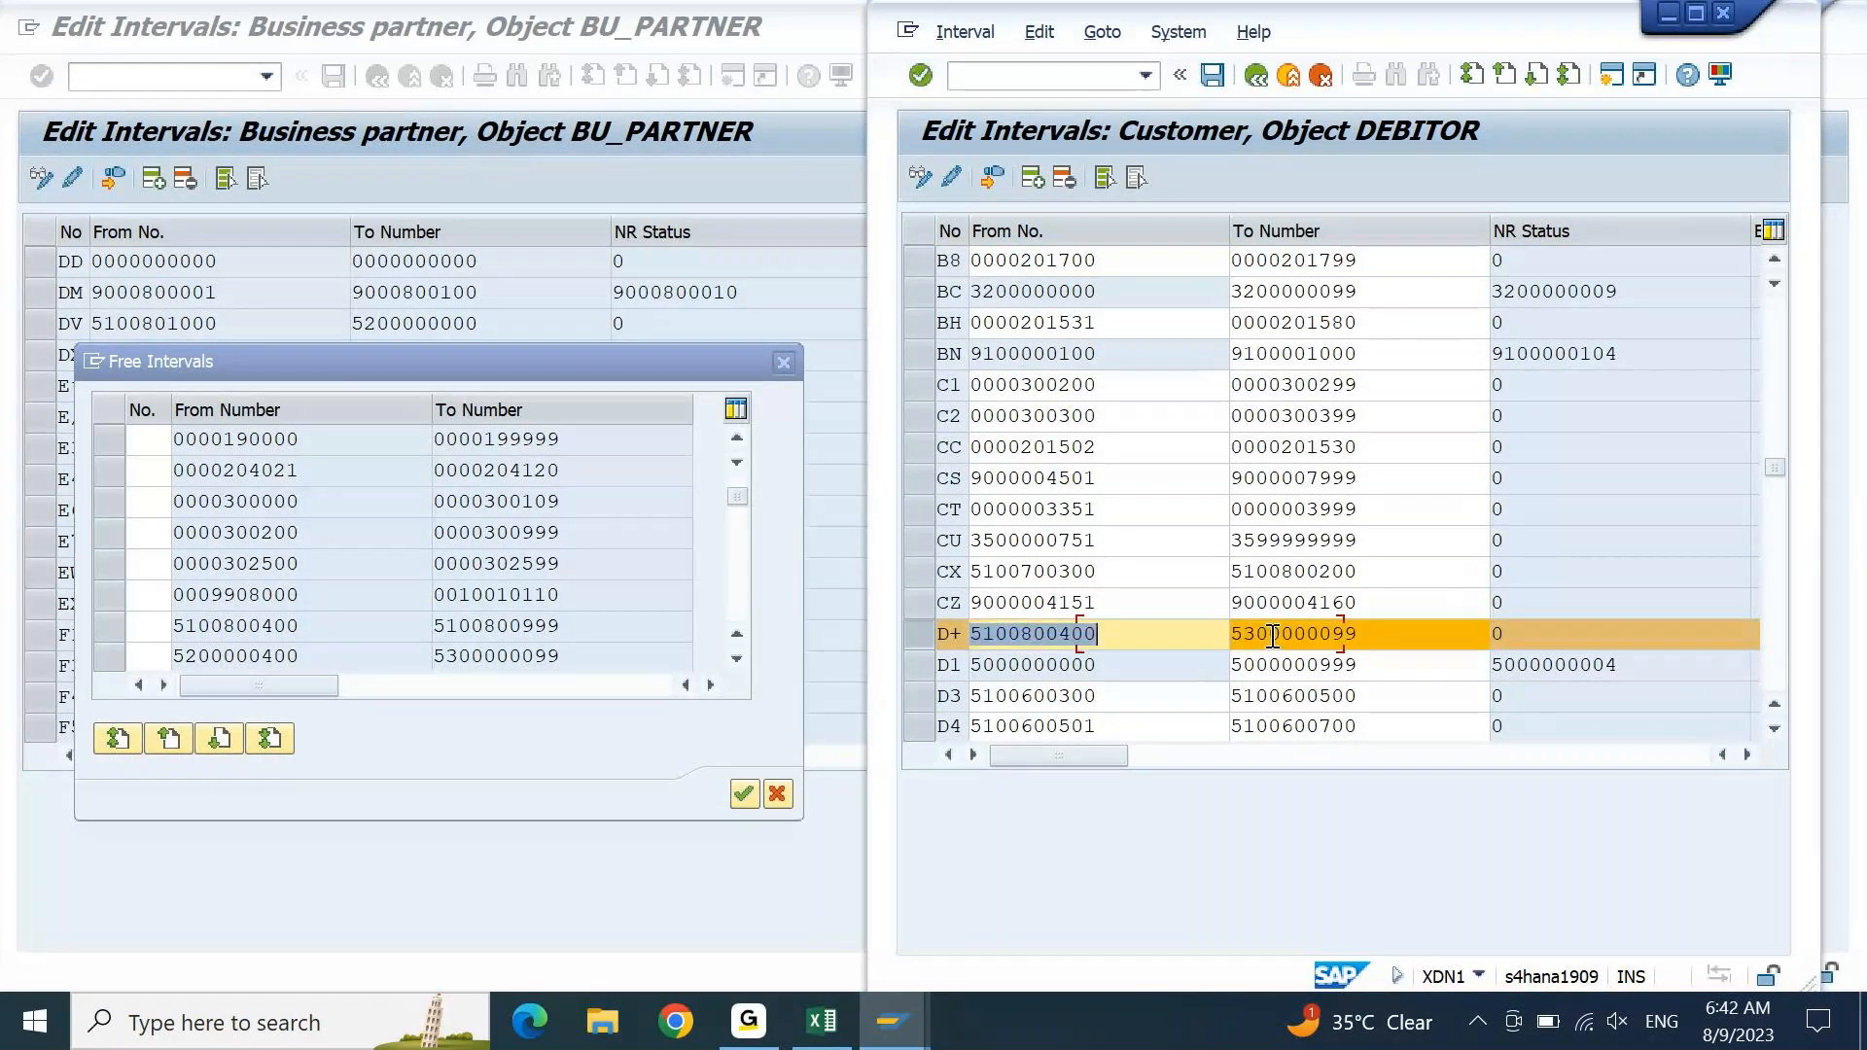
pyautogui.hotkey('ctrl', 'c')
pyautogui.press('Tab')
pyautogui.hotkey('ctrl', 'v')
pyautogui.hotkey('shift', 'Left')
pyautogui.hotkey('shift', 'Left')
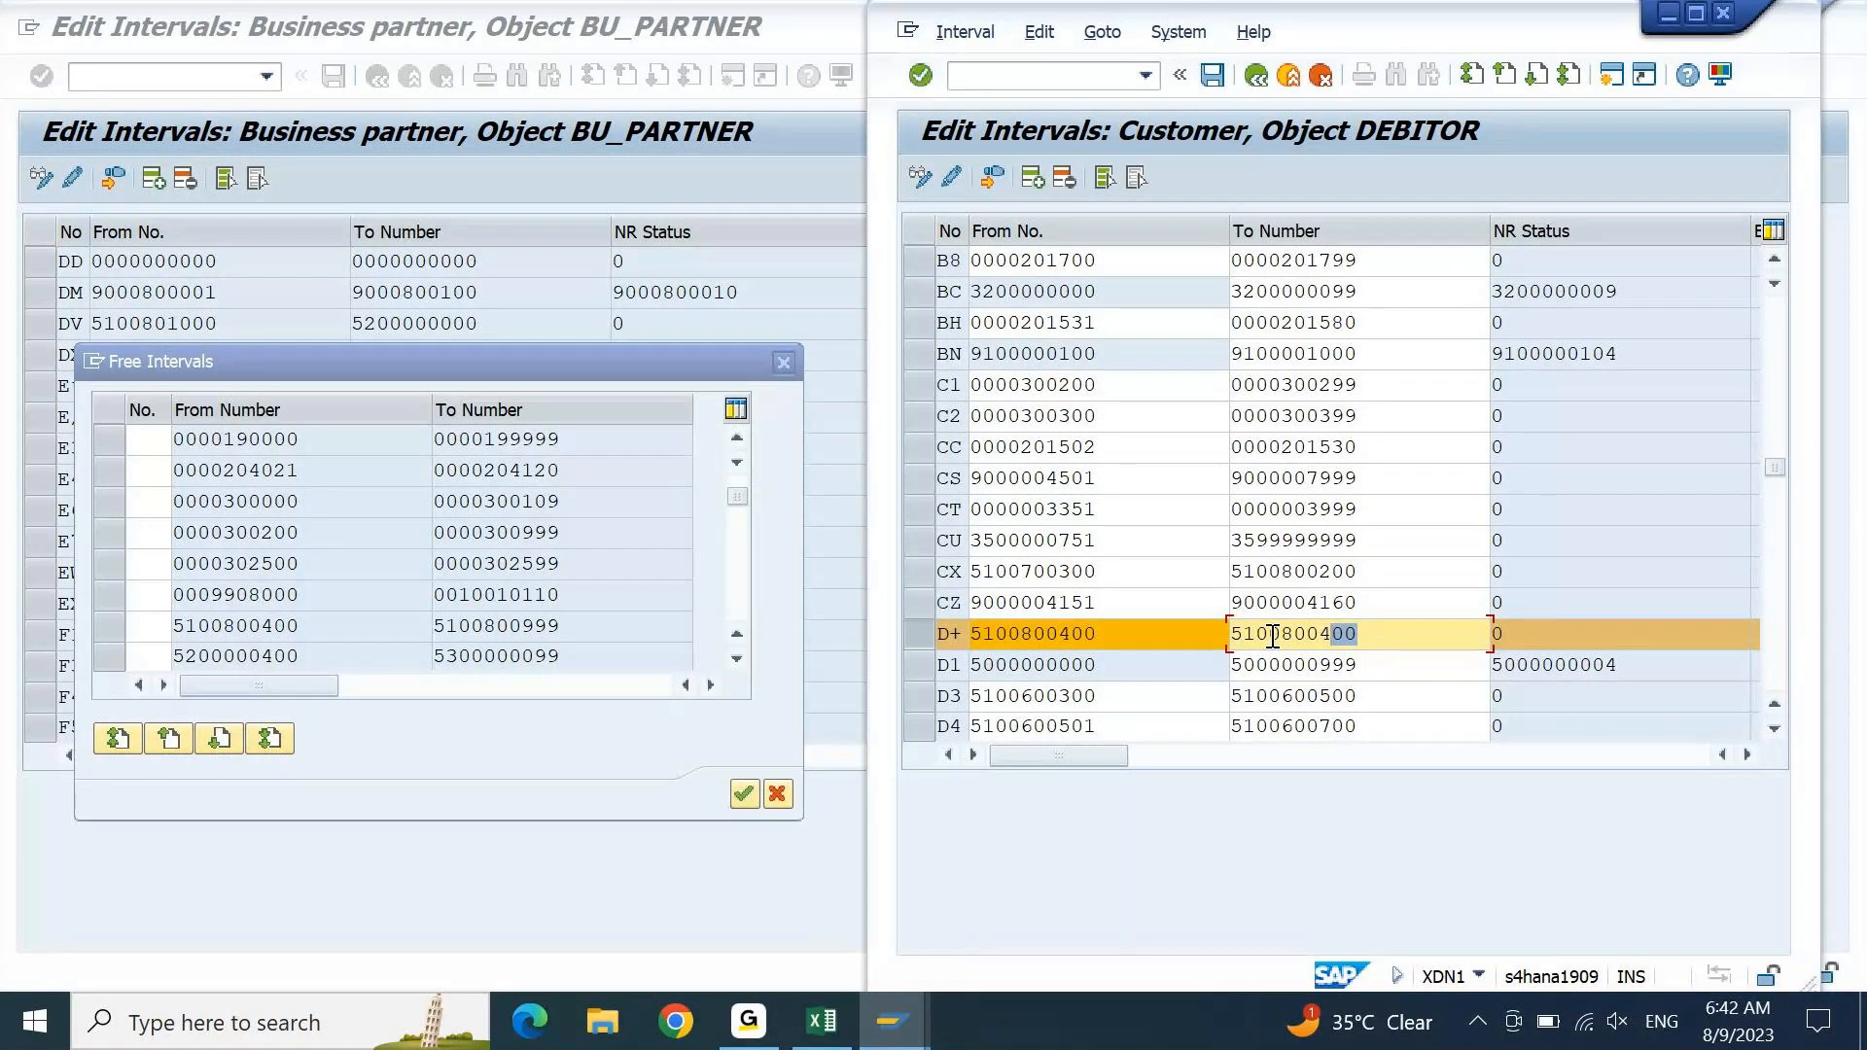
pyautogui.write('30')
pyautogui.doubleClick(1272, 634)
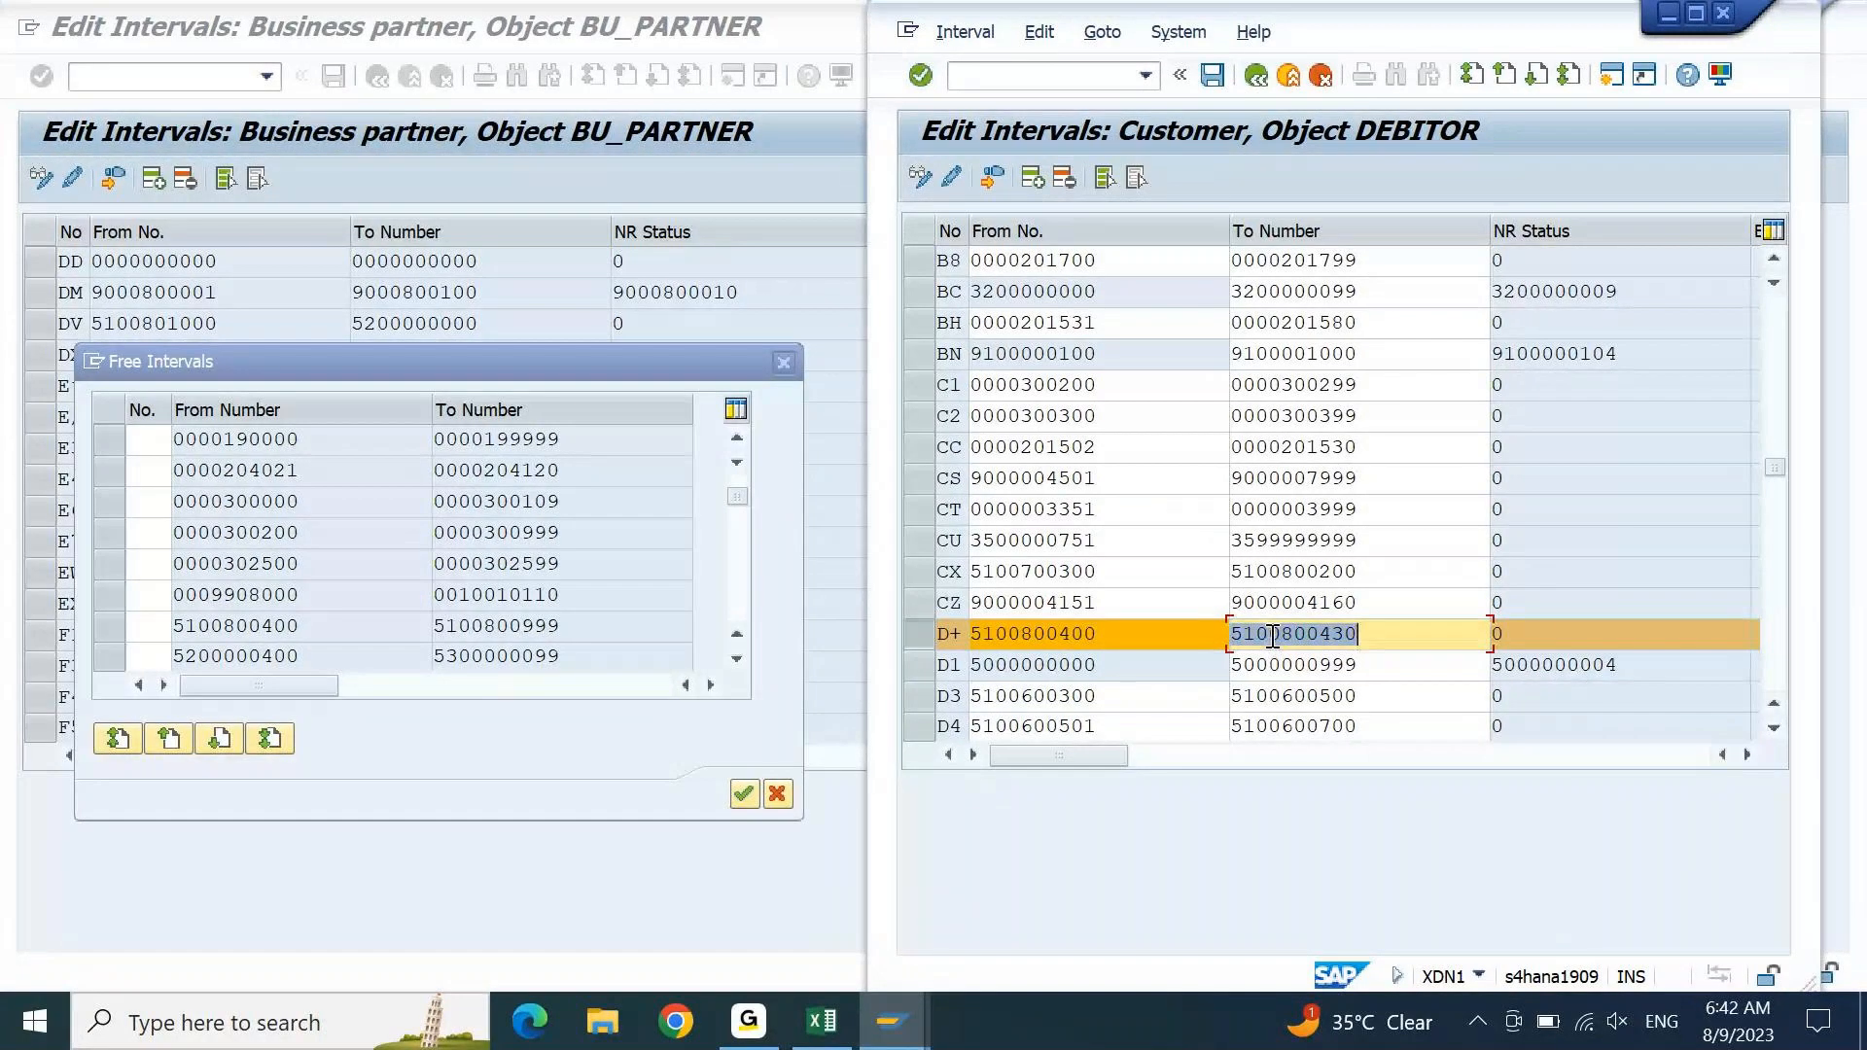
# - Save the customer number range intervals, acknowledge the transport notice and check the D+ limits
pyautogui.click(1223, 84)
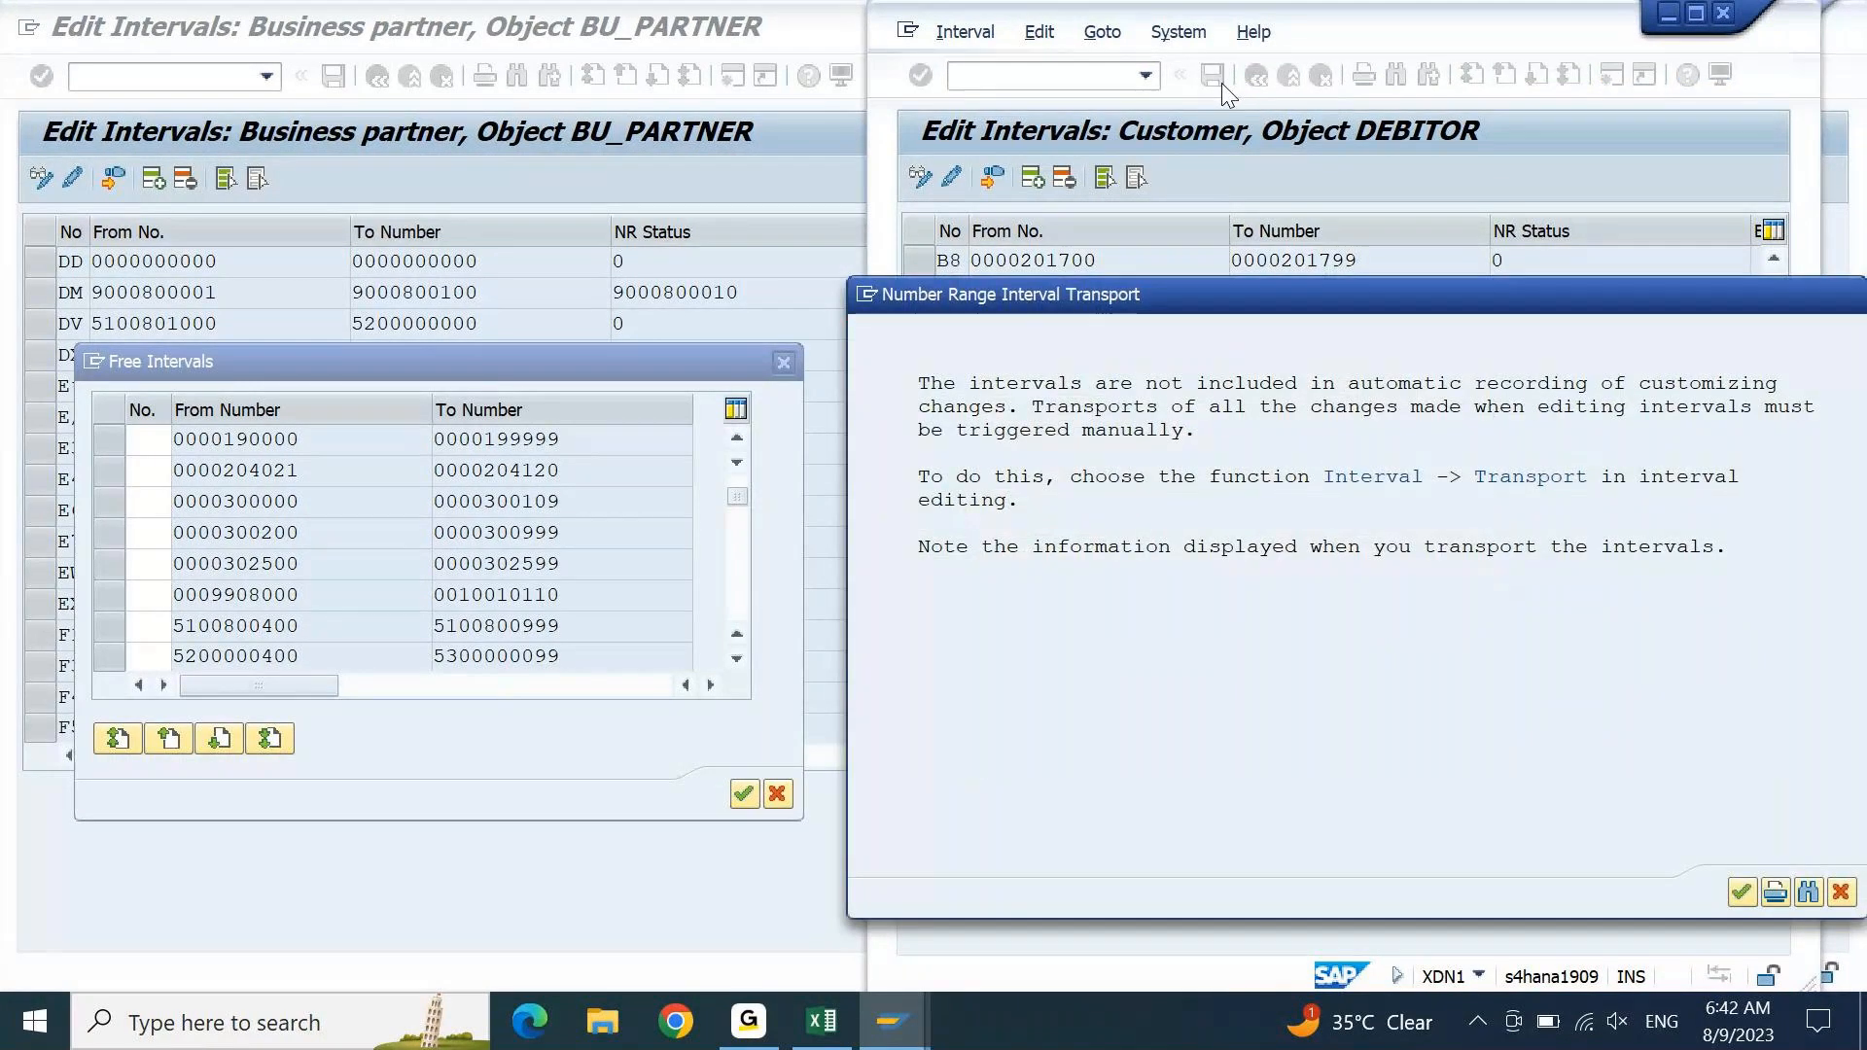
pyautogui.press('Return')
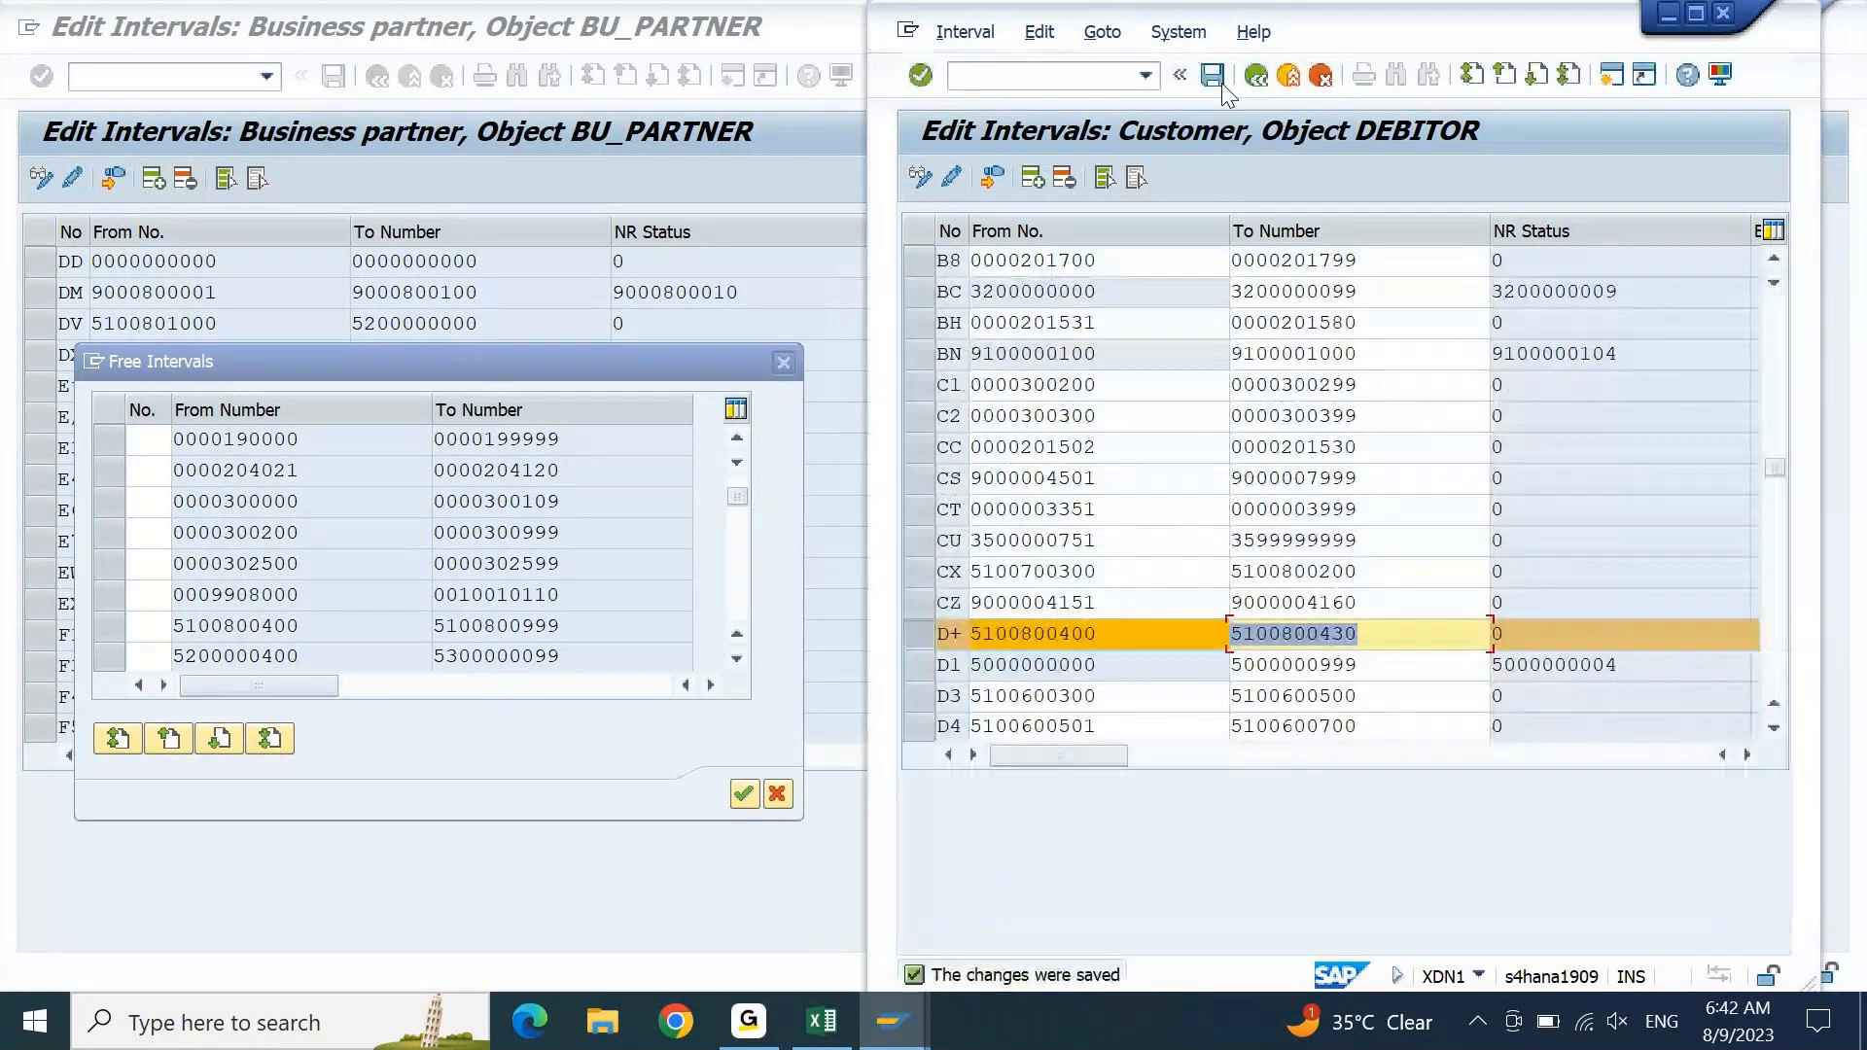
pyautogui.moveTo(1128, 633); pyautogui.dragTo(964, 671)
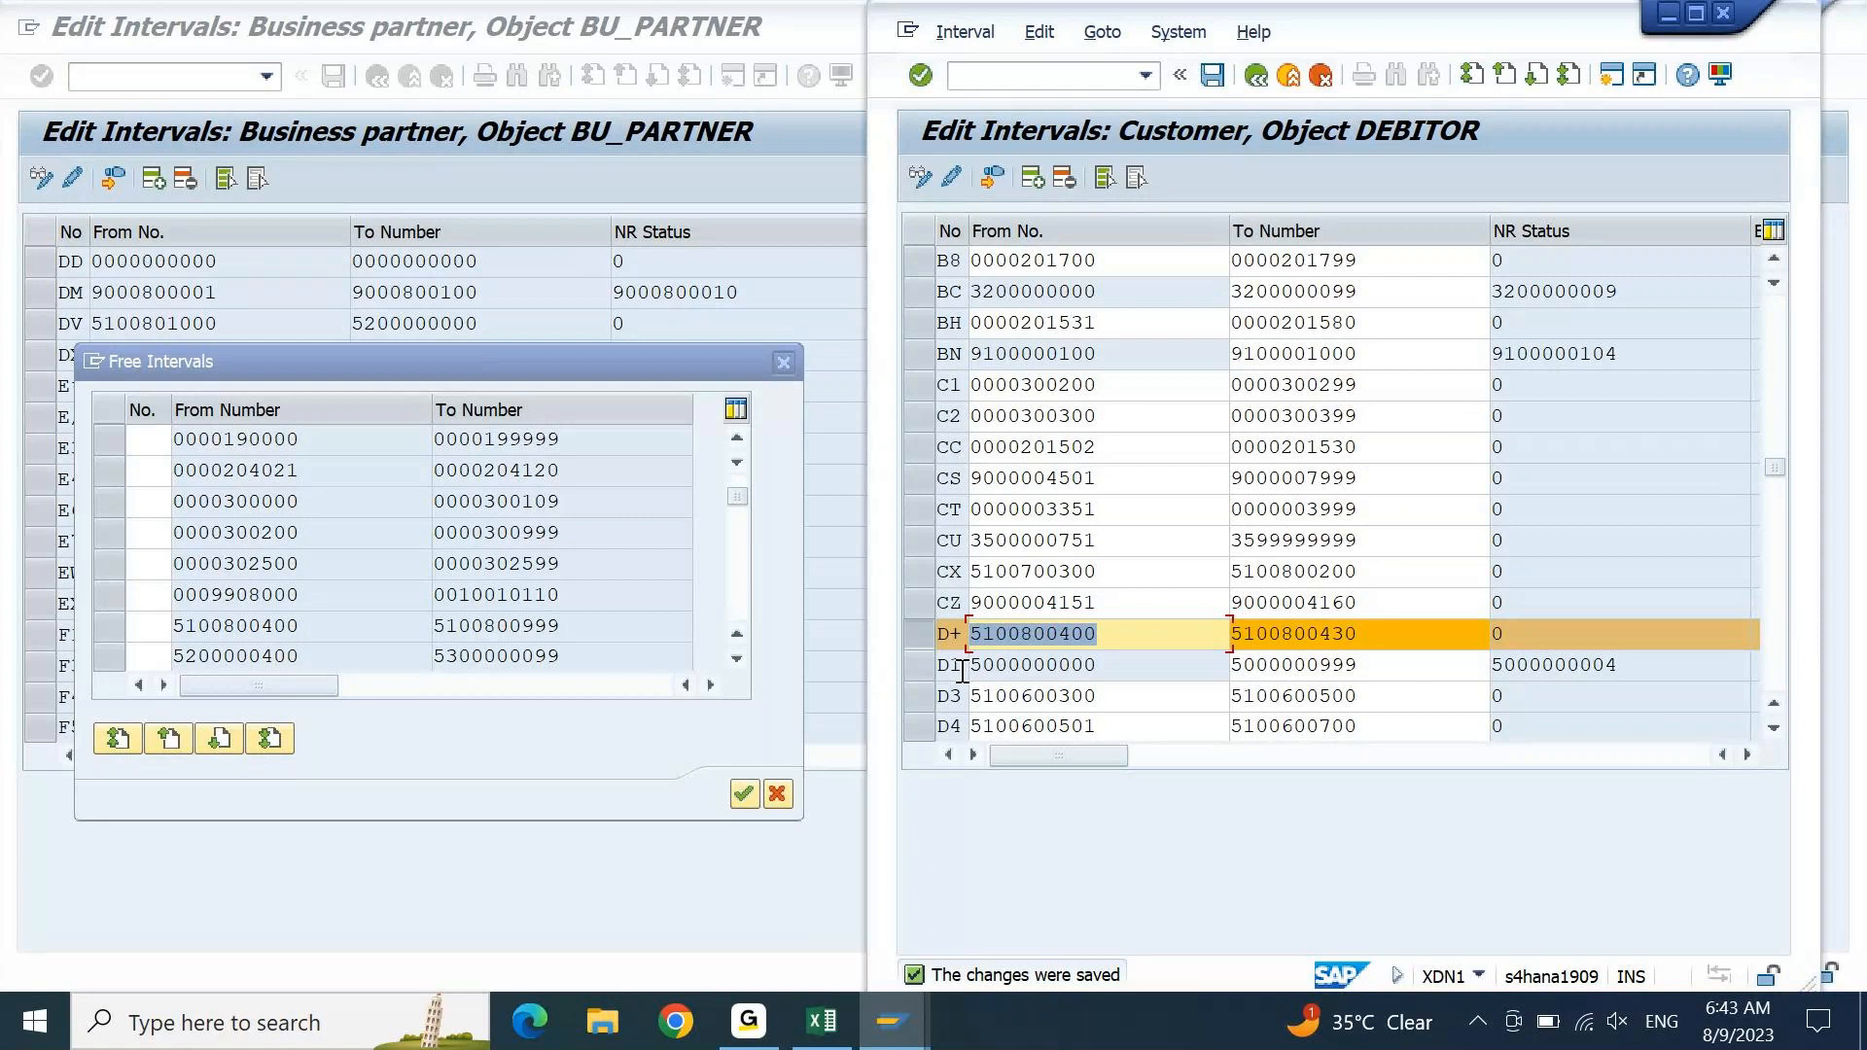
pyautogui.moveTo(1398, 635); pyautogui.dragTo(1227, 671)
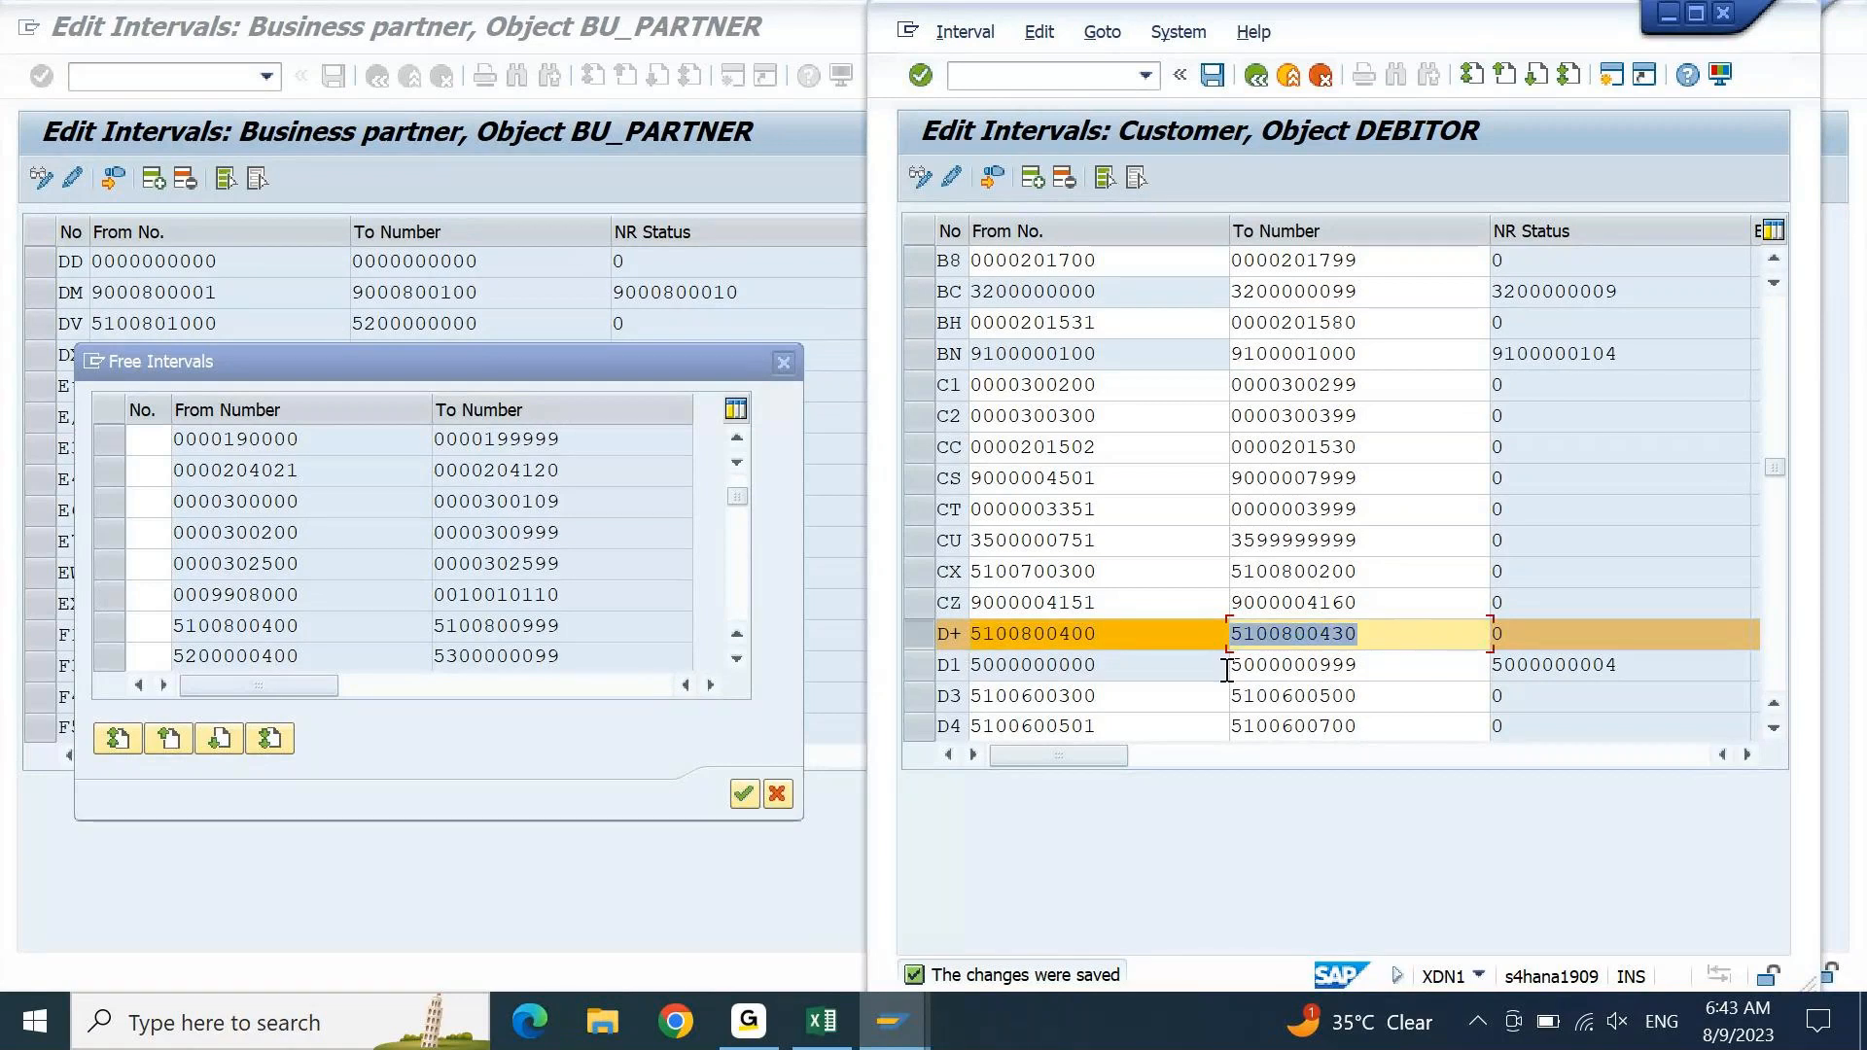
pyautogui.click(1296, 623)
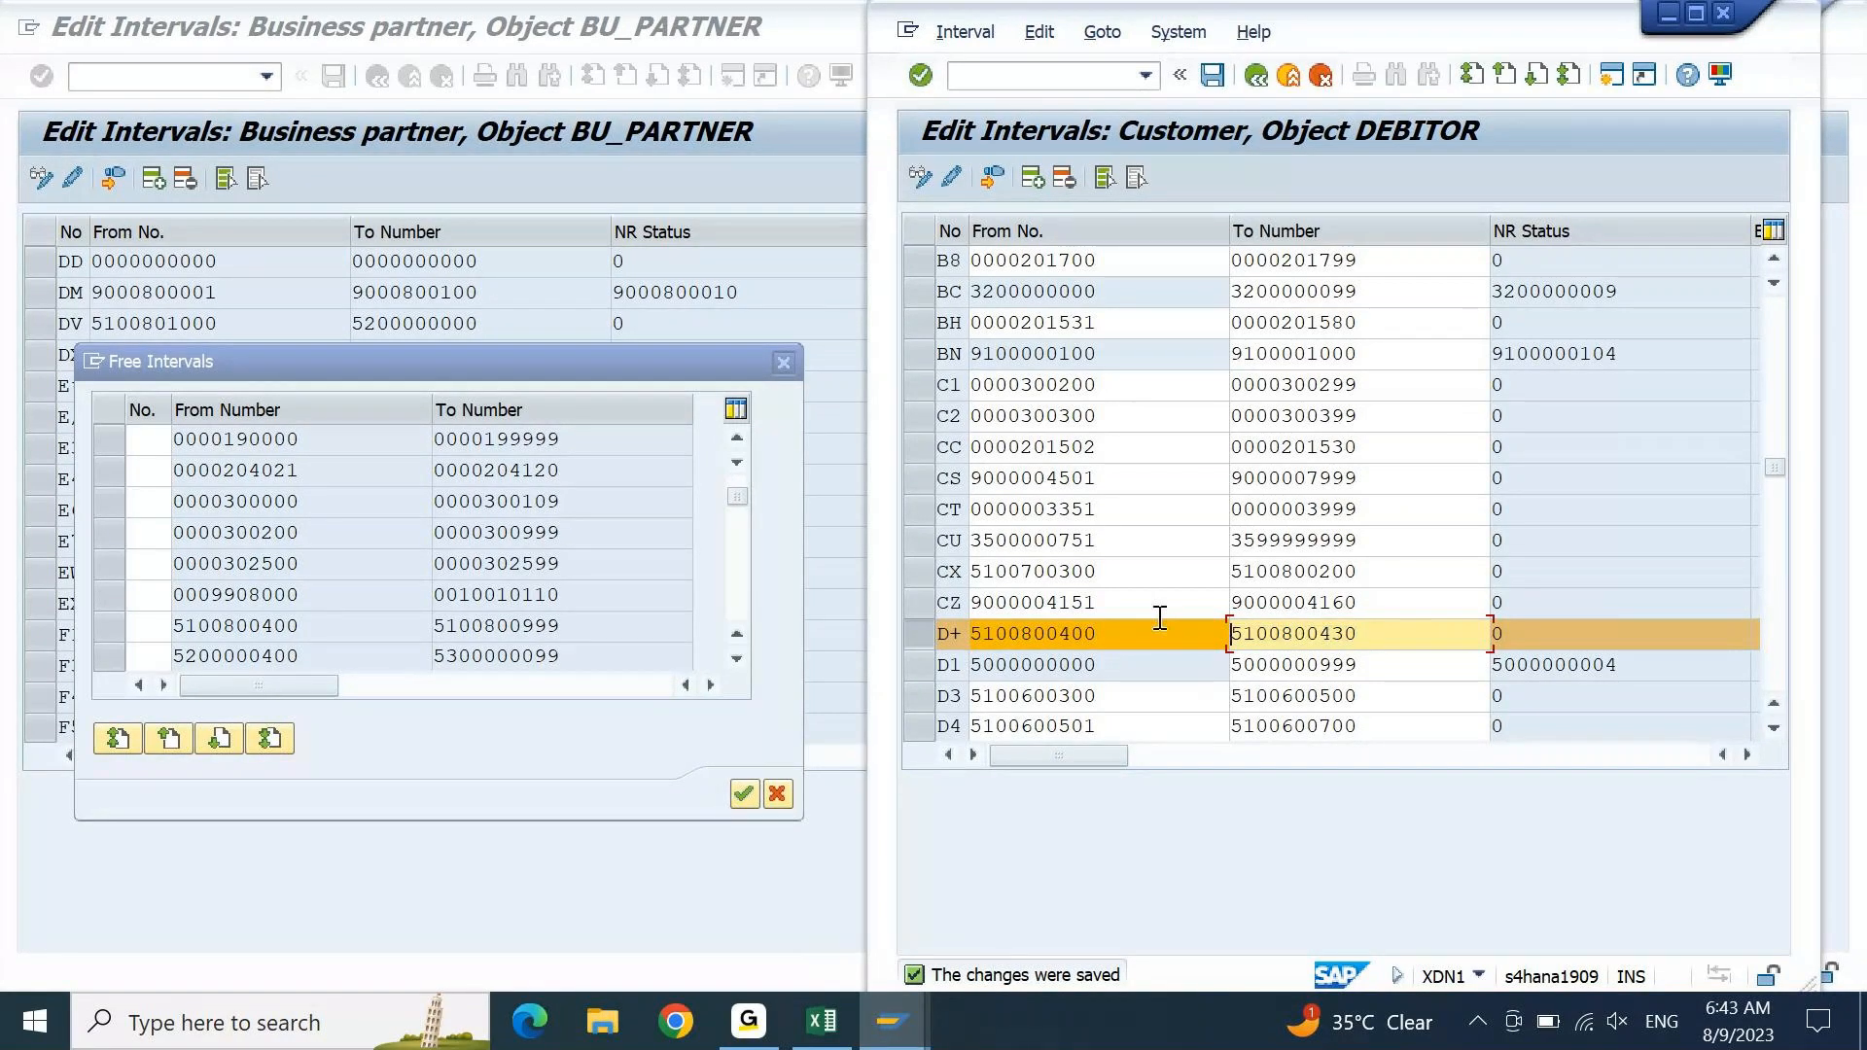
pyautogui.click(123, 543)
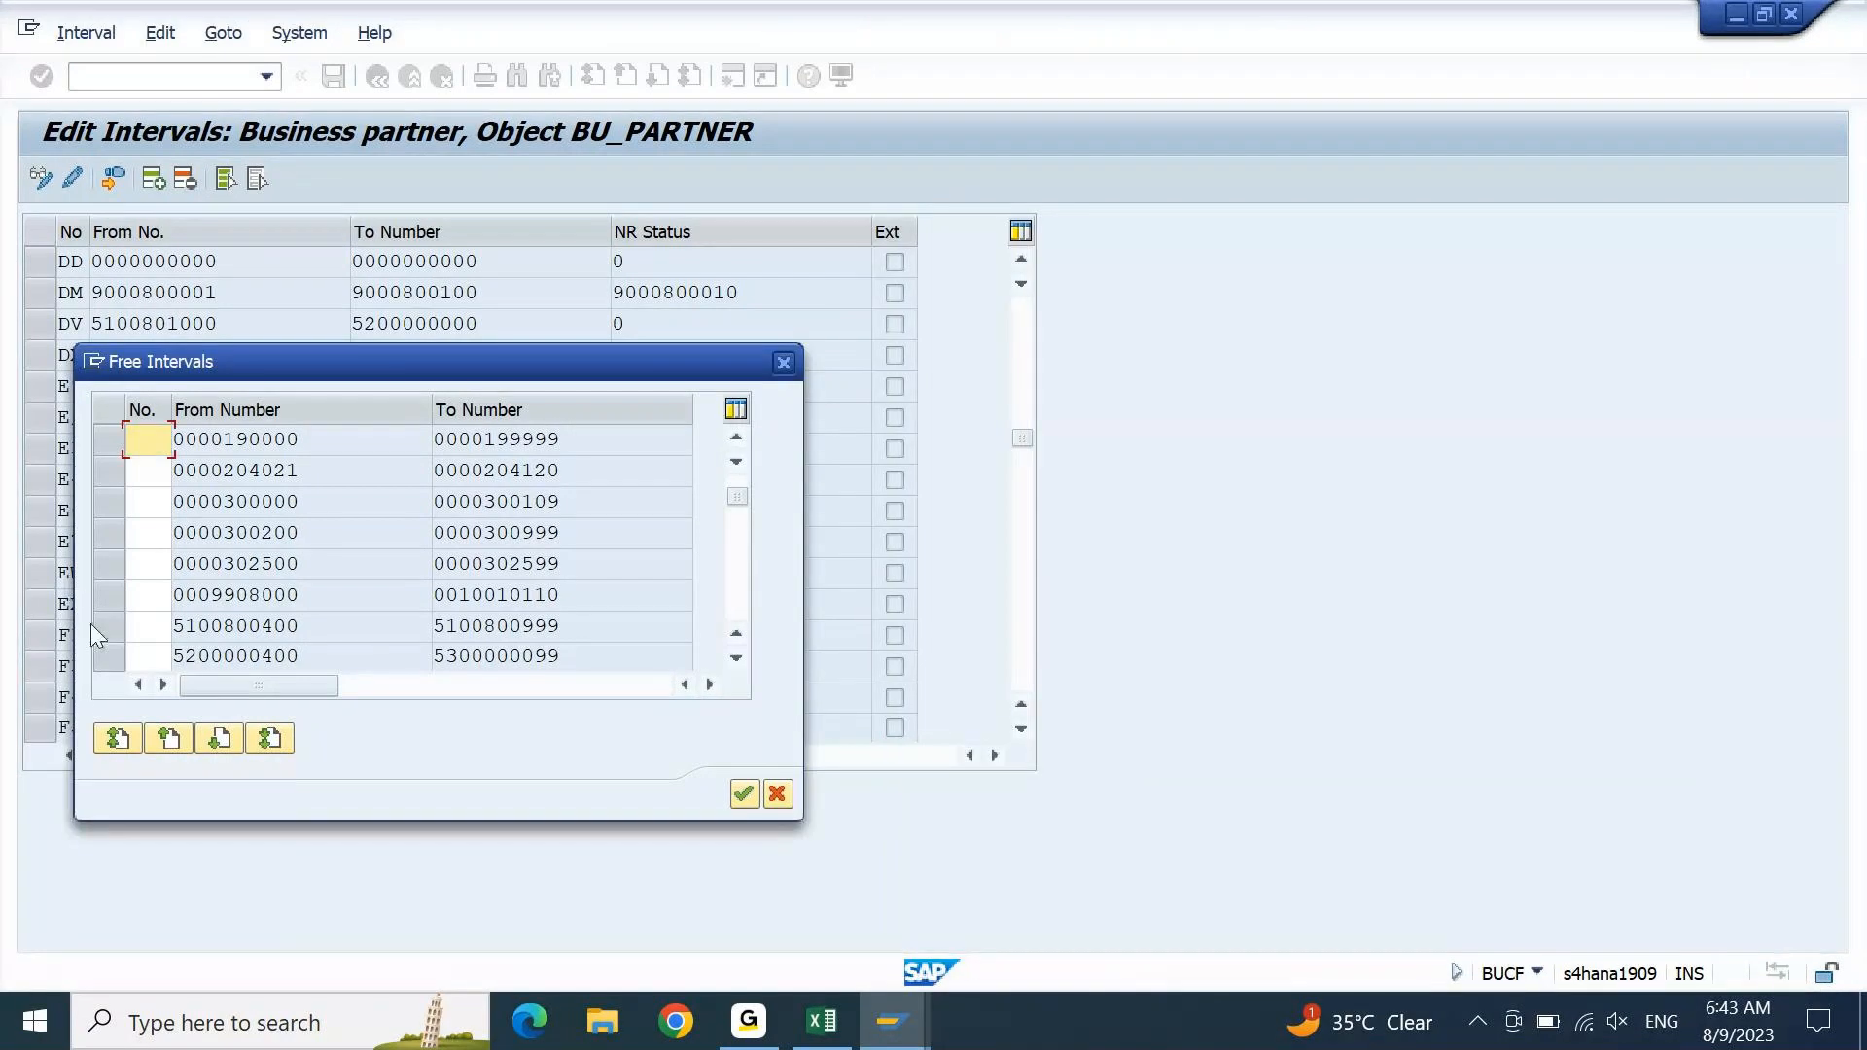
pyautogui.click(137, 626)
pyautogui.write('D+')
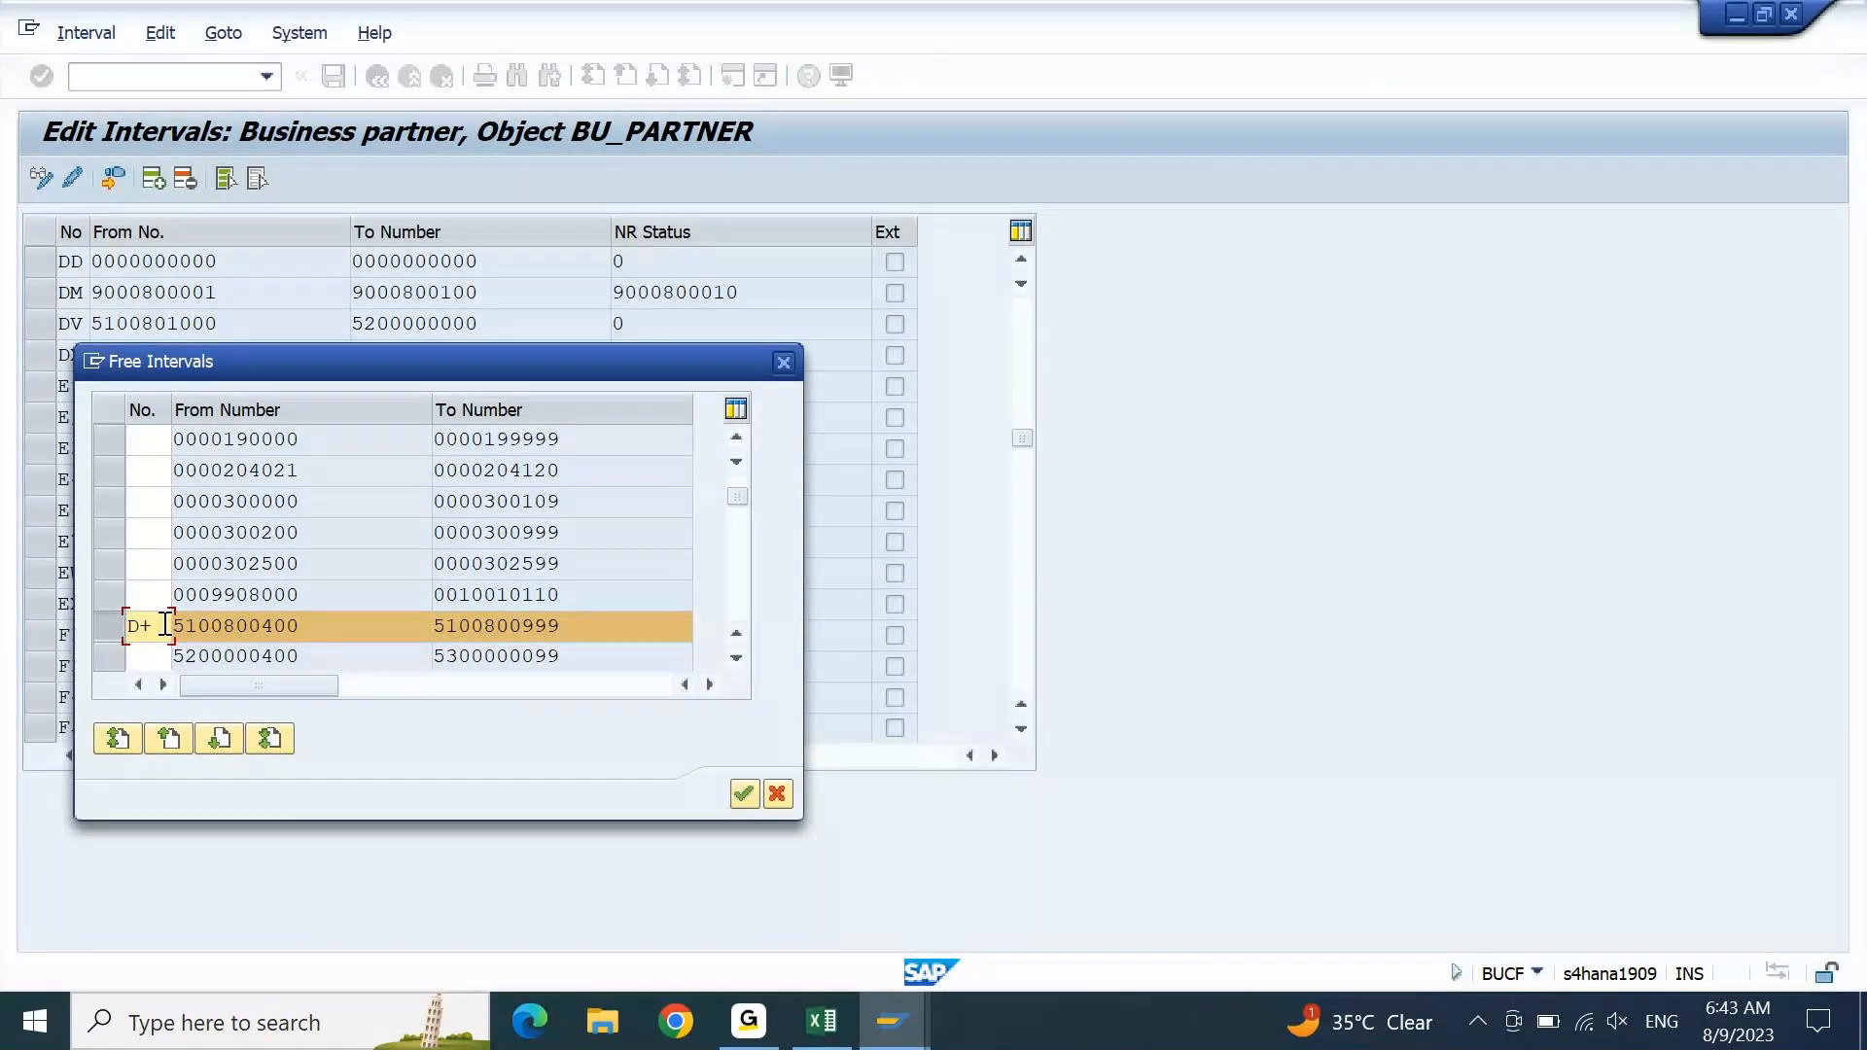
pyautogui.click(749, 803)
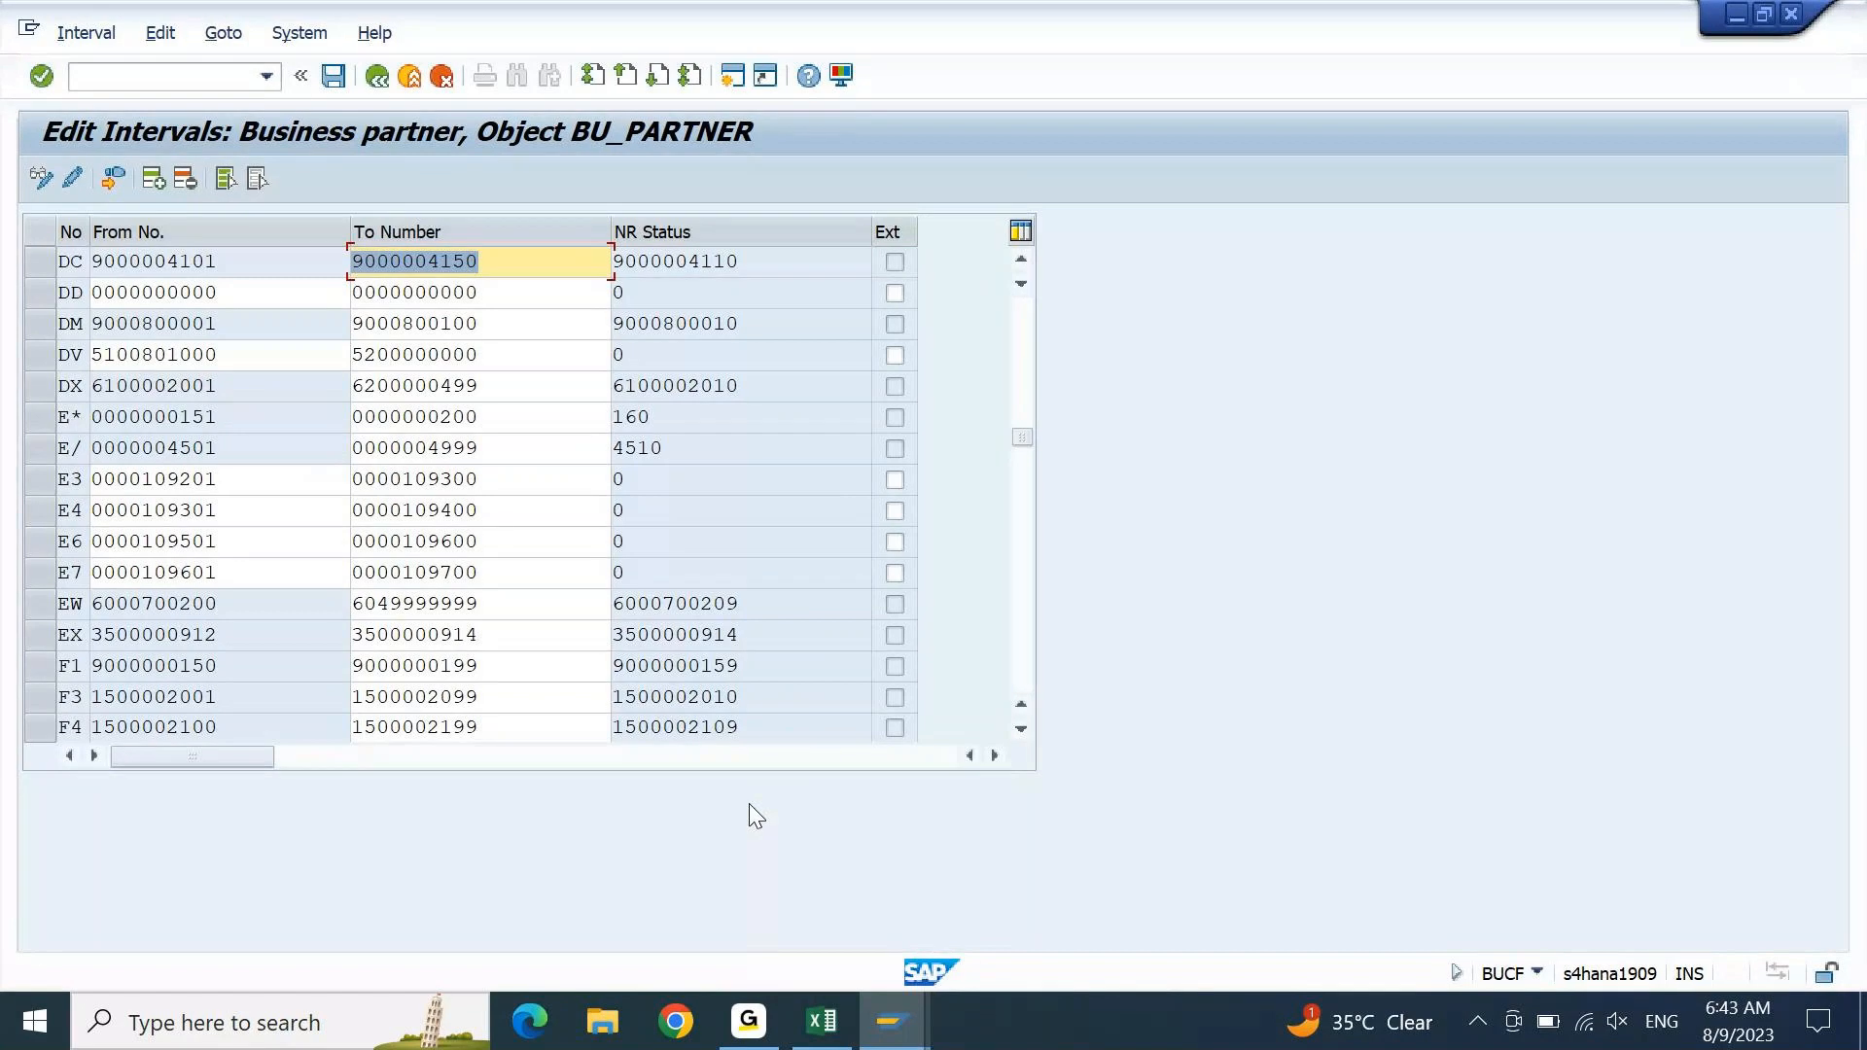
pyautogui.press('pageup')
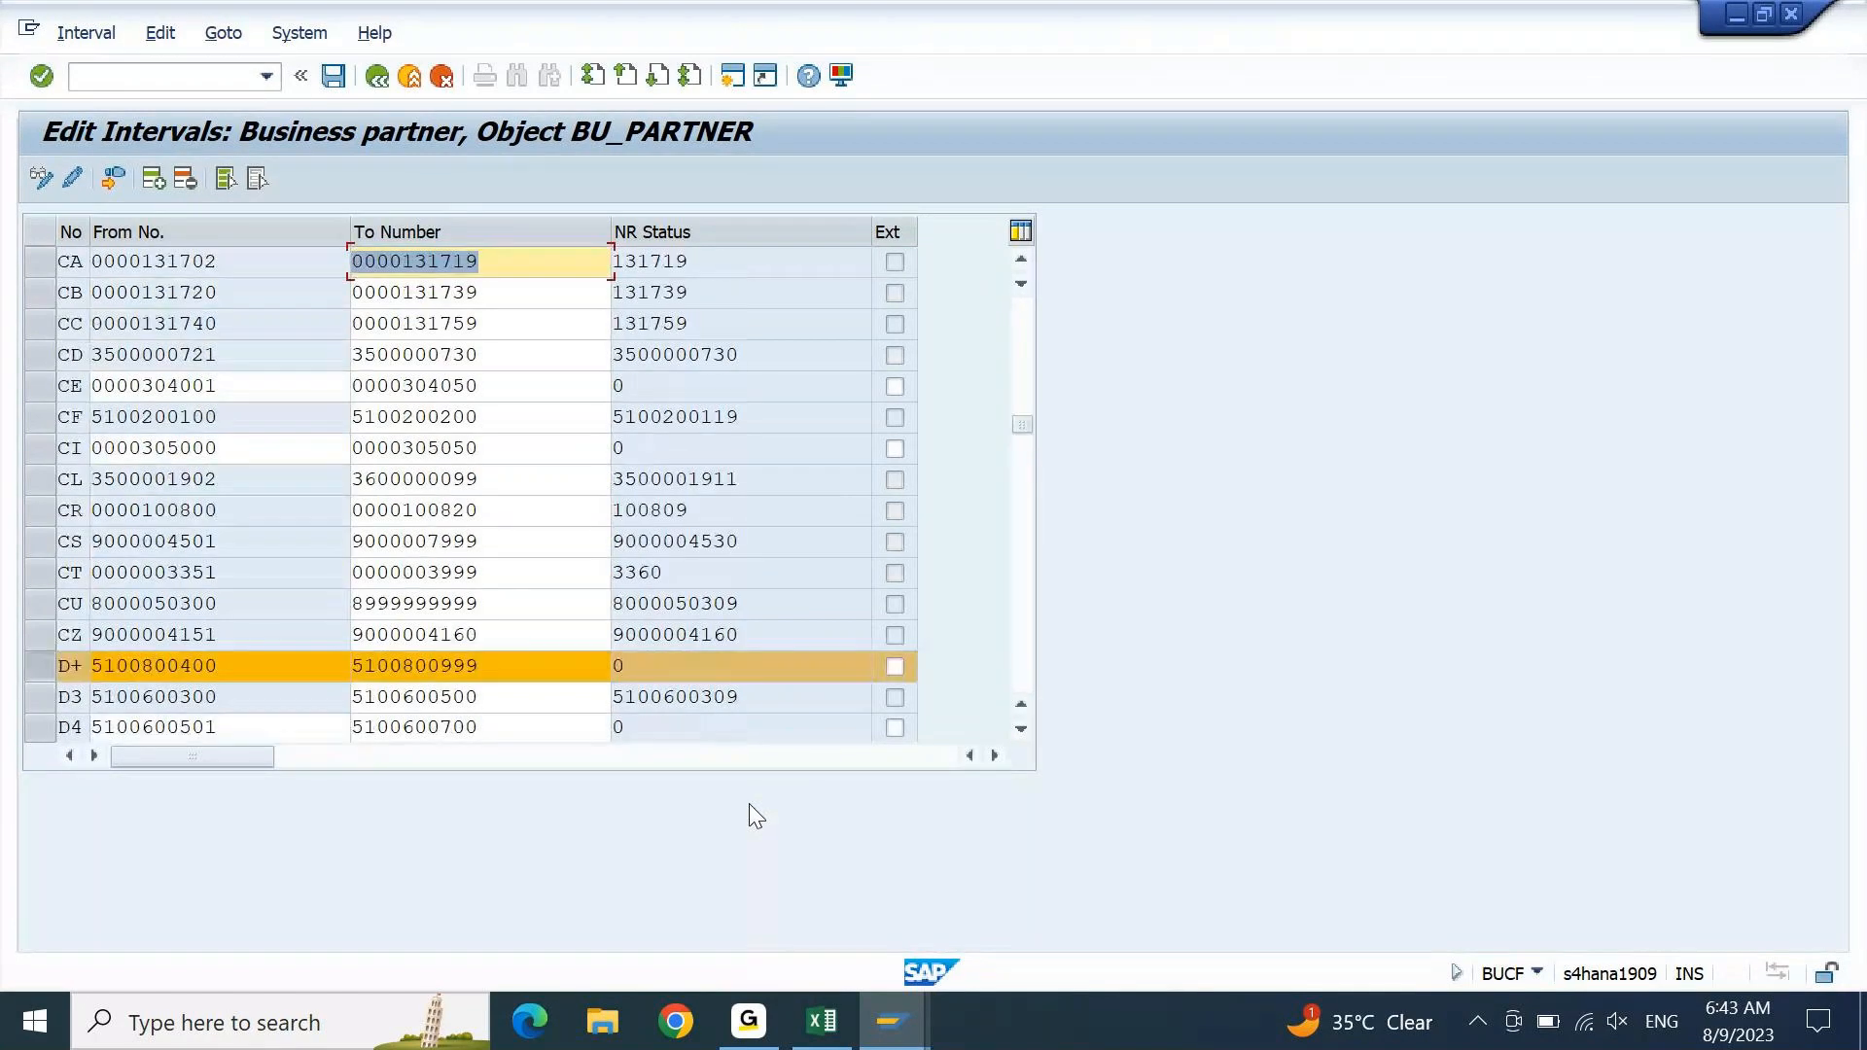
pyautogui.doubleClick(509, 671)
pyautogui.write('5100800430')
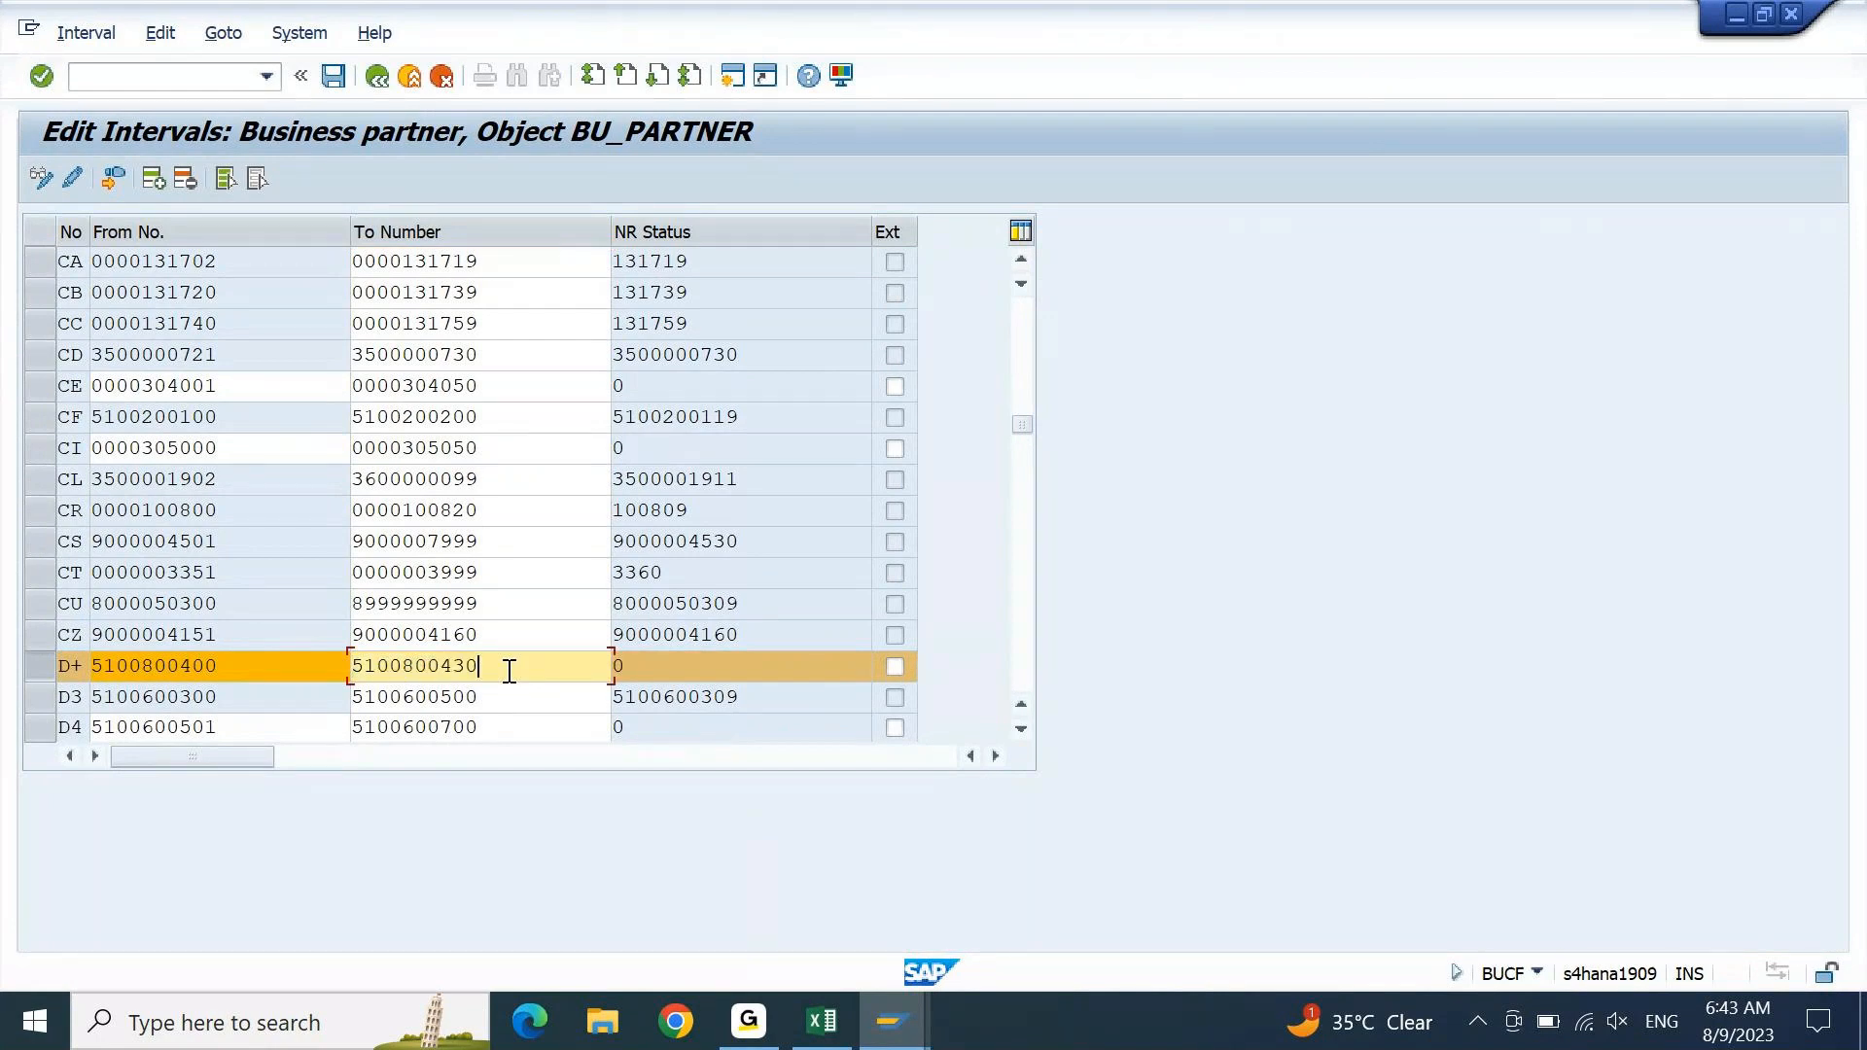
pyautogui.press('Return')
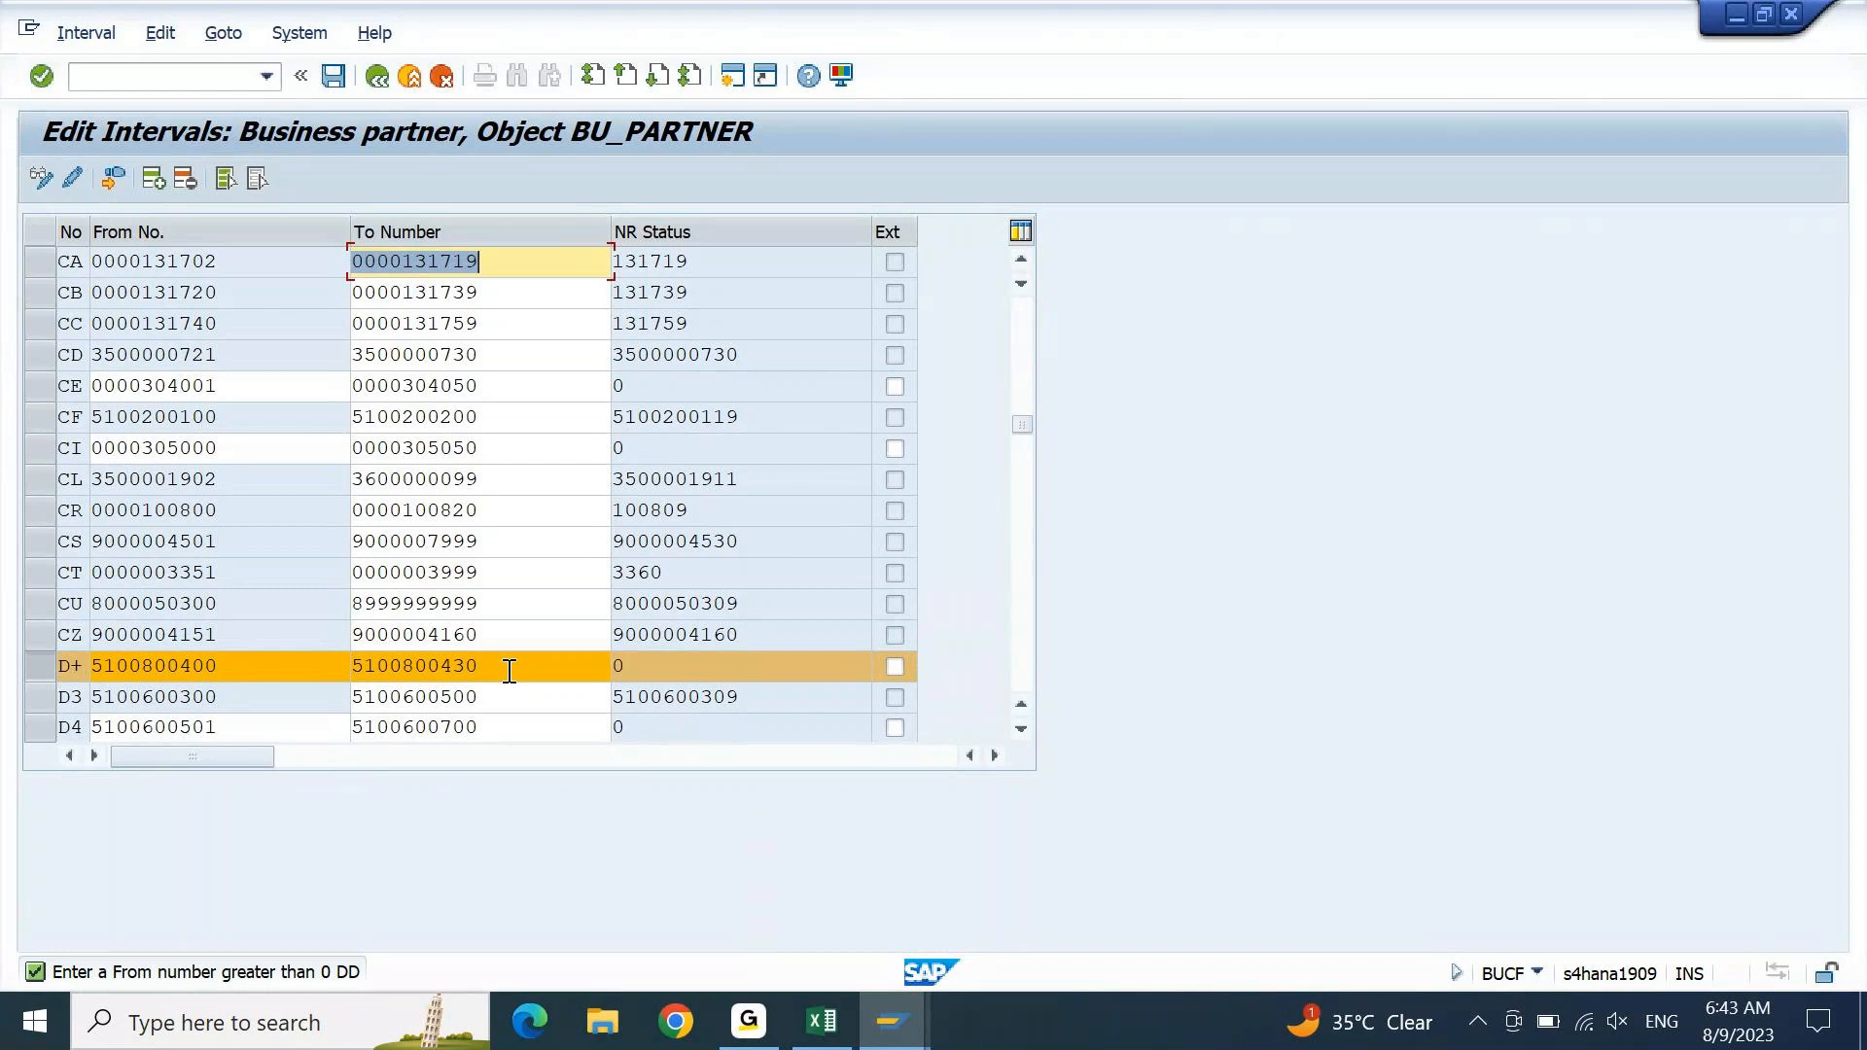
# - Delete the all-zero interval DD from the business partner intervals, then save them and acknowledge the transport notice
pyautogui.click(1021, 728)
pyautogui.click(1021, 728)
pyautogui.click(1021, 729)
pyautogui.click(1021, 728)
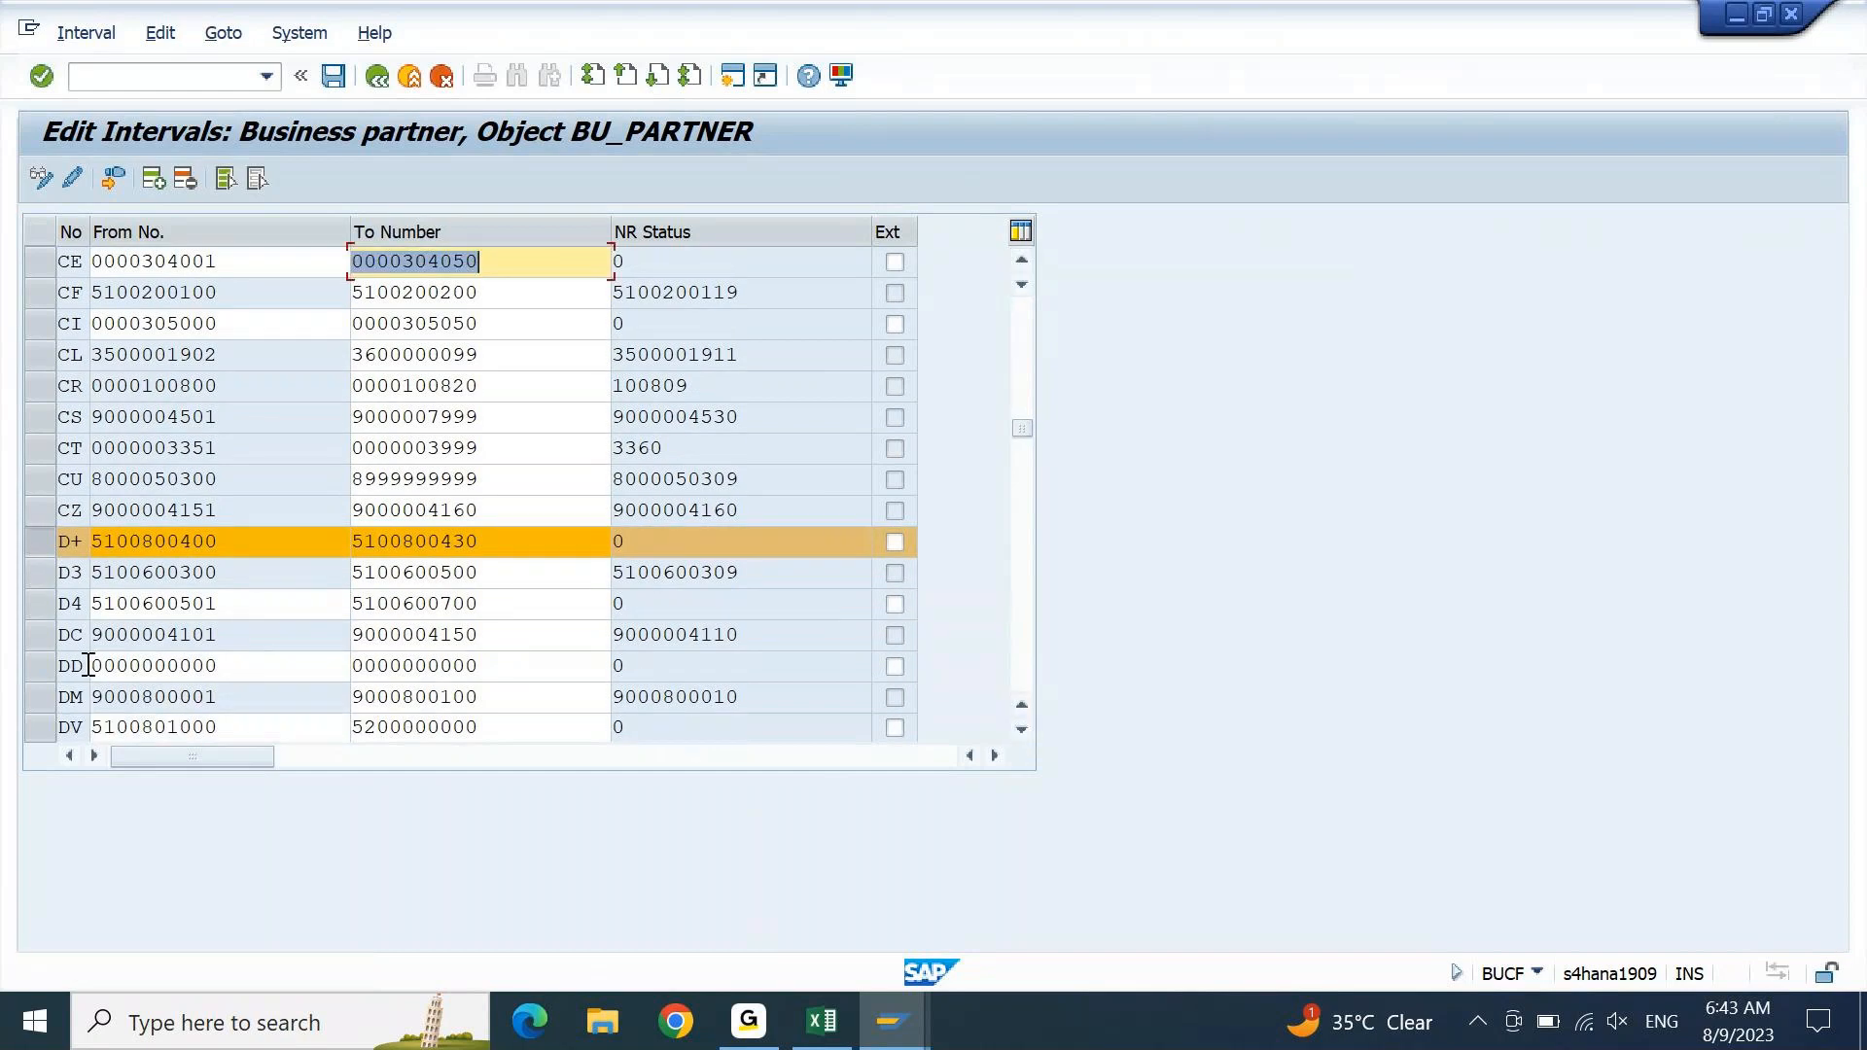
pyautogui.click(33, 670)
pyautogui.click(43, 541)
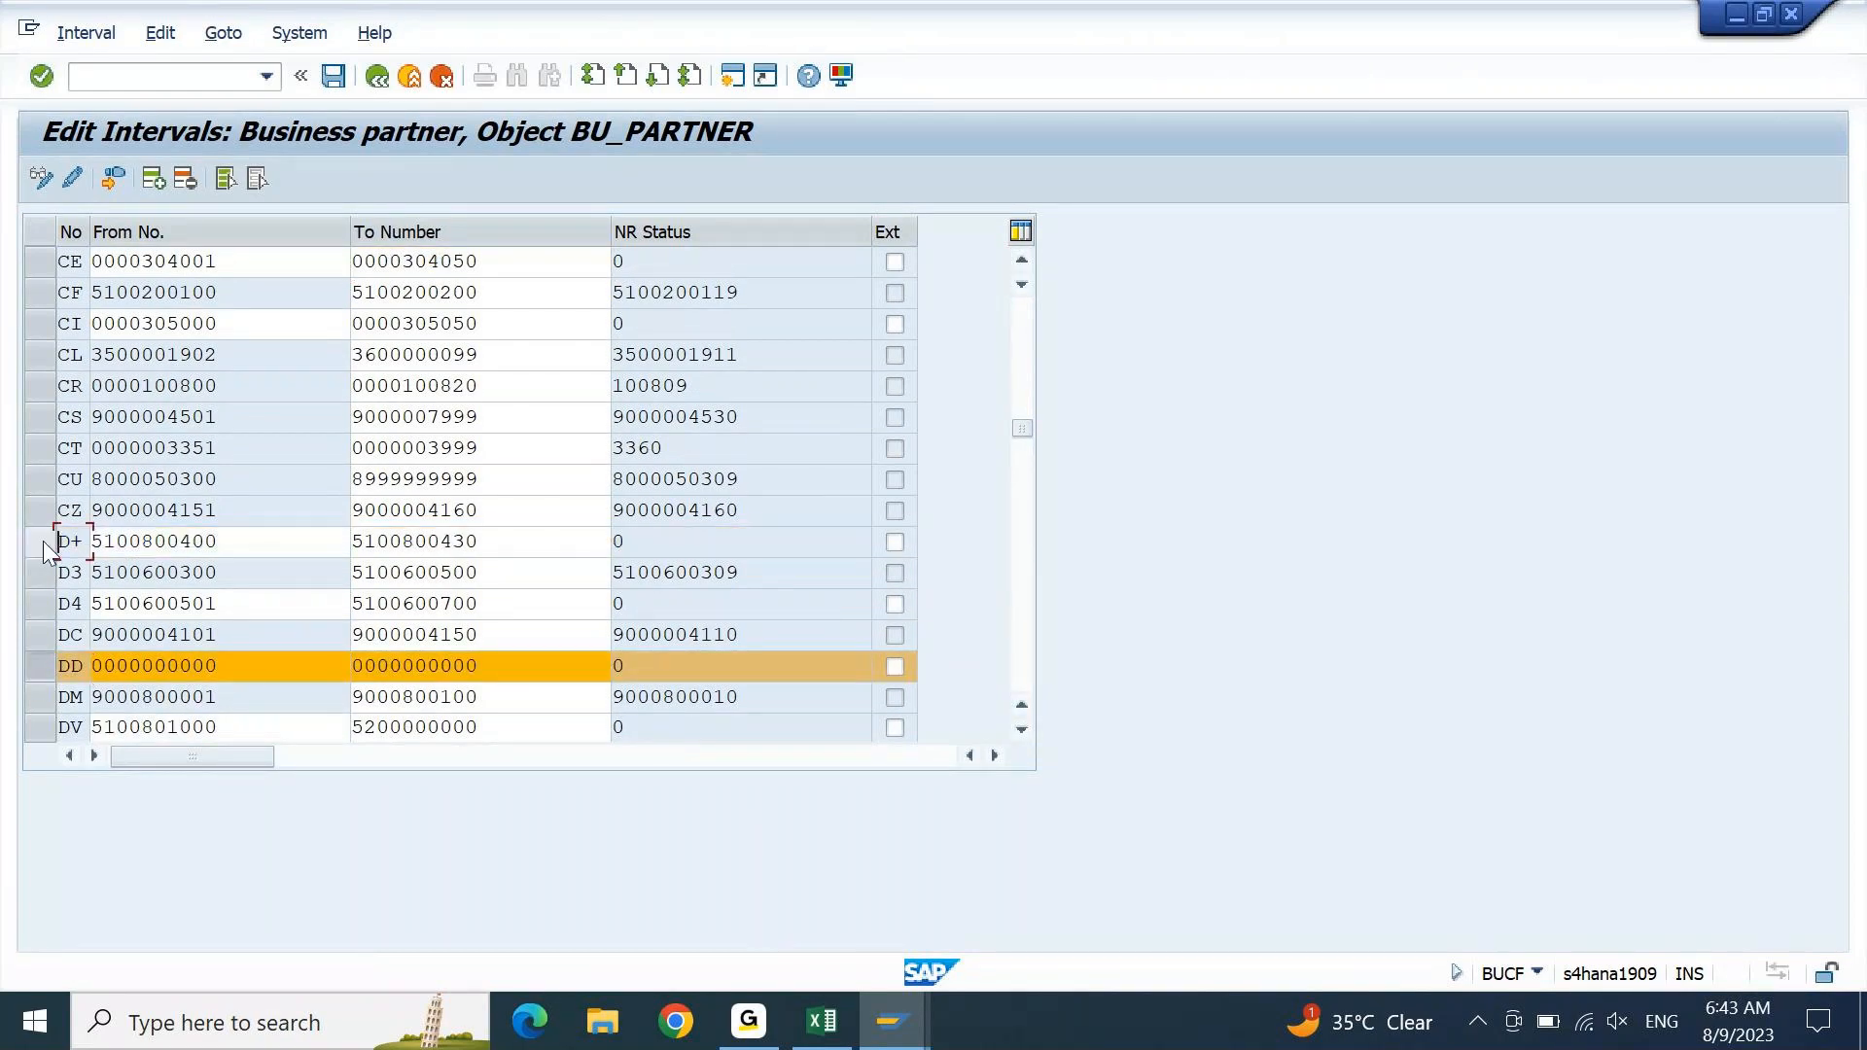
pyautogui.click(190, 179)
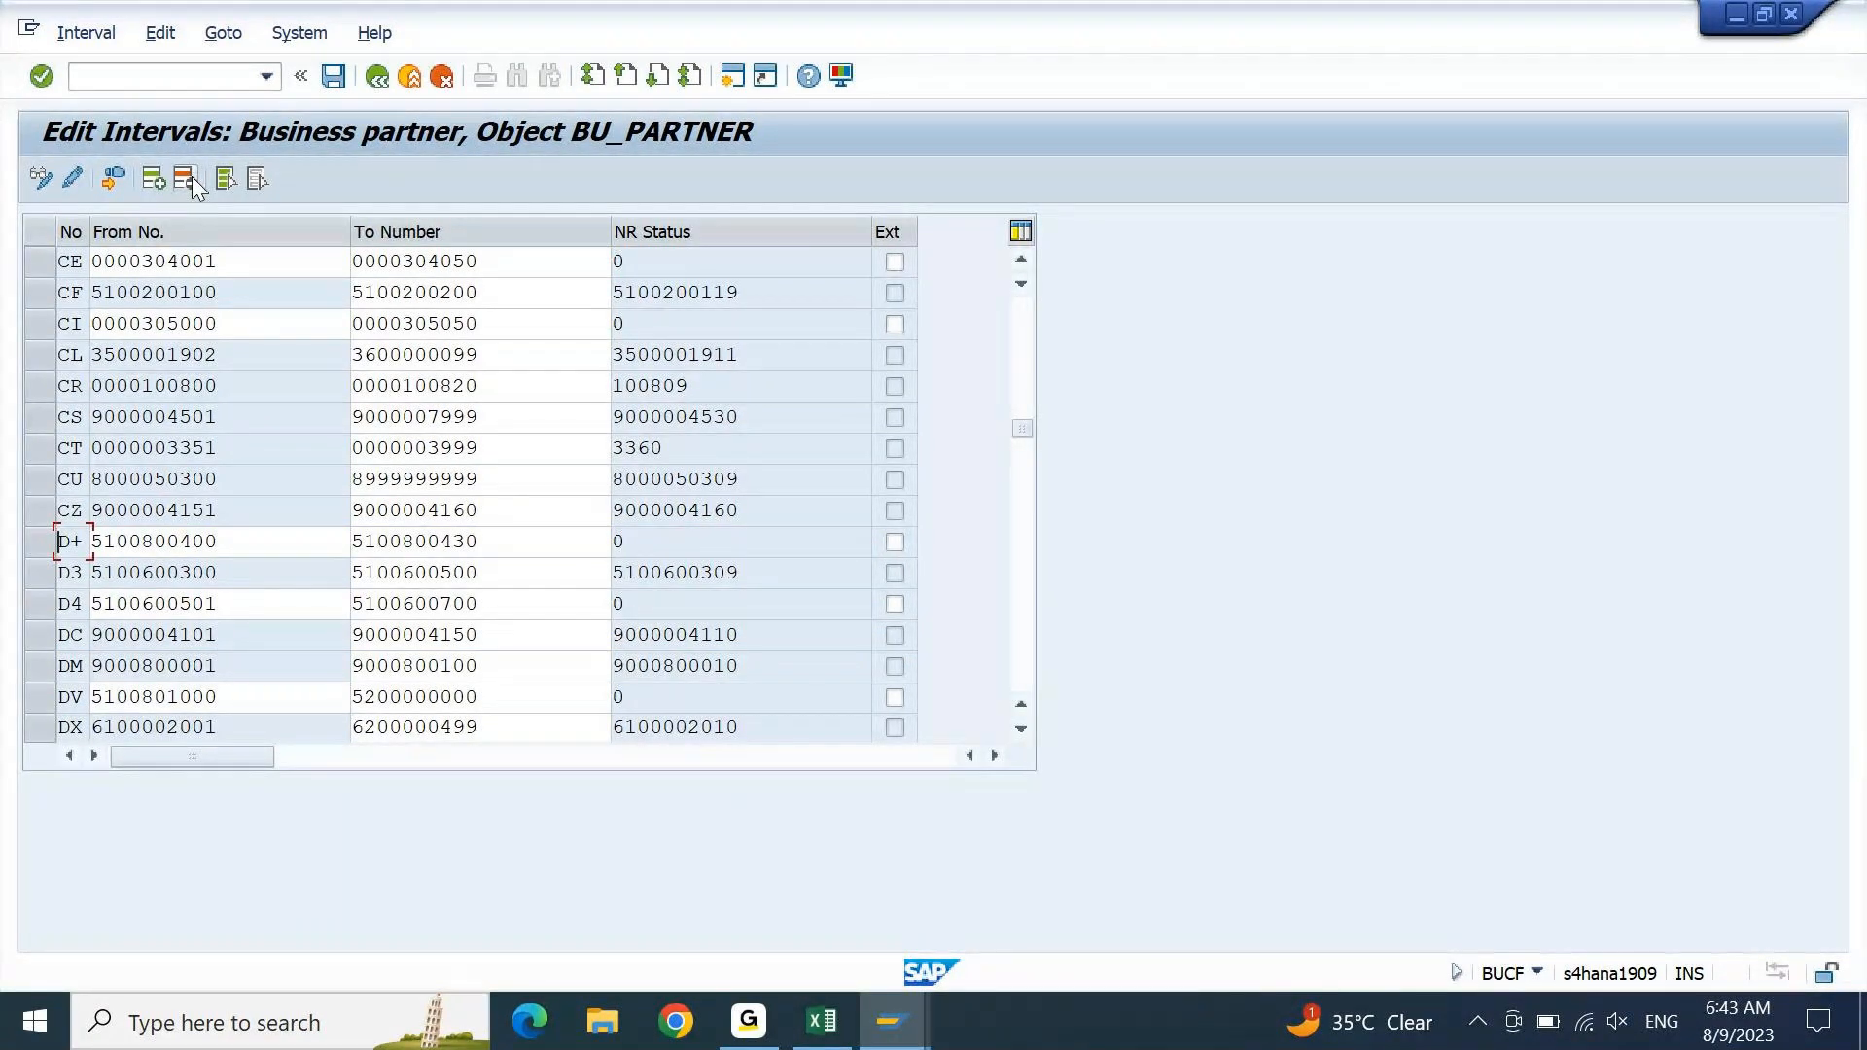
pyautogui.click(331, 78)
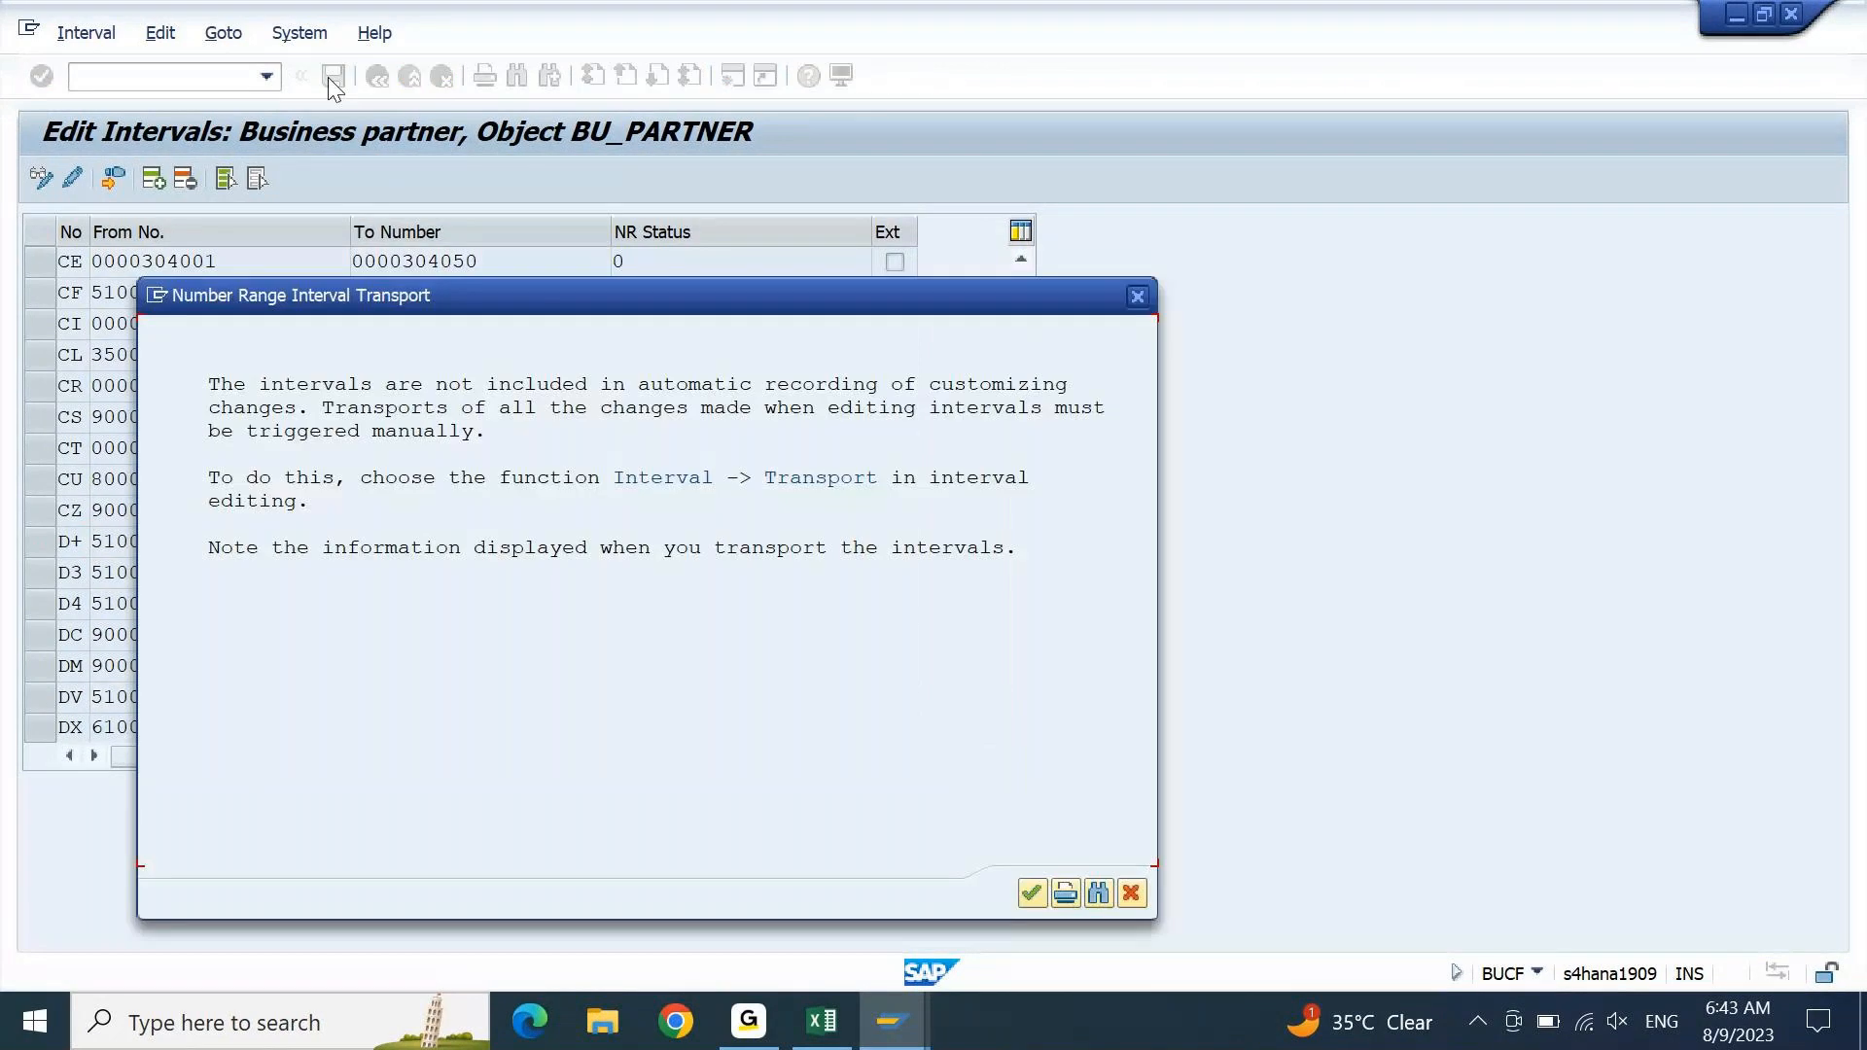
pyautogui.press('Return')
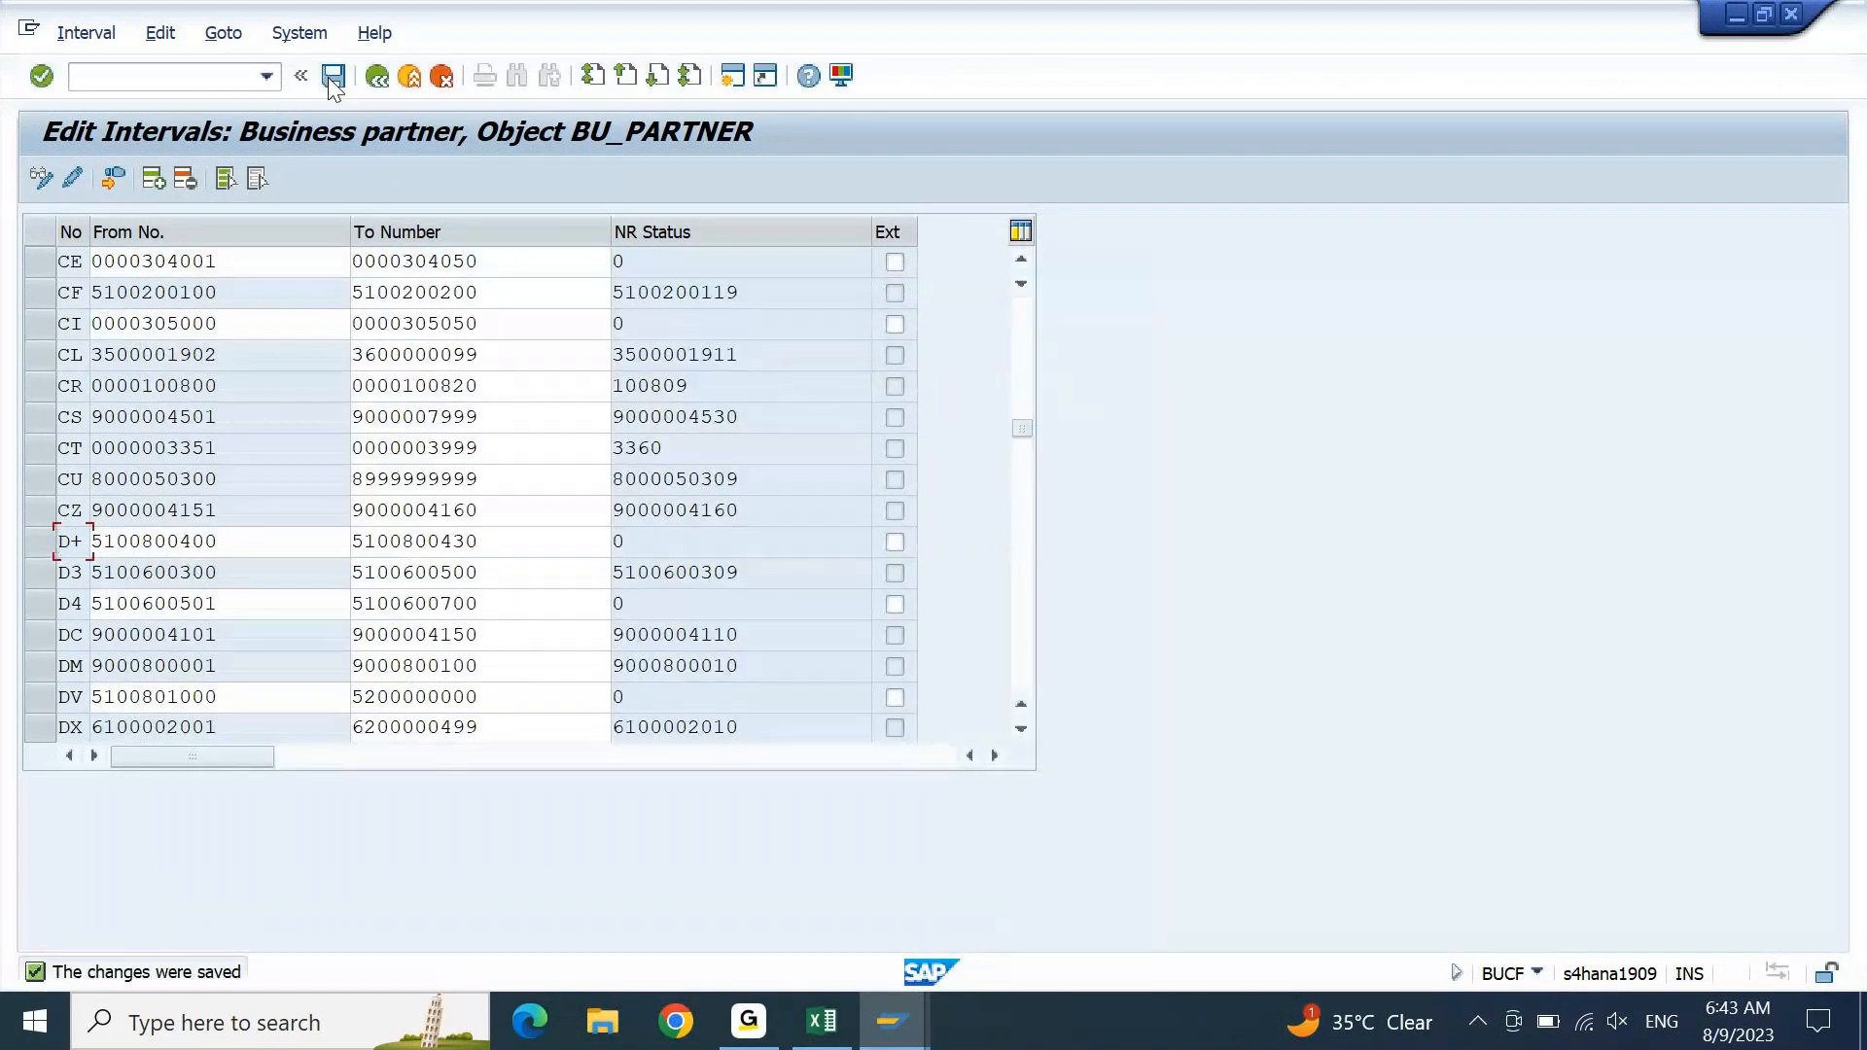
pyautogui.hotkey('alt', 'Tab')
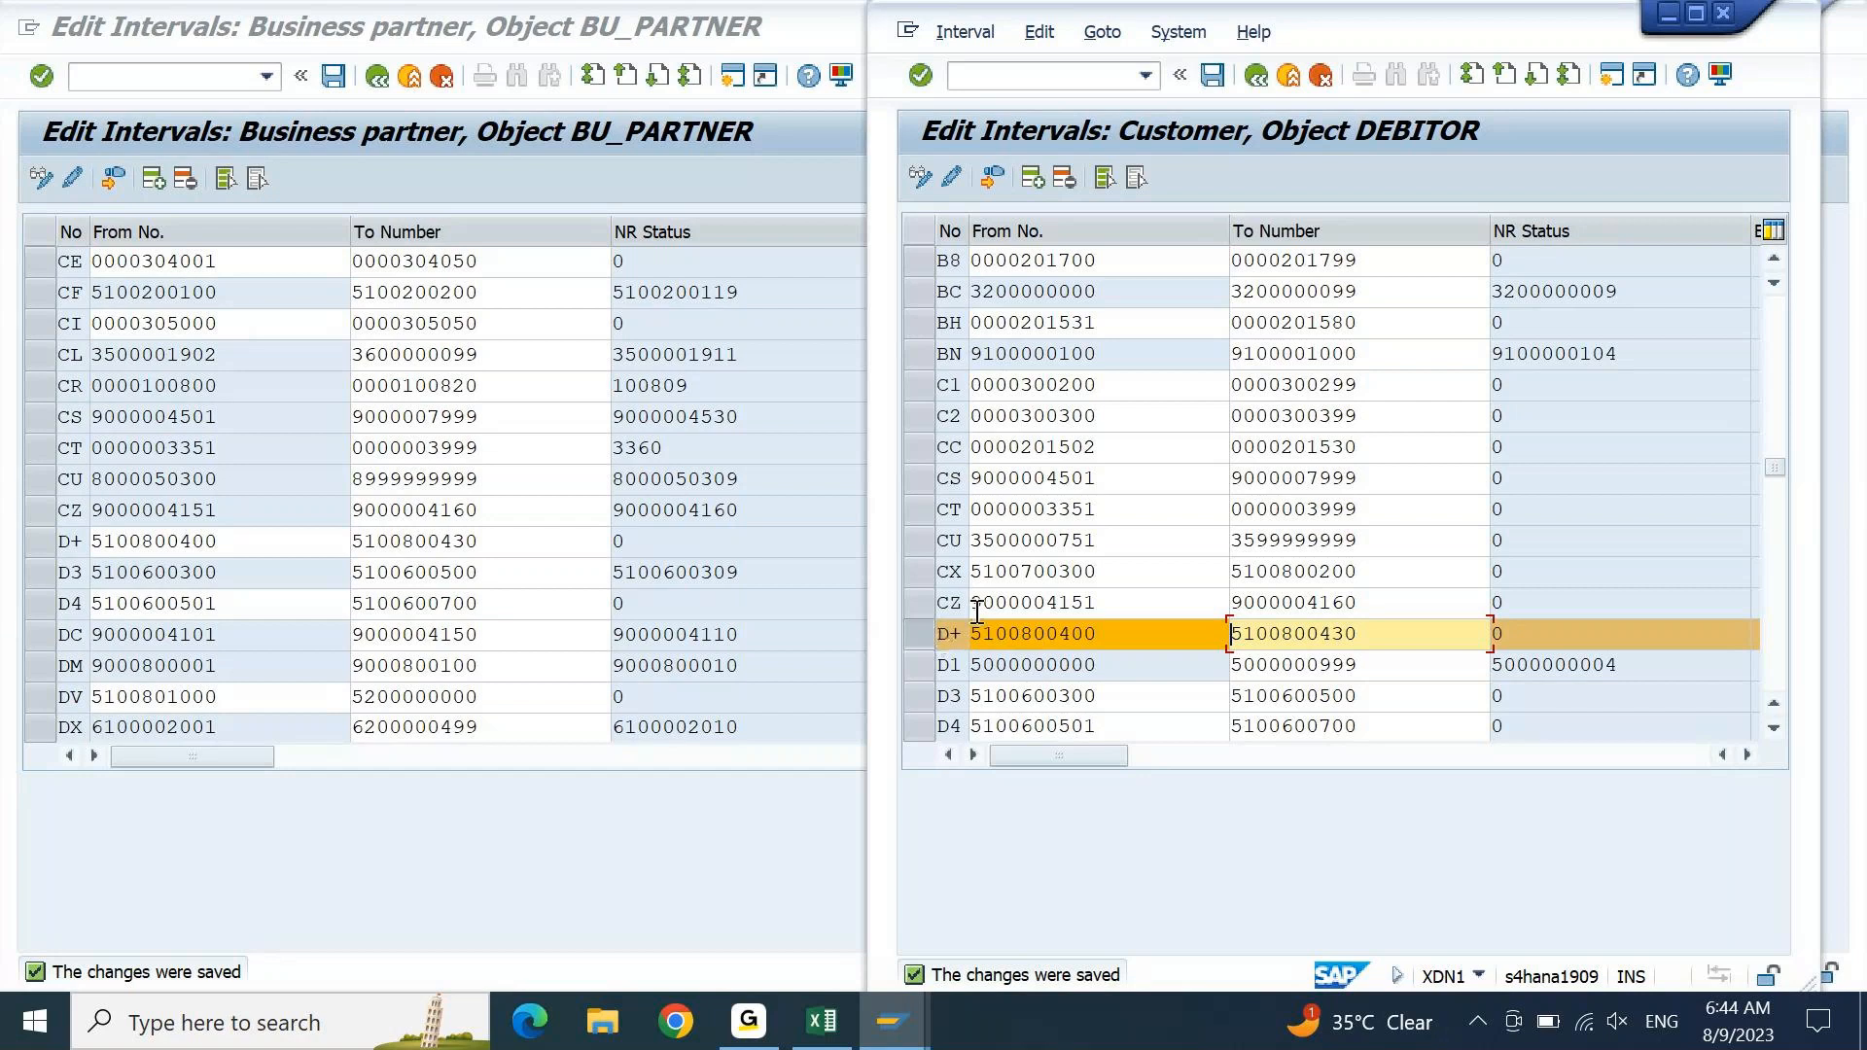
pyautogui.click(940, 634)
pyautogui.doubleClick(1375, 634)
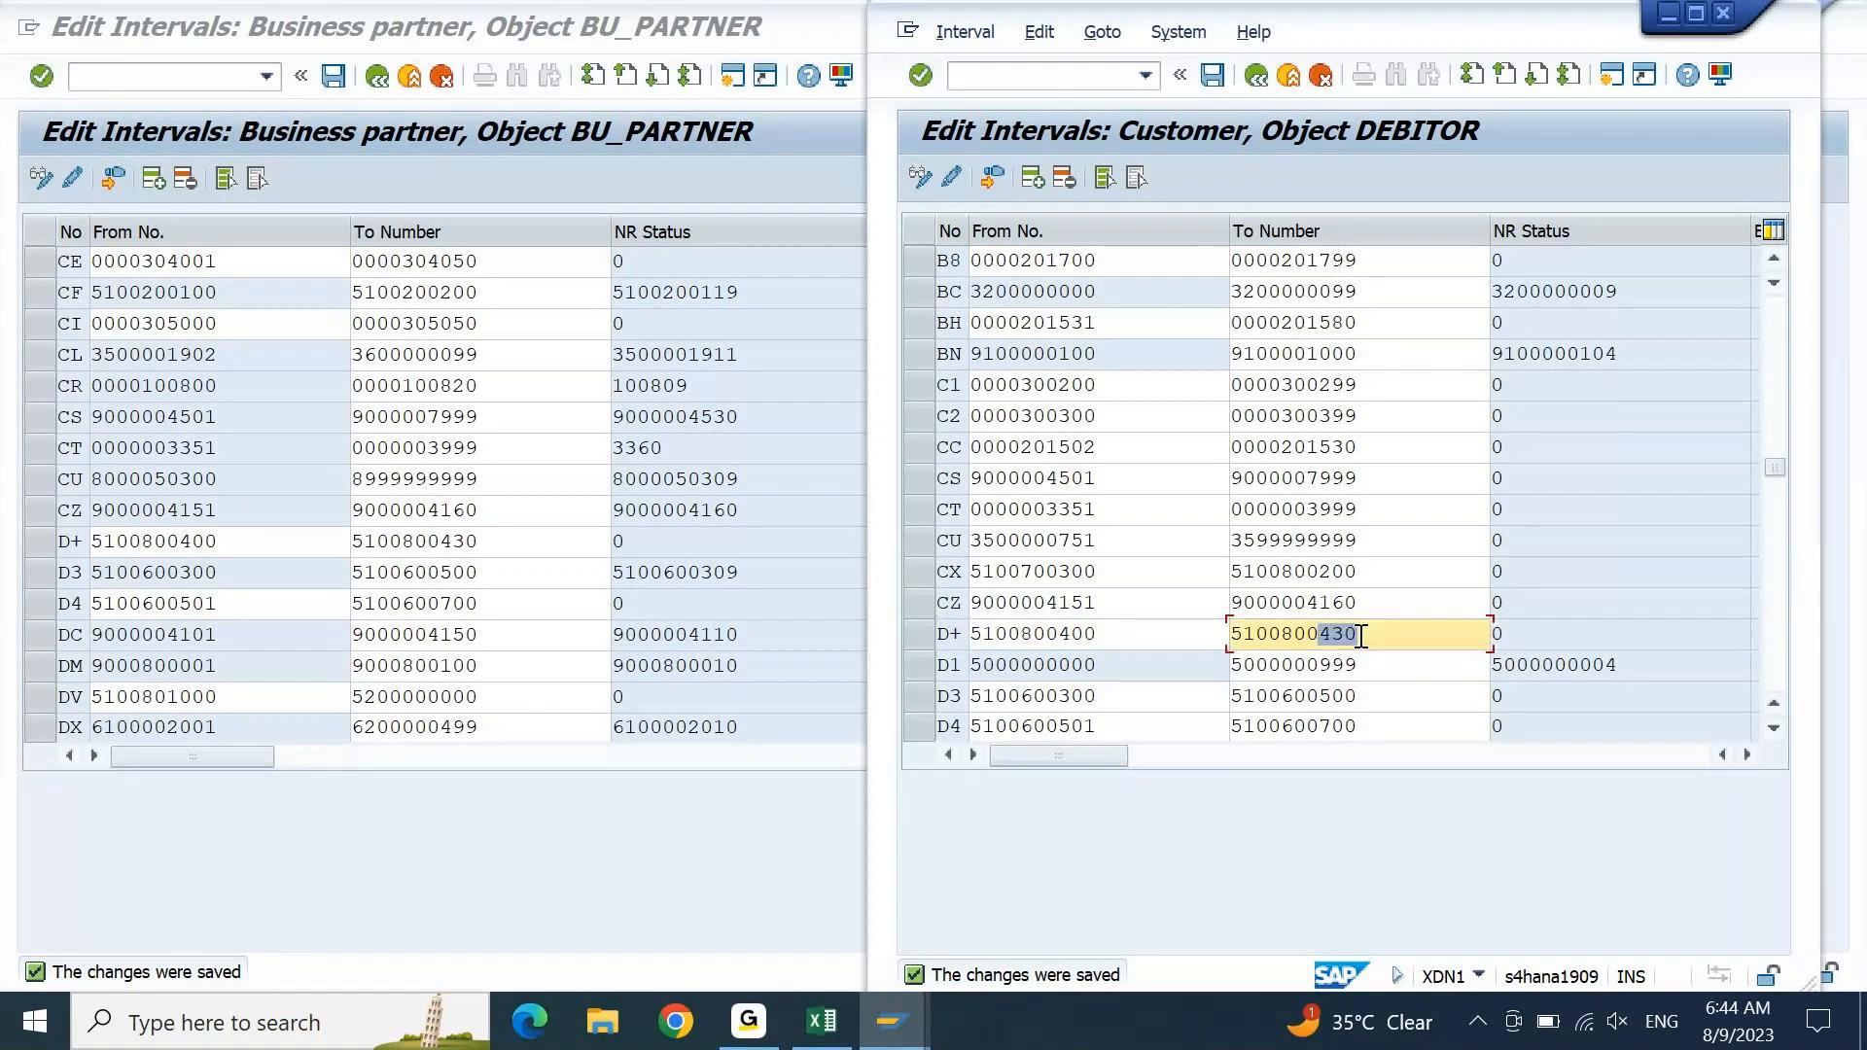
pyautogui.hotkey('ctrl', 'c')
pyautogui.click(1036, 184)
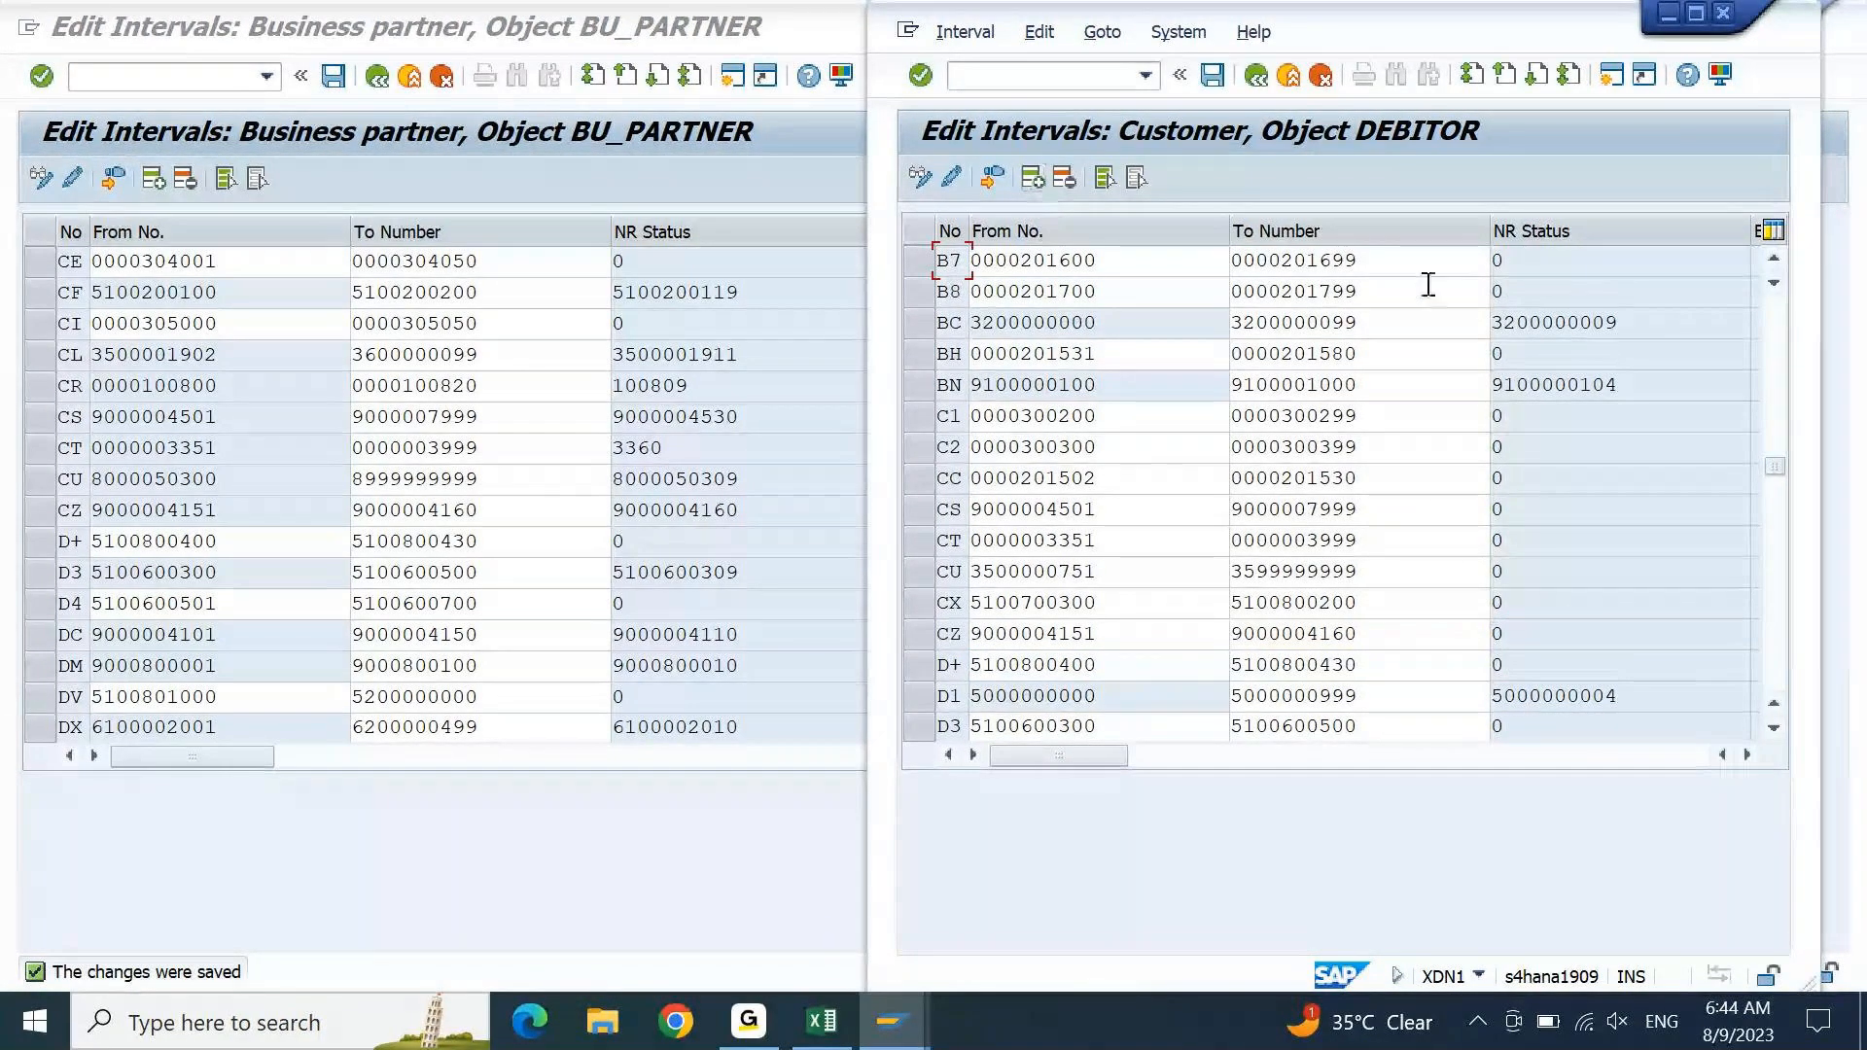
pyautogui.scroll(10, 1742, 429)
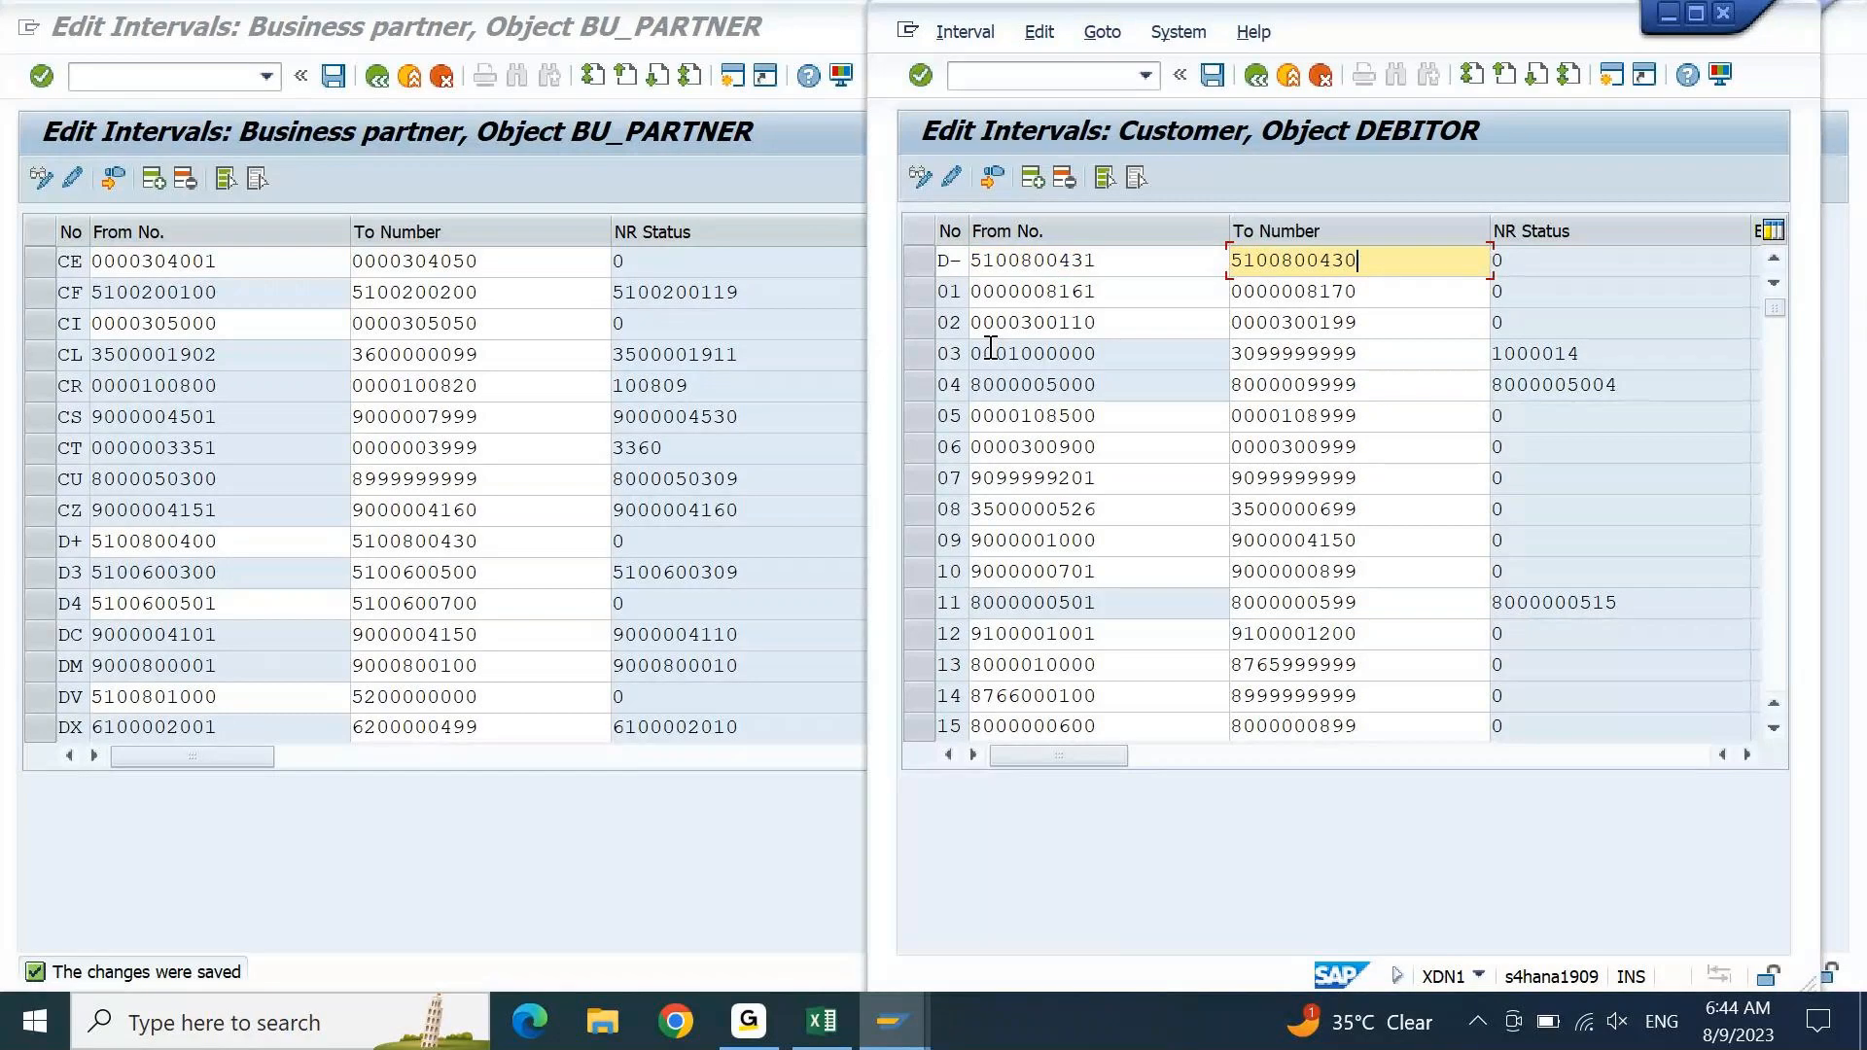
pyautogui.hotkey('shift', 'Left')
pyautogui.hotkey('shift', 'Left')
pyautogui.write('50')
pyautogui.press('Return')
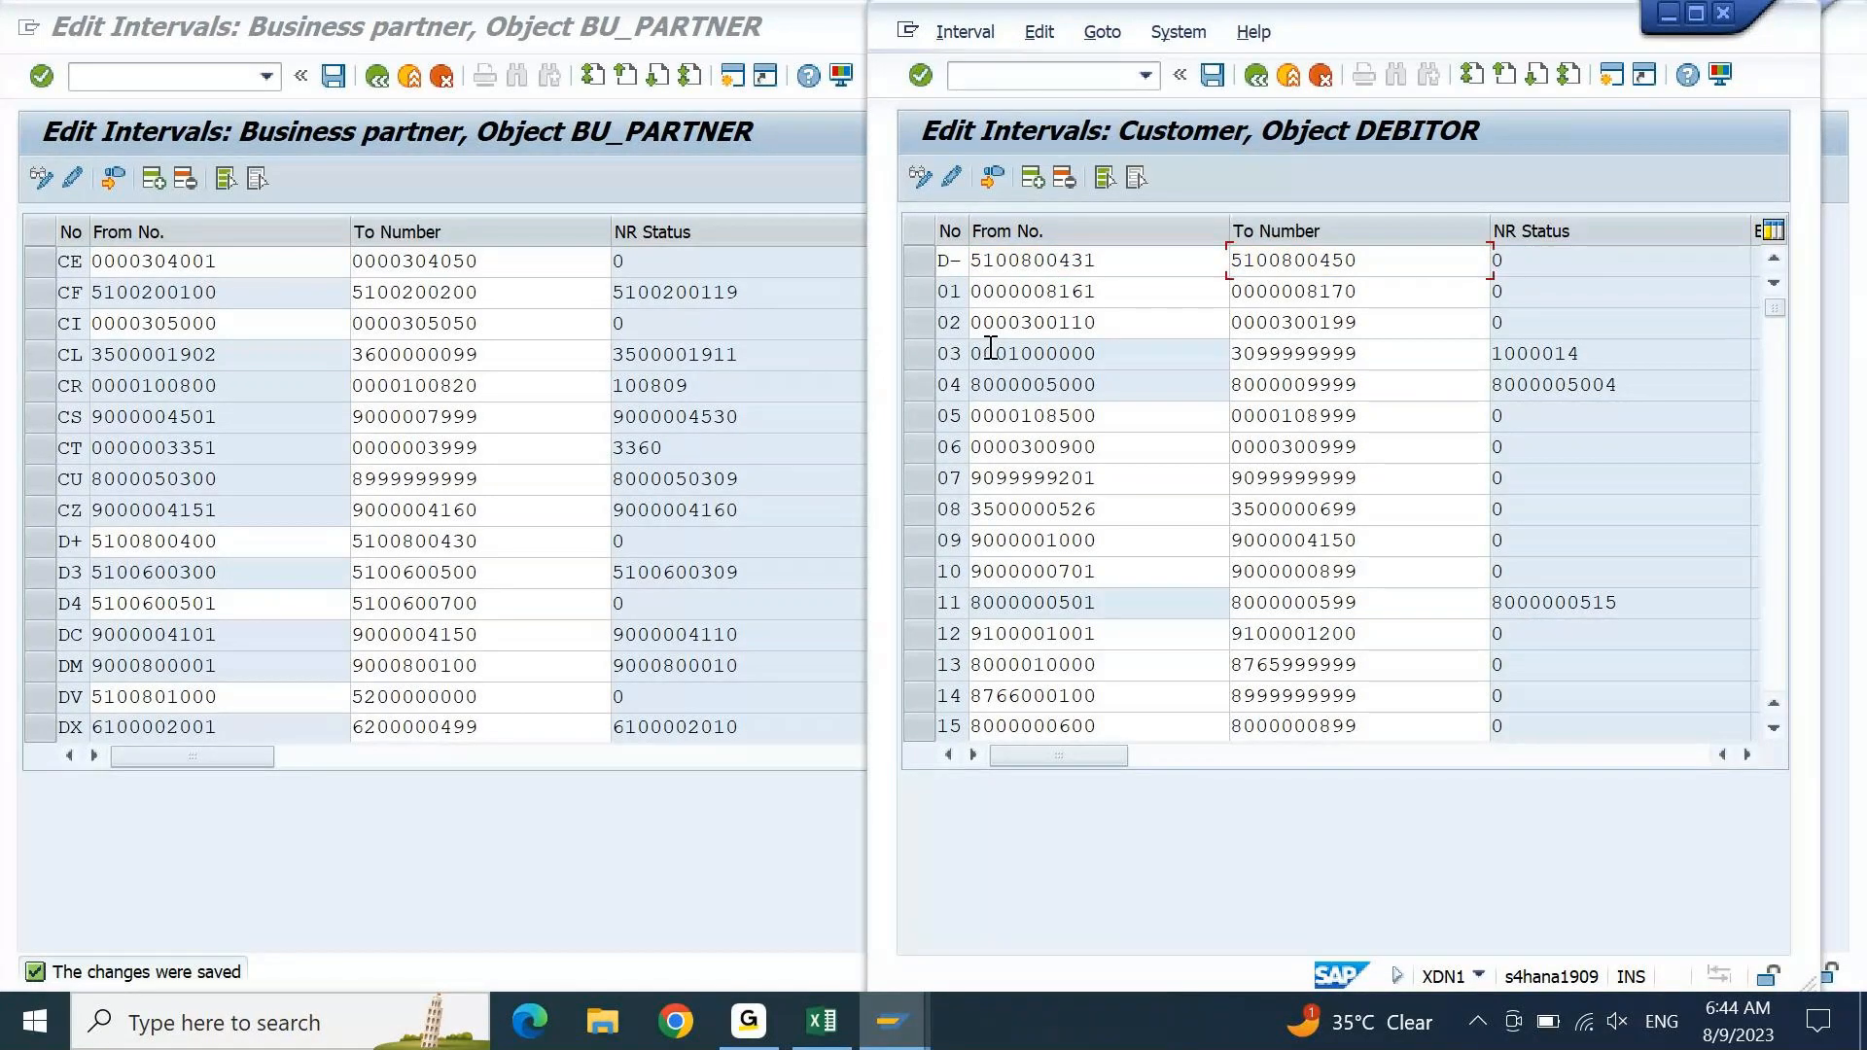
# - Save the customer number range intervals
pyautogui.scroll(-1, 991, 348)
pyautogui.click(1212, 75)
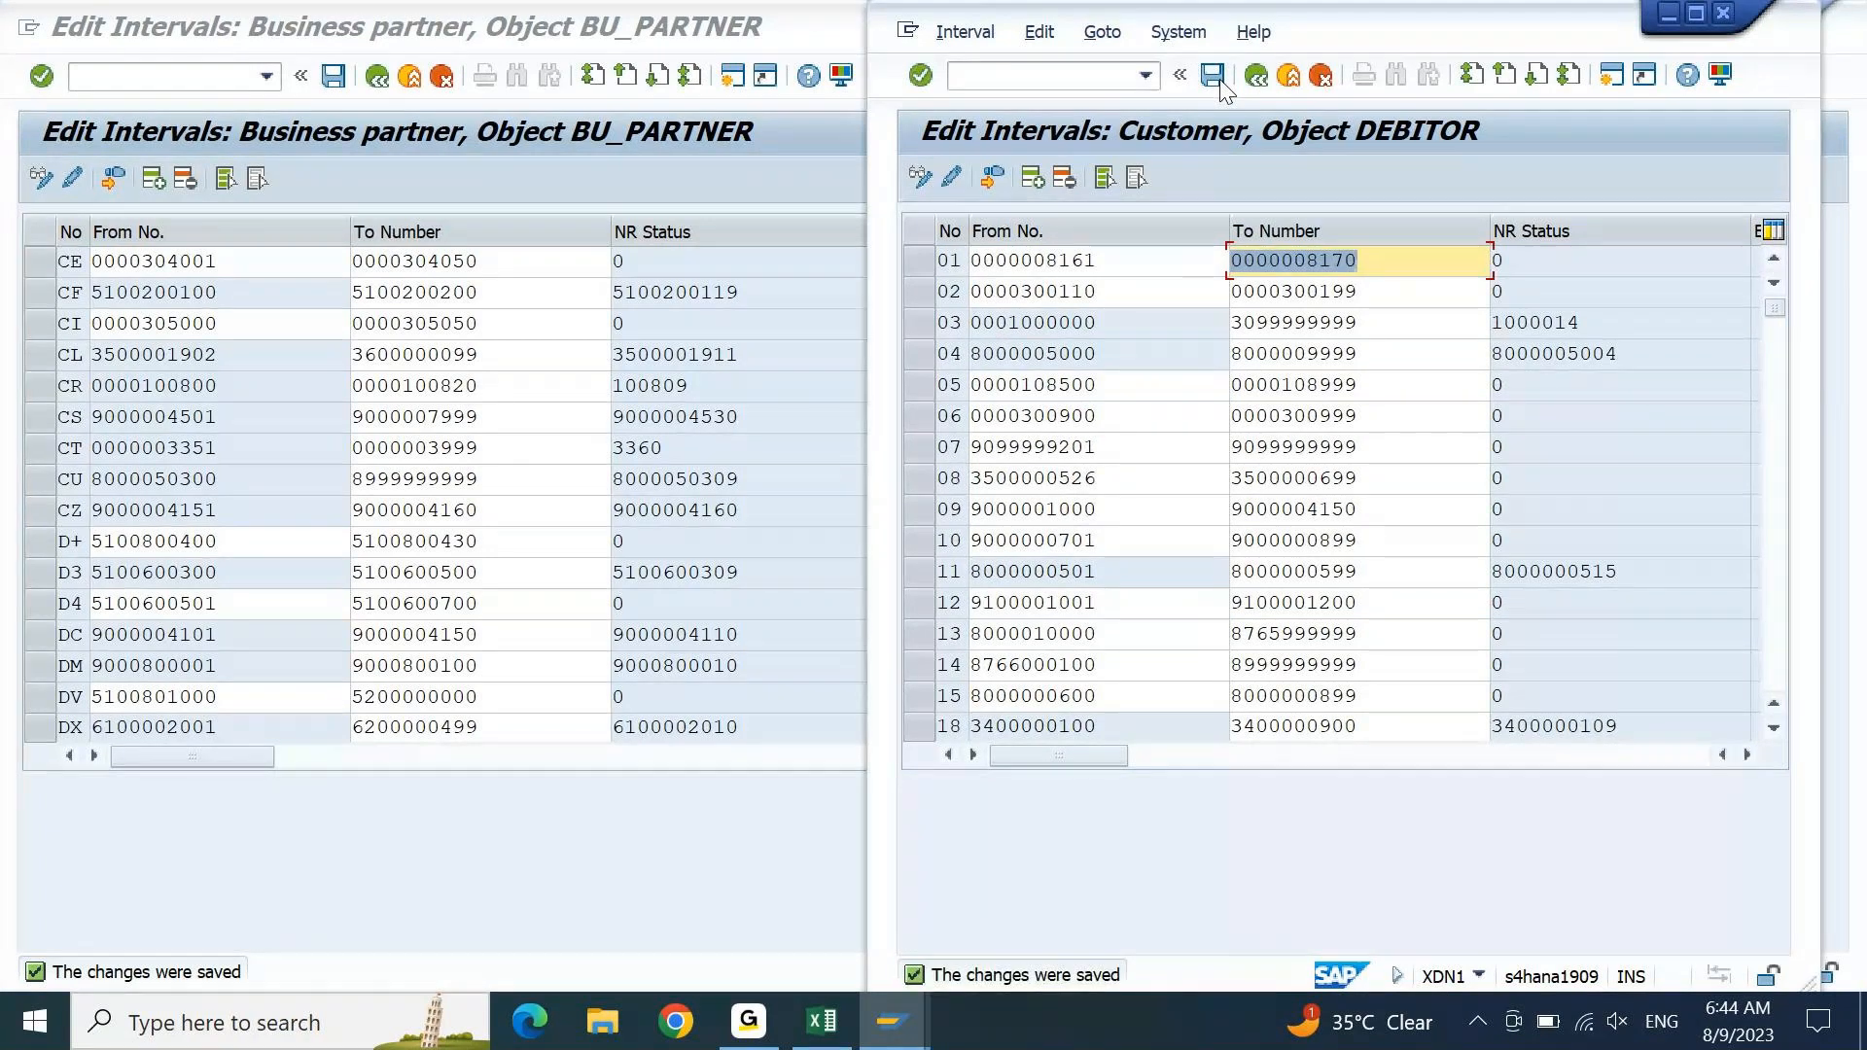
pyautogui.click(646, 179)
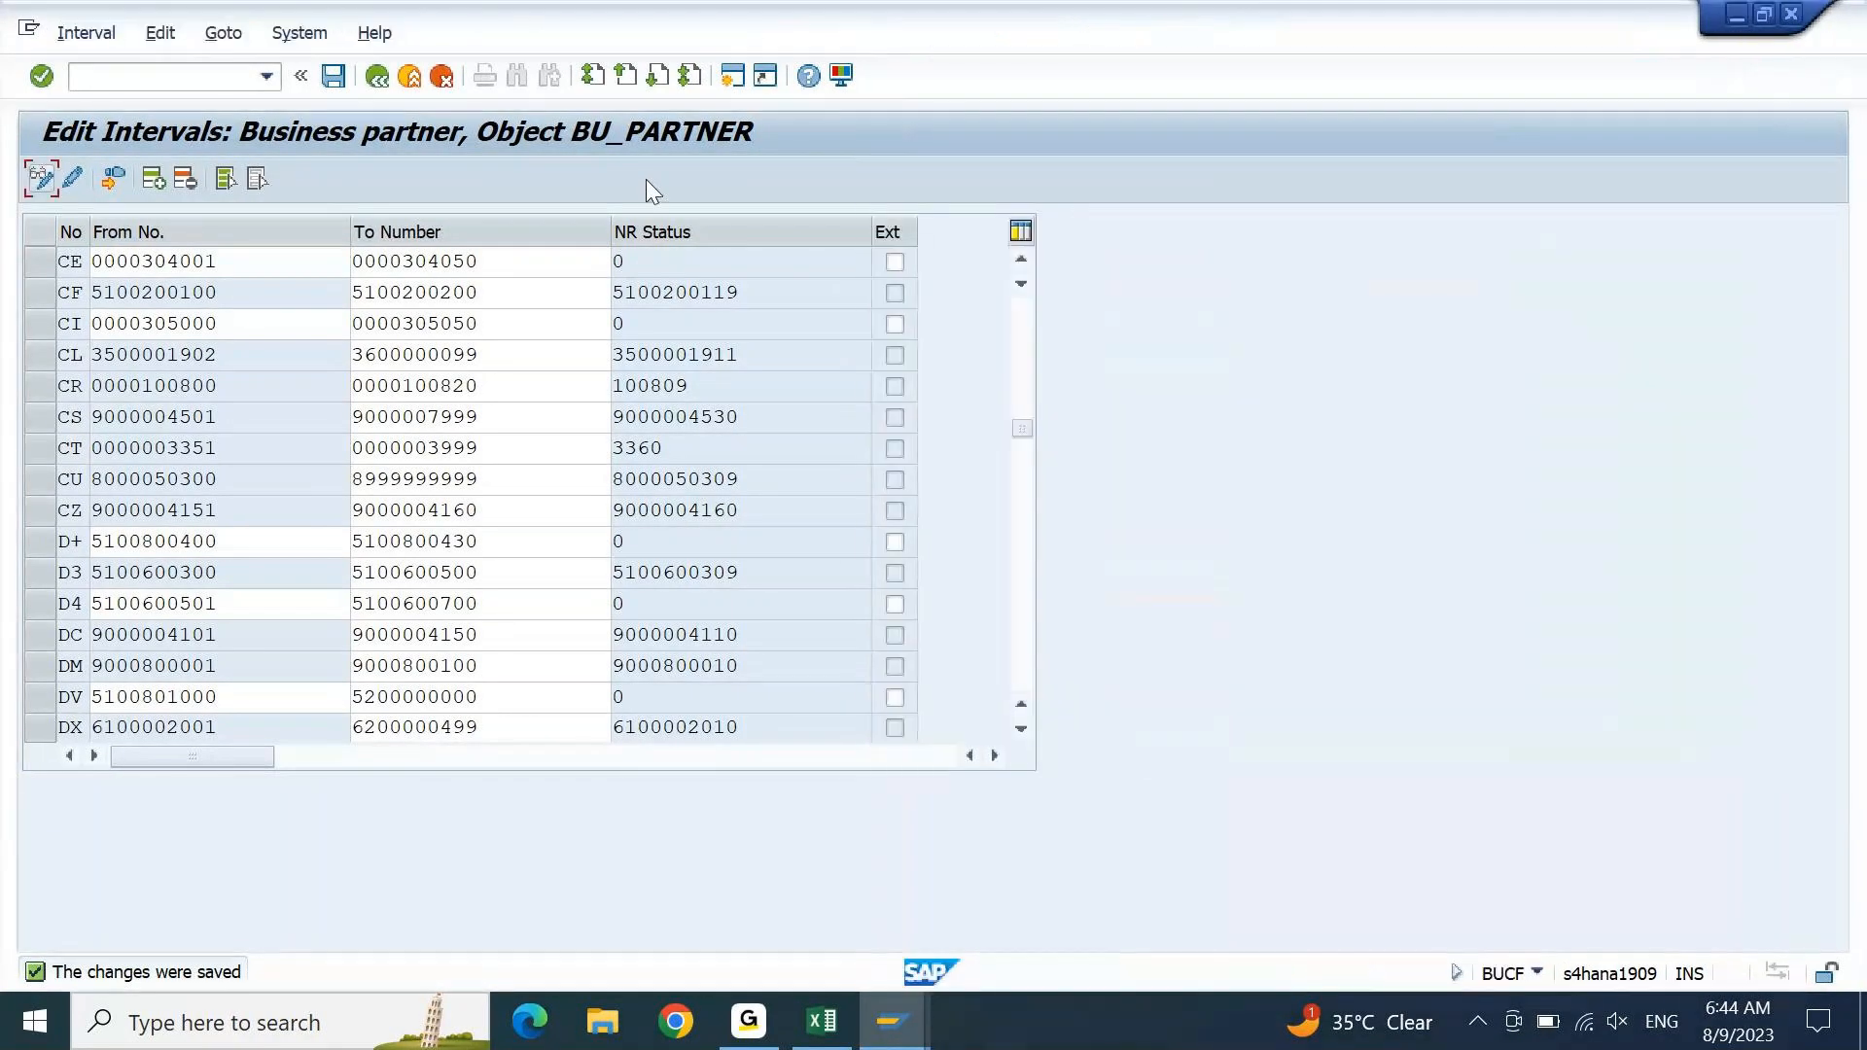
pyautogui.click(153, 180)
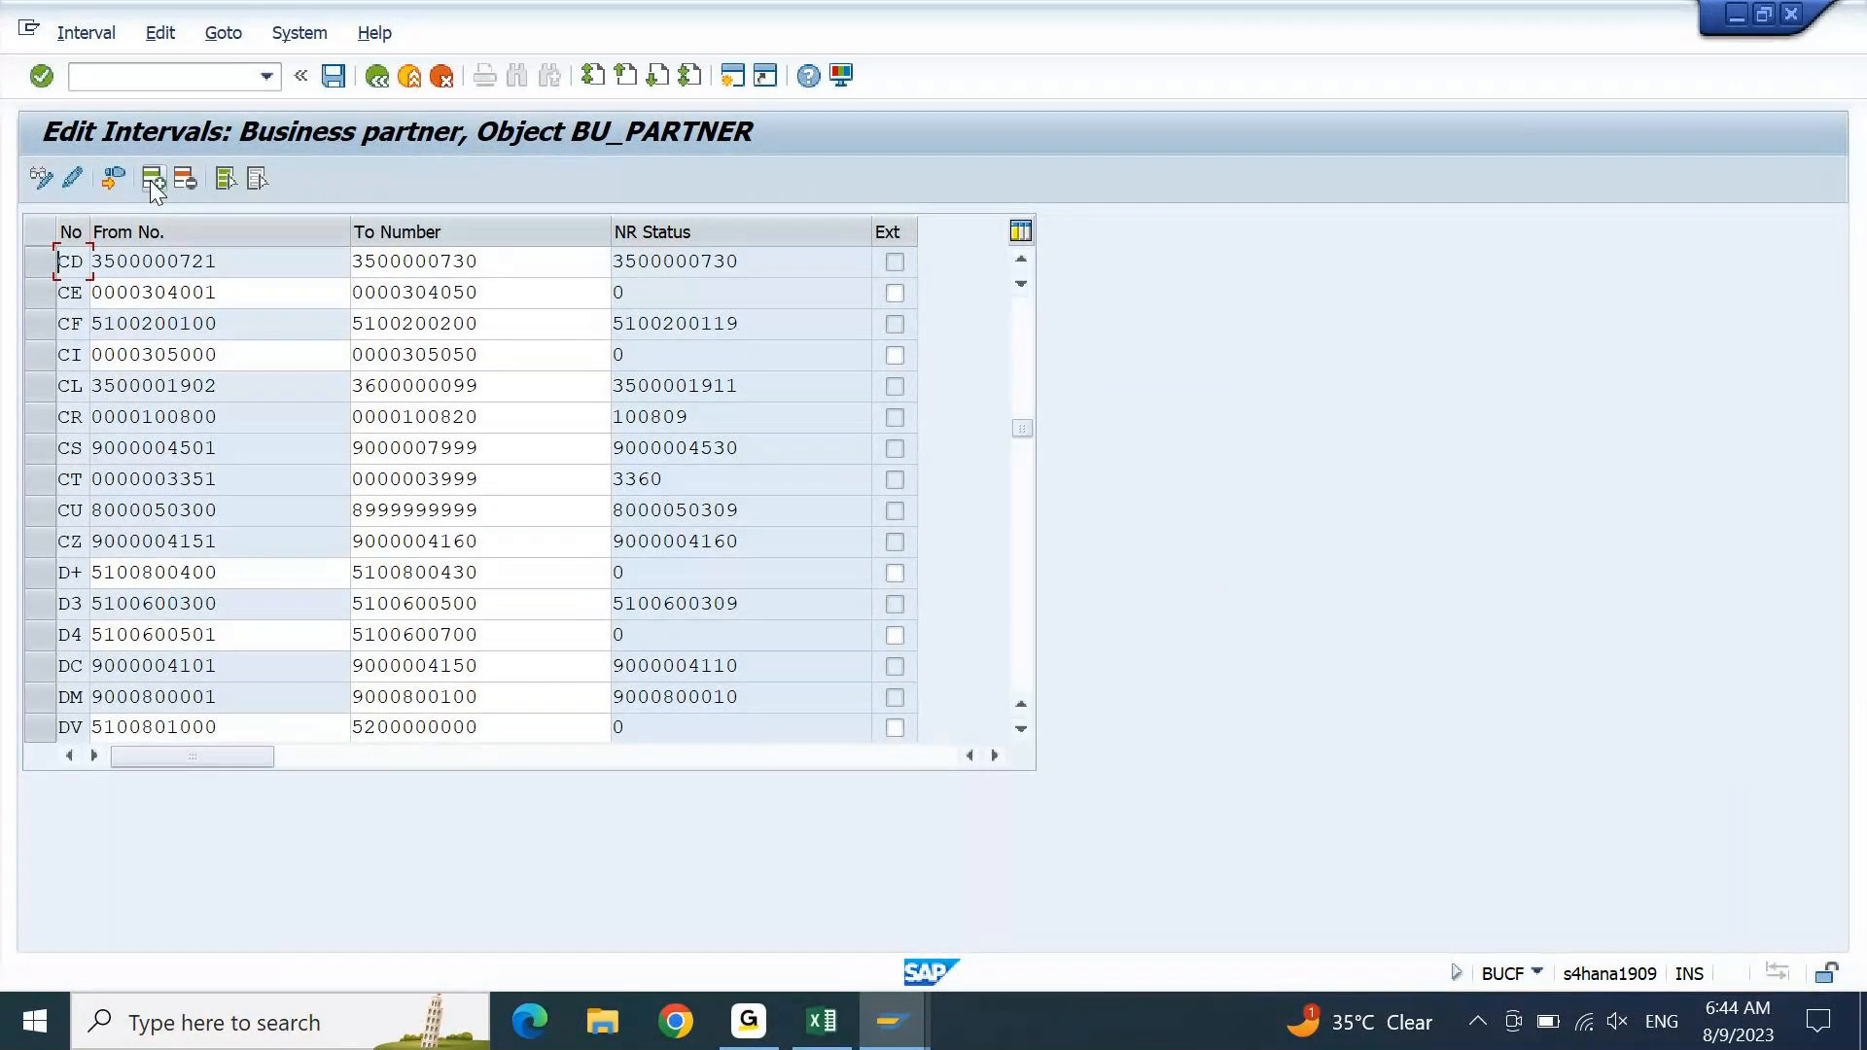
pyautogui.moveTo(1025, 429); pyautogui.dragTo(1028, 242)
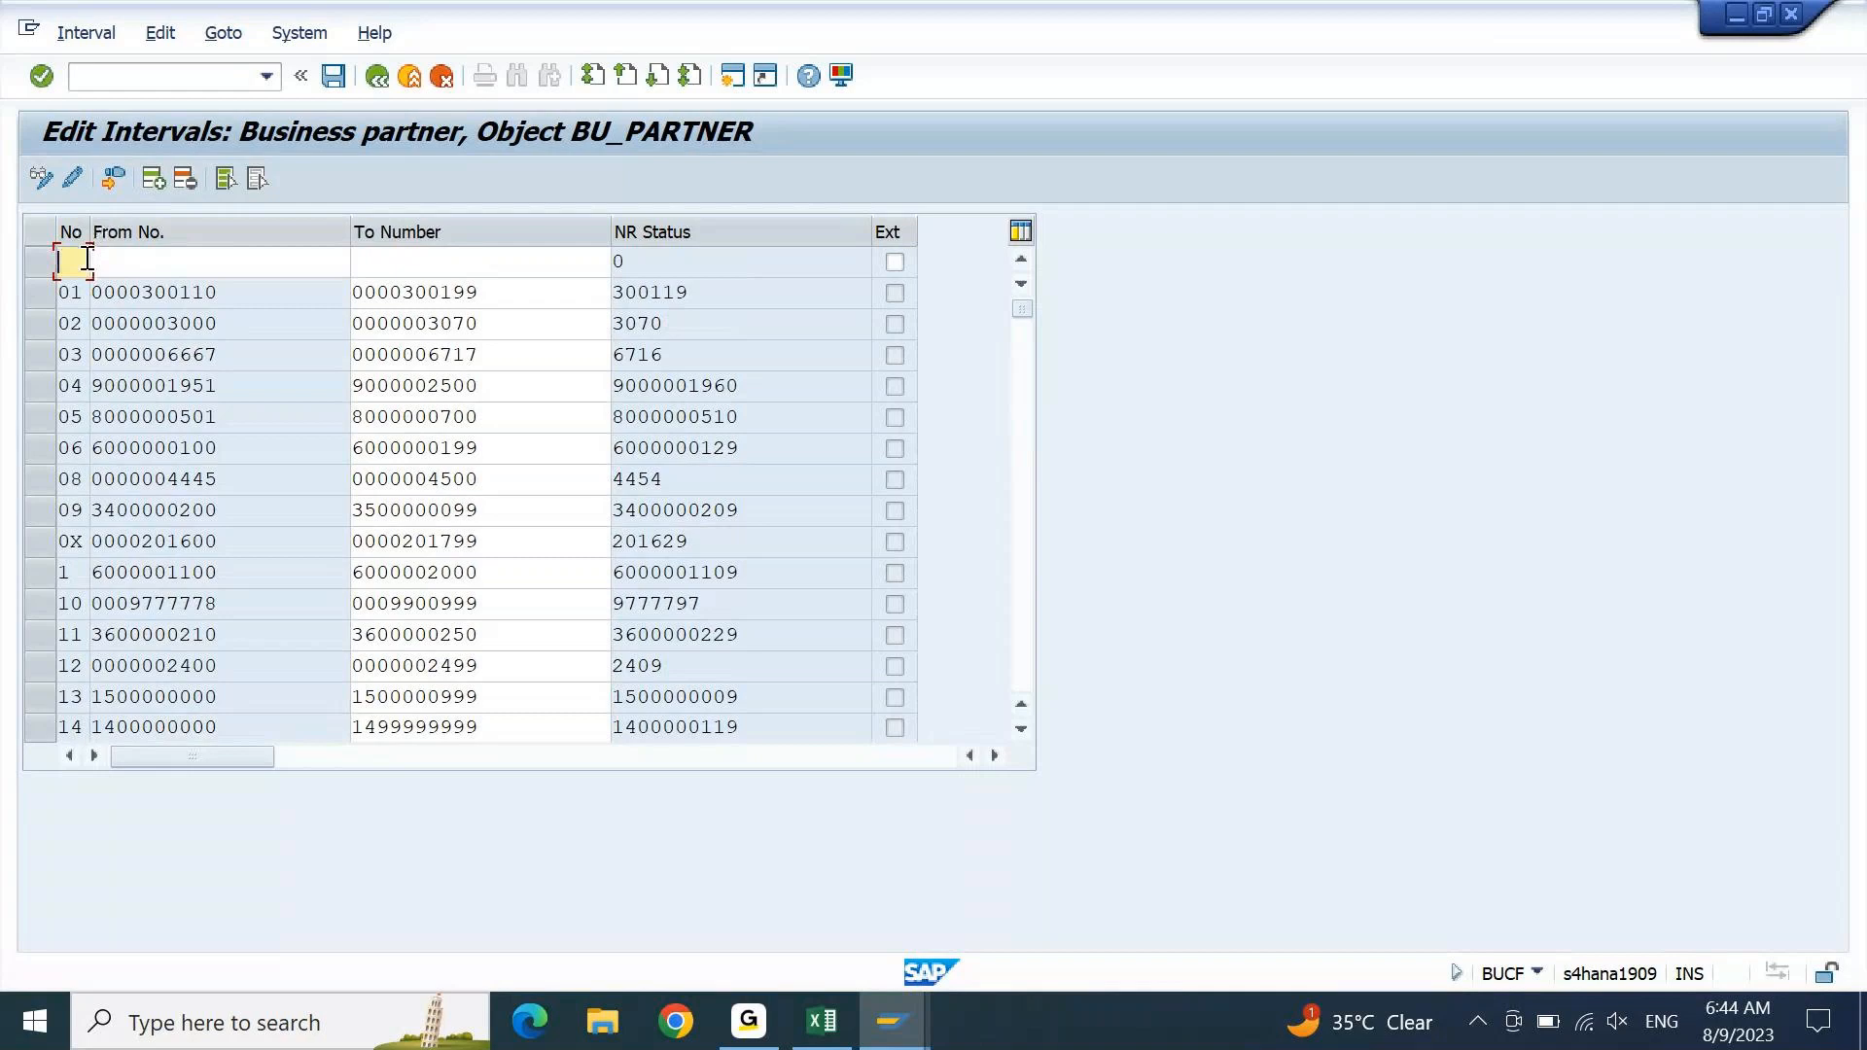
pyautogui.write('D-')
pyautogui.press('Tab')
pyautogui.write('5100800450')
pyautogui.press('Return')
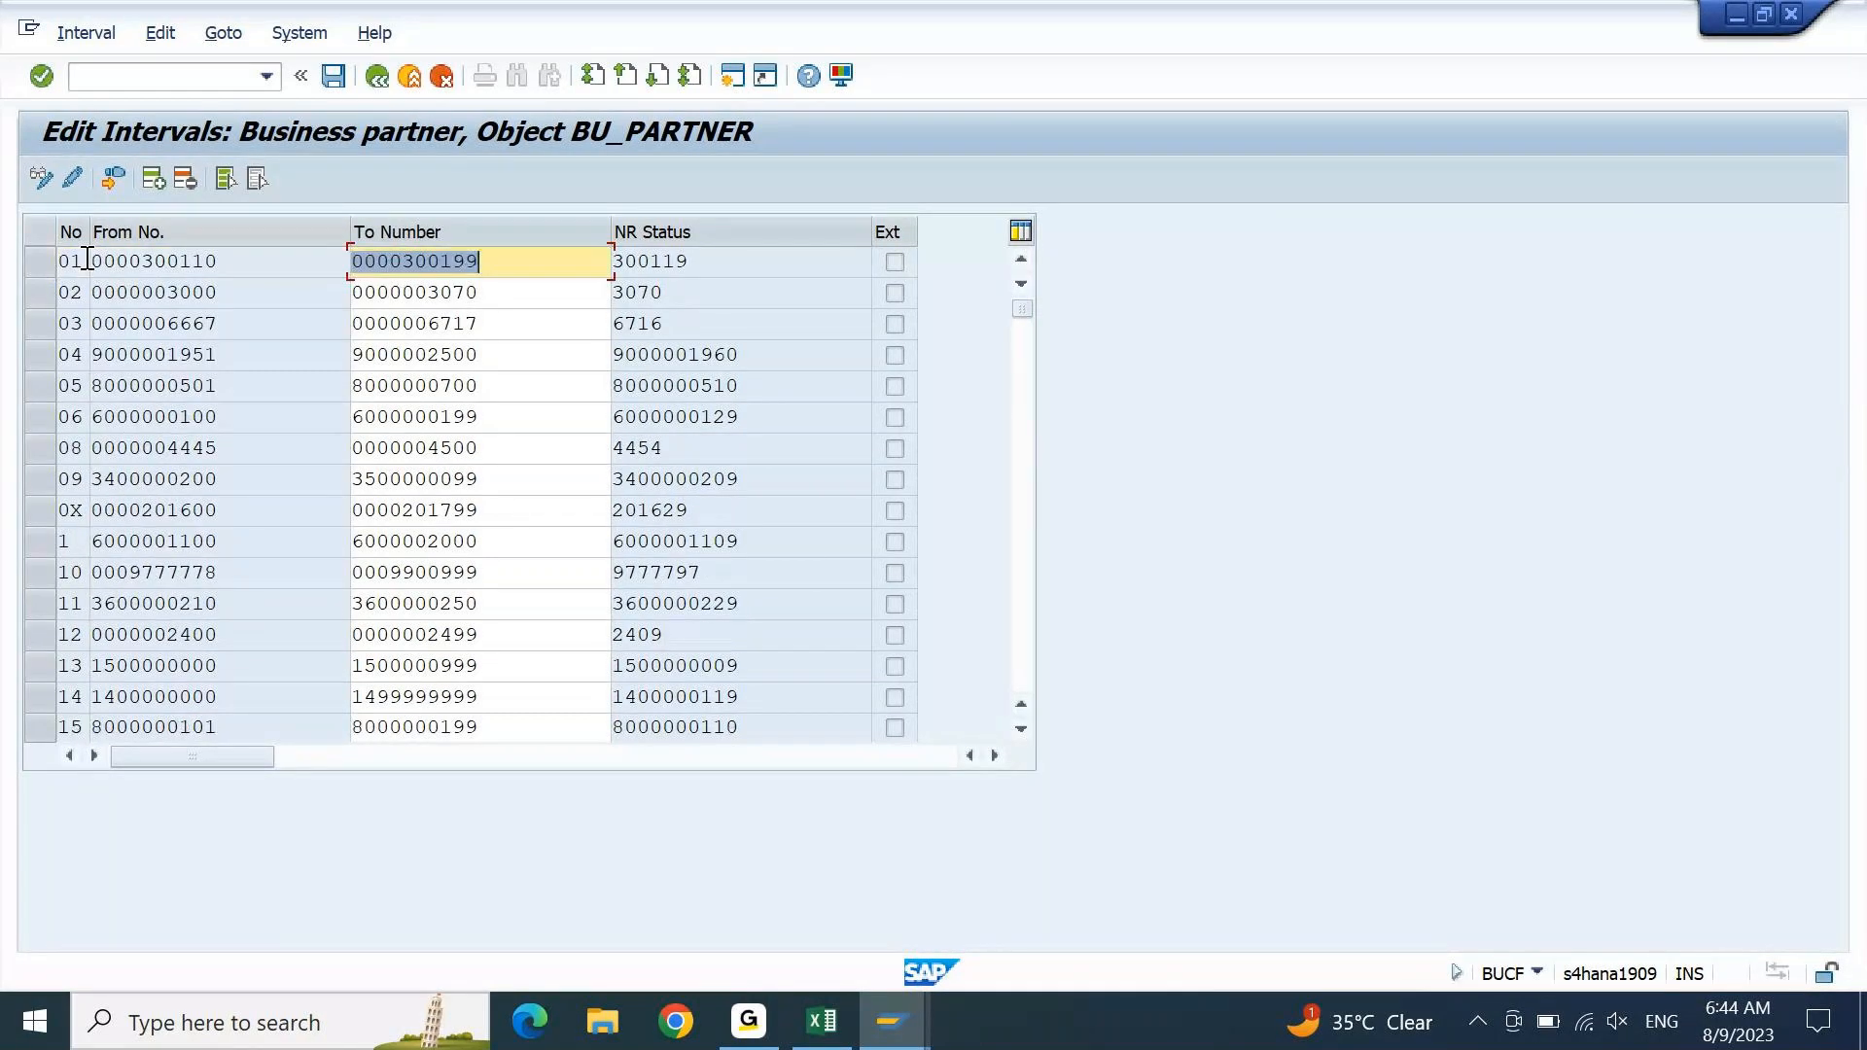
pyautogui.click(328, 85)
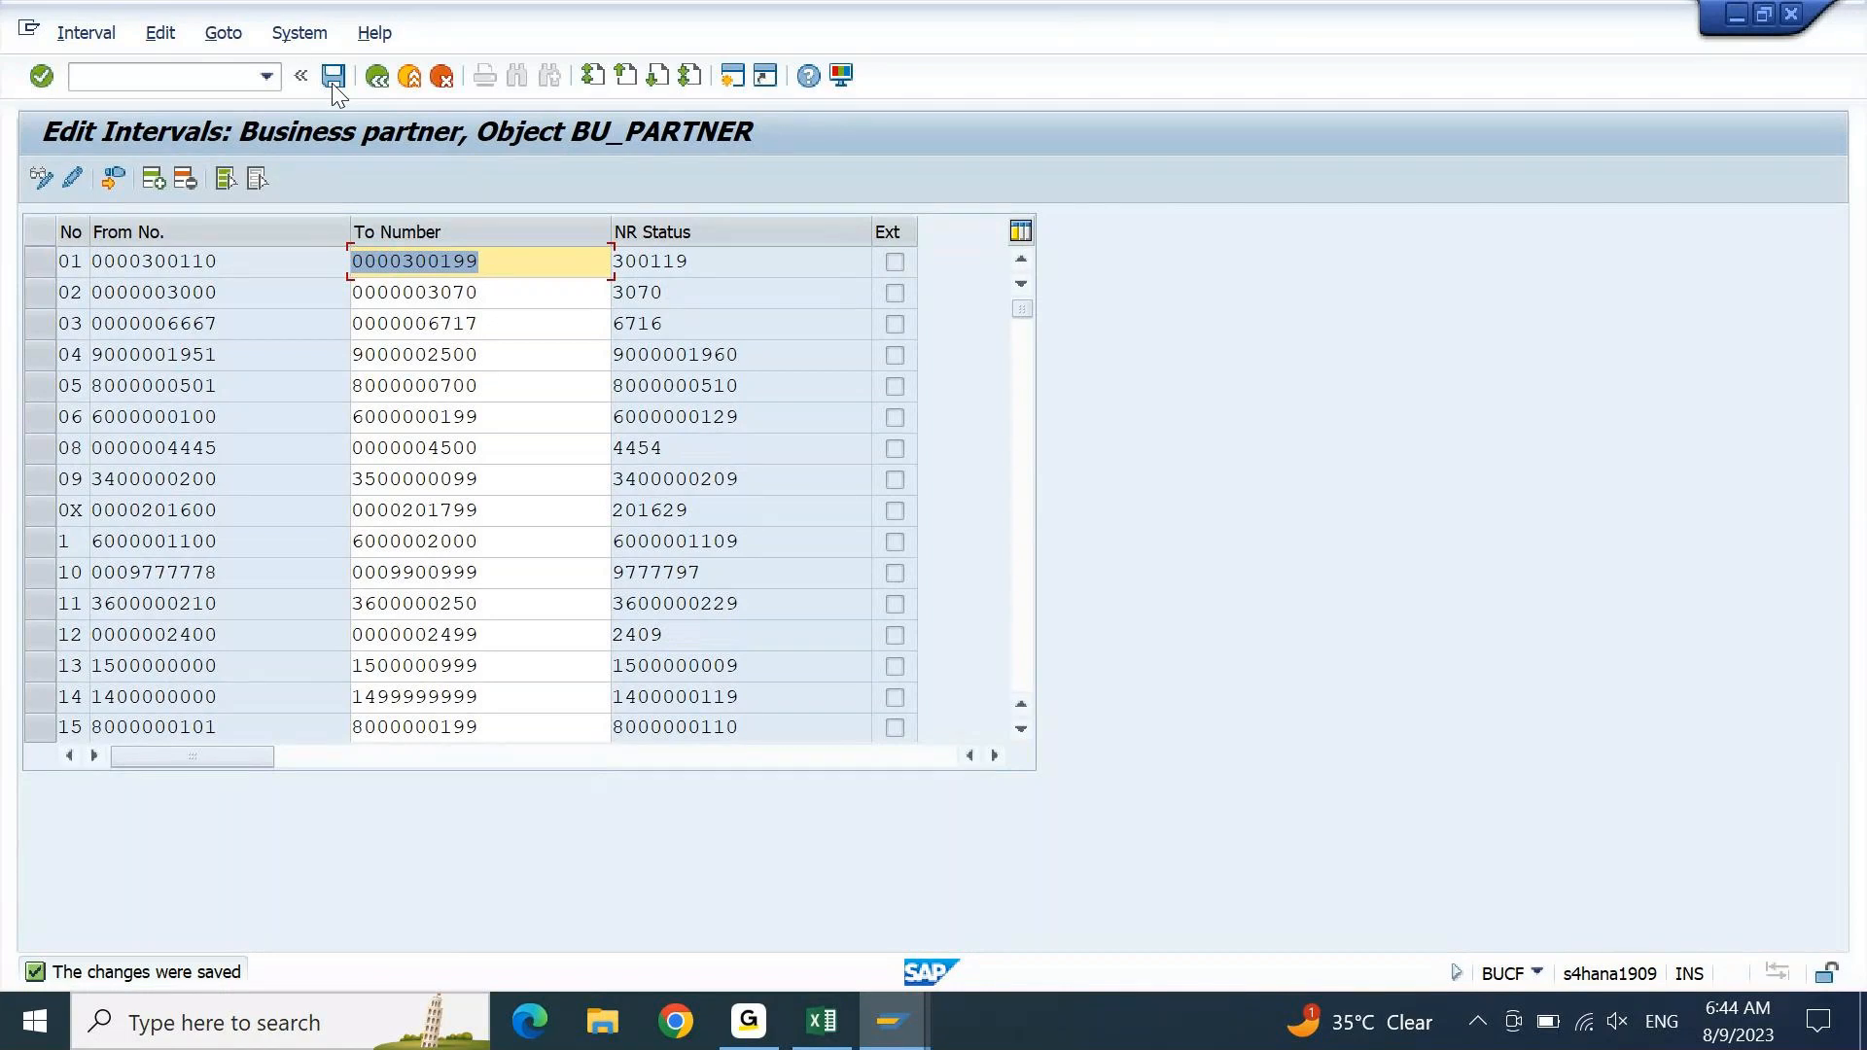
# - In the customer number ranges, mark intervals D+ and D- as external and save the changes
pyautogui.hotkey('alt', 'Tab')
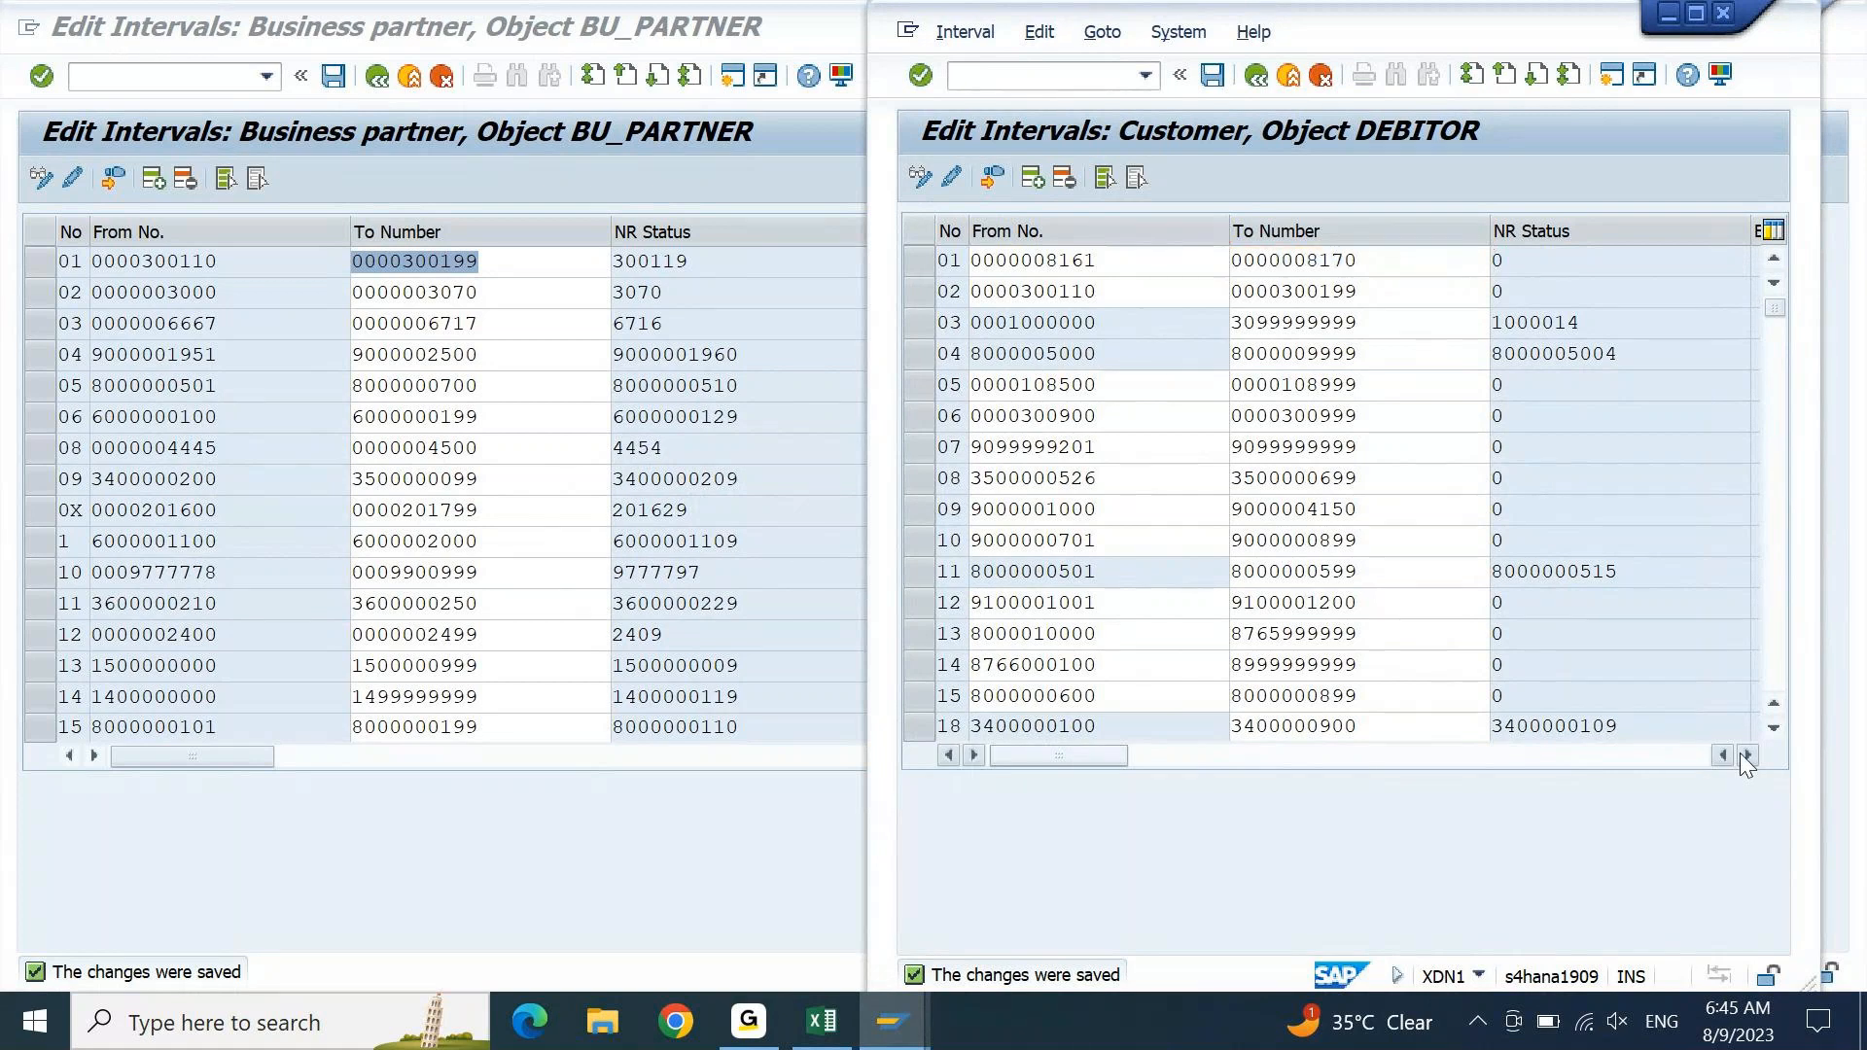
pyautogui.scroll(-5, 1741, 764)
pyautogui.scroll(-5, 1744, 764)
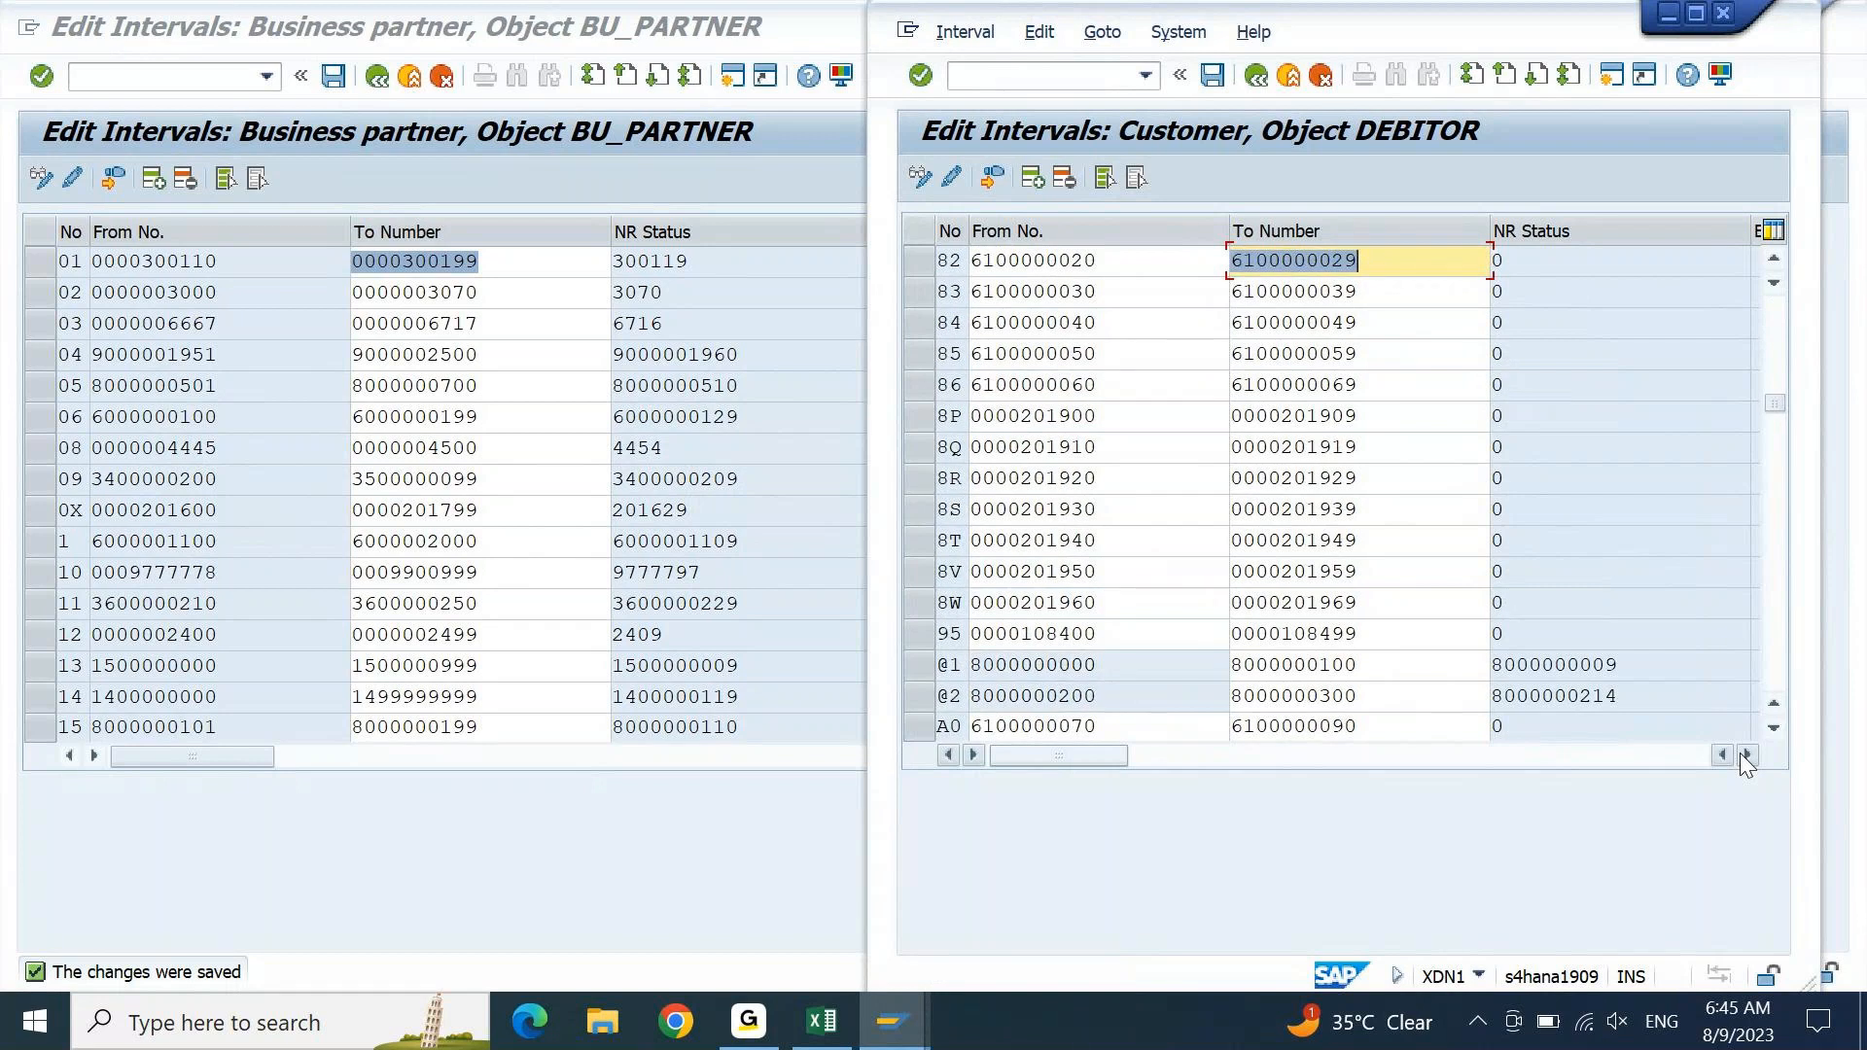
pyautogui.scroll(-5, 1747, 765)
pyautogui.scroll(-5, 1746, 764)
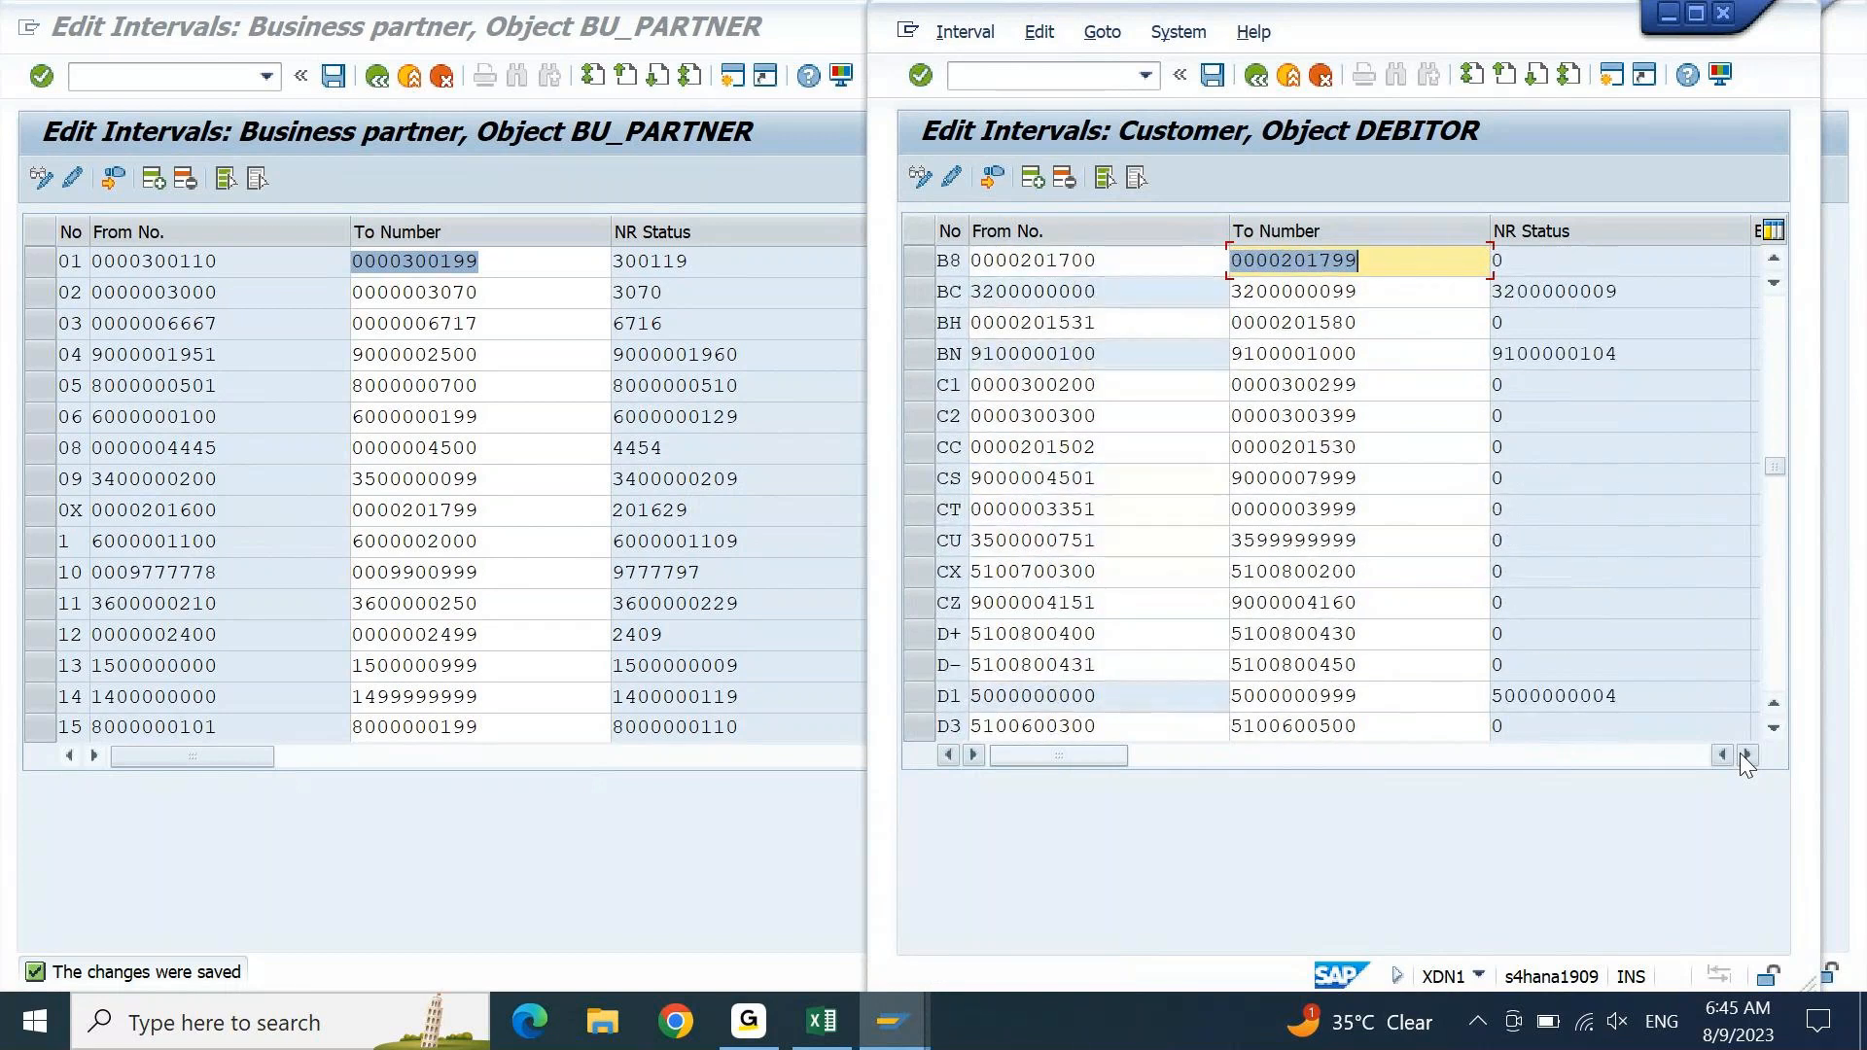
pyautogui.scroll(-5, 1747, 764)
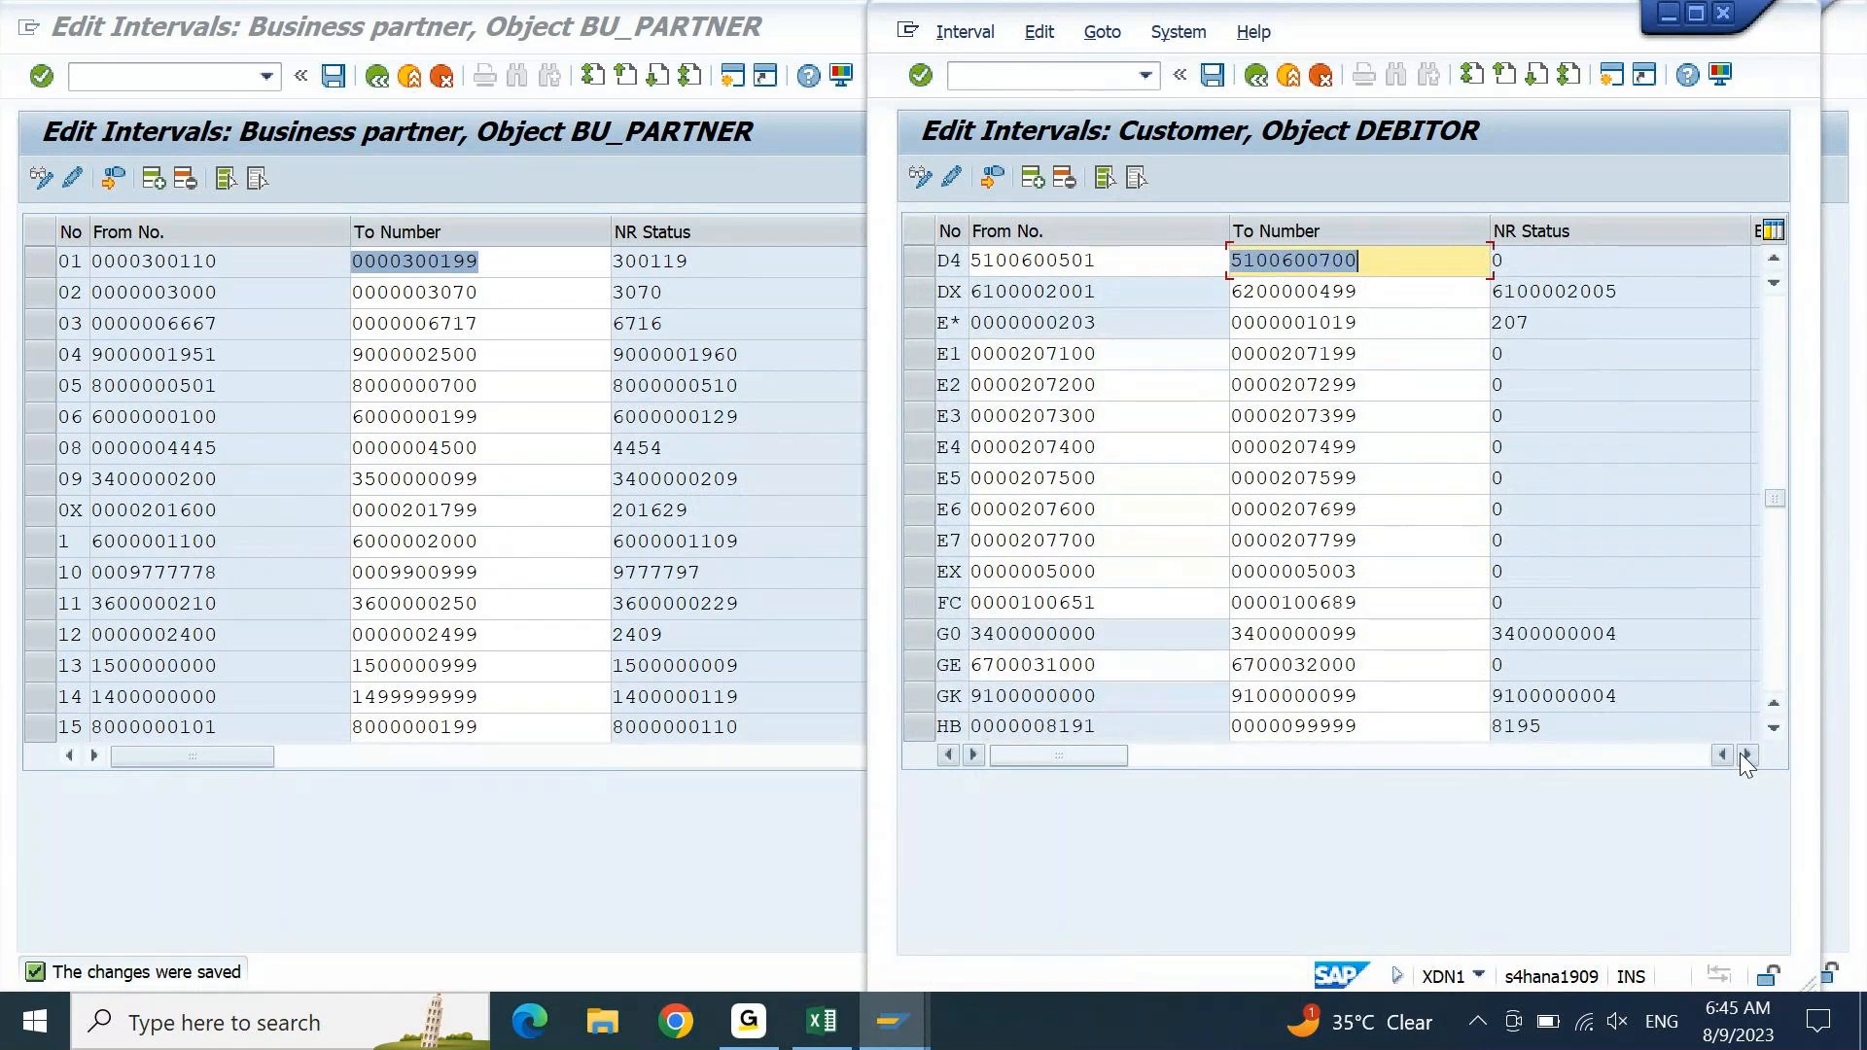
pyautogui.scroll(5, 1747, 764)
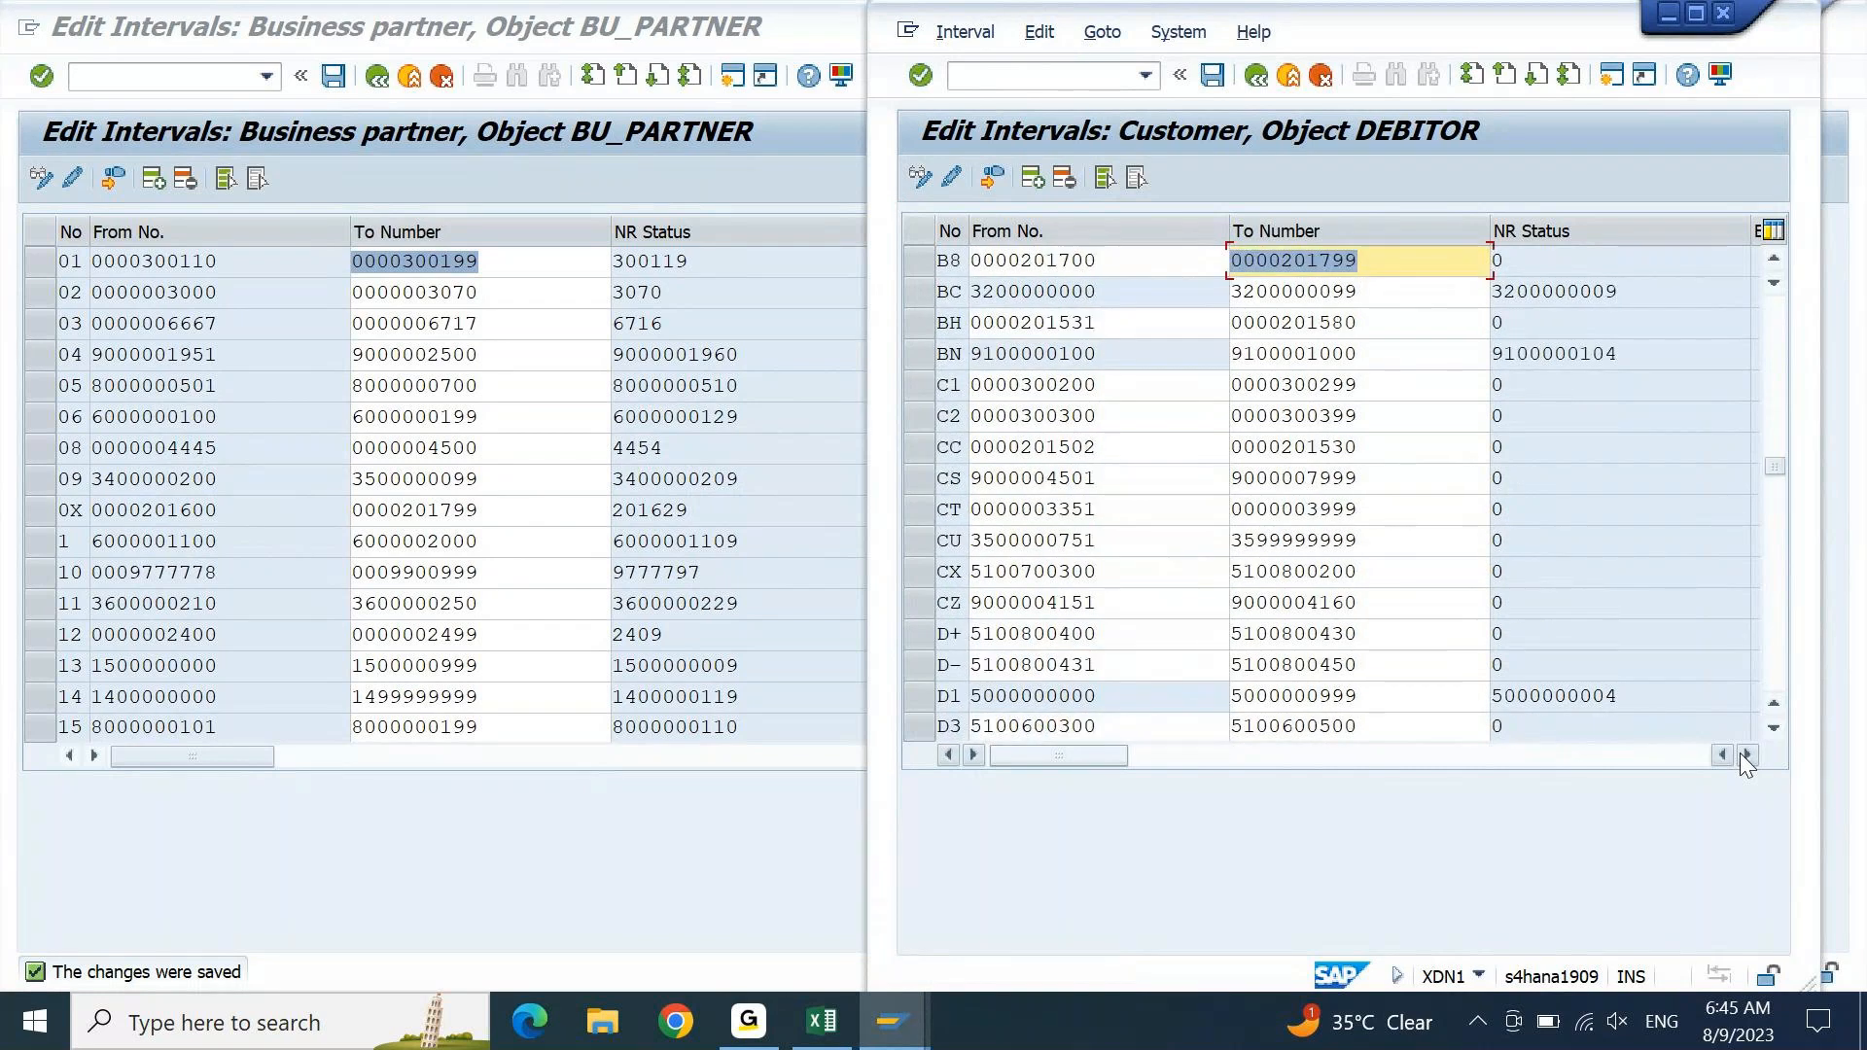
pyautogui.click(788, 208)
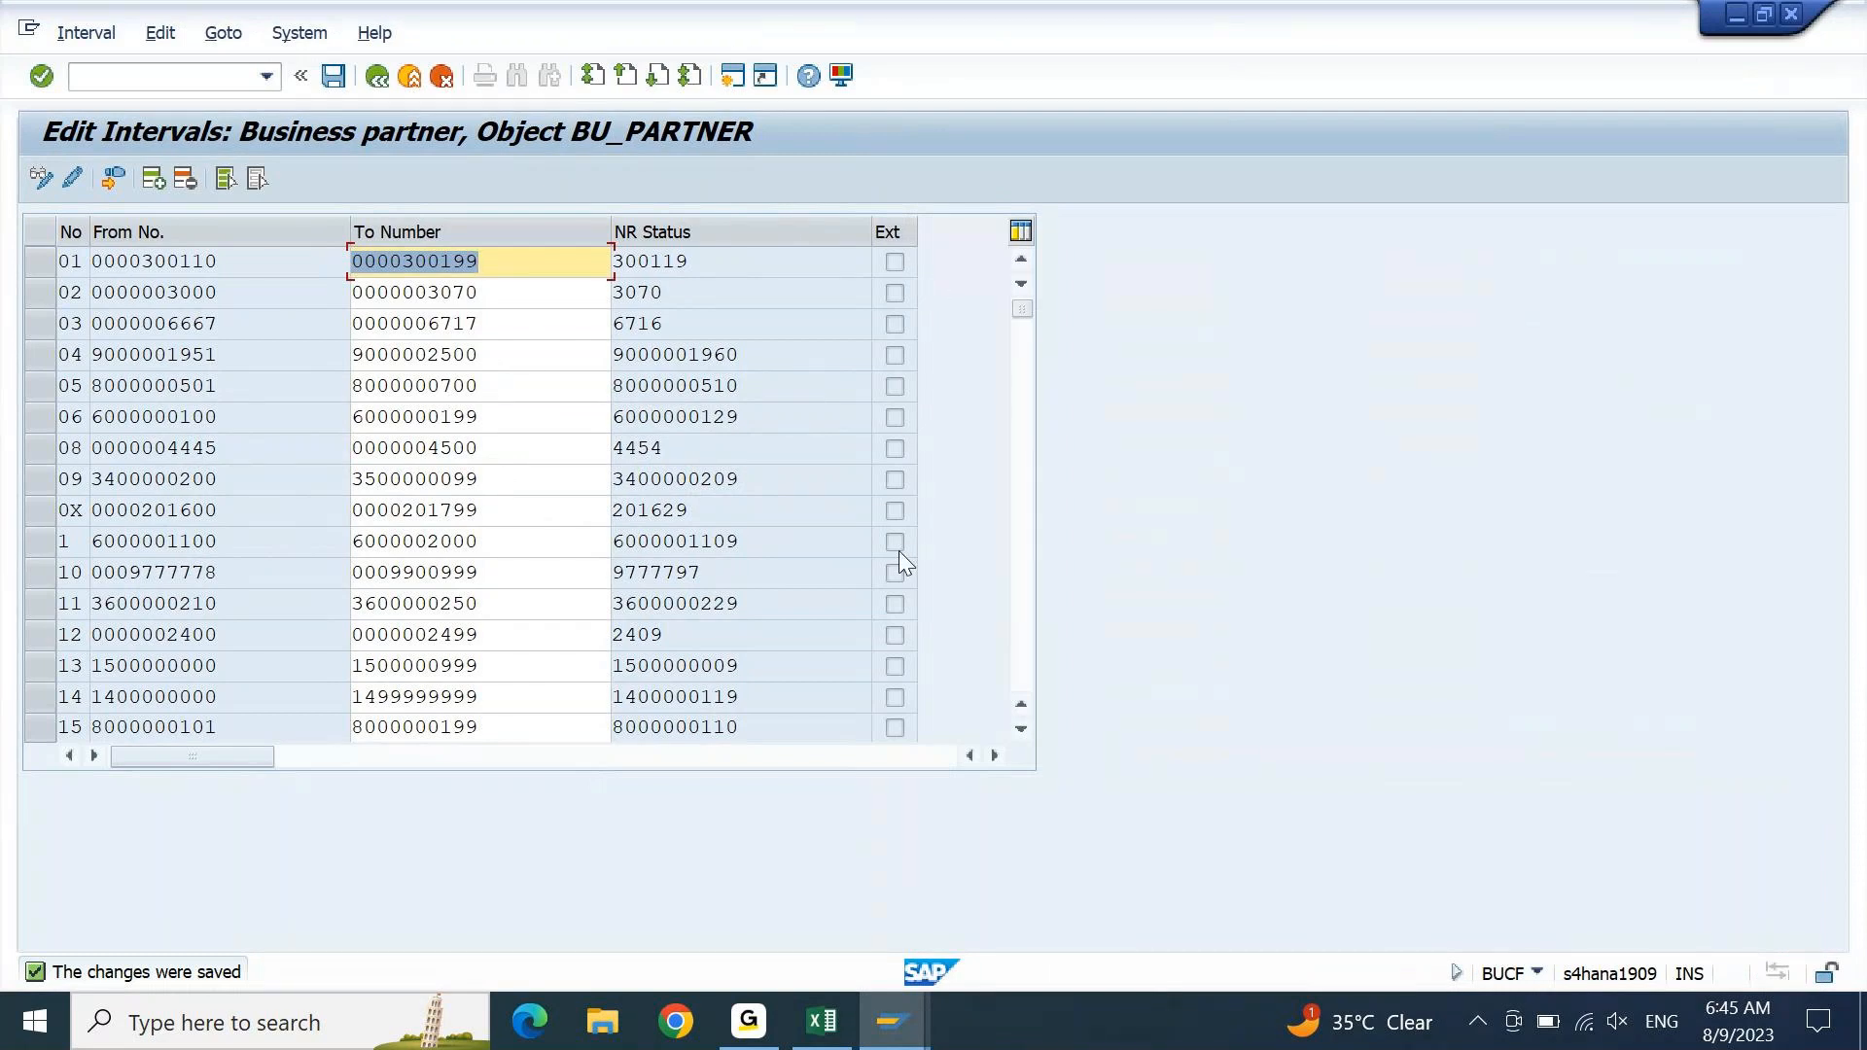
pyautogui.hotkey('alt', 'Tab')
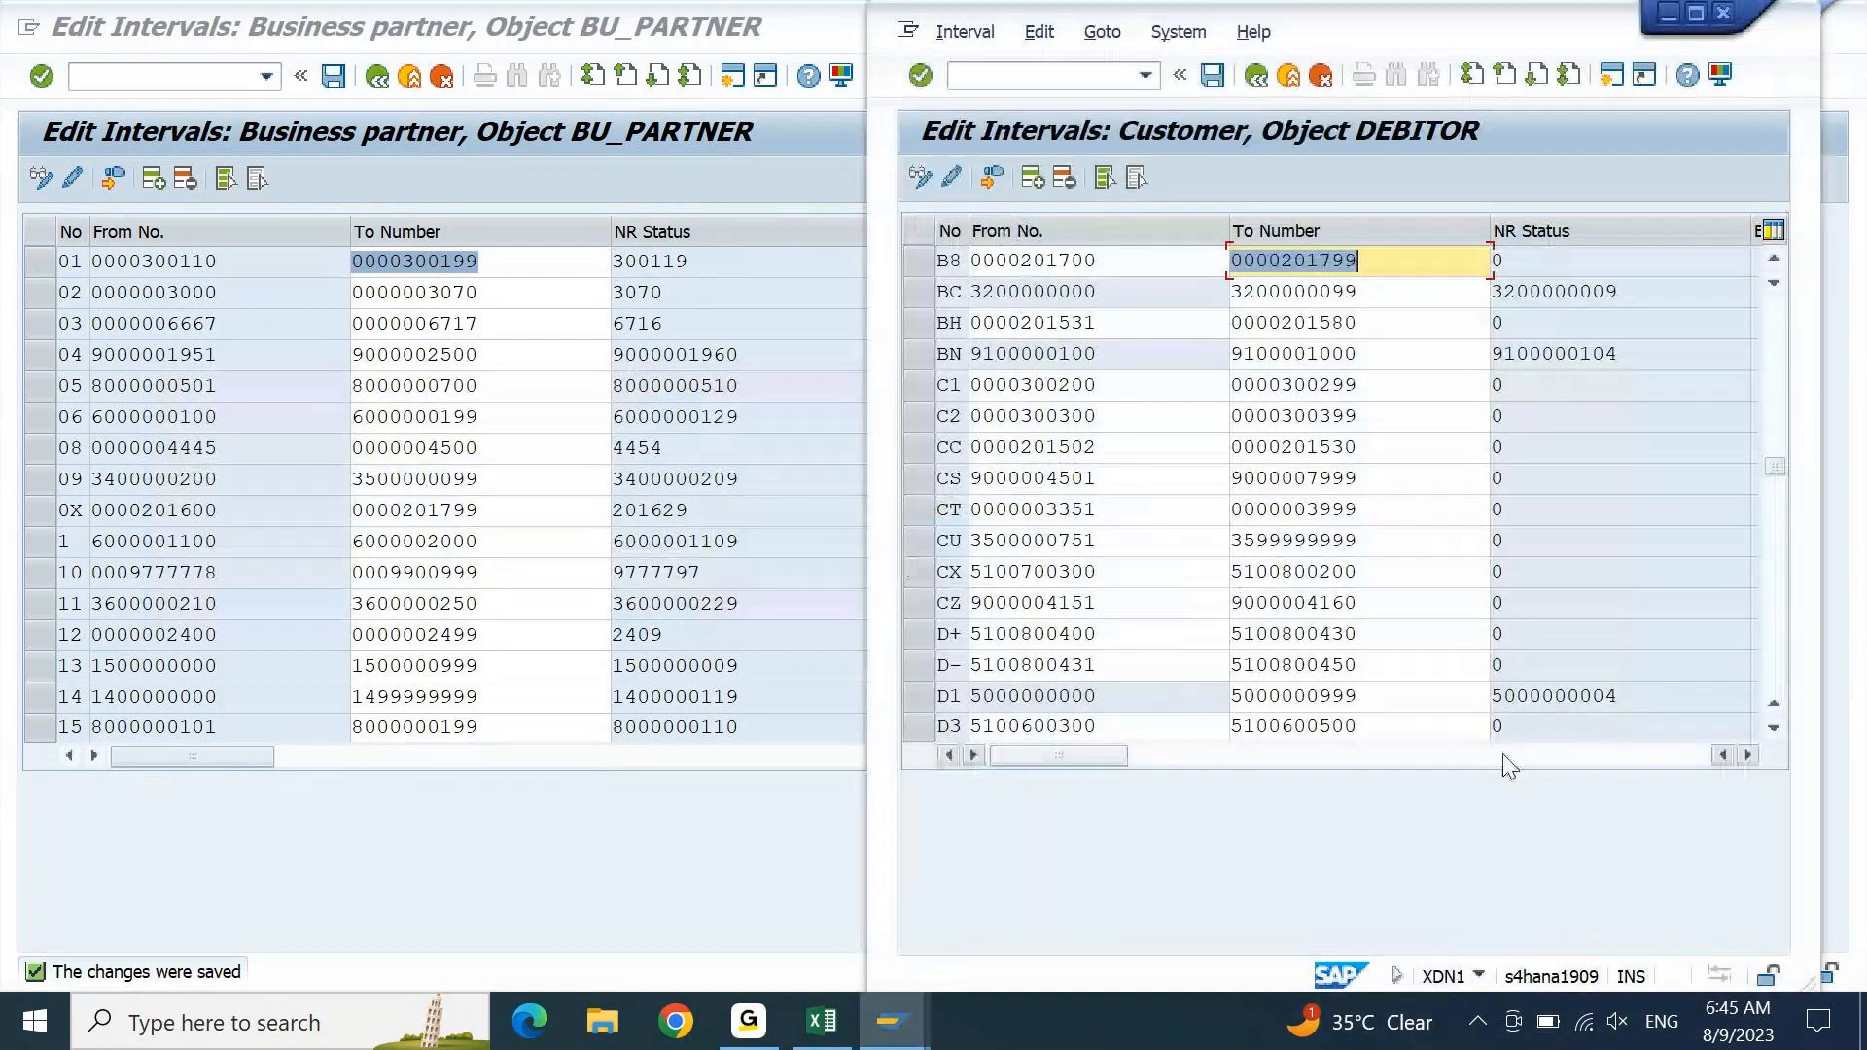
pyautogui.click(1698, 13)
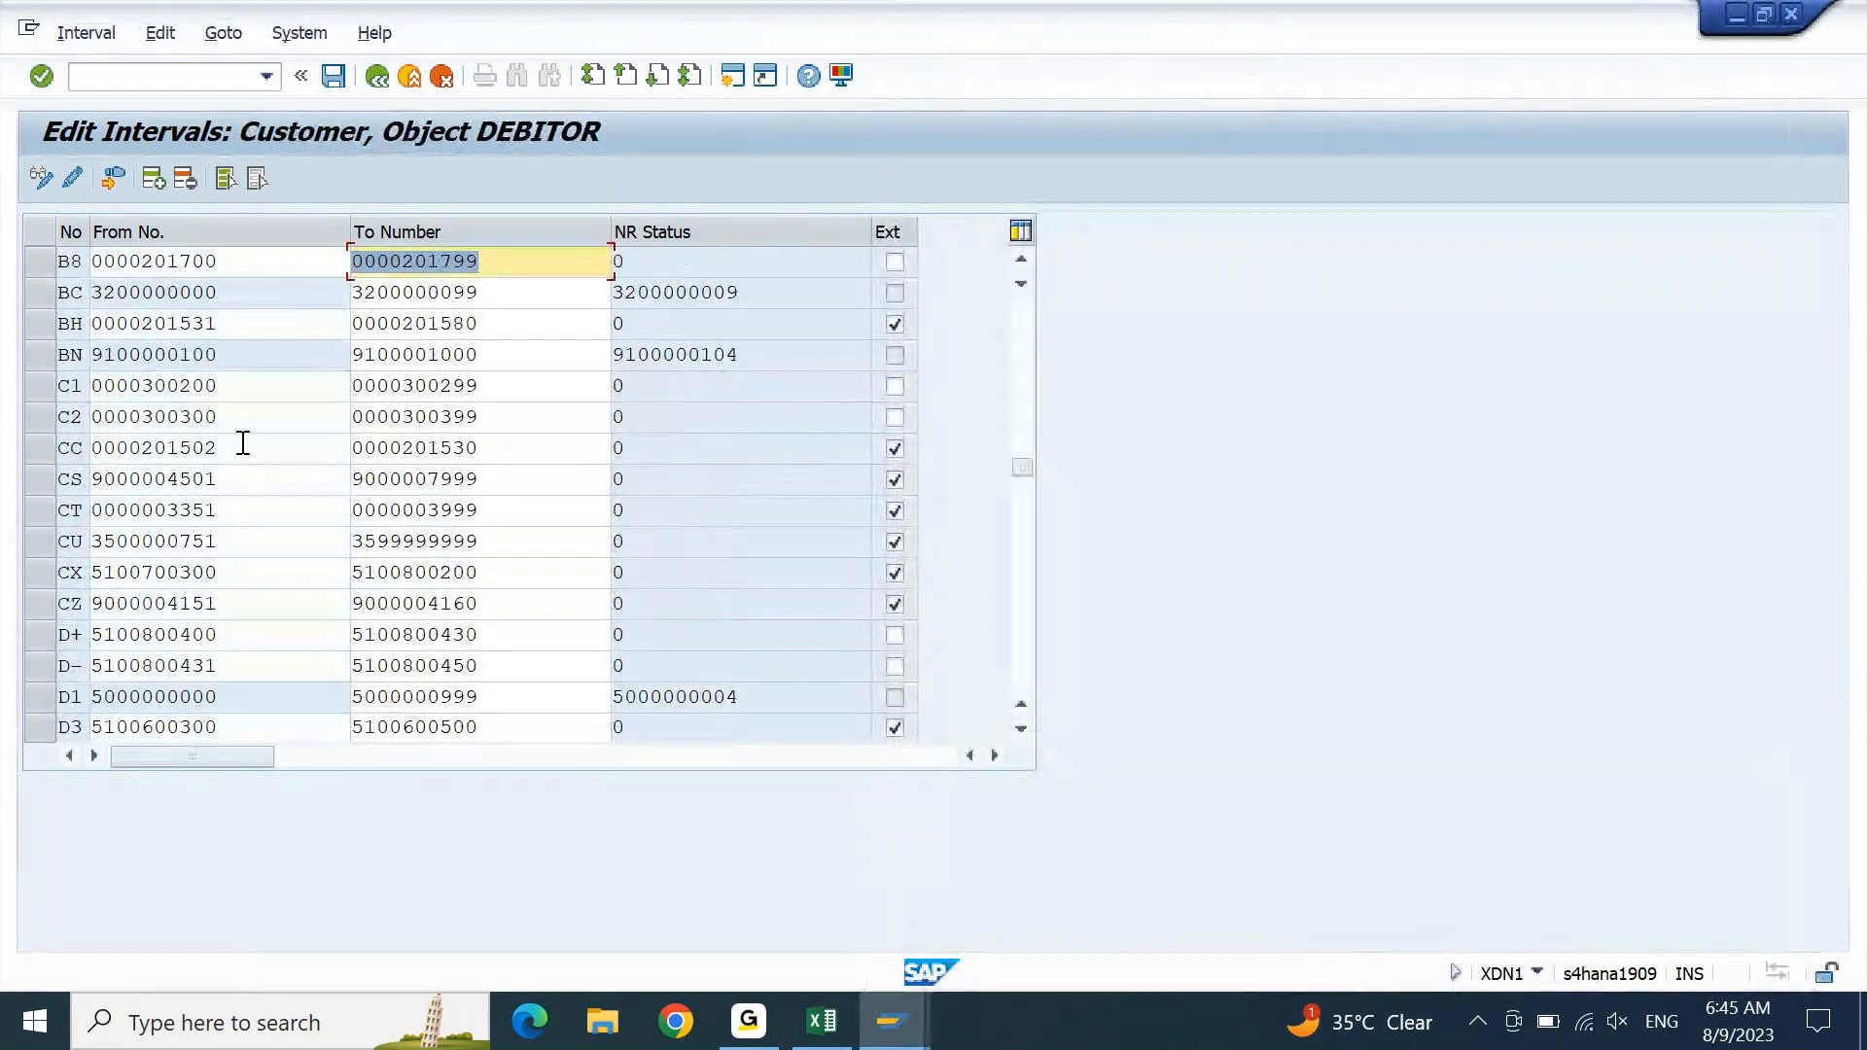
pyautogui.click(40, 635)
pyautogui.click(40, 666)
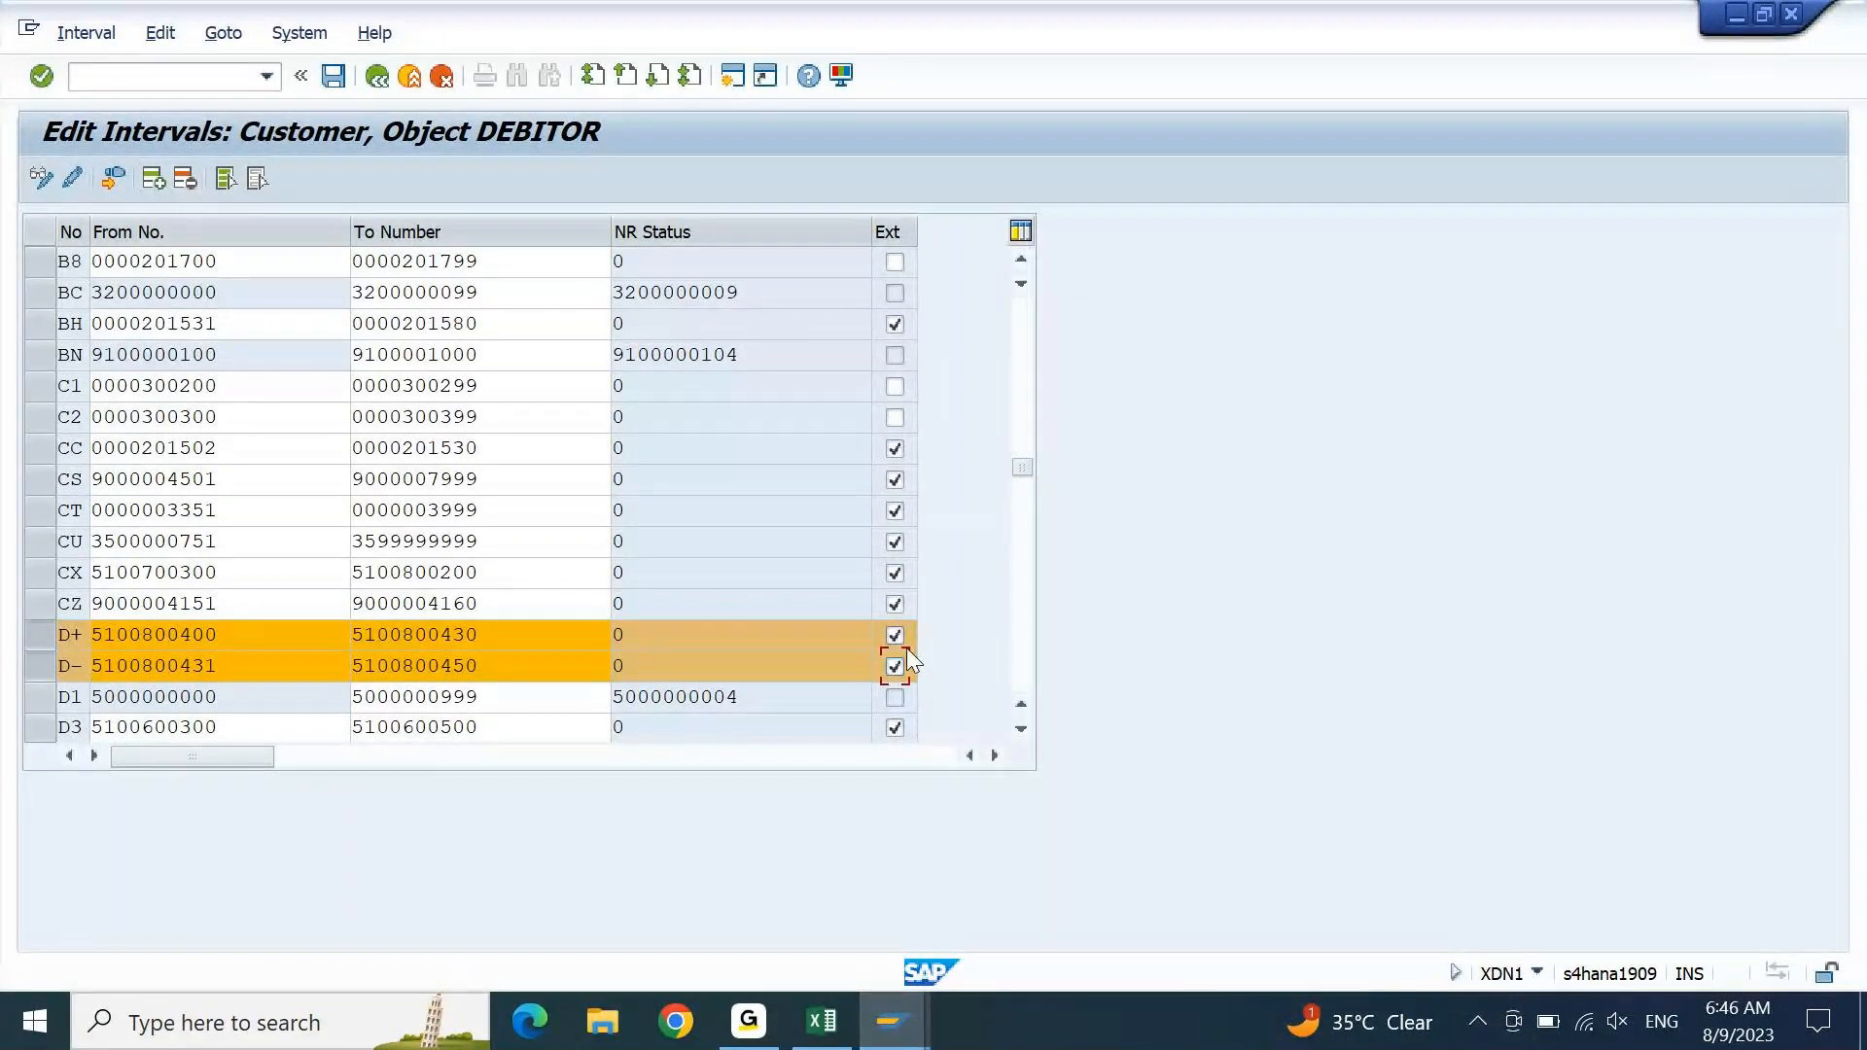
pyautogui.click(333, 77)
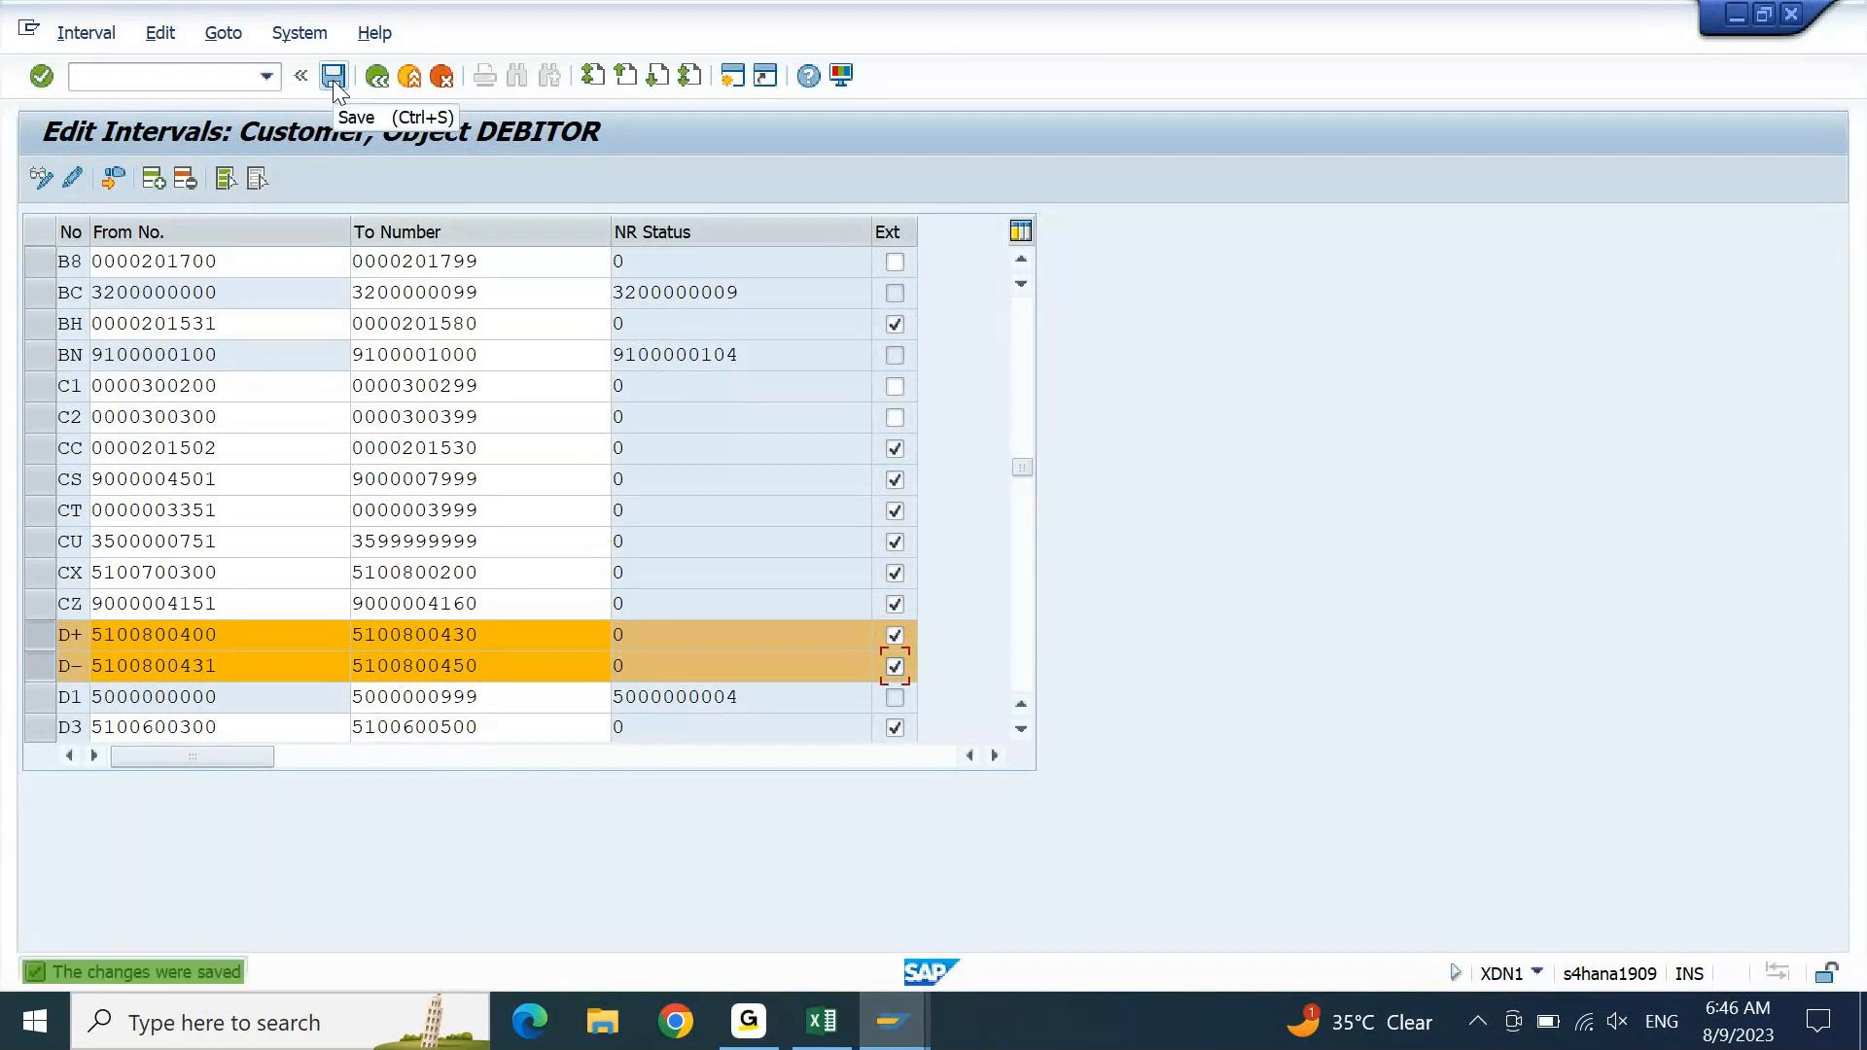
# - Switch to the Excel notes and copy the transaction code OBAR for assigning number ranges to customer account groups
pyautogui.click(823, 1022)
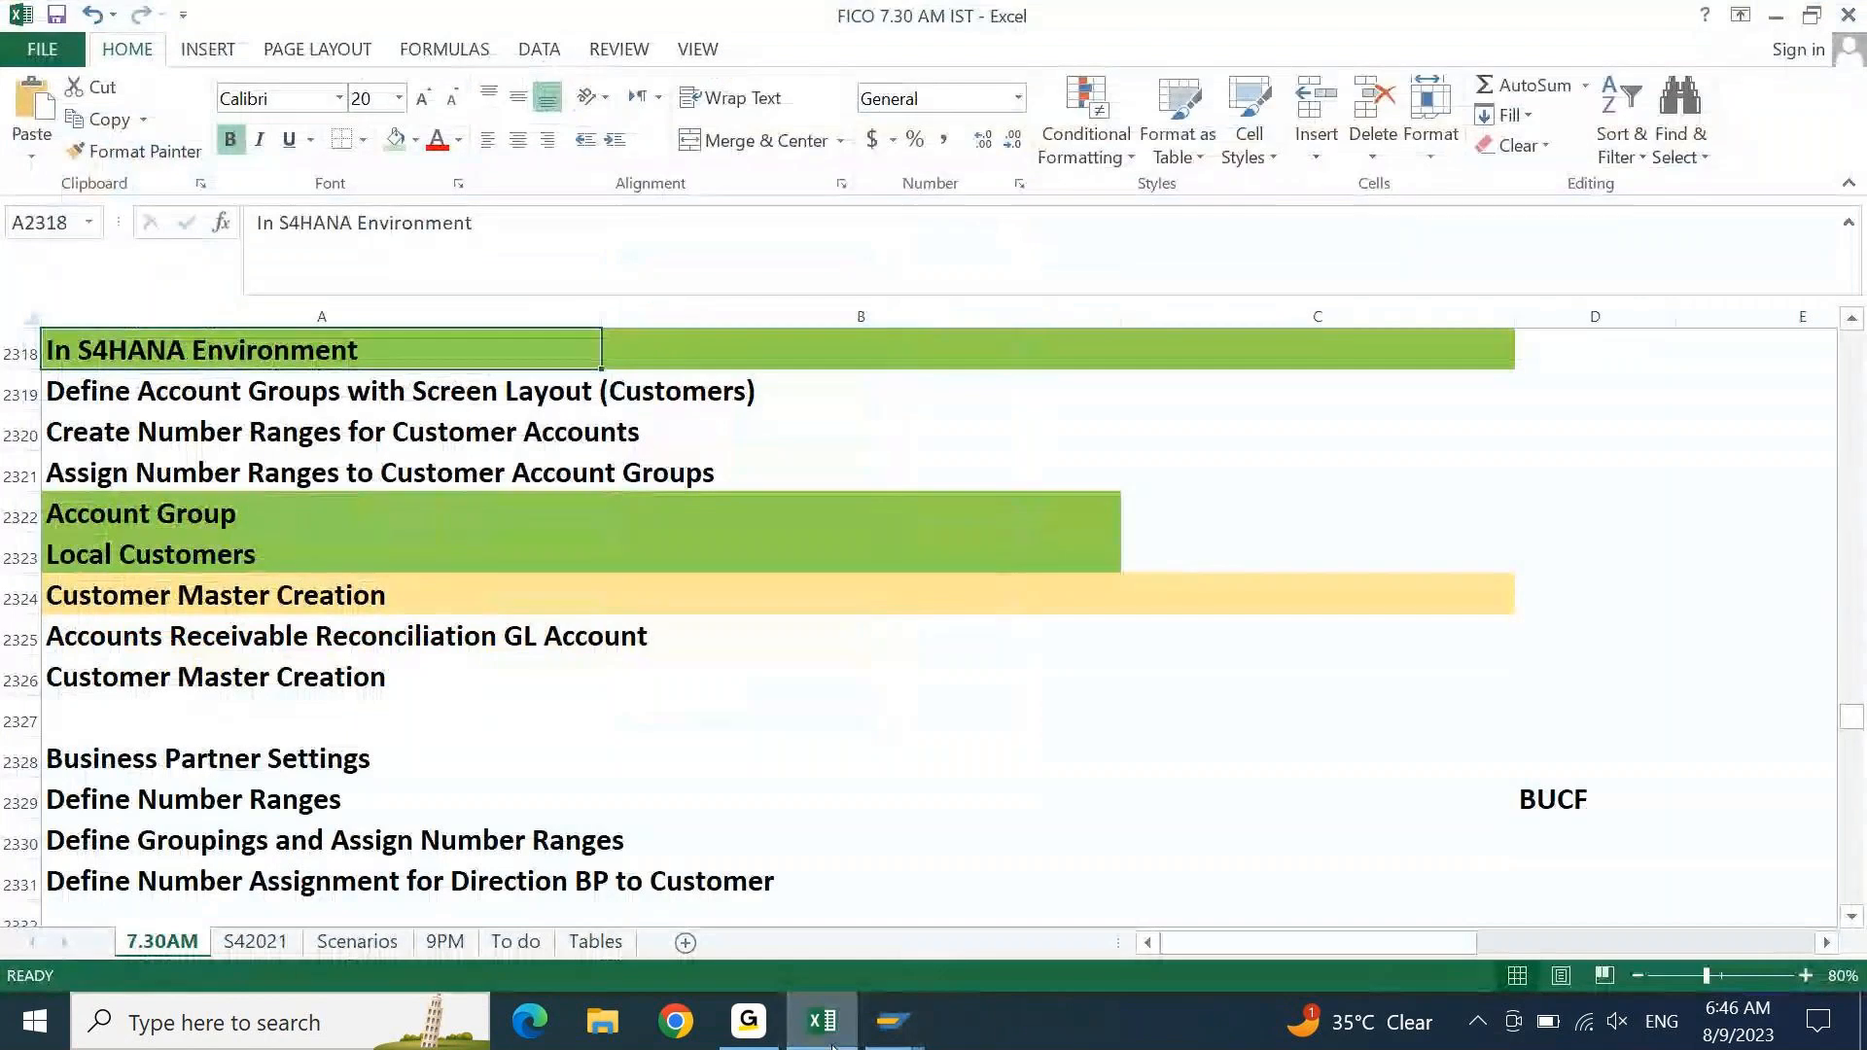
pyautogui.press('Down')
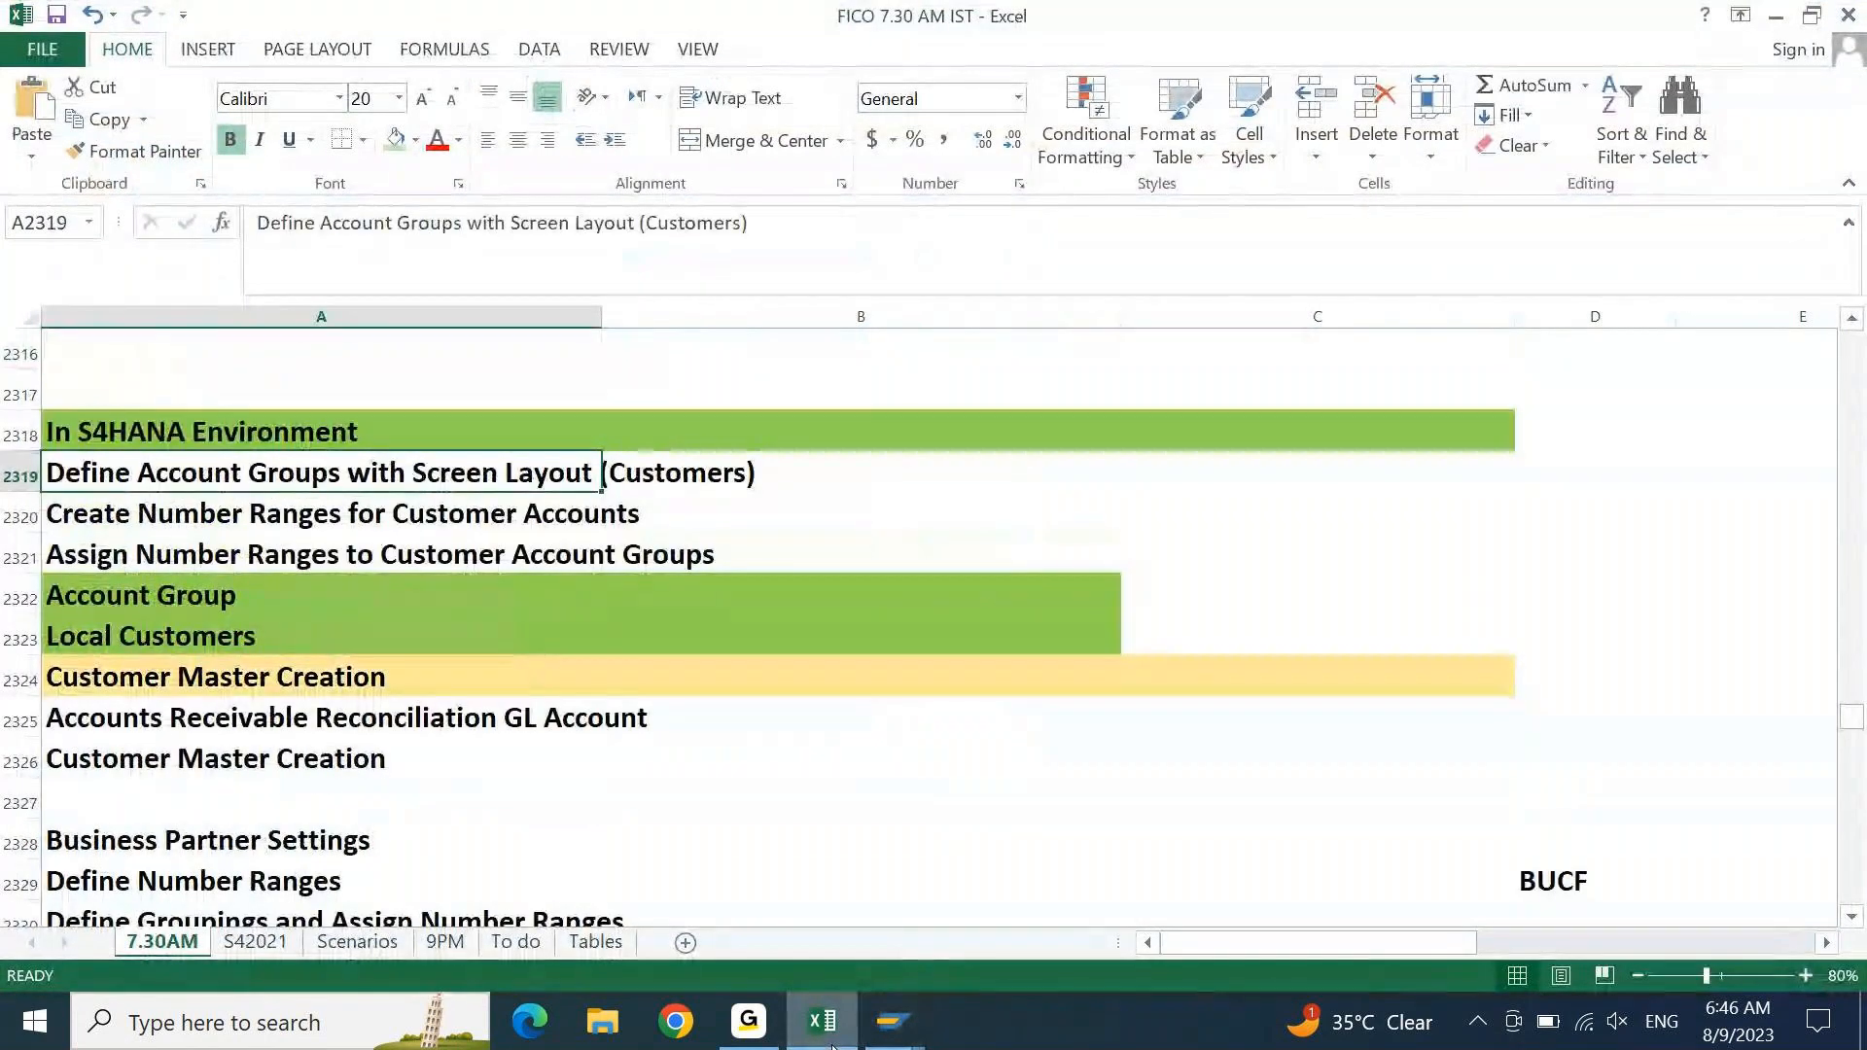
pyautogui.click(302, 839)
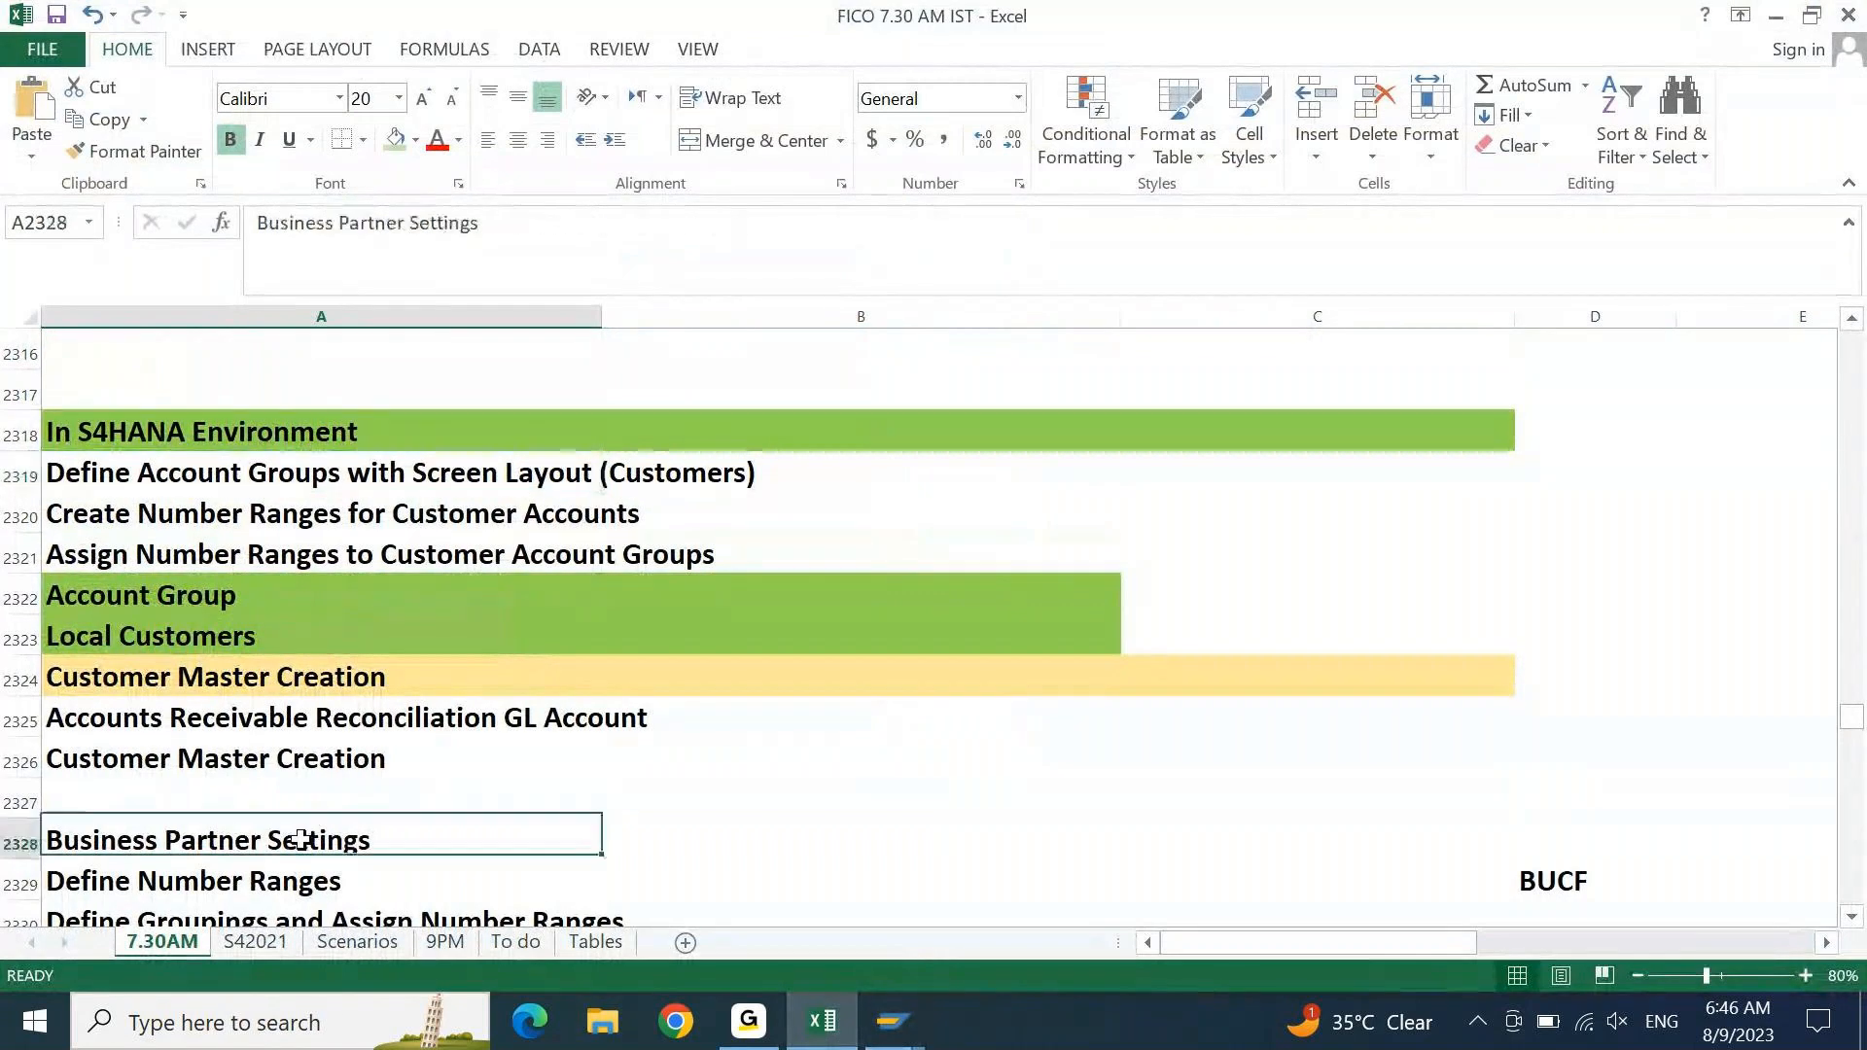
pyautogui.click(190, 508)
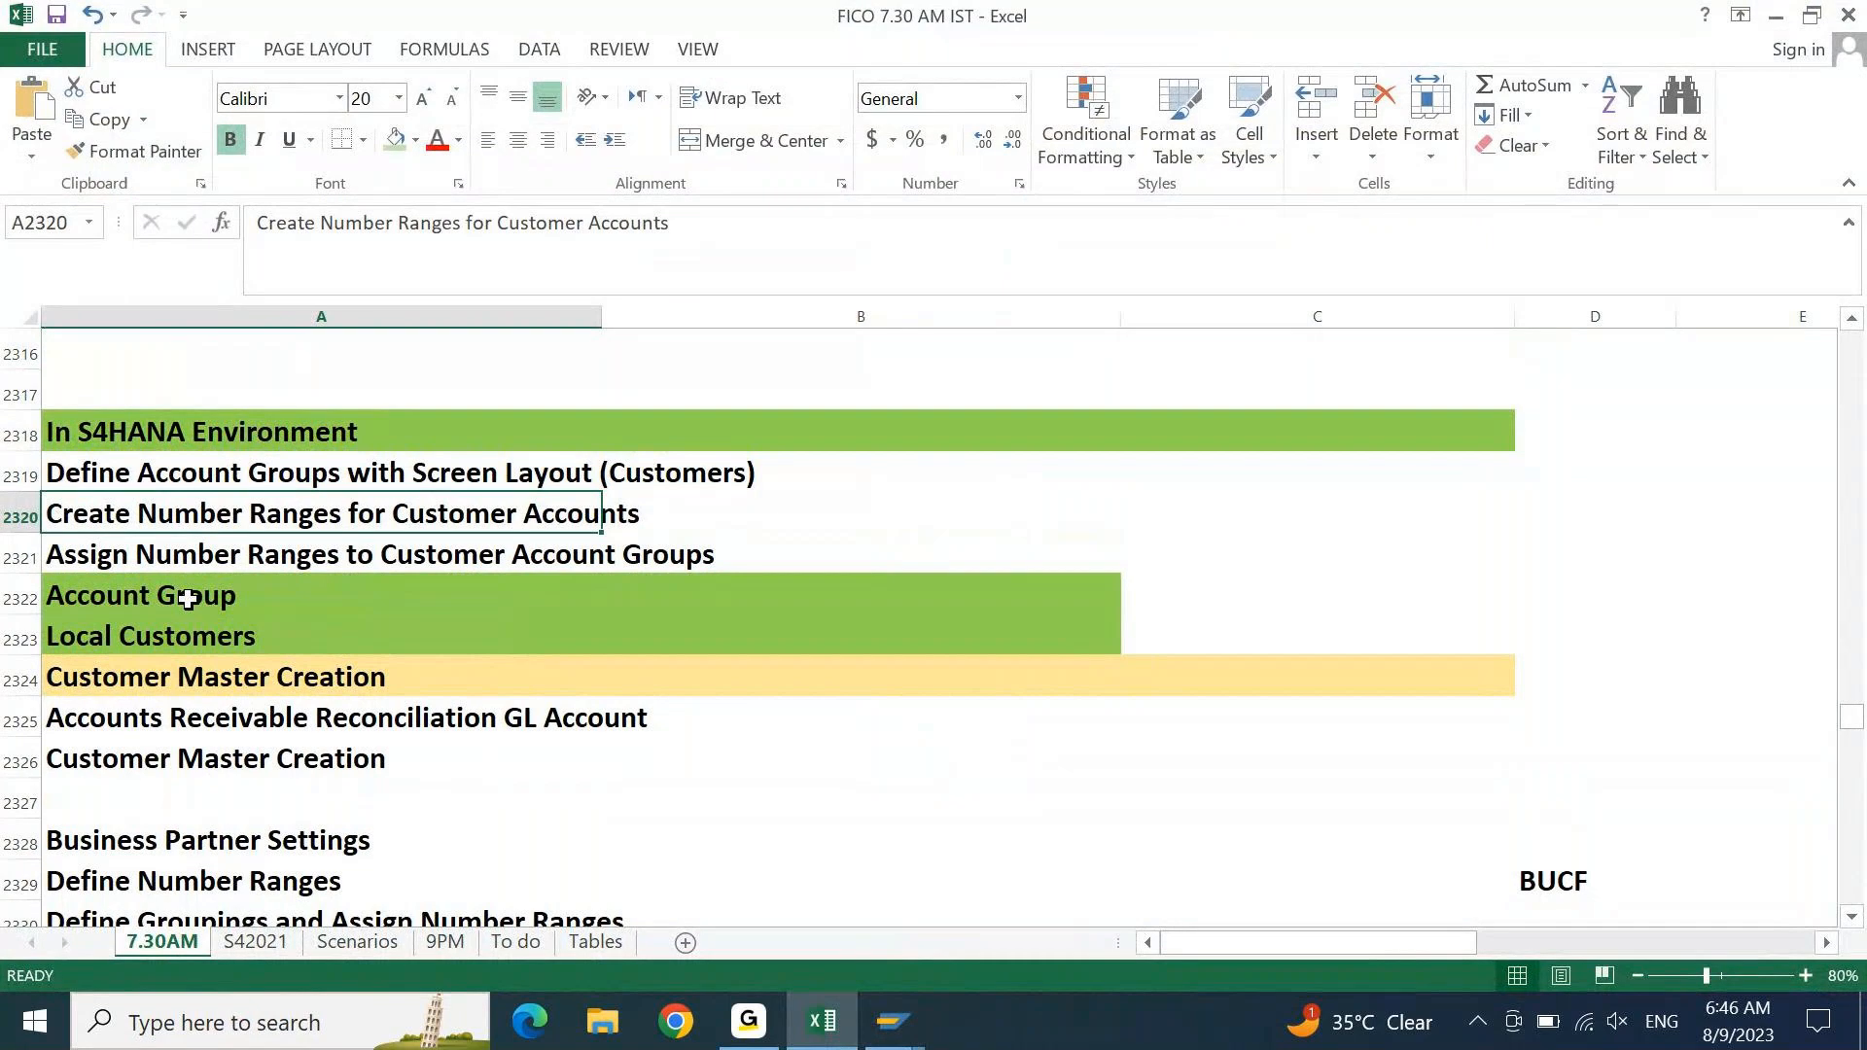
pyautogui.press('Down')
pyautogui.hotkey('ctrl', 'Right')
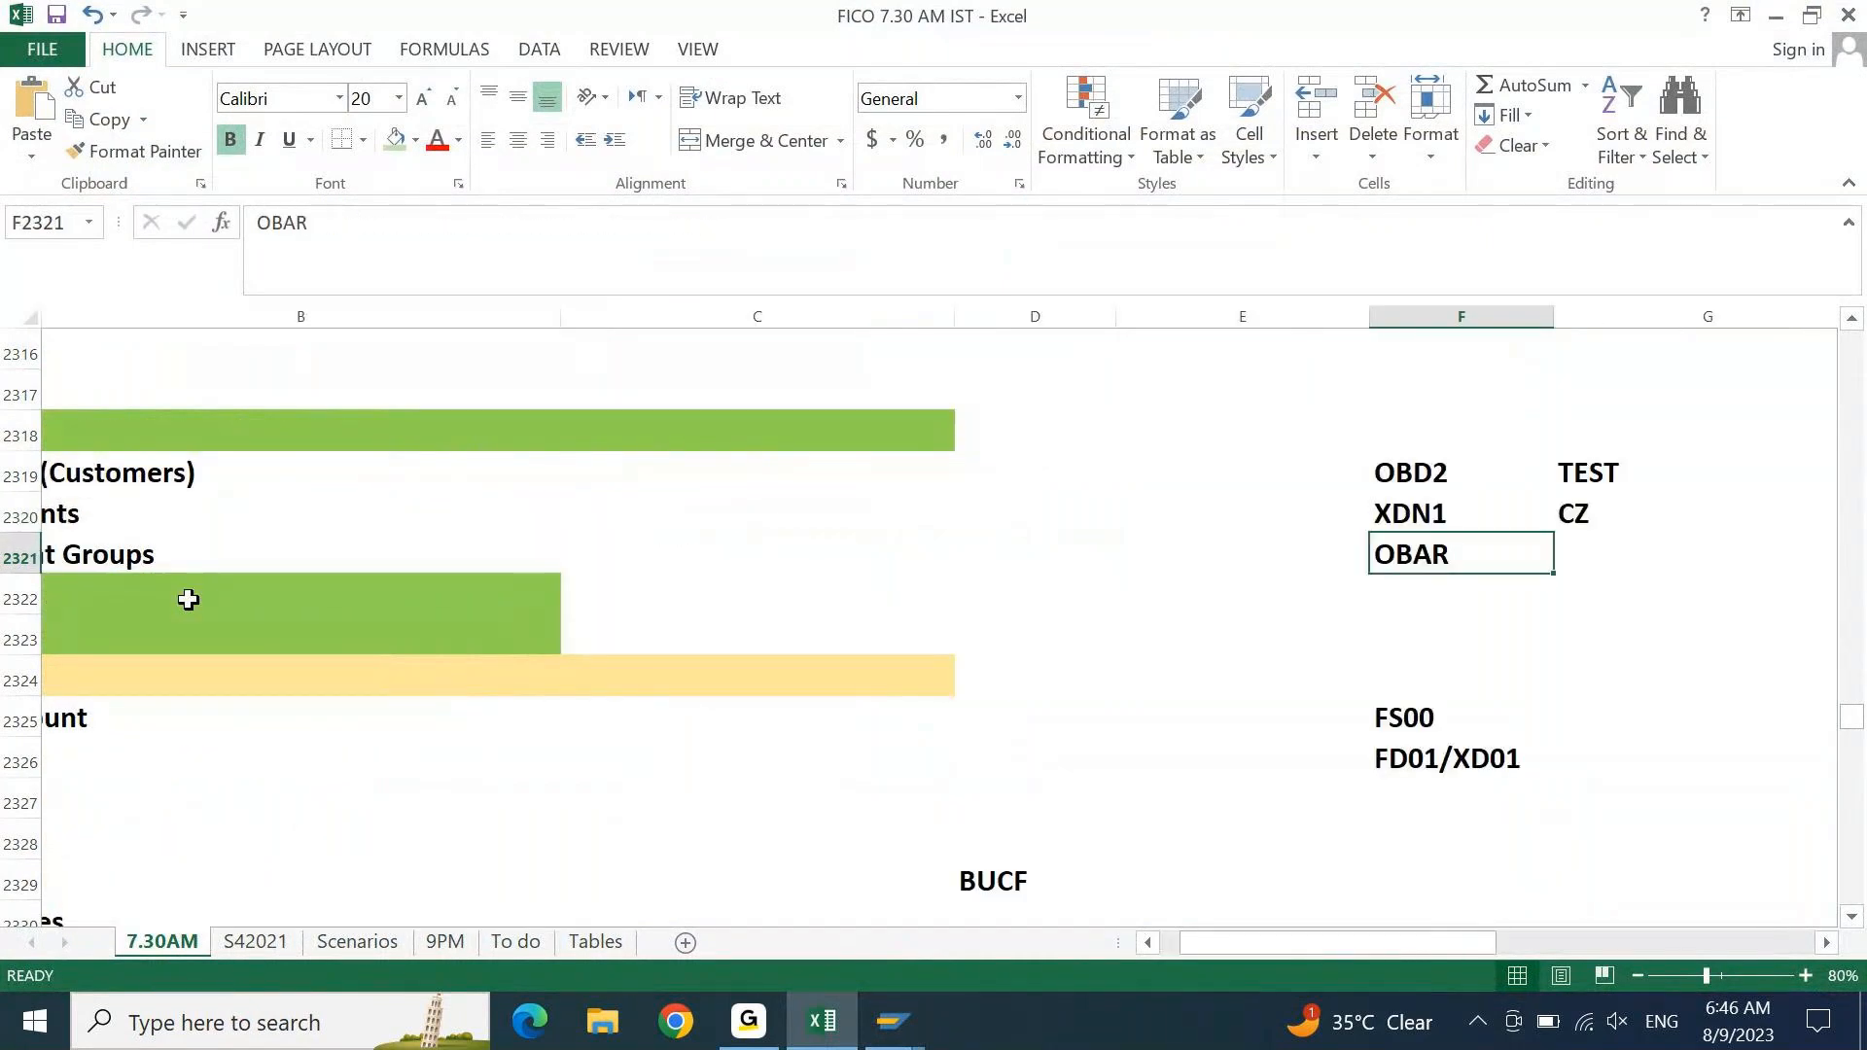
pyautogui.hotkey('ctrl', 'c')
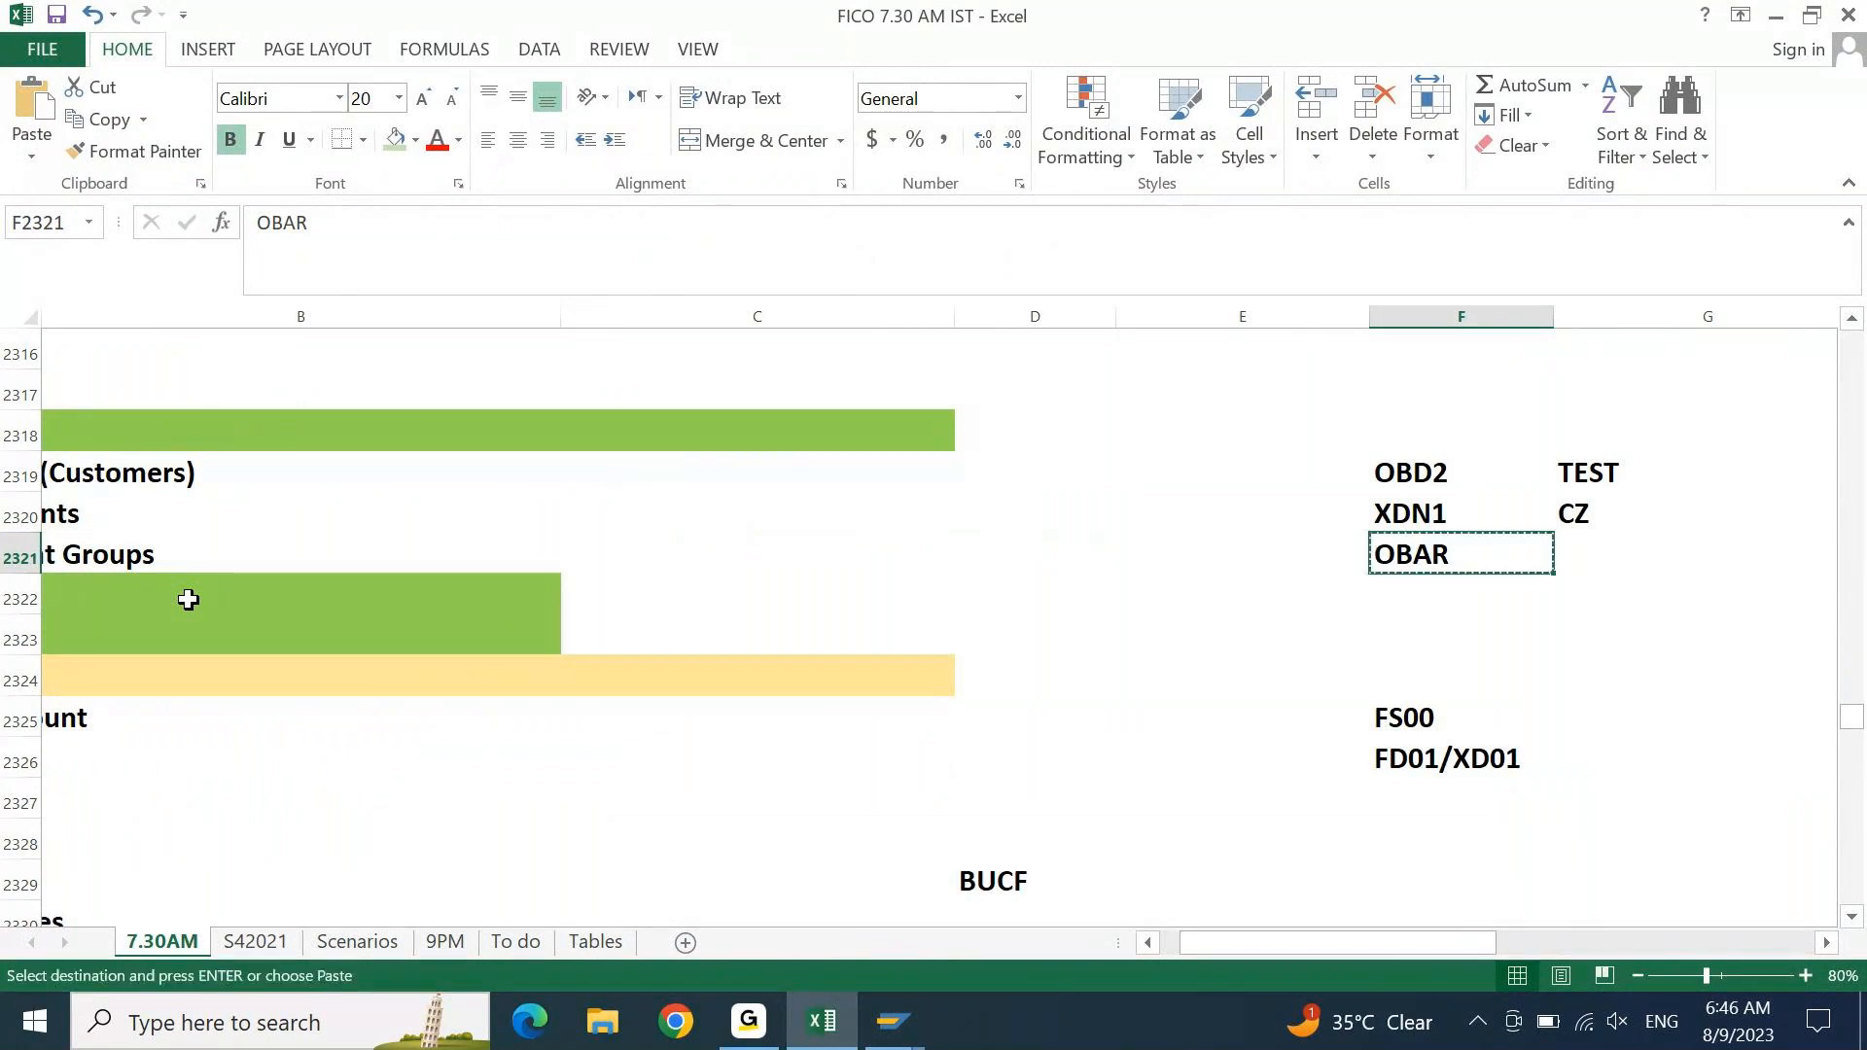
# - Switch back to SAP, leave customer interval editing and open transaction OBAR
pyautogui.hotkey('alt', 'Tab')
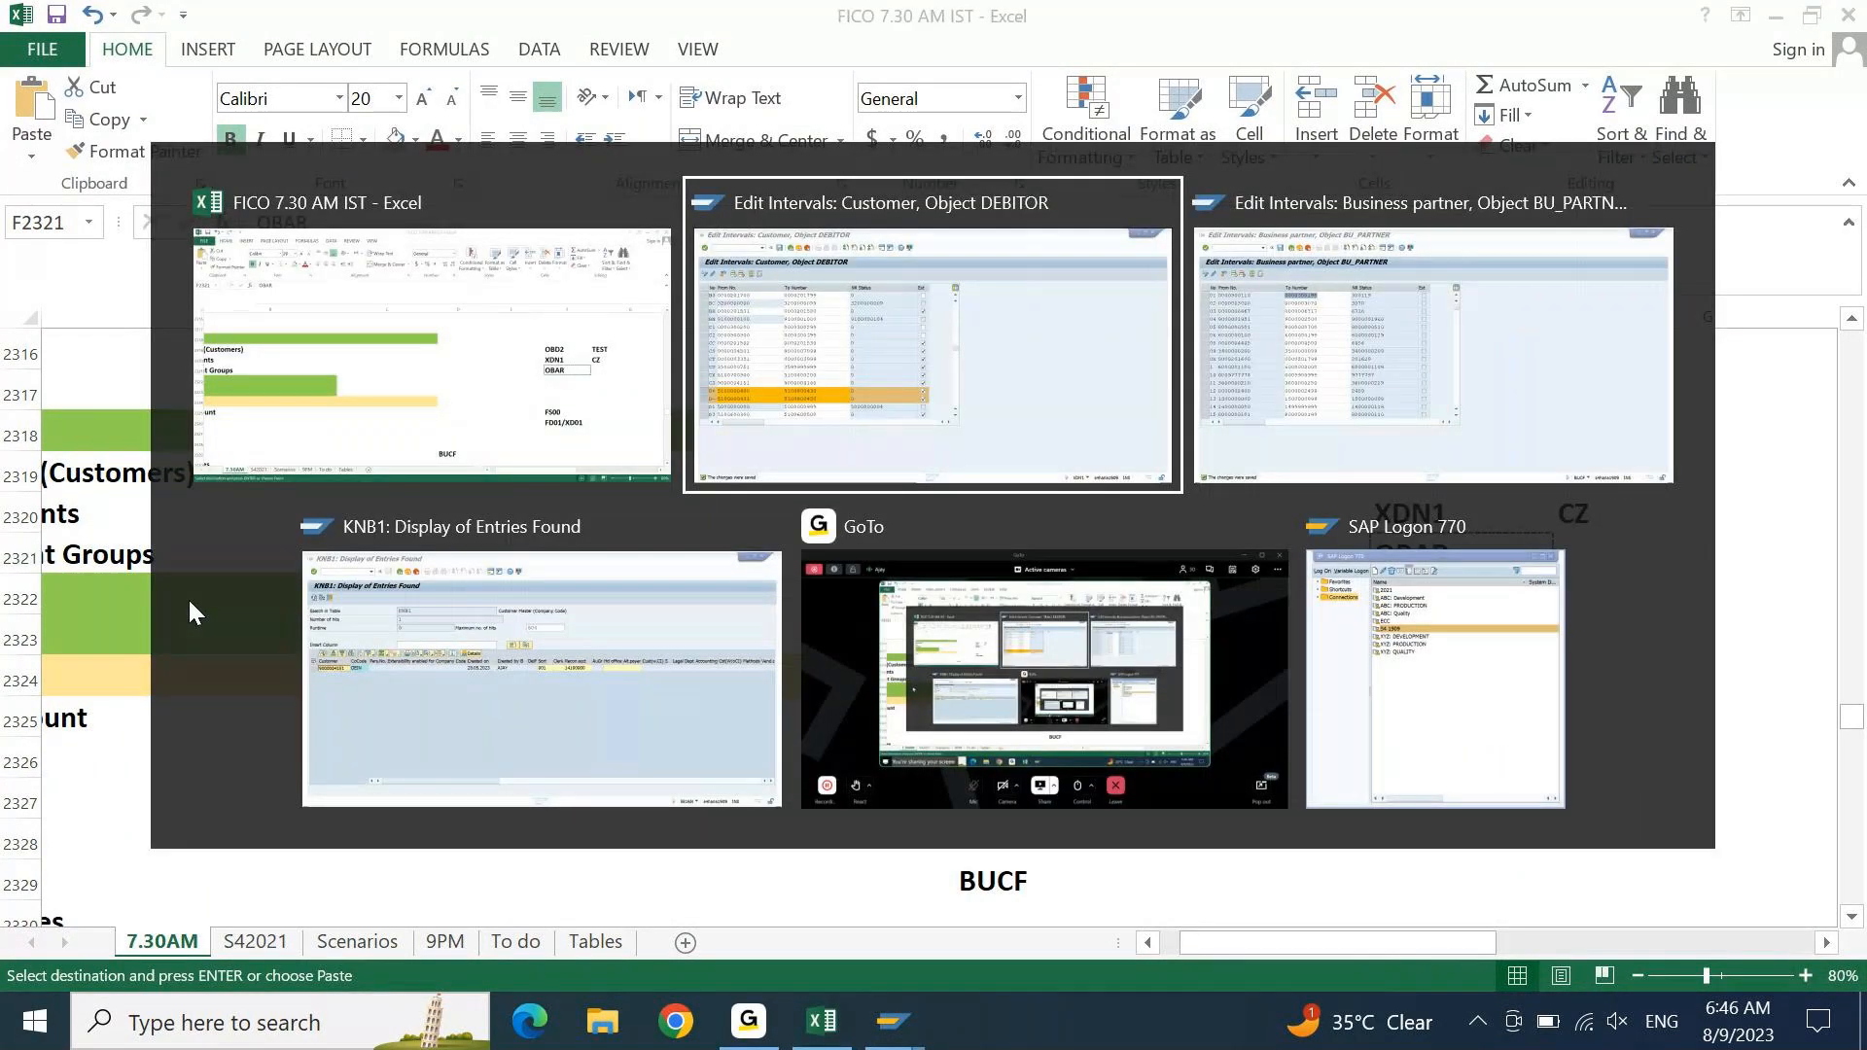
pyautogui.press('F3')
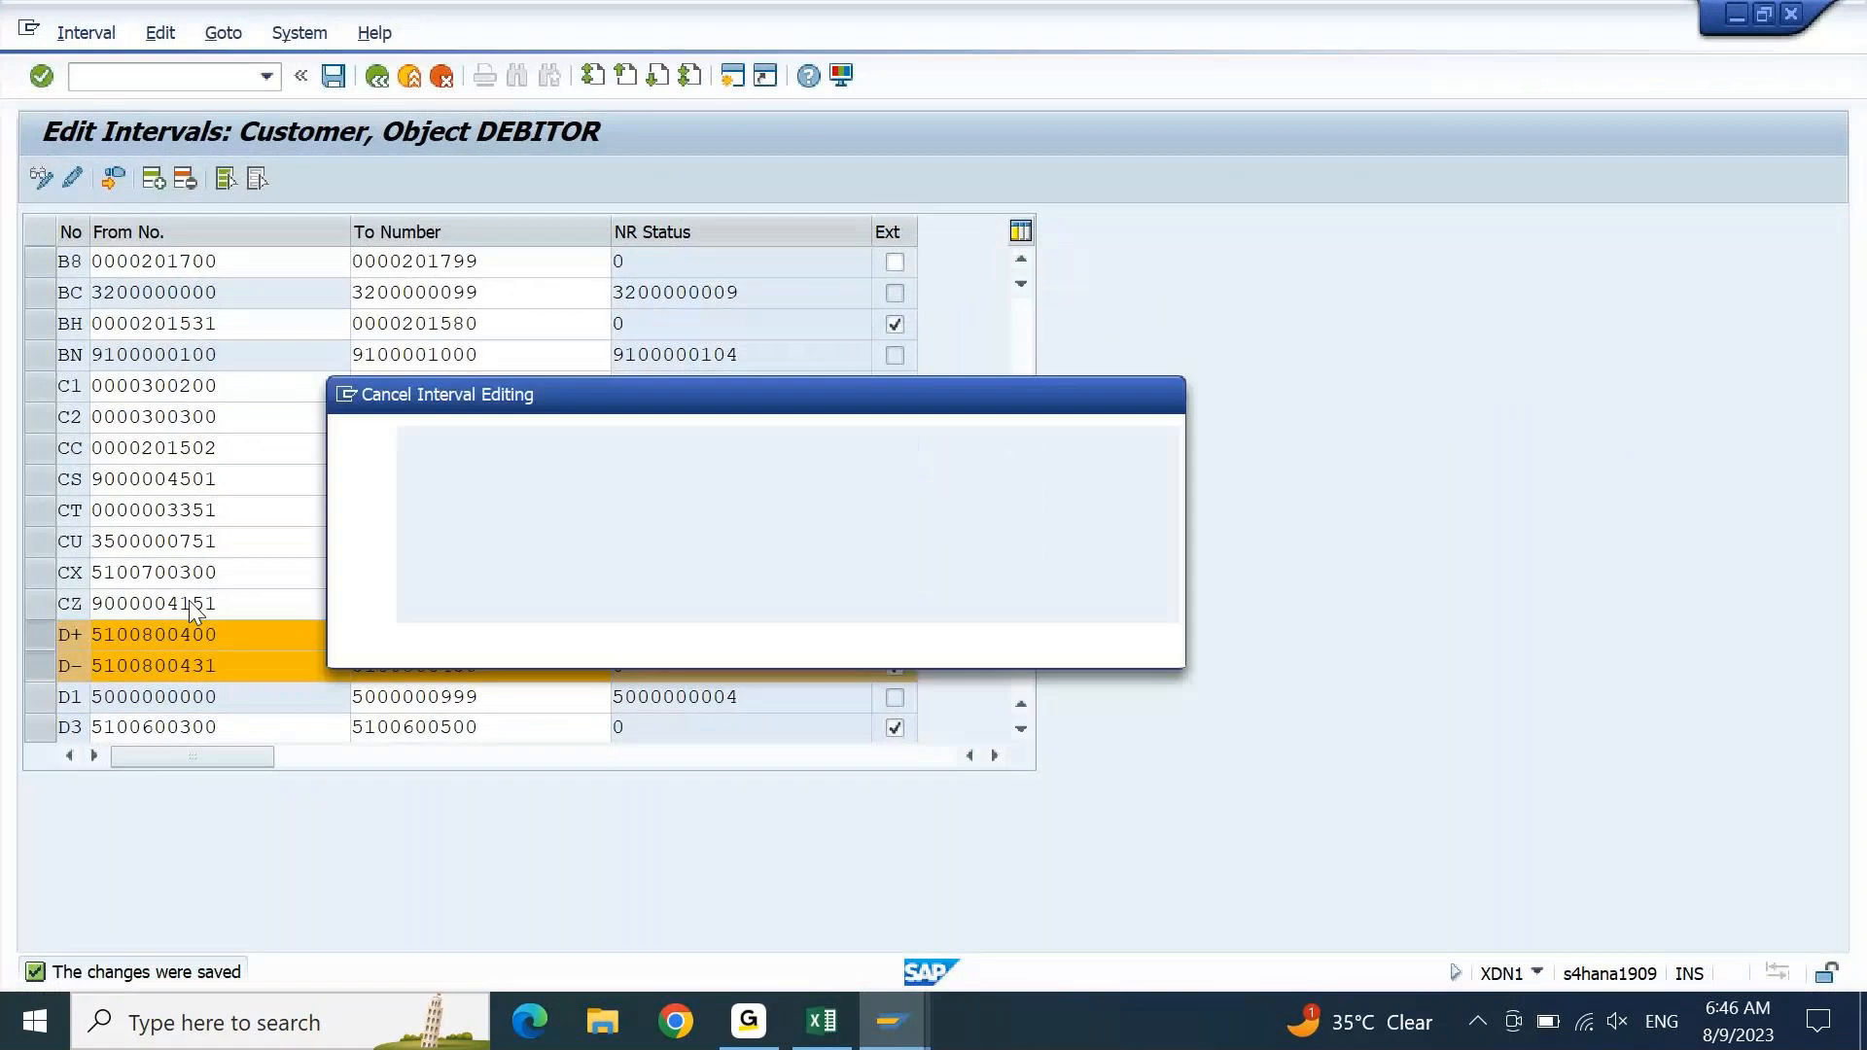
pyautogui.press('Return')
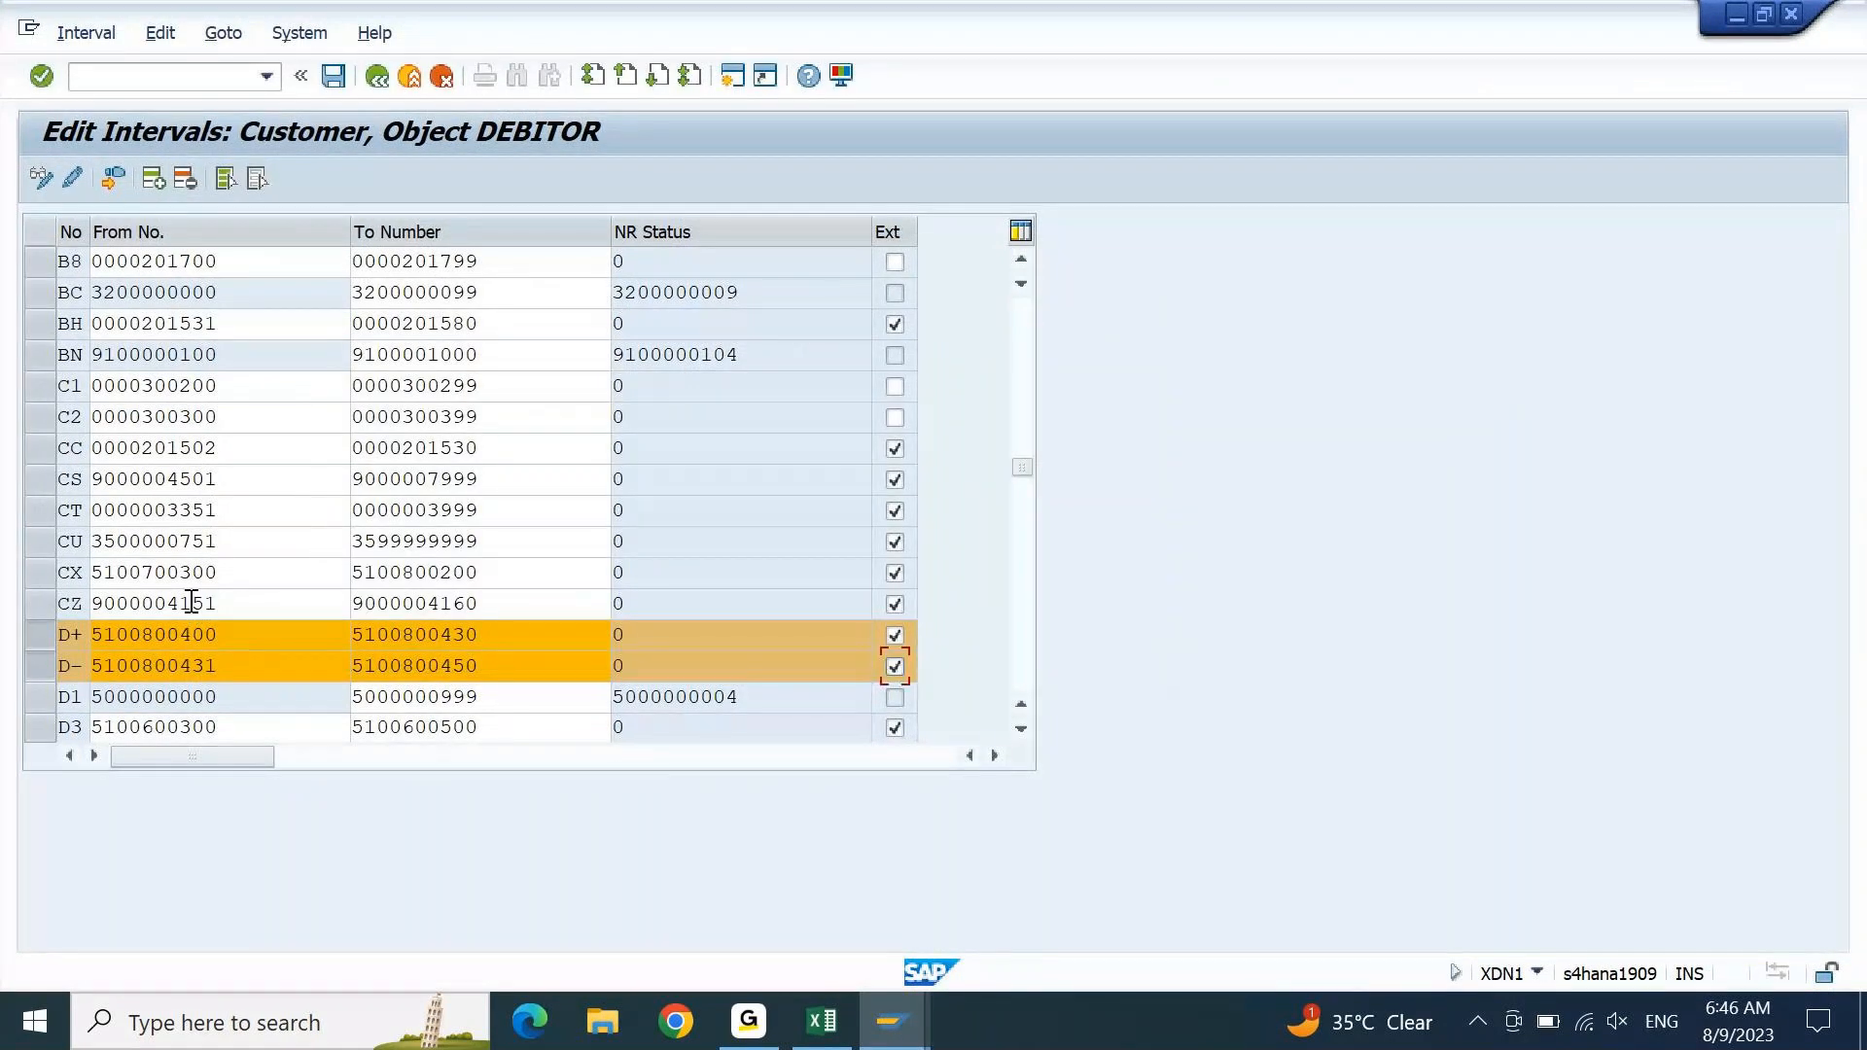
pyautogui.press('F3')
pyautogui.press('Return')
pyautogui.press('F3')
pyautogui.write('OBAR')
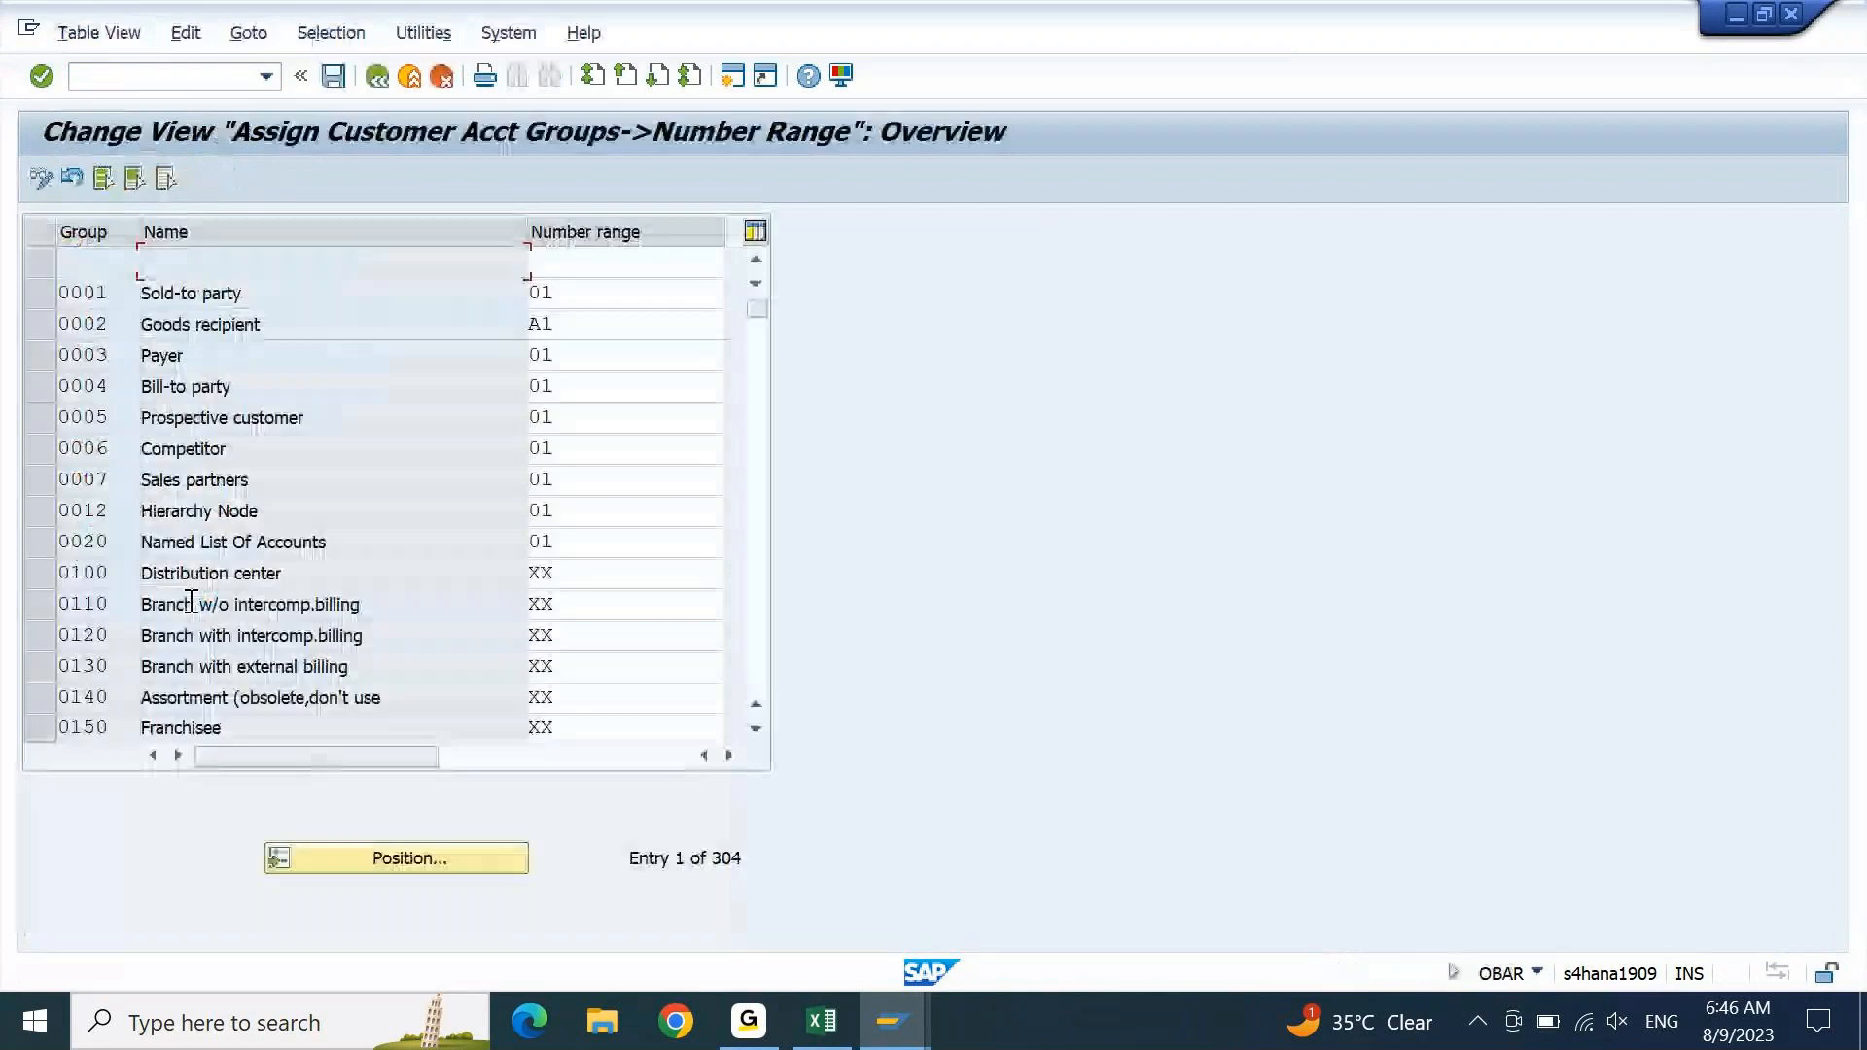
# - Assign number range D+ to customer account group DIDC and D- to DIFC, then save the assignments
pyautogui.click(426, 856)
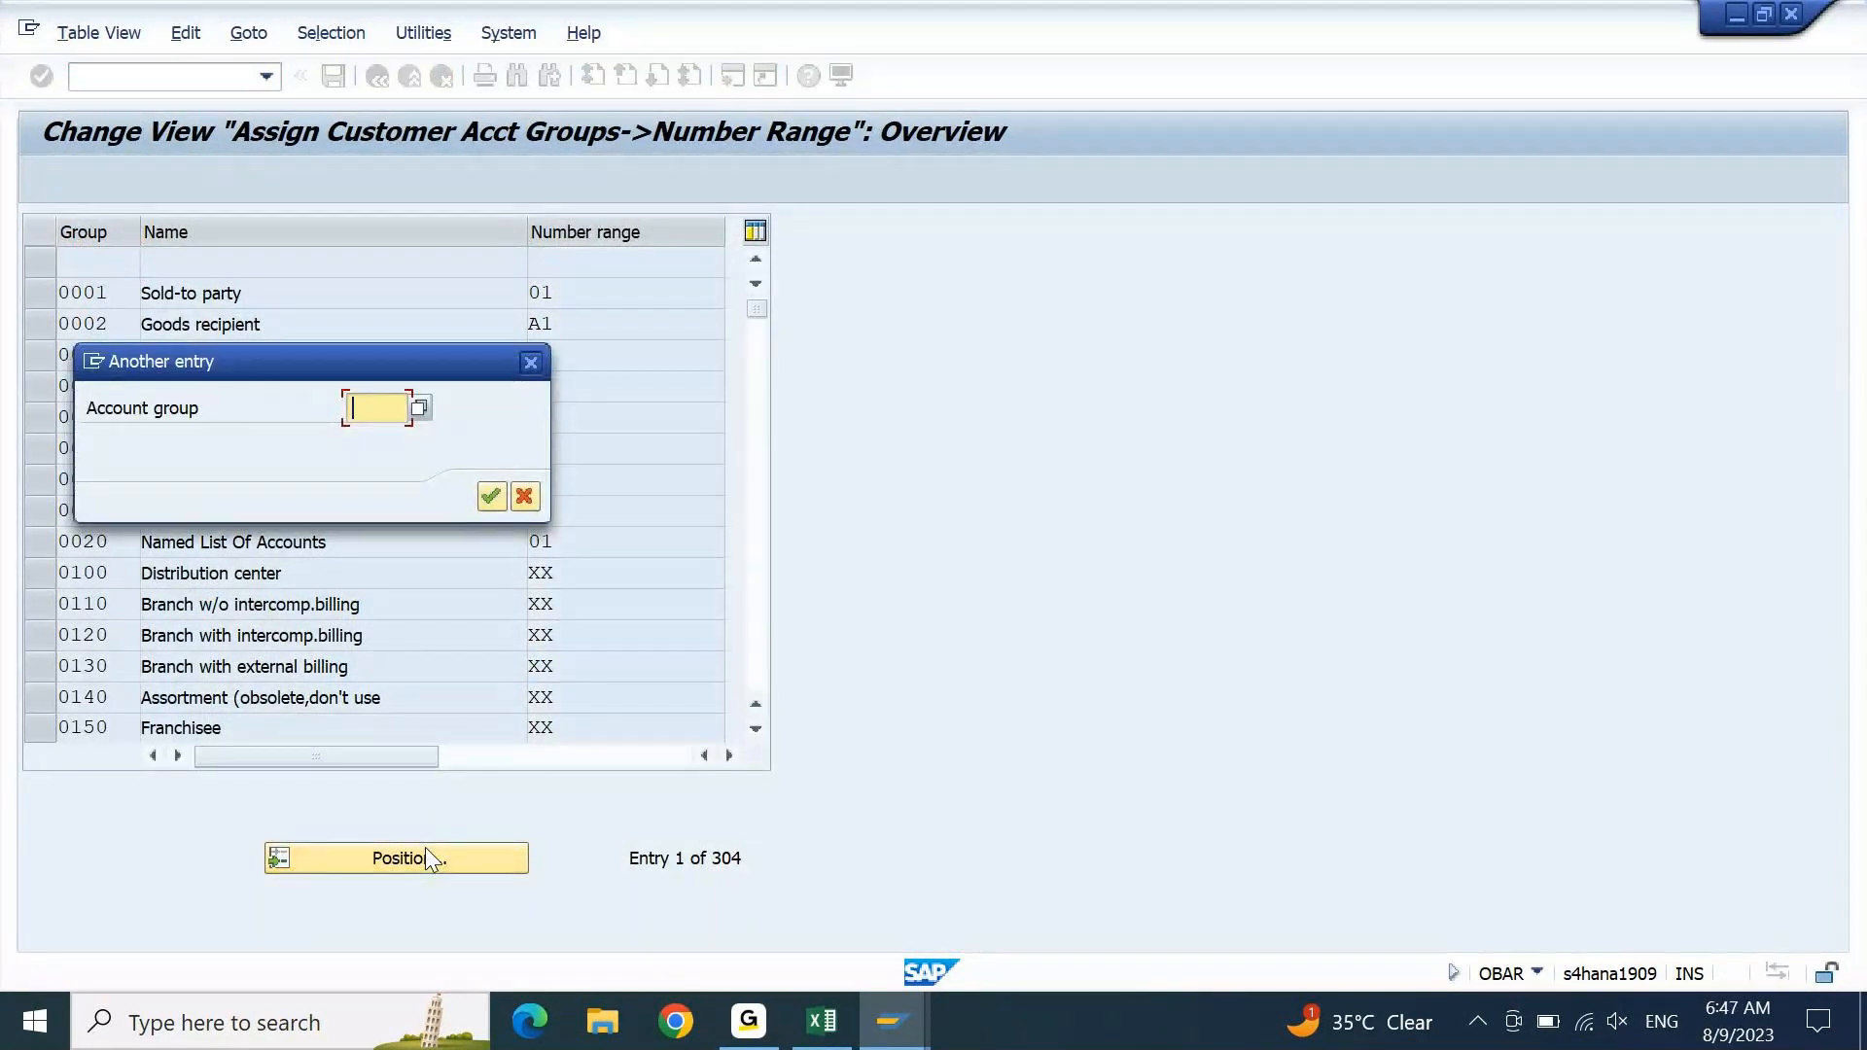
pyautogui.write('DIDC')
pyautogui.press('Return')
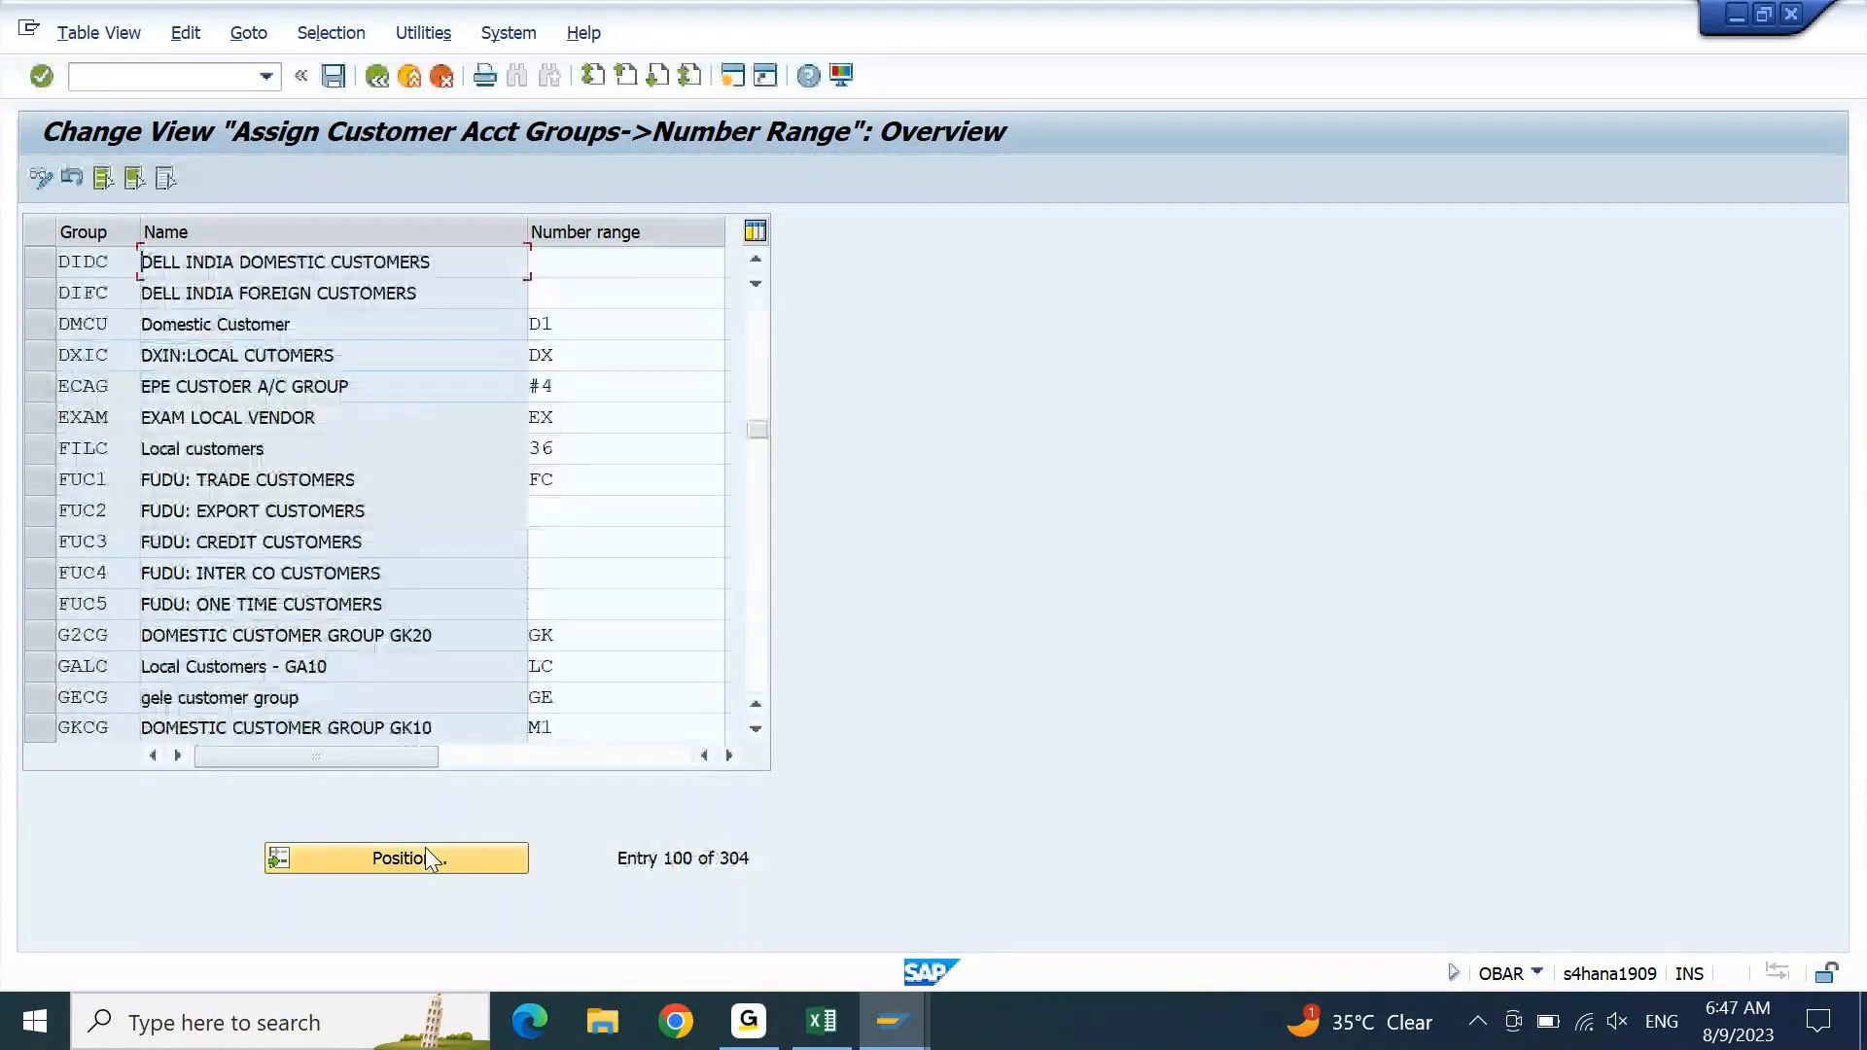
pyautogui.click(616, 264)
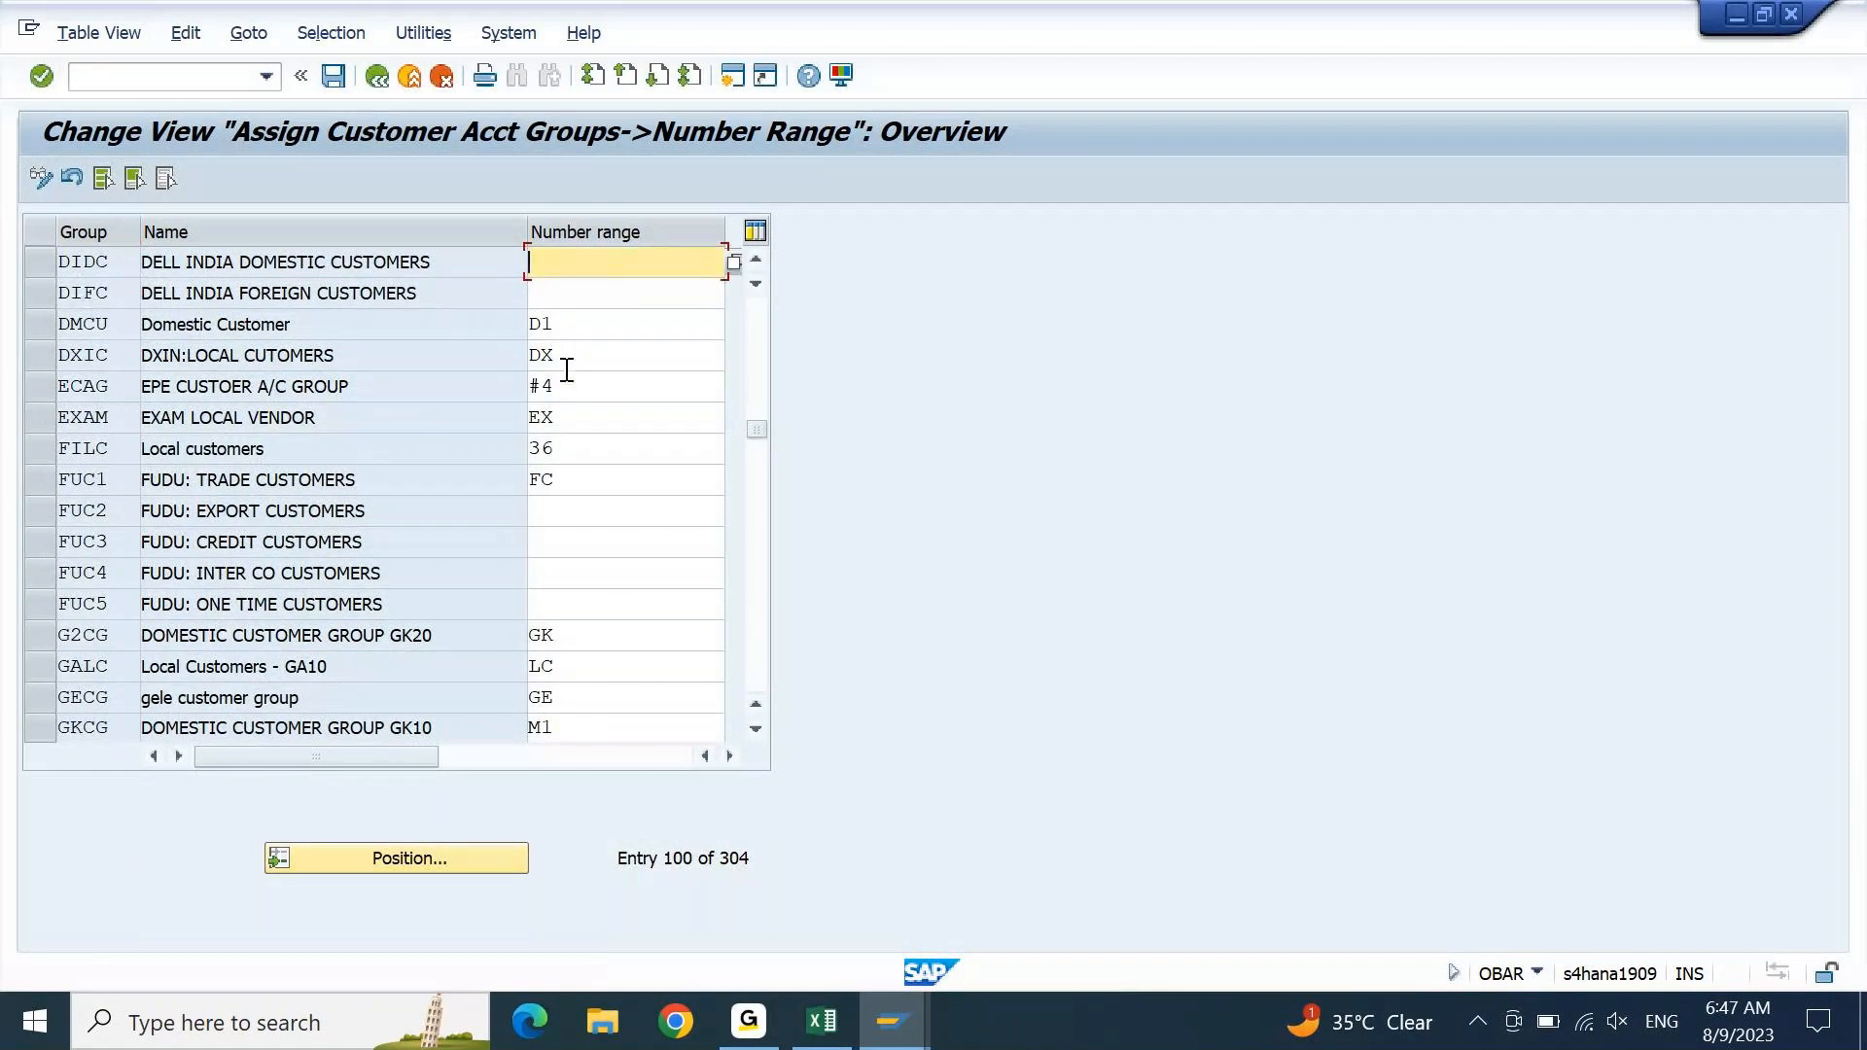
pyautogui.write('D+')
pyautogui.press('Down')
pyautogui.write('d-')
pyautogui.press('Return')
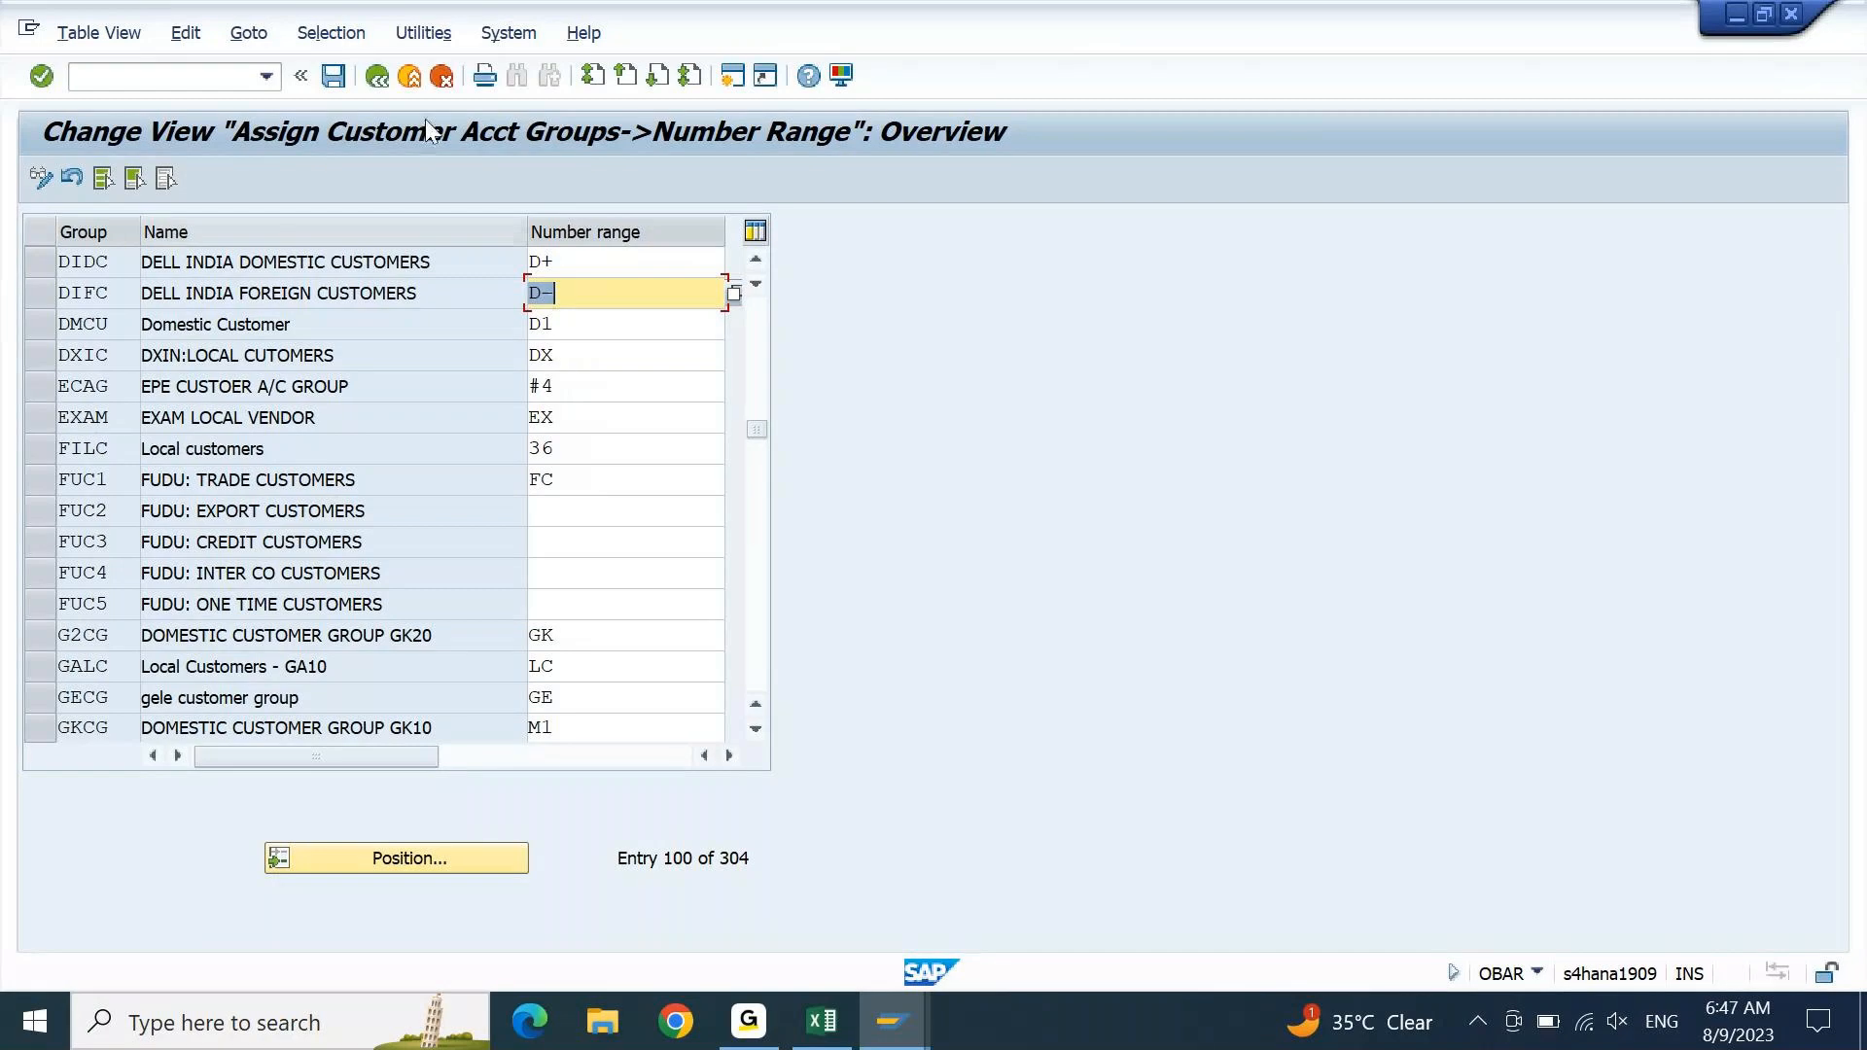
pyautogui.click(334, 77)
pyautogui.press('Return')
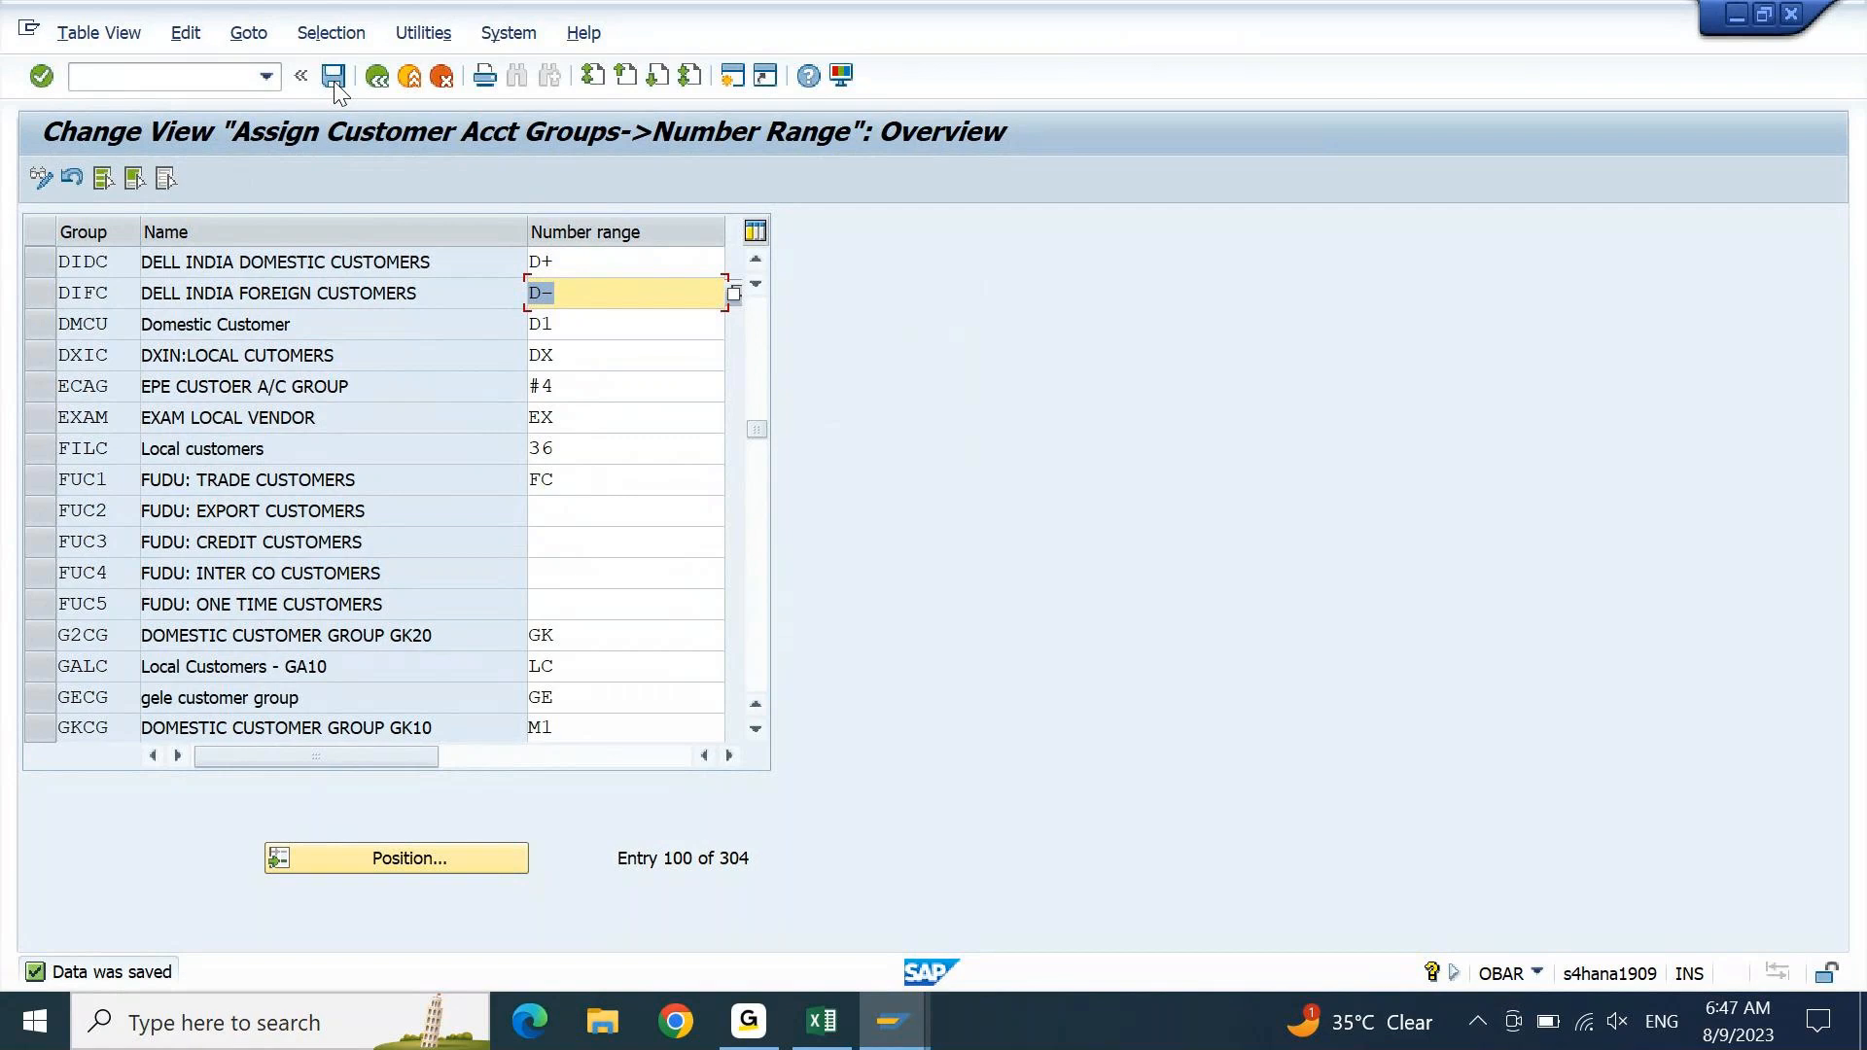
# - Leave the number range assignments and open the customer/vendor tolerances with transaction OBA3
pyautogui.click(236, 78)
pyautogui.write('/n')
pyautogui.press('Return')
pyautogui.write('OBA3')
pyautogui.press('Return')
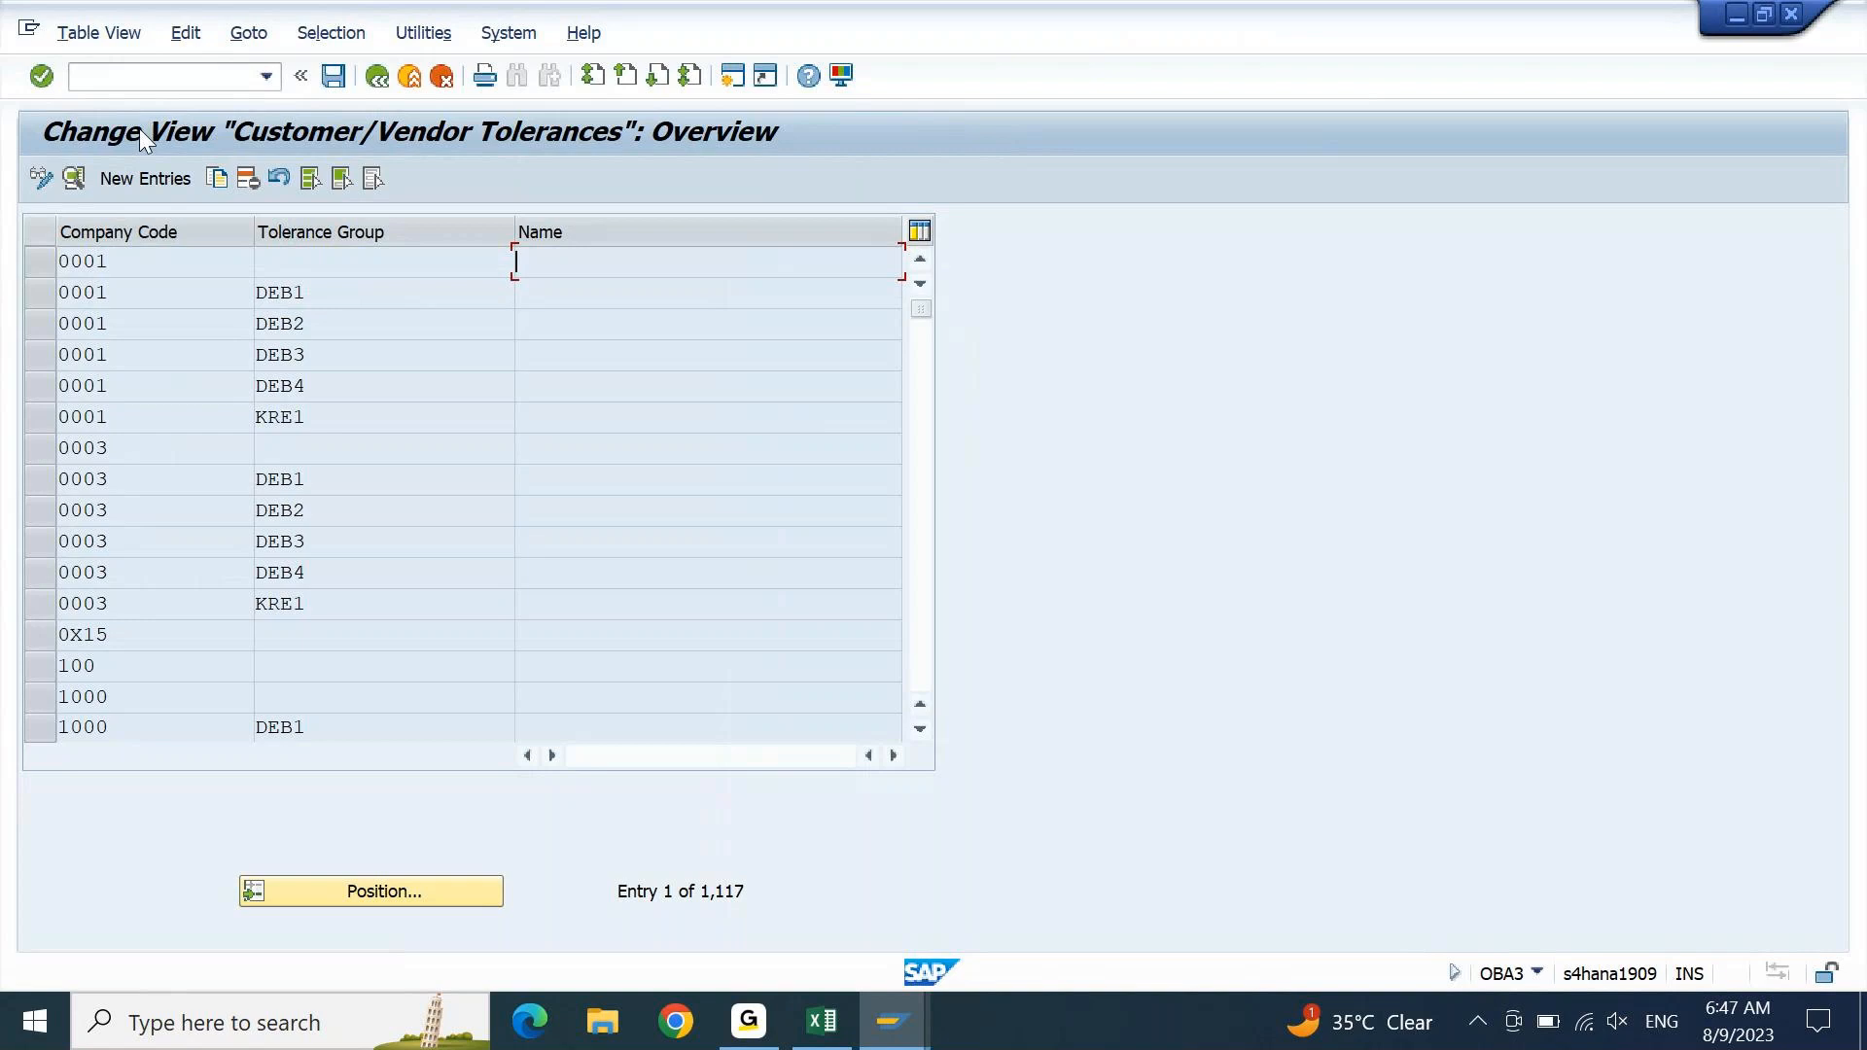
# - Examine the tolerance details for company code DEIN, then return to the SAP Easy Access screen
pyautogui.click(418, 887)
pyautogui.write('DEIN')
pyautogui.press('Return')
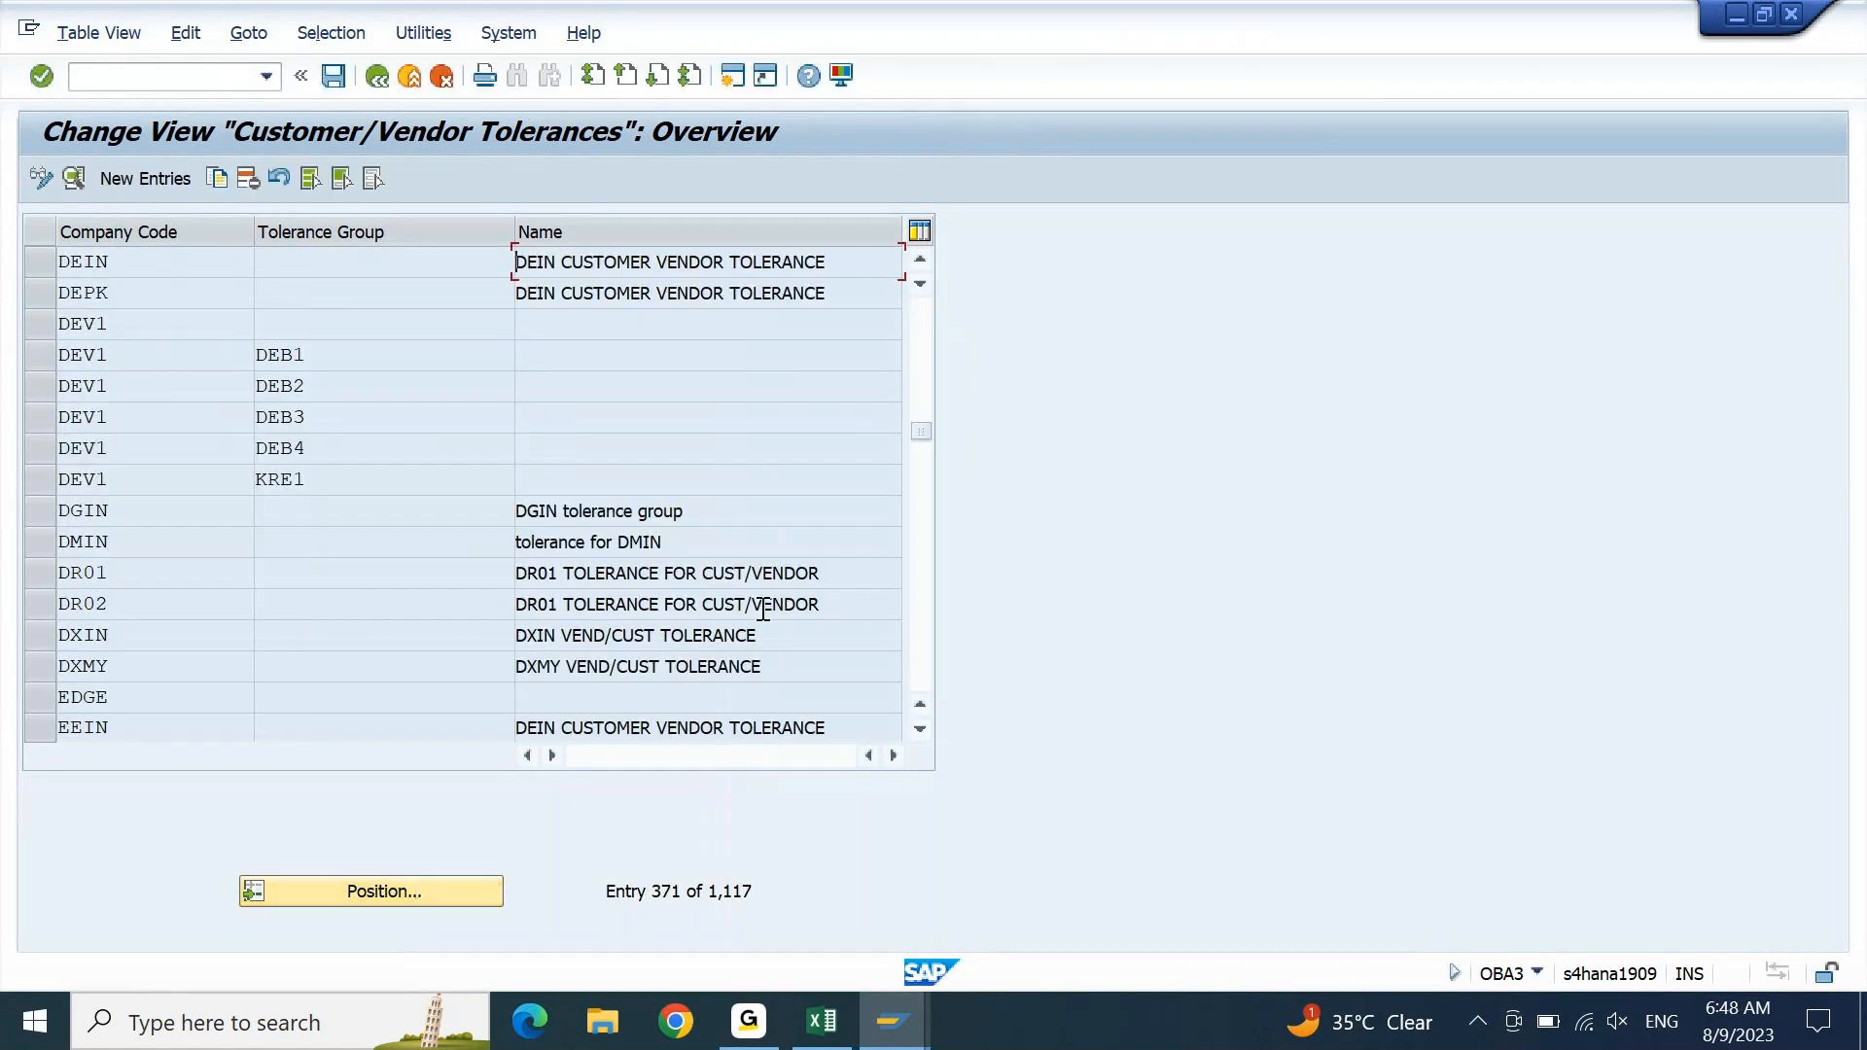
pyautogui.doubleClick(691, 261)
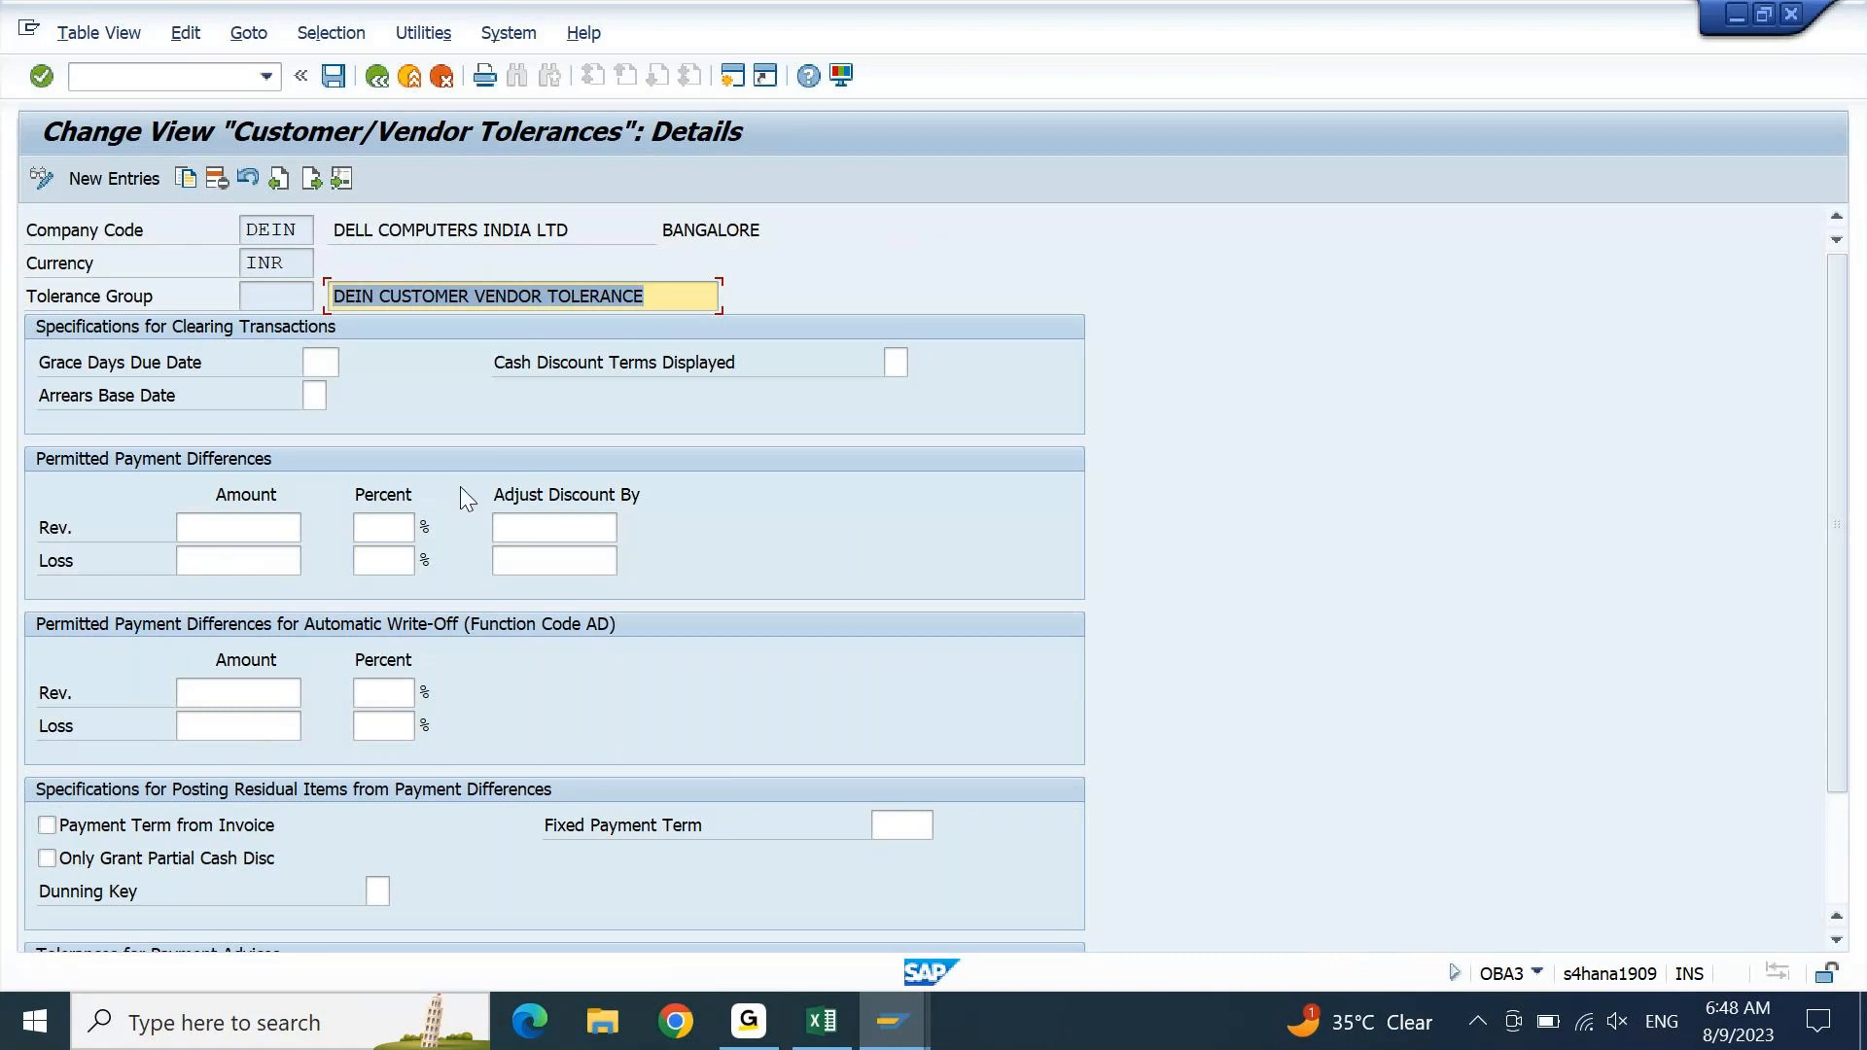
pyautogui.click(193, 84)
pyautogui.write('/n')
pyautogui.press('Return')
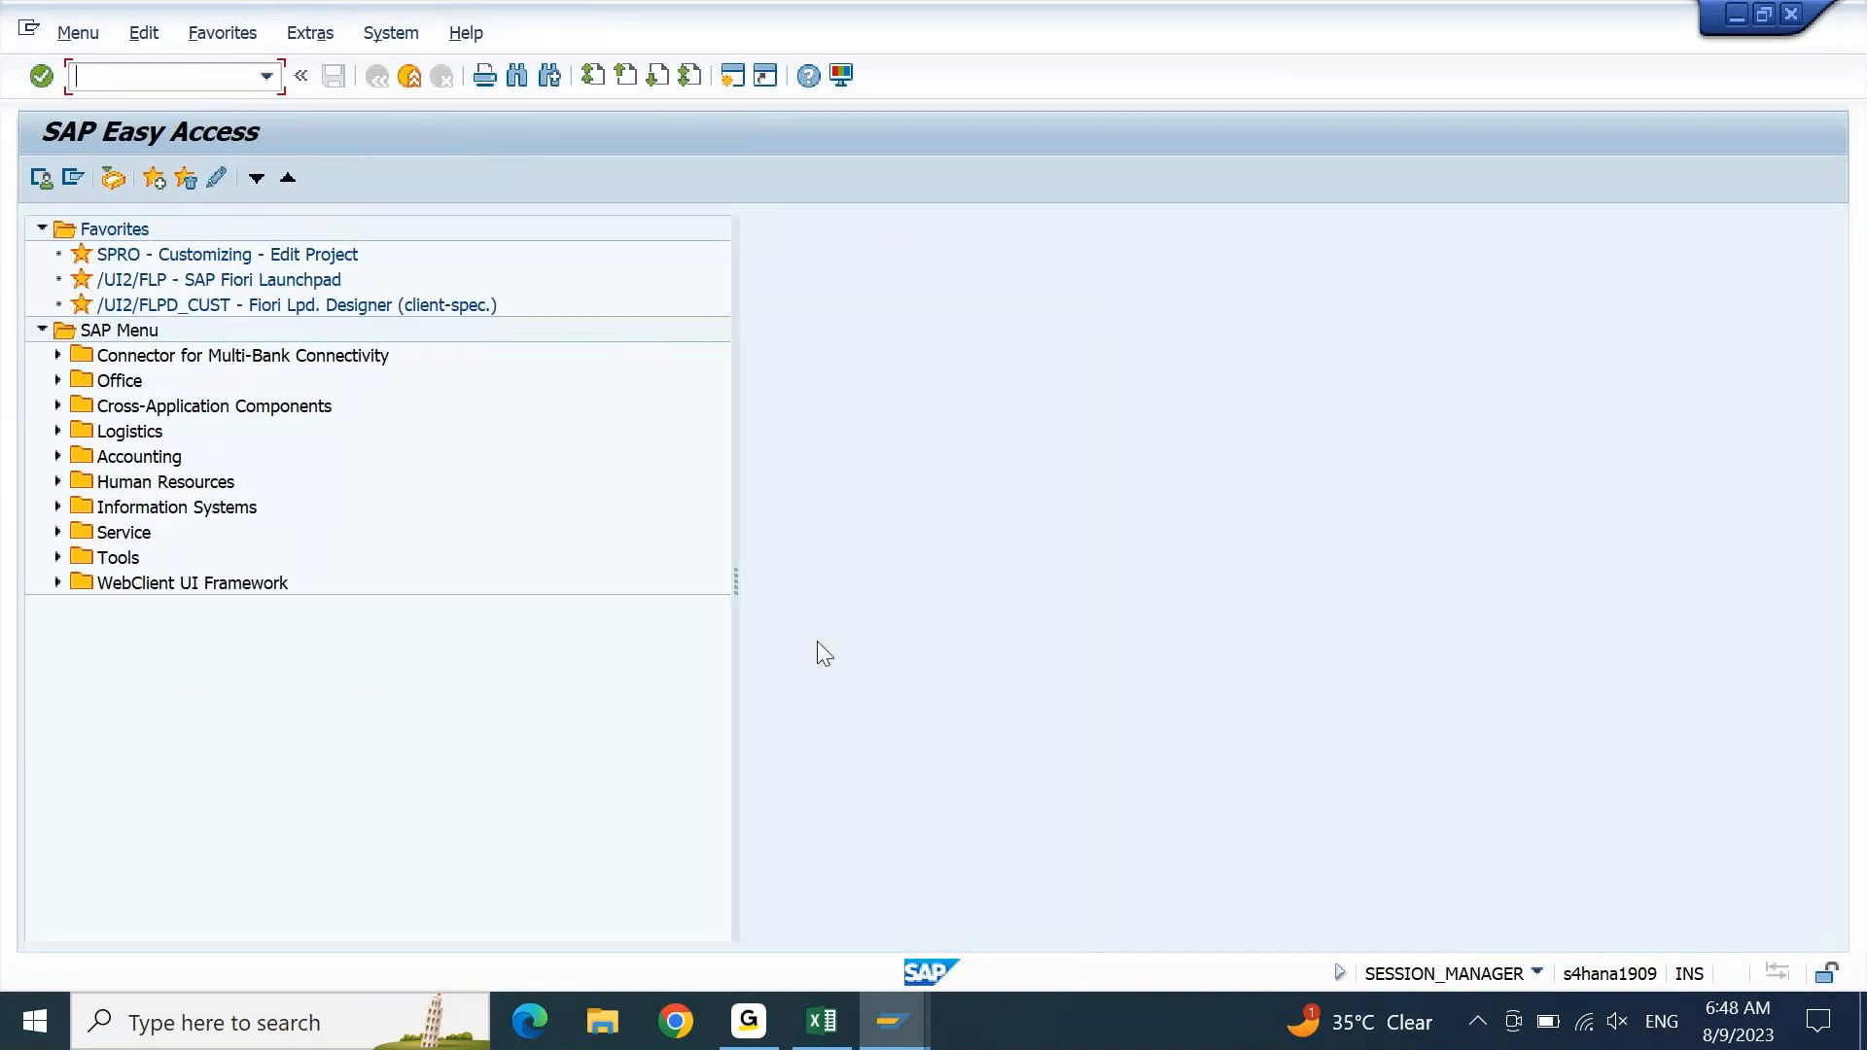
# - Switch to the Excel notes and examine the Business Partner Settings list, including defining number ranges and groupings
pyautogui.click(833, 1039)
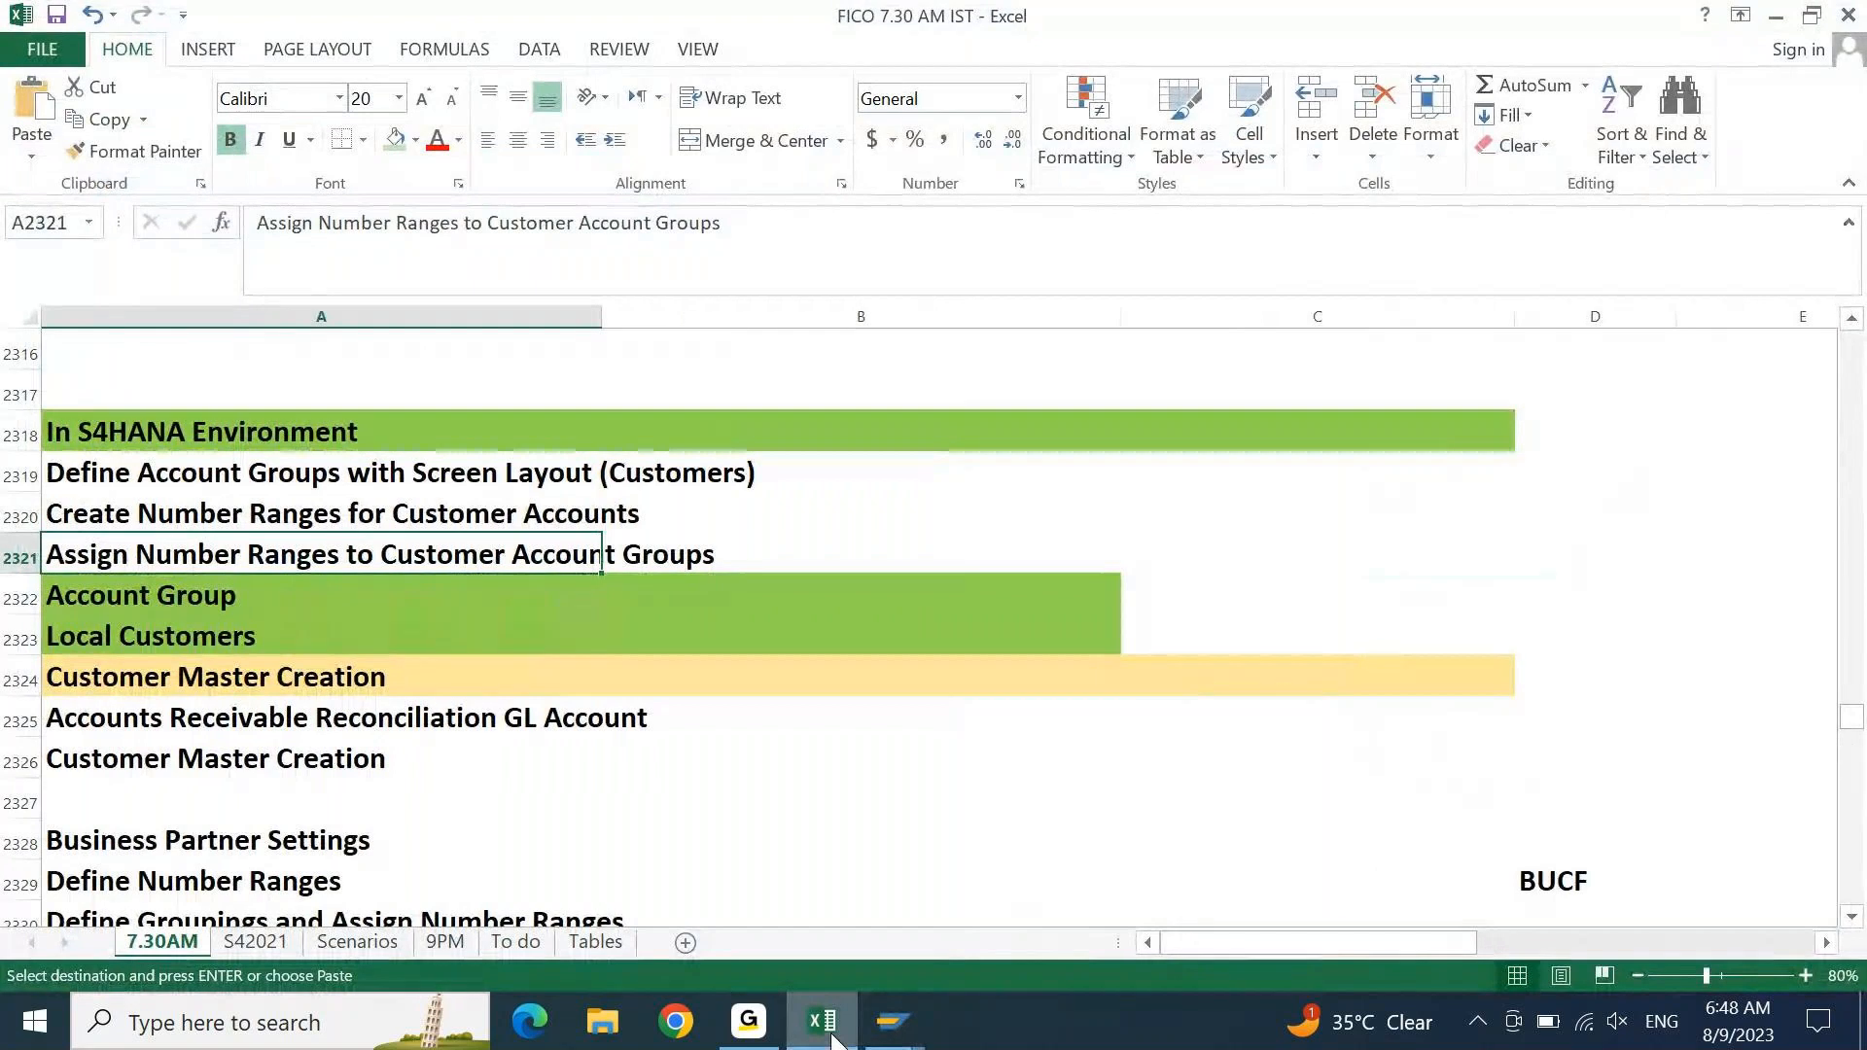
pyautogui.press('Escape')
pyautogui.press('Down')
pyautogui.press('Down')
pyautogui.press('Down')
pyautogui.press('Down')
pyautogui.press('Down')
pyautogui.press('Down')
pyautogui.press('Down')
pyautogui.press('Down')
pyautogui.press('Down')
pyautogui.press('Down')
pyautogui.press('Down')
pyautogui.press('Down')
pyautogui.press('Down')
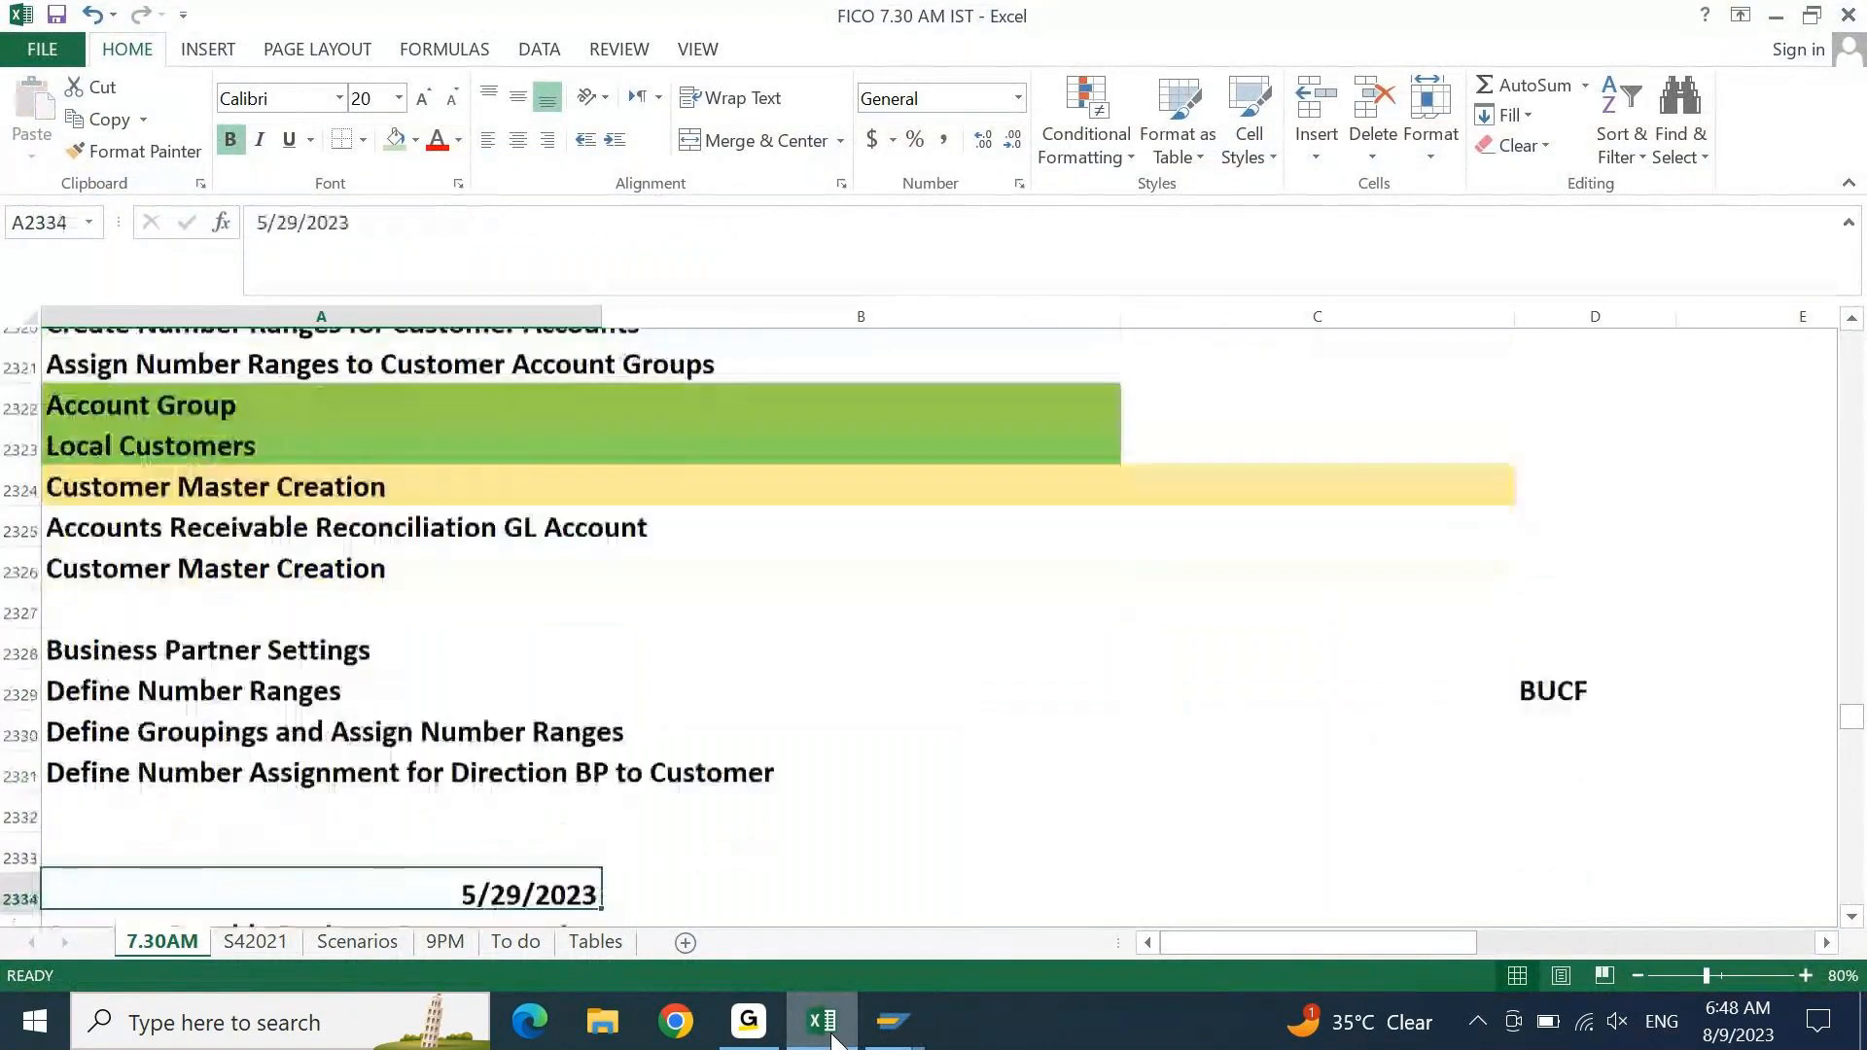
pyautogui.press('Up')
pyautogui.press('Up')
pyautogui.press('Up')
pyautogui.press('Up')
pyautogui.press('Up')
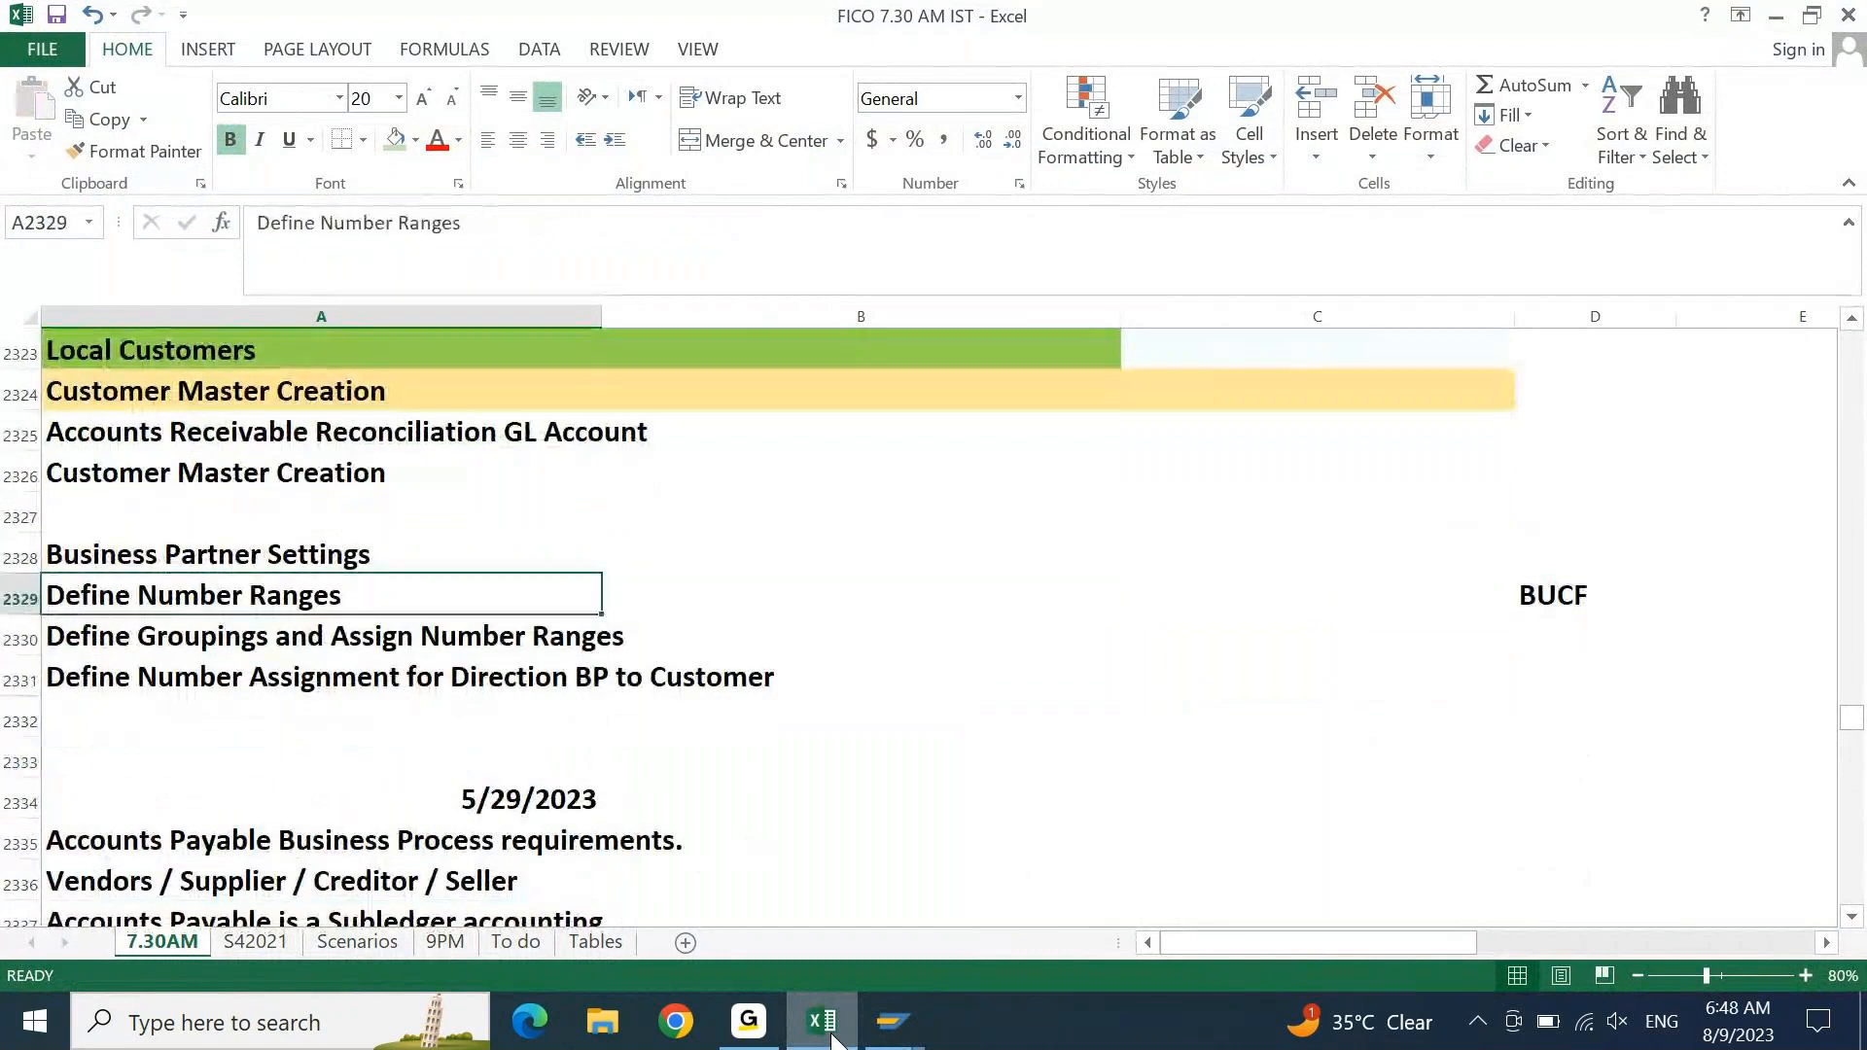
pyautogui.press('Up')
pyautogui.press('Down')
pyautogui.hotkey('shift', 'space')
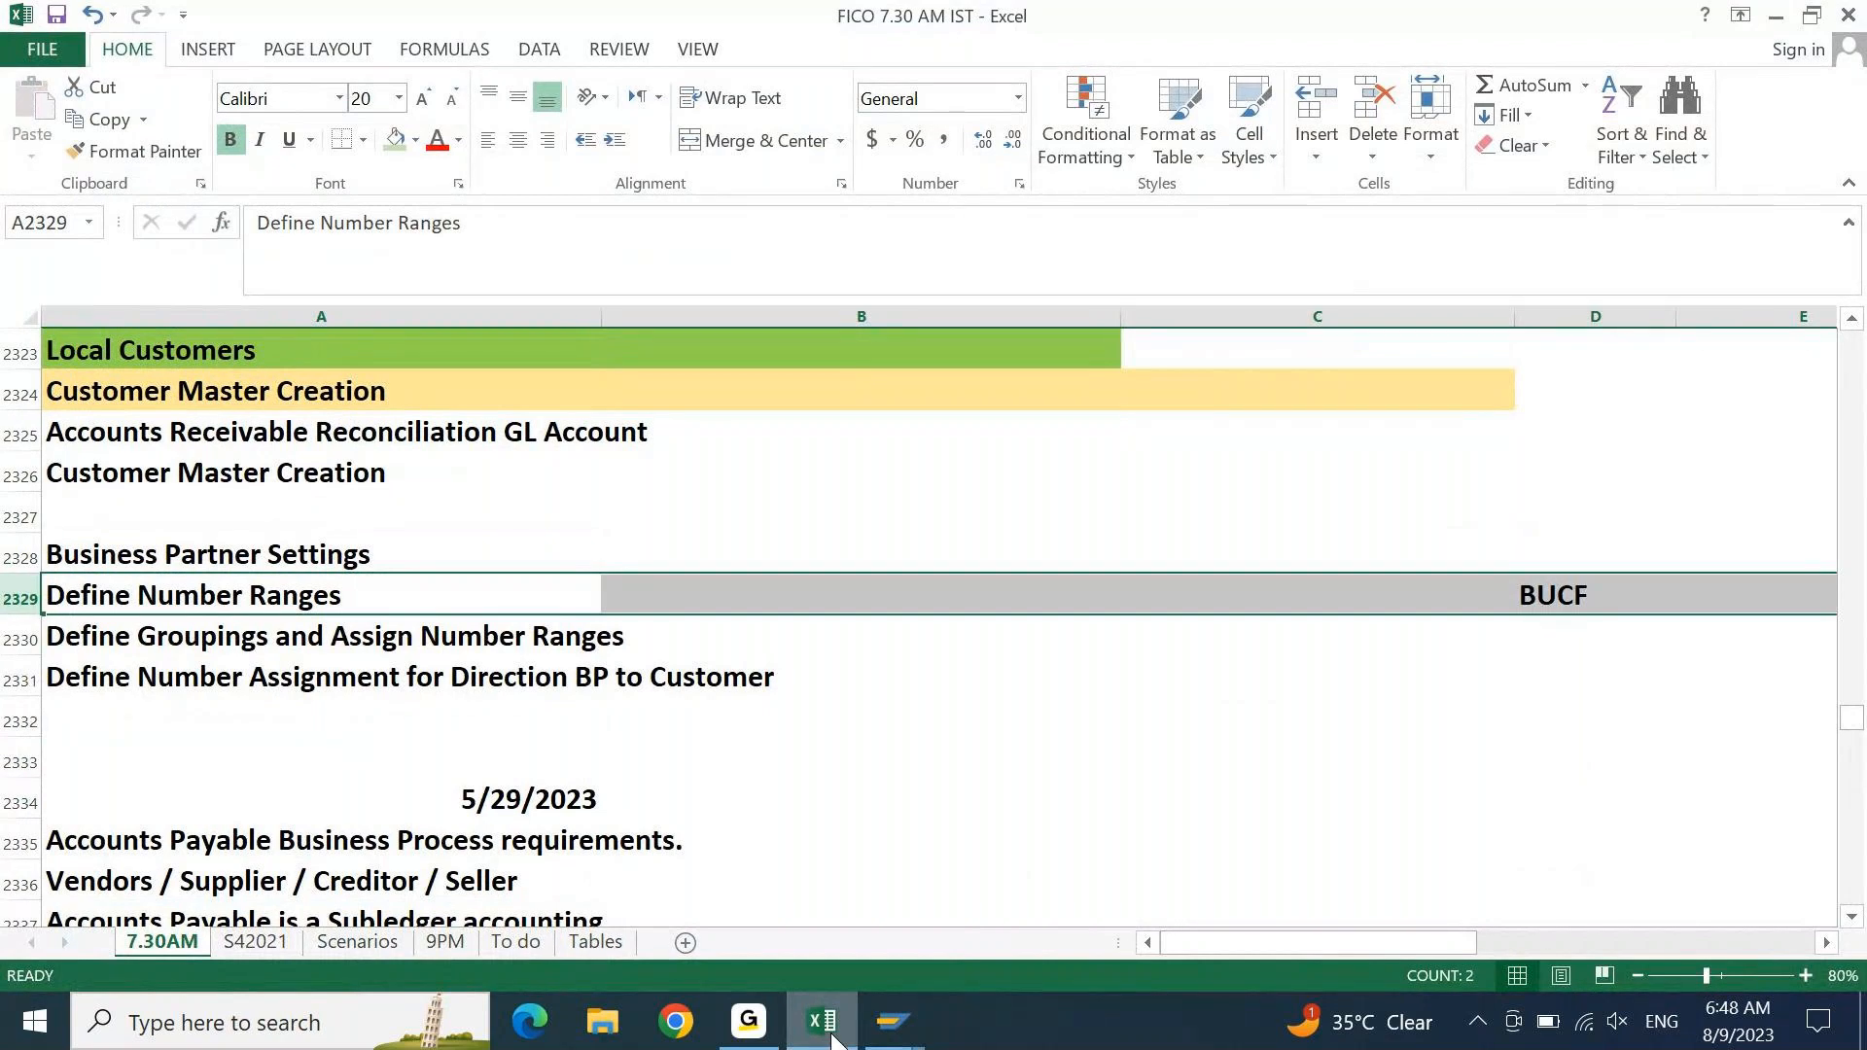
pyautogui.press('Down')
pyautogui.hotkey('shift', 'space')
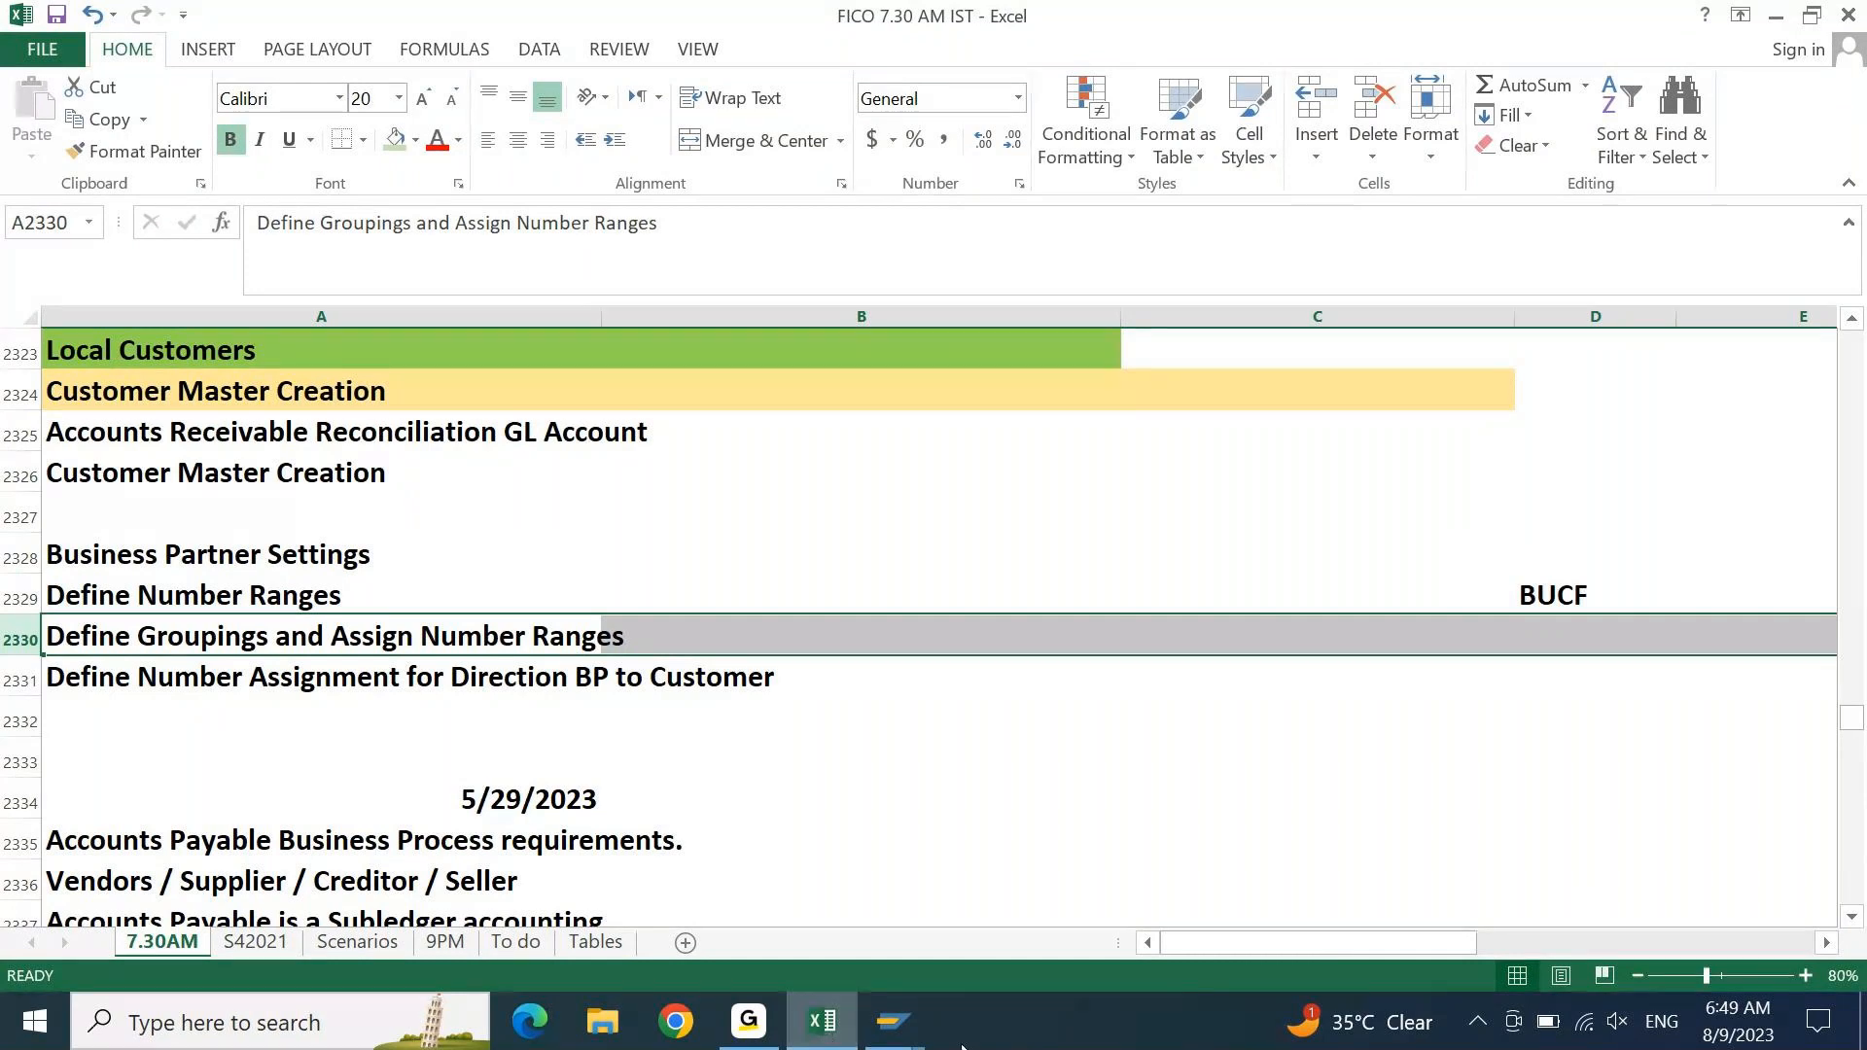
# - Switch back to SAP and open the SAP Customizing Implementation Guide with transaction SPRO
pyautogui.click(893, 1021)
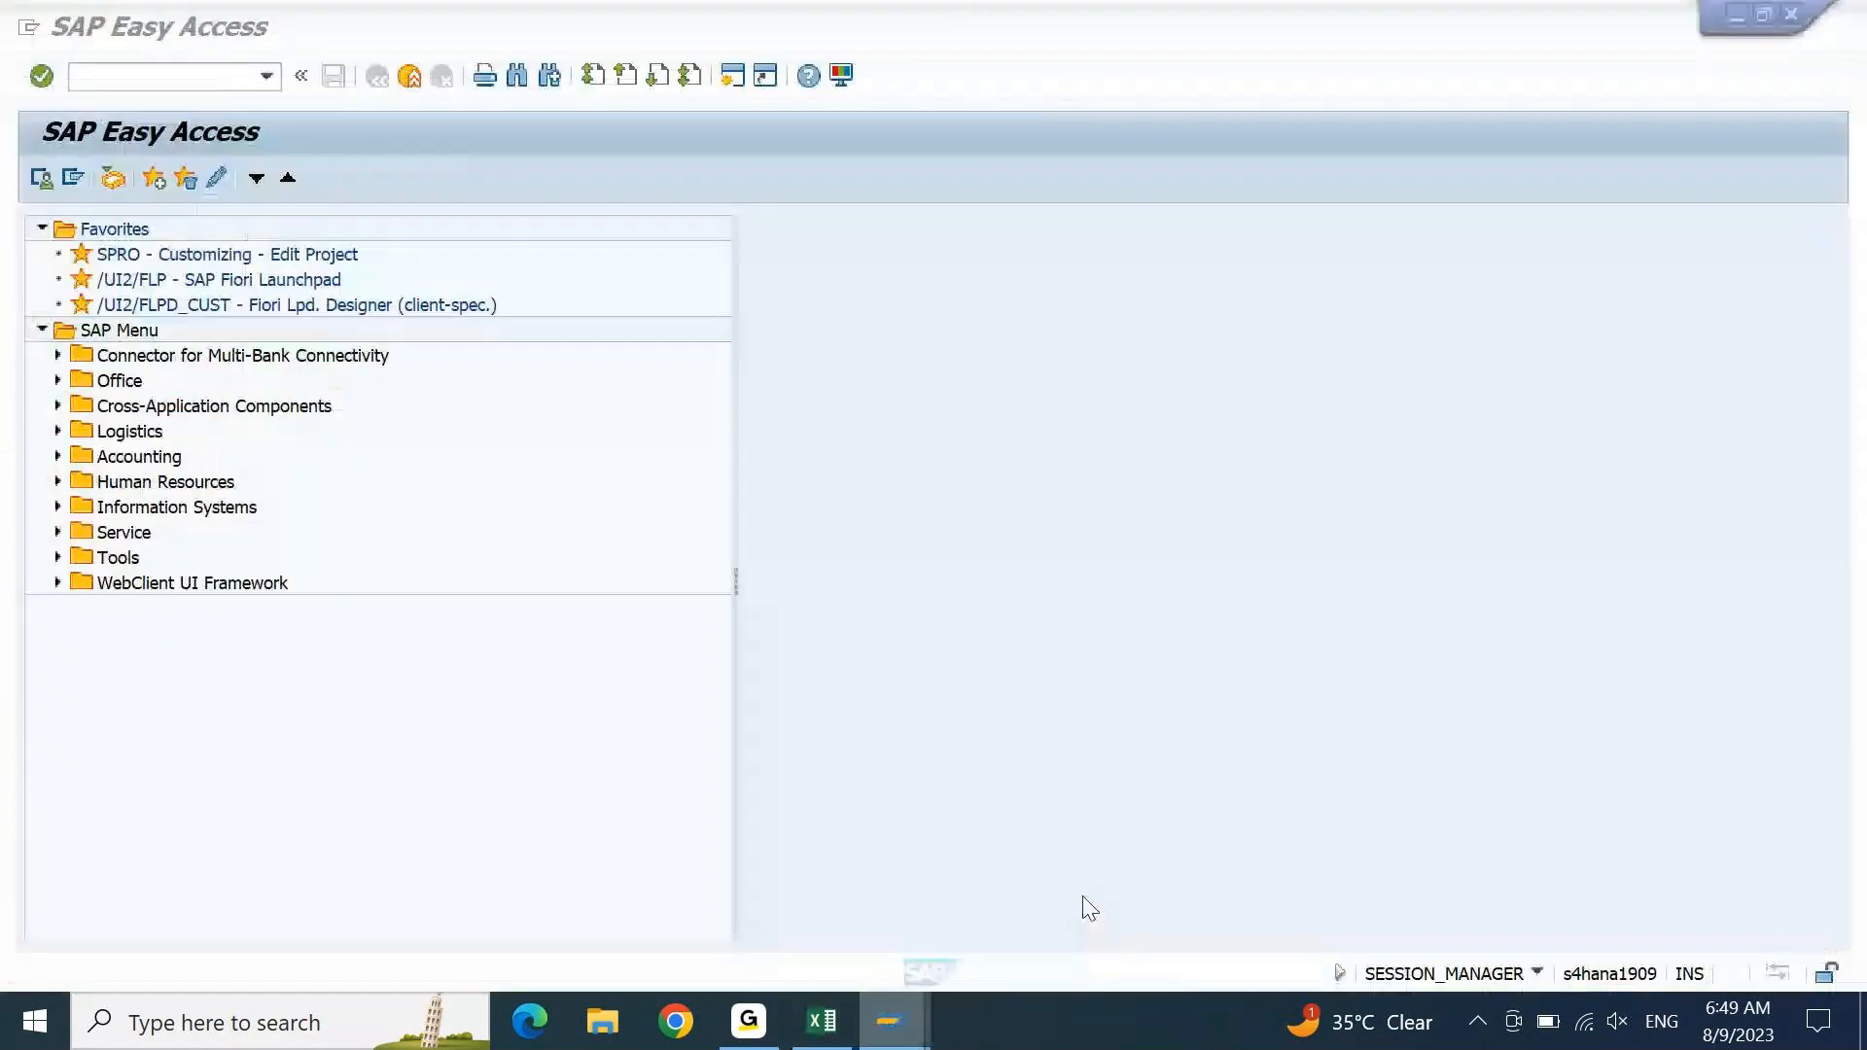
pyautogui.write('SP')
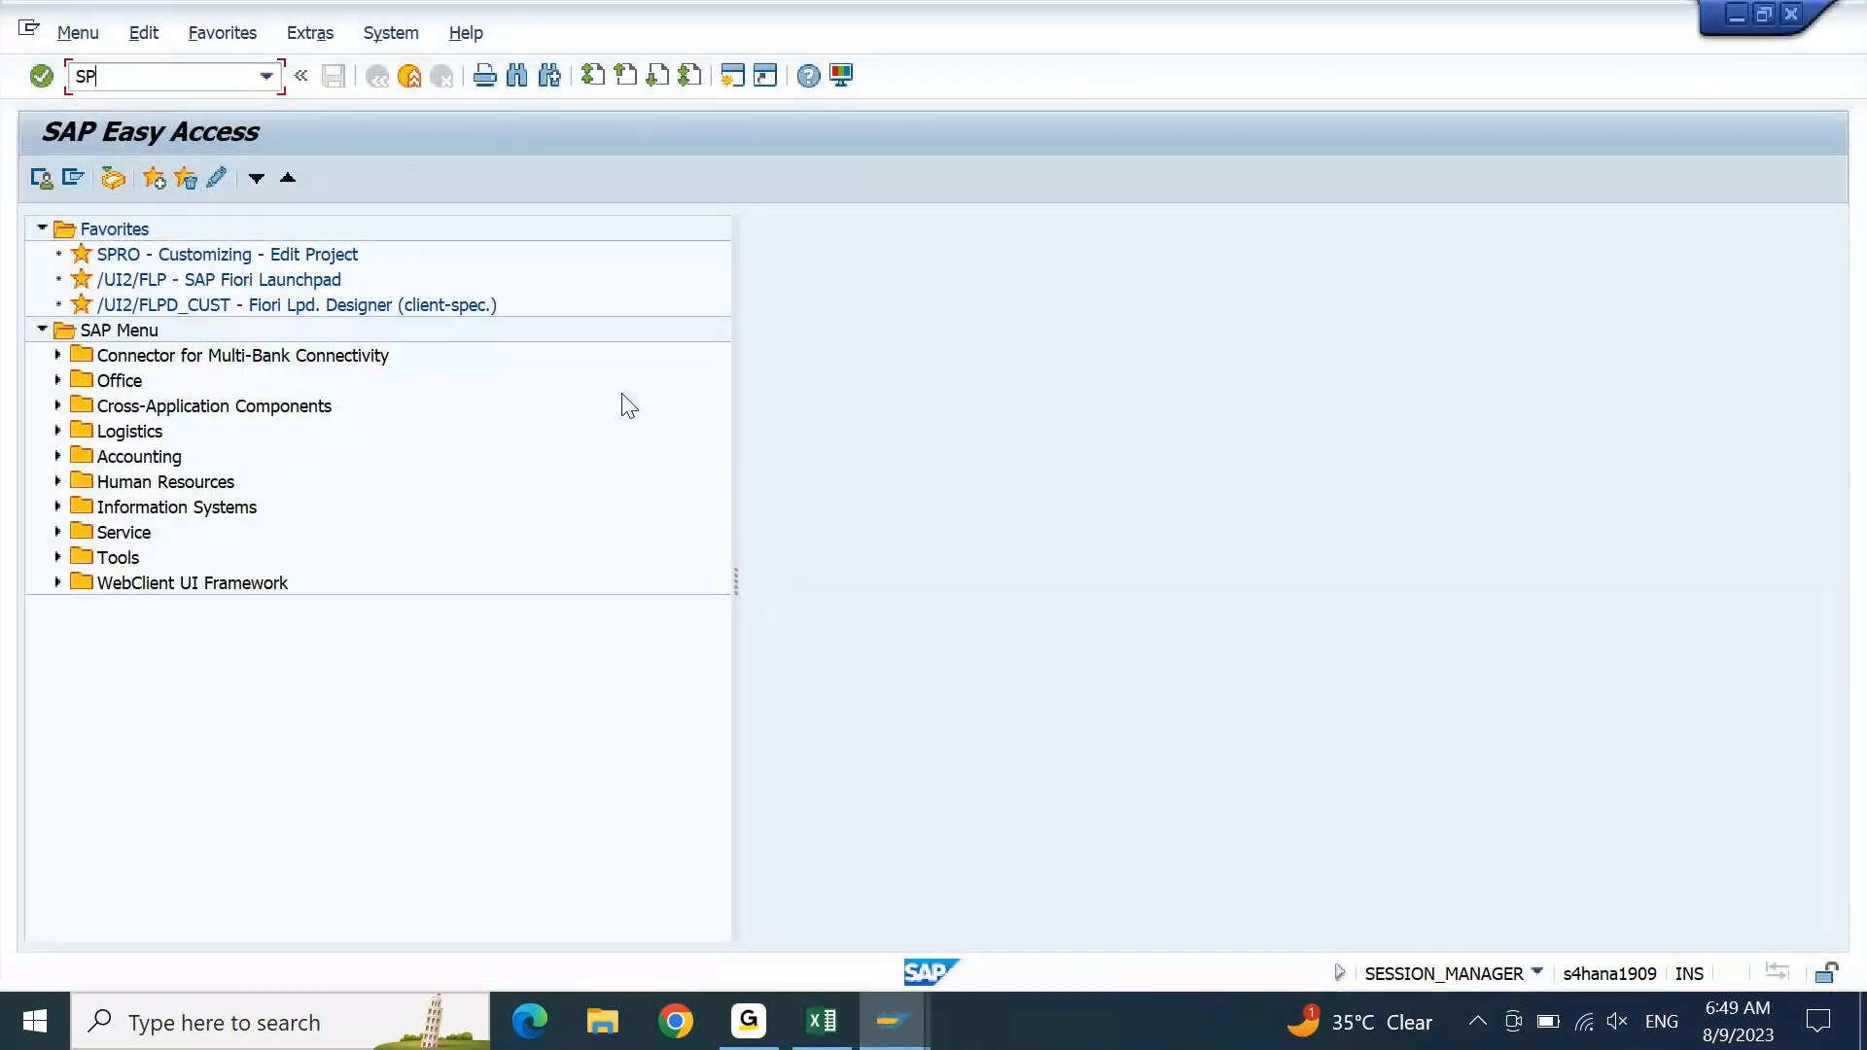
pyautogui.write('RO')
pyautogui.press('Return')
pyautogui.press('F5')
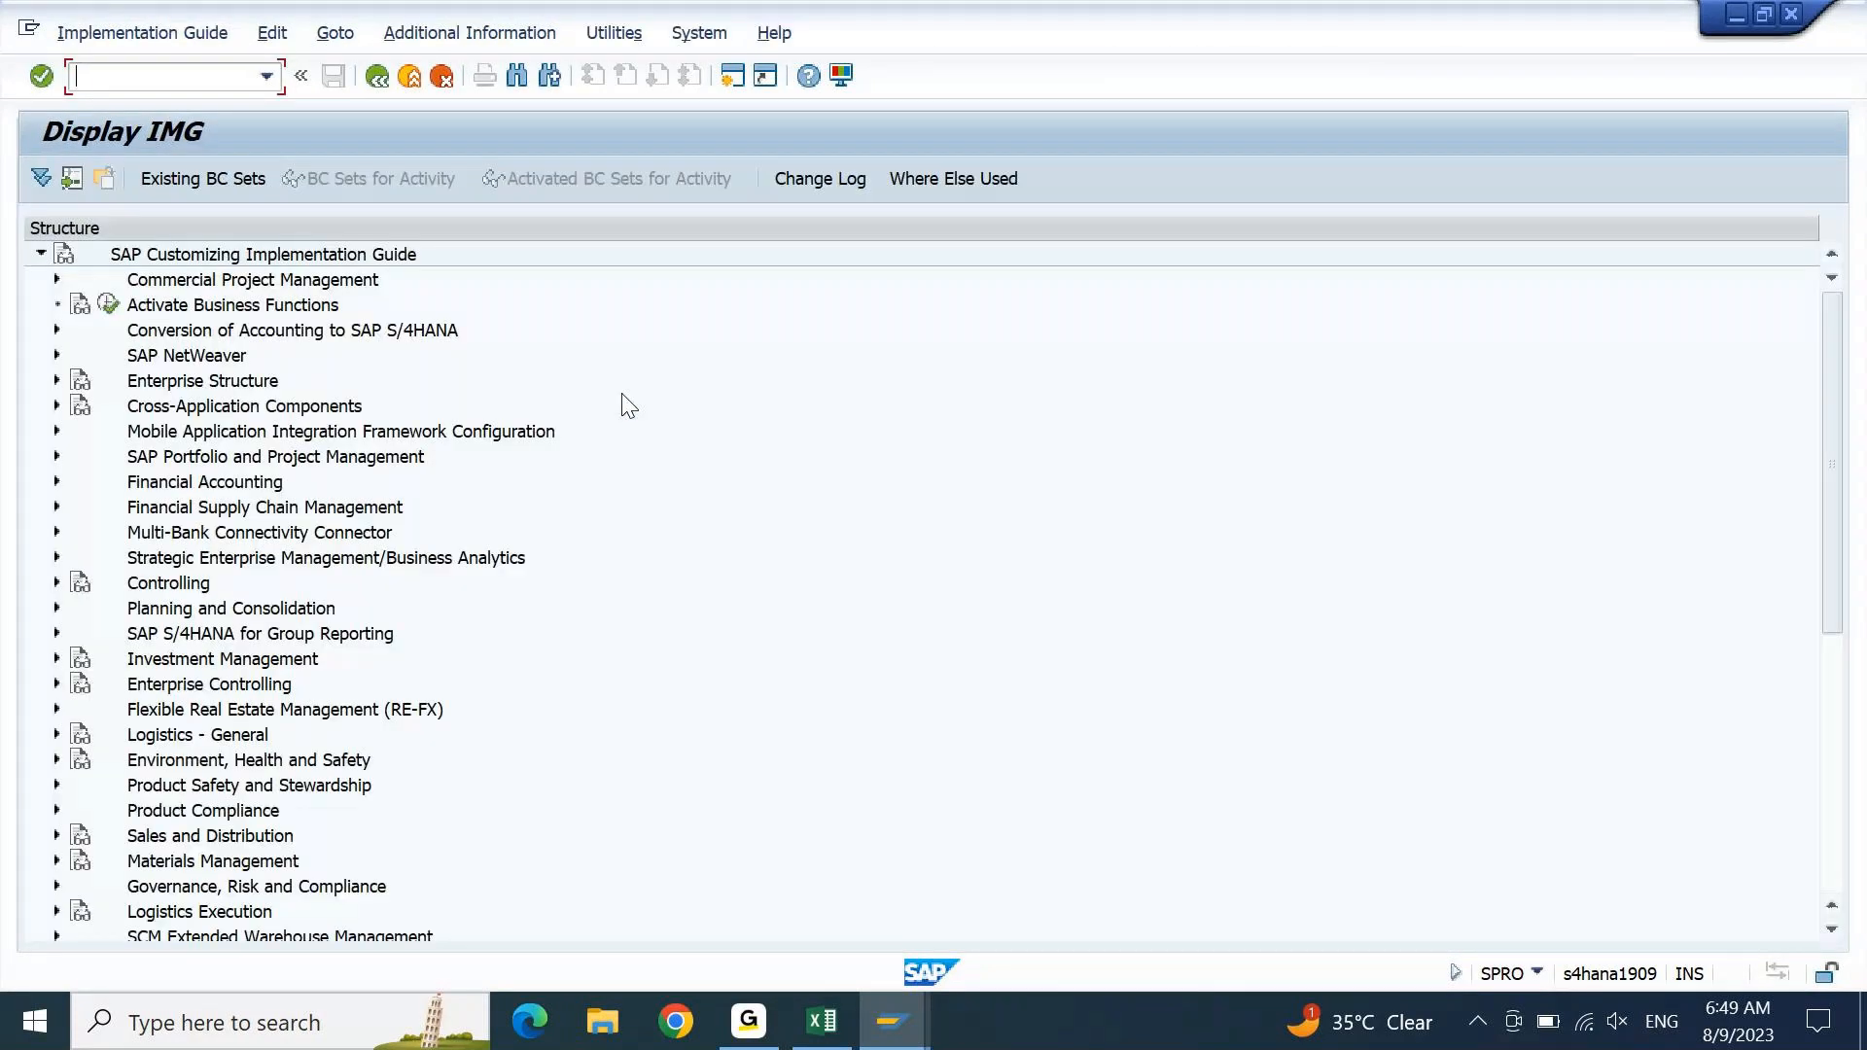
# - Expand Cross-Application Components and its SAP Business Partner node in the implementation guide
pyautogui.press('Up')
pyautogui.press('Down')
pyautogui.press('Down')
pyautogui.press('Down')
pyautogui.press('Up')
pyautogui.press('Right')
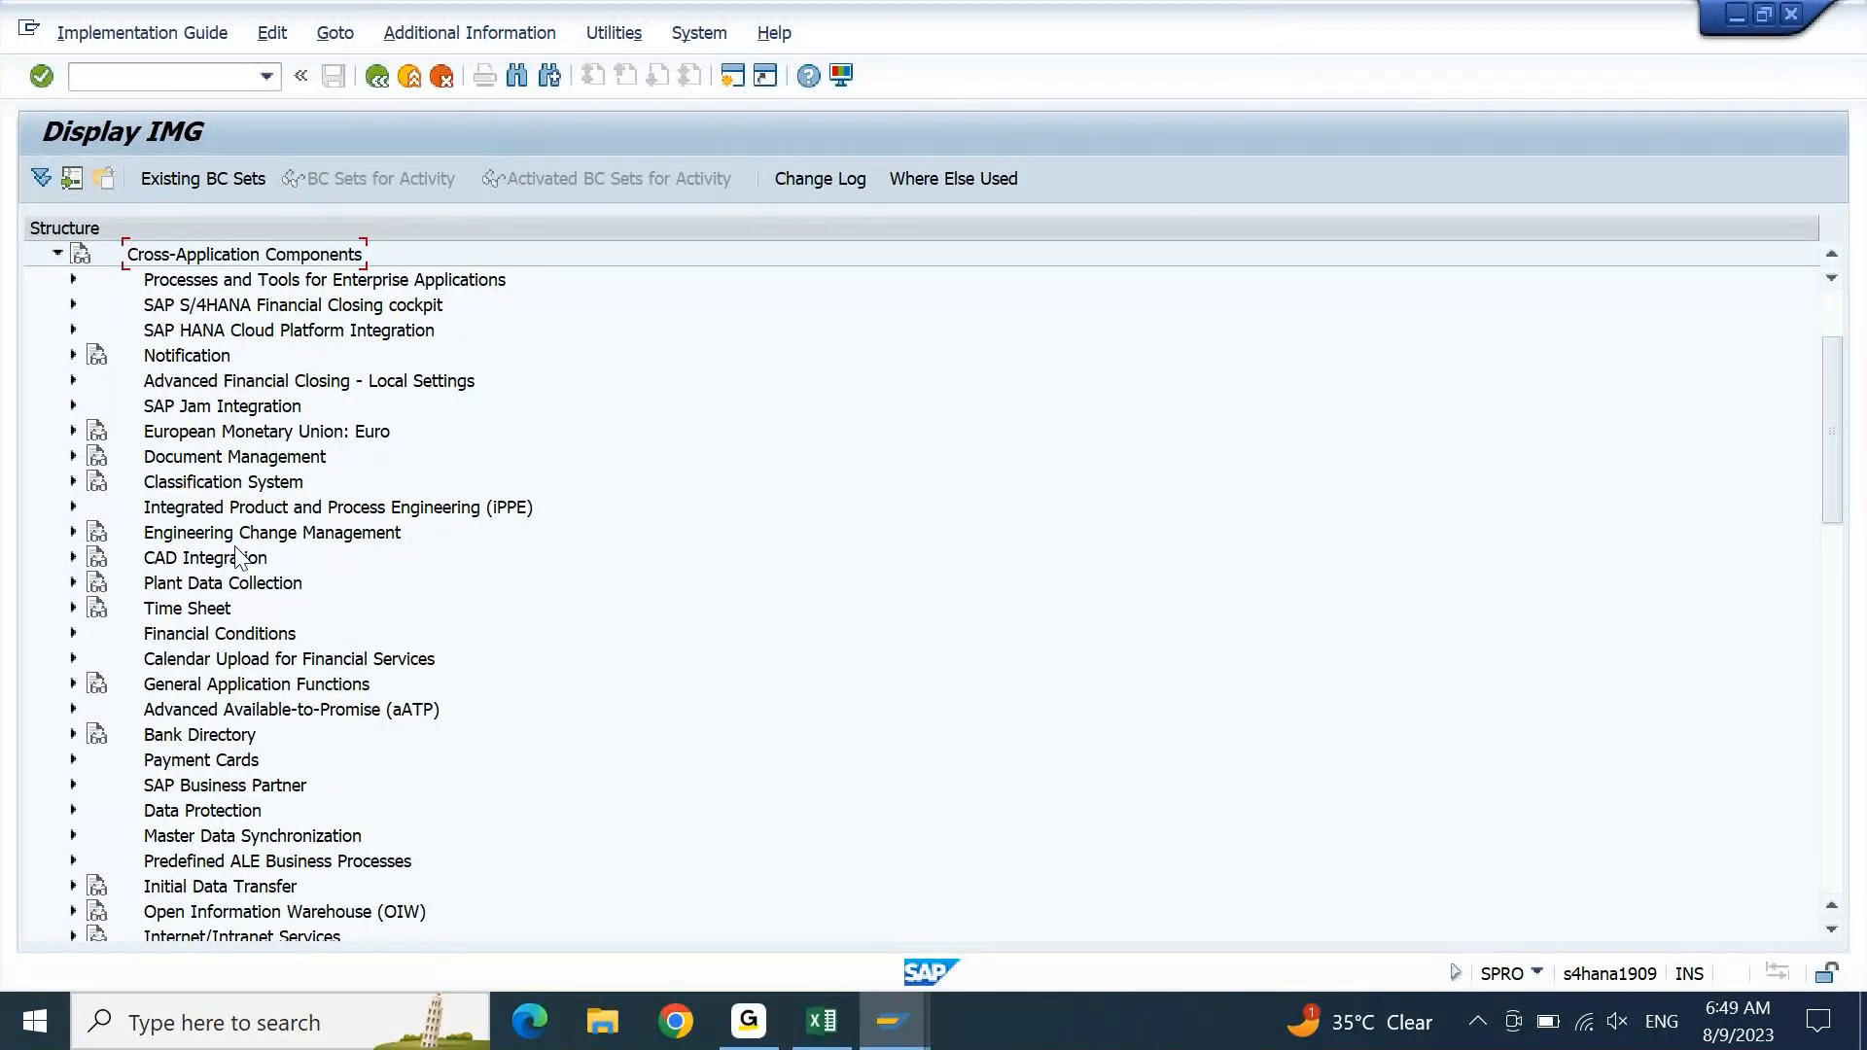
pyautogui.click(224, 786)
pyautogui.doubleClick(225, 785)
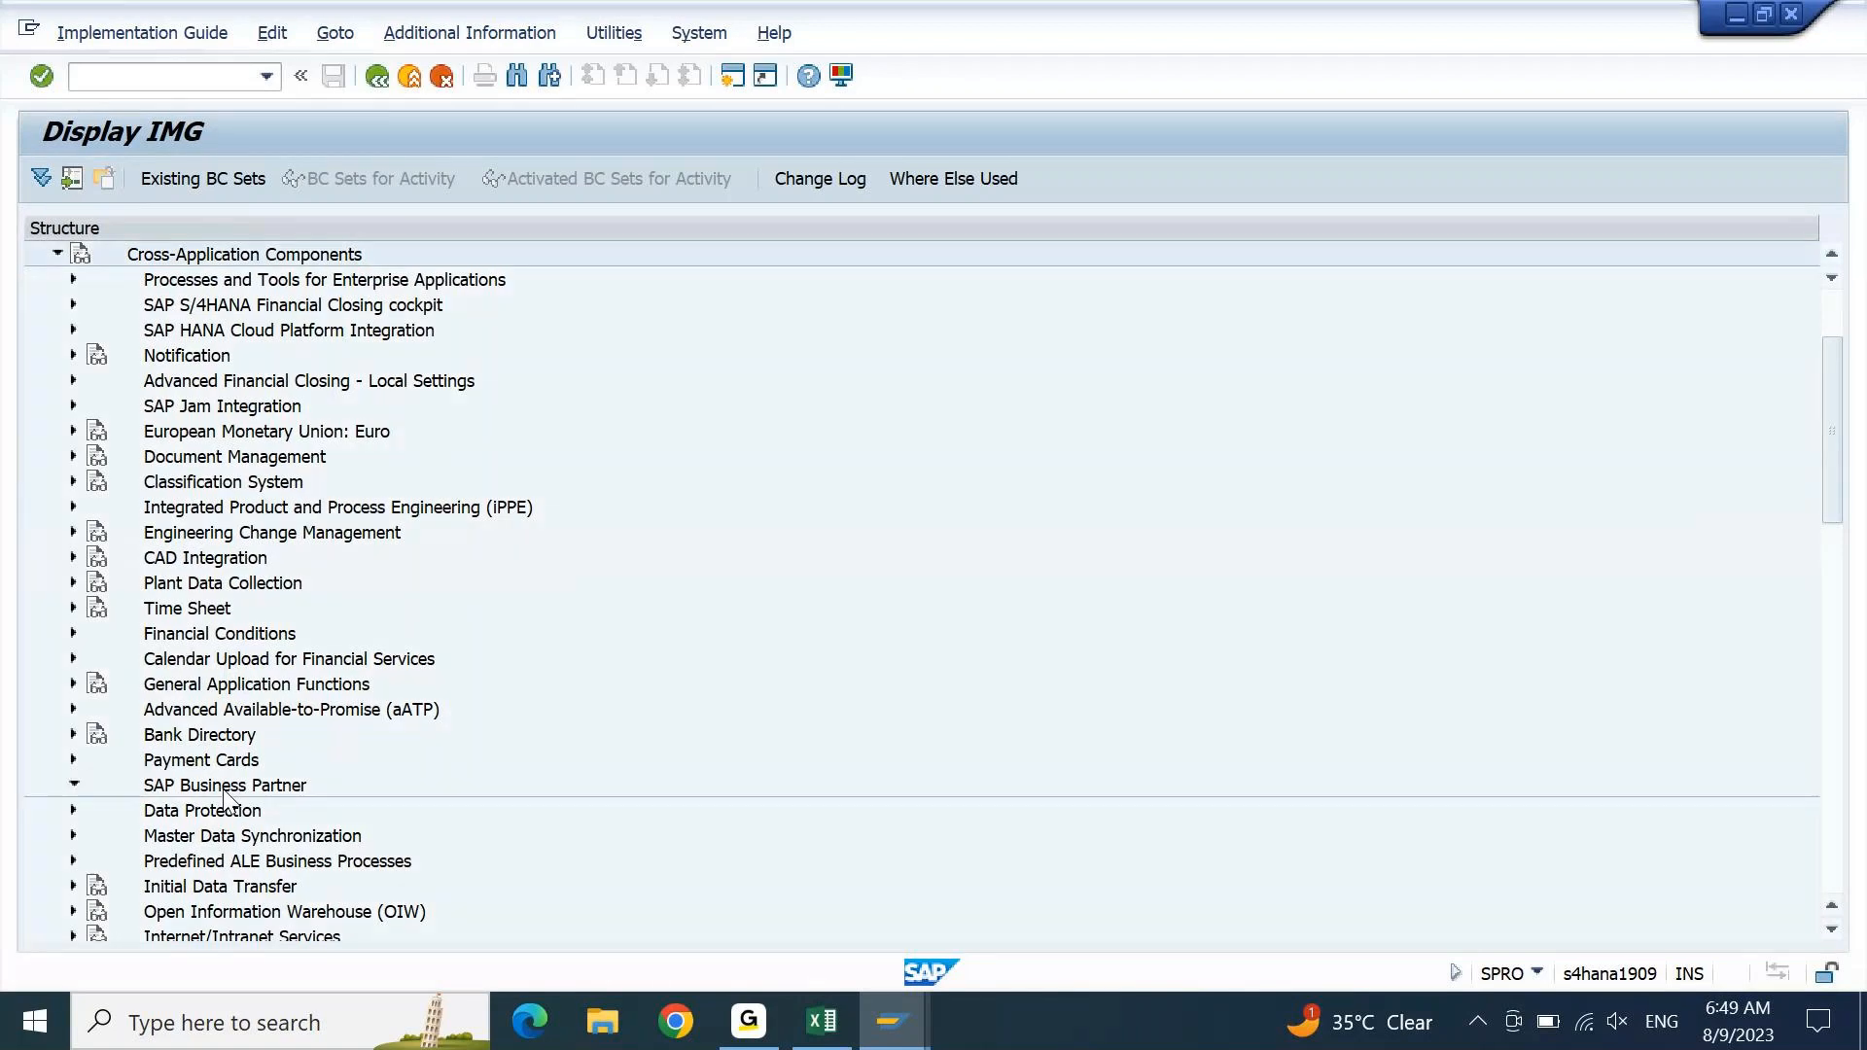
pyautogui.scroll(-6, 225, 797)
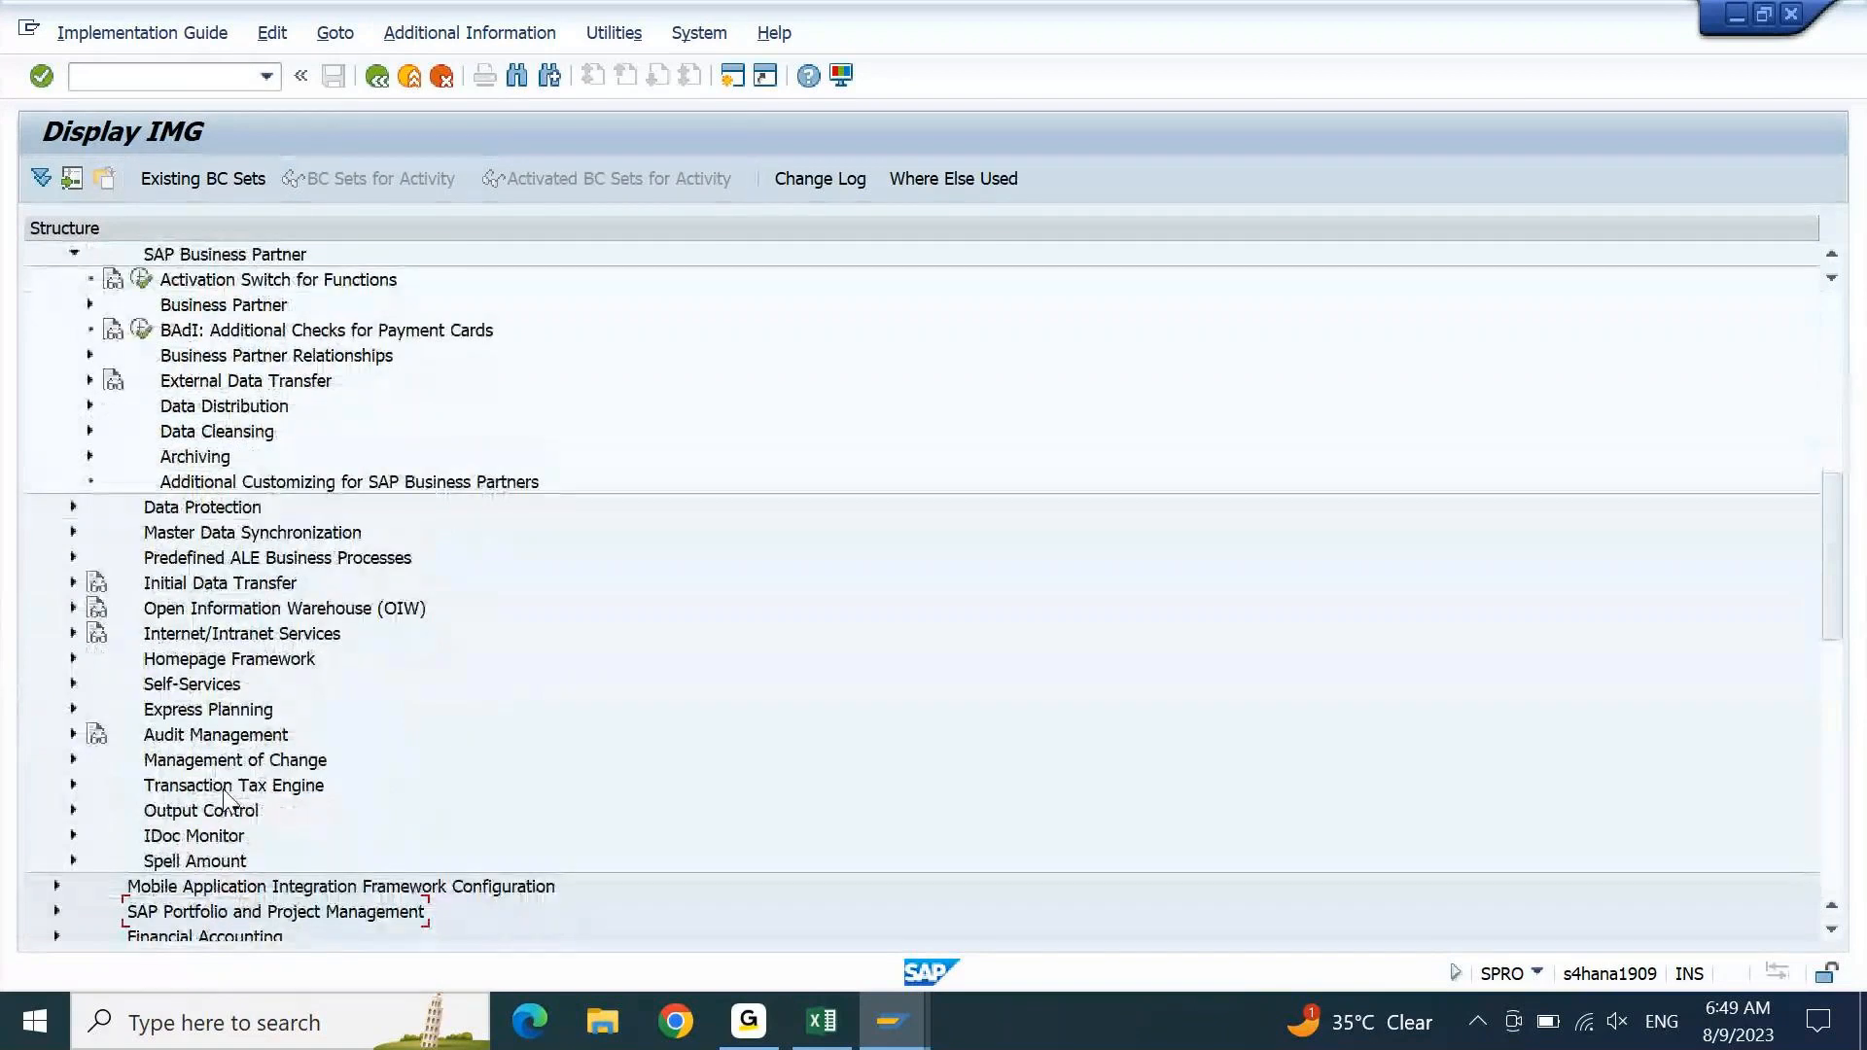
# - Expand Business Partner, Basic Settings, and Number Ranges and Groupings under SAP Business Partner
pyautogui.click(231, 307)
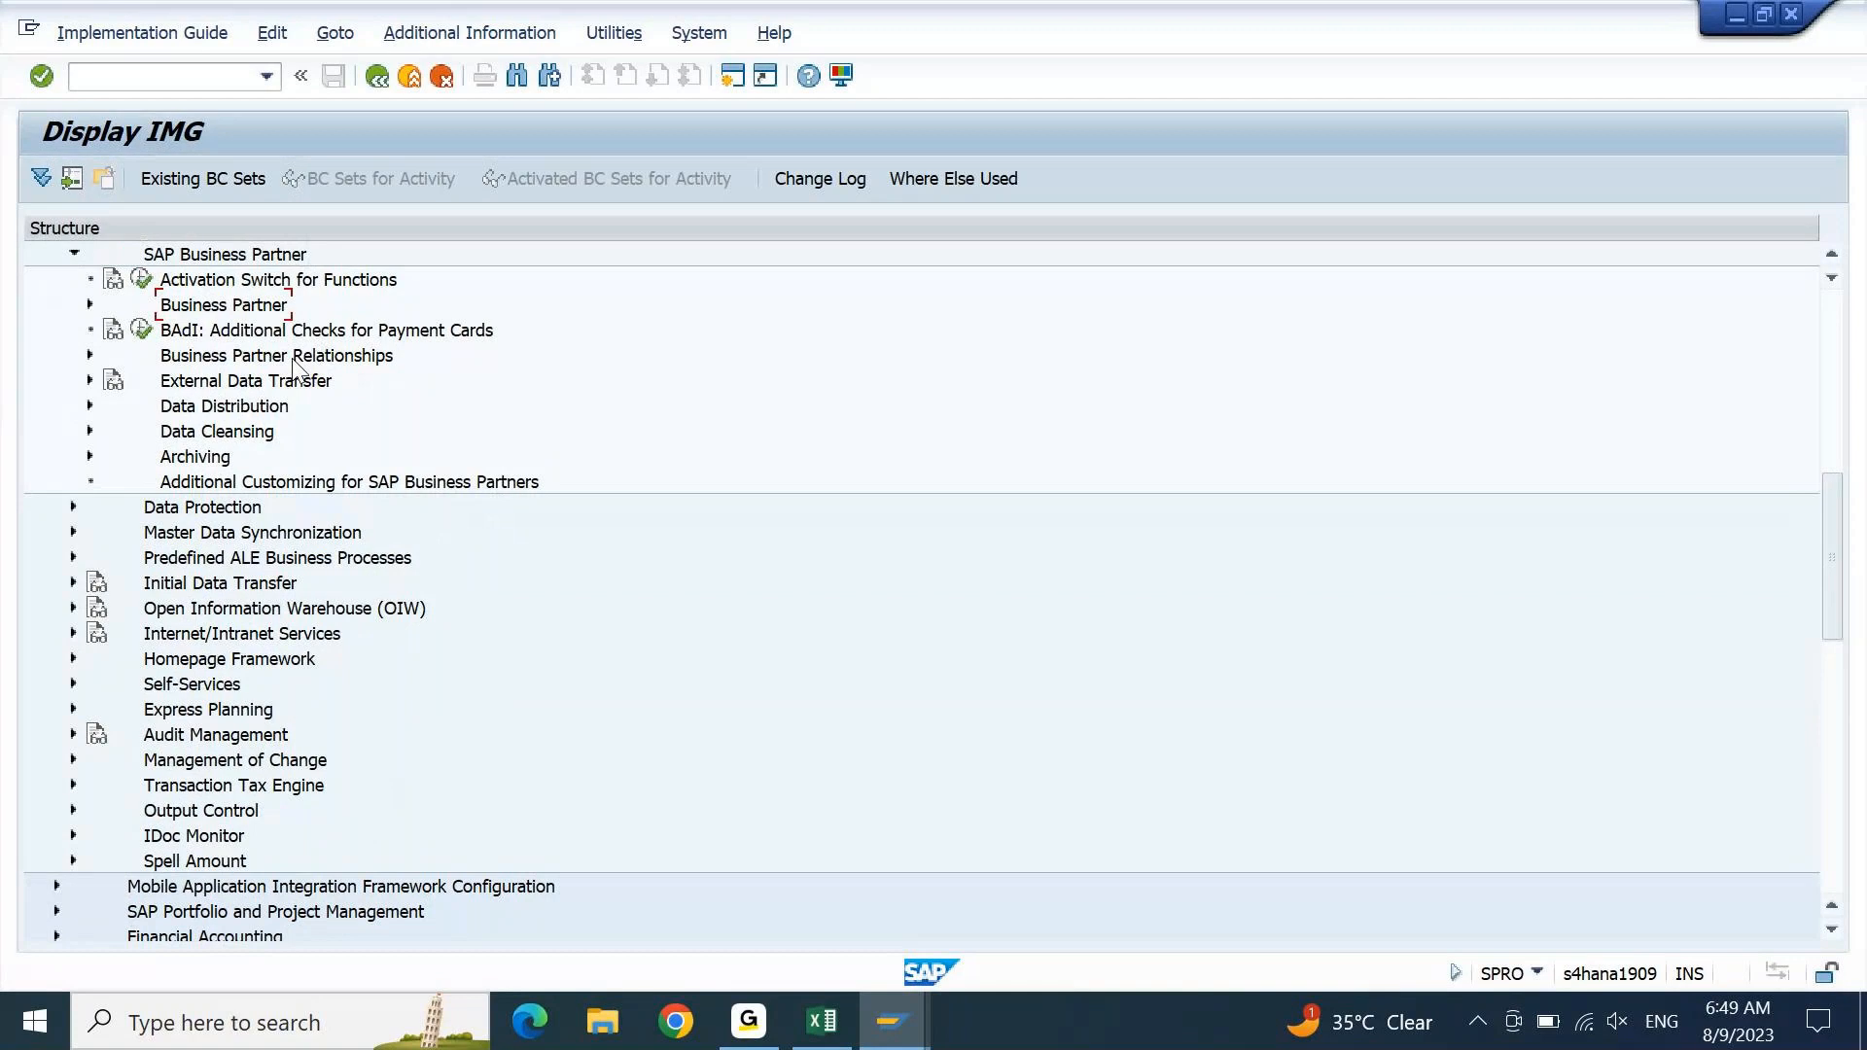
pyautogui.click(226, 333)
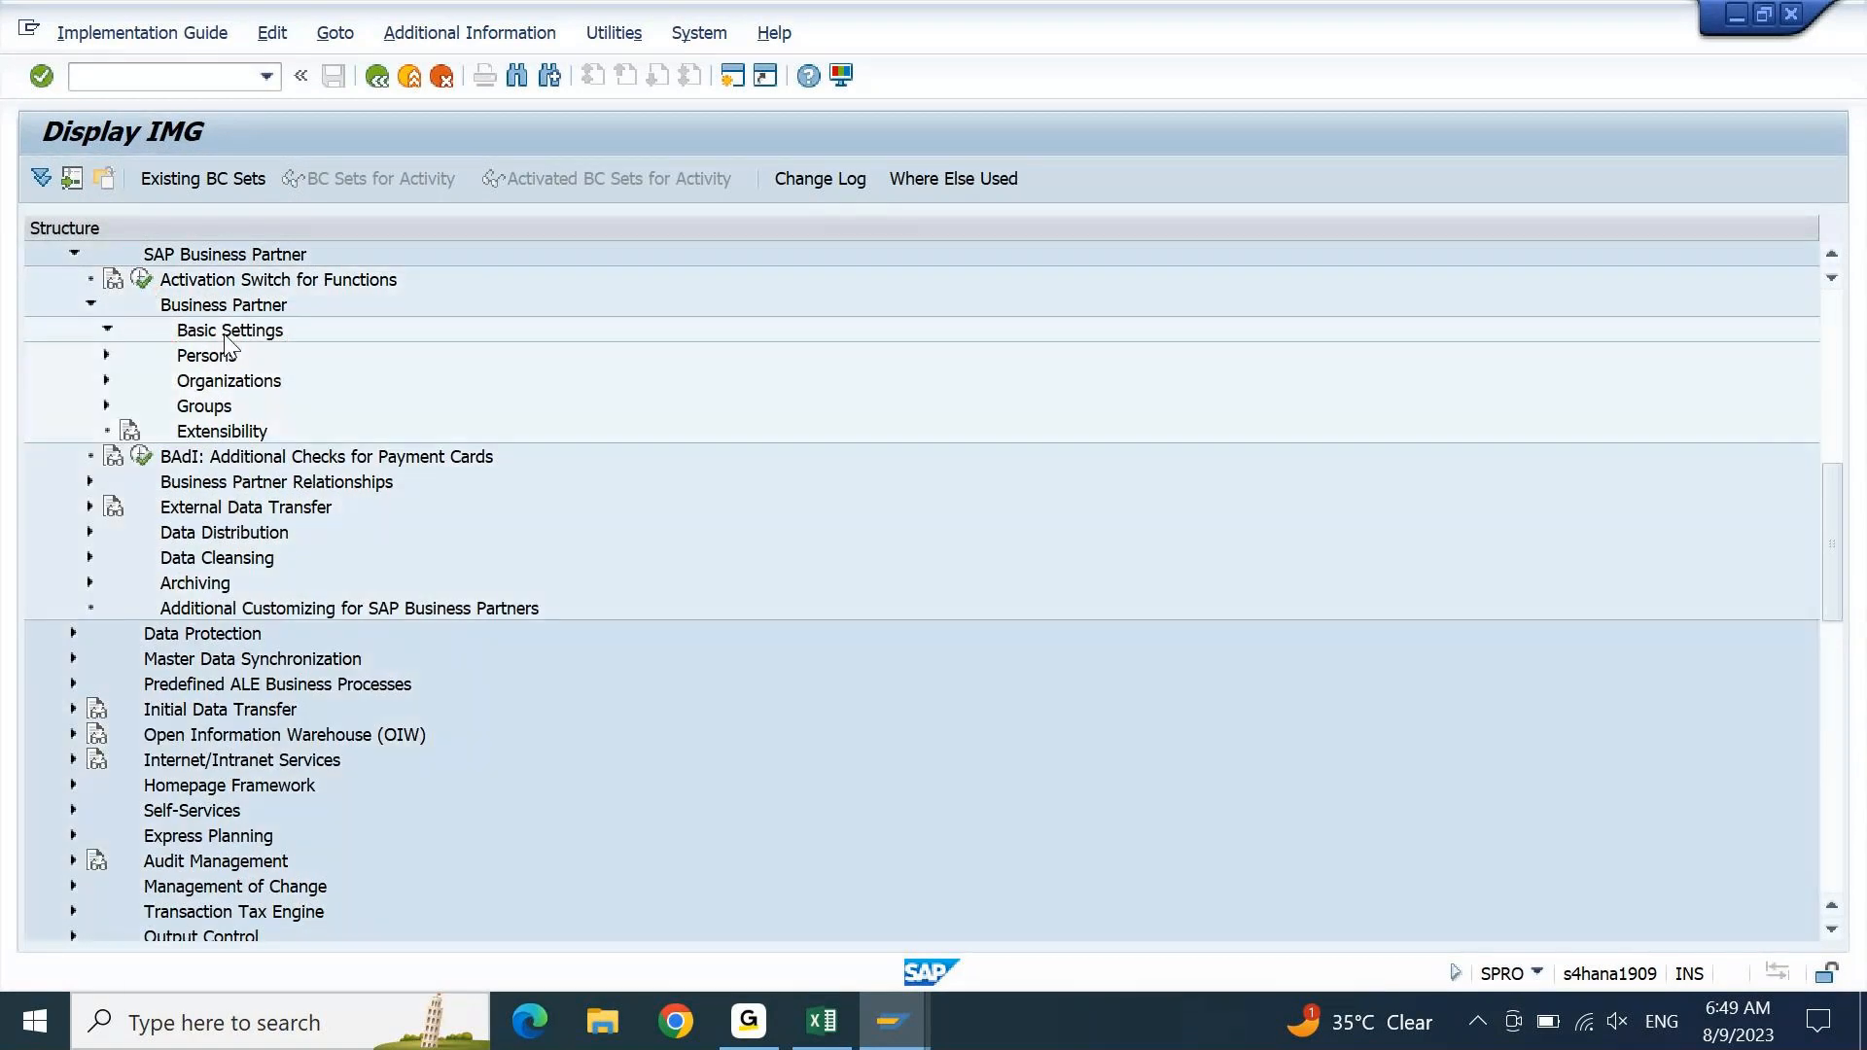
pyautogui.doubleClick(225, 334)
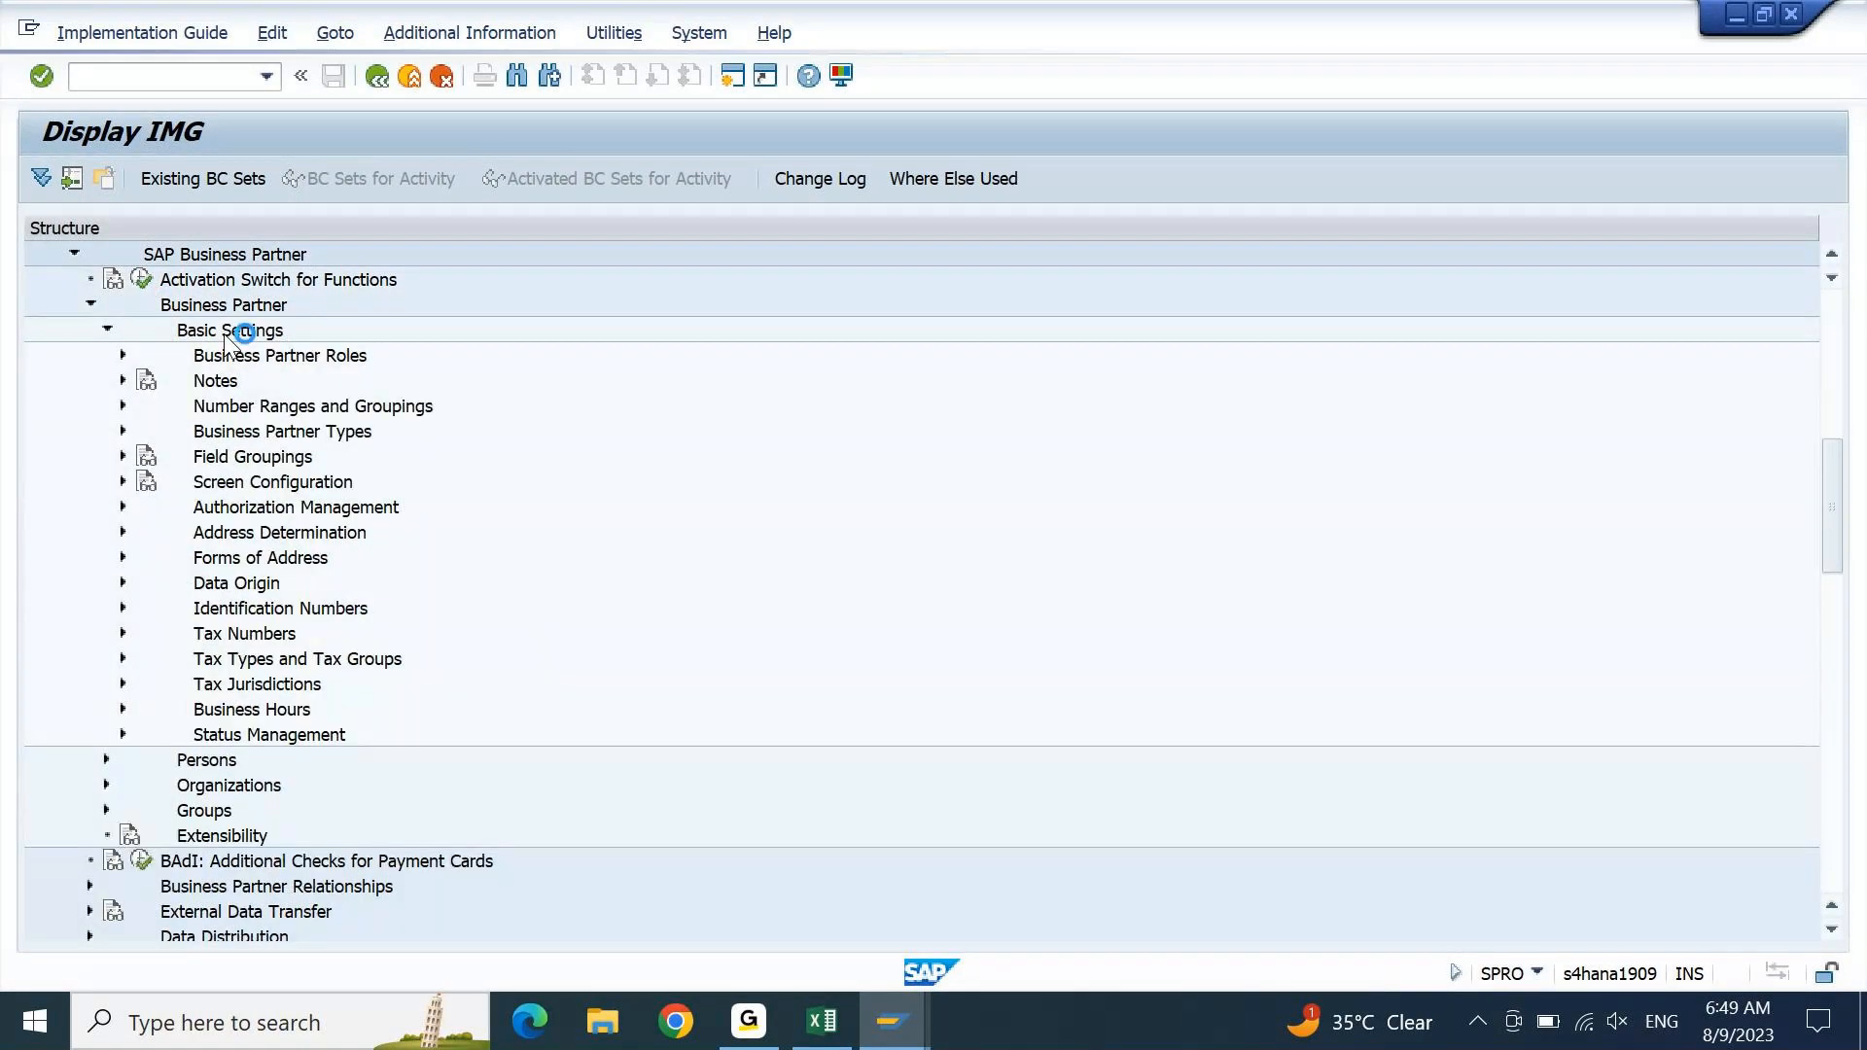
pyautogui.click(225, 408)
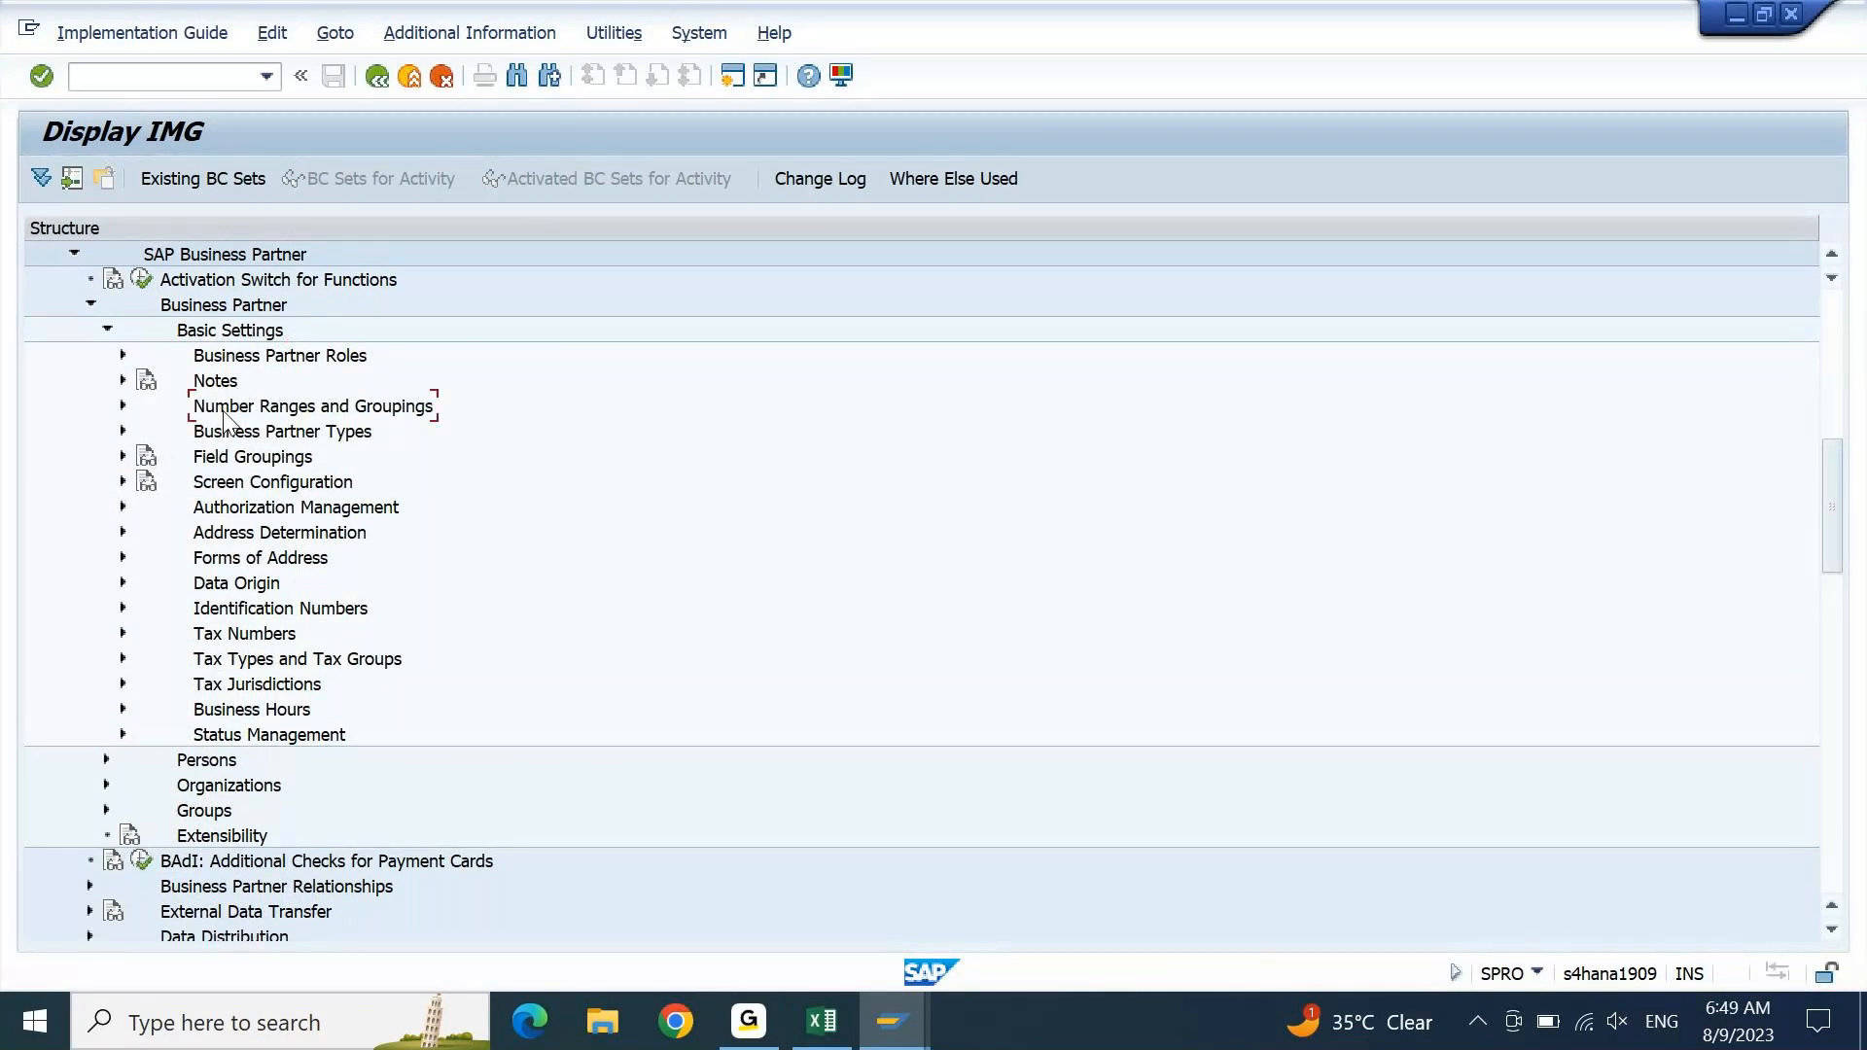
pyautogui.doubleClick(226, 412)
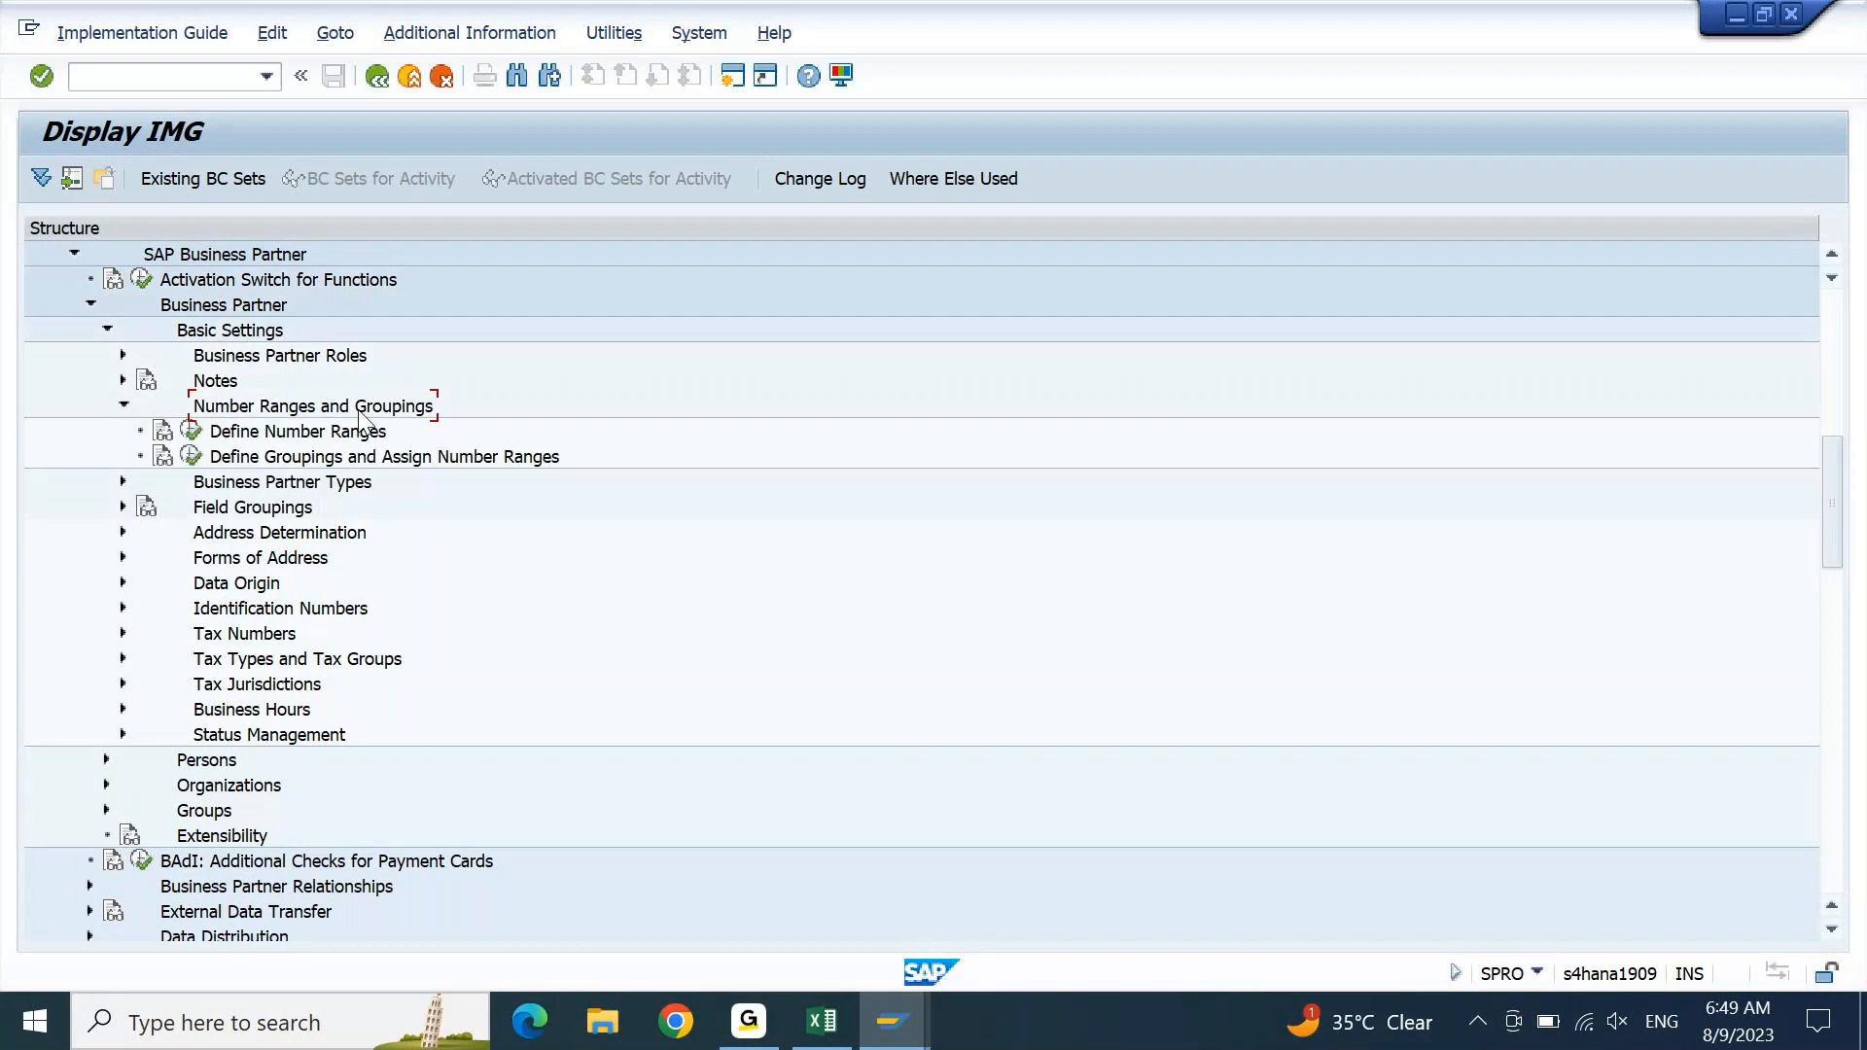
# - Open Define Groupings and Assign Number Ranges and start new entries for groupings DIDC and DIFC
pyautogui.click(344, 433)
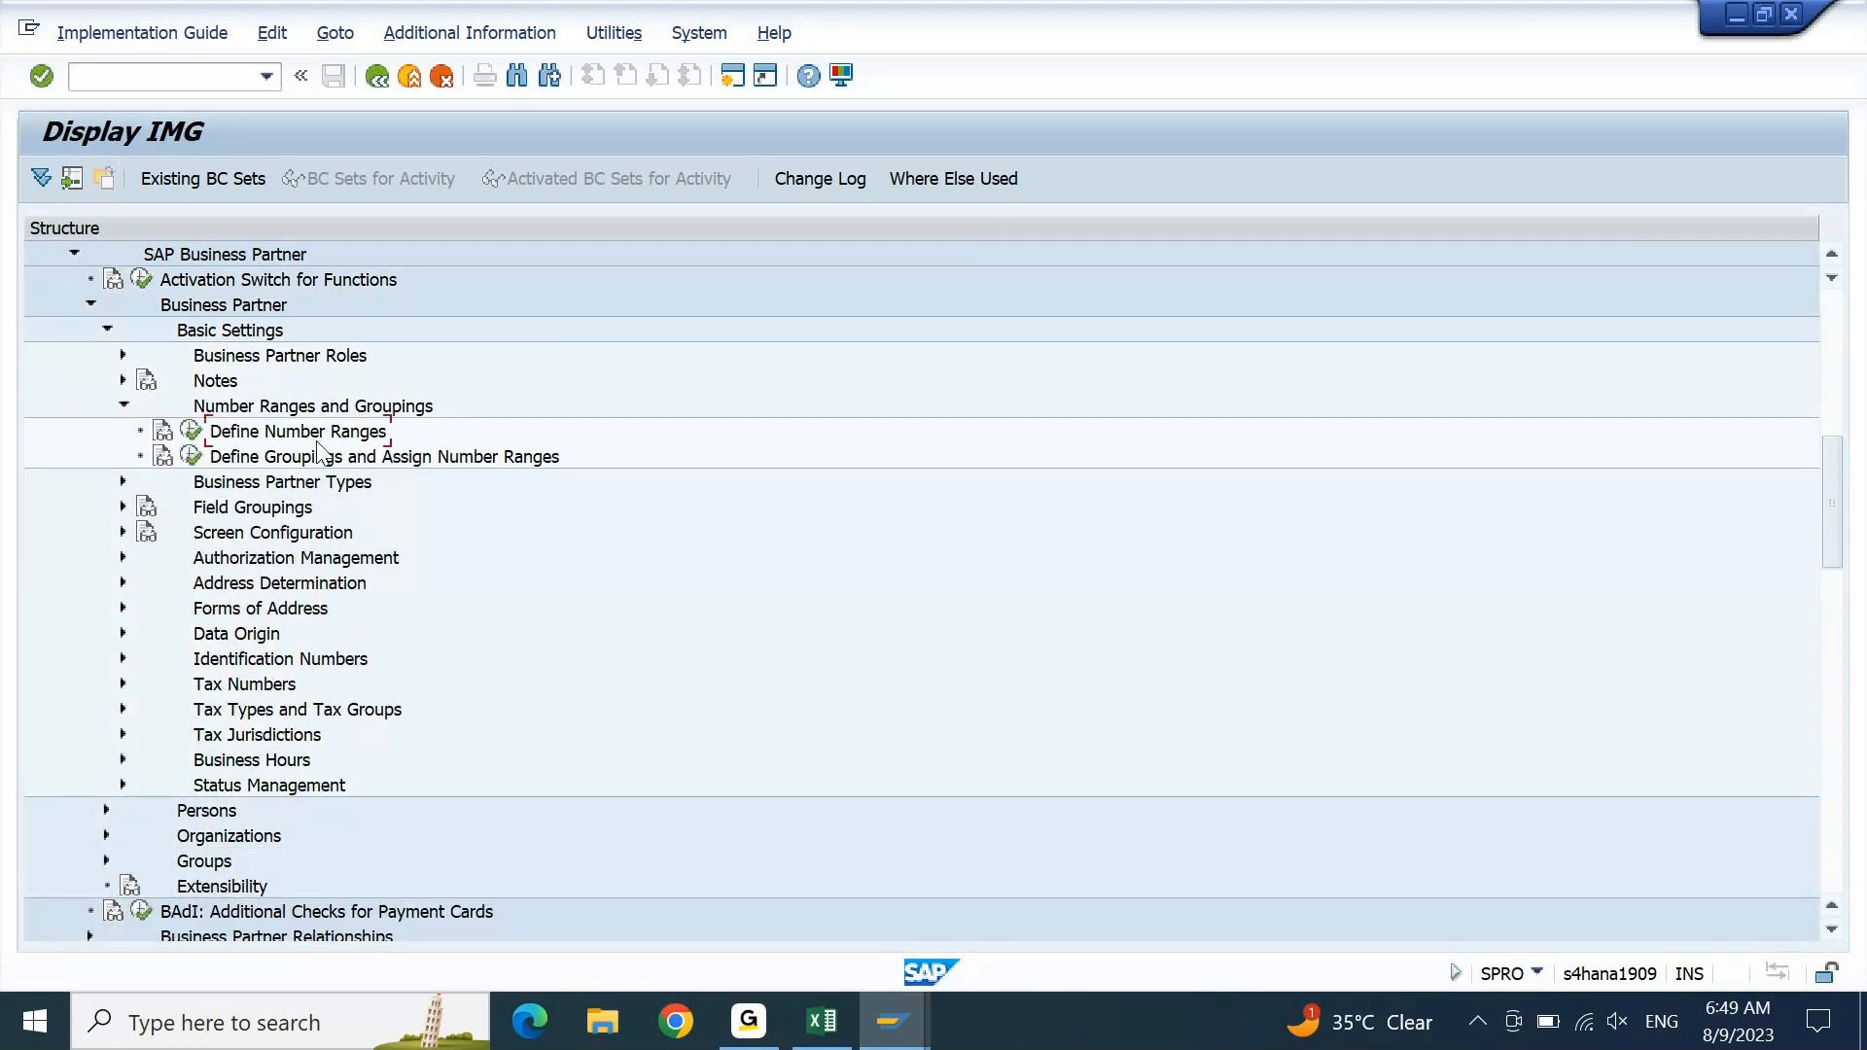
pyautogui.click(322, 464)
pyautogui.click(193, 457)
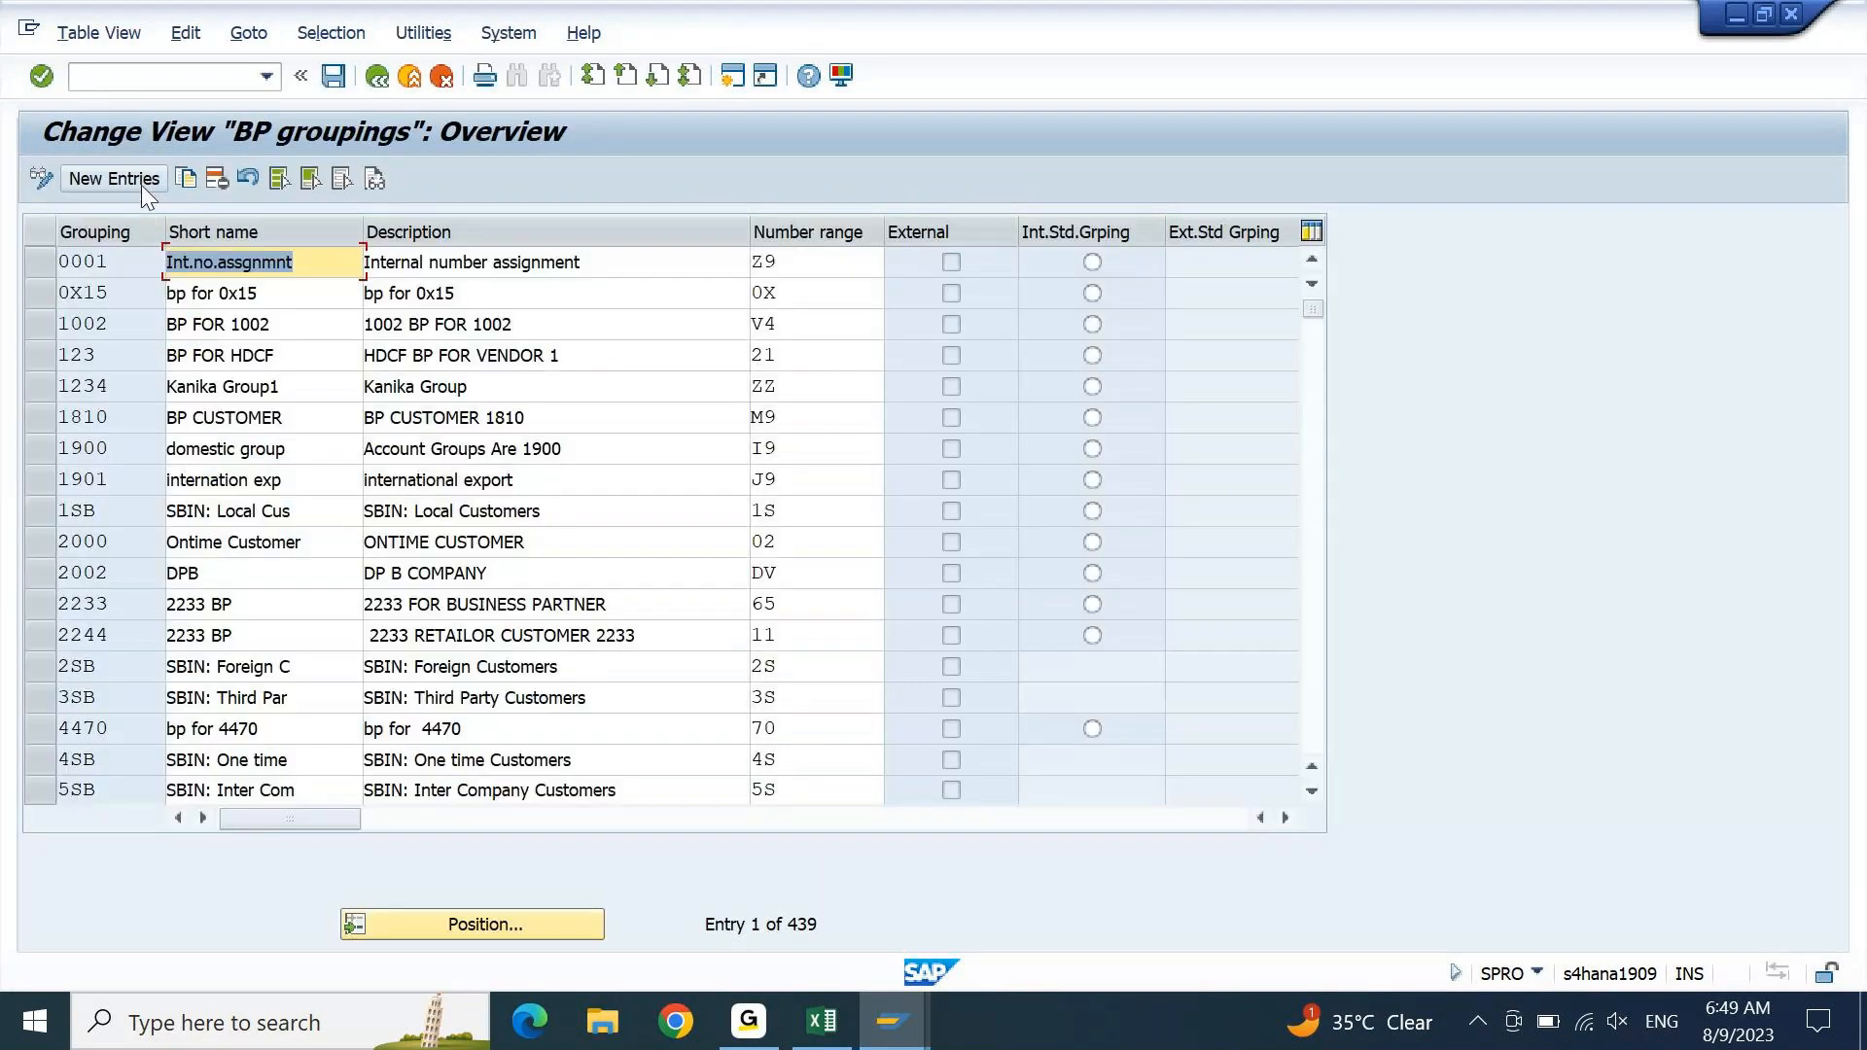
pyautogui.click(142, 183)
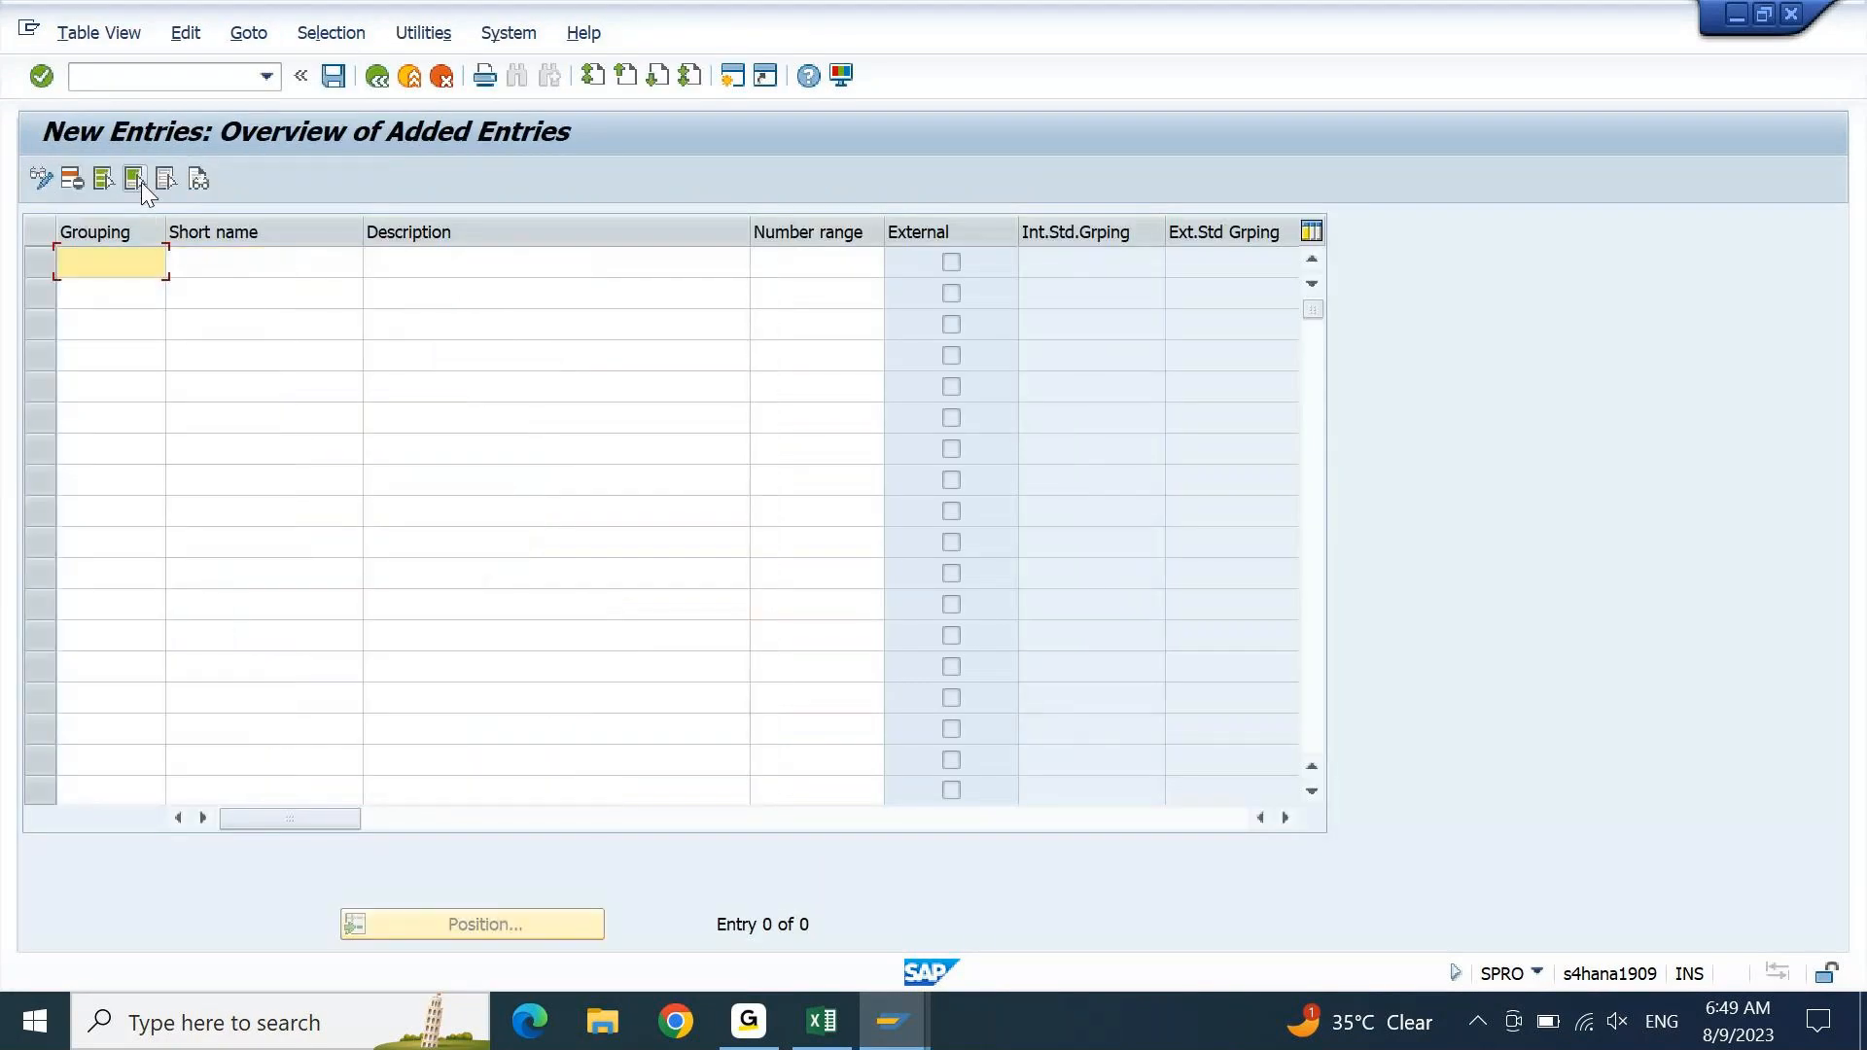
pyautogui.write('DIDC')
pyautogui.press('Down')
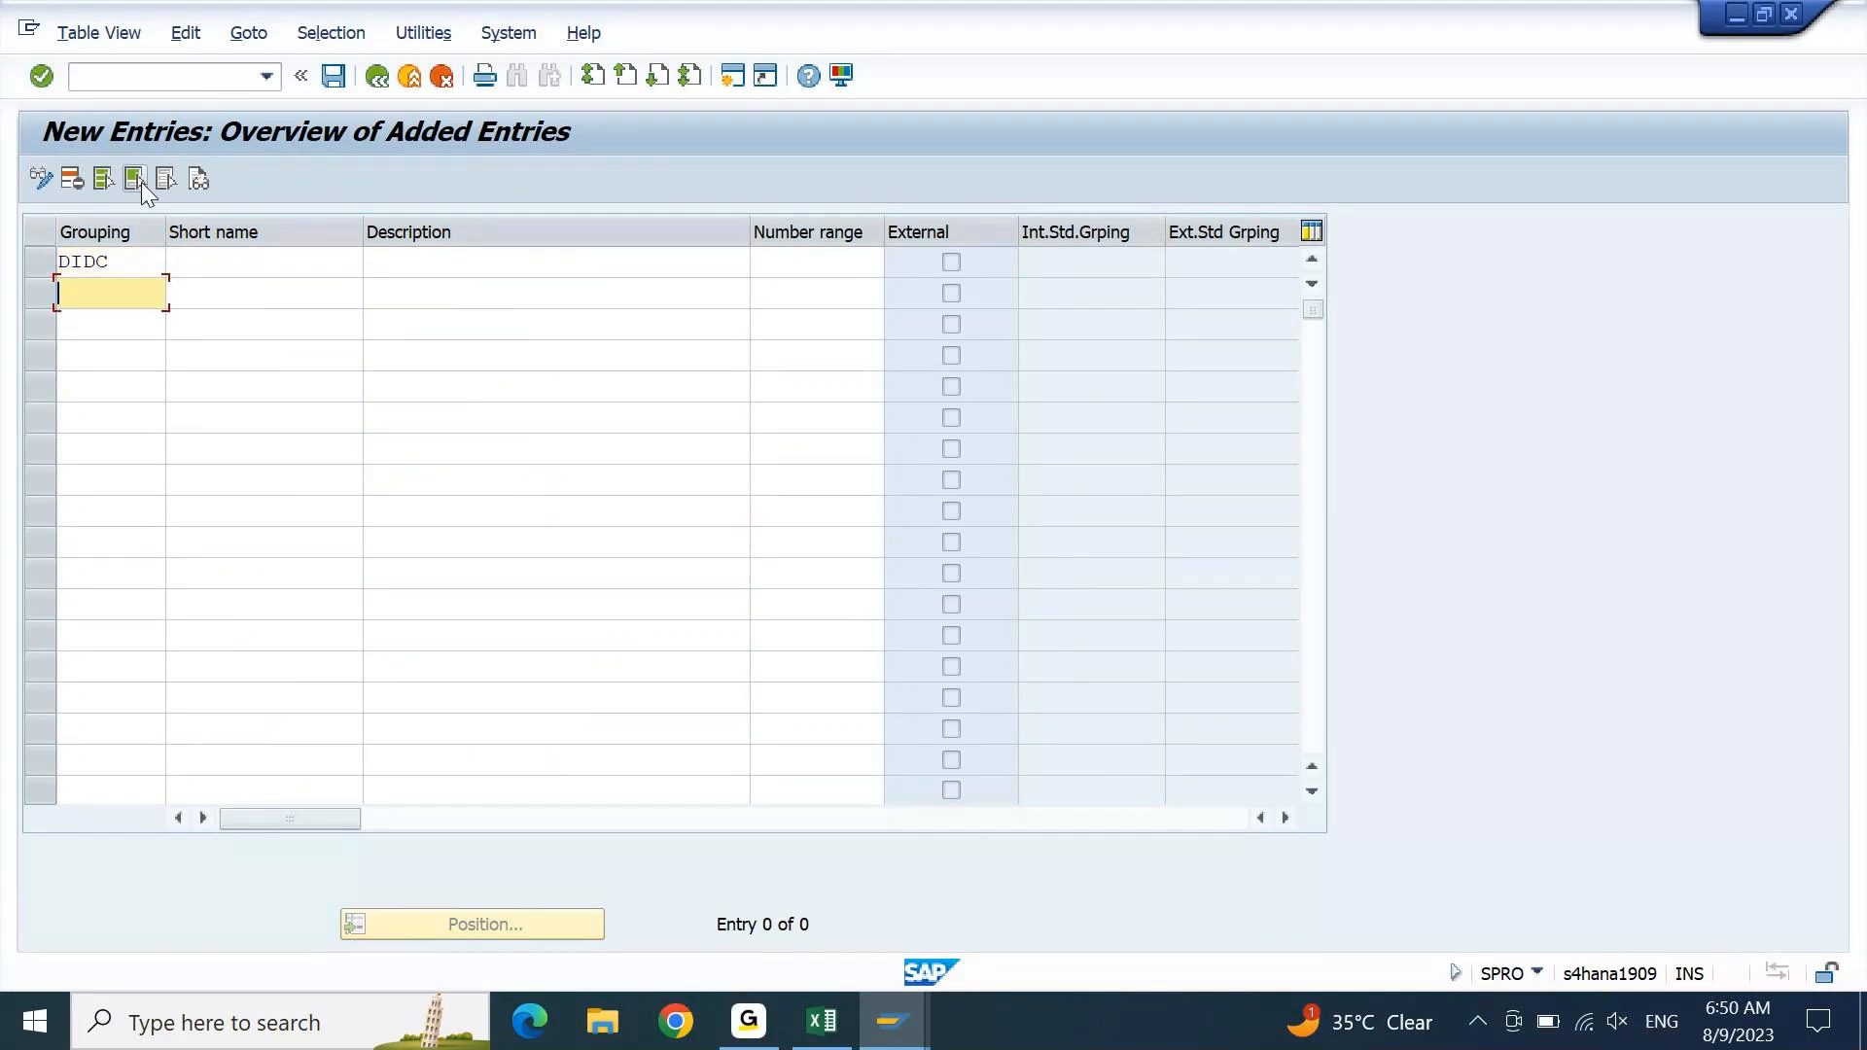
pyautogui.write('DIFC')
pyautogui.press('Up')
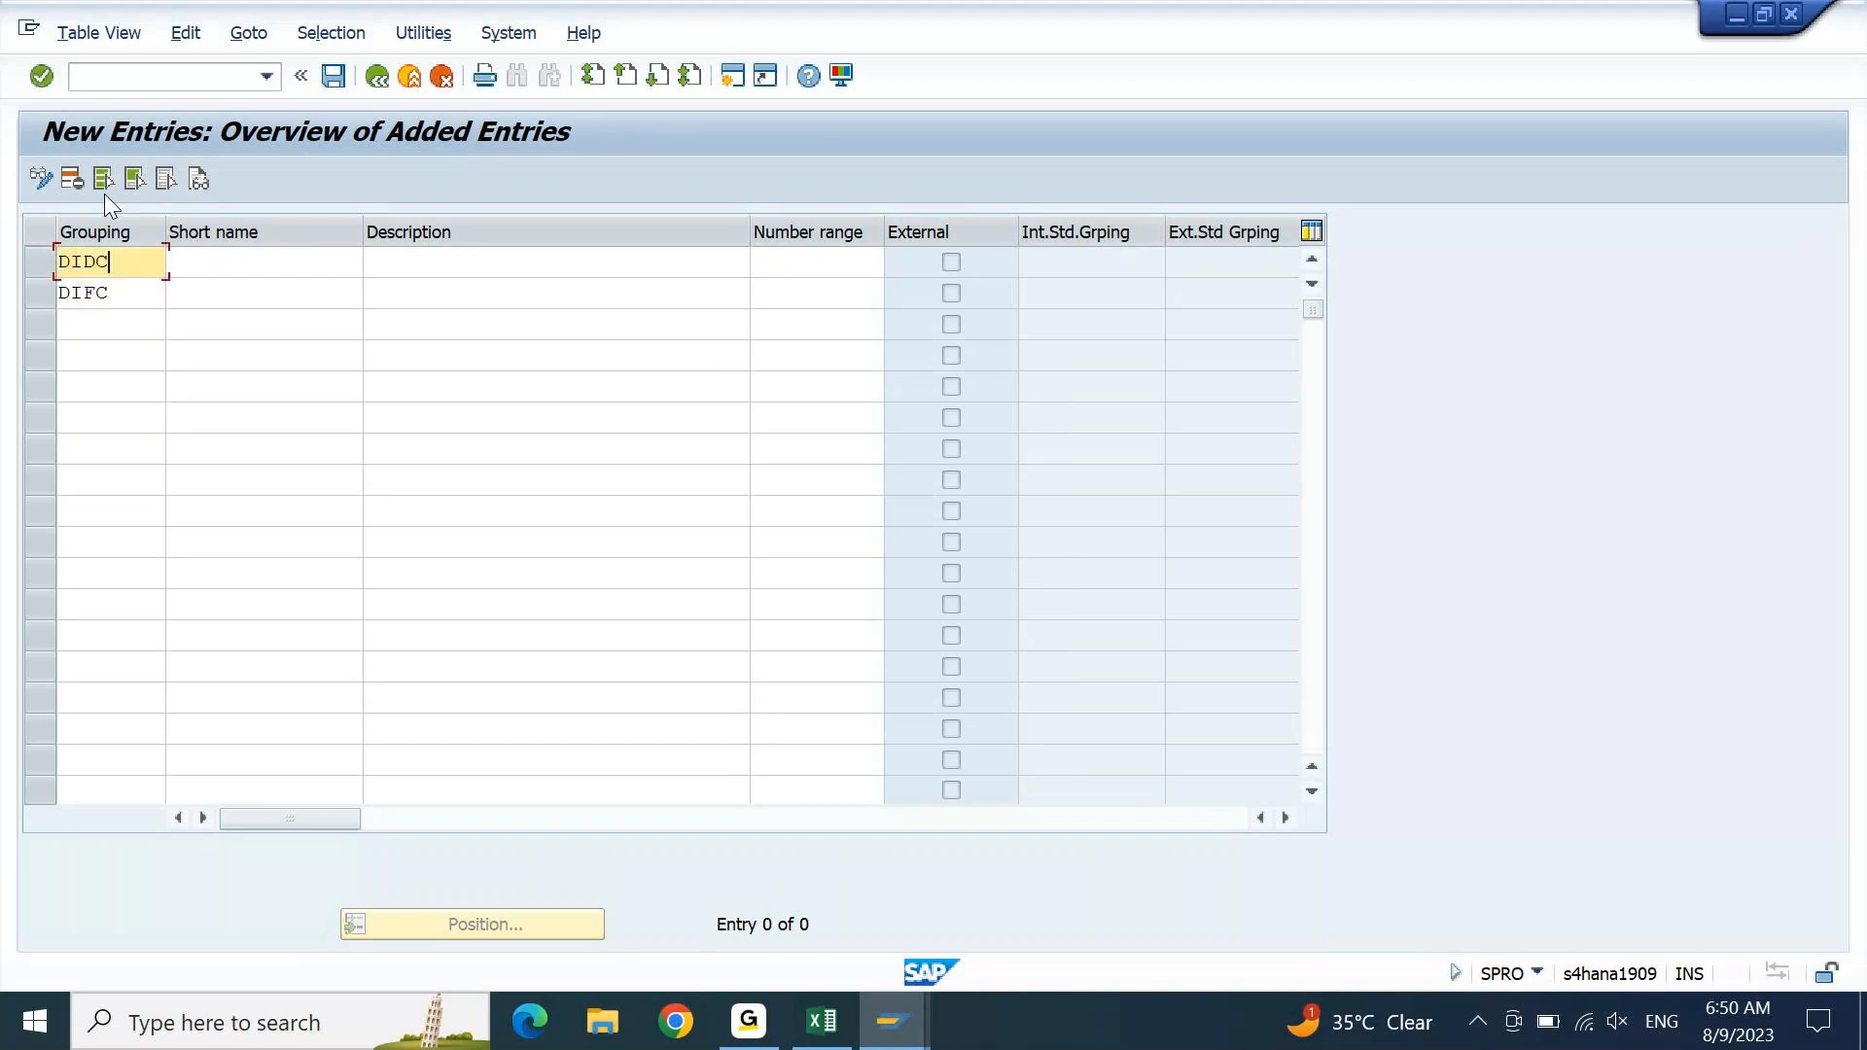
# - Describe grouping DIDC as DELL INDIA DOMESTIC CUSTOMERS and DIFC as DELL INDIA FOREIGN CUSTOMERS
pyautogui.press('Tab')
pyautogui.press('Tab')
pyautogui.write('DELL')
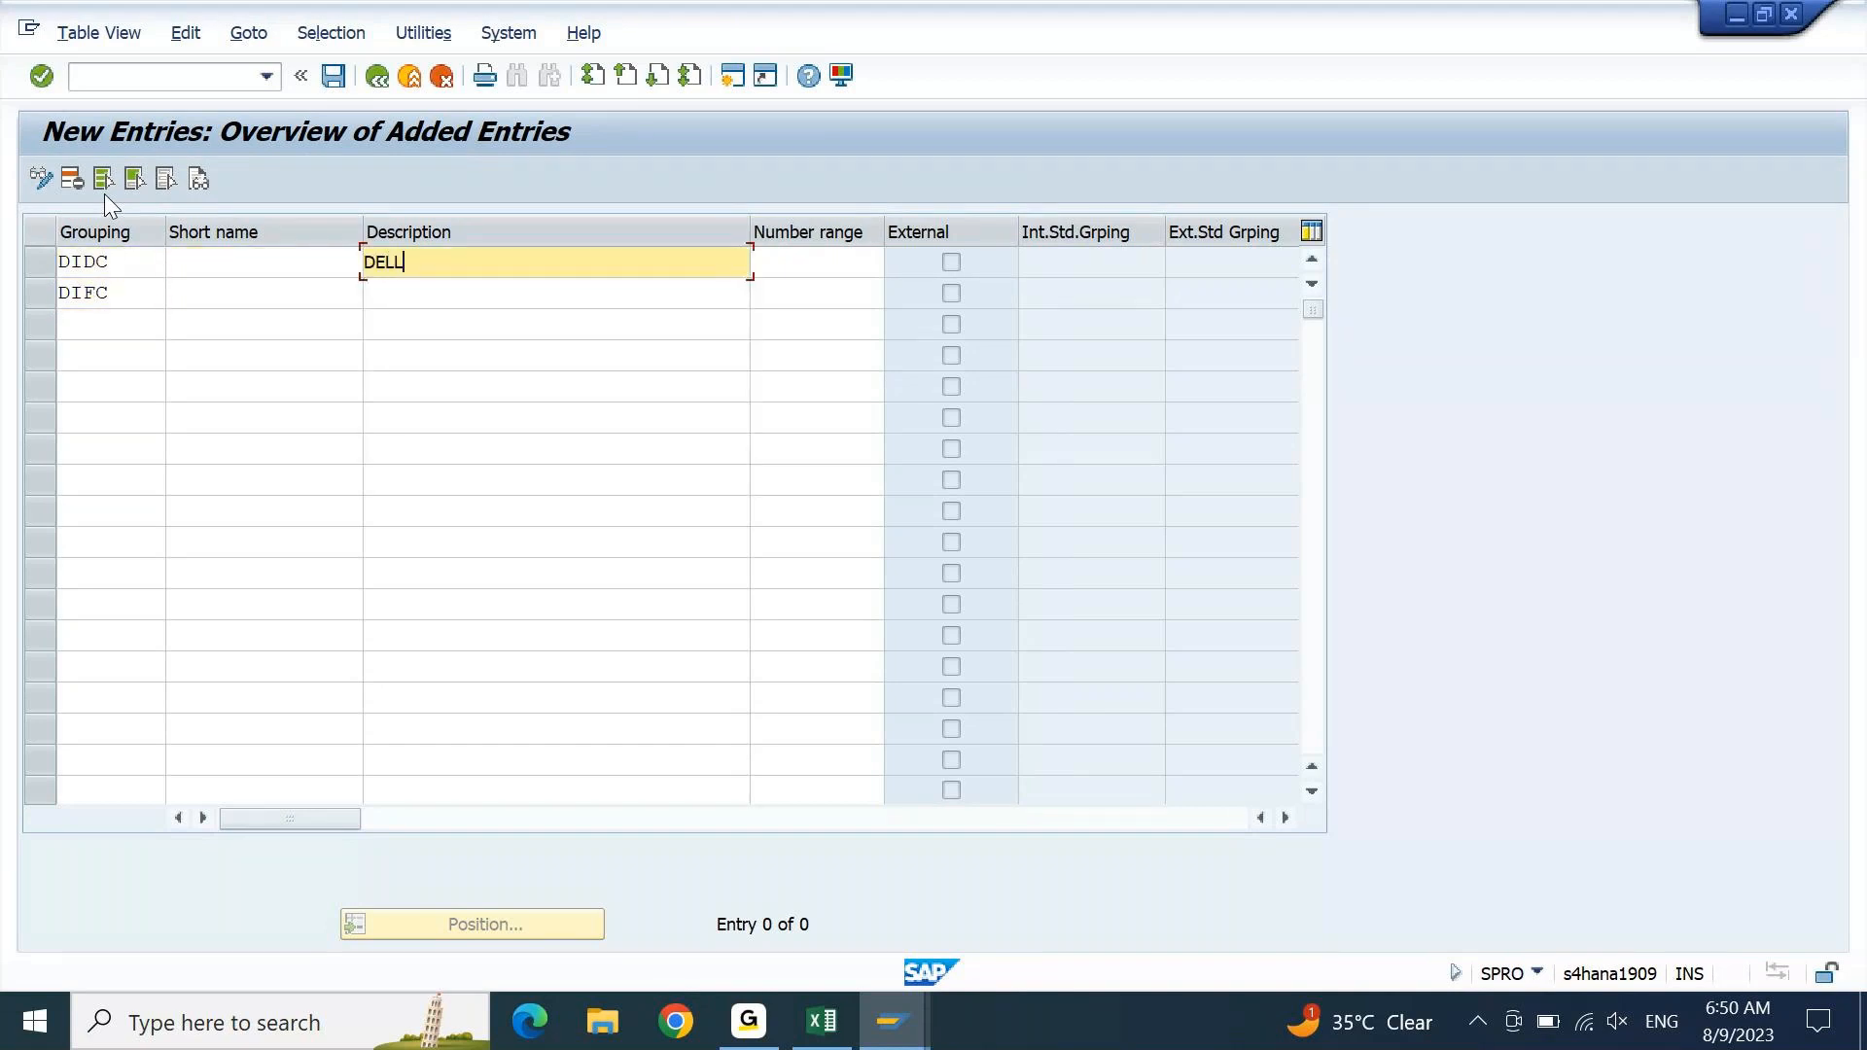
pyautogui.write(' INDIA DOMESTIC CUSTOMERS')
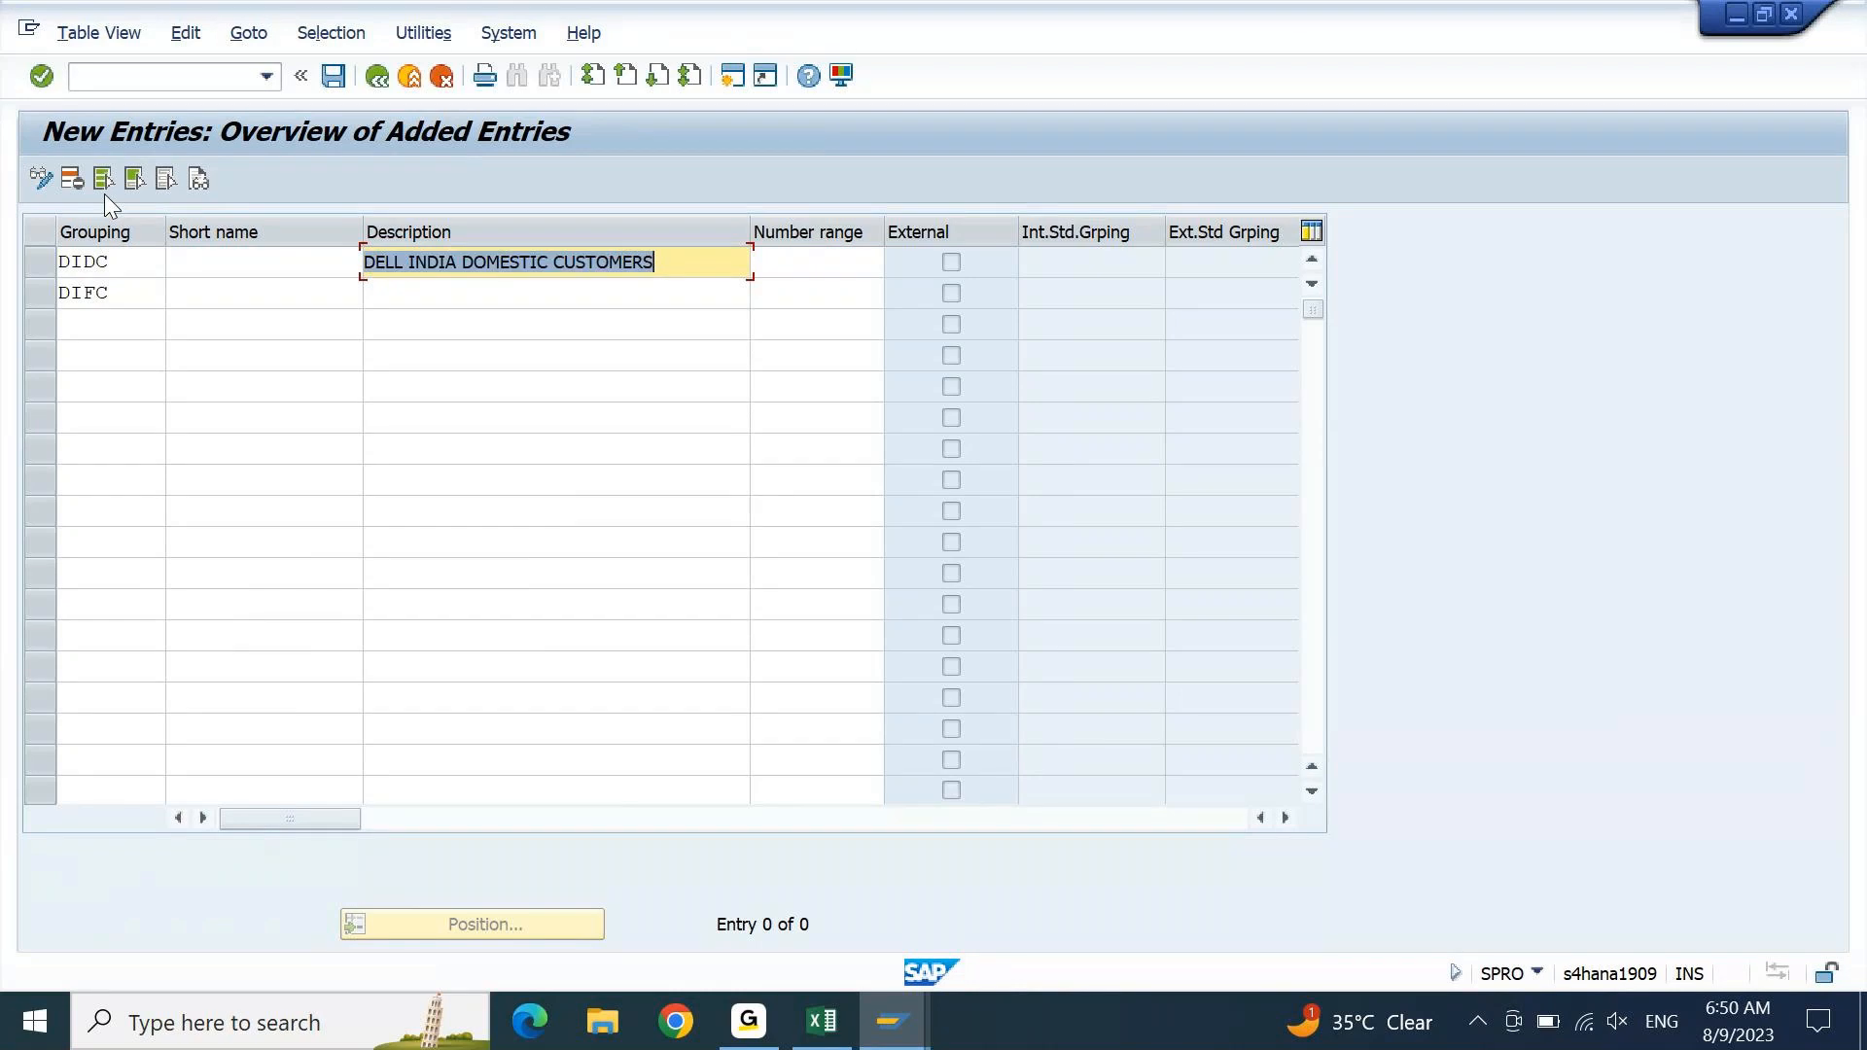
pyautogui.hotkey('ctrl', 'c')
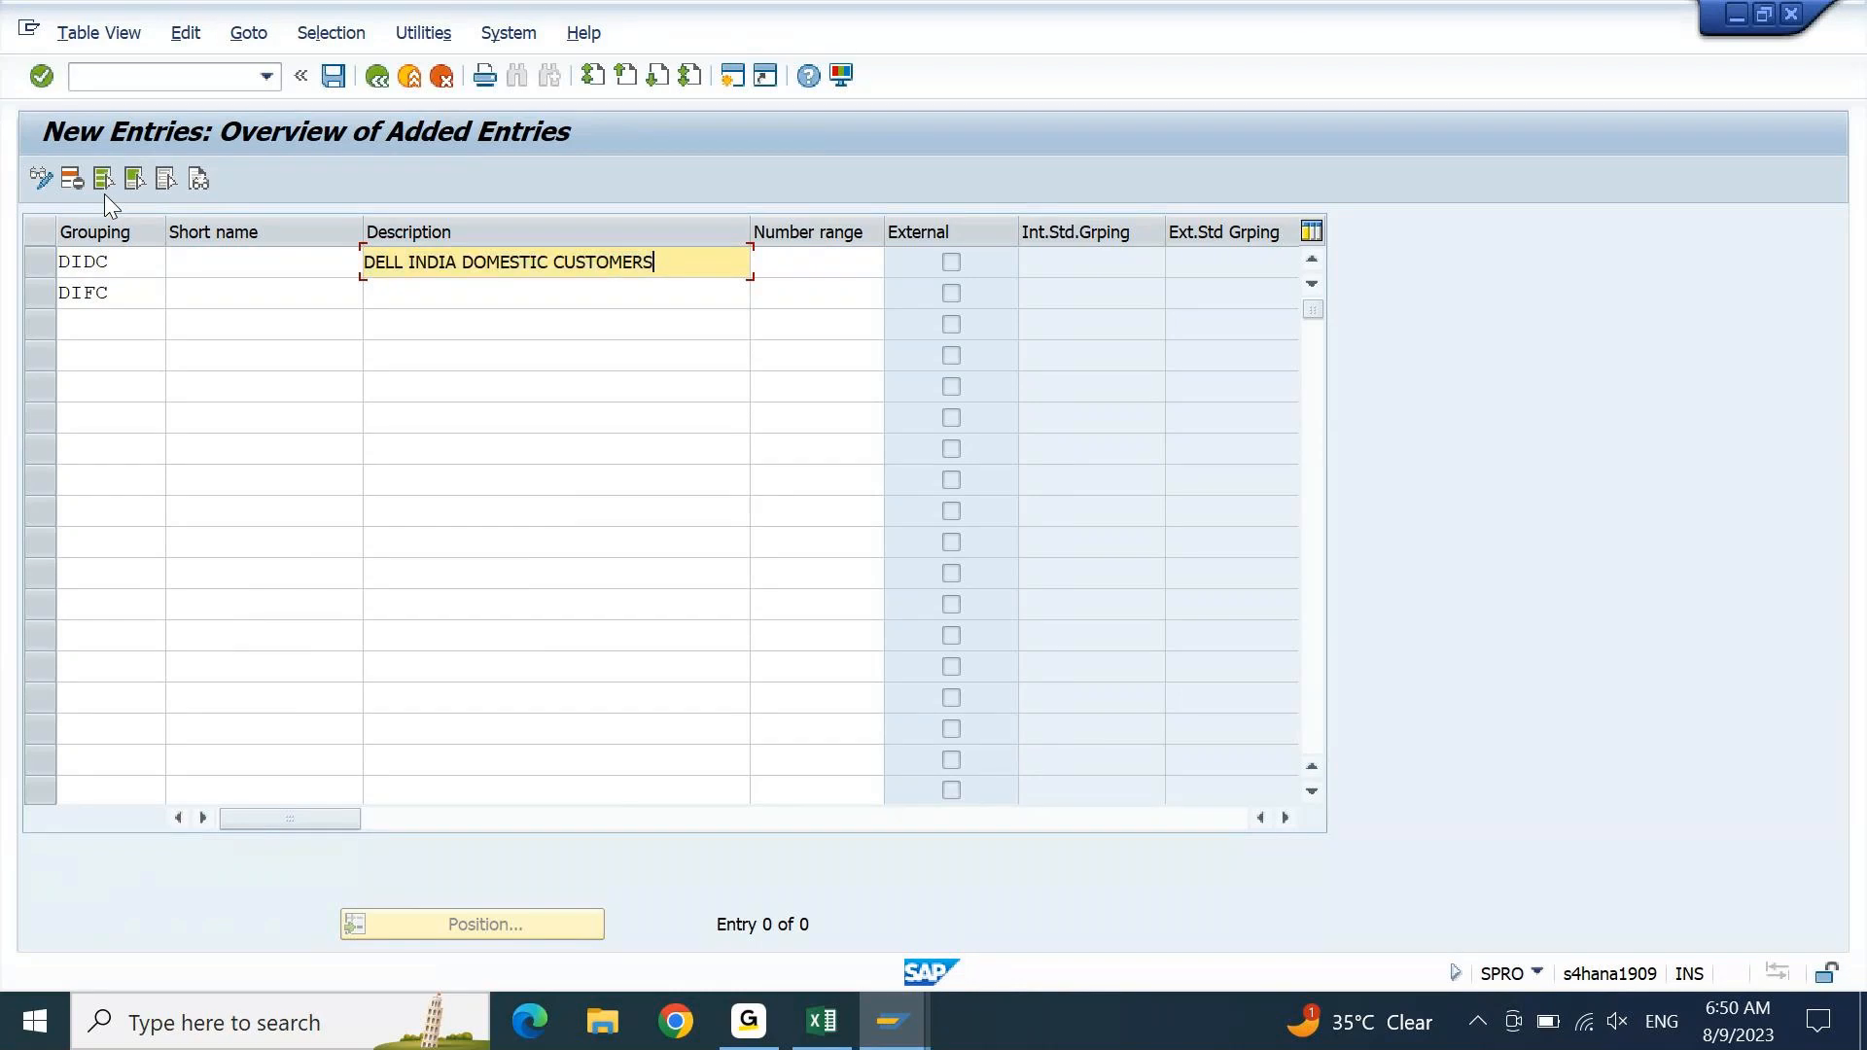
pyautogui.press('Down')
pyautogui.hotkey('ctrl', 'v')
pyautogui.press('Left')
pyautogui.hotkey('ctrl', 'shift', 'Left')
pyautogui.write('FOREIGN')
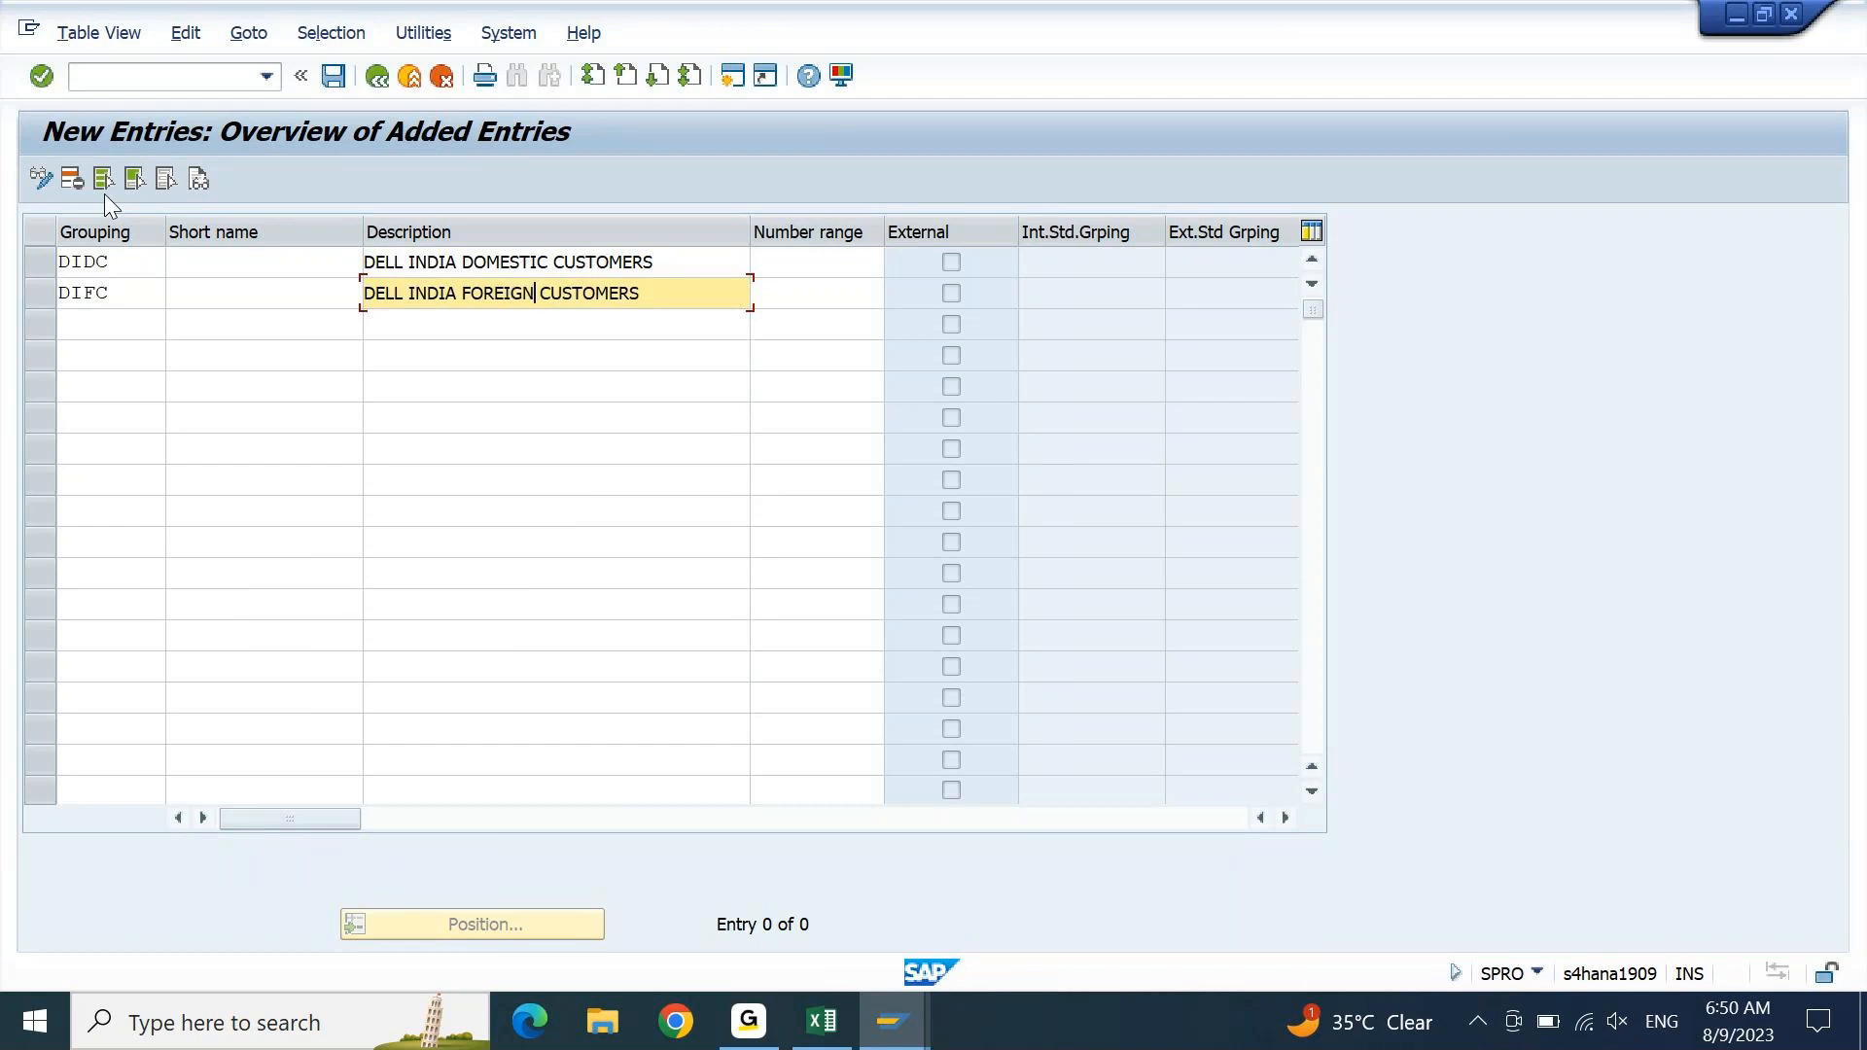
# - Assign number range D+ to grouping DIDC and number range D- to grouping DIFC
pyautogui.press('Up')
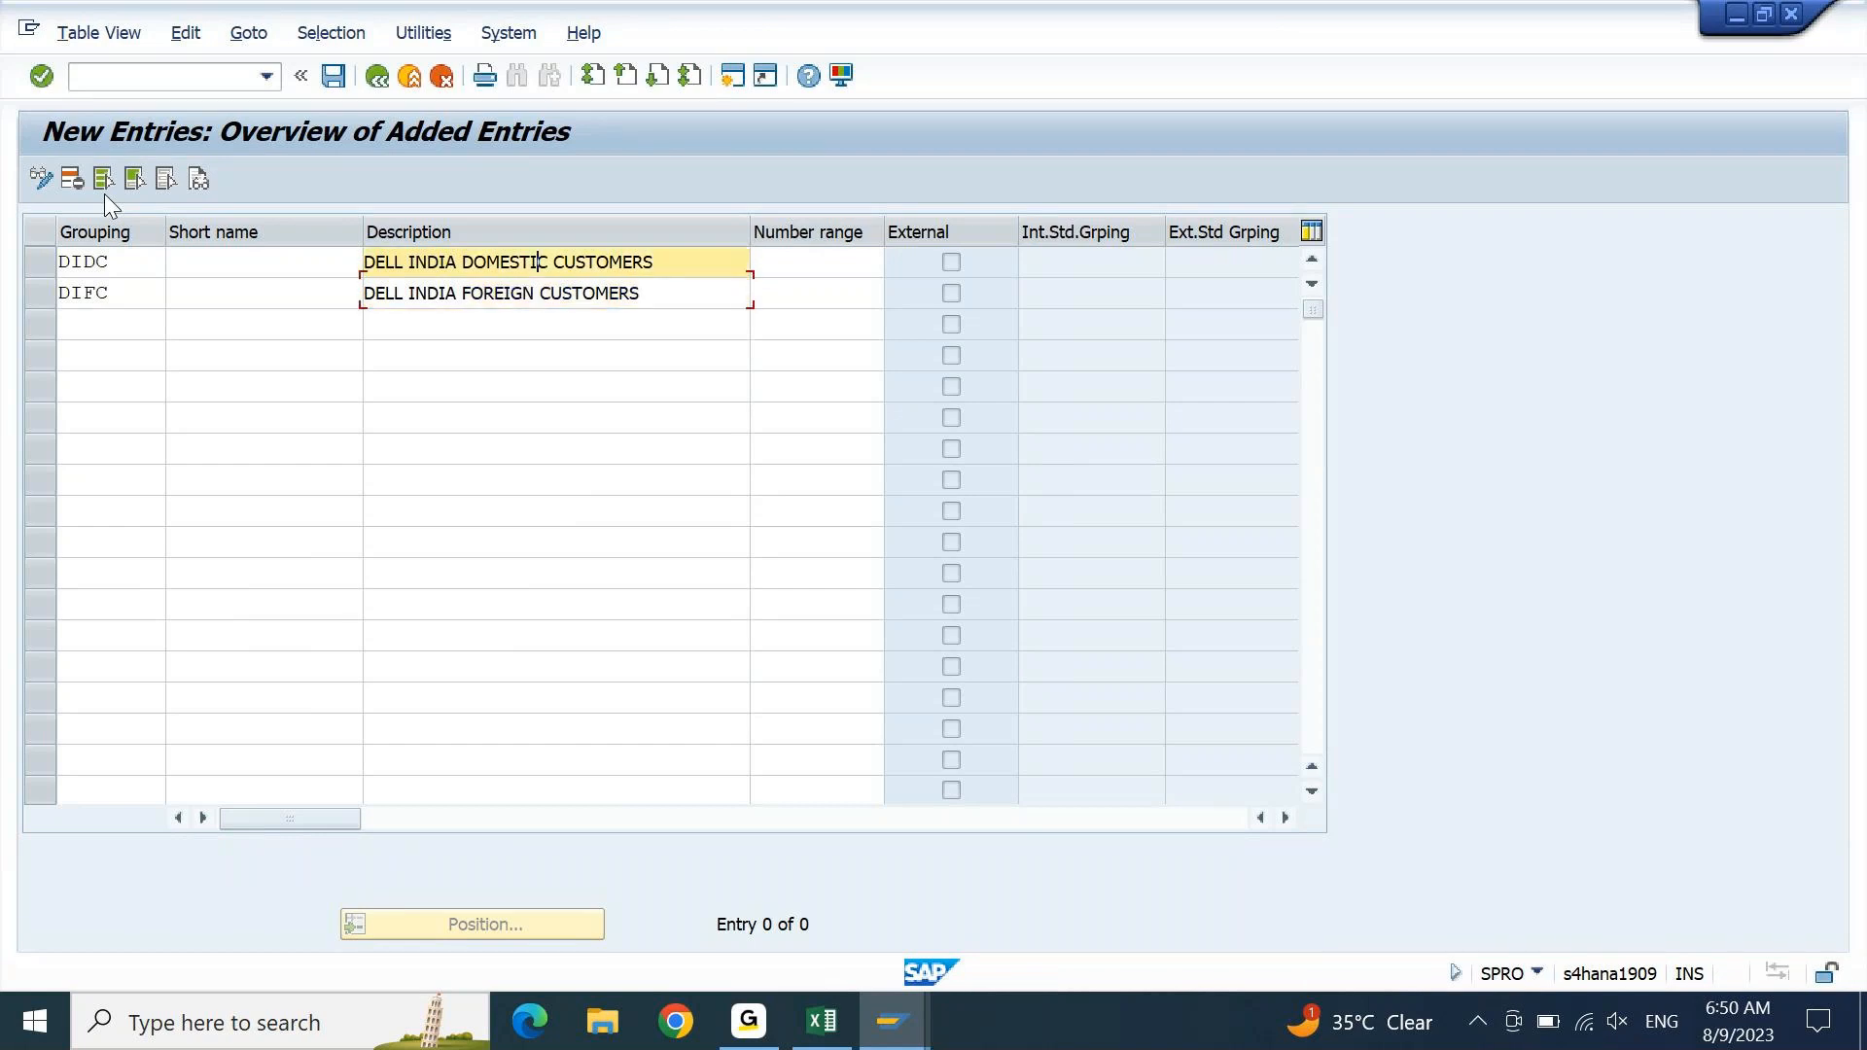
pyautogui.press('Tab')
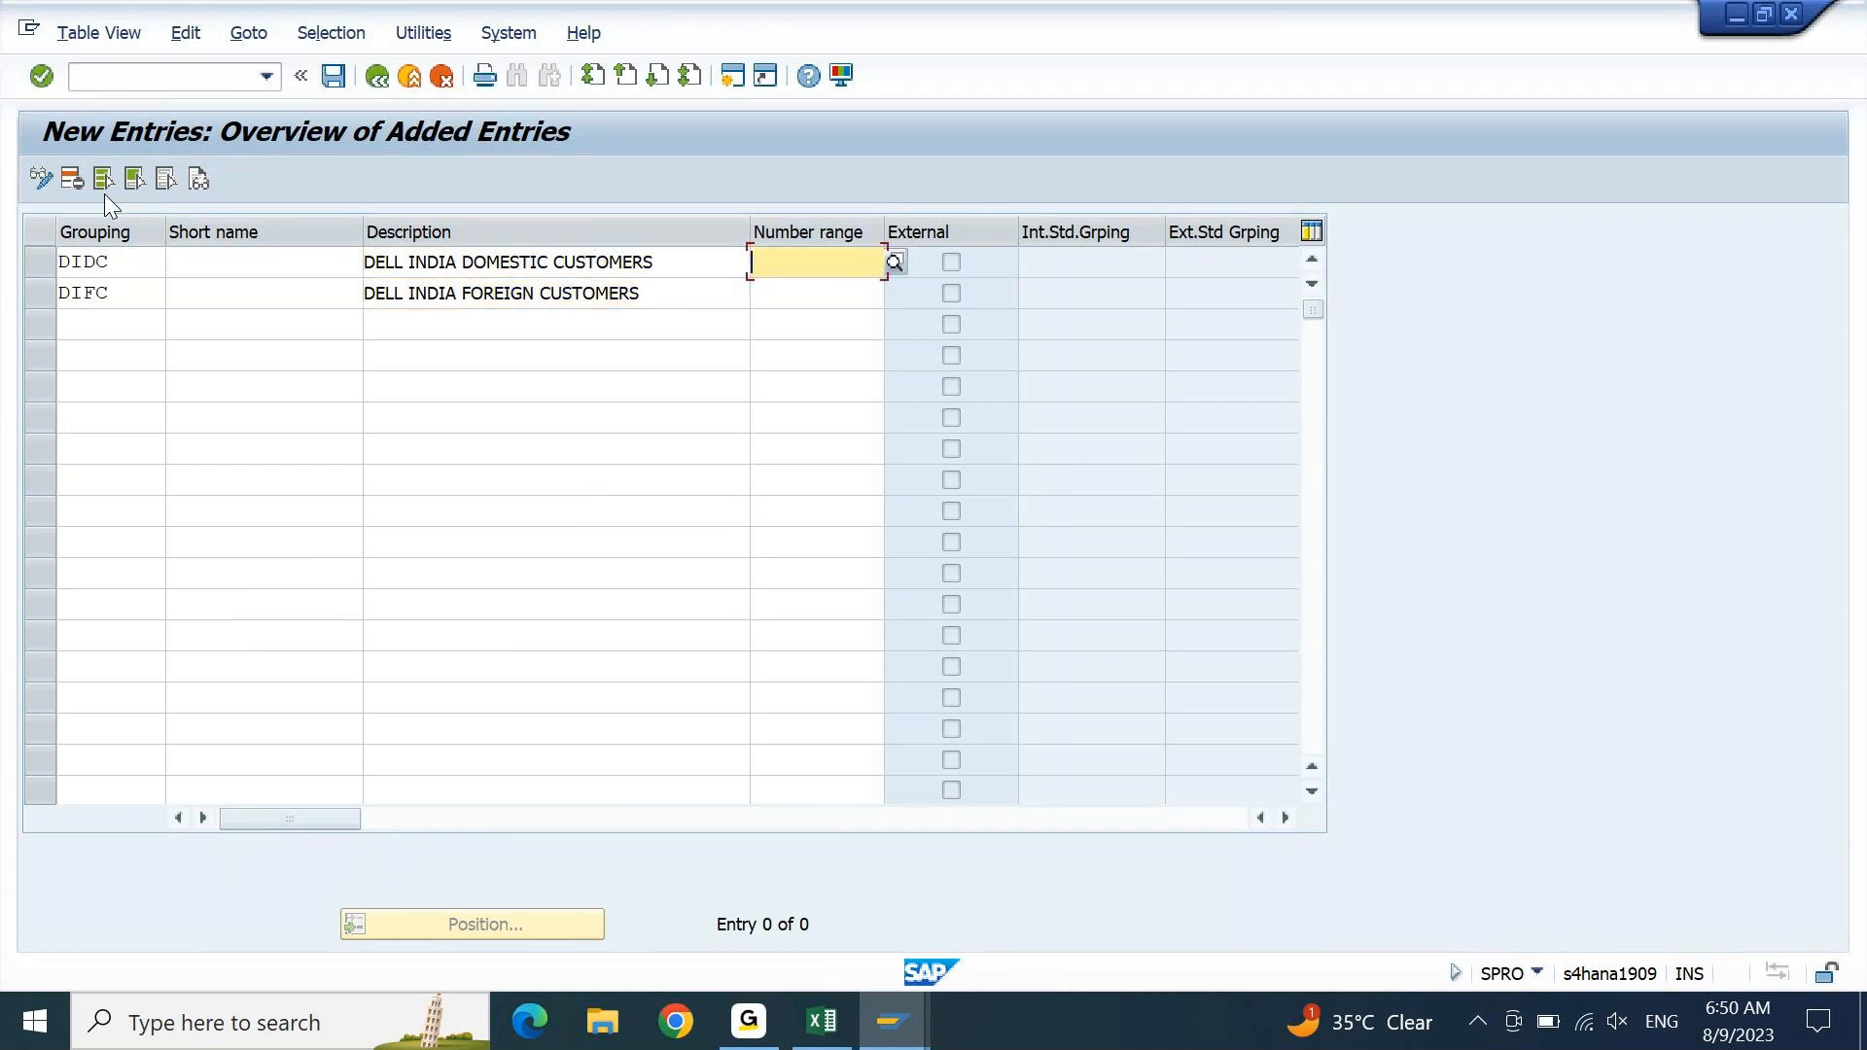
pyautogui.write('D+')
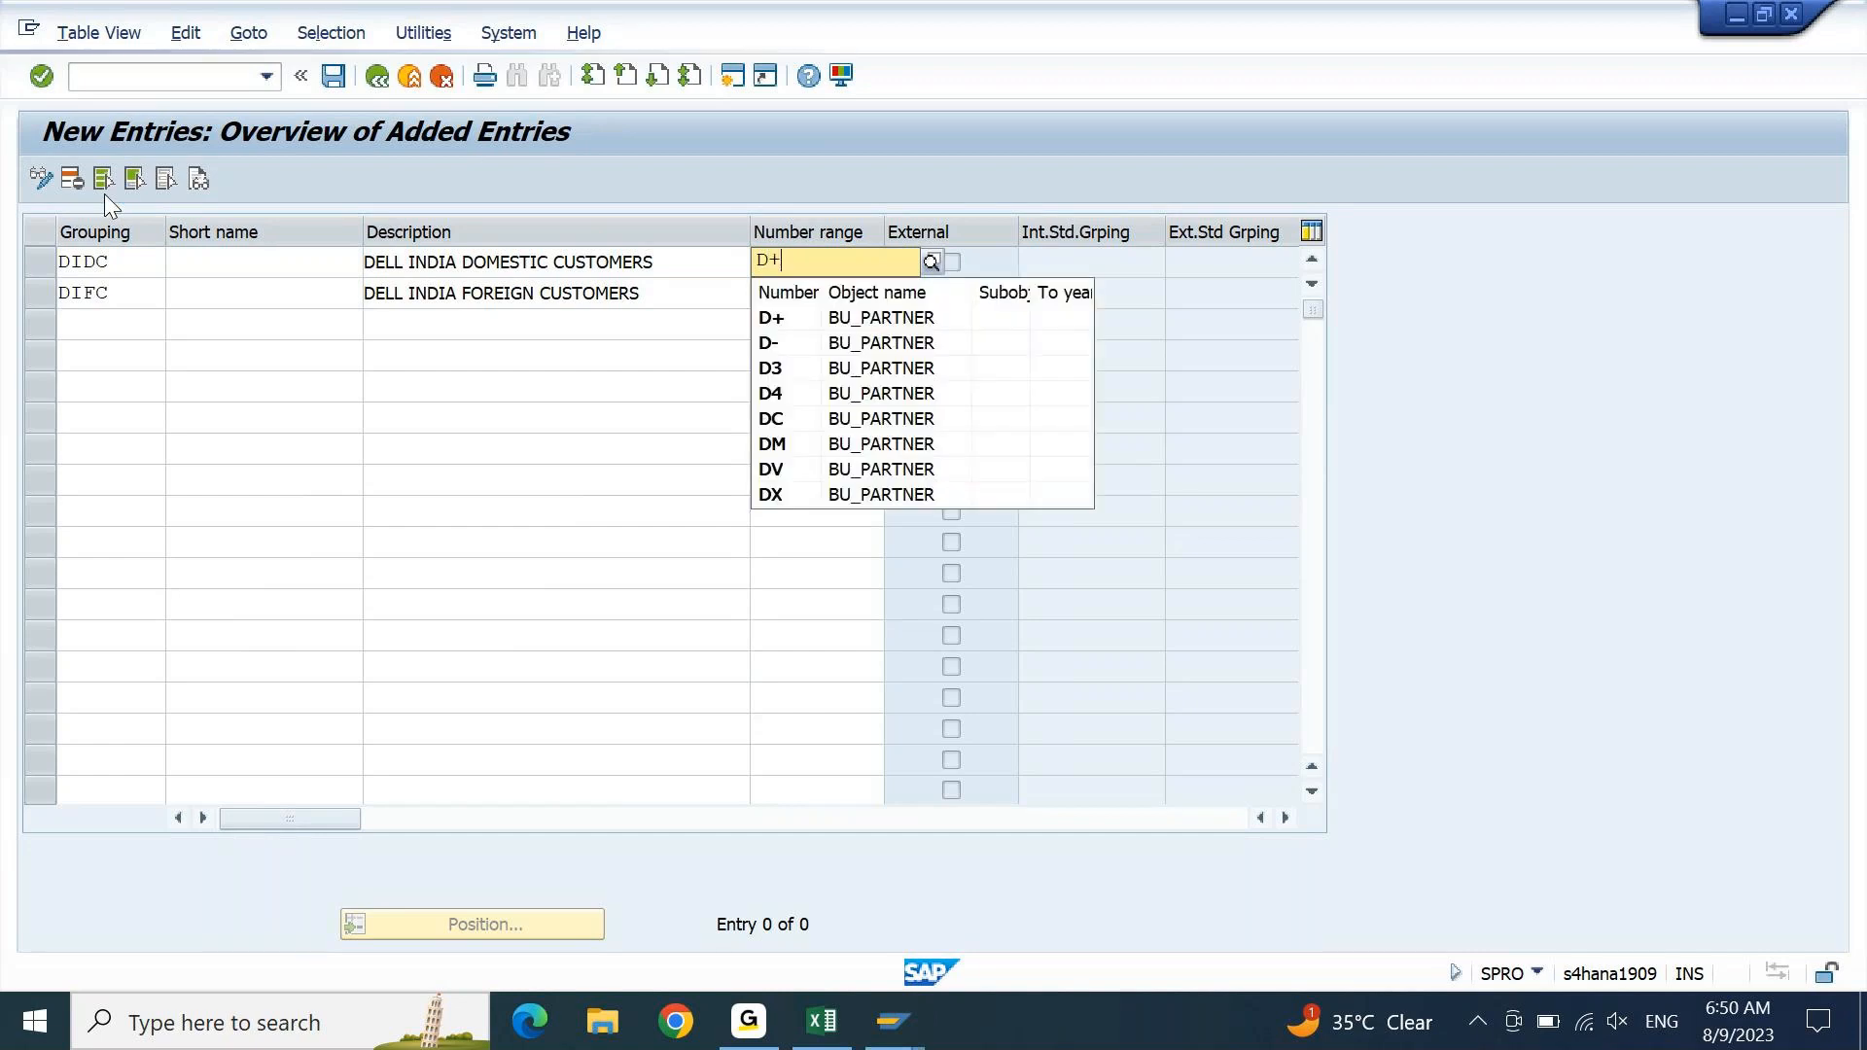
pyautogui.press('Down')
pyautogui.press('Return')
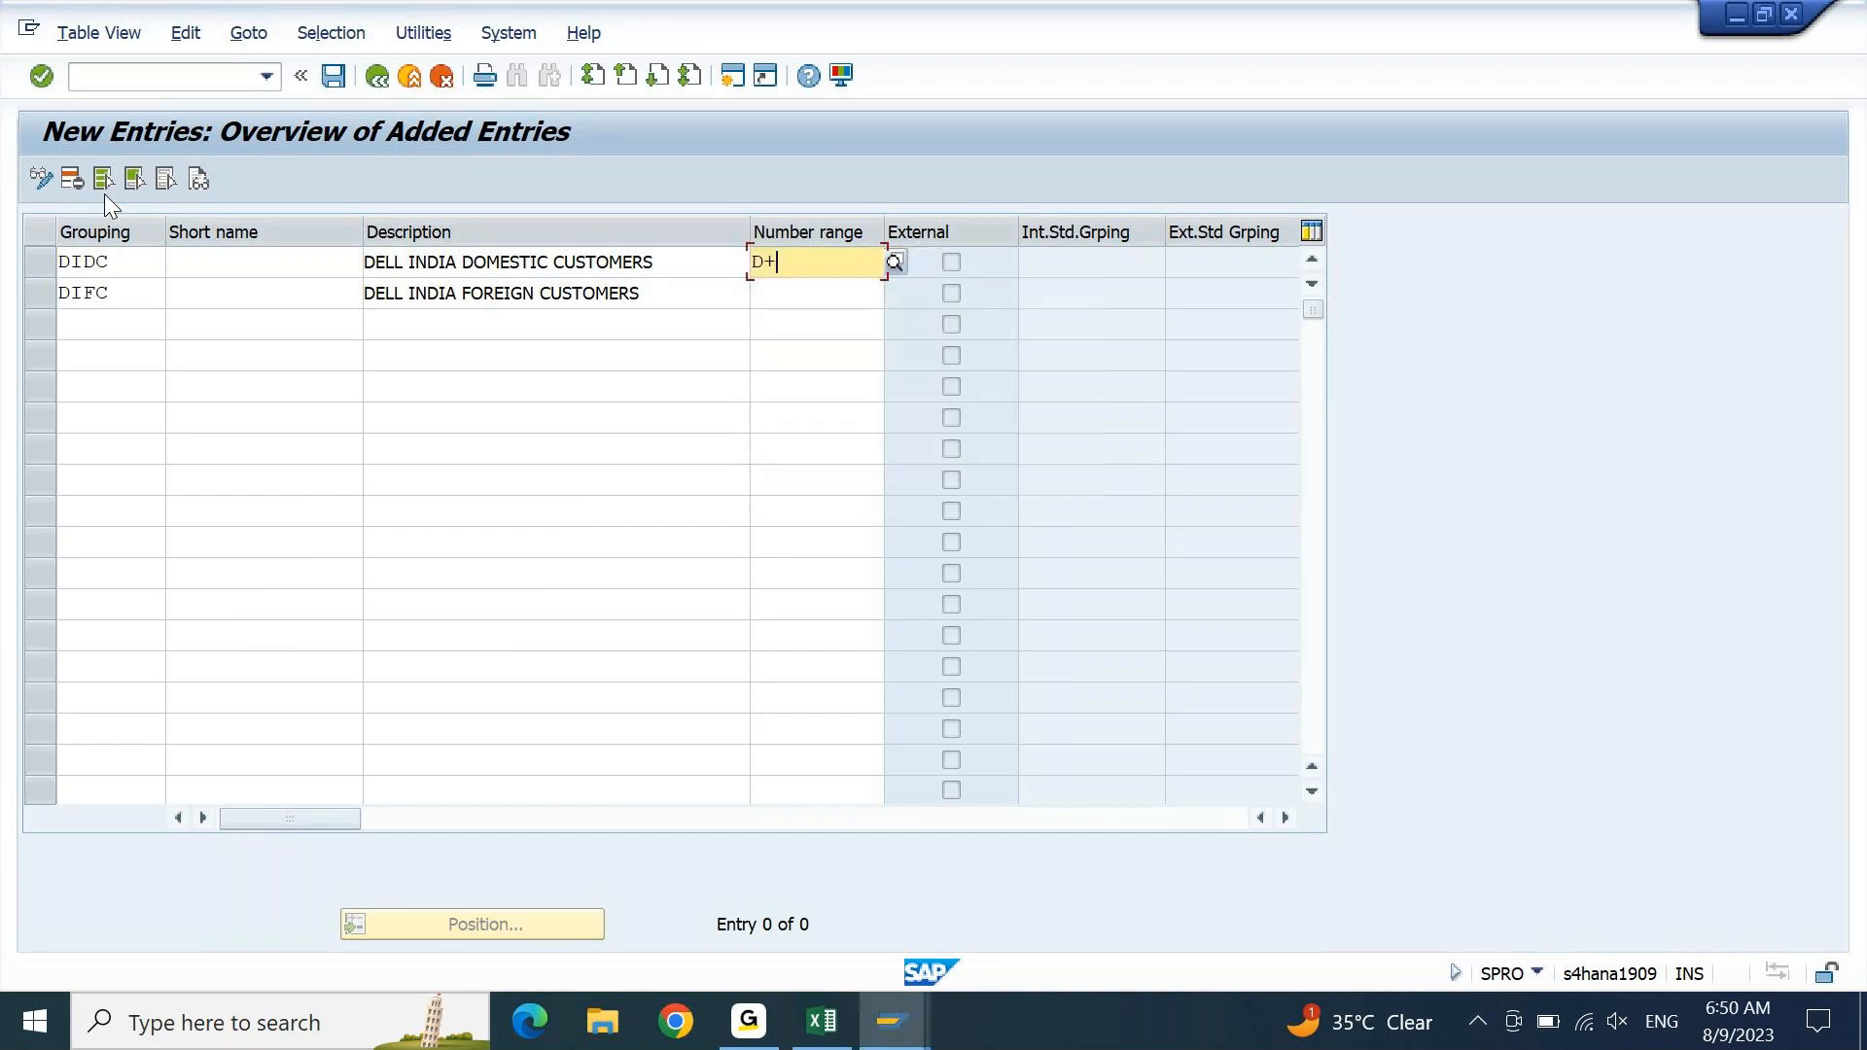
pyautogui.press('Down')
pyautogui.write('d-')
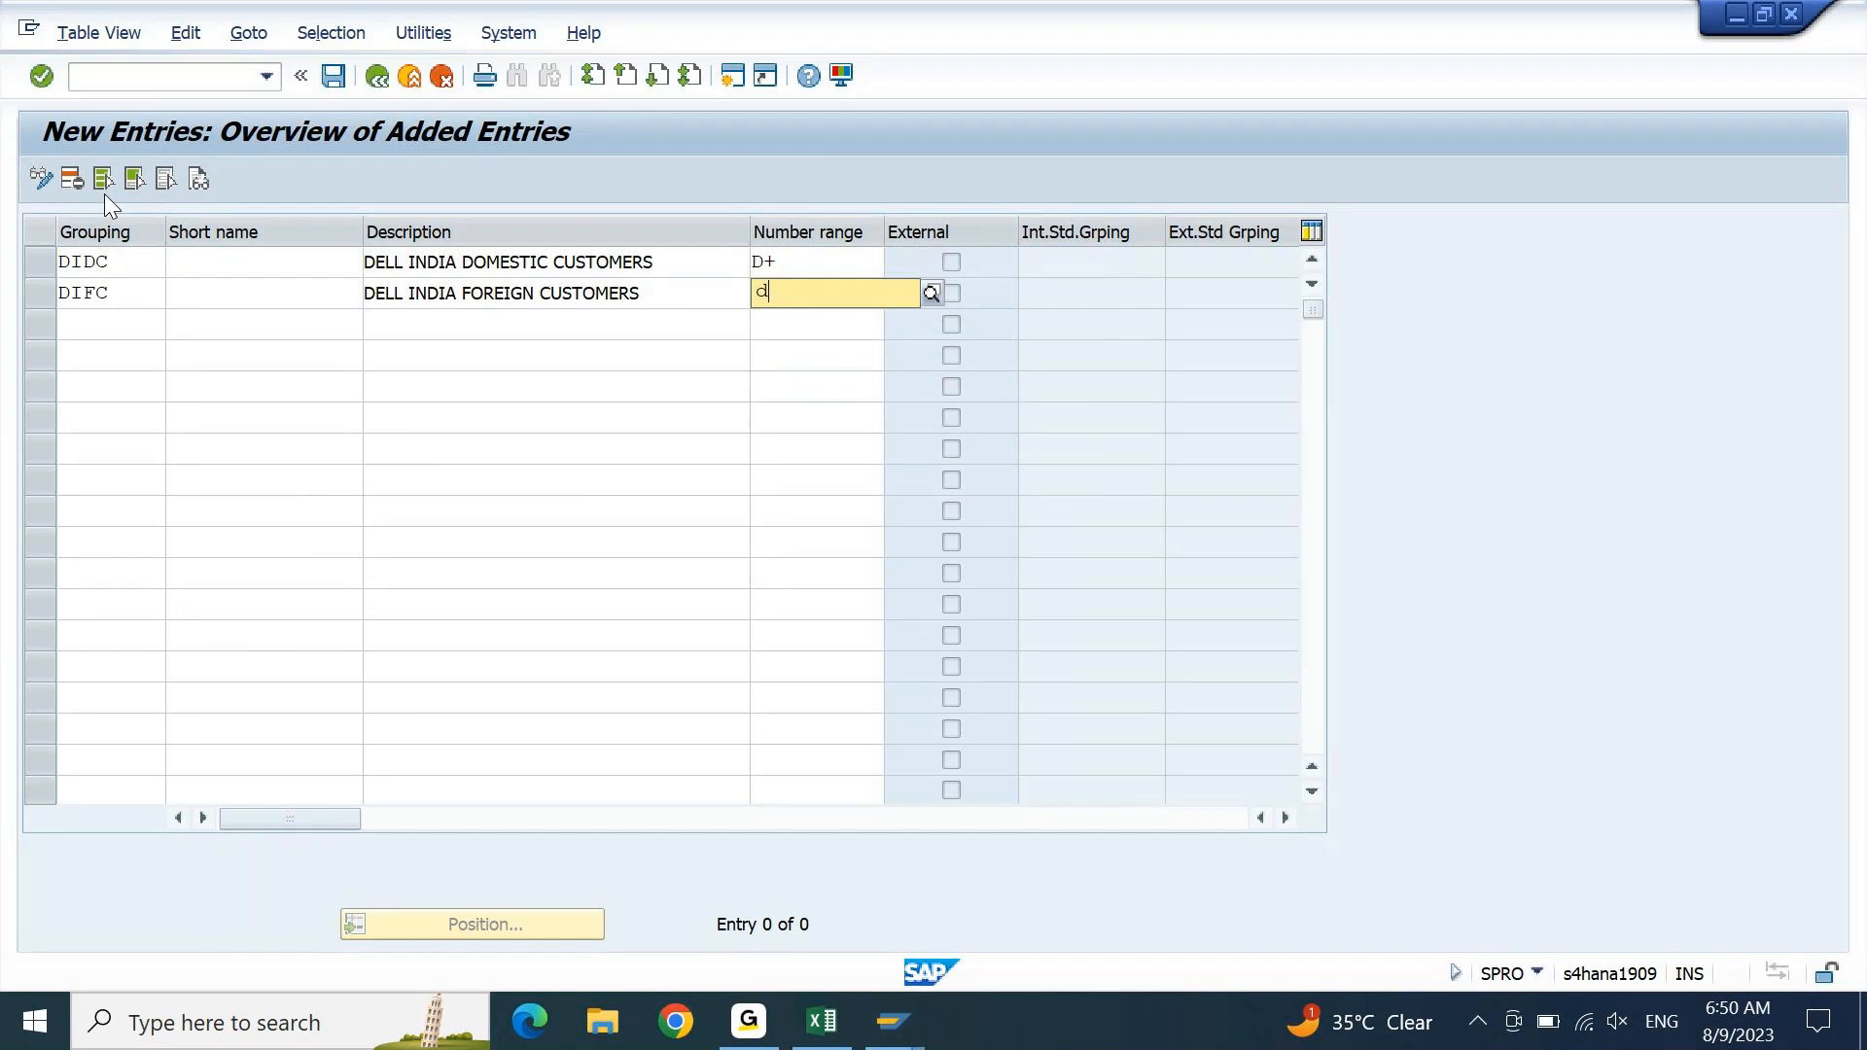
pyautogui.press('Down')
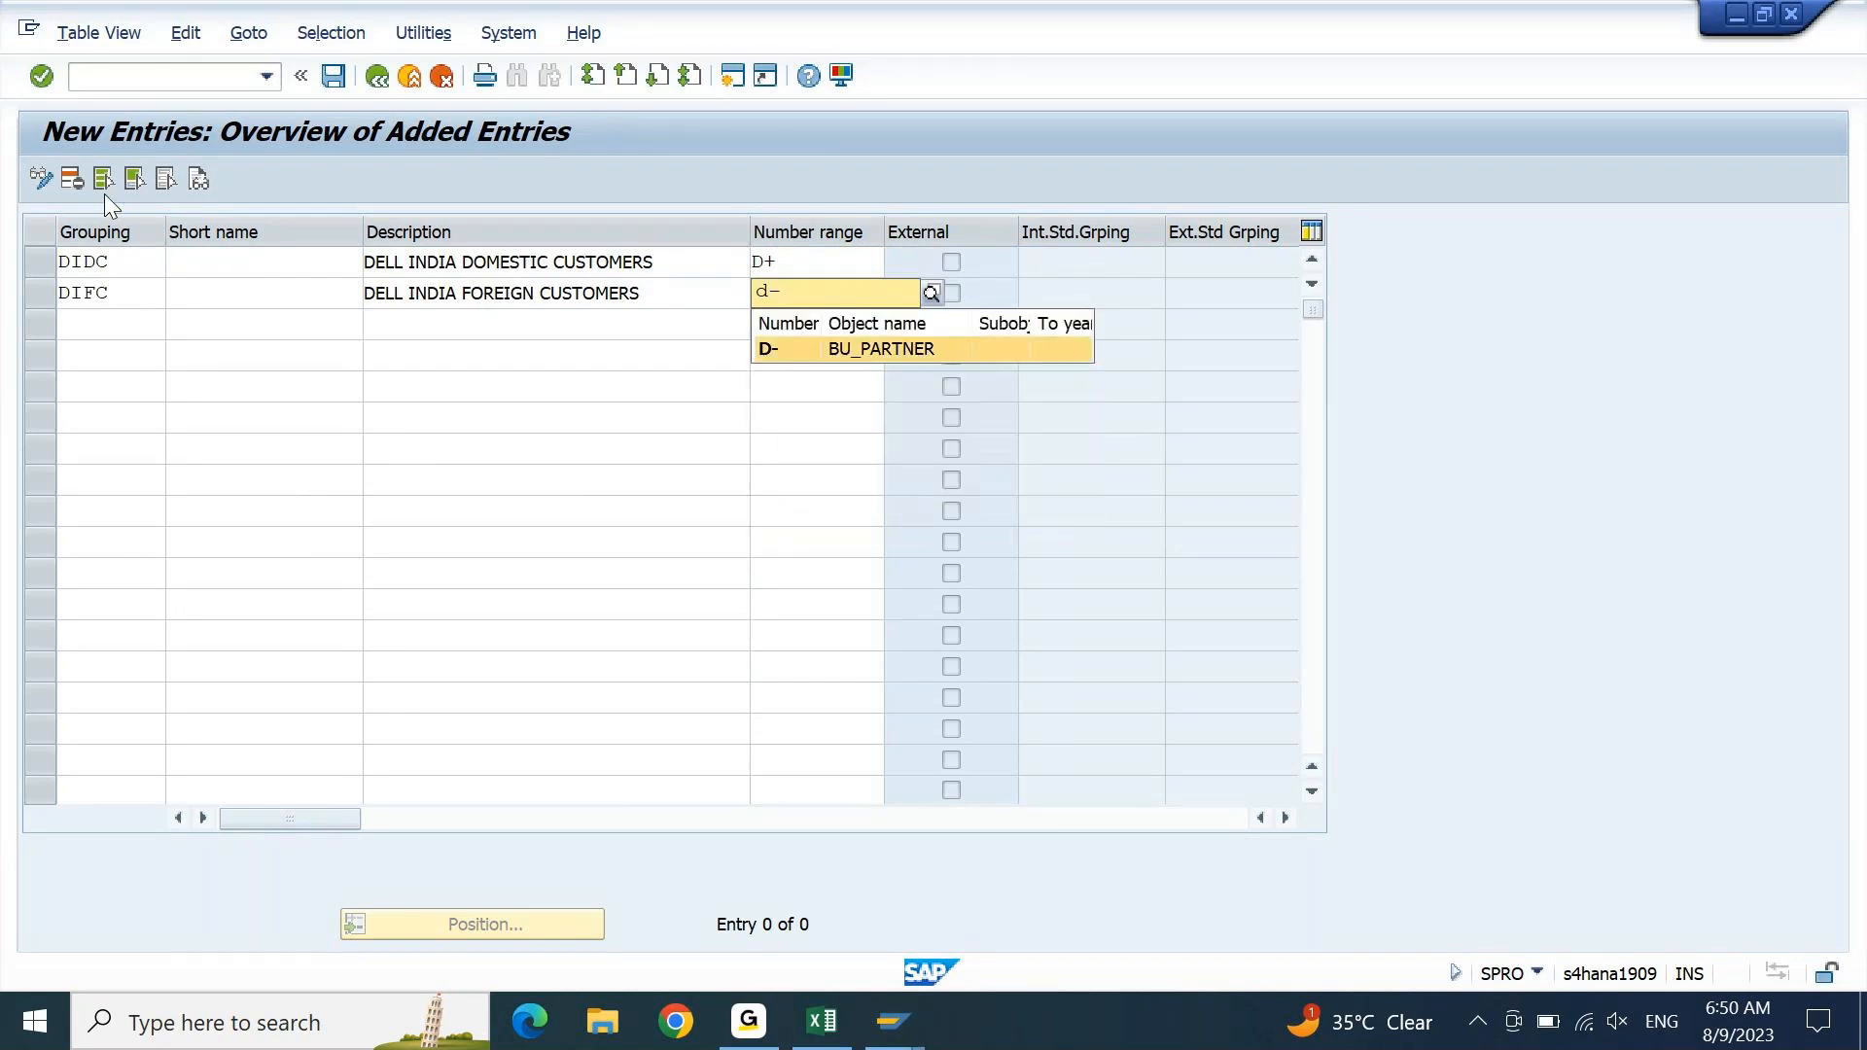
pyautogui.press('Return')
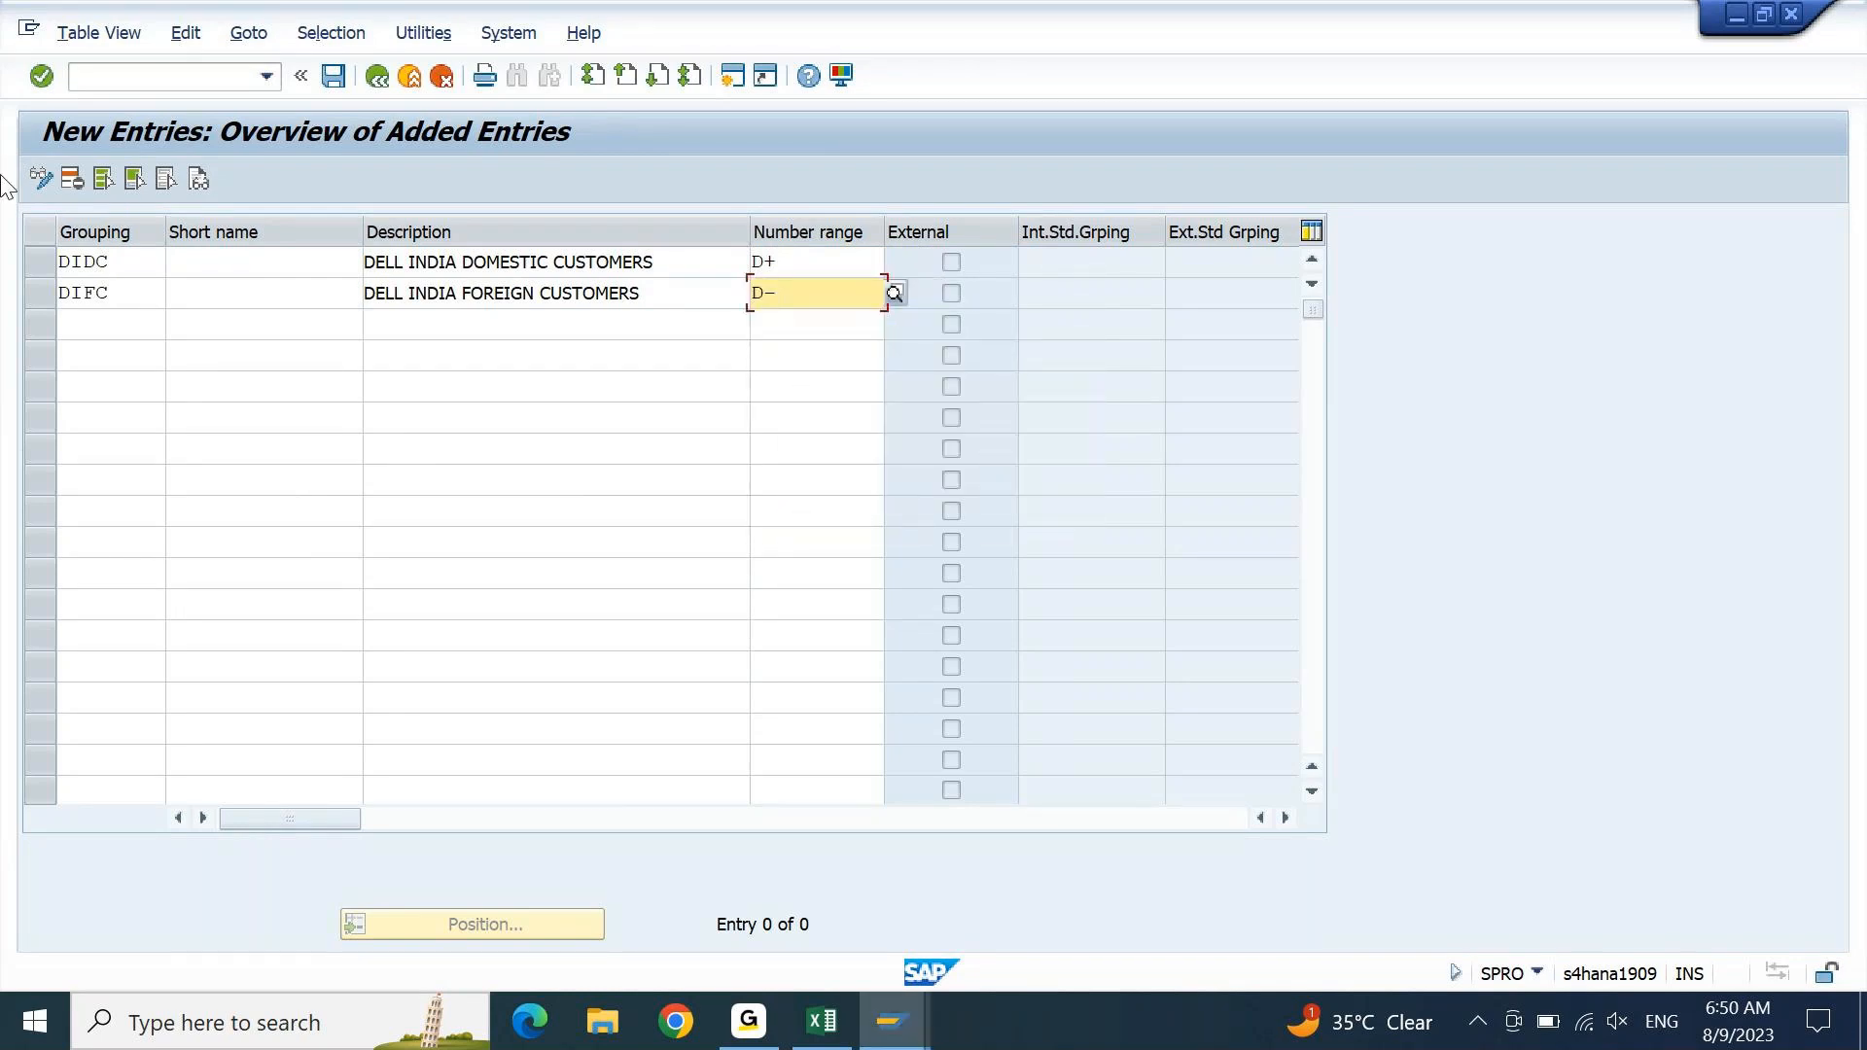
# - Set the short names to DEIN DOM for grouping DIDC and DEIN FOR for DIFC, and confirm the entries
pyautogui.click(220, 261)
pyautogui.write('DEI')
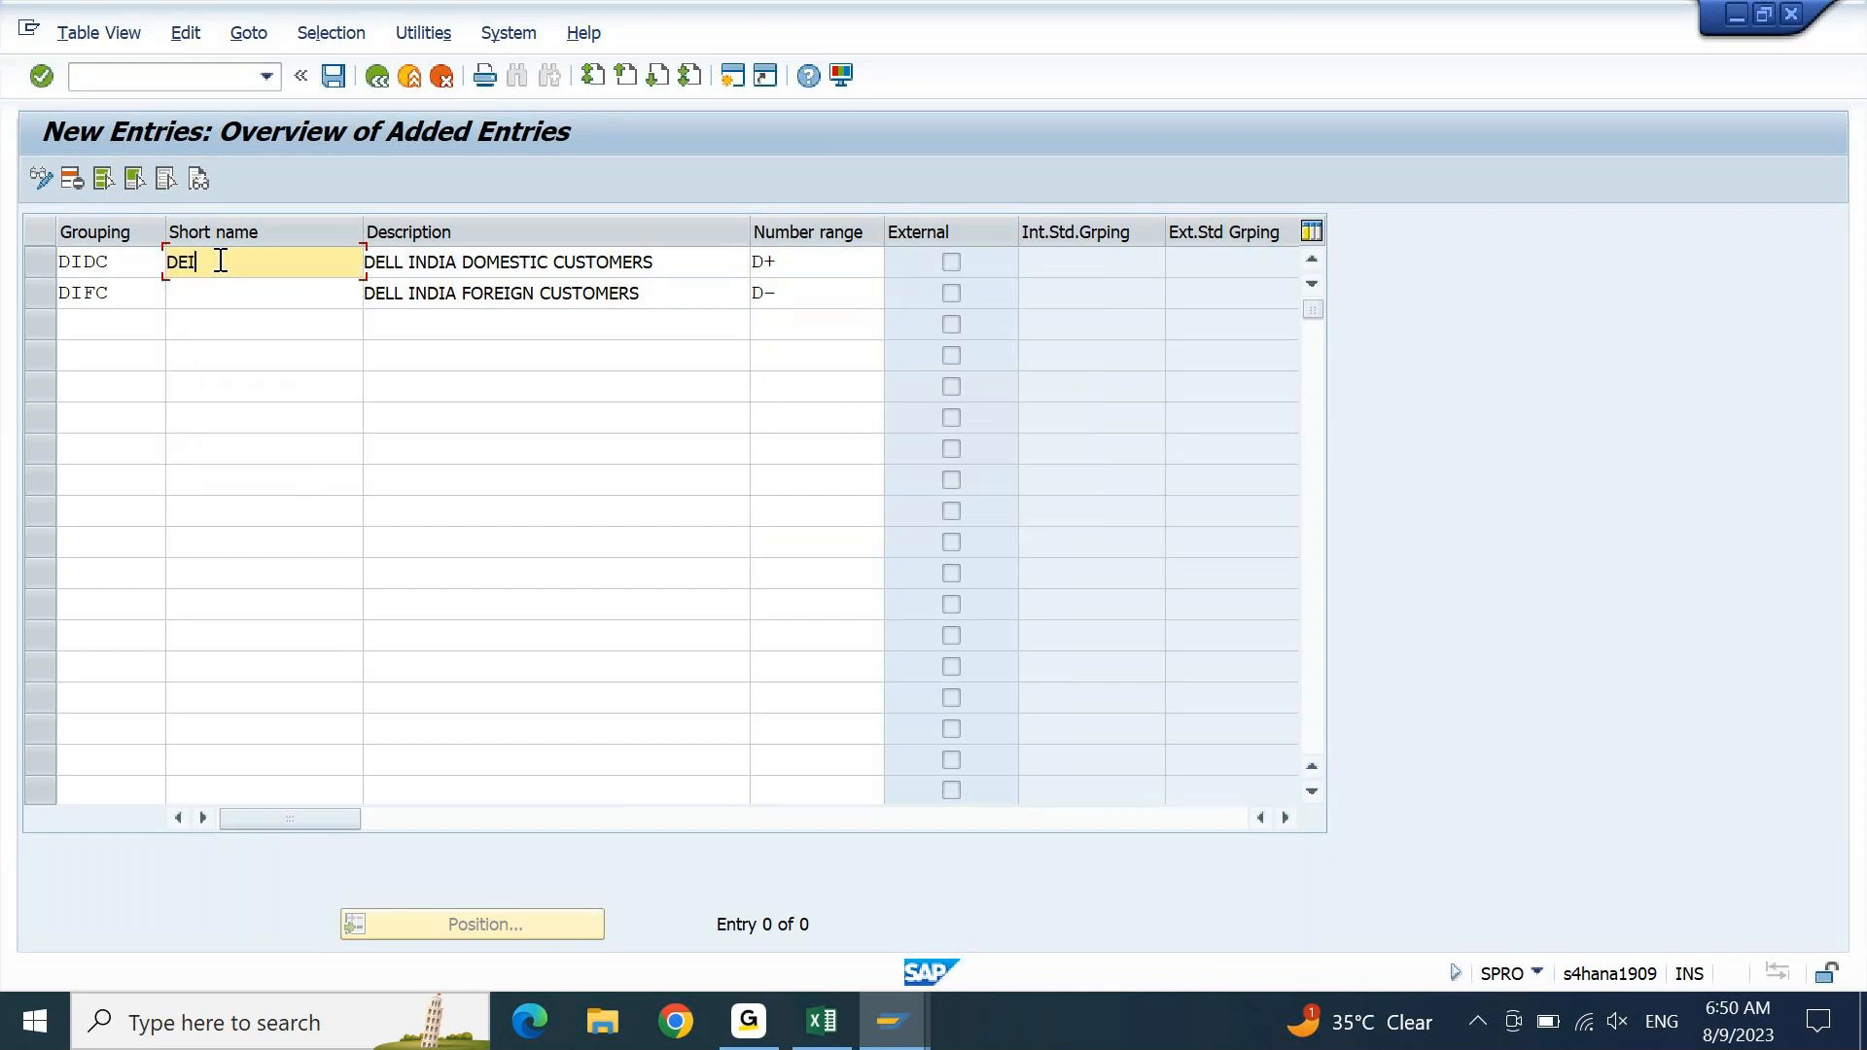
pyautogui.write('N DOM')
pyautogui.hotkey('ctrl', 'a')
pyautogui.hotkey('ctrl', 'c')
pyautogui.press('Down')
pyautogui.hotkey('ctrl', 'v')
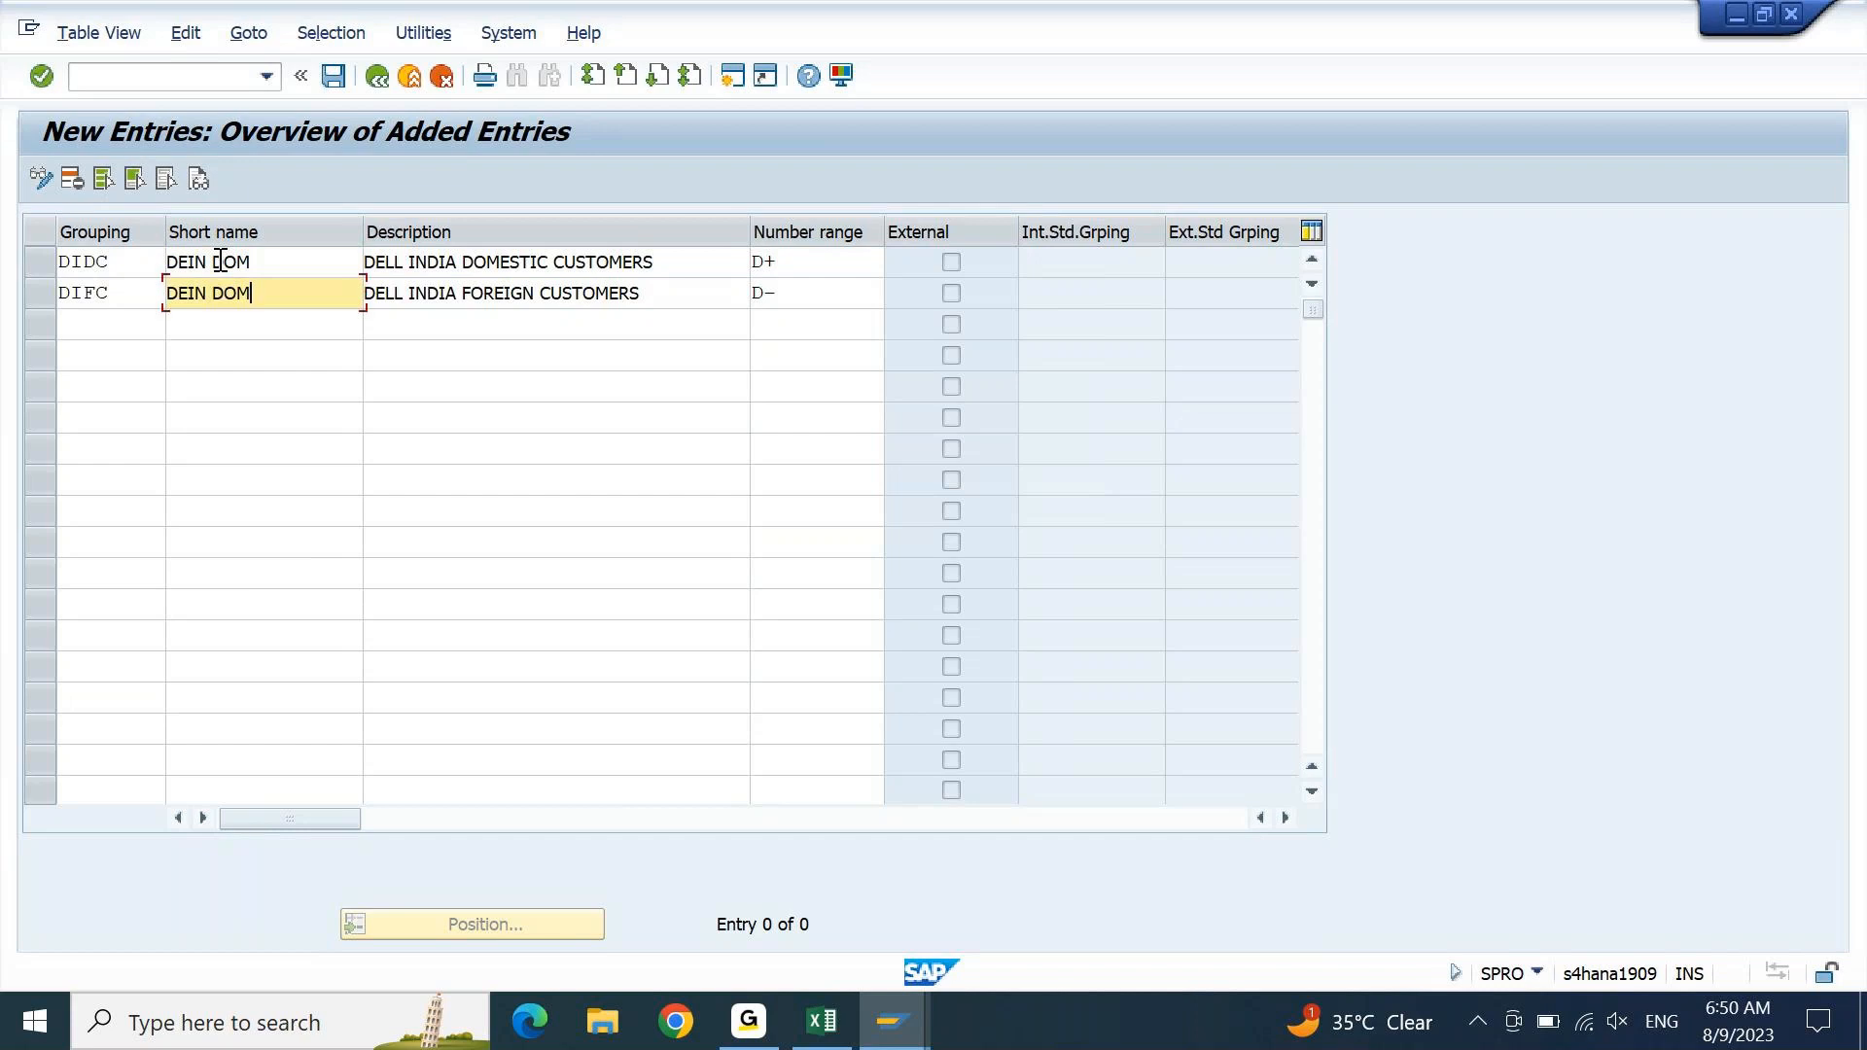
pyautogui.hotkey('ctrl', 'shift', 'Left')
pyautogui.write('FOR')
pyautogui.press('Return')
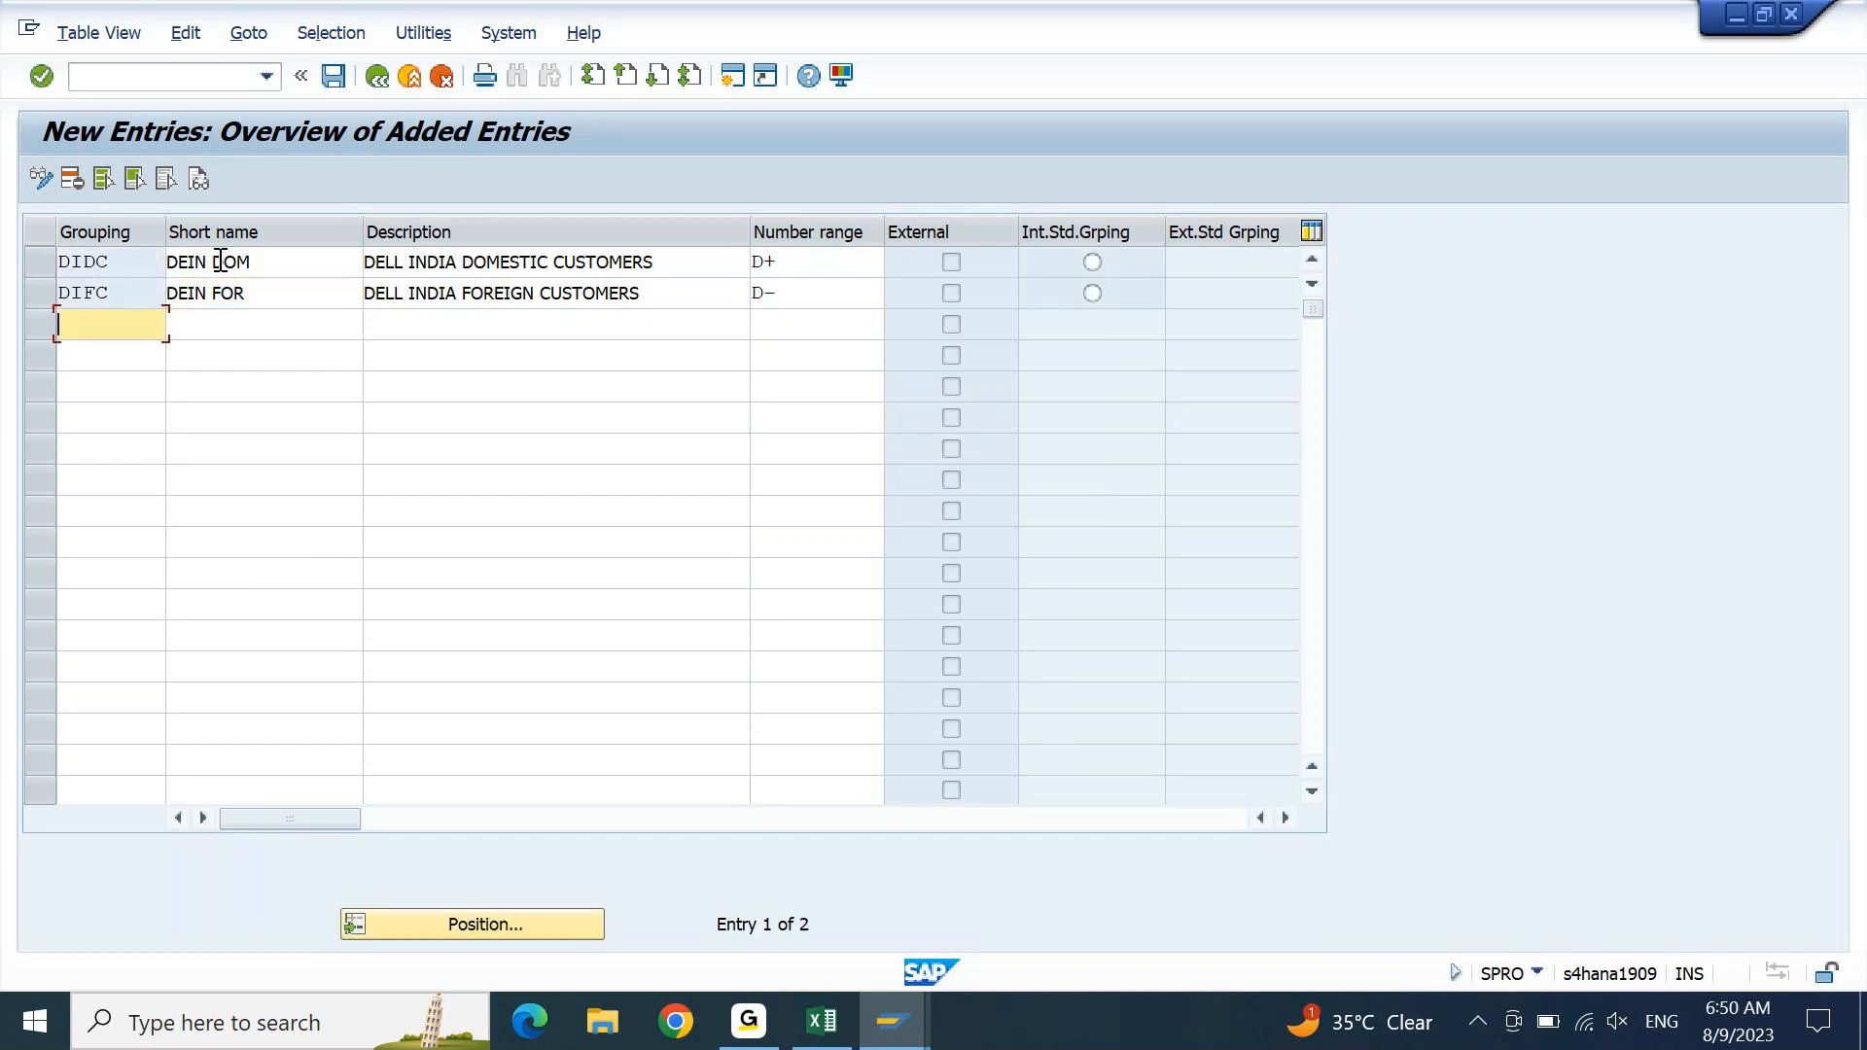
# - Extend the short names to DEIN DOM CUST for grouping DIDC and DEIN FOR CUST for DIFC, and confirm the entries
pyautogui.click(333, 261)
pyautogui.write('CUST')
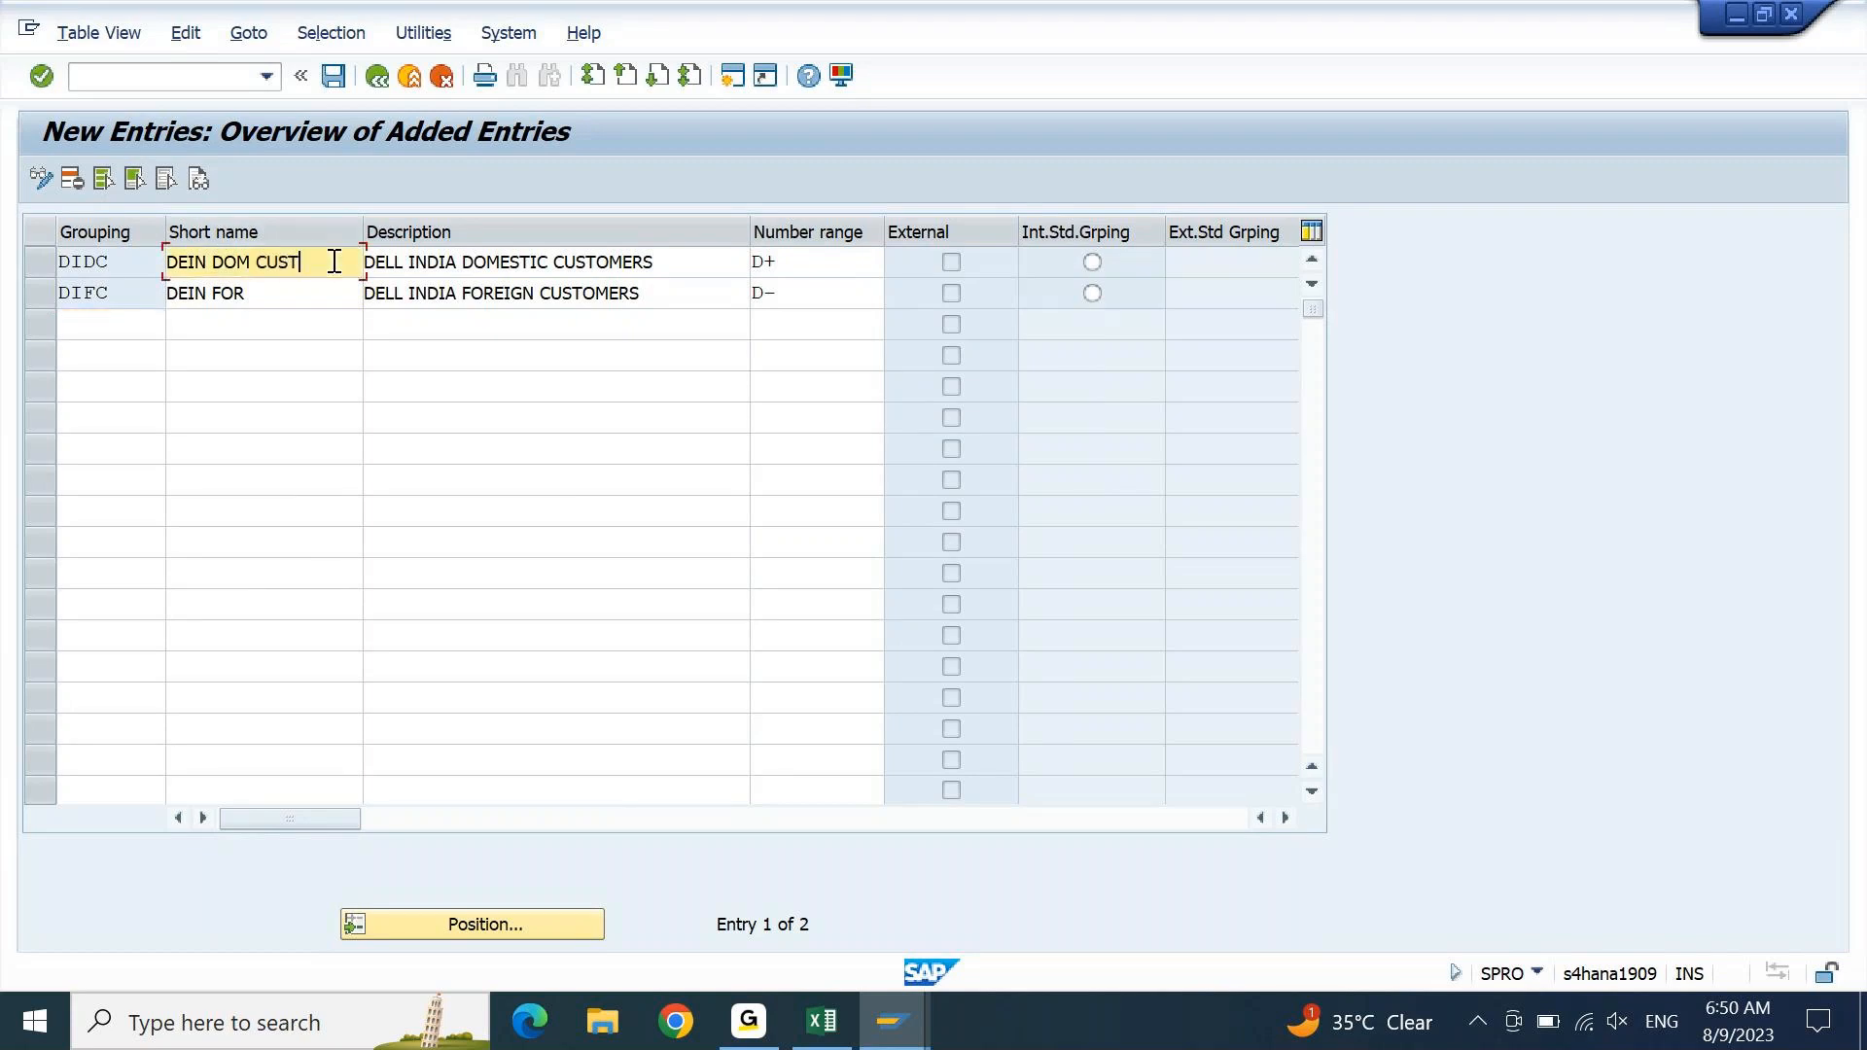
pyautogui.press('Down')
pyautogui.write('CUST')
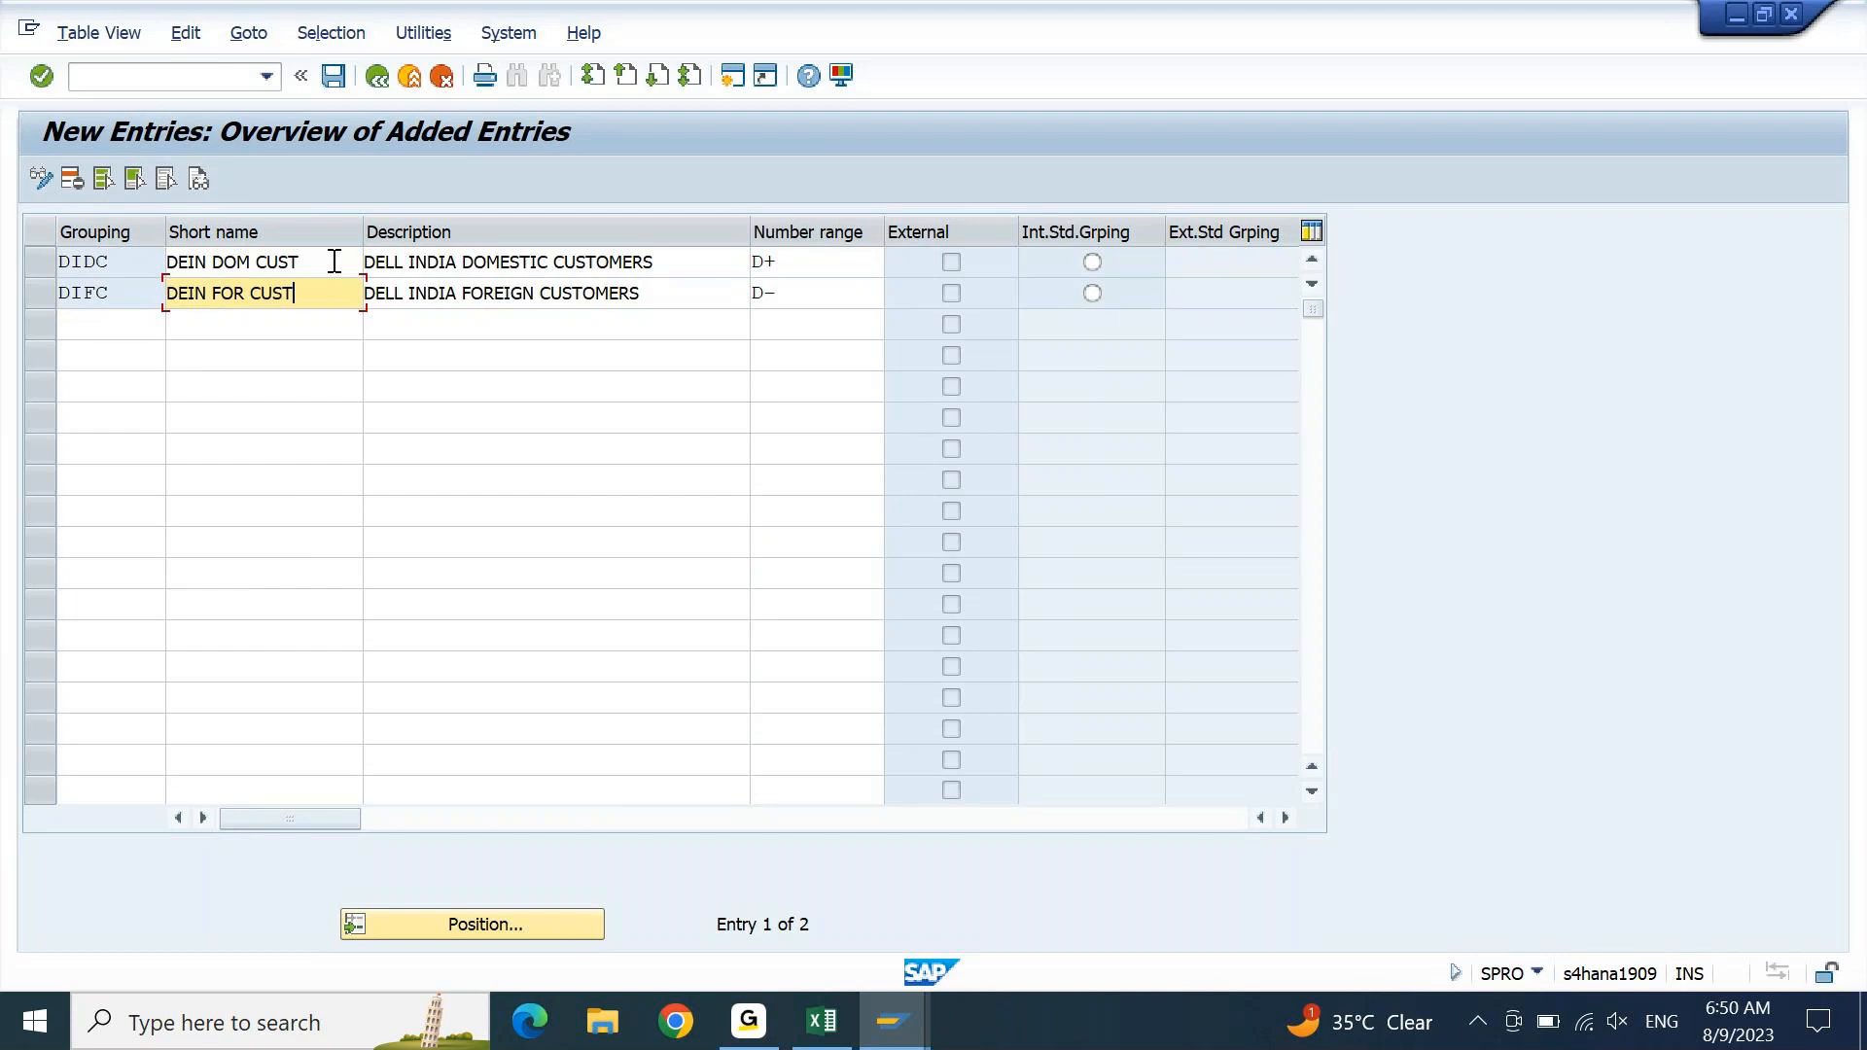
pyautogui.press('Return')
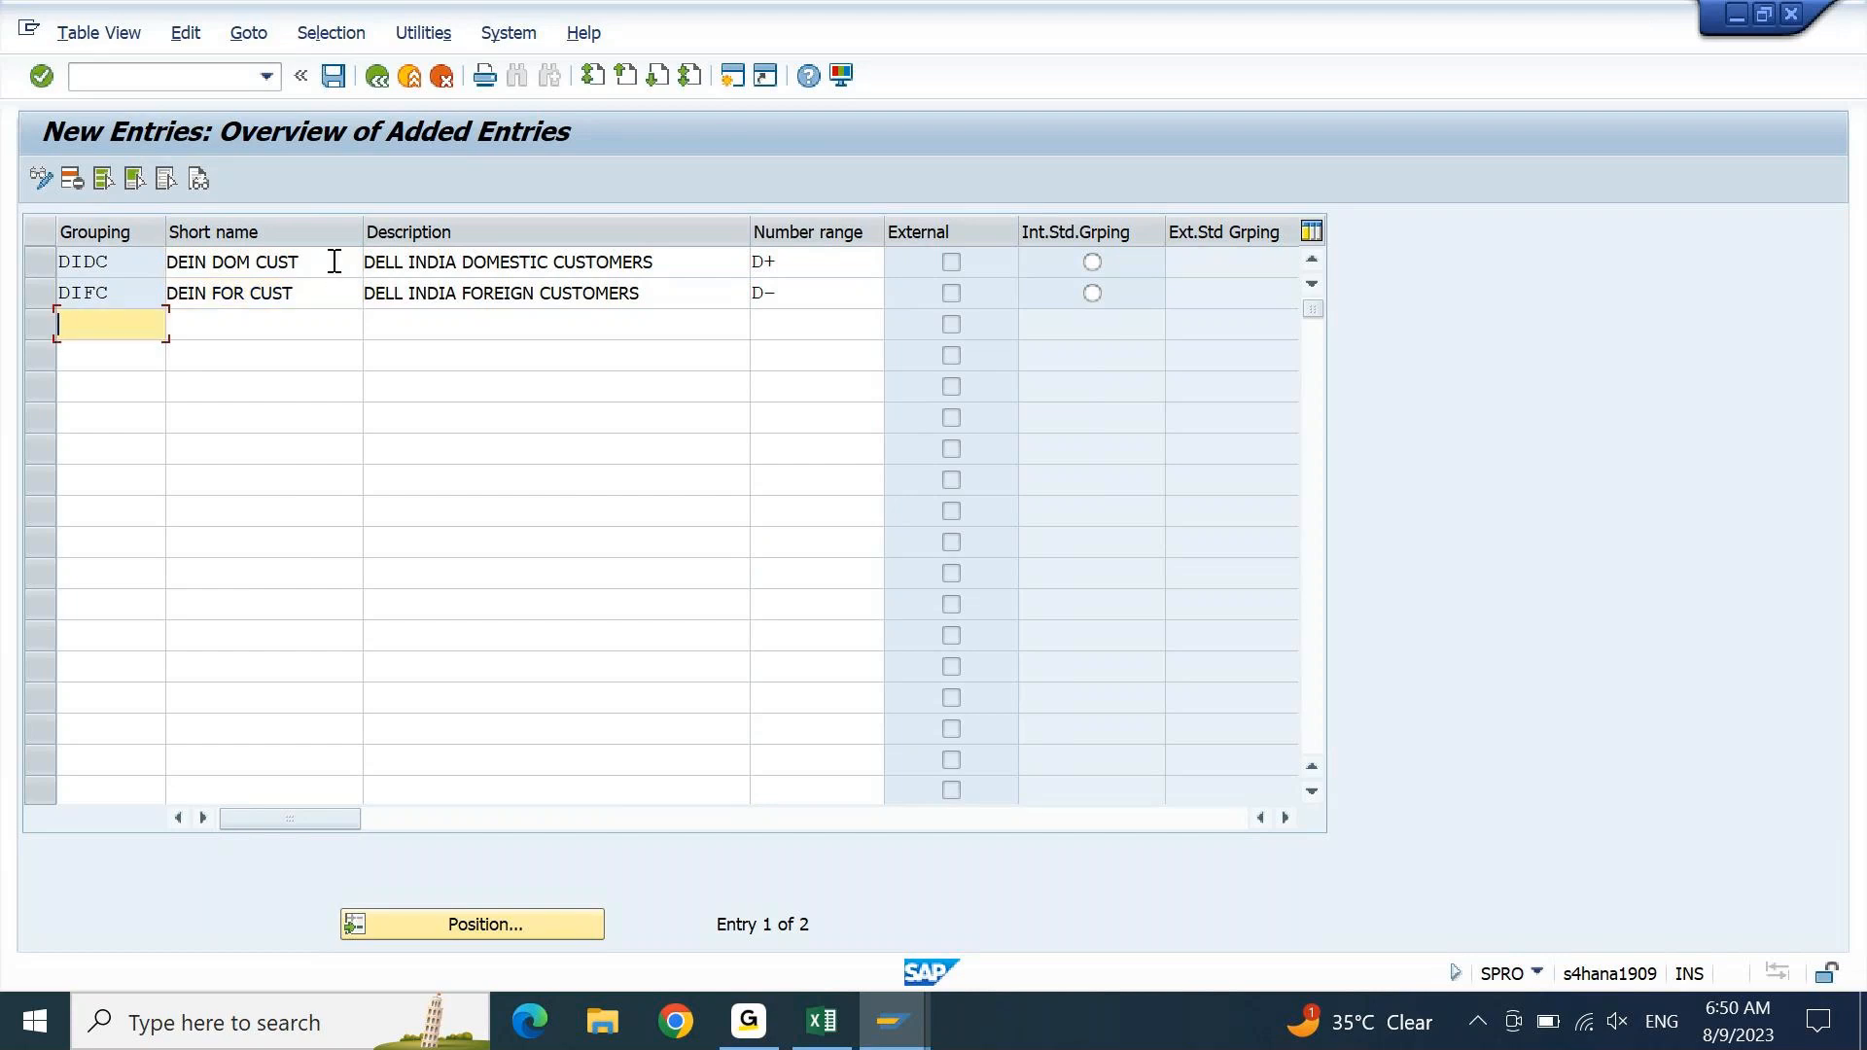
# - Save the new groupings in customizing request S4HK901676 and return to the implementation guide
pyautogui.hotkey('ctrl', 's')
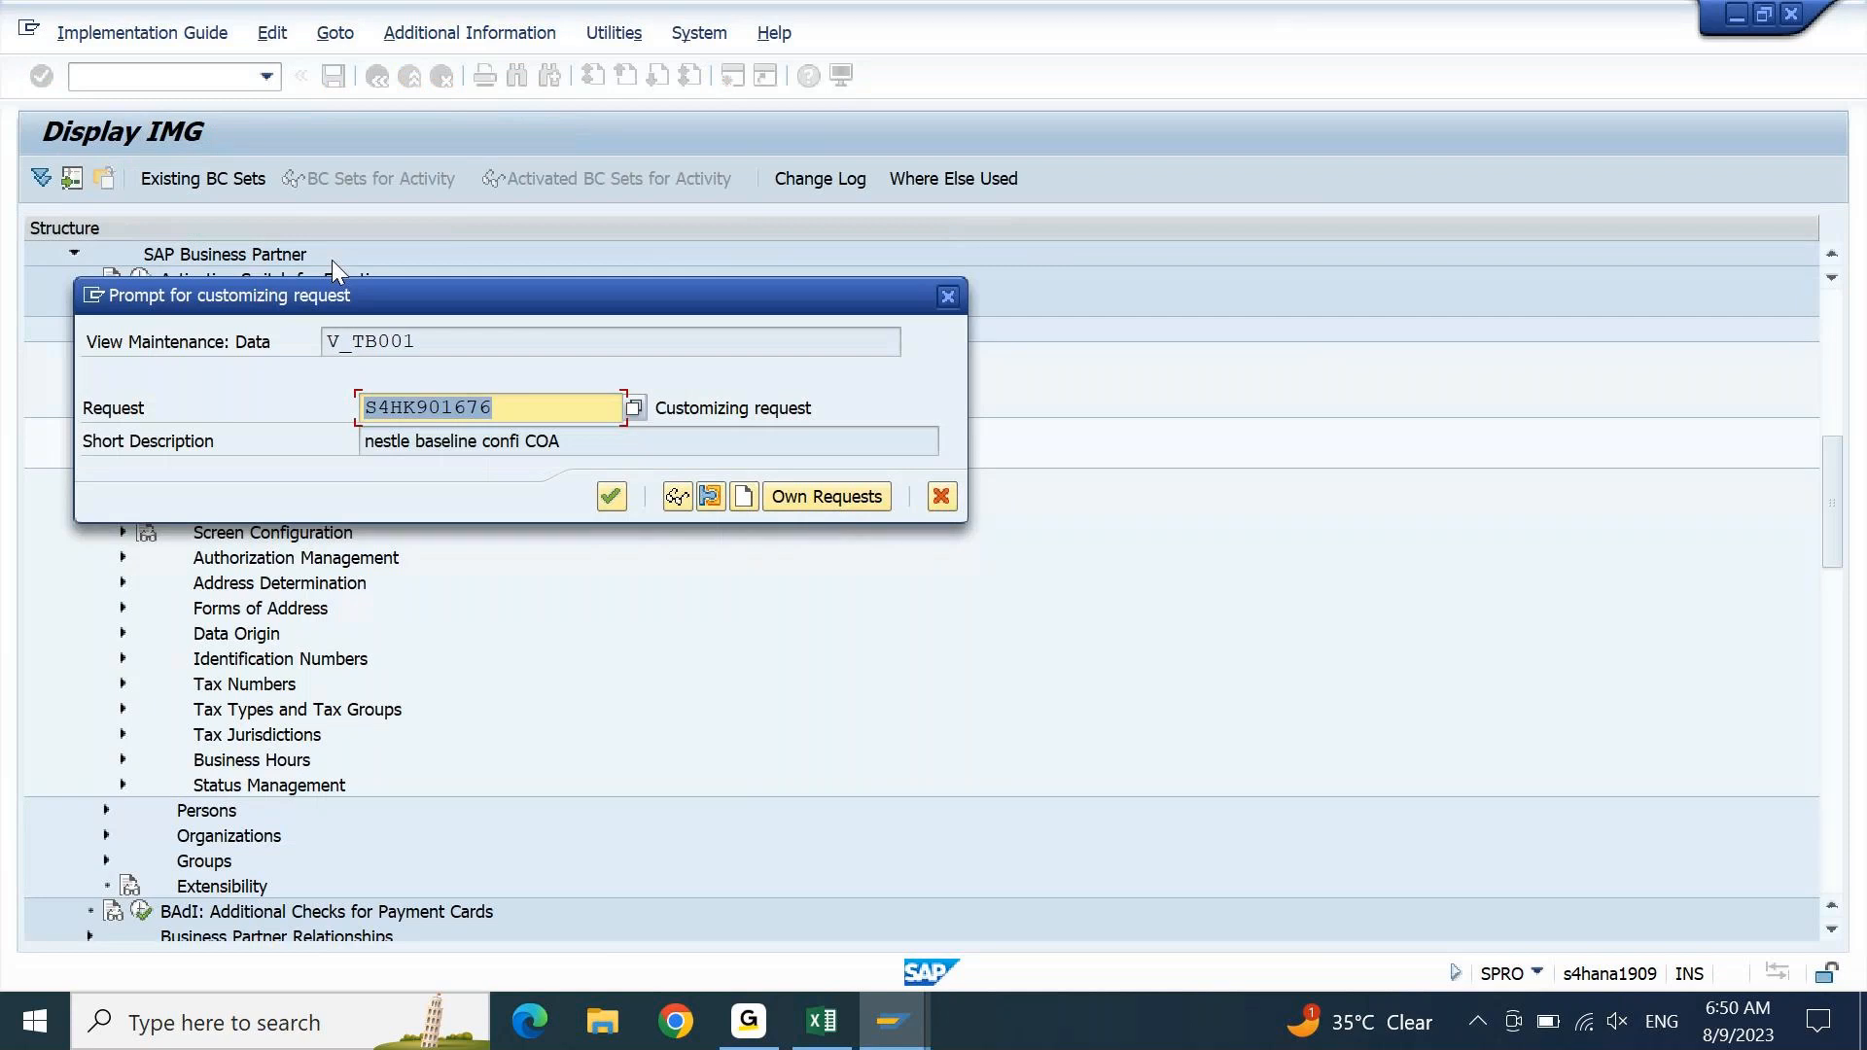
pyautogui.press('Return')
pyautogui.press('F3')
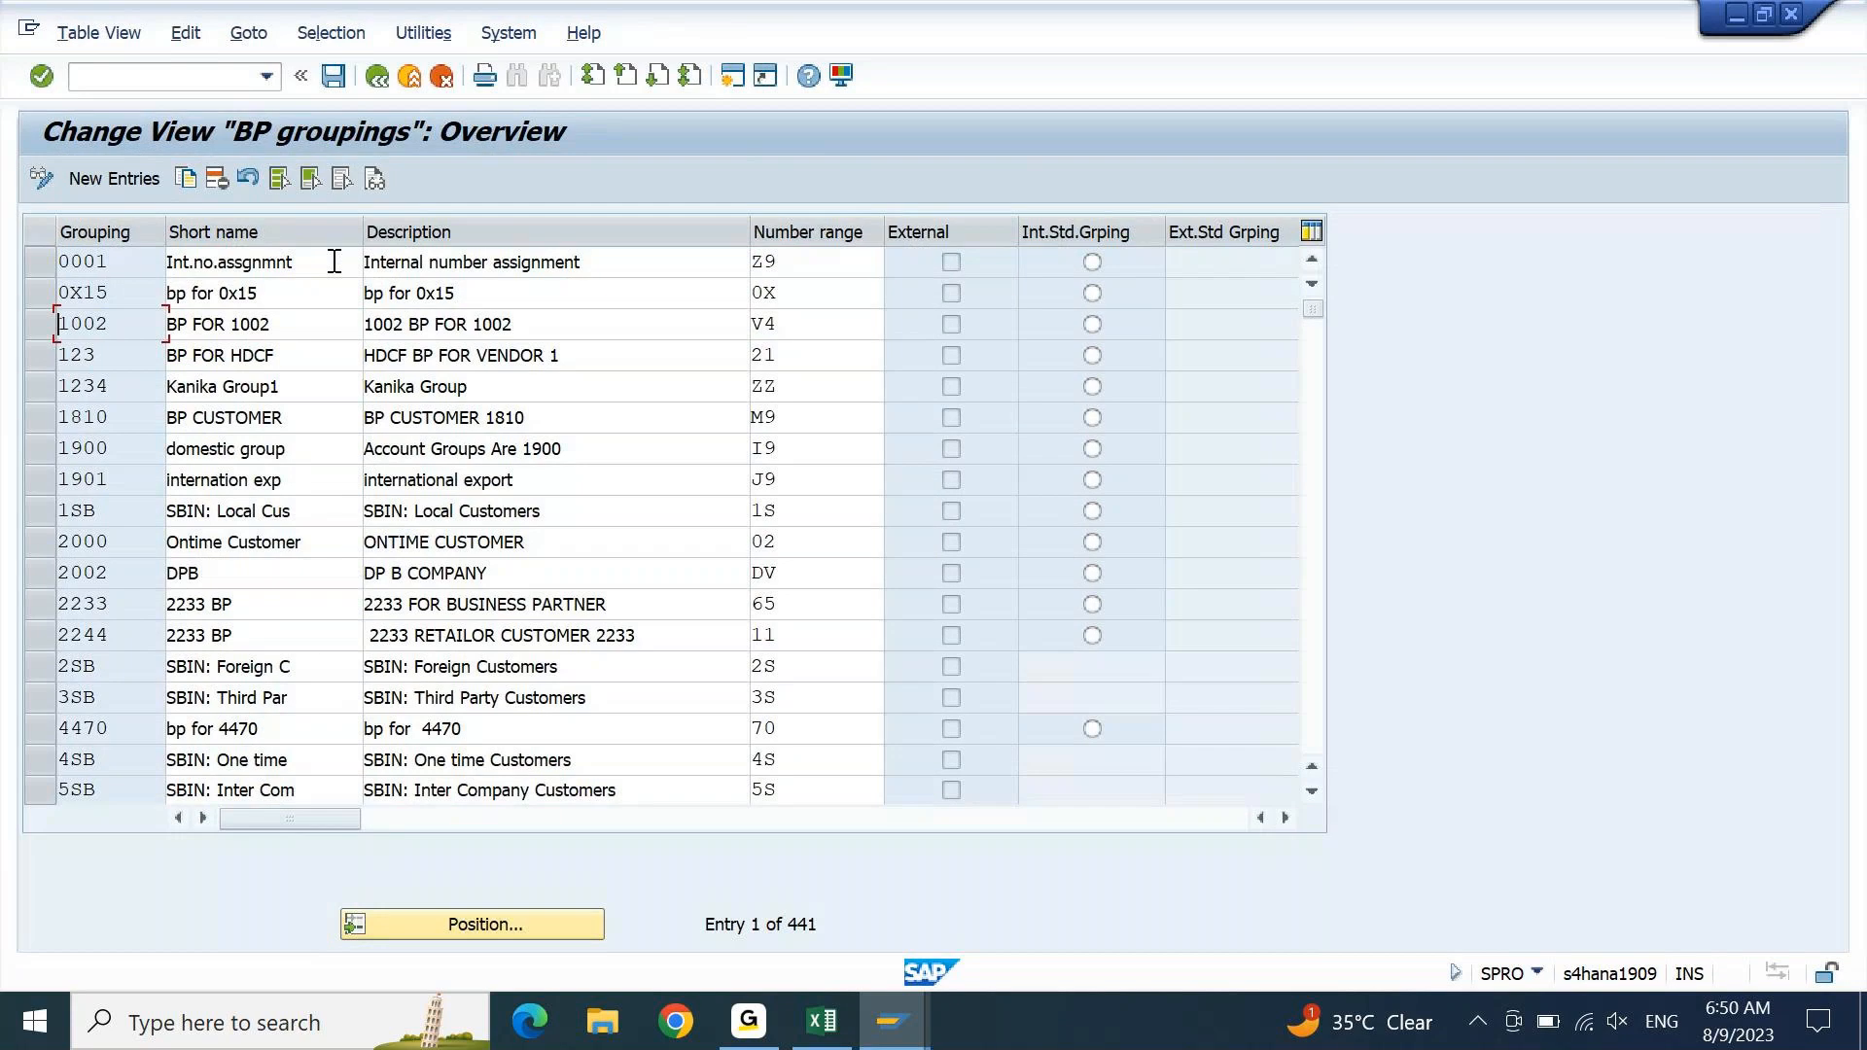
# - Switch to the Excel notes, select Define Number Assignment for Direction BP to Customer as the current topic, and return to SAP
pyautogui.click(831, 1022)
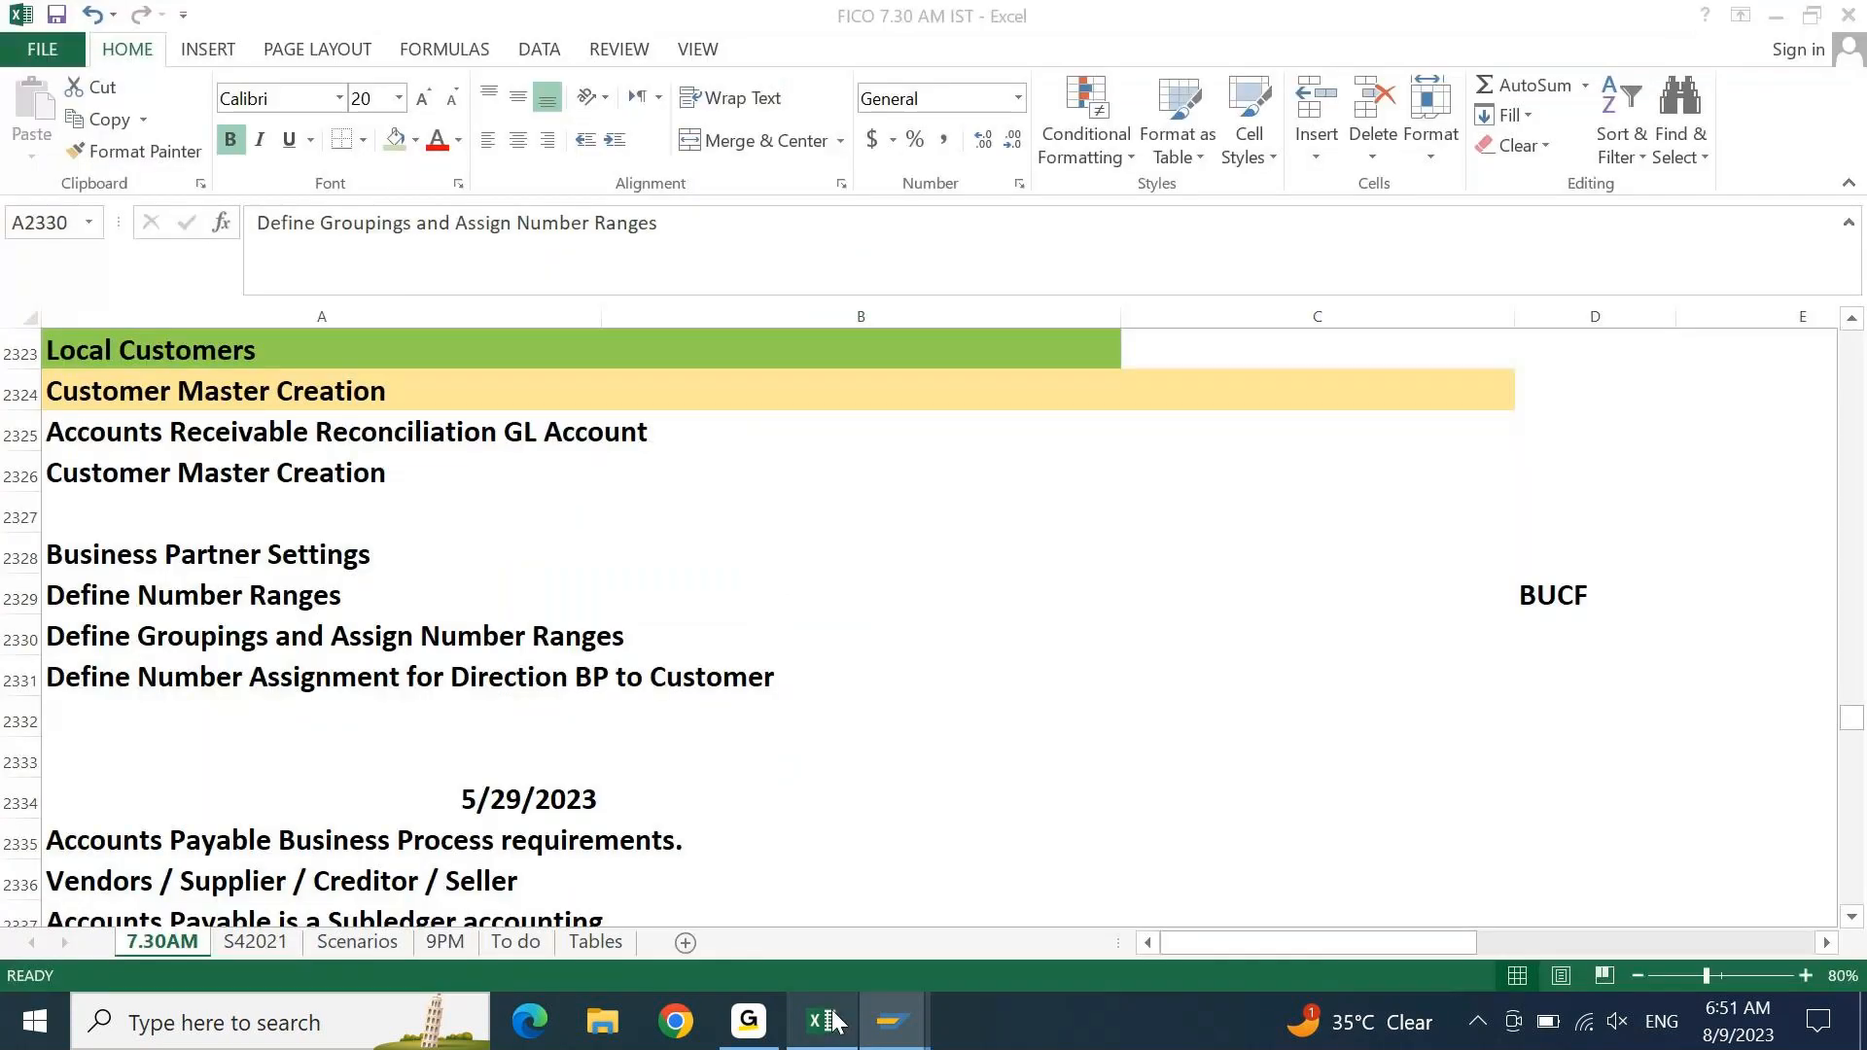
pyautogui.press('Down')
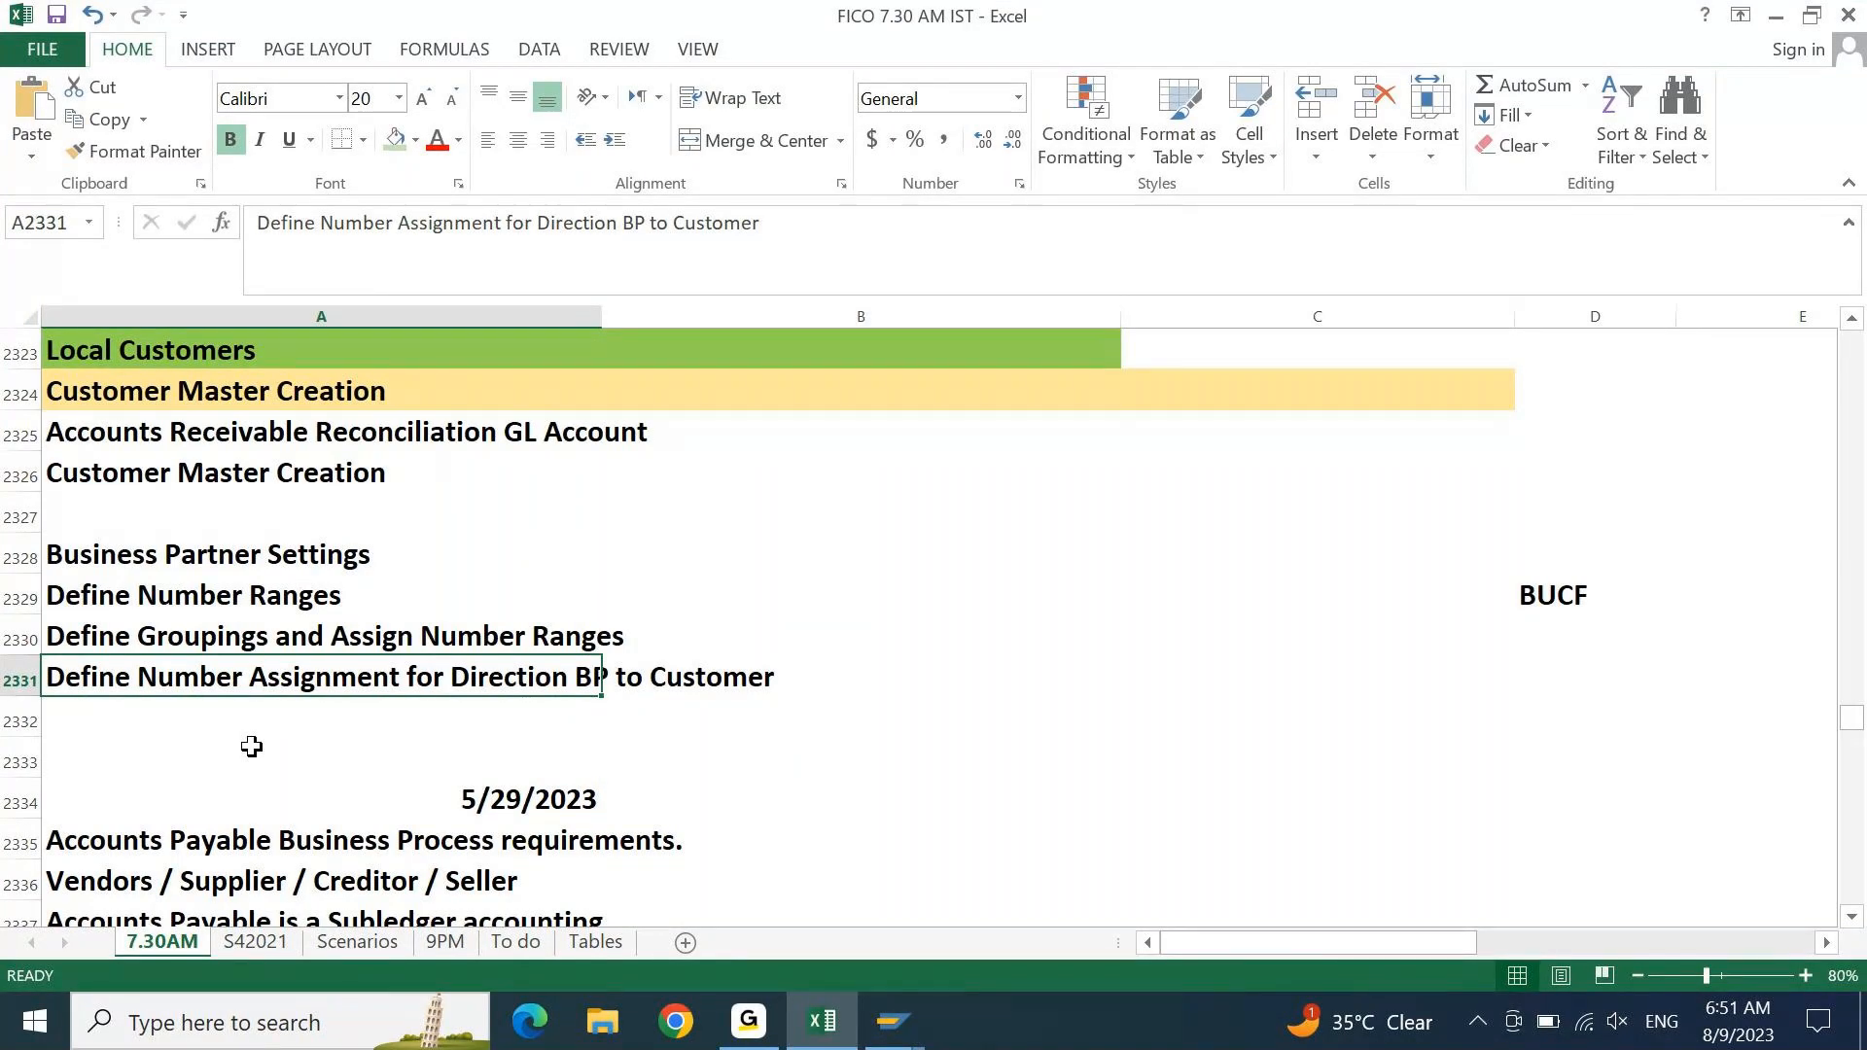
pyautogui.hotkey('alt', 'Tab')
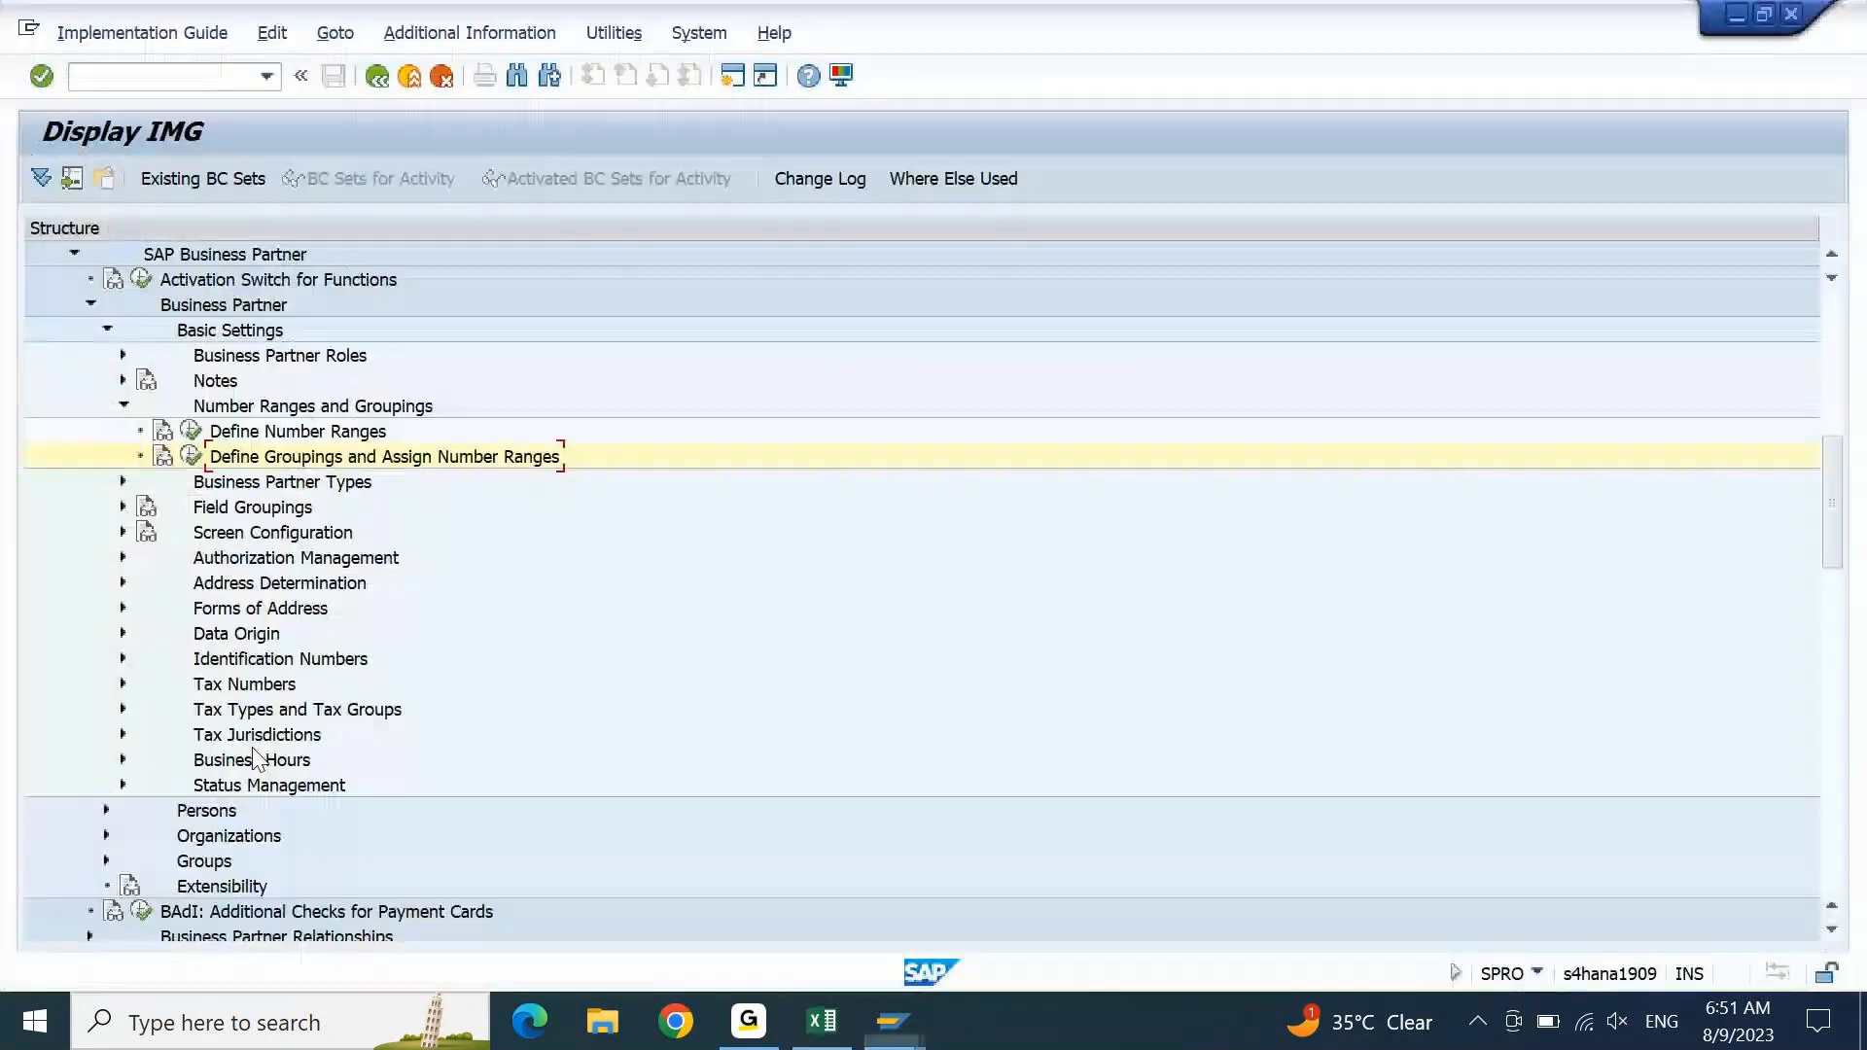
# - Collapse the Business Partner node and its parent SAP Business Partner node in the implementation guide
pyautogui.press('Up')
pyautogui.press('Up')
pyautogui.press('Up')
pyautogui.press('Up')
pyautogui.press('Up')
pyautogui.press('Up')
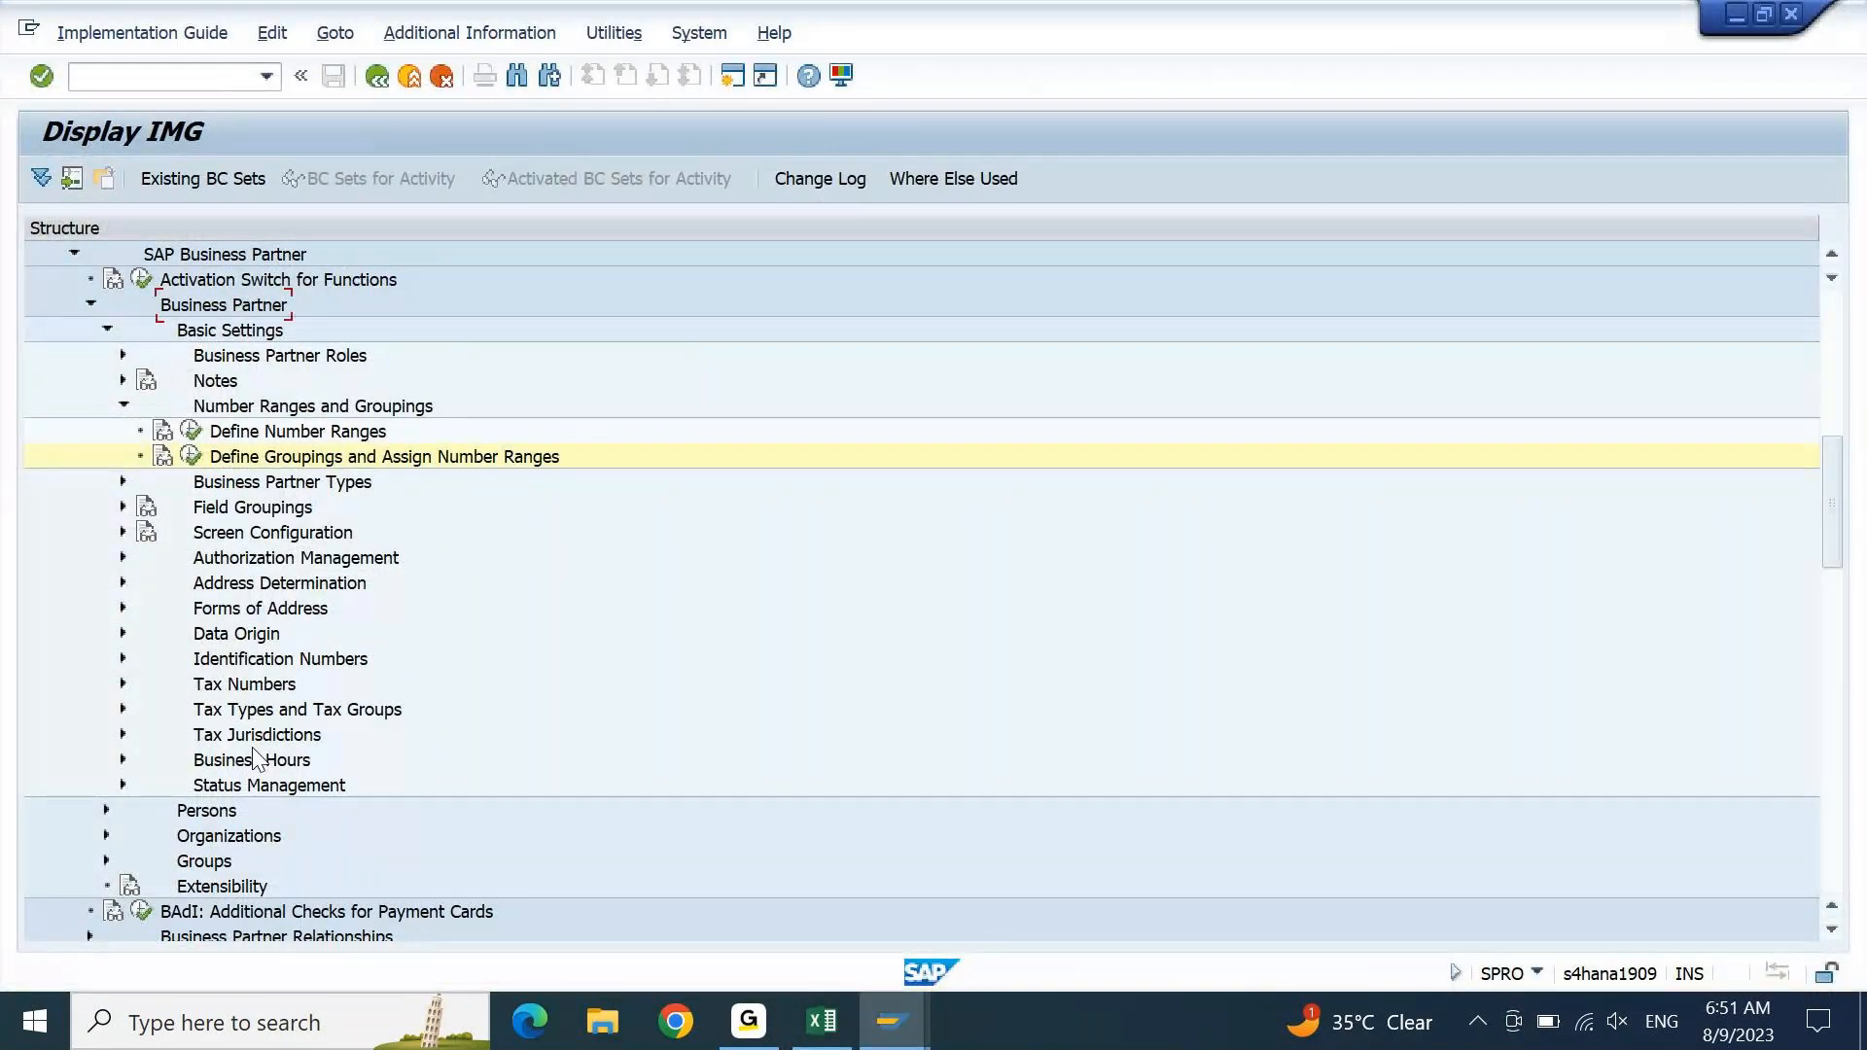
pyautogui.press('Left')
pyautogui.press('Up')
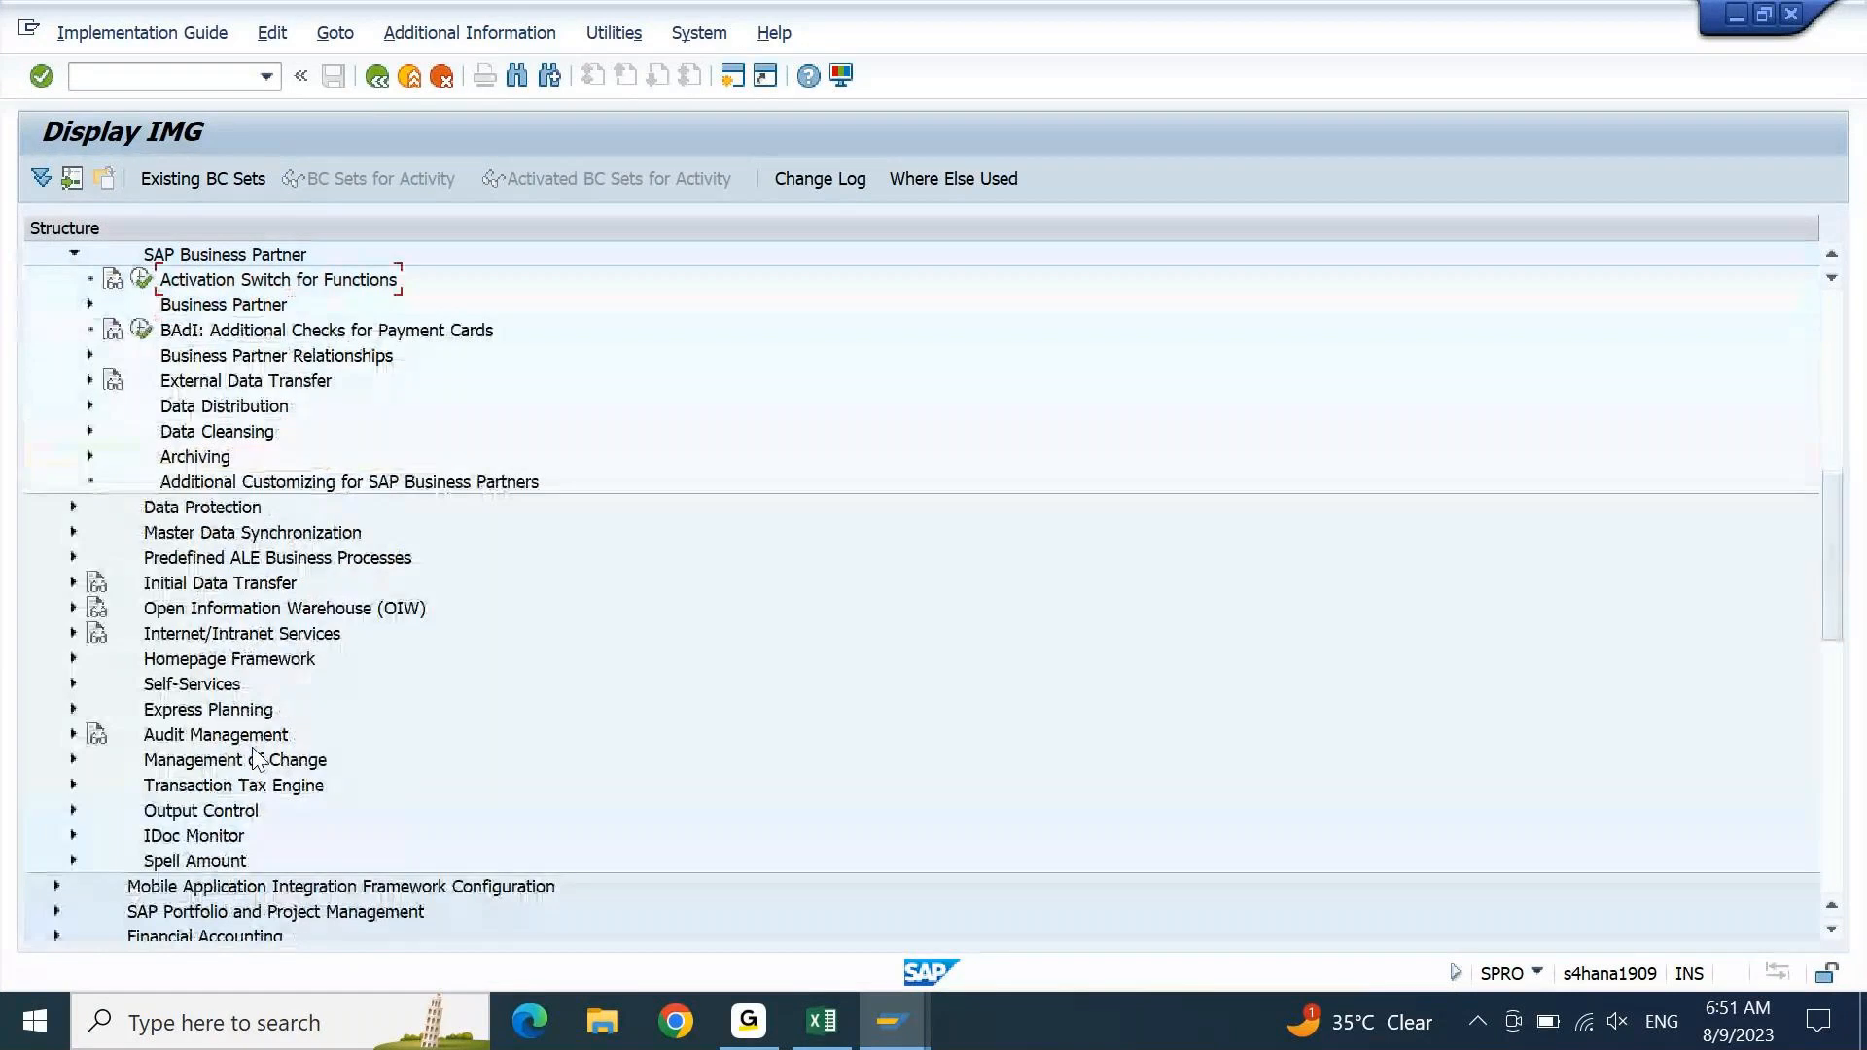
pyautogui.press('Up')
pyautogui.press('Left')
# - Expand Master Data Synchronization and its Customer/Vendor Integration node
pyautogui.press('Down')
pyautogui.press('Down')
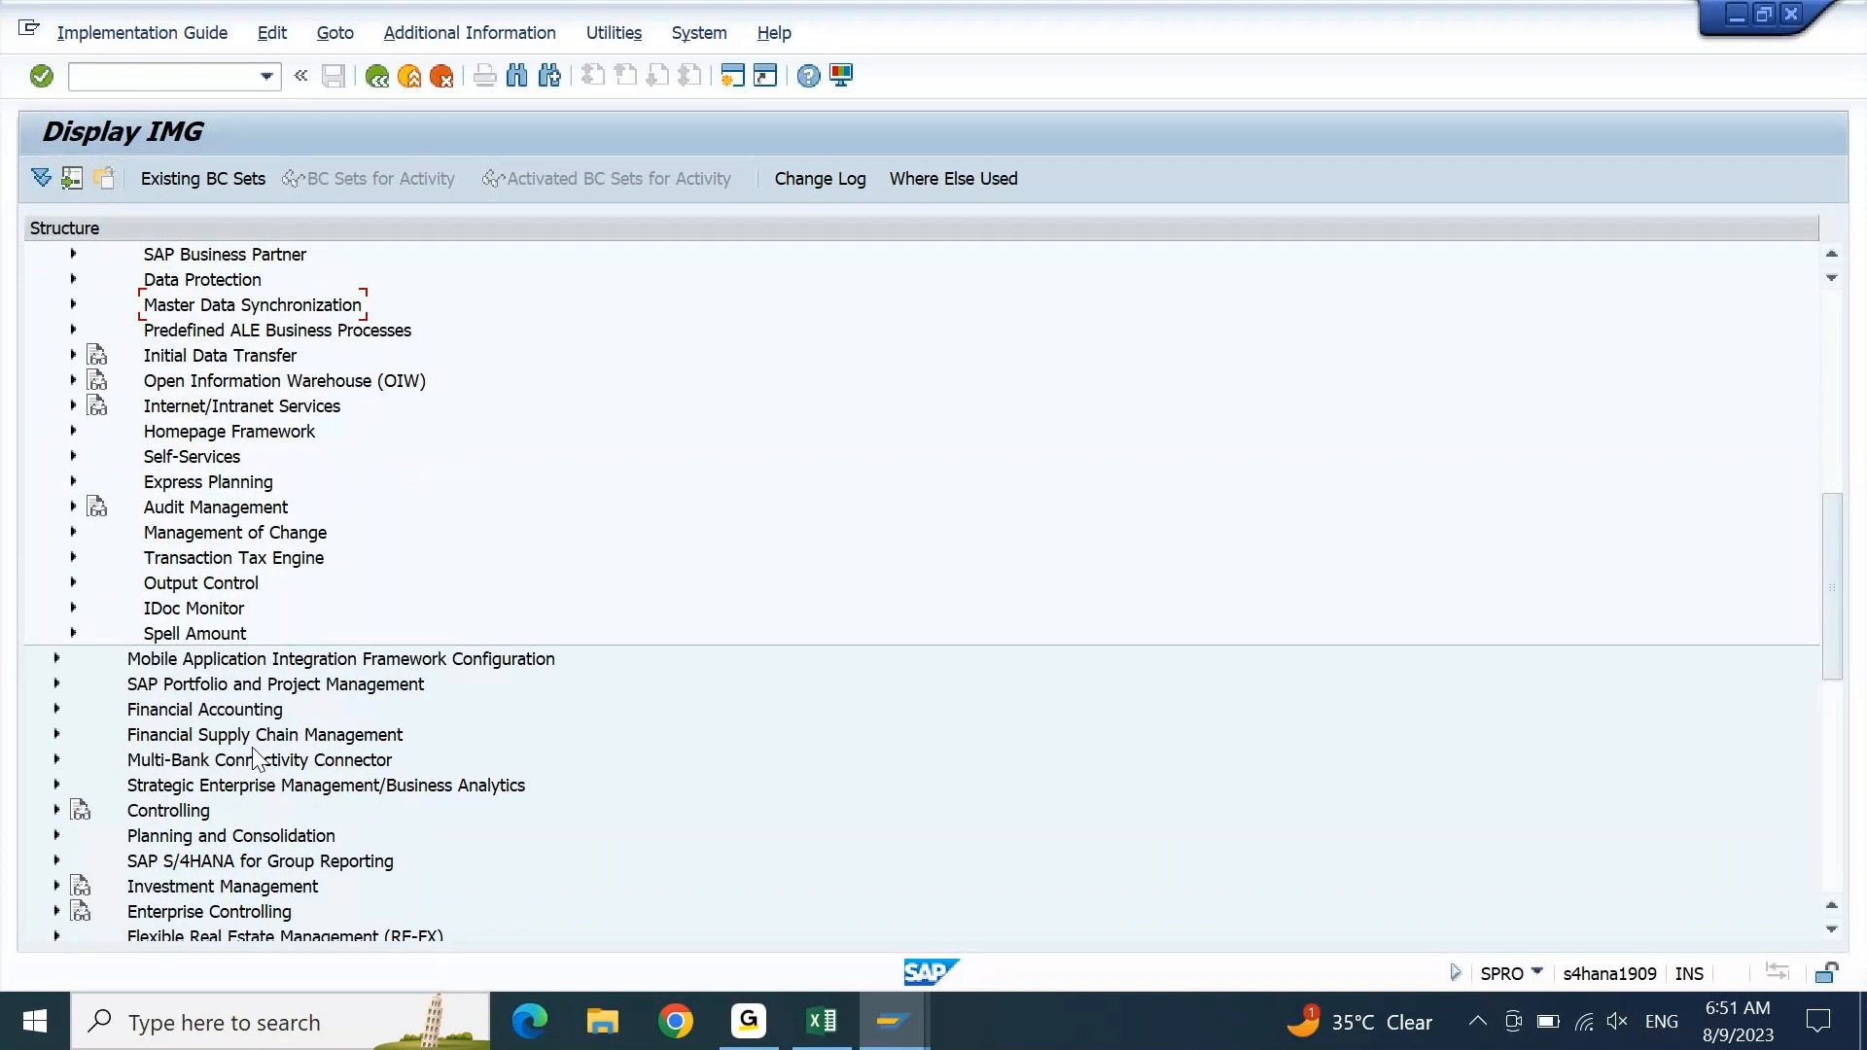
pyautogui.press('Right')
pyautogui.press('Down')
pyautogui.press('Down')
pyautogui.press('Down')
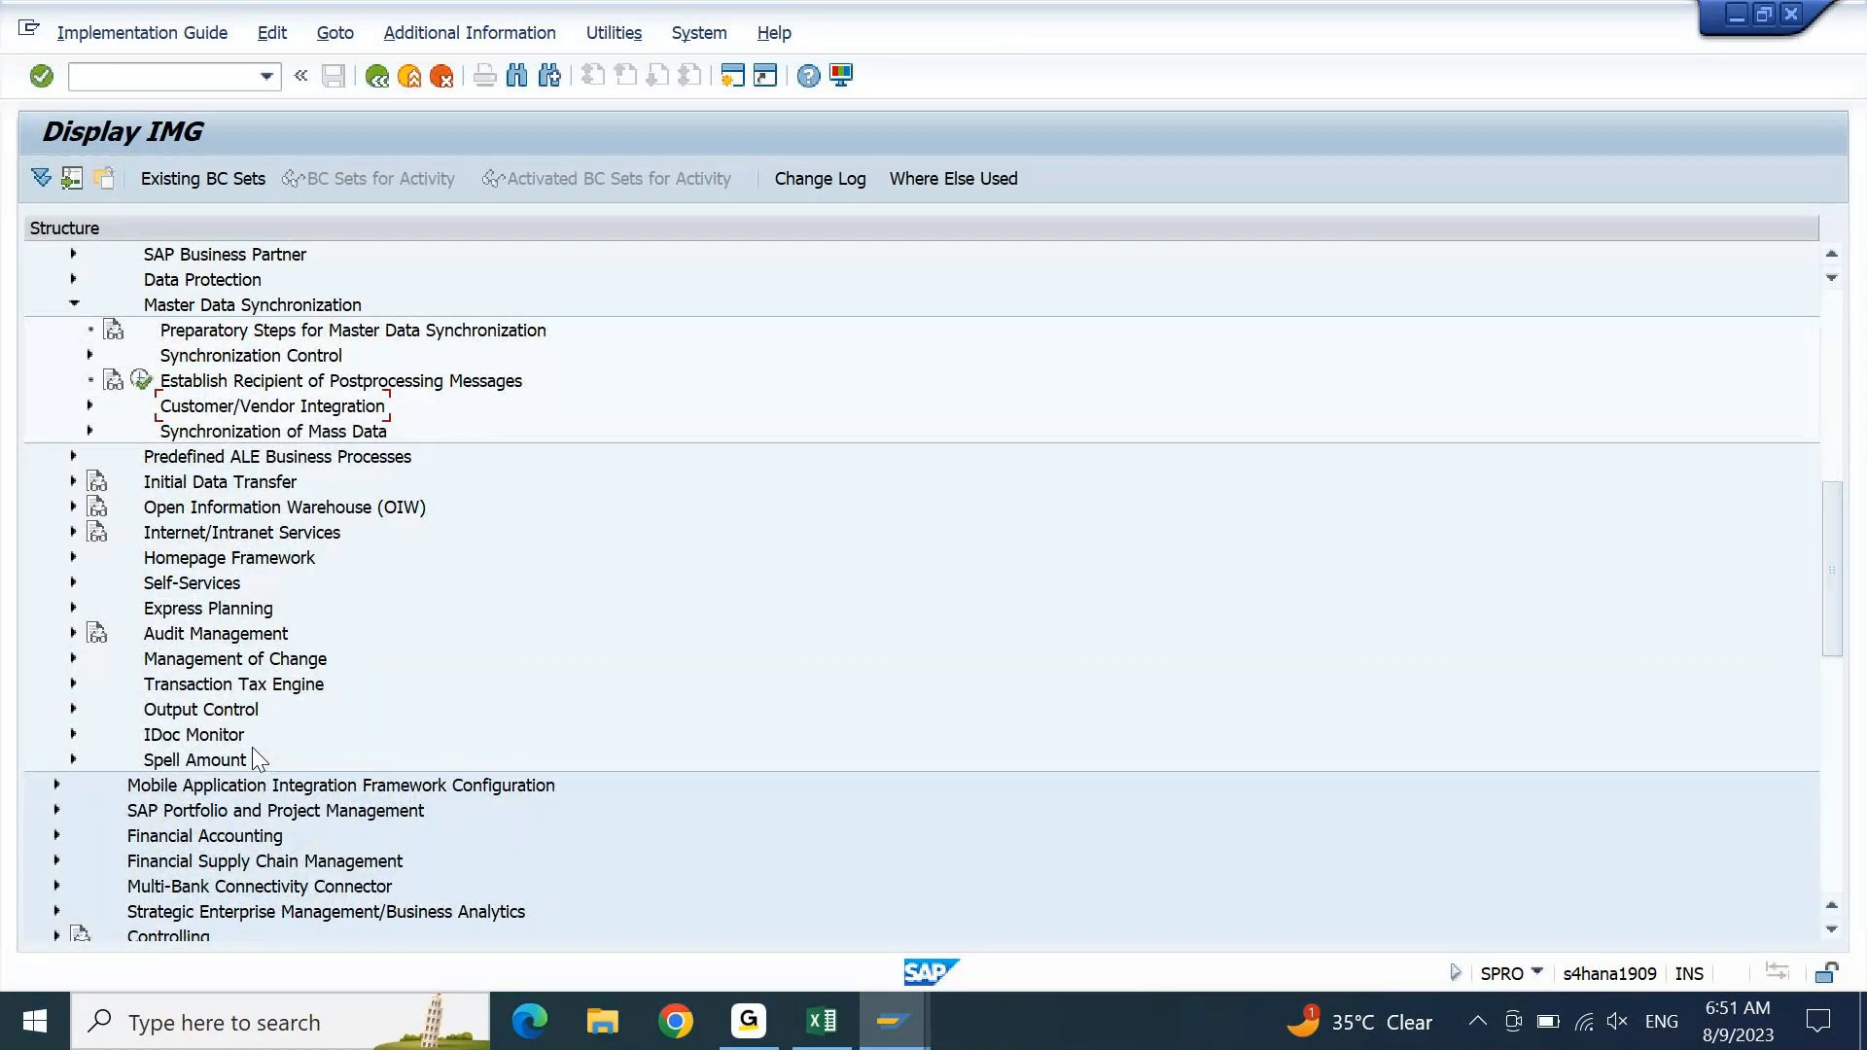
pyautogui.press('Right')
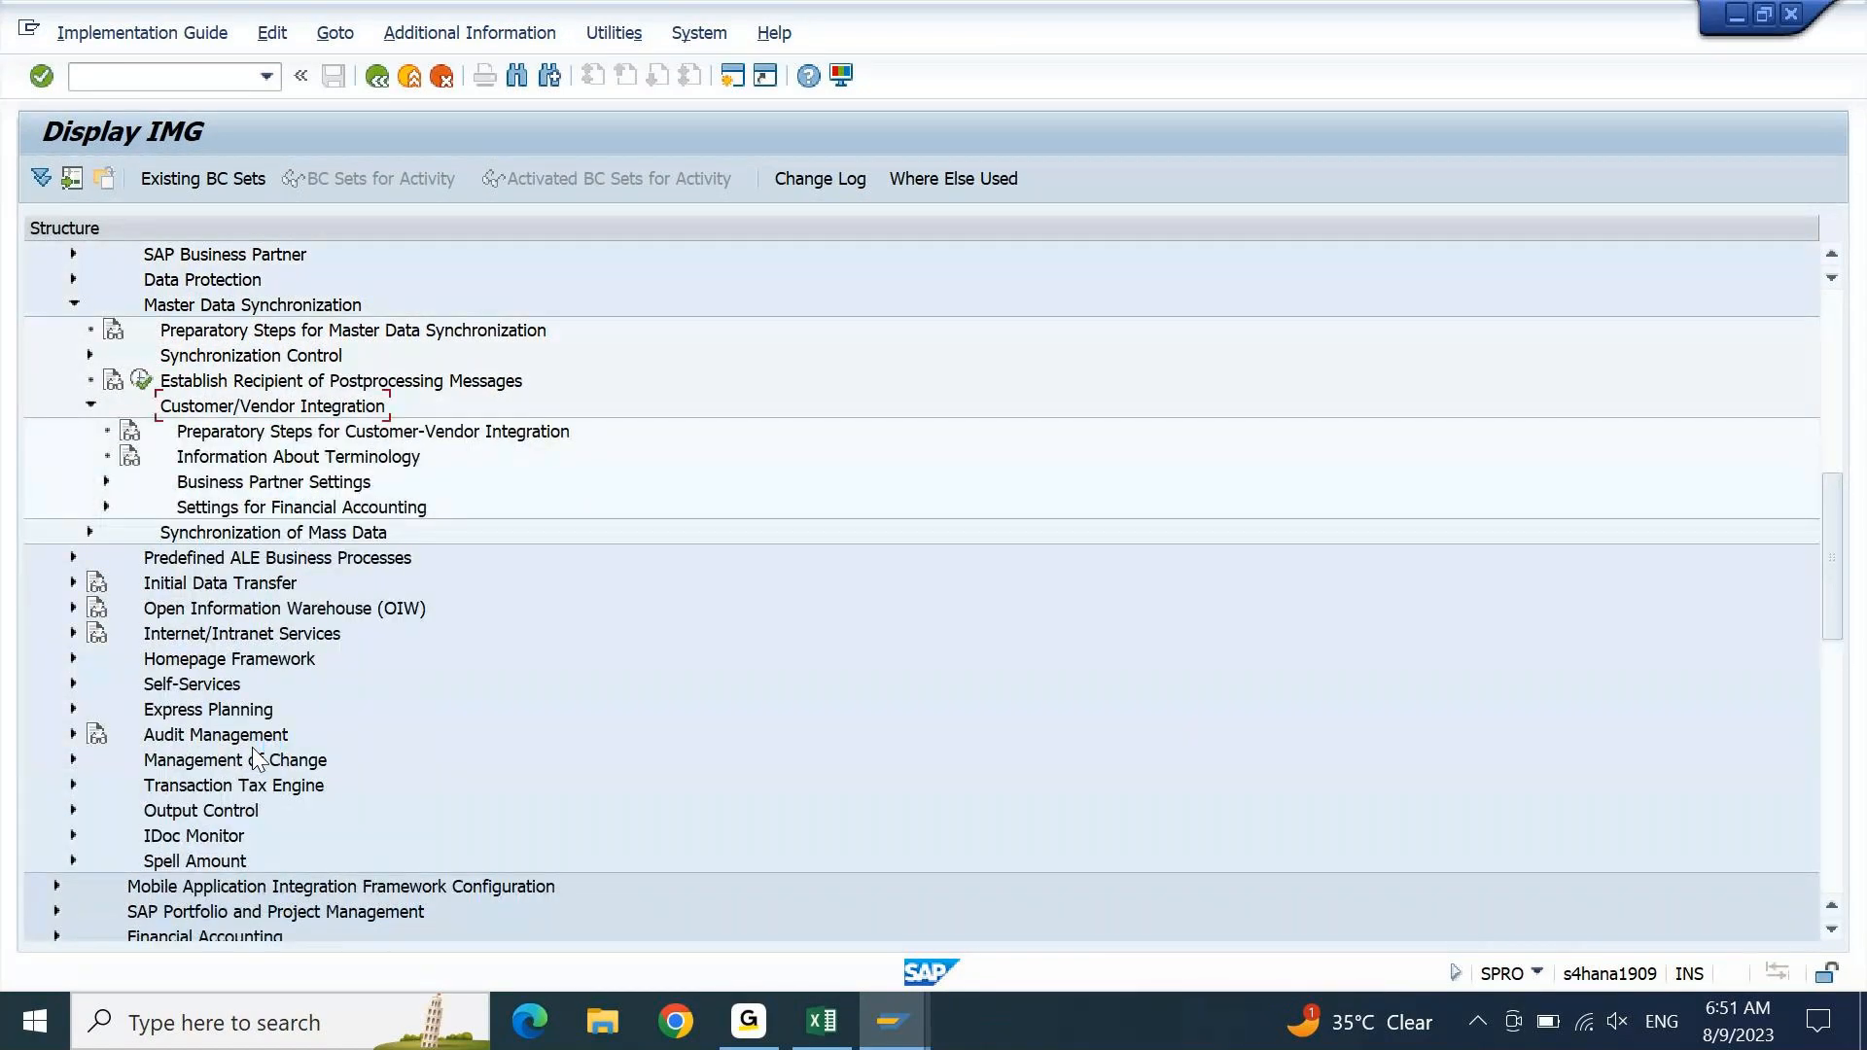
# - Expand Business Partner Settings and Settings for Customer Integration under Customer/Vendor Integration
pyautogui.press('Down')
pyautogui.press('Down')
pyautogui.press('Down')
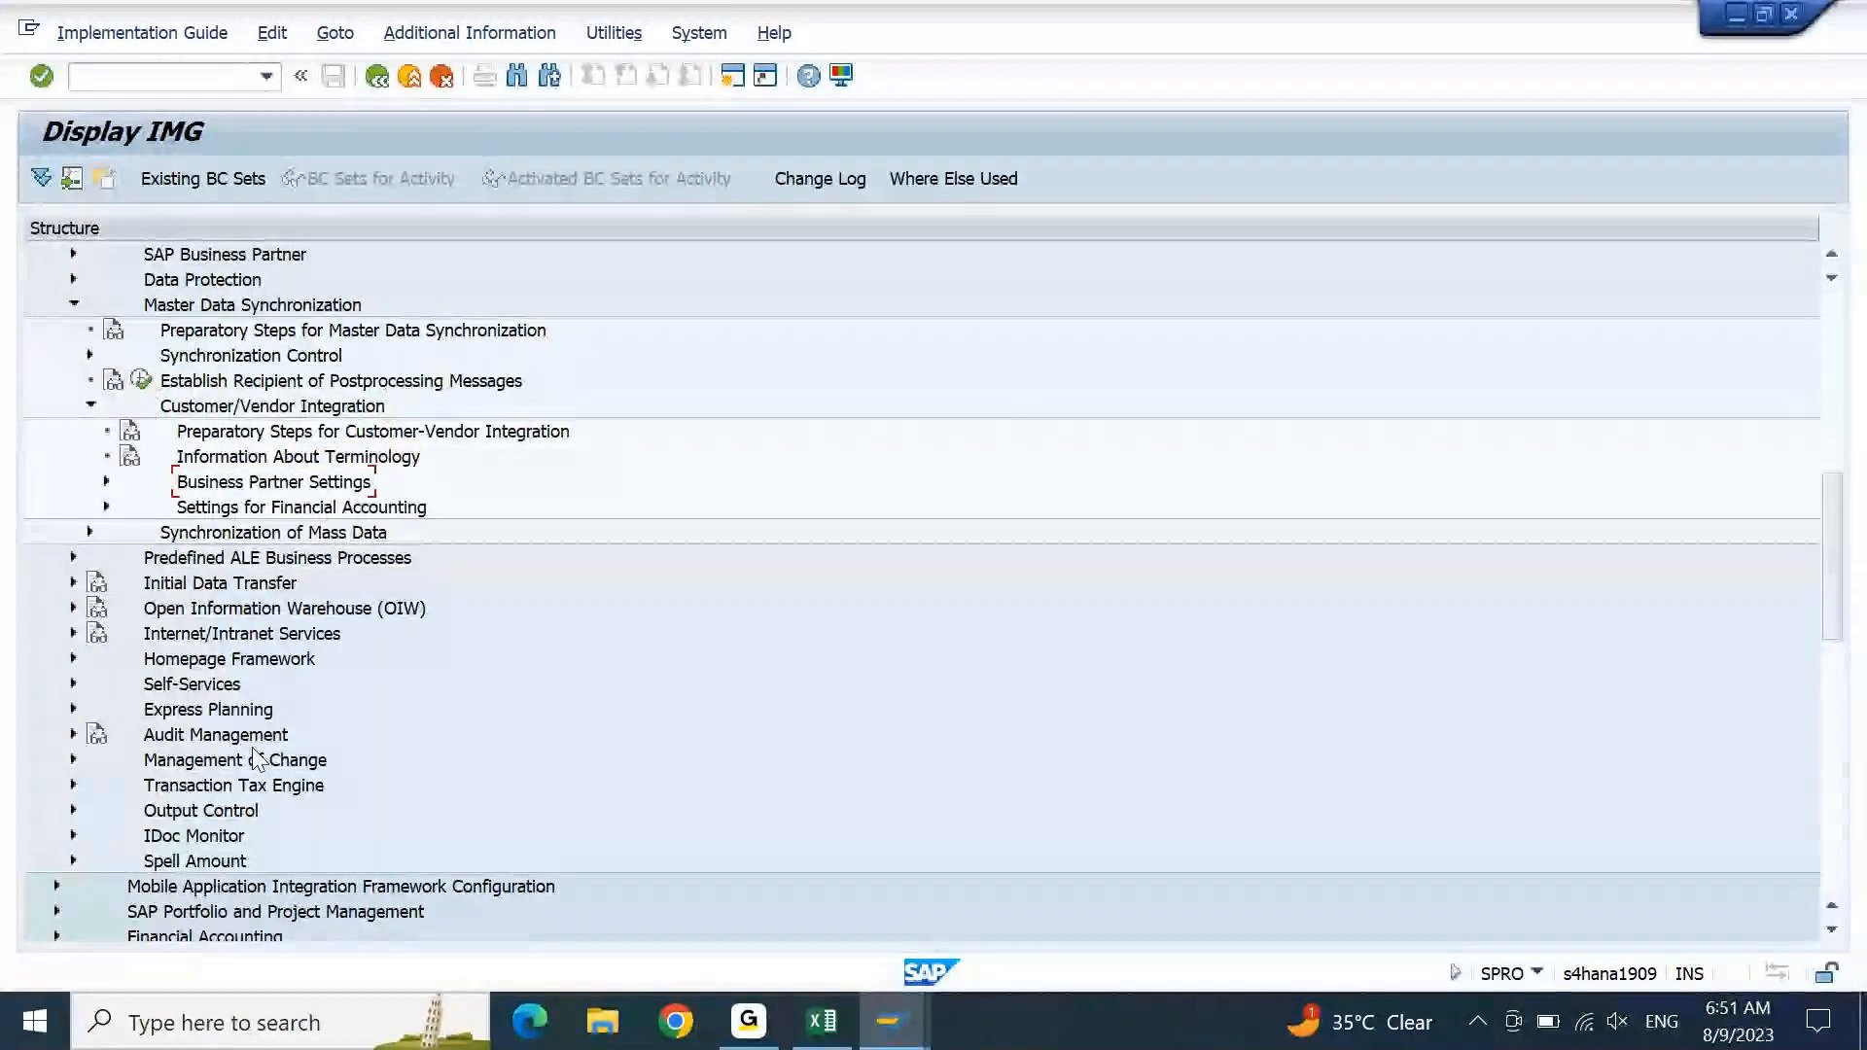
pyautogui.press('Right')
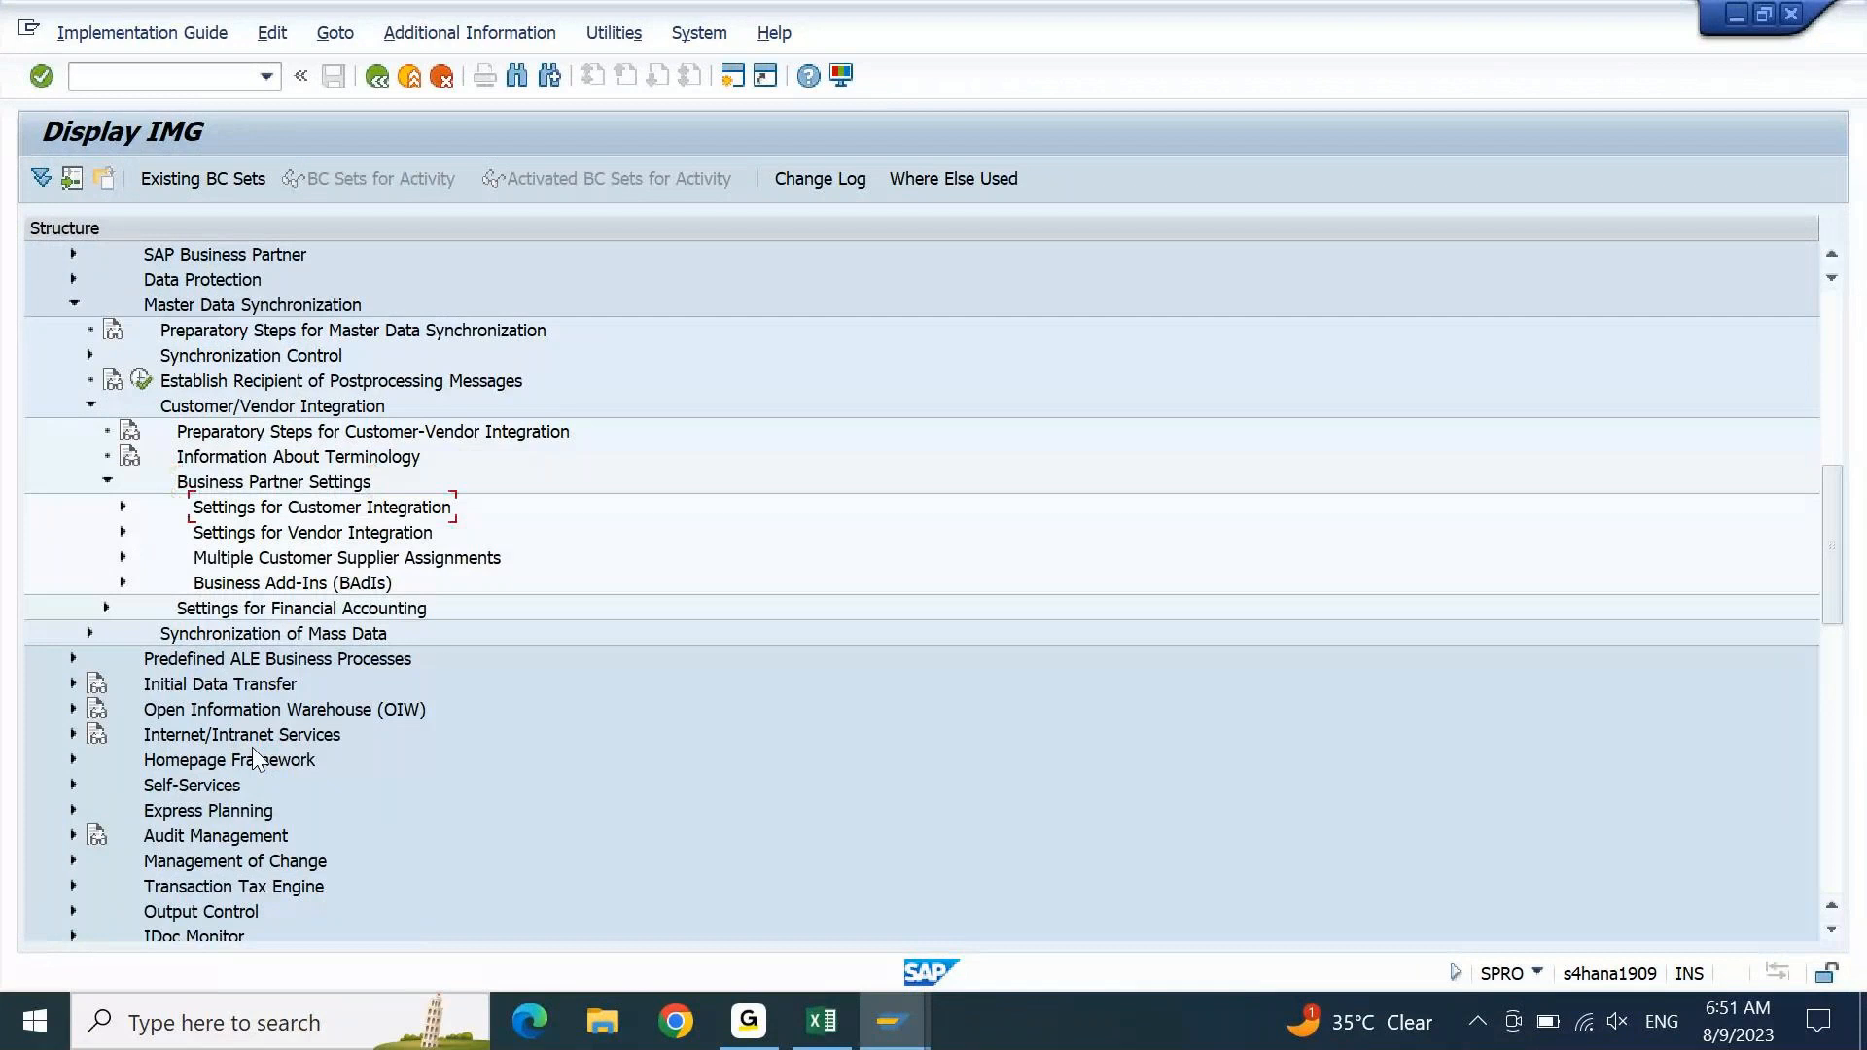
pyautogui.press('Right')
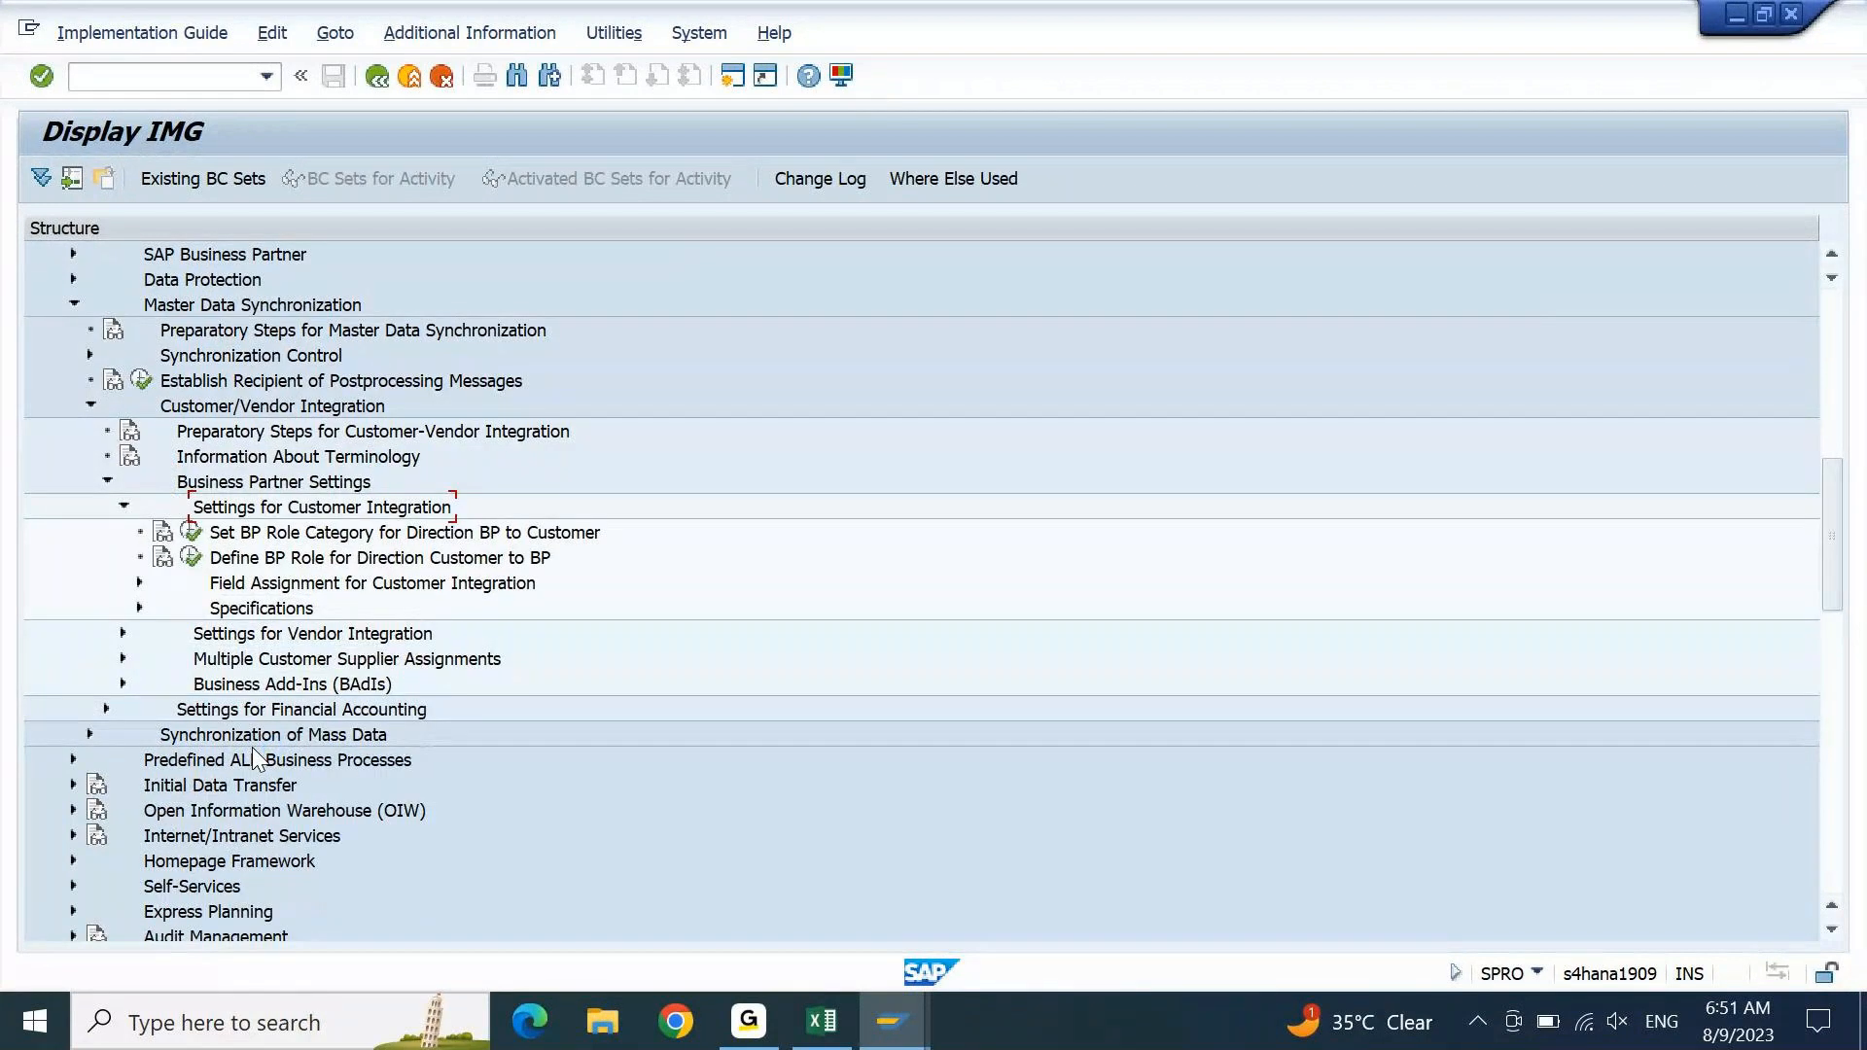
# - Expand Field Assignment for Customer Integration and its Assign Keys node
pyautogui.press('Down')
pyautogui.press('Right')
pyautogui.press('Down')
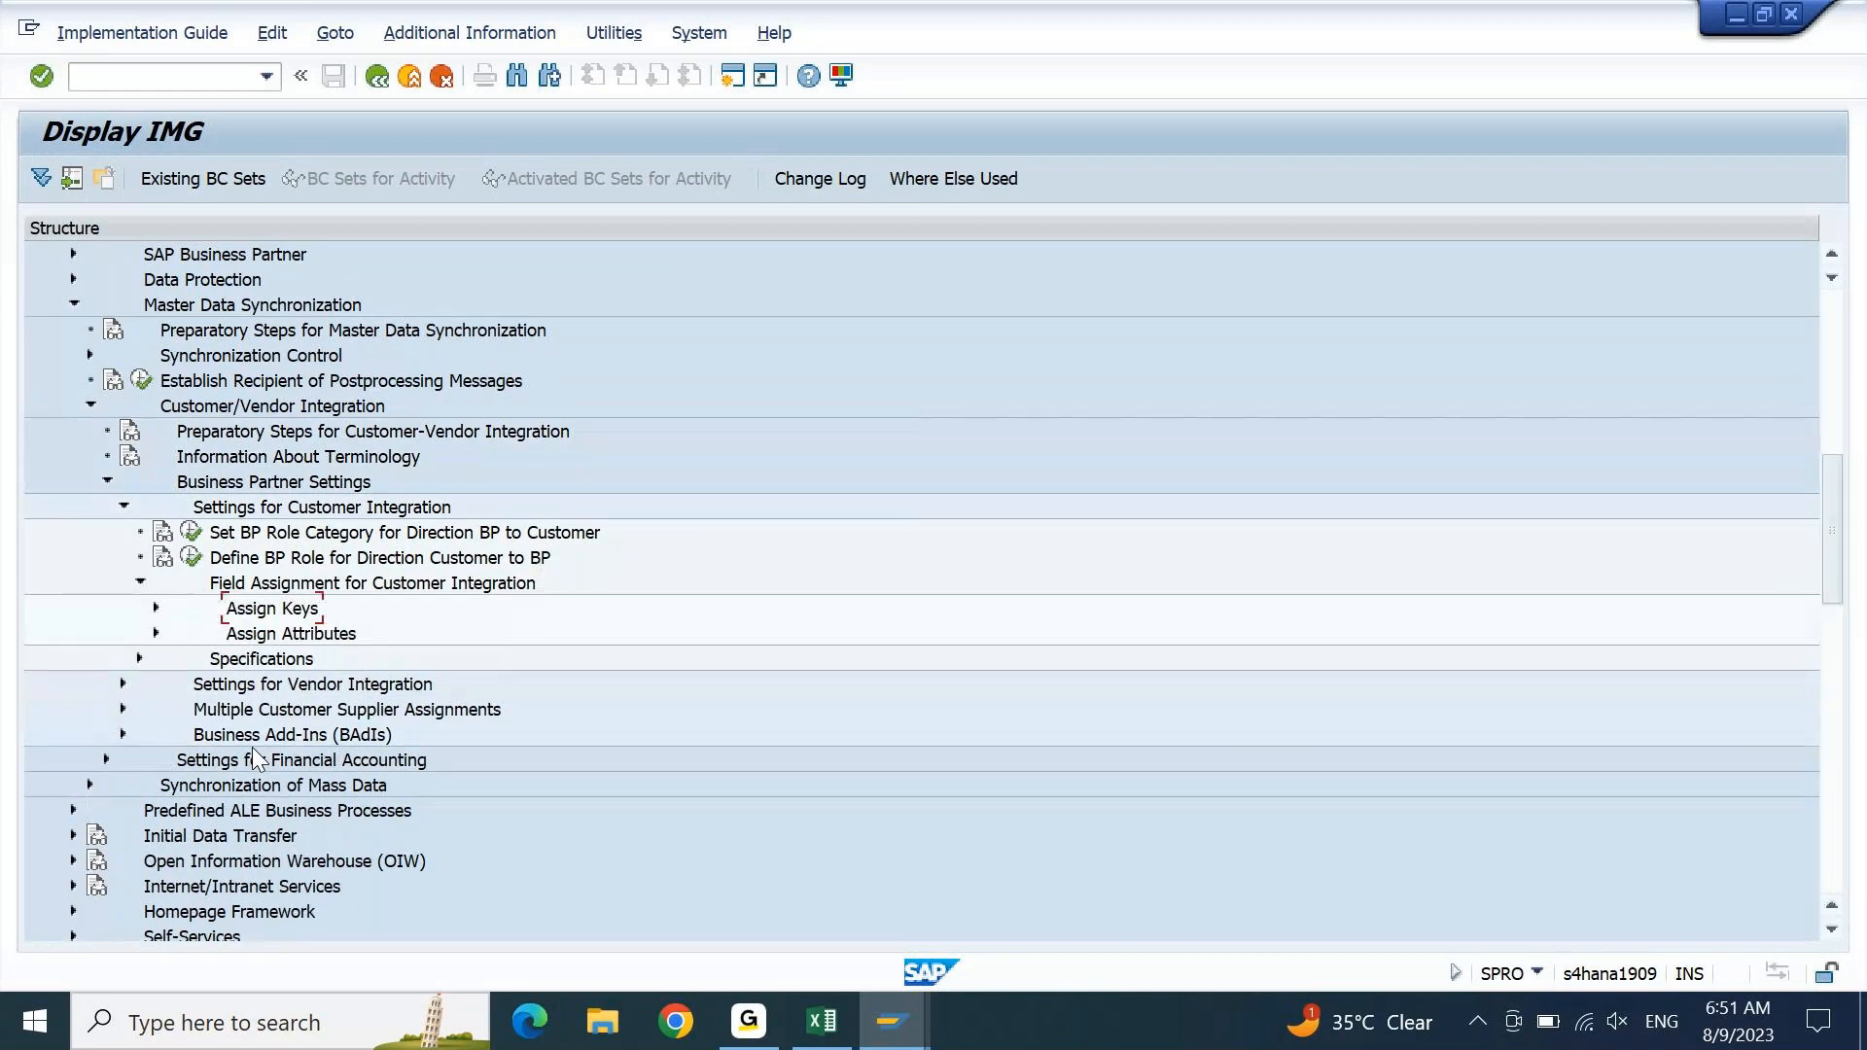
pyautogui.press('Right')
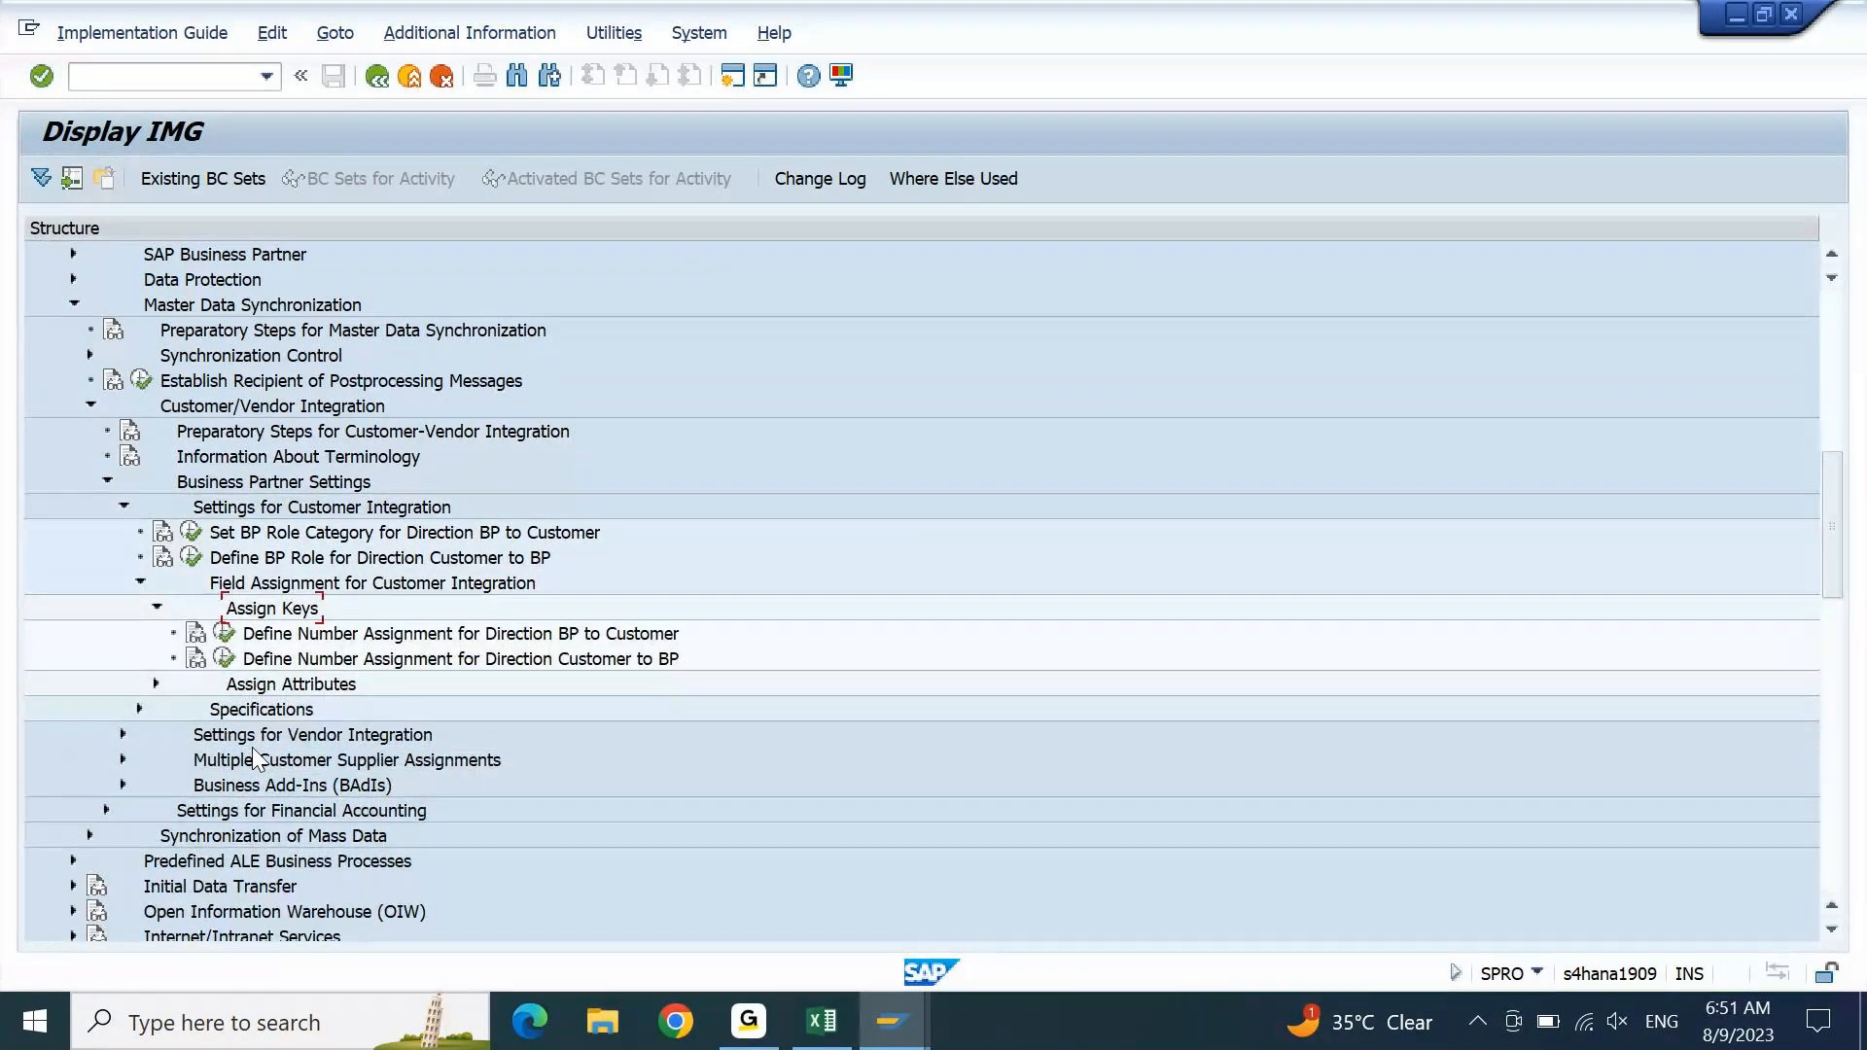
# - Open Define Number Assignment for Direction BP to Customer and start new entries
pyautogui.press('pagedown')
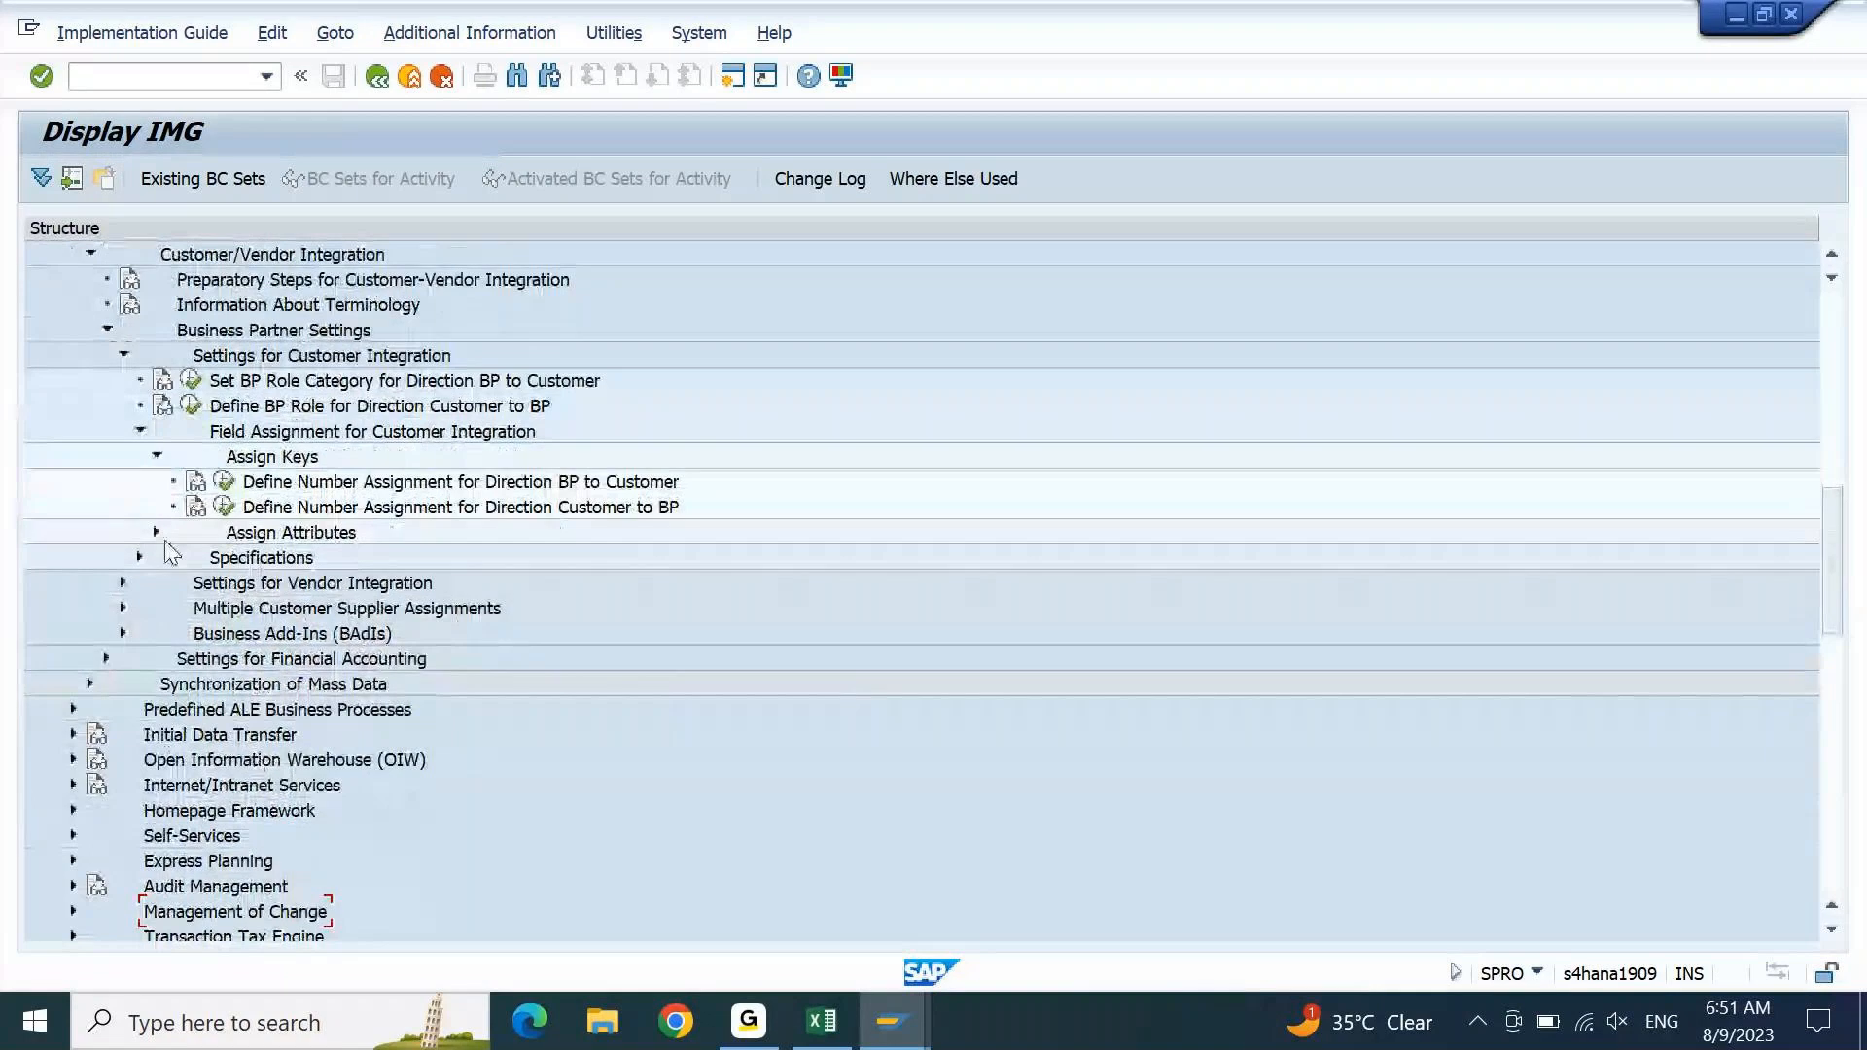
pyautogui.click(312, 257)
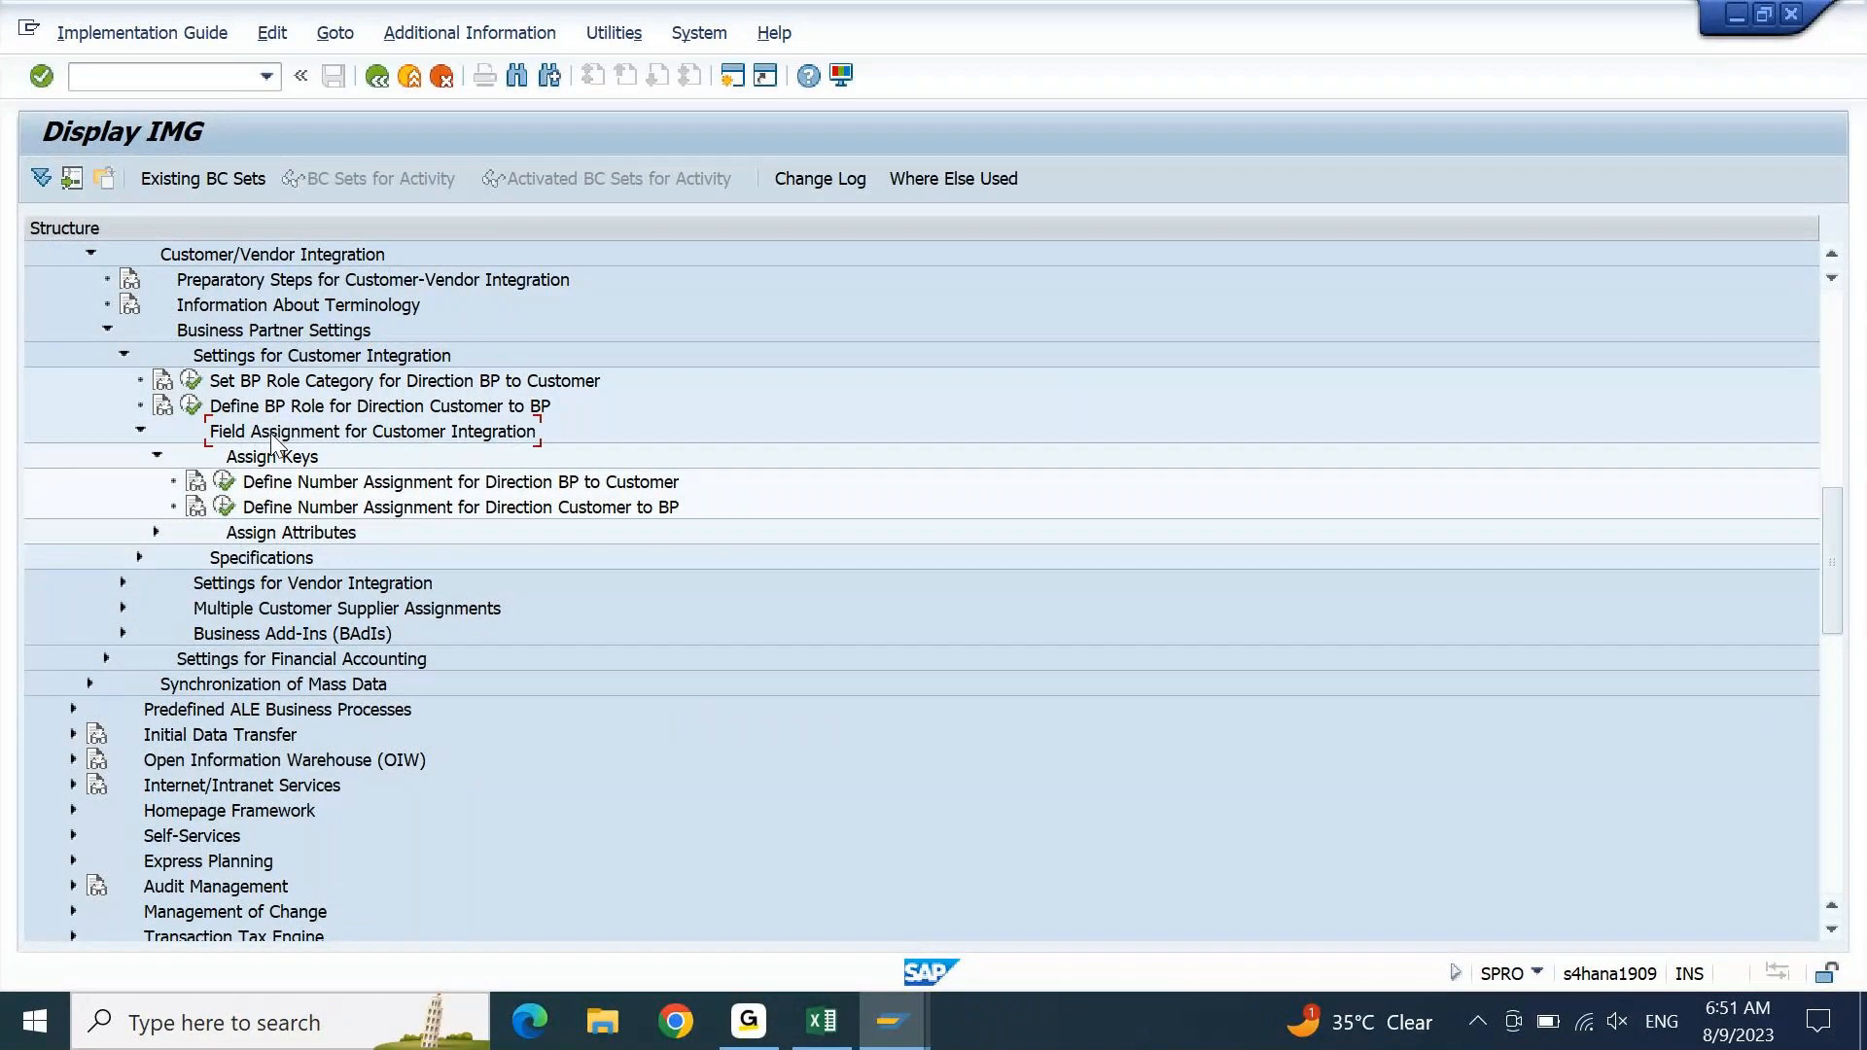
pyautogui.click(415, 486)
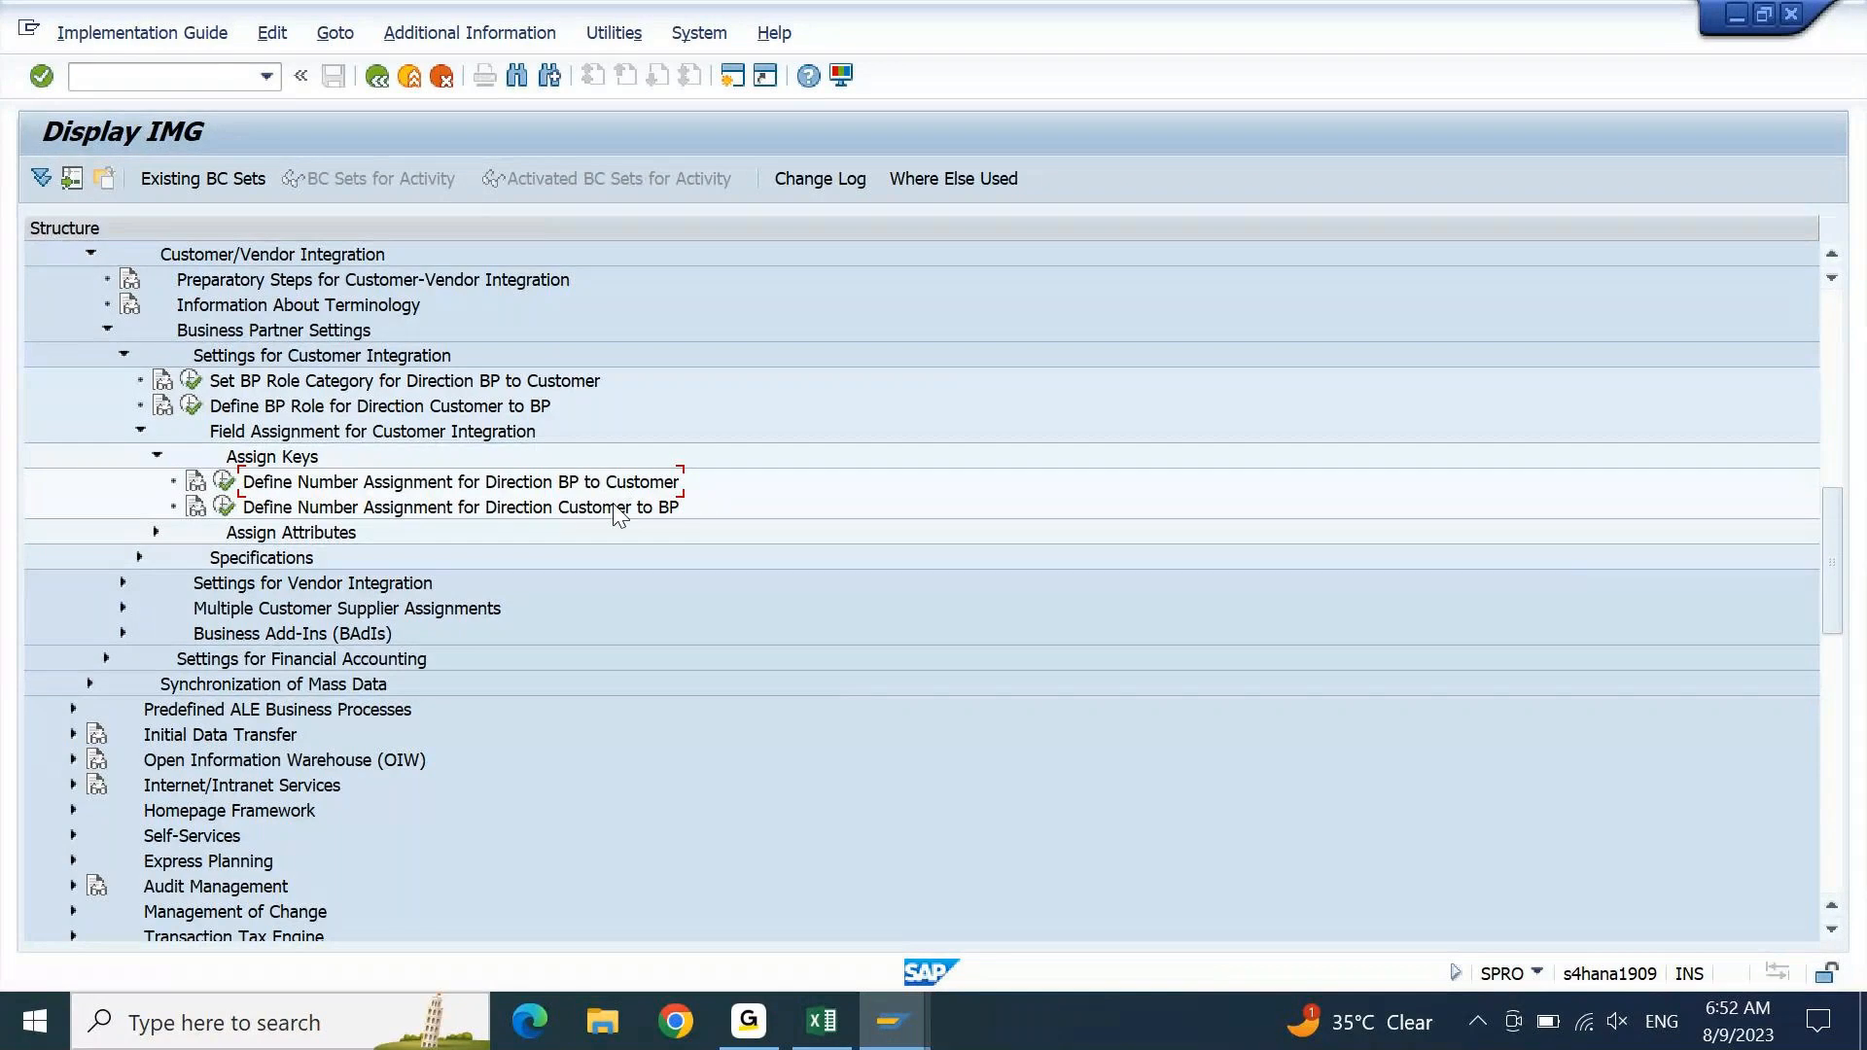
pyautogui.click(615, 508)
pyautogui.click(223, 486)
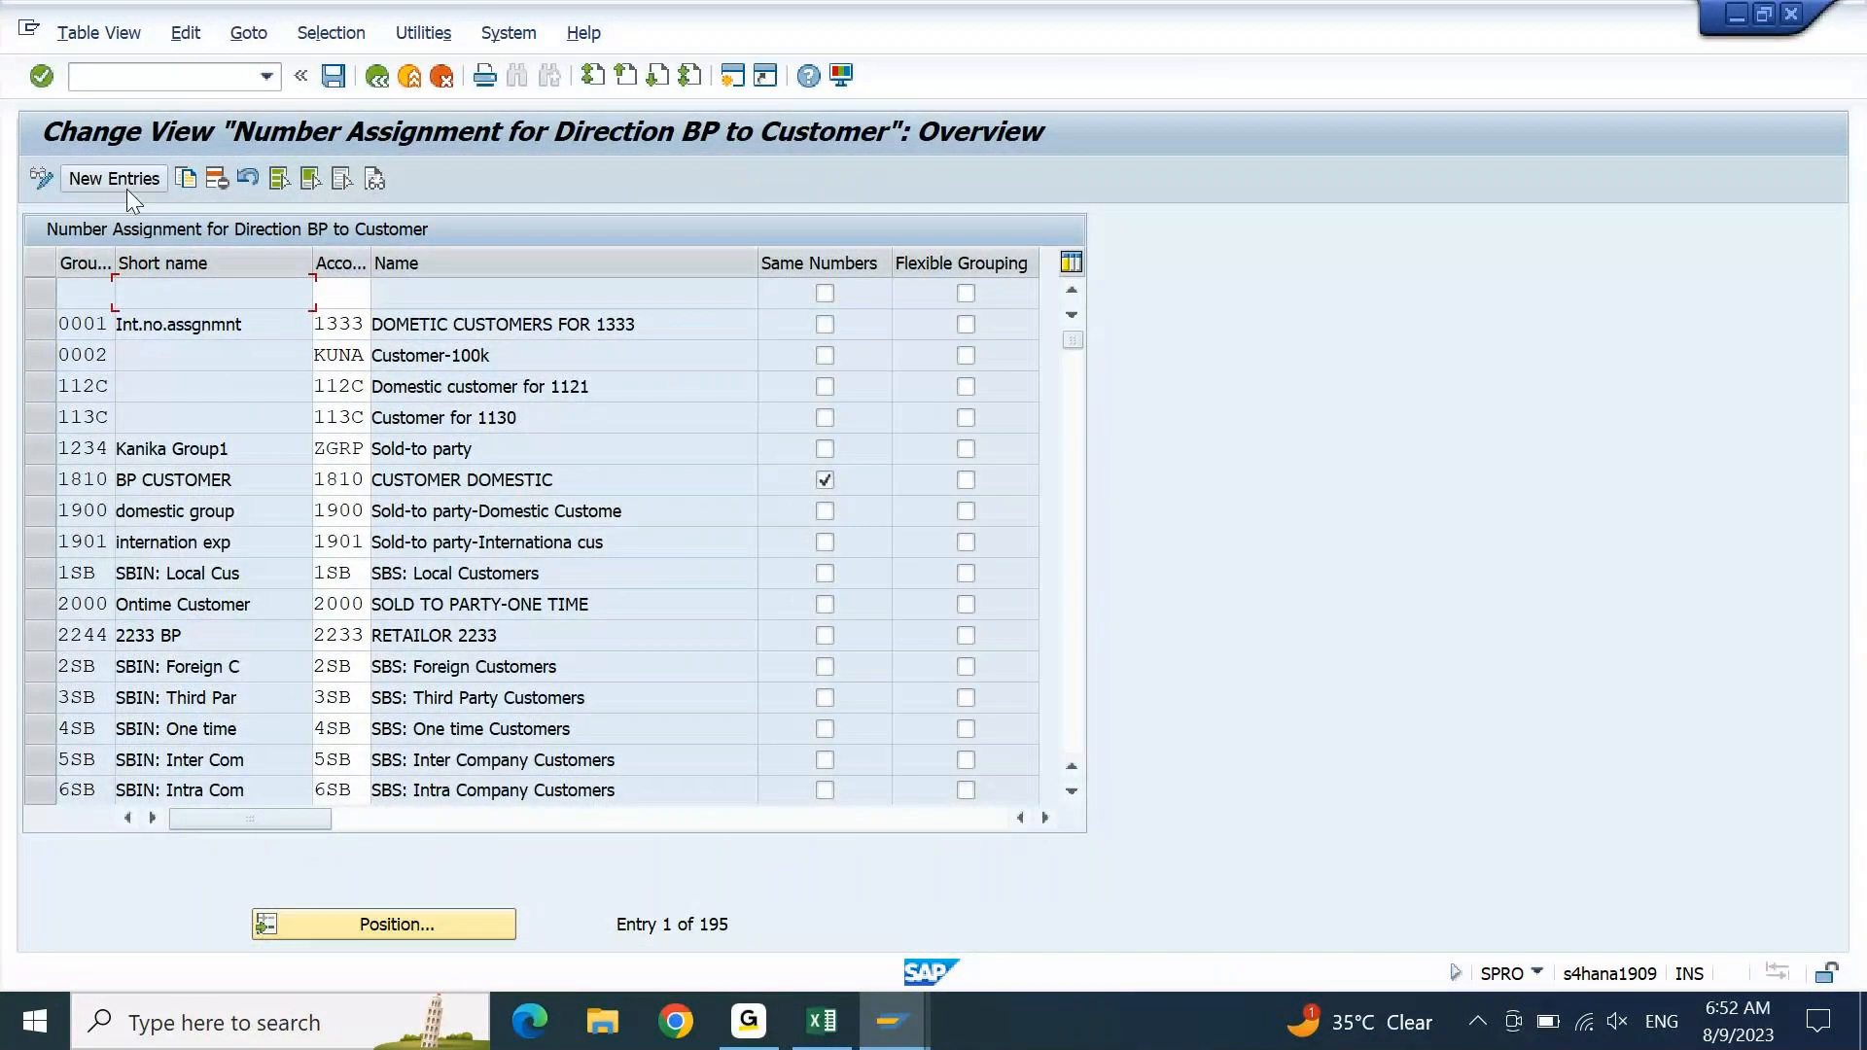
pyautogui.click(127, 188)
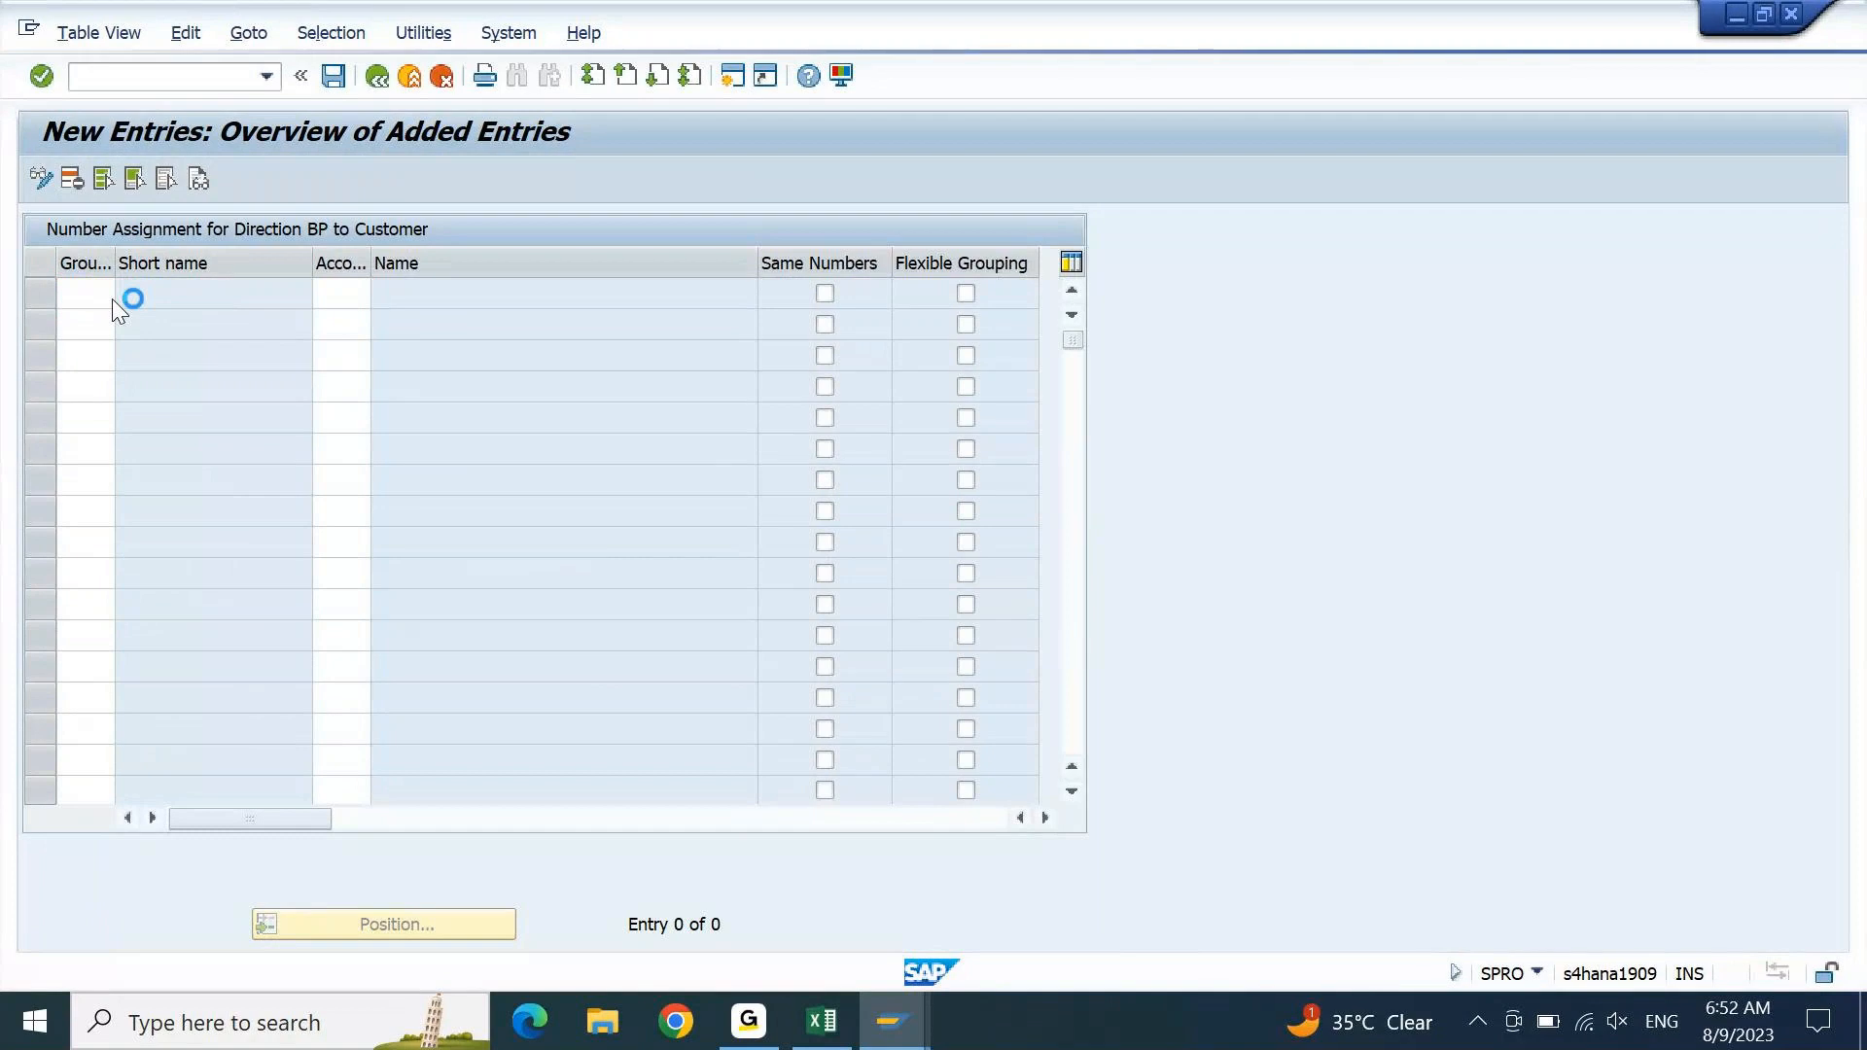
# - Read the field help for the grouping and the customer account group, closing each help text
pyautogui.press('F1')
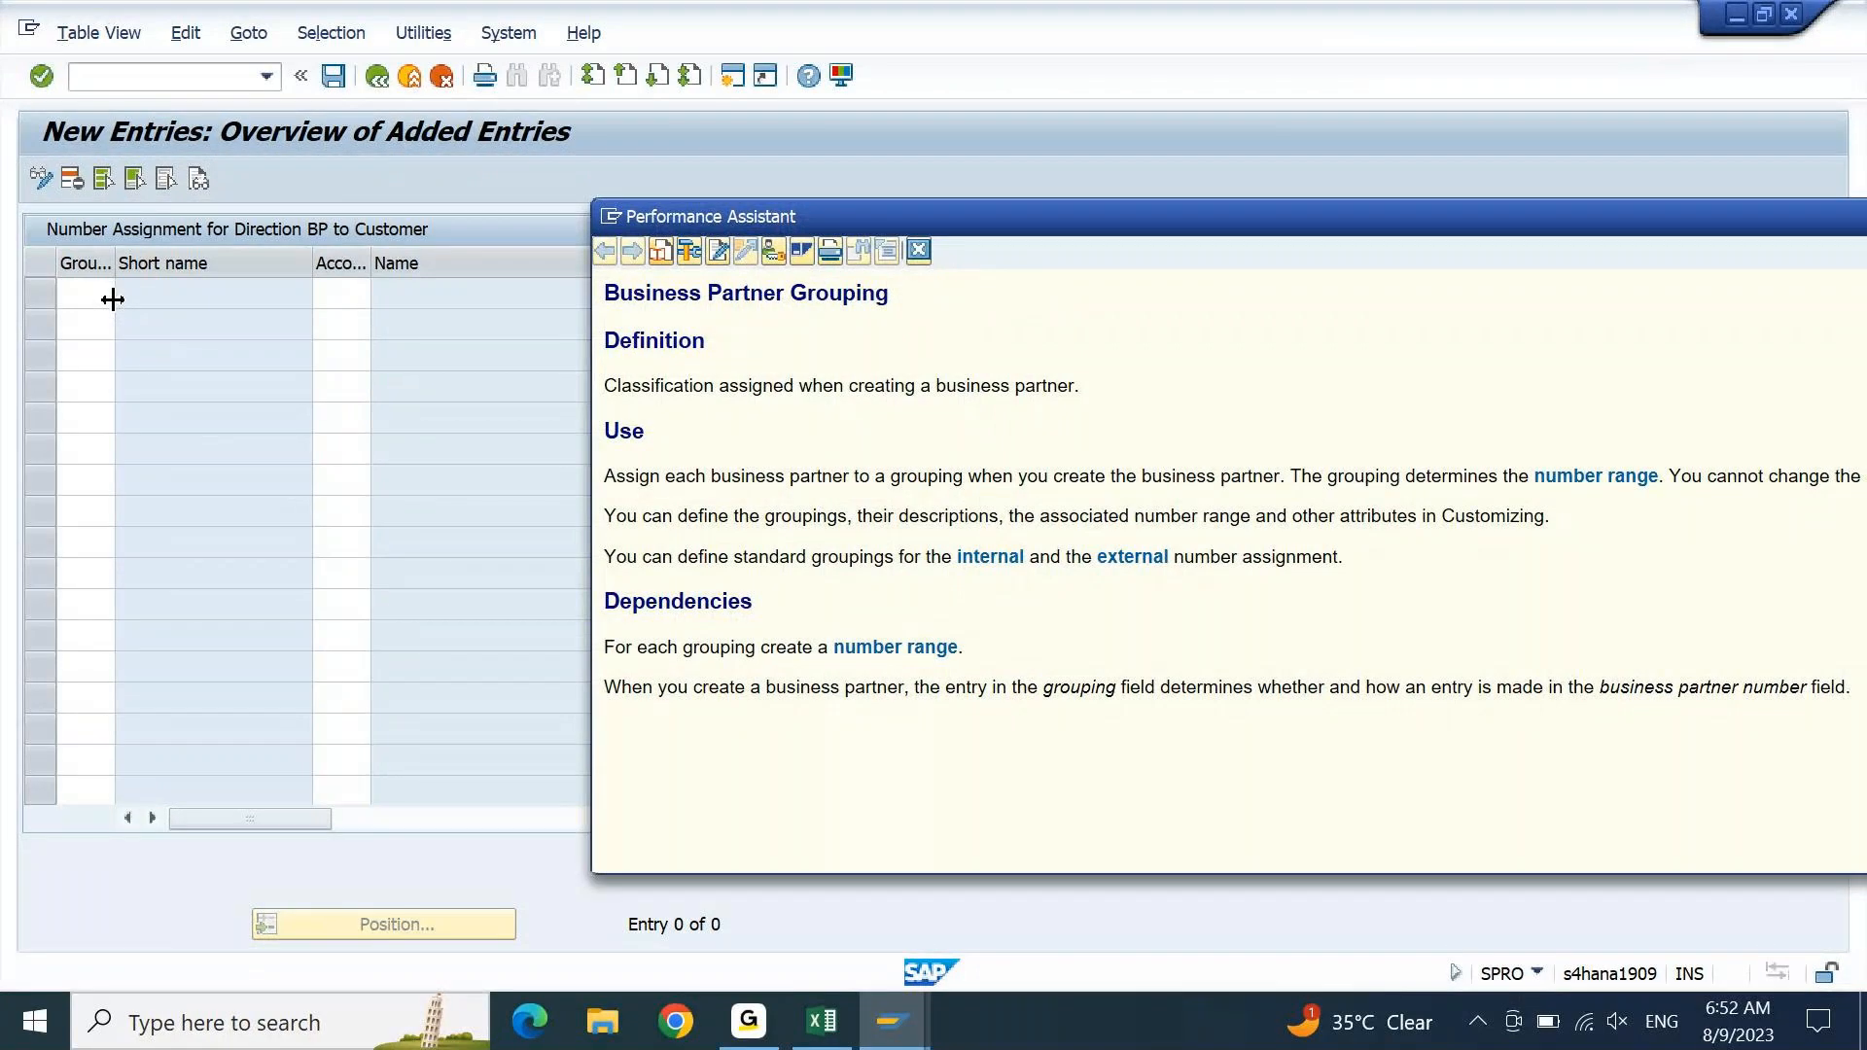
pyautogui.click(918, 251)
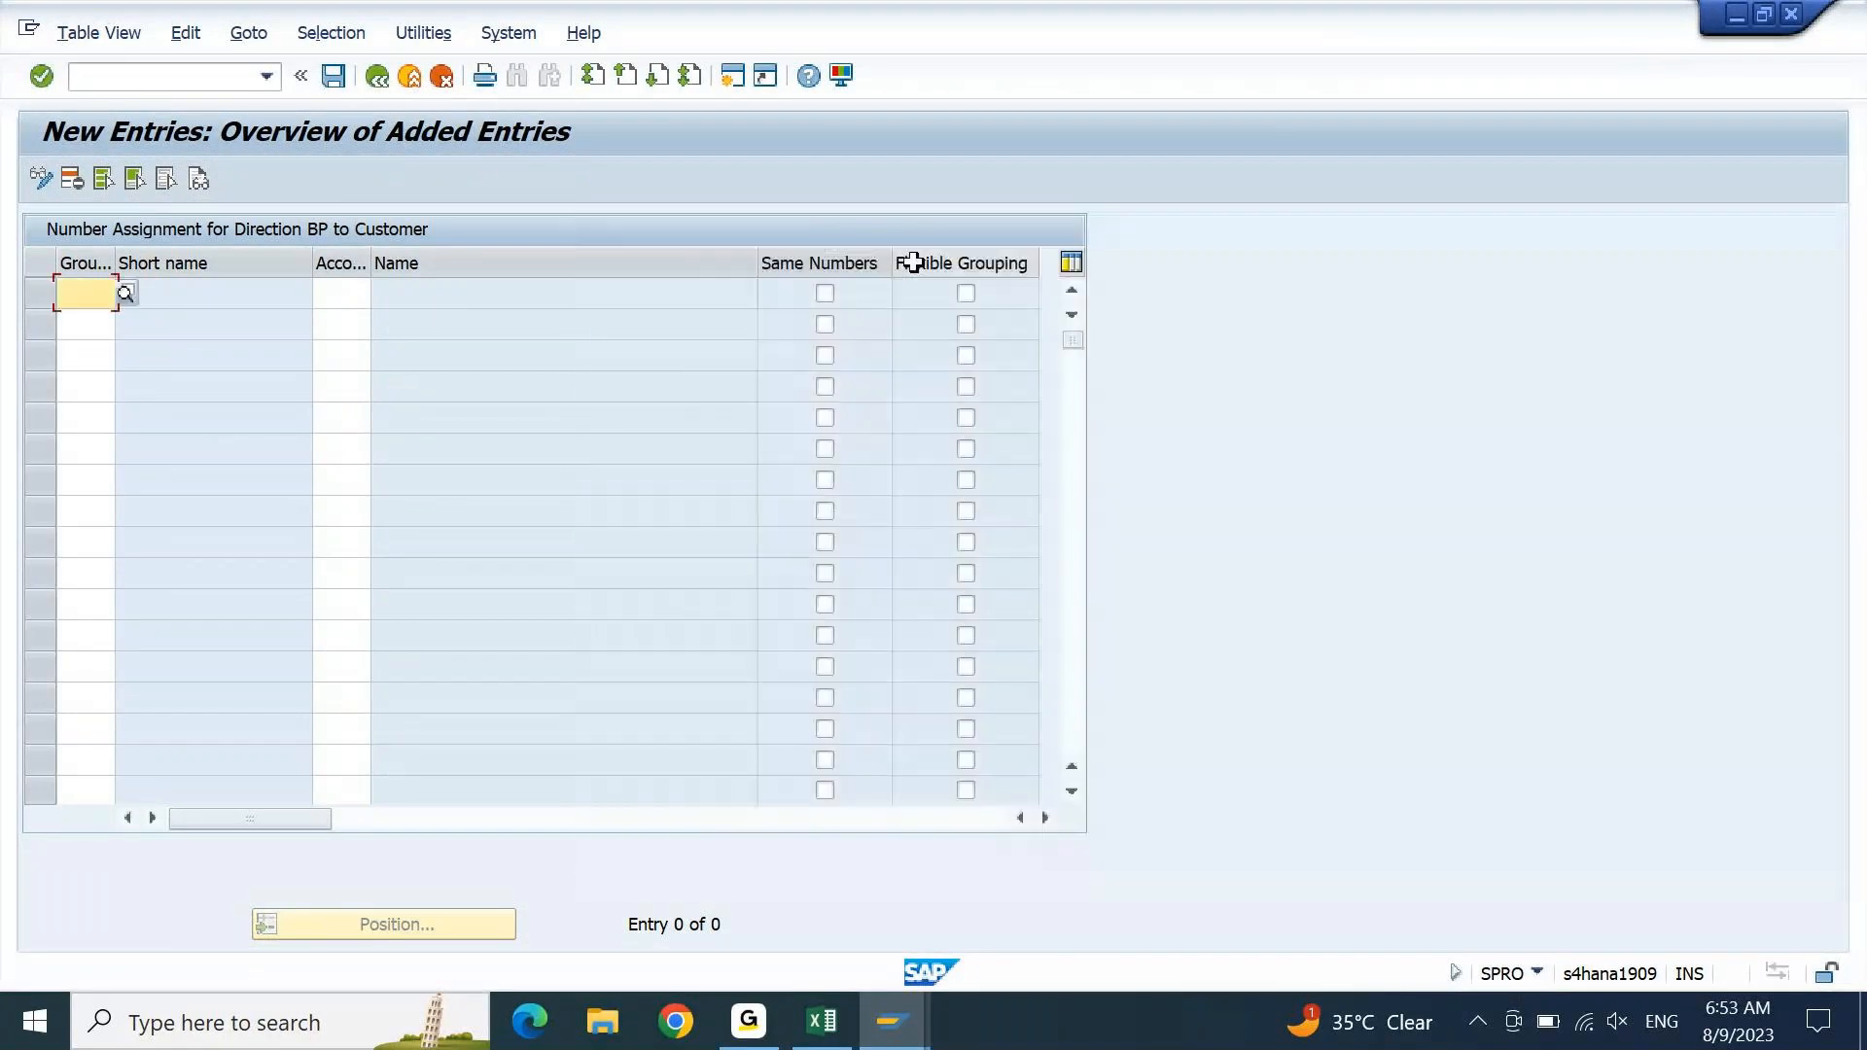
pyautogui.click(347, 296)
pyautogui.press('F1')
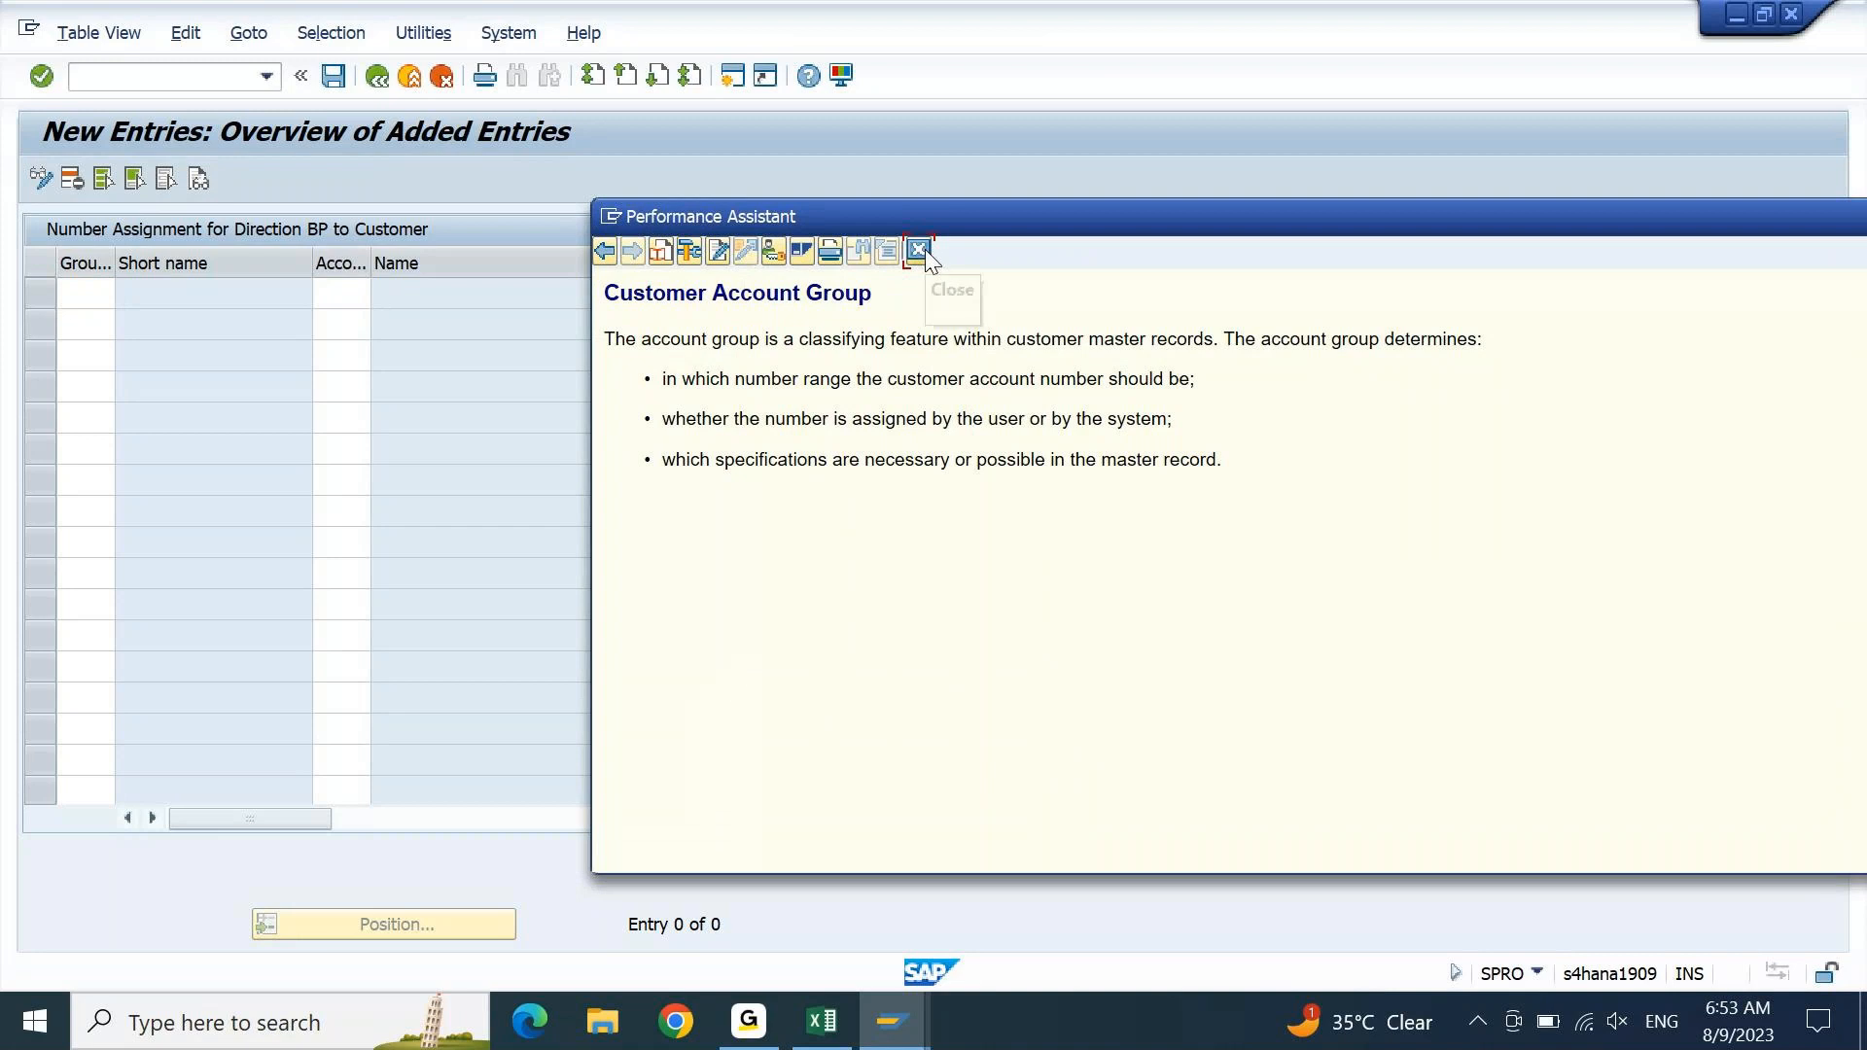
pyautogui.click(919, 251)
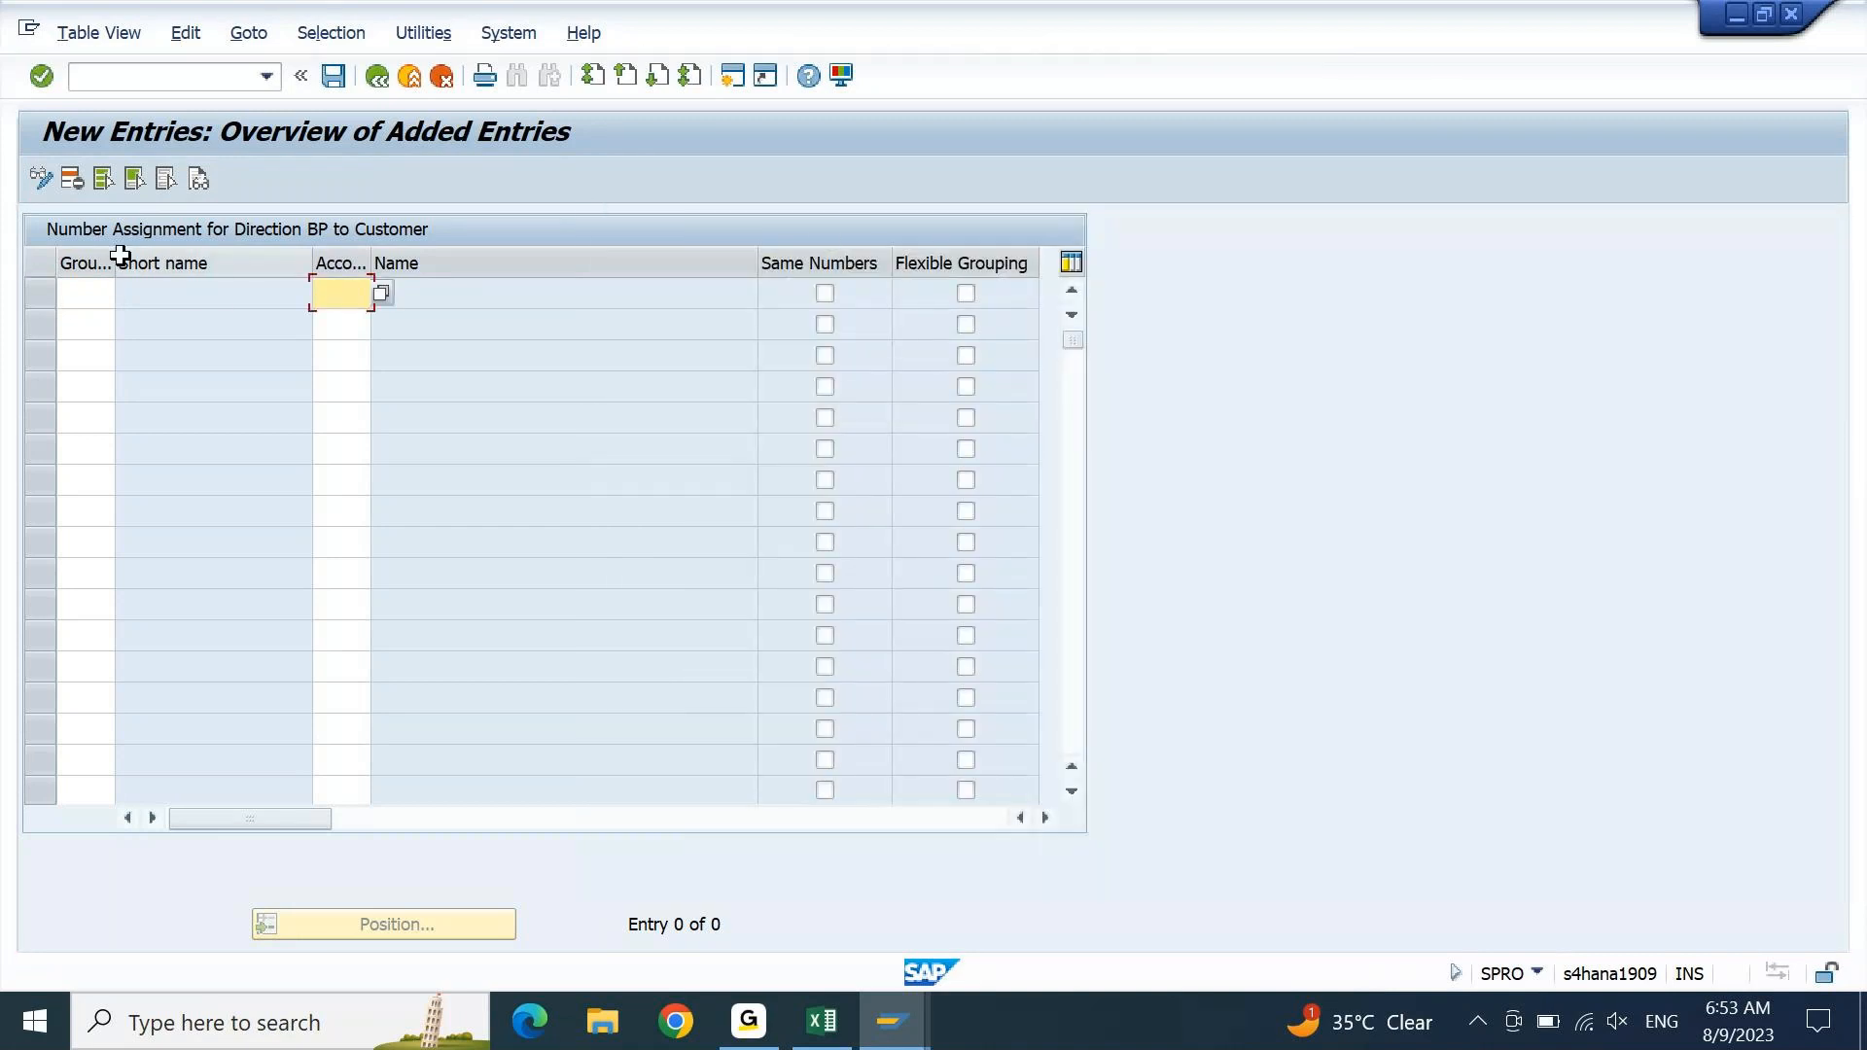
# - Widen the Grouping column and assign grouping DIDC to customer account group DIDC in the first row
pyautogui.moveTo(114, 264); pyautogui.dragTo(172, 263)
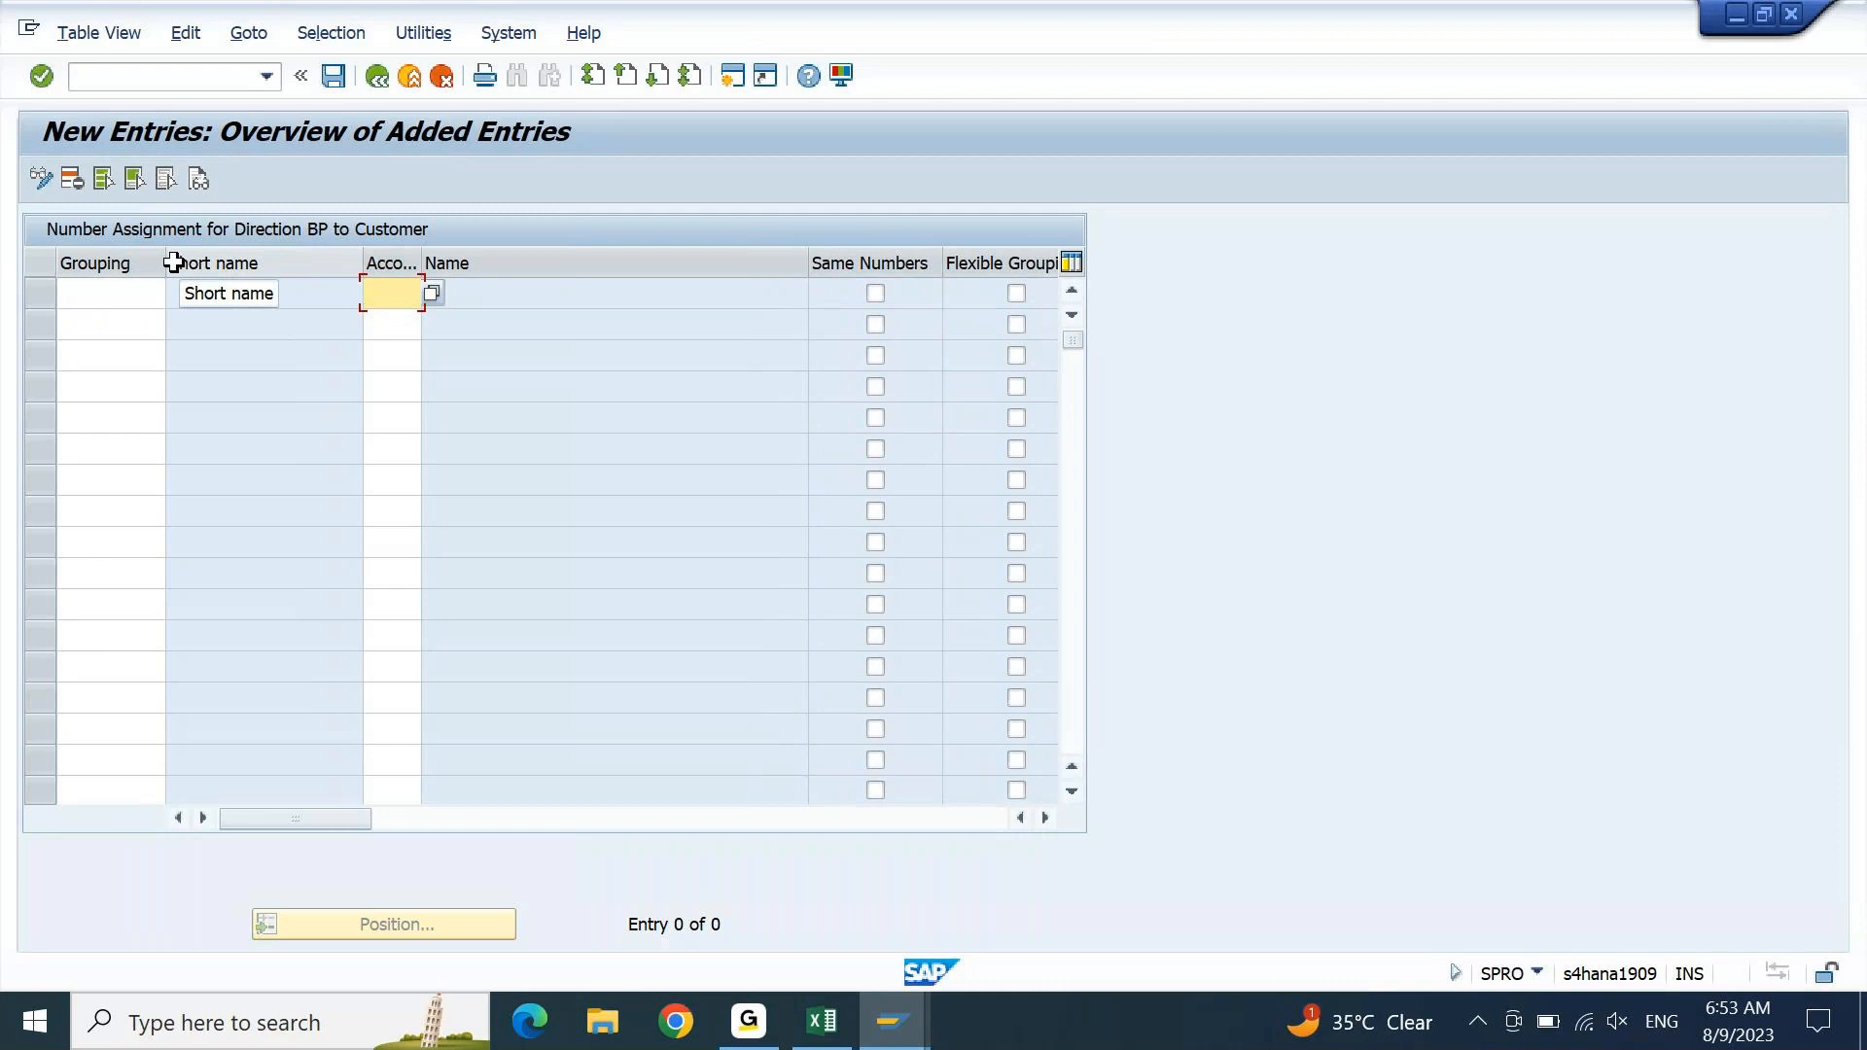
pyautogui.click(141, 292)
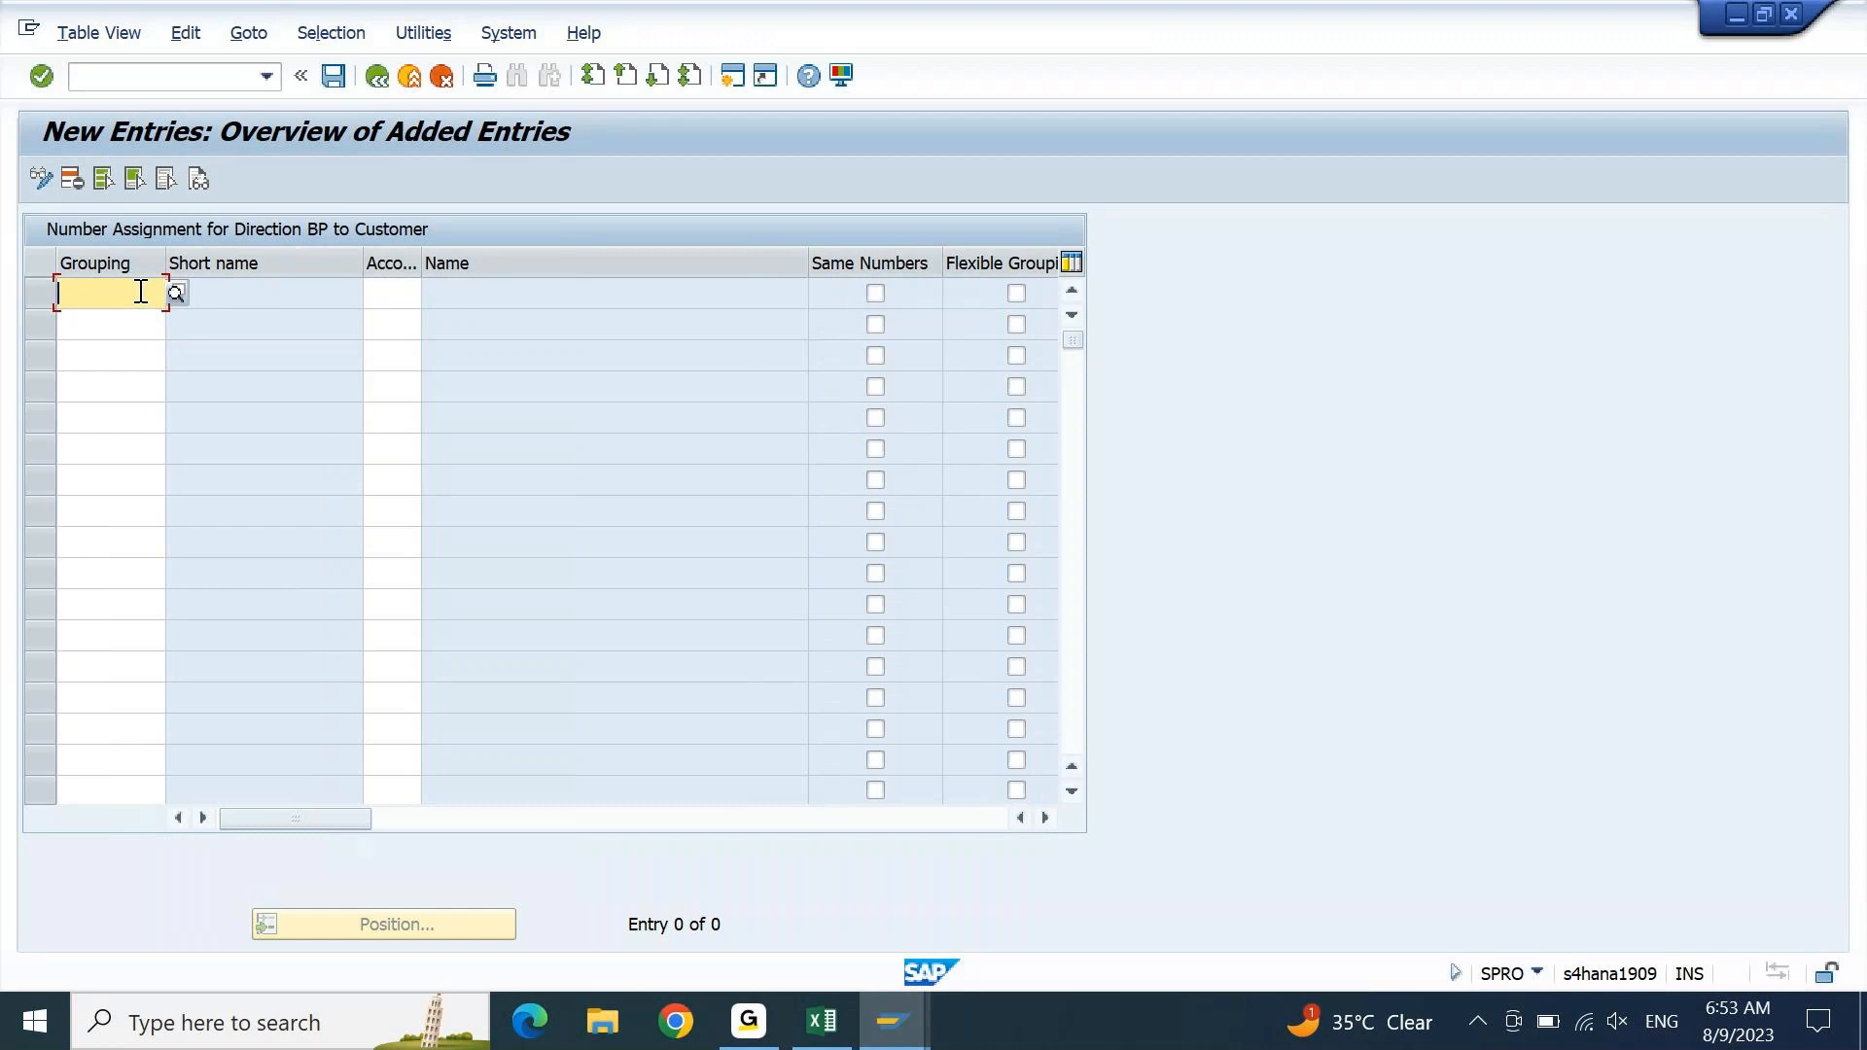
pyautogui.write('DIDC')
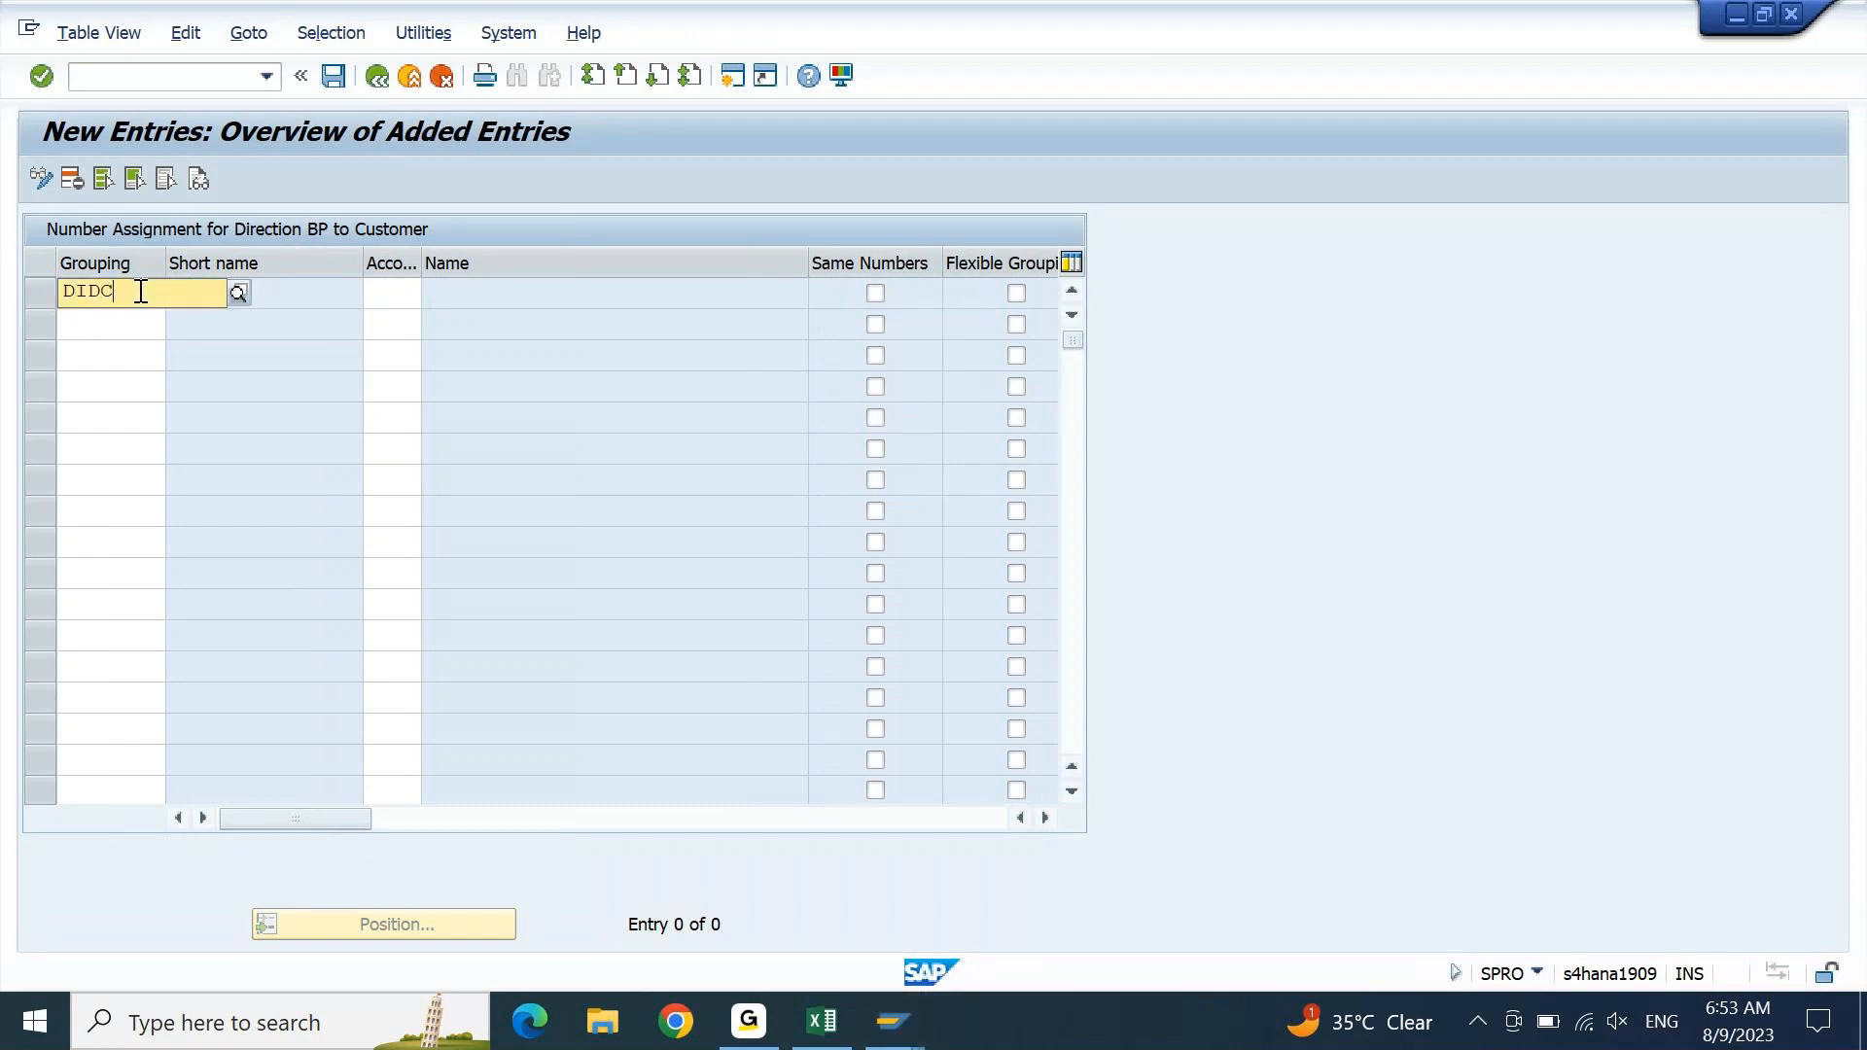
pyautogui.click(173, 348)
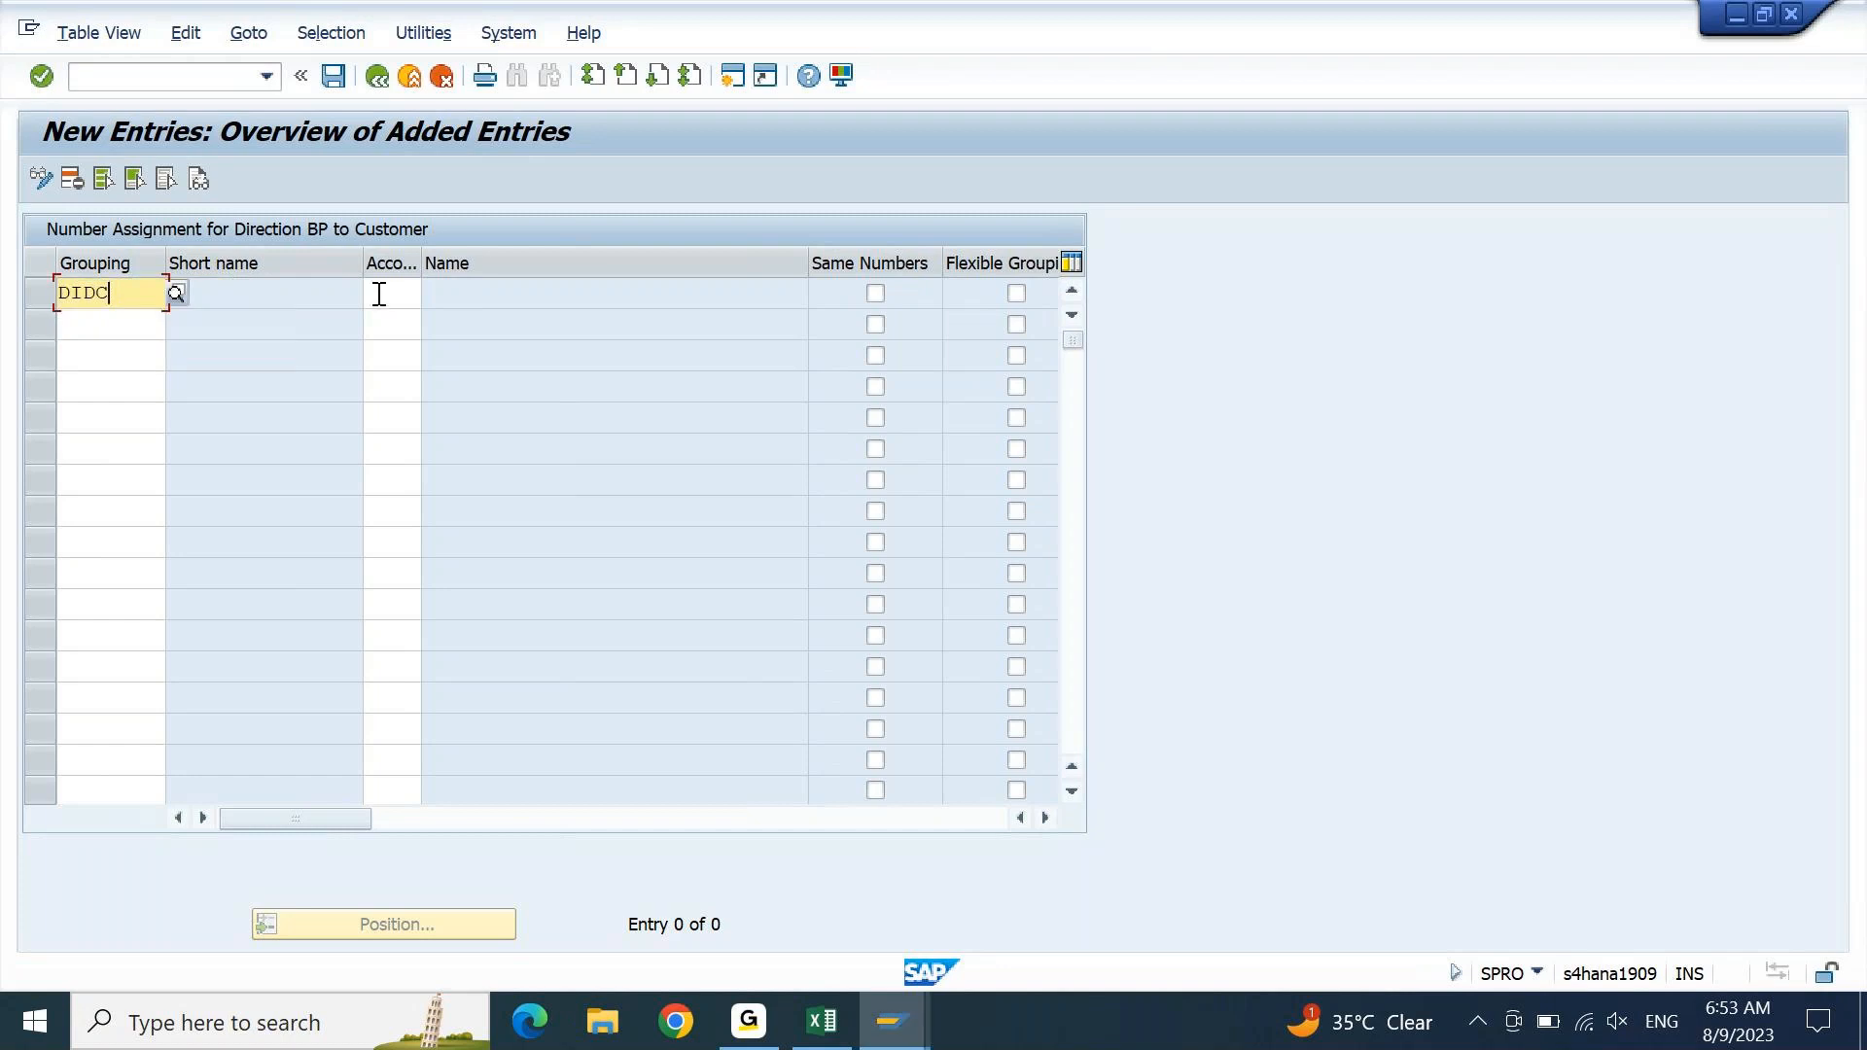
pyautogui.click(399, 298)
pyautogui.write('D')
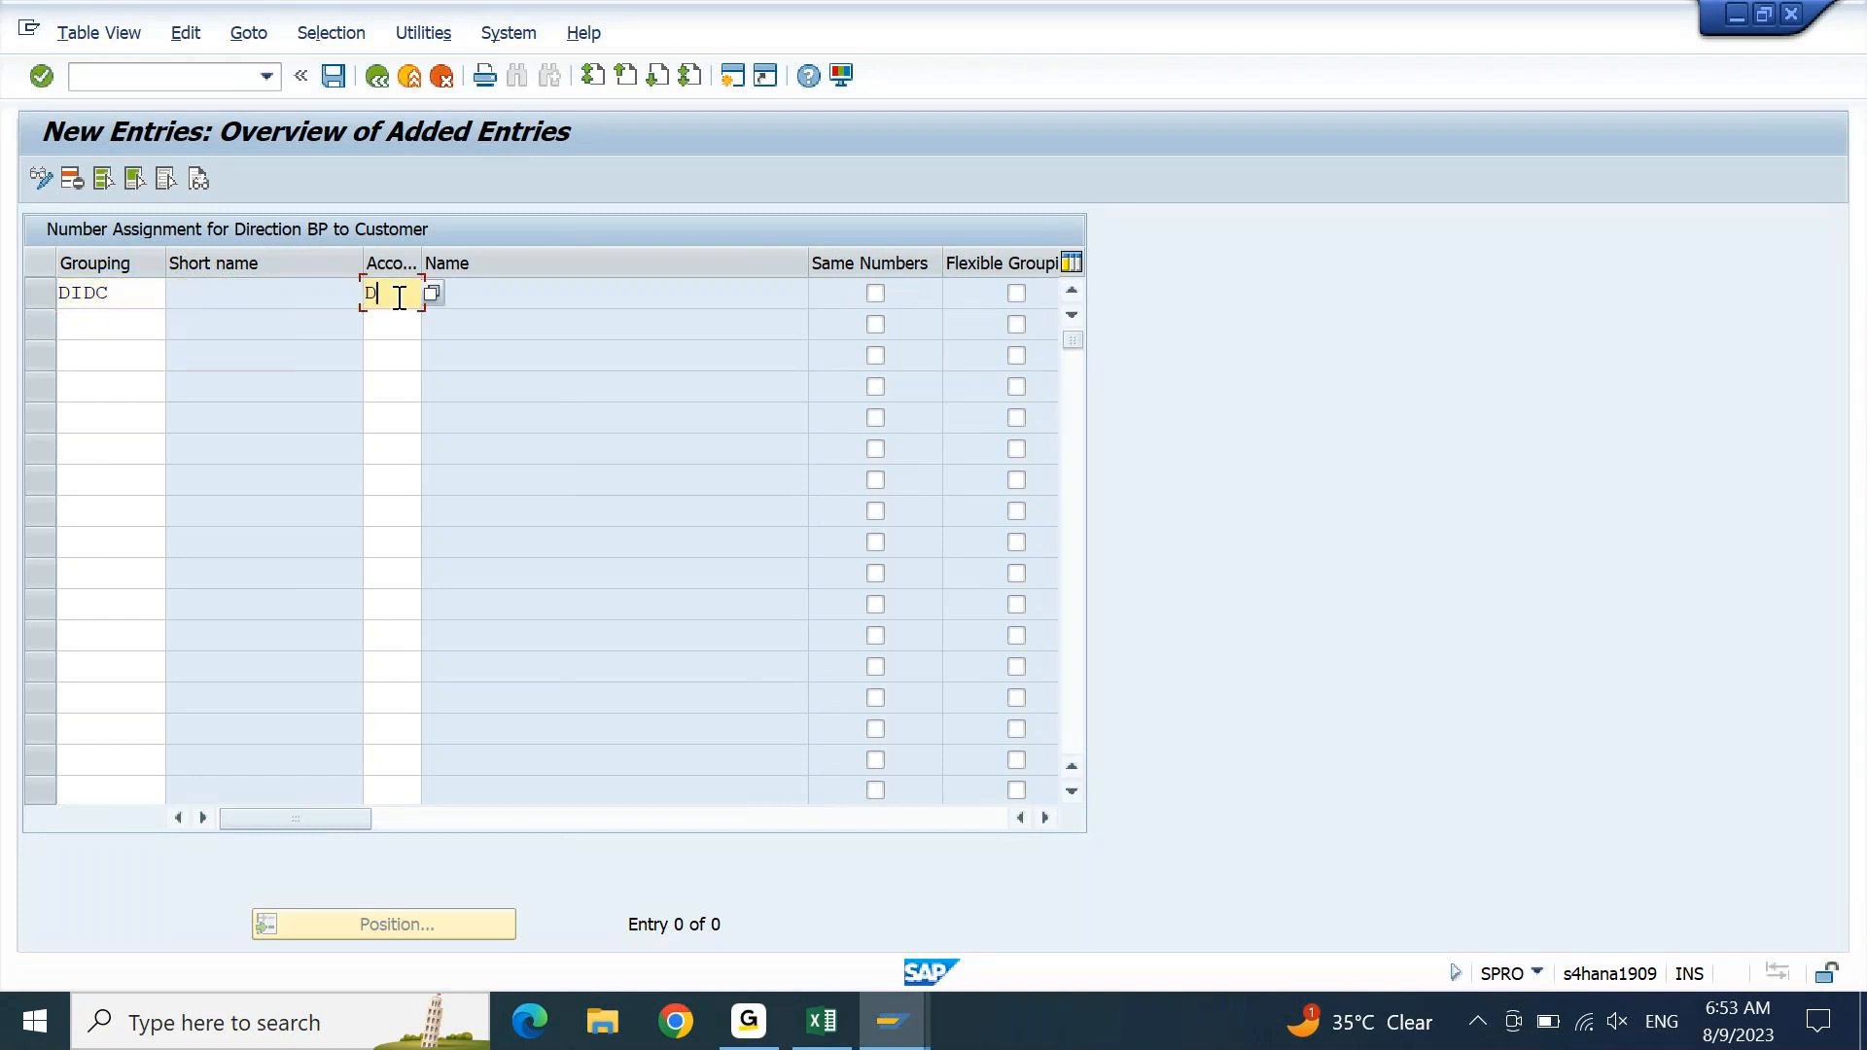
pyautogui.write('IDC')
# - Assign grouping DIFC to customer account group DIFC in the second row
pyautogui.click(138, 329)
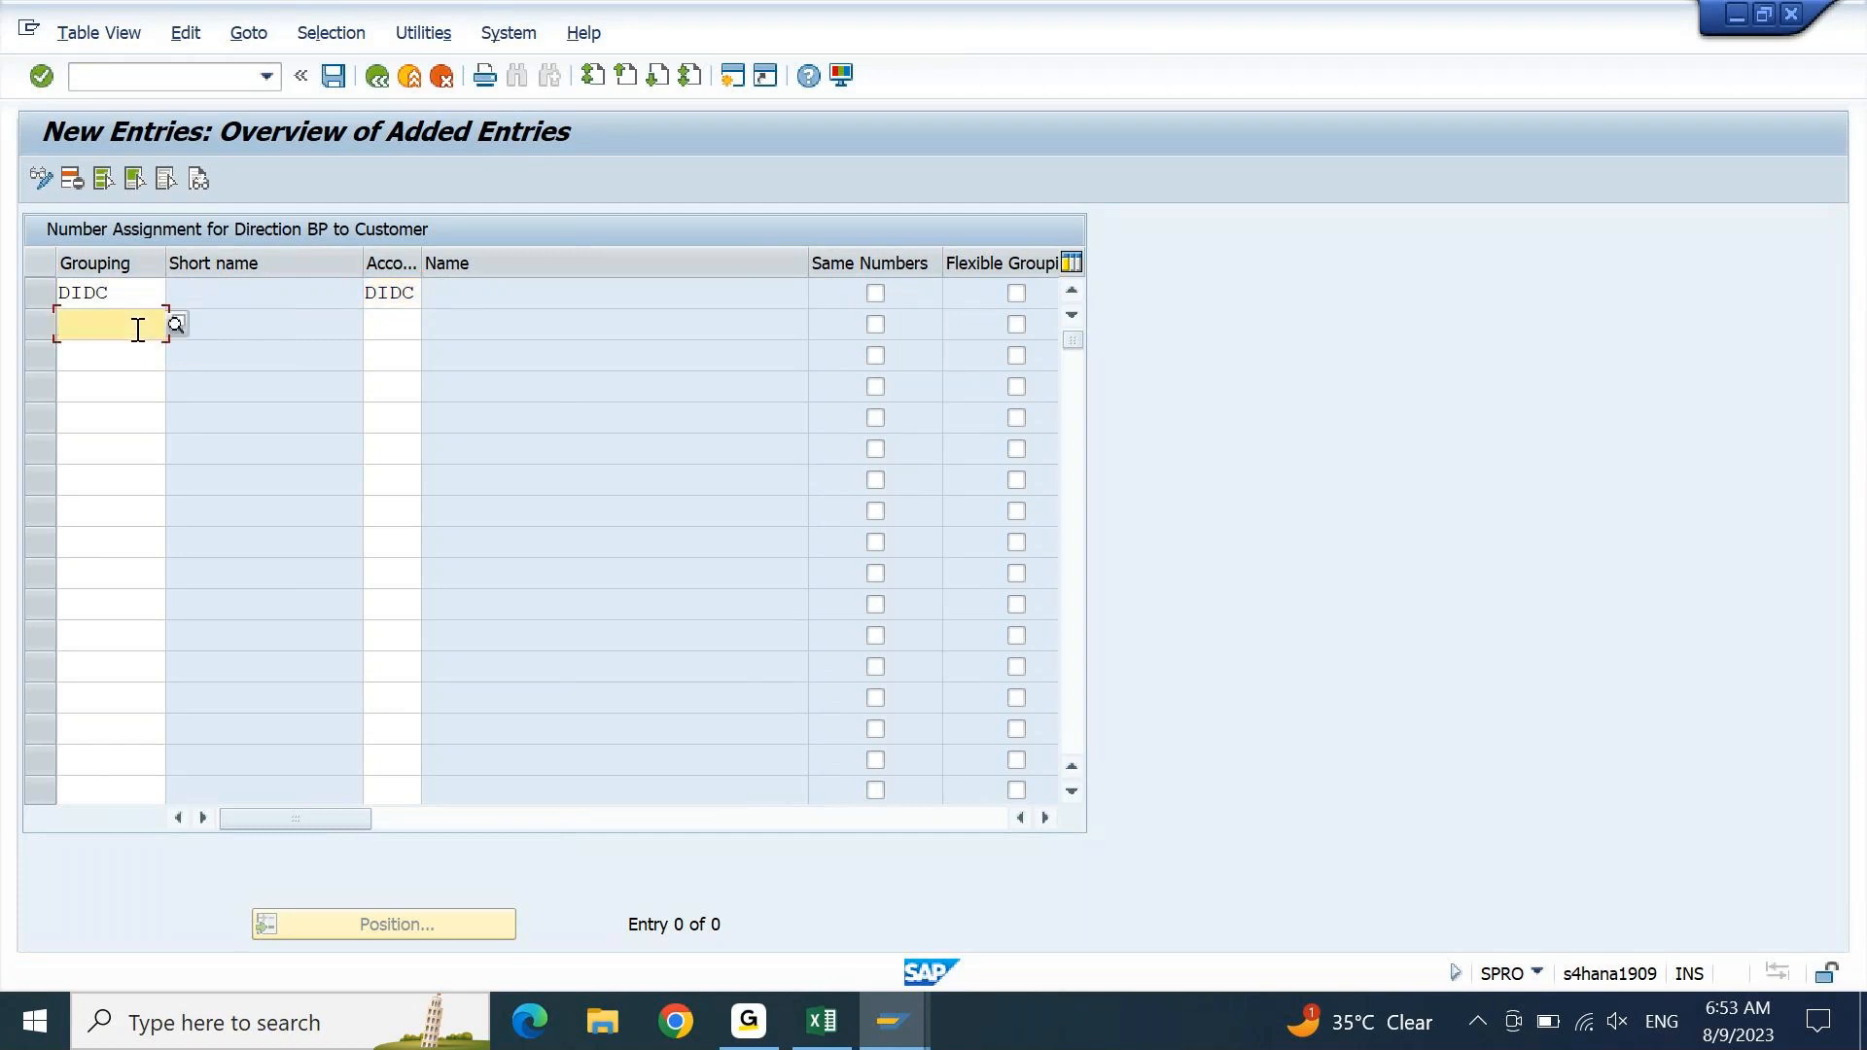
pyautogui.write('DIFC')
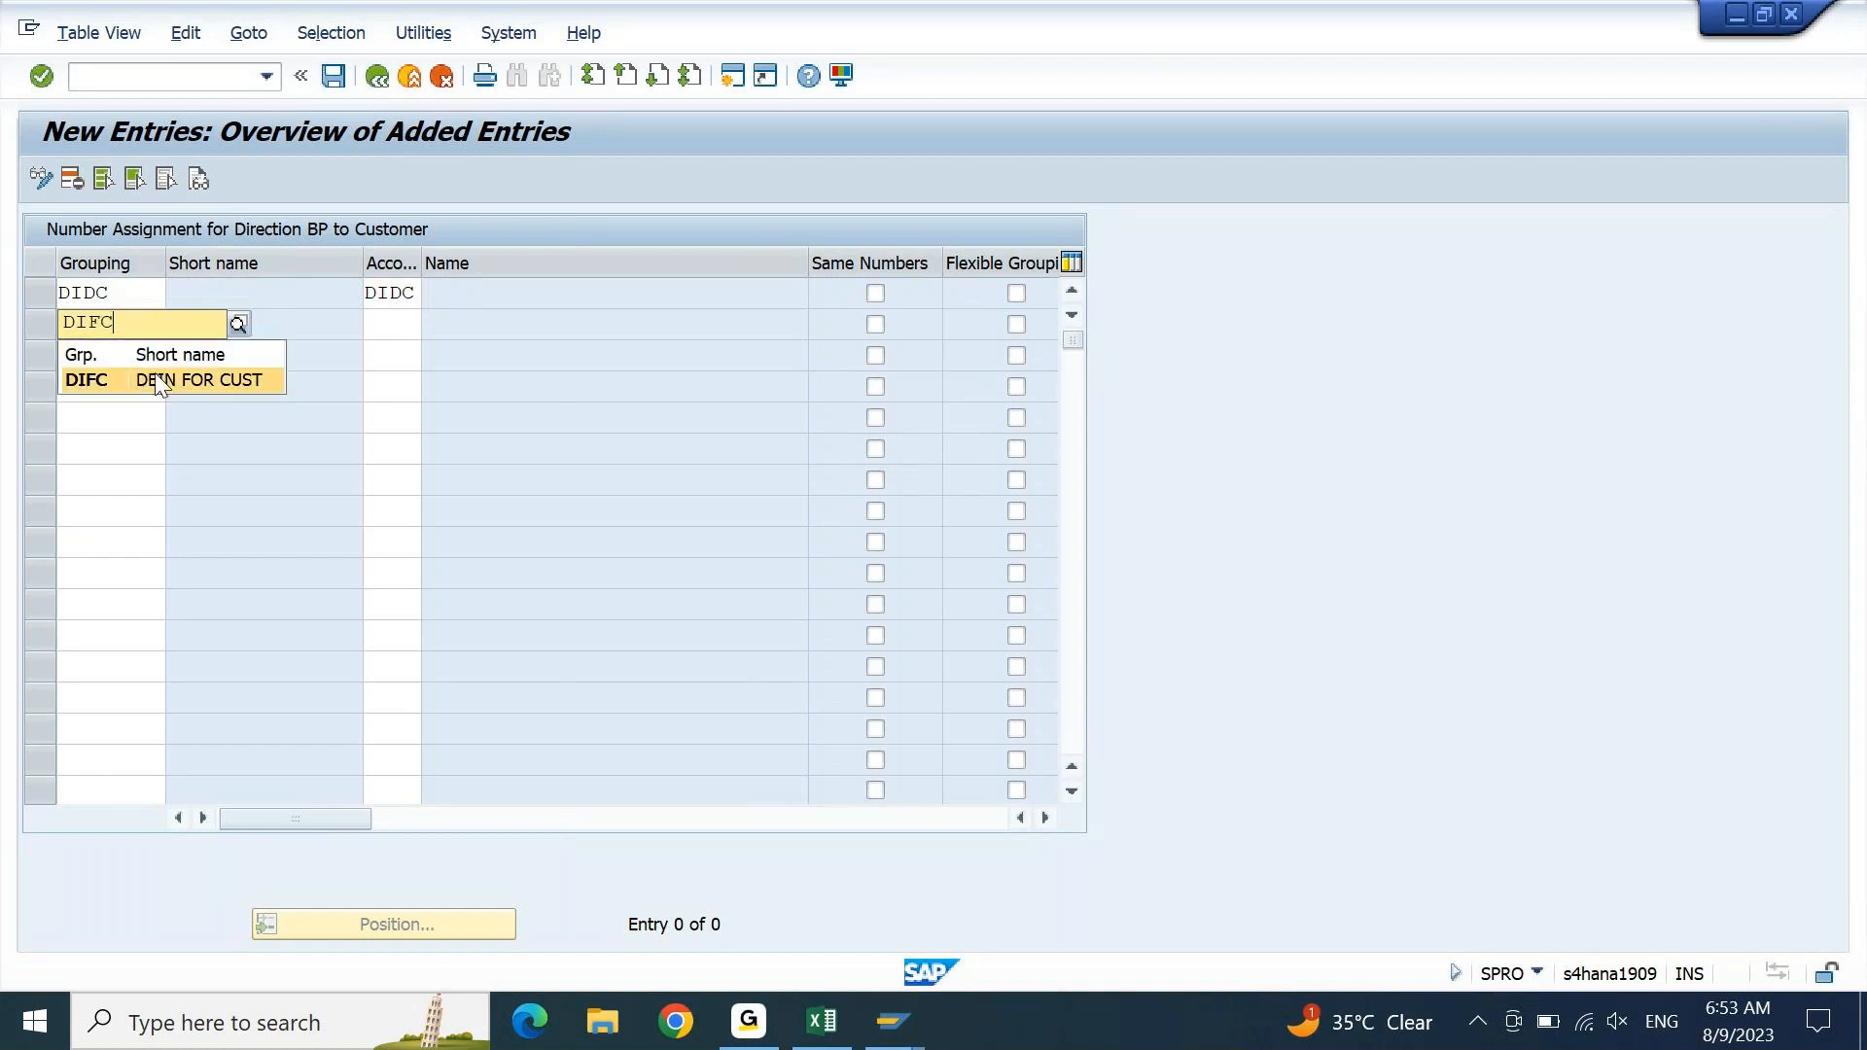
pyautogui.click(162, 380)
pyautogui.click(387, 321)
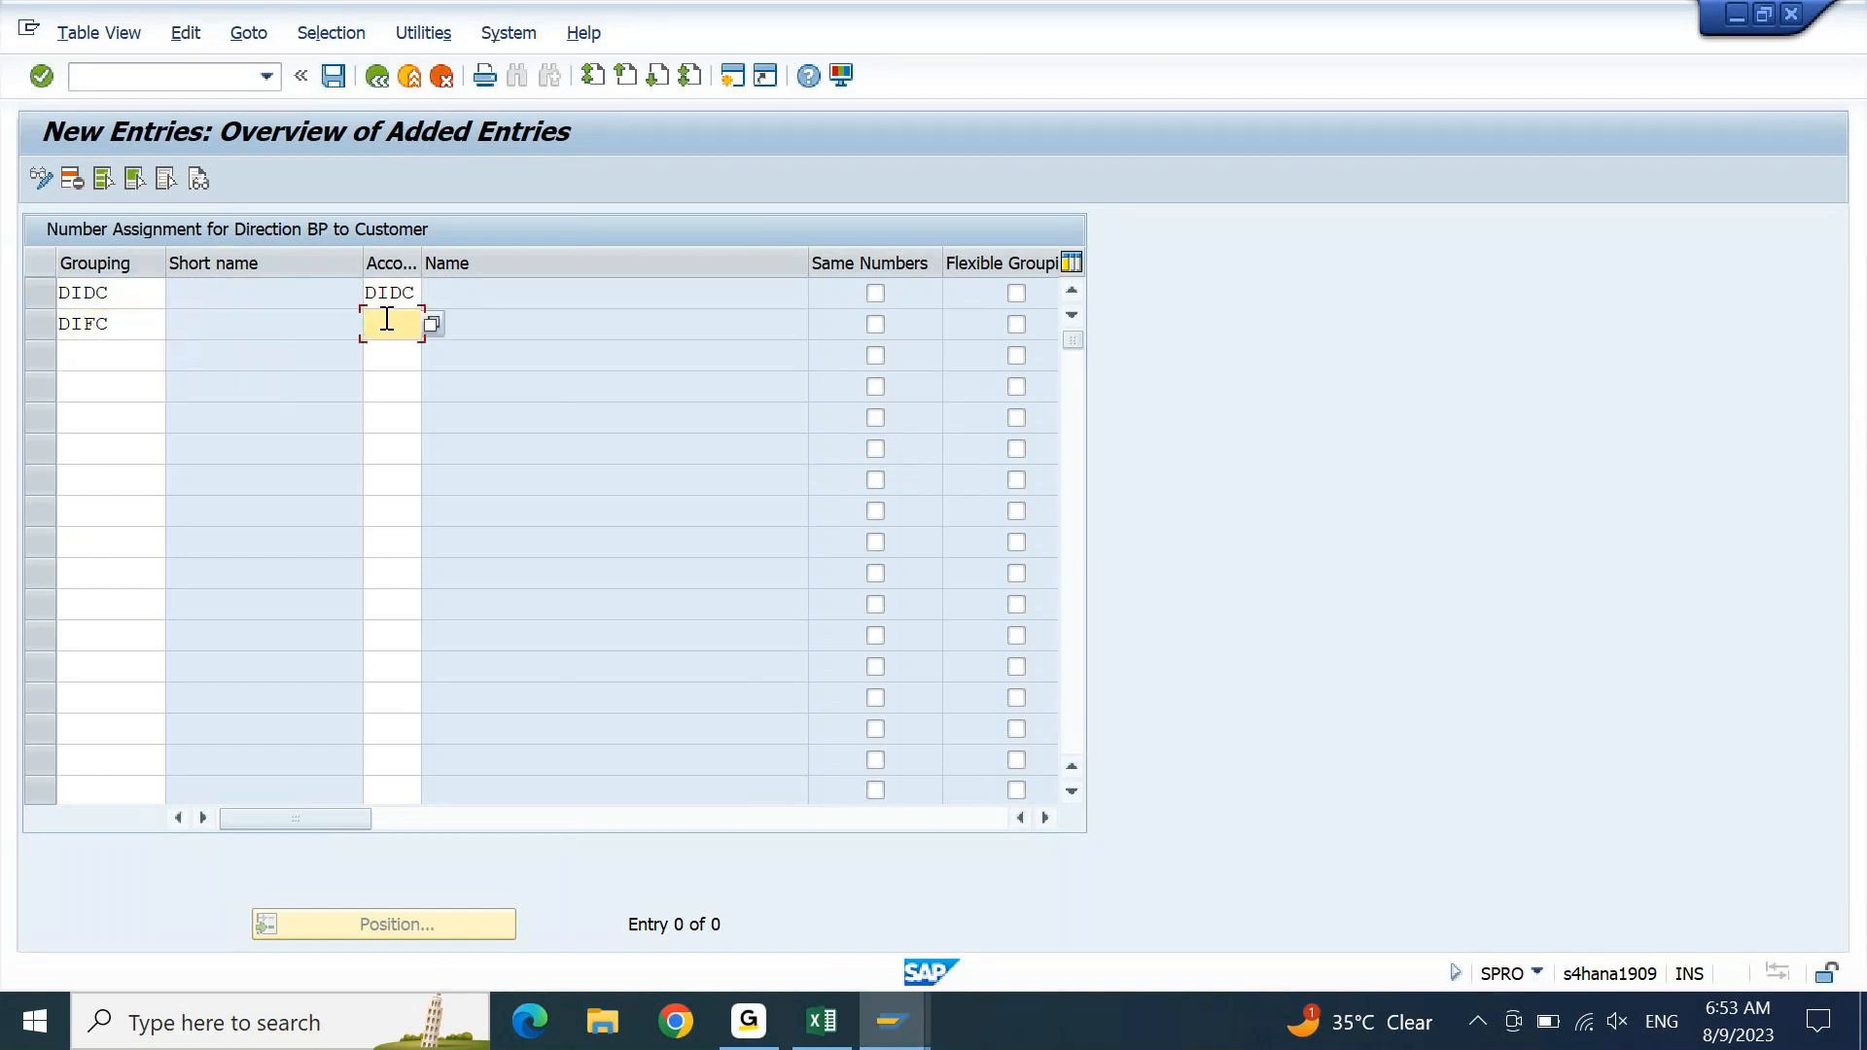
pyautogui.write('DIFC')
pyautogui.press('Return')
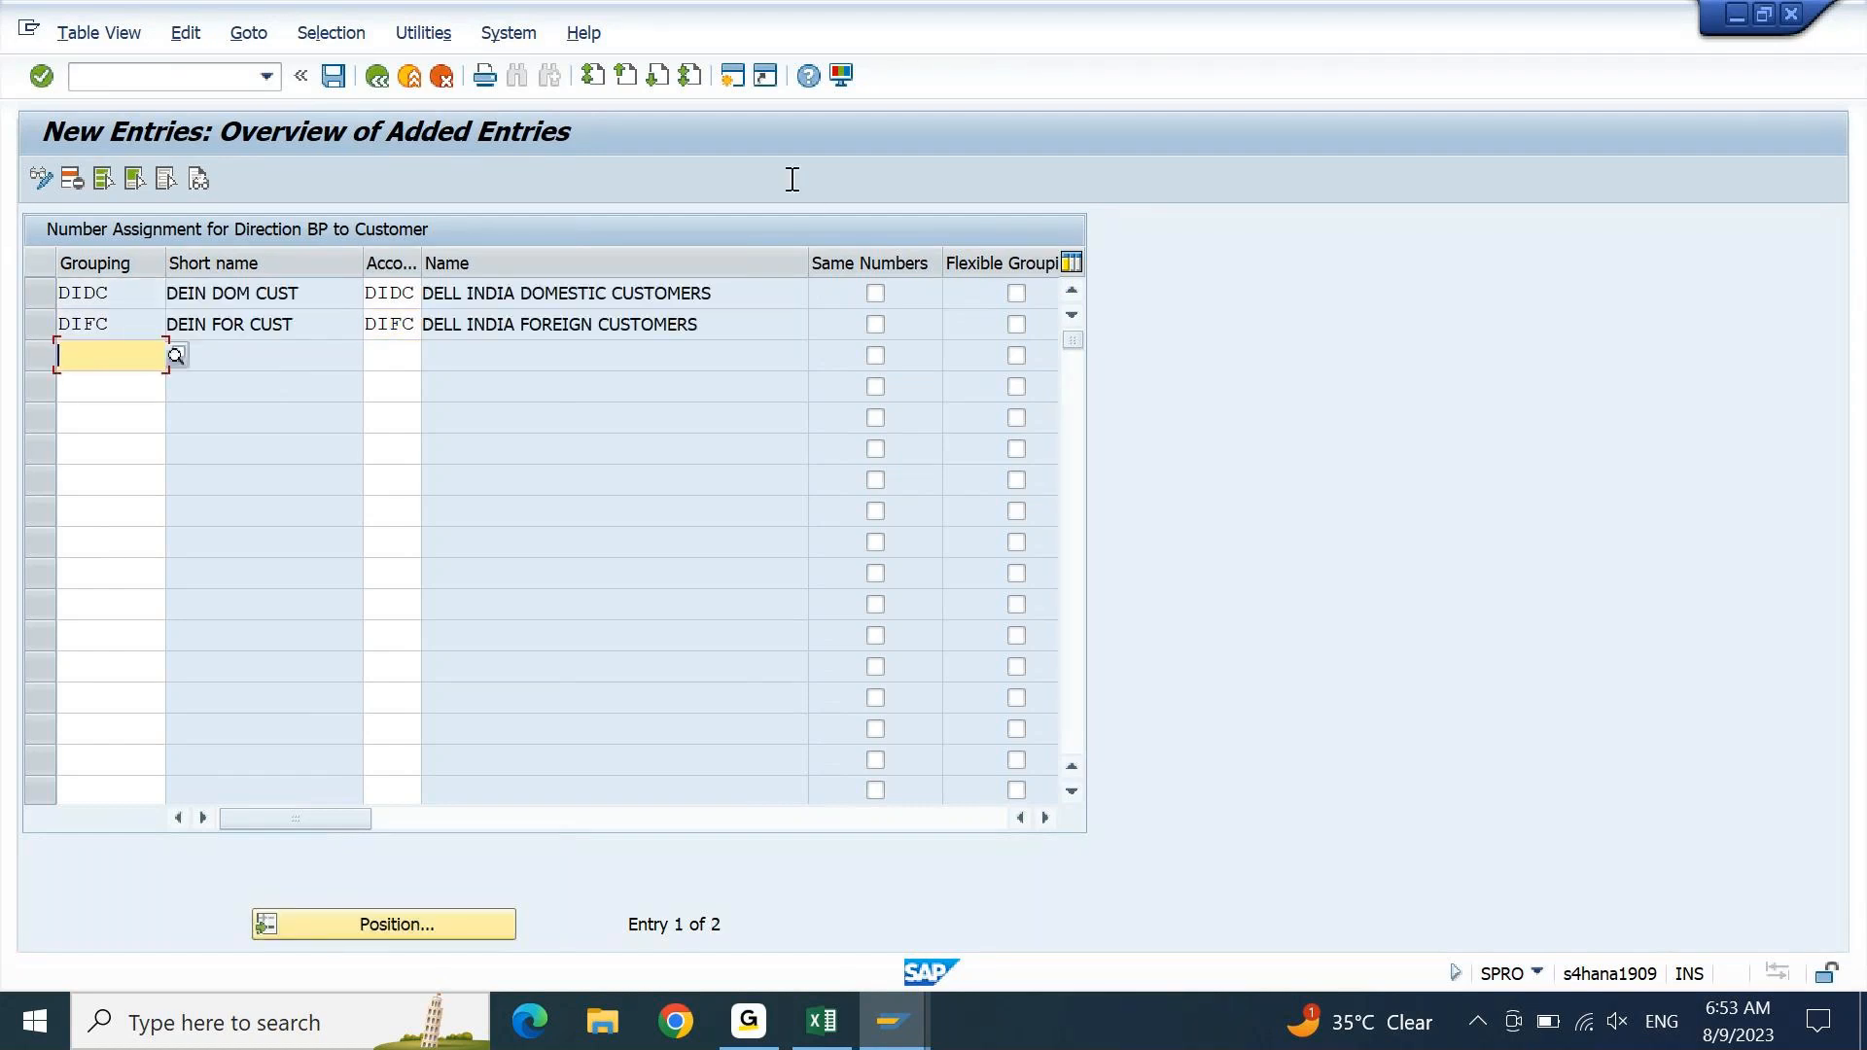
# - Enable Same Numbers for the DIDC and DIFC assignments and save them under the proposed customizing request, returning to the implementation guide
pyautogui.click(875, 293)
pyautogui.click(875, 325)
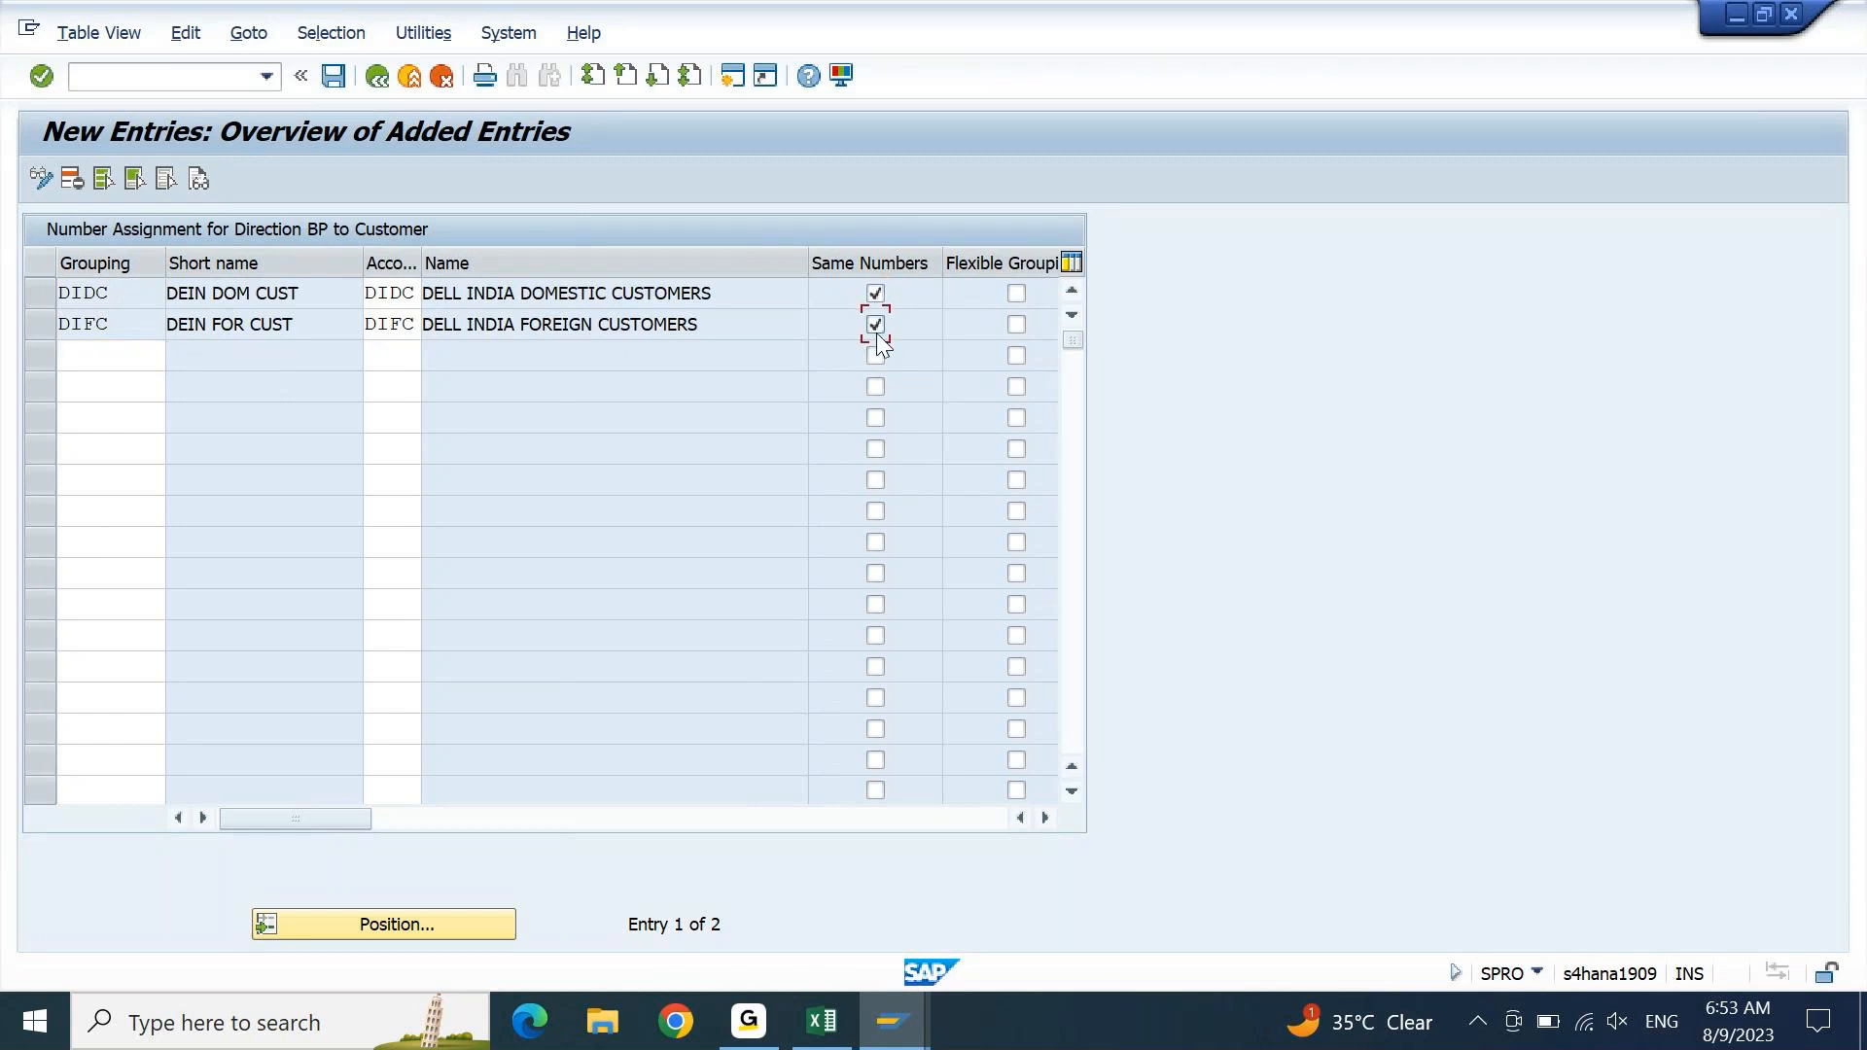
pyautogui.press('Return')
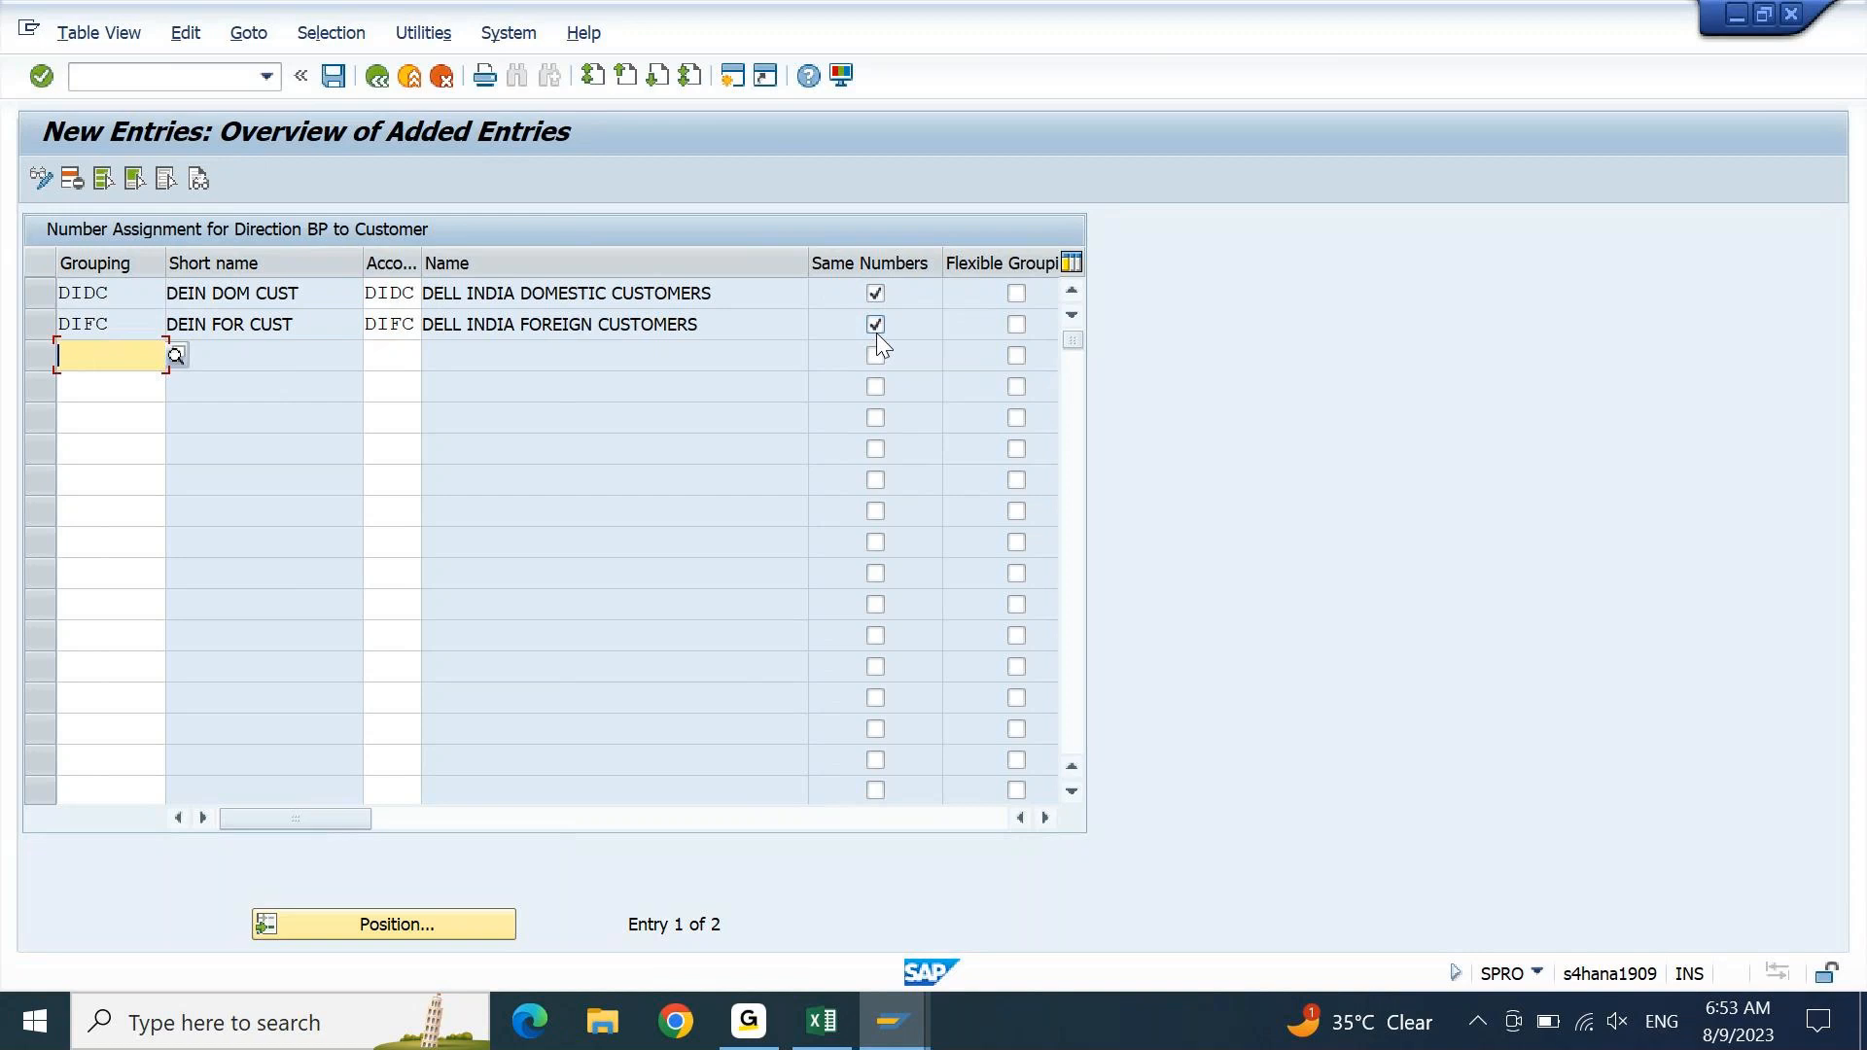
pyautogui.click(332, 77)
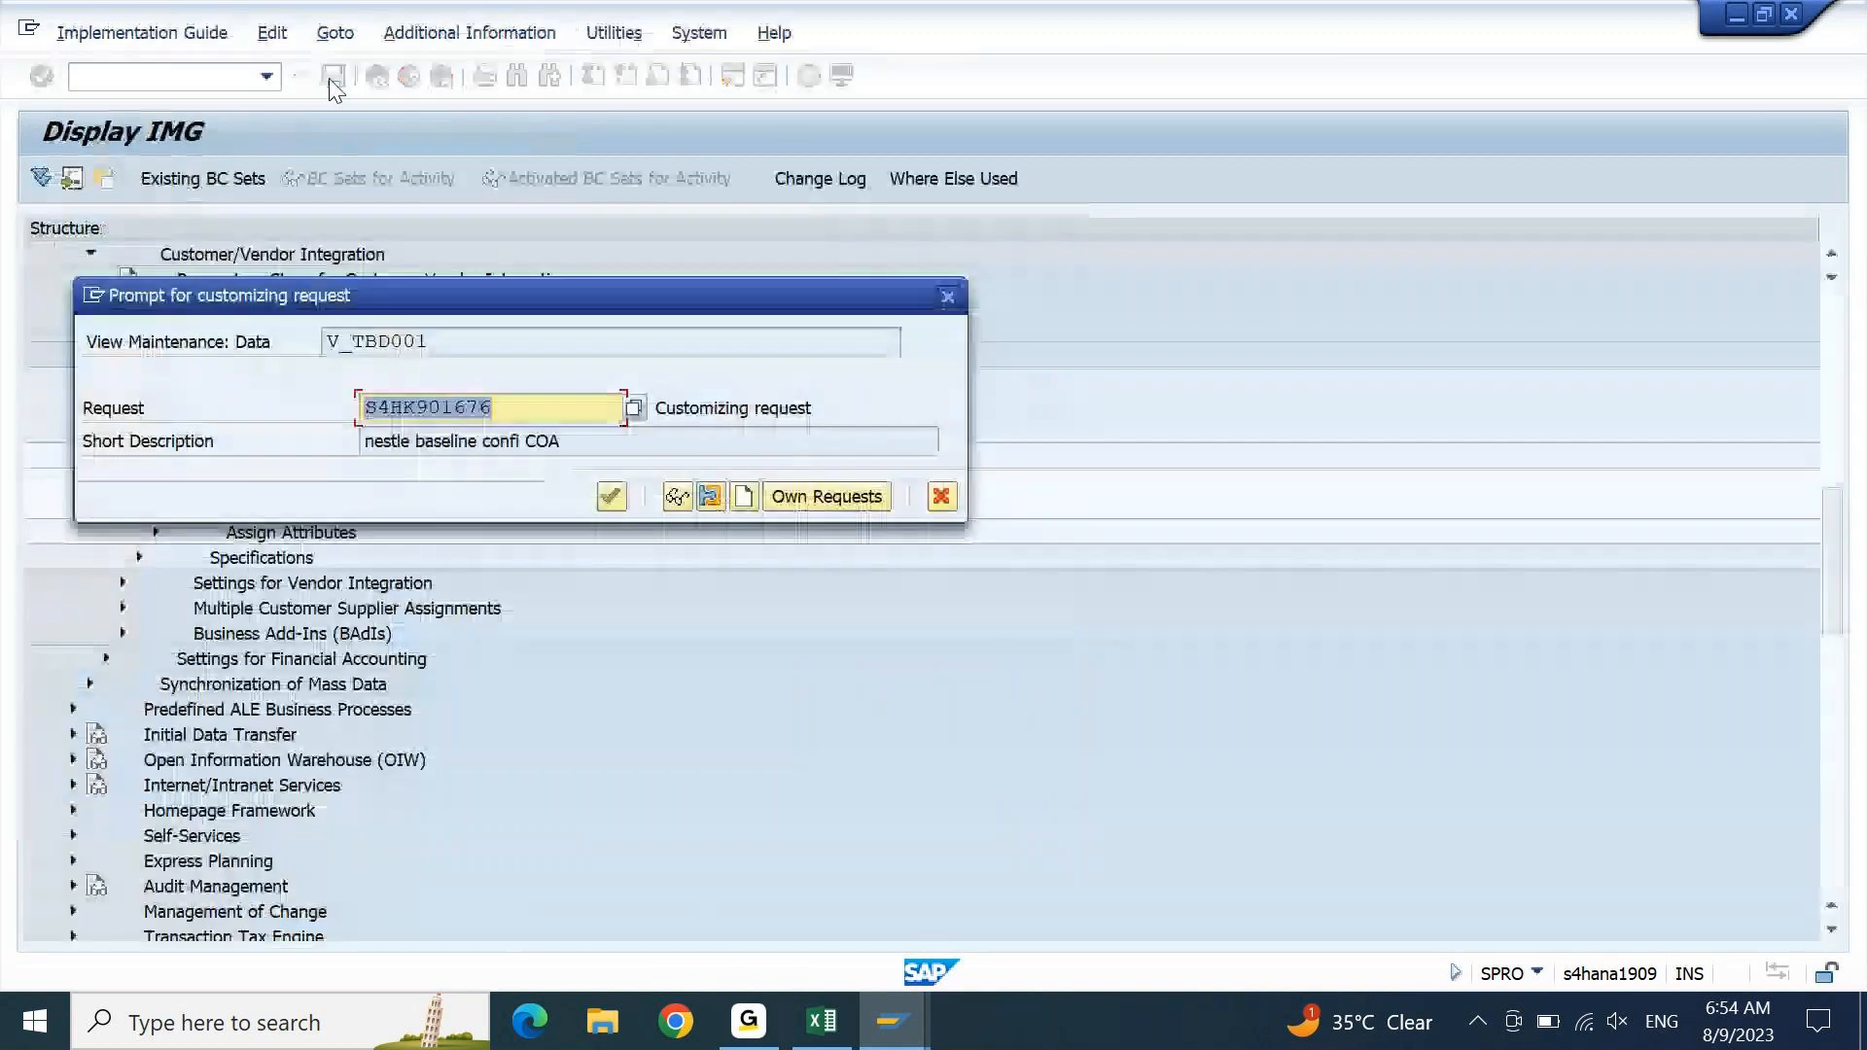
pyautogui.press('Return')
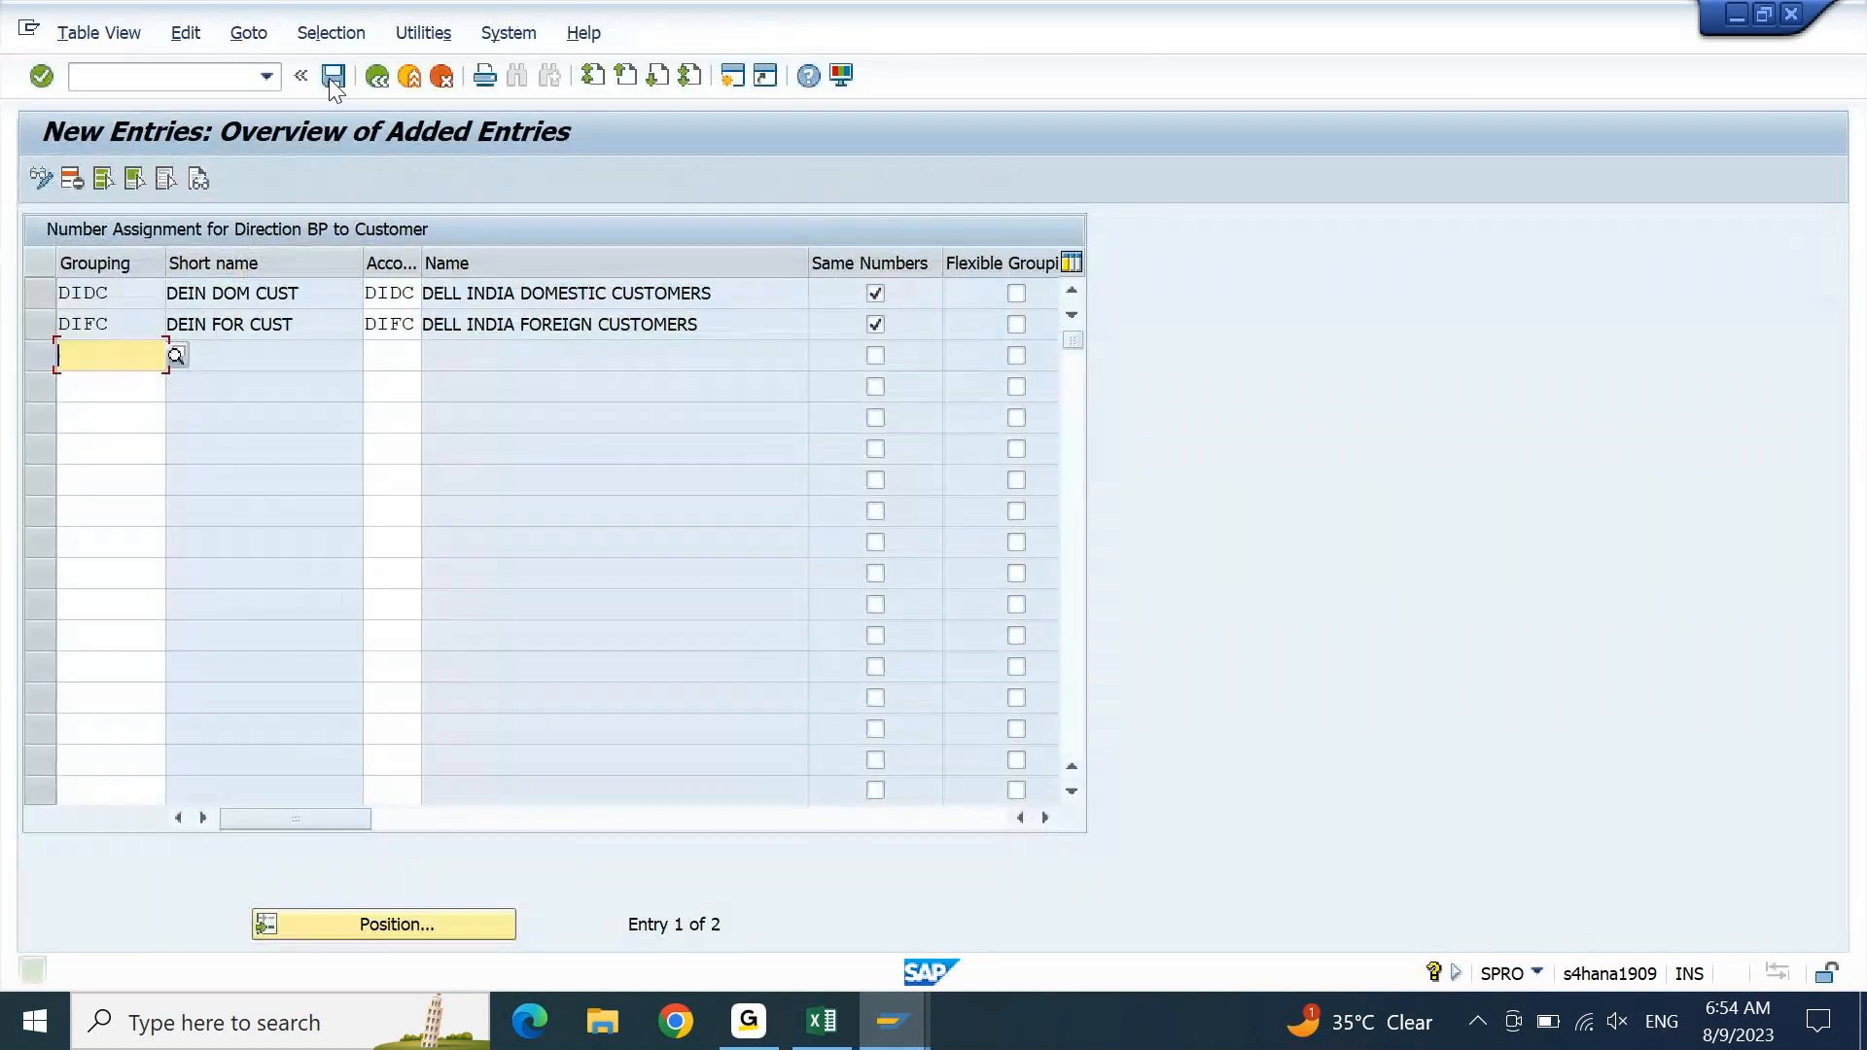
pyautogui.click(379, 77)
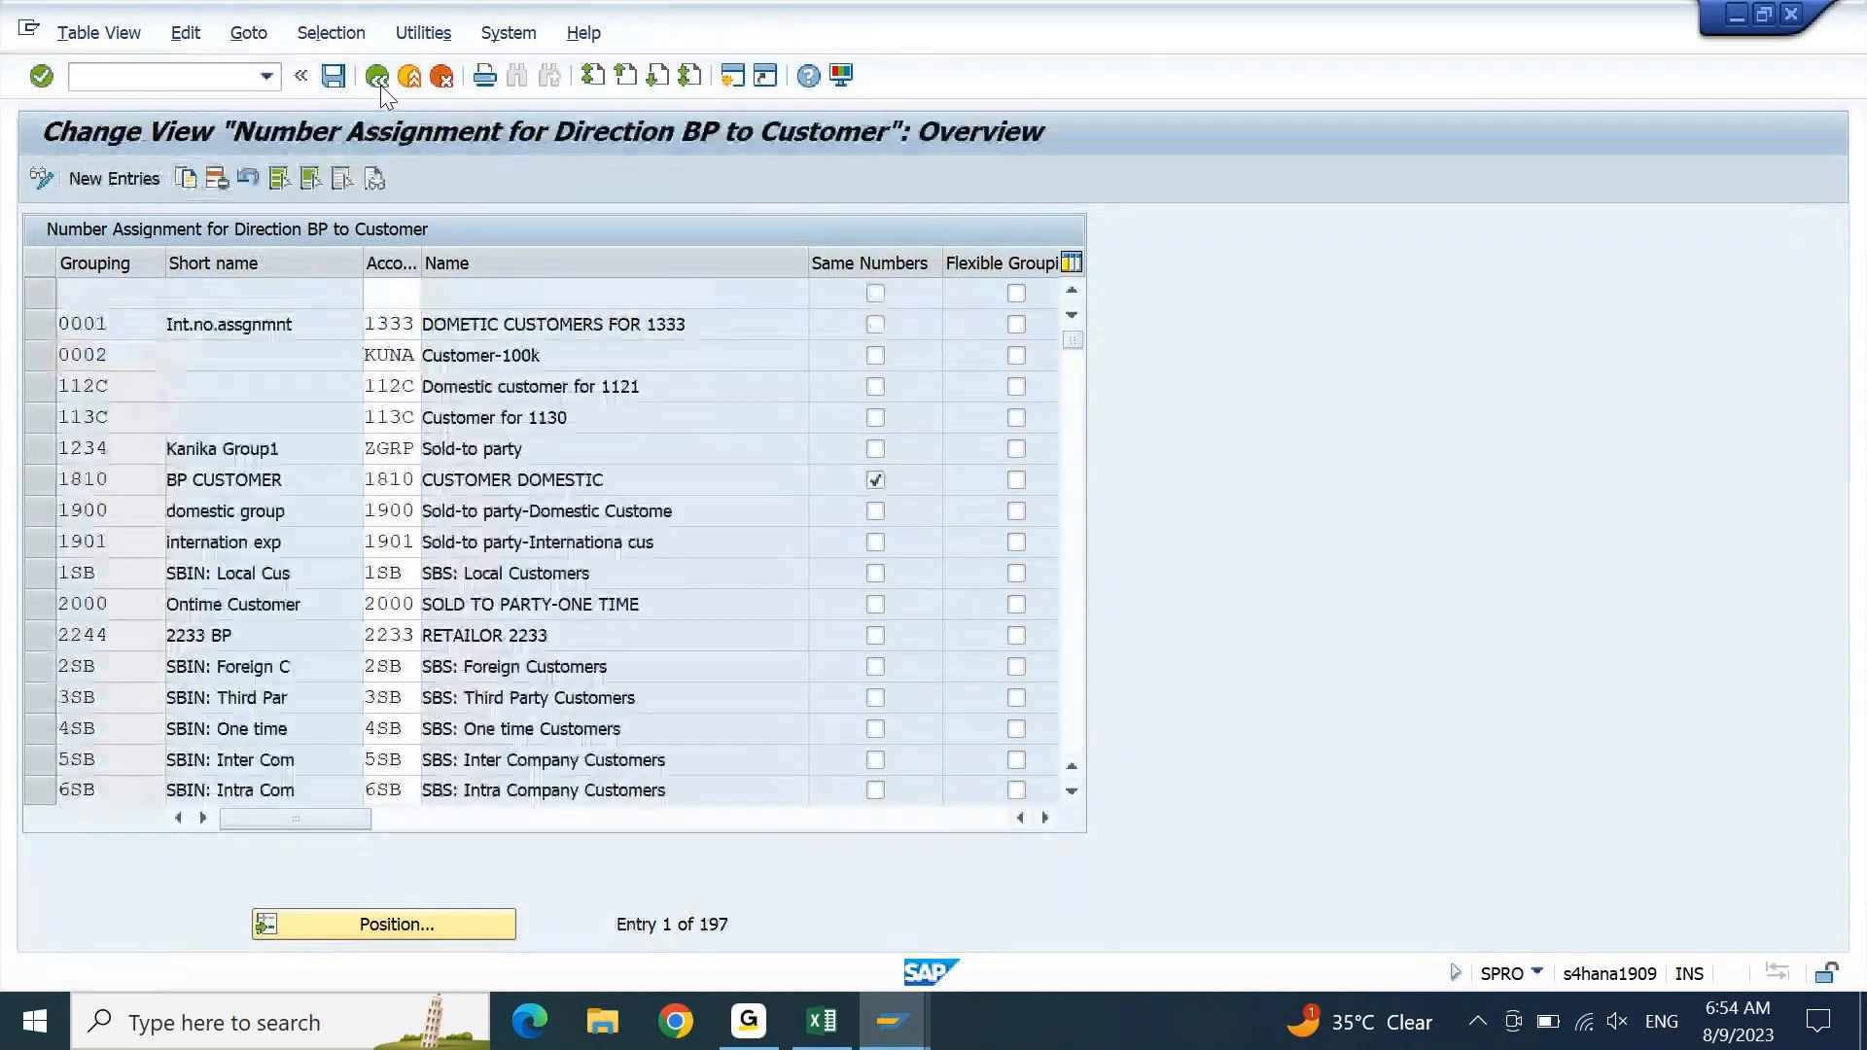
pyautogui.click(379, 80)
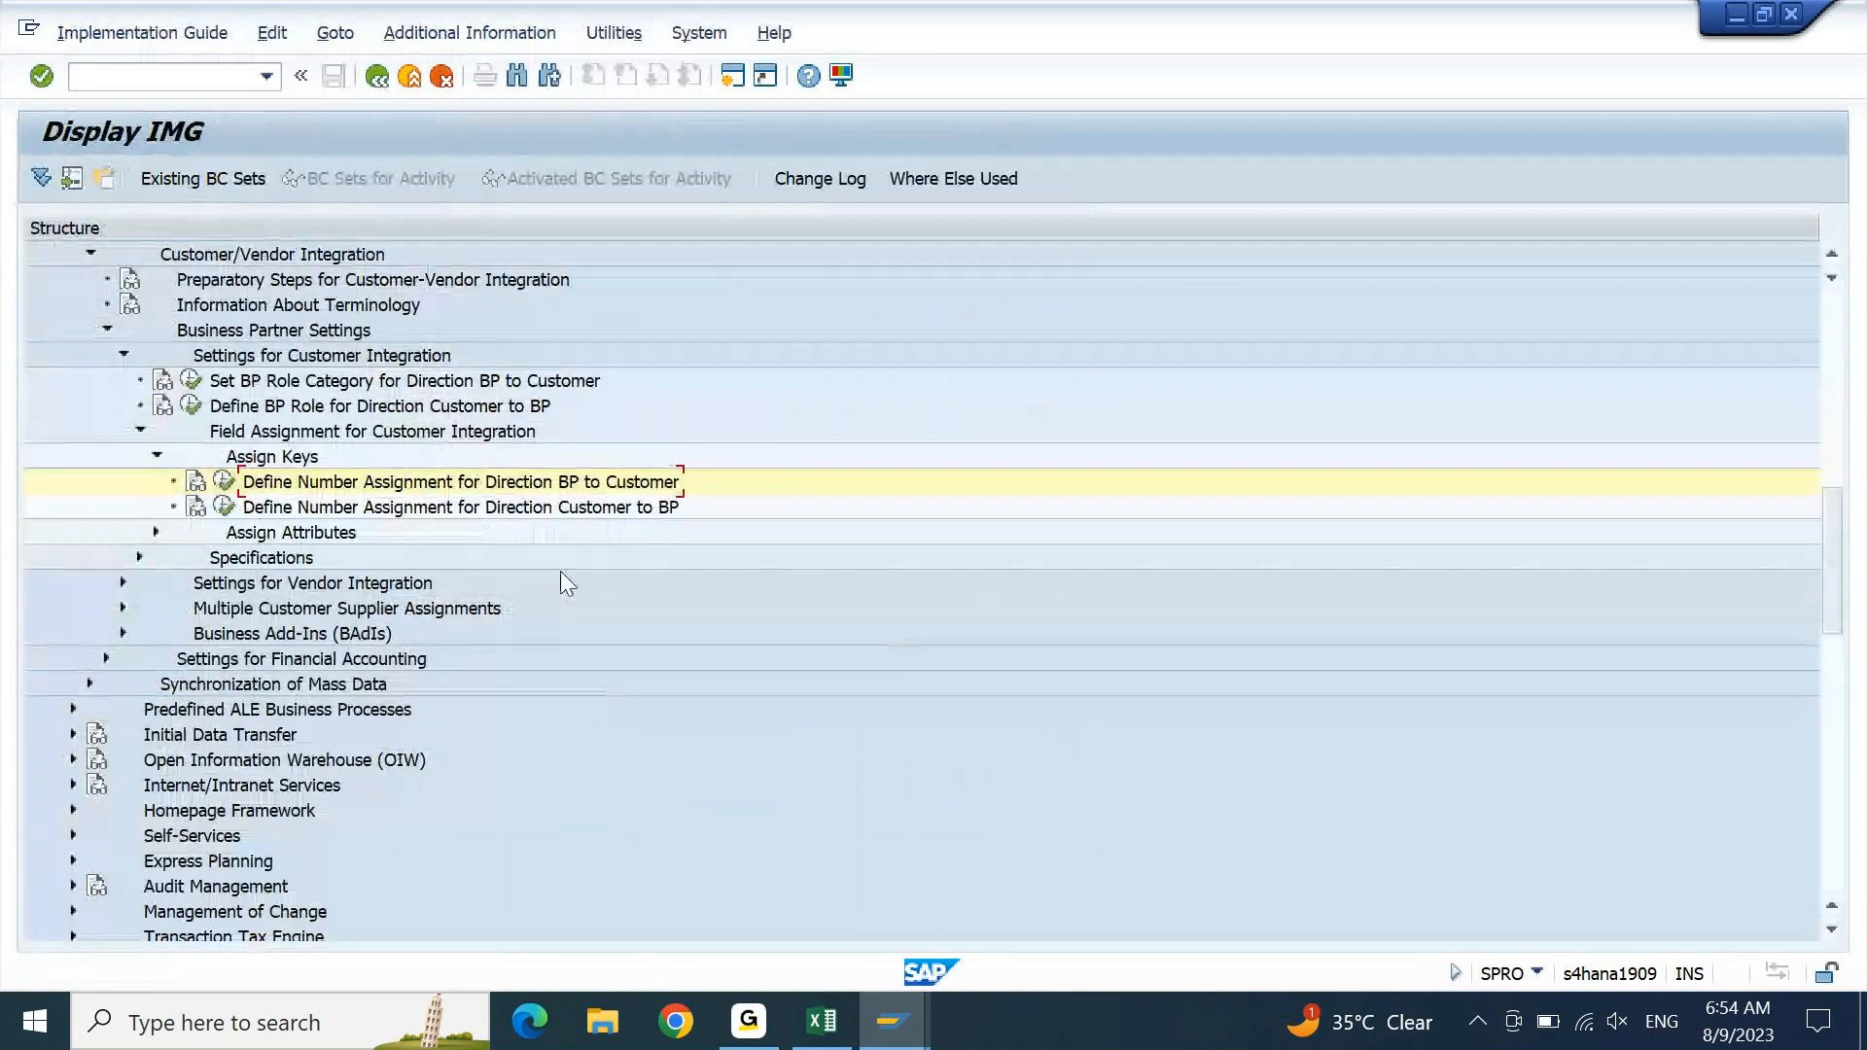
# - Switch to the SAP session showing the business partner intervals and start transaction FS00 there
pyautogui.click(822, 1024)
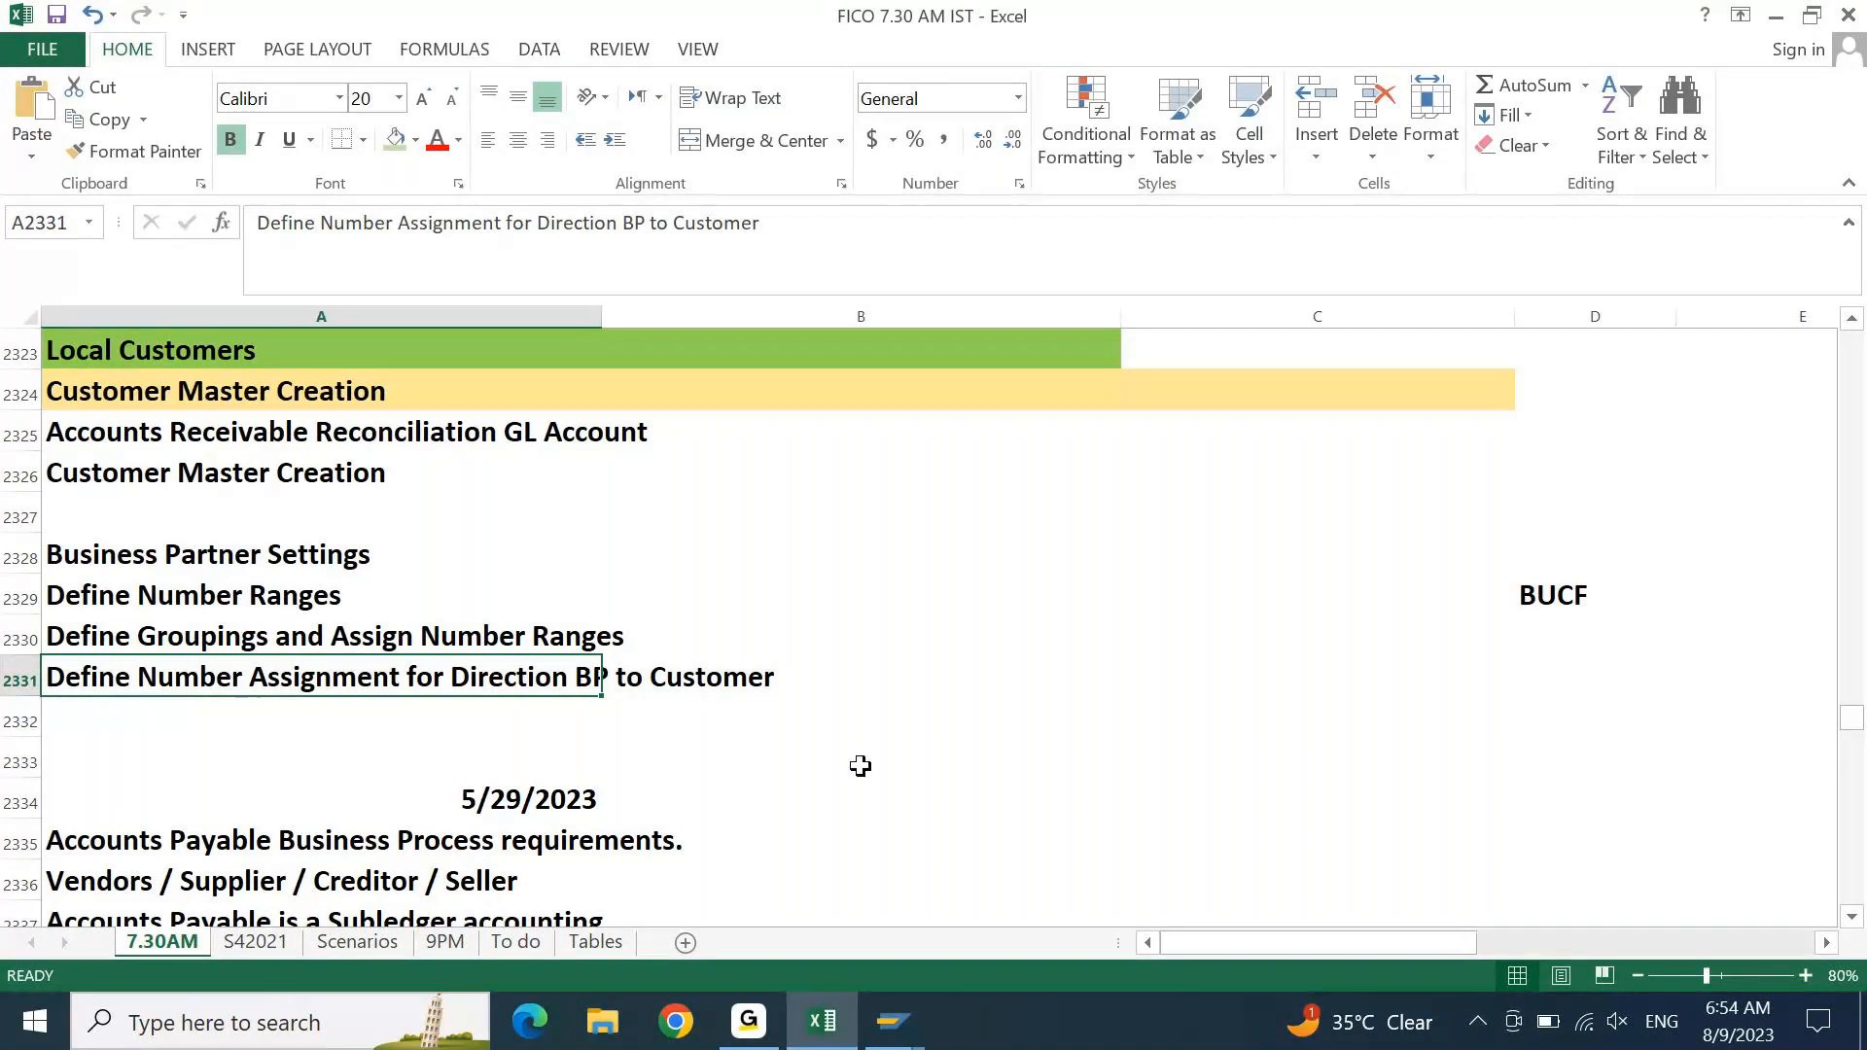
pyautogui.click(905, 1021)
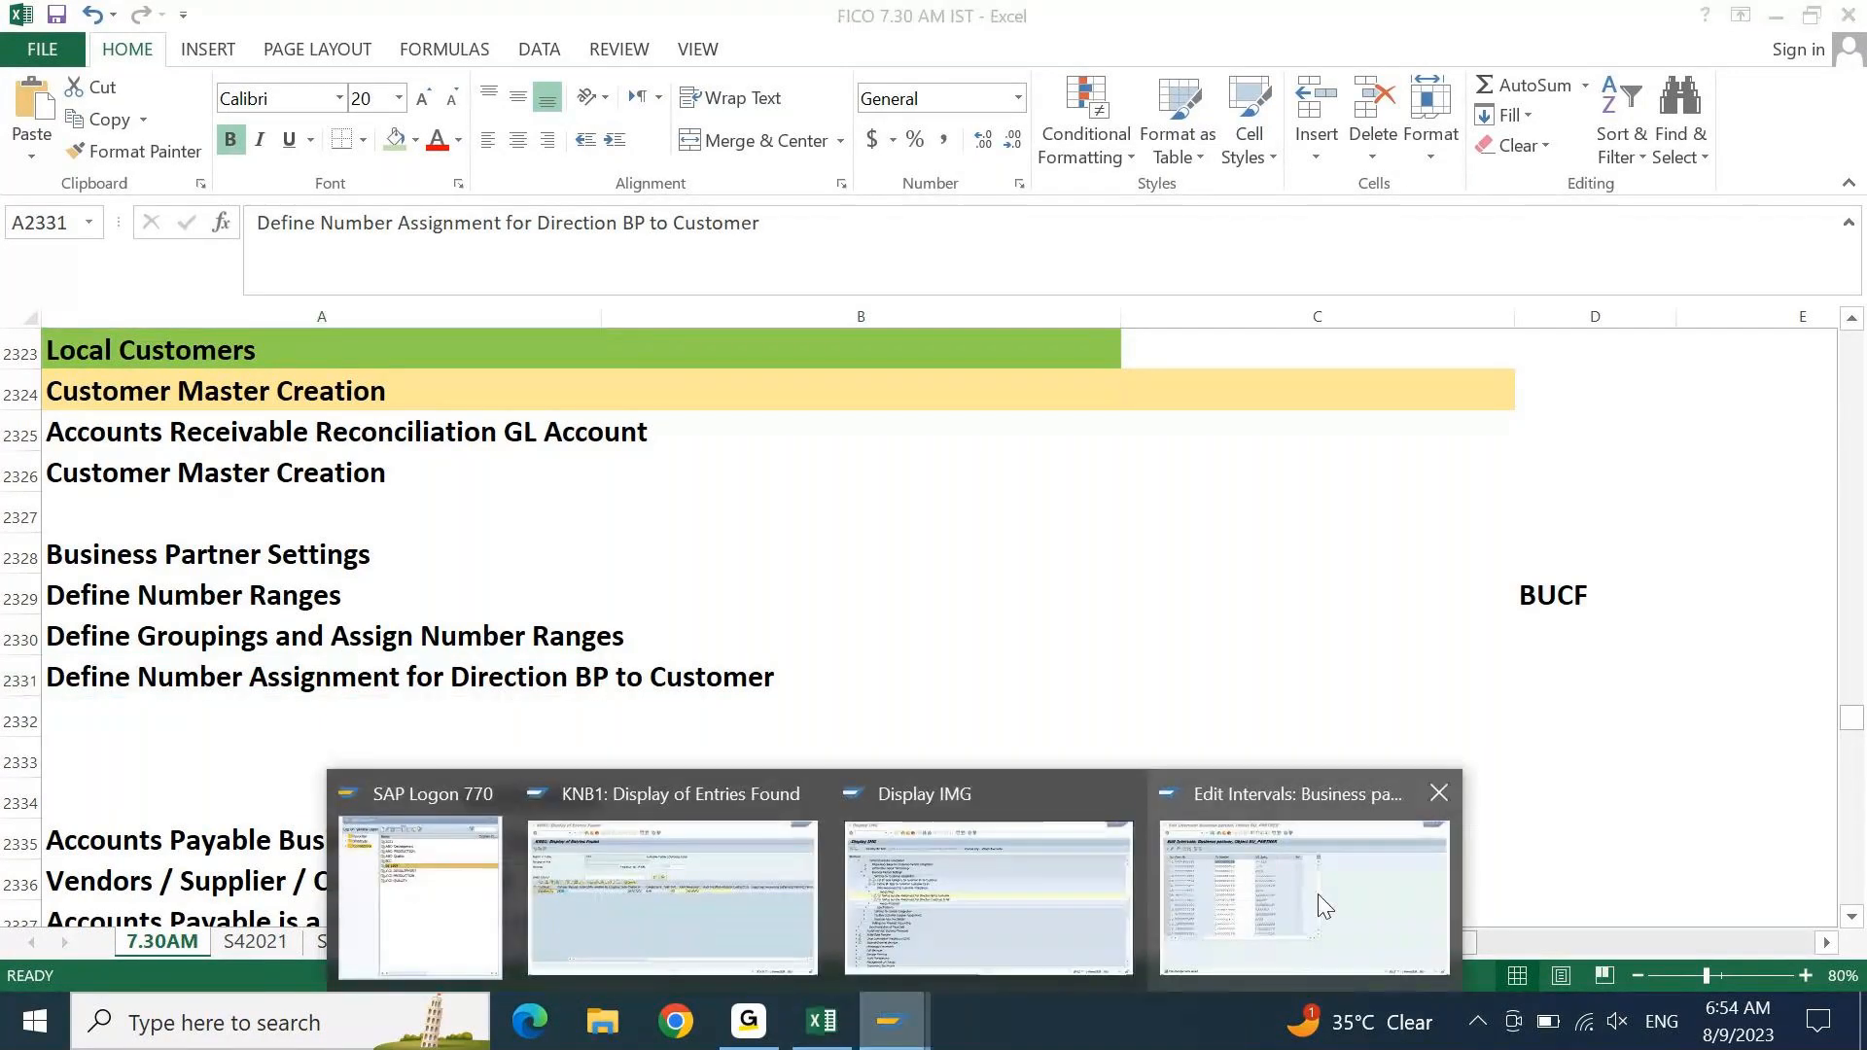
pyautogui.click(1317, 896)
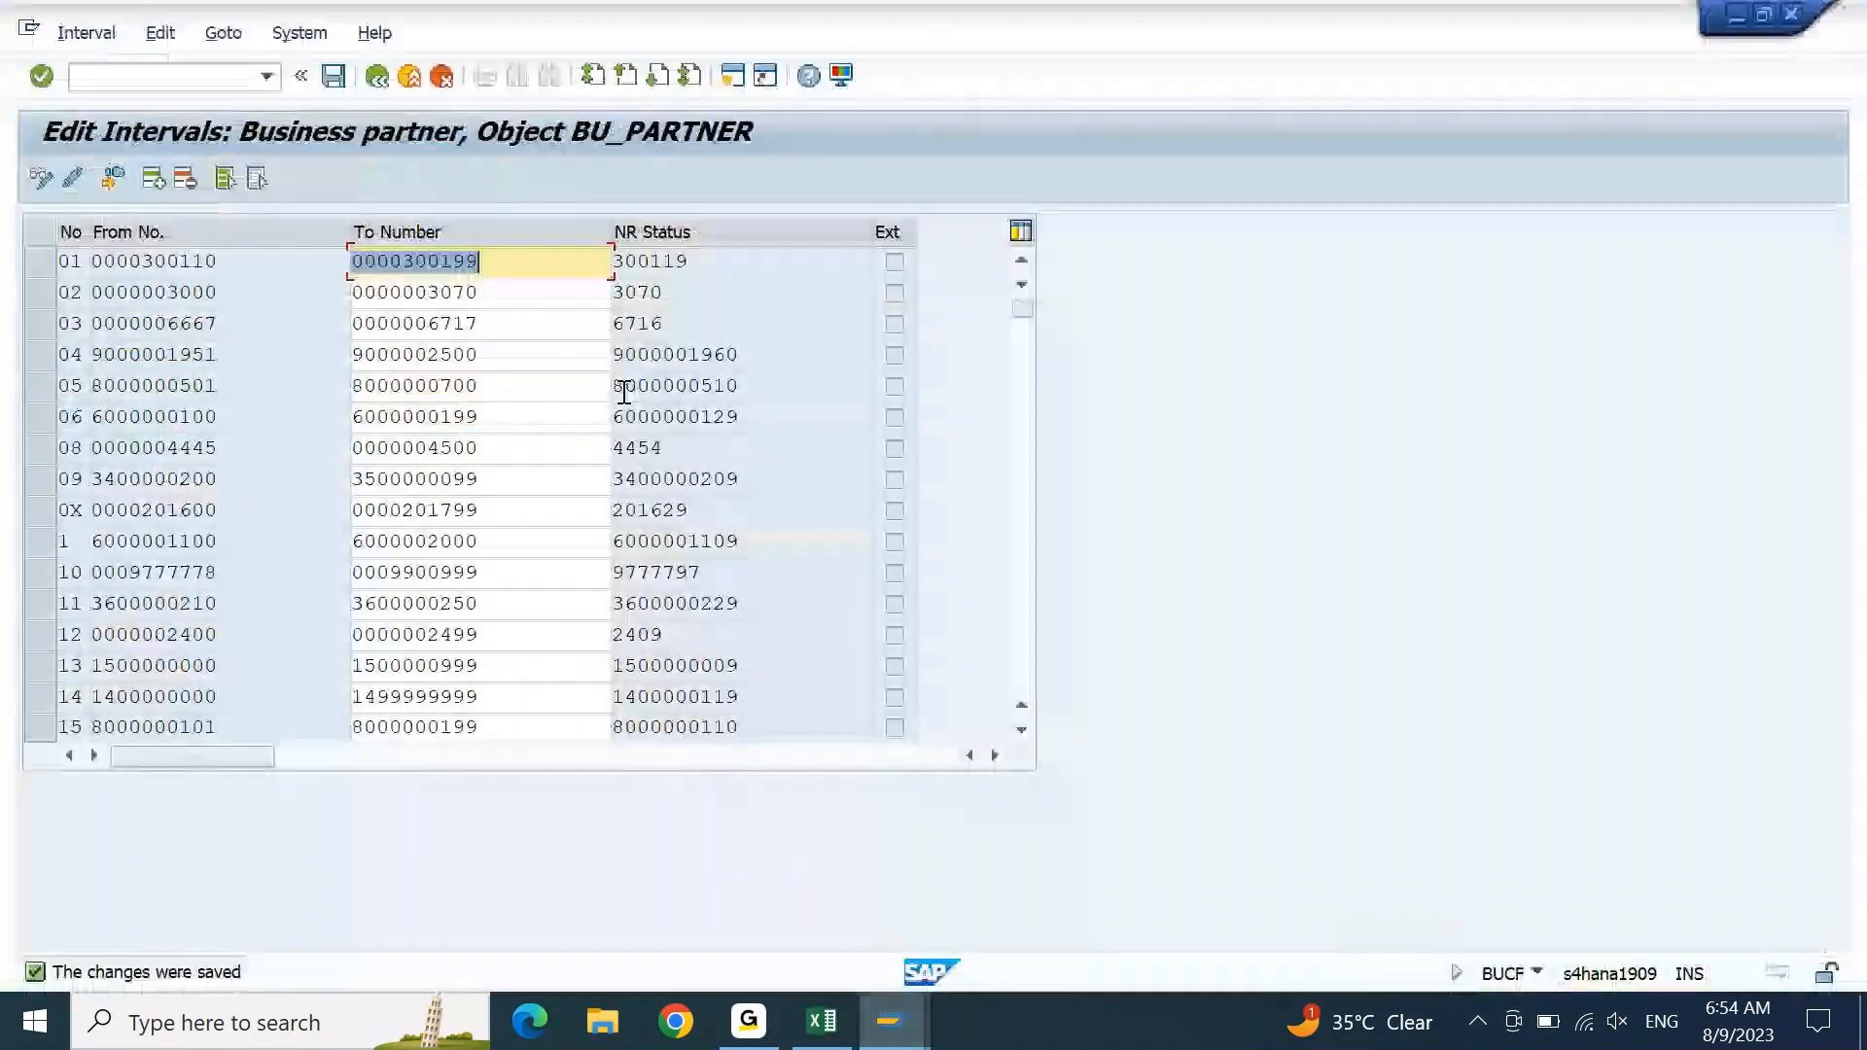
pyautogui.click(189, 78)
pyautogui.write('/NFS')
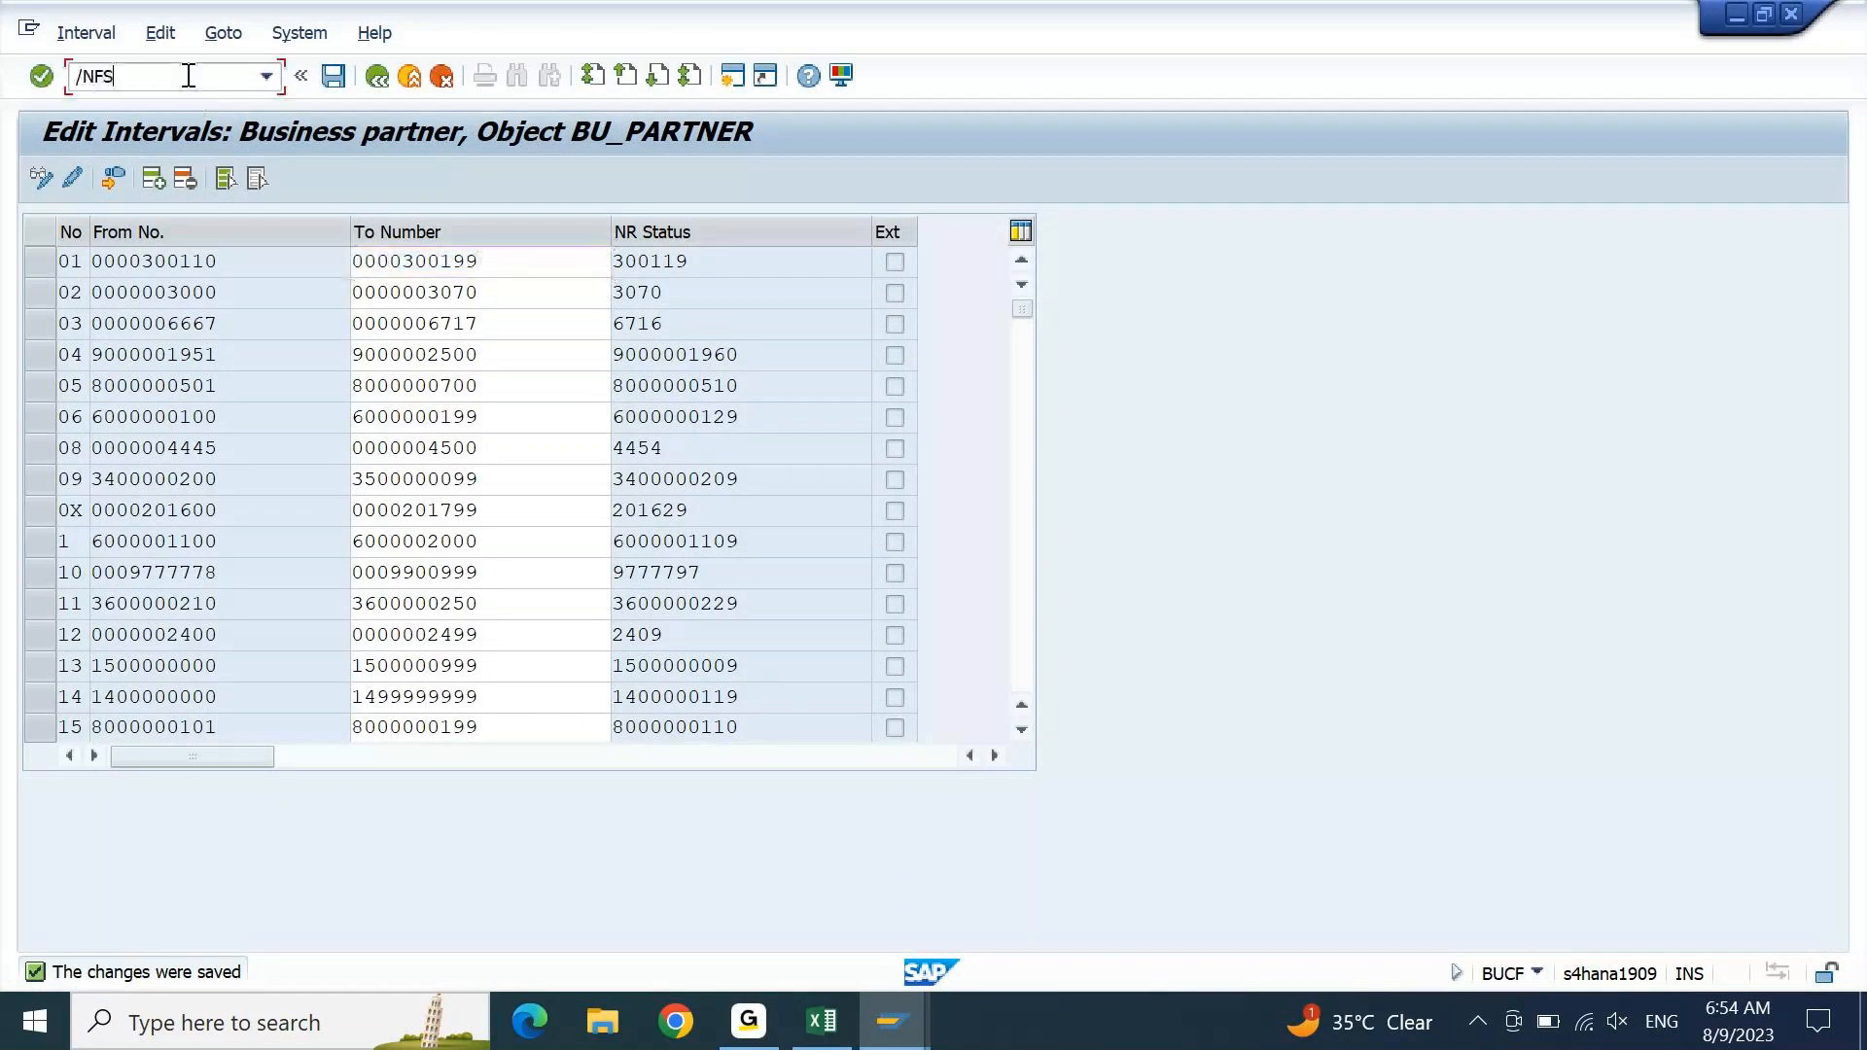
pyautogui.write('00')
pyautogui.press('Return')
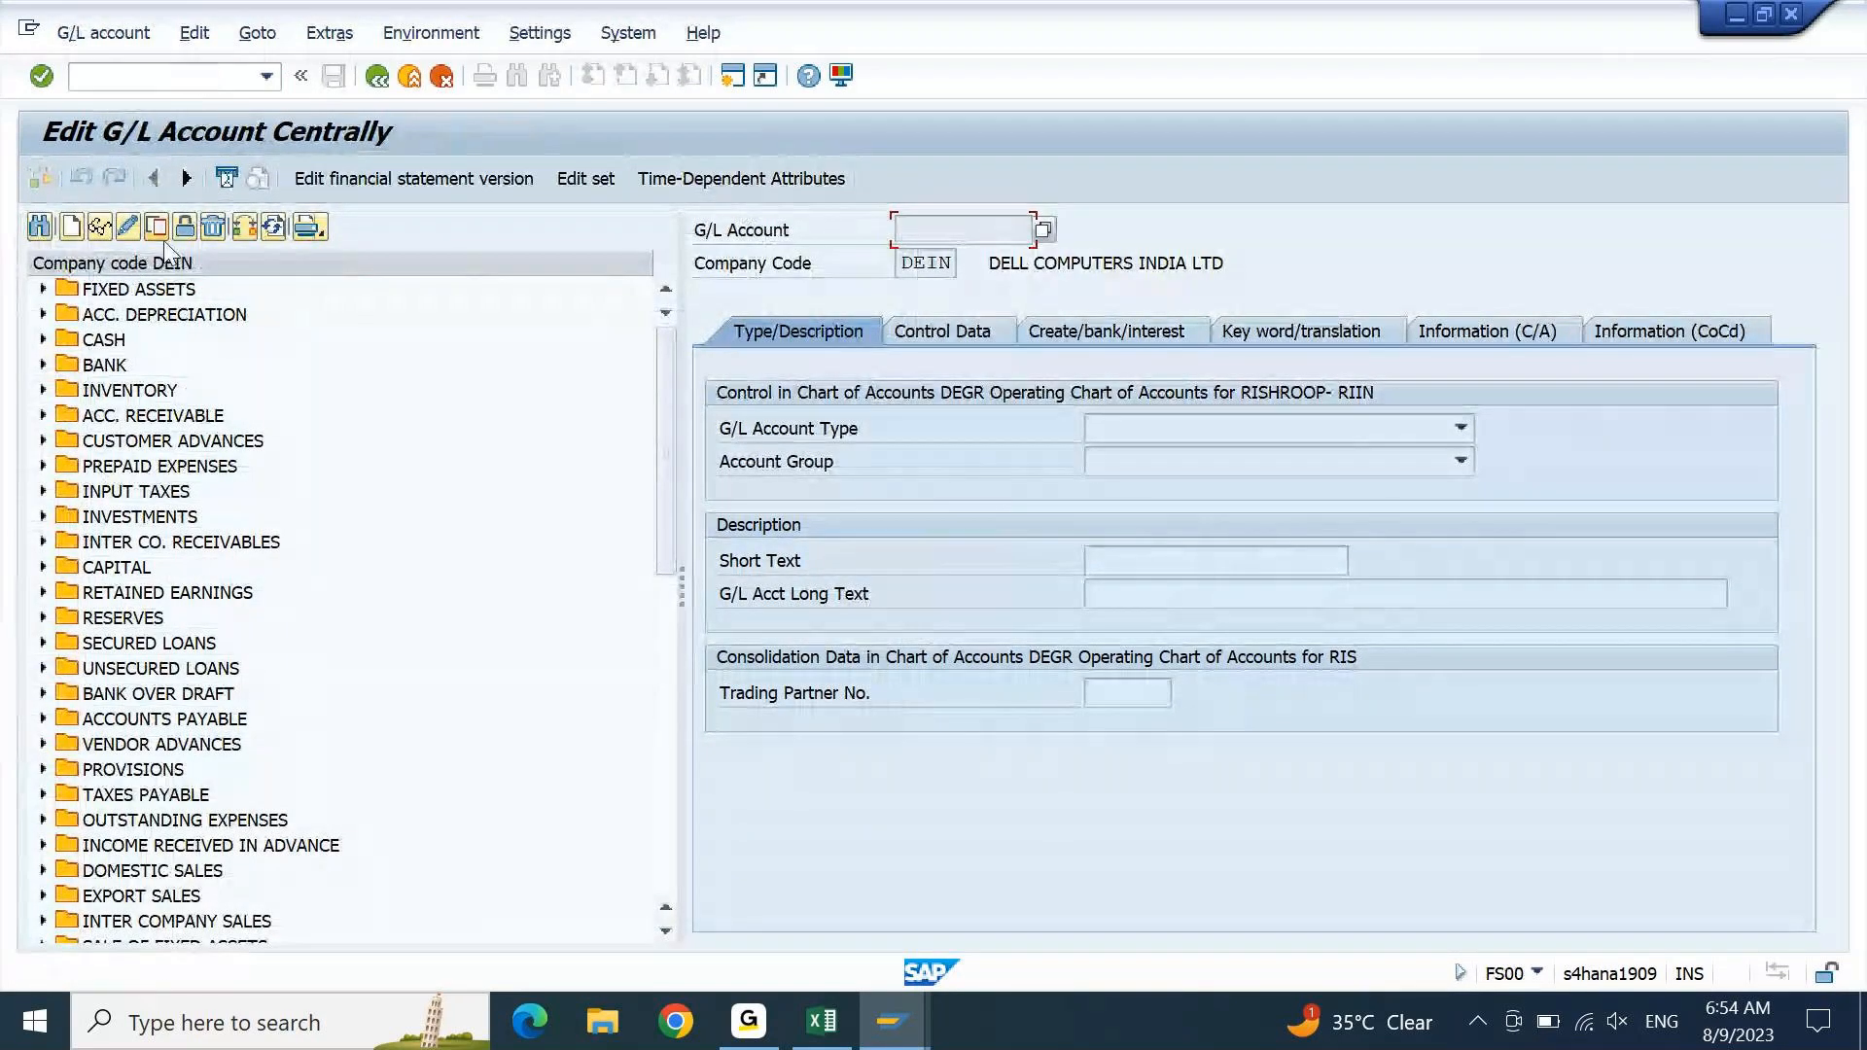
# - Expand the ACC. RECEIVABLE group and examine the receivable accounts 14100000 through 14100004
pyautogui.click(154, 419)
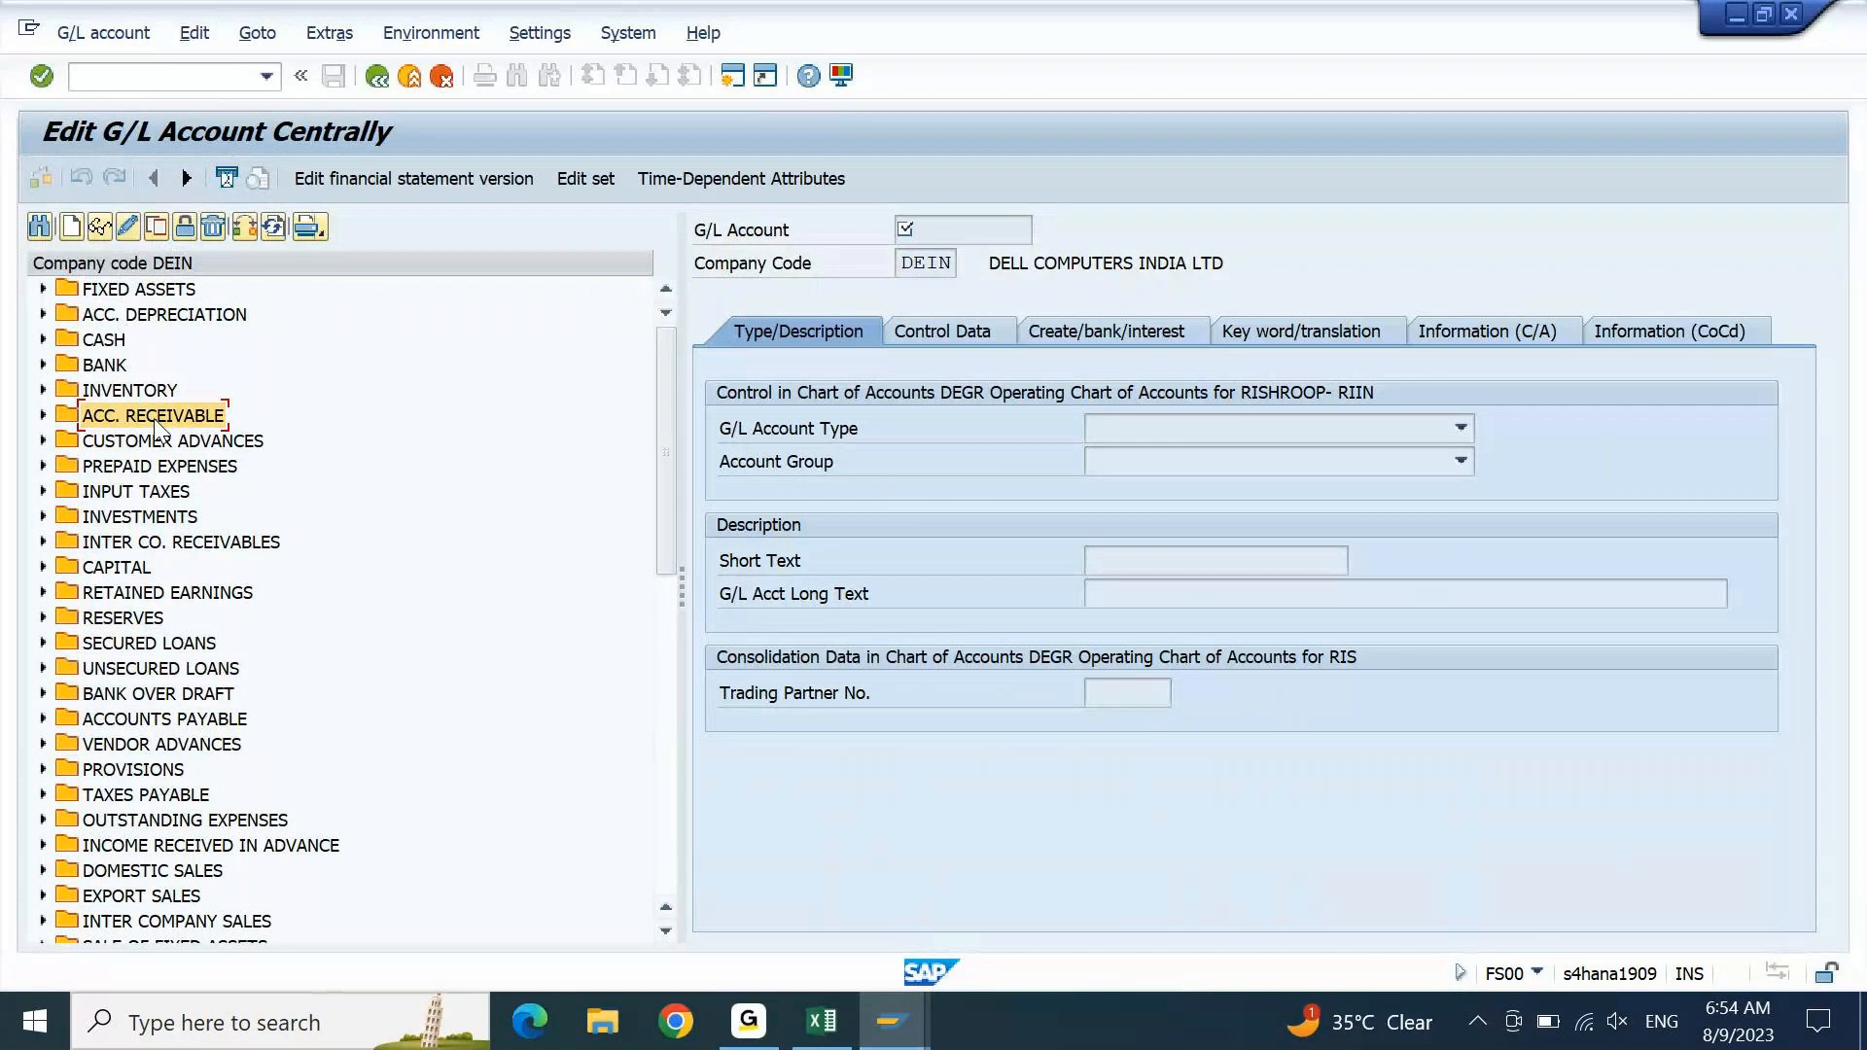
pyautogui.click(43, 417)
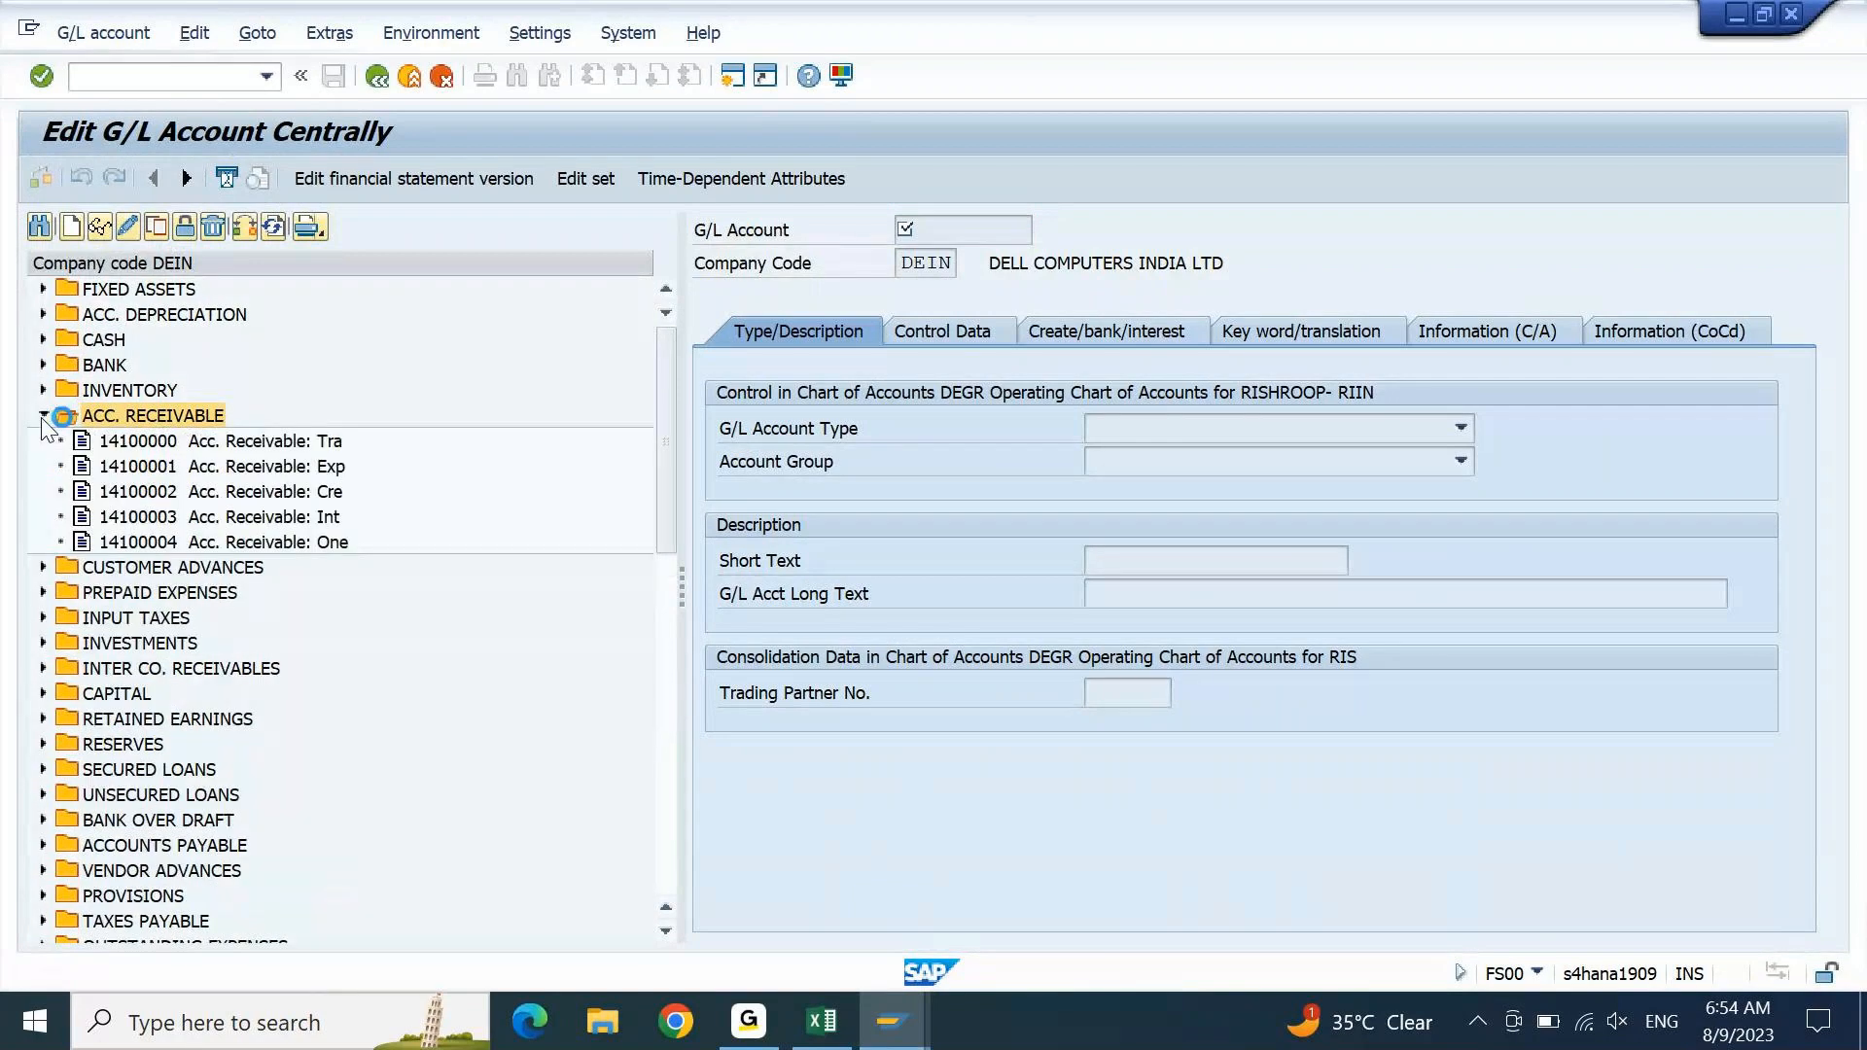
pyautogui.click(247, 445)
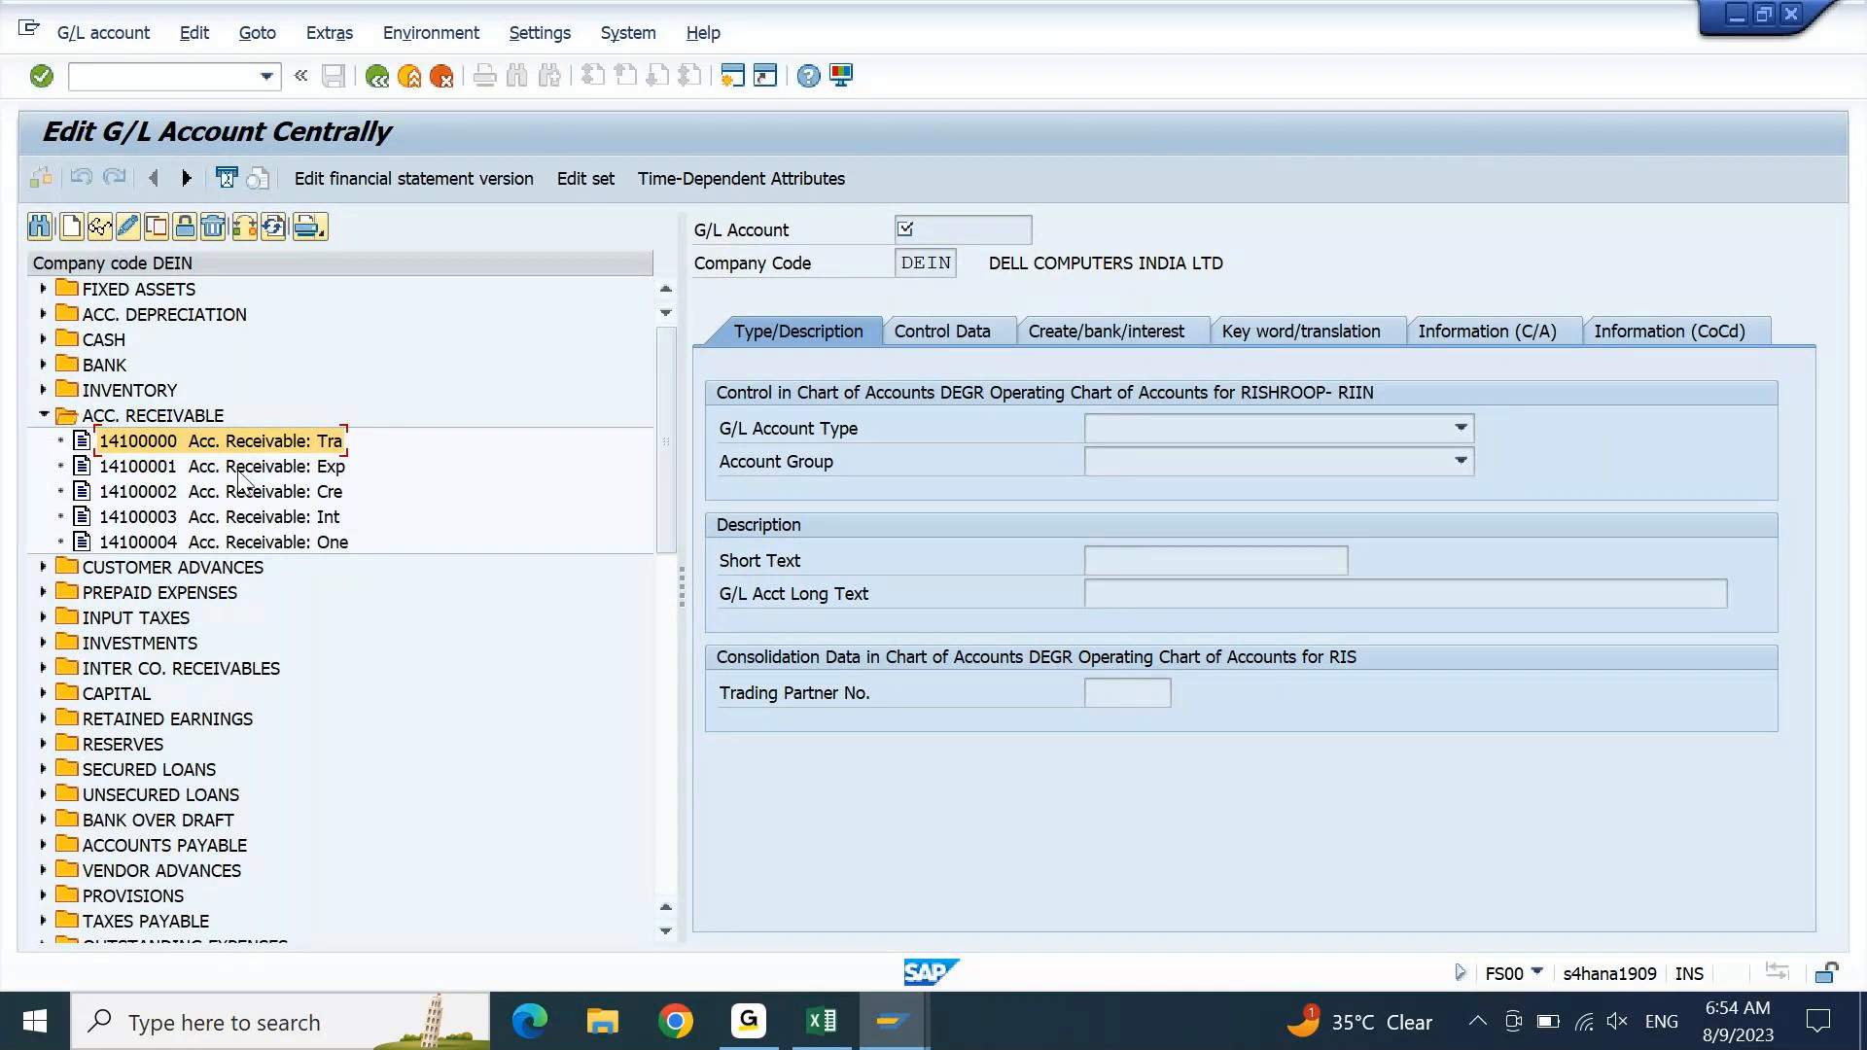
pyautogui.click(304, 469)
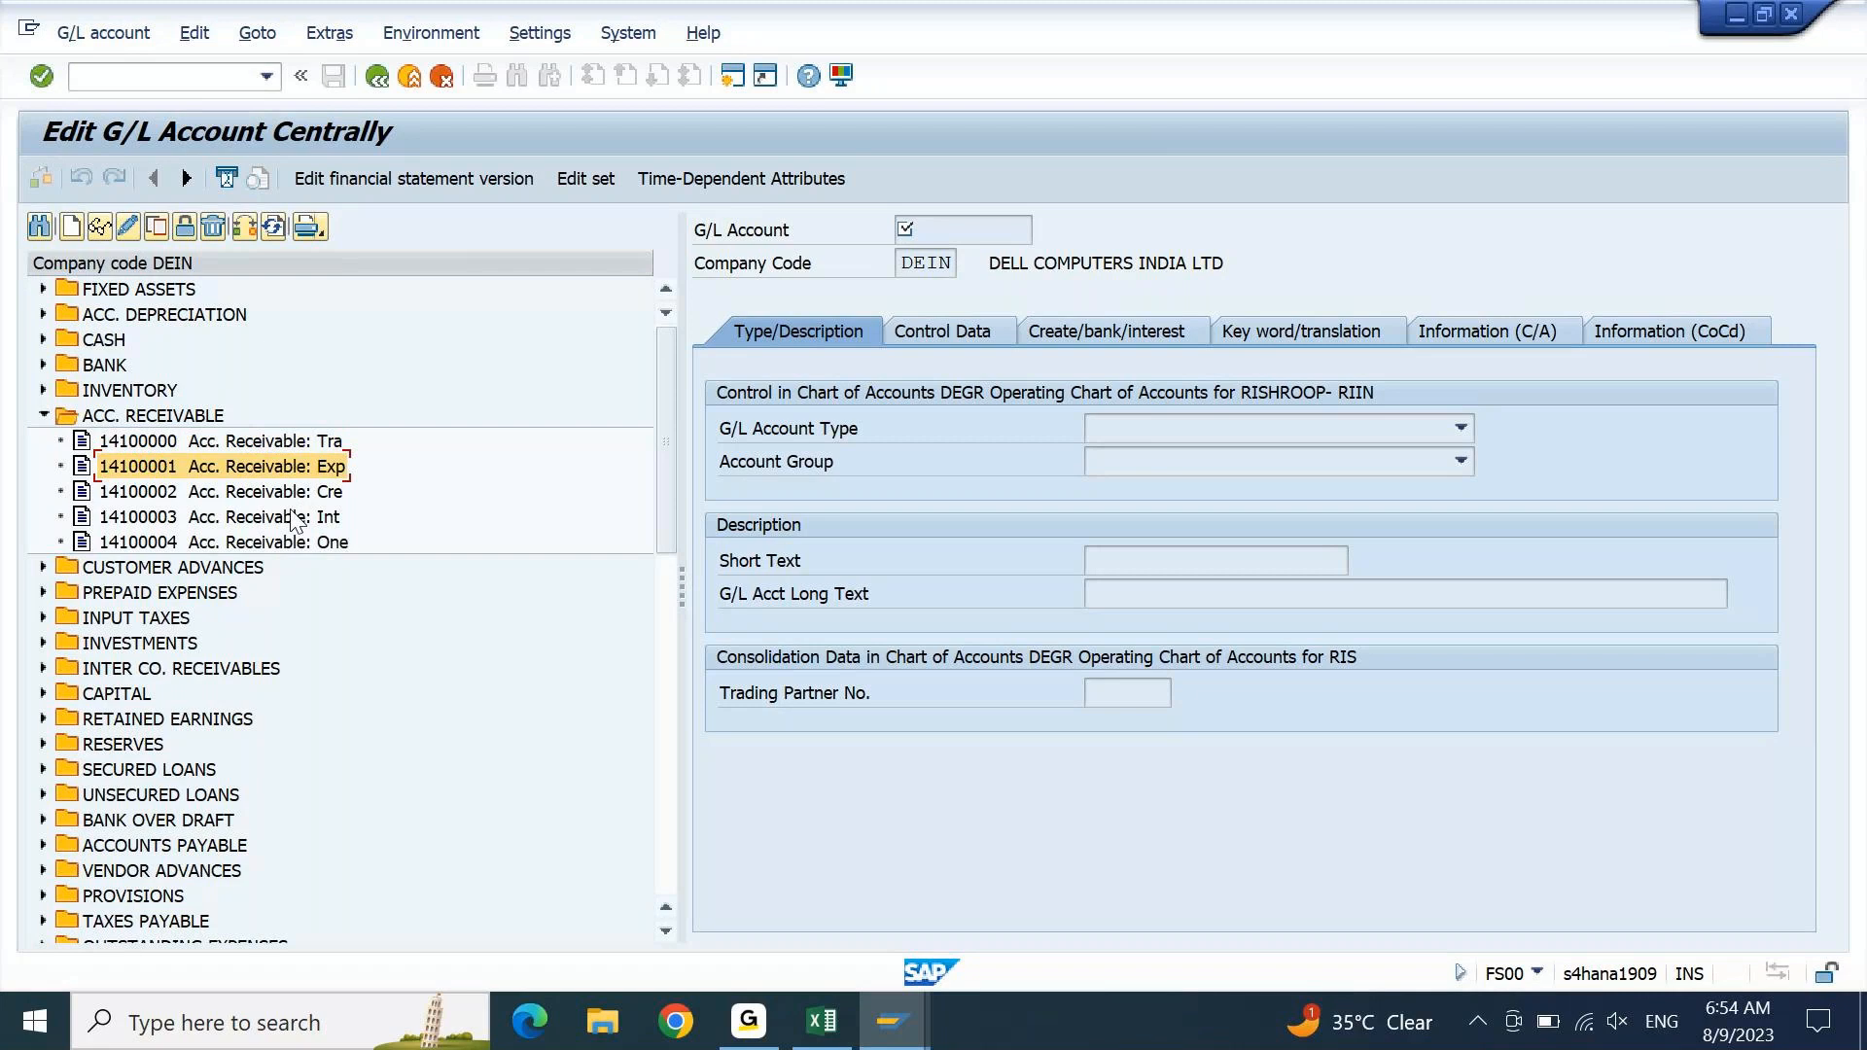
pyautogui.doubleClick(249, 443)
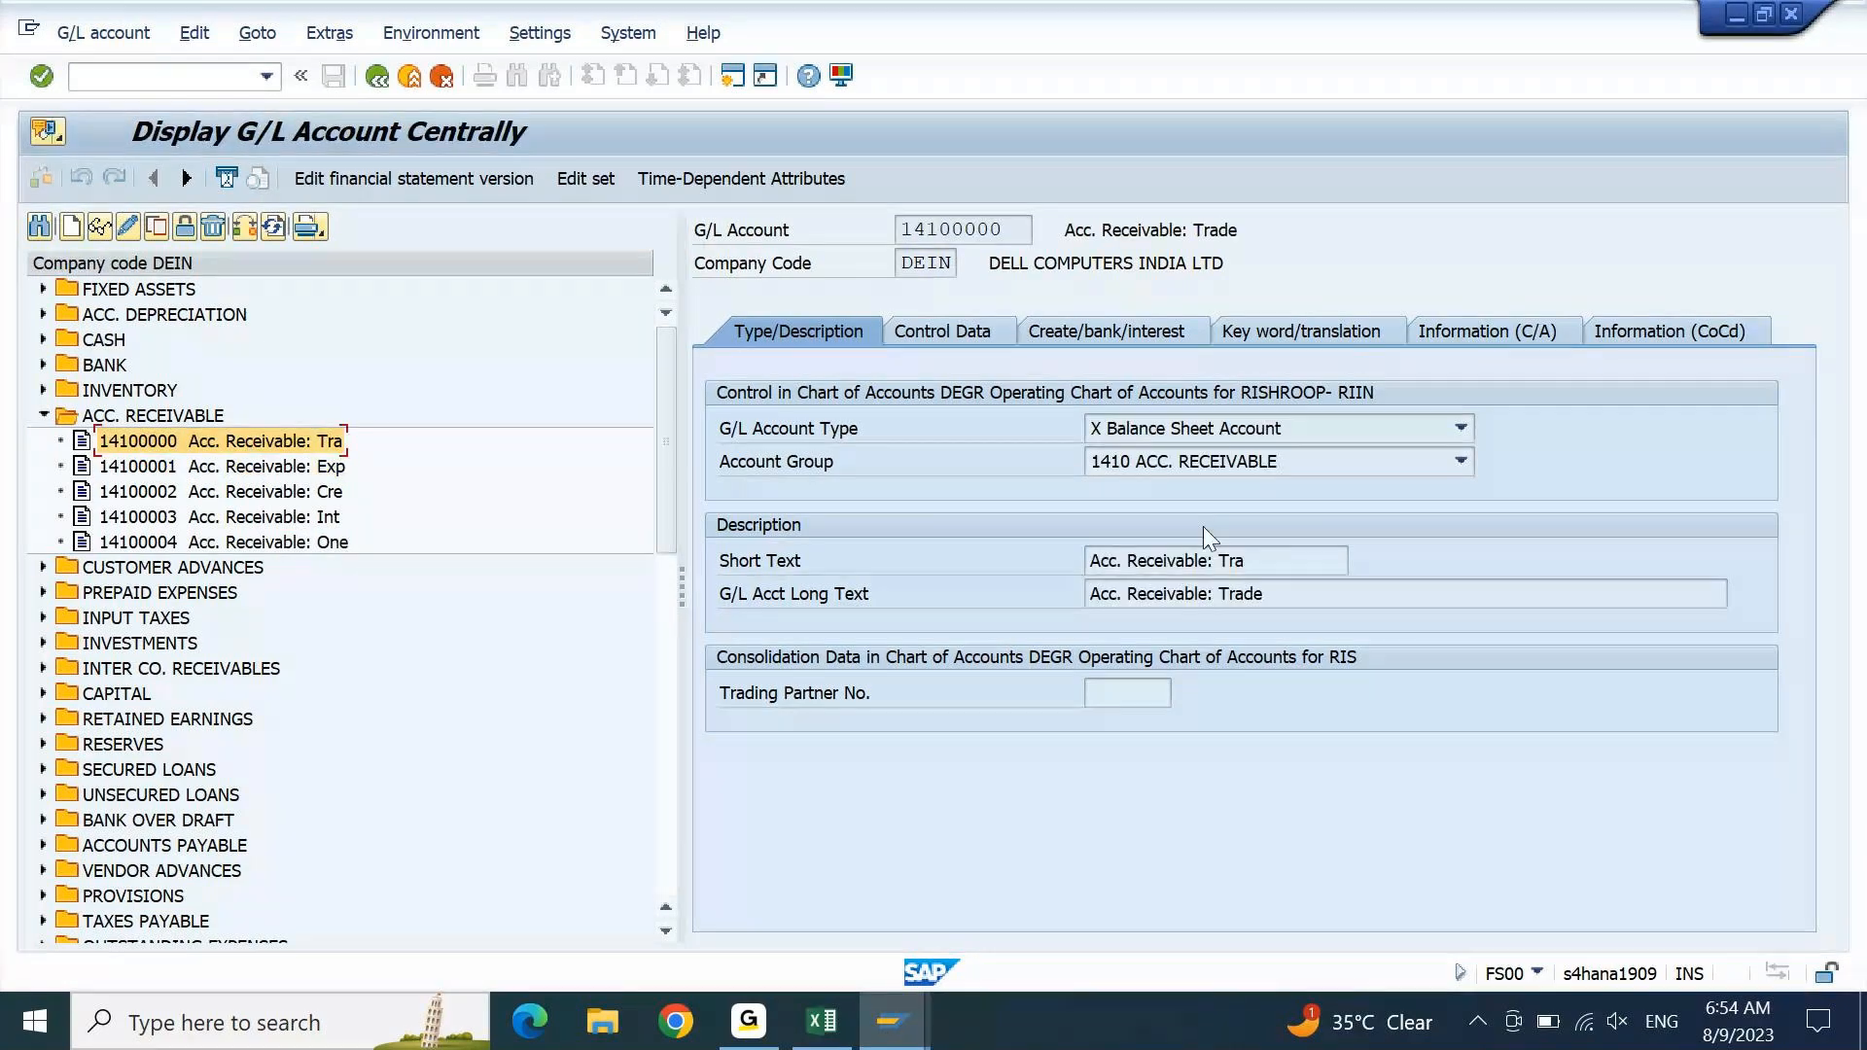
pyautogui.doubleClick(324, 468)
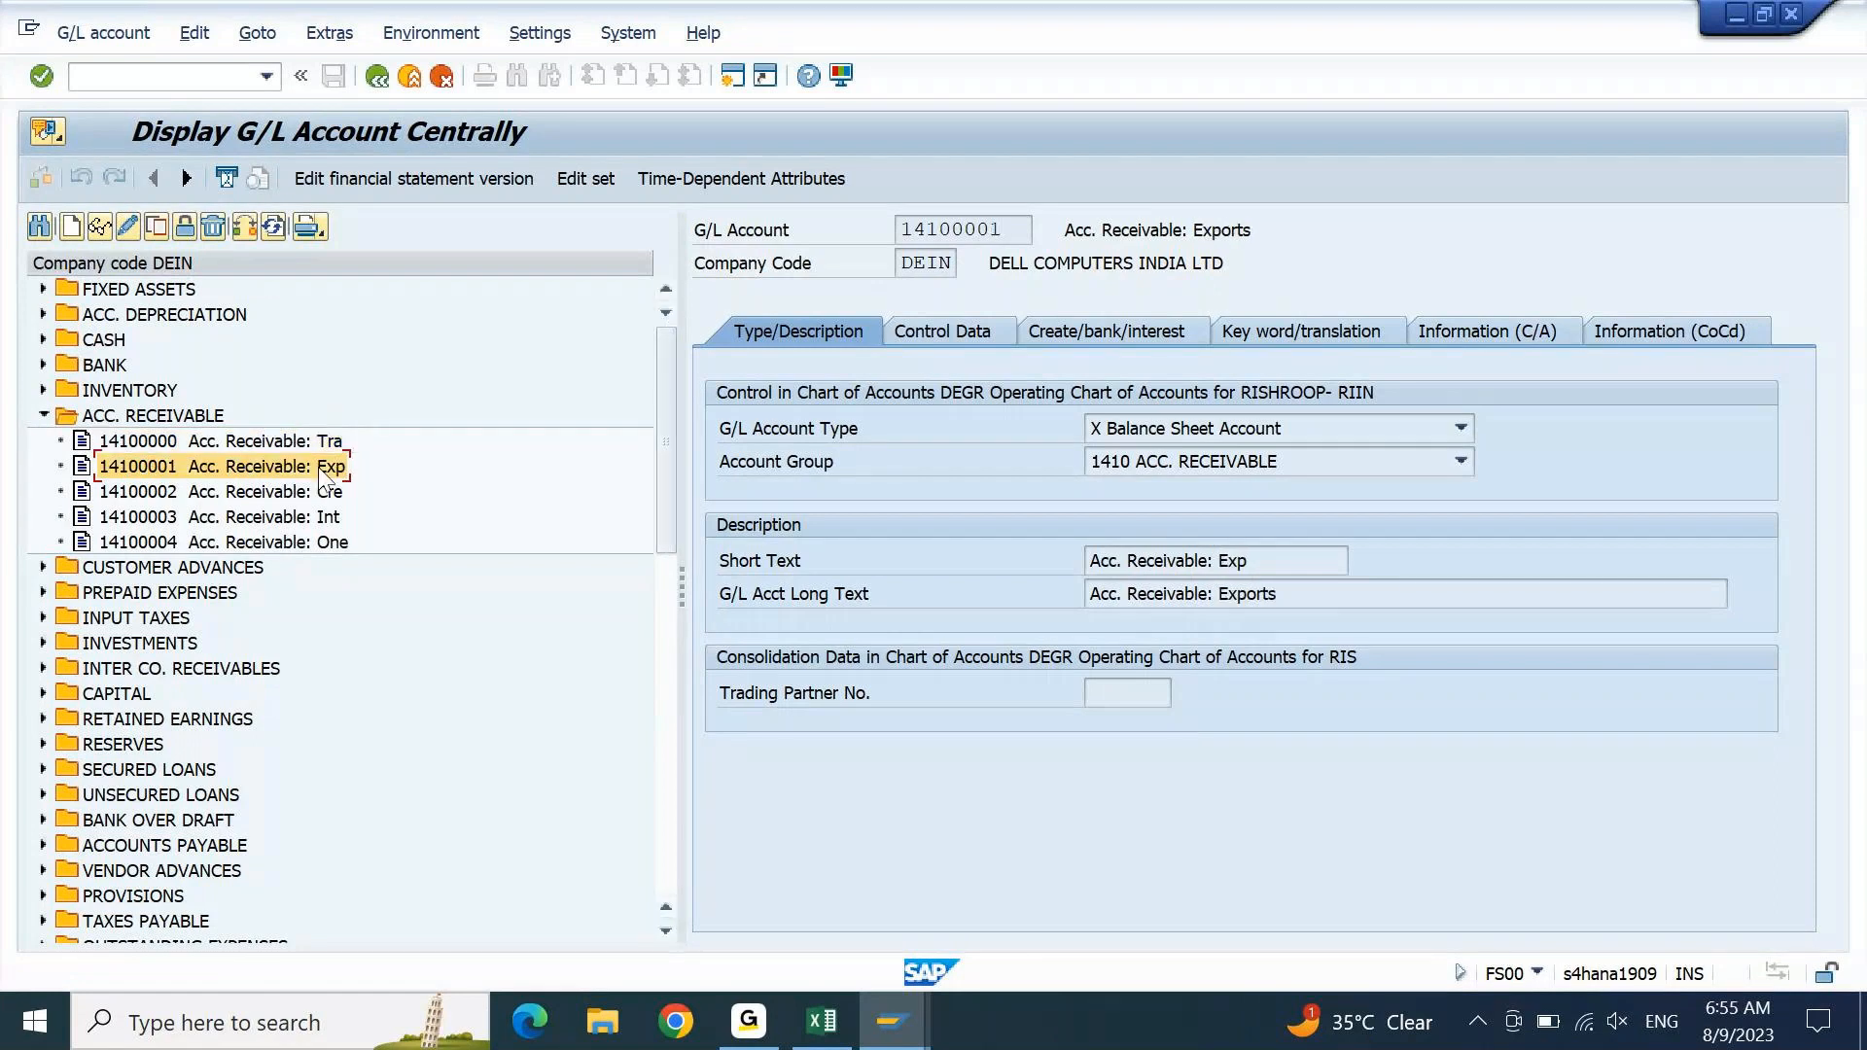
pyautogui.doubleClick(314, 494)
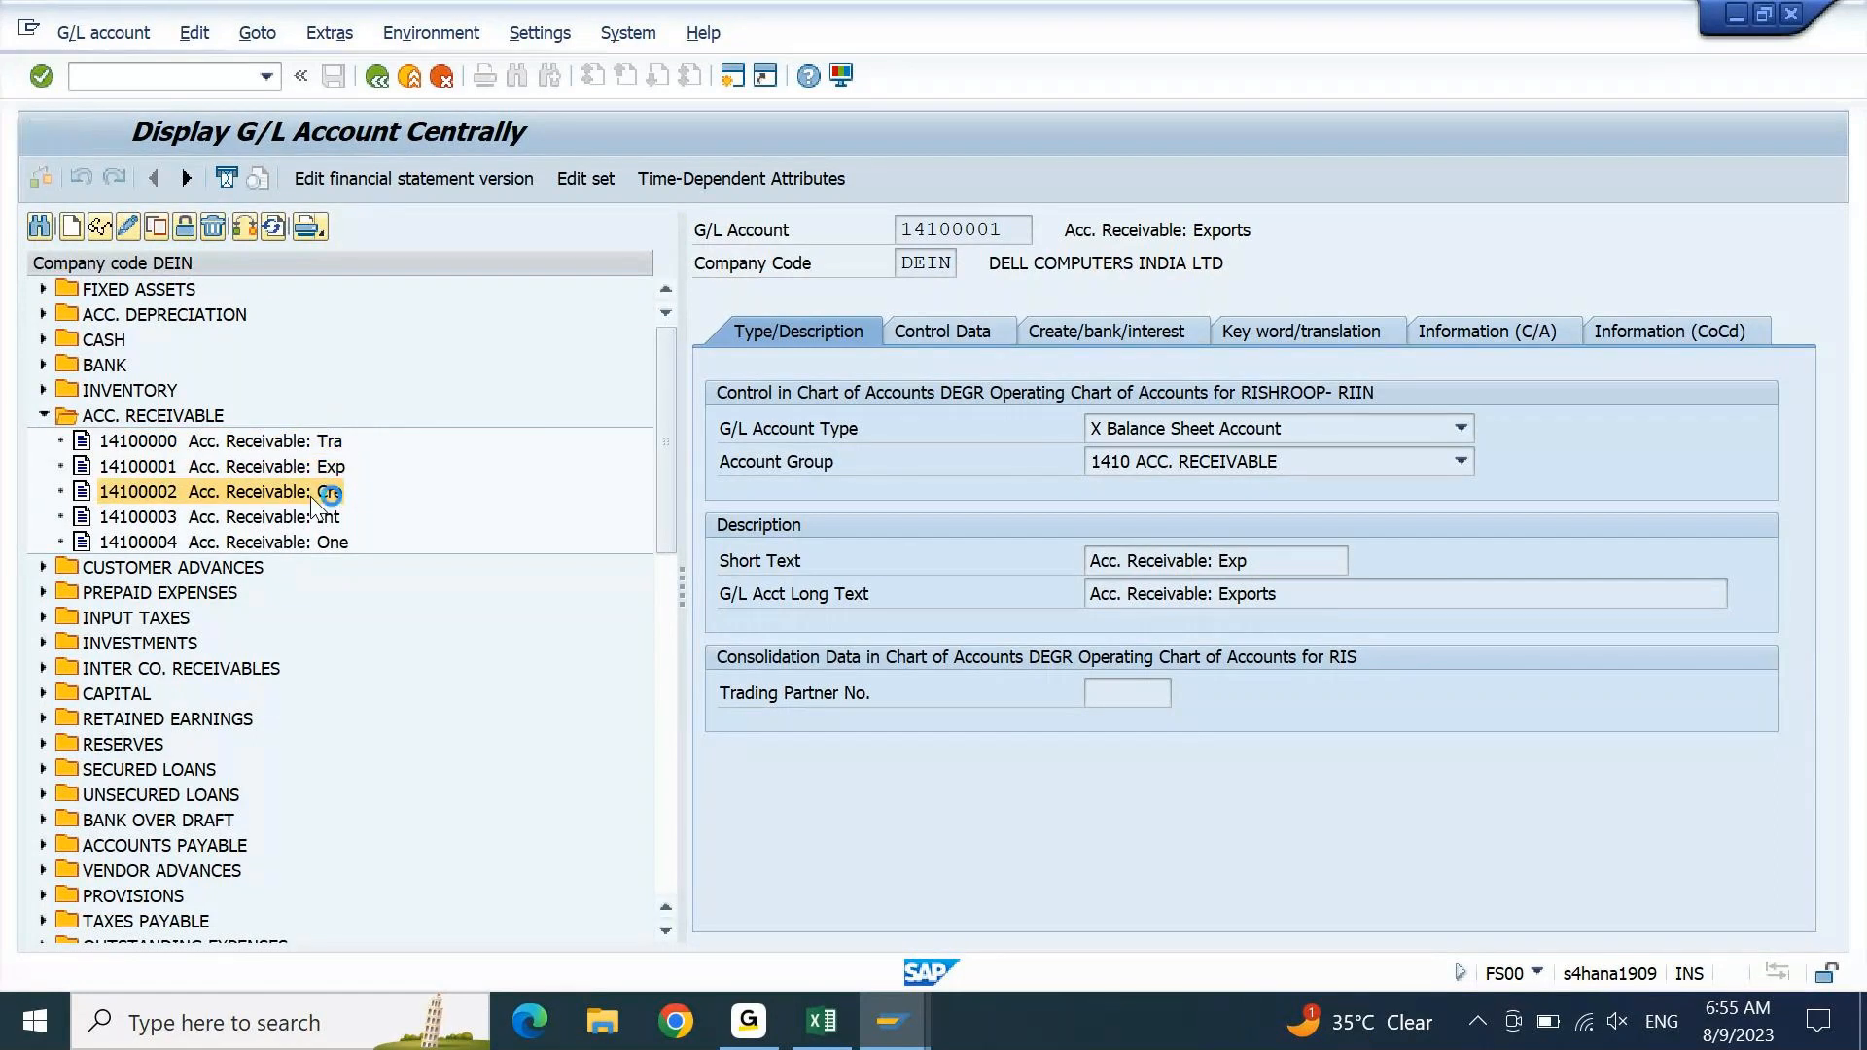
pyautogui.doubleClick(311, 517)
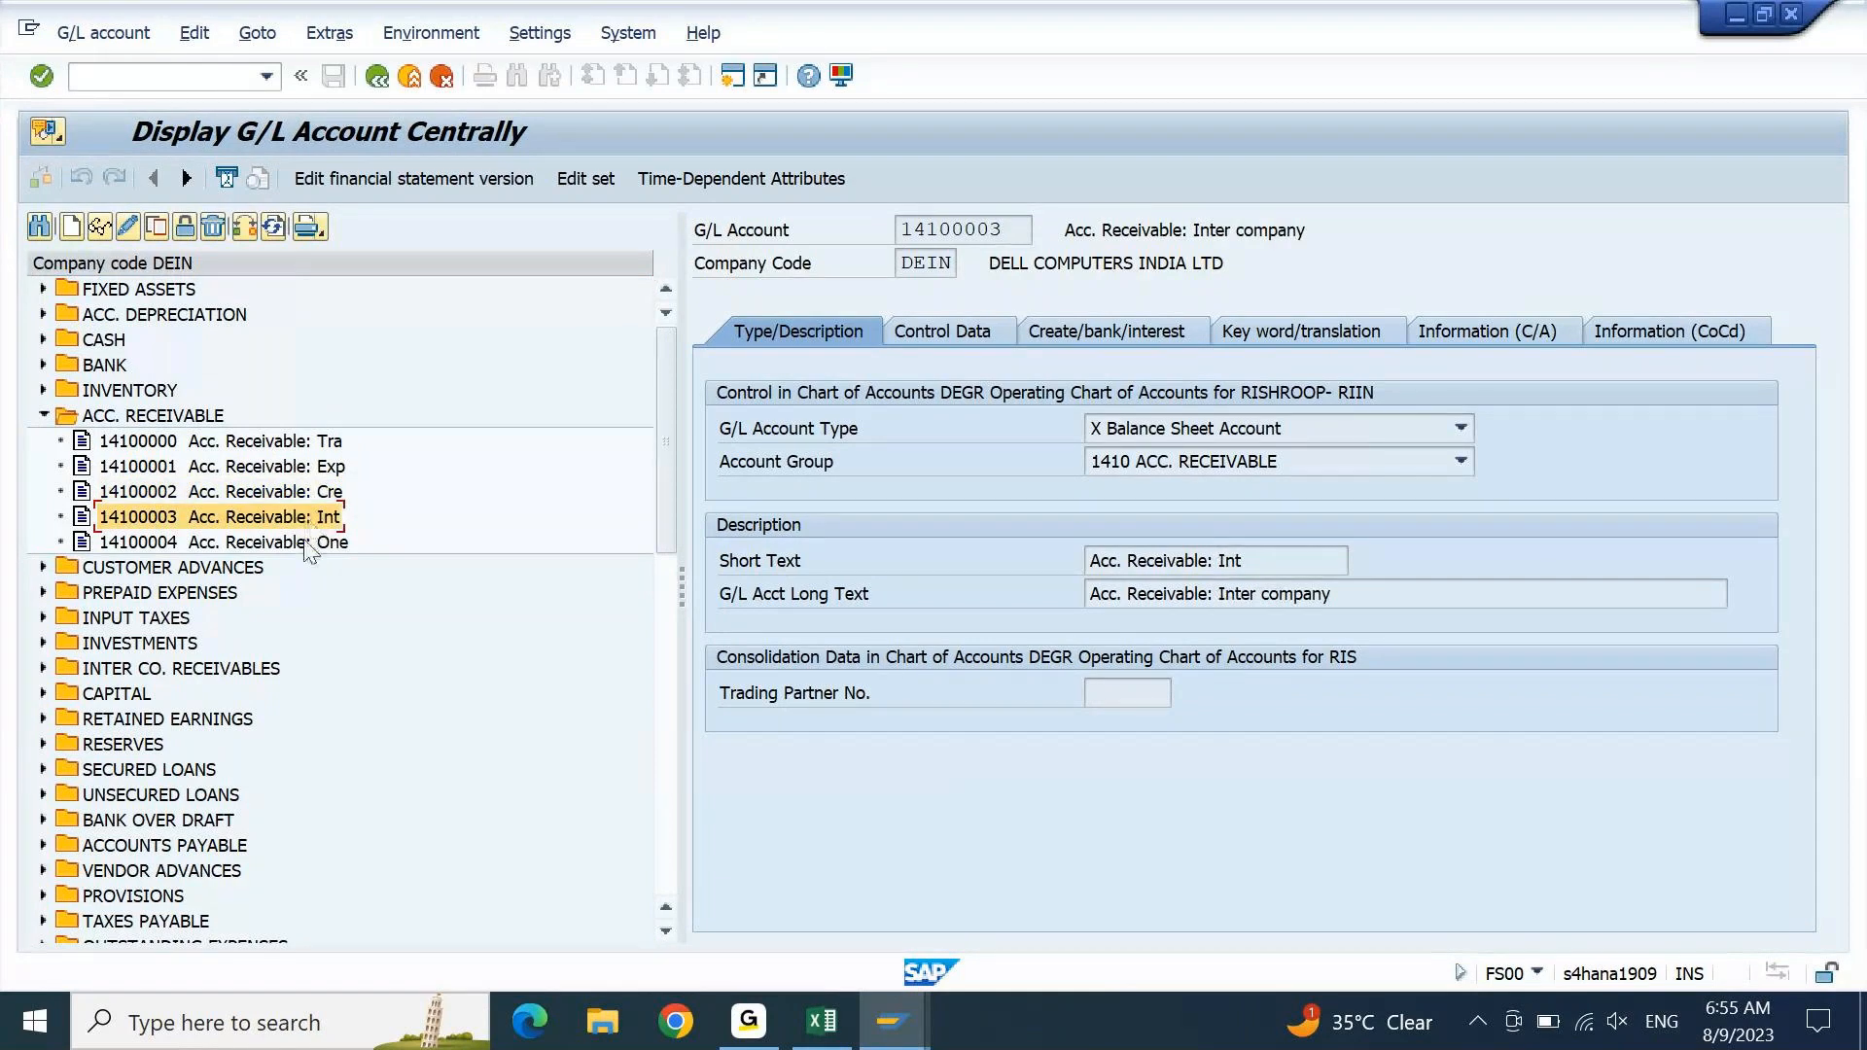
pyautogui.doubleClick(305, 542)
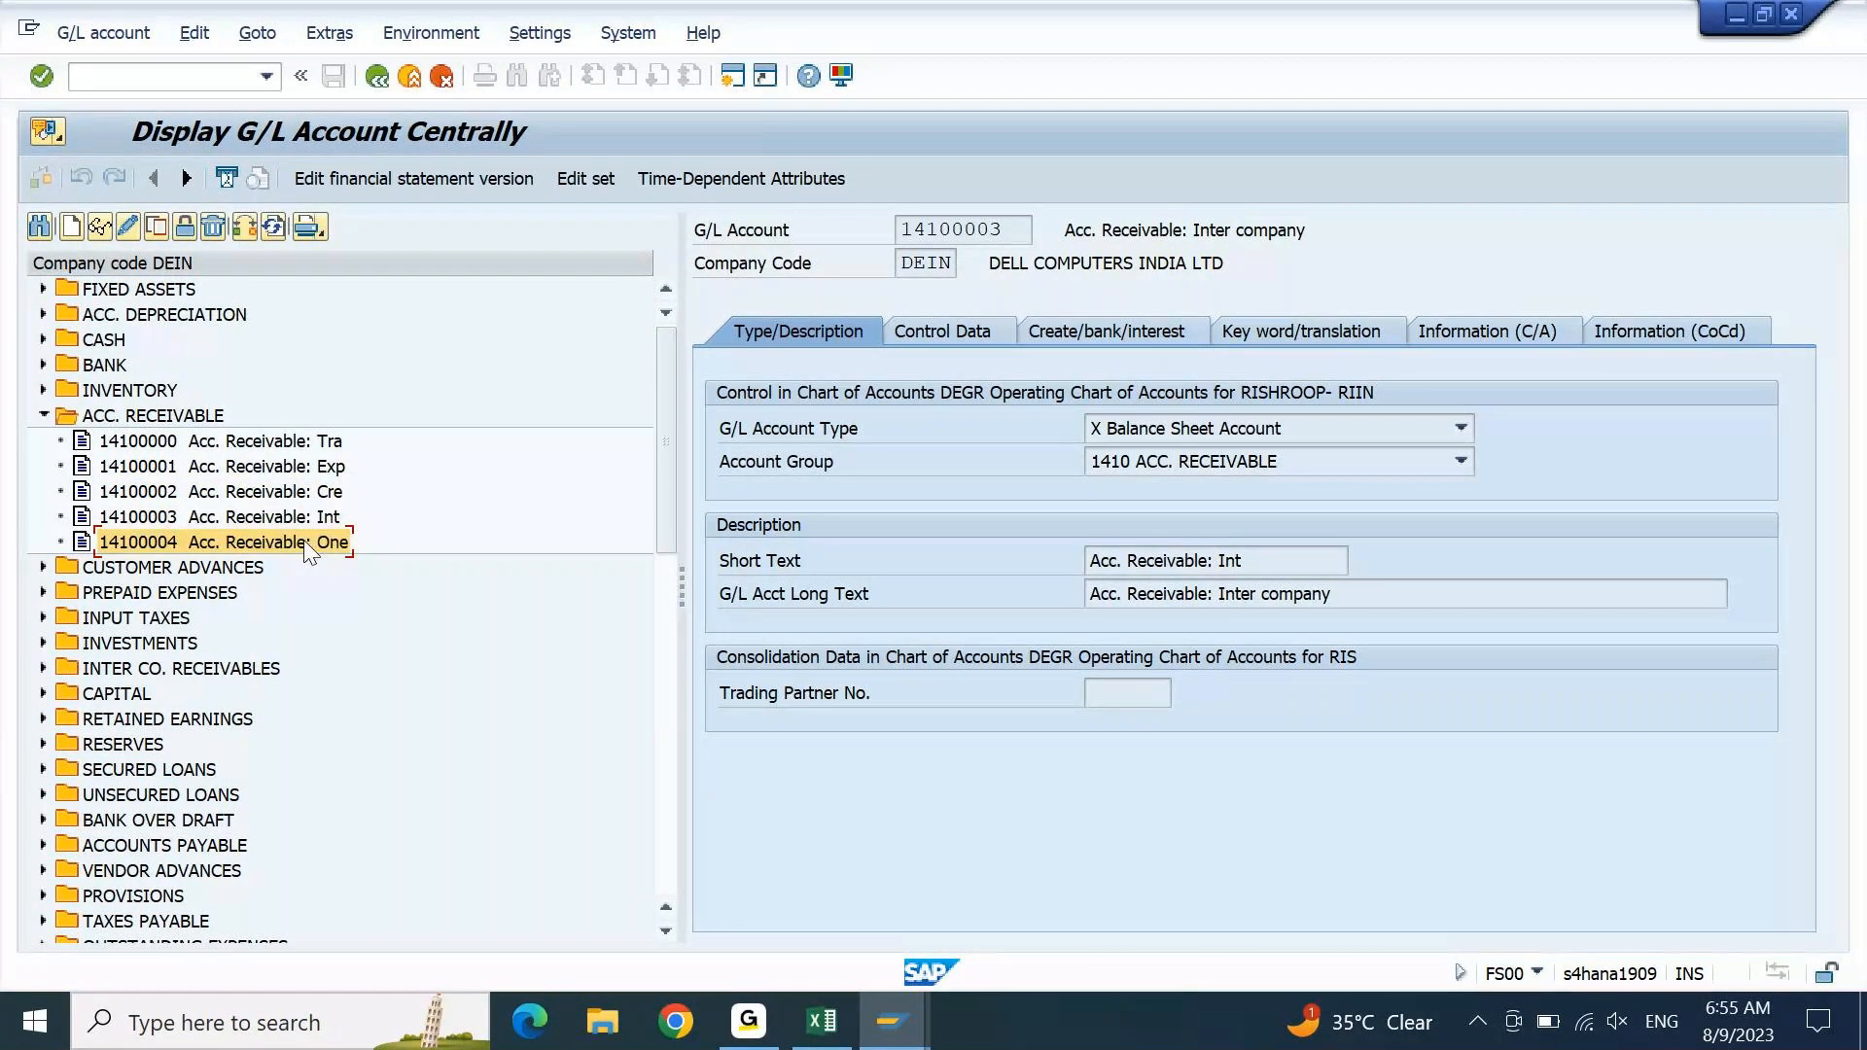
# - Open G/L account 14100000 for changes and set its short text to "Acc. Receivable: Dom"
pyautogui.doubleClick(265, 440)
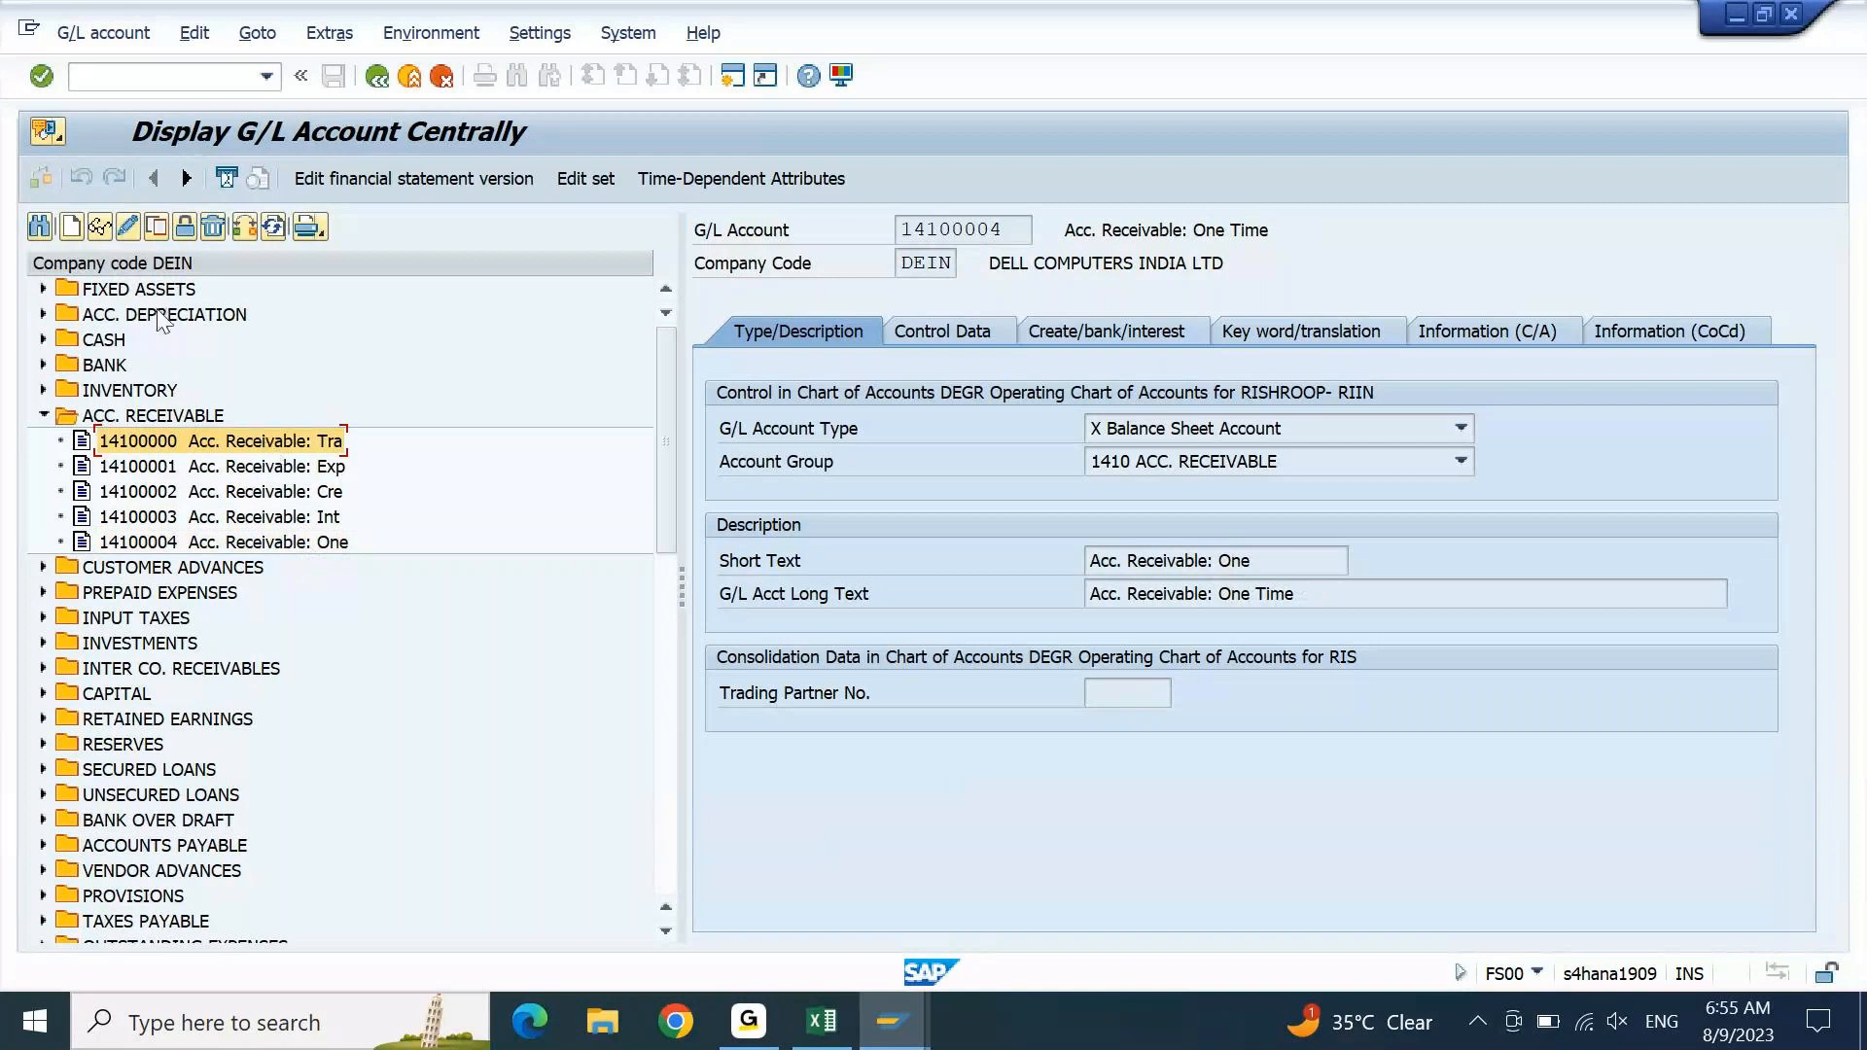
pyautogui.click(129, 226)
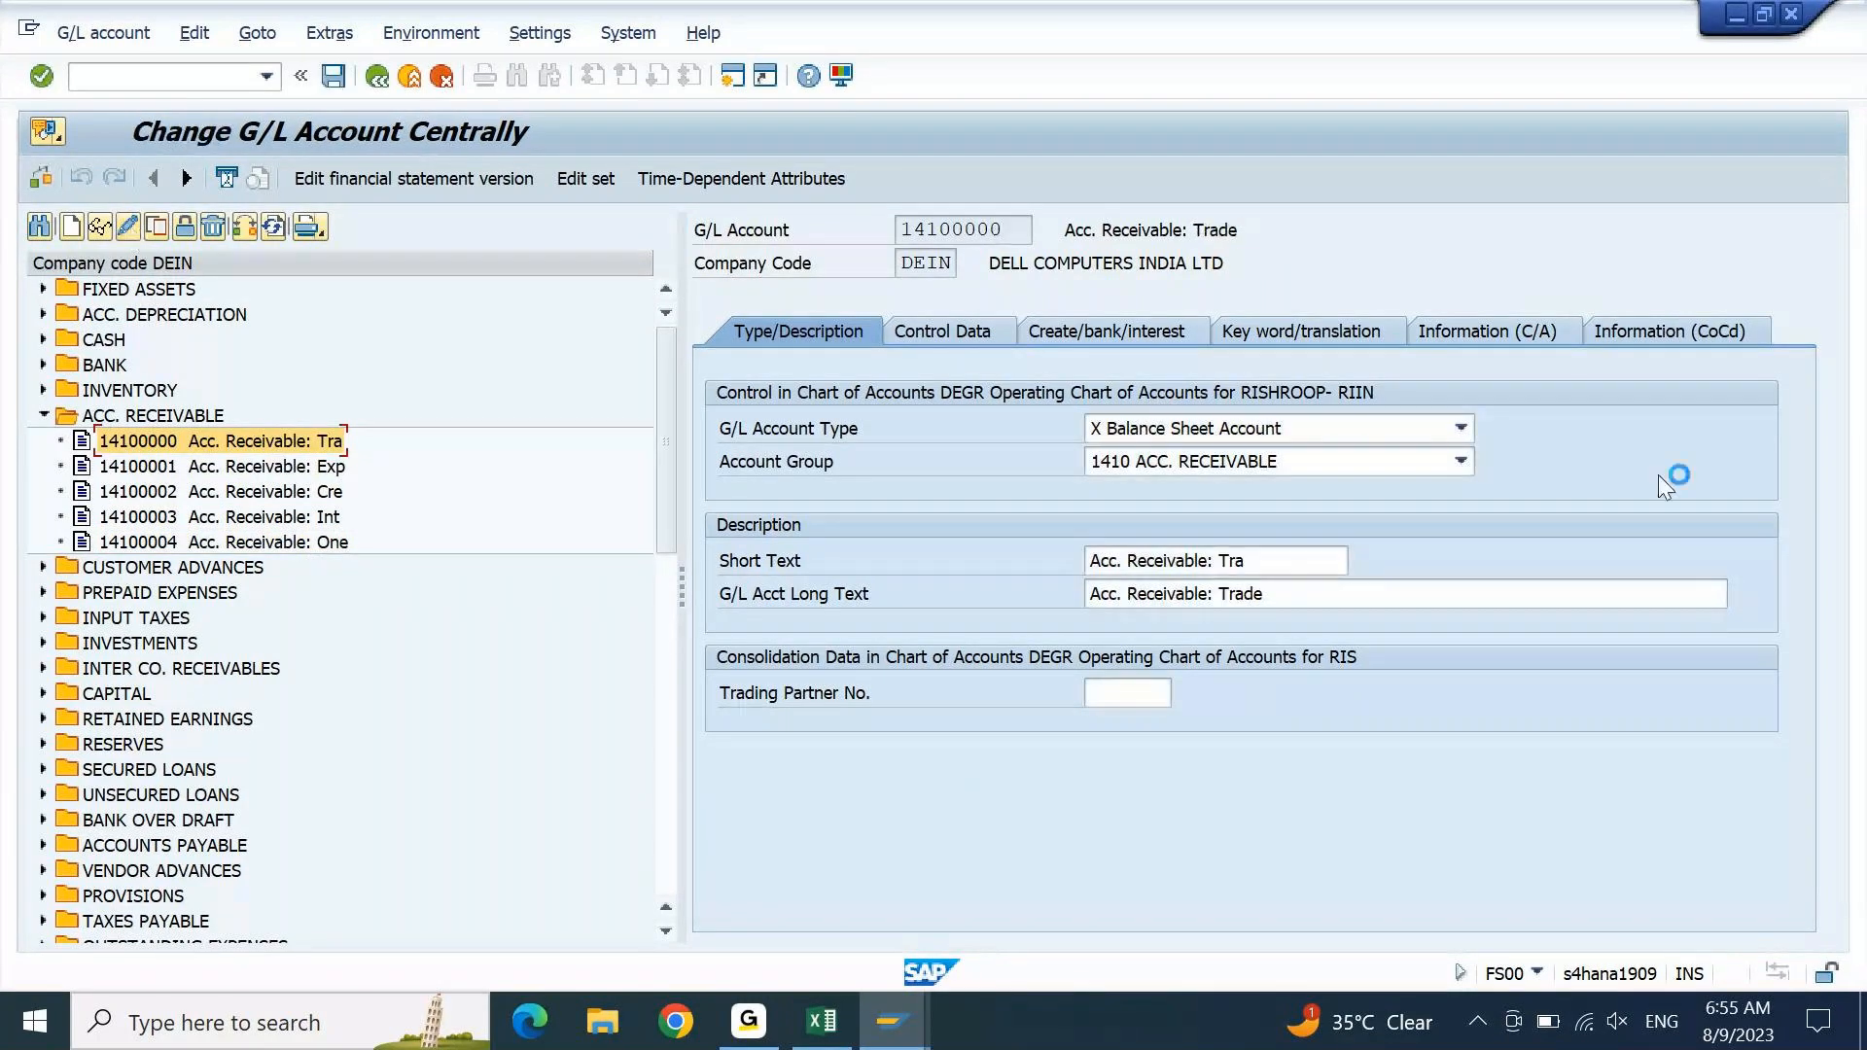
pyautogui.click(1284, 561)
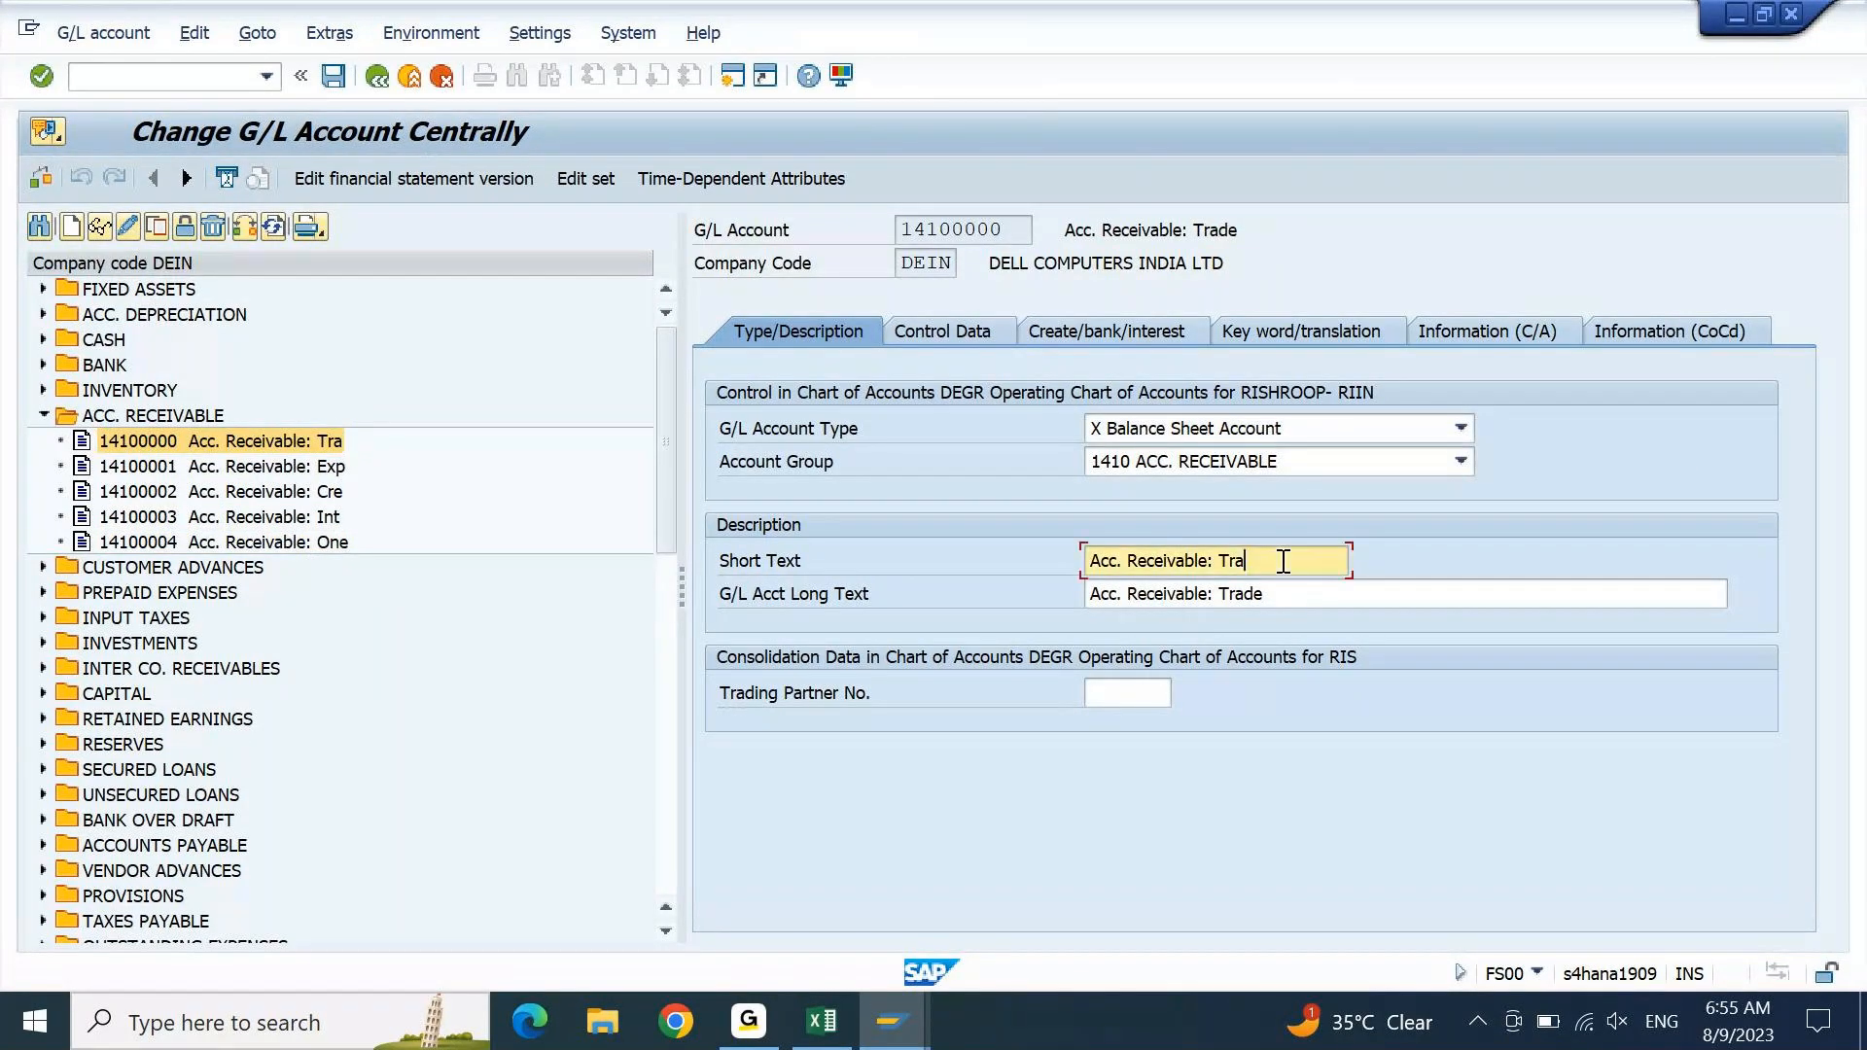
pyautogui.doubleClick(1283, 561)
pyautogui.write('Dom')
# - Set the long text of G/L account 14100000 to "Acc. Receivable: Domestic"
pyautogui.press('Down')
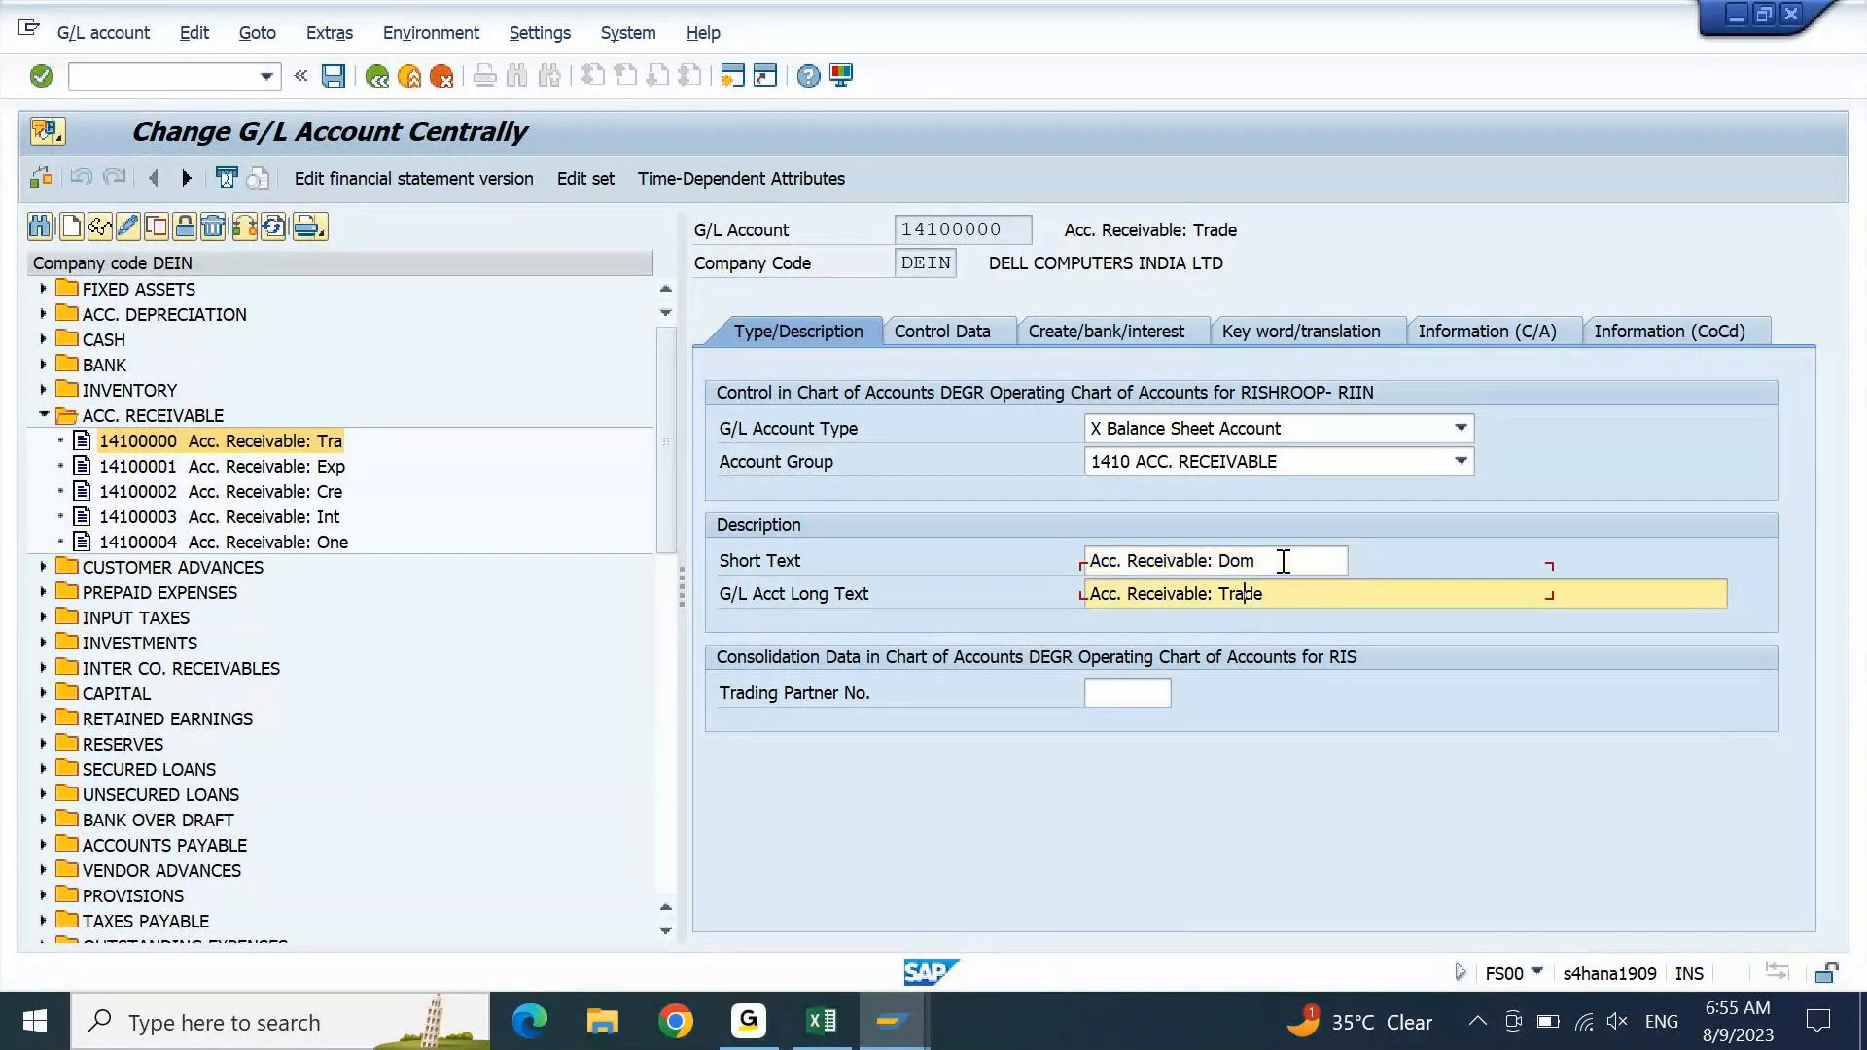
pyautogui.press('Delete')
pyautogui.press('BackSpace')
pyautogui.press('BackSpace')
pyautogui.press('BackSpace')
pyautogui.press('BackSpace')
pyautogui.write('Domestic')
pyautogui.press('Return')
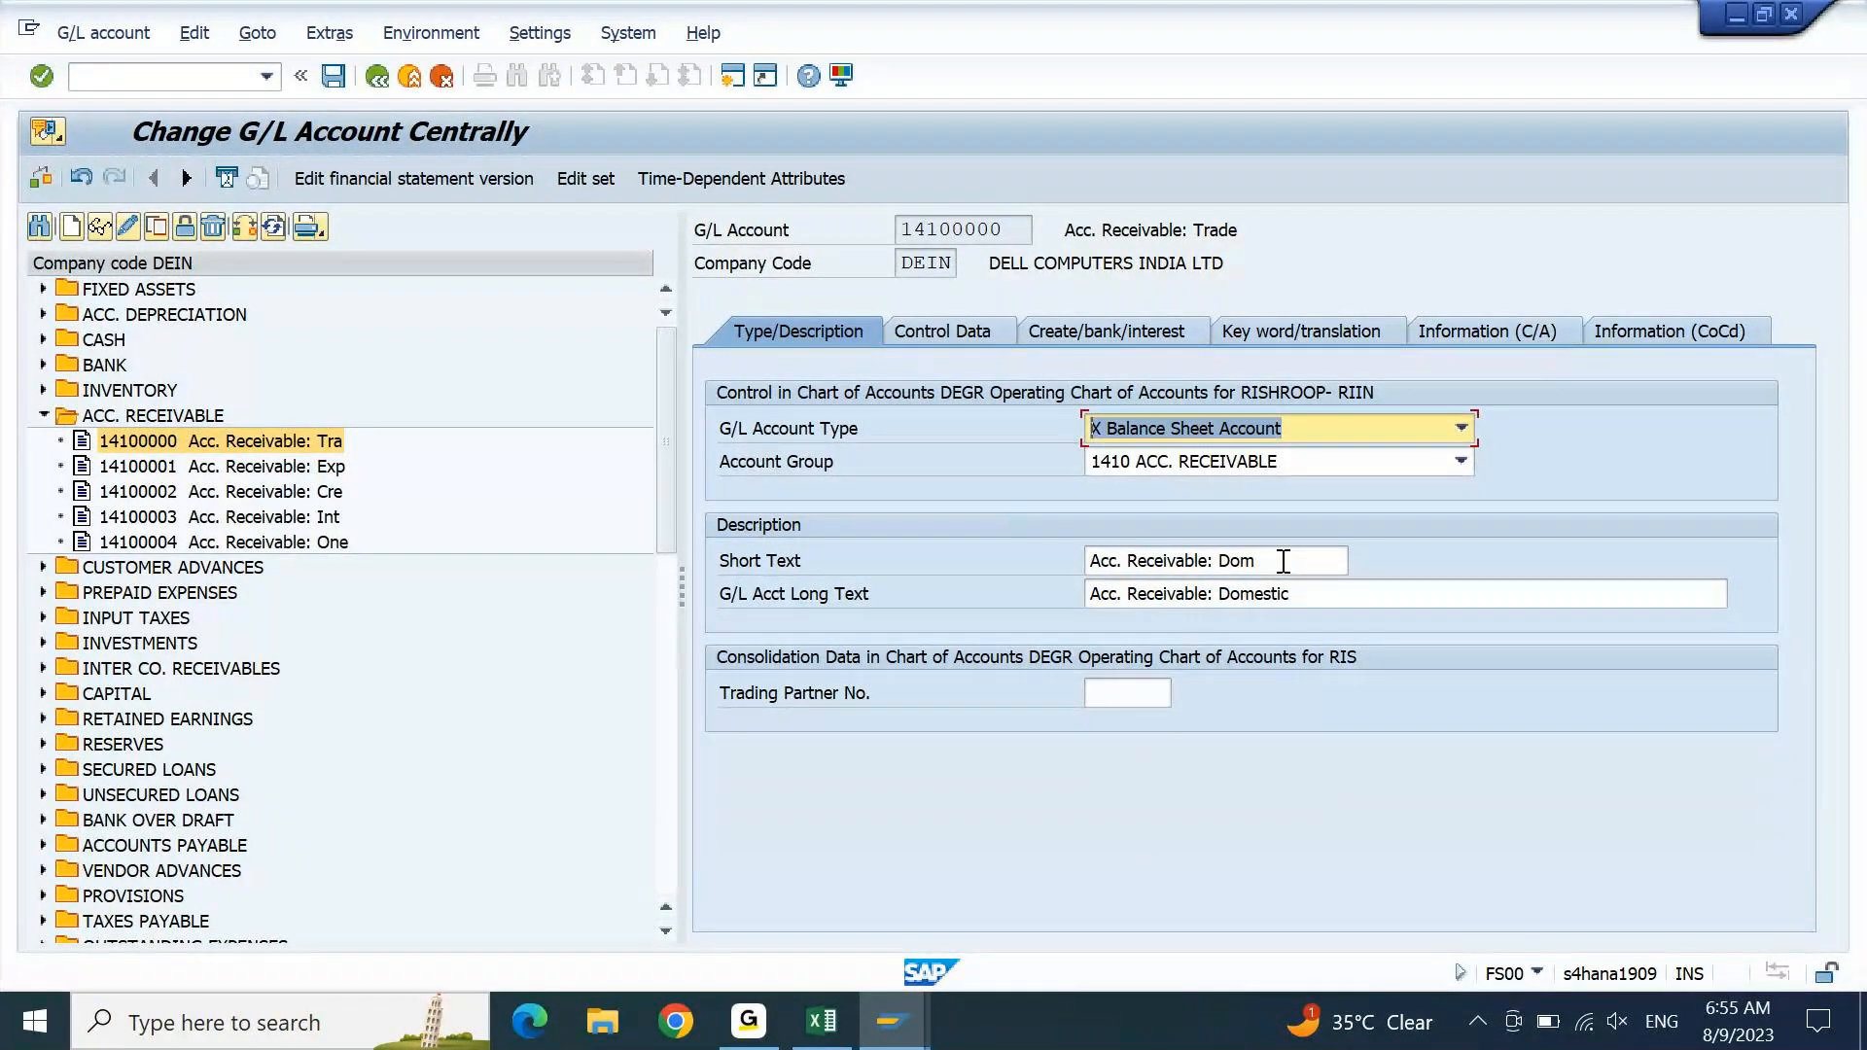
# - Check the control data of account 14100000, set its field status group to G067 and save the account
pyautogui.click(962, 331)
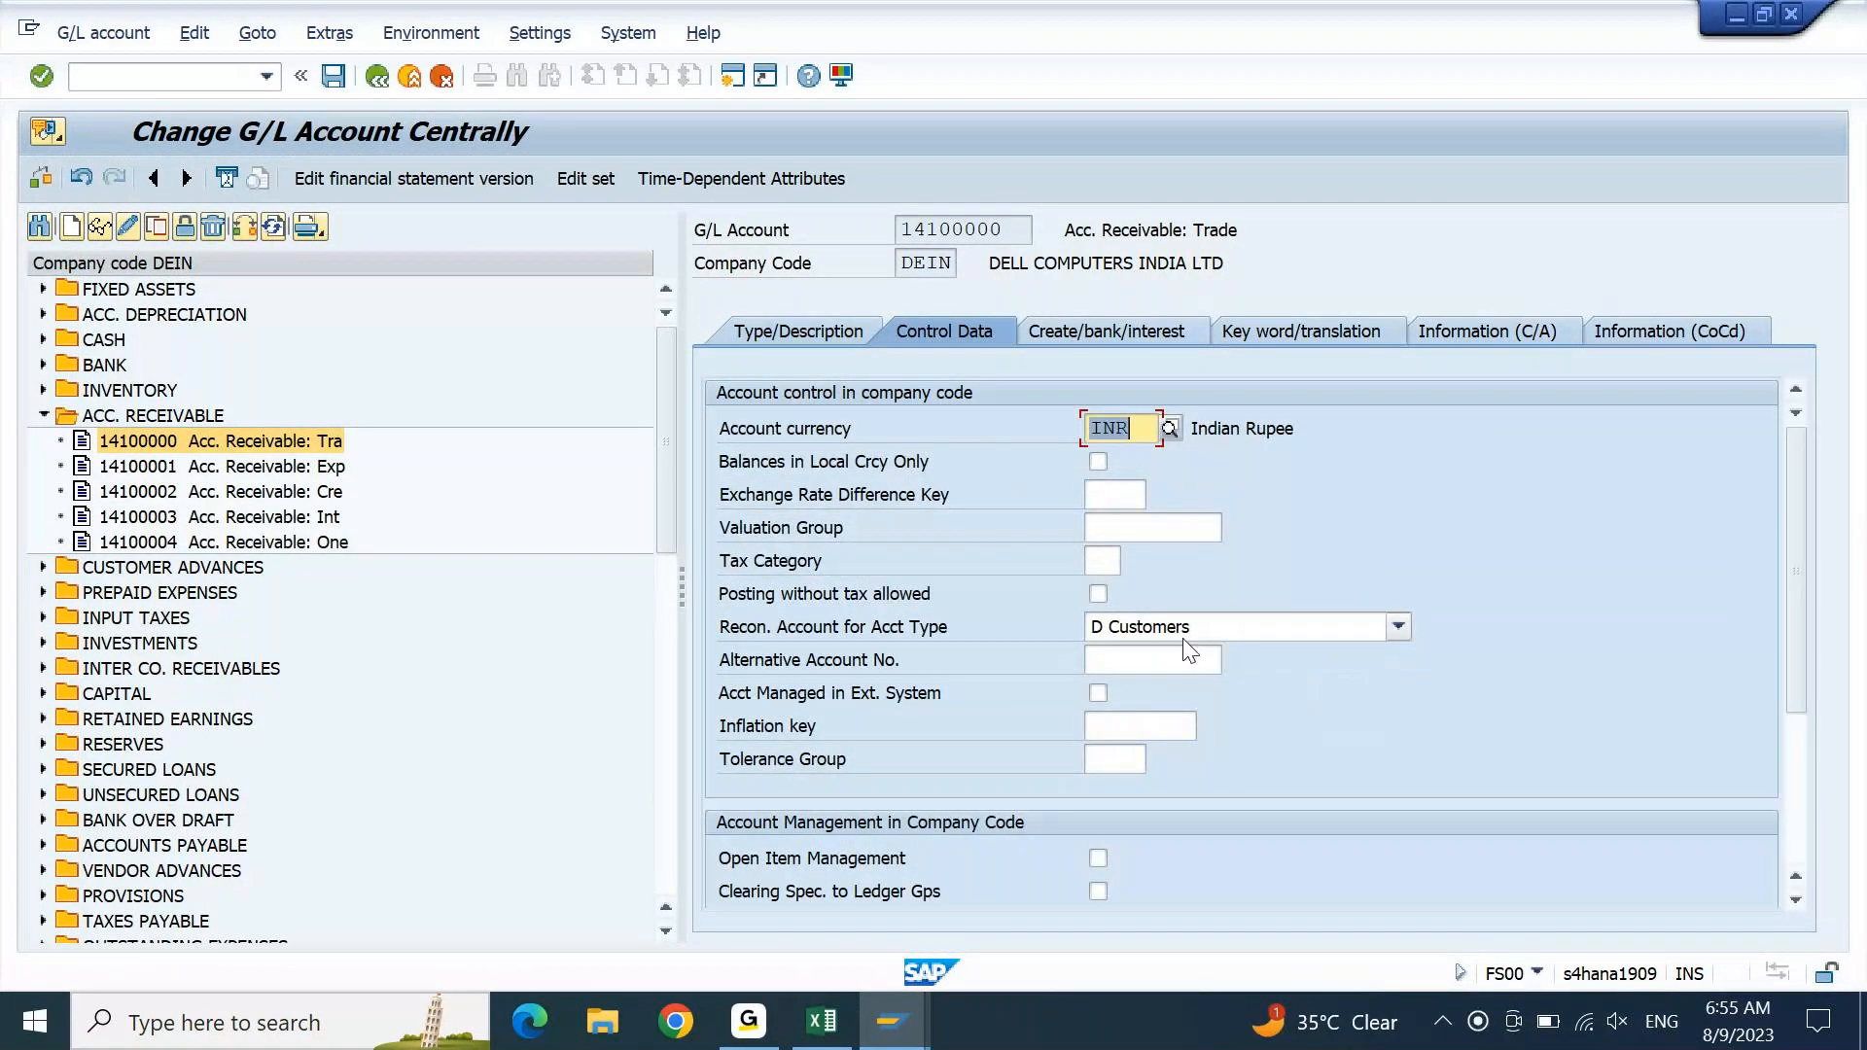
pyautogui.click(1078, 330)
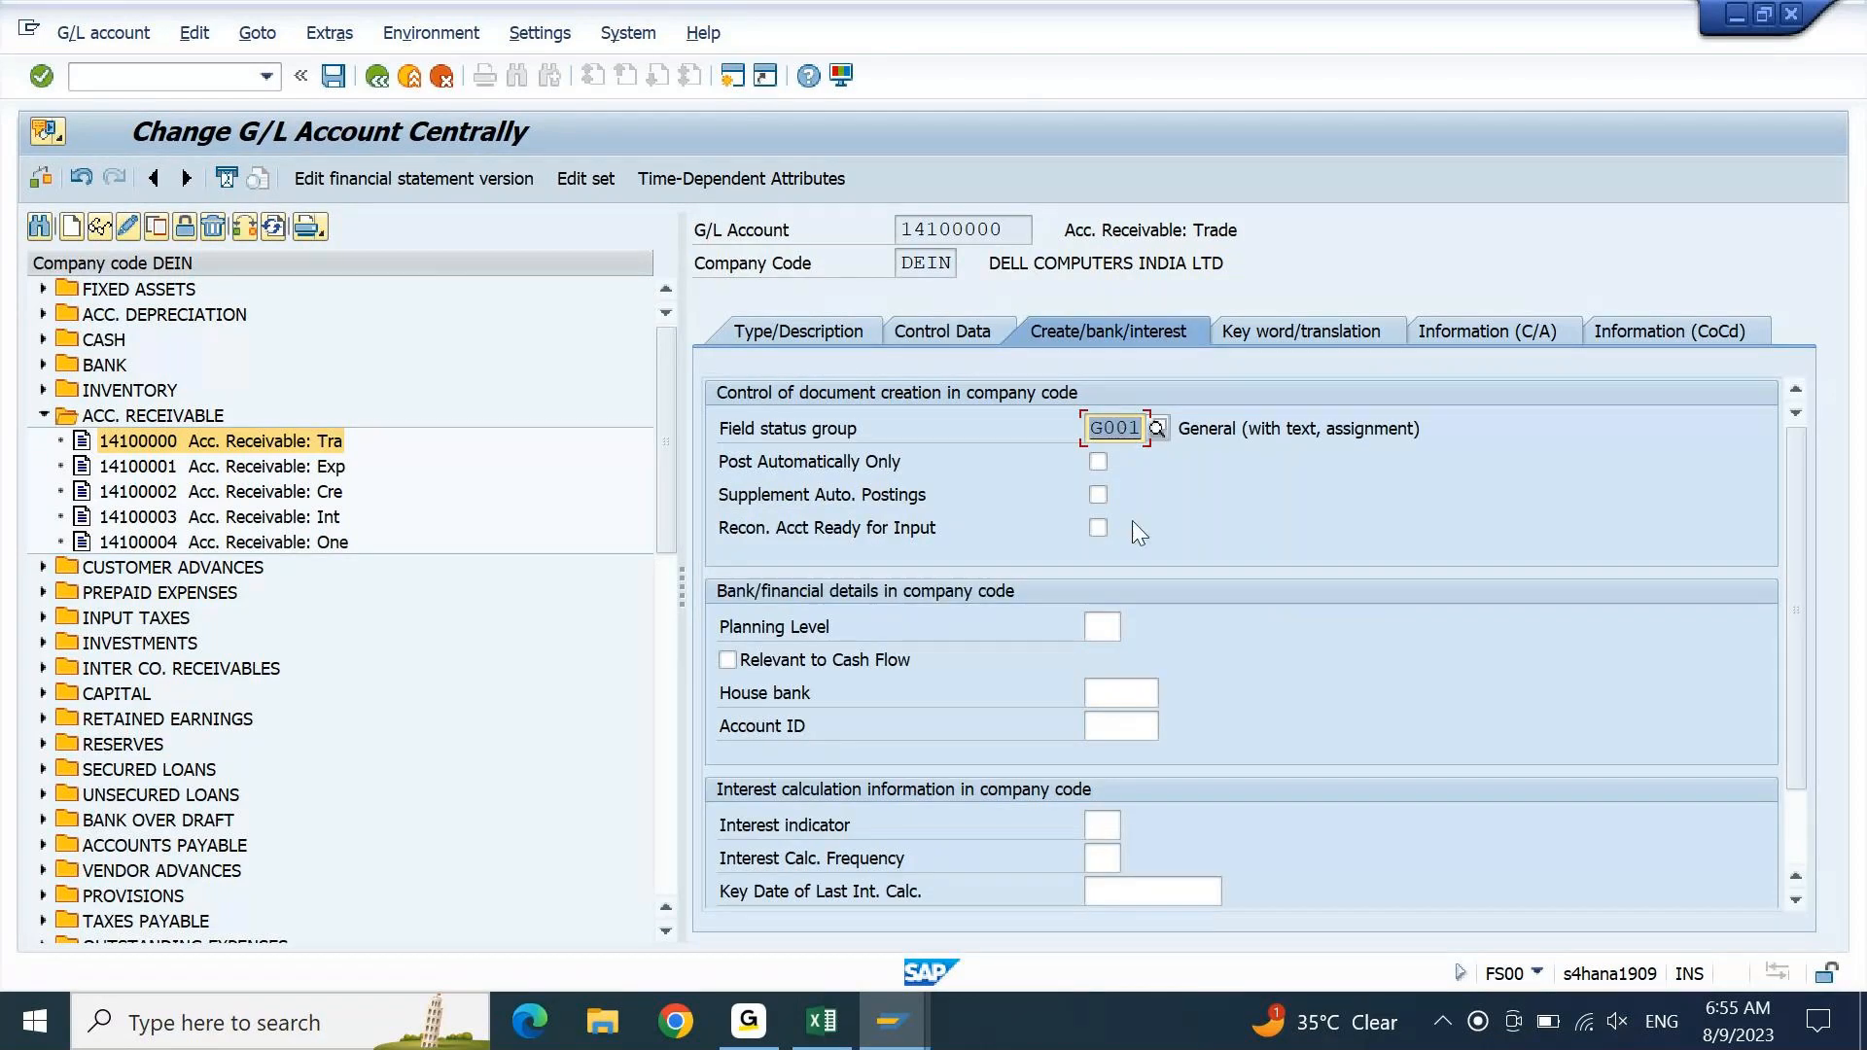
pyautogui.write('g067')
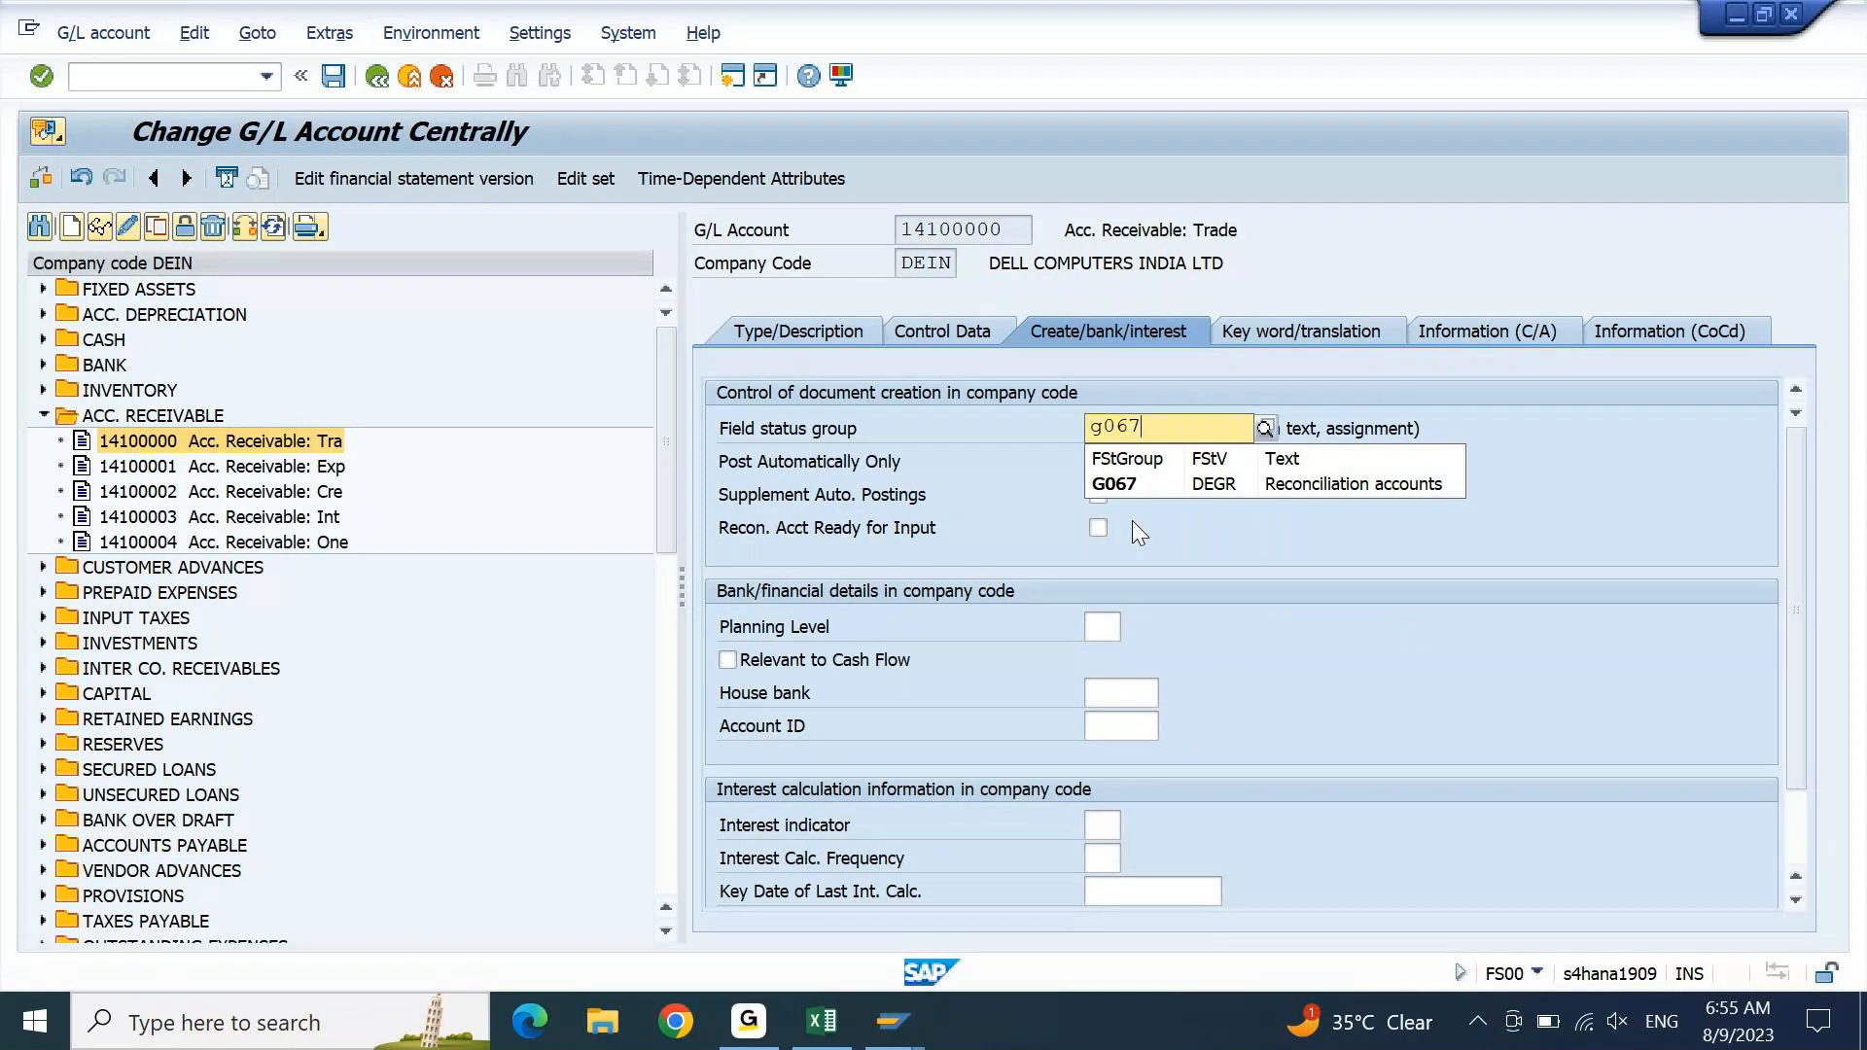
pyautogui.press('Return')
pyautogui.hotkey('ctrl', 's')
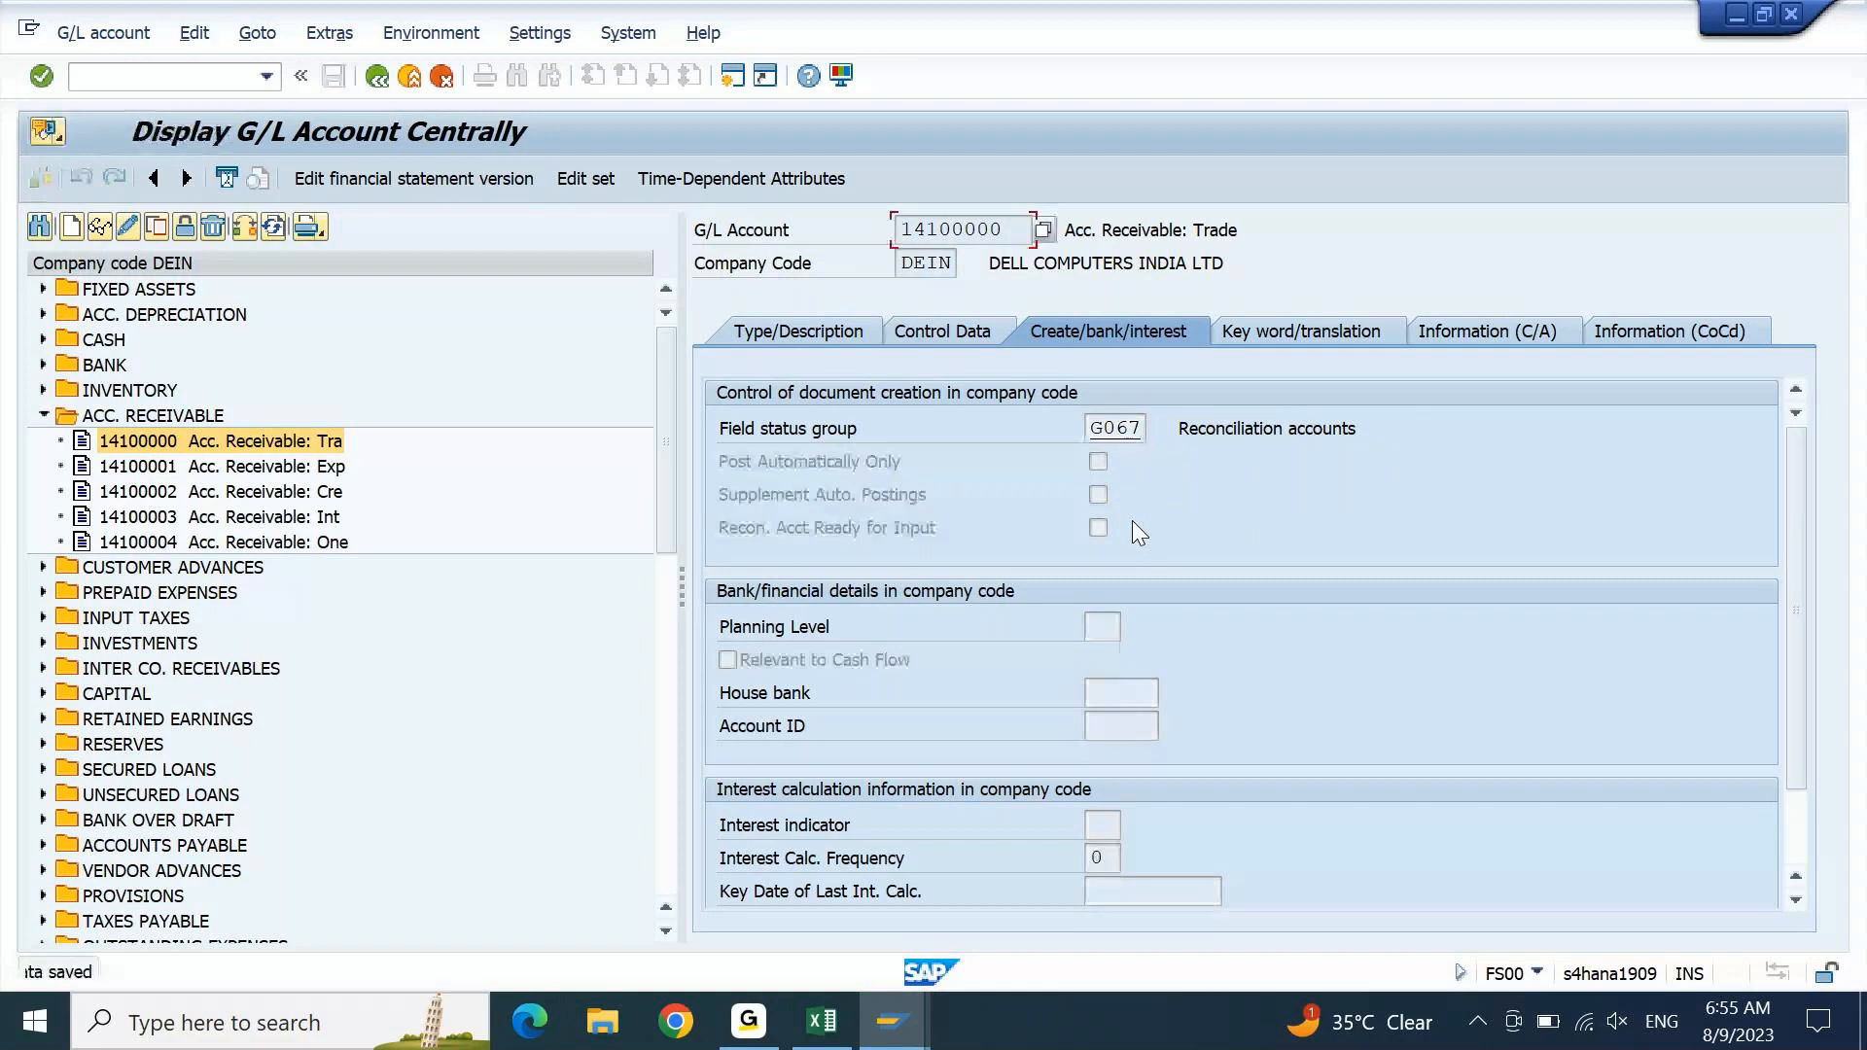
# - Open G/L account 14100001 for changes, set its field status group to G067 and check its control data
pyautogui.click(292, 469)
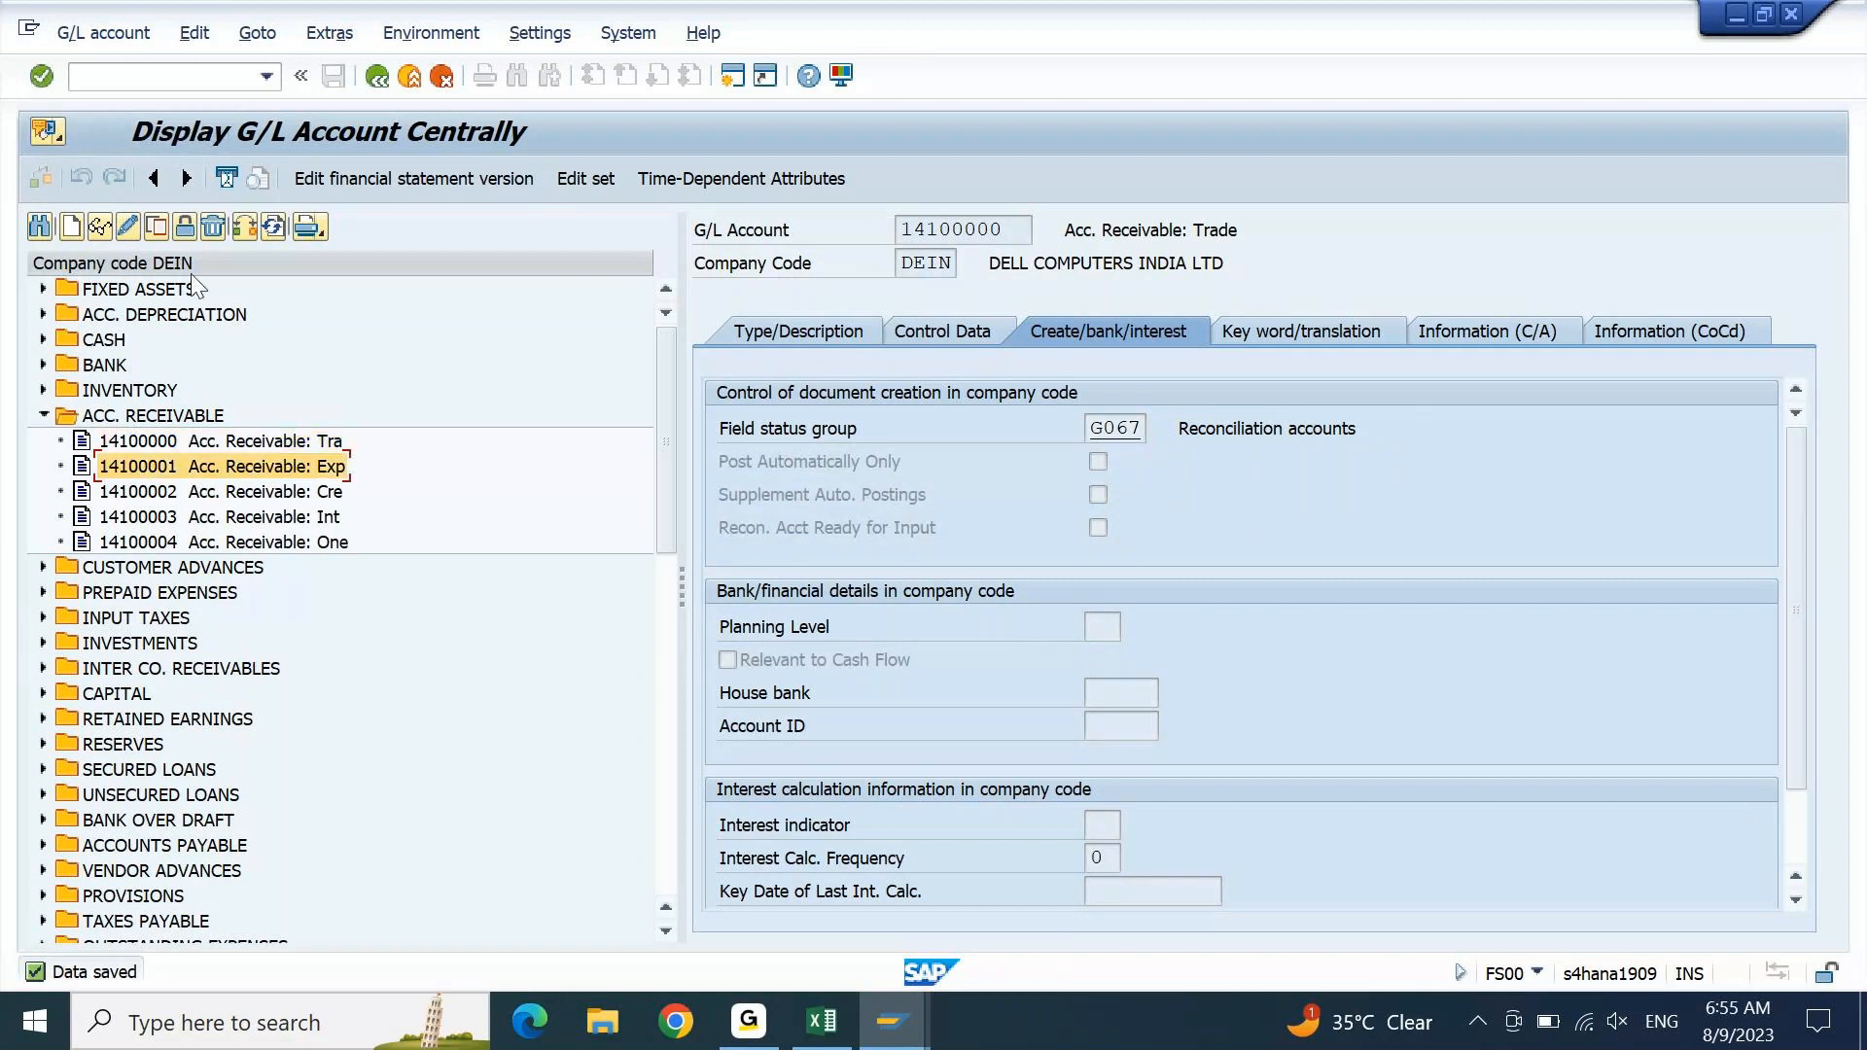
pyautogui.click(135, 229)
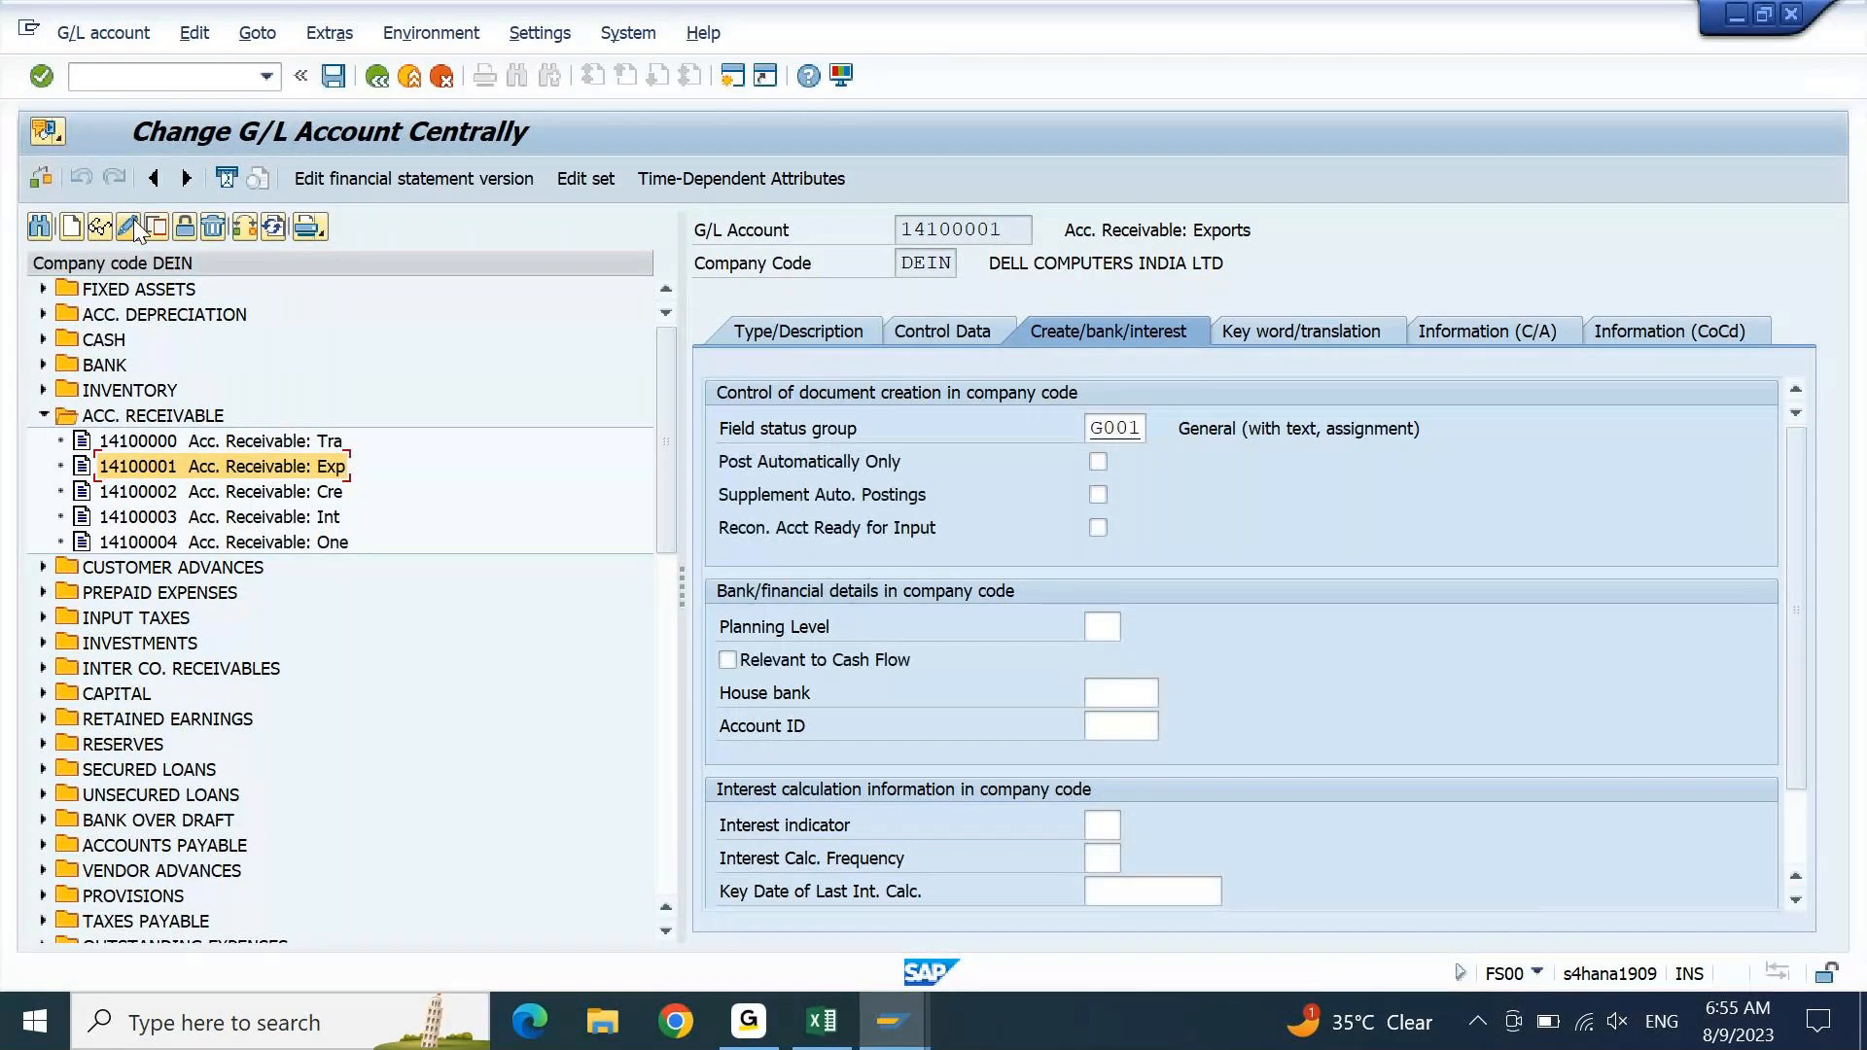
pyautogui.moveTo(1116, 428); pyautogui.dragTo(1186, 433)
pyautogui.write('67')
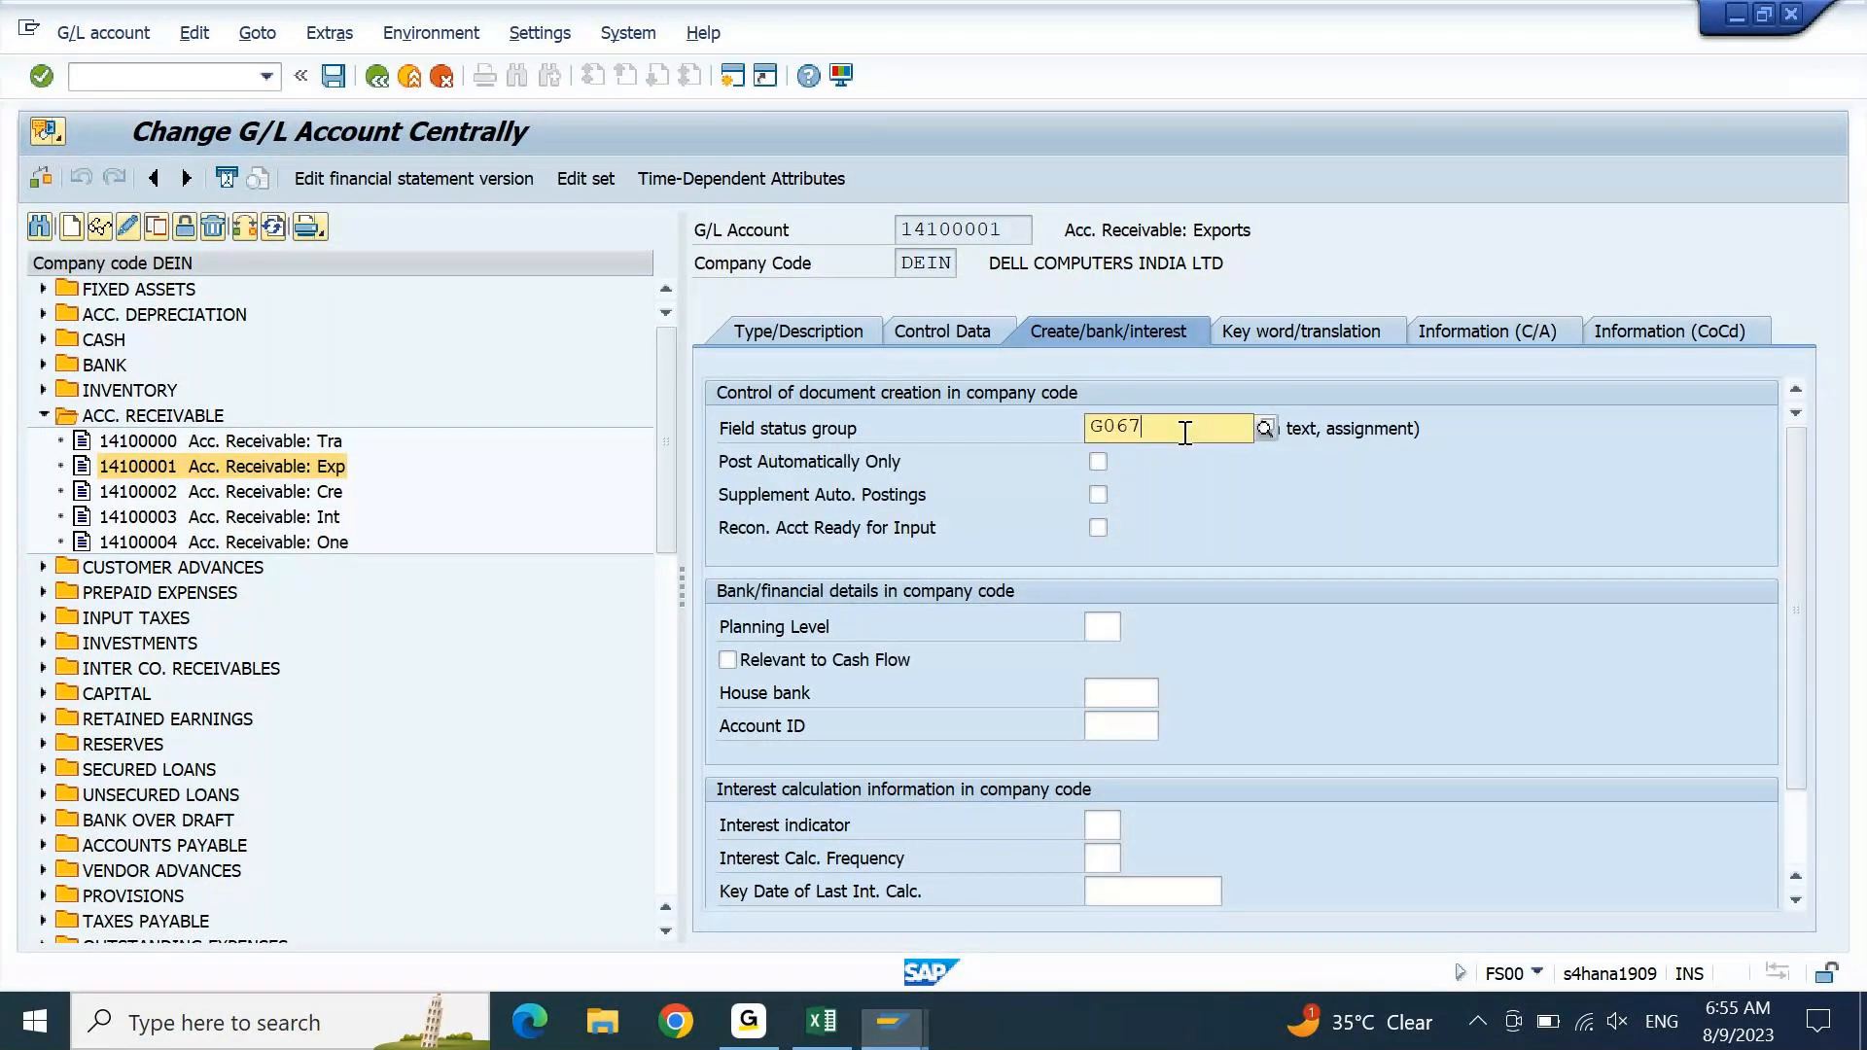
pyautogui.press('Return')
pyautogui.click(967, 330)
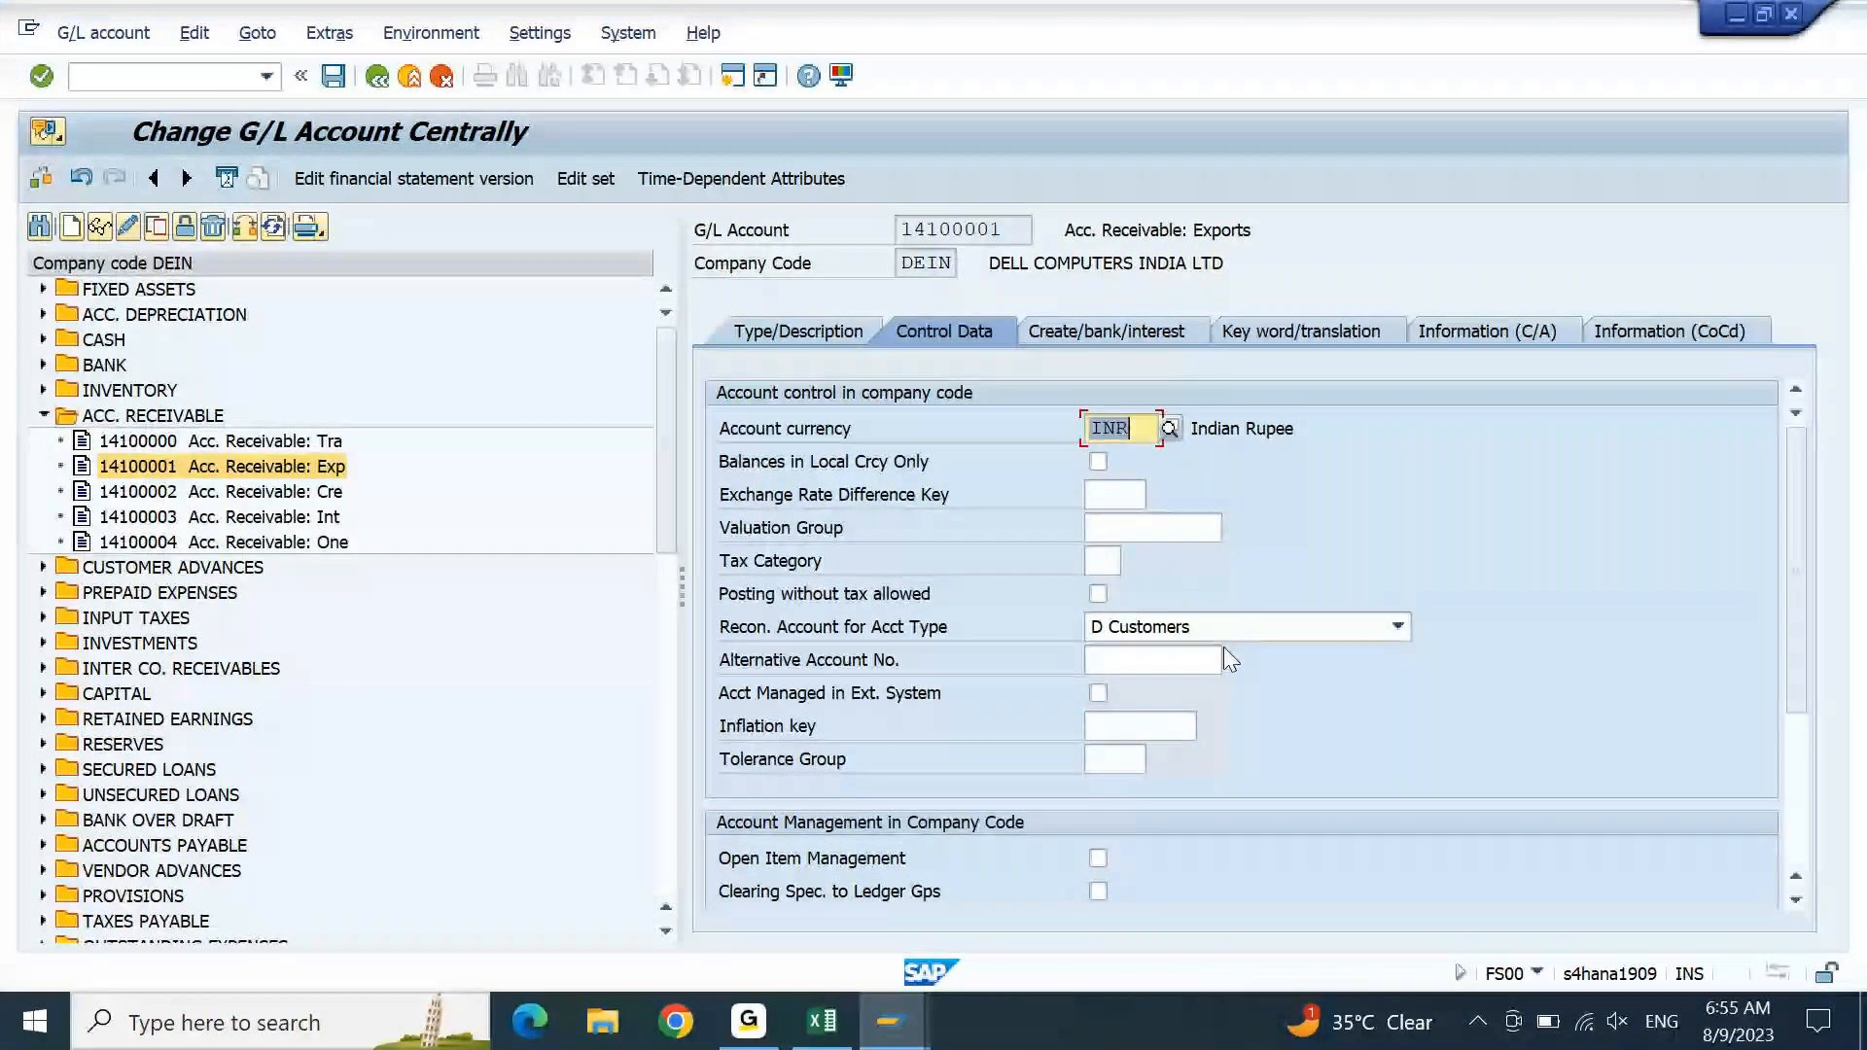
# - Set the short text of G/L account 14100001 to "Acc. Receivable: For"
pyautogui.click(824, 325)
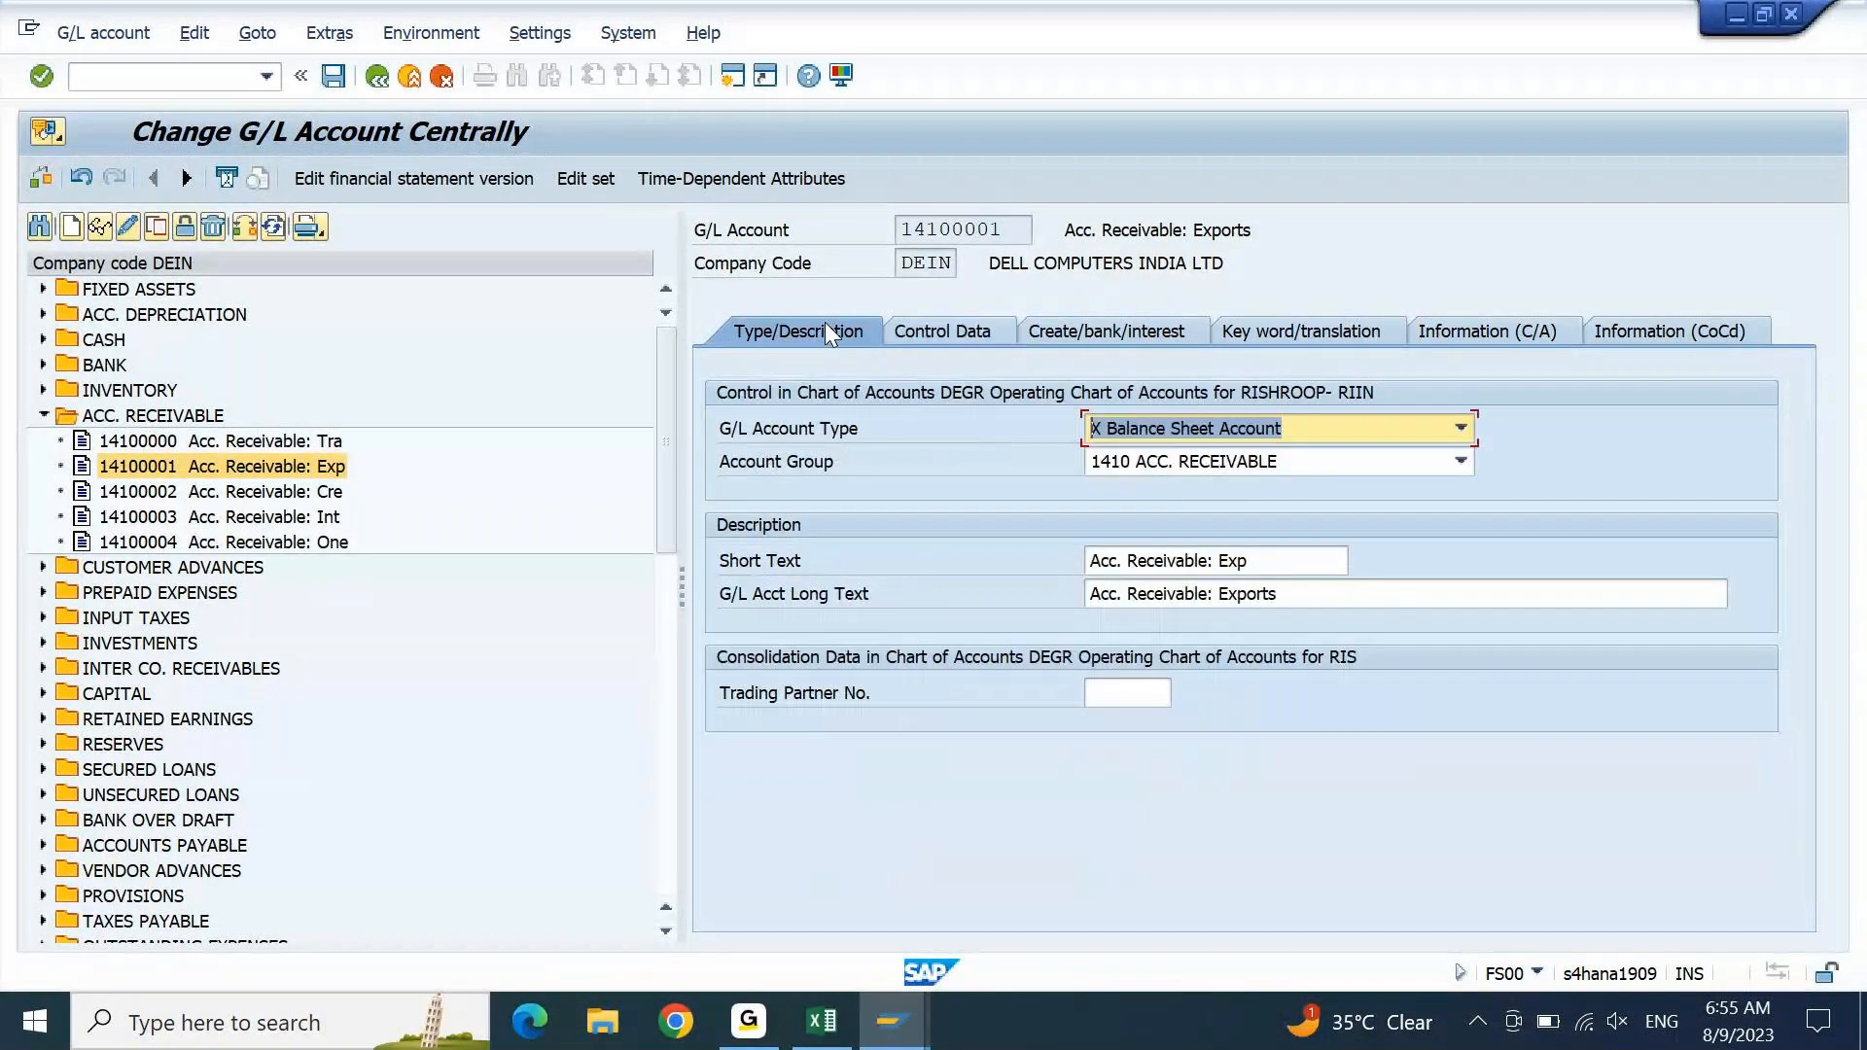
pyautogui.click(1349, 570)
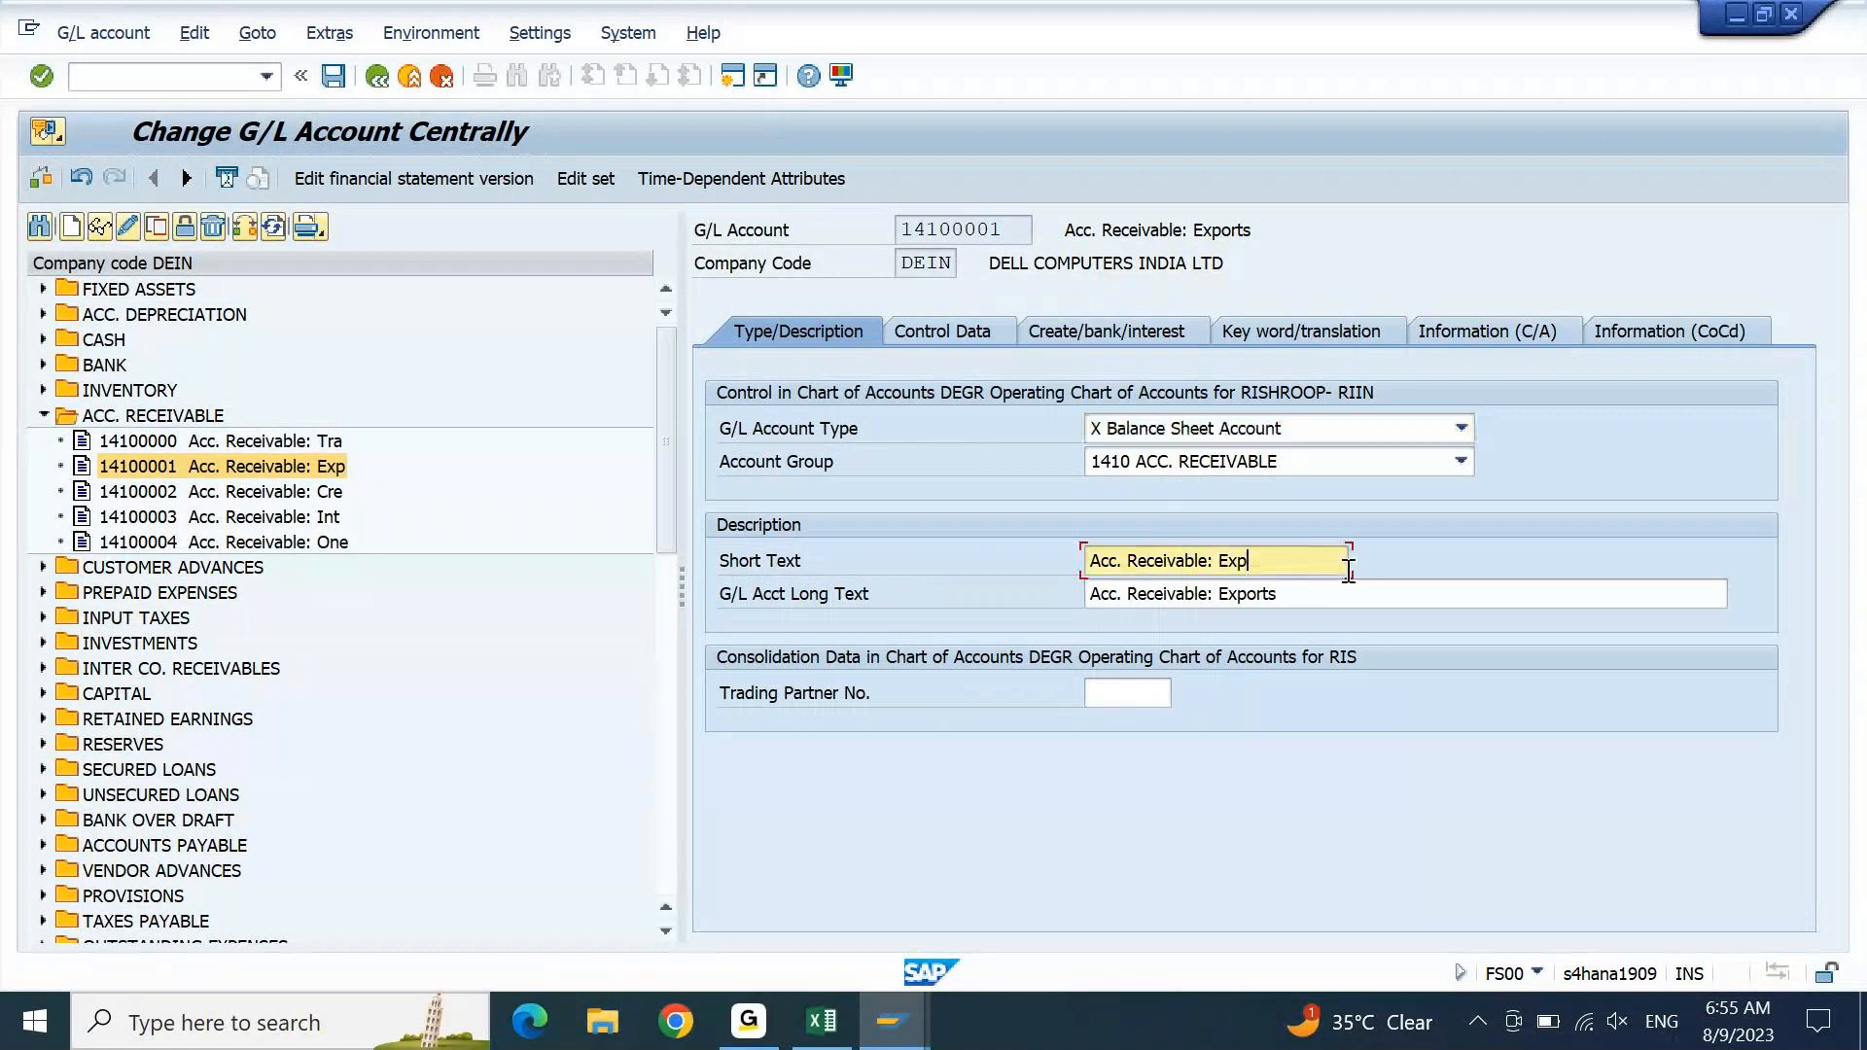
pyautogui.hotkey('ctrl', 'shift', 'Left')
pyautogui.write('forF')
# - Set the long text of G/L account 14100001 to "Acc. Receivable: Foreign" and save the account
pyautogui.click(1411, 590)
pyautogui.hotkey('ctrl', 'shift', 'Left')
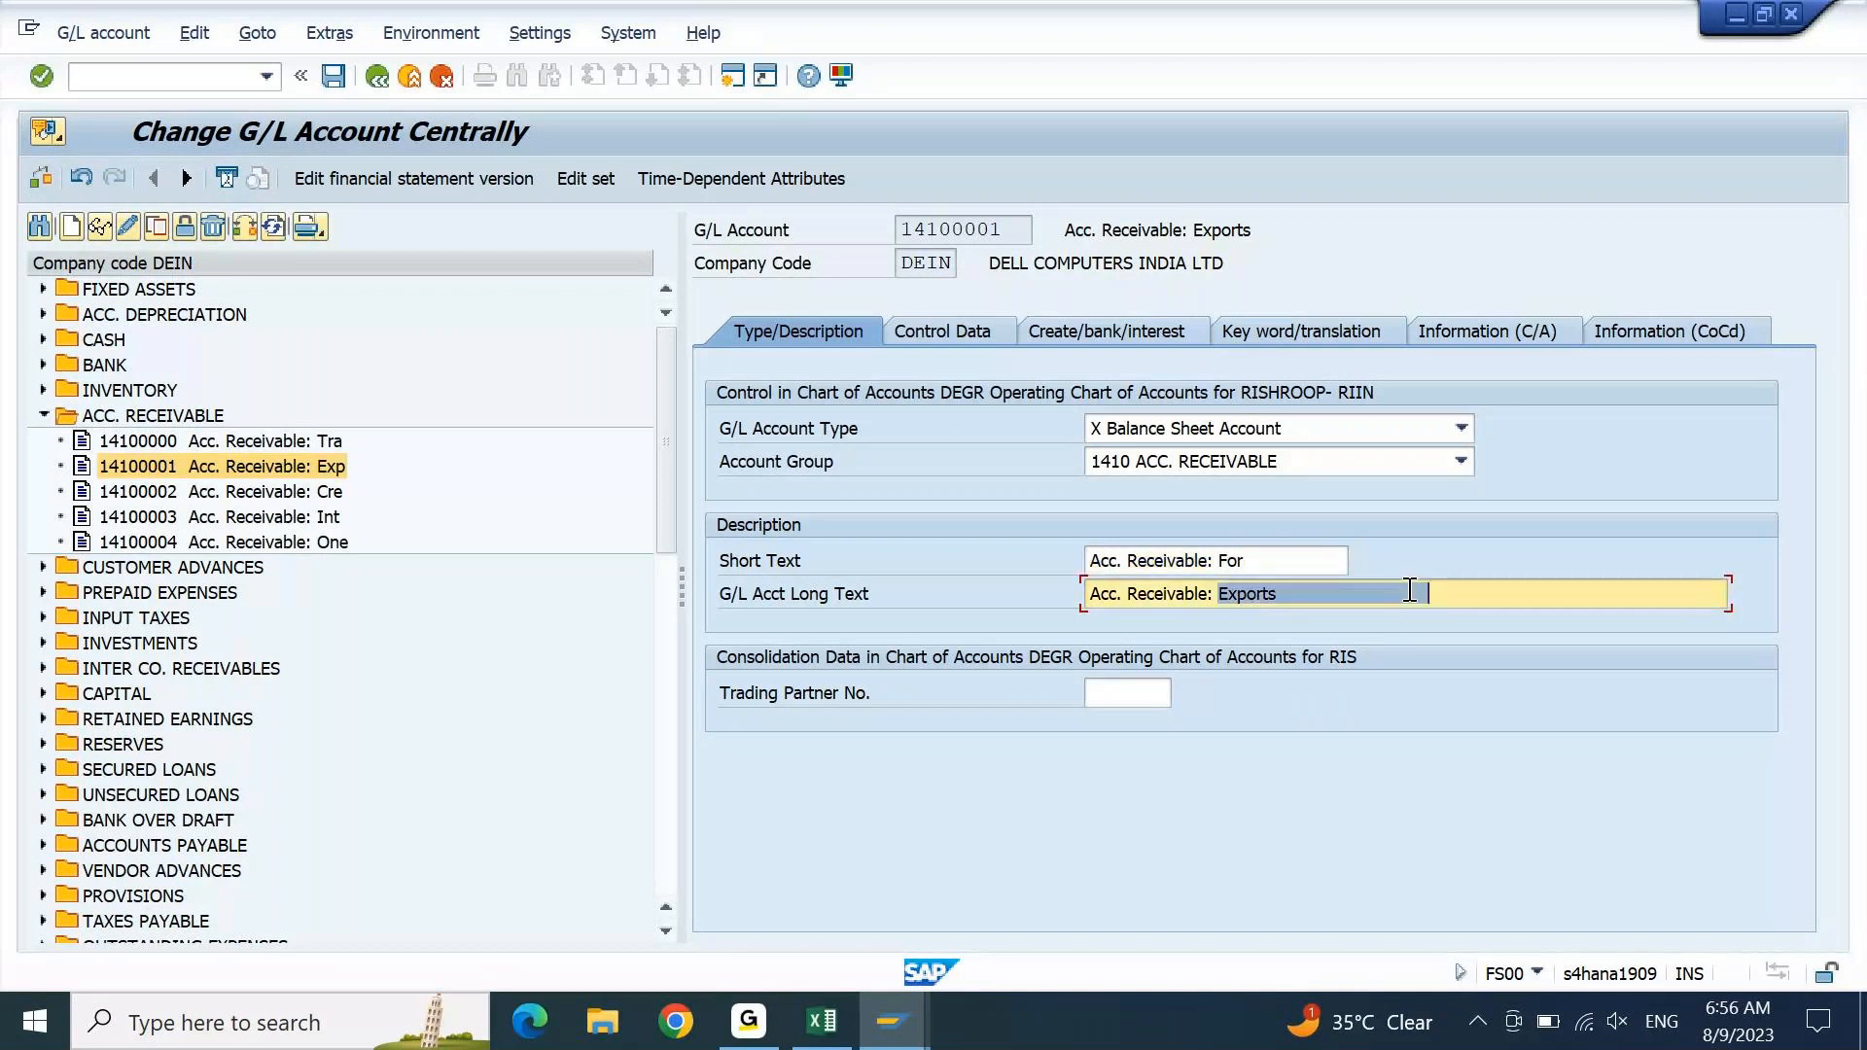
pyautogui.write('Fo')
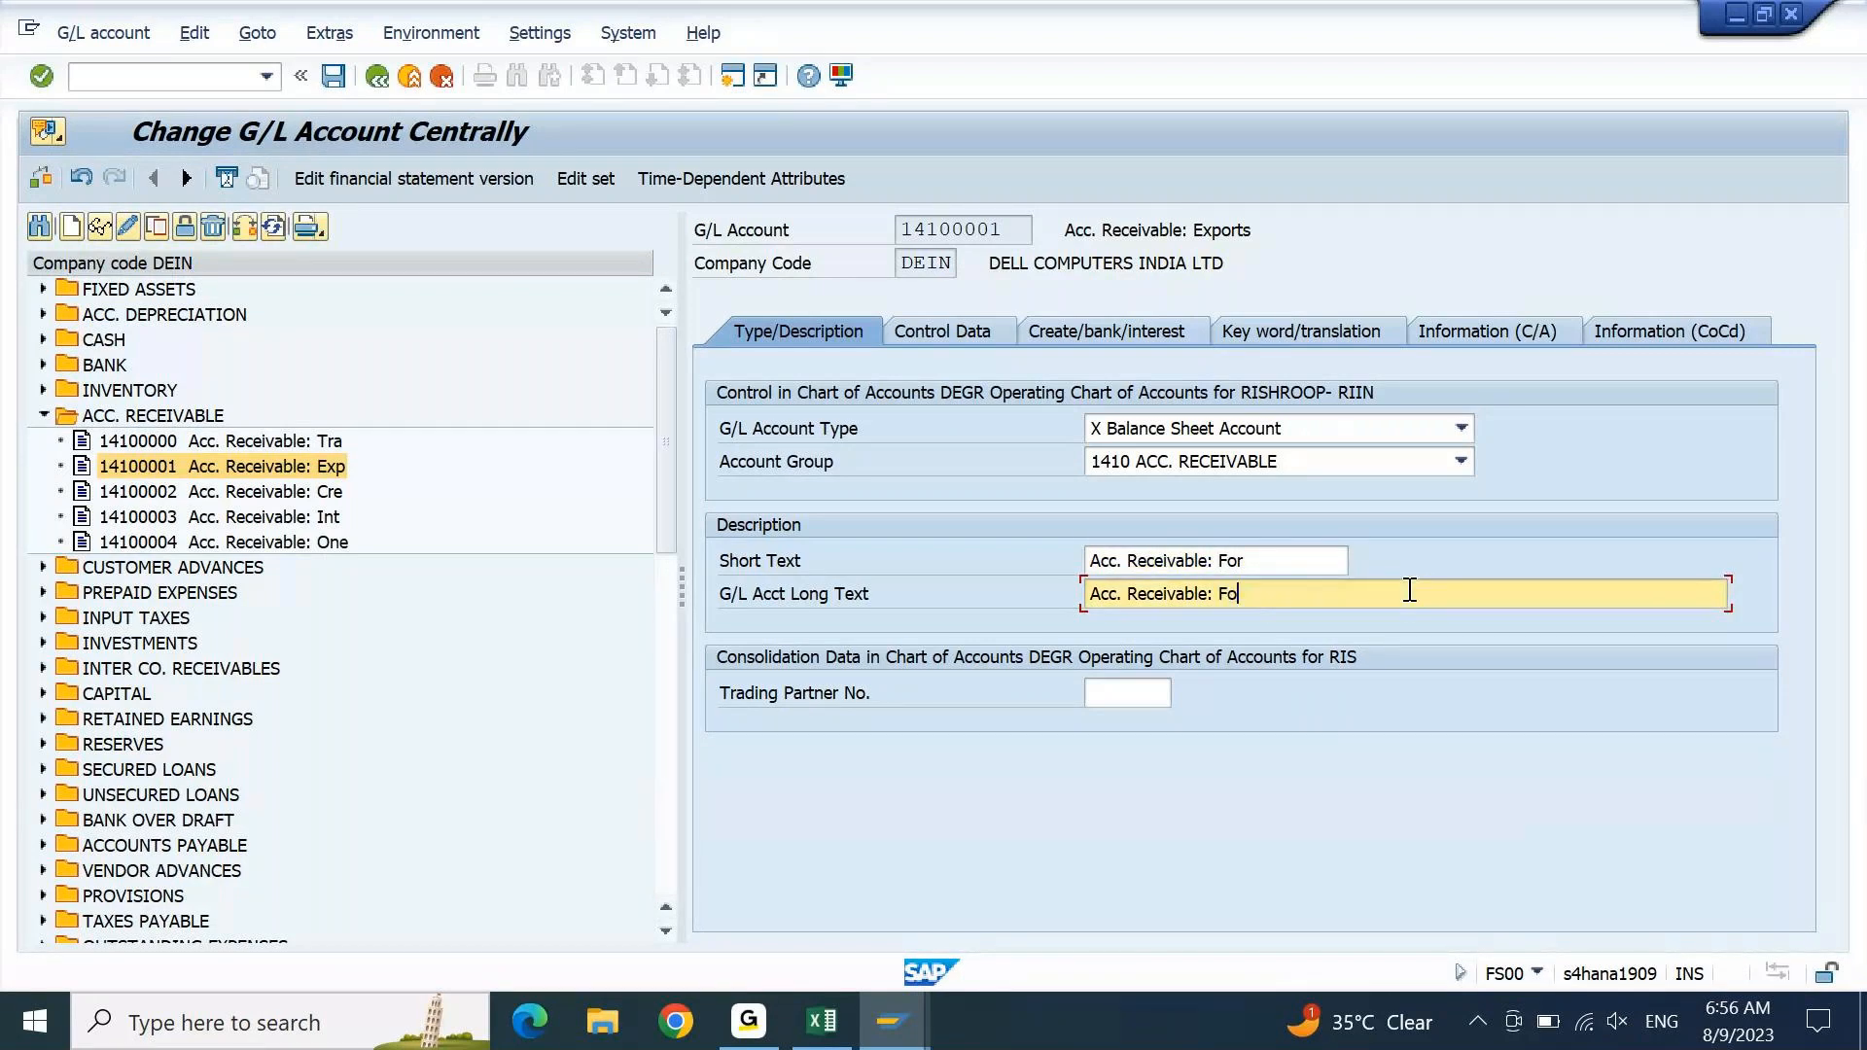
pyautogui.write('reign')
pyautogui.press('Return')
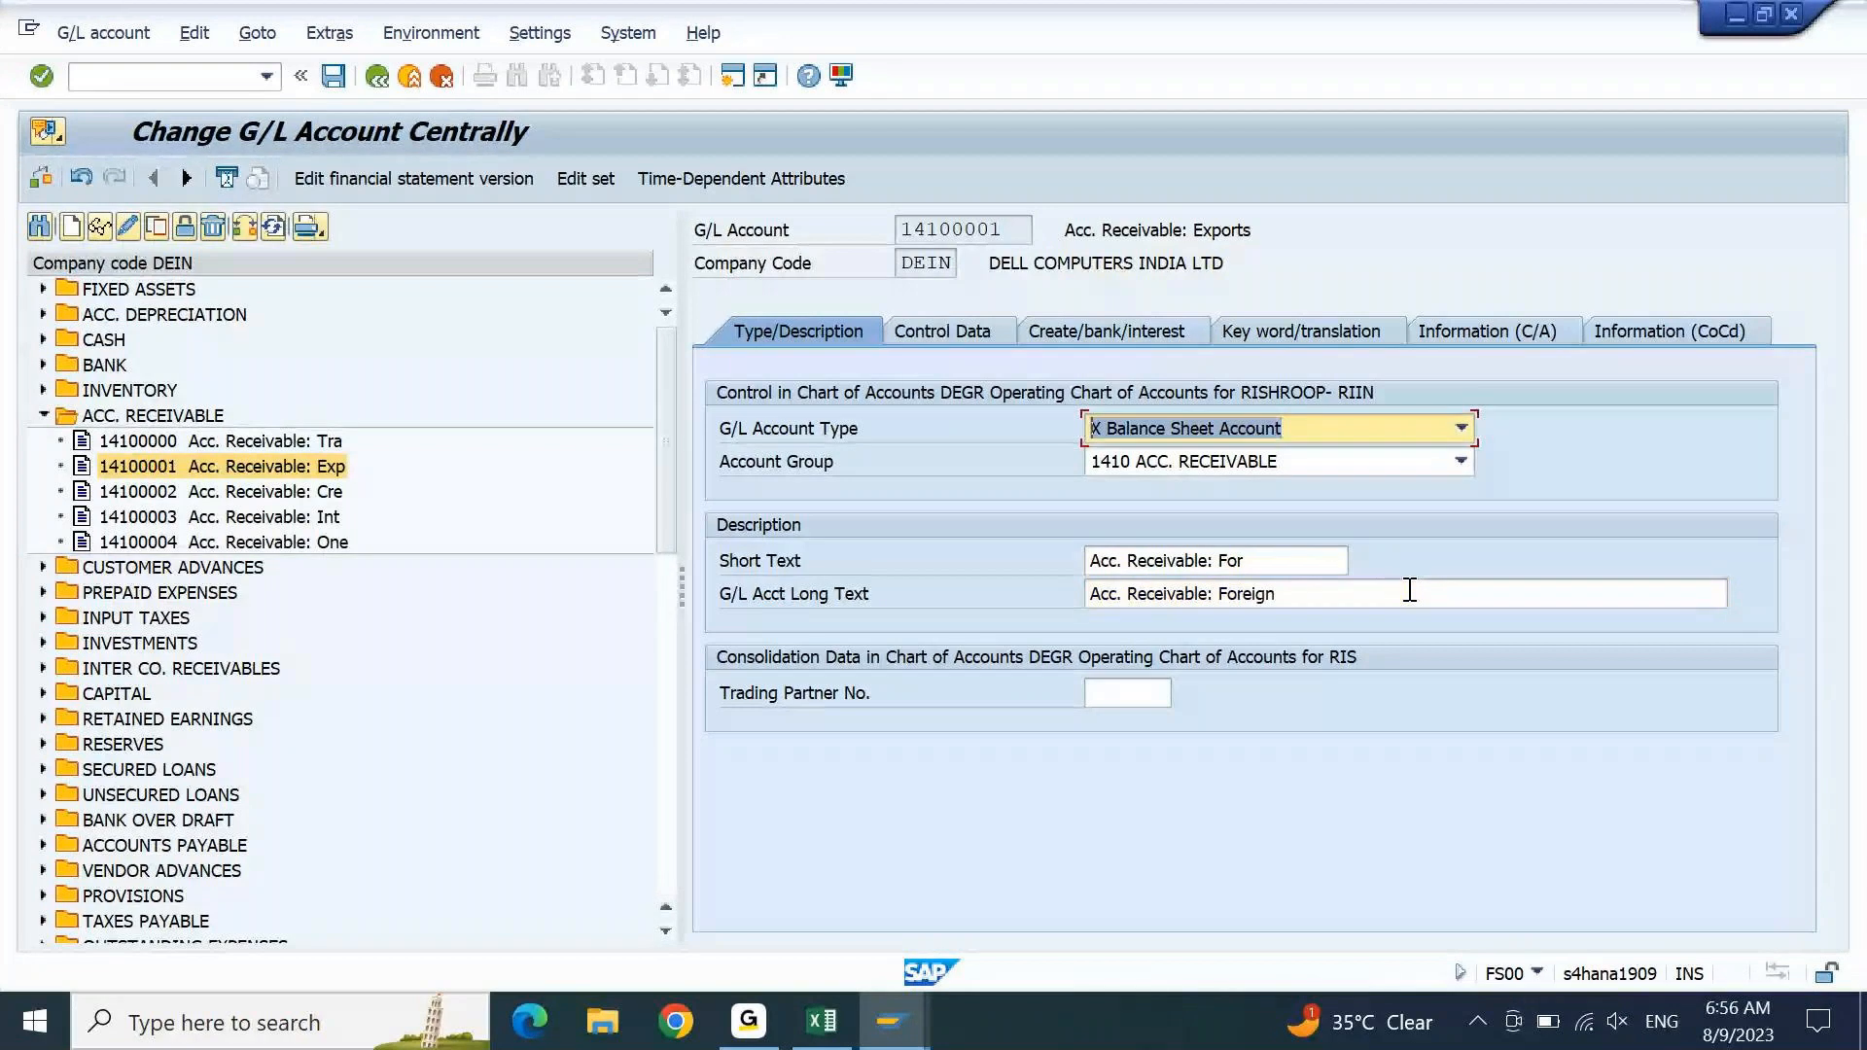
pyautogui.hotkey('ctrl', 's')
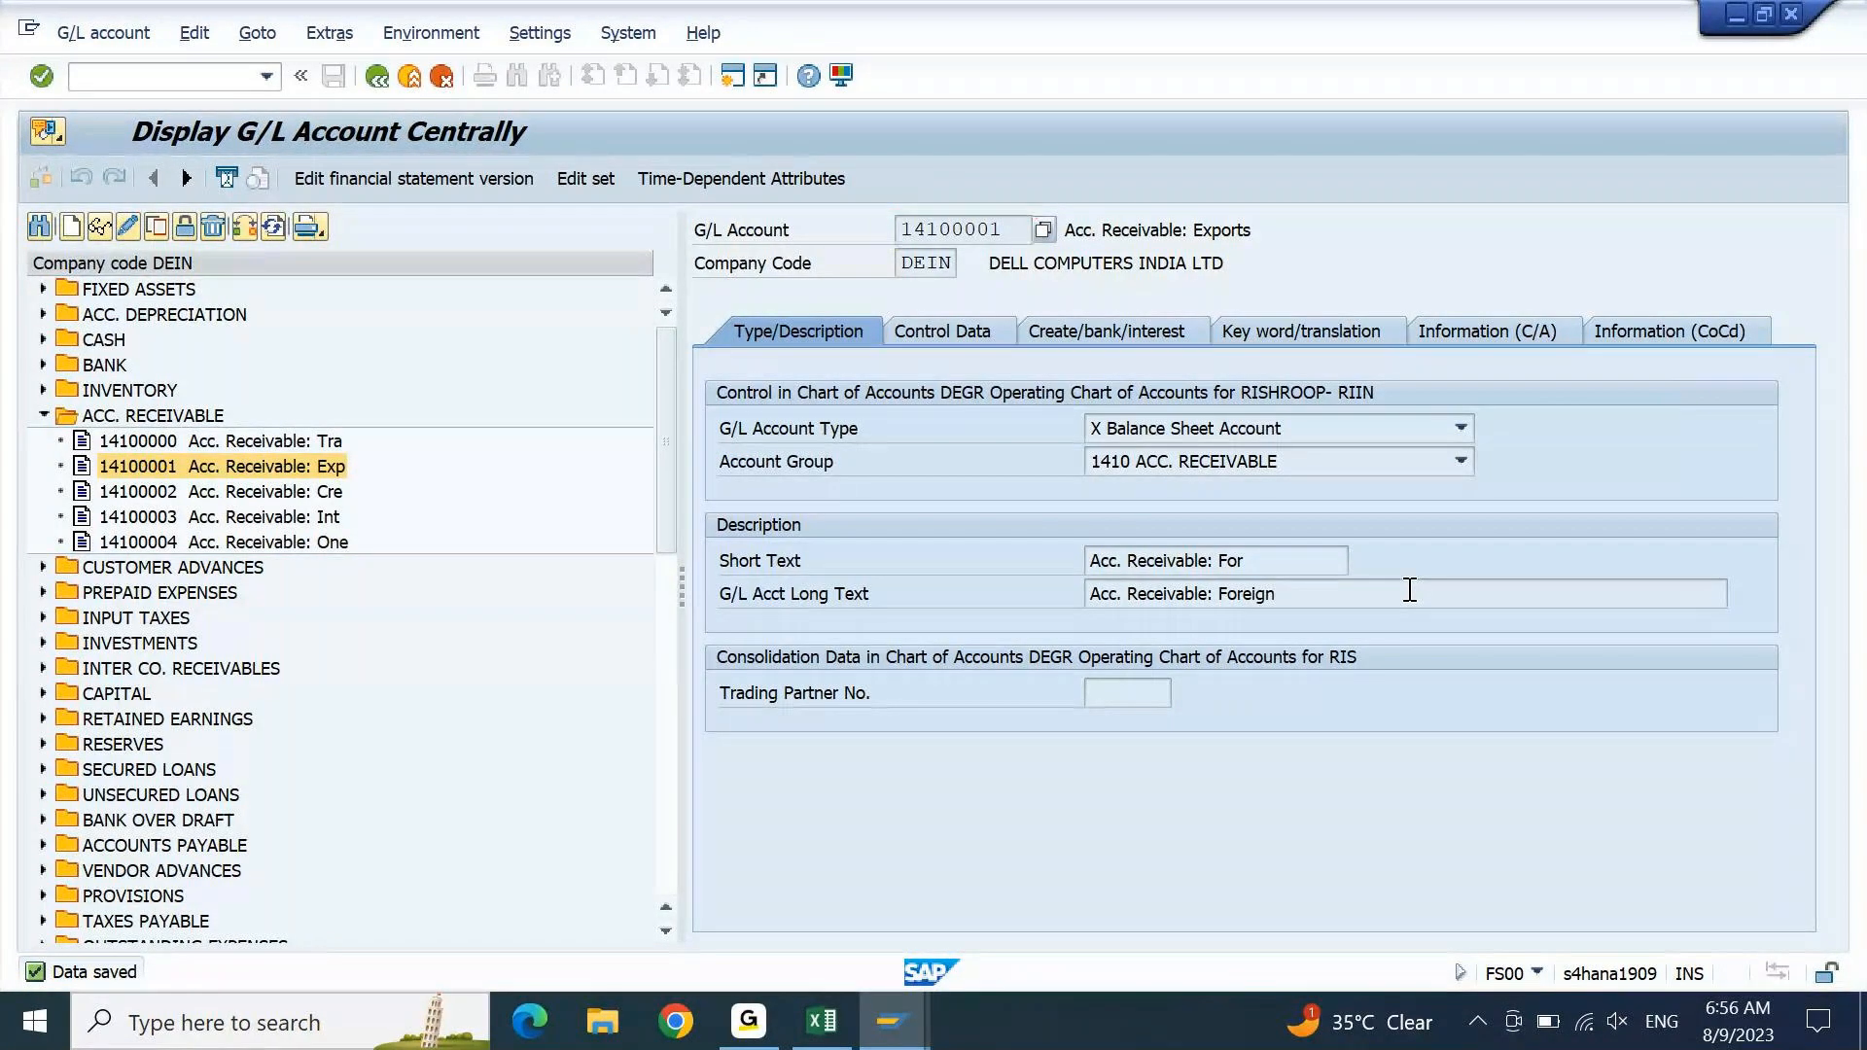
# - Leave the KNB1 table display in the other session, open transaction BP and start creating an organization
pyautogui.hotkey('alt', 'Tab')
pyautogui.hotkey('alt', 'Tab')
pyautogui.hotkey('alt', 'Tab')
pyautogui.press('F3')
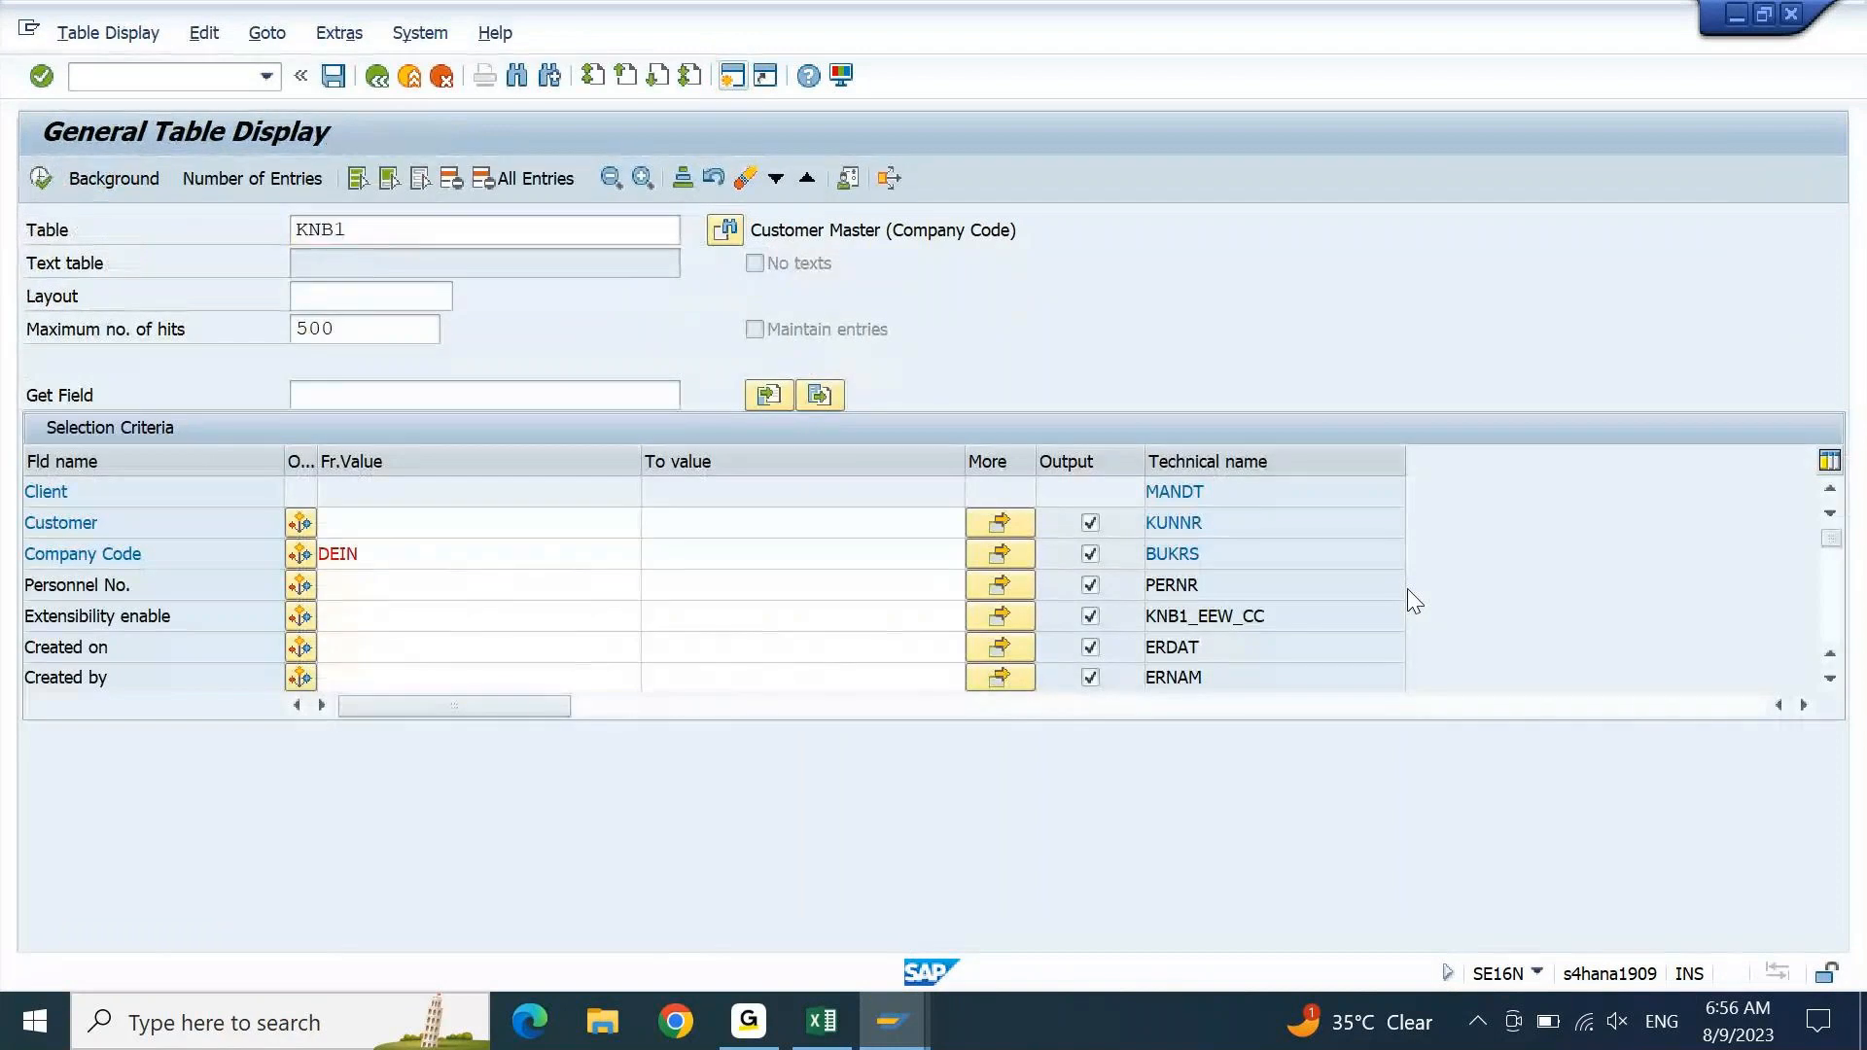
pyautogui.press('F3')
pyautogui.write('bp')
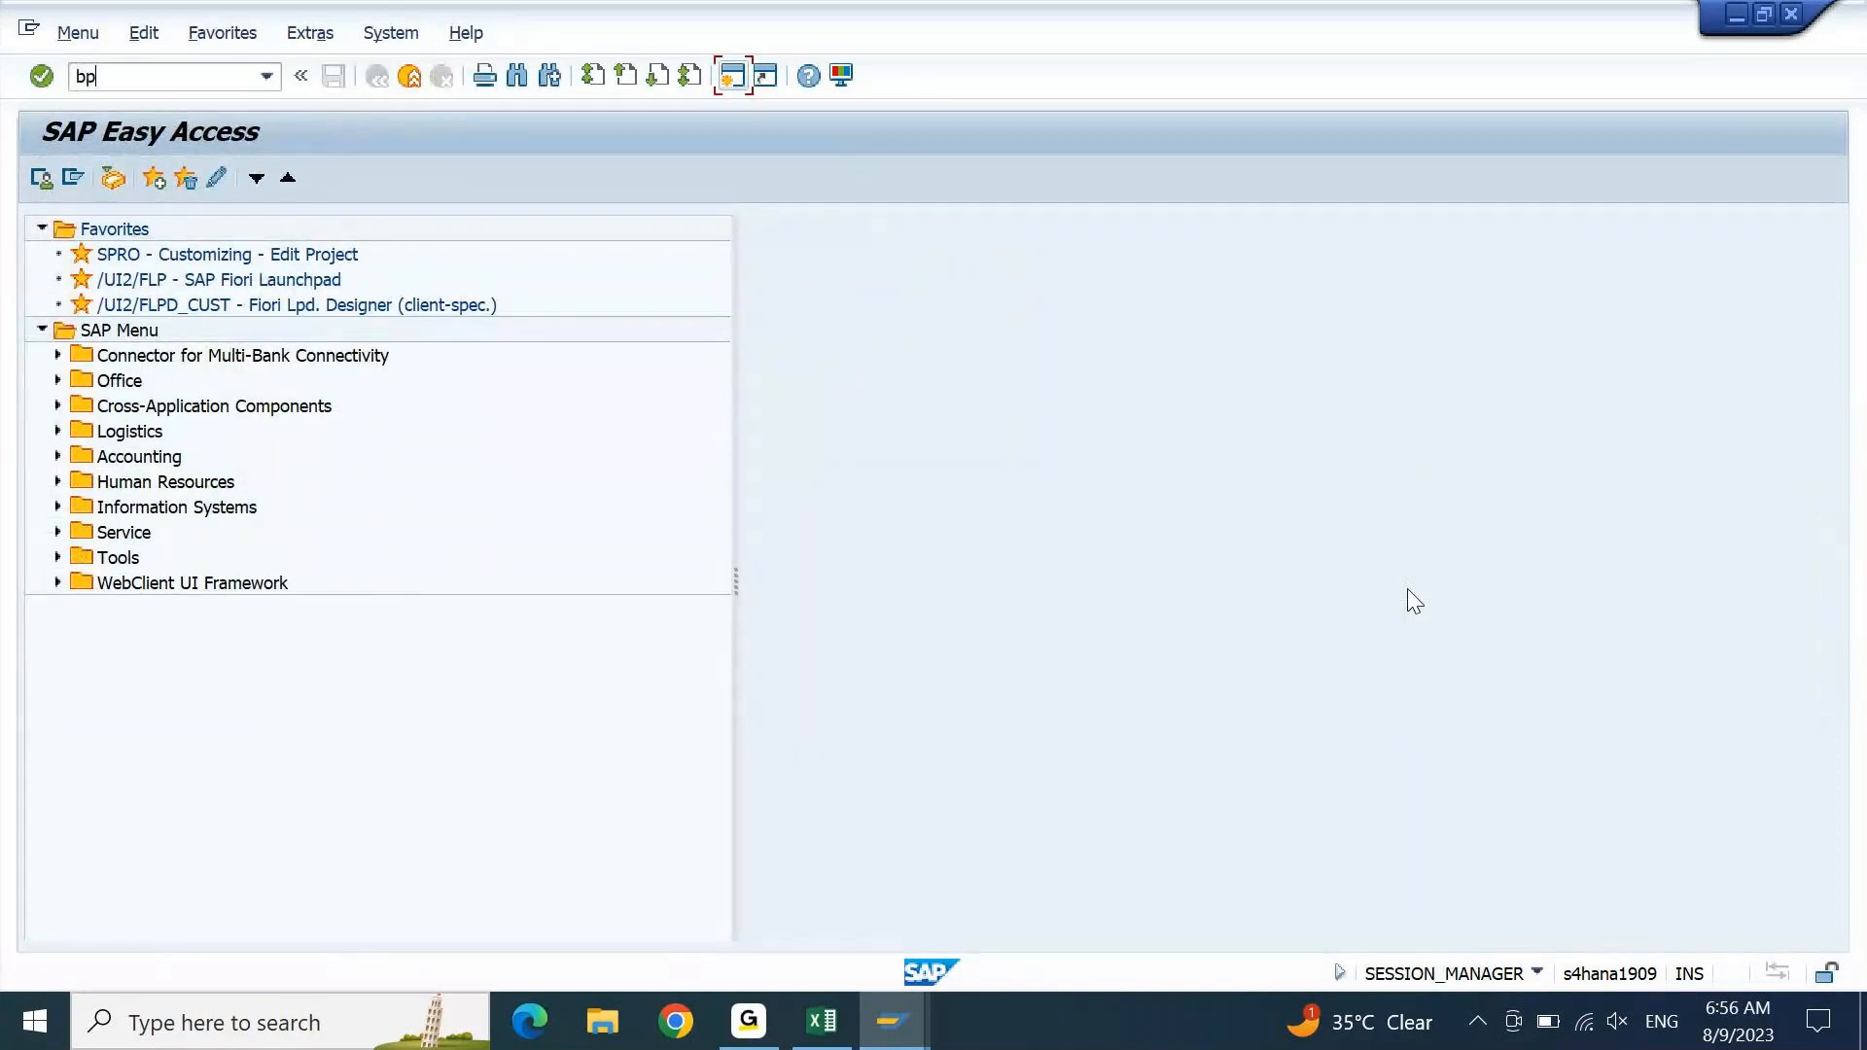
pyautogui.press('Return')
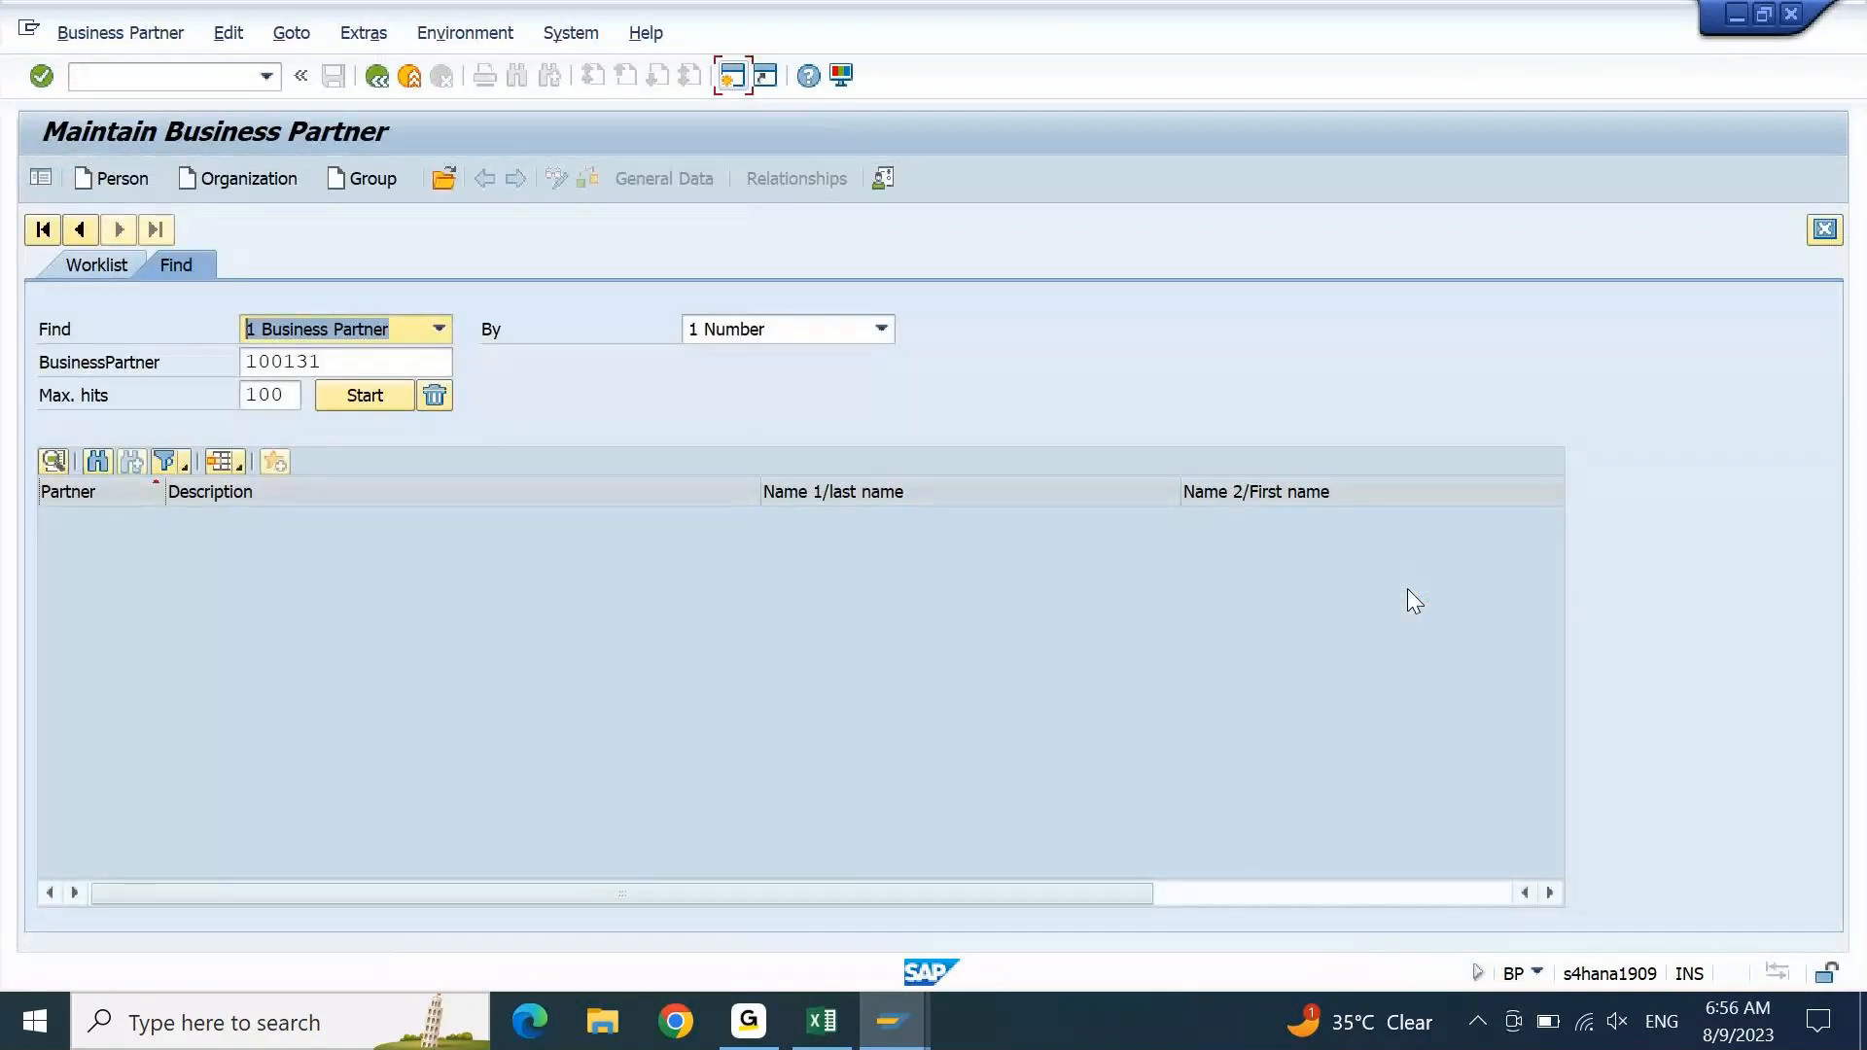
pyautogui.click(269, 178)
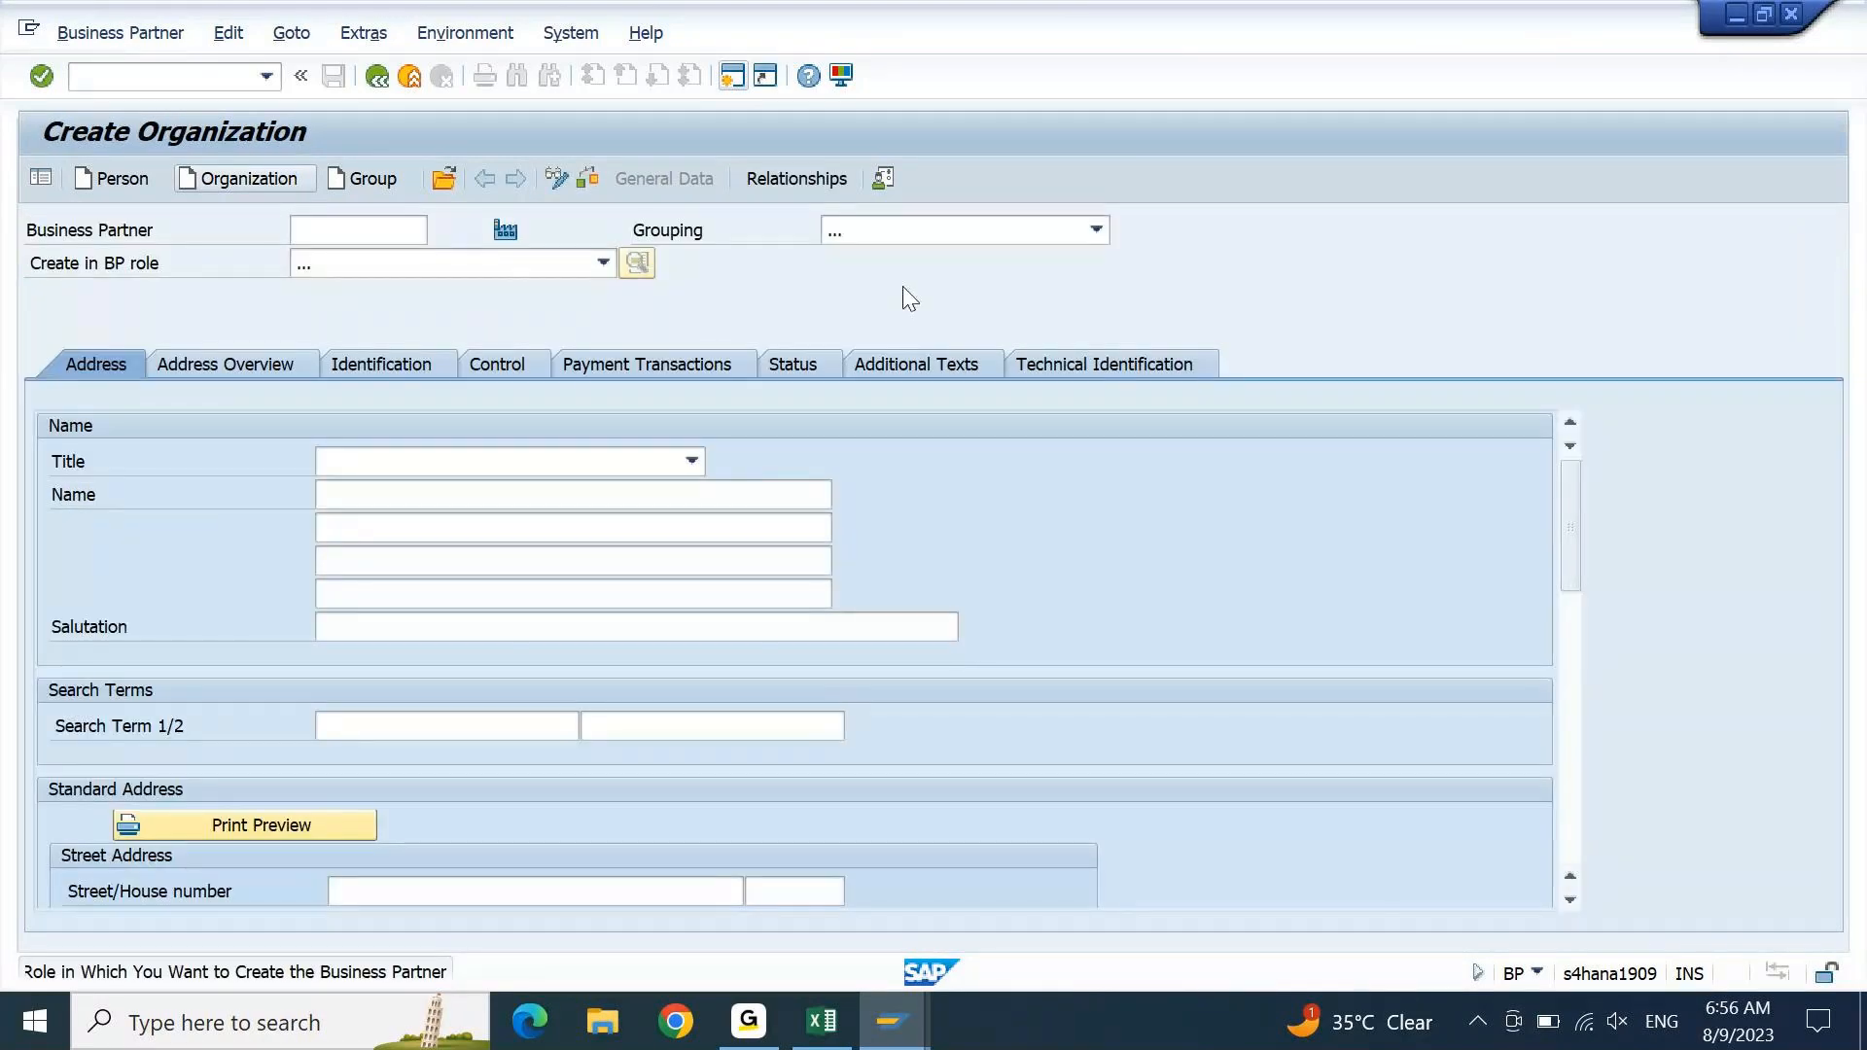
# - Assign the grouping DIDC DELL INDIA DOMESTIC CUSTOMERS to the new organization
pyautogui.click(1096, 232)
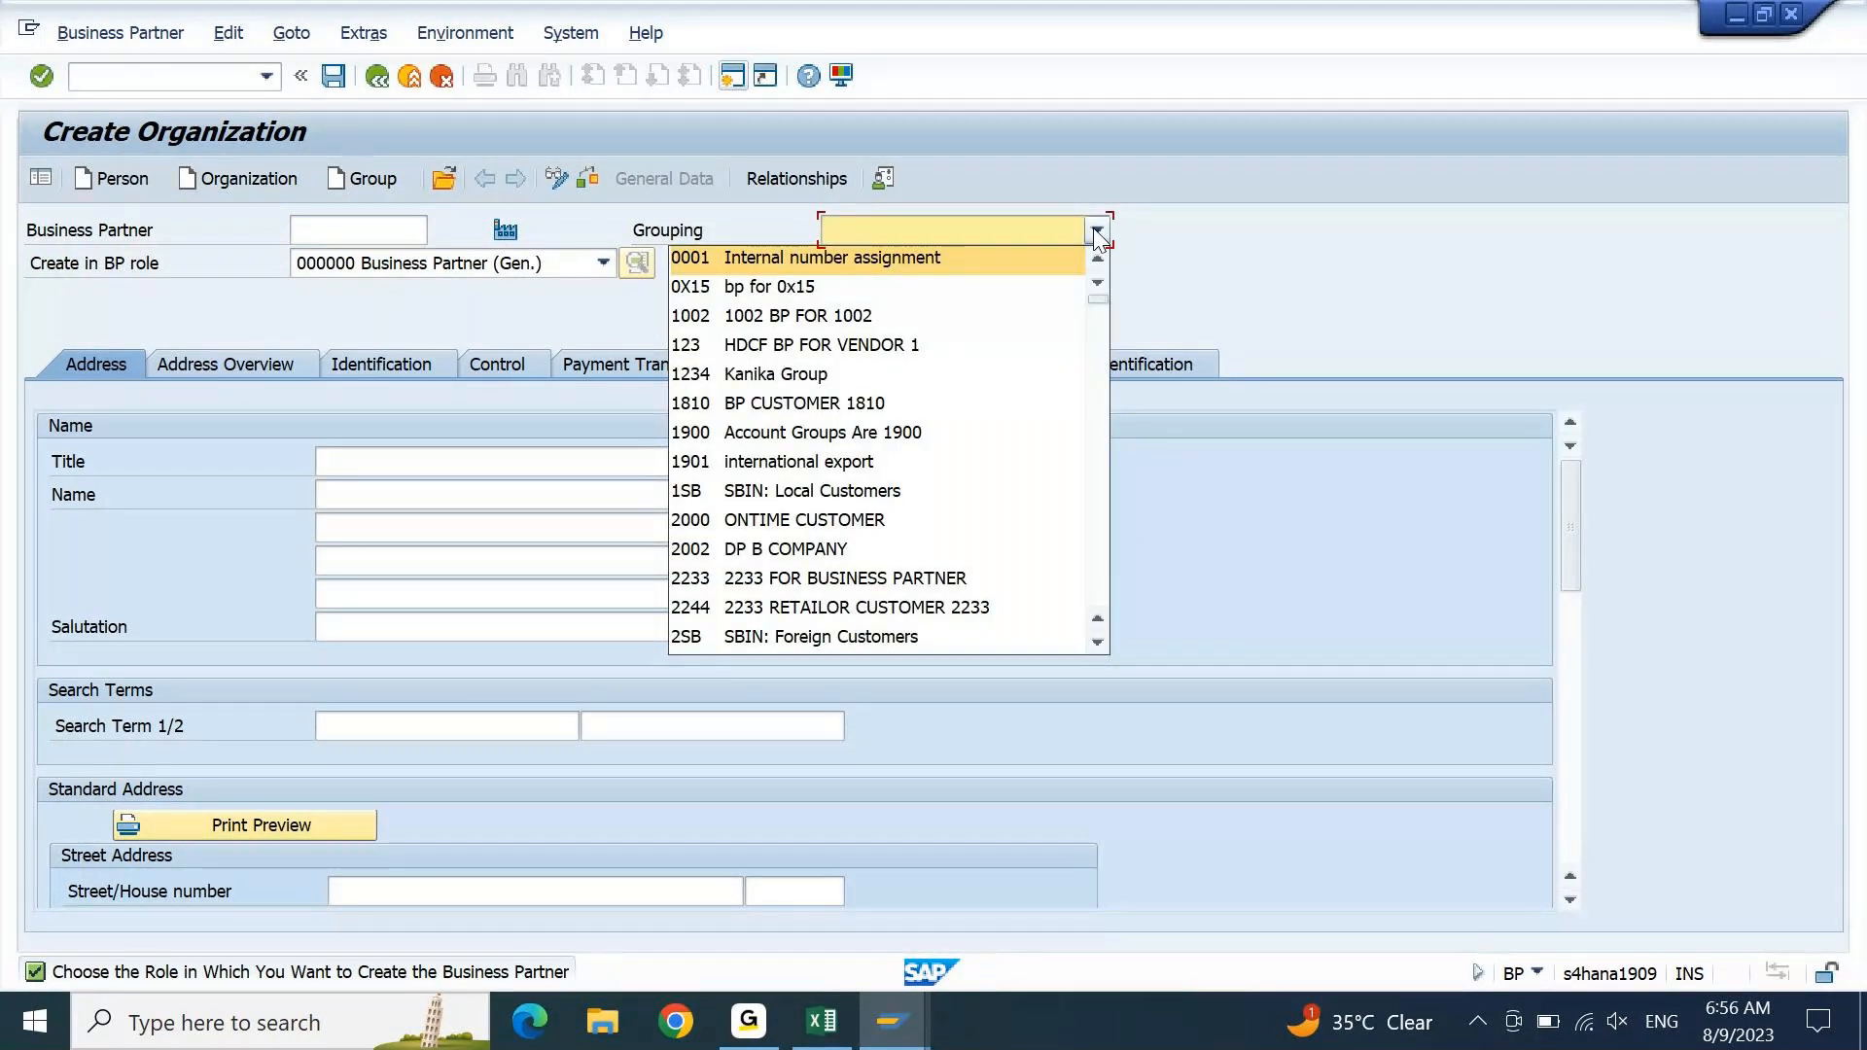
pyautogui.press('d')
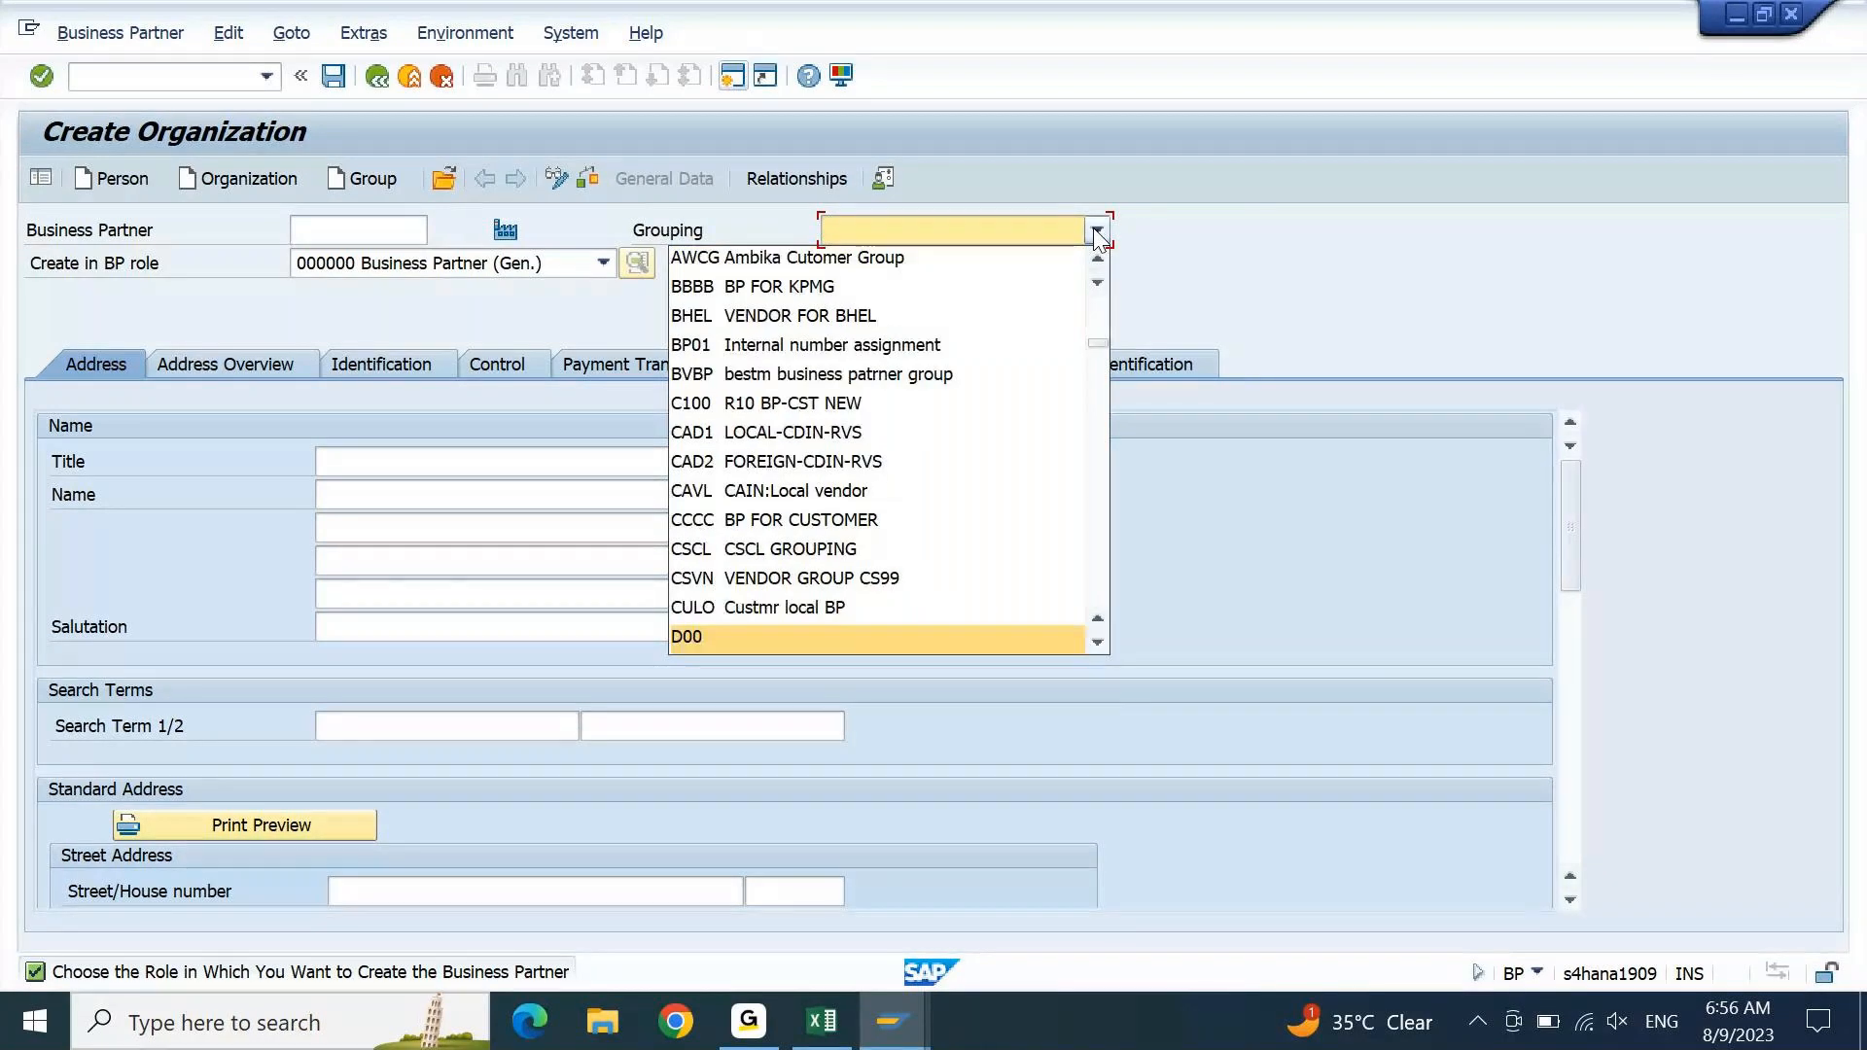
pyautogui.press('d')
pyautogui.press('d')
pyautogui.press('d')
pyautogui.press('d')
pyautogui.press('d')
pyautogui.press('Down')
pyautogui.press('Down')
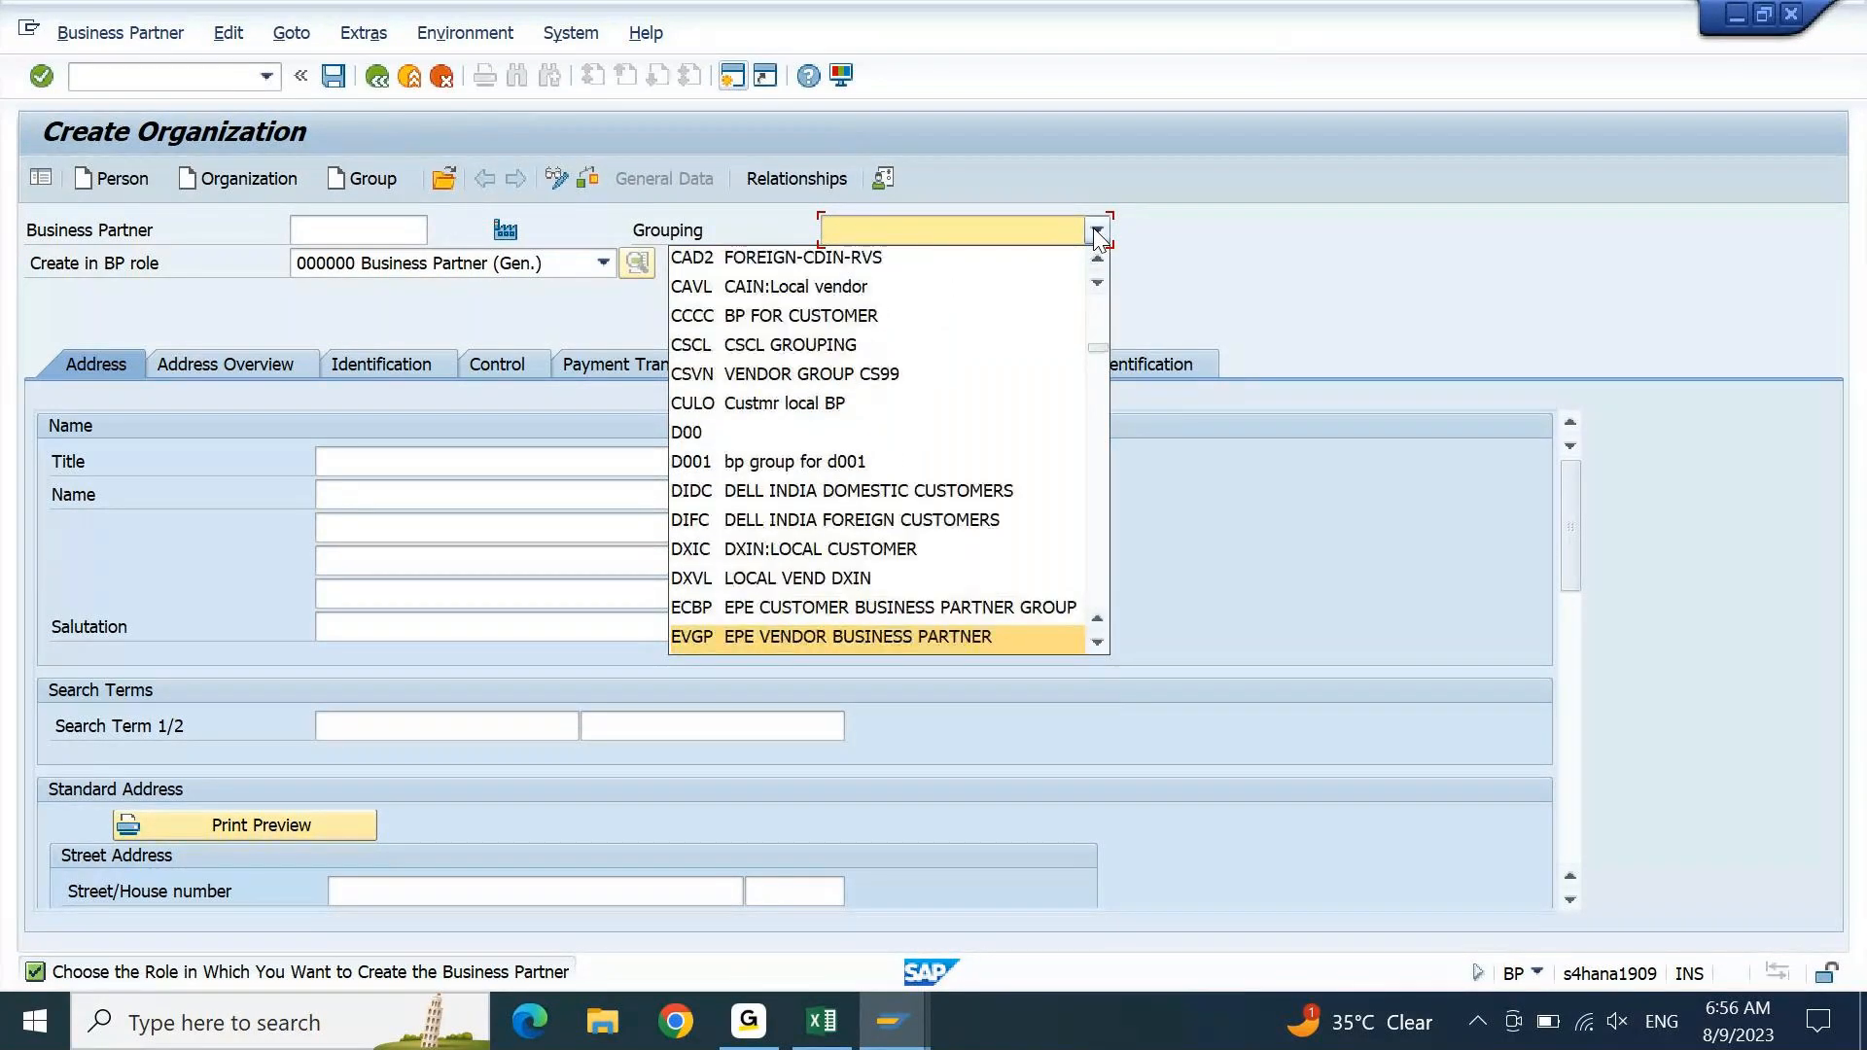
pyautogui.press('Up')
pyautogui.press('Up')
pyautogui.press('Up')
pyautogui.press('Up')
pyautogui.press('Up')
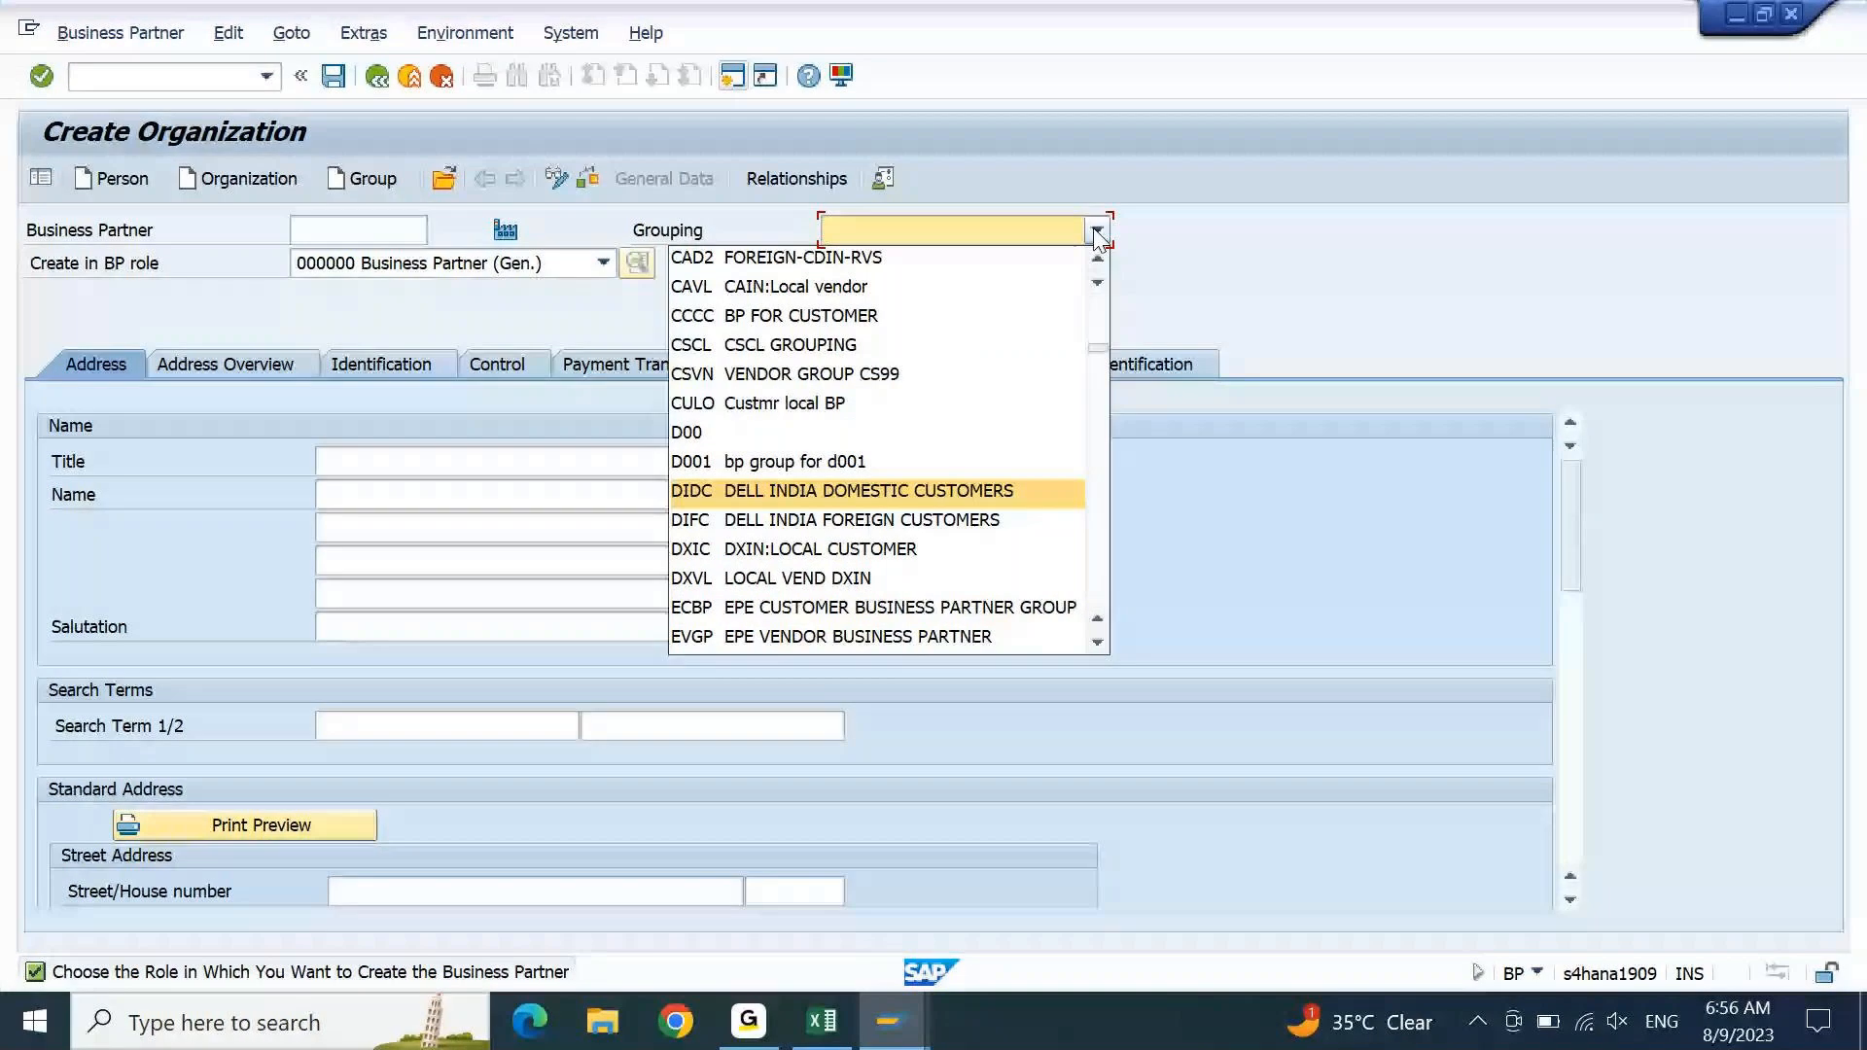
pyautogui.click(887, 493)
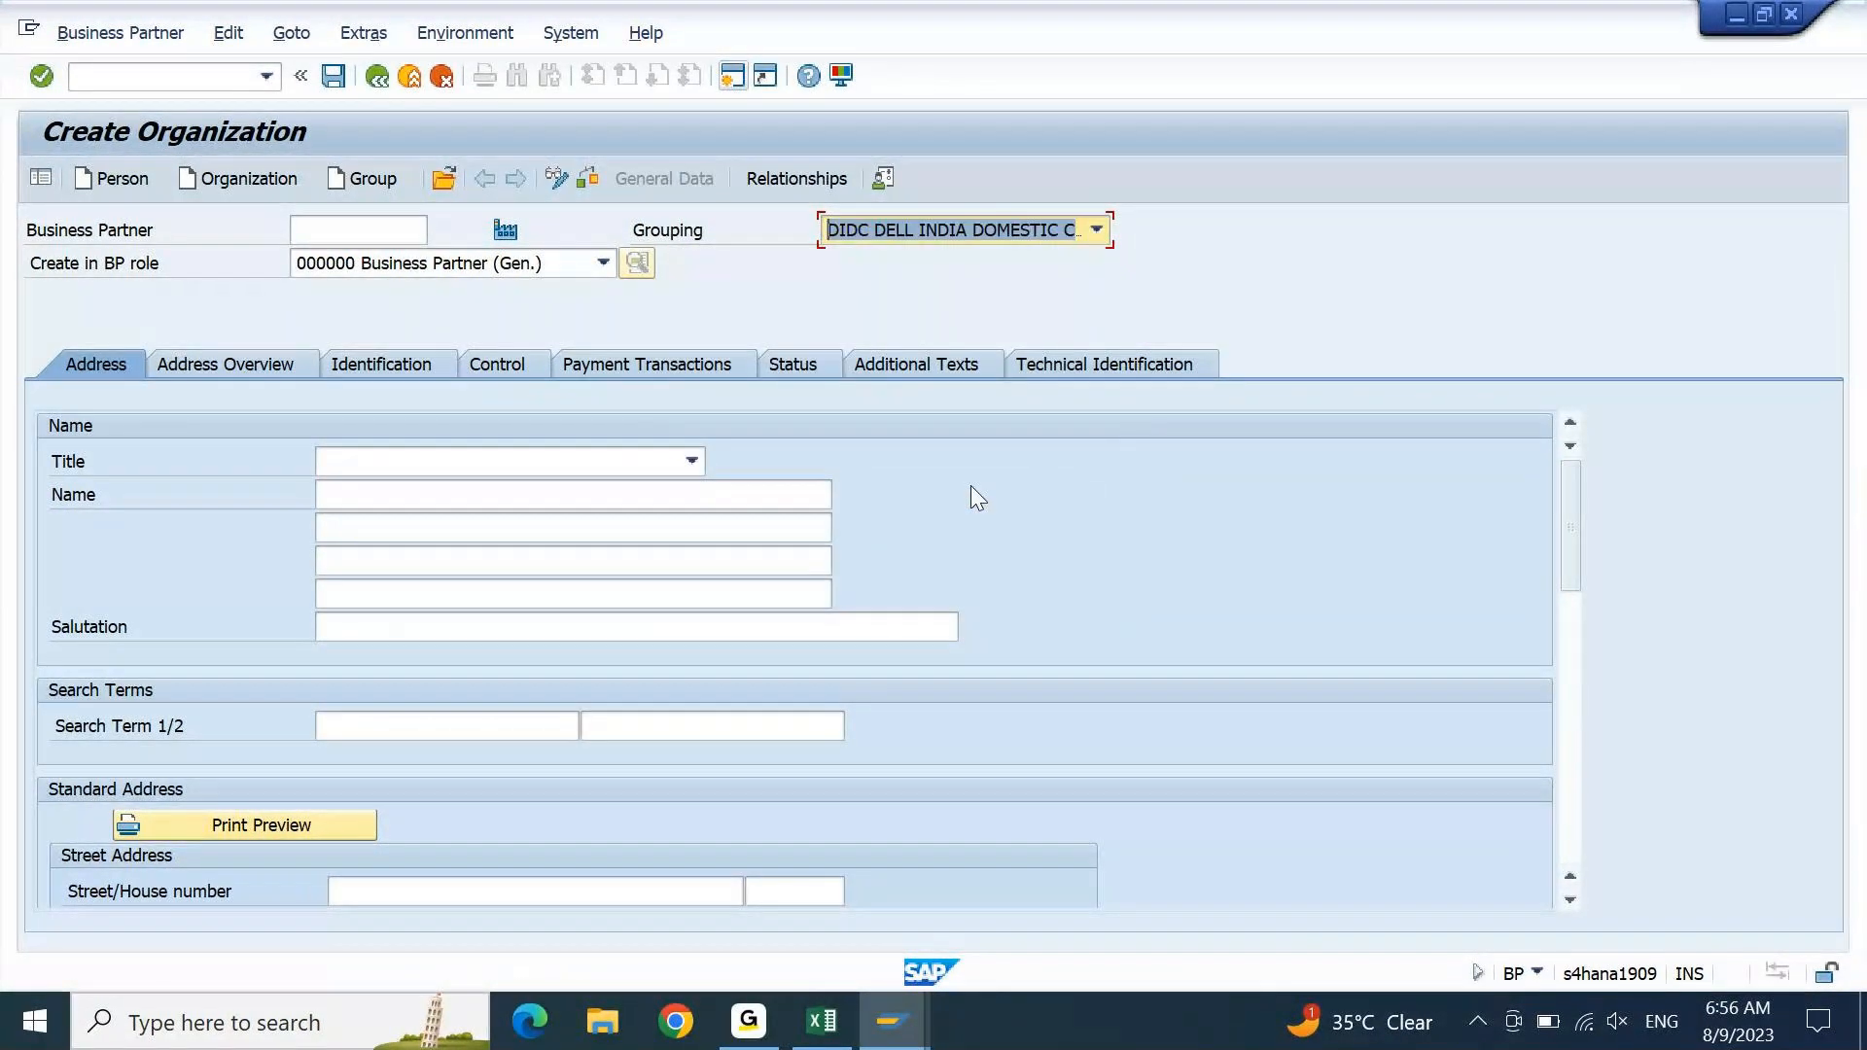
# - Set the organization's title to 0003 Company and its name to RELIANCE DIGITAL
pyautogui.click(454, 463)
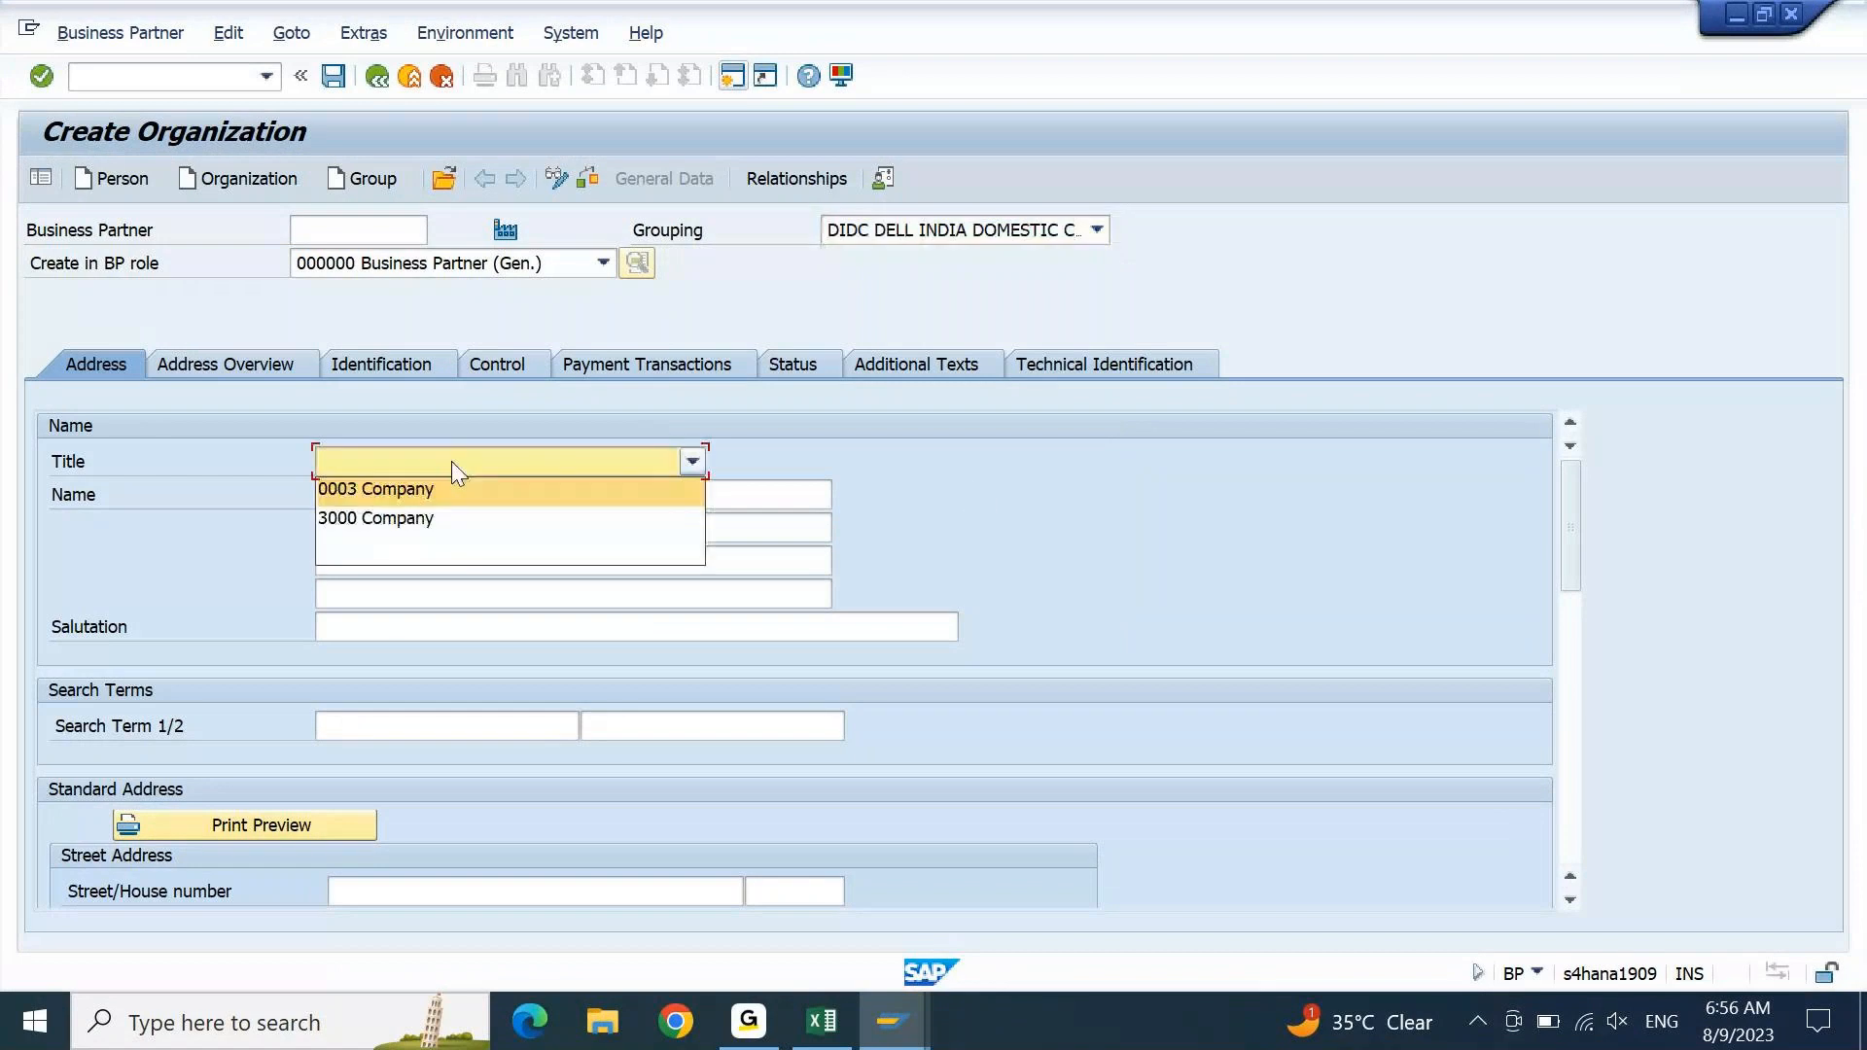
pyautogui.click(438, 492)
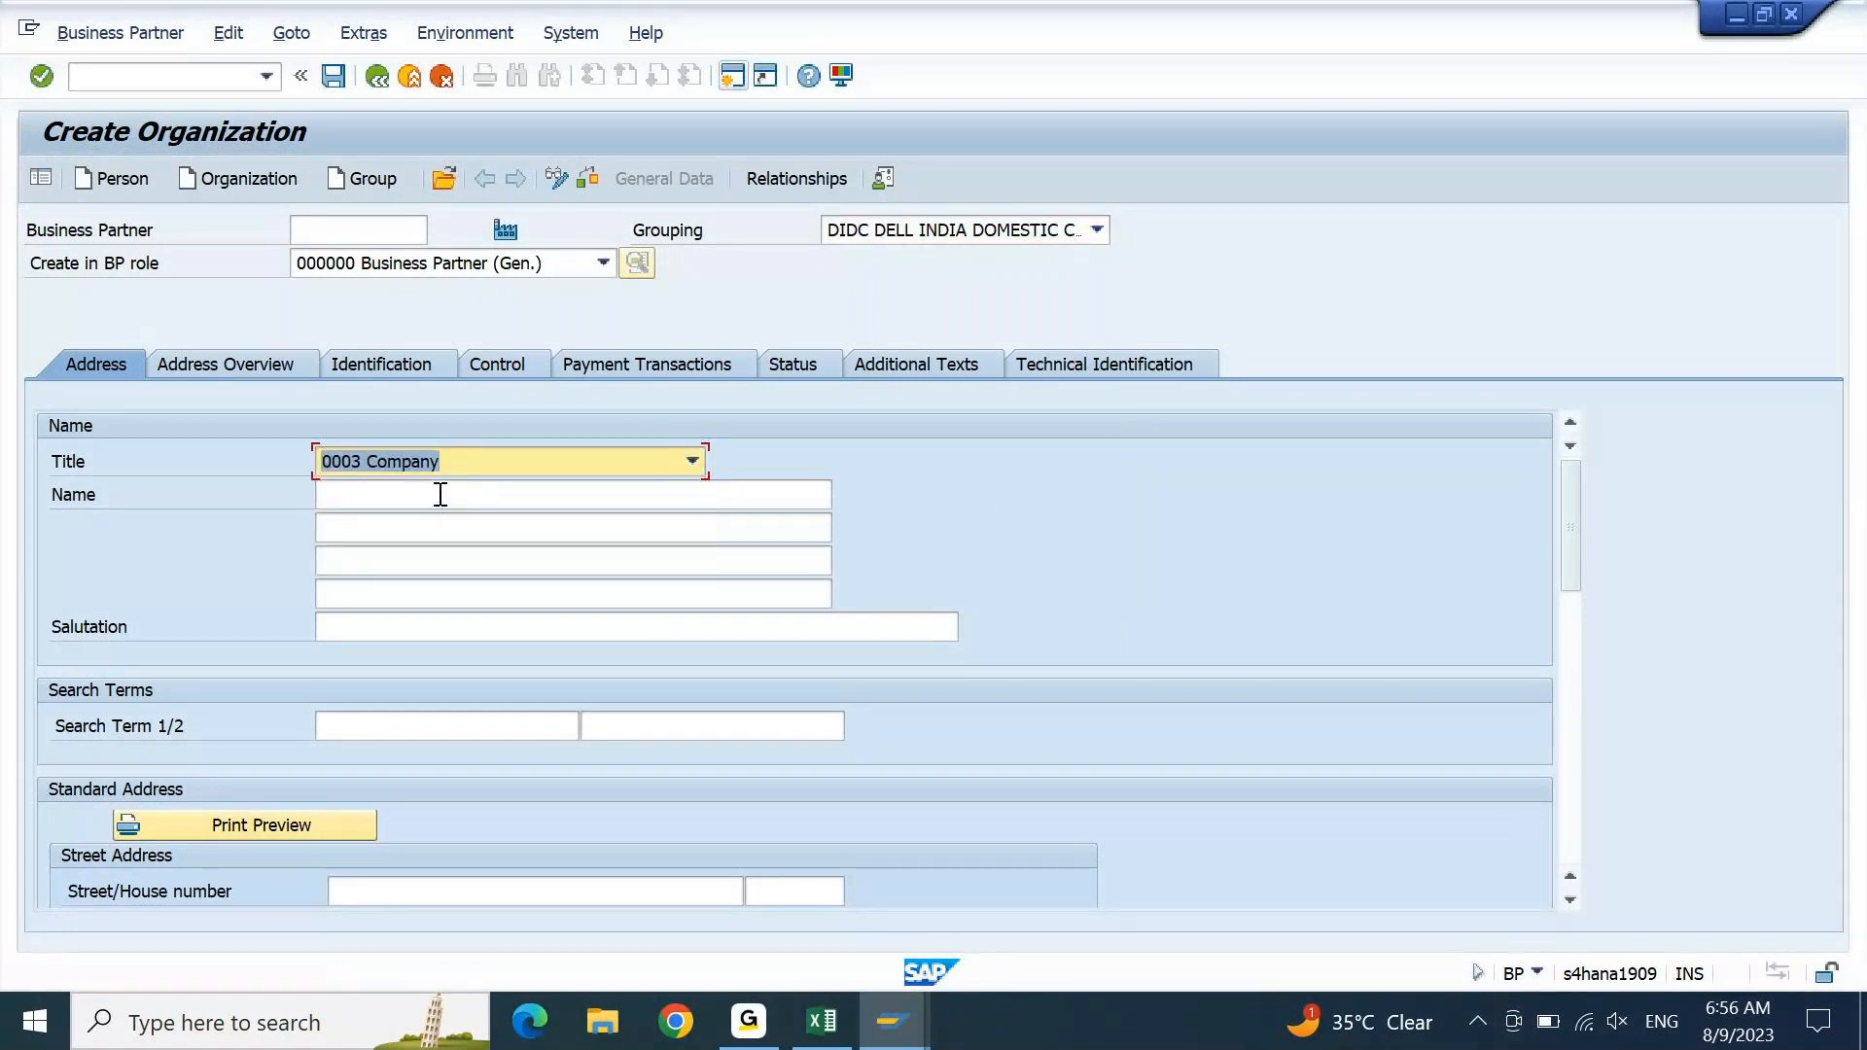
pyautogui.click(440, 495)
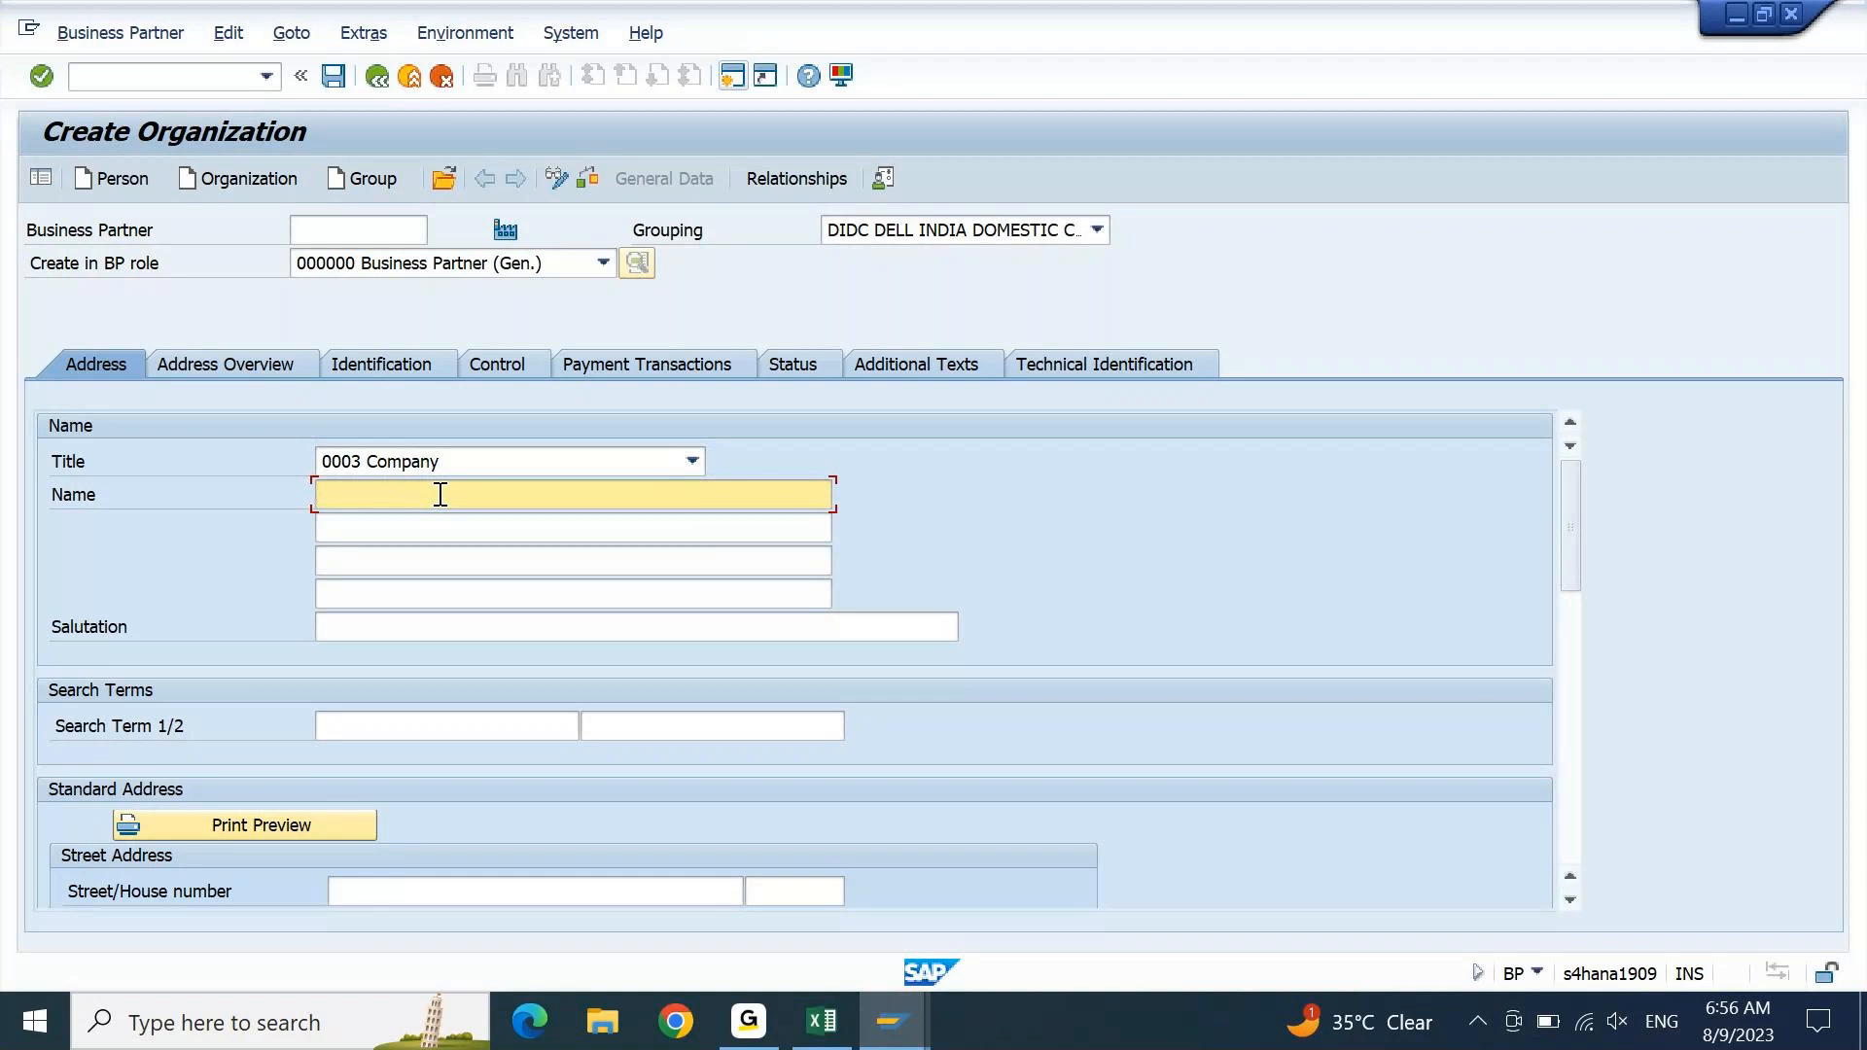
pyautogui.write('Reliance')
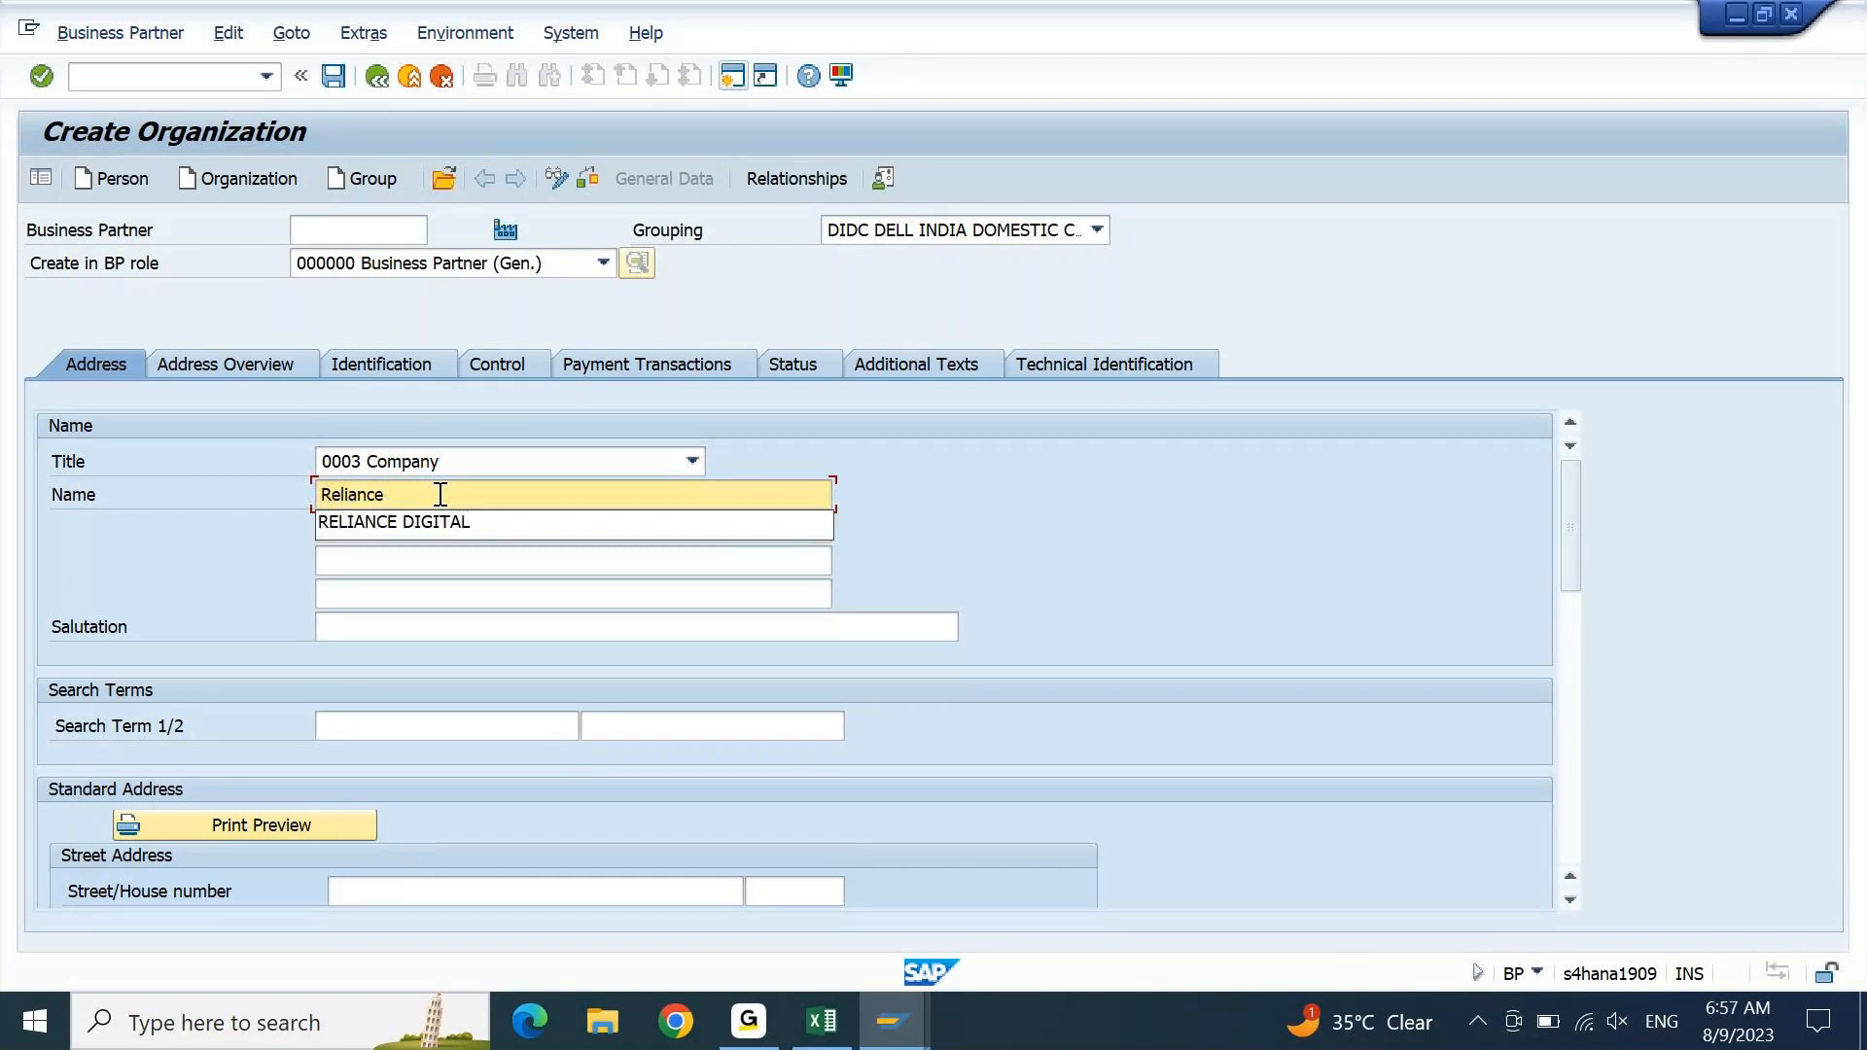
pyautogui.press('Down')
pyautogui.press('Return')
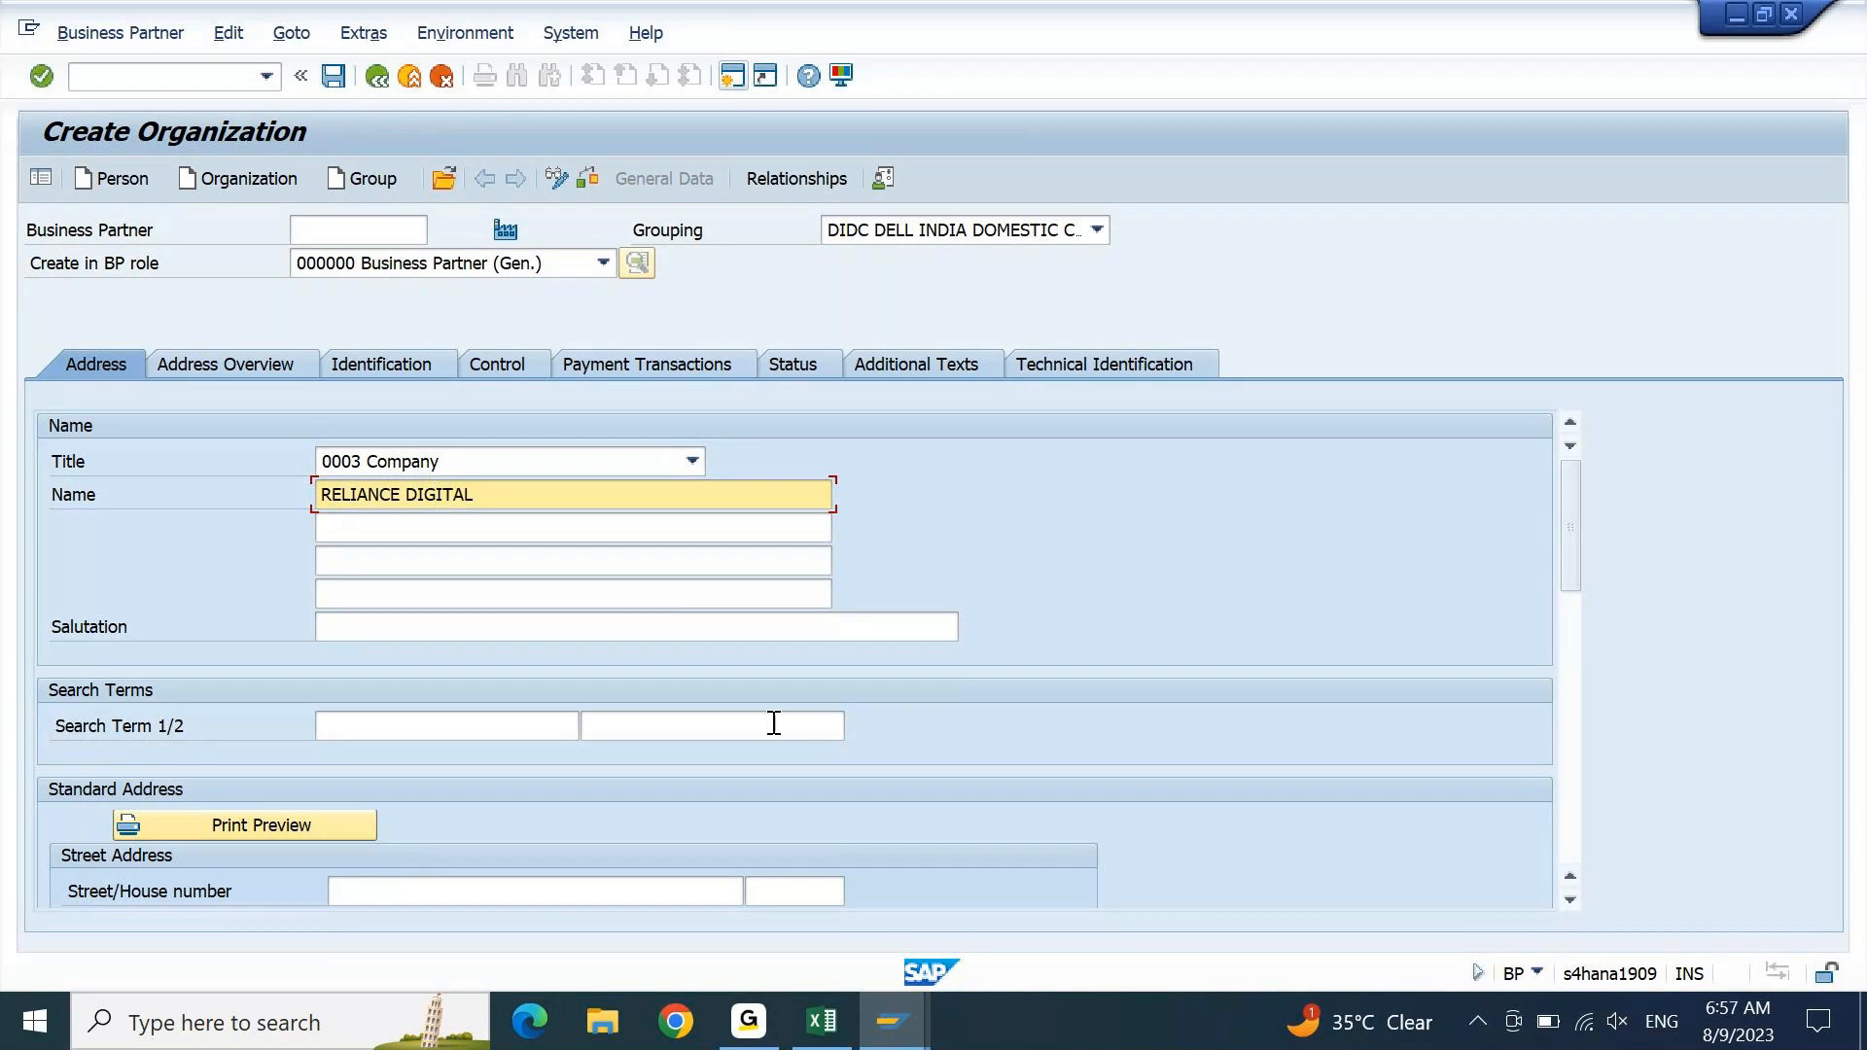
# - Switch to the Excel notes, check the customer in the laptop batteries sale scenario and return to SAP
pyautogui.click(822, 1021)
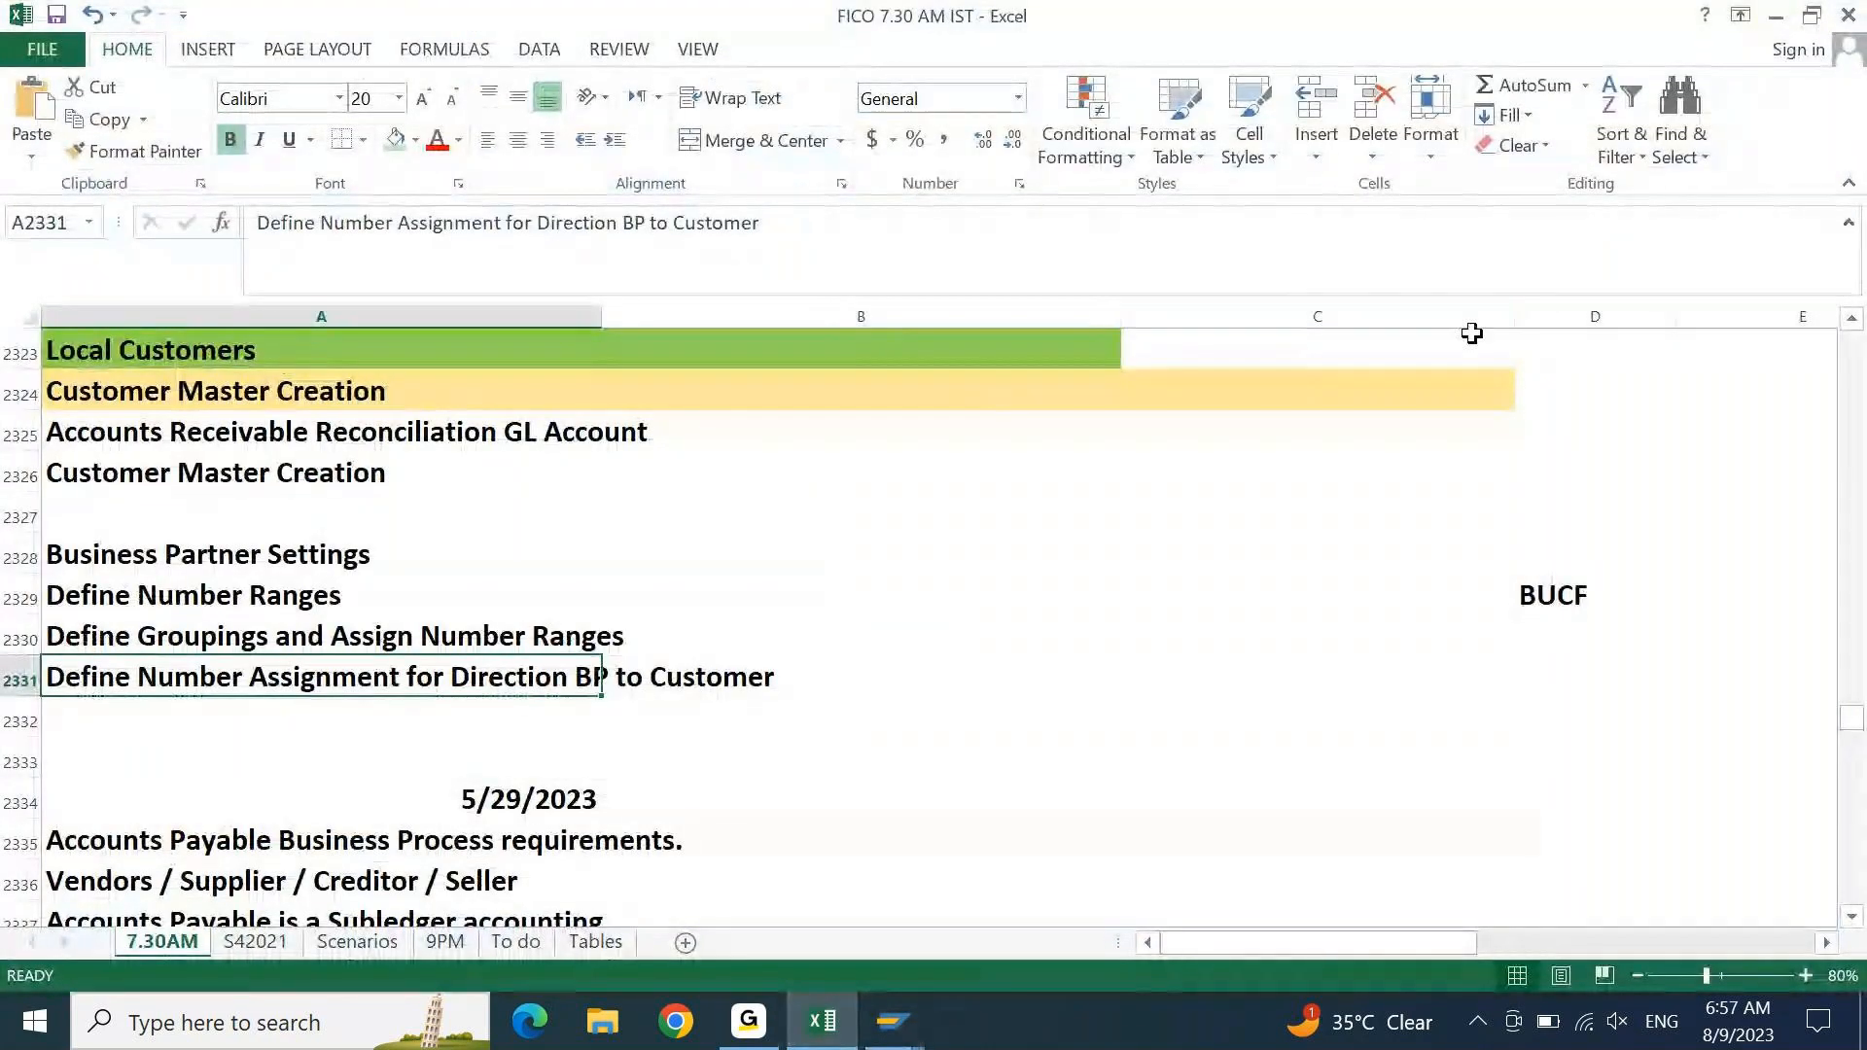
pyautogui.moveTo(1852, 721); pyautogui.dragTo(1858, 924)
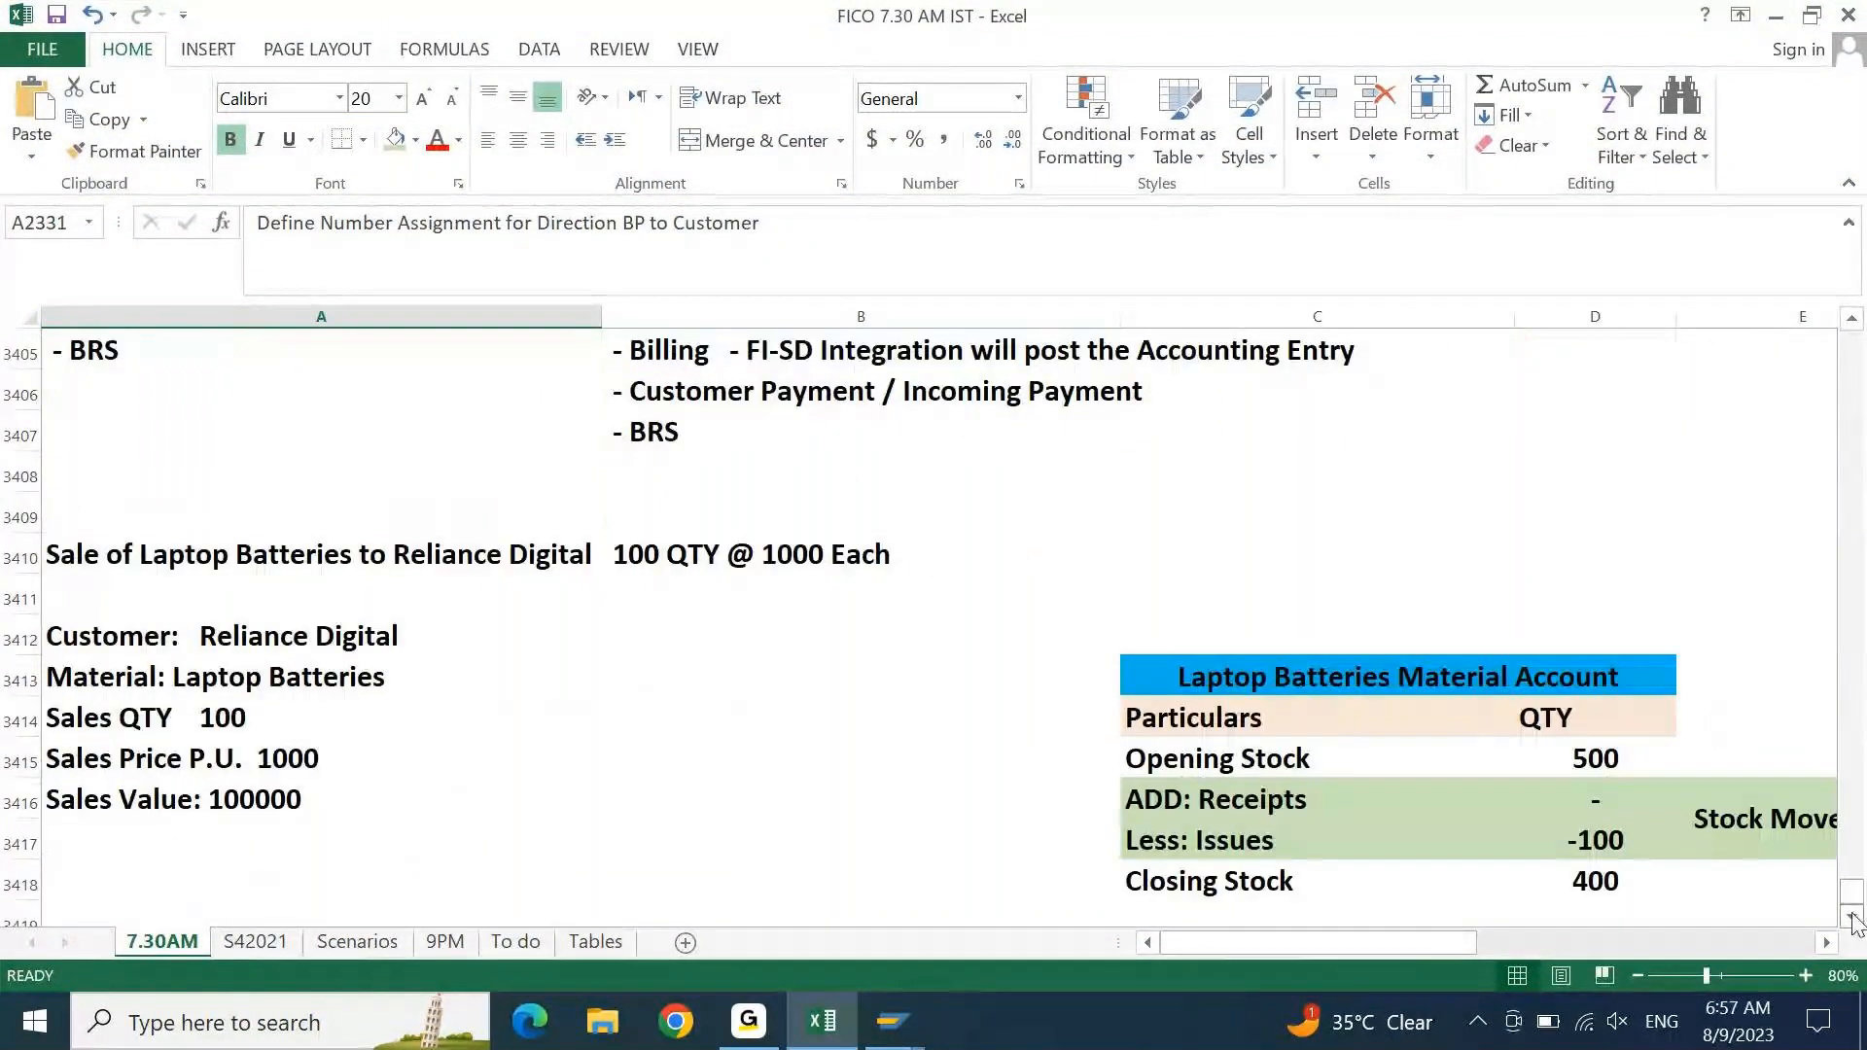
pyautogui.click(880, 857)
pyautogui.press('Left')
pyautogui.press('Up')
pyautogui.press('Up')
pyautogui.press('Up')
pyautogui.press('Up')
pyautogui.press('Up')
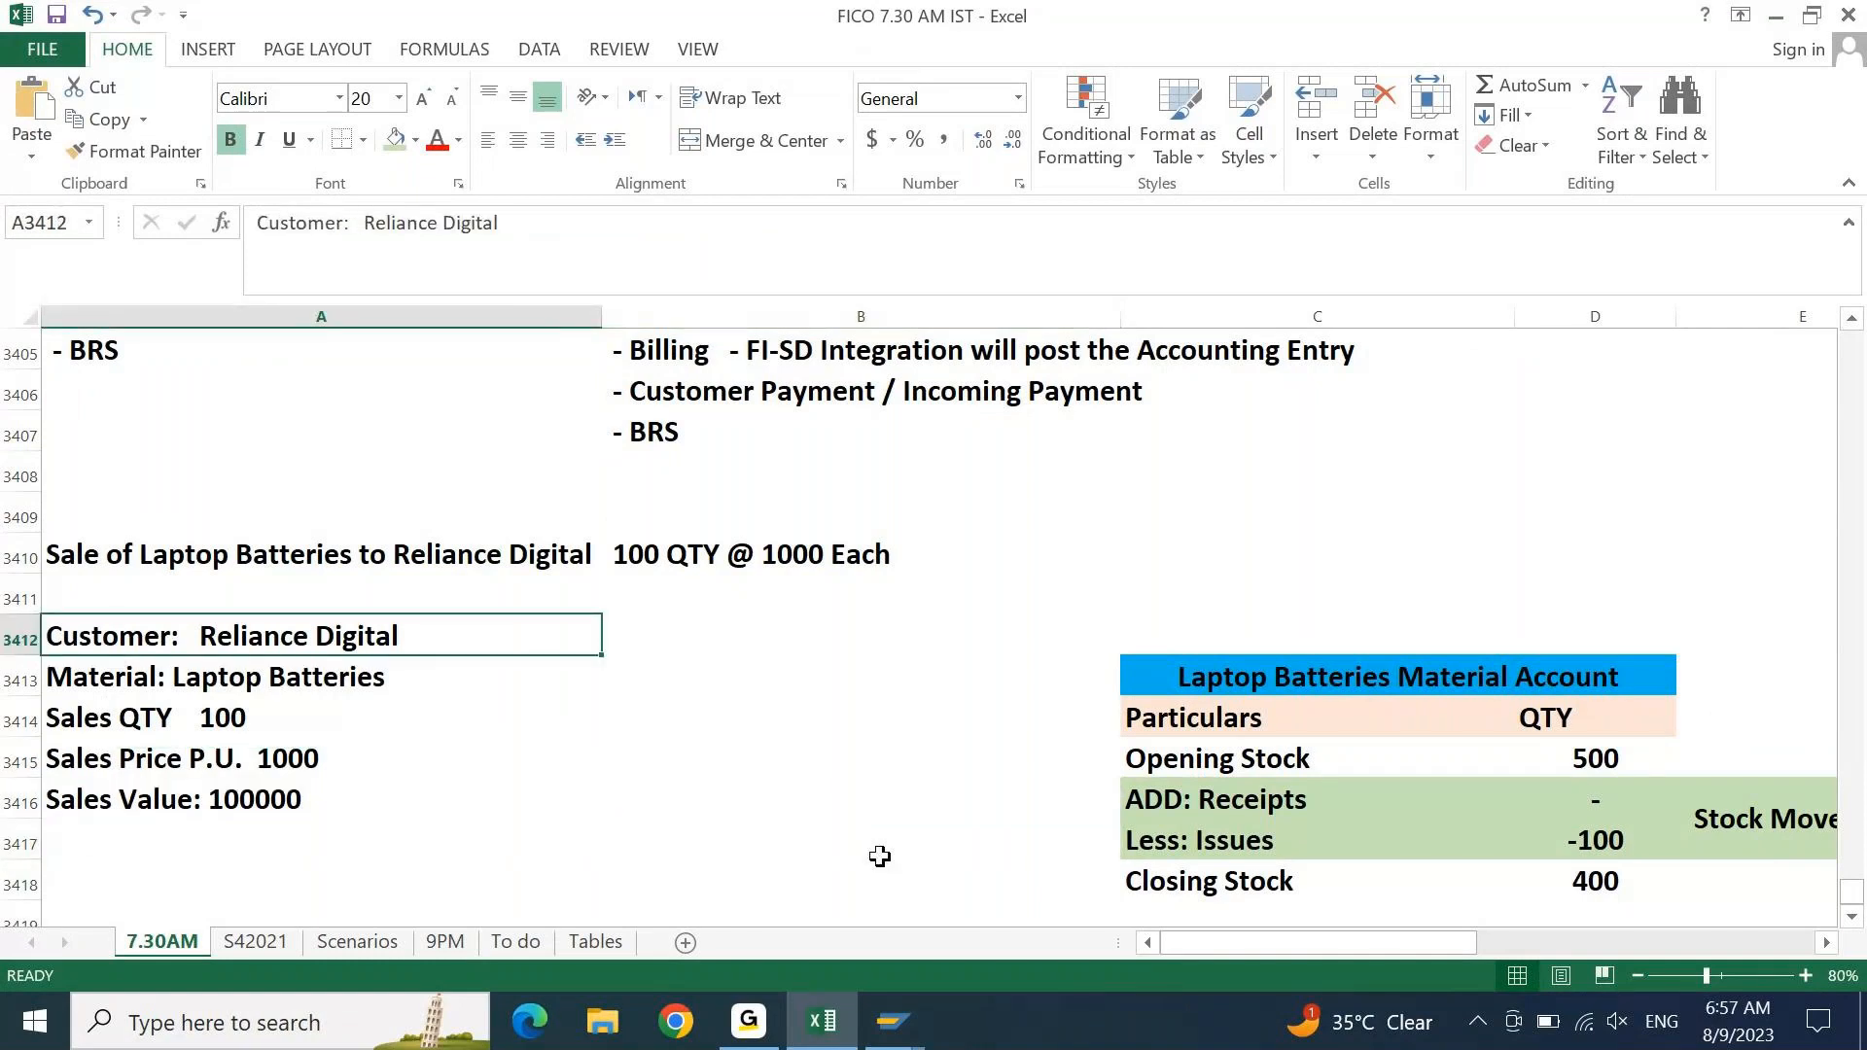
pyautogui.hotkey('alt', 'Tab')
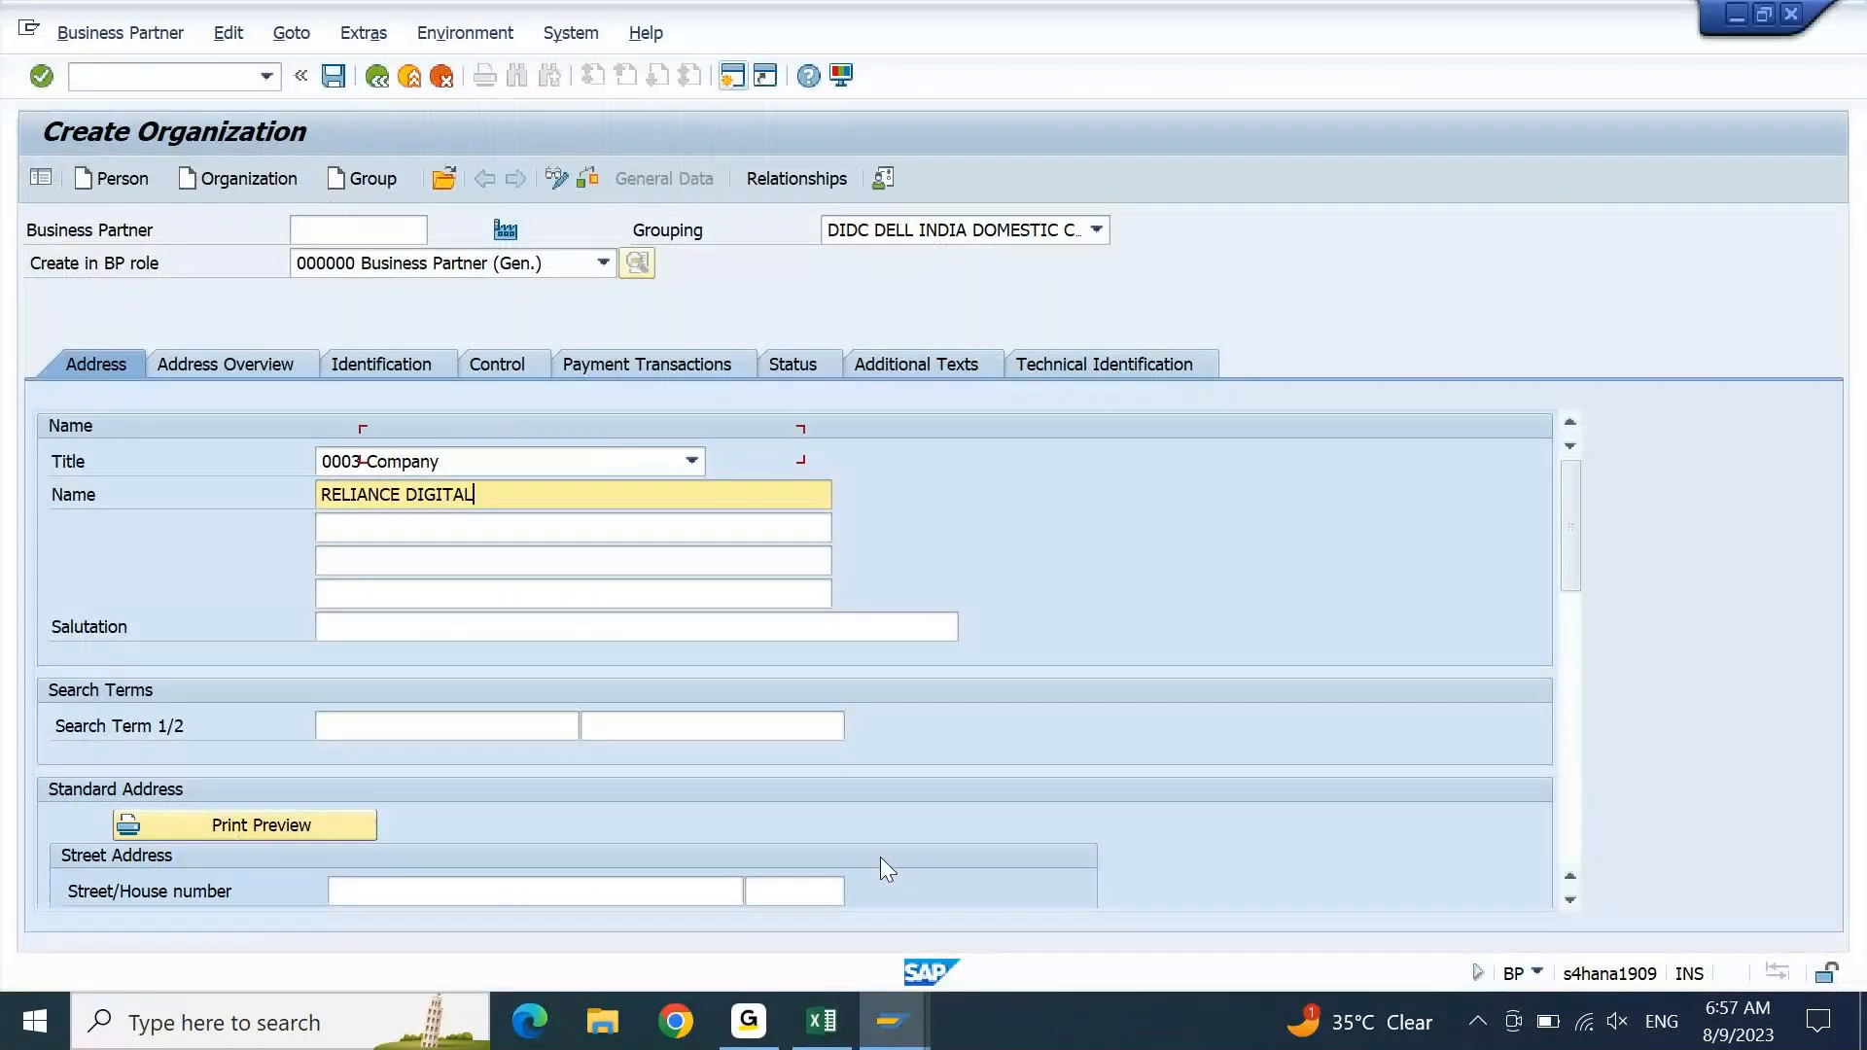
# - Enter "reliance" as the organization's first search term and move on to the standard address section
pyautogui.click(427, 725)
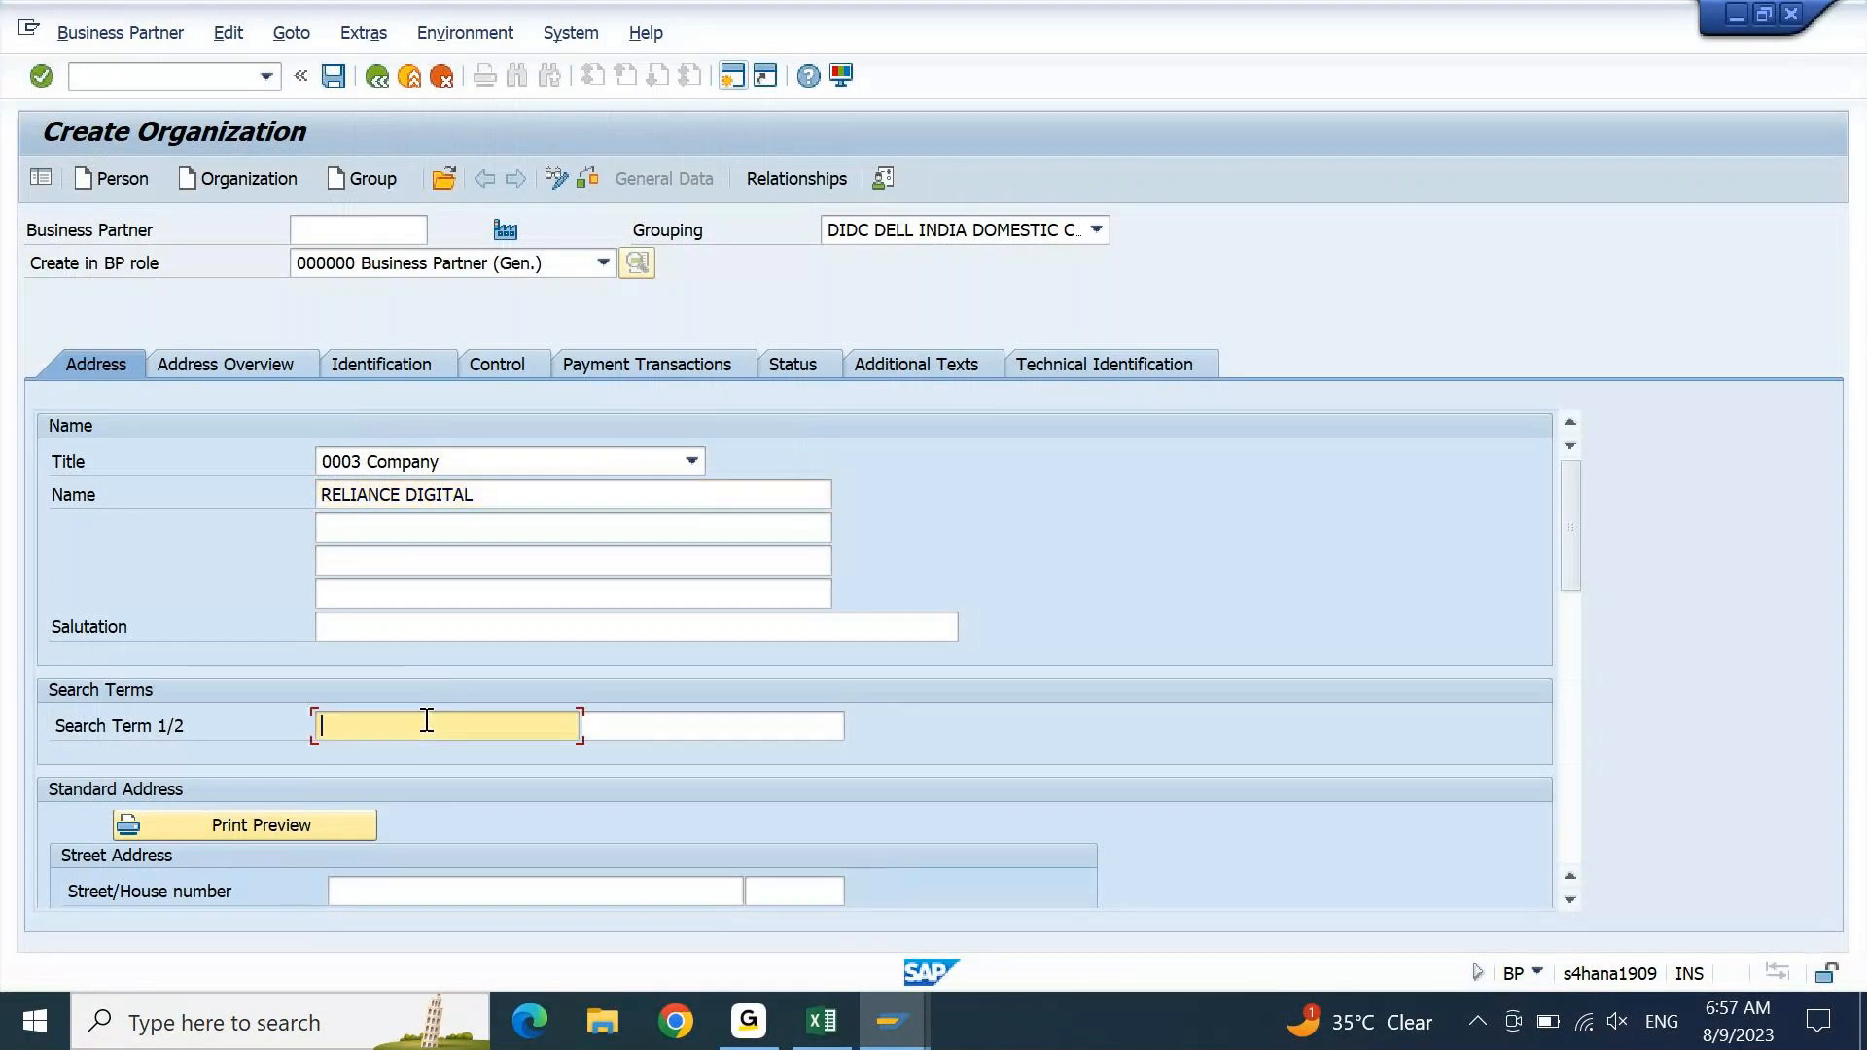
pyautogui.write('reliance')
pyautogui.press('Tab')
pyautogui.press('Tab')
pyautogui.press('Tab')
pyautogui.press('Tab')
pyautogui.press('Tab')
pyautogui.press('Tab')
pyautogui.press('Tab')
pyautogui.press('Tab')
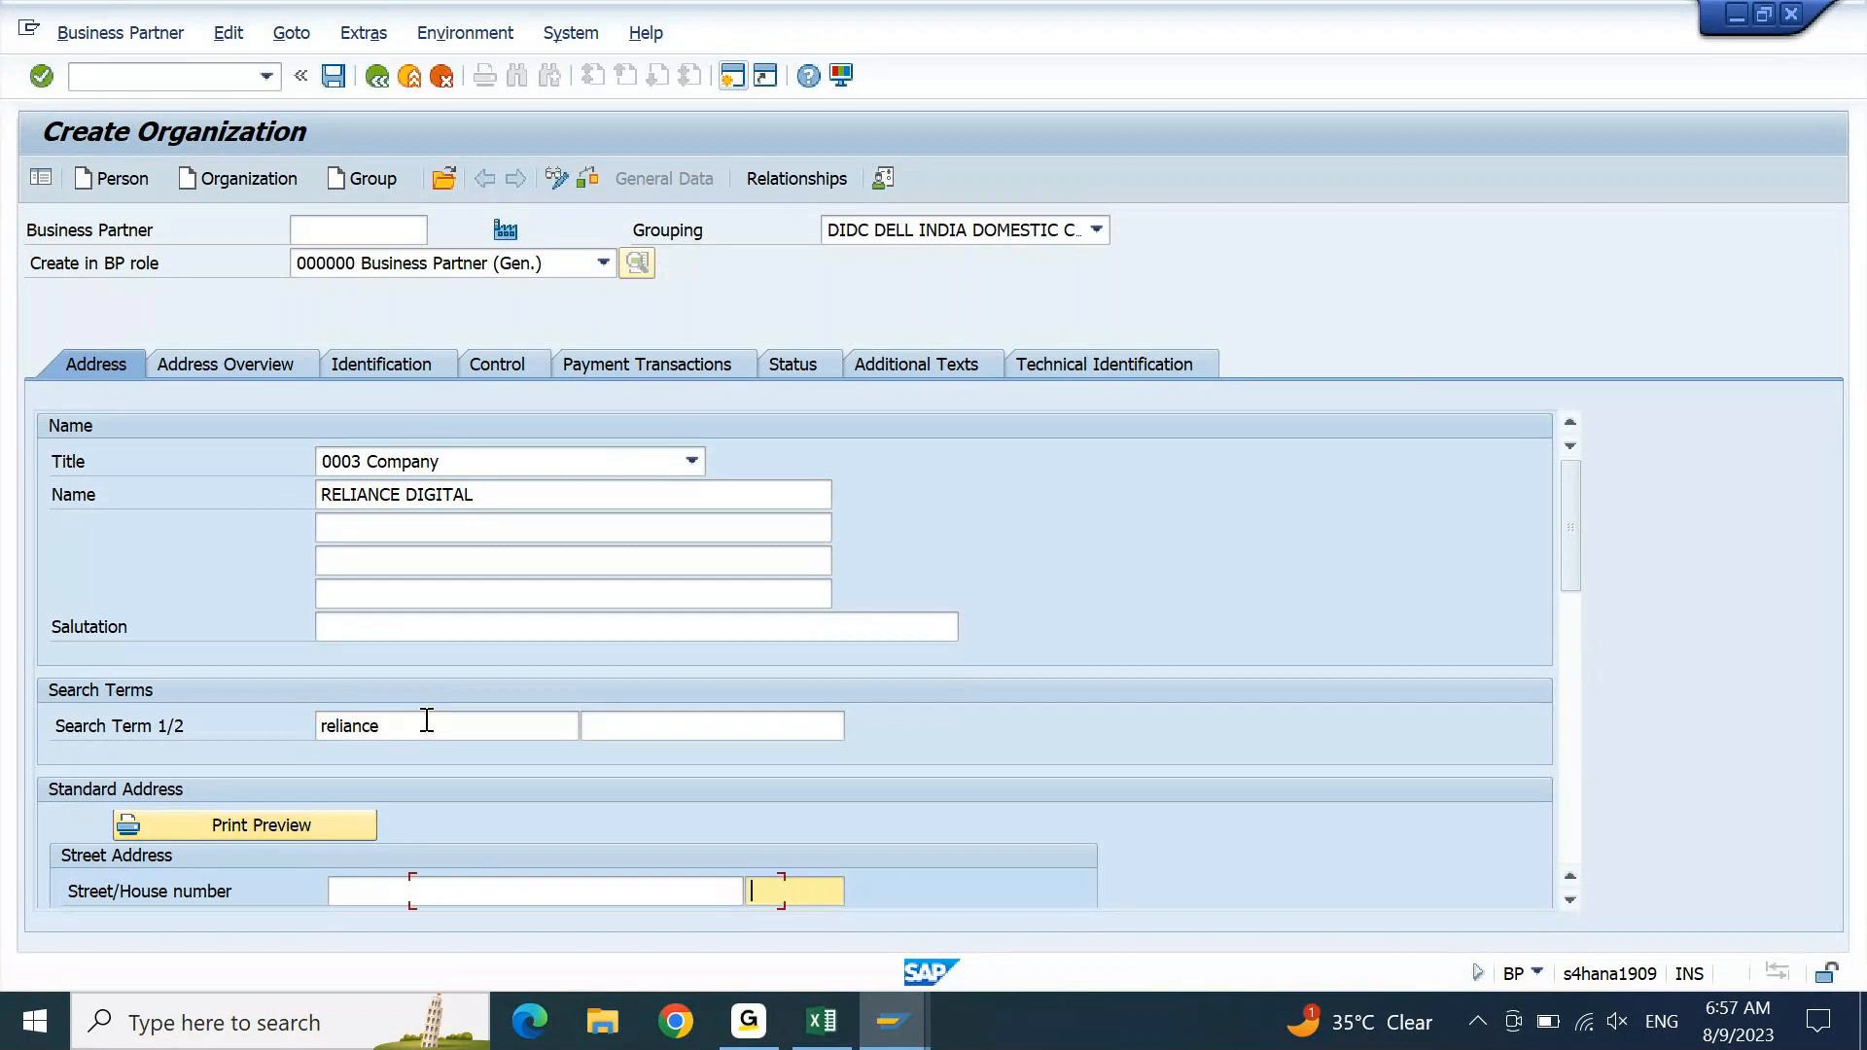
pyautogui.press('Tab')
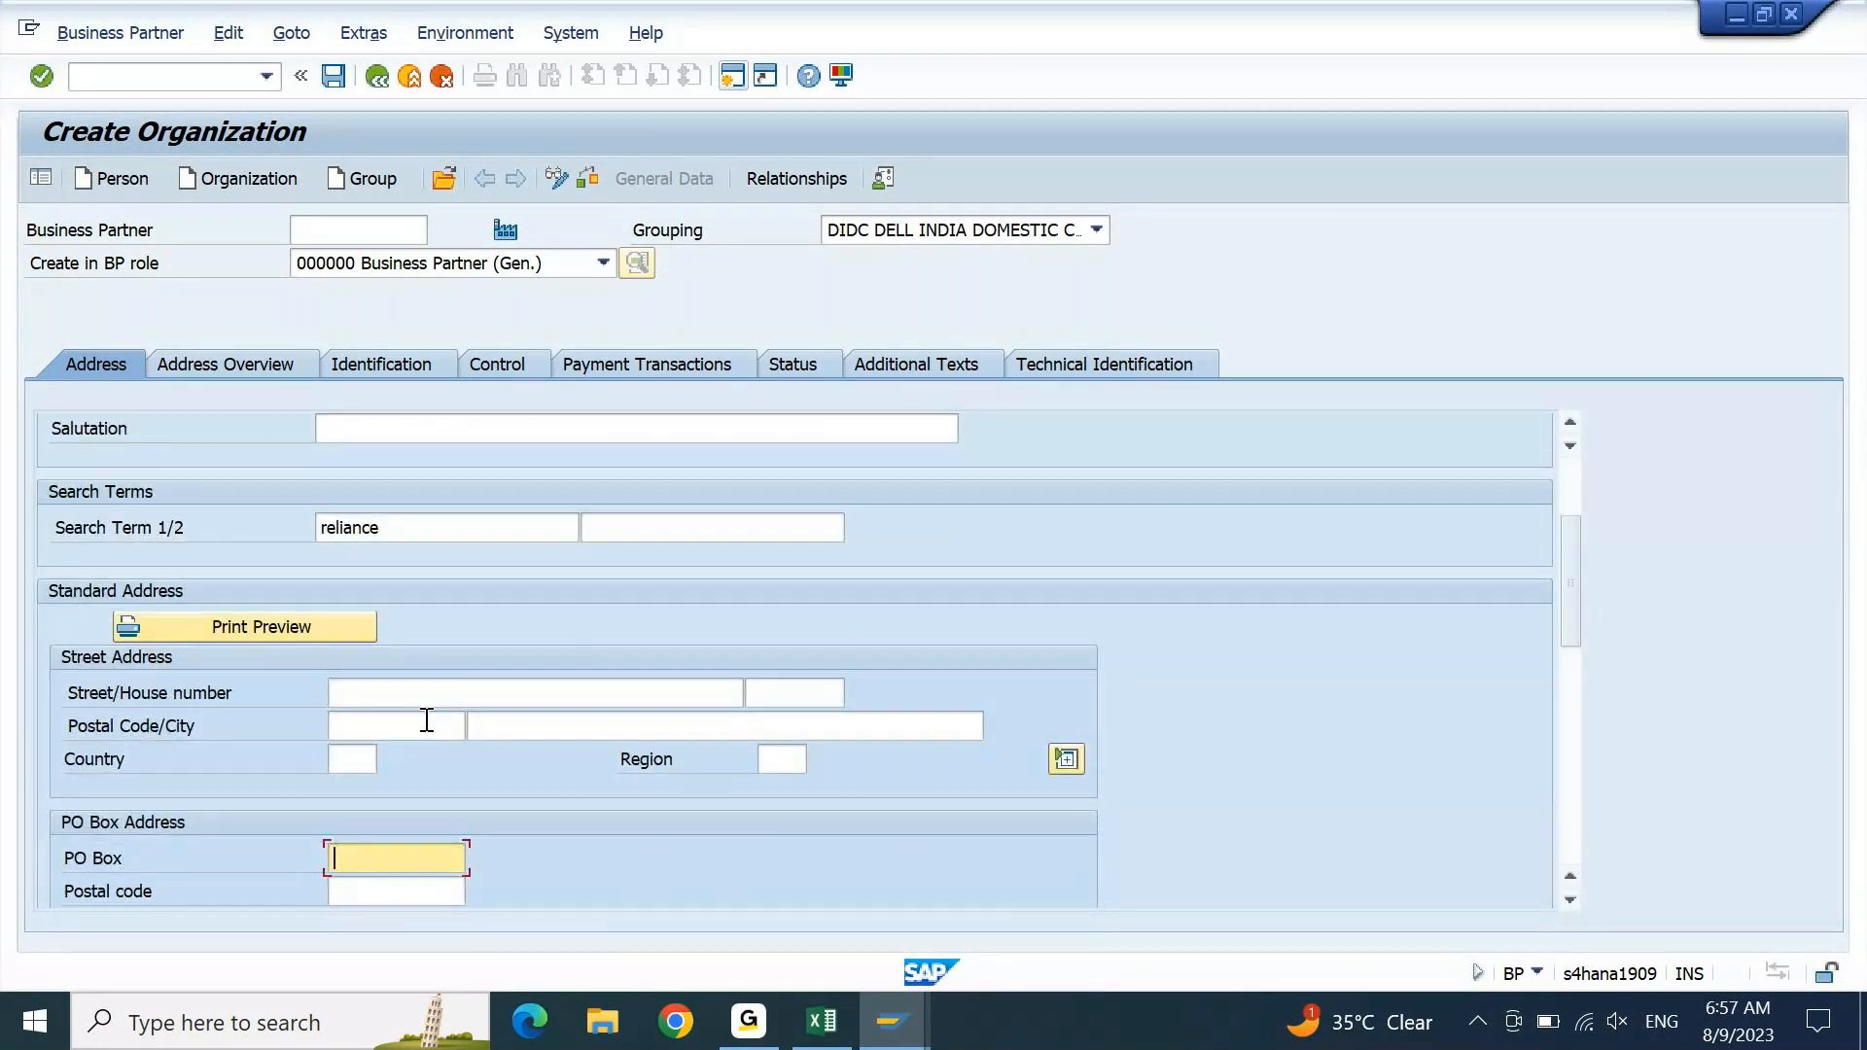
# - Enter the organization's street, house number and postal code in the standard address
pyautogui.click(427, 697)
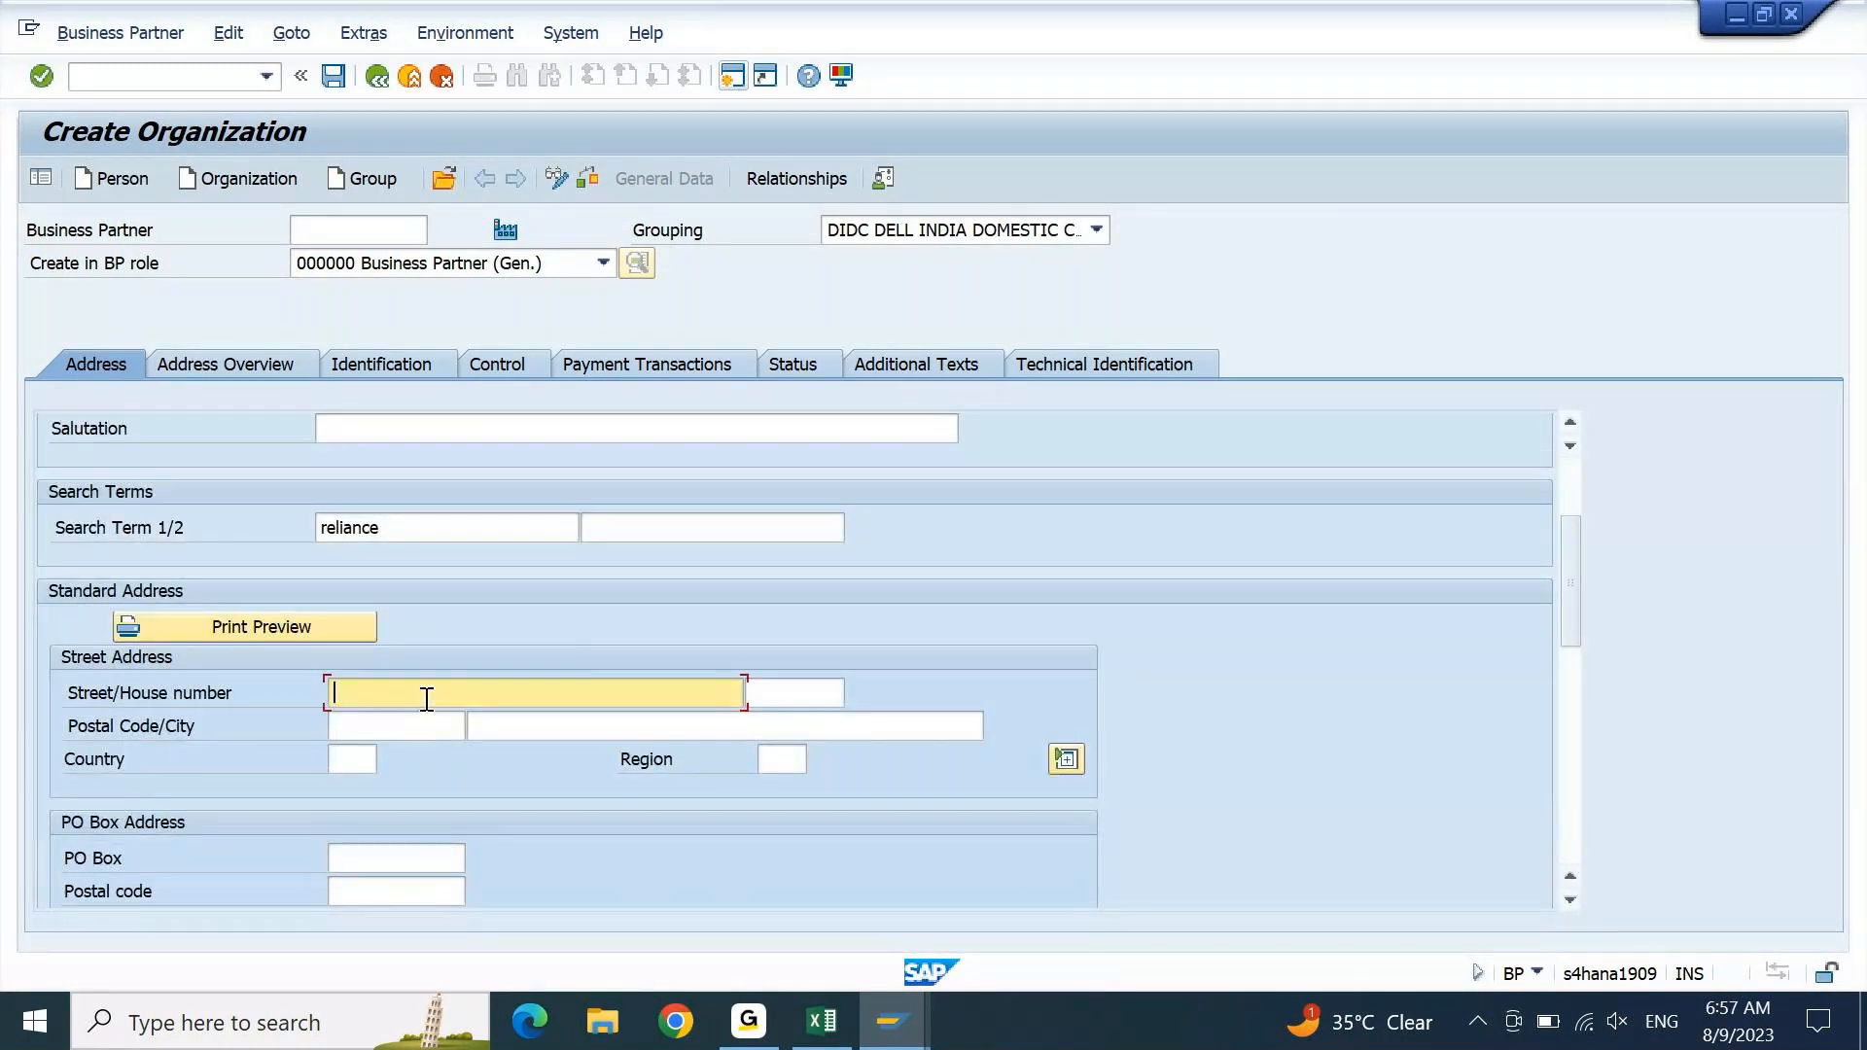
pyautogui.write('Digital Street')
pyautogui.press('Tab')
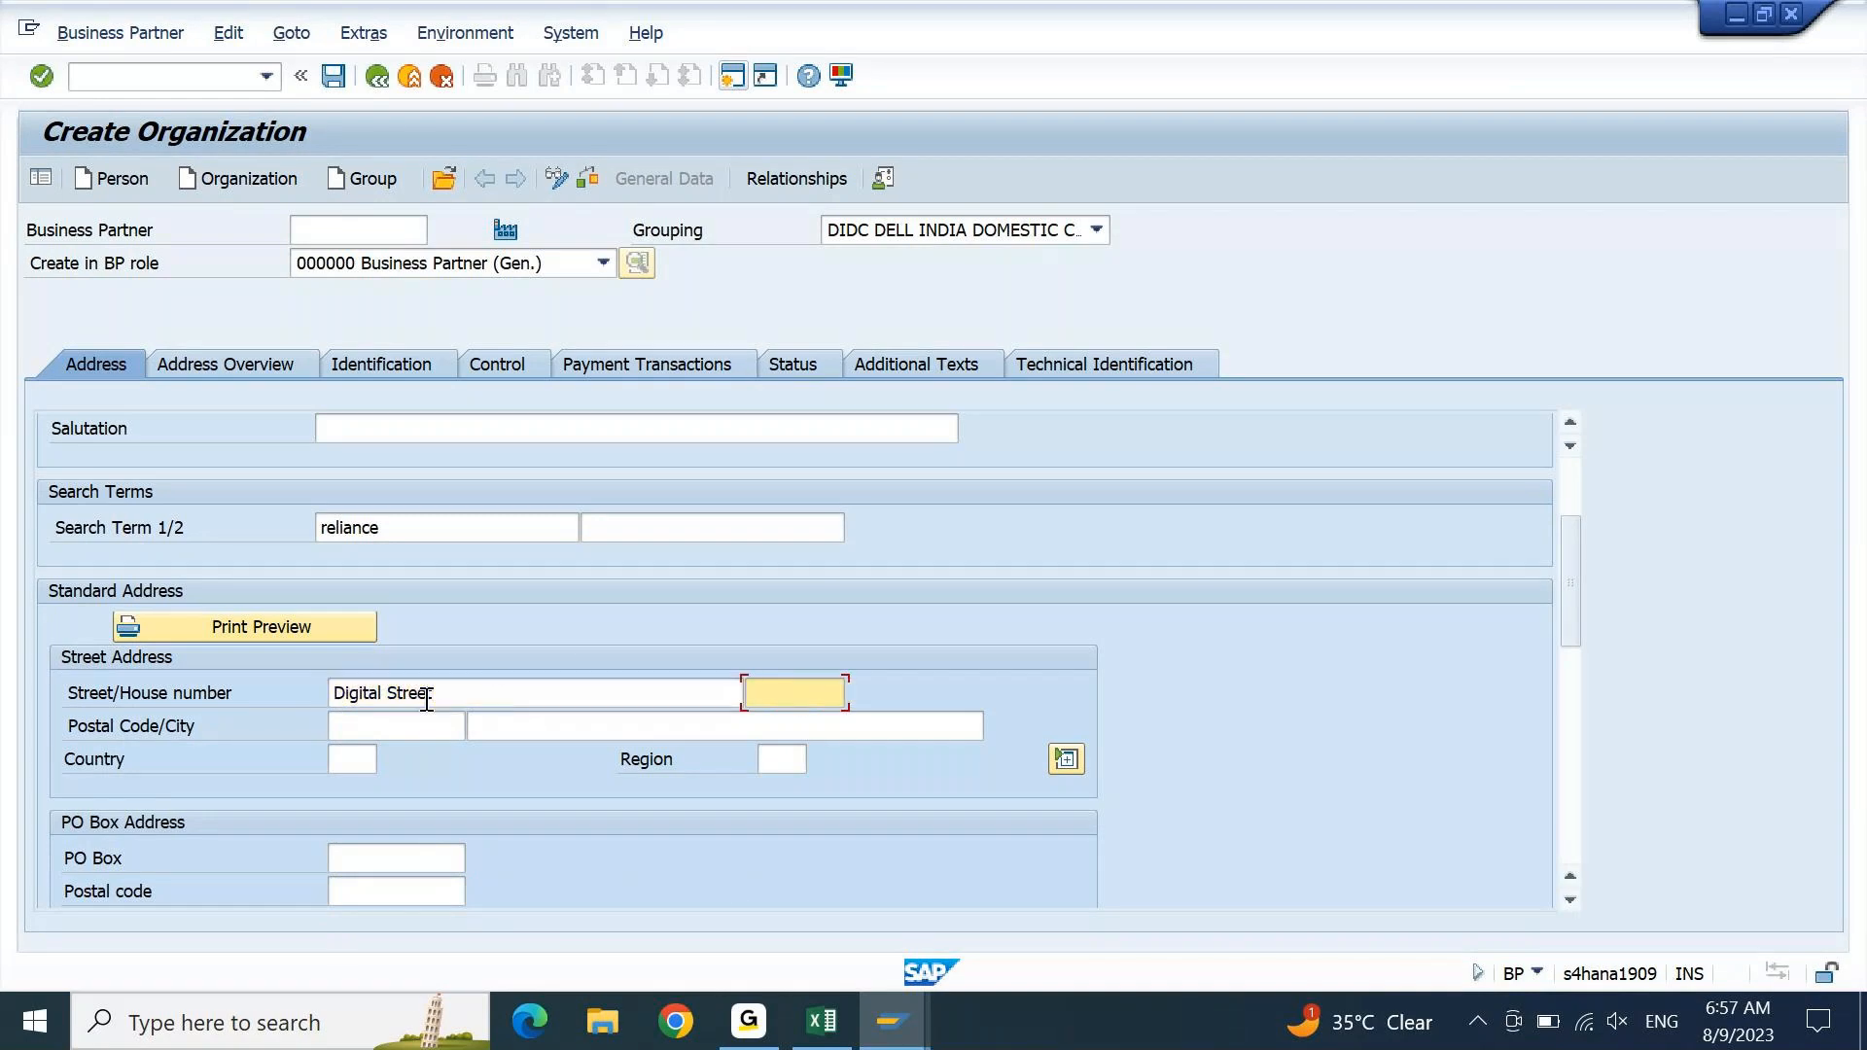
pyautogui.write('33')
pyautogui.press('Tab')
pyautogui.write('600800')
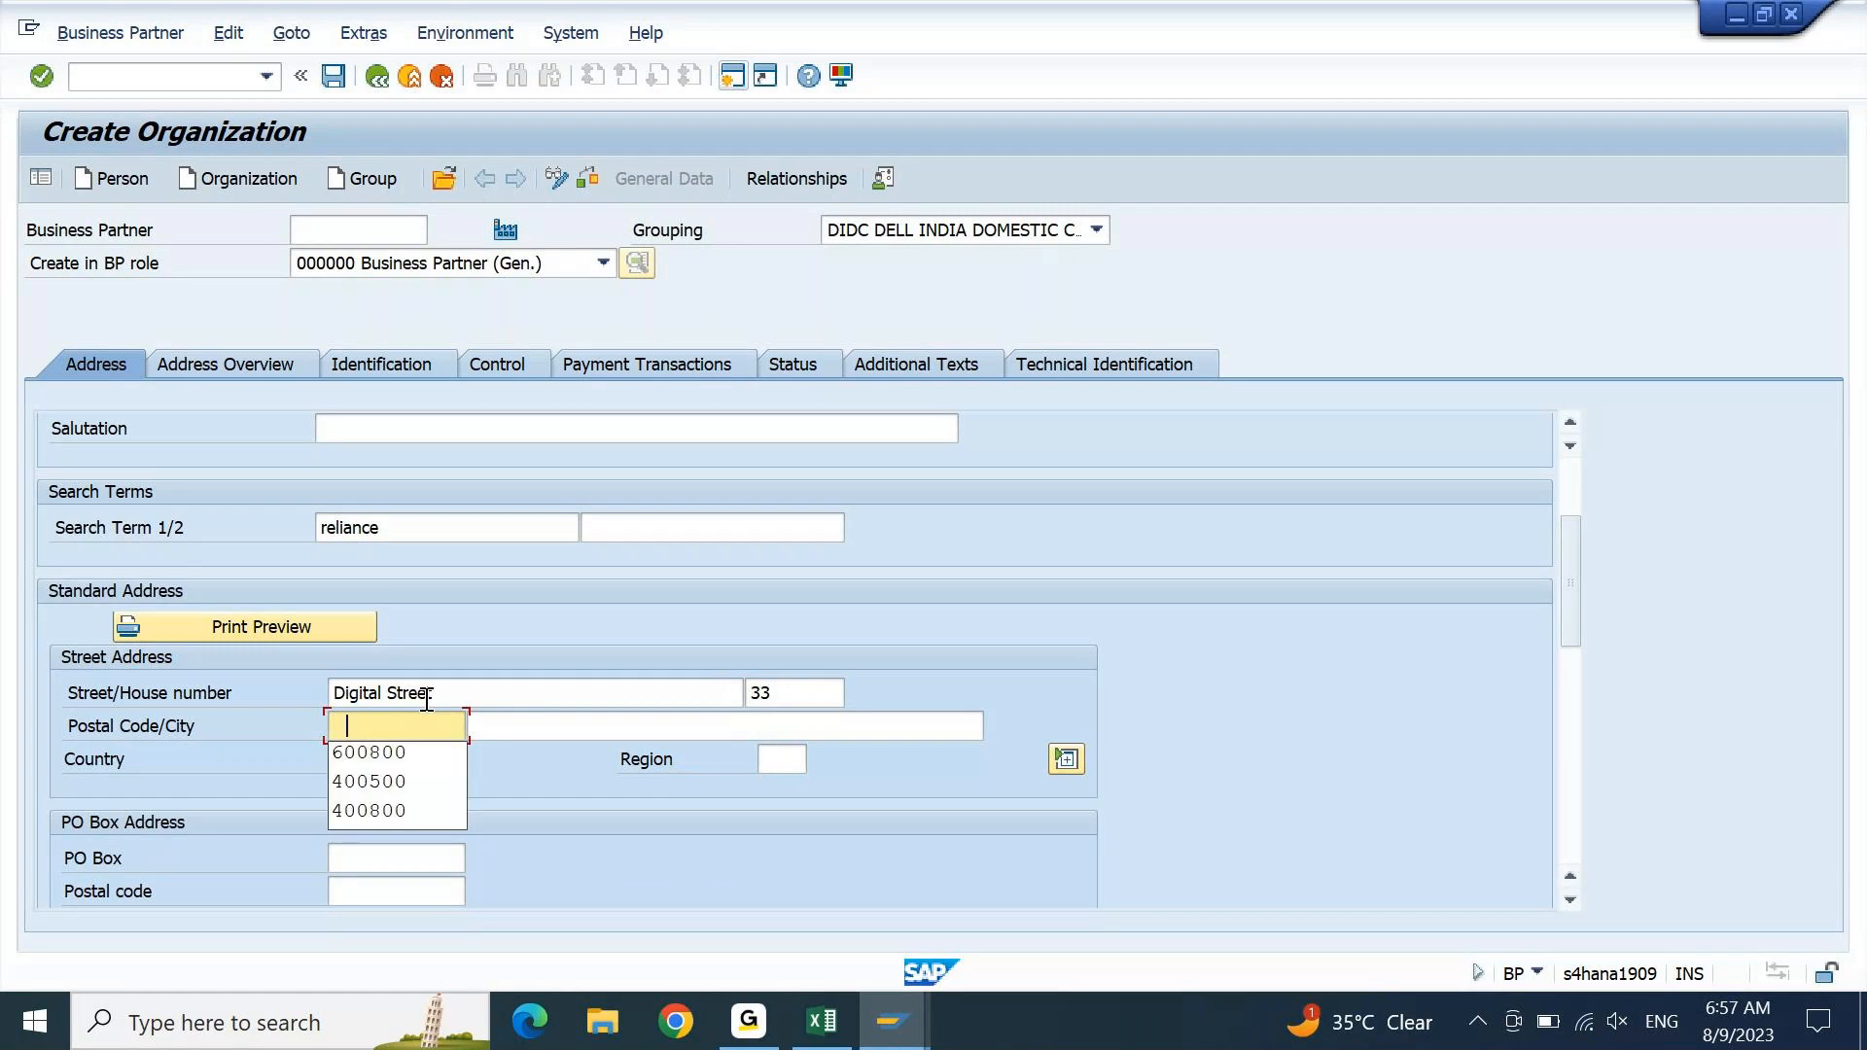
# - Complete the standard address with the city, country IN and region TG
pyautogui.press('Tab')
pyautogui.press('Tab')
pyautogui.press('Down')
pyautogui.press('Tab')
pyautogui.press('Down')
pyautogui.press('Return')
pyautogui.press('Return')
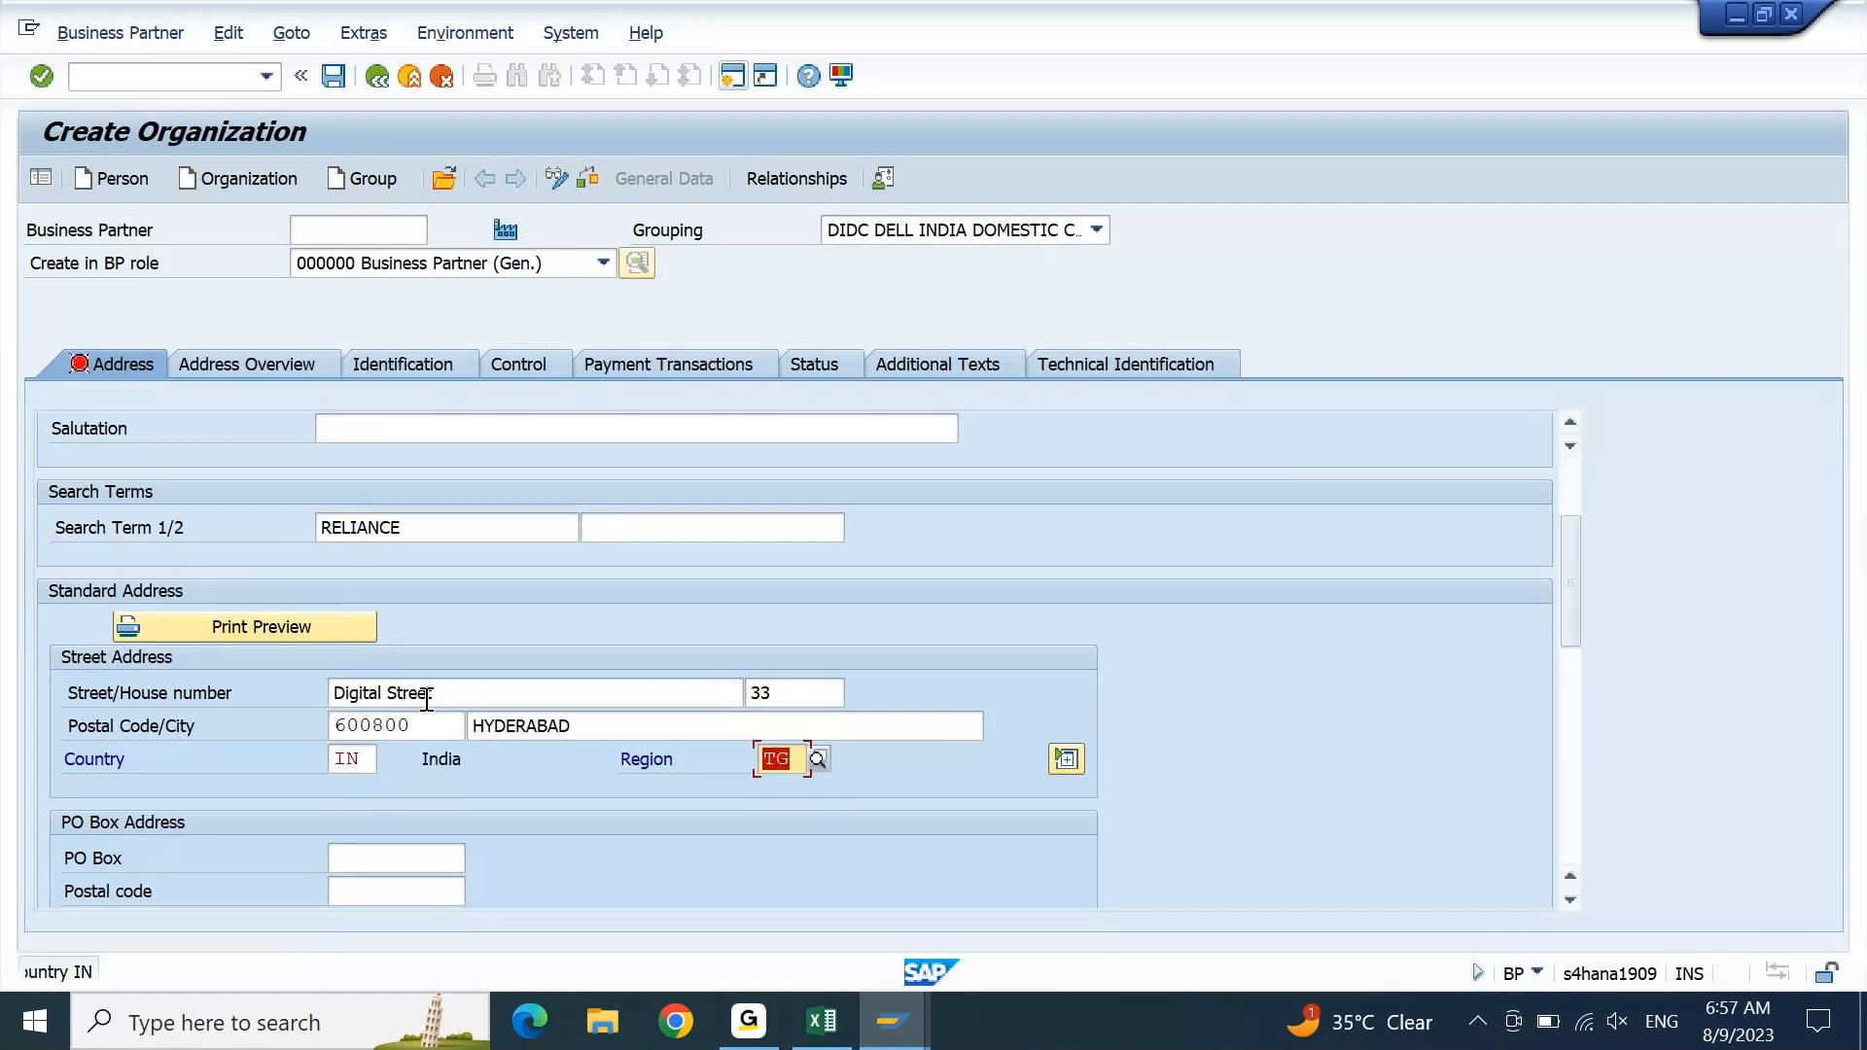
# - Replace the region in the organization's standard address with 36 Telangana from the list of Indian regions
pyautogui.press('BackSpace')
pyautogui.press('F4')
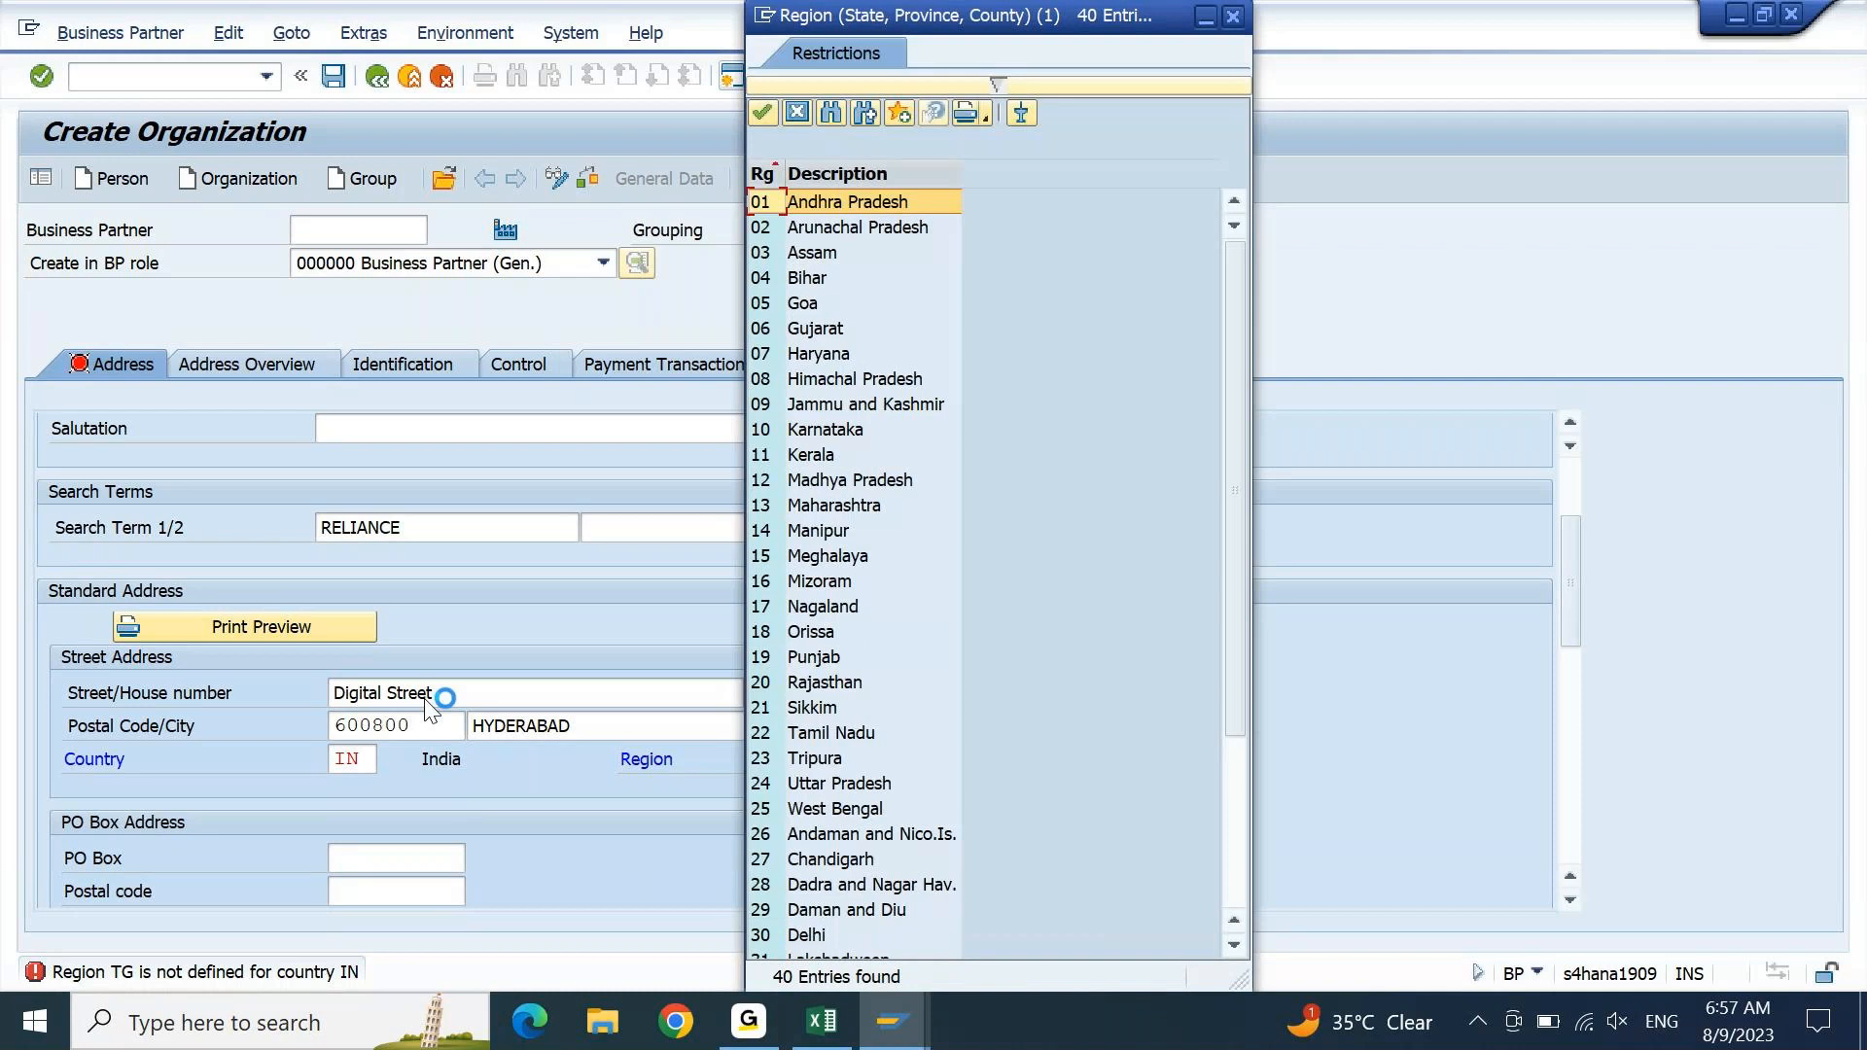
pyautogui.press('Down')
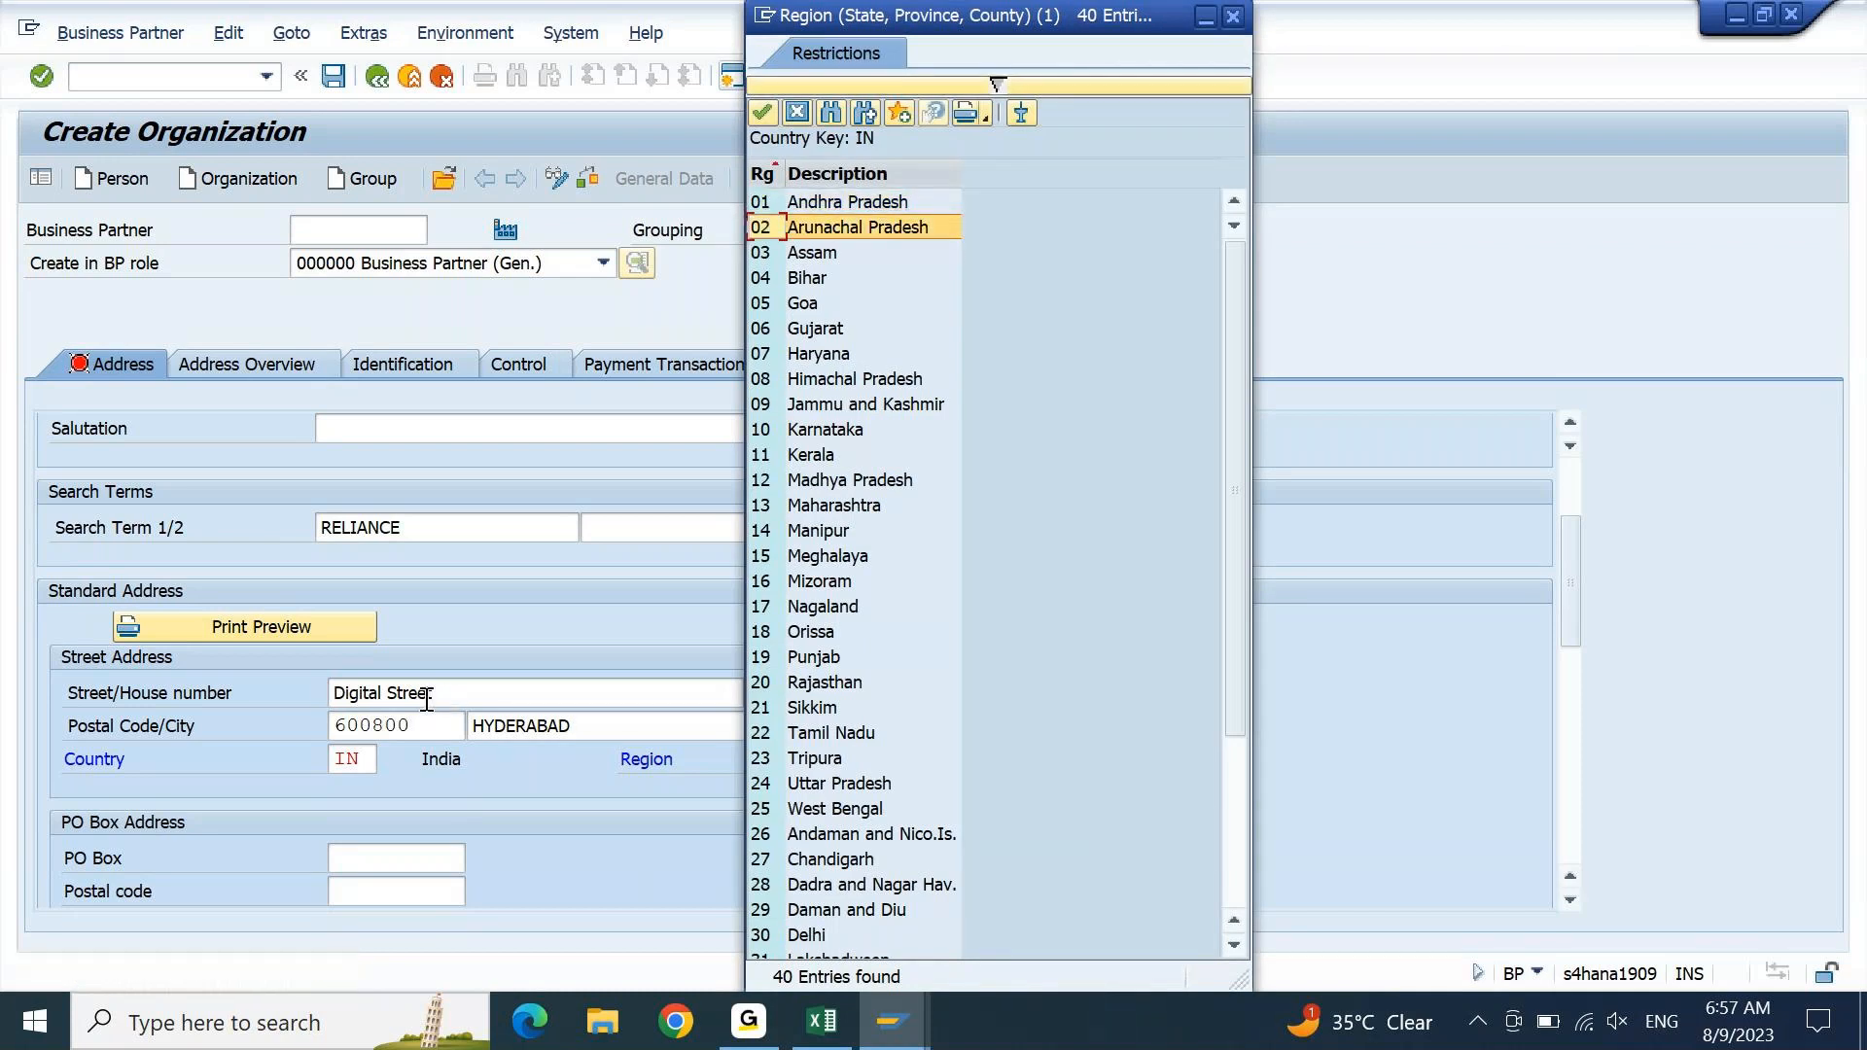
pyautogui.press('Down')
pyautogui.press('Down')
pyautogui.press('Down')
pyautogui.press('Down')
pyautogui.press('Down')
pyautogui.press('Down')
pyautogui.press('Down')
pyautogui.press('Down')
pyautogui.press('Down')
pyautogui.press('Down')
pyautogui.press('Down')
pyautogui.press('Down')
pyautogui.press('Down')
pyautogui.press('Down')
pyautogui.press('Down')
pyautogui.press('Down')
pyautogui.press('Down')
pyautogui.press('Down')
pyautogui.press('Down')
pyautogui.press('Down')
pyautogui.press('Up')
pyautogui.press('Up')
pyautogui.press('Up')
pyautogui.press('Up')
pyautogui.press('Up')
pyautogui.press('Up')
pyautogui.press('Up')
pyautogui.press('Up')
pyautogui.press('Down')
pyautogui.press('Down')
pyautogui.press('Down')
pyautogui.press('Down')
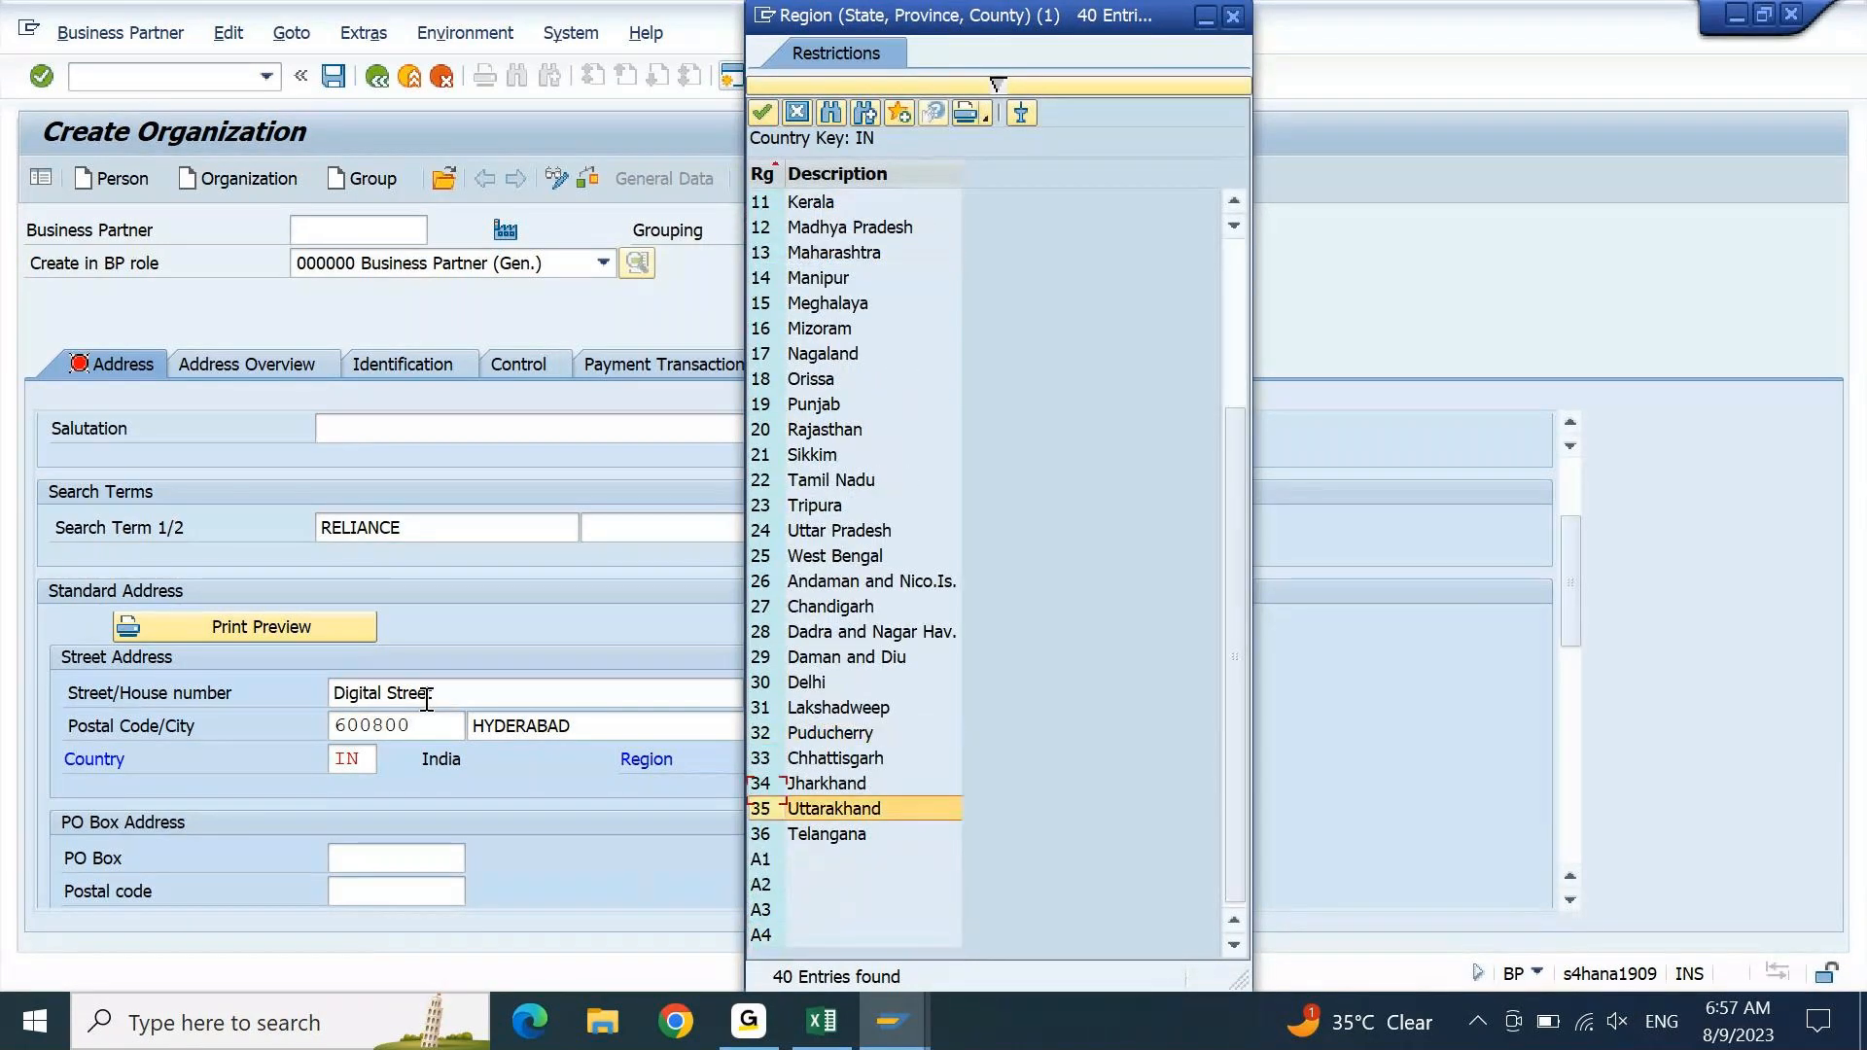
pyautogui.press('Return')
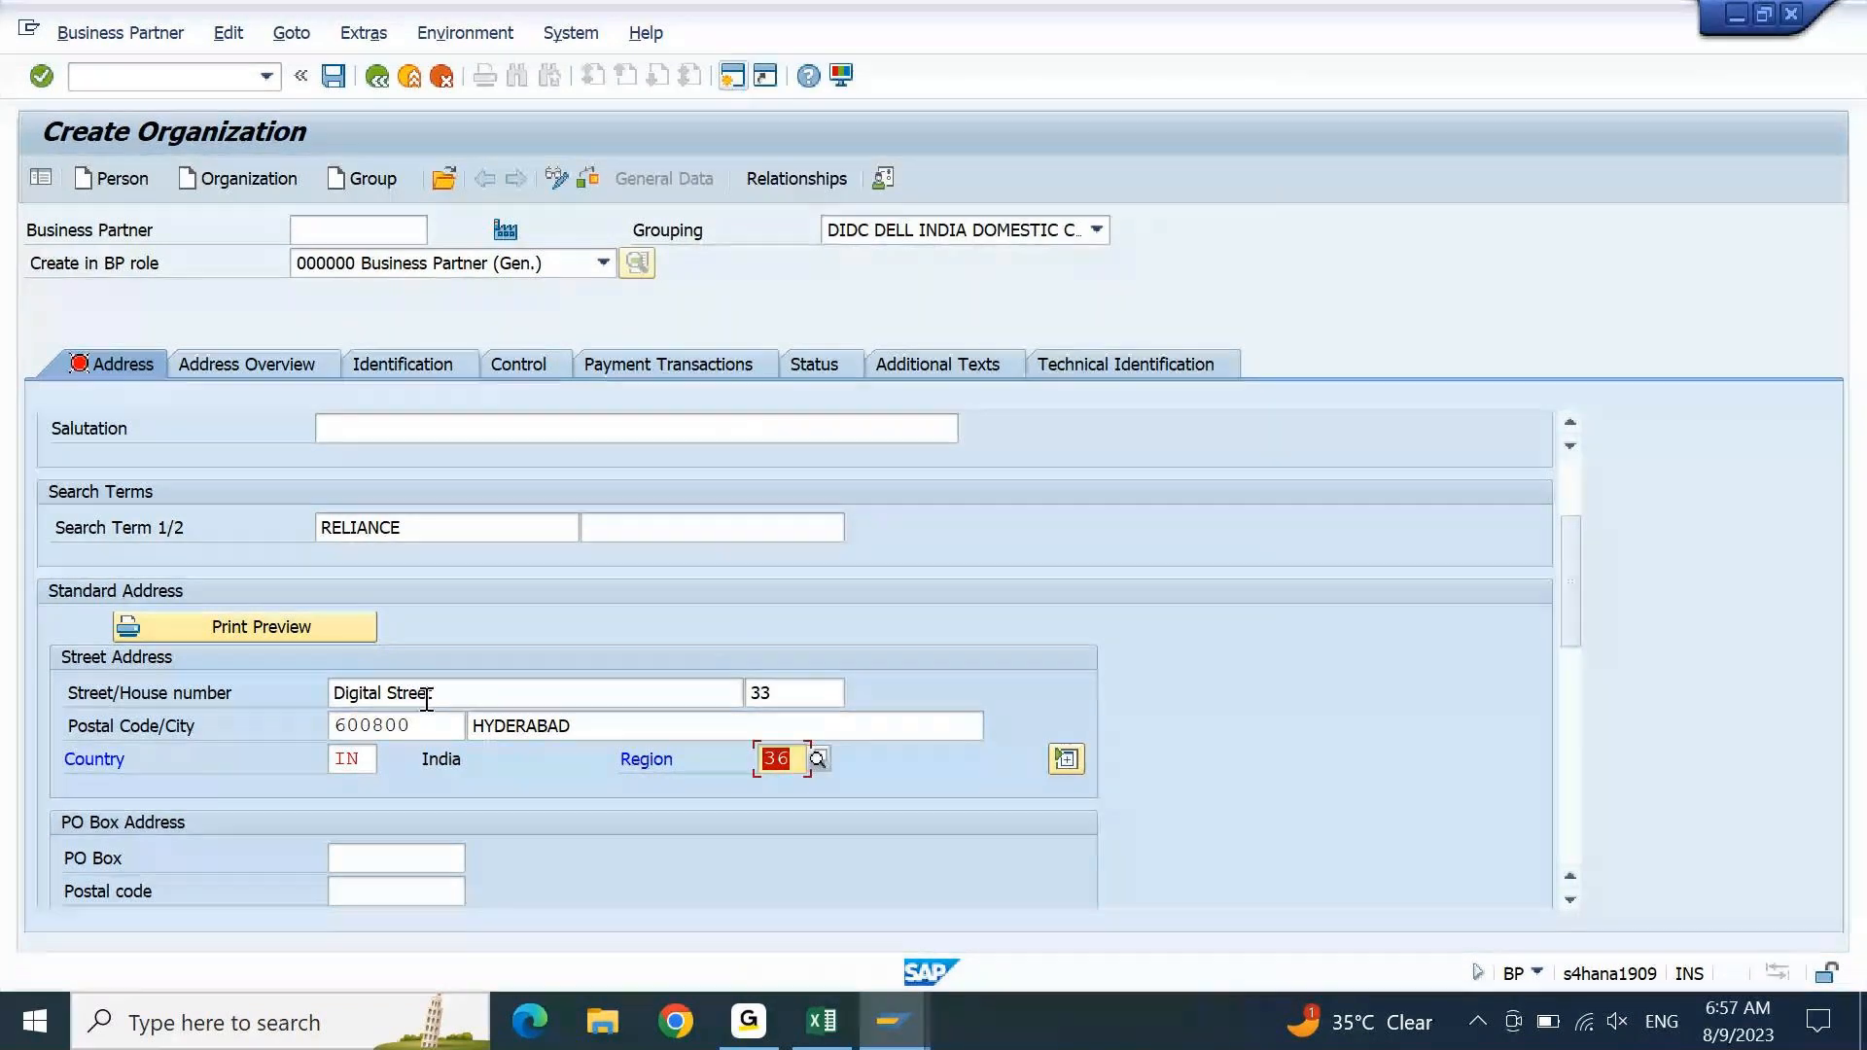
pyautogui.press('Return')
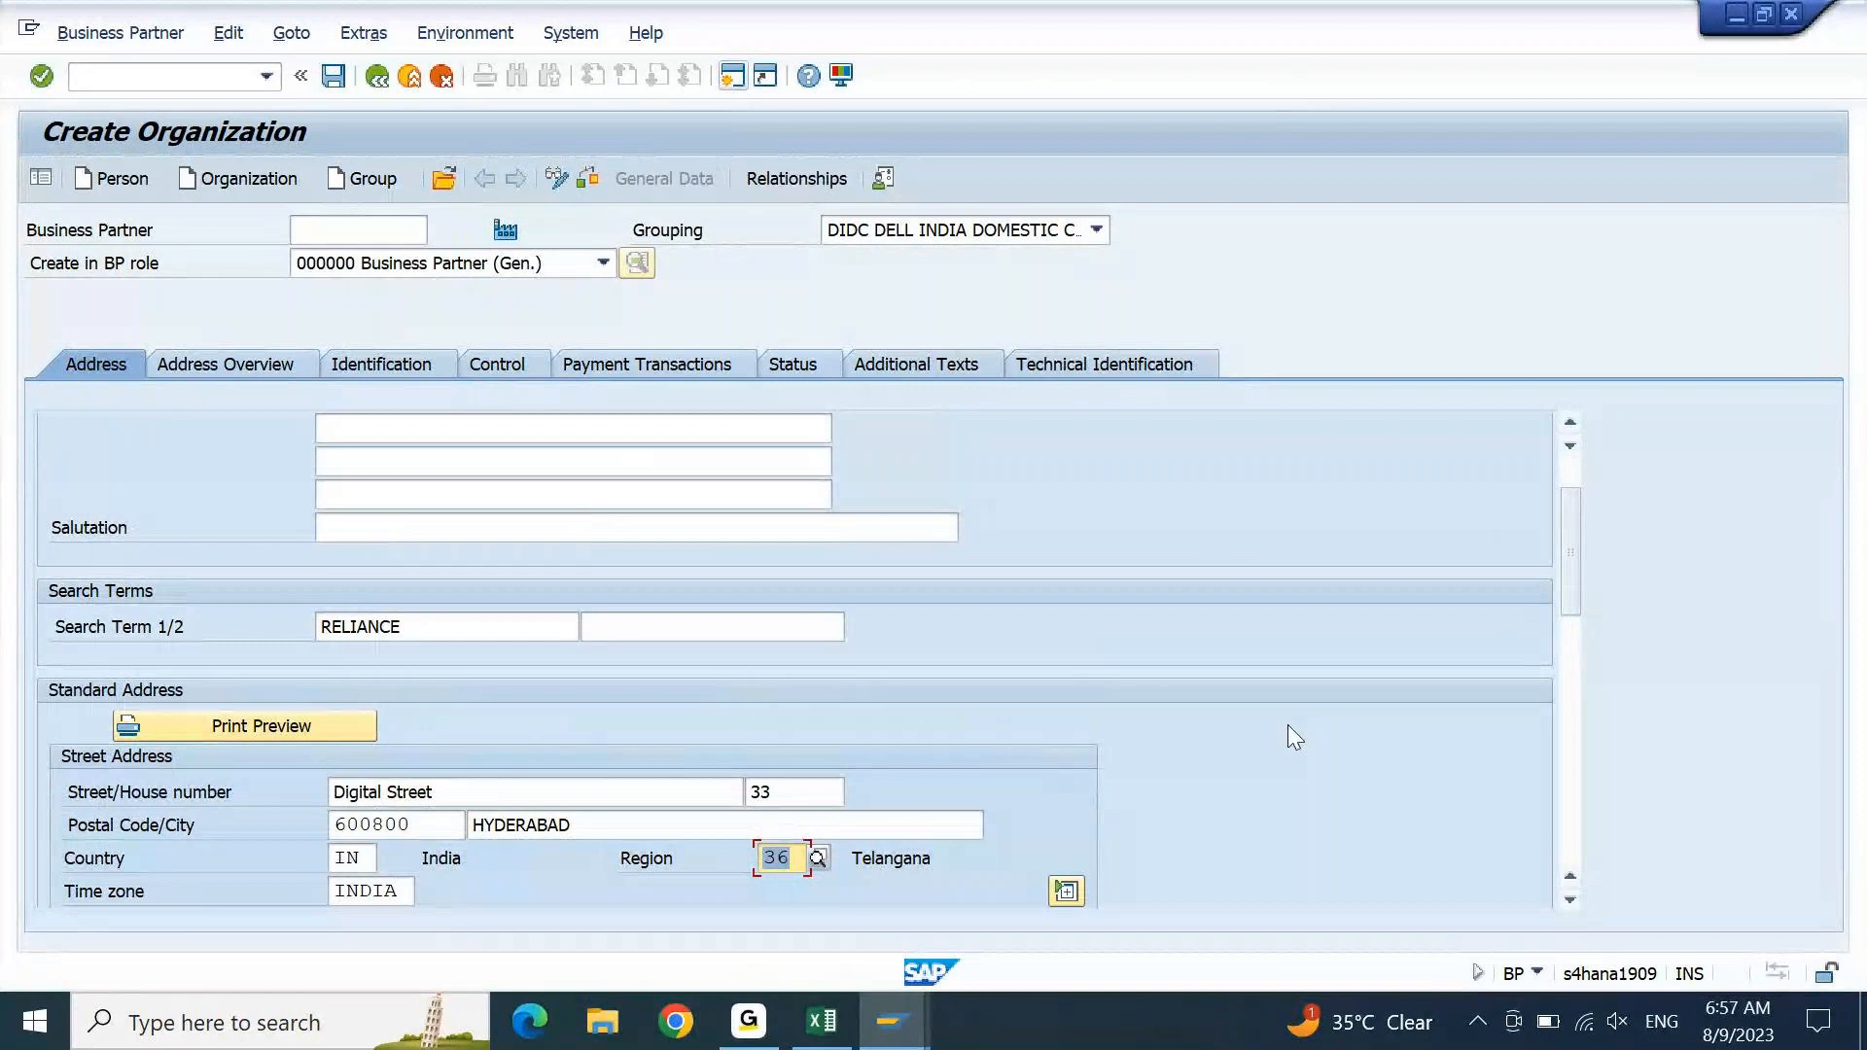
# - Set the communication language to EN English and save the new organization
pyautogui.scroll(-5, 1605, 709)
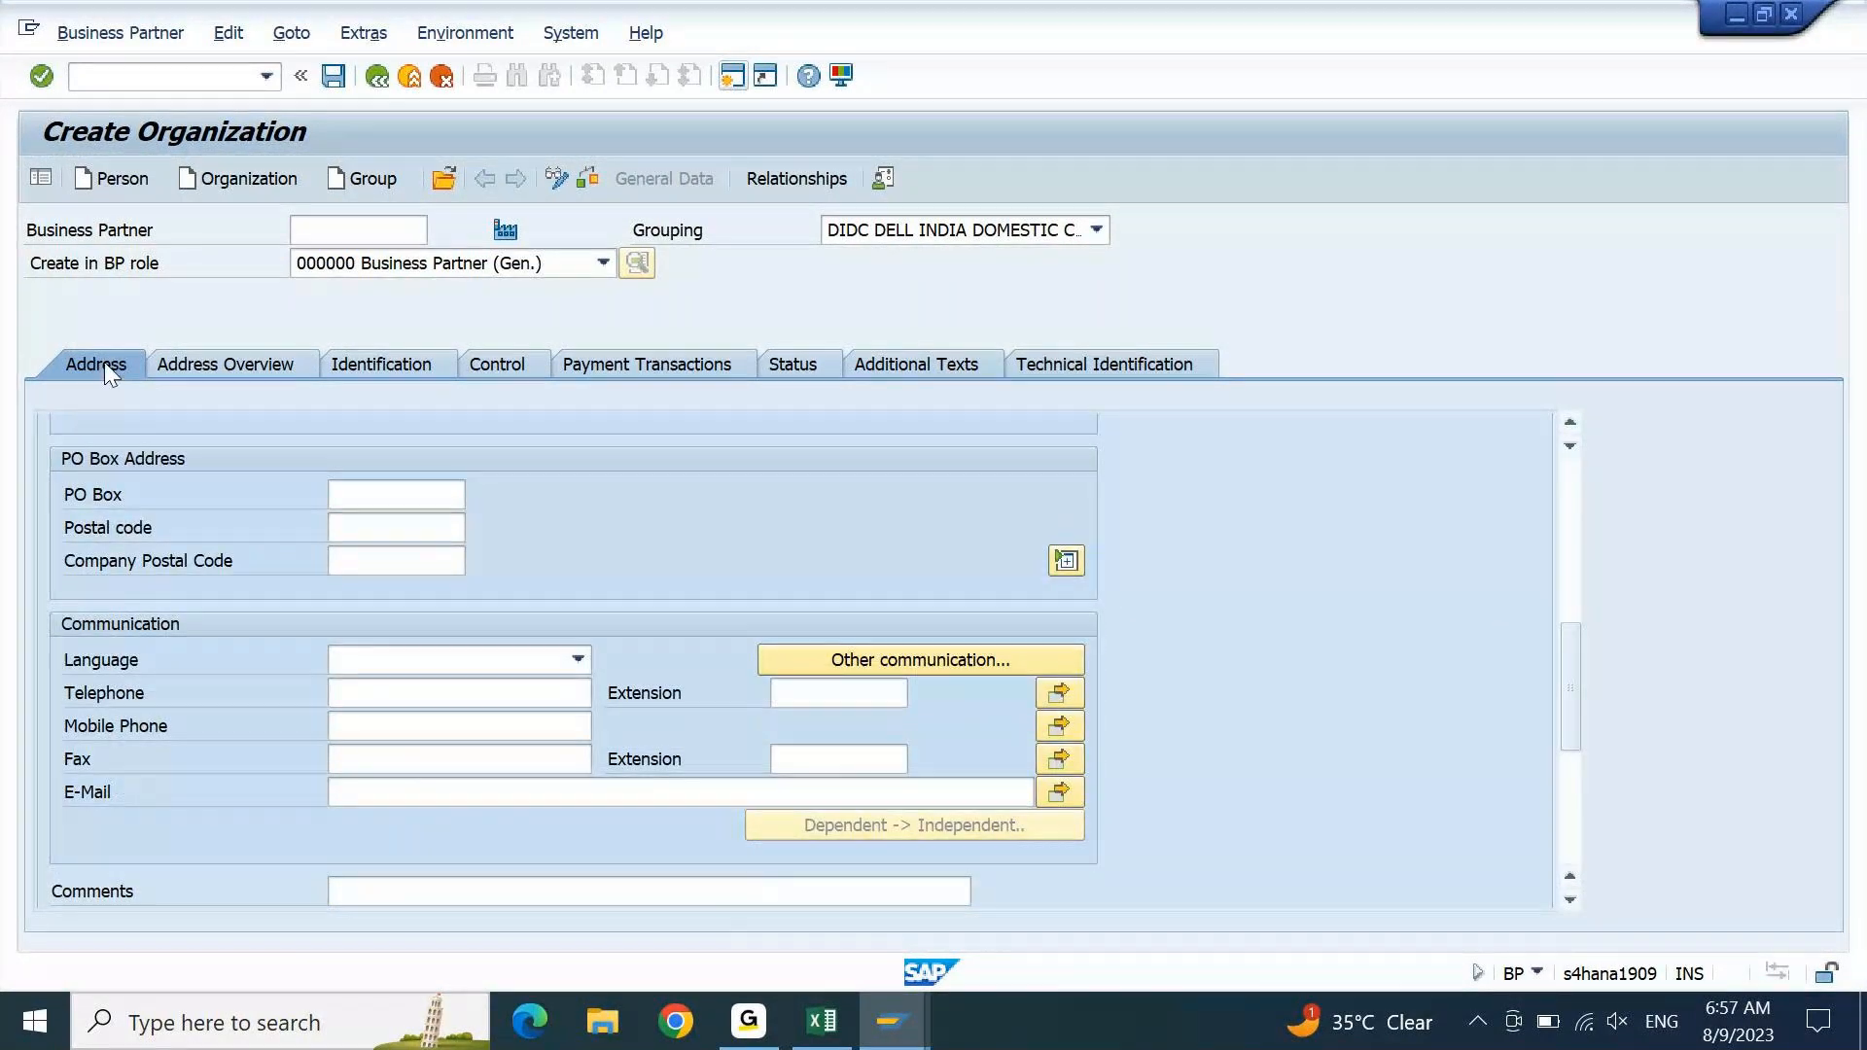
pyautogui.click(519, 660)
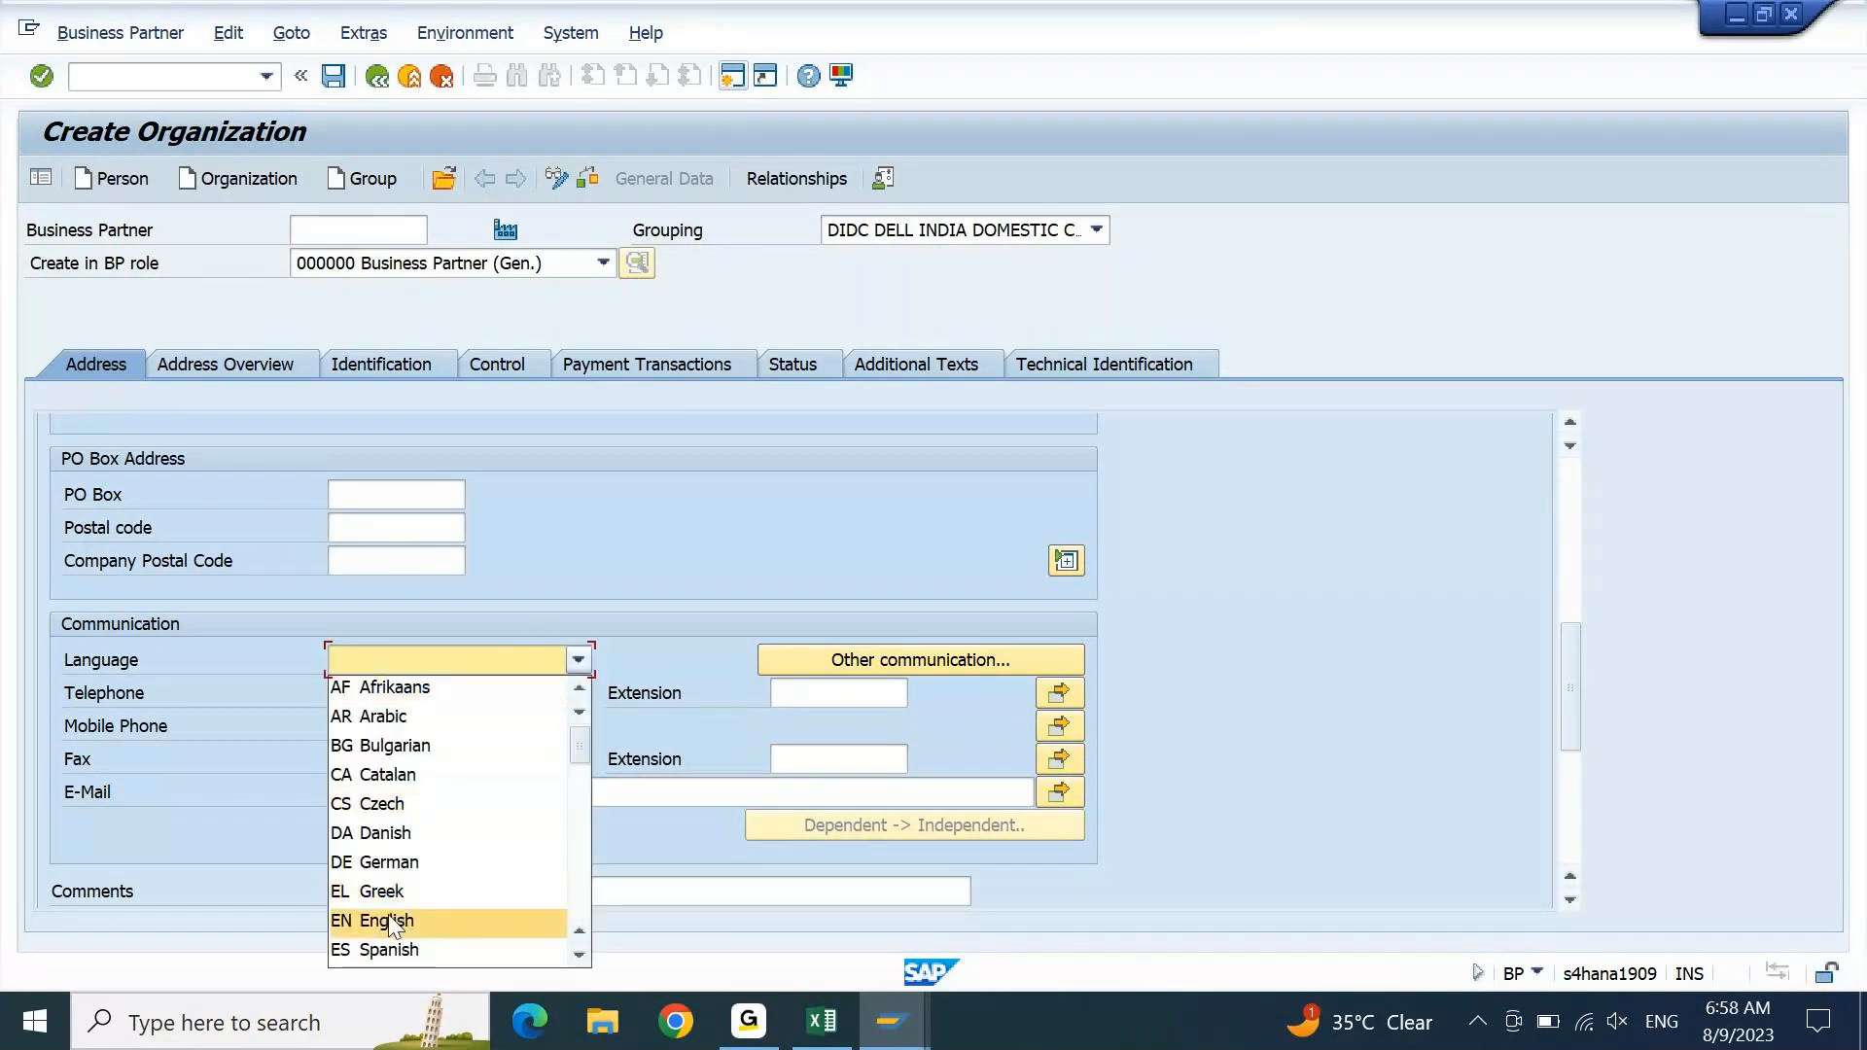
pyautogui.click(389, 922)
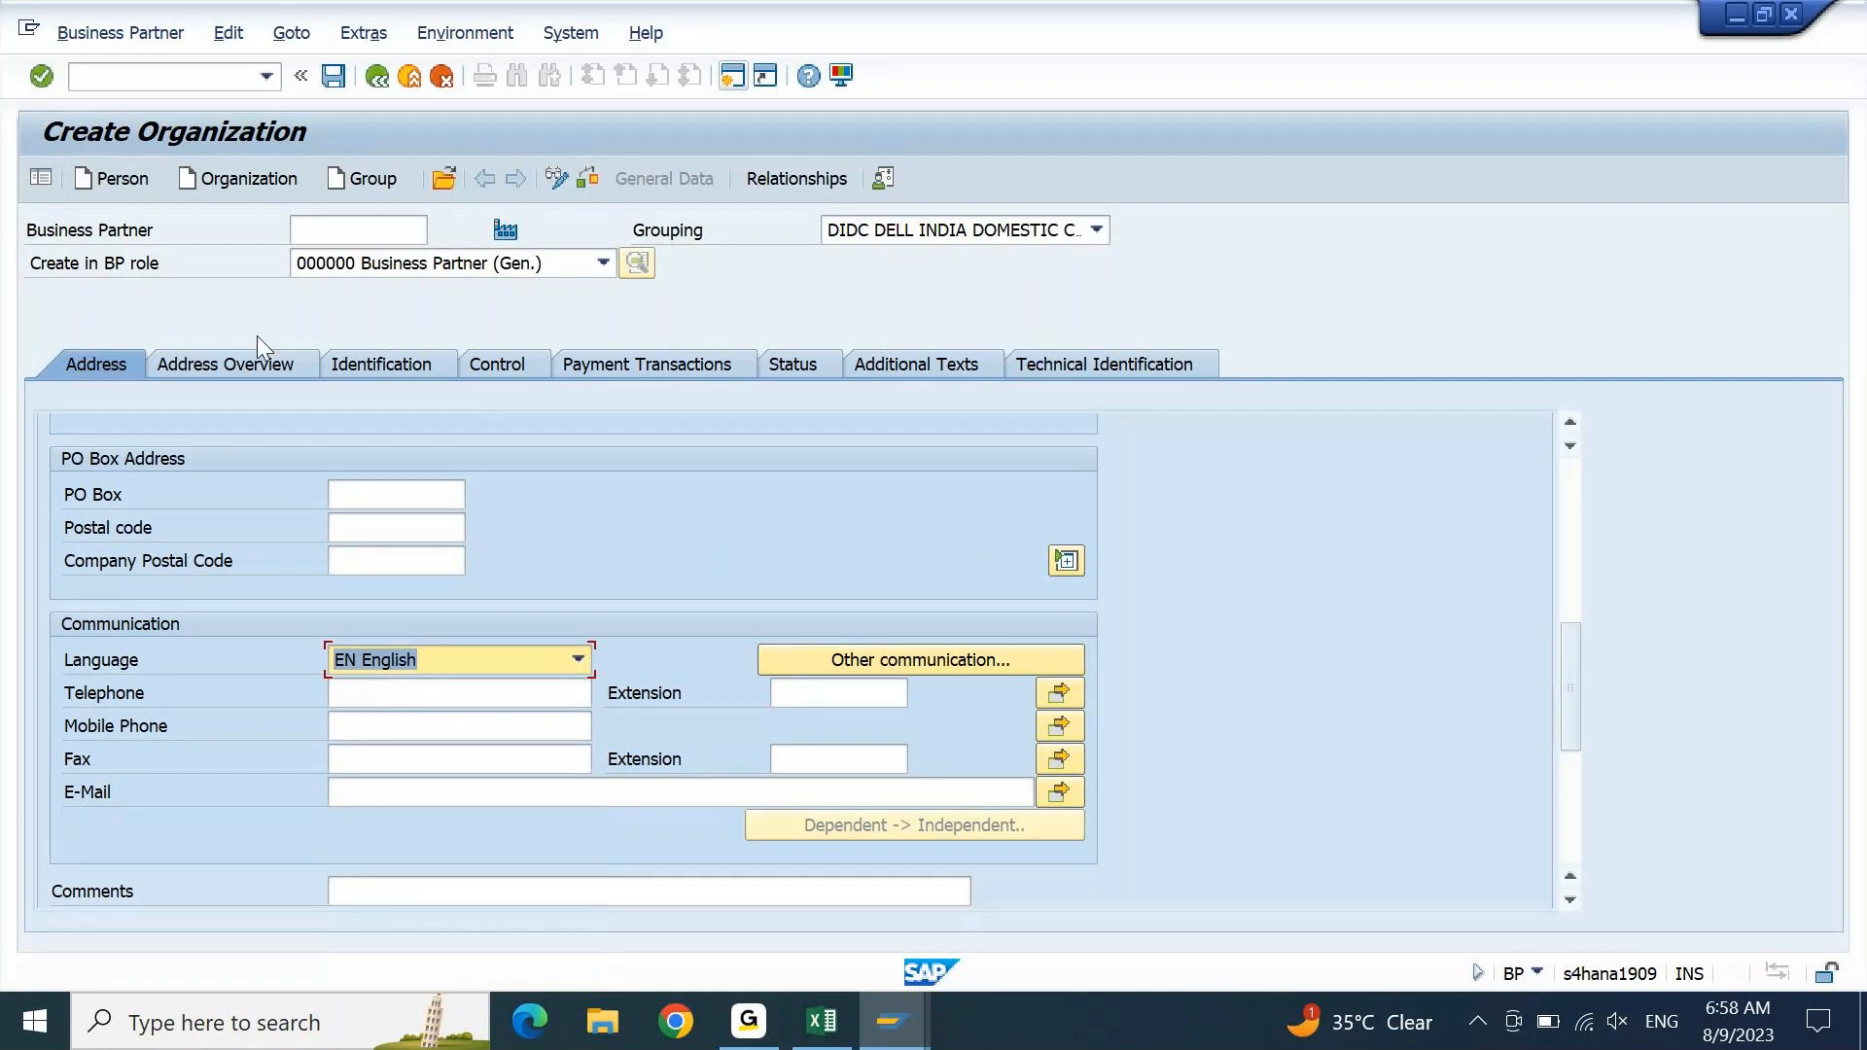
pyautogui.click(338, 86)
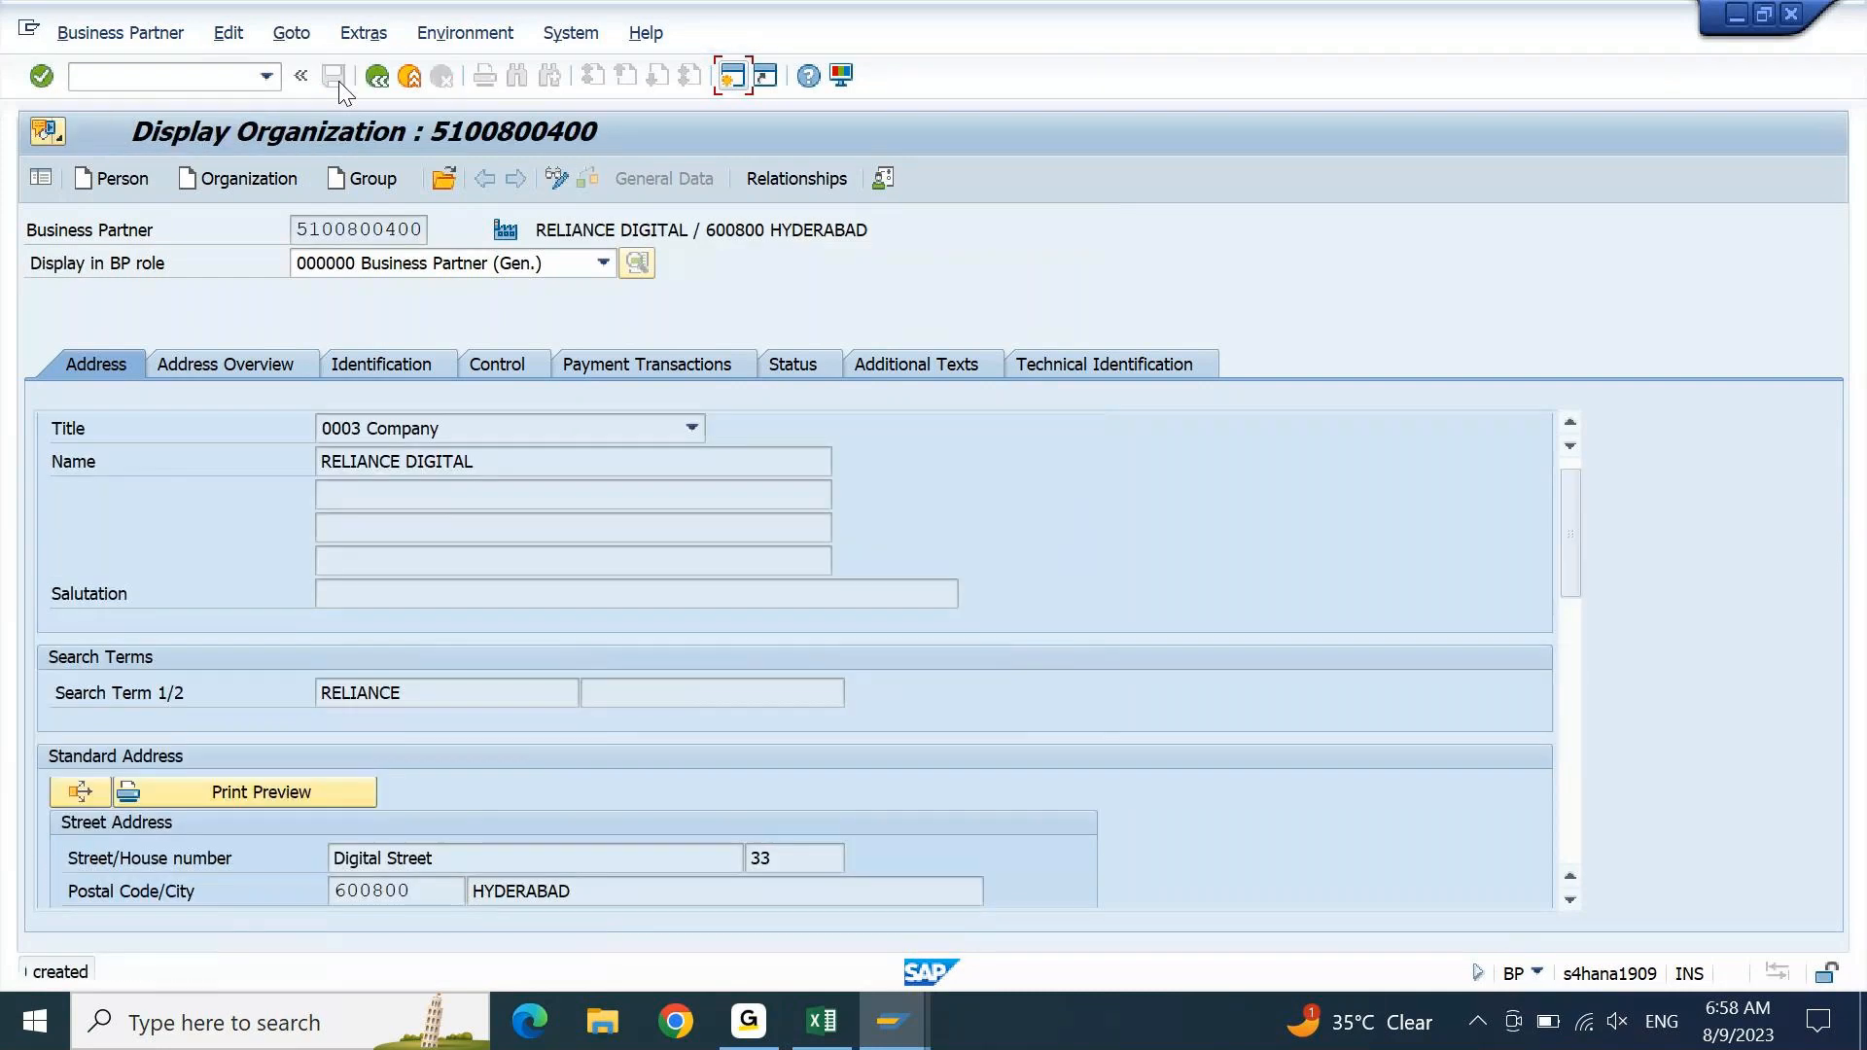
# - Copy the new business partner's number and append it to the Reliance Digital customer line in the Excel notes
pyautogui.click(295, 236)
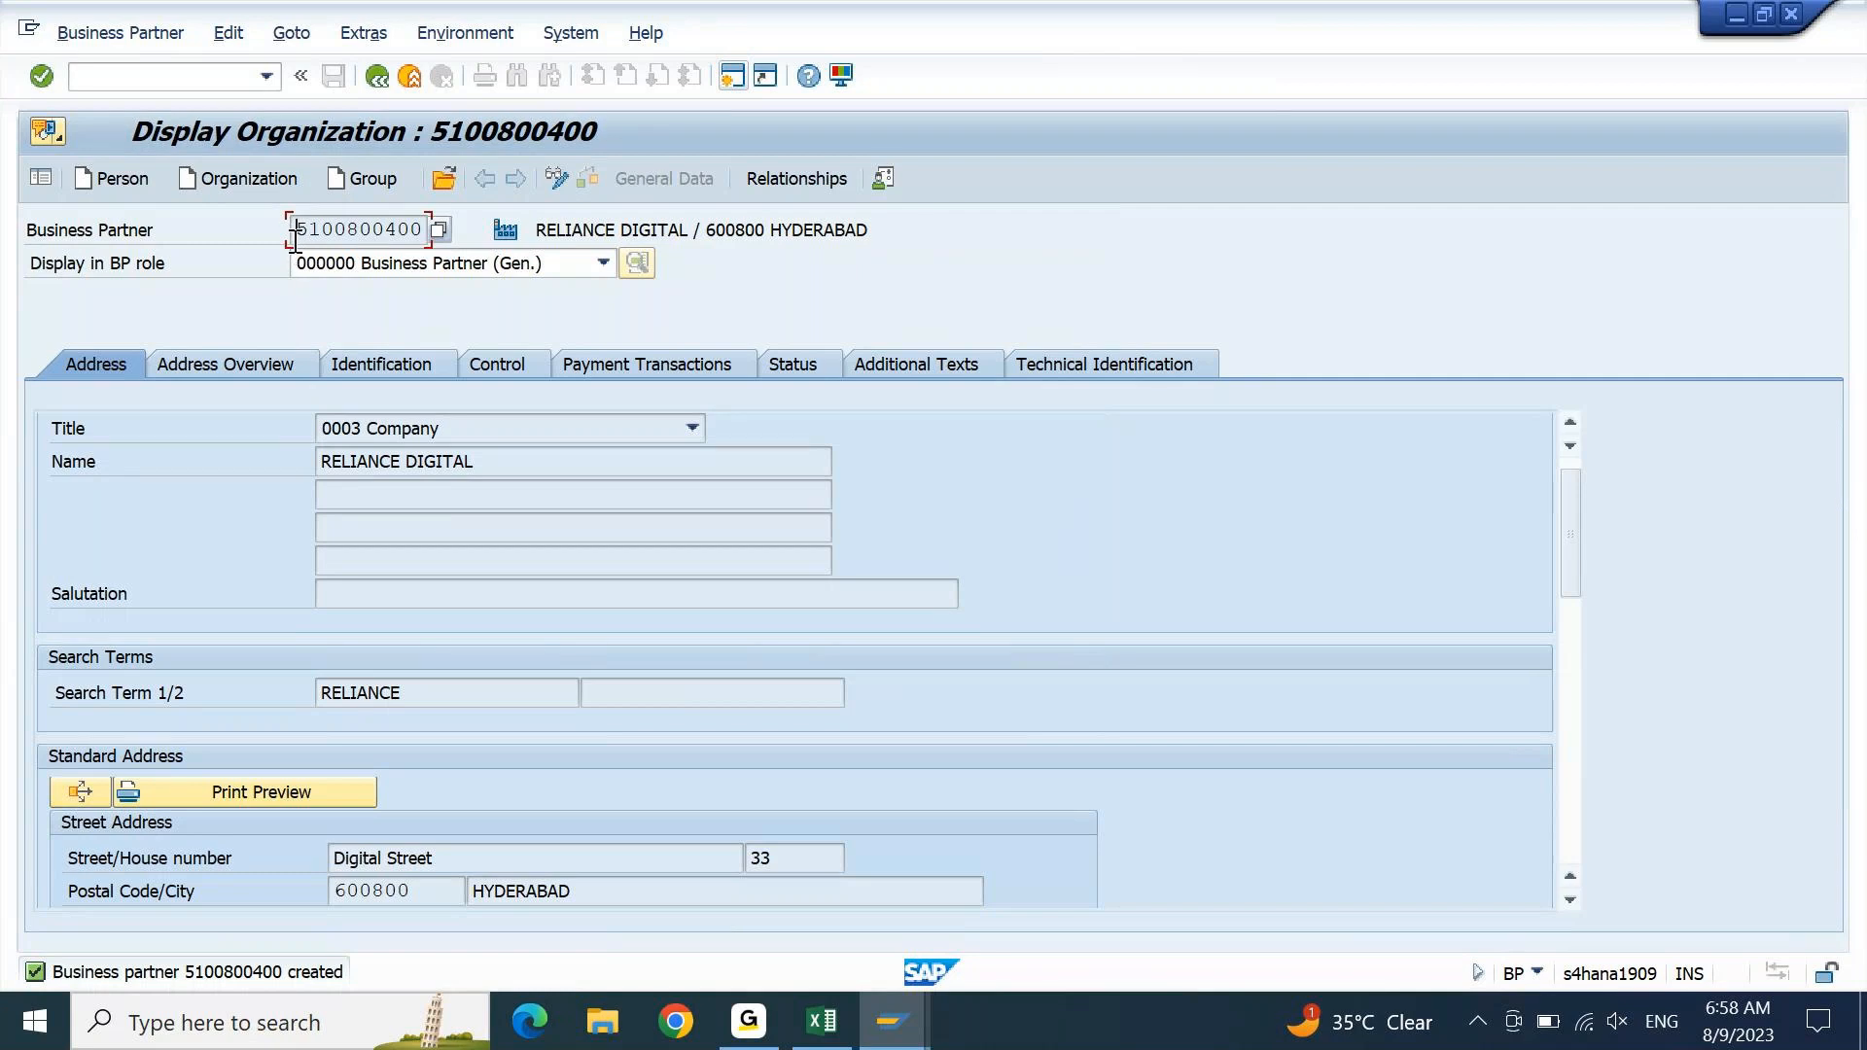
pyautogui.moveTo(293, 236); pyautogui.dragTo(434, 238)
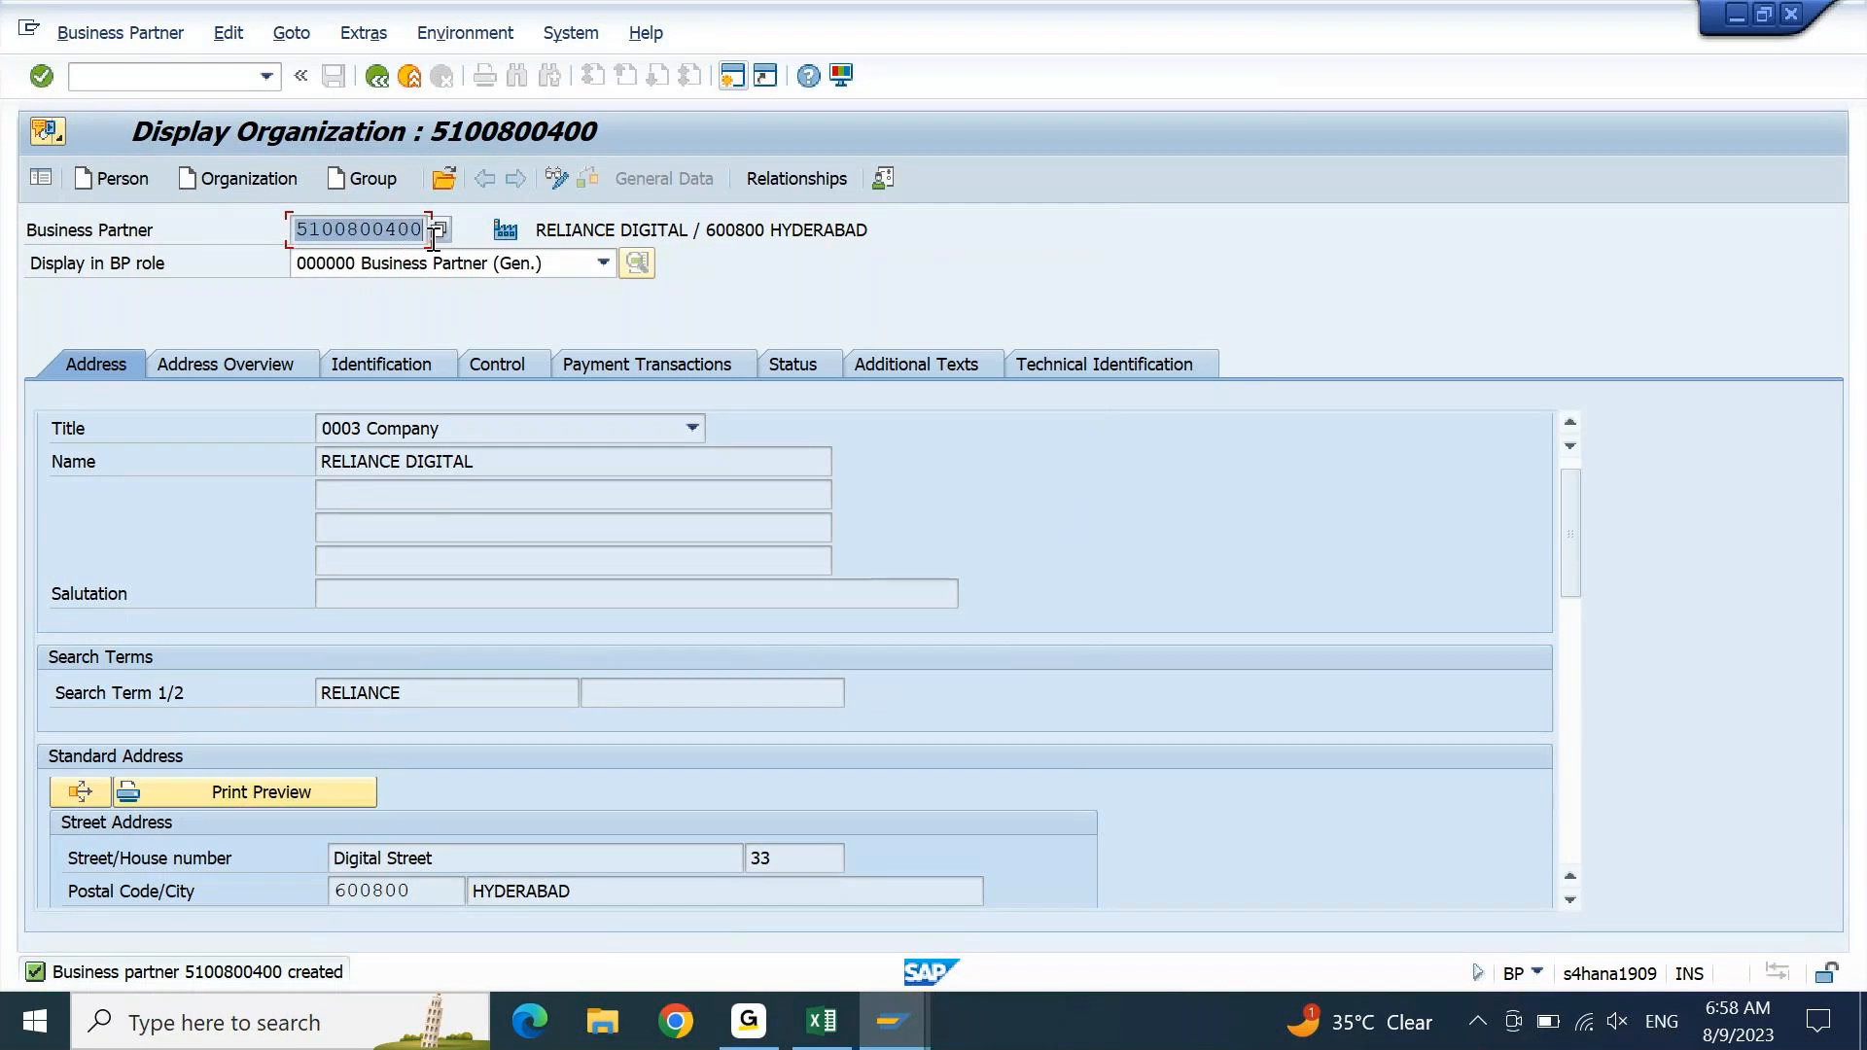
pyautogui.hotkey('ctrl', 'c')
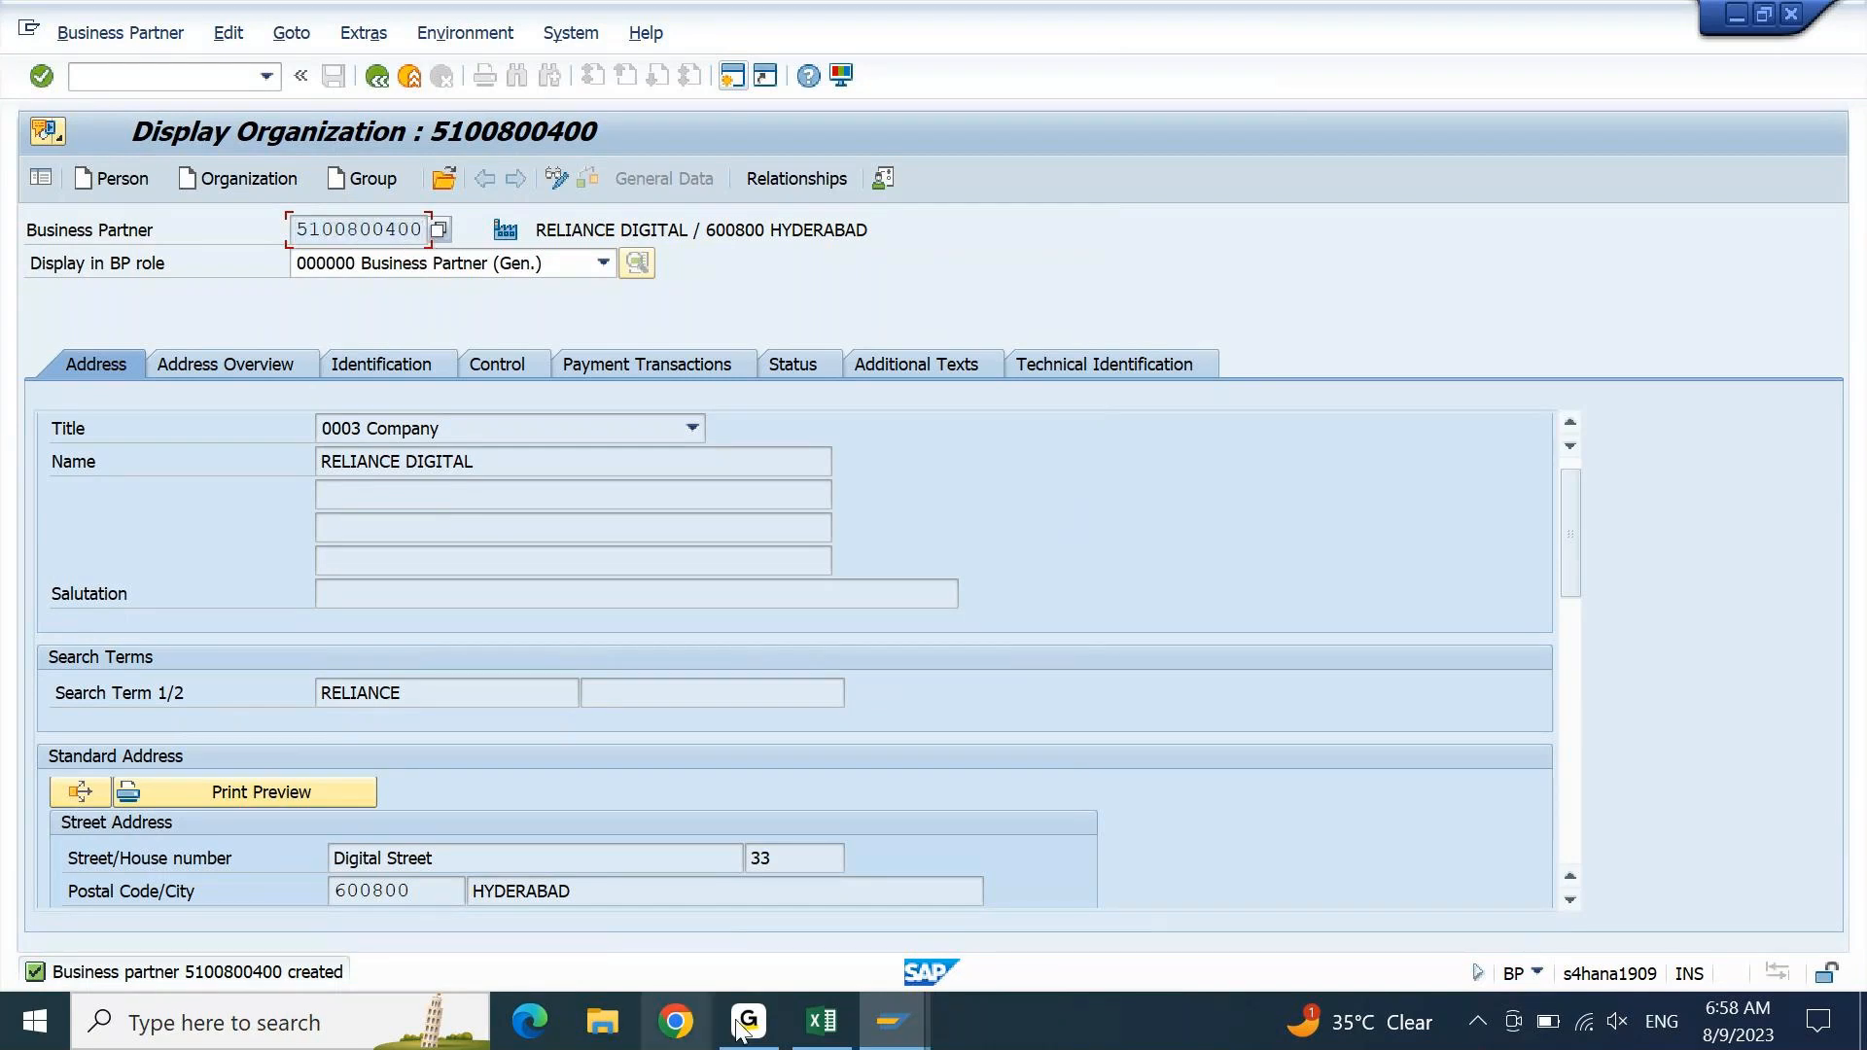
pyautogui.click(824, 1021)
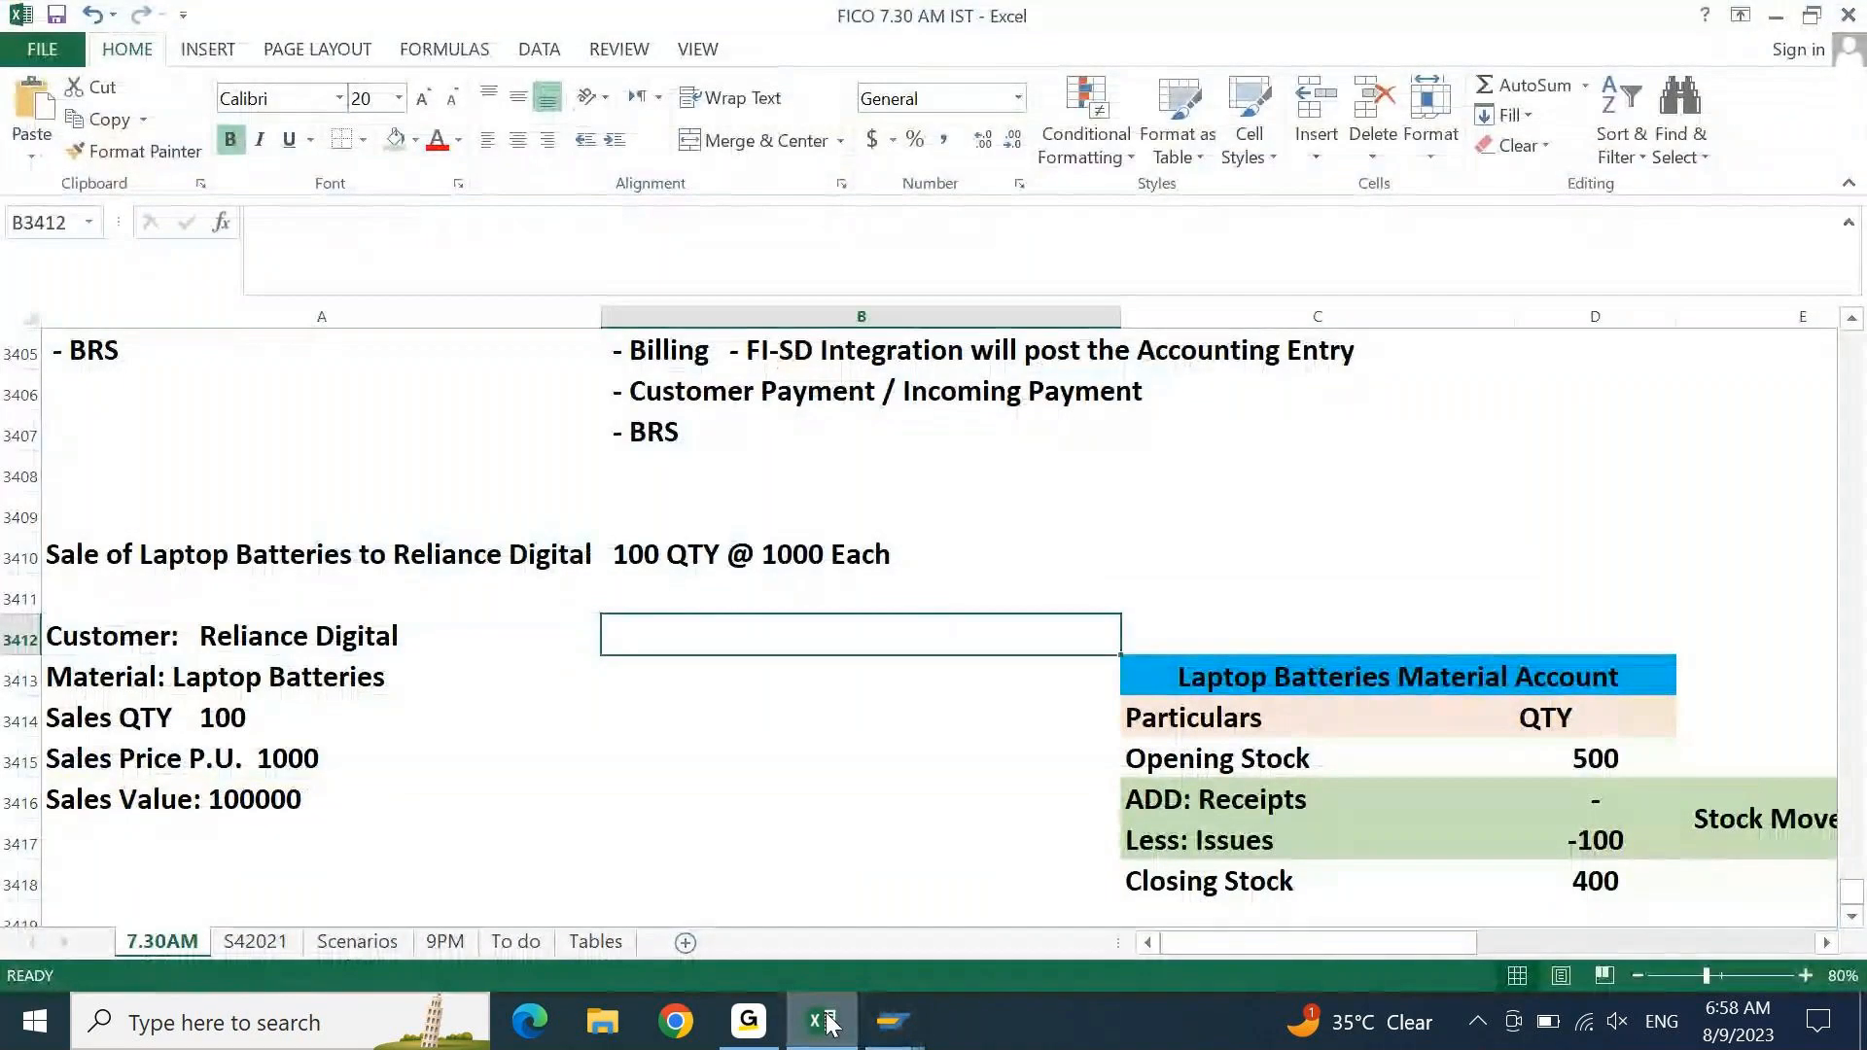
pyautogui.press('Left')
pyautogui.press('F2')
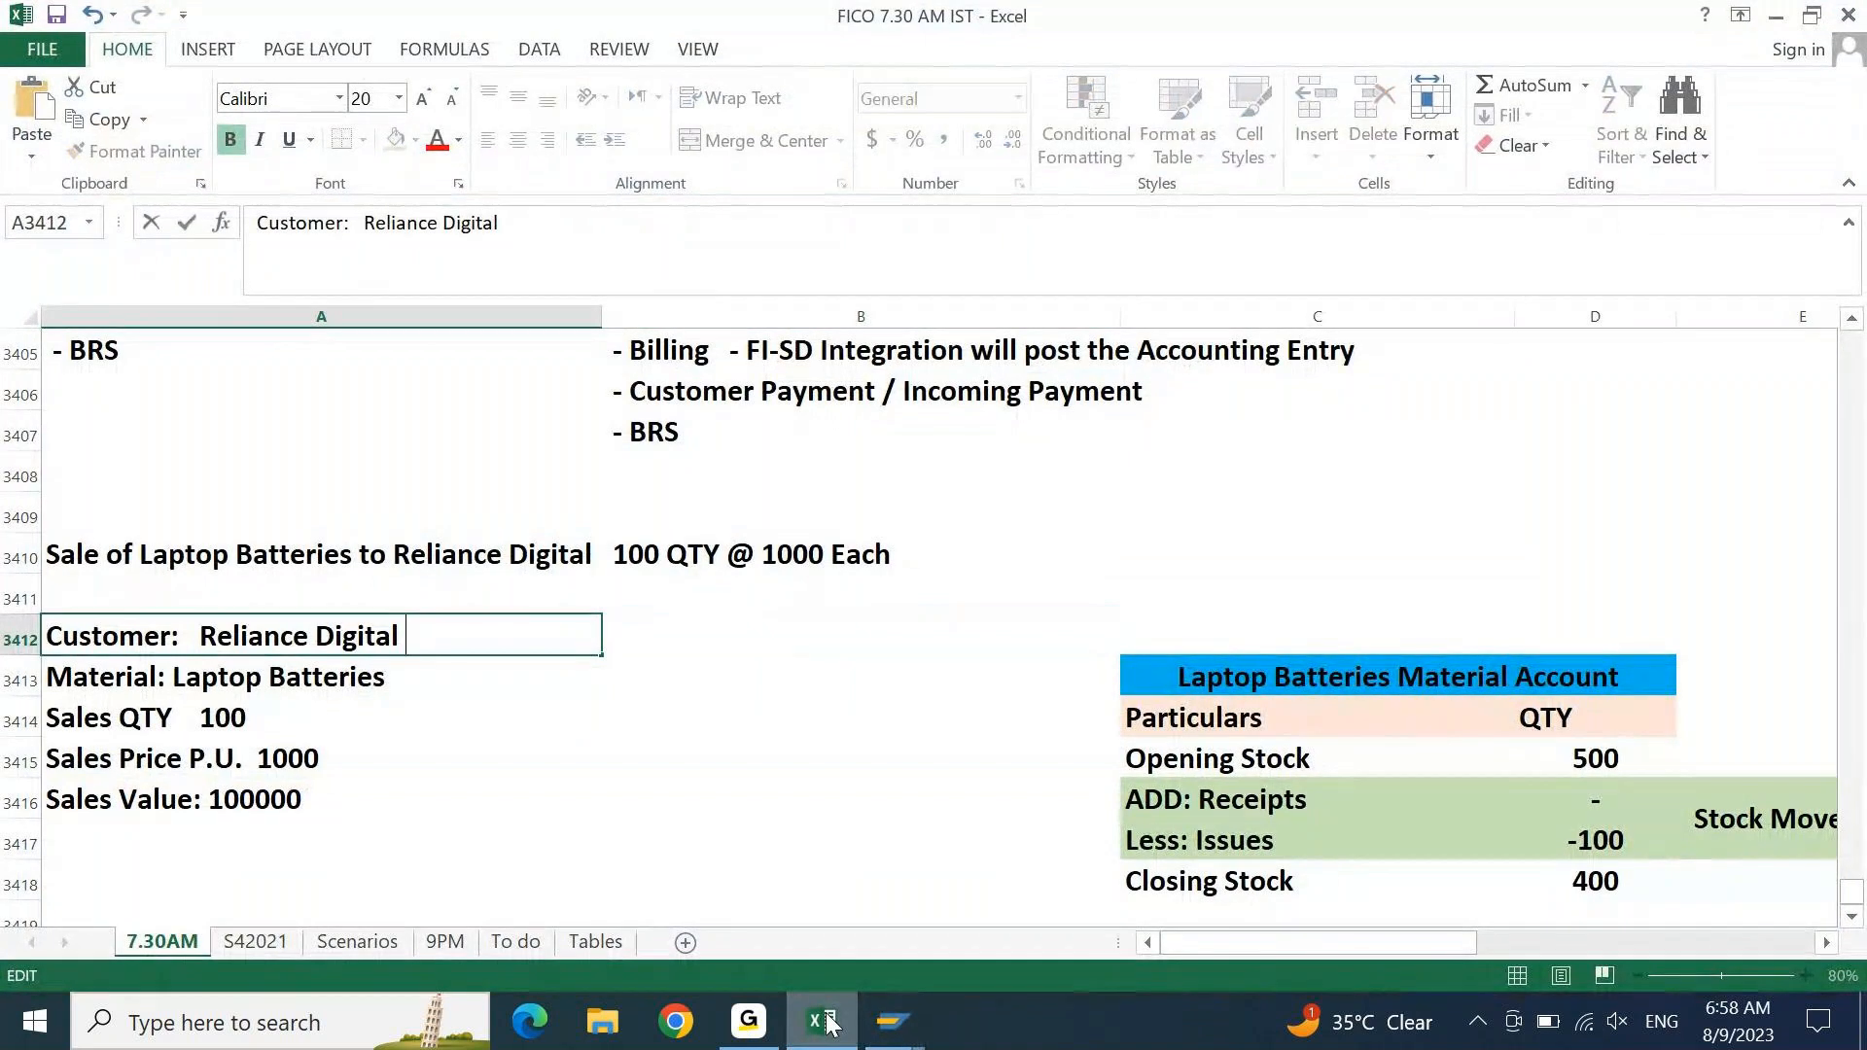
pyautogui.hotkey('ctrl', 'v')
pyautogui.press('Return')
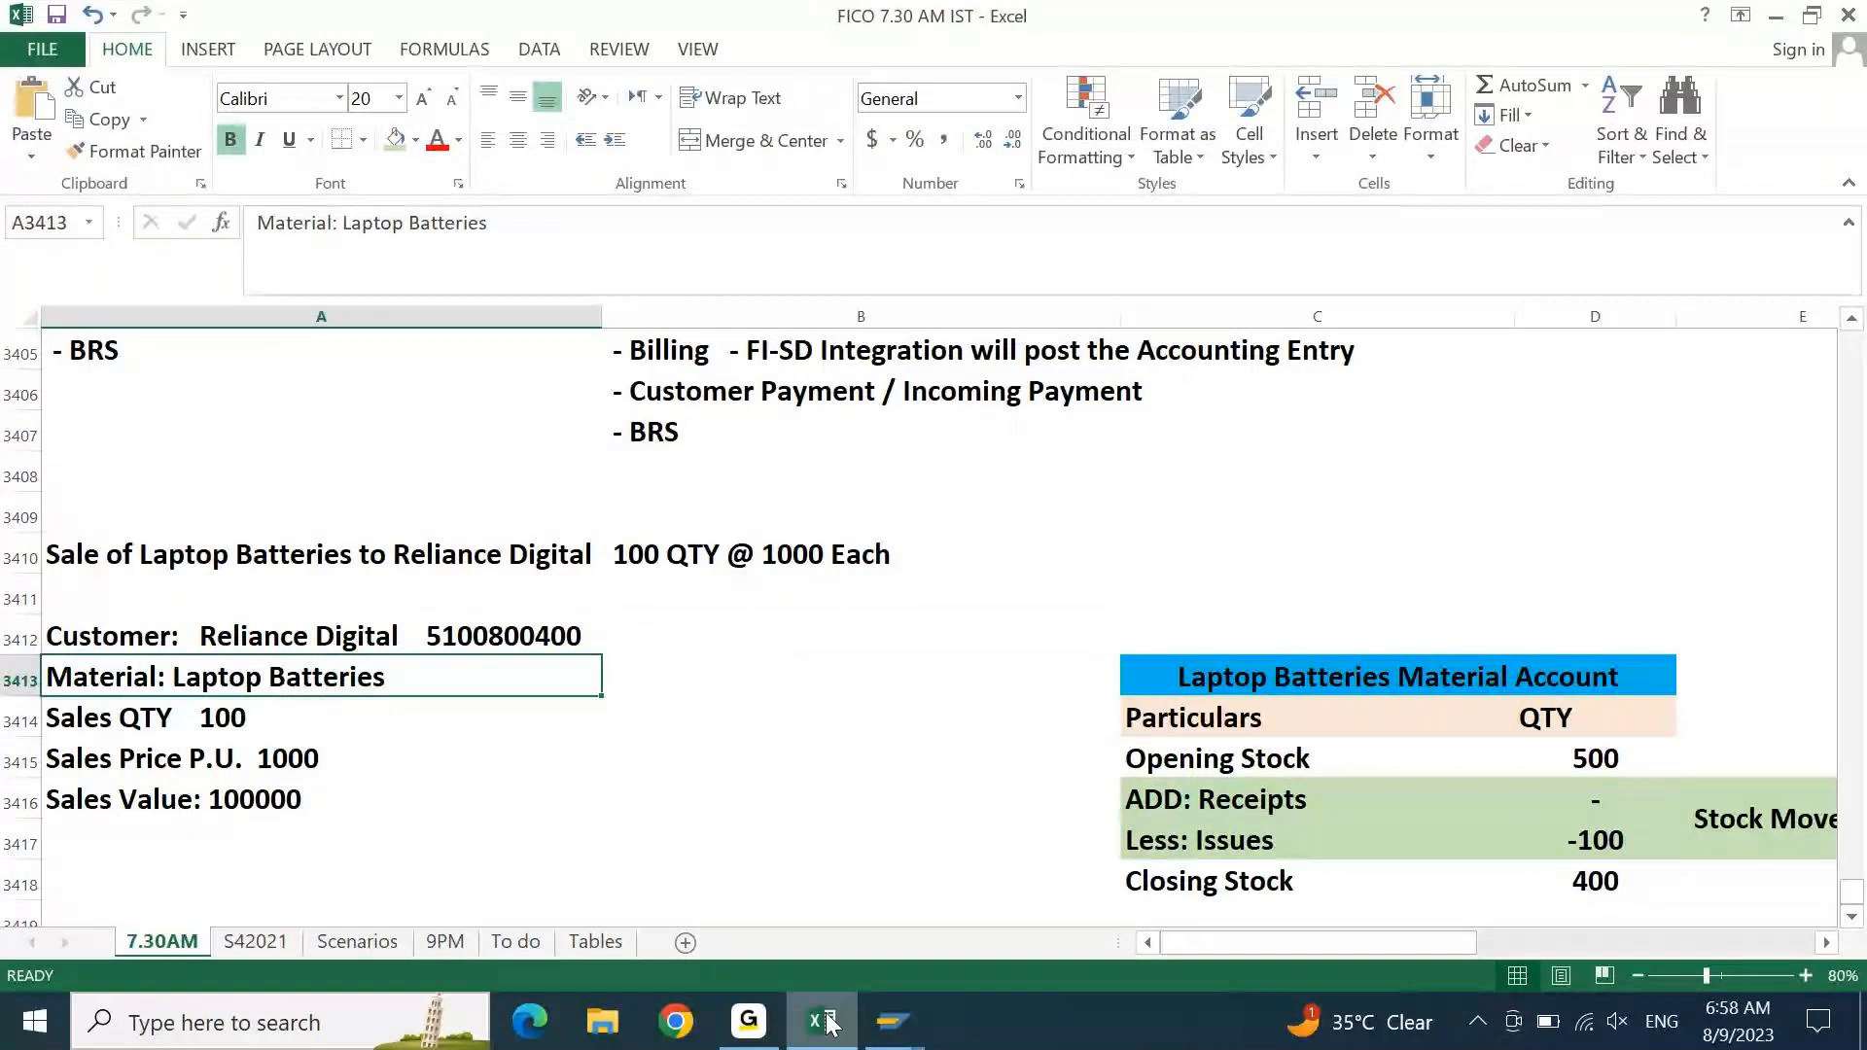
# - Return to SAP and switch the RELIANCE DIGITAL business partner from display to change mode
pyautogui.moveTo(893, 1022)
pyautogui.click(1029, 973)
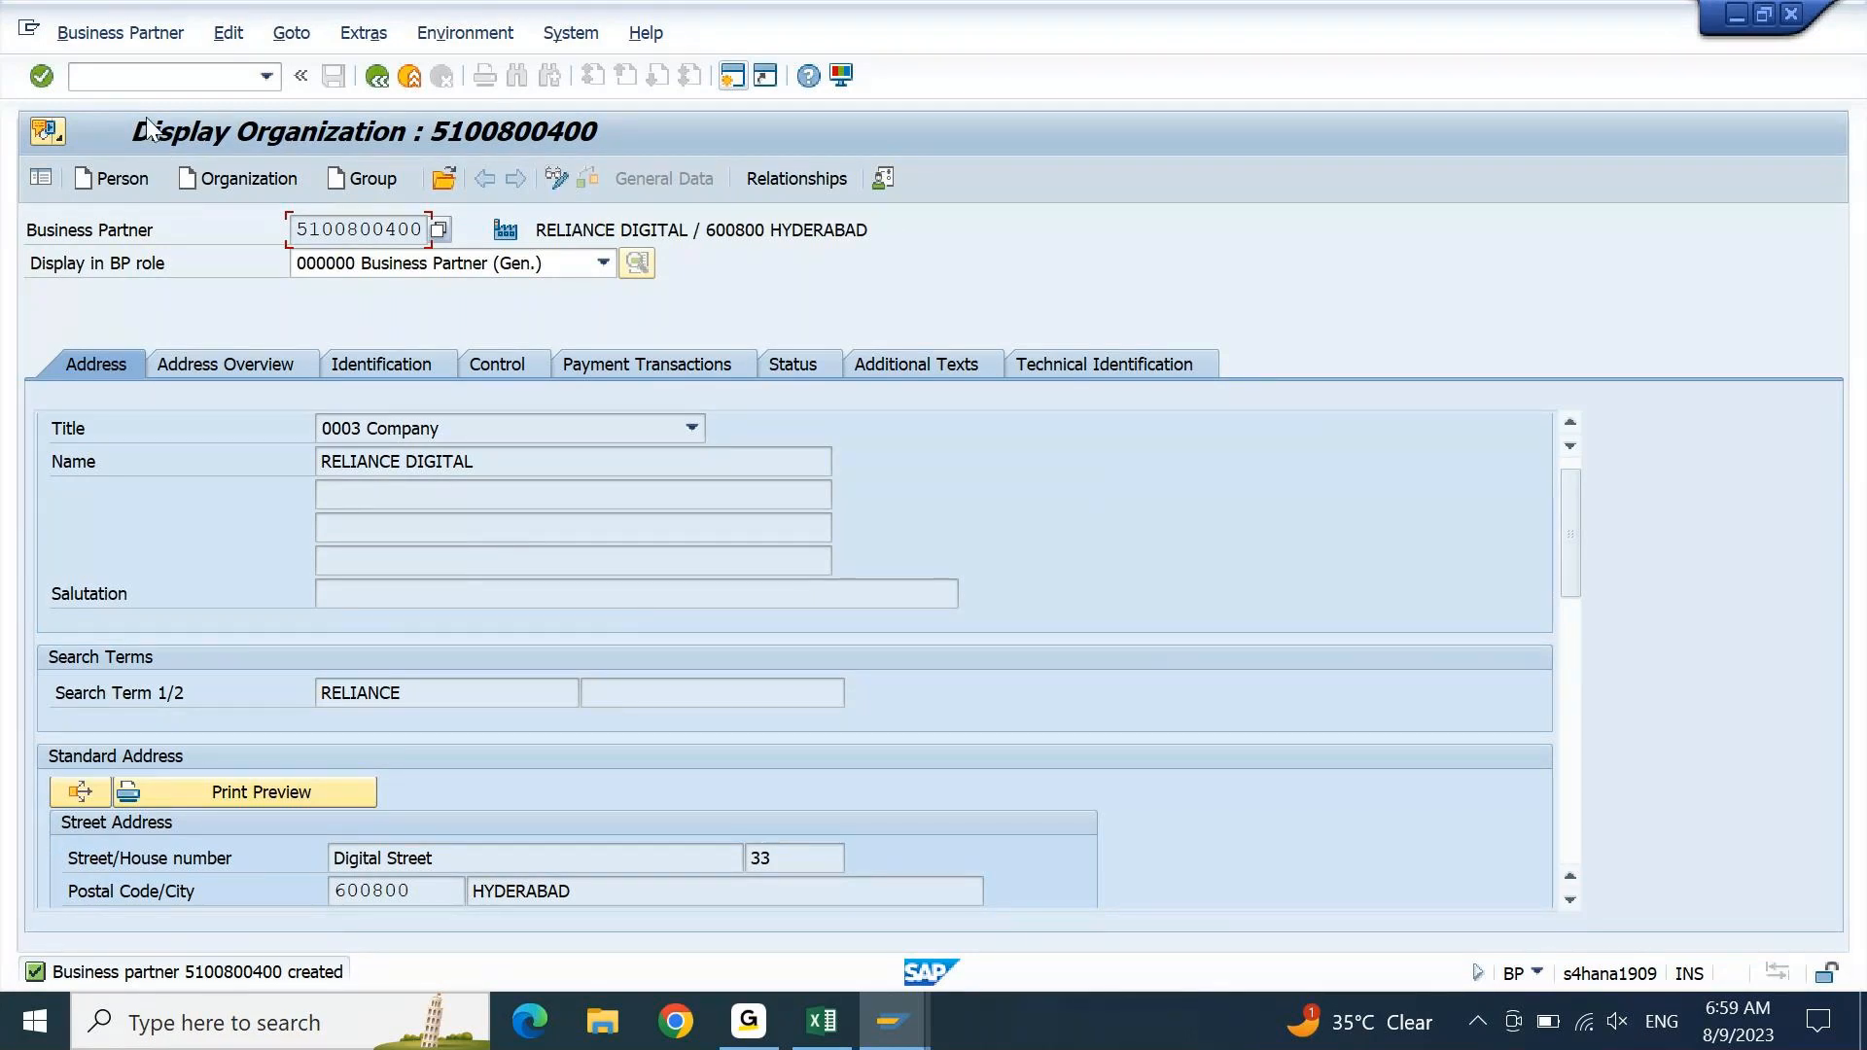
pyautogui.click(553, 179)
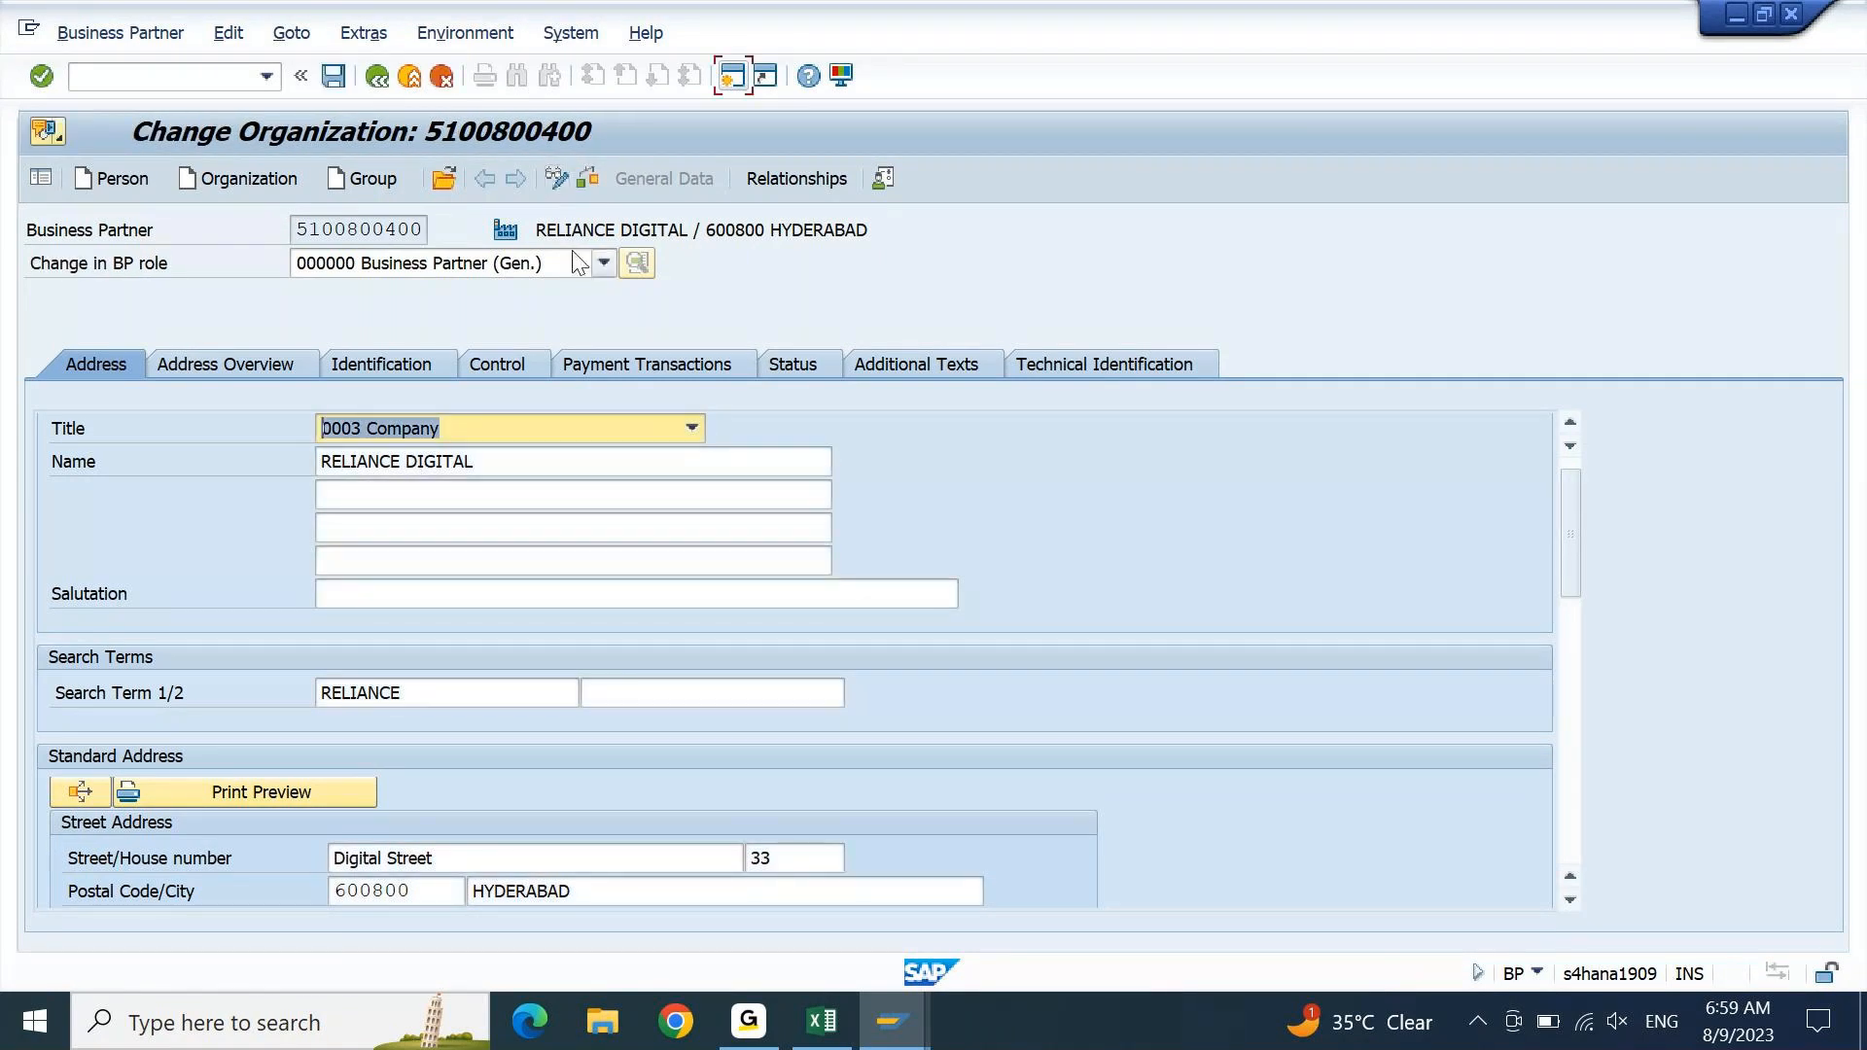
# - Assign the business partner role FLCU00 FI Customer to RELIANCE DIGITAL
pyautogui.click(604, 264)
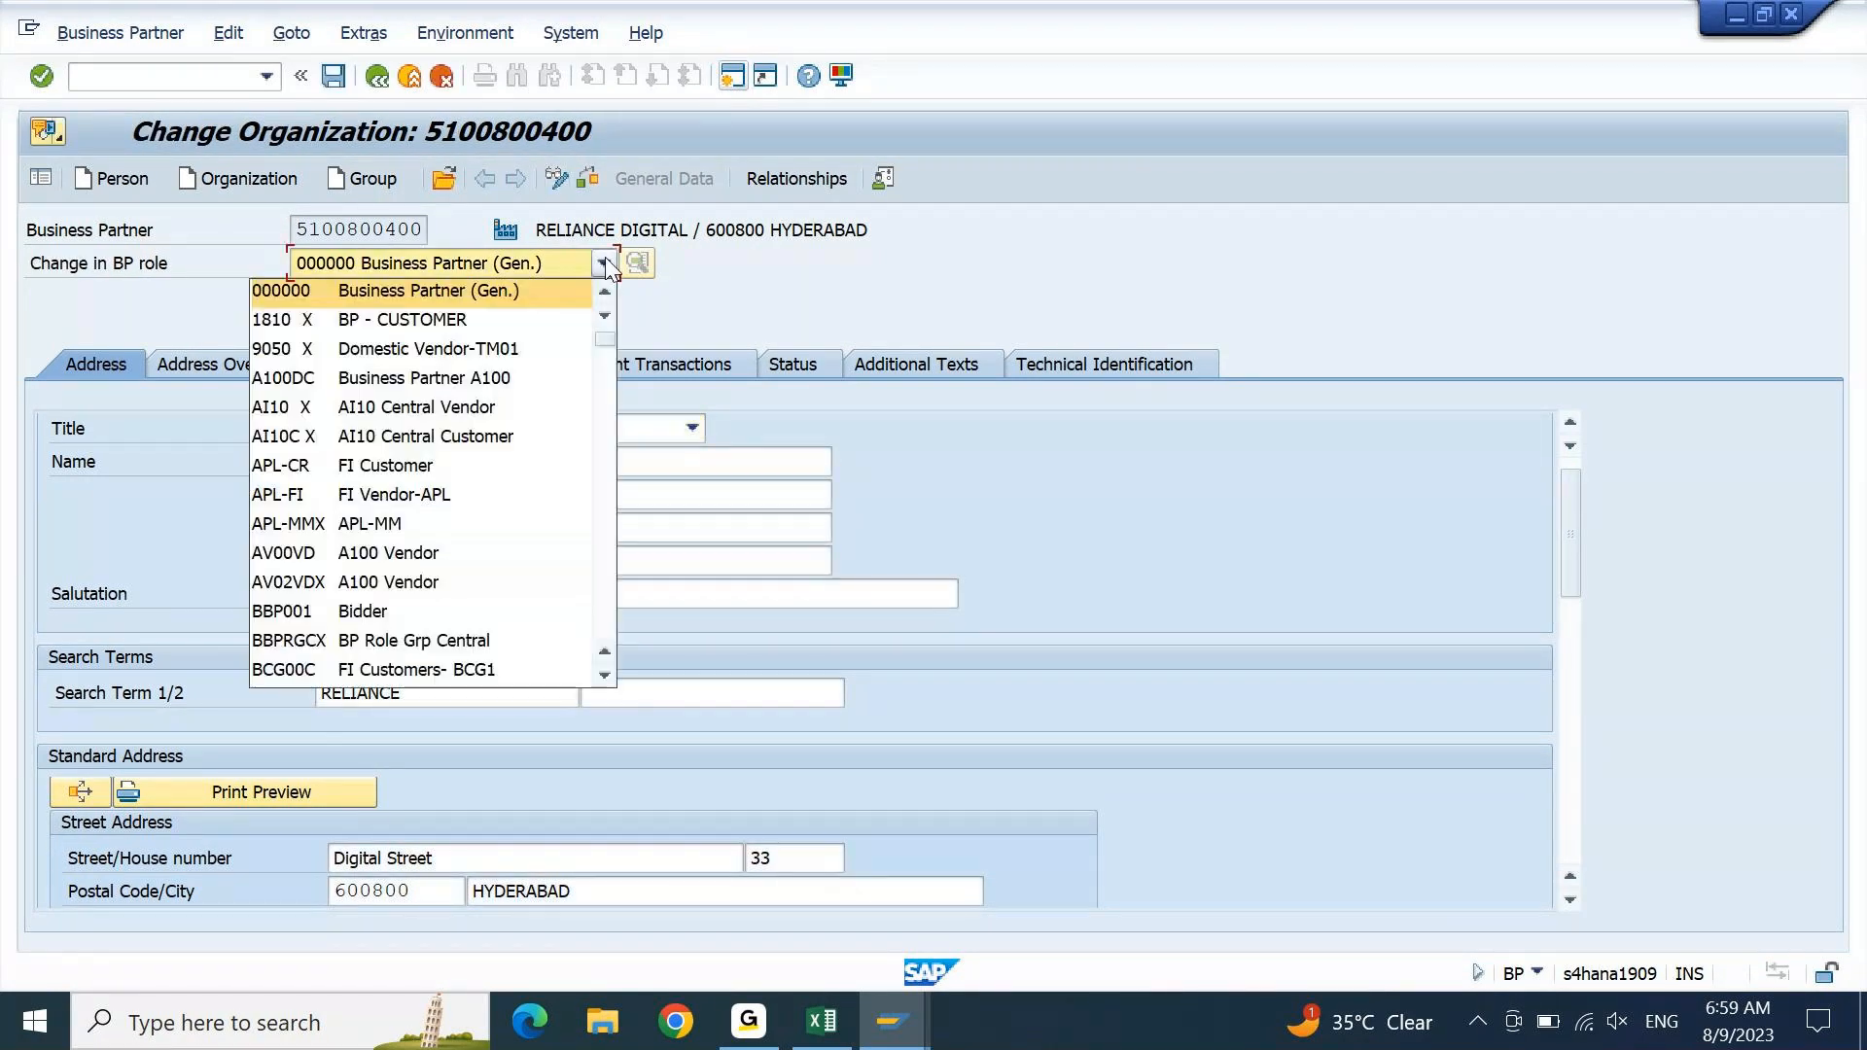
pyautogui.press('pagedown')
pyautogui.press('pagedown')
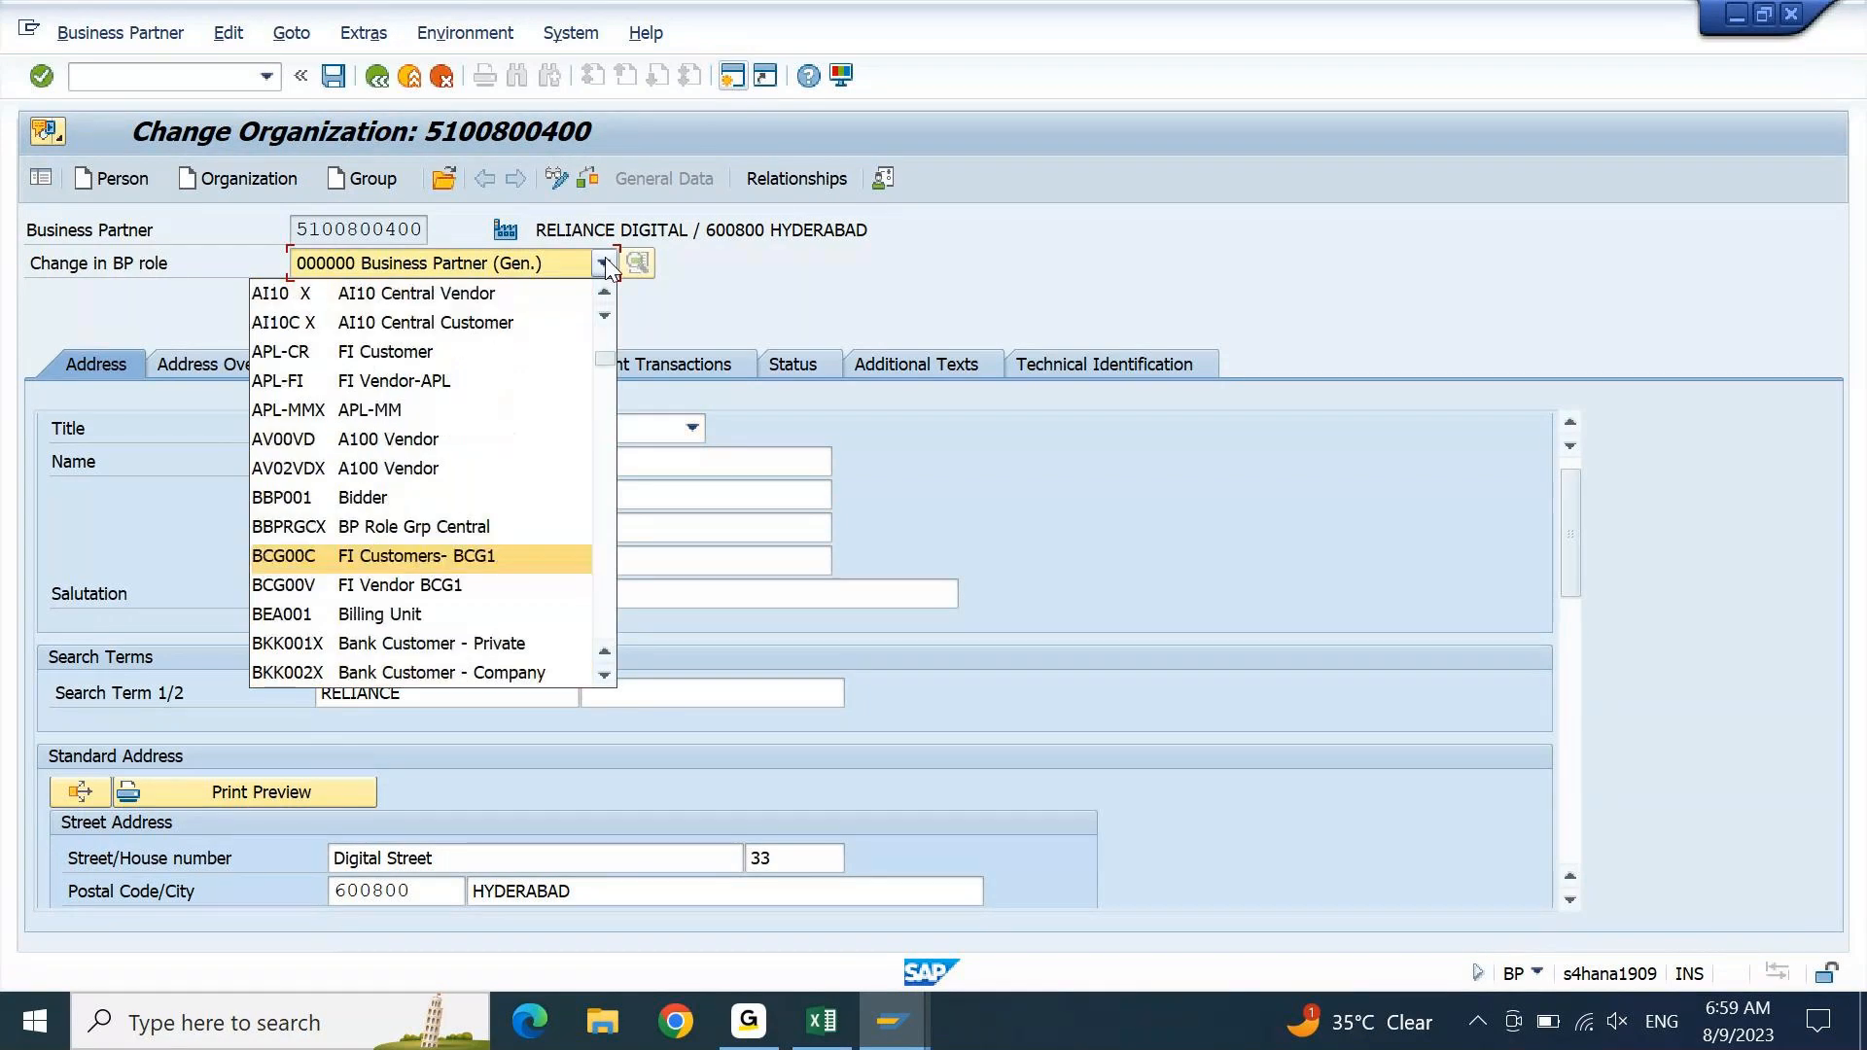
pyautogui.press('pagedown')
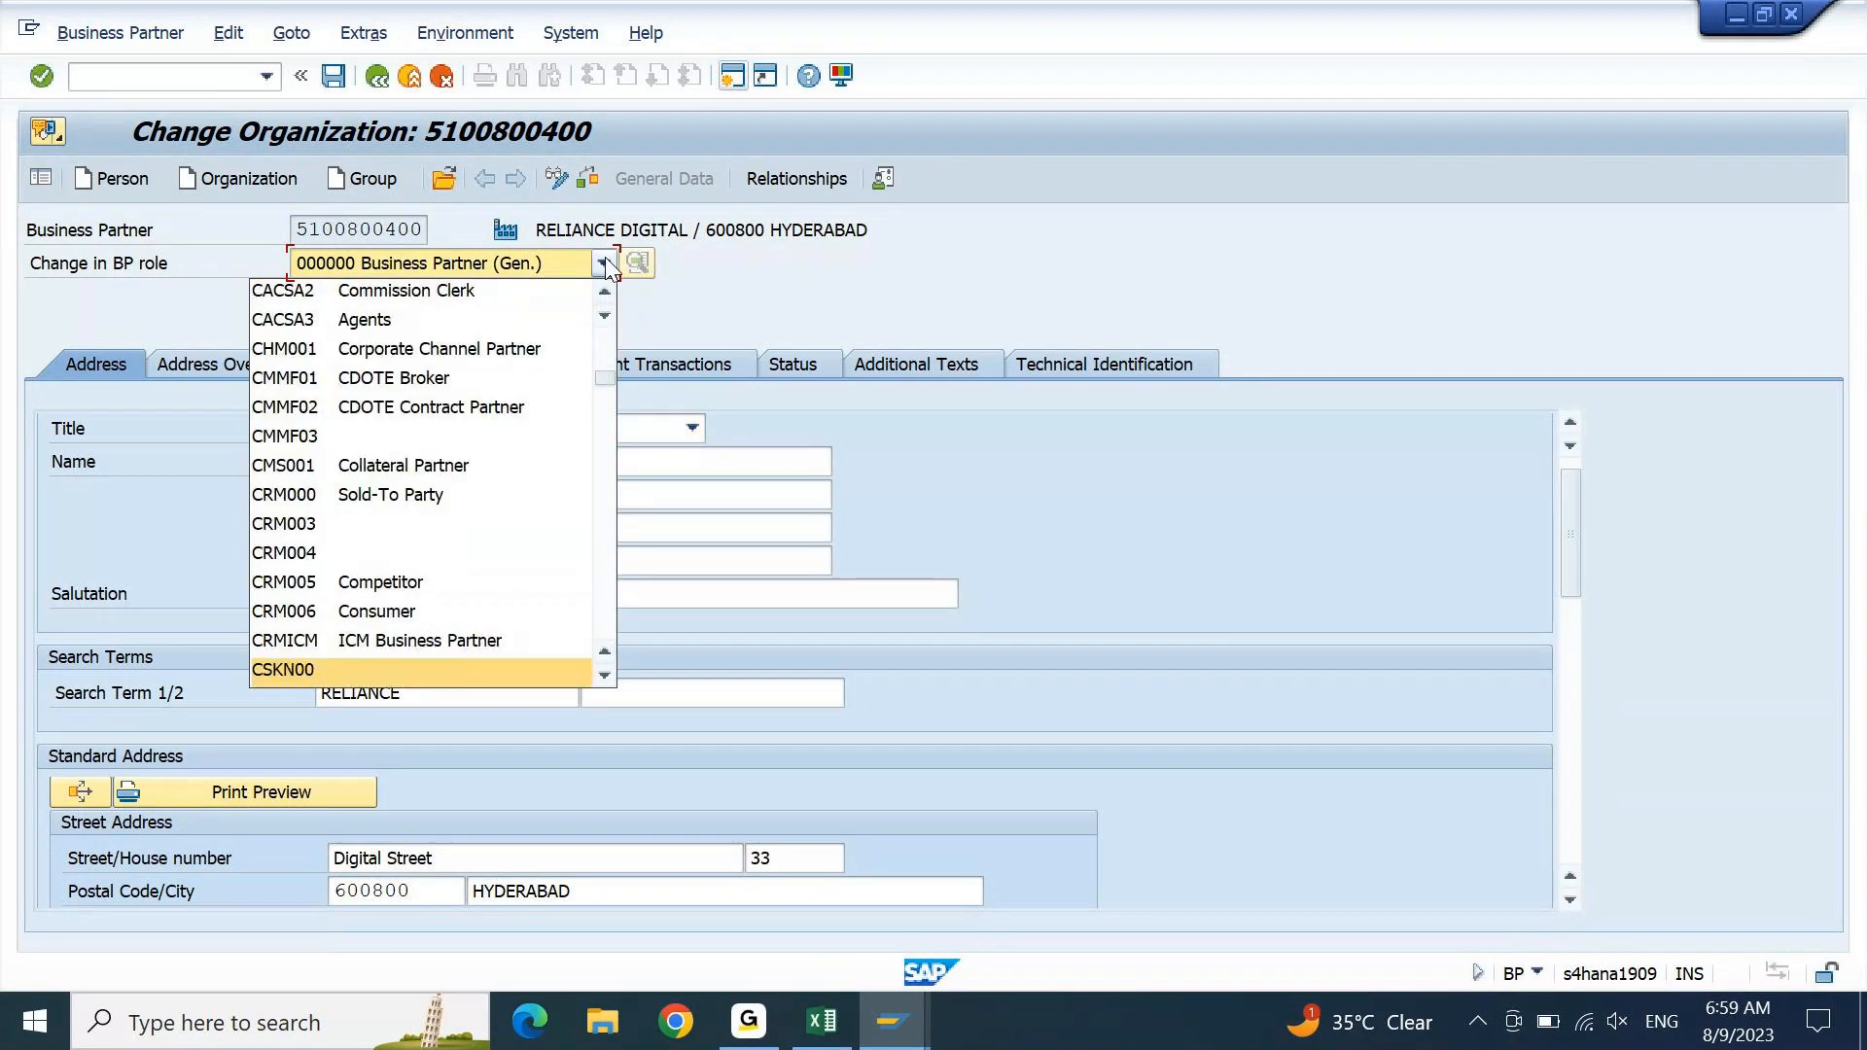
pyautogui.press('pagedown')
pyautogui.press('pagedown')
pyautogui.press('pageup')
pyautogui.press('pageup')
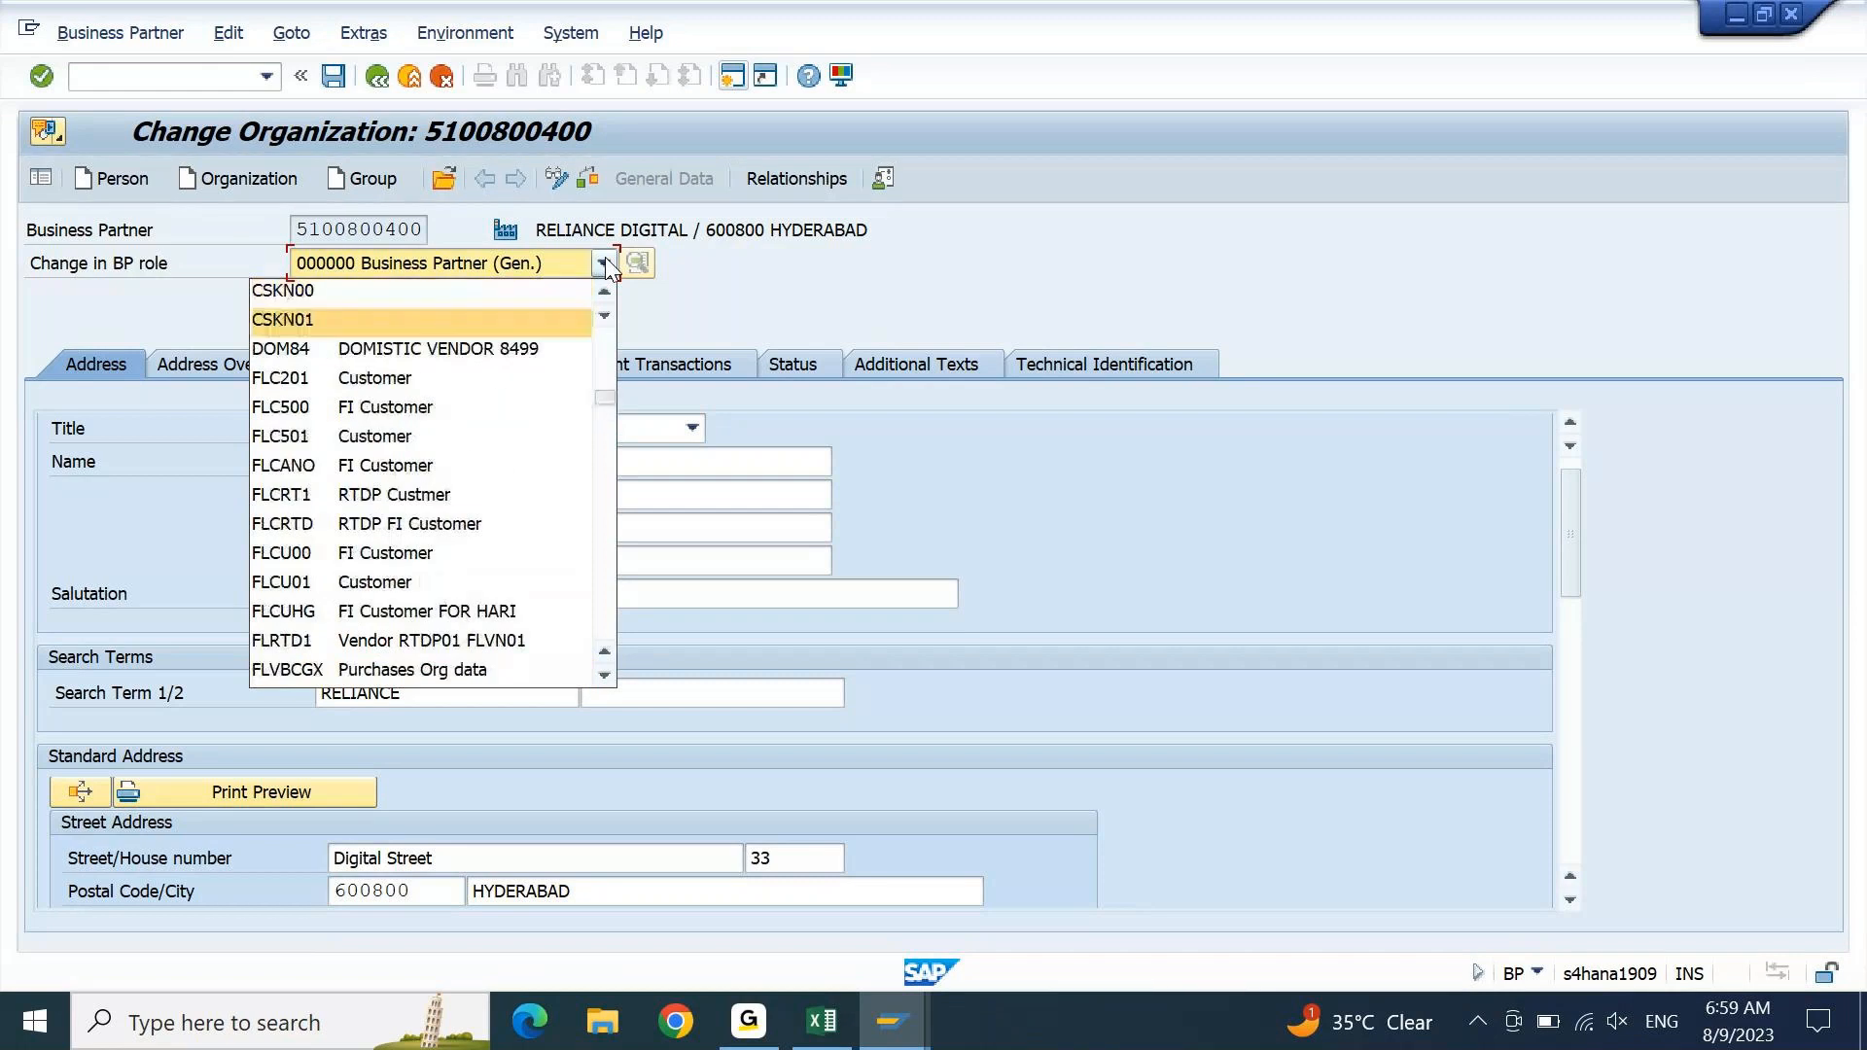
pyautogui.press('Down')
pyautogui.press('Down')
pyautogui.press('Down')
pyautogui.press('Down')
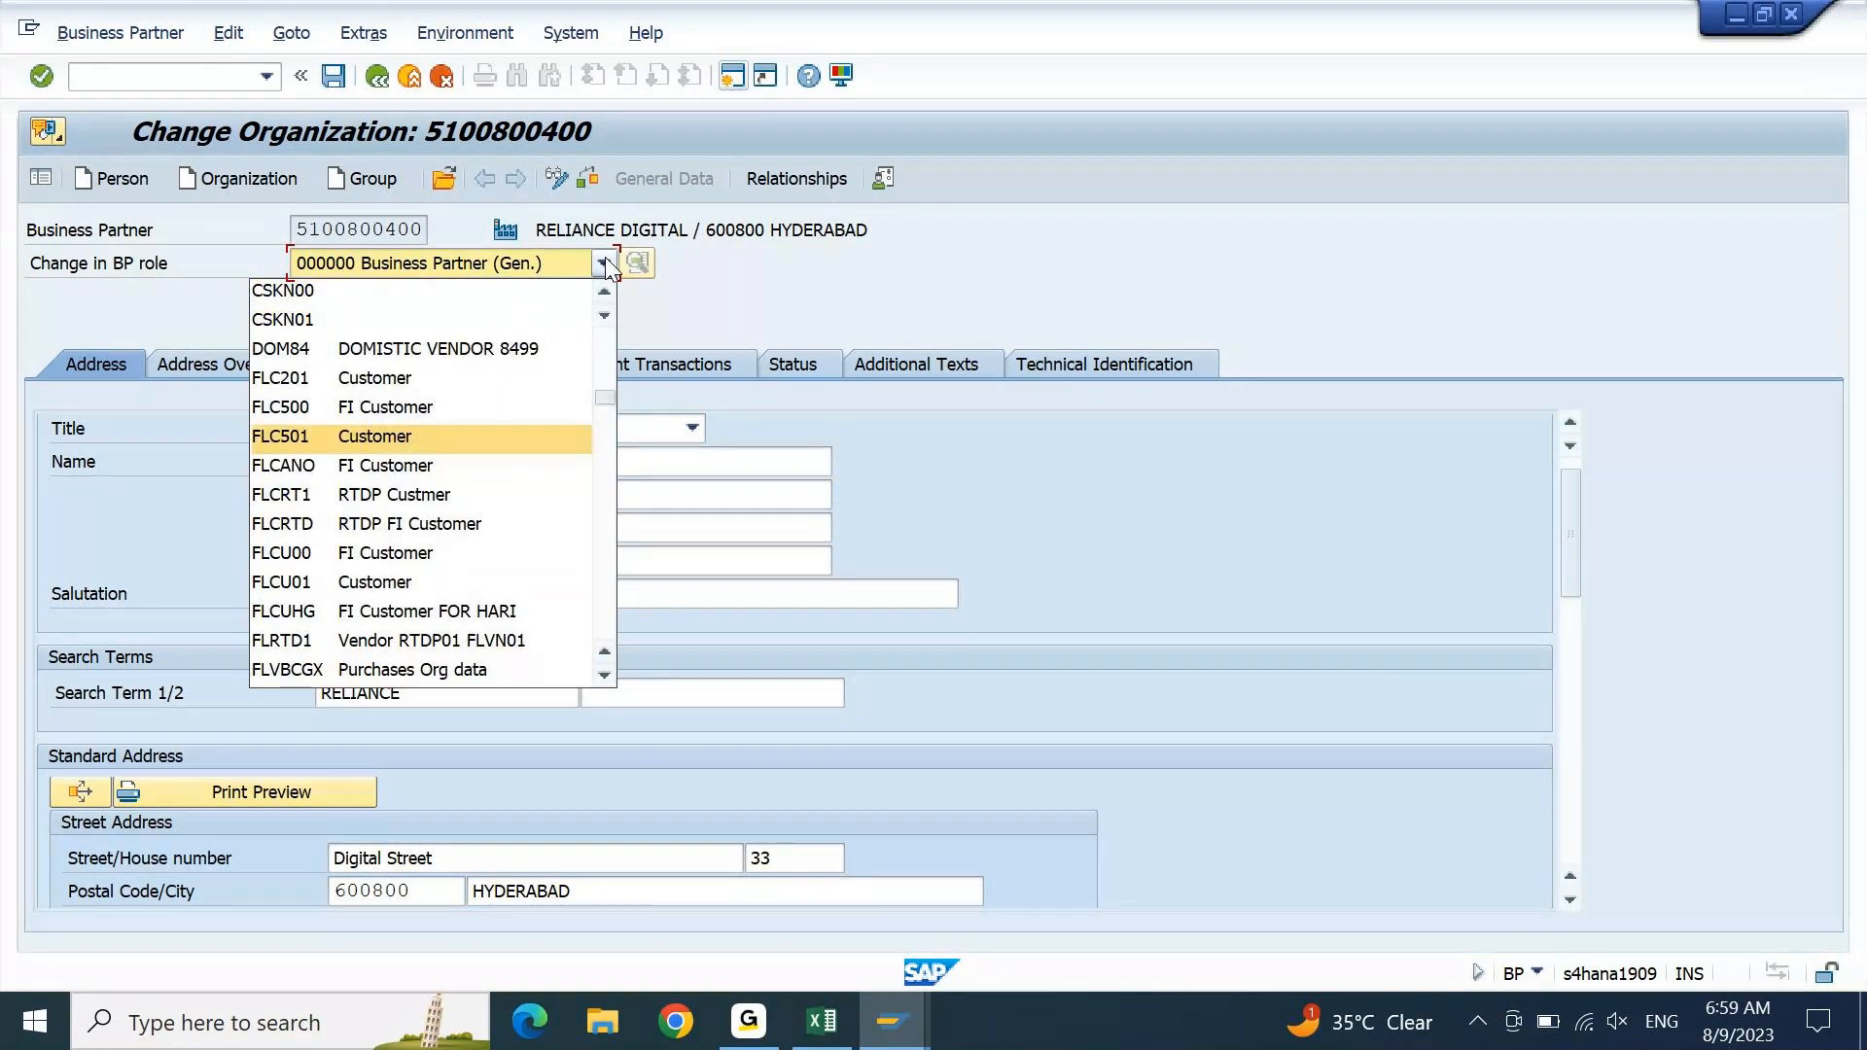
pyautogui.press('Down')
pyautogui.press('Down')
pyautogui.press('Down')
pyautogui.press('Down')
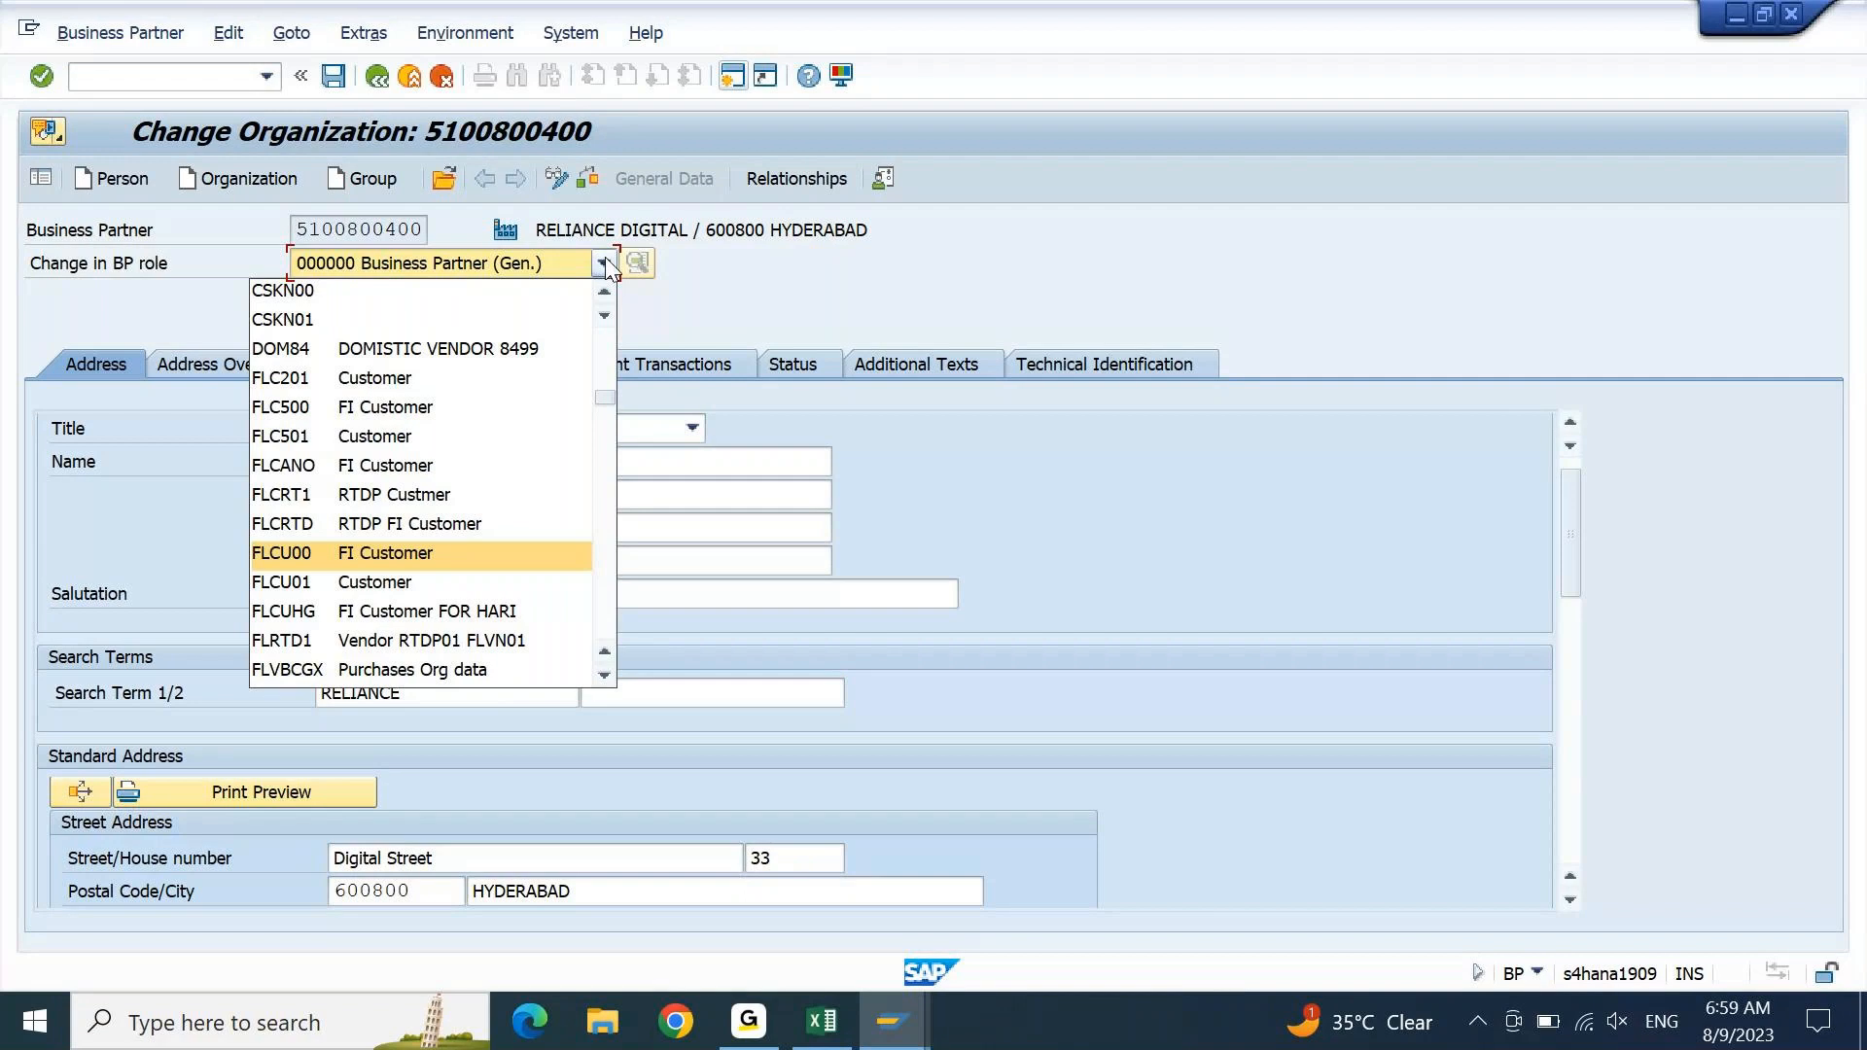
pyautogui.click(375, 553)
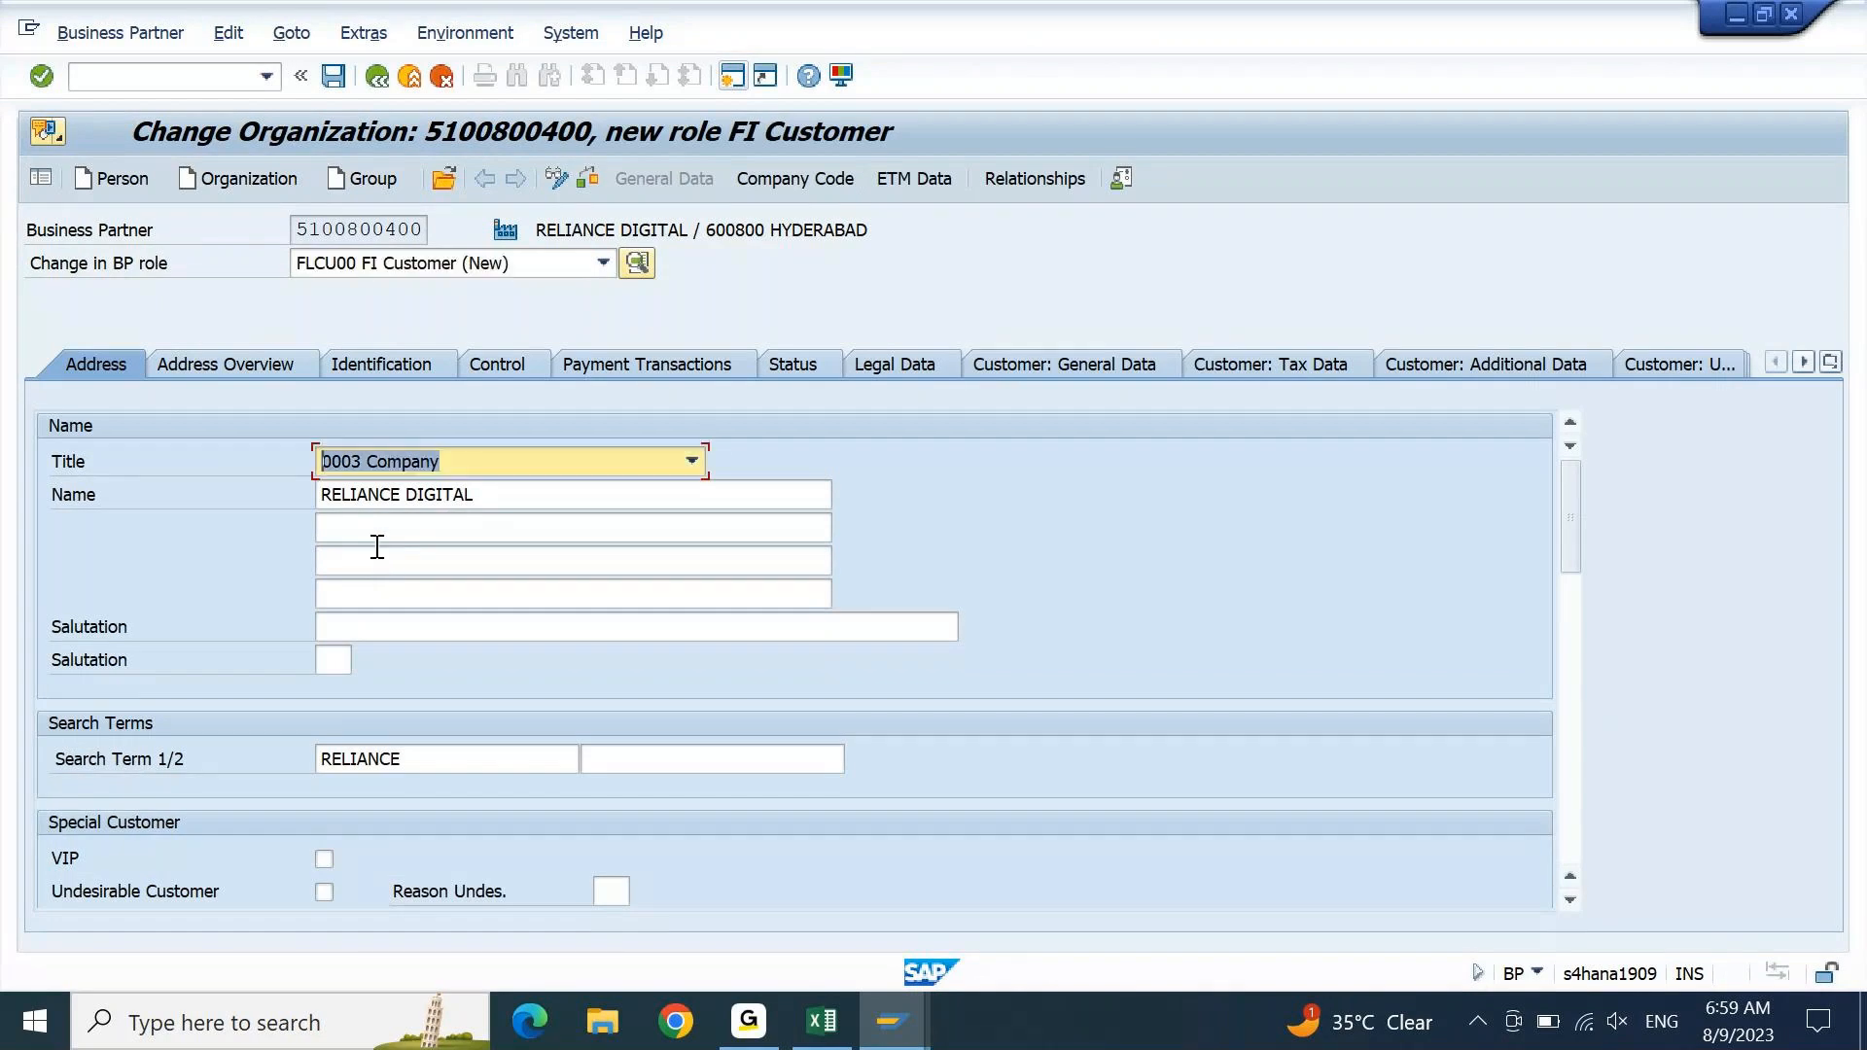
# - Check the customer number and the account group in the FI customer's general data
pyautogui.click(1106, 365)
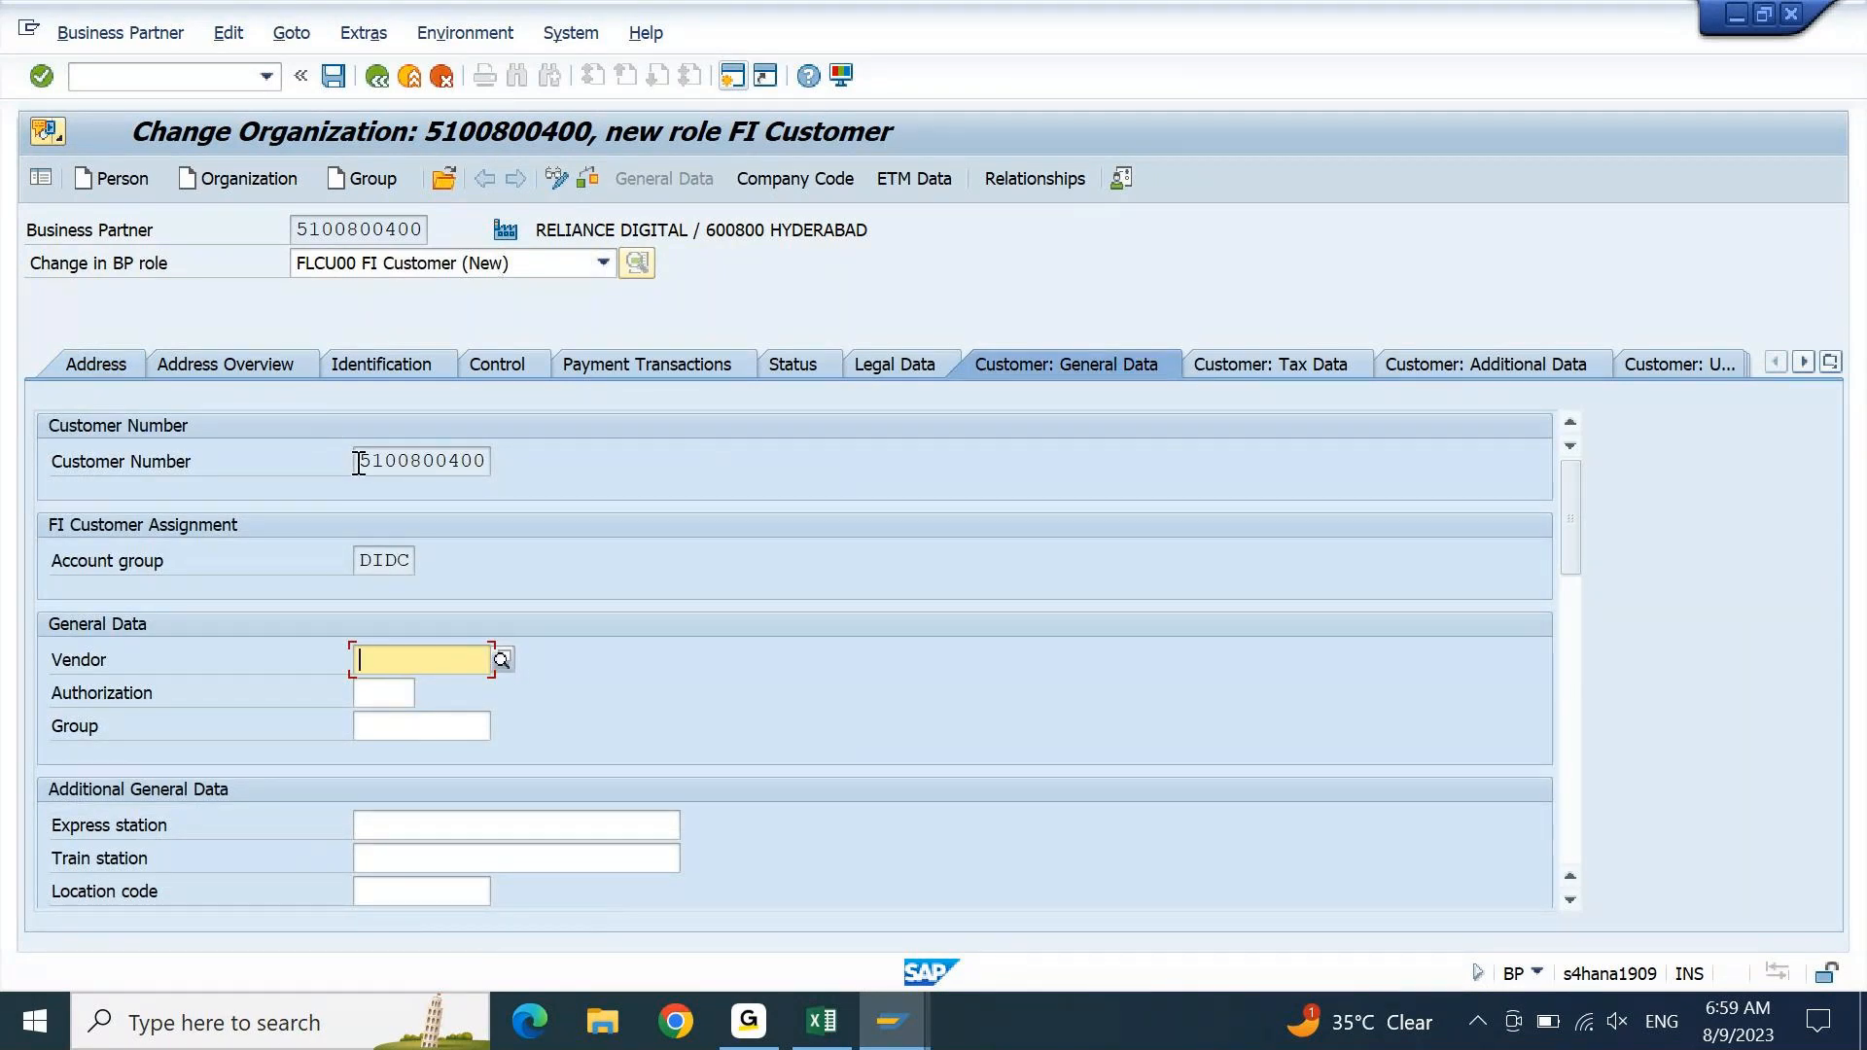
pyautogui.moveTo(356, 461); pyautogui.dragTo(492, 469)
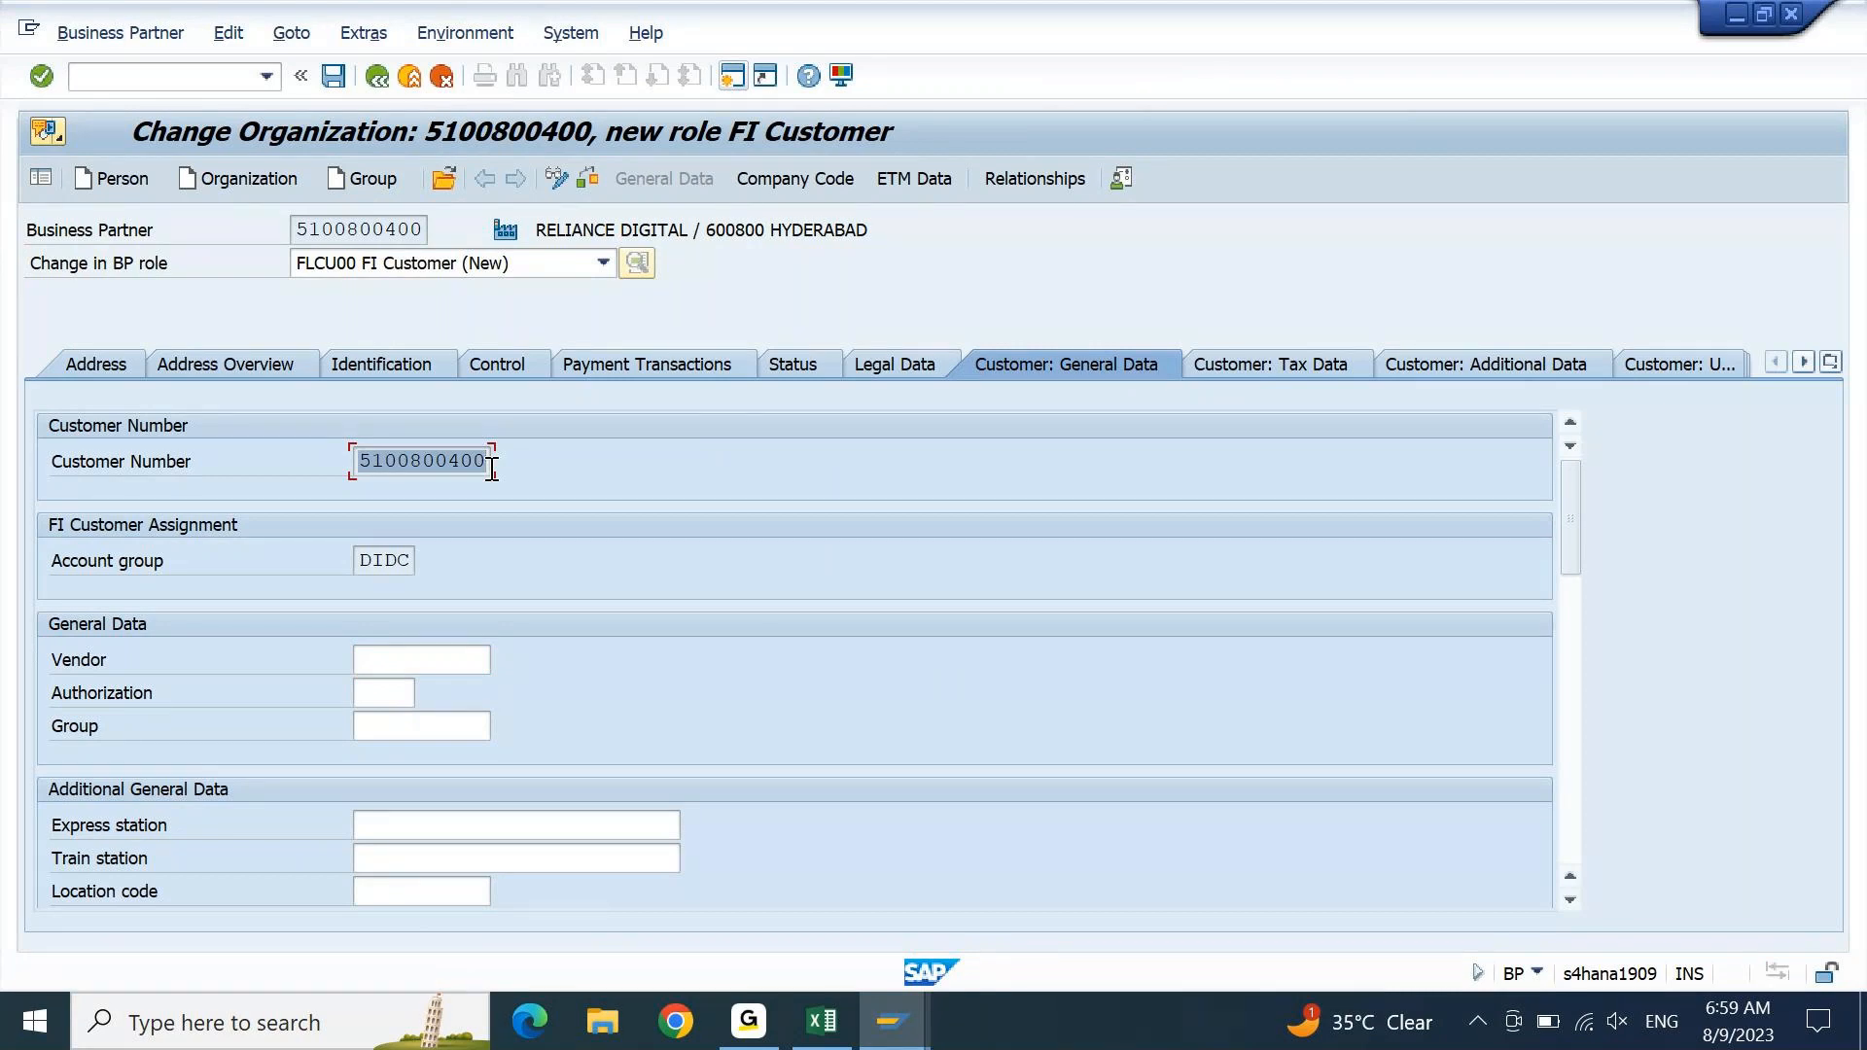
pyautogui.click(359, 565)
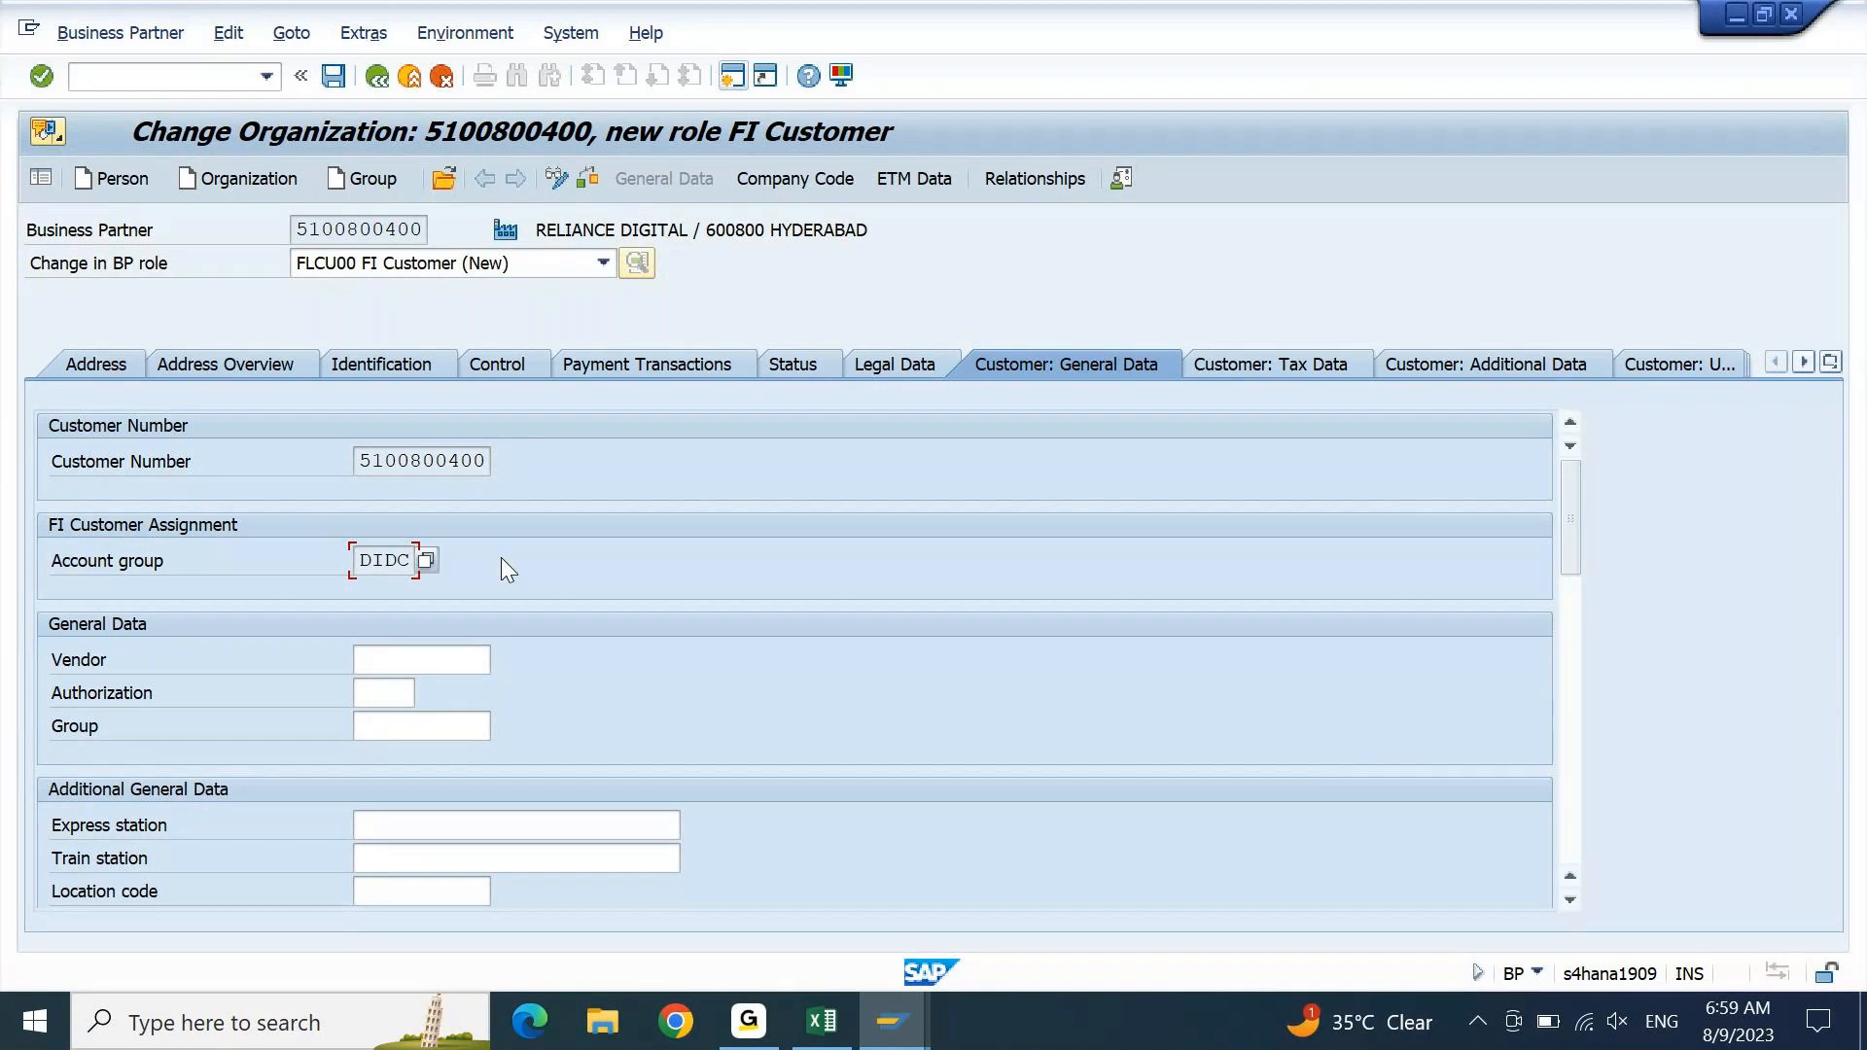
pyautogui.moveTo(335, 610); pyautogui.dragTo(413, 481)
# - Open the FI customer's company code data and create it for company code DEIN
pyautogui.click(834, 175)
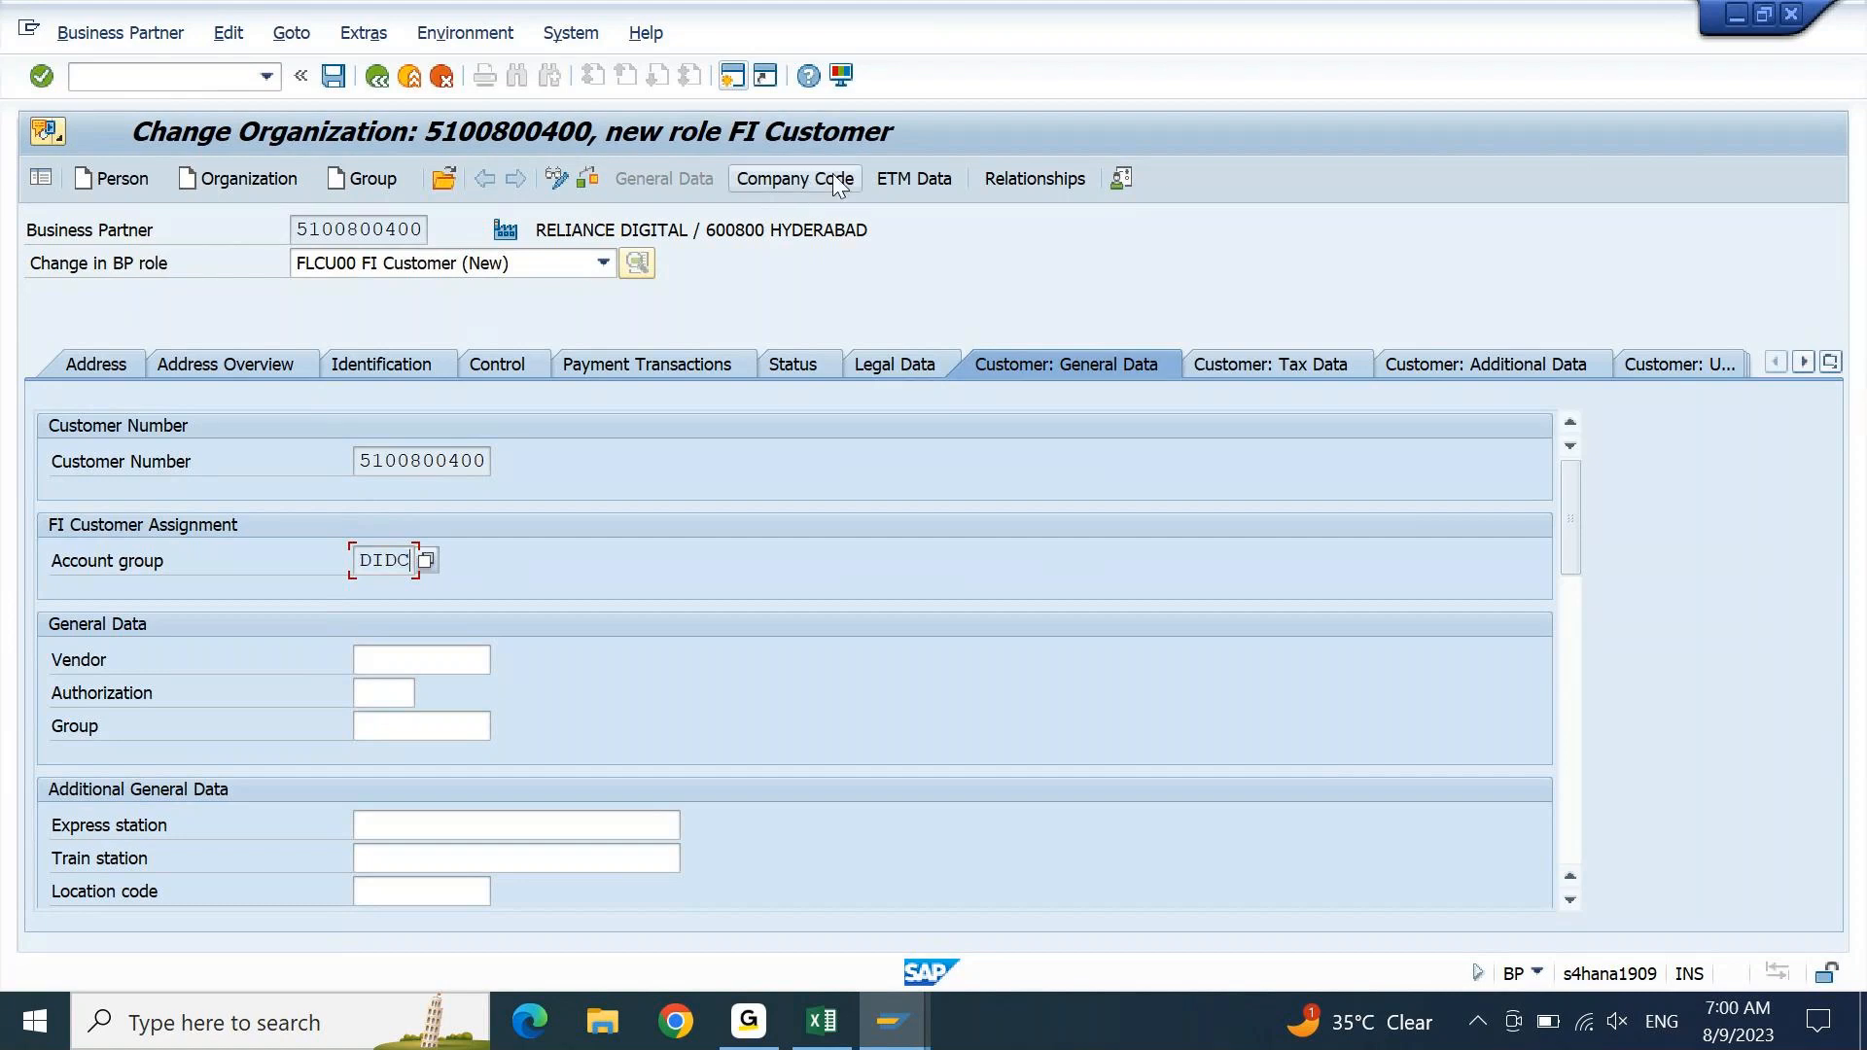
pyautogui.click(834, 180)
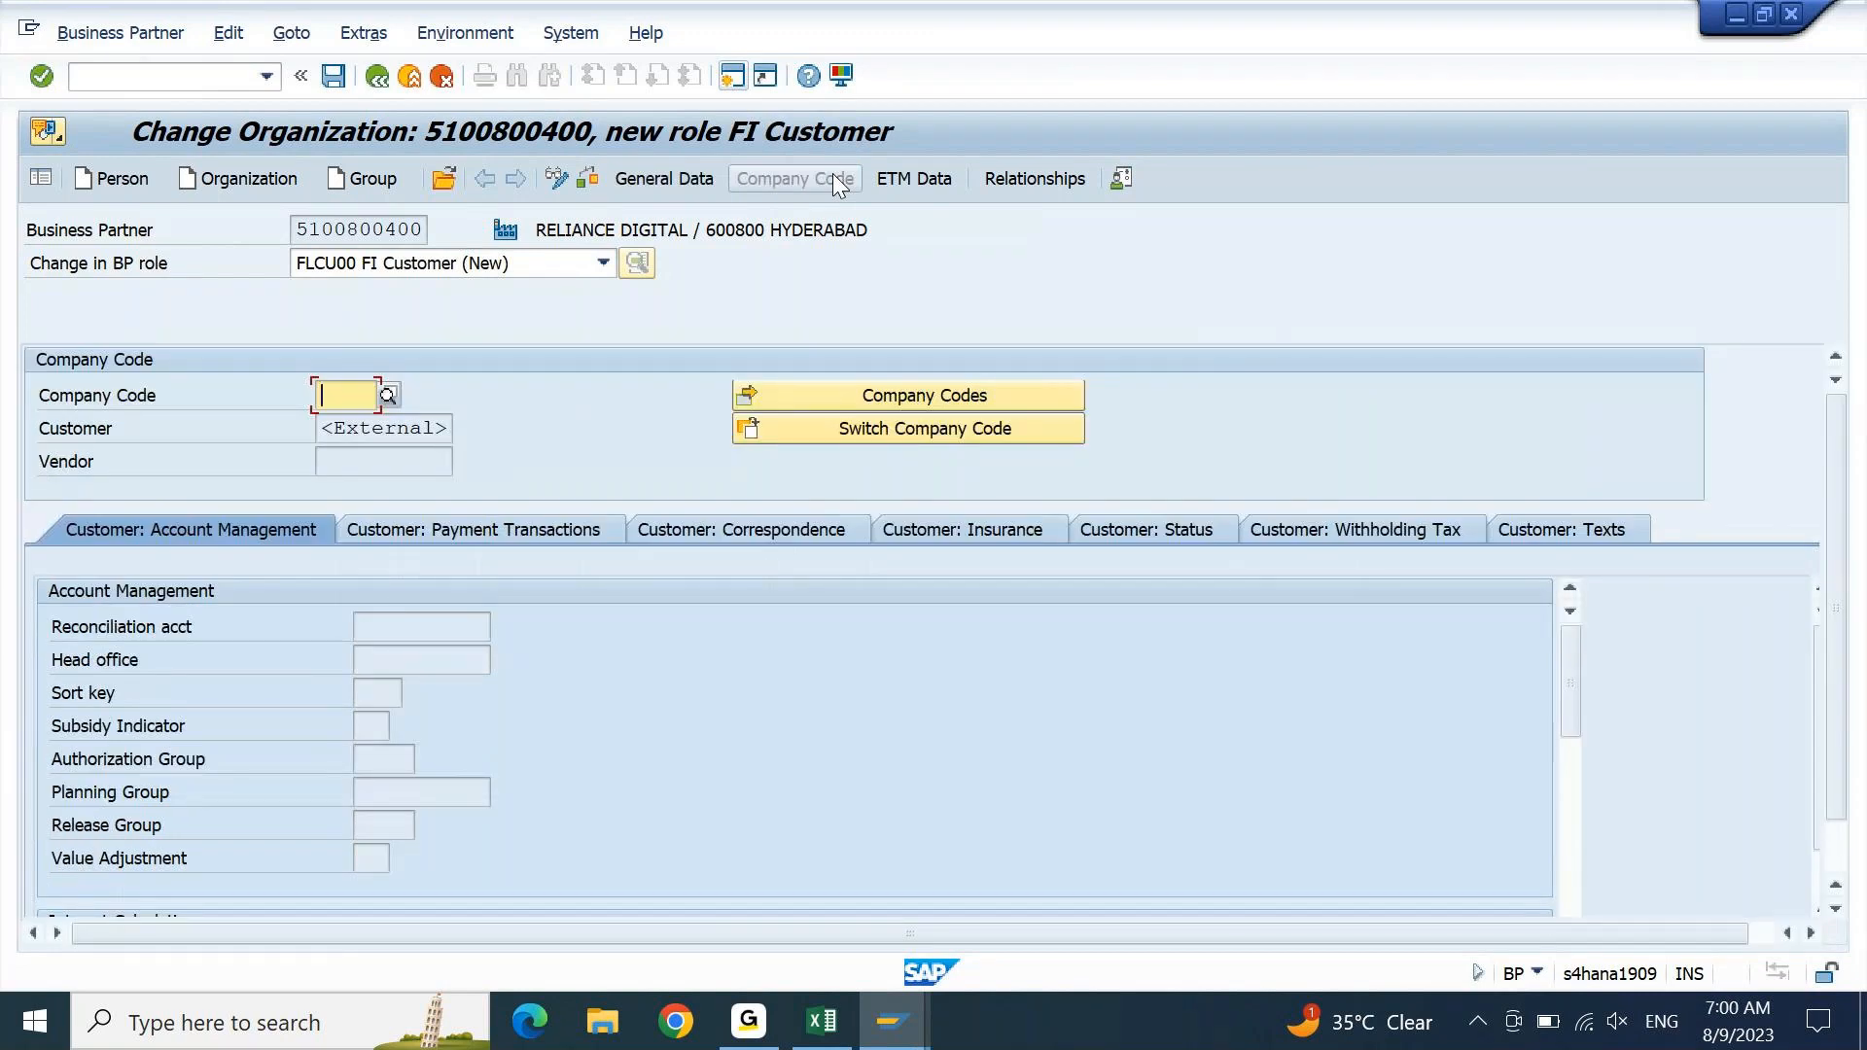
pyautogui.write('dein')
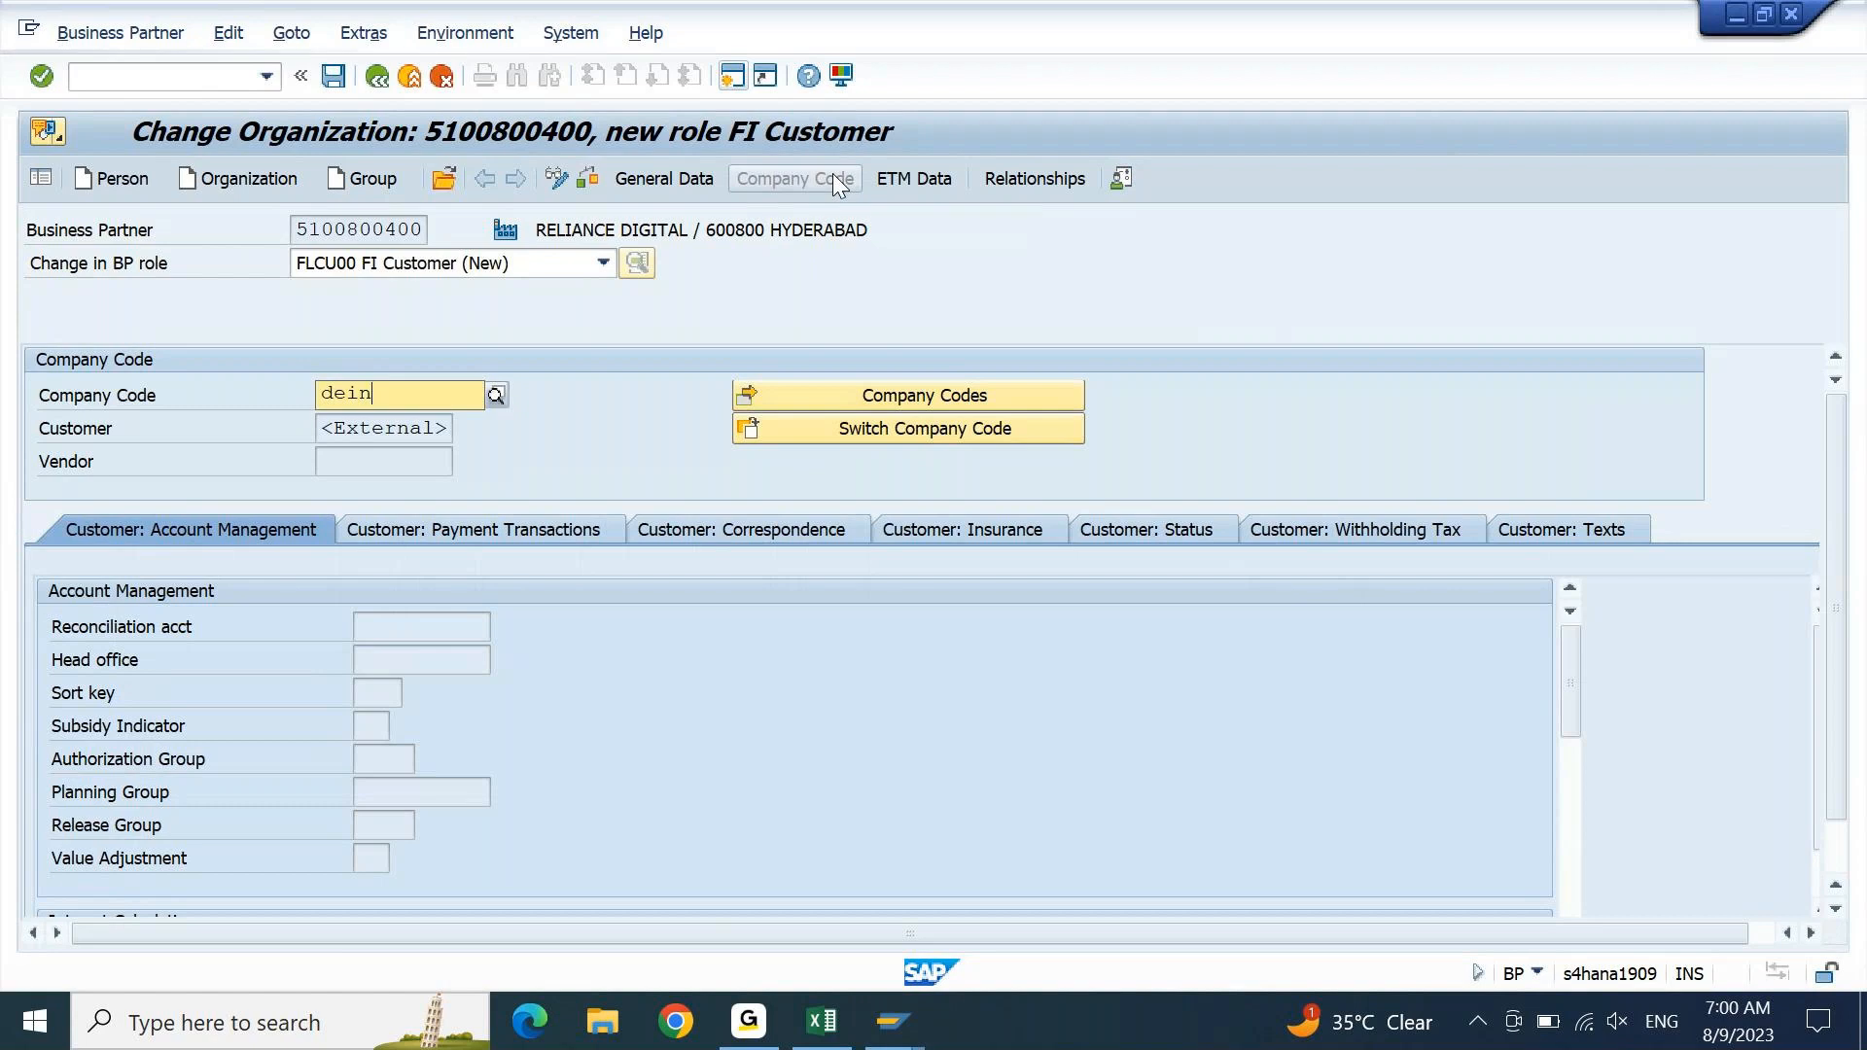
pyautogui.press('Return')
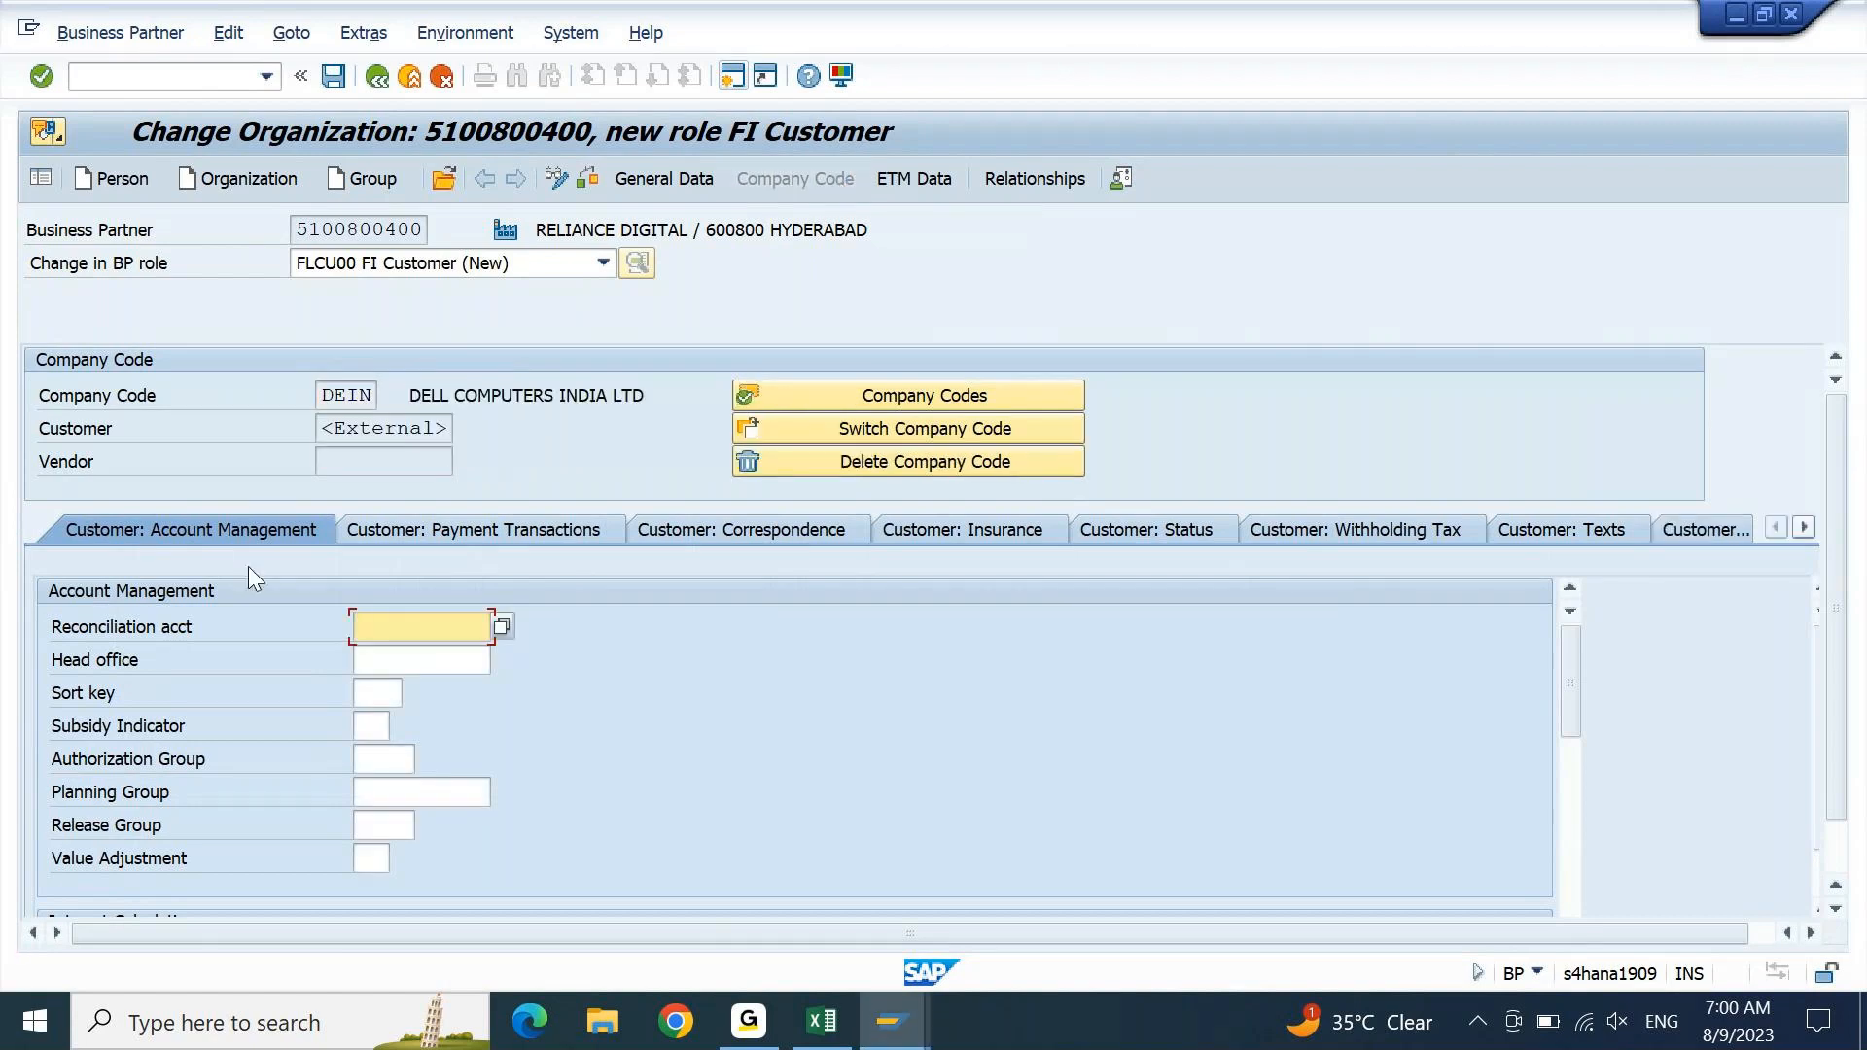
# - Set the customer's reconciliation account to Acc. Receivable: Domestic and the sort key to 001
pyautogui.press('F4')
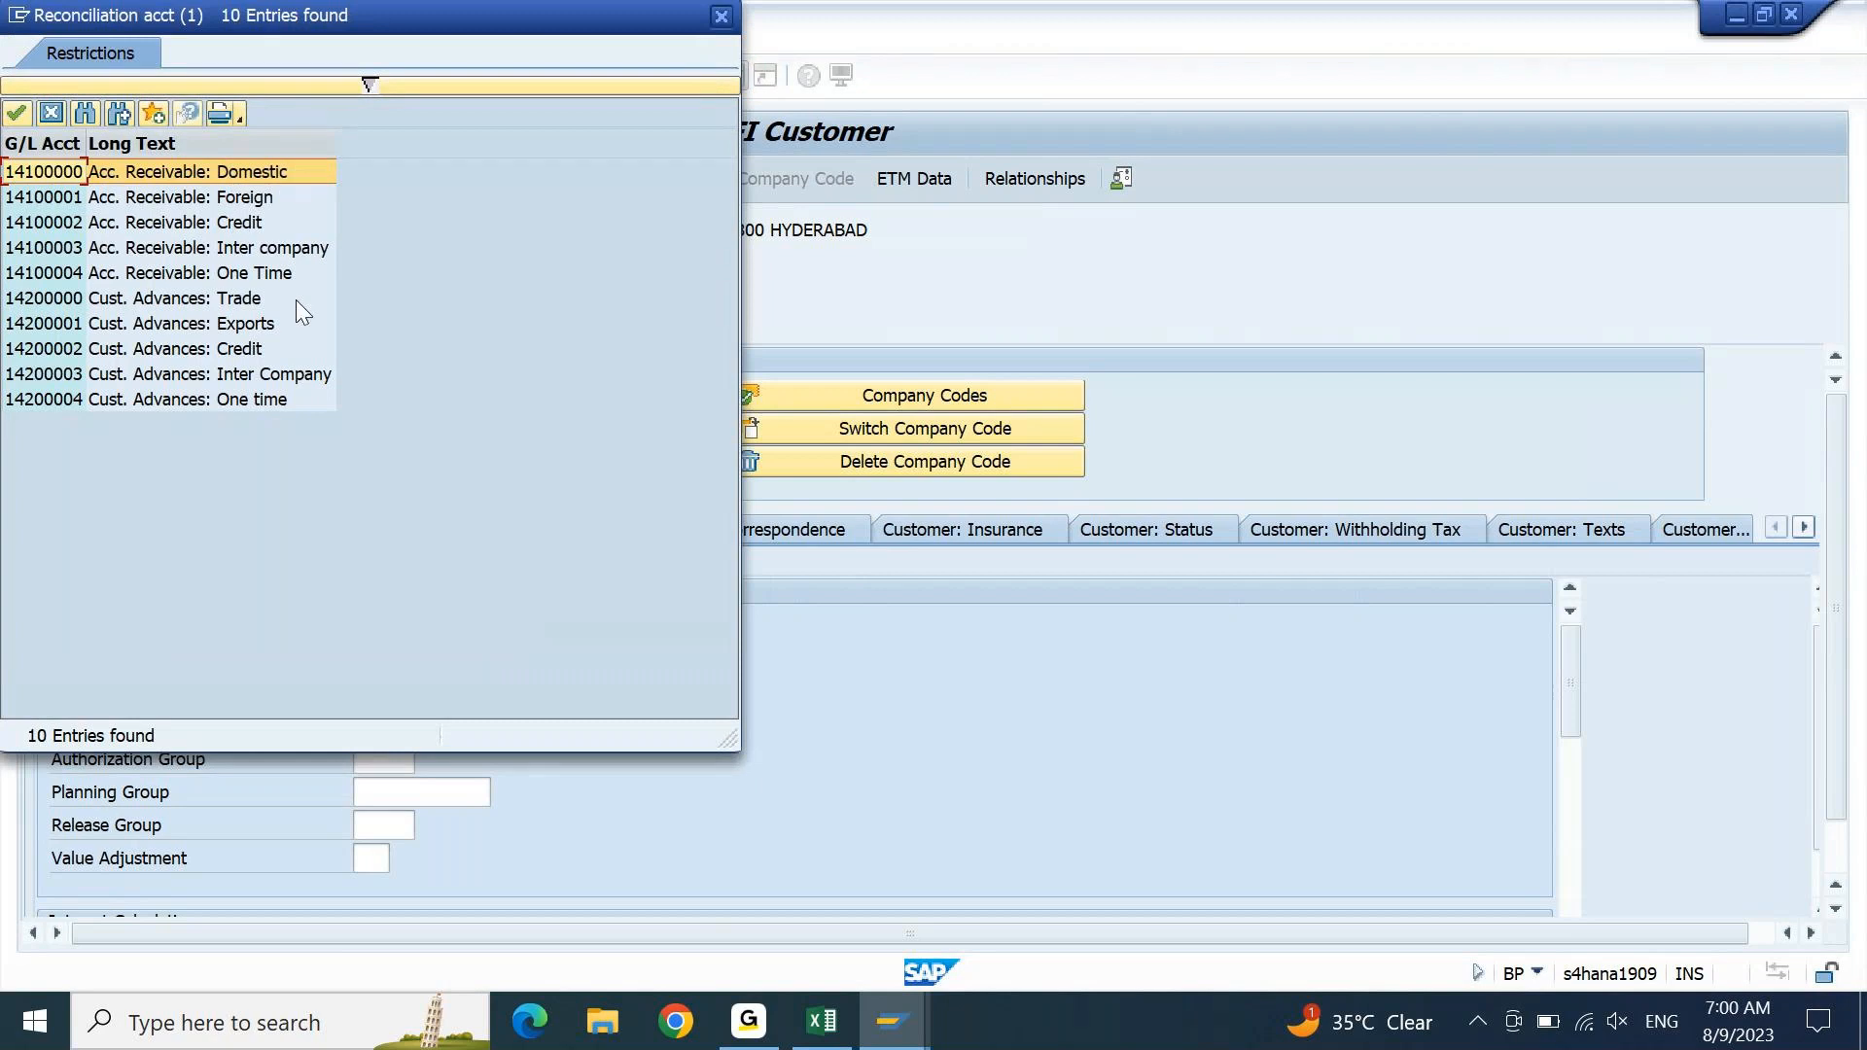
pyautogui.click(289, 175)
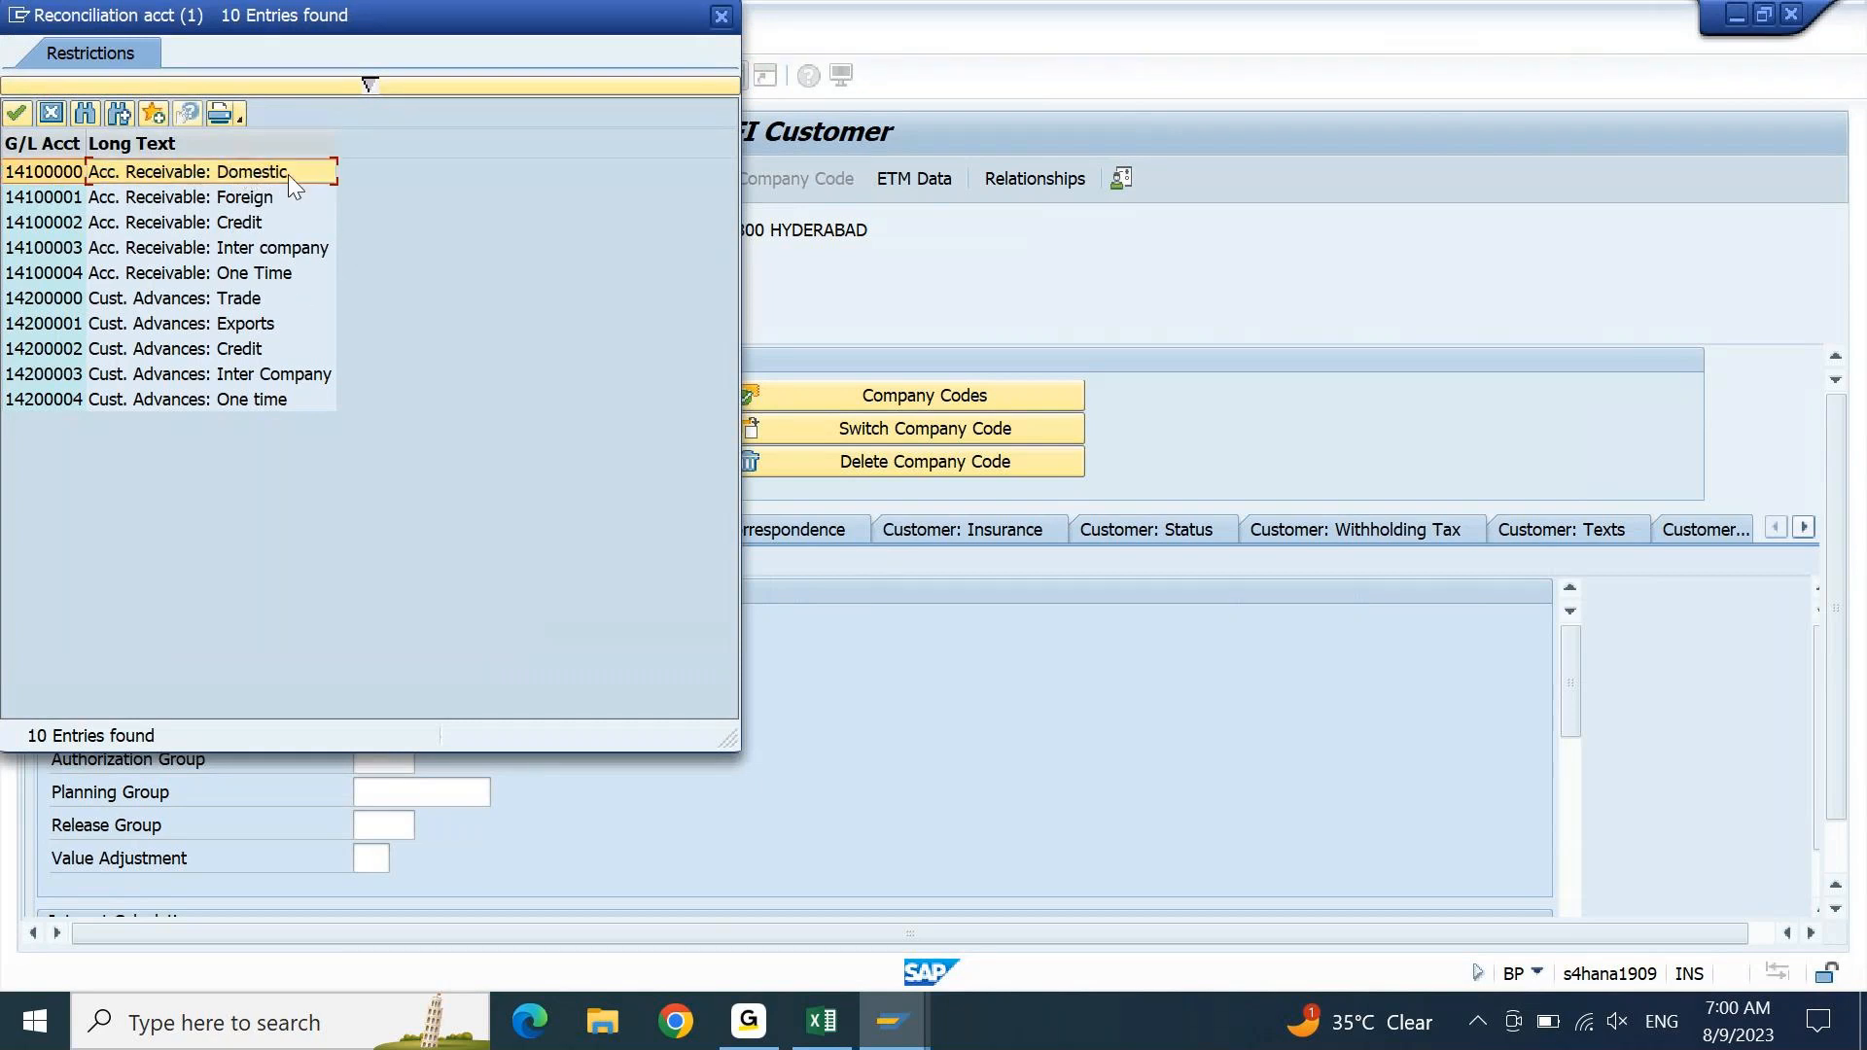
pyautogui.doubleClick(288, 173)
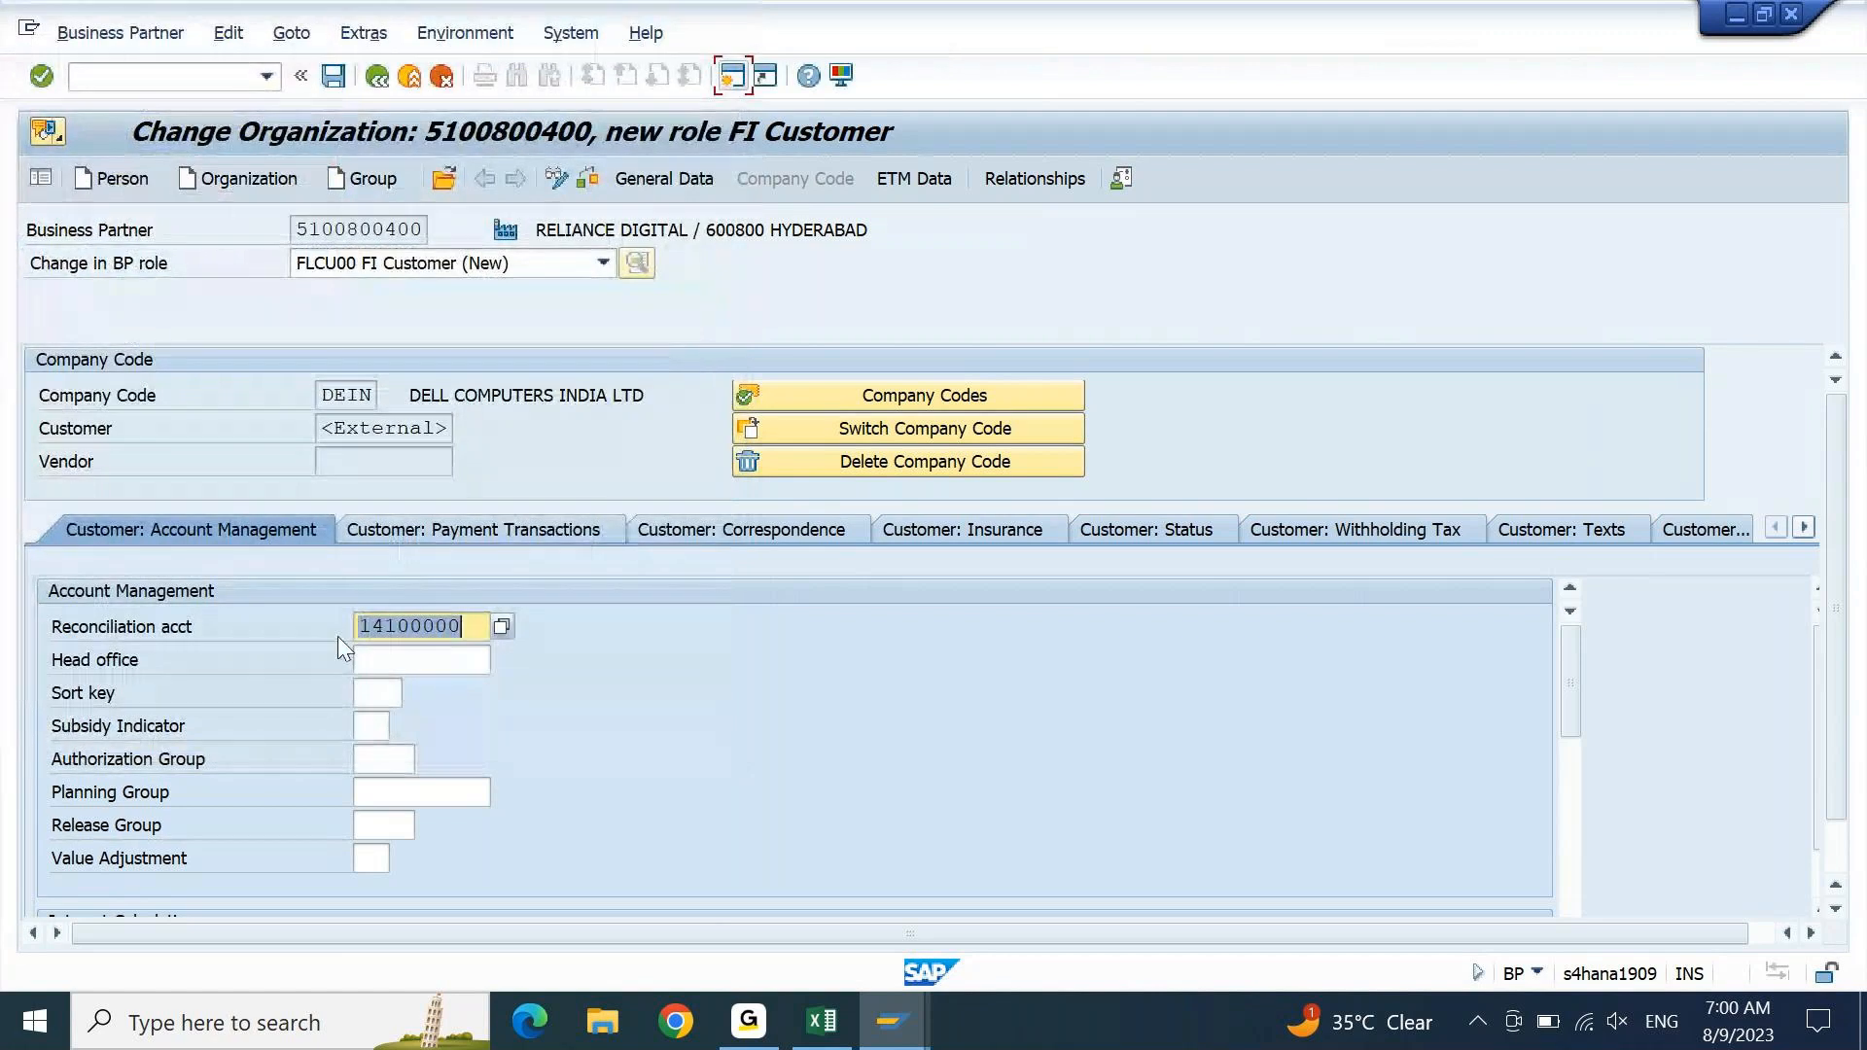
pyautogui.click(388, 692)
pyautogui.write('001')
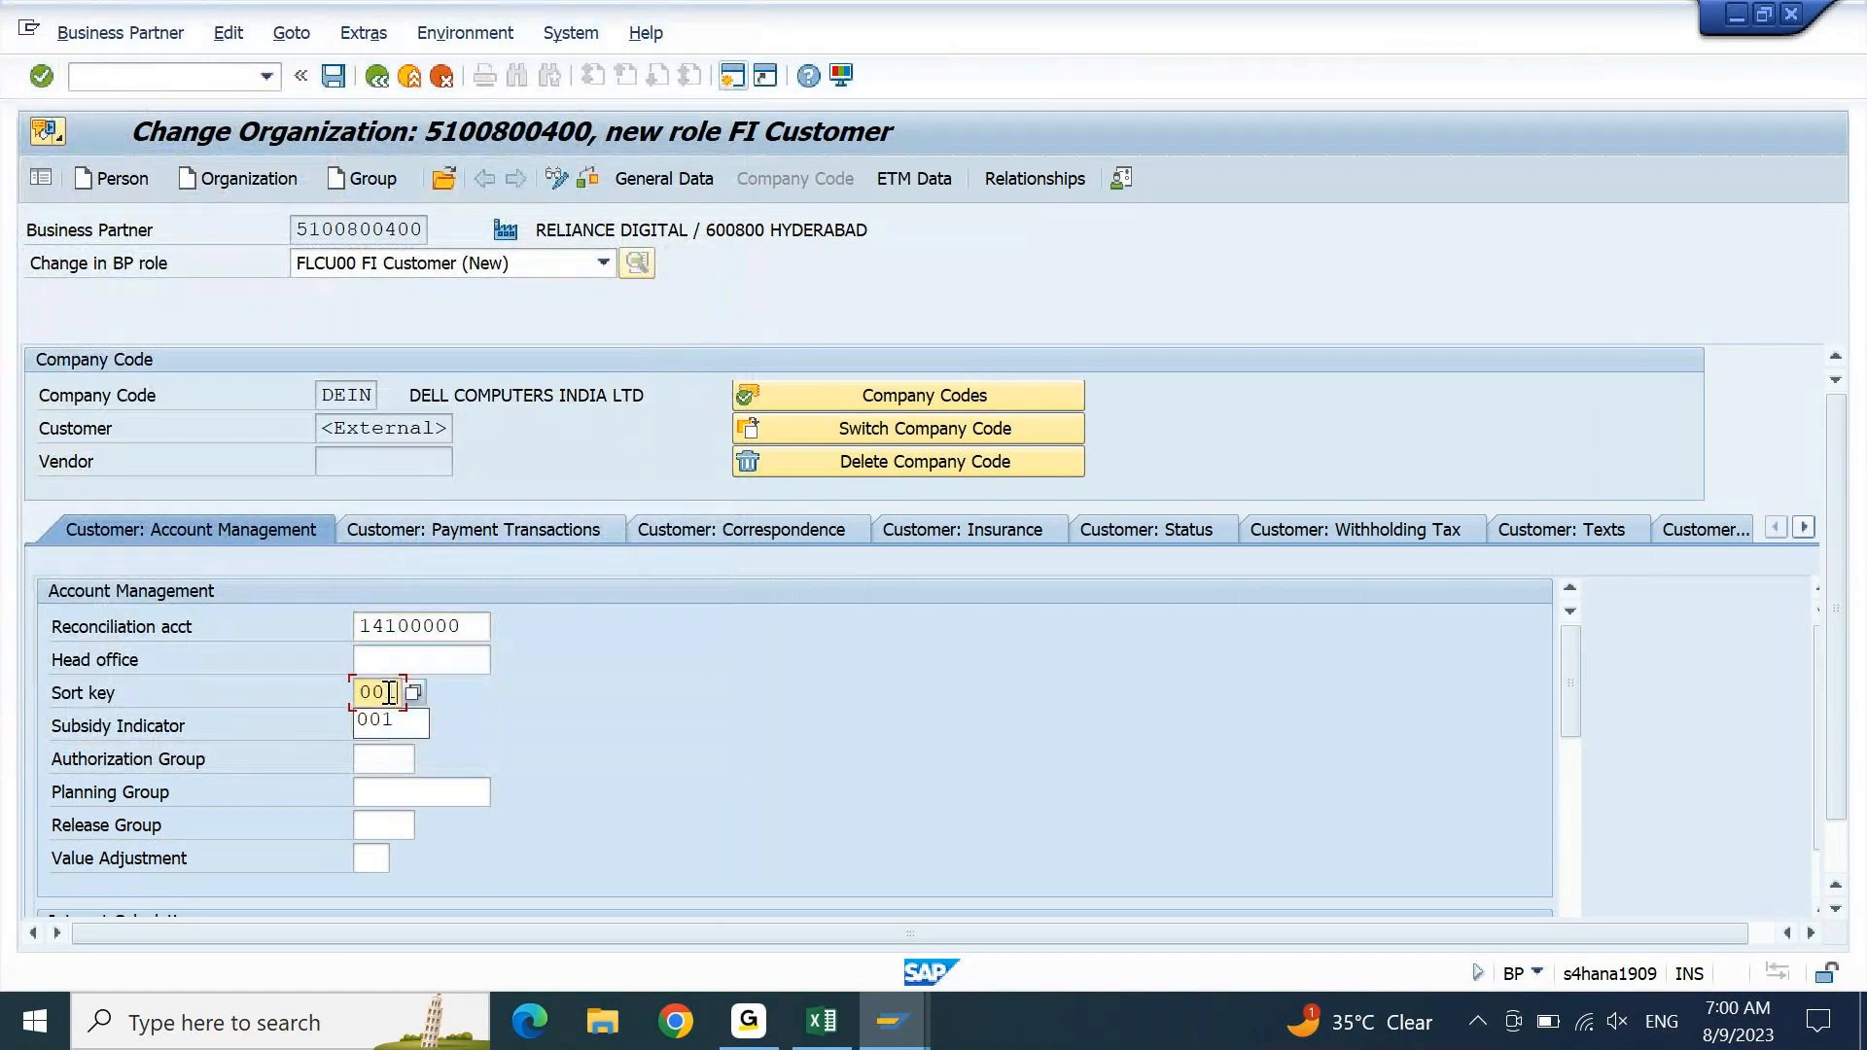
# - Save the FI Customer role data for company code DEIN and check the assigned customer number
pyautogui.press('Return')
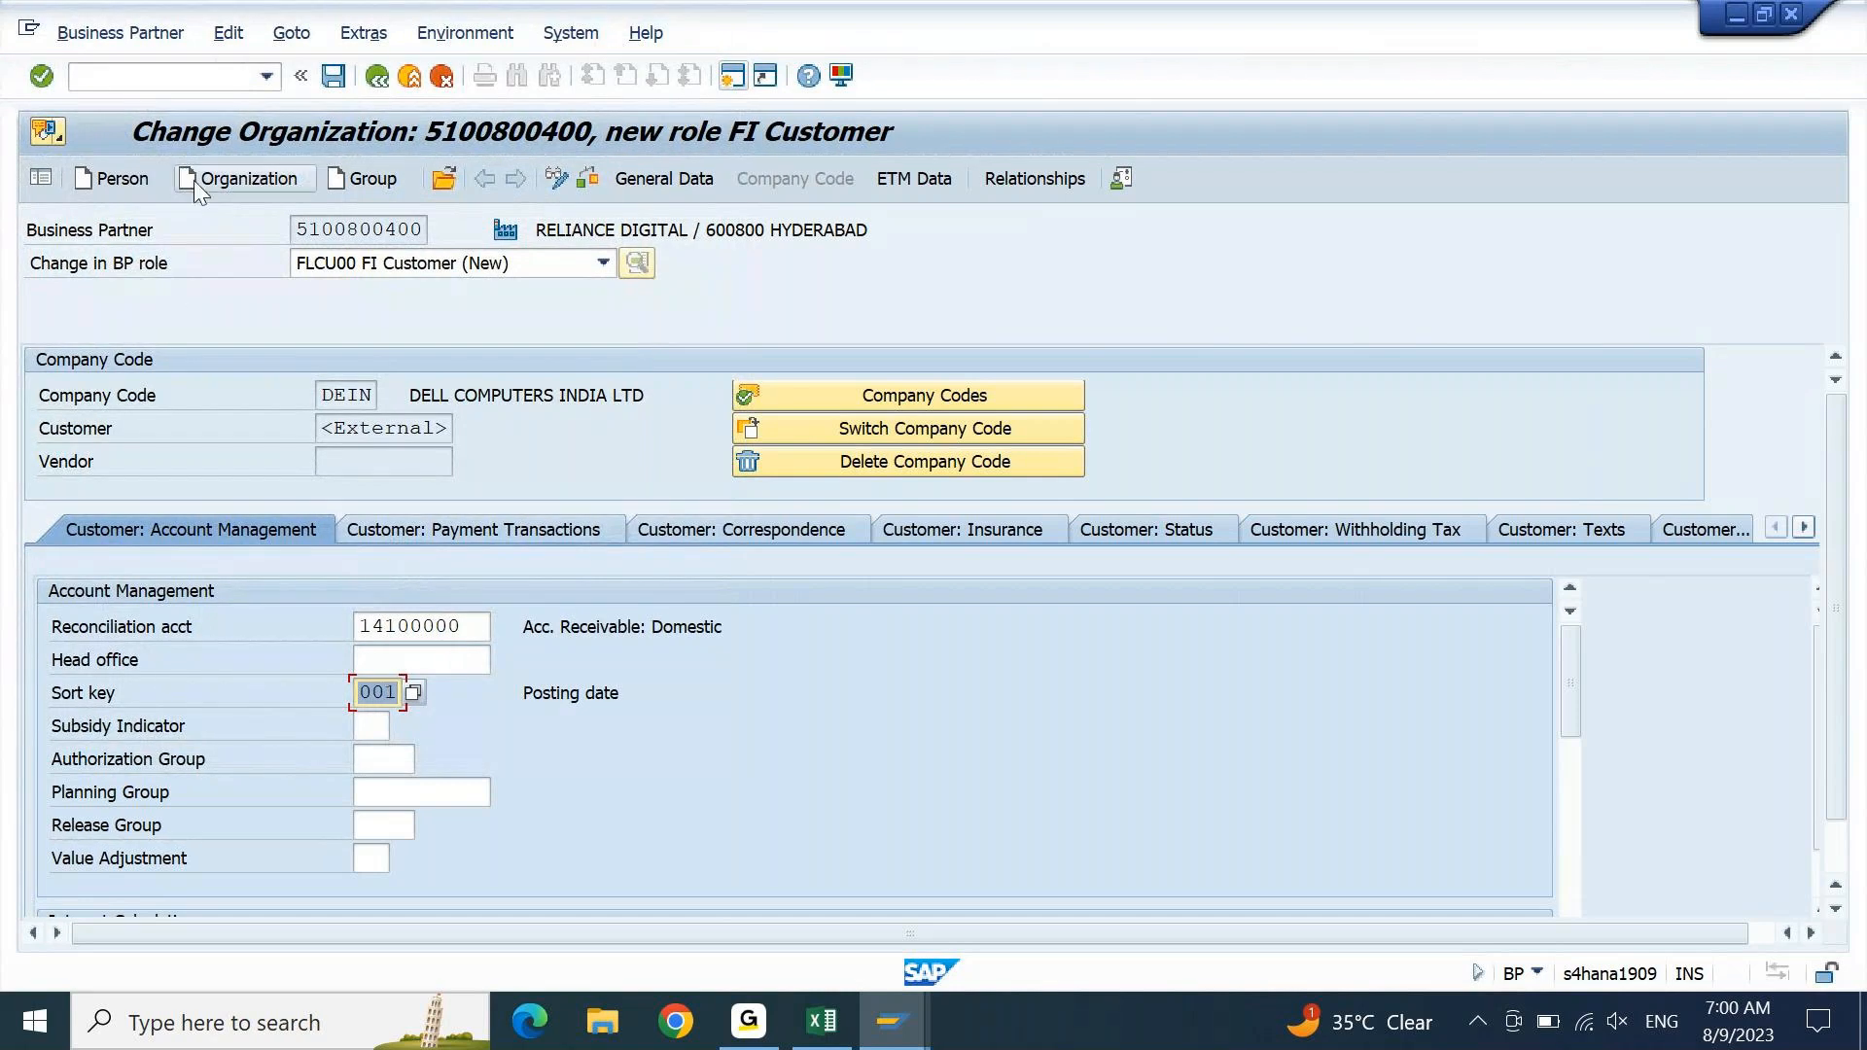
pyautogui.click(332, 78)
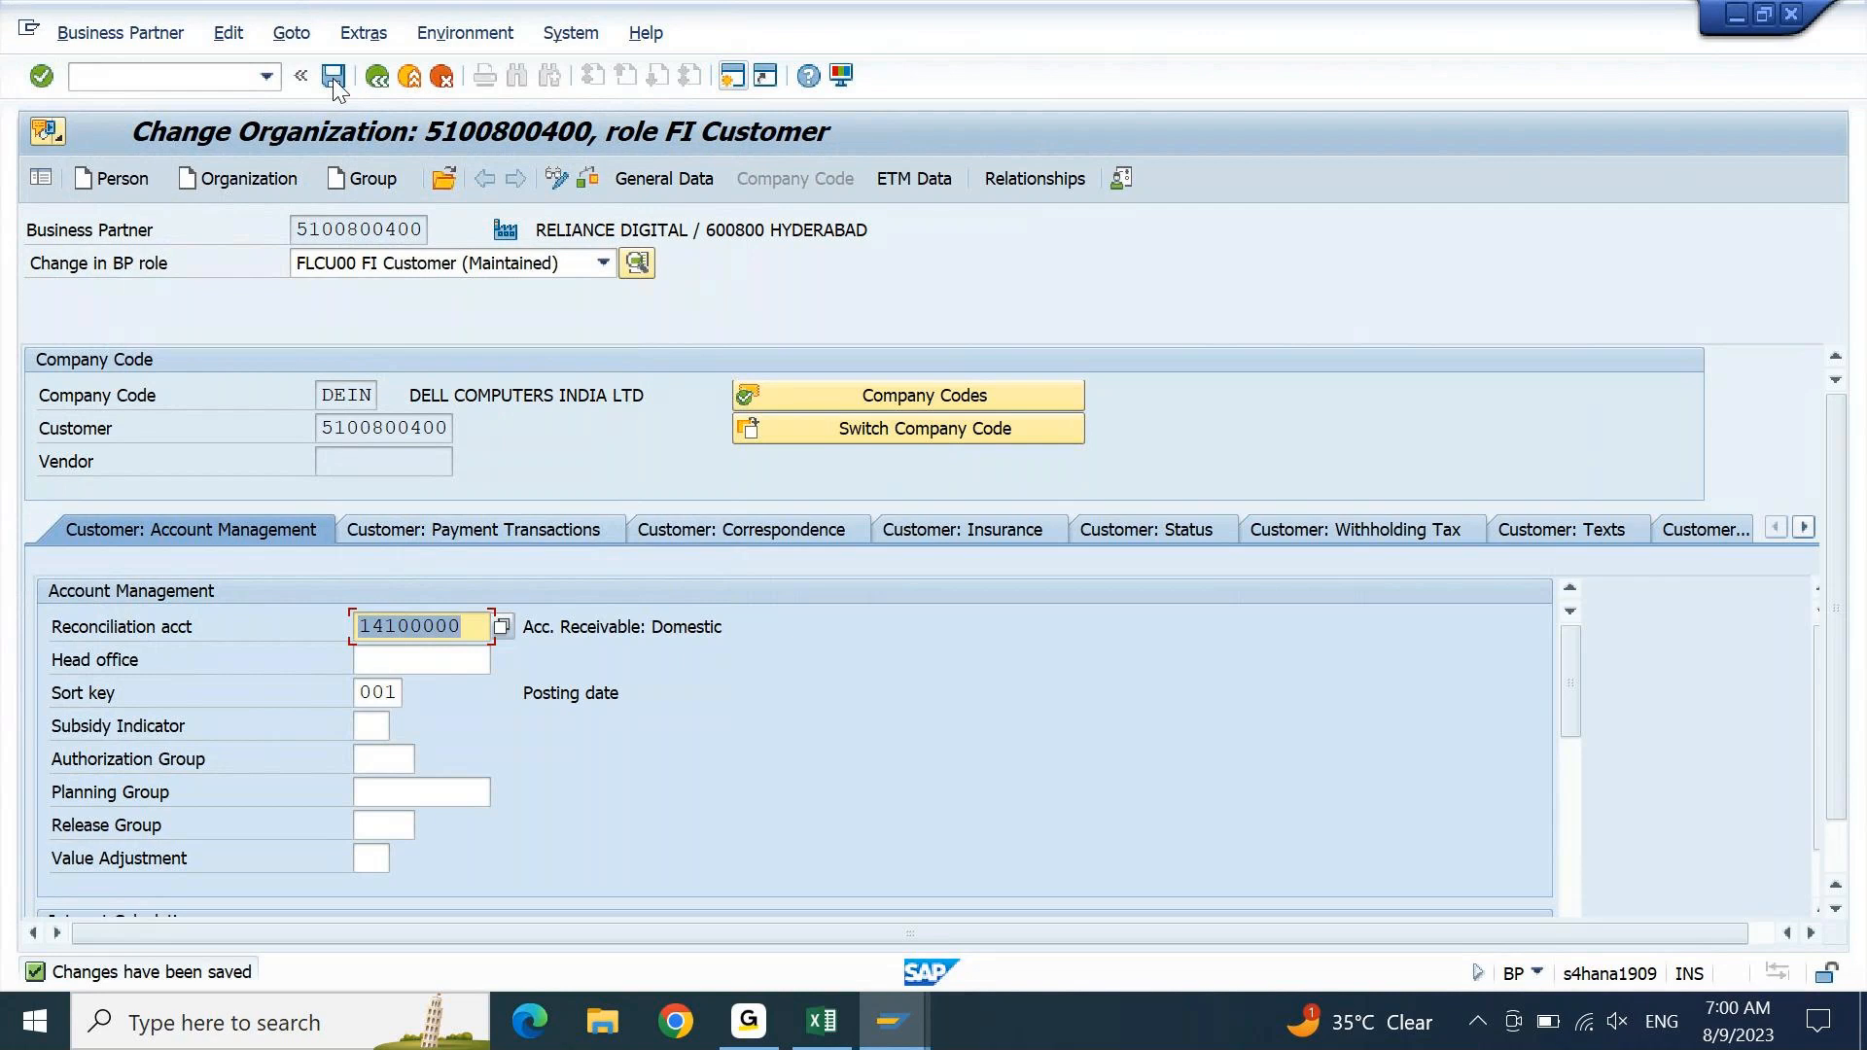
pyautogui.moveTo(325, 425); pyautogui.dragTo(490, 432)
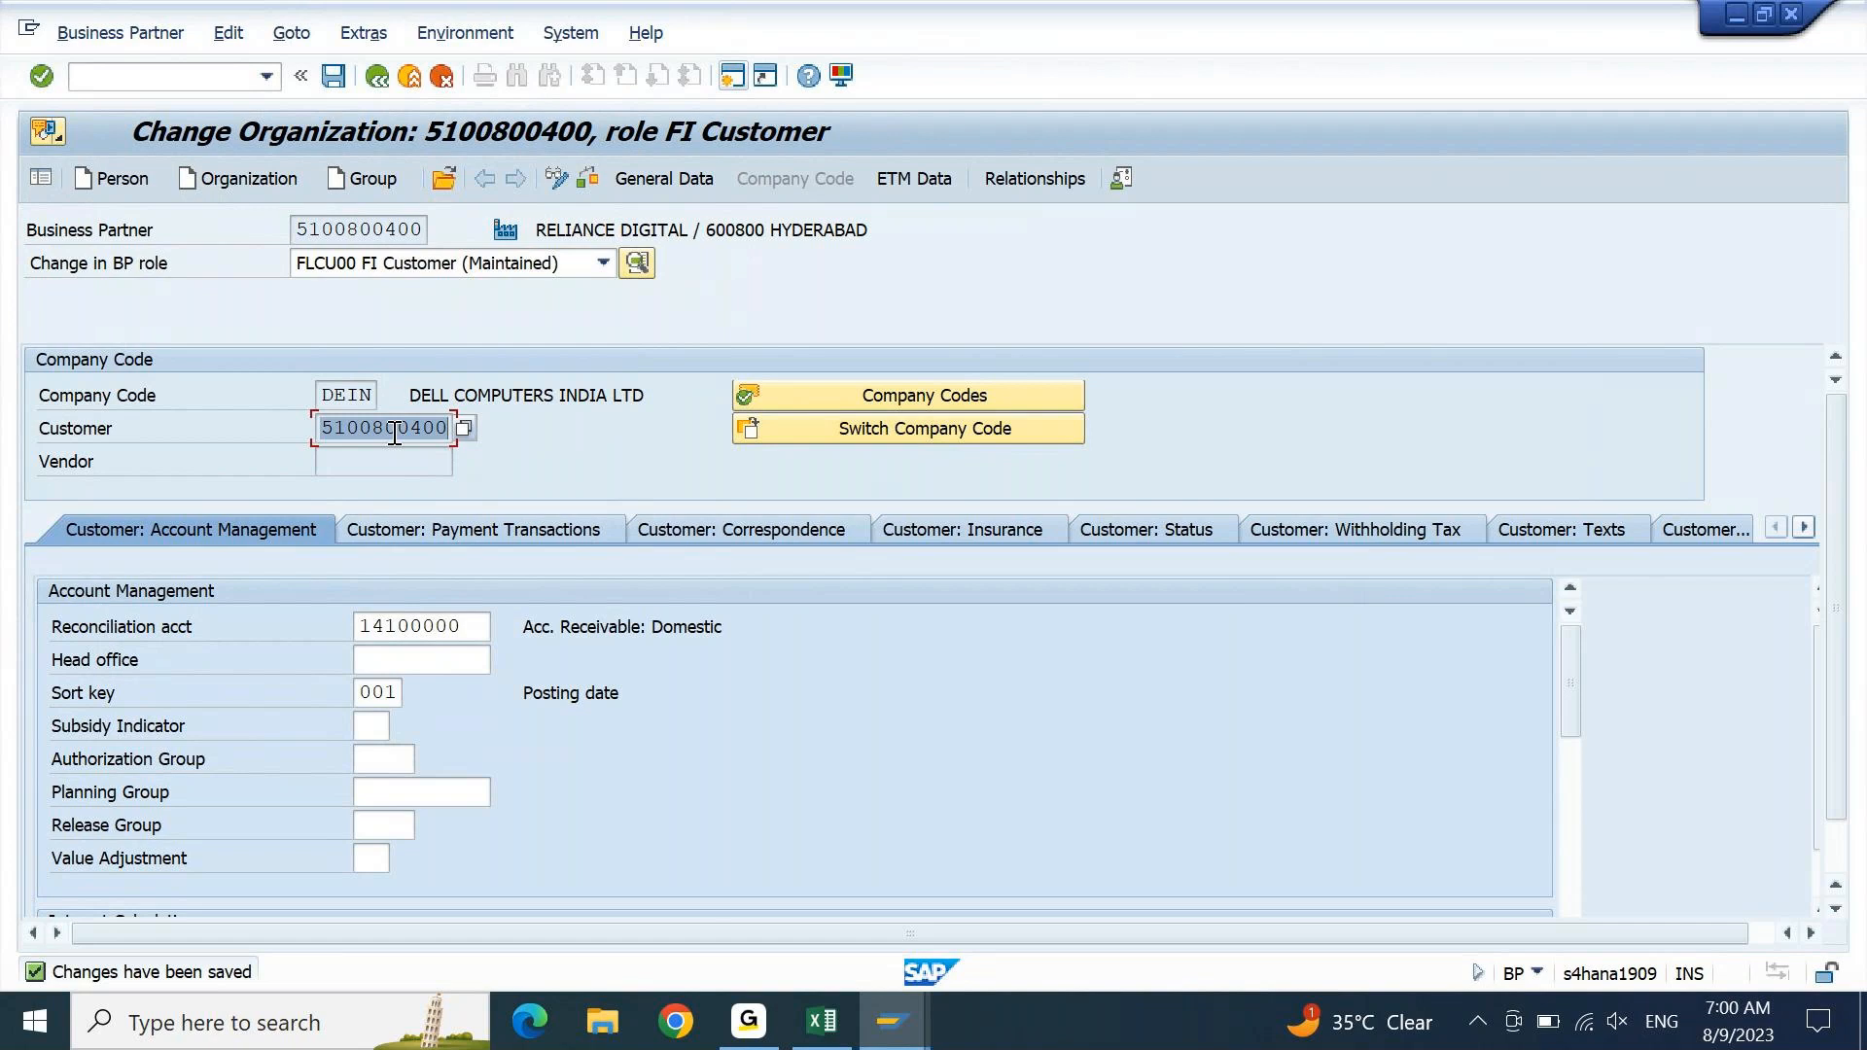
# - Leave business partner maintenance and start transaction FB70 to enter a customer invoice
pyautogui.click(207, 80)
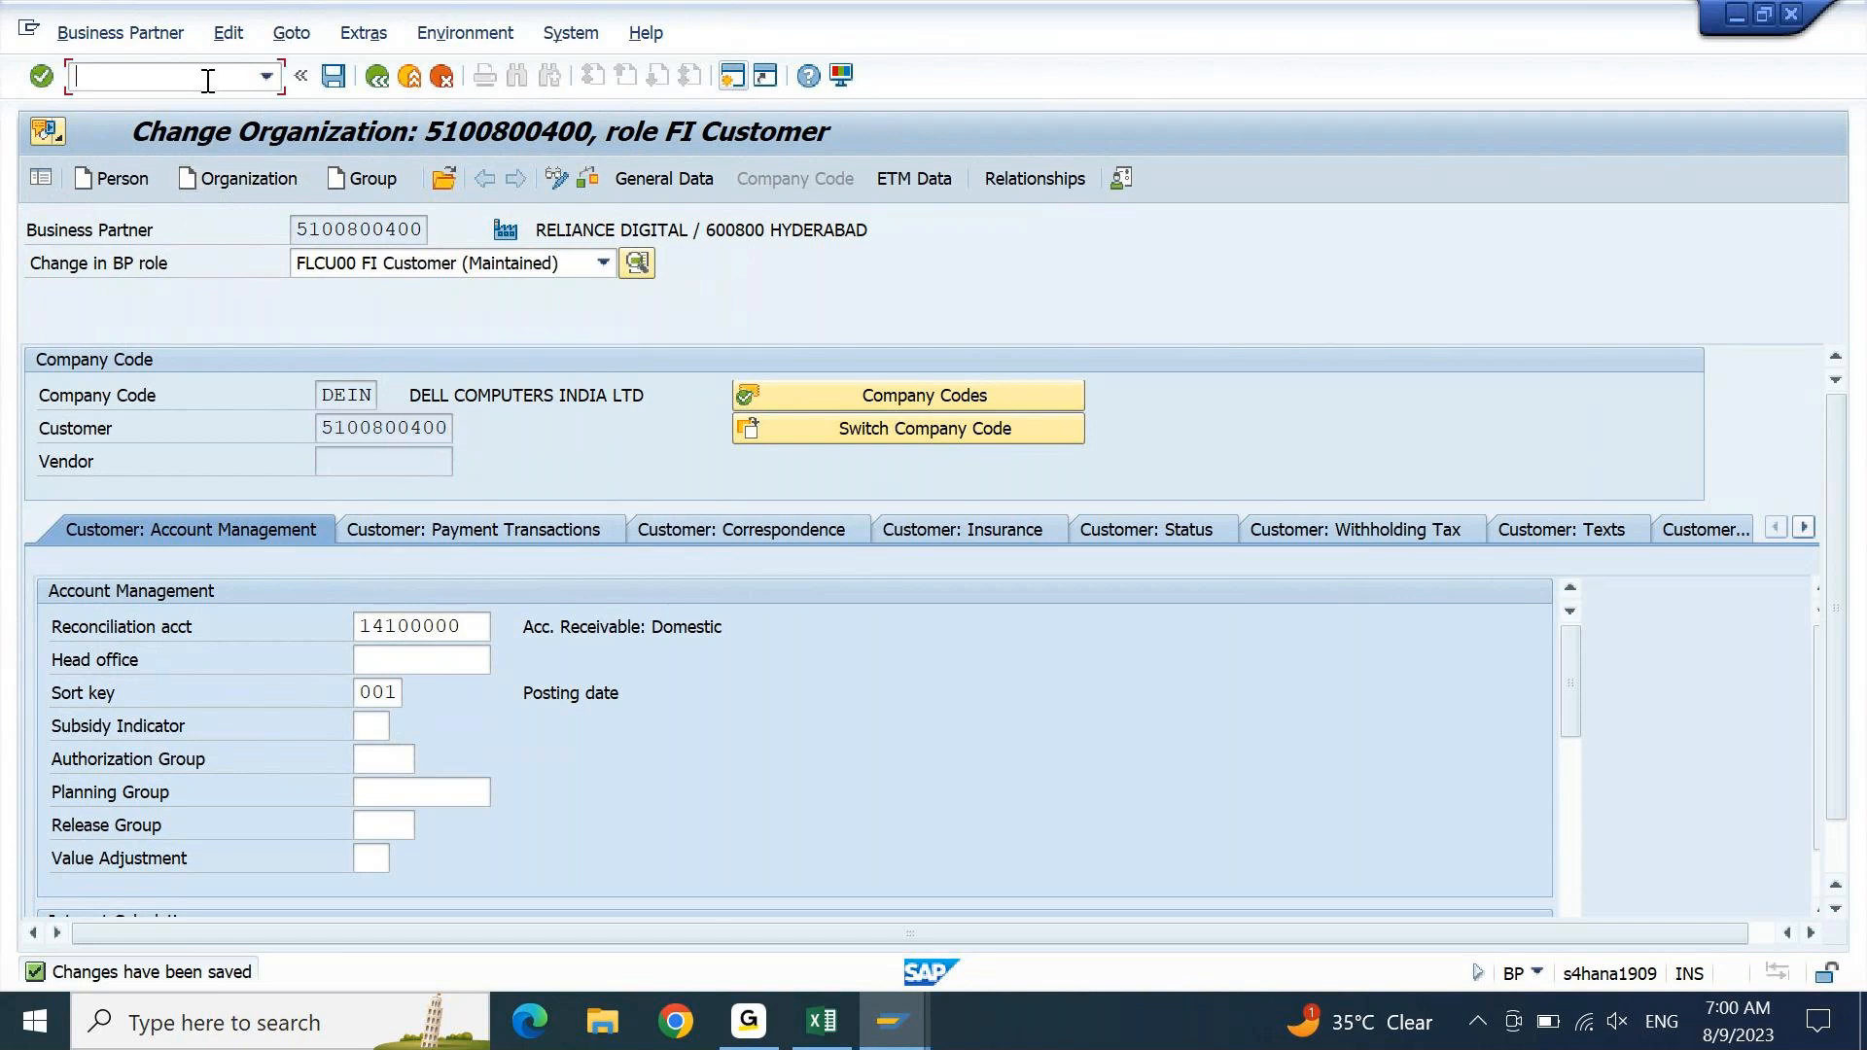
pyautogui.write('/n')
pyautogui.press('Return')
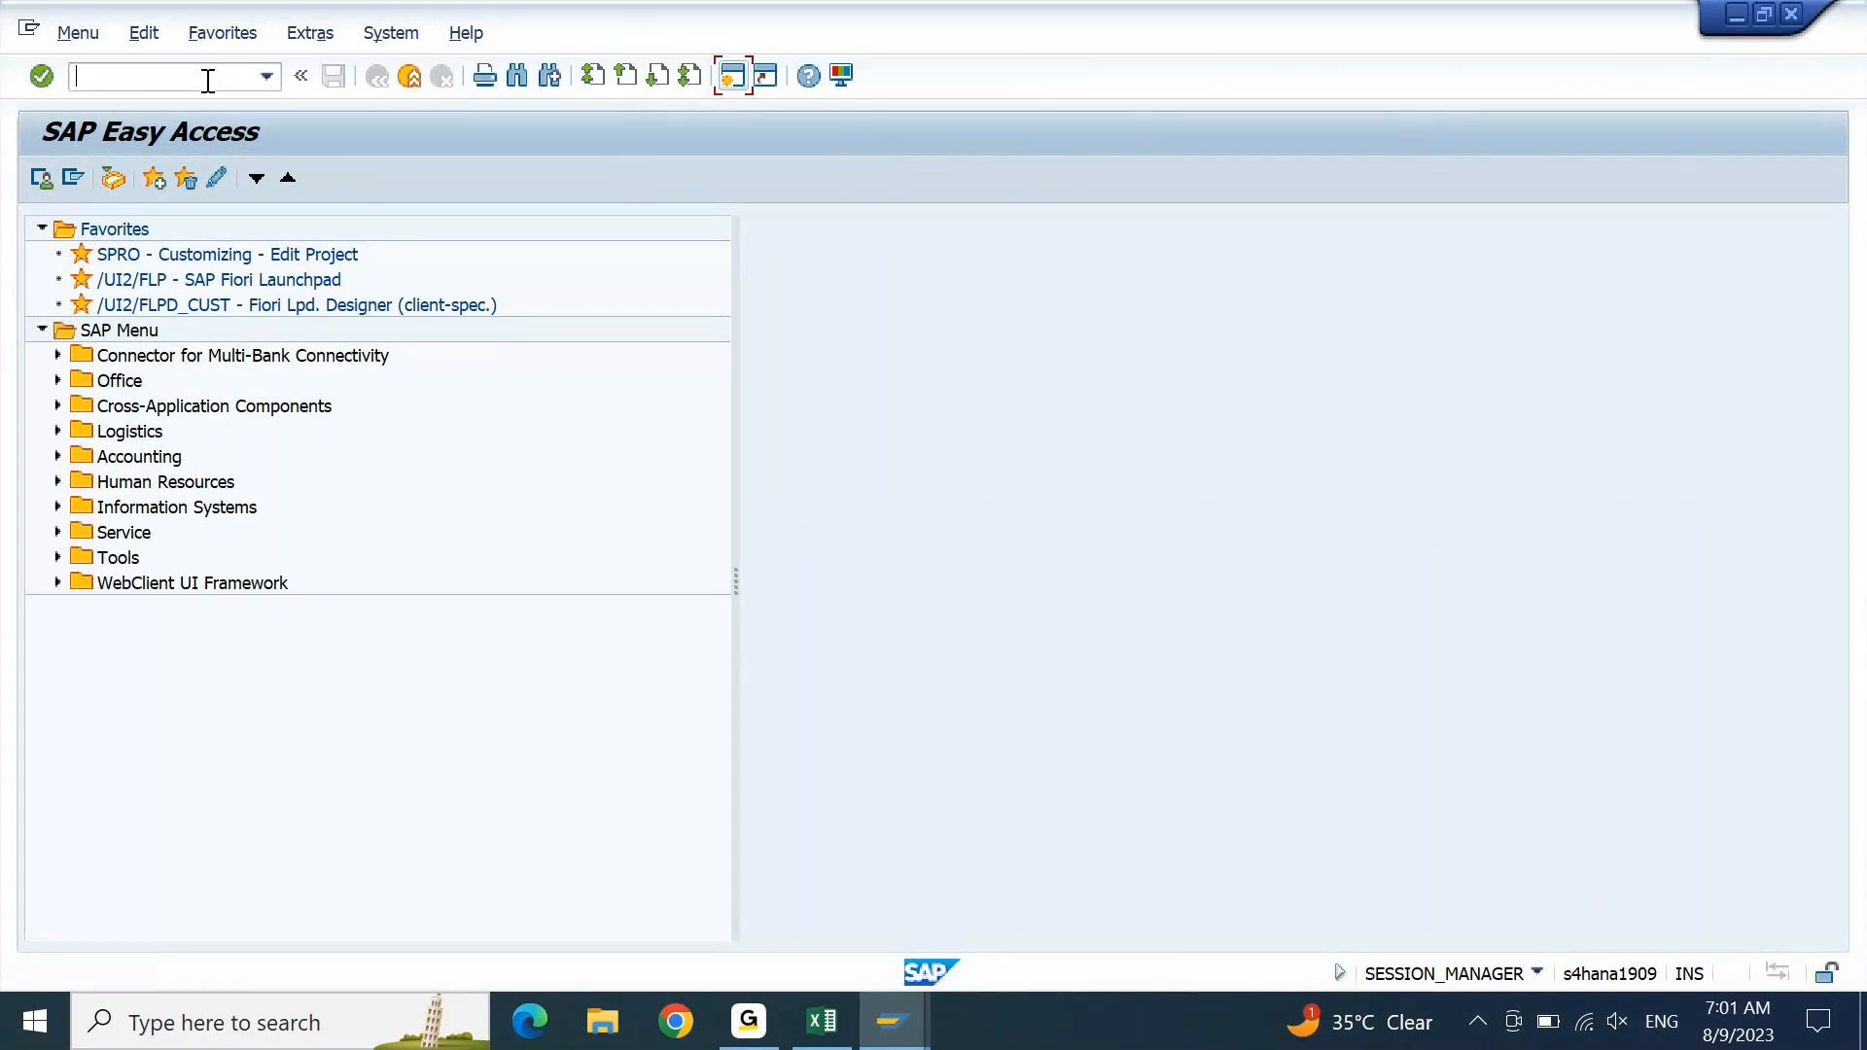
pyautogui.write('f-')
pyautogui.press('BackSpace')
pyautogui.write('fb70')
pyautogui.press('Return')
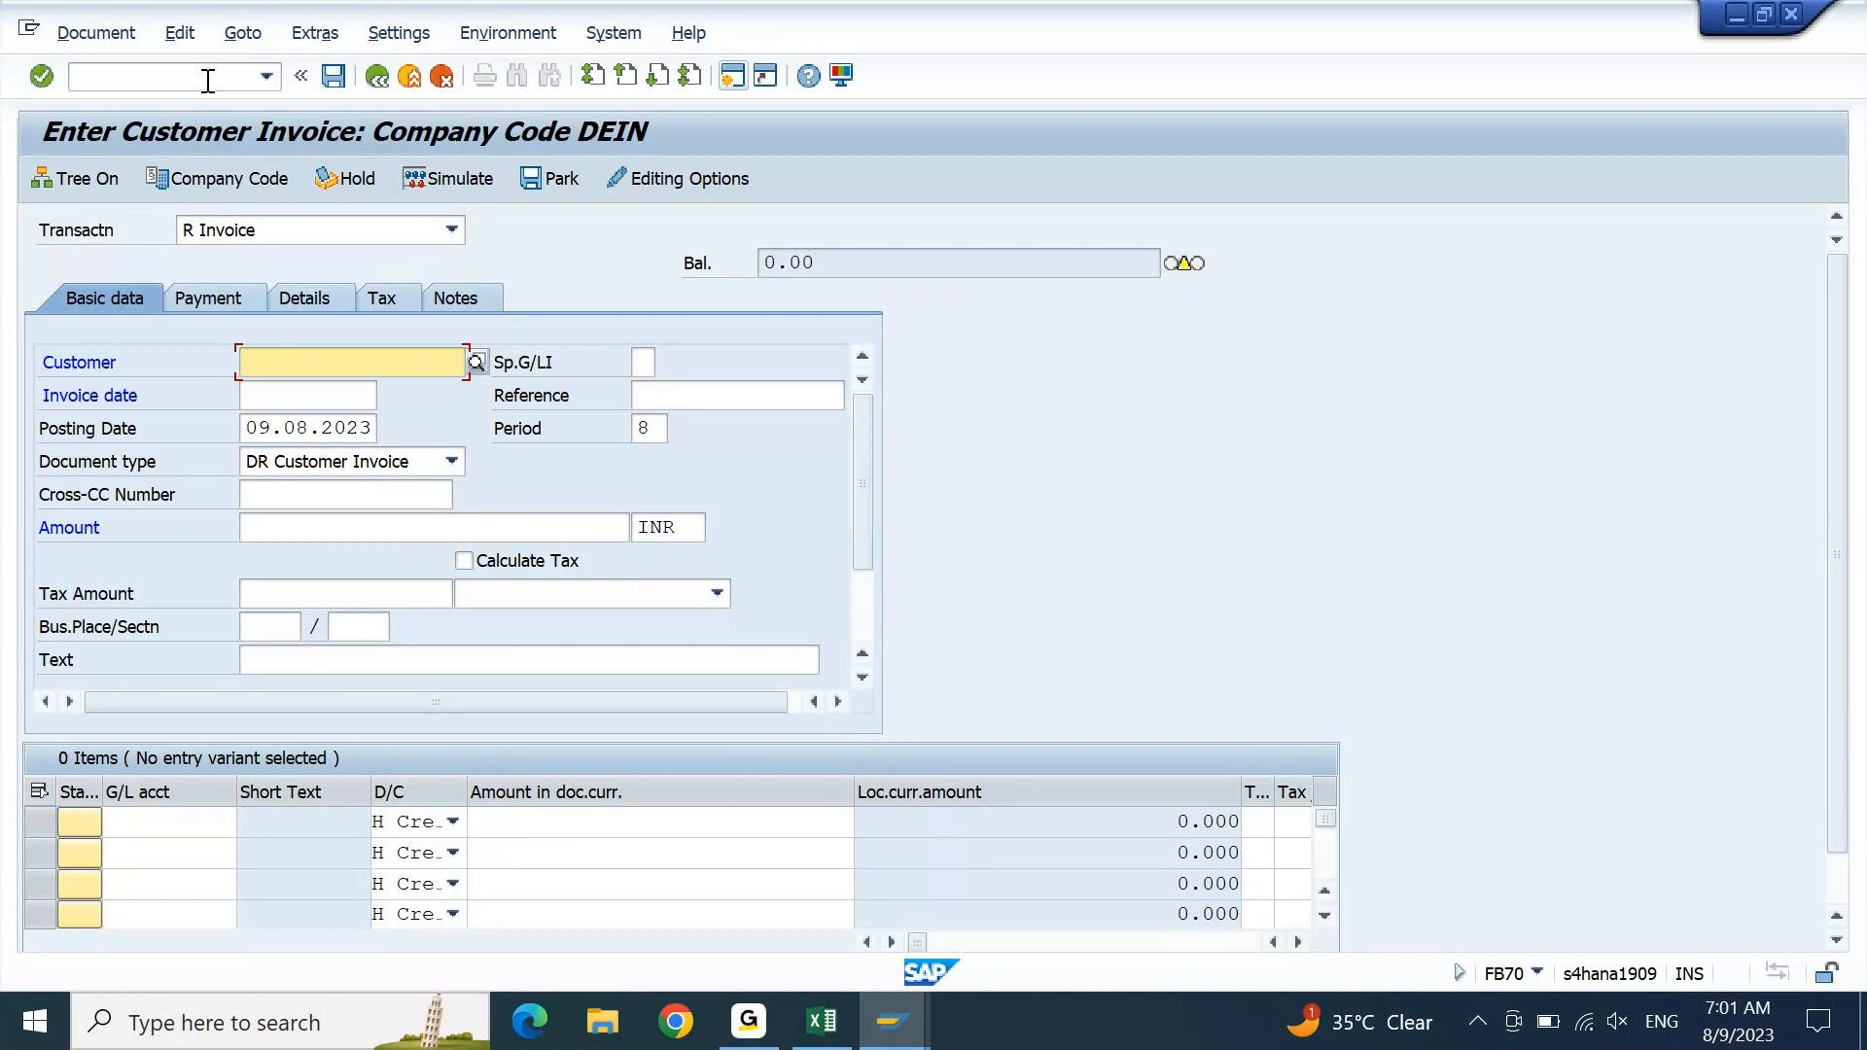
# - Copy Reliance Digital's customer number from the Excel notes and paste it as the customer in the SAP invoice
pyautogui.hotkey('alt', 'Tab')
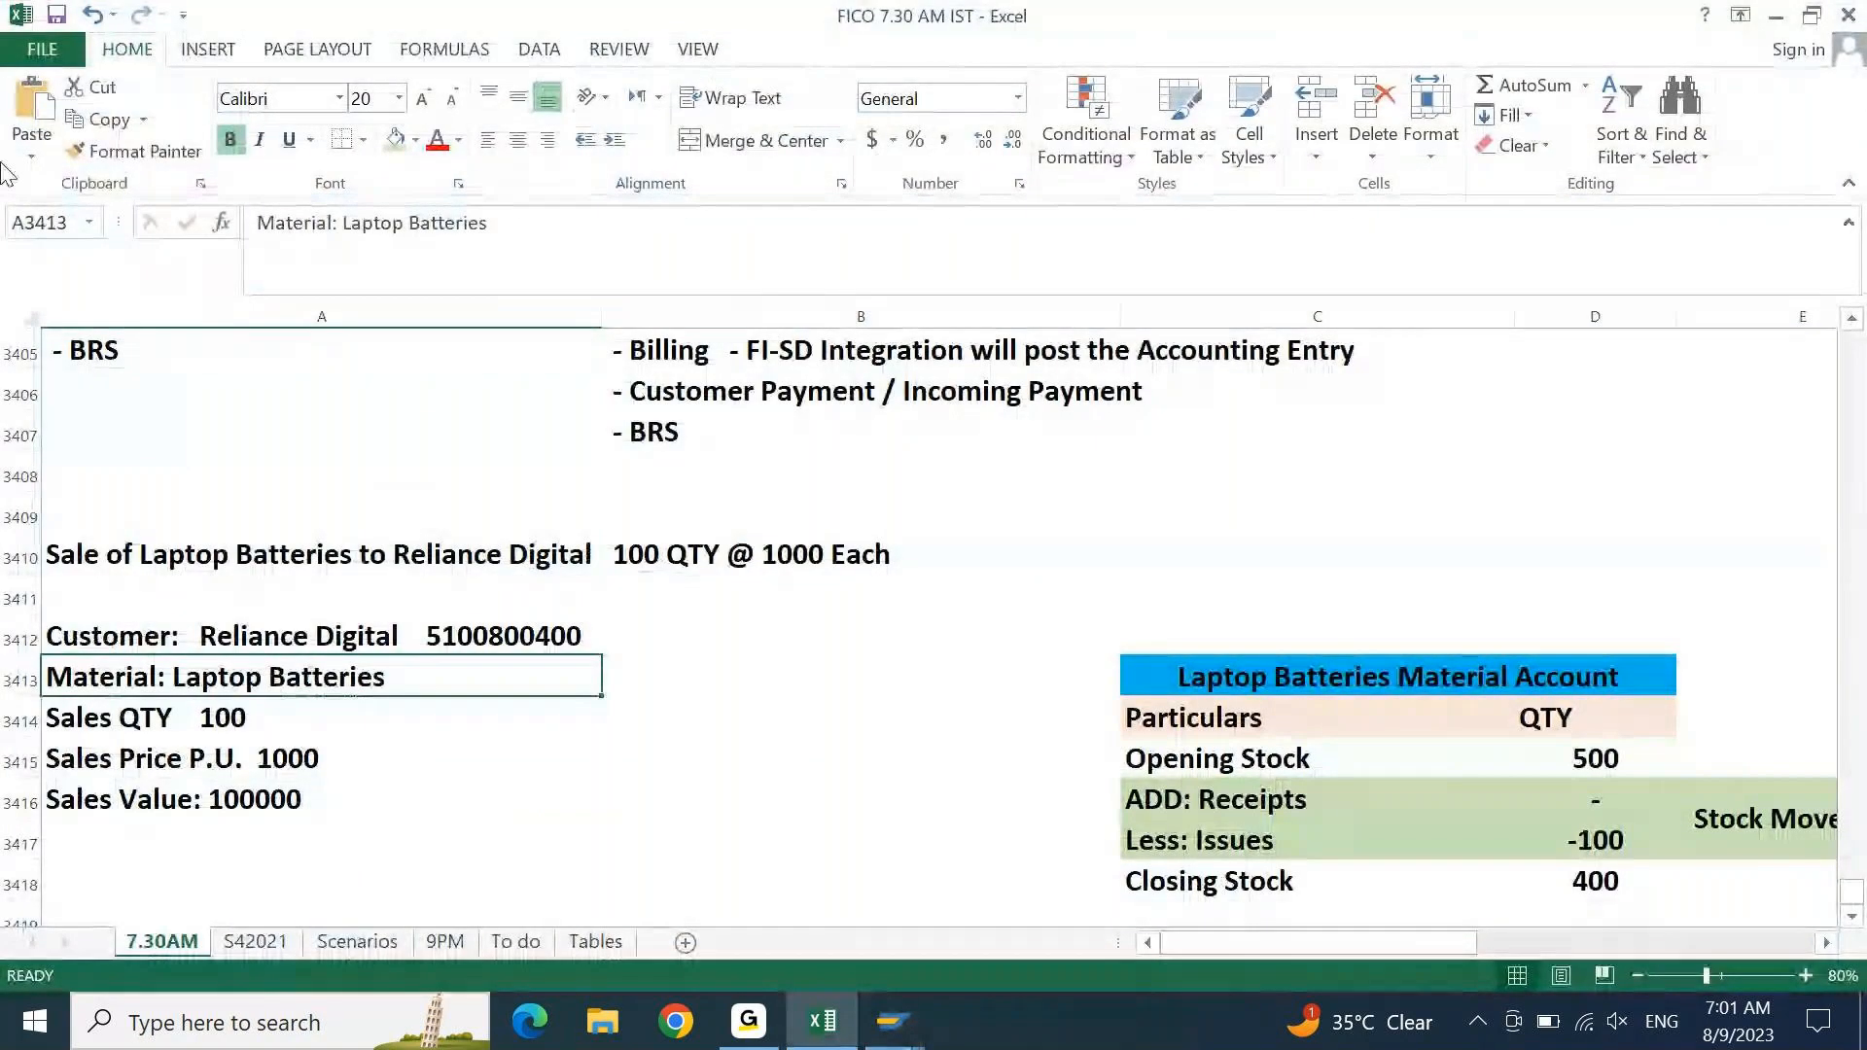
pyautogui.hotkey('alt', 'Tab')
pyautogui.hotkey('alt', 'Tab')
pyautogui.hotkey('alt', 'shift', 'Tab')
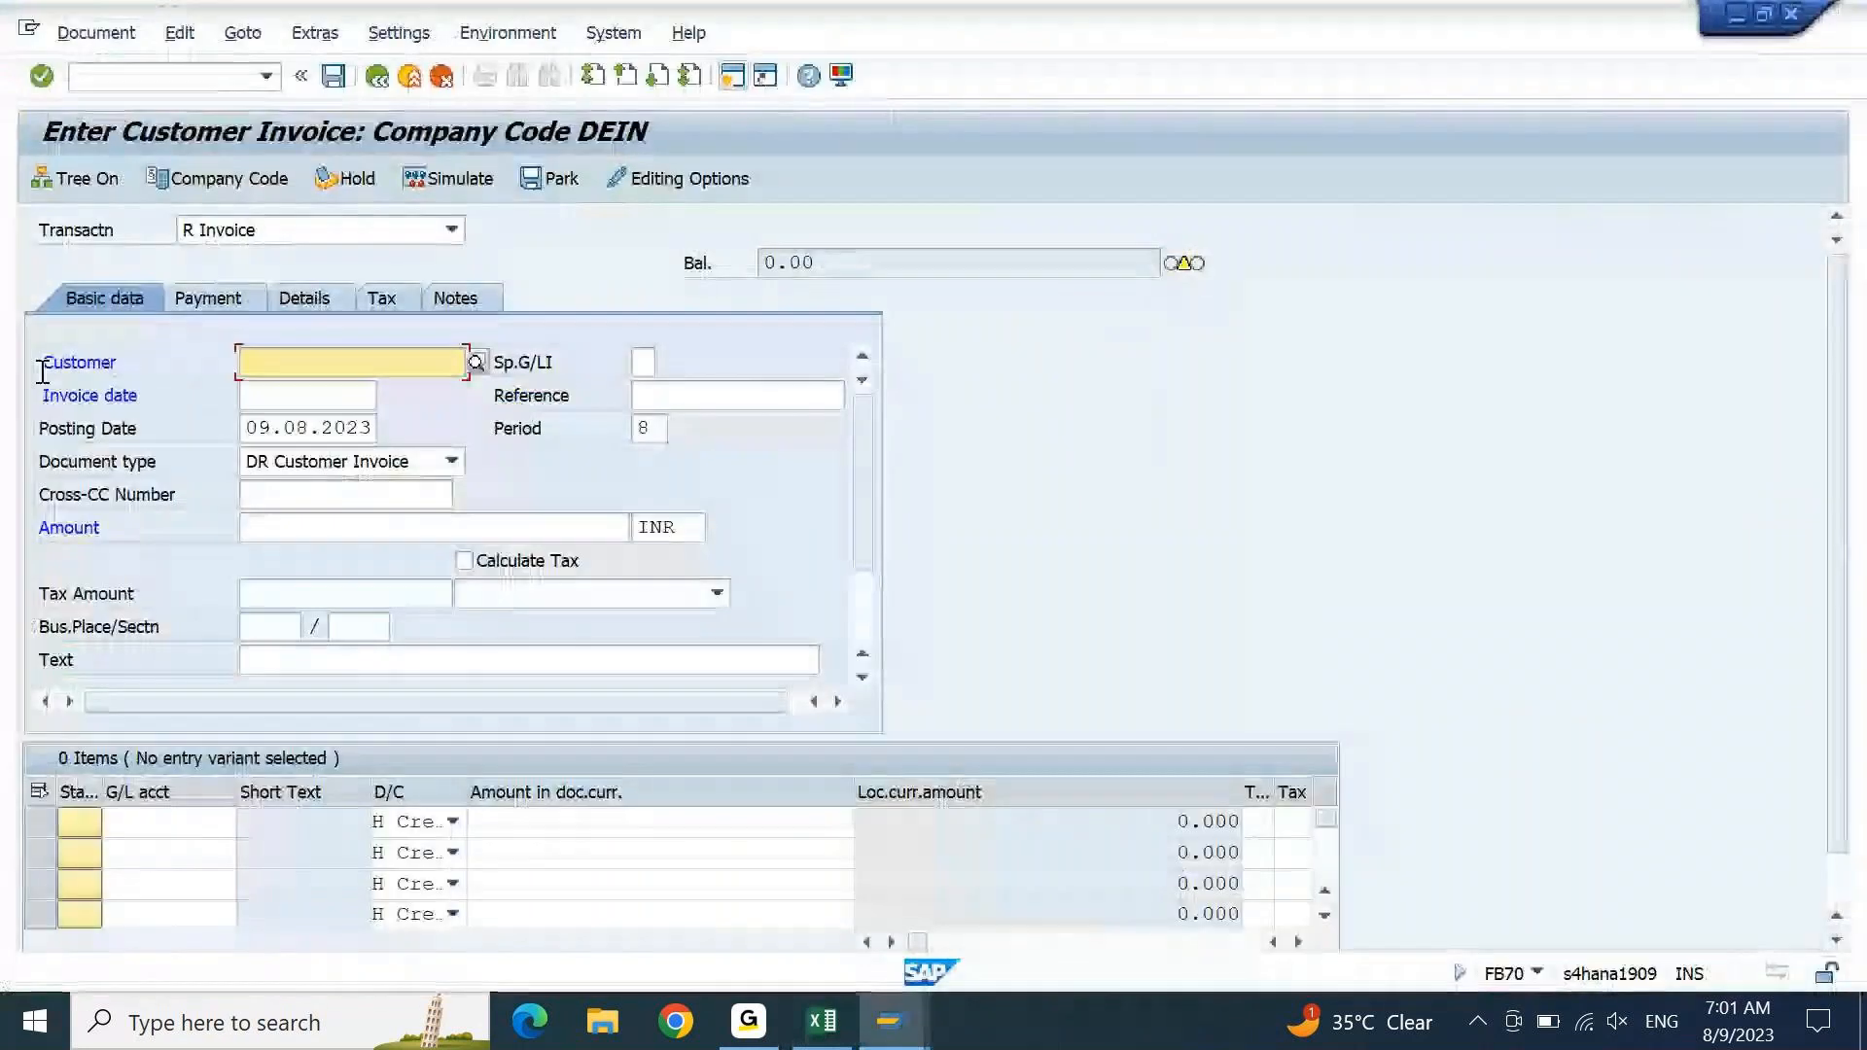
pyautogui.hotkey('alt', 'Tab')
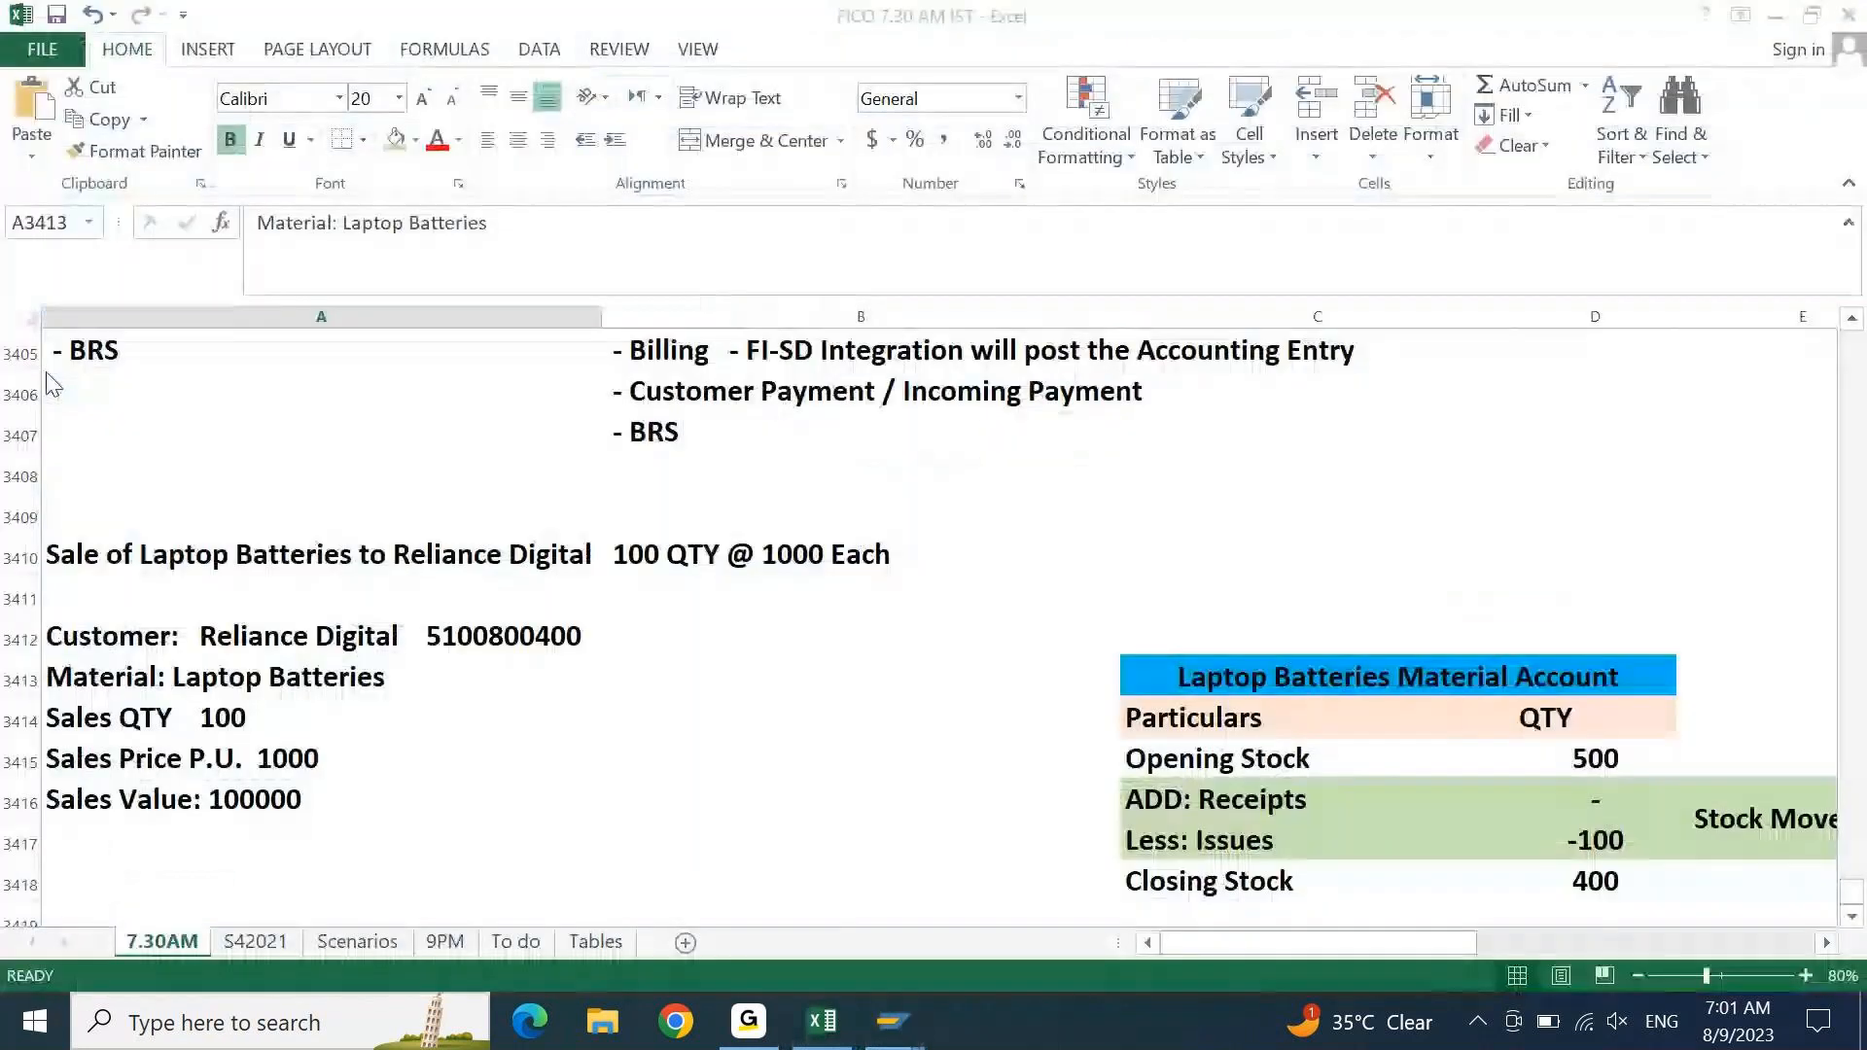
pyautogui.press('Up')
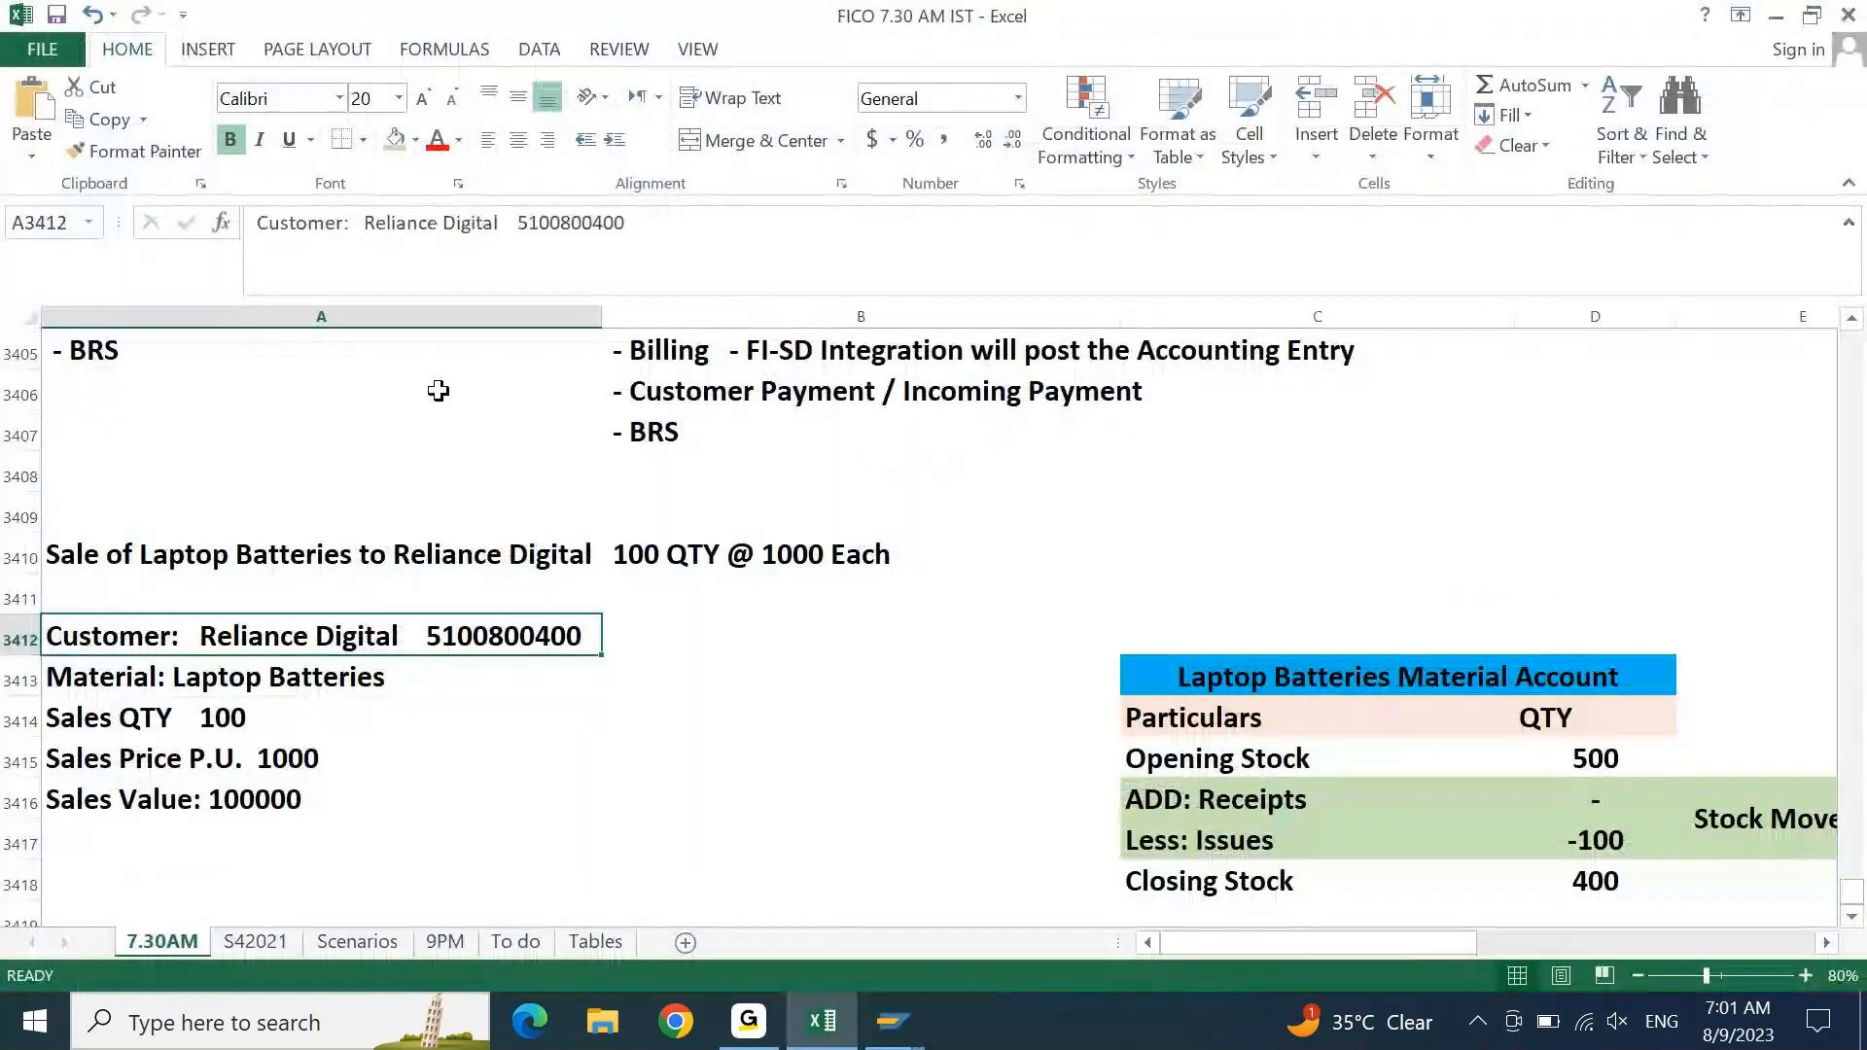
pyautogui.doubleClick(657, 227)
pyautogui.hotkey('ctrl', 'c')
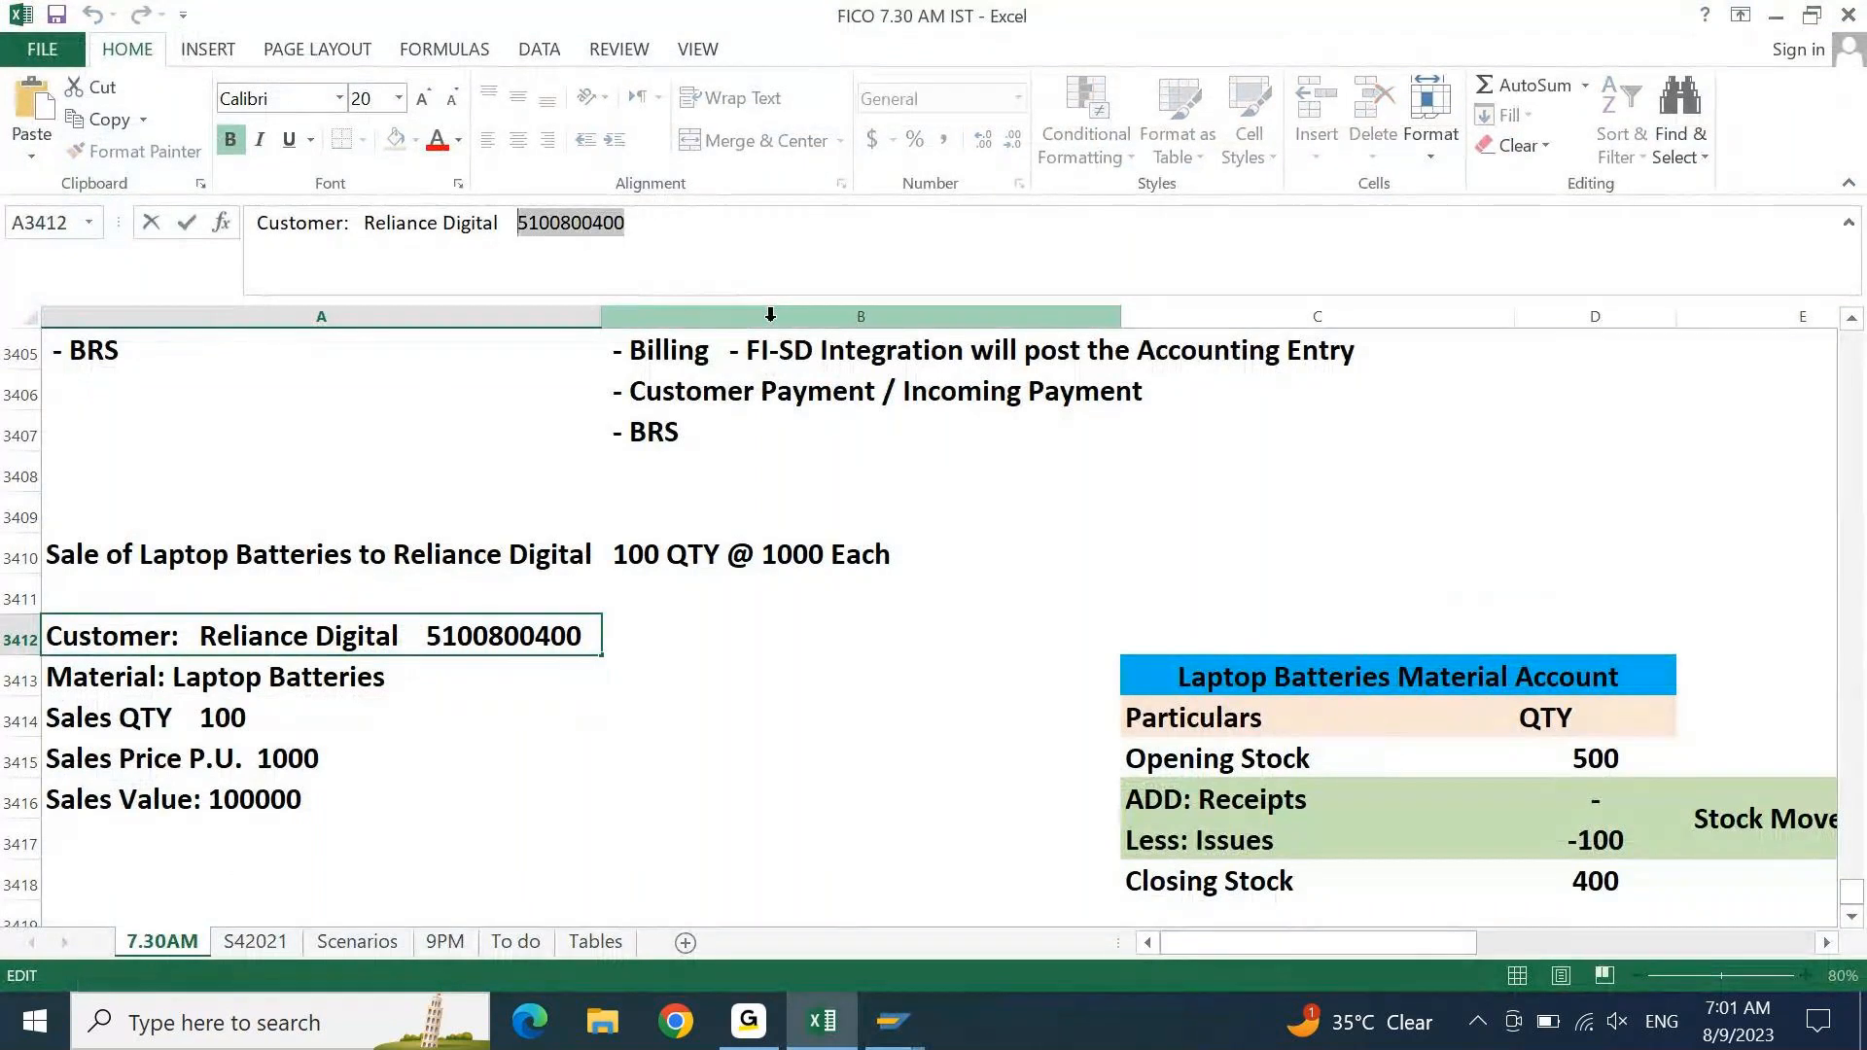
pyautogui.hotkey('alt', 'Tab')
pyautogui.hotkey('ctrl', 'v')
# - Set the invoice date to 09.08.2023 by copying the posting date
pyautogui.press('Tab')
pyautogui.press('Tab')
pyautogui.press('Tab')
pyautogui.press('Tab')
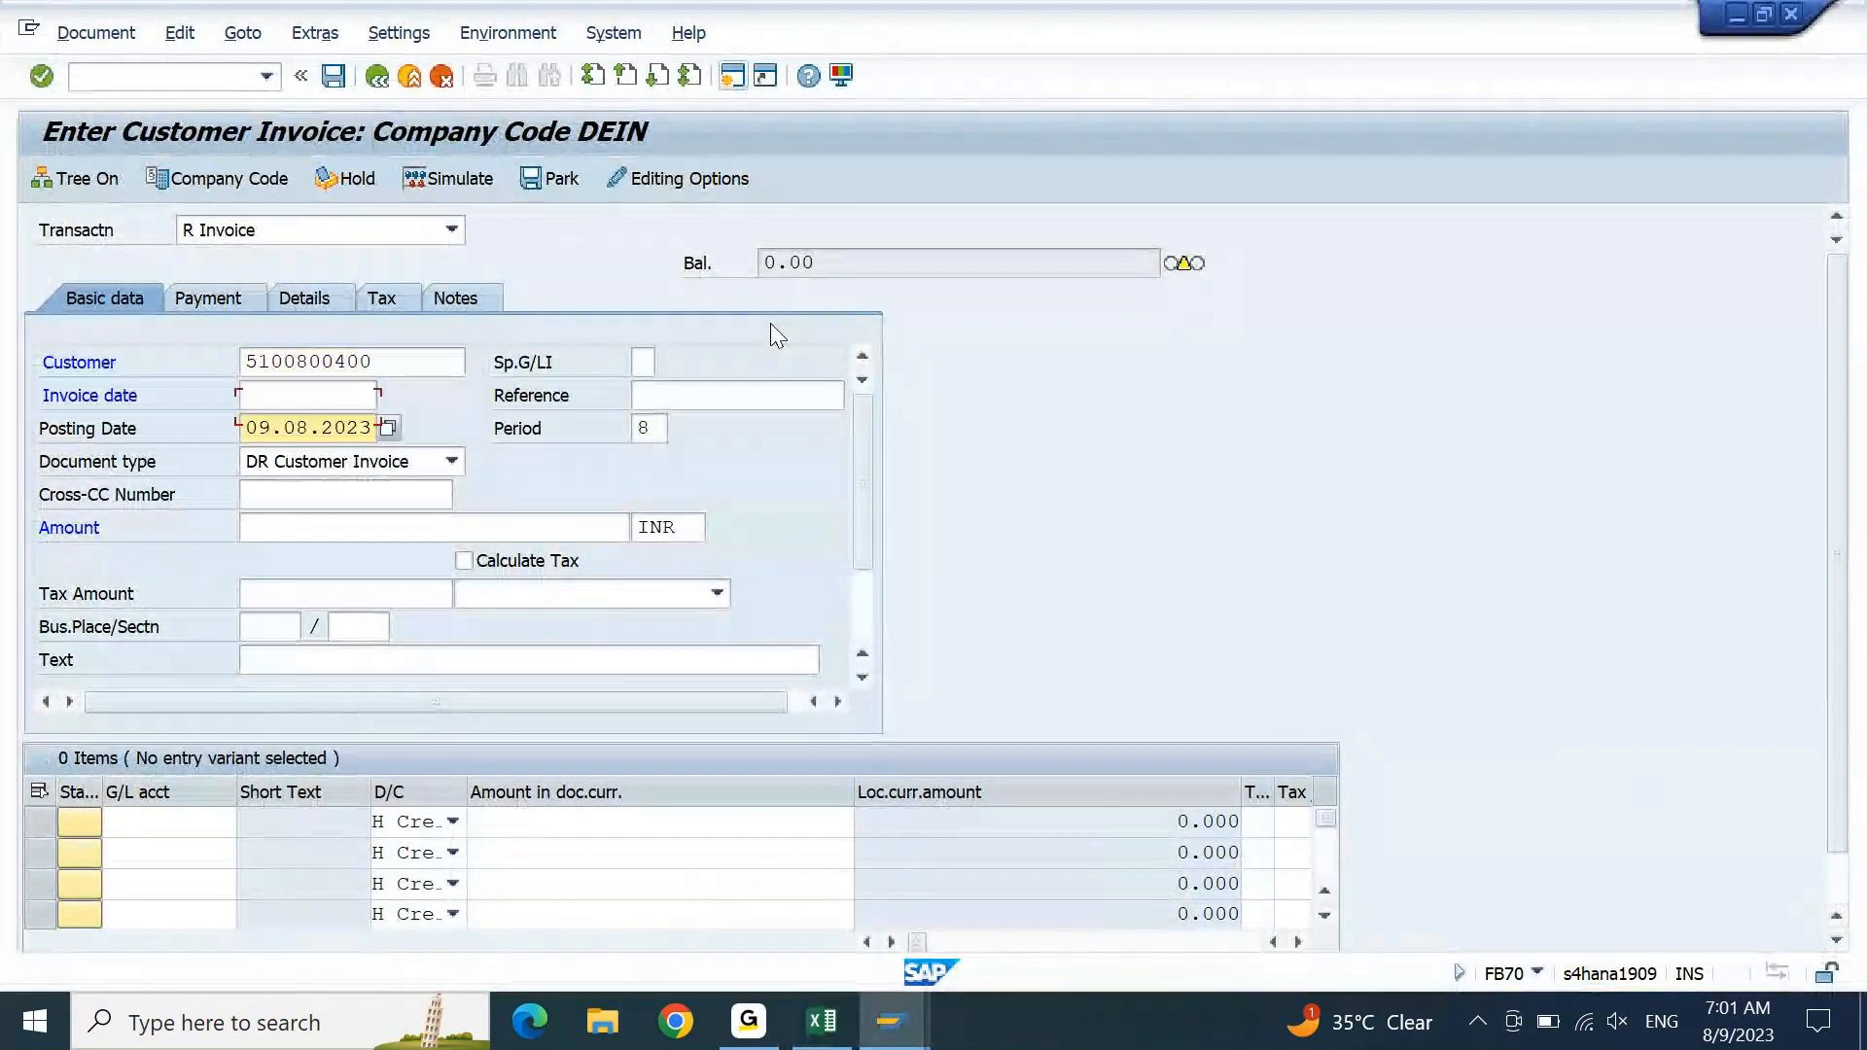
pyautogui.hotkey('shift', 'Tab')
pyautogui.press('Tab')
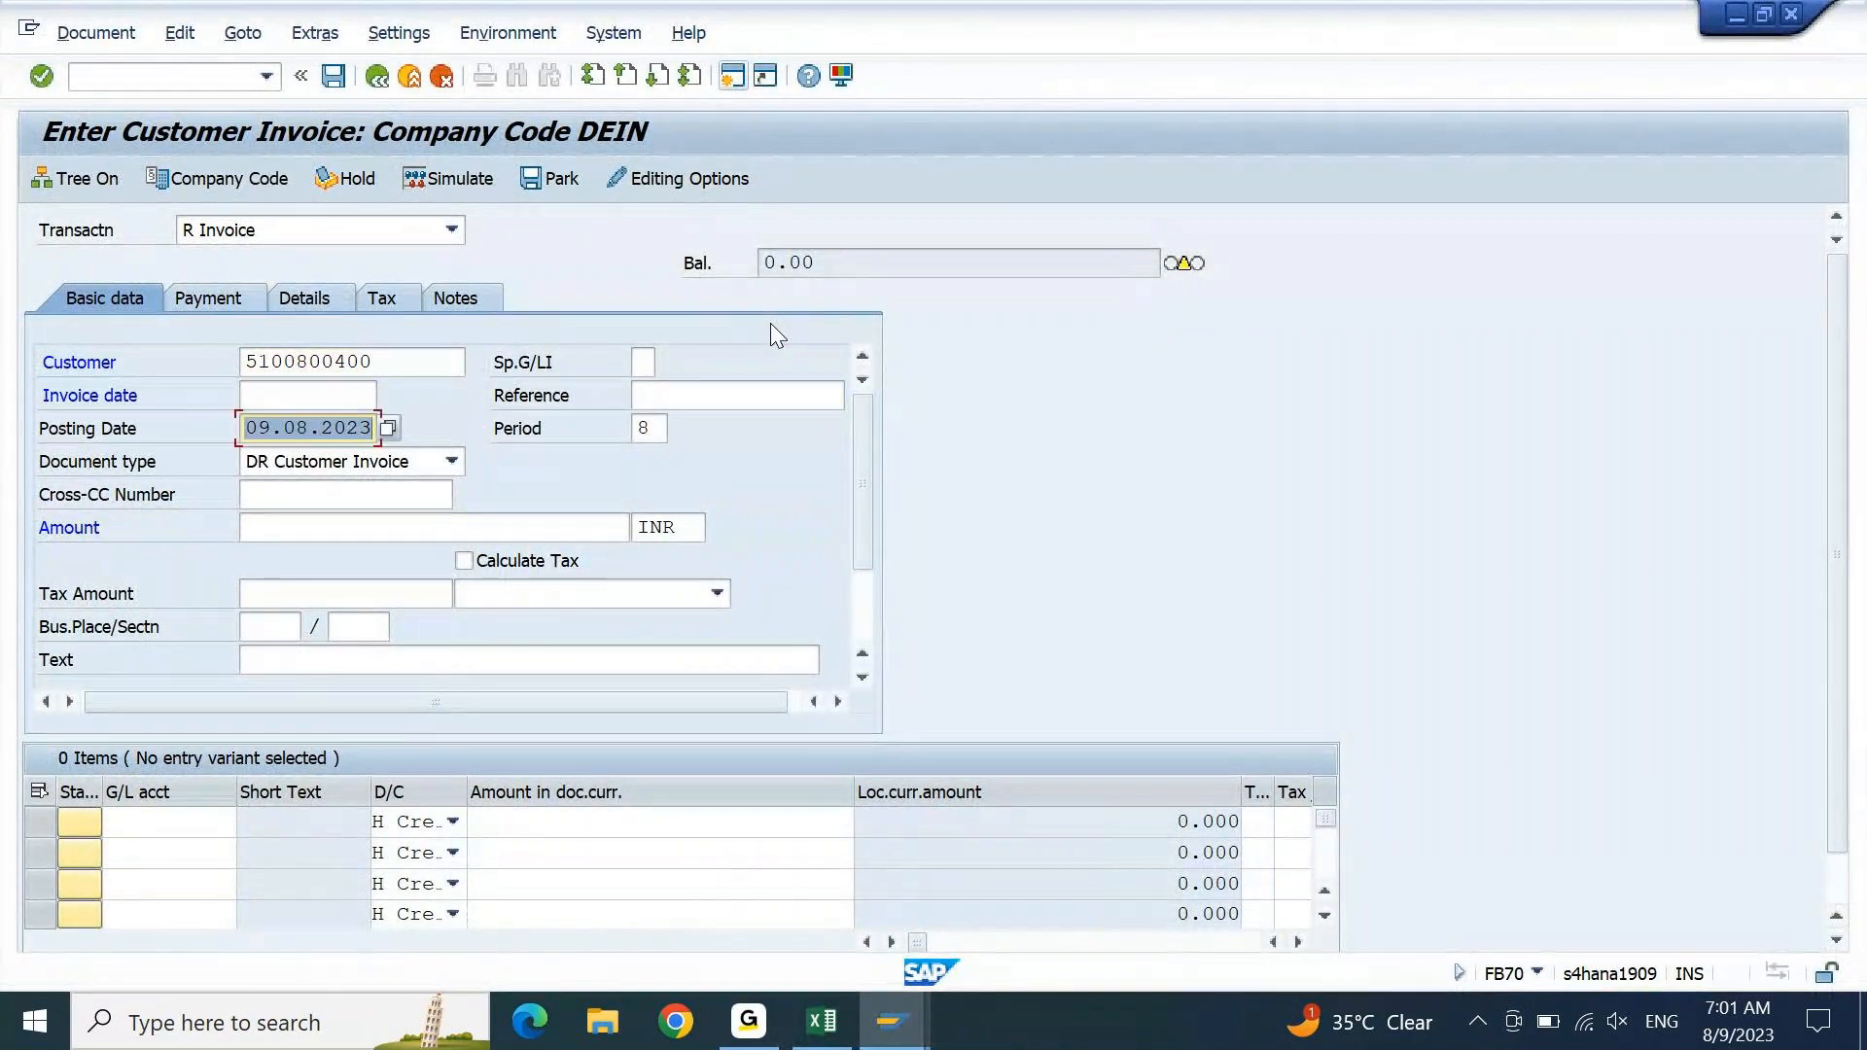
pyautogui.hotkey('ctrl', 'c')
pyautogui.hotkey('shift', 'Tab')
pyautogui.hotkey('shift', 'Tab')
pyautogui.hotkey('ctrl', 'v')
pyautogui.press('Tab')
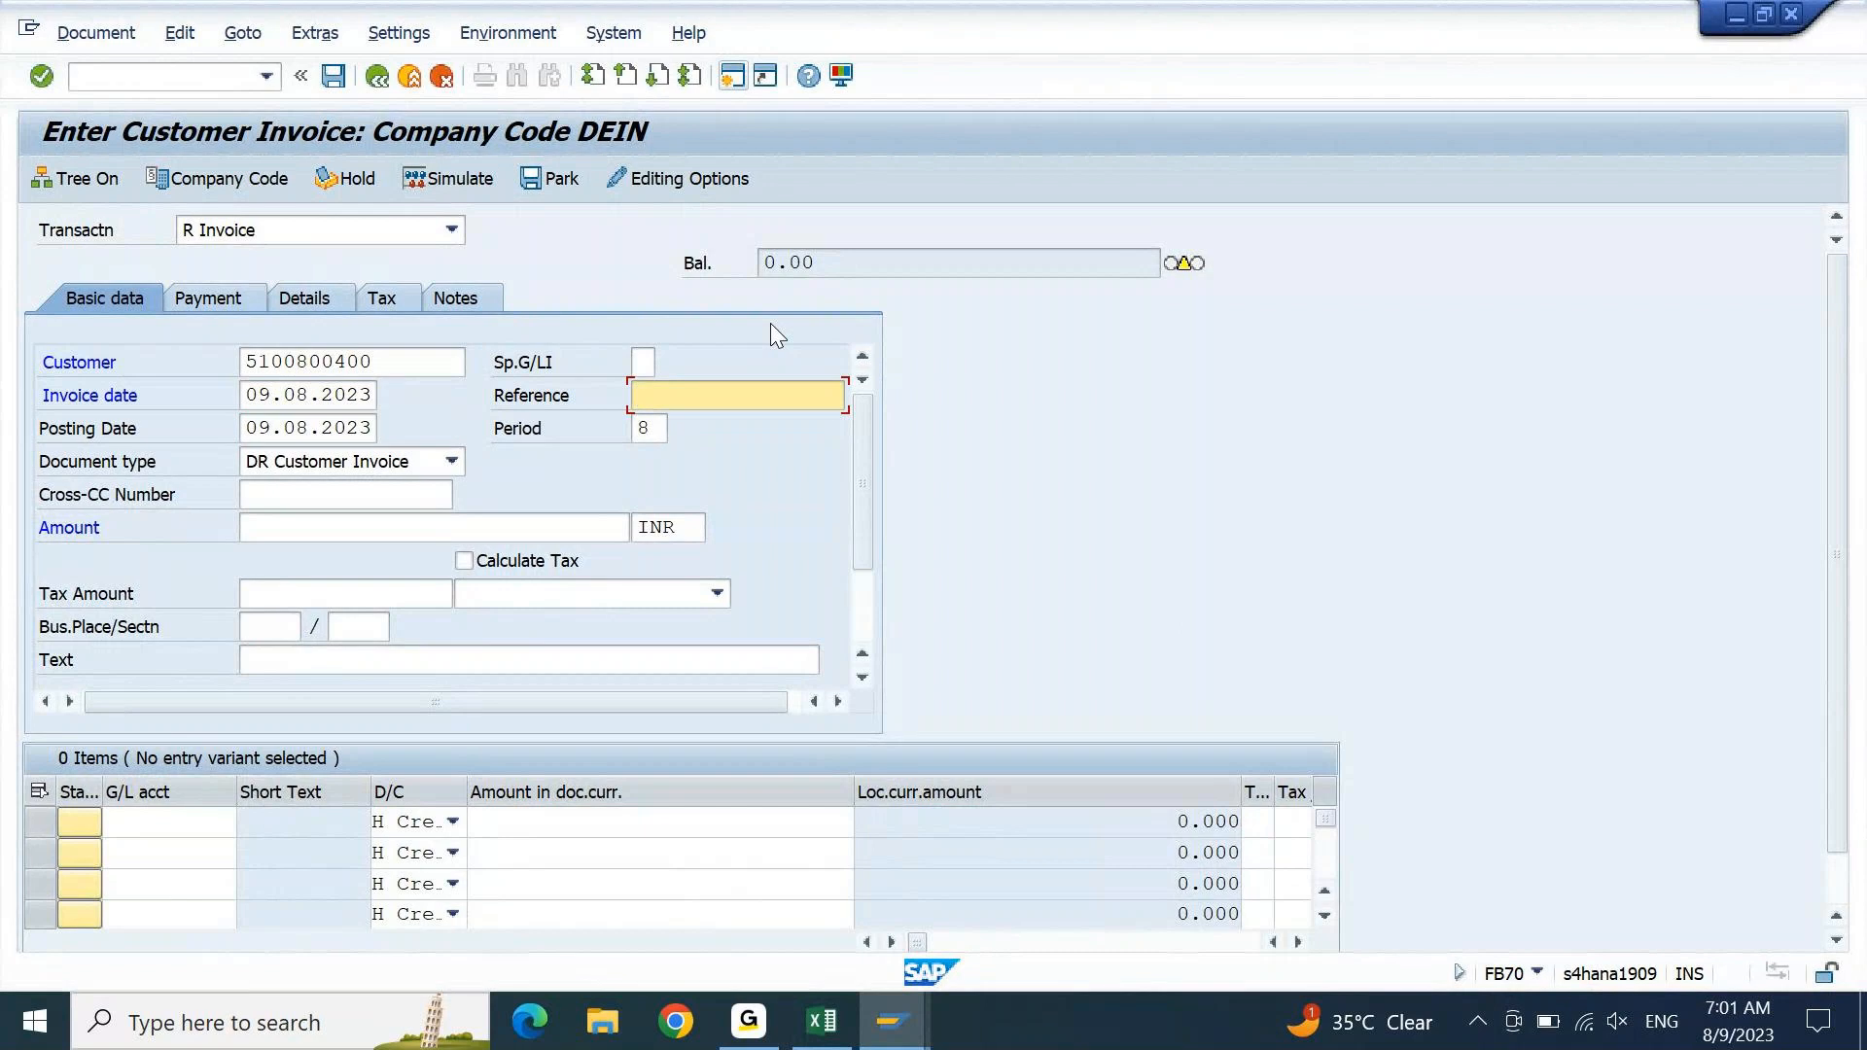
# - Enter FI SALES as the invoice reference and 50000 as the amount in INR
pyautogui.write('FI SALES')
pyautogui.click(377, 494)
pyautogui.click(377, 526)
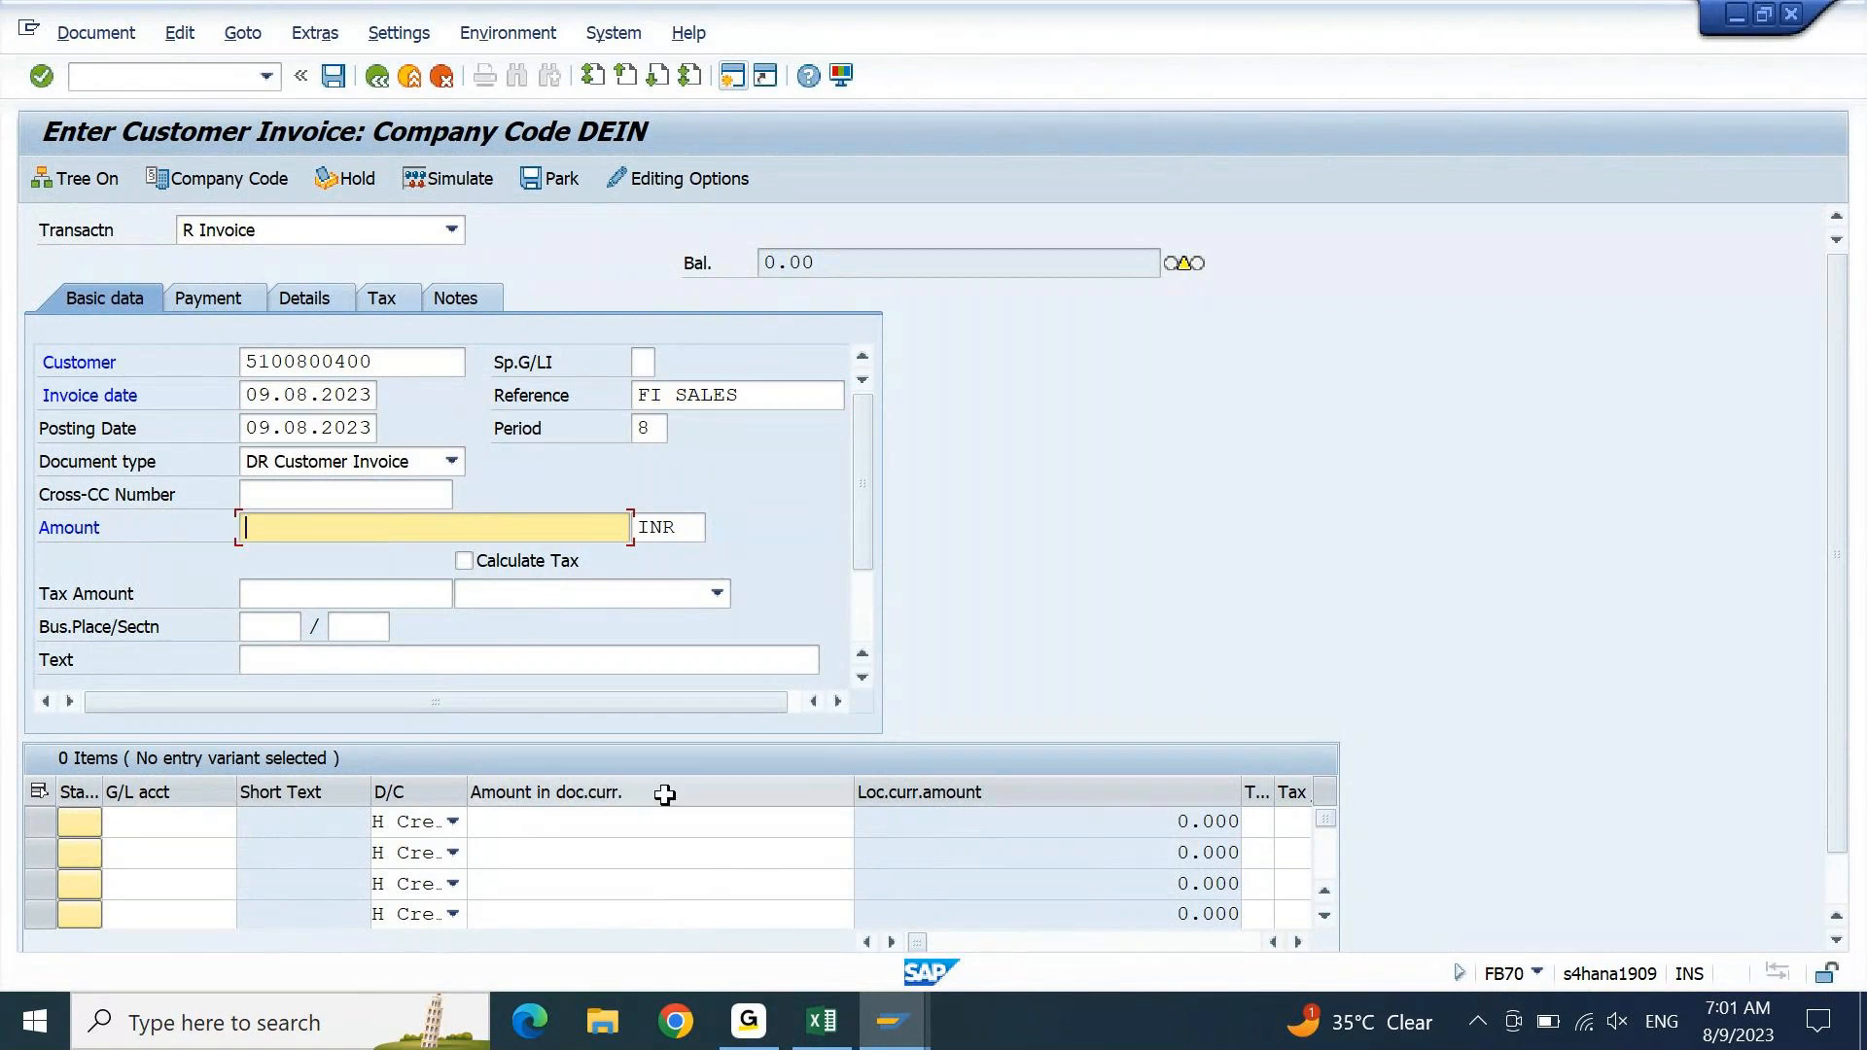
pyautogui.write('50000')
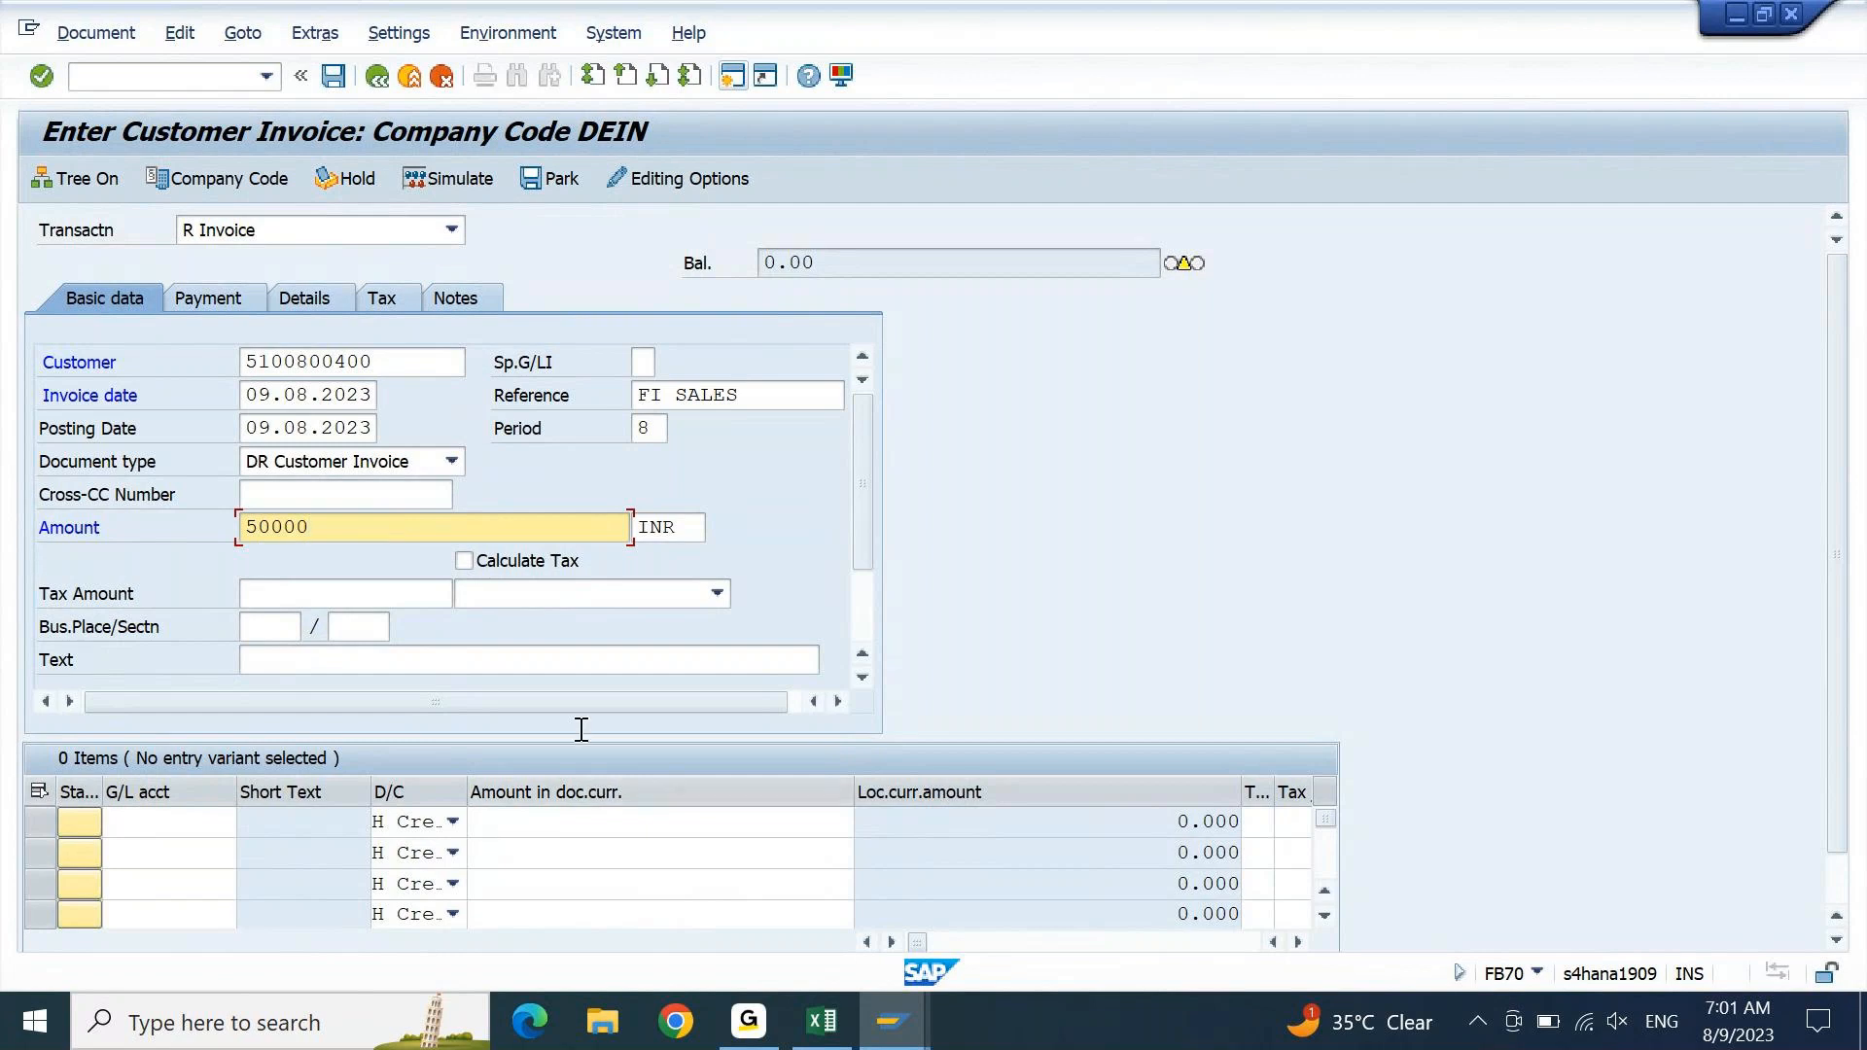
# - Enter FI SALES as the invoice's text
pyautogui.click(739, 664)
pyautogui.write('FI SAKE')
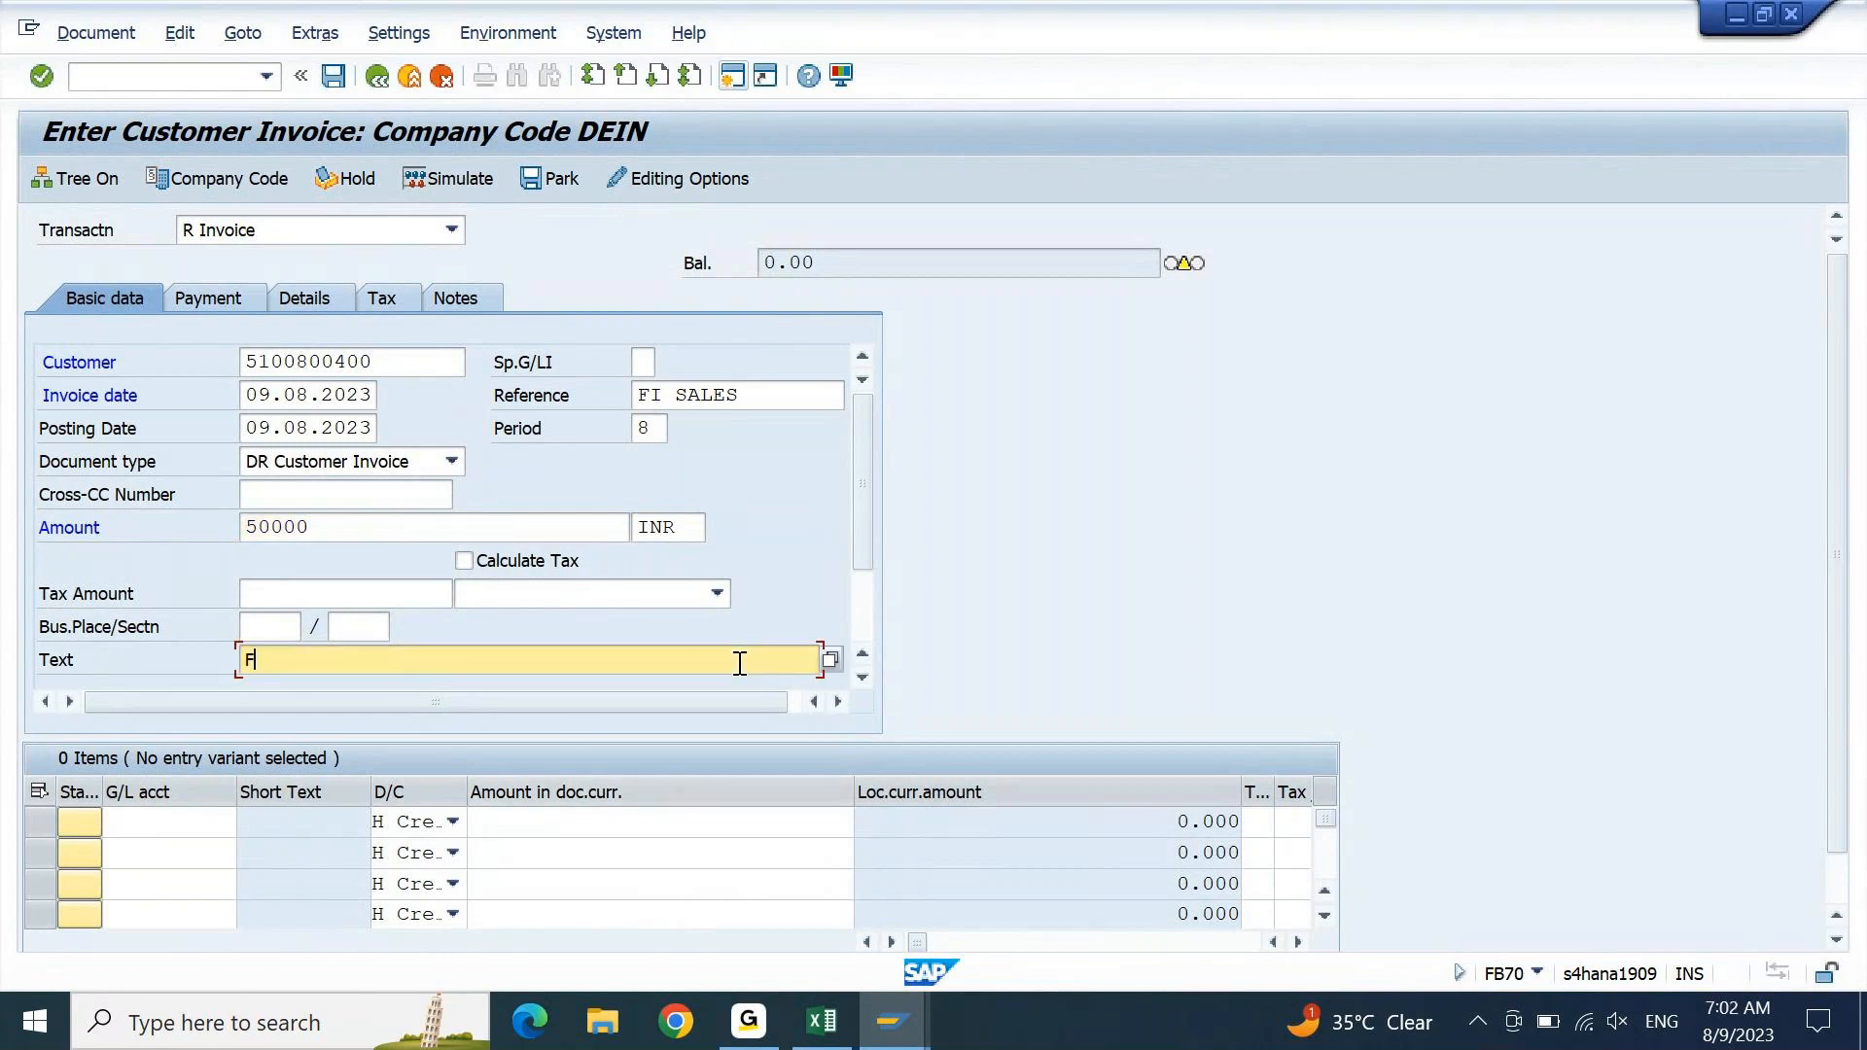
pyautogui.press('BackSpace')
pyautogui.press('BackSpace')
pyautogui.write('LES')
# - Search the G/L accounts of company code DEIN for the long text *SALES* for the first line item
pyautogui.click(224, 825)
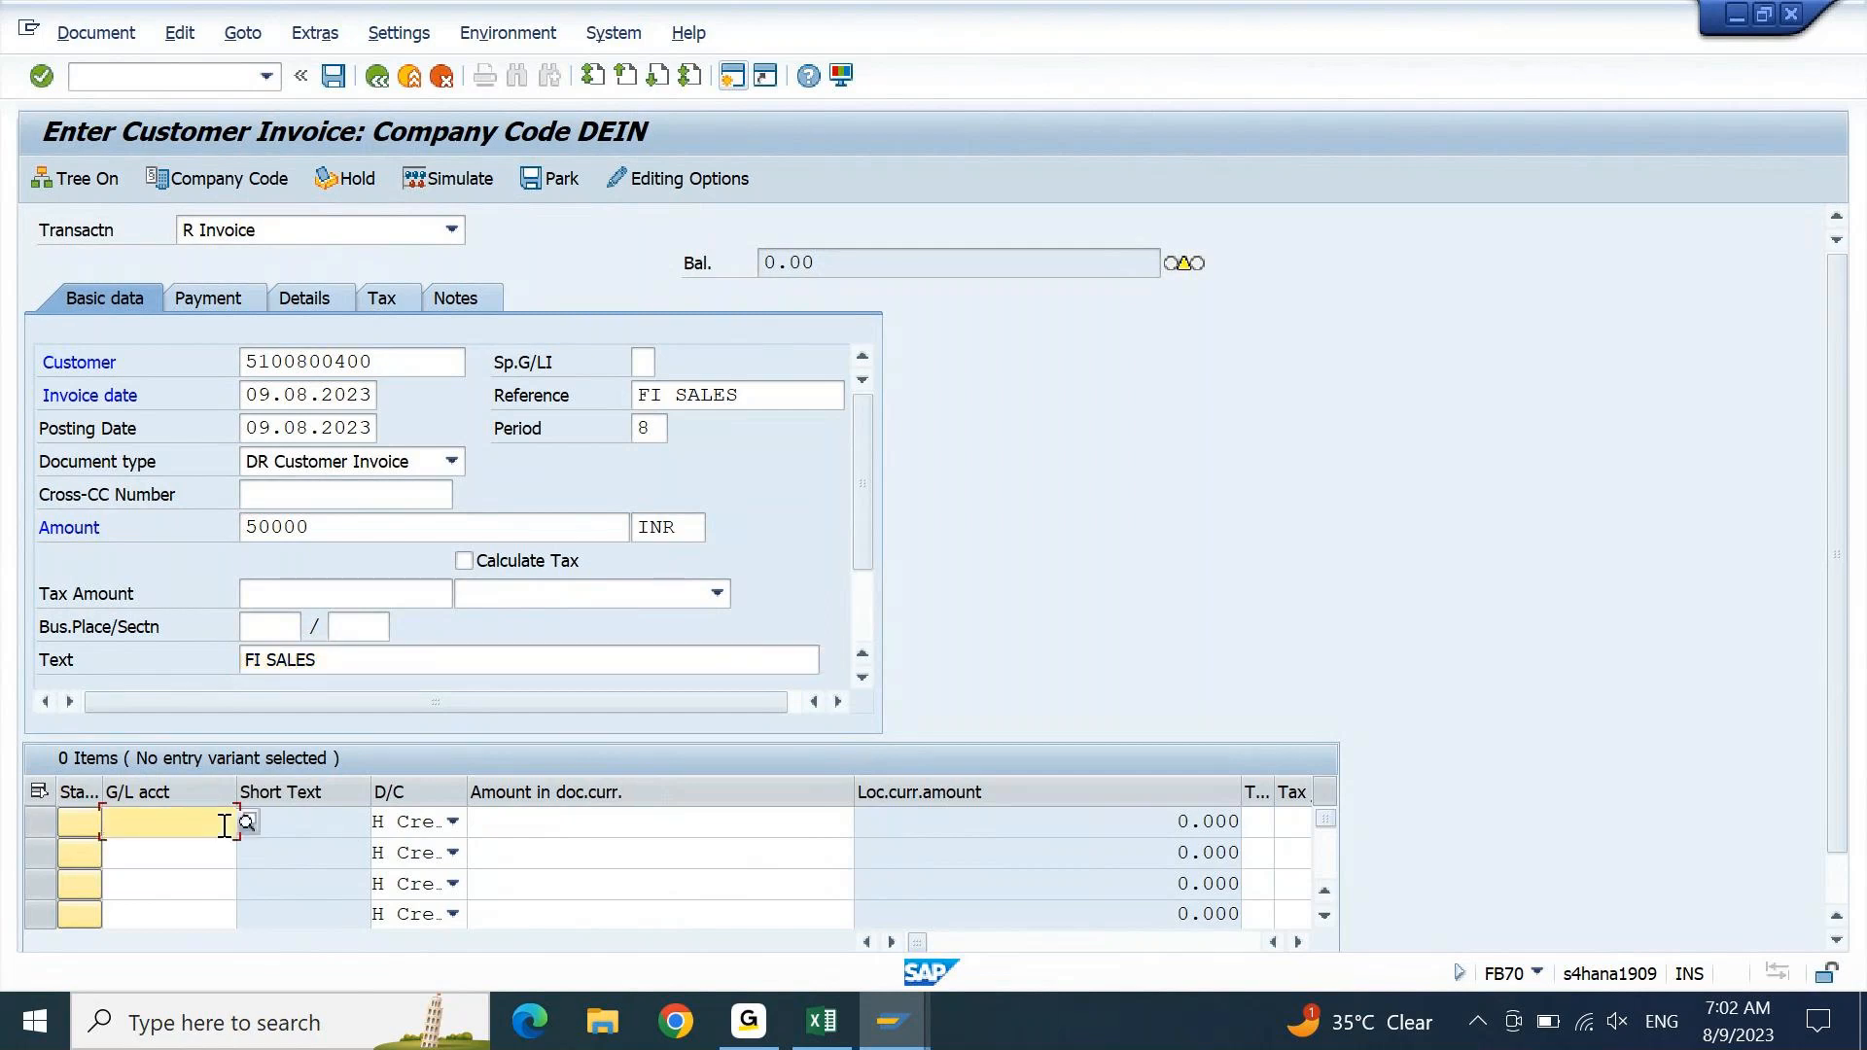
pyautogui.click(246, 823)
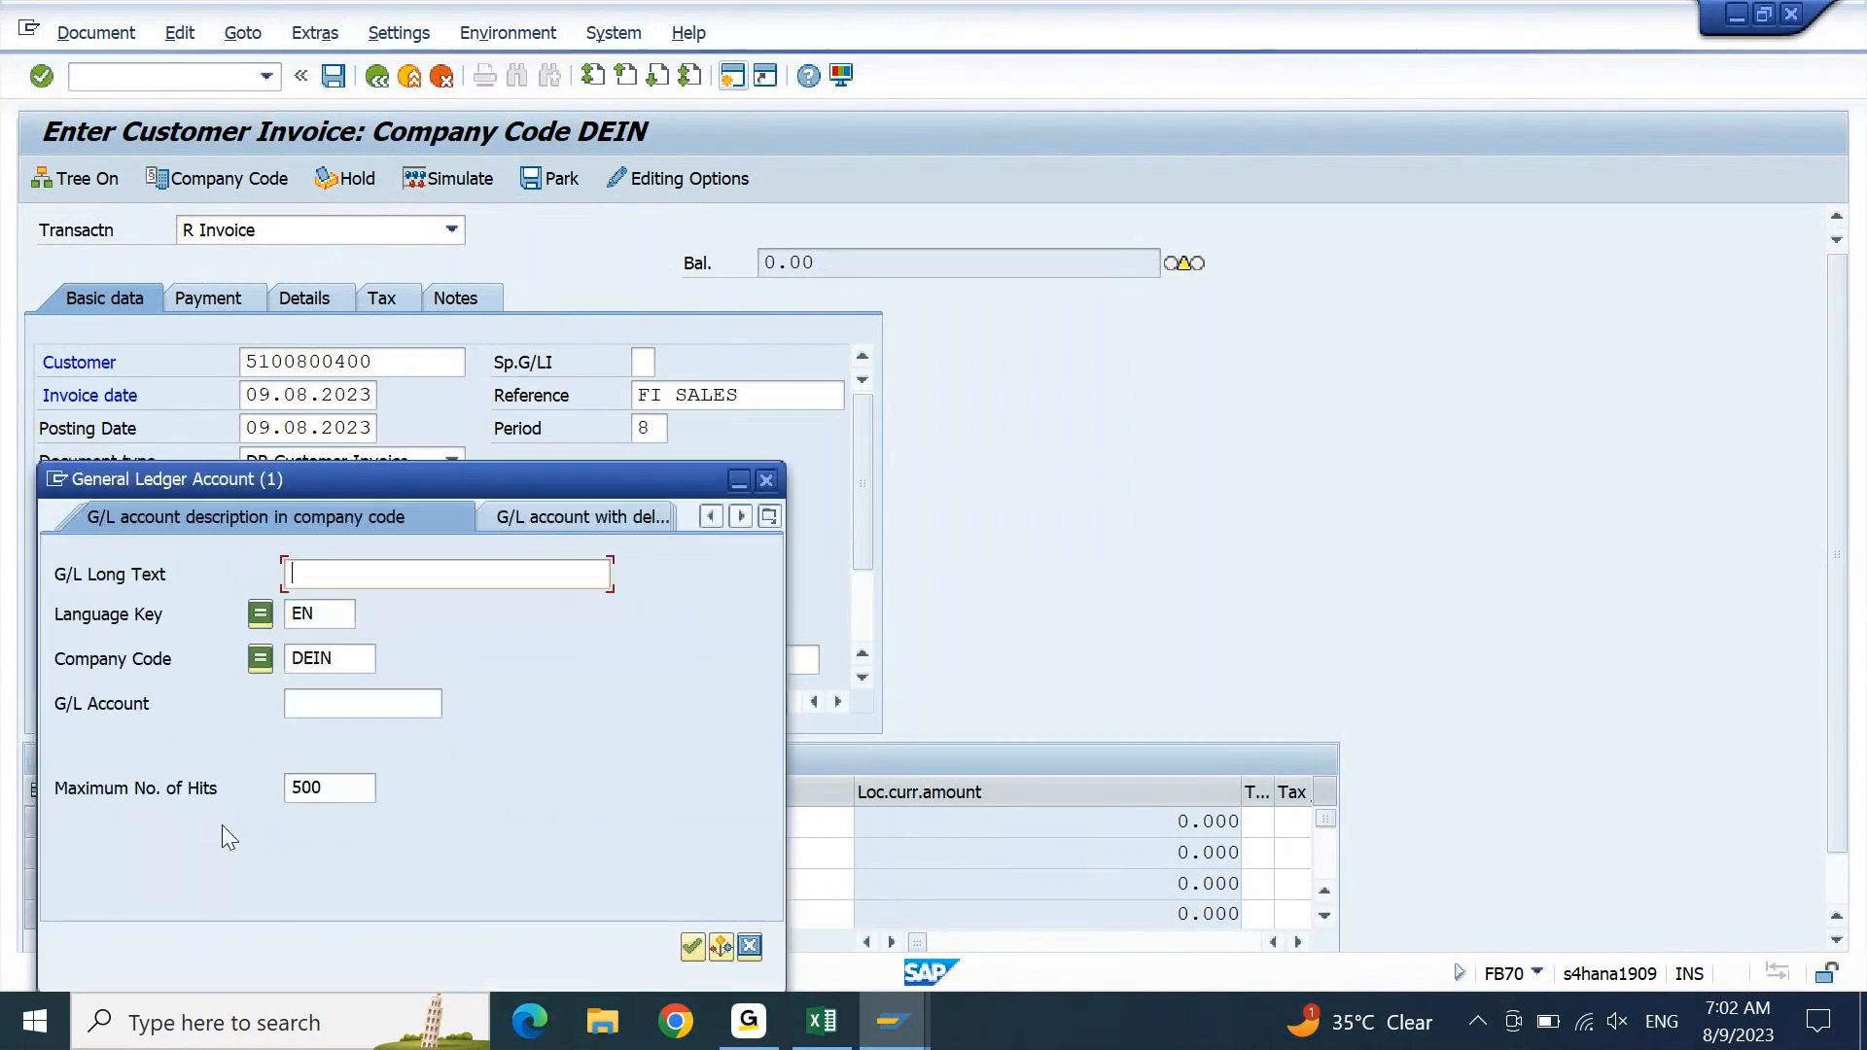
pyautogui.write('*SALES')
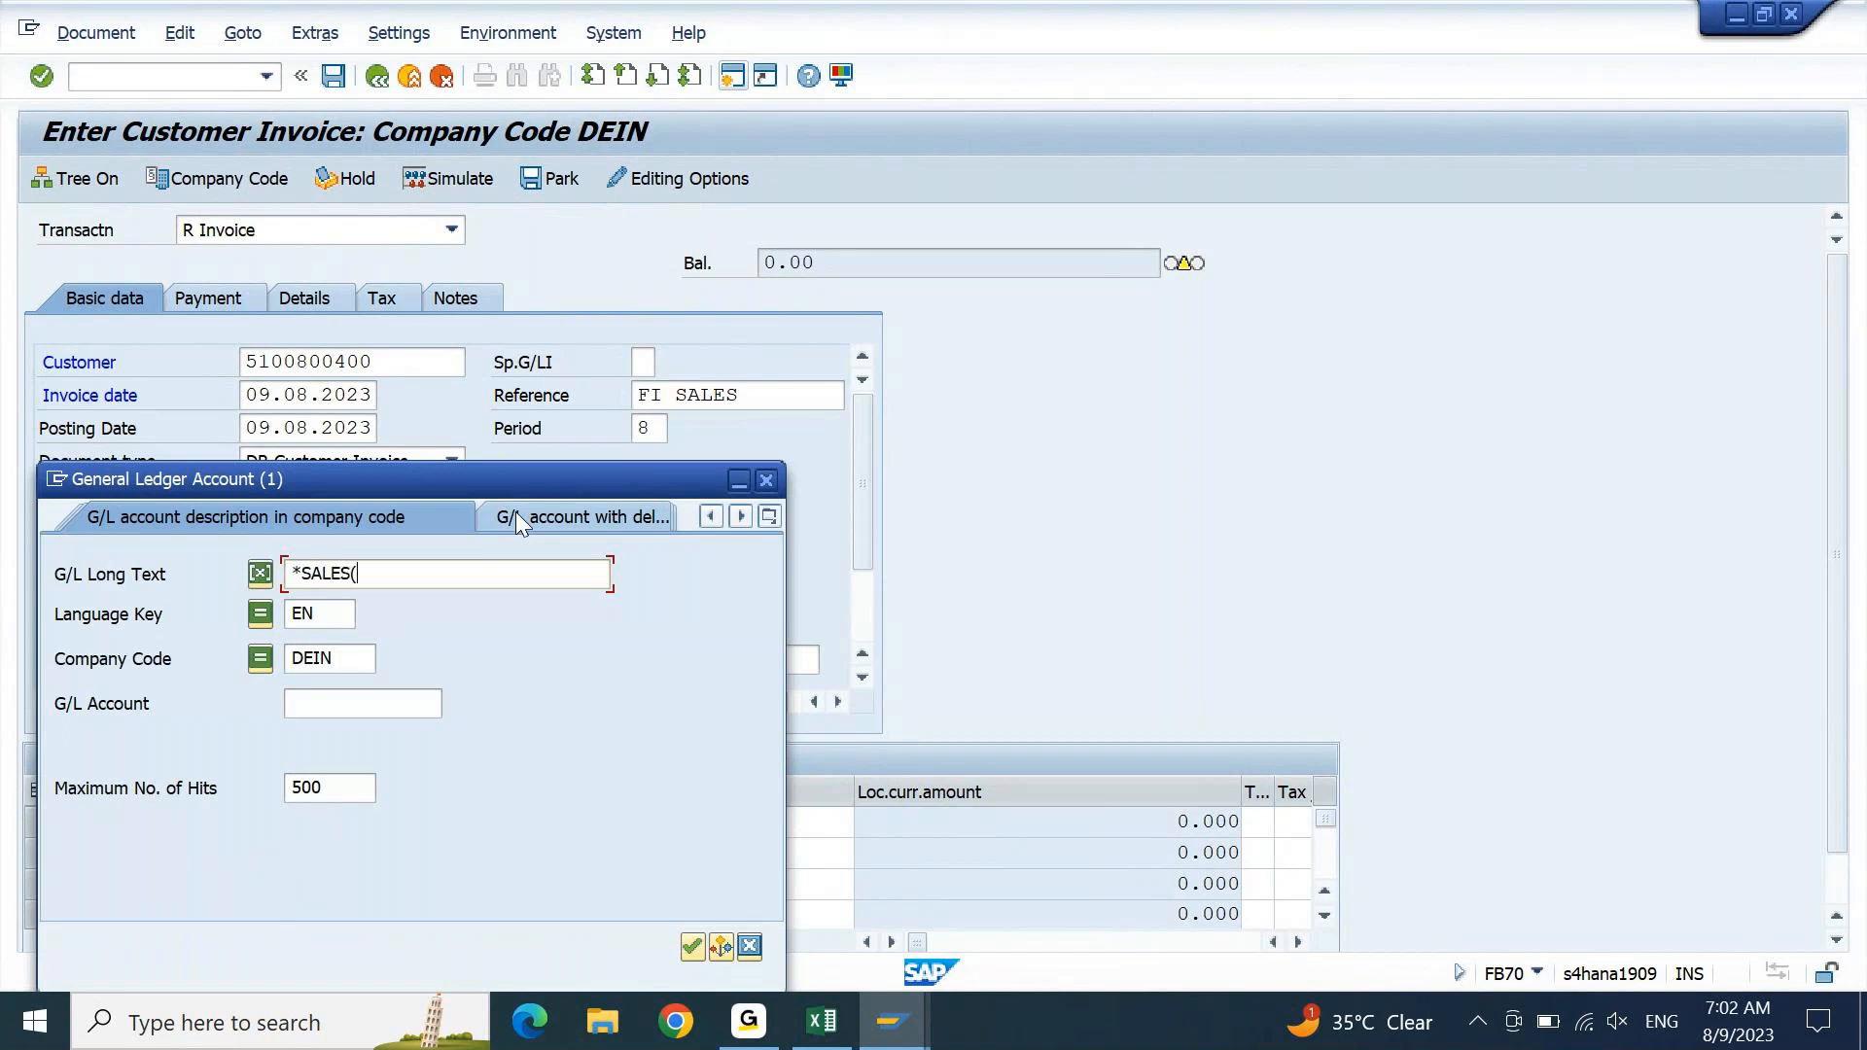
pyautogui.write('*')
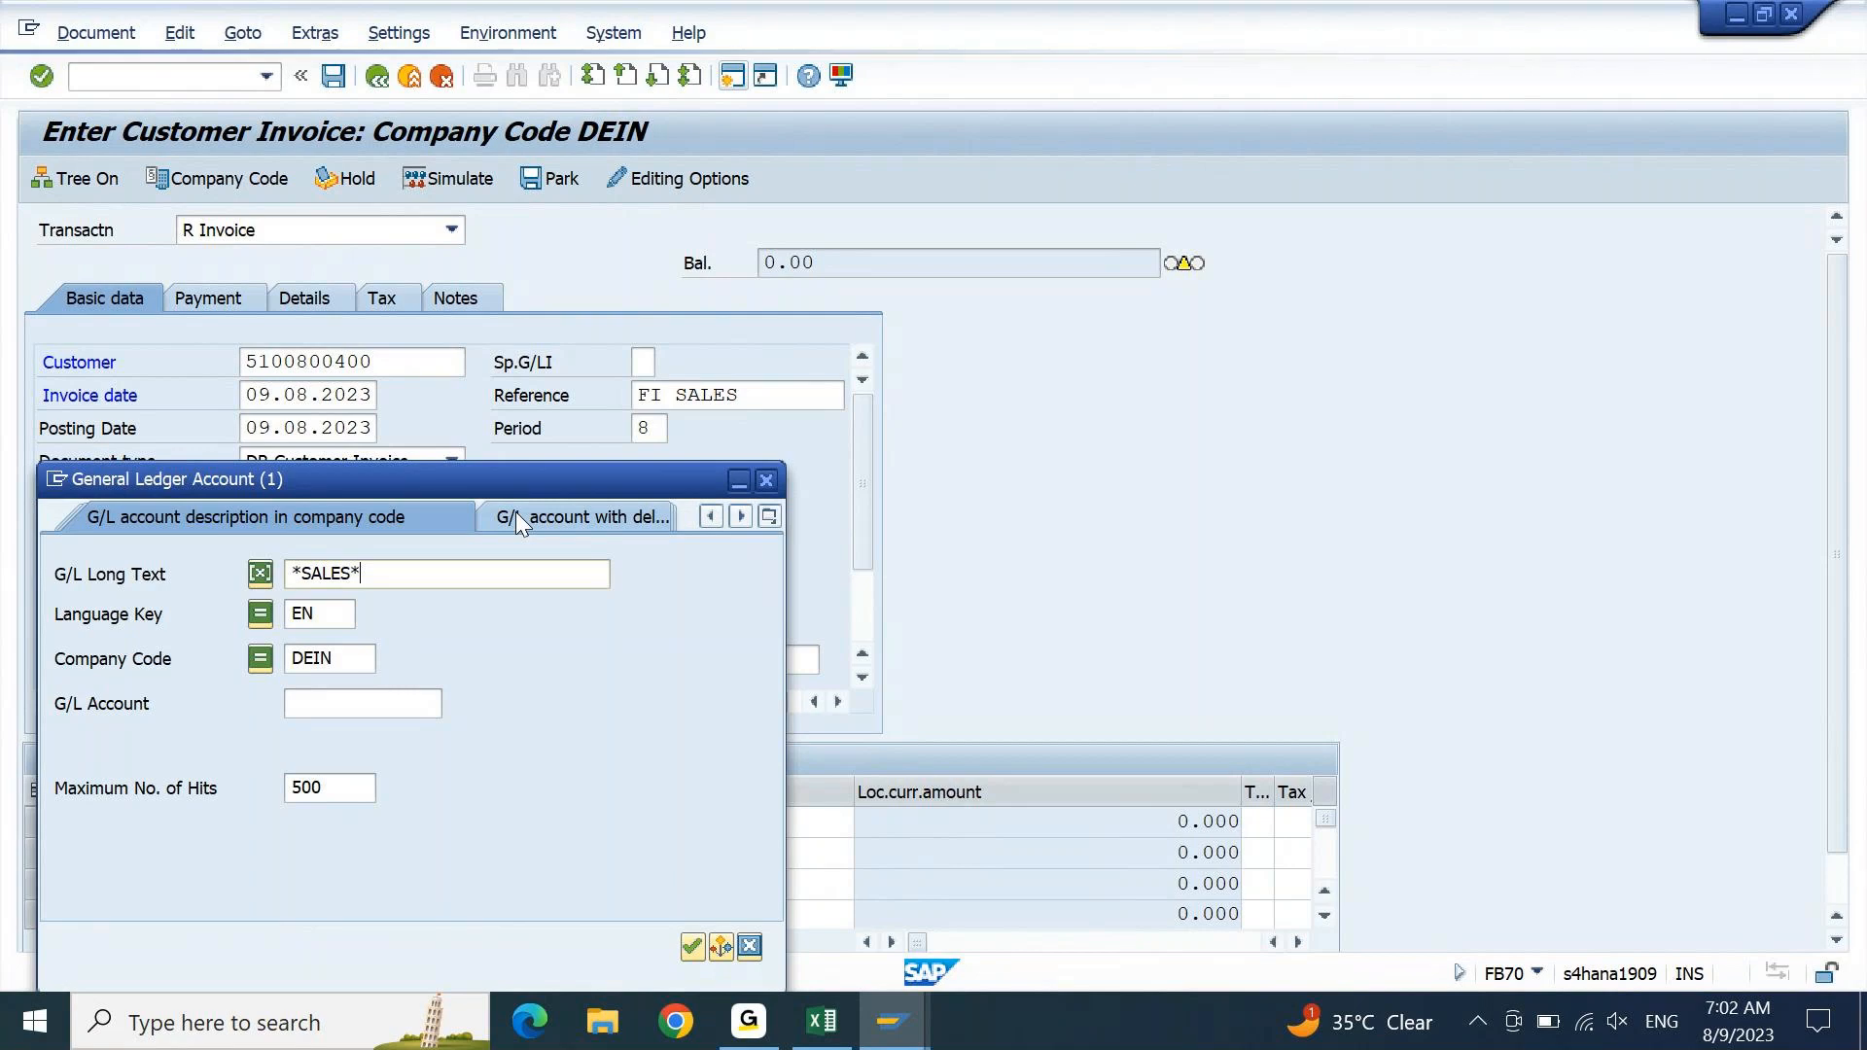
pyautogui.press('Return')
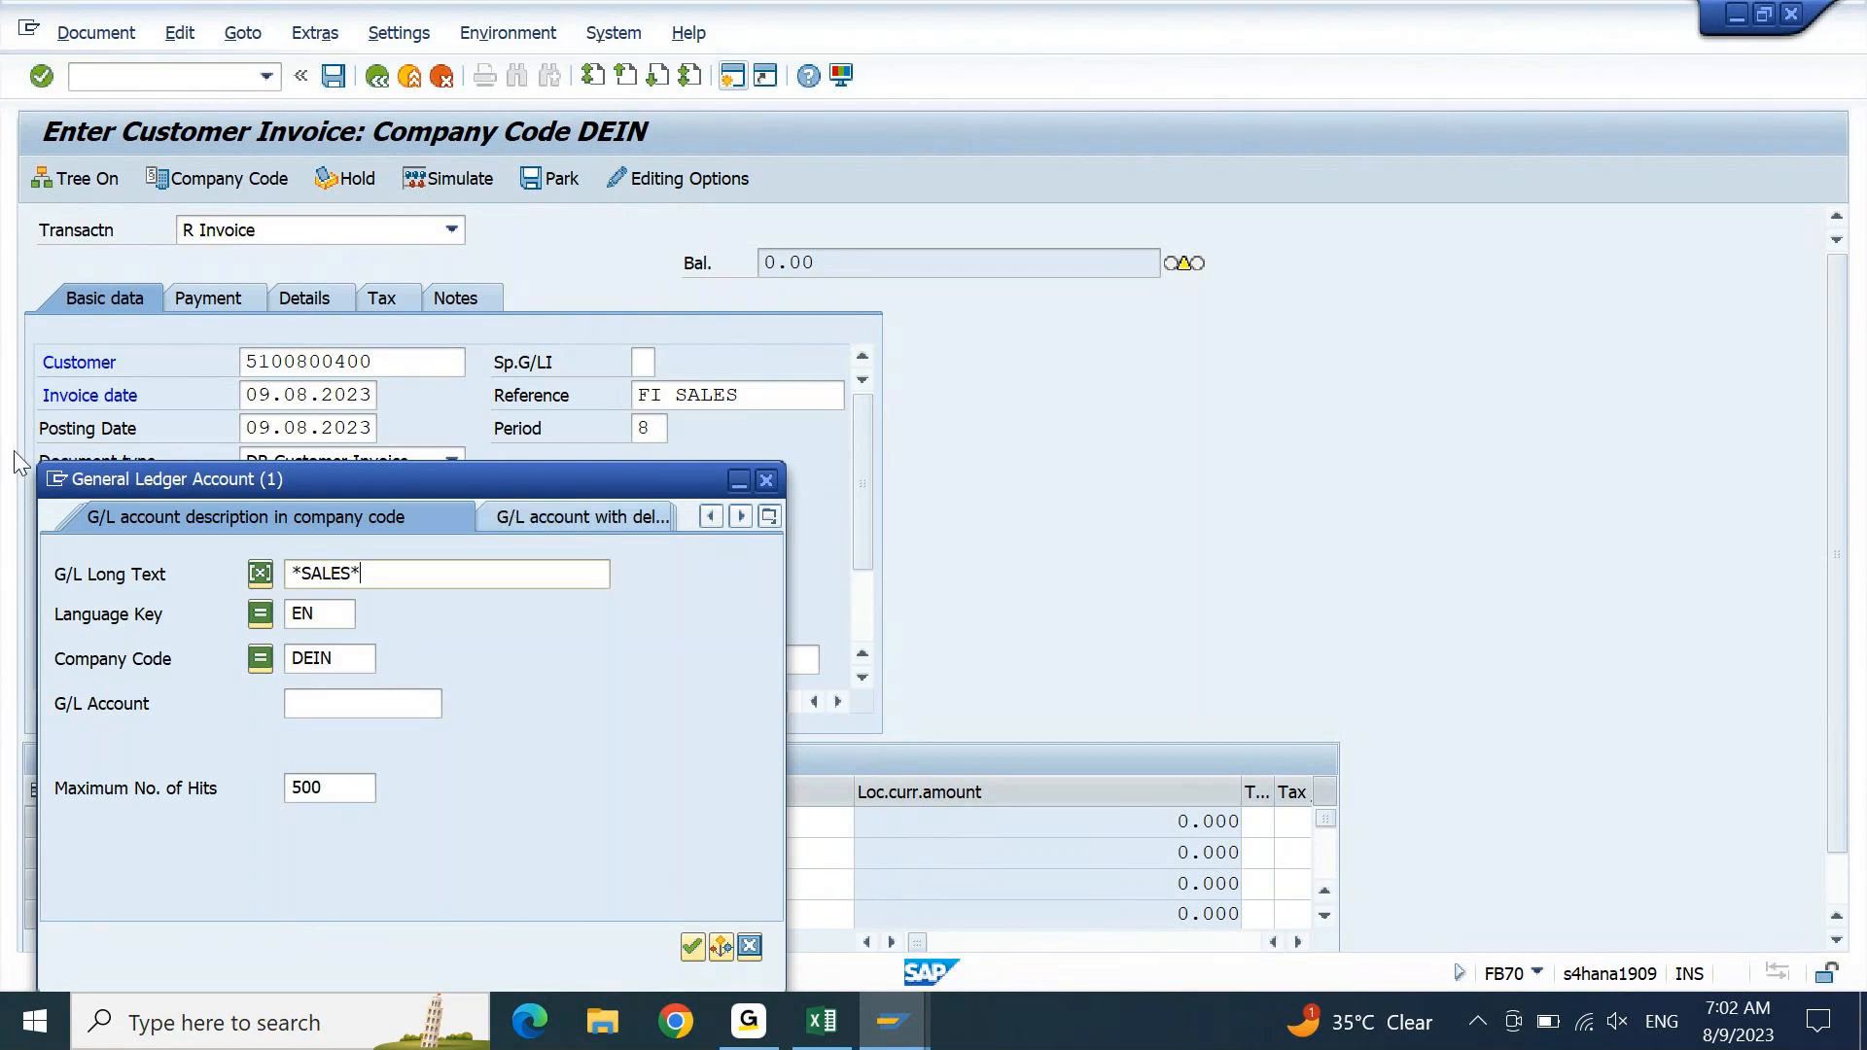
# - Create an additional SAP session from the G/L account search and return to the customer invoice
pyautogui.click(56, 479)
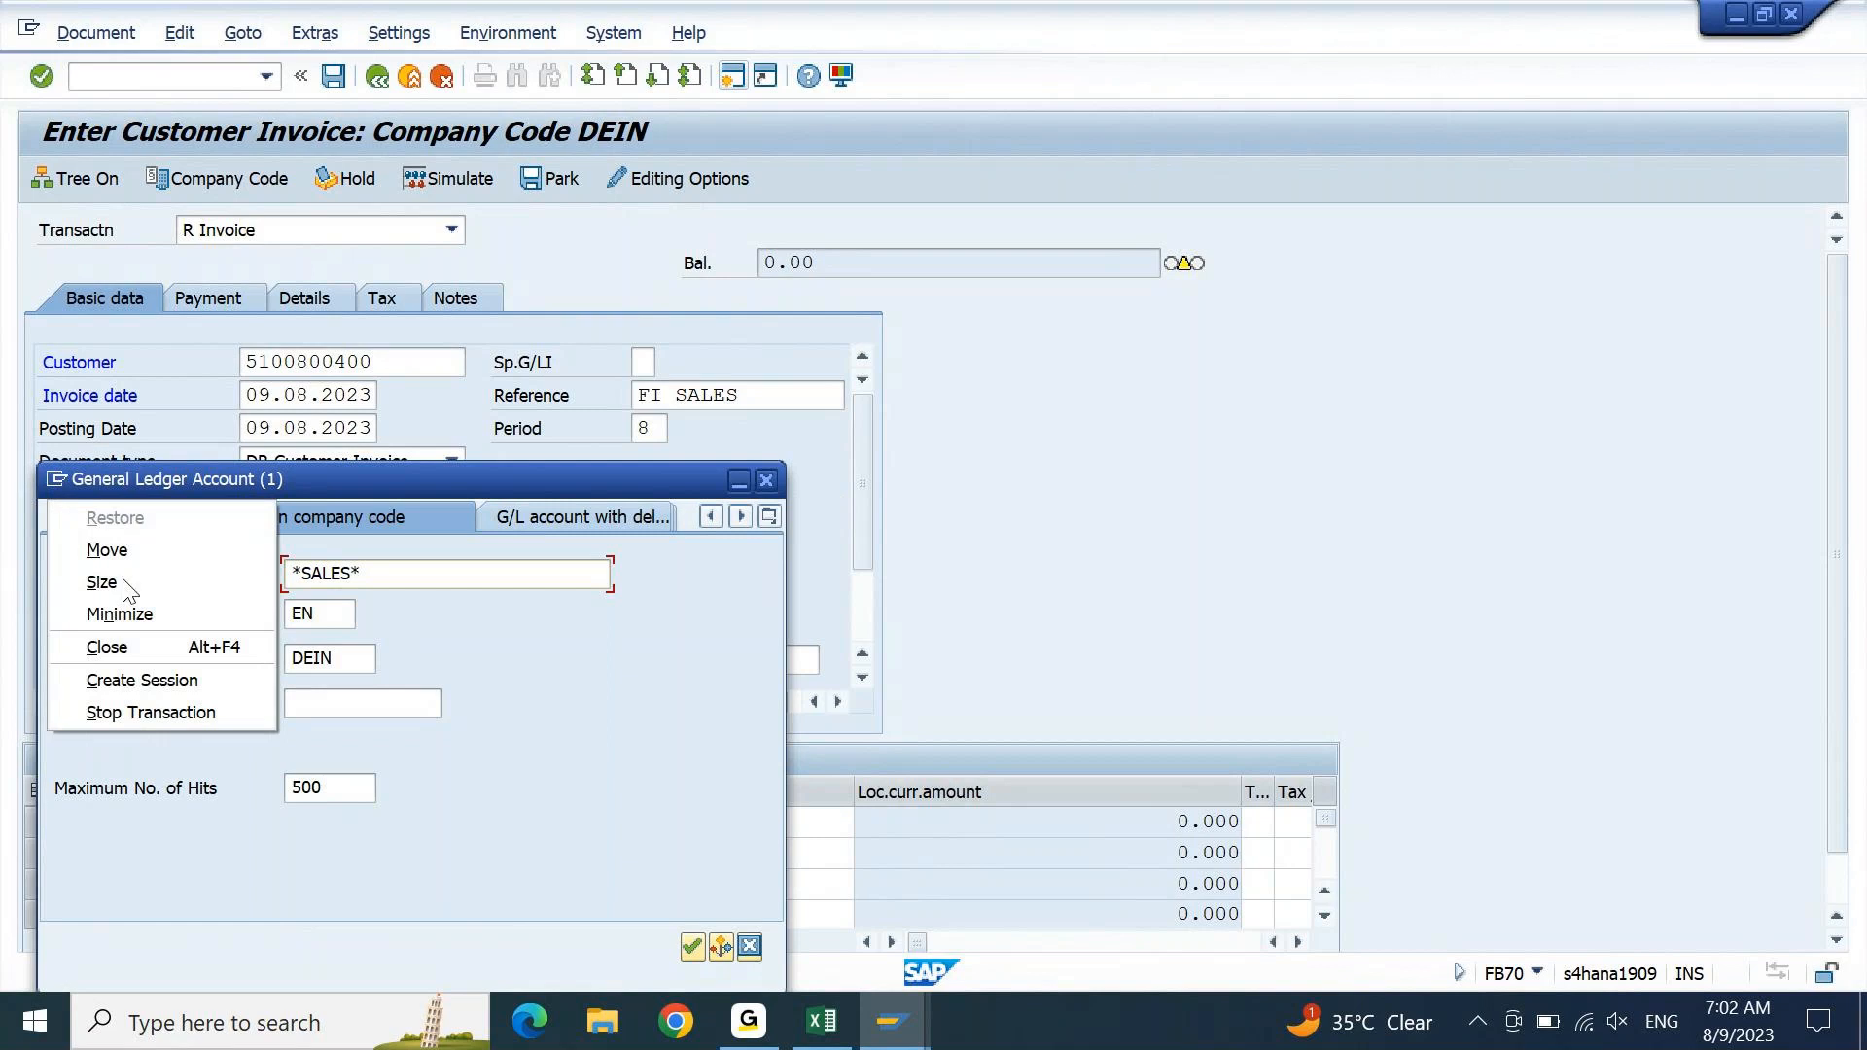
pyautogui.click(142, 681)
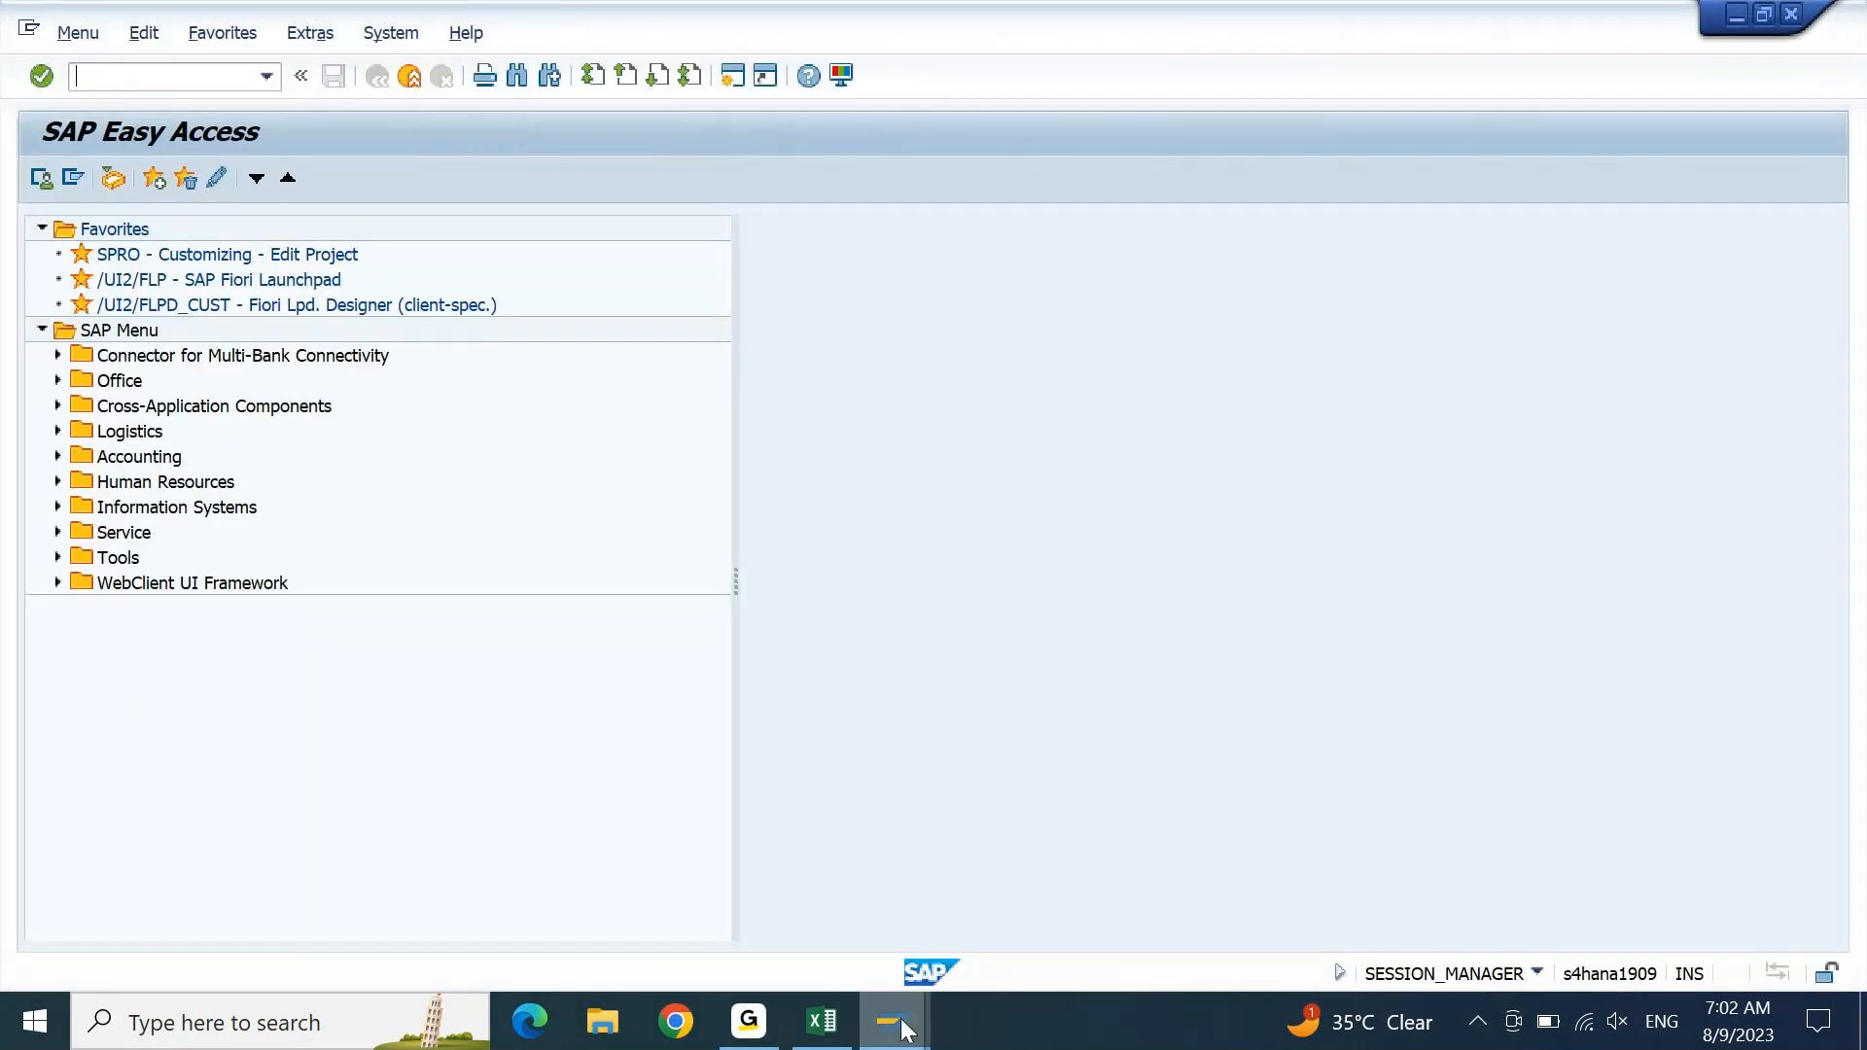
pyautogui.moveTo(904, 1029)
pyautogui.click(1373, 874)
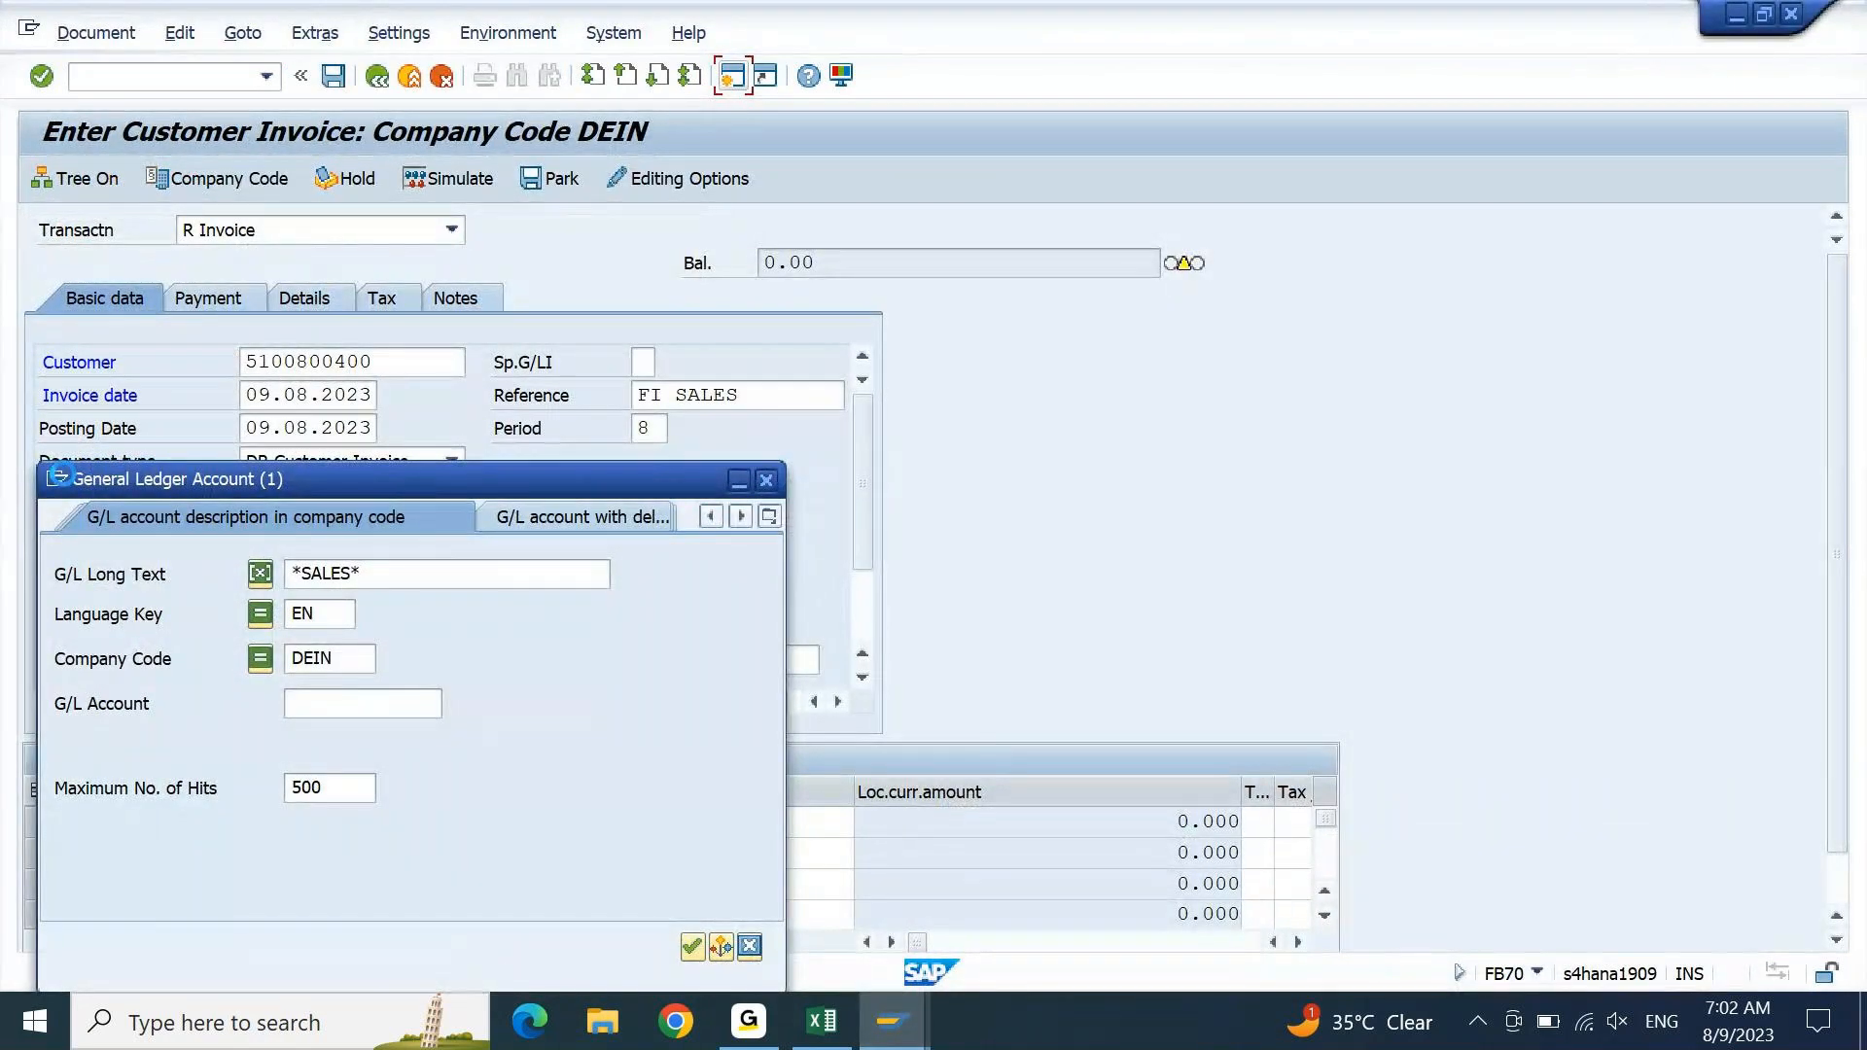
pyautogui.moveTo(479, 483); pyautogui.dragTo(638, 325)
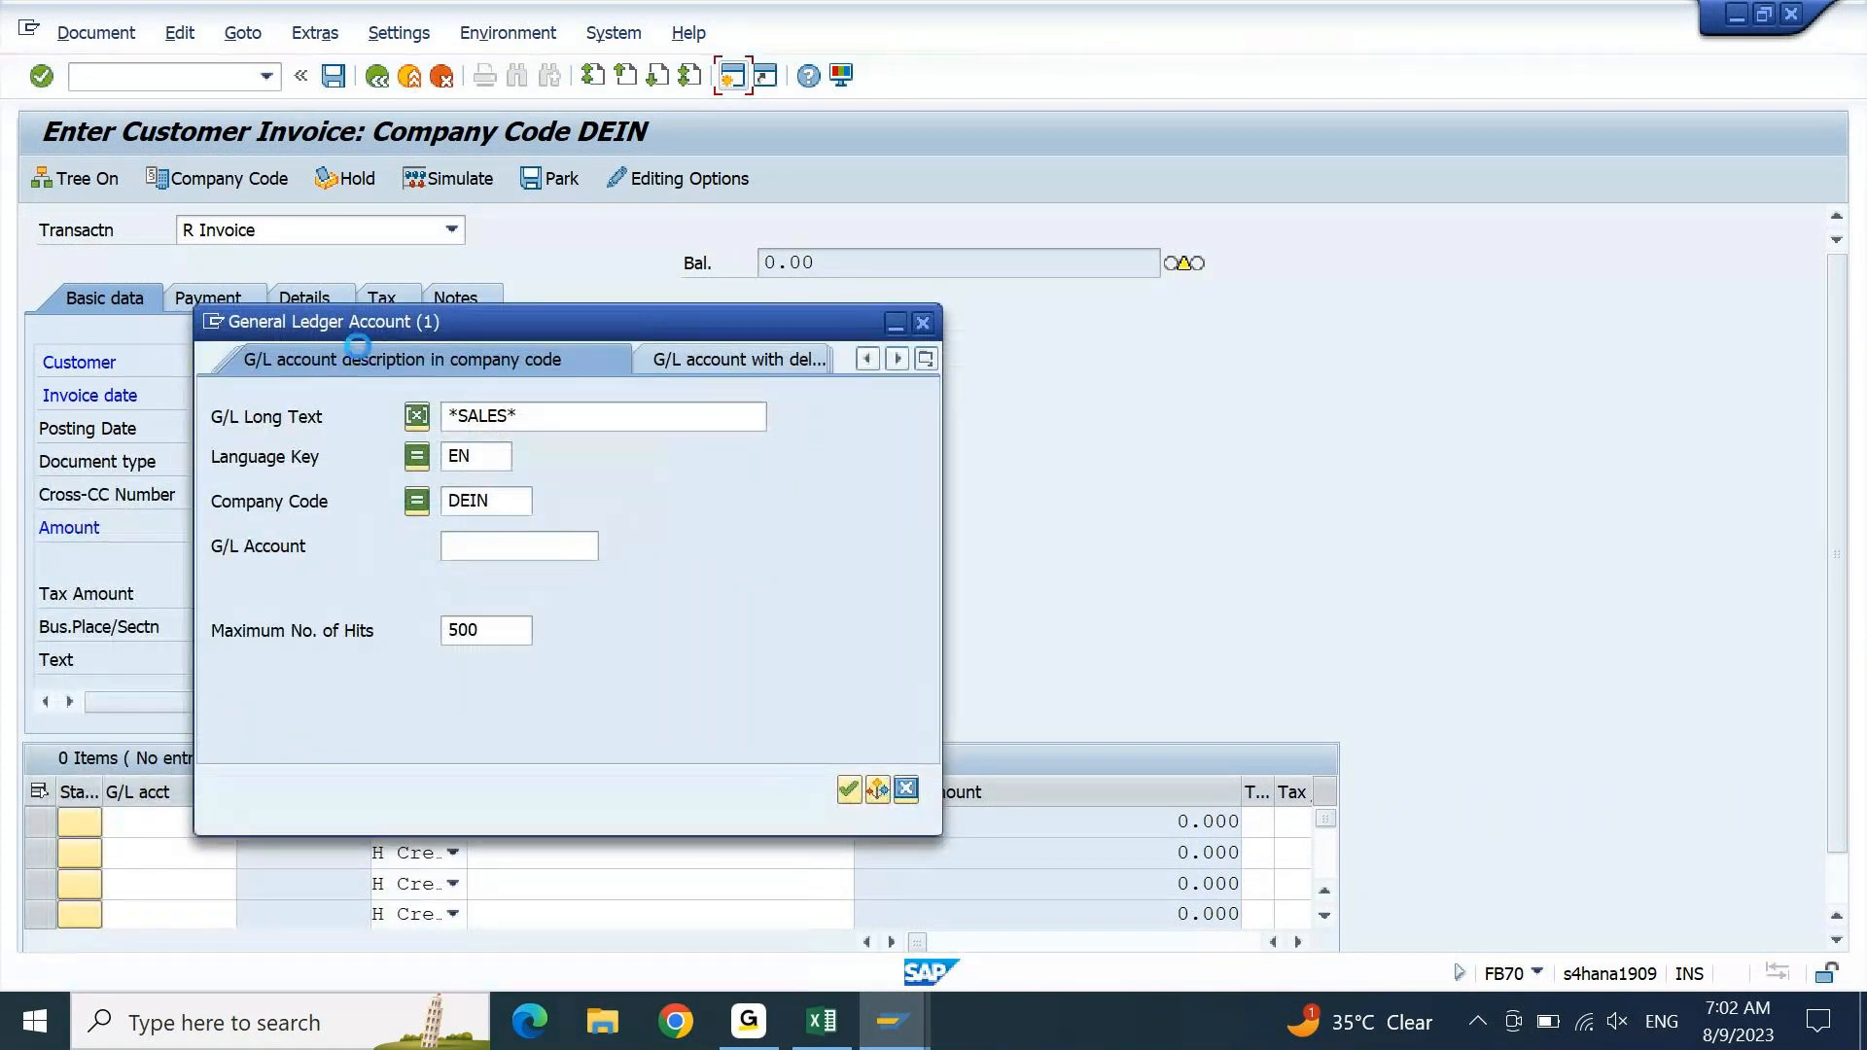
pyautogui.click(214, 322)
pyautogui.click(278, 550)
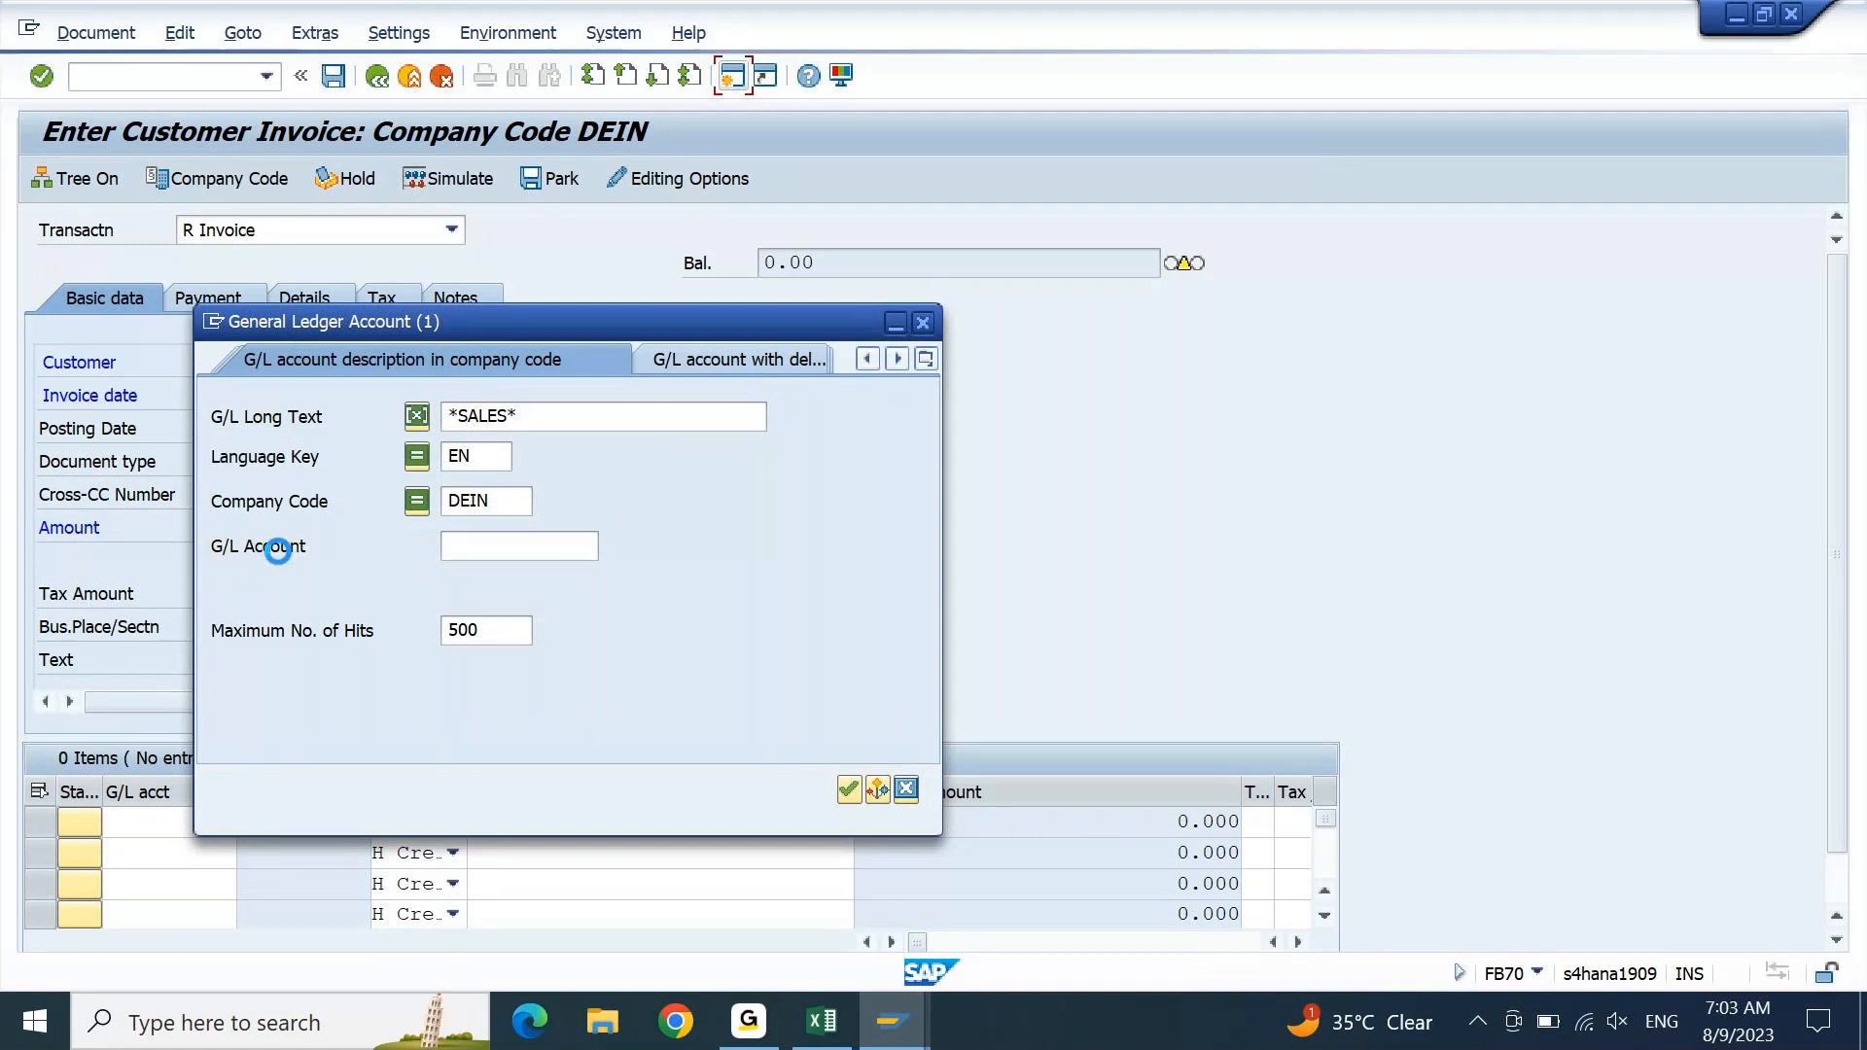
pyautogui.click(912, 1044)
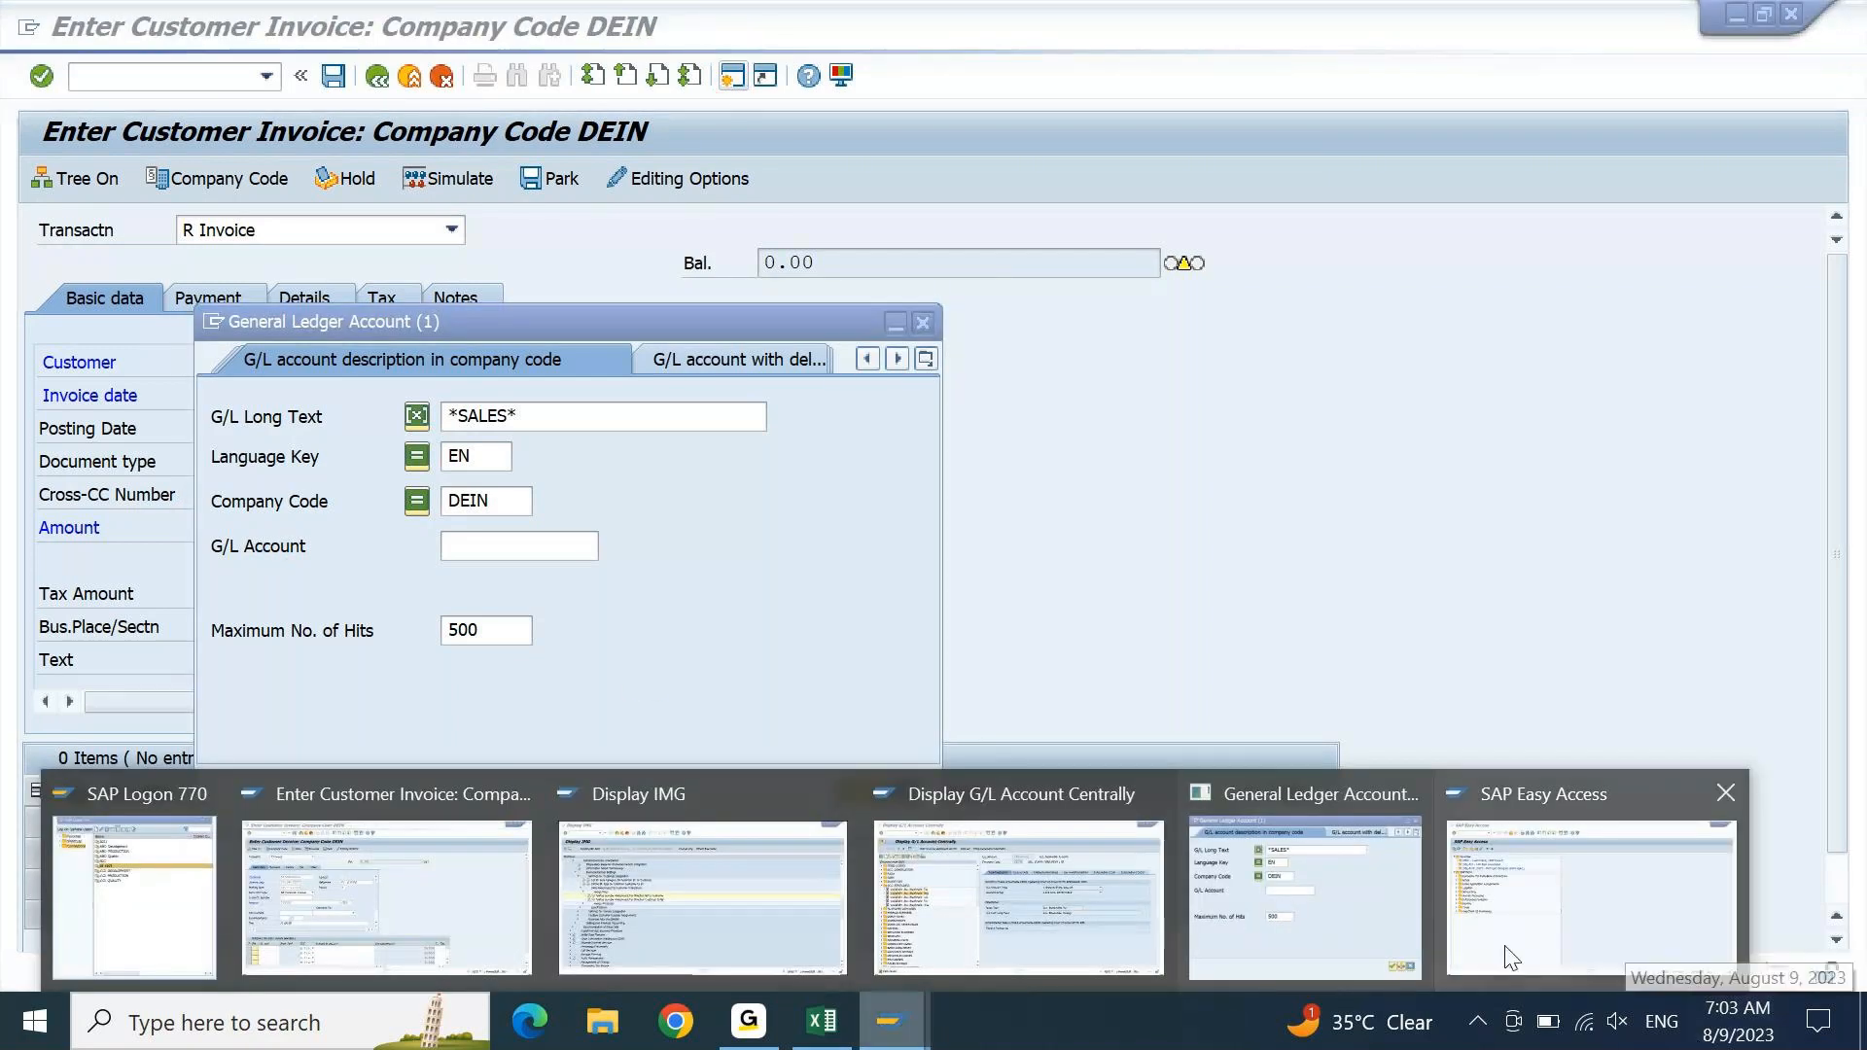
pyautogui.click(1475, 936)
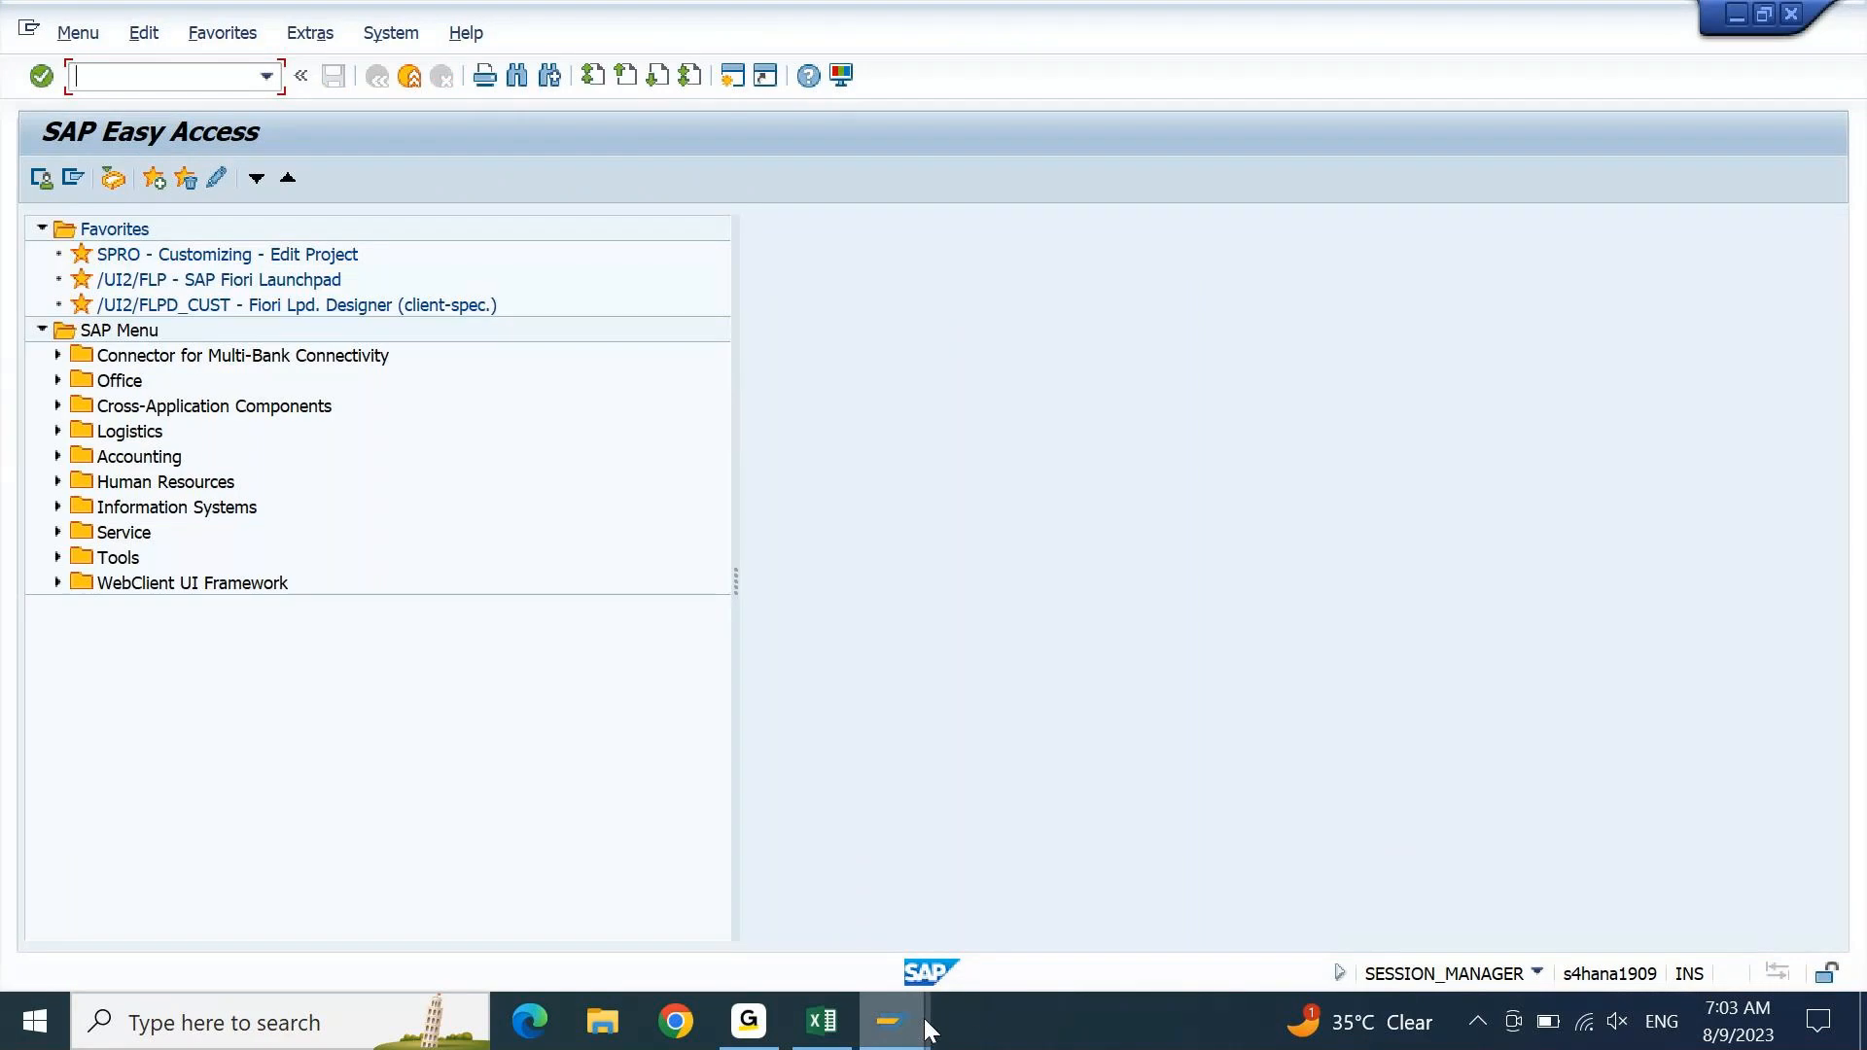
pyautogui.click(891, 1021)
pyautogui.moveTo(1385, 807)
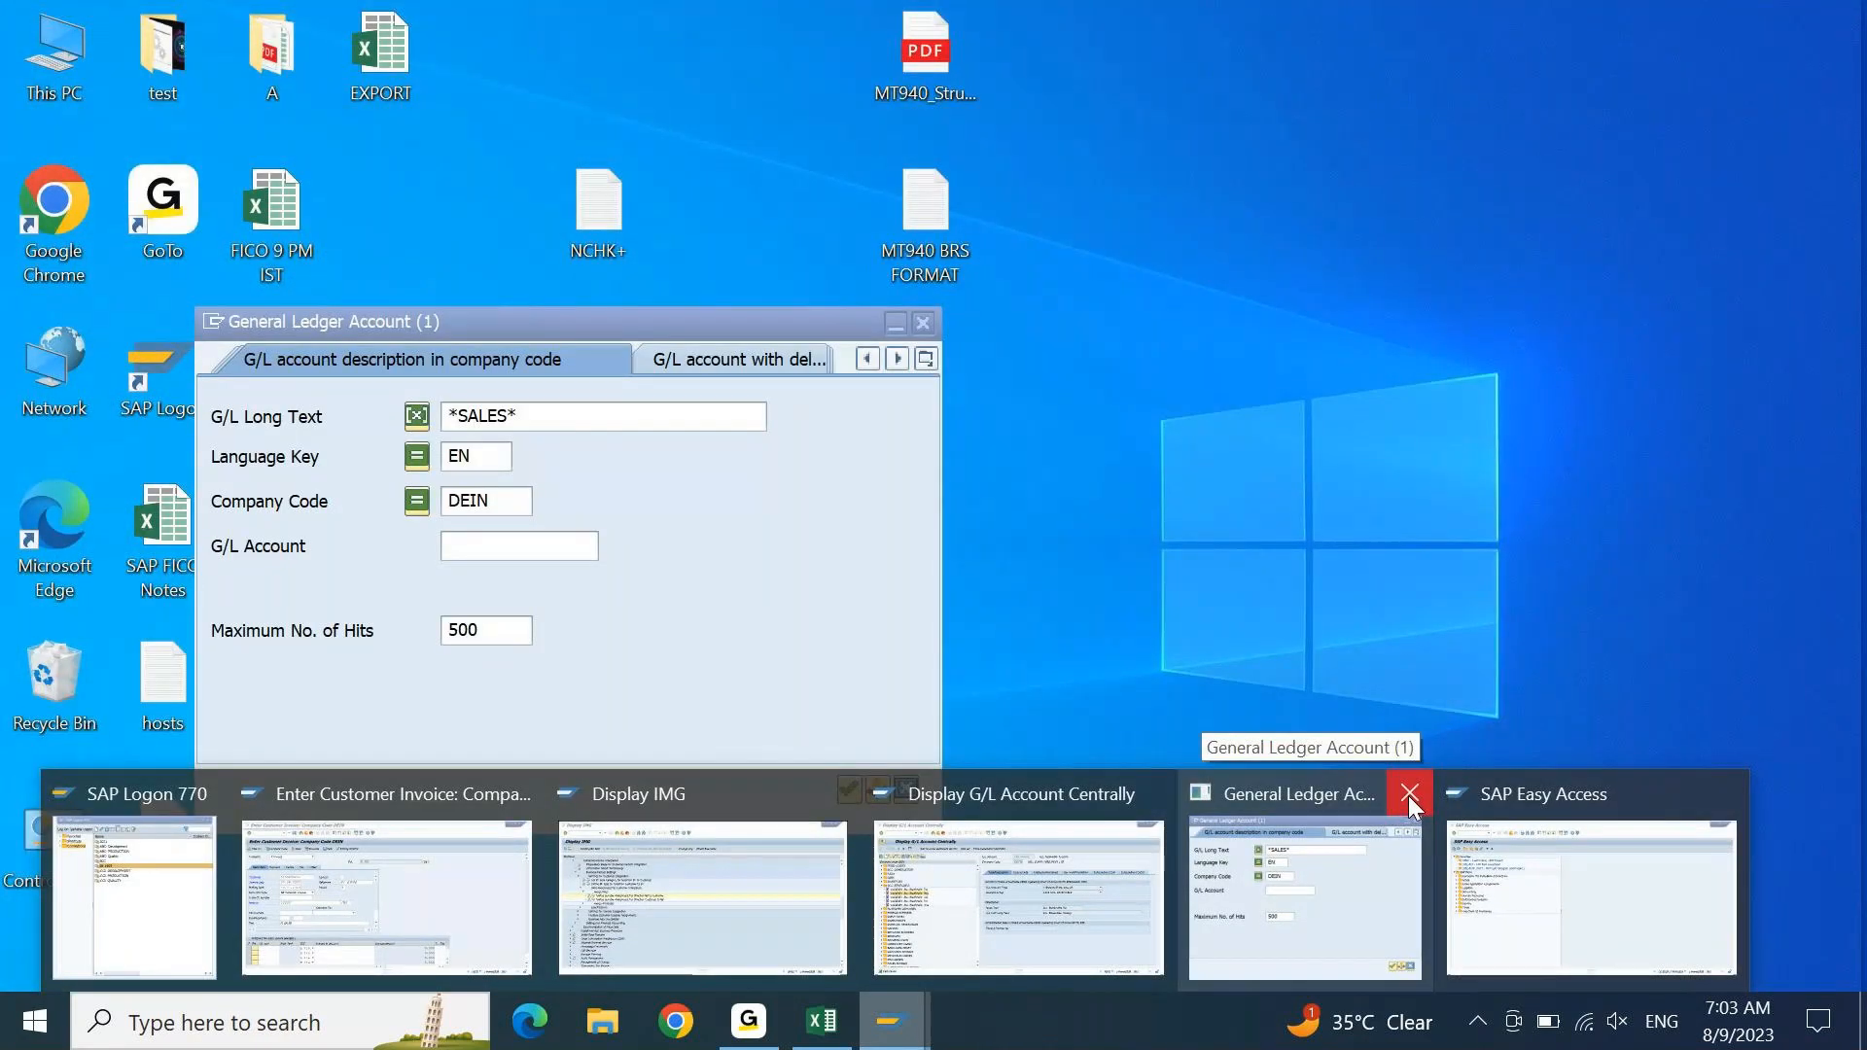
pyautogui.click(1268, 866)
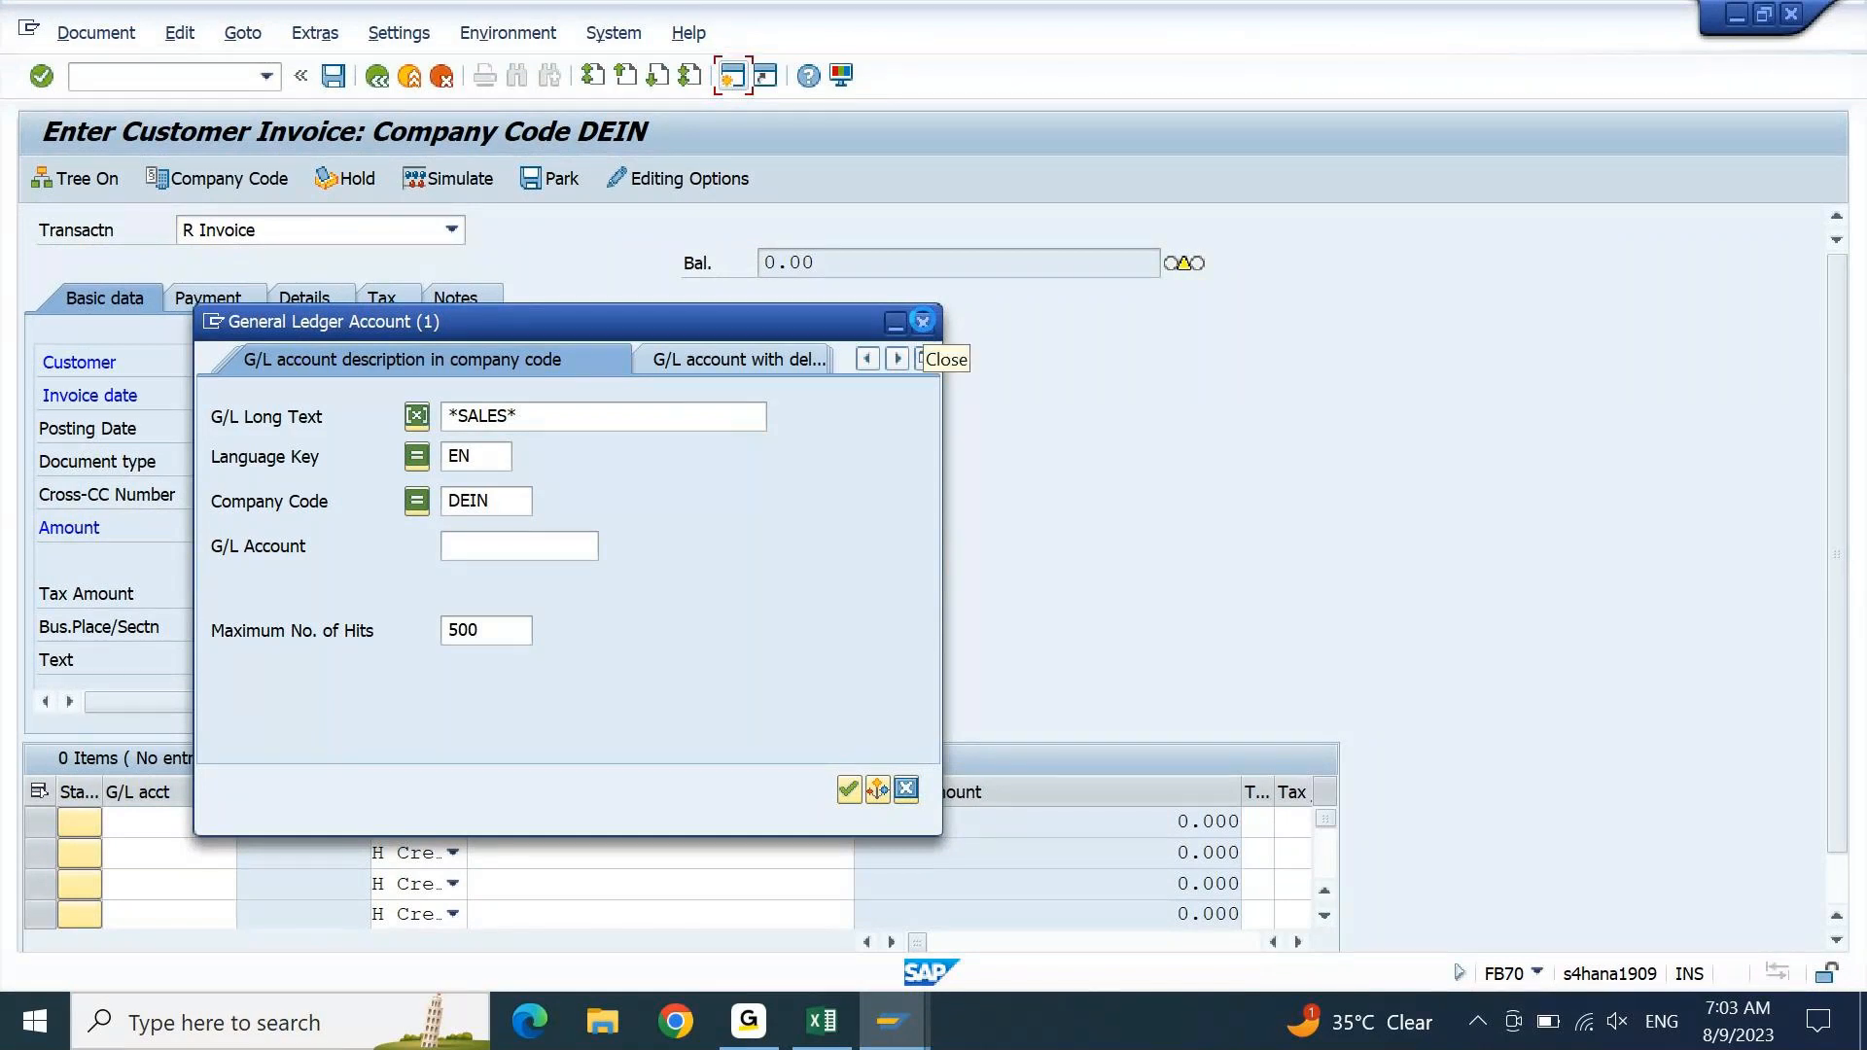
pyautogui.click(689, 361)
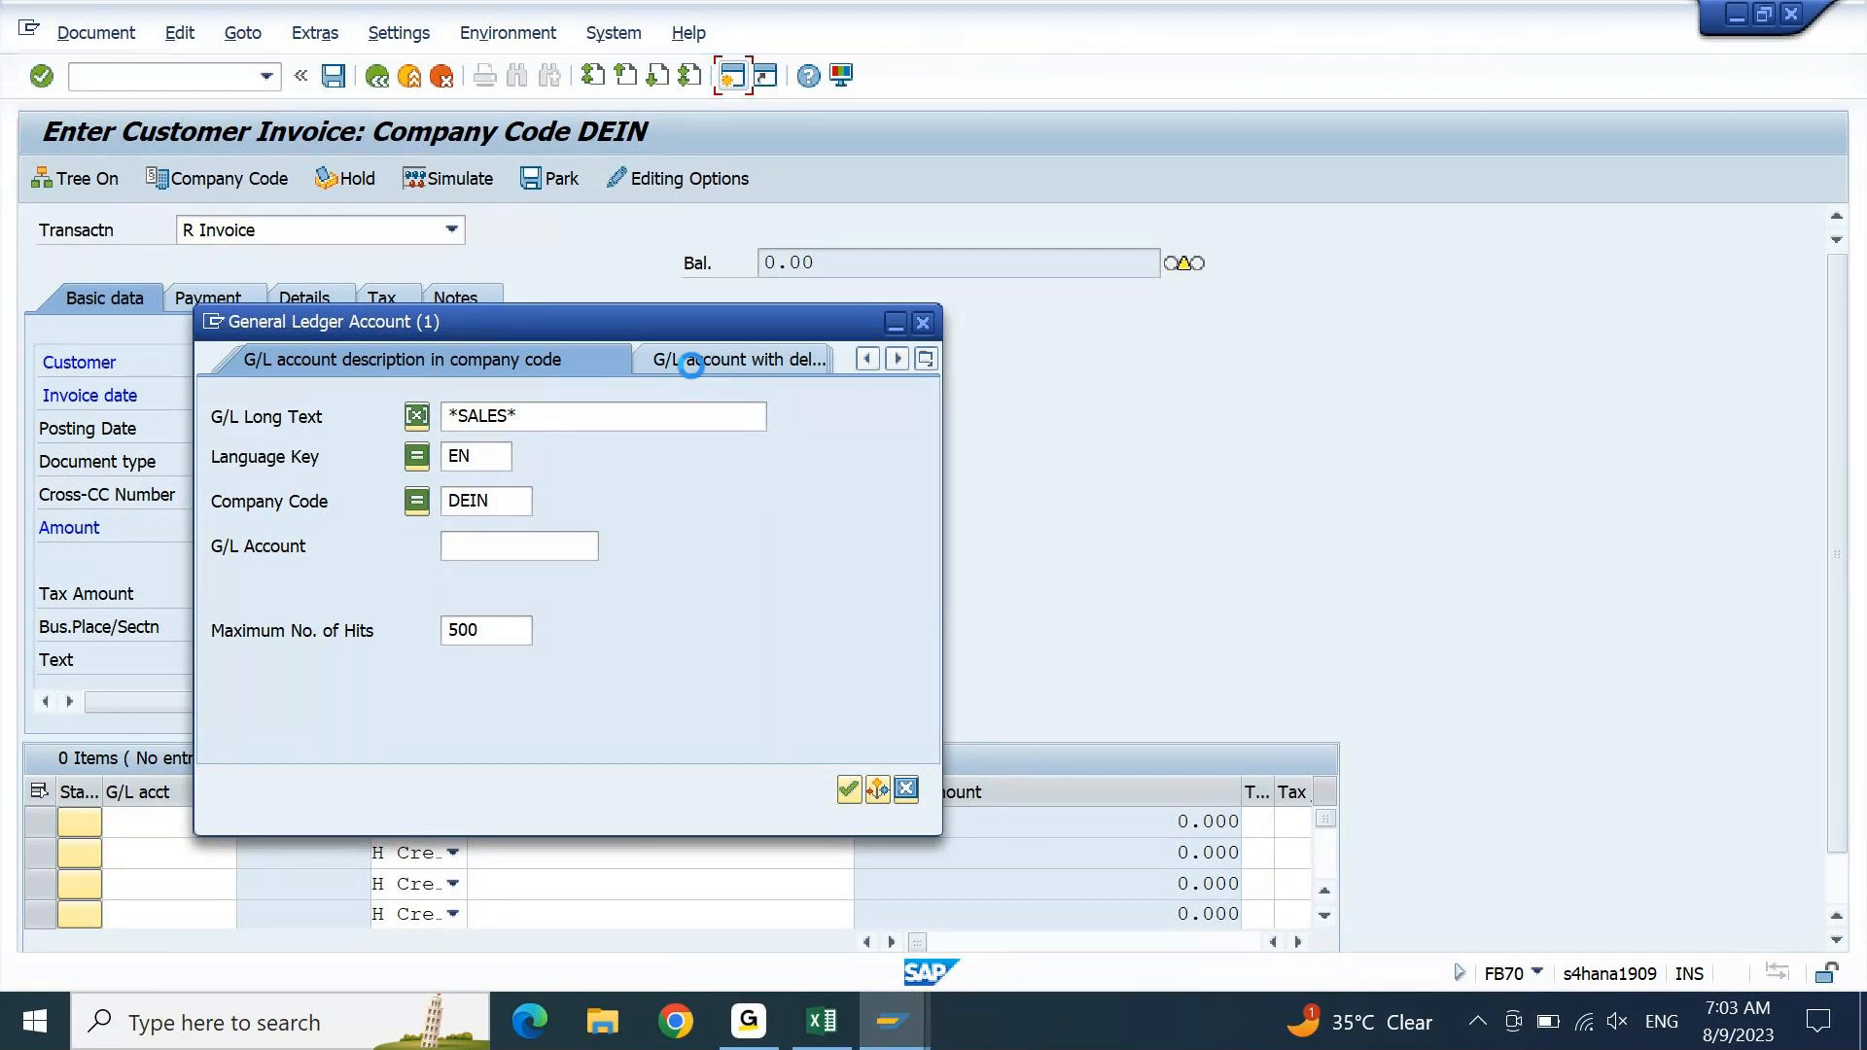
# - Switch to the G/L account display session and look up the Domestic Sales and Export Sales accounts of company code DEIN
pyautogui.click(897, 1028)
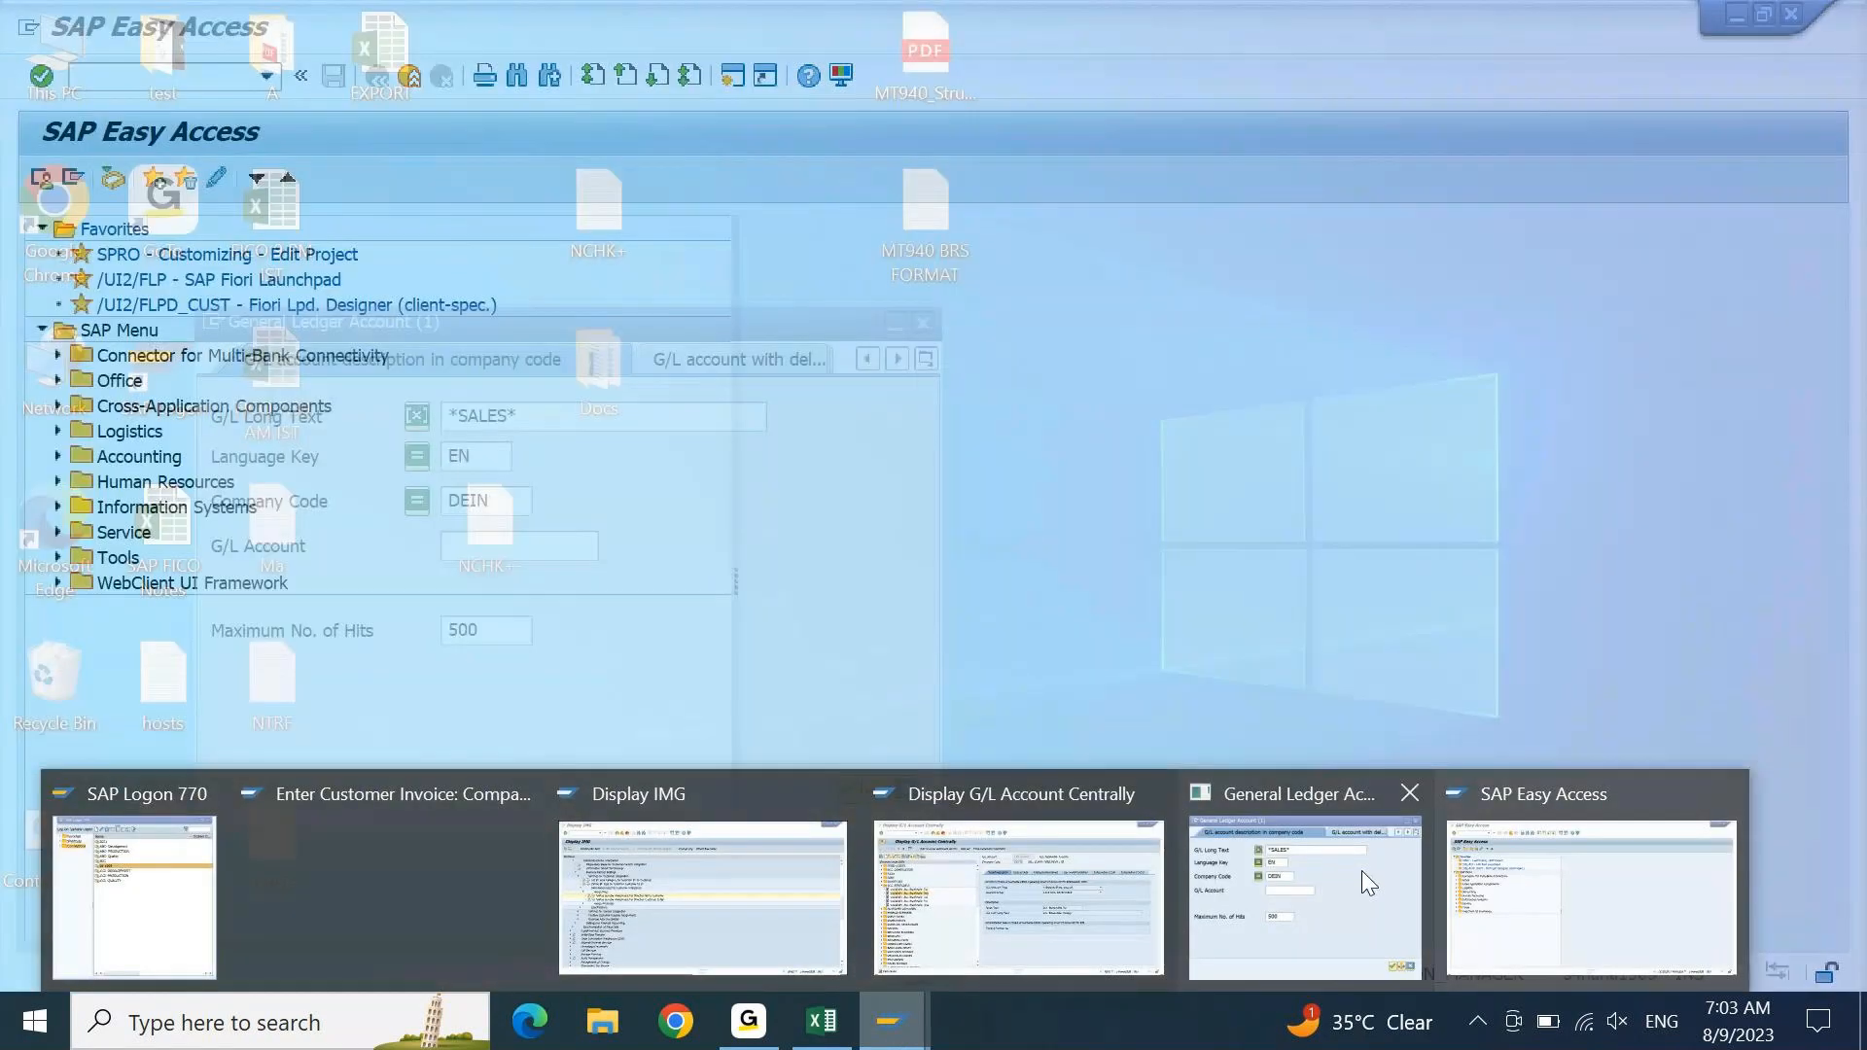
pyautogui.click(1363, 874)
pyautogui.click(45, 418)
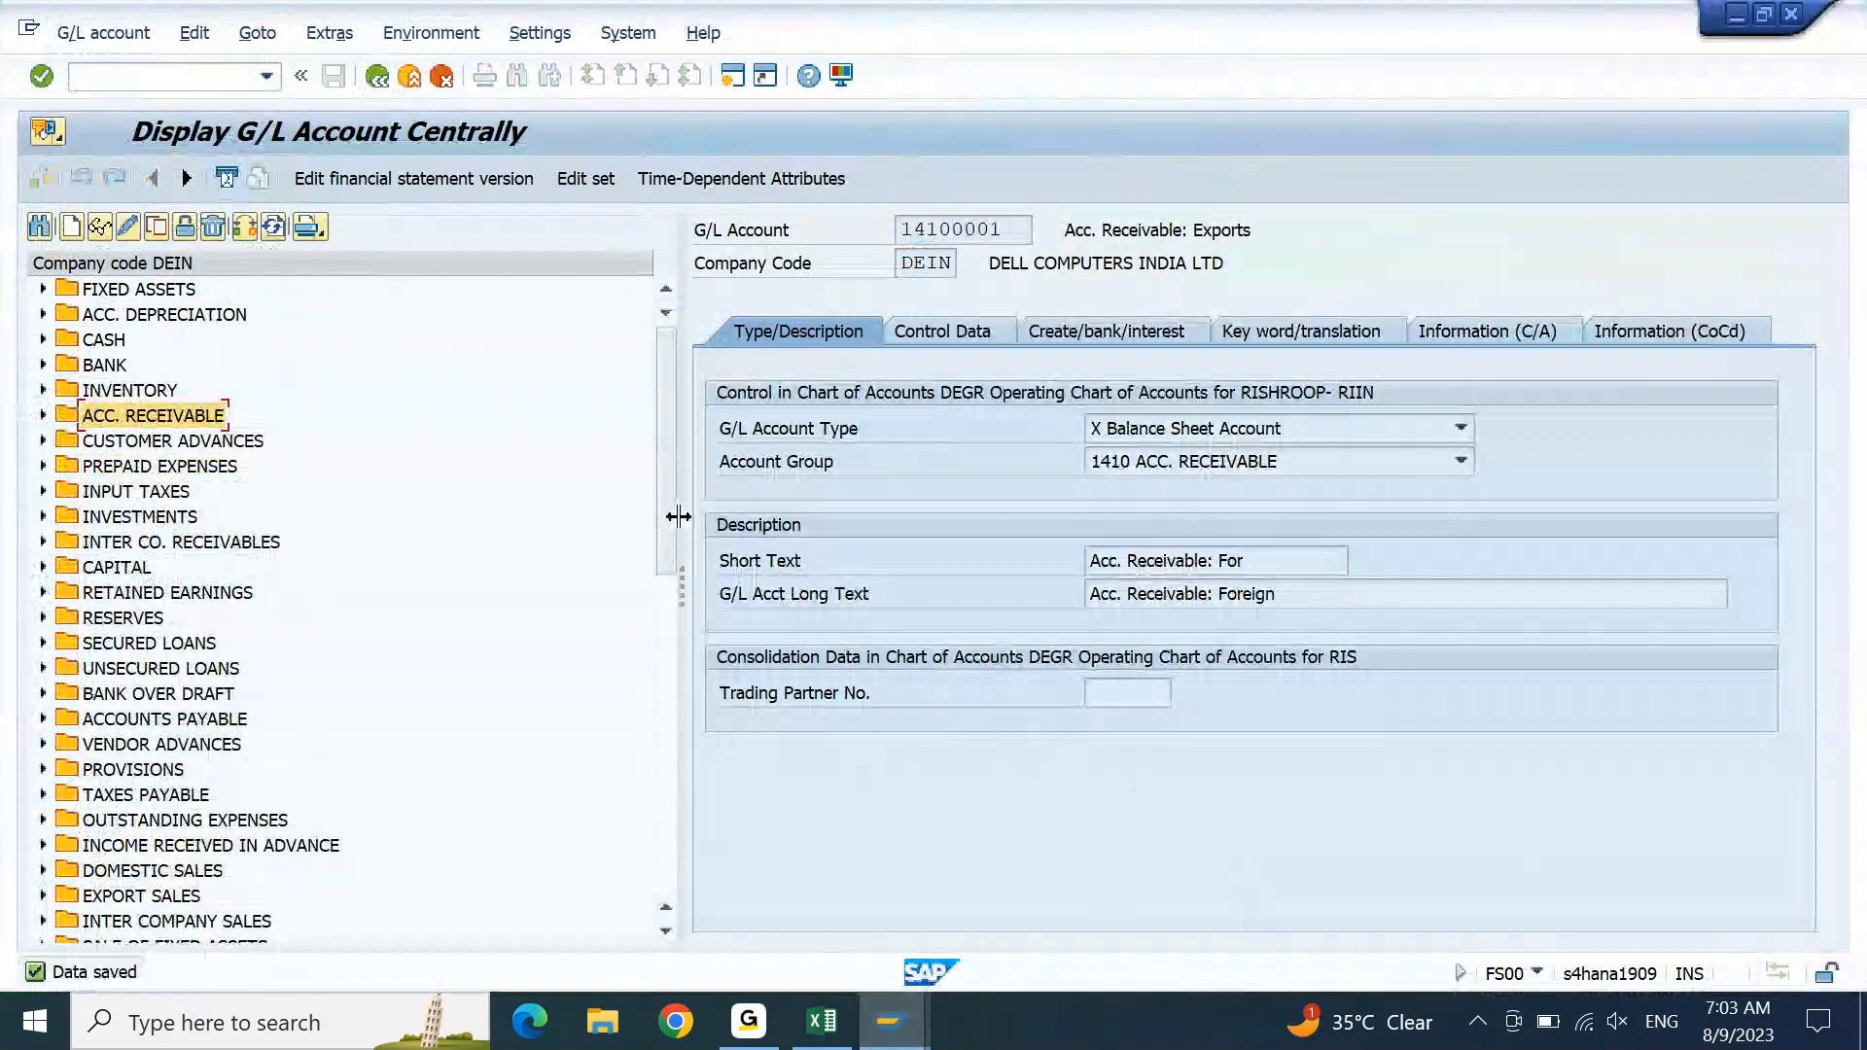
pyautogui.moveTo(672, 463); pyautogui.dragTo(654, 605)
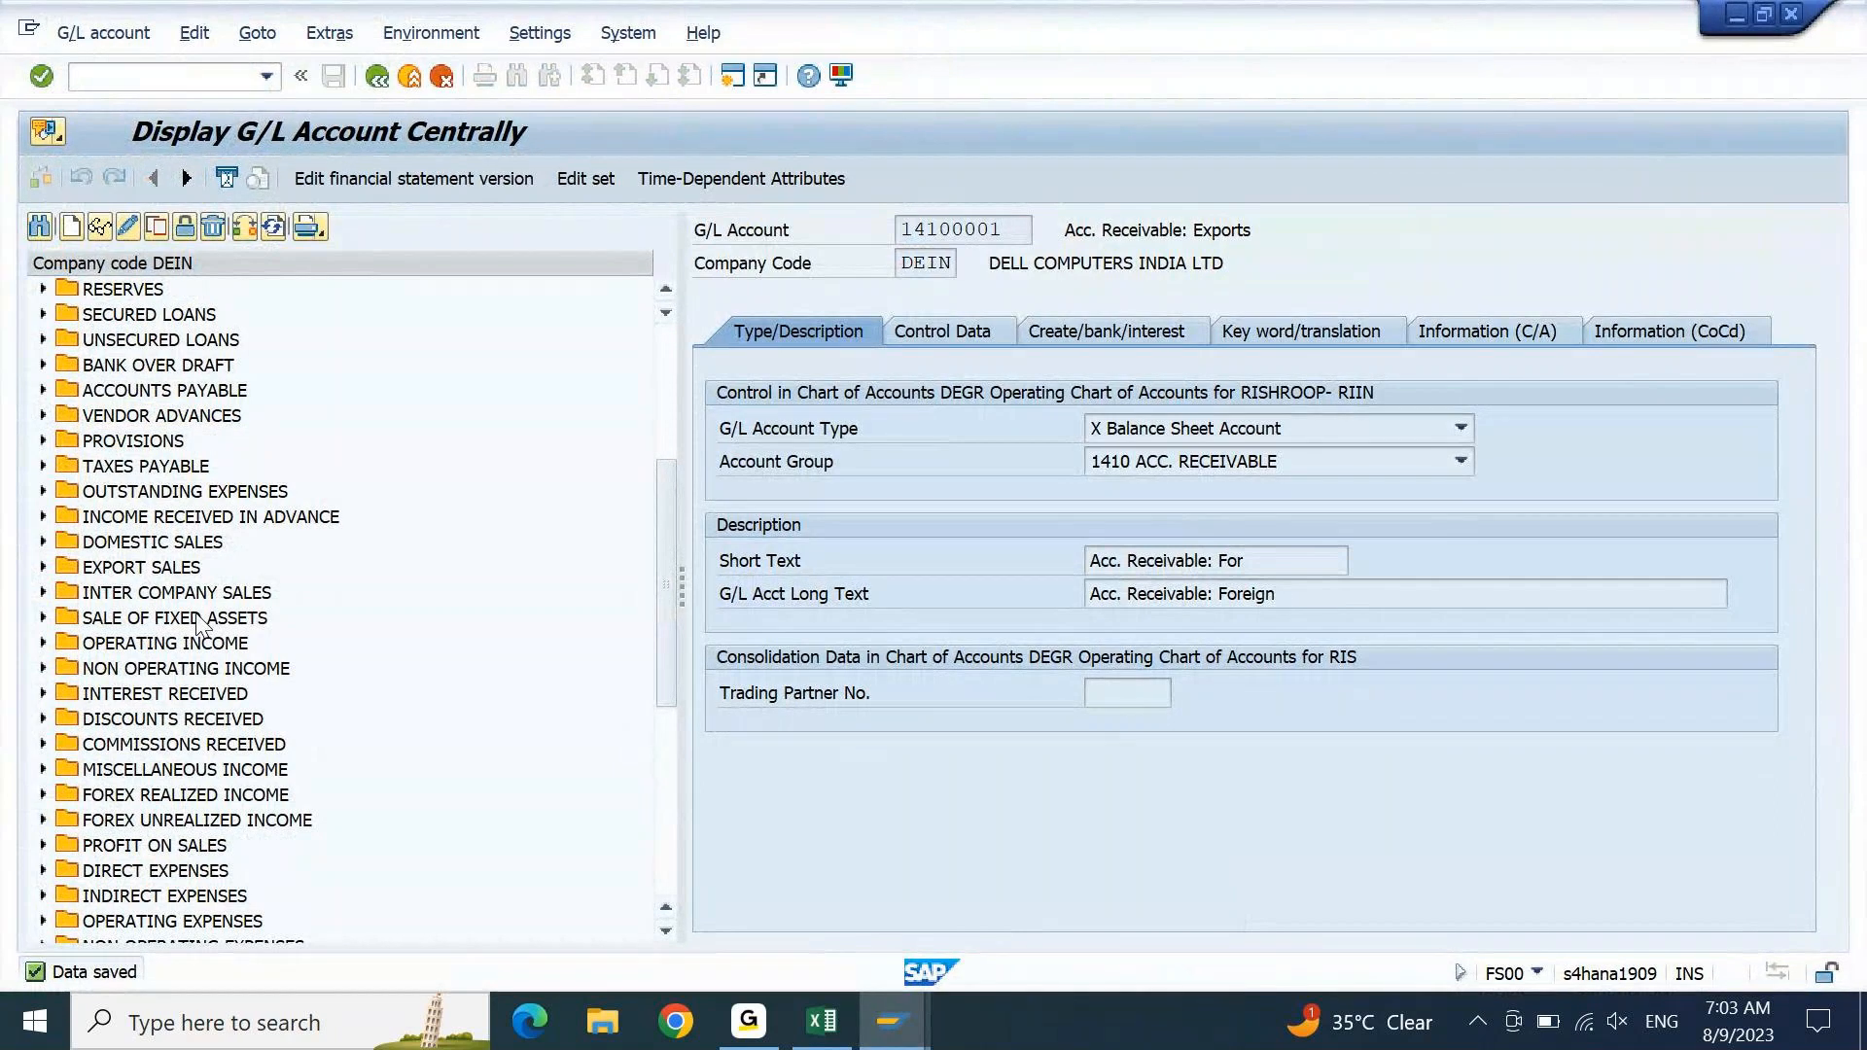
pyautogui.click(85, 543)
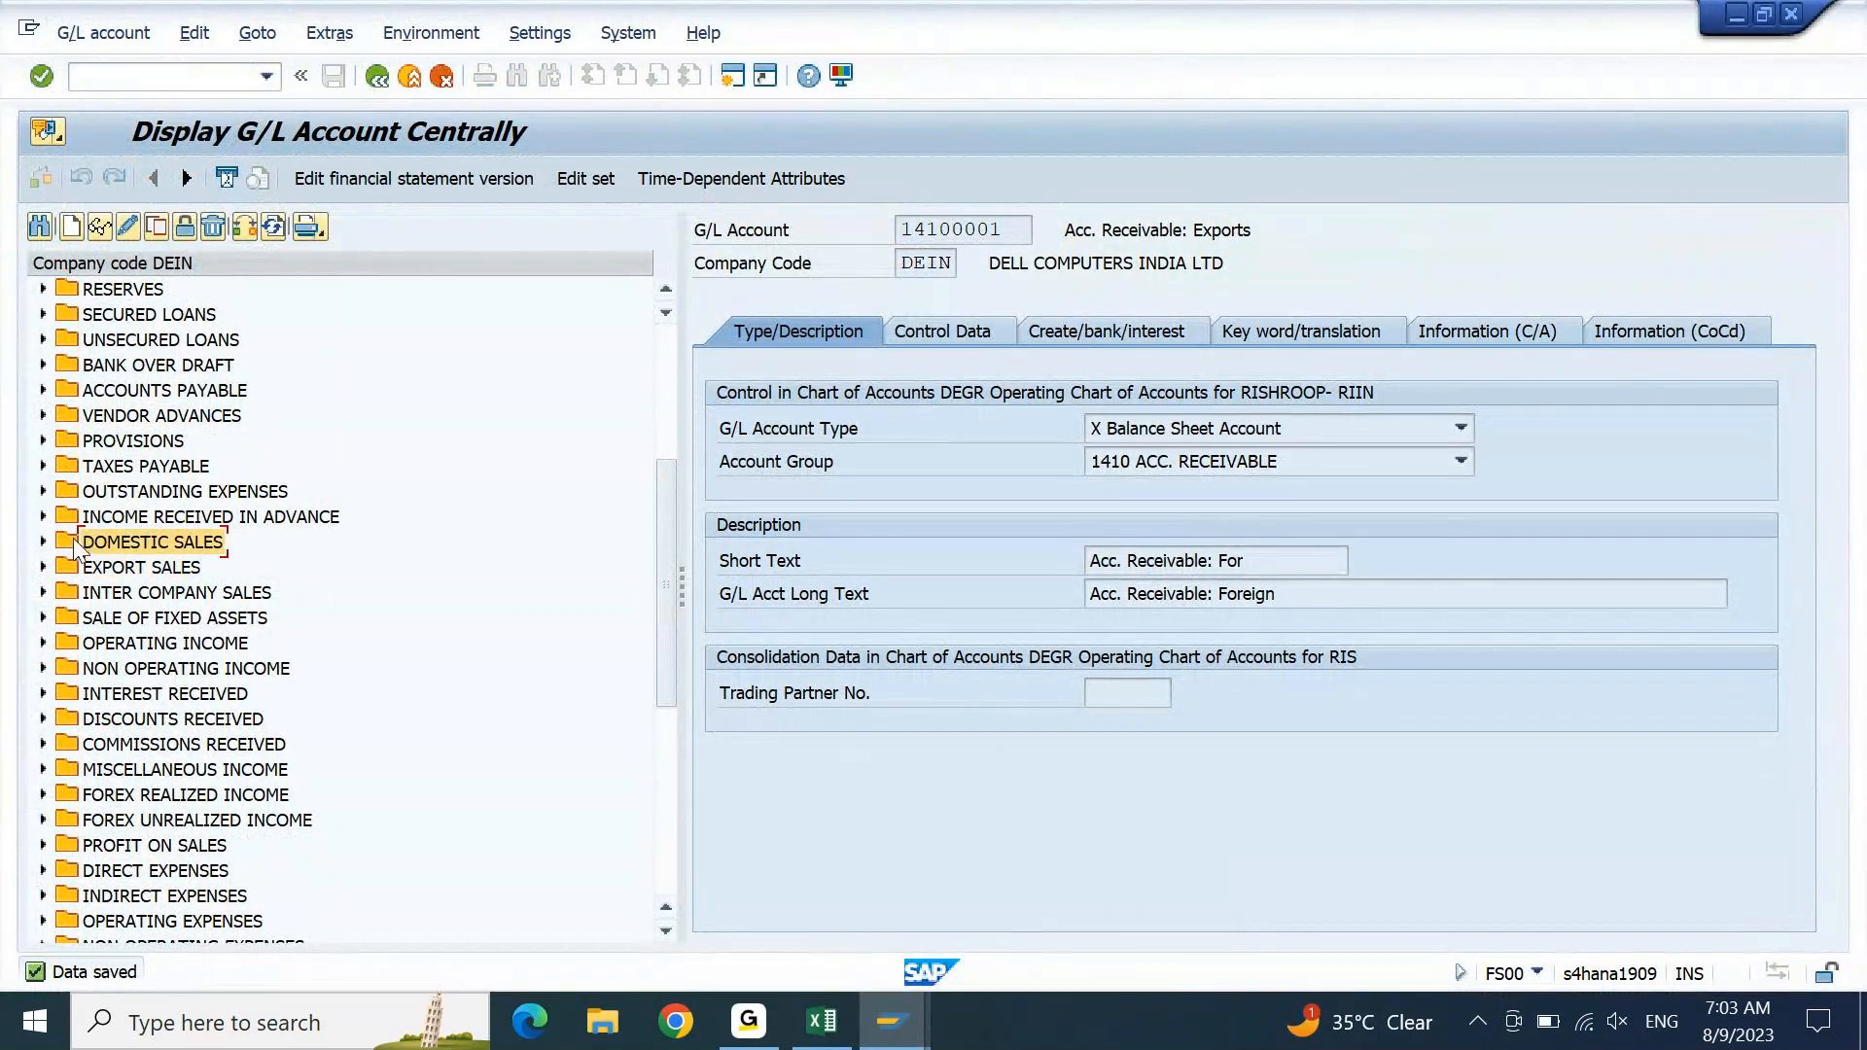
pyautogui.click(42, 542)
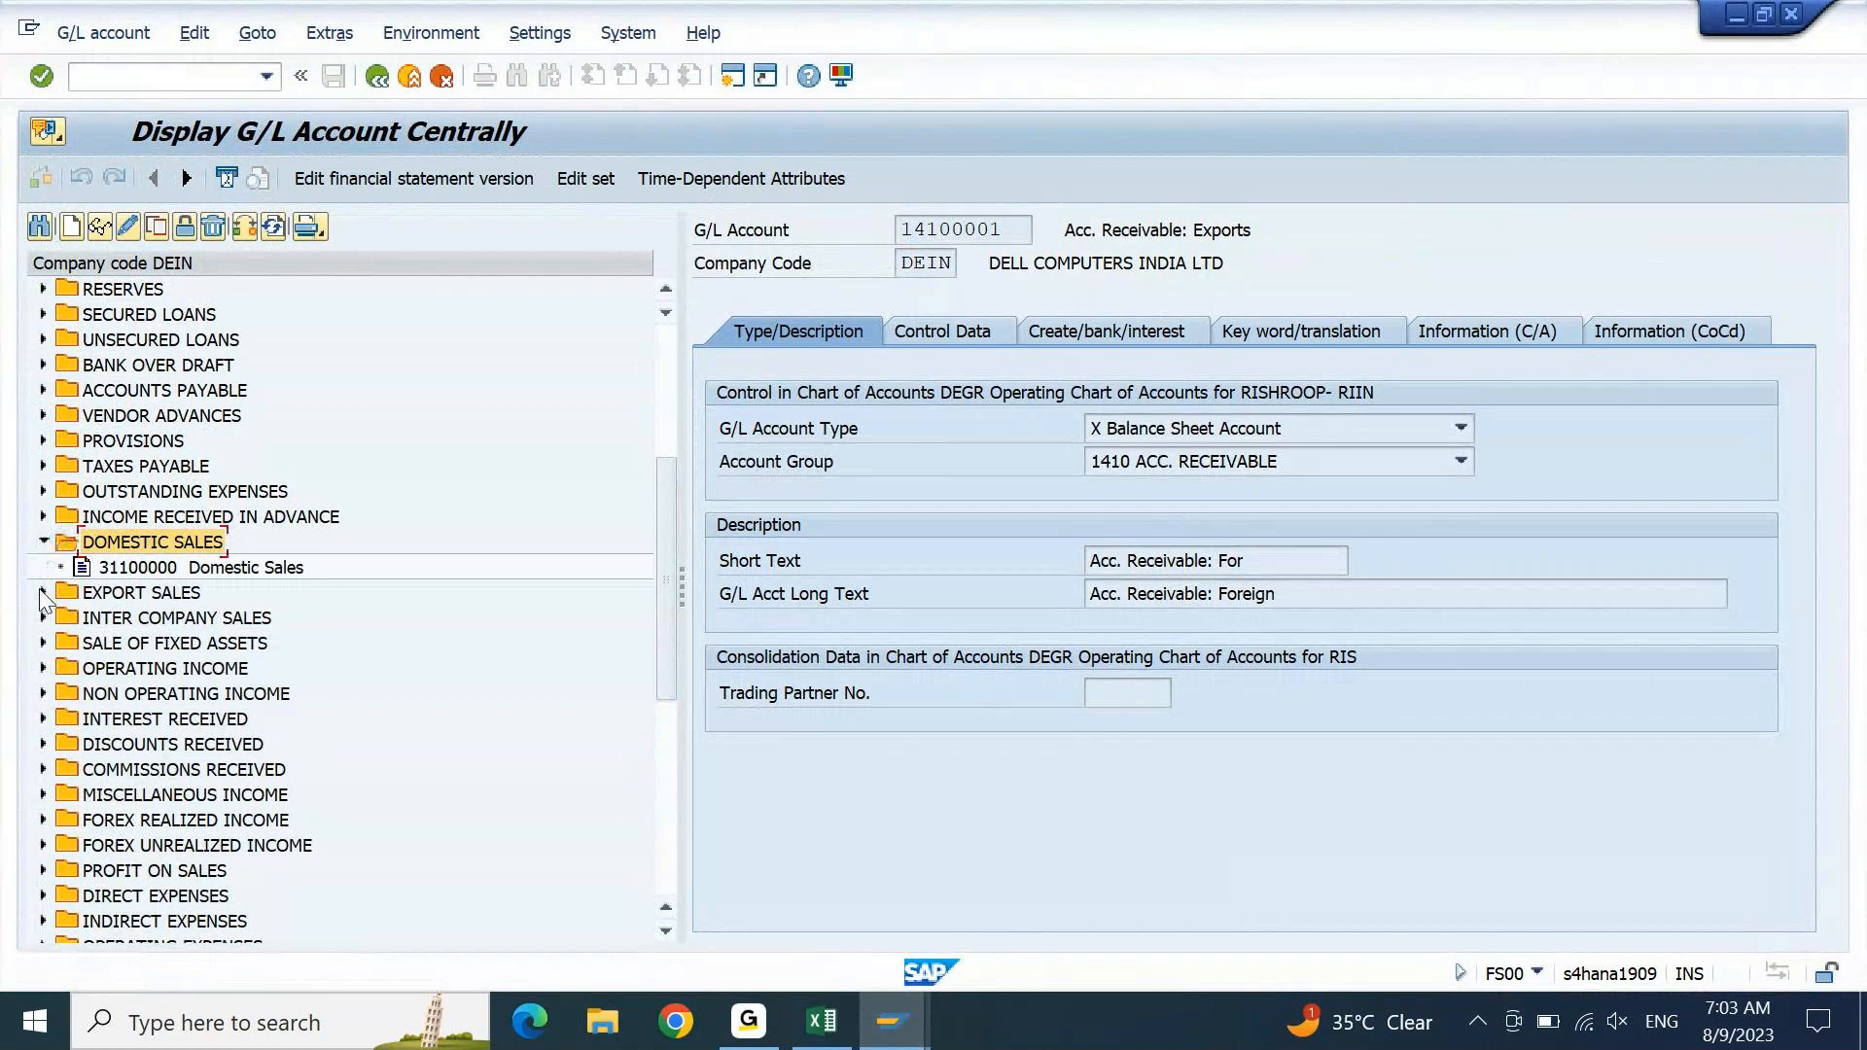
pyautogui.click(43, 592)
pyautogui.click(154, 572)
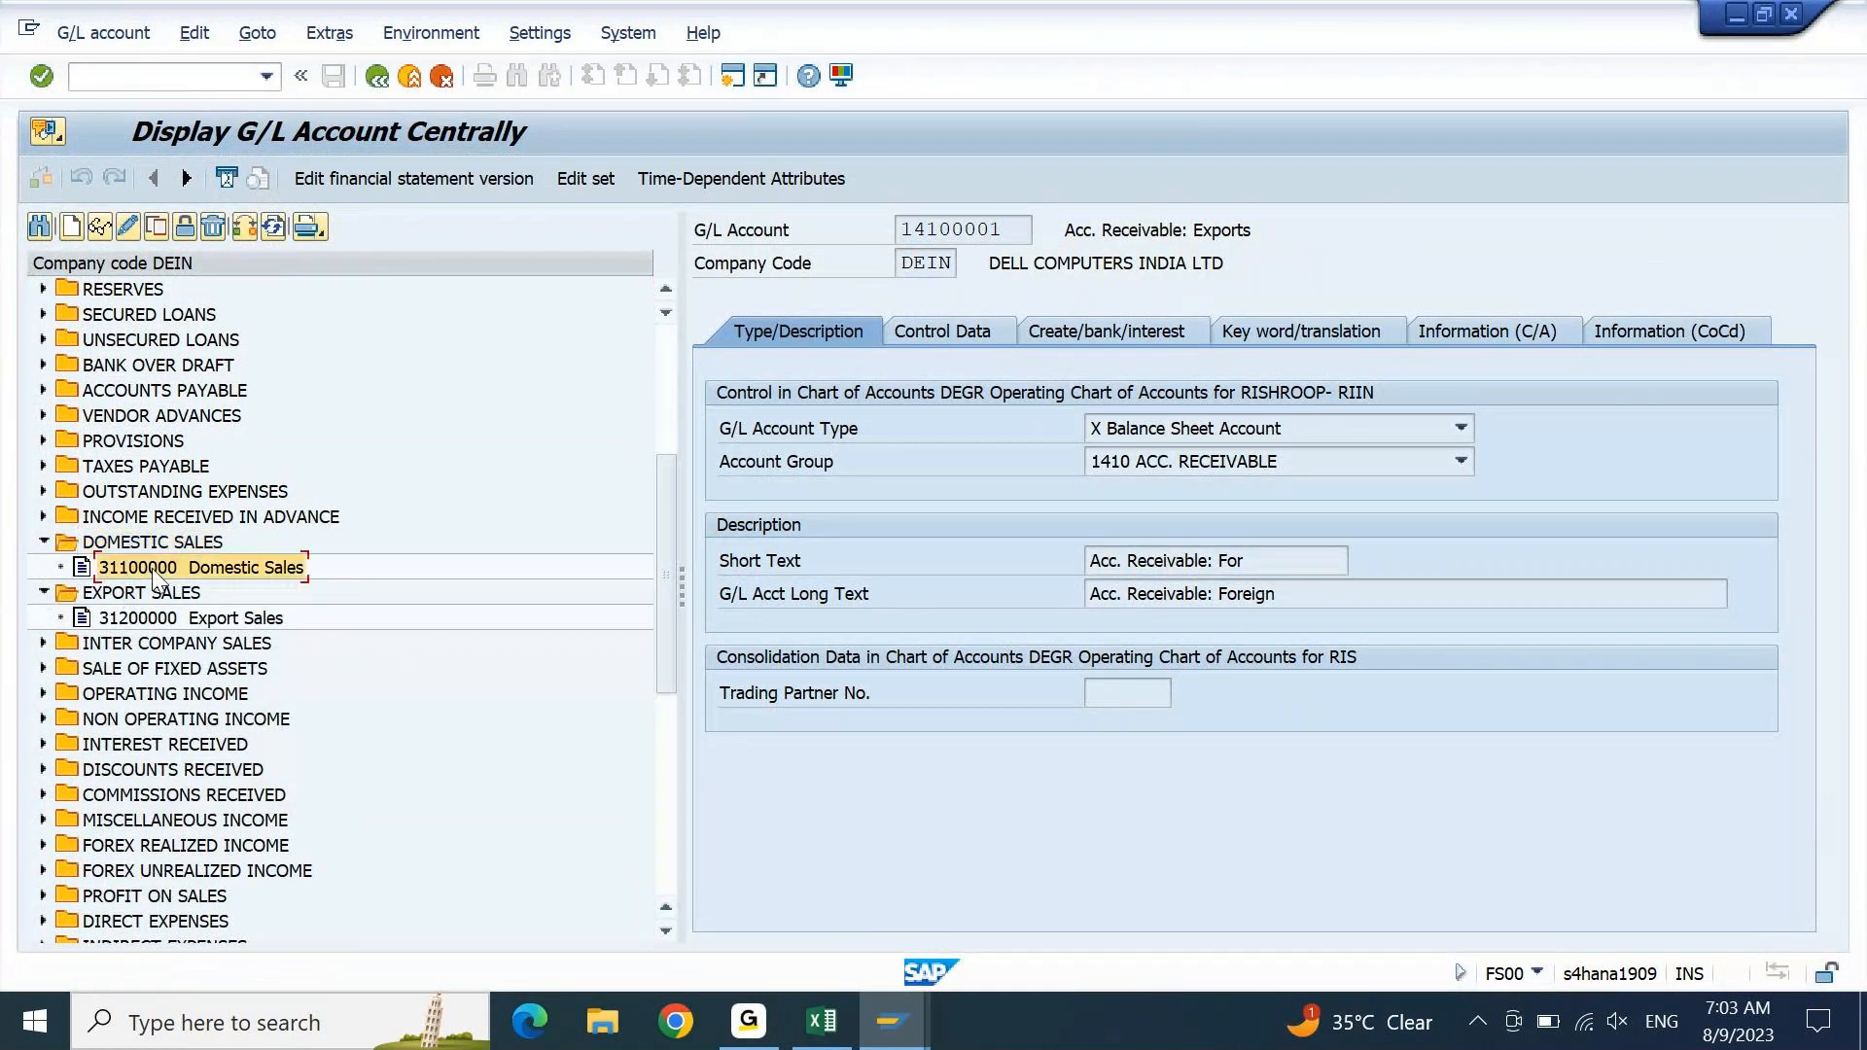
pyautogui.click(137, 620)
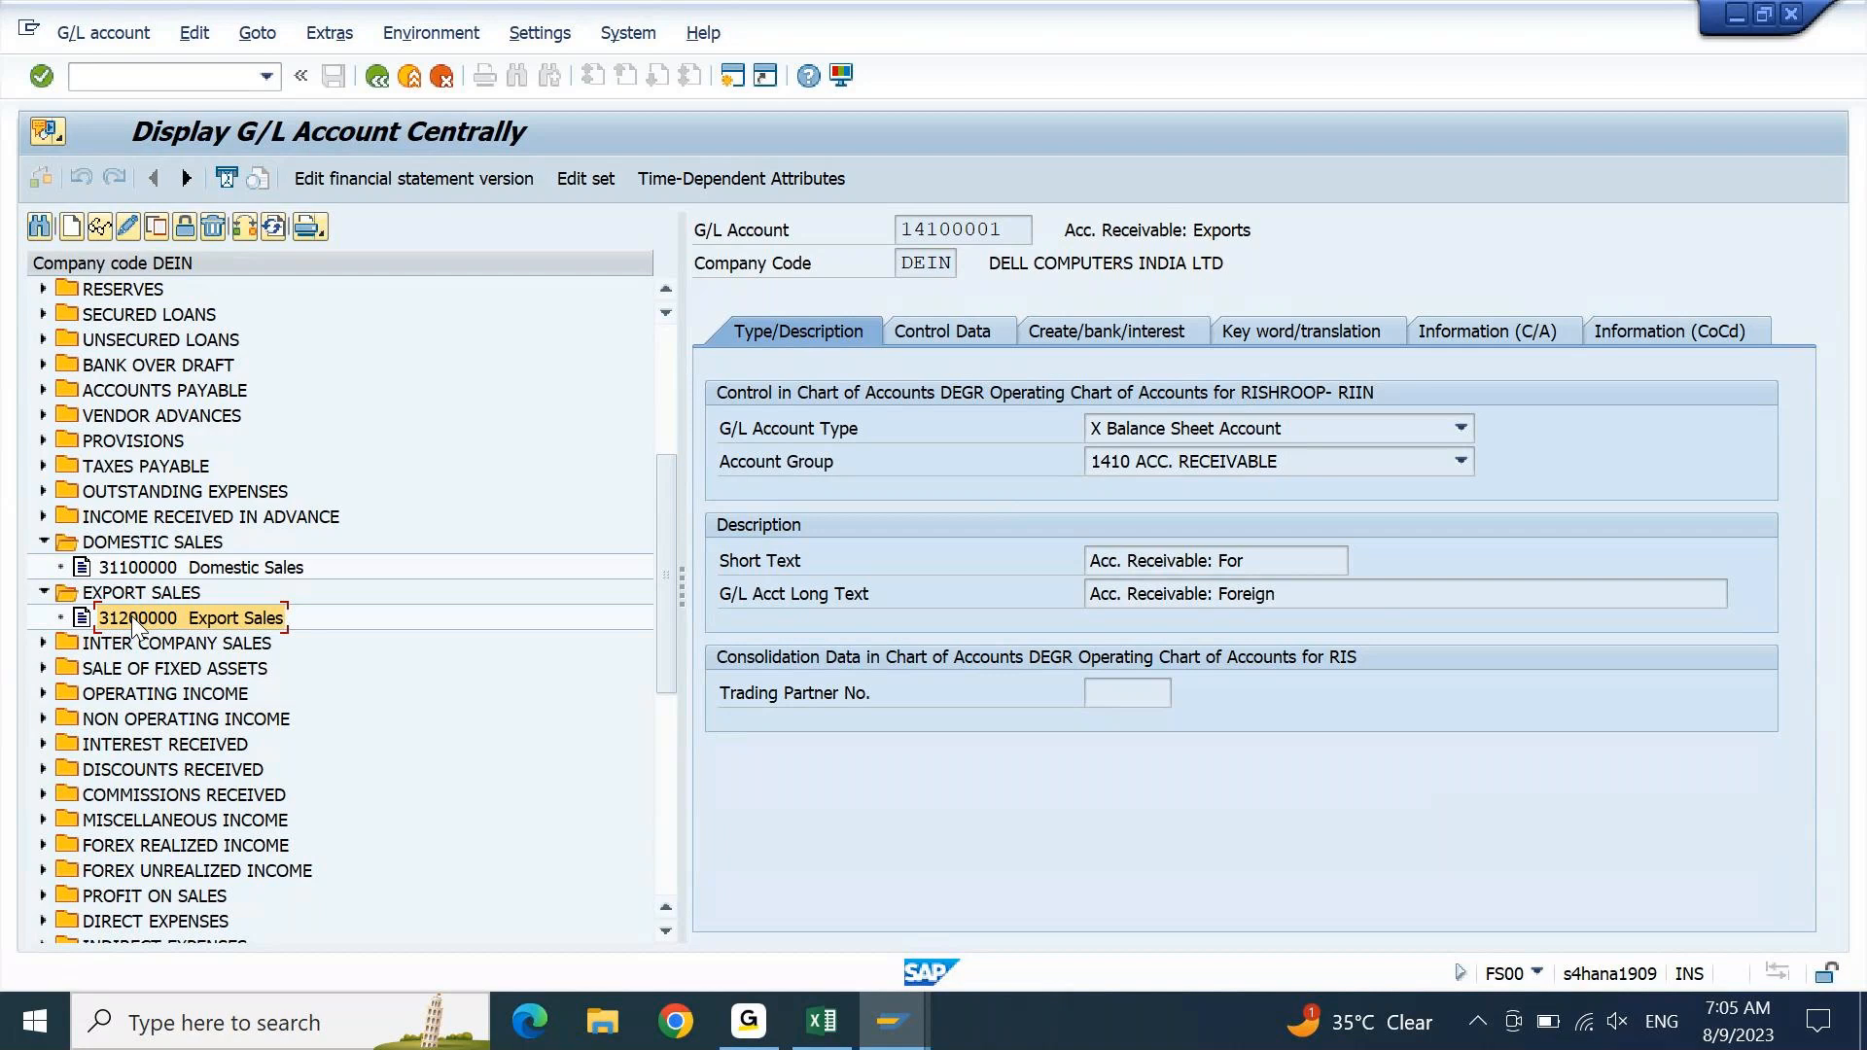
pyautogui.click(171, 572)
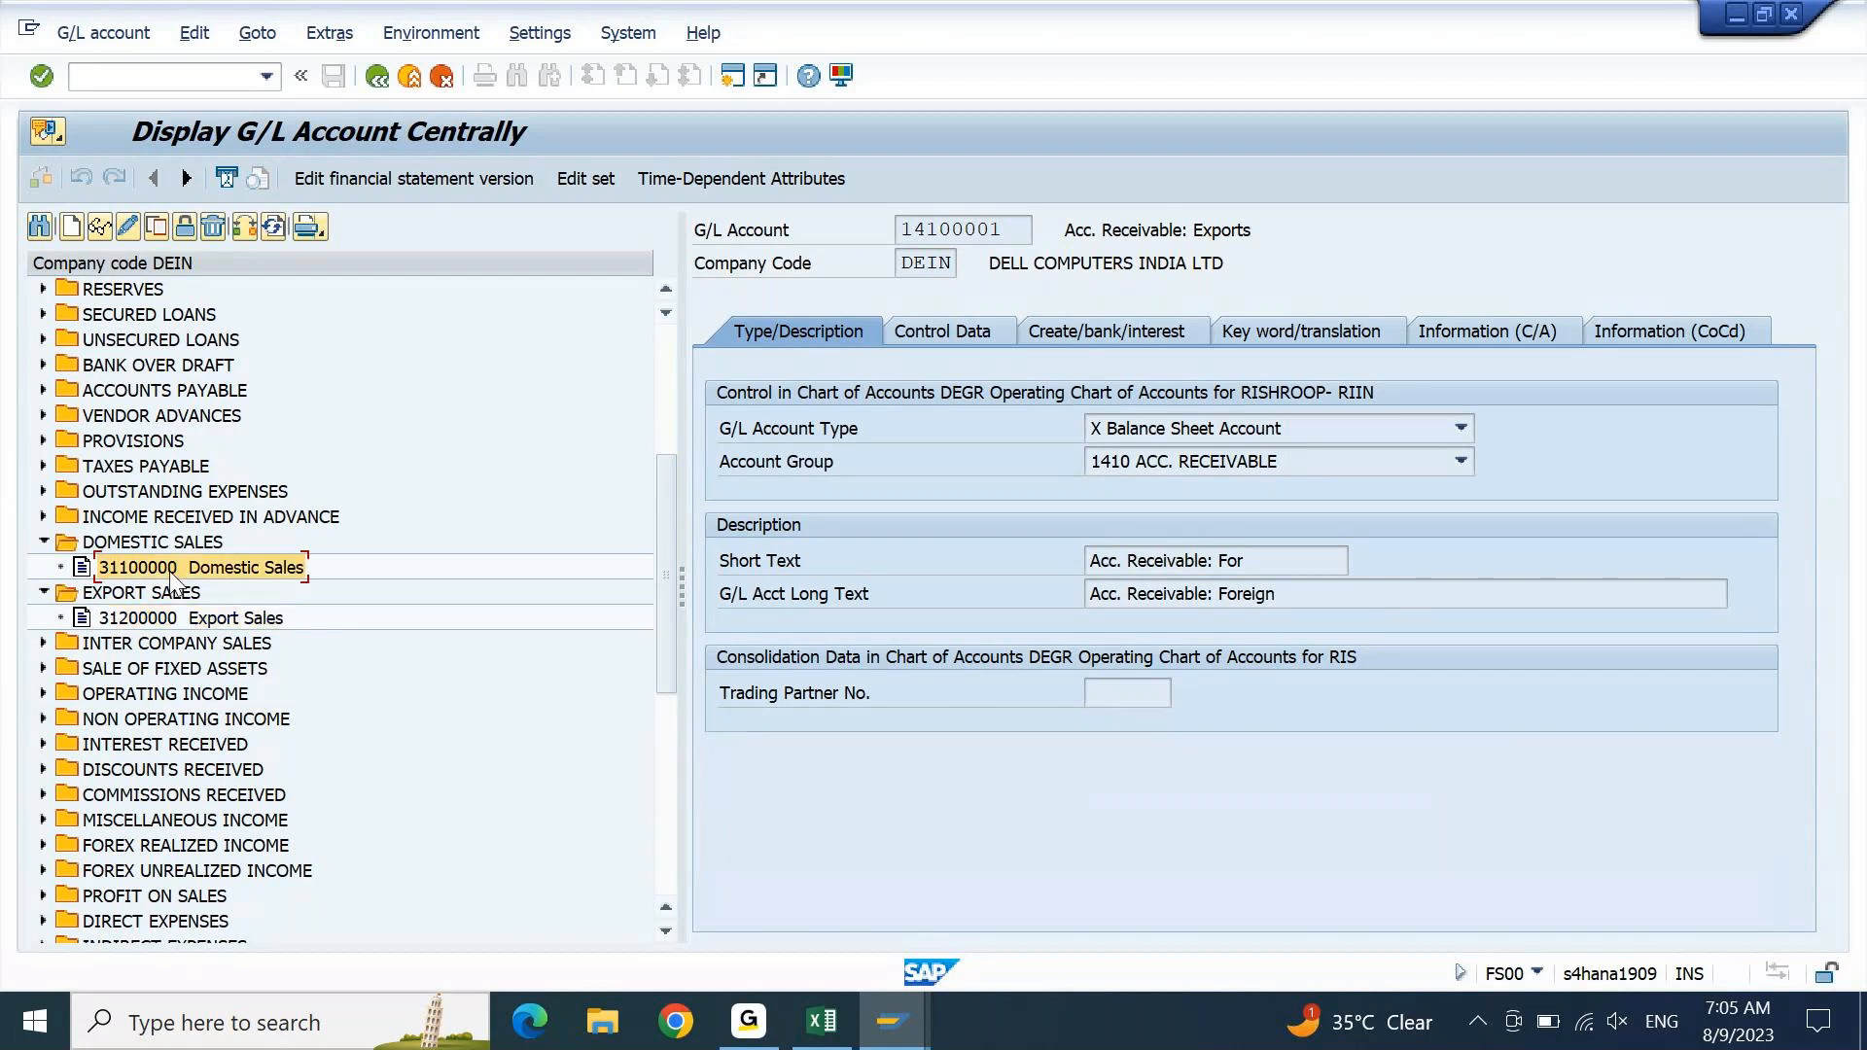
pyautogui.click(892, 1021)
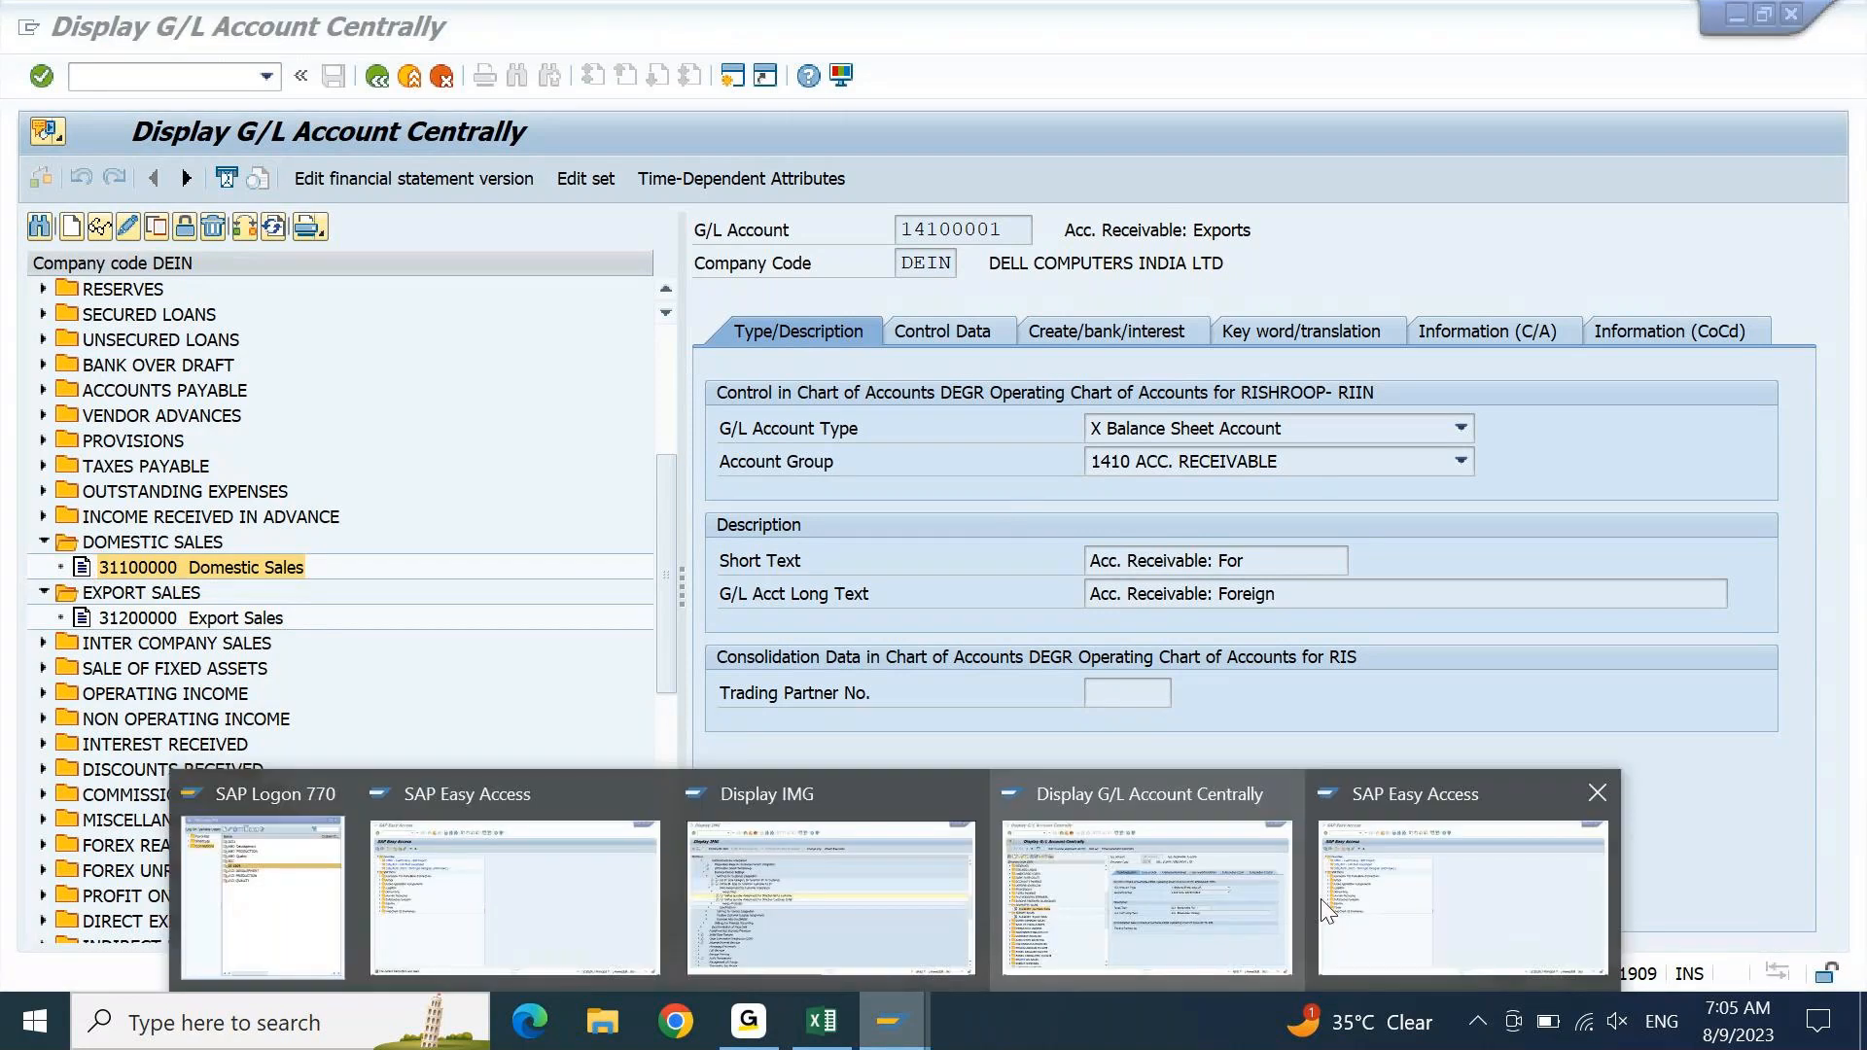
pyautogui.click(1375, 922)
pyautogui.click(911, 1021)
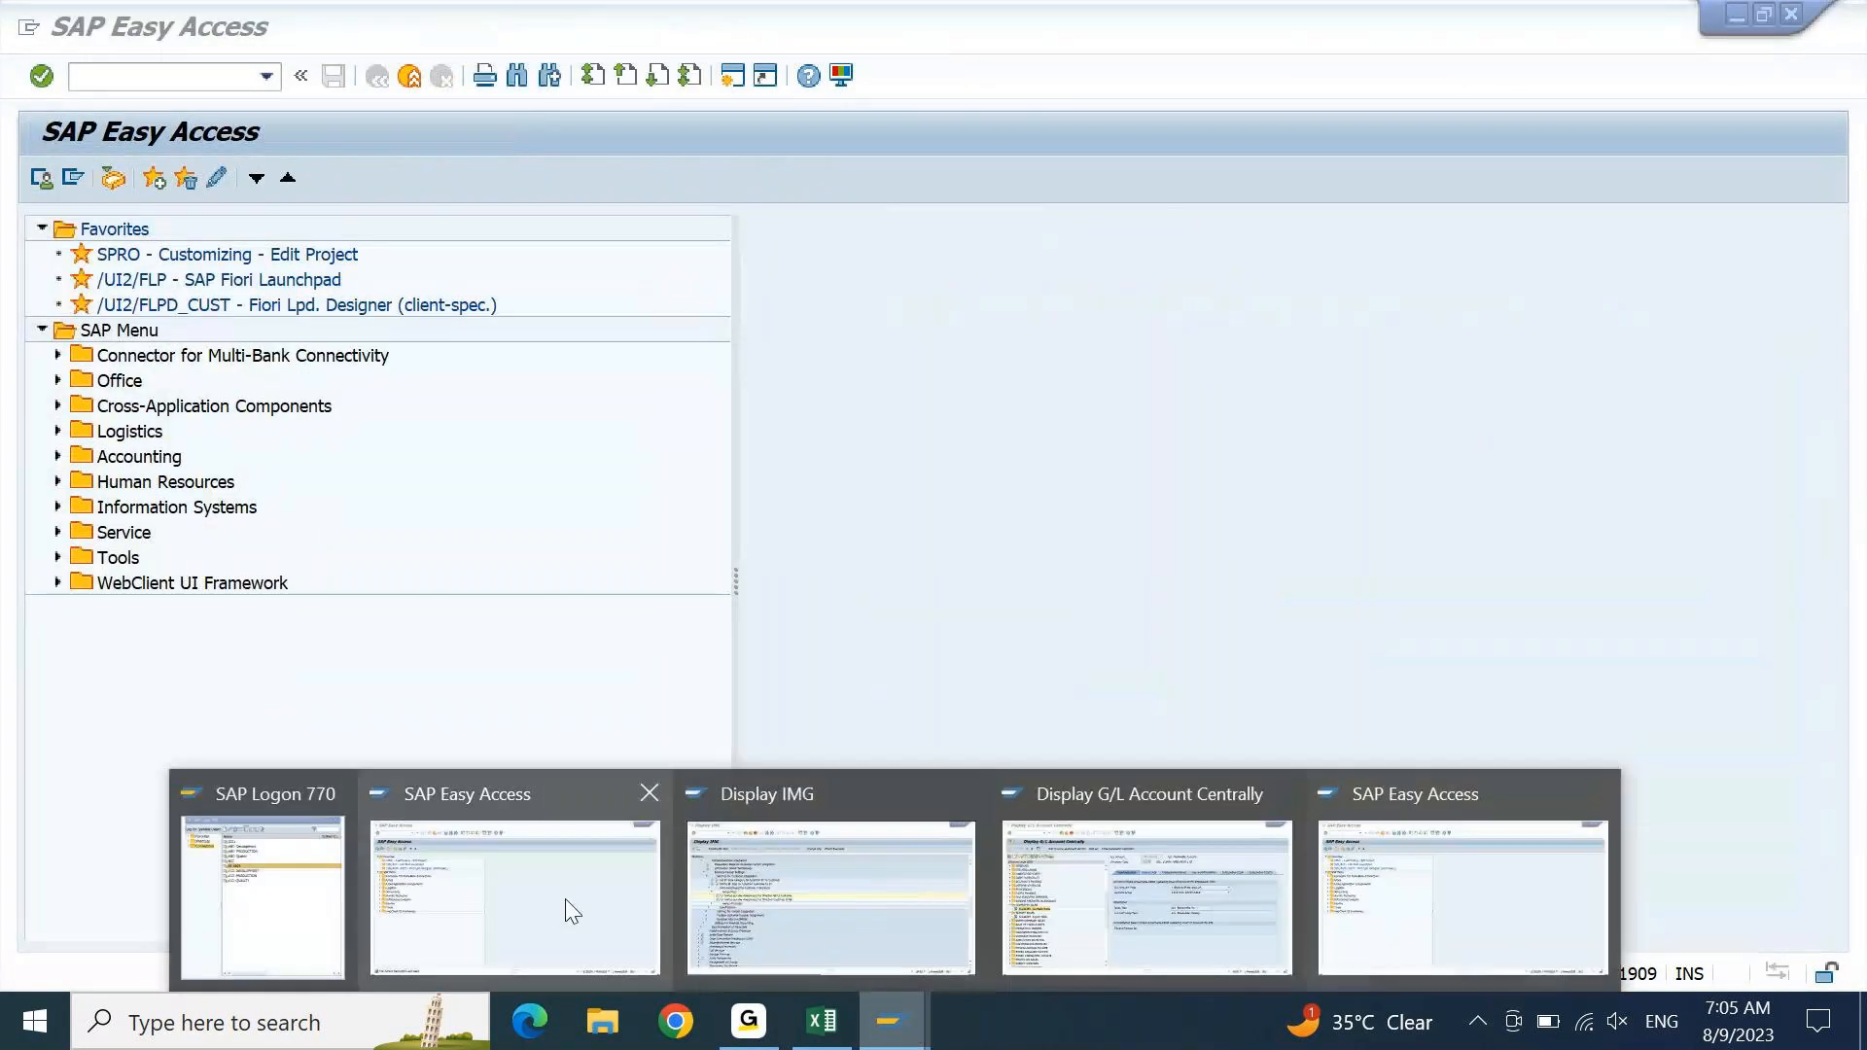
pyautogui.click(1251, 891)
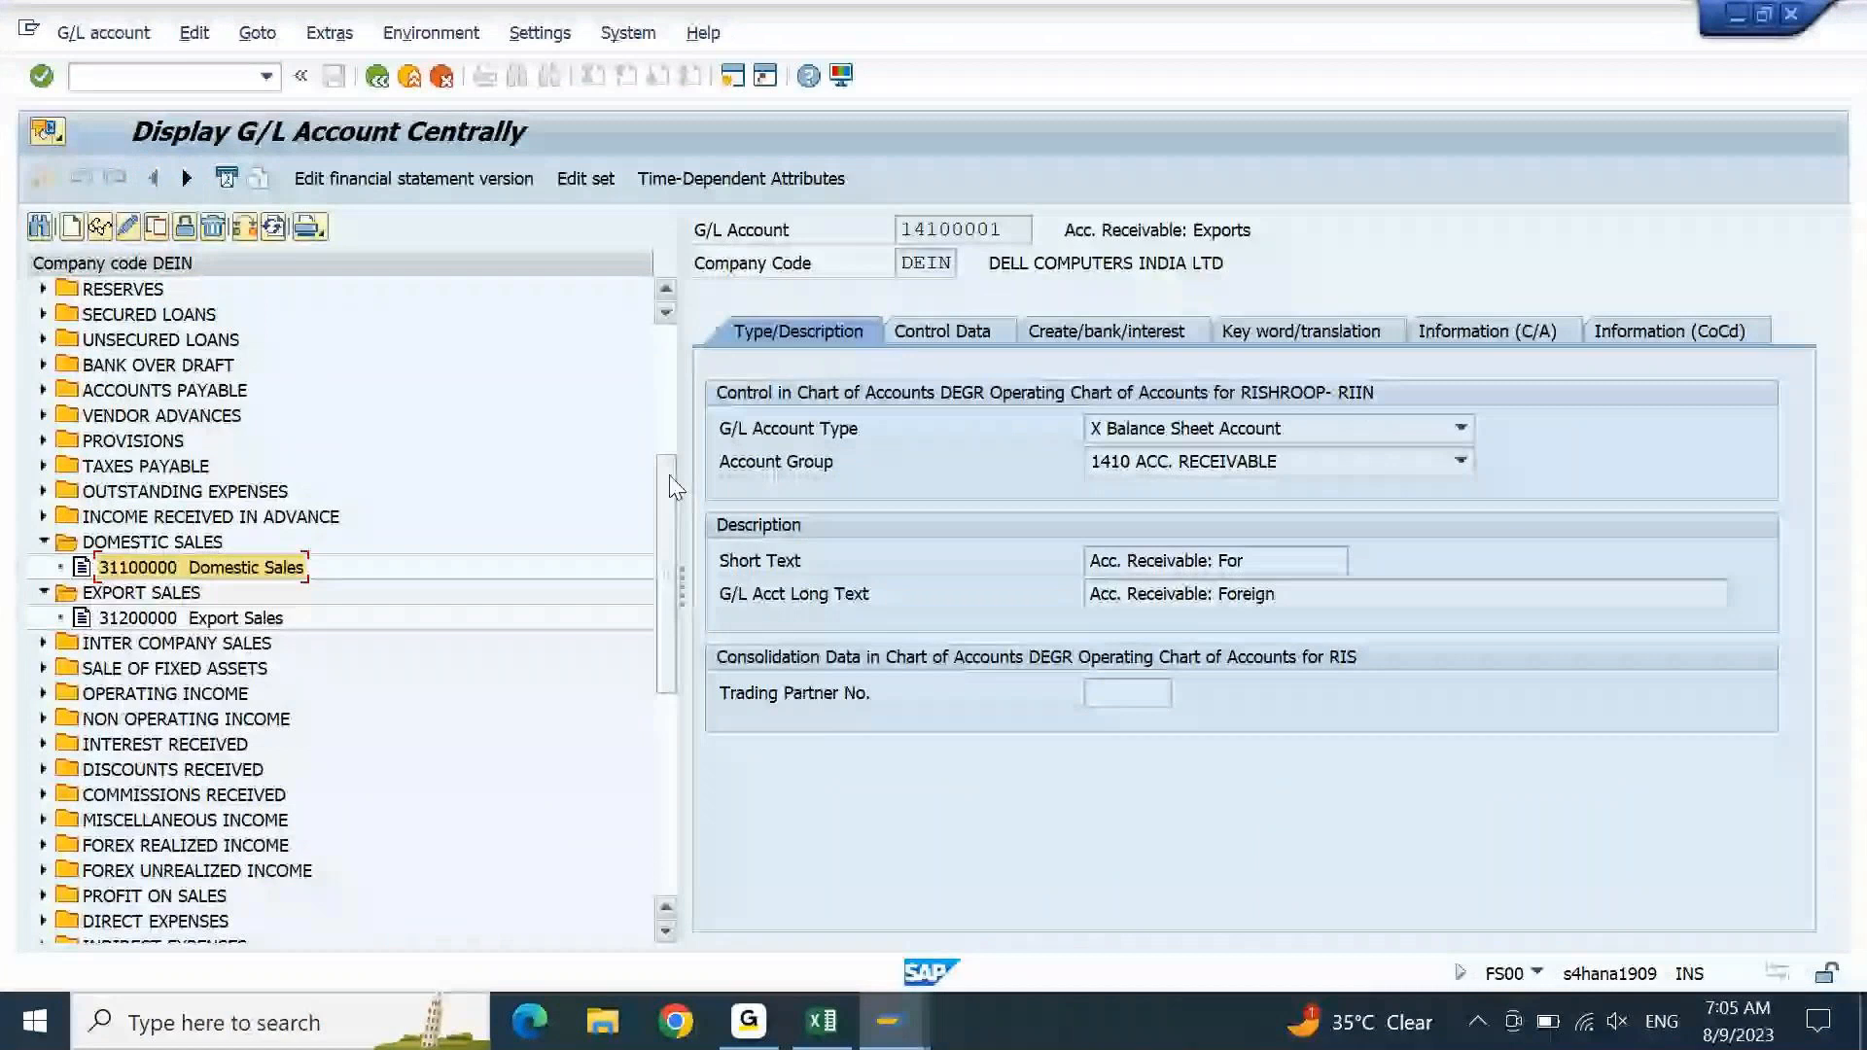
# - Change G/L account 31100000 Domestic Sales to Post Automatically Only and save it
pyautogui.click(129, 228)
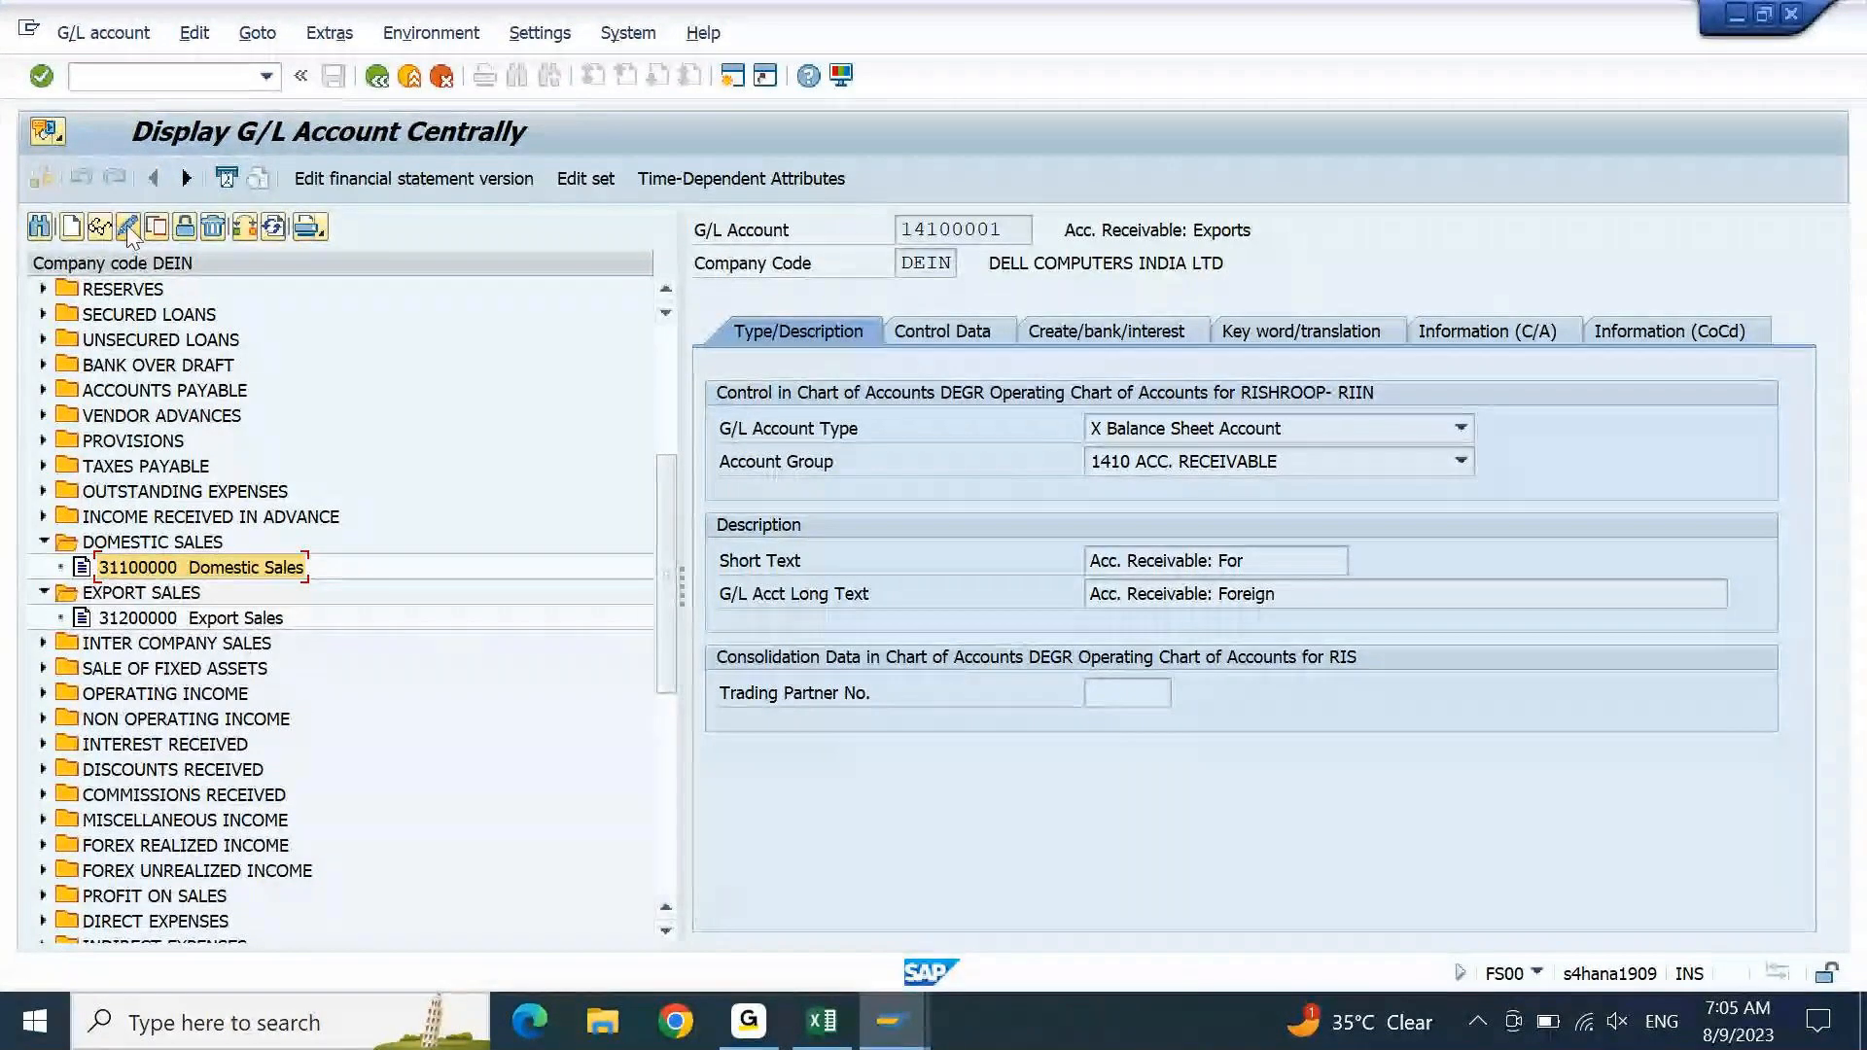
pyautogui.click(953, 333)
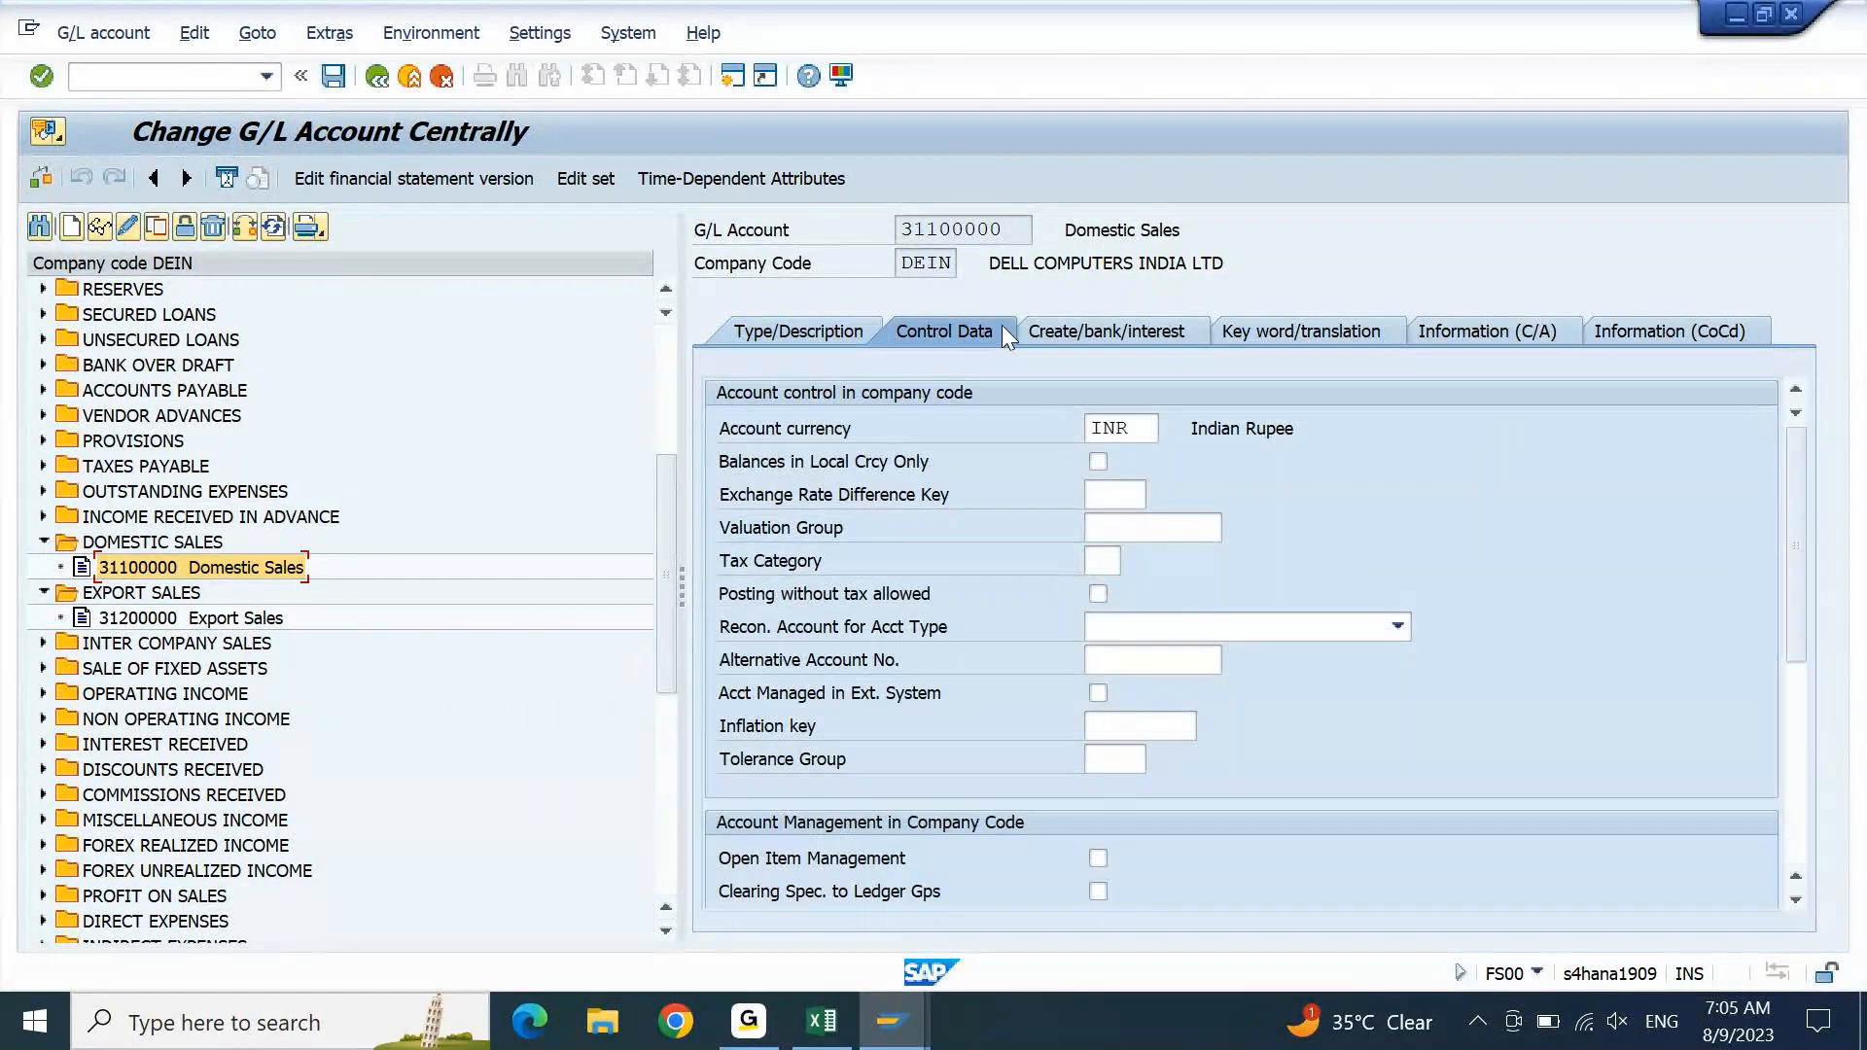
pyautogui.click(1105, 336)
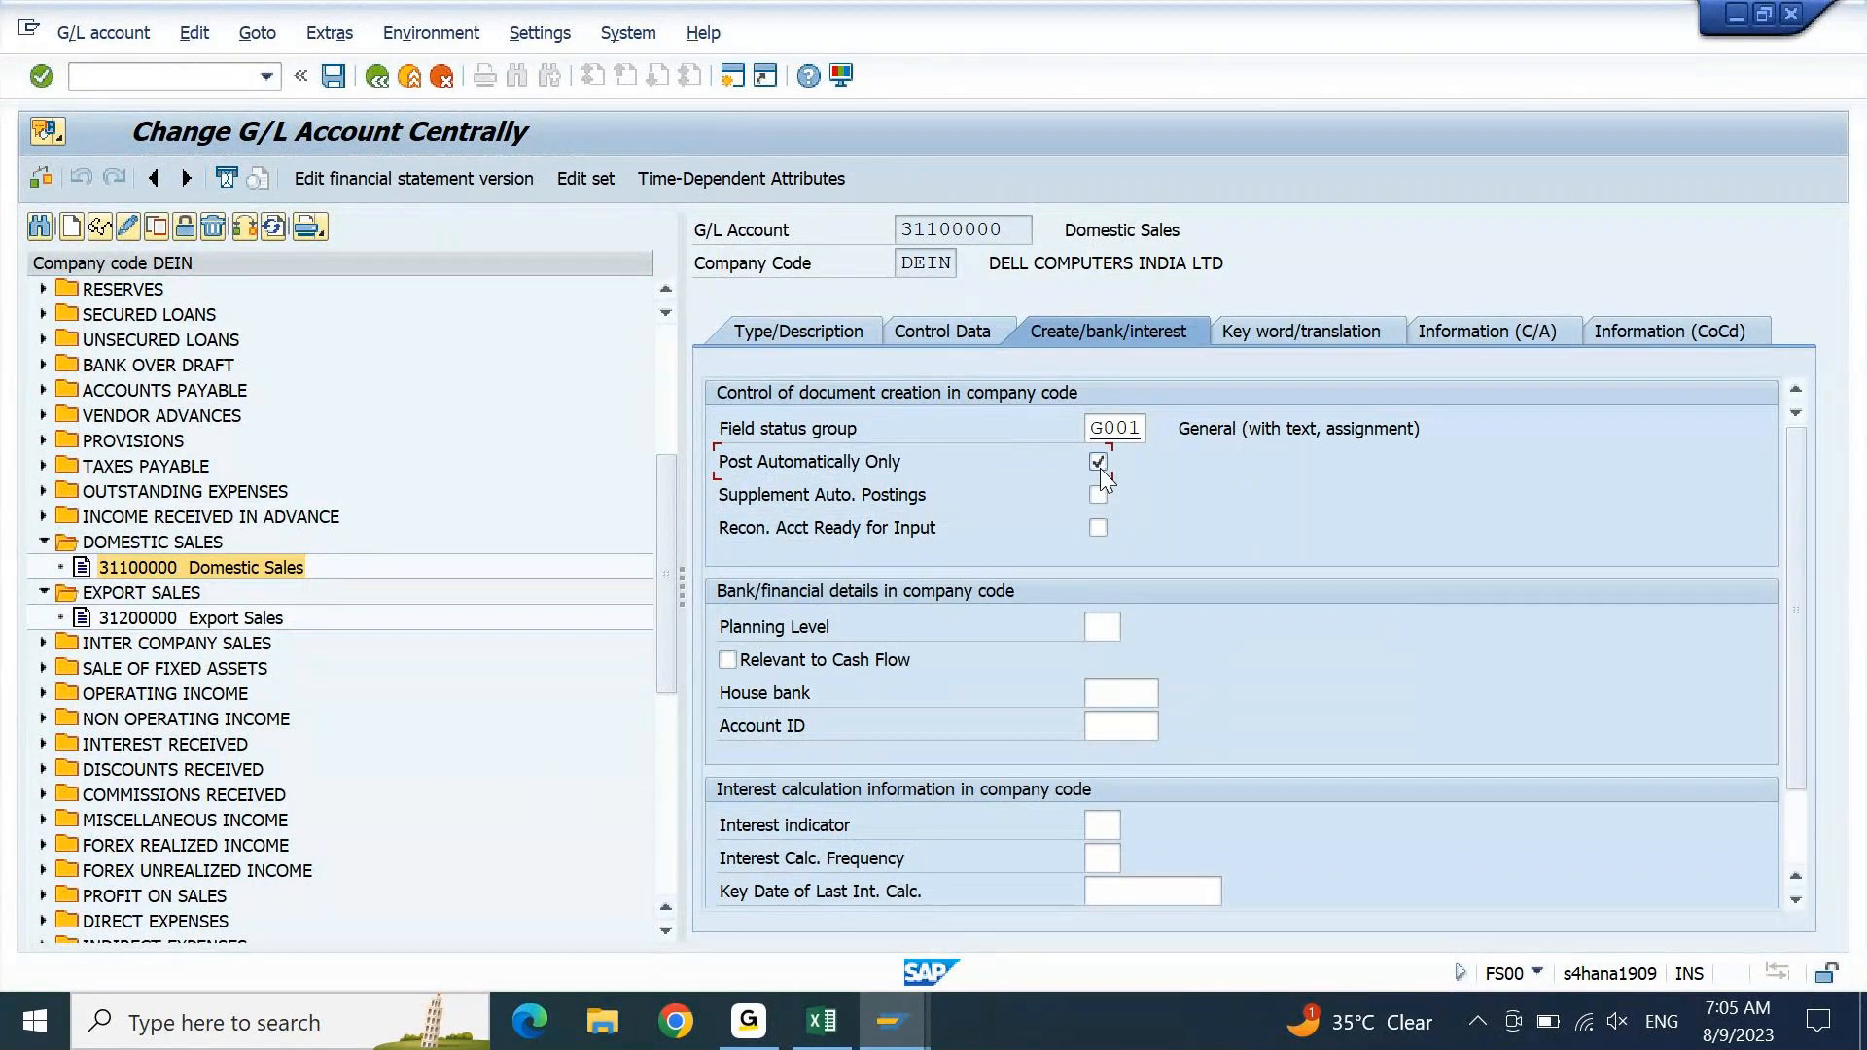
pyautogui.press('Return')
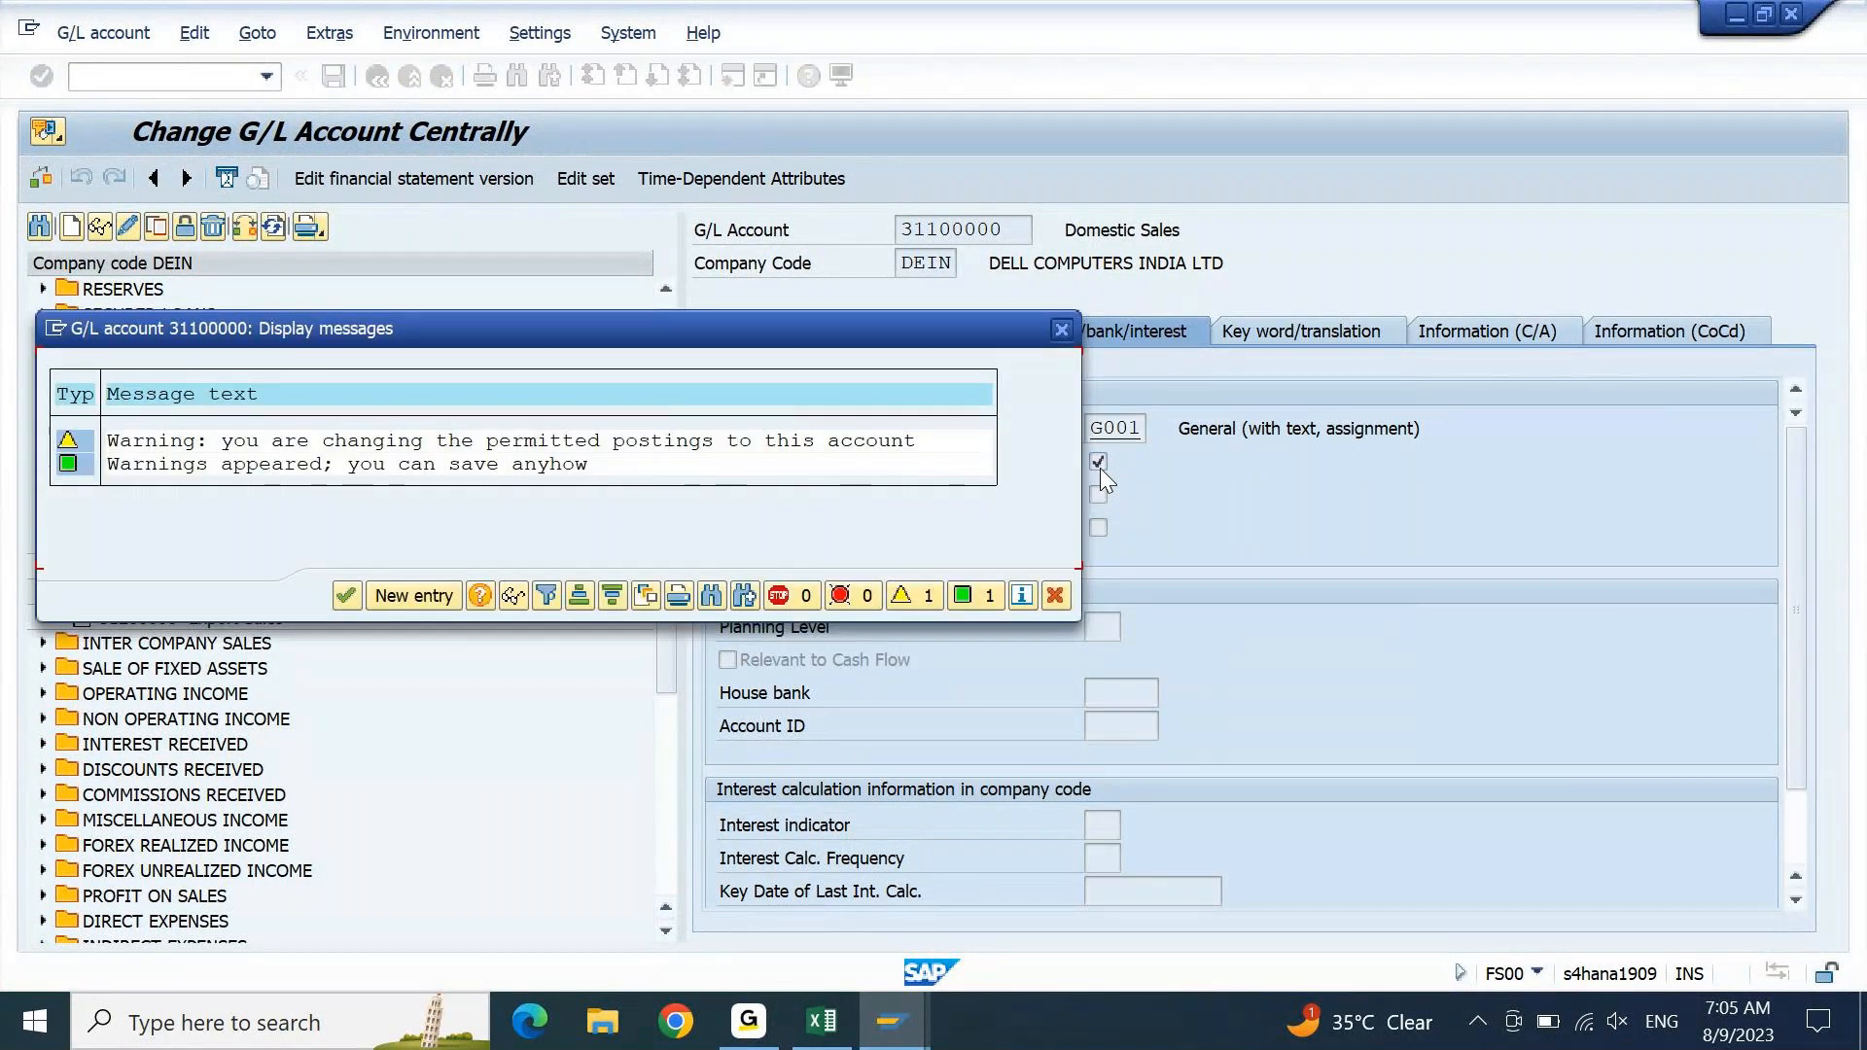
pyautogui.press('Return')
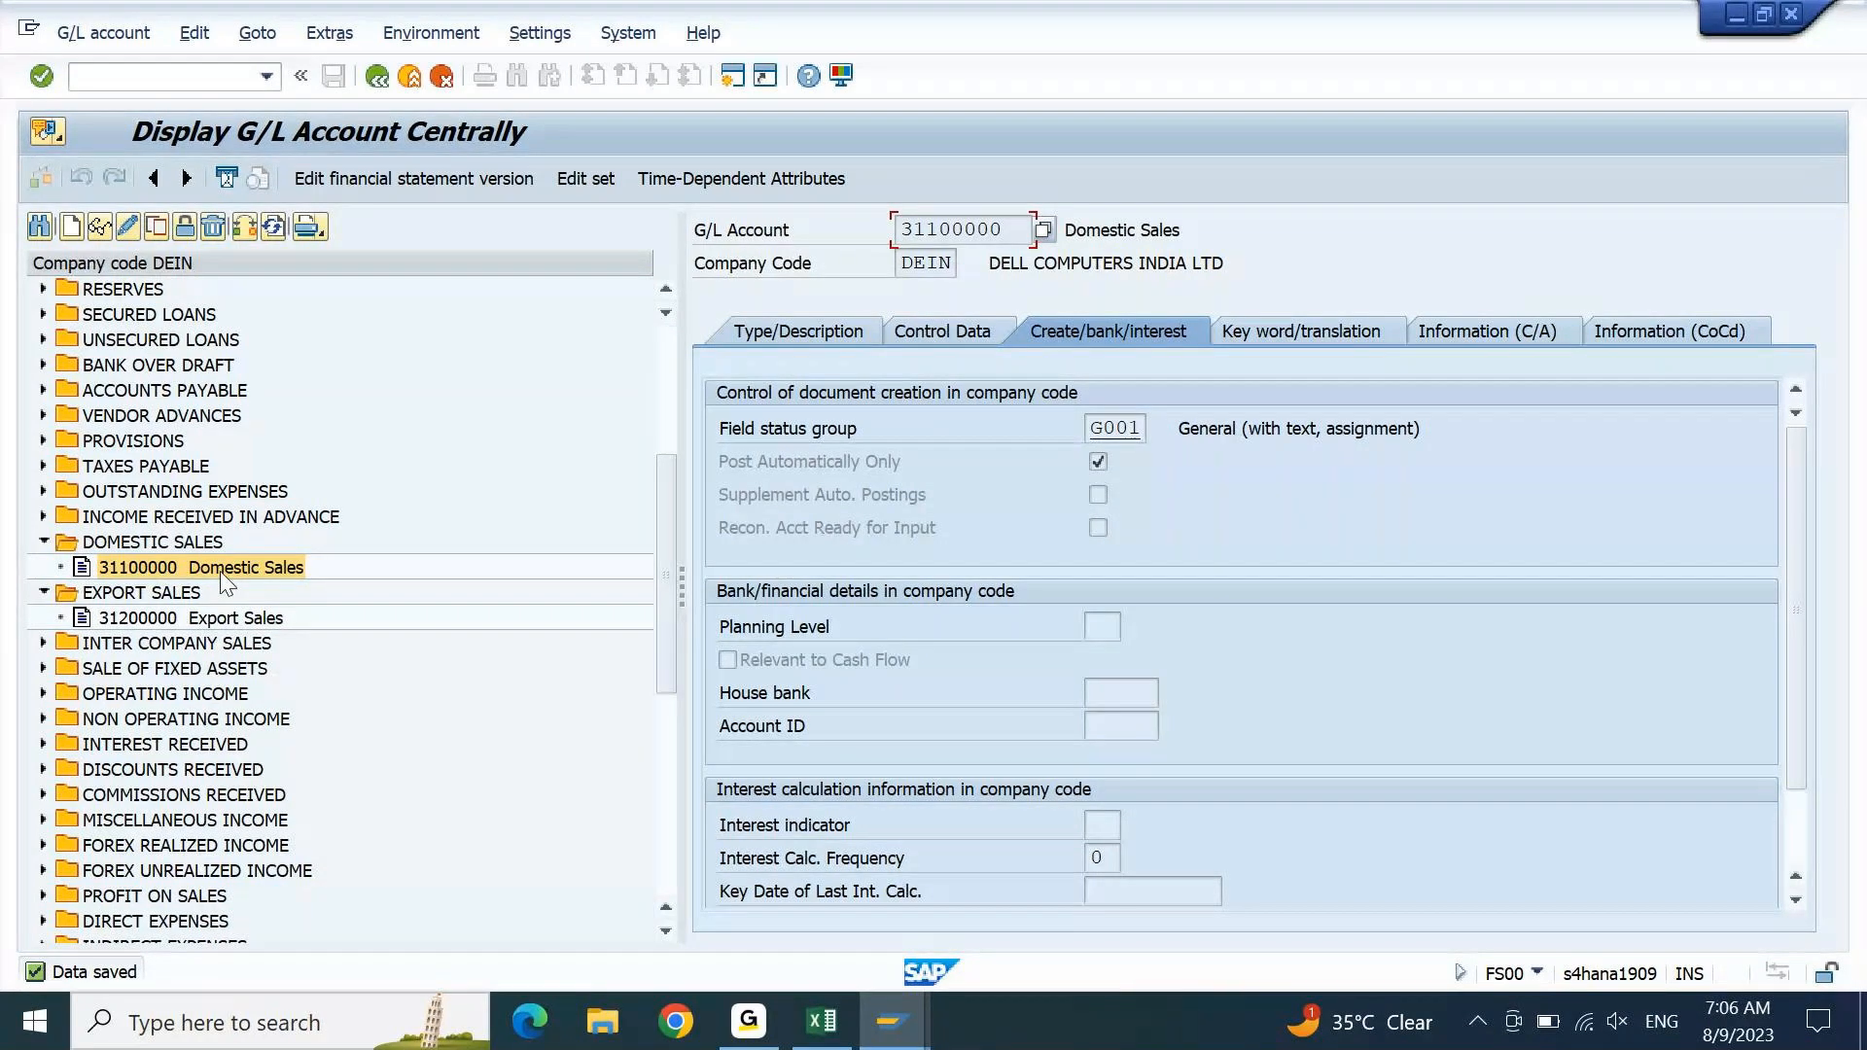
# - Copy G/L account 31100000 to new account 31100001 in company code DEIN and clear its Post Automatically Only option
pyautogui.click(155, 227)
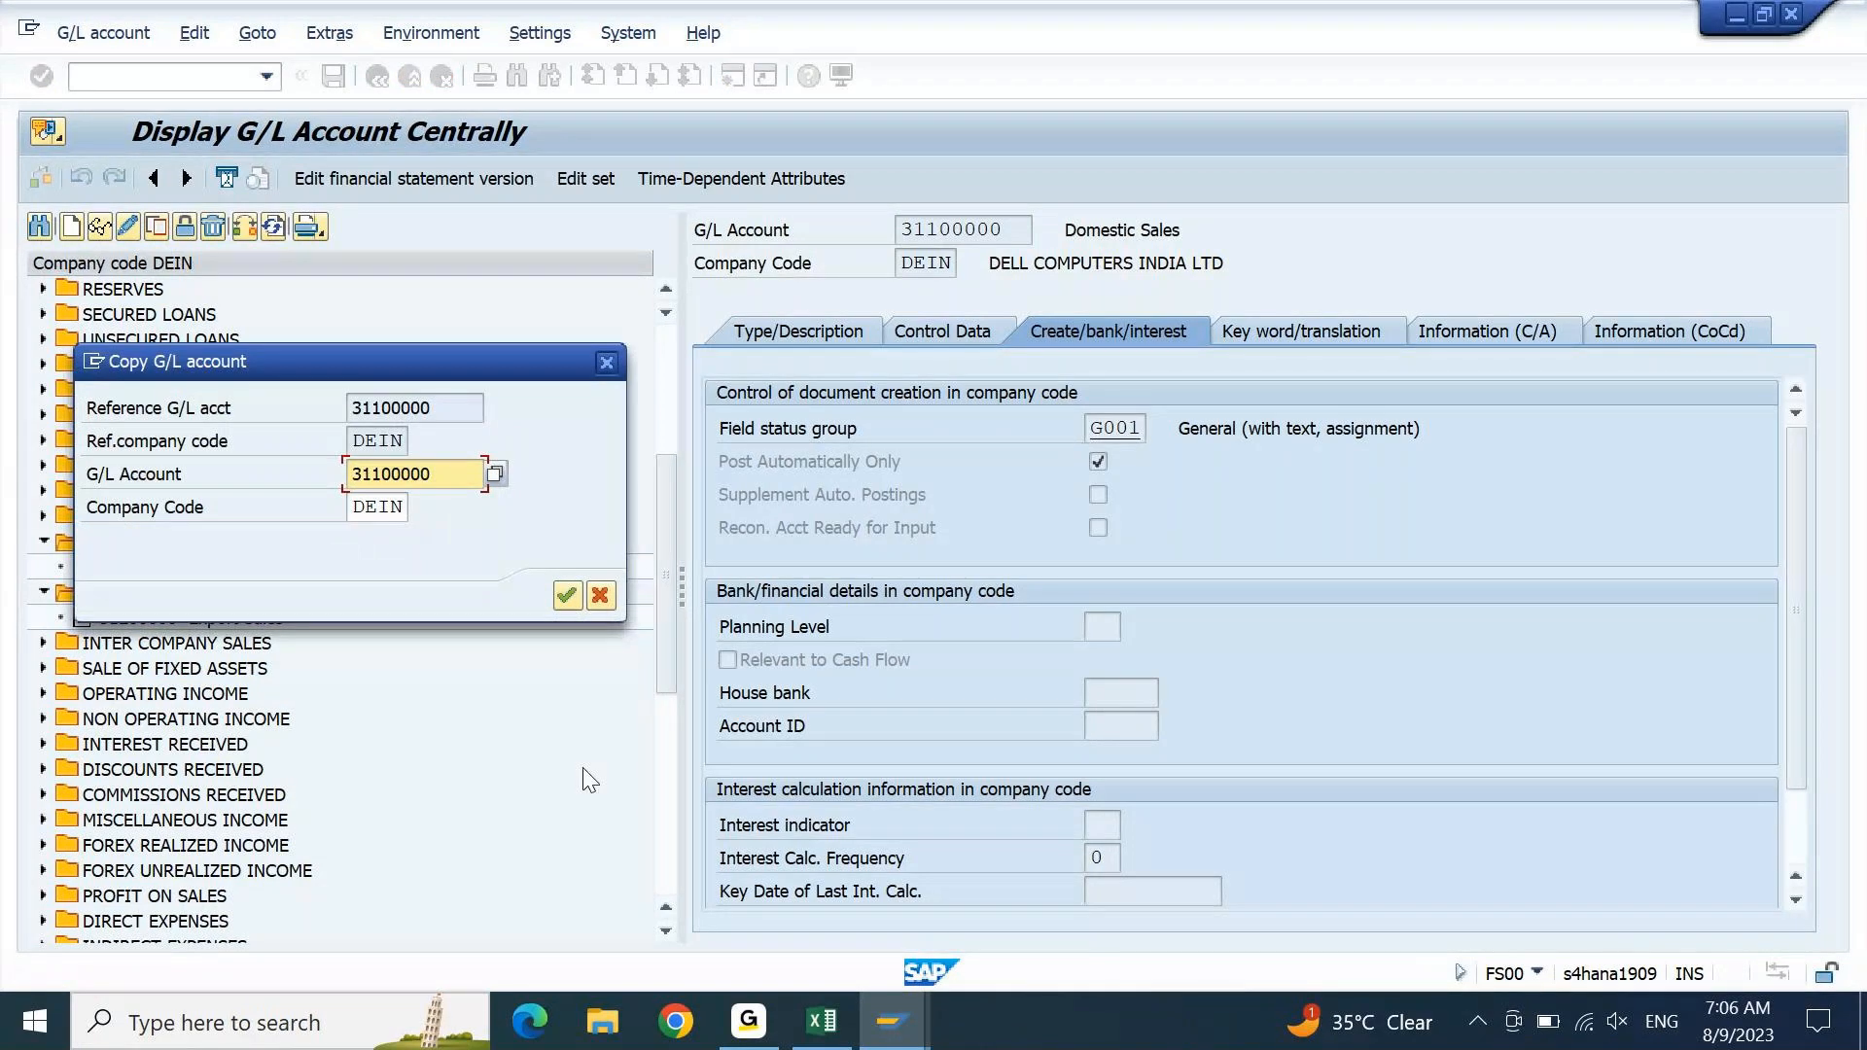
pyautogui.press('BackSpace')
pyautogui.write('1')
pyautogui.press('Return')
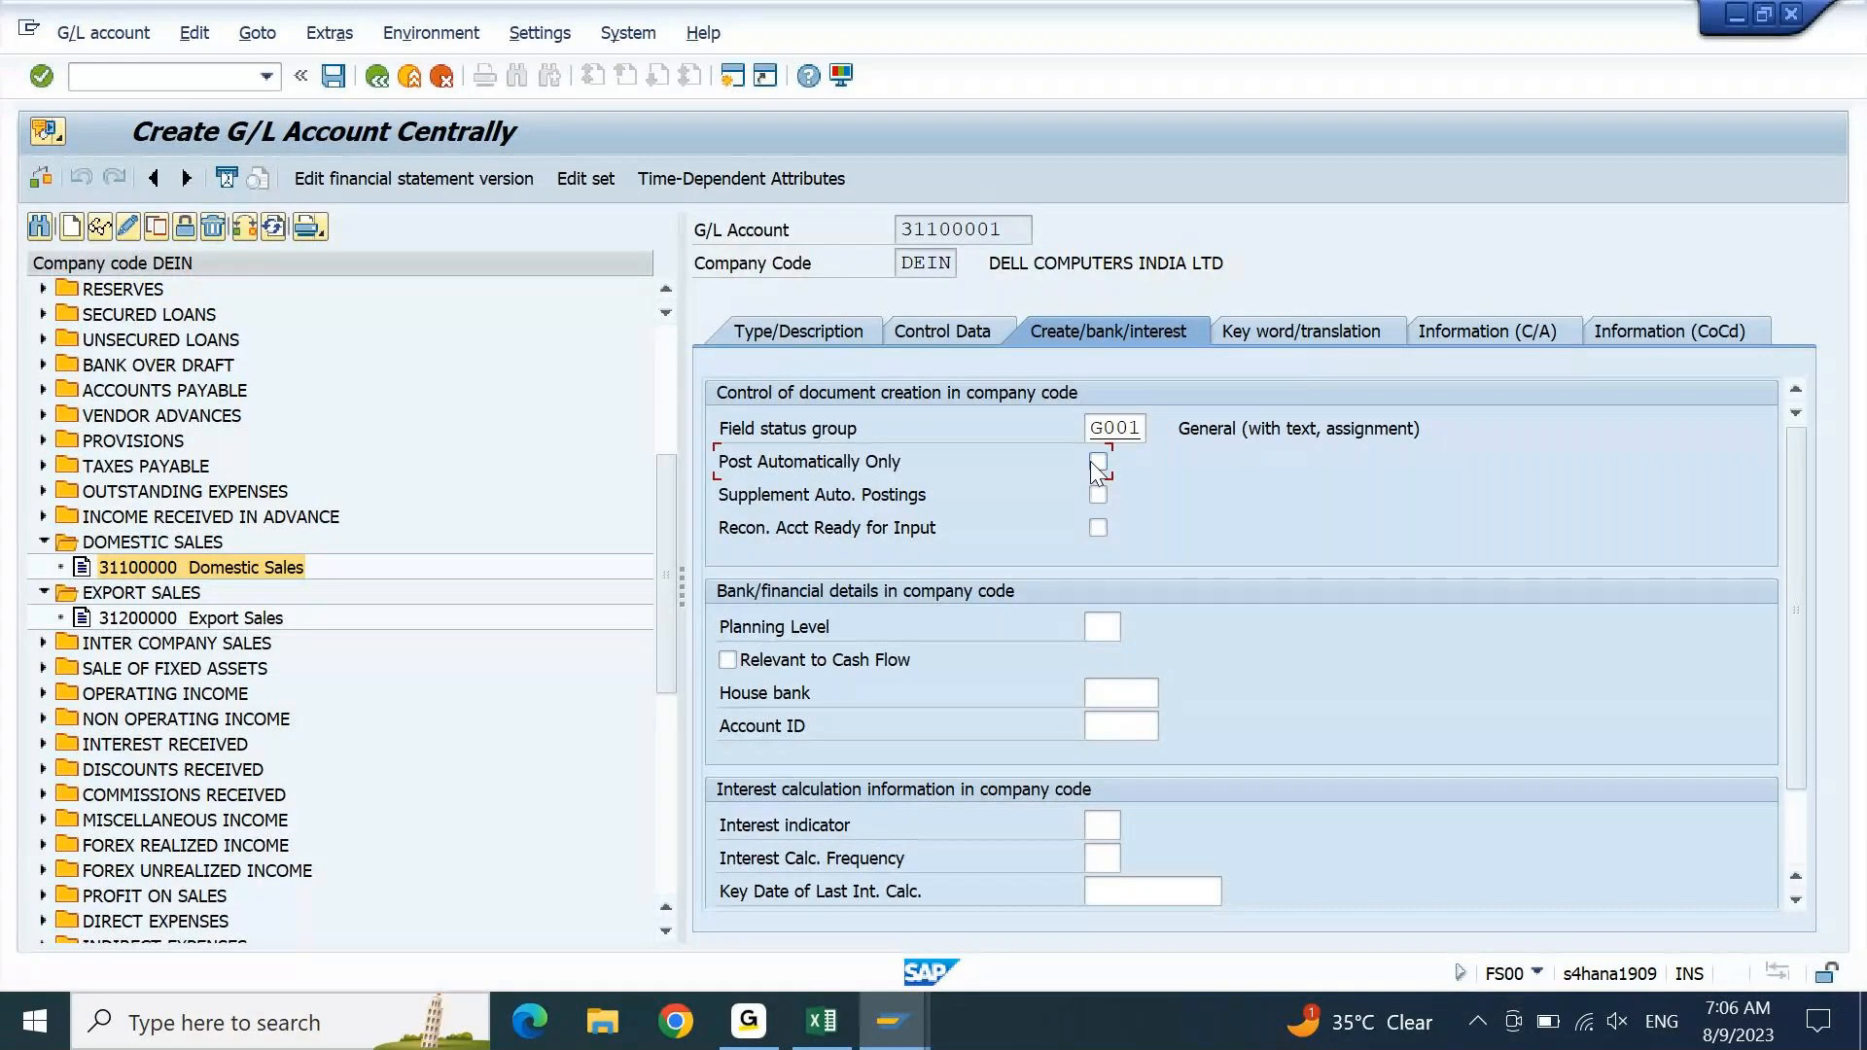
# - Set the short text of account 31100001 to Domestic Sales - FI
pyautogui.click(937, 328)
pyautogui.click(803, 330)
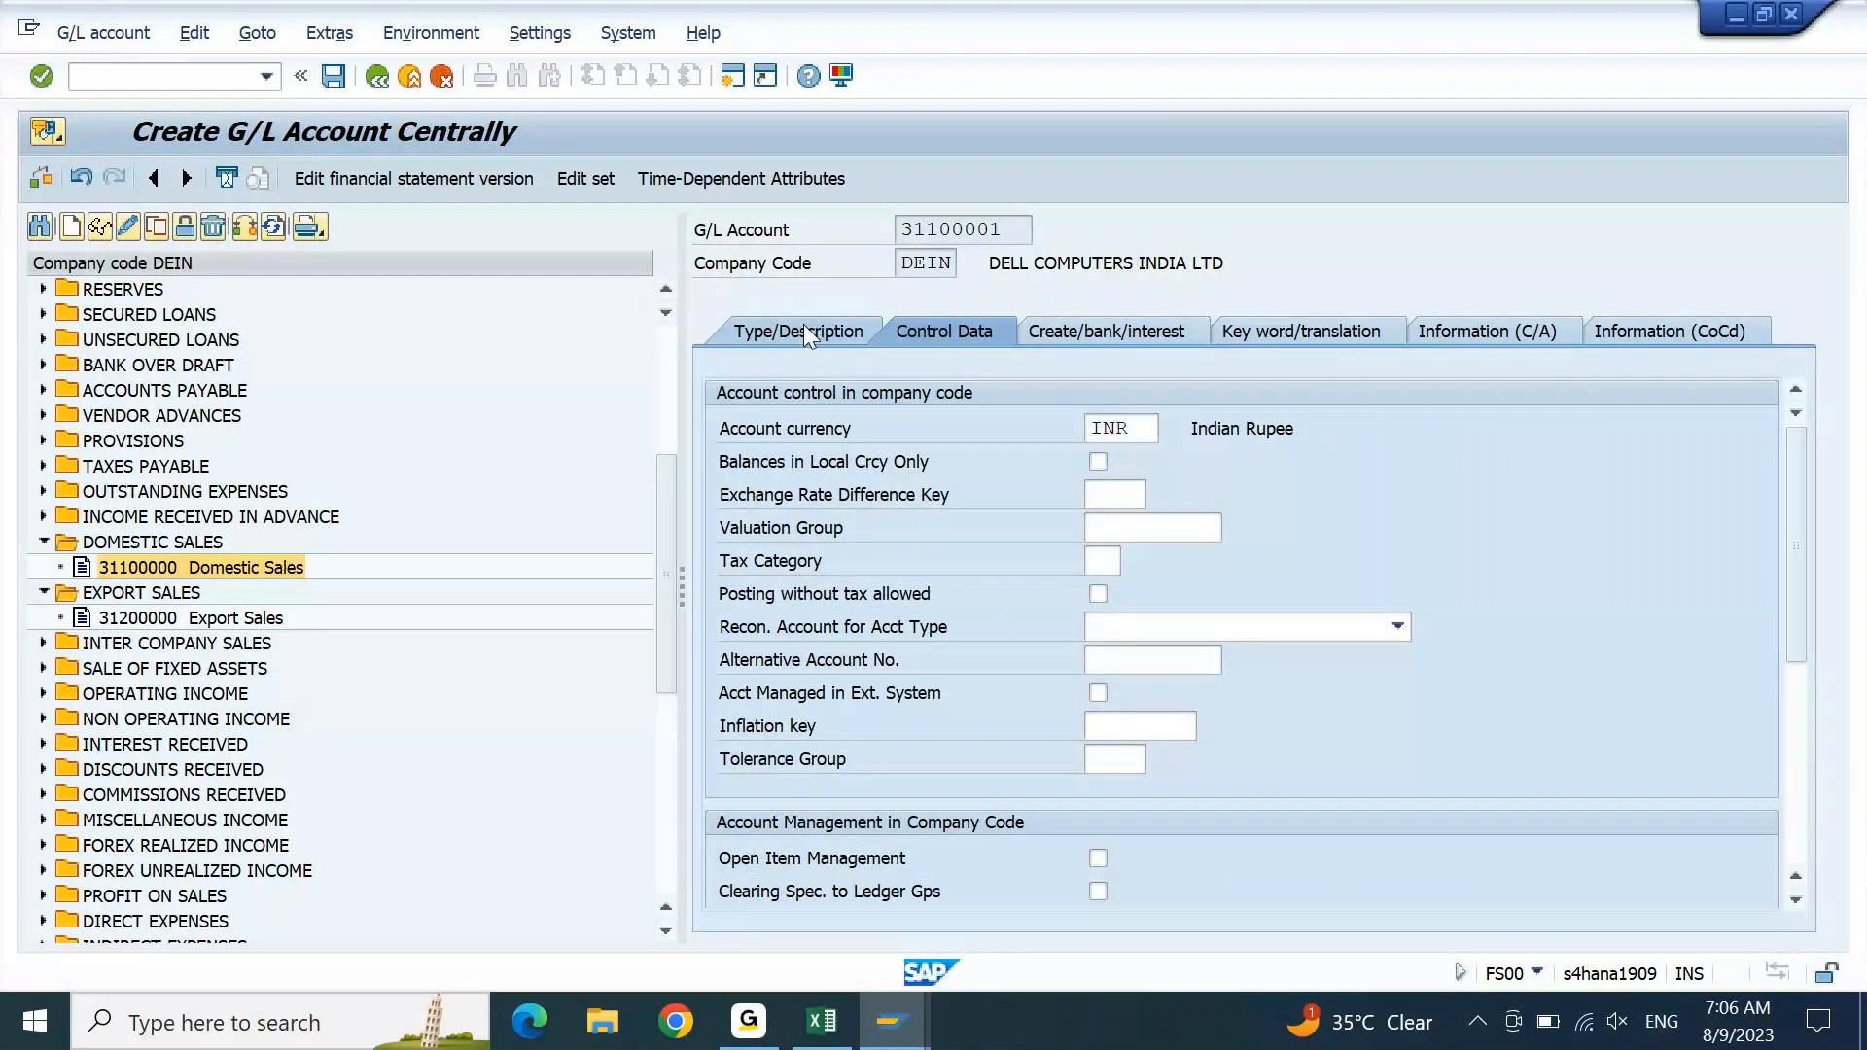
pyautogui.click(1230, 563)
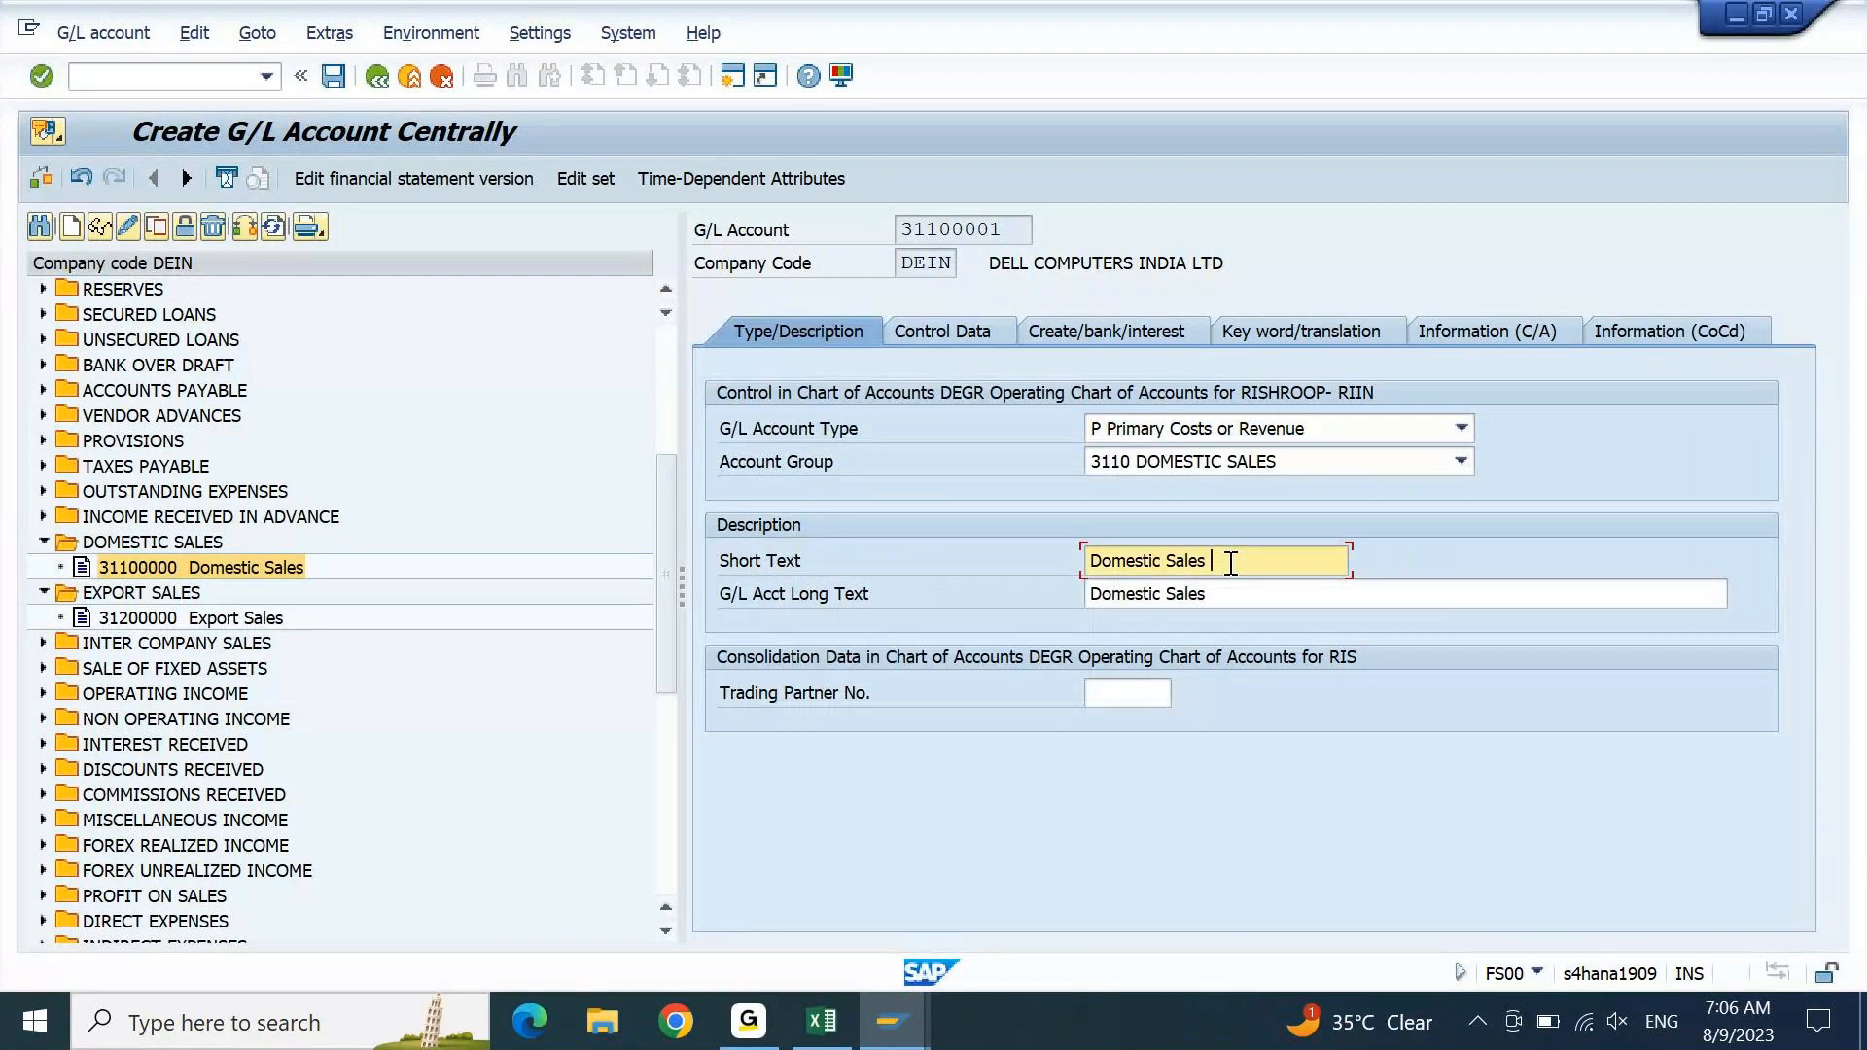
pyautogui.write('-')
pyautogui.press('Home')
pyautogui.write('Fina')
pyautogui.press('BackSpace')
pyautogui.press('BackSpace')
pyautogui.press('Tab')
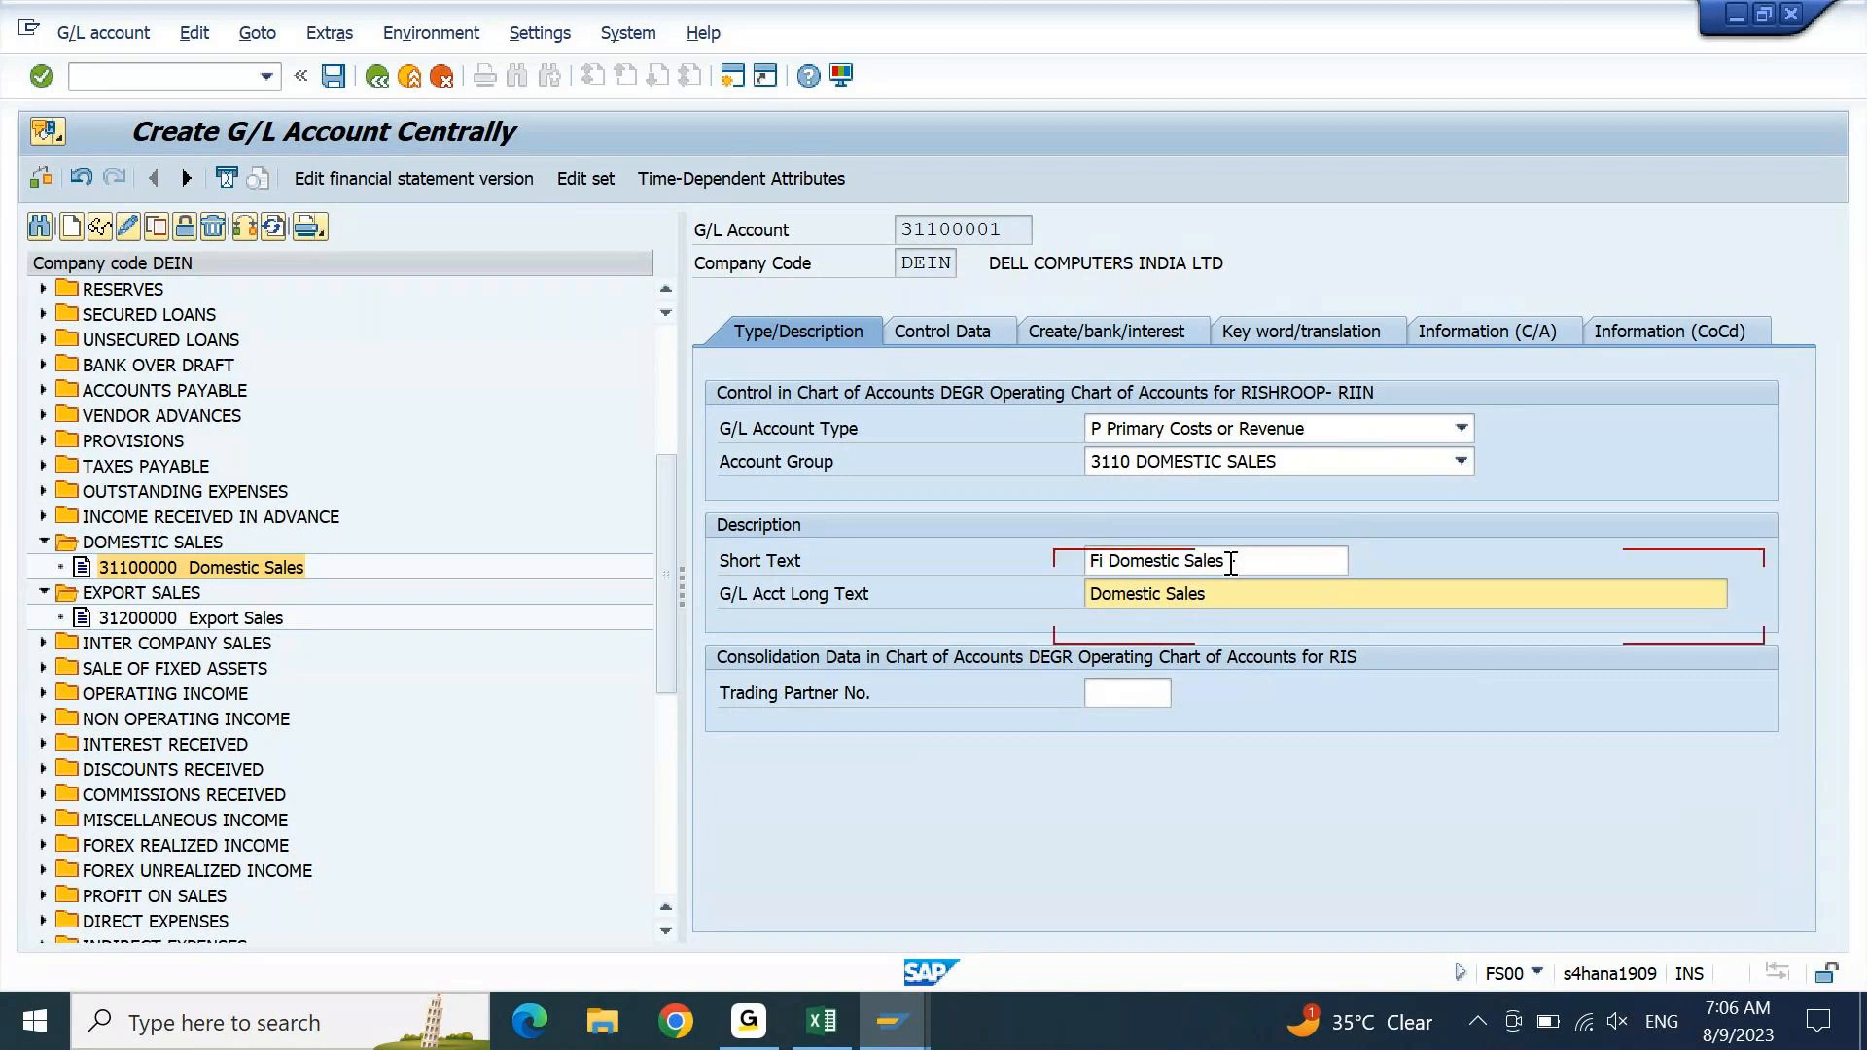
pyautogui.hotkey('shift', 'Tab')
pyautogui.press('BackSpace')
pyautogui.press('BackSpace')
pyautogui.press('BackSpace')
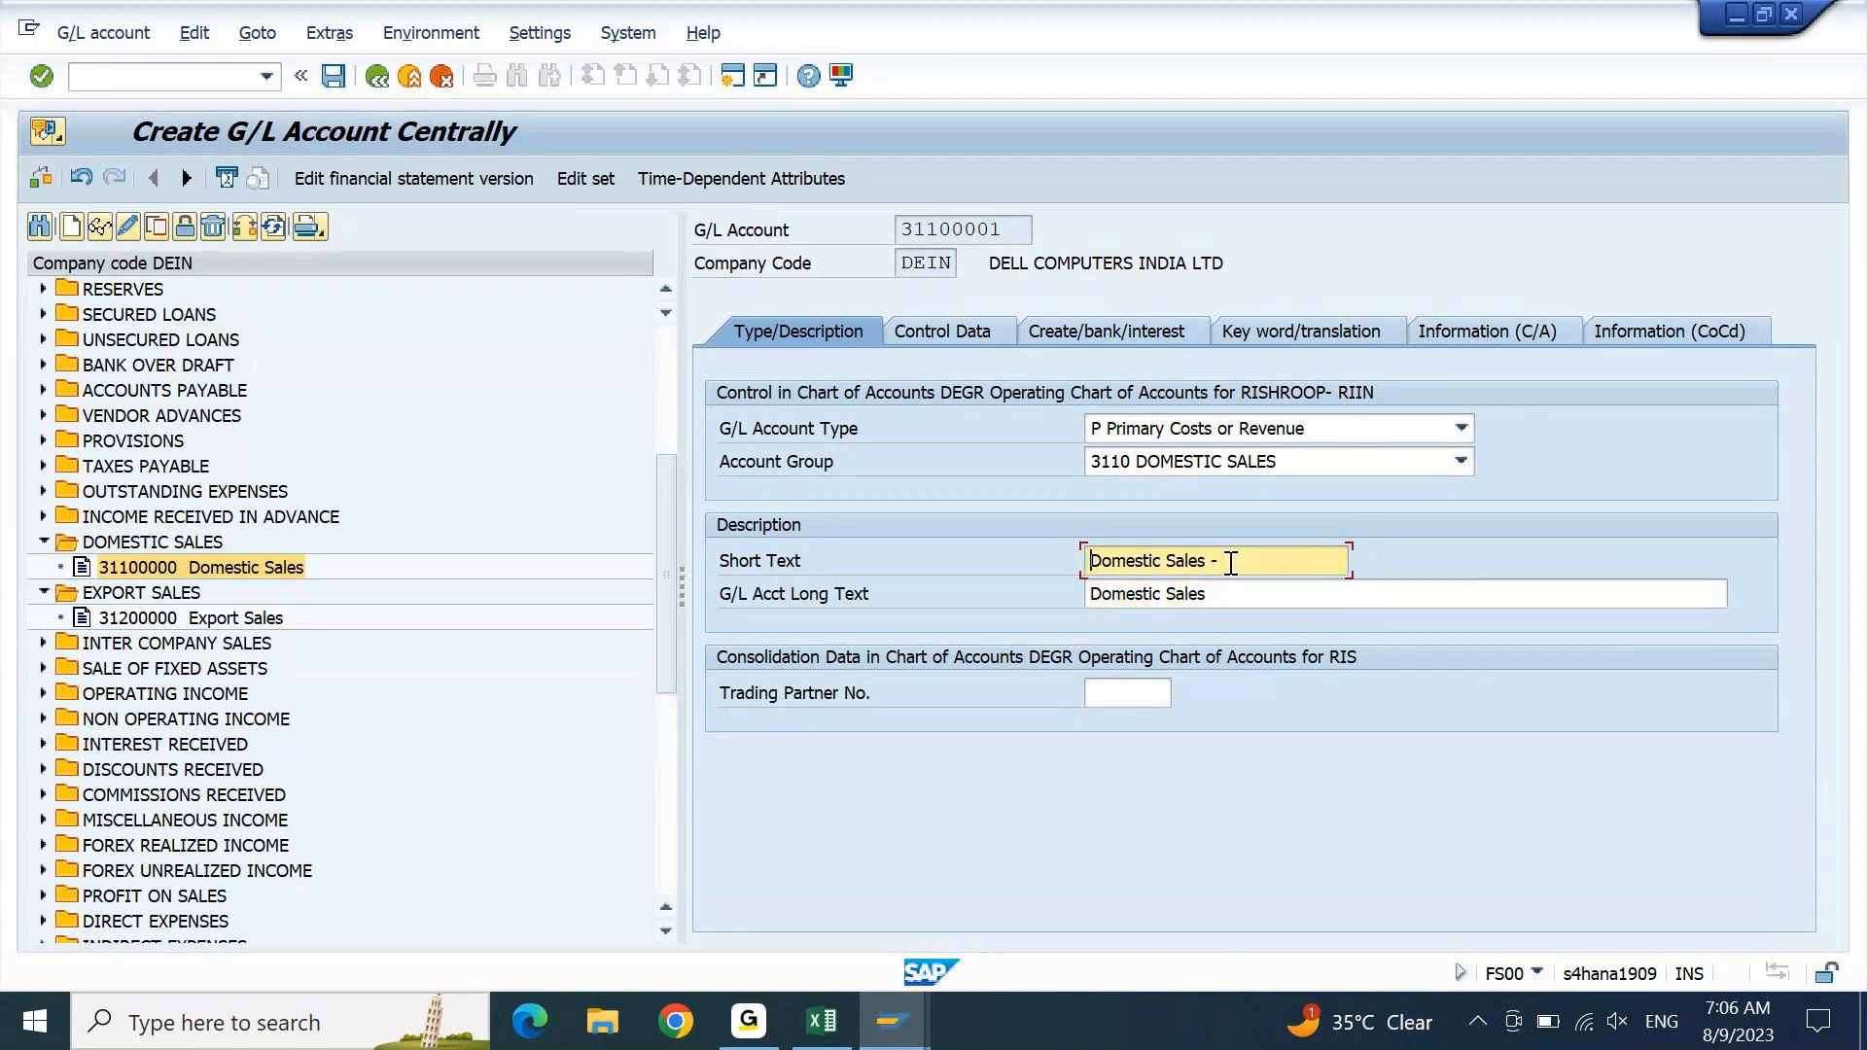
pyautogui.click(1231, 564)
pyautogui.write('FI')
pyautogui.press('Tab')
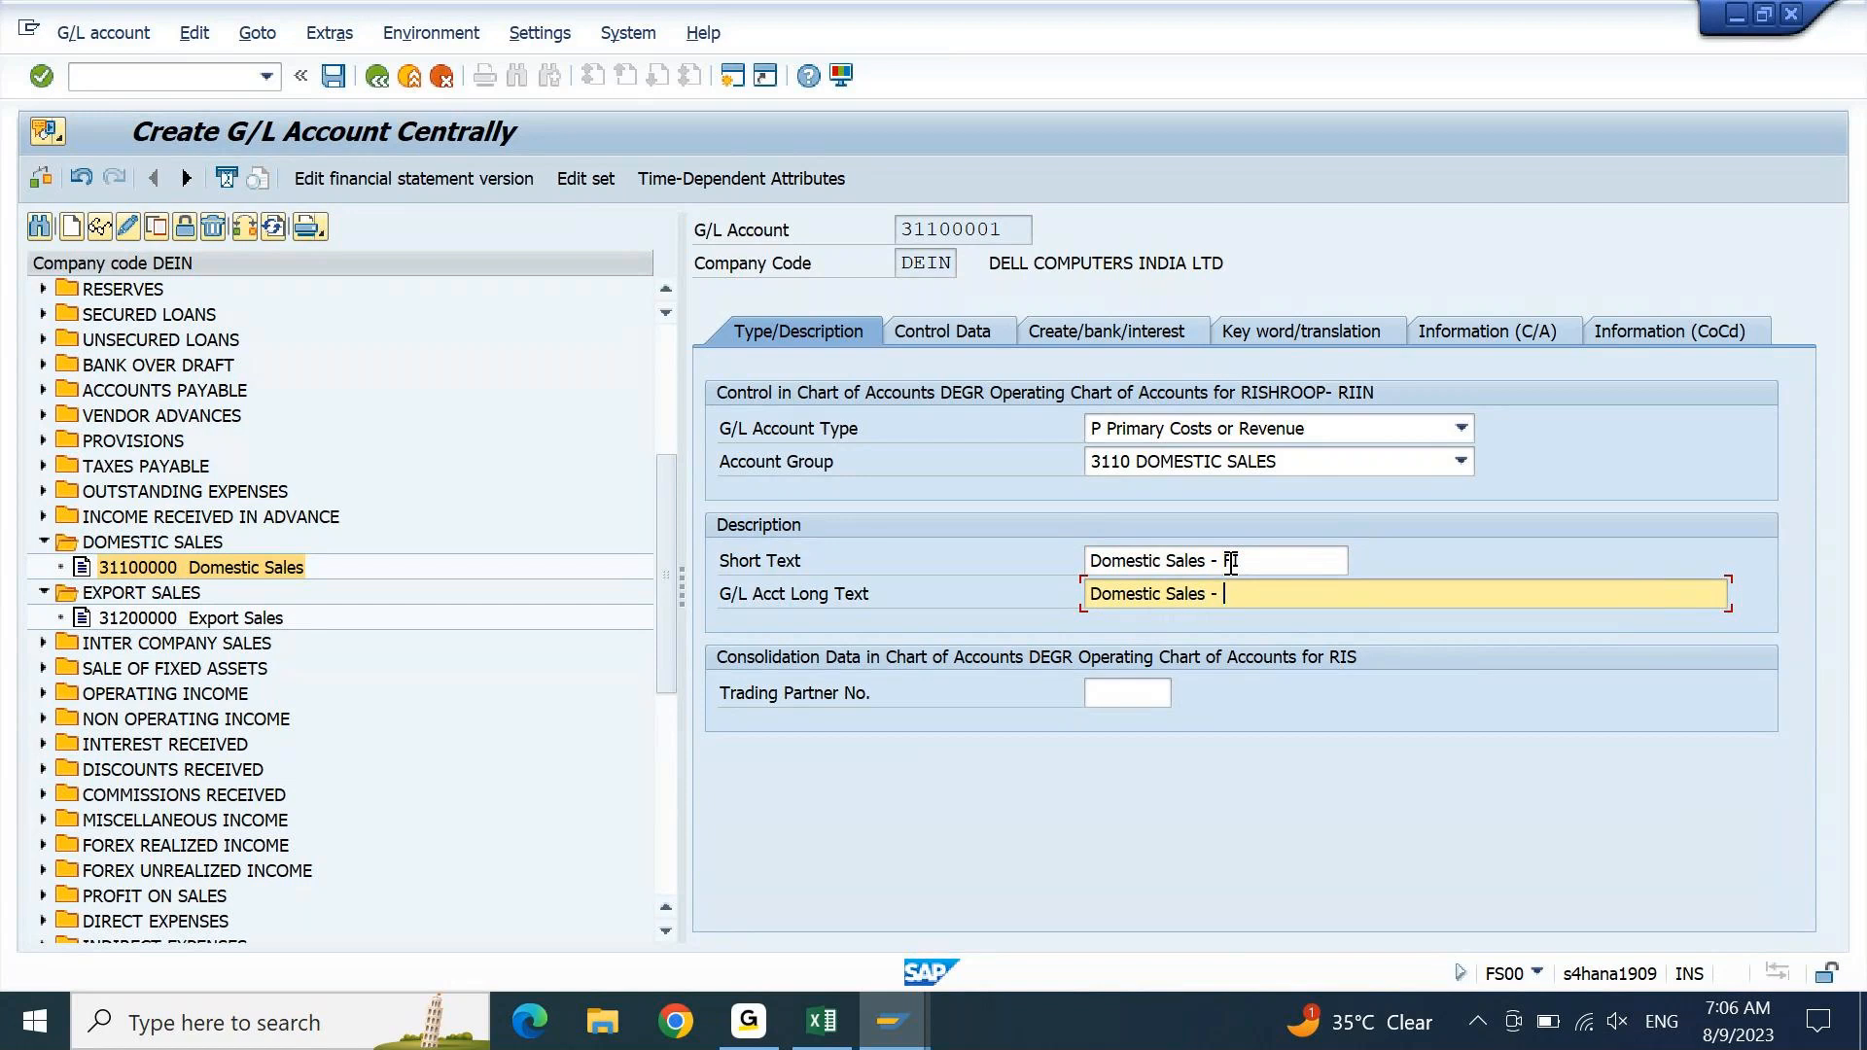
# - Set the account's long text to Domestic Sales - FINANCE and save the account
pyautogui.write('FINANCE')
pyautogui.press('Return')
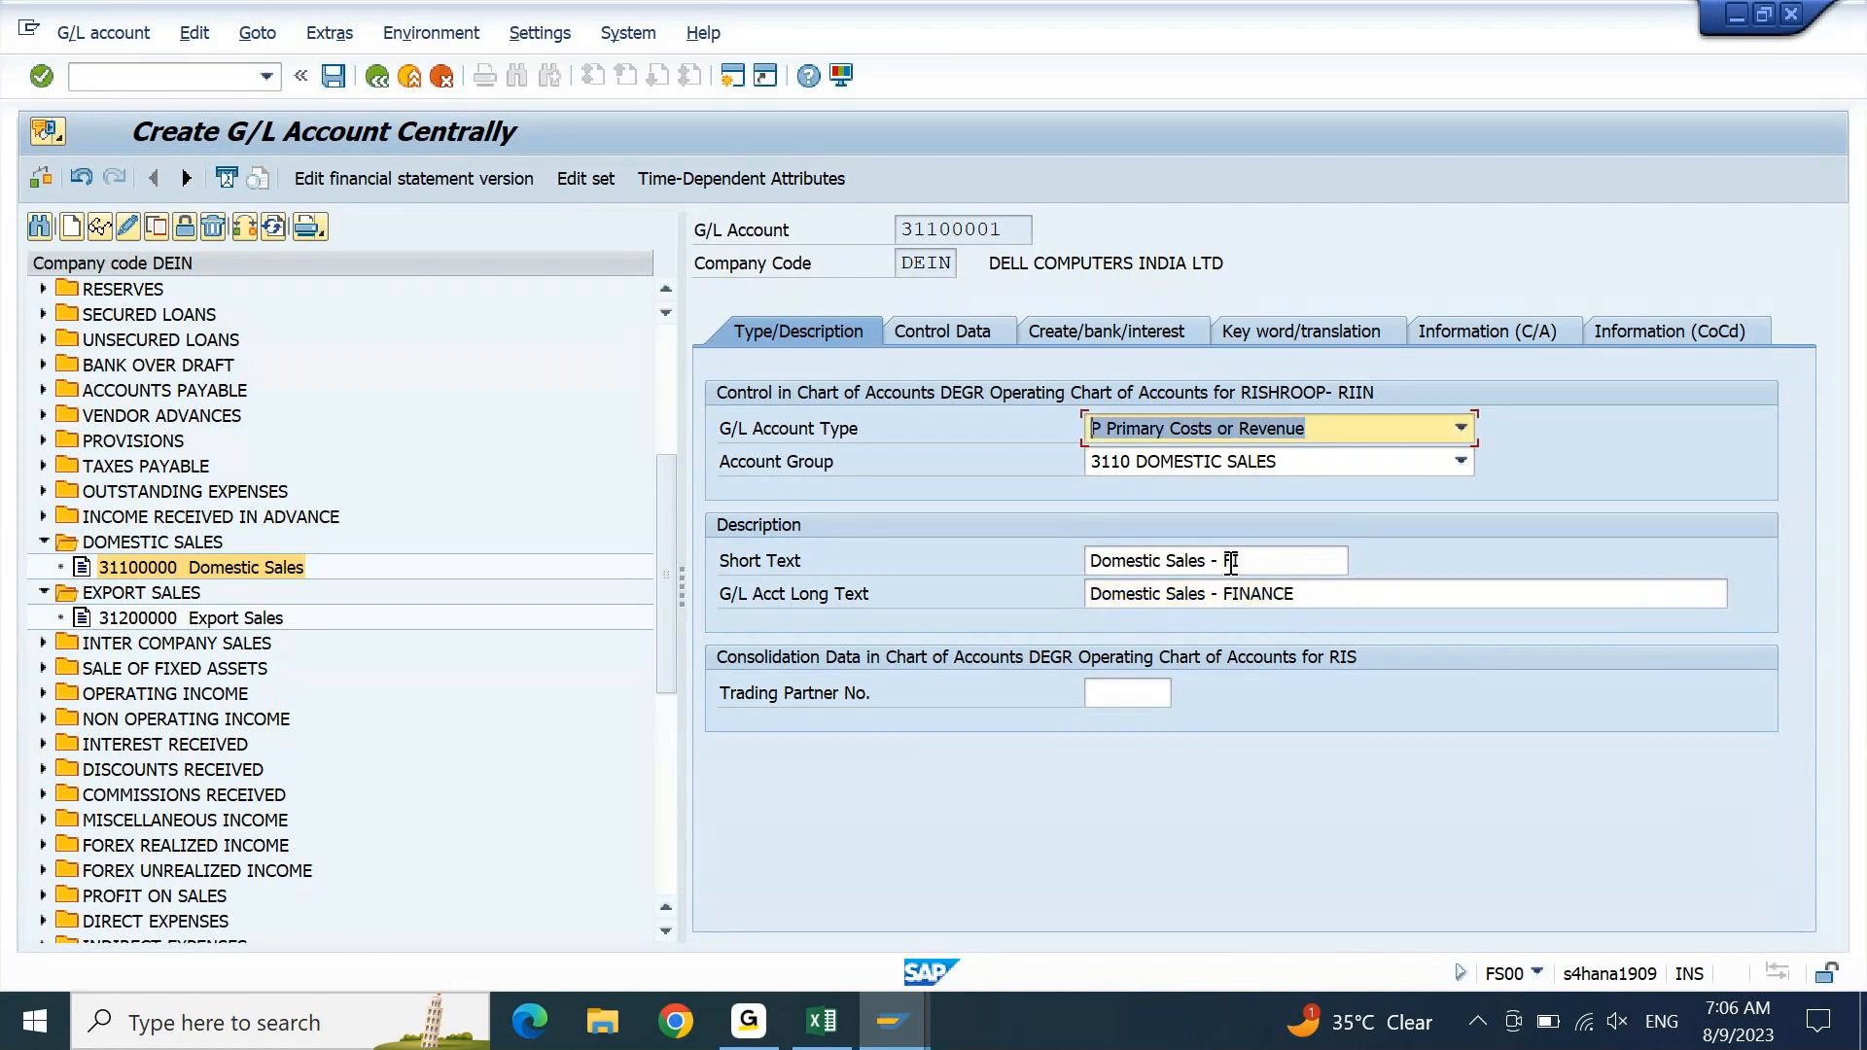
pyautogui.hotkey('ctrl', 's')
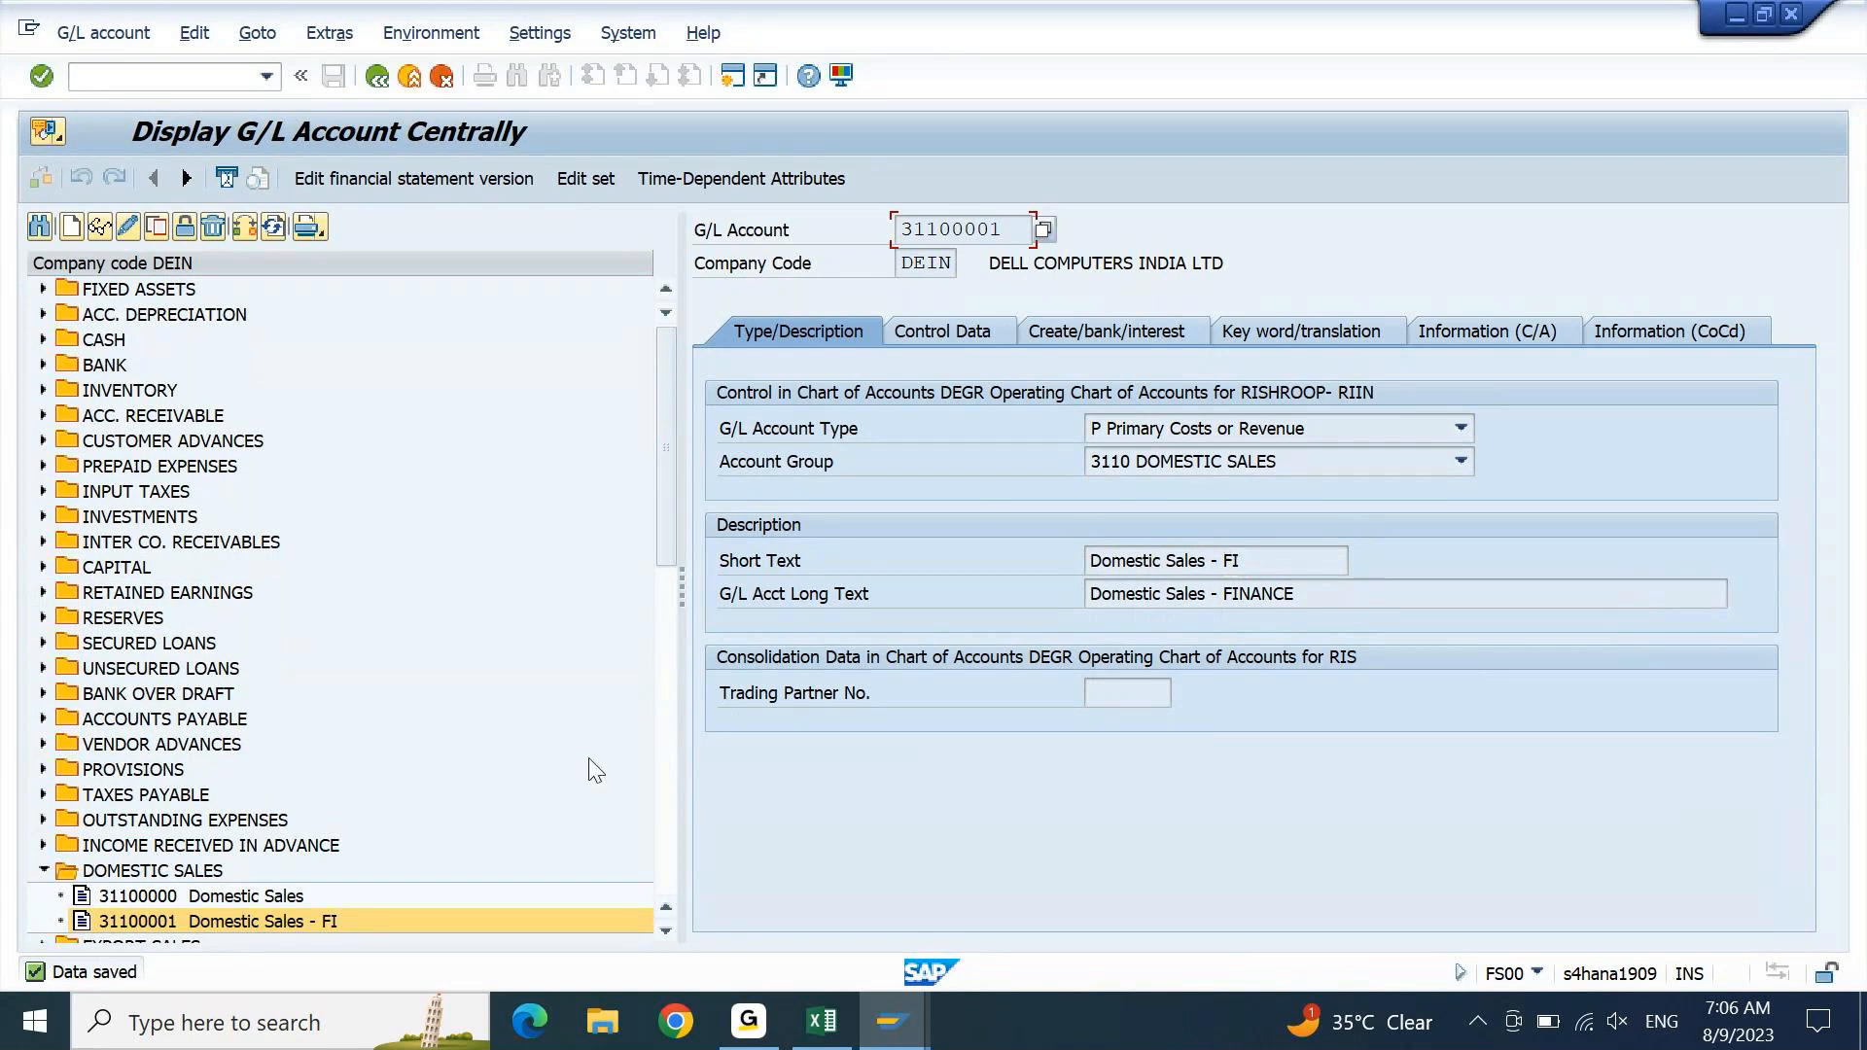
# - Start transaction FB70 in the spare SAP Easy Access session
pyautogui.click(177, 906)
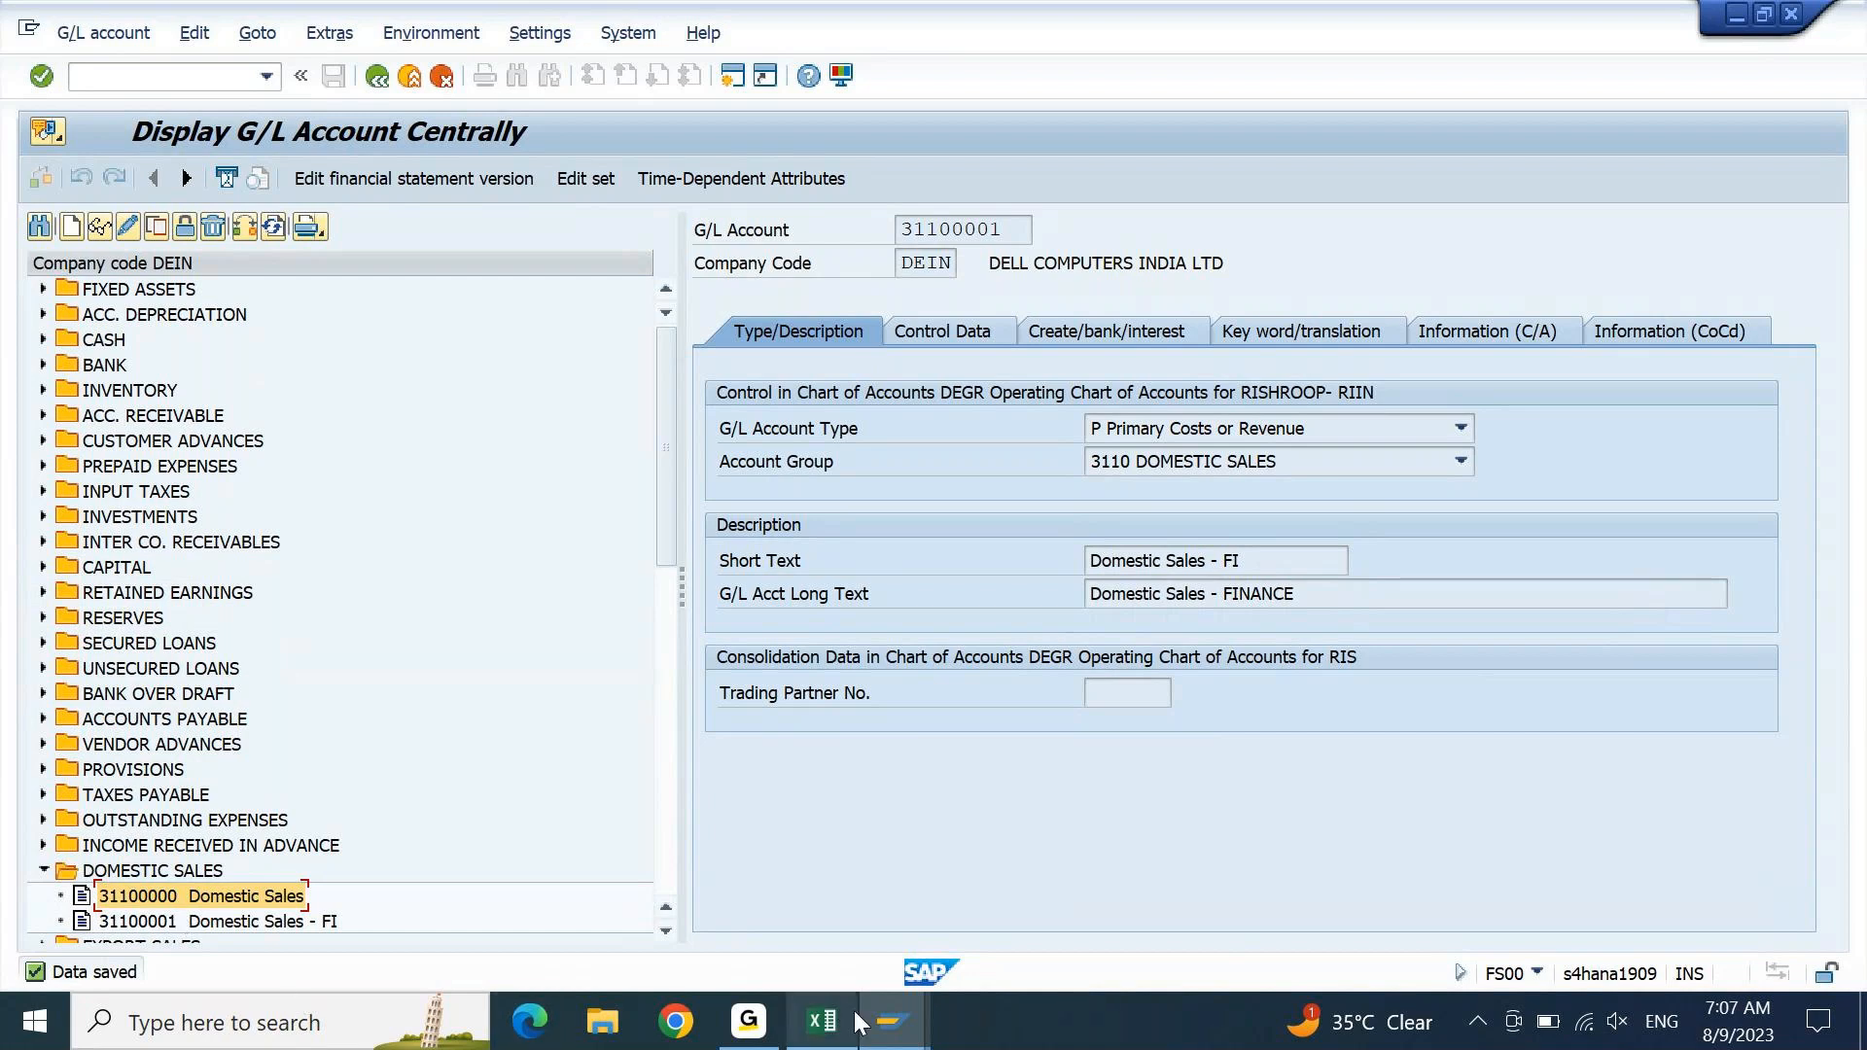
pyautogui.moveTo(912, 1014)
pyautogui.click(1459, 880)
pyautogui.write('FB70')
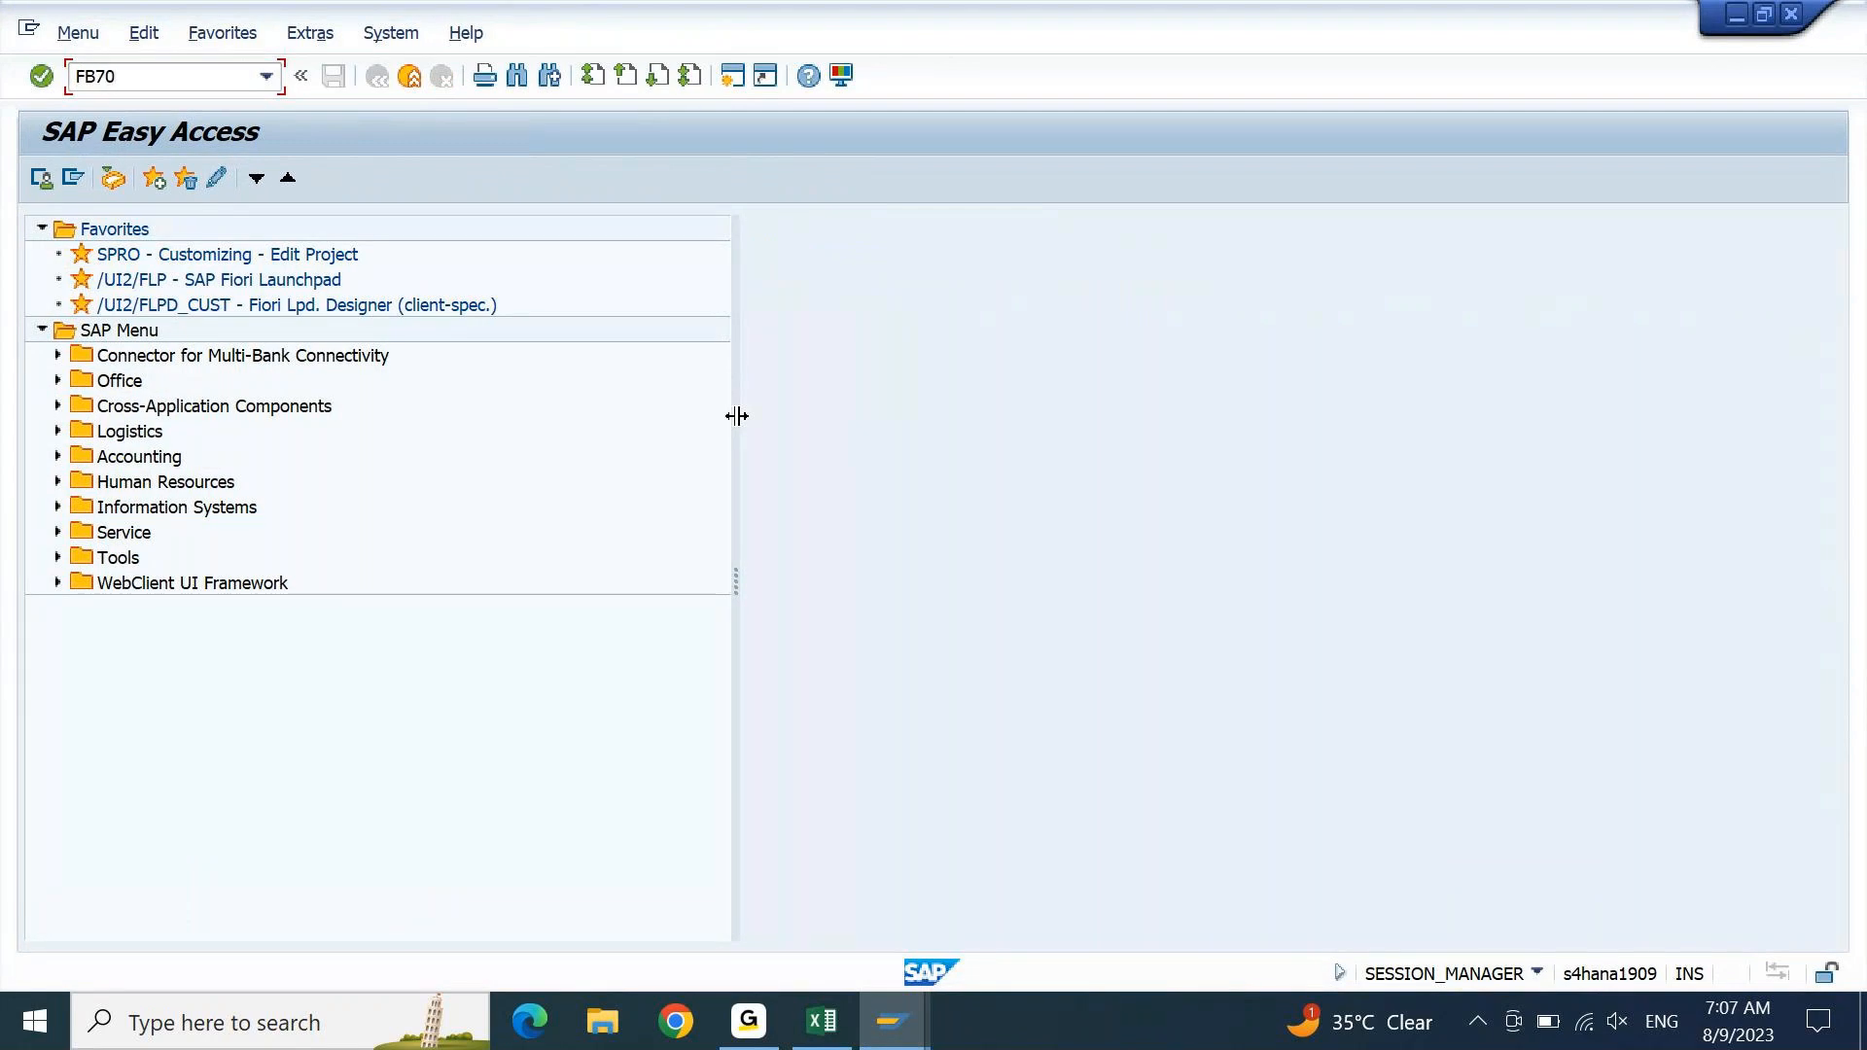
pyautogui.press('Return')
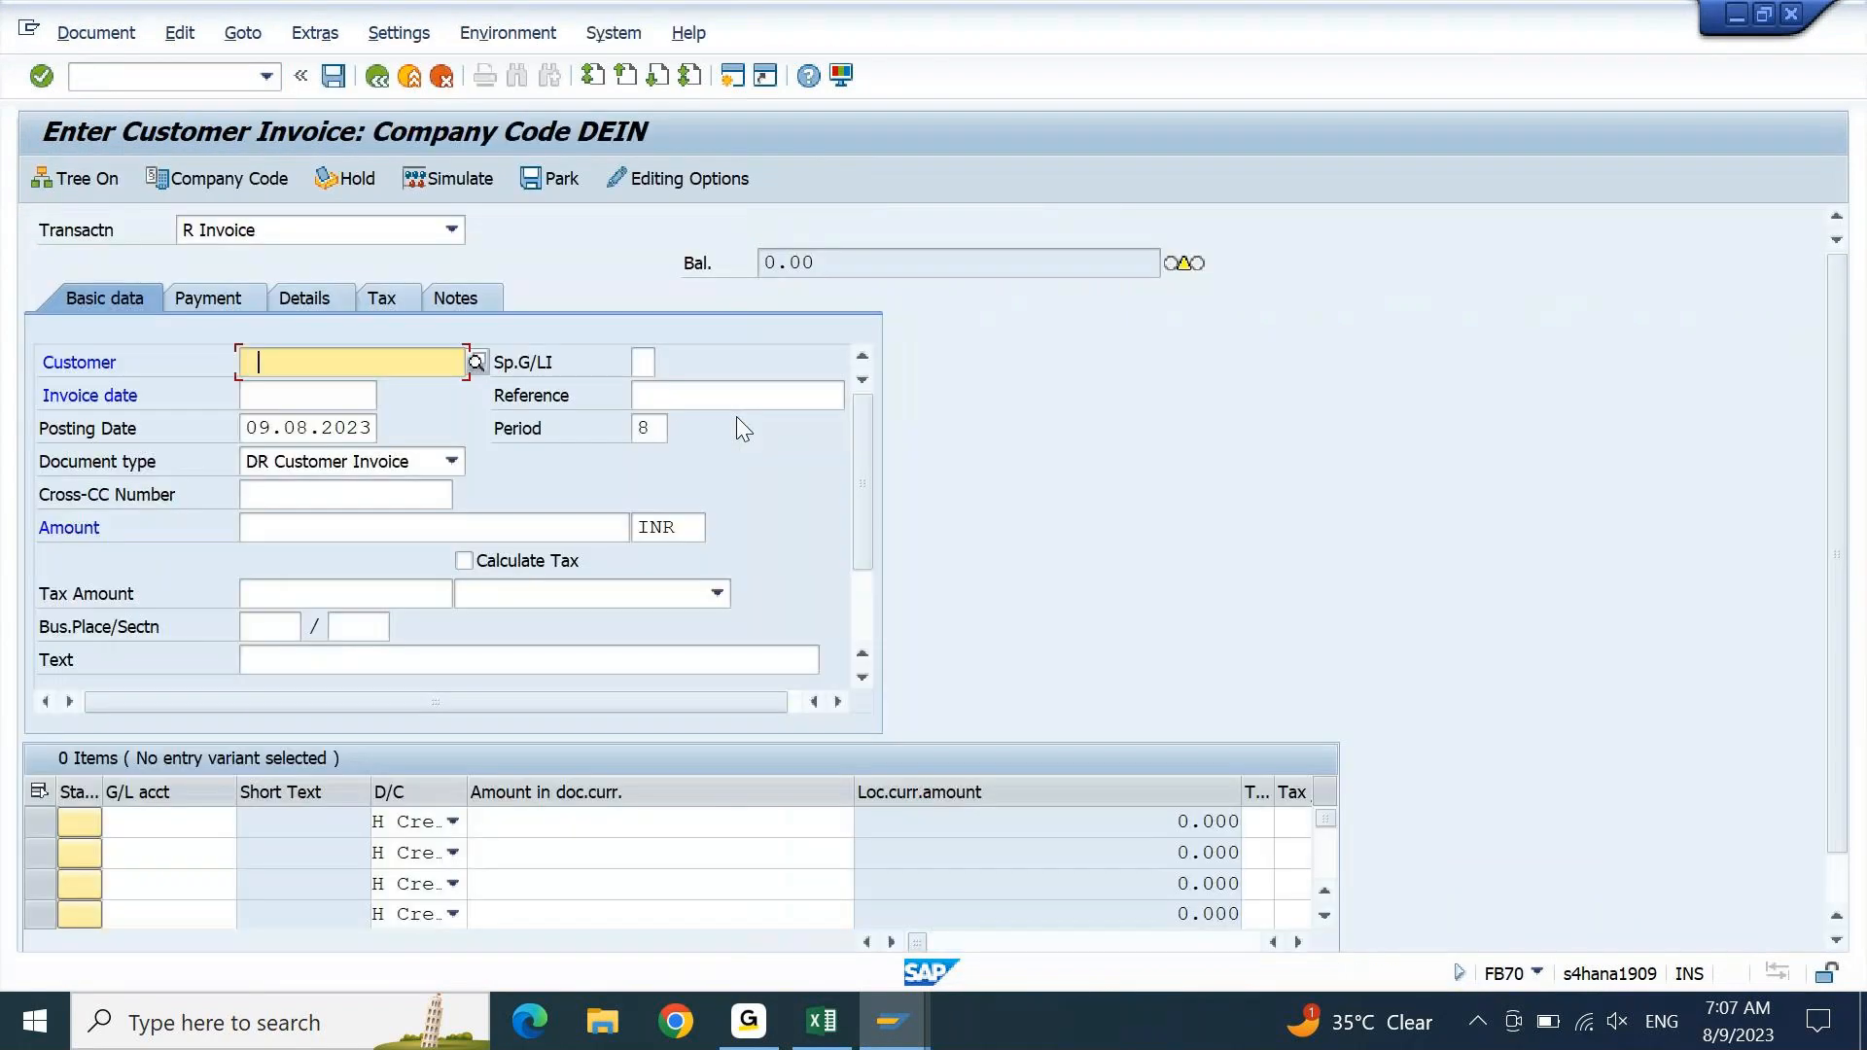
# - Fill in the invoice's customer, invoice date and reference with the previously used entries
pyautogui.press('Down')
pyautogui.press('Return')
pyautogui.press('Tab')
pyautogui.press('Tab')
pyautogui.press('Down')
pyautogui.press('Return')
pyautogui.press('Tab')
pyautogui.press('Down')
pyautogui.press('Return')
# - Enter 50000 as the invoice amount in INR and FI SALES as its text
pyautogui.press('Tab')
pyautogui.press('Tab')
pyautogui.press('Tab')
pyautogui.press('Tab')
pyautogui.press('Tab')
pyautogui.press('Down')
pyautogui.press('Return')
pyautogui.press('Tab')
pyautogui.press('Tab')
pyautogui.press('Tab')
pyautogui.press('Tab')
pyautogui.press('Tab')
pyautogui.press('Tab')
pyautogui.press('Tab')
pyautogui.press('Down')
pyautogui.press('Return')
pyautogui.press('Tab')
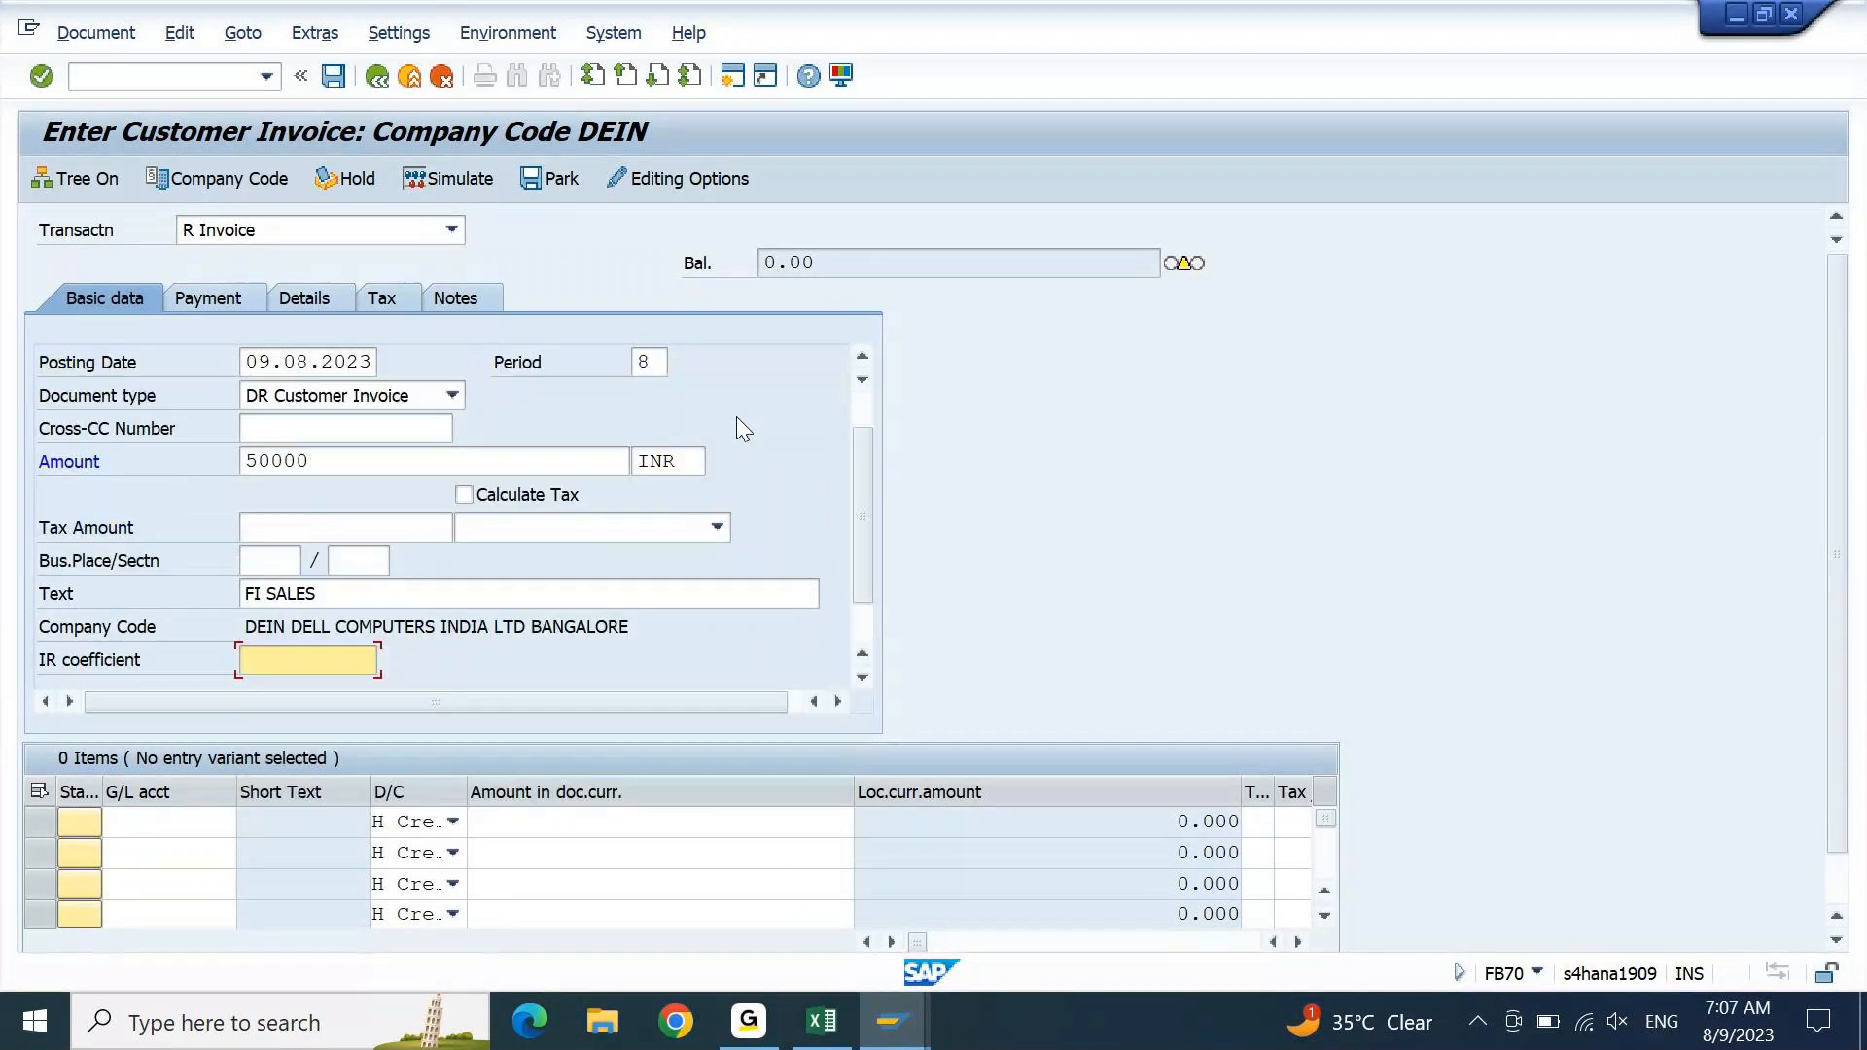
# - Copy account number 31100001 from the G/L account display into the first line item and alter it to 31100000
pyautogui.press('Tab')
pyautogui.press('Tab')
pyautogui.press('Tab')
pyautogui.hotkey('alt', 'Tab')
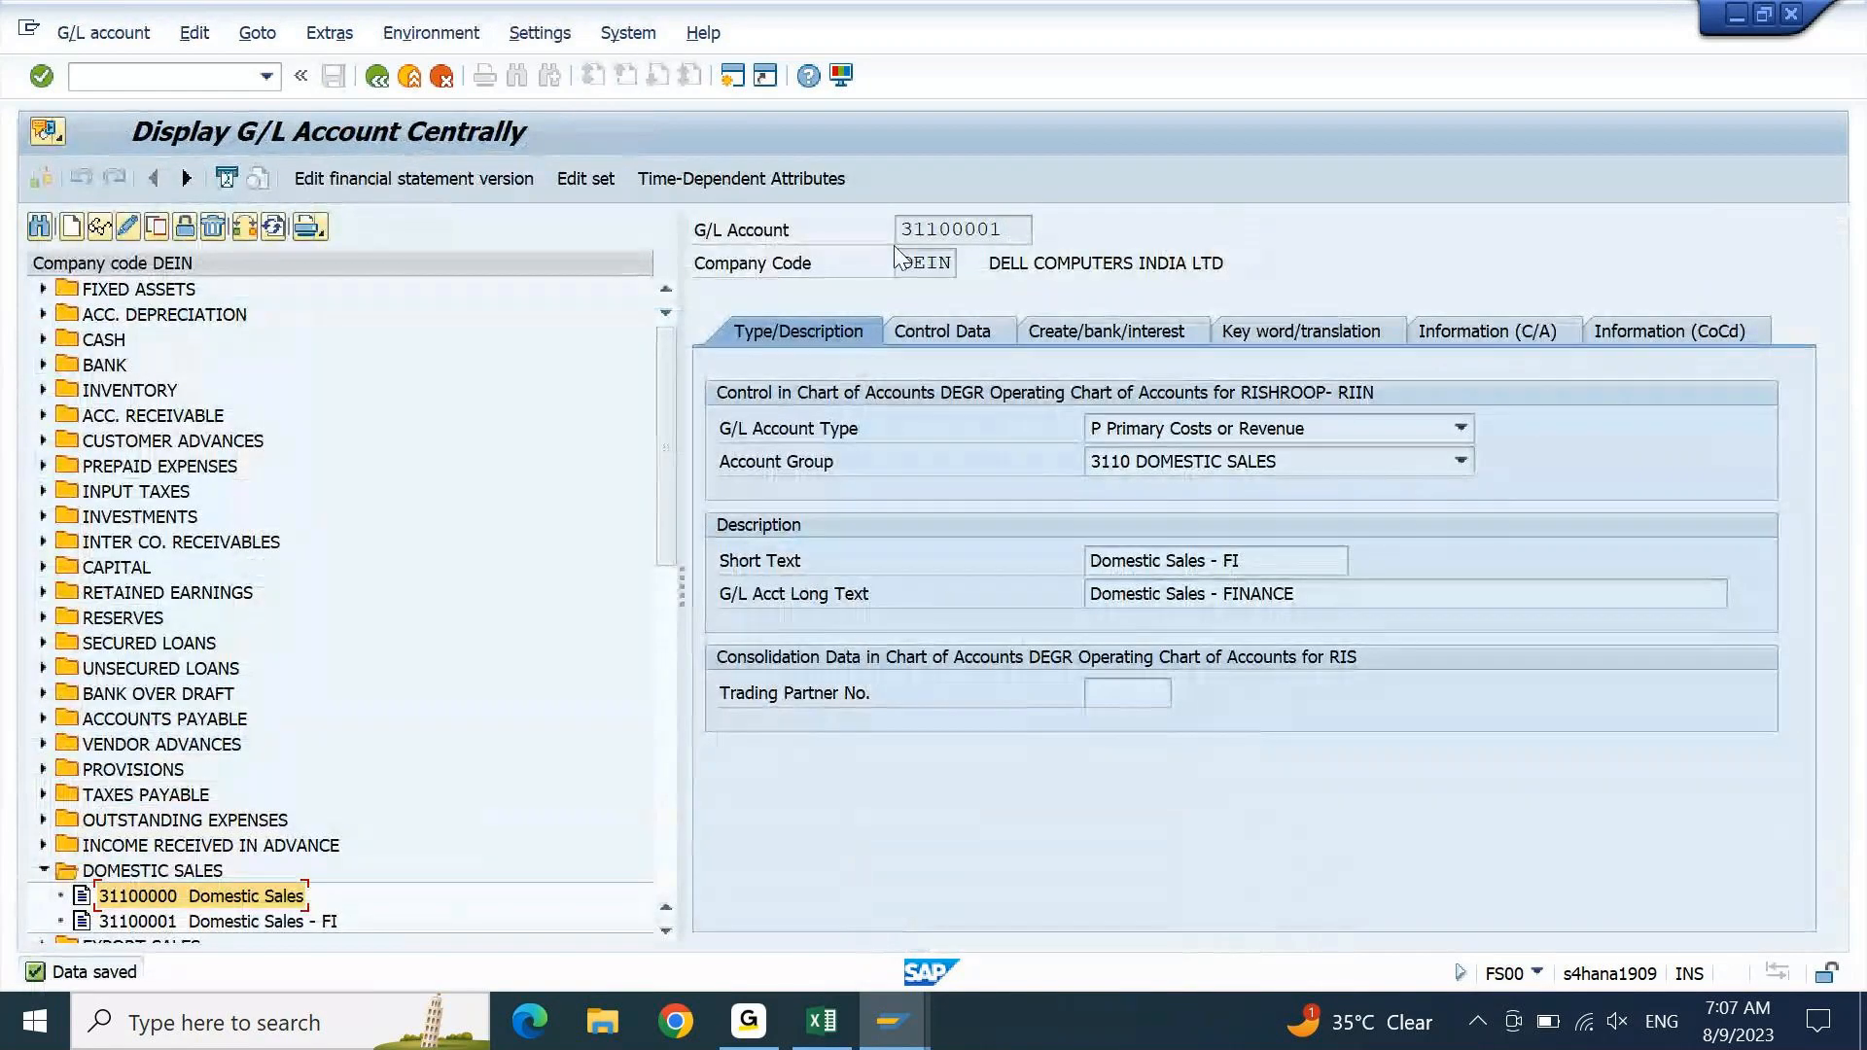
pyautogui.doubleClick(896, 243)
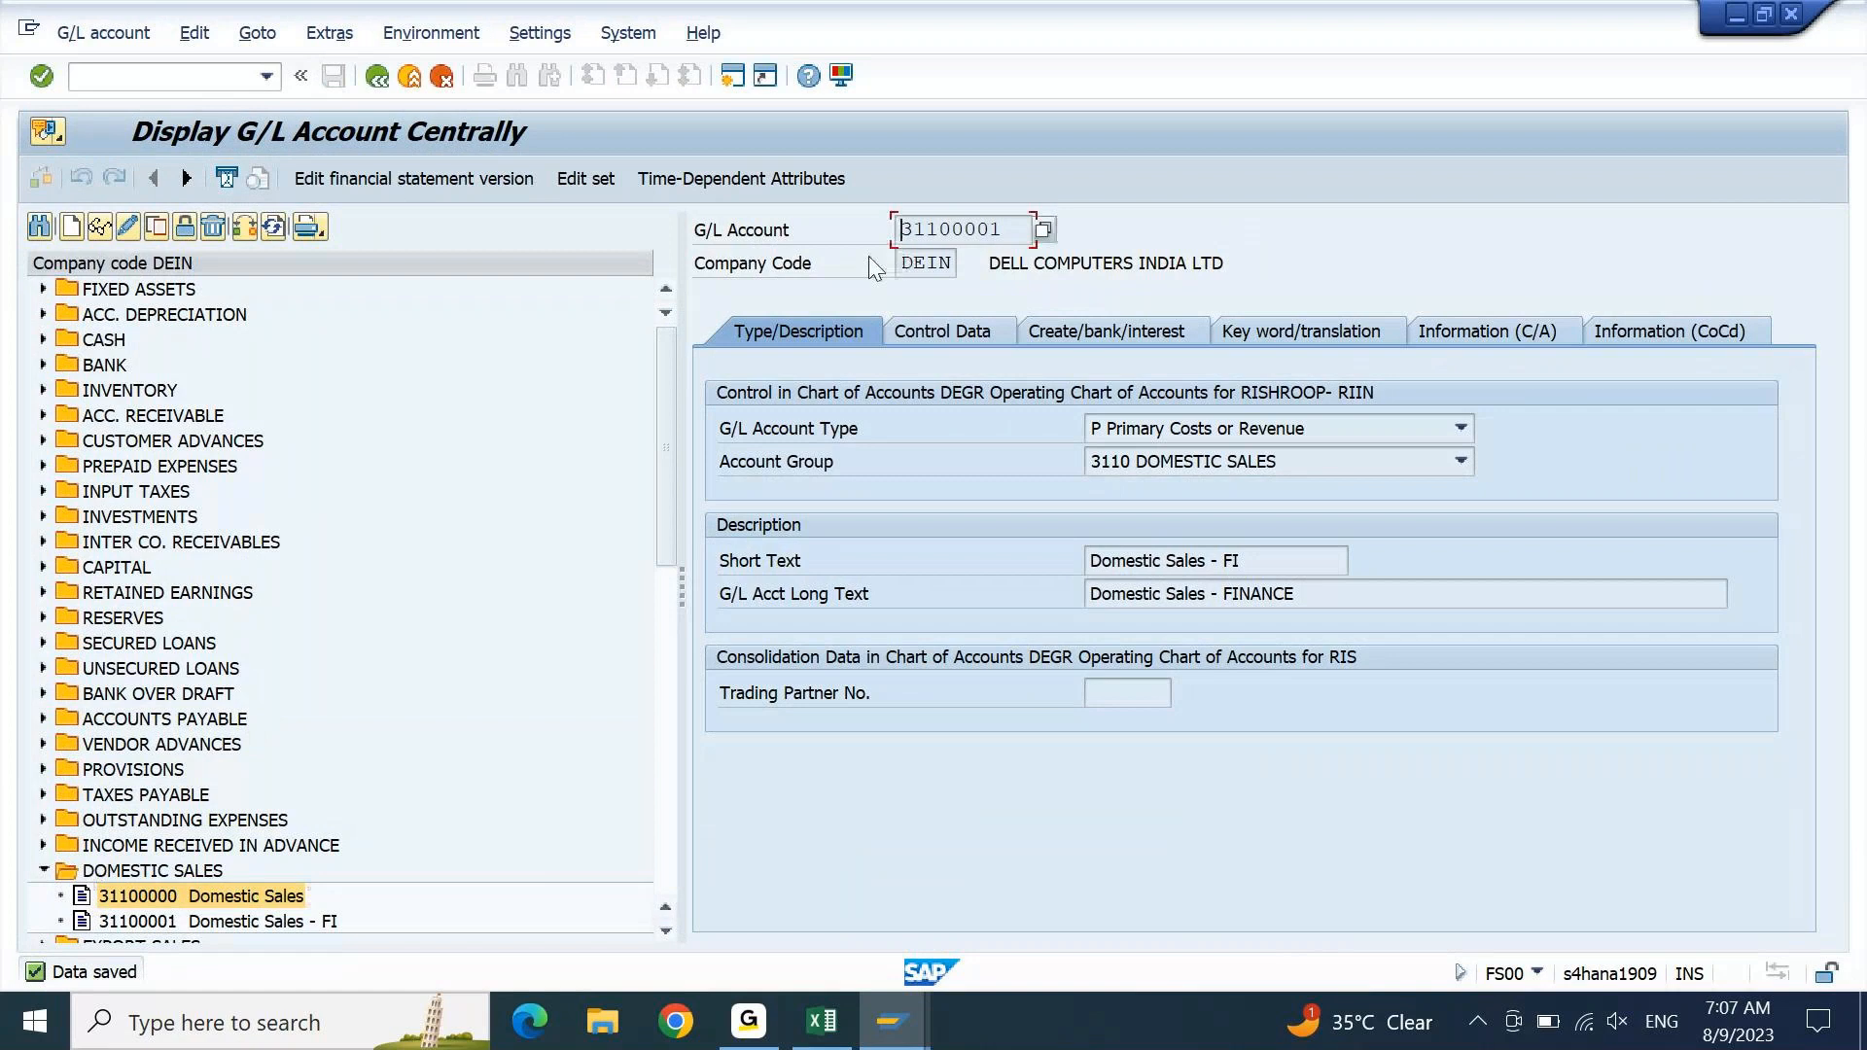
pyautogui.hotkey('alt', 'Tab')
pyautogui.hotkey('ctrl', 'v')
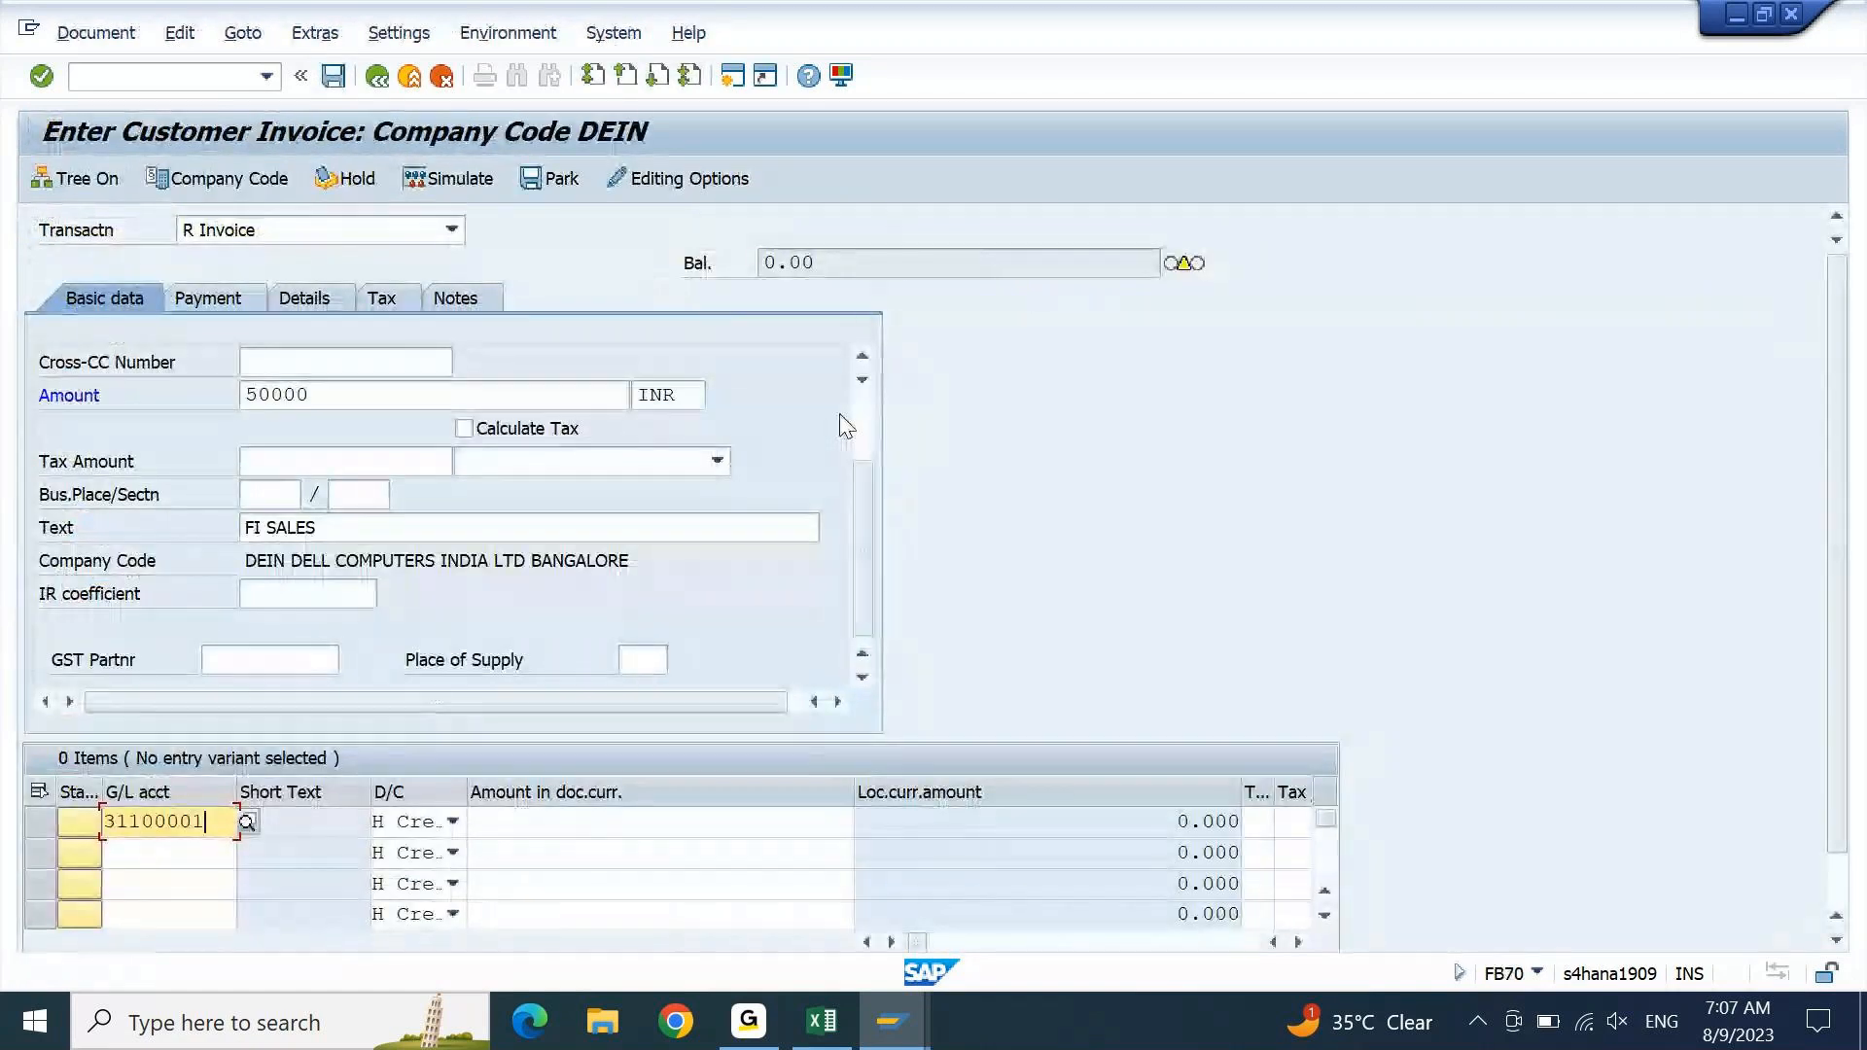
pyautogui.press('BackSpace')
pyautogui.write('0')
pyautogui.press('Tab')
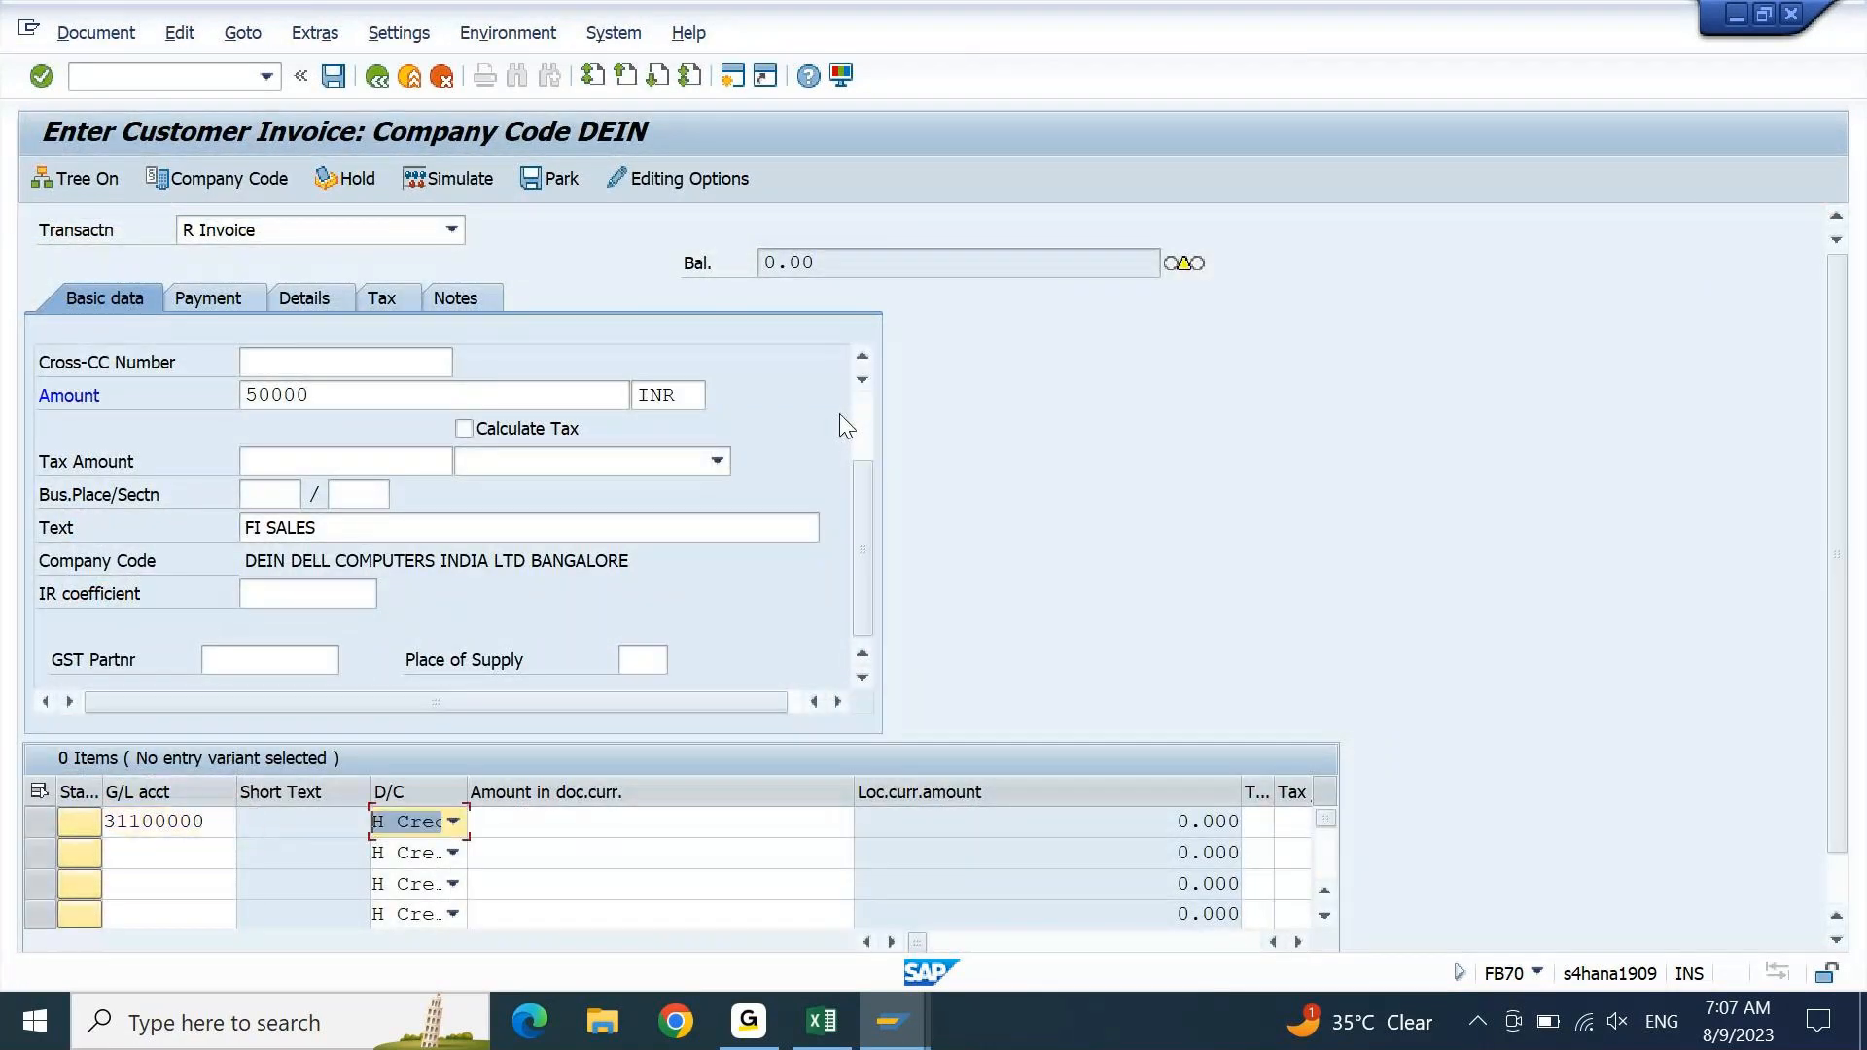
# - Enter 50000 as the credit amount in document currency of the first line item
pyautogui.press('Tab')
pyautogui.write('5')
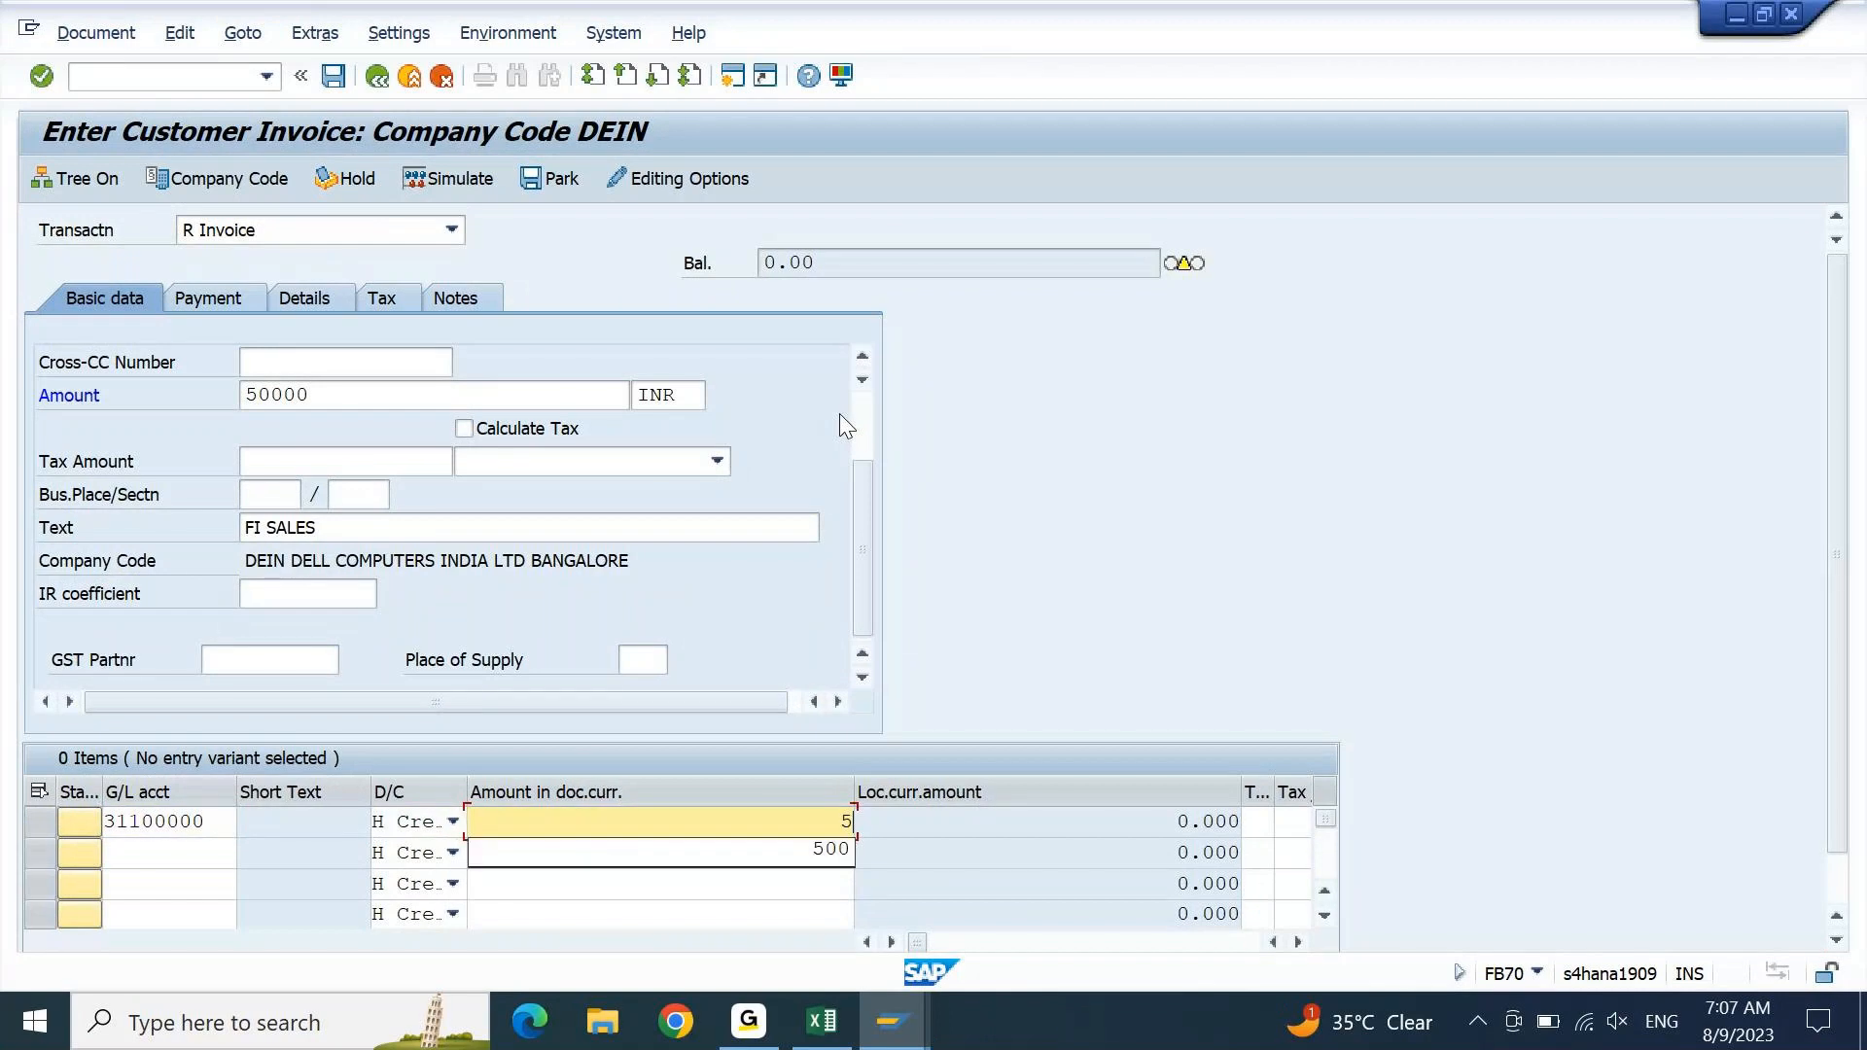
pyautogui.write('0000')
pyautogui.press('Tab')
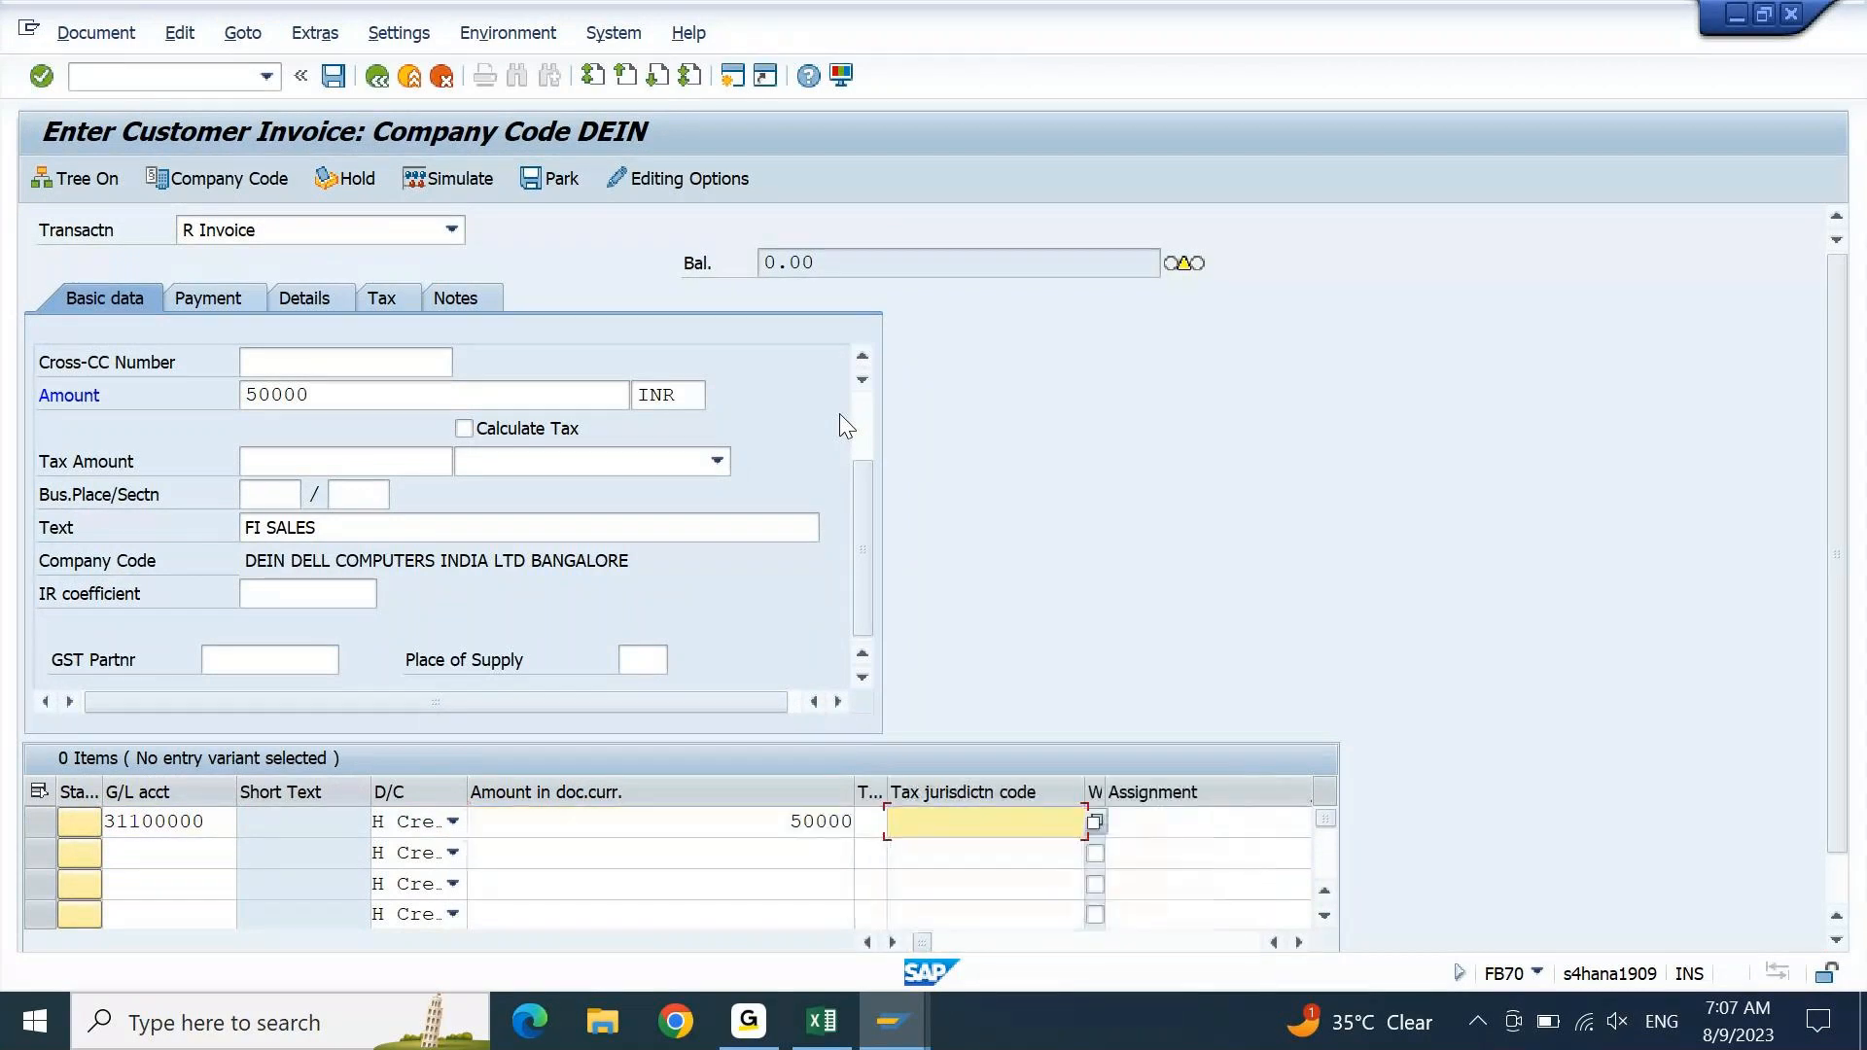
# - Change the G/L account of the first line item to 31100001 and validate the entry
pyautogui.press('Return')
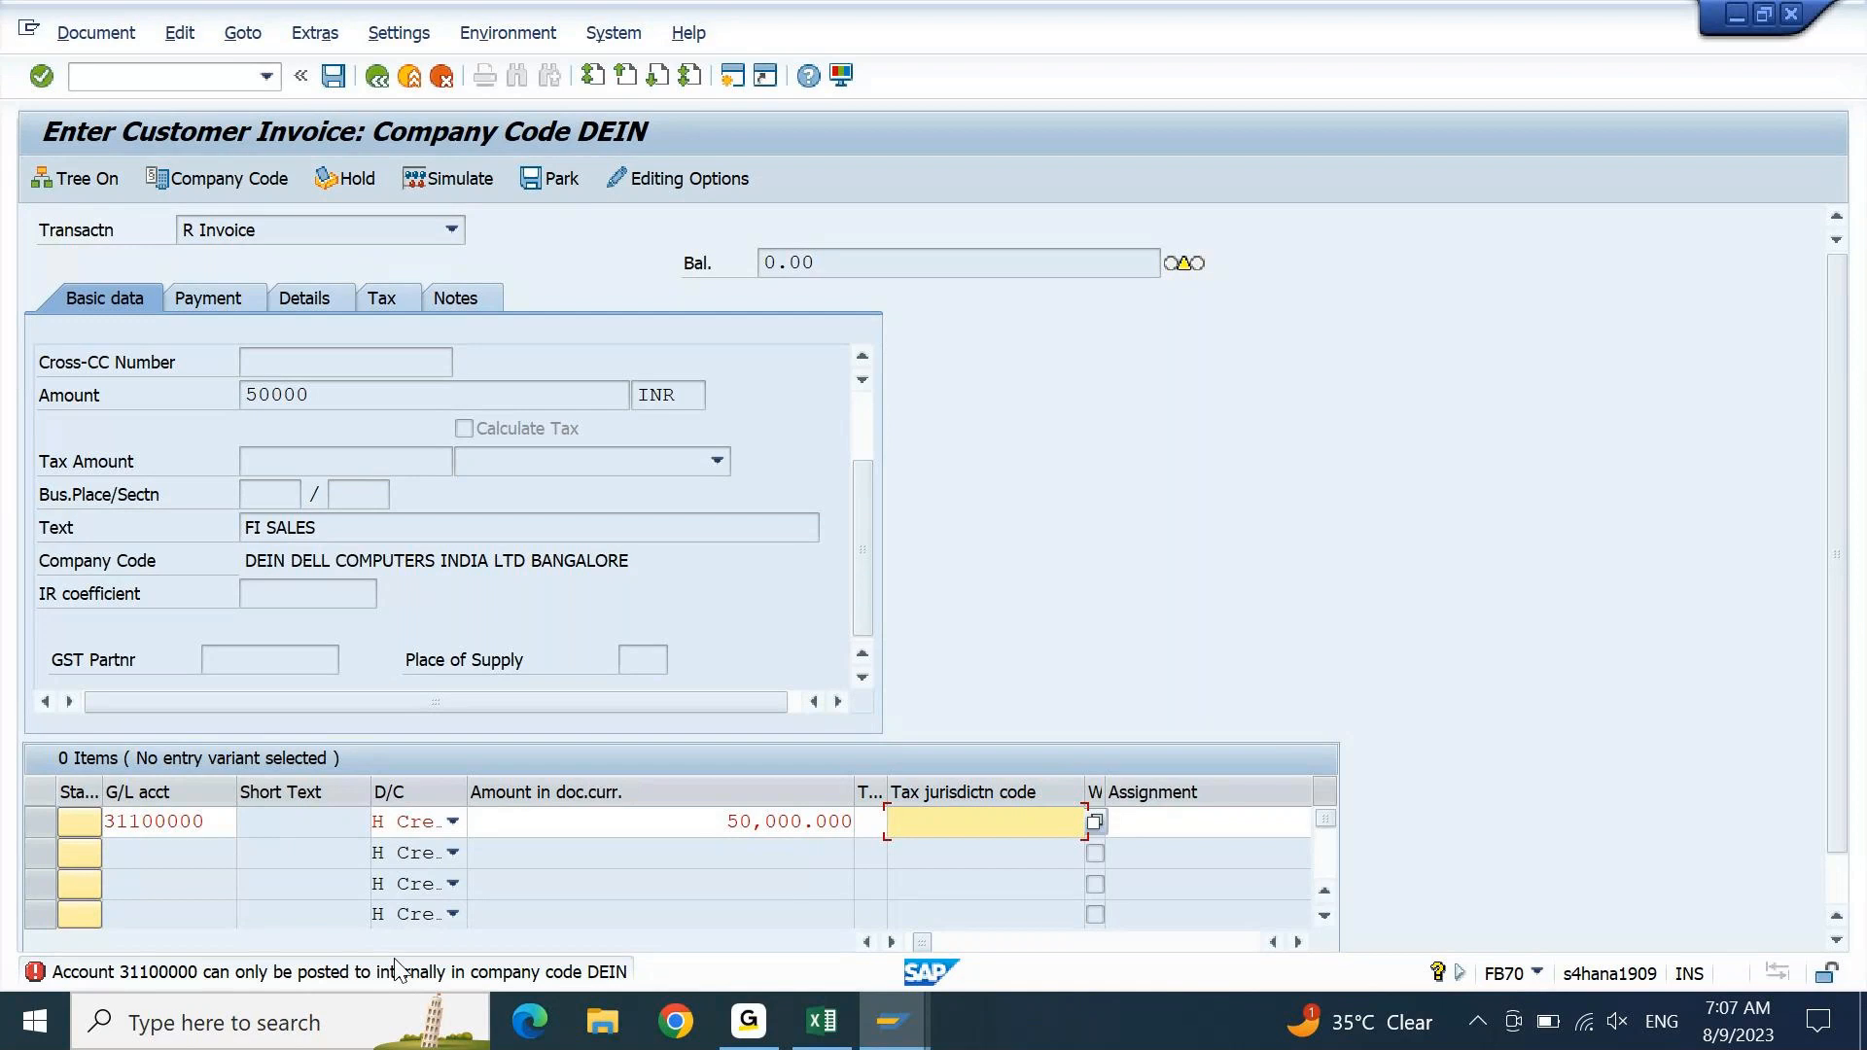
pyautogui.click(223, 845)
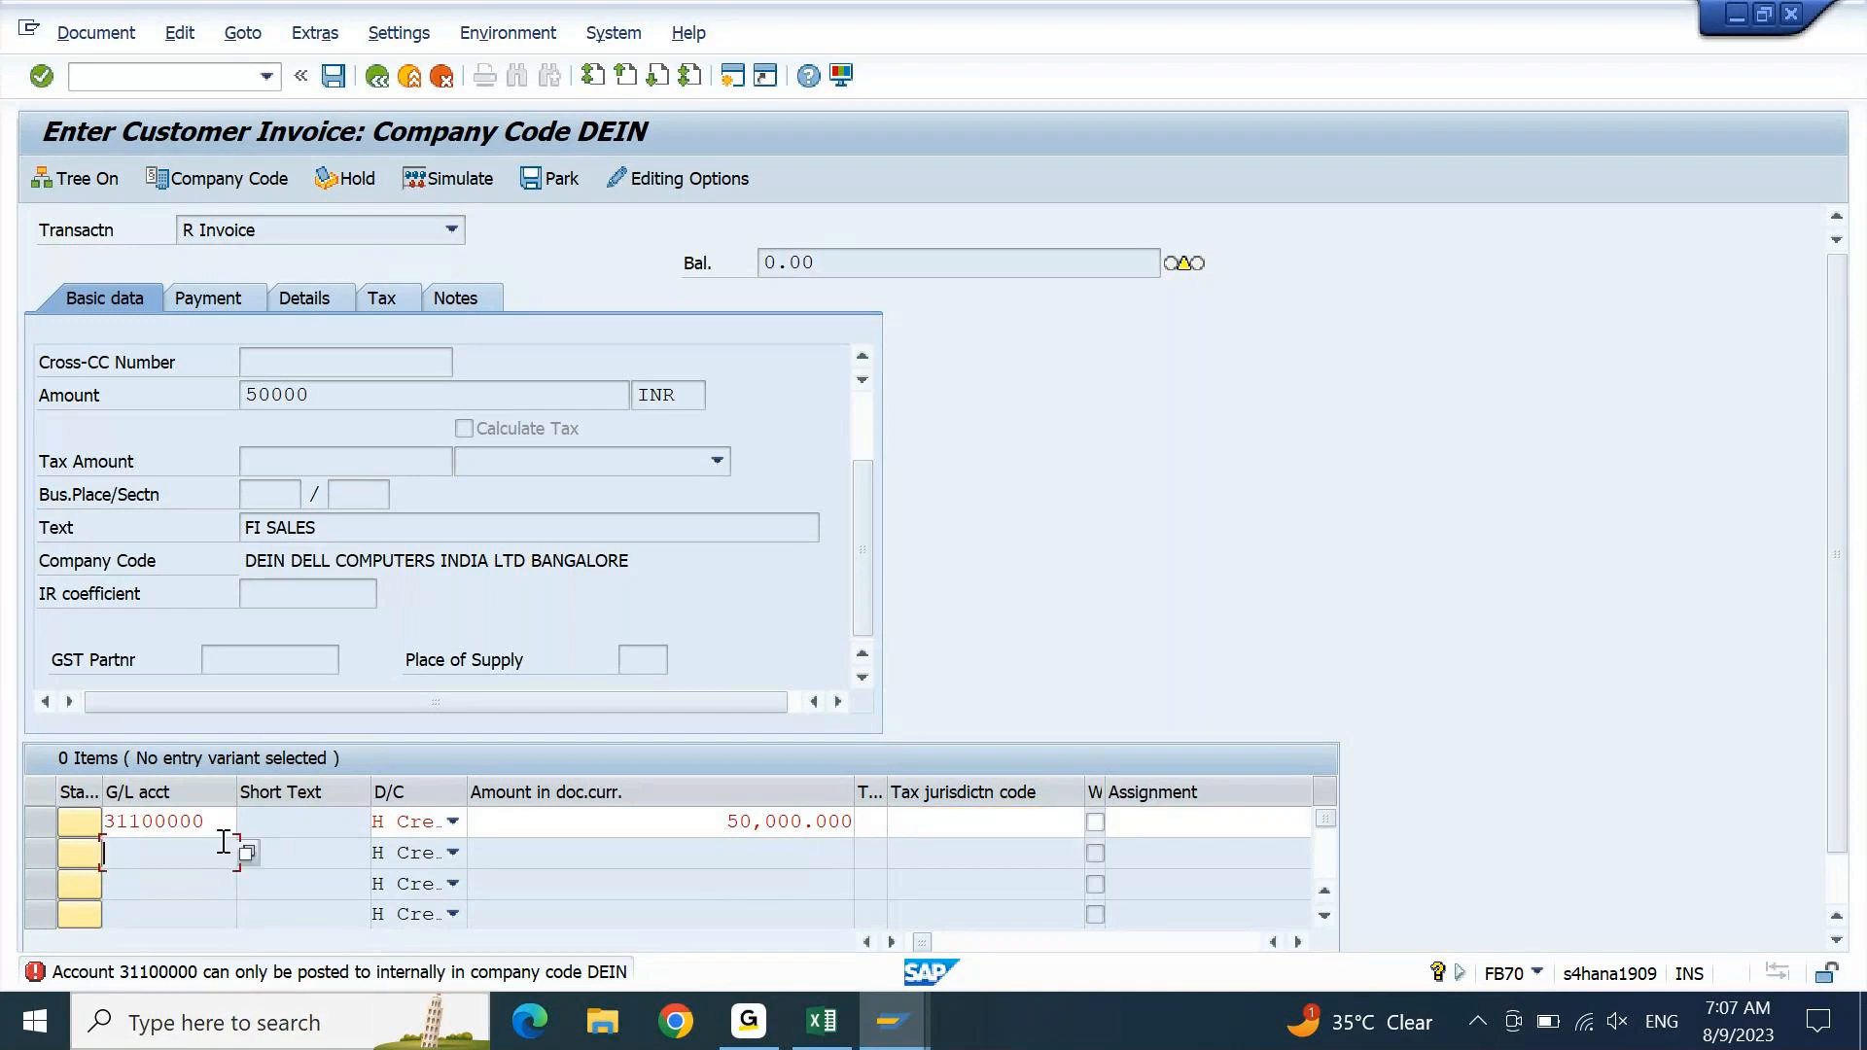
pyautogui.click(215, 831)
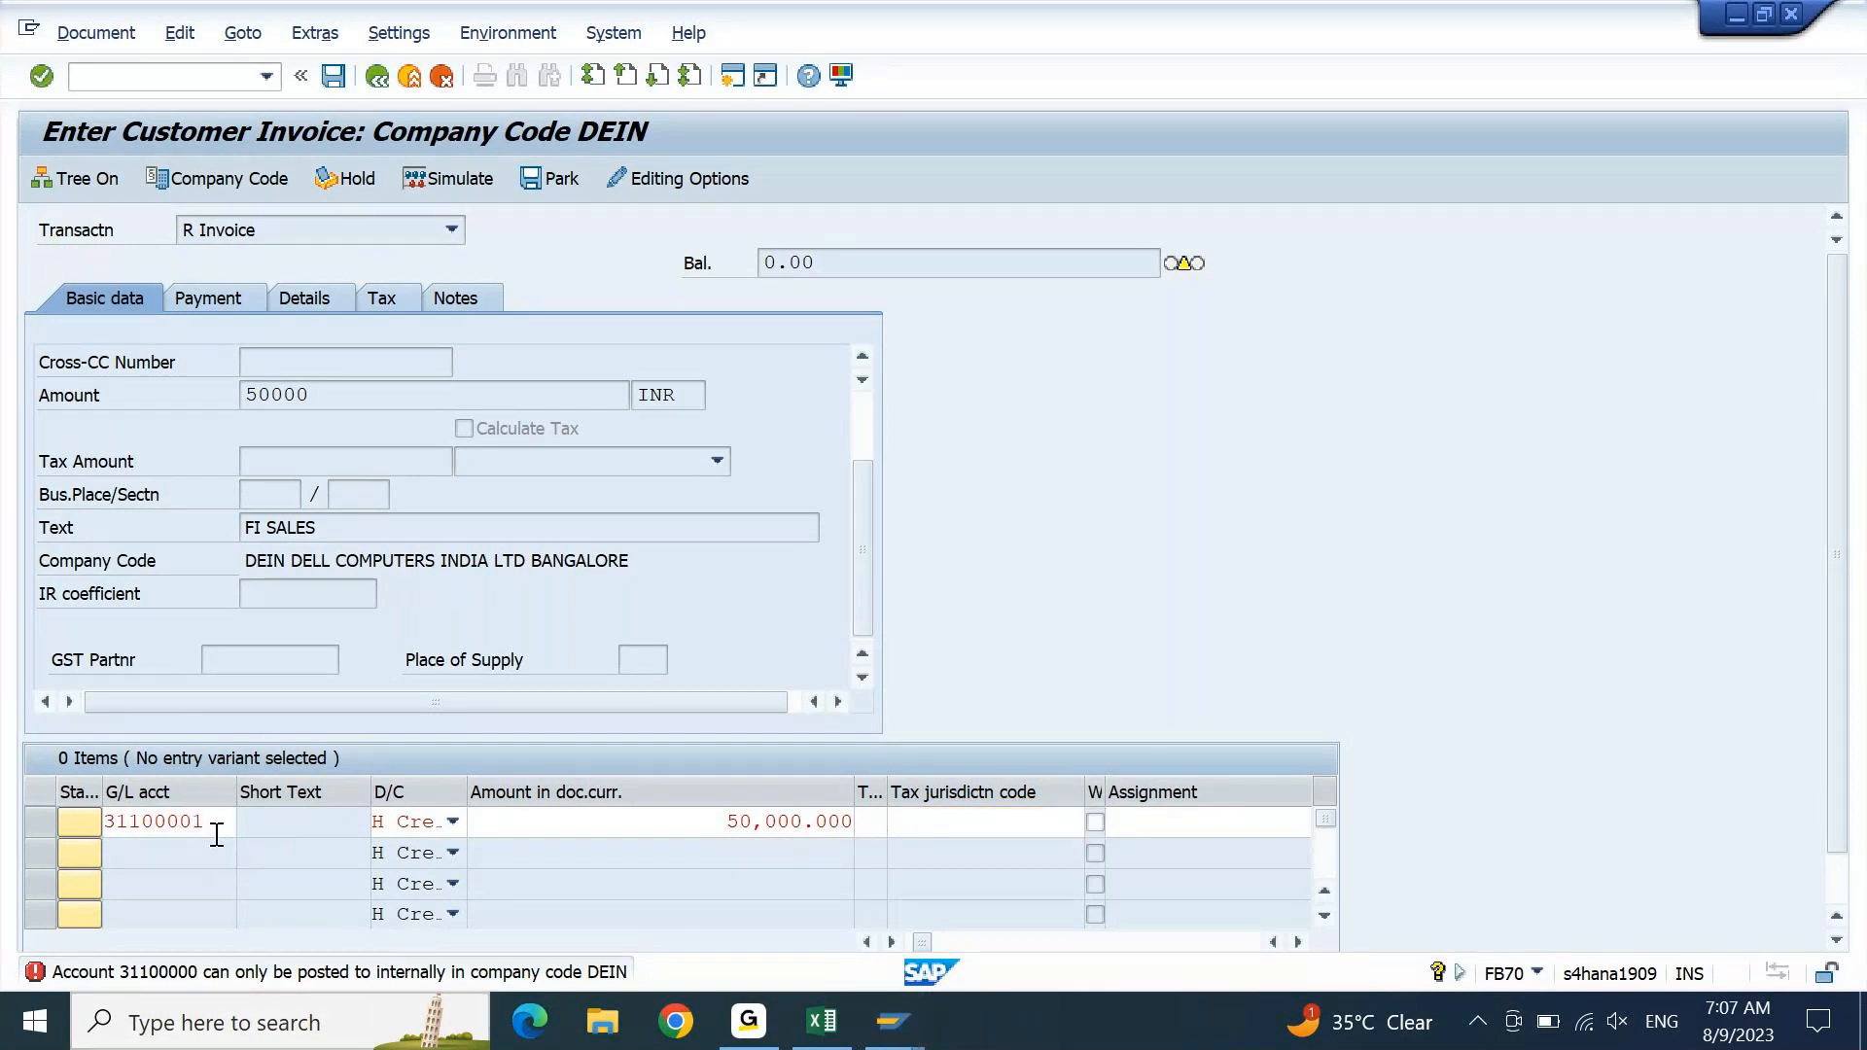
pyautogui.press('BackSpace')
pyautogui.write('1')
pyautogui.press('Return')
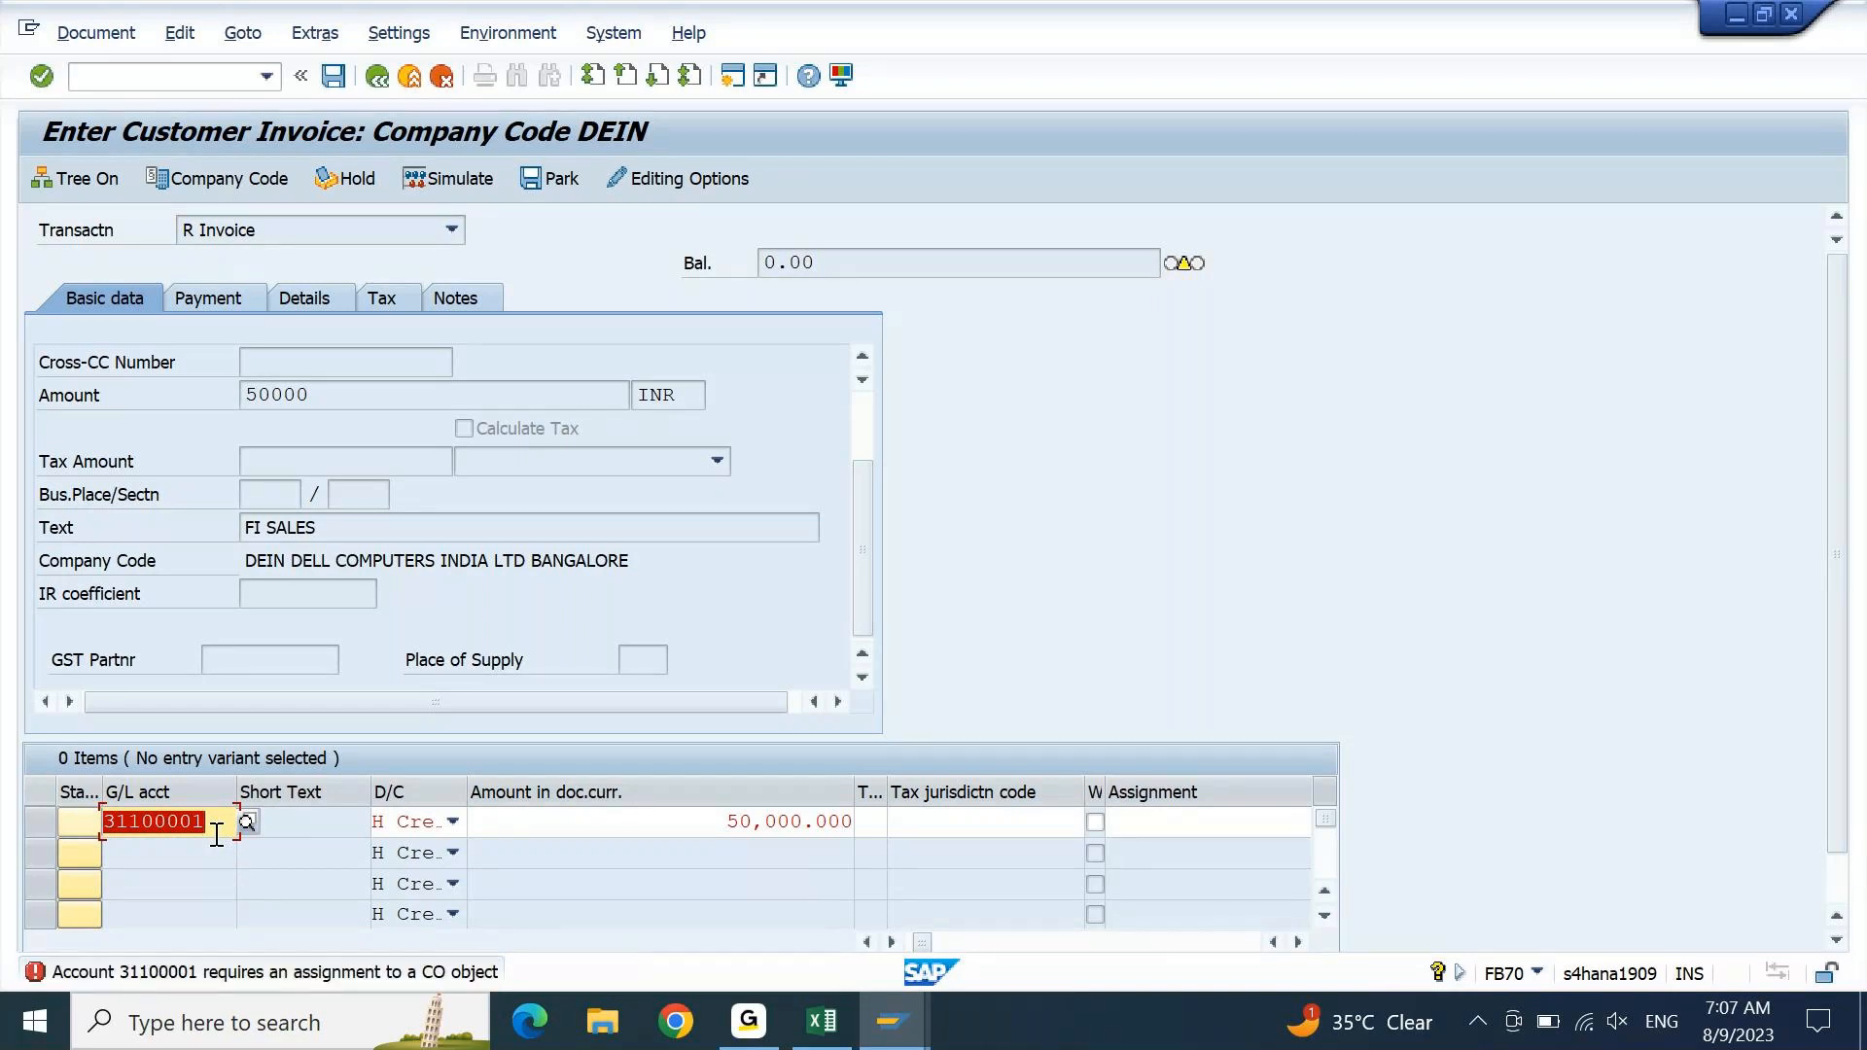
pyautogui.press('Return')
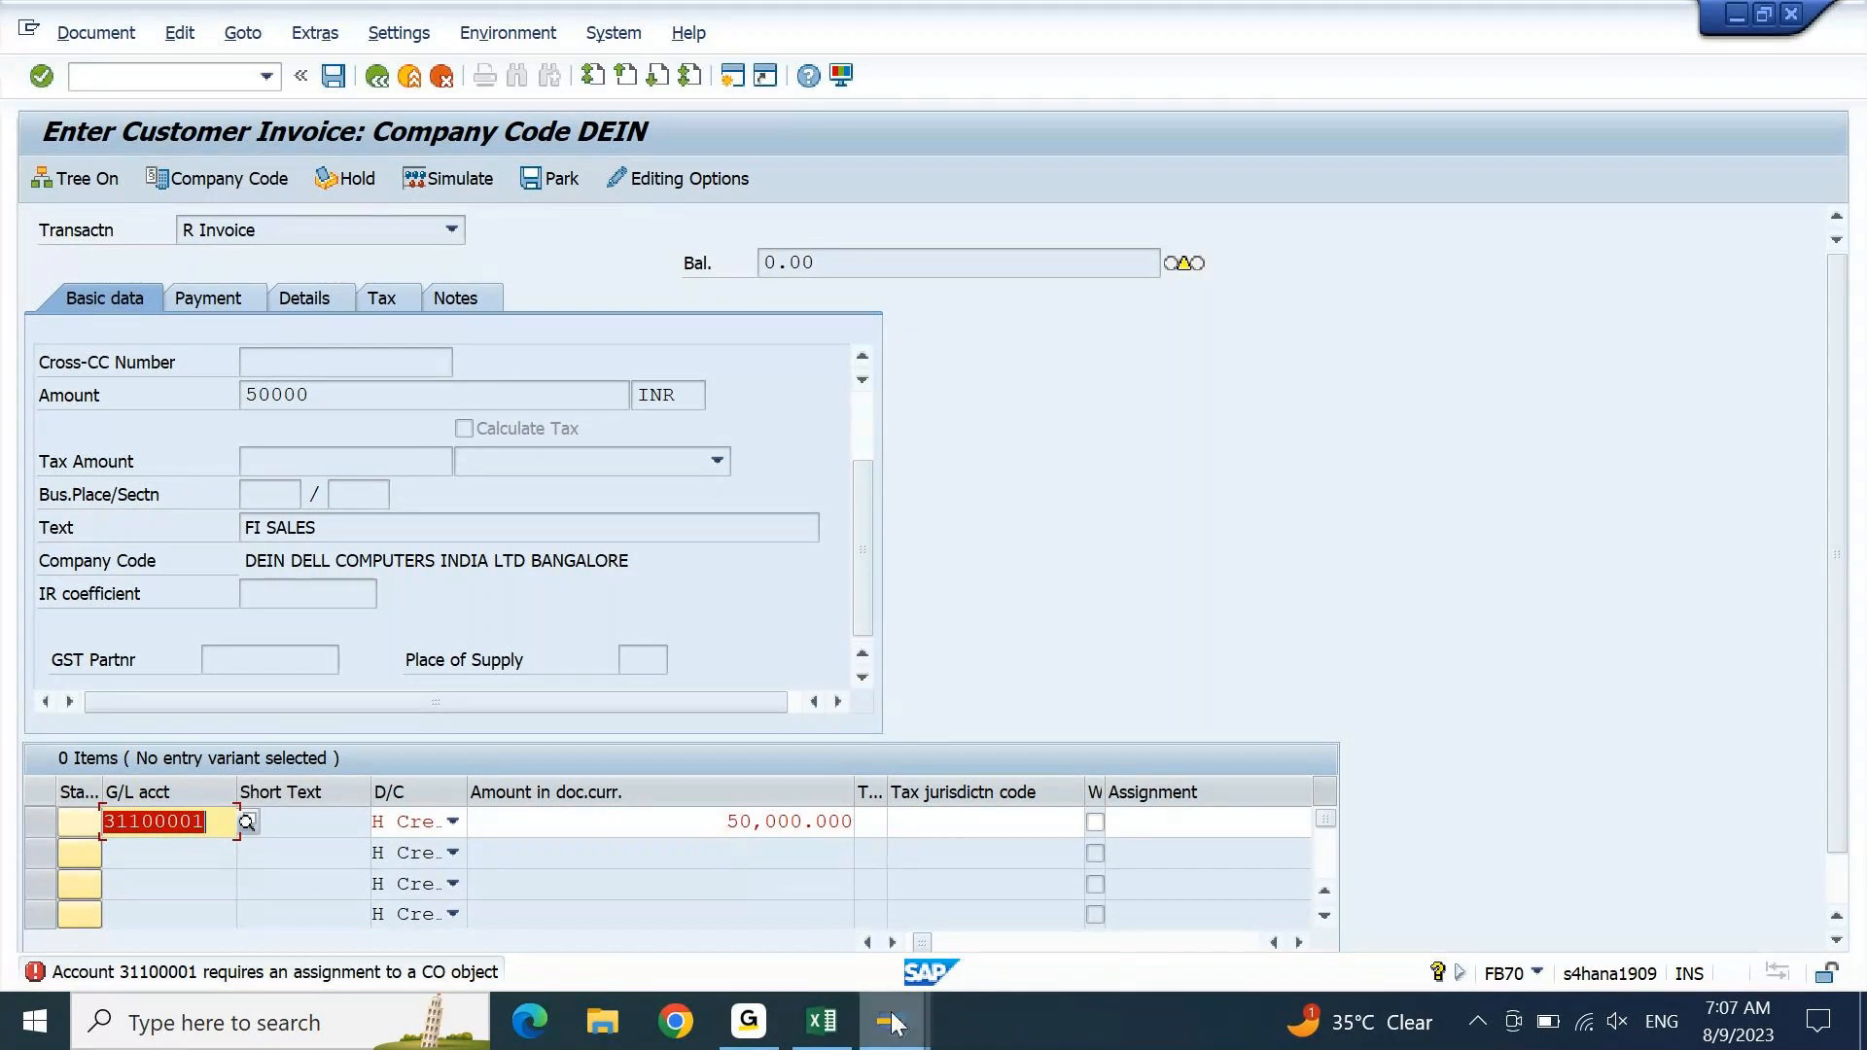
# - Examine the control data of G/L account 31100001, including its cost element category, in the central G/L account display
pyautogui.moveTo(893, 1023)
pyautogui.click(1148, 905)
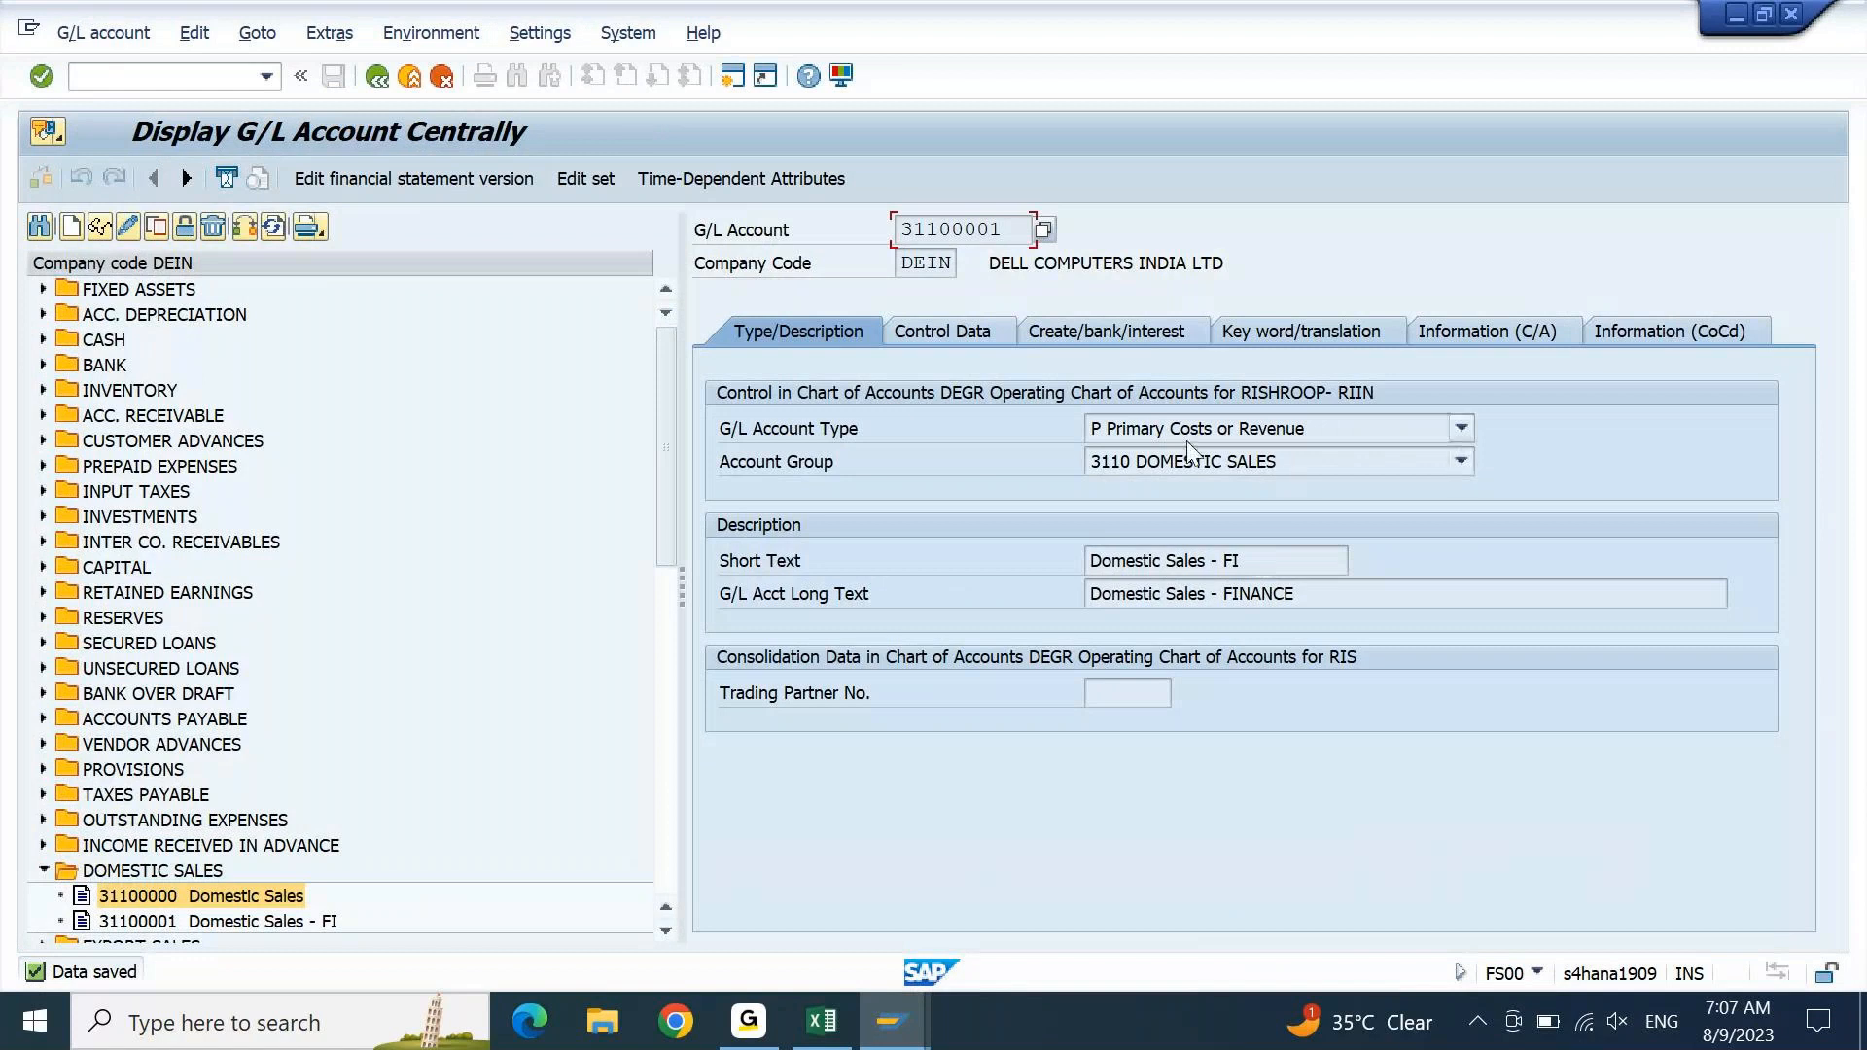
pyautogui.click(980, 335)
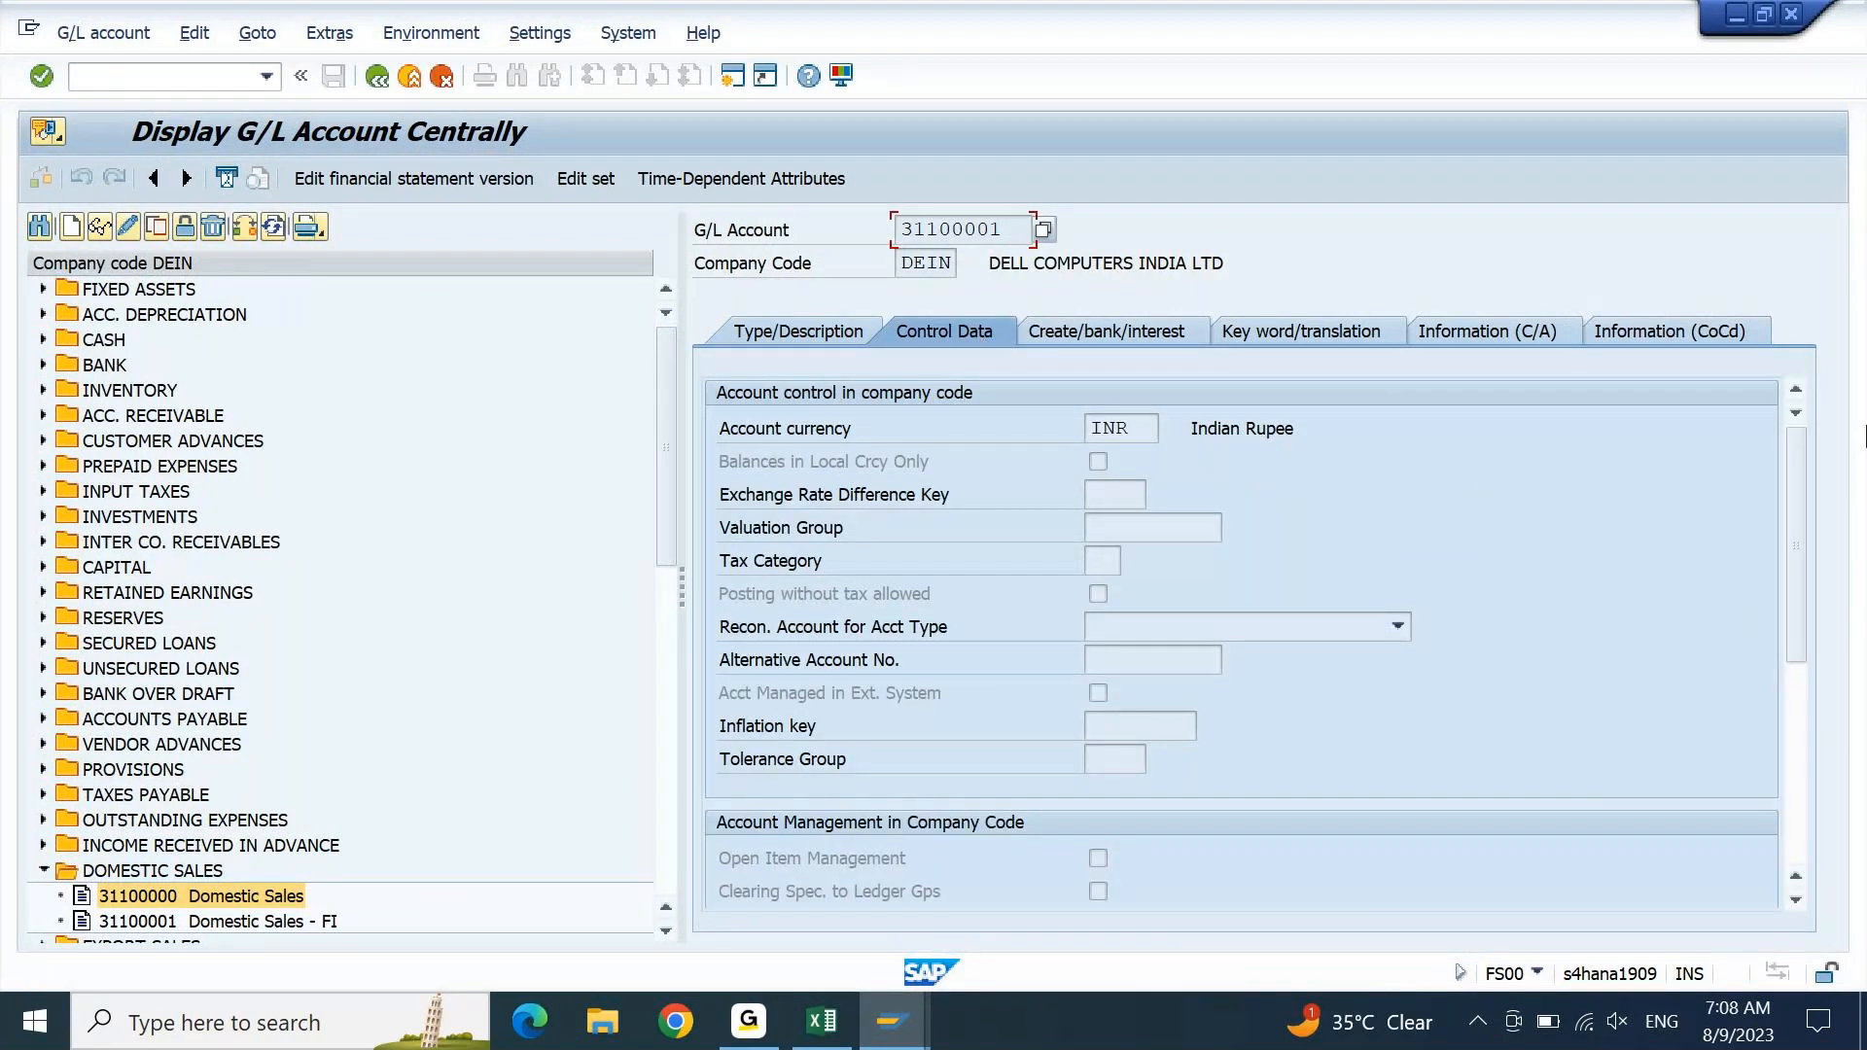
pyautogui.scroll(-5, 1101, 688)
pyautogui.click(1070, 731)
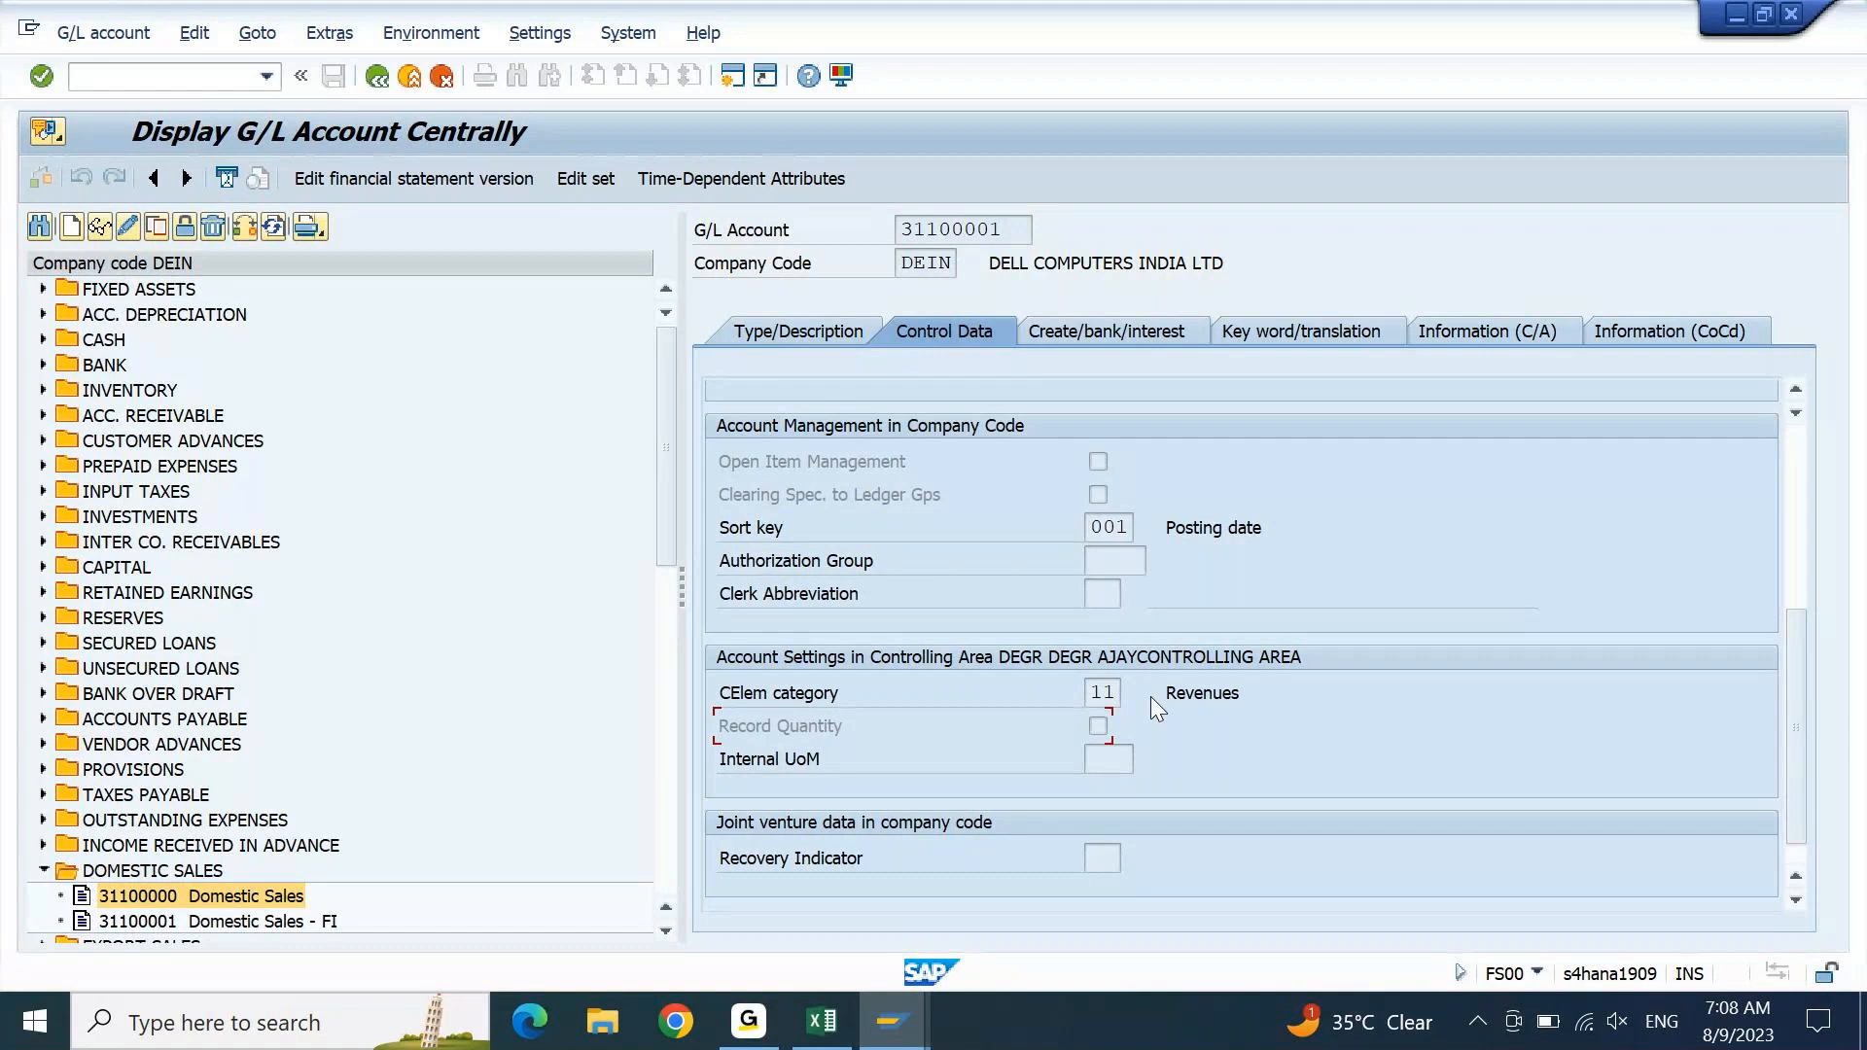
# - Return to the customer invoice and enter FI SALES as the text of the first line item
pyautogui.hotkey('alt', 'Tab')
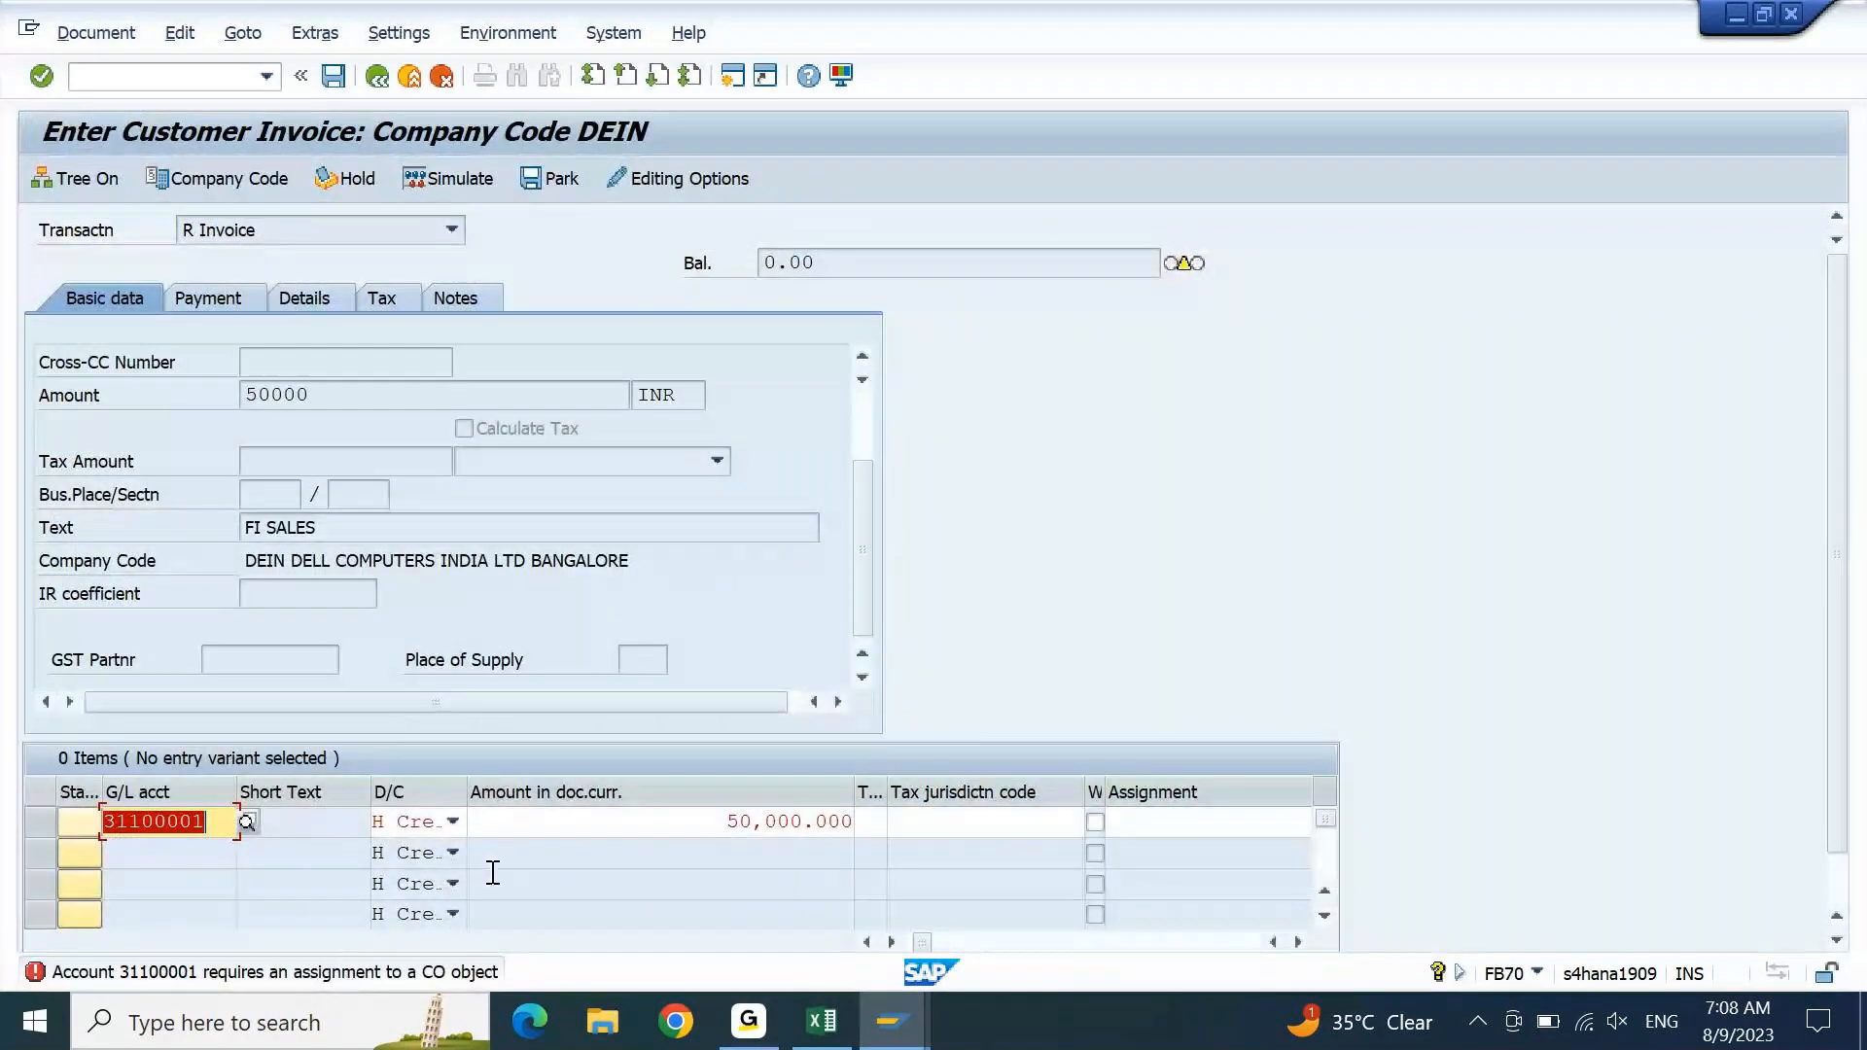
pyautogui.click(611, 822)
pyautogui.press('Return')
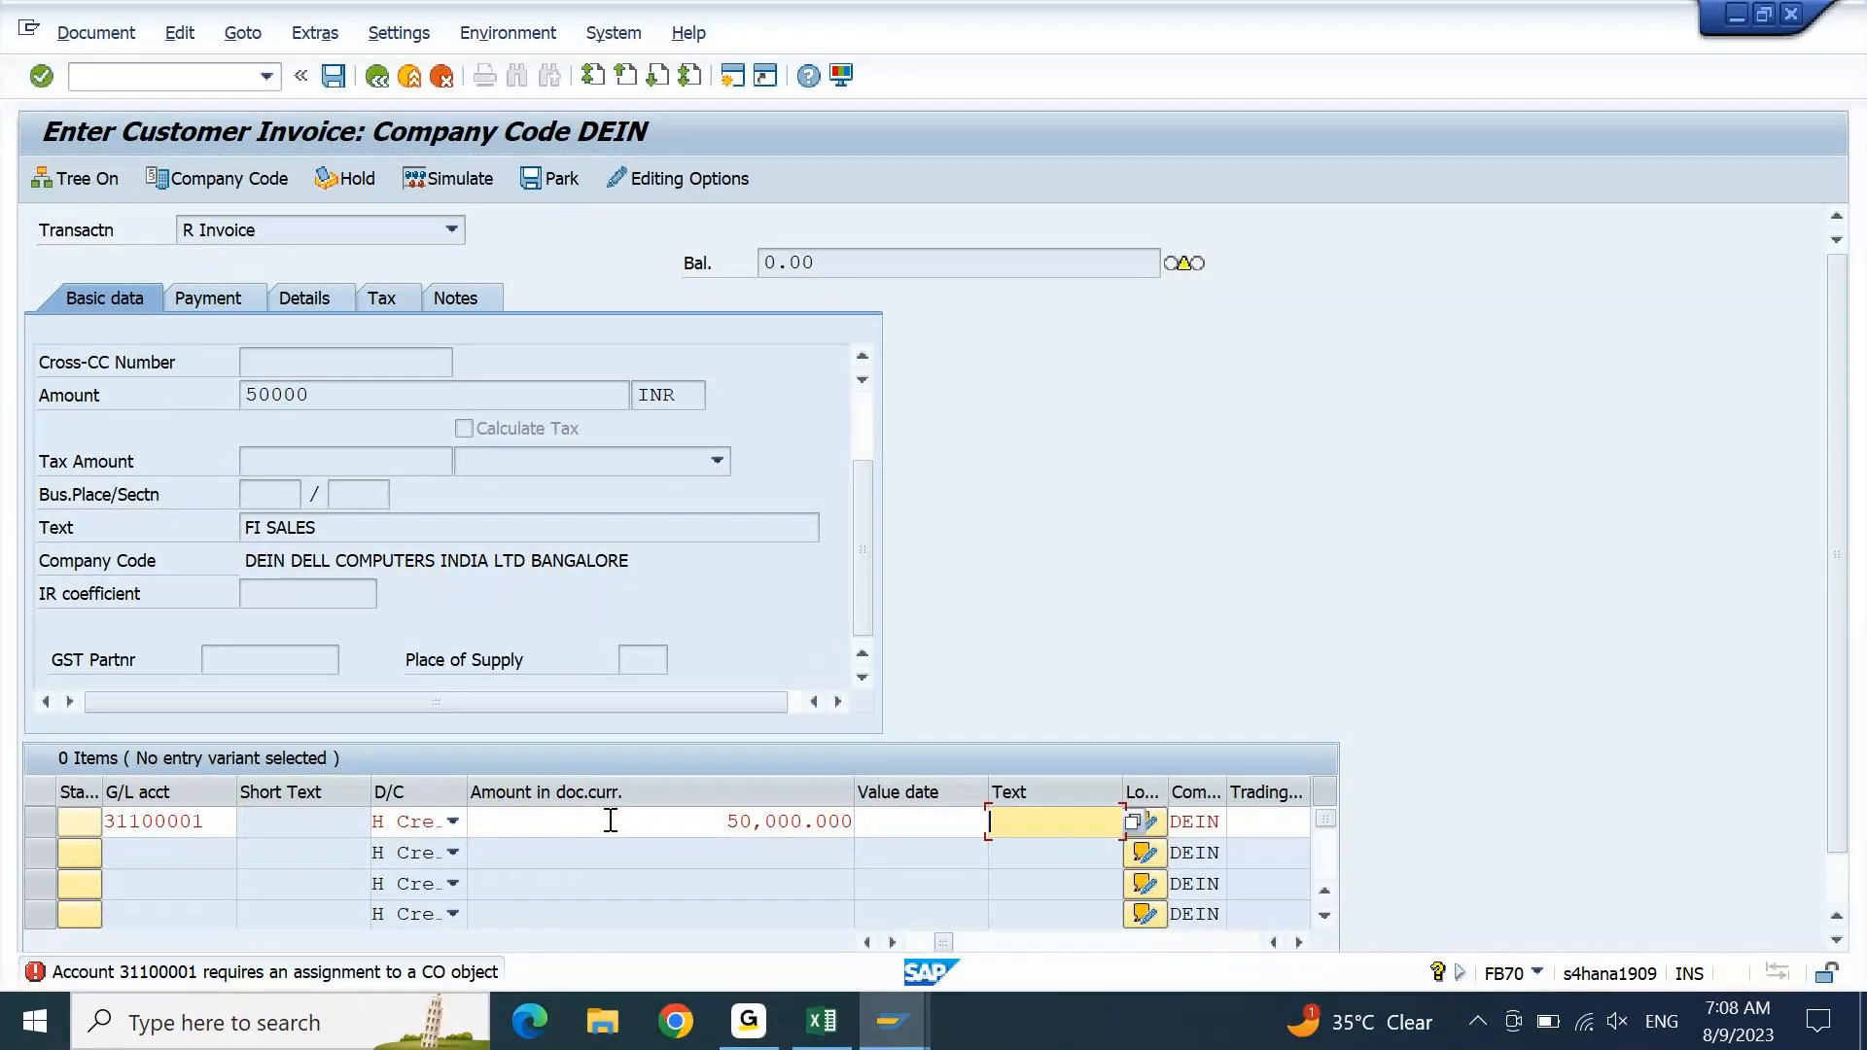
pyautogui.write('FI SALES')
# - Assign profit center DEIN01 to the first line item and accept the account assignment warning
pyautogui.press('Tab')
pyautogui.press('Tab')
pyautogui.press('Tab')
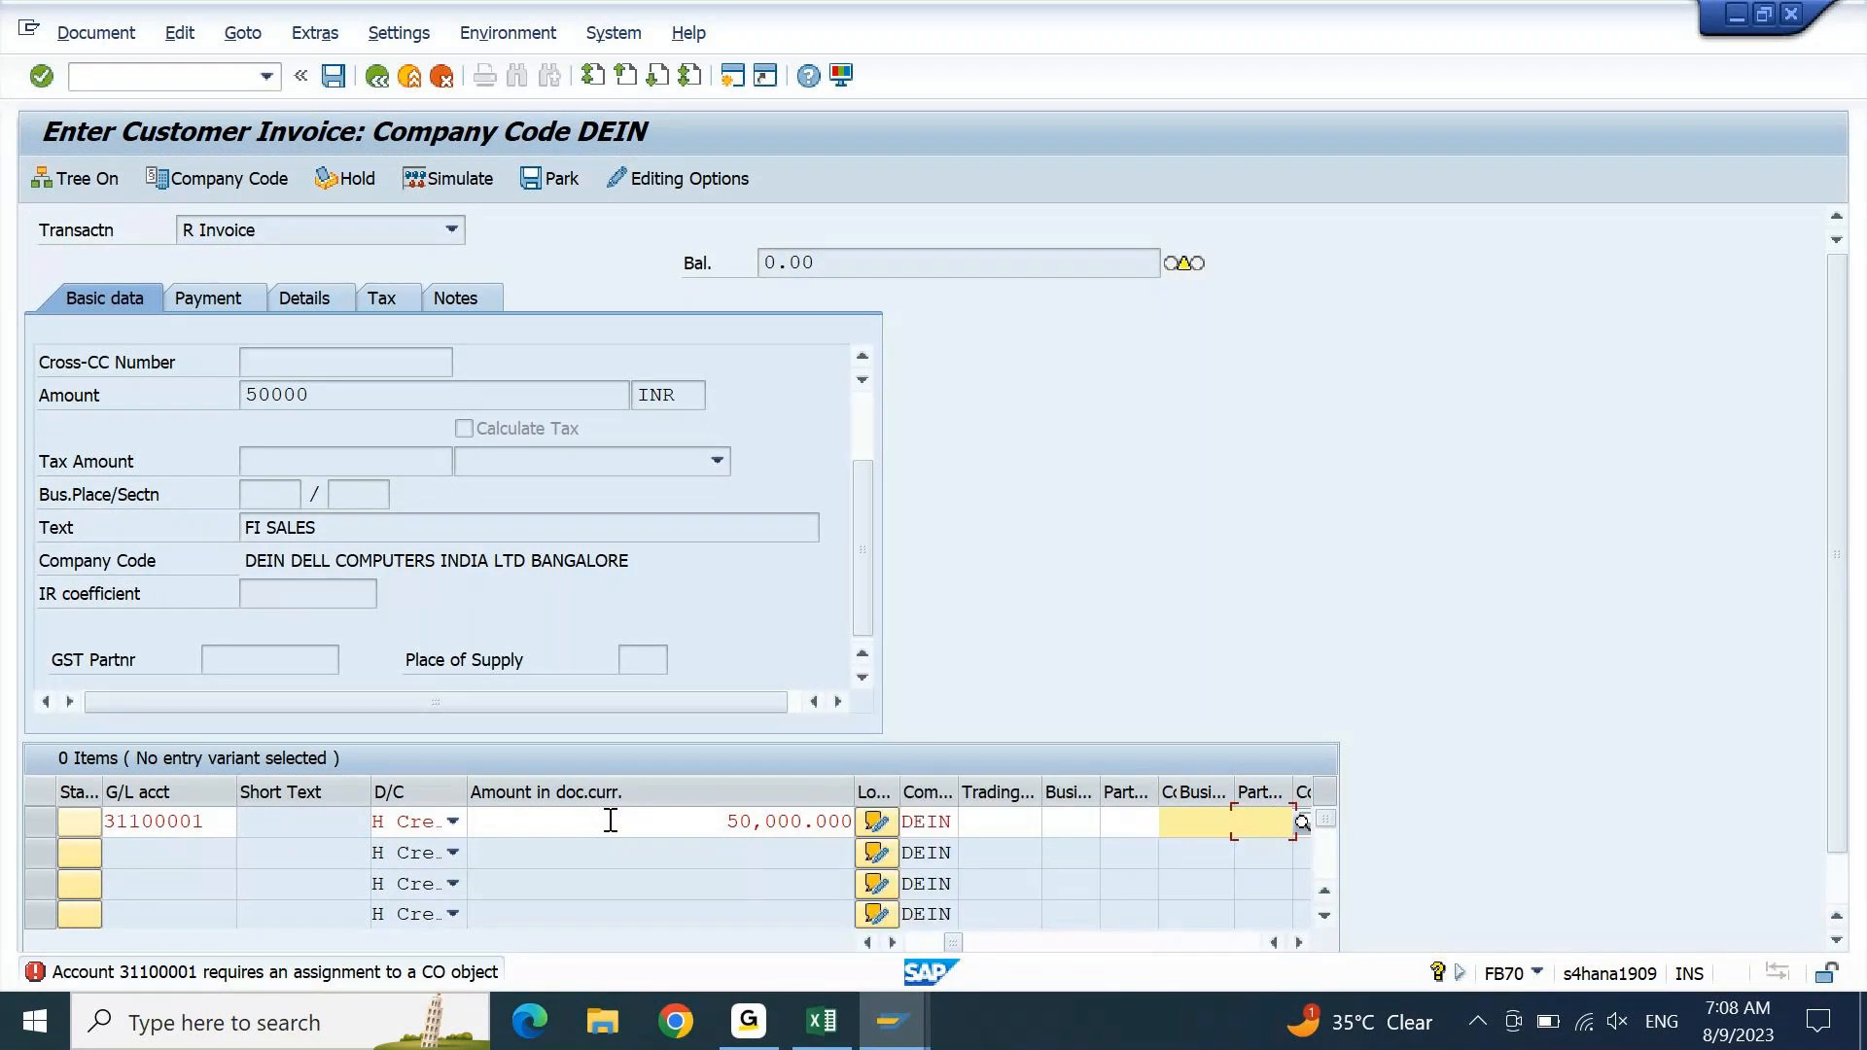
pyautogui.press('Tab')
pyautogui.press('Tab')
pyautogui.press('Tab')
pyautogui.press('Tab')
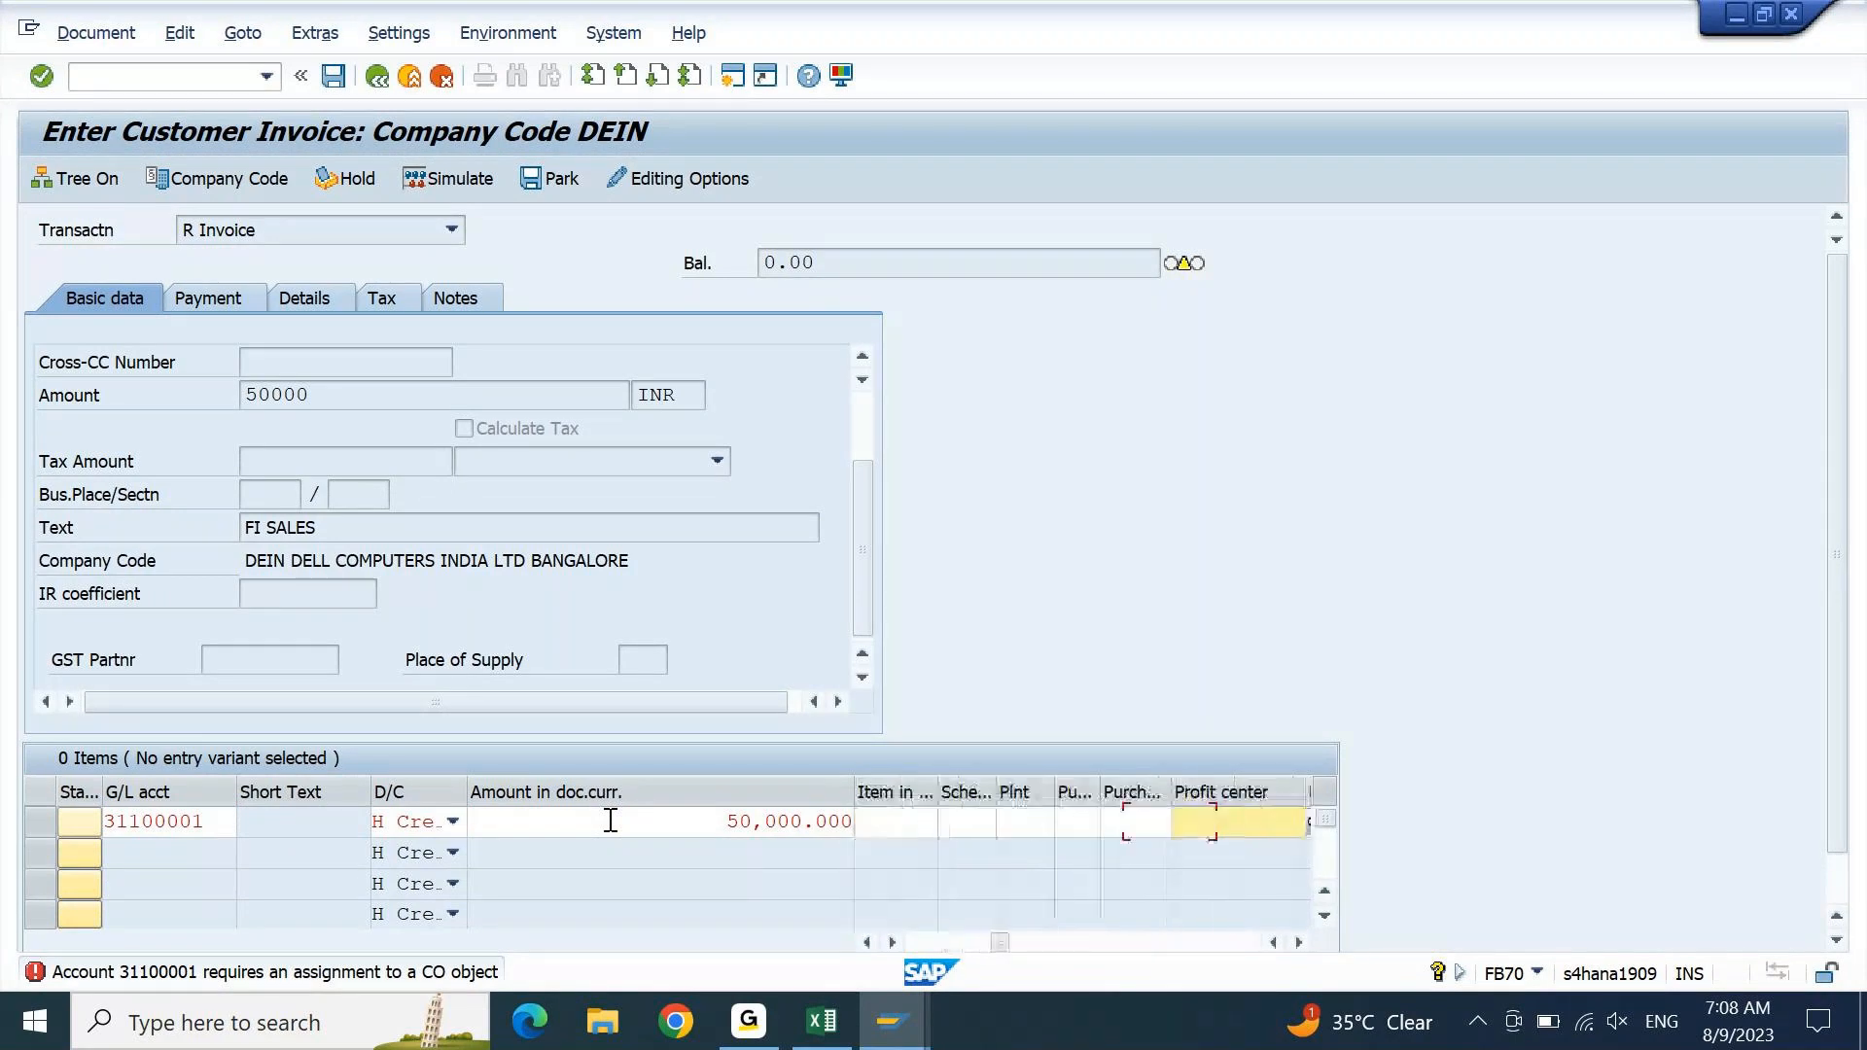
pyautogui.hotkey('shift', 'Tab')
pyautogui.write('DEIN01')
pyautogui.press('Return')
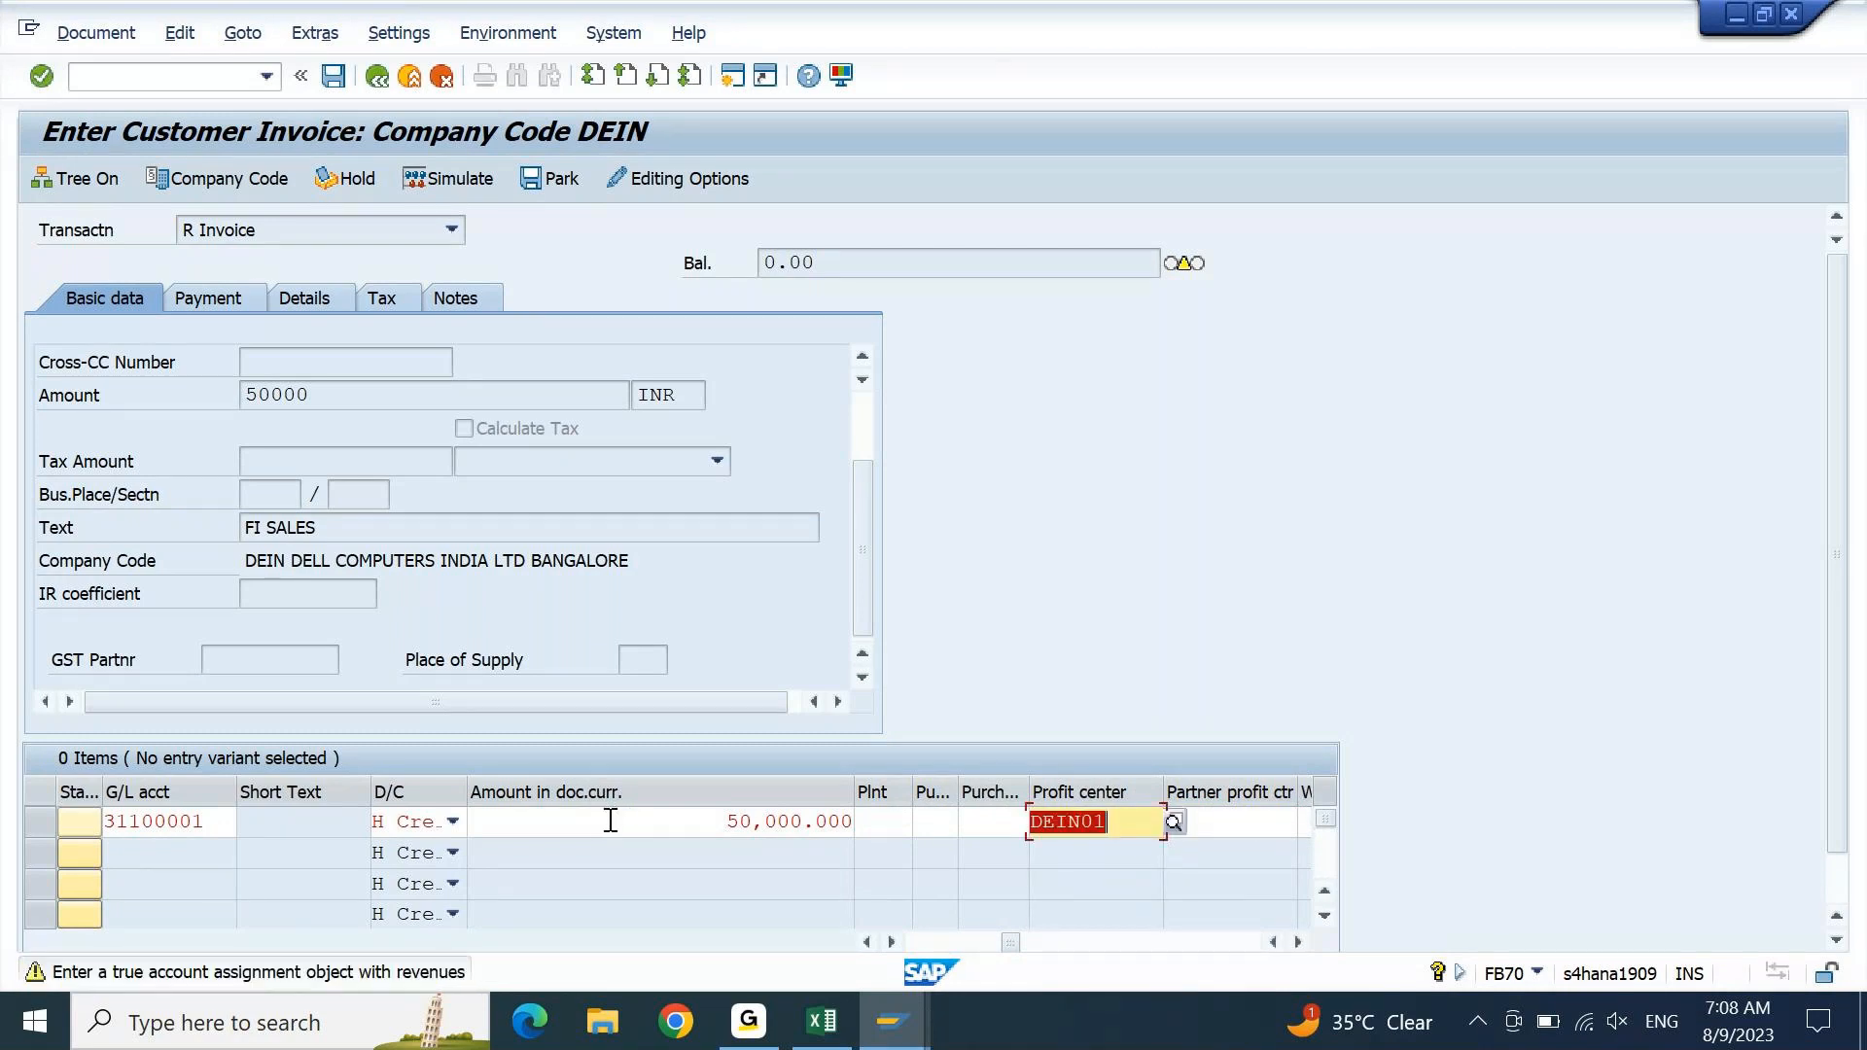
pyautogui.press('Return')
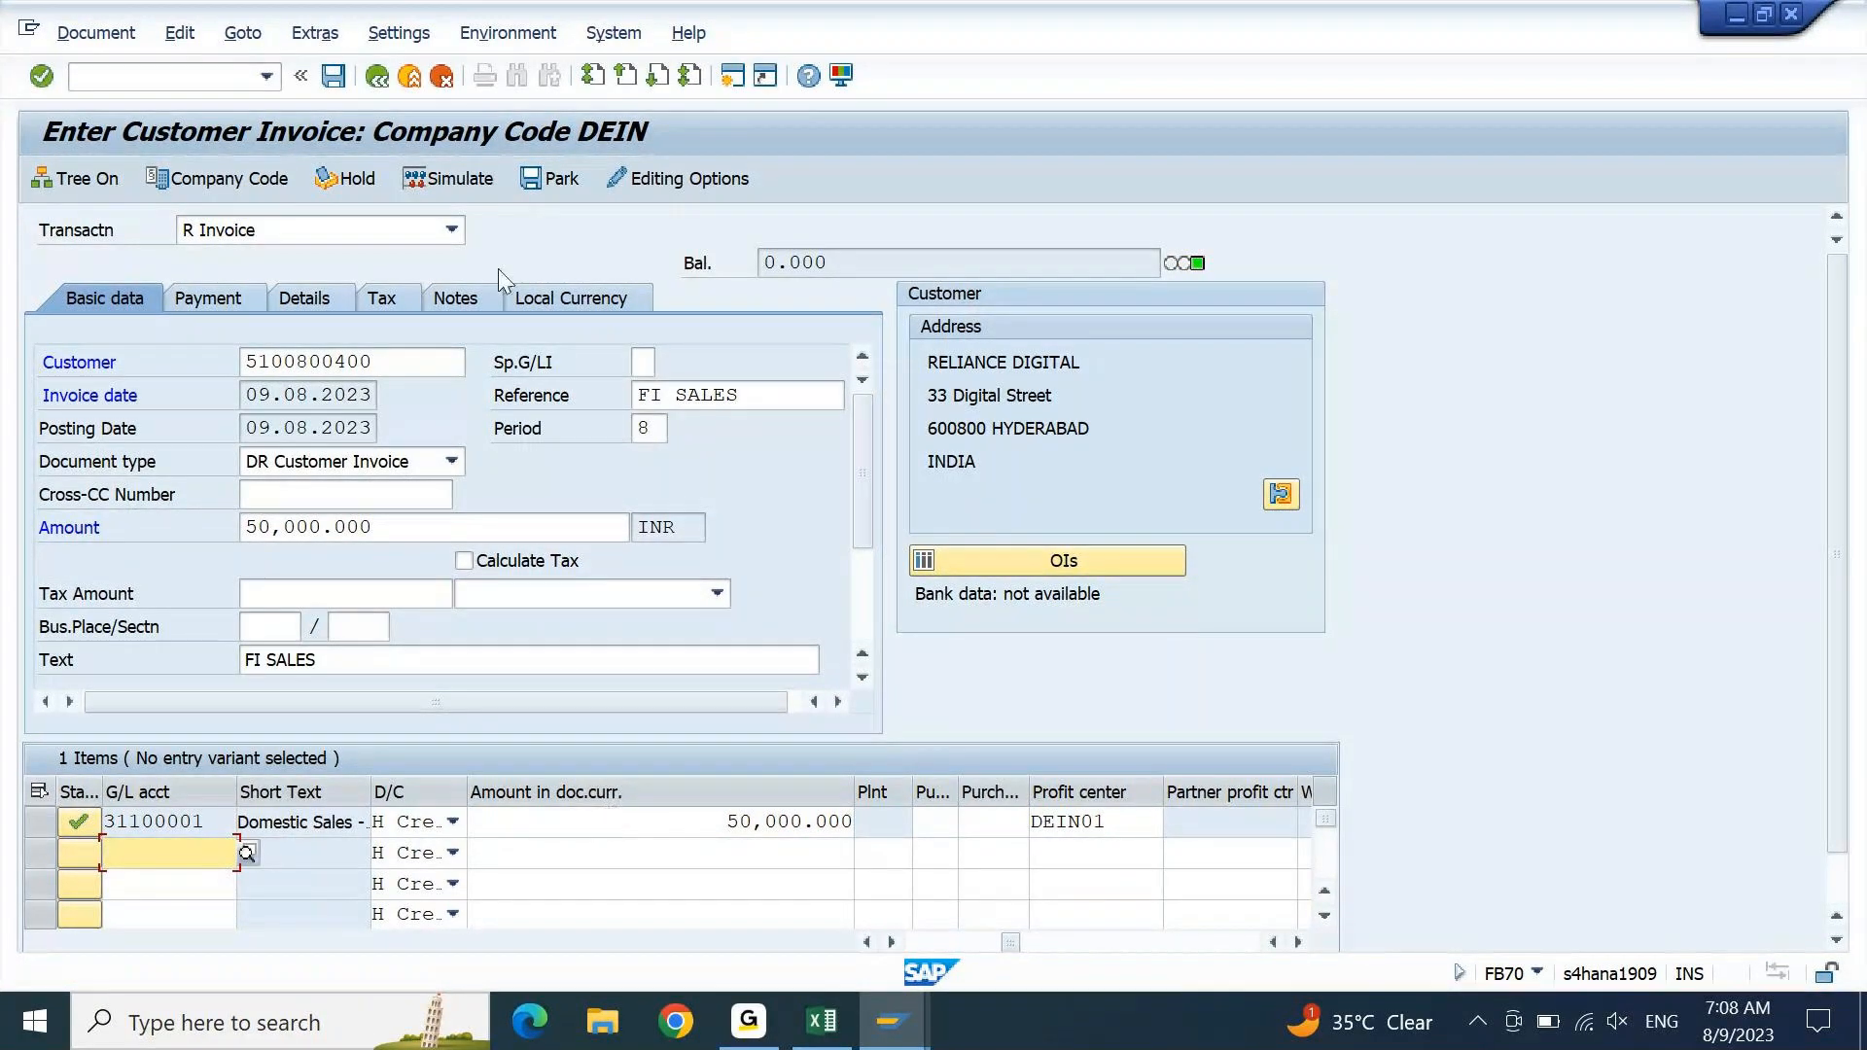
# - Simulate the customer invoice to review its line items, and return to the invoice entry
pyautogui.click(416, 178)
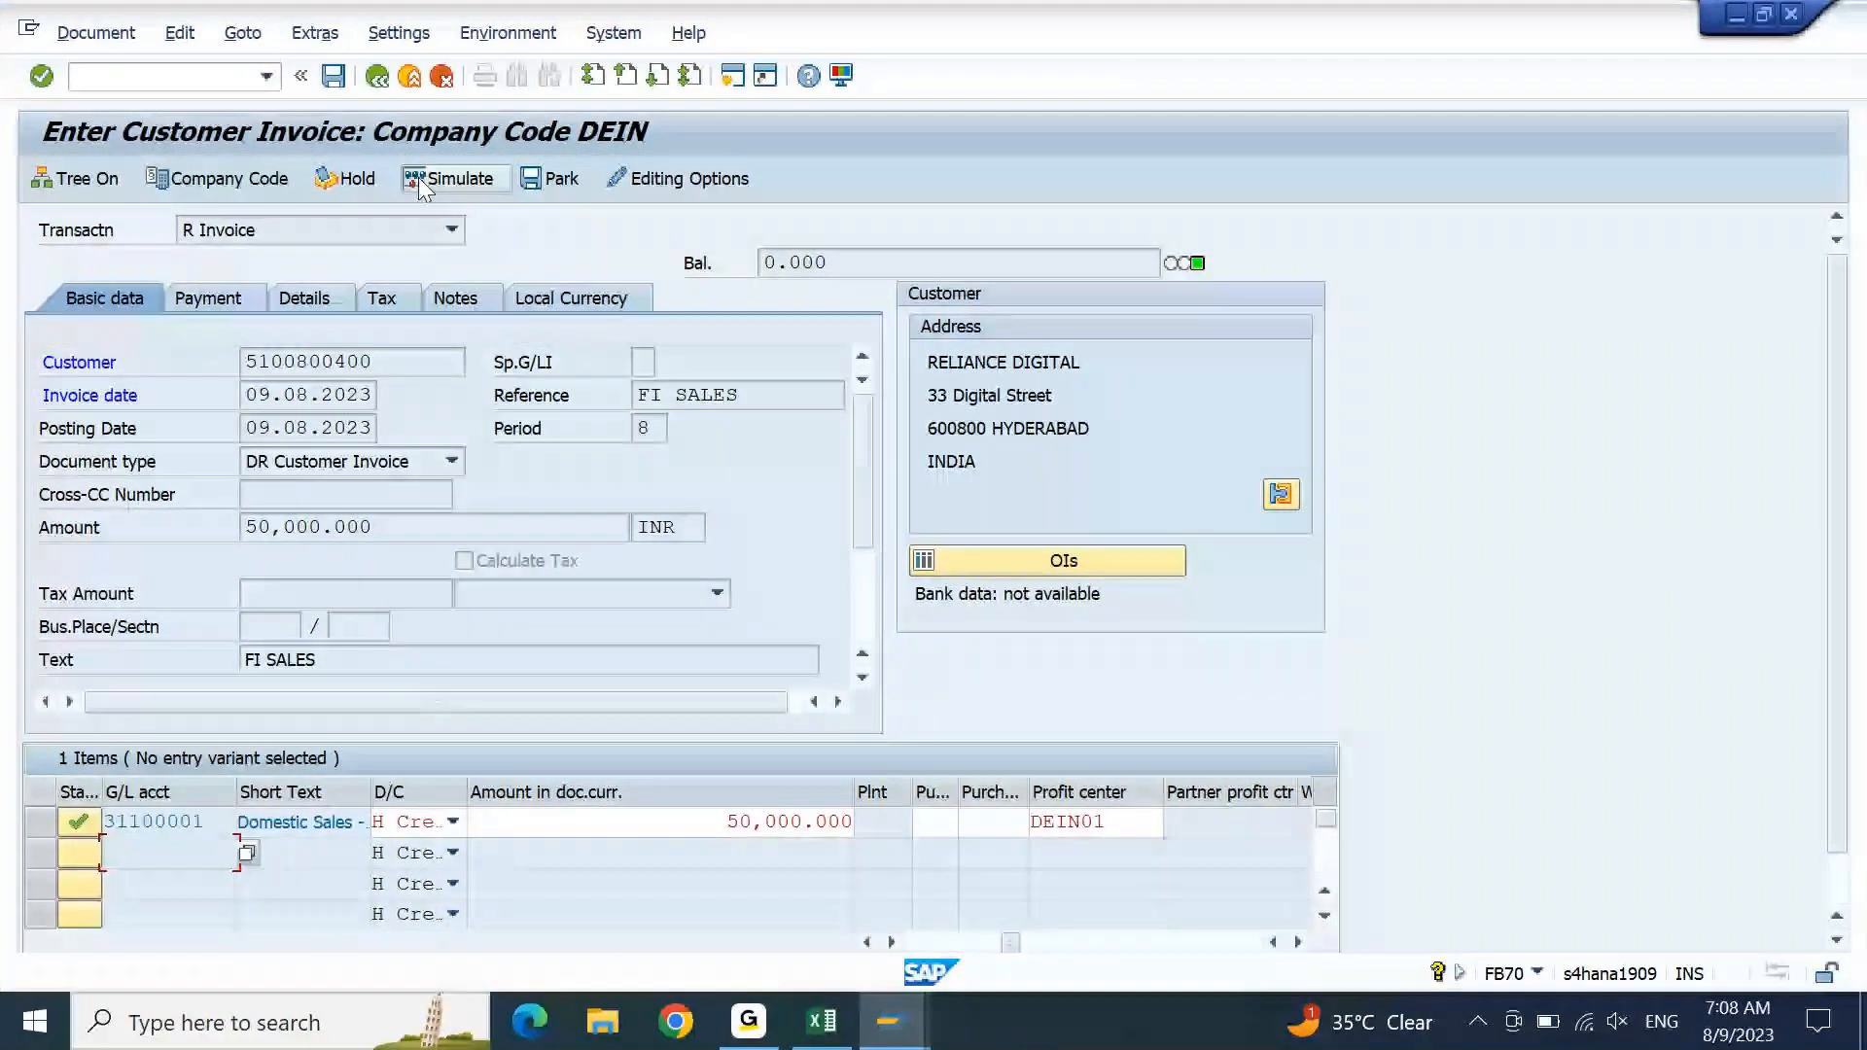
pyautogui.click(421, 183)
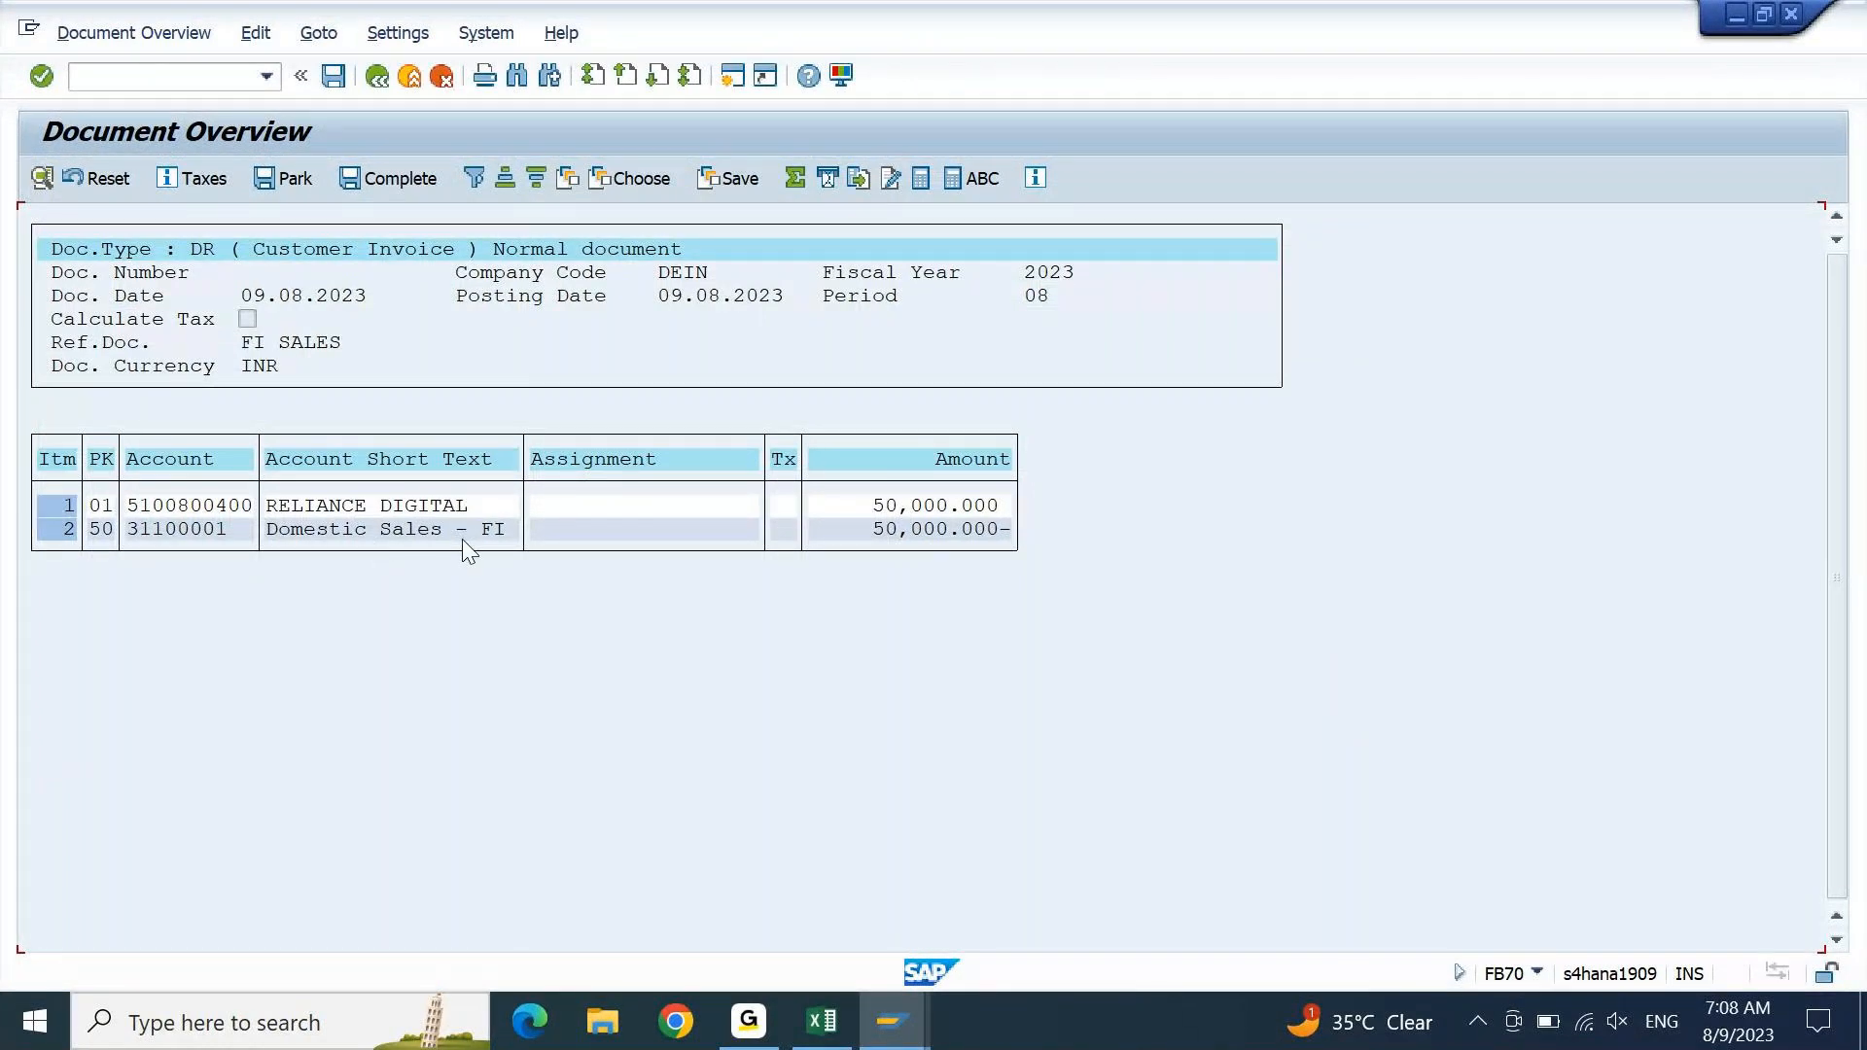
pyautogui.click(388, 85)
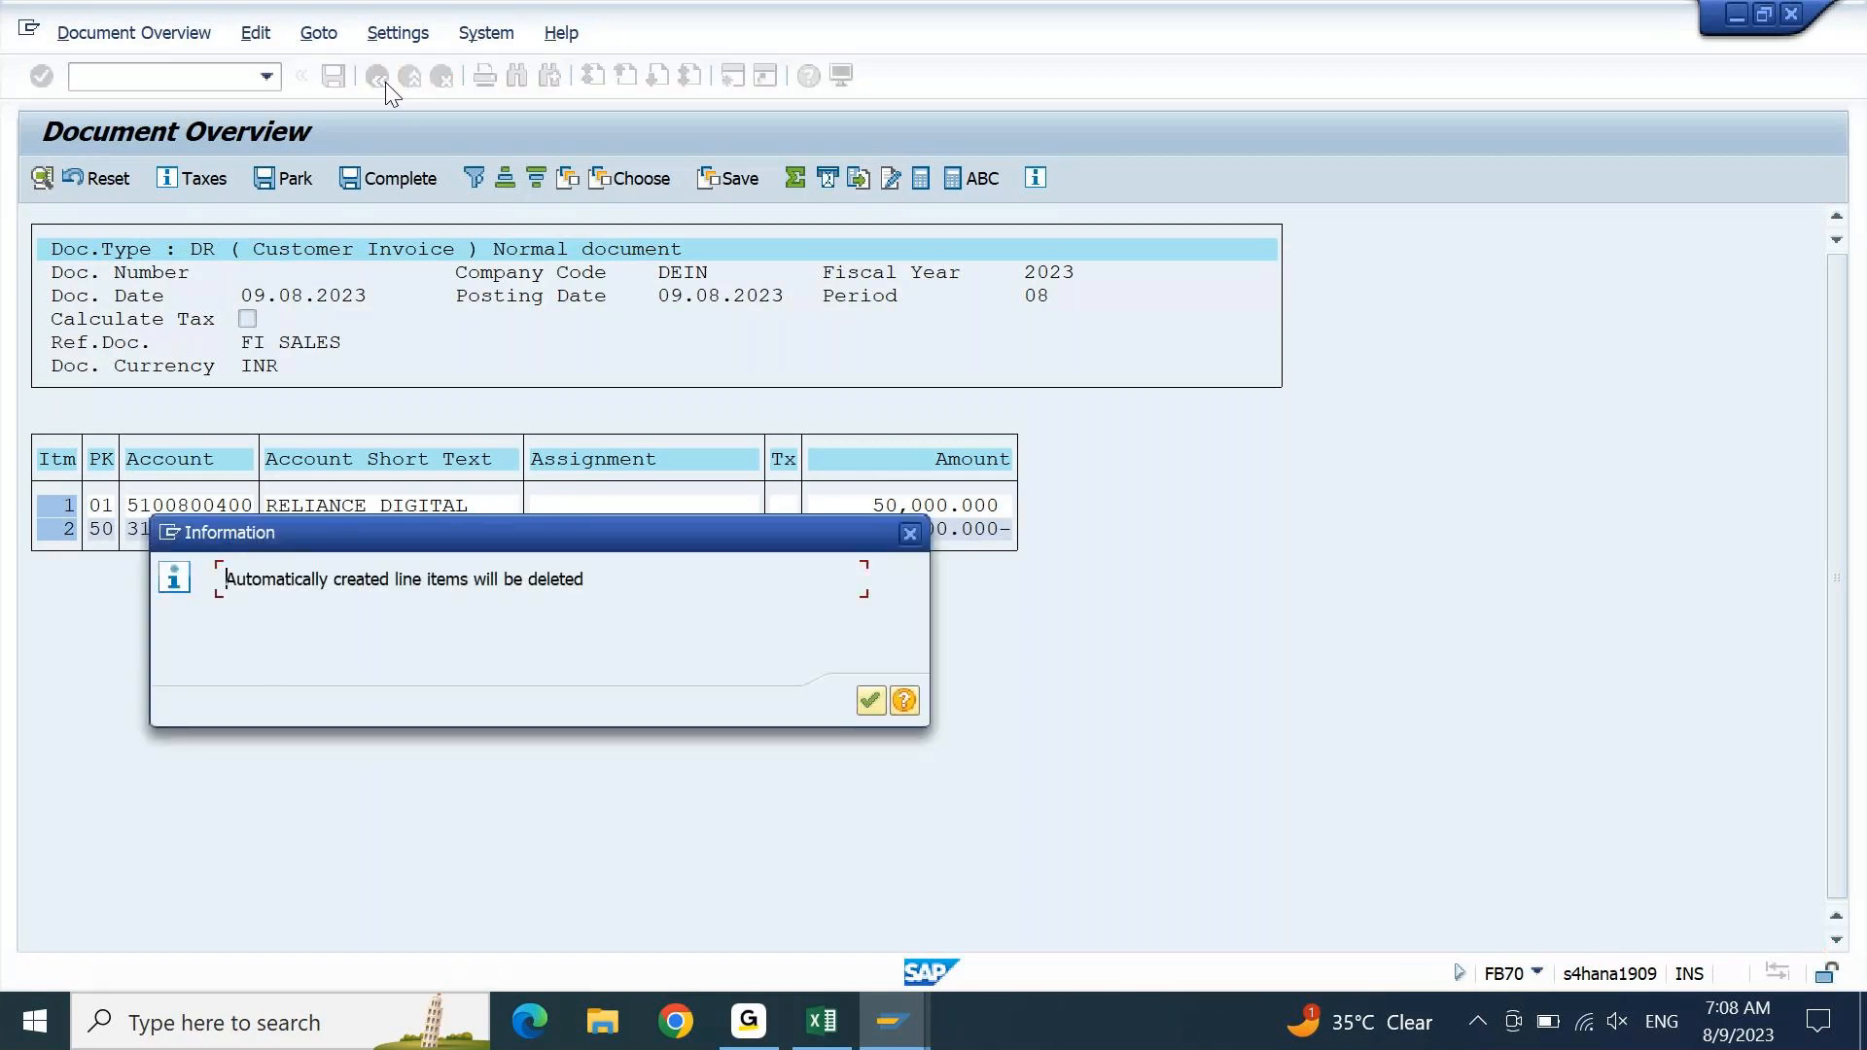
pyautogui.press('Return')
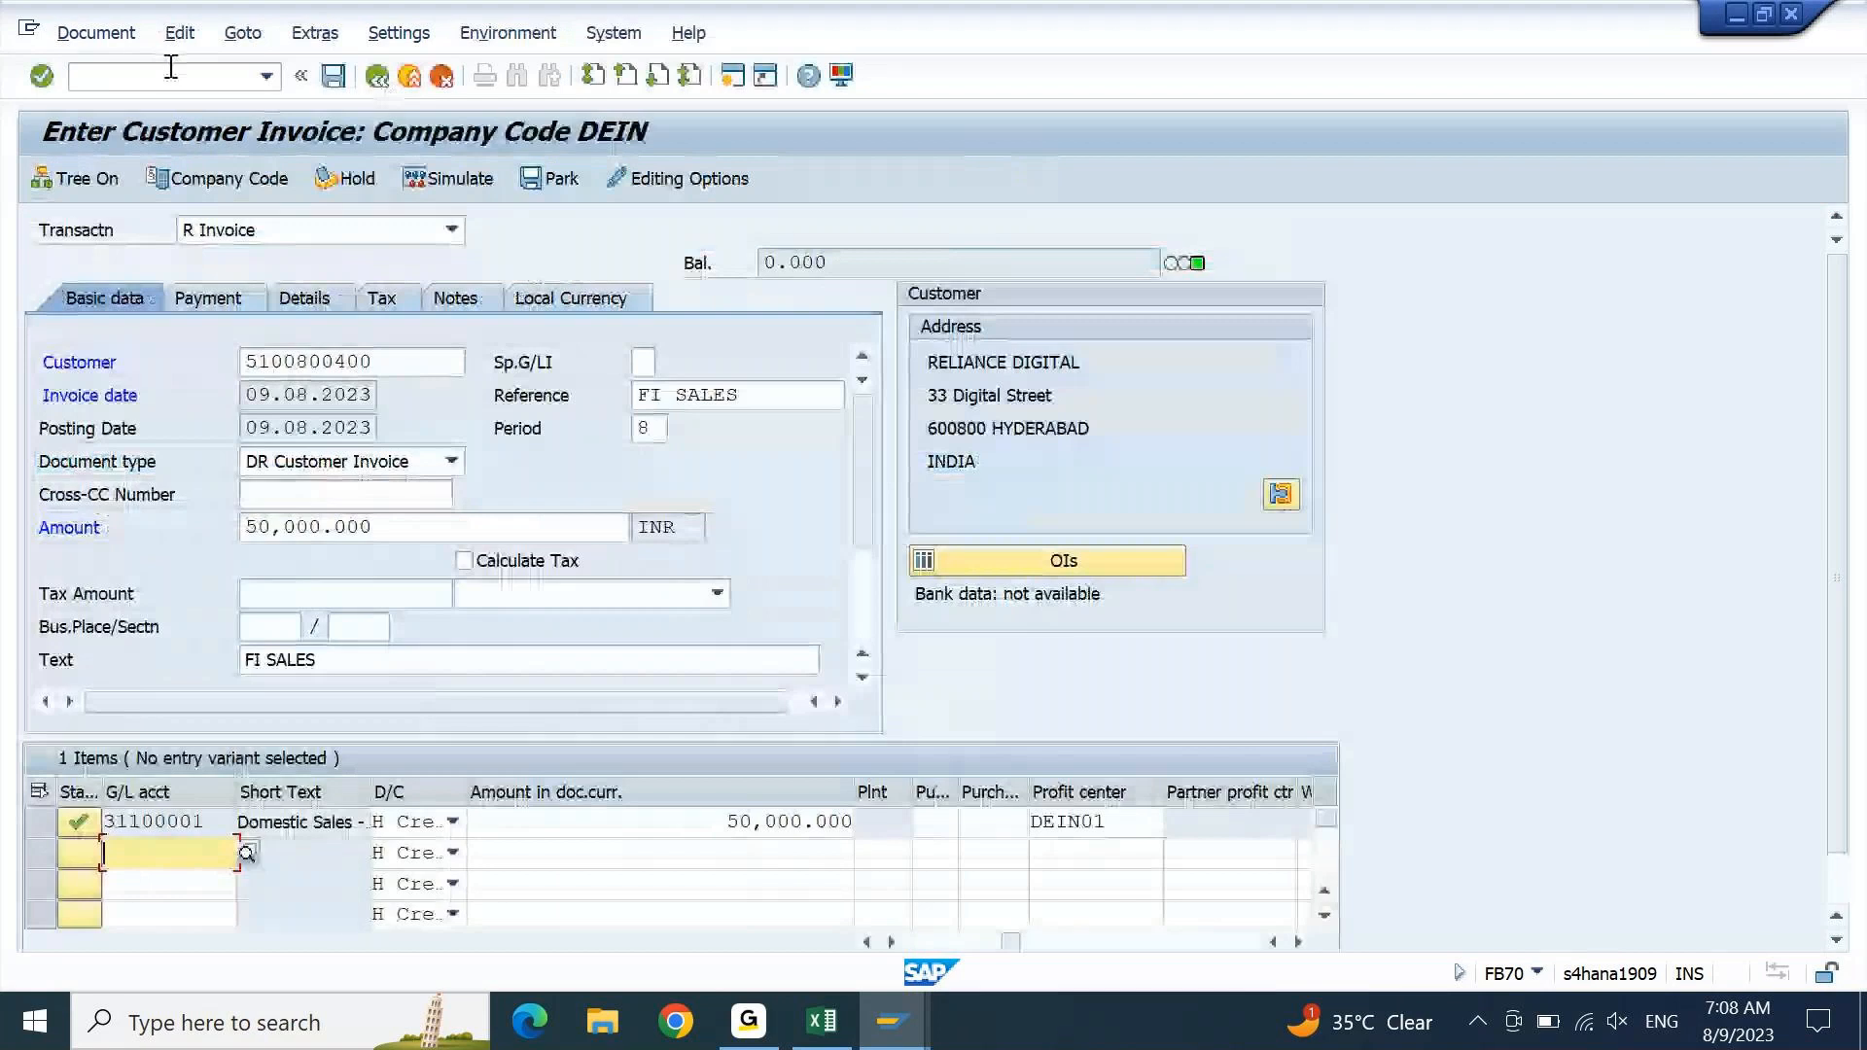
# - Simulate the customer invoice once more and post it, accepting the account assignment warning
pyautogui.click(97, 32)
pyautogui.click(118, 261)
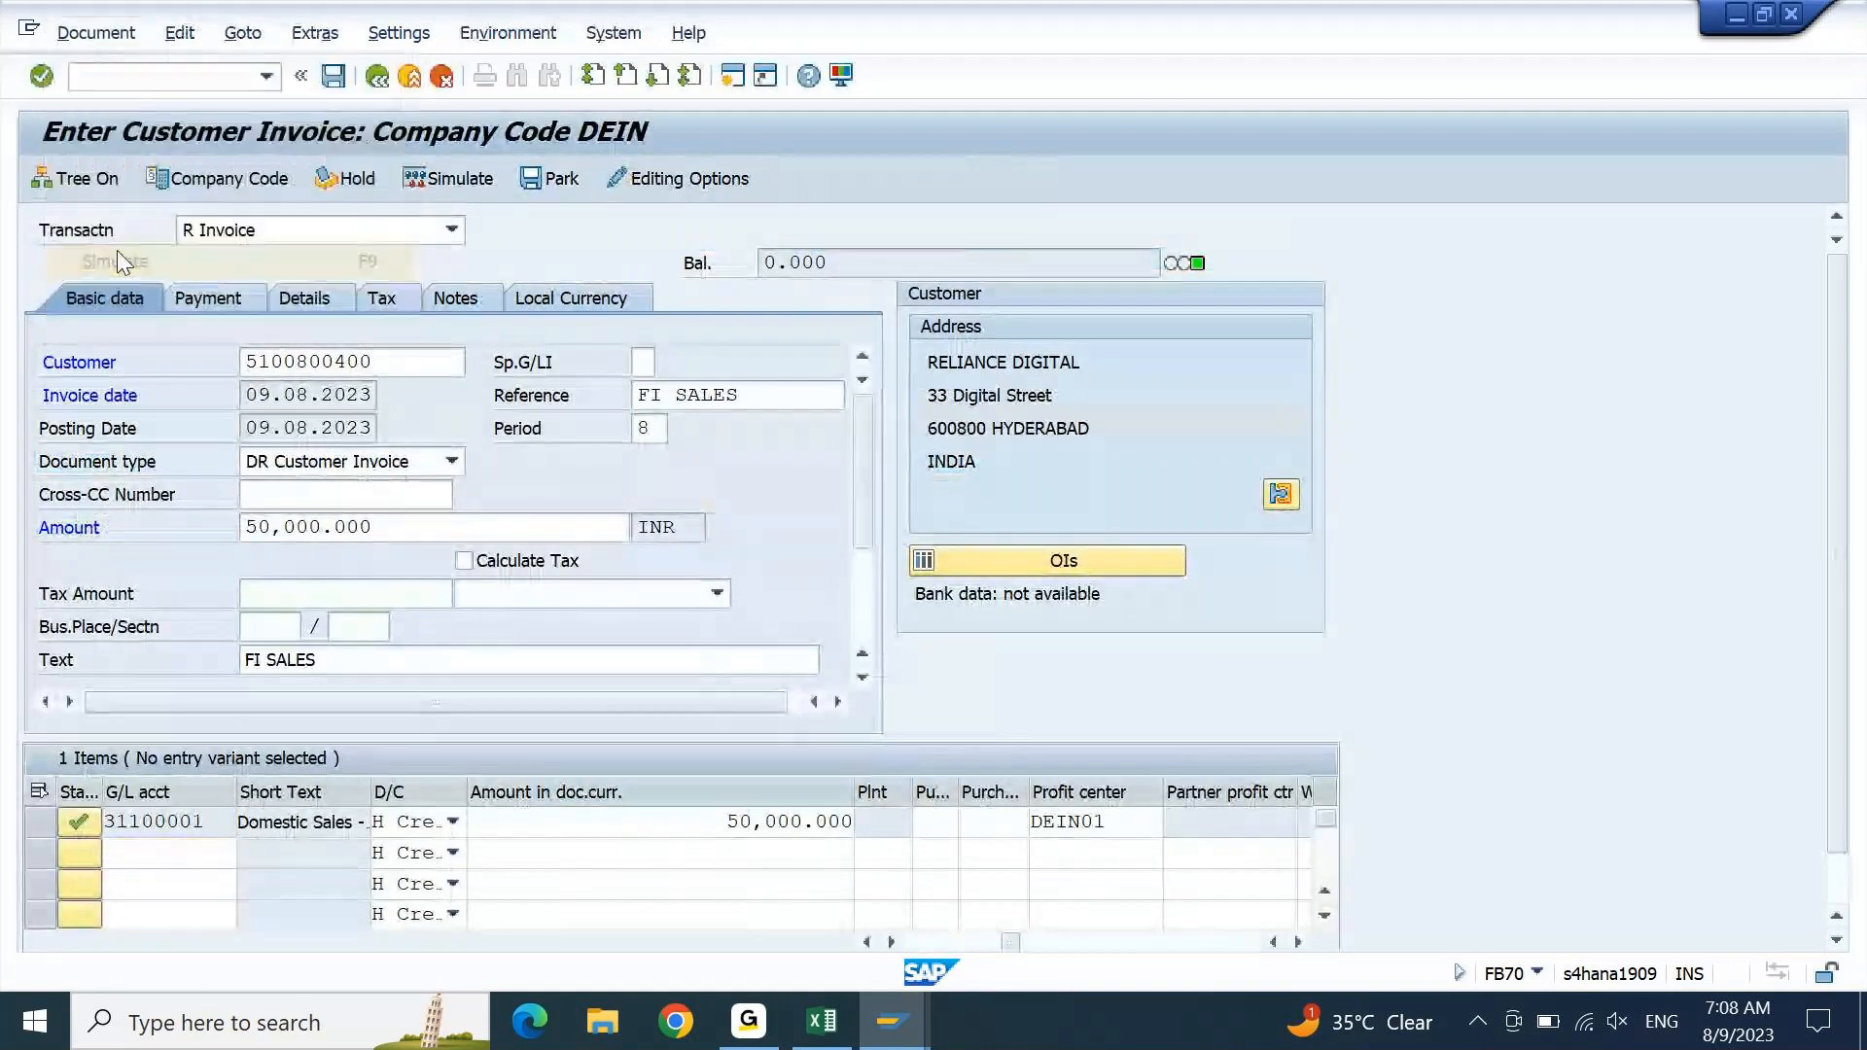
pyautogui.press('Return')
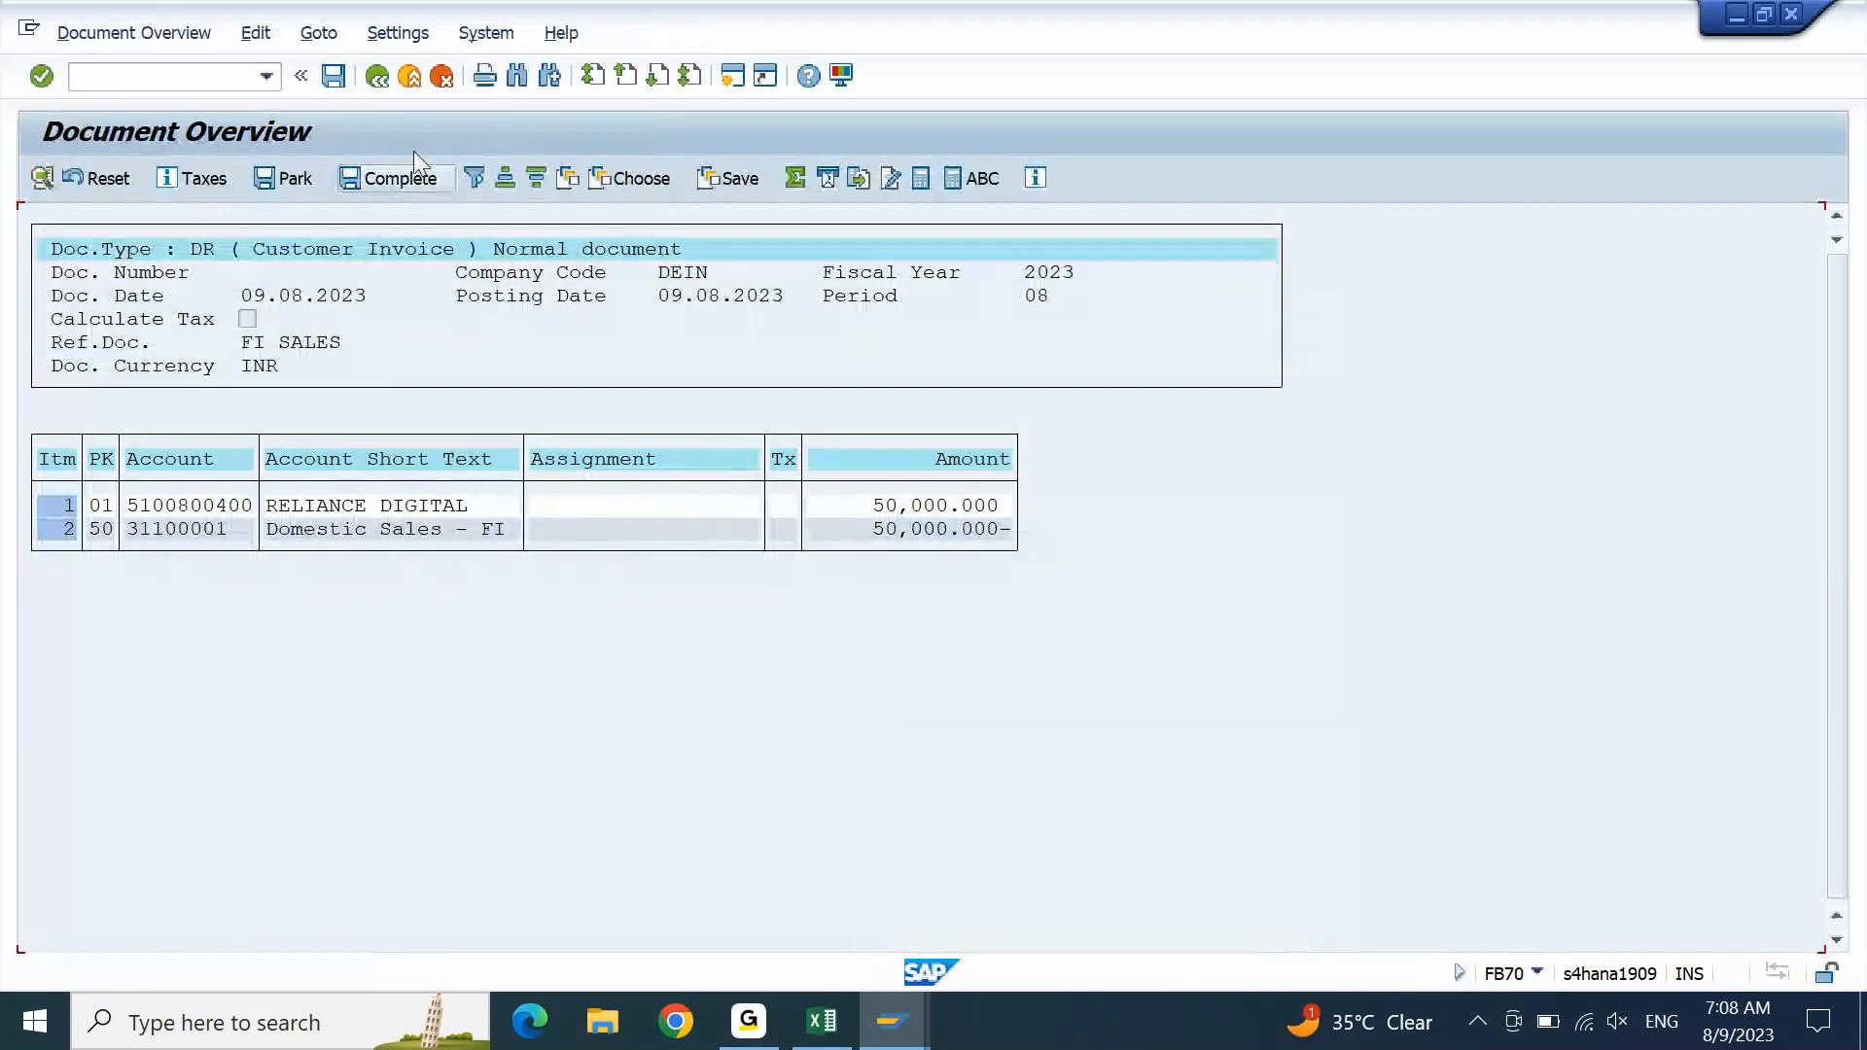
pyautogui.click(333, 76)
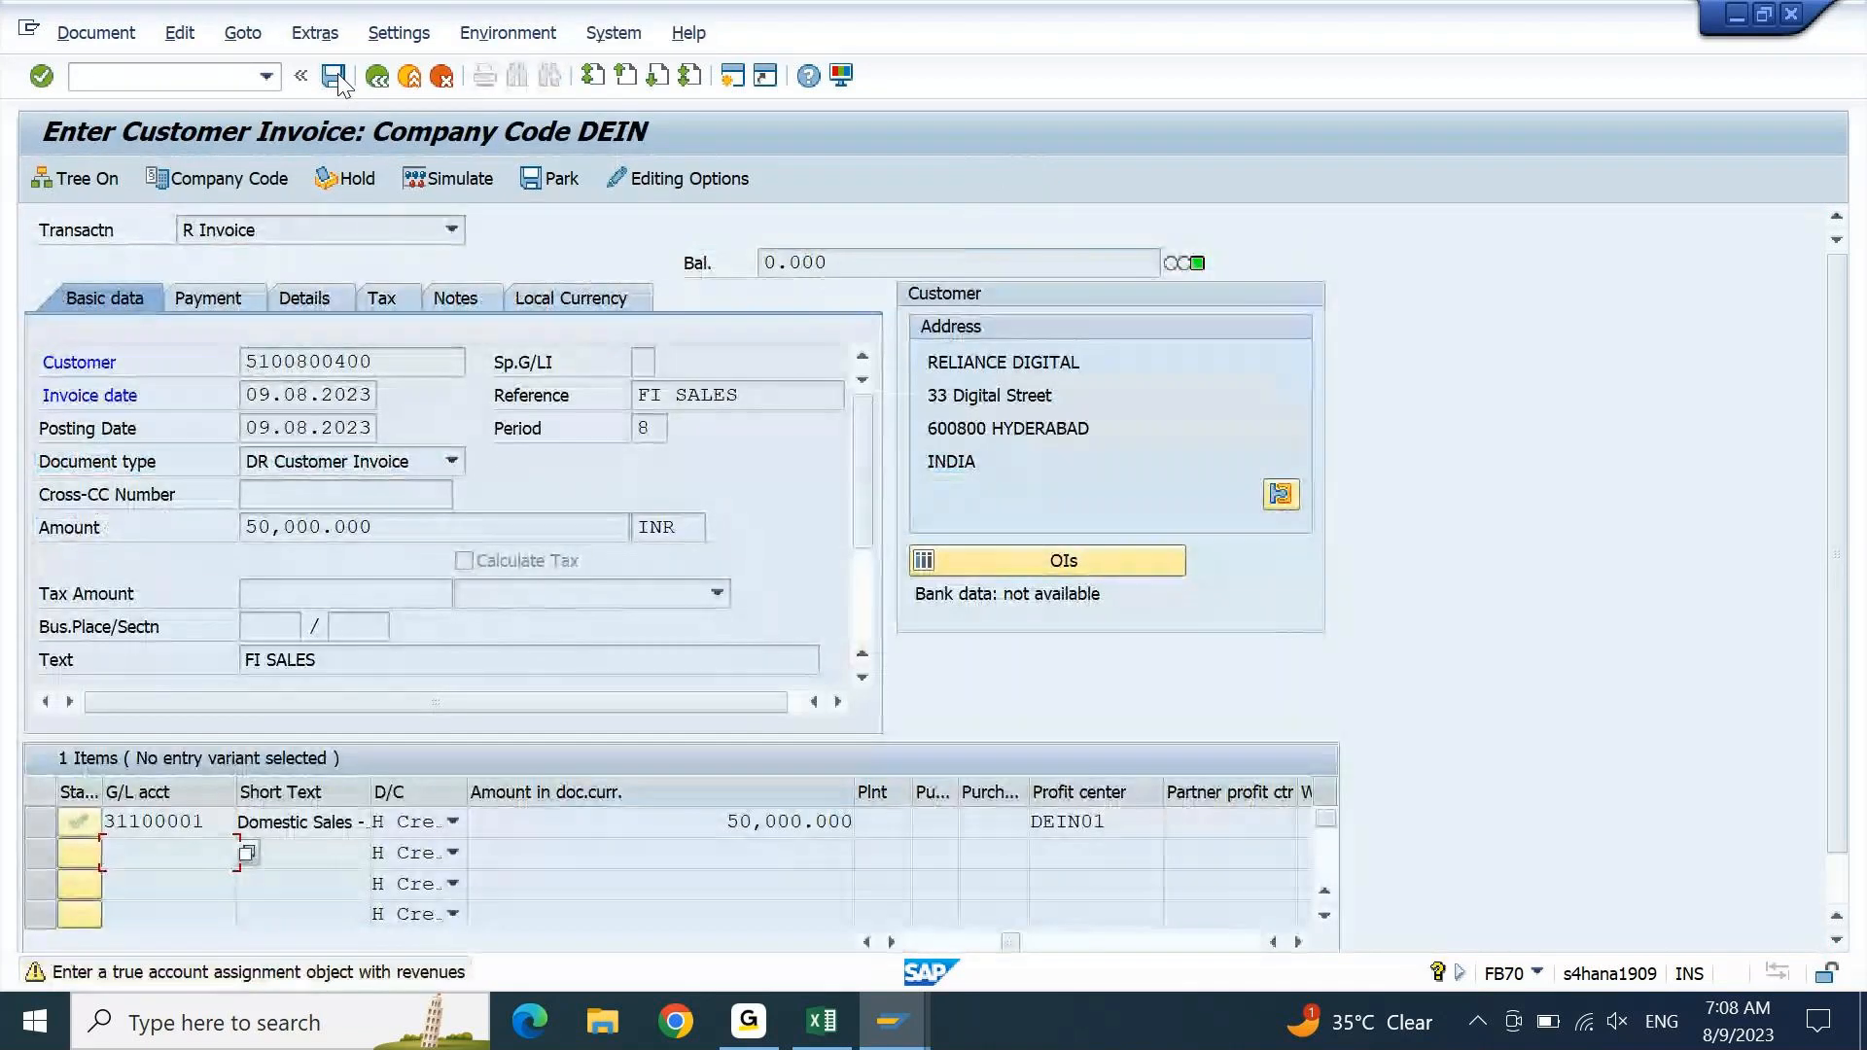
pyautogui.click(333, 75)
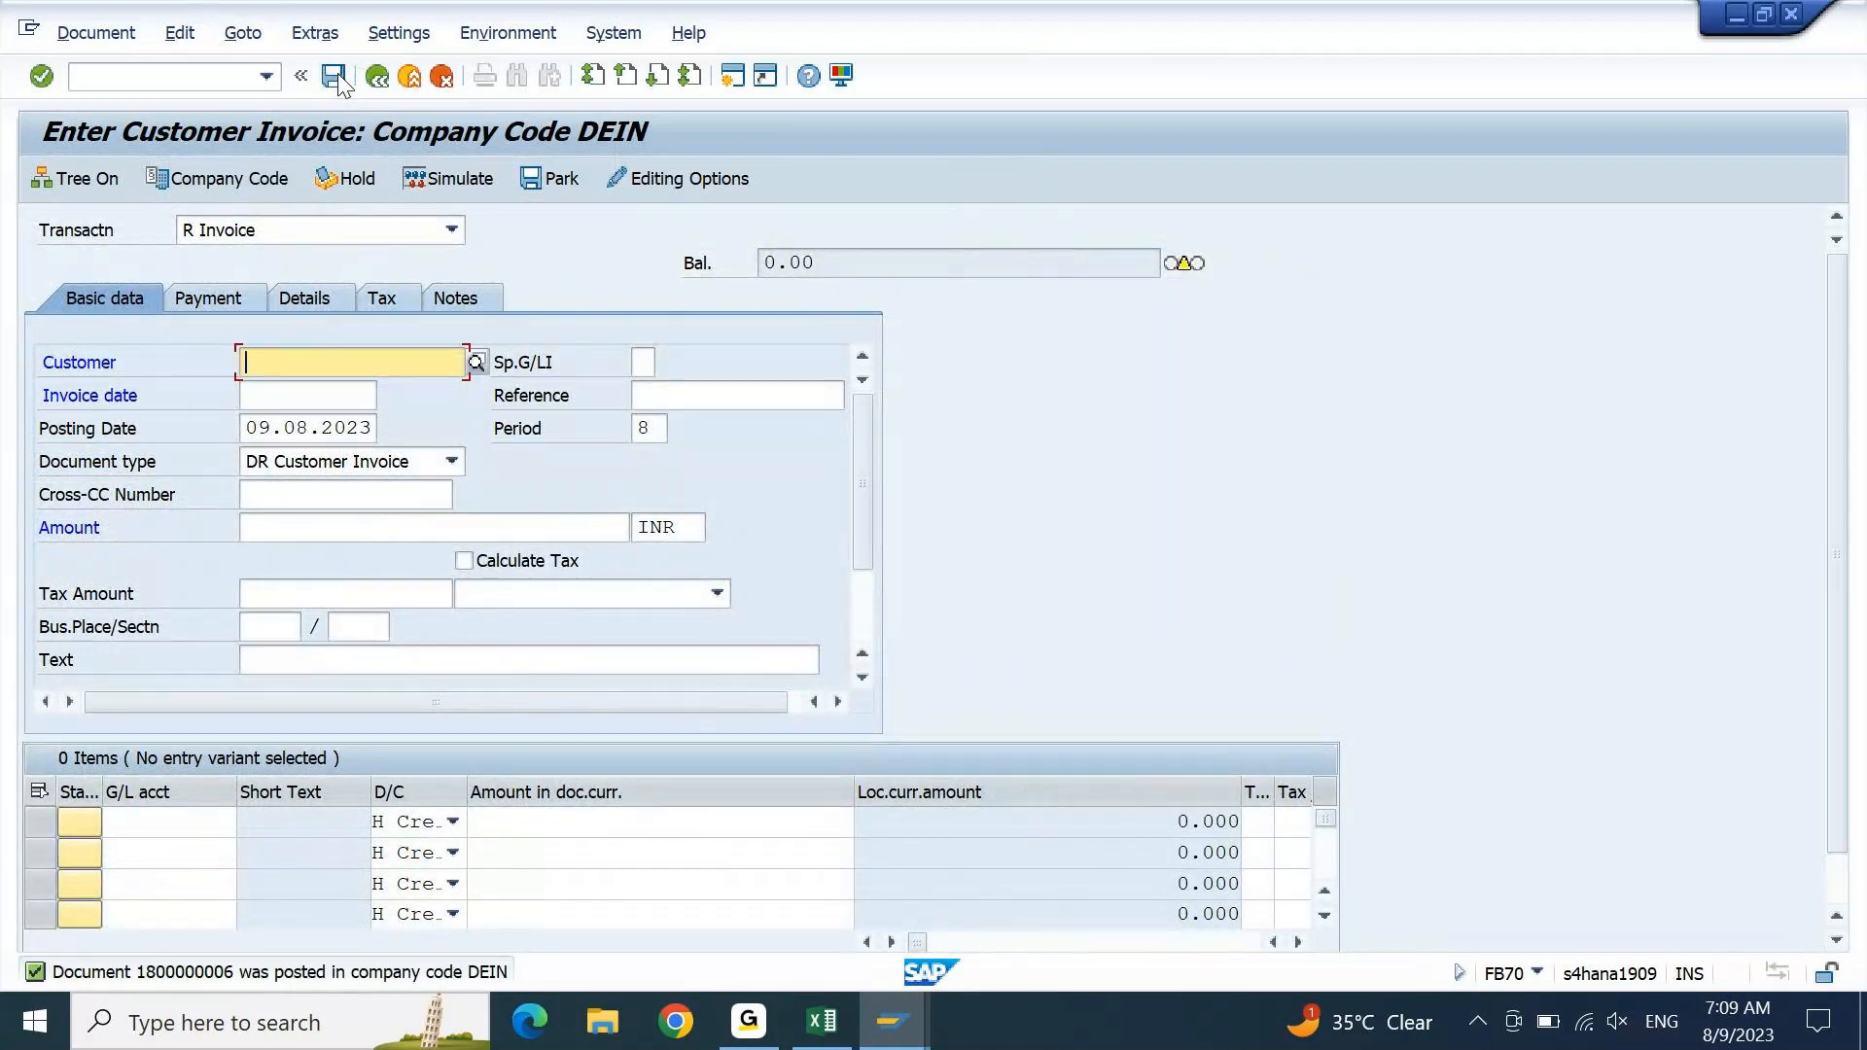
# - Display the posted invoice document and examine its customer and Domestic Sales - FI line items
pyautogui.click(124, 35)
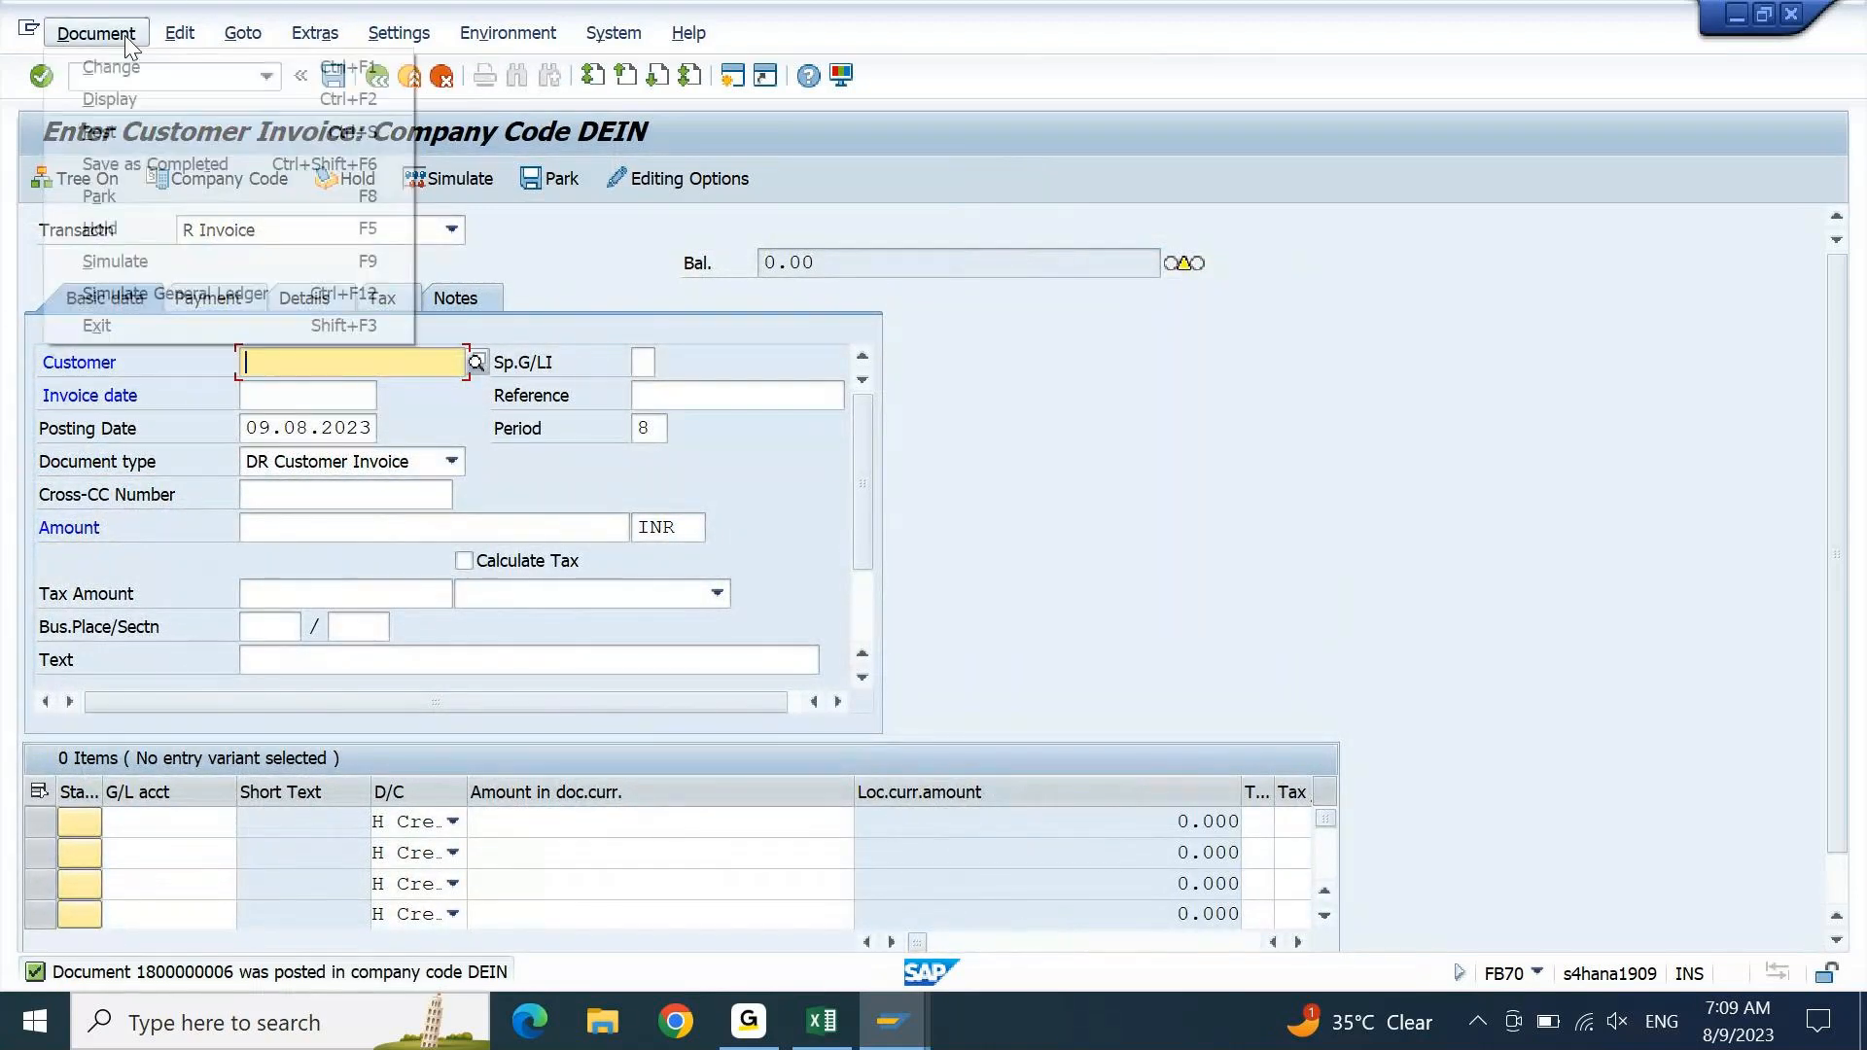
pyautogui.click(120, 100)
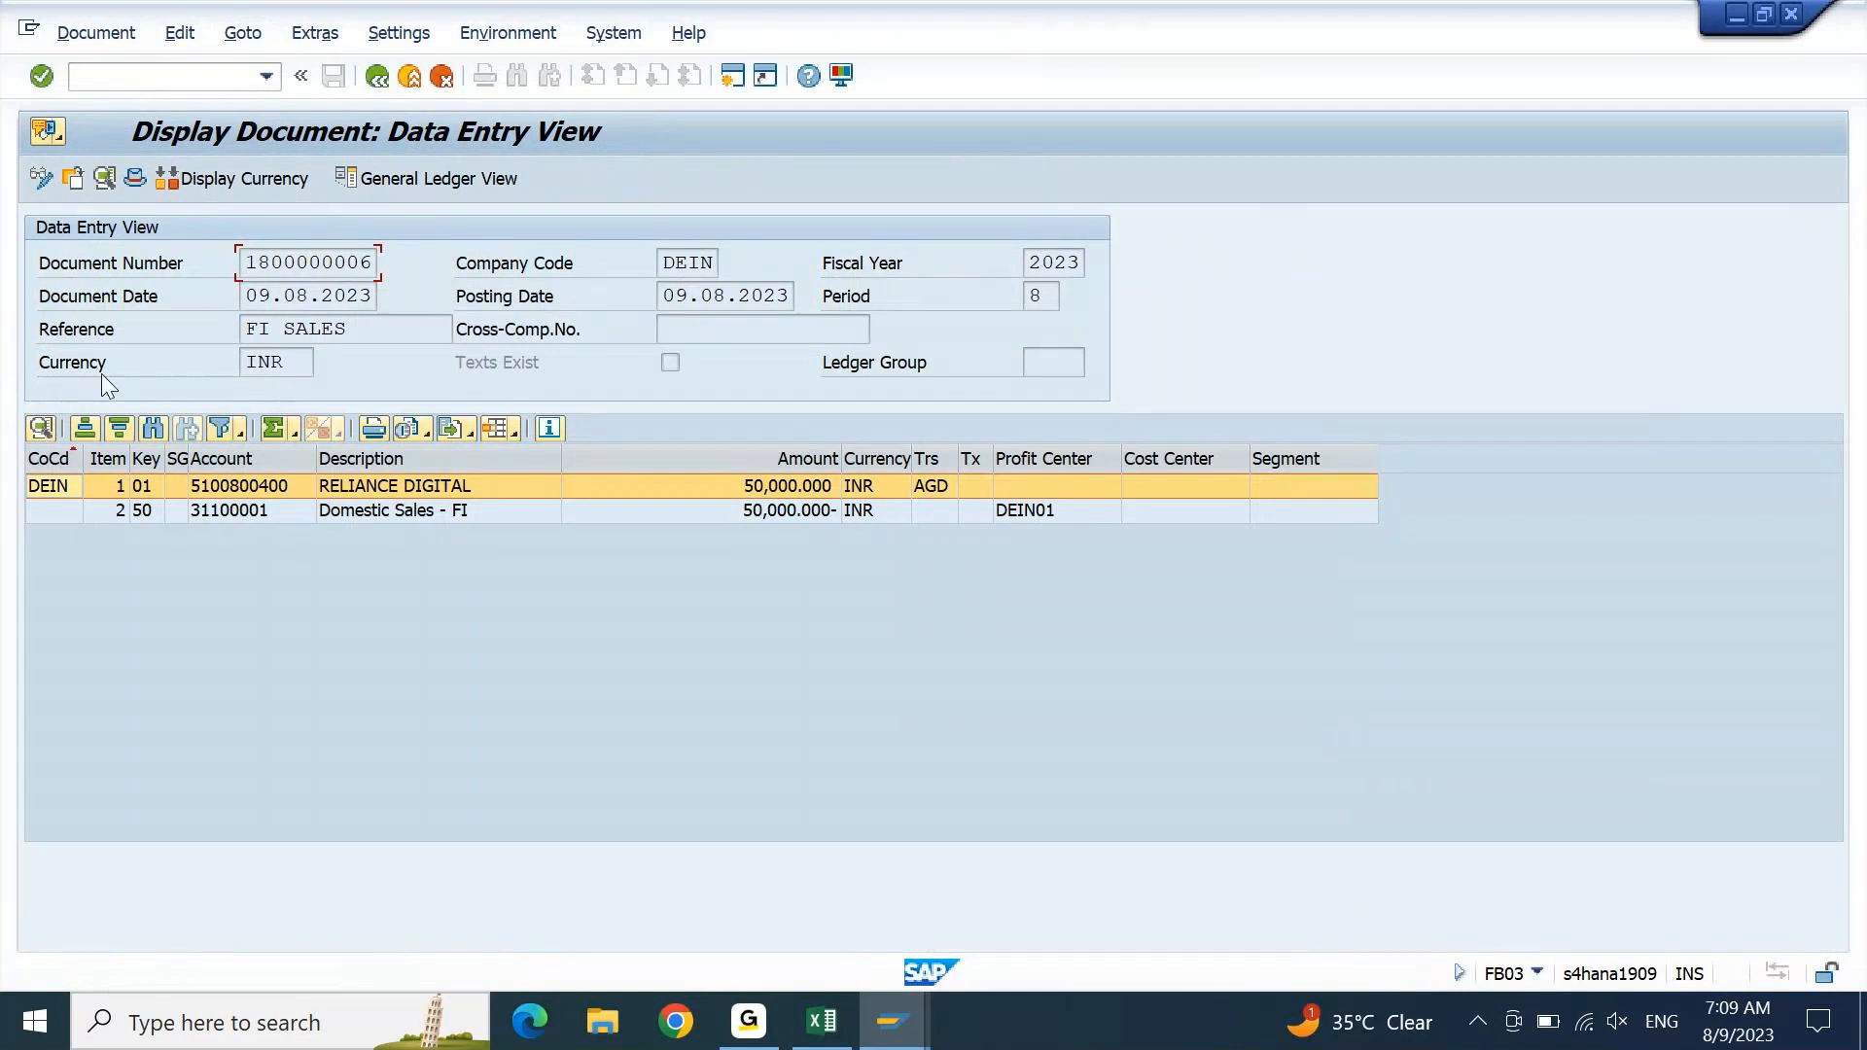
pyautogui.click(366, 511)
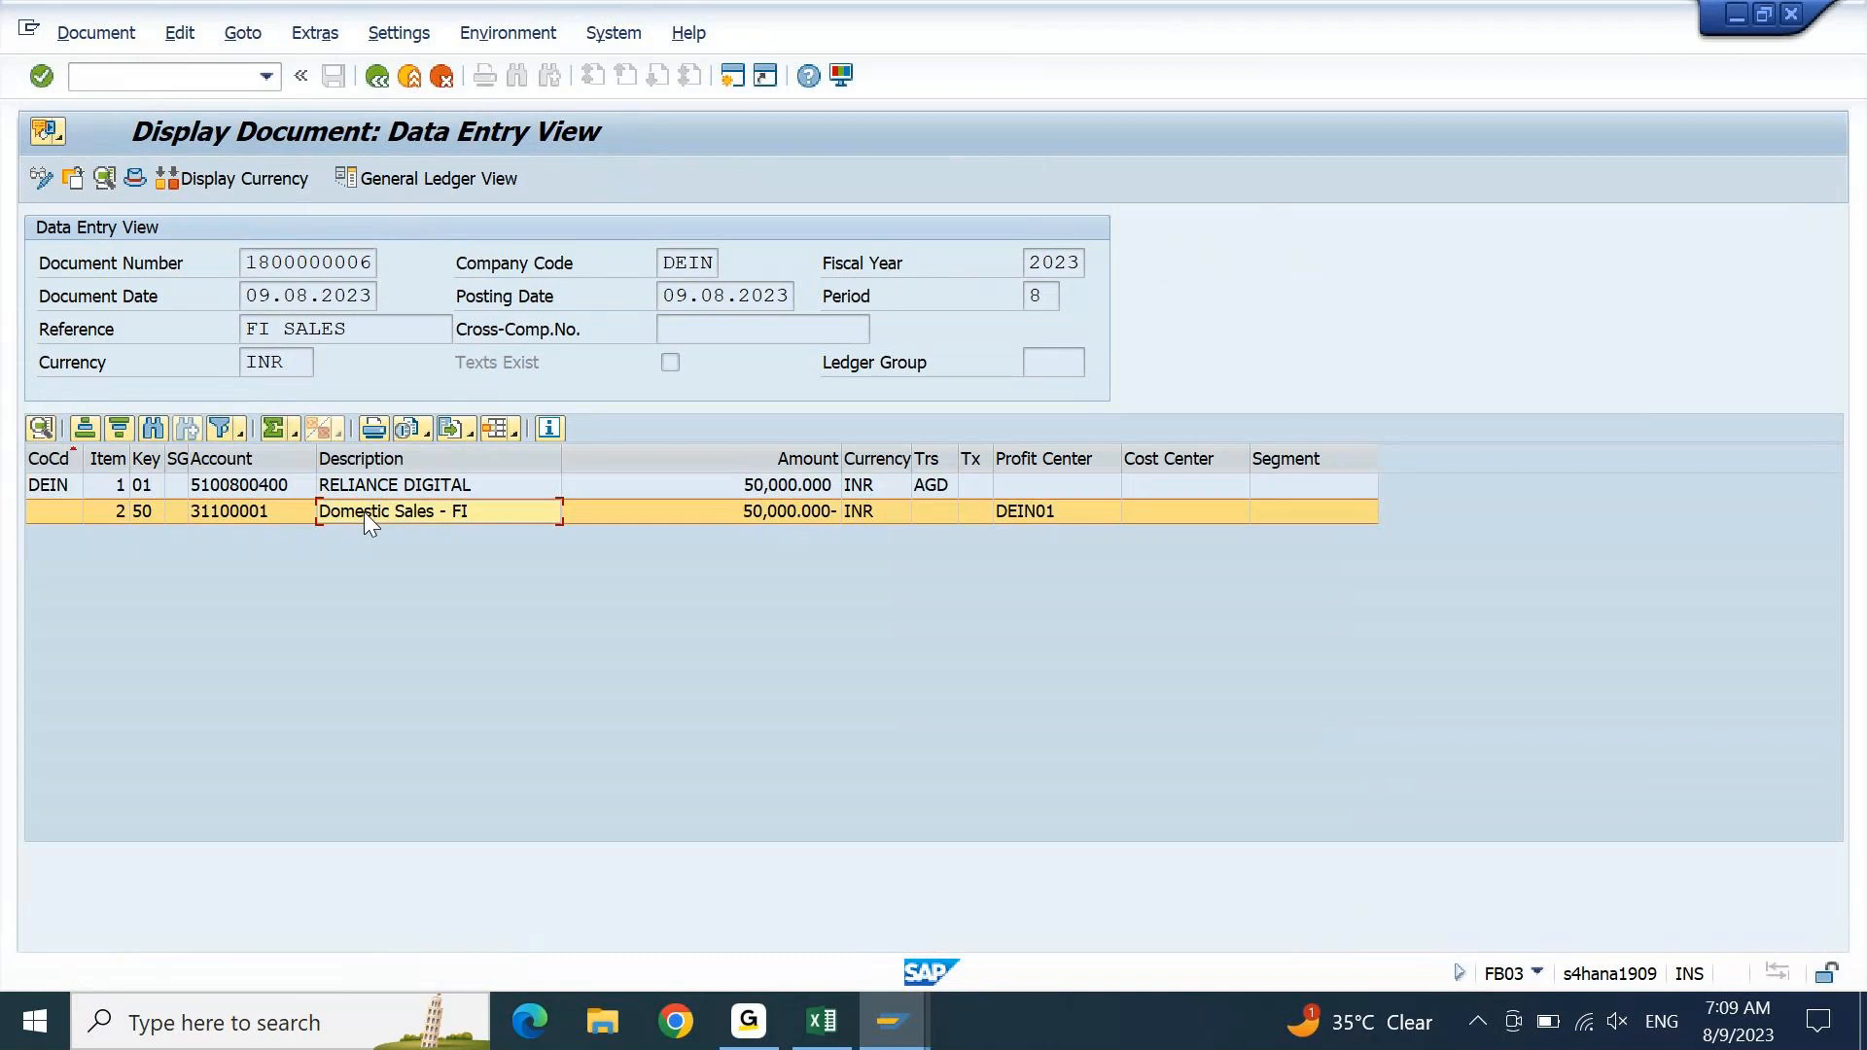
pyautogui.click(398, 496)
pyautogui.click(399, 512)
pyautogui.click(416, 497)
pyautogui.click(434, 509)
pyautogui.click(515, 37)
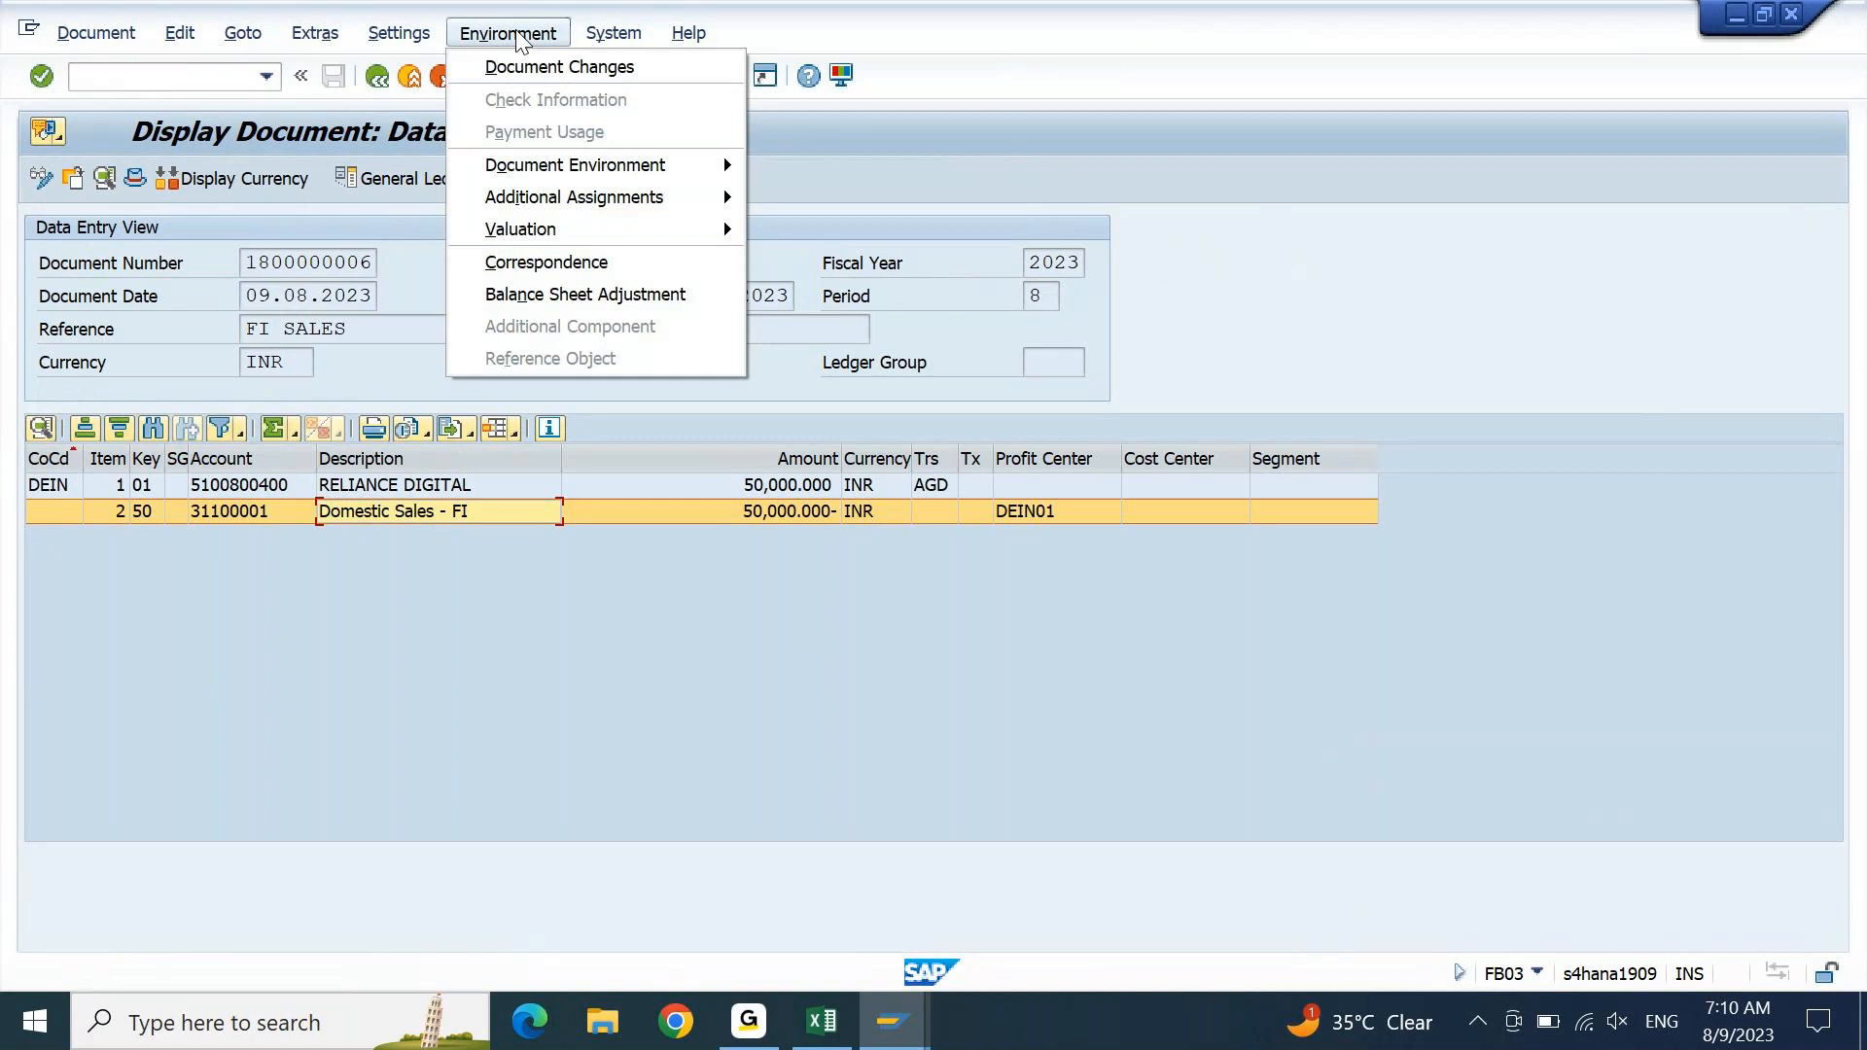
pyautogui.moveTo(613, 39)
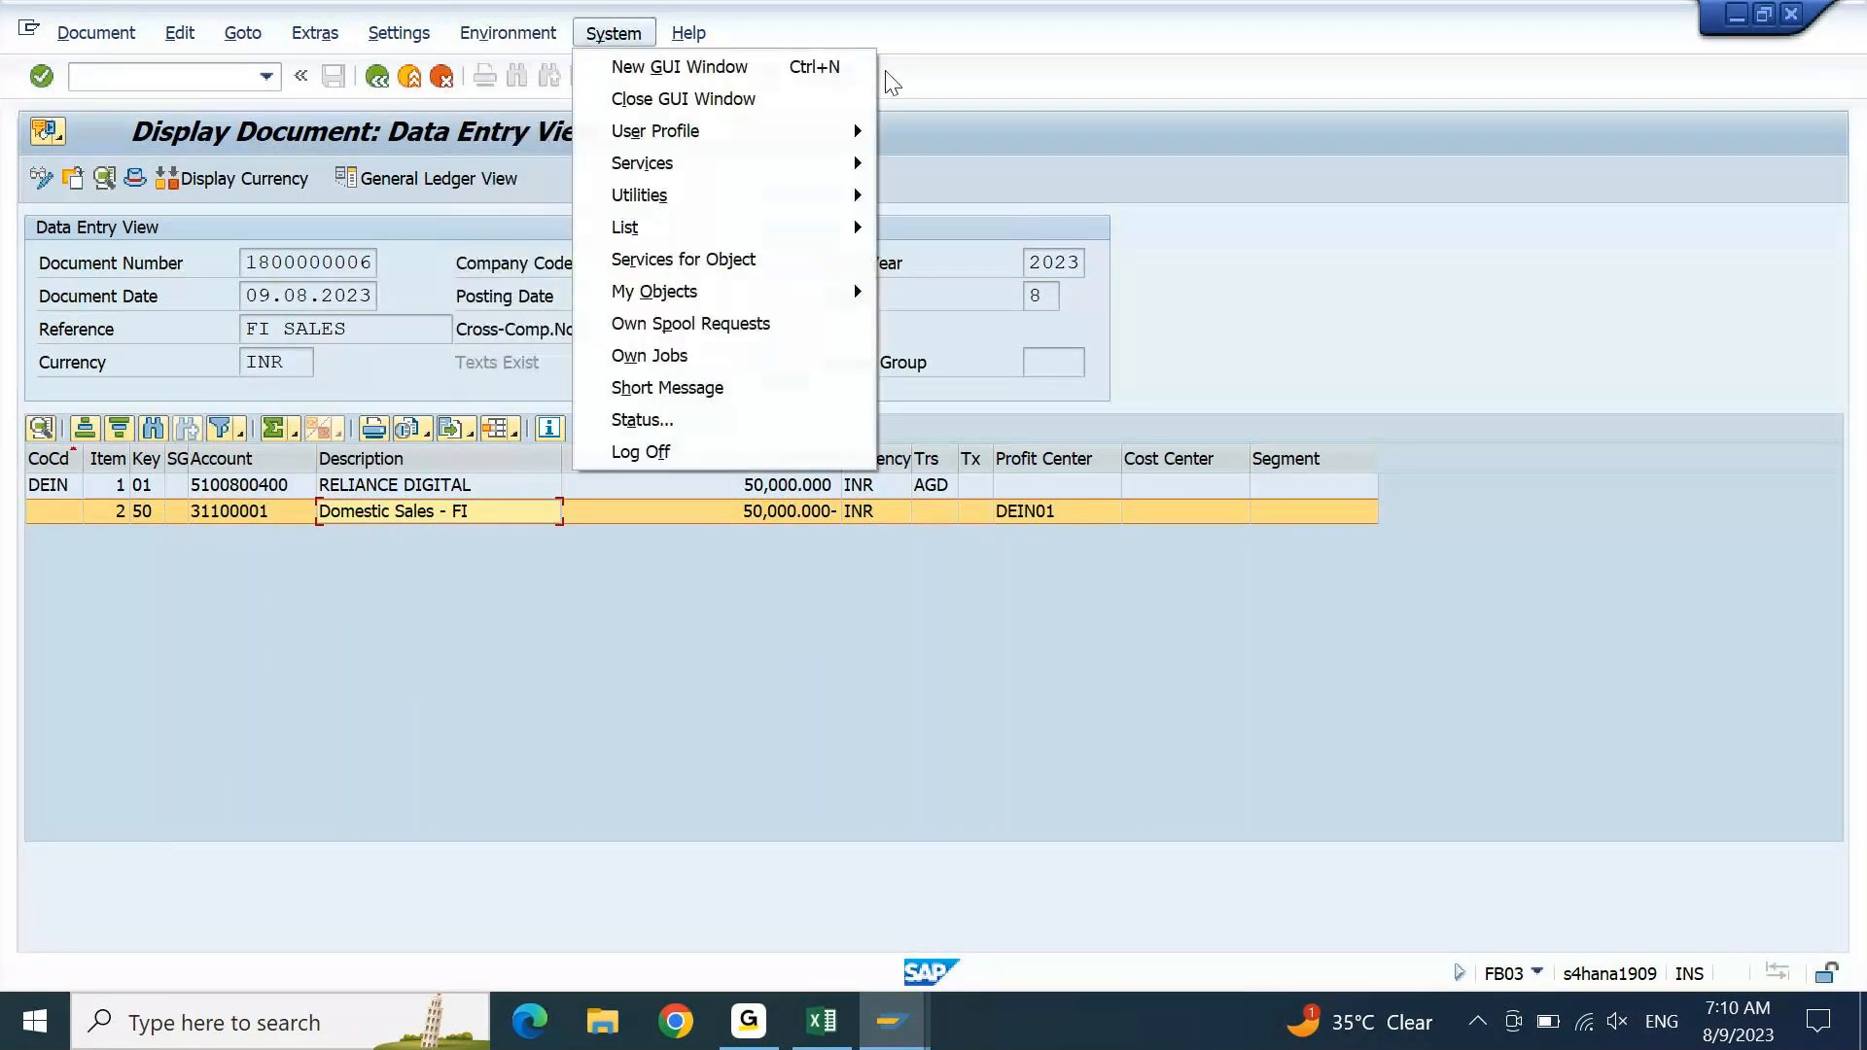
pyautogui.click(975, 126)
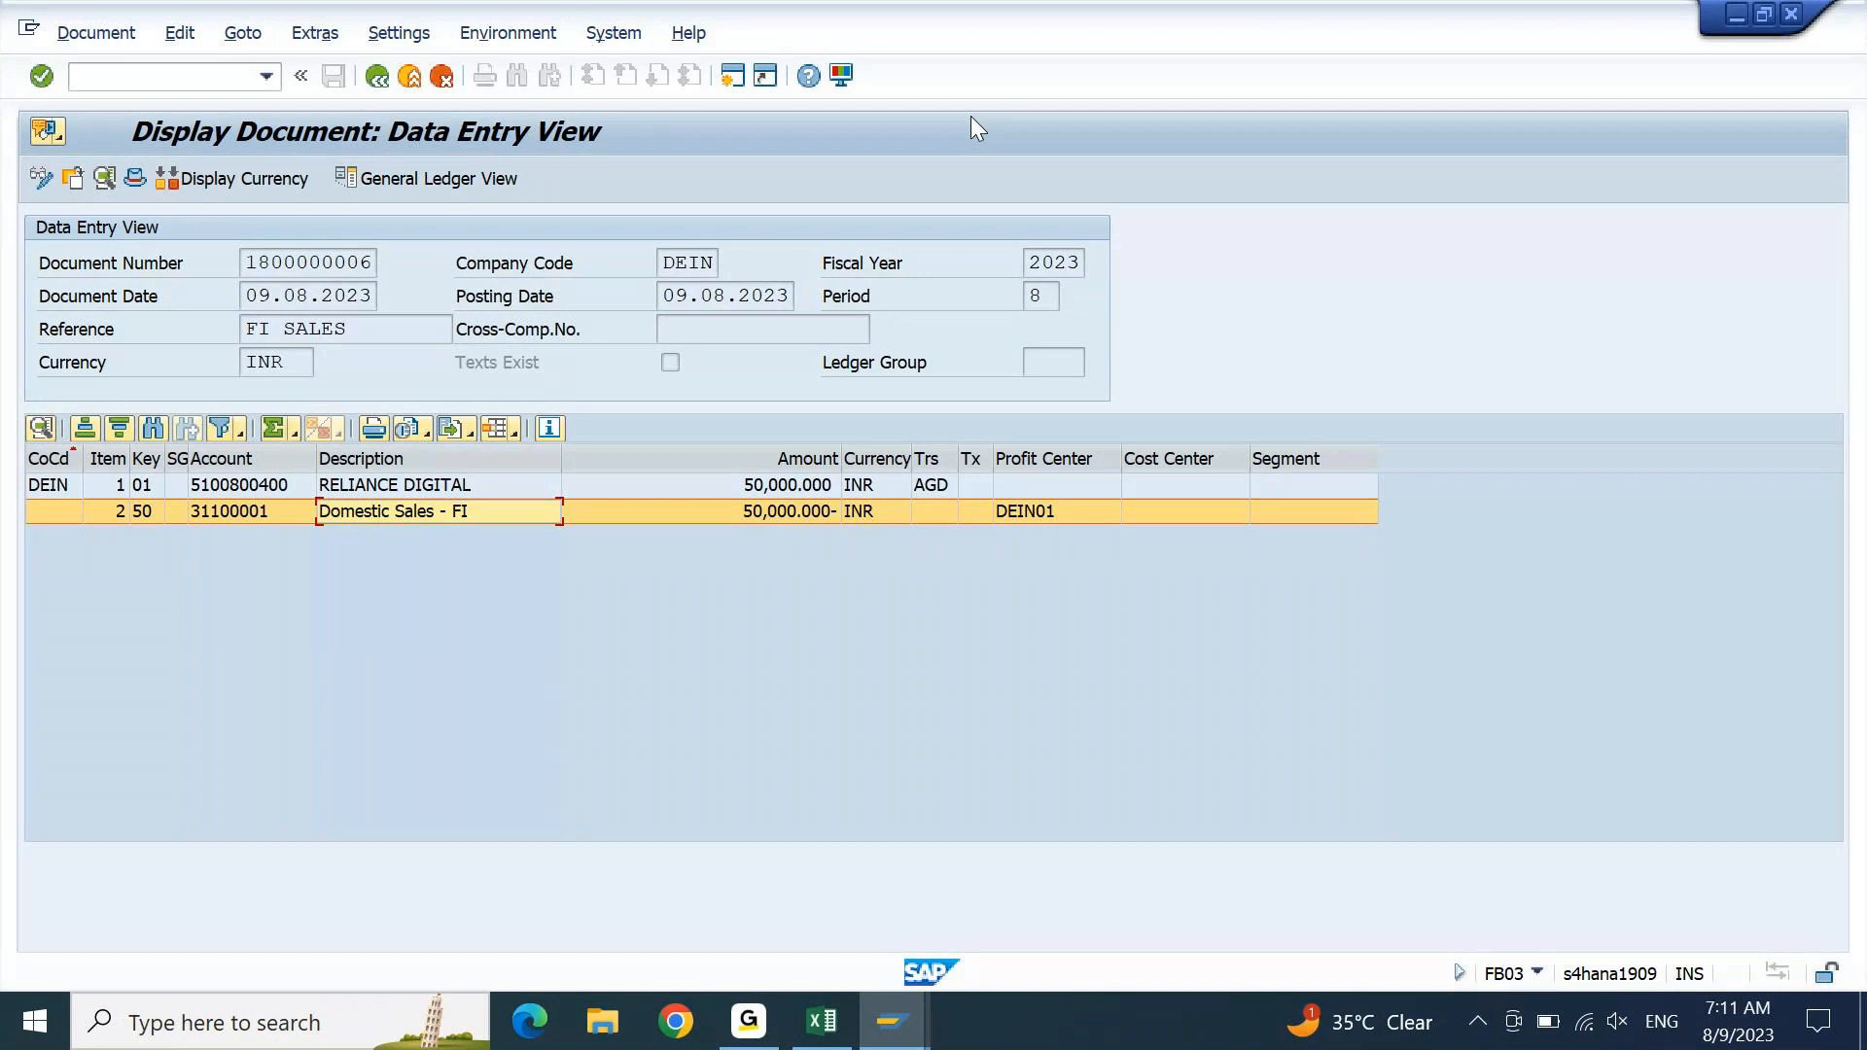
# - Switch to the Excel workbook FICO 7.30 AM IST to view the notes on the laptop battery sale to Reliance Digital
pyautogui.hotkey('alt', 'Tab')
pyautogui.press('Tab')
pyautogui.press('Tab')
pyautogui.press('Tab')
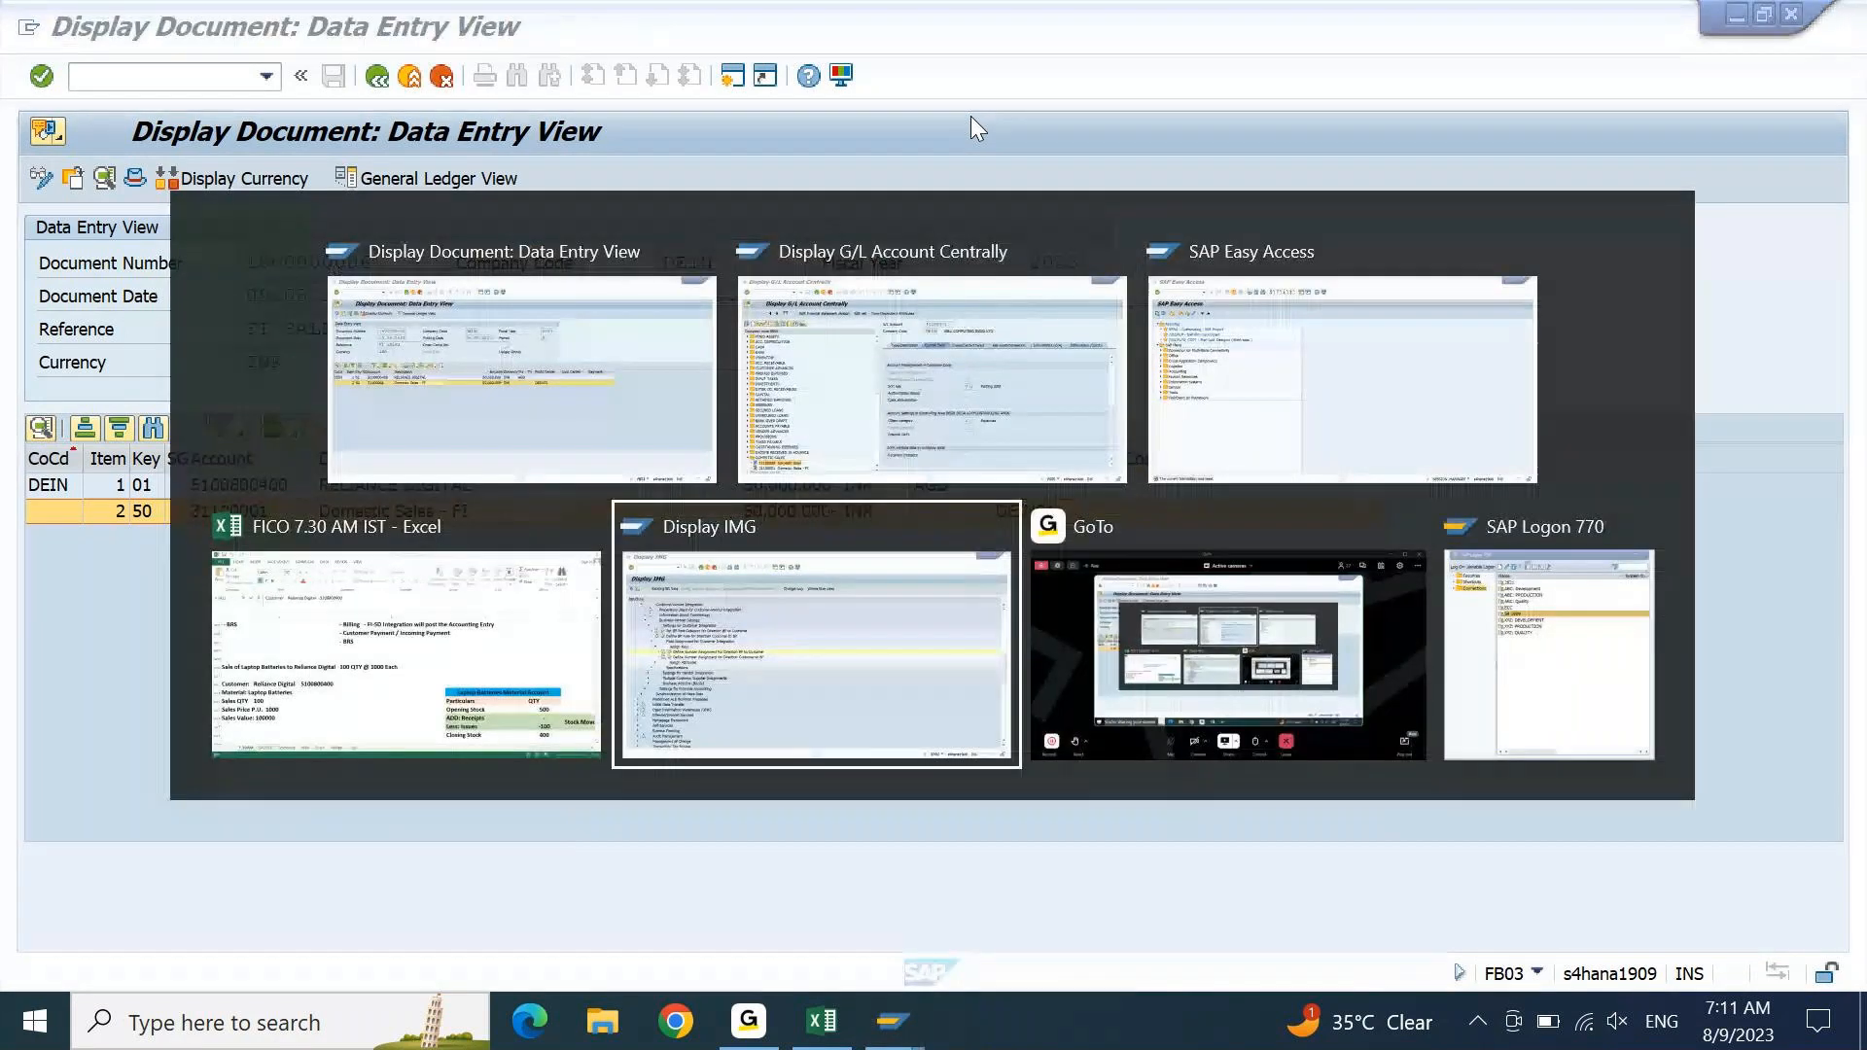
pyautogui.hotkey('shift', 'Tab')
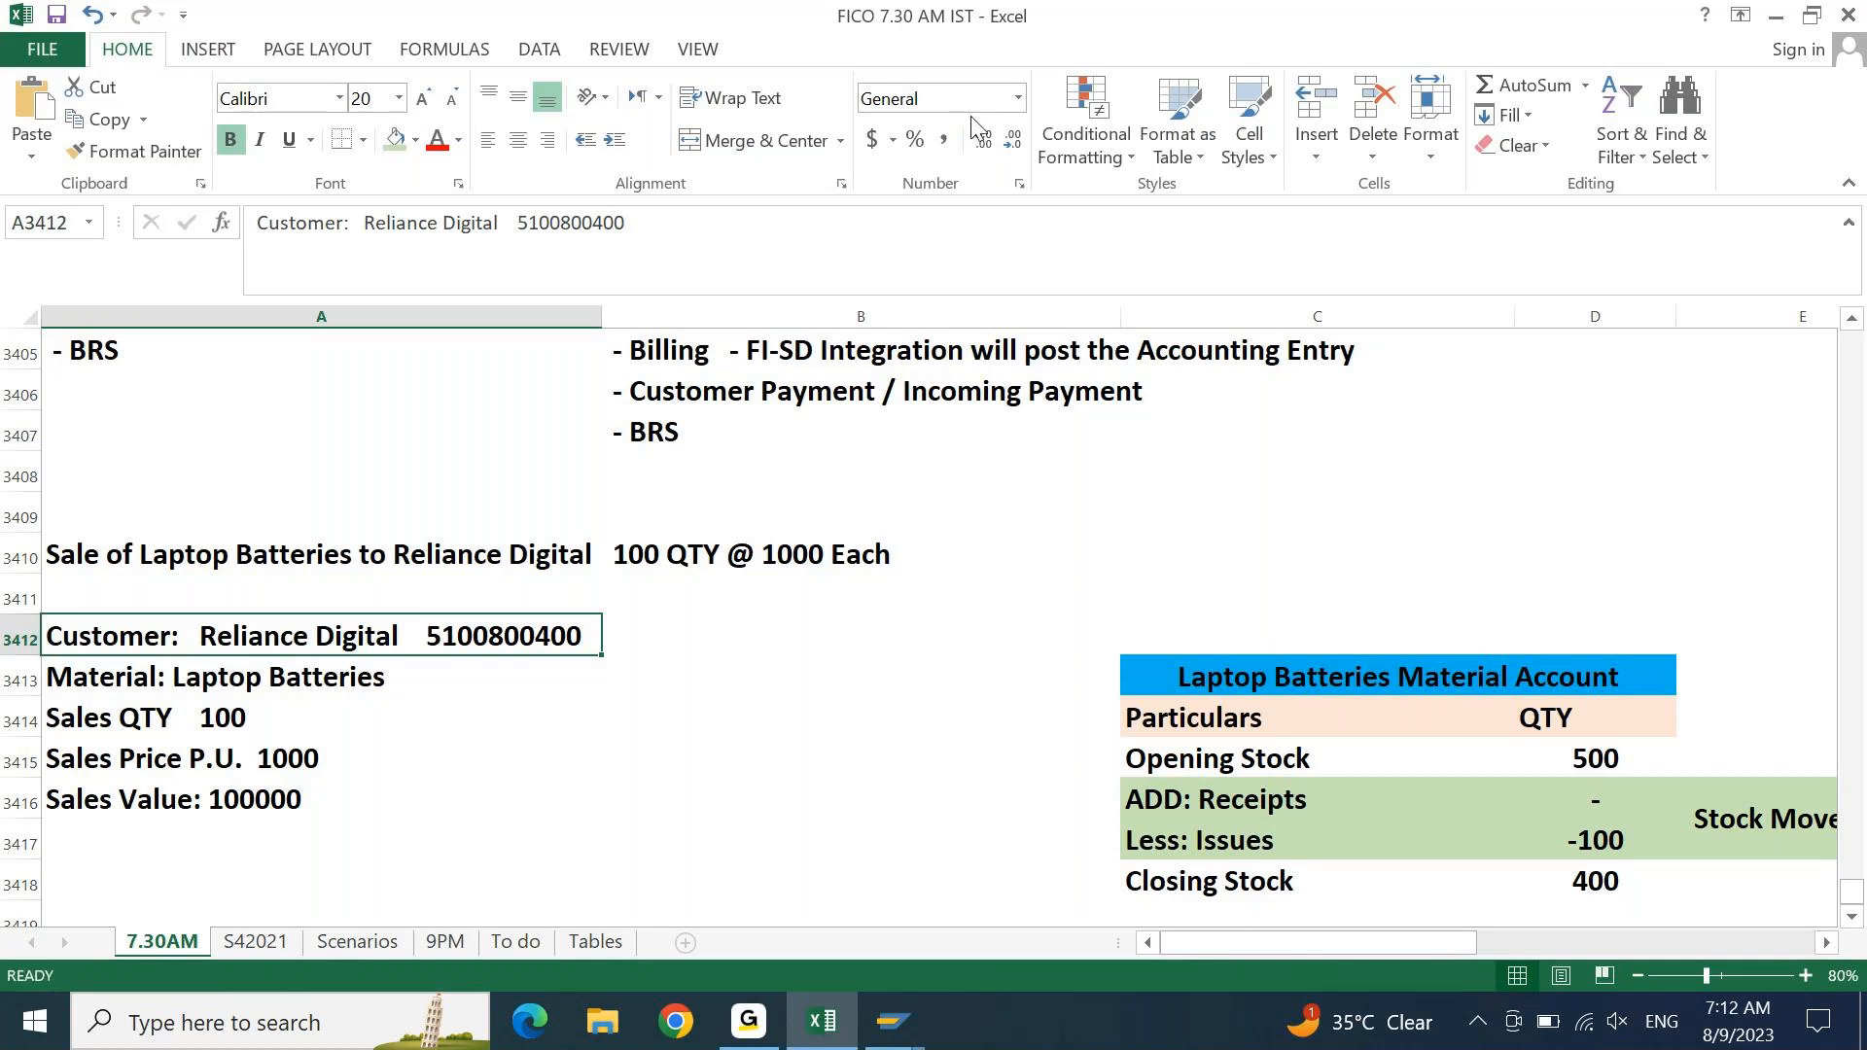
pyautogui.click(769, 1045)
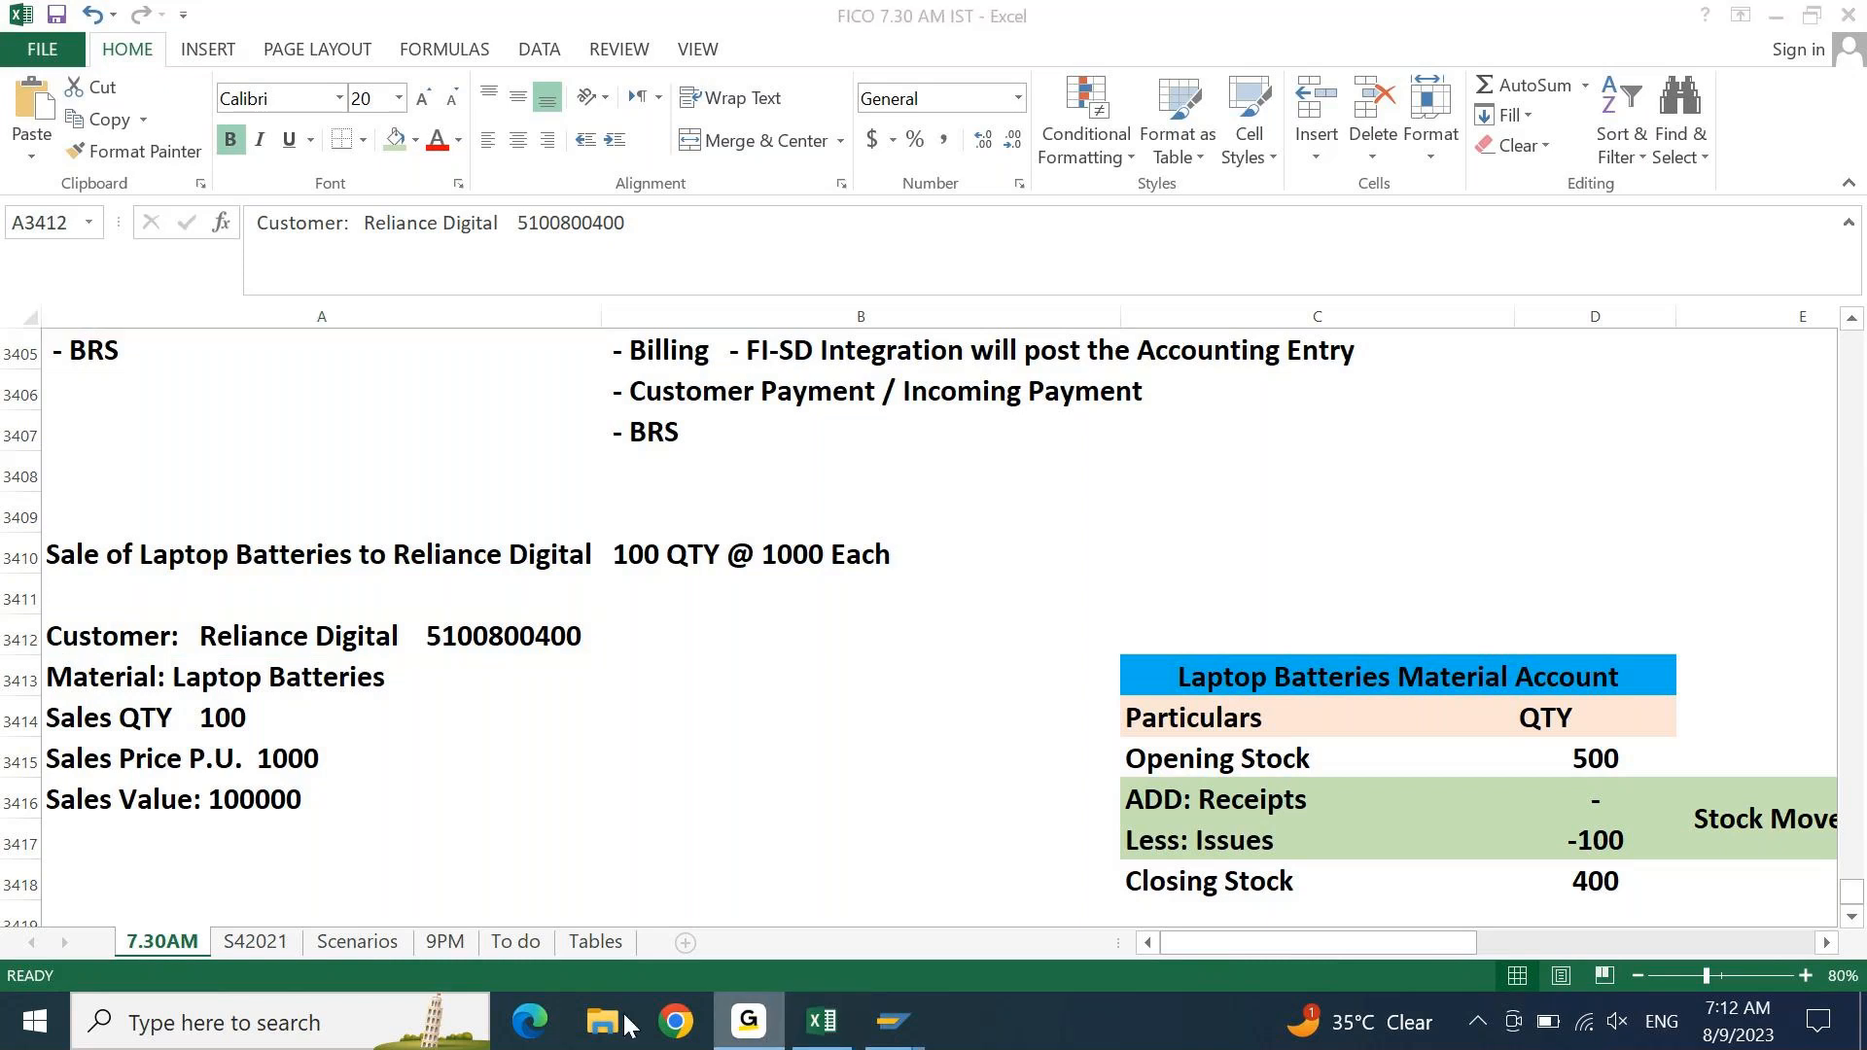